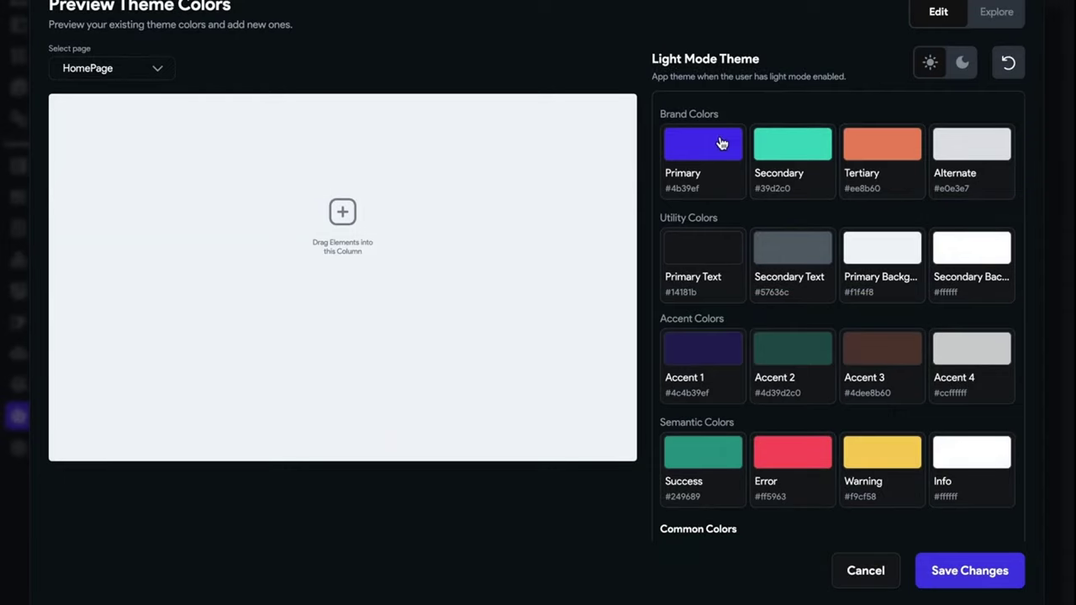
click(980, 29)
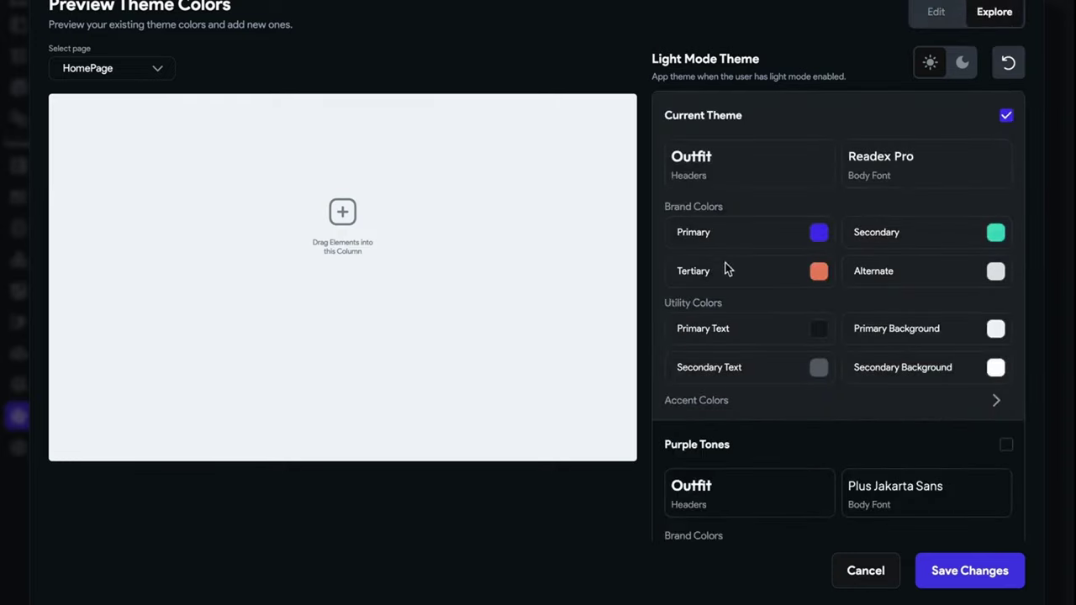
scroll(711, 250, down, 4)
click(867, 575)
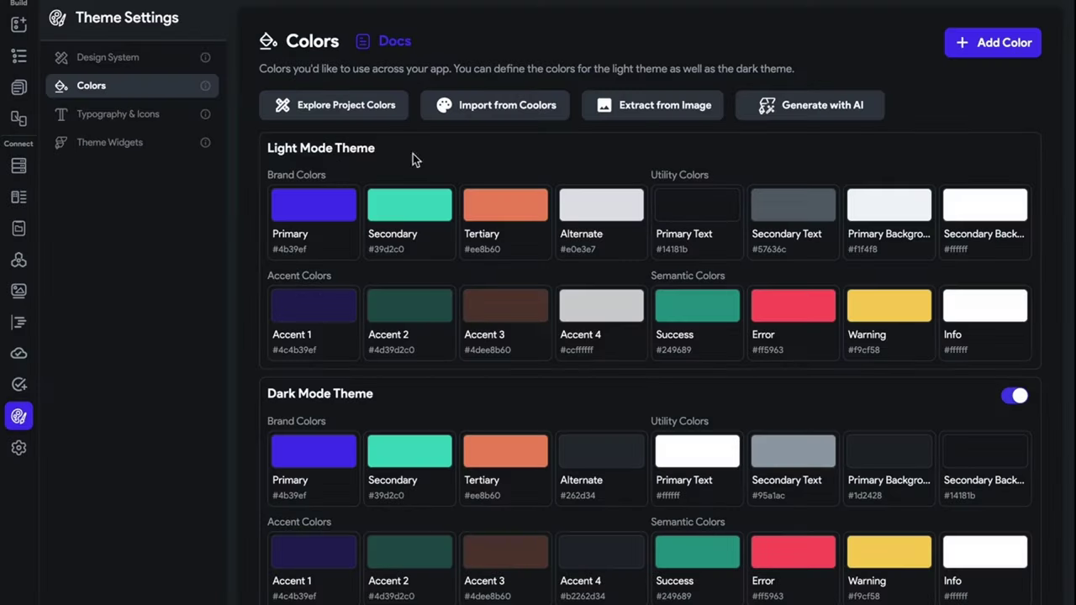
- Search the widget library for "app" and add an AppBar to the HomePage
click(21, 88)
click(19, 23)
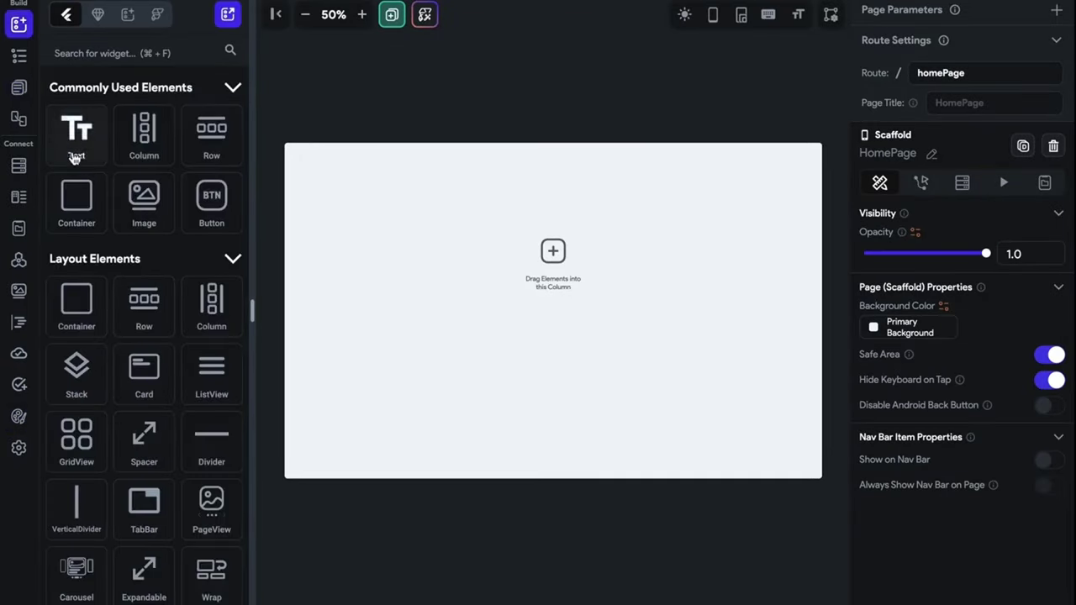
click(142, 52)
text(app)
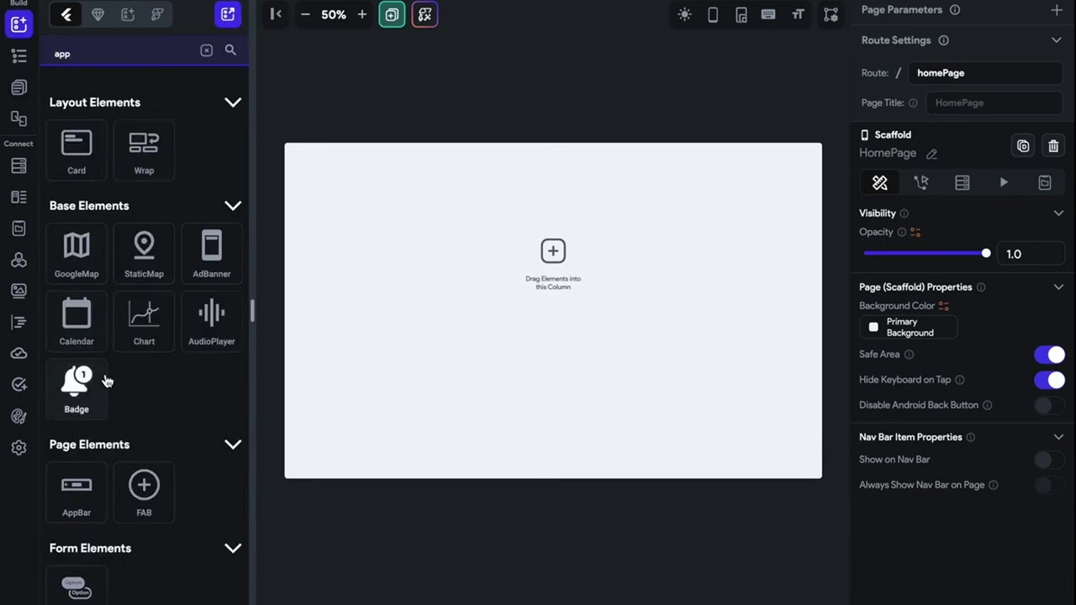
scroll(103, 379, down, 3)
drag(104, 379, 562, 252)
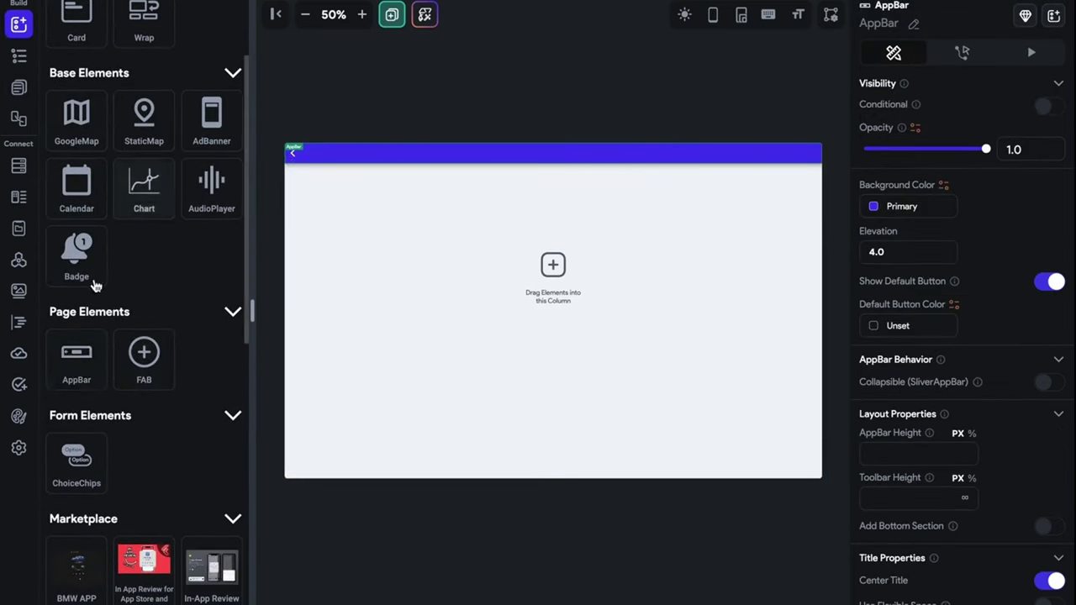
- Open the project colors preview from the theme settings and preview the Purple Tones preset on the HomePage
click(18, 416)
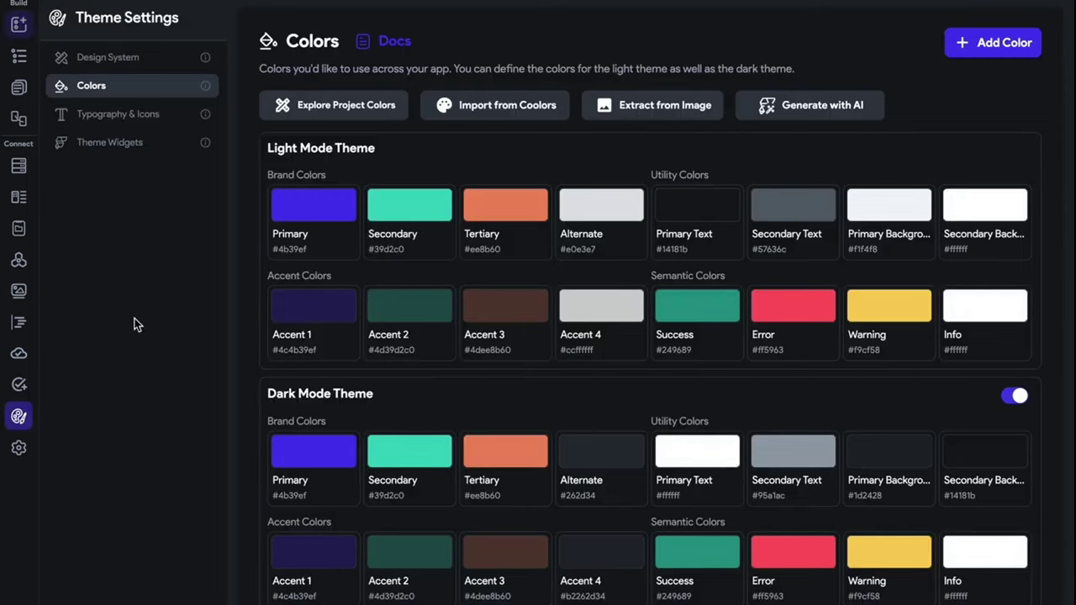
click(359, 108)
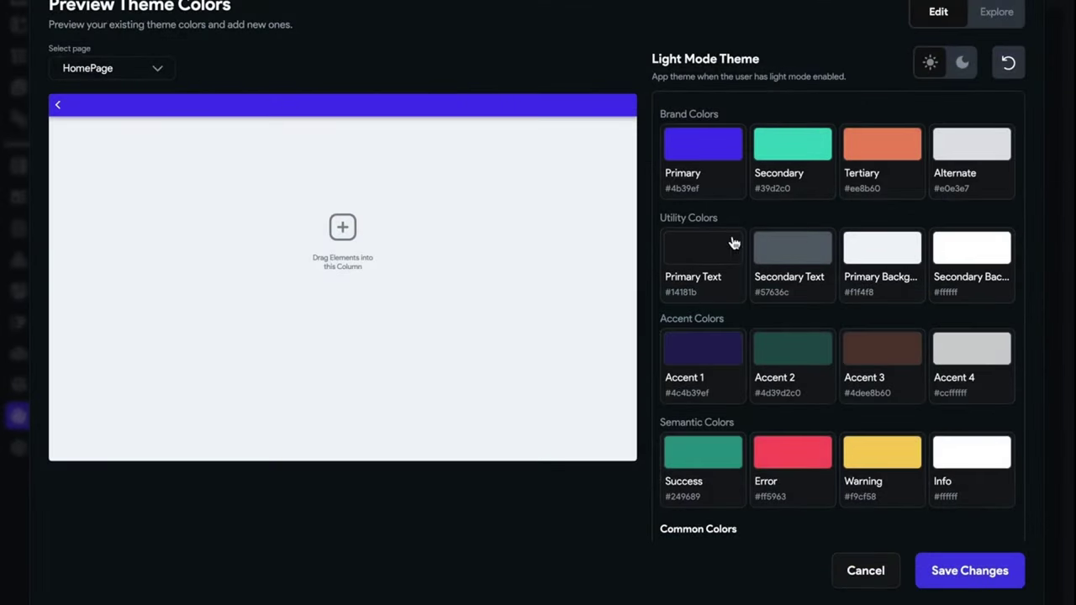
click(994, 11)
scroll(870, 259, down, 3)
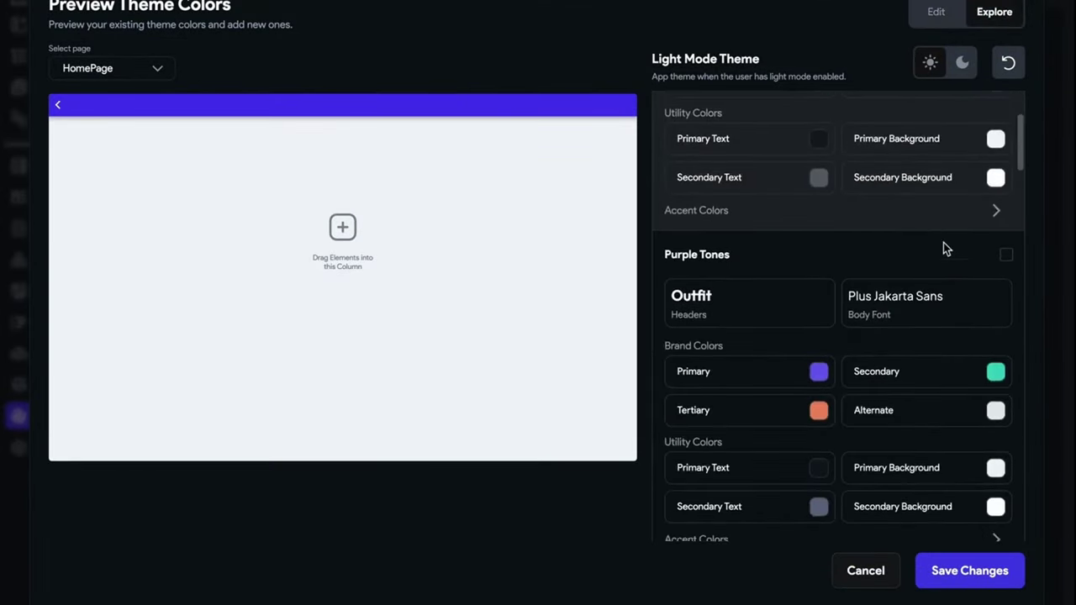
click(1005, 255)
- Preview the Modern & Bold and Modern Business preset themes on the HomePage
scroll(813, 290, down, 3)
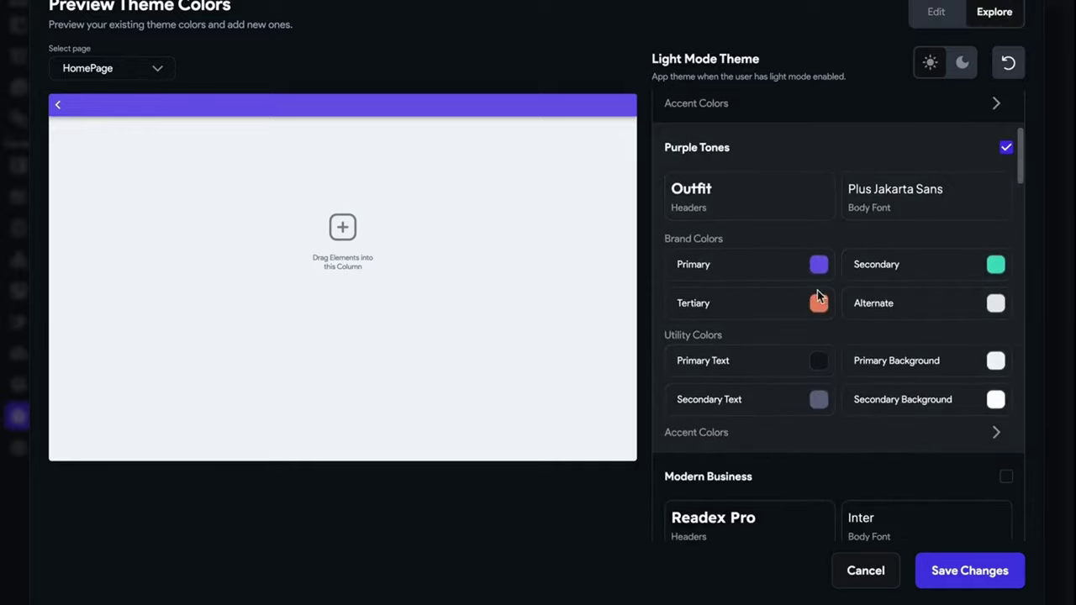
click(1006, 350)
scroll(1000, 319, down, 4)
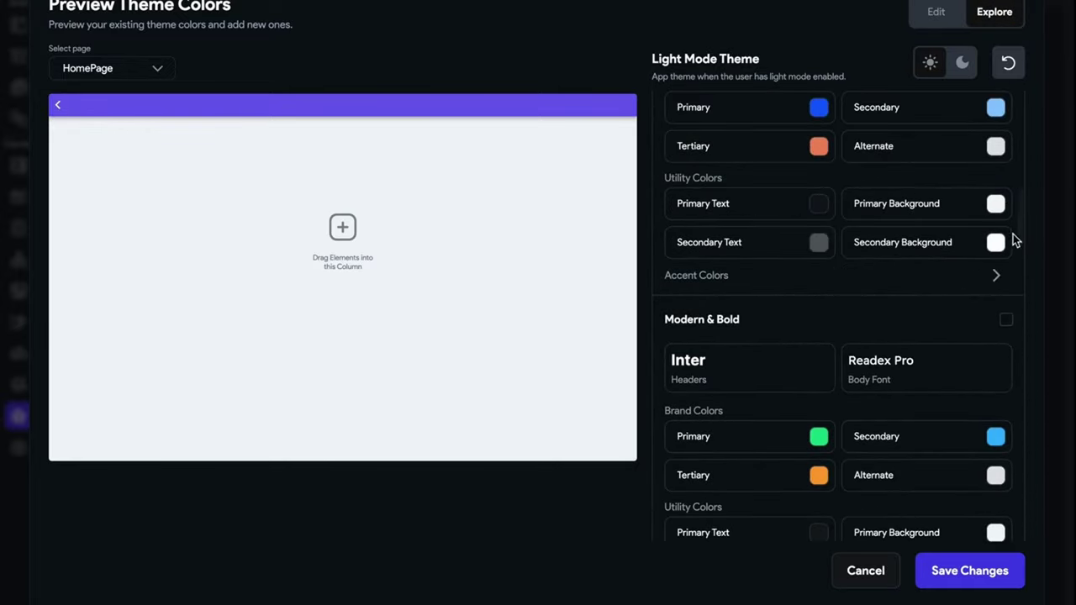
click(1006, 321)
scroll(869, 253, up, 3)
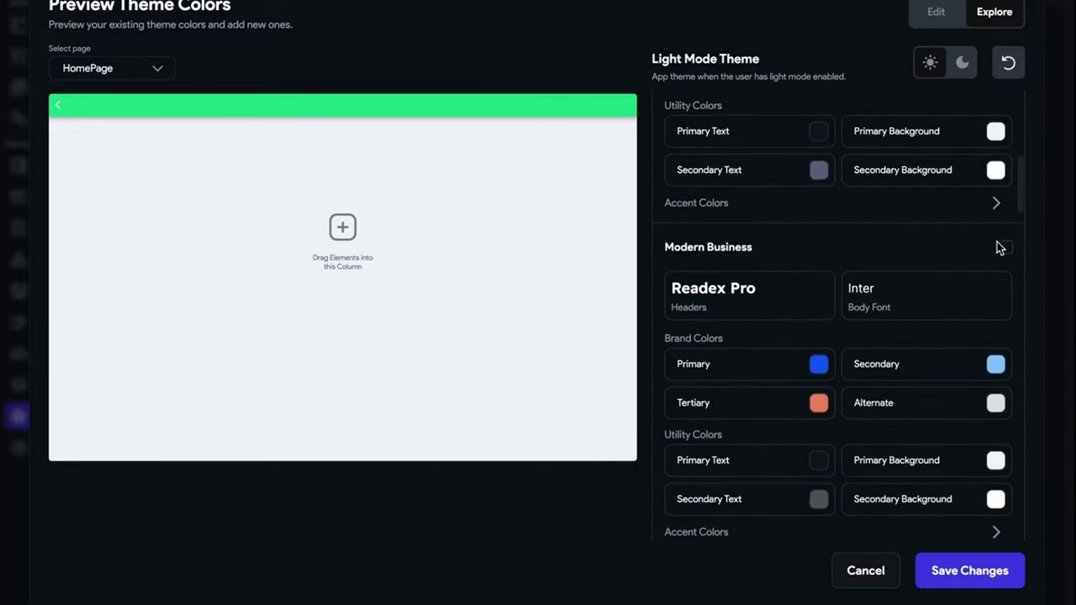
click(1002, 248)
- Preview the Sleek & Cool and Professional & Refined preset themes on the HomePage
scroll(893, 290, down, 4)
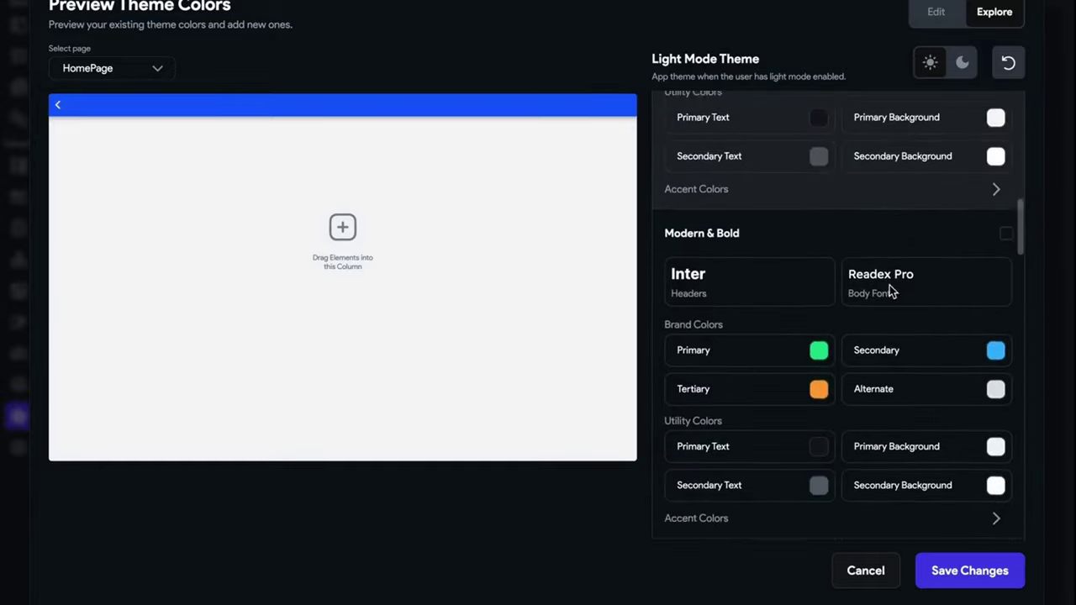
scroll(892, 290, down, 3)
click(1006, 255)
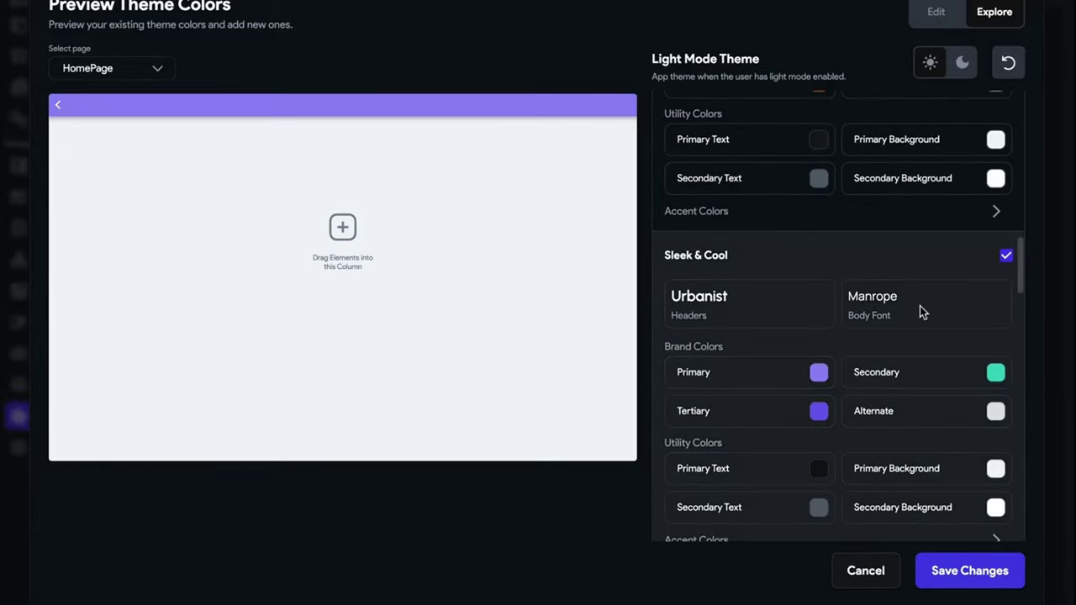
scroll(919, 305, down, 8)
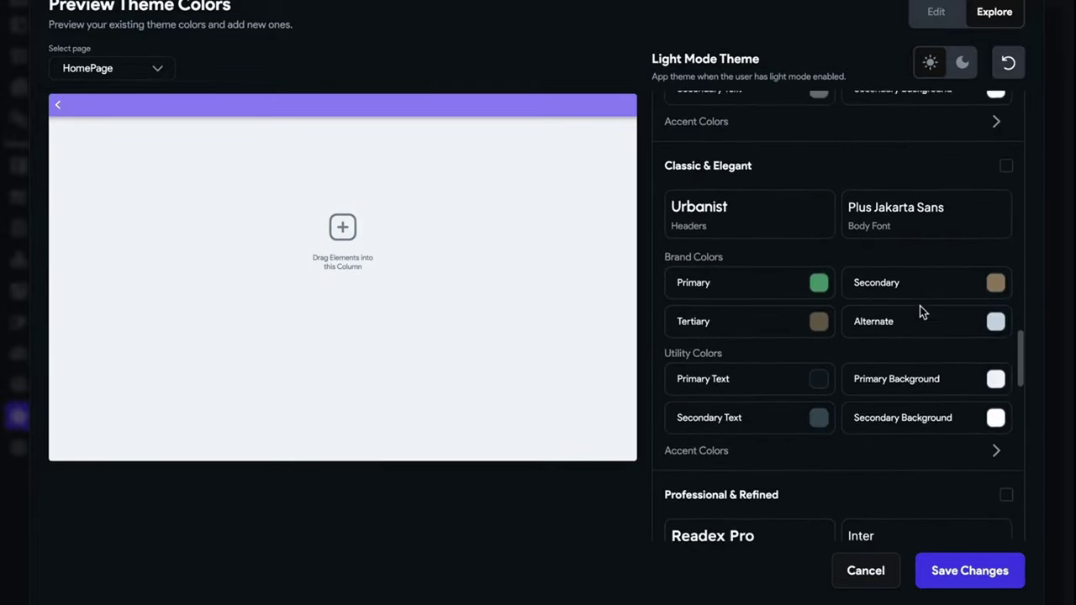
scroll(920, 306, down, 5)
click(1006, 228)
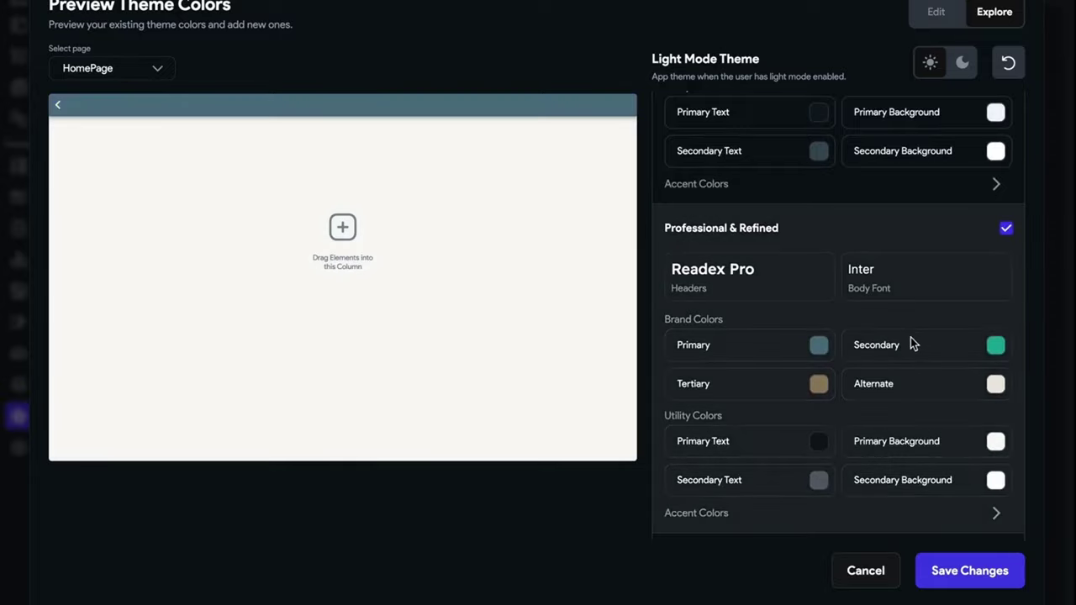
- Preview the Funky Futuristic, Tech Future and Tech AI preset themes, and close the preview without saving
scroll(910, 337, down, 4)
click(1006, 252)
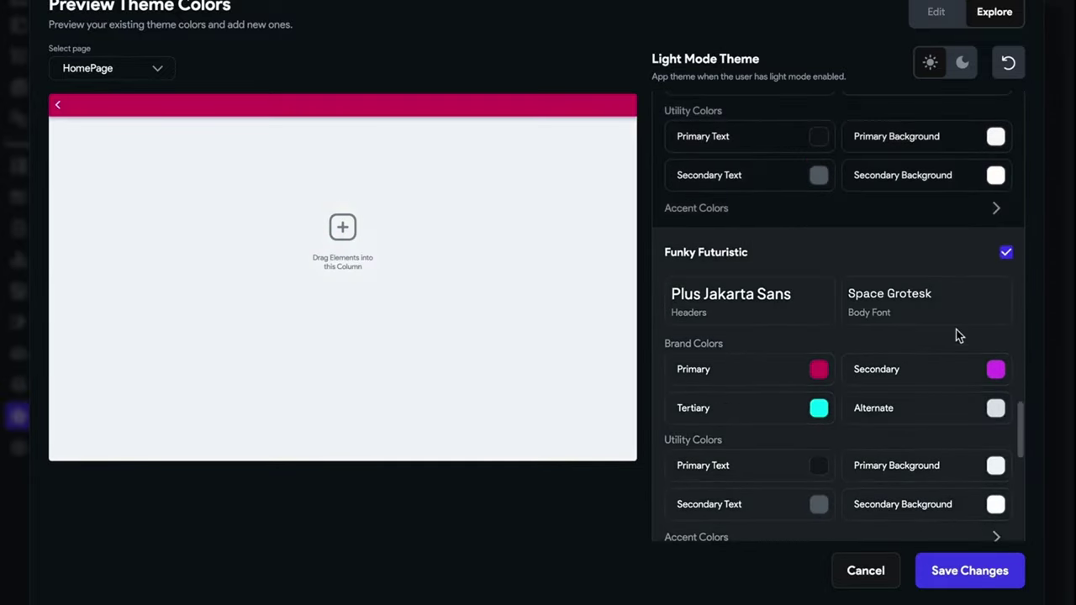
scroll(955, 329, down, 4)
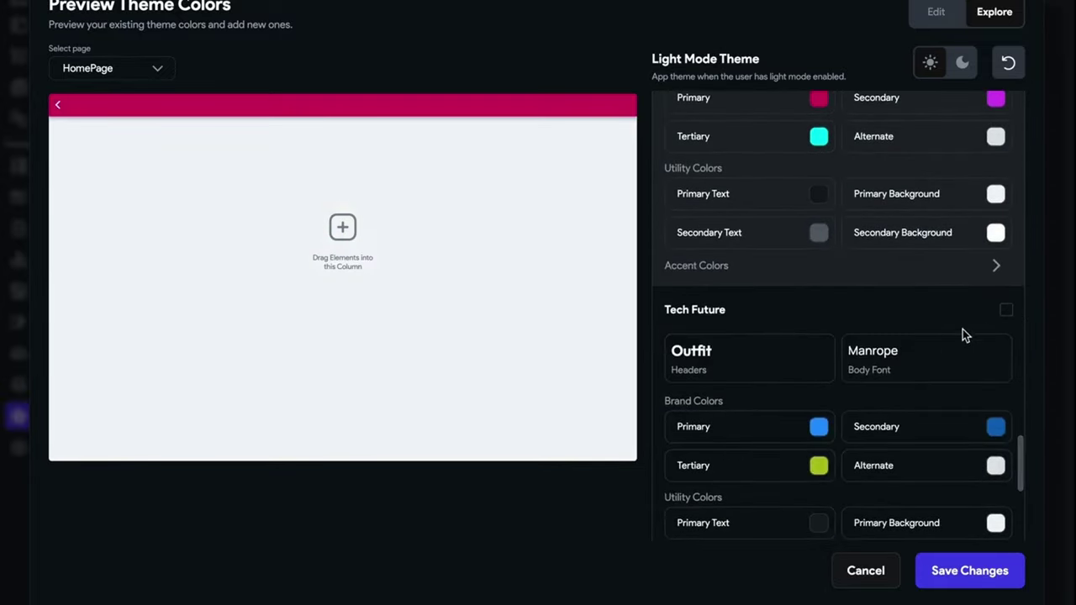
click(1006, 310)
scroll(893, 336, down, 5)
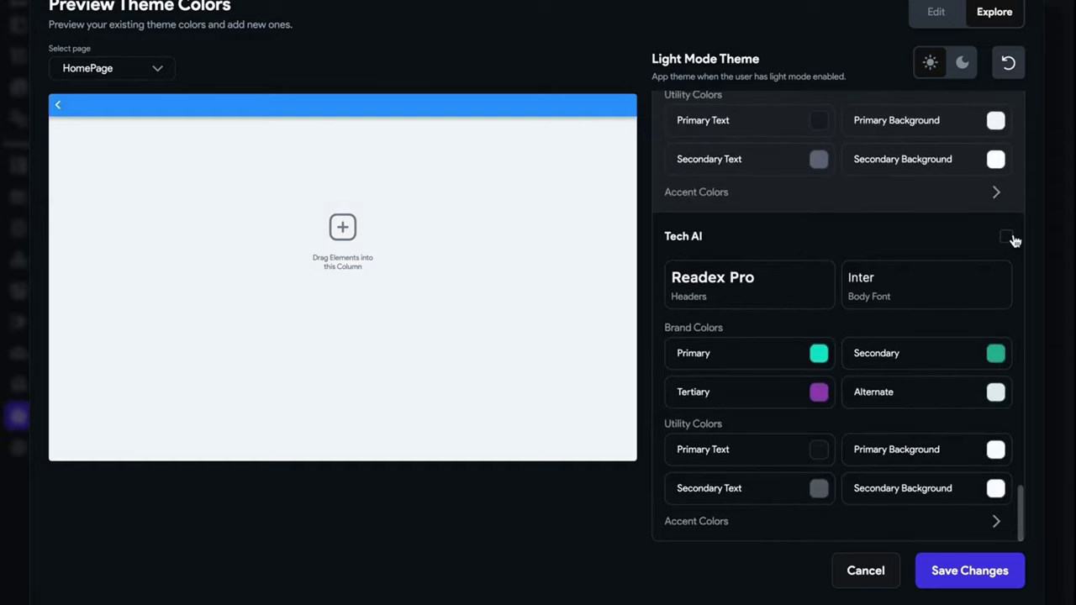
click(1007, 238)
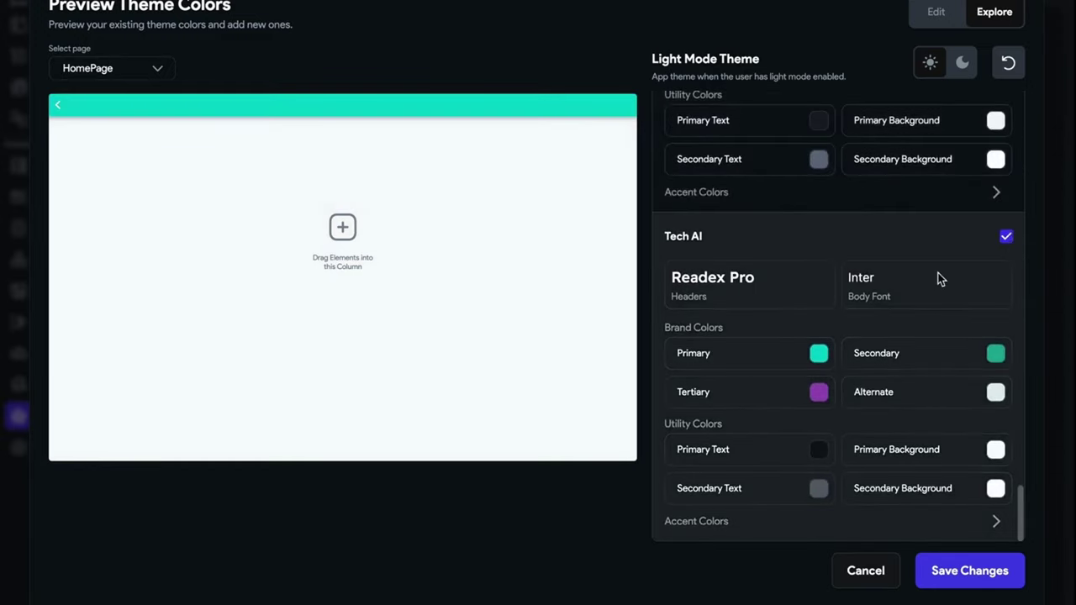
click(865, 570)
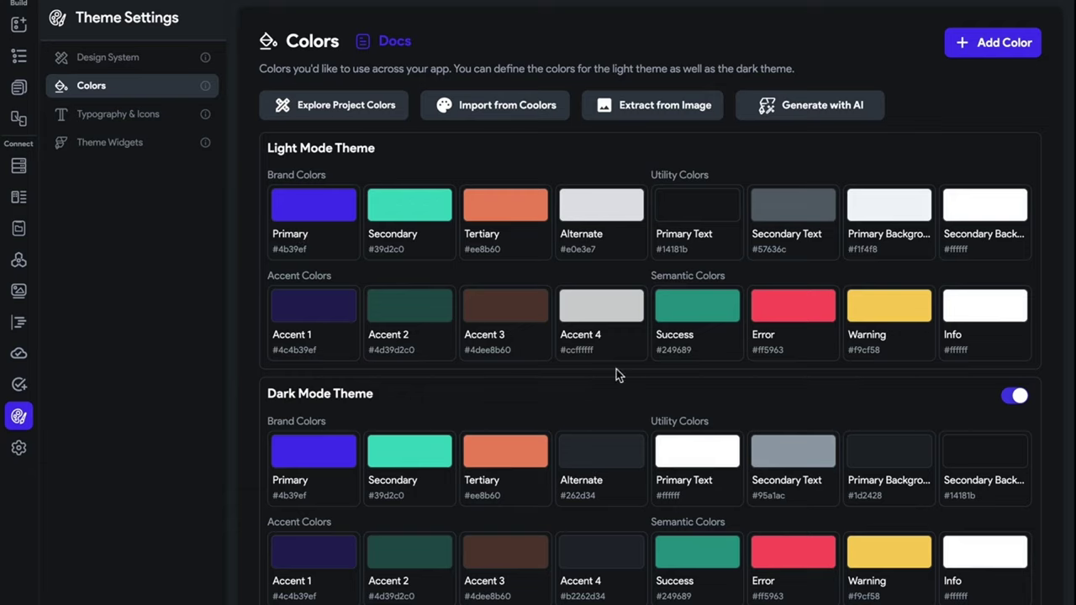
- Disable the dark mode theme and set the light theme's Primary brand color to #5D50F0
click(1016, 396)
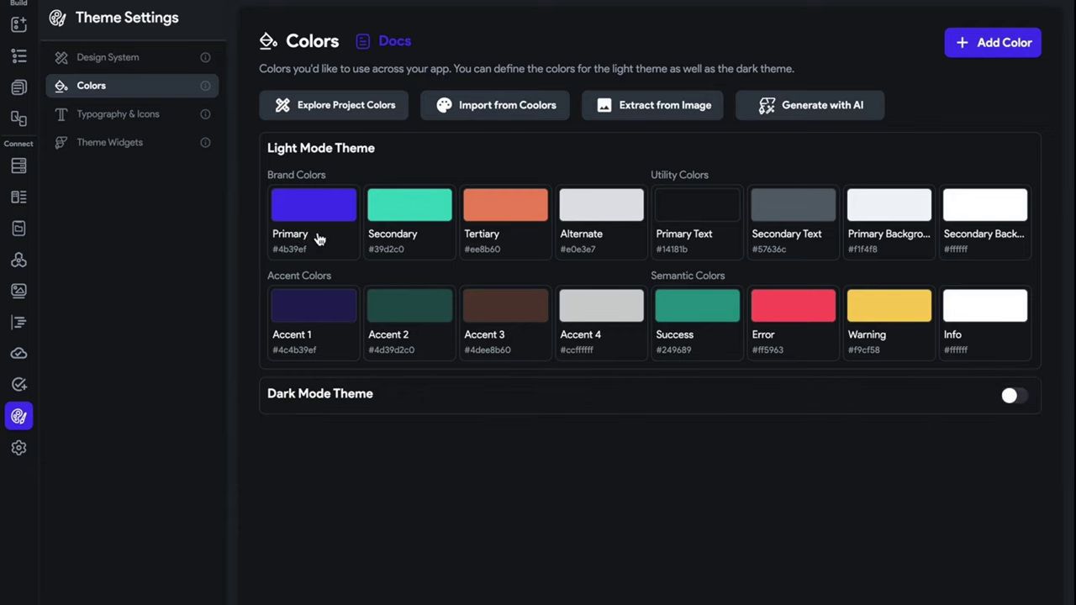
click(318, 238)
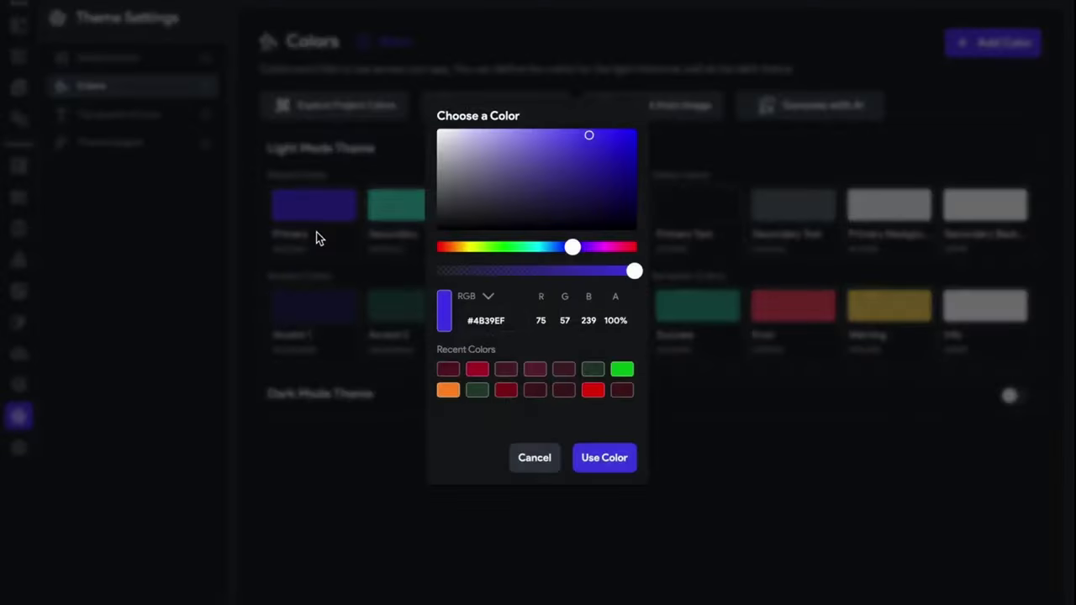
click(551, 456)
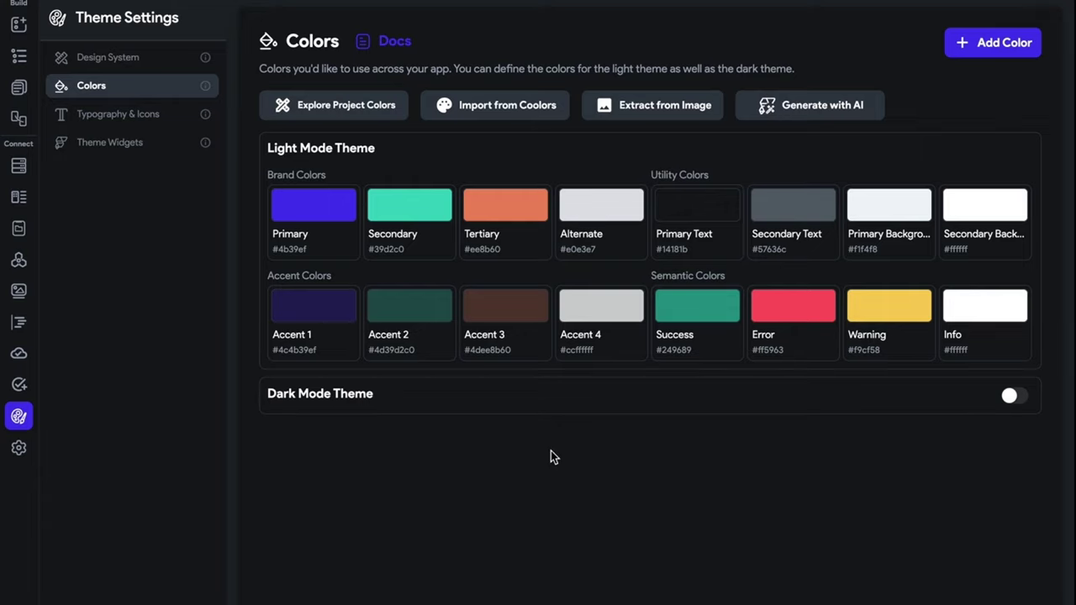
click(320, 242)
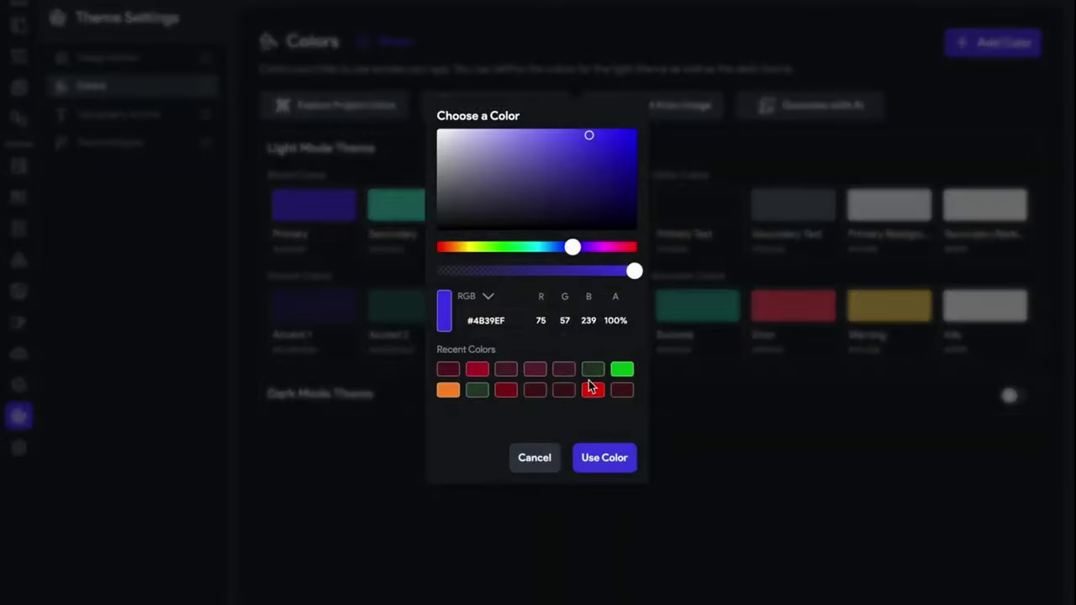
drag(591, 141, 572, 140)
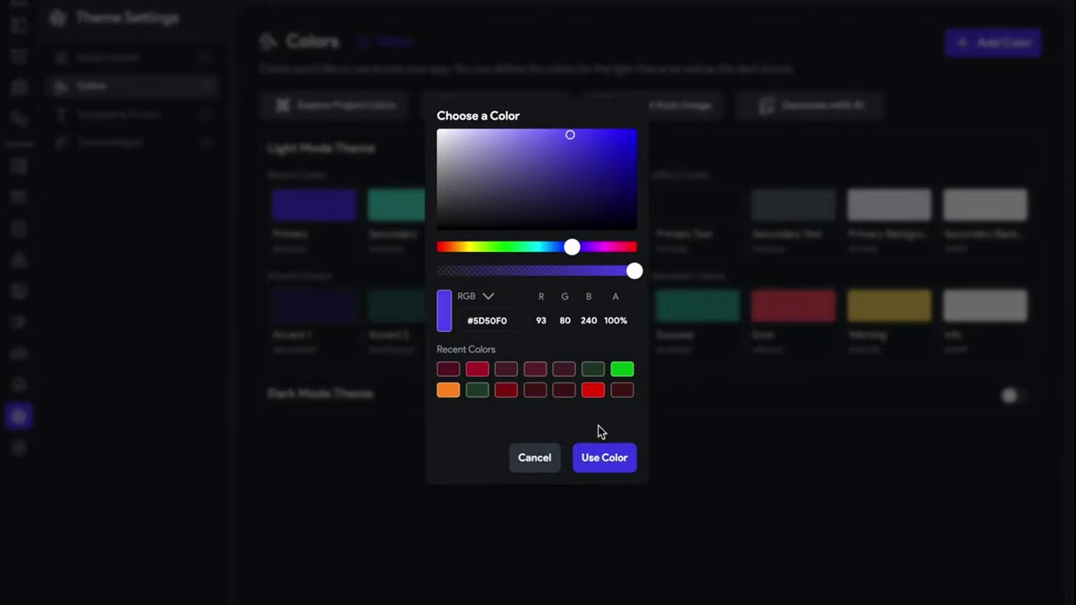
click(603, 455)
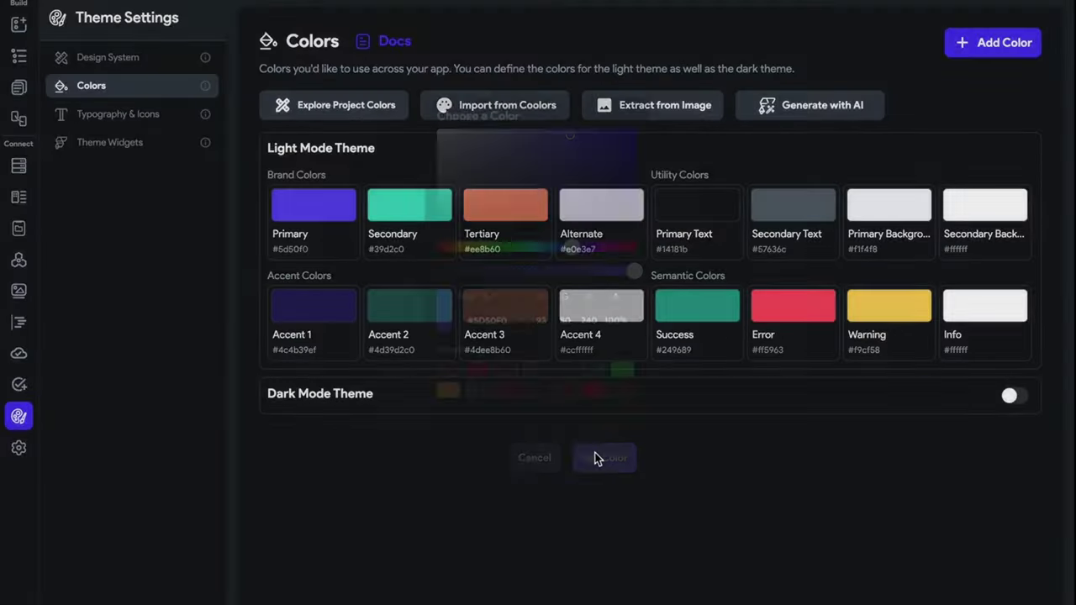
- Set the Secondary brand color to #2515F0, a more saturated shade based on the recent color #5D50F0
click(412, 244)
click(625, 391)
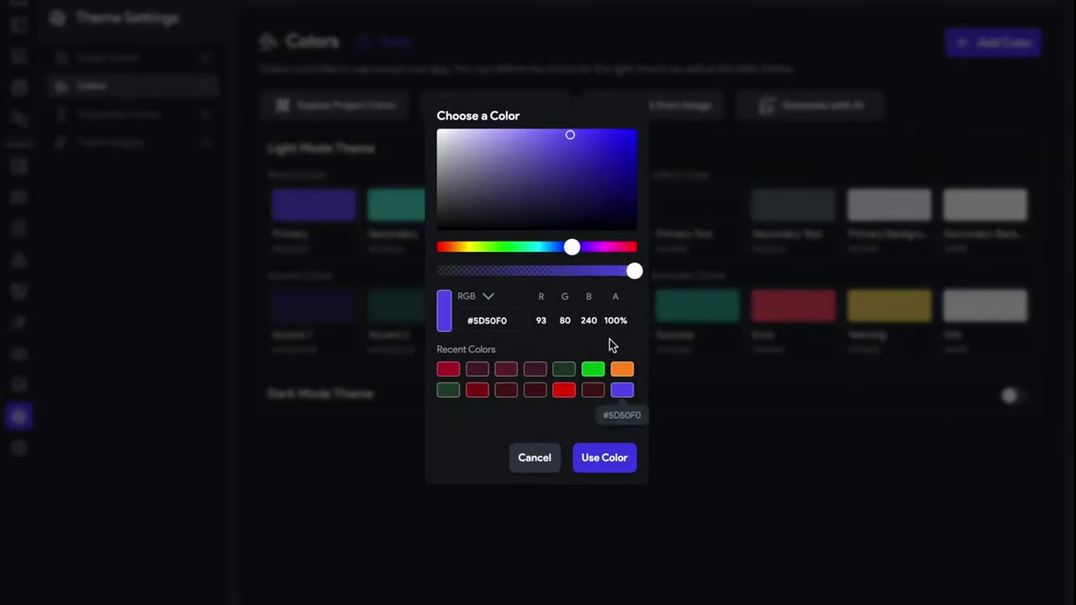
drag(572, 136, 621, 140)
click(608, 470)
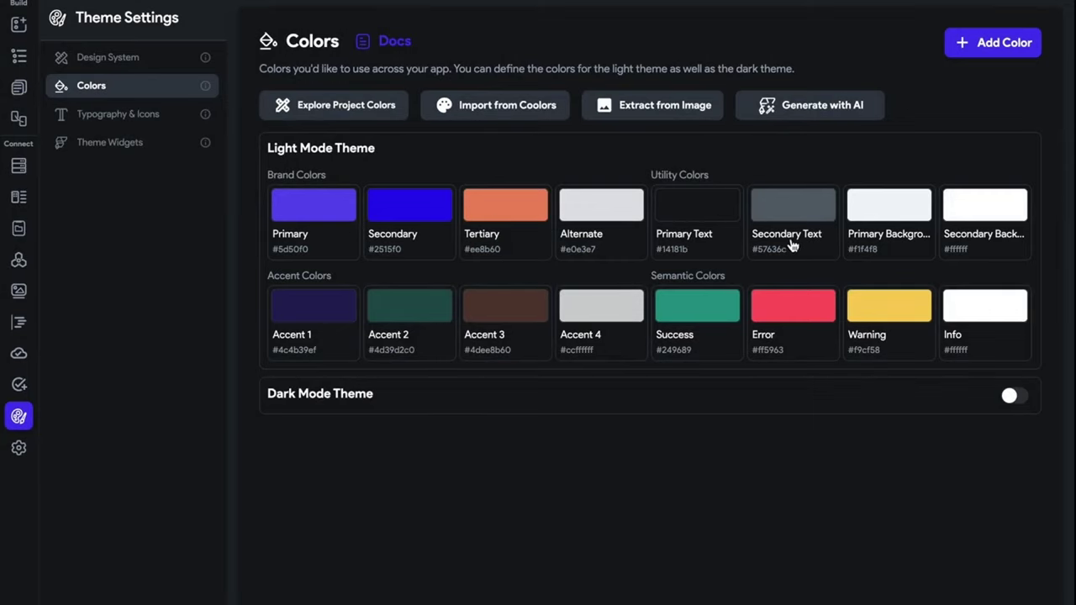
click(872, 239)
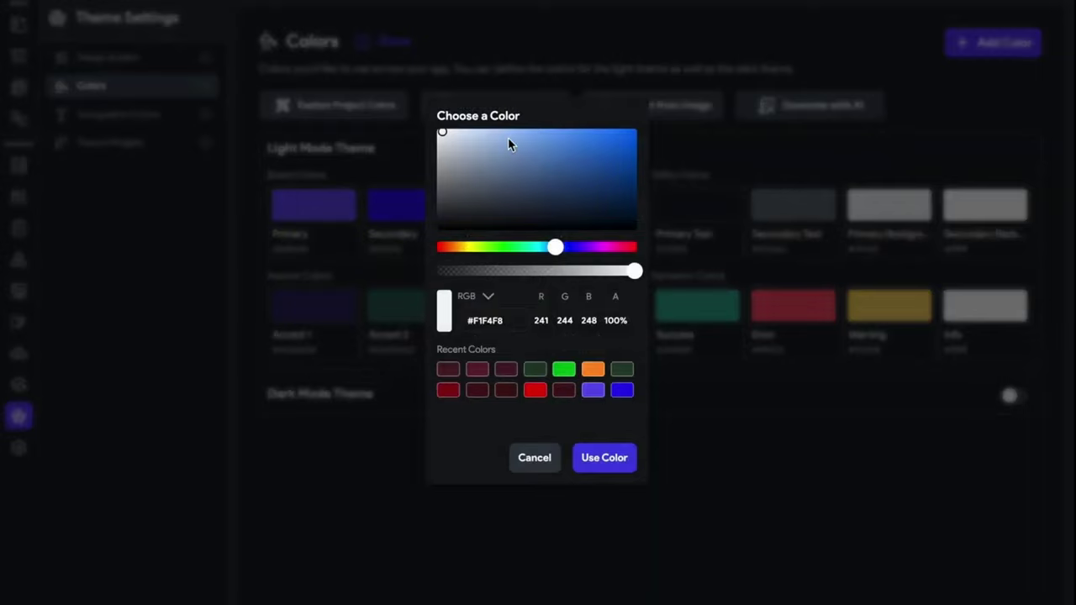
click(716, 210)
click(889, 217)
click(923, 238)
click(835, 212)
click(1021, 208)
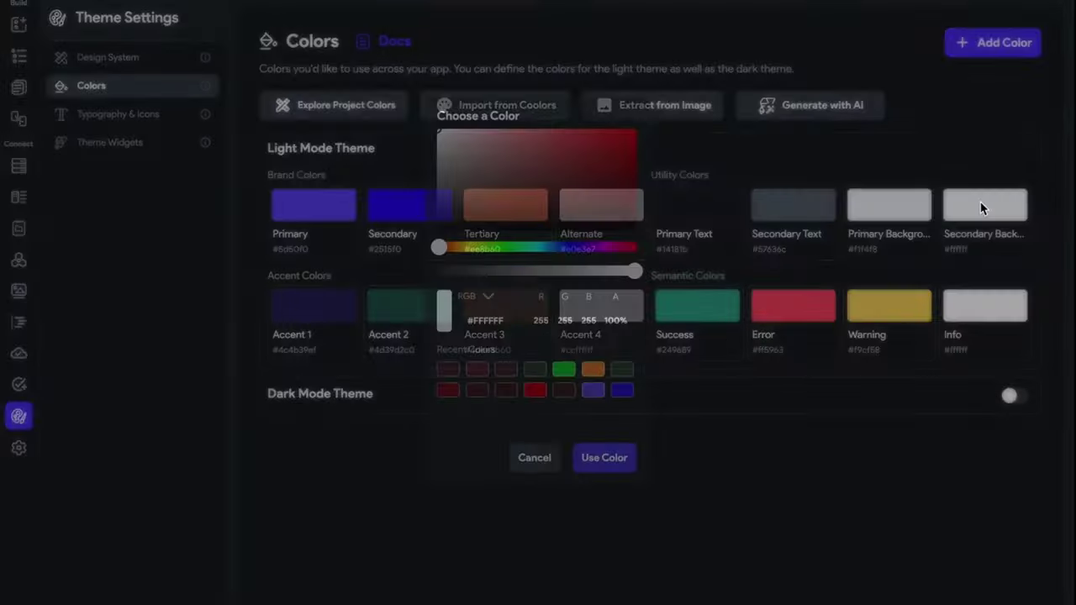
- Copy the Primary Background's hex code #F1F4F8 and apply it as the Secondary Background color
click(901, 209)
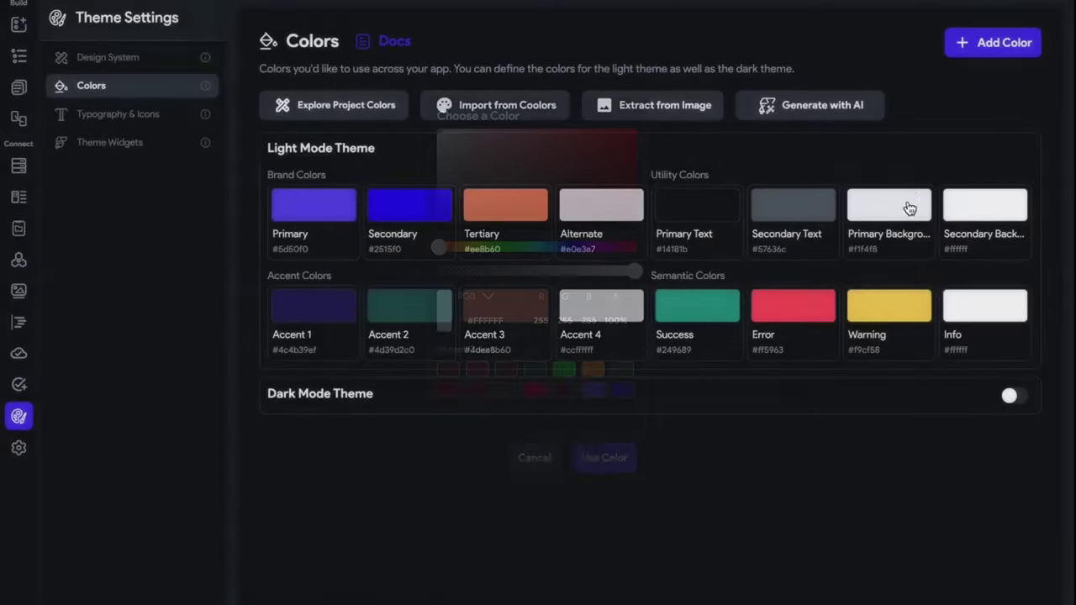
drag(504, 321, 447, 324)
key(ctrl+c)
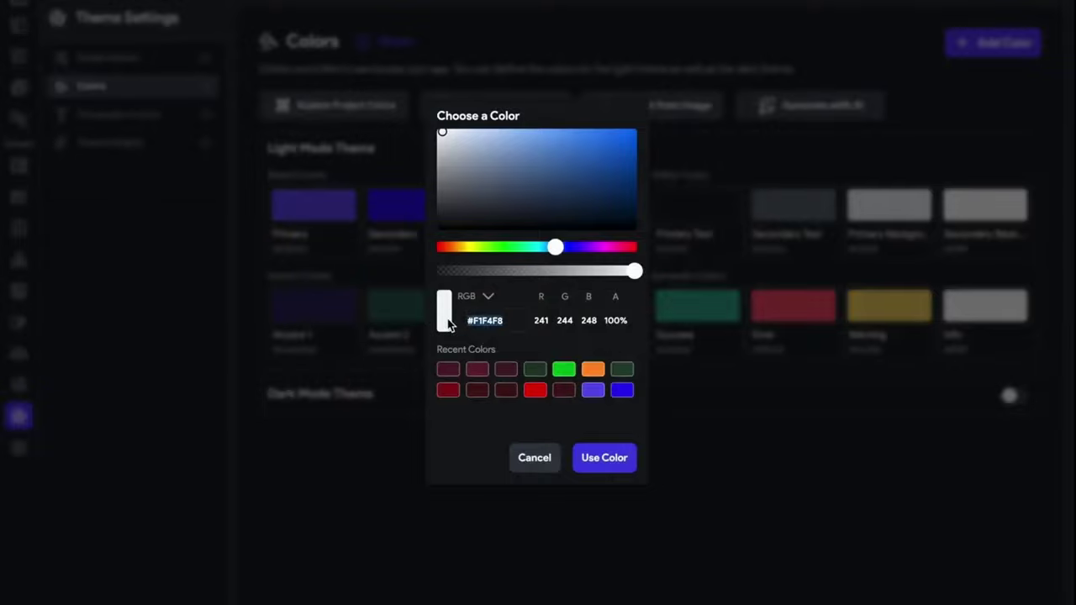
click(534, 457)
click(996, 252)
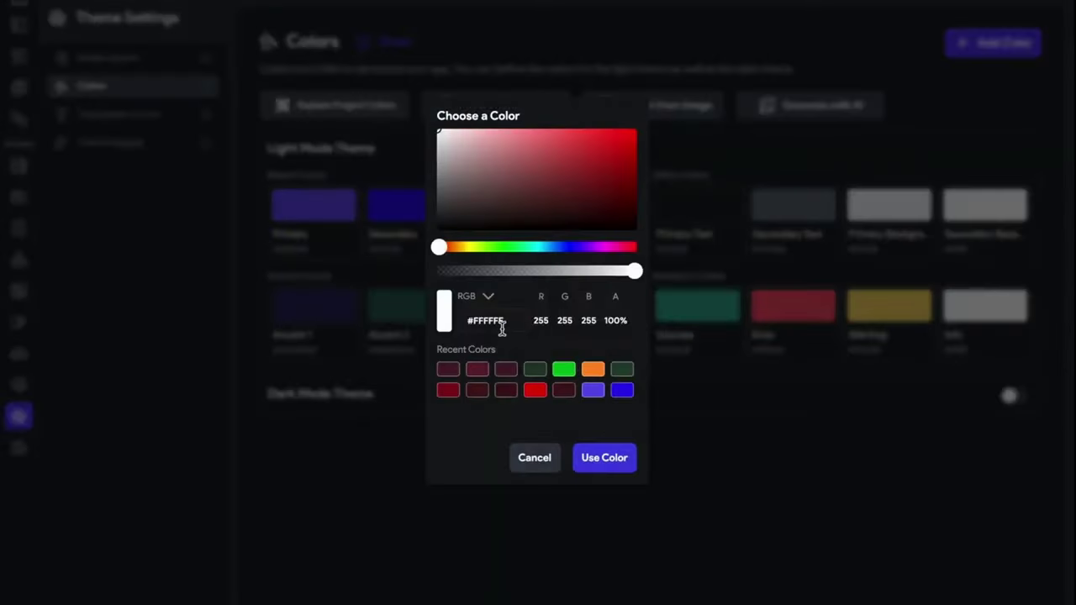
drag(504, 321, 447, 324)
key(ctrl+v)
click(603, 458)
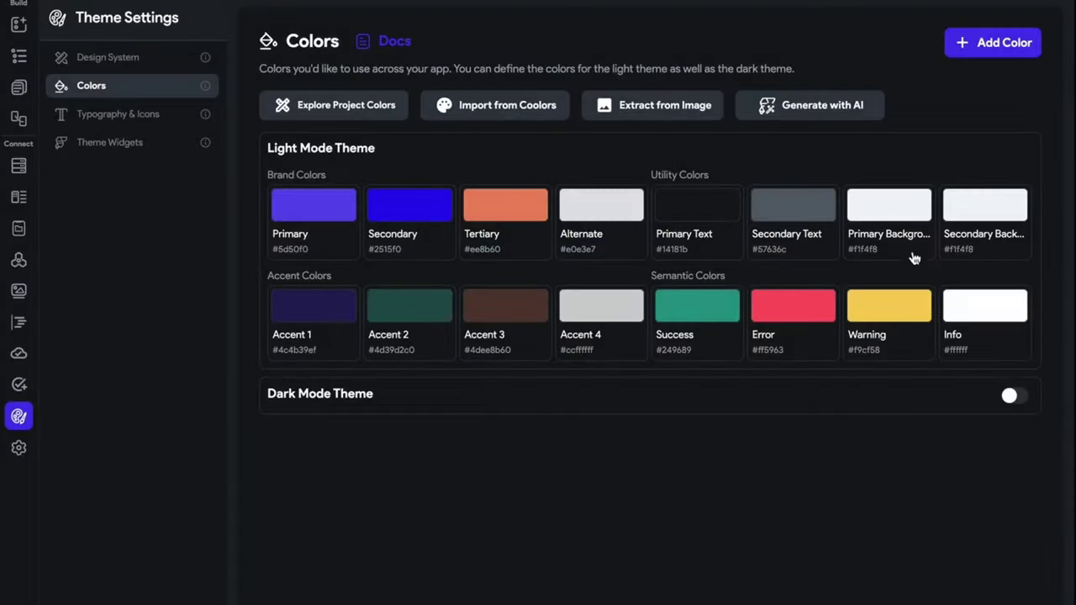
- Set the light theme's Primary Background color to white #FFFFFF
click(882, 241)
drag(504, 173, 400, 119)
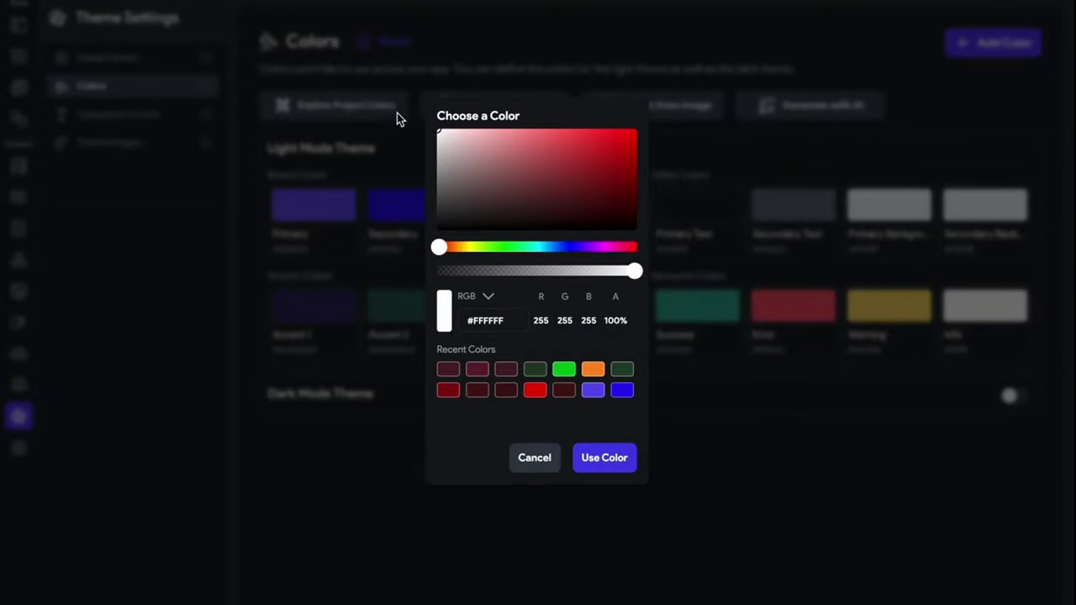
click(632, 457)
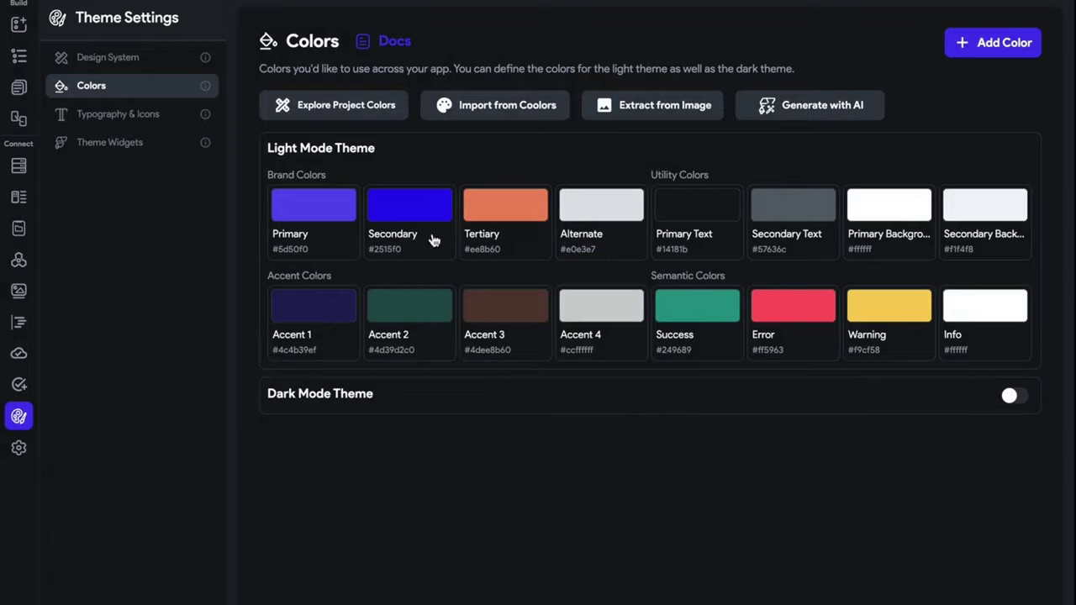
- Set the Error semantic color to the bright red #FF0011
click(764, 340)
drag(596, 165, 757, 110)
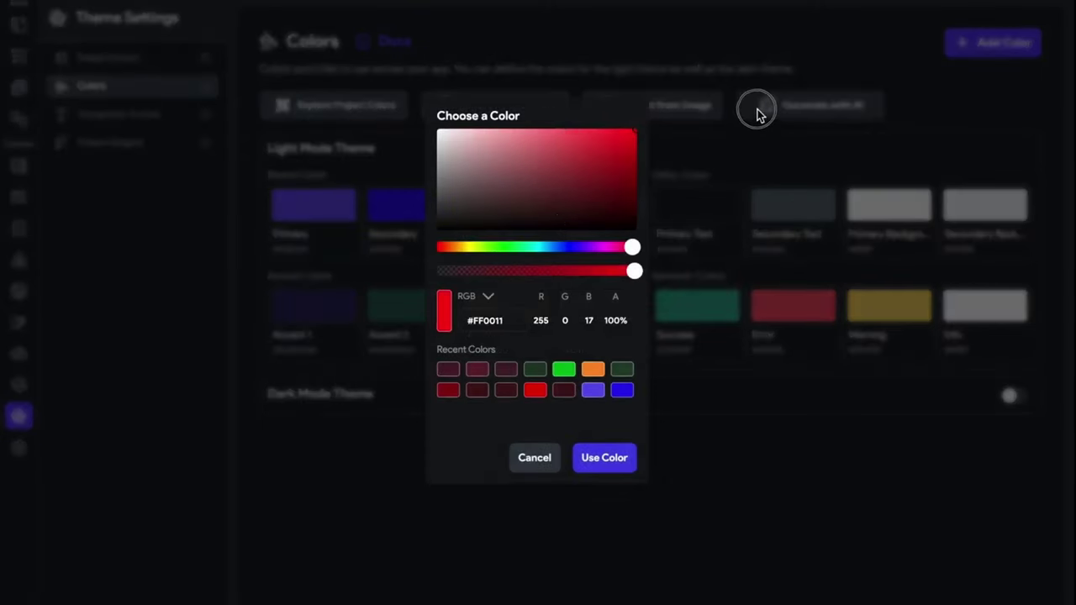
click(627, 469)
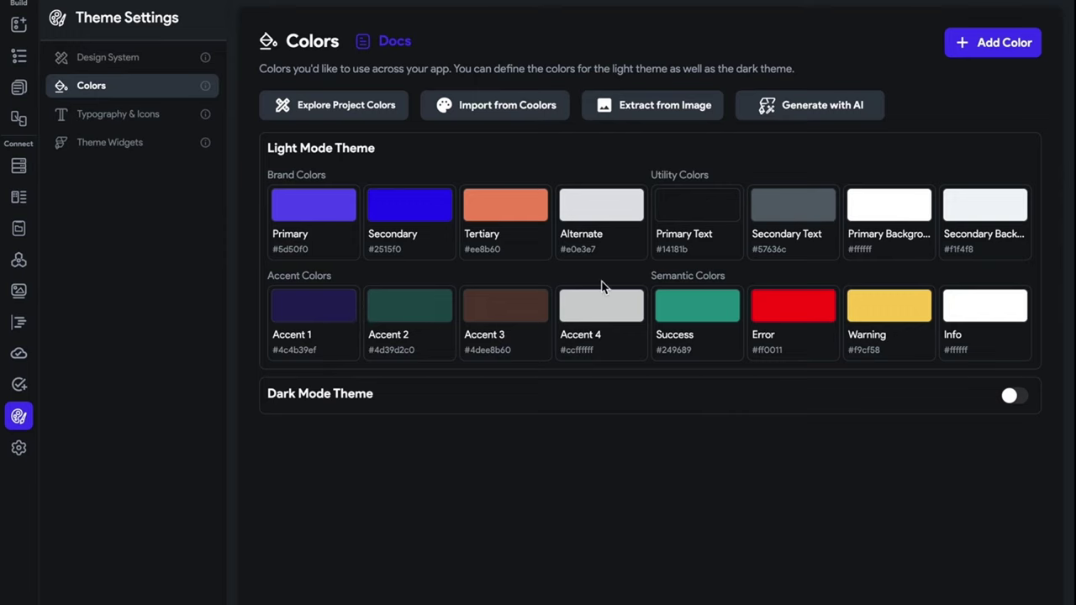
- Set the Tertiary brand color to the recent orange #FF8C23
click(500, 239)
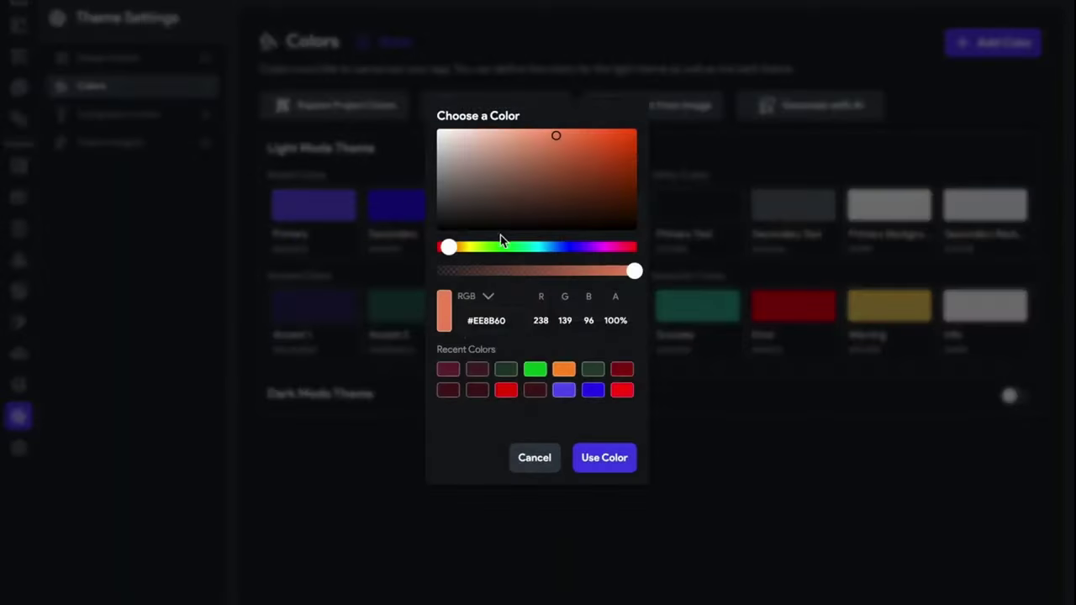
click(563, 369)
click(618, 462)
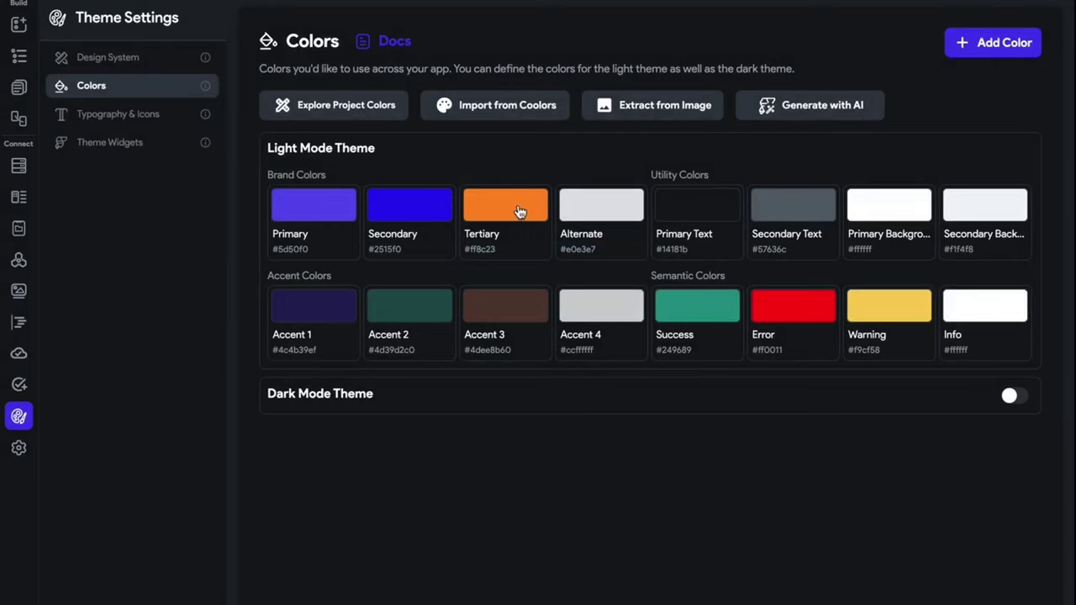
- Set the typography's primary font family to the Google font Poppins
click(168, 122)
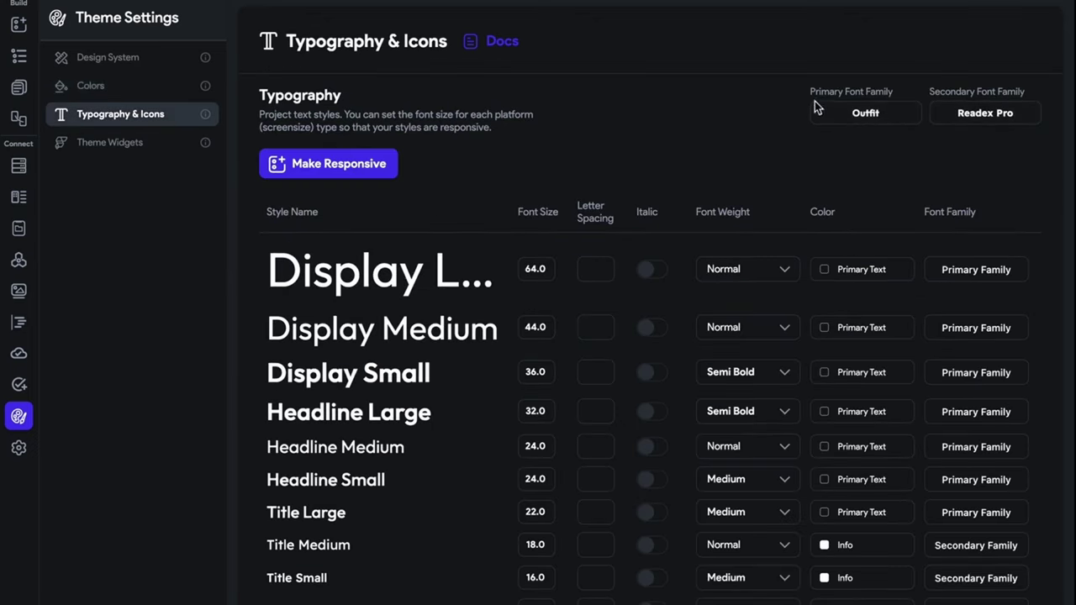
click(865, 113)
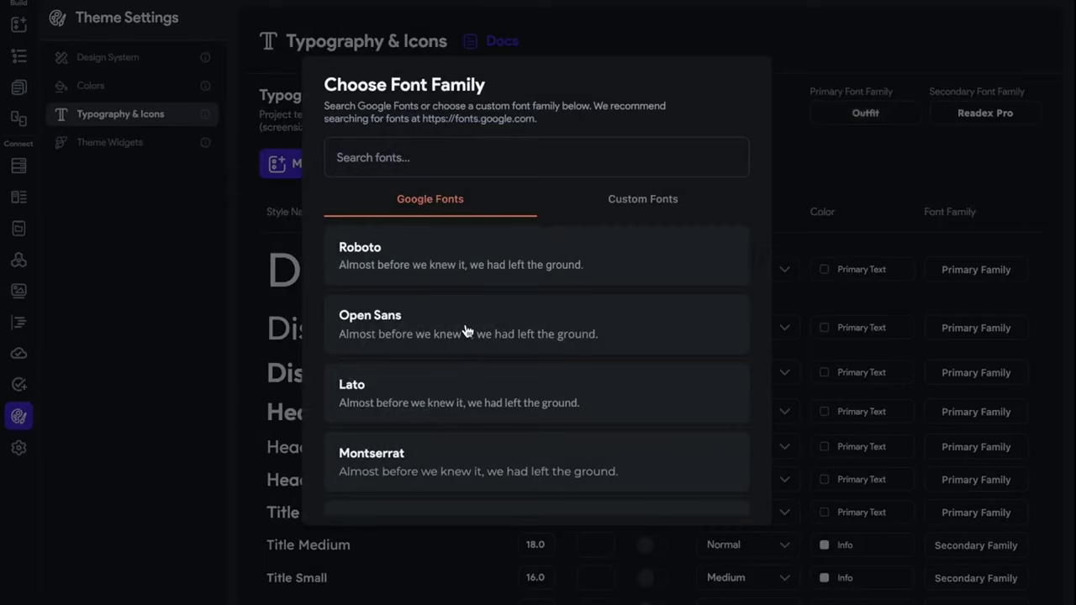
scroll(462, 318, down, 2)
scroll(463, 318, down, 3)
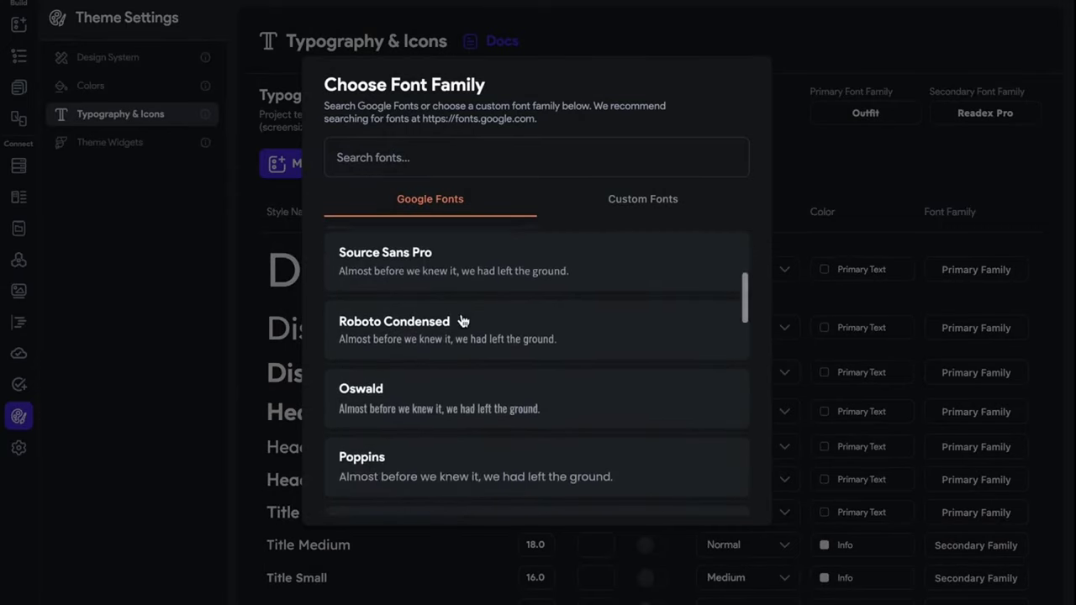
click(473, 412)
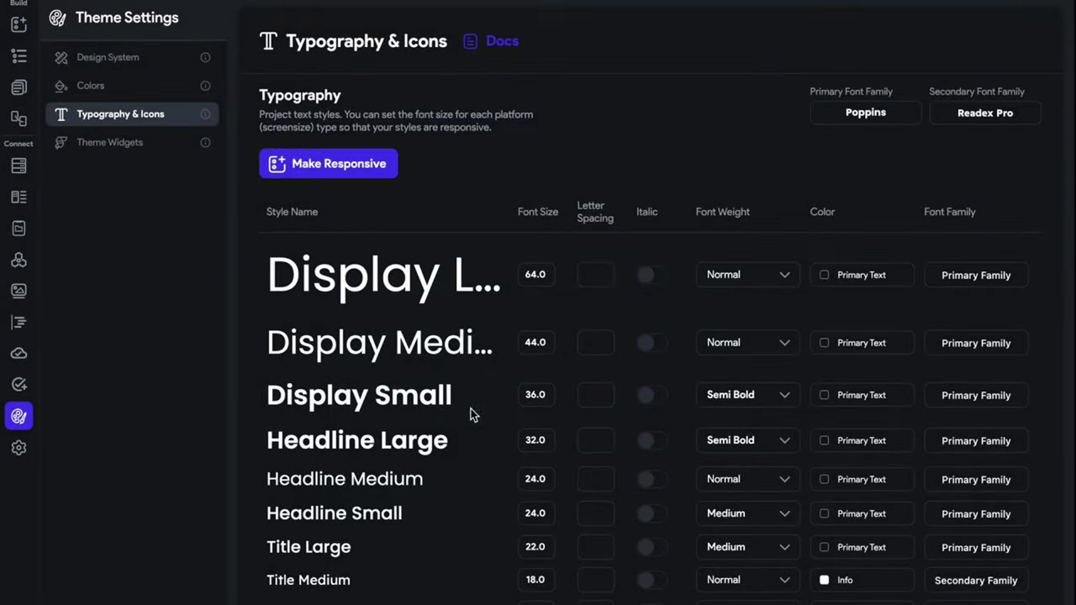
- Search the Google fonts for "monoty" as a secondary font family, browse them, and close the font chooser without picking one
click(966, 126)
click(557, 139)
text(mon)
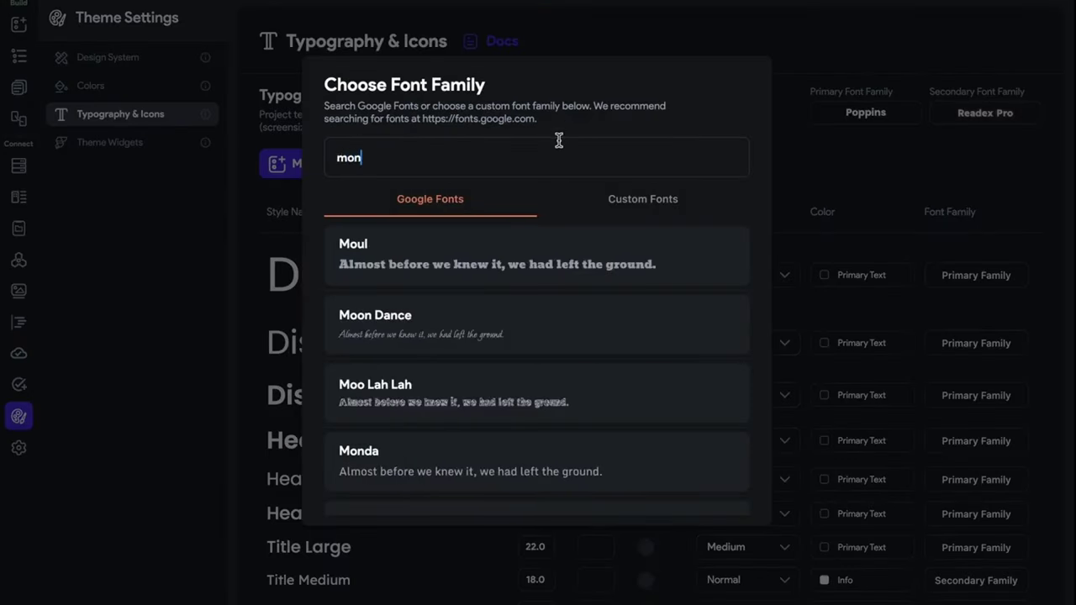
text(oty)
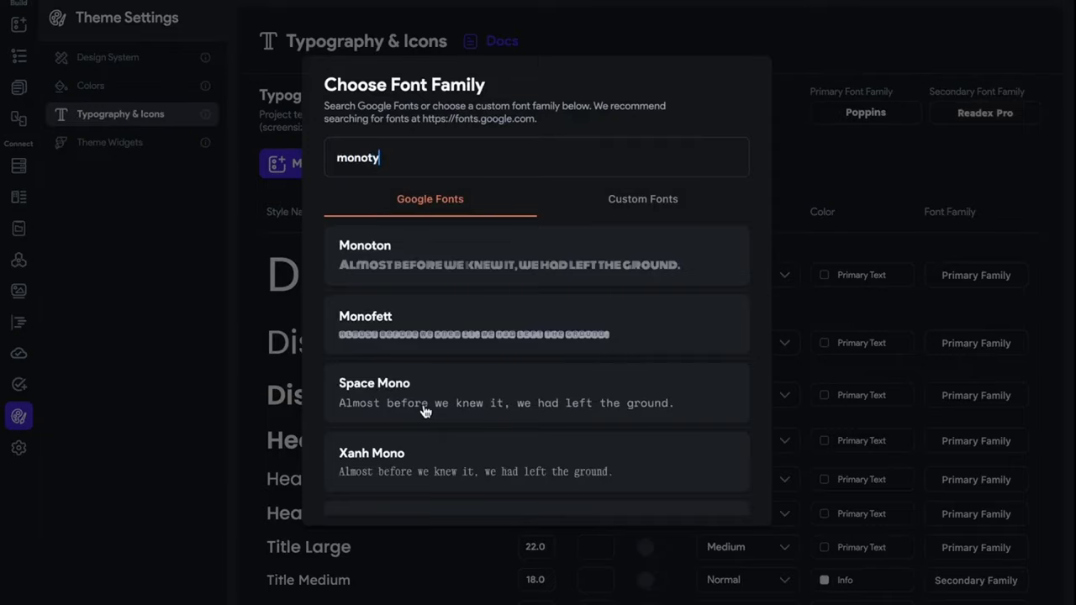
scroll(423, 409, down, 2)
scroll(423, 409, down, 8)
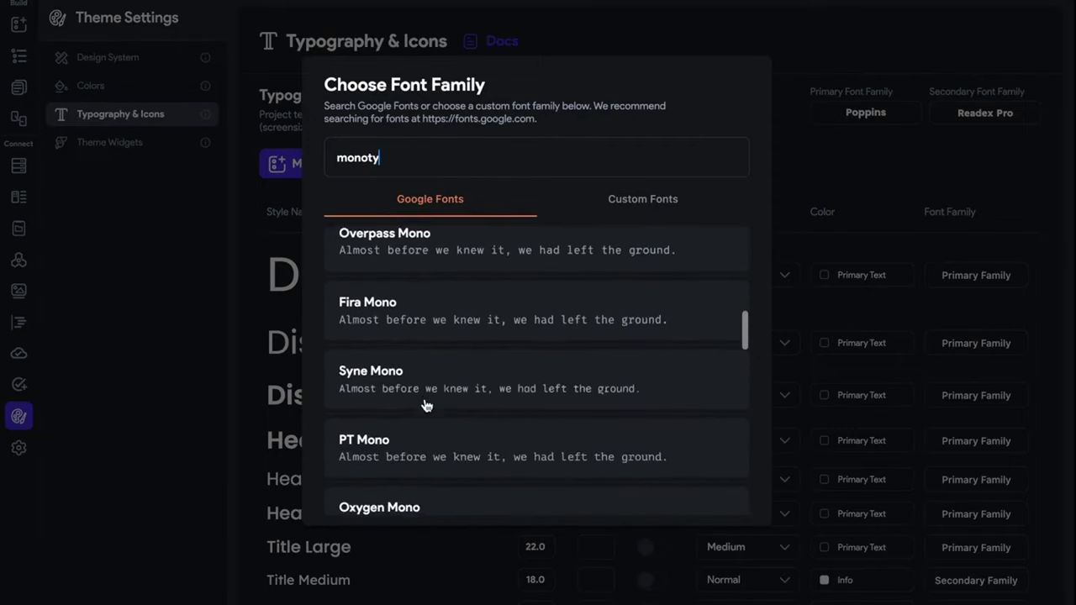
scroll(426, 406, up, 3)
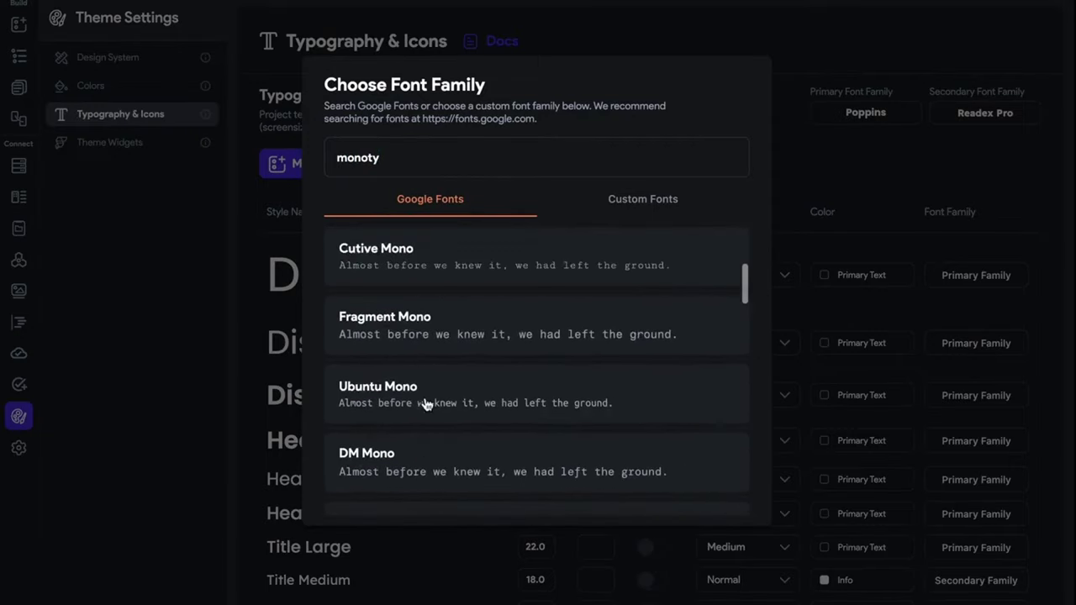
click(811, 199)
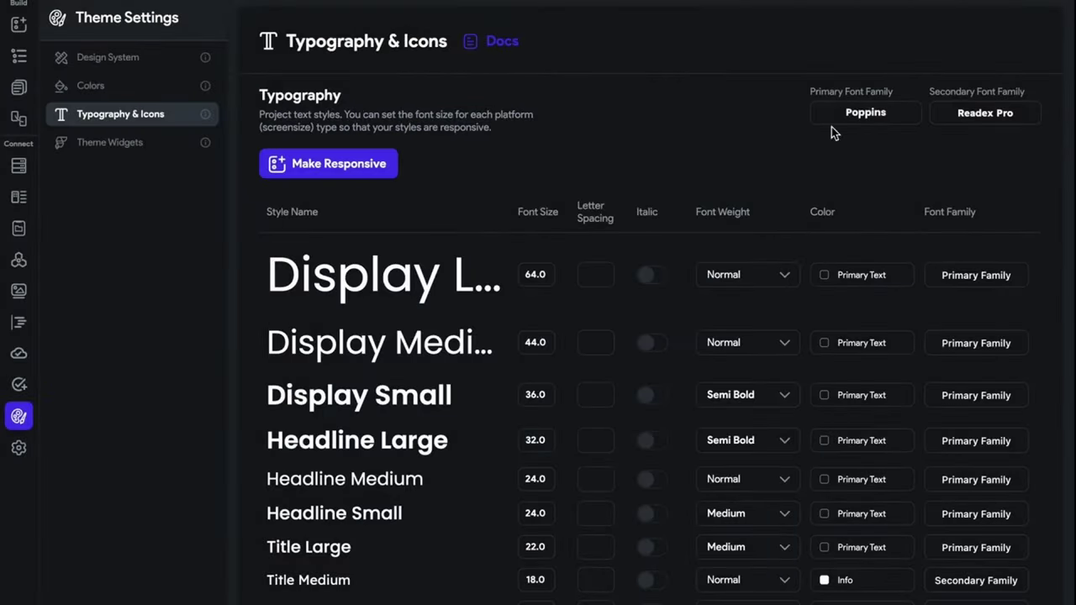
- Make the project's text styles responsive and show the Desktop styles
click(335, 168)
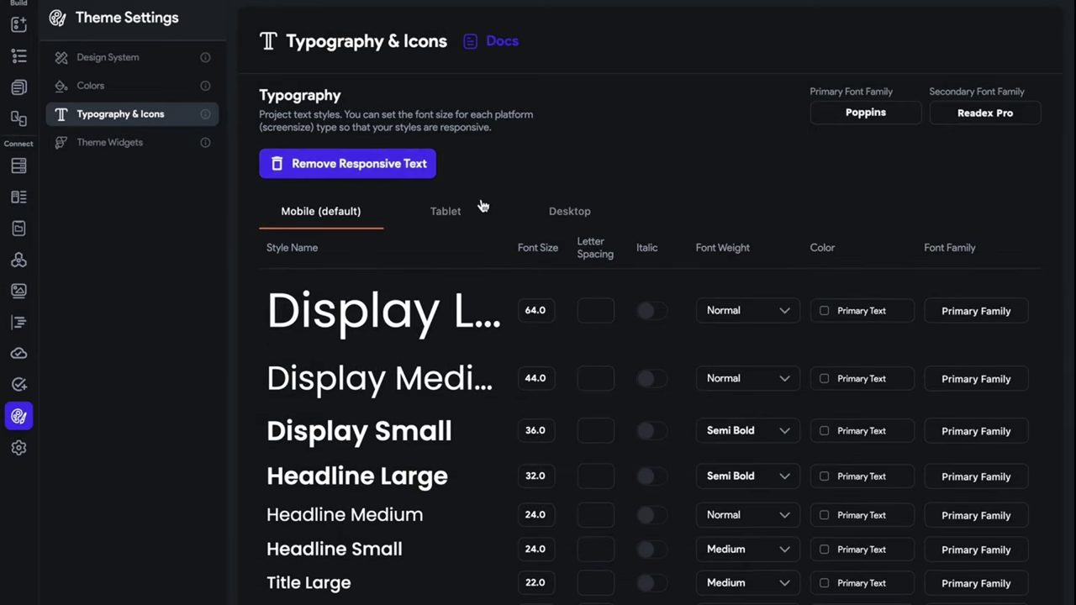
click(569, 212)
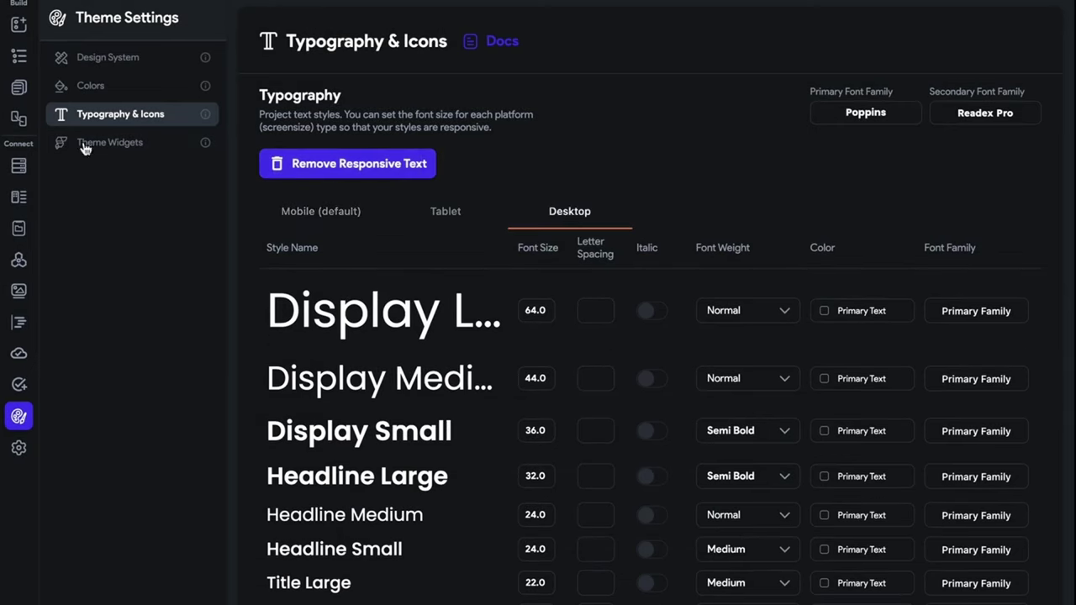
- Delete the AppBar from the HomePage
click(30, 97)
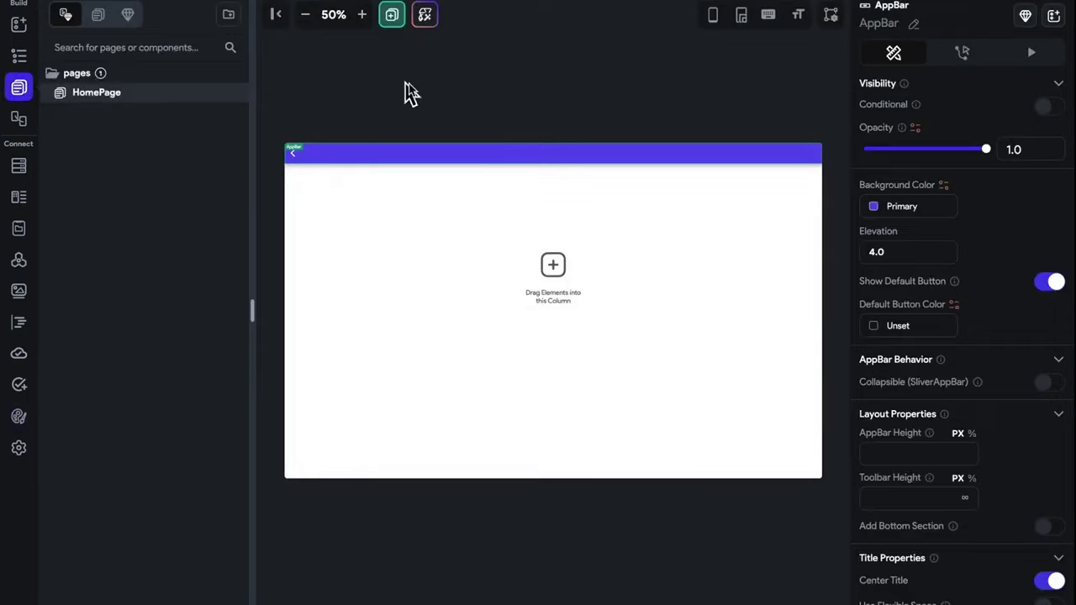
click(433, 159)
key(Delete)
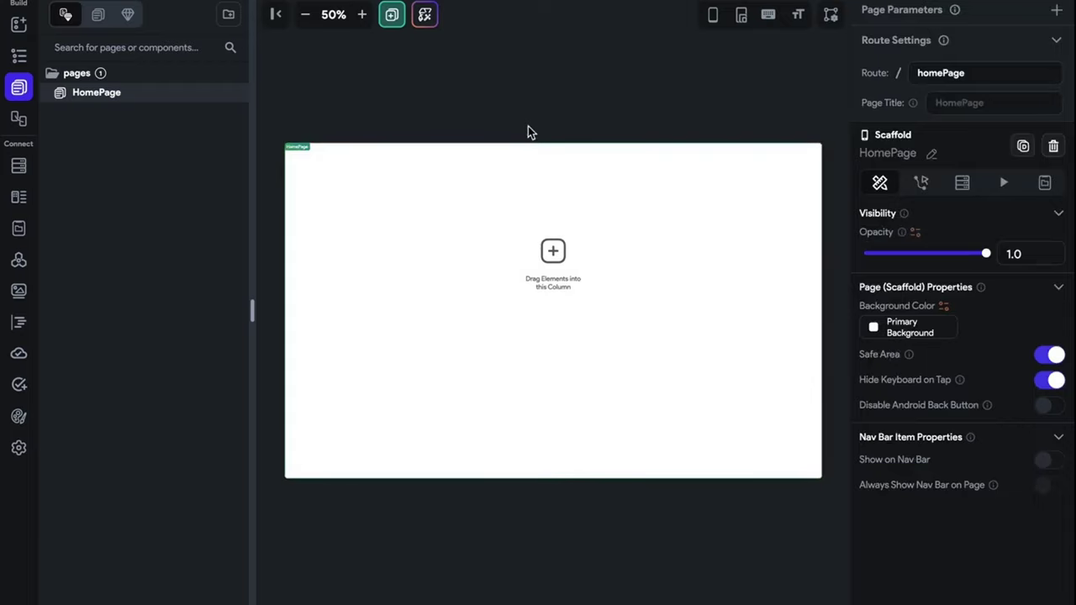
- Review the light mode colors in the theme settings and return to the HomePage canvas
click(19, 416)
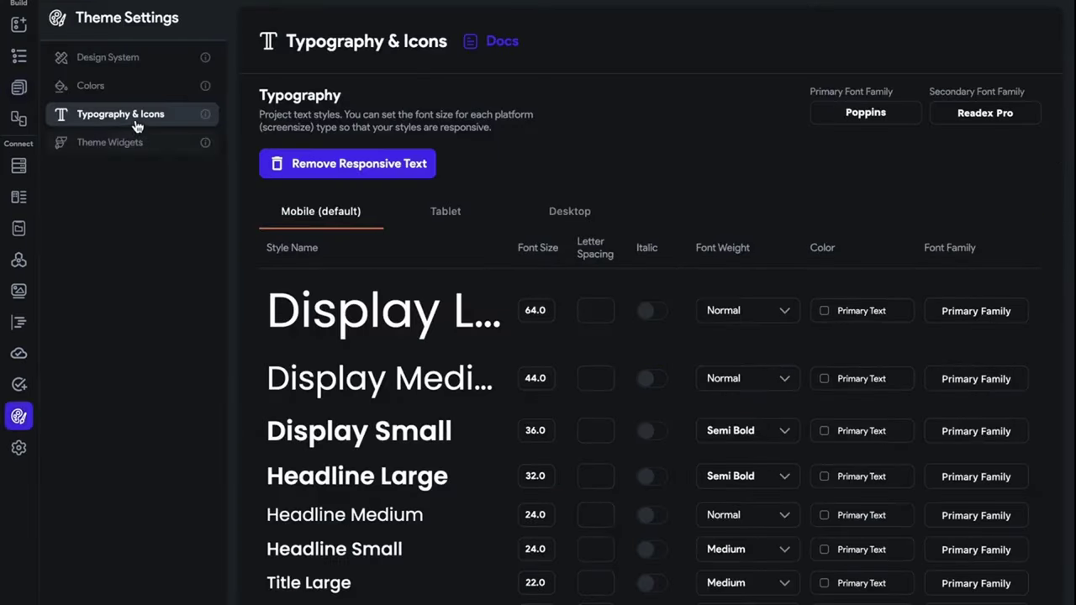
click(129, 85)
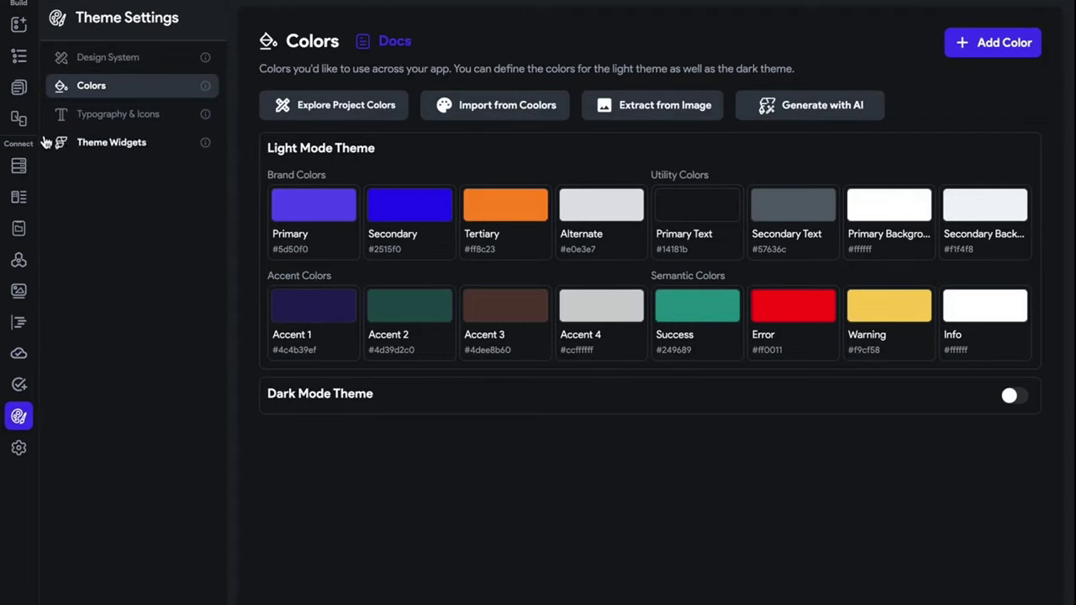
click(20, 87)
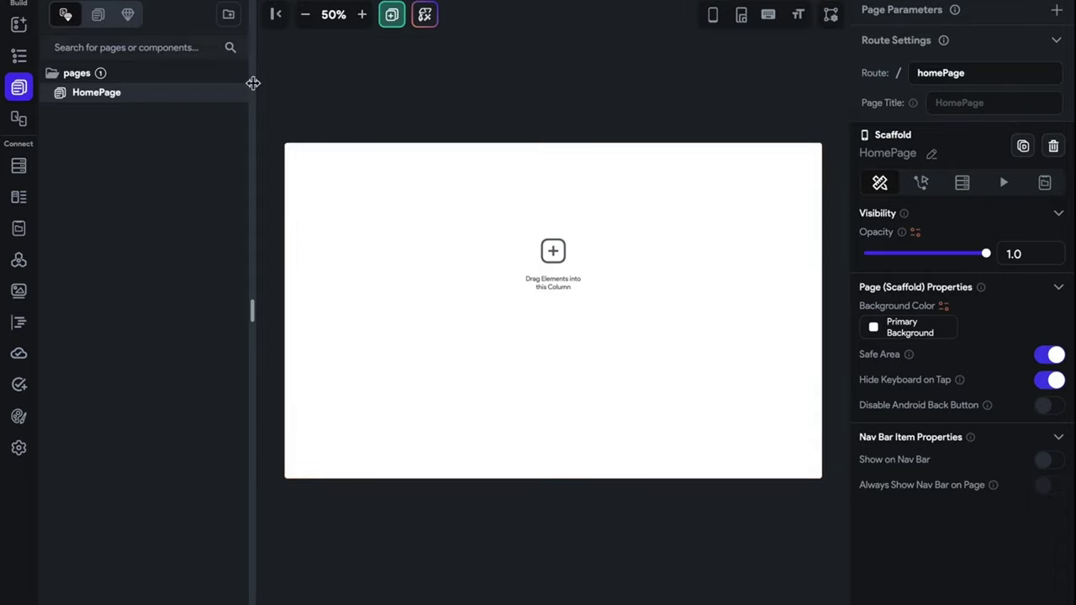
- Delete the default Column from the HomePage, and view and dismiss the new page templates
click(440, 254)
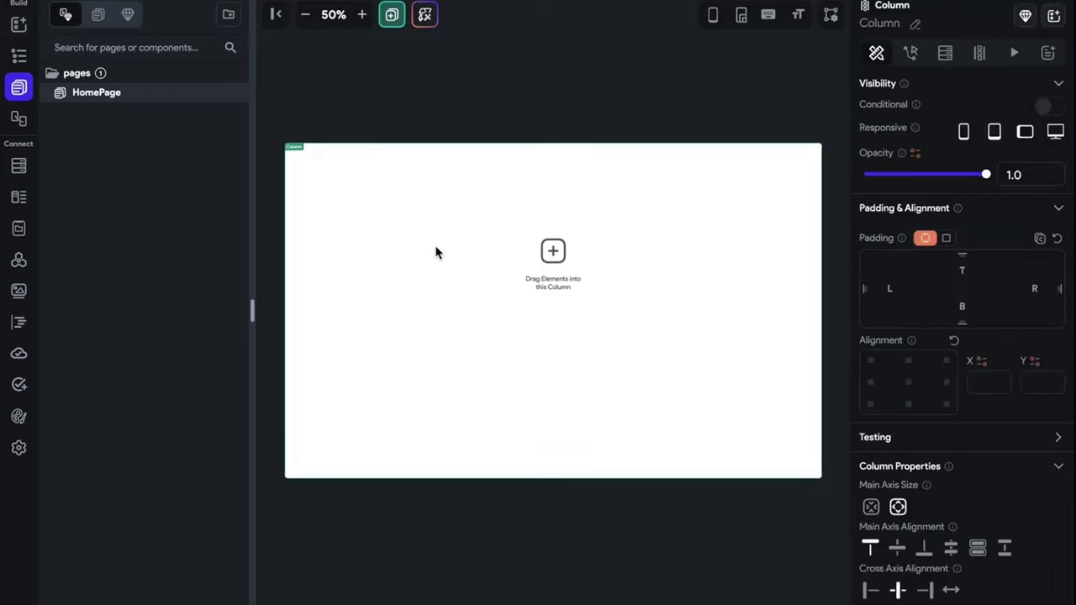
click(319, 189)
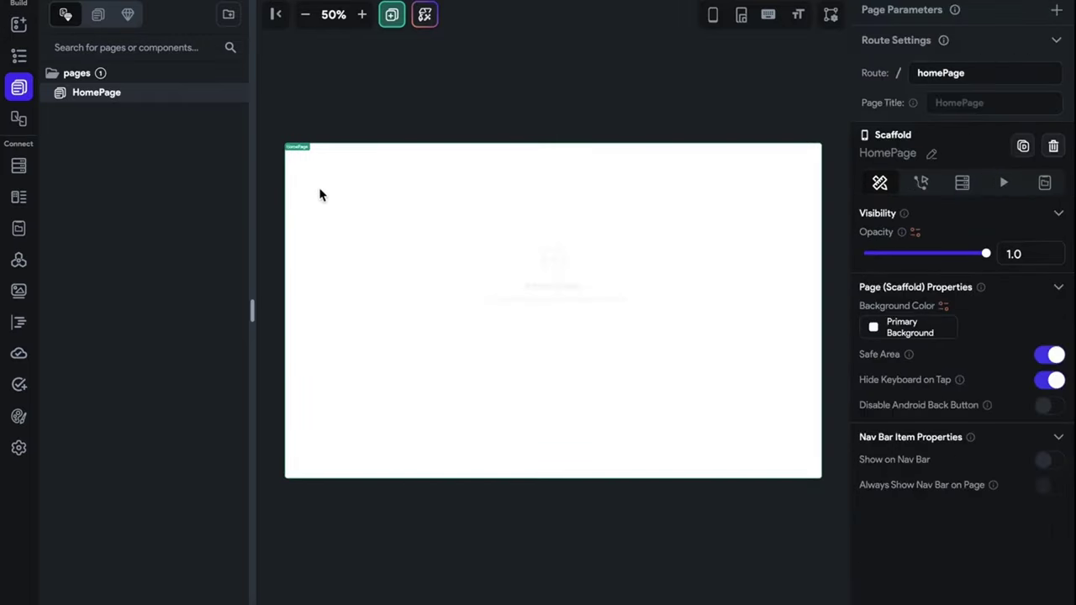
key(ctrl+shift+n)
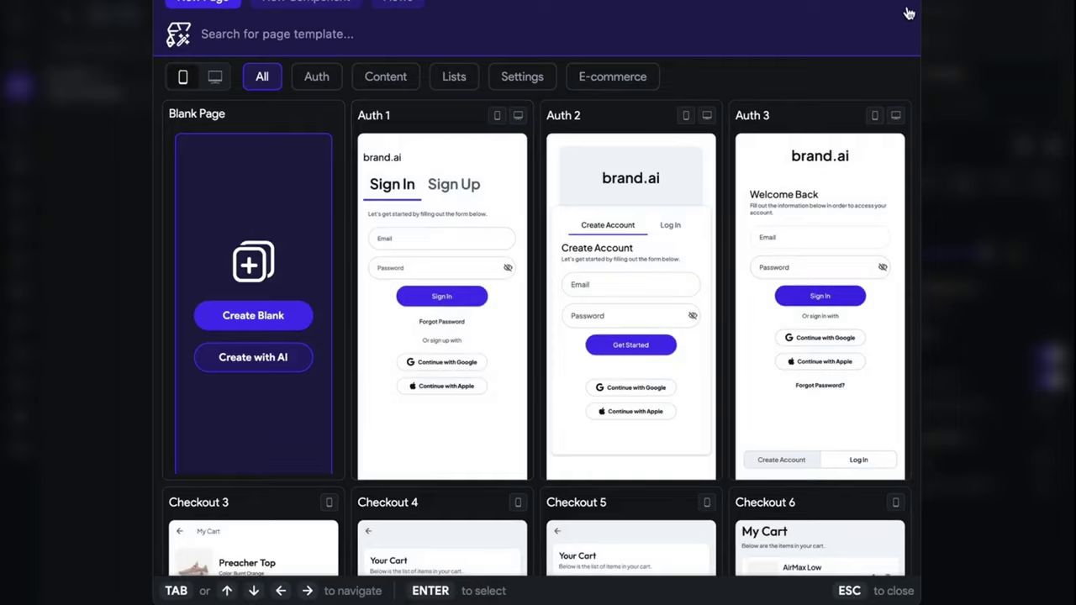
key(Escape)
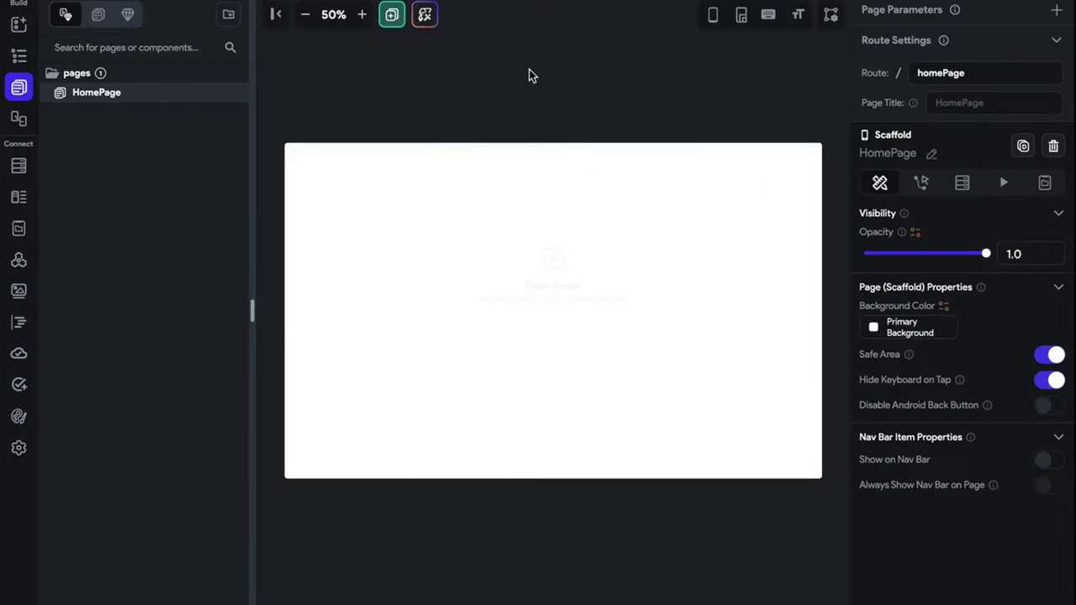
key(ctrl+shift+n)
key(Escape)
- Try out a Column on the HomePage with the widget insert list, and delete the Column again
click(19, 24)
drag(143, 135, 492, 220)
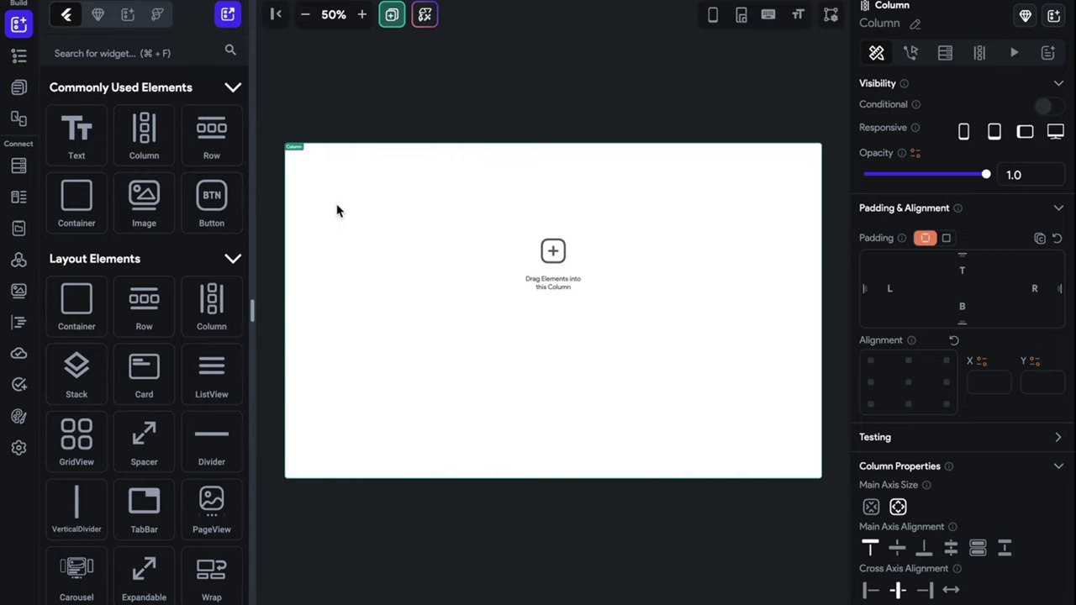
click(337, 121)
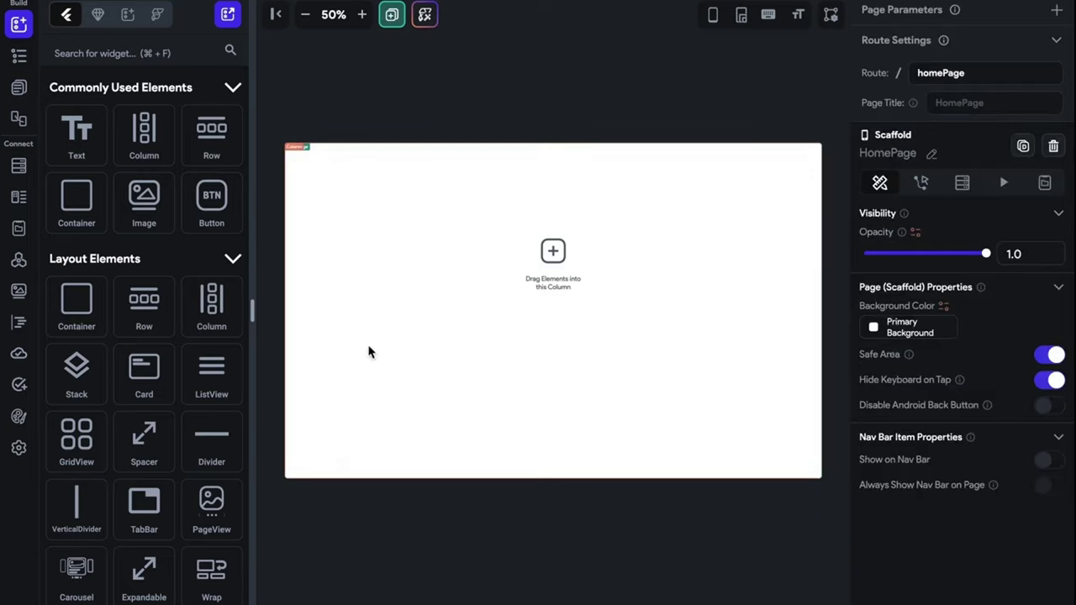
drag(77, 200, 267, 171)
click(337, 219)
key(super+k)
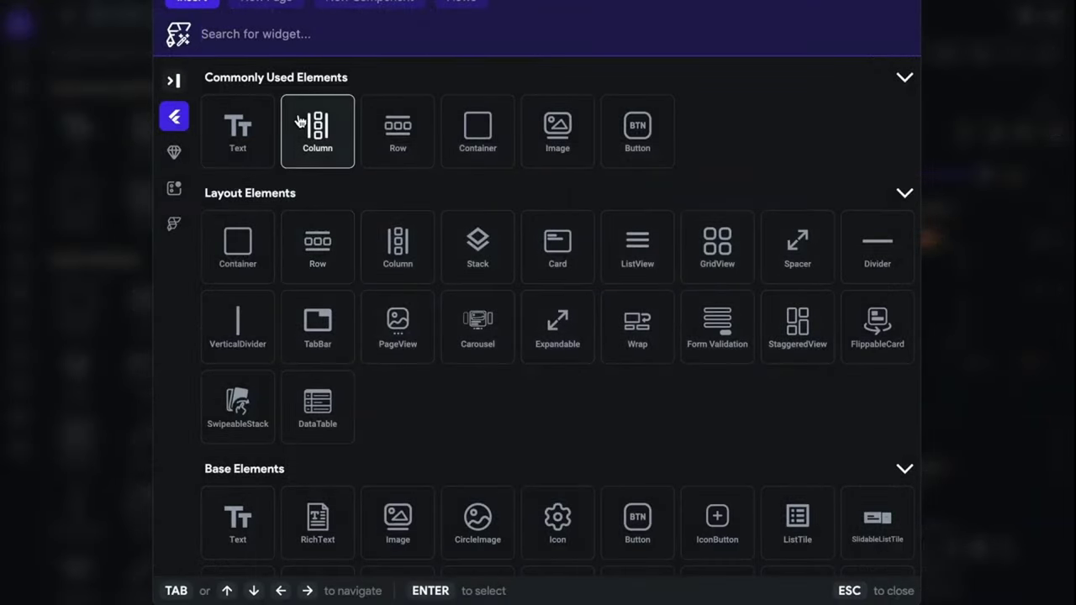
click(454, 126)
key(Delete)
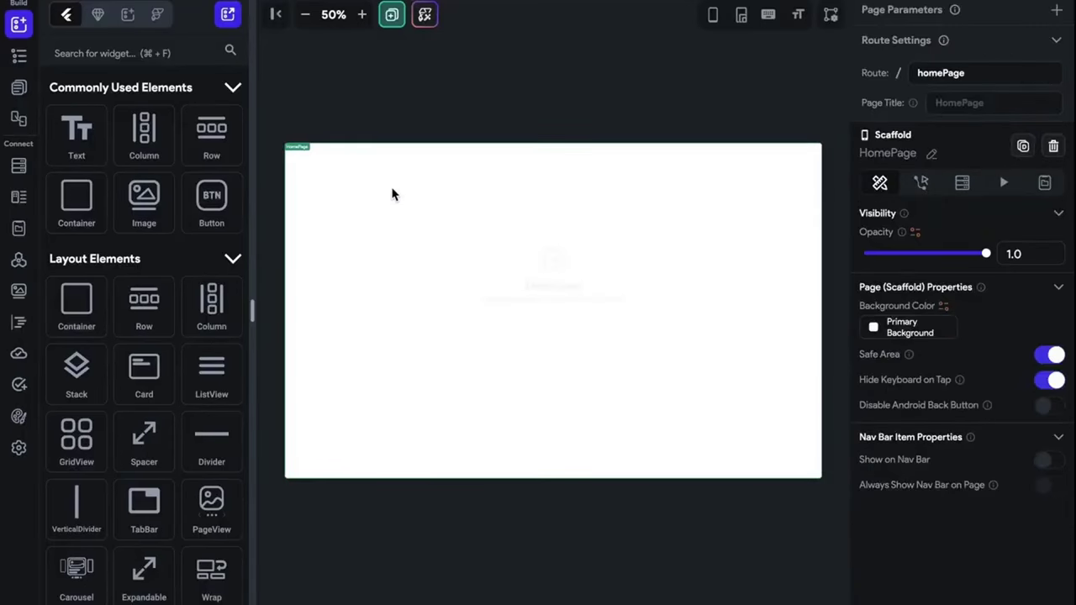
key(super+shift+p)
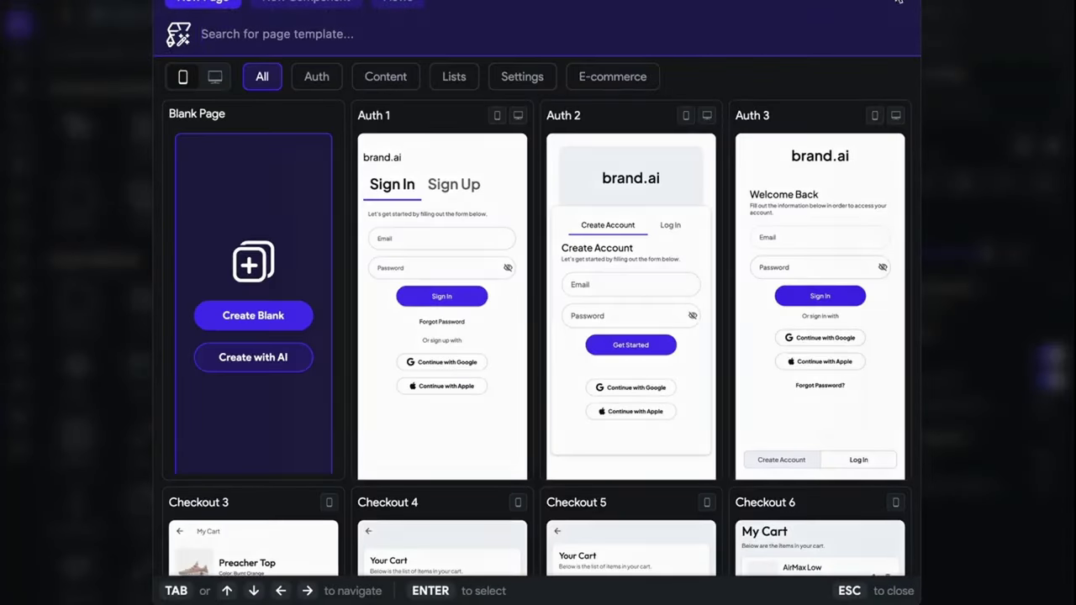
key(Escape)
- Add a Column to the empty HomePage and insert a Row inside it
drag(141, 133, 605, 278)
key(super+k)
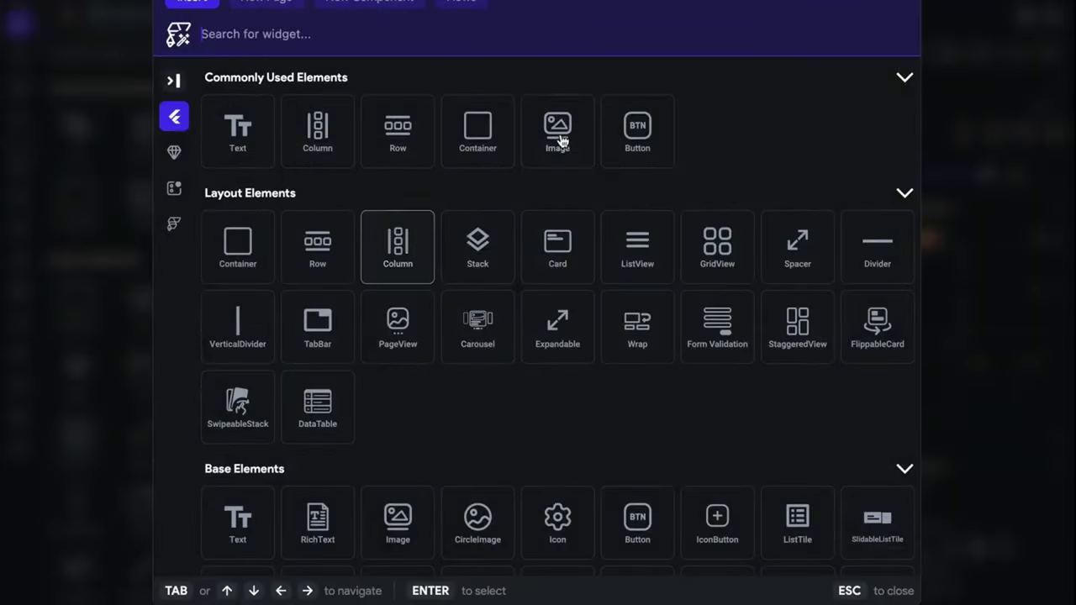
click(378, 127)
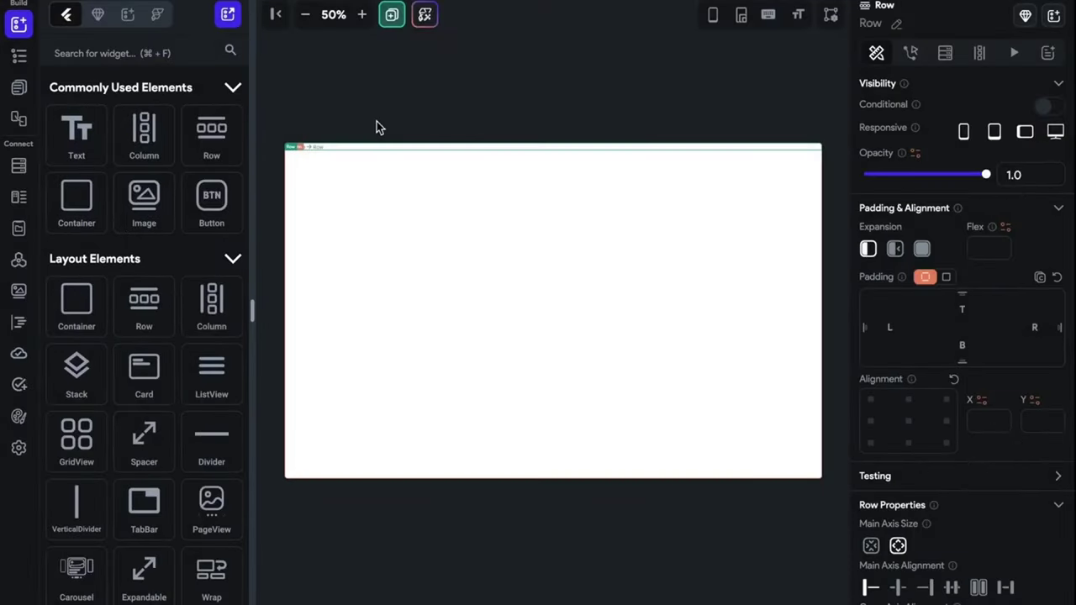
- Expand the Row to fill the page's height and place a Container inside it
click(922, 248)
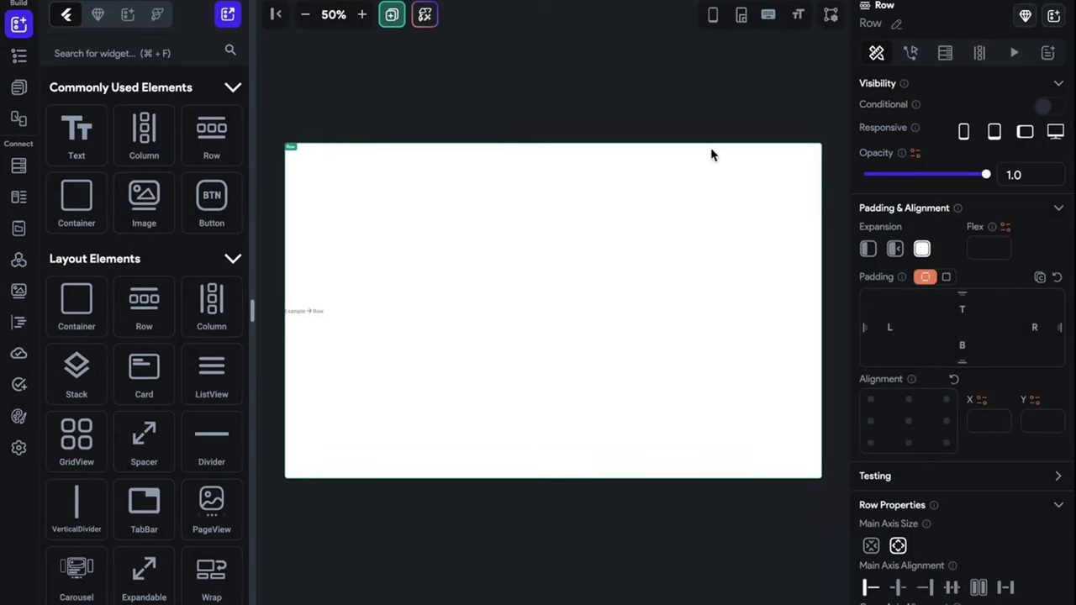
drag(87, 212, 358, 216)
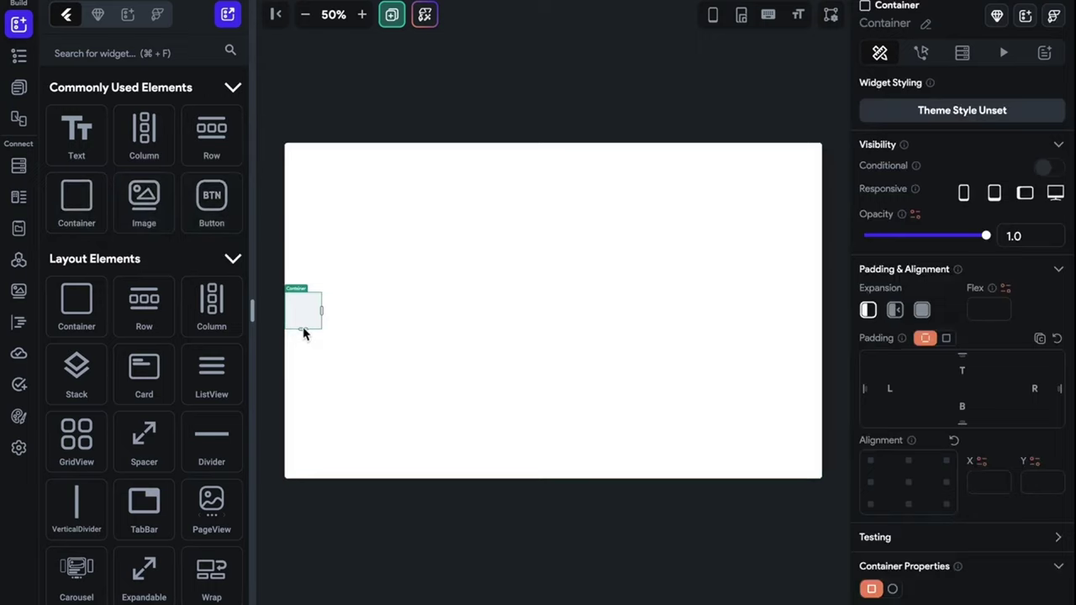
- Stretch the Container to the page's full height and widen it to about 237 px as a side panel
drag(303, 334, 307, 566)
click(493, 99)
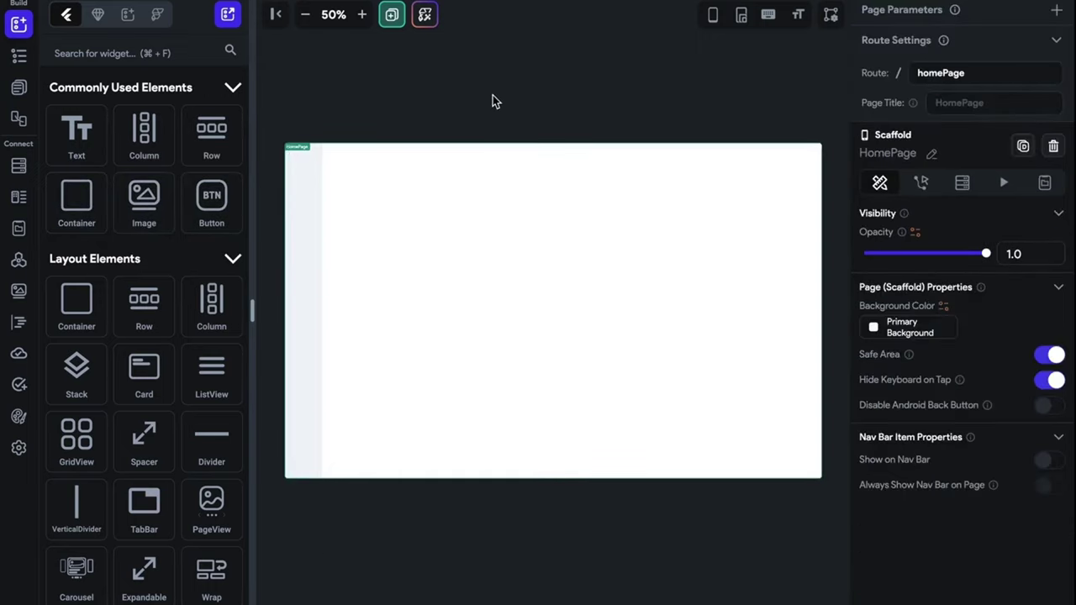
click(276, 15)
click(143, 15)
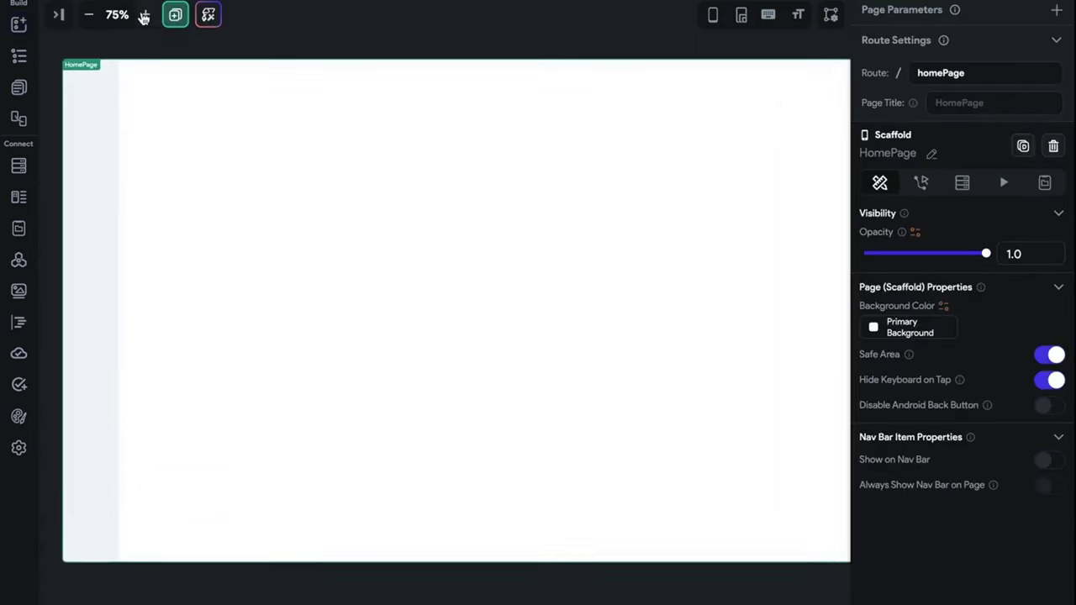
click(144, 15)
click(96, 202)
click(121, 307)
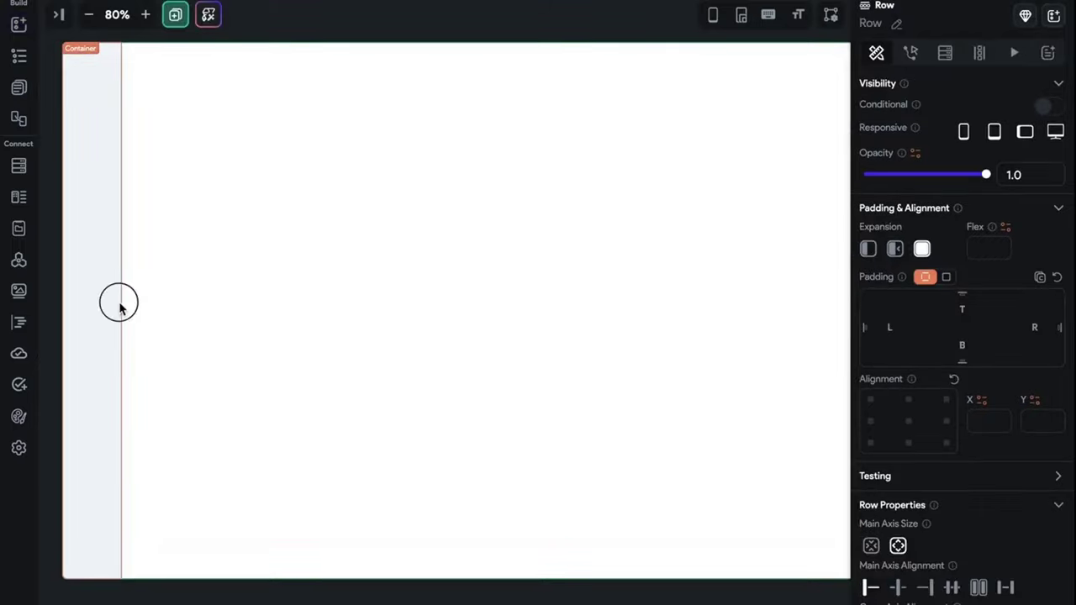
click(120, 307)
drag(123, 308, 203, 308)
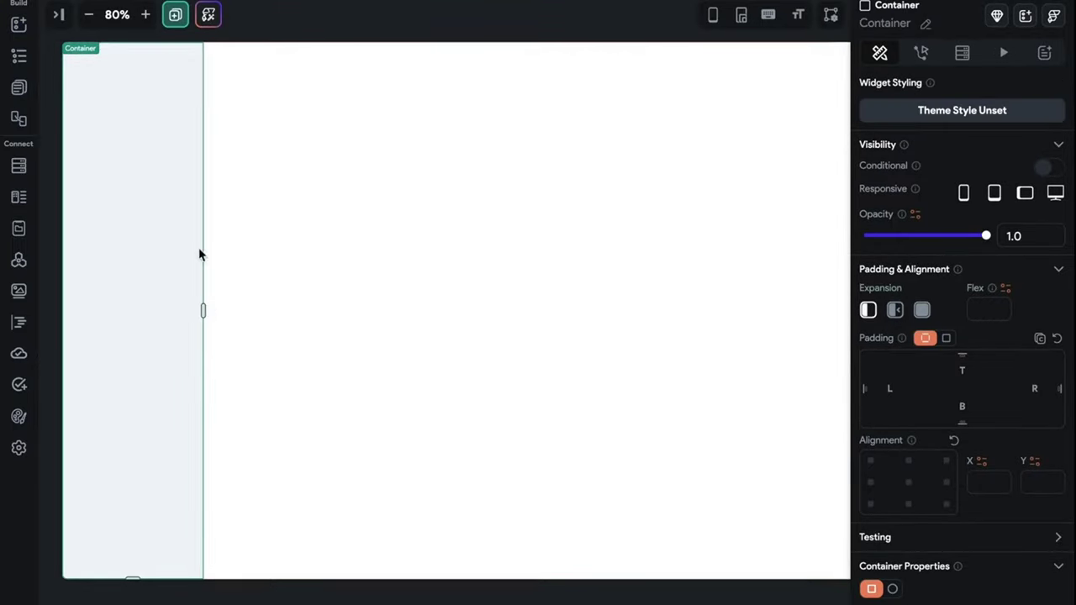
click(293, 40)
- Try out a duplicate of the side Container next to it, with a padding of 10 on all sides
click(150, 222)
key(ctrl+d)
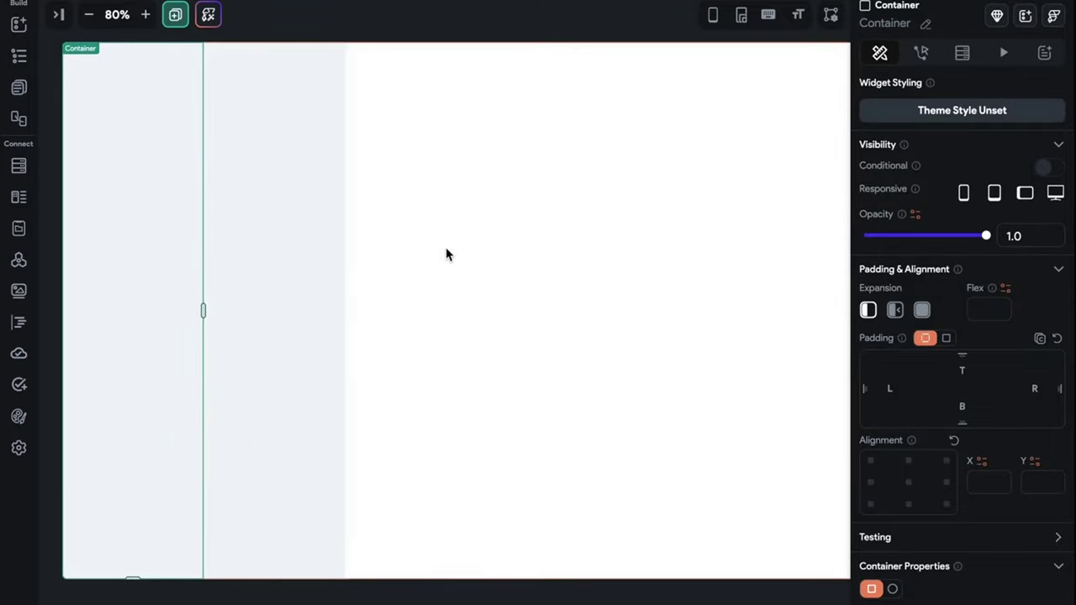
click(387, 214)
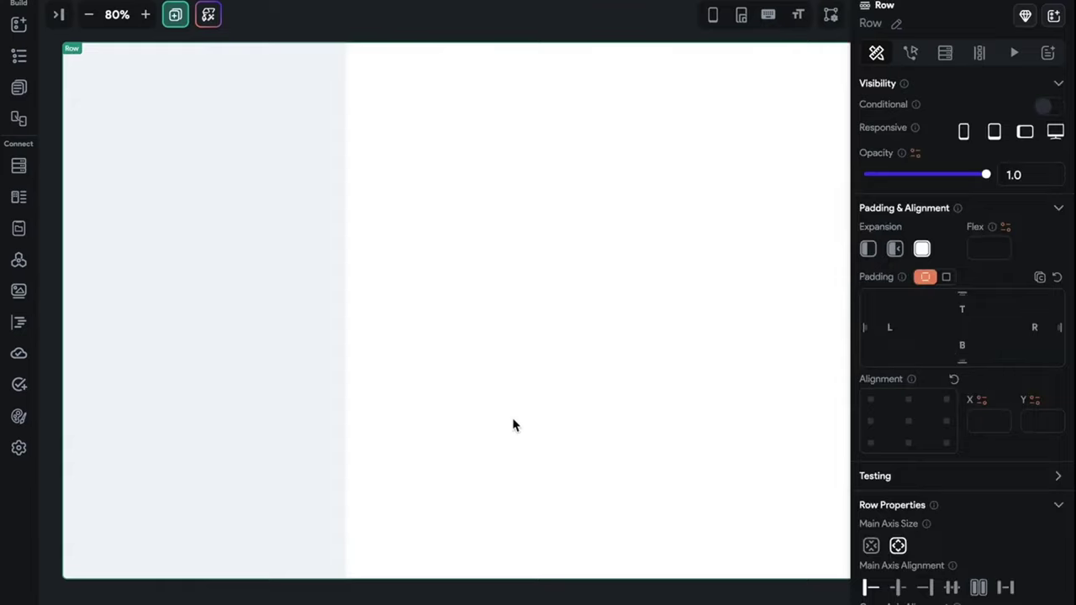
click(316, 135)
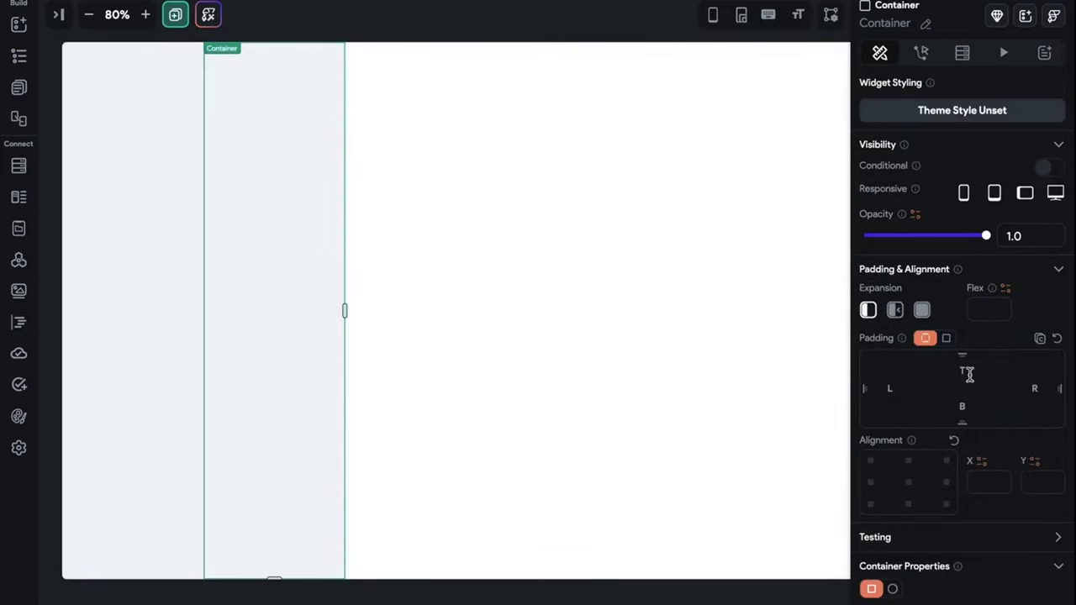
click(946, 338)
text(10)
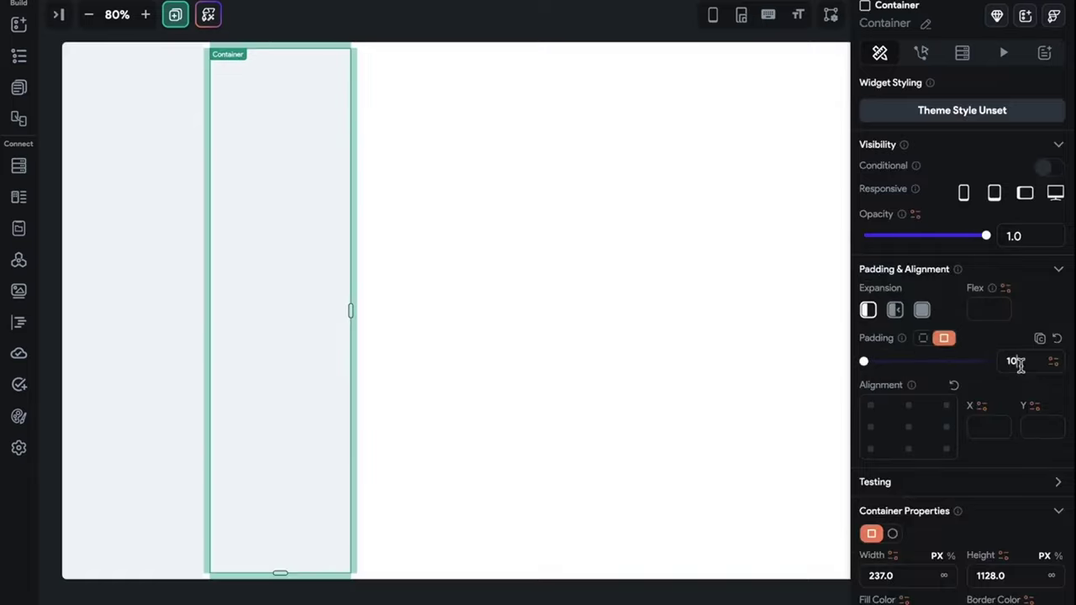
- Try widening the duplicated Container to about 1134 px across the rest of the page, and delete that Container
click(349, 308)
drag(349, 307, 888, 343)
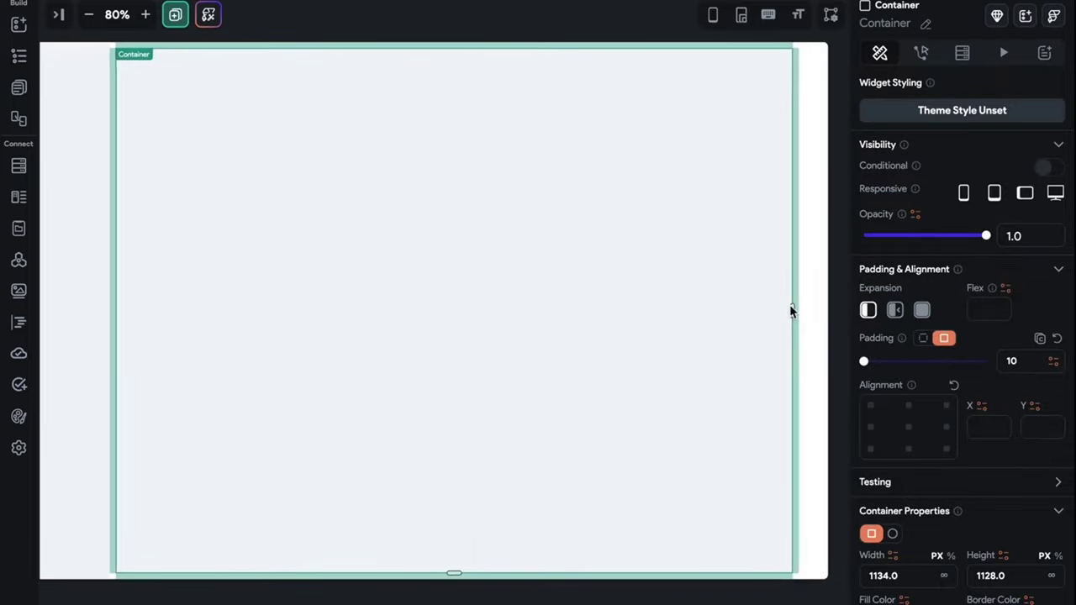
key(ctrl+z)
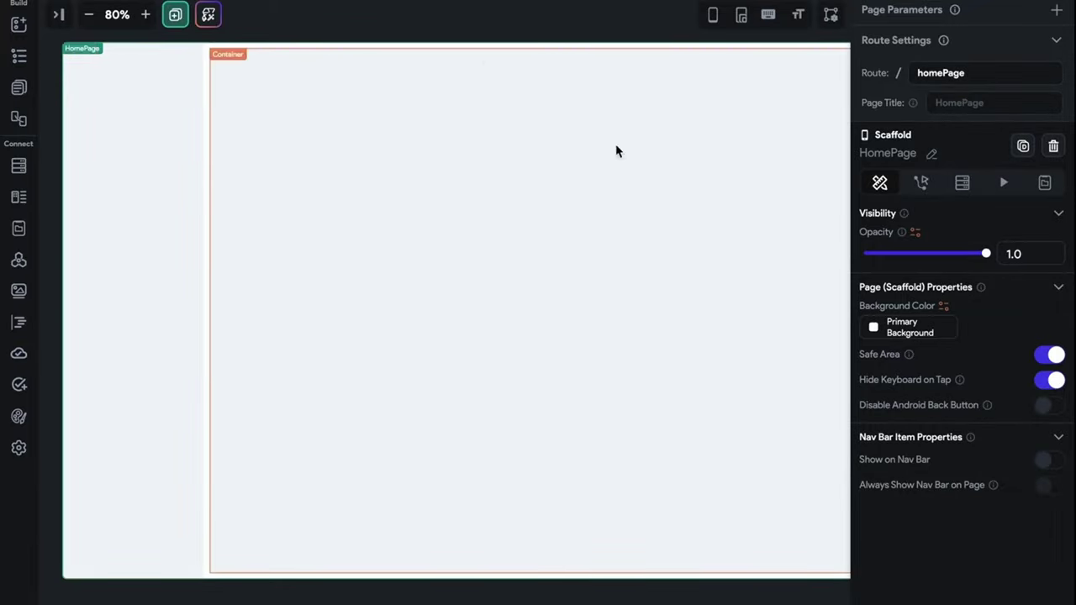
click(419, 219)
key(Delete)
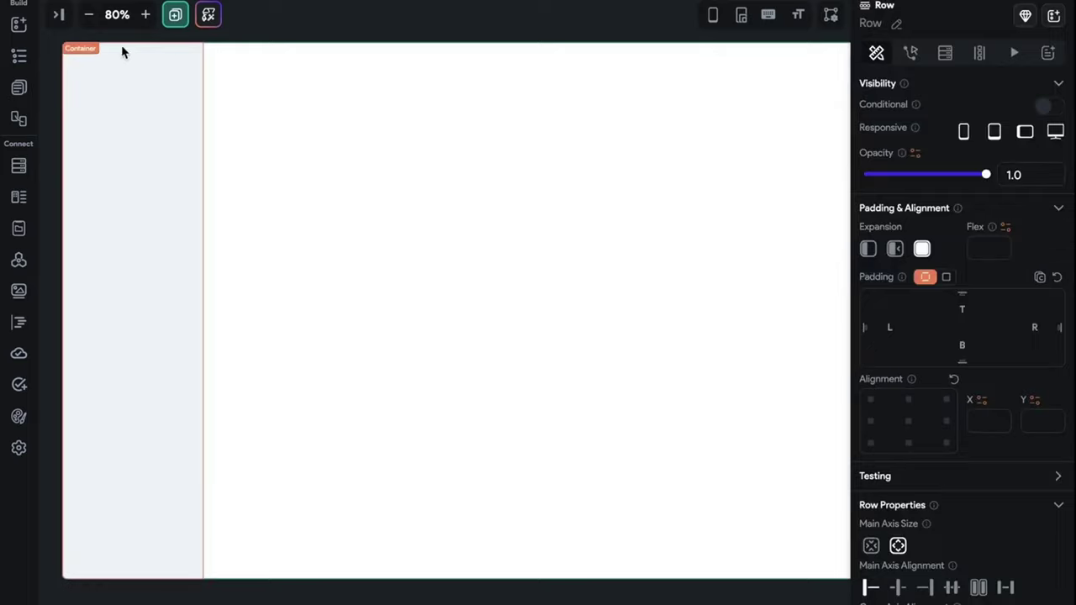
- Set the side Container's width to 15 percent
click(90, 16)
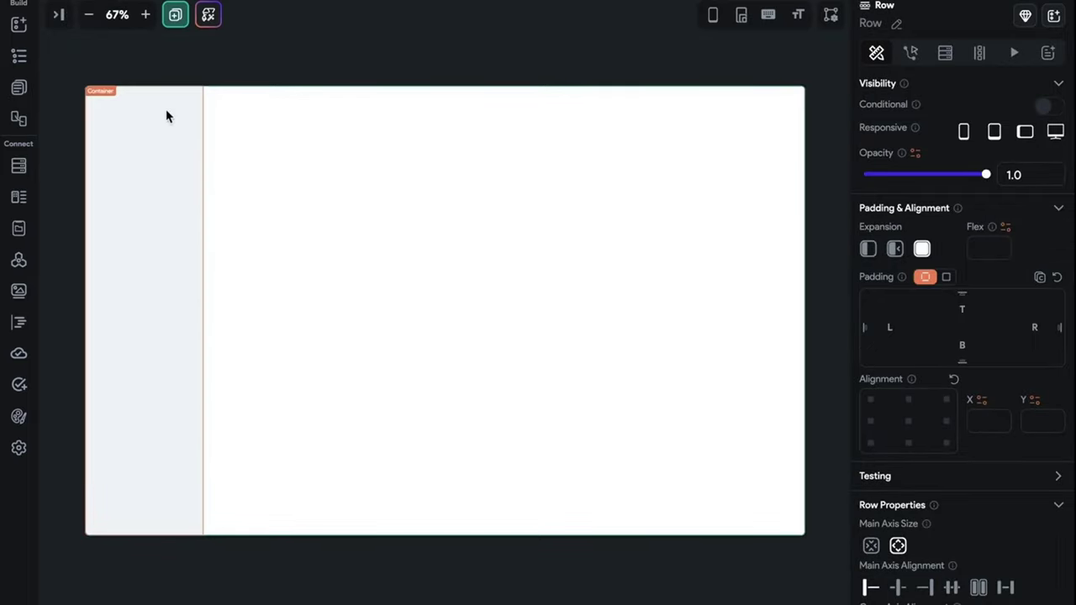
click(131, 345)
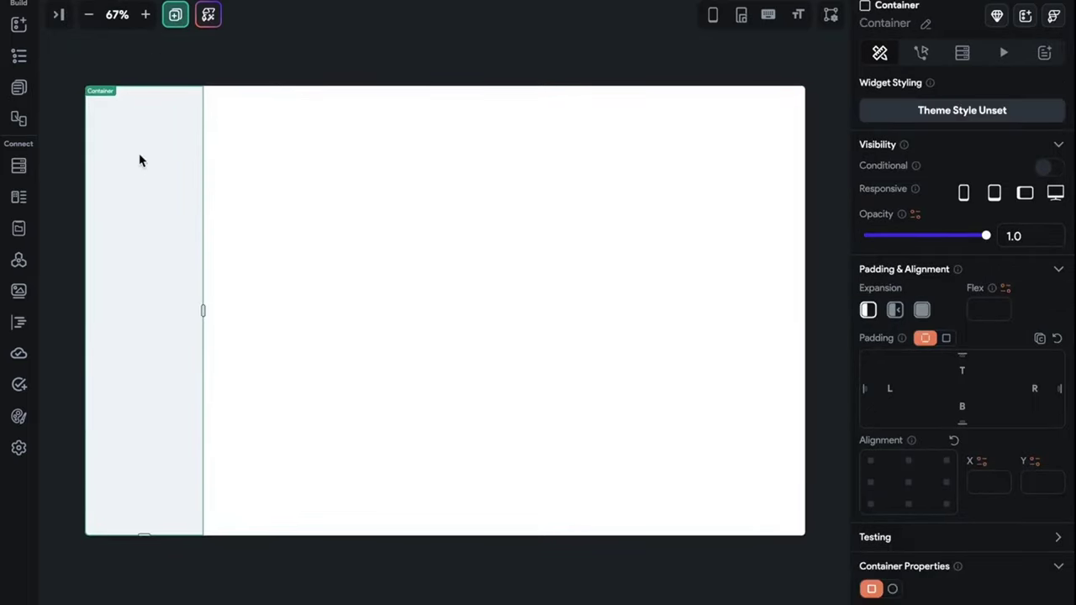
click(305, 70)
click(145, 14)
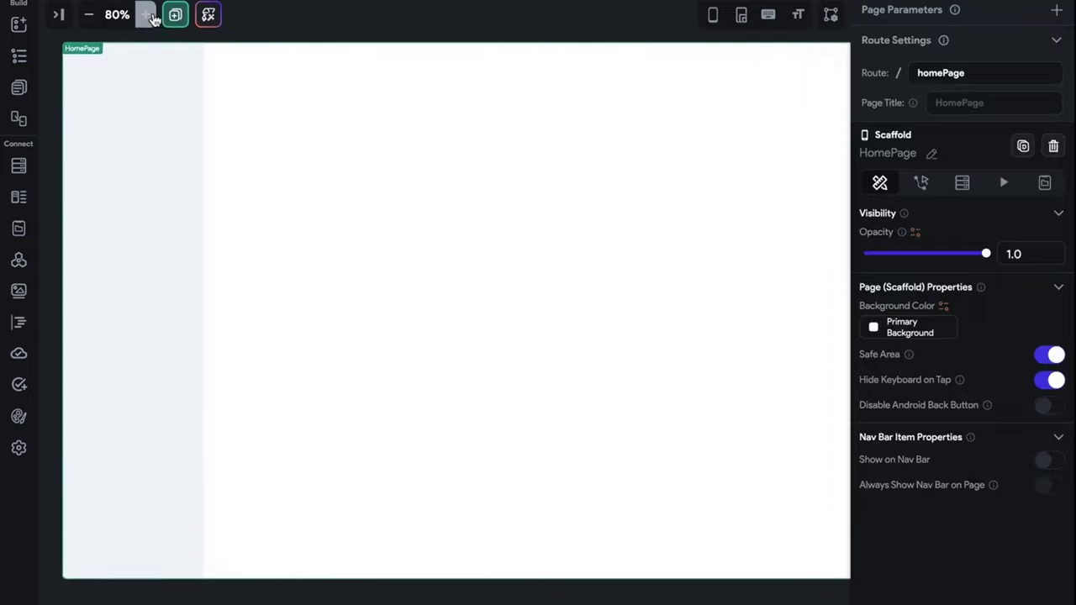
click(144, 14)
click(178, 175)
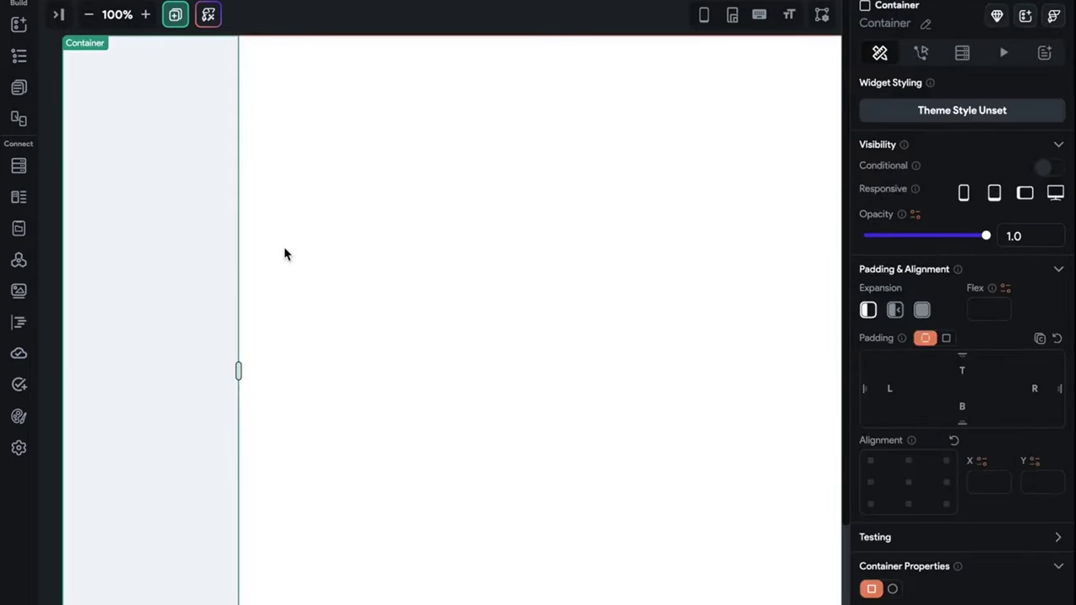
scroll(1020, 425, down, 3)
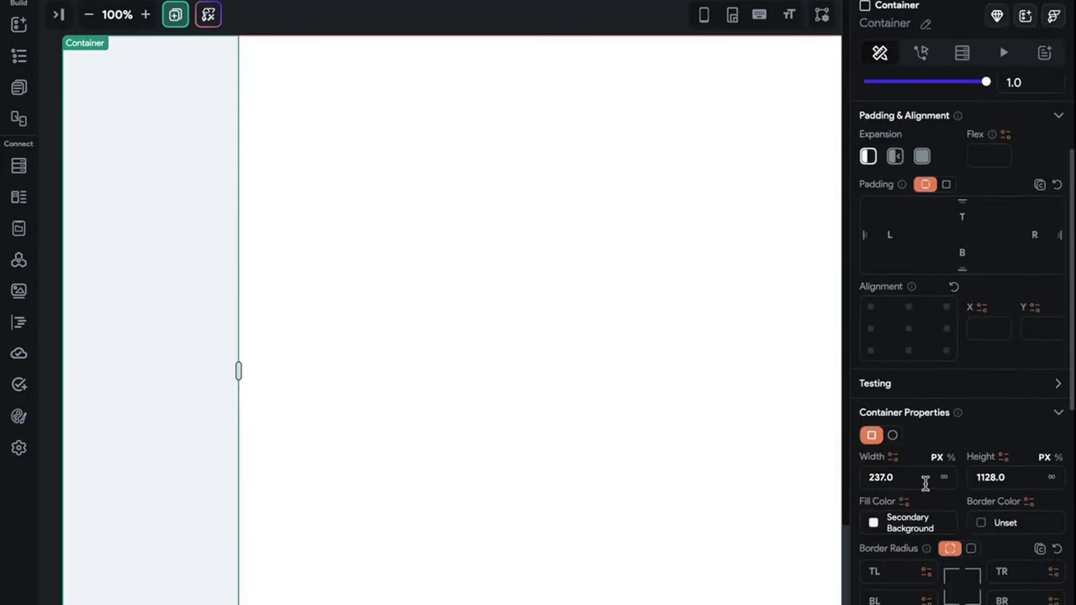
click(951, 459)
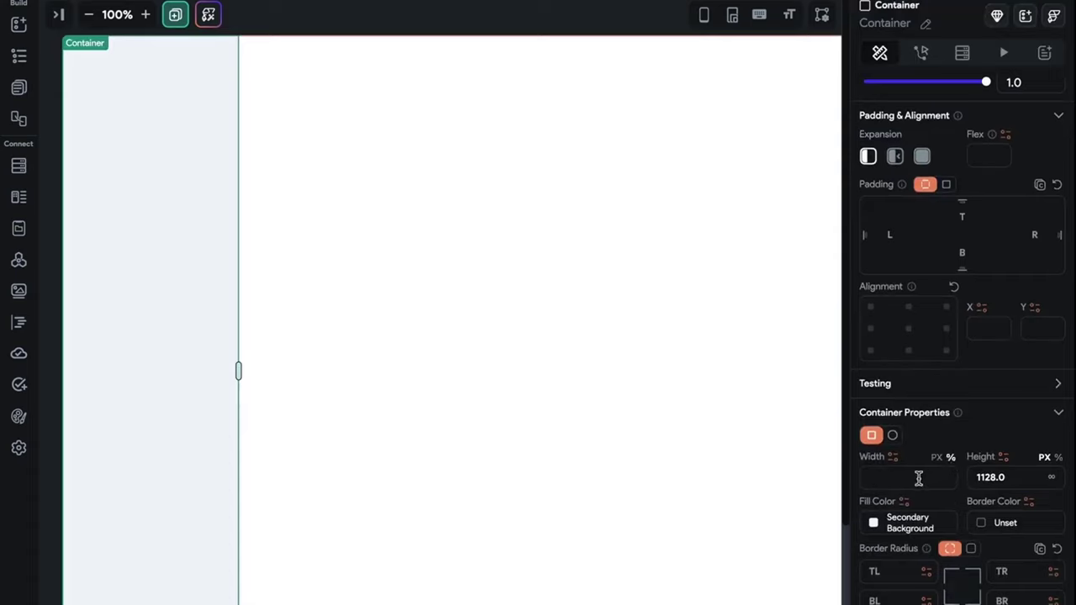
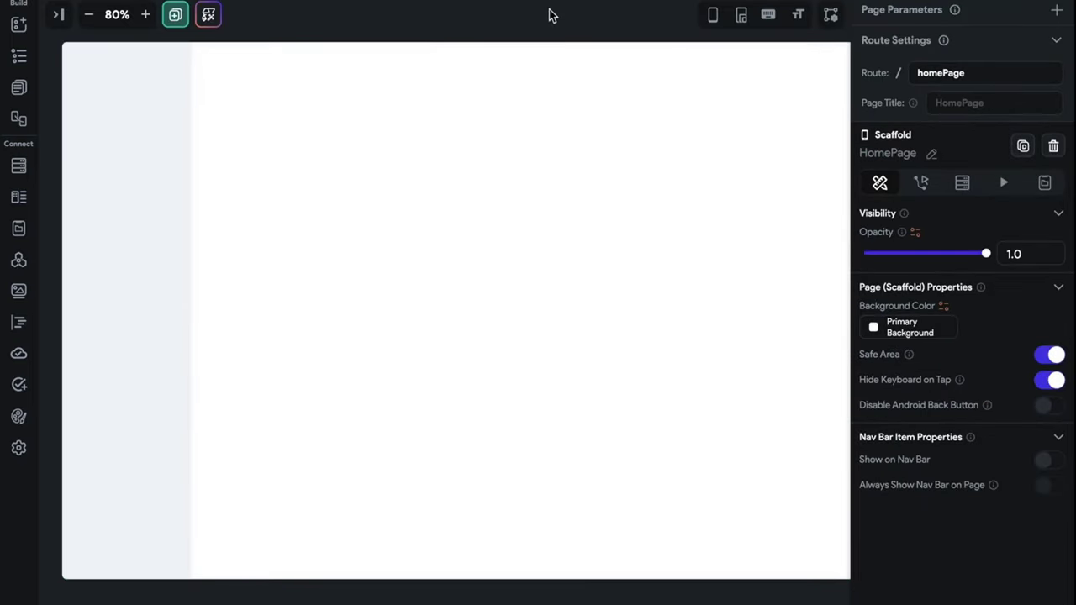
- Make the page preview resizable and narrow it to check how the side Container's percentage width responds
click(741, 15)
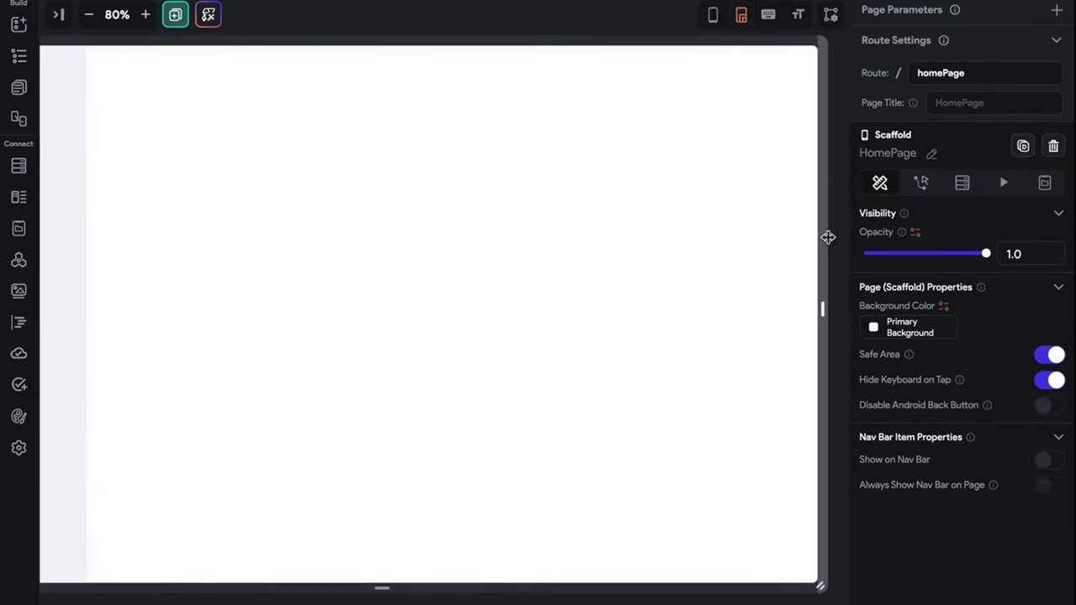
drag(828, 237, 736, 227)
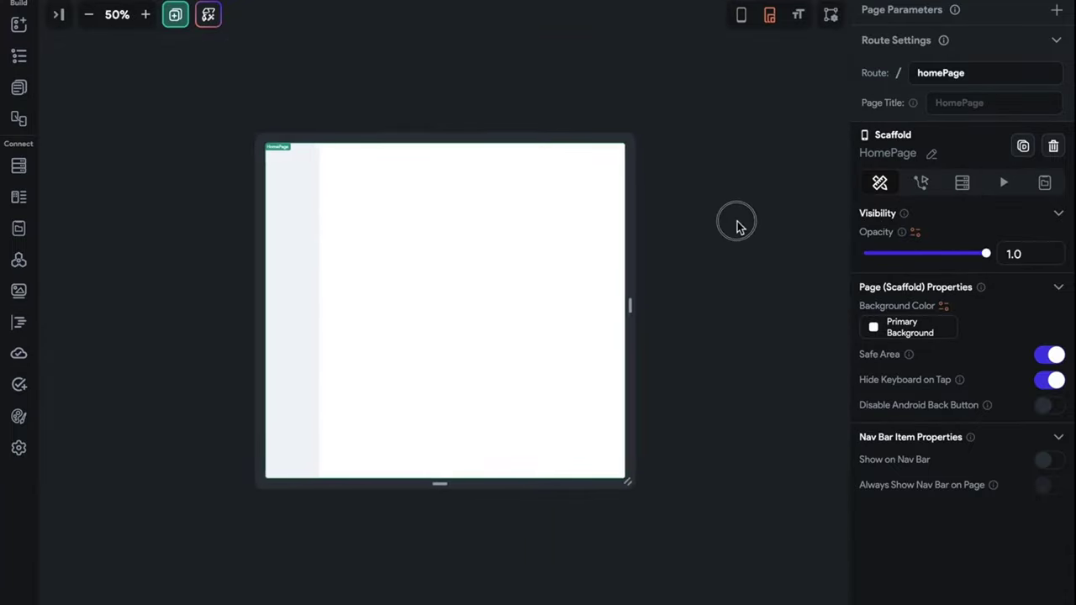
- Try a fixed width of 100 px on the side Container, and widen the page preview again
click(303, 220)
scroll(907, 461, down, 3)
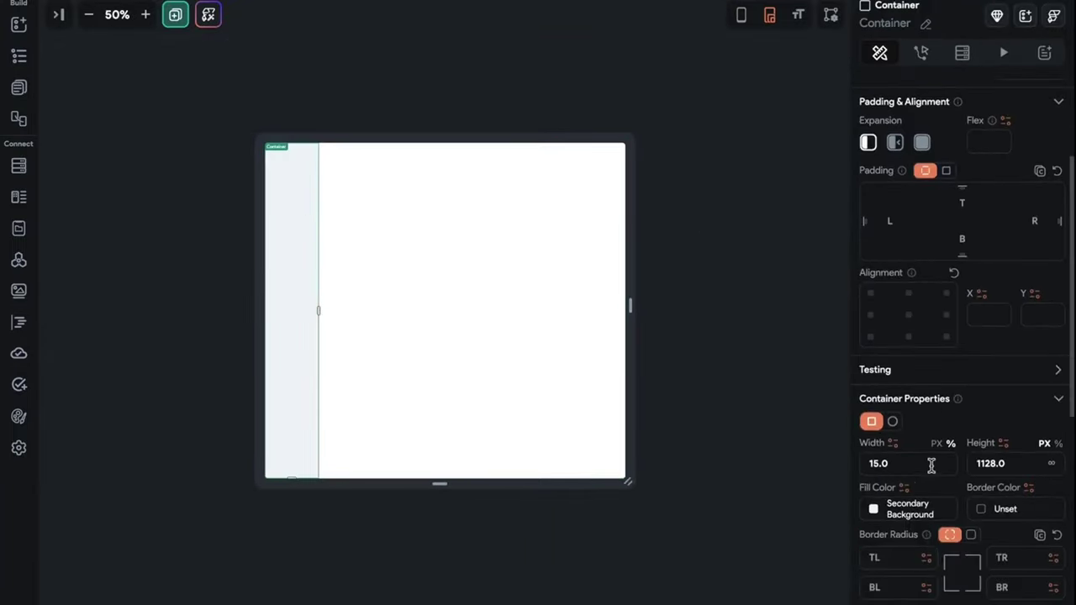
click(937, 444)
text(100)
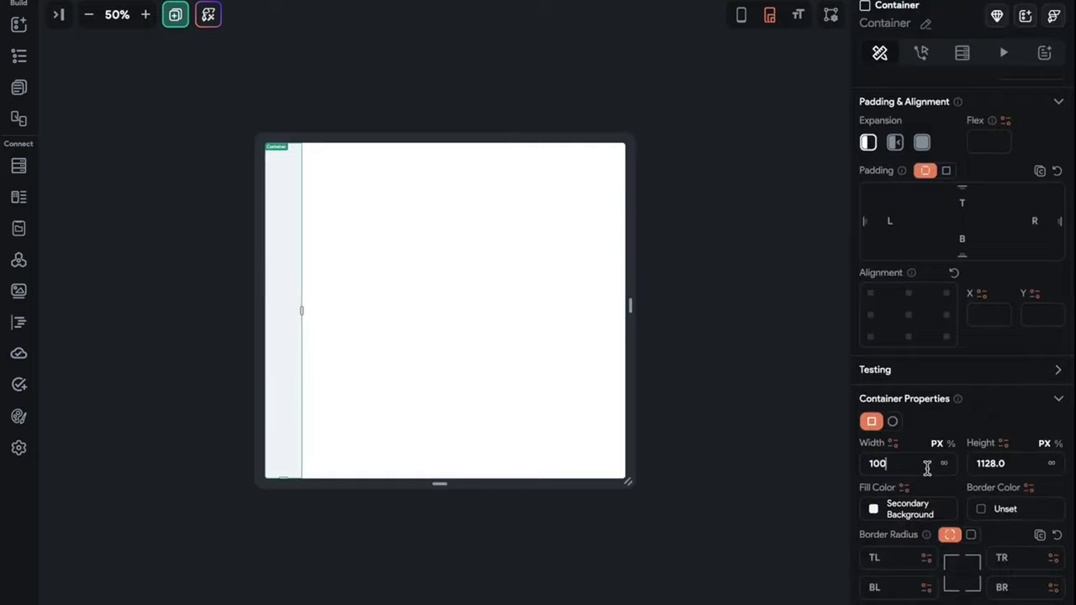
drag(629, 344, 747, 328)
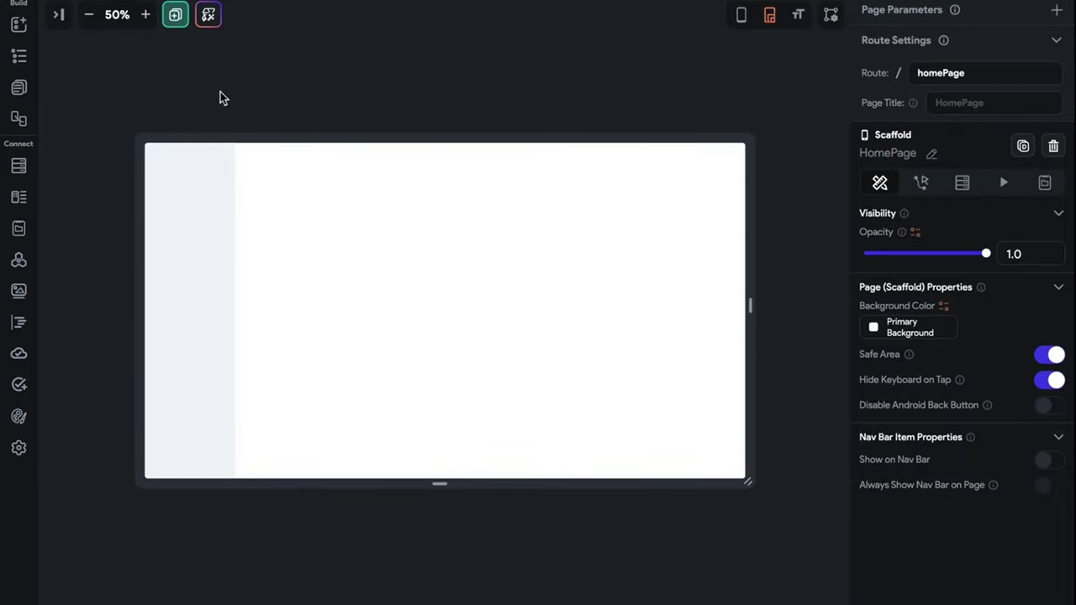
- Insert a Column inside the side Container using the widget insert list
click(147, 15)
click(188, 127)
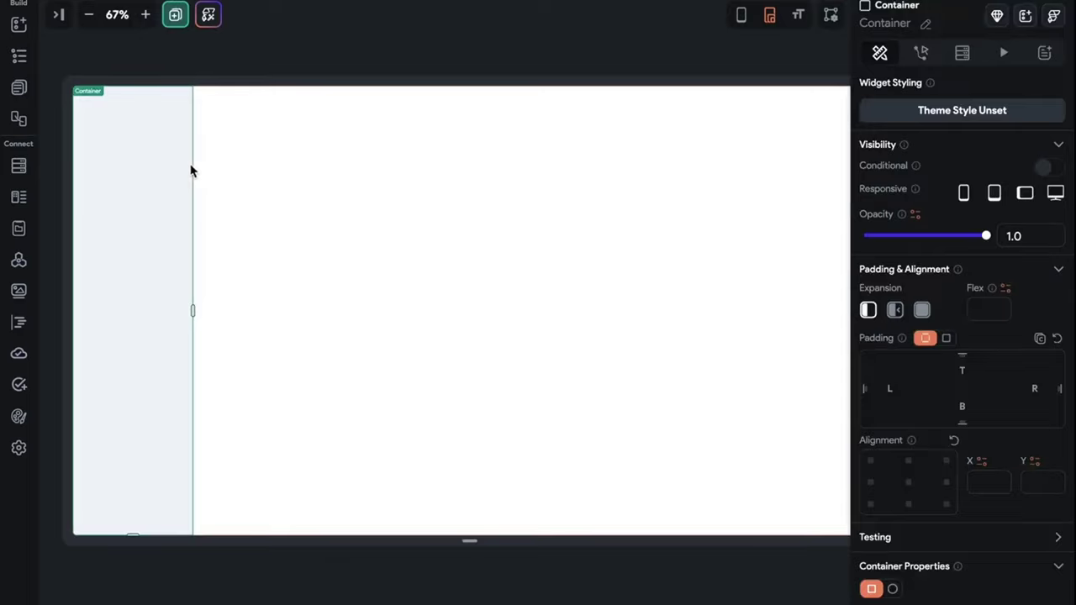
click(145, 15)
click(145, 15)
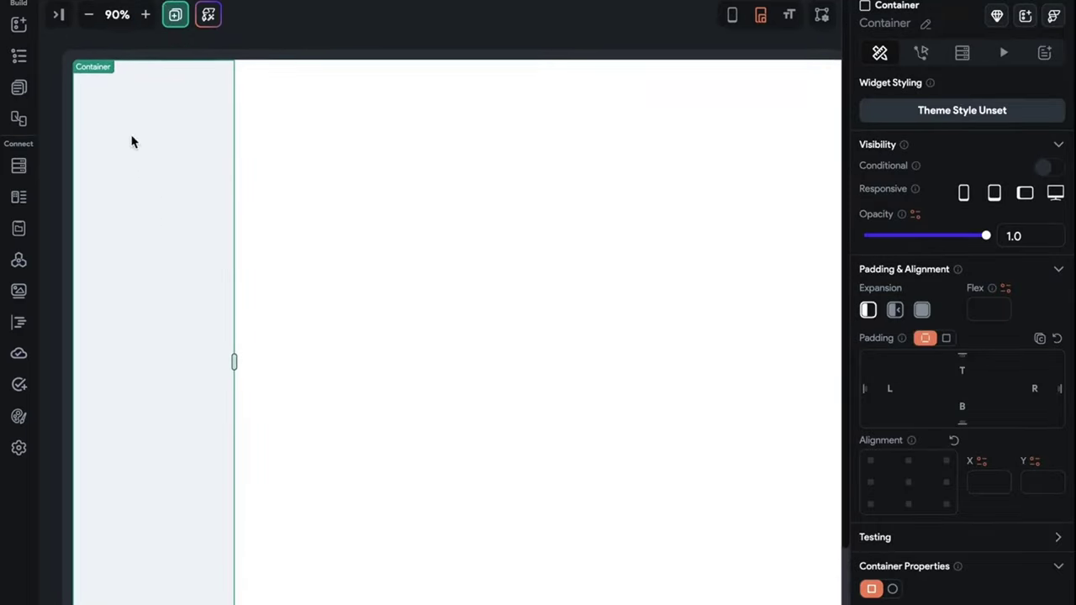
click(88, 14)
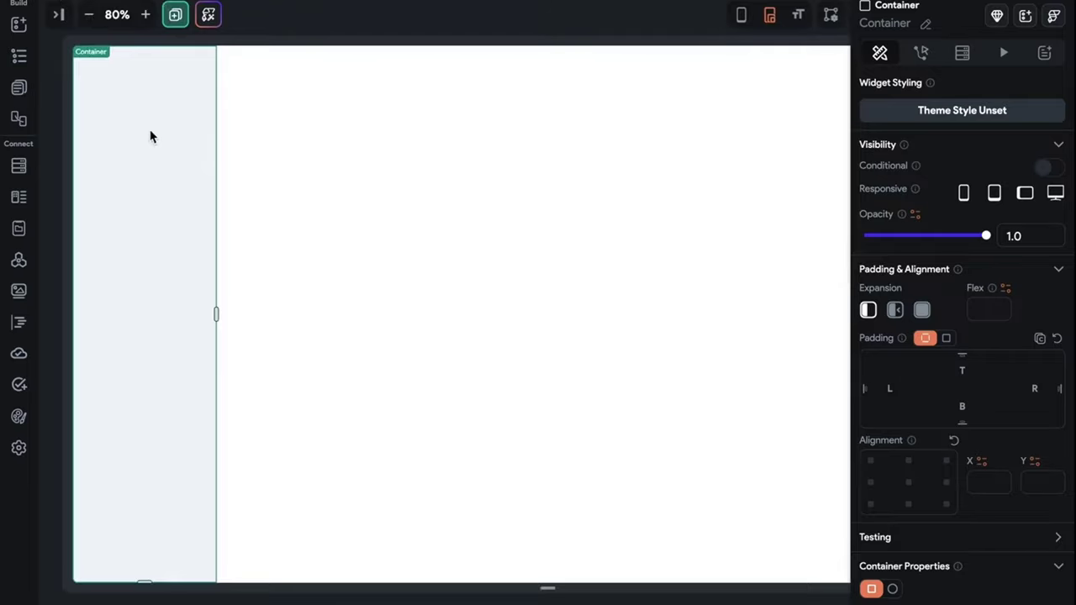
key(ctrl+b)
click(346, 132)
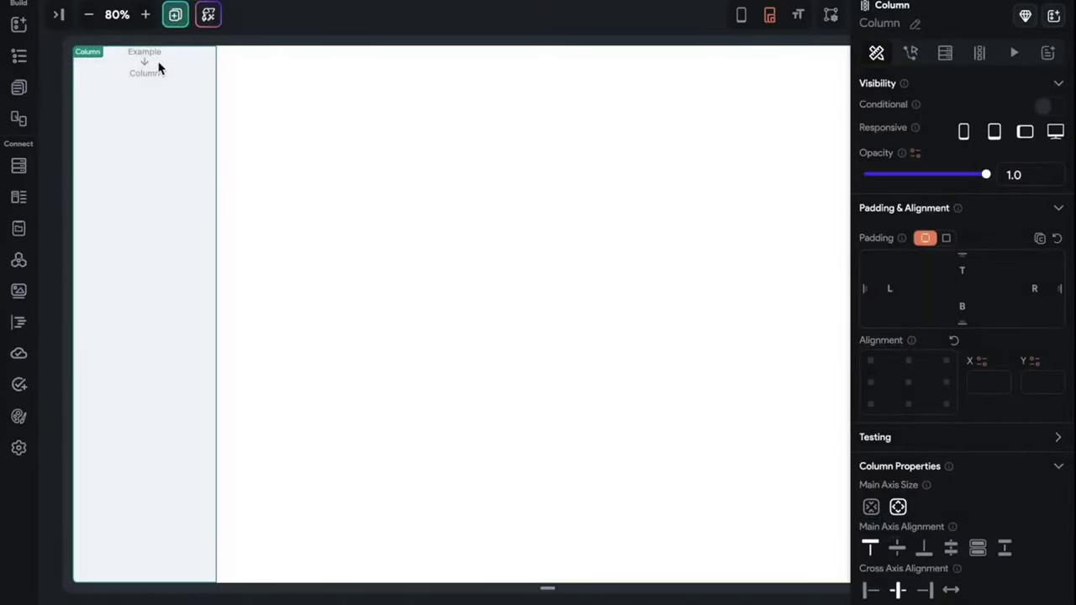
- Set the side Container's Column padding to 15 on all sides
click(162, 378)
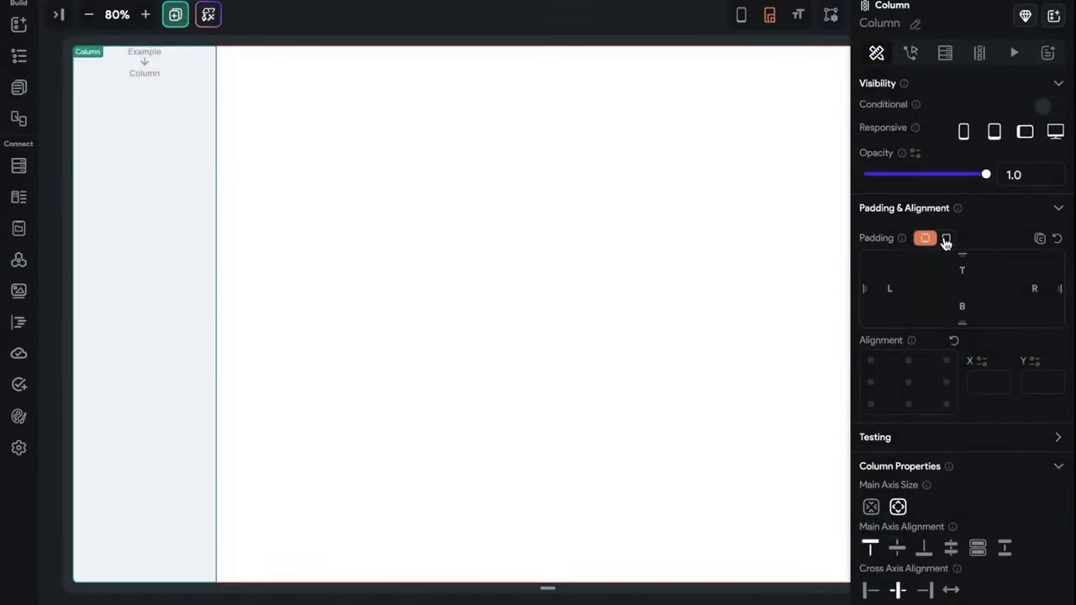
click(946, 239)
click(1038, 267)
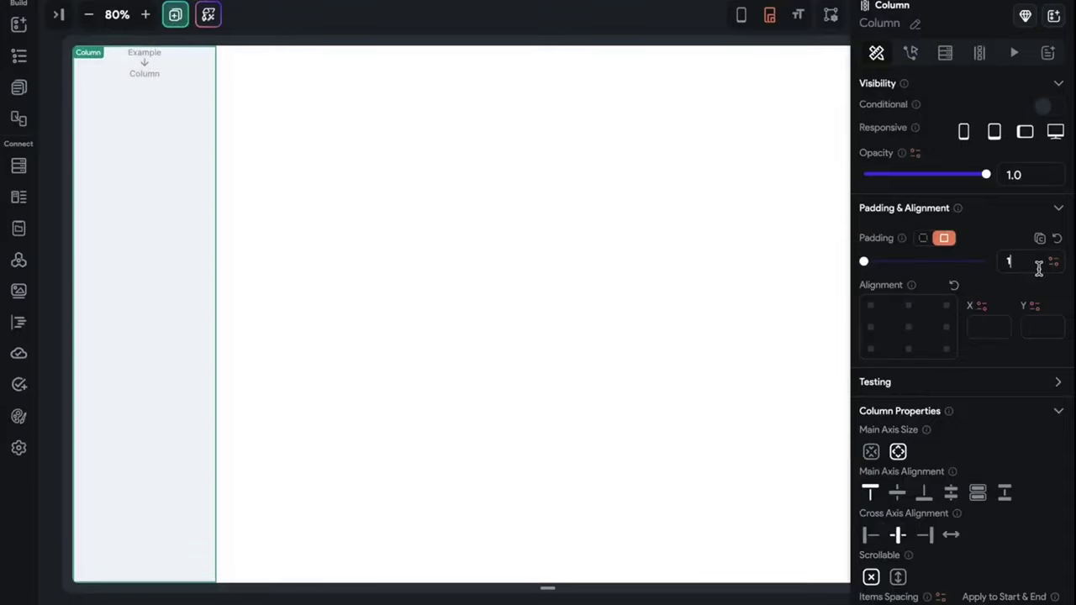
text(15)
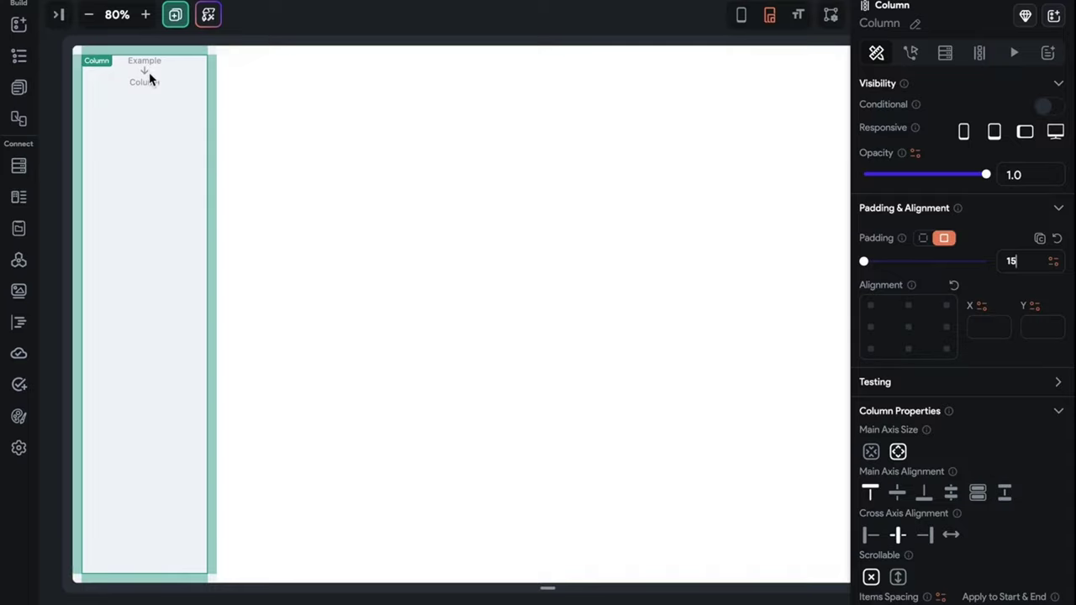
- Insert a Container inside the padded Column and widen it to about 257 px to span the Column
key(ctrl+b)
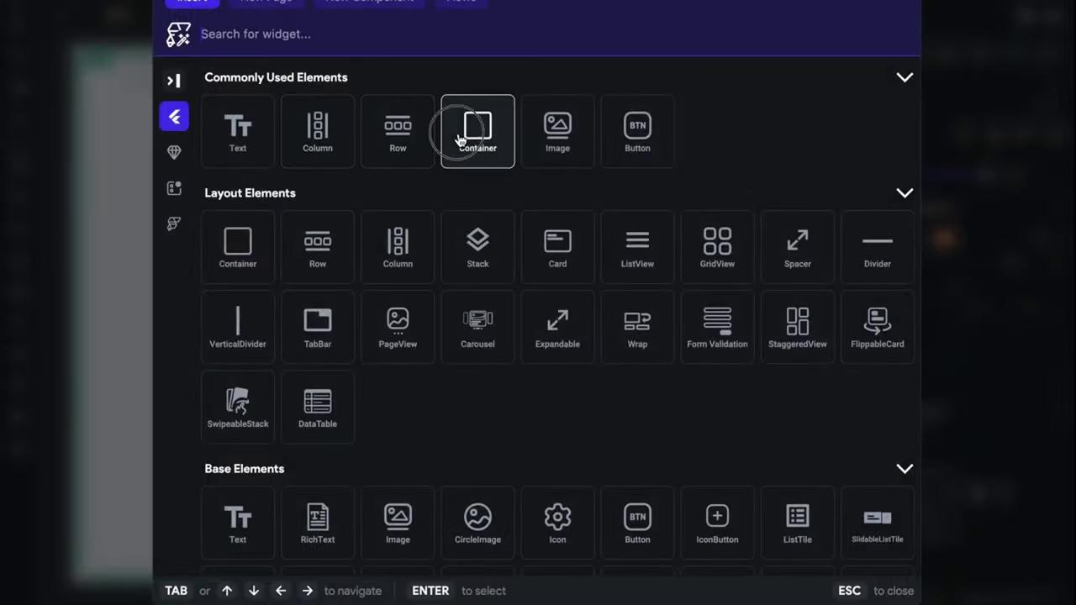
click(201, 40)
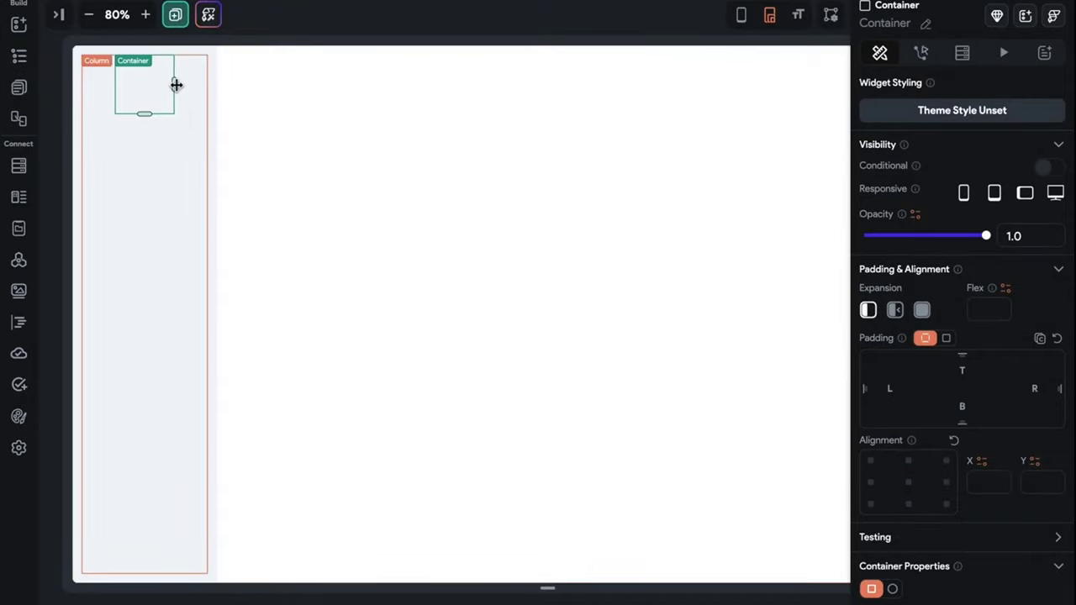
drag(176, 85, 237, 87)
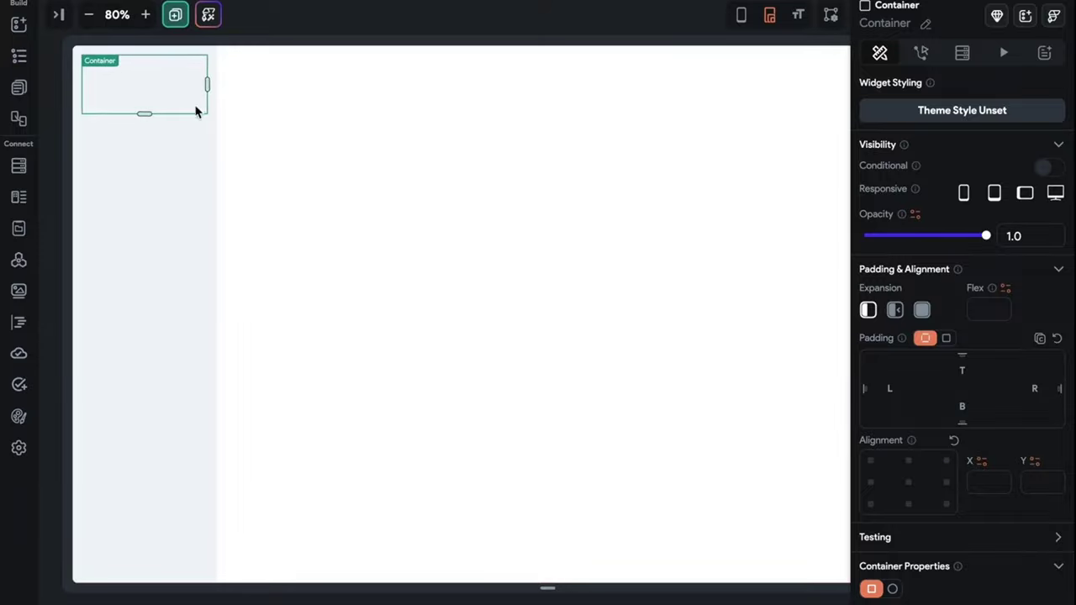
- Set the nested Container's width to 100 percent of its parent Column
scroll(889, 422, down, 3)
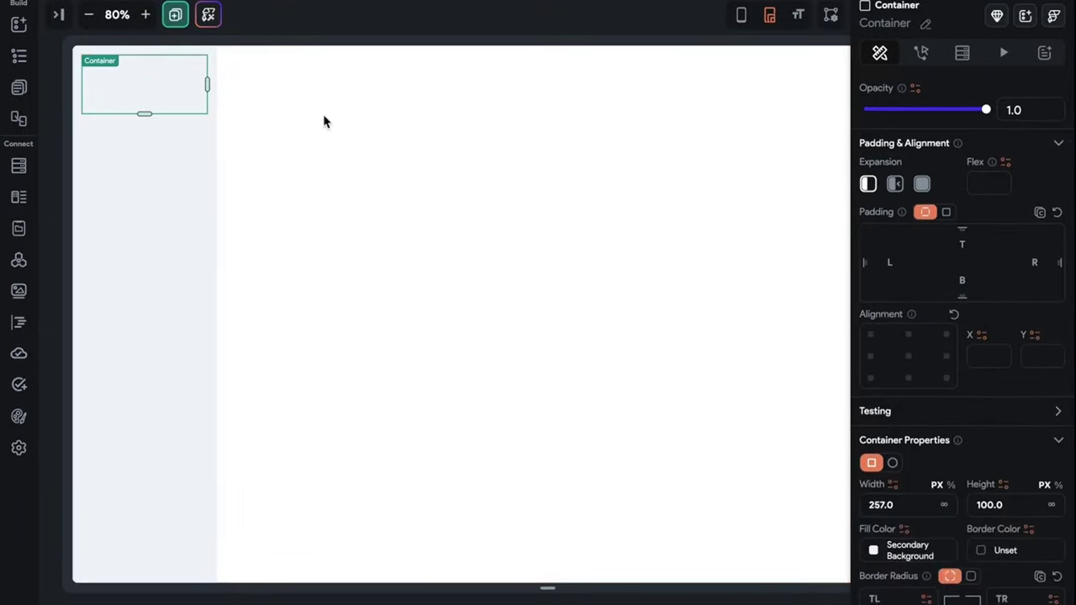
click(951, 485)
click(916, 500)
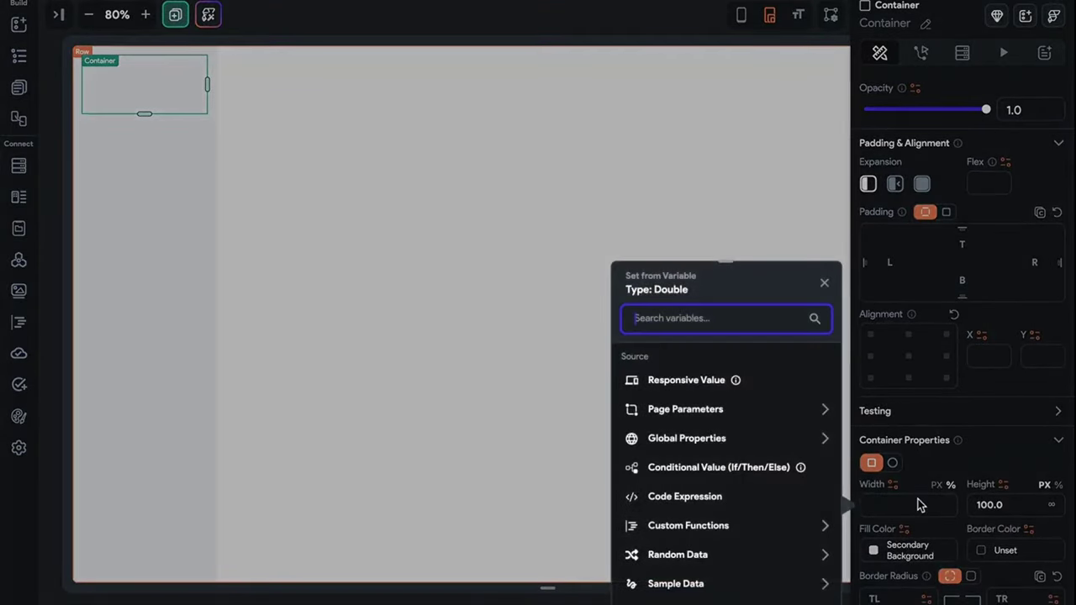
click(917, 504)
text(100)
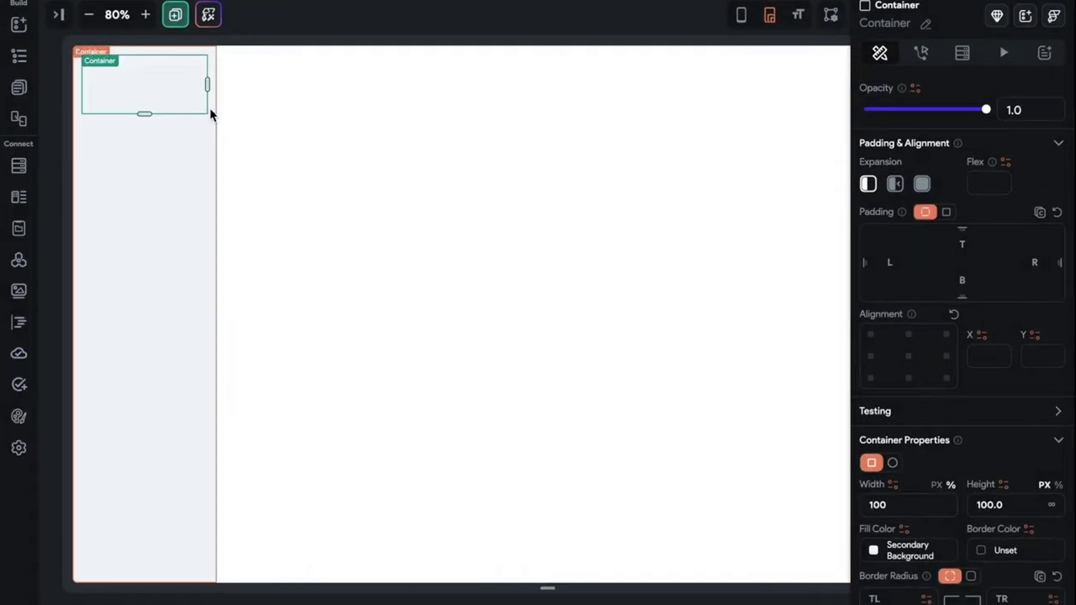
click(152, 138)
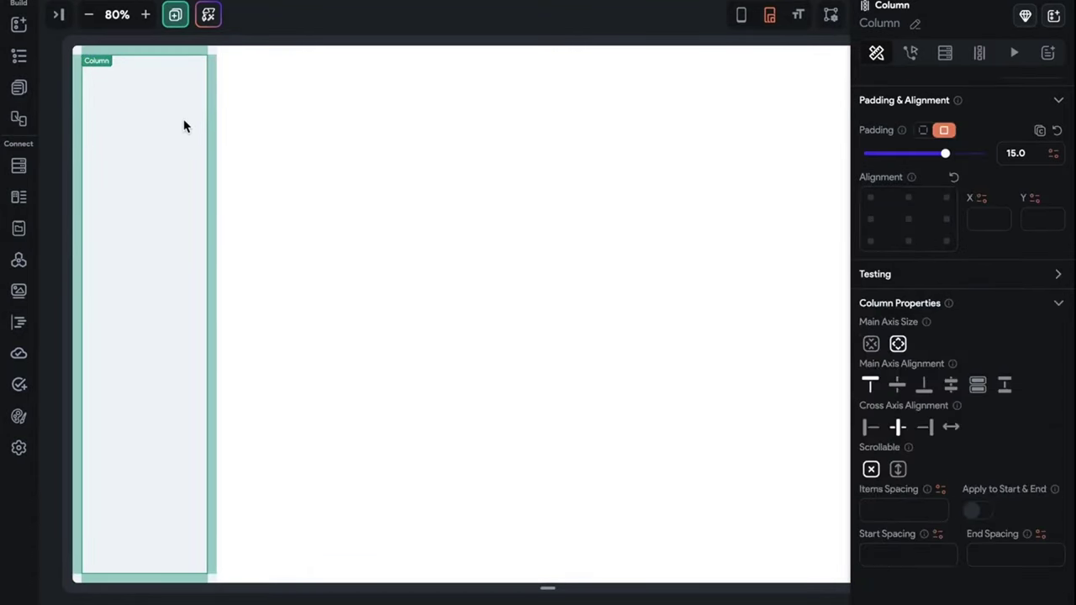
- Switch the nested Container's height to percent and adjust it to 8%
click(127, 107)
scroll(1013, 468, down, 1)
click(1058, 498)
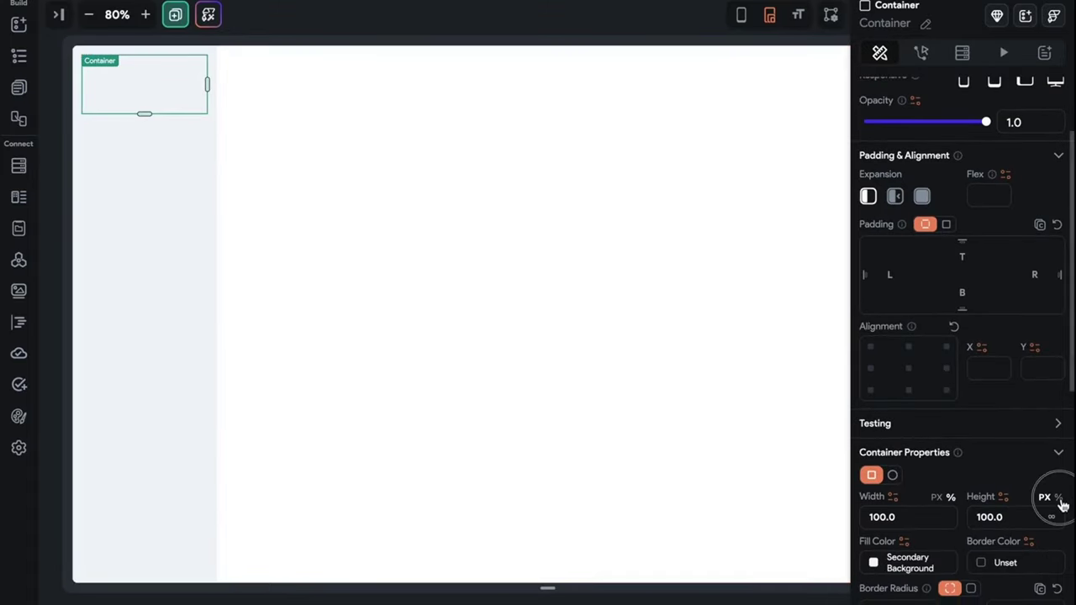
click(1009, 523)
text(2)
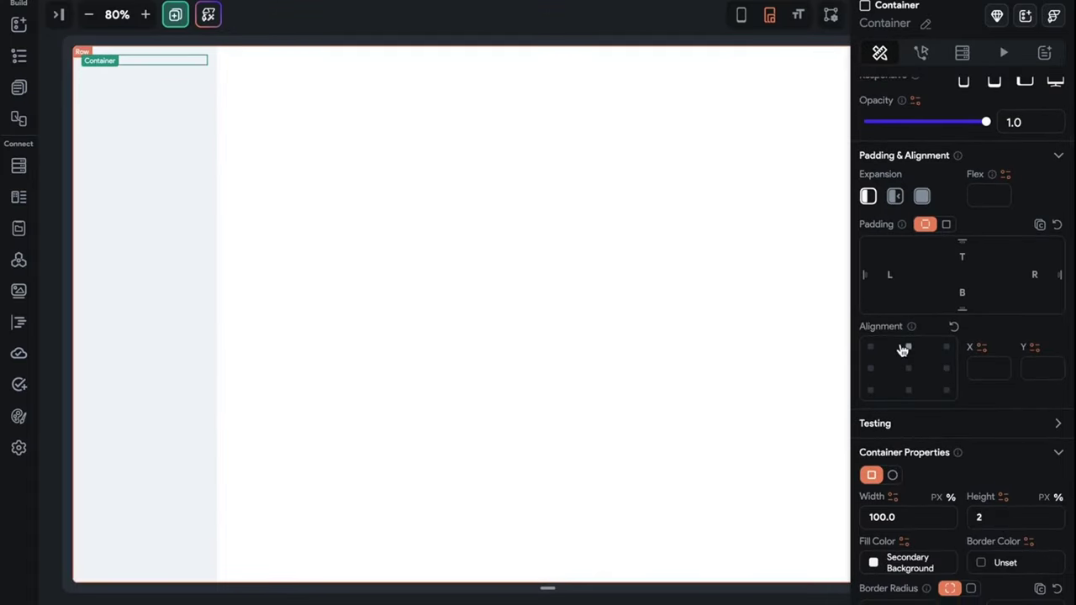
key(Up)
key(Up)
key(Up)
key(Up)
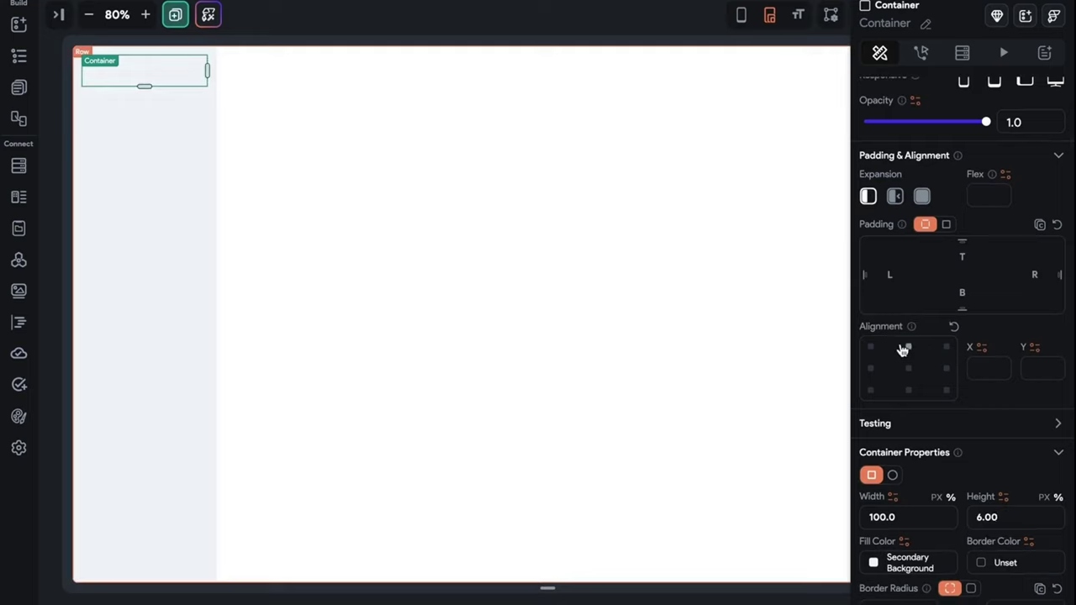
key(Up)
key(Up)
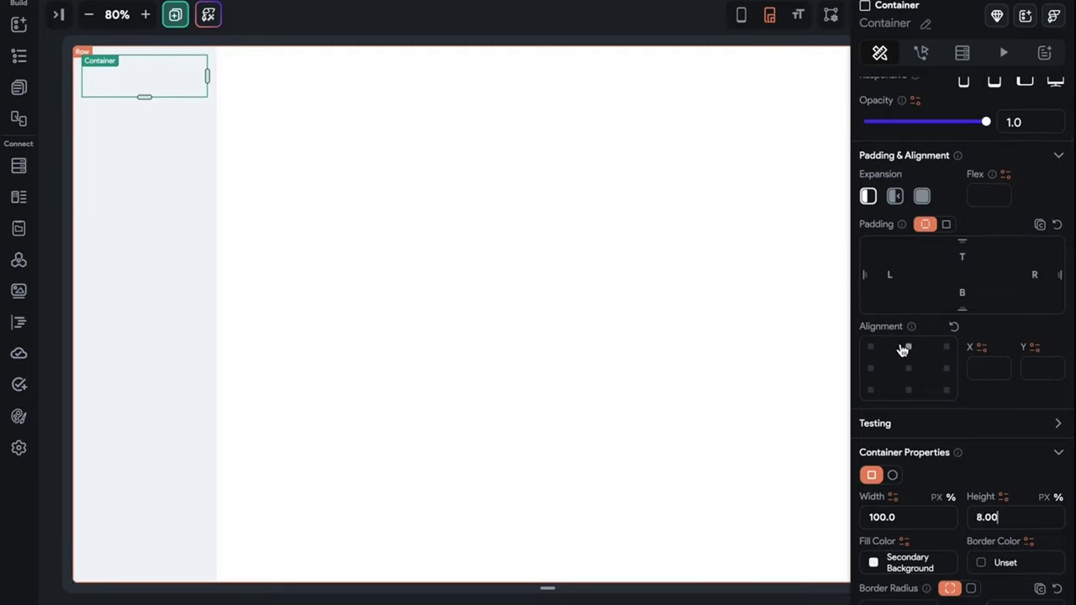
key(Down)
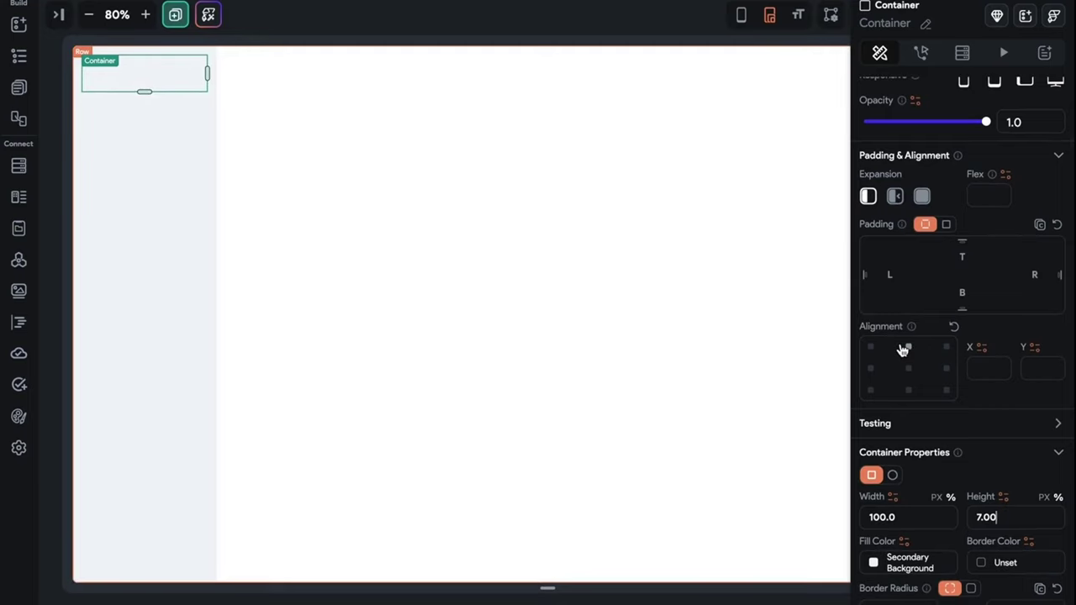
key(Up)
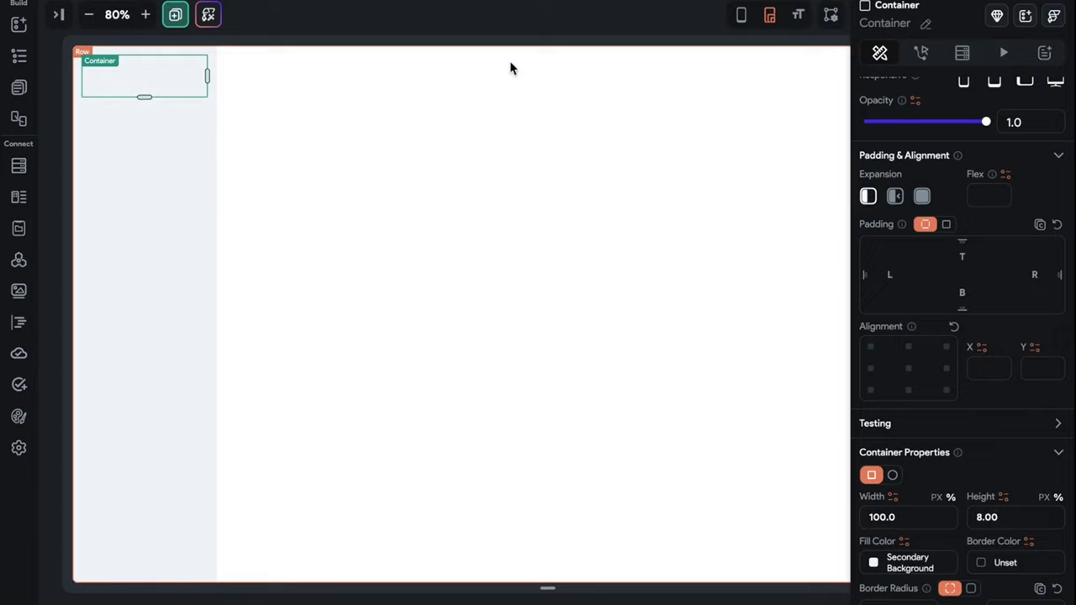
- Try the Primary Background theme color as the nested Container's fill
click(118, 132)
click(144, 25)
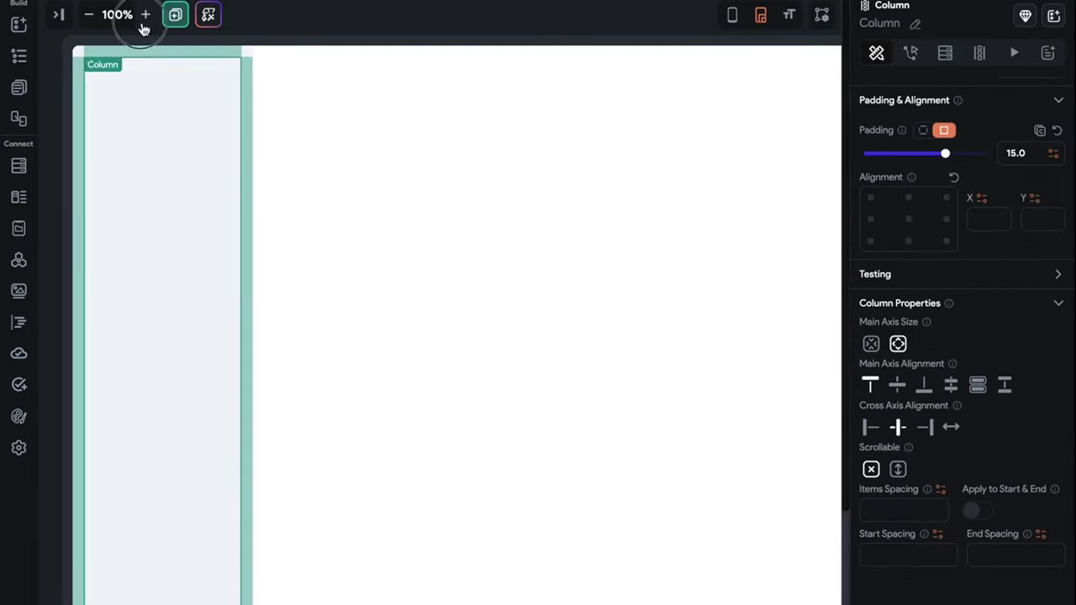
click(143, 25)
click(144, 25)
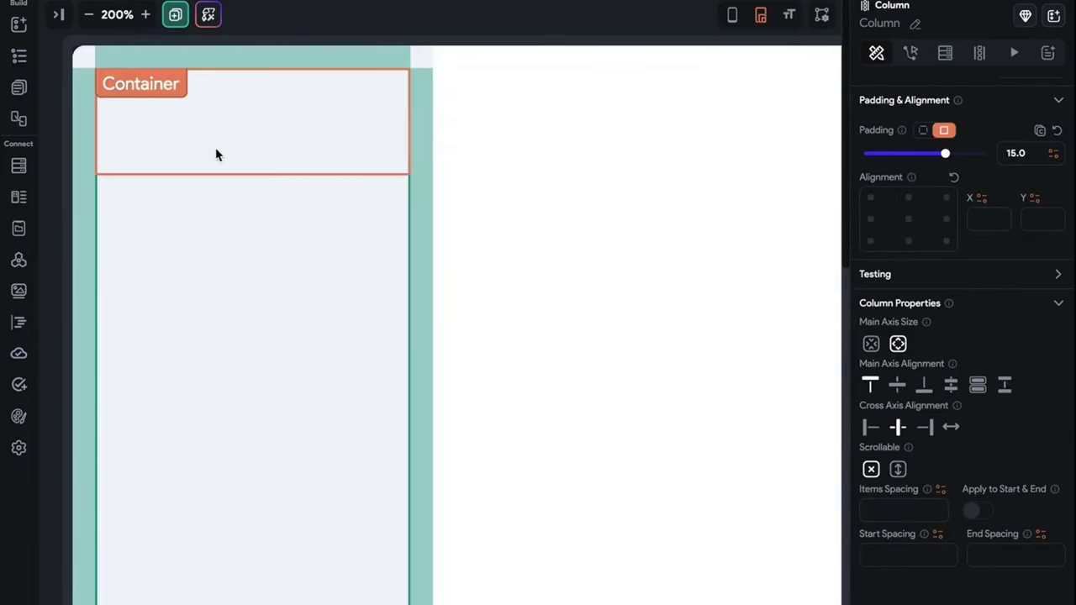
click(216, 152)
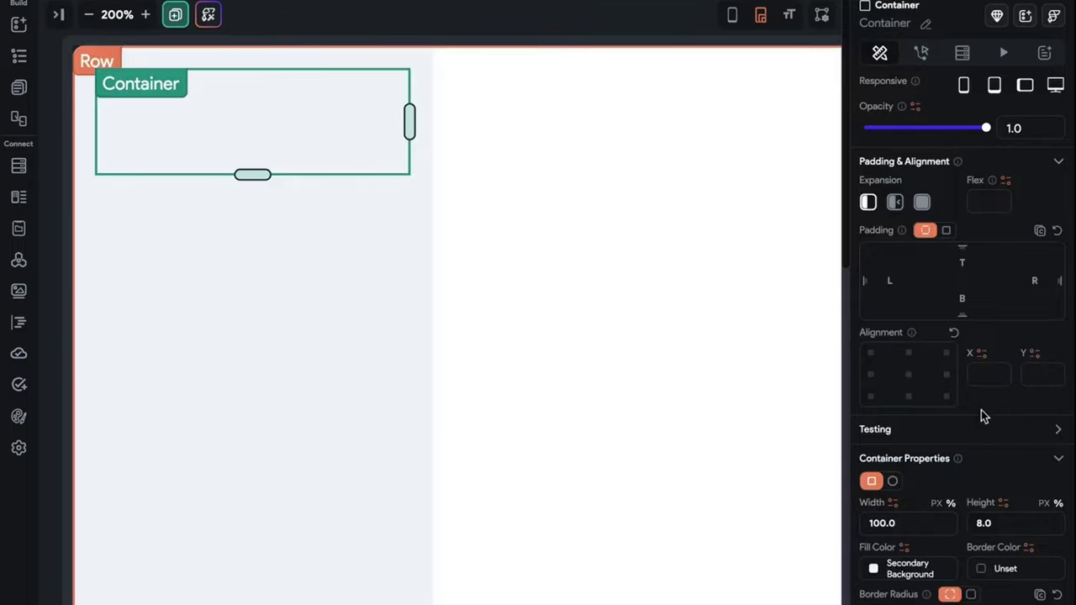
scroll(981, 412, down, 3)
click(875, 427)
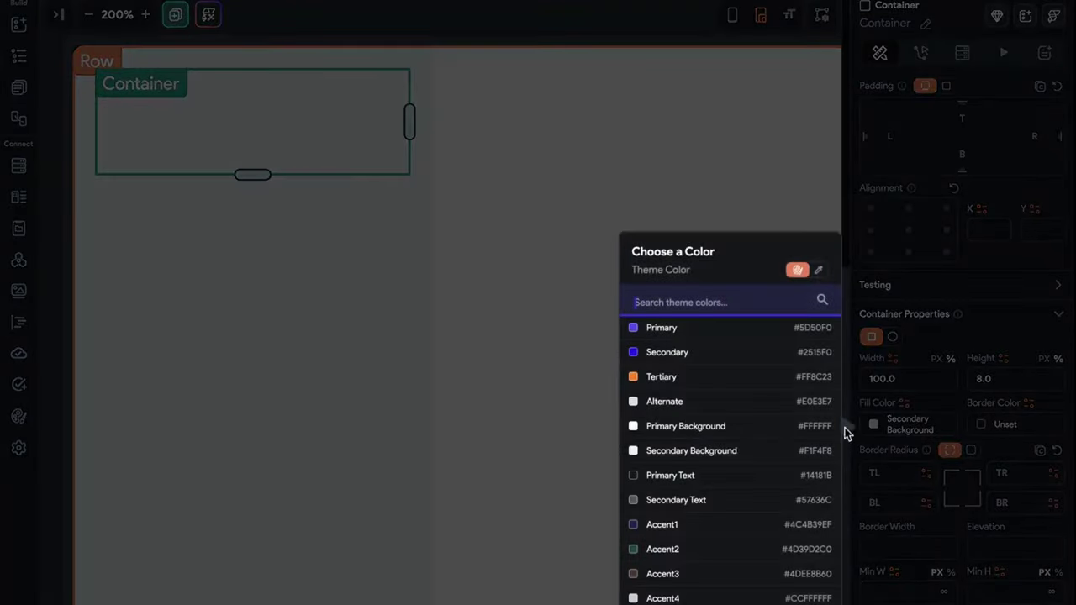
click(667, 426)
click(443, 325)
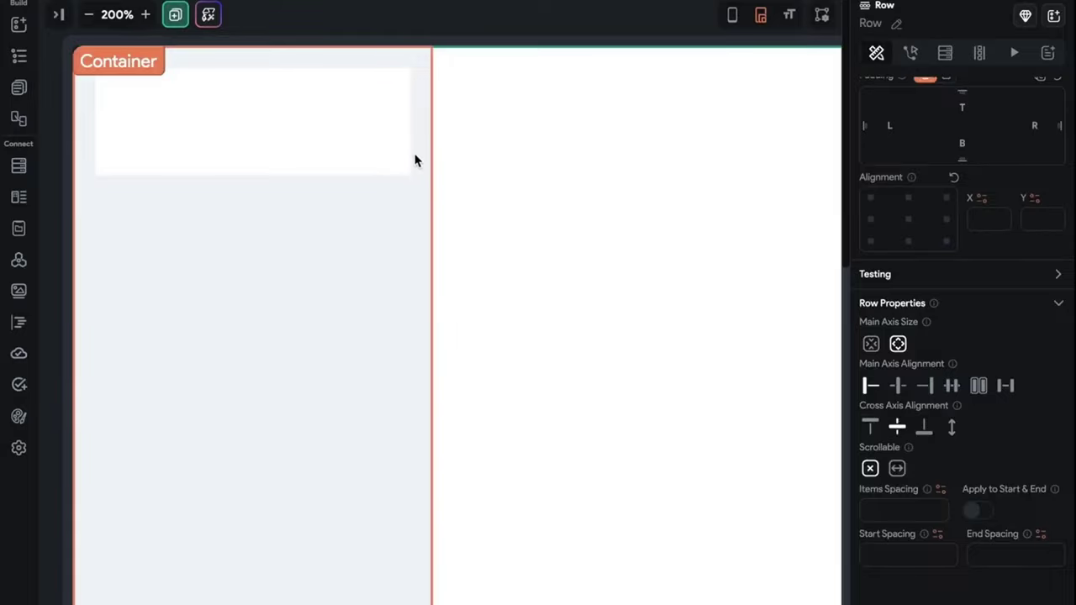
- Compare the Primary and Secondary theme colors as the nested Container's fill, and keep Primary
click(363, 137)
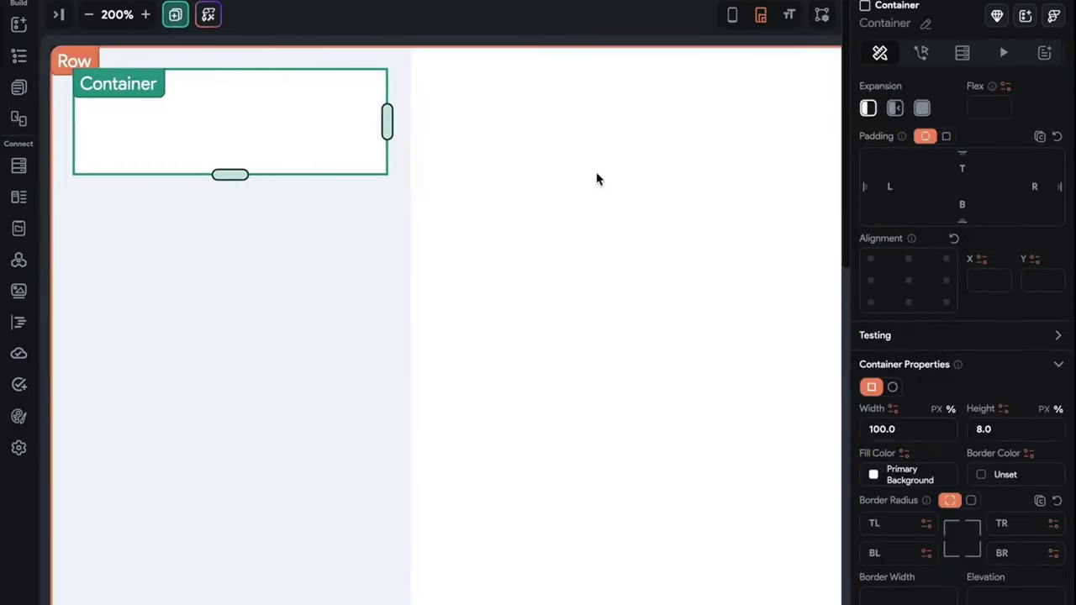
scroll(922, 472, down, 1)
click(874, 429)
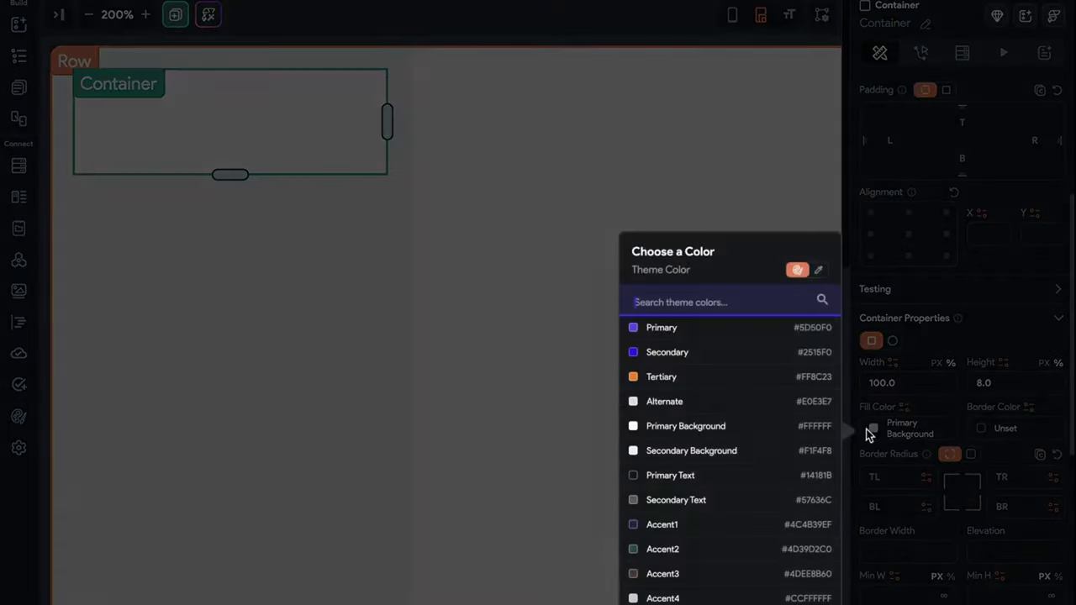
click(696, 343)
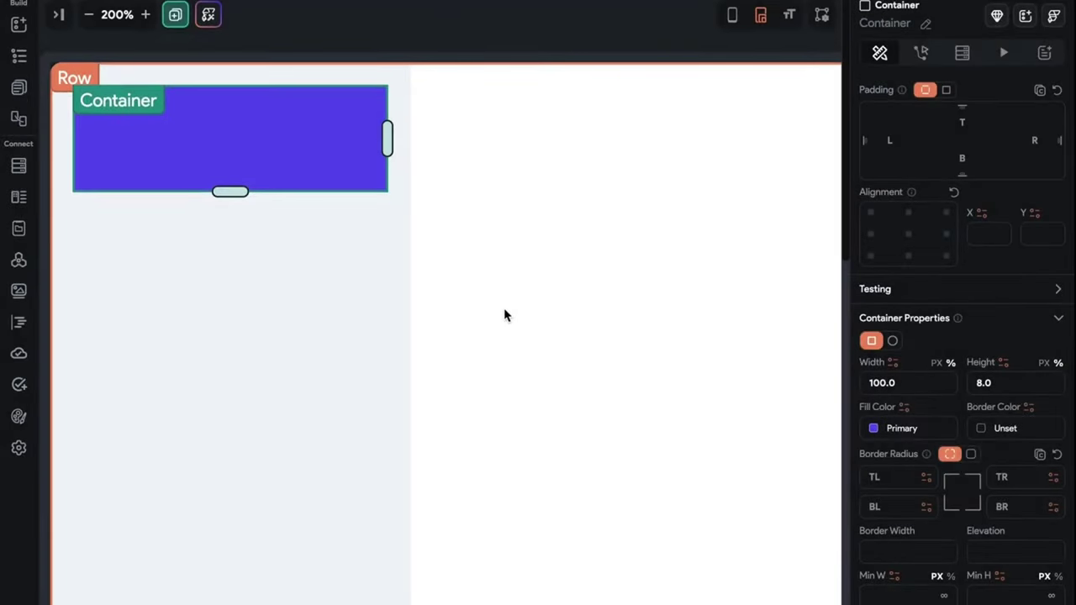
click(874, 428)
click(664, 352)
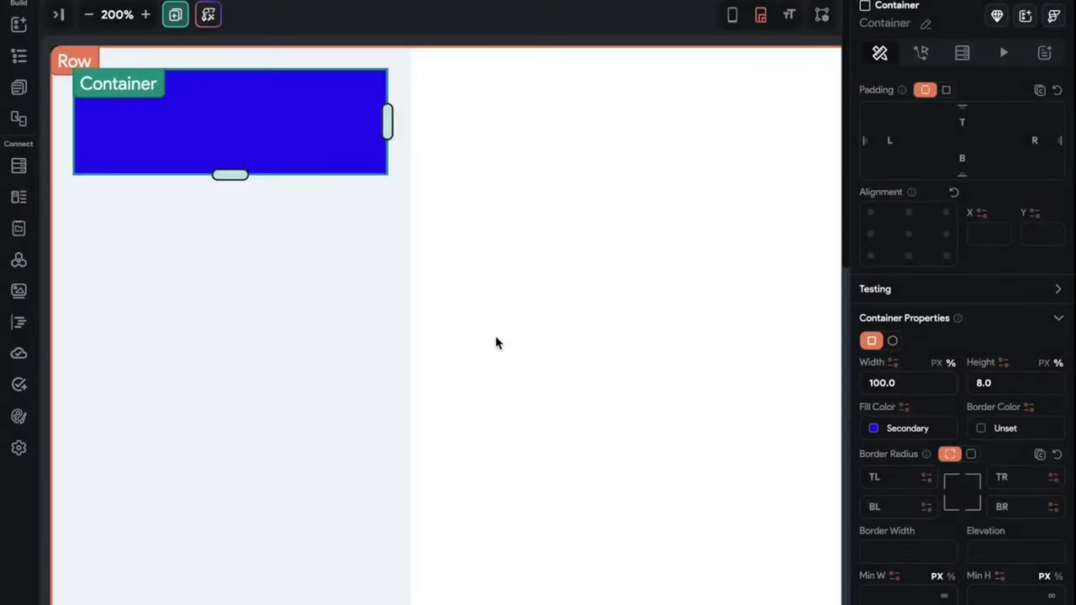
click(874, 429)
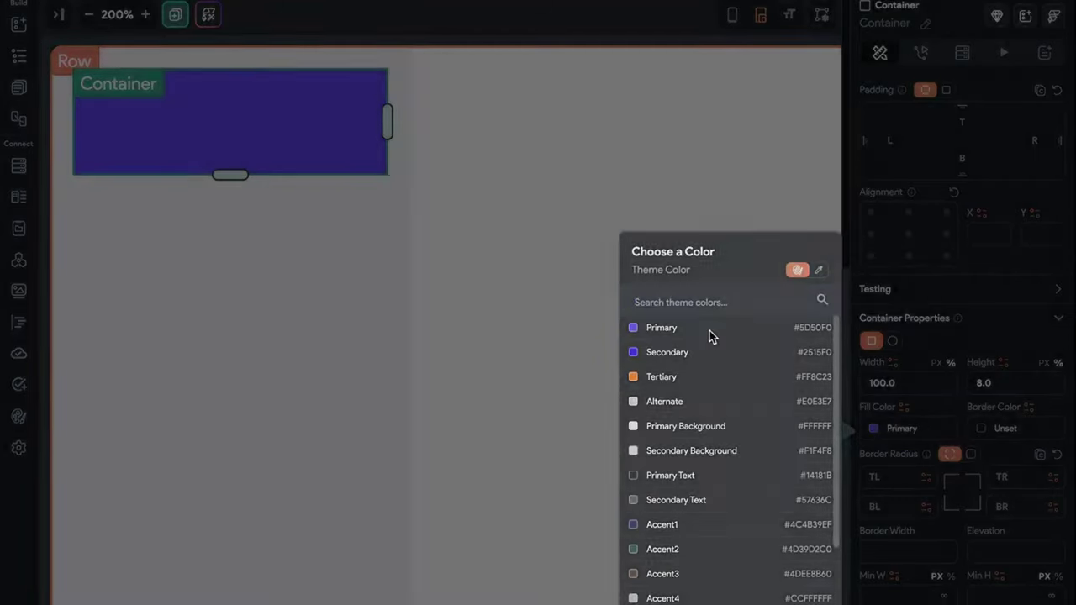
click(710, 328)
- Give the nested Container a uniform border radius of 10 on all corners
click(92, 24)
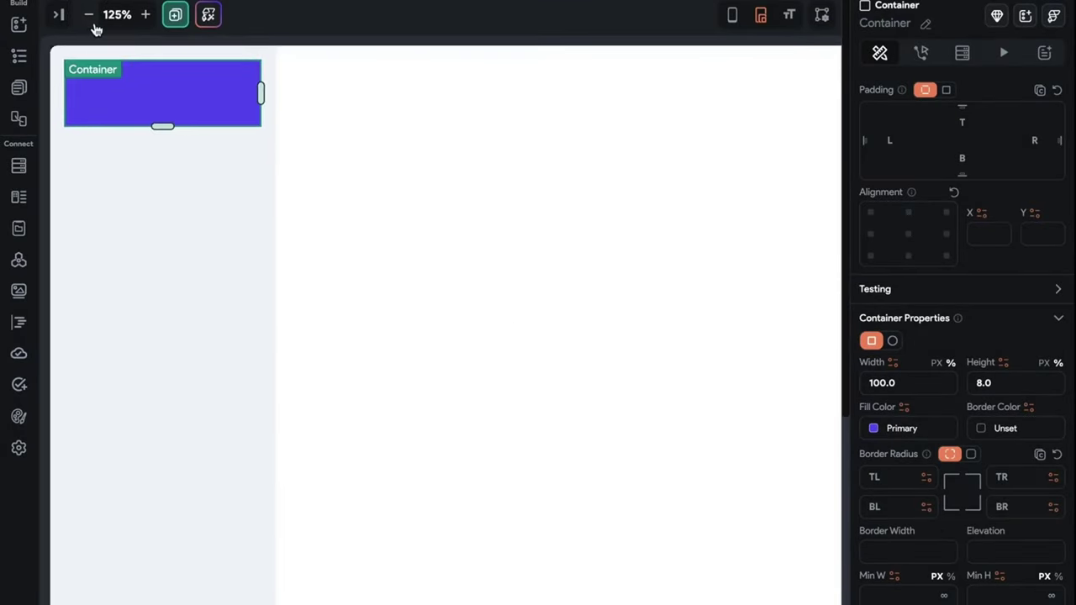
click(92, 23)
click(93, 23)
click(192, 57)
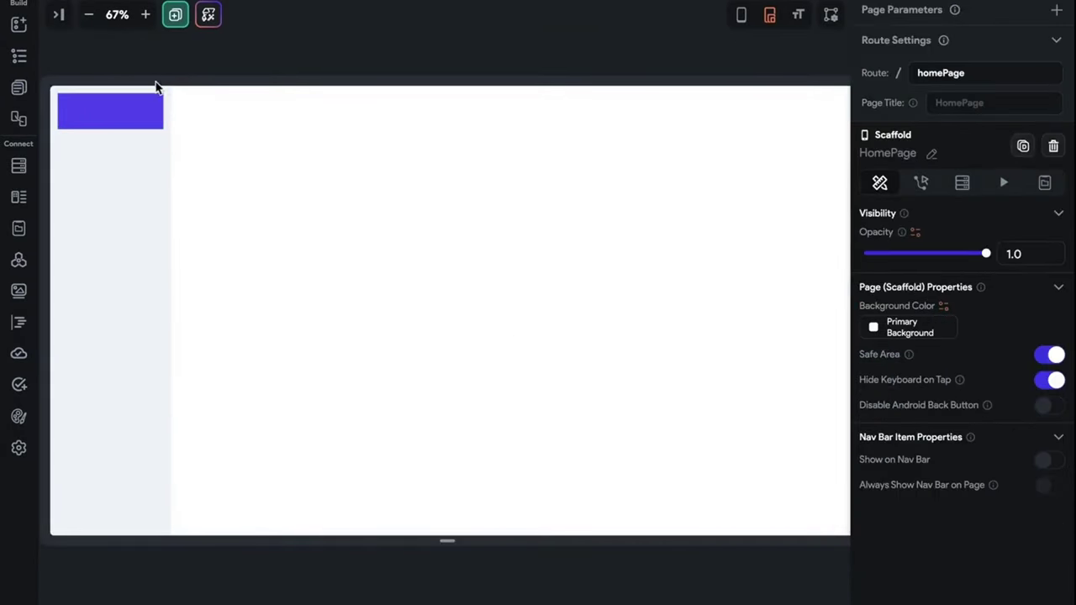
click(125, 118)
scroll(964, 460, down, 3)
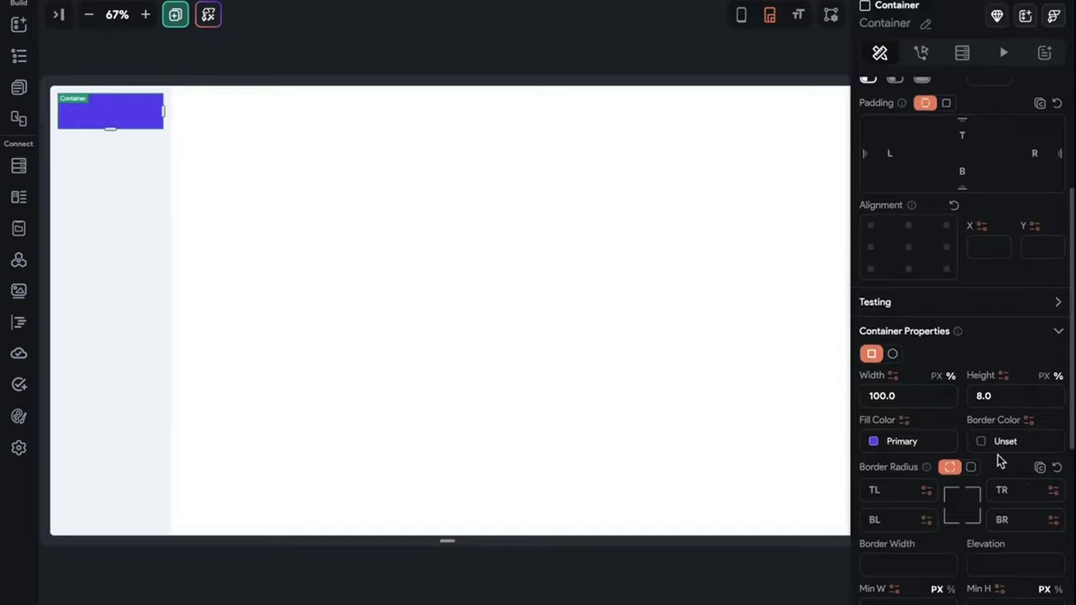
click(971, 467)
click(1008, 490)
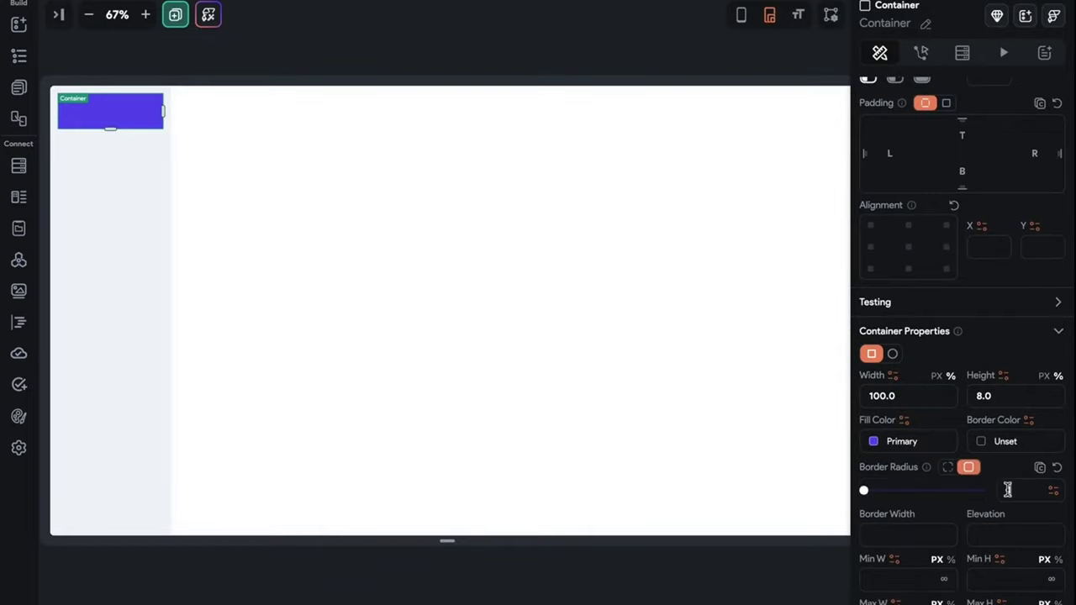
text(10)
click(413, 31)
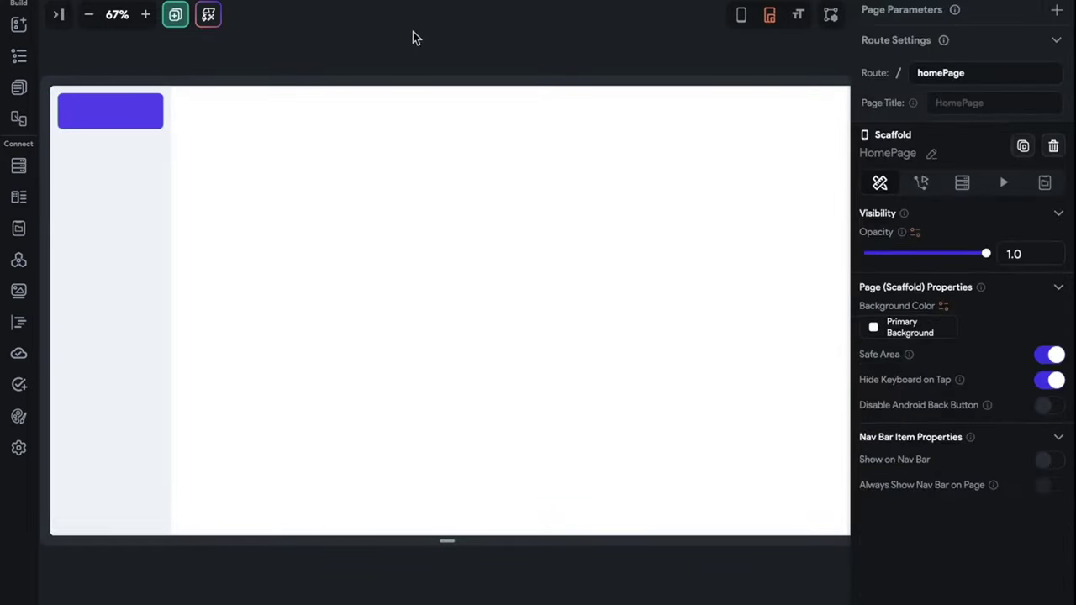
- Reduce the nested Container's height slightly by its lower edge and insert a Row inside it
click(135, 122)
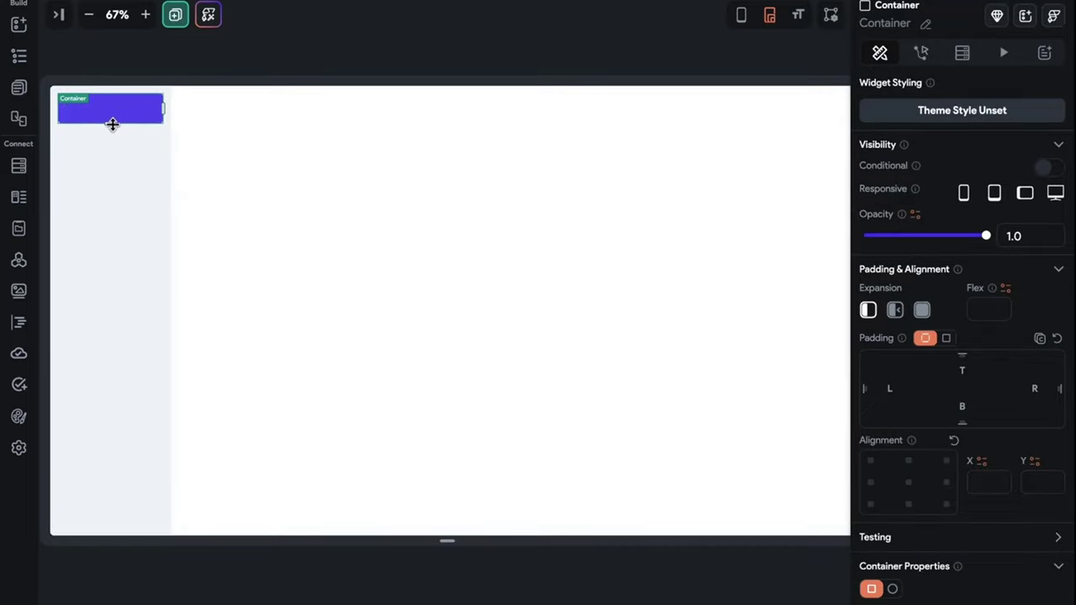
click(177, 64)
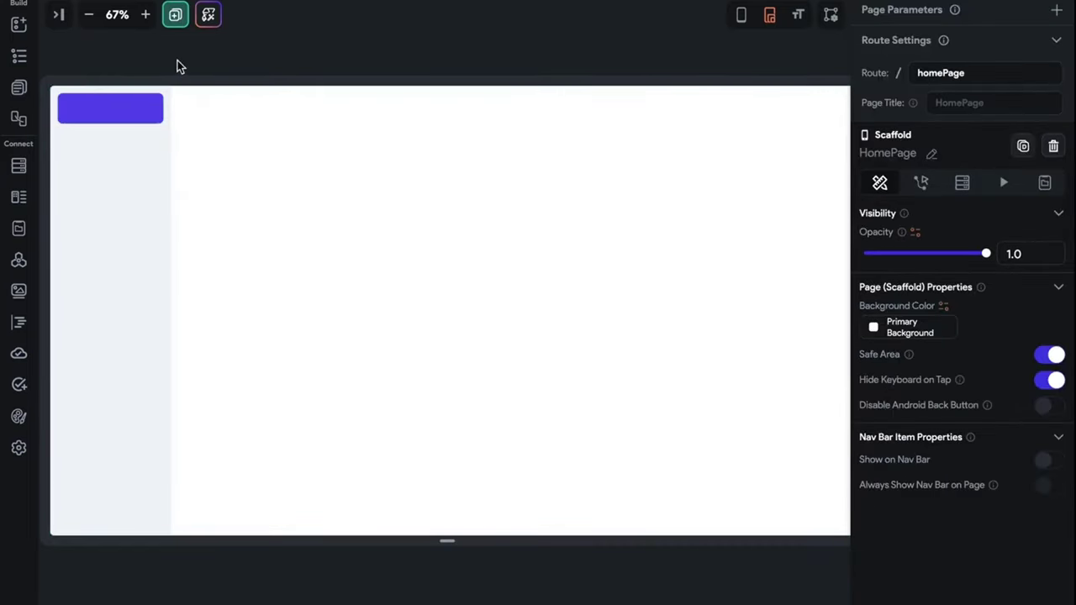
click(126, 120)
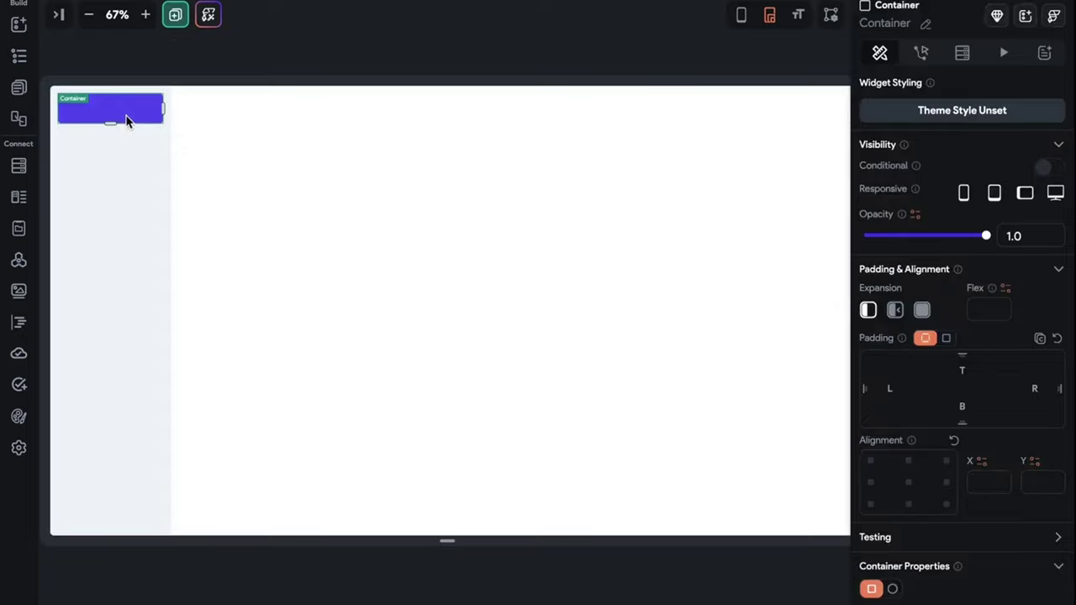
key(ctrl+b)
click(390, 132)
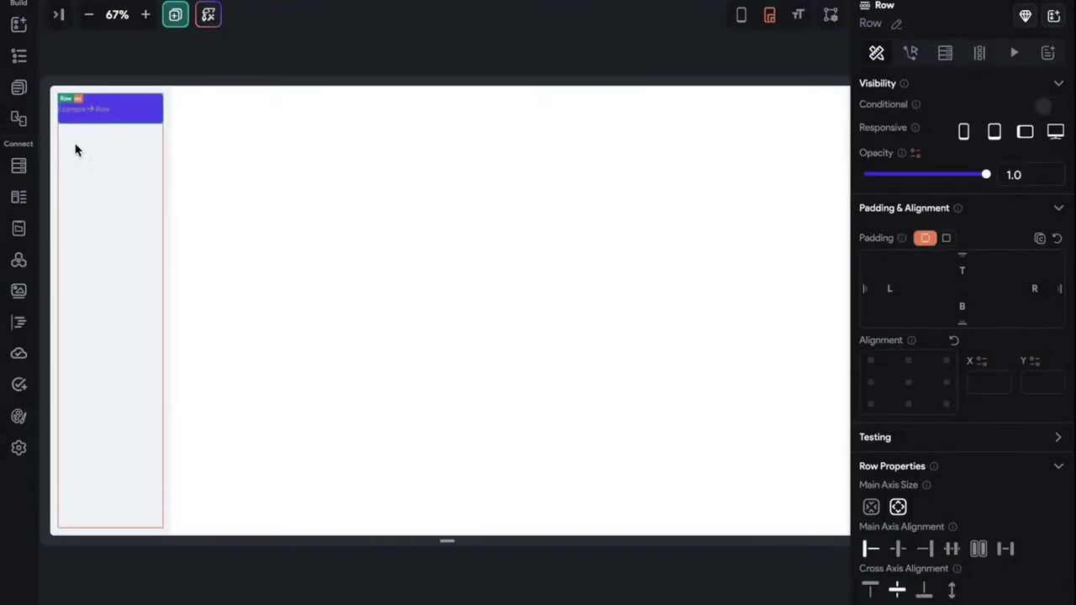
- Set the padding of the Row in the nested Container to 10 on all sides
click(946, 239)
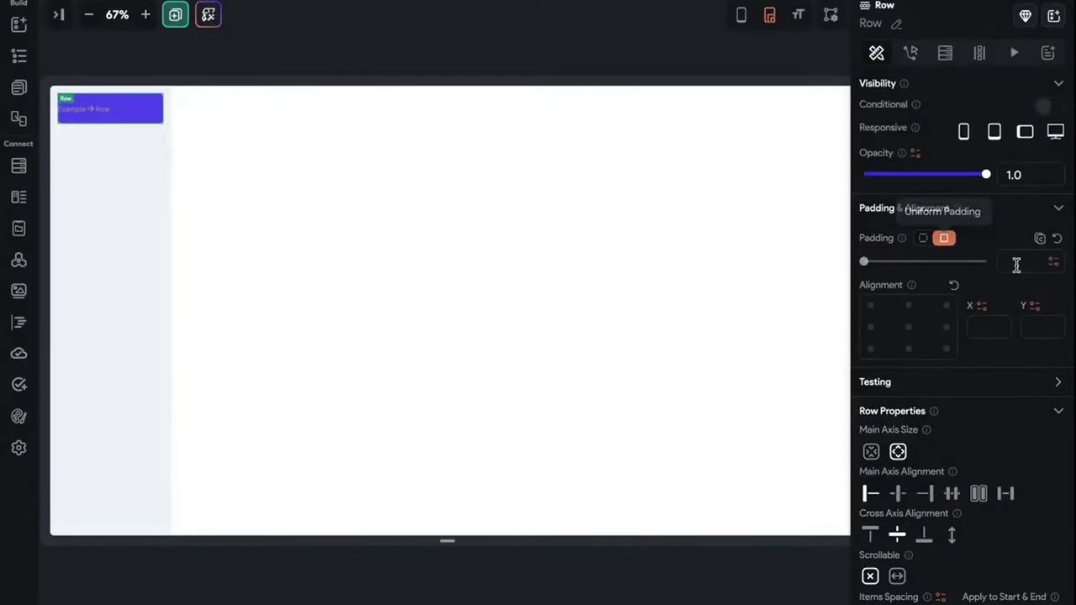
click(145, 15)
click(145, 15)
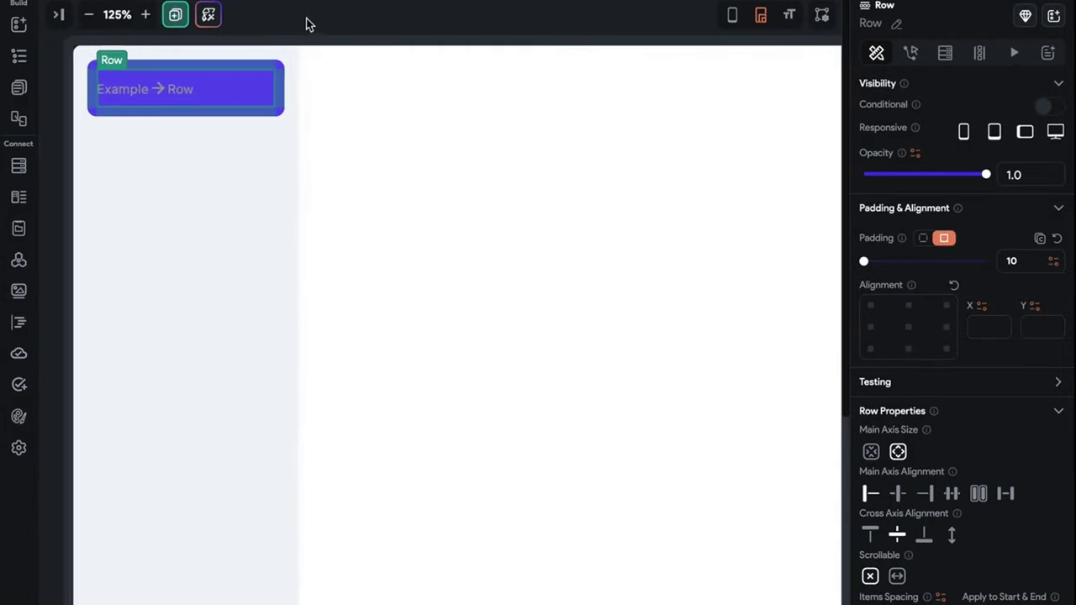
click(307, 23)
- Insert an Icon widget into the padded Row, searching the widget list for "icon", and bring up its icon properties
click(185, 90)
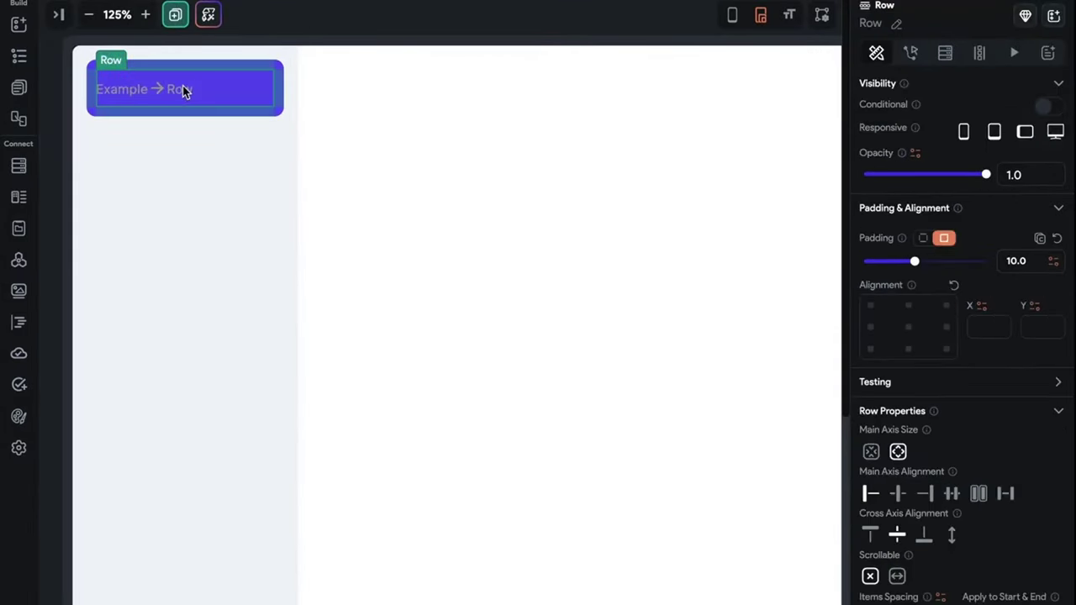
key(ctrl+k)
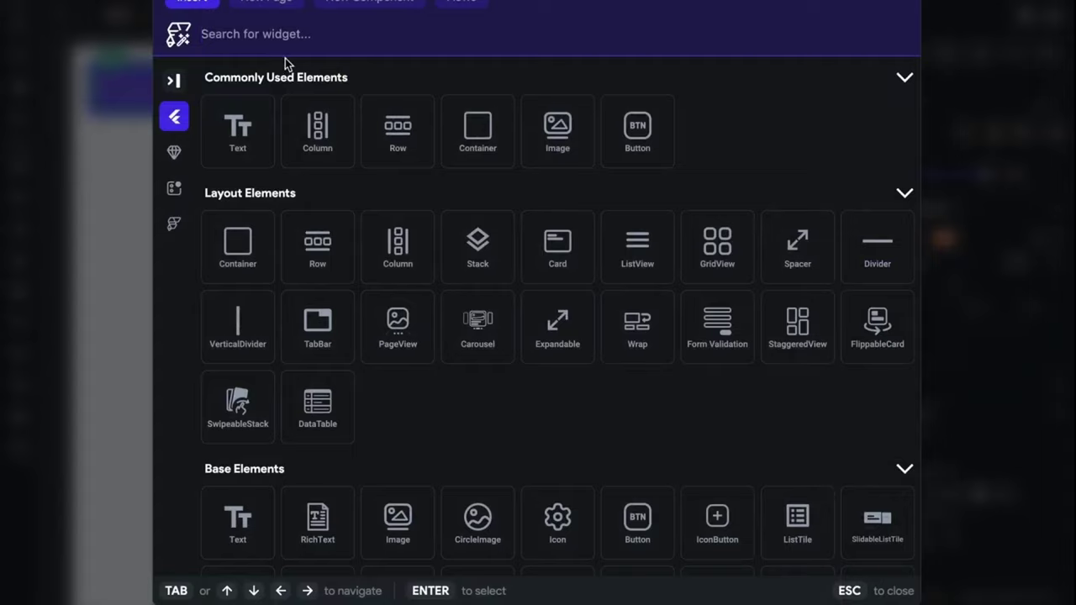
text(icon)
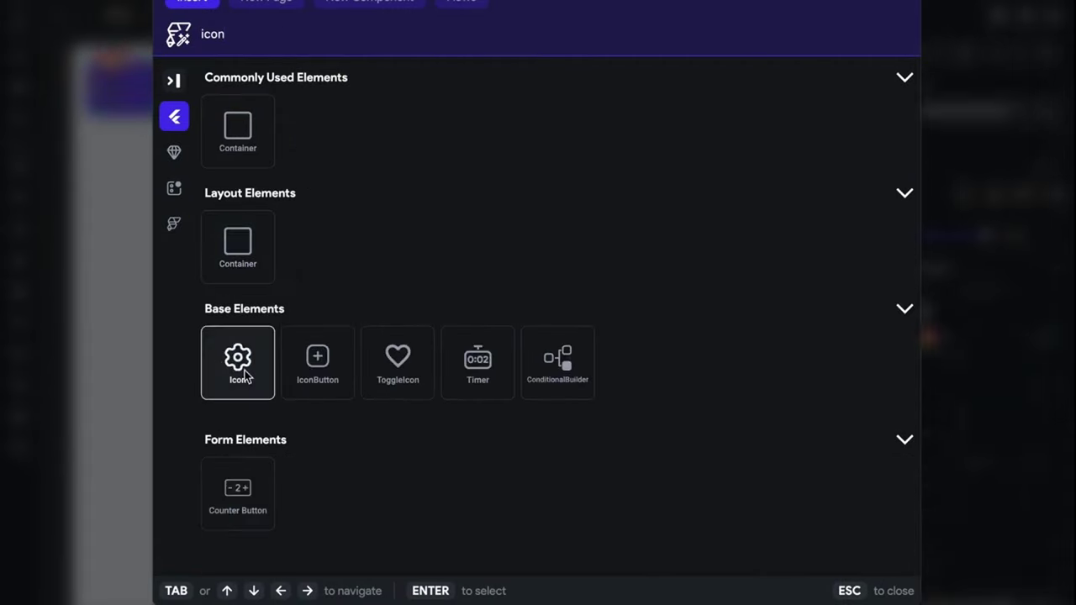
click(245, 376)
scroll(949, 481, down, 3)
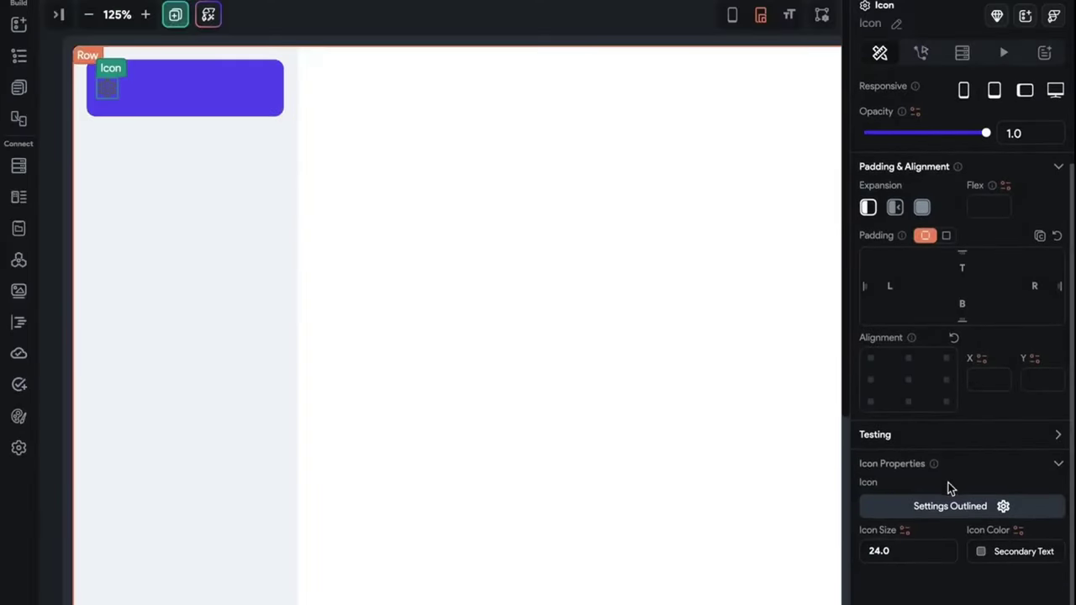
- Change the icon in the menu item to Dashboard Sharp and set its color to Primary Background
click(949, 506)
text(da)
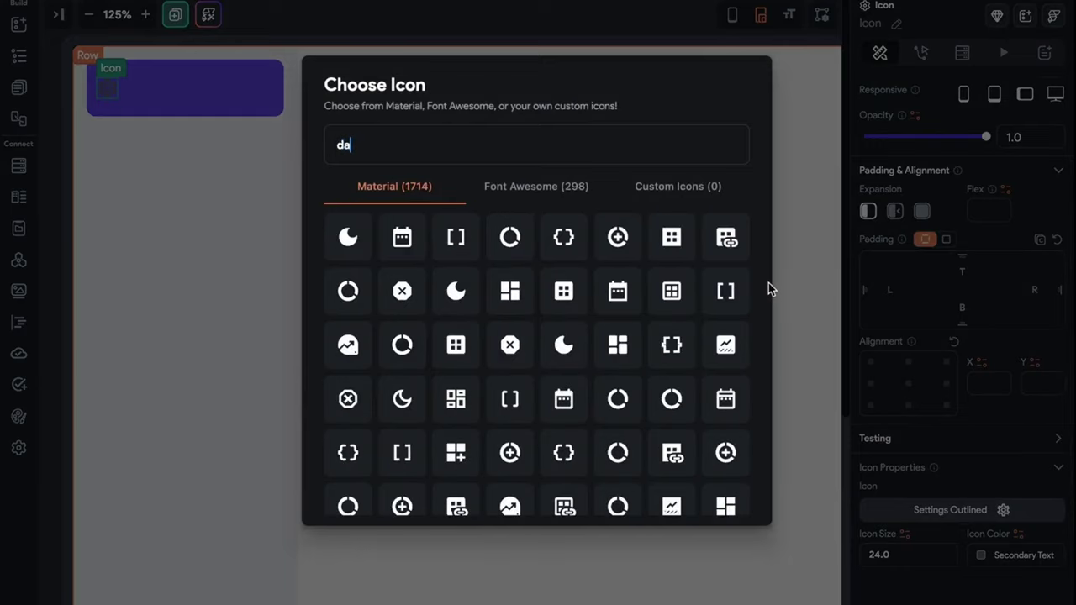
text(shb)
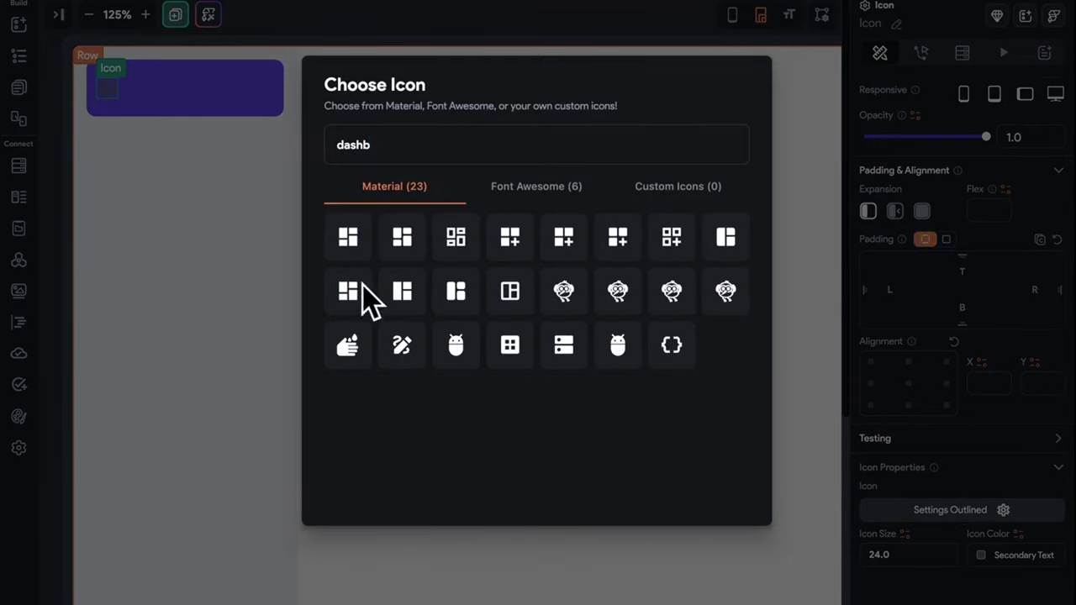
click(345, 239)
click(979, 557)
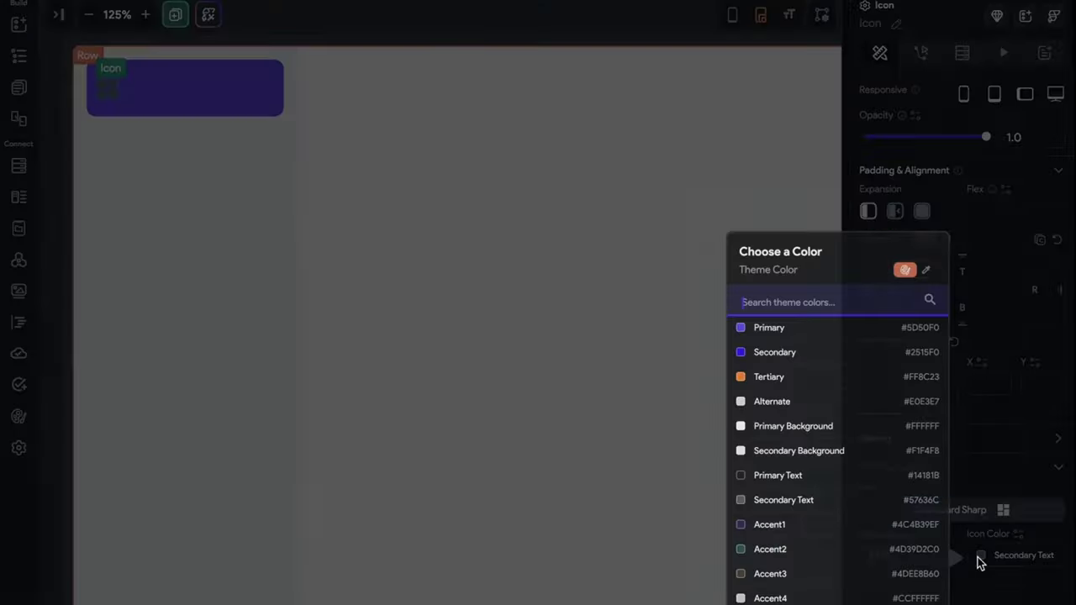
click(758, 426)
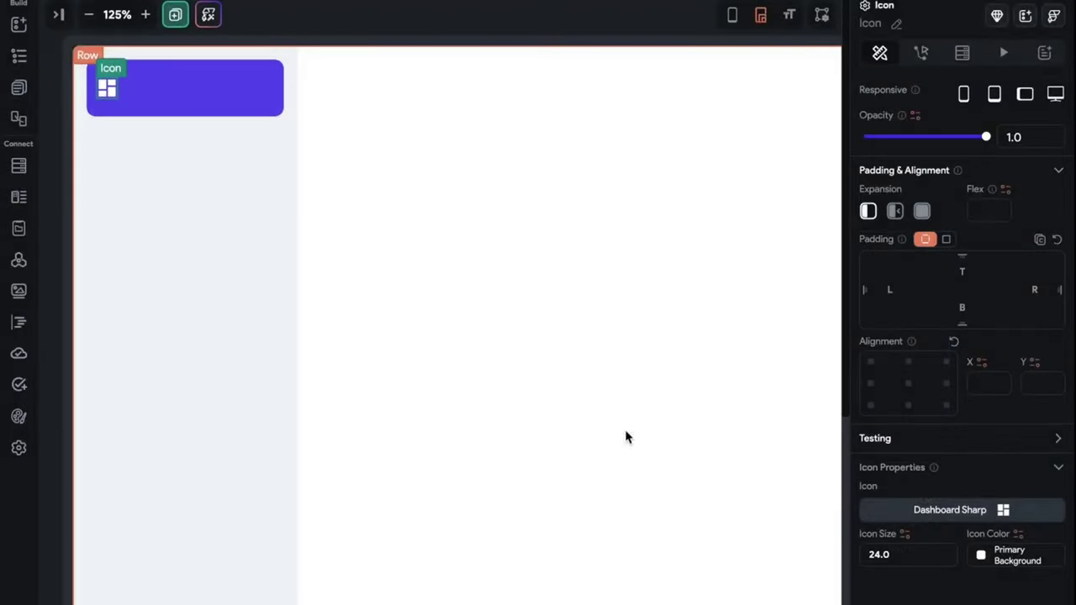
- Set the dashboard icon's size to 30
click(164, 108)
click(106, 88)
double_click(942, 554)
text(30)
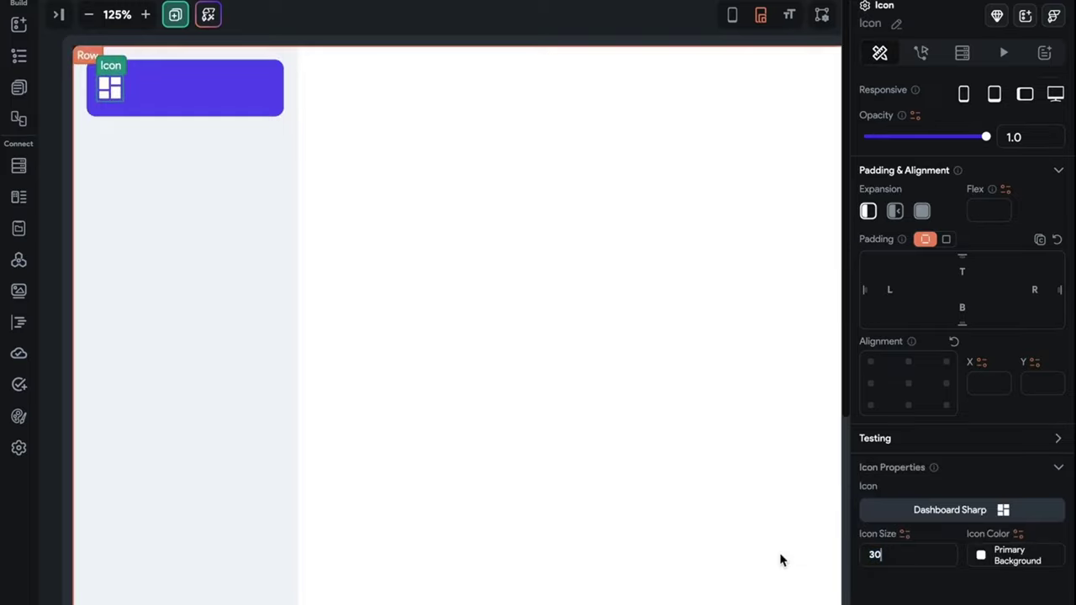
- Insert a Text widget beside the icon in the menu item's Row
click(151, 97)
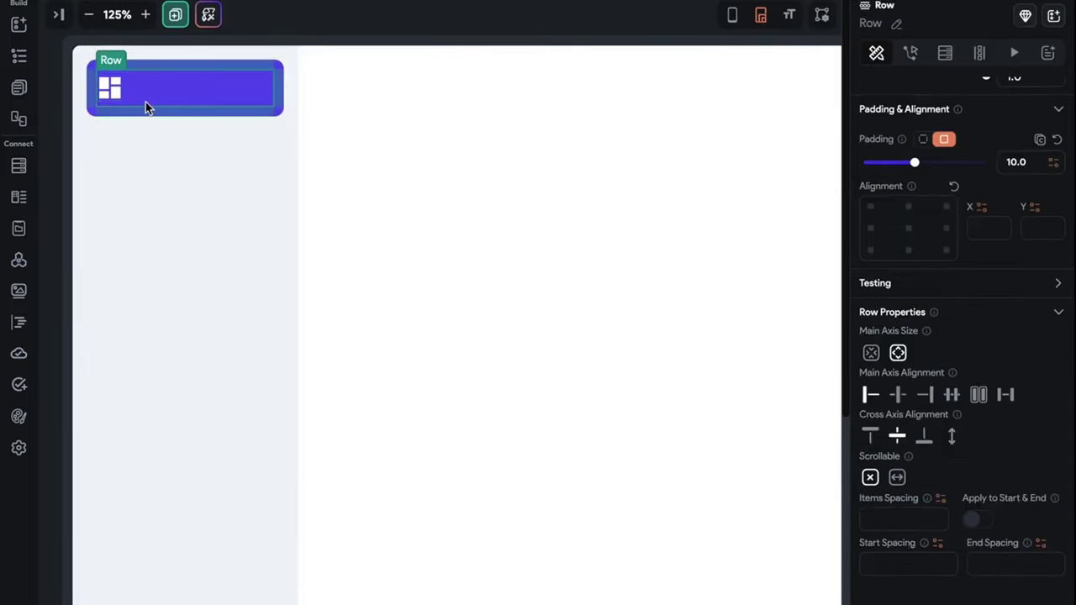
key(ctrl+k)
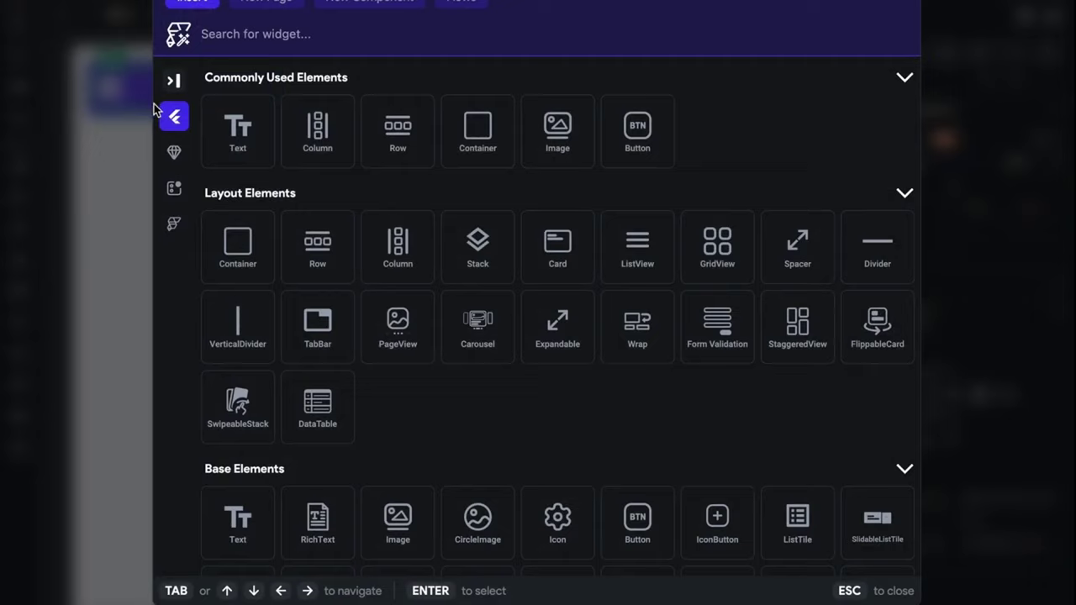
click(236, 134)
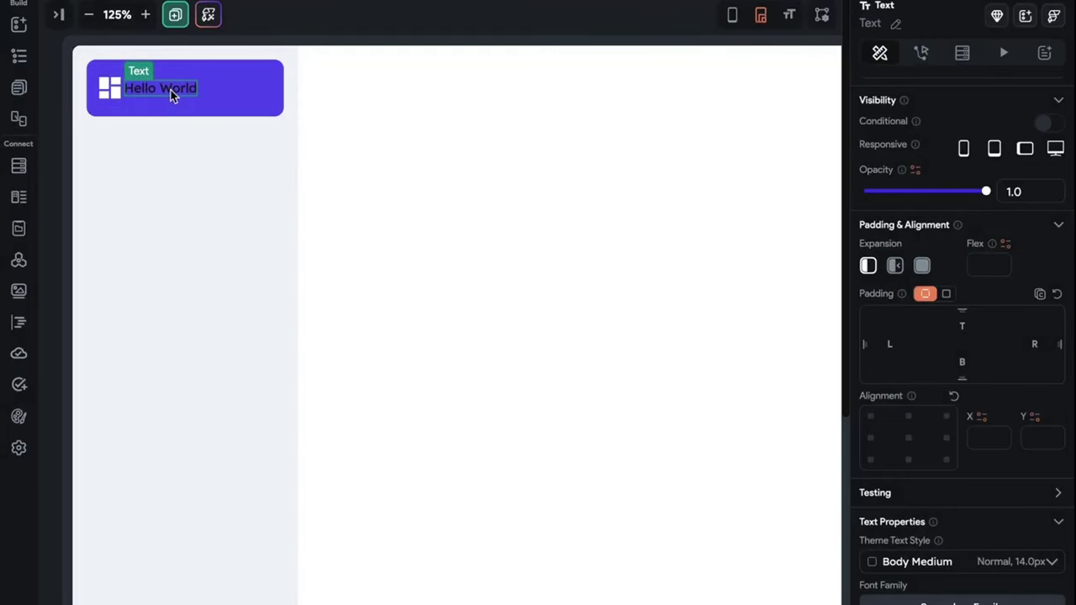
- Apply the Title Small theme text style to the menu item's Text widget
scroll(999, 434, down, 5)
click(977, 265)
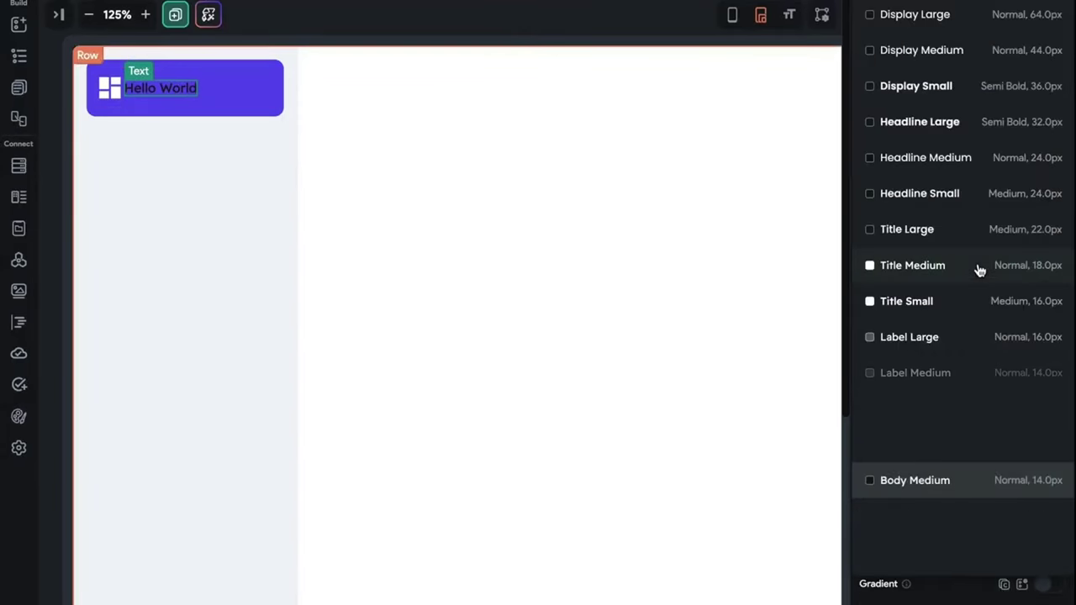
click(967, 313)
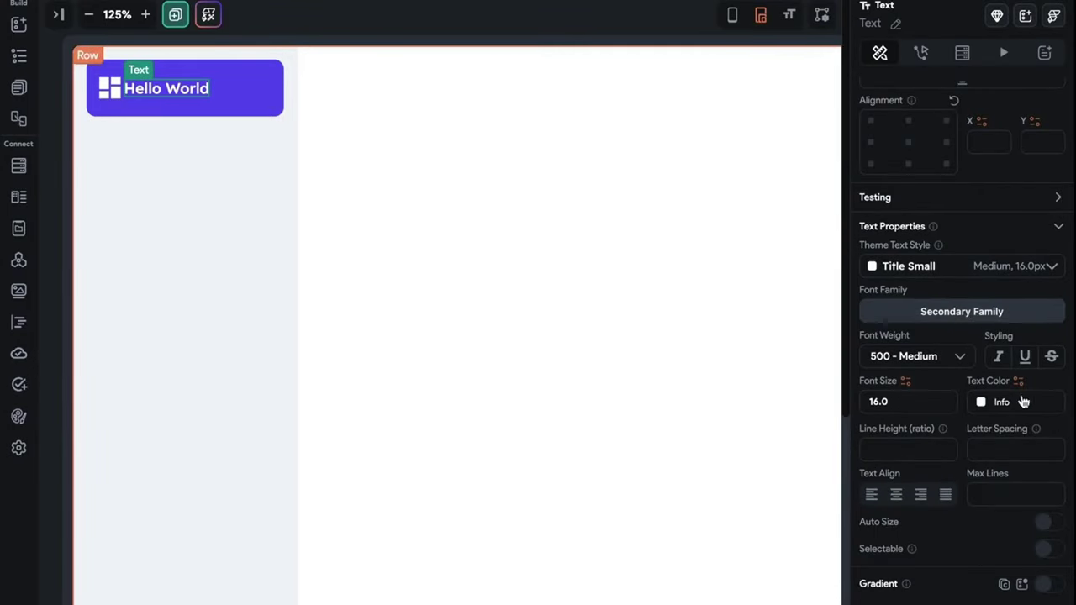
click(962, 269)
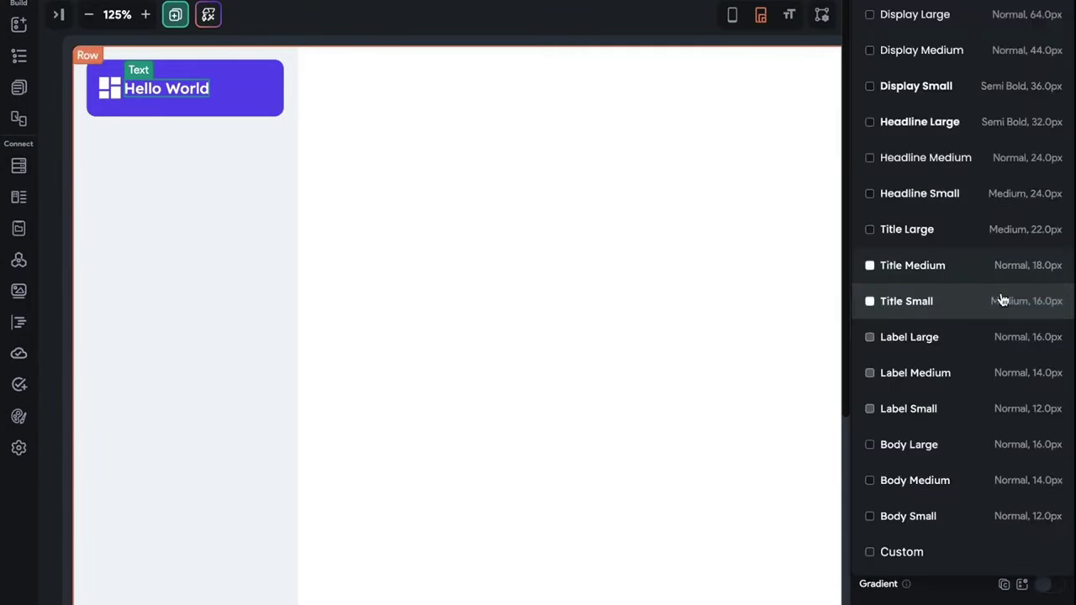
click(943, 296)
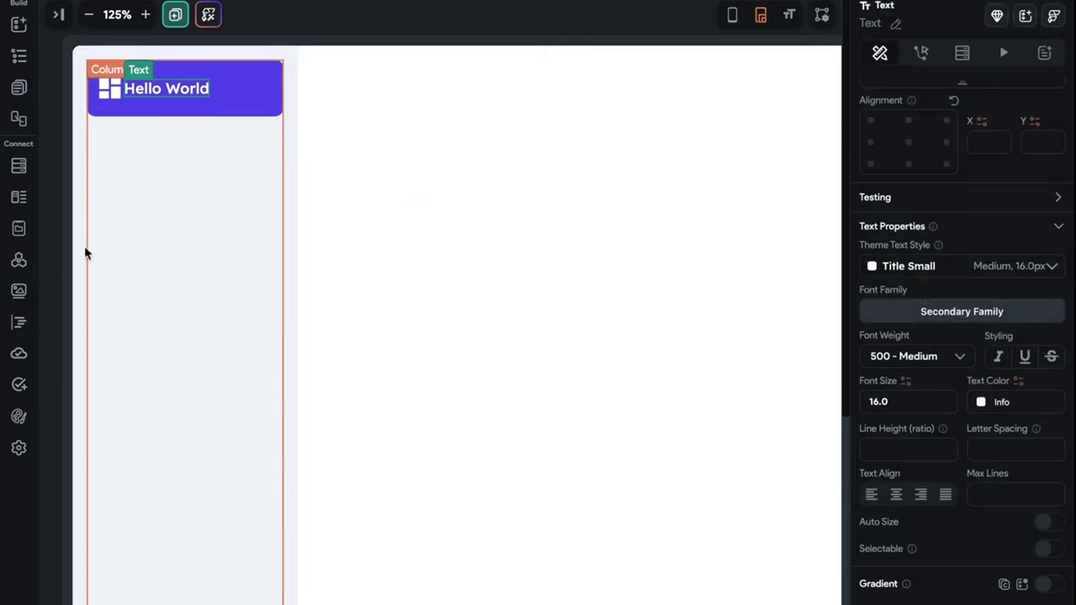
- In the theme's Desktop typography, set the font sizes of Display Large to 68, Display Medium to 46 and Display Small to 38
click(18, 416)
click(120, 114)
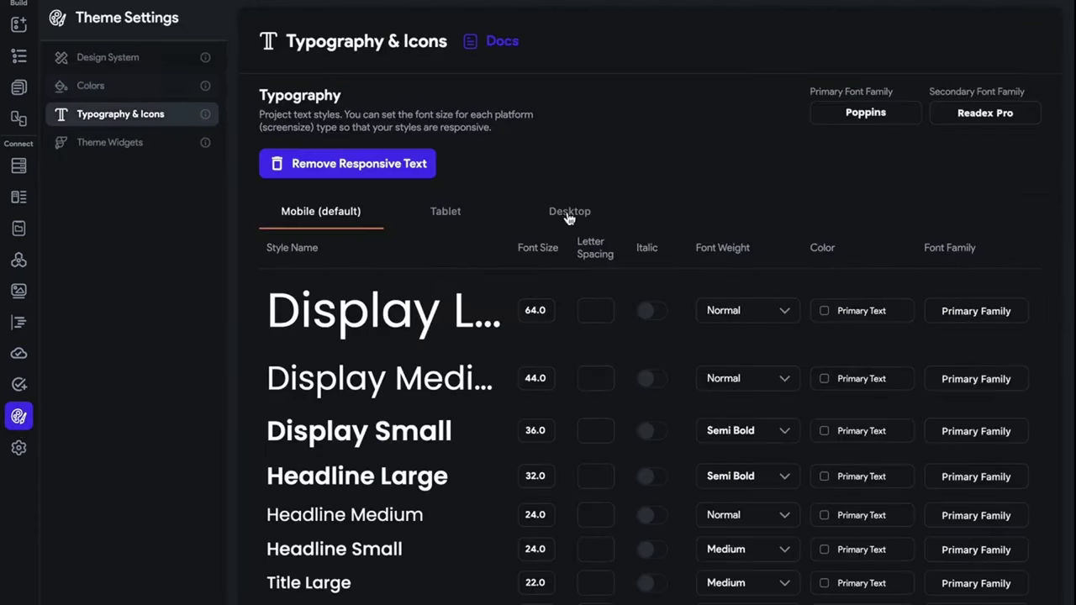
scroll(623, 284, down, 3)
click(569, 89)
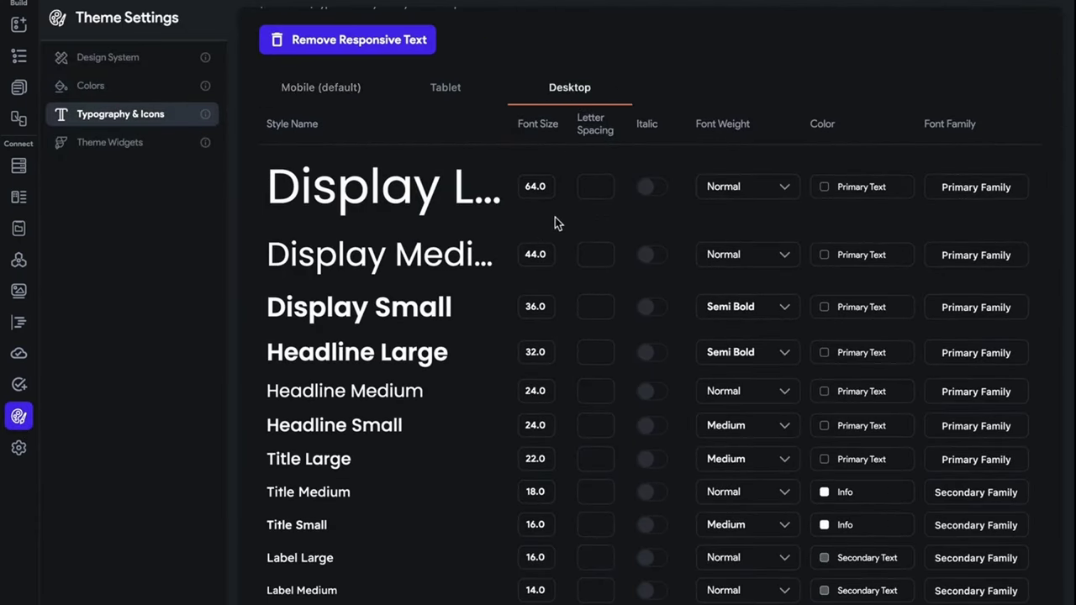
scroll(555, 222, down, 1)
drag(547, 185, 507, 183)
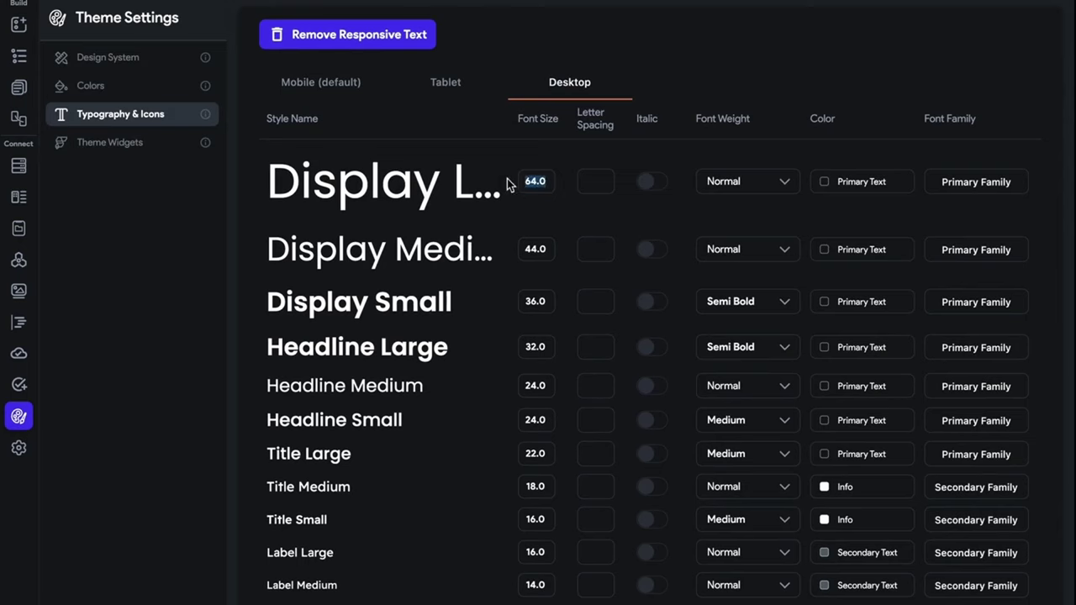
text(68)
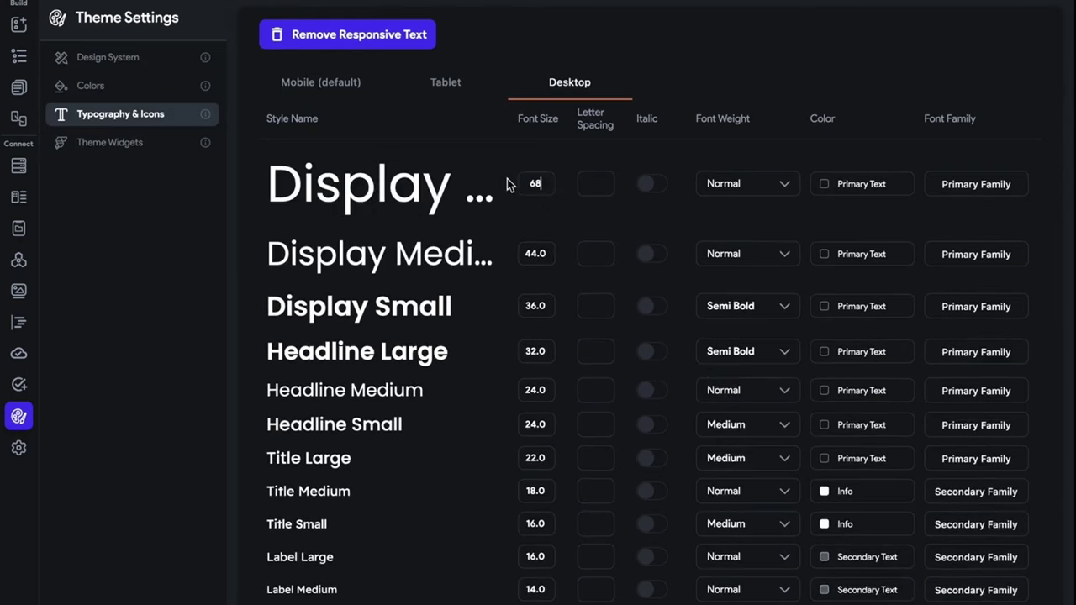
drag(552, 252, 491, 259)
text(46)
drag(545, 306, 521, 306)
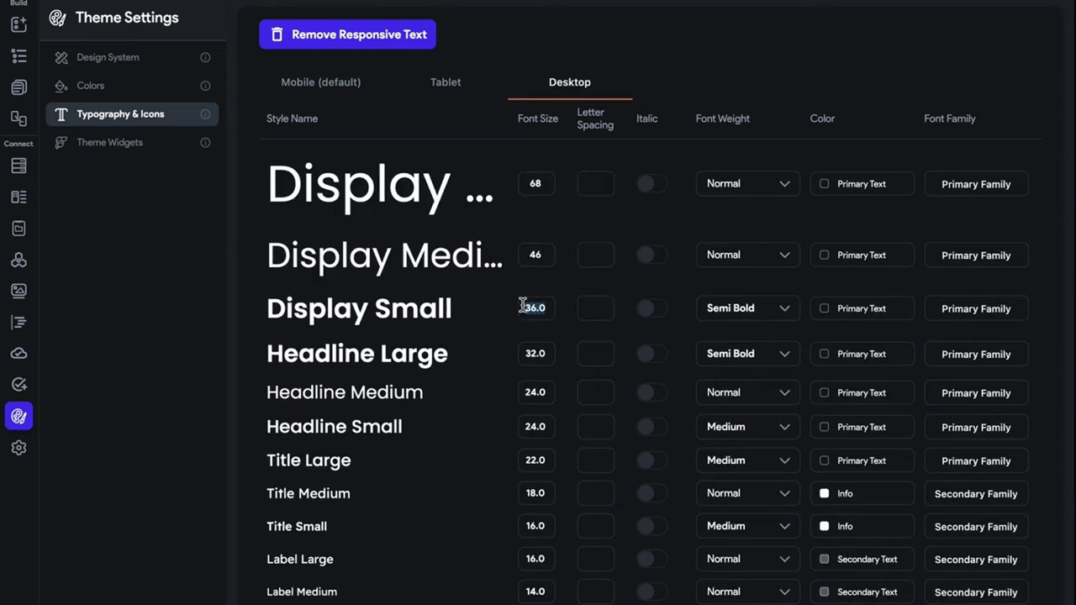
text(38)
- Set the Desktop font size of Headline Large to 34
drag(553, 354, 493, 365)
text(3)
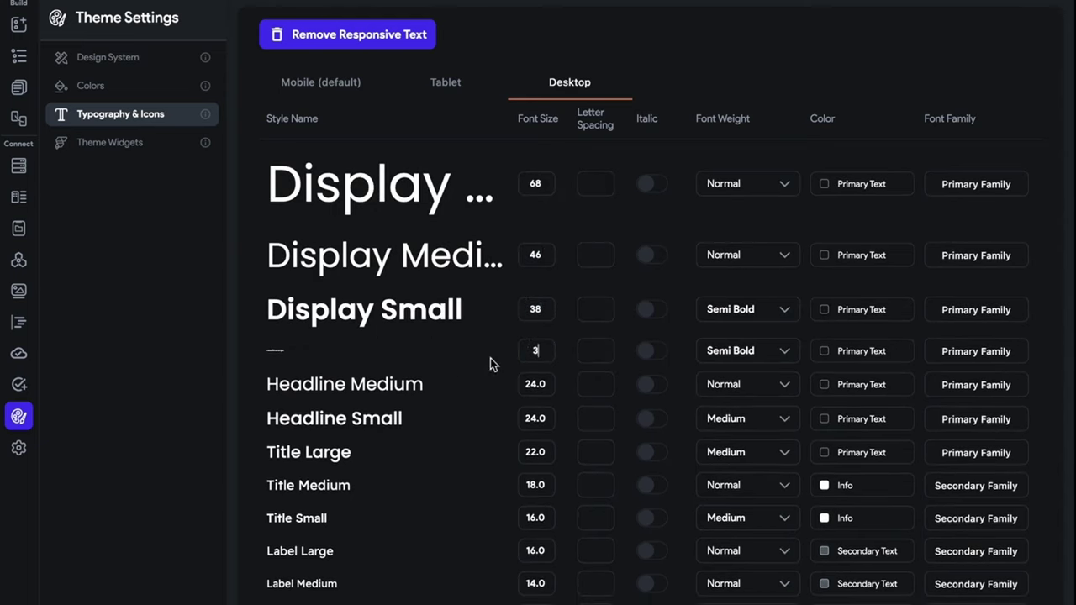
text(4)
- Try a Desktop font size of 36 for Headline Medium and compare it with the Tablet sizes
drag(549, 400, 515, 401)
text(36)
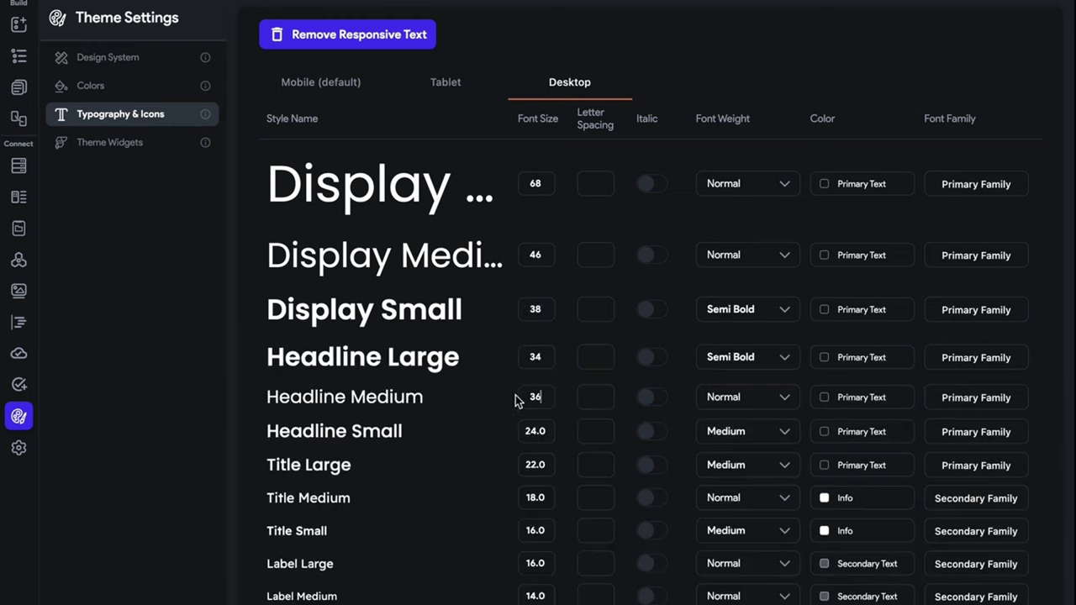
click(483, 81)
click(578, 80)
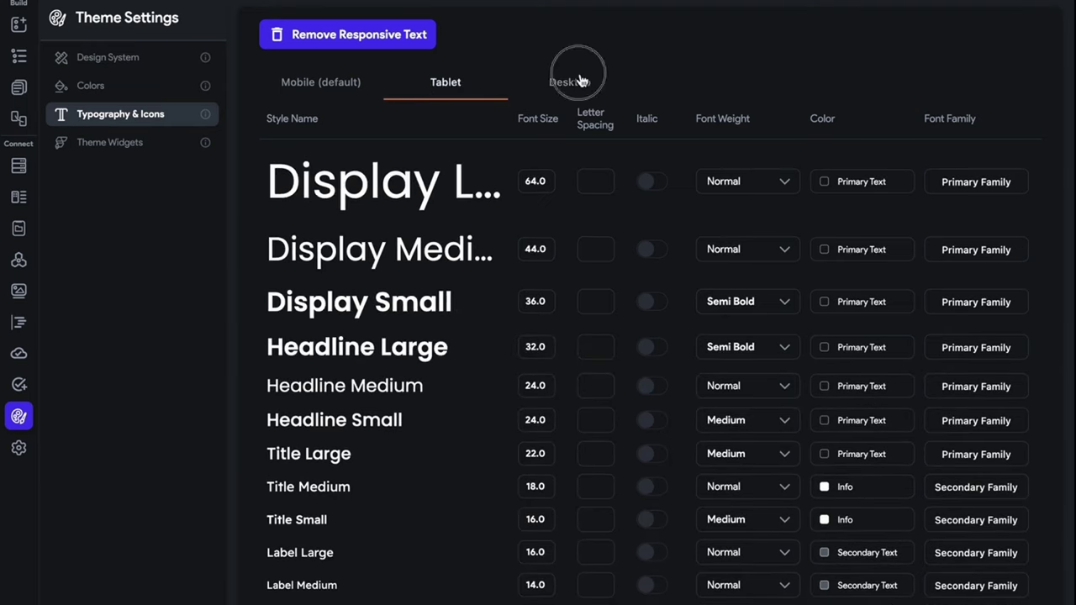
- Set the Desktop font size of Headline Medium to 26
drag(547, 397, 503, 401)
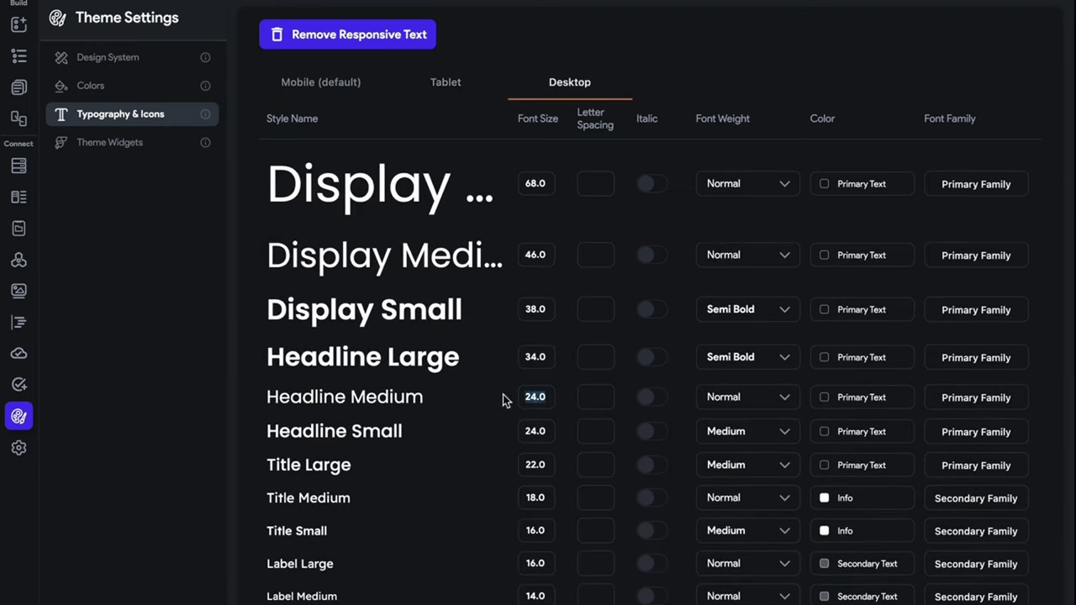
drag(552, 357, 458, 360)
text(26)
click(535, 432)
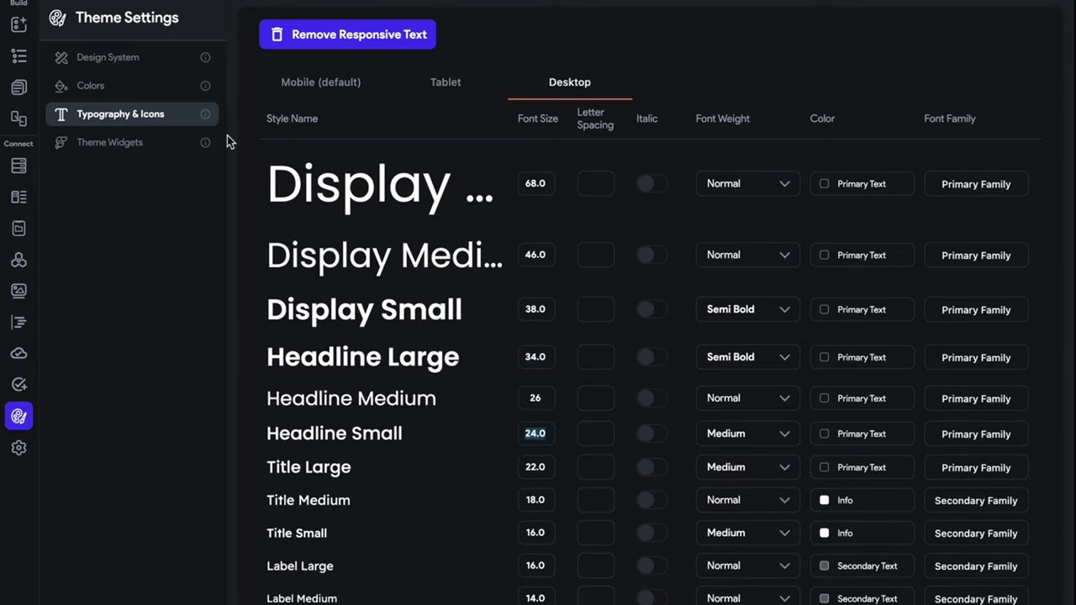
click(307, 84)
click(19, 86)
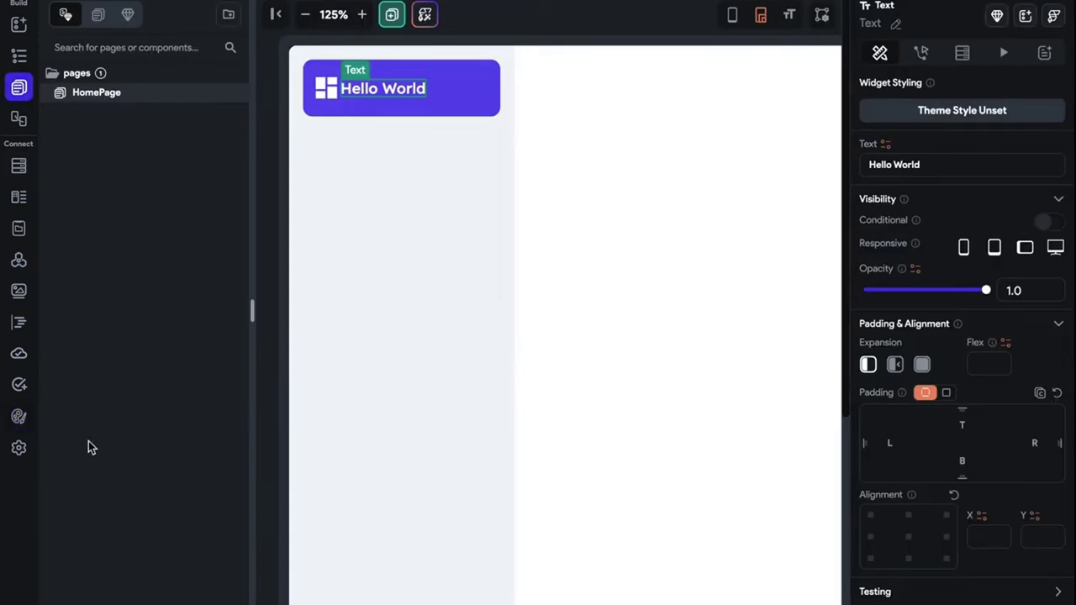
click(19, 416)
click(547, 226)
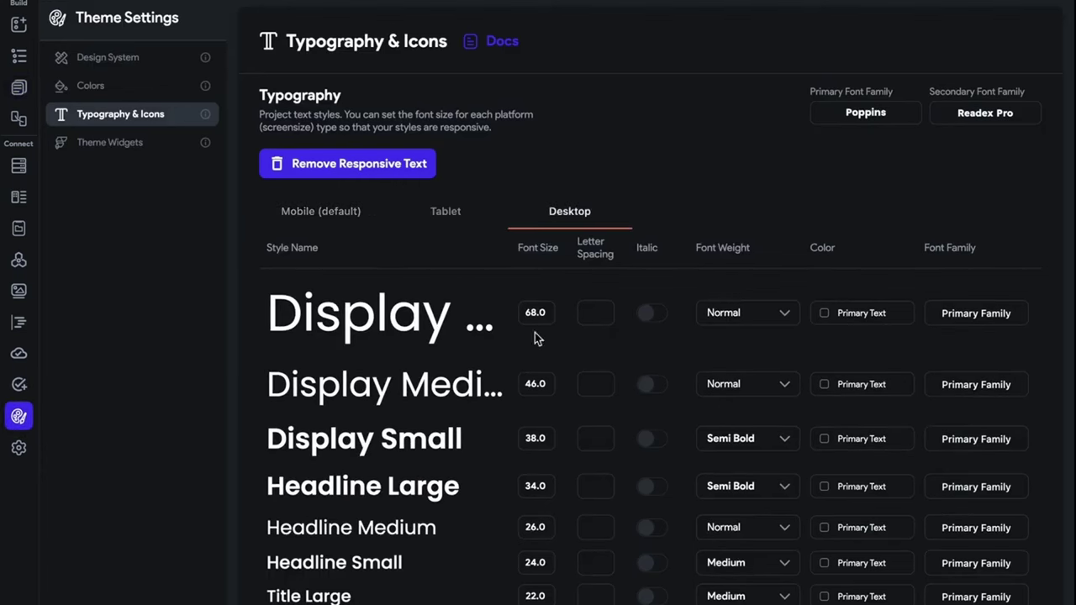
scroll(473, 384, down, 2)
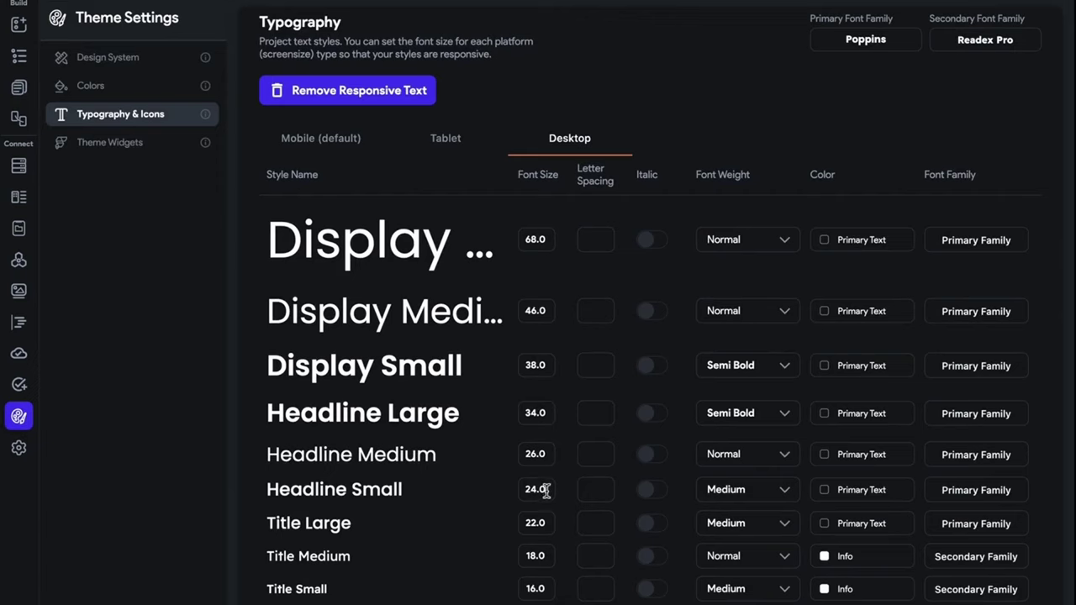
- Reset the Desktop sizes of Headline Medium to 24 and Headline Large to 32, and re-enter them as 26 and 34
text(24)
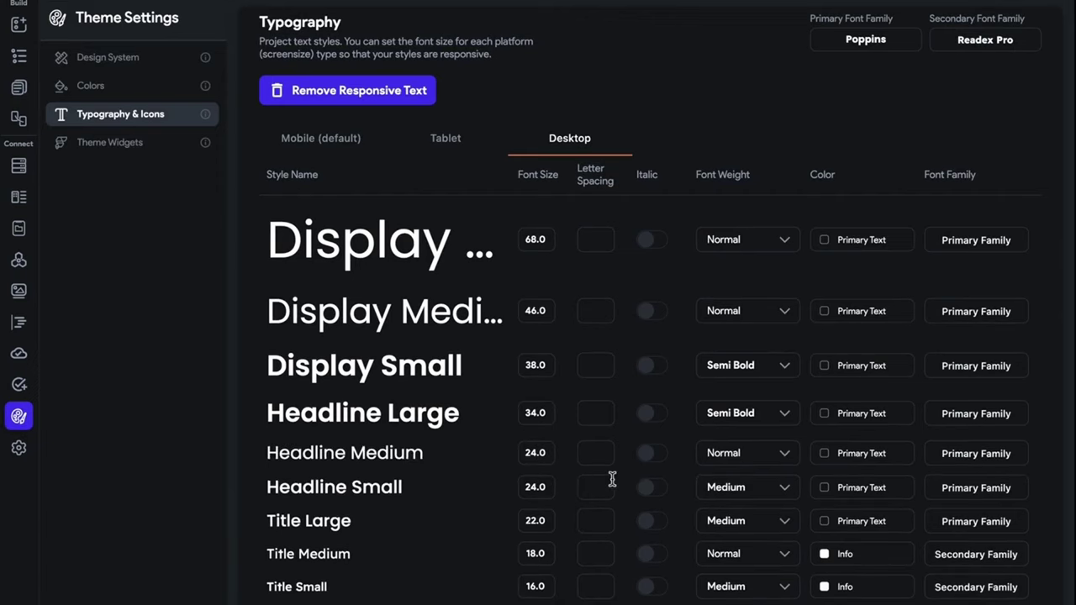
text(32)
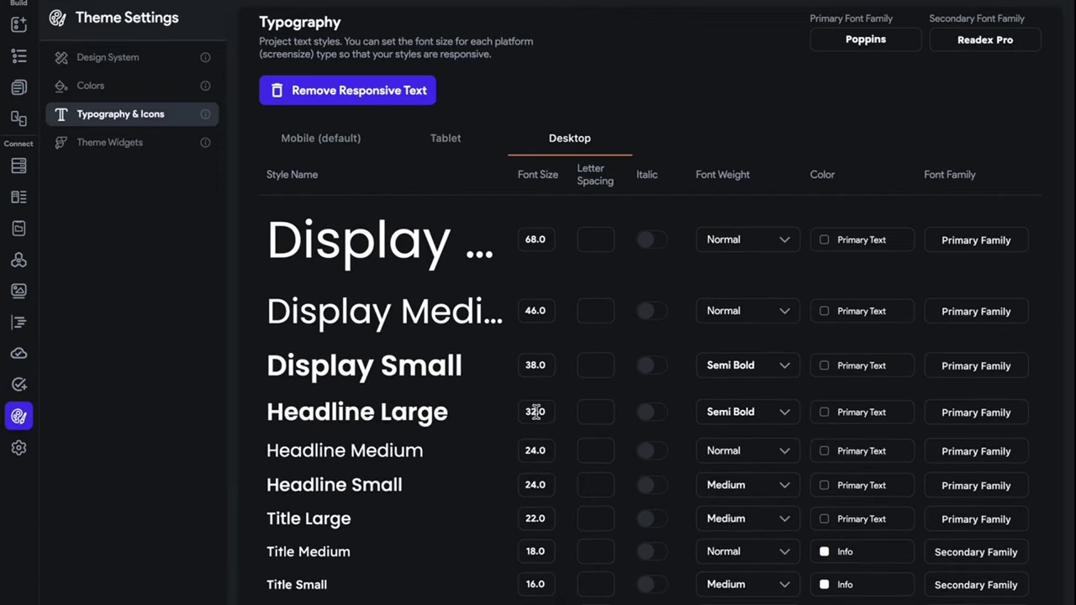
key(BackSpace)
text(4)
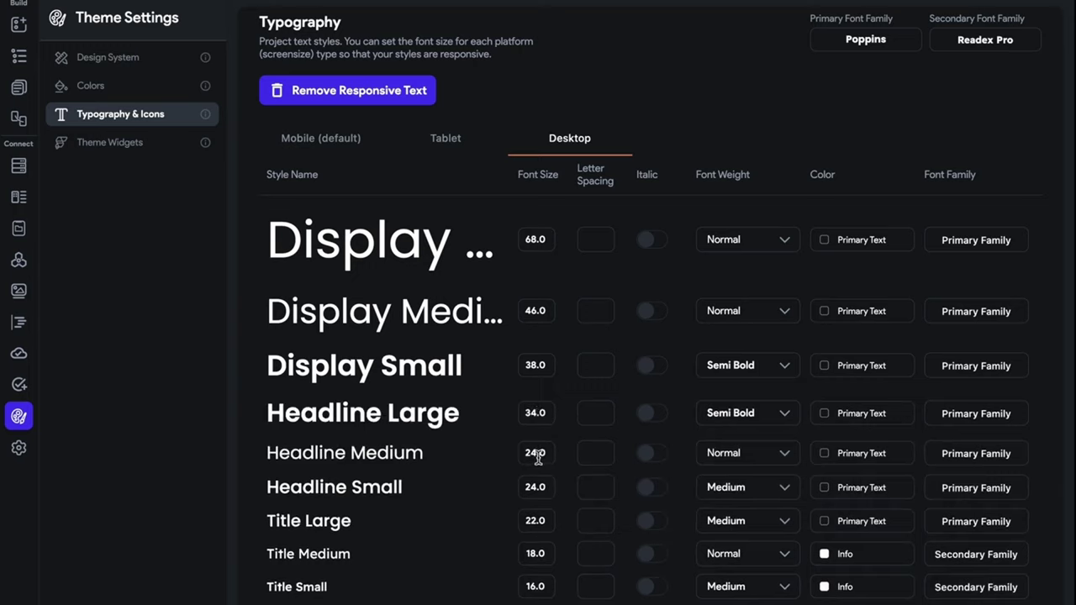
click(535, 452)
text(26)
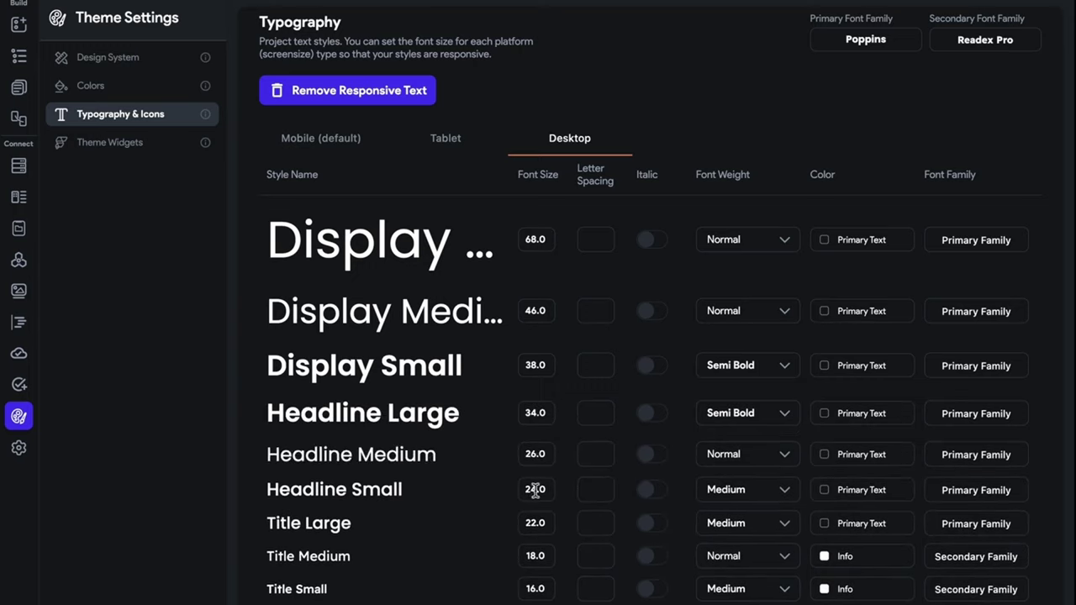
- Set the Desktop font sizes of Headline Small to 26 and Title Large to 24
click(535, 491)
text(26)
scroll(533, 548, down, 1)
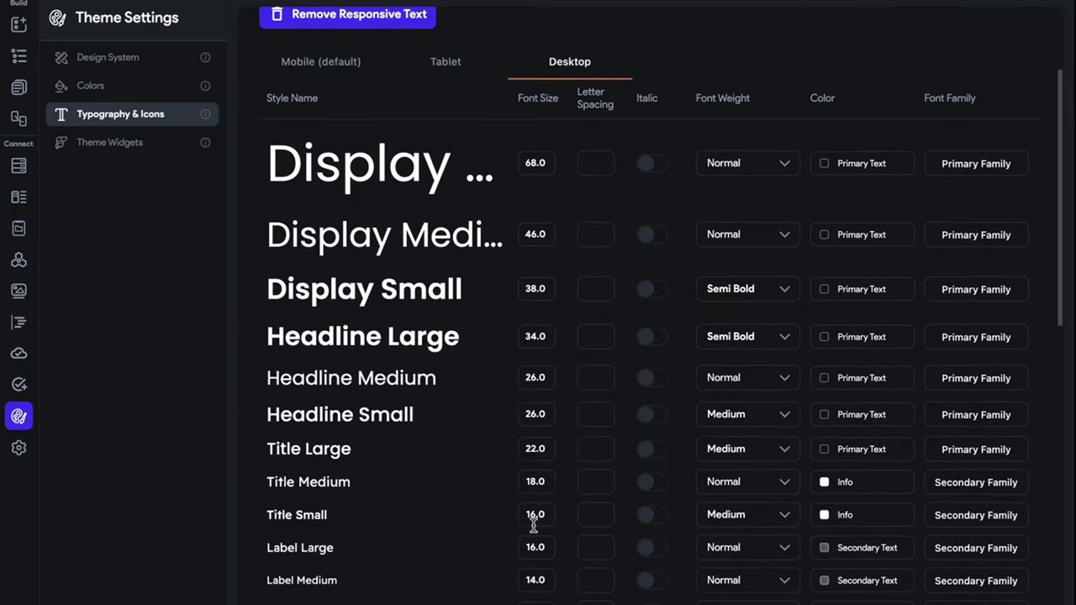
click(535, 449)
text(24)
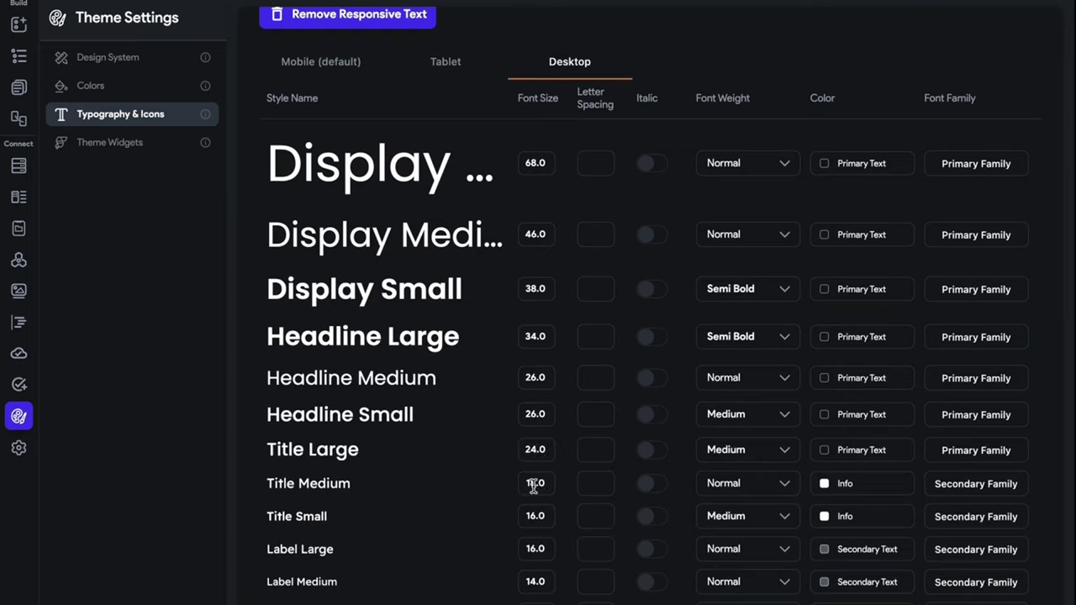
- Set the Desktop font sizes of Title Medium to 20 and Title Small to 18
click(533, 484)
text(2)
key(BackSpace)
key(BackSpace)
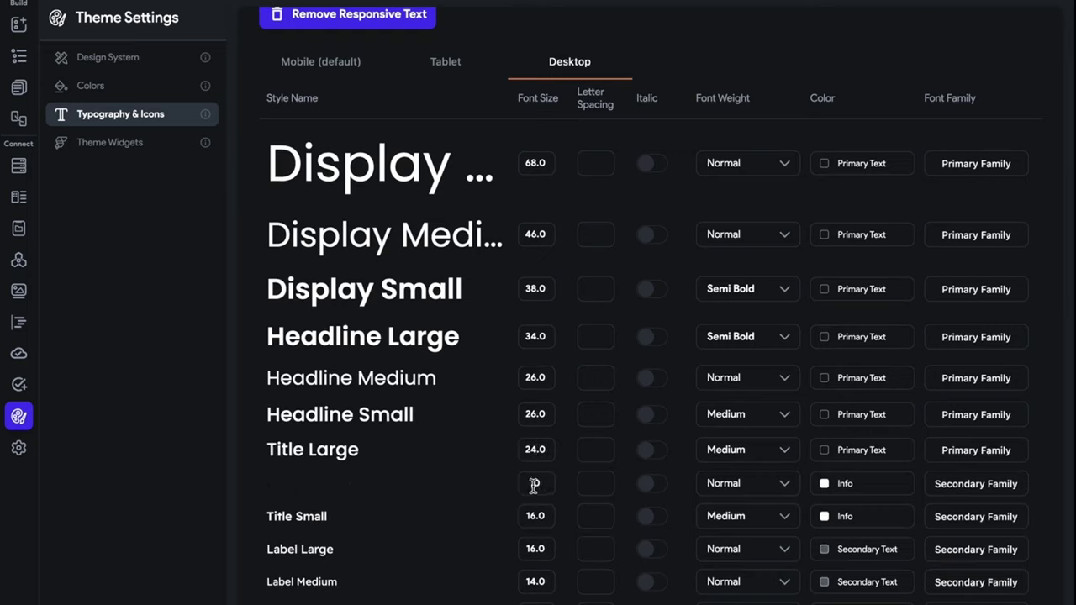
text(20)
click(539, 528)
key(BackSpace)
key(BackSpace)
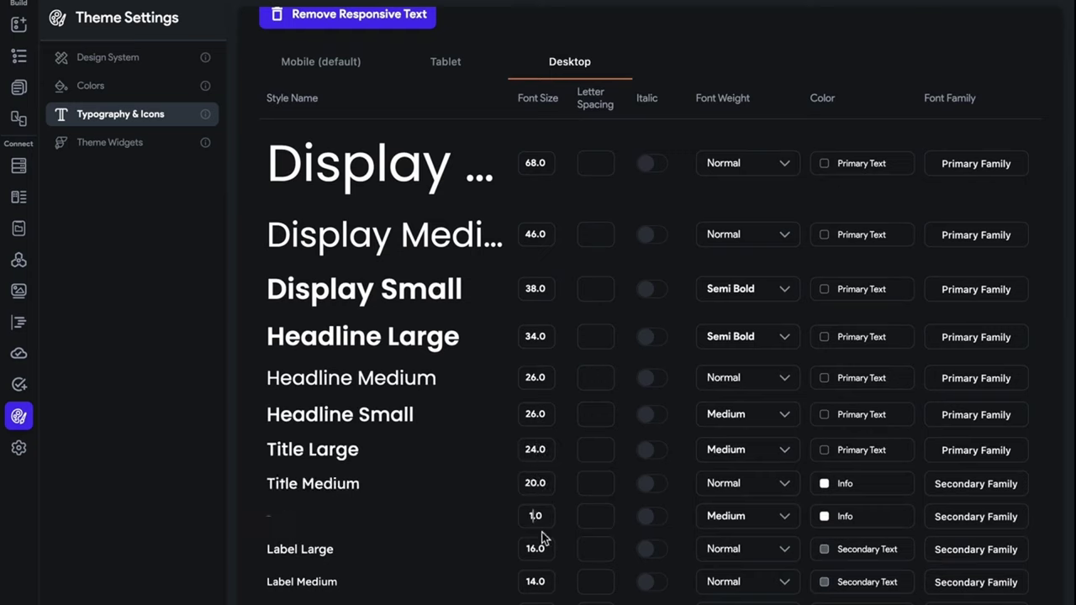
text(18)
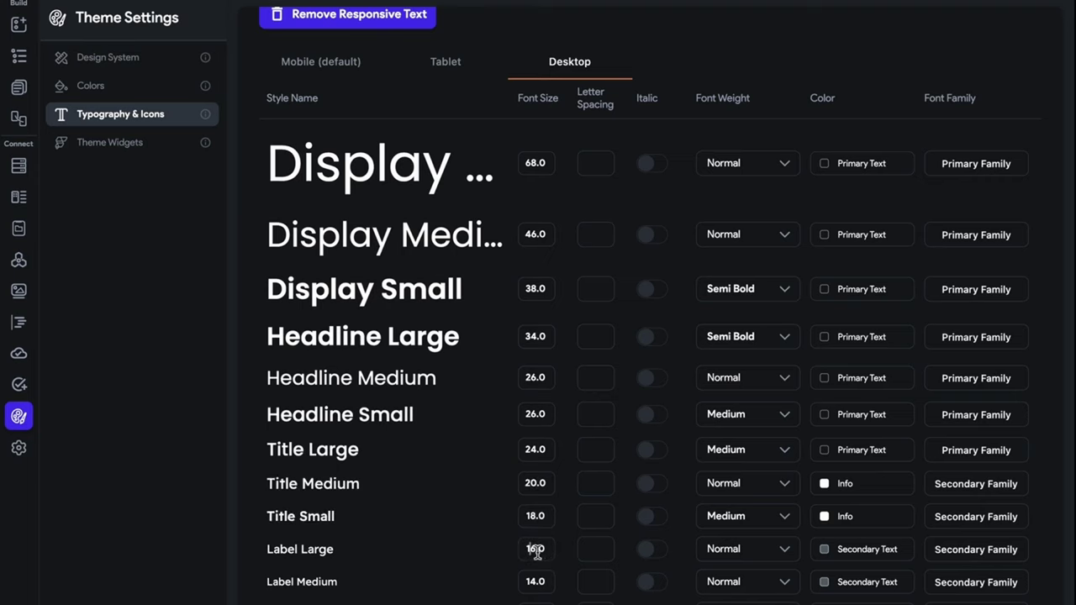
- Set the Desktop font size of Label Large to 18
click(536, 549)
key(BackSpace)
key(BackSpace)
text(18)
scroll(536, 549, down, 1)
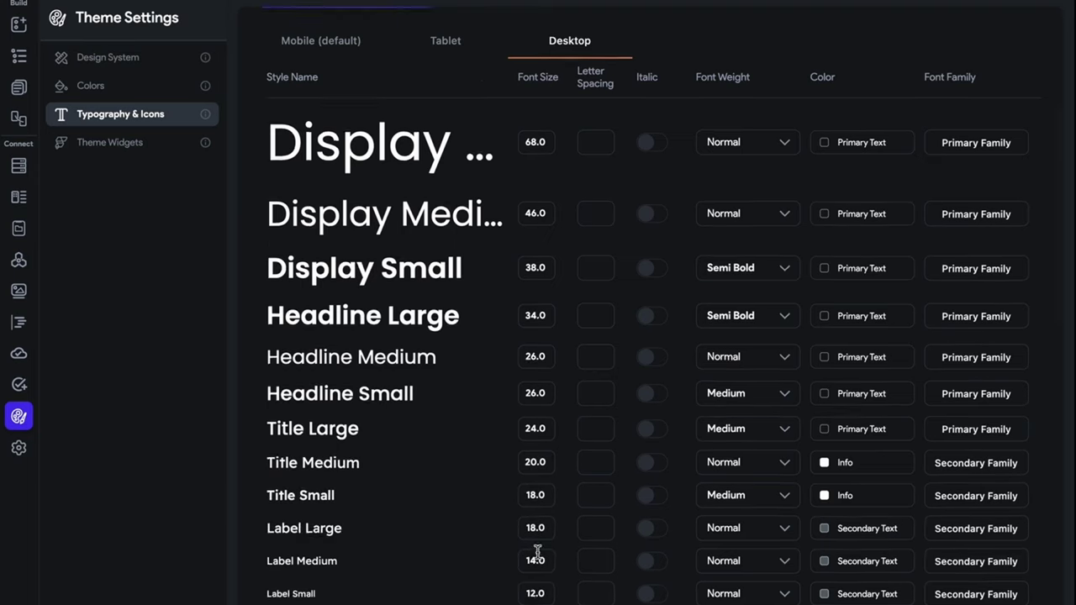
- Set the Desktop font sizes of Title Small to 17 and Label Medium to 16
click(535, 454)
key(BackSpace)
key(BackSpace)
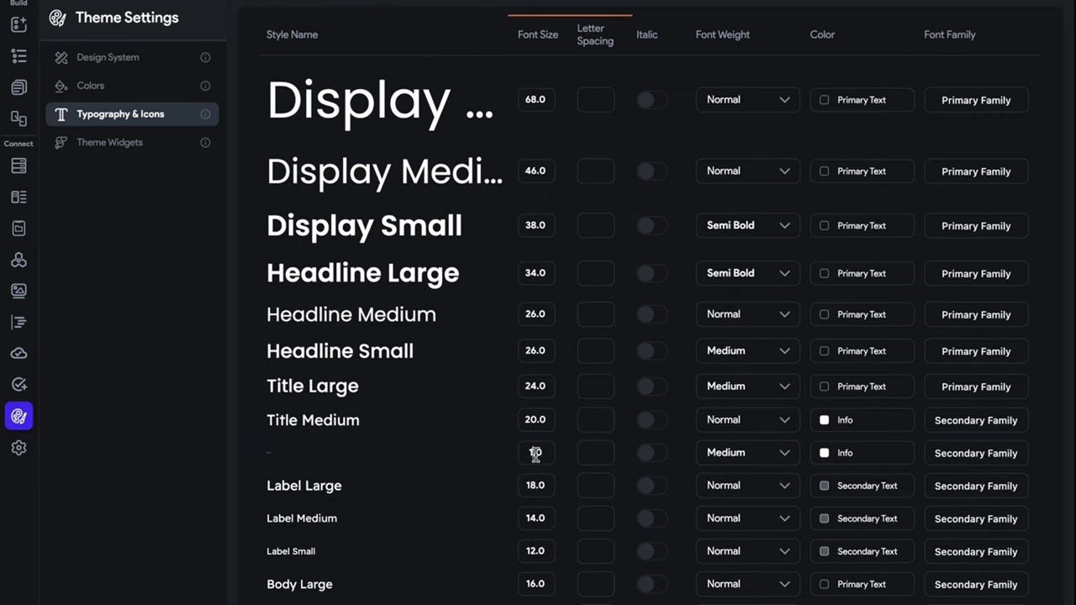
text(17.)
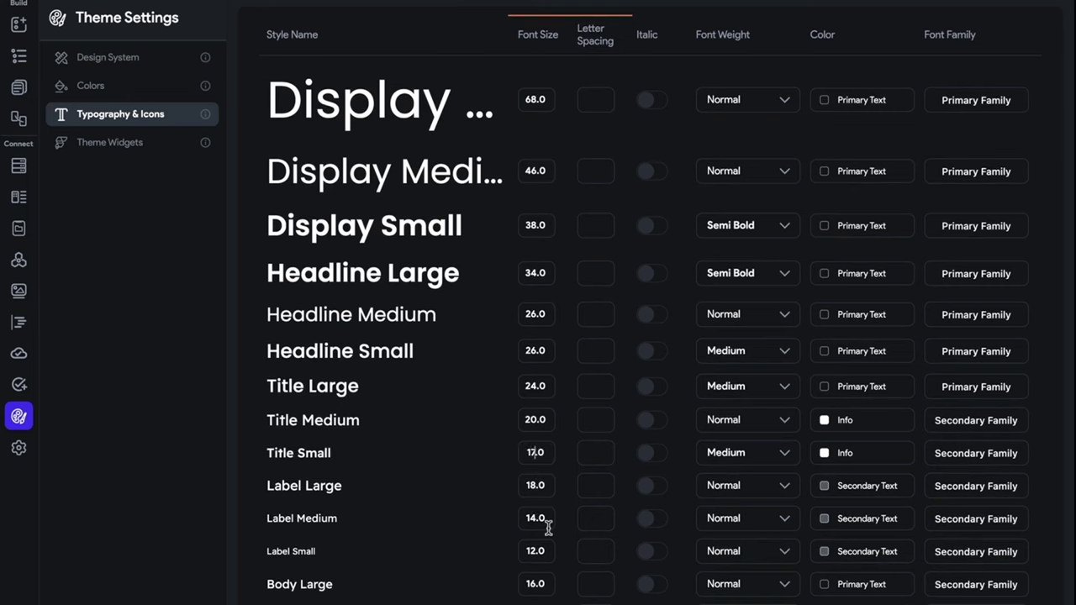
scroll(548, 527, down, 1)
click(536, 480)
key(BackSpace)
key(BackSpace)
text(16)
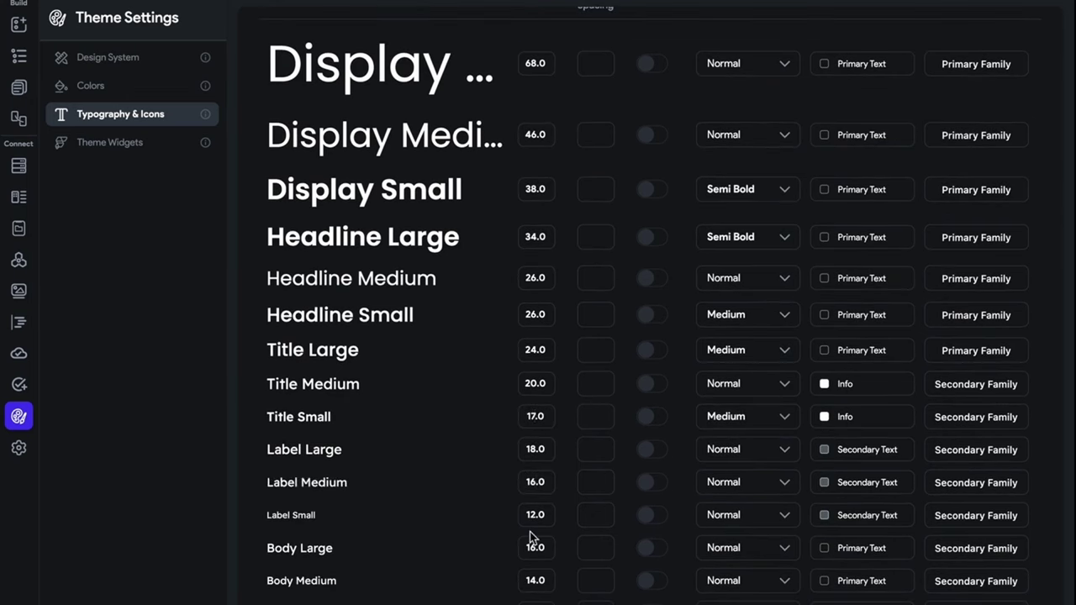
- Start re-entering the Desktop font size of Label Small and reopen the Typography & Icons settings
click(536, 514)
scroll(536, 521, up, 2)
scroll(536, 521, down, 5)
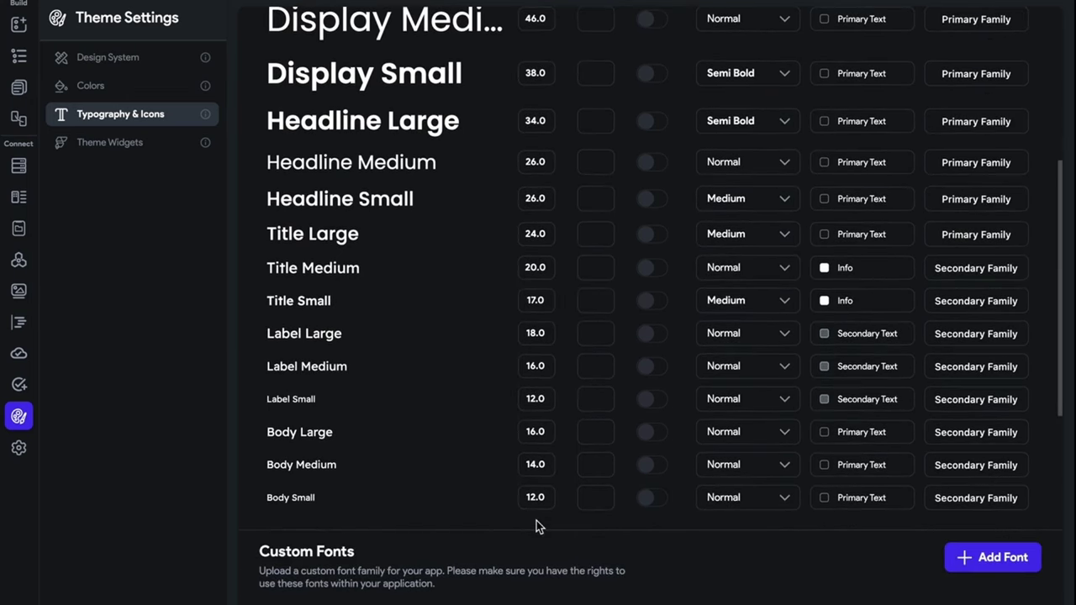
key(BackSpace)
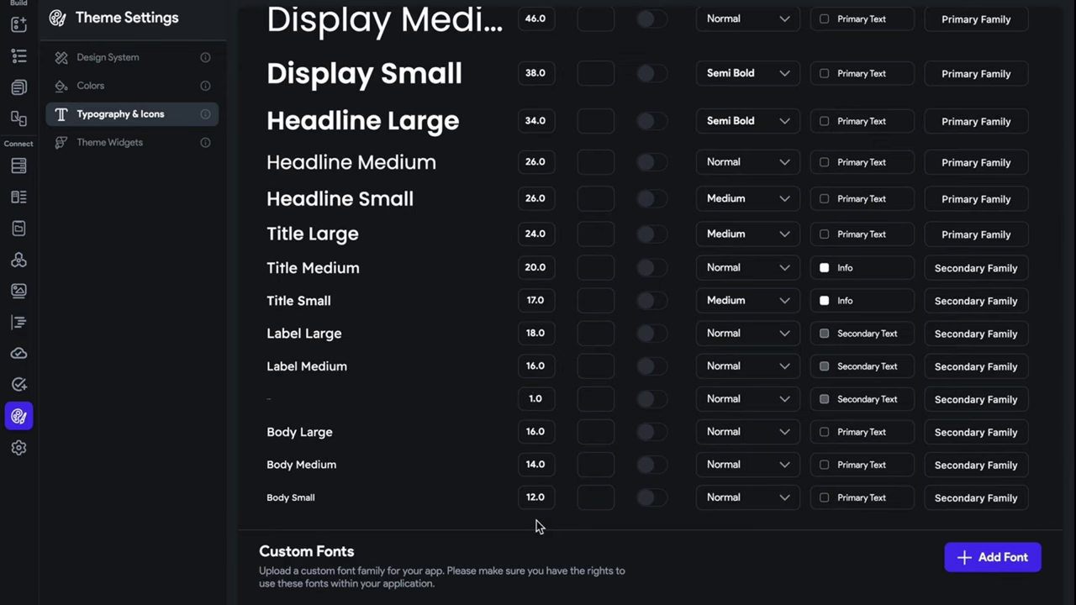
key(Return)
click(110, 142)
click(126, 116)
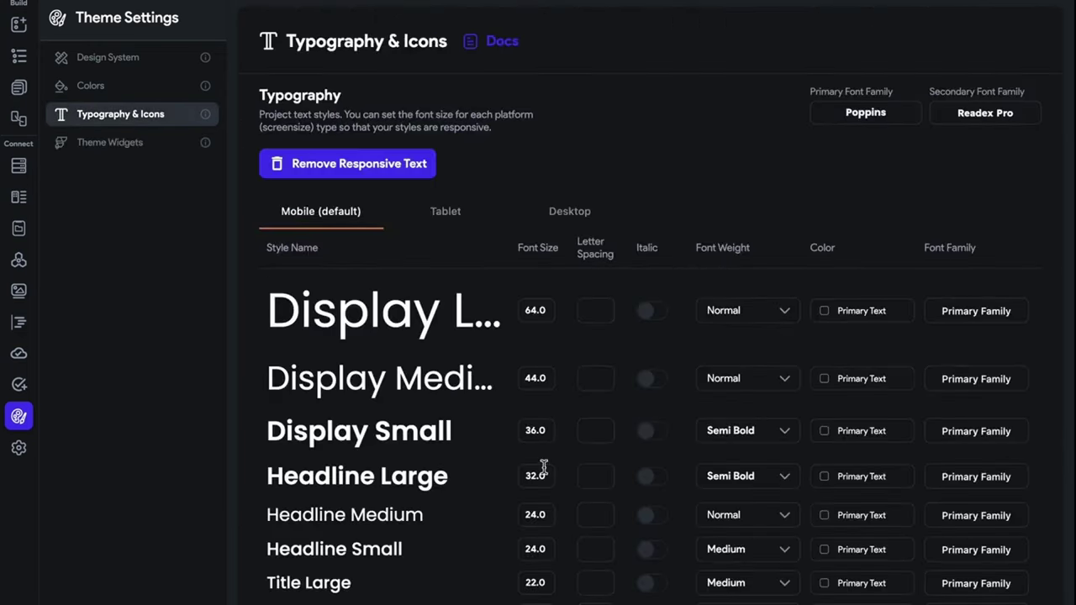
- Set the Mobile (default) font size of Label Small to 14
scroll(544, 472, down, 12)
scroll(544, 467, up, 4)
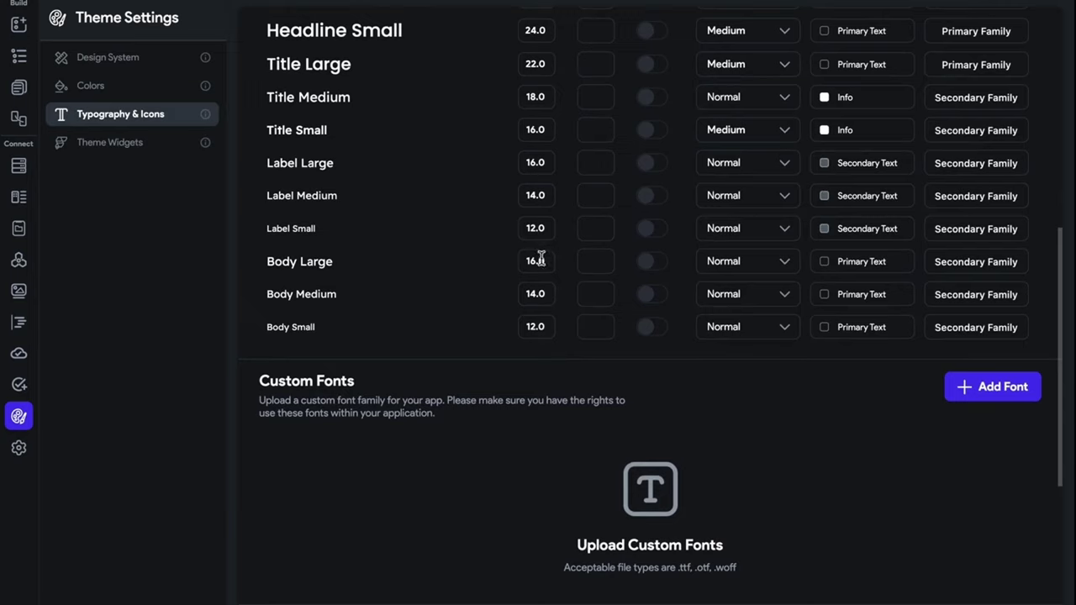
key(BackSpace)
text(4)
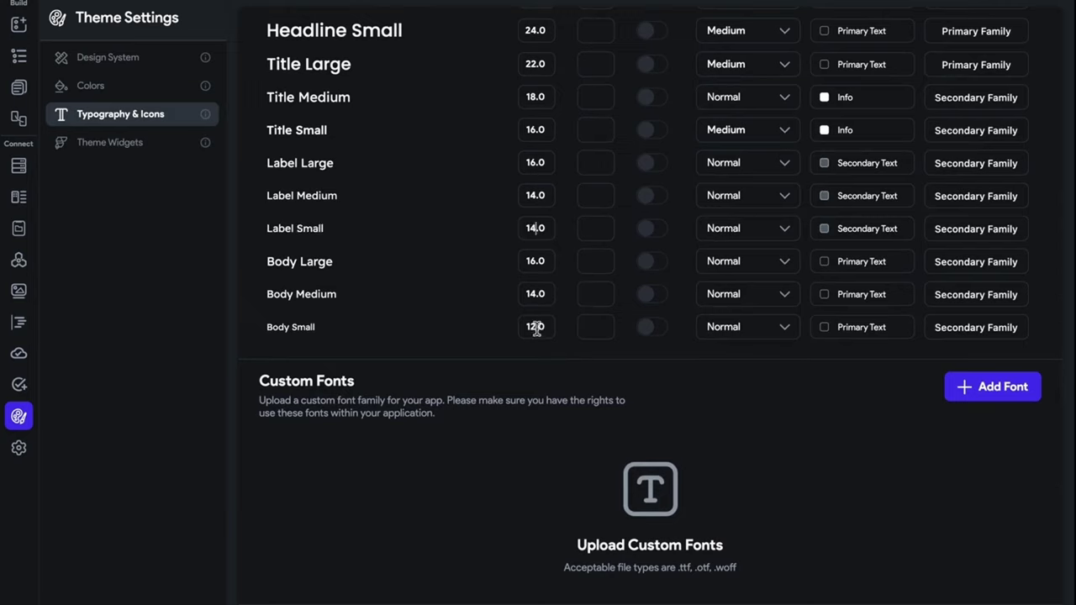
- Set the Mobile (default) font sizes of Body Medium to 15 and Body Small to 13
click(534, 298)
key(BackSpace)
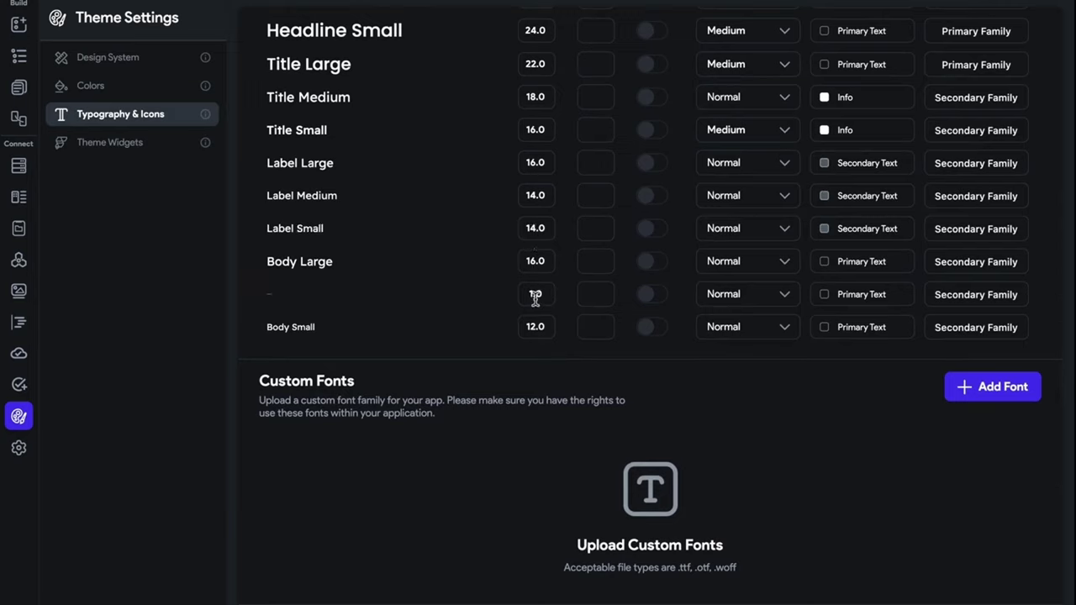
text(6)
key(BackSpace)
text(6)
key(BackSpace)
text(5)
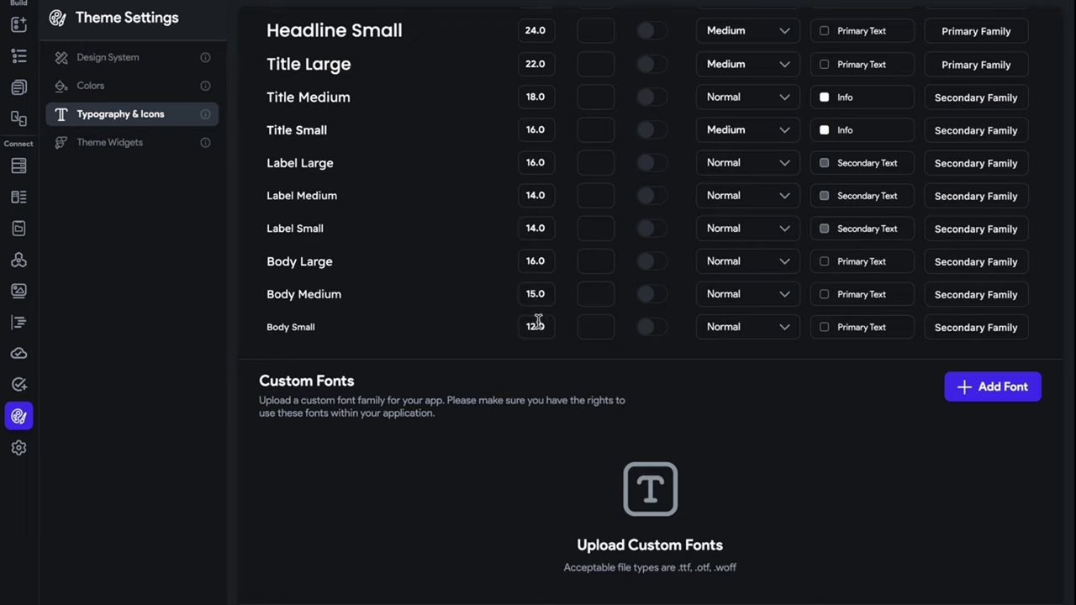
key(BackSpace)
text(3)
scroll(530, 403, up, 5)
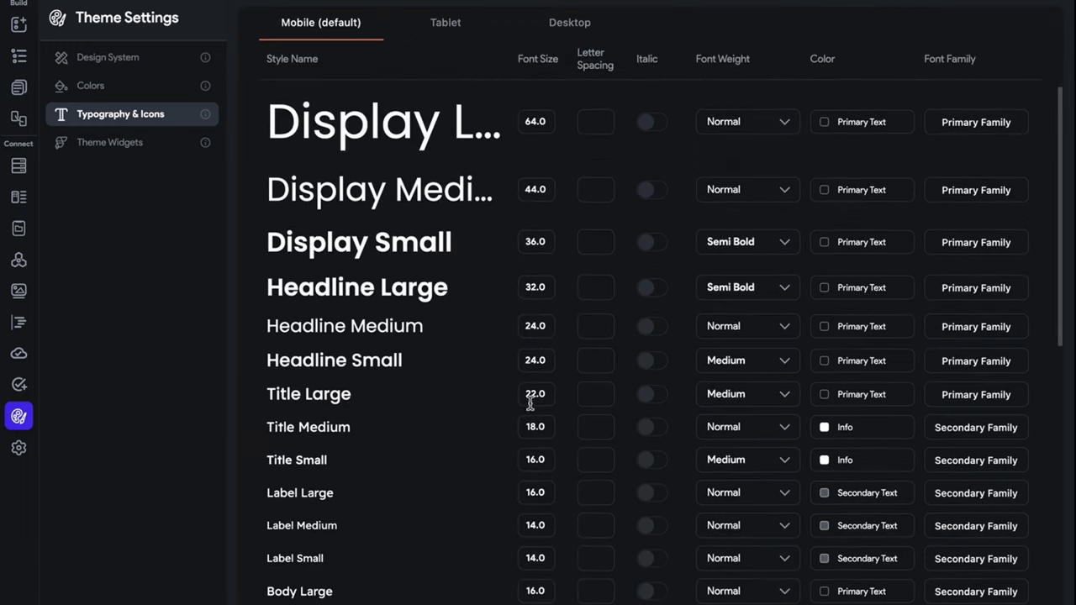
- Return to the HomePage and apply the Title Medium theme style to the Hello World text
click(19, 87)
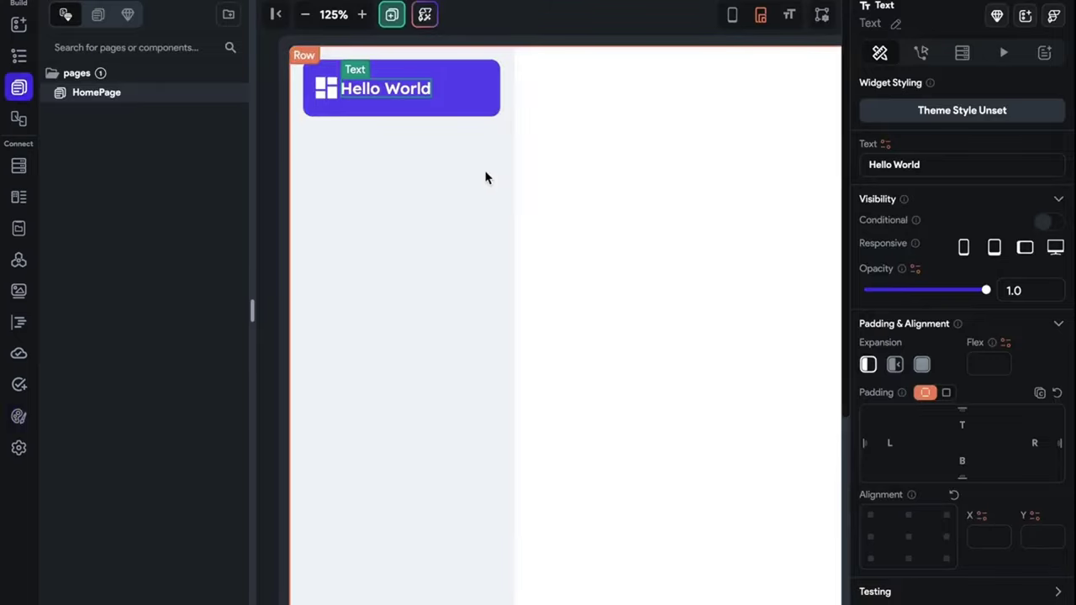
scroll(1037, 456, down, 4)
click(968, 348)
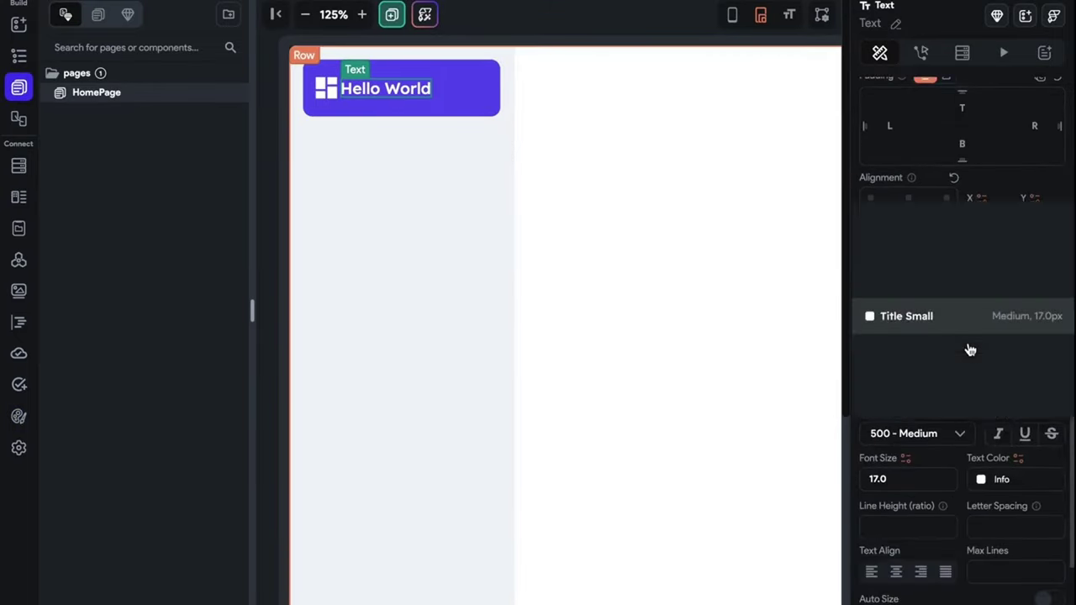
click(971, 290)
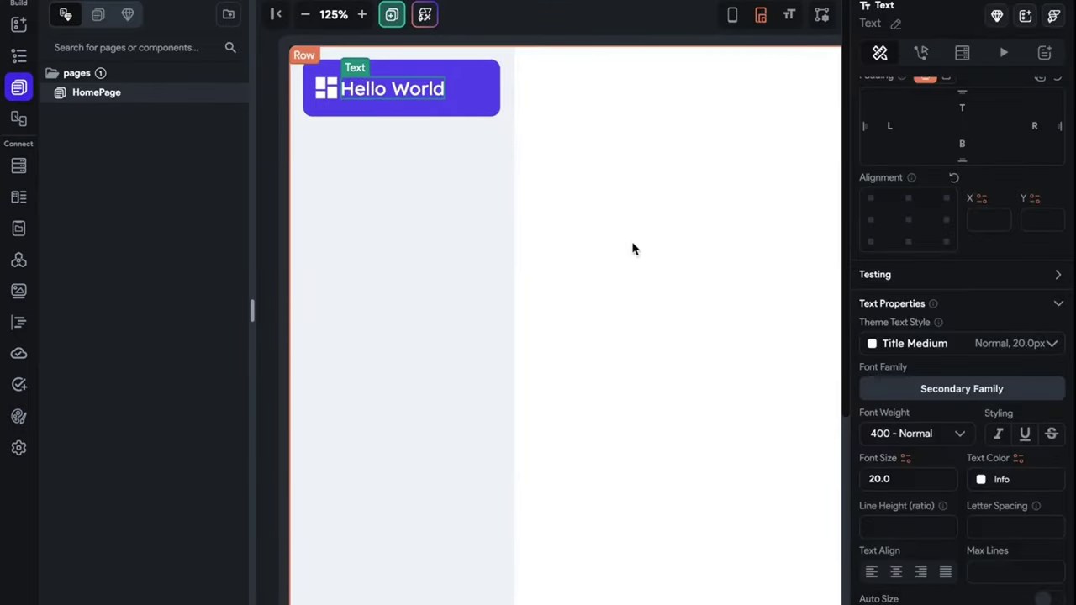
- Try space-between main axis alignment on the menu item's row, and return it to start alignment
click(305, 16)
click(305, 15)
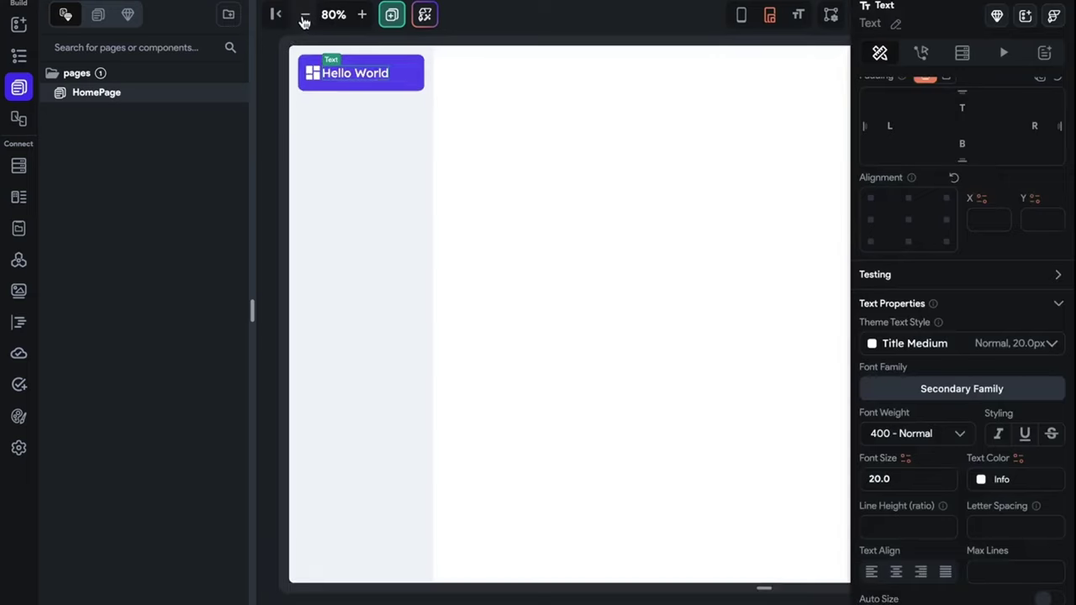
click(396, 79)
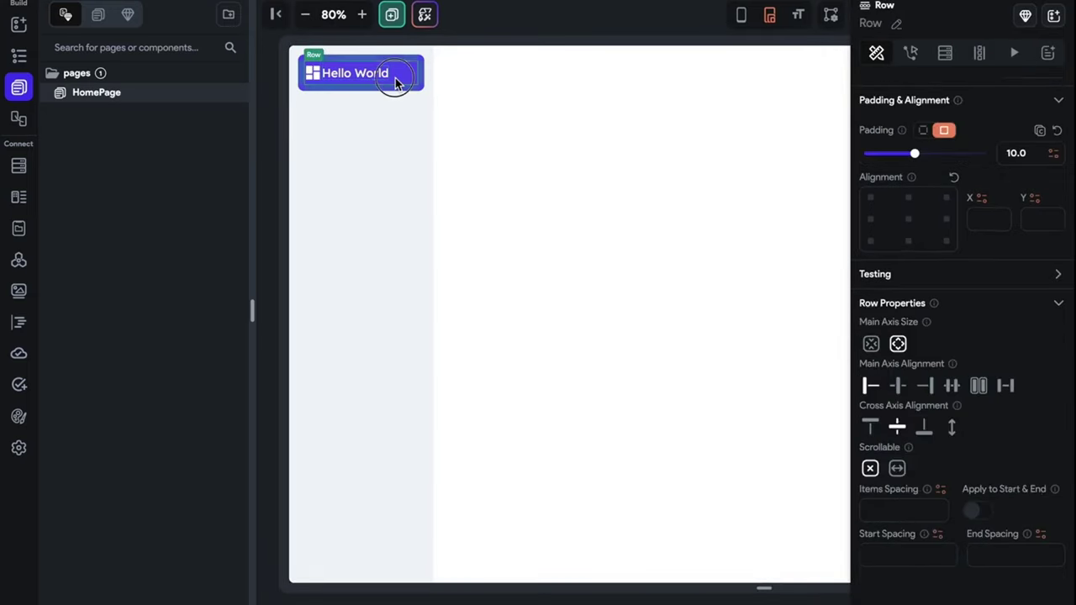
click(1005, 386)
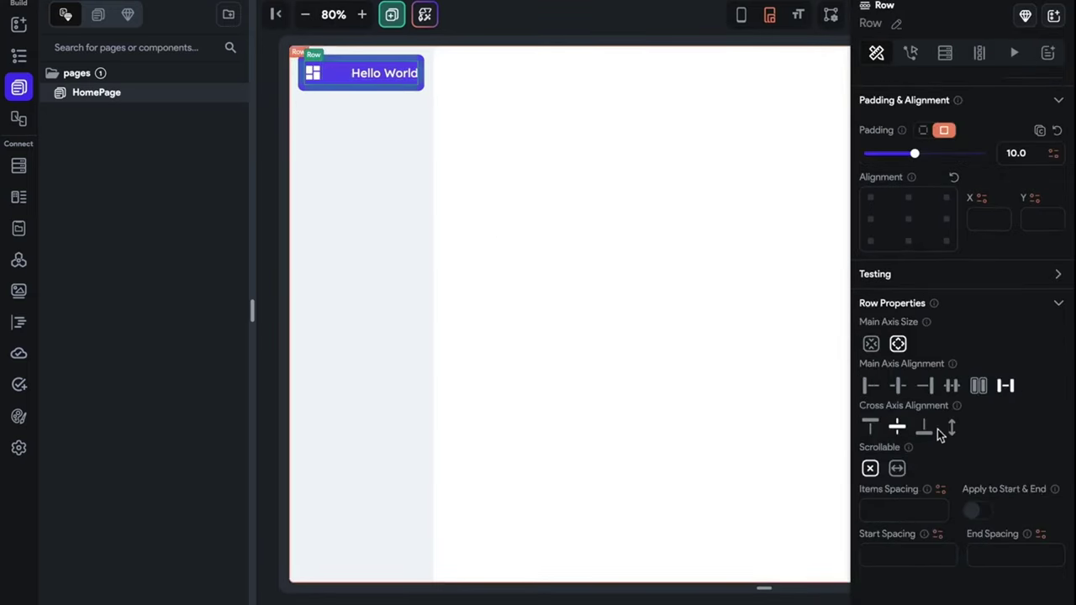
click(871, 386)
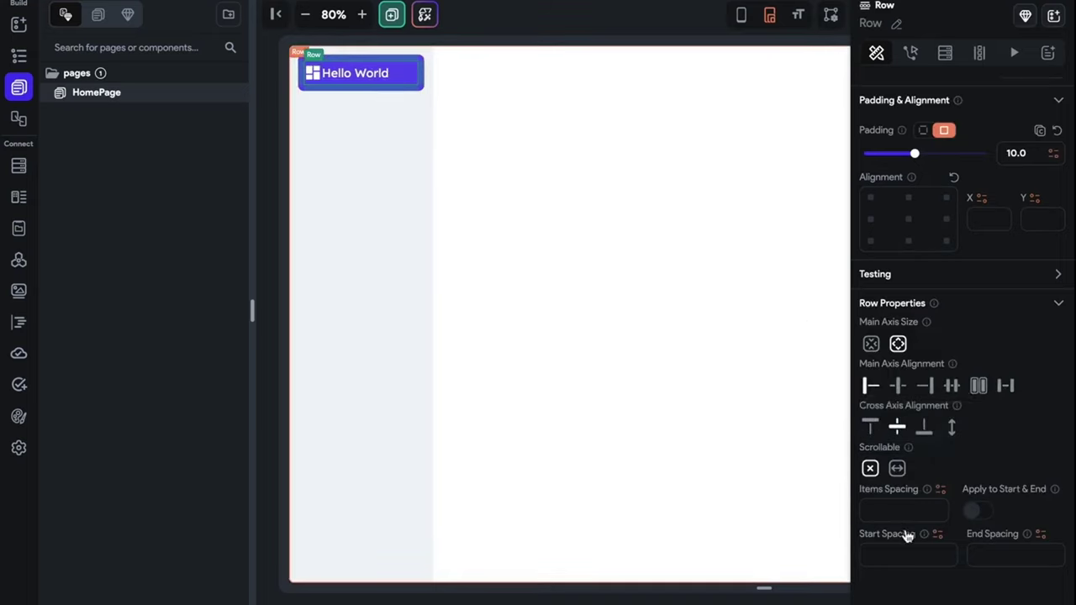
- Set the items spacing of the menu item's row to 15
text(19)
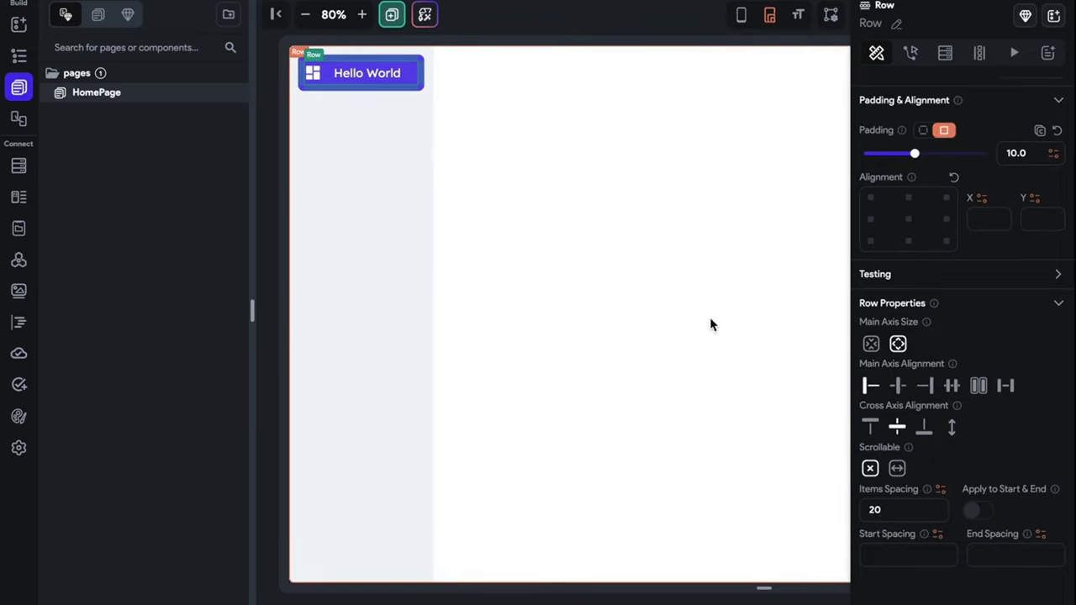
key(Return)
key(Down)
key(Down)
key(Down)
key(Down)
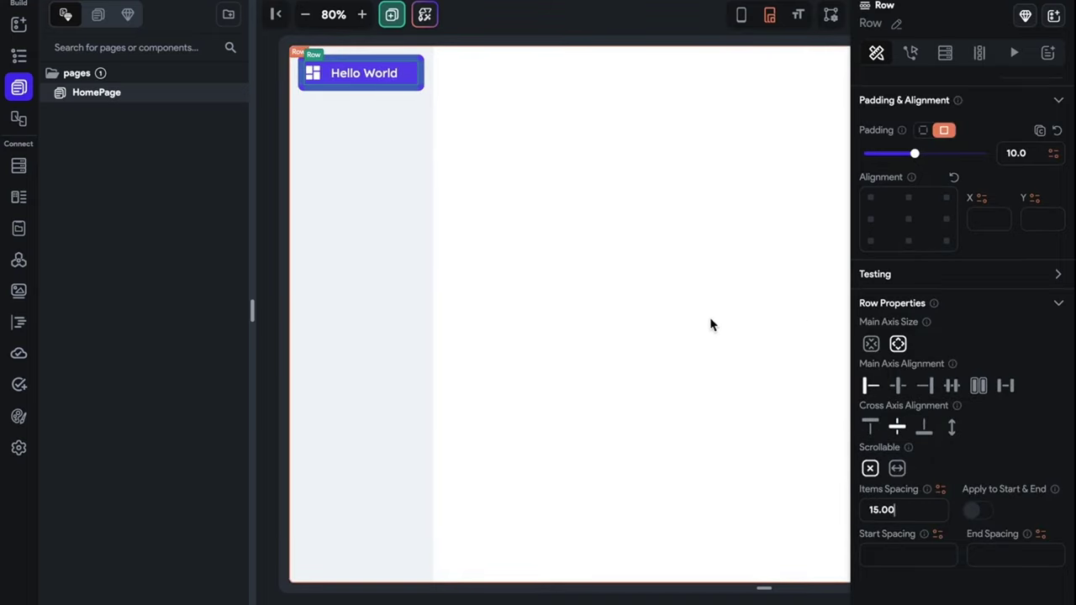
- Collapse the page list and change the menu item's text to "Dashboard"
click(298, 31)
click(276, 14)
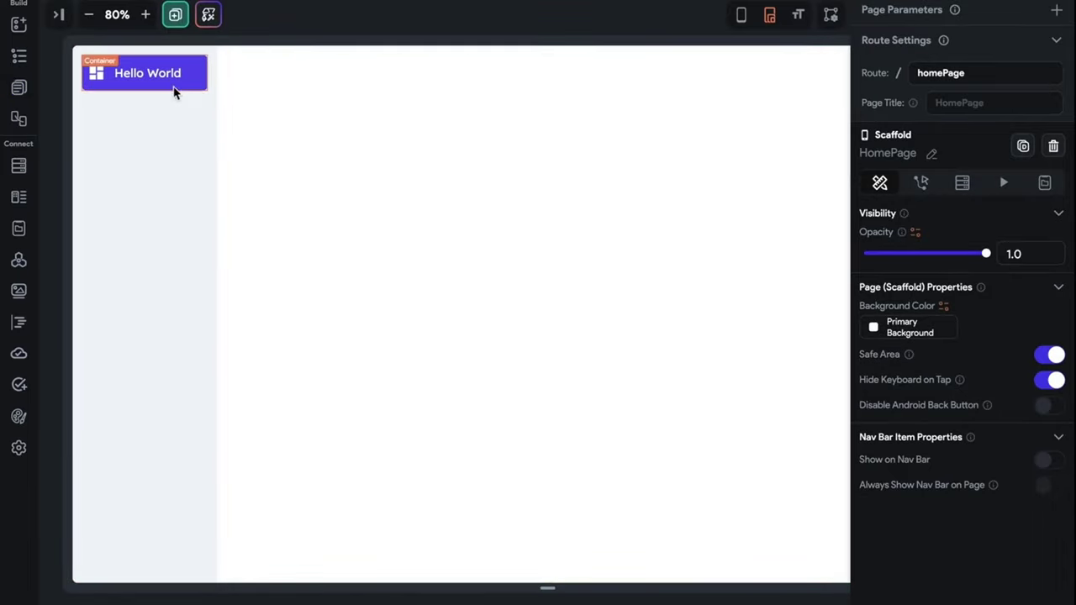
click(115, 75)
triple_click(937, 171)
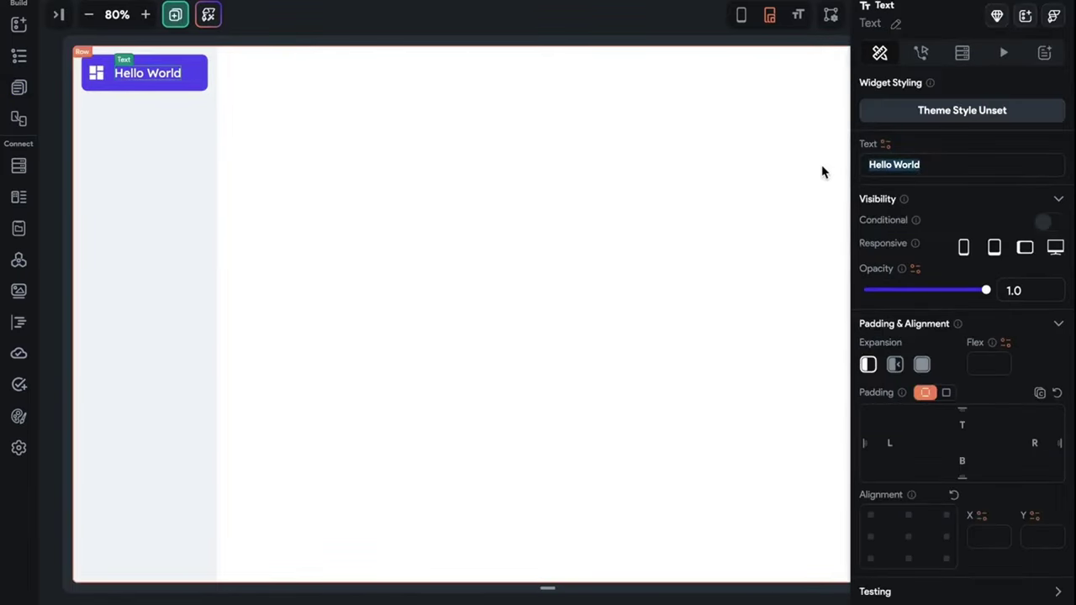
text(Dashboard)
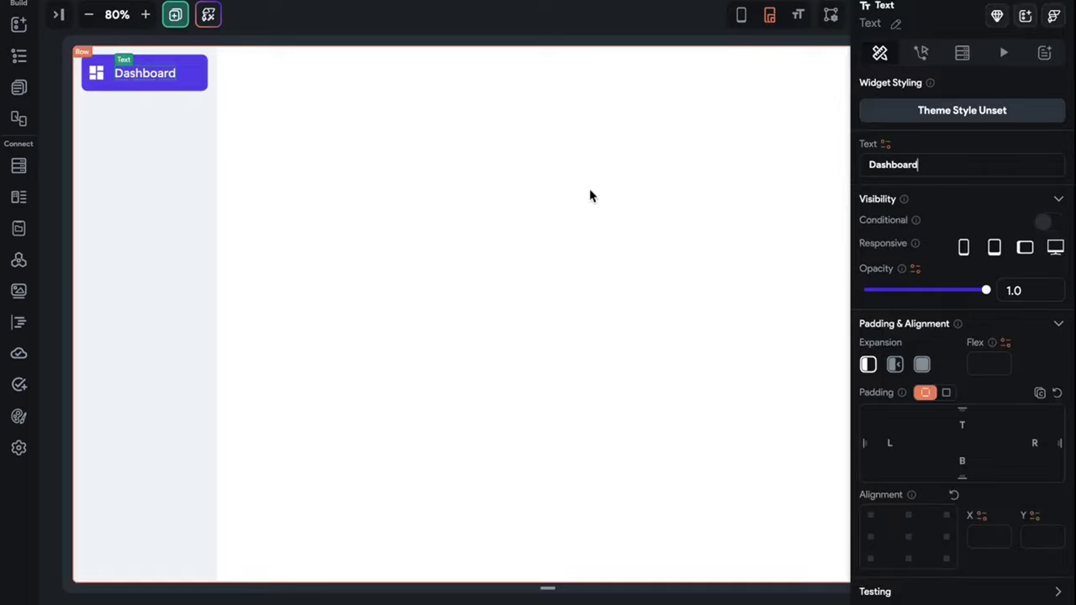
click(256, 23)
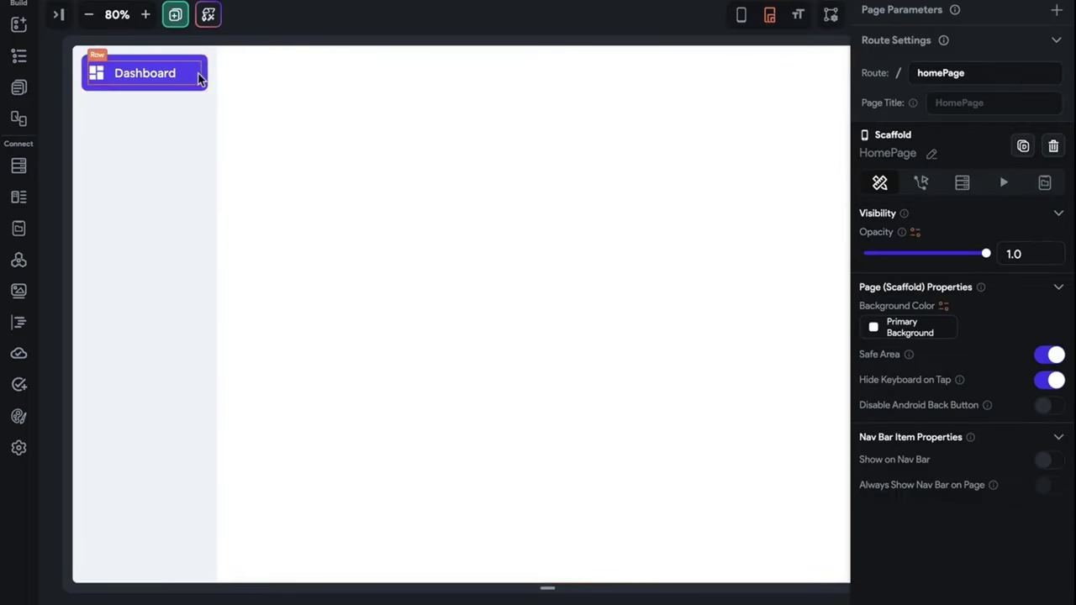
- Duplicate the Dashboard menu item container five times in the side panel
click(205, 88)
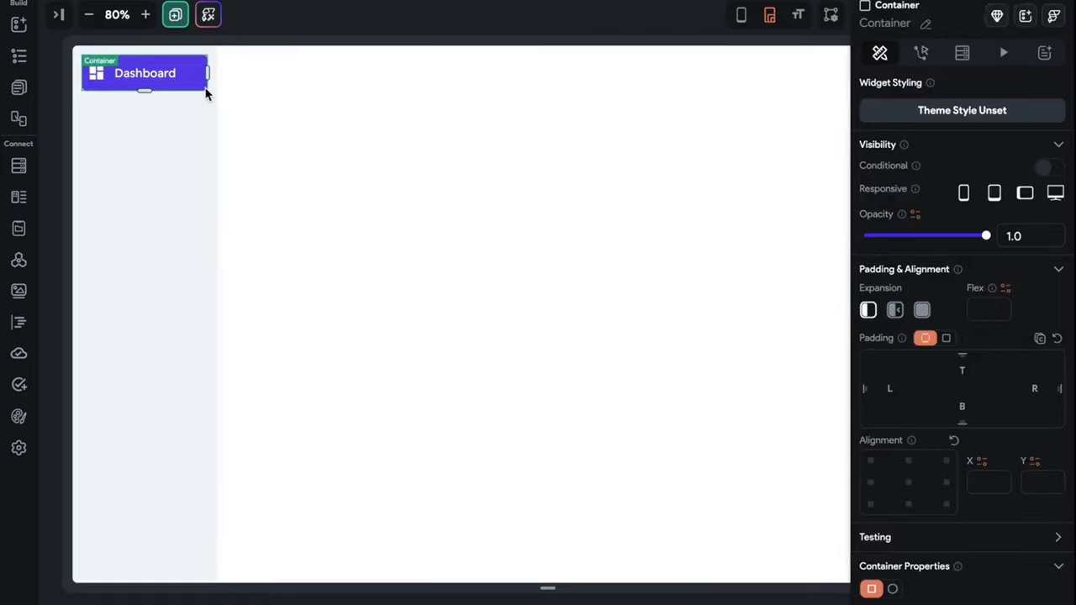
key(ctrl+d)
key(ctrl+d)
key(ctrl+d)
key(ctrl+d)
key(ctrl+d)
- Set the items spacing of the side panel's column to 25
click(169, 347)
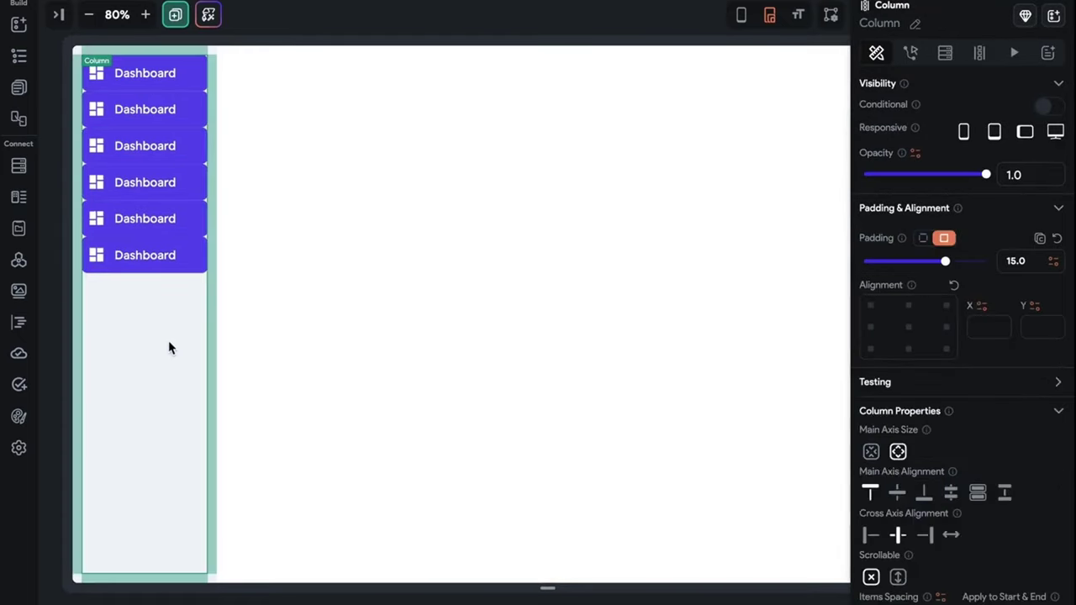
scroll(950, 579, down, 2)
click(881, 511)
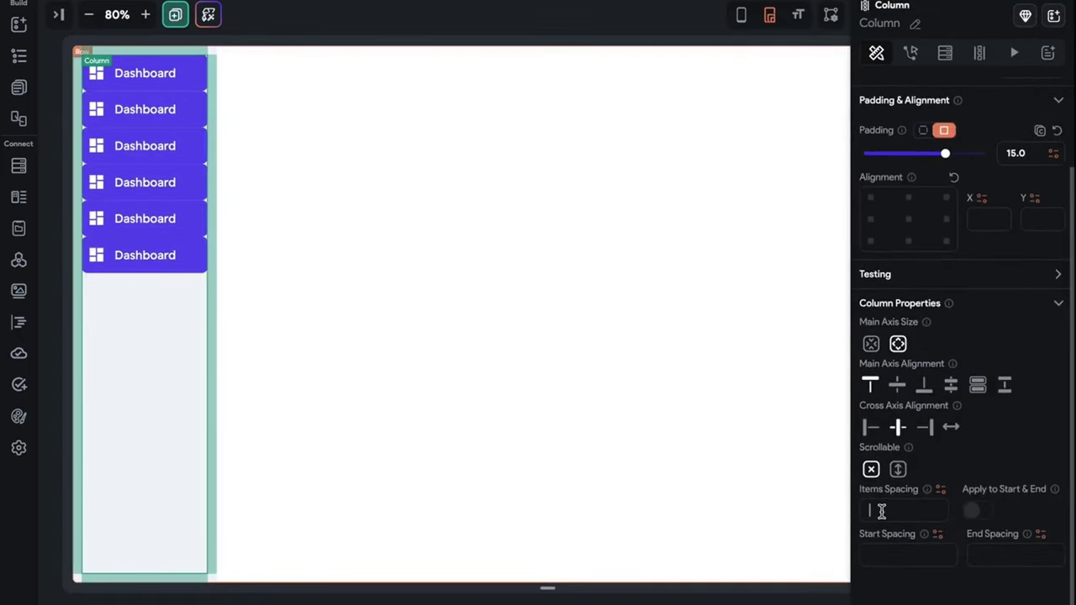
text(20)
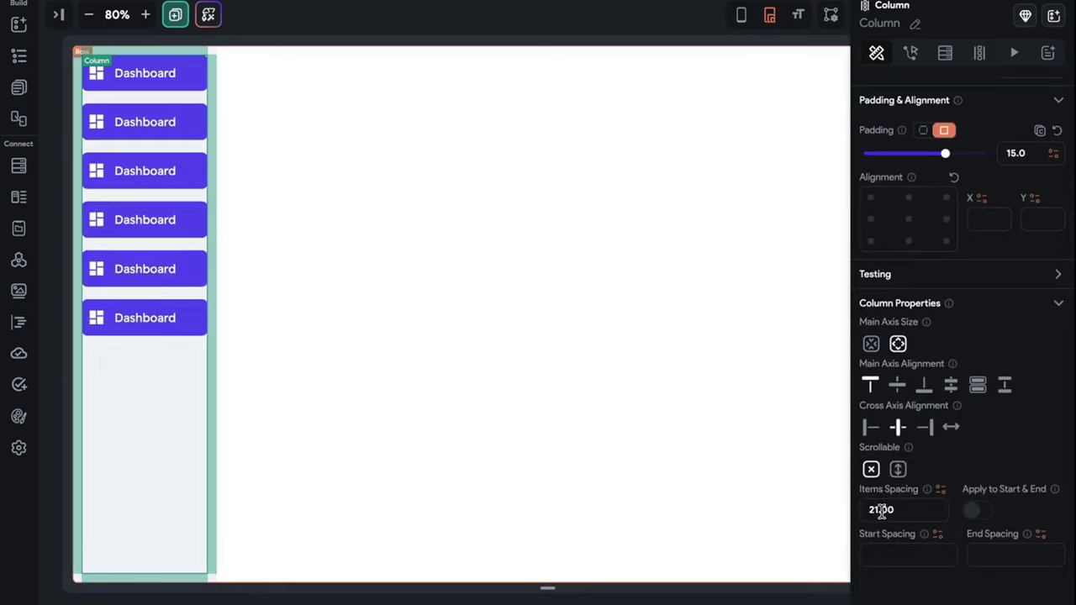
key(Up)
key(Up)
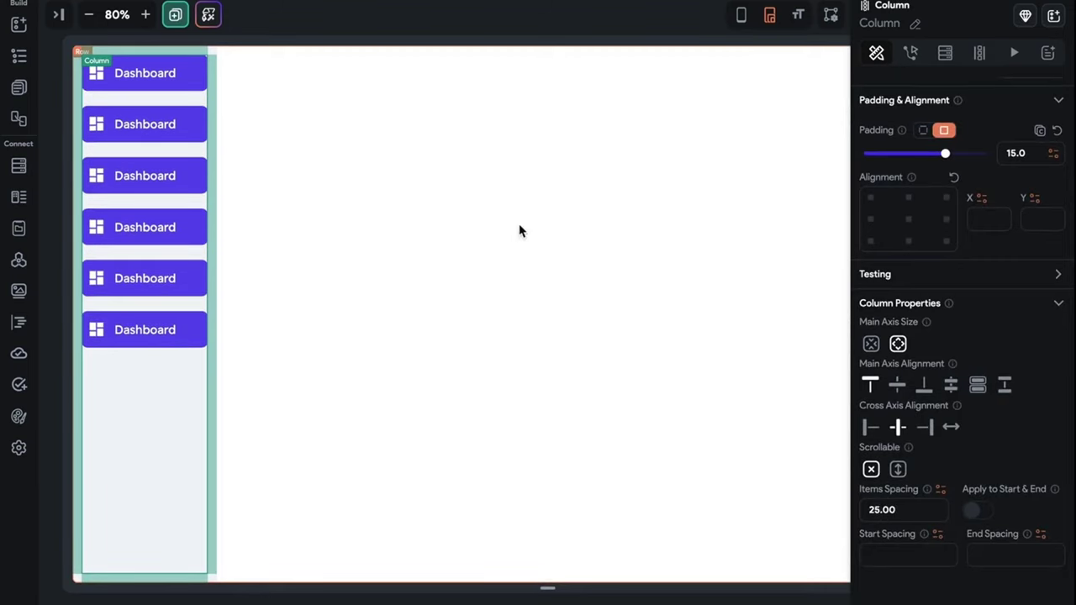
- Search the icons for "Product" and "cart", and set the second menu item's icon to Shopping Cart
click(132, 141)
click(97, 124)
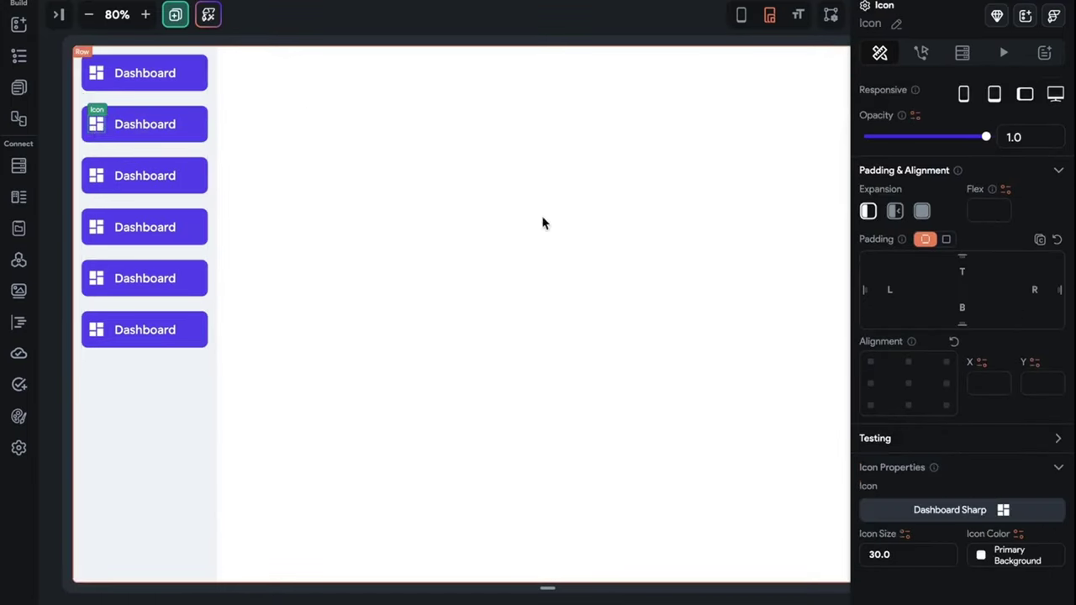
click(973, 516)
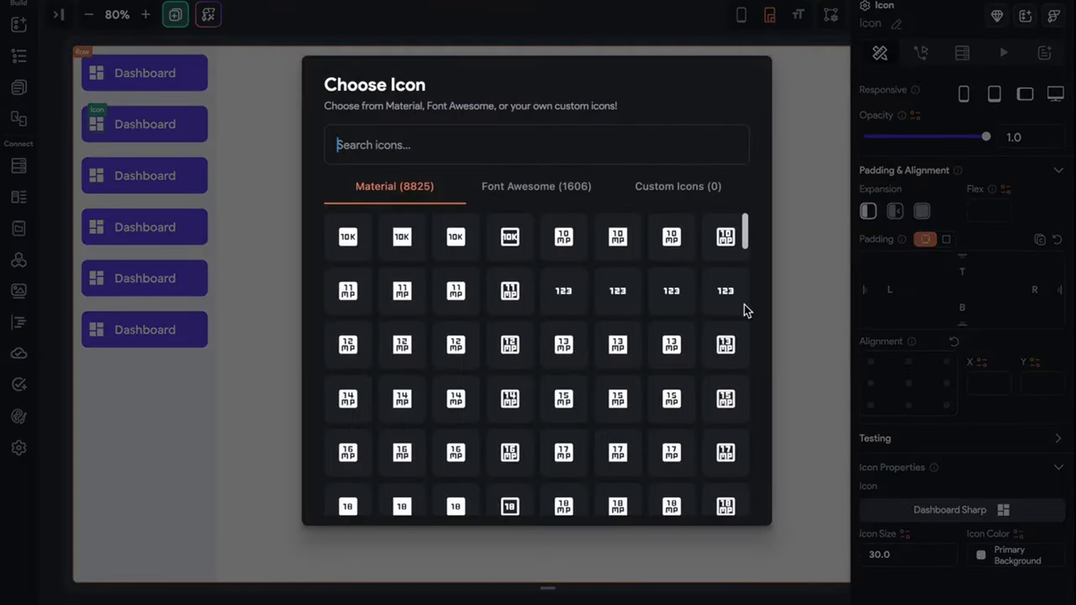
text(Produ)
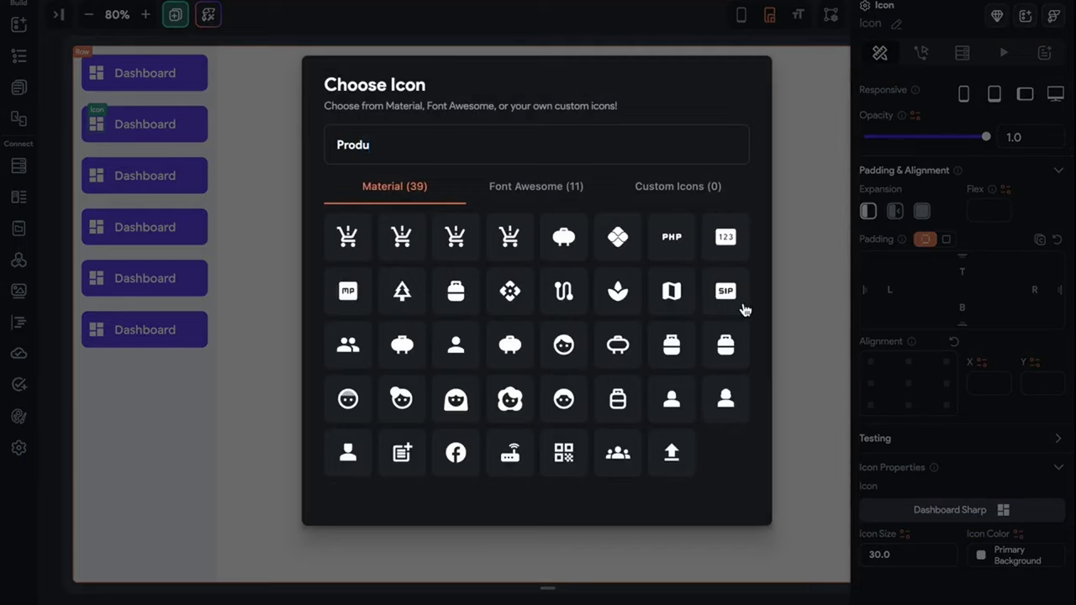
text(ct)
click(550, 180)
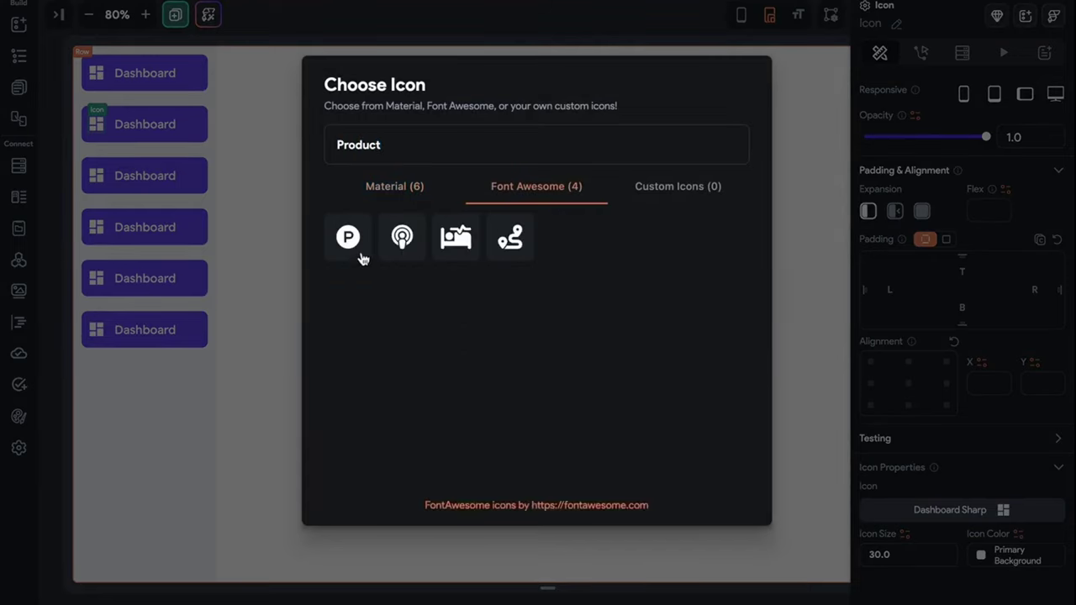
click(396, 180)
drag(465, 141, 336, 145)
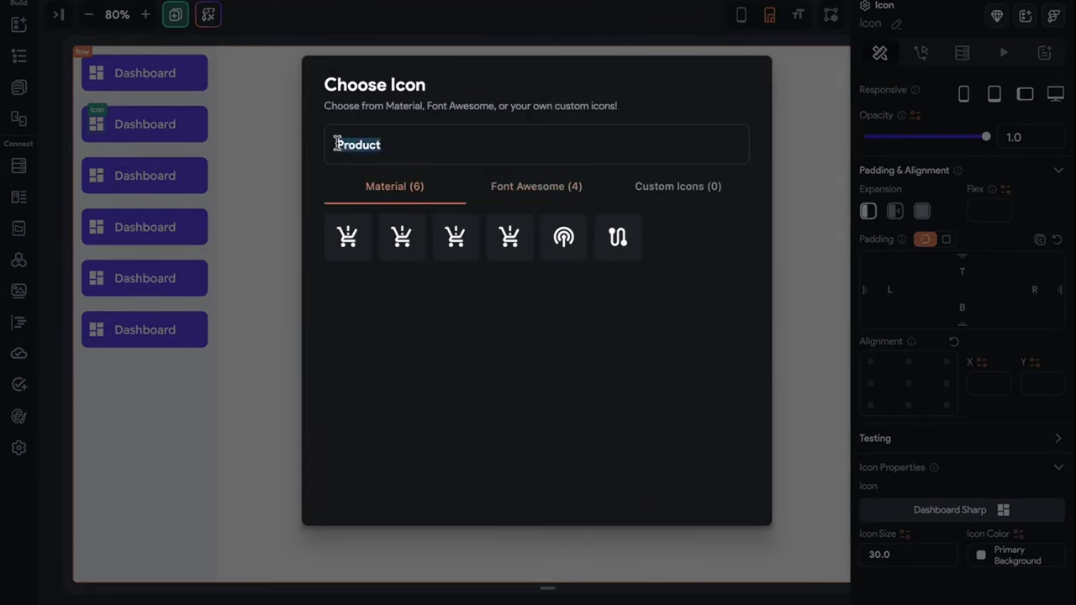
key(BackSpace)
text(cart)
click(353, 236)
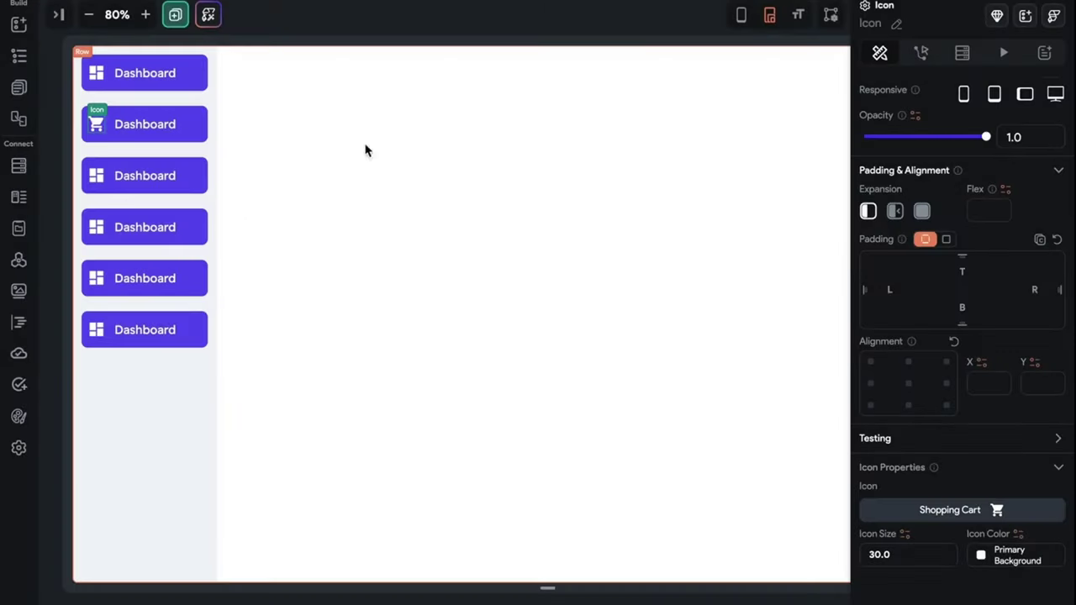
- Change the second menu item's text to "Products"
click(144, 126)
scroll(965, 504, down, 3)
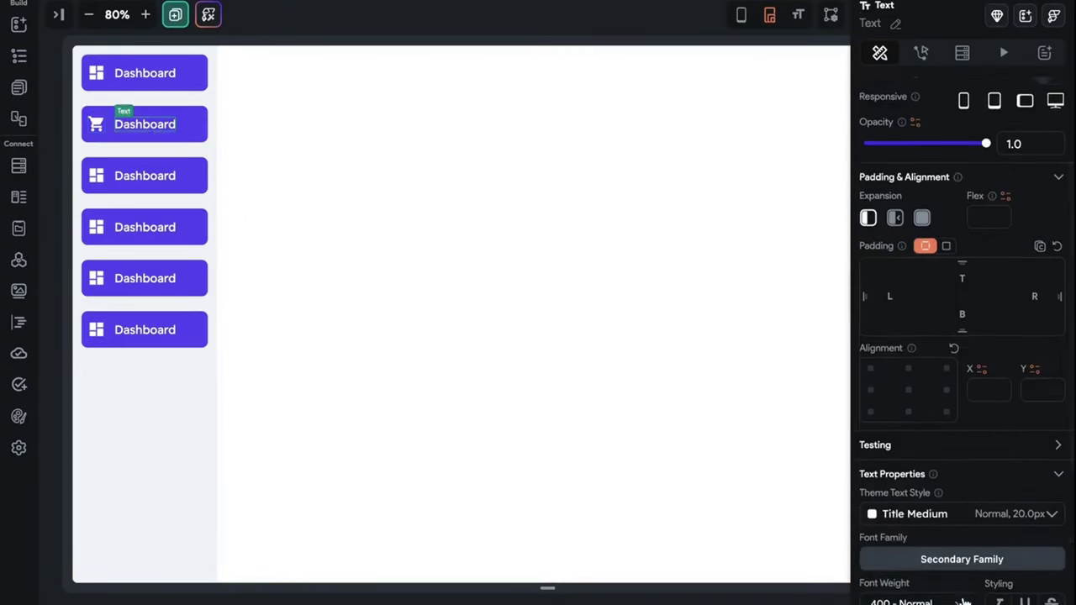
scroll(962, 501, up, 4)
drag(920, 164, 823, 163)
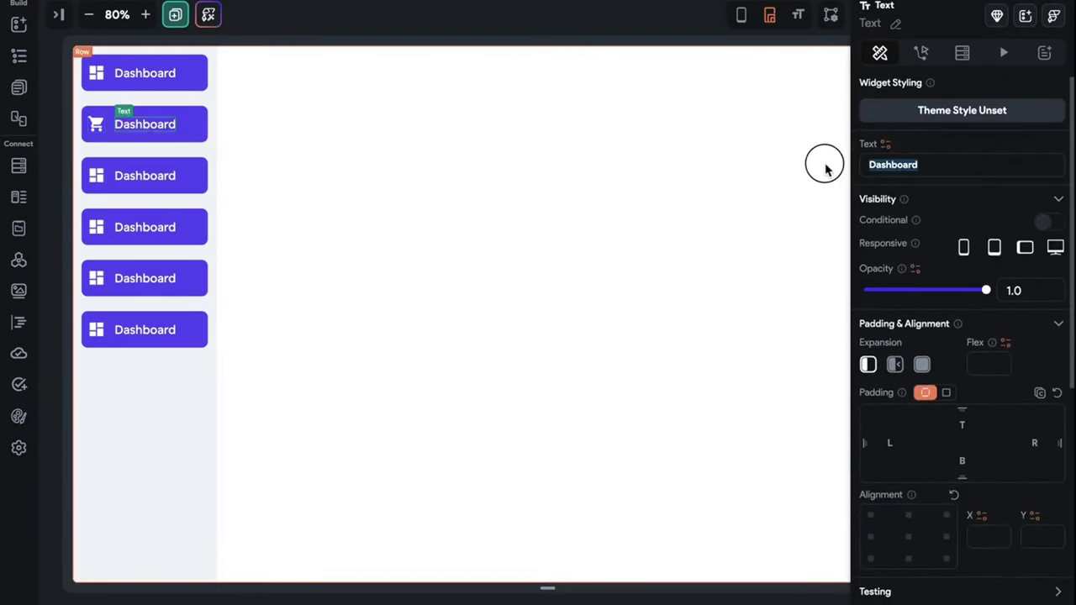
text(Product)
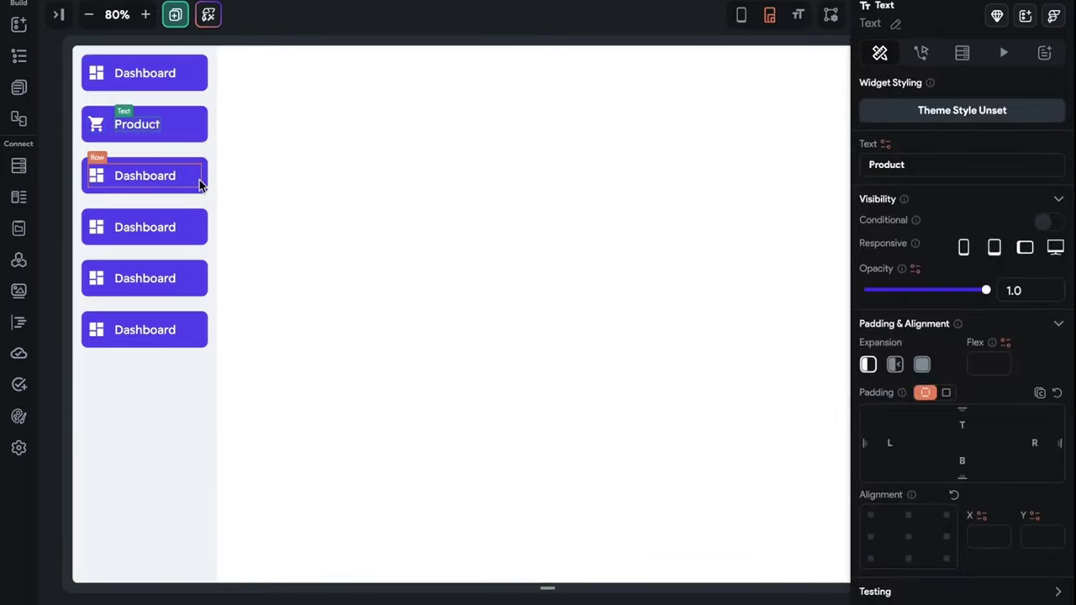
text(s)
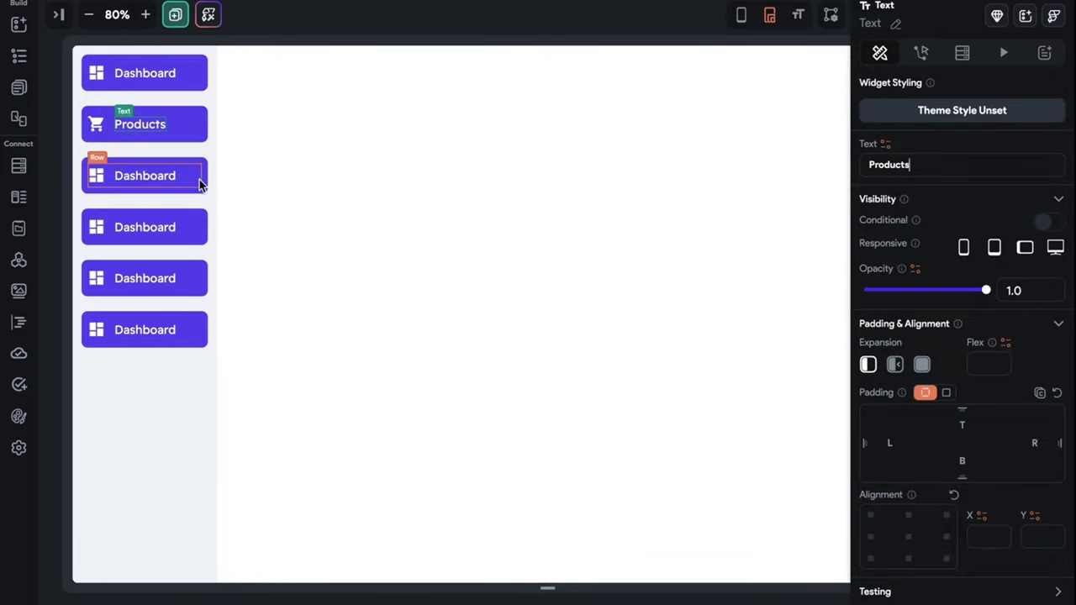
- Search the icons for "list" and set the third menu item's icon to a bulleted list
click(96, 176)
scroll(936, 442, down, 2)
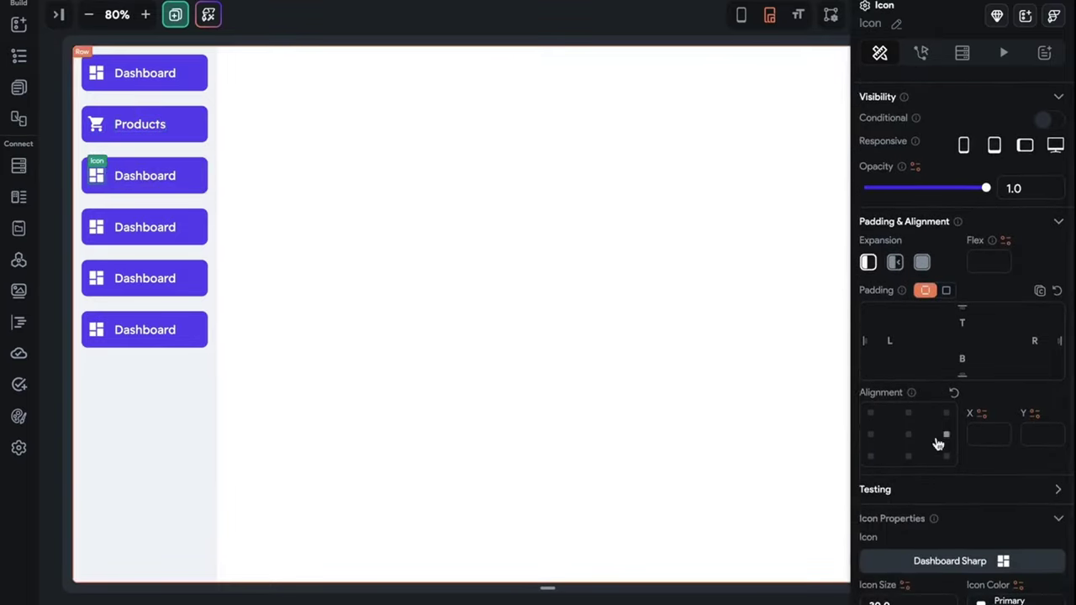
click(937, 508)
text(list)
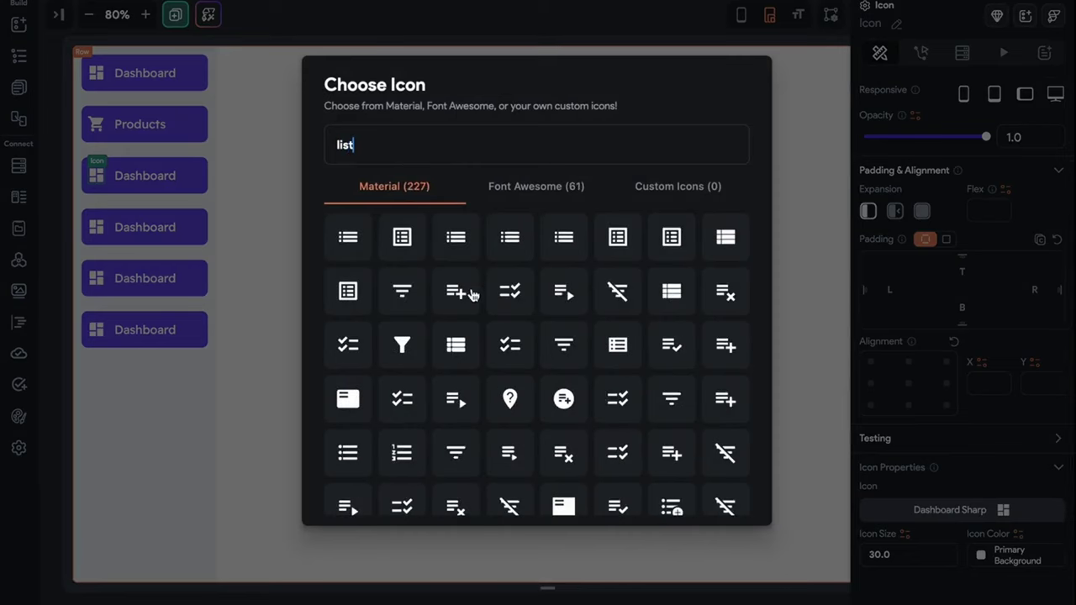
click(456, 248)
- Change the third menu item's text to "Order List"
click(168, 176)
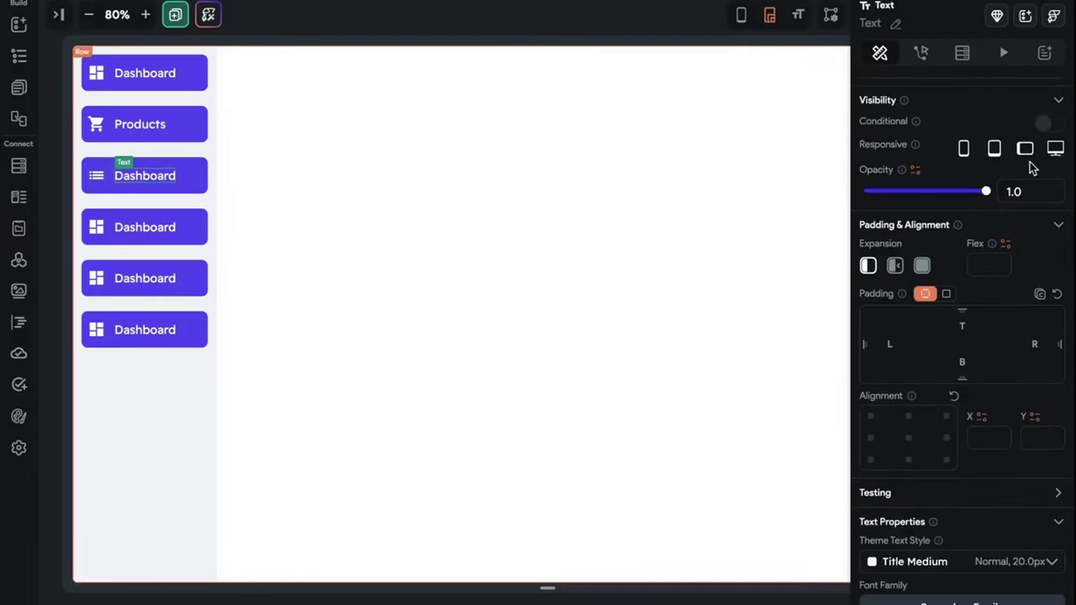
scroll(1034, 166, up, 2)
double_click(963, 163)
text(Or)
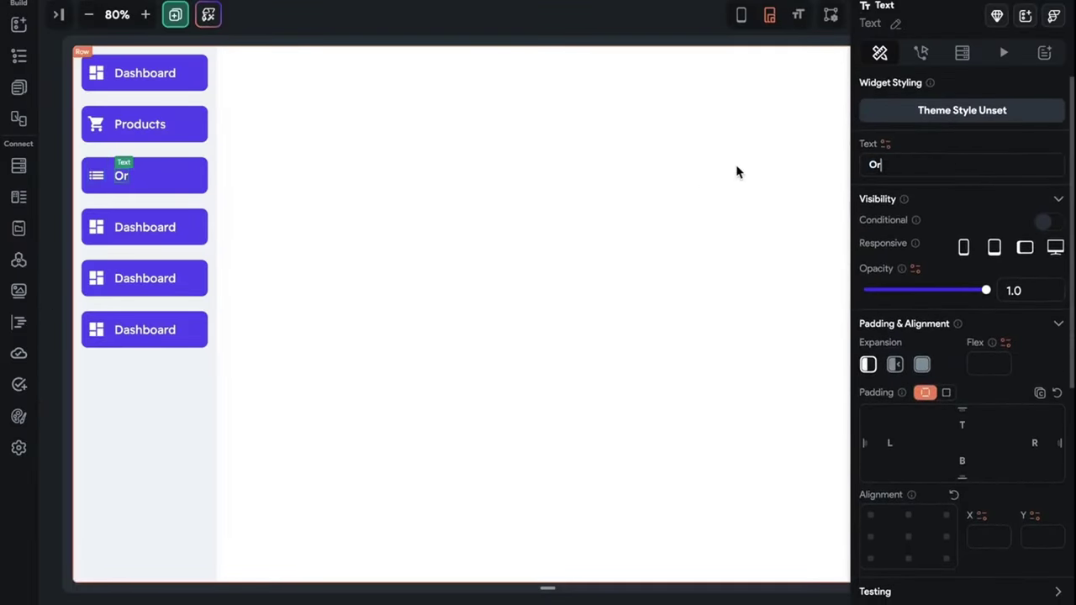
text(der List)
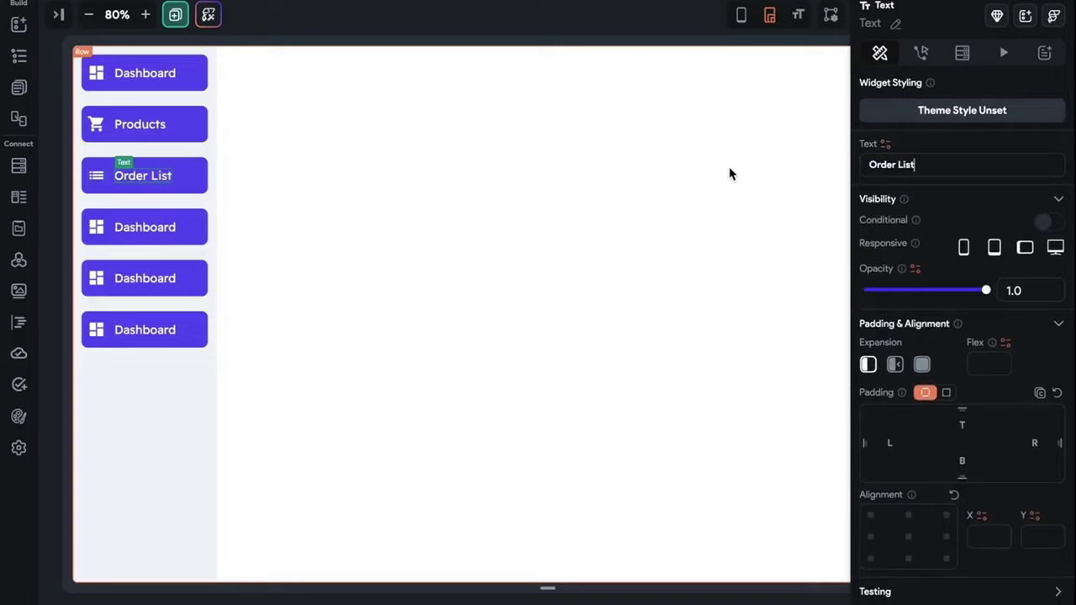
- Change the fourth menu item's text to "Product Stock"
click(161, 230)
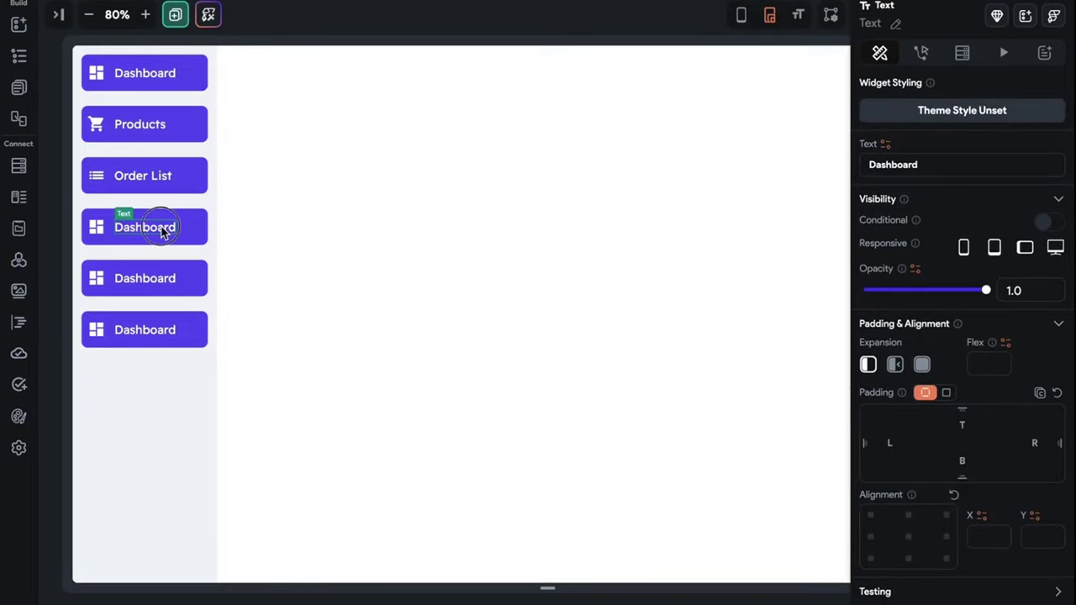
double_click(990, 167)
text(Produ)
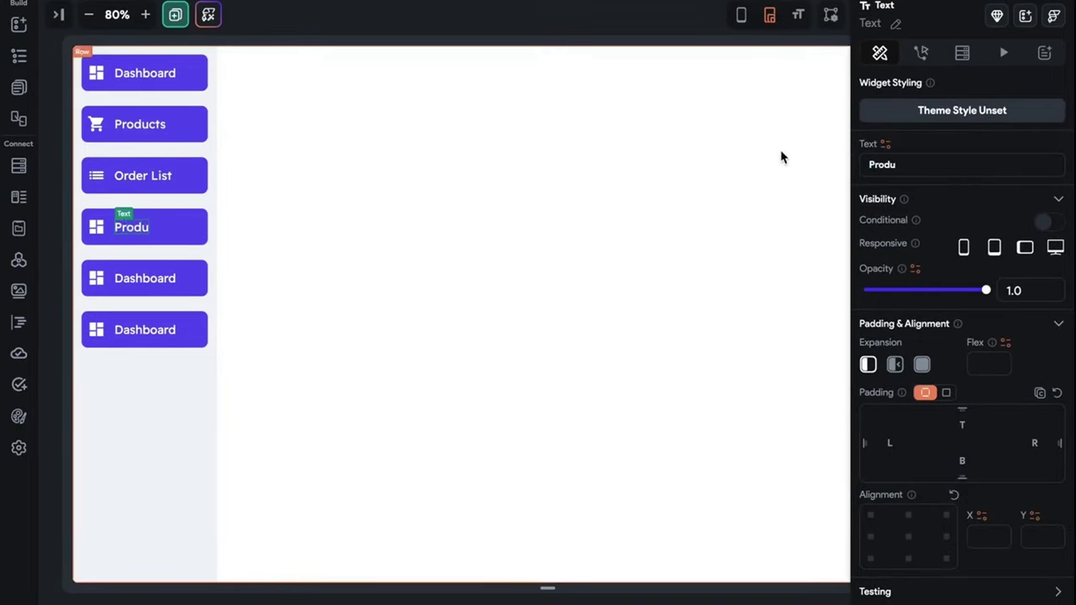
text(ct Stock)
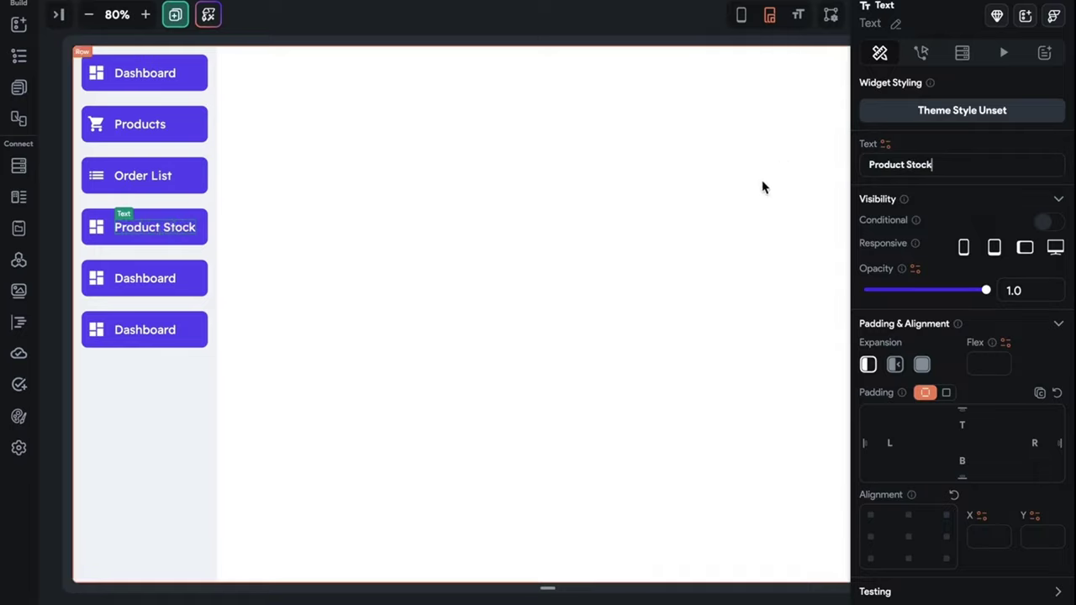
- Search the icons for "stock" and set the Product Stock item's icon to a storefront
click(94, 228)
click(893, 581)
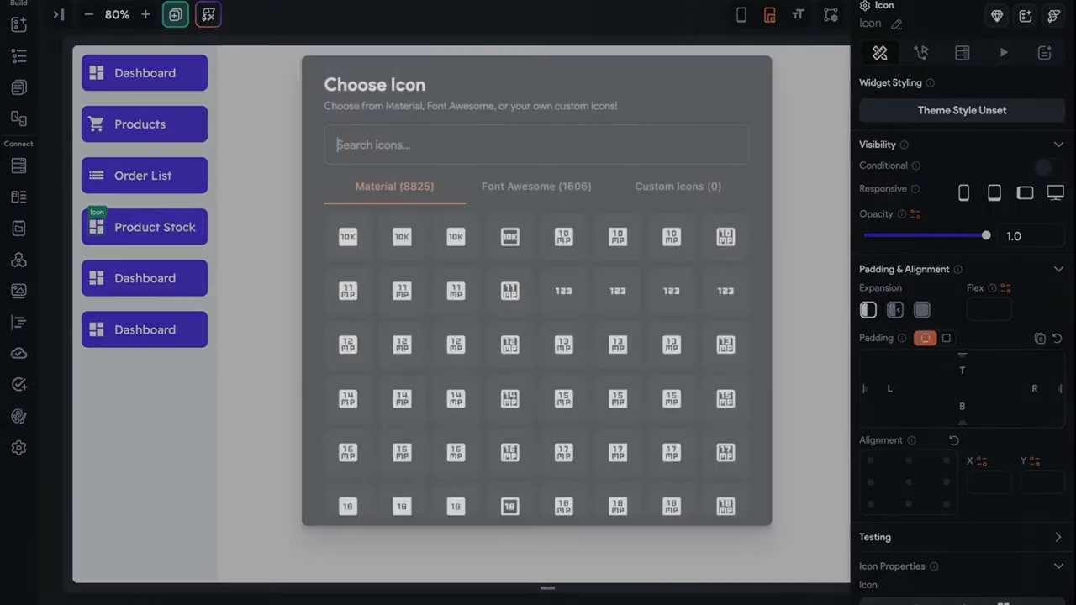
text(stock)
click(510, 236)
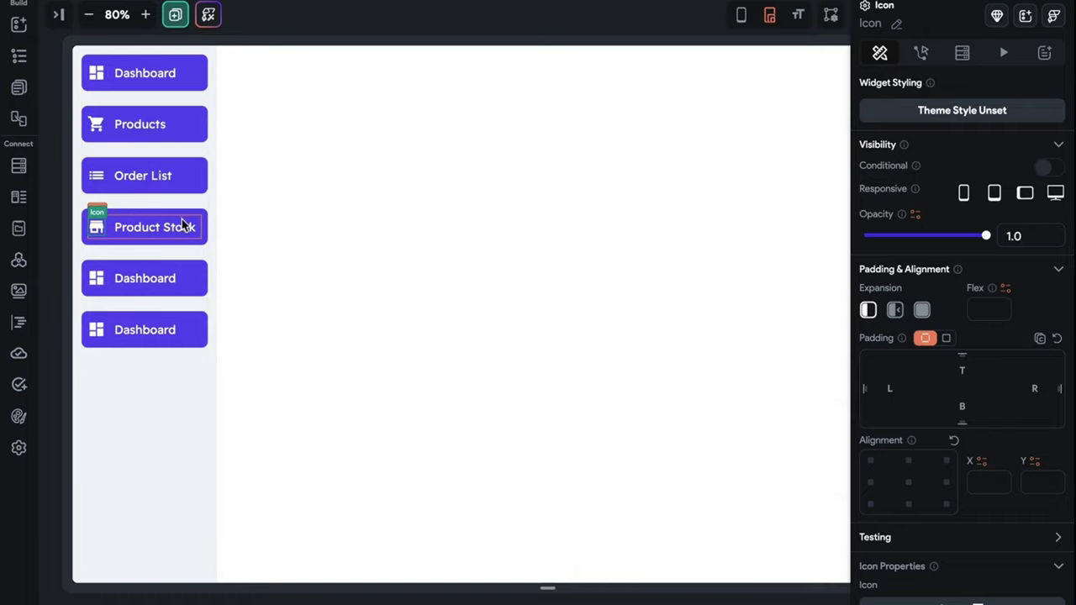
- Change the fifth menu item's text to "Inbox"
click(155, 269)
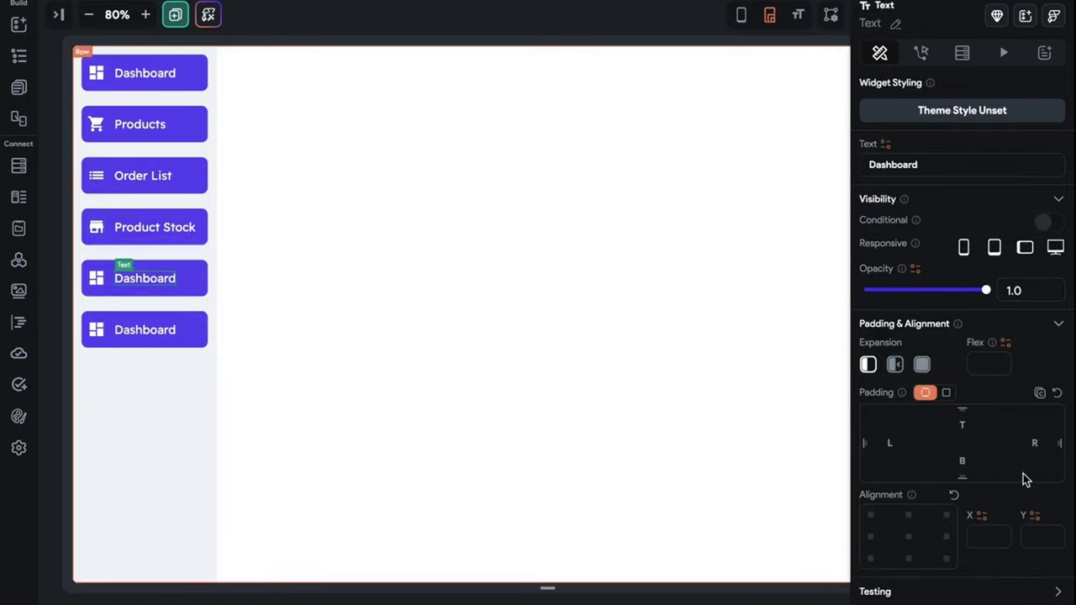
scroll(1023, 473, down, 5)
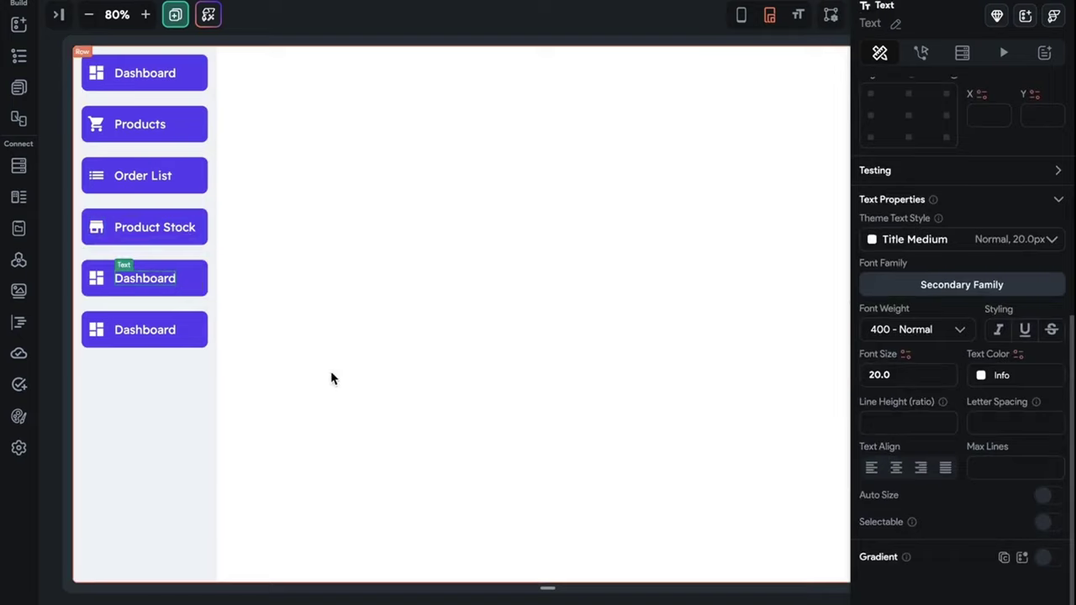
scroll(954, 398, up, 5)
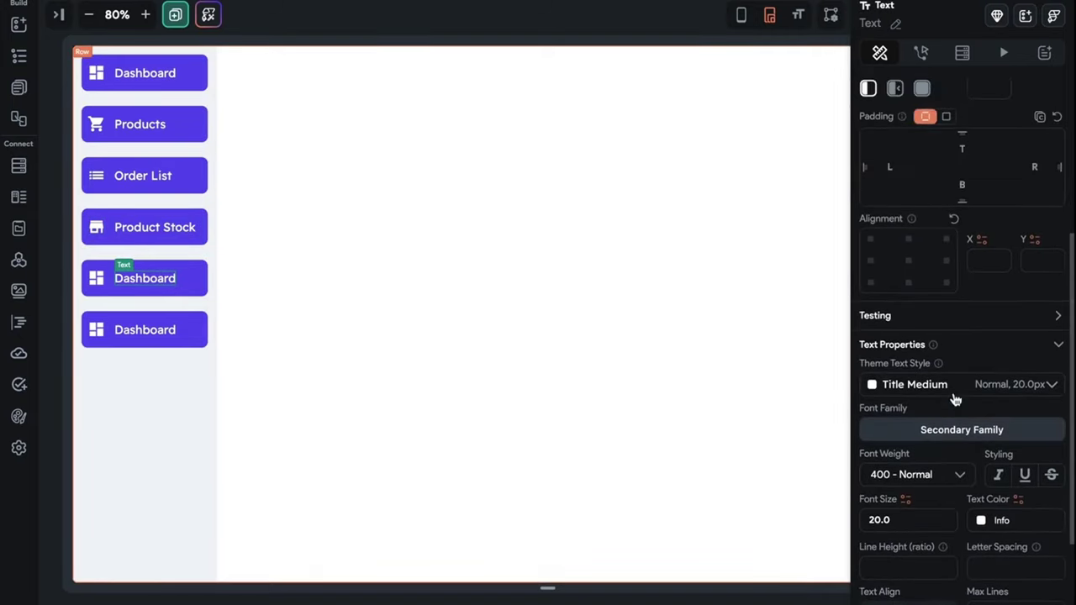
double_click(872, 168)
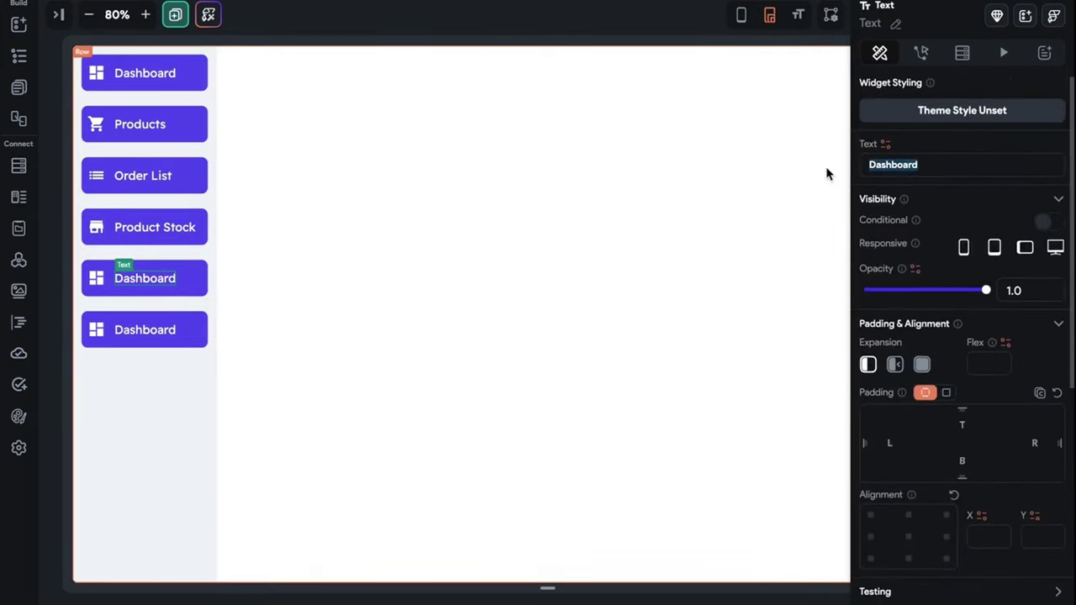
text(Inbox)
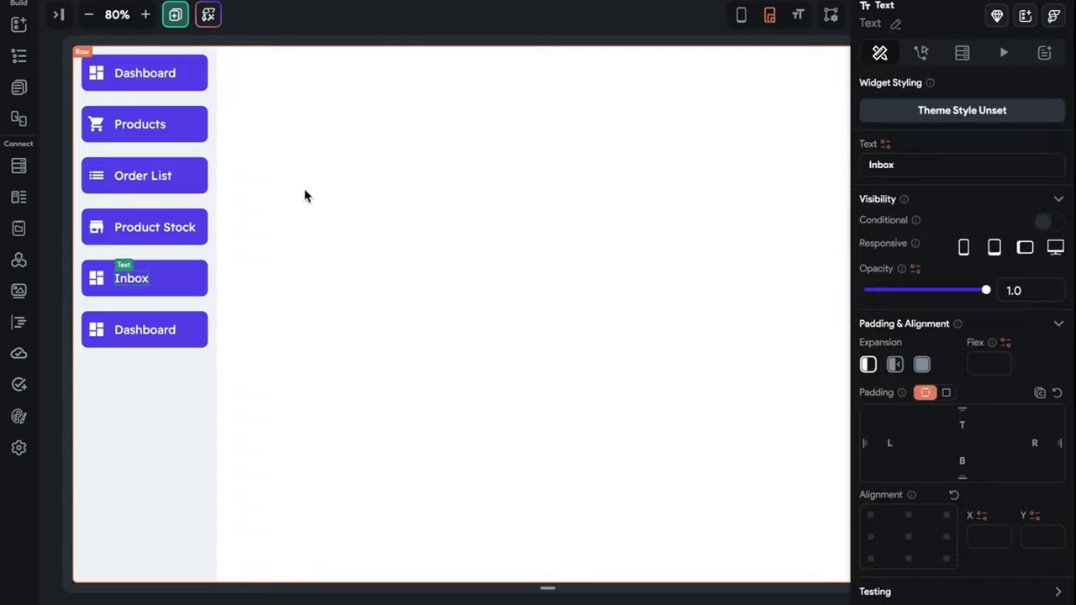
- Search the icons for "message", set the Inbox item's icon to Chat Bubble Outline Sharp, and delete the leftover Dashboard item below it
click(106, 283)
click(91, 281)
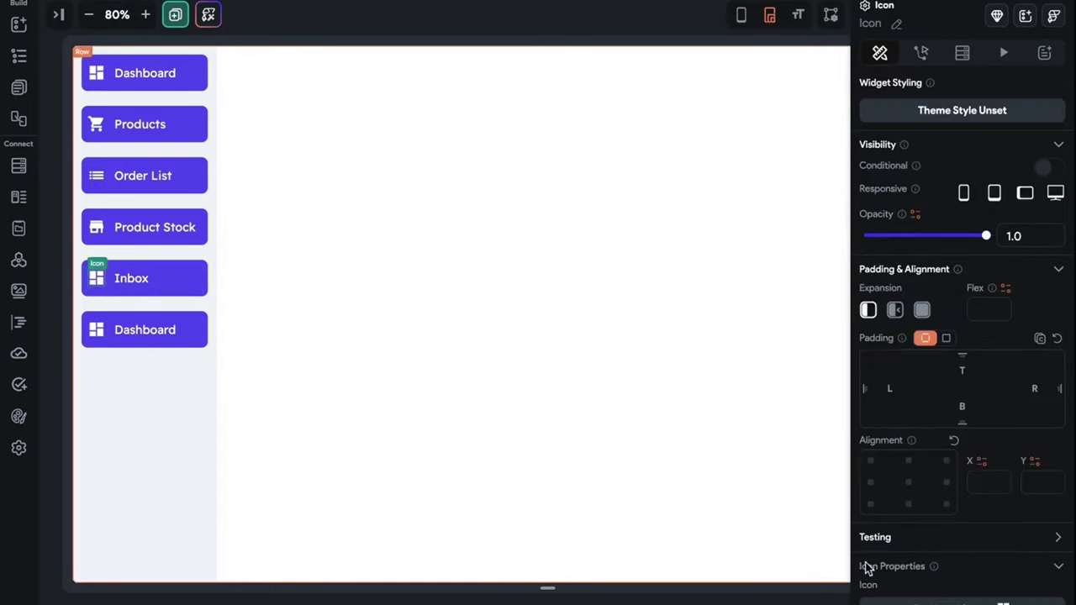
scroll(874, 554, down, 2)
click(950, 509)
text(message)
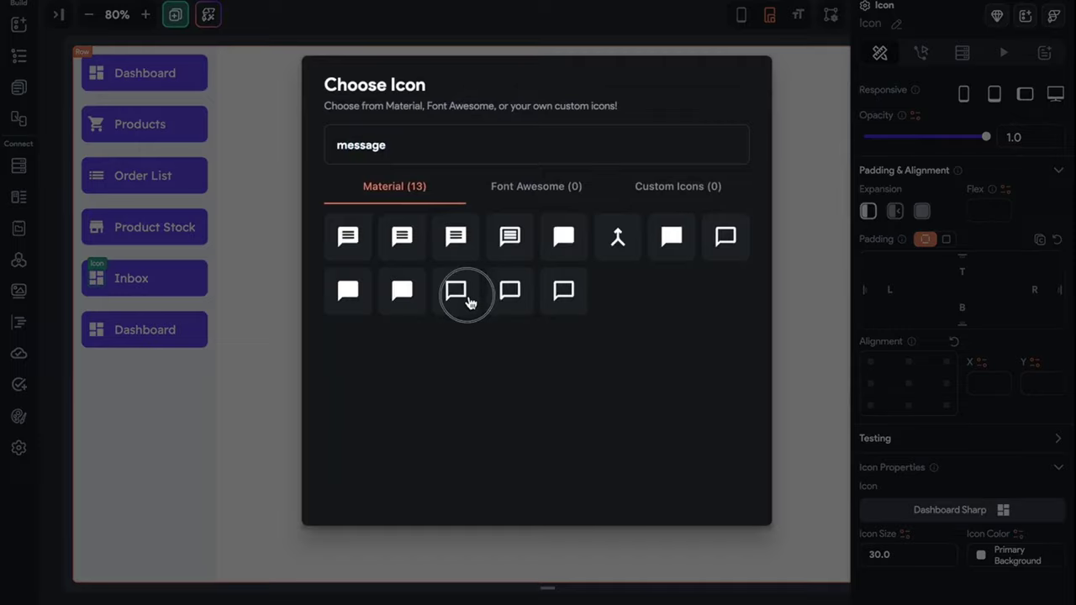
click(461, 293)
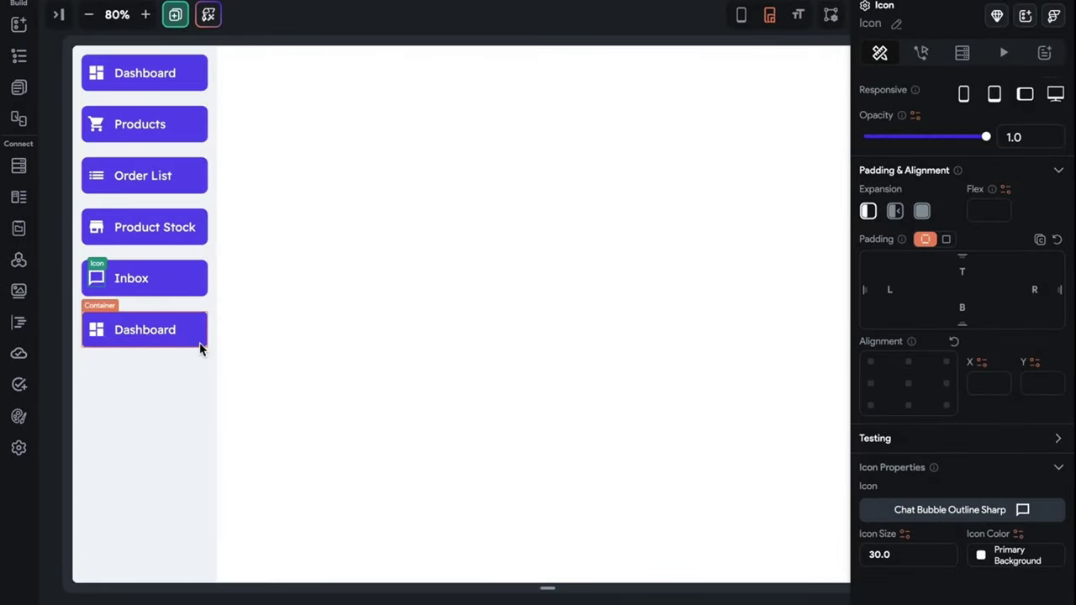
key(Delete)
- Try the Primary Background fill color on the Inbox item's container and undo the change
click(185, 301)
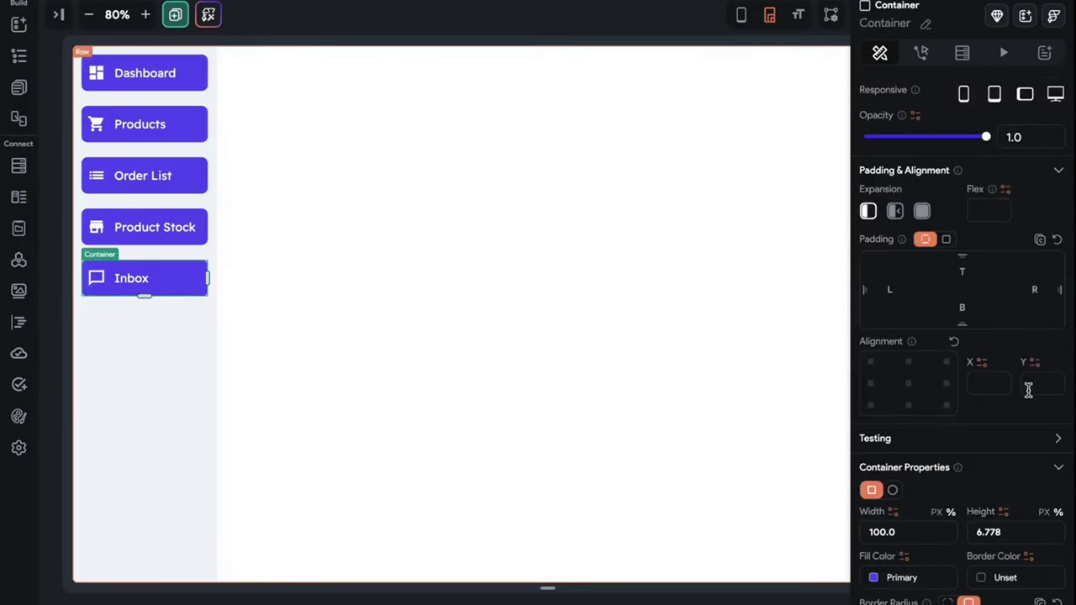
scroll(924, 437, down, 1)
click(878, 485)
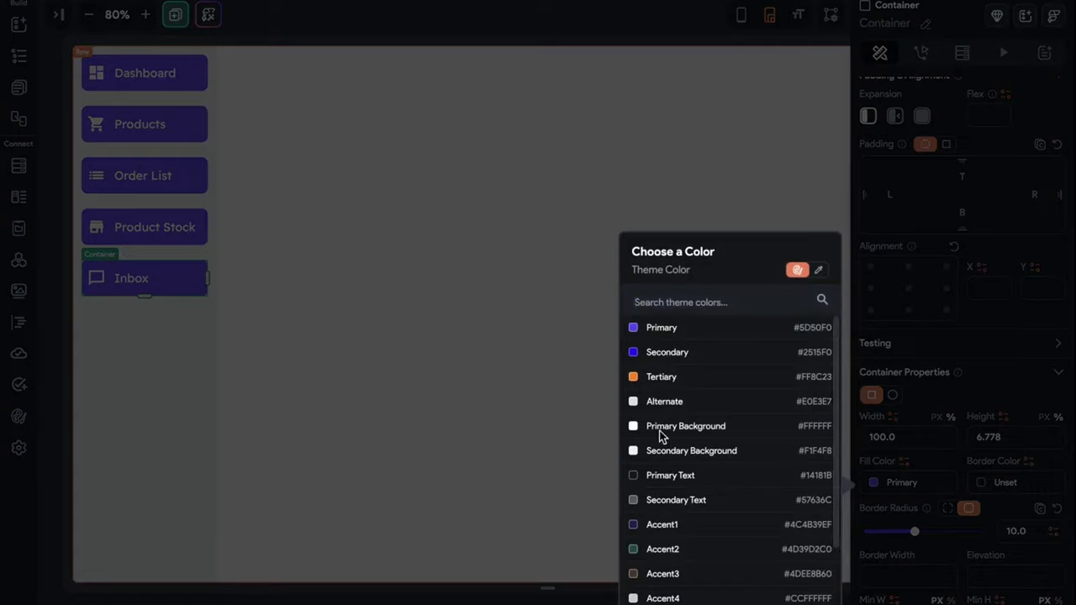
click(660, 433)
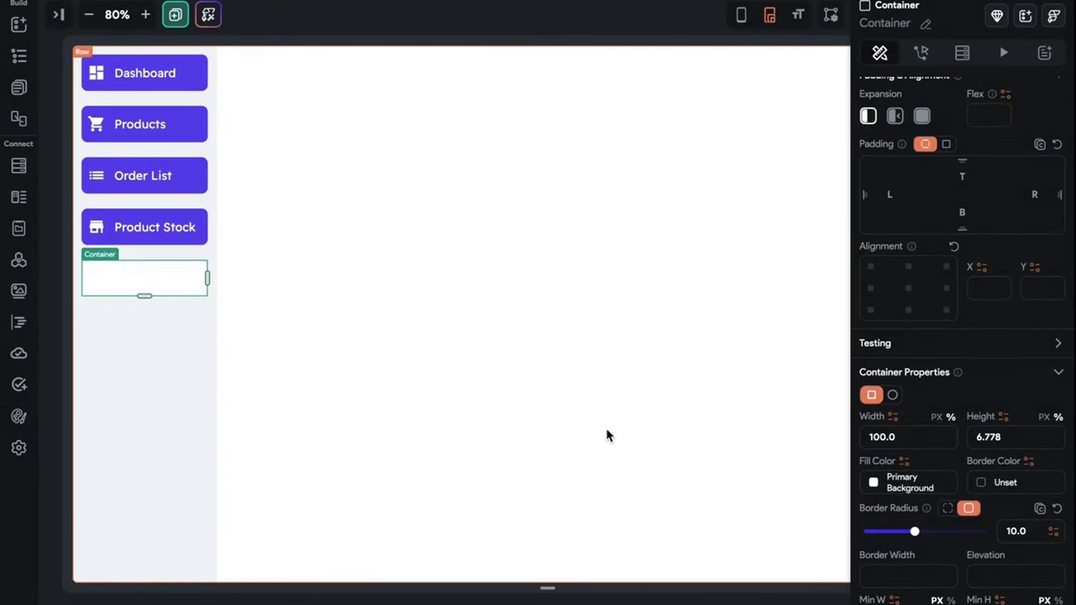
click(414, 19)
key(ctrl+z)
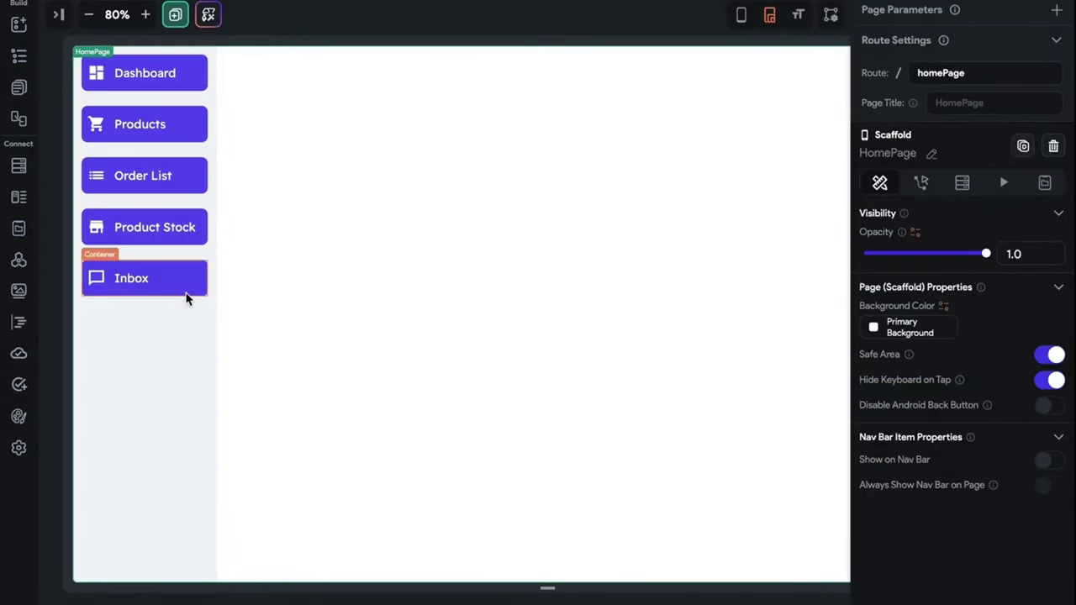
- Set the fill color of the Inbox item's container to Secondary Background
click(181, 286)
scroll(1025, 479, down, 2)
scroll(1027, 481, down, 3)
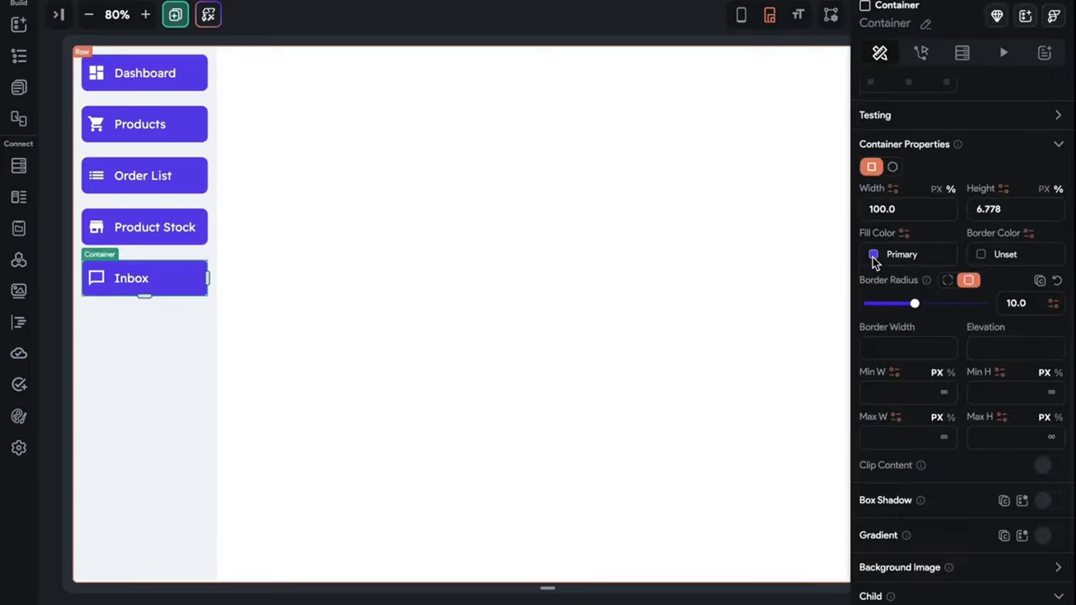
click(874, 253)
click(641, 426)
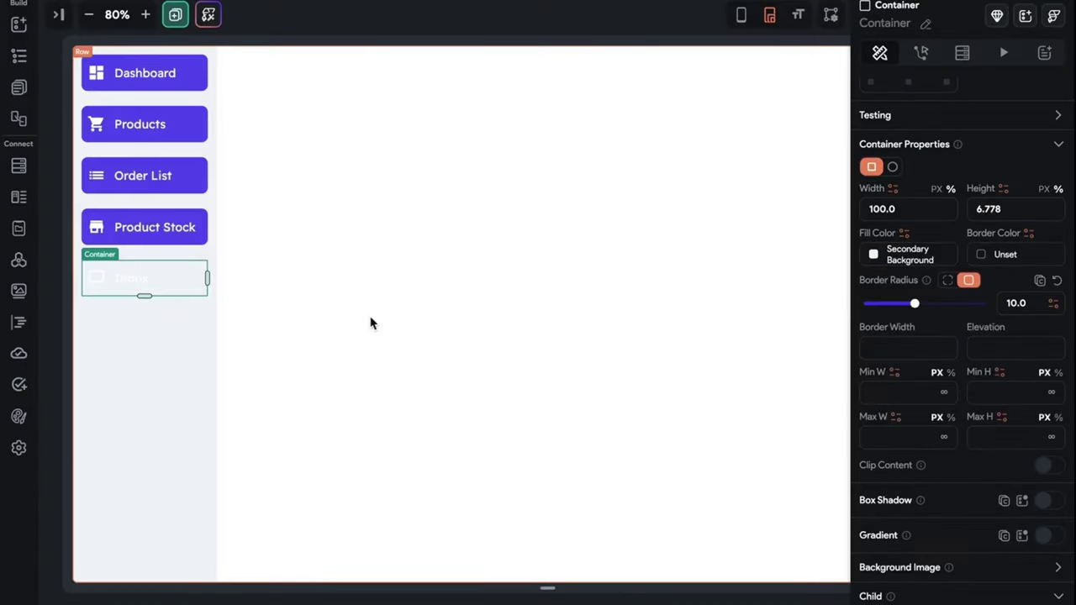
- Set the color of the Inbox item's text and icon to Primary Text
click(126, 283)
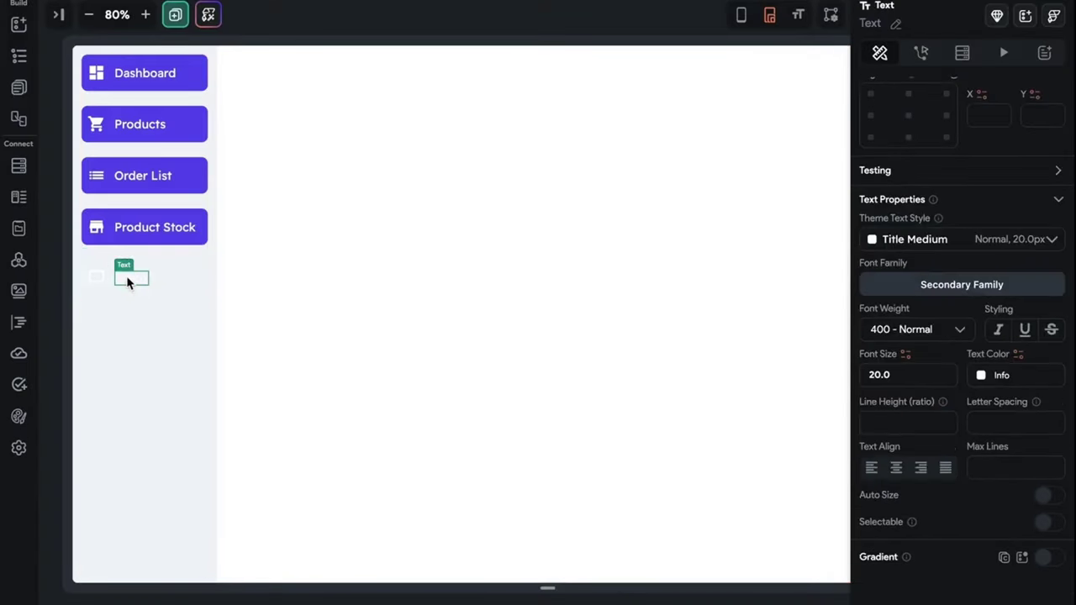
click(981, 378)
click(760, 476)
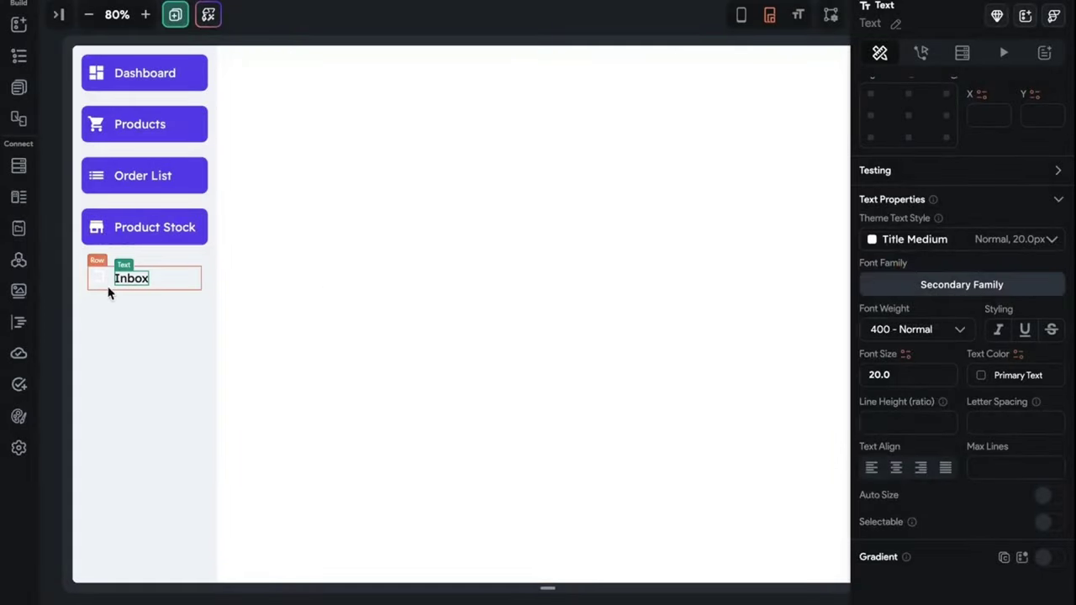
click(96, 276)
click(981, 558)
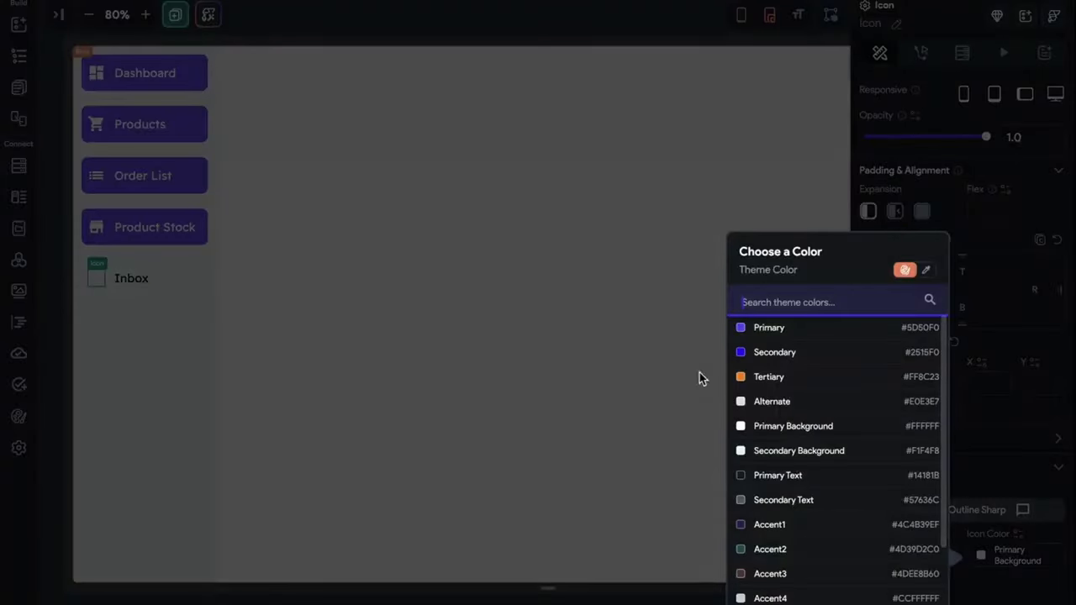
click(790, 477)
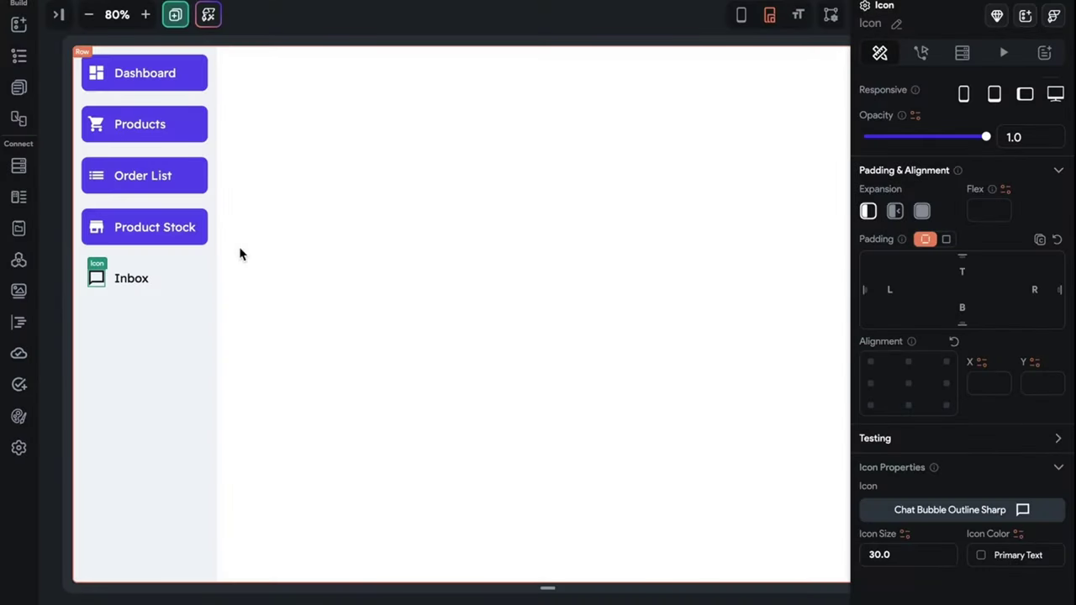
- Set the fill color of the Product Stock item's container to Secondary Background
click(140, 240)
scroll(969, 421, down, 5)
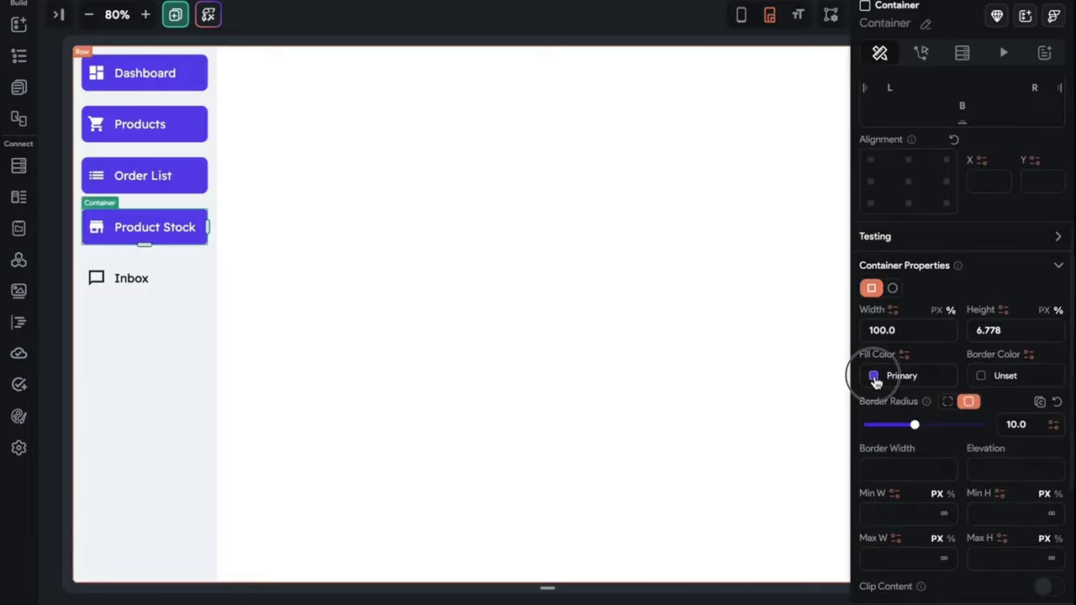
click(873, 377)
click(699, 452)
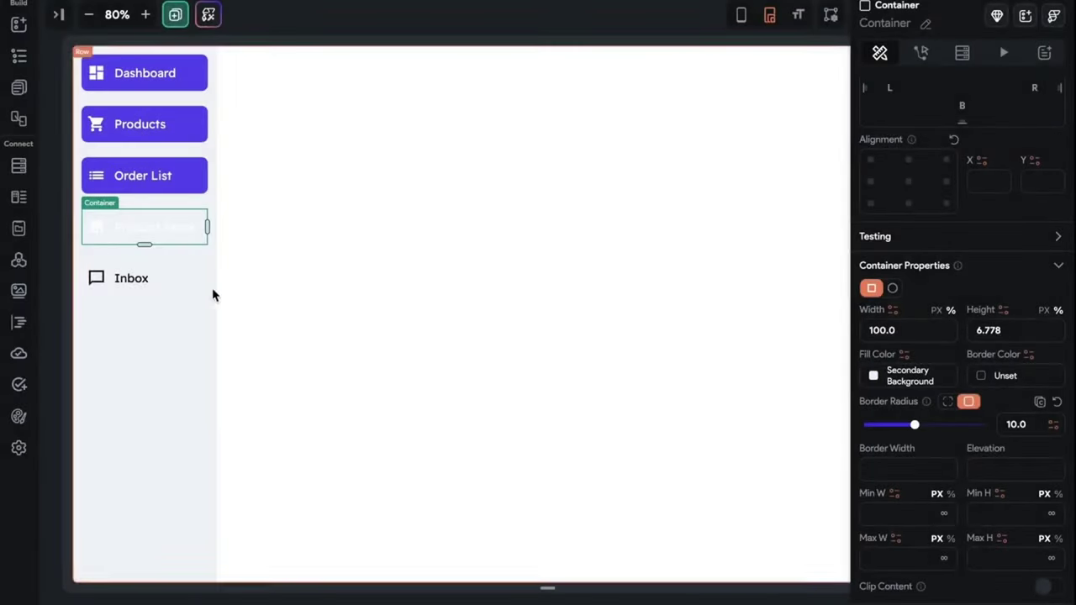
- Set the color of the Product Stock item's text and icon to Primary Text
click(143, 229)
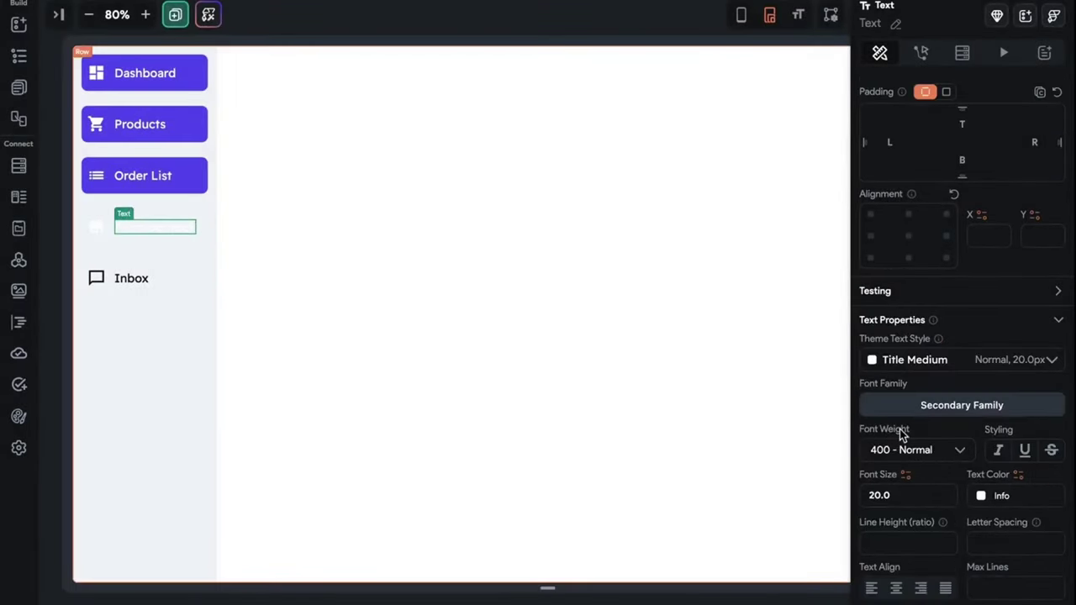
shift+click(94, 228)
click(686, 244)
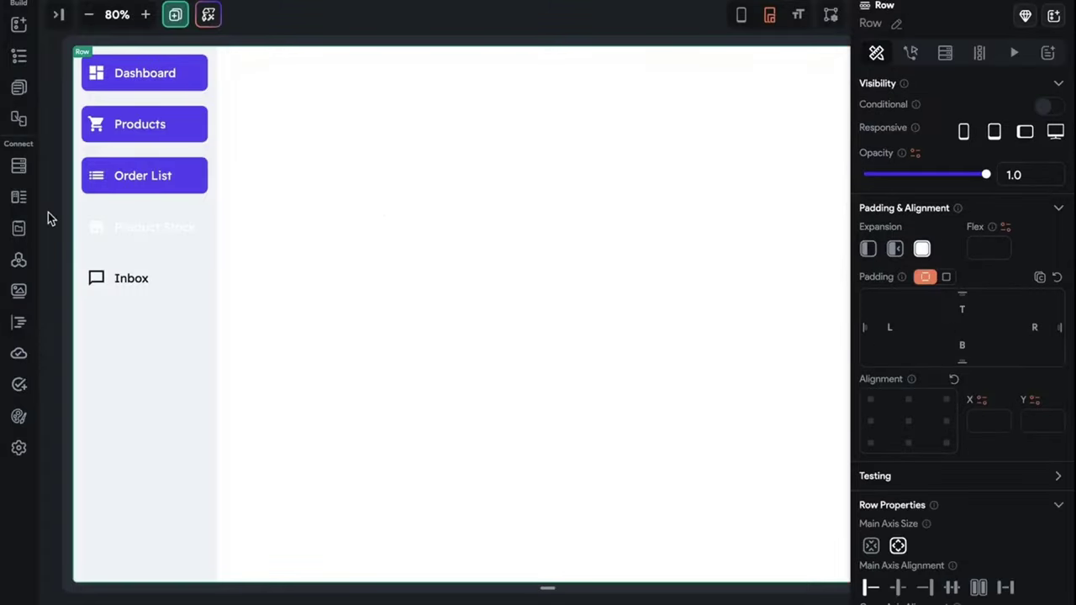
click(157, 228)
scroll(964, 425, down, 3)
scroll(964, 429, down, 3)
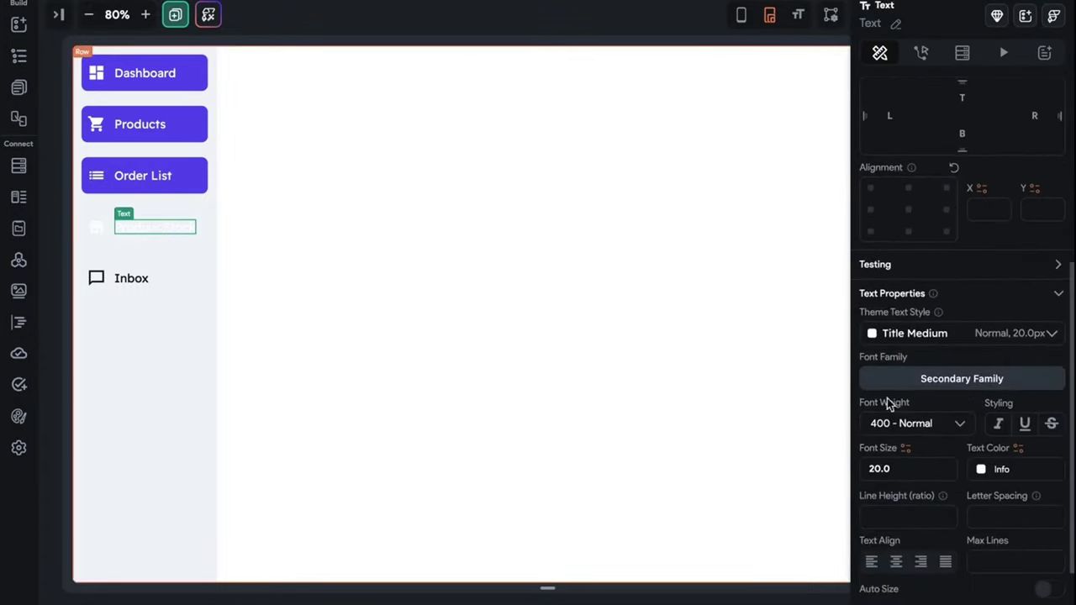
click(980, 474)
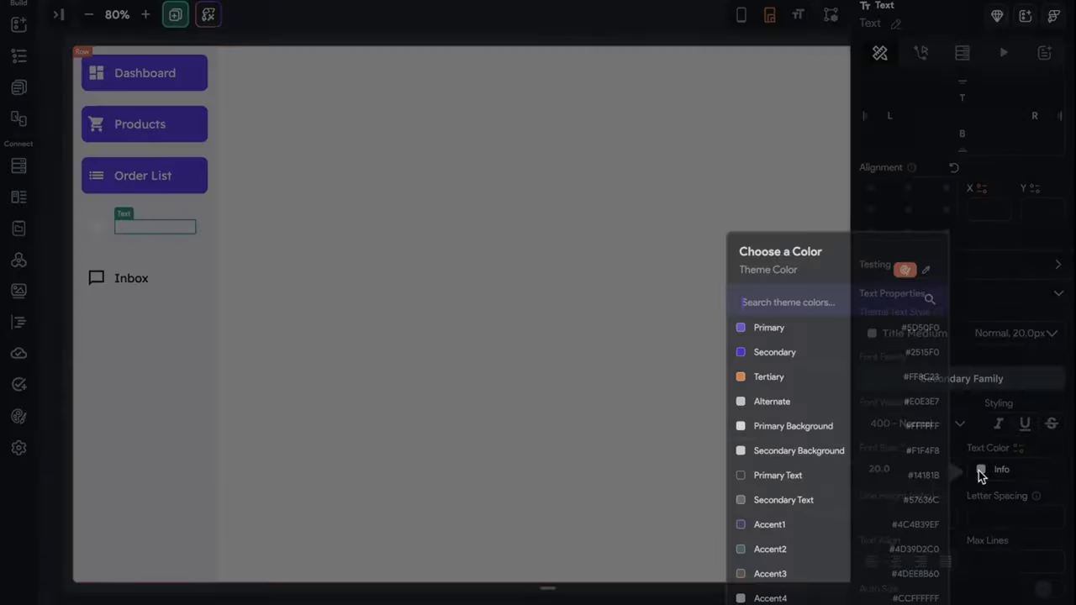
click(781, 476)
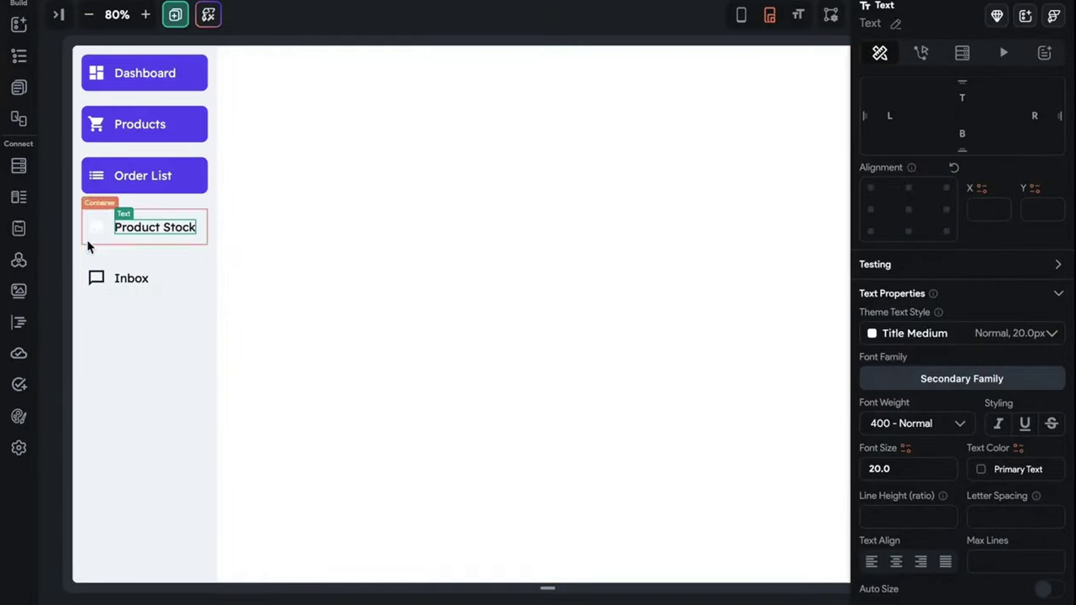
click(95, 225)
click(980, 555)
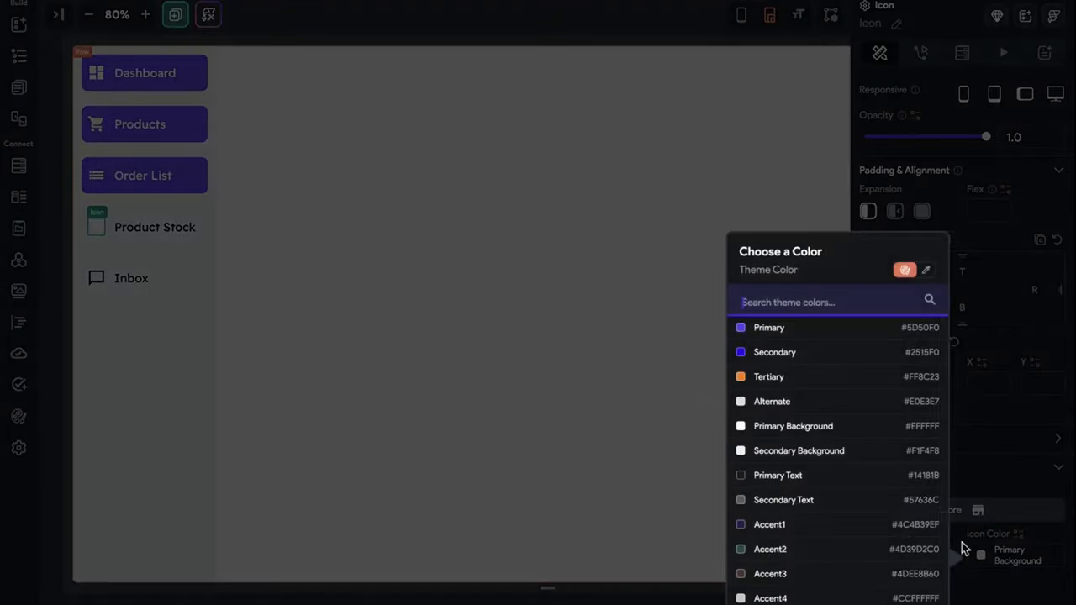
click(798, 477)
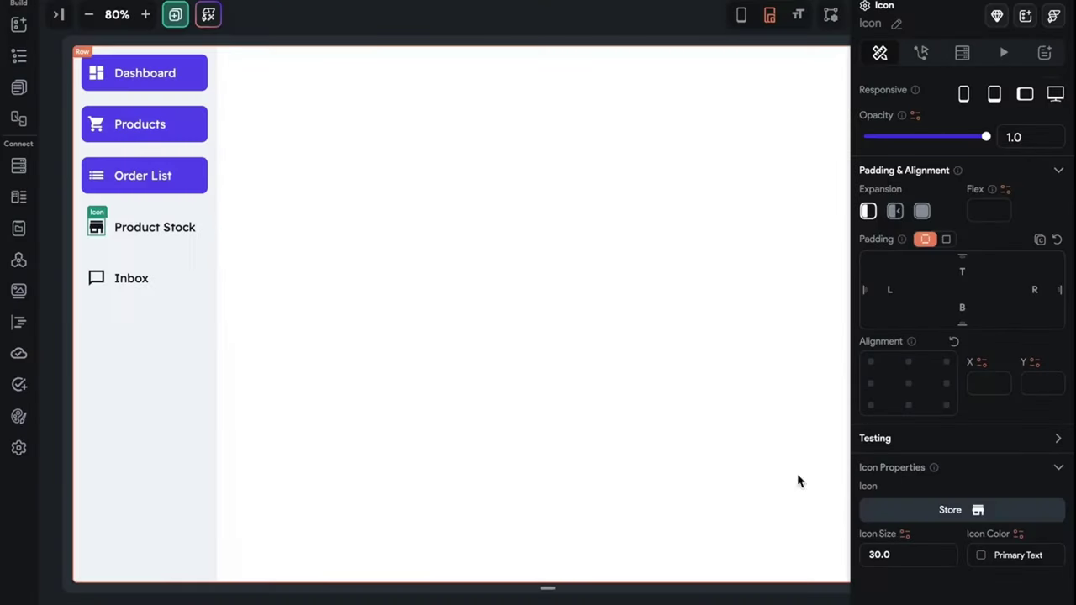
- Set the fill color of the Order List item's container to Secondary Background
click(192, 190)
scroll(969, 385, down, 3)
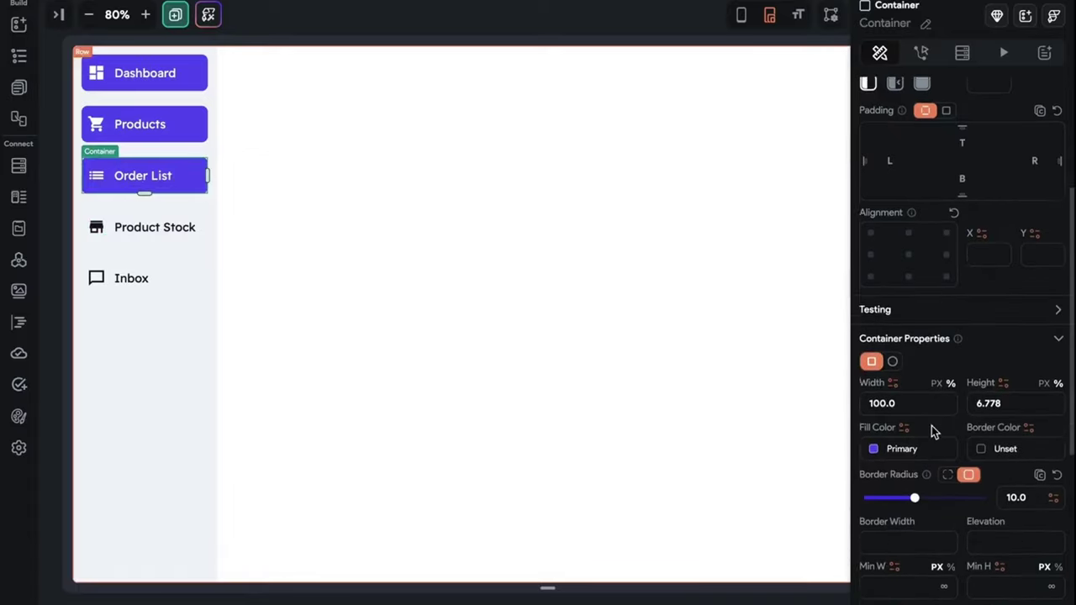
click(874, 440)
click(686, 426)
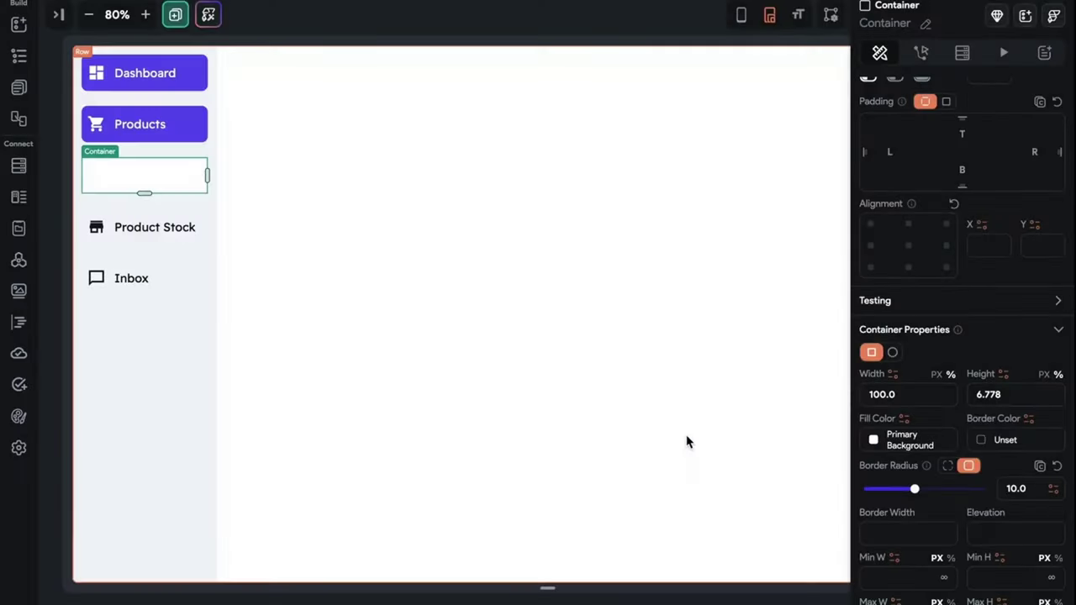
click(879, 444)
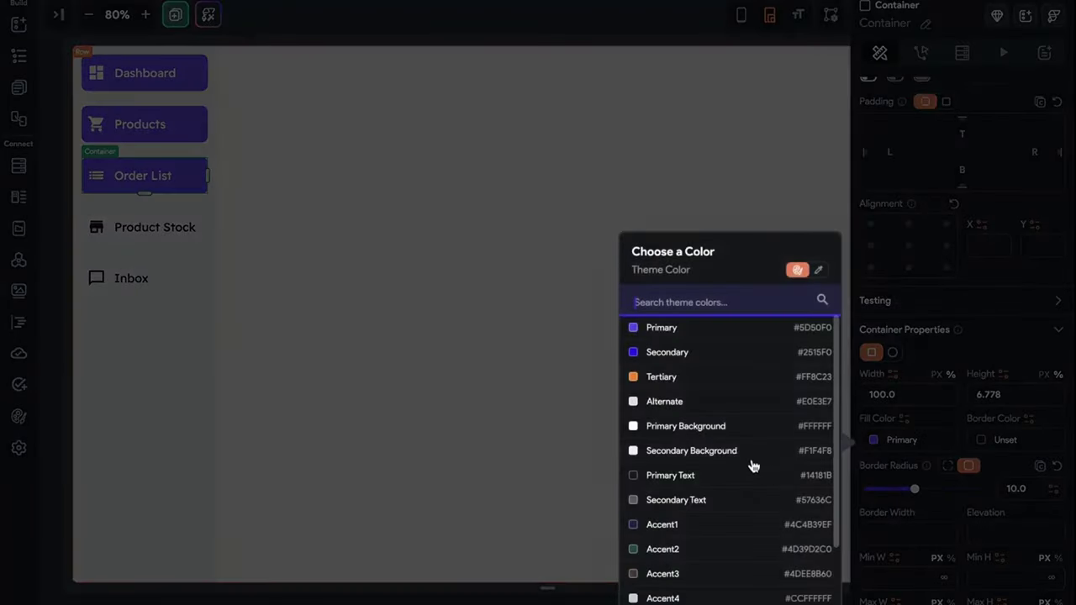
click(748, 454)
- Set the color of the Order List item's text and icon to Primary Text
click(173, 183)
click(164, 175)
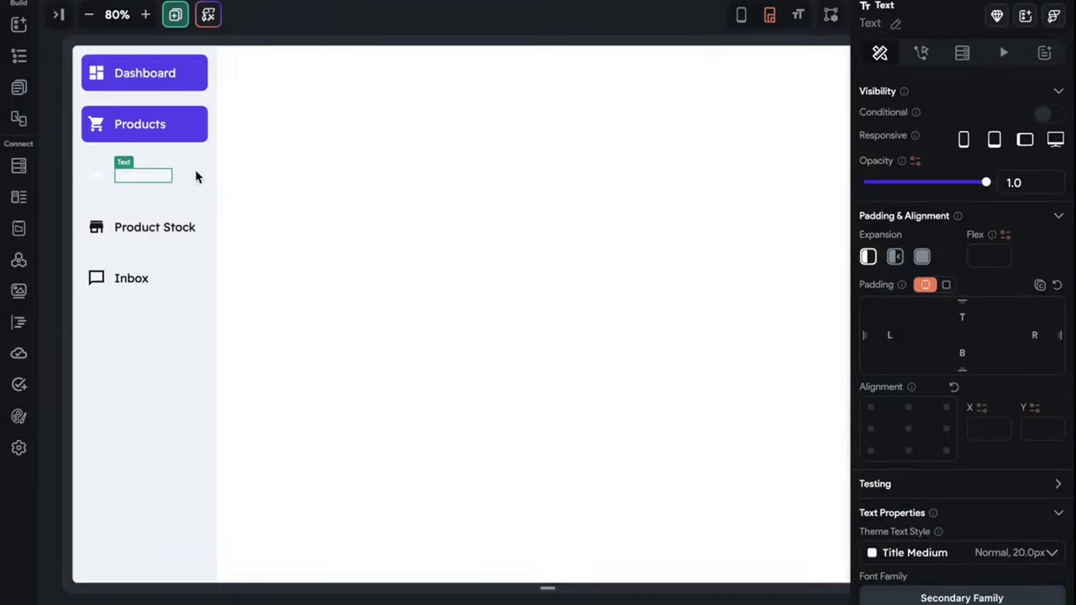
scroll(898, 470, down, 4)
click(980, 372)
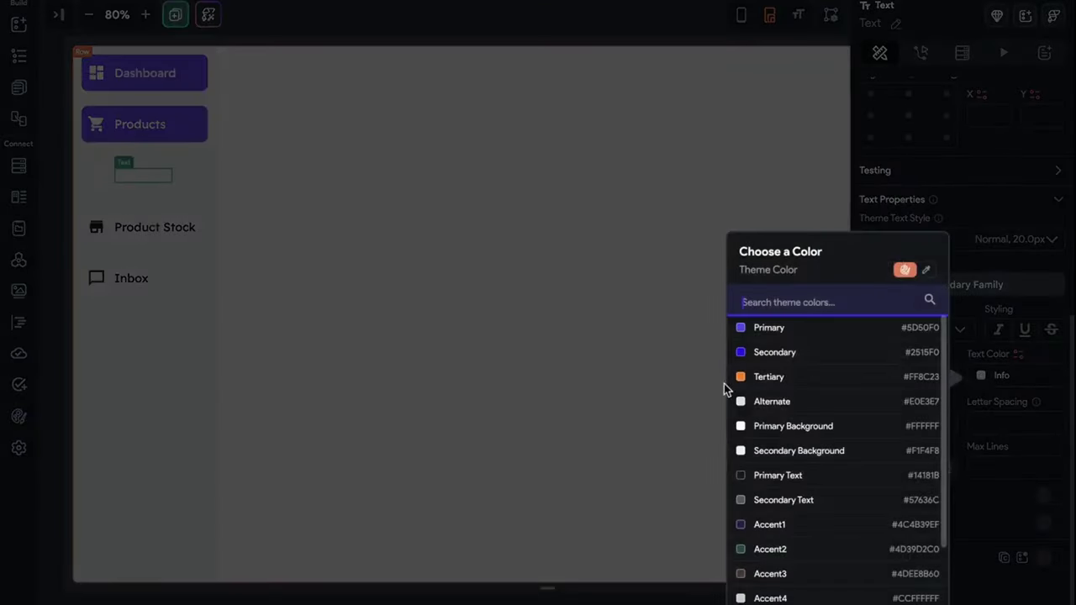
click(800, 475)
click(96, 174)
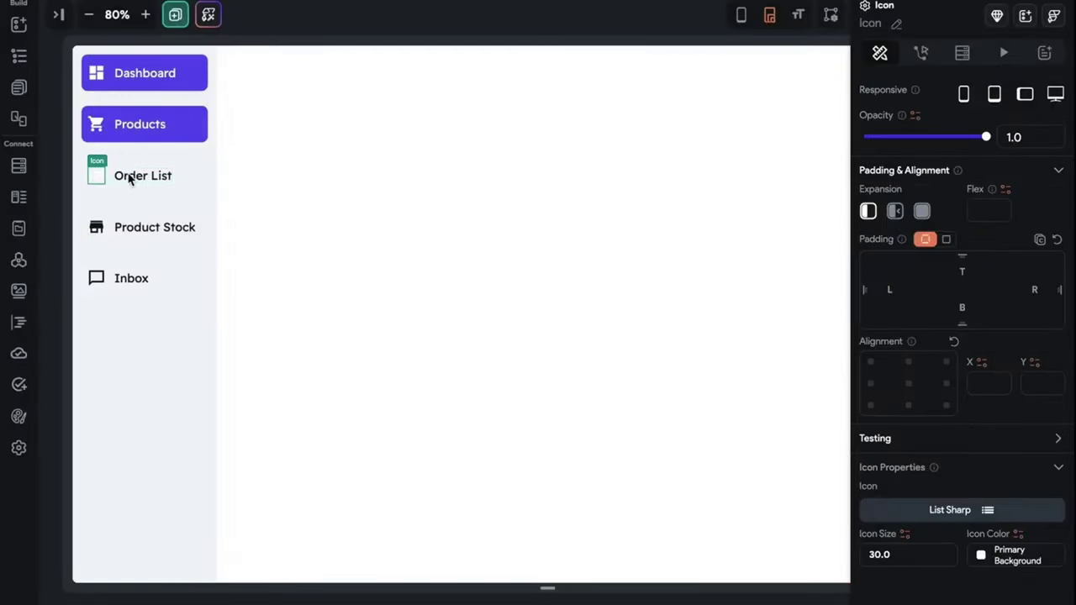
click(967, 547)
click(783, 476)
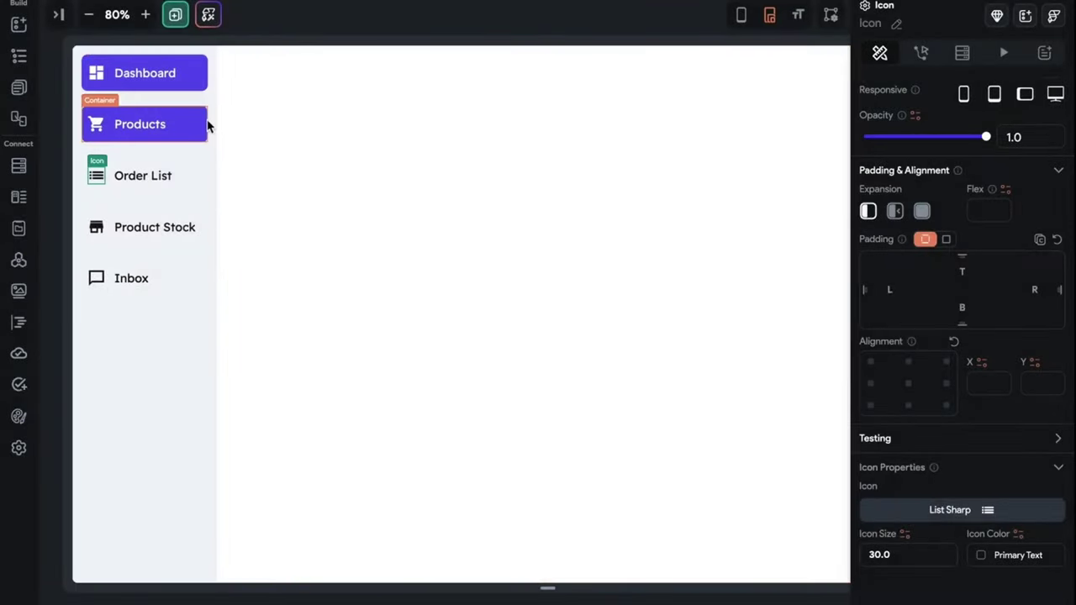
- Set the fill color of the Products item's container to Secondary Background
click(205, 125)
scroll(984, 423, down, 4)
click(874, 391)
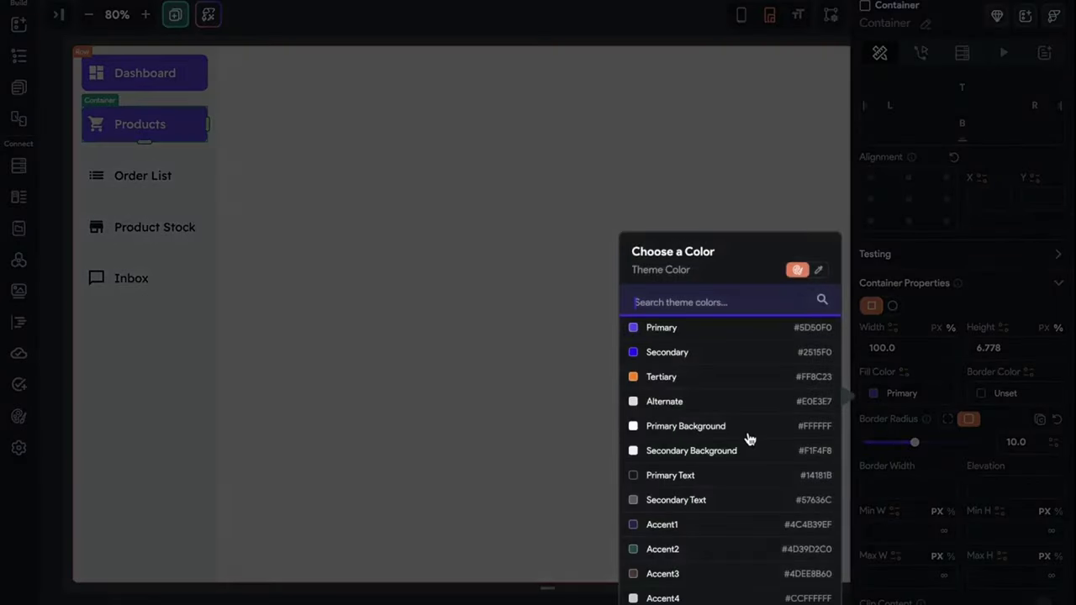
click(695, 453)
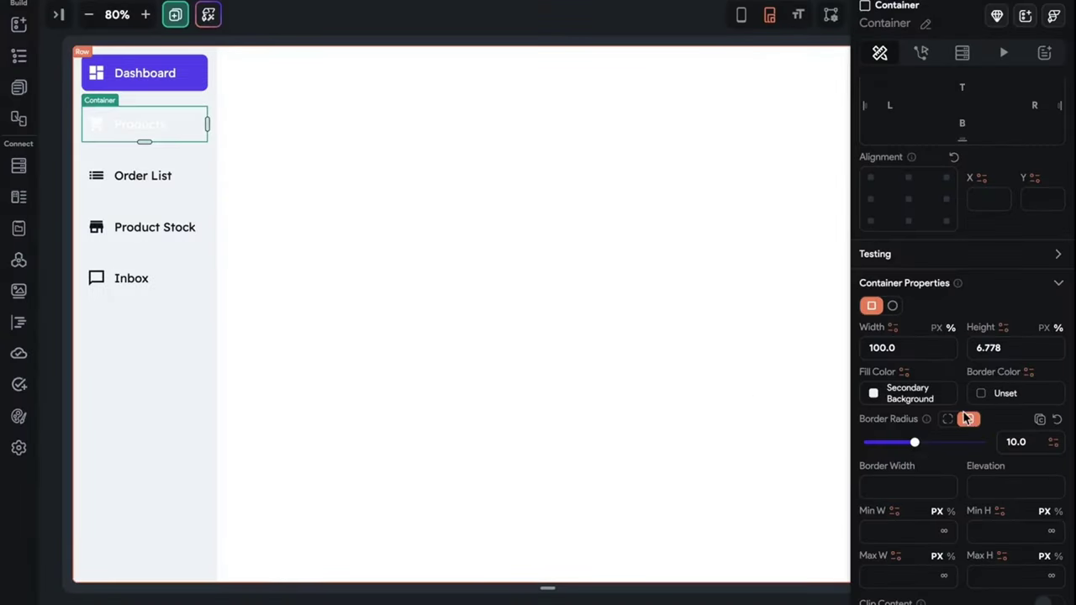
- Set the color of the Products item's text and icon to Primary Text
scroll(979, 408, down, 5)
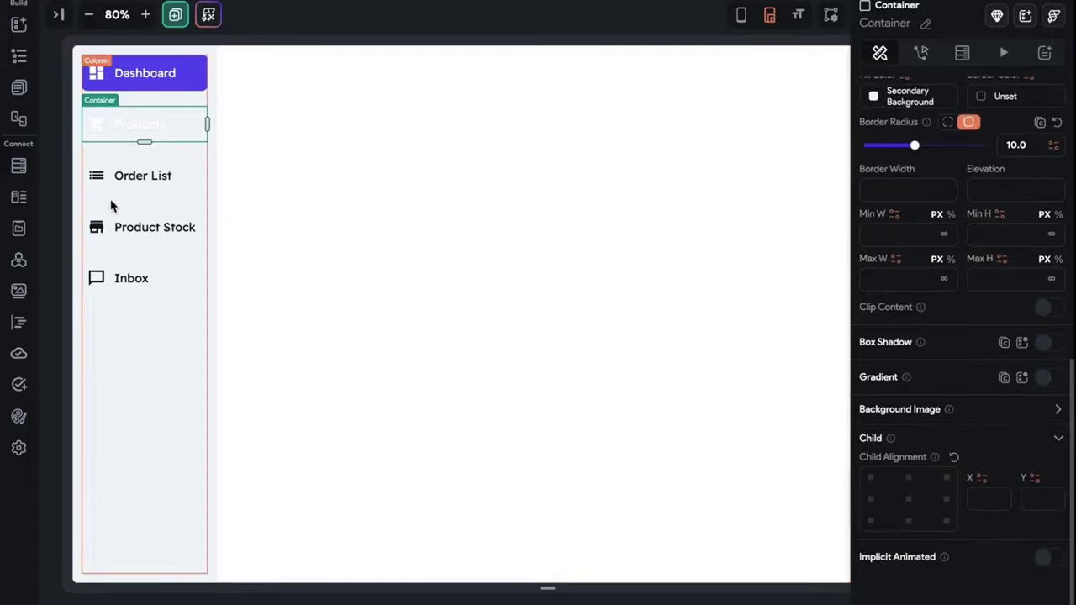
click(132, 133)
scroll(930, 446, up, 3)
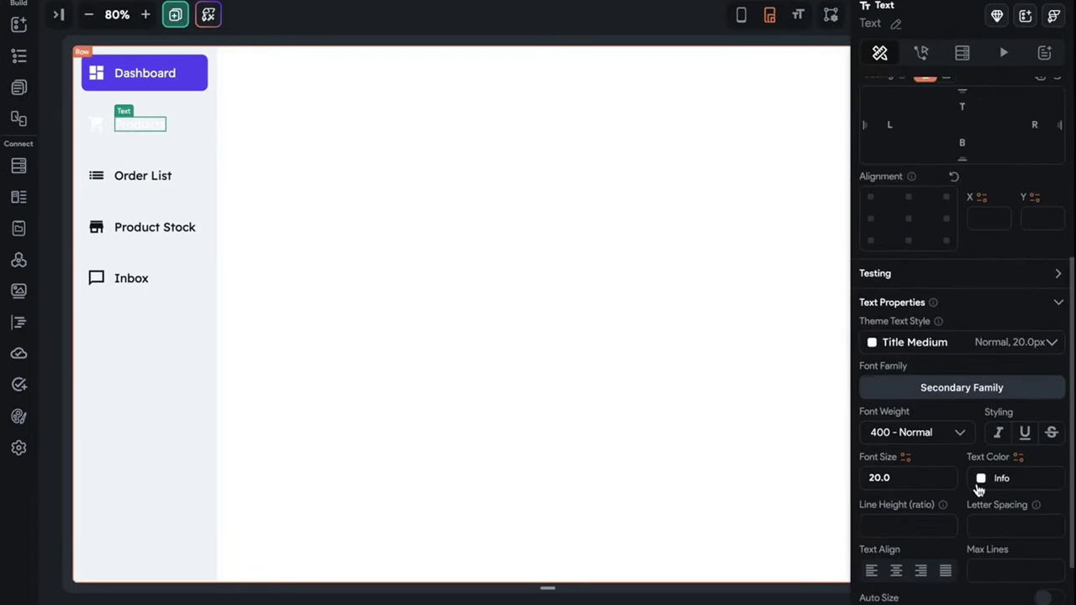
click(980, 478)
click(782, 476)
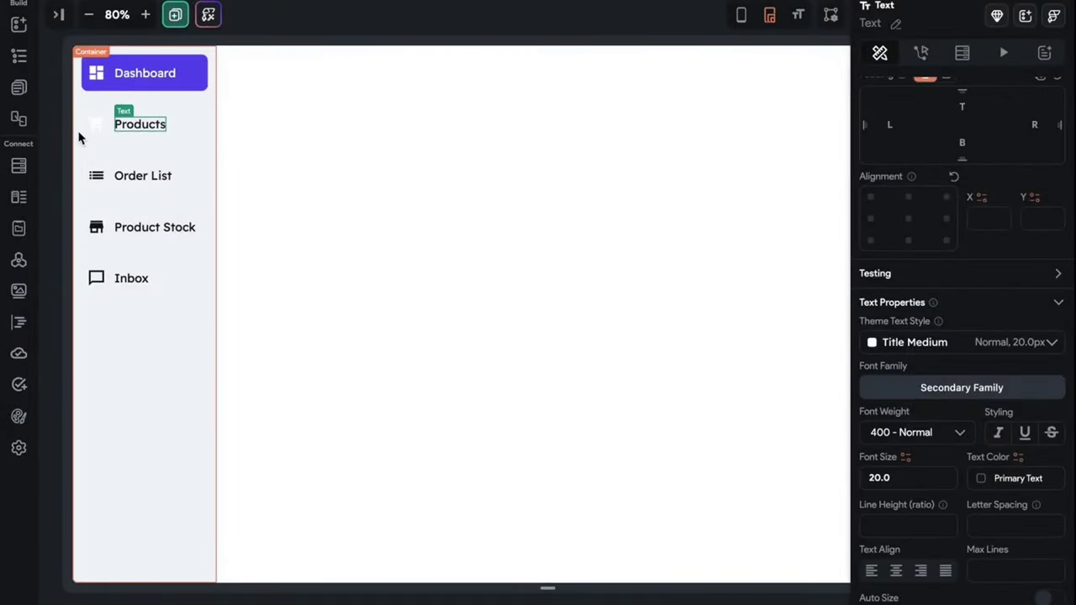
click(94, 126)
click(981, 555)
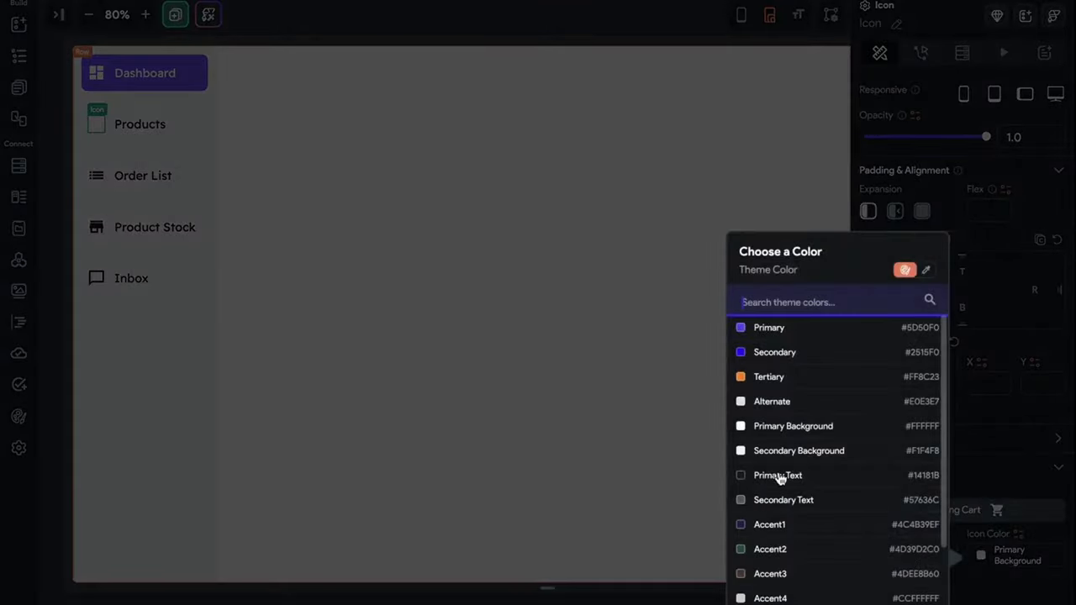
click(784, 479)
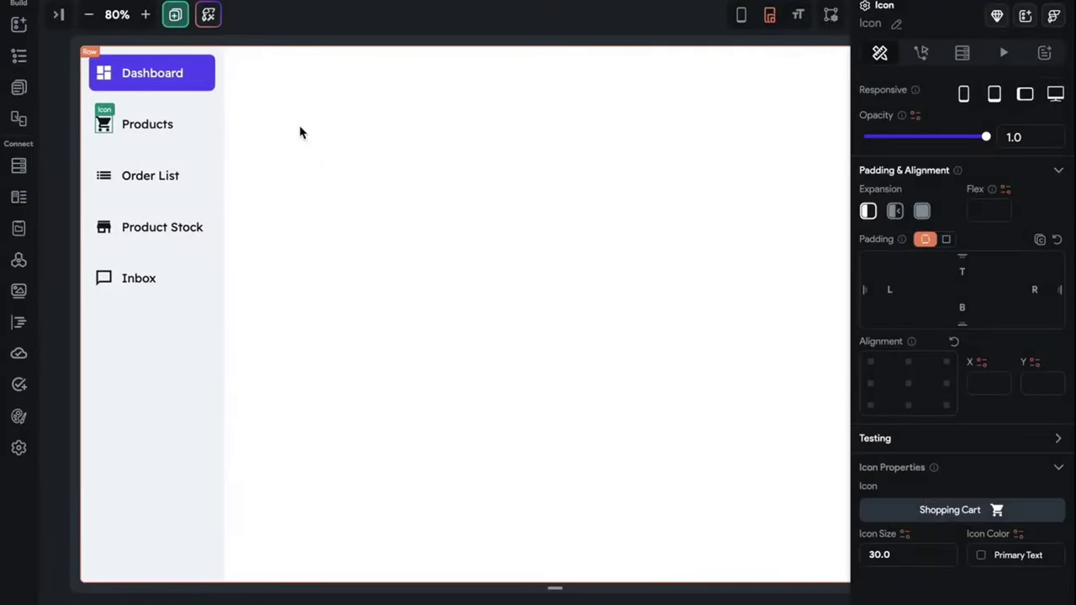
click(296, 109)
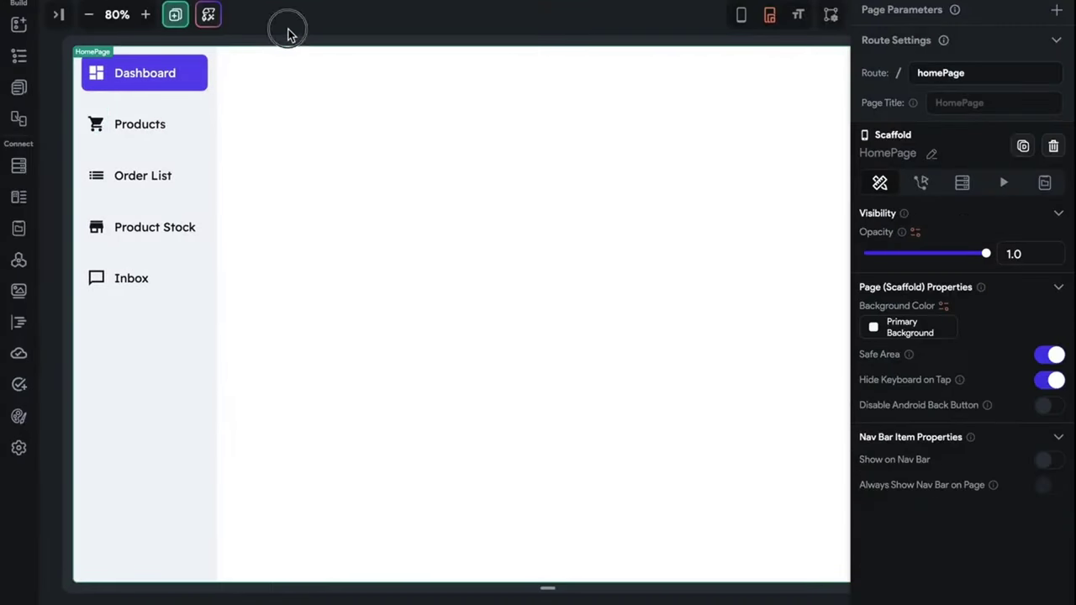
- Insert a Divider widget below the Inbox item in the side panel's column
click(204, 291)
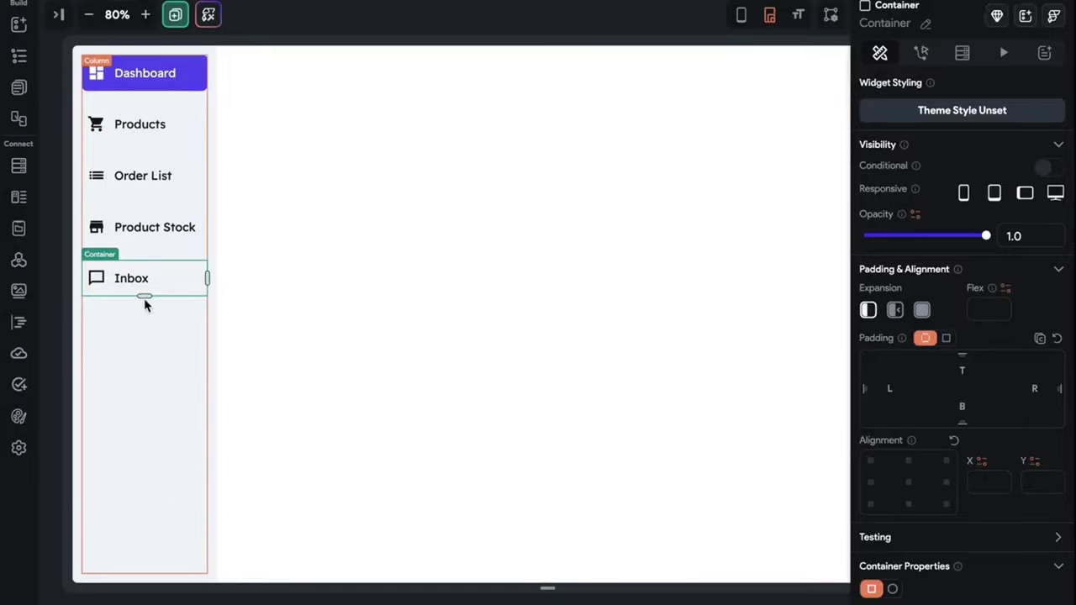
click(294, 20)
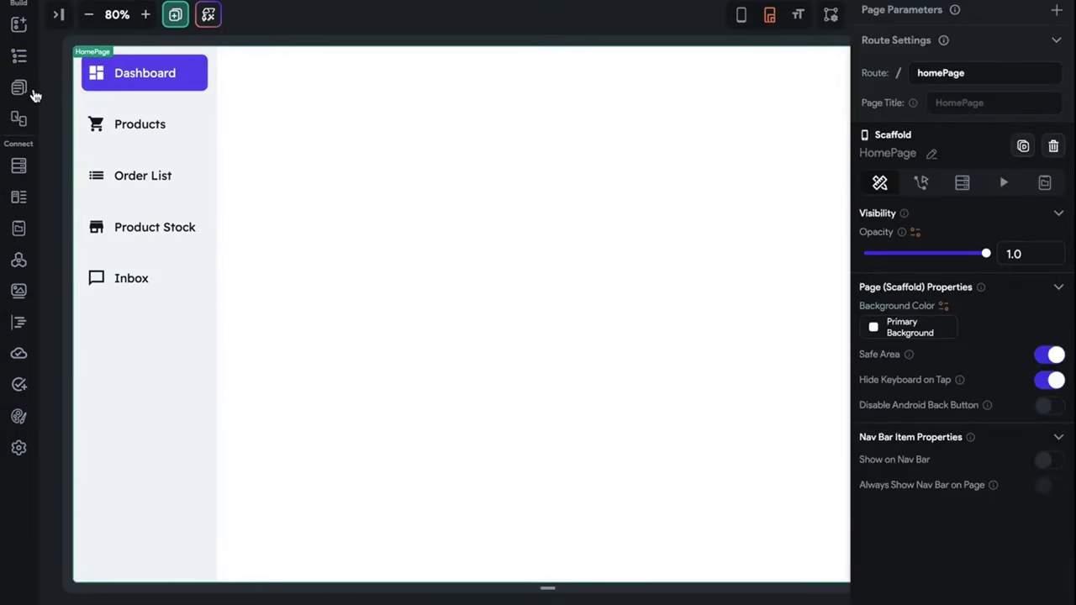
click(25, 55)
click(19, 27)
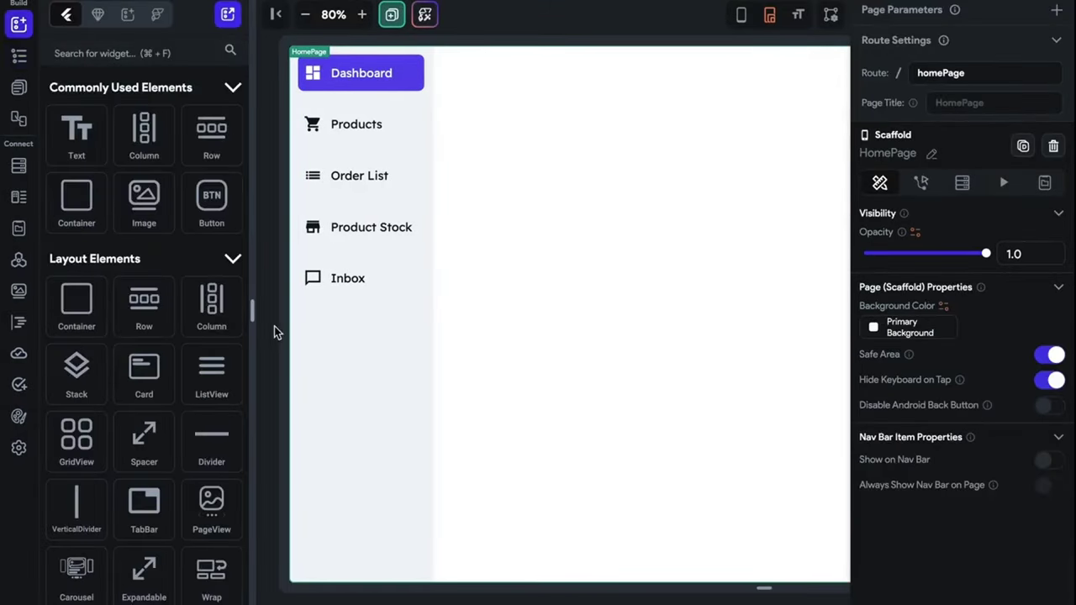
click(334, 394)
key(super+k)
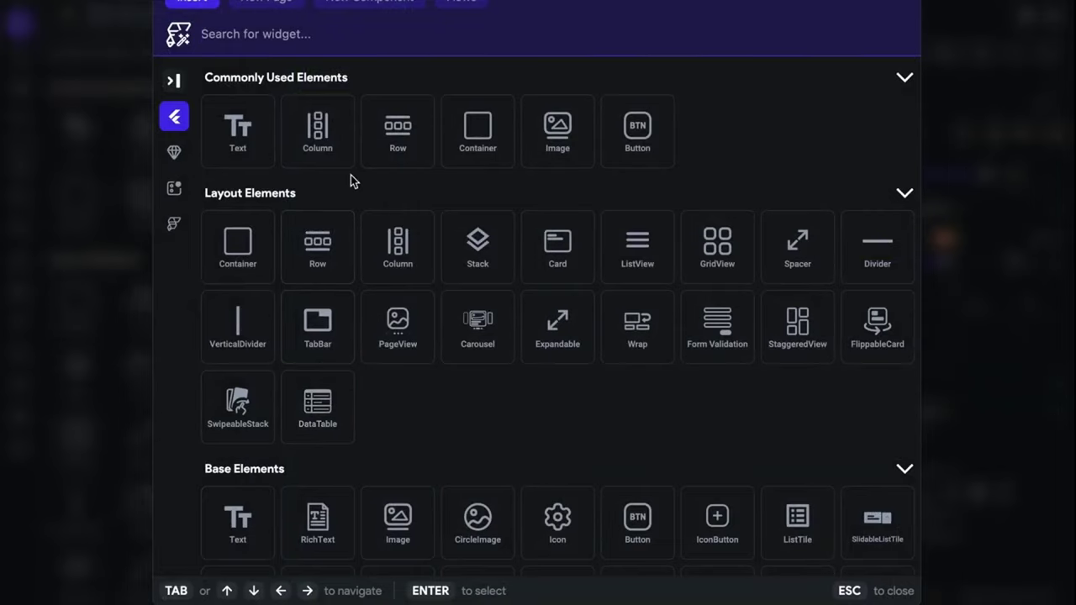
text(dii)
key(Tab)
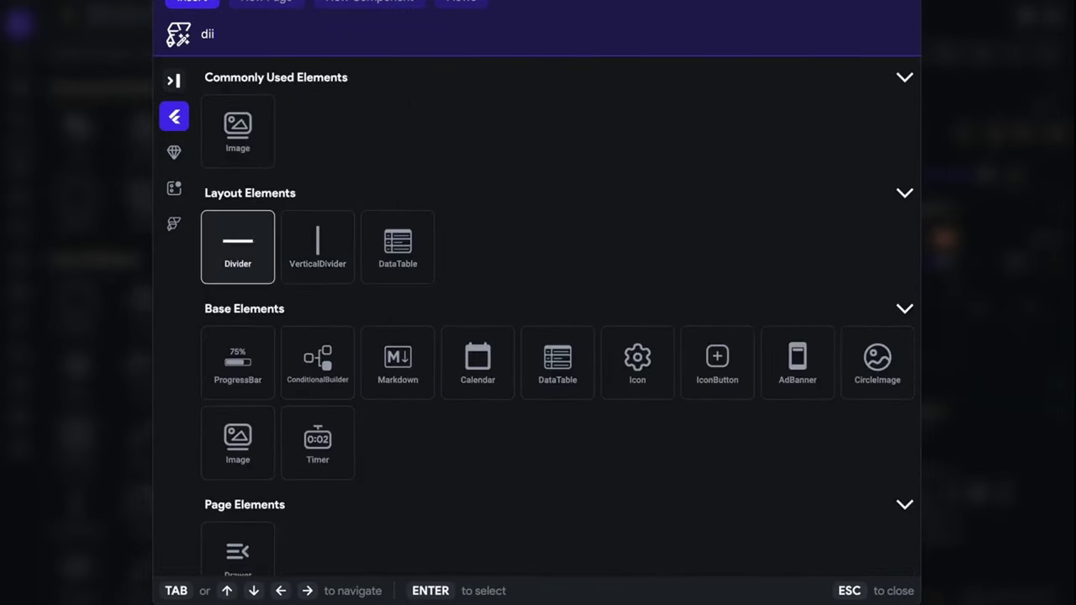
key(Return)
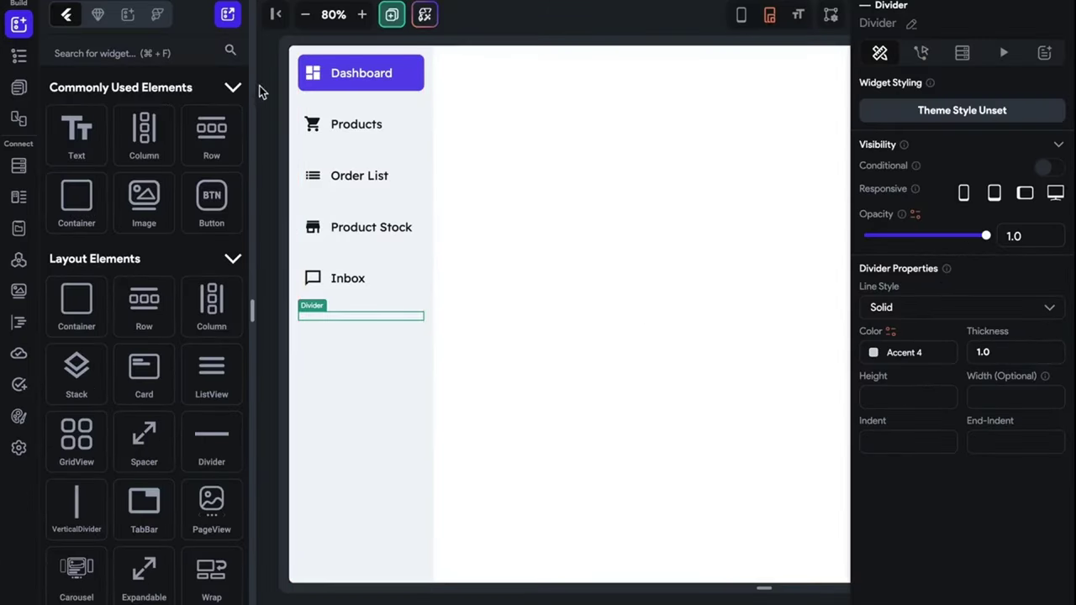
key(Delete)
click(274, 14)
key(ctrl+z)
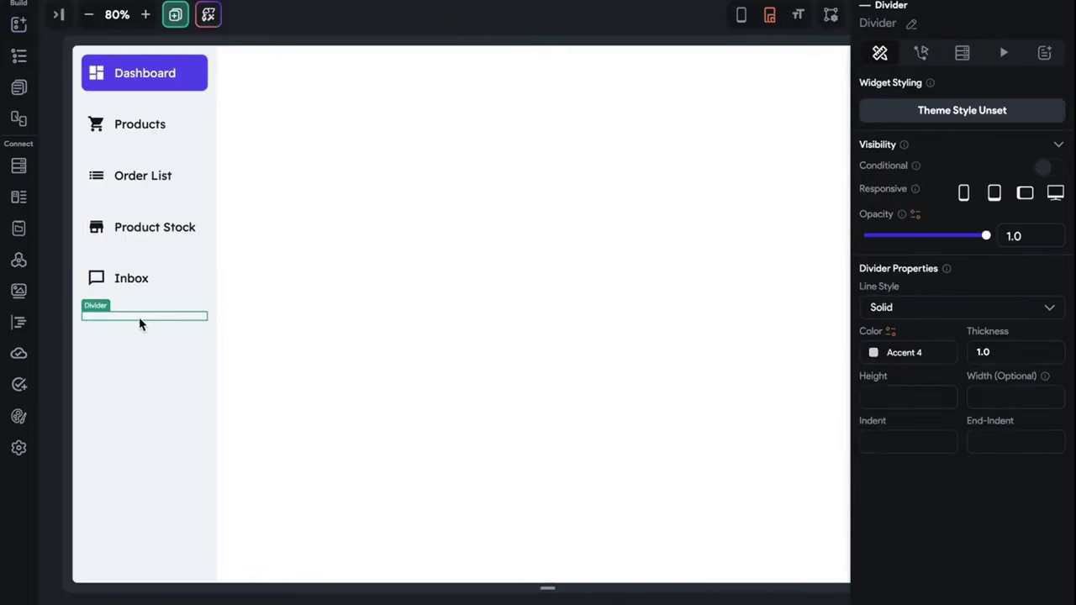
- Try the Tertiary color on the divider below the Inbox item
click(872, 354)
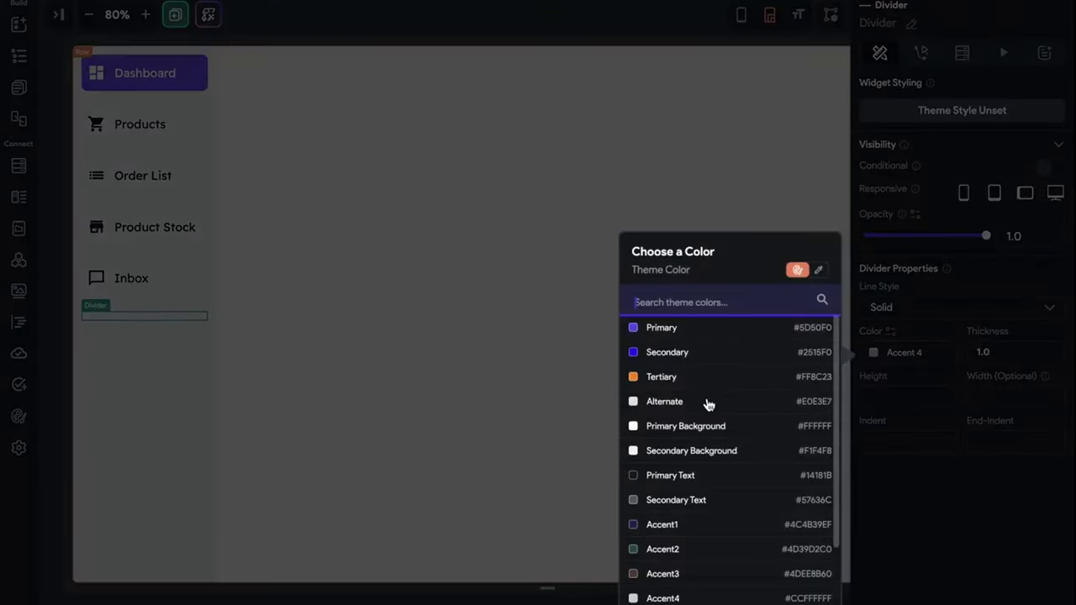
click(660, 388)
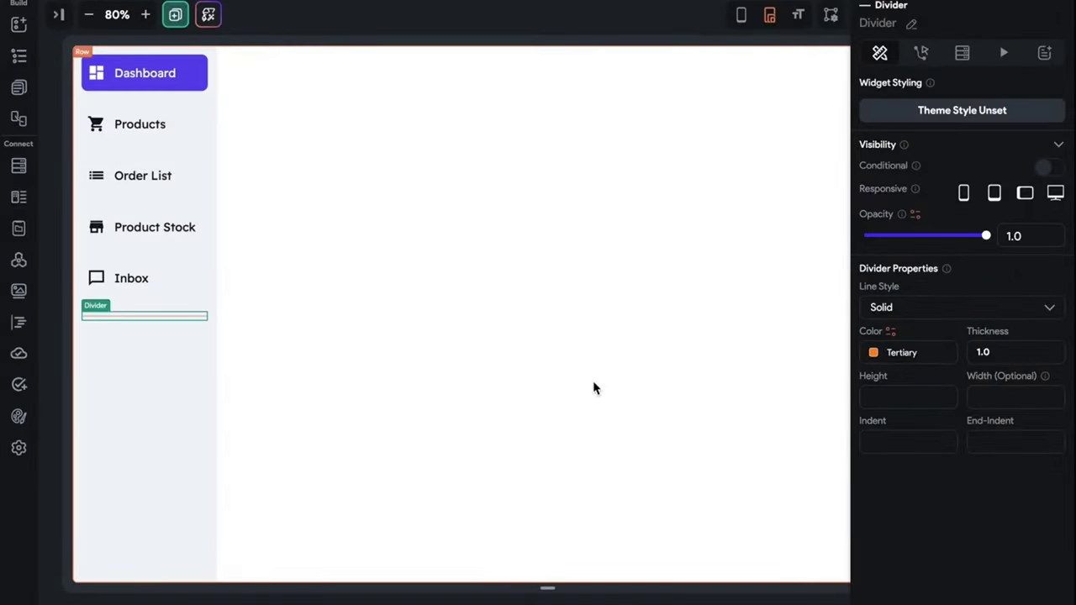
click(411, 23)
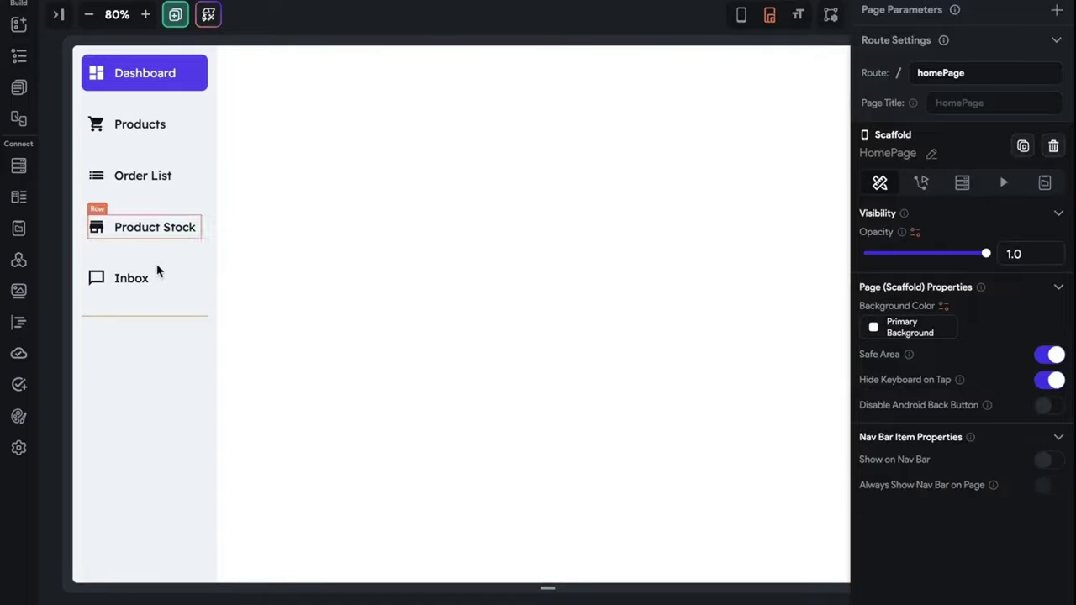
- Set the color of the divider below the Inbox item to Secondary Text
click(128, 318)
click(880, 363)
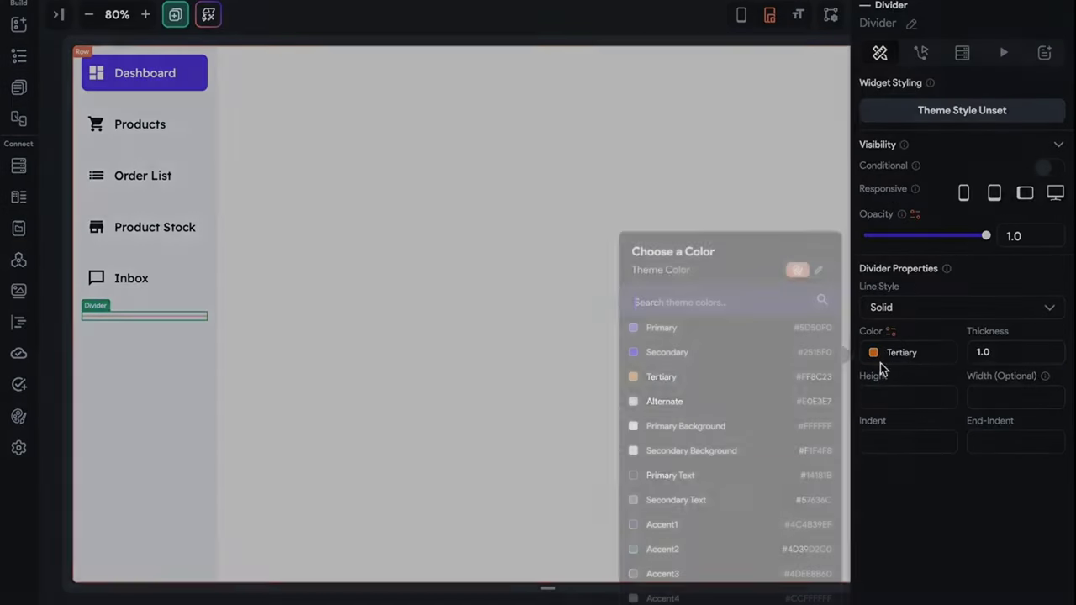
scroll(701, 478, down, 1)
click(705, 498)
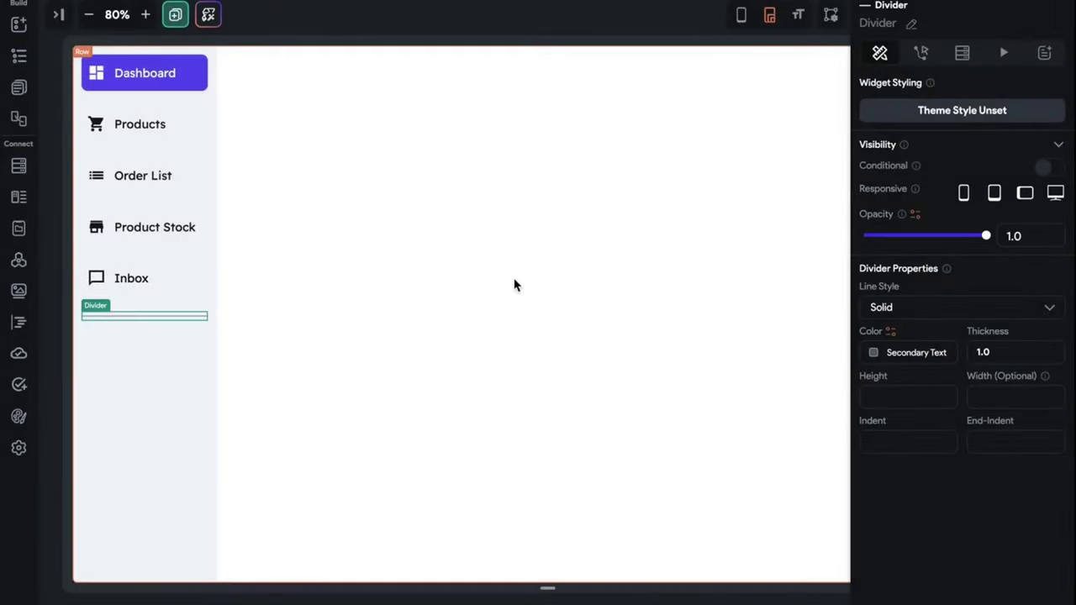
click(463, 25)
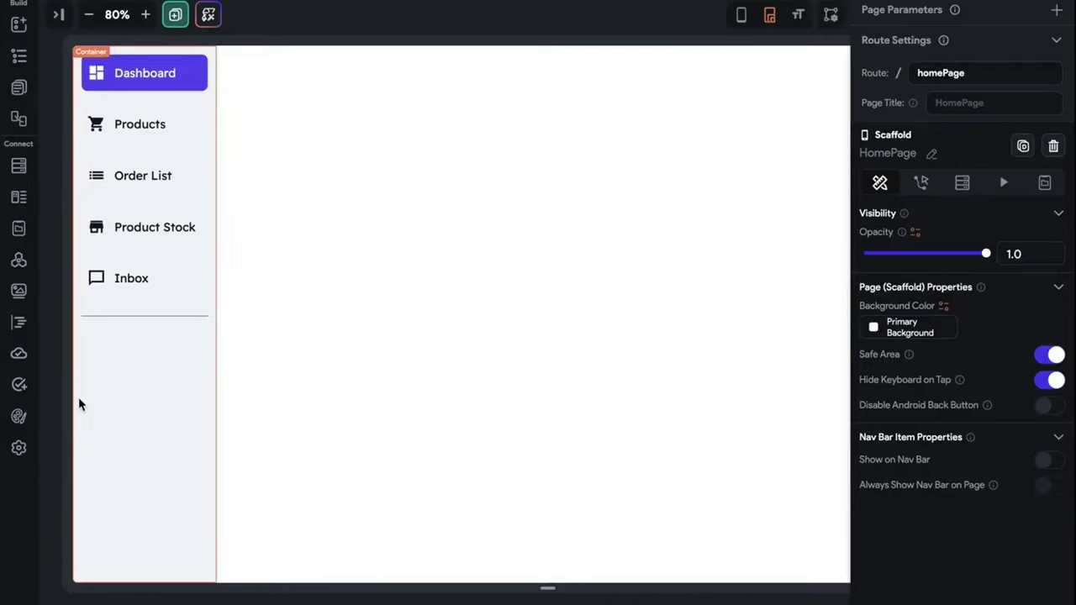
- Duplicate the Inbox item in the side panel and move the copy below the divider
click(204, 300)
key(ctrl+d)
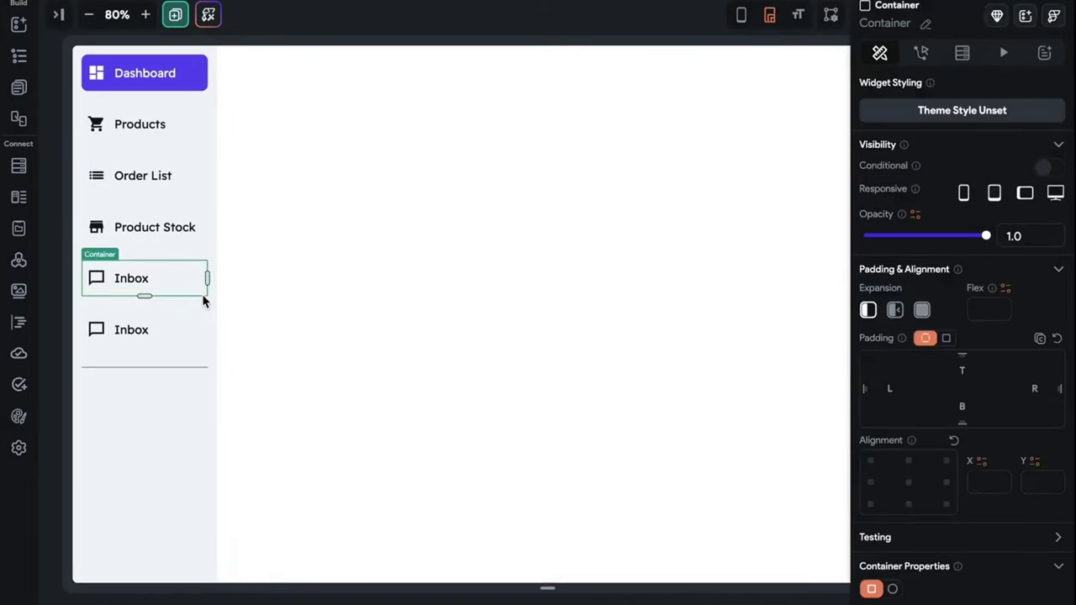
click(205, 343)
drag(205, 343, 205, 444)
- Change the text of the copied item below the divider to "Calender"
click(127, 353)
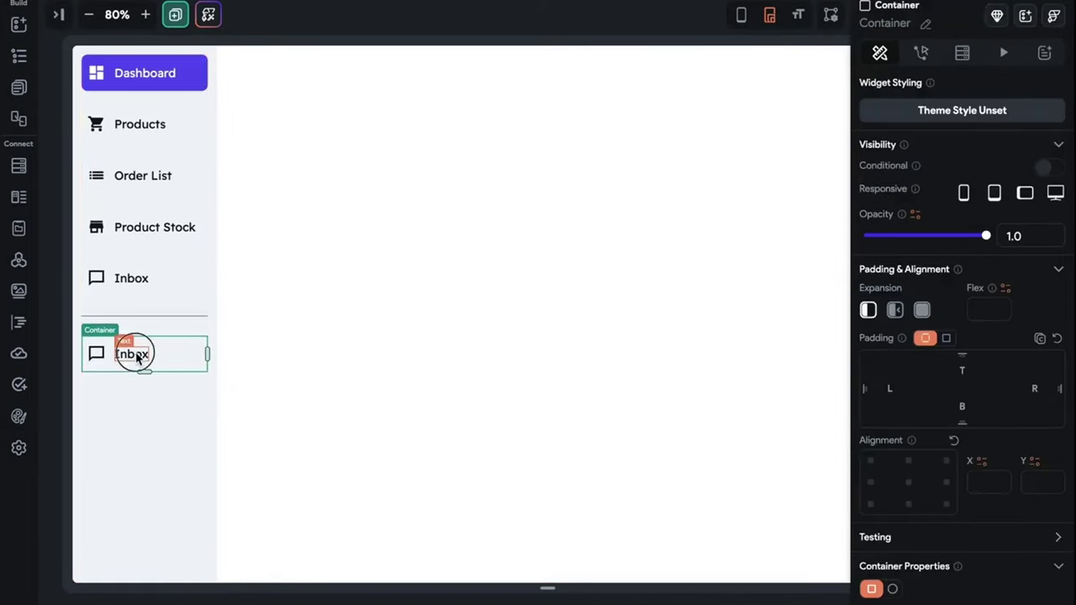
drag(1028, 159, 768, 153)
text(Calender)
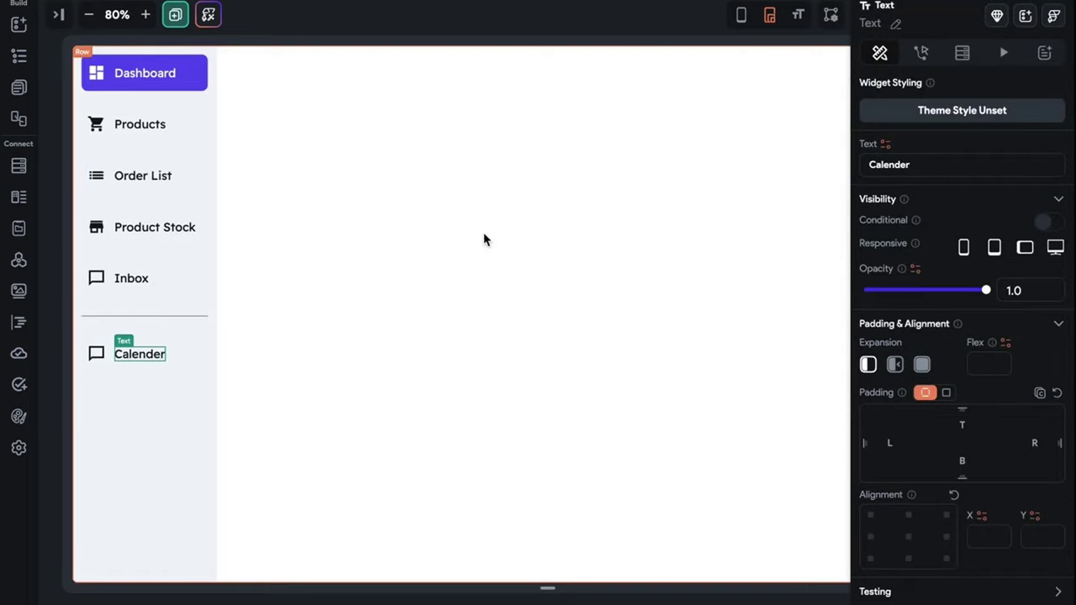
text(s)
key(BackSpace)
- Search the icons for the Calender item's name and replace its icon with a Material calendar icon
drag(931, 173, 807, 173)
key(ctrl+c)
double_click(96, 354)
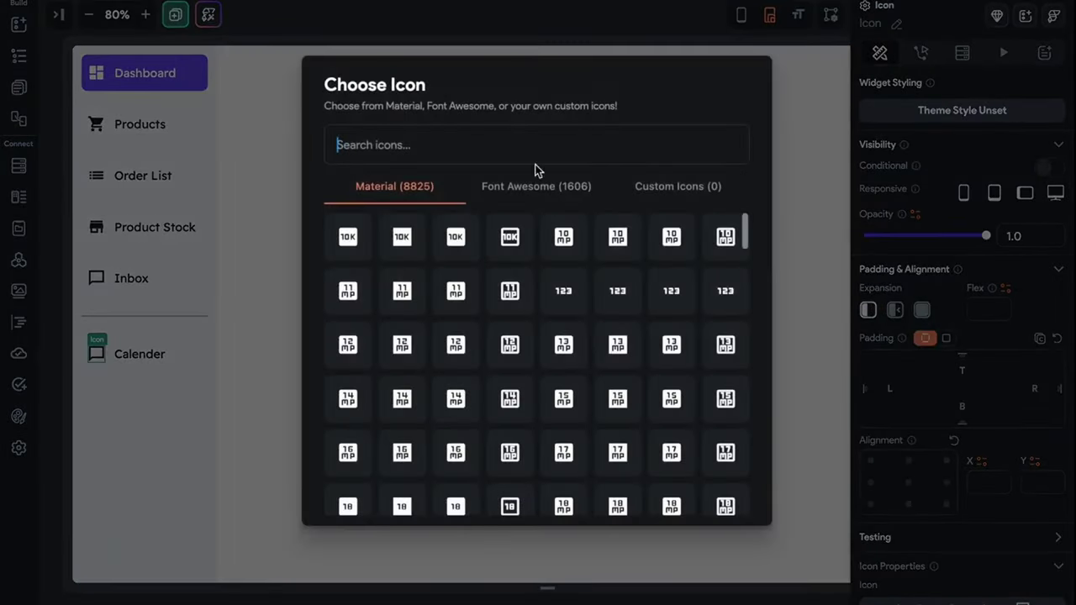
key(ctrl+v)
click(459, 252)
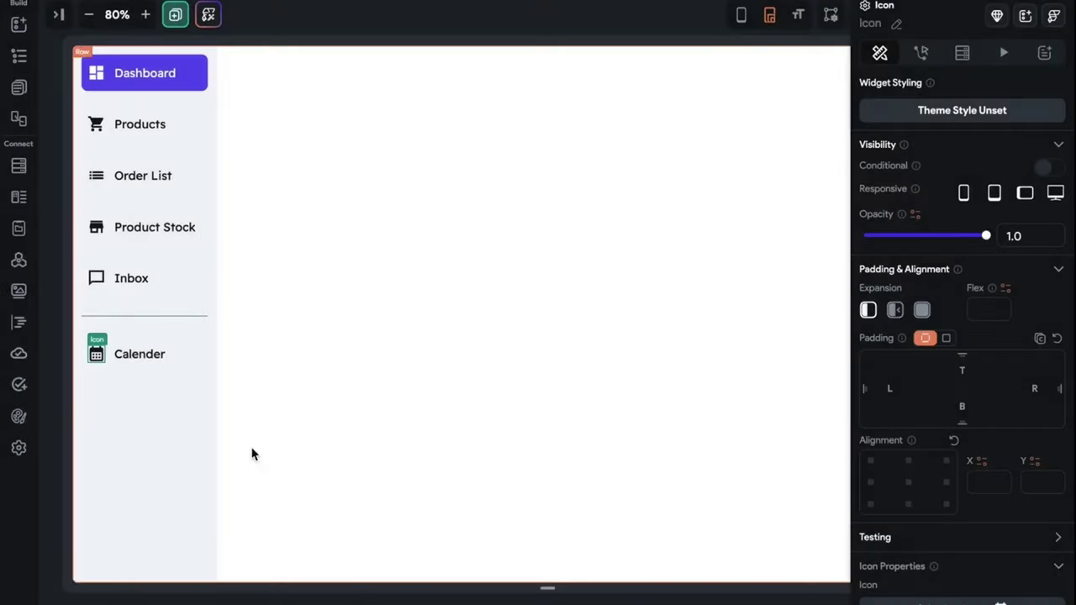
click(414, 29)
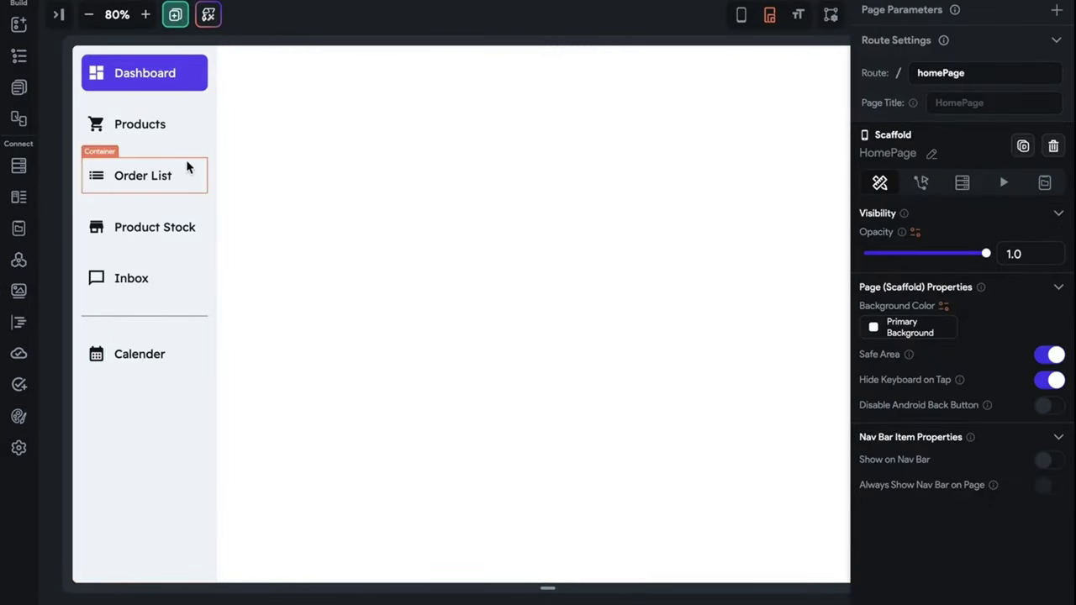
- Convert the whole side panel container into a component named SideBarMenu
click(217, 96)
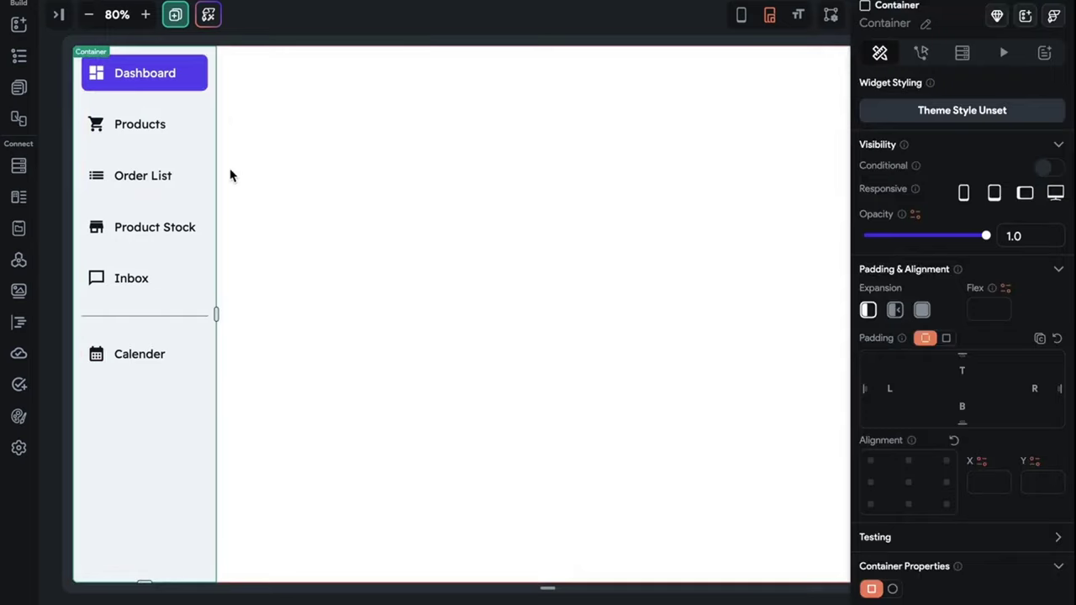
right_click(211, 57)
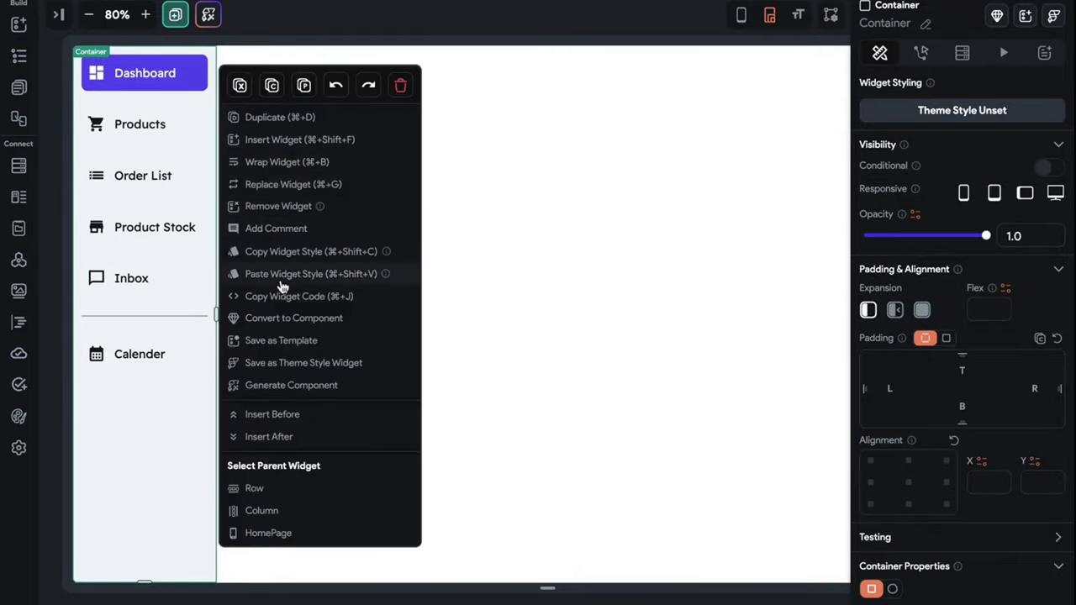
click(283, 317)
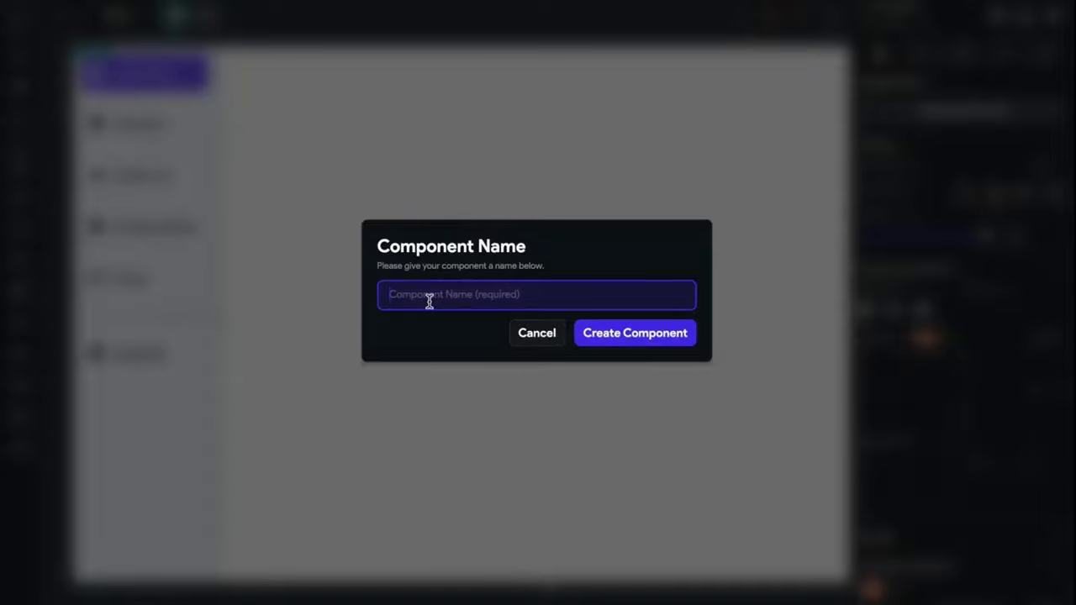
text(SideBarMenu)
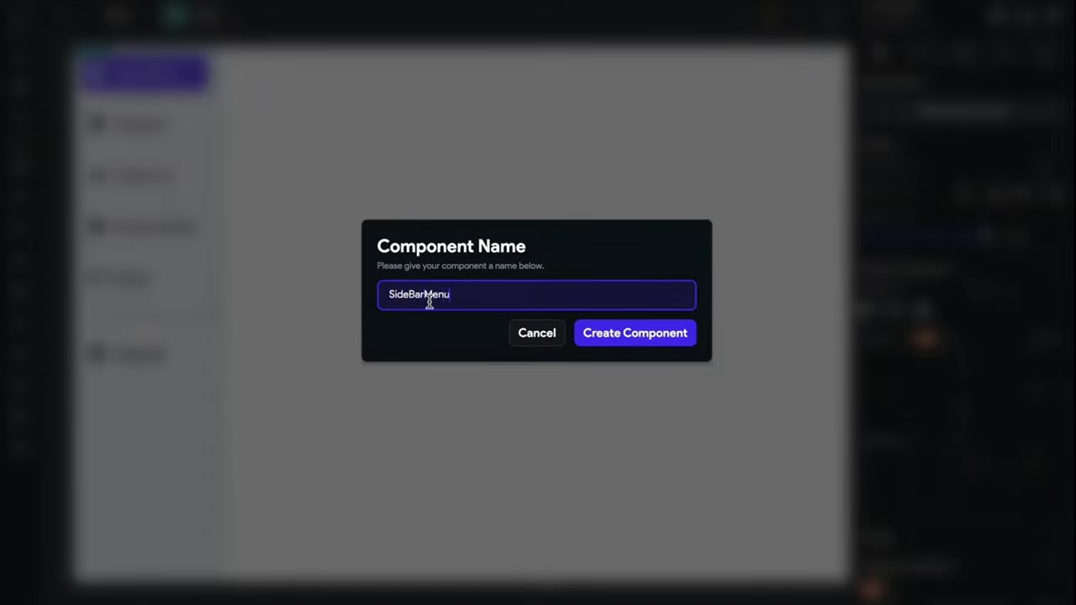
click(648, 341)
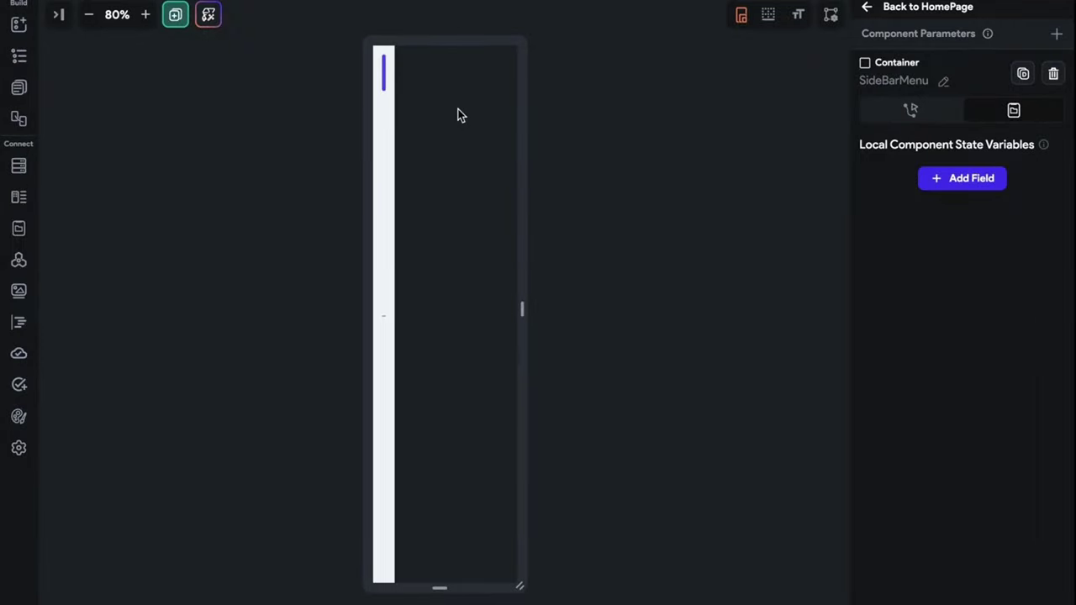
- Widen the SideBarMenu component's preview canvas until all menu labels fit, including Product Stock
click(519, 308)
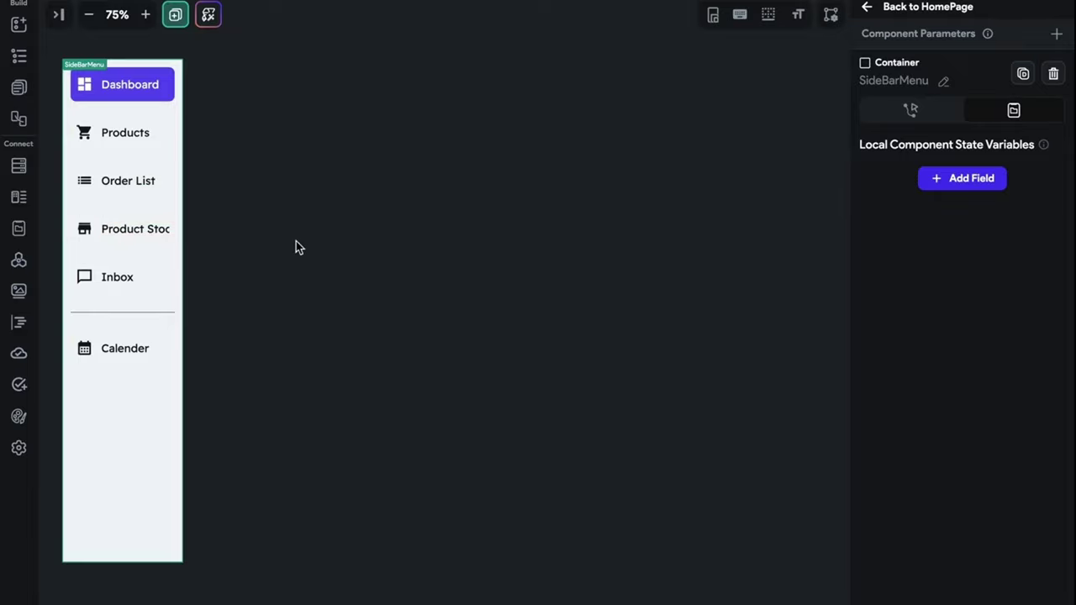
click(165, 239)
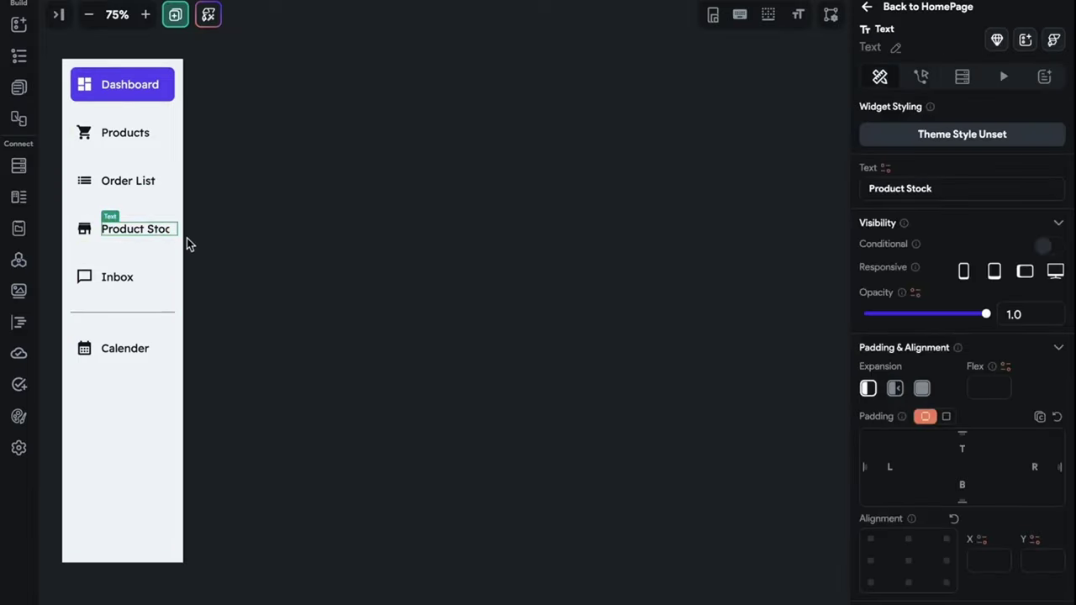
click(88, 15)
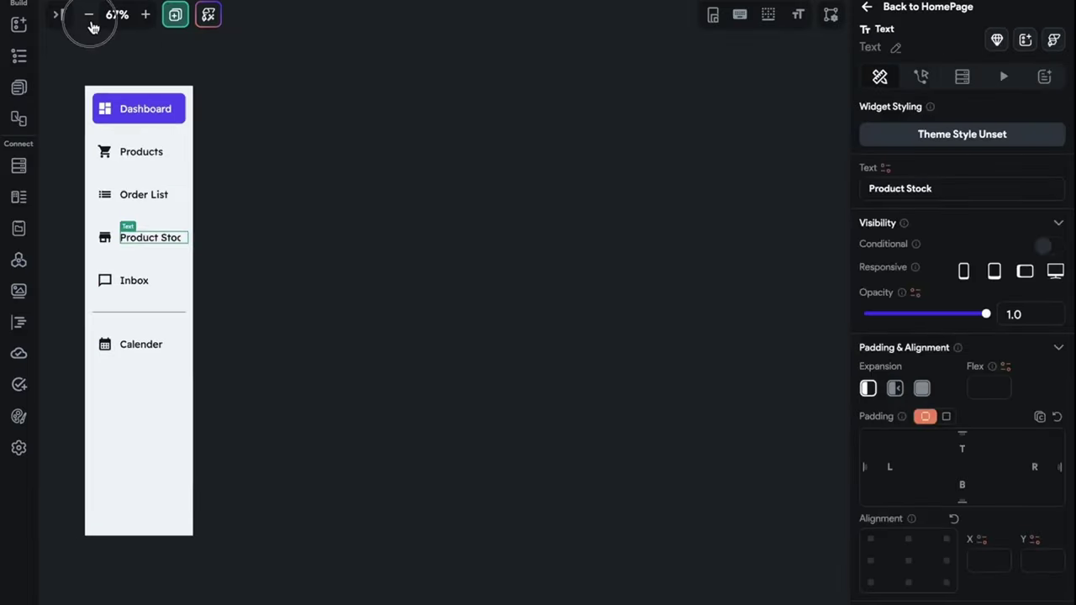
click(88, 14)
click(88, 15)
click(713, 14)
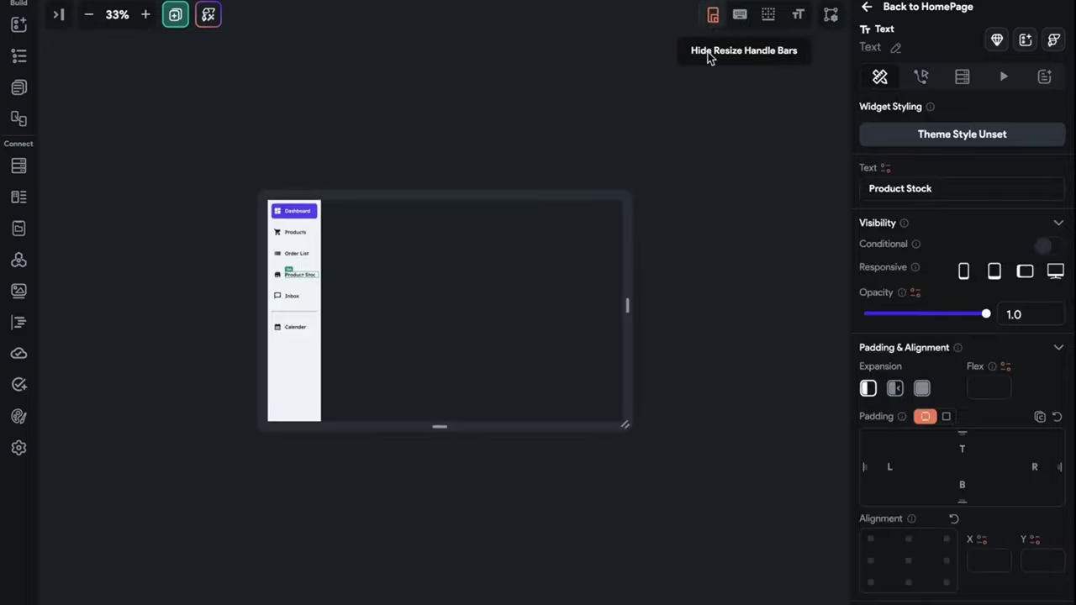
drag(629, 321, 663, 320)
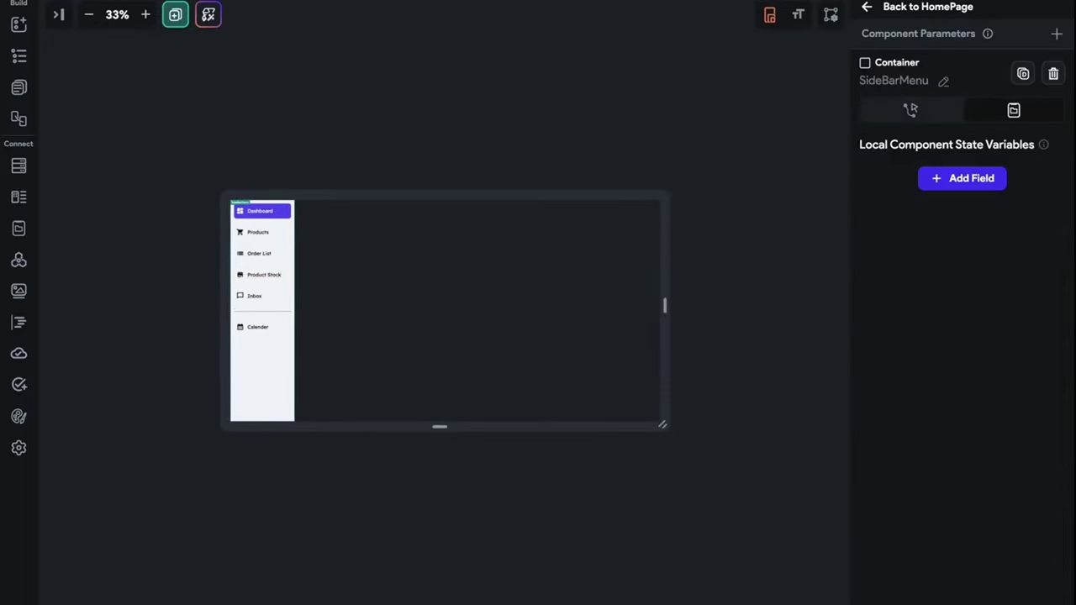
click(145, 15)
click(144, 15)
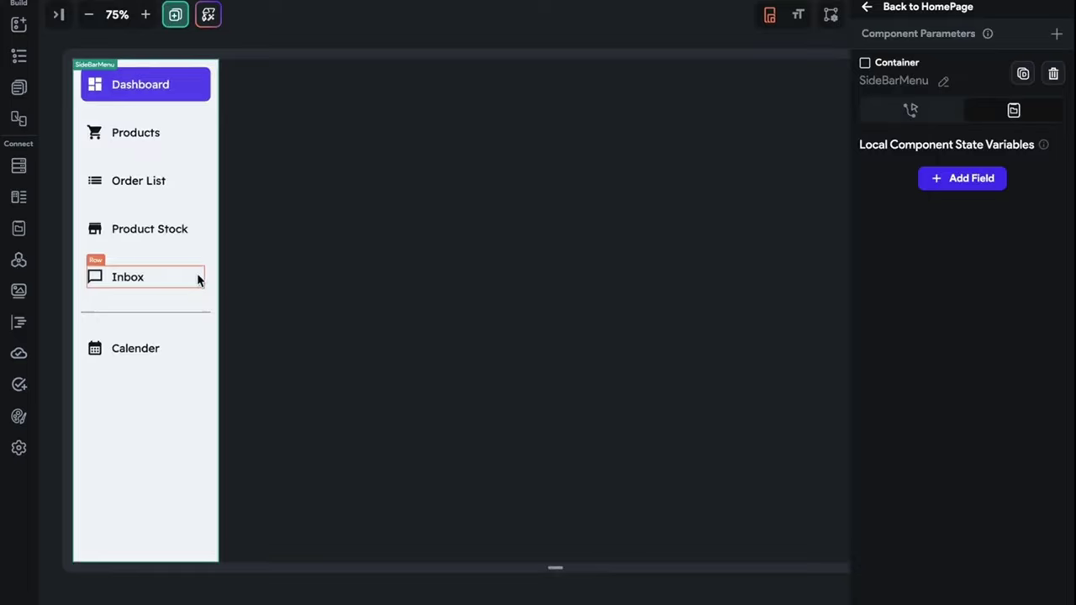
- Widen the SideBarMenu container to about 16% and check the component on the HomePage
click(218, 235)
drag(220, 311, 229, 311)
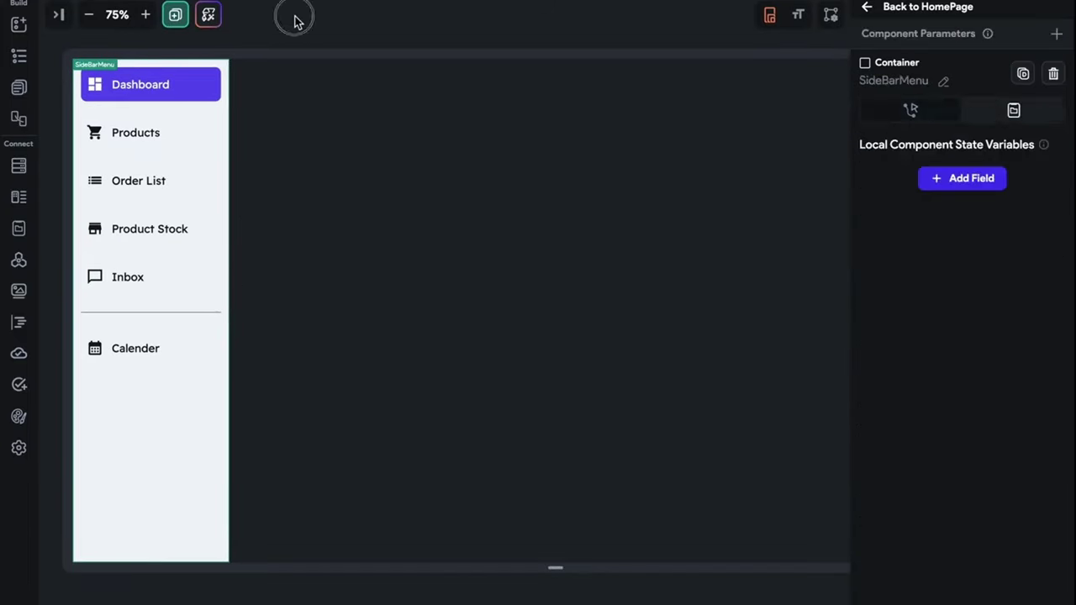
click(18, 86)
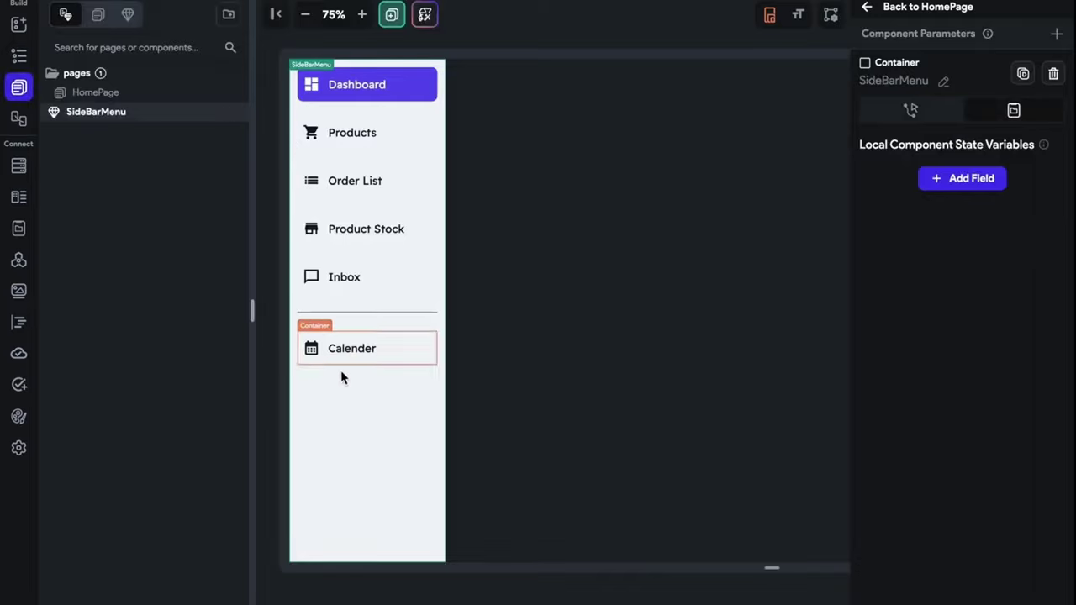
click(118, 95)
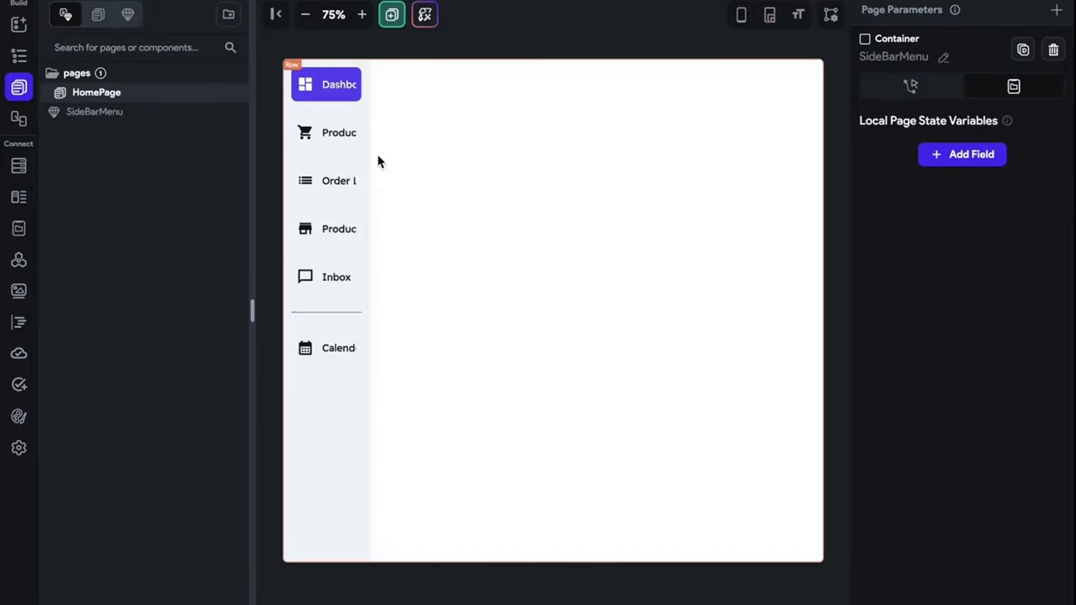
click(332, 145)
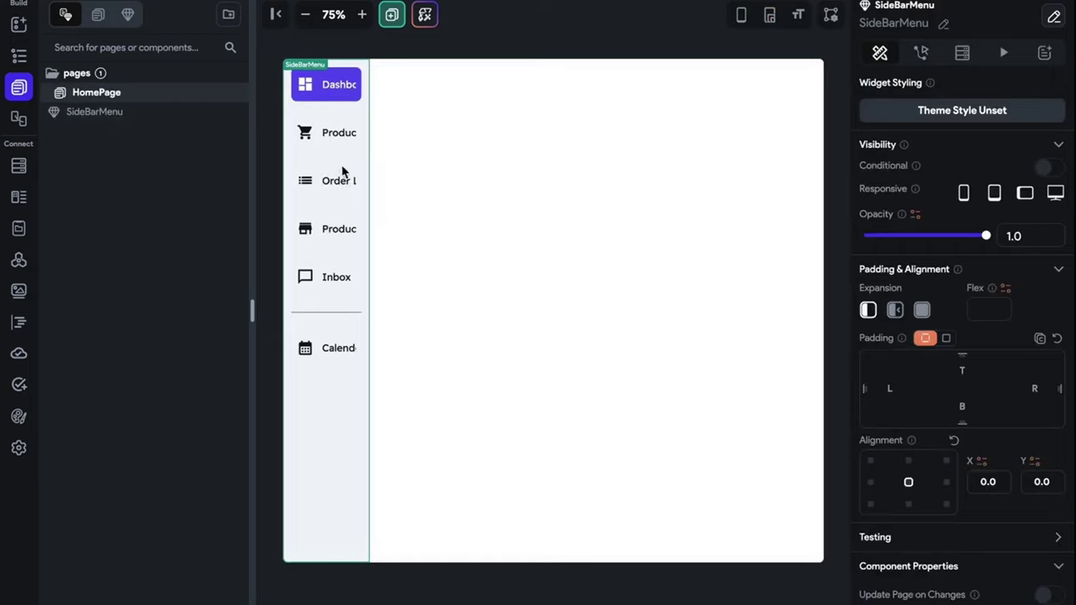
- Set the SideBarMenu container's height to 100% and its width to 19.05%
click(104, 112)
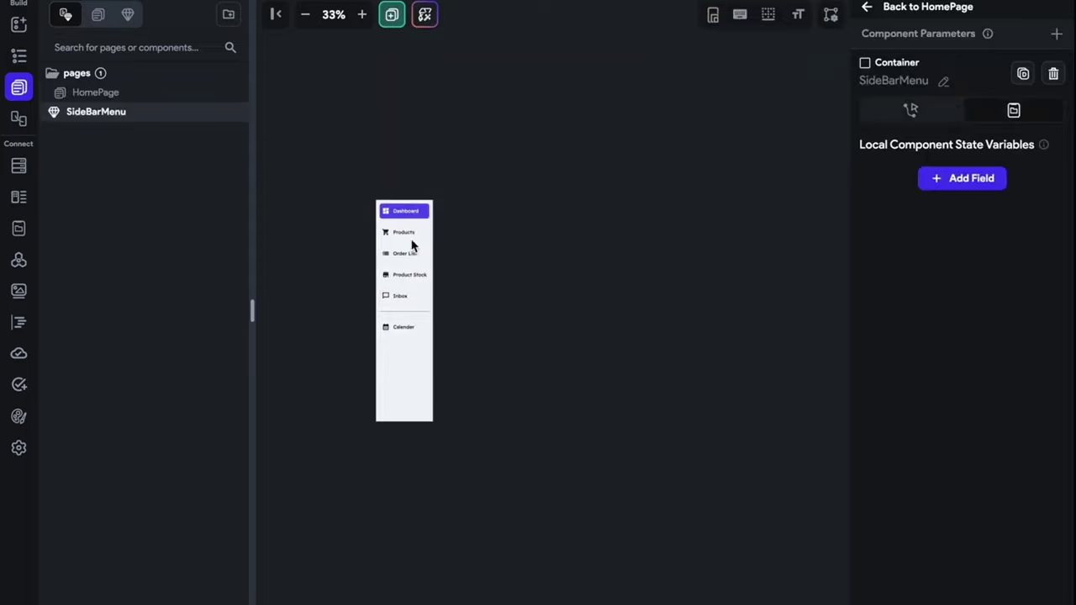
click(363, 15)
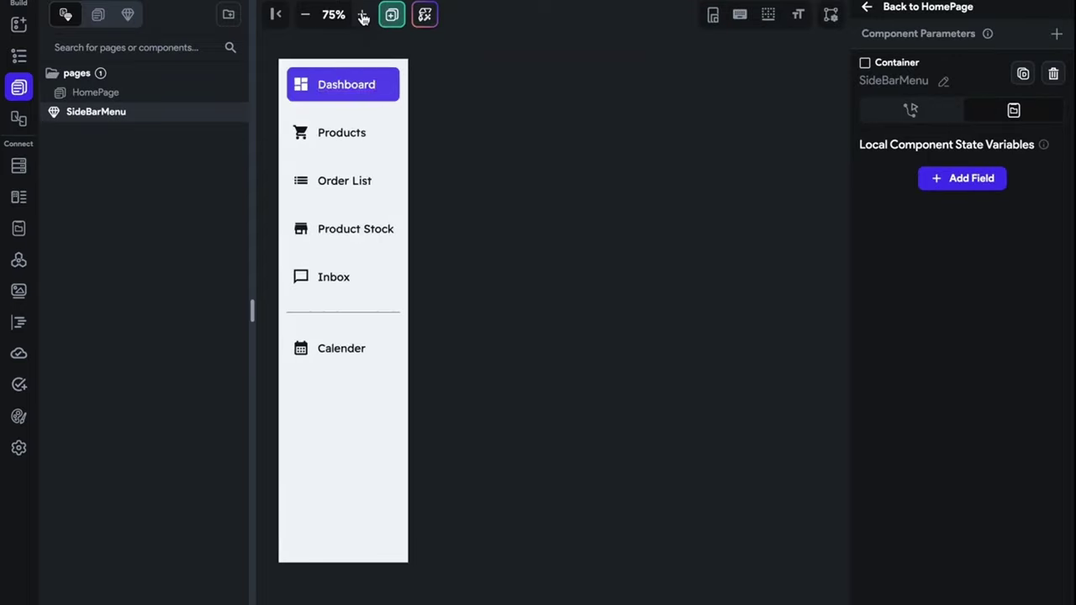
click(406, 233)
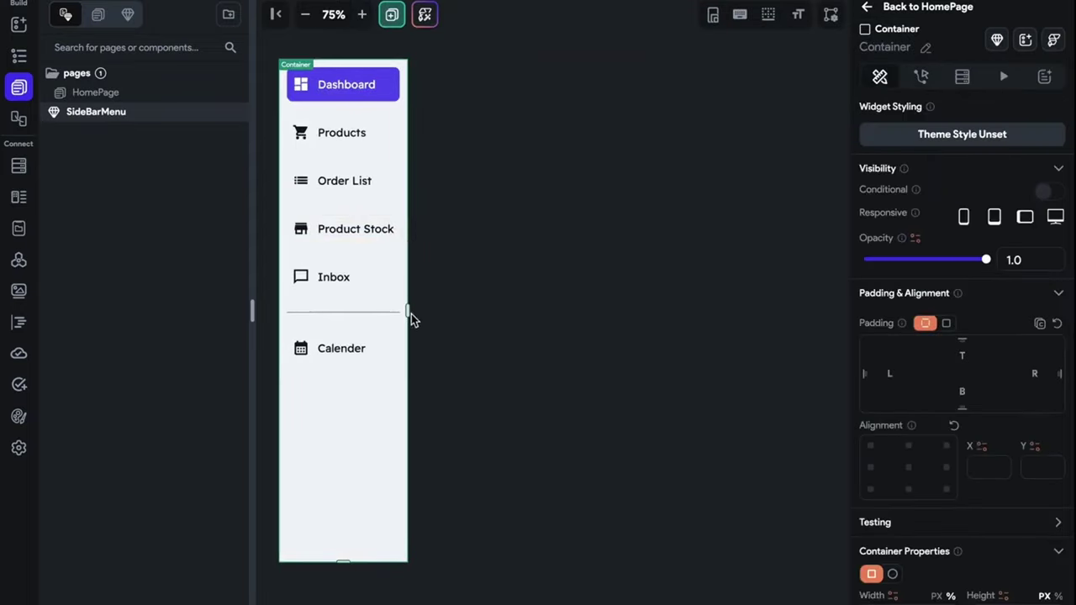
scroll(888, 348, down, 2)
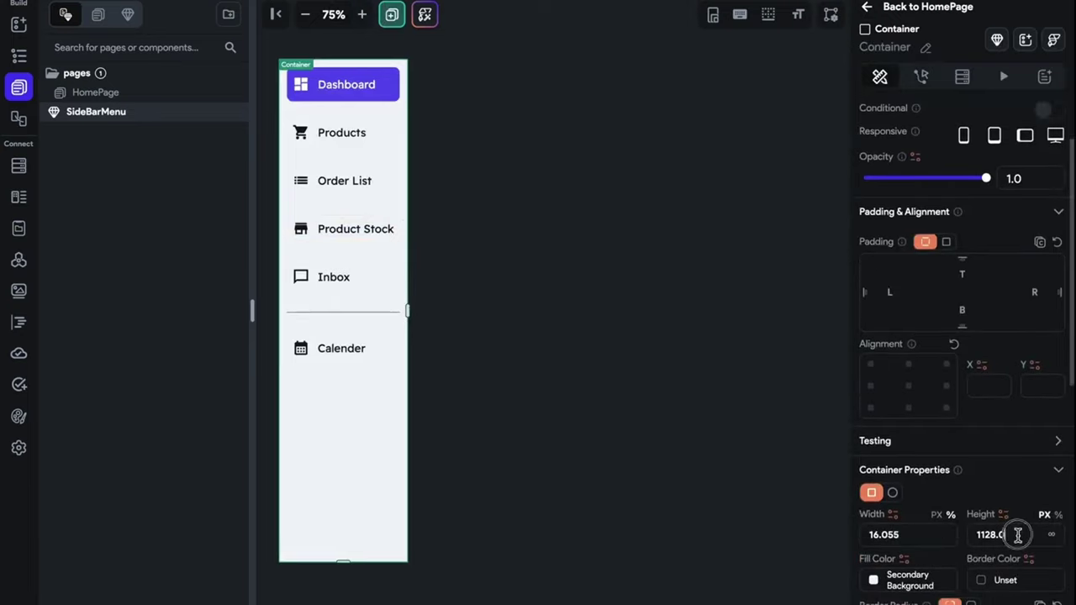
click(1057, 514)
click(1024, 536)
text(100)
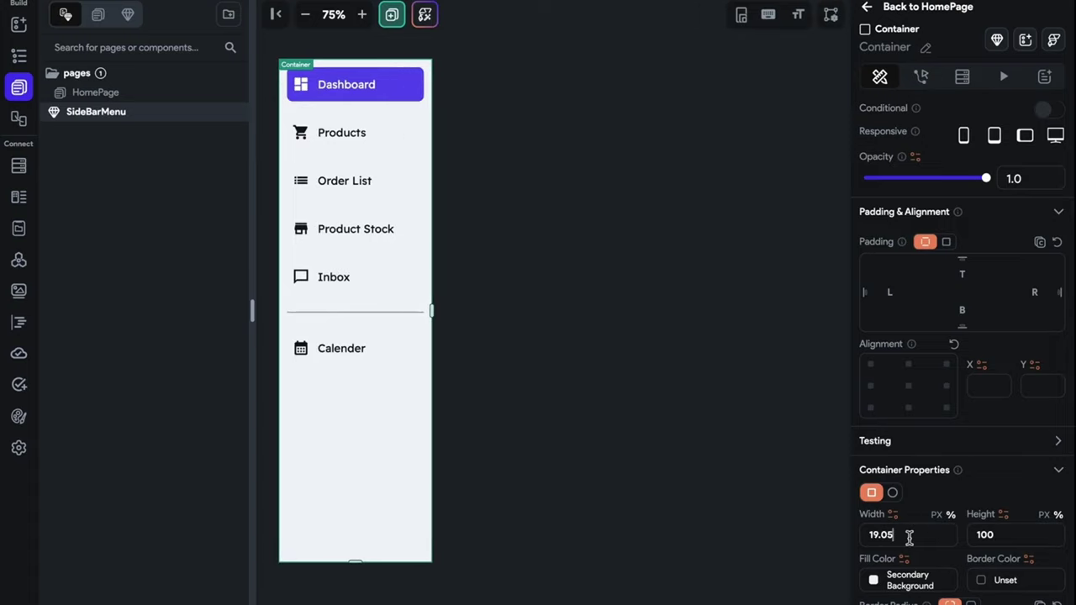
click(617, 293)
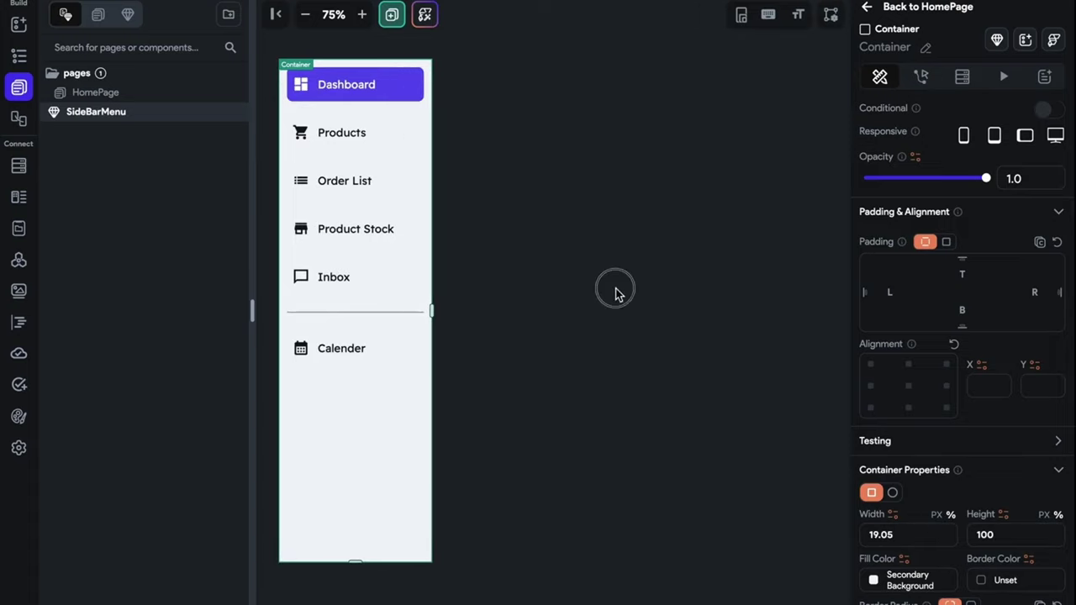
- Delete the SideBarMenu from the HomePage's row and insert the custom component there again
click(126, 94)
click(349, 212)
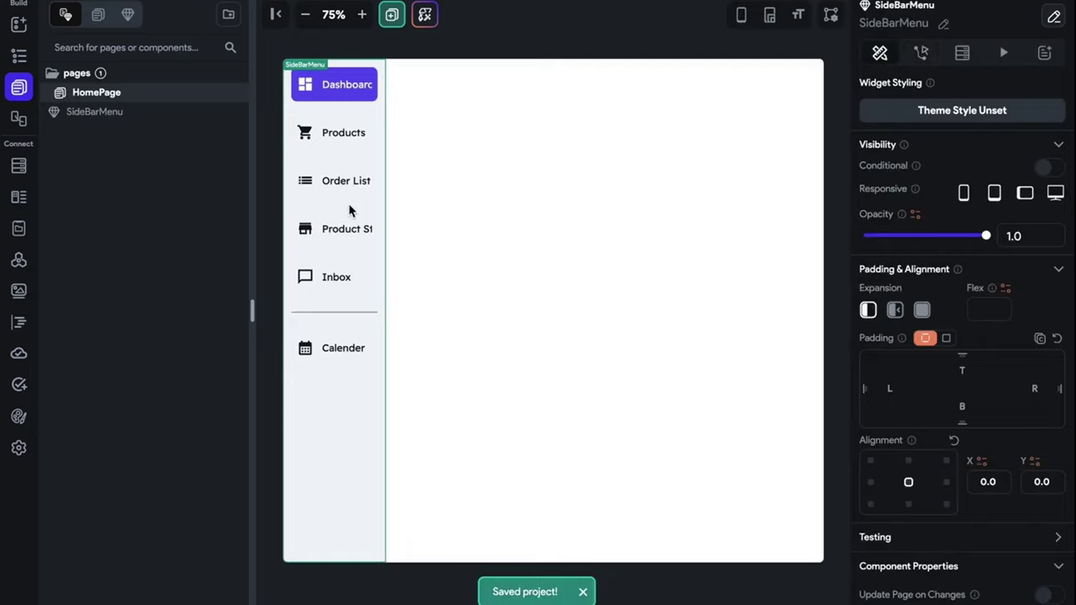
key(Delete)
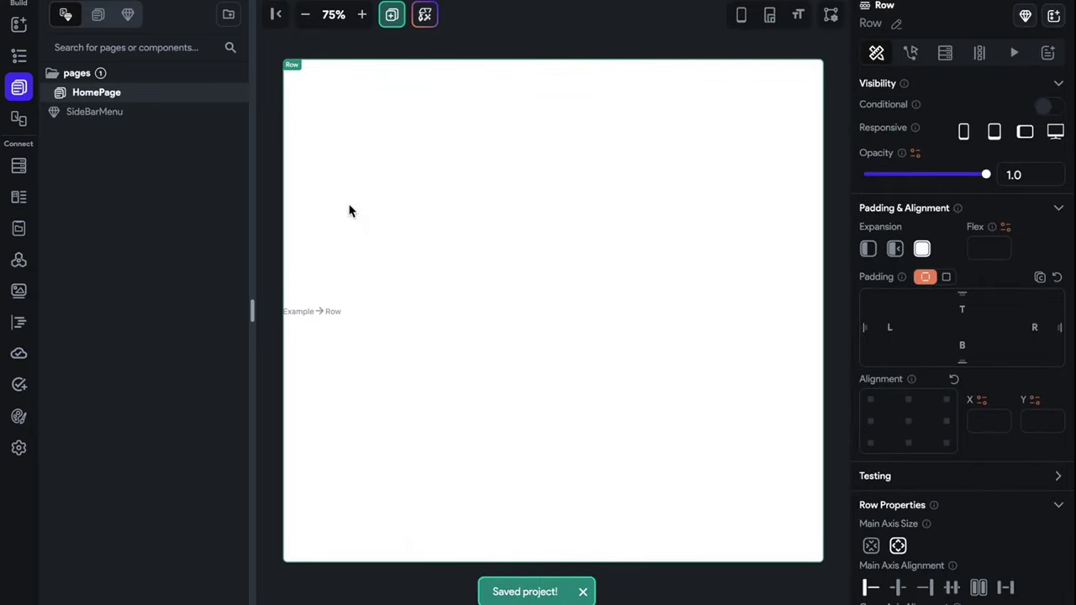
click(18, 23)
click(98, 14)
drag(110, 180, 460, 195)
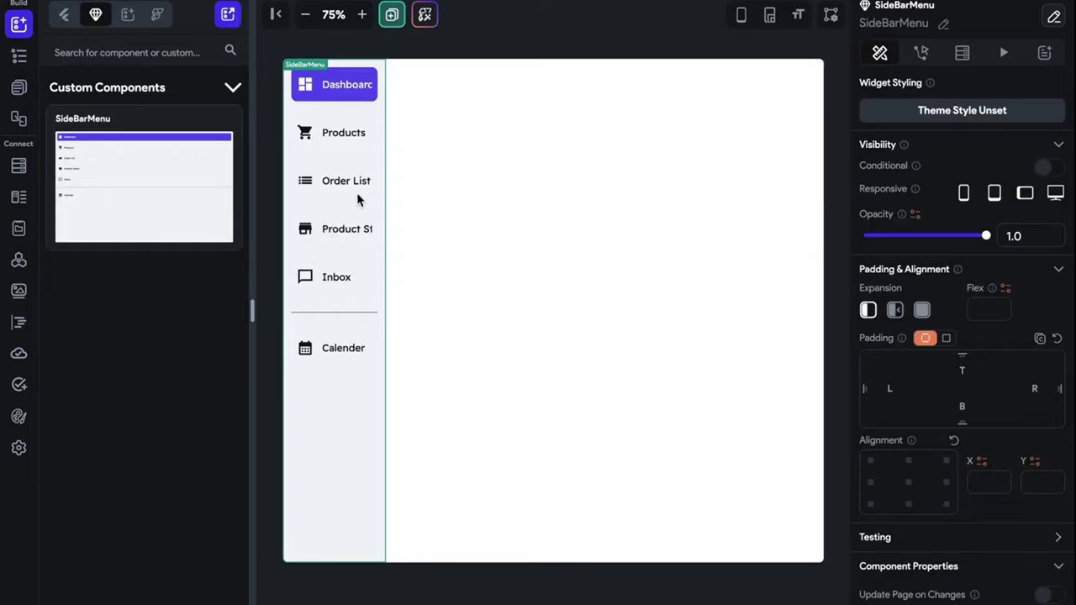
- Compare the SideBarMenu component's layout with its instance on the HomePage
scroll(958, 308, down, 2)
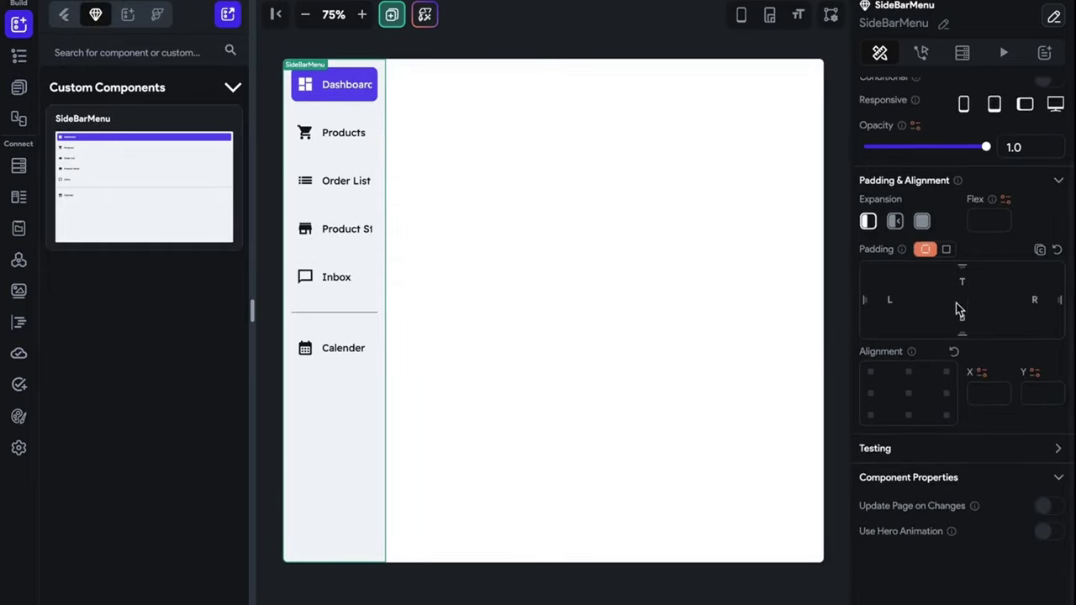
click(19, 87)
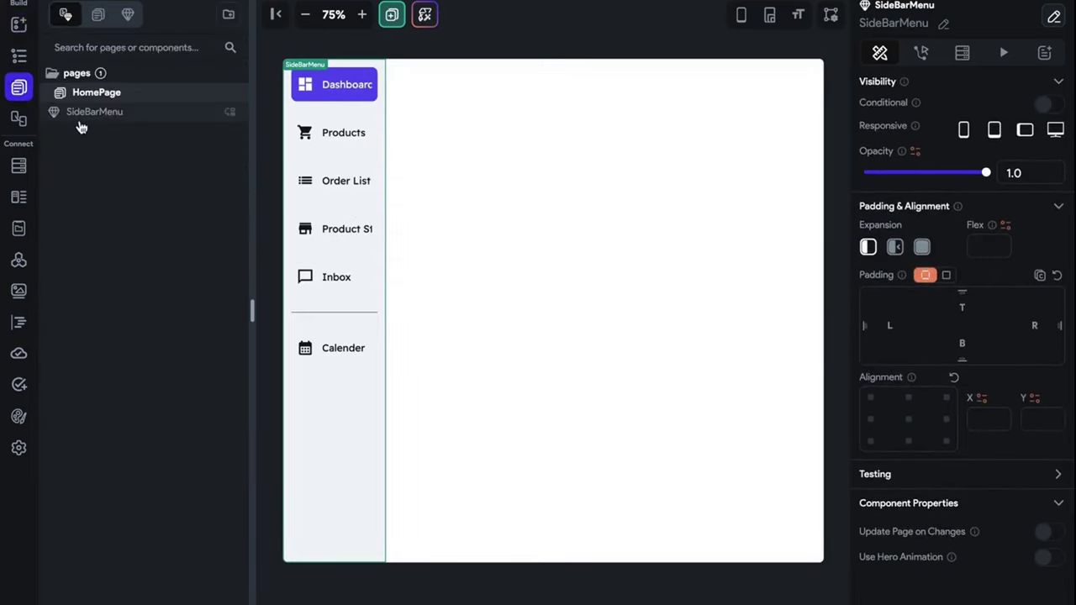
click(108, 113)
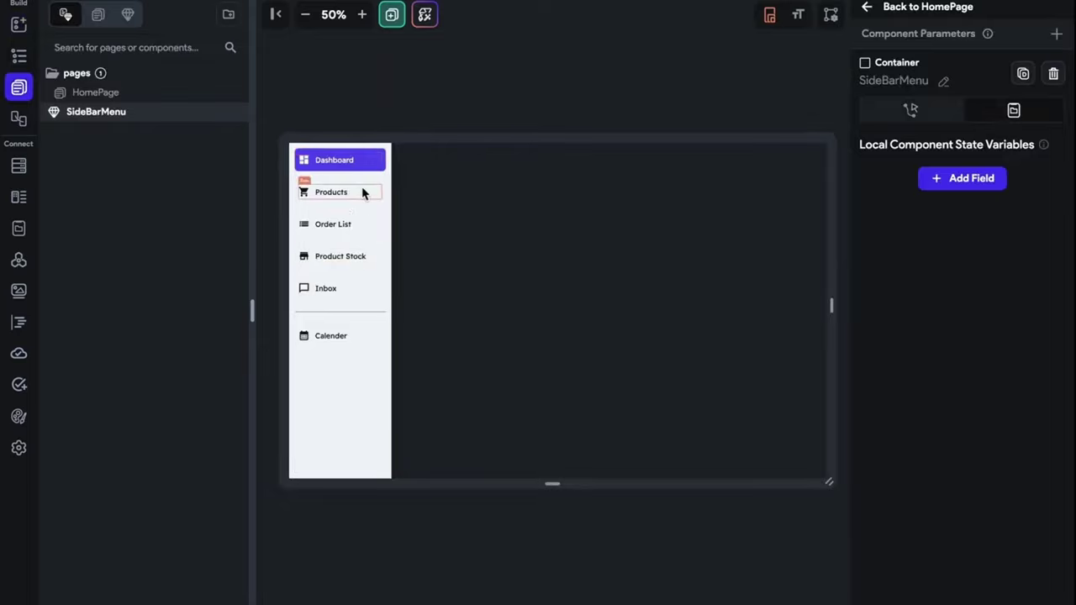
click(141, 95)
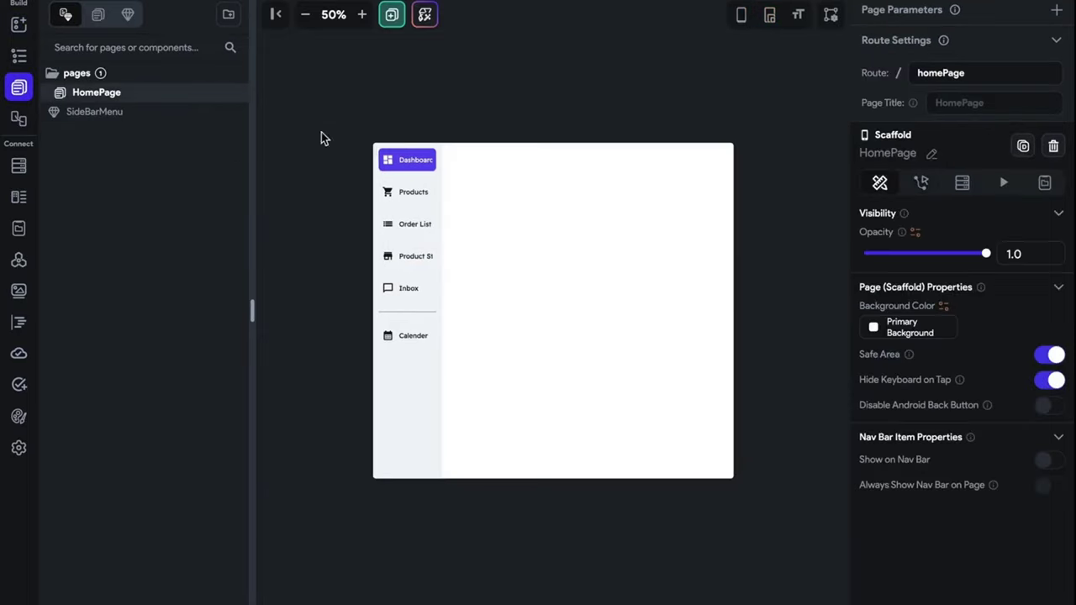
click(429, 195)
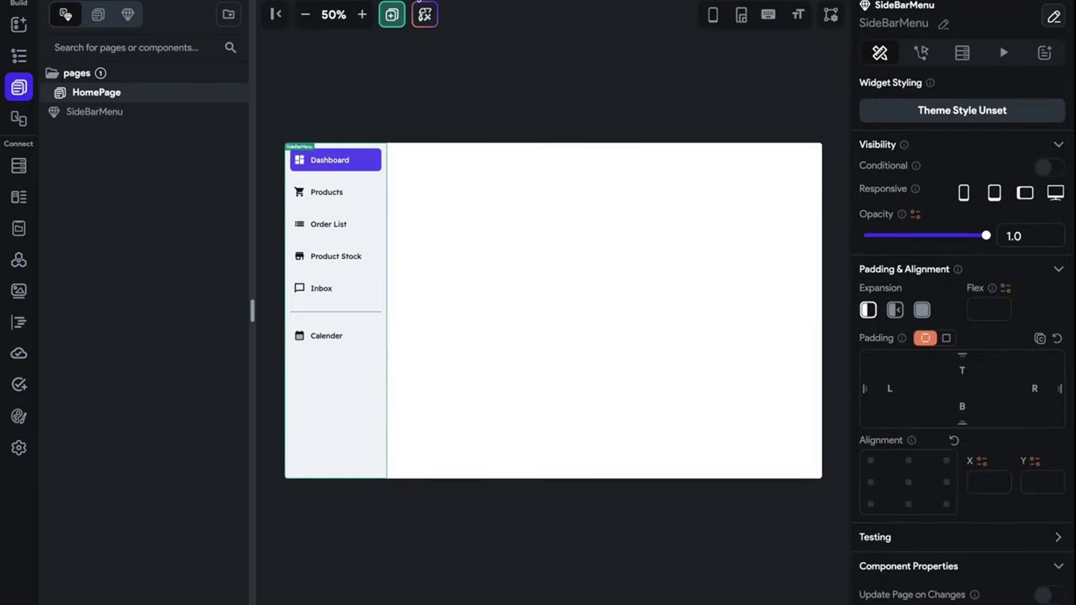
- Narrow the SideBarMenu component's container to about 16.9% width and check the result on the HomePage
click(112, 122)
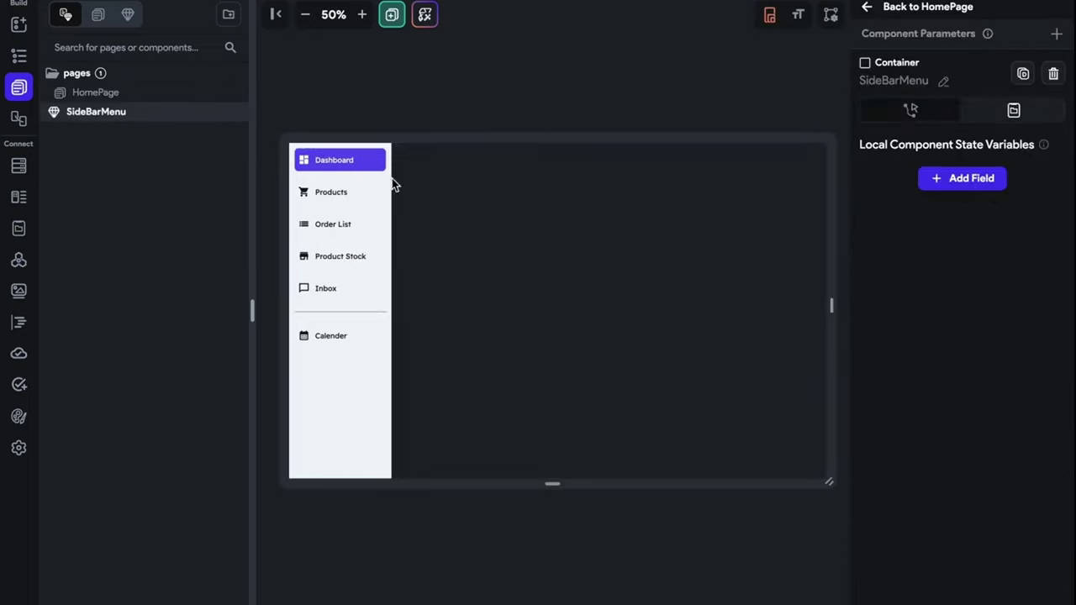
click(387, 279)
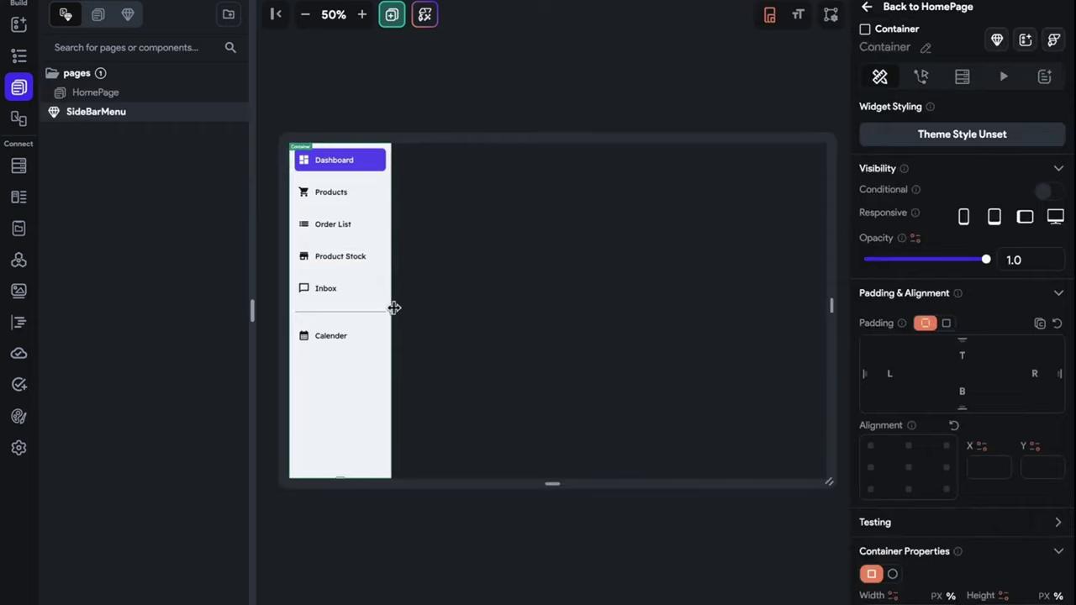
drag(390, 309, 379, 309)
click(105, 98)
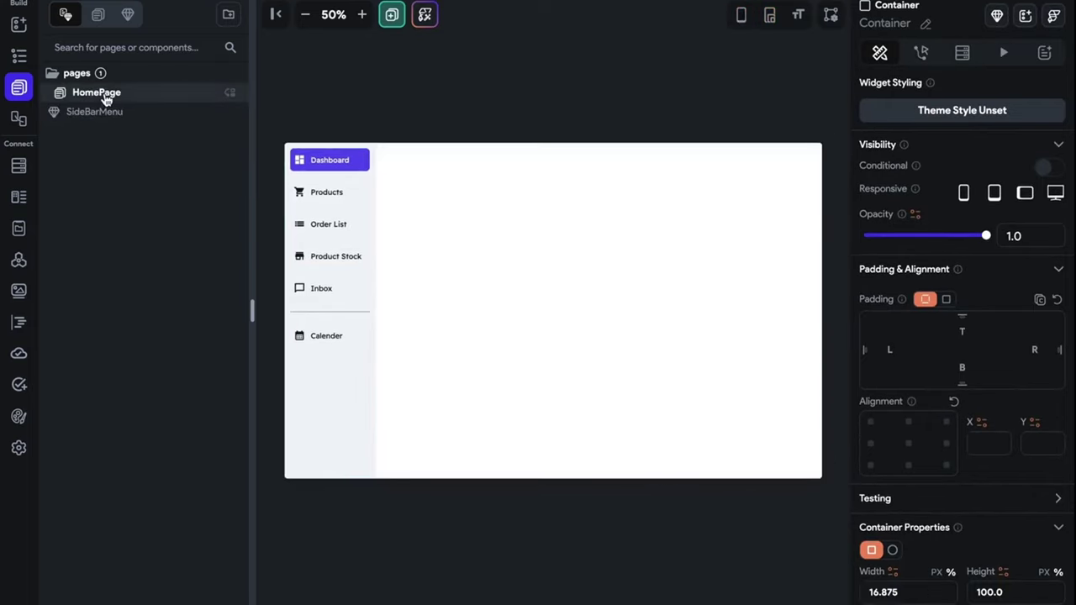
- Widen the SideBarMenu component's container to about 17.6% and inspect the HomePage at 75% zoom
click(132, 112)
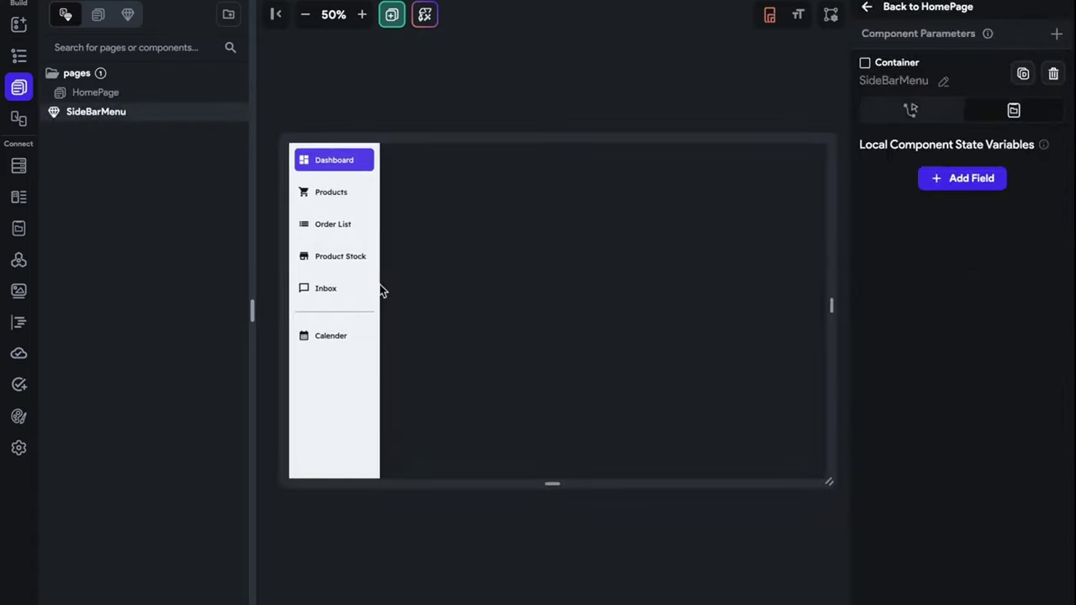
click(380, 270)
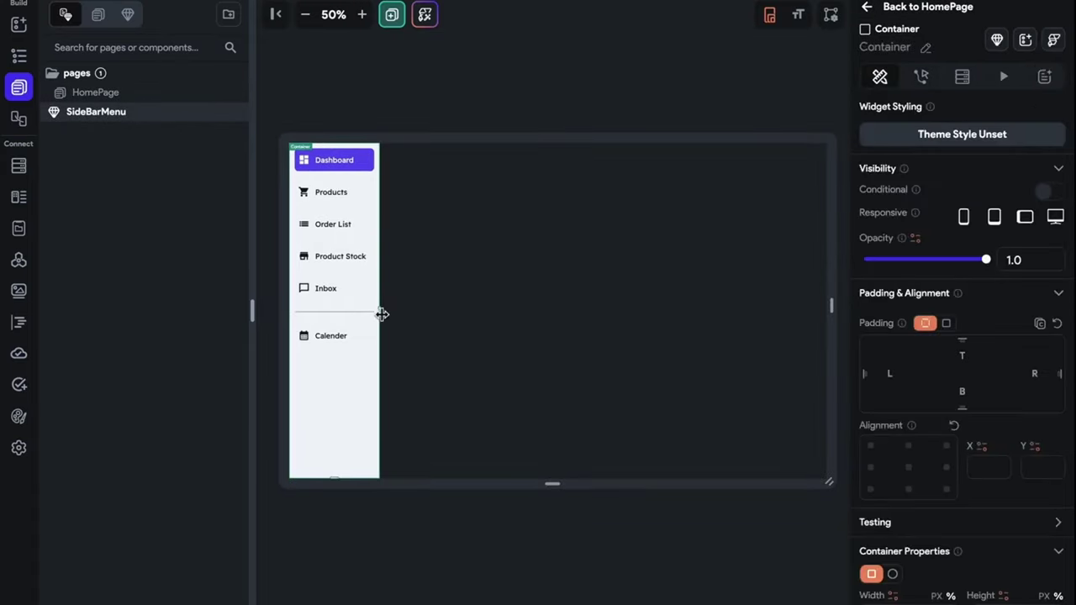
mouse_move(382, 313)
mouse_down()
mouse_move(370, 311)
mouse_move(382, 307)
mouse_up()
click(211, 96)
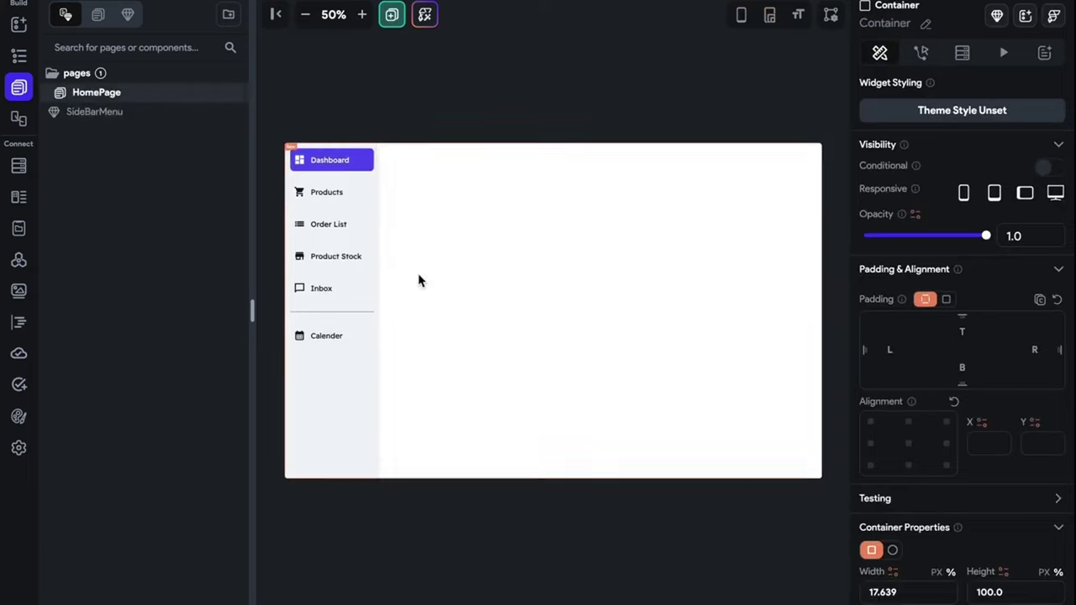
click(445, 53)
click(276, 14)
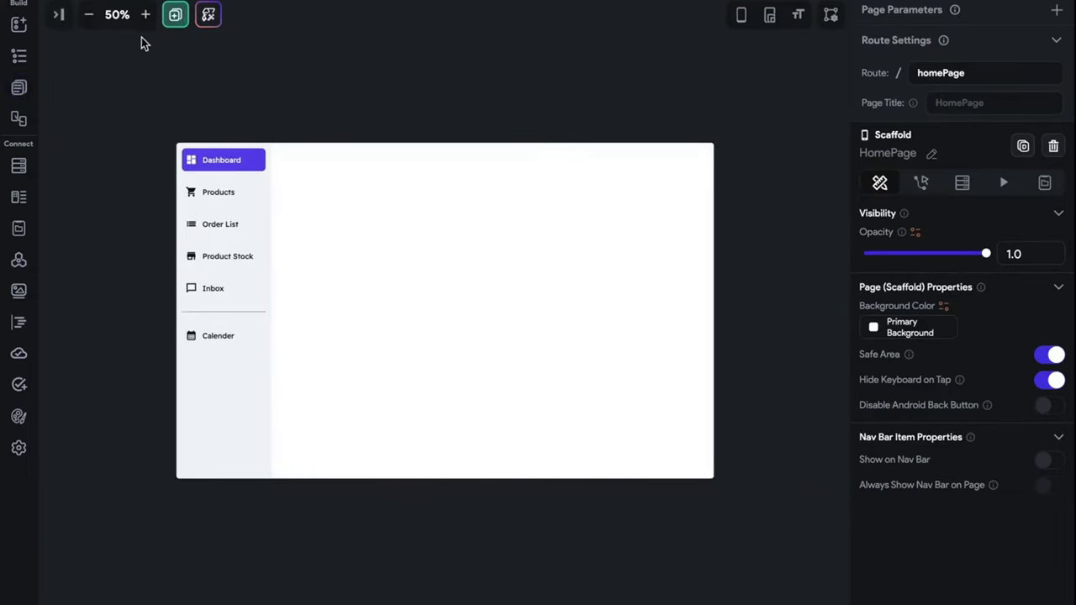
click(145, 32)
click(144, 31)
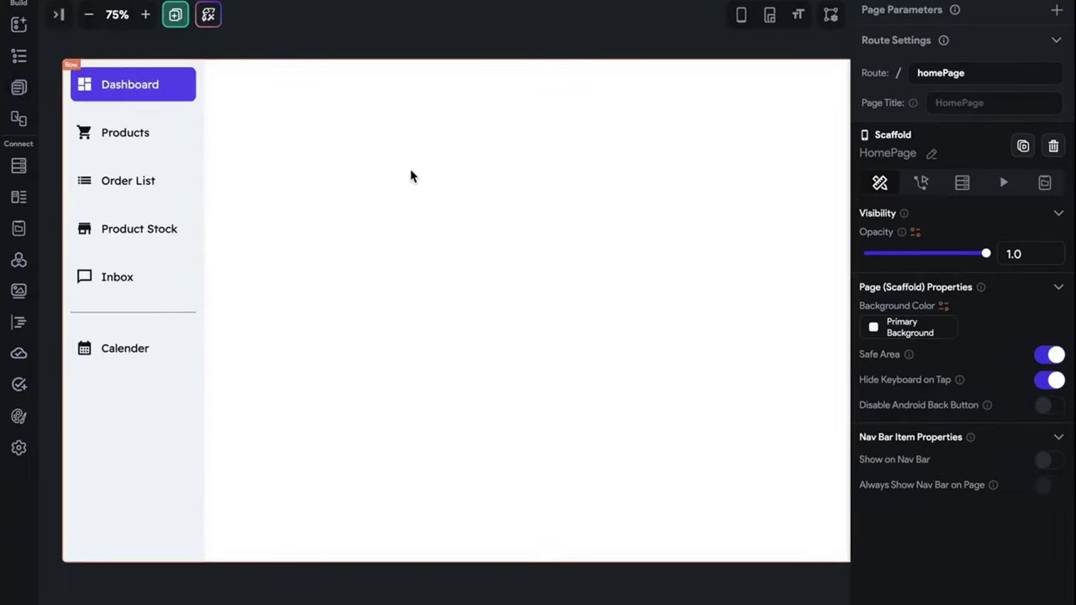
- Search the widget library for "app" elements, then clear the search
click(449, 206)
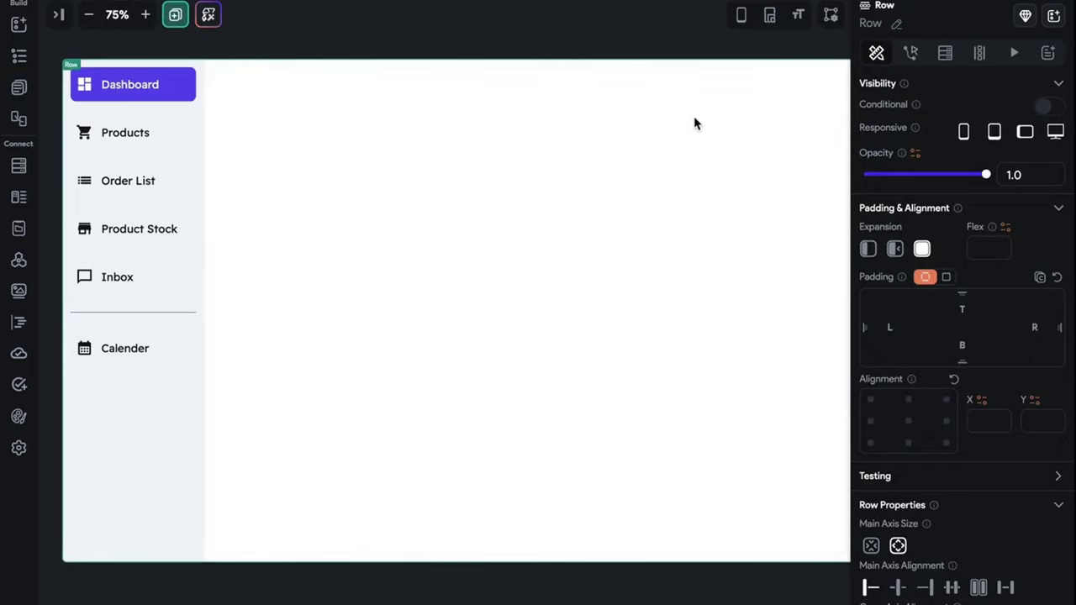
click(19, 88)
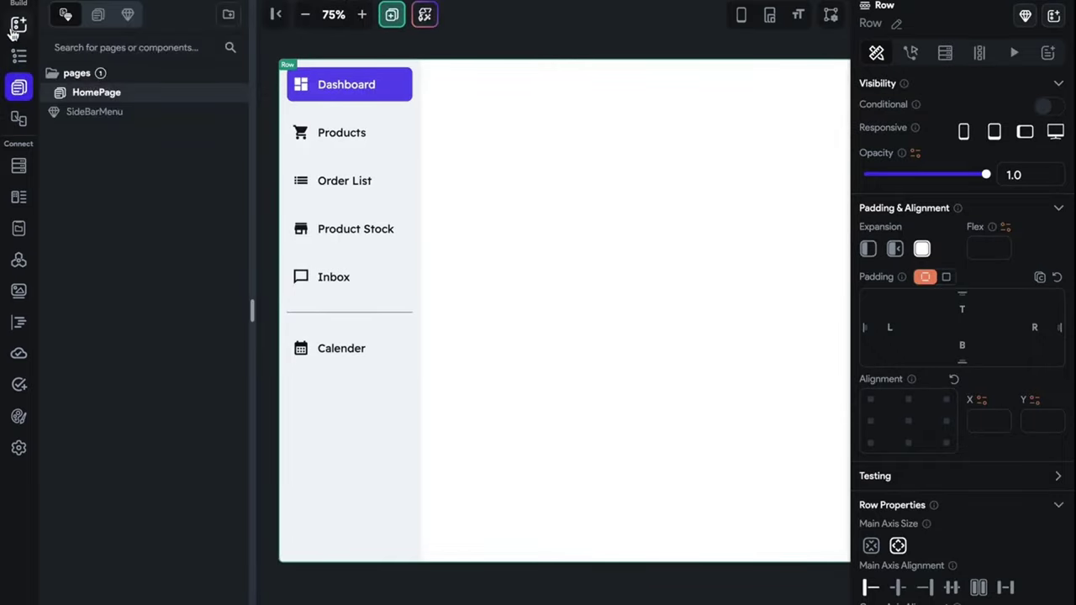
click(18, 25)
click(149, 44)
text(app)
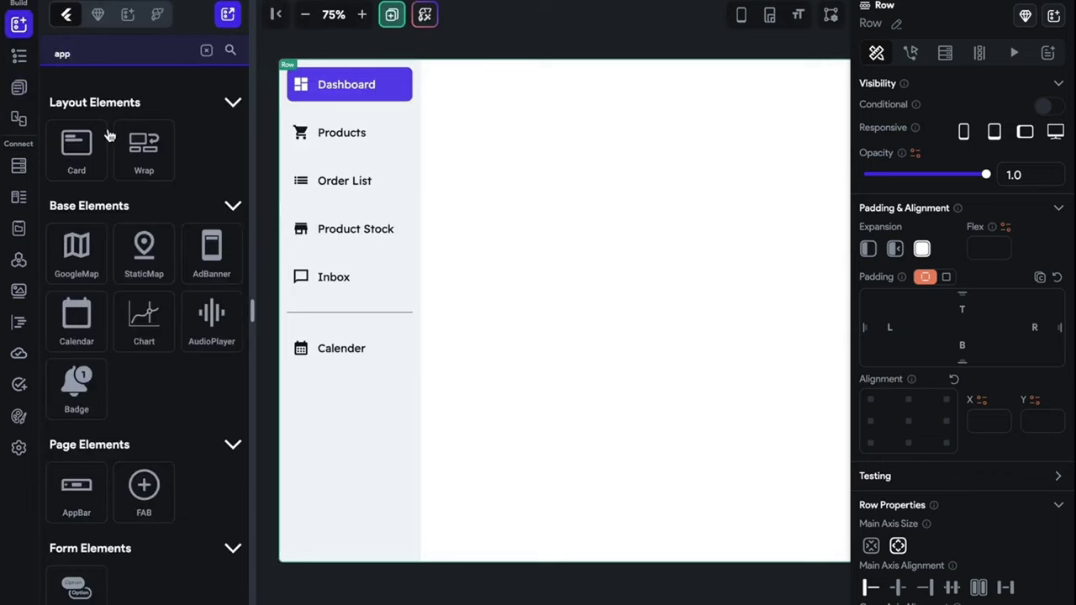
key(BackSpace)
key(BackSpace)
key(BackSpace)
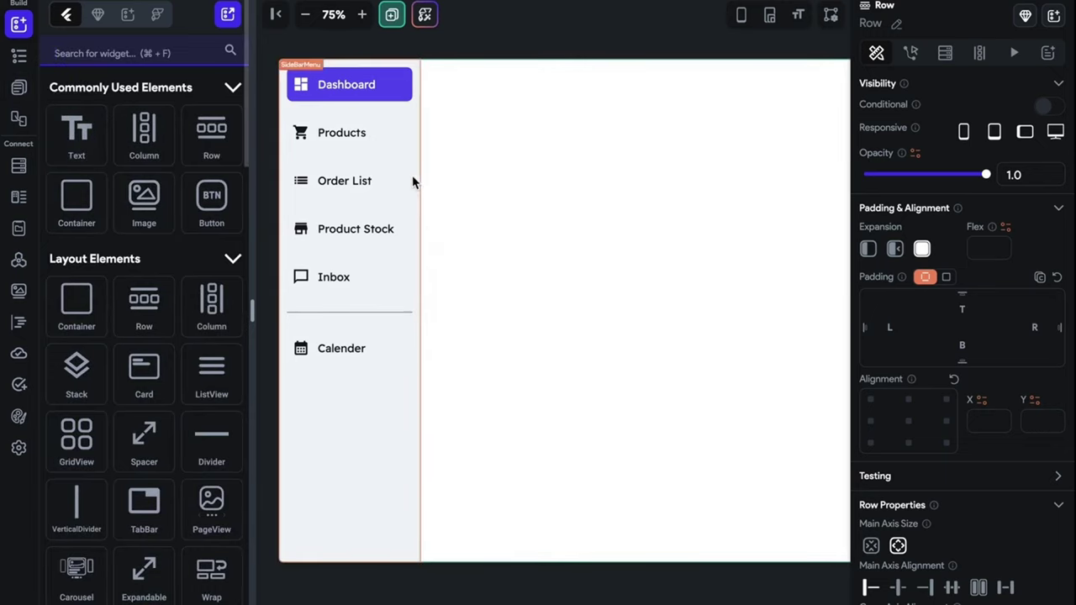
- Remove the Row with the SideBarMenu from the HomePage's Column and insert a Container there instead
key(ctrl+z)
key(ctrl+z)
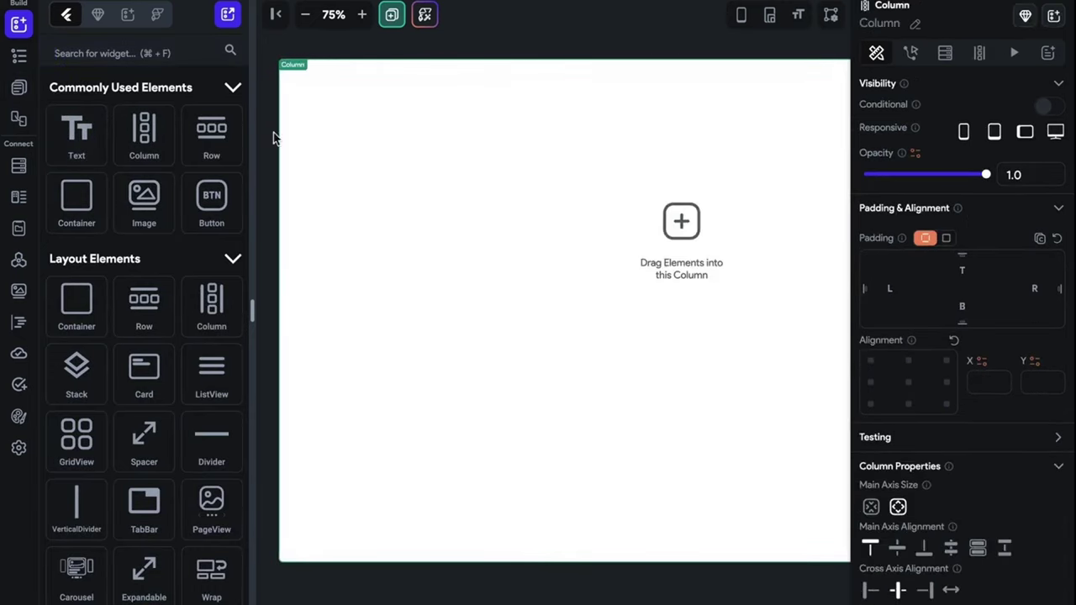
drag(72, 204, 468, 177)
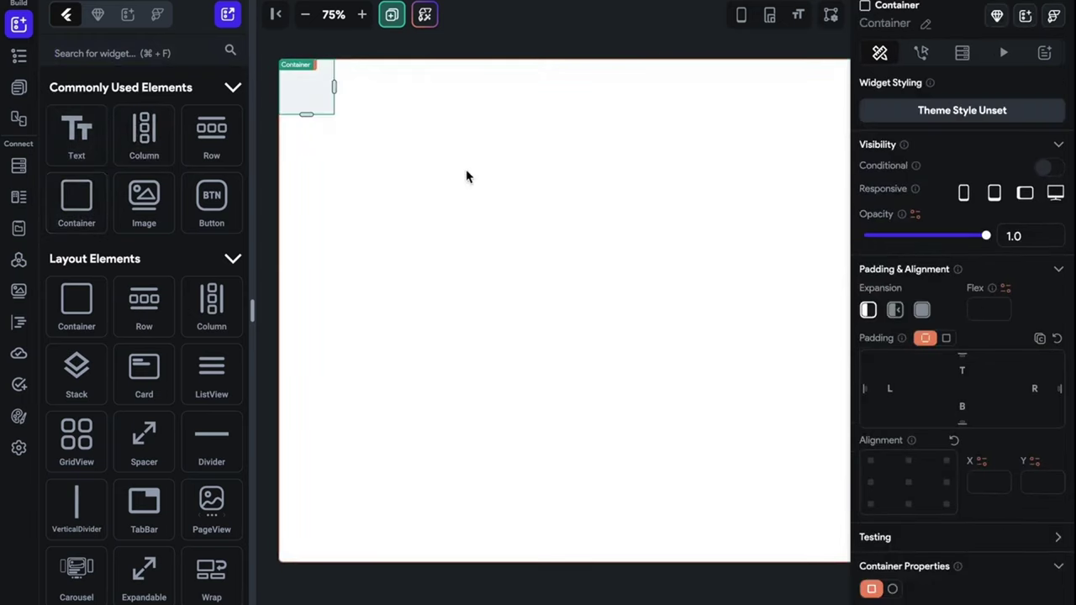
scroll(350, 98, right, 1)
scroll(294, 95, right, 1)
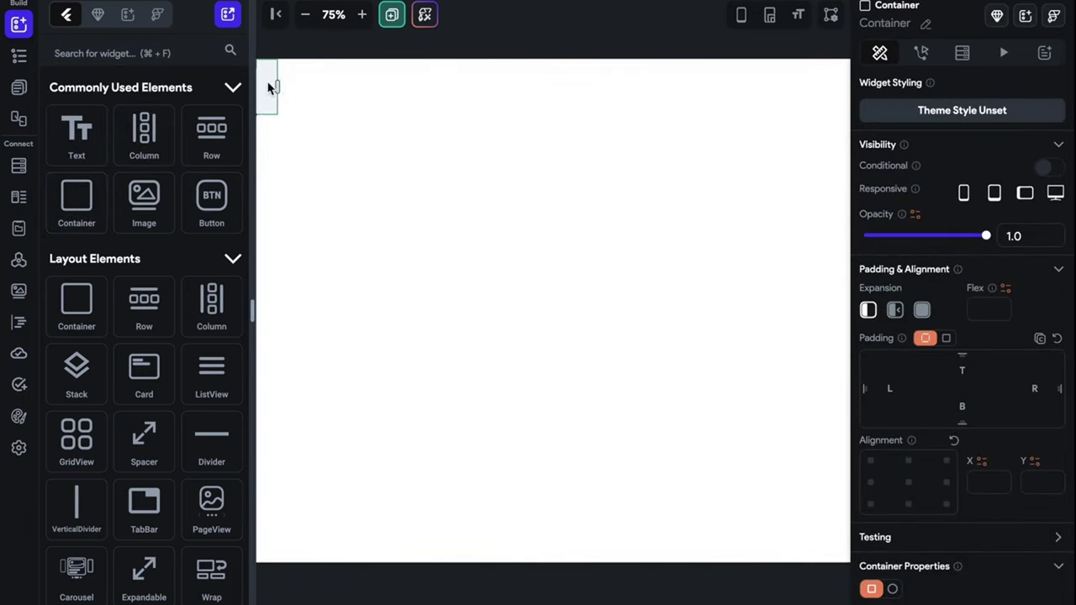
- Set the new header Container's width to 100% and its height to 9%
drag(269, 87, 806, 86)
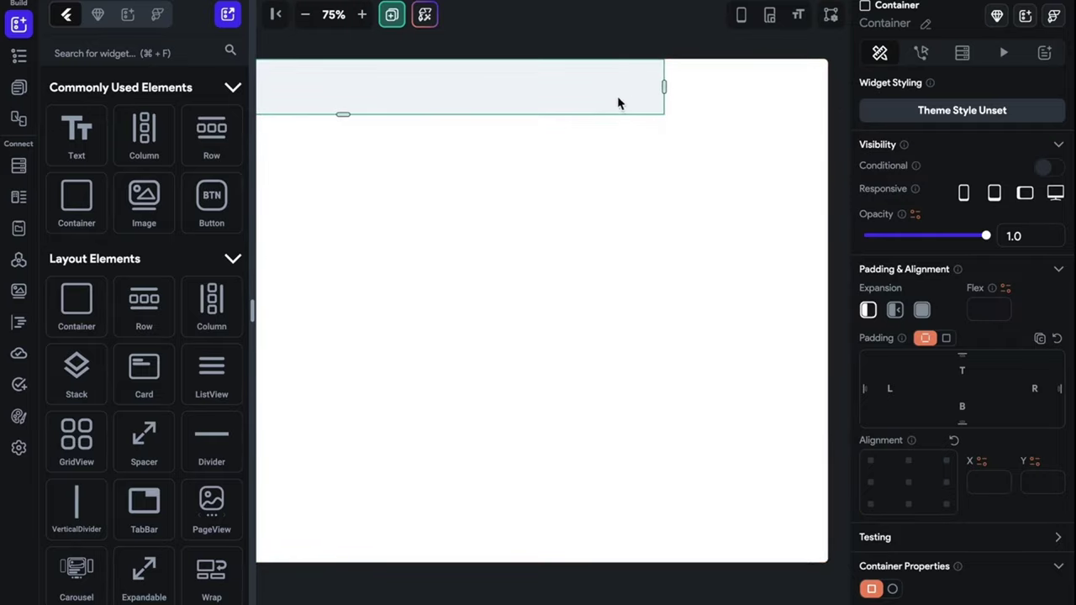
scroll(992, 479, down, 3)
click(949, 422)
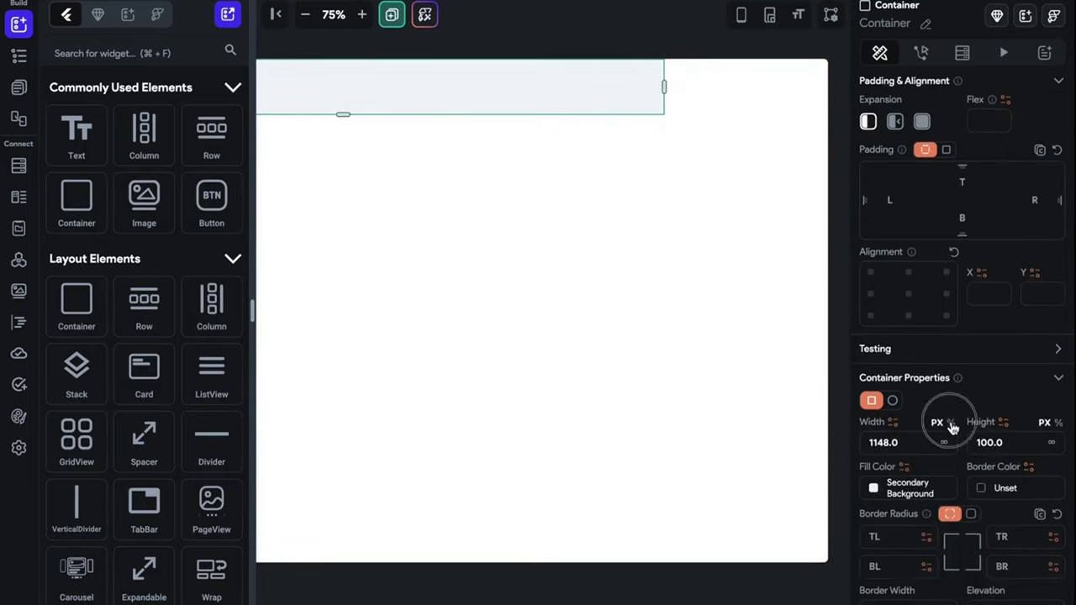
text(100)
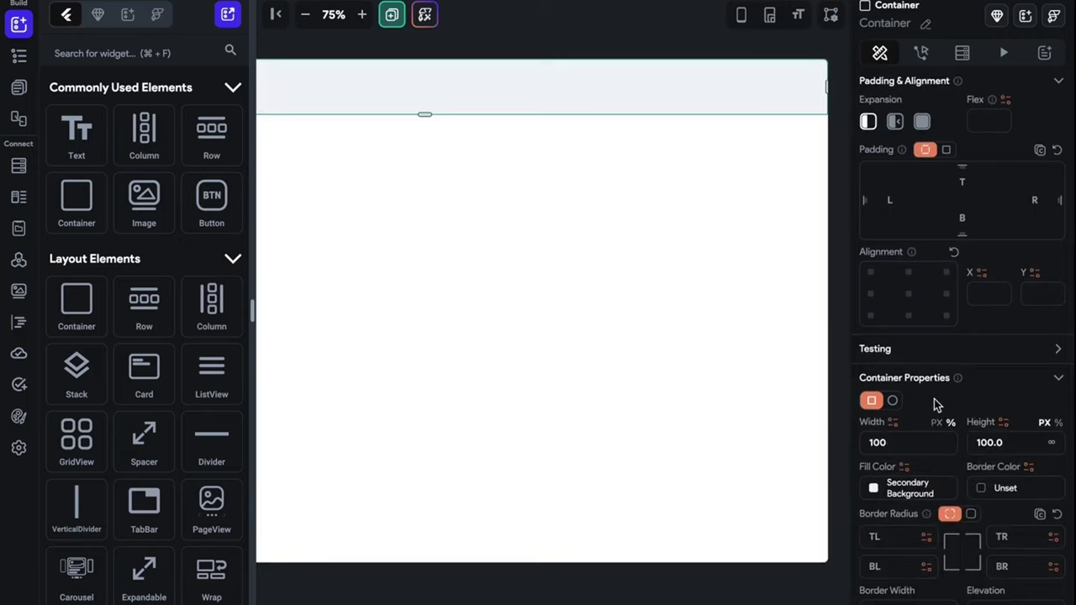
click(1058, 423)
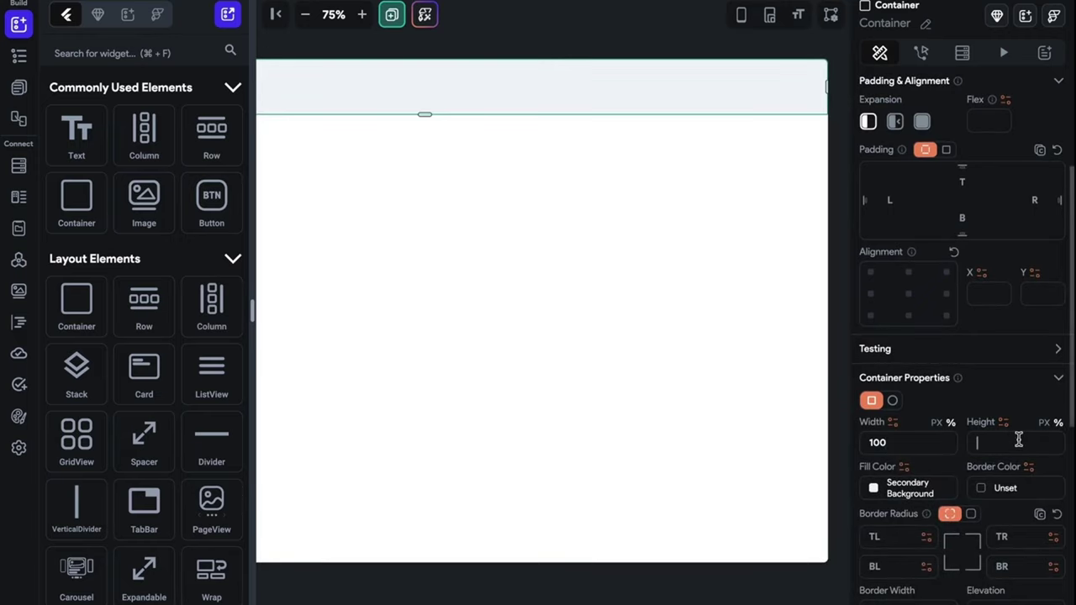
scroll(1019, 440, up, 8)
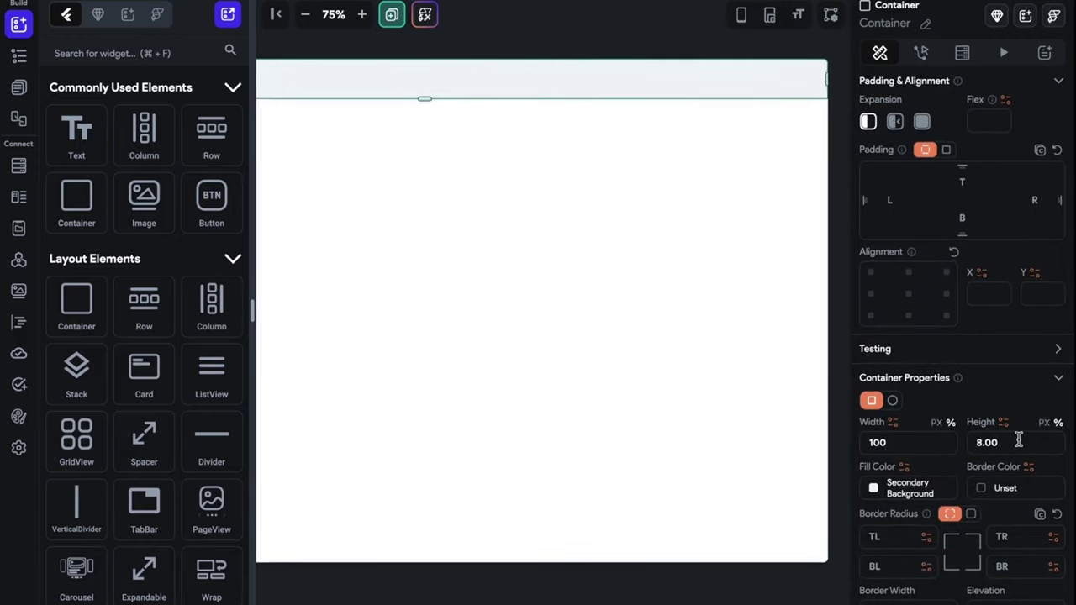
scroll(1018, 440, up, 1)
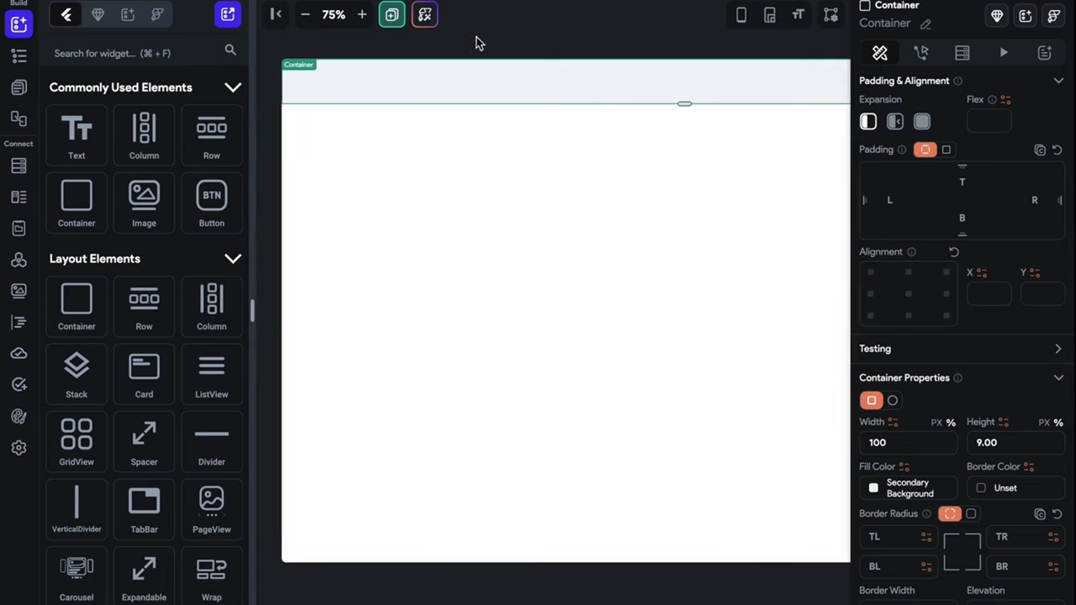
click(578, 32)
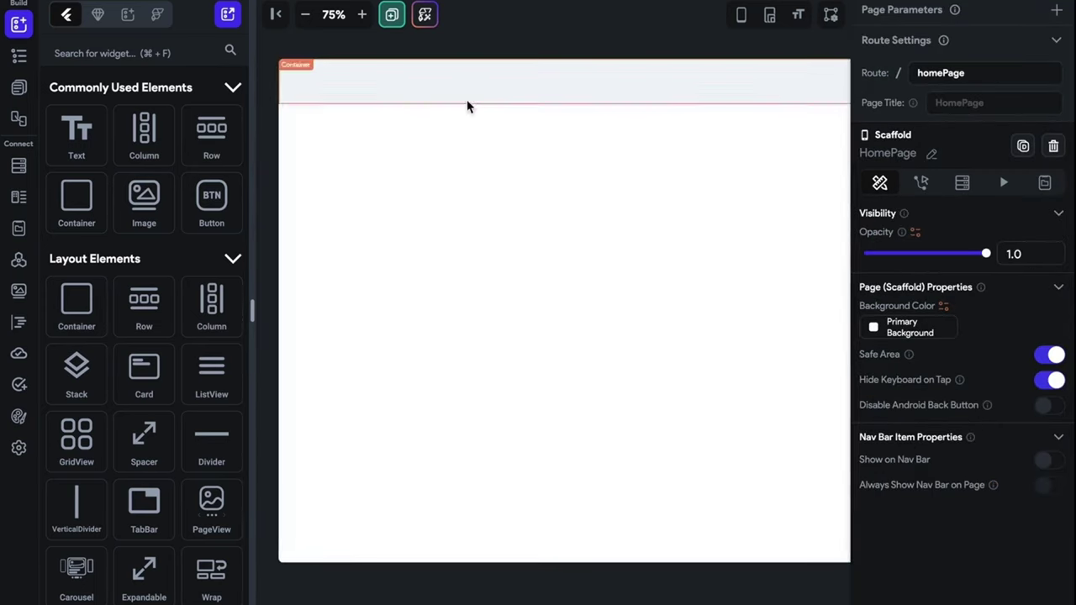
- Insert a Row into the Column below the header Container and make it expanded
click(392, 130)
key(super+k)
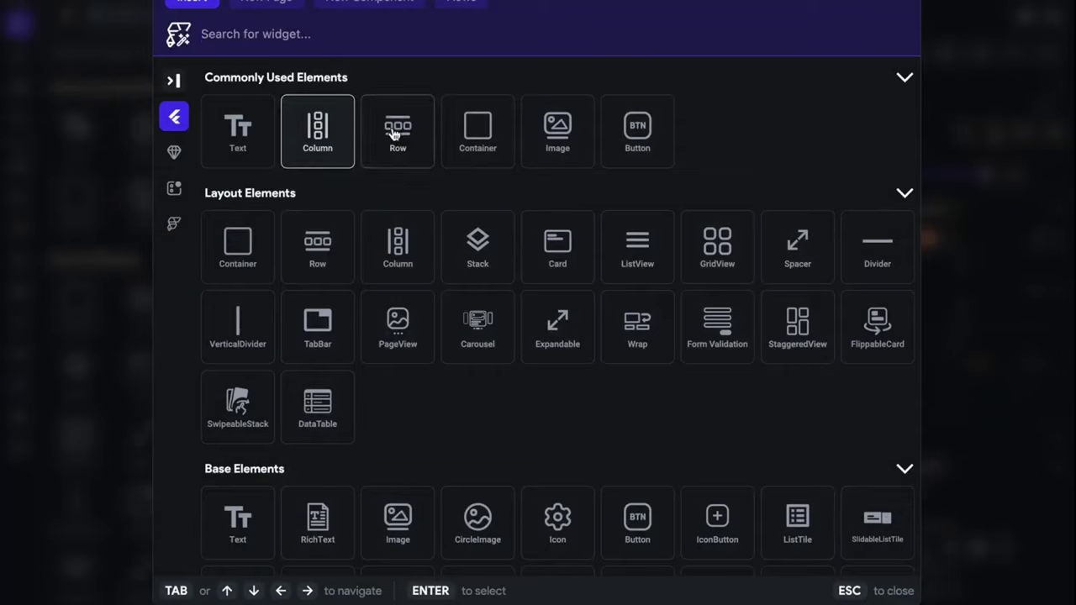
click(392, 133)
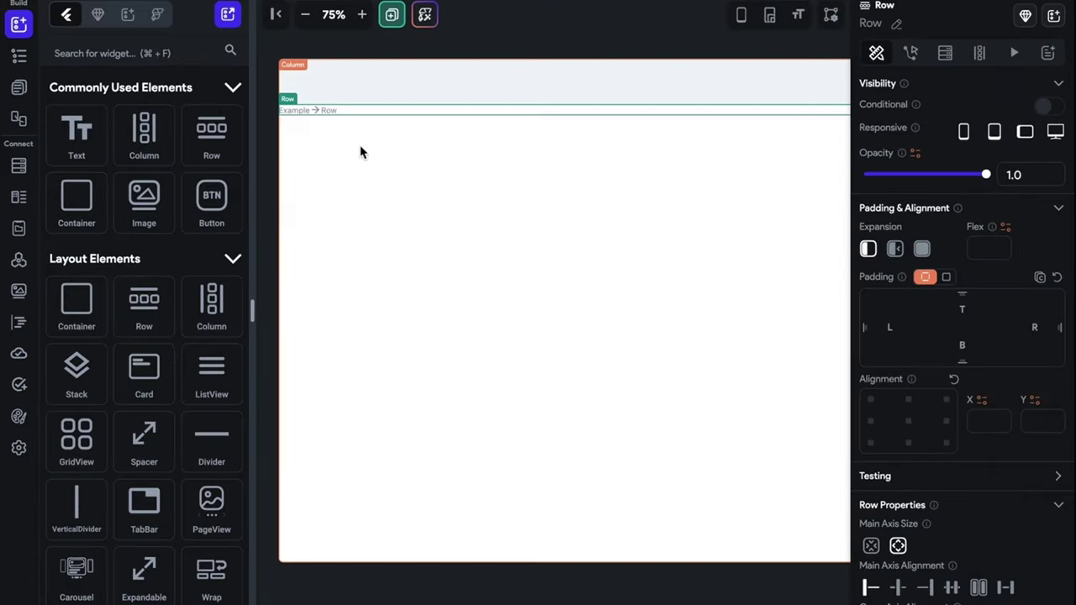
click(922, 250)
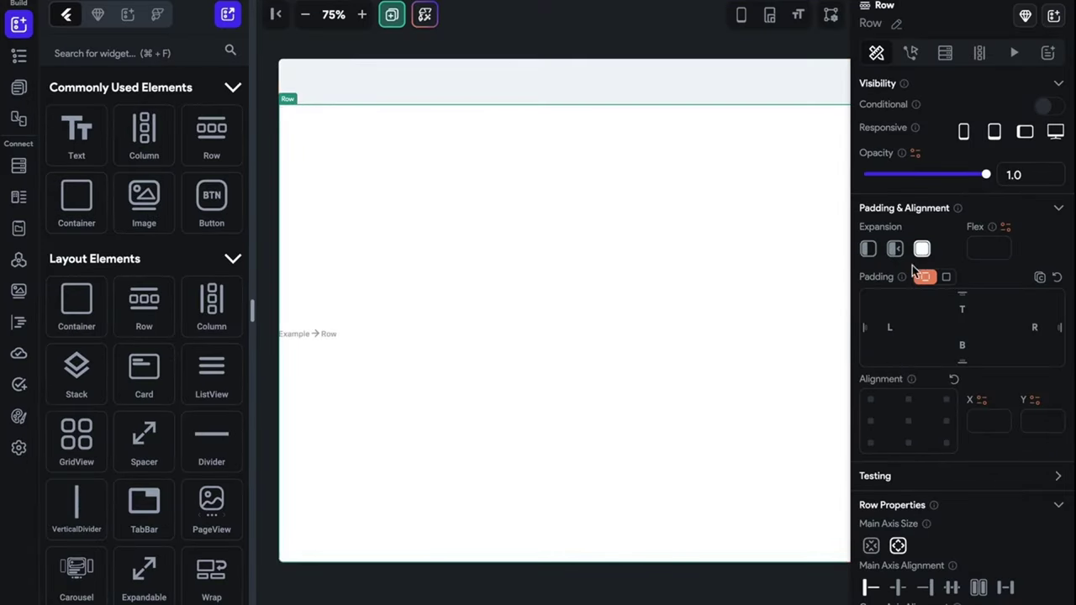
- Insert the custom SideBarMenu component into the expanded Row below the header
click(505, 257)
key(super+k)
click(189, 159)
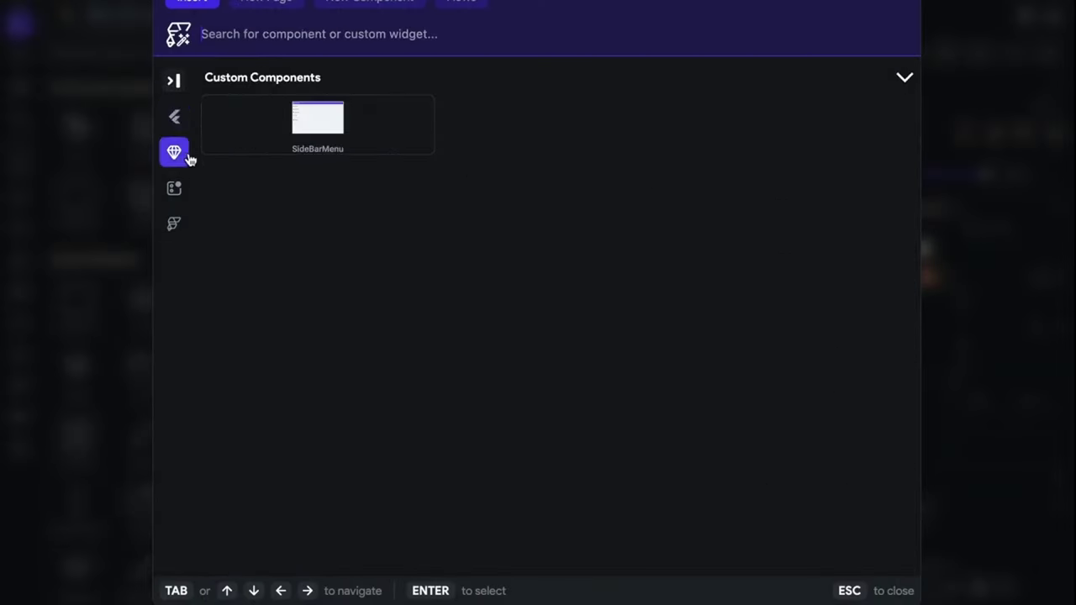
click(285, 122)
click(447, 34)
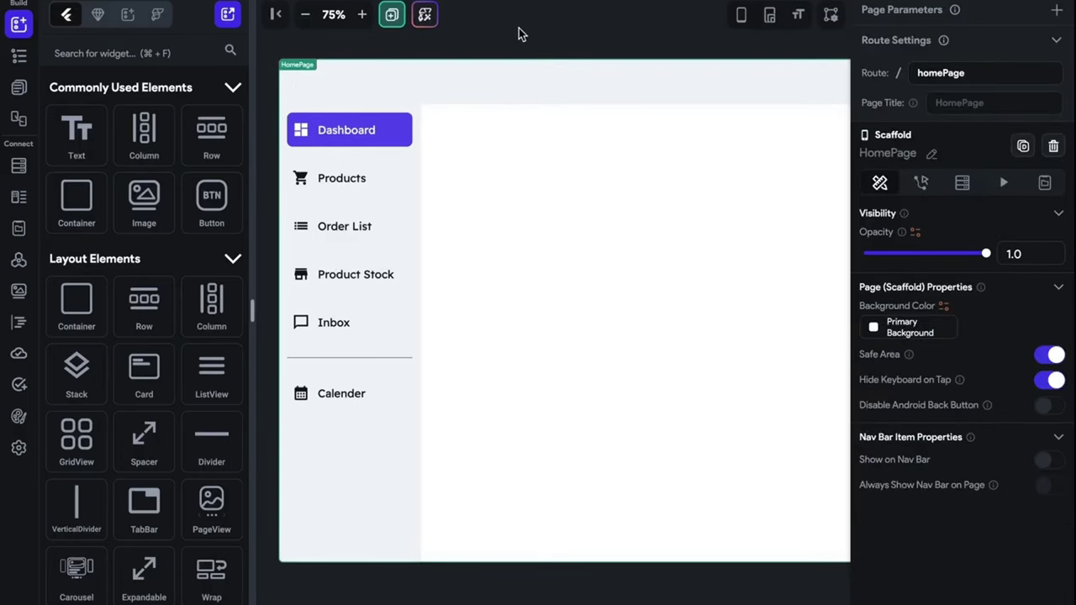
- Insert a Row inside the header Container and give it a uniform padding of 10
click(479, 86)
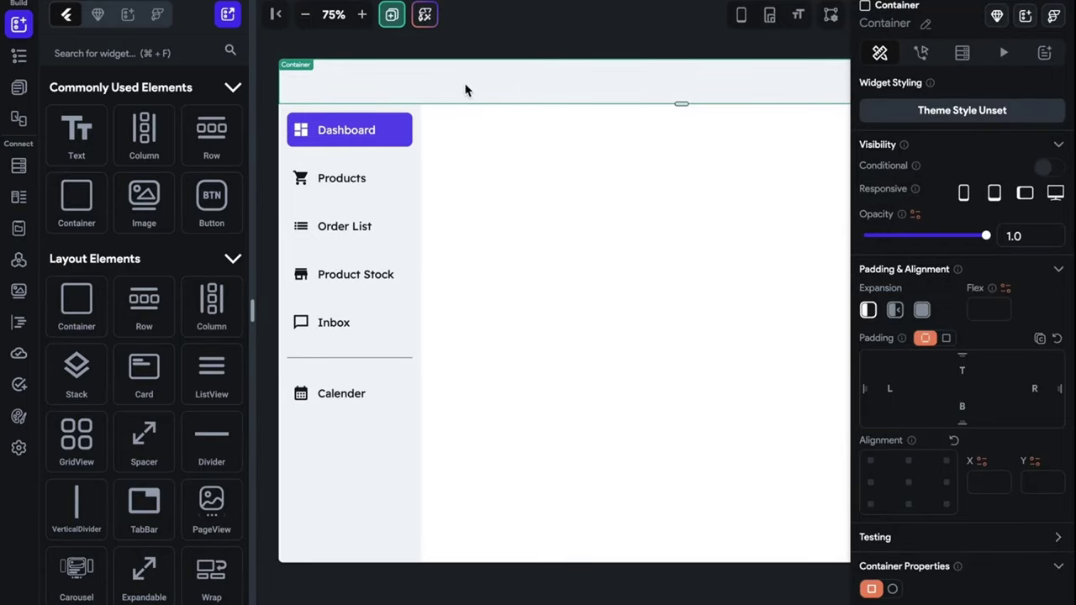
key(super+b)
click(396, 127)
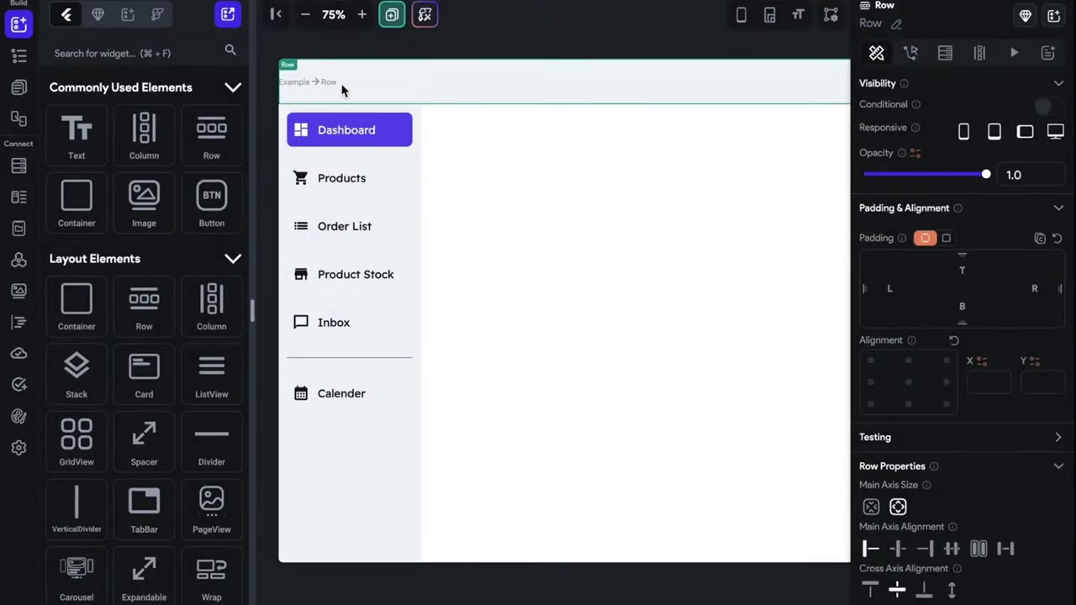
click(276, 15)
click(195, 80)
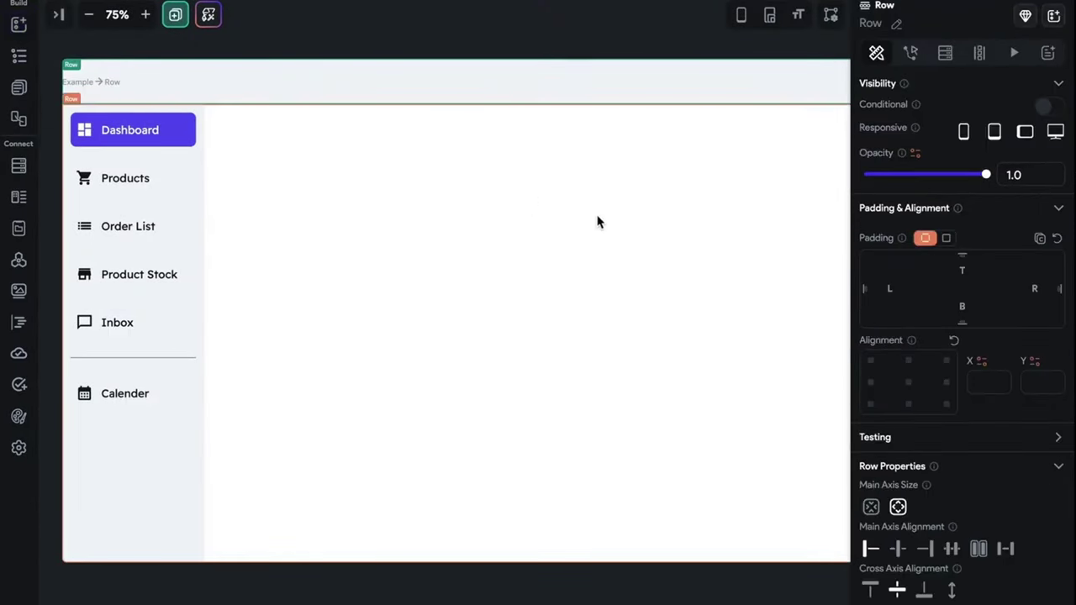
click(945, 237)
click(1015, 266)
text(10)
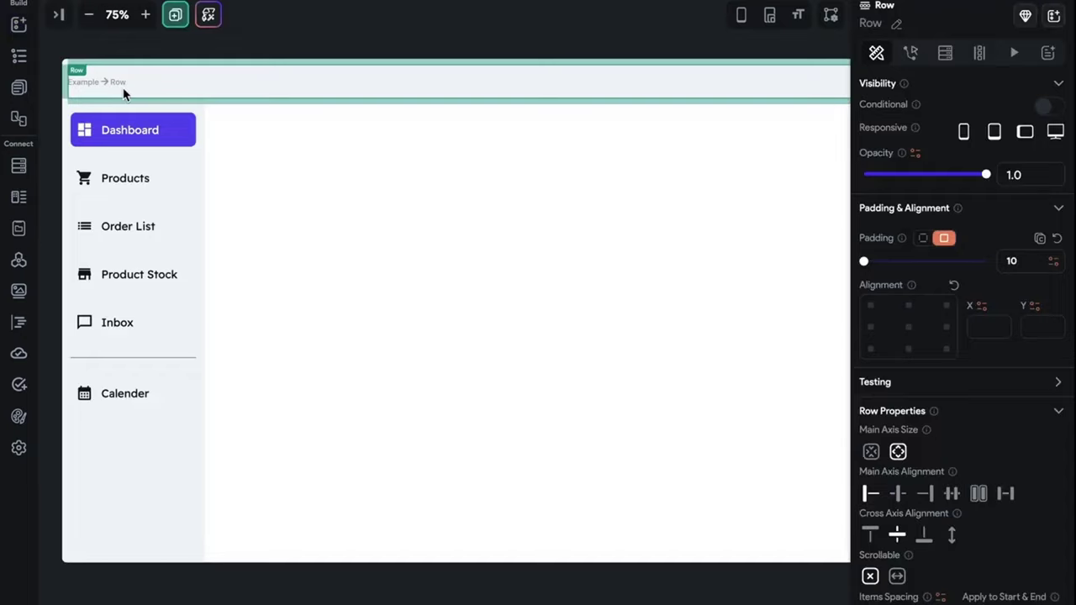
- Add an Image widget to the header Row and narrow it to about 116 px
click(21, 25)
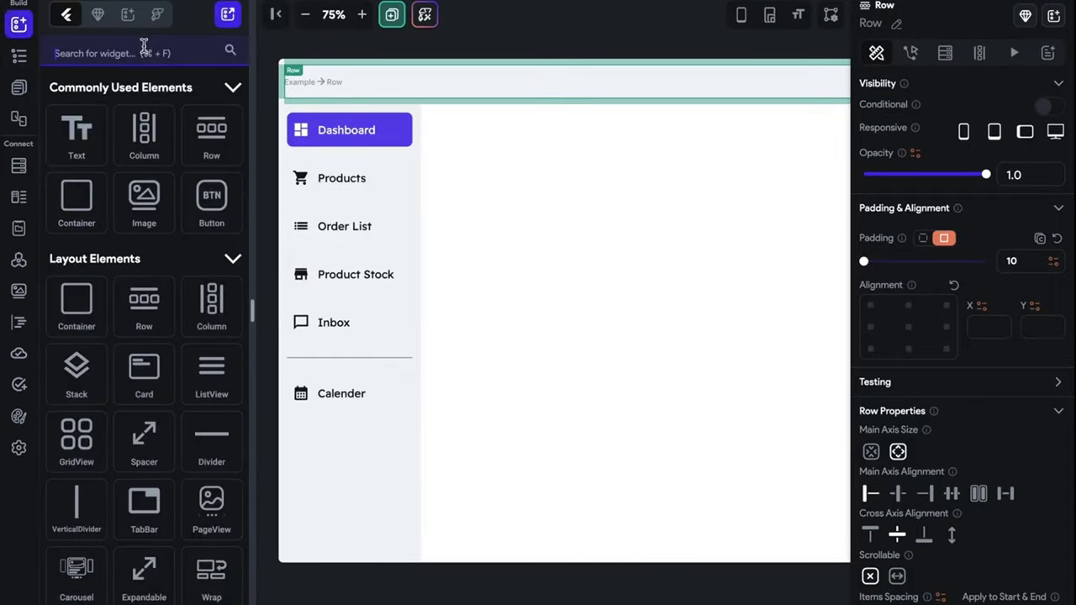
click(144, 51)
text(image)
drag(75, 141, 313, 93)
drag(451, 79, 349, 72)
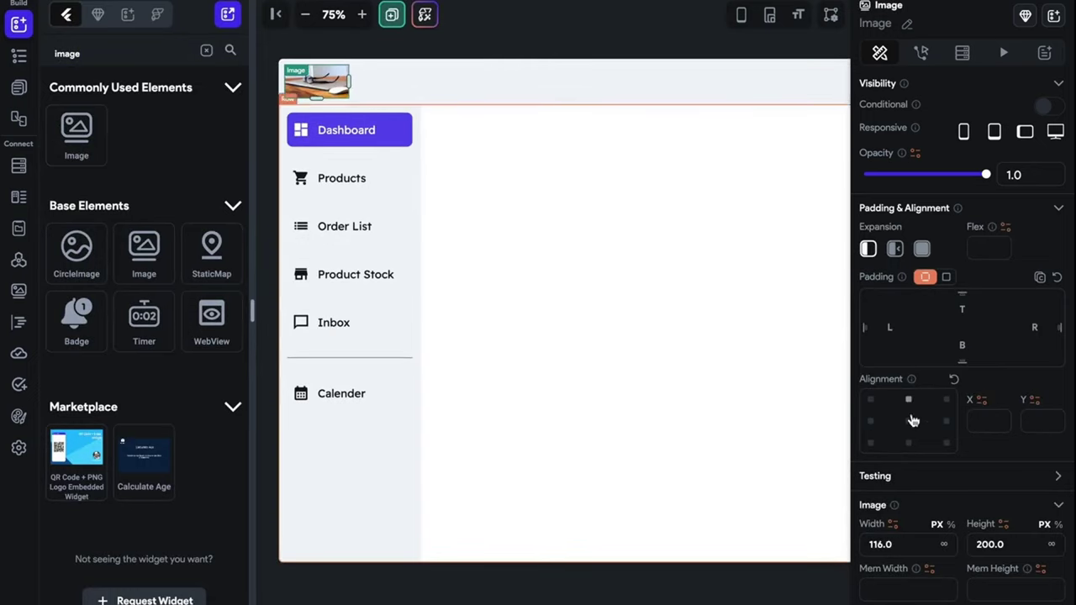
- Change the header image's type to Asset and upload 1.png as its source
scroll(915, 466, down, 5)
click(931, 269)
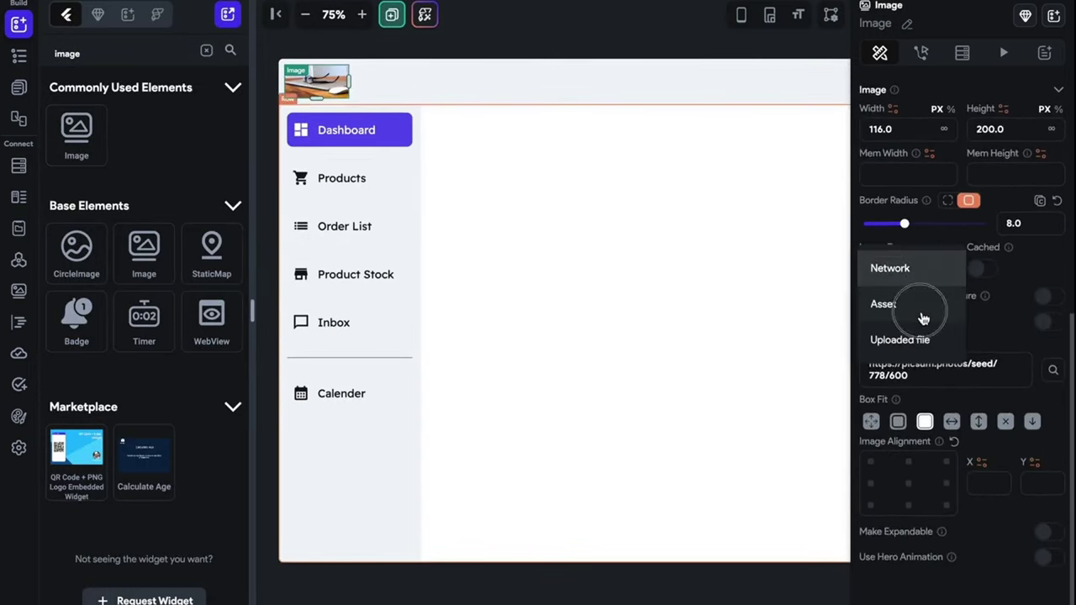
click(920, 313)
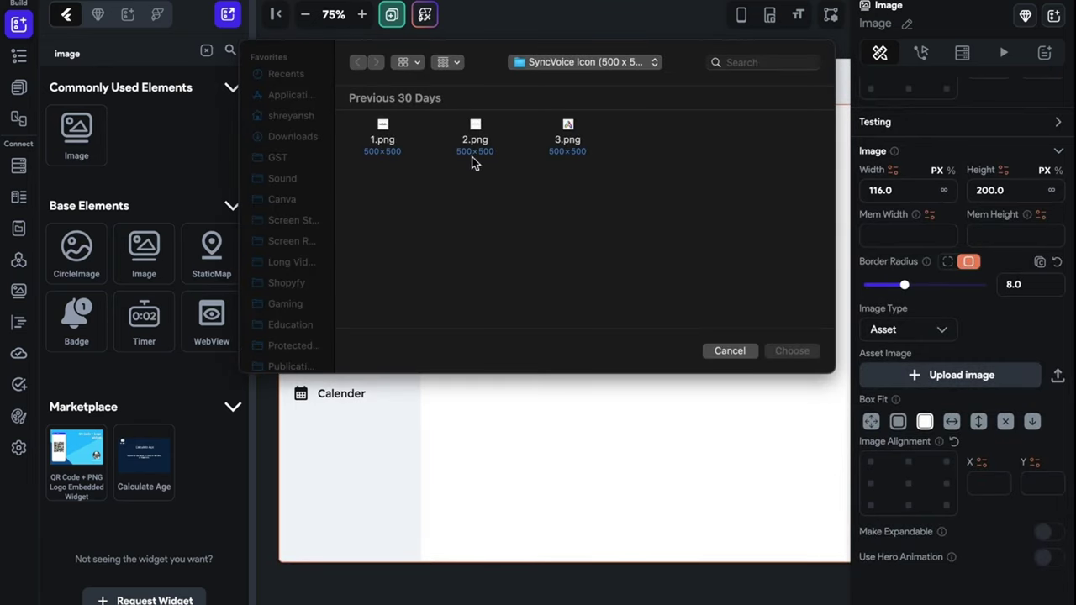
click(381, 145)
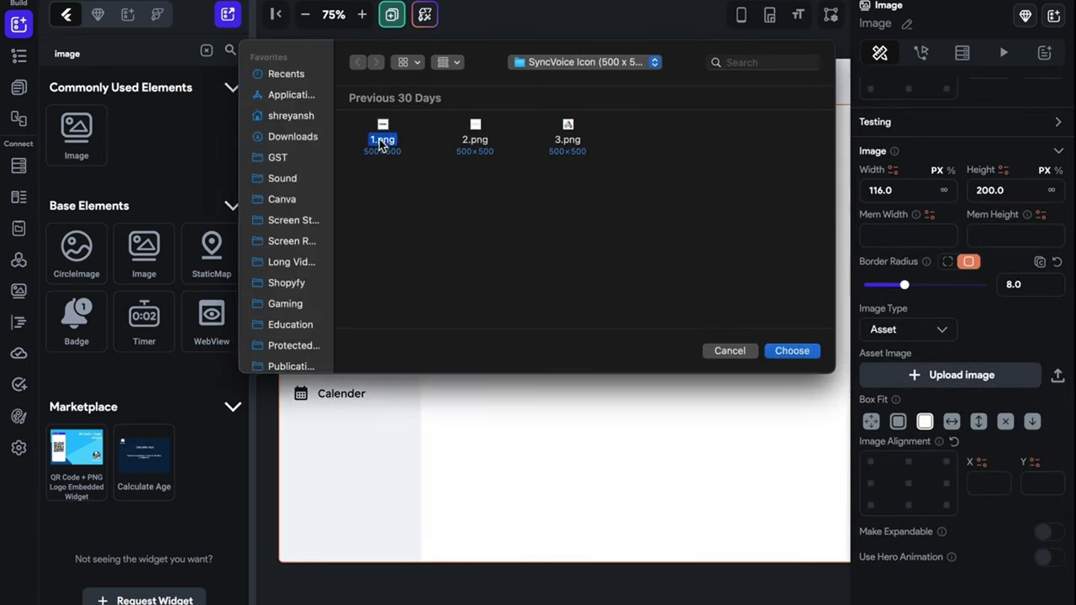
click(791, 350)
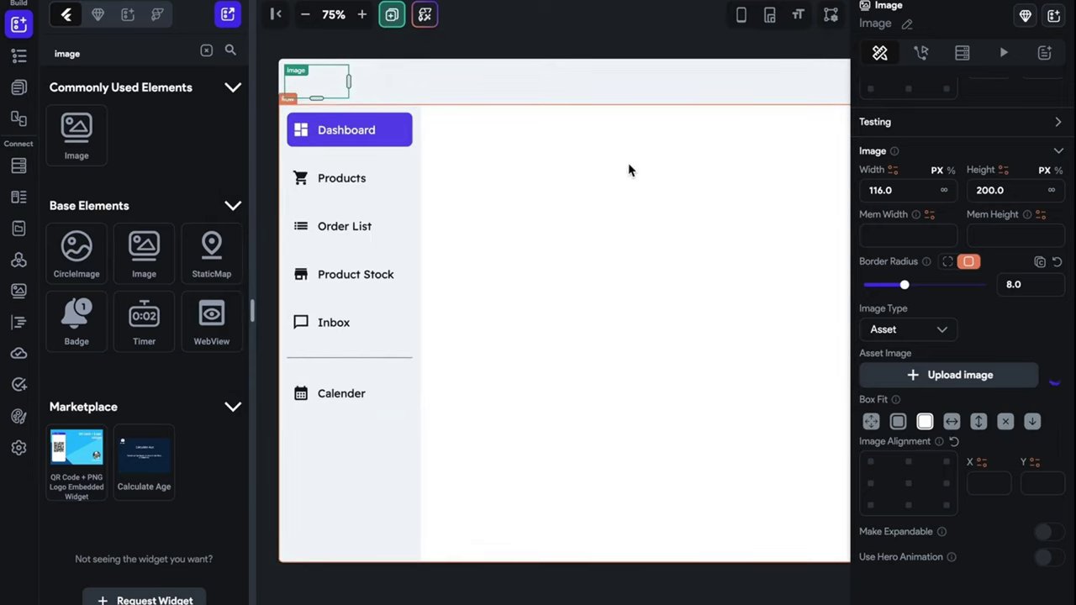
- Widen the header logo image to 150 px and collapse the widget palette
click(471, 53)
click(348, 80)
drag(348, 80, 377, 80)
click(429, 40)
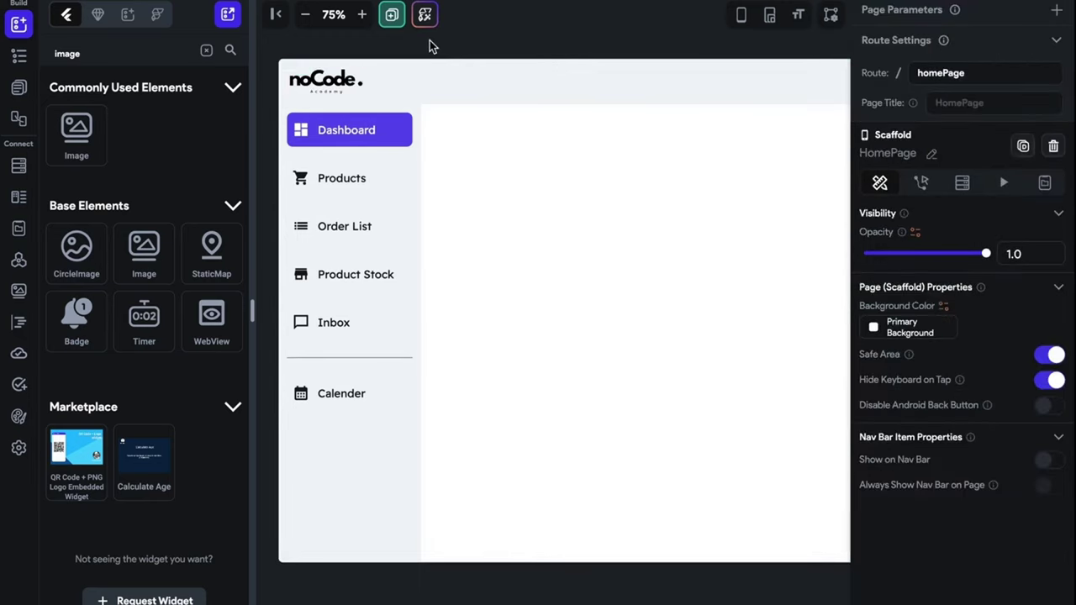
click(277, 17)
click(108, 94)
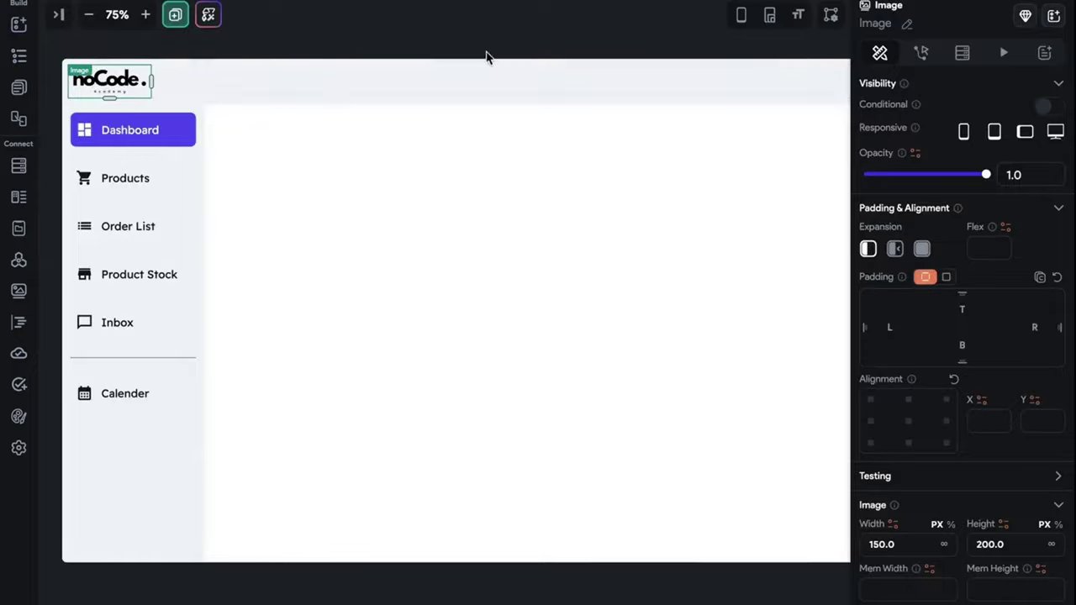
- Insert a Wrap after the logo in the header Row and set the Row's main axis alignment to Space Between
scroll(787, 103, right, 2)
scroll(788, 104, left, 1)
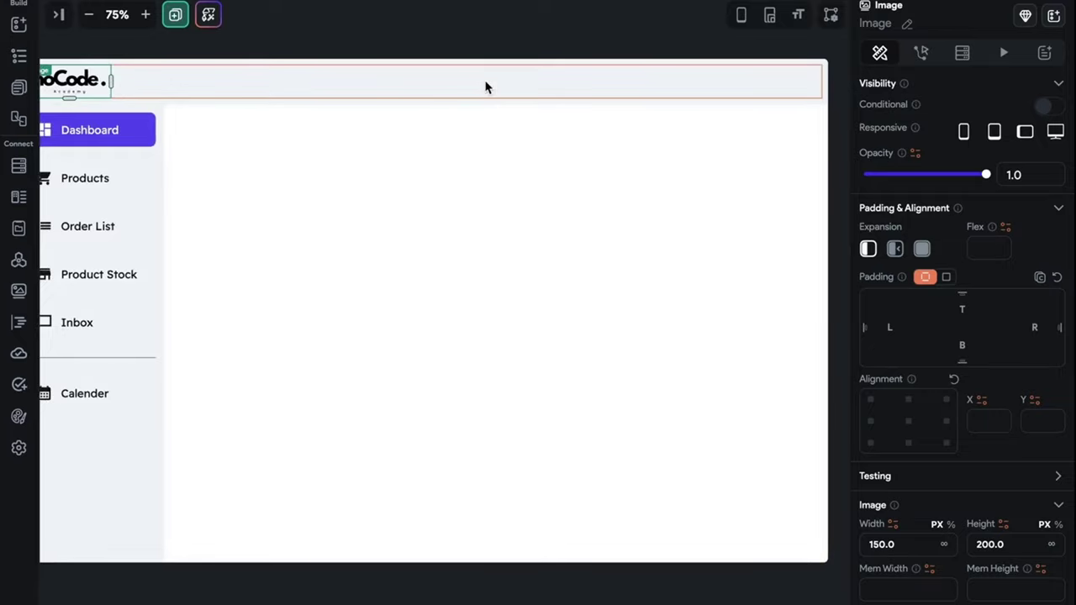
click(255, 92)
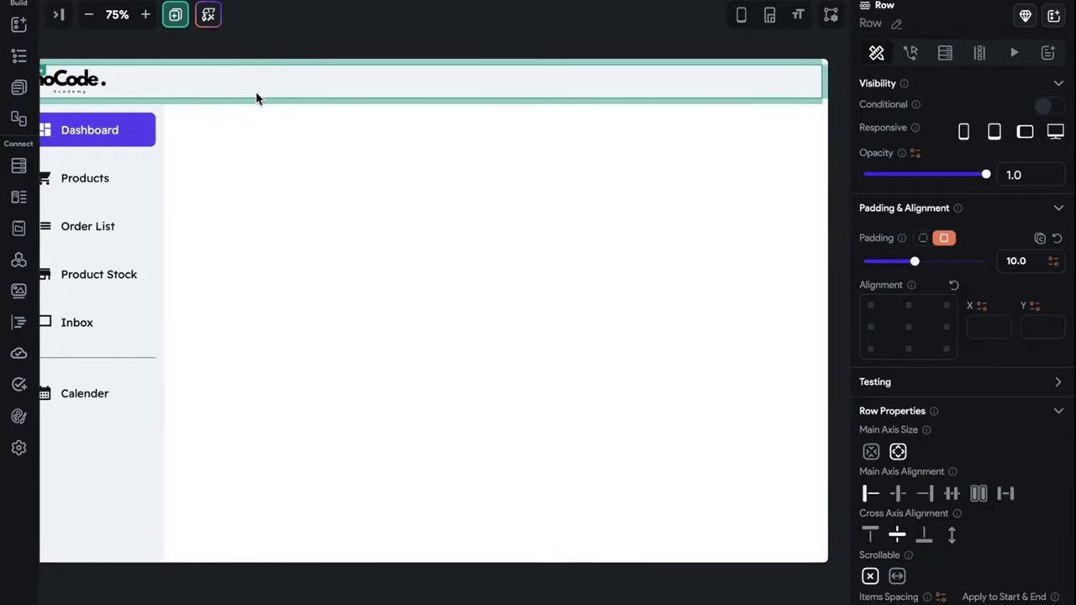
key(ctrl+k)
text(wrap)
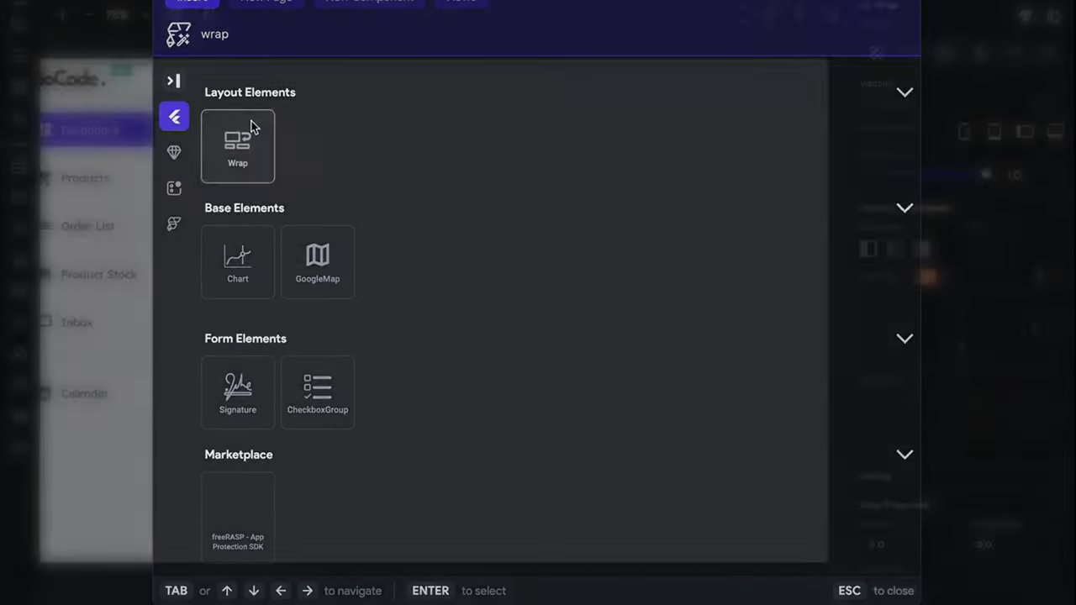
click(250, 127)
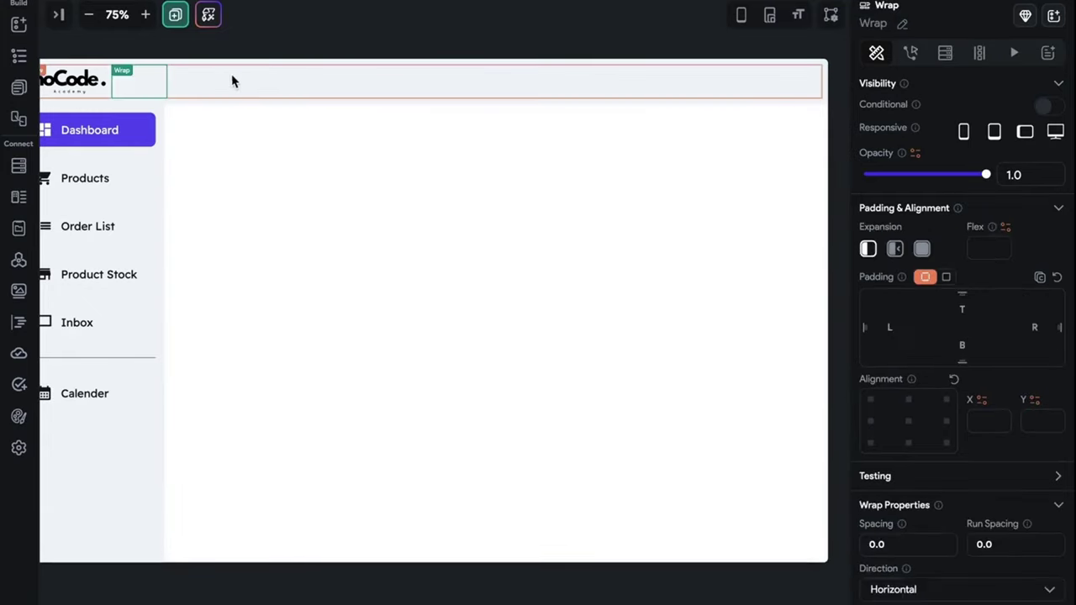
click(418, 80)
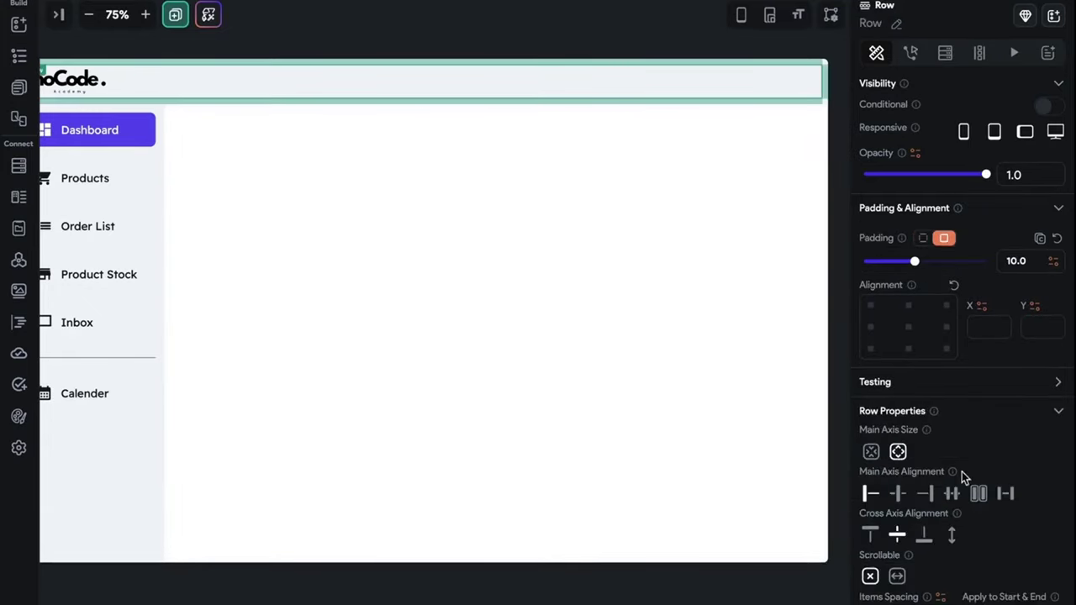
click(1004, 495)
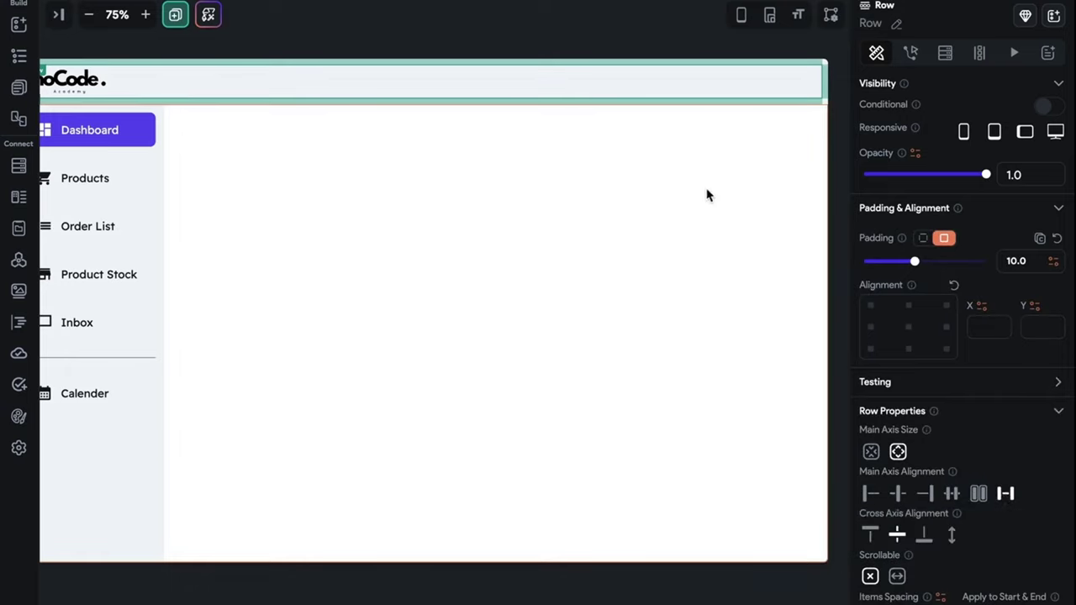
- Insert a CircleImage widget into the Wrap at the far end of the header Row
click(805, 85)
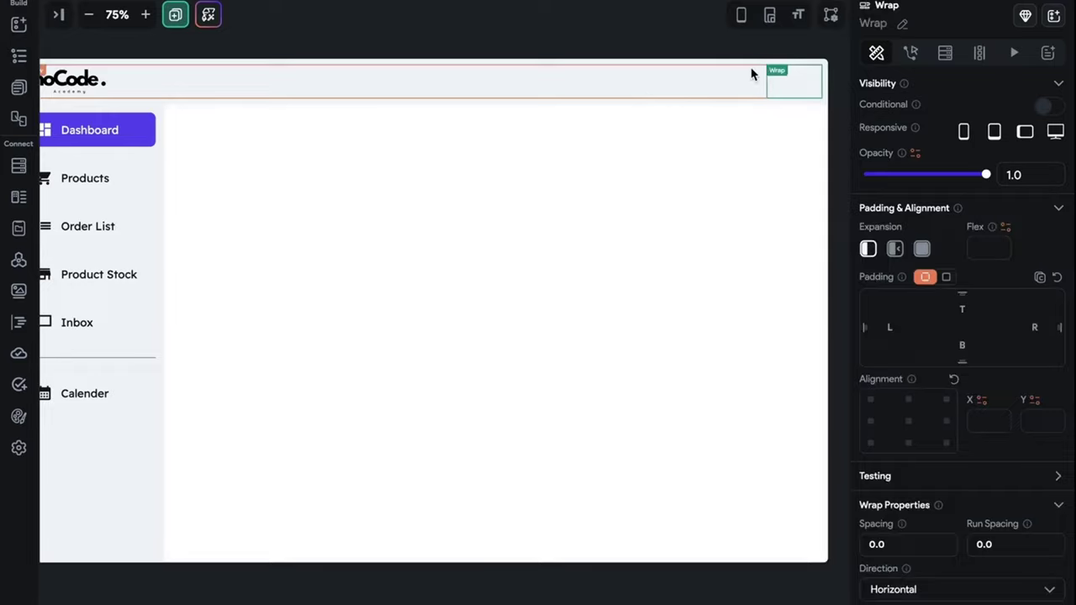
click(806, 83)
key(ctrl+k)
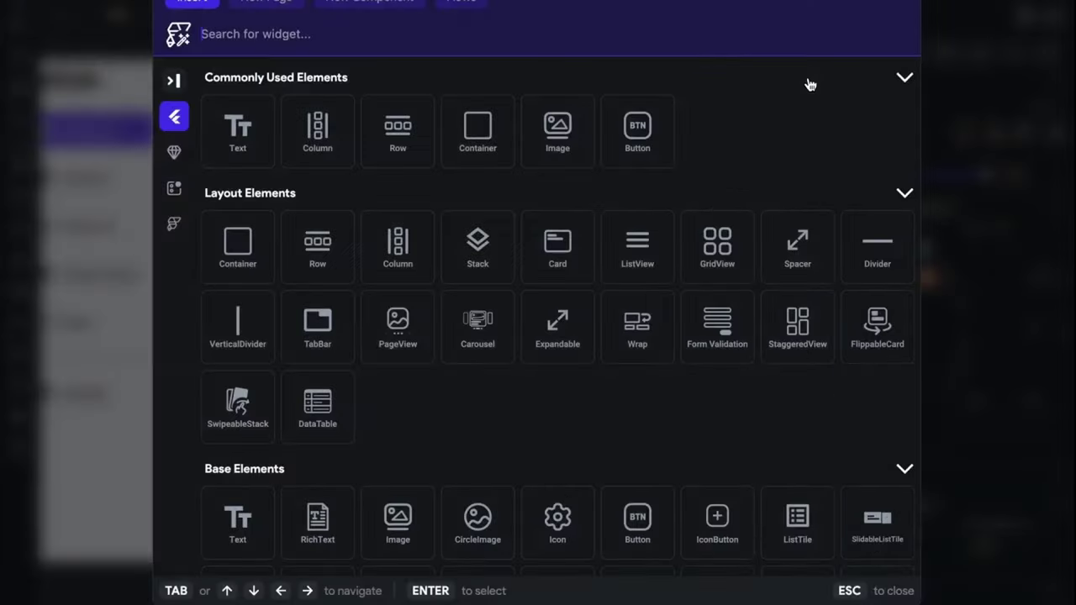
text(circ)
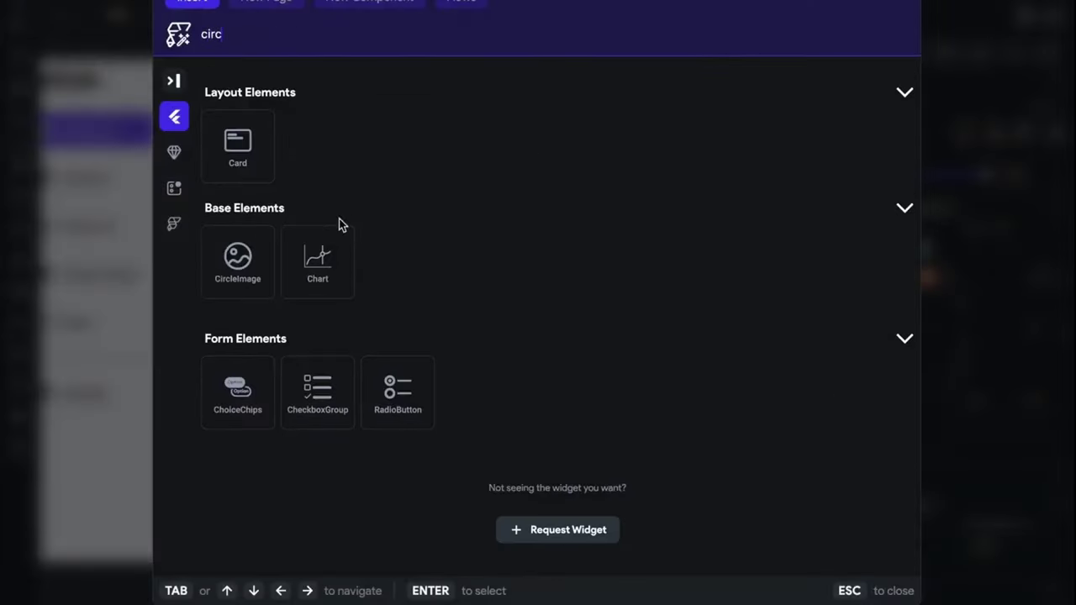
click(265, 239)
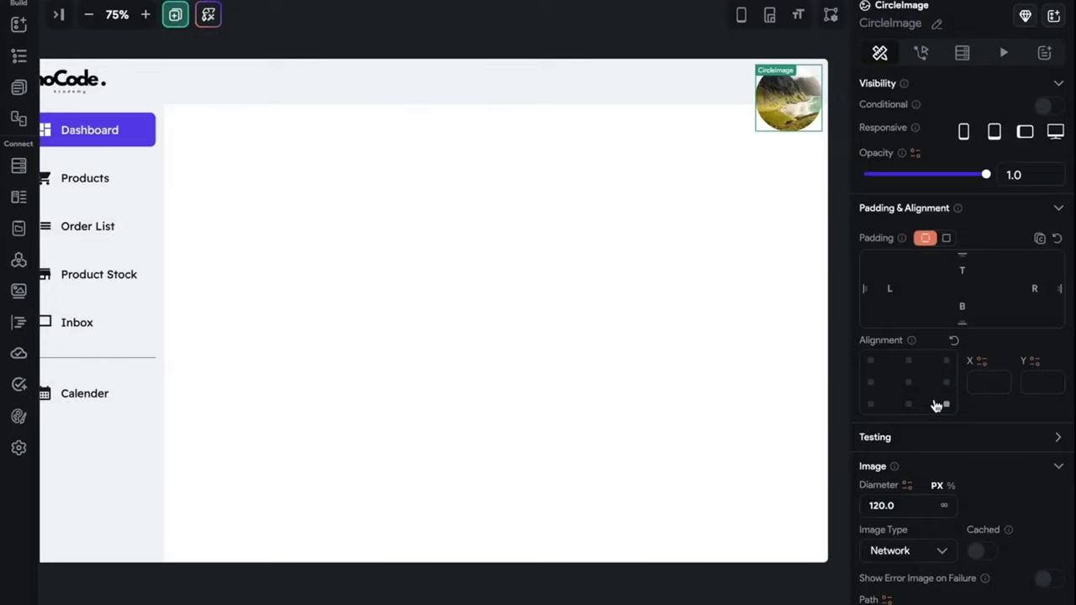
- Set the header's circle image diameter to 4 percent
scroll(935, 406, down, 2)
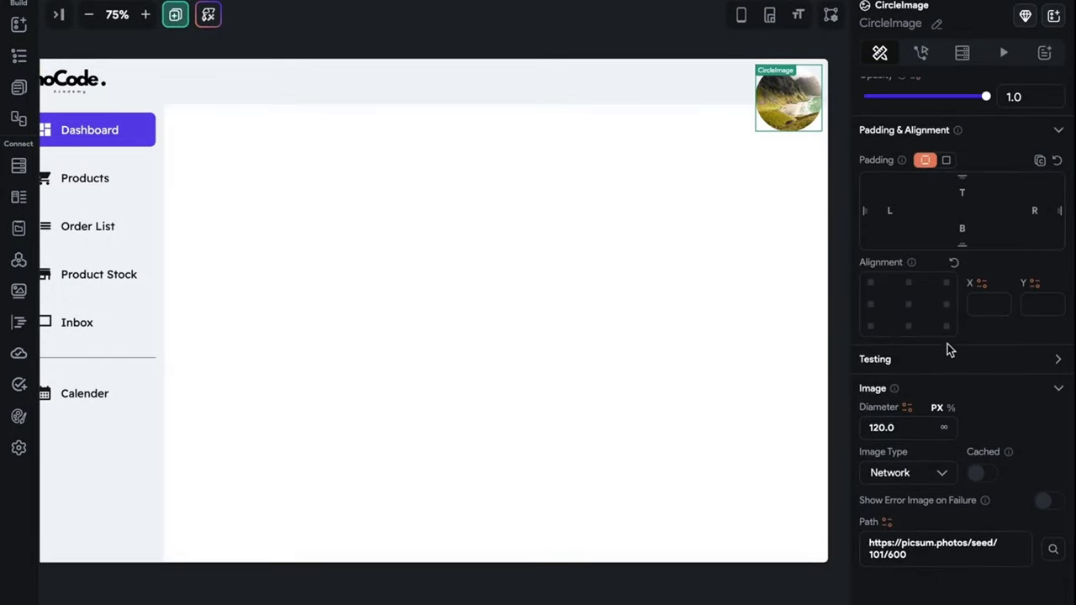
click(946, 408)
text(2)
key(BackSpace)
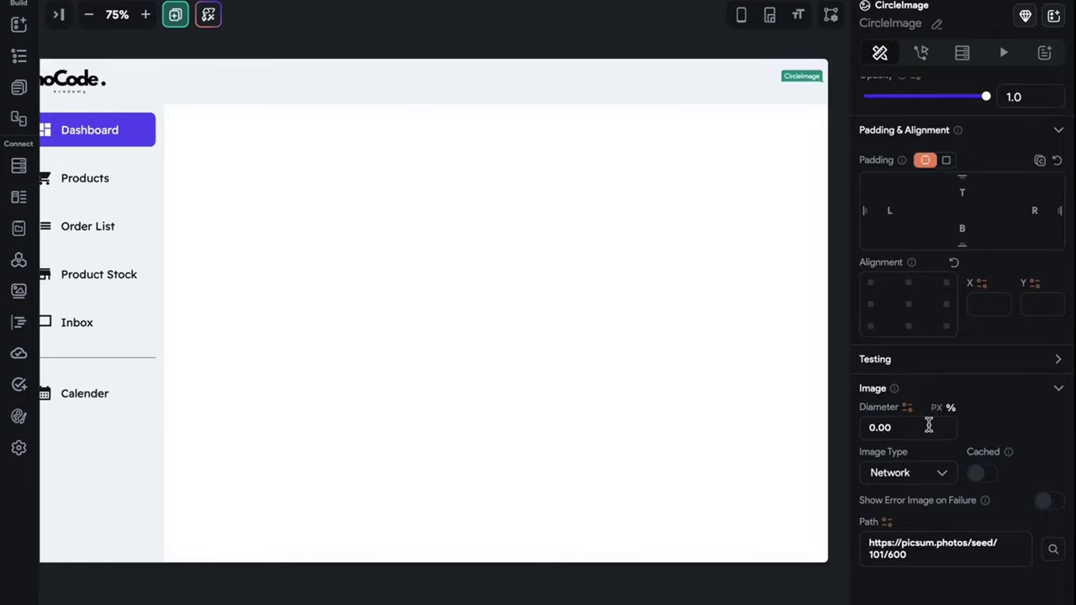
text(4)
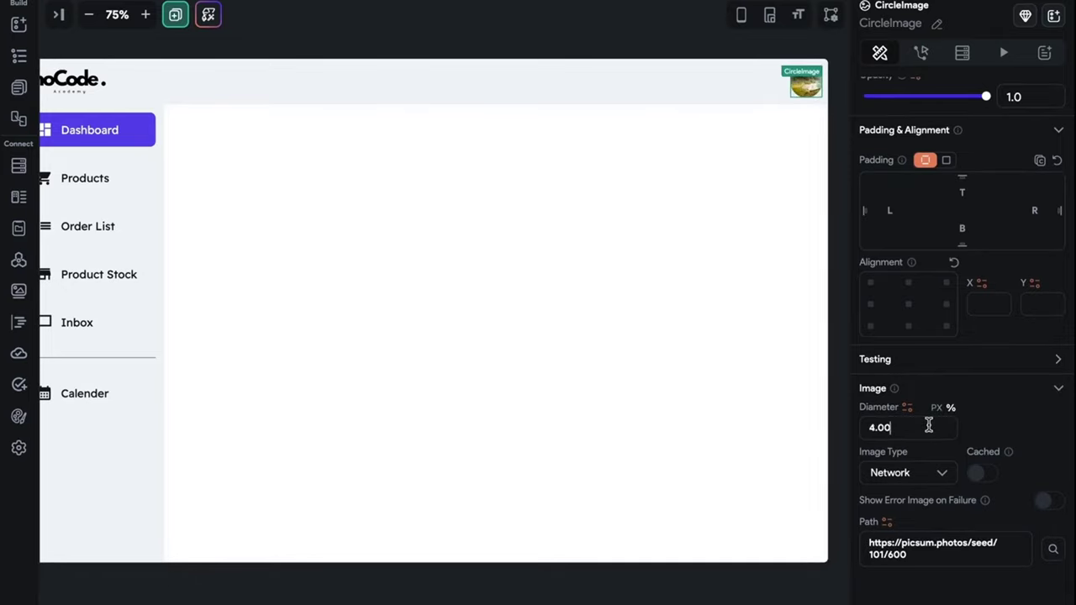
click(664, 142)
click(816, 91)
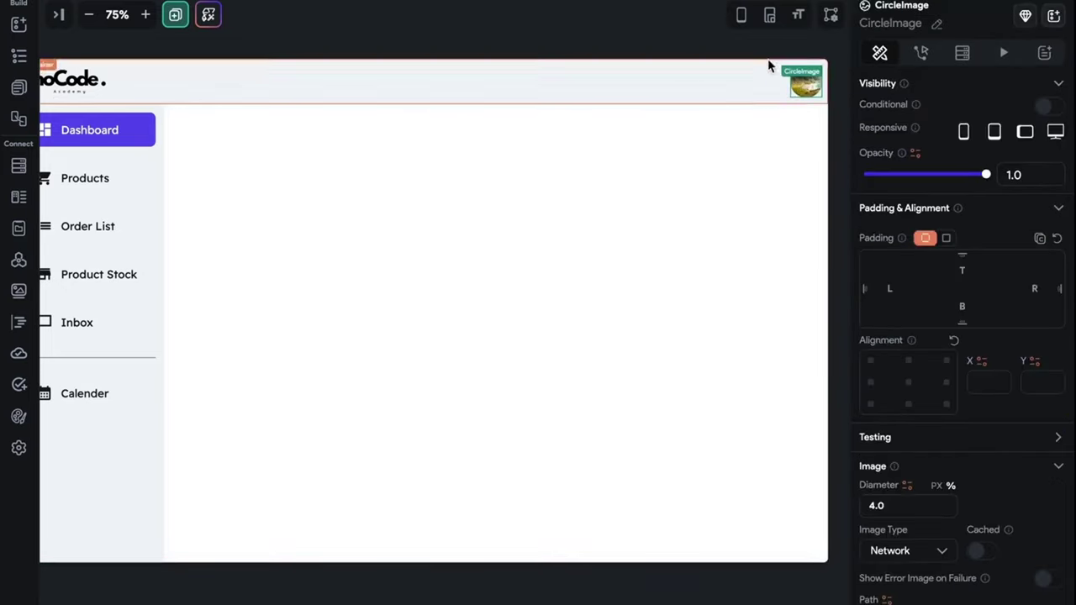
- Insert a Text widget beside the circle image within its parent Wrap
right_click(812, 93)
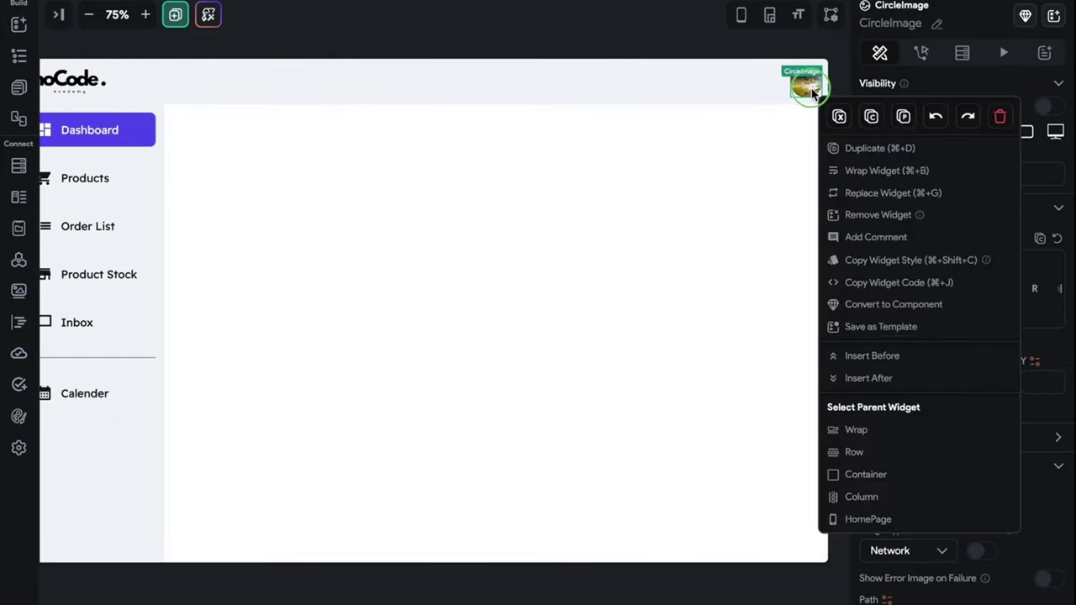
click(864, 430)
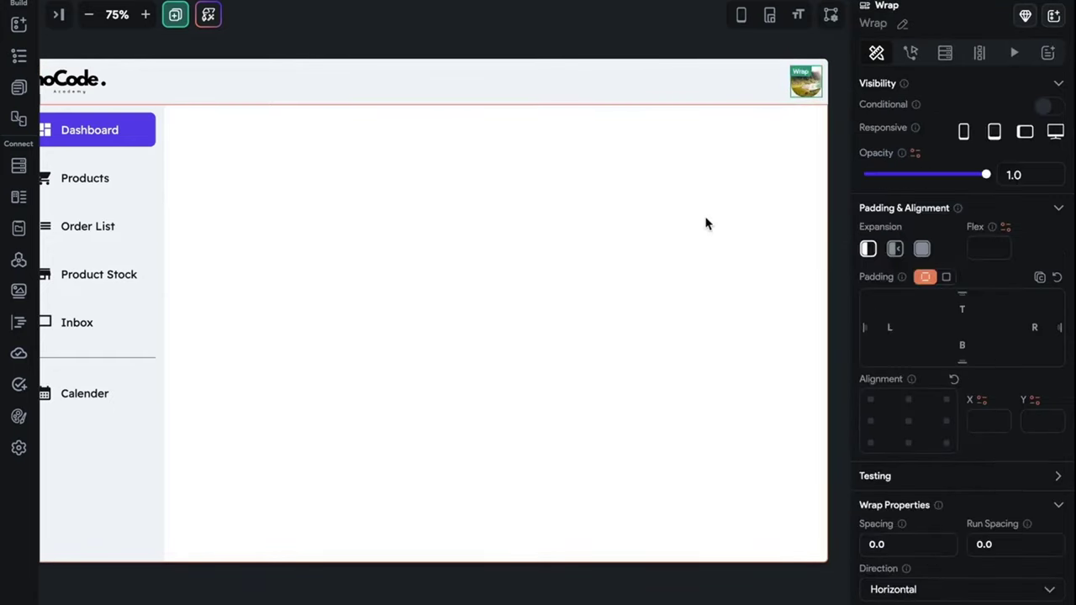
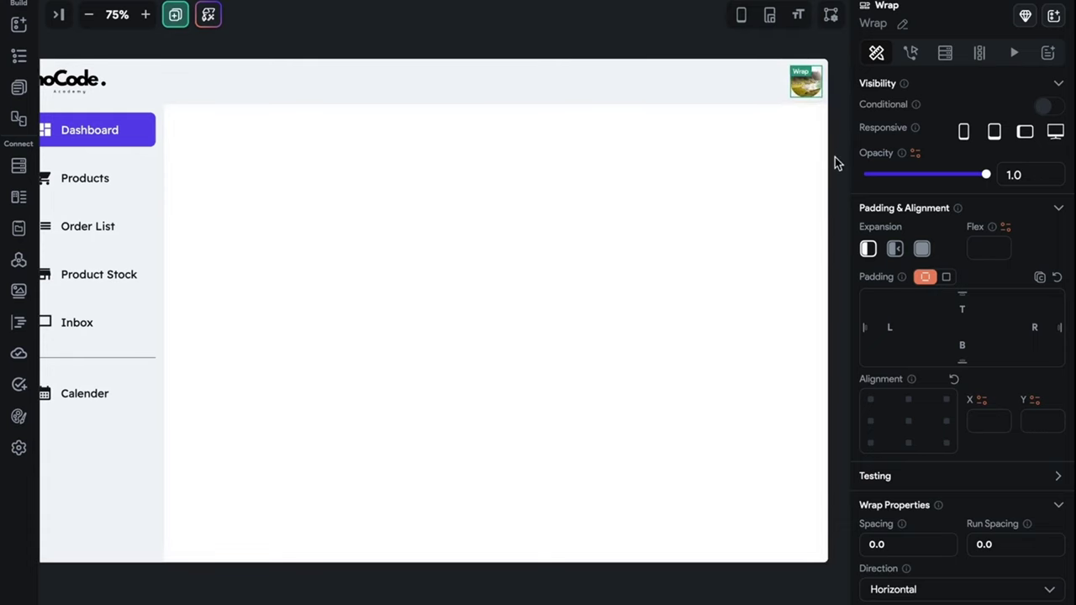
key(ctrl+k)
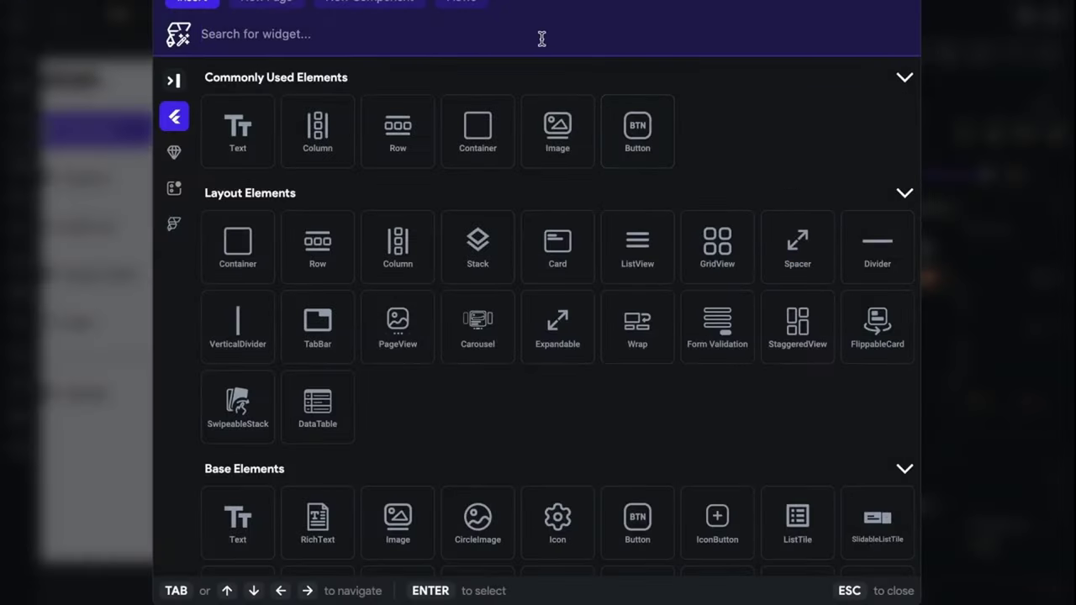
click(259, 122)
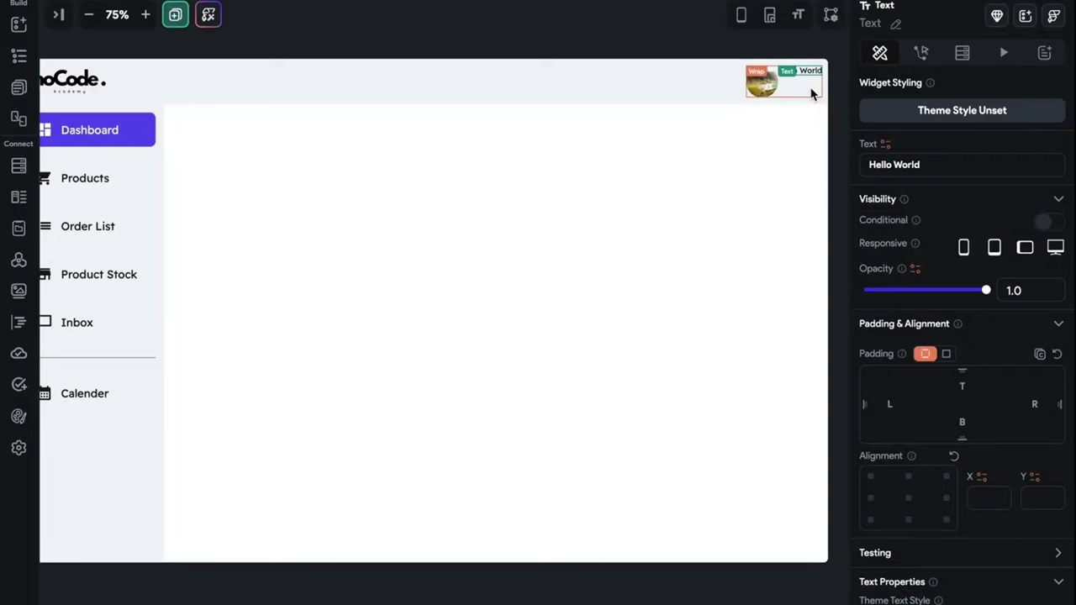
- Try to insert an Icon widget while the header Text widget is selected
key(ctrl+k)
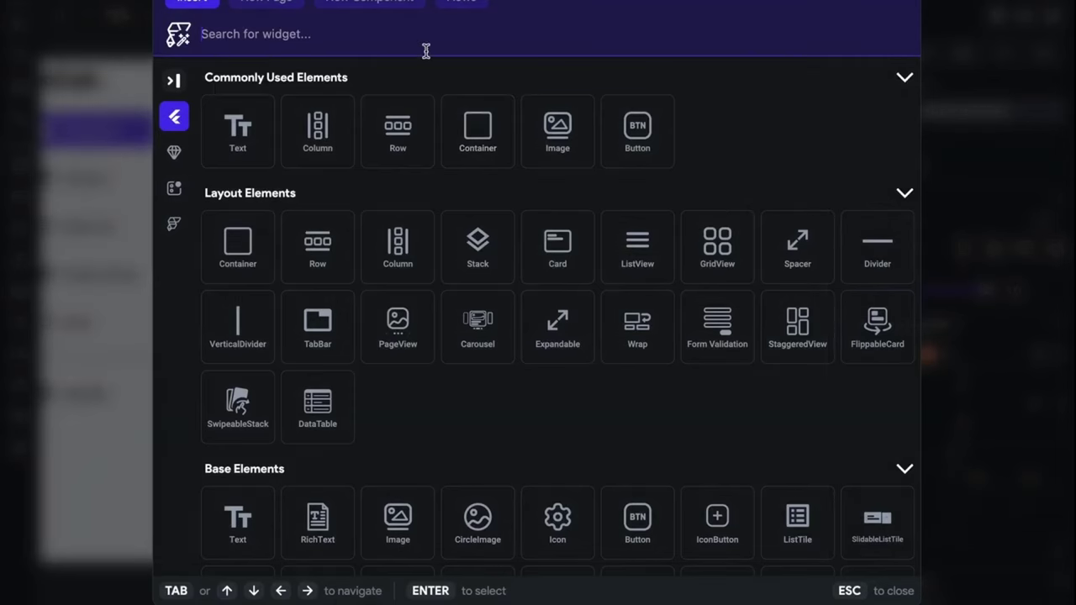
text(icon)
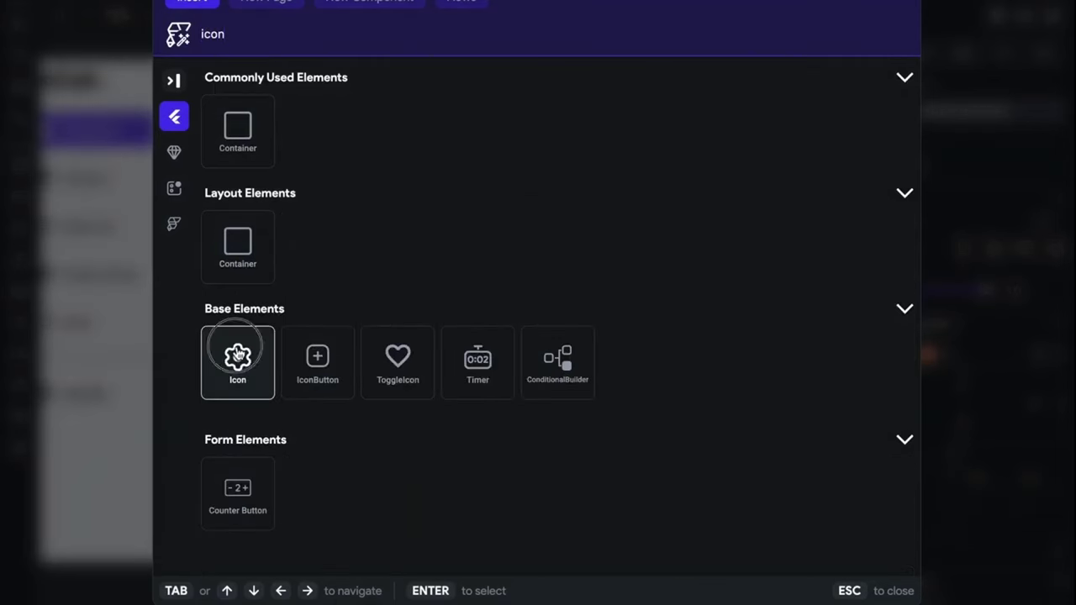
click(238, 357)
click(918, 7)
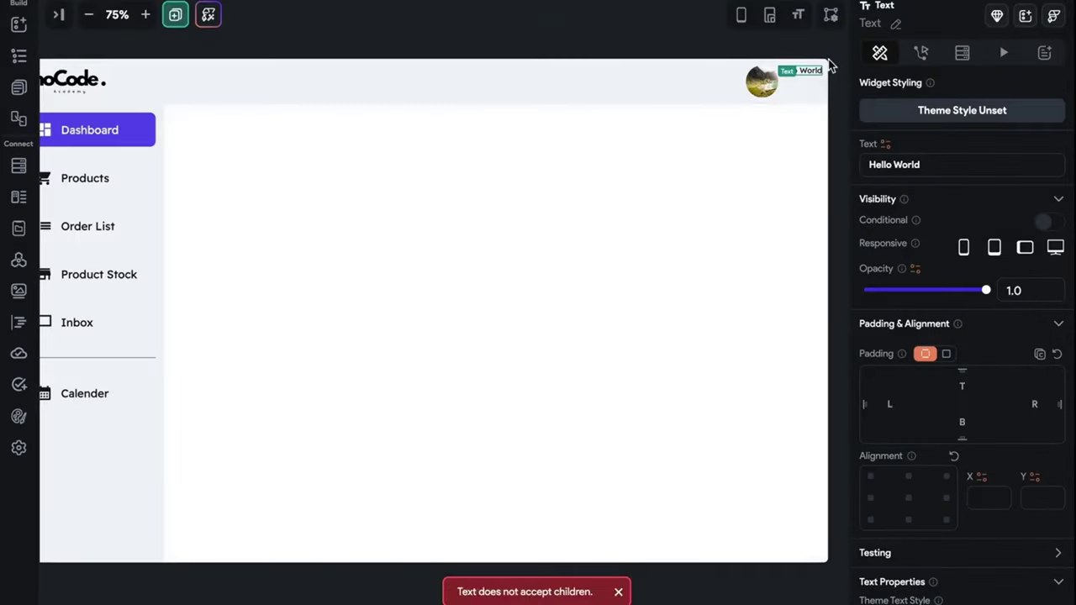
- Insert an Icon widget after the text in the header's Wrap
click(811, 94)
key(ctrl+k)
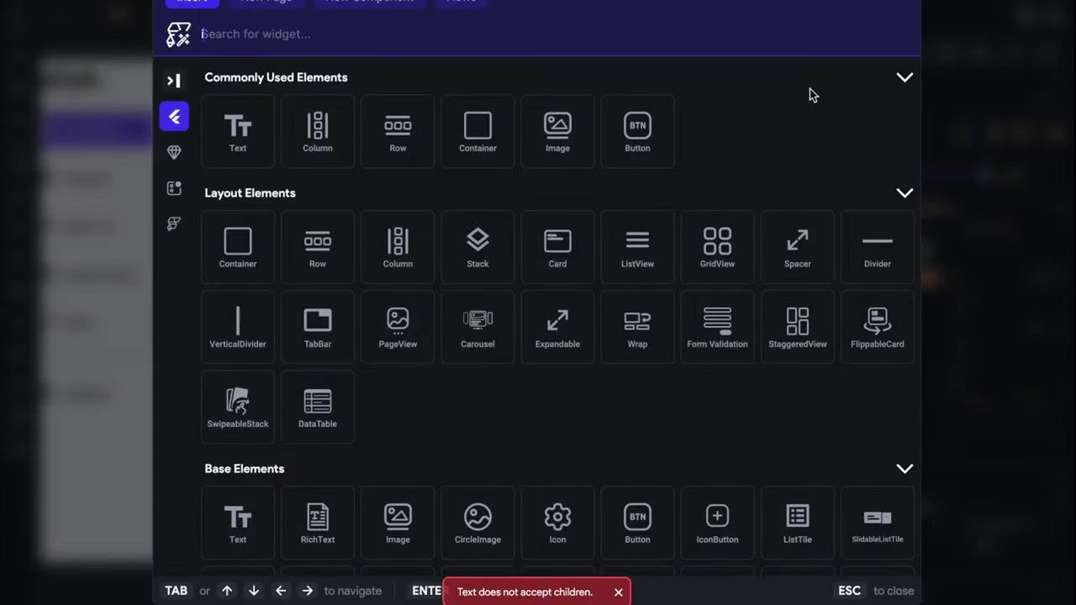
text(icpom)
click(261, 375)
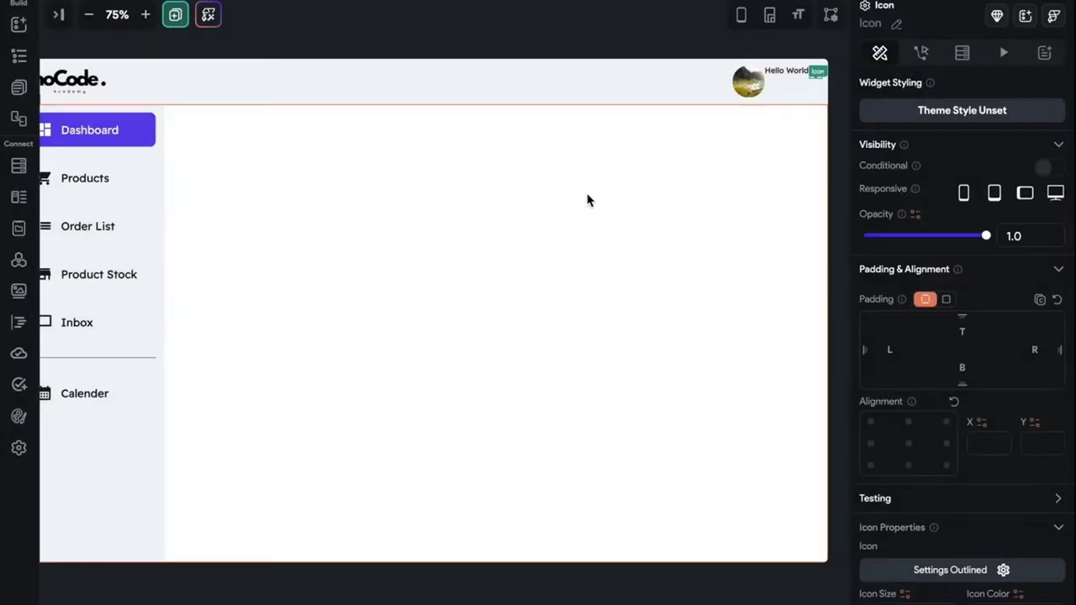
- Set the header Wrap's spacing to 10 and vertically center its items
click(787, 90)
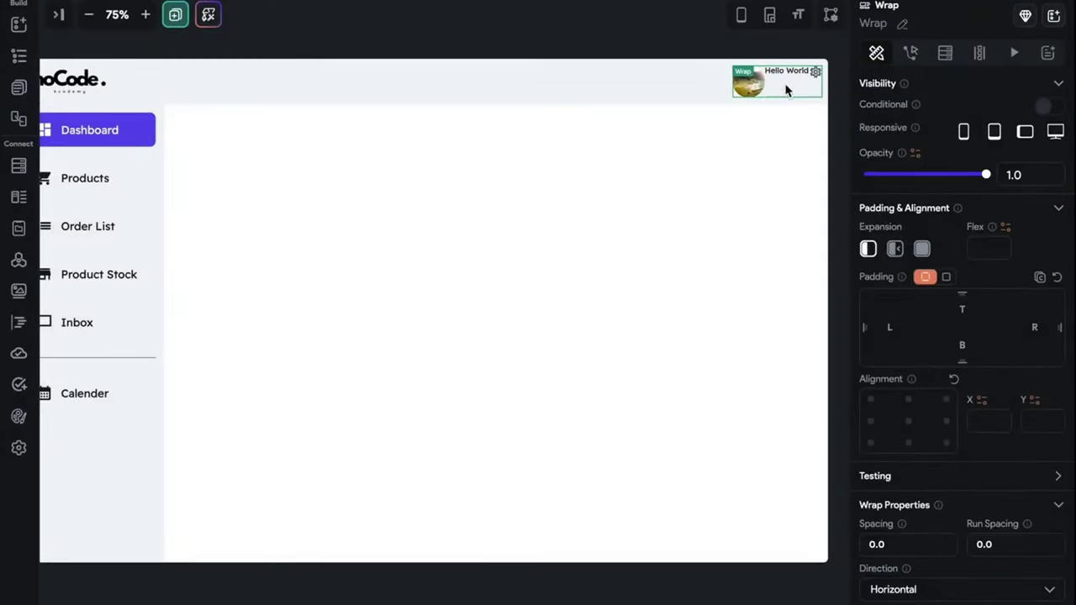
click(871, 544)
text(1)
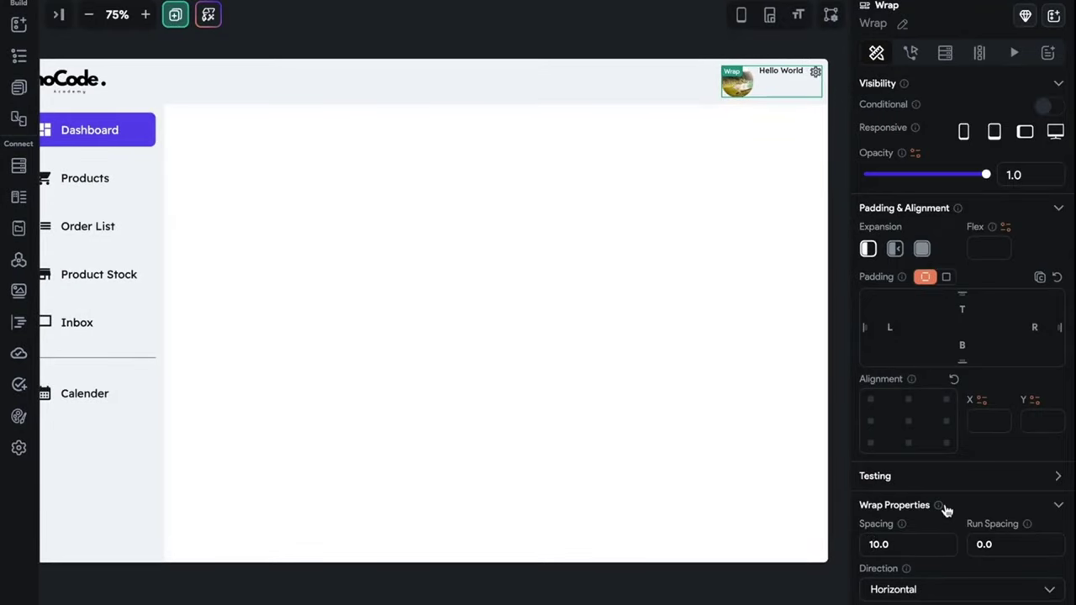
scroll(940, 479, down, 5)
click(921, 496)
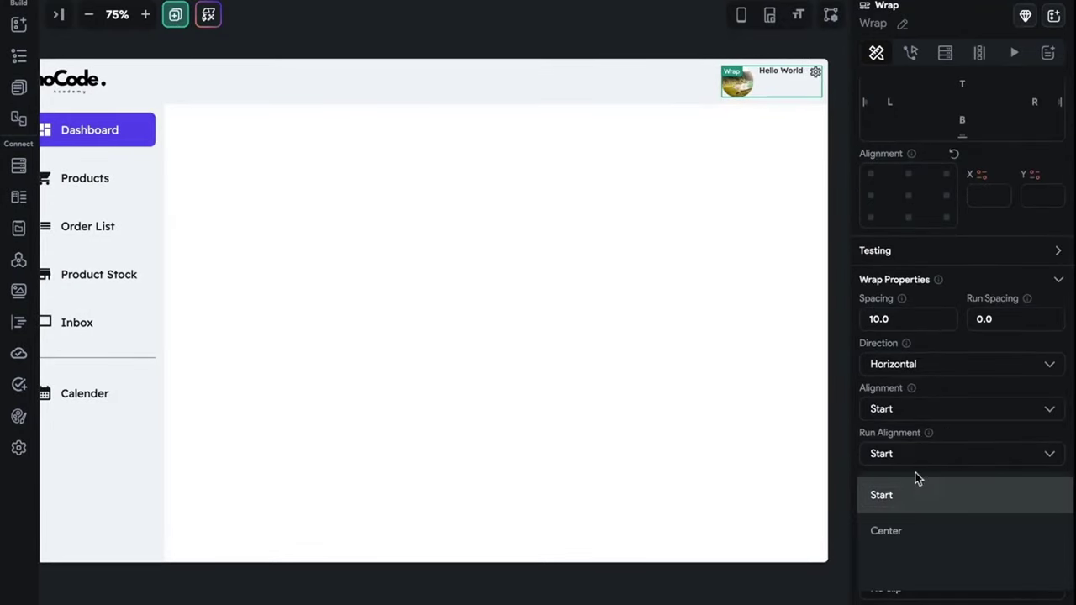
click(915, 528)
- Apply the Body Large style to the header text and replace its wording with the person's first name
click(783, 82)
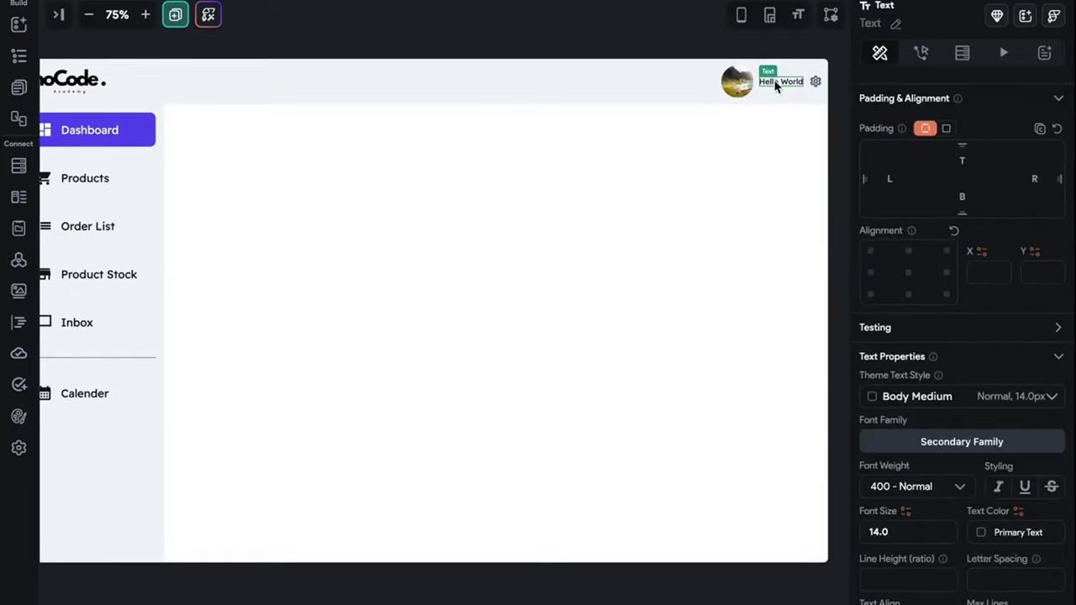
click(968, 392)
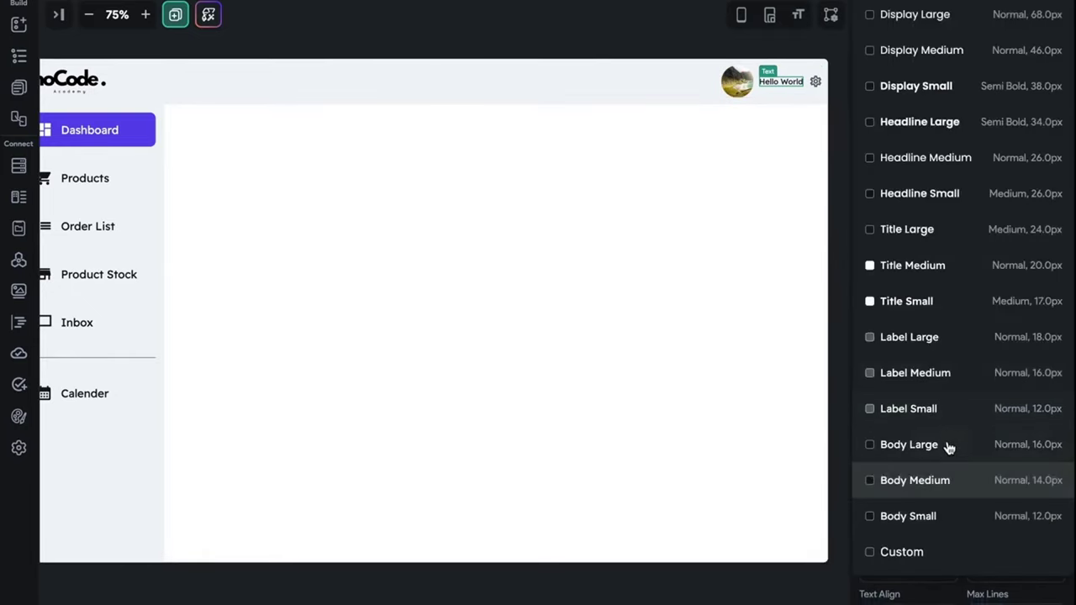
click(950, 450)
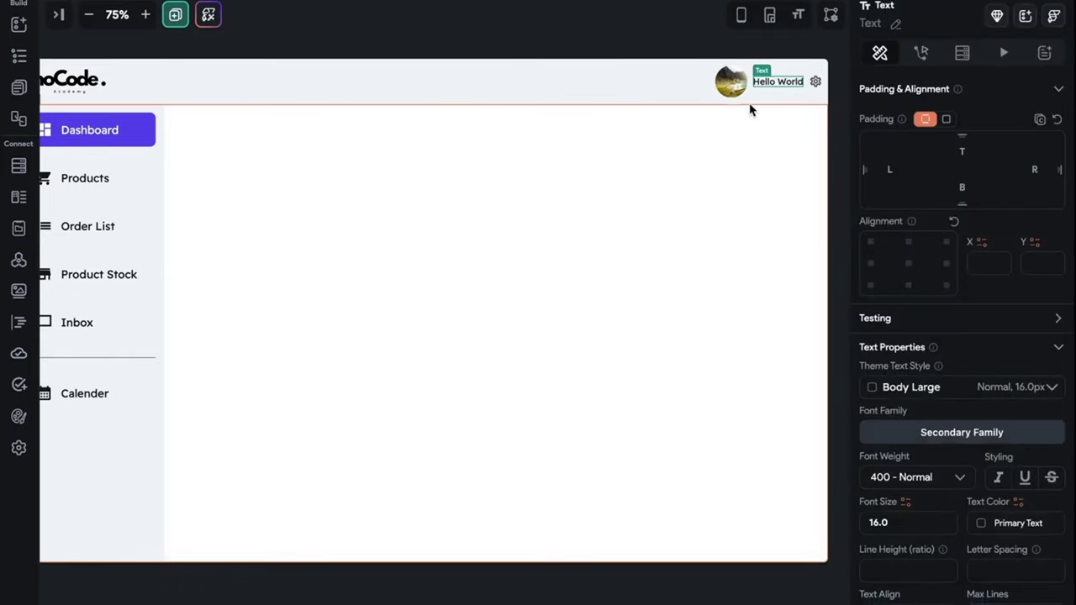
scroll(957, 150, up, 5)
drag(950, 163, 857, 163)
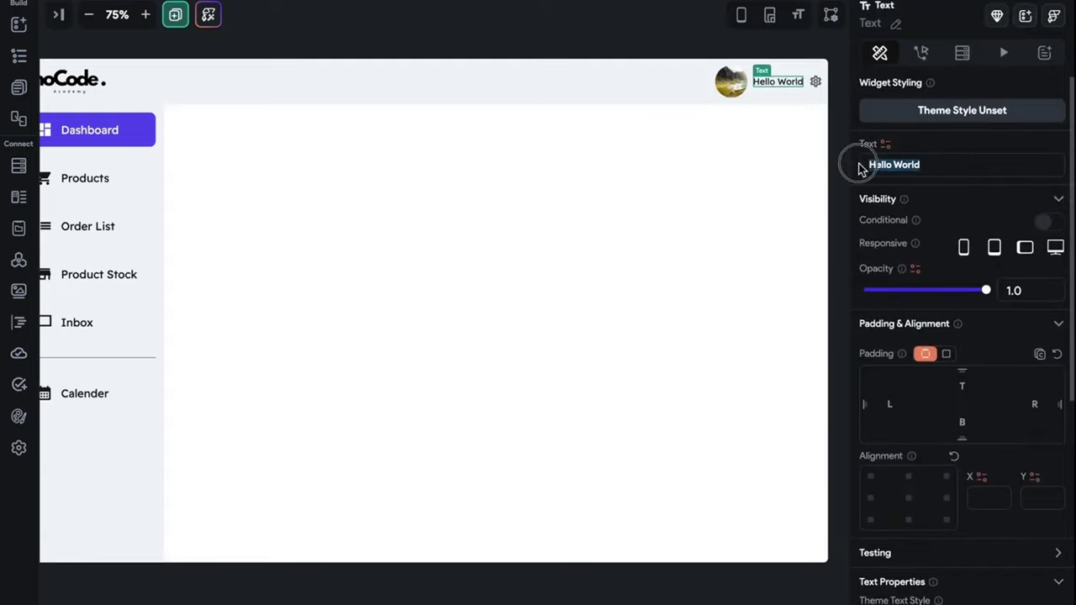
text(Shreyansh)
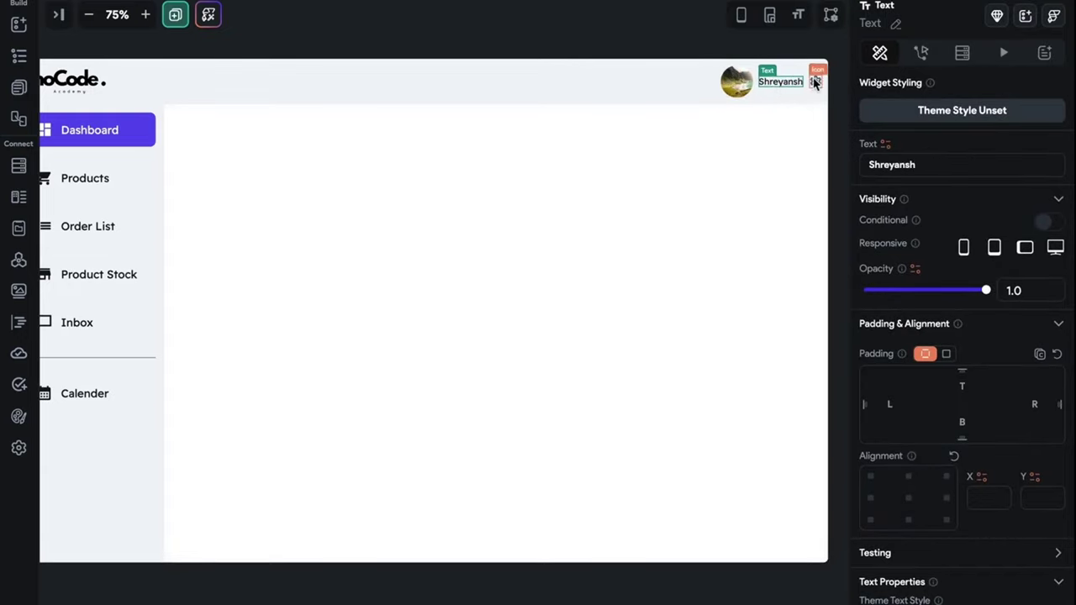
- Delete the settings icon and the name text from the header's Wrap
click(816, 82)
scroll(936, 377, down, 3)
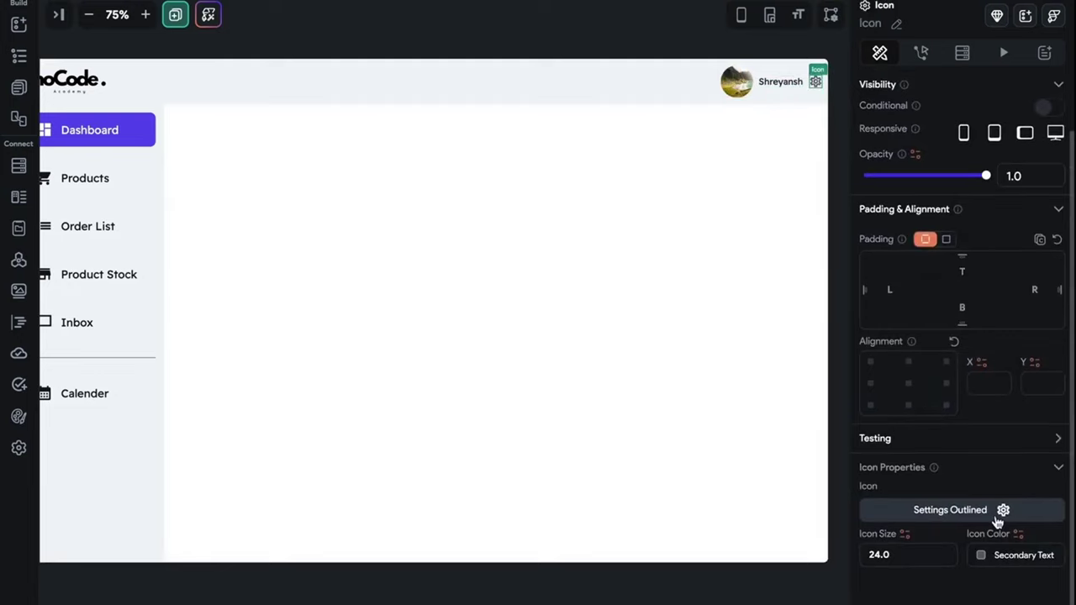
key(Delete)
click(813, 88)
key(Delete)
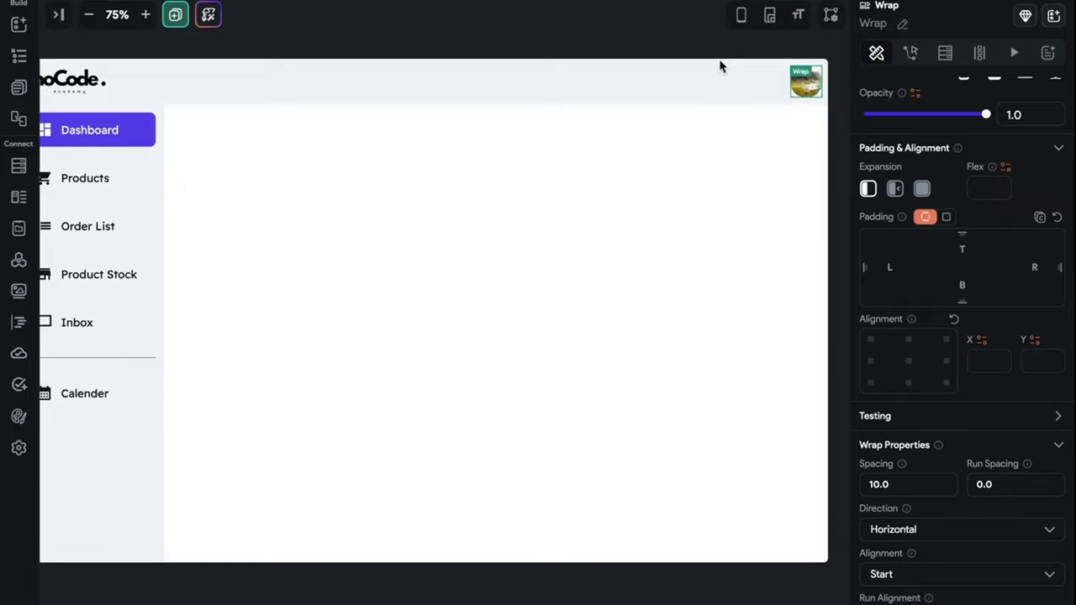
- Insert an Icon widget in the header's Wrap and place it before the circle image
key(ctrl+k)
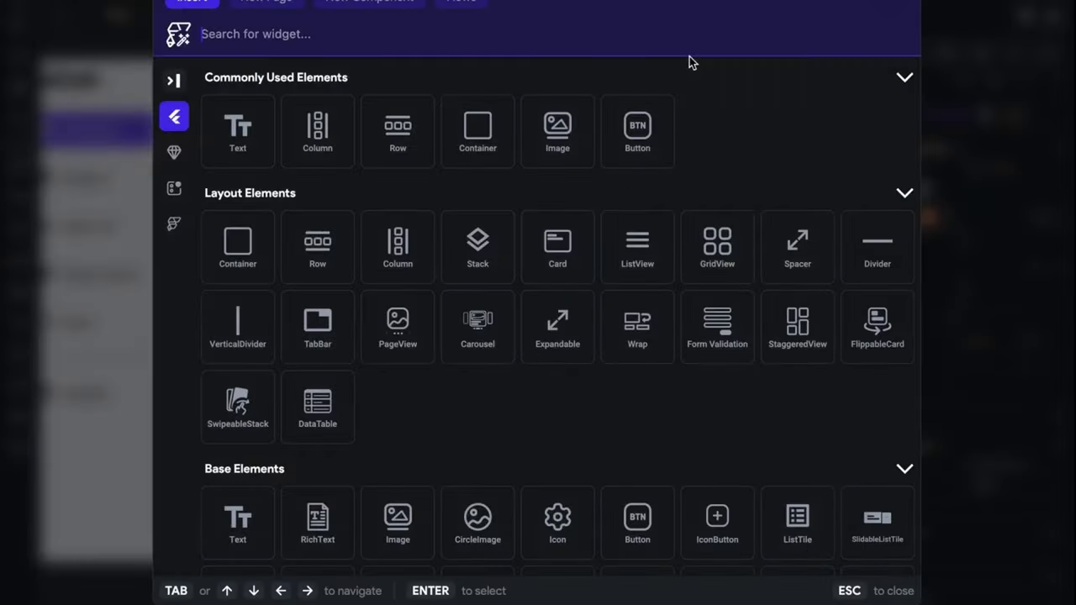
text(Icon)
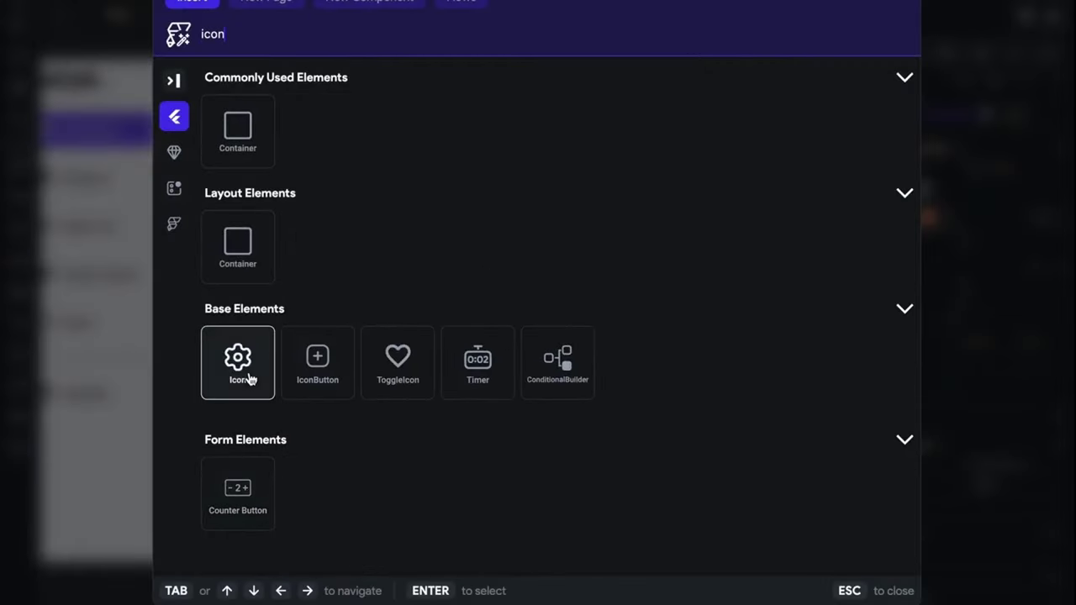
click(246, 374)
drag(788, 84, 822, 96)
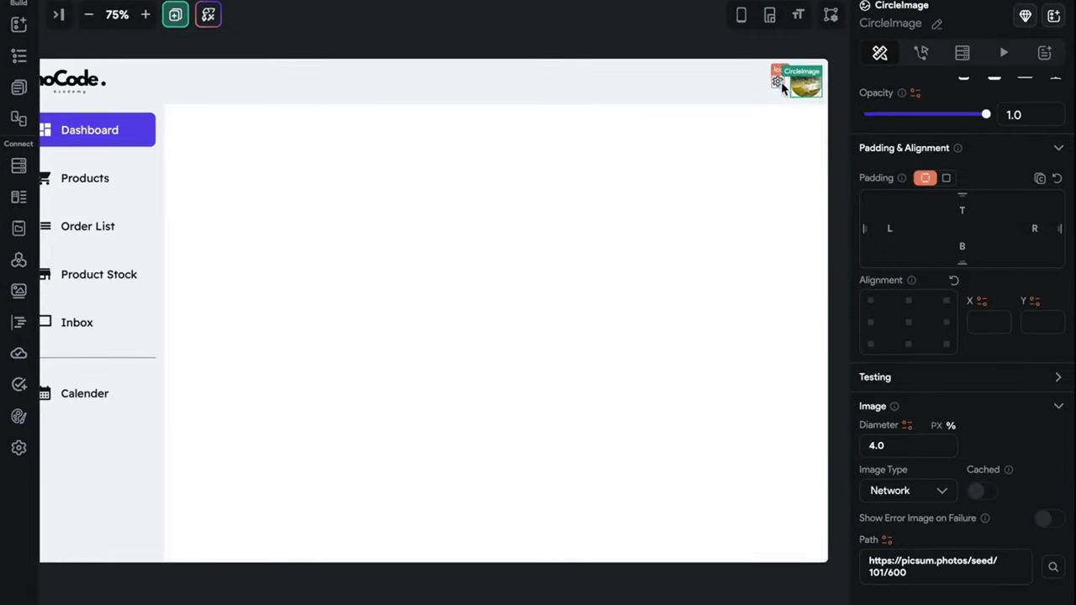
- Set the header icon's size to 30 and change its symbol to the Notifications Sharp bell
click(780, 82)
drag(875, 554, 857, 551)
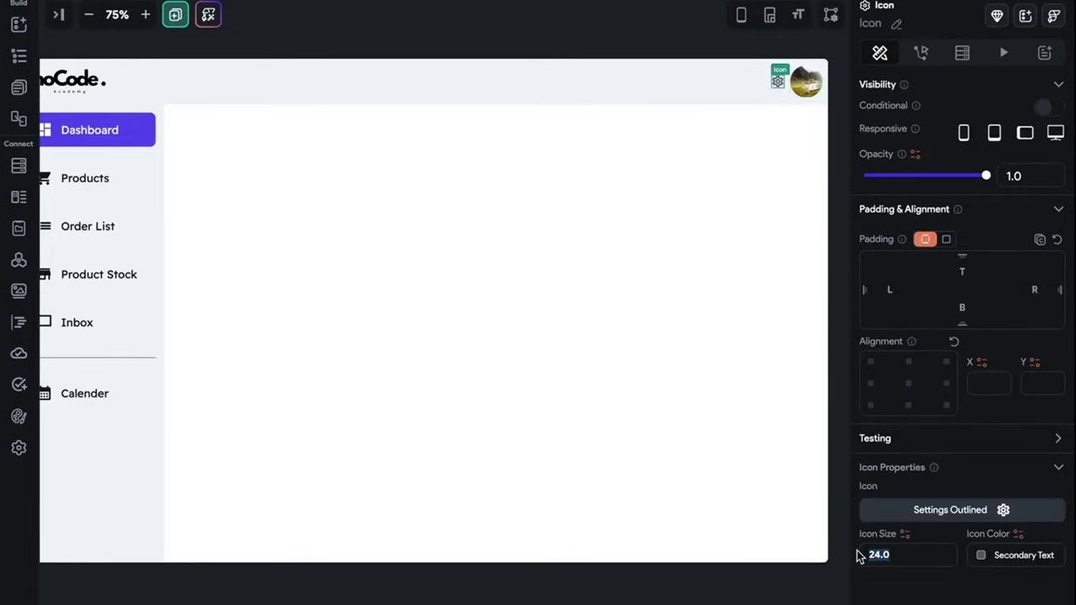
text(30)
click(967, 511)
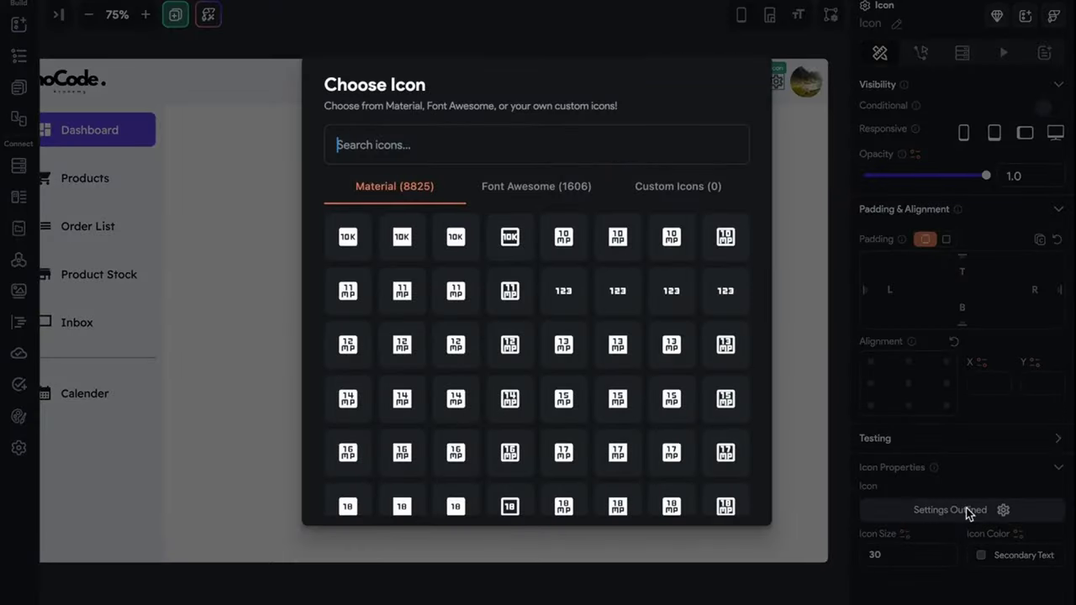
text(notifi)
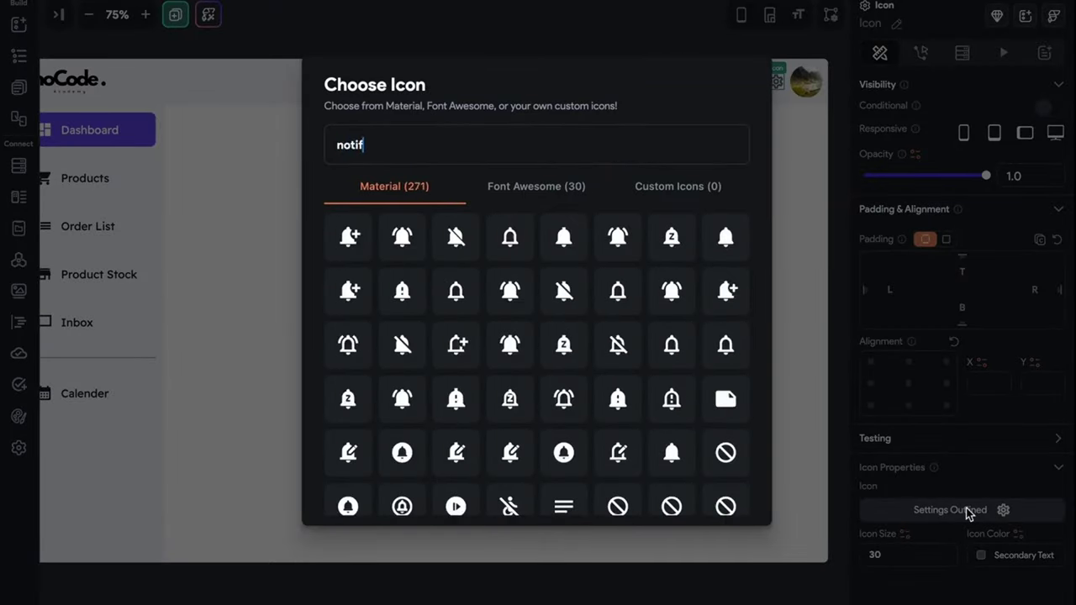
click(553, 244)
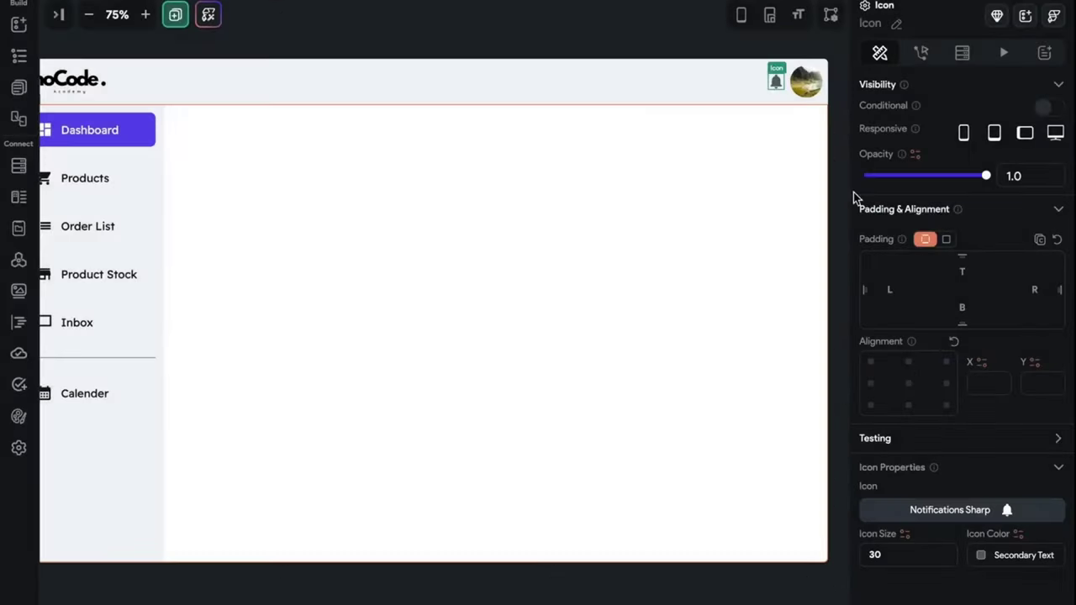
- Change the bell icon's color to the Primary theme color
click(980, 555)
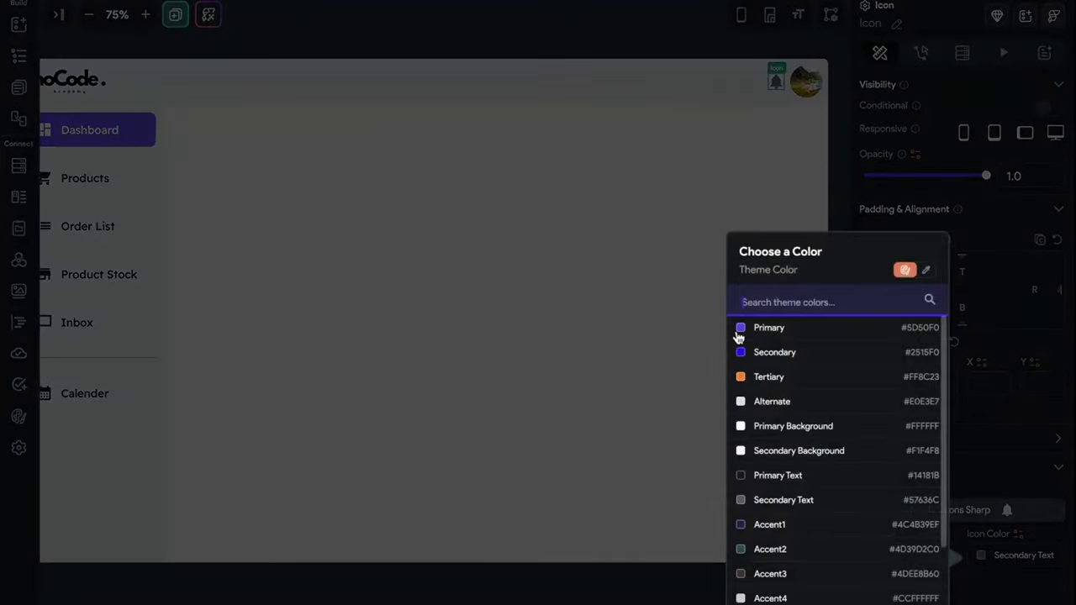
click(737, 328)
click(665, 51)
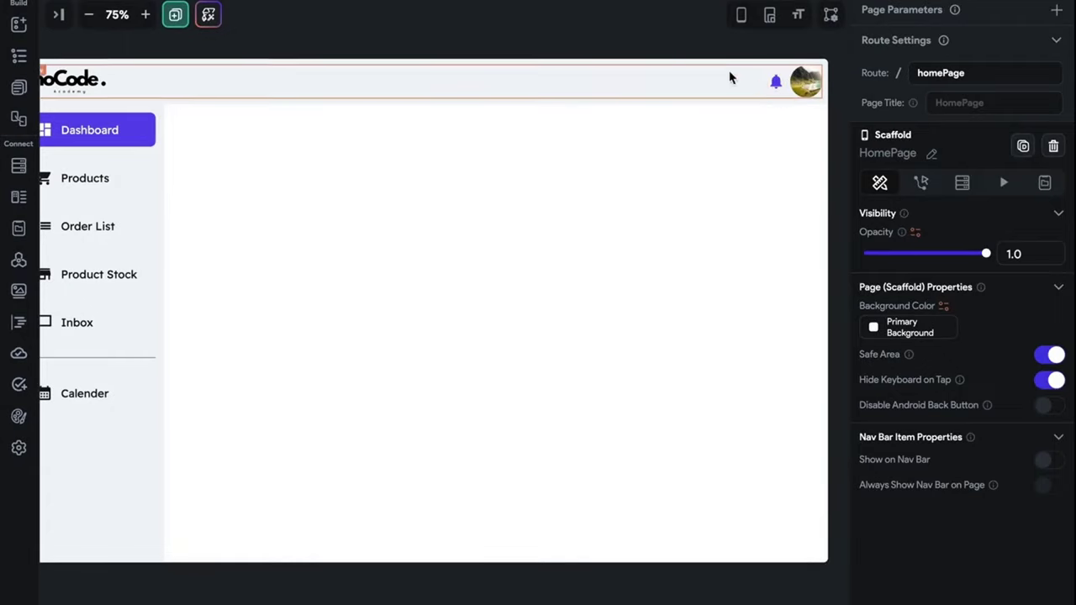
- Set the spacing of the Wrap holding the bell and circle image to 20
click(786, 80)
scroll(883, 413, down, 1)
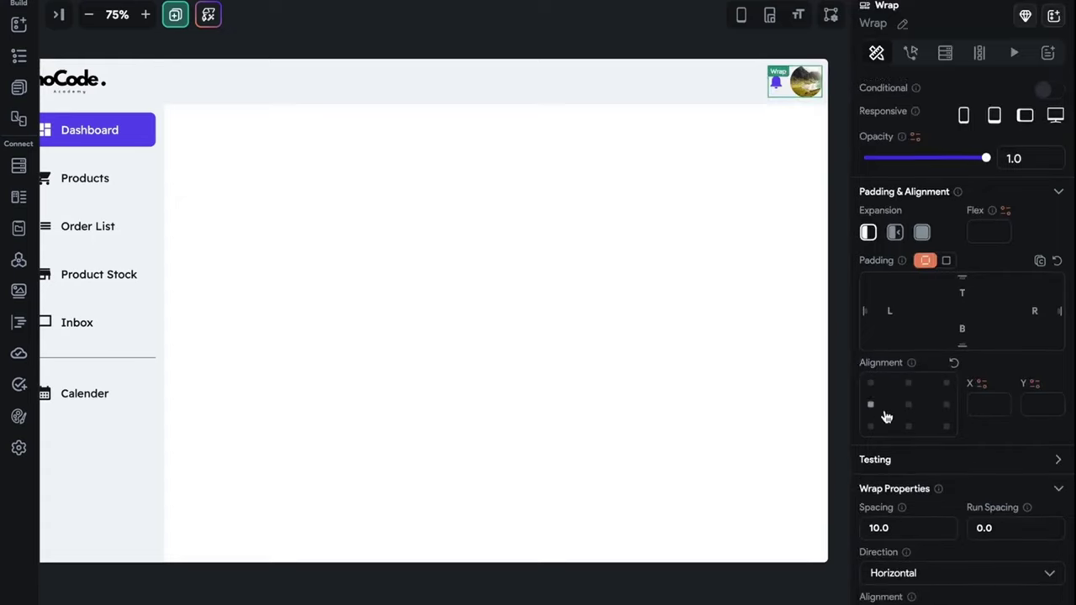
text(2)
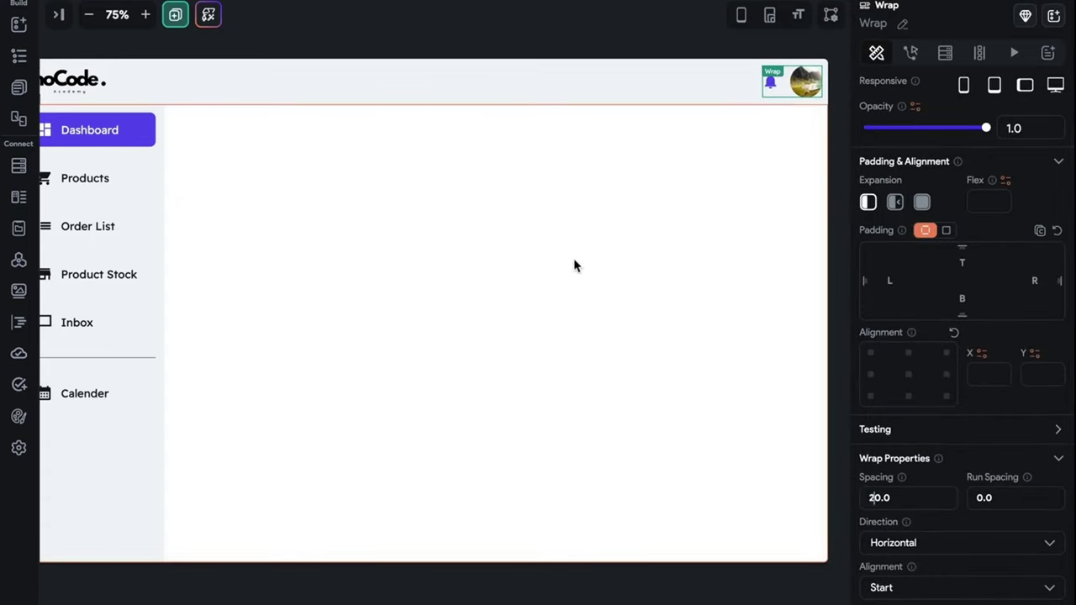
- Duplicate the header's bell icon and change the copy nearest the profile image to the Settings Sharp symbol
click(650, 48)
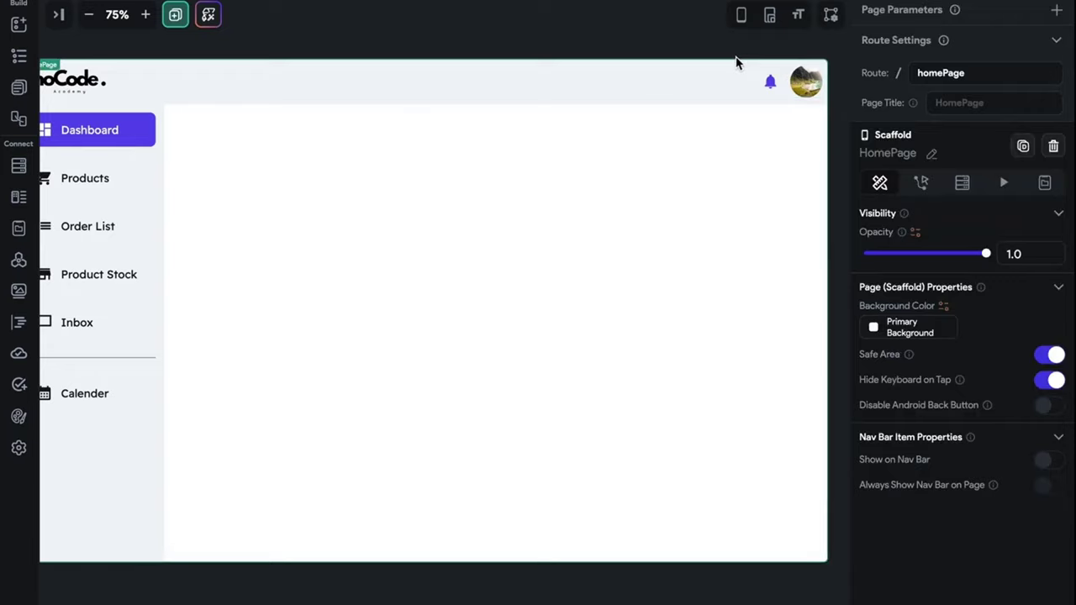
click(770, 81)
key(ctrl+d)
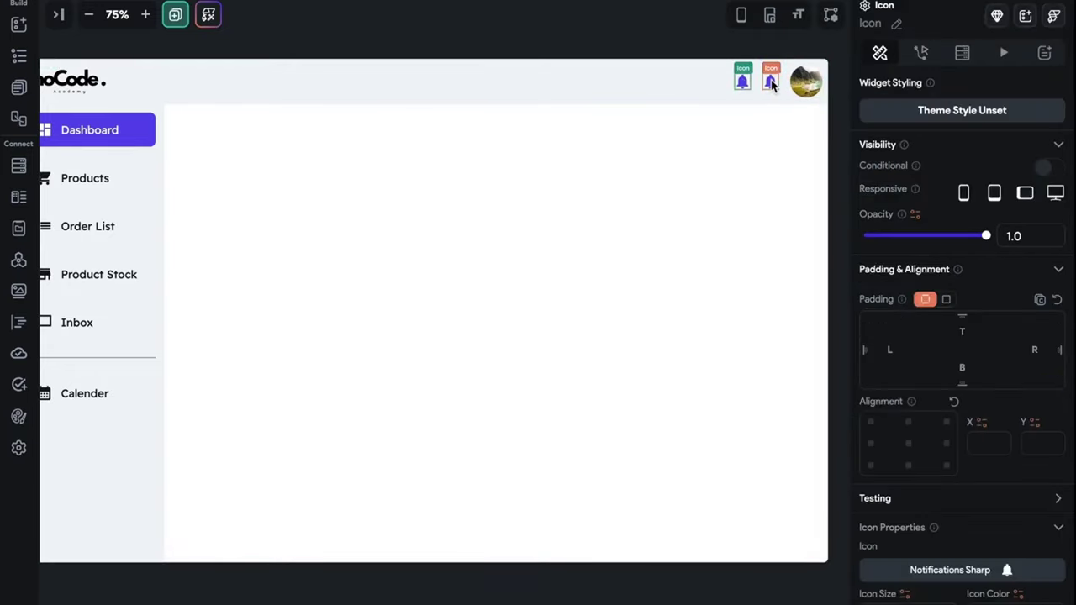
scroll(948, 496, down, 1)
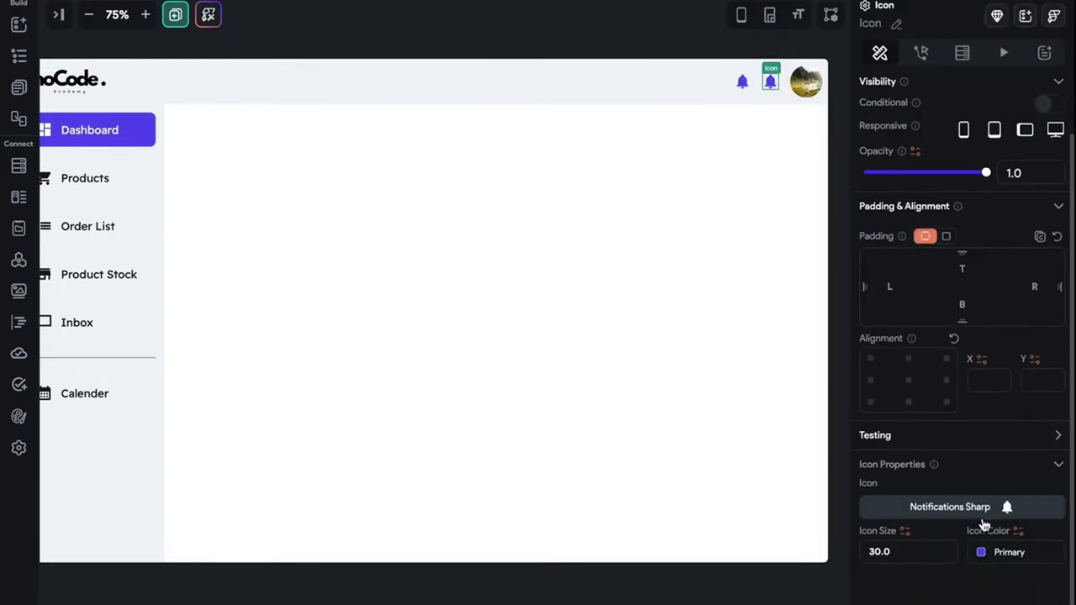
click(949, 510)
text(setting)
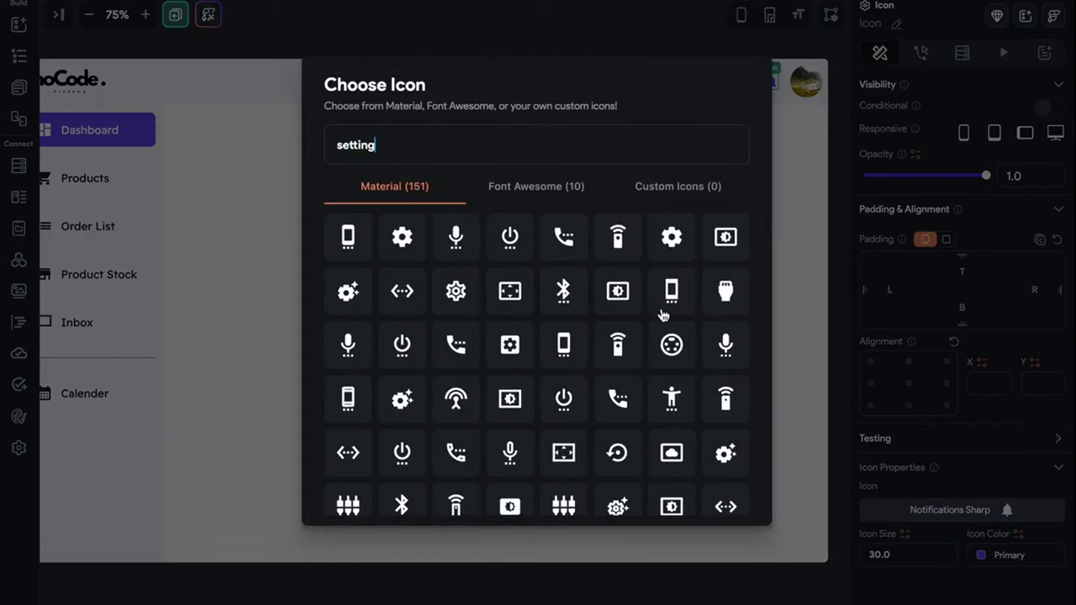
click(352, 238)
- Duplicate the bell icon again and change the middle icon's symbol to Message Rounded
click(742, 80)
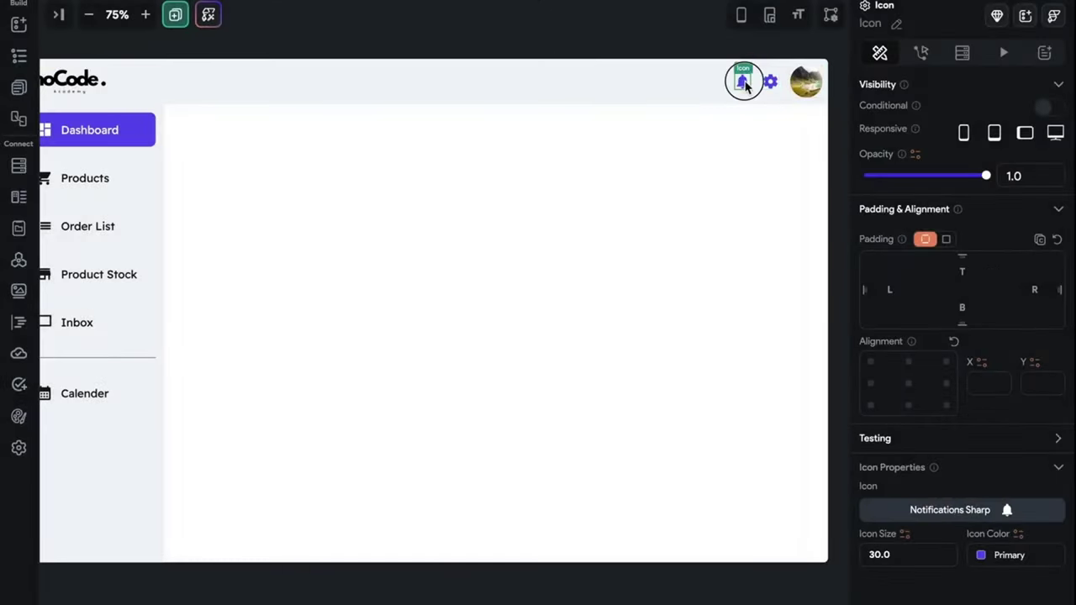
click(714, 80)
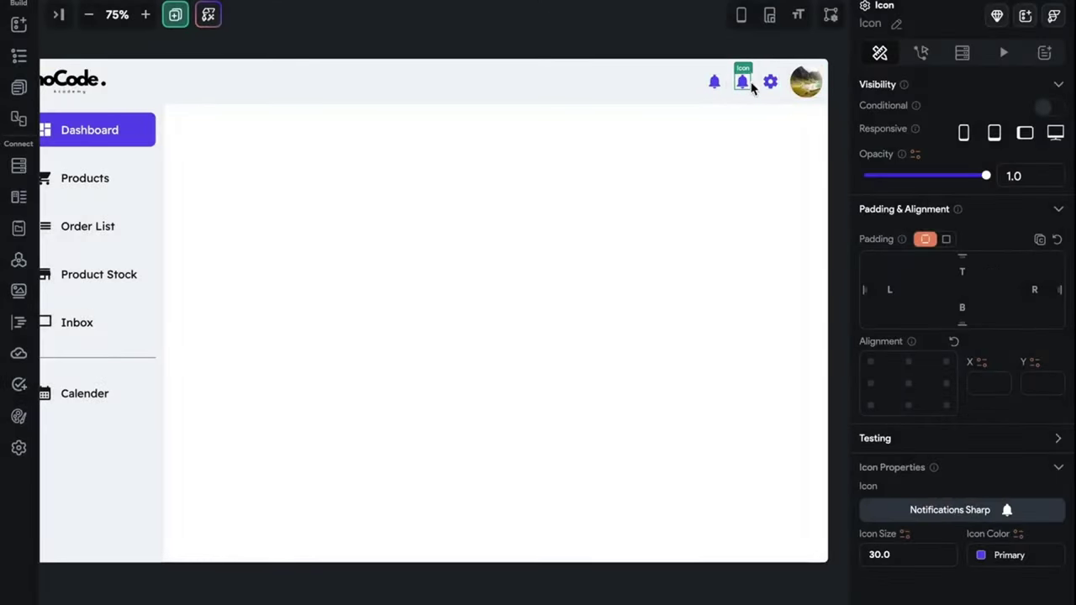
click(931, 510)
text(inbox)
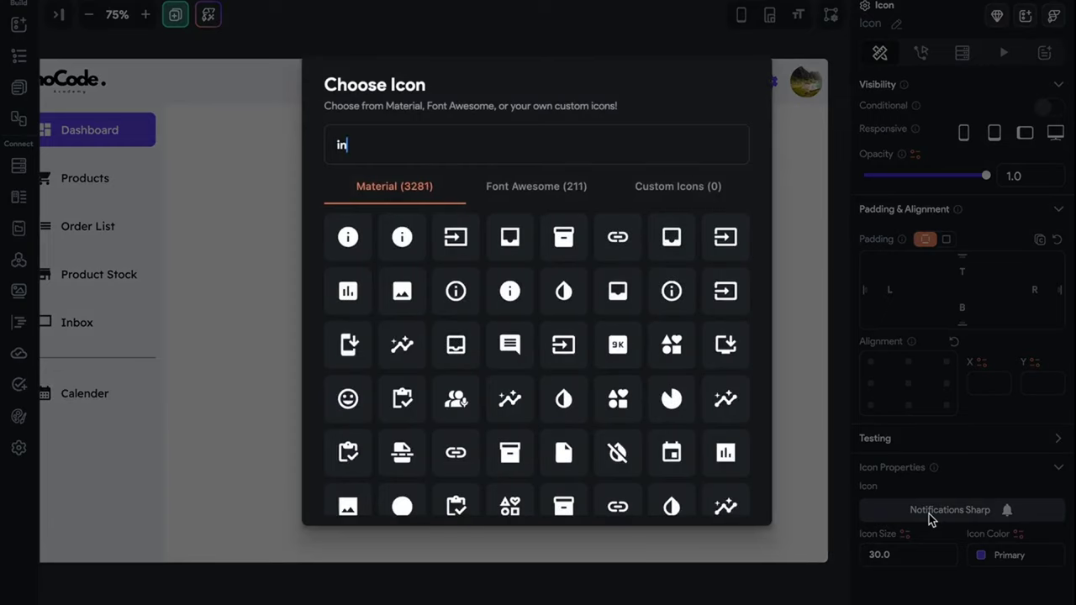
click(517, 182)
double_click(315, 149)
text(mes)
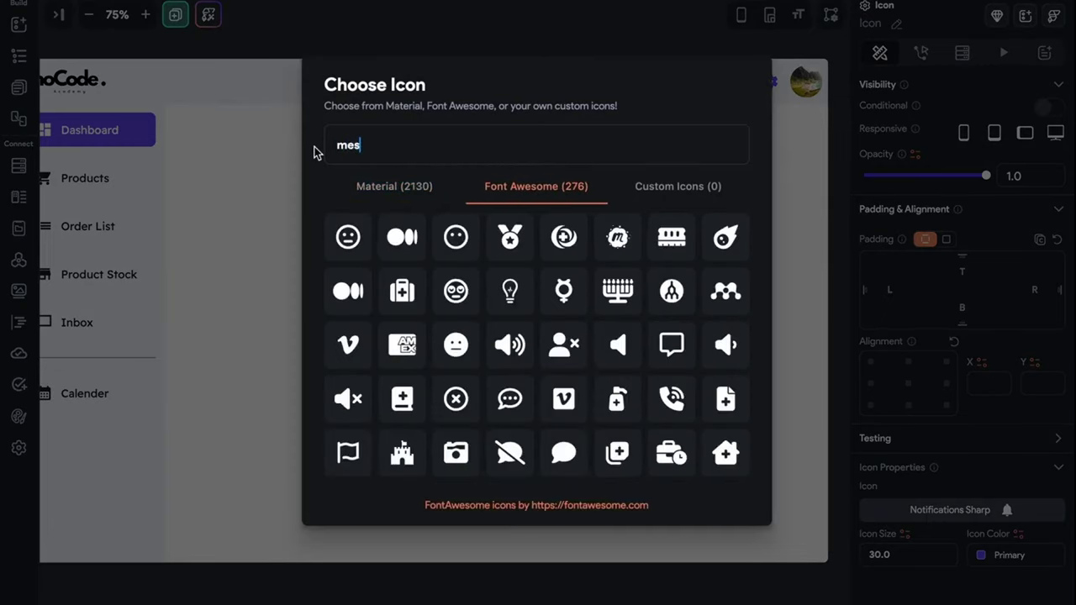
text(sage)
click(431, 202)
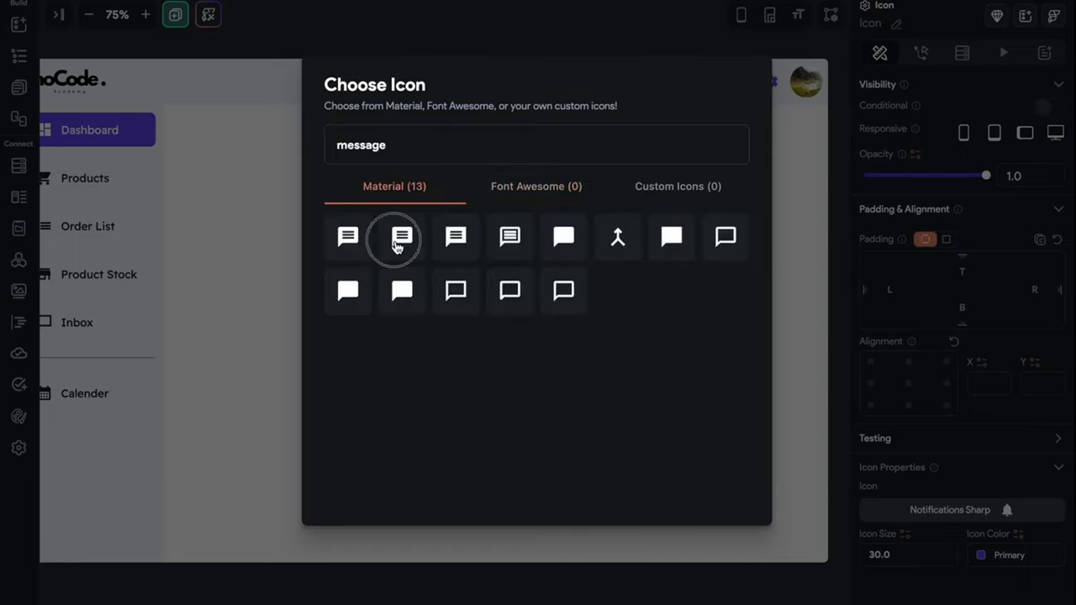
click(400, 239)
click(627, 44)
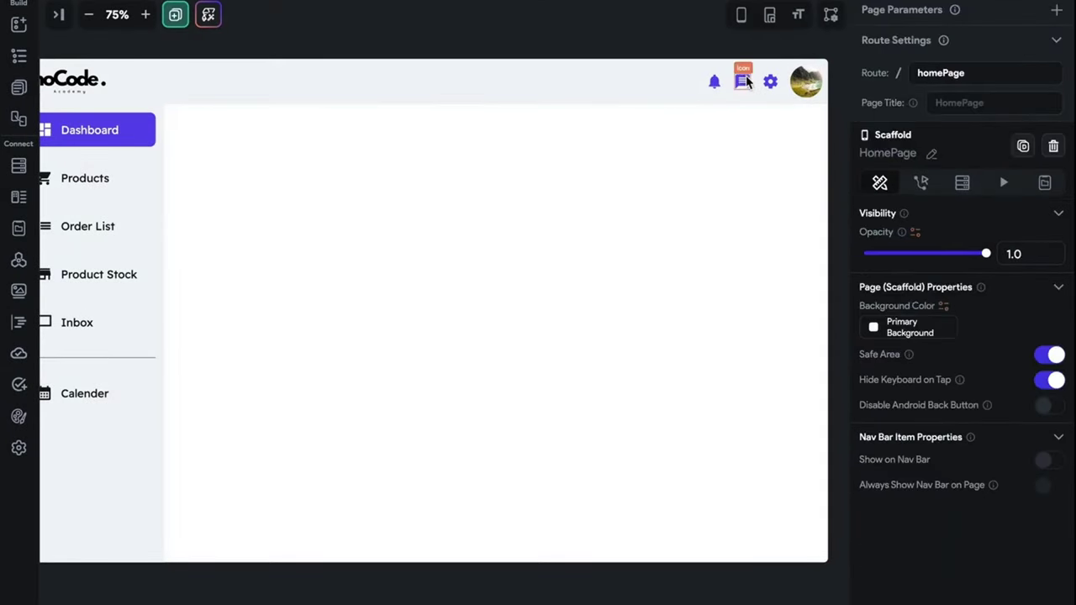
click(773, 85)
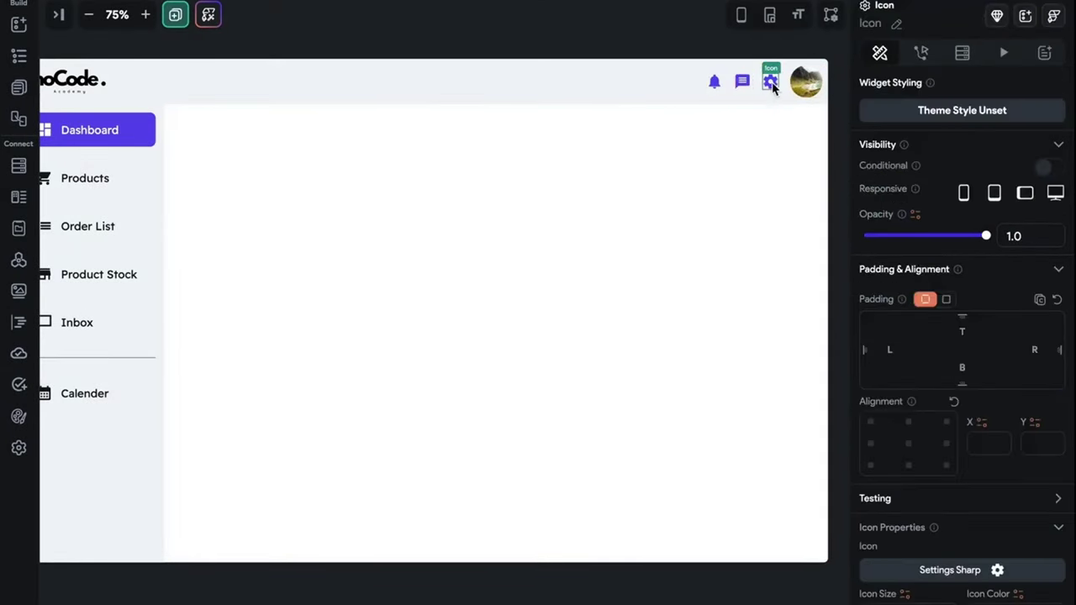
click(742, 82)
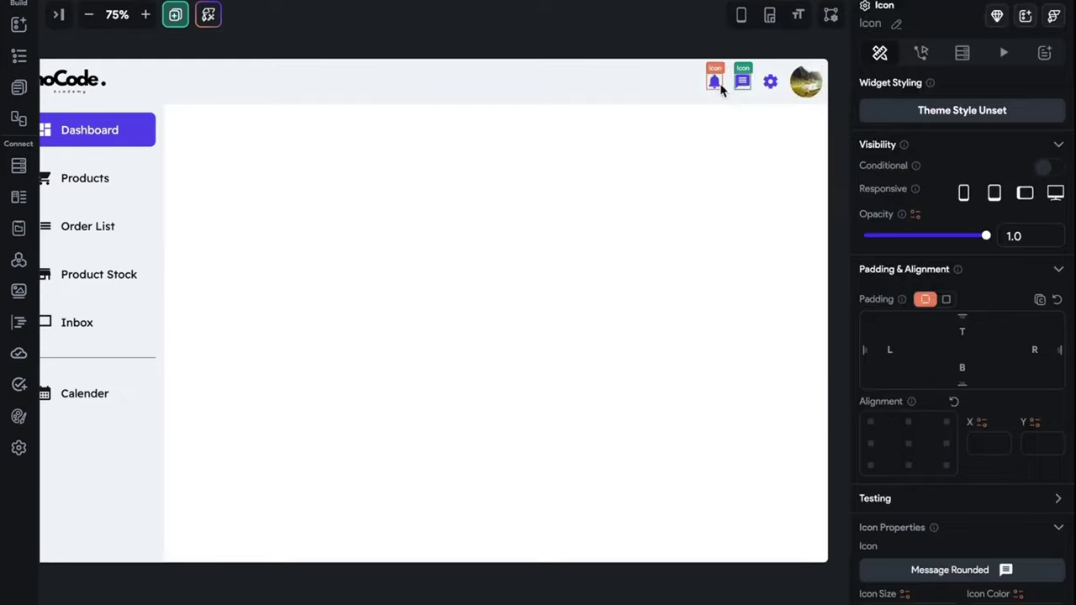
click(716, 84)
- Insert a Container widget into the header Row between the logo and the icon group
click(440, 79)
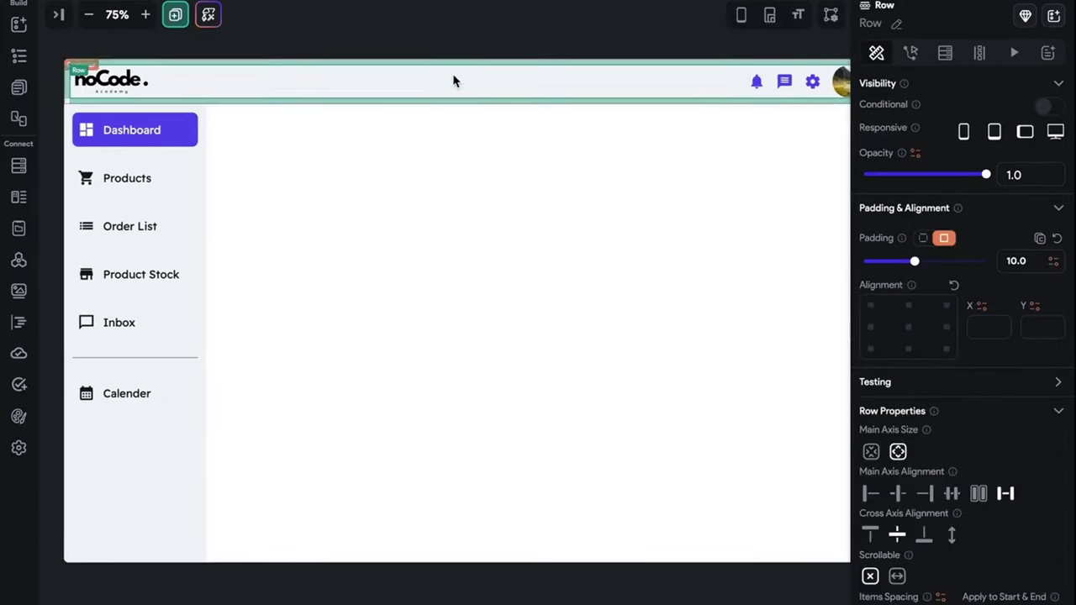
key(ctrl+k)
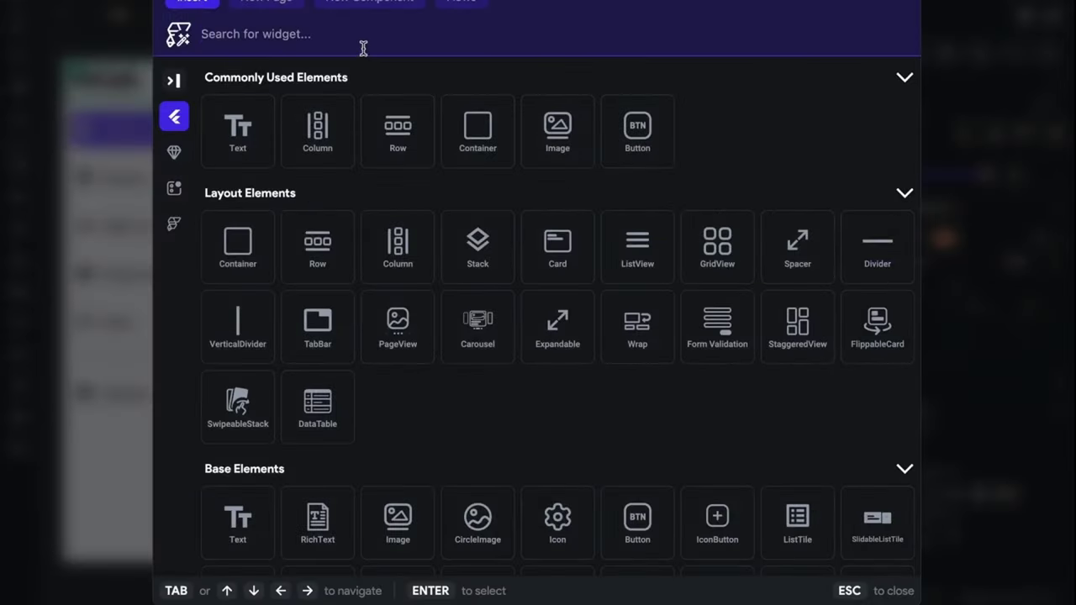
text(text)
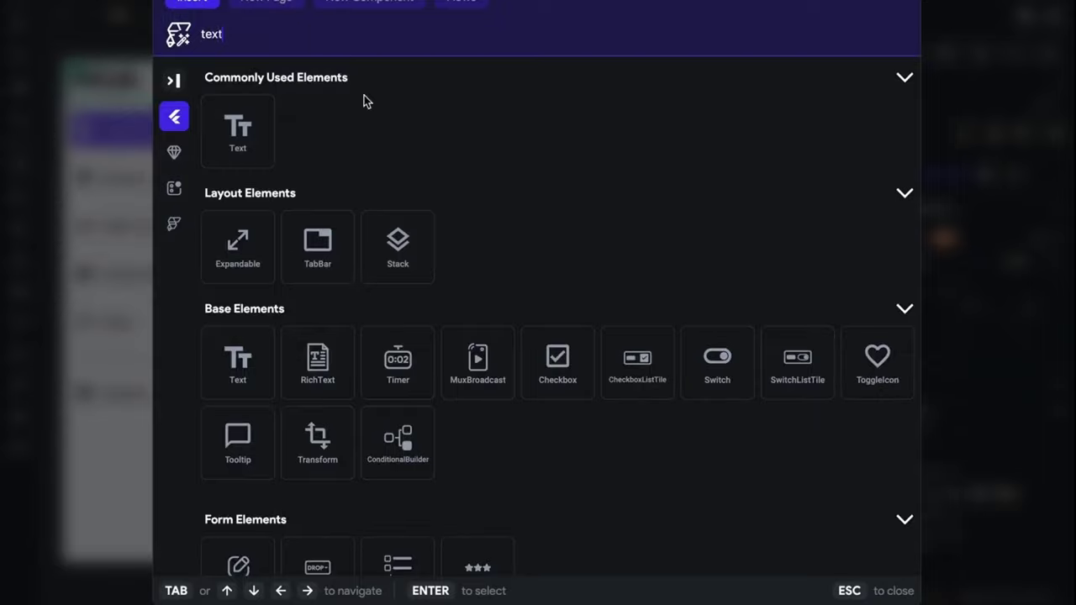
drag(305, 31, 180, 33)
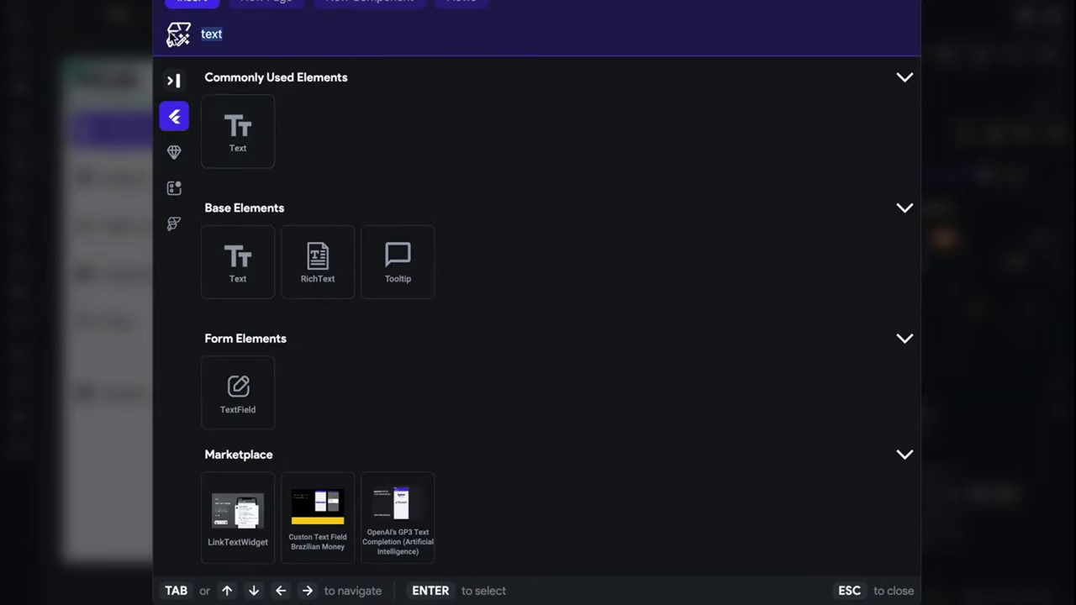
text(ro)
key(BackSpace)
key(BackSpace)
text(cont)
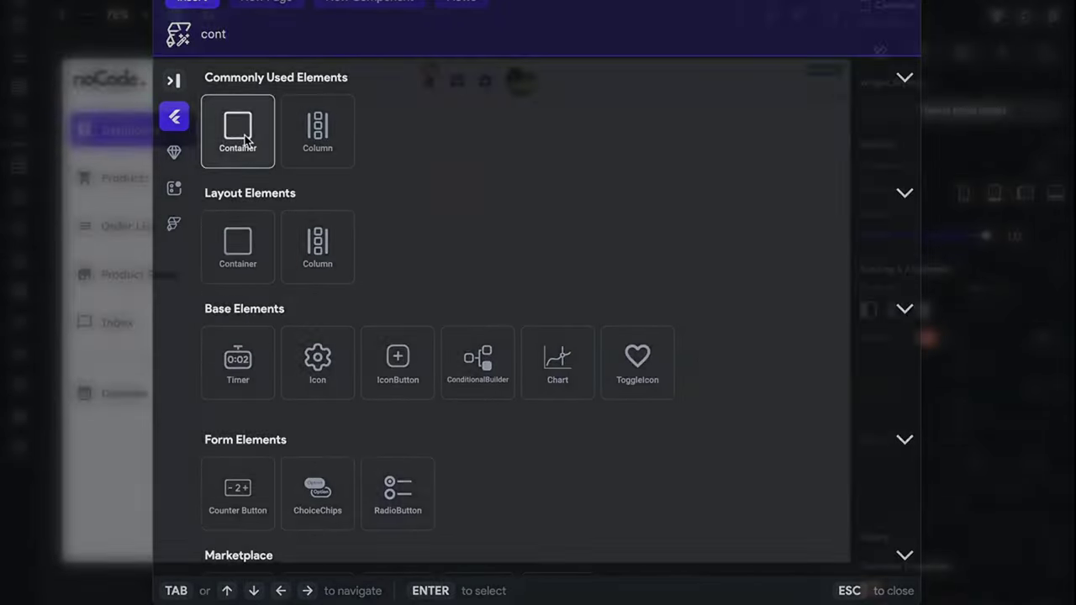
drag(245, 140, 445, 84)
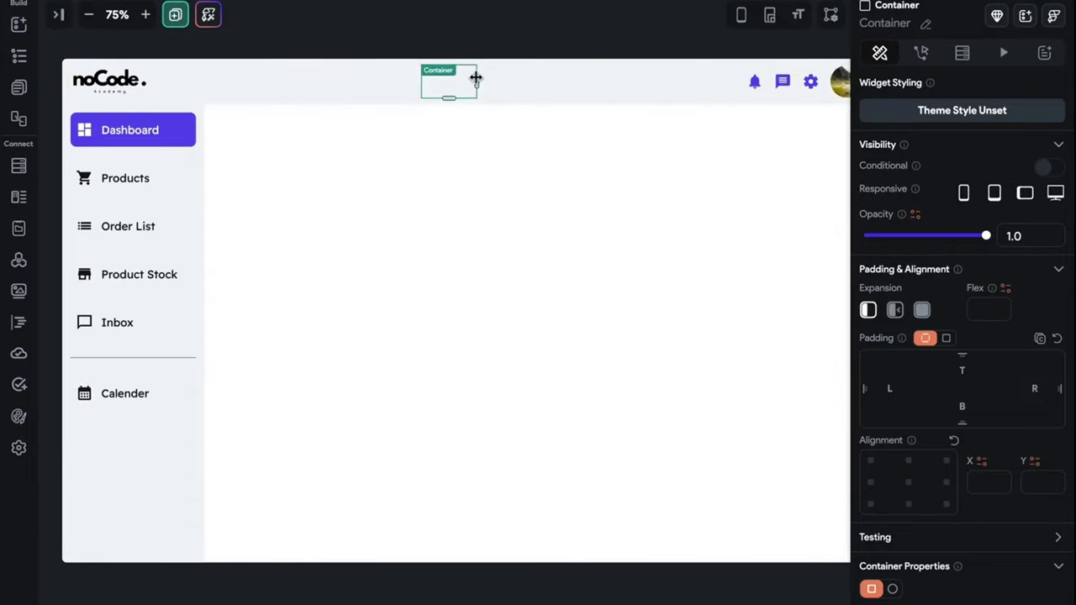
- Widen the header Container to about 420 px and set its fill color to Primary Background
drag(515, 80, 567, 81)
click(464, 52)
click(559, 95)
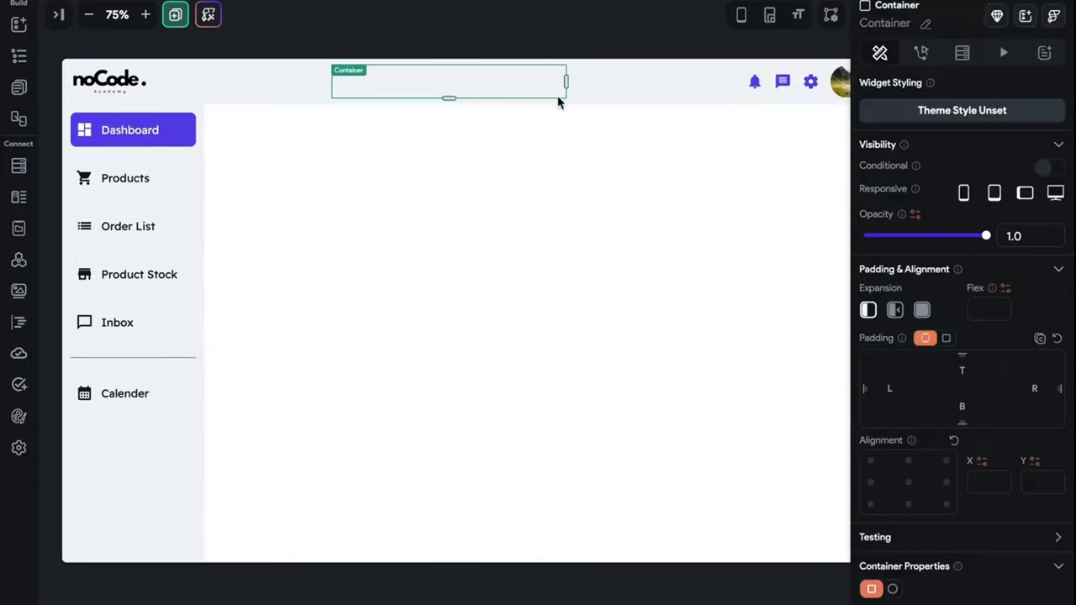
scroll(972, 446, down, 5)
click(876, 283)
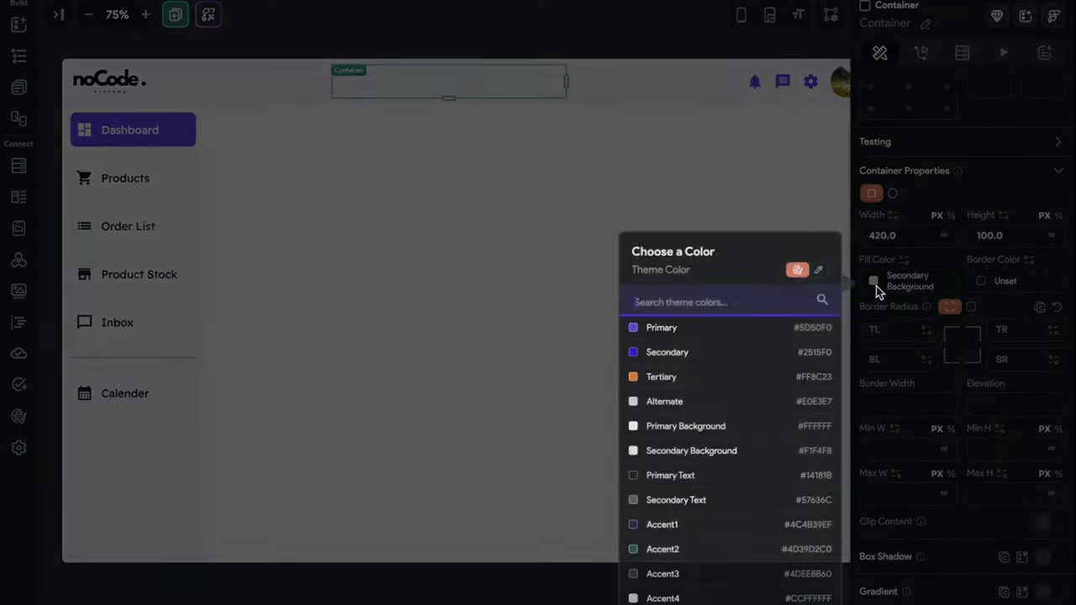
click(659, 437)
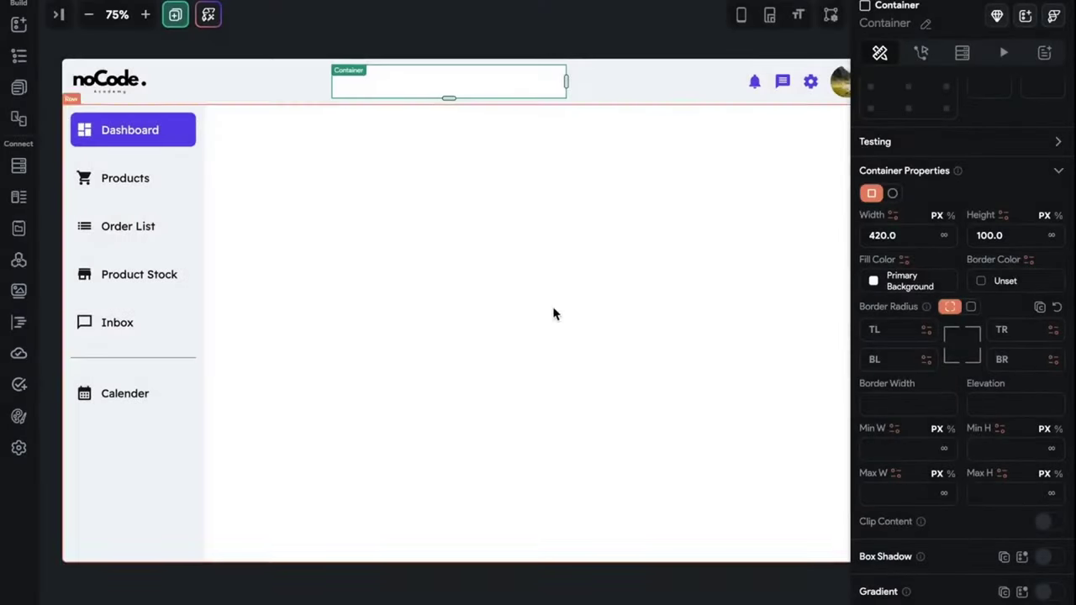
click(553, 31)
- Give all corners of the header Container a uniform border radius of 15
click(464, 97)
scroll(944, 412, down, 5)
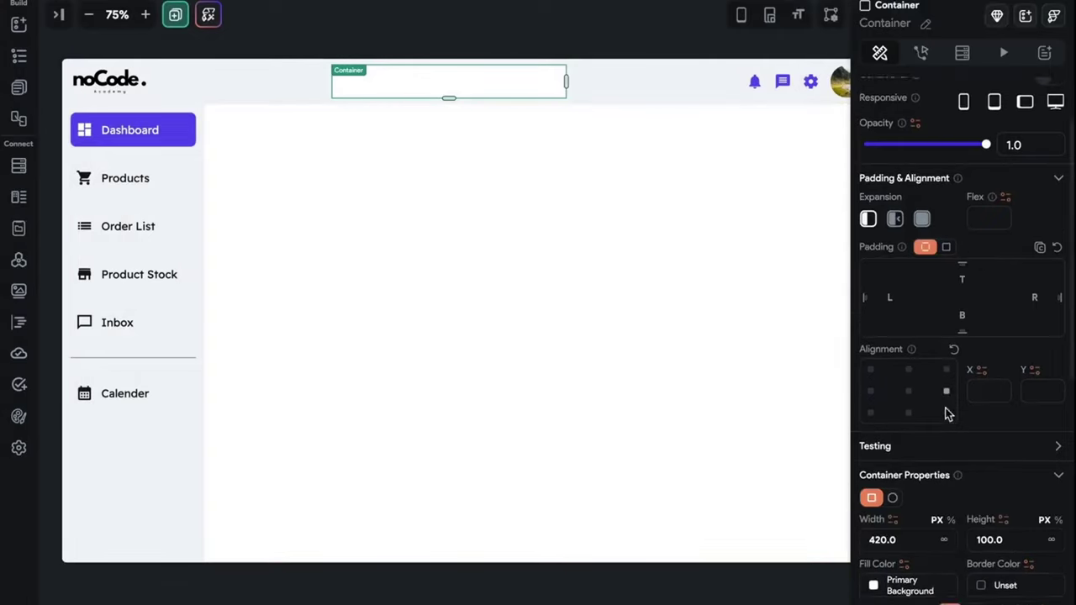
click(971, 435)
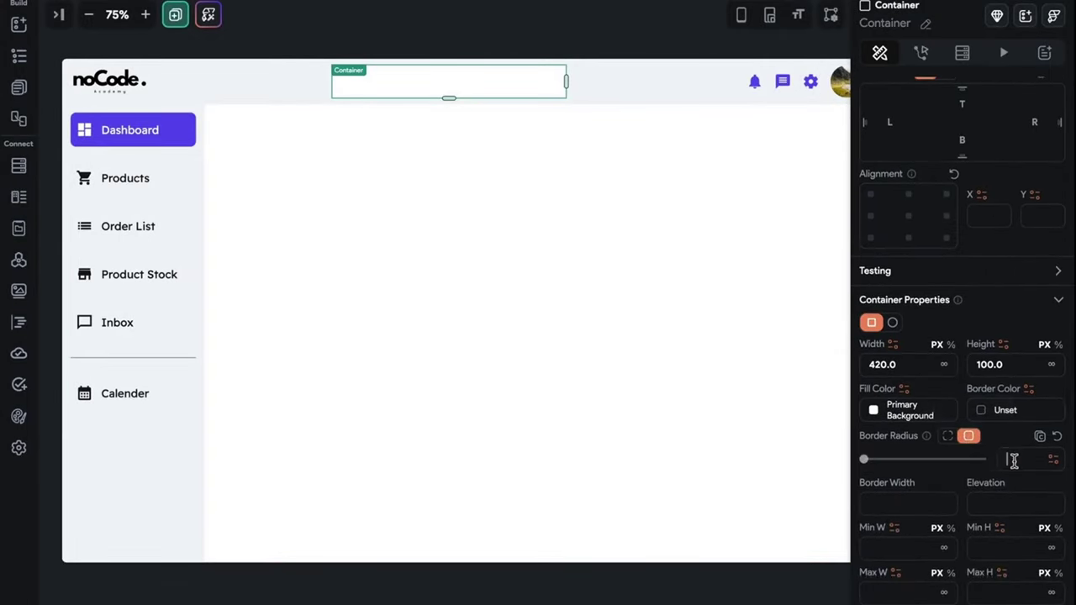
click(1013, 460)
text(15)
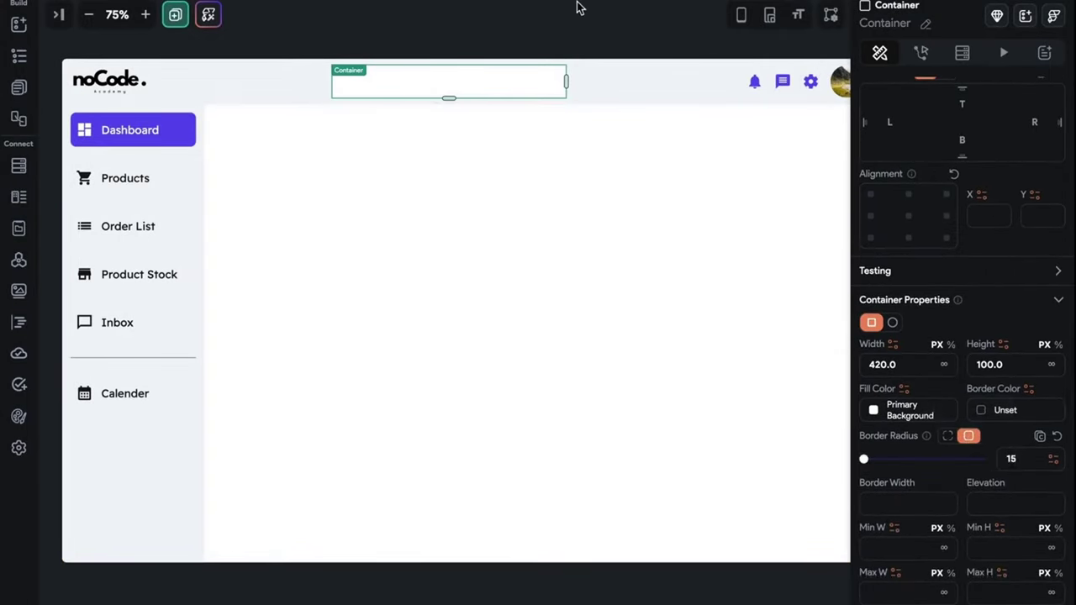
click(641, 48)
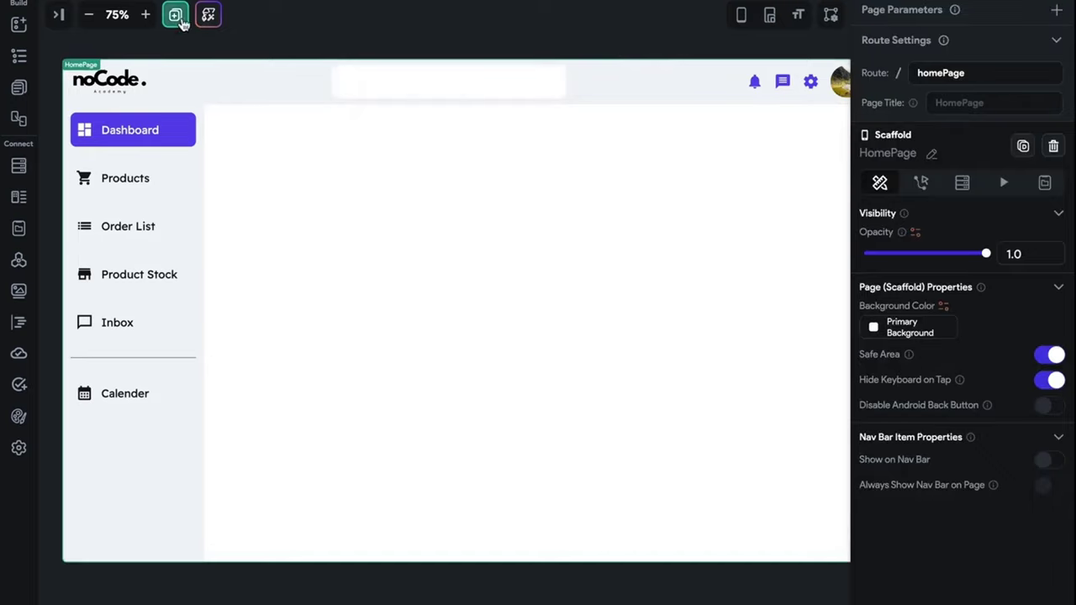
- Switch the header Container's height to percent and set it to 6%
scroll(173, 19, up, 5)
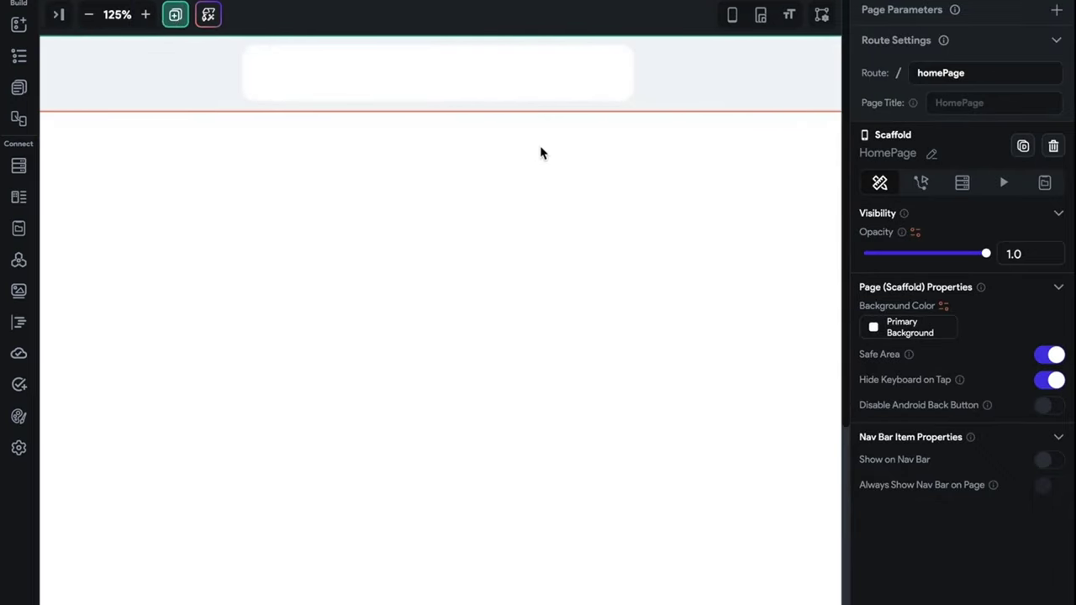
click(516, 84)
scroll(989, 418, down, 2)
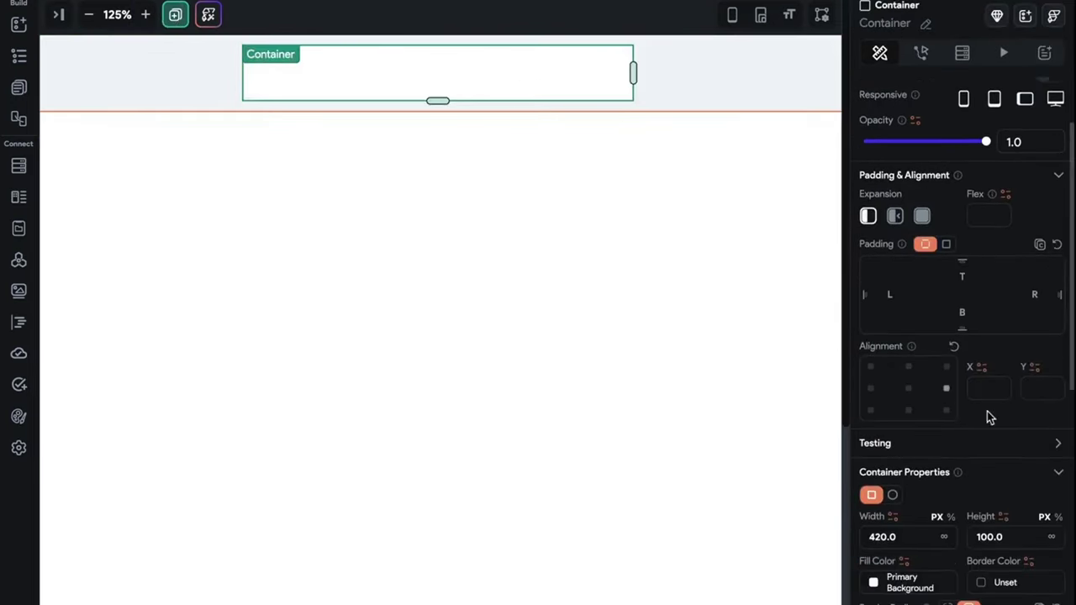
click(1059, 518)
text(2)
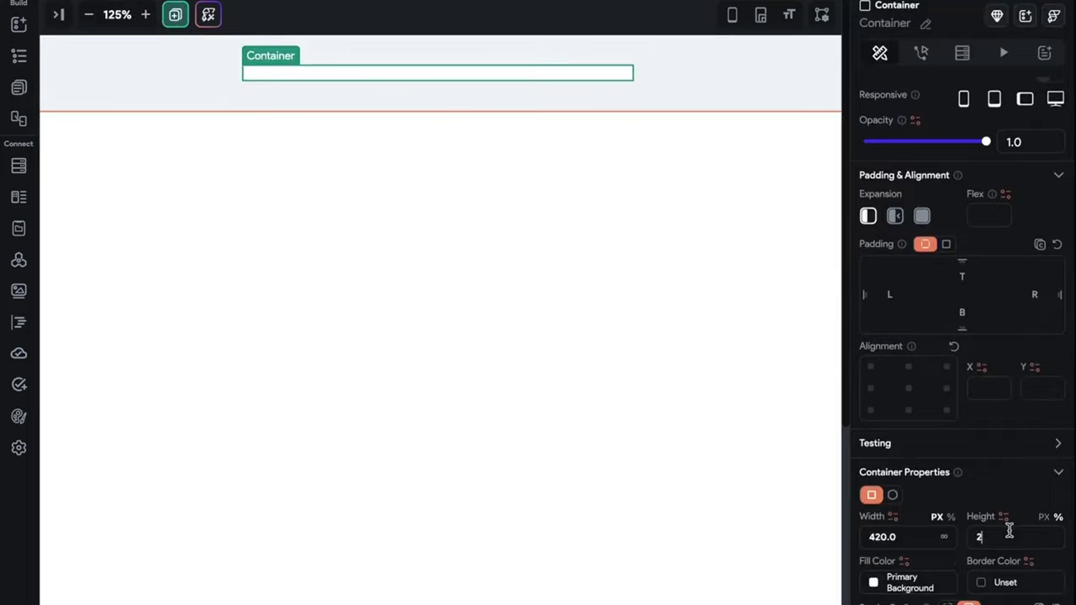
text(6)
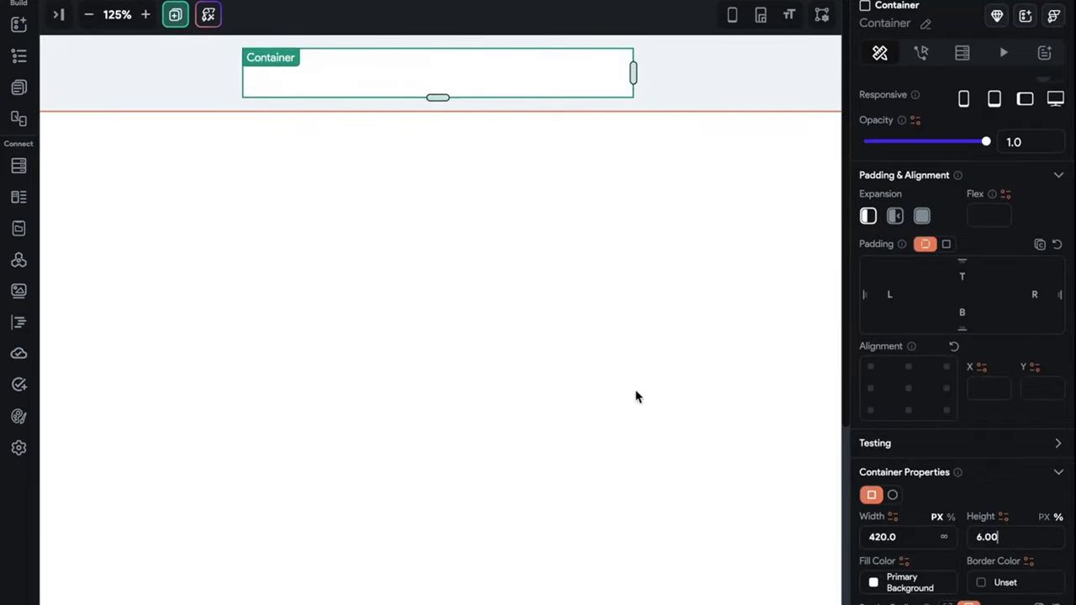
click(595, 388)
- Set the header Container's border color to the Secondary Text theme color
click(404, 111)
scroll(944, 538, down, 4)
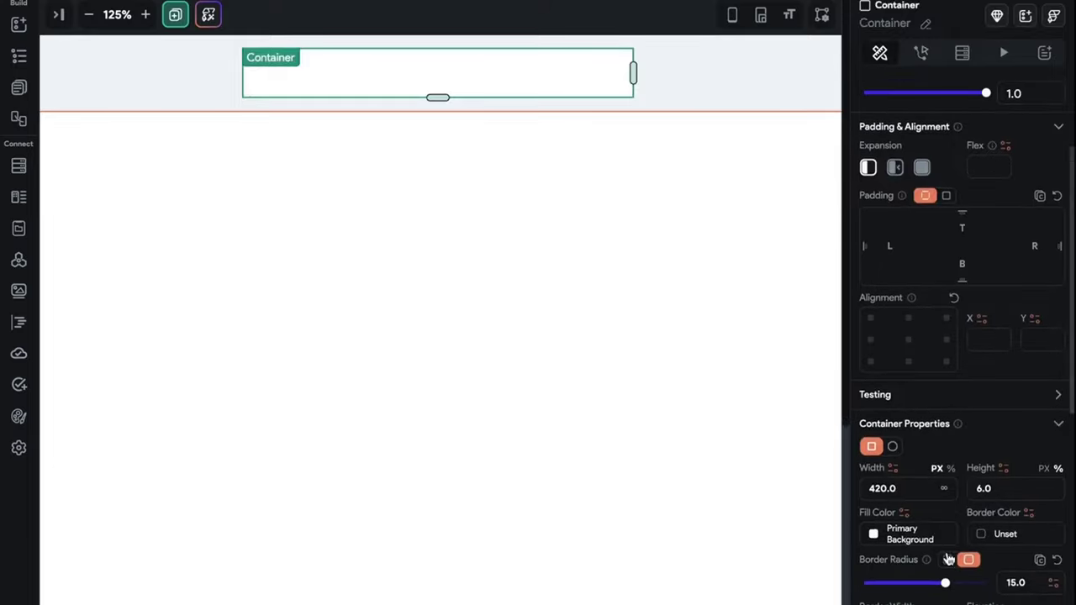
click(981, 462)
scroll(804, 480, down, 2)
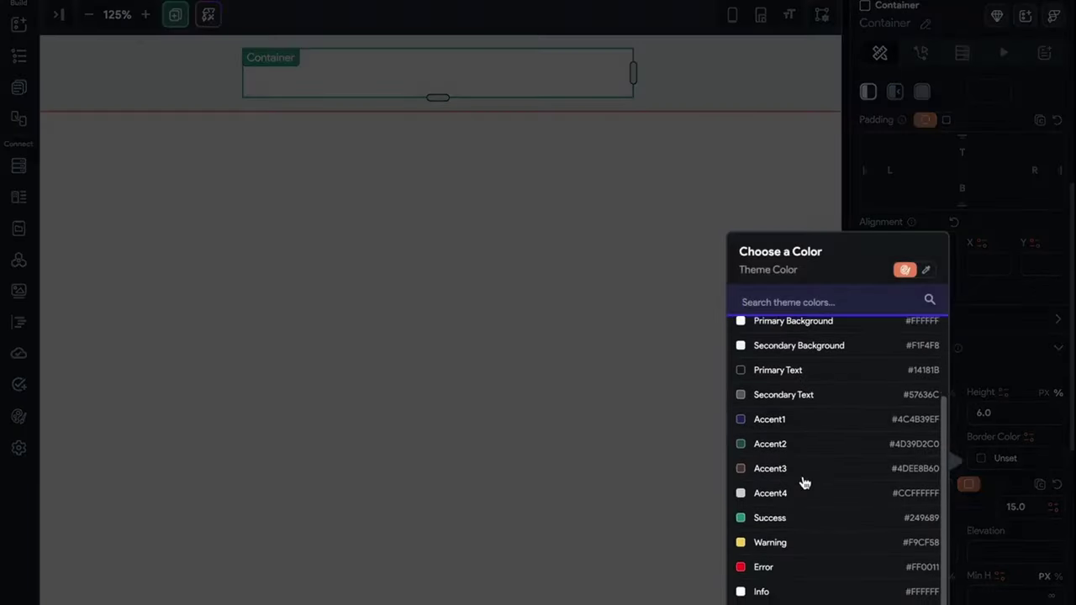
click(768, 410)
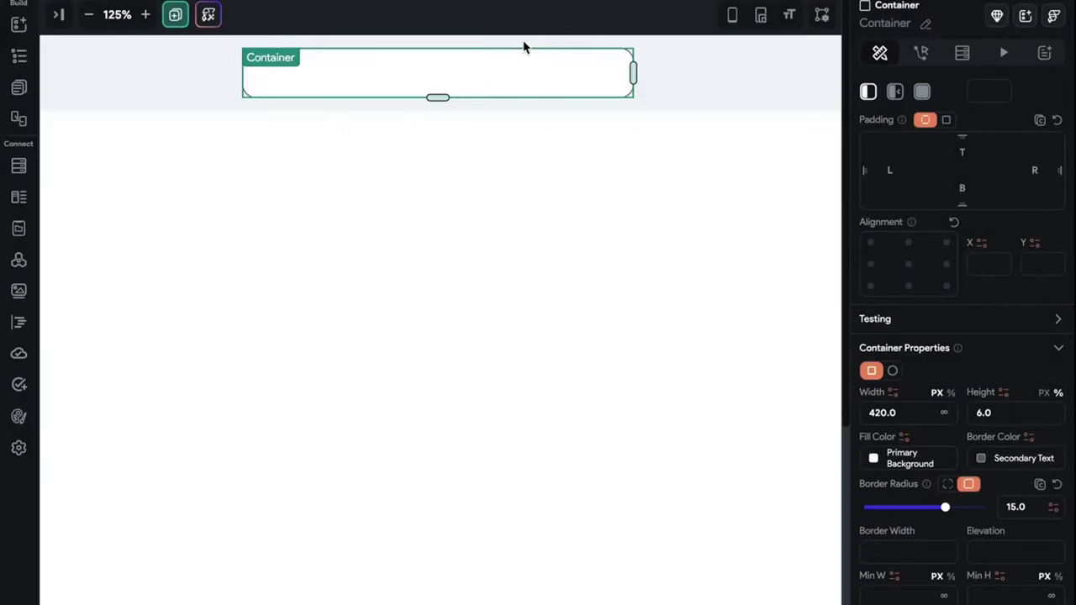
click(528, 40)
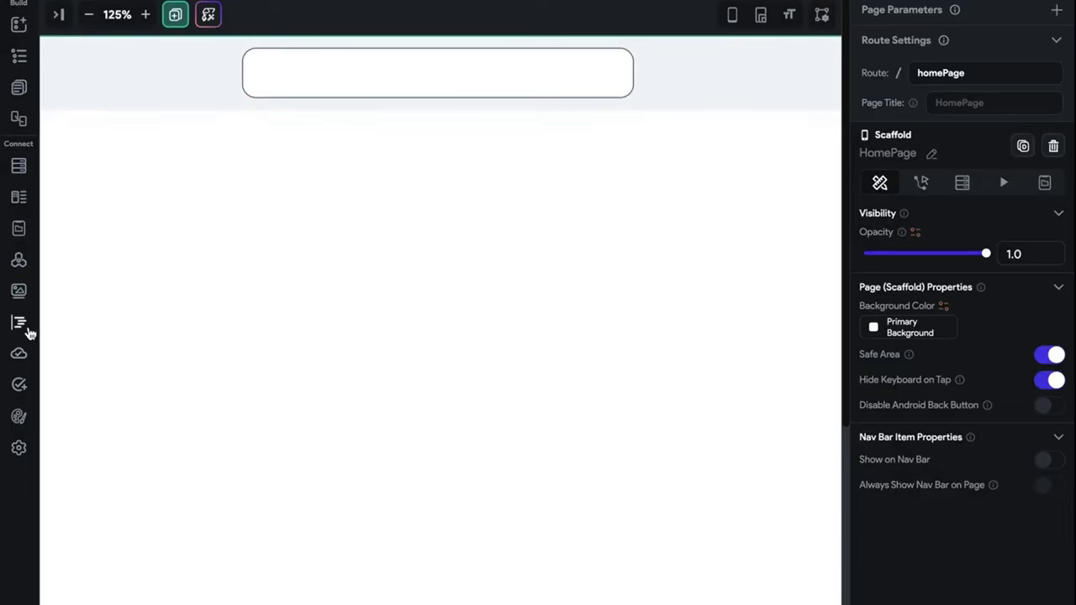
- Add a custom color to the project's theme colors and name it Border Color
click(20, 424)
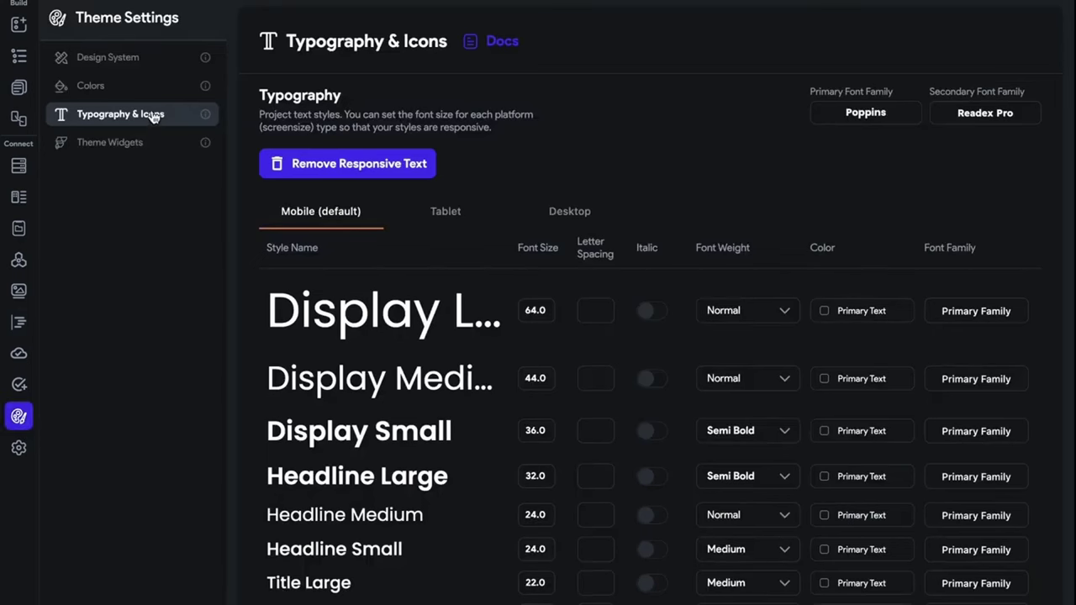
click(90, 85)
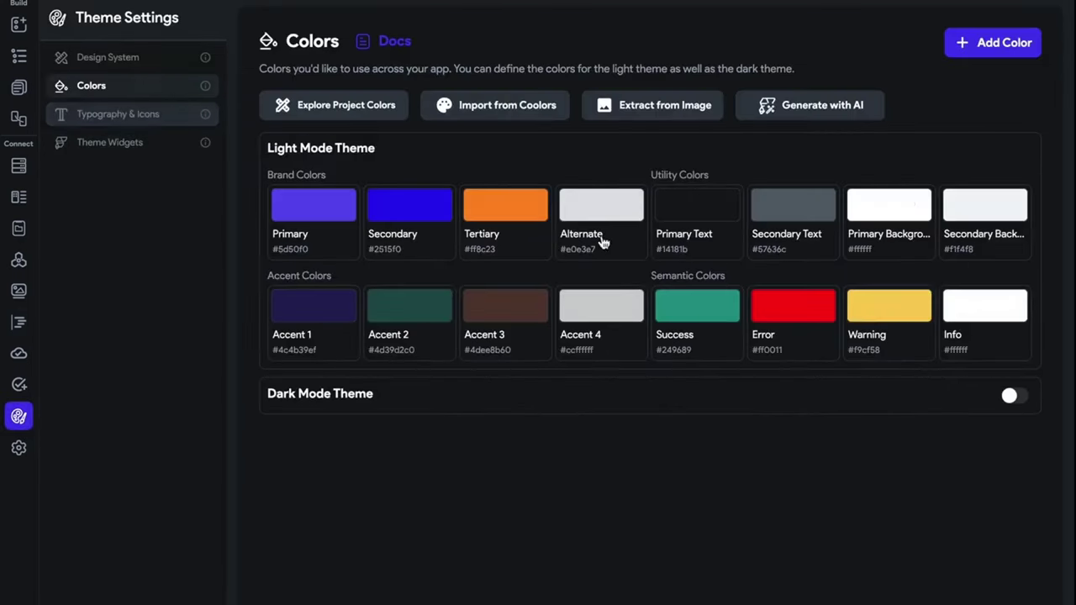
click(994, 44)
click(336, 452)
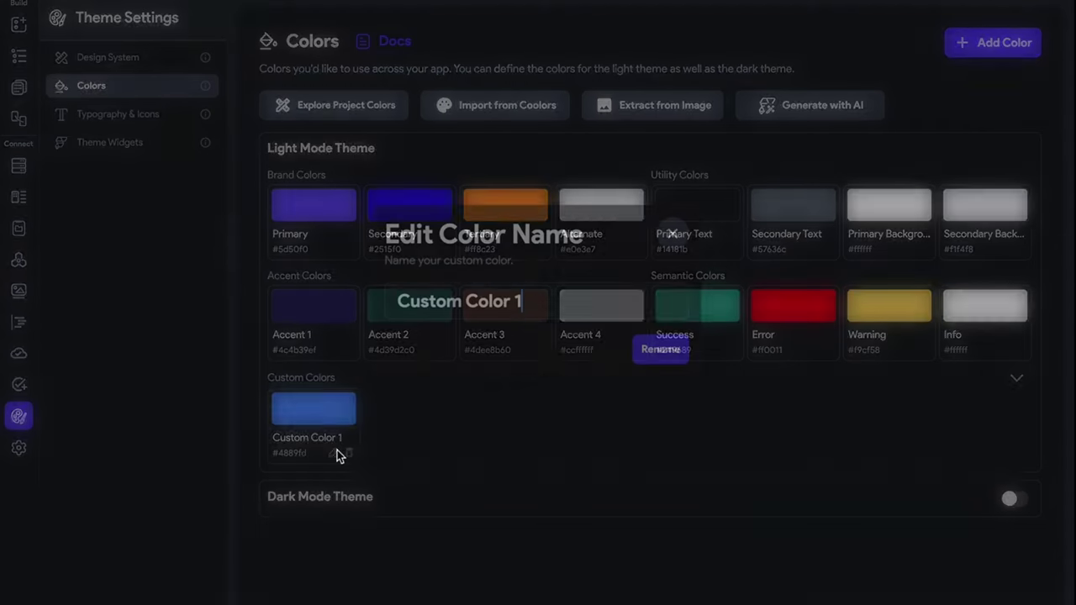
drag(541, 305, 337, 300)
text(Bo)
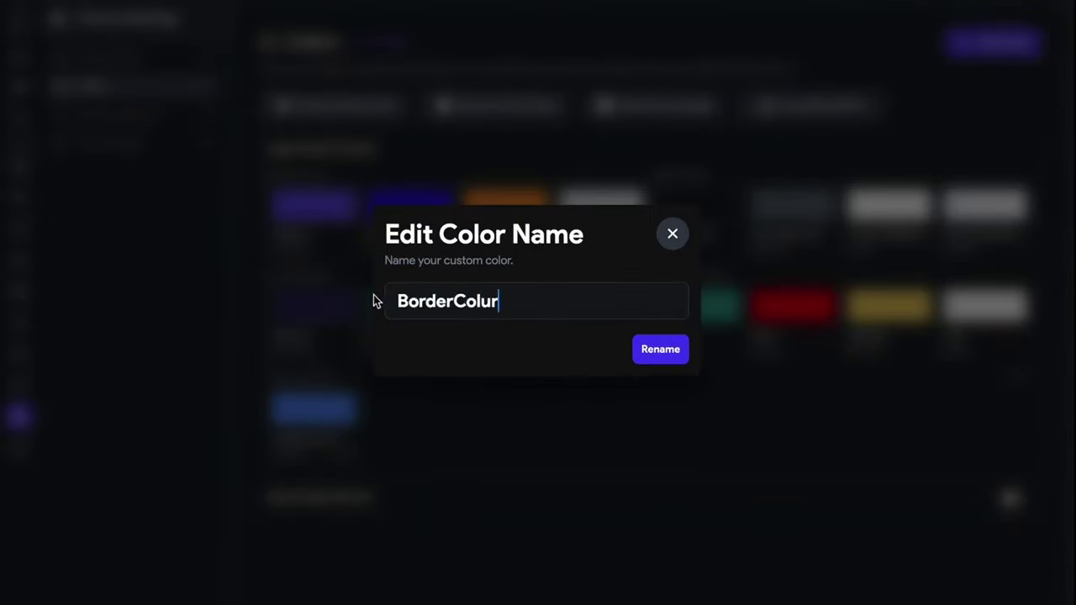
text(rderColu)
key(BackSpace)
key(BackSpace)
key(BackSpace)
key(BackSpace)
text(Colo)
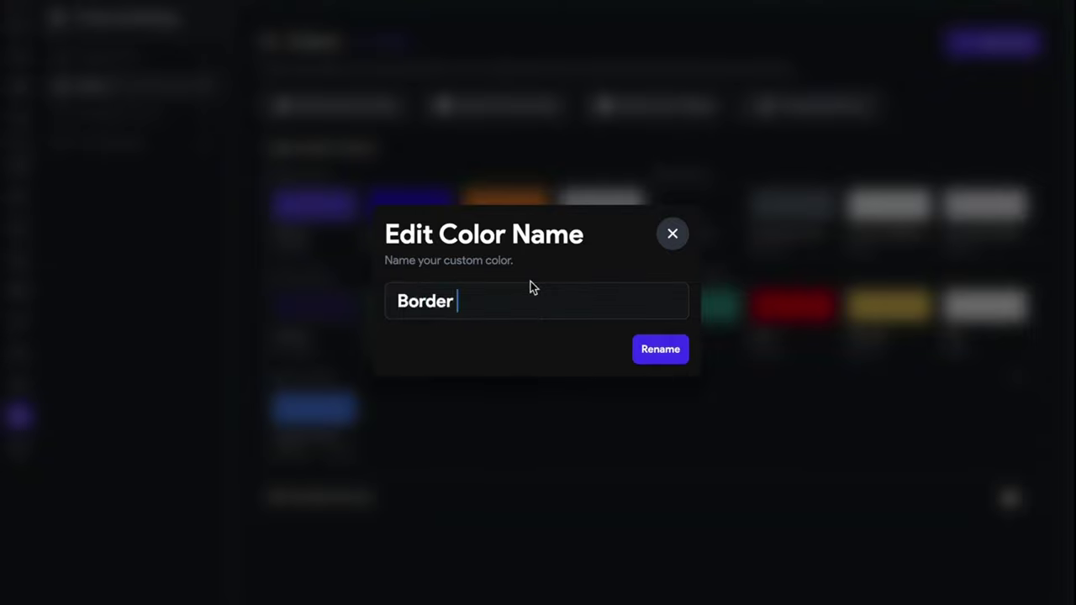
text(r)
click(643, 355)
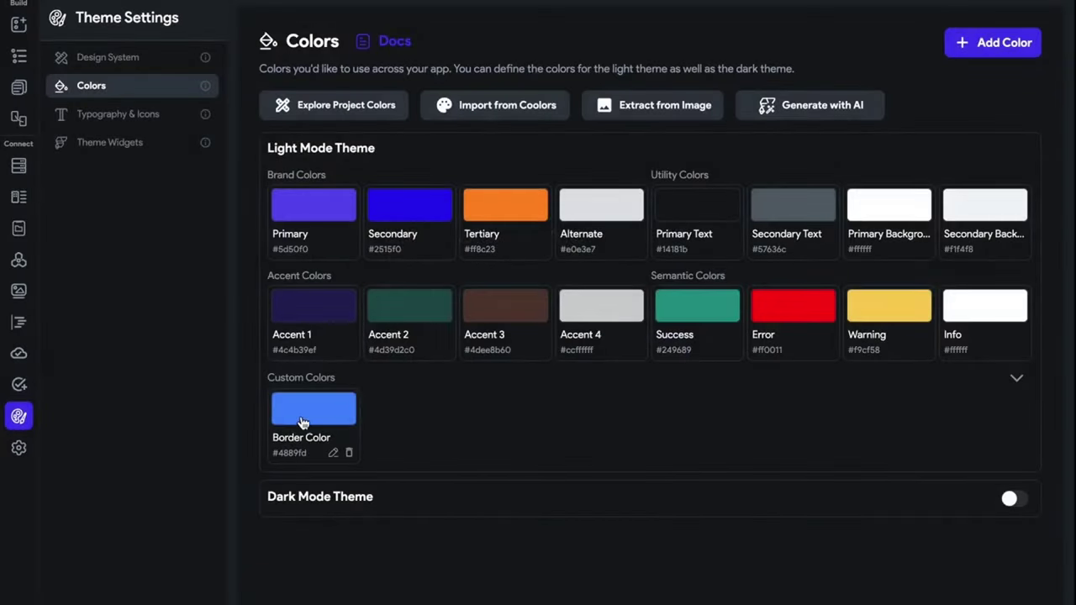
- Change the custom Border Color theme color to the light gray #E3E3E3
click(299, 417)
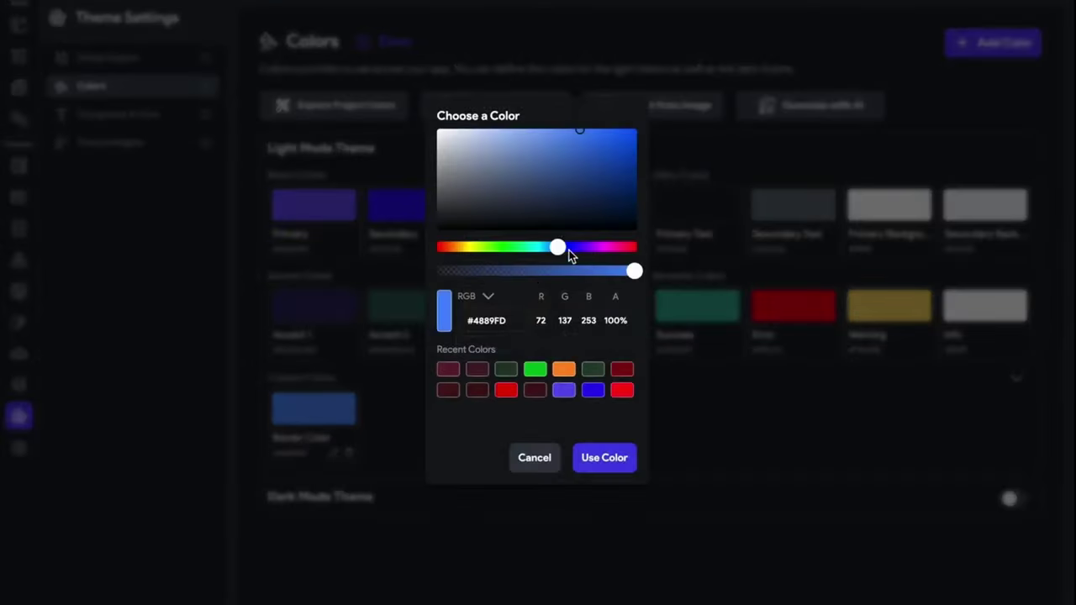
drag(486, 176, 418, 140)
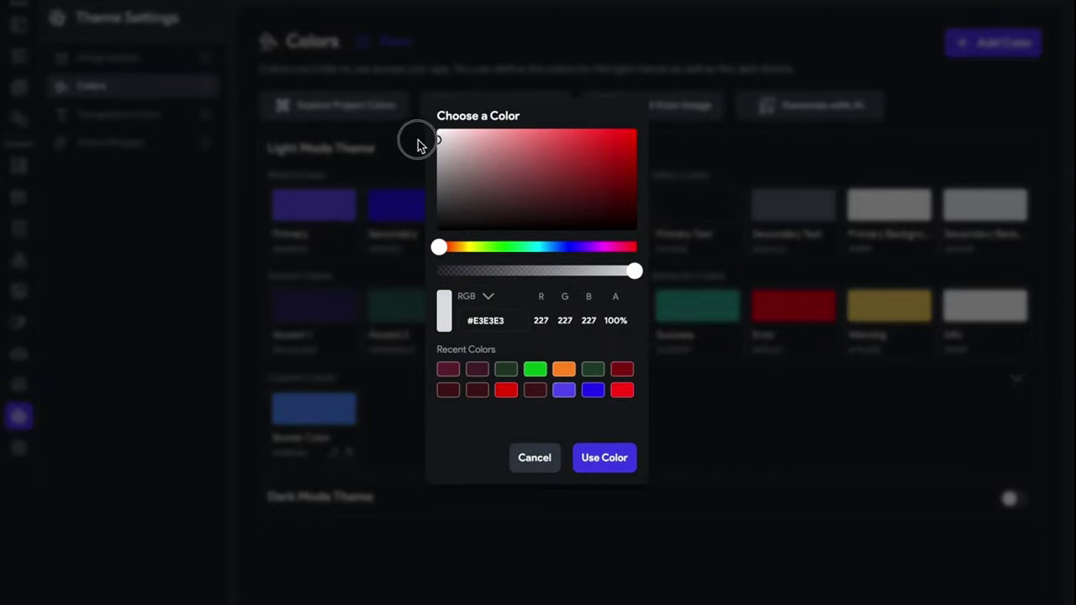
click(597, 467)
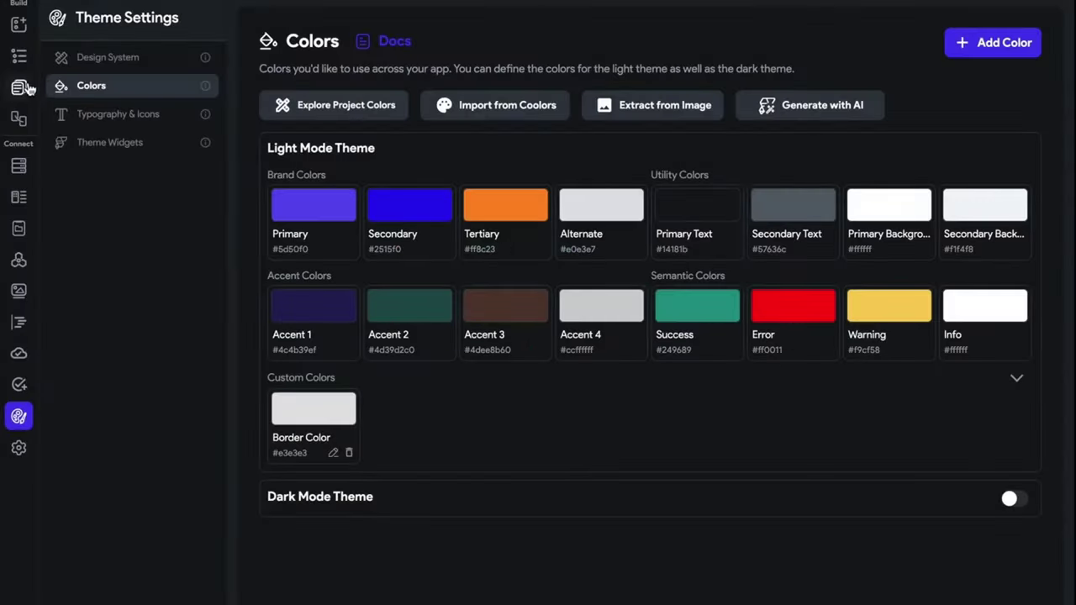
- Set the HomePage header Container's border color to the custom Border Color theme color
click(24, 88)
click(771, 73)
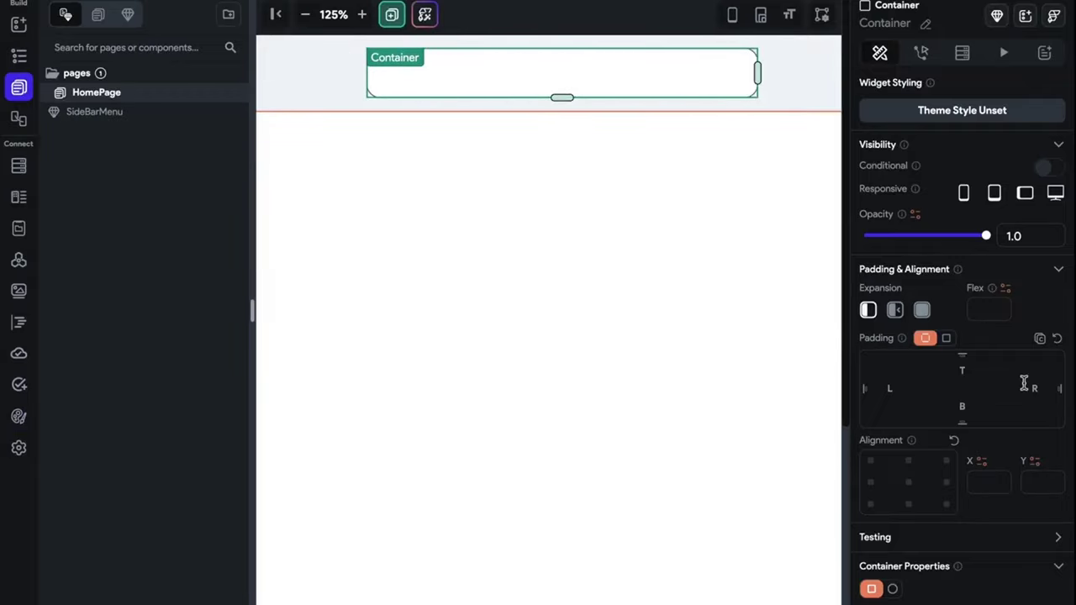
scroll(1017, 391, down, 5)
click(981, 363)
scroll(846, 454, down, 3)
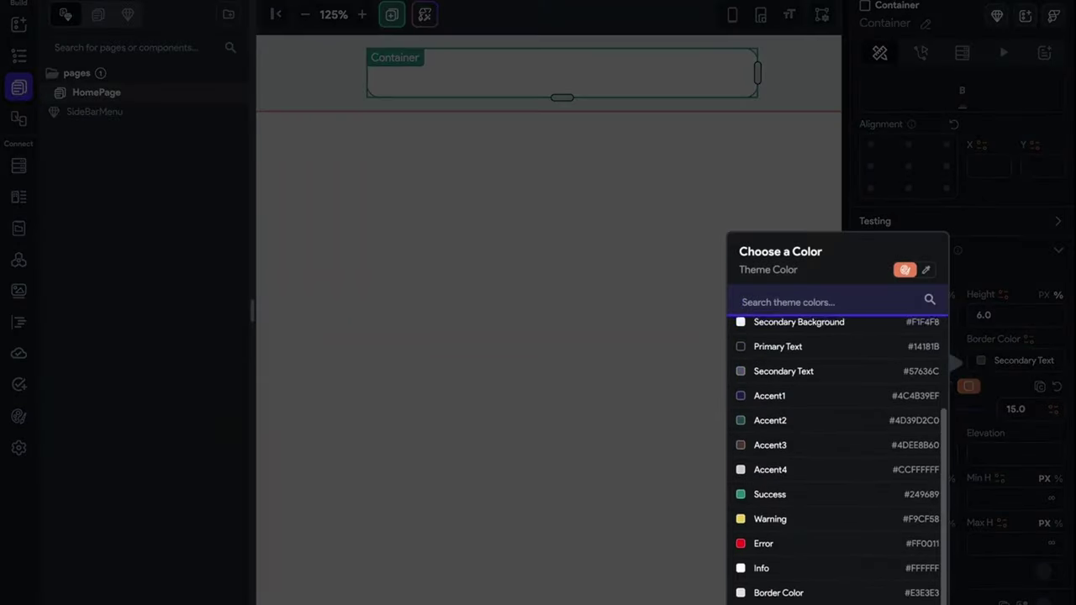
click(601, 294)
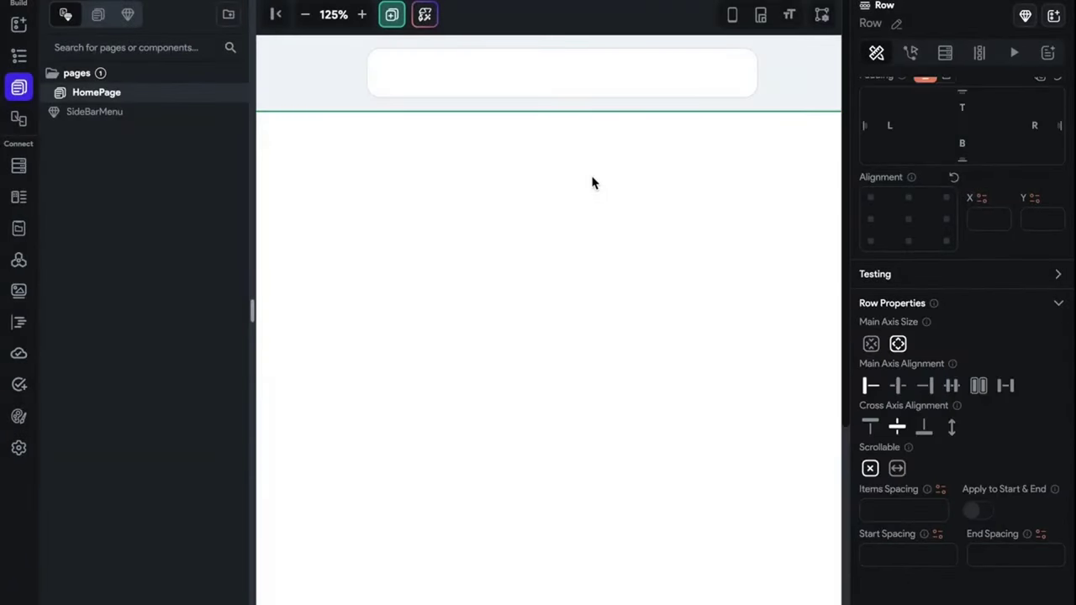
- Insert a Row inside the header Container
scroll(590, 181, left, 3)
click(600, 66)
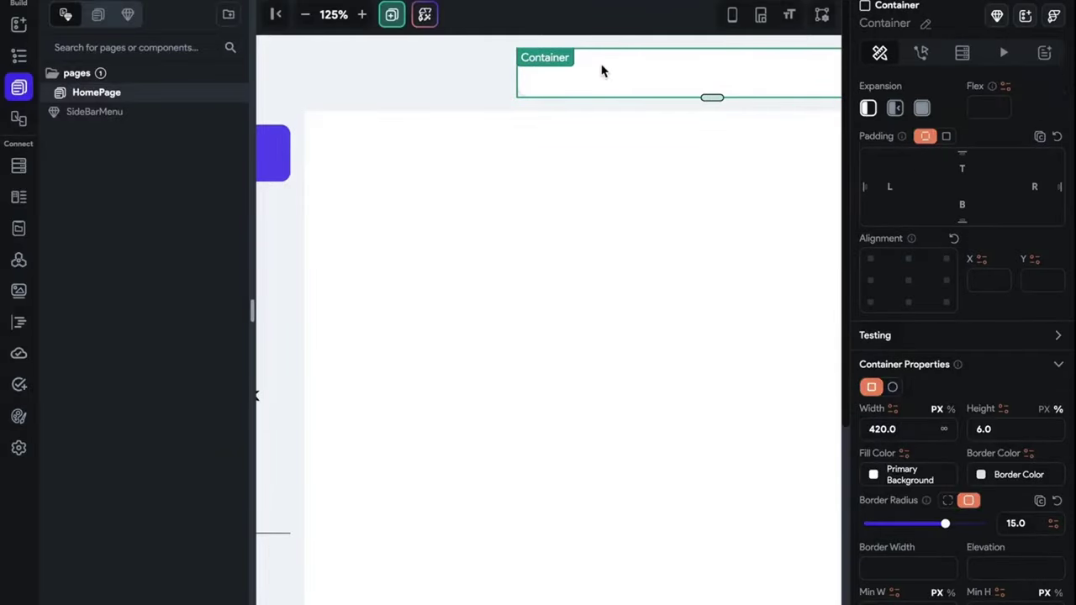
key(ctrl+b)
click(386, 136)
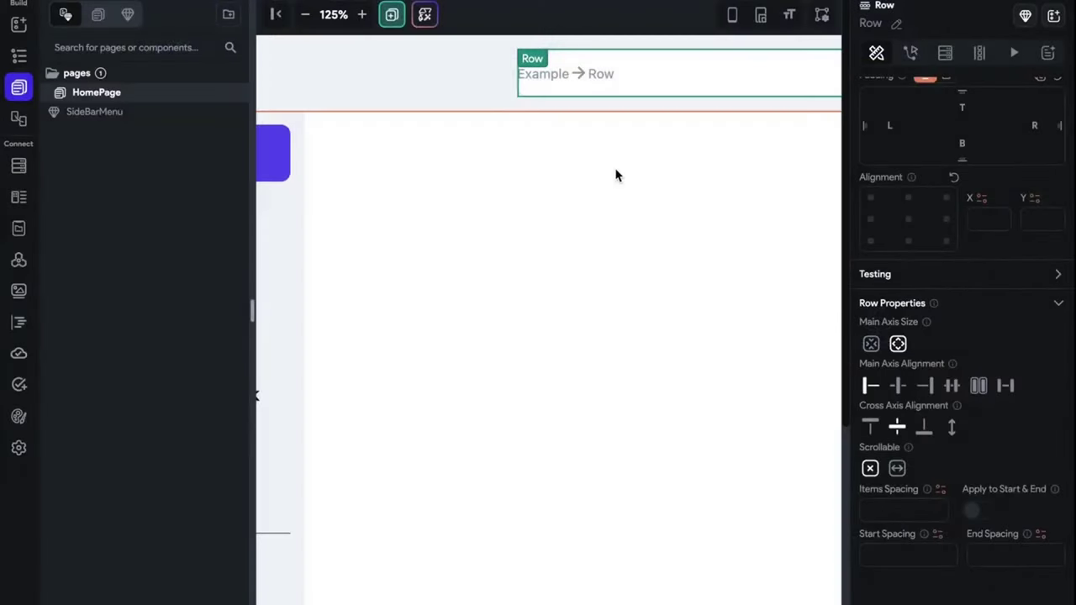
- Give the Row inside the header Container a uniform padding of 5 on all sides
scroll(616, 142, right, 2)
scroll(975, 170, up, 1)
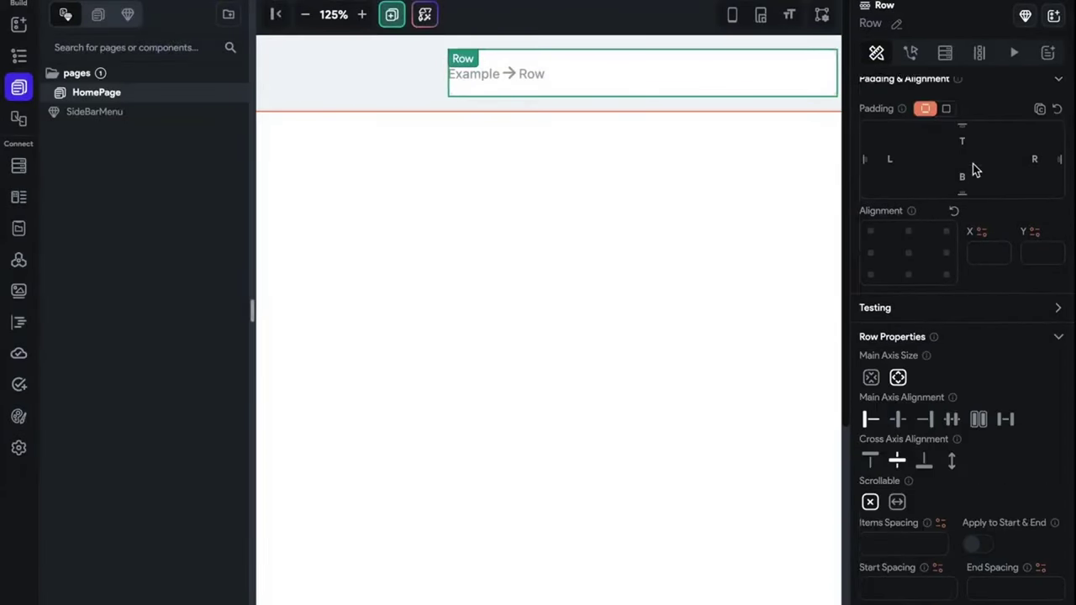
scroll(975, 170, up, 1)
click(943, 149)
click(1011, 172)
text(5)
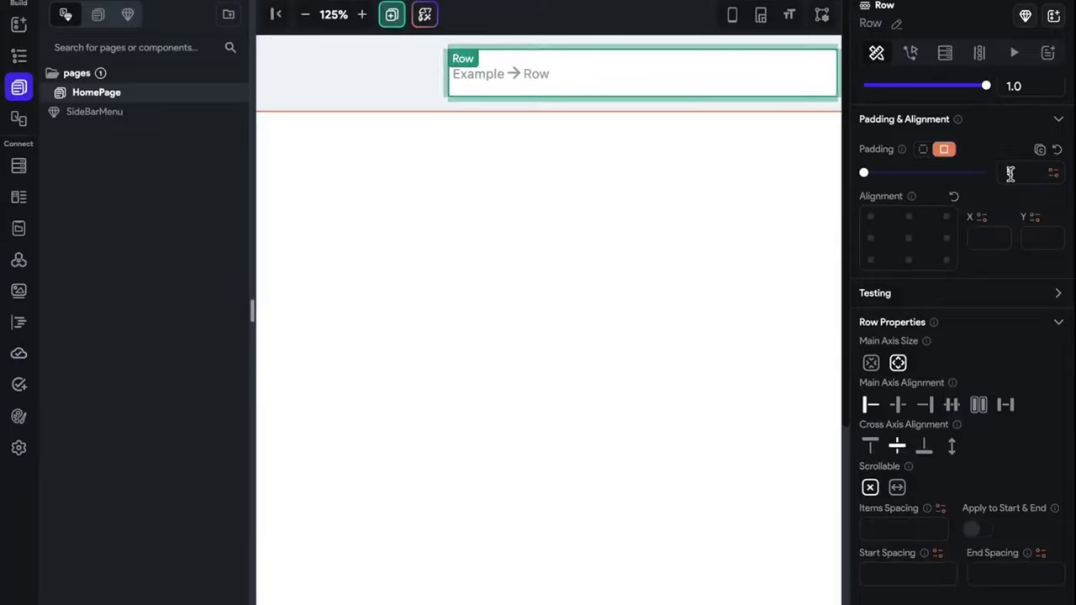
- Insert a TextField into the header Container's Row
scroll(668, 139, right, 2)
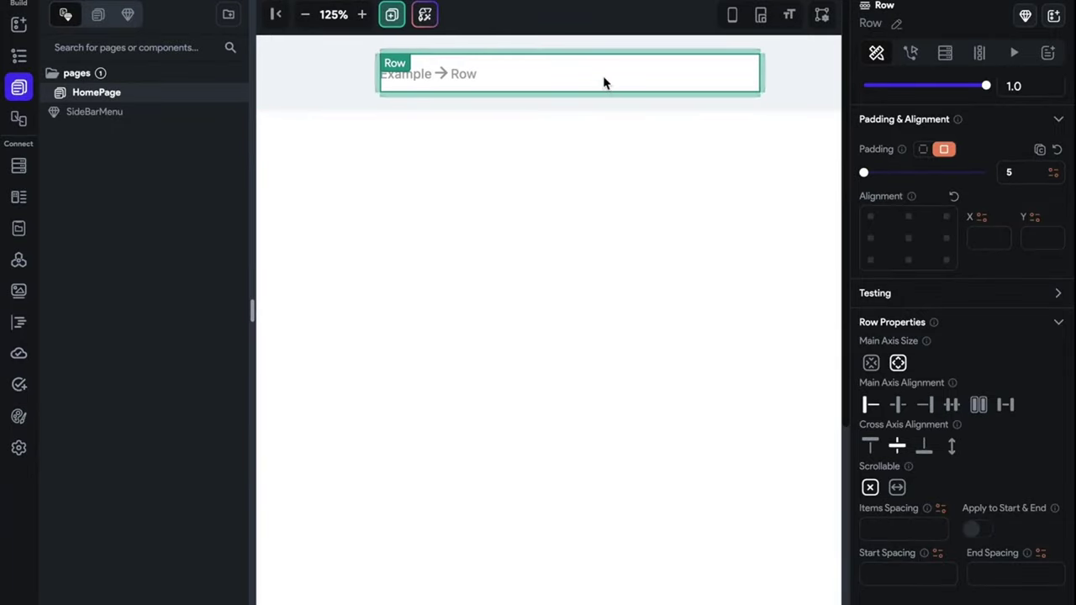
key(ctrl+k)
text(text)
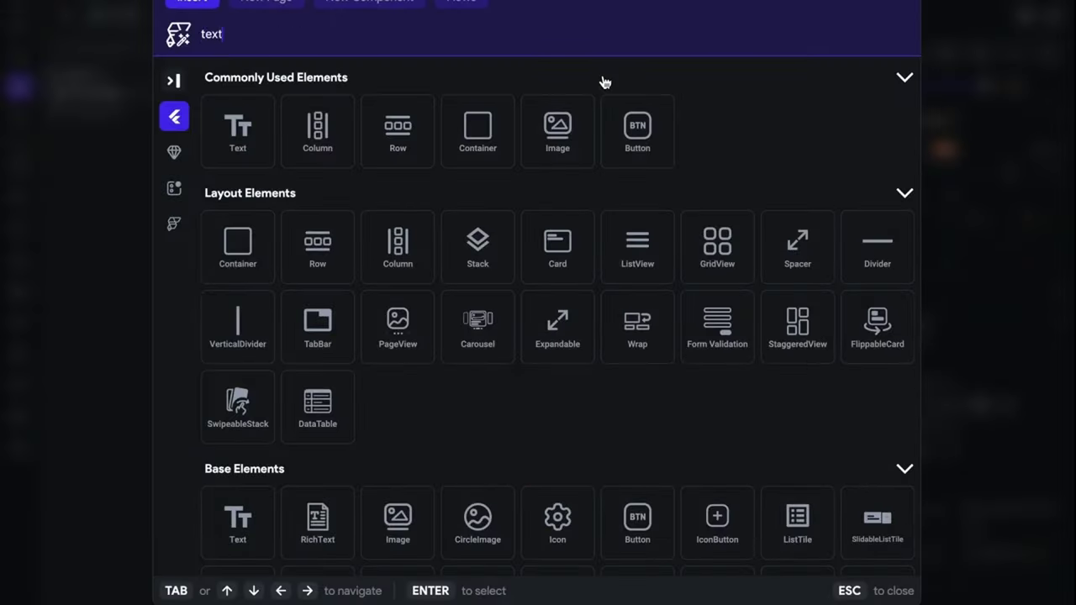
click(236, 405)
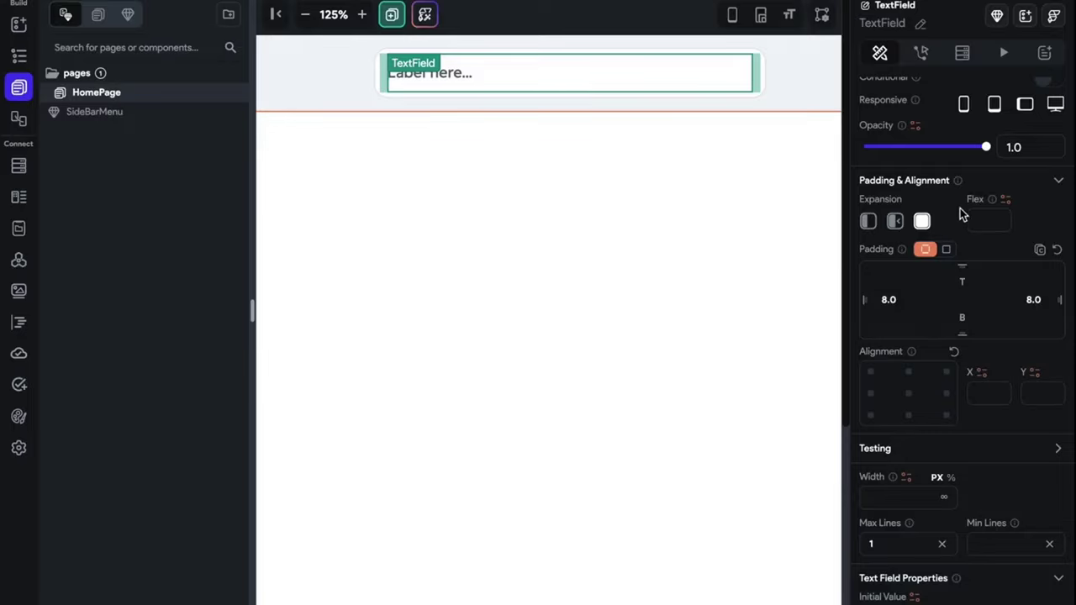
- Switch the header TextField's width to percent, set it to 10%, and remove the field's expansion
click(870, 222)
click(863, 476)
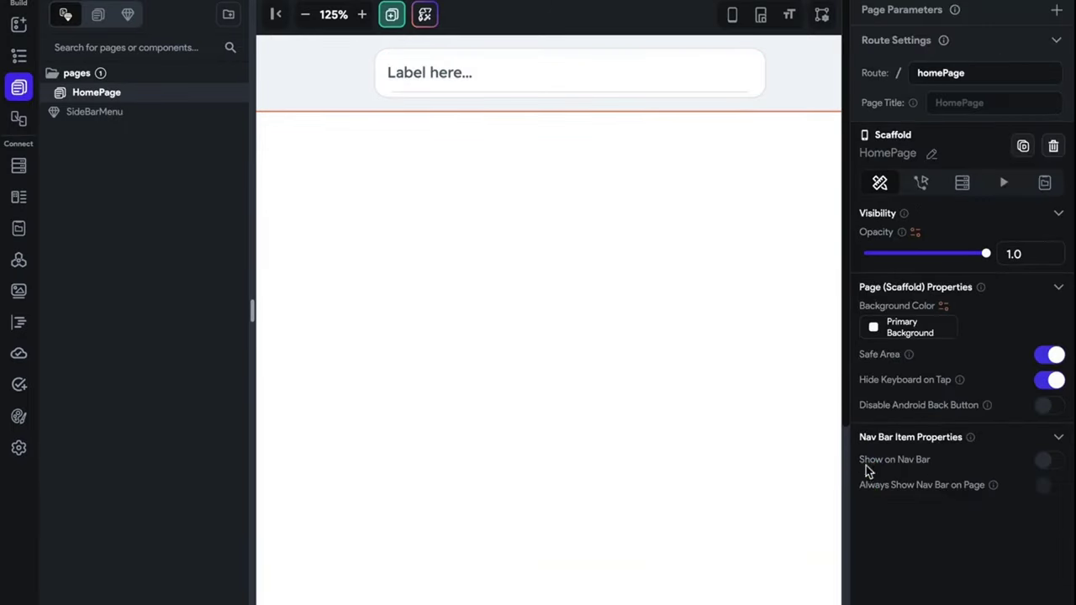
click(602, 72)
scroll(975, 391, down, 3)
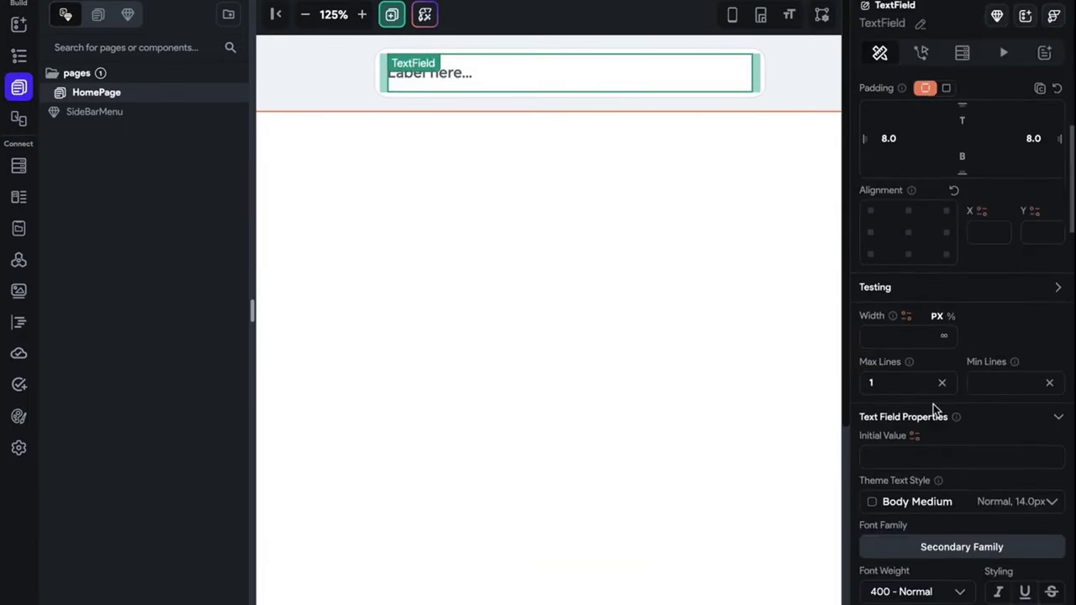
click(945, 321)
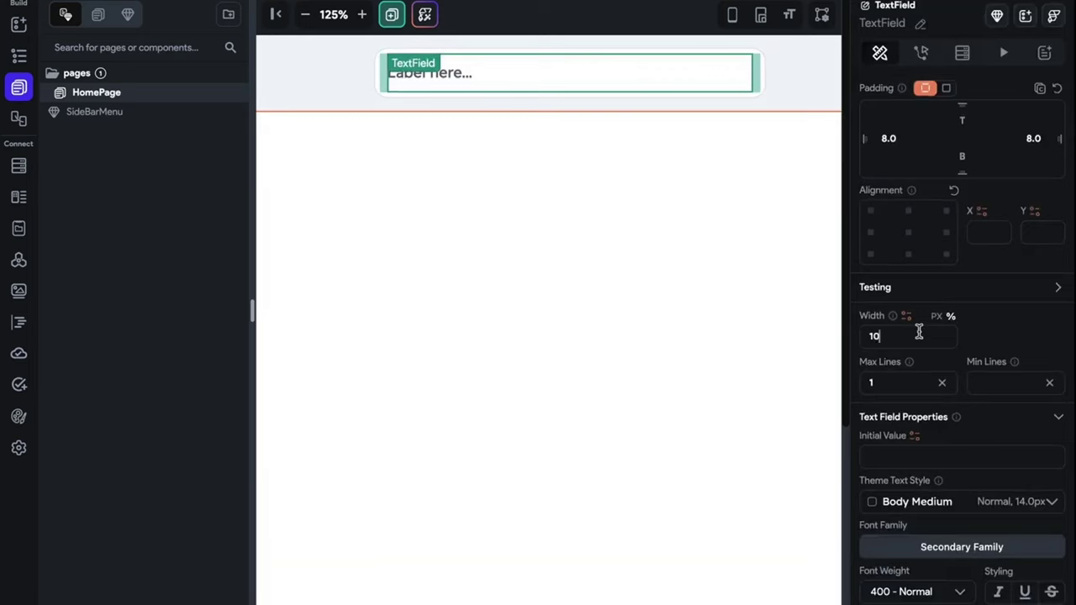
scroll(927, 190, up, 3)
click(868, 220)
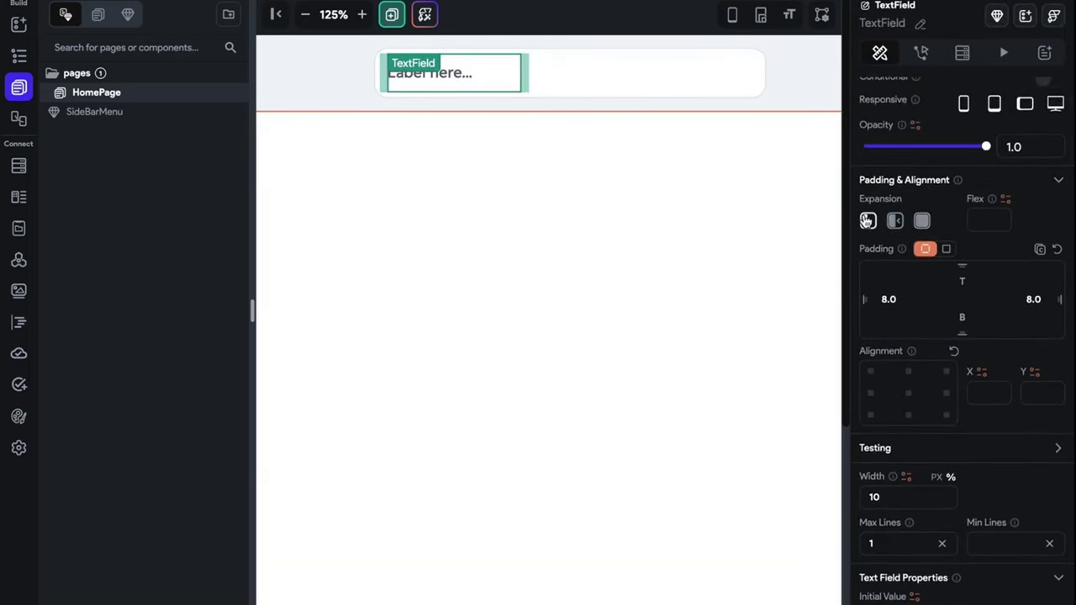
- Increase the header TextField's width to 23%
scroll(922, 392, down, 3)
click(916, 376)
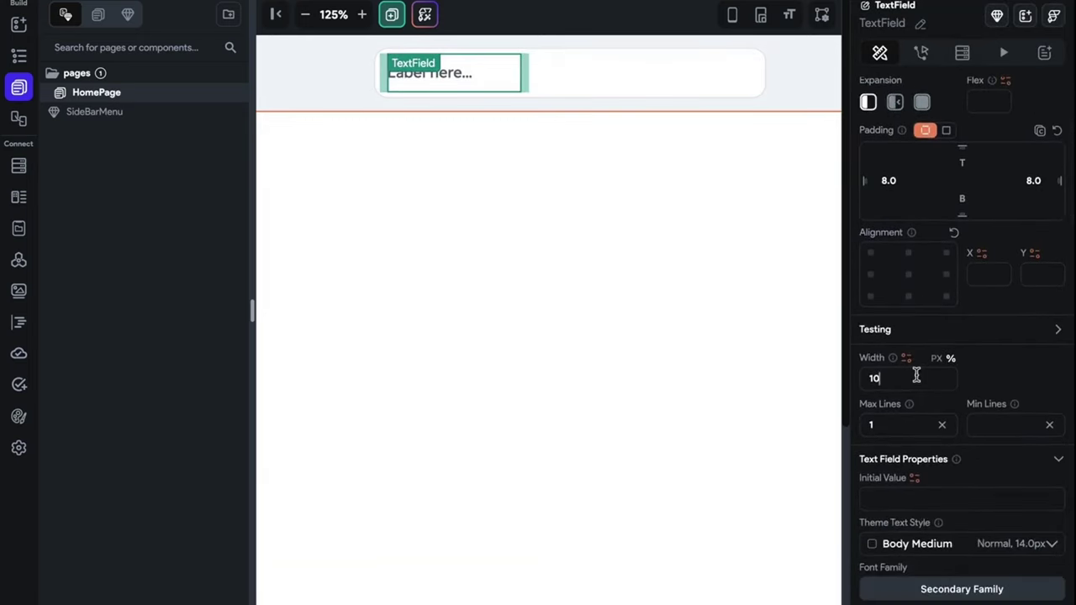
key(Up)
key(Up)
key(Up)
key(Up)
key(Up)
key(Up)
key(Up)
key(Up)
key(Up)
key(Up)
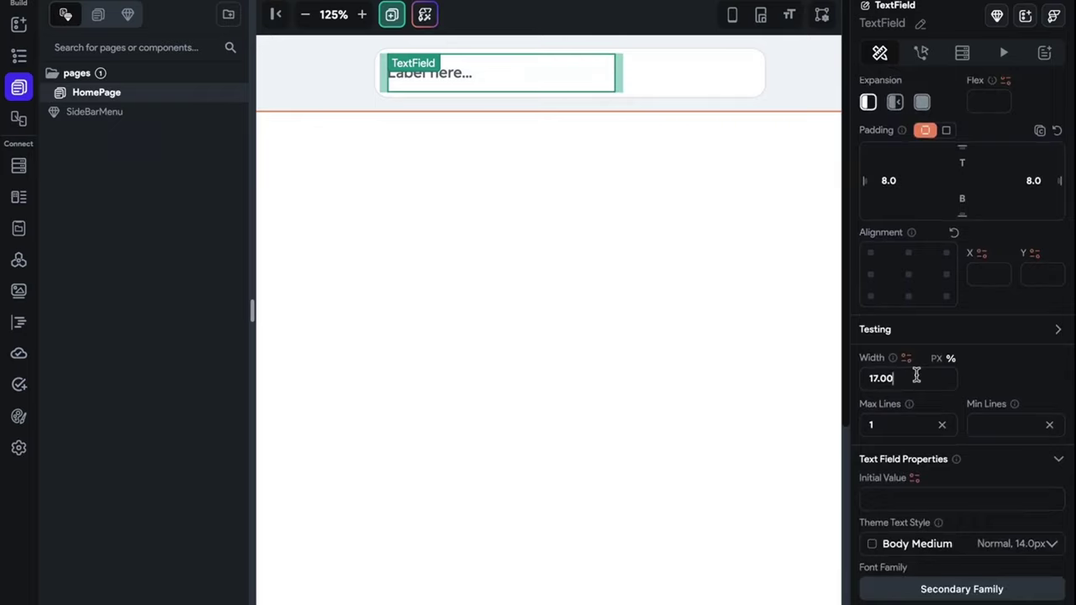
key(Up)
key(Up)
key(Up)
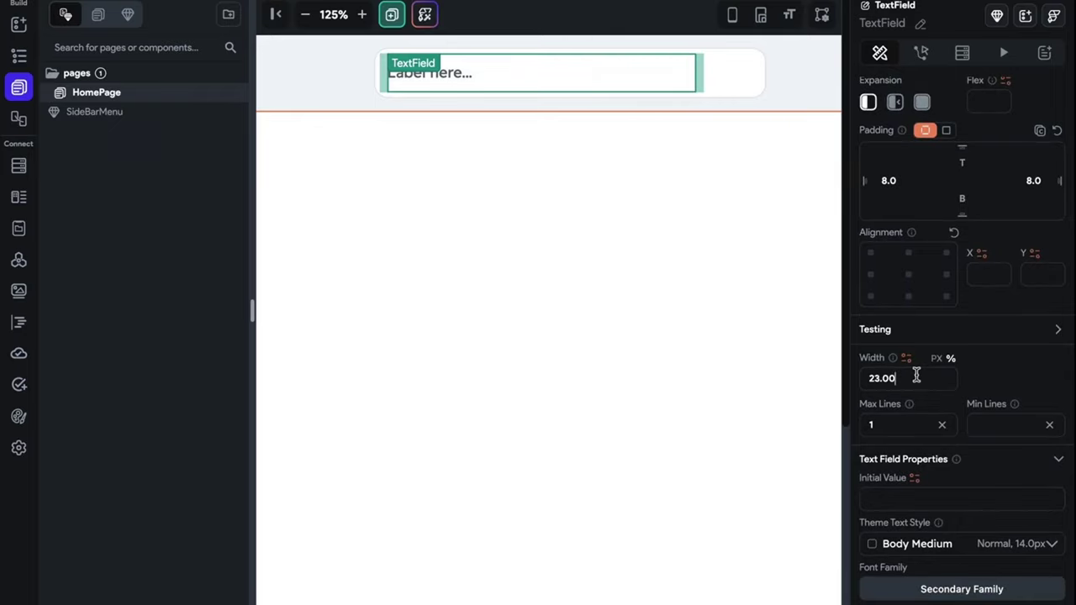
click(683, 185)
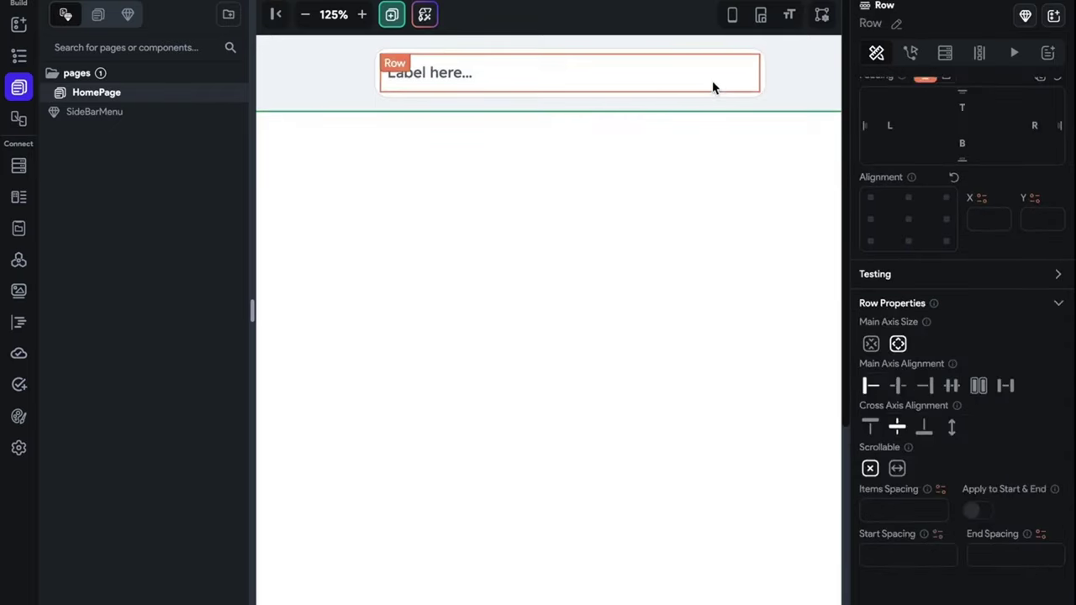
- Insert an IconButton after the TextField in the header Container's Row
key(ctrl+k)
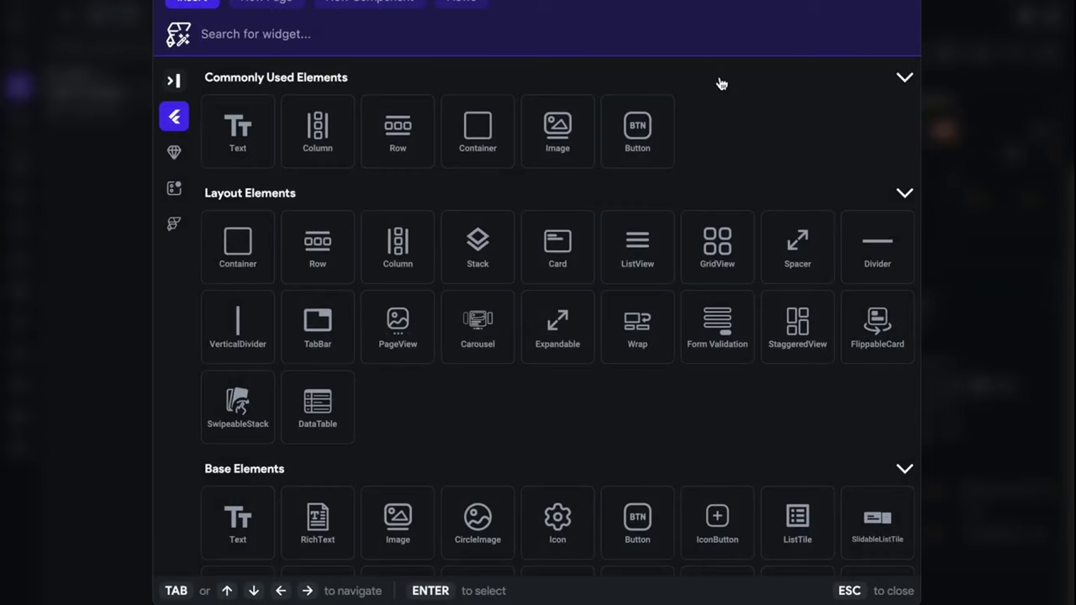
text(icon)
key(Tab)
key(Return)
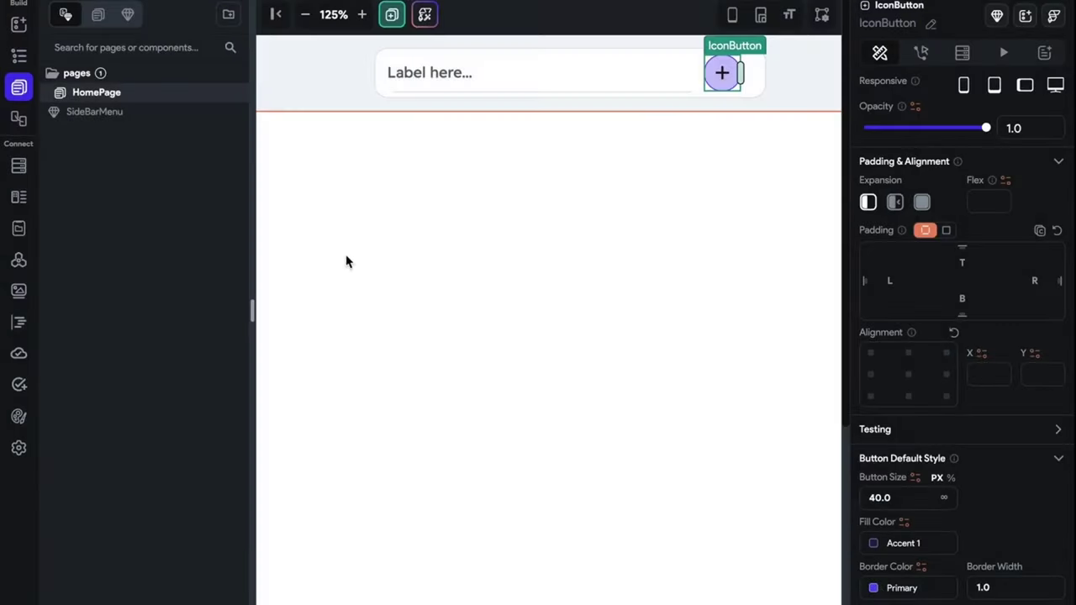
- Switch the IconButton's button size to percent and set it to 3%
scroll(954, 350, down, 5)
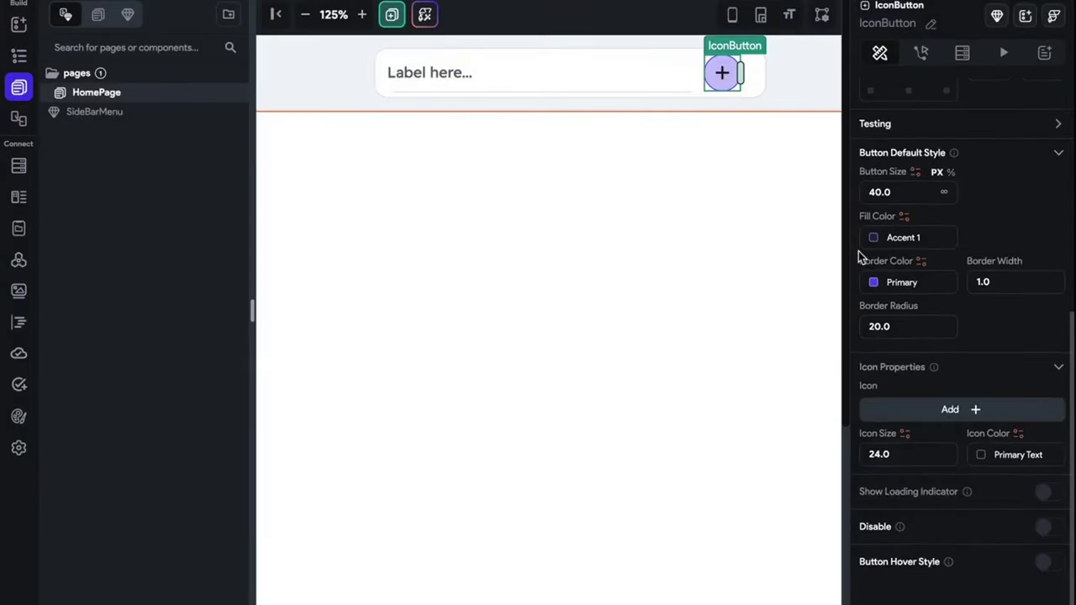
click(951, 175)
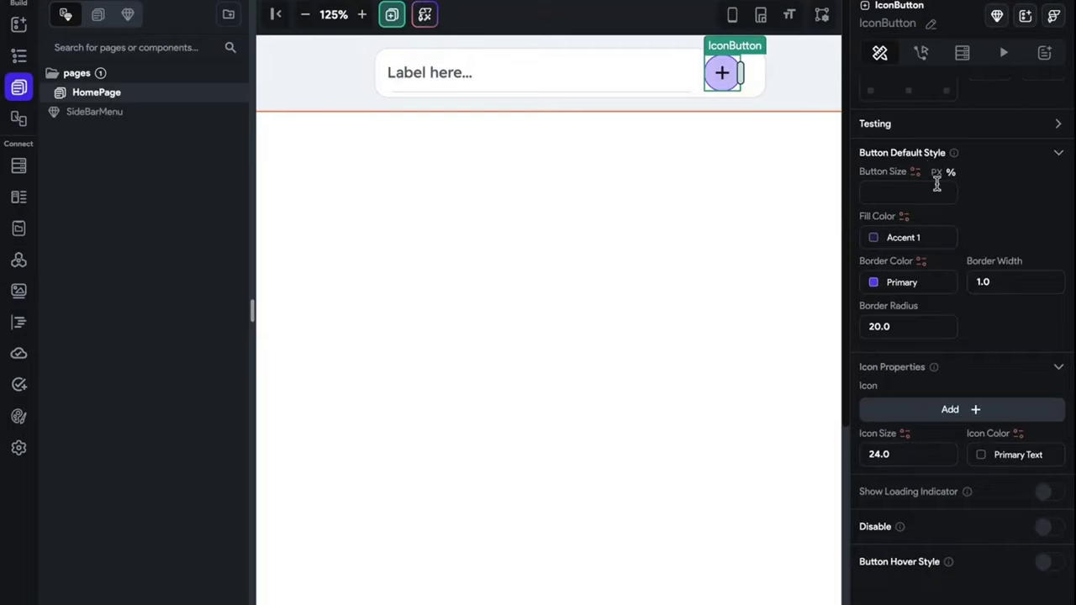
text(2)
key(BackSpace)
text(3.00)
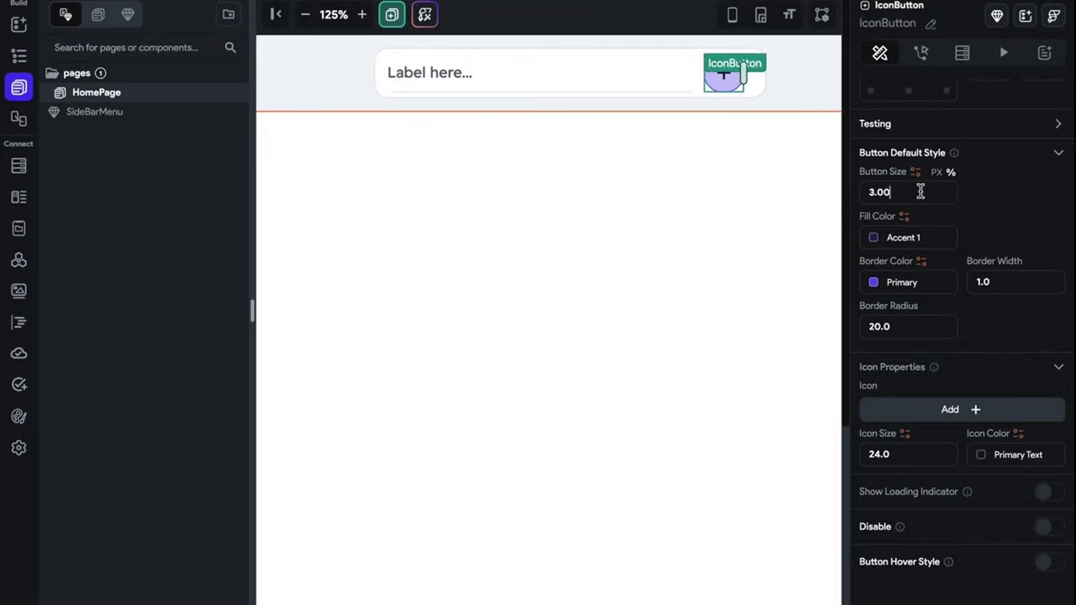
click(720, 201)
- Set the header IconButton's border radius to 7
click(723, 74)
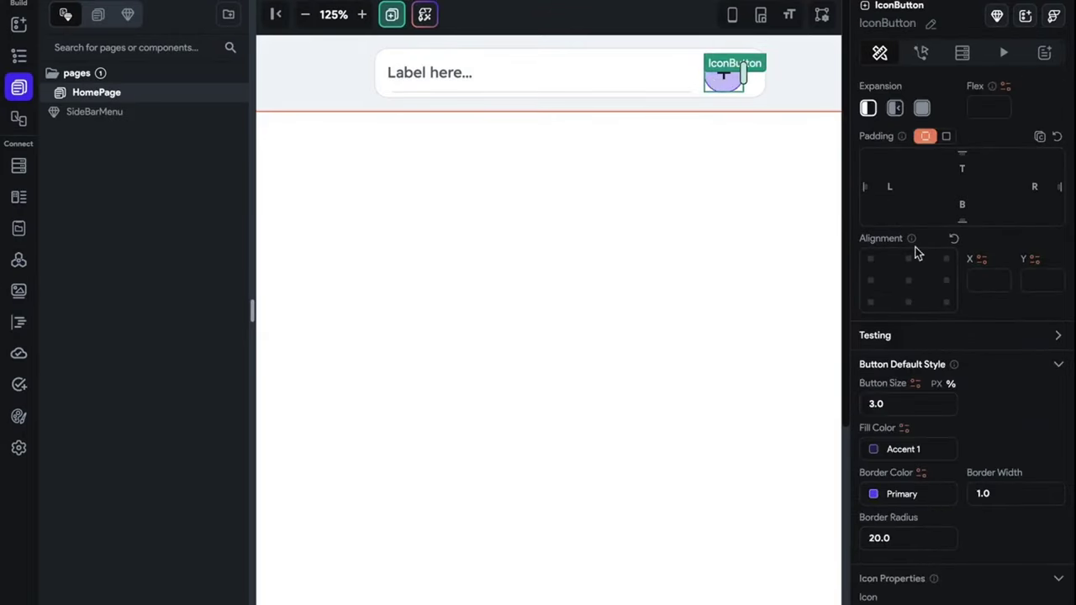
scroll(953, 375, down, 2)
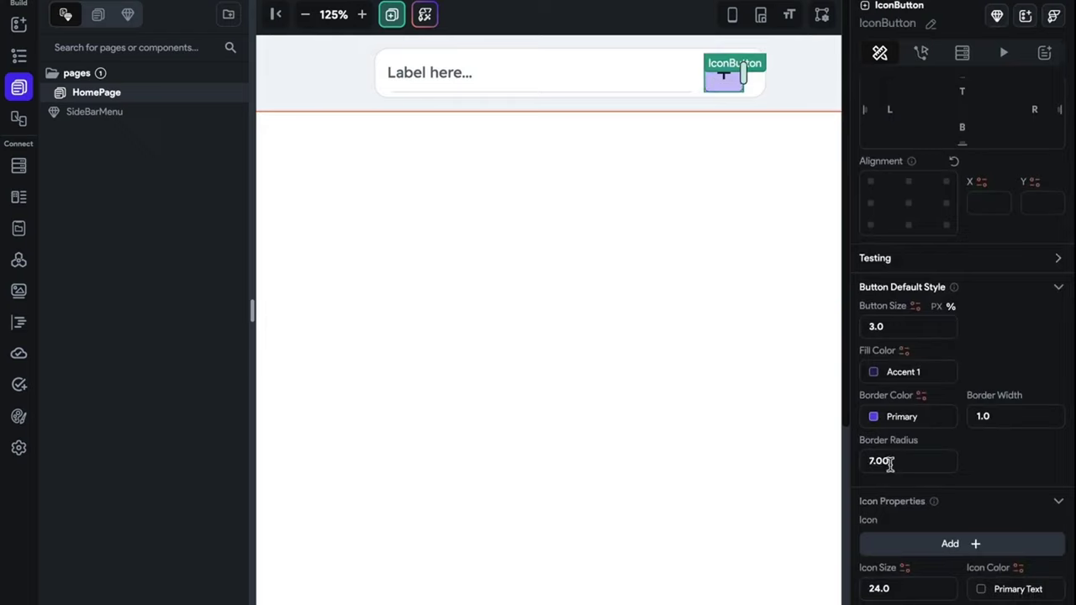
click(526, 271)
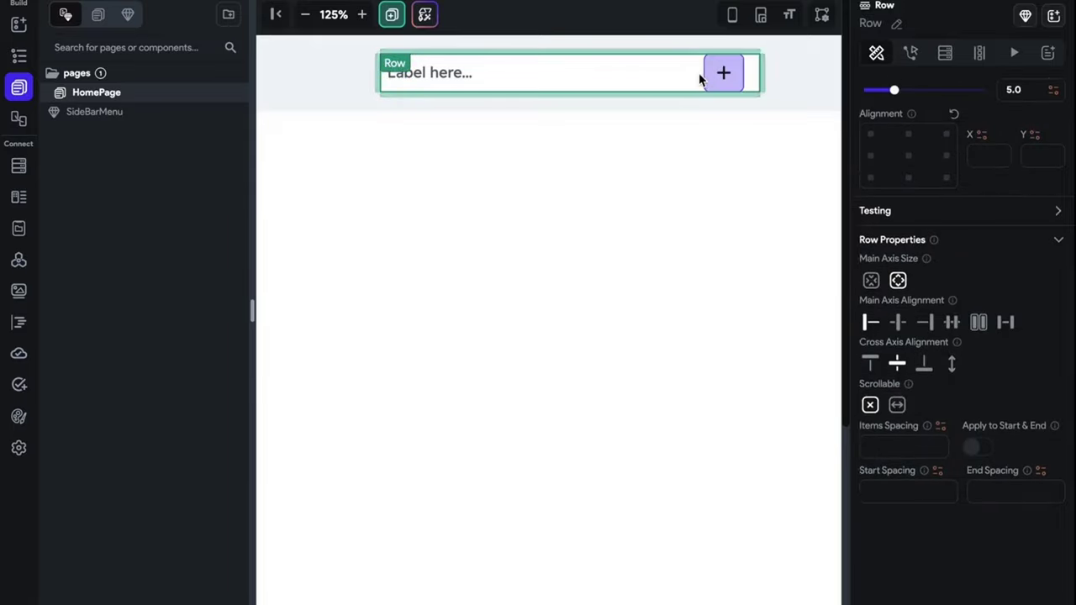
- Set the search Row's main axis alignment to Space Between and give its IconButton the Search Sharp icon
click(1006, 389)
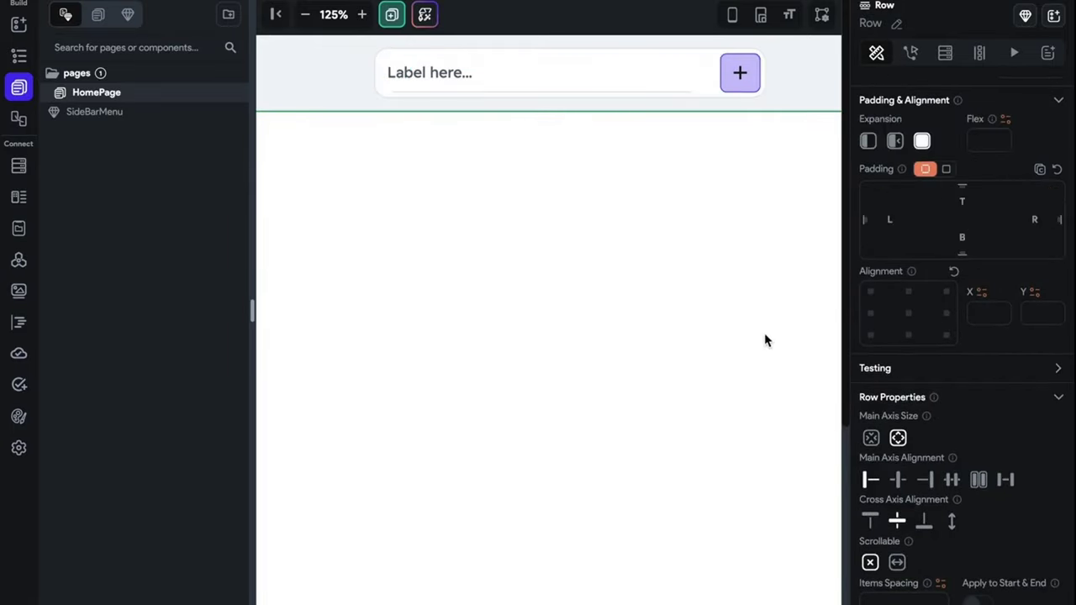
click(727, 84)
scroll(981, 461, down, 4)
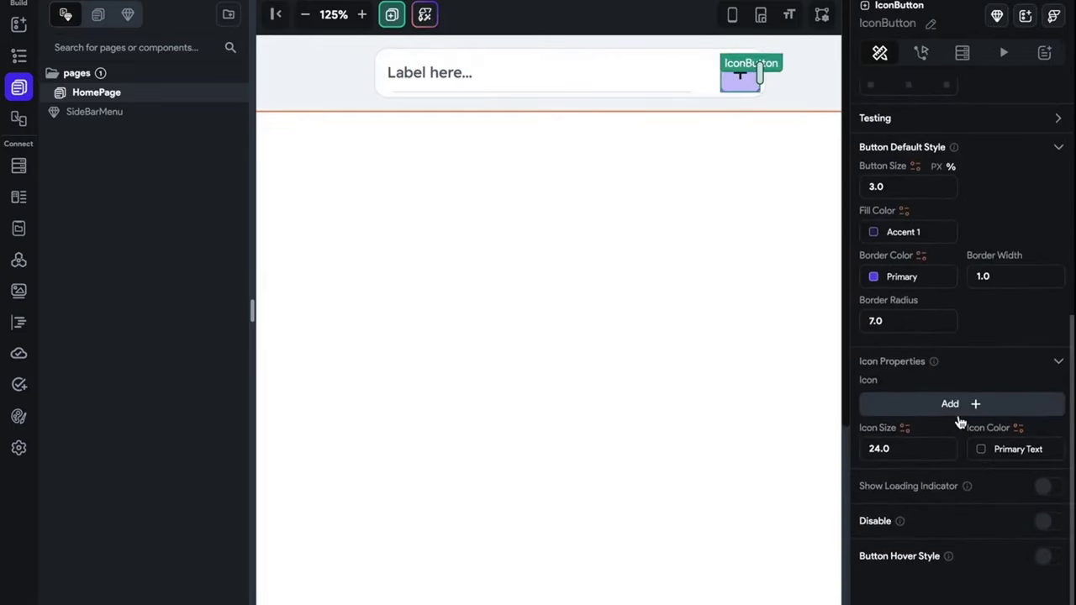
click(958, 412)
text(search)
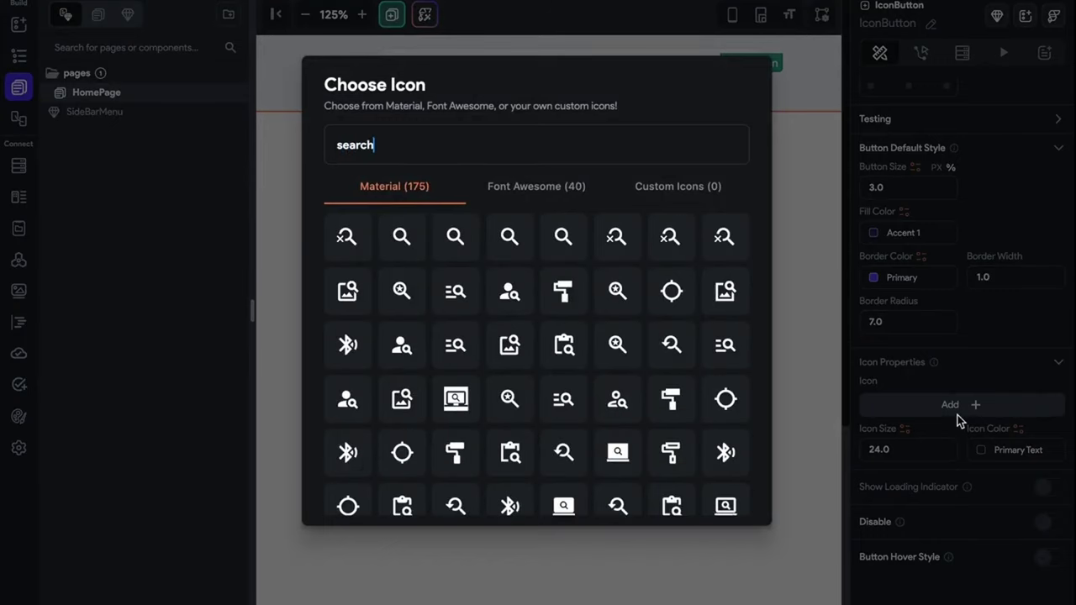
click(412, 236)
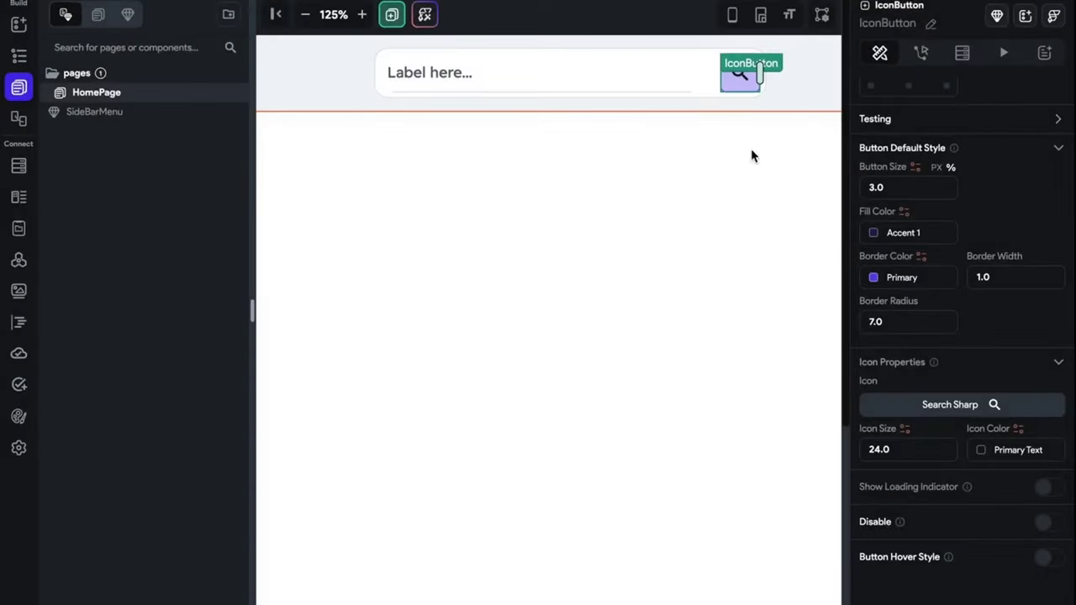
- Set the search IconButton's fill color to the Primary theme color
click(305, 15)
click(306, 16)
click(306, 16)
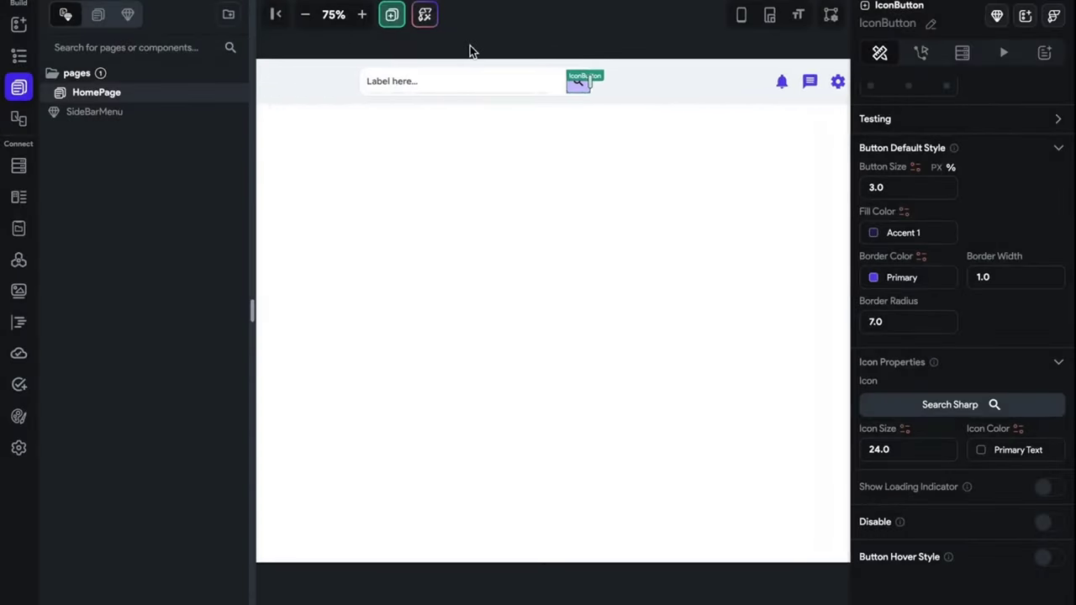
click(874, 279)
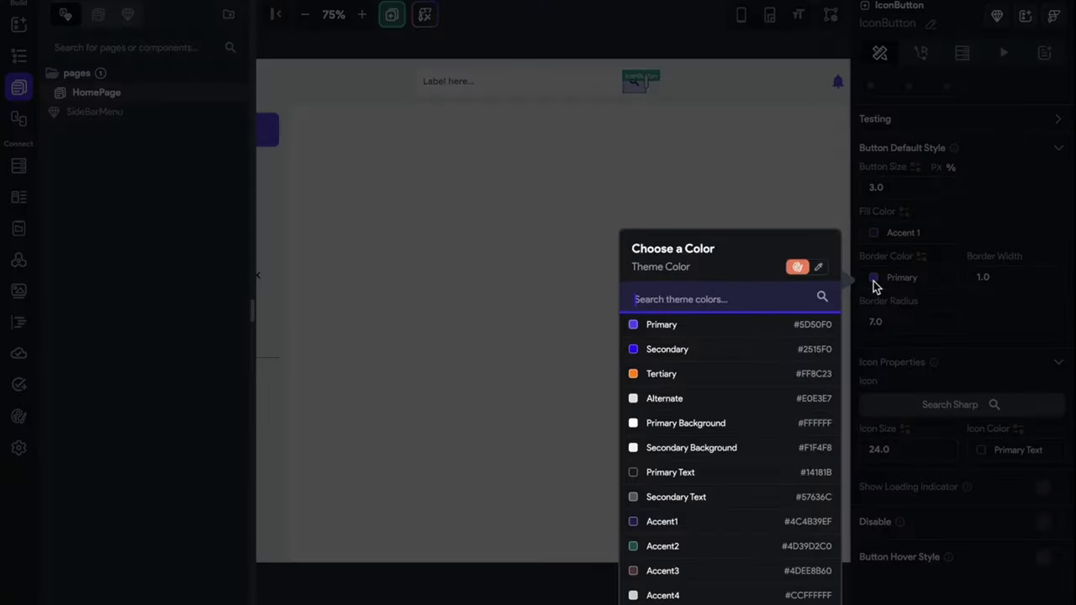
click(887, 246)
click(874, 233)
click(673, 292)
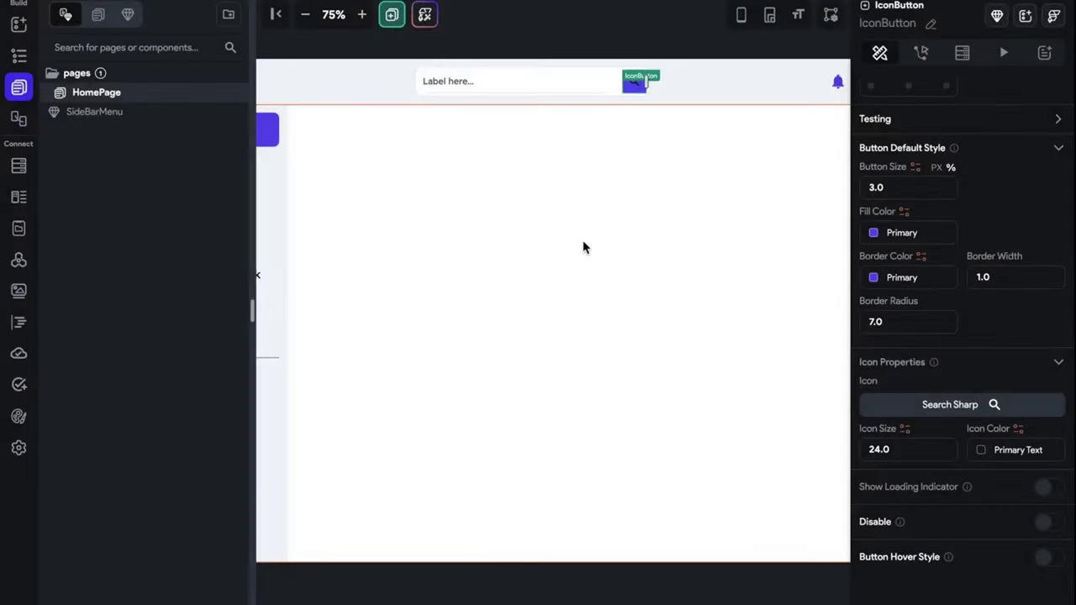
- Set the search IconButton's icon color to the Primary Background theme color
click(644, 34)
click(642, 81)
scroll(991, 470, down, 8)
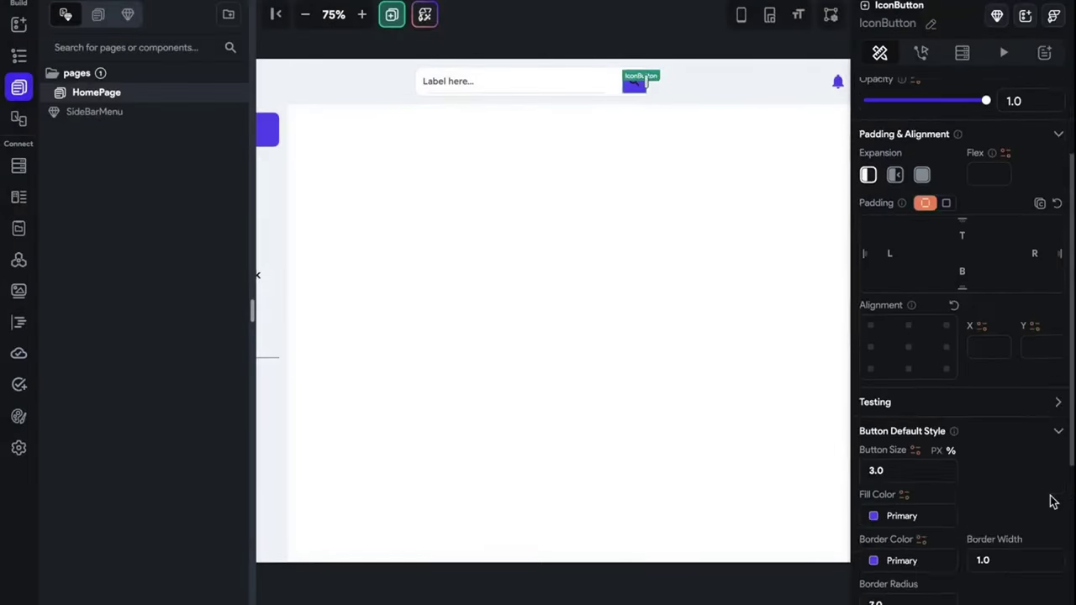
click(982, 454)
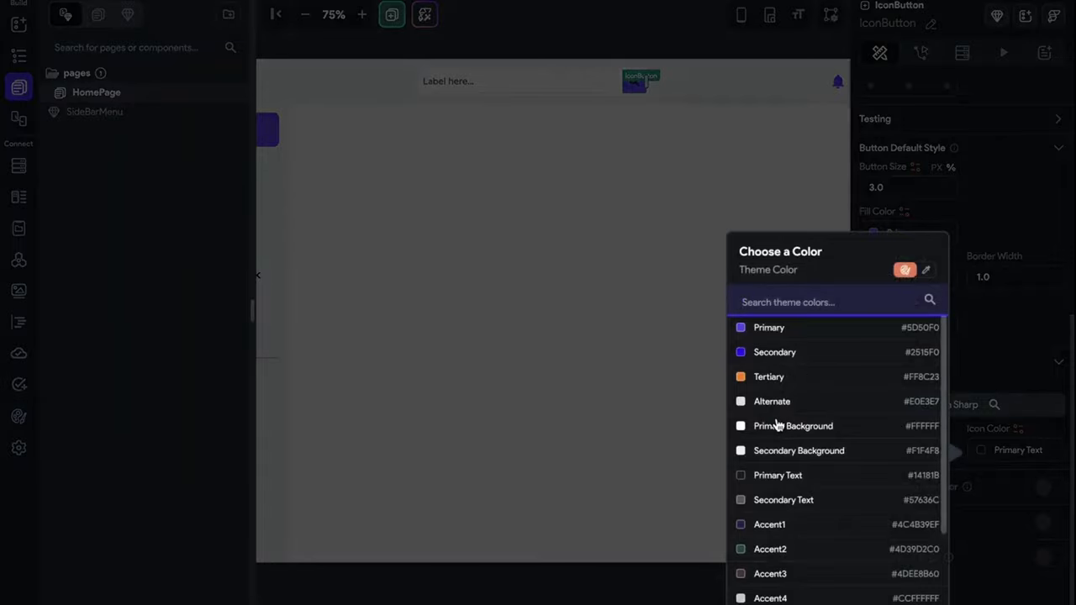
click(776, 424)
click(611, 36)
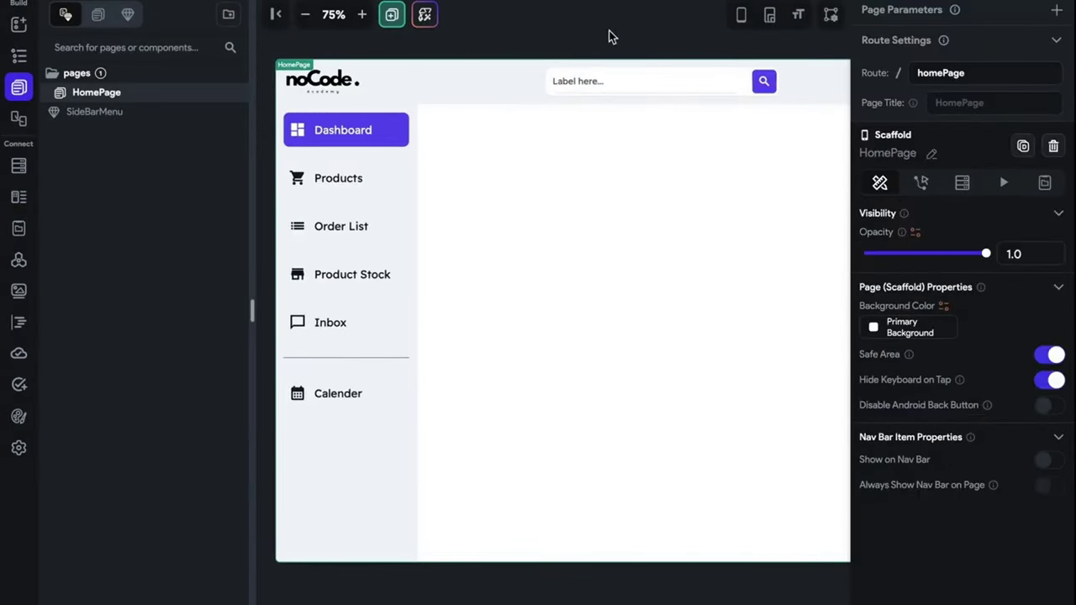
- Set the header TextField's input border type to None
click(600, 85)
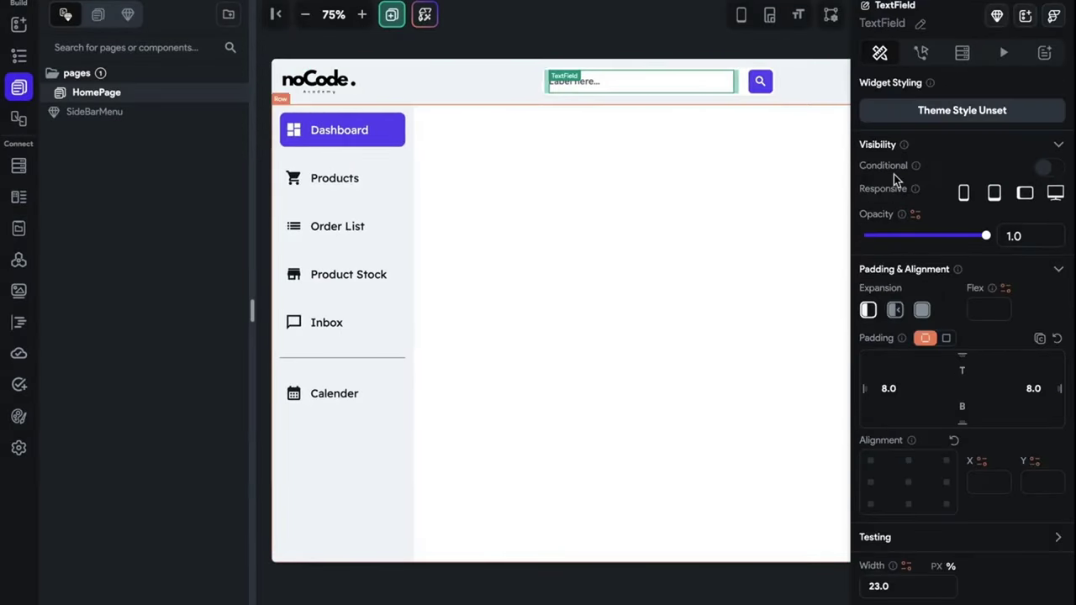
scroll(904, 297, down, 10)
scroll(903, 297, down, 5)
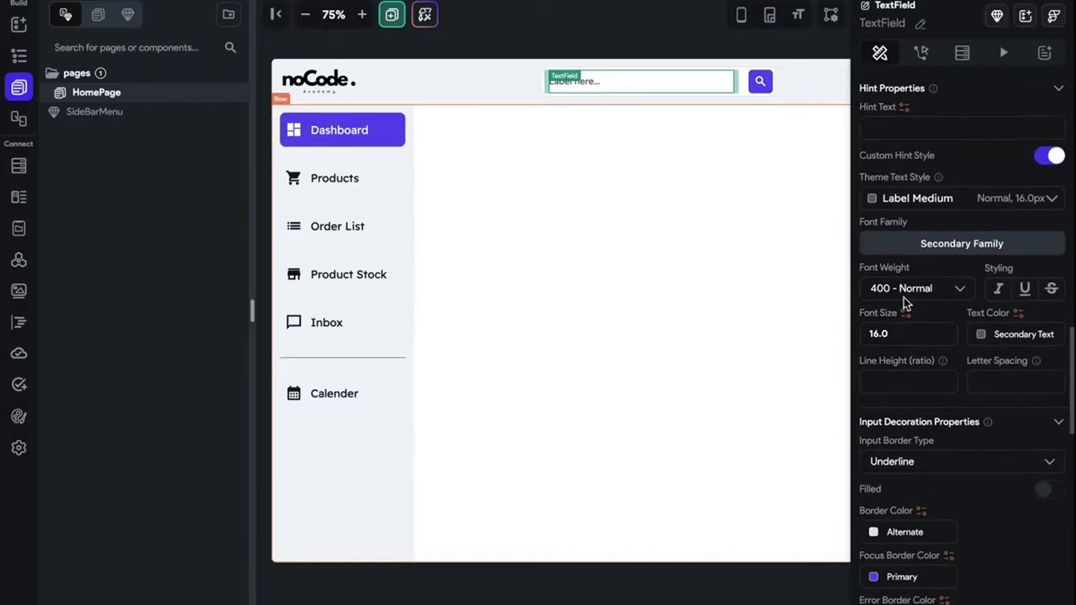
click(905, 303)
click(950, 370)
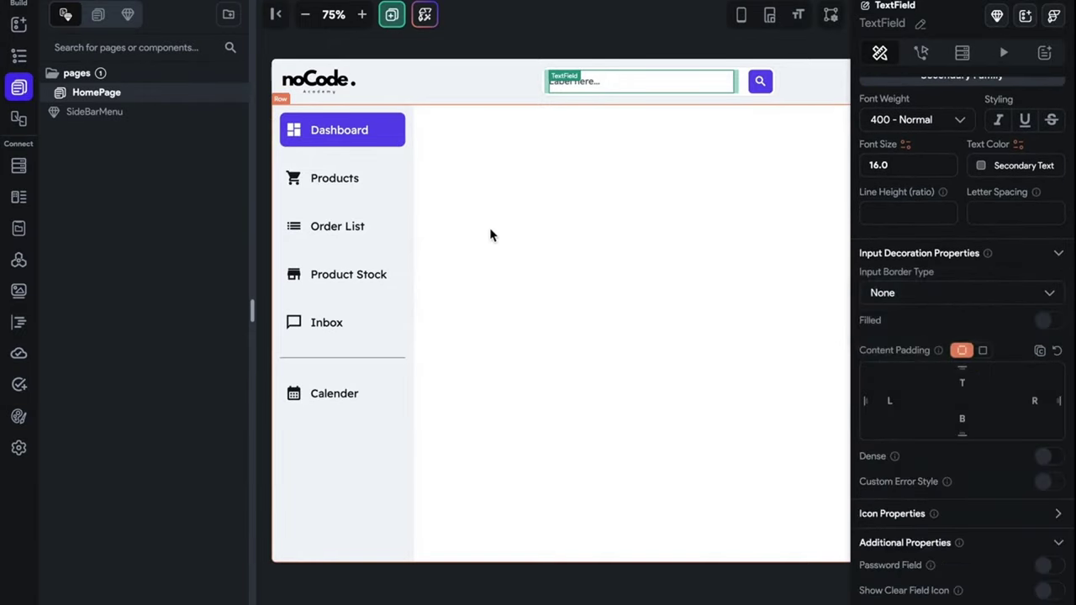
click(493, 233)
- Reset the outer padding of the header TextField
click(599, 88)
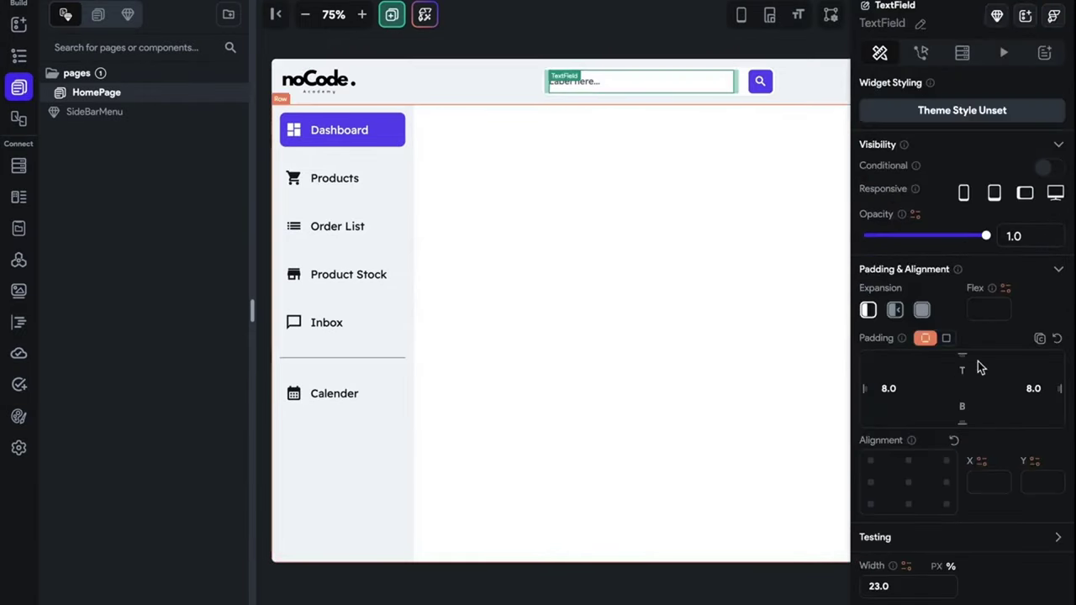
scroll(980, 363, down, 5)
scroll(980, 363, up, 5)
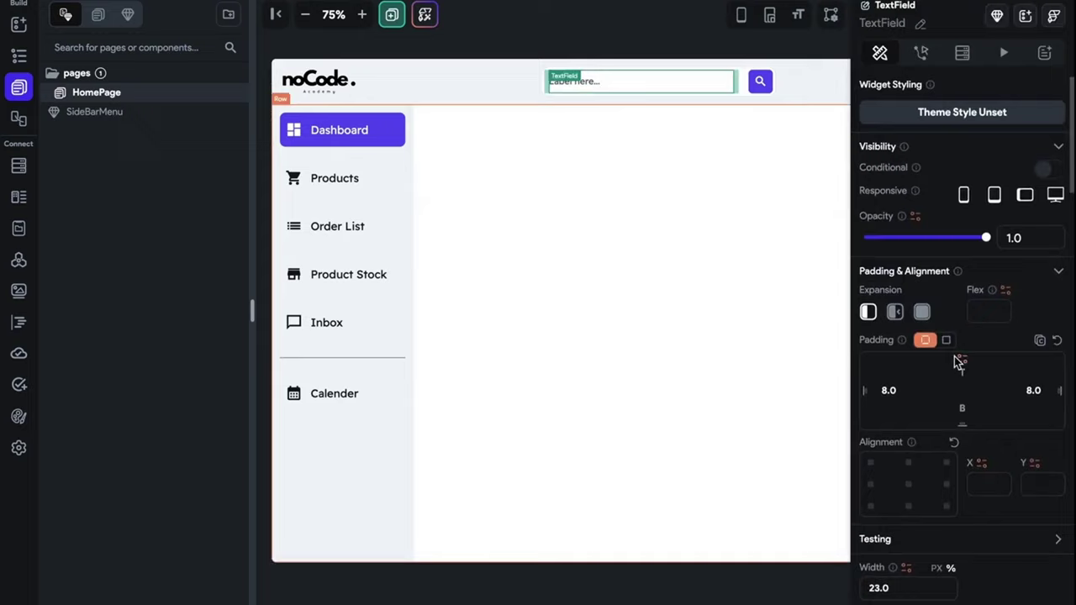
click(1056, 340)
- Set the header TextField's content padding to 10 on all four sides
scroll(965, 412, down, 2)
scroll(965, 418, down, 12)
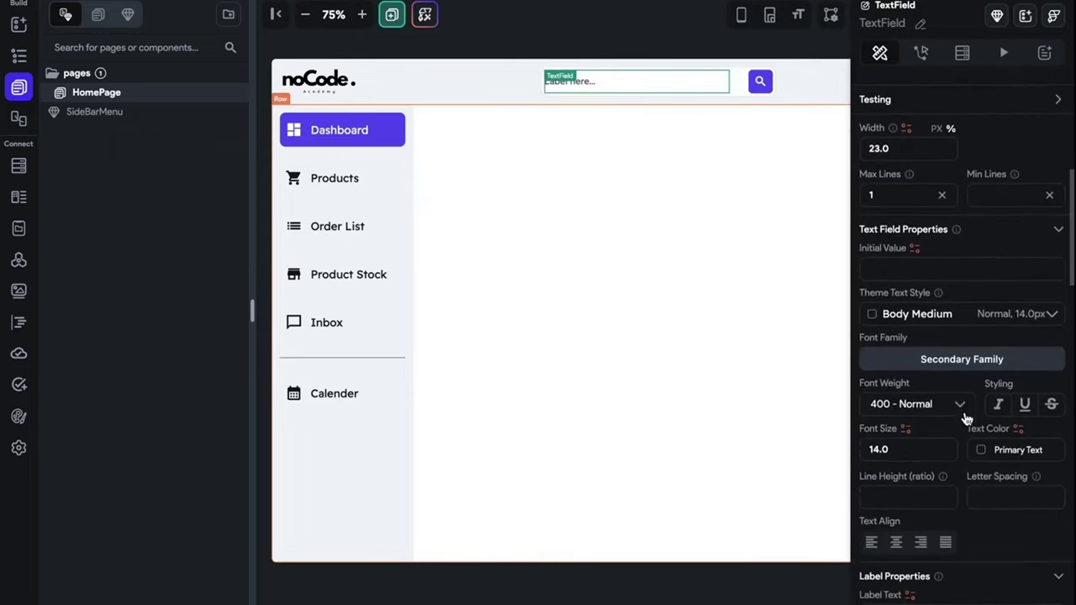
scroll(965, 418, down, 2)
click(883, 290)
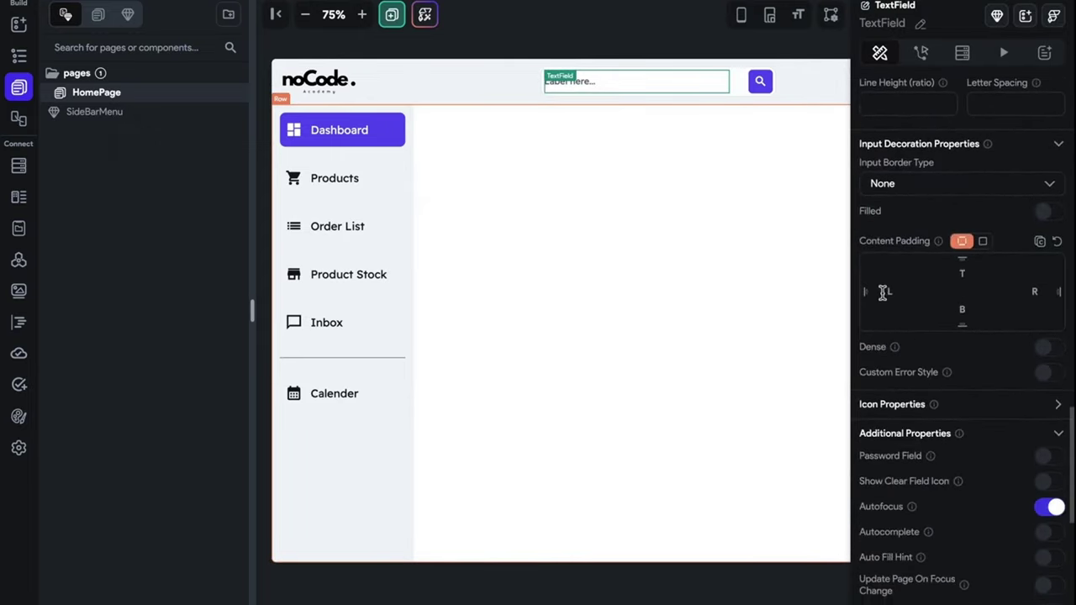
text(10)
click(961, 311)
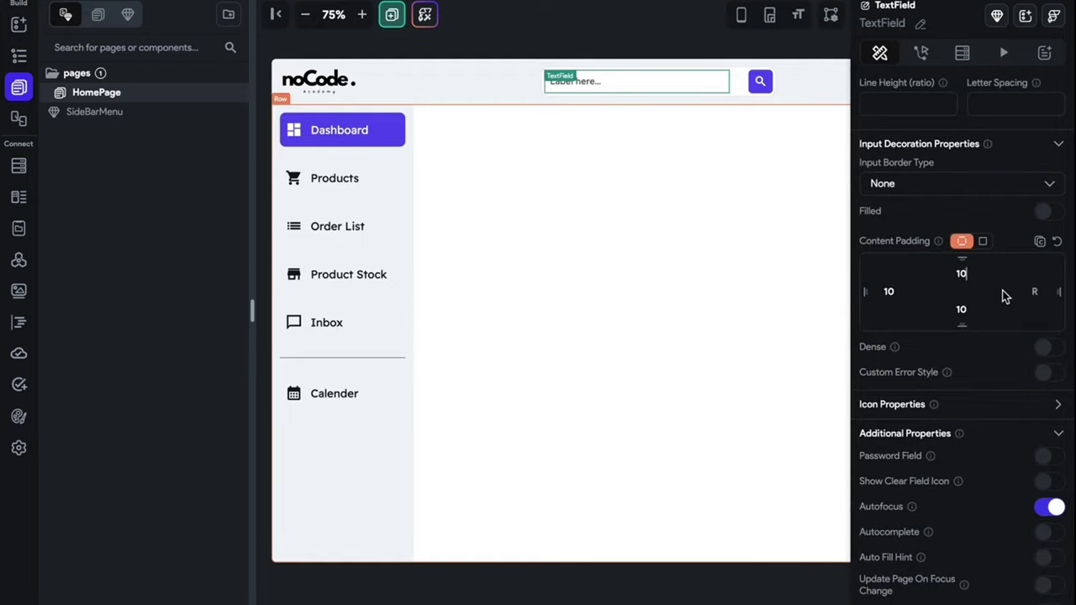
click(1034, 291)
text(10)
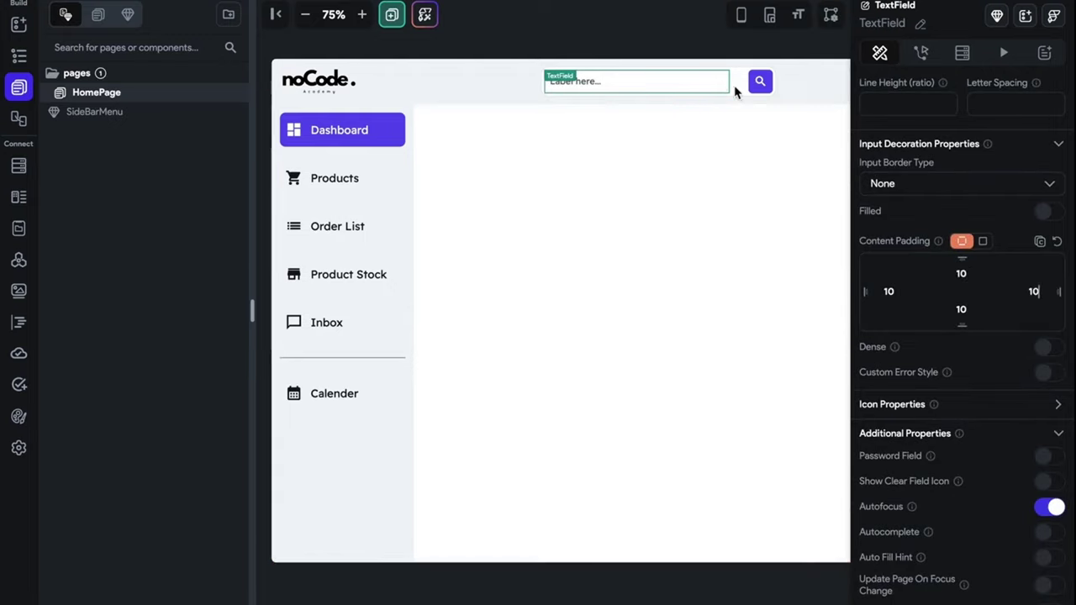
- Set the header TextField's width to 24%
scroll(1025, 288, up, 10)
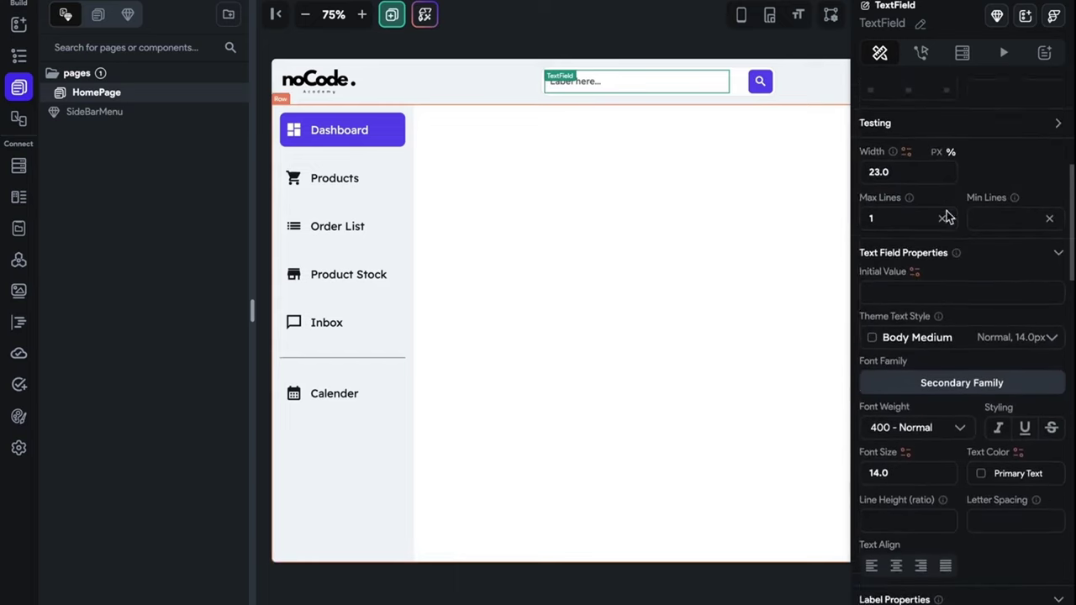
scroll(947, 218, up, 1)
click(914, 202)
key(BackSpace)
key(BackSpace)
key(BackSpace)
key(BackSpace)
text(26.00)
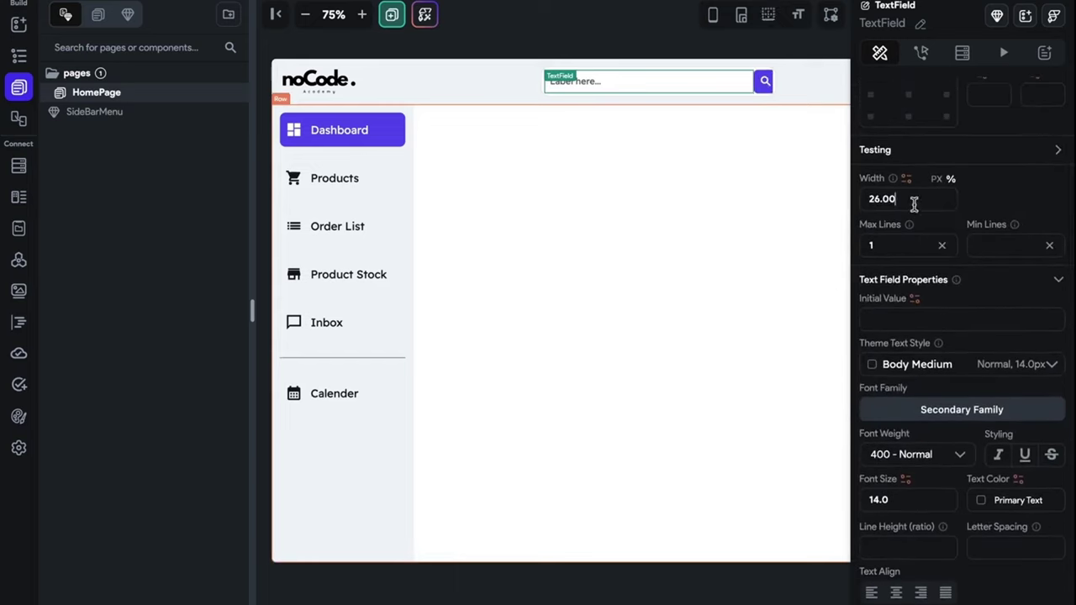
key(Down)
key(Down)
scroll(912, 326, up, 5)
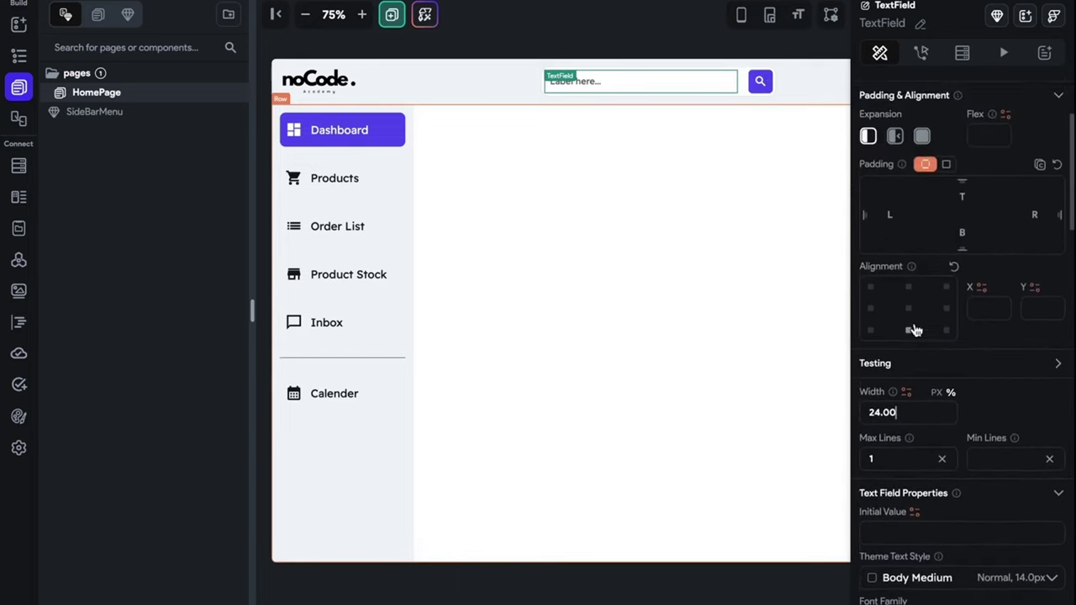
- Clear the header TextField's label text and set its hint text to "Search Me.."
scroll(913, 329, down, 14)
click(935, 332)
key(ctrl+a)
key(BackSpace)
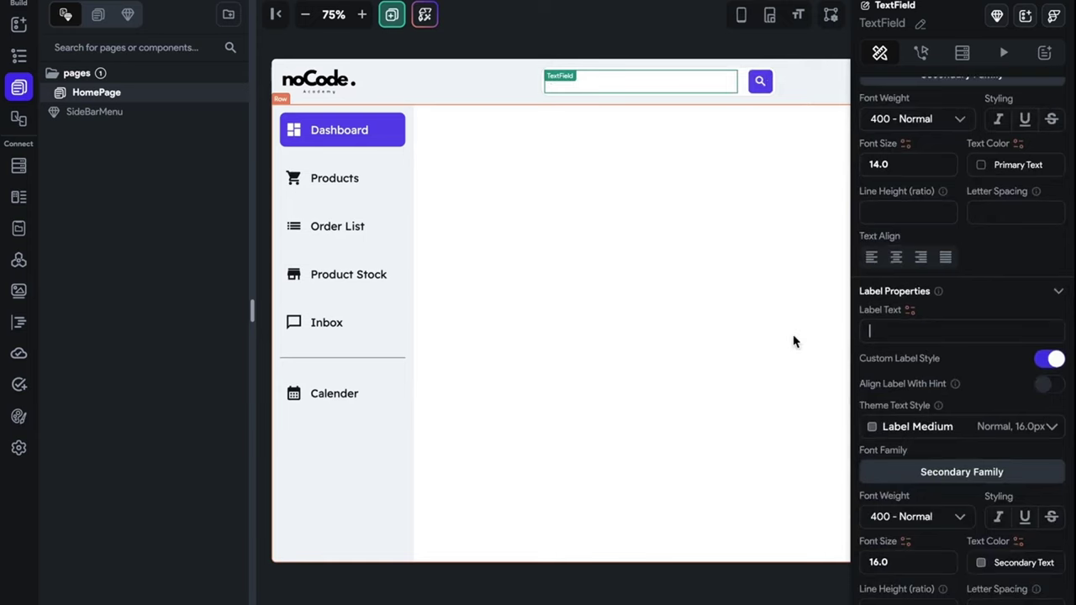
scroll(933, 466, down, 3)
click(901, 416)
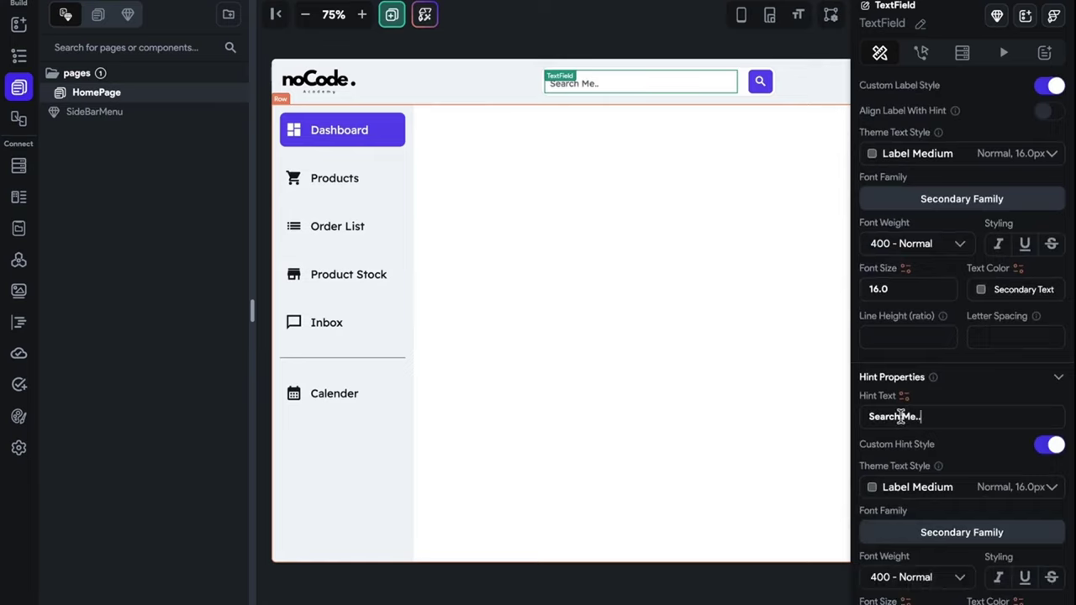
- Turn off Autofocus for the header TextField and give it the Search Sharp leading icon
scroll(900, 416, down, 8)
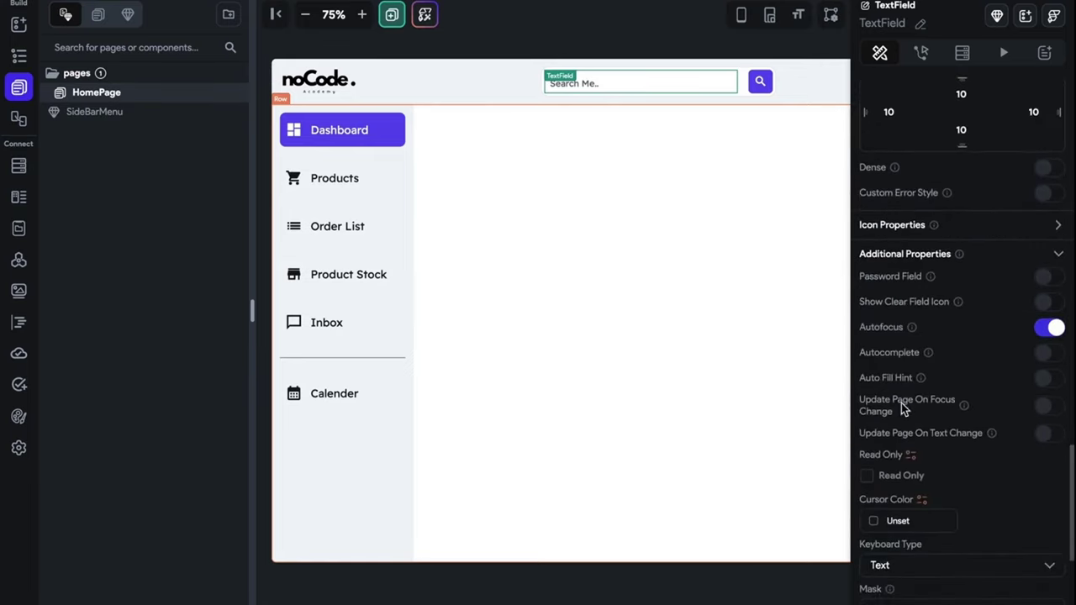
click(1044, 328)
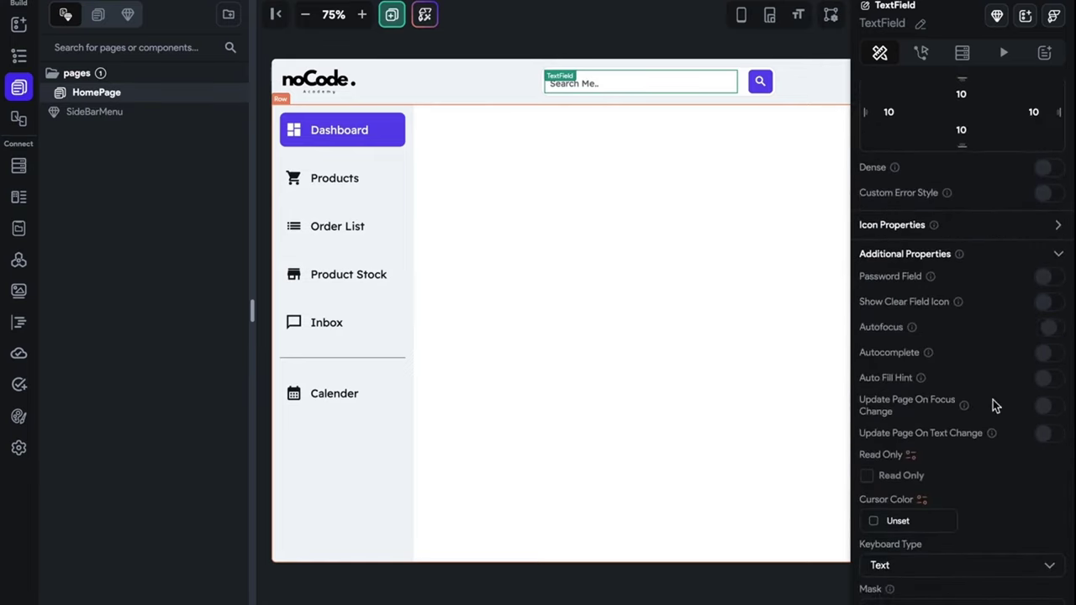
click(1054, 227)
click(955, 285)
text(s)
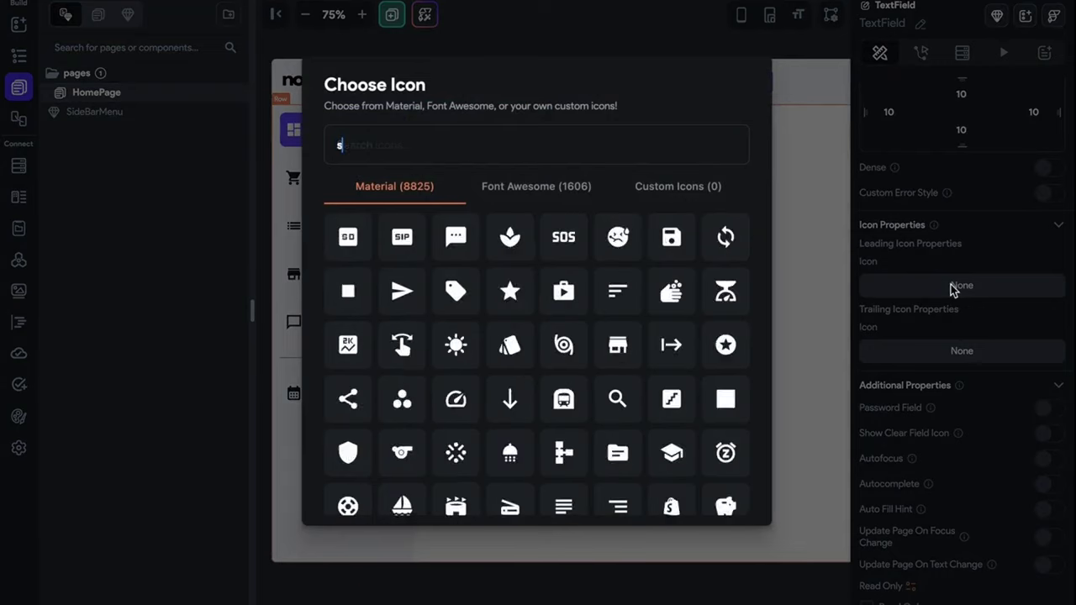
text(earch)
click(403, 235)
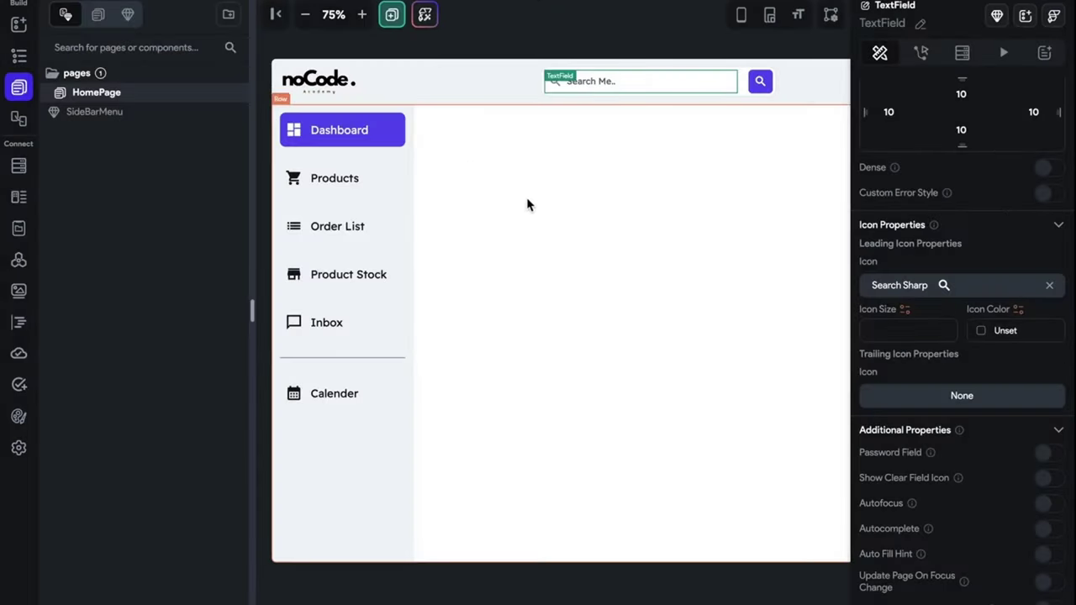
click(527, 205)
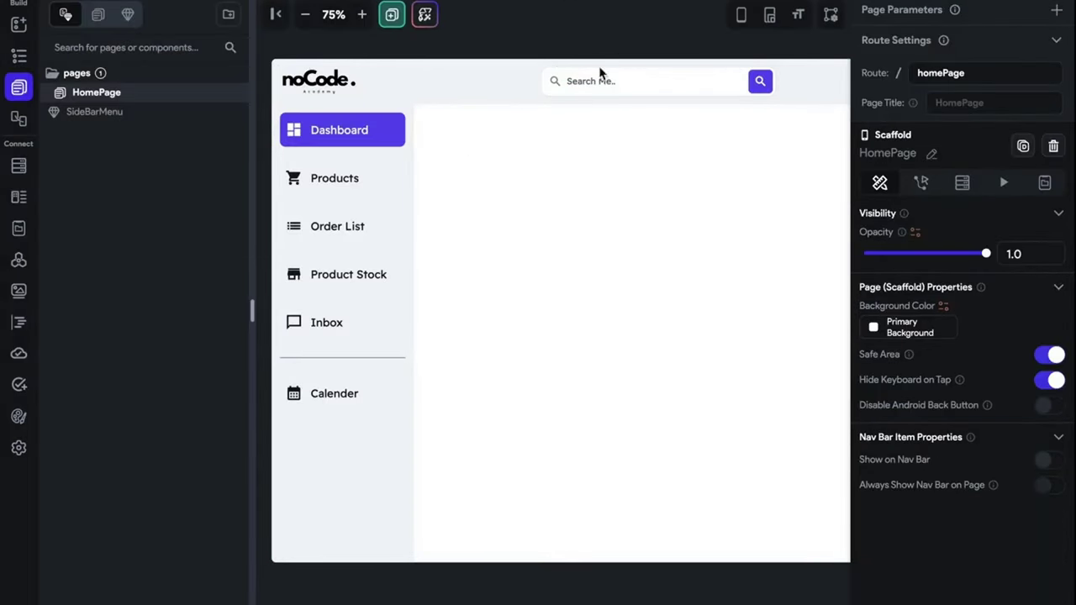
- Convert the whole header Container into a reusable component named AppBarCustom
scroll(610, 41, right, 5)
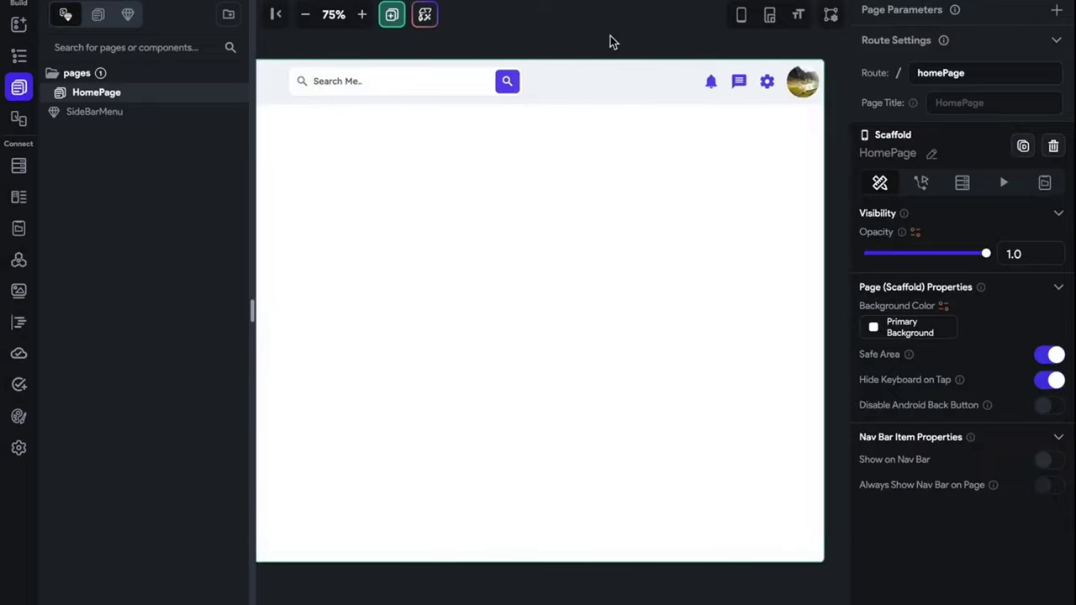
scroll(610, 40, left, 4)
scroll(610, 42, left, 2)
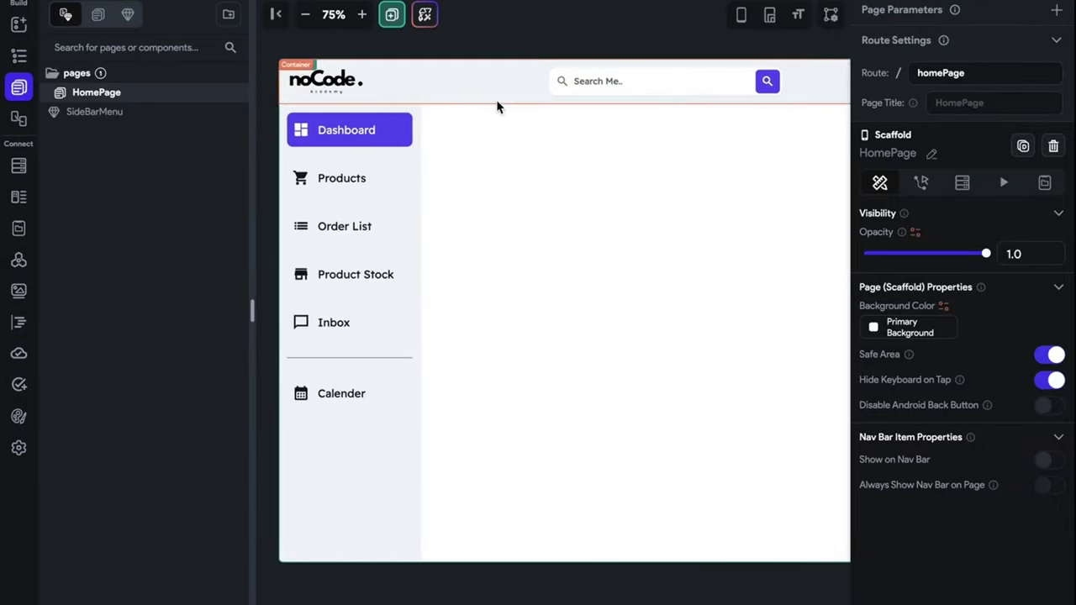
right_click(496, 101)
click(546, 339)
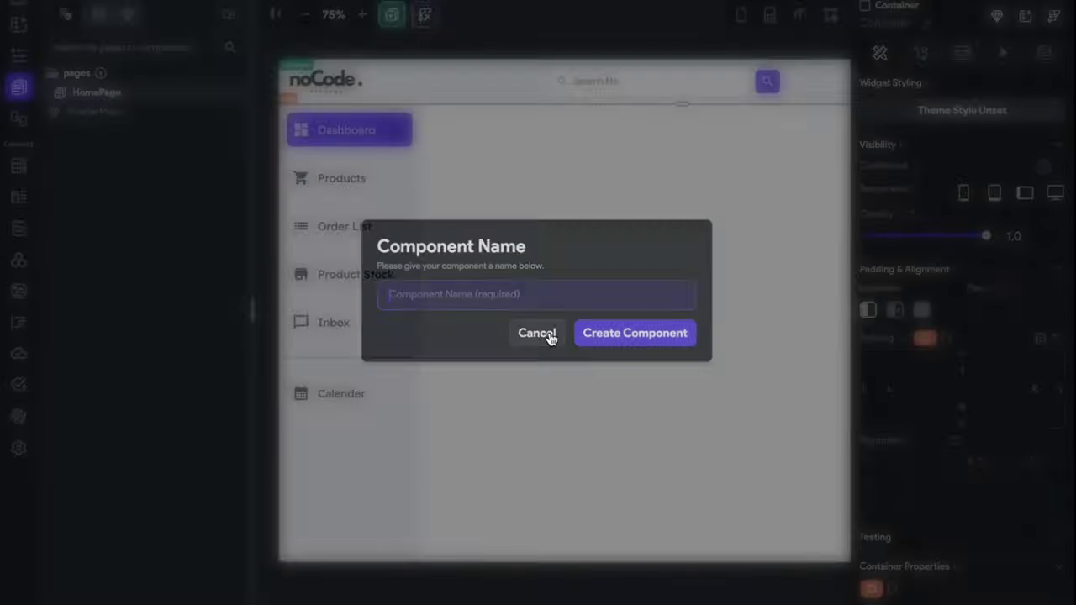
text(AppBar)
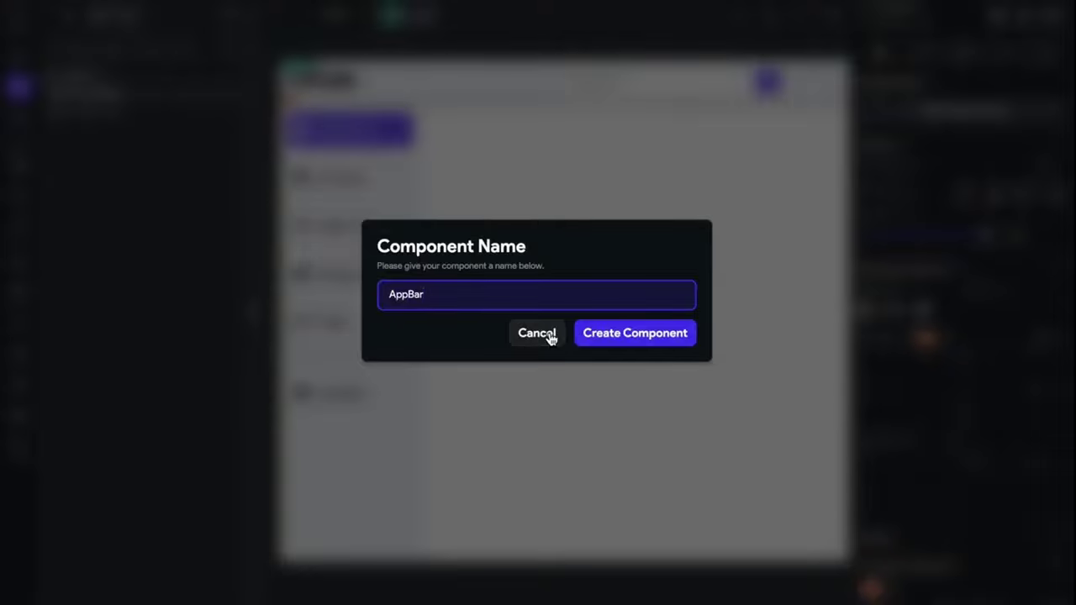
text(Custom)
click(626, 334)
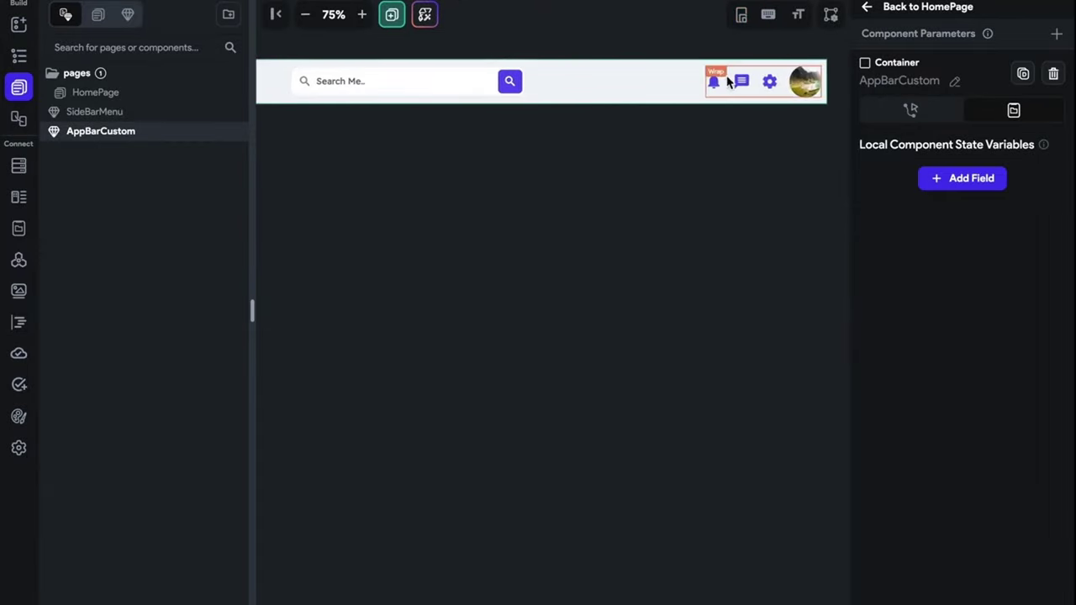
- Return to the HomePage and review its layout with the AppBarCustom header in place
click(19, 23)
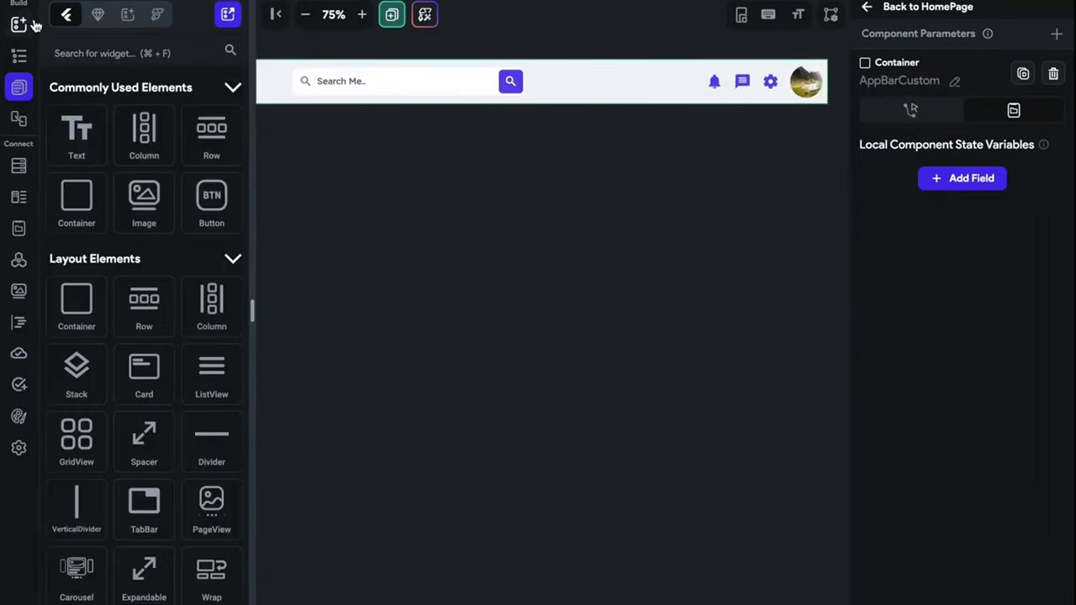
click(19, 87)
click(130, 99)
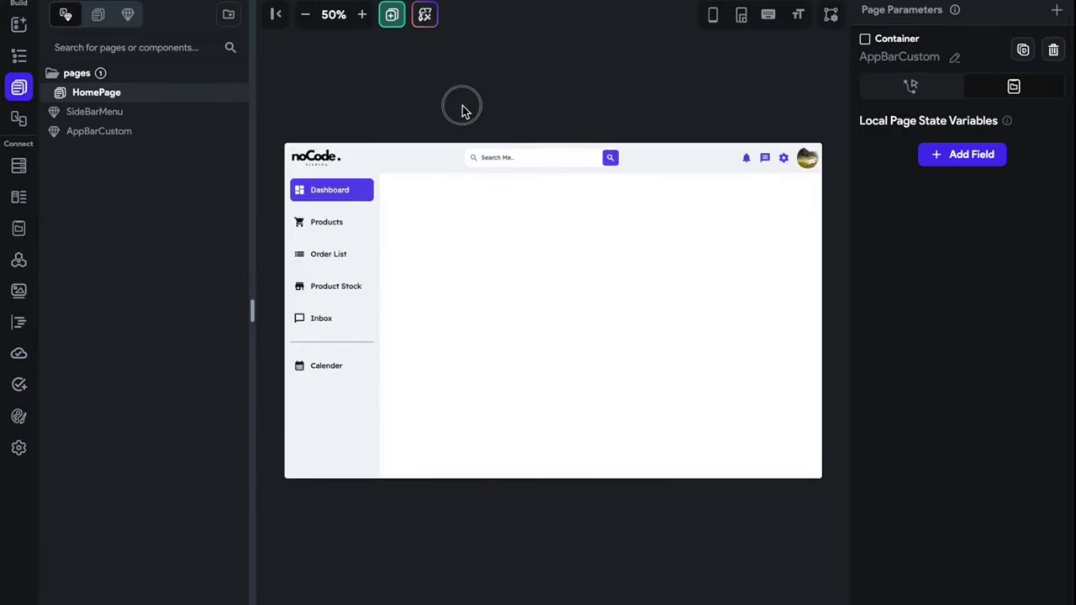
click(463, 109)
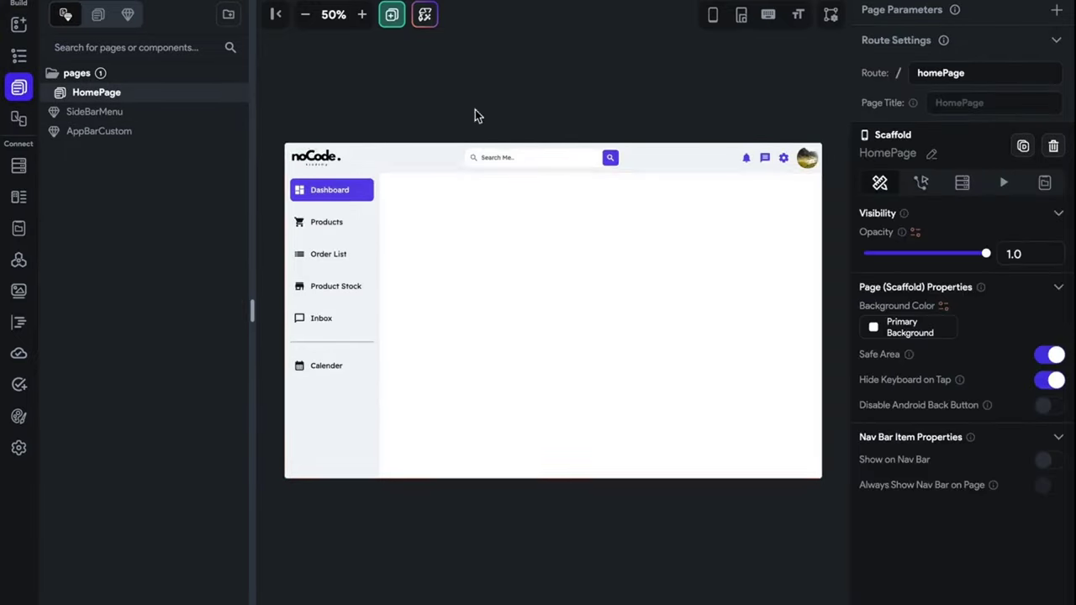
click(378, 195)
click(398, 171)
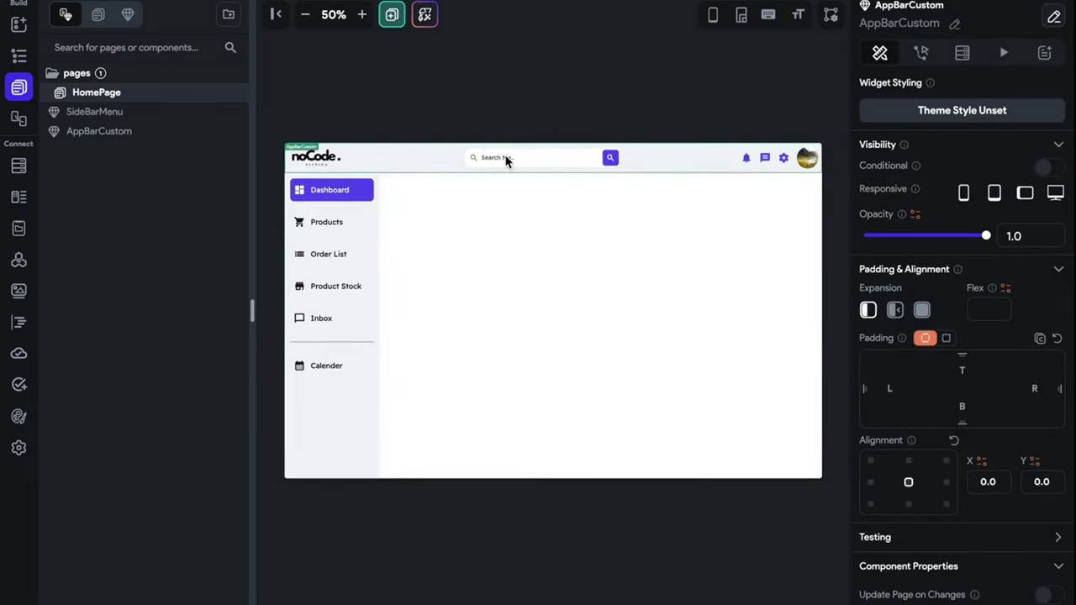
click(404, 210)
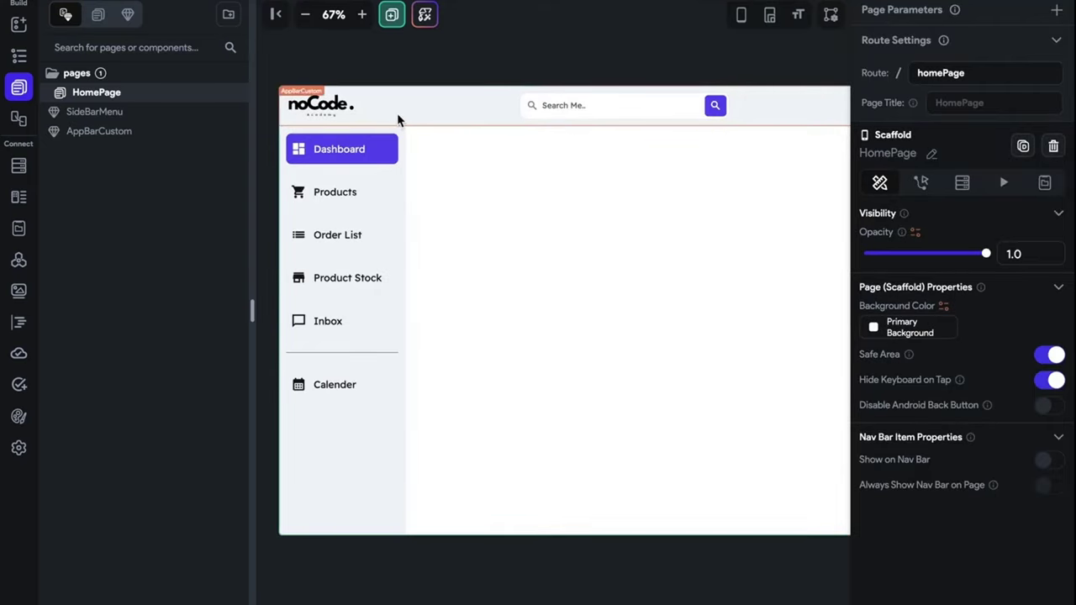
click(275, 15)
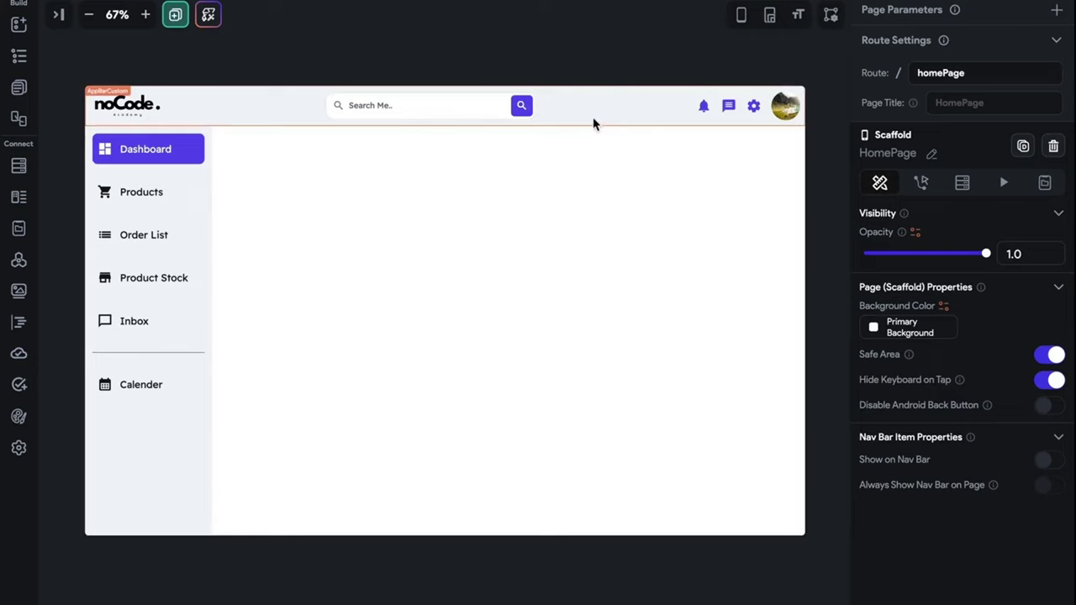
- Open the theme's color settings and check the hex code of the light-mode Primary Background color
click(873, 327)
click(737, 183)
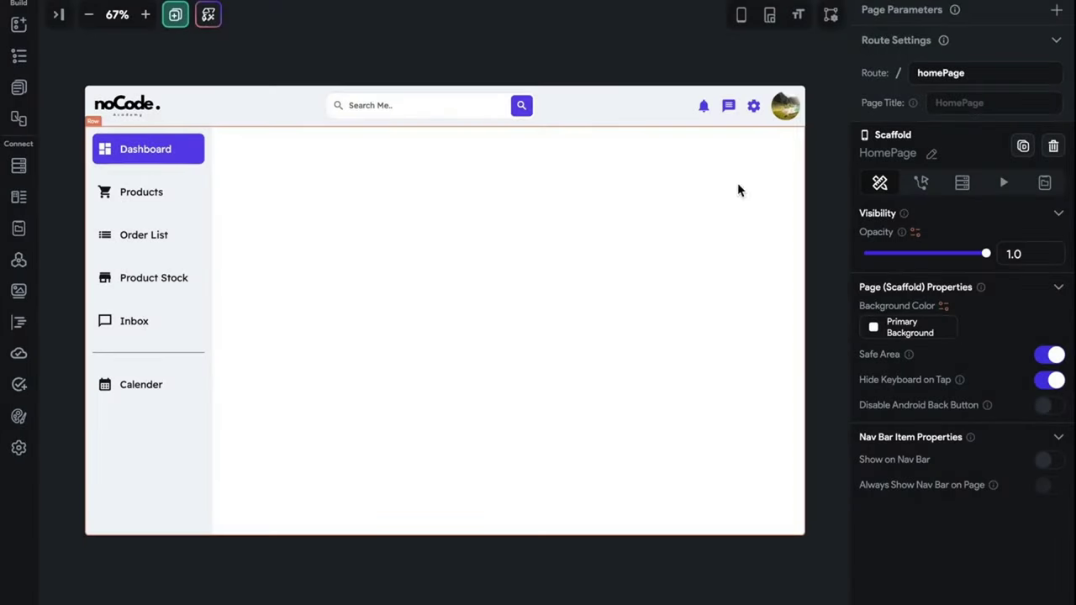
click(18, 415)
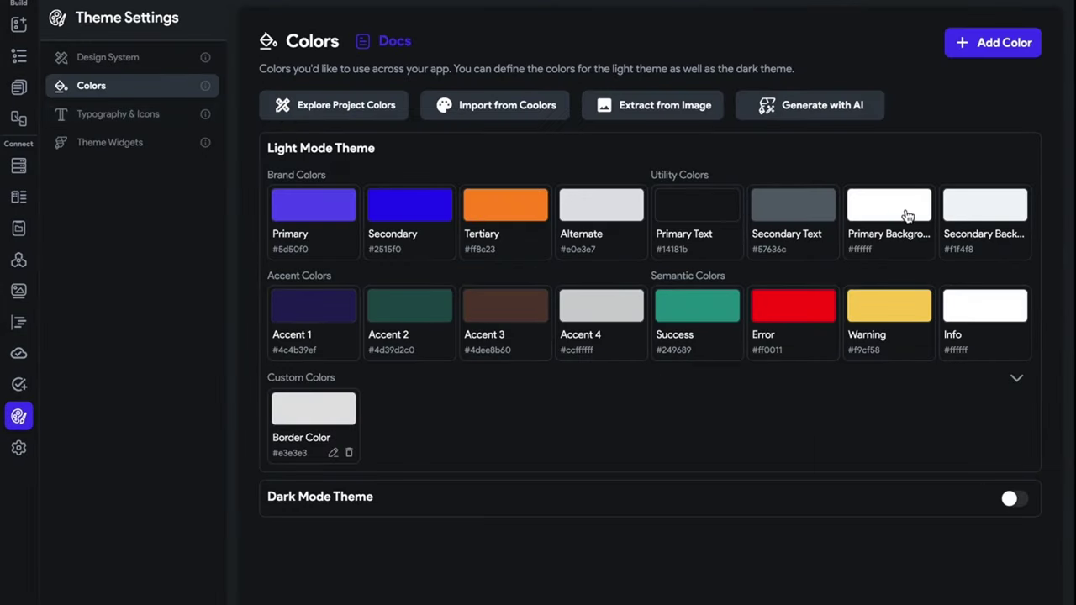
click(900, 233)
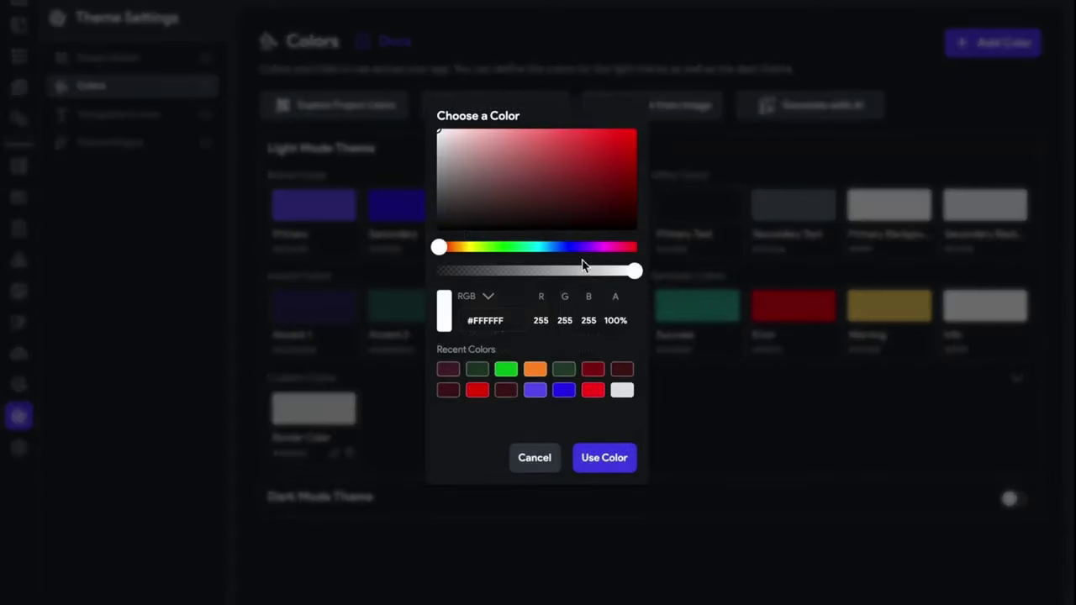
drag(509, 320, 469, 326)
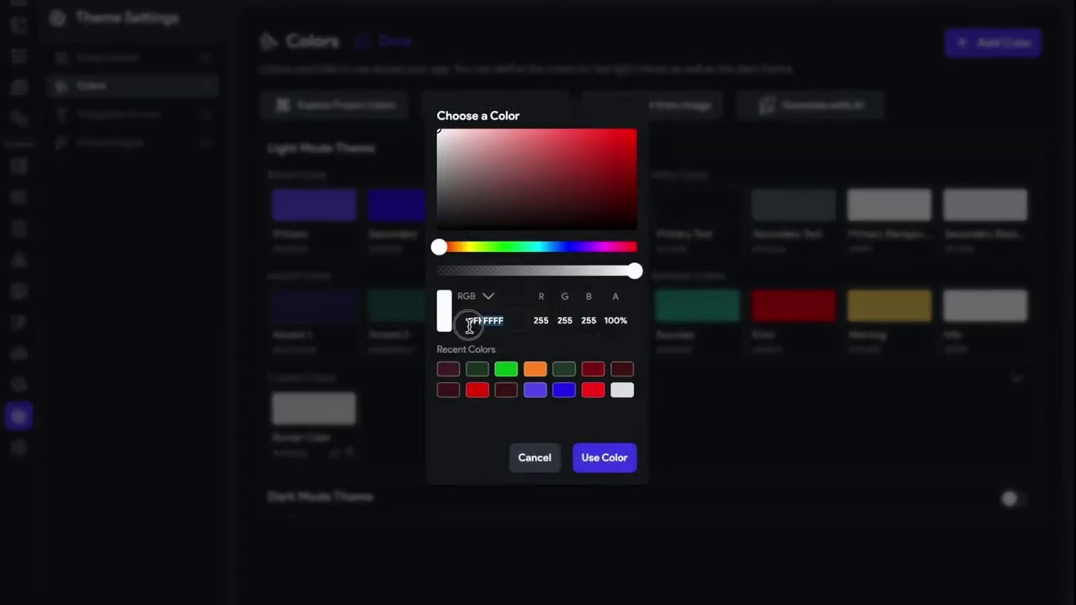
click(517, 454)
- Copy the light theme's Secondary Background hex code and use it to set Primary Background to #F1F4F8
click(984, 246)
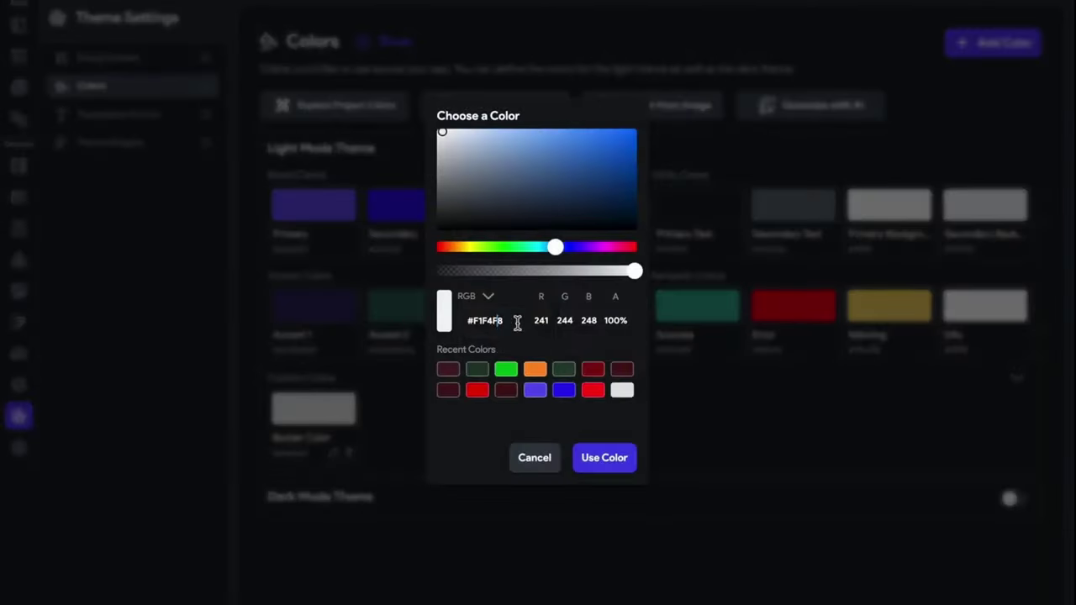
drag(516, 322, 458, 325)
key(ctrl+c)
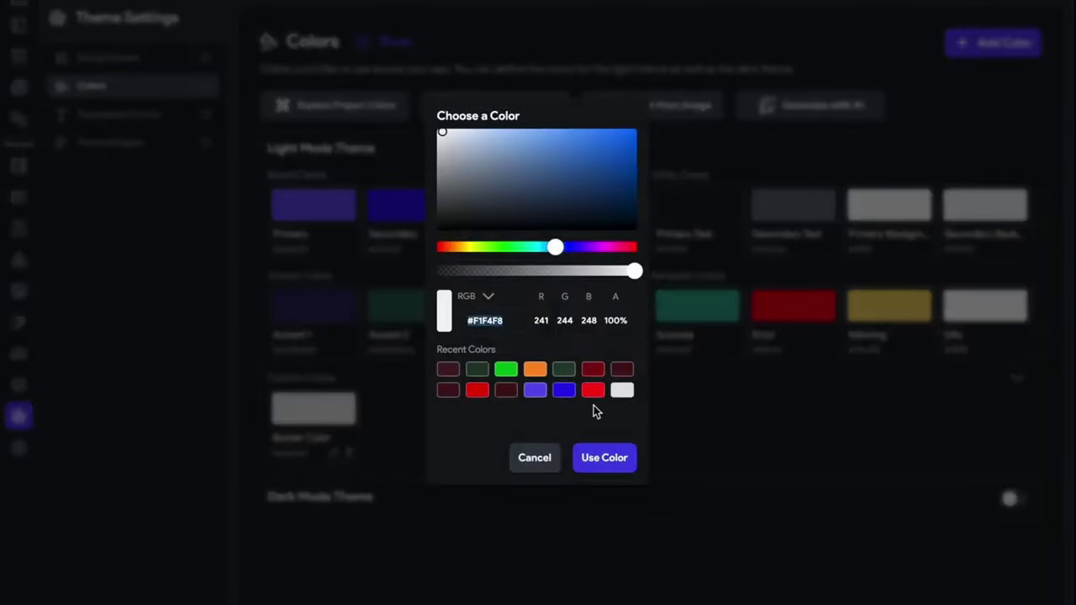
click(546, 462)
click(870, 212)
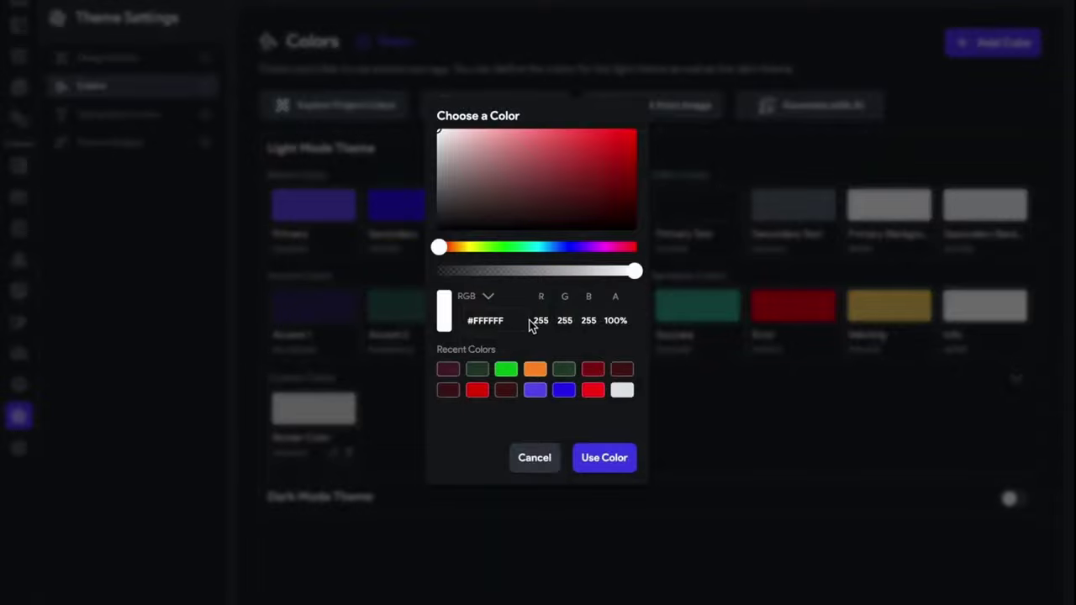
drag(524, 321, 451, 320)
key(ctrl+v)
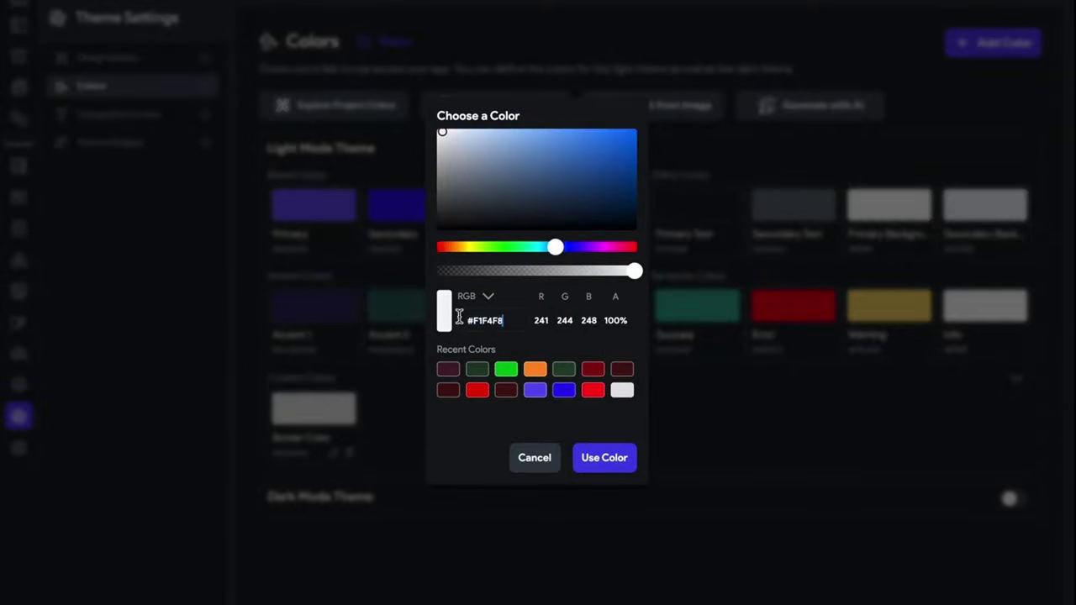
click(622, 463)
- Set the light theme's Secondary Background color to white and return to the HomePage
click(985, 209)
click(579, 460)
click(20, 89)
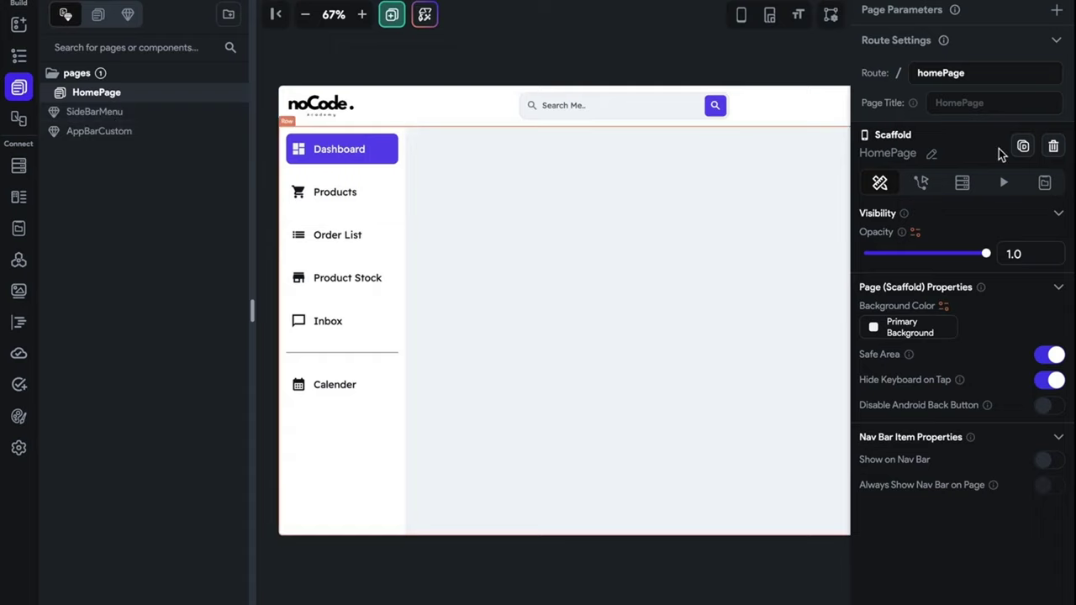
- Rename the HomePage page to Dashboard and set its page title to "Dashboard"
double_click(931, 158)
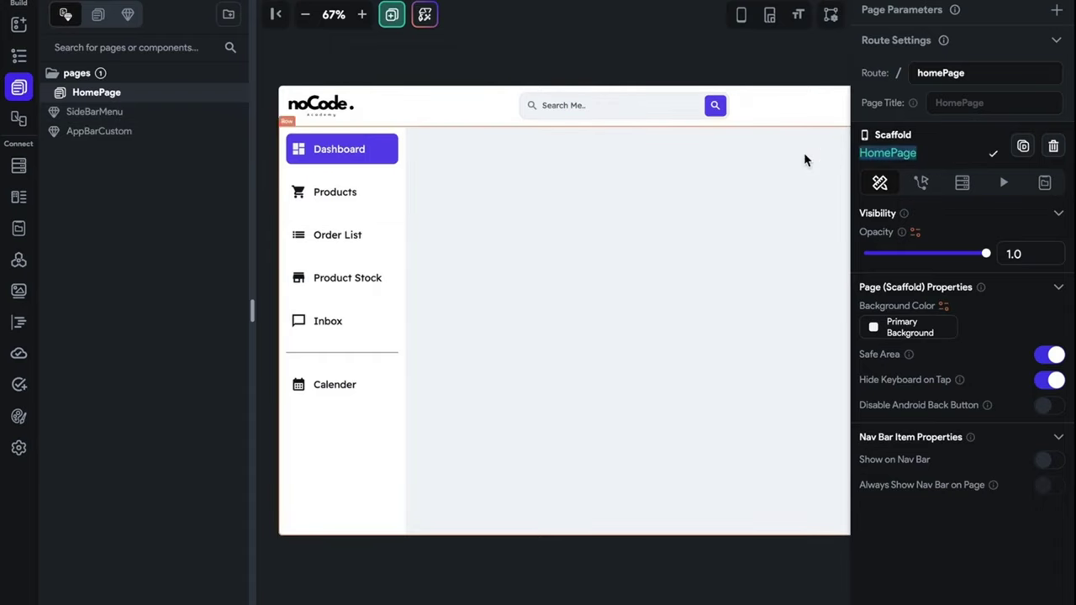
text(Da)
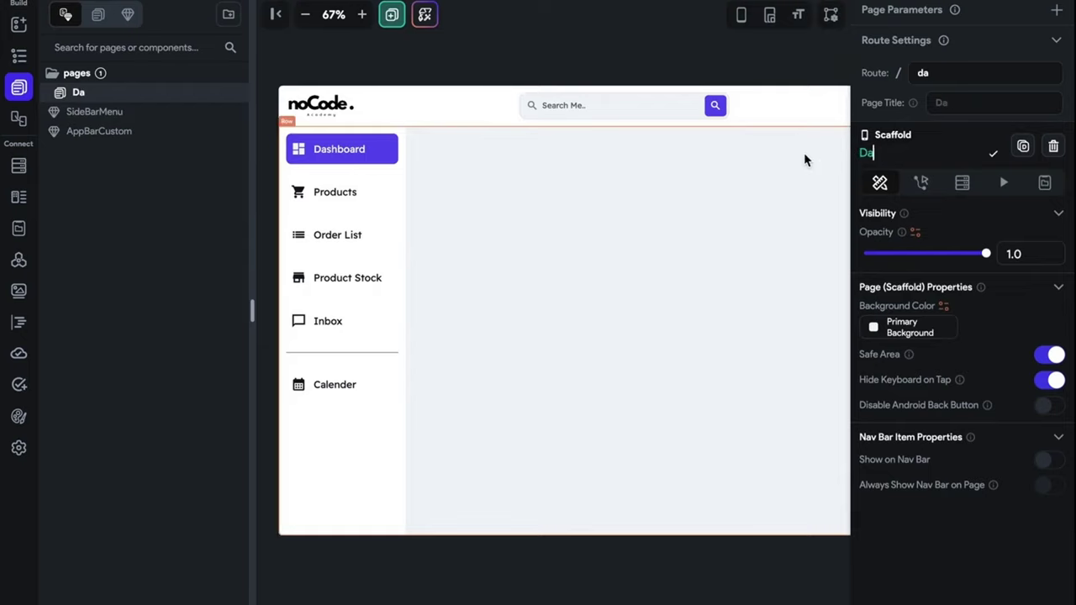
text(shboard)
key(Return)
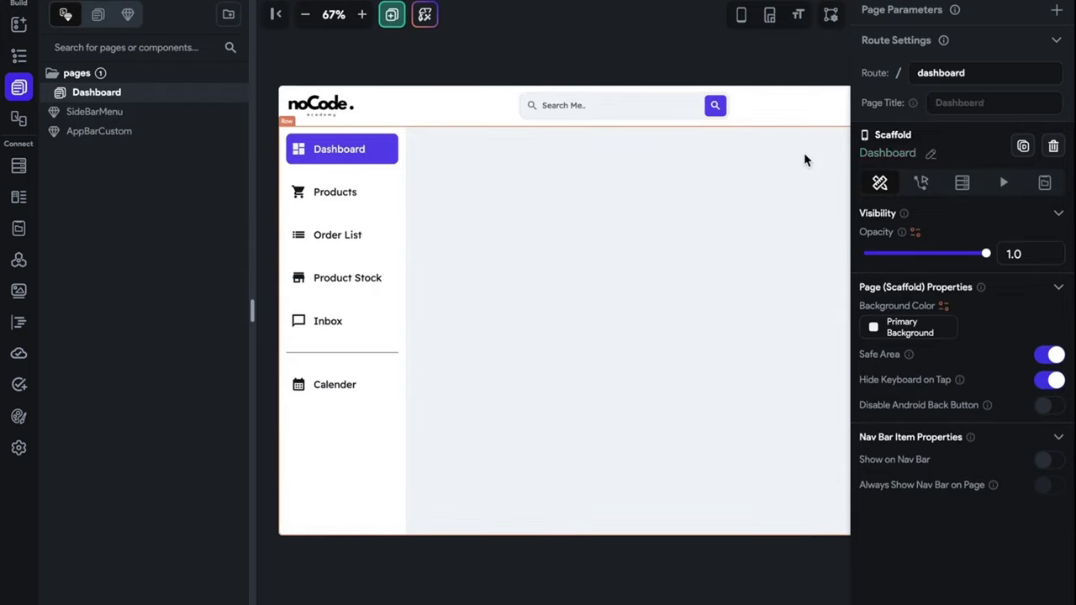
click(961, 103)
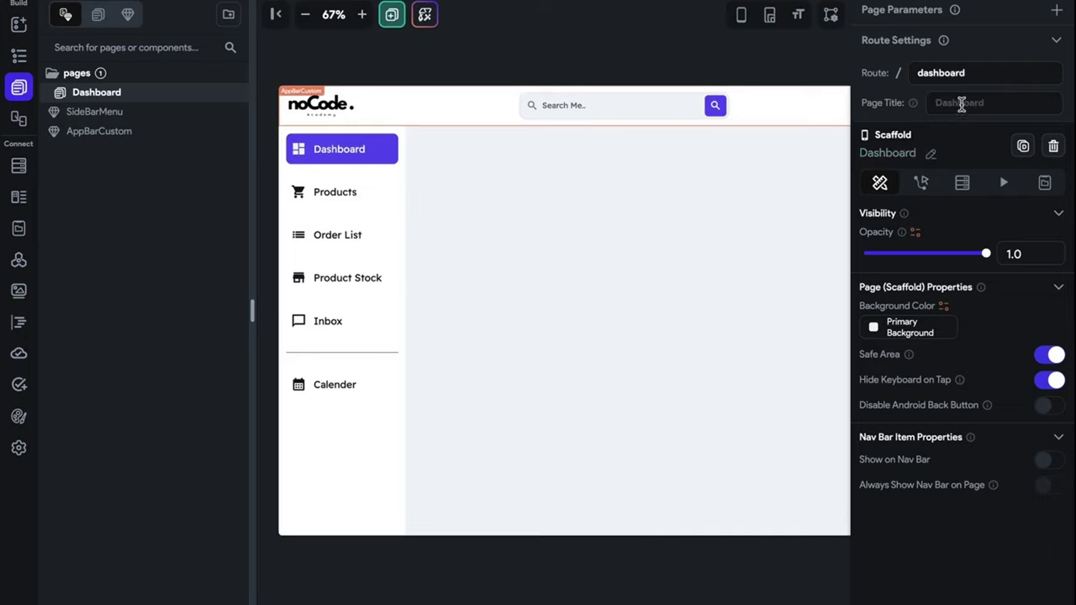
text(Dashboard)
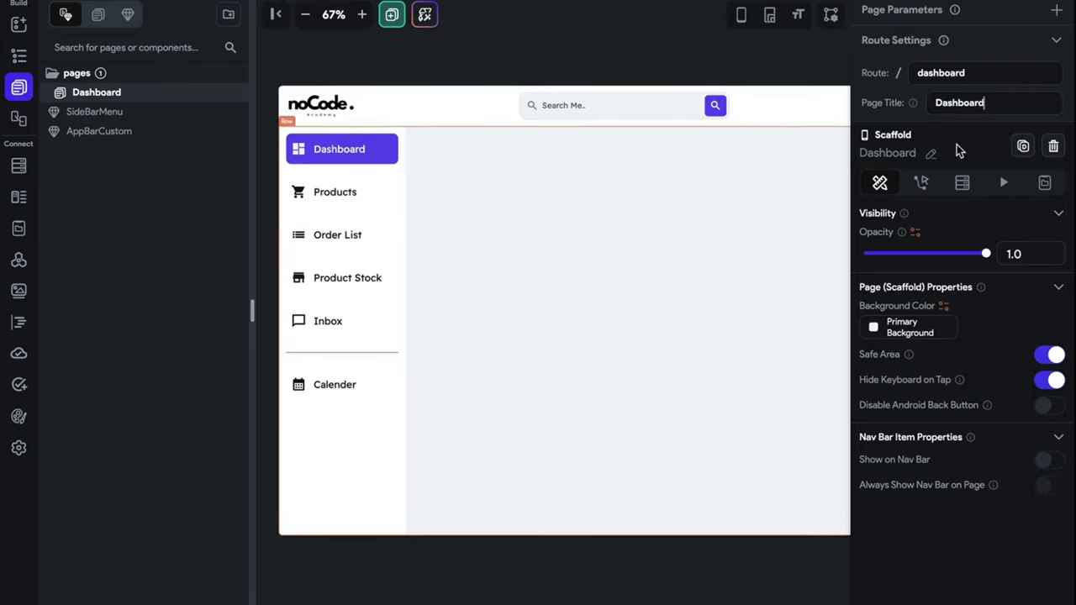
click(683, 47)
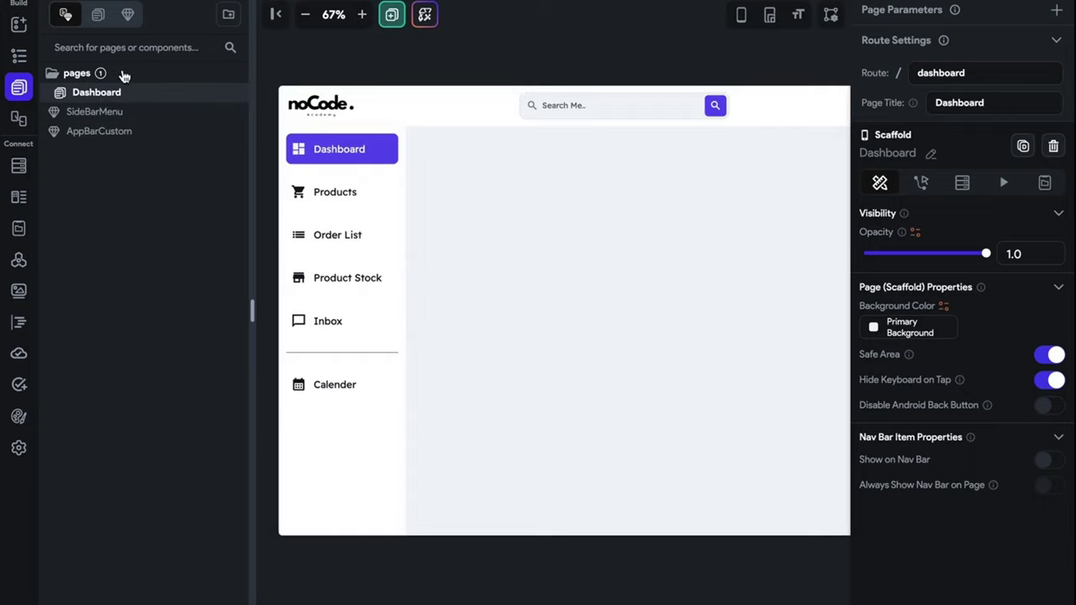
- Create a folder named Dashboard and move the Dashboard page into it
click(228, 14)
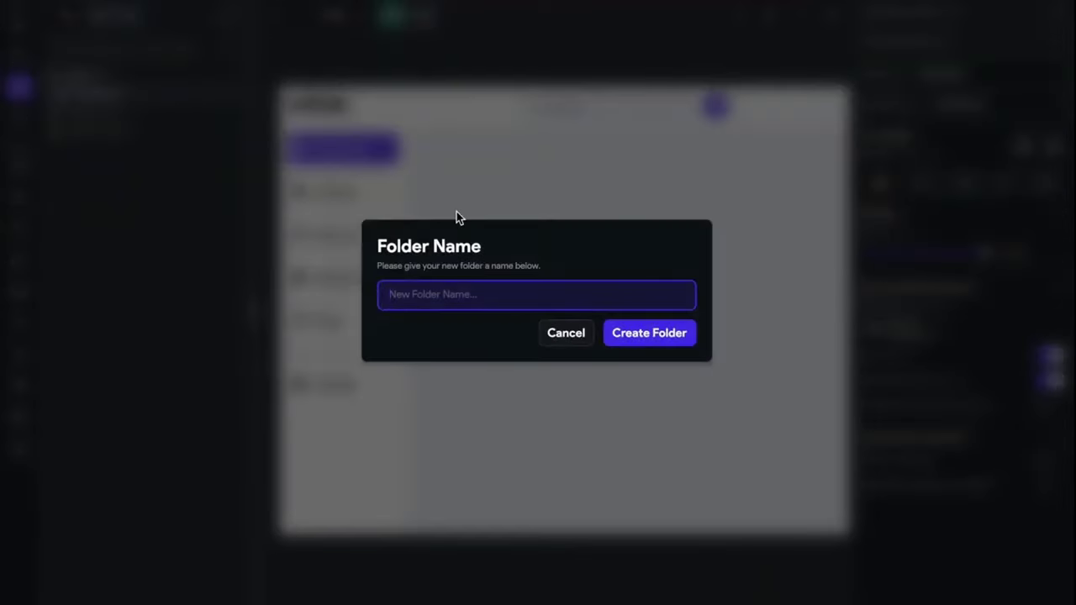
text(Dashboard)
key(Return)
drag(98, 92, 151, 119)
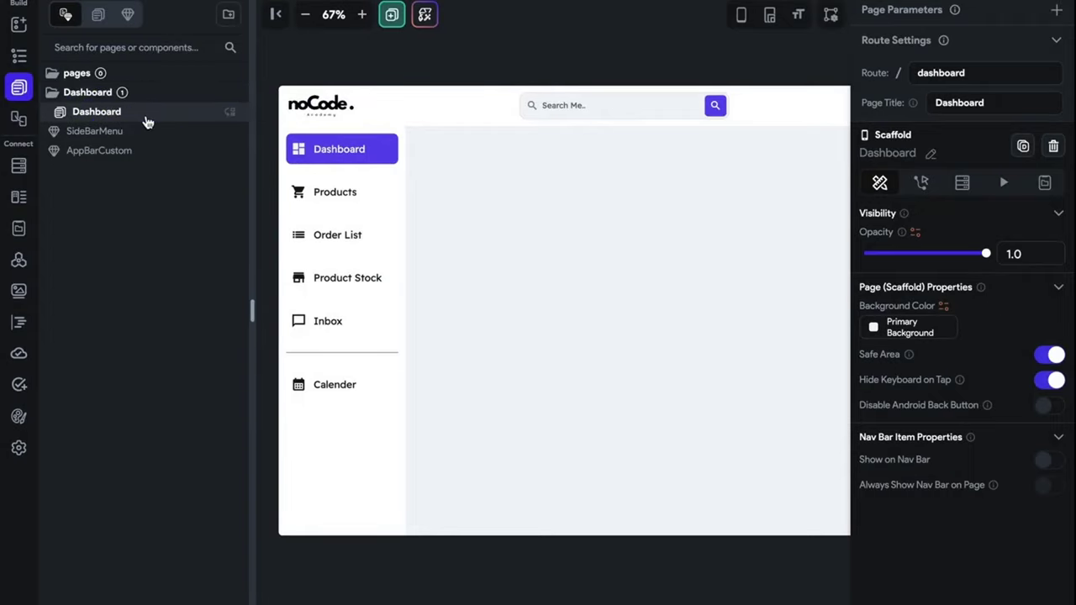
- Create a folder named Utility and move the SideBarMenu and AppBarCustom components into it
click(229, 17)
text(Utility)
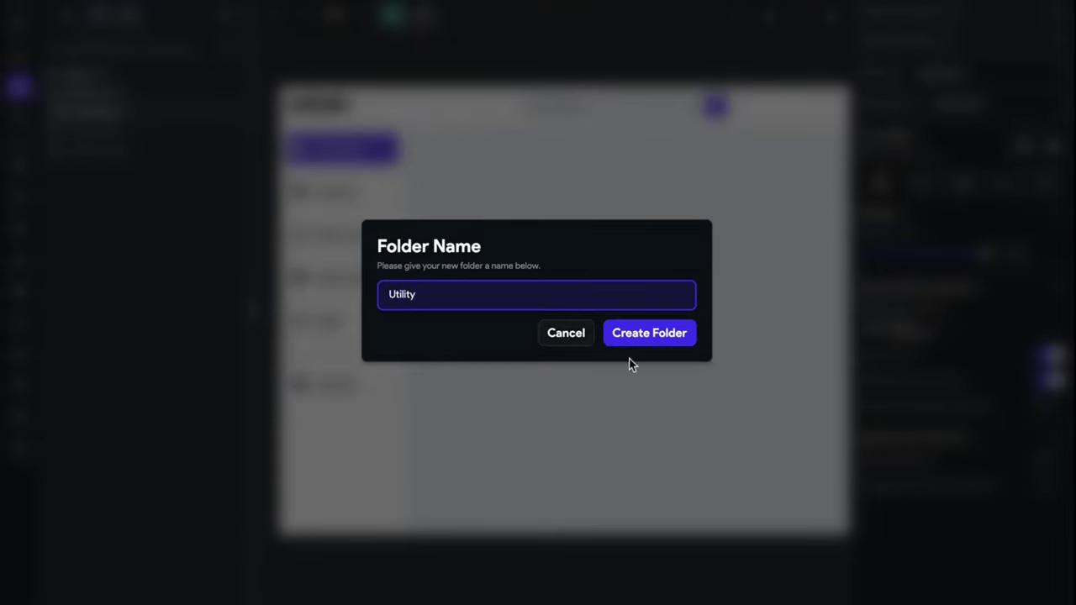
click(657, 354)
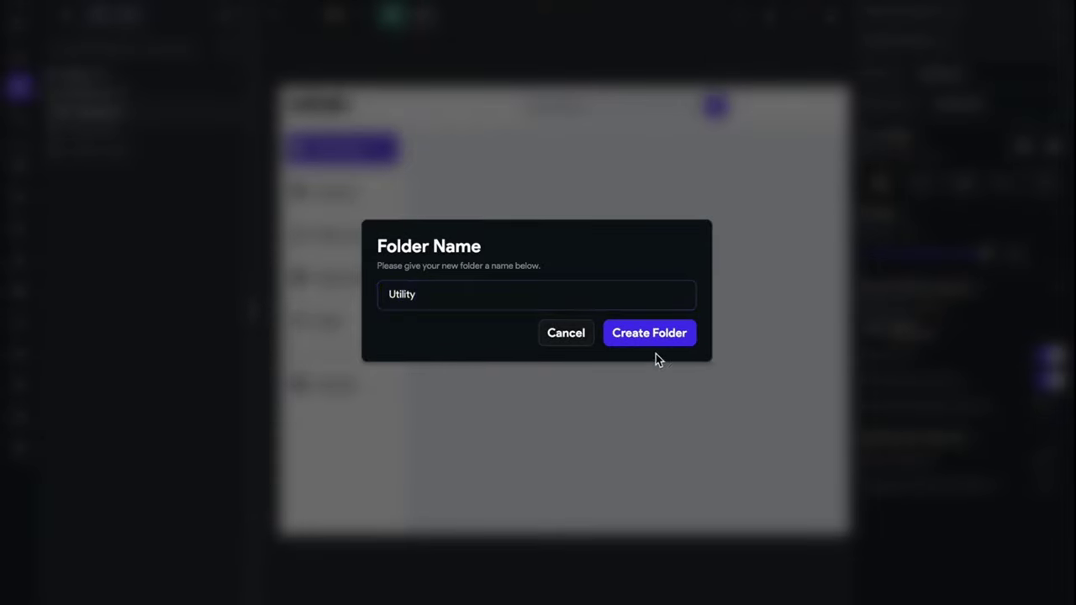
click(654, 339)
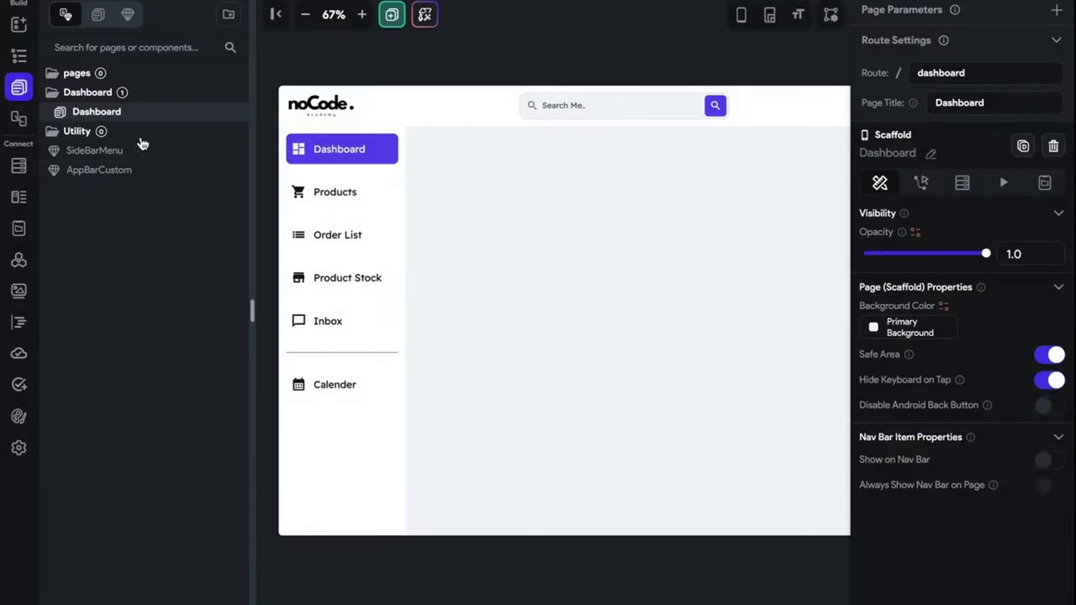
drag(105, 160, 145, 139)
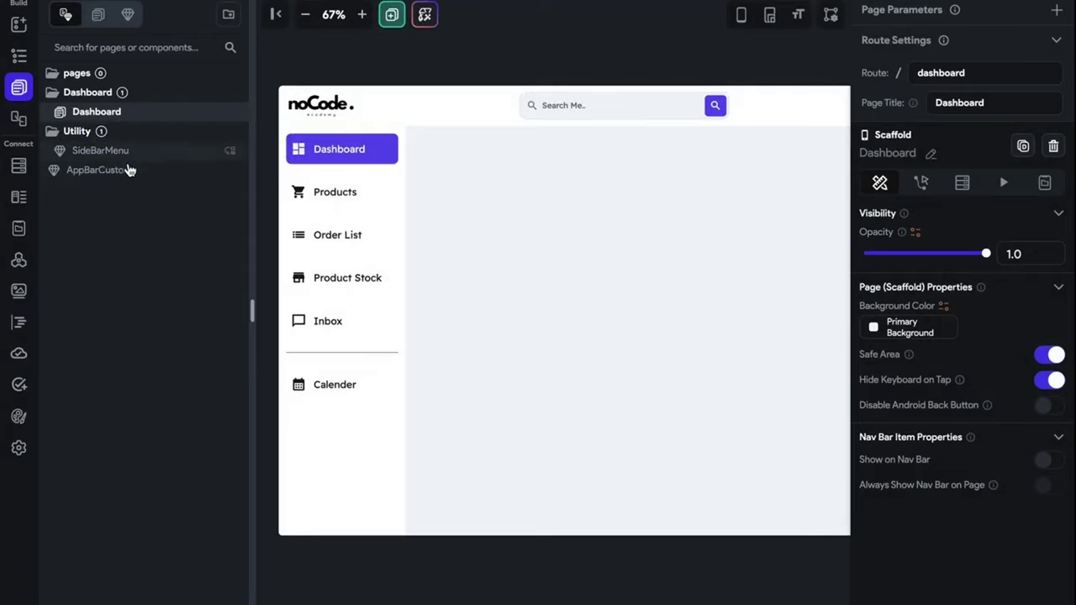
drag(99, 174, 149, 149)
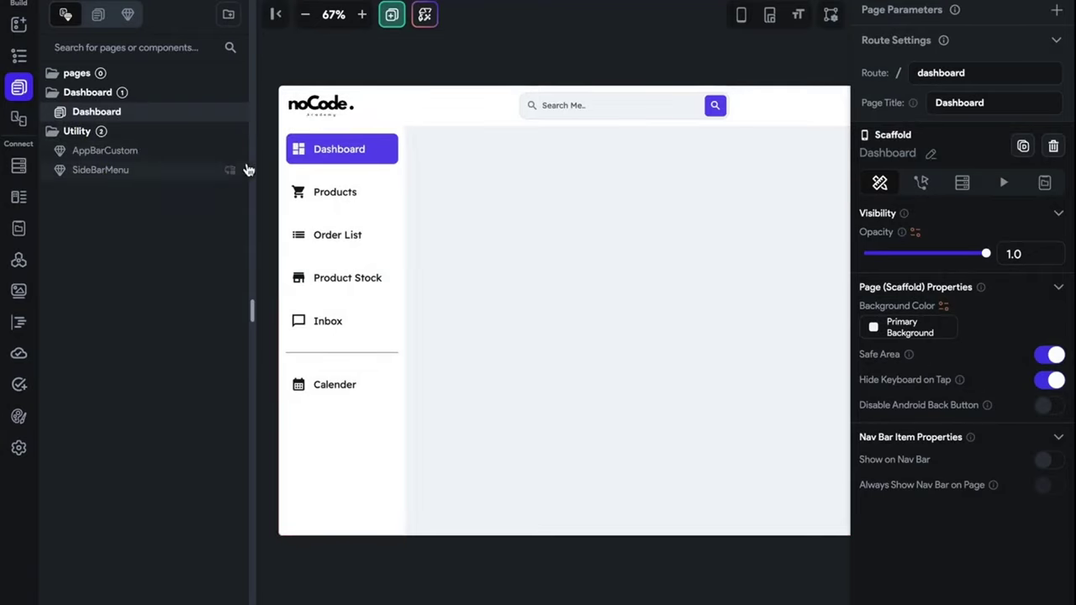
- Collapse the Utility folder and delete the empty pages folder
click(75, 132)
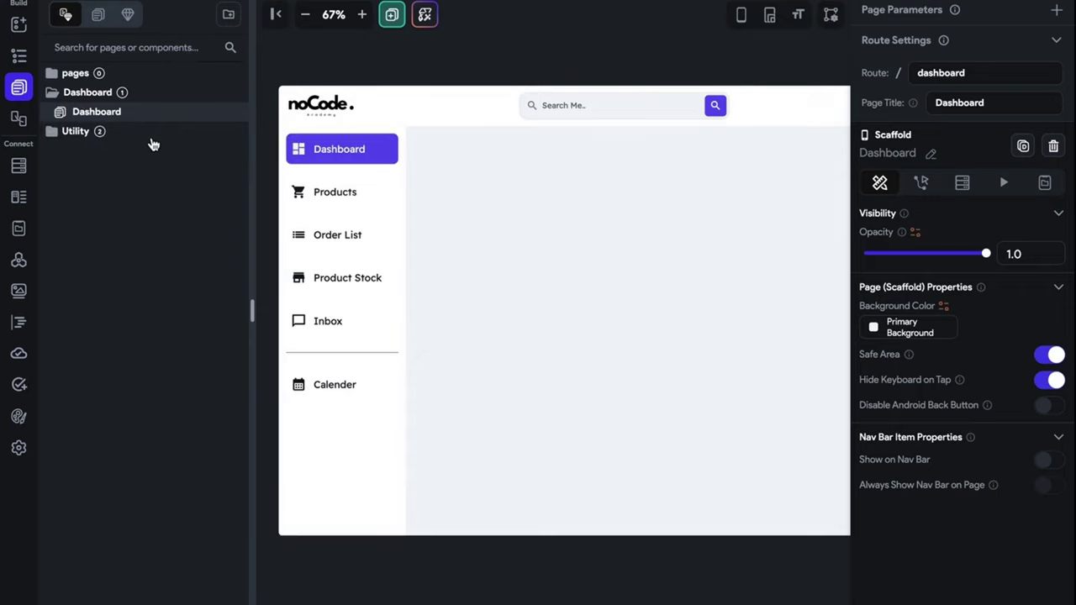
right_click(95, 76)
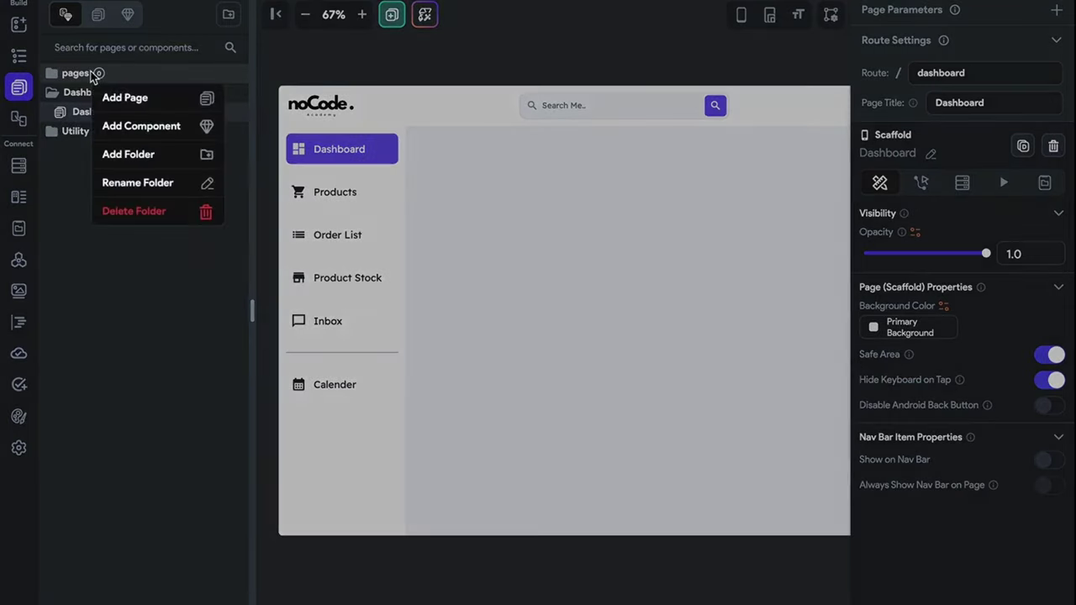
click(149, 217)
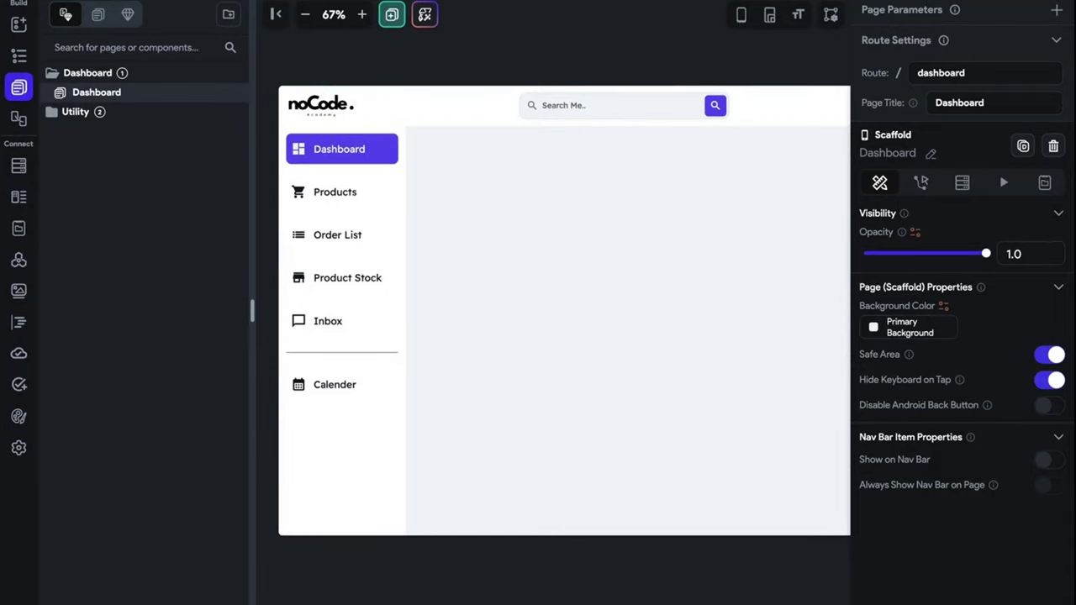
- Launch the project in test mode and dismiss the run options
click(1030, 16)
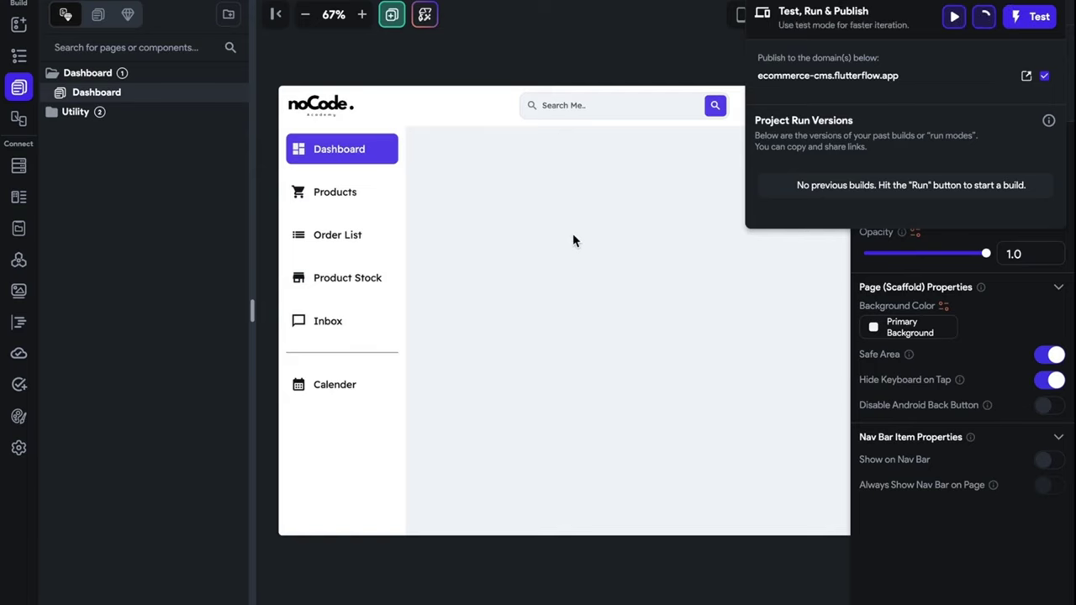
click(594, 134)
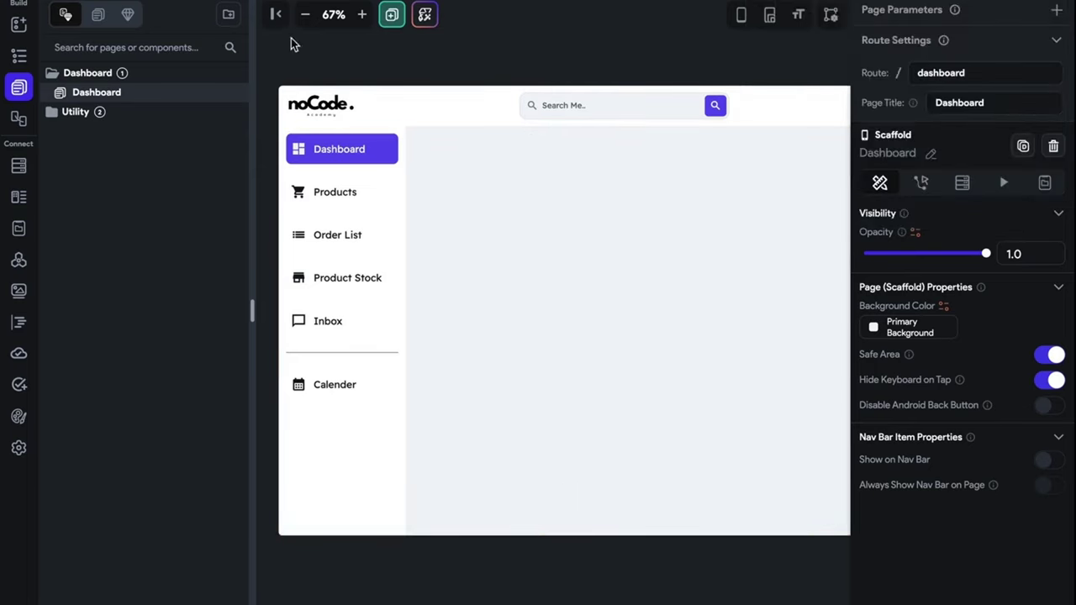
- Hide the page list and add a Column to the row, beside the side menu
click(275, 16)
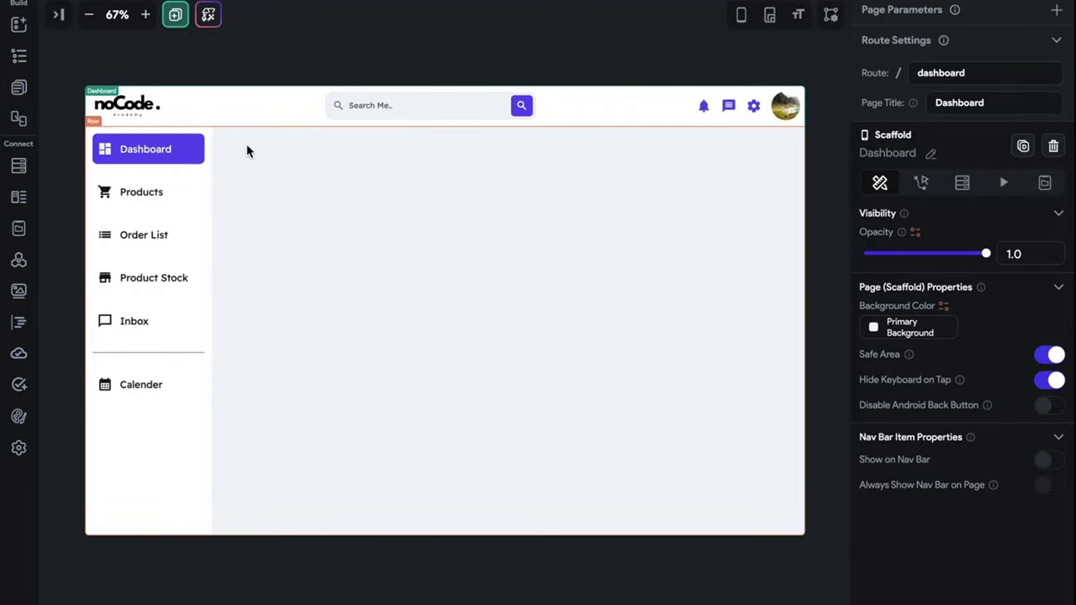
click(326, 236)
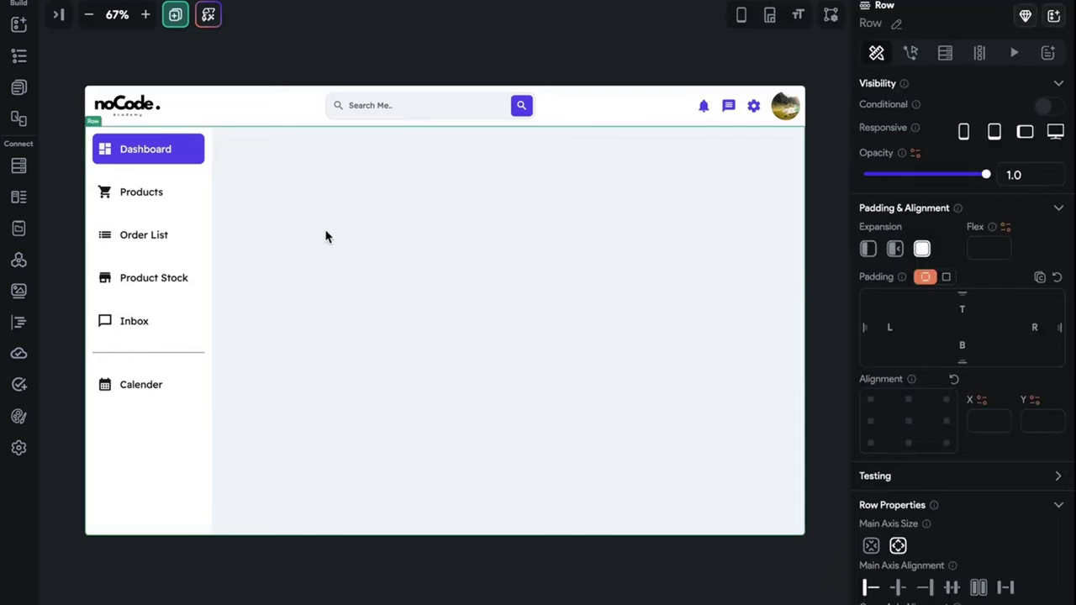
key(ctrl+b)
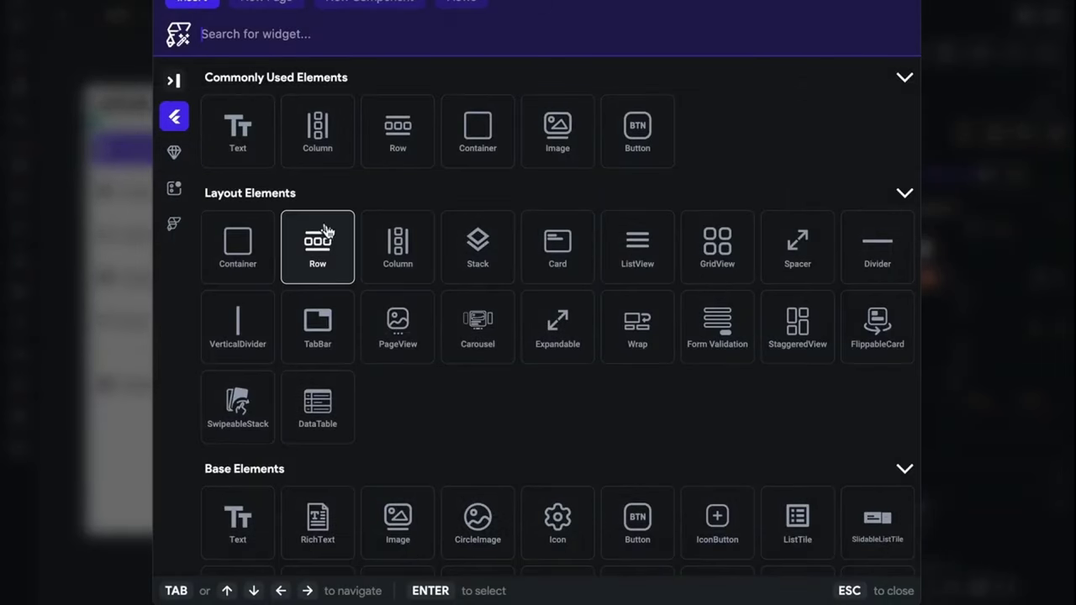
click(318, 128)
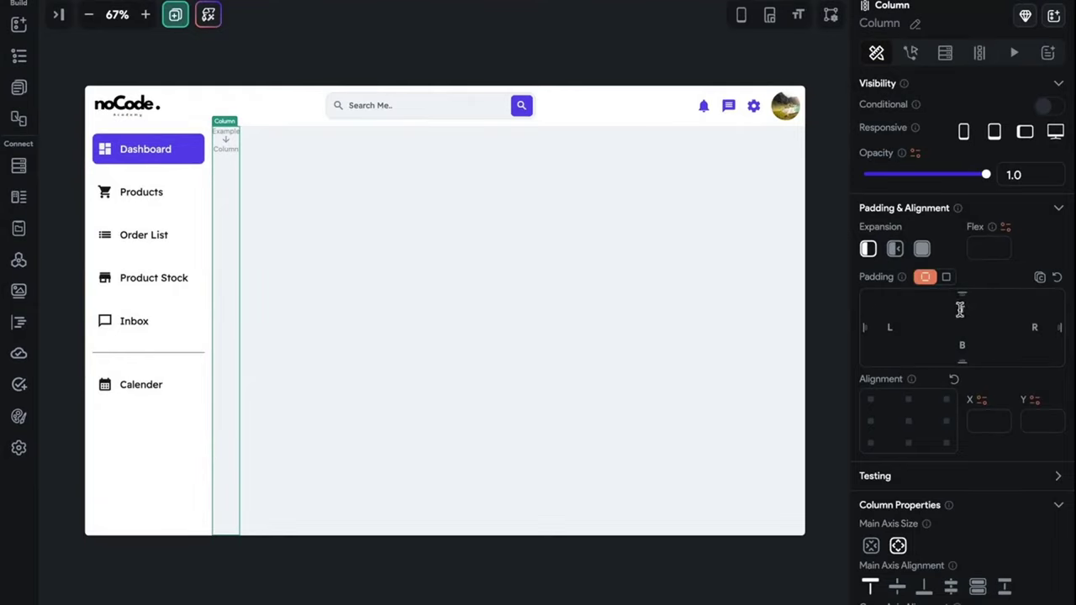
- Give the new column uniform padding of 10 and expand it to fill the rest of the row
click(947, 277)
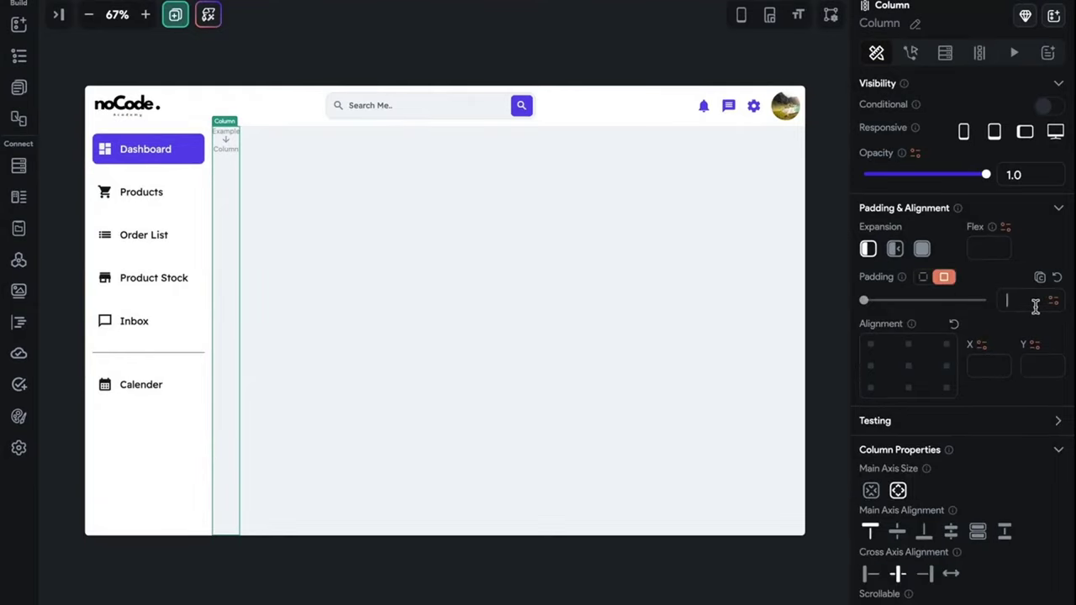
text(010)
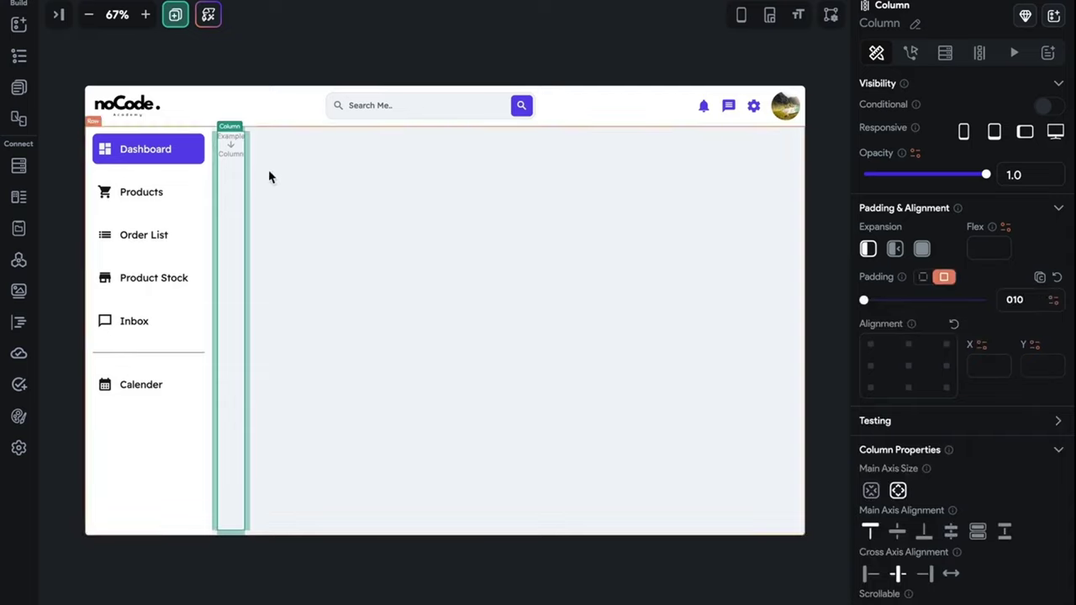
click(922, 249)
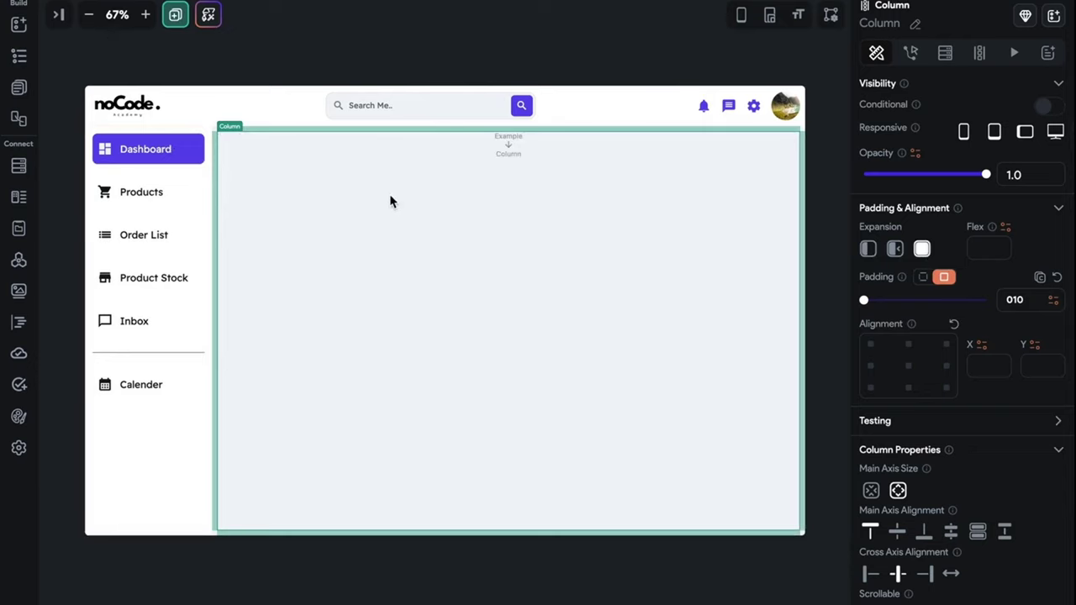
- Add a Text widget to the column and align it to the center left
key(ctrl+b)
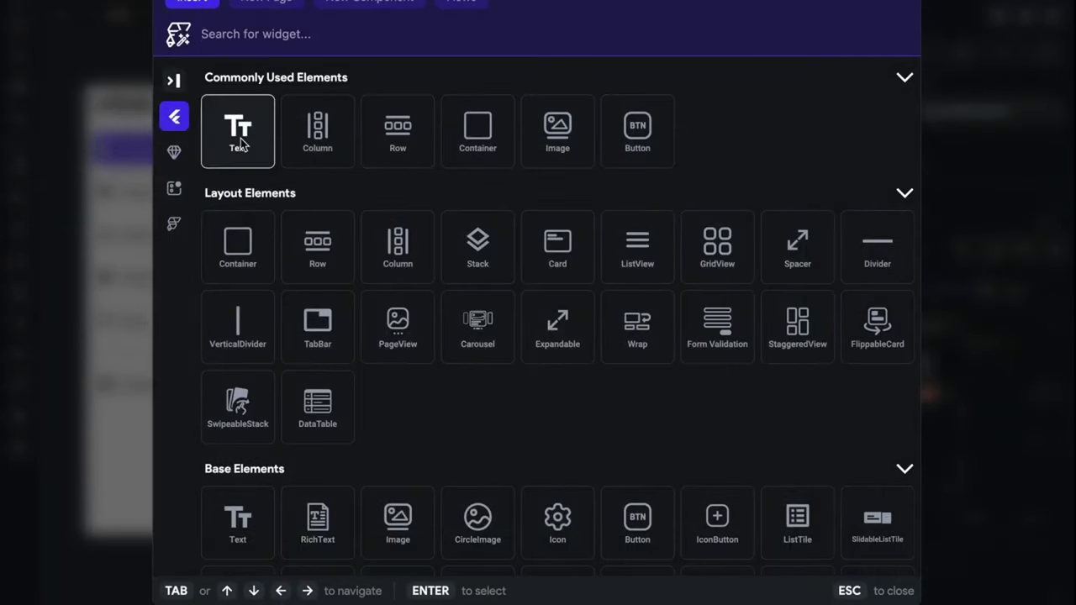
click(240, 138)
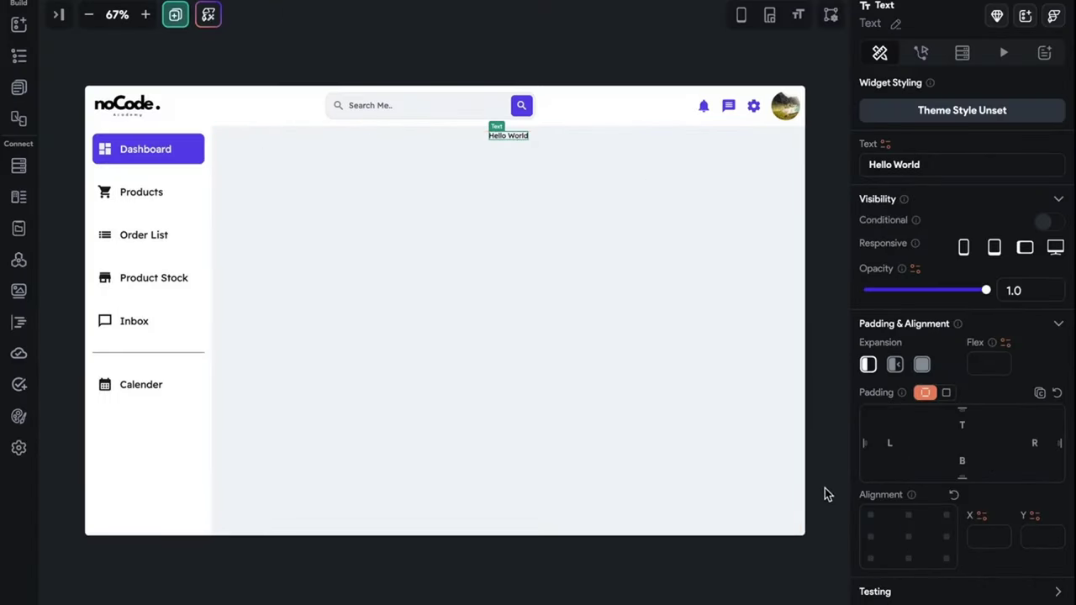
click(871, 536)
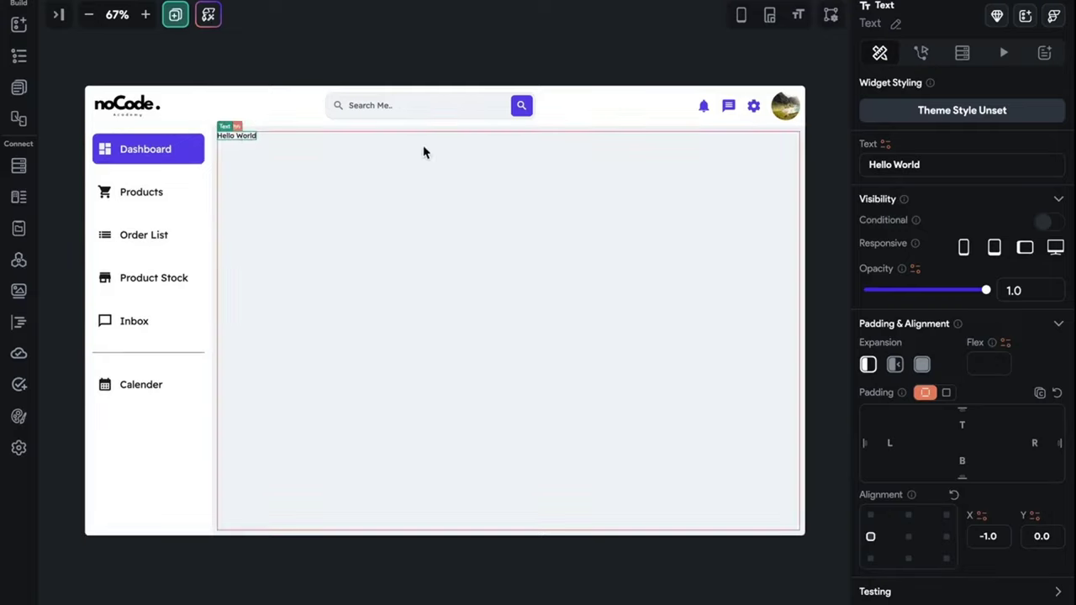
- Apply the Title Large theme text style to the new text
scroll(936, 453, down, 5)
click(899, 401)
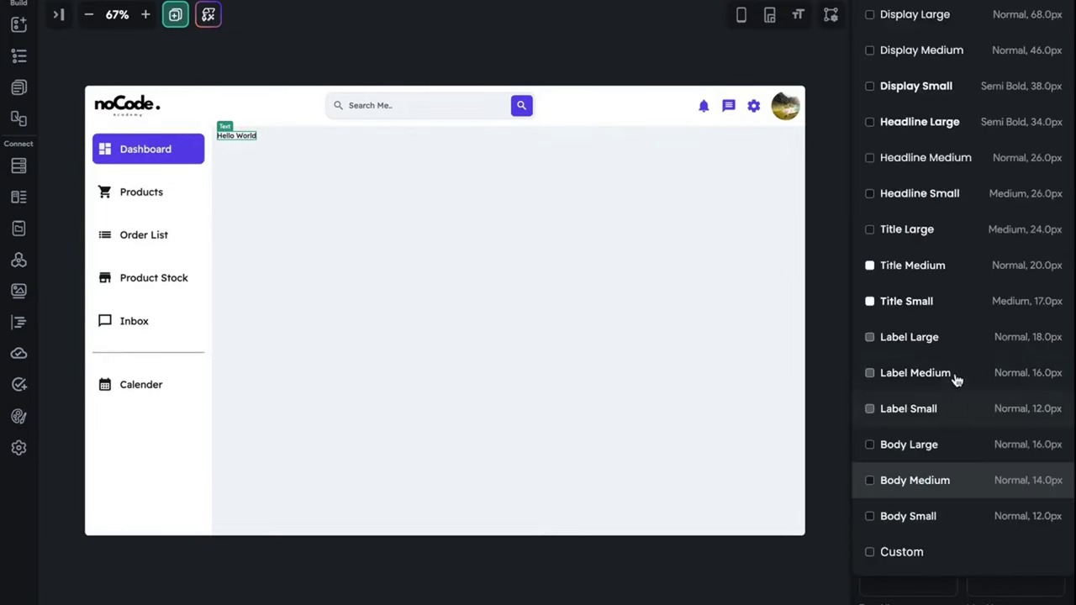
click(956, 340)
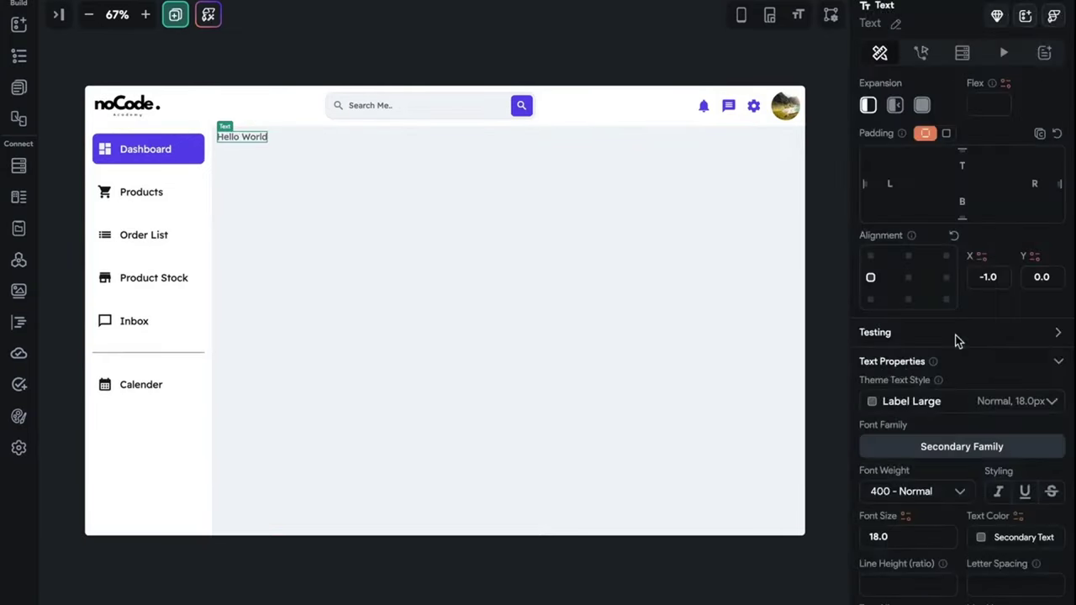
click(975, 401)
click(978, 246)
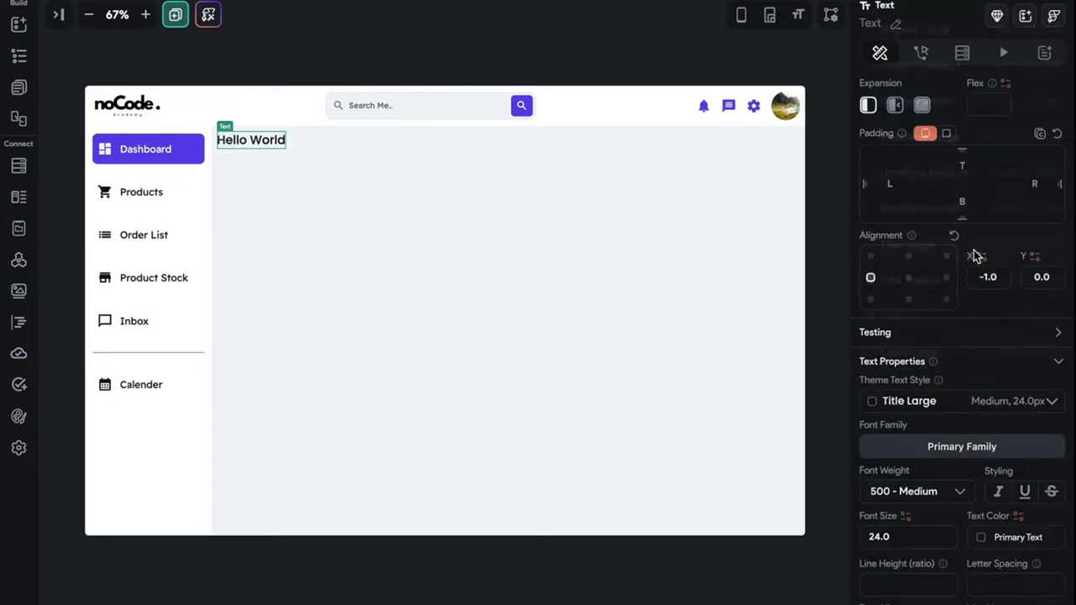
- Change the heading text to "Dashboard" and deselect it
scroll(936, 350, up, 4)
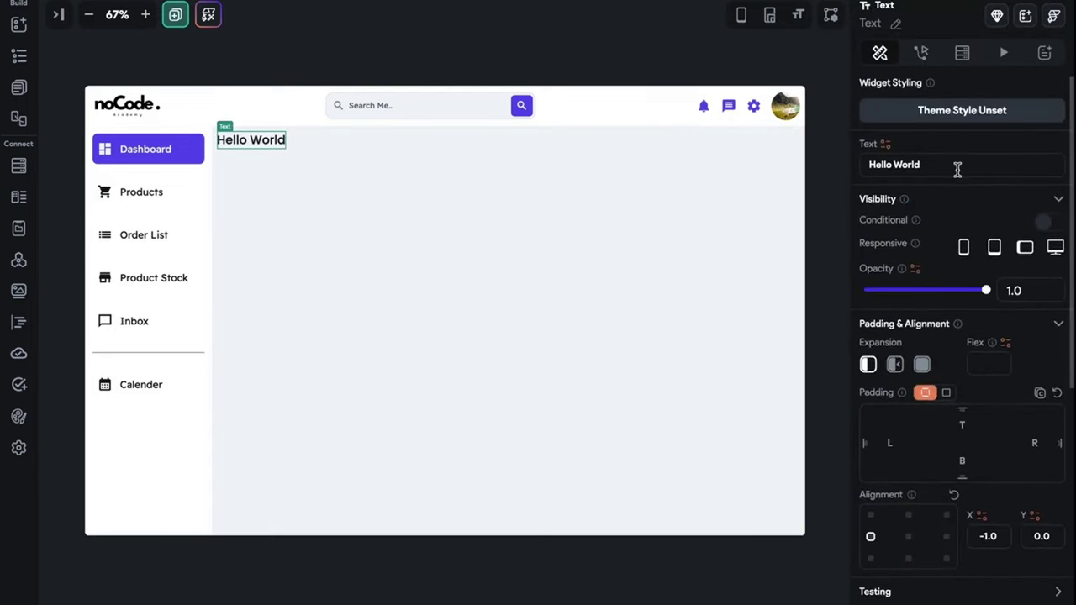
triple_click(887, 167)
text(Dashboard)
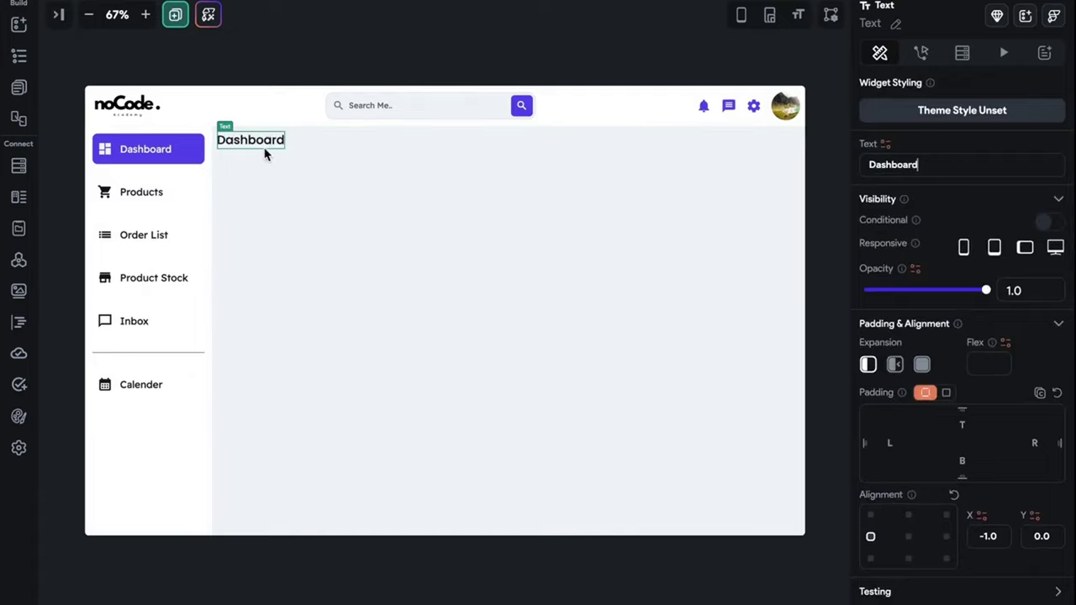
click(364, 30)
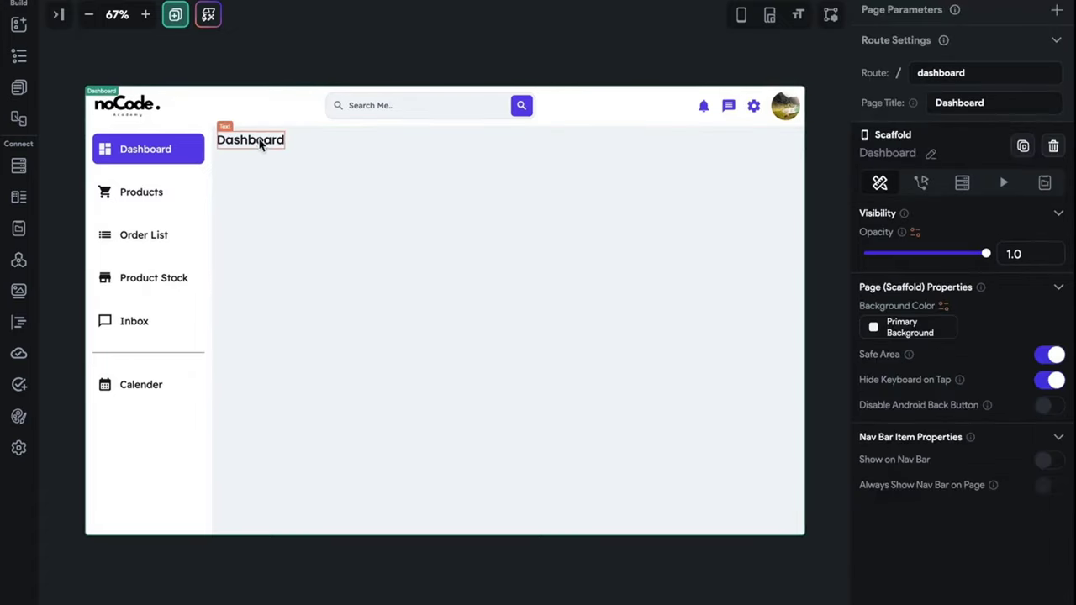
- Add a Container to the column below the Dashboard heading and set its width to 100%
click(263, 212)
key(ctrl+b)
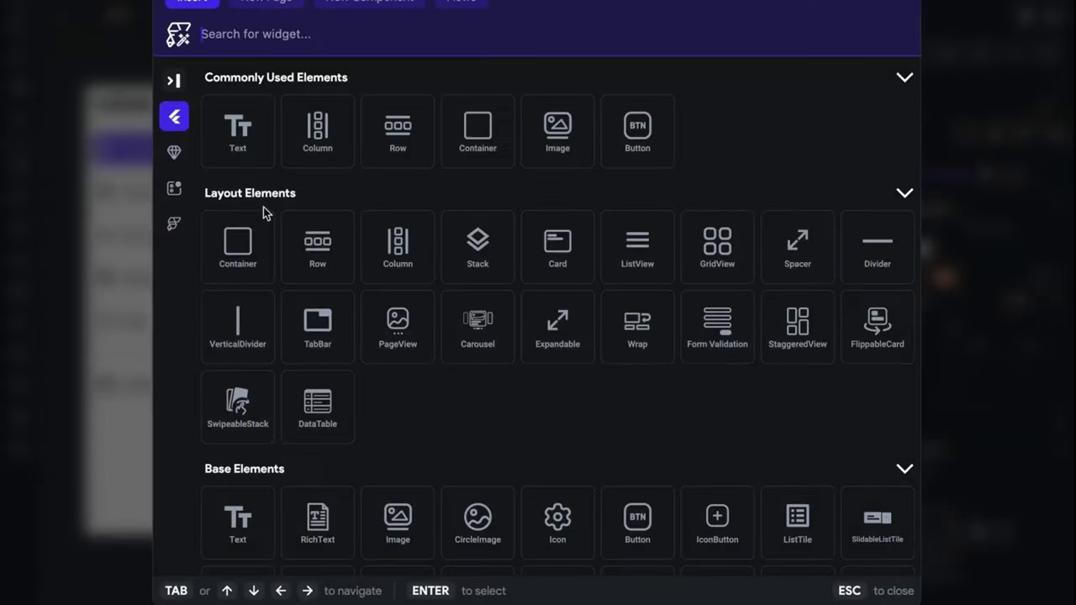
click(229, 257)
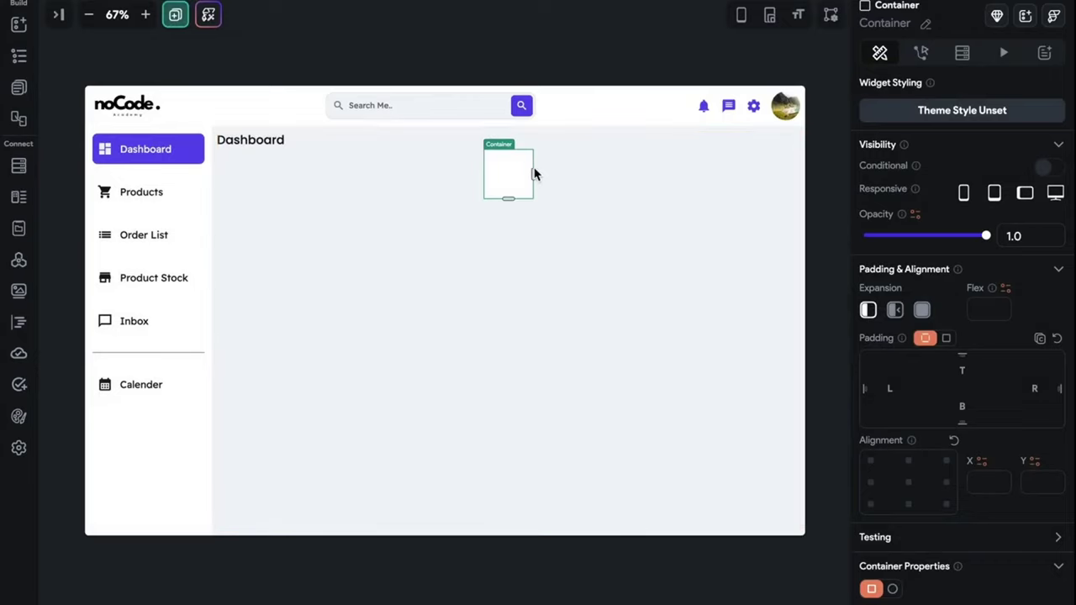
scroll(934, 319, down, 5)
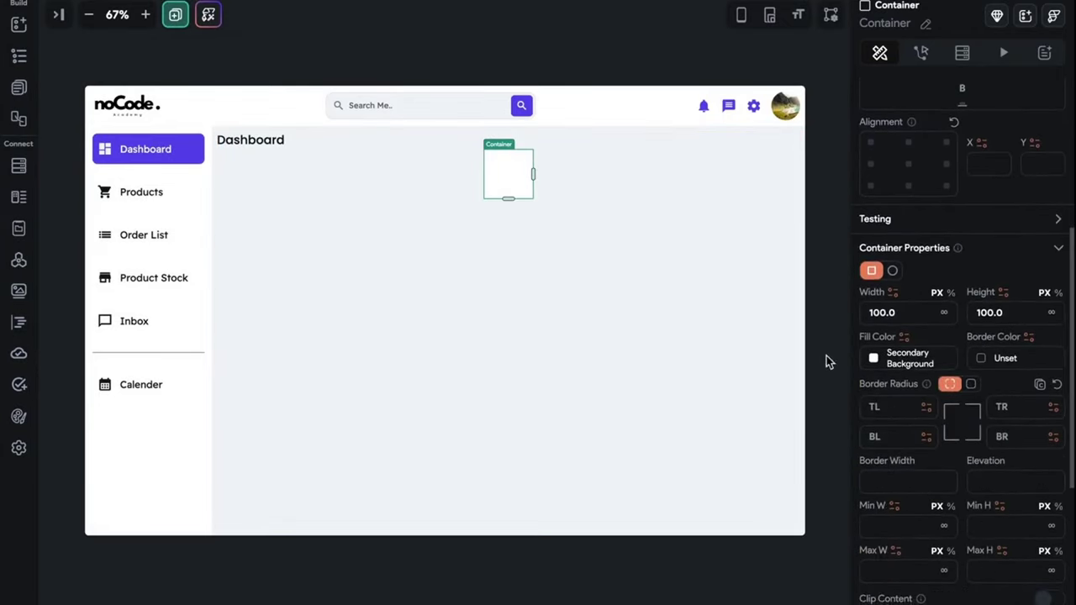
click(951, 293)
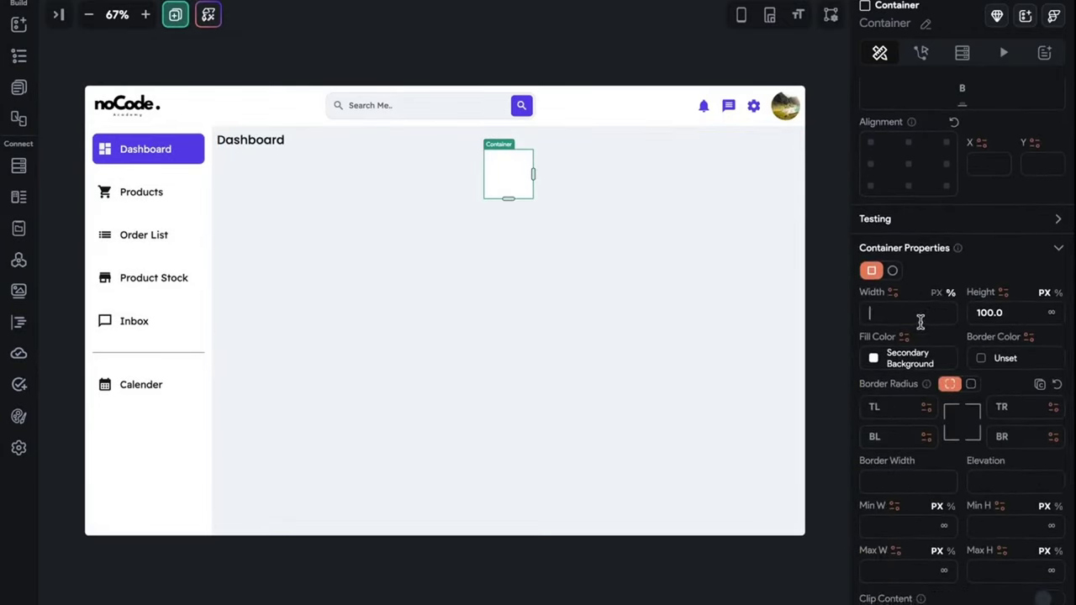
text(100)
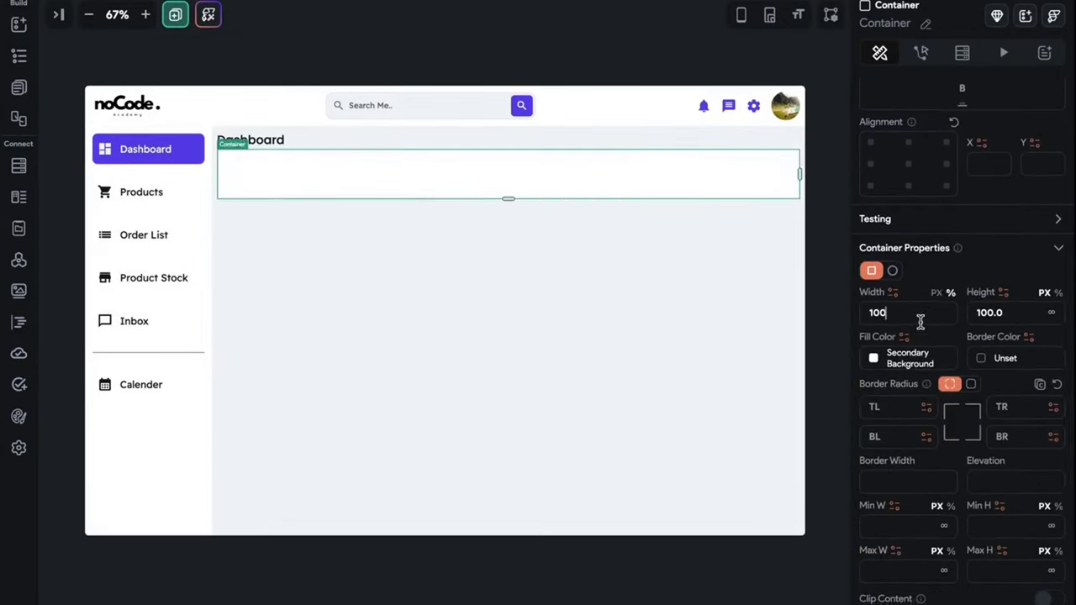
- Switch the container's height to a percentage and set it to 47%
click(1057, 293)
click(1032, 312)
scroll(1031, 313, up, 8)
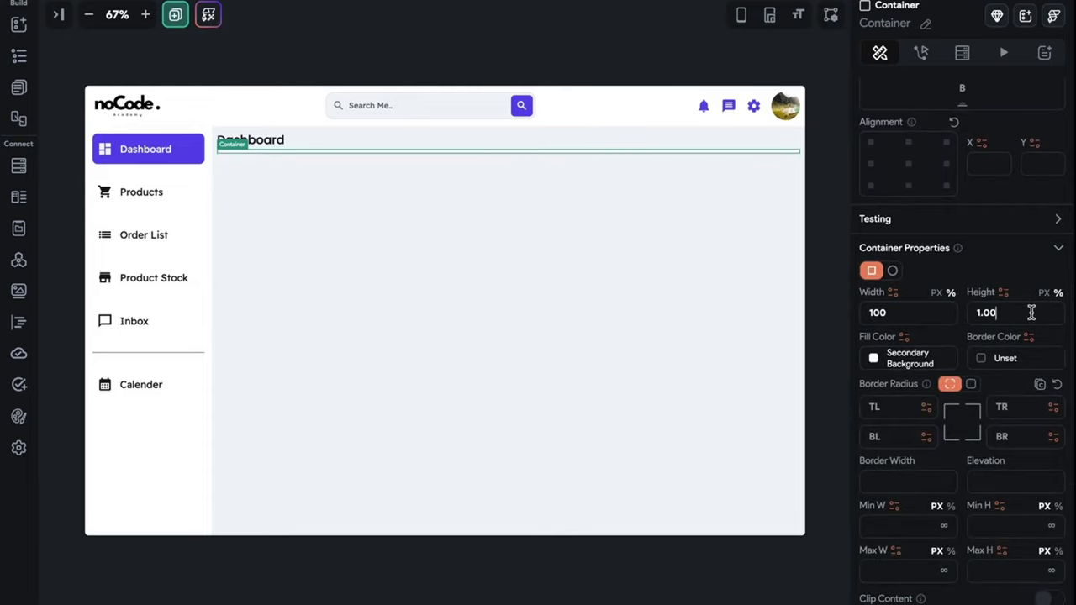
scroll(1031, 312, up, 1)
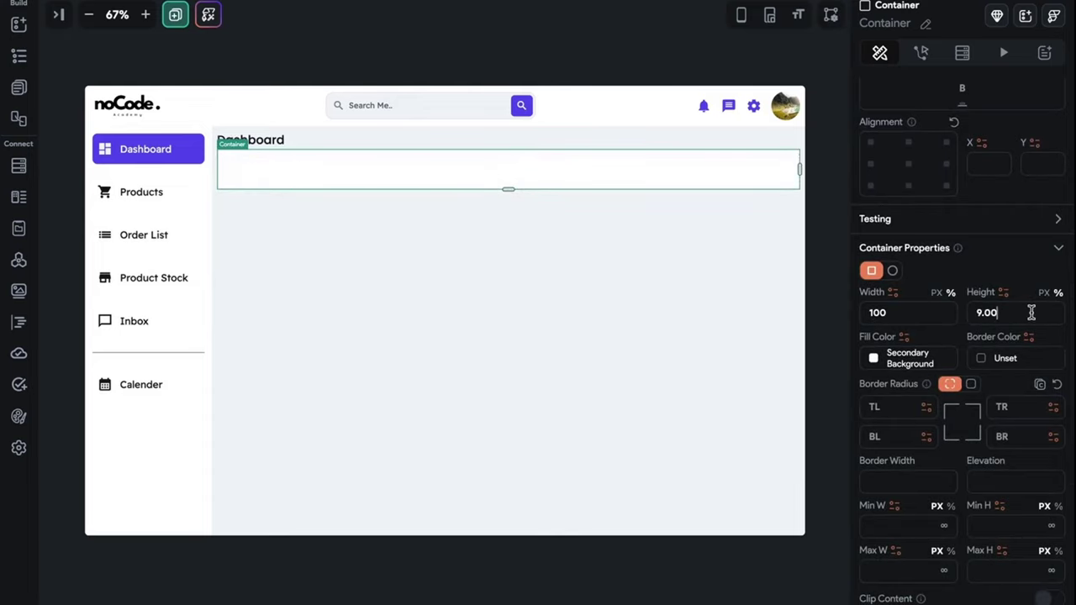
scroll(1031, 313, up, 20)
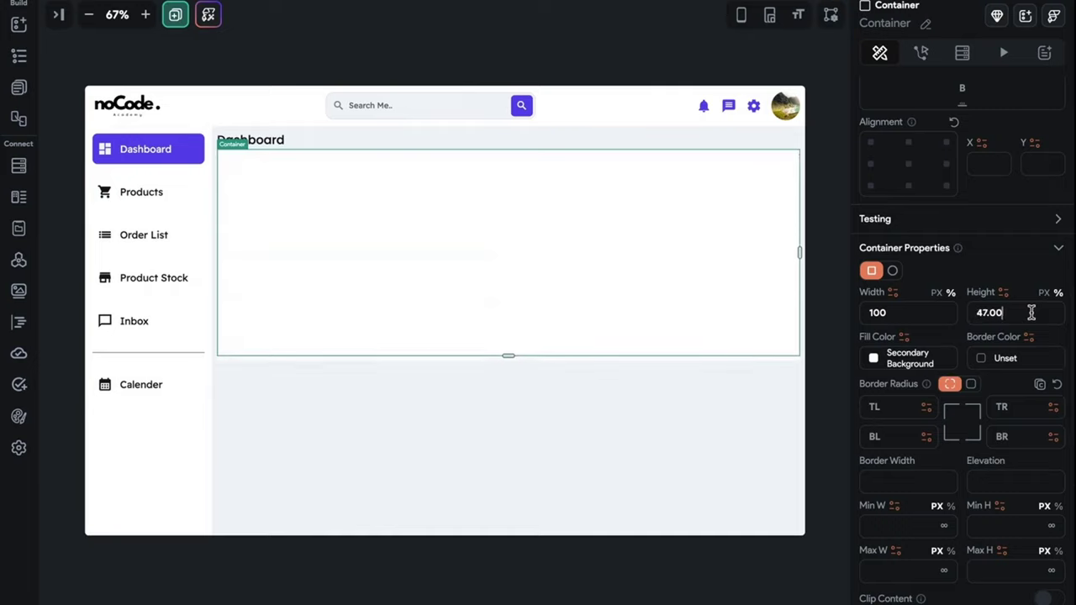
scroll(1032, 312, down, 3)
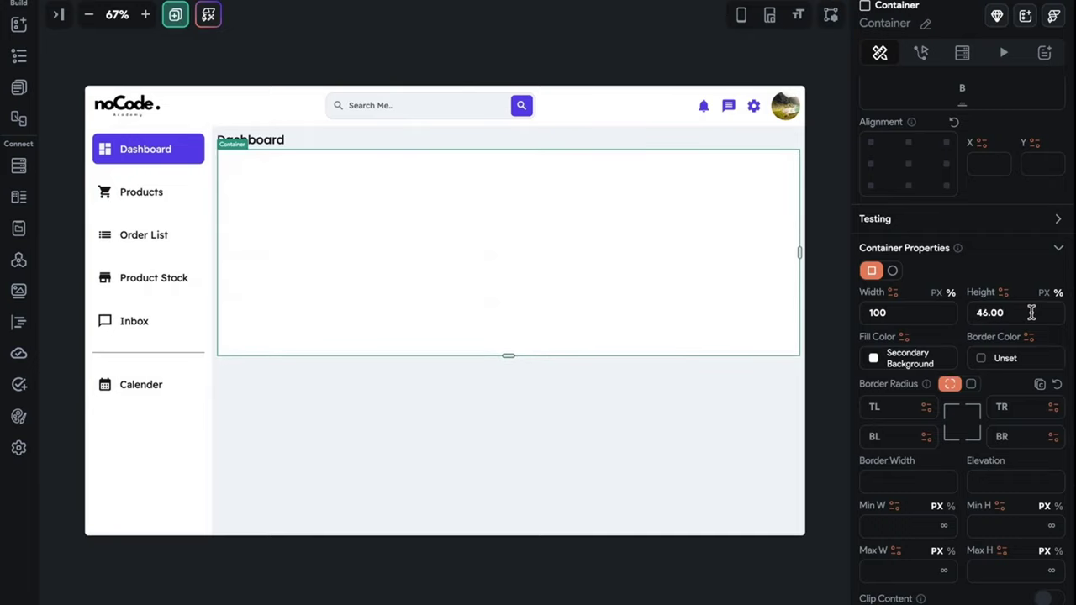
scroll(1031, 313, up, 2)
scroll(1031, 313, down, 1)
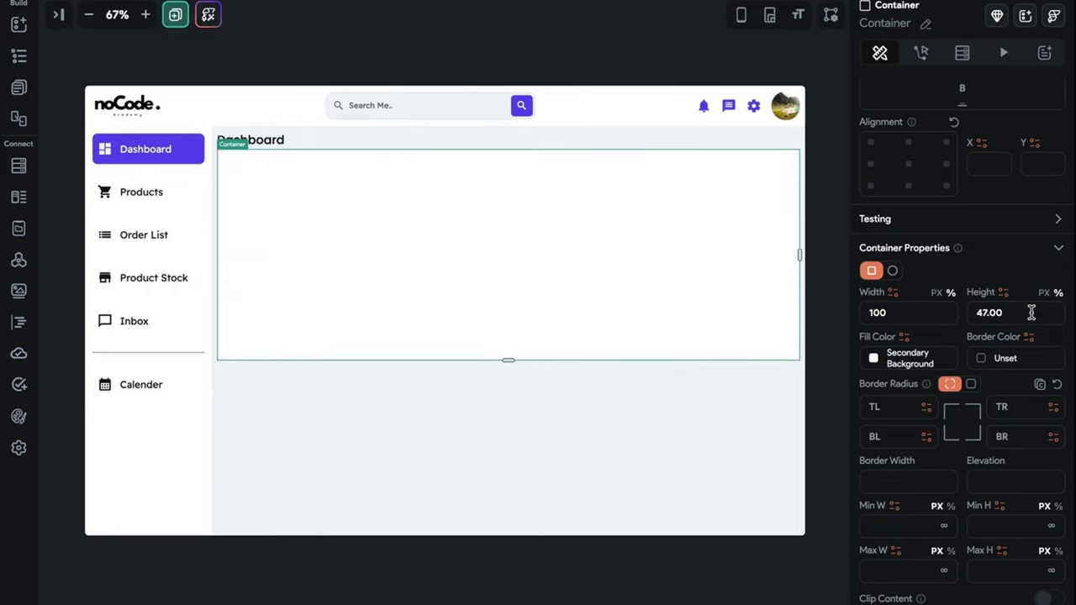
- Give the container a uniform border radius of 15 on all corners
scroll(1017, 465, down, 1)
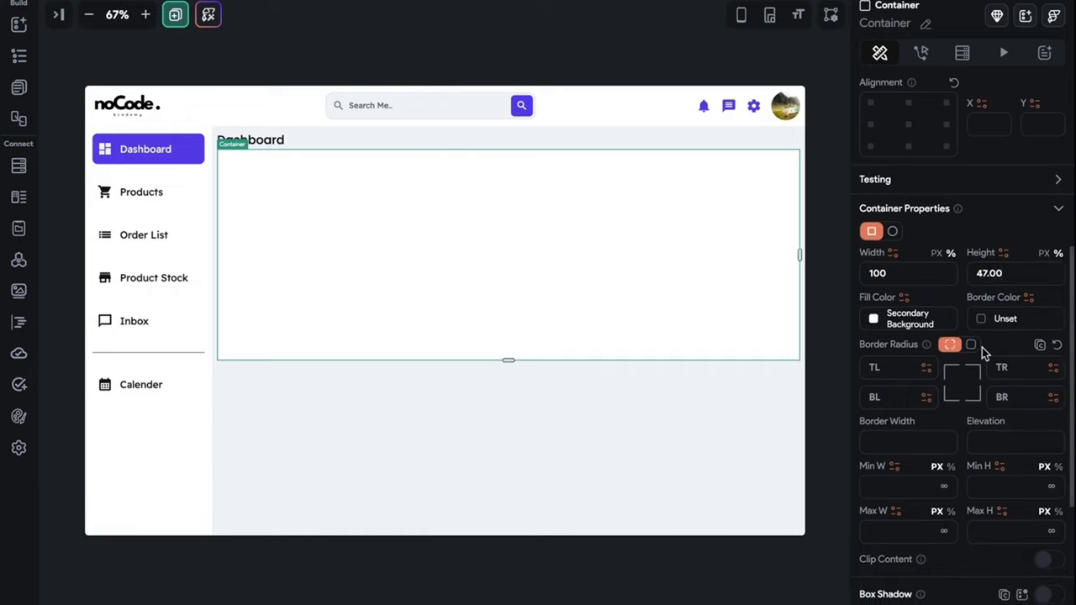
click(971, 346)
click(1012, 369)
text(10)
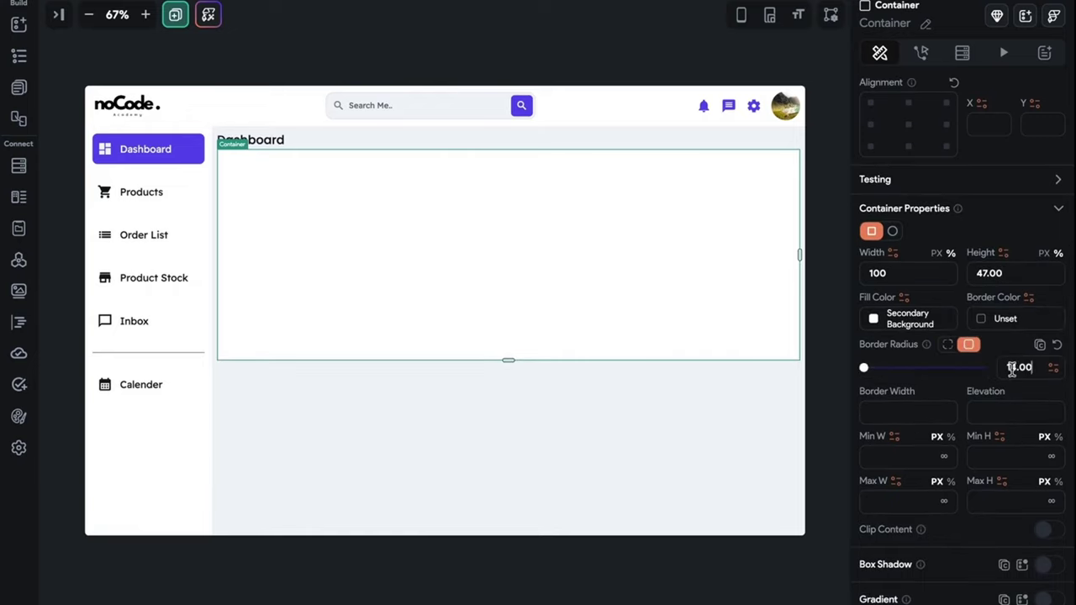
click(821, 362)
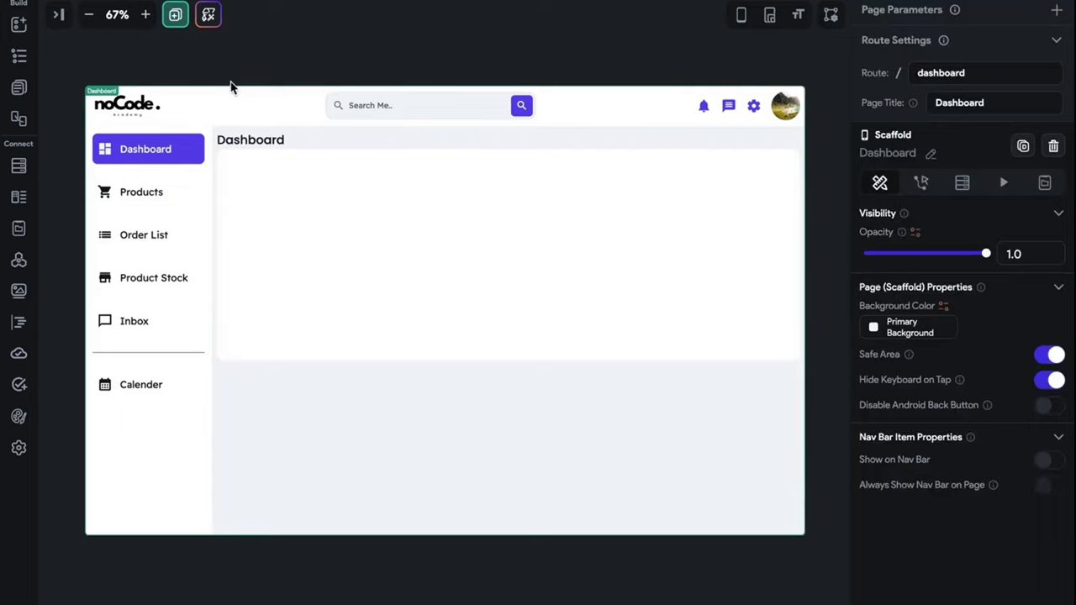
- Set the items spacing of the main content column to 20
click(144, 14)
click(144, 14)
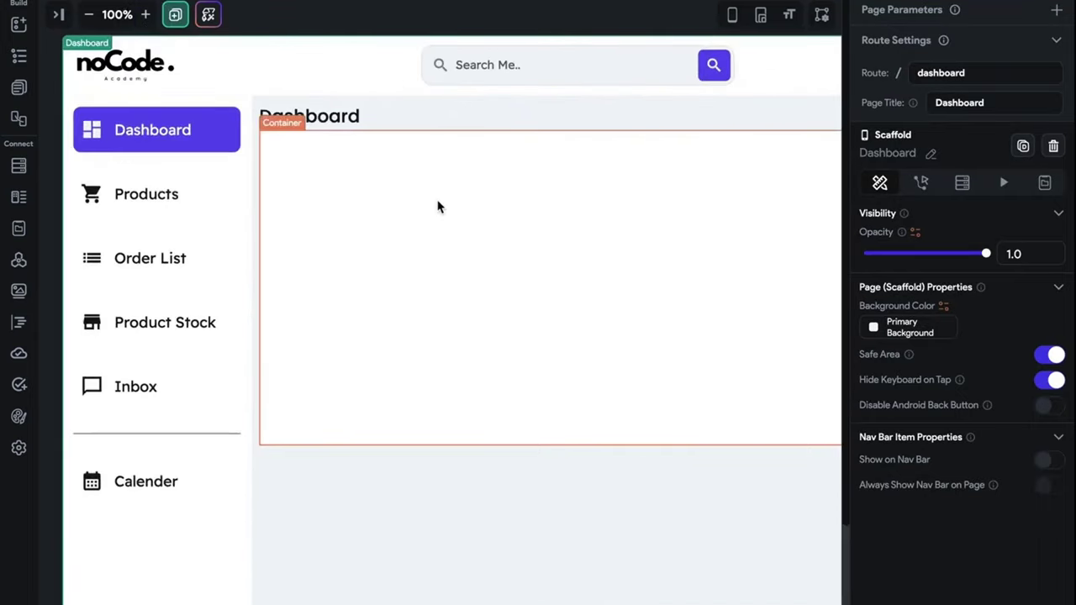
scroll(504, 379, right, 3)
click(559, 542)
scroll(1011, 502, down, 3)
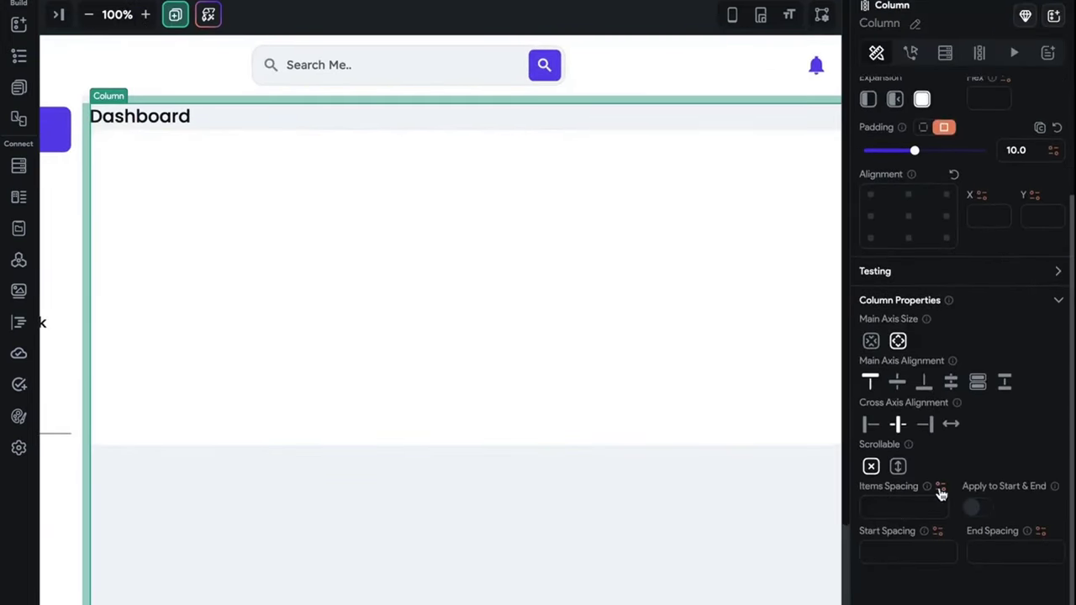
click(932, 513)
text(20)
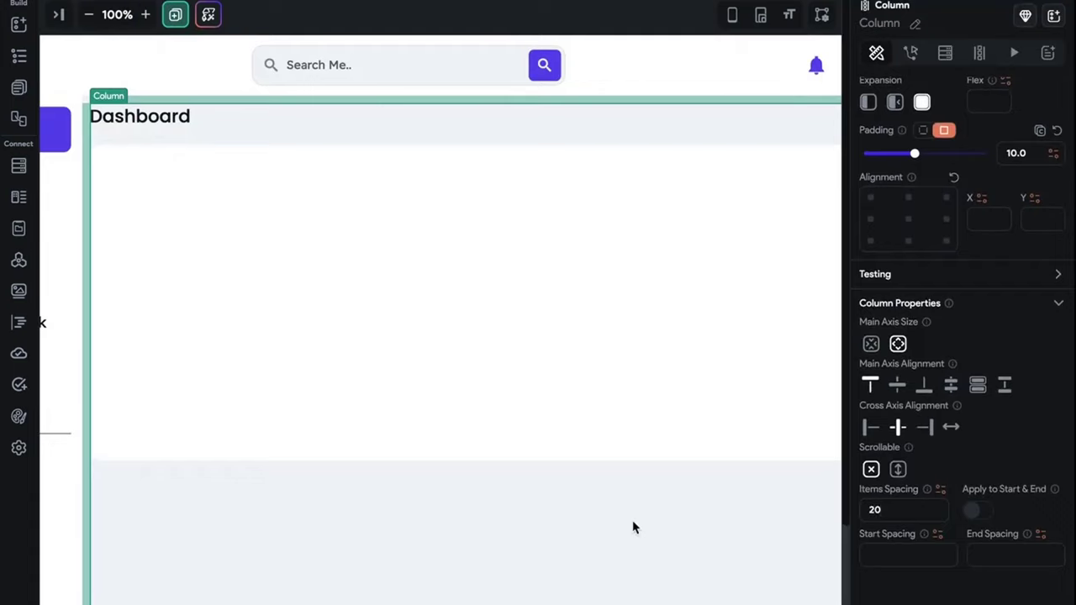
- Examine the settings and layout of the Dashboard heading, the rounded container and the main content column
click(166, 122)
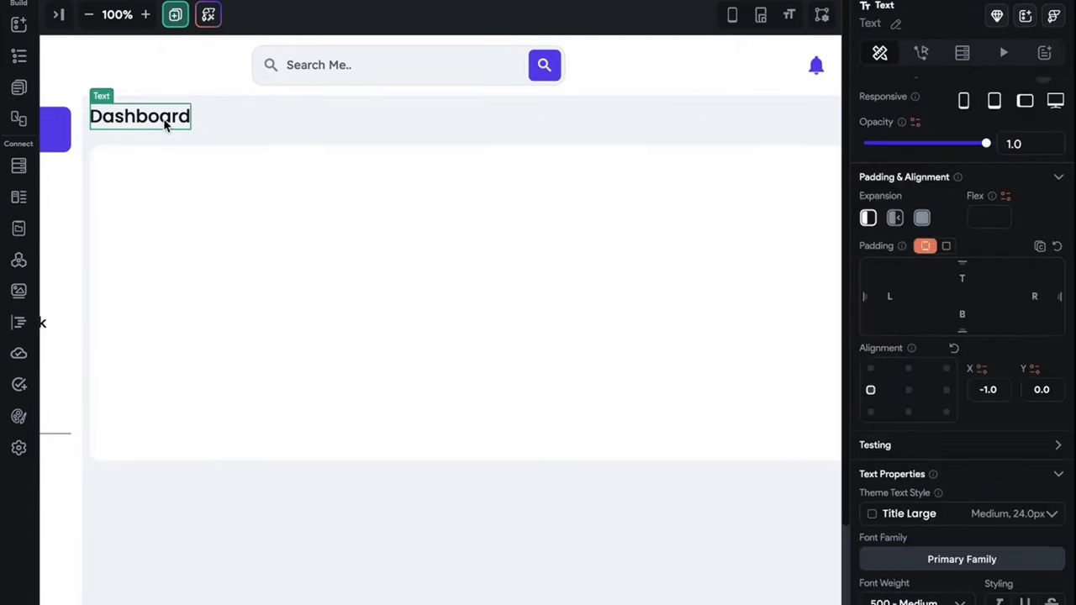
click(196, 222)
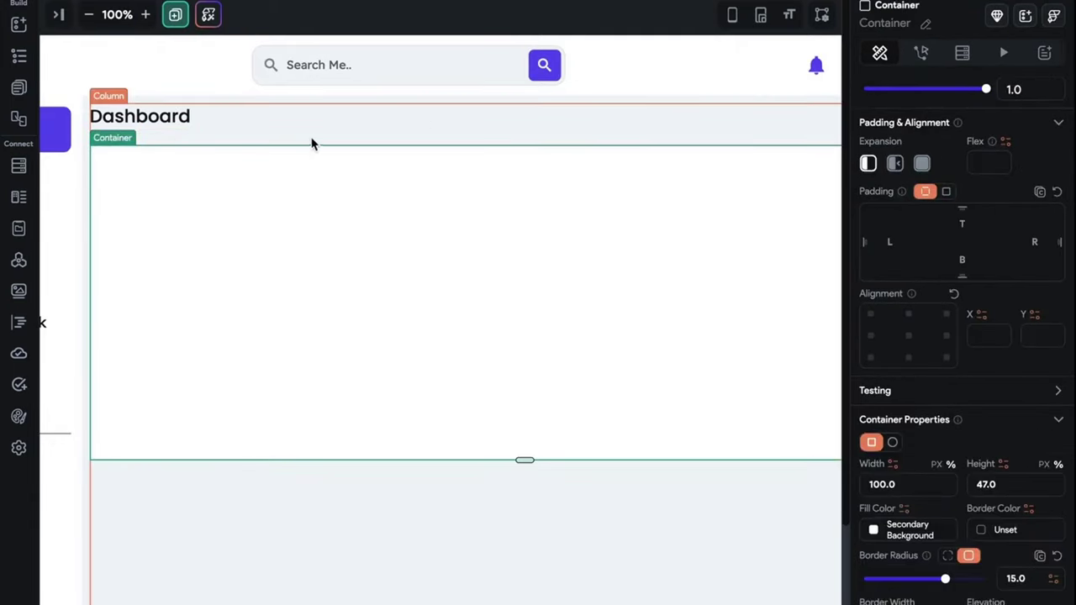
scroll(940, 537, down, 3)
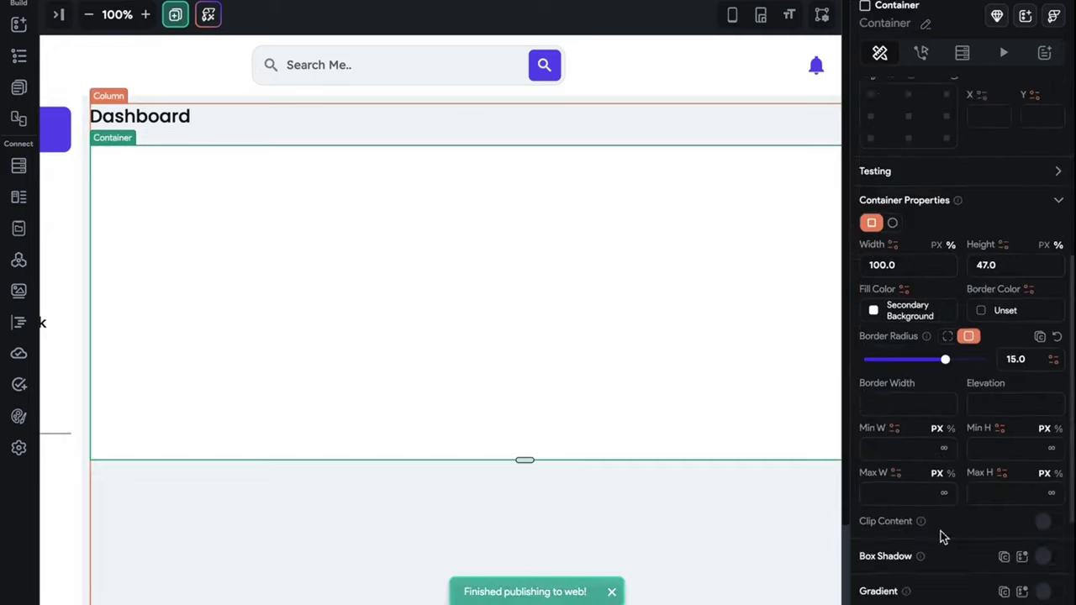
scroll(941, 536, down, 3)
click(787, 516)
scroll(925, 512, up, 1)
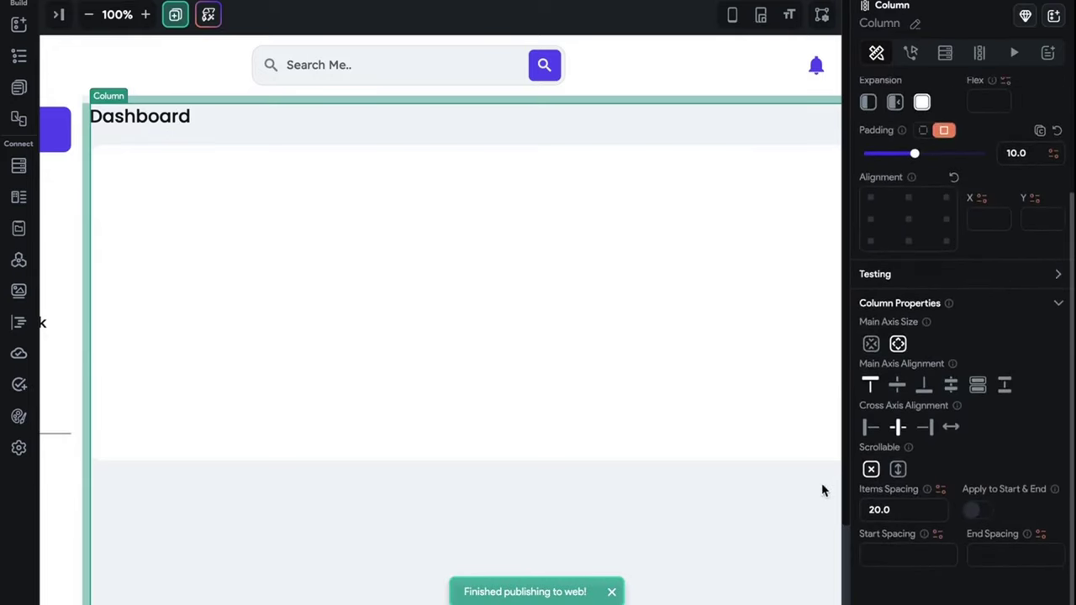
click(188, 117)
click(444, 293)
click(549, 531)
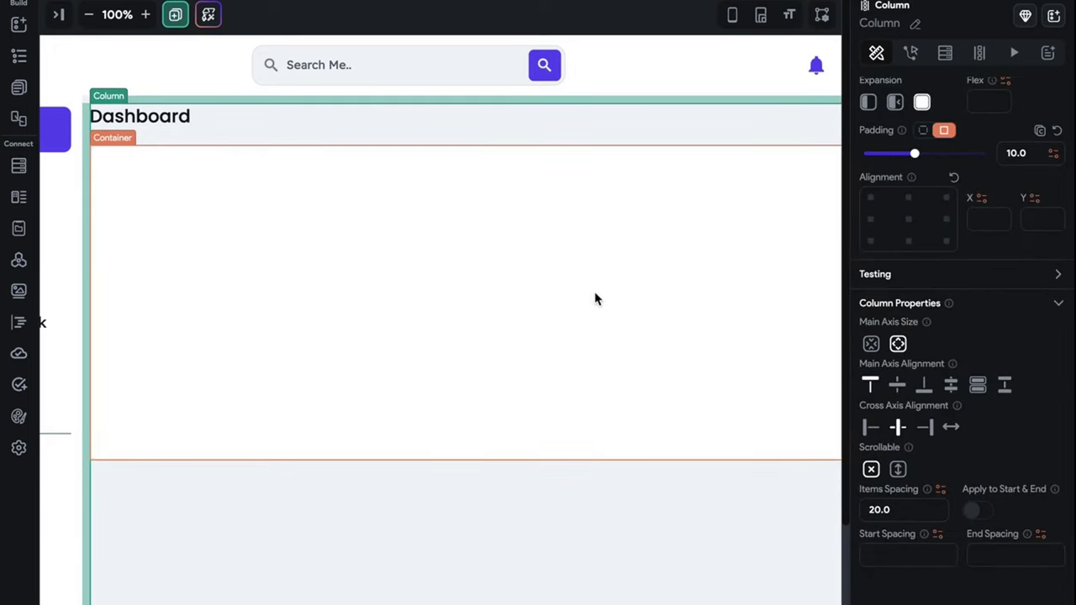
scroll(594, 299, right, 5)
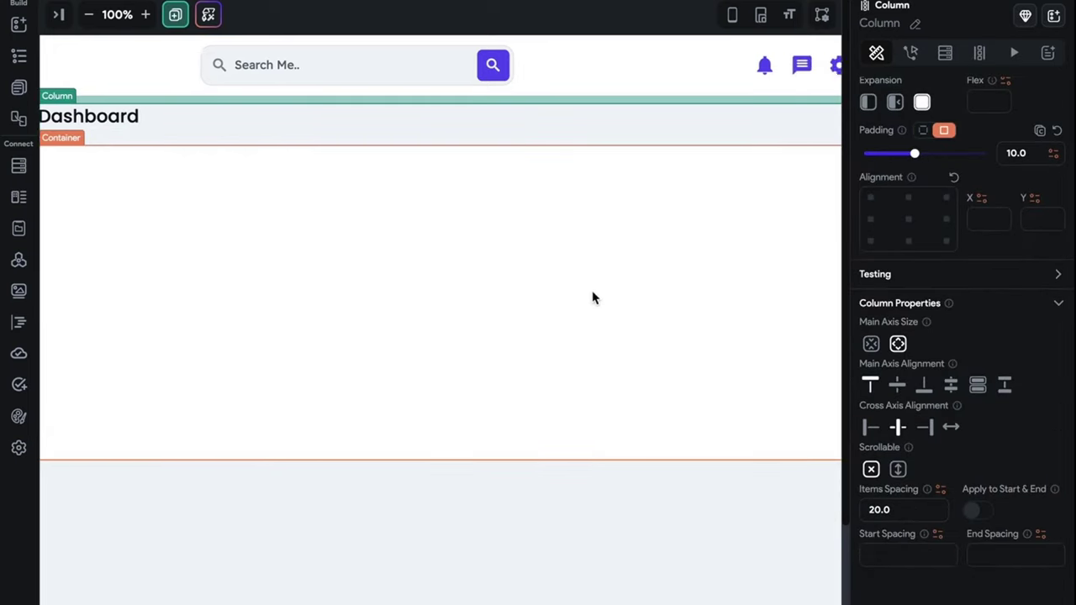
click(625, 23)
scroll(588, 185, left, 5)
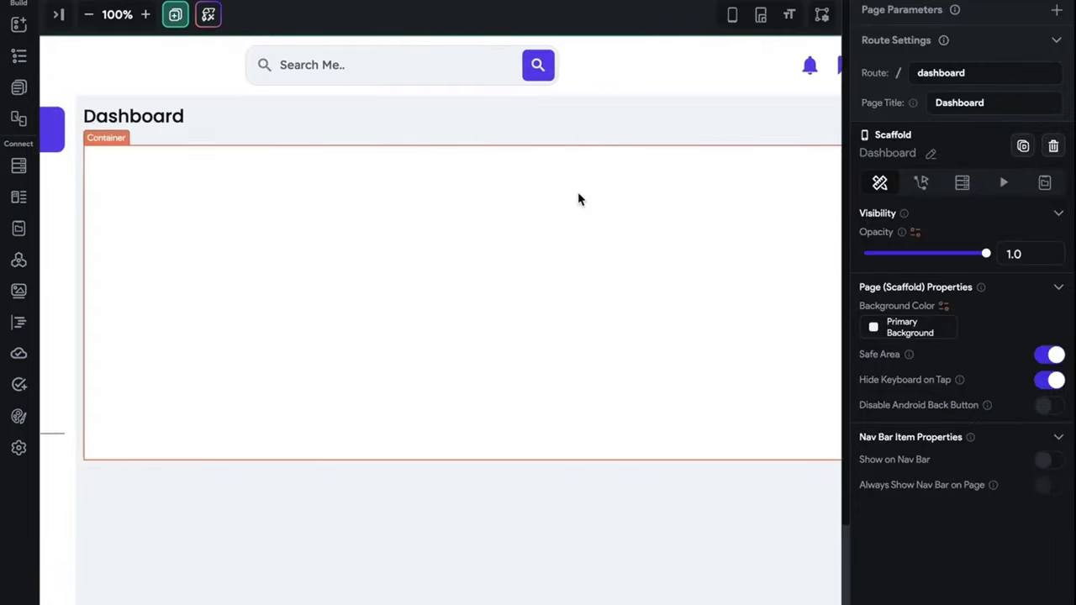
- Add a Column inside the rounded container and give it a uniform padding of 10
scroll(504, 215, left, 5)
click(442, 232)
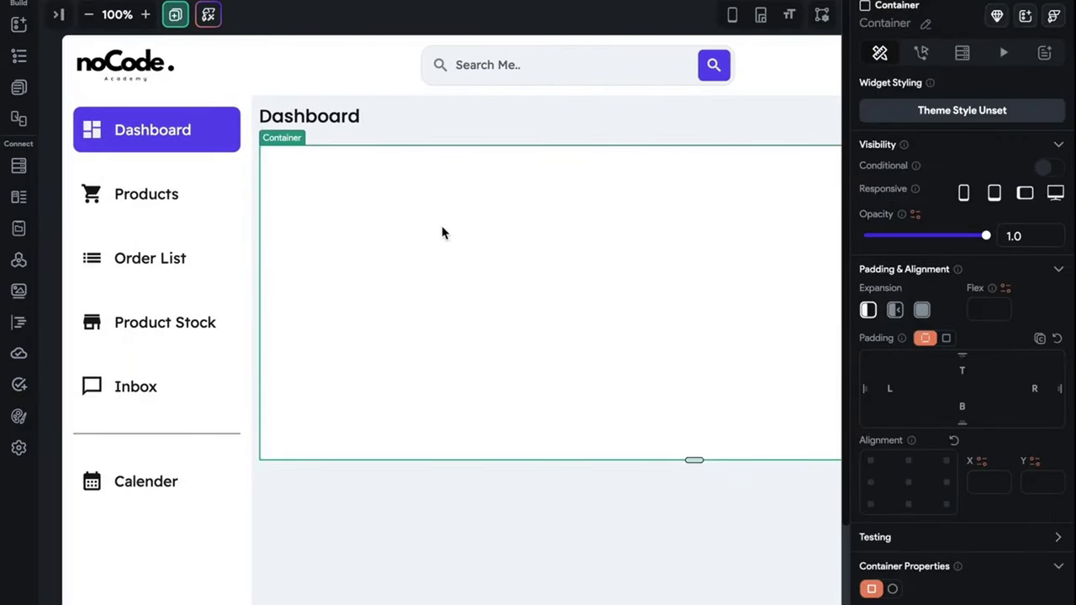
key(ctrl+b)
click(334, 143)
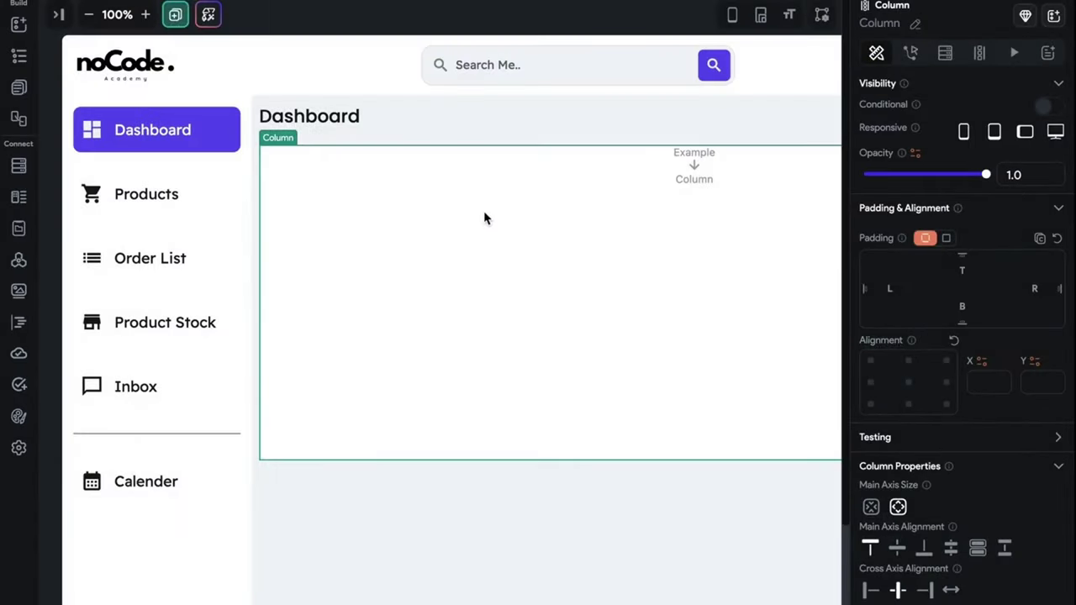
click(944, 238)
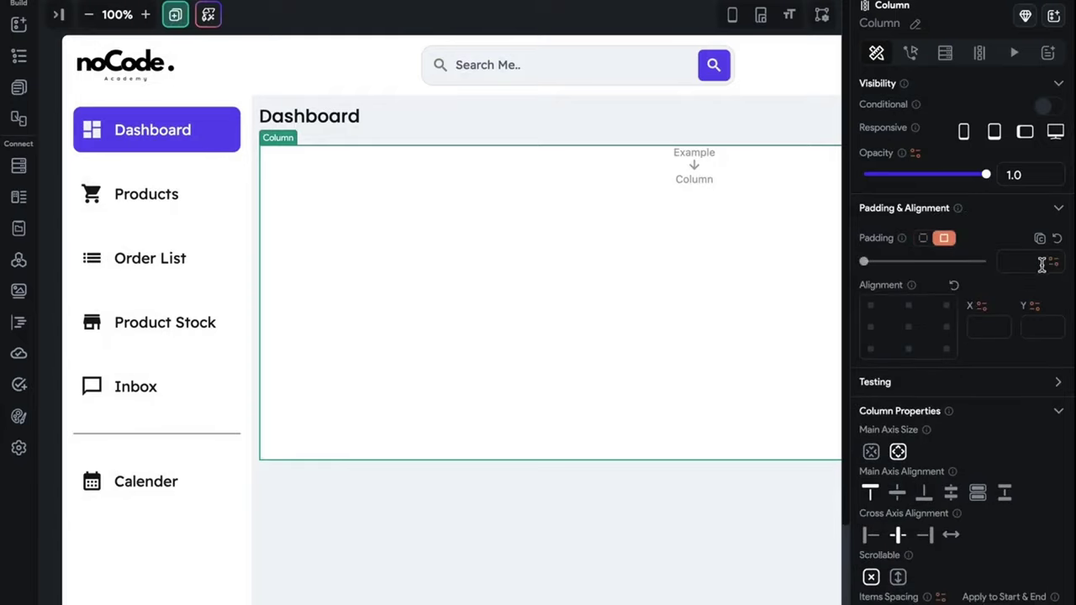
click(1036, 263)
text(10)
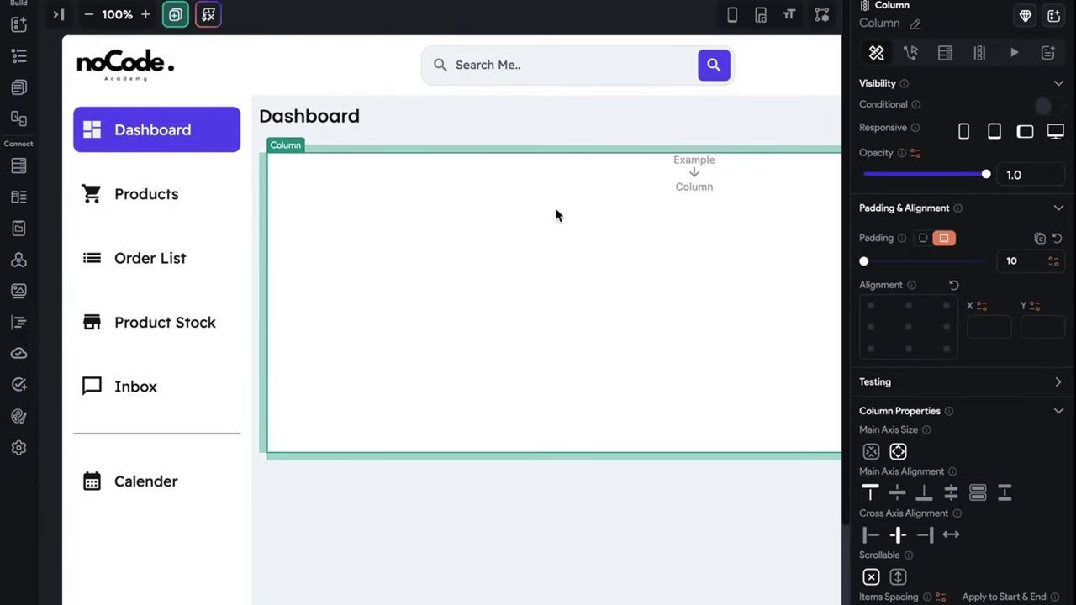
- Add a Row inside the container's column and paste a copy of the Dashboard heading text into it
key(ctrl+b)
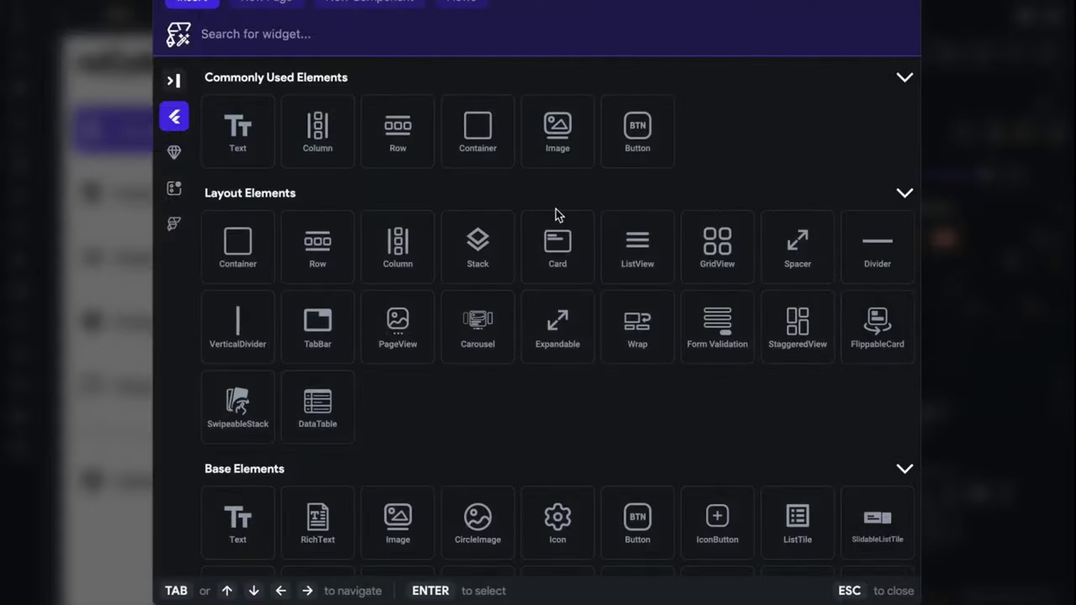
click(411, 132)
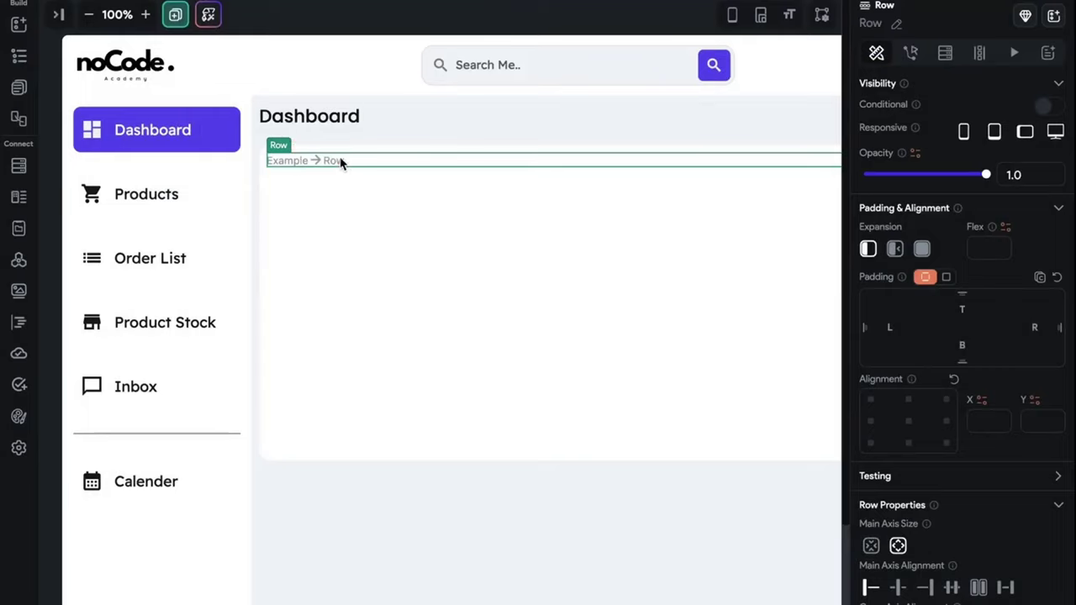
click(321, 115)
key(ctrl+c)
click(367, 168)
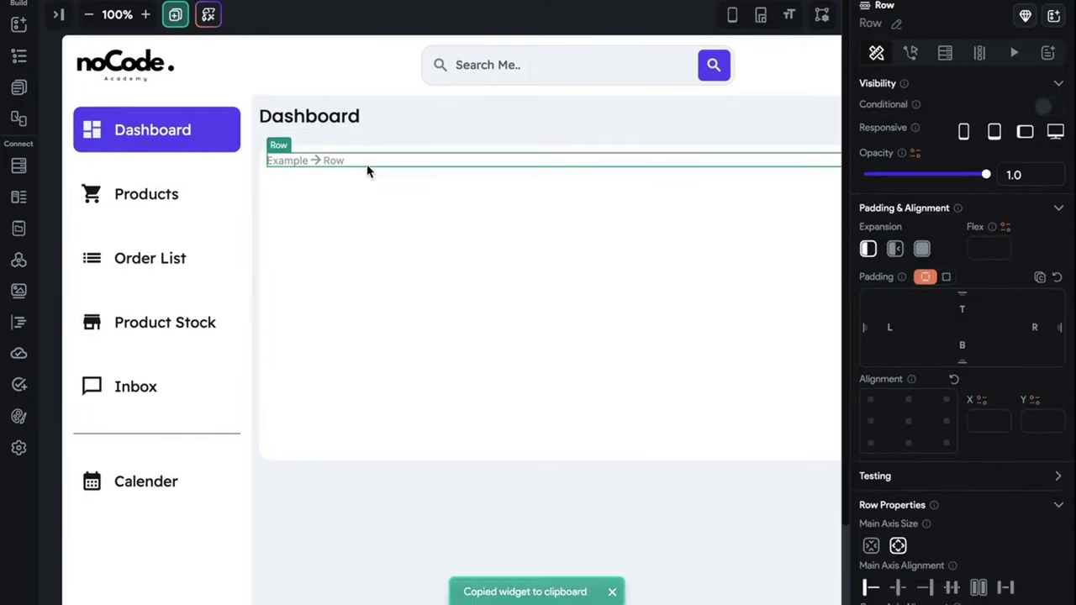
key(ctrl+v)
- Apply a smaller gray Label theme style to the copied text and change its wording to "Revenue"
click(355, 169)
scroll(922, 454, down, 5)
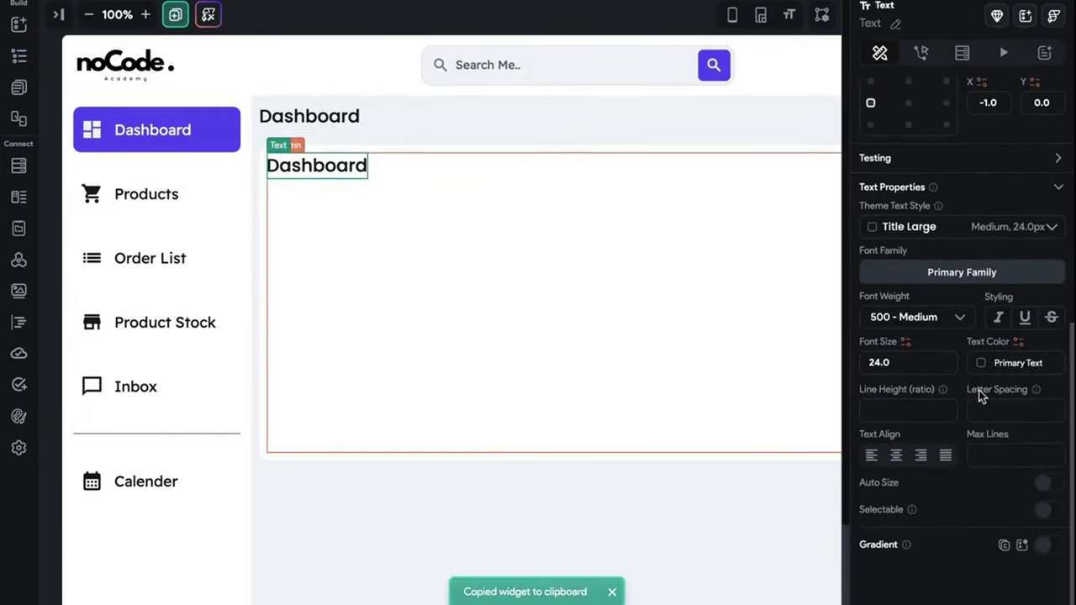
click(996, 238)
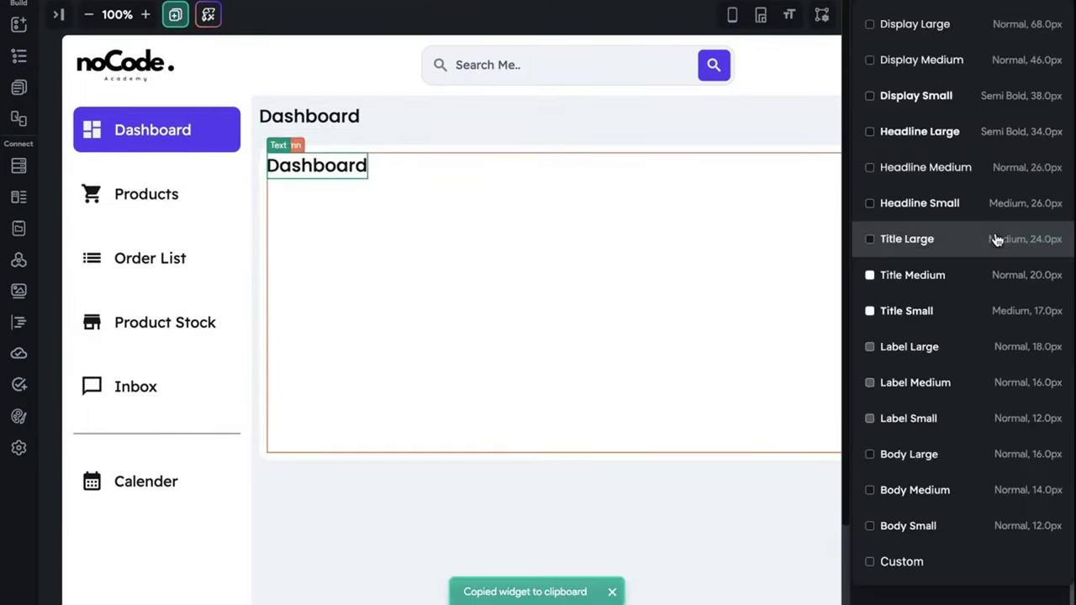
click(1001, 366)
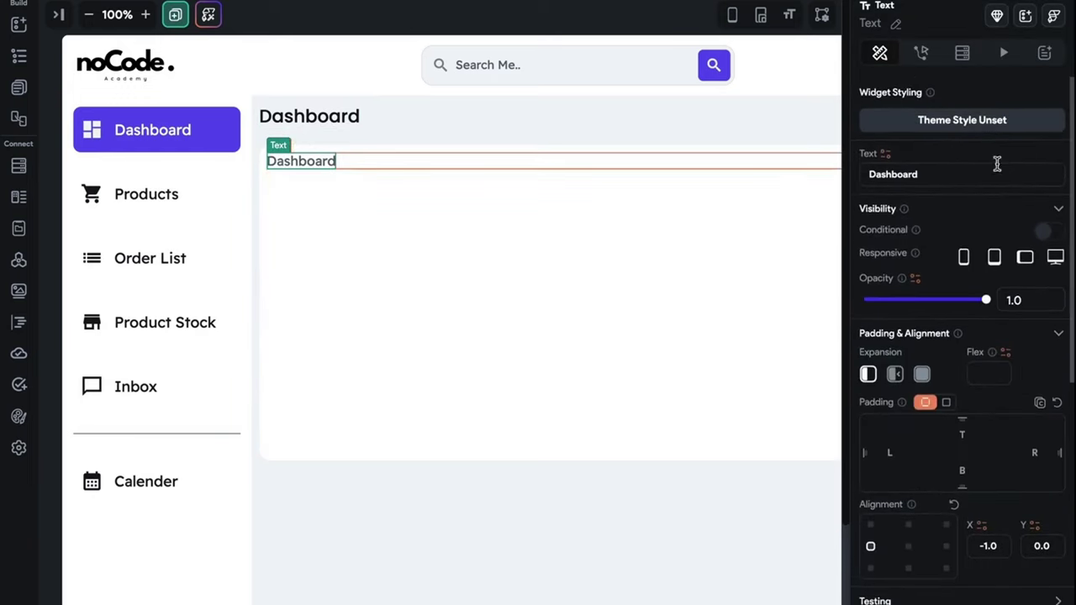
click(798, 168)
text(Revenue)
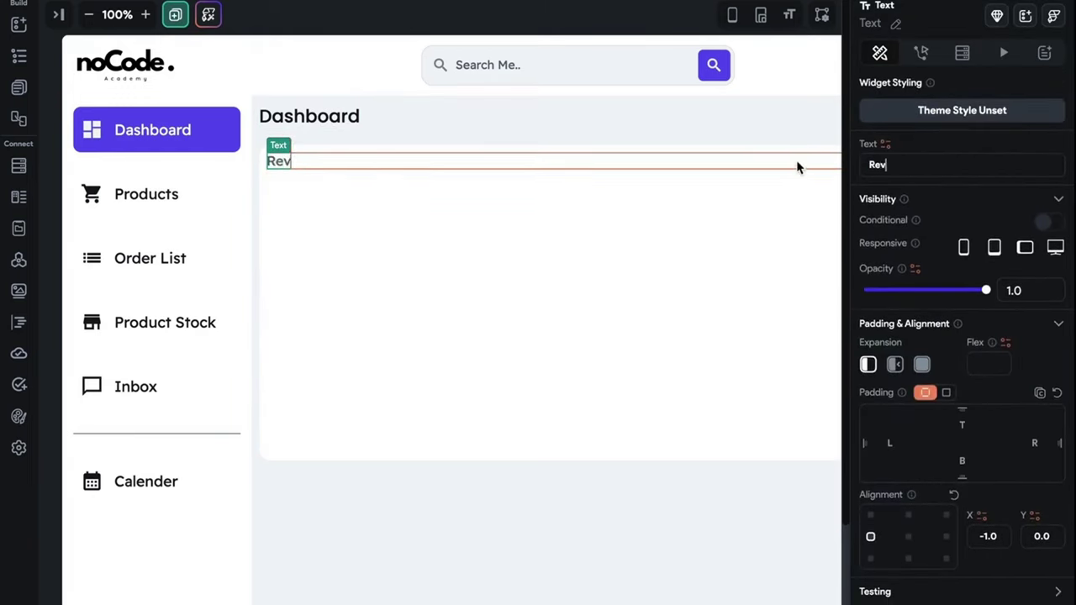
click(567, 22)
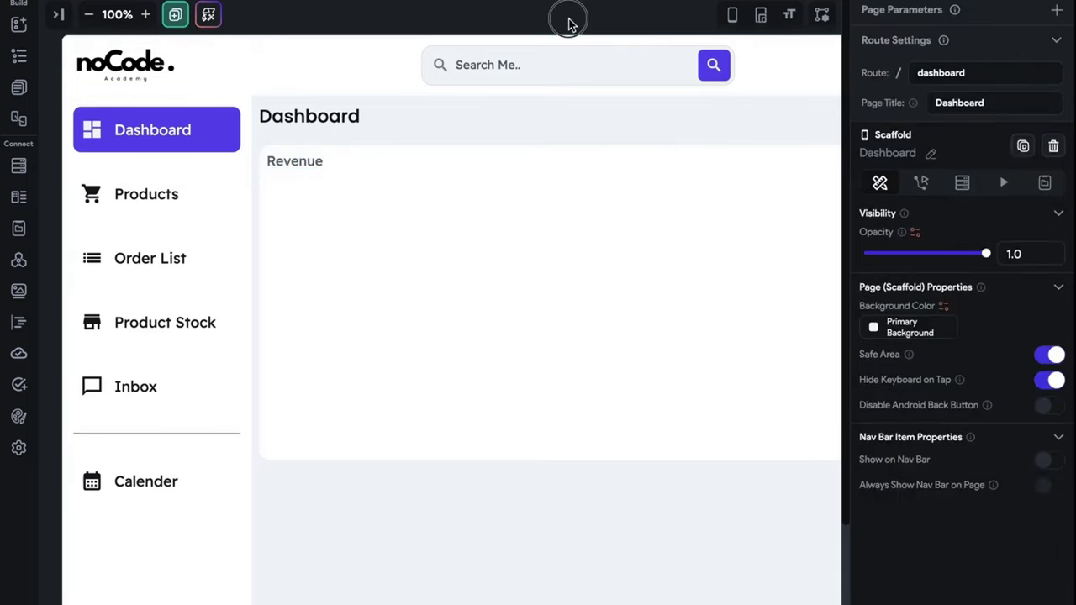
- Increase the uniform padding of the column inside the container to 15
click(375, 215)
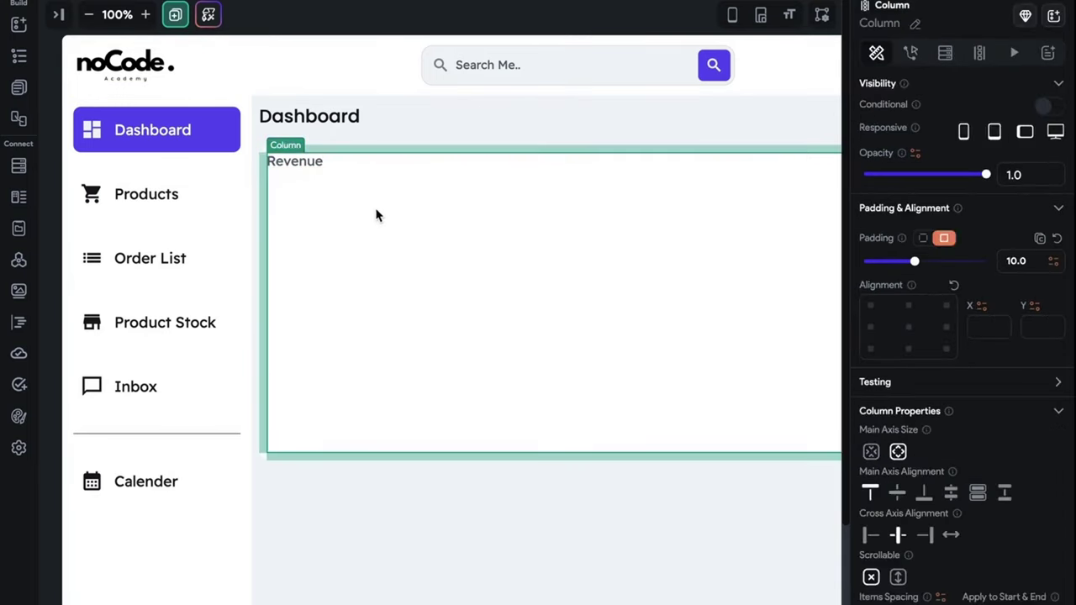
scroll(975, 436, down, 2)
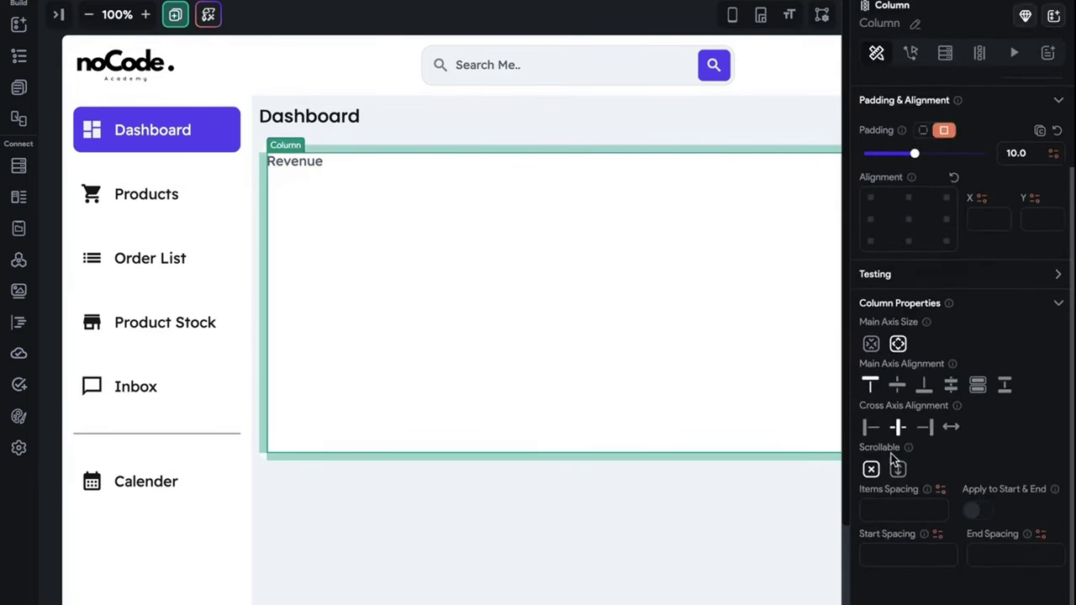
click(1021, 153)
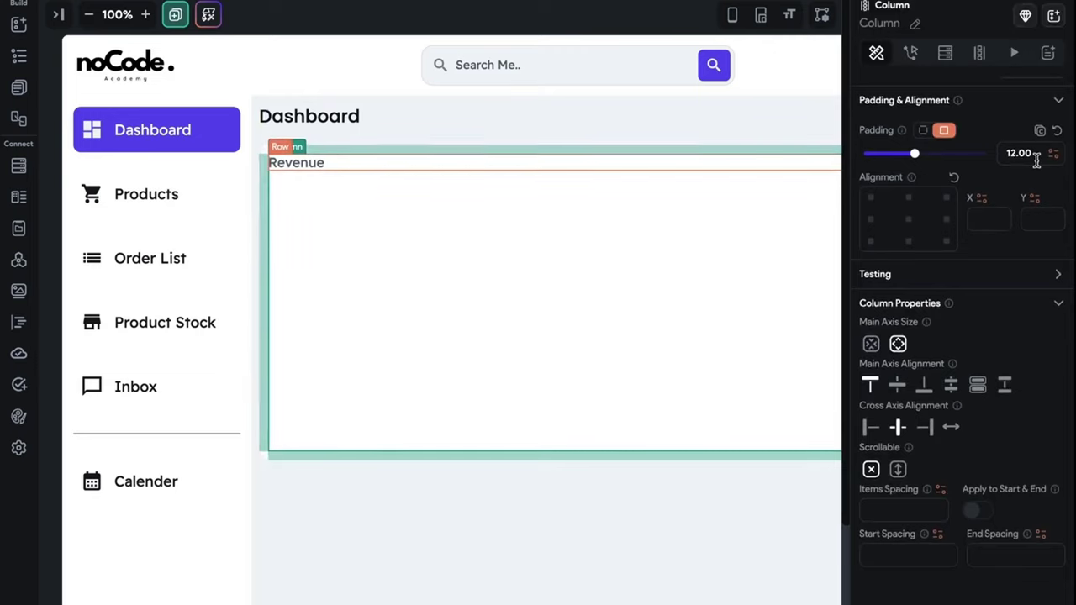
key(Up)
key(Up)
key(Up)
key(Up)
key(Up)
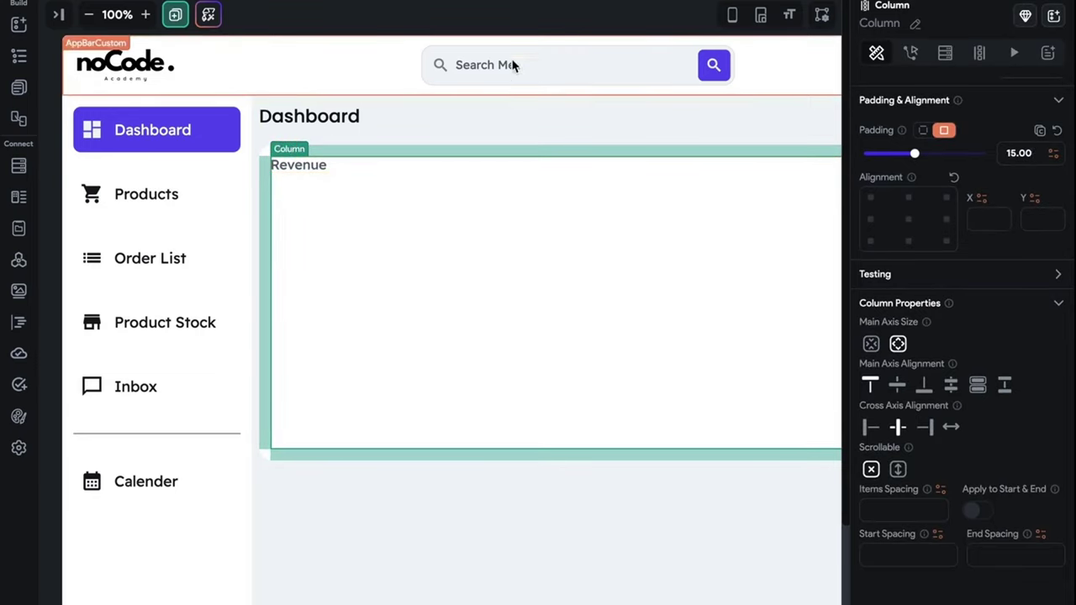
click(533, 12)
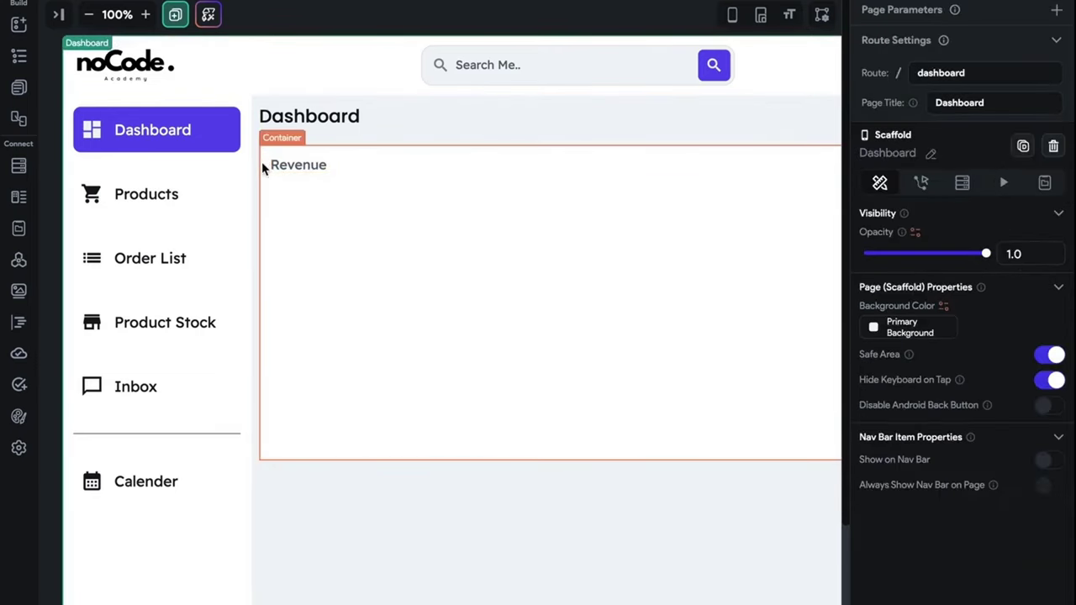
- Enable Clip Content on the rounded container below the Dashboard heading
click(271, 219)
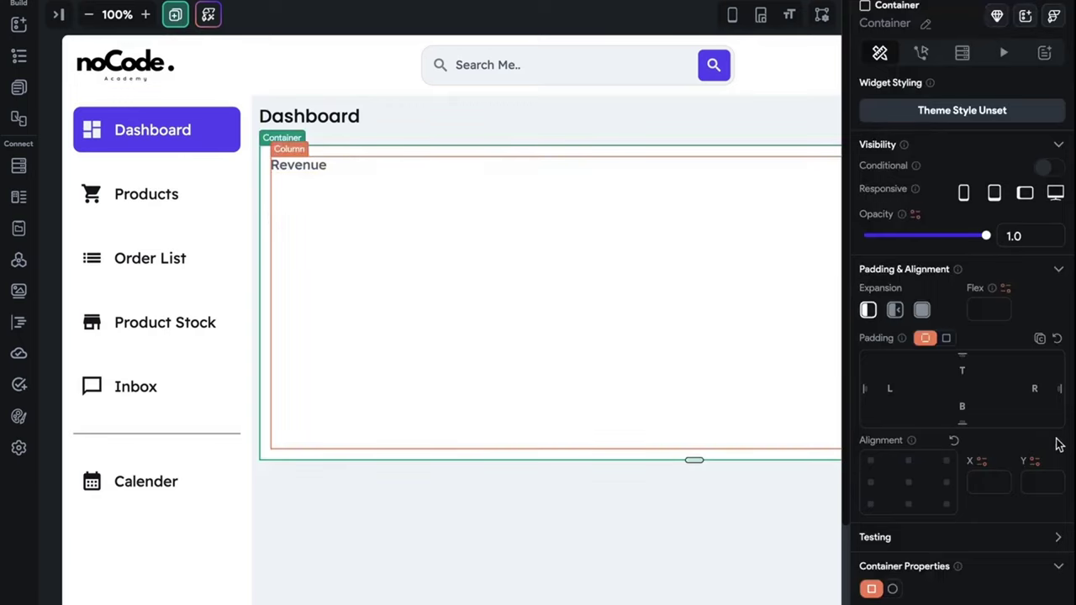
scroll(1057, 441, down, 5)
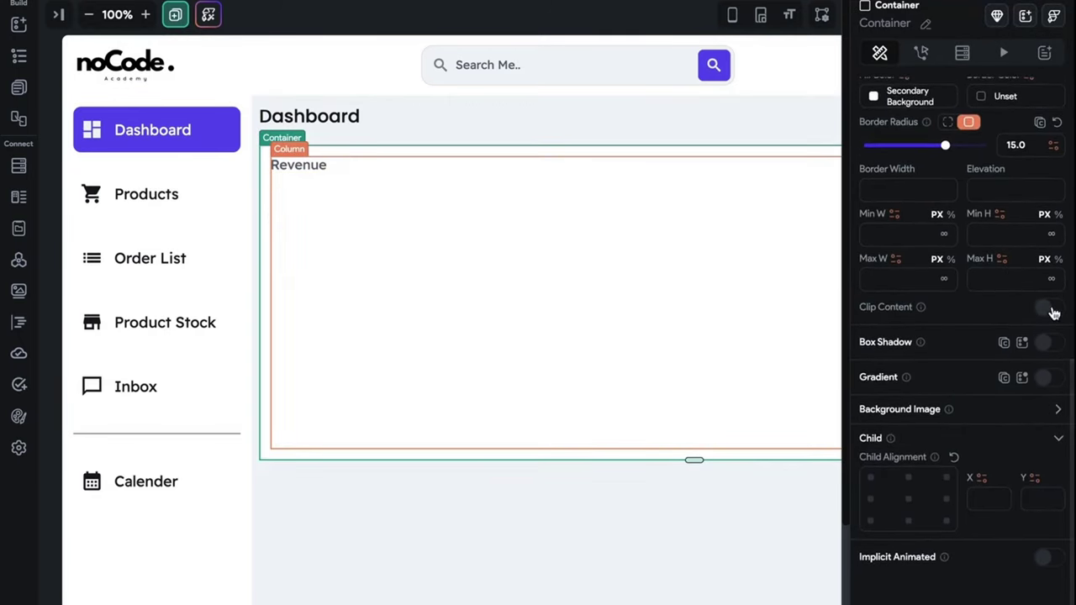
click(1050, 310)
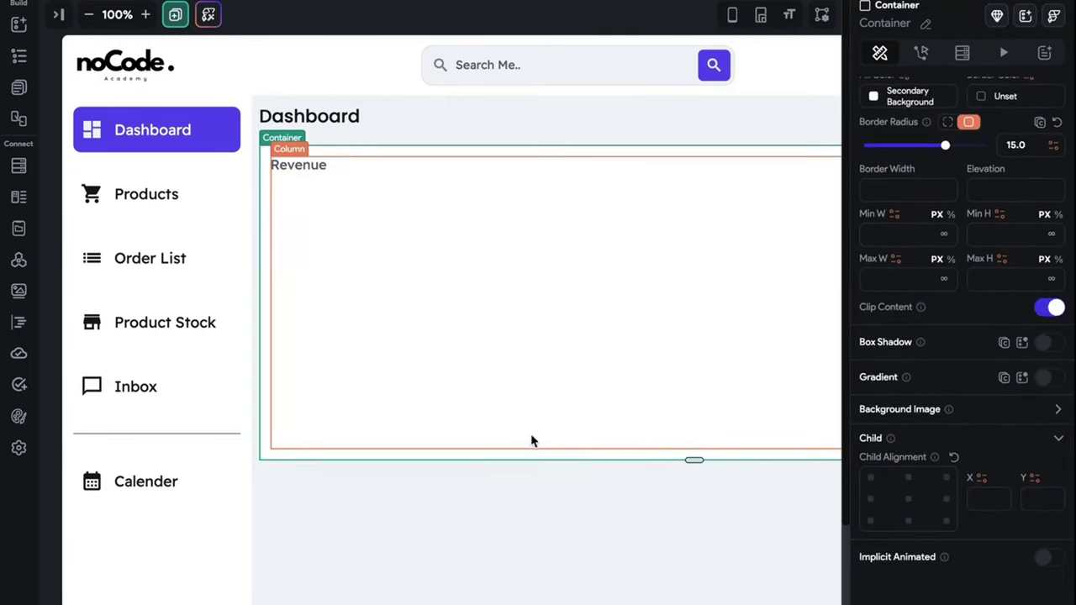
- Add a Chart widget to the container's column below the Revenue row
click(344, 304)
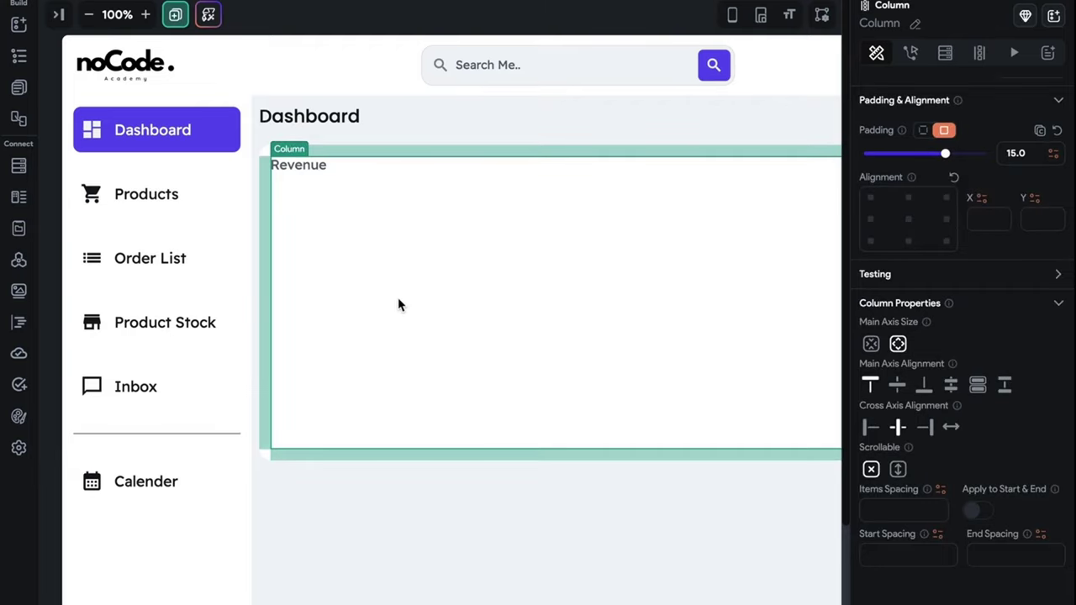
key(ctrl+k)
text(ch)
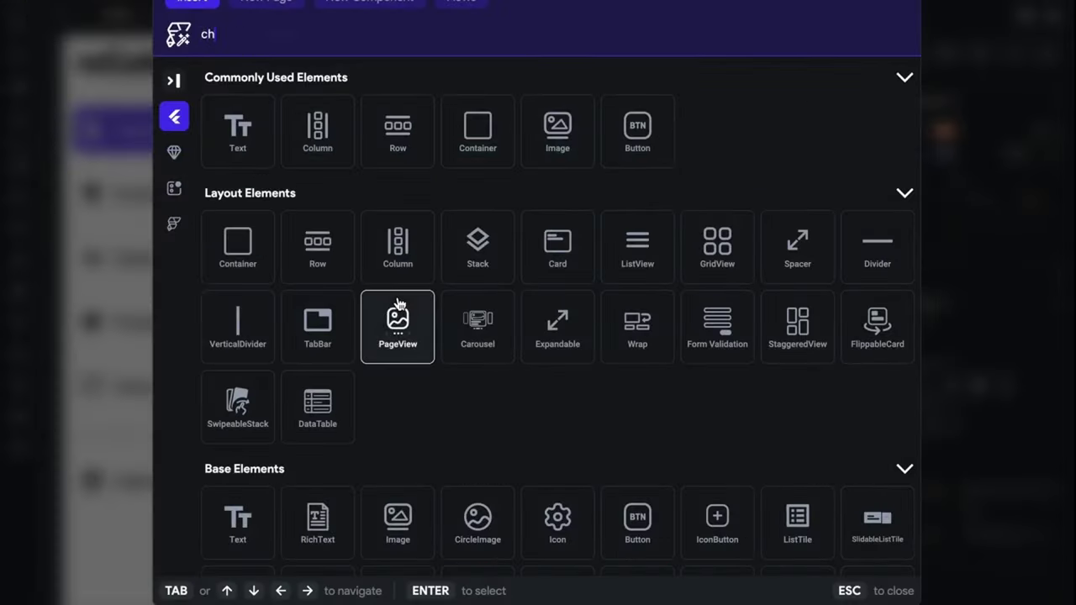
text(ART)
click(238, 257)
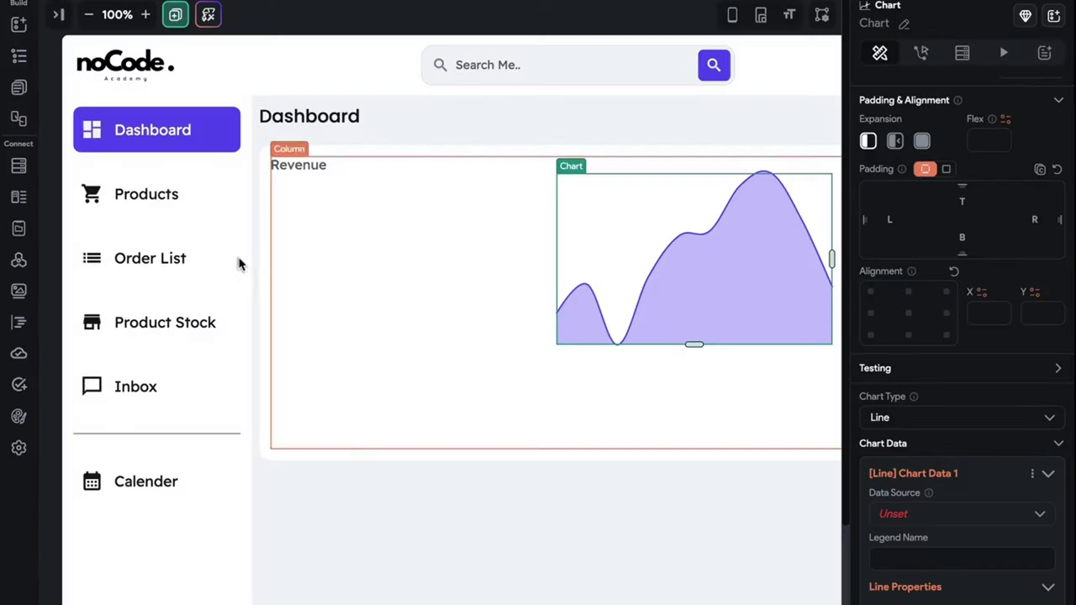
- Expand the chart to fill the column's remaining height and set its width to 100%
scroll(567, 291, right, 4)
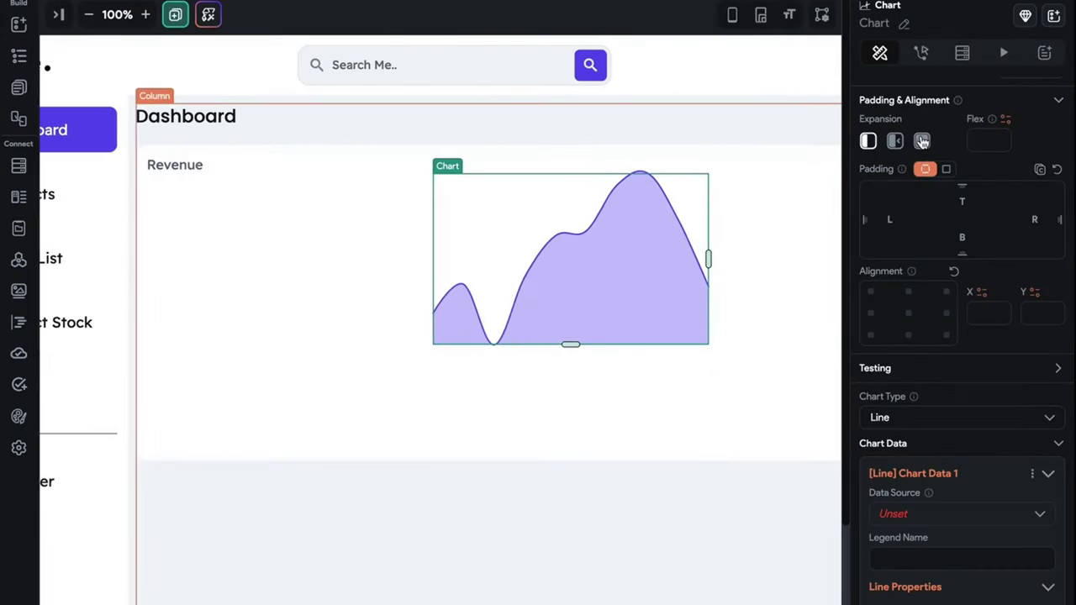
click(922, 141)
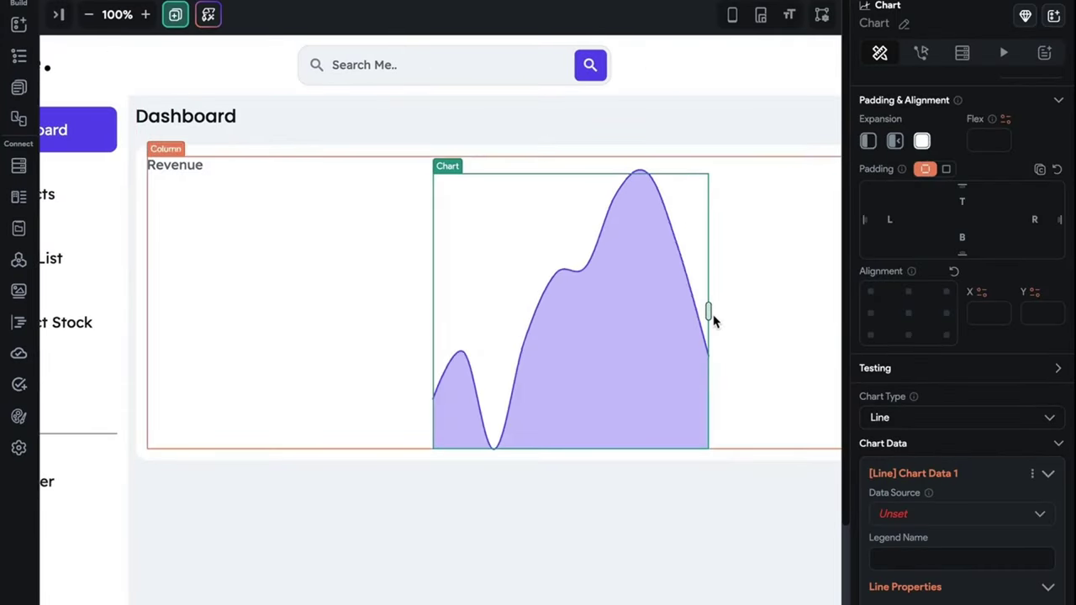
scroll(938, 311, down, 6)
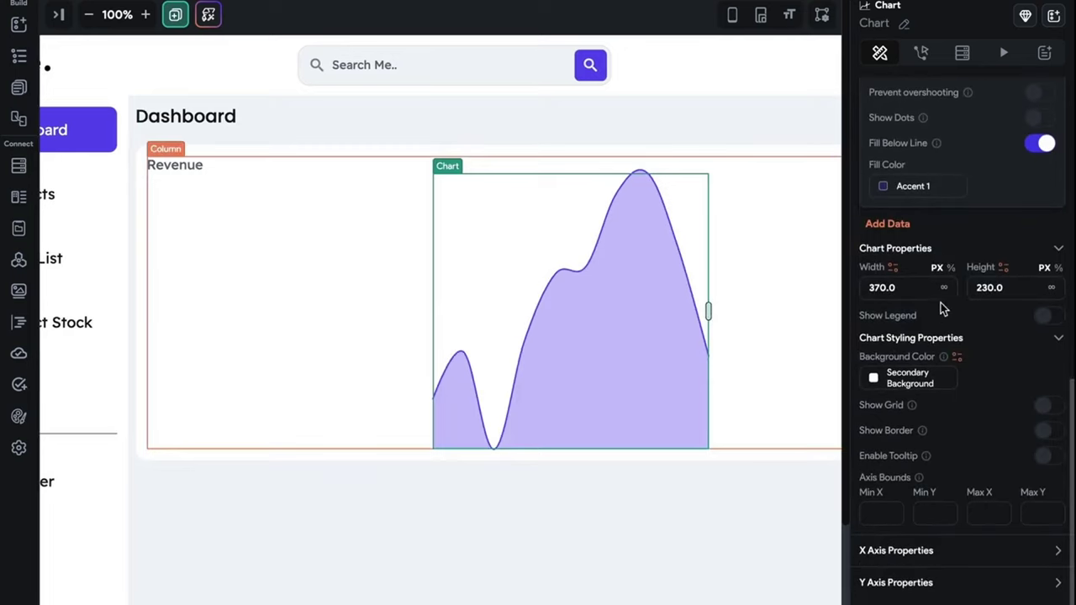
click(951, 268)
click(930, 290)
text(100)
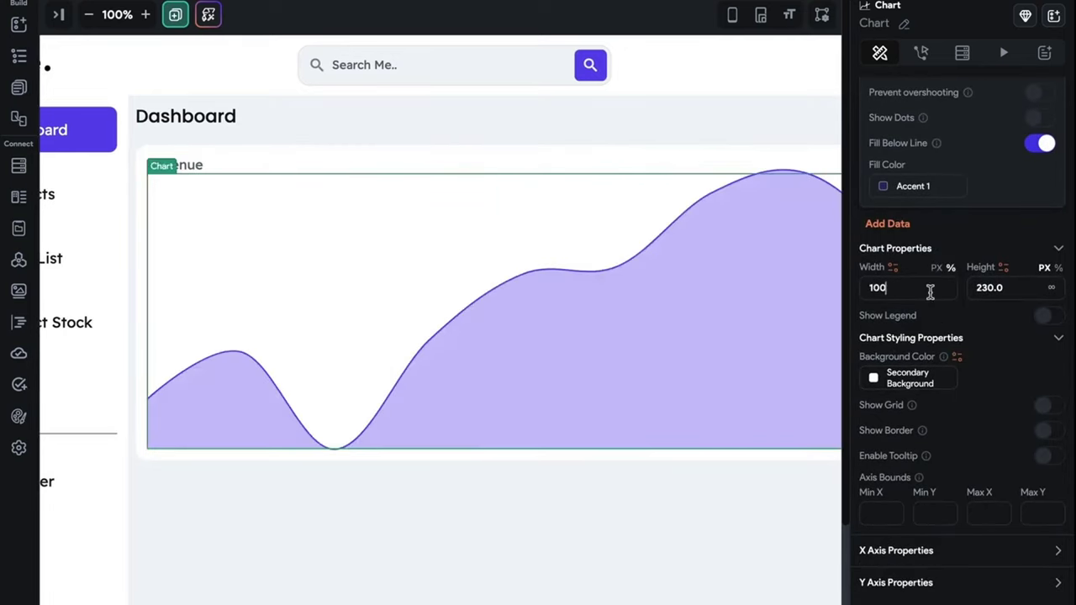
scroll(602, 422, right, 2)
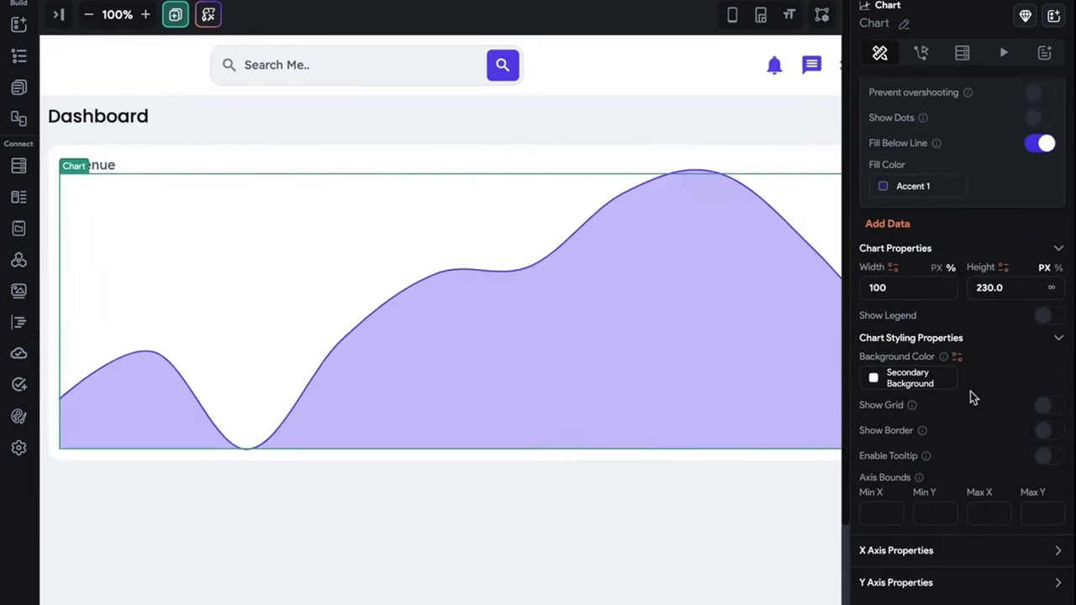
- Set the chart's height to 100%
click(1056, 267)
click(1023, 288)
text(100)
- Apply a uniform padding of 10 to the chart
scroll(896, 242, up, 10)
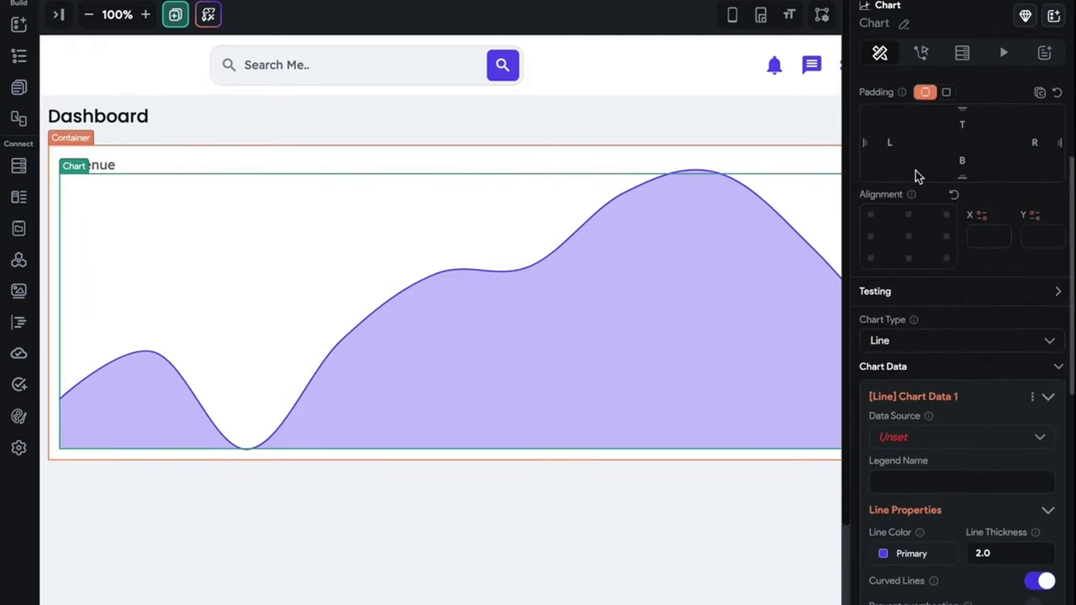
click(945, 91)
click(1015, 114)
text(10)
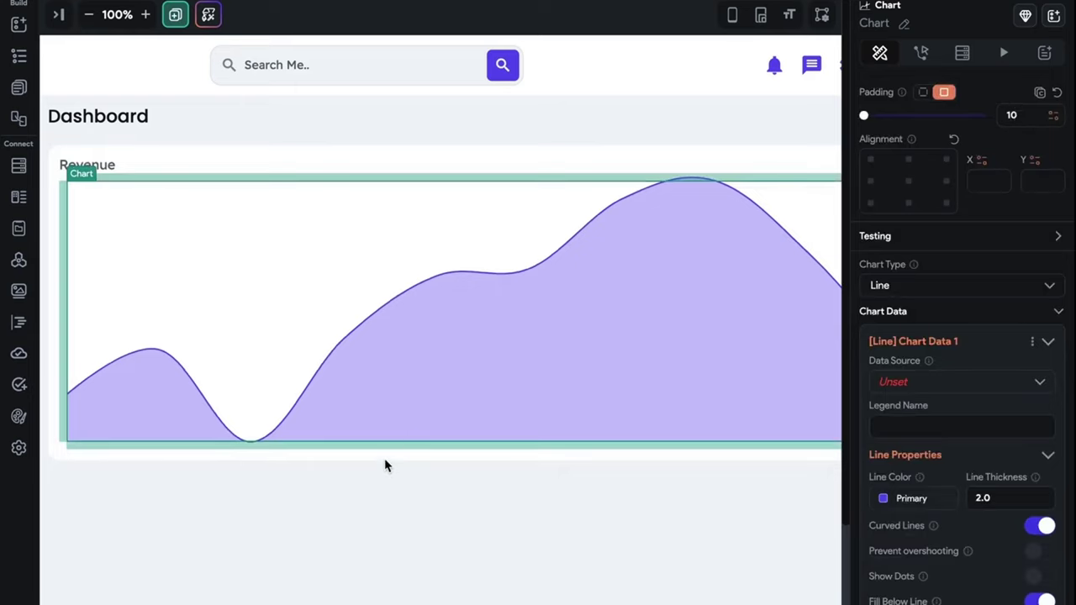
click(344, 528)
click(502, 411)
- Enable Show Grid in the chart's styling properties
scroll(955, 442, down, 2)
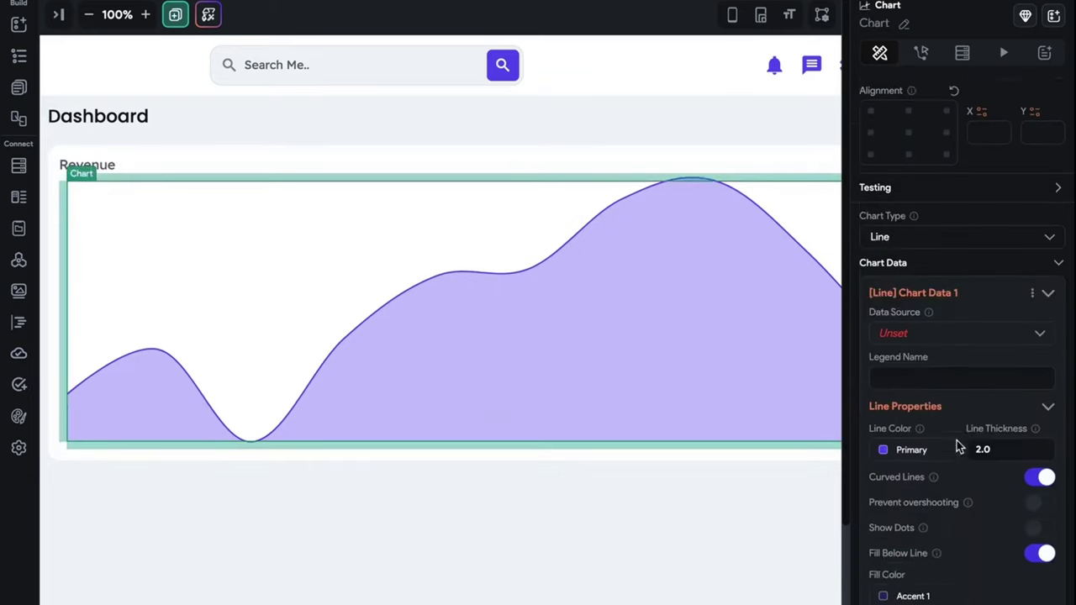
scroll(957, 444, down, 5)
click(1049, 383)
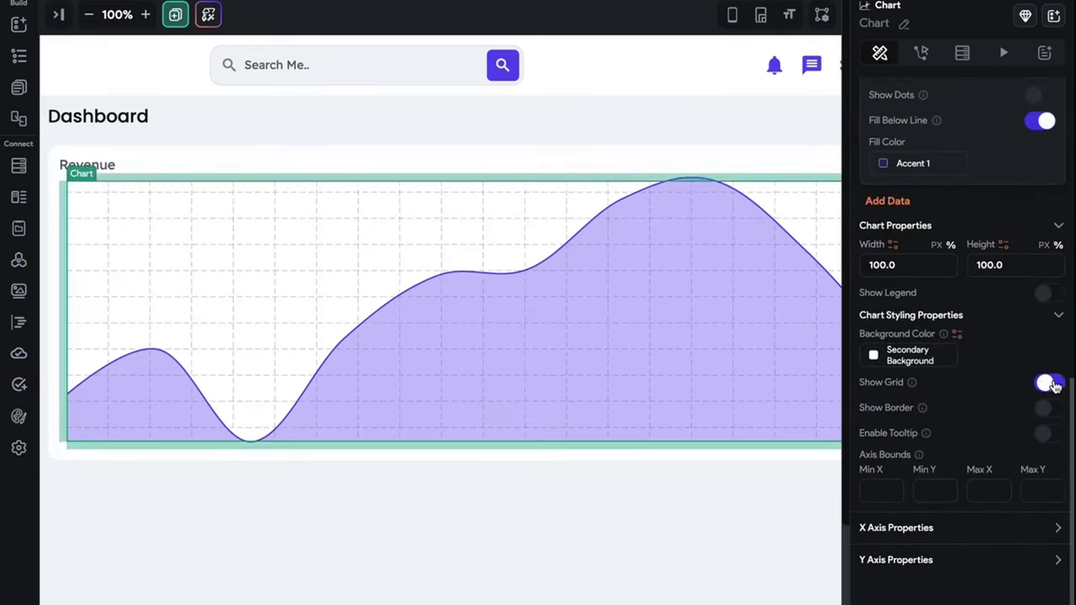
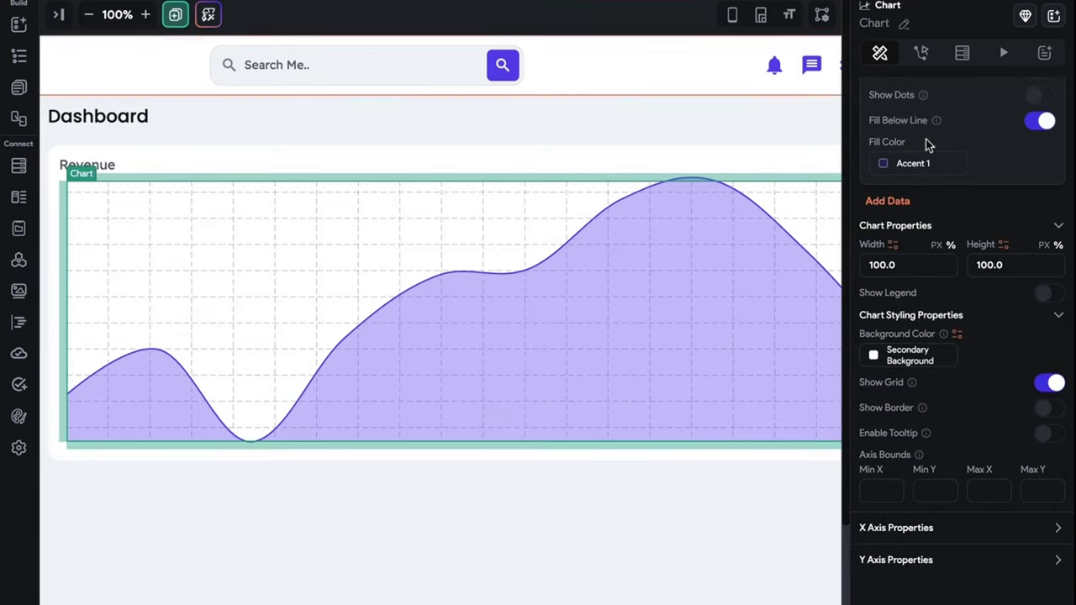
scroll(917, 210, up, 4)
click(906, 225)
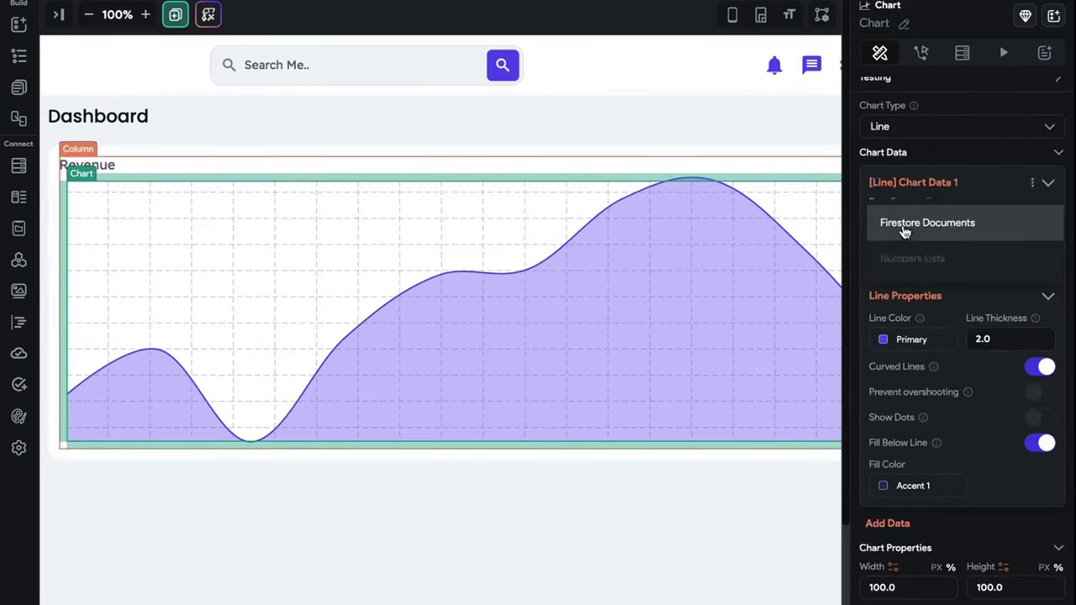
click(802, 284)
scroll(143, 247, left, 5)
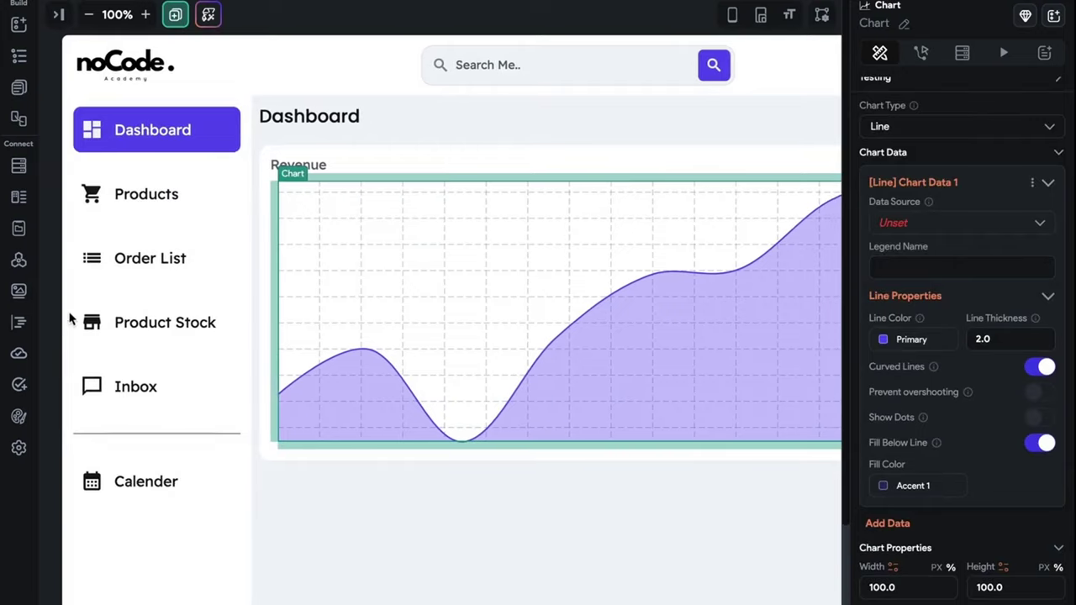
- Create an app constant named monthName as a list of type String
click(21, 237)
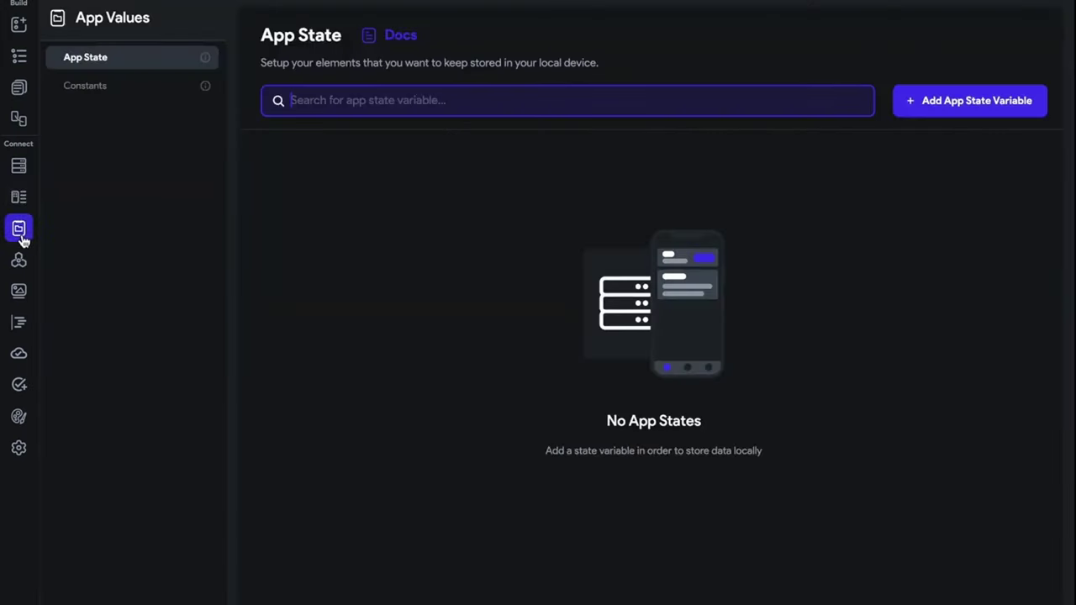
click(179, 89)
click(975, 98)
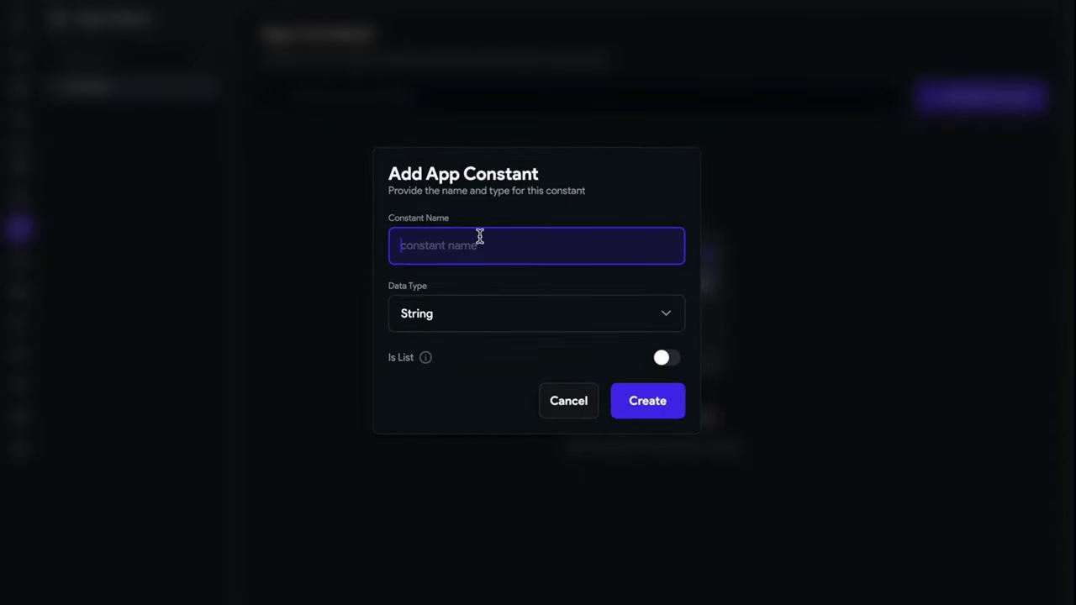
text(MONT)
key(BackSpace)
key(BackSpace)
key(BackSpace)
key(BackSpace)
text(om)
key(BackSpace)
key(BackSpace)
key(BackSpace)
text(monthName)
click(535, 303)
click(529, 312)
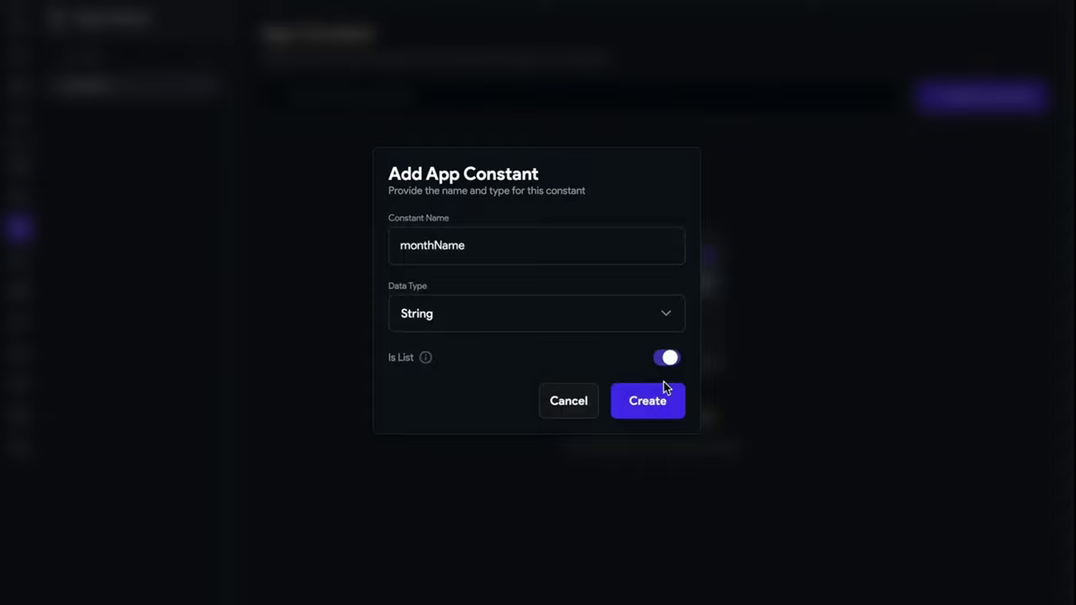
click(658, 406)
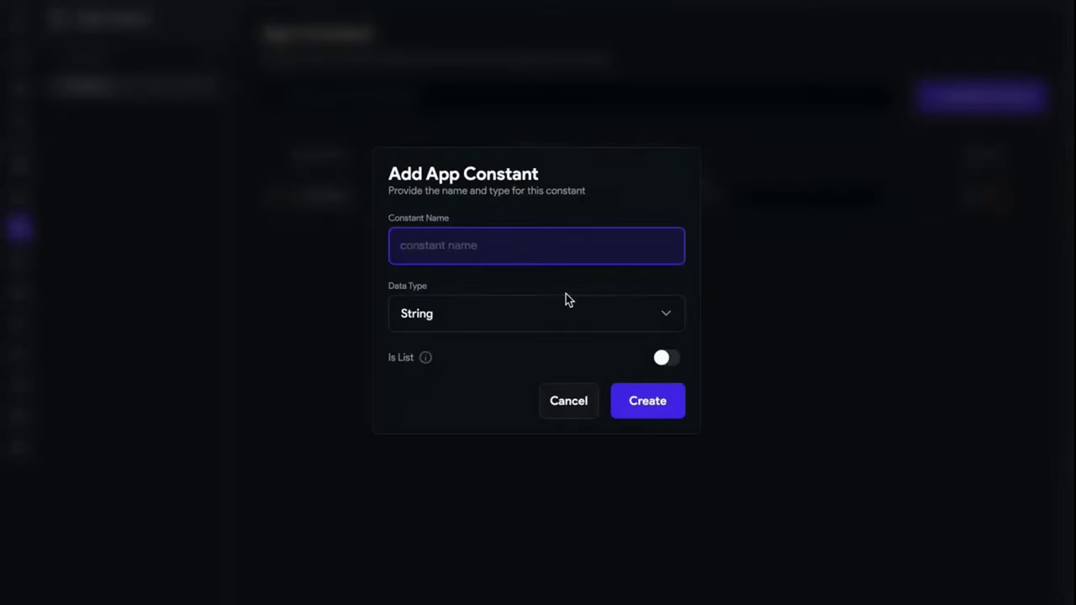
- Create a second app constant named Revenue as a list of type Double
text(Revenue)
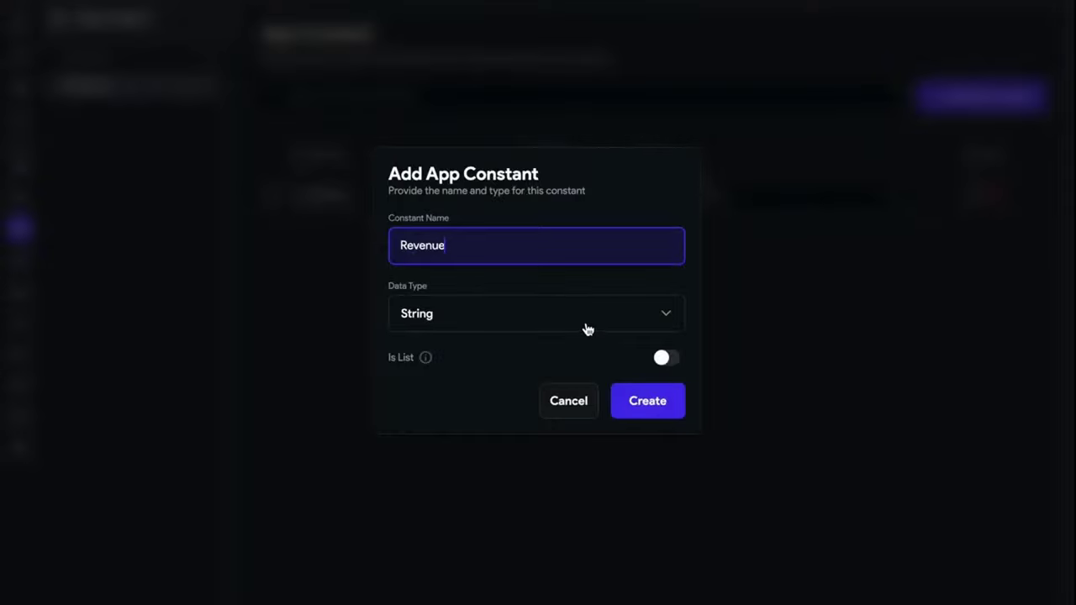
click(589, 329)
click(487, 274)
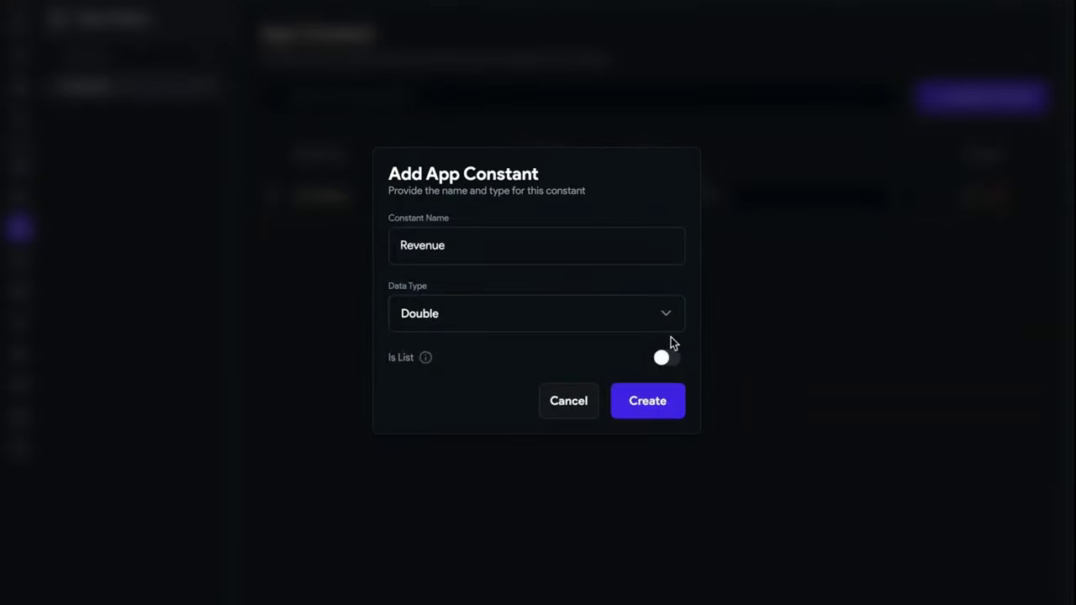
click(681, 363)
click(677, 407)
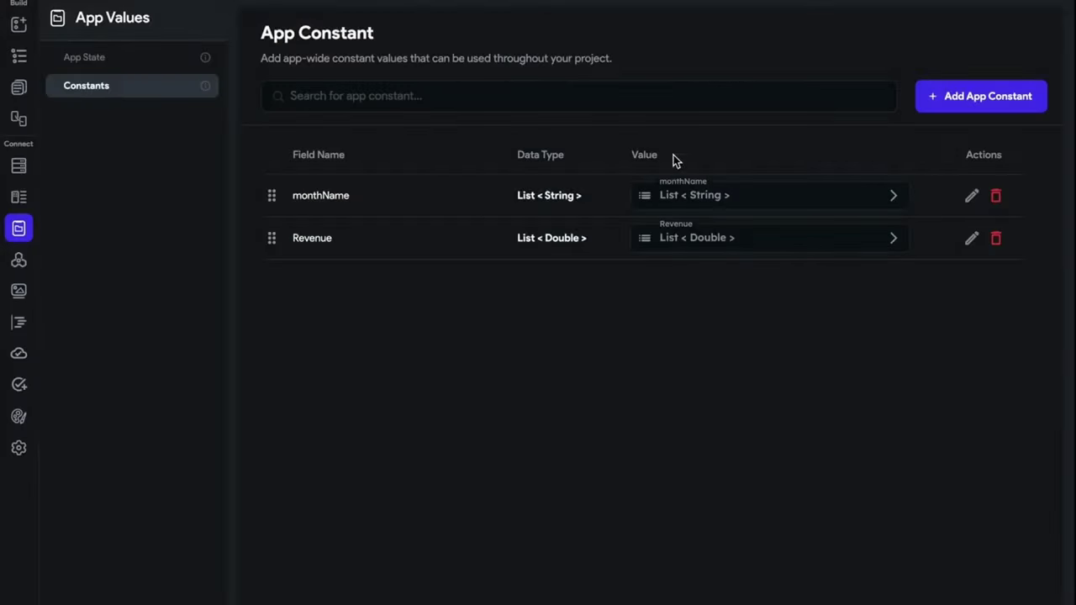
- Expand the values of both constants and add three default items to monthName and one to Revenue
click(720, 204)
click(698, 238)
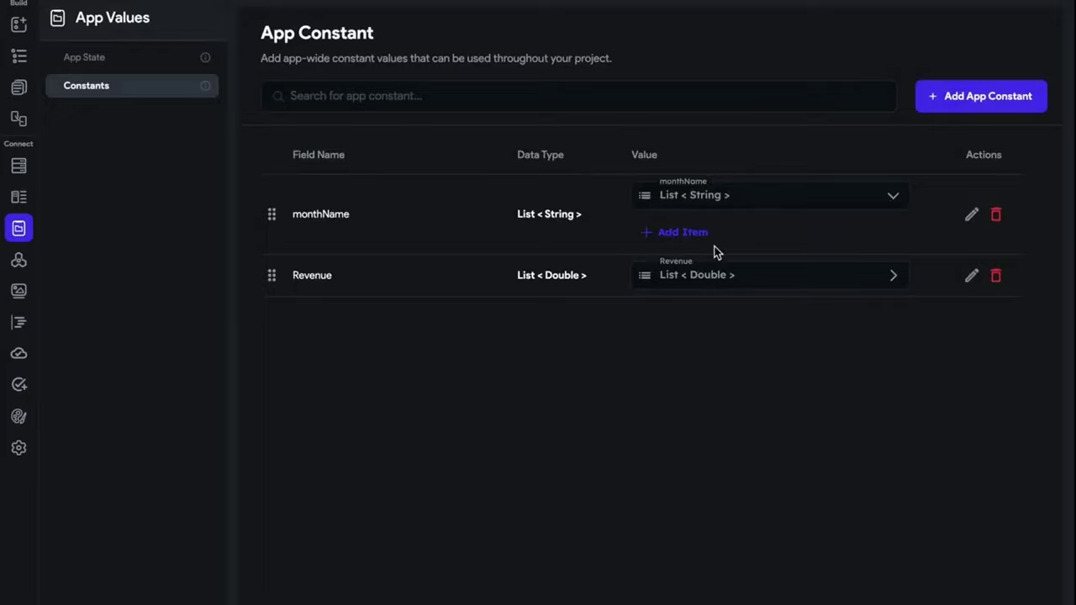
click(658, 284)
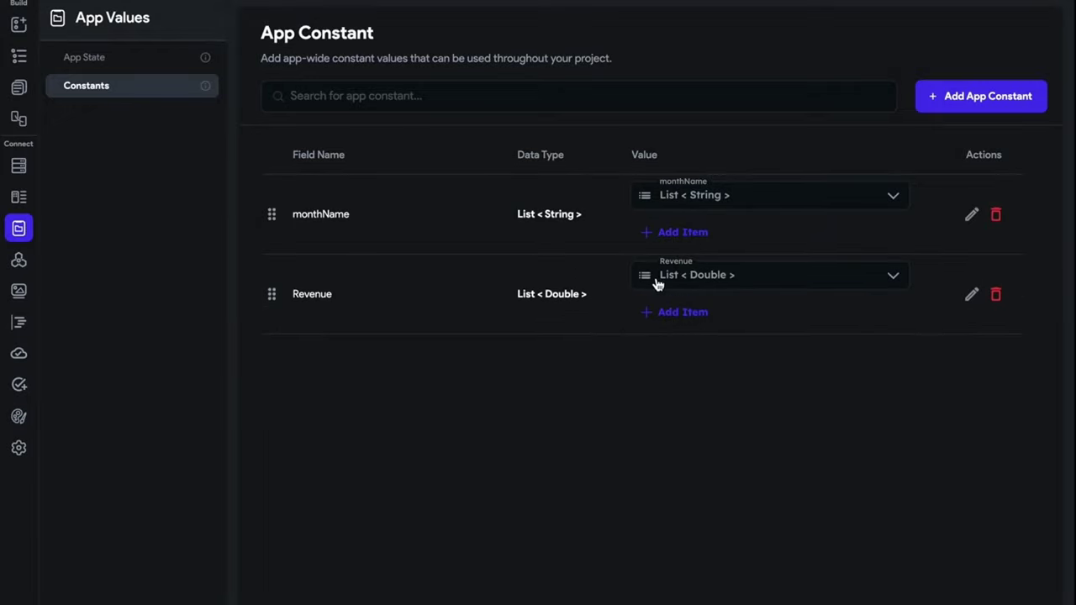
click(654, 309)
- Set the first three monthName items to Jan, Feb and March
drag(756, 234, 589, 235)
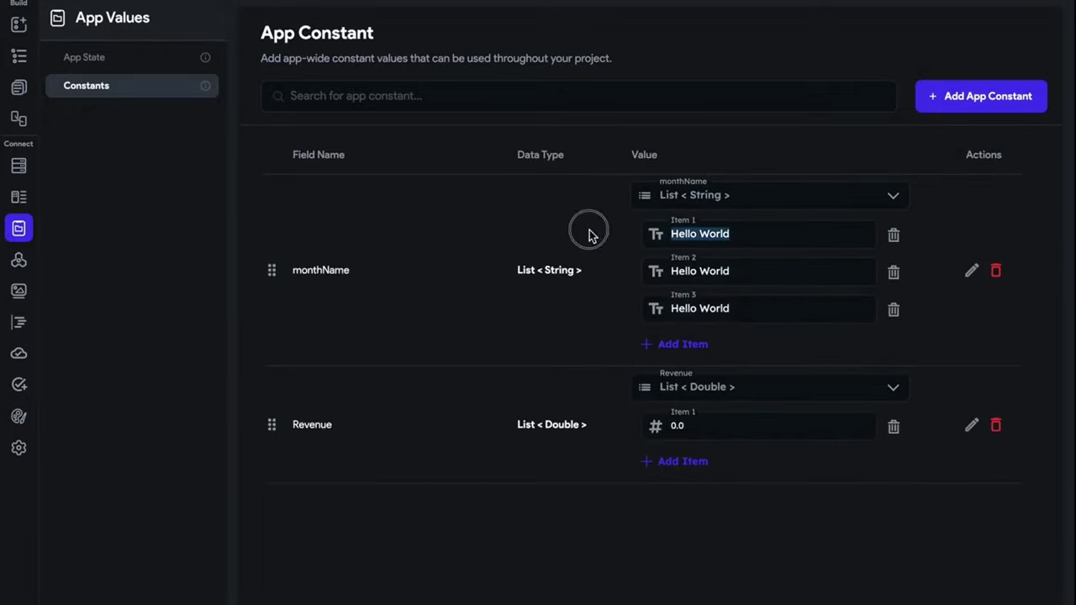
text(Jan)
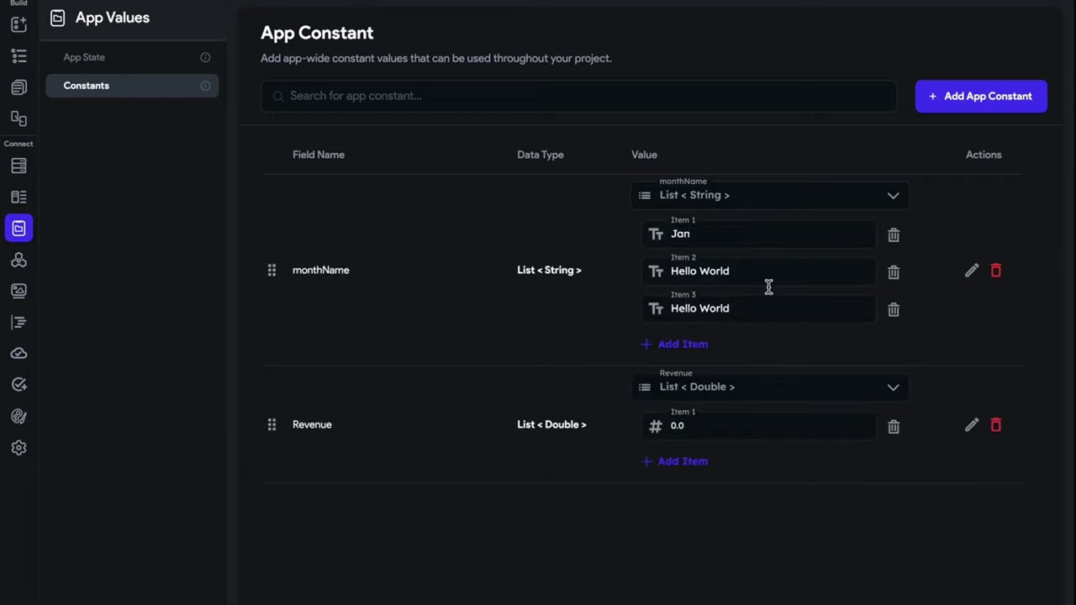
drag(767, 280, 567, 278)
text(Feb)
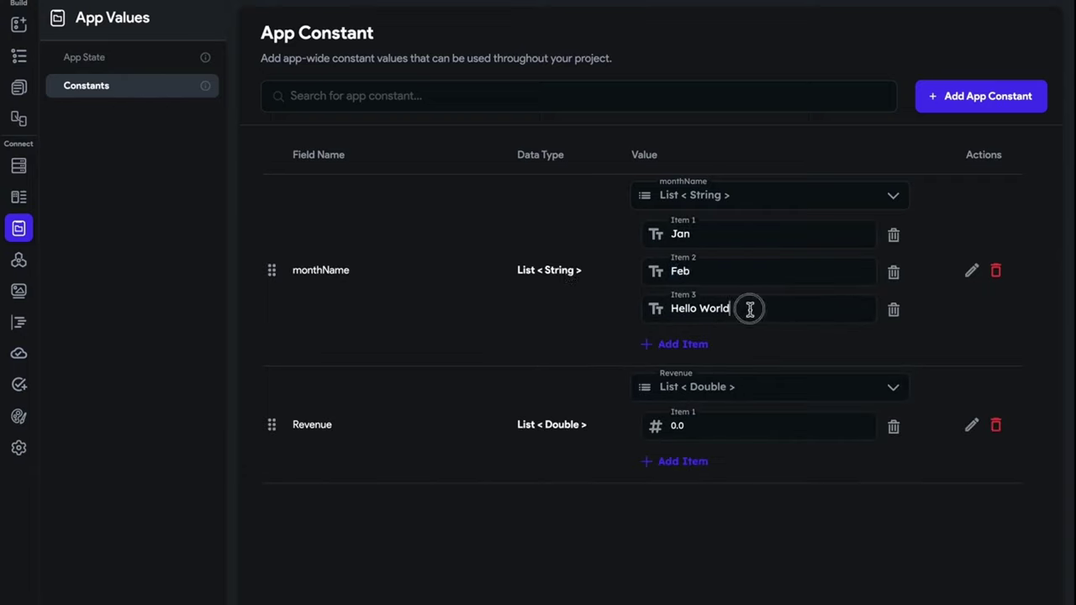
drag(749, 308, 585, 312)
text(March)
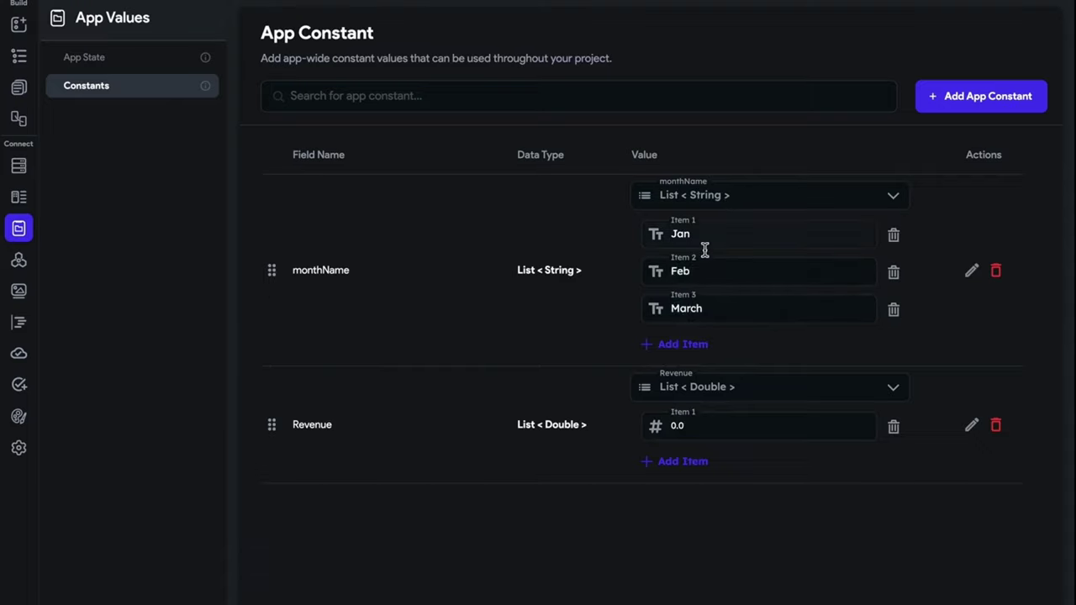
- Add a fourth monthName item with the value April and a second default item to Revenue
click(677, 464)
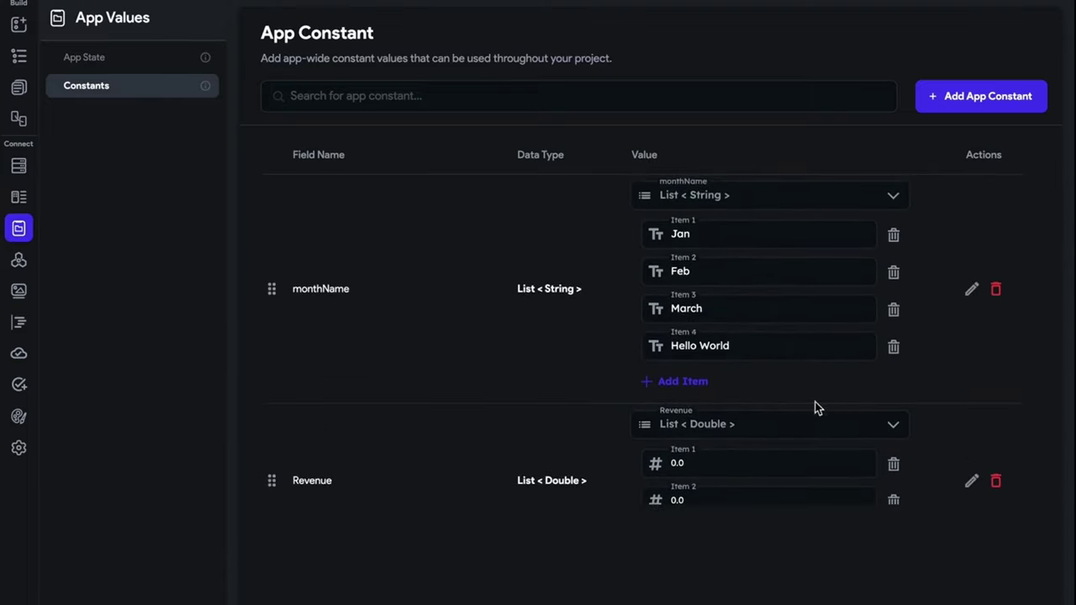
drag(727, 351, 637, 341)
text(April)
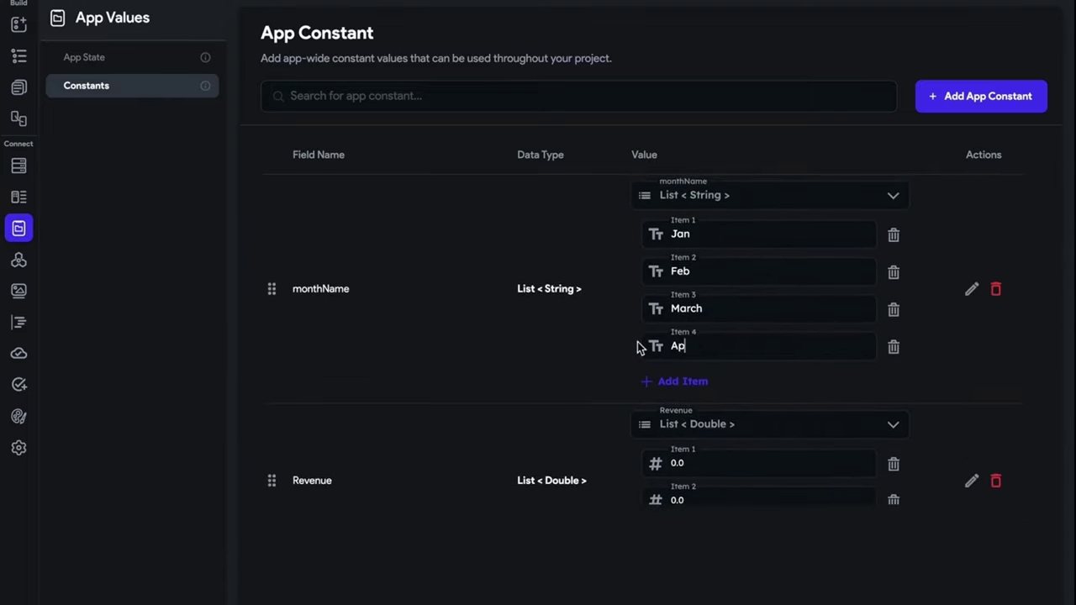
- Add a fifth and sixth default item to monthName and extend the Revenue list to five items
click(685, 367)
click(845, 430)
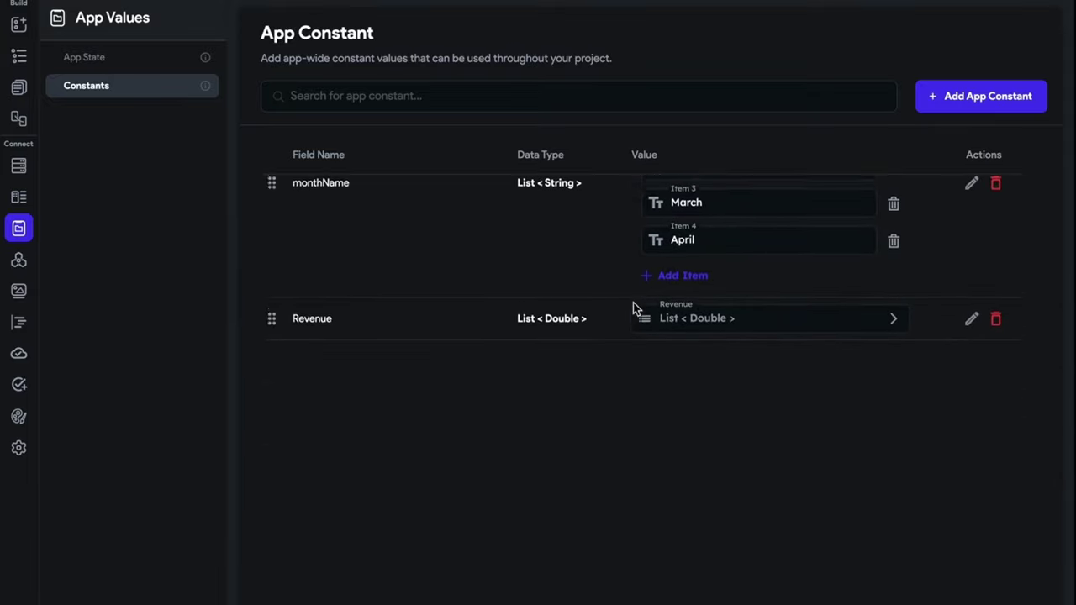
click(711, 427)
click(679, 486)
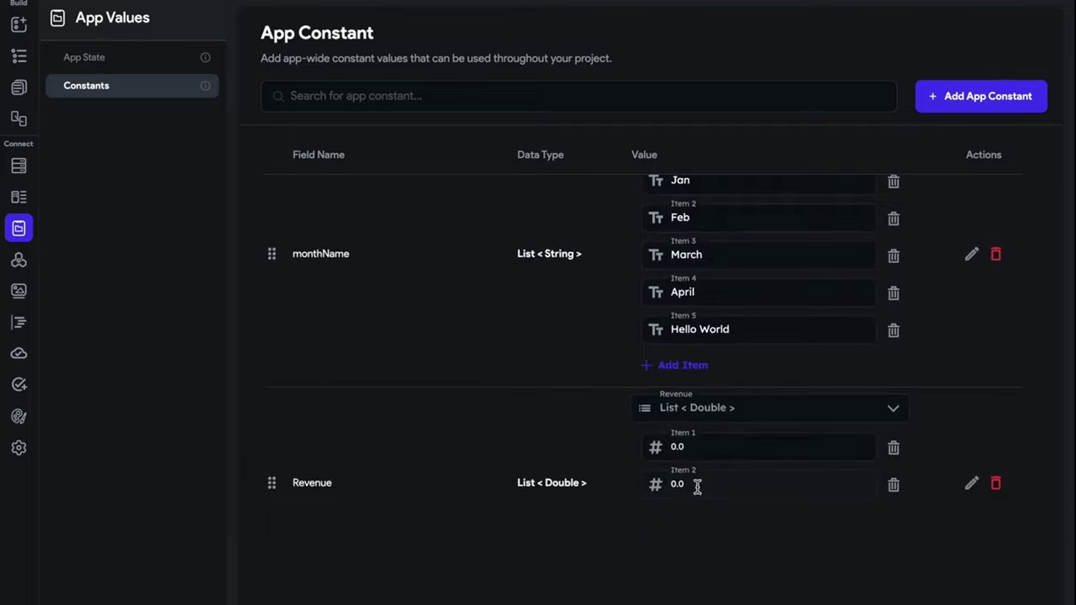
click(681, 422)
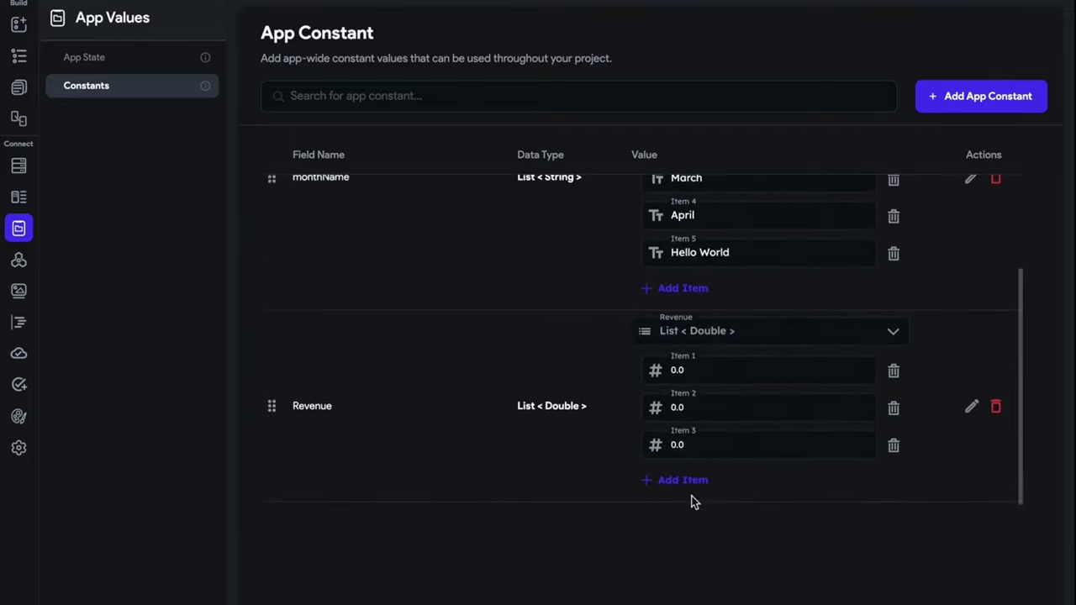
click(691, 494)
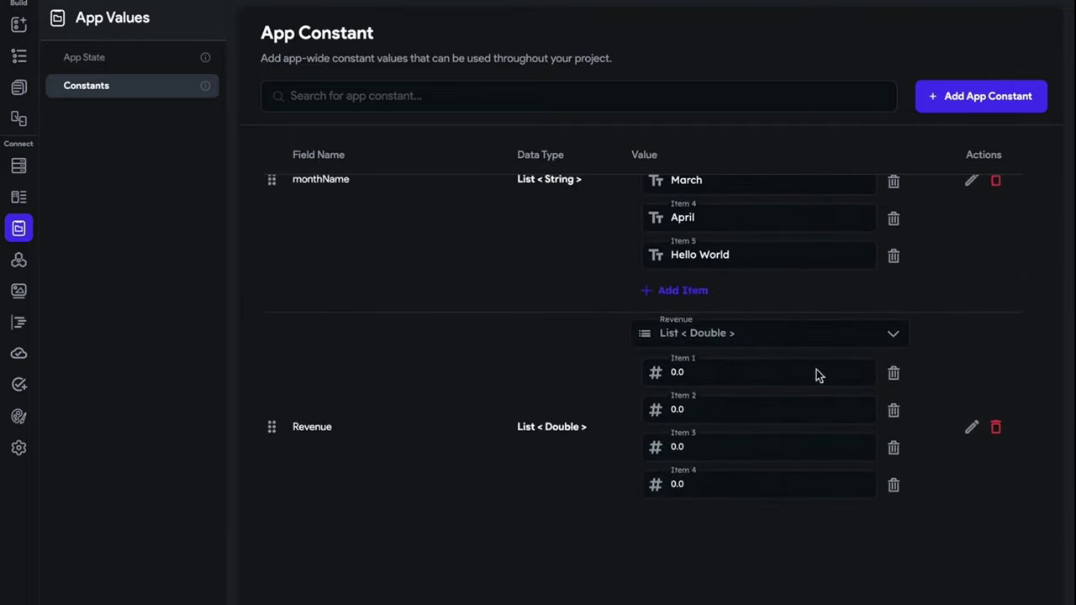
scroll(591, 397, down, 3)
click(680, 487)
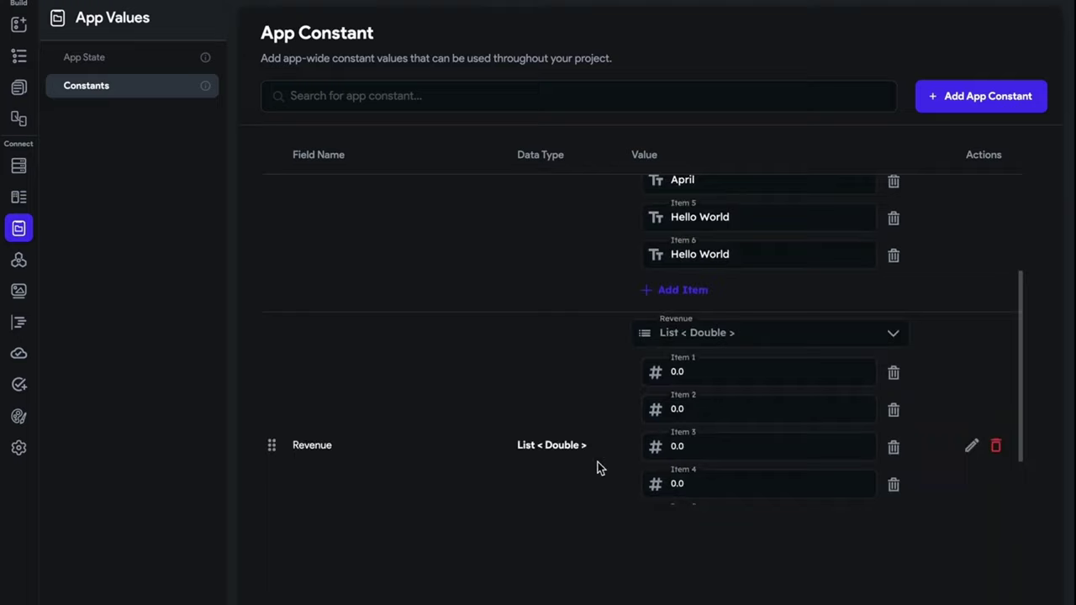
- Set the fifth and sixth monthName items to May and June
scroll(732, 294, up, 2)
triple_click(744, 319)
text(Ma)
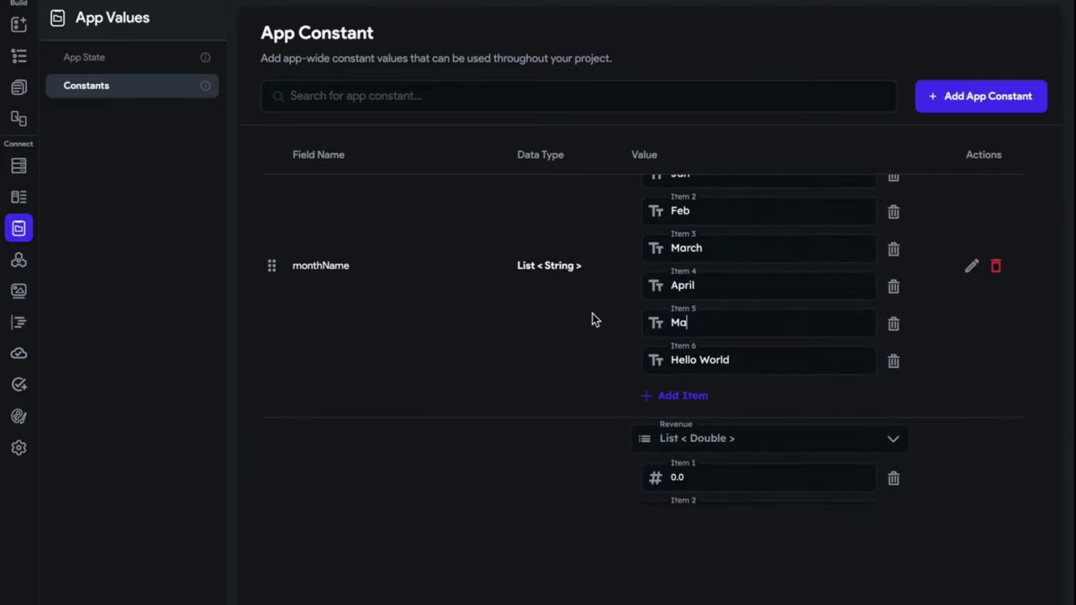
text(y)
triple_click(737, 360)
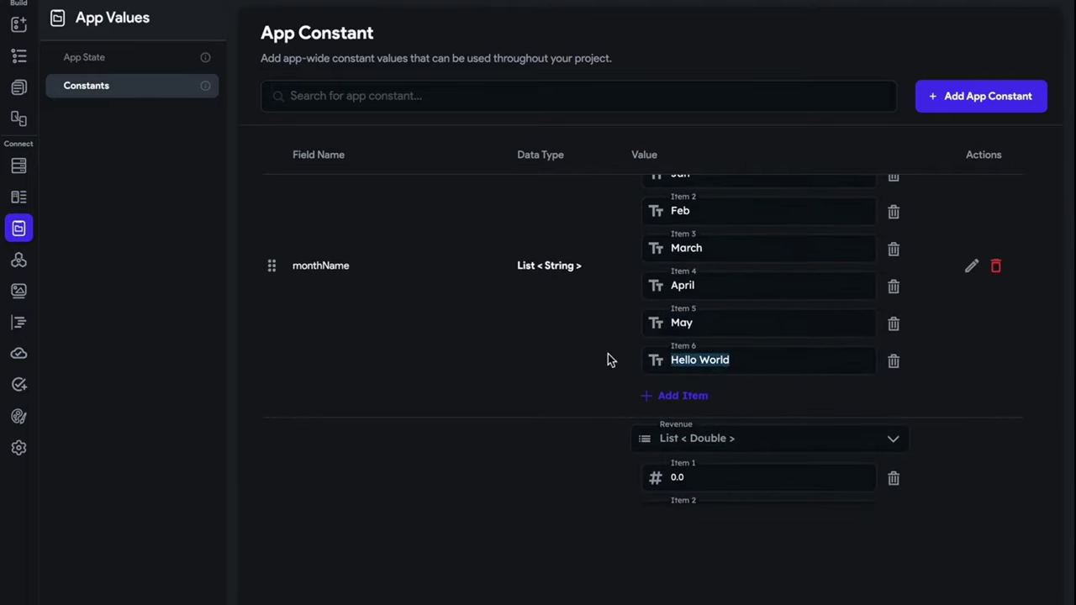
text(June)
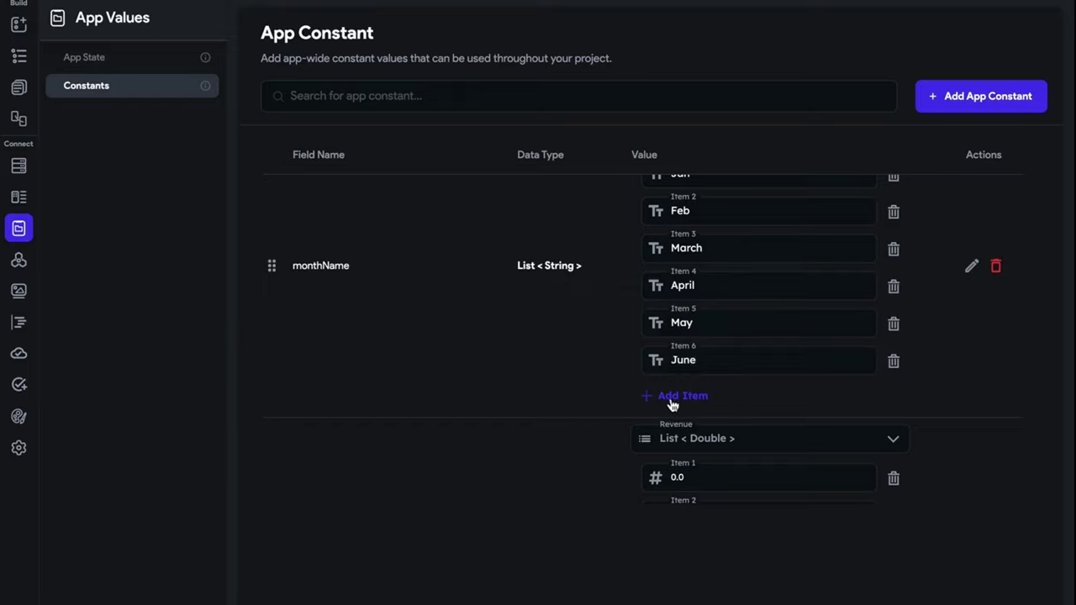
- Add a seventh monthName item with the value July and another default item to Revenue
scroll(690, 420, down, 3)
click(698, 486)
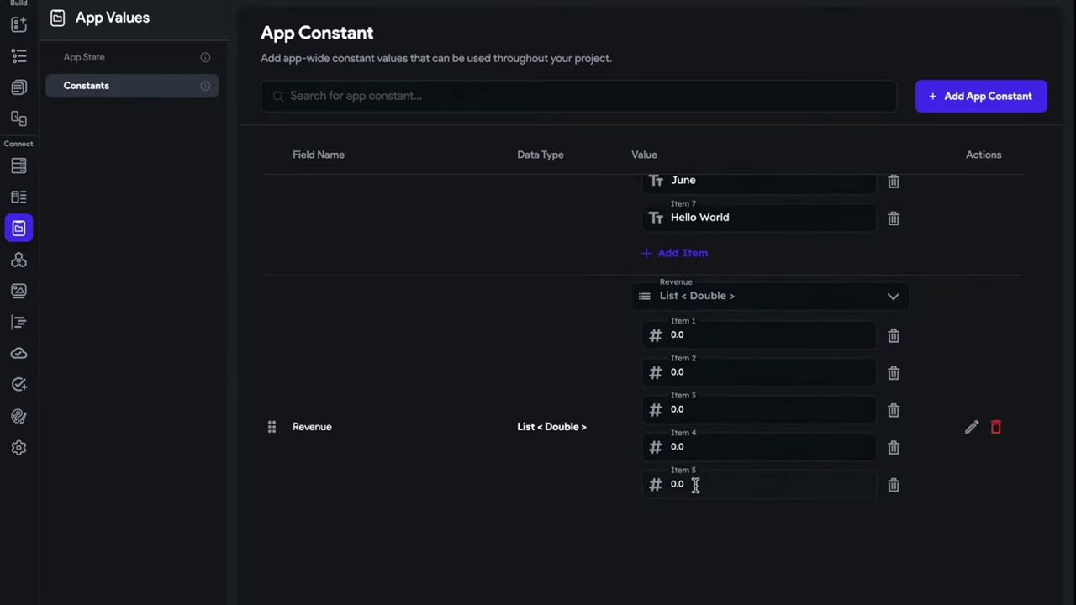
drag(742, 220, 629, 227)
text(July)
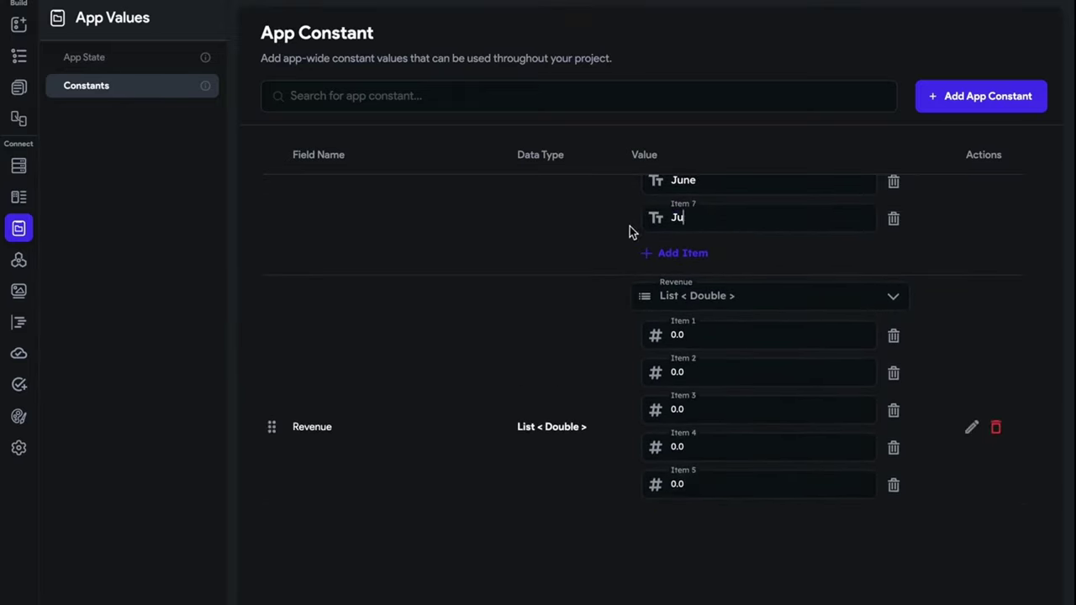
- Add an eighth monthName item with the value August
click(685, 259)
scroll(656, 475, down, 2)
scroll(664, 488, up, 5)
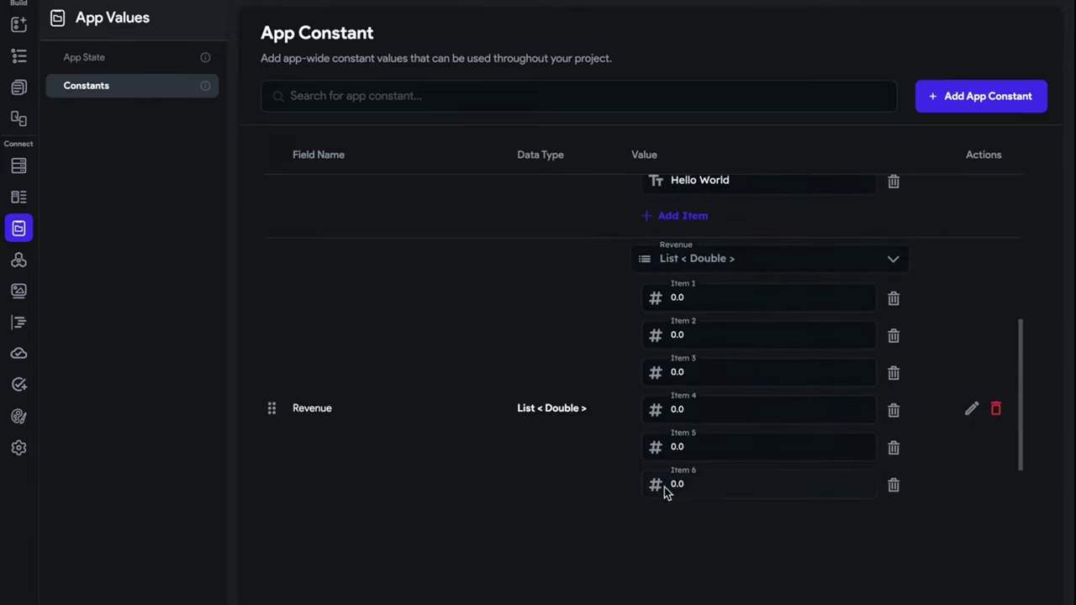
drag(761, 451, 547, 462)
text(Ag)
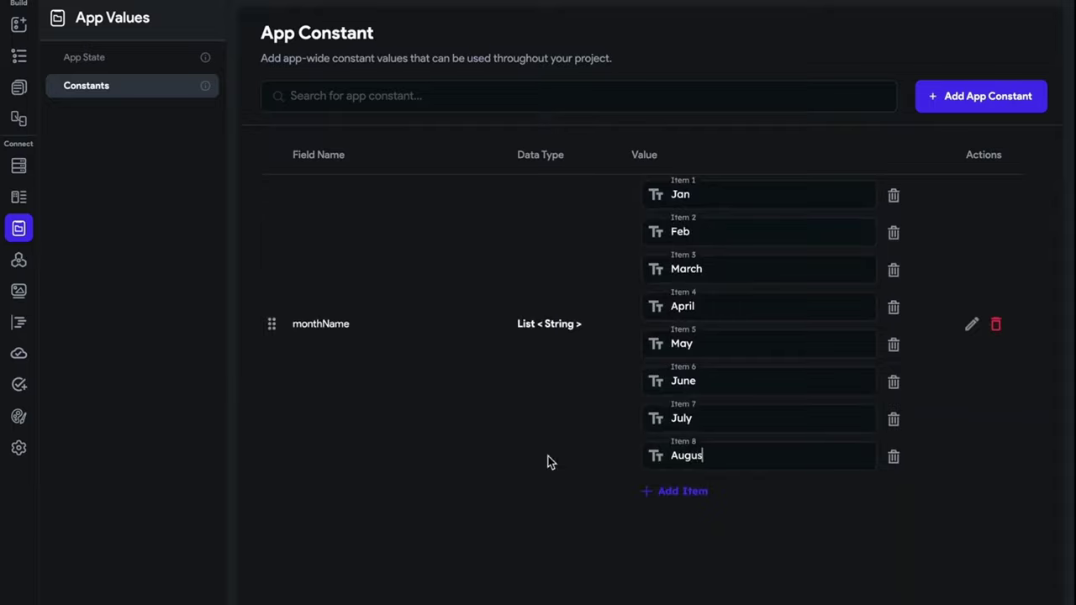
text(gust)
scroll(640, 441, down, 5)
scroll(704, 214, up, 2)
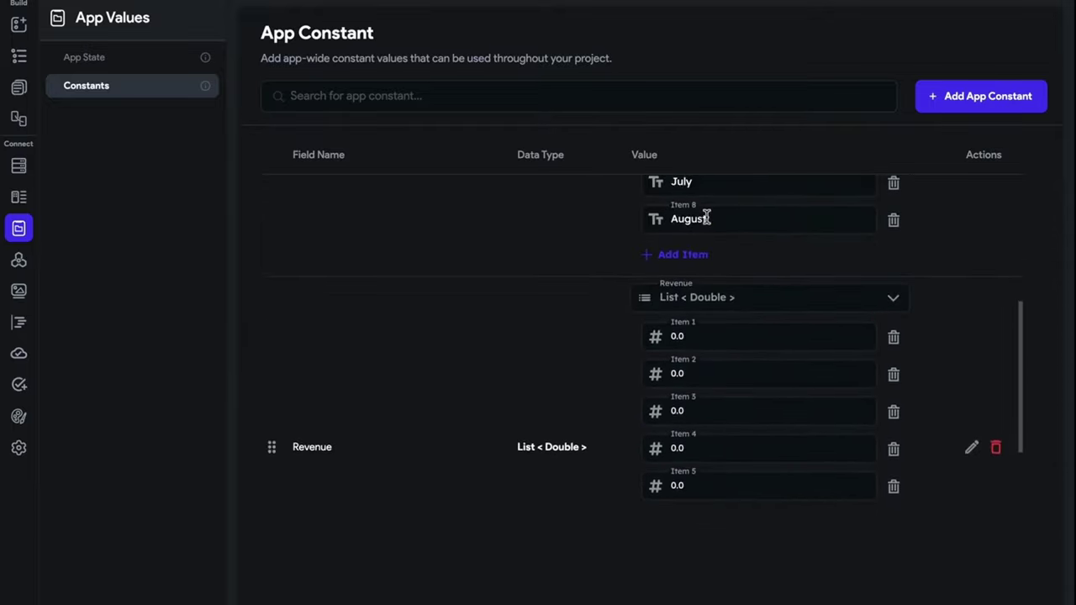
- Extend the Revenue list to seven items and add a ninth monthName item with the value September
scroll(695, 264, down, 3)
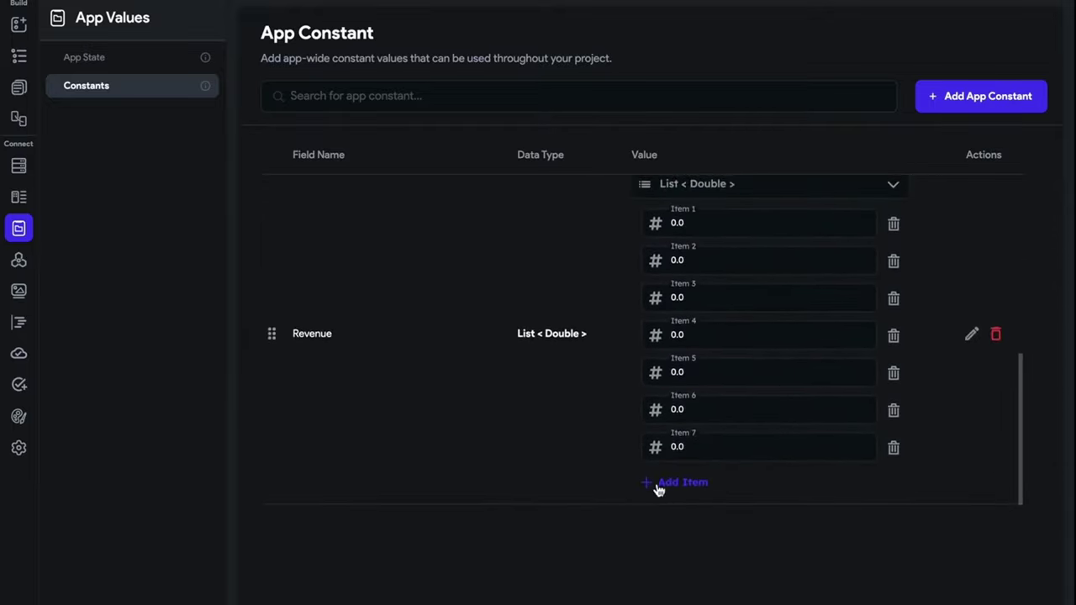
scroll(655, 483, up, 5)
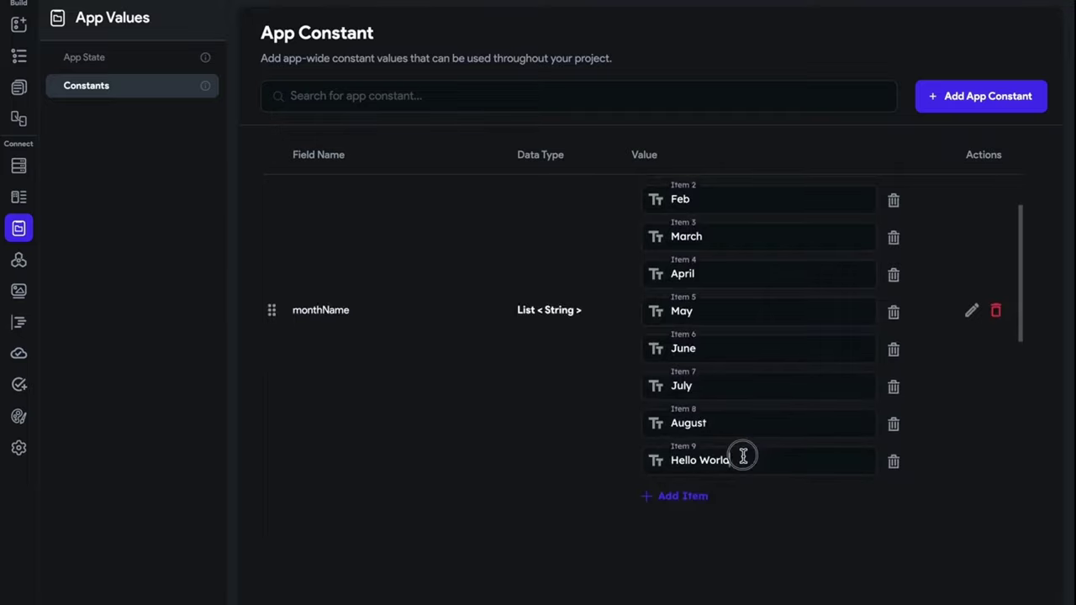
drag(748, 456, 552, 452)
text(September)
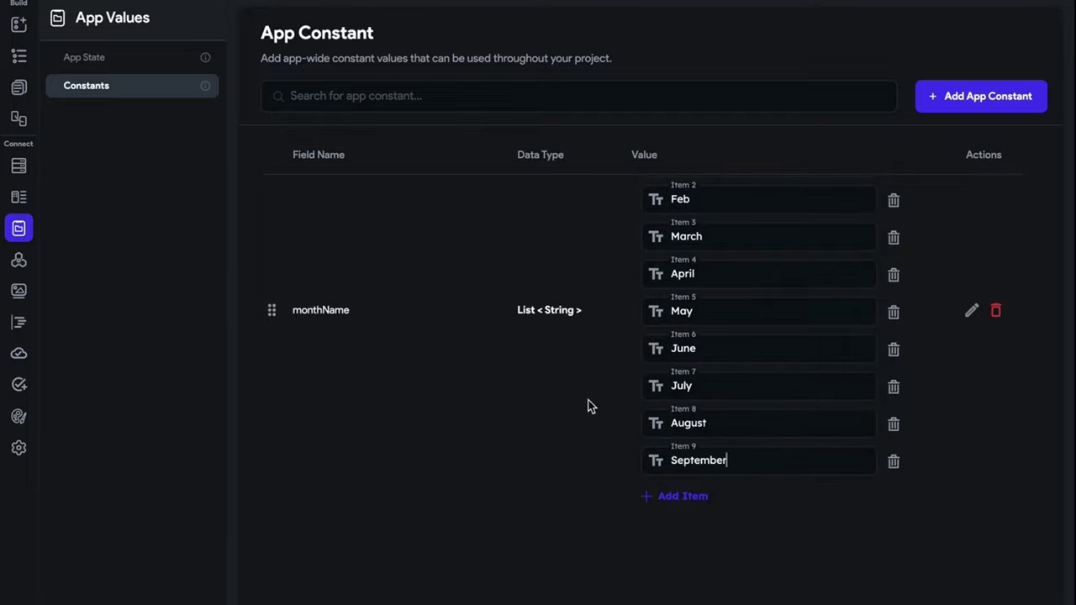
- Extend the Revenue list to ten items and add default items to monthName until it has twelve
scroll(588, 406, down, 5)
click(655, 480)
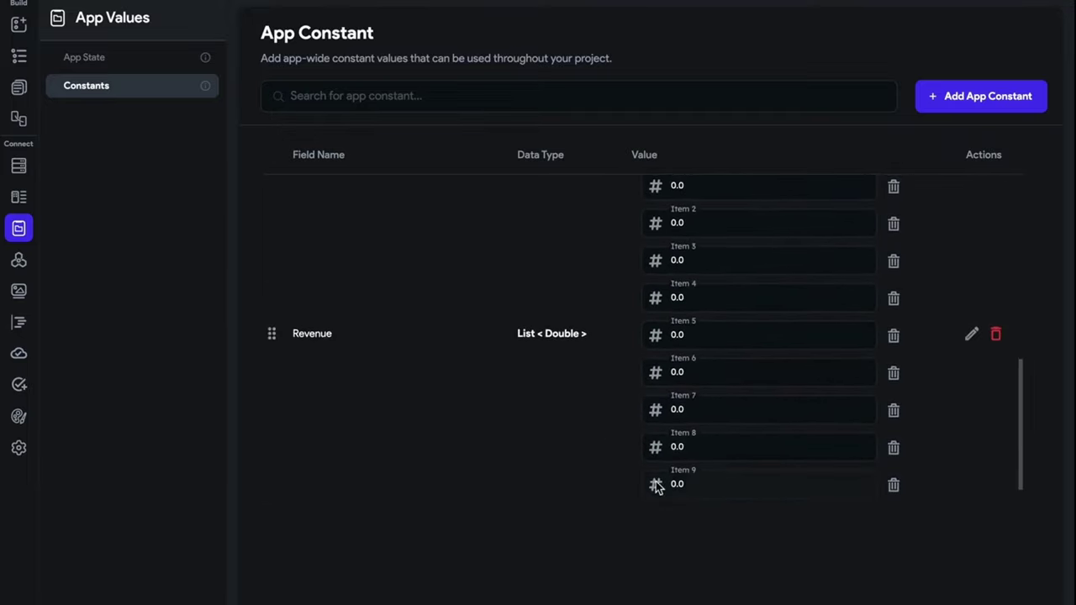
scroll(655, 483, down, 2)
scroll(656, 479, up, 5)
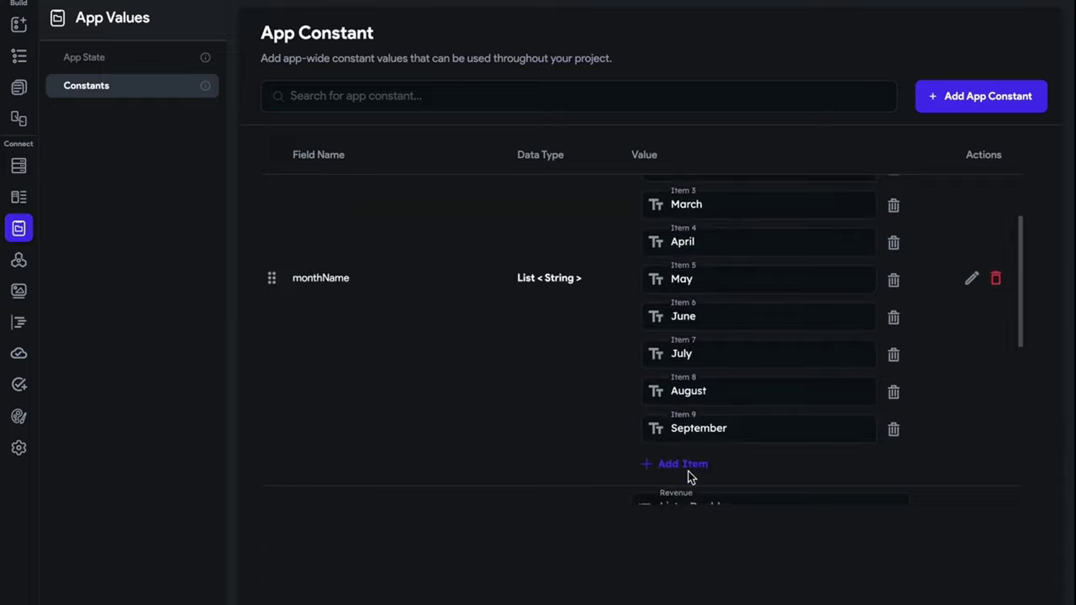
scroll(689, 474, down, 1)
scroll(695, 446, down, 5)
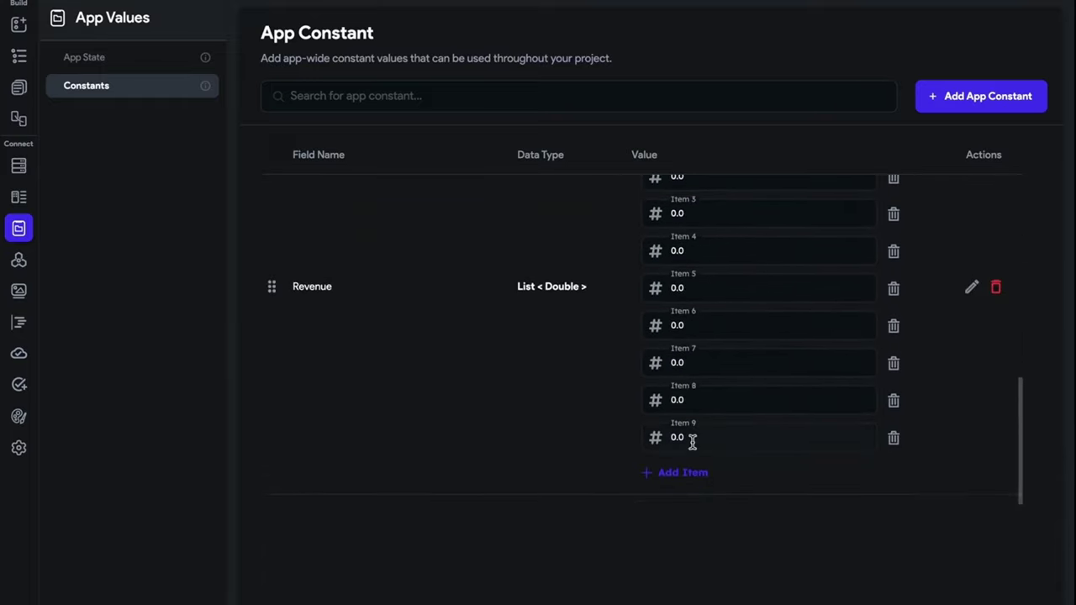
scroll(689, 482, up, 3)
scroll(600, 374, up, 3)
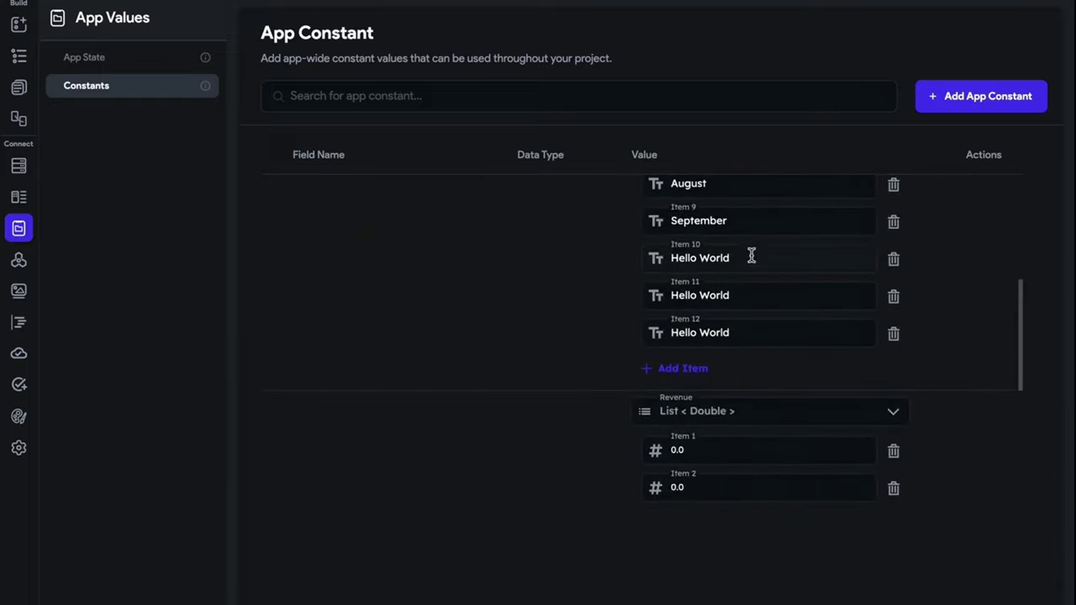
- Set monthName items 10, 11 and 12 to Oct, Nov and December
drag(752, 253, 597, 250)
text(Oct)
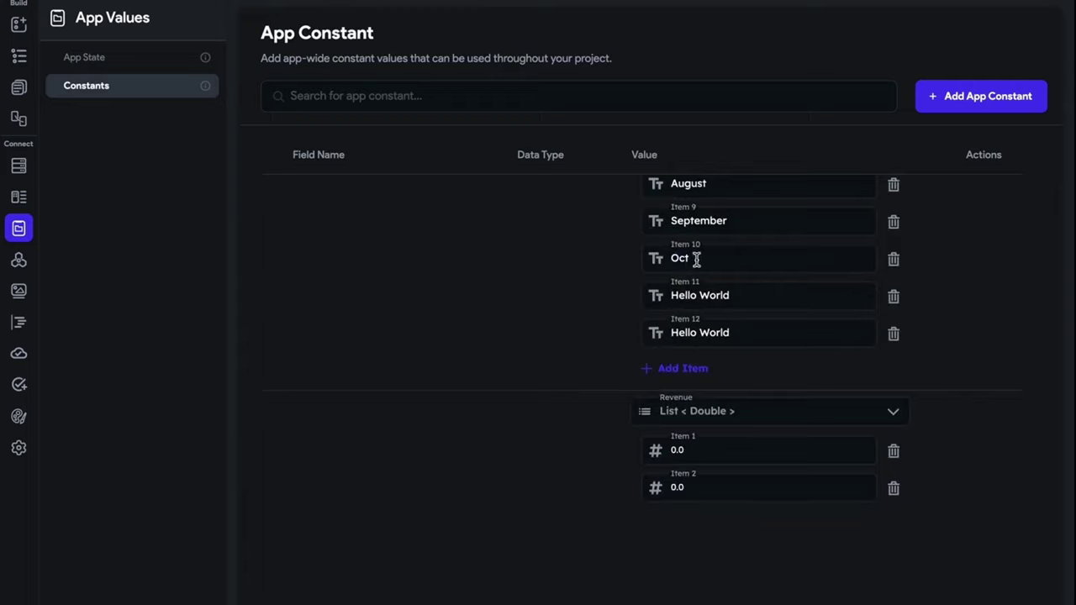
drag(766, 288, 609, 285)
text(Nov)
drag(785, 333, 650, 315)
text(Dec)
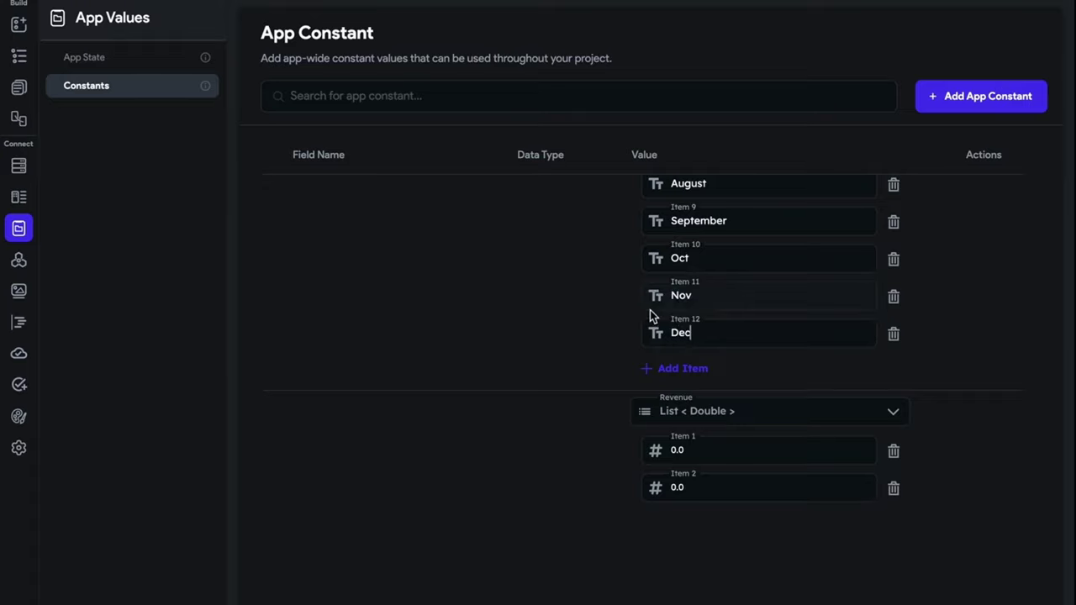
text(ember)
- Set the first two Revenue items to 98.23 and 82
scroll(763, 366, down, 1)
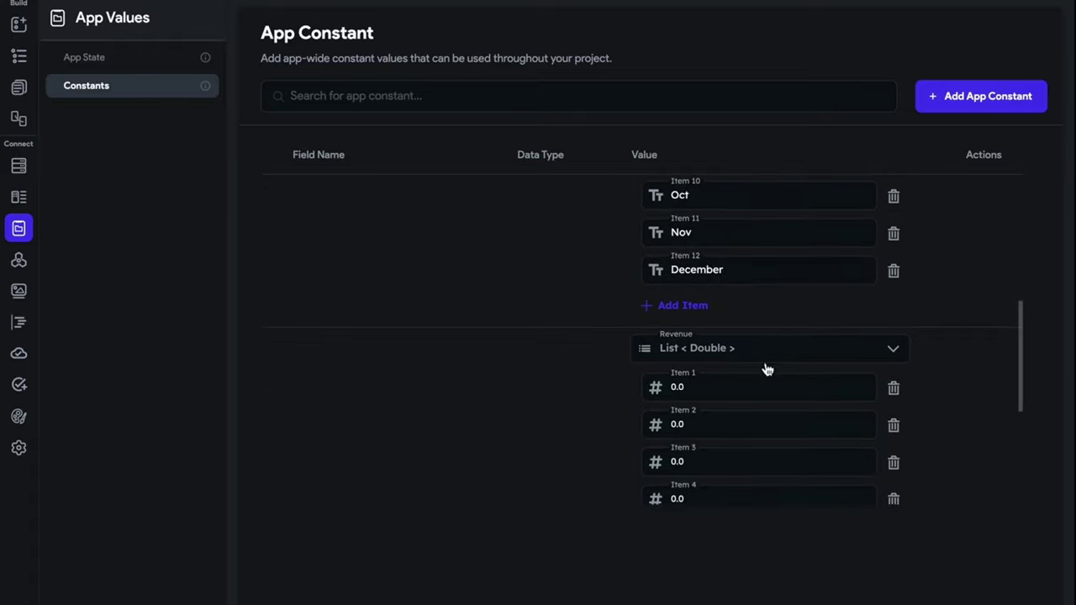
click(654, 384)
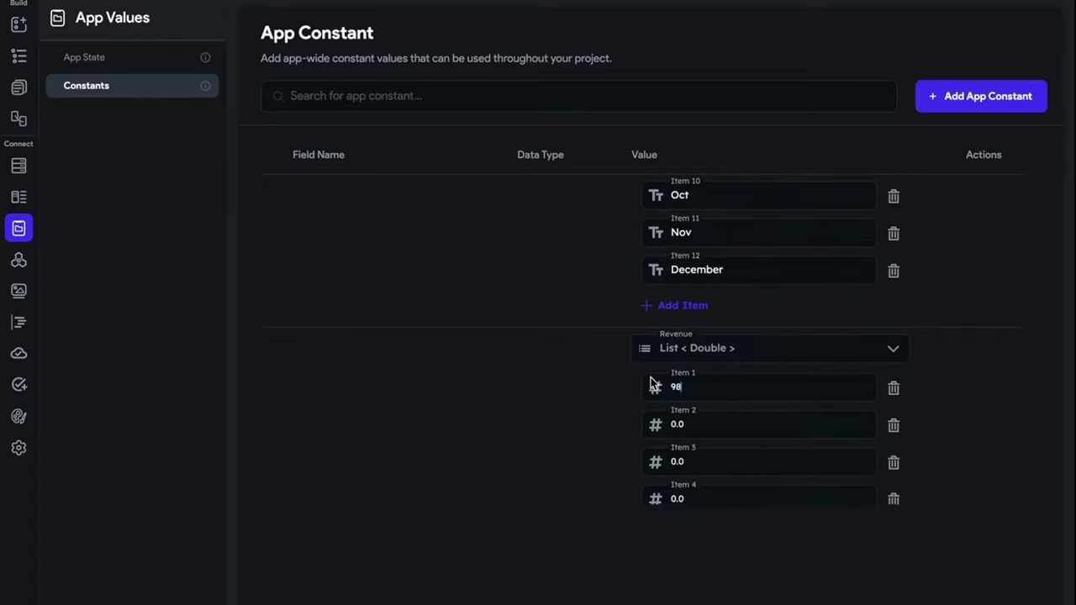
text(98.23)
key(Tab)
text(82)
- Set Revenue items 3, 4 and 5 to 48, 75 and 12
click(710, 455)
text(0)
key(BackSpace)
text(48)
scroll(710, 454, down, 3)
click(685, 286)
text(753)
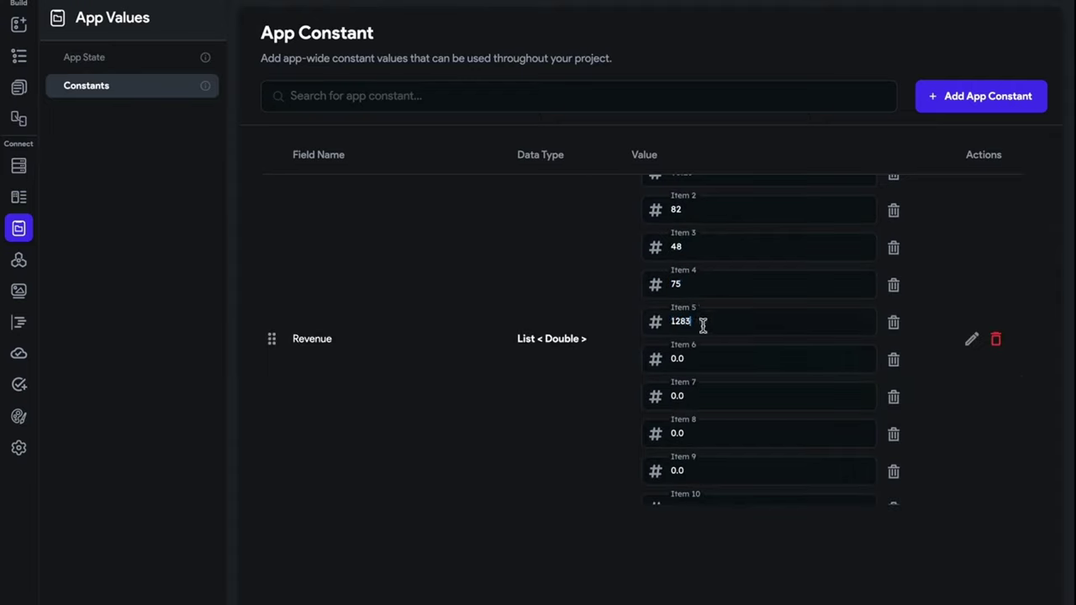
- Set Revenue items 6, 7 and 8 to 24, 89 and 32
click(710, 359)
text(24)
click(711, 404)
key(BackSpace)
text(89)
click(731, 438)
text(3)
scroll(731, 437, down, 2)
text(2)
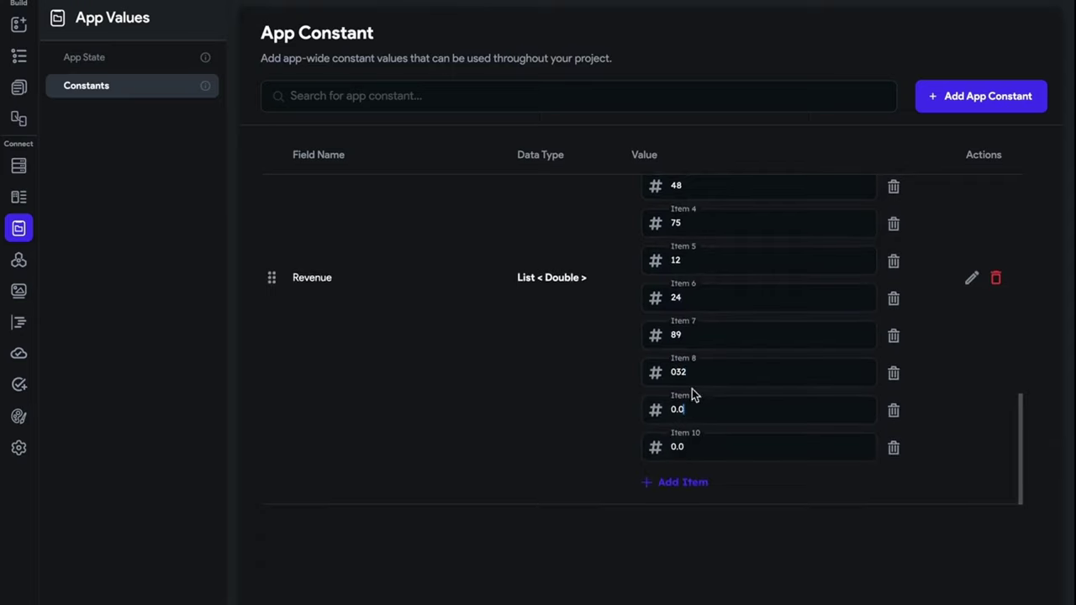
- Replace the default value of the ninth Revenue item with 98
click(717, 422)
key(BackSpace)
key(BackSpace)
key(BackSpace)
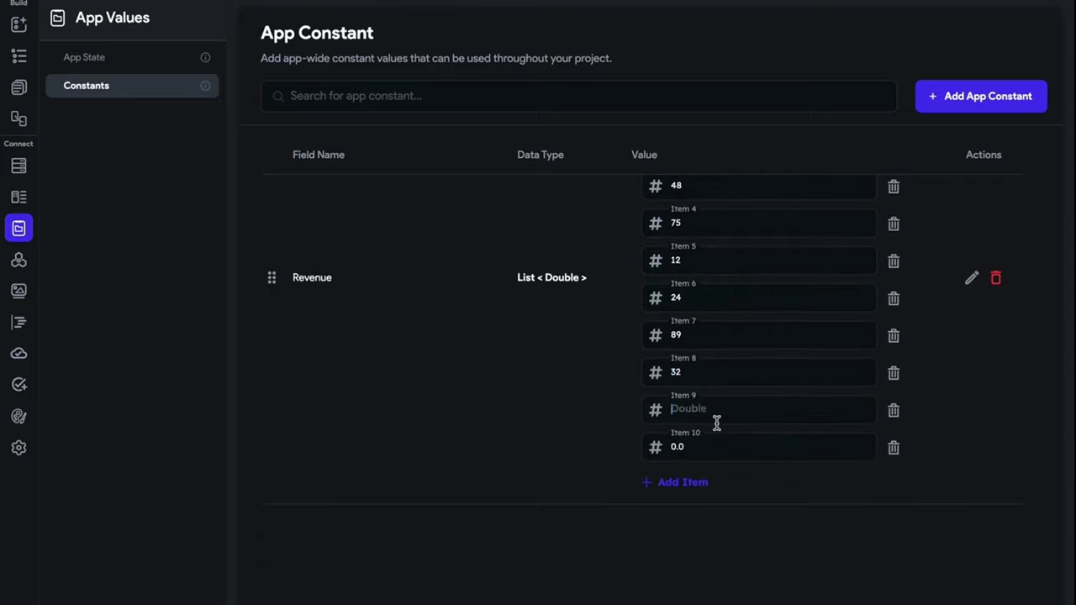
text(3)
key(BackSpace)
key(BackSpace)
key(BackSpace)
text(10)
key(BackSpace)
key(BackSpace)
text(98)
- Set the tenth Revenue item to 10 and collapse the Revenue list
click(716, 448)
key(BackSpace)
key(BackSpace)
key(BackSpace)
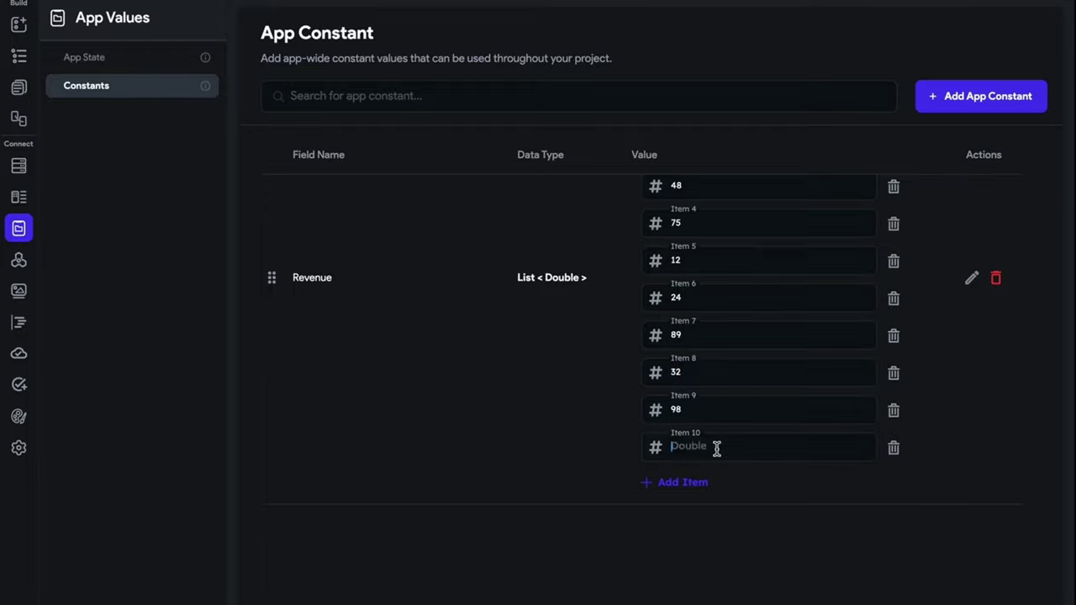
text(10)
scroll(564, 314, up, 5)
scroll(565, 313, down, 8)
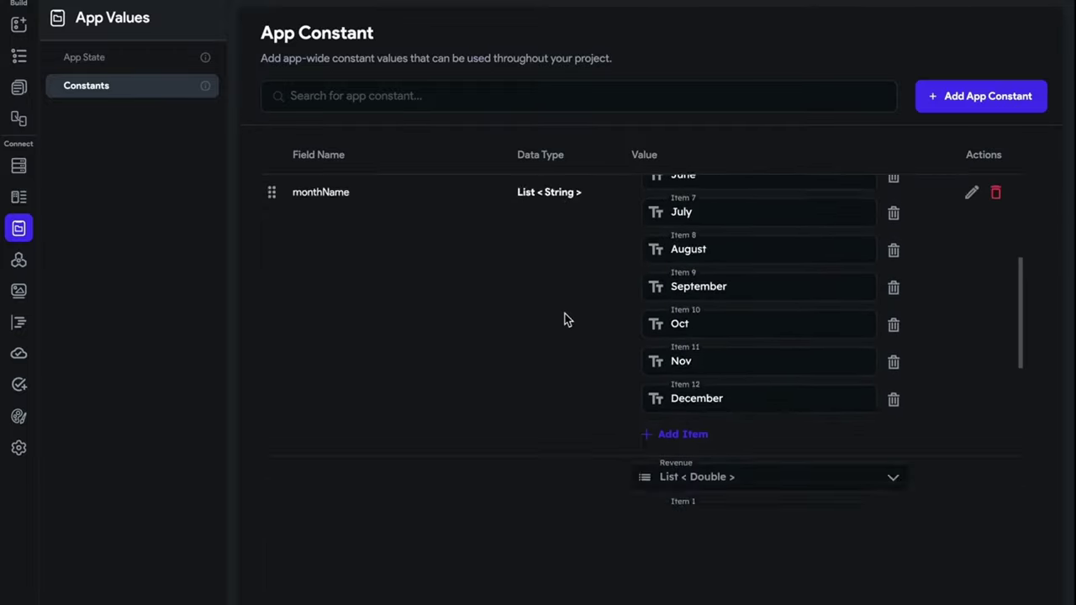
scroll(555, 353, up, 2)
scroll(737, 358, up, 3)
click(788, 321)
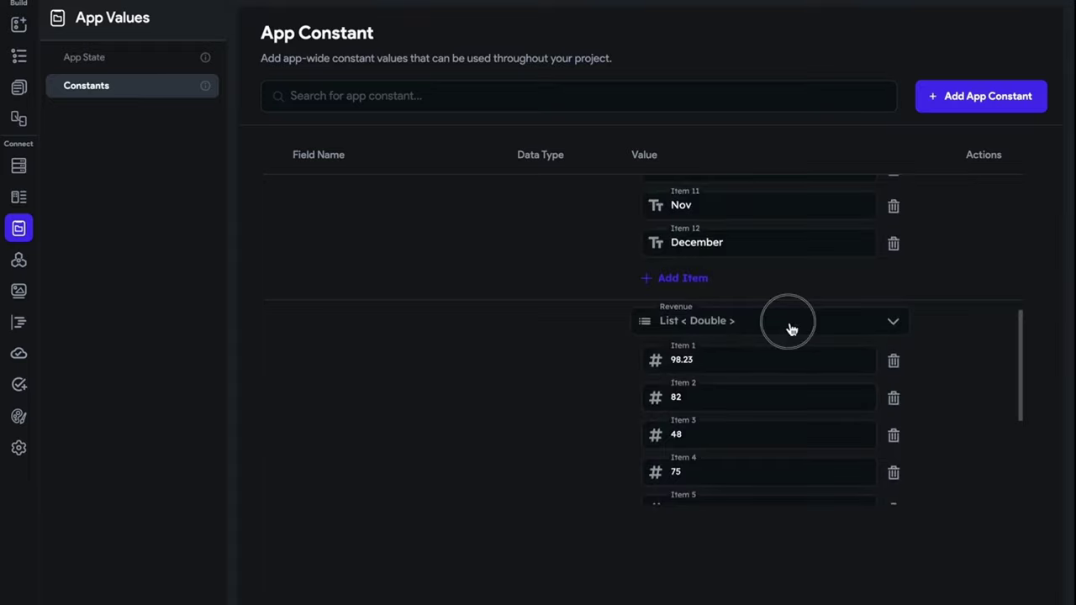
- Check the project issues, compare them with the monthName items, and open the App Constants error about monthName
click(769, 2)
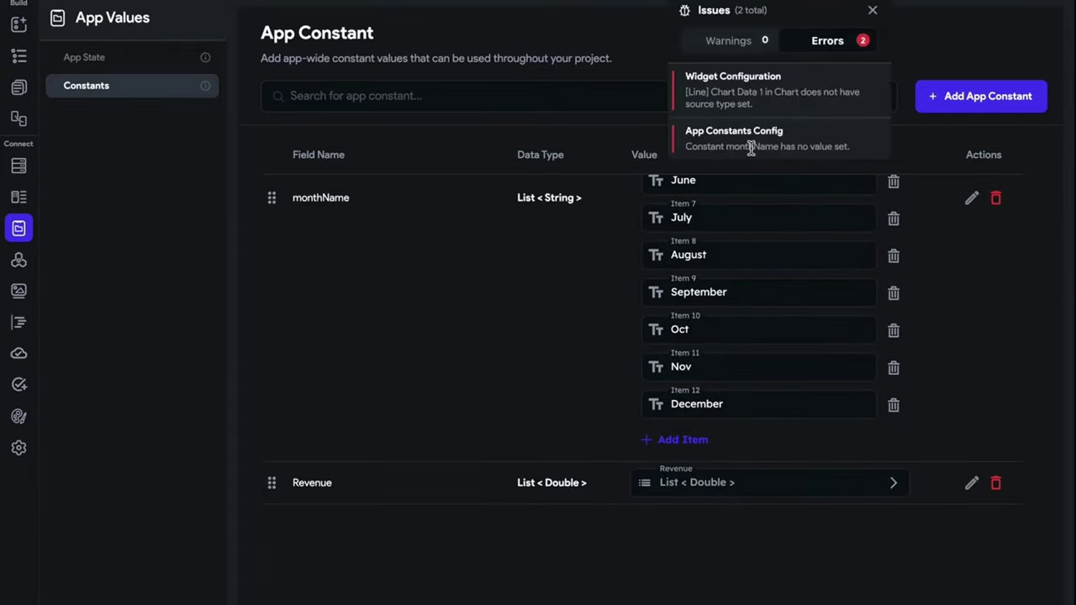
click(463, 332)
scroll(658, 280, up, 5)
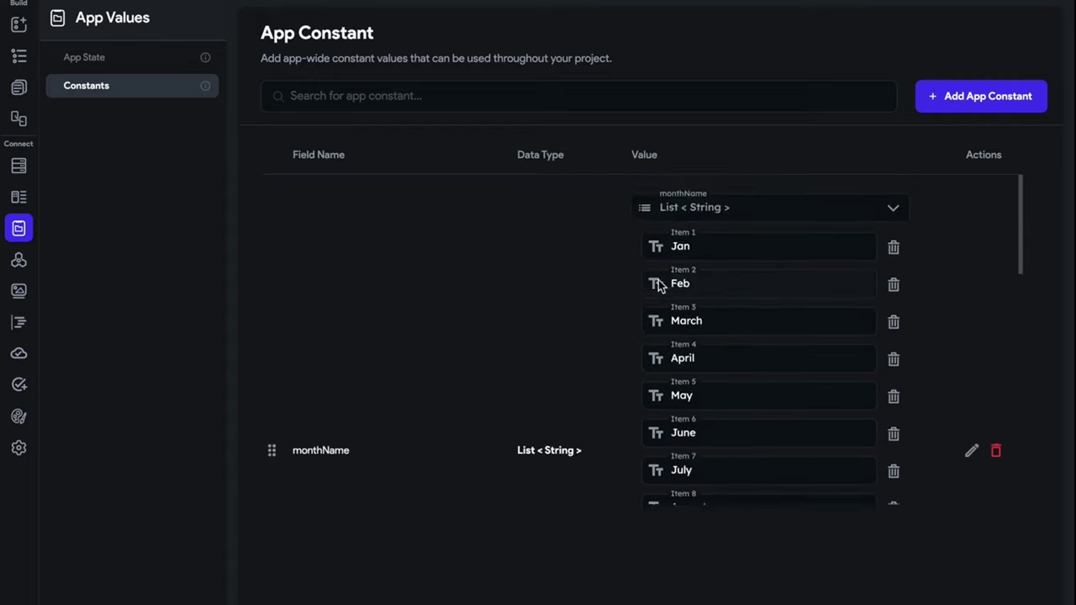
click(17, 88)
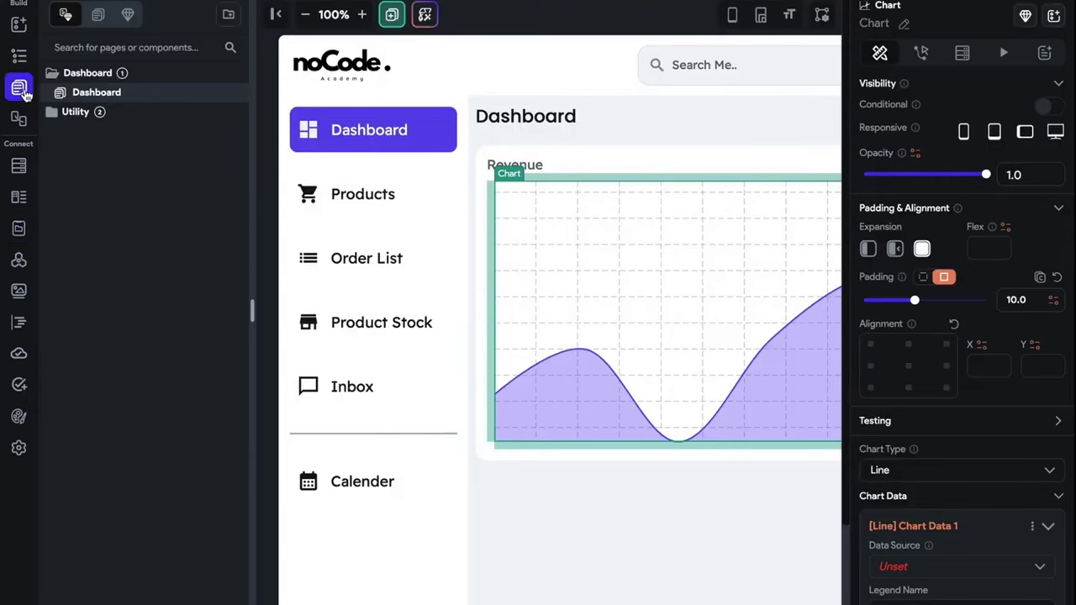
click(18, 260)
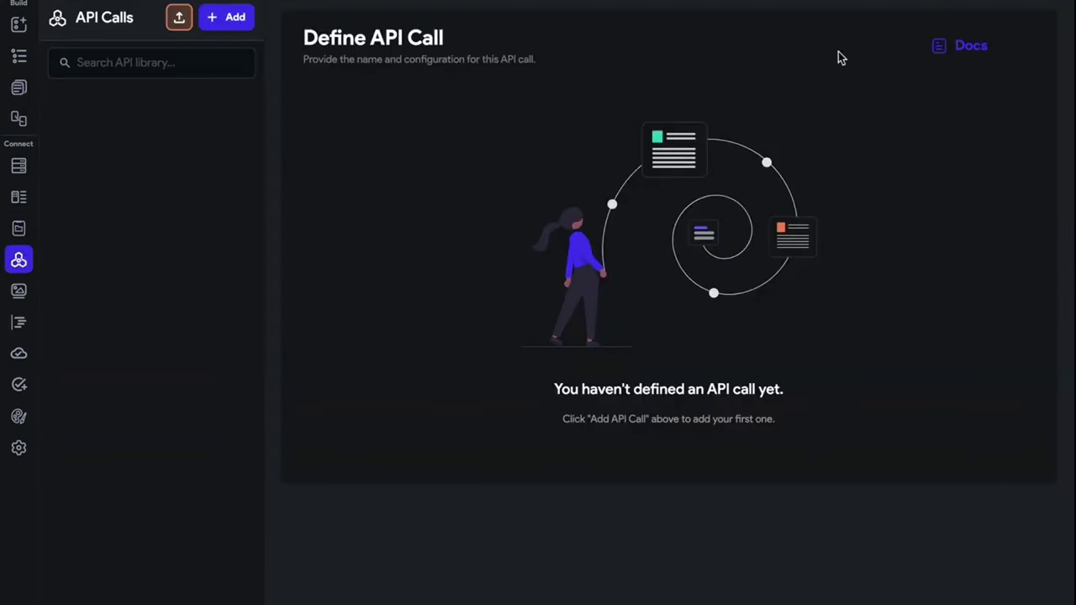
click(863, 2)
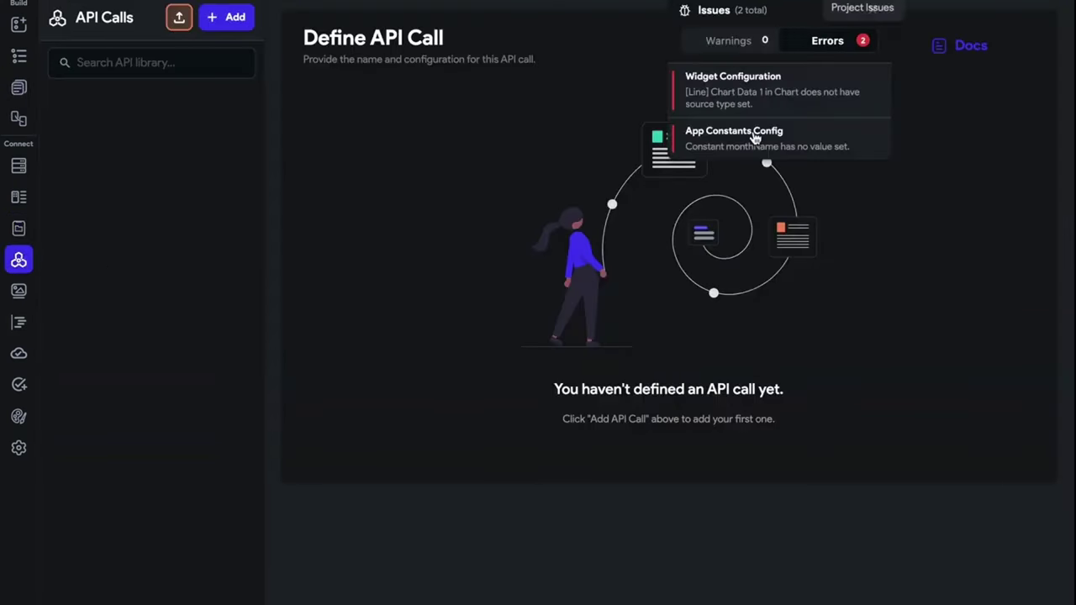
click(712, 149)
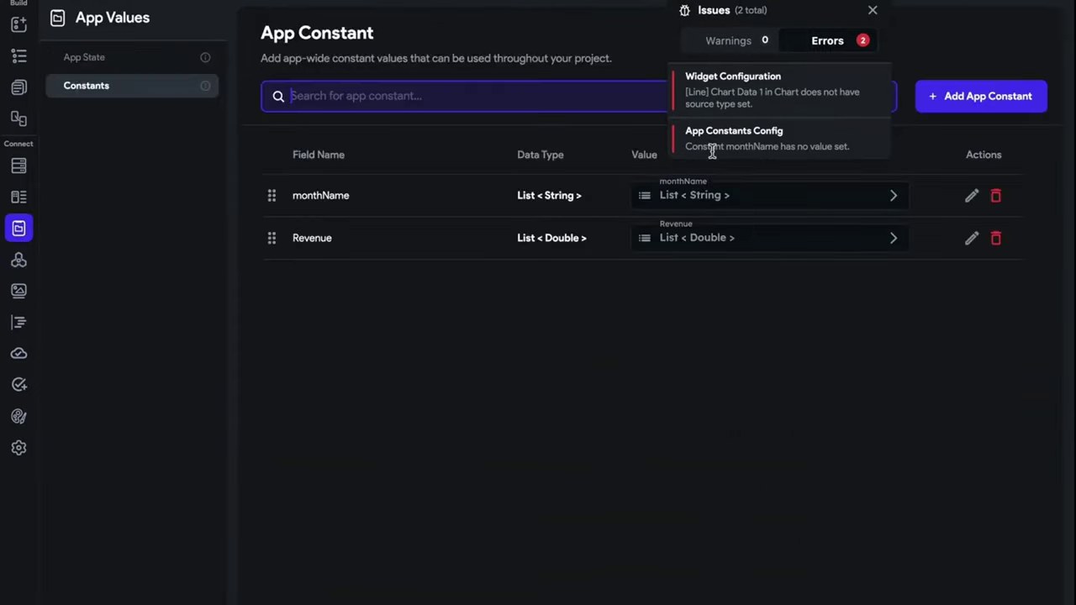
click(667, 337)
- Expand the monthName constant and add a first item with the value Jan
click(742, 210)
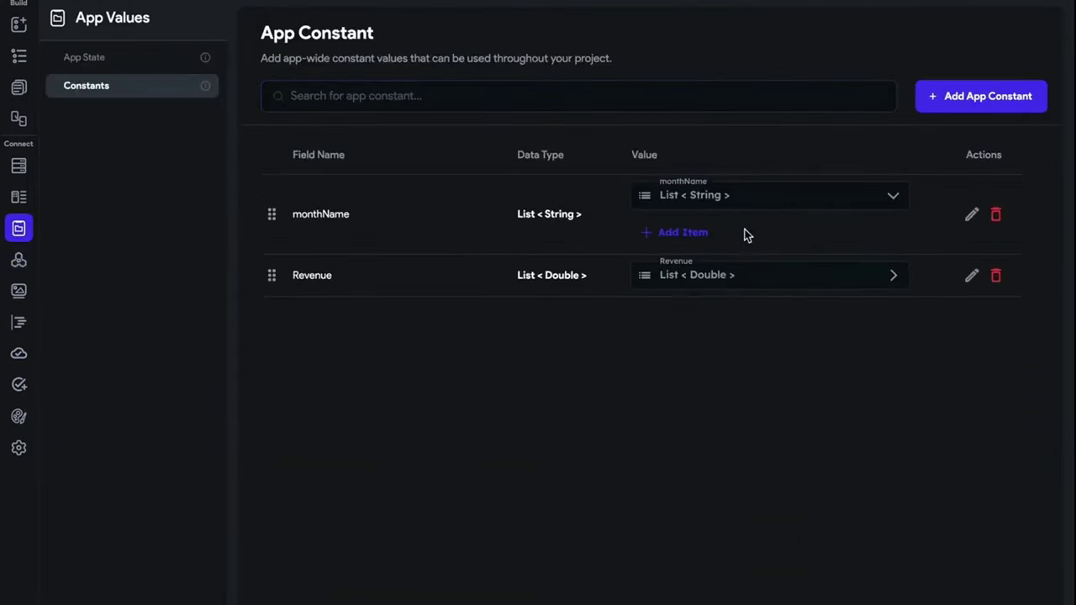
click(683, 235)
click(743, 313)
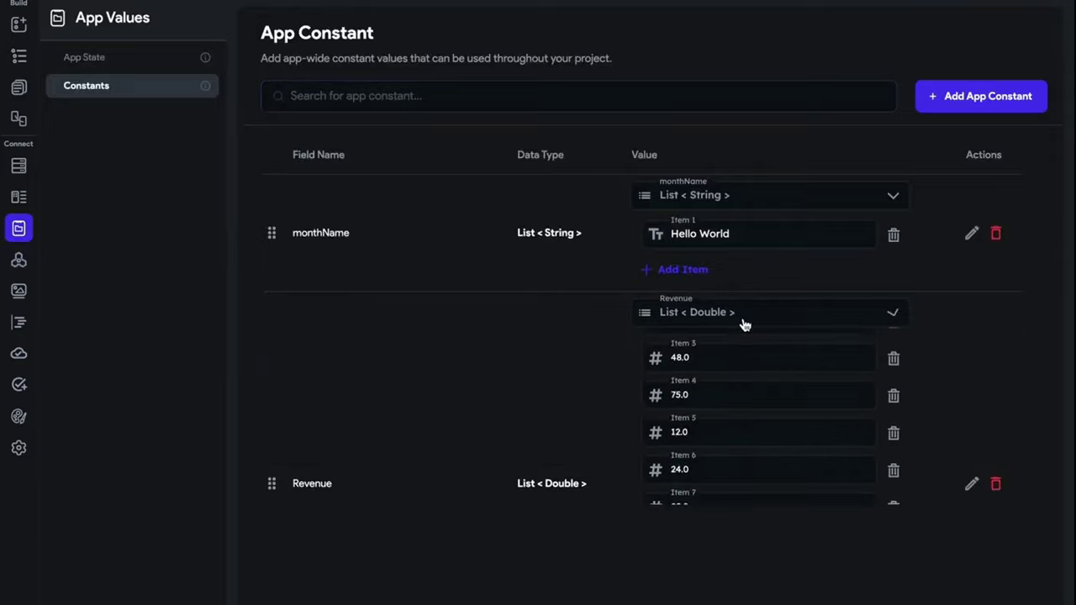
click(745, 303)
drag(737, 234, 663, 234)
text(Jan)
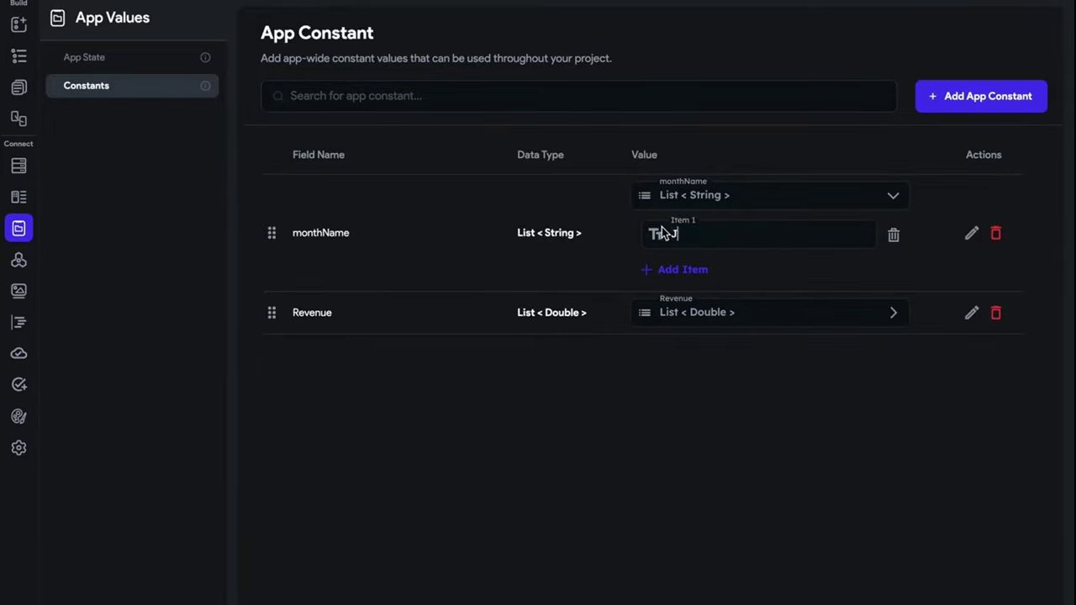
- Add second and third monthName items with the values Feb and March
click(681, 269)
click(710, 278)
drag(731, 273, 589, 272)
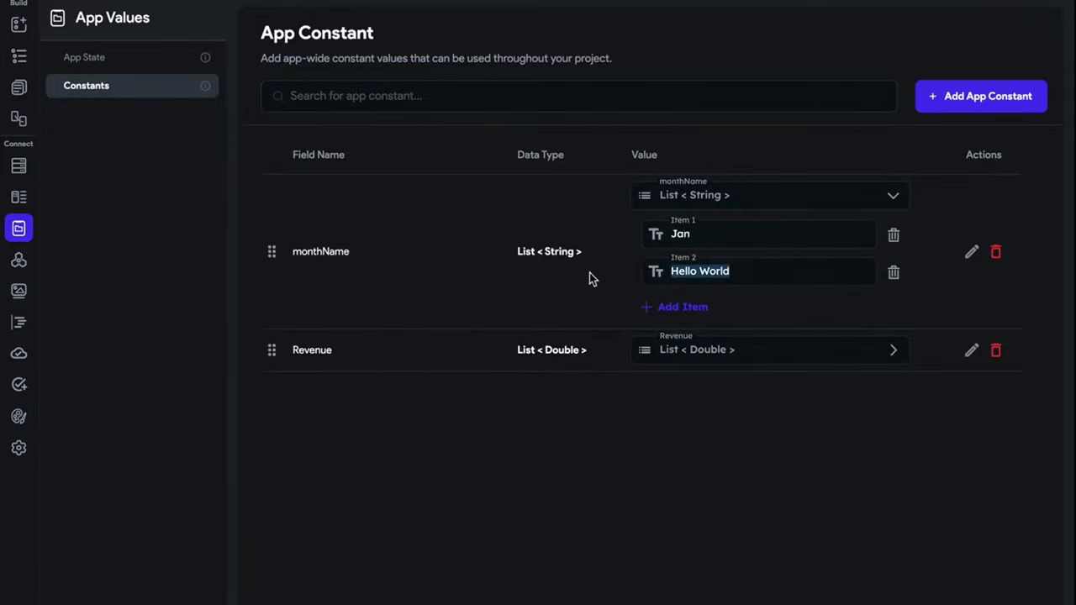
text(Feb)
click(679, 307)
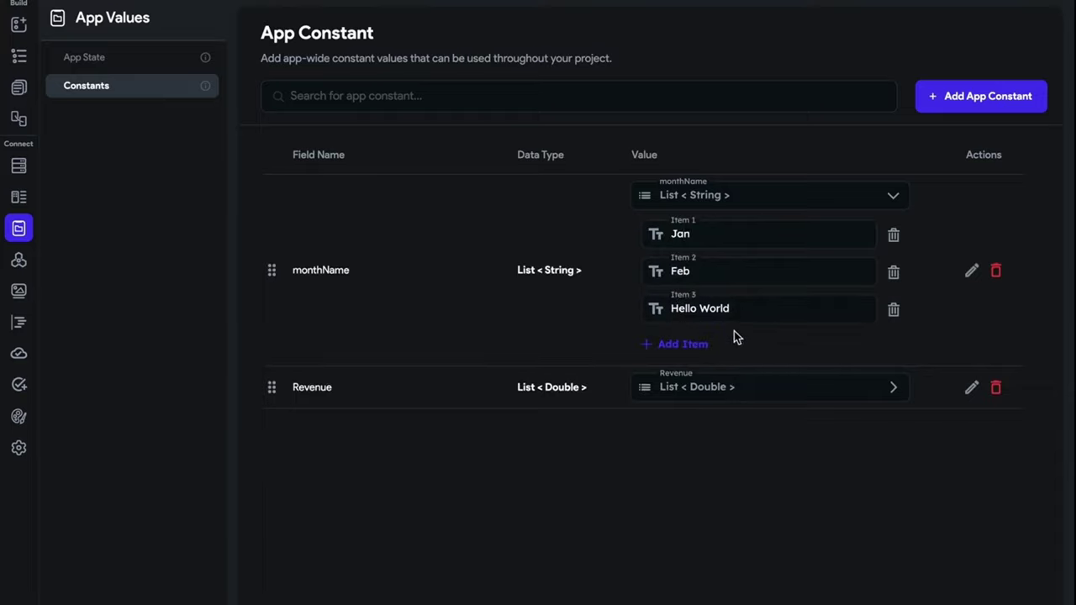
drag(732, 309, 561, 322)
text(Morch)
- Add fourth and fifth monthName items with the values April and May
click(676, 345)
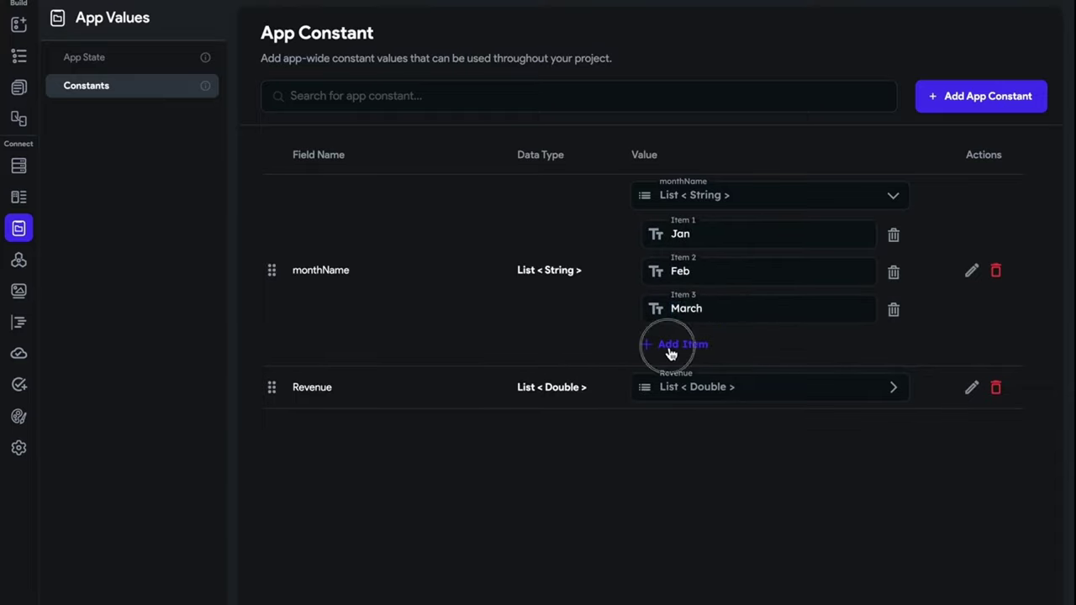
drag(744, 348, 583, 353)
text(April)
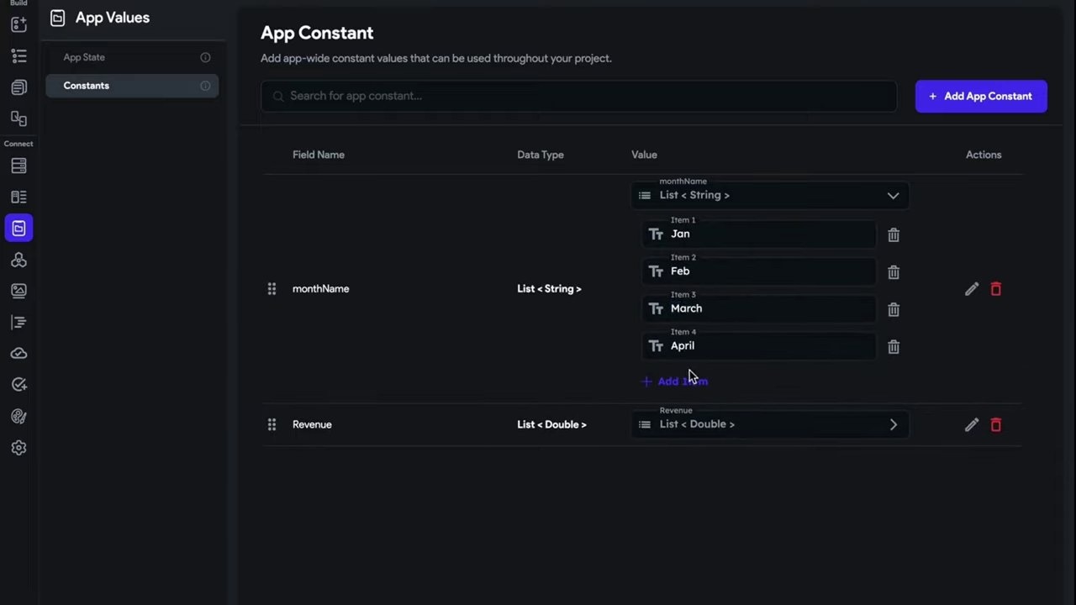
click(689, 377)
drag(734, 384, 598, 384)
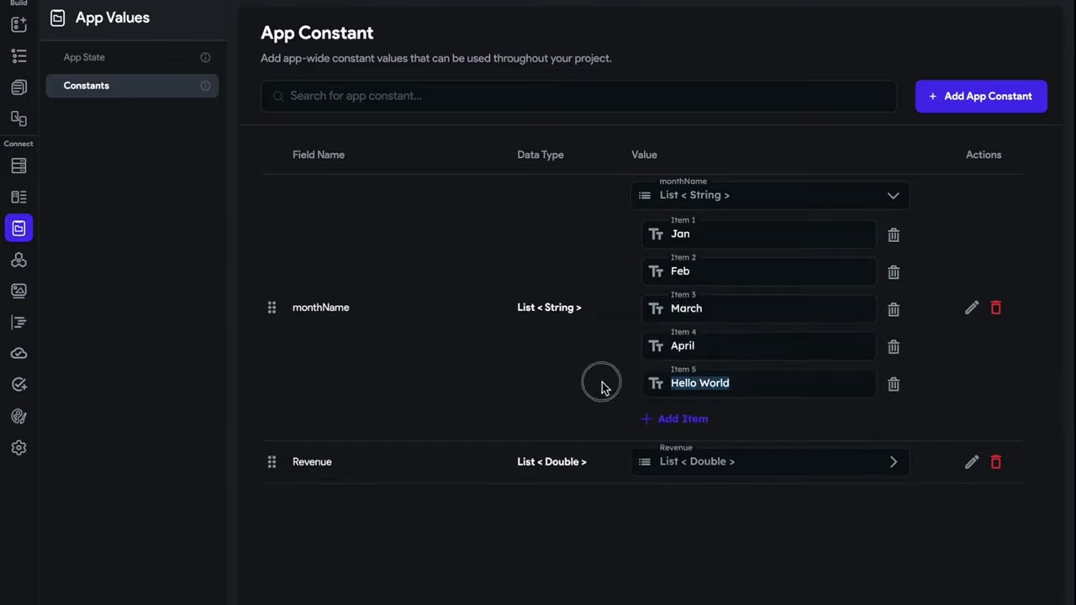
text(May)
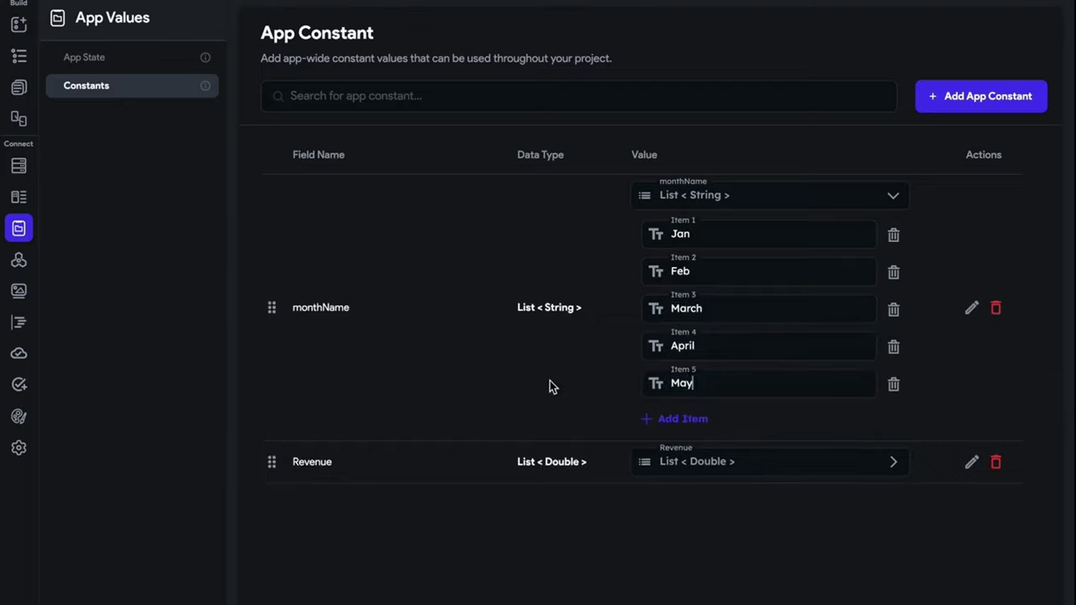
- Add sixth and seventh monthName items with the values June and July
click(695, 424)
drag(739, 420, 558, 422)
text(June)
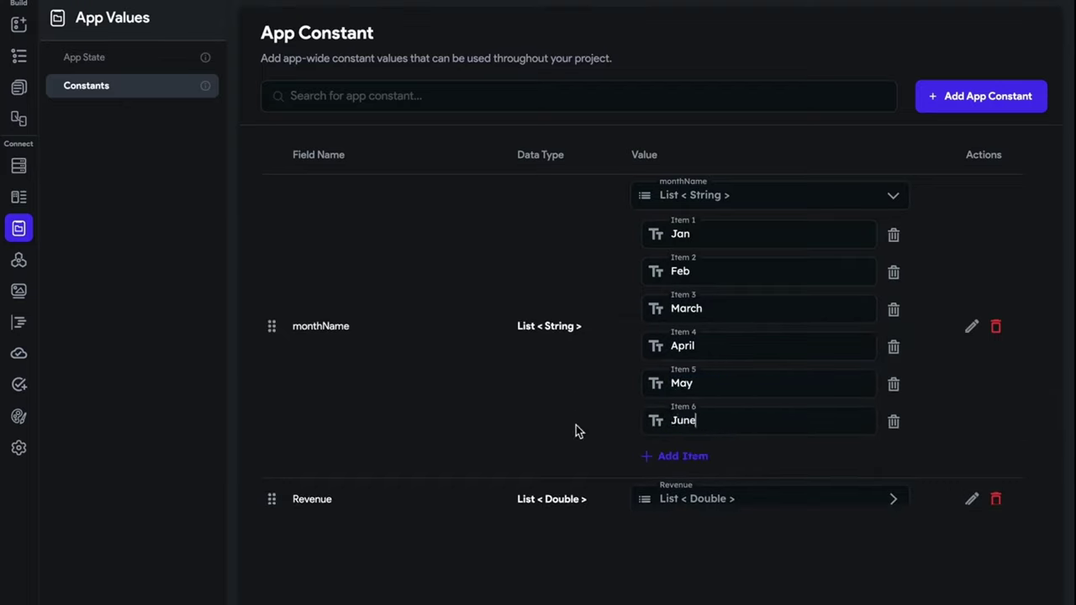
click(682, 459)
drag(728, 459, 575, 462)
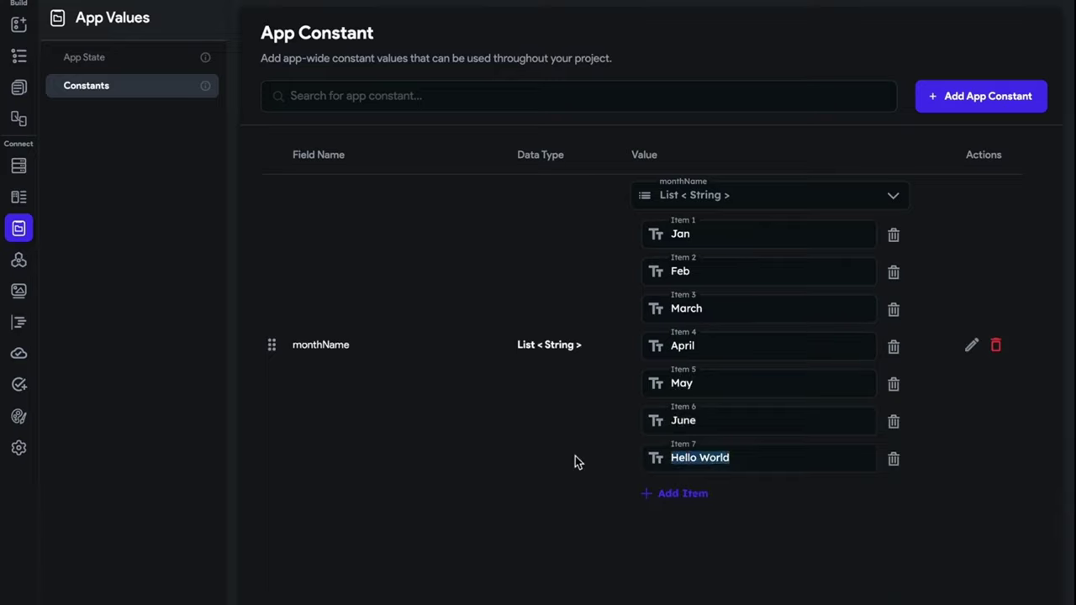
text(July)
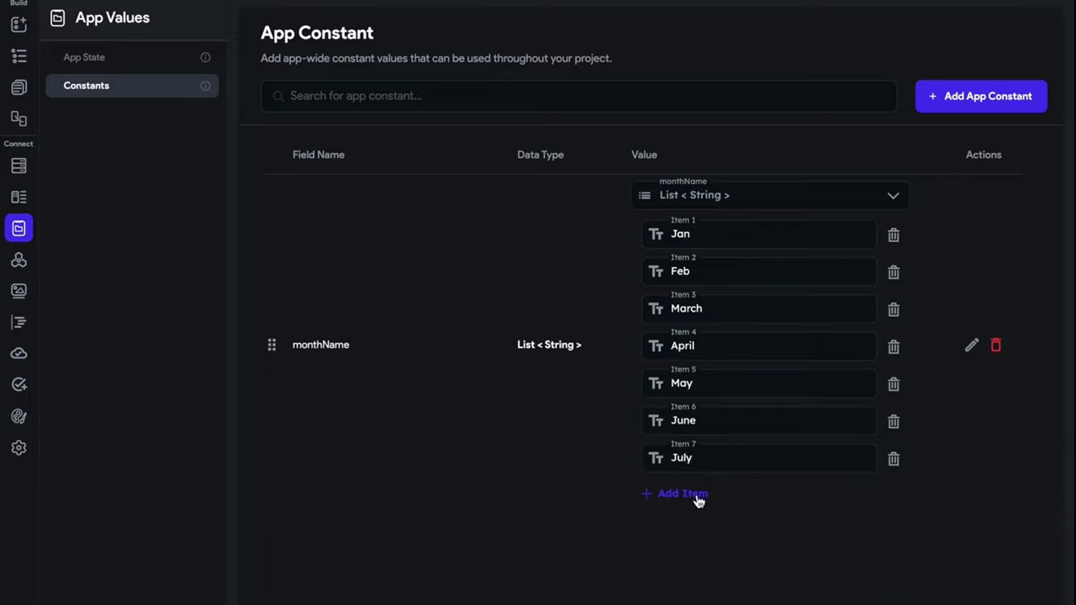
- Add eighth and ninth monthName items with the values August and September
click(697, 498)
drag(747, 405, 531, 412)
text(Aug)
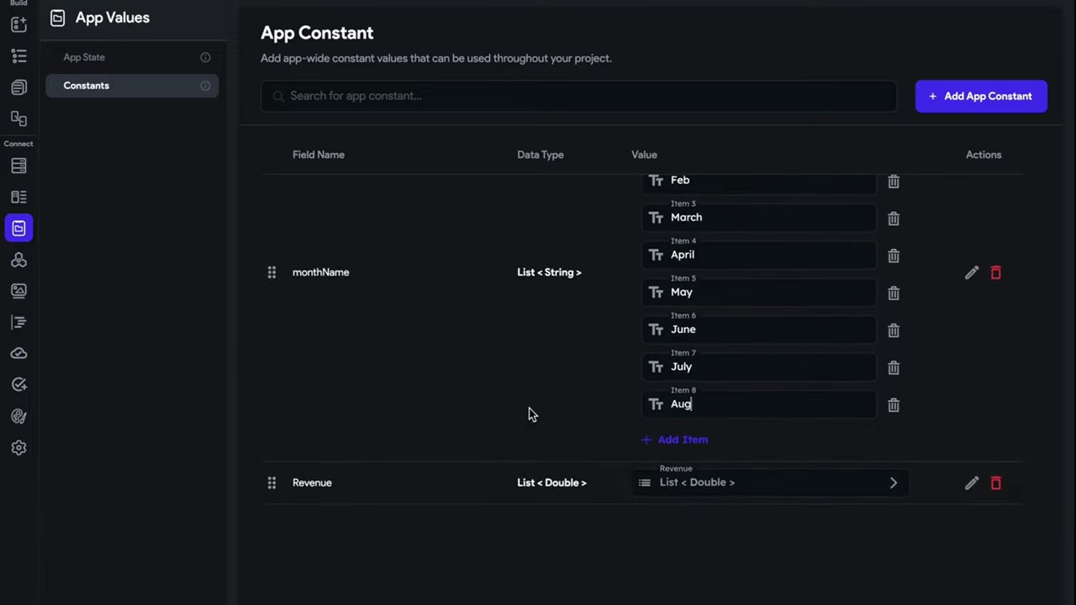
text(ust)
click(676, 439)
drag(761, 443, 559, 443)
text(September)
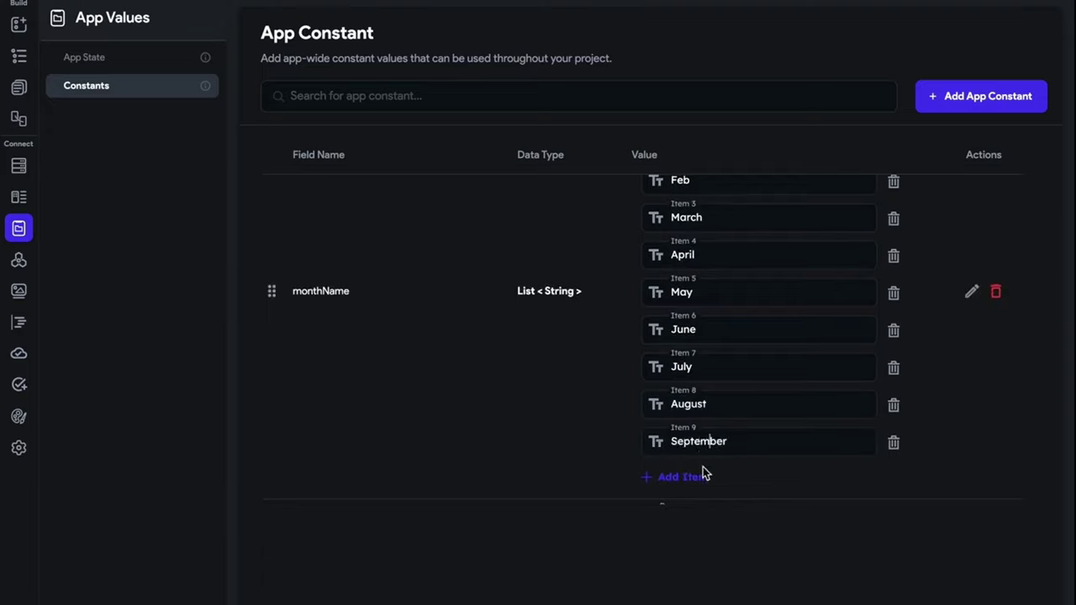
- Add tenth and eleventh monthName items with the values October and November
click(703, 473)
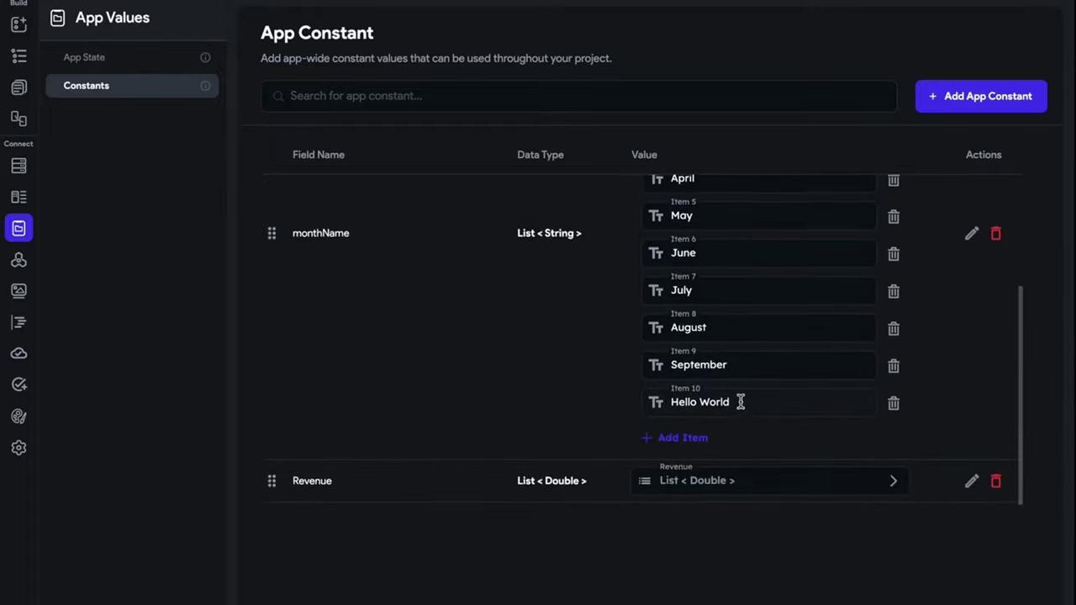
drag(740, 402, 564, 401)
text(October)
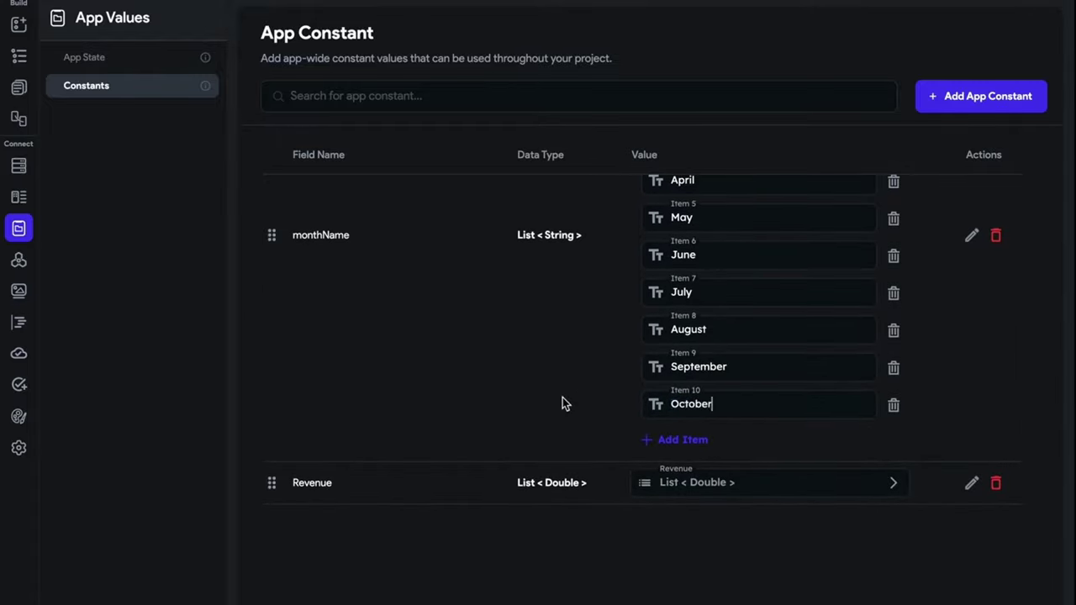
click(693, 448)
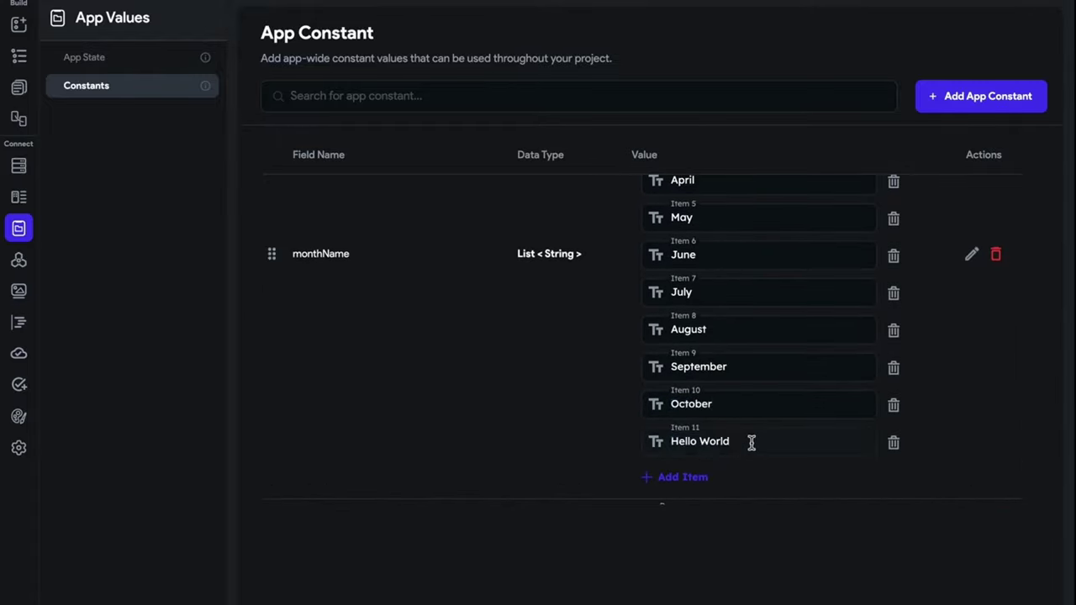
drag(751, 442, 625, 436)
text(November)
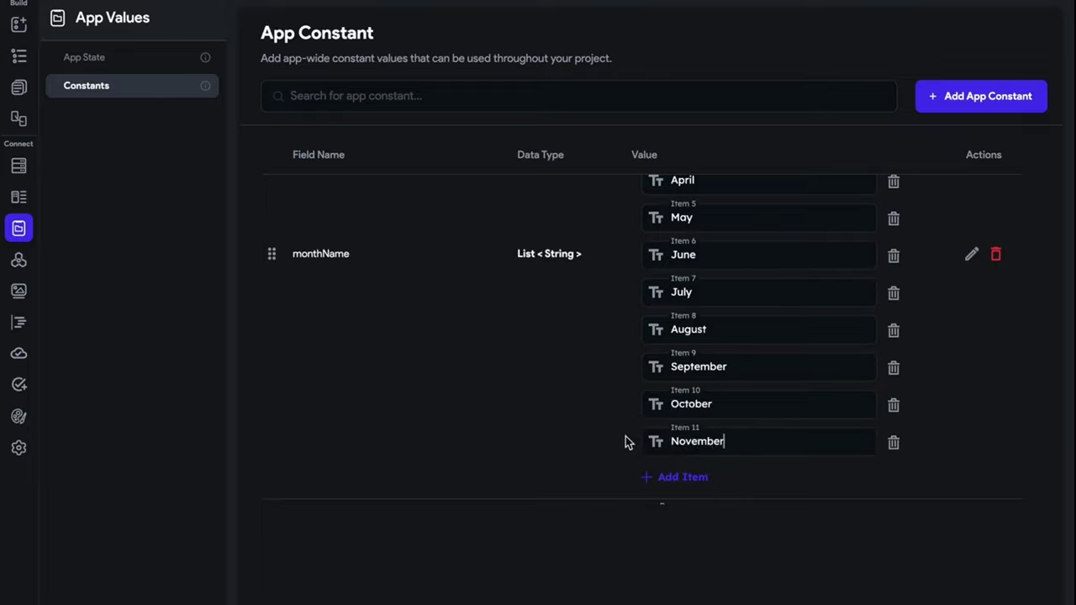
- Add a twelfth monthName item with the value December and collapse the monthName list
click(681, 473)
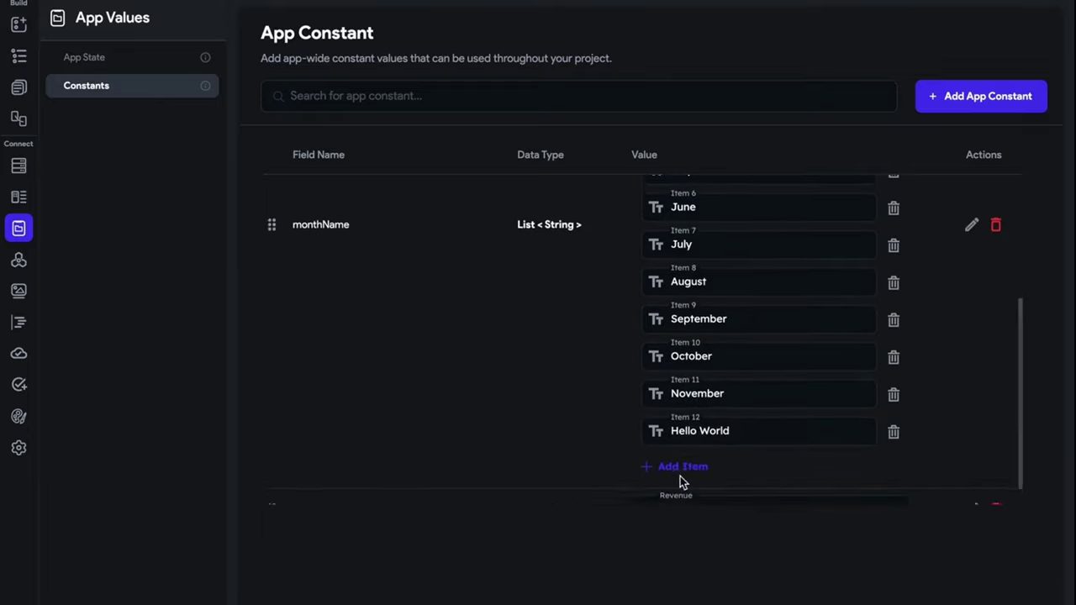
drag(738, 425, 579, 434)
text(December)
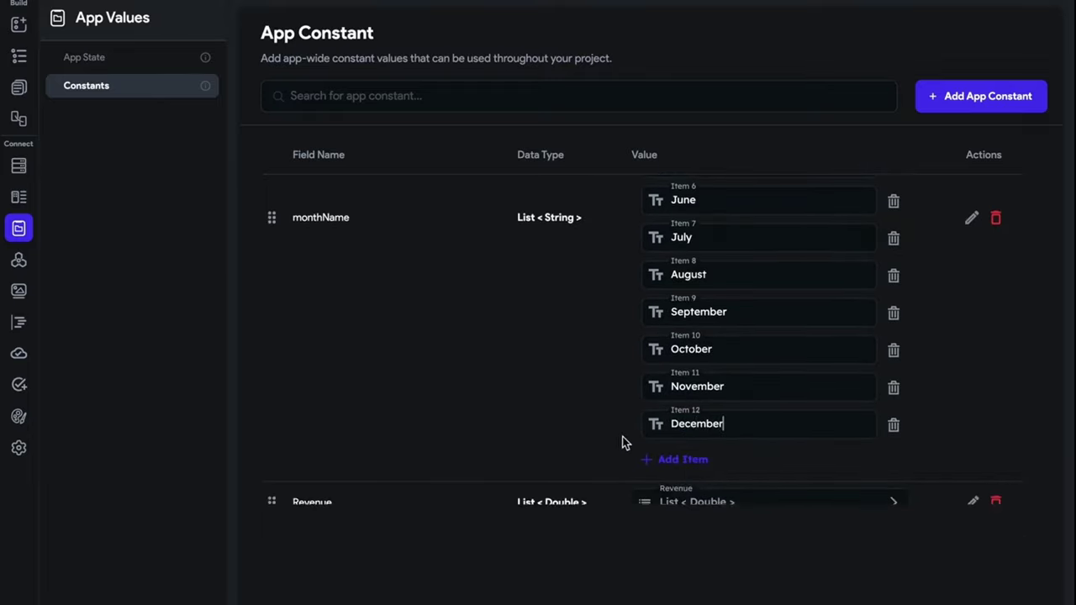
scroll(604, 408, up, 3)
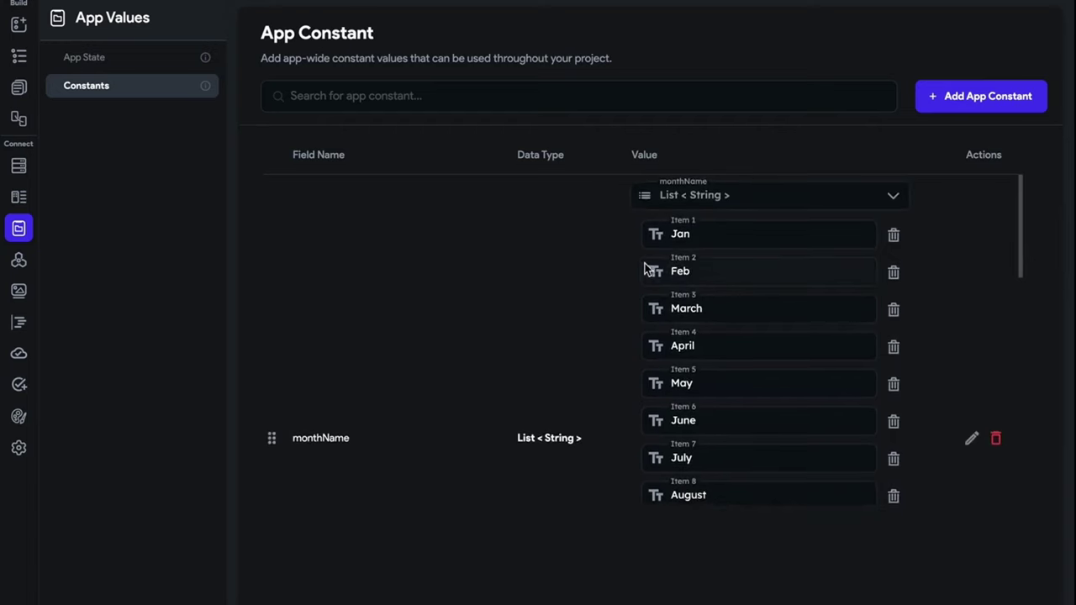
click(704, 205)
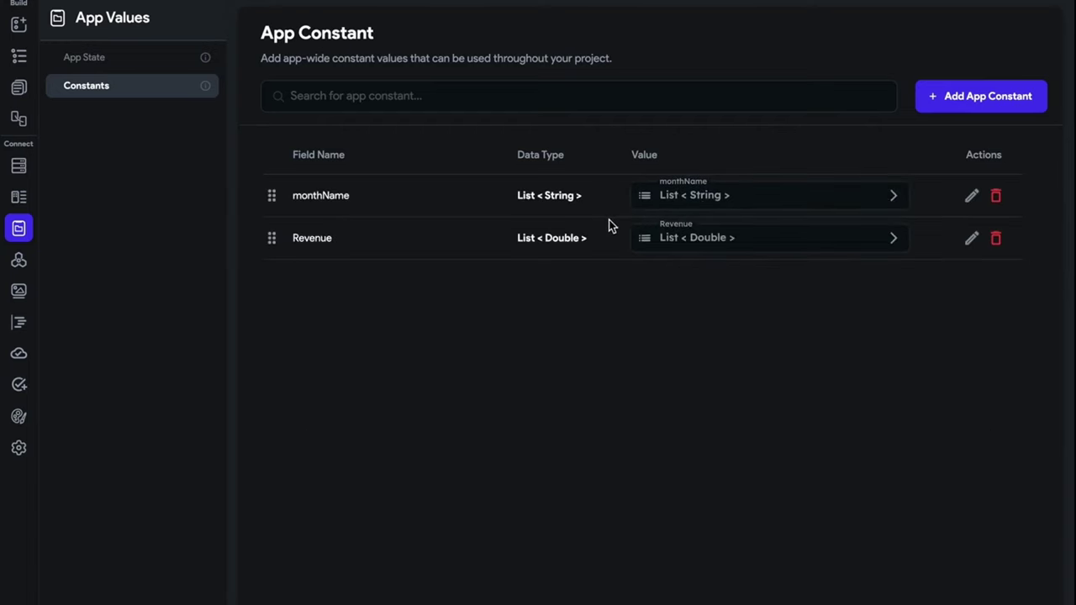
- Return to the Dashboard page and set the Revenue chart's data source to Numbers Lists
click(18, 87)
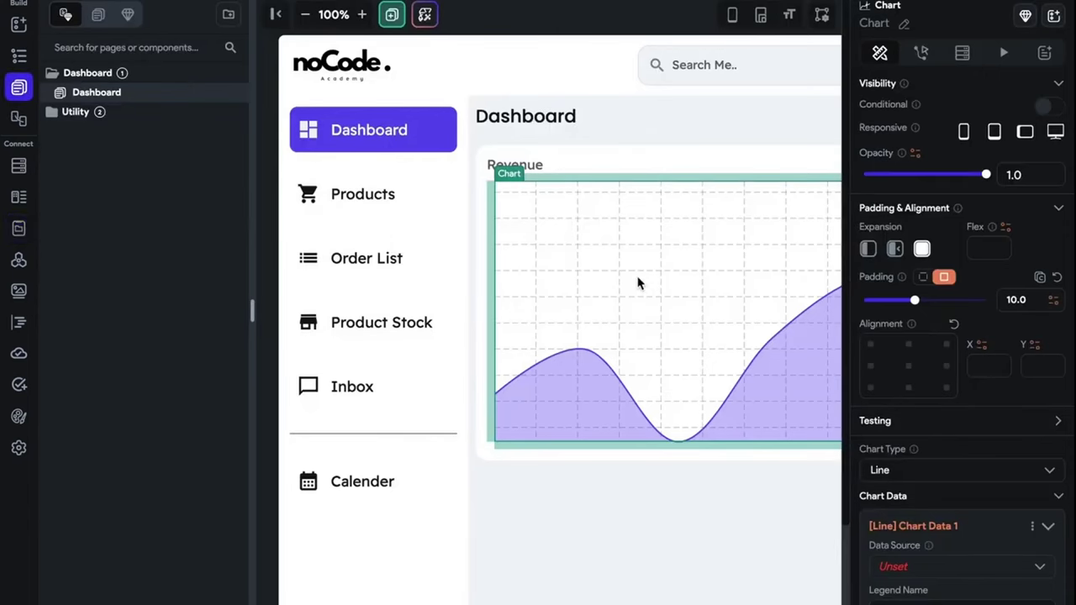
scroll(637, 284, right, 5)
click(275, 15)
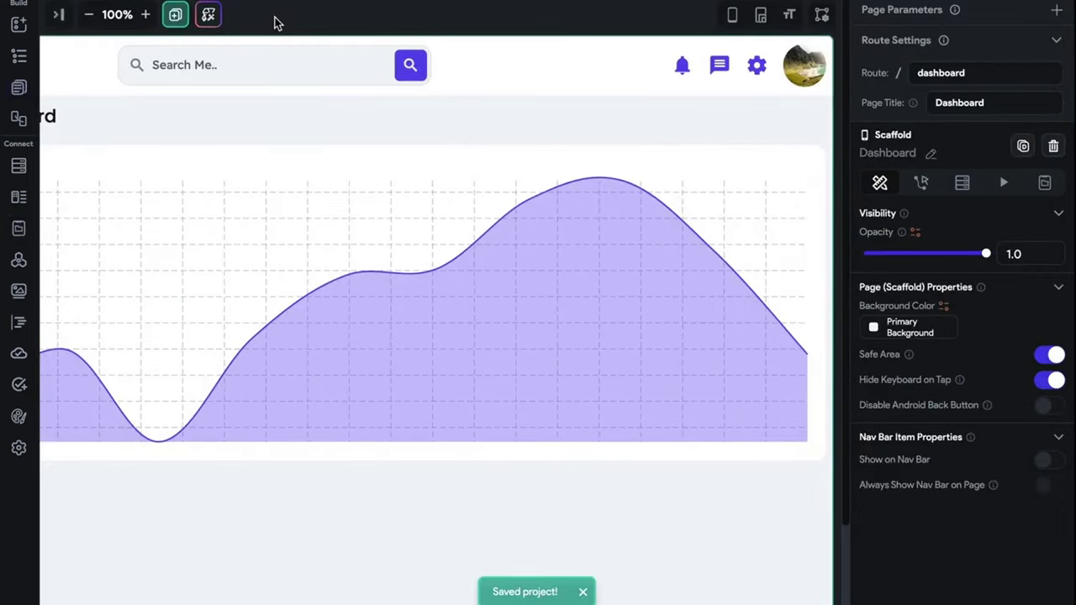
scroll(454, 244, left, 5)
click(278, 313)
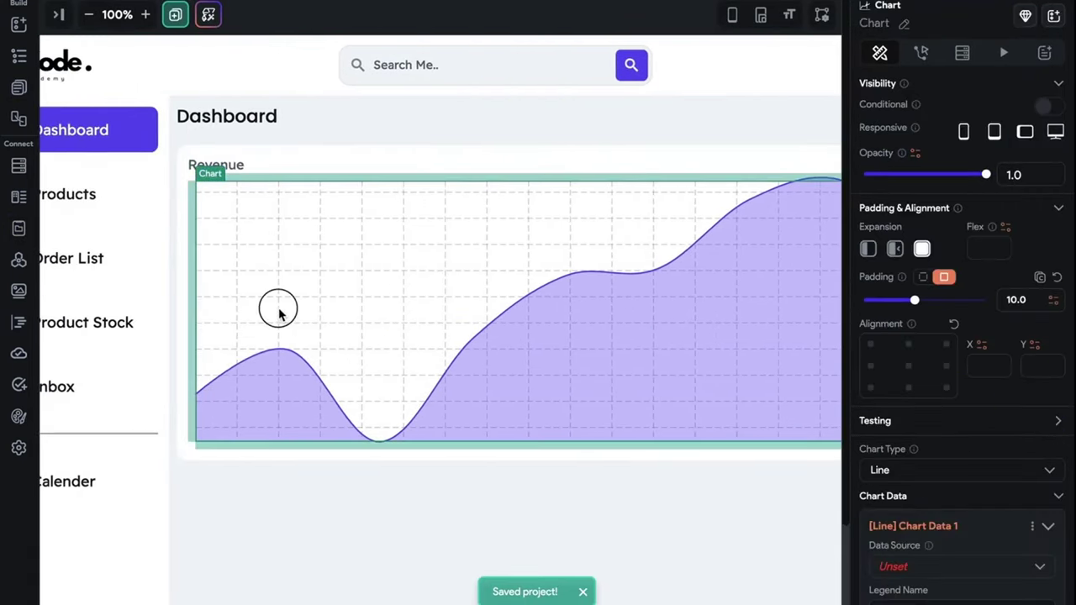
scroll(939, 470, down, 3)
click(932, 430)
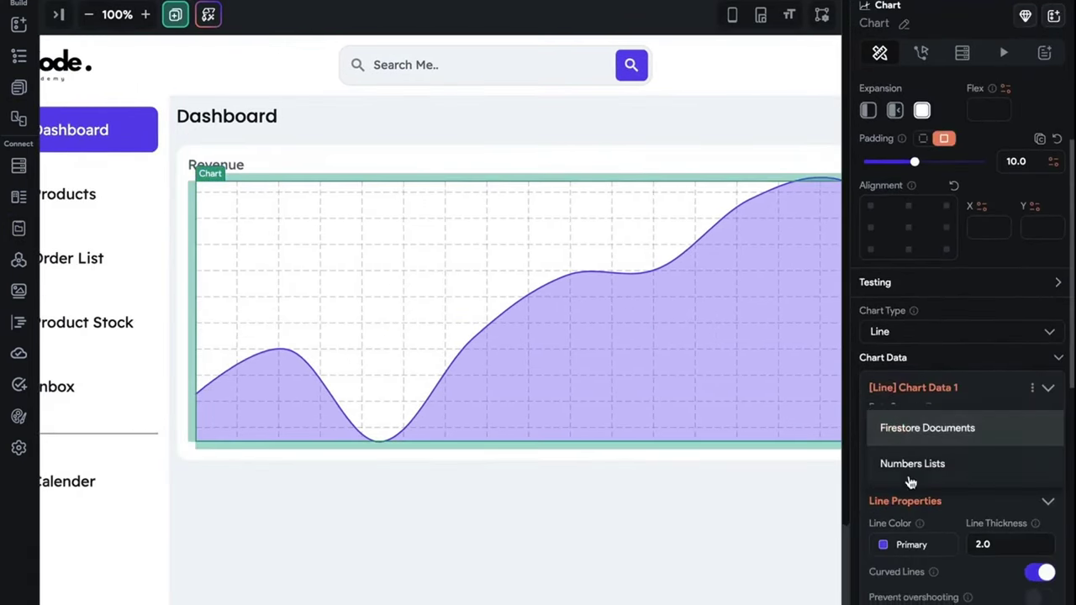
click(897, 477)
- Bind the line chart's X Data to the monthName project constant
click(897, 479)
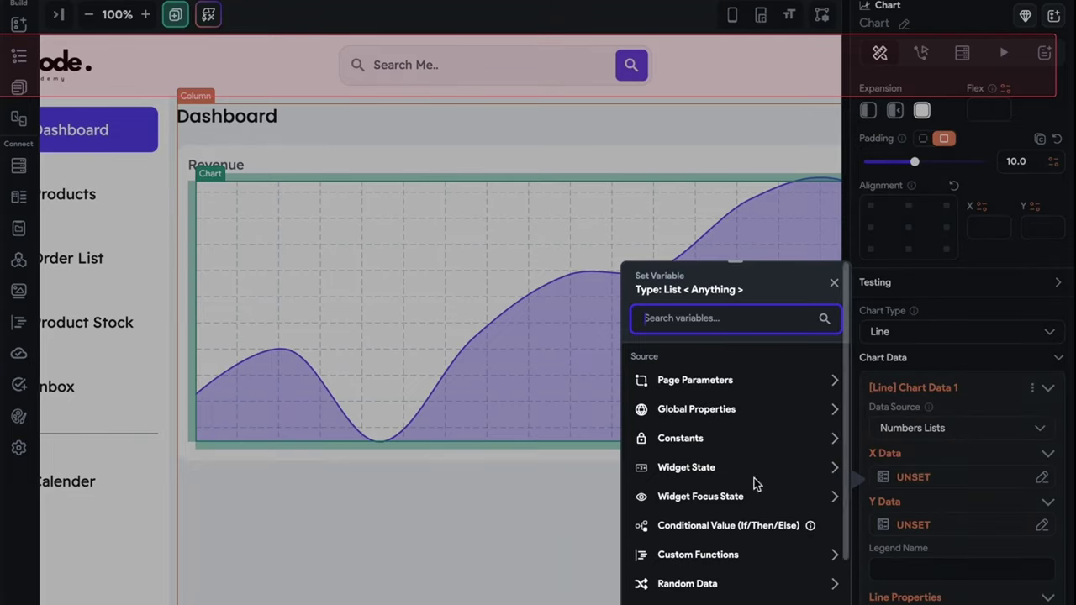
scroll(736, 481, down, 1)
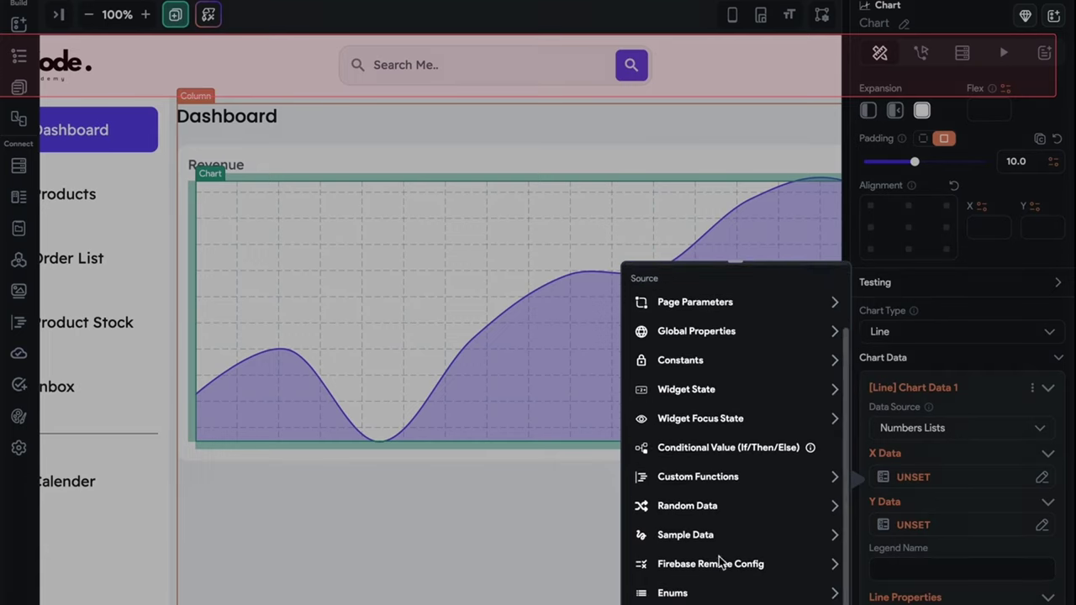
click(732, 368)
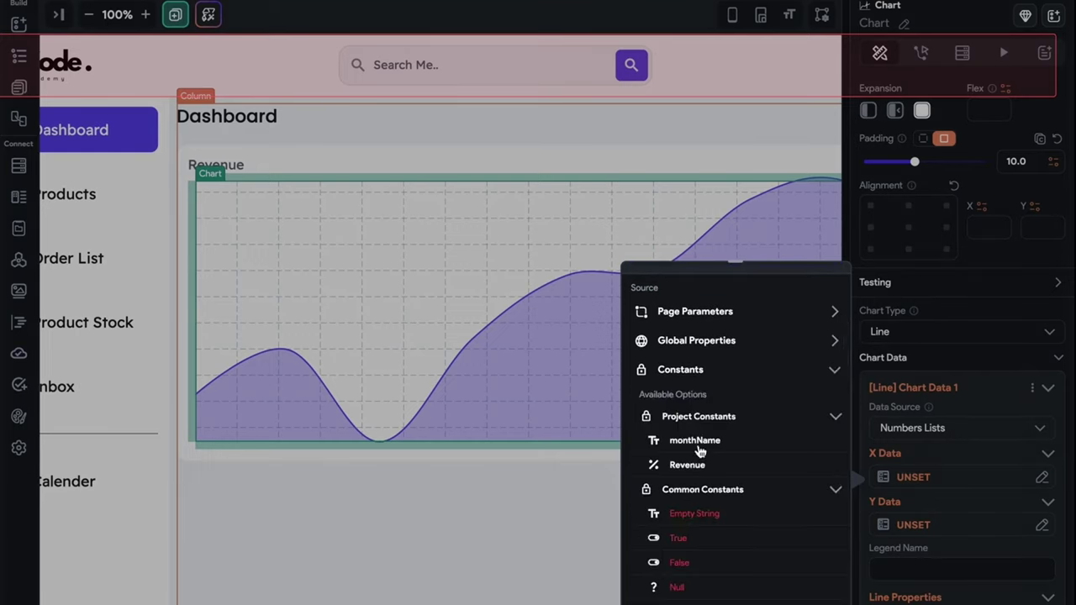
scroll(700, 524, down, 1)
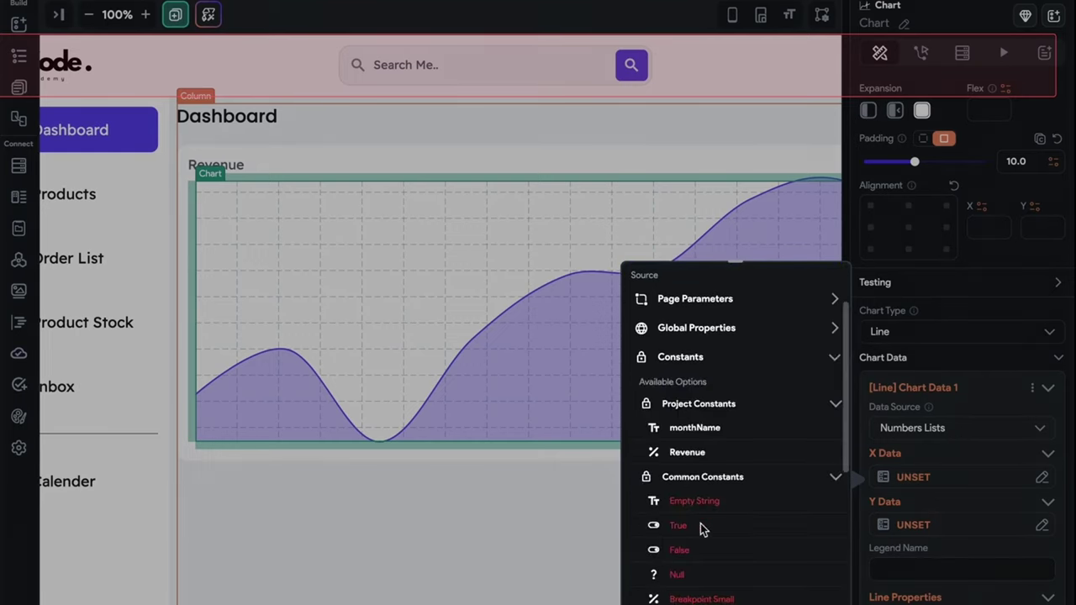
click(701, 454)
click(820, 594)
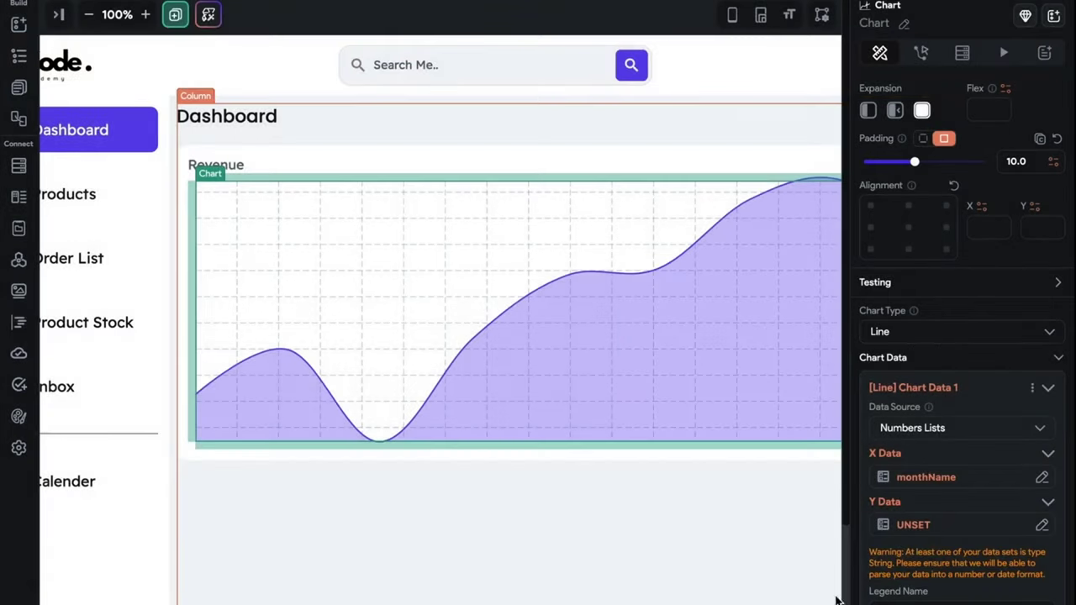
- Bind the line chart's Y Data to the Revenue project constant
click(915, 525)
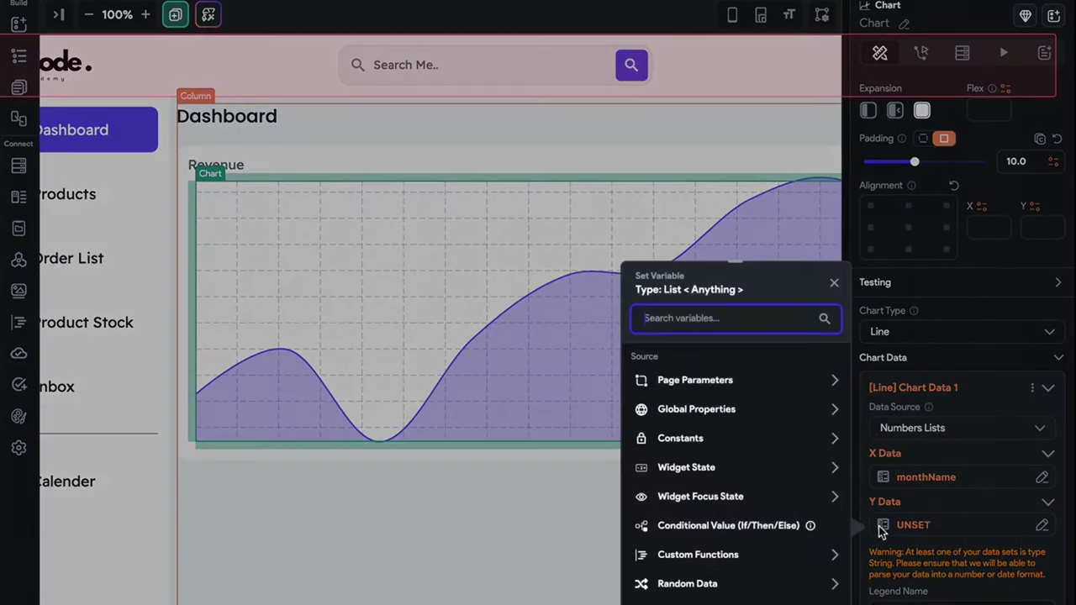
click(724, 444)
click(696, 530)
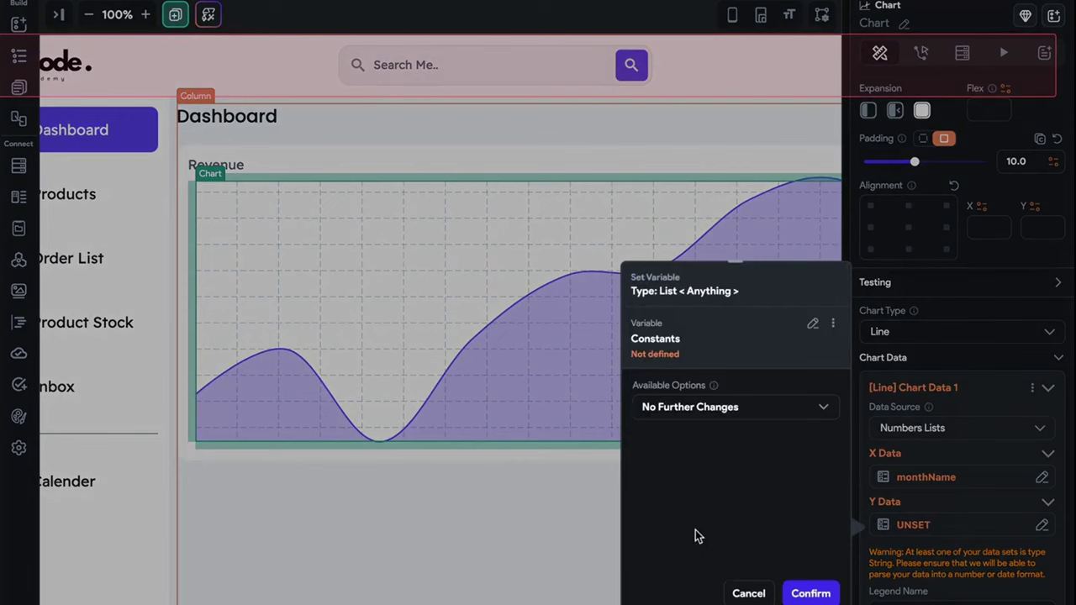
click(830, 588)
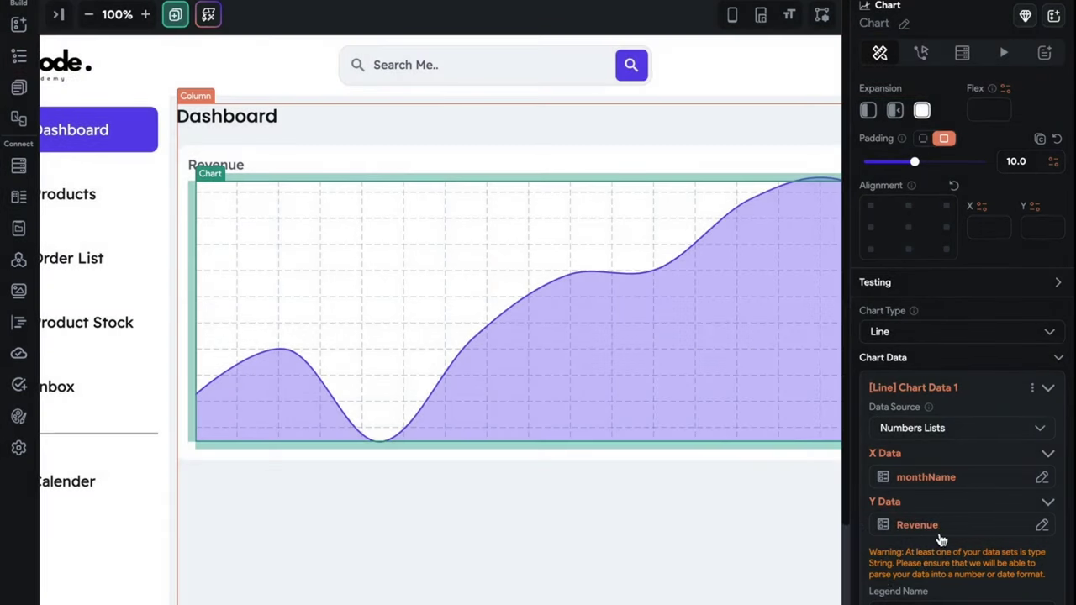
- Apply the Map List Items option to the chart's Y Data variable
click(946, 525)
click(802, 412)
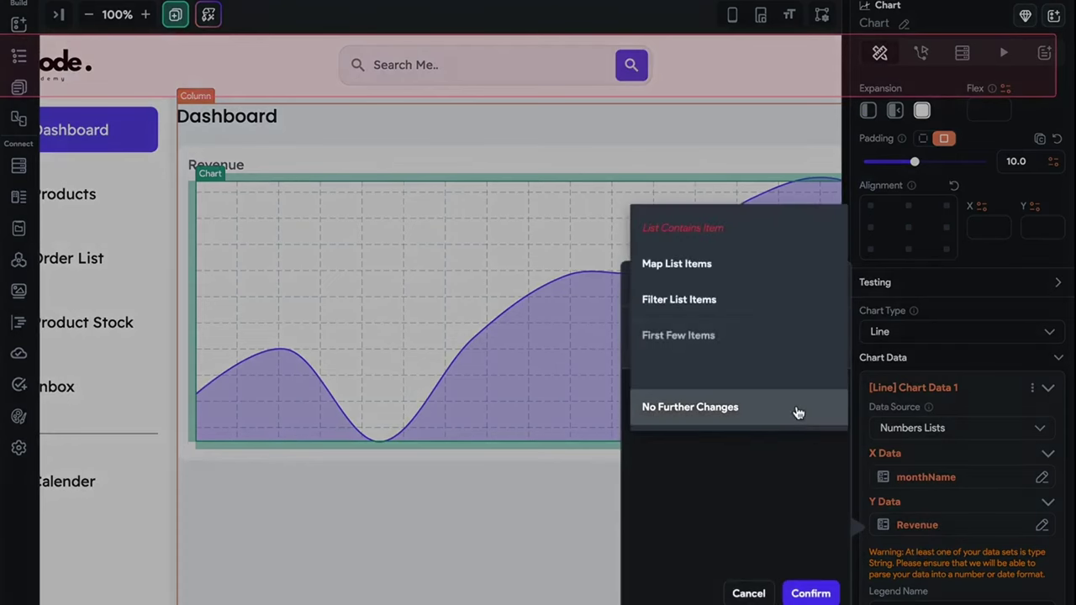
click(745, 277)
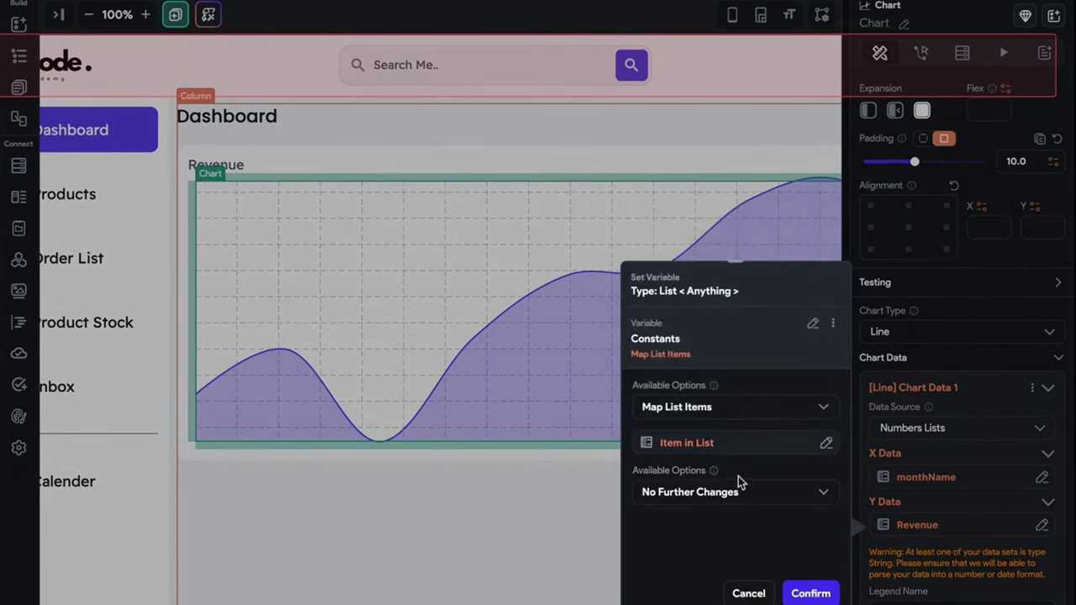
click(812, 591)
- Apply the Map List Items option to the chart's X Data variable, with no further changes
scroll(874, 538, down, 10)
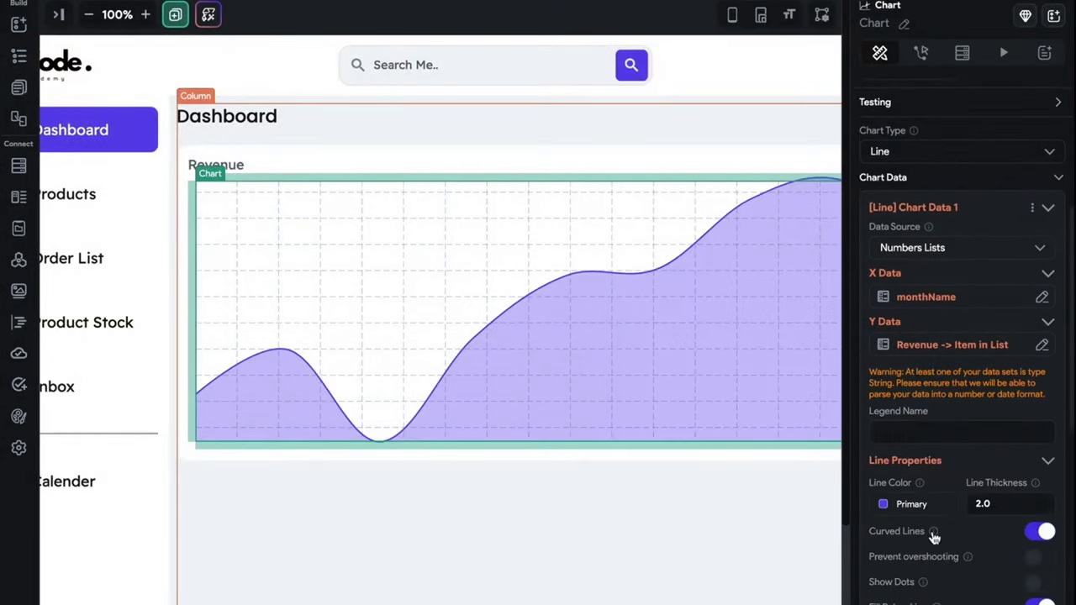
scroll(886, 463, up, 5)
click(931, 250)
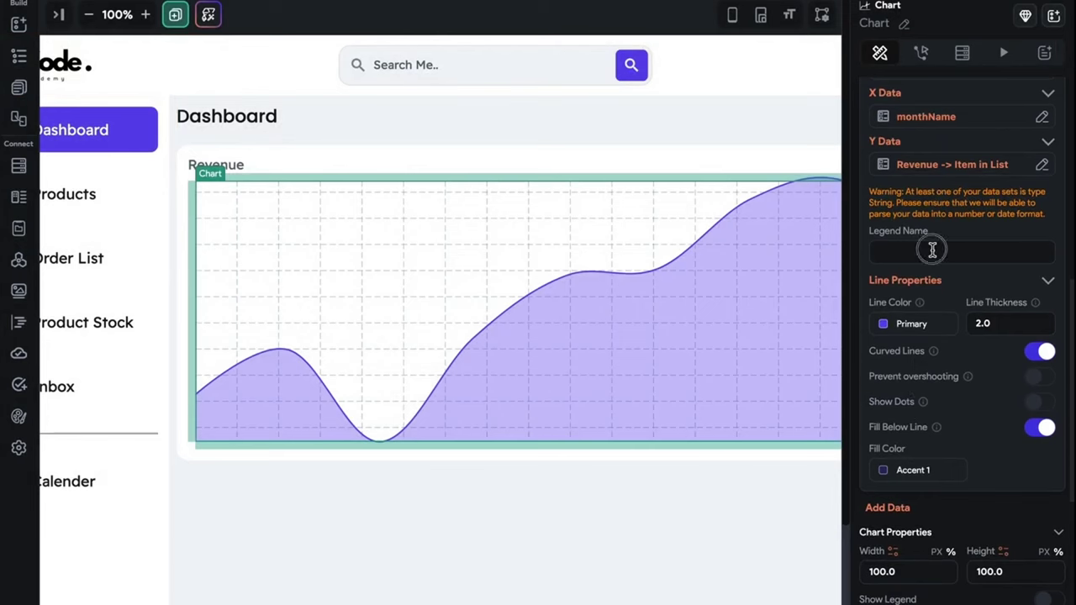
click(906, 116)
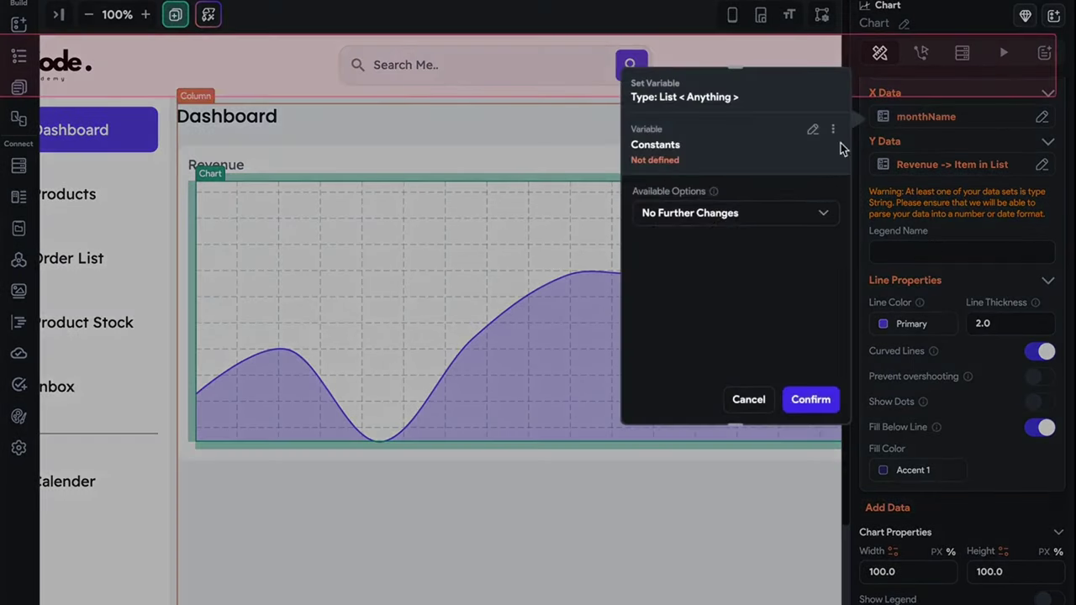
click(785, 213)
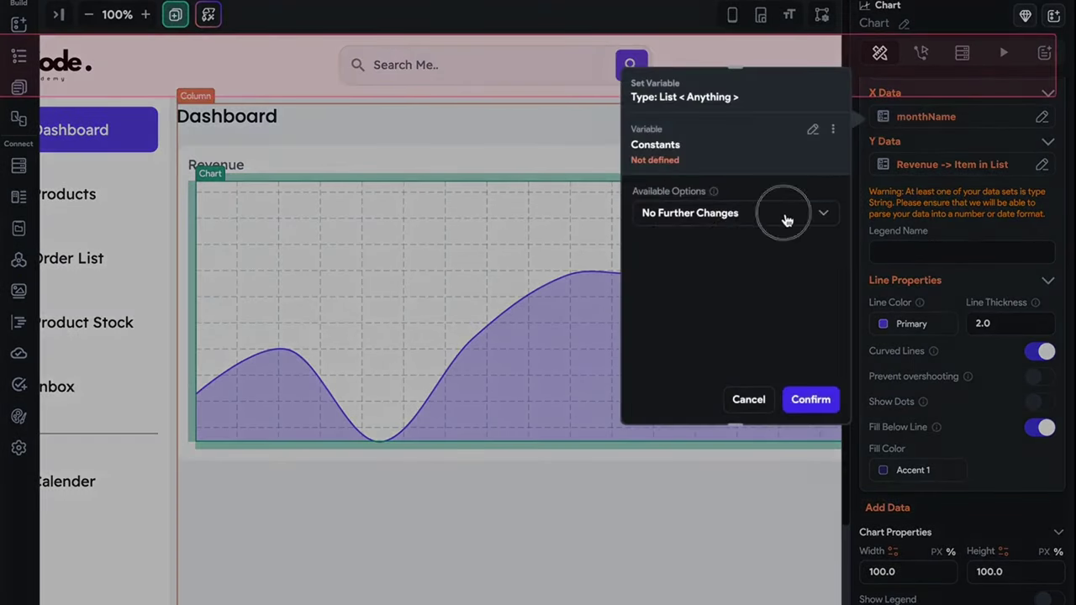
click(755, 85)
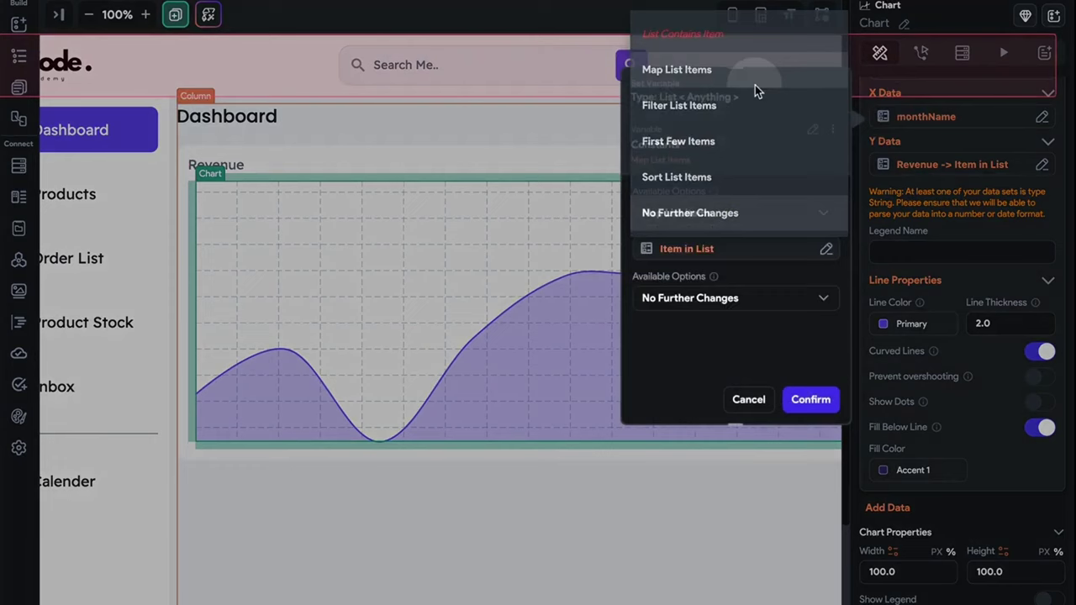
click(757, 248)
click(563, 532)
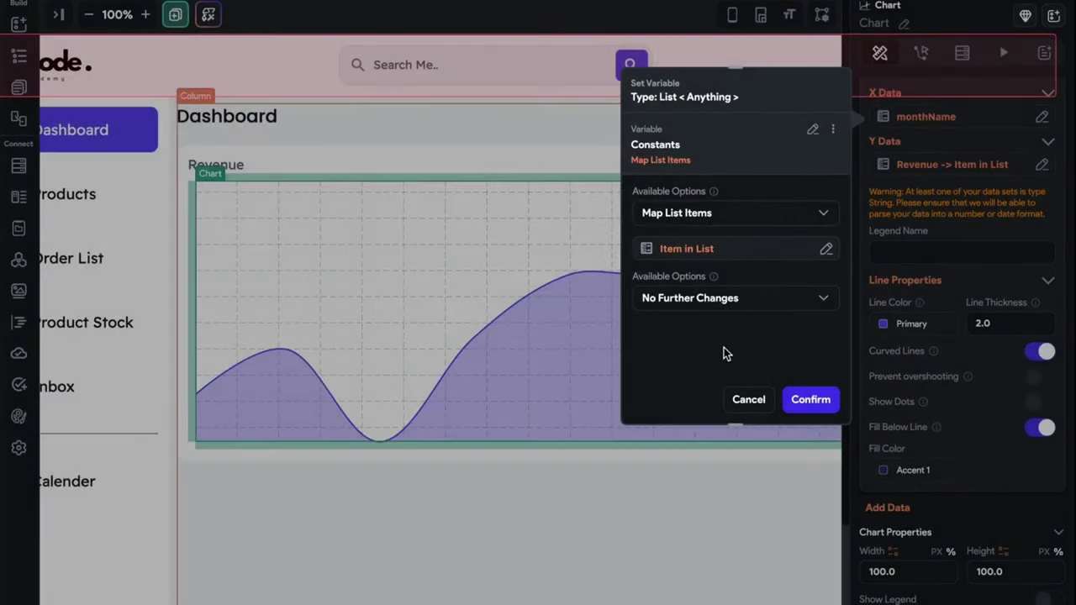
click(718, 299)
click(712, 336)
click(810, 399)
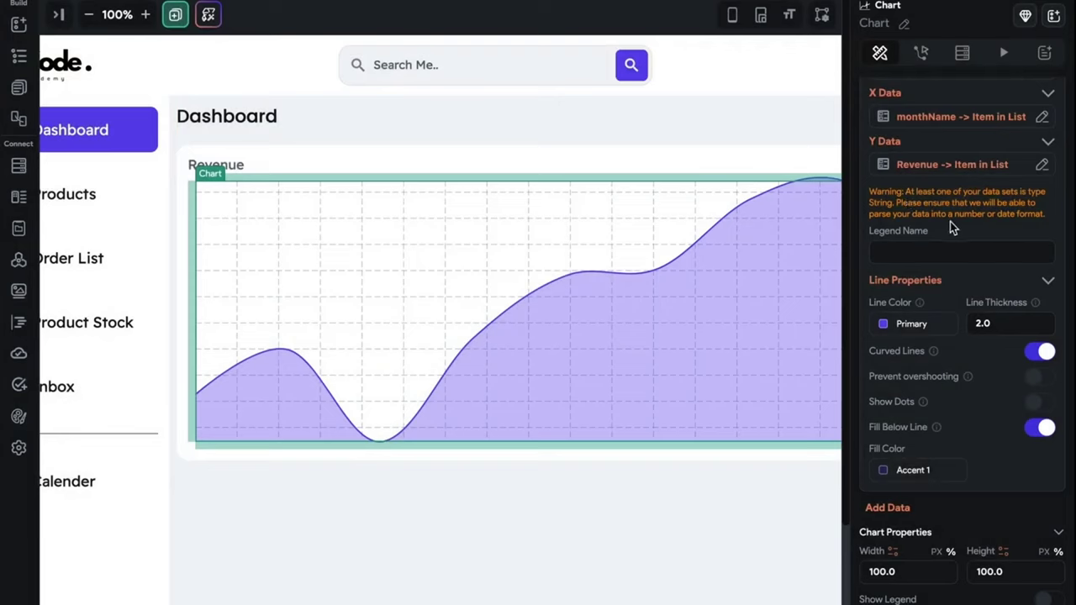
- Set the chart's X axis title text to Month Name
scroll(961, 332, down, 5)
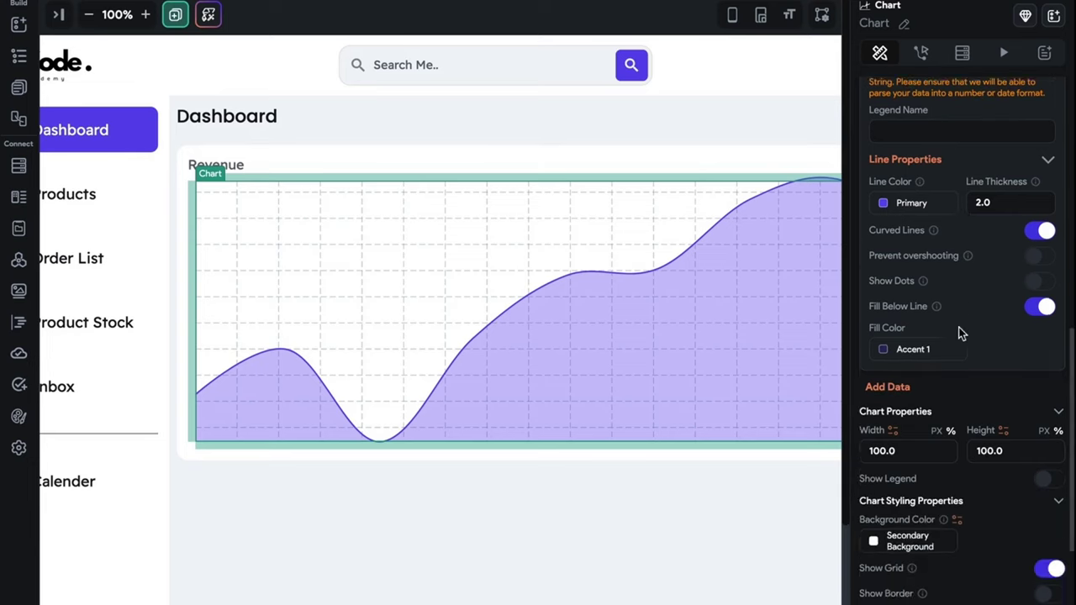
click(1053, 516)
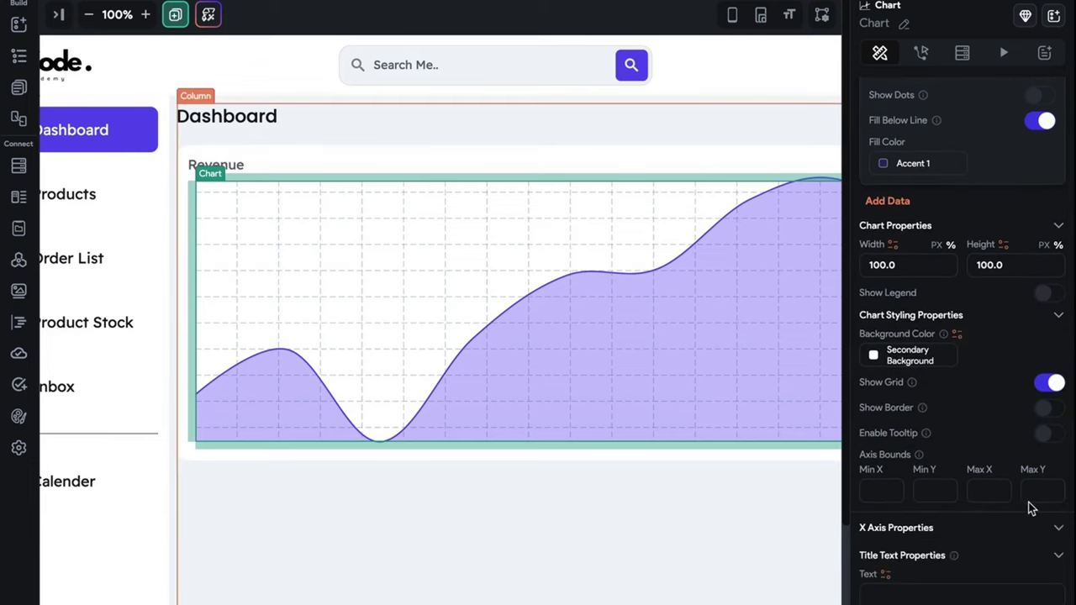
scroll(1027, 507, down, 2)
scroll(1027, 508, down, 1)
click(899, 460)
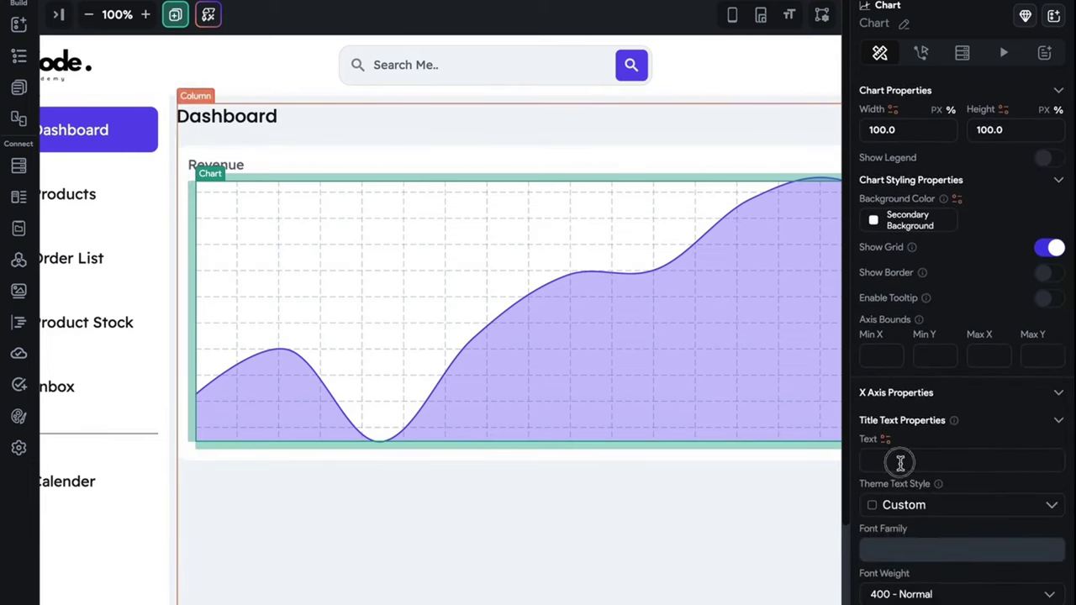
text(H)
key(BackSpace)
text(Month Name)
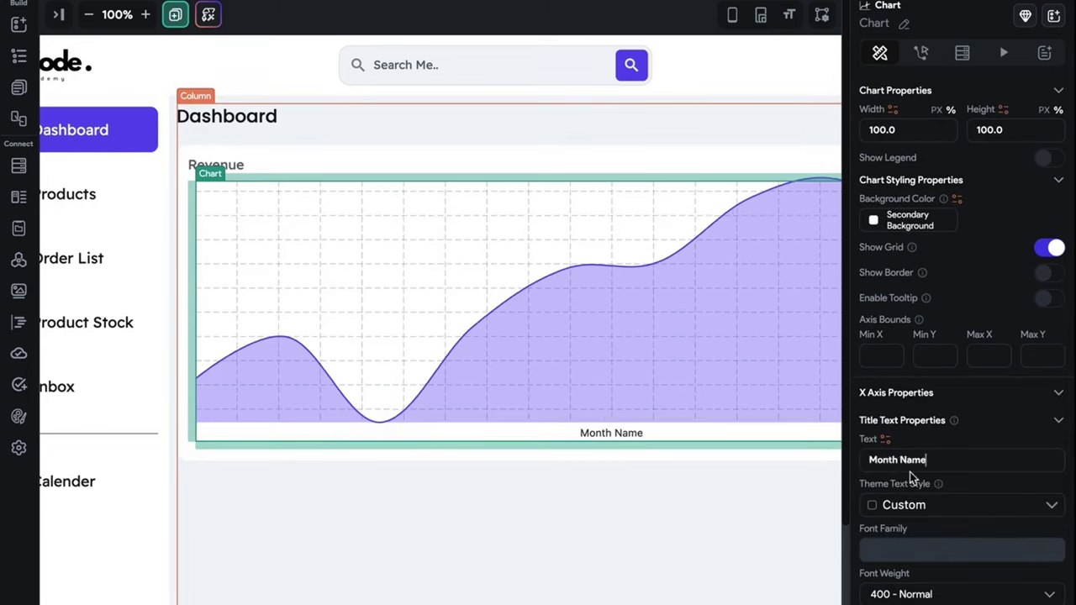
- Expand the chart's Y axis properties and set the Y axis title text to Revenue
scroll(909, 472, down, 6)
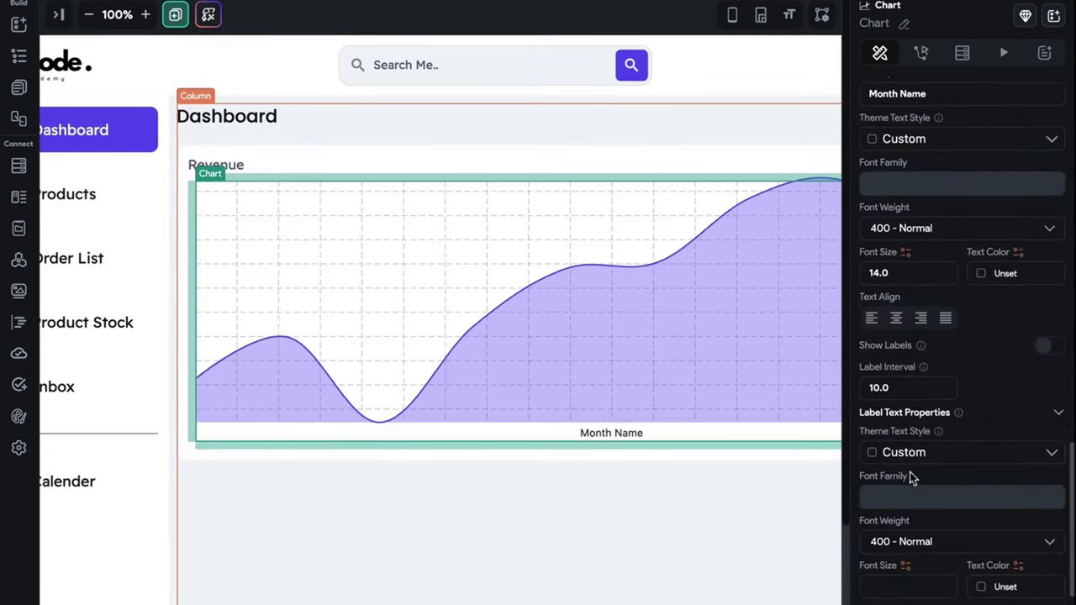
scroll(967, 312, up, 10)
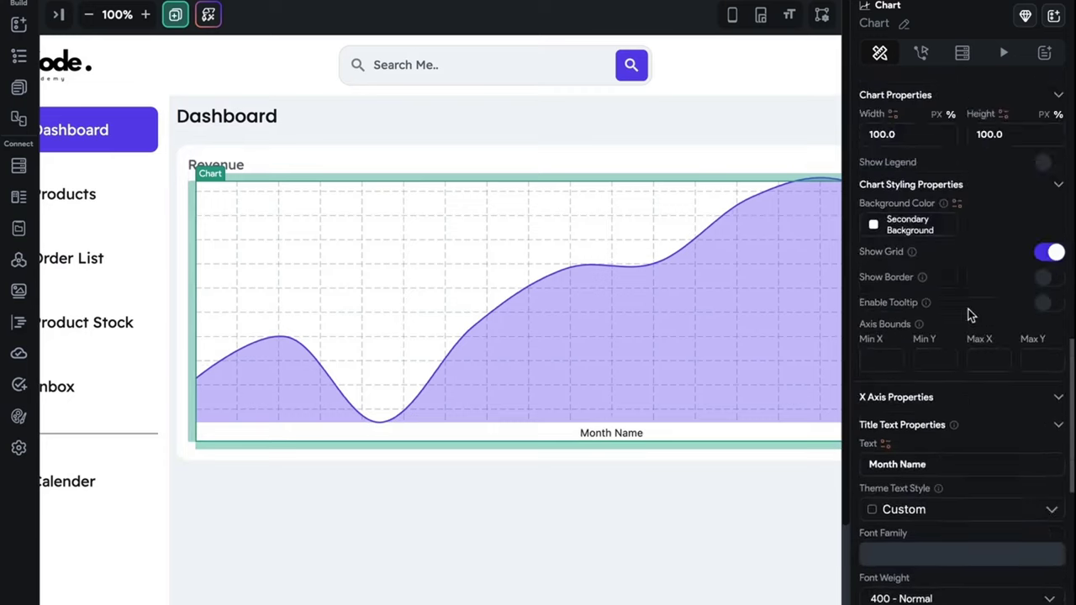
scroll(980, 463, down, 10)
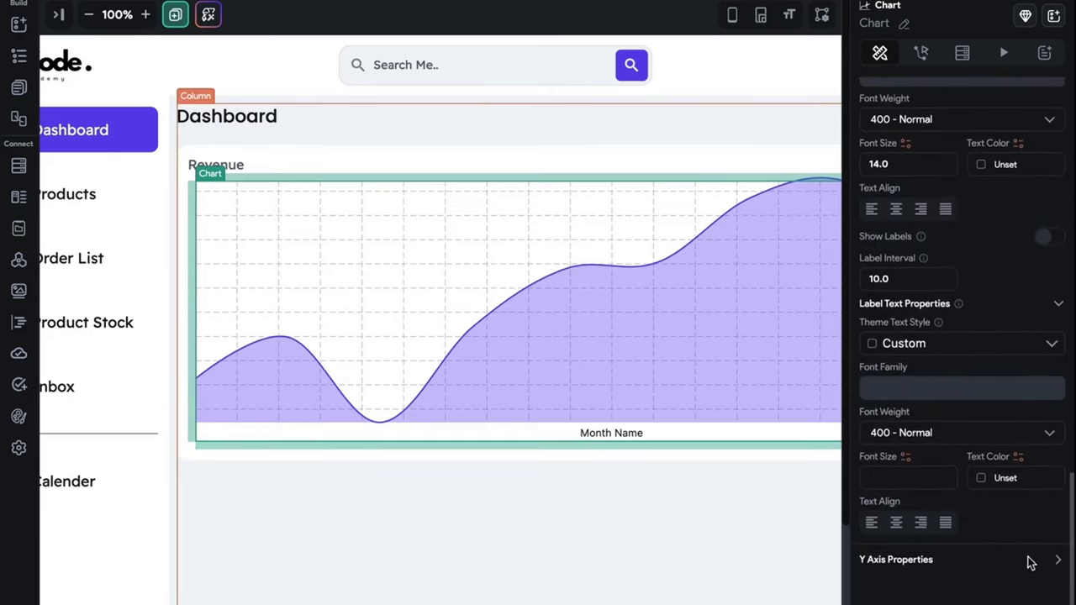
click(1056, 561)
scroll(981, 543, down, 3)
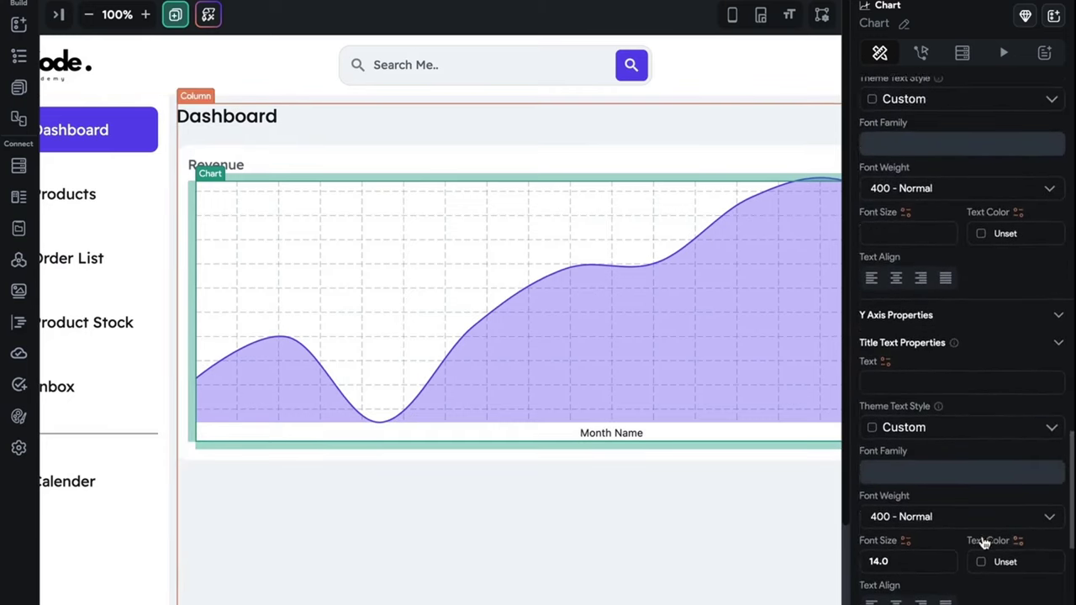
click(922, 356)
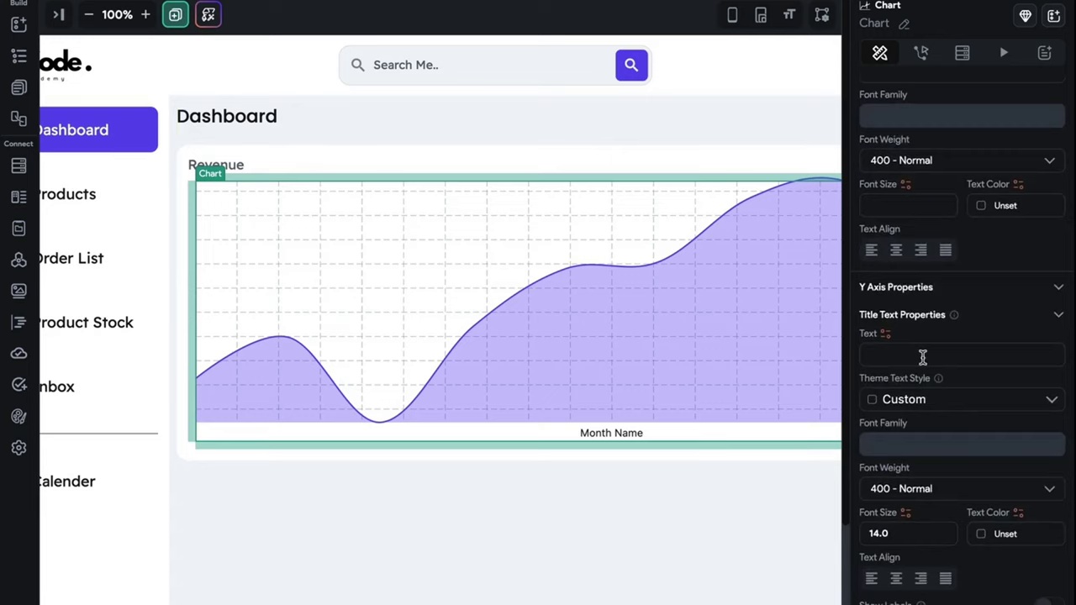
text(Rev)
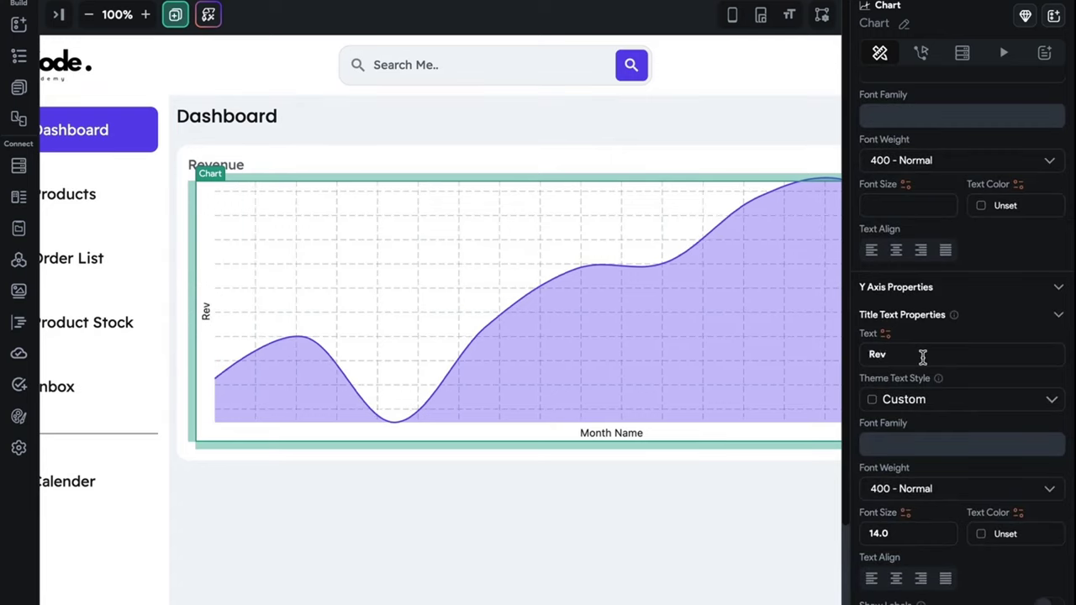
text(enue)
- Turn on Show Labels for the chart's Y axis
scroll(914, 434, down, 4)
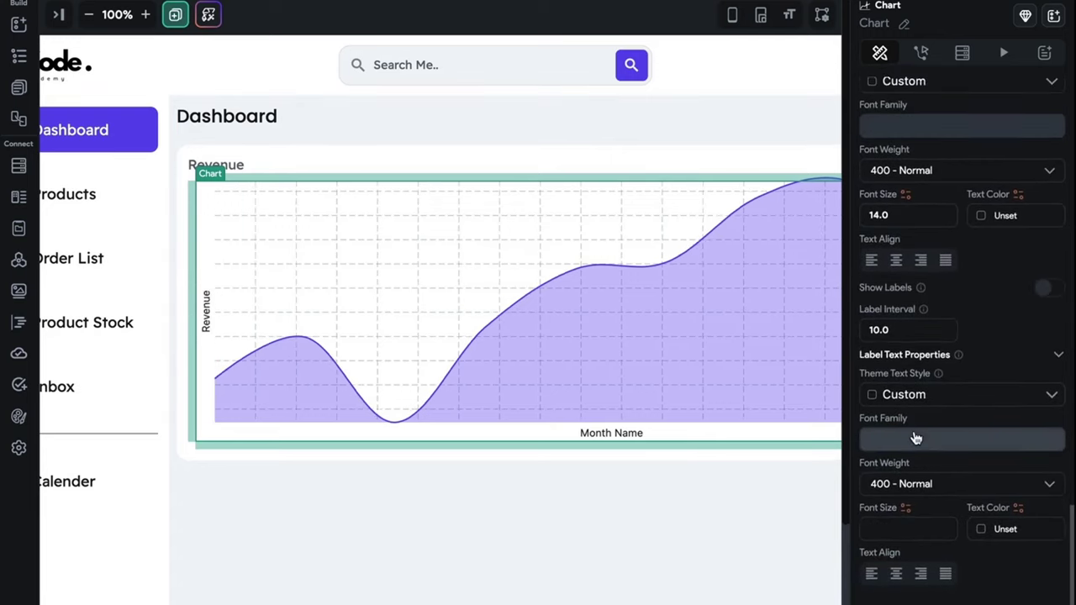
click(1050, 280)
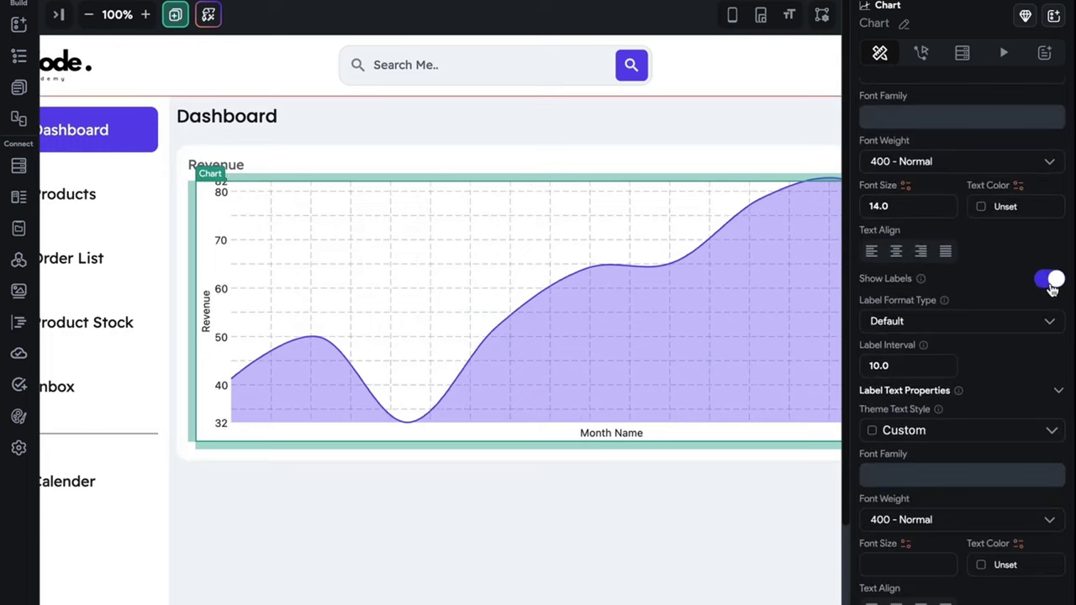
scroll(969, 324, up, 1)
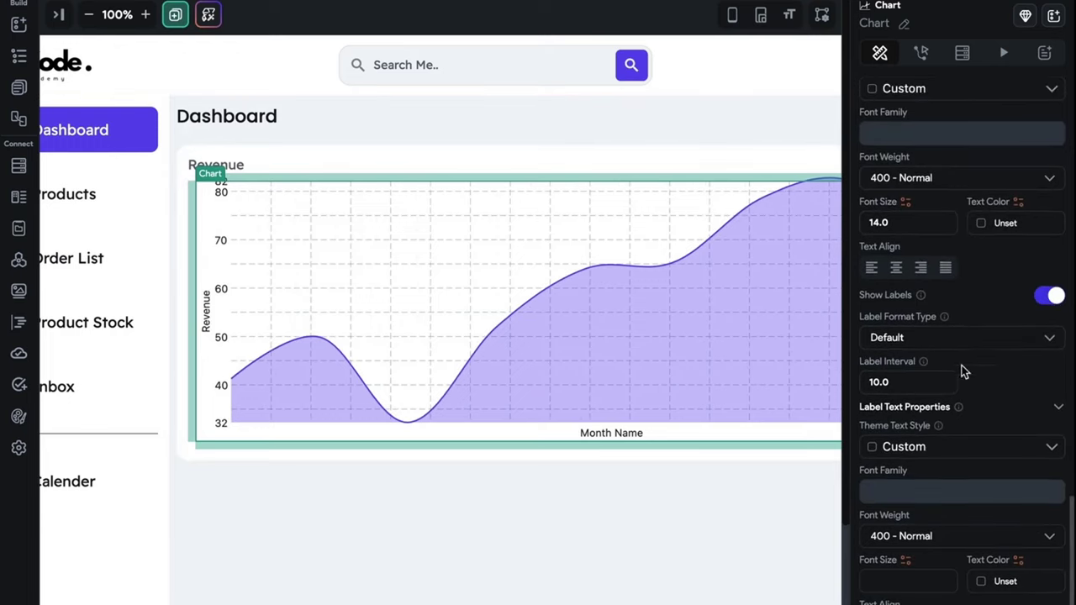
scroll(896, 385, up, 5)
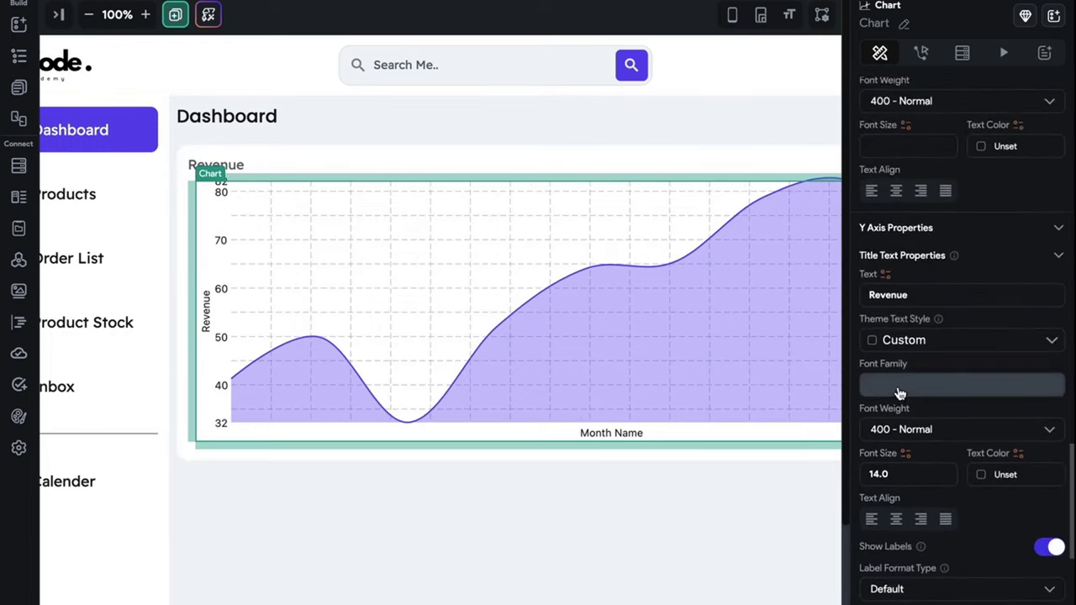
scroll(970, 286, down, 6)
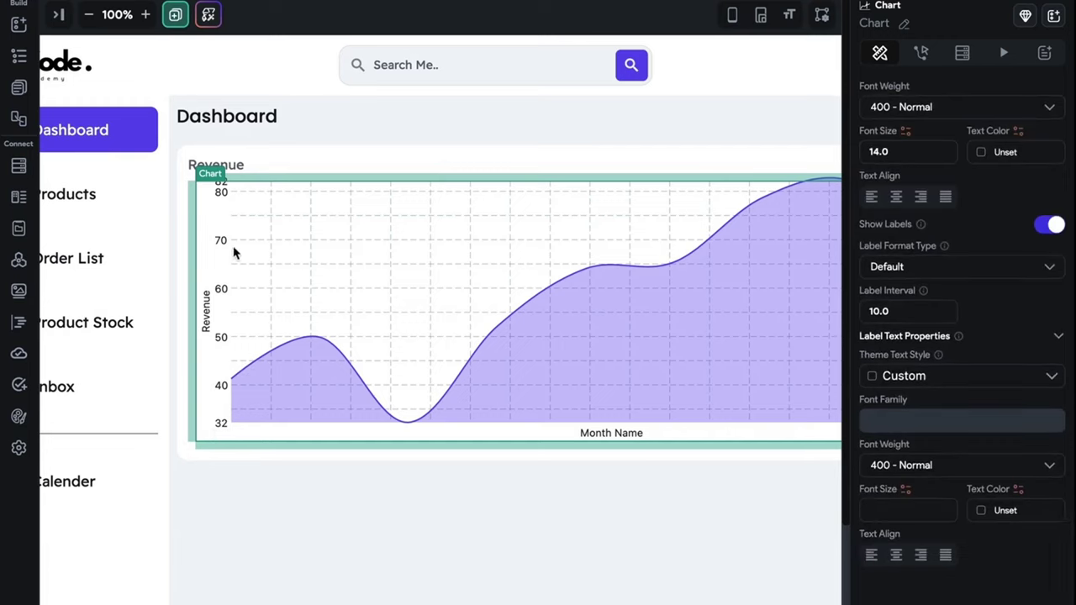
- Collapse the Line chart data entry and set the chart's Max Y axis bound to 10
scroll(998, 278, up, 15)
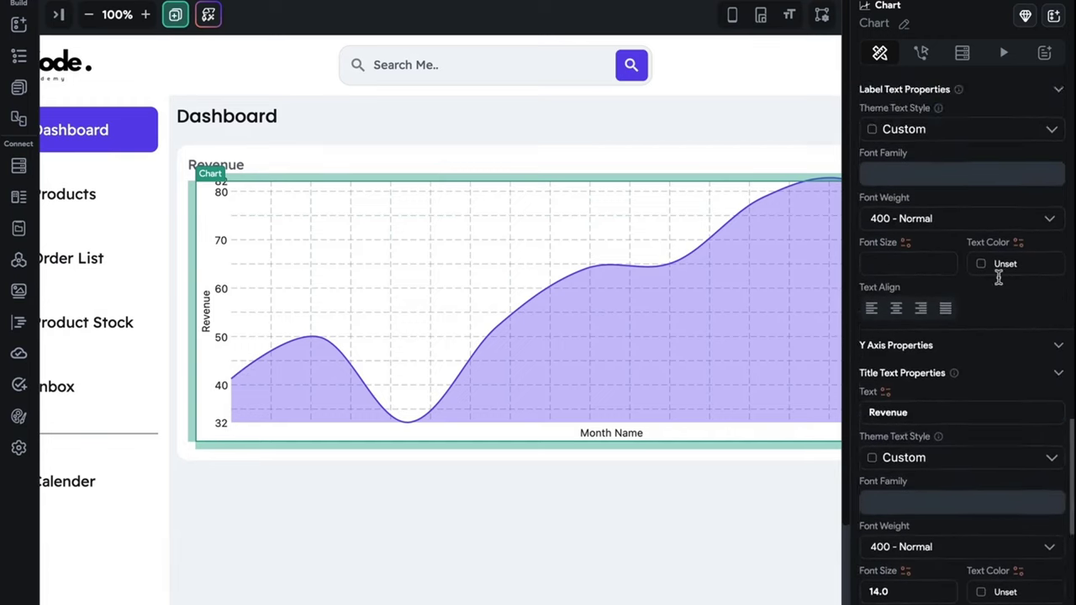
scroll(999, 281, down, 3)
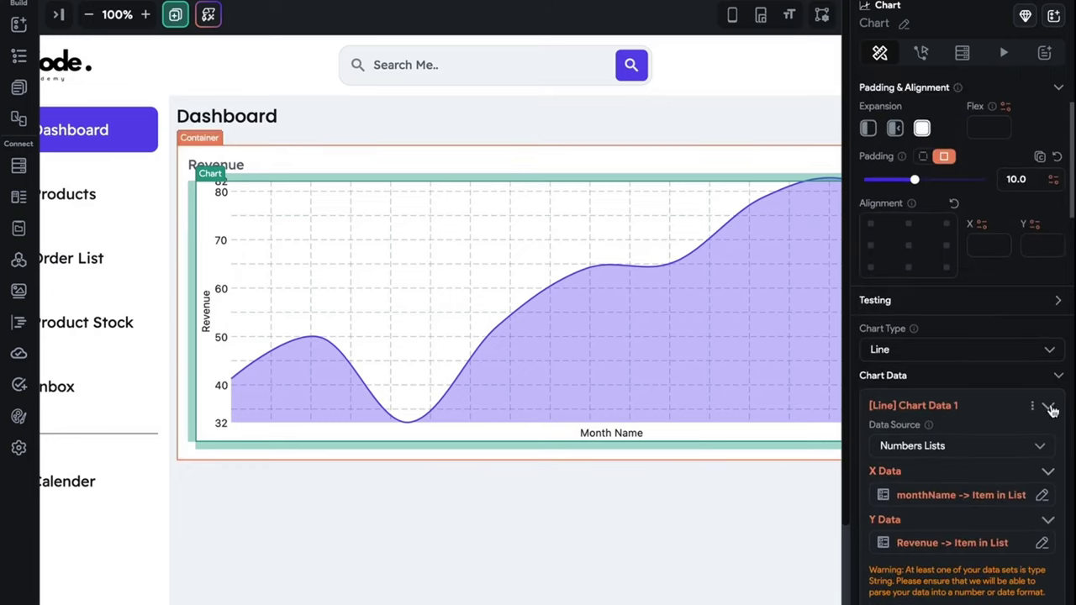
click(1048, 408)
scroll(996, 378, down, 7)
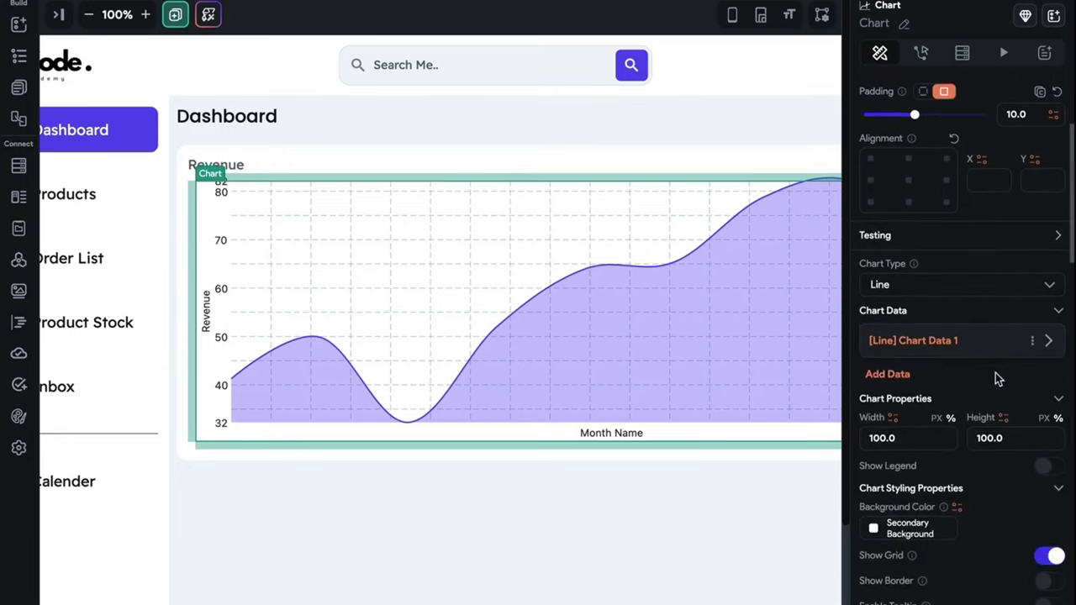
scroll(995, 372, down, 1)
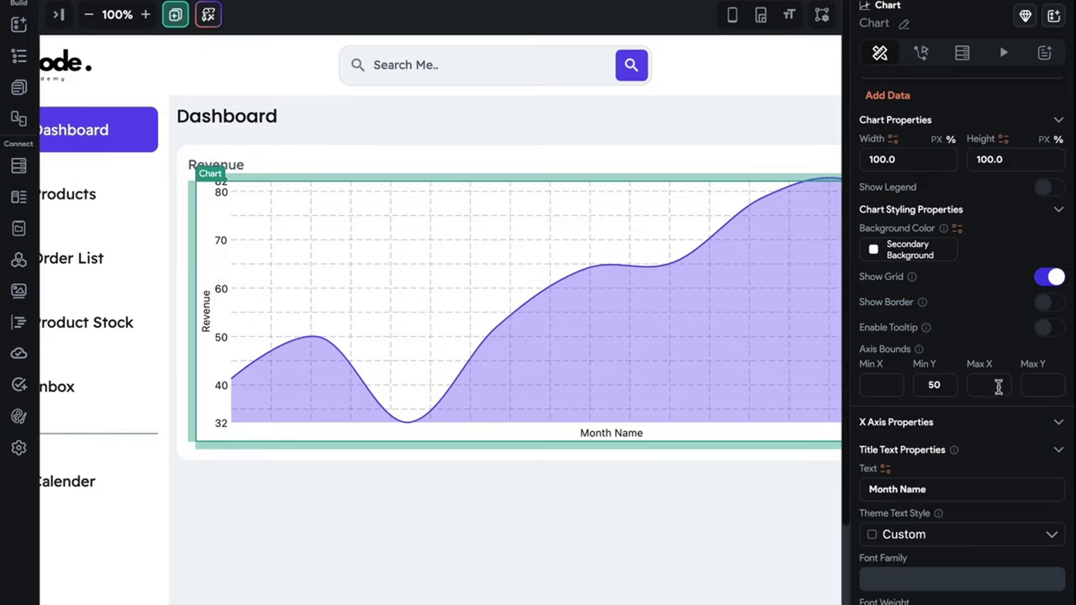
click(1044, 384)
text(10)
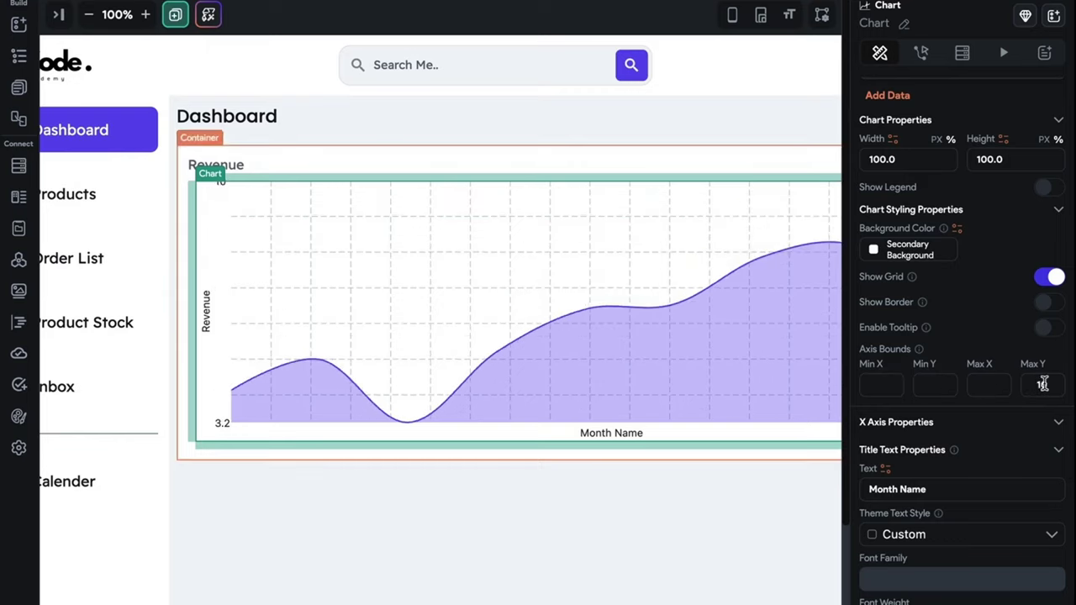
- Inspect the properties of the container around the chart and return to the chart's Y axis label settings
click(380, 455)
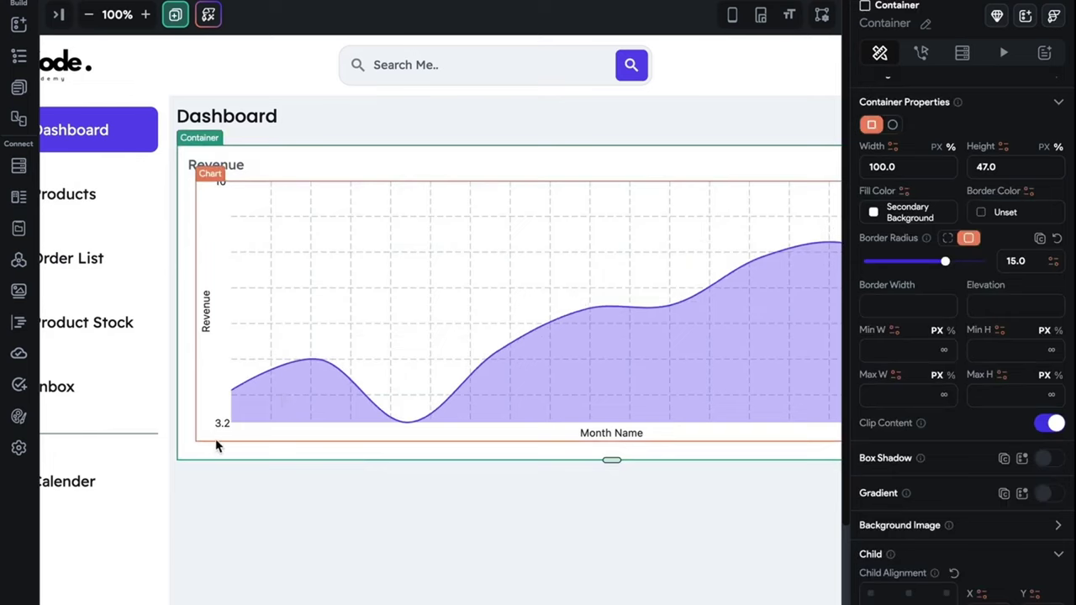
scroll(993, 387, down, 3)
scroll(992, 386, up, 2)
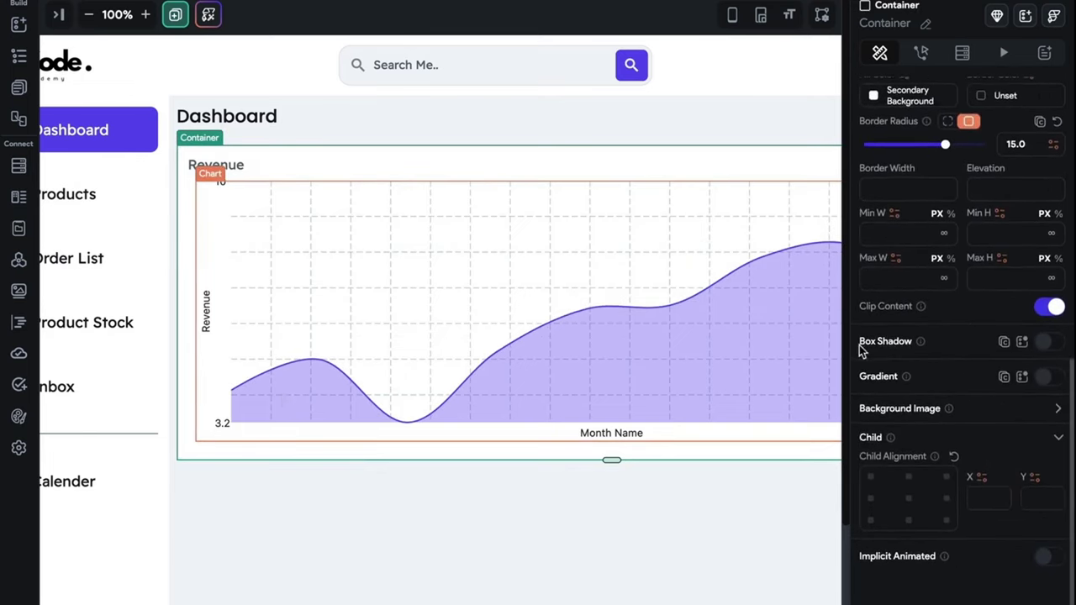
click(781, 392)
scroll(912, 445, down, 8)
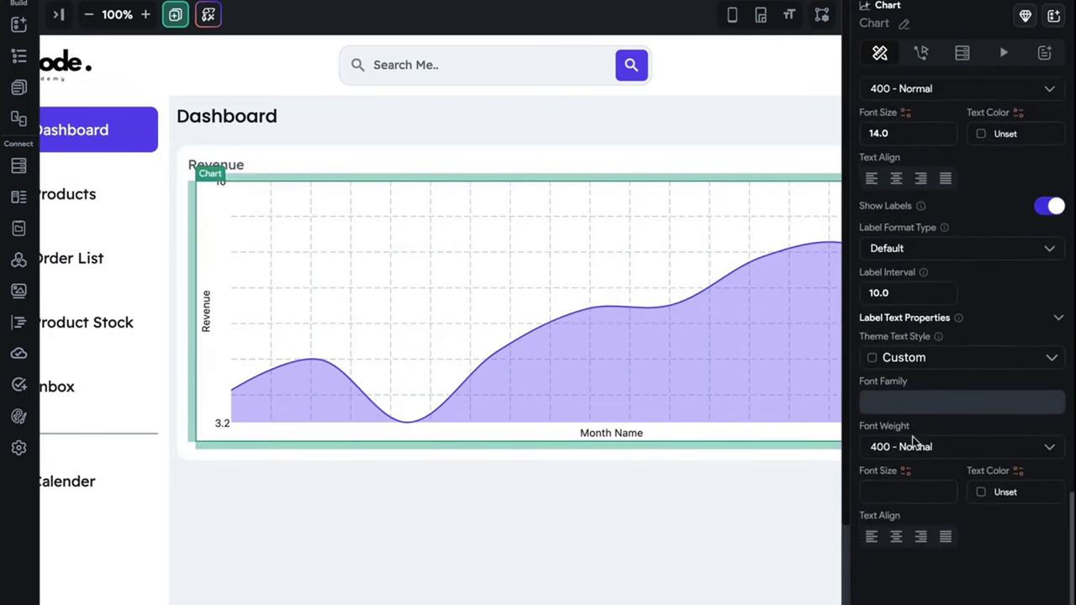
- Raise the Y-axis label interval of the Revenue chart to 63
key(BackSpace)
key(BackSpace)
key(BackSpace)
text(2.00)
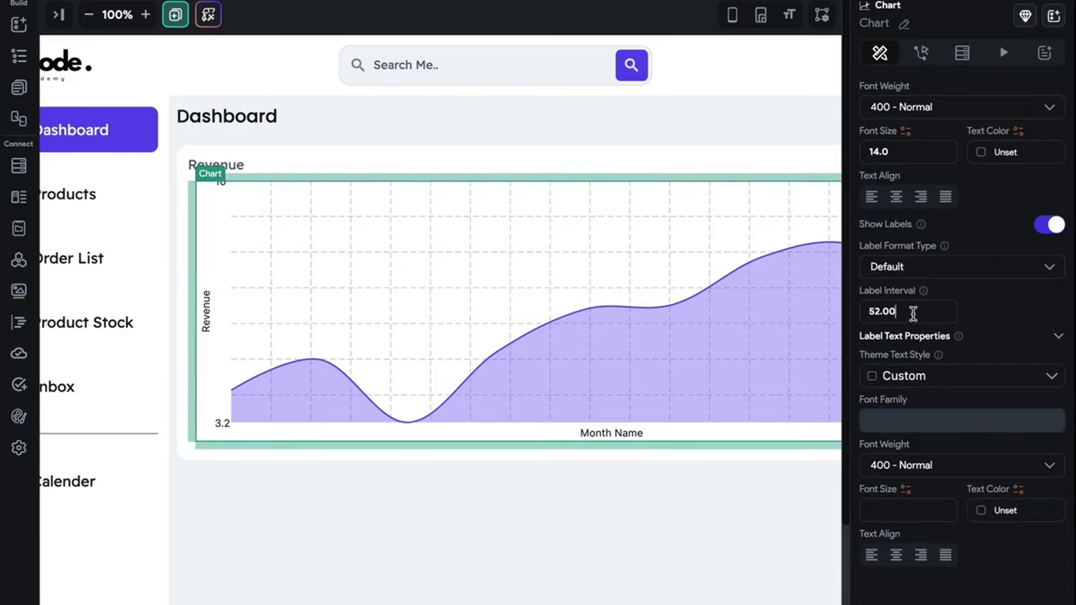
click(641, 543)
click(527, 284)
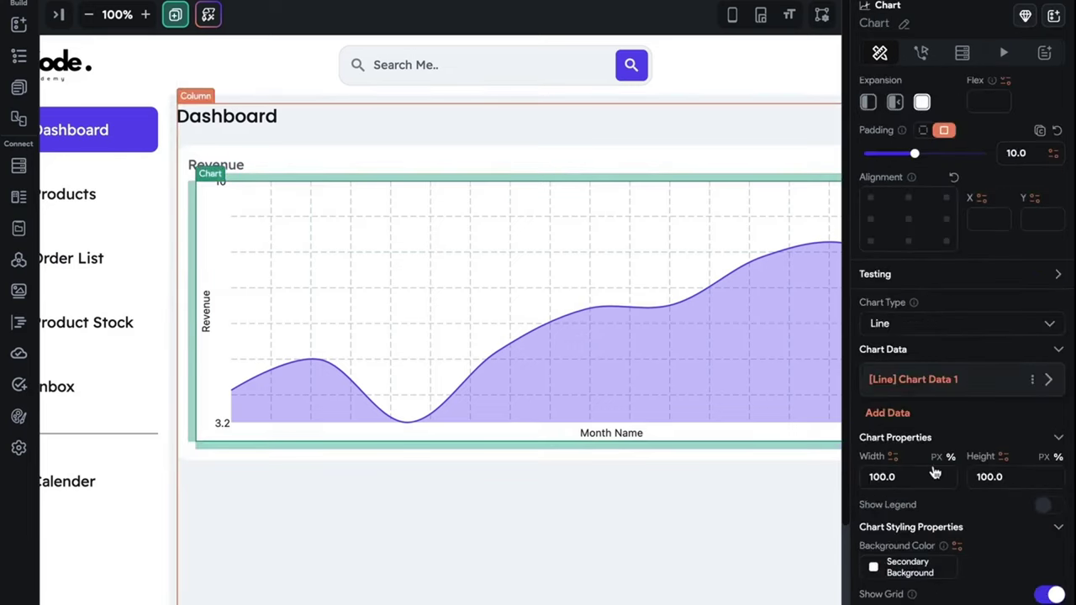
- Set the chart's Max Y axis bound to 100
scroll(959, 272, up, 3)
scroll(960, 272, down, 7)
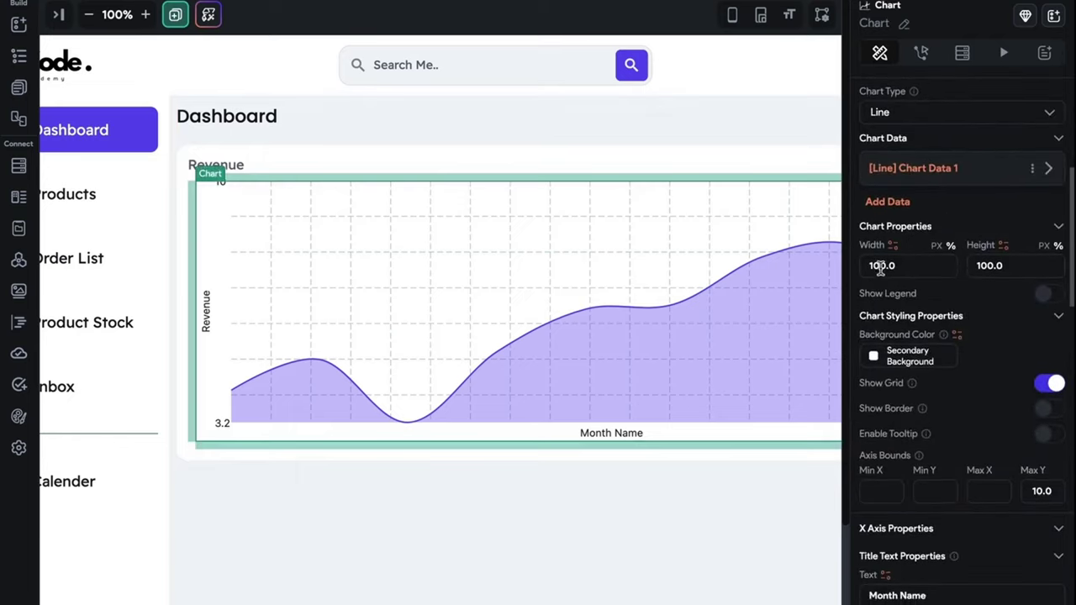
scroll(1012, 277, down, 3)
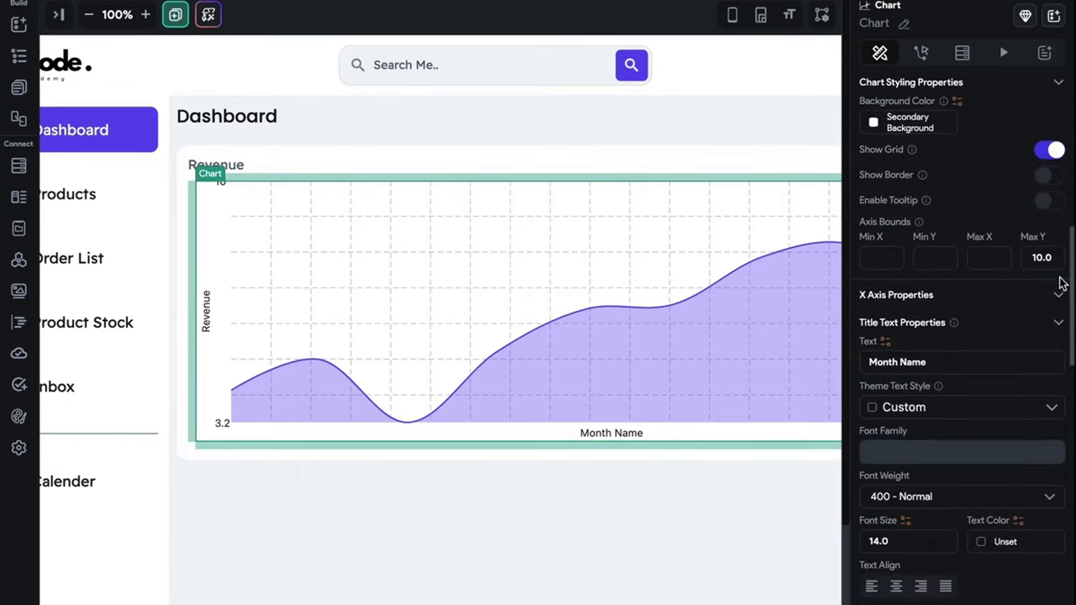
click(1060, 258)
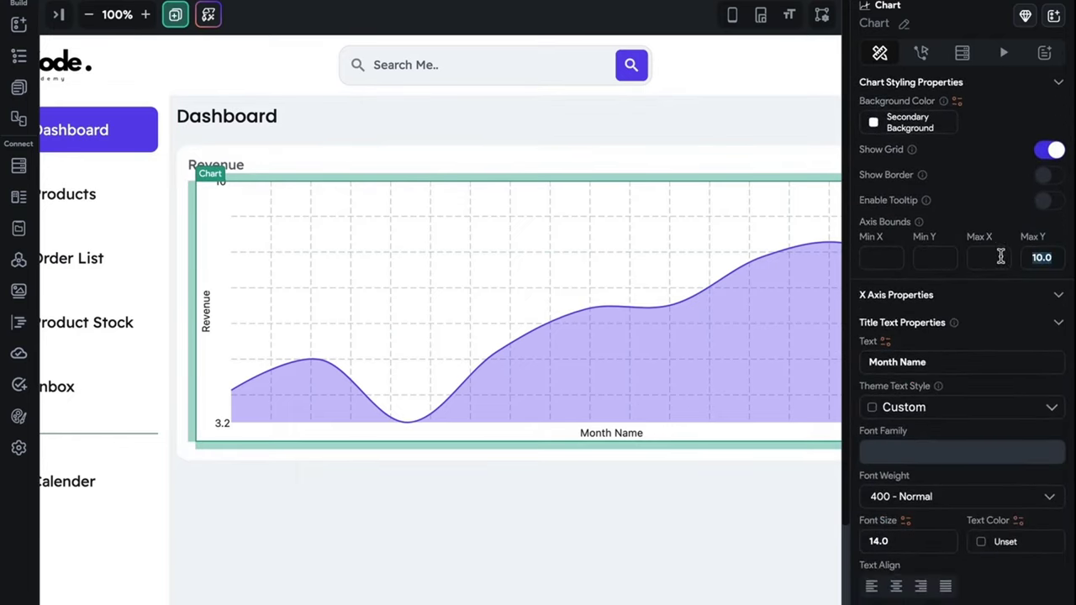
text(100)
click(435, 553)
click(518, 375)
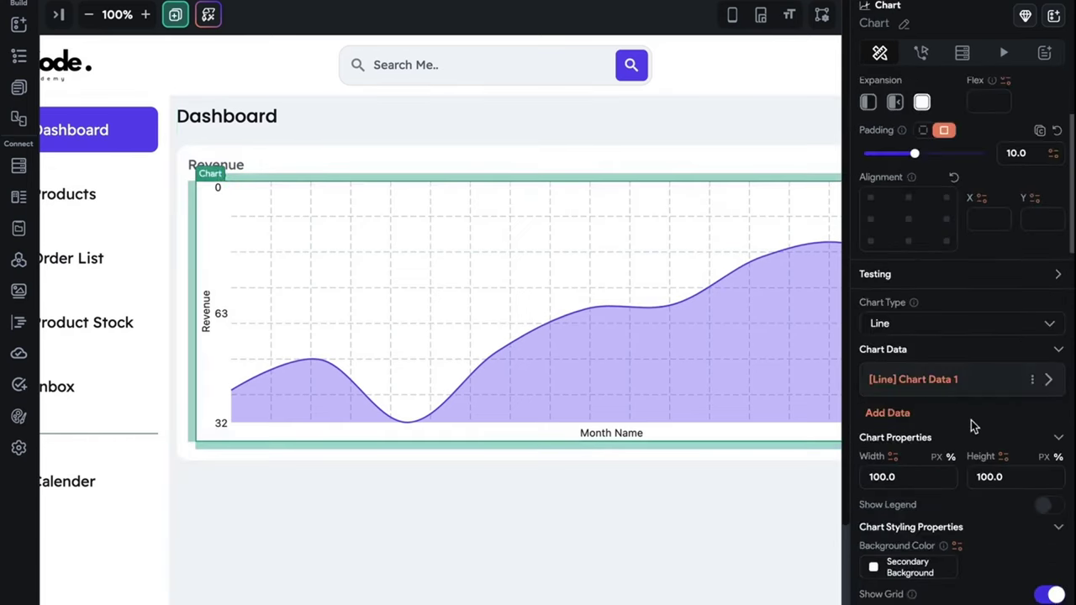
- Set the chart's Min Y axis bound to 50
scroll(971, 420, down, 10)
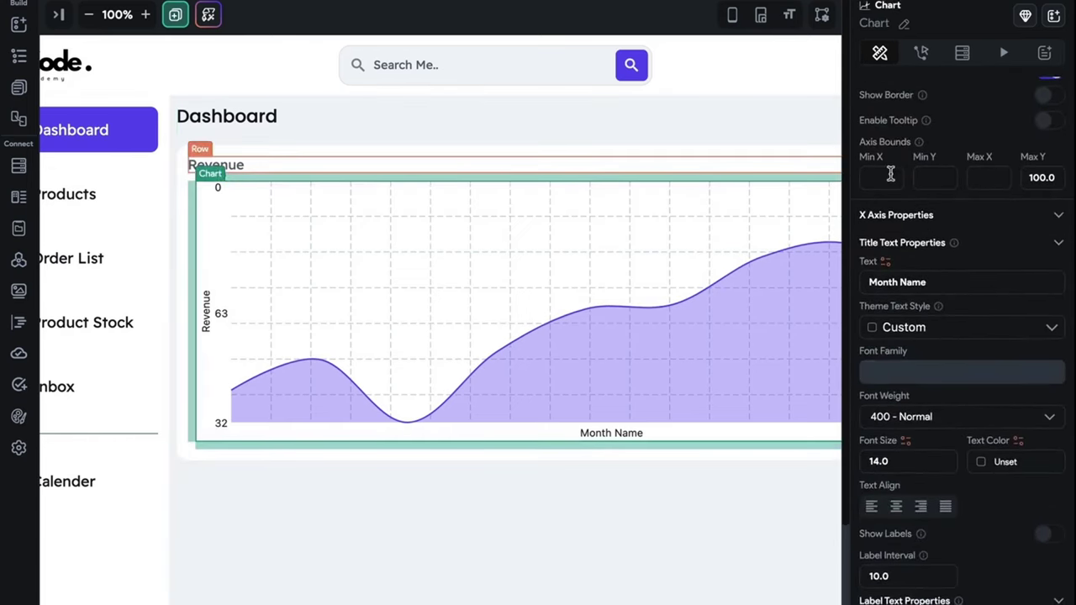
click(890, 175)
click(929, 175)
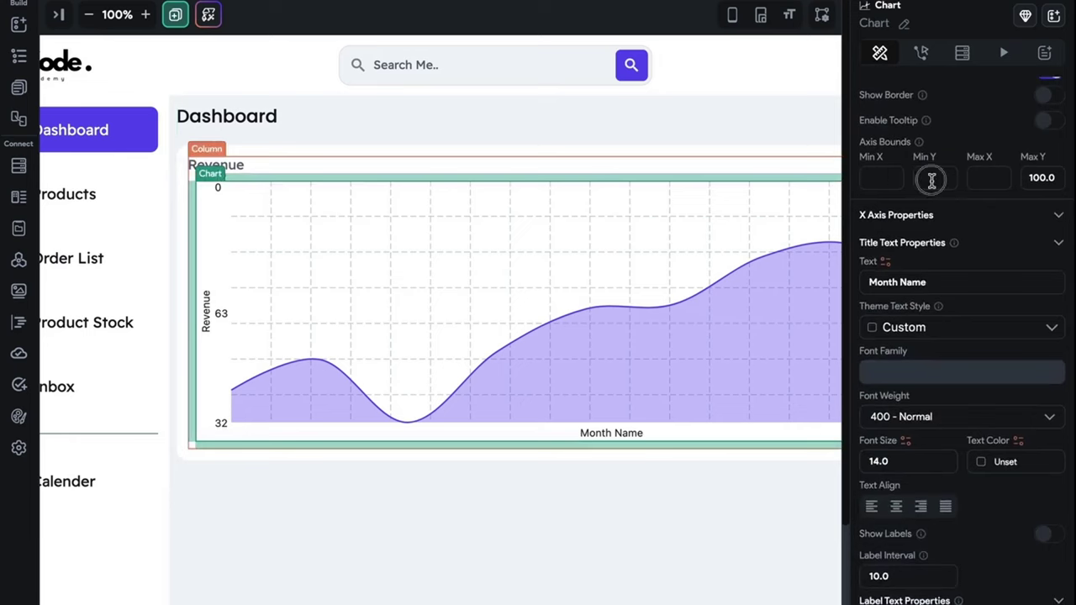
text(50)
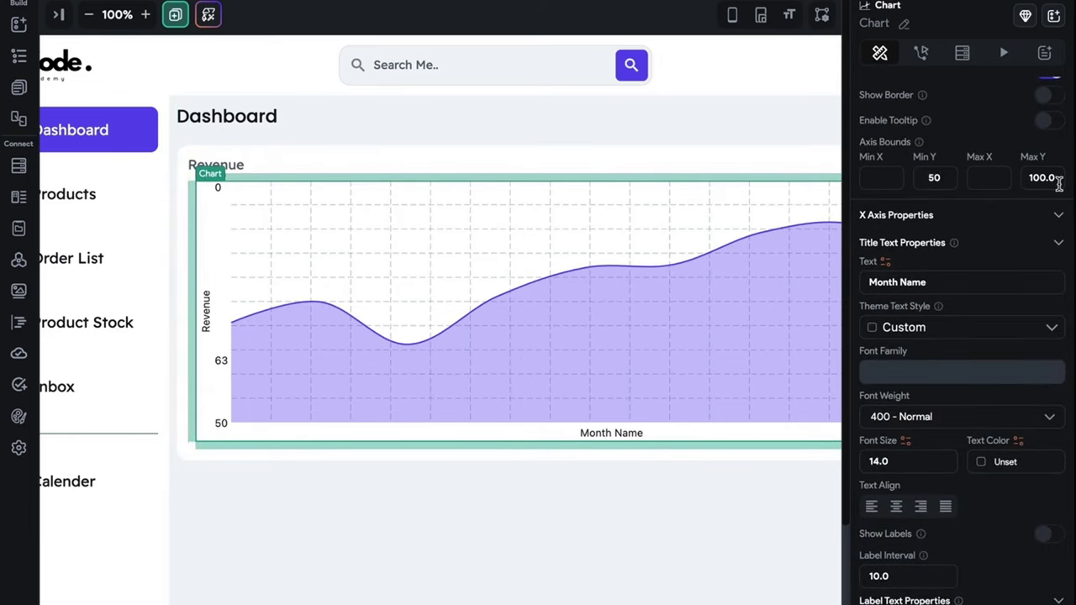
- Try a label interval of 20 on the chart's Y axis
scroll(961, 257, down, 8)
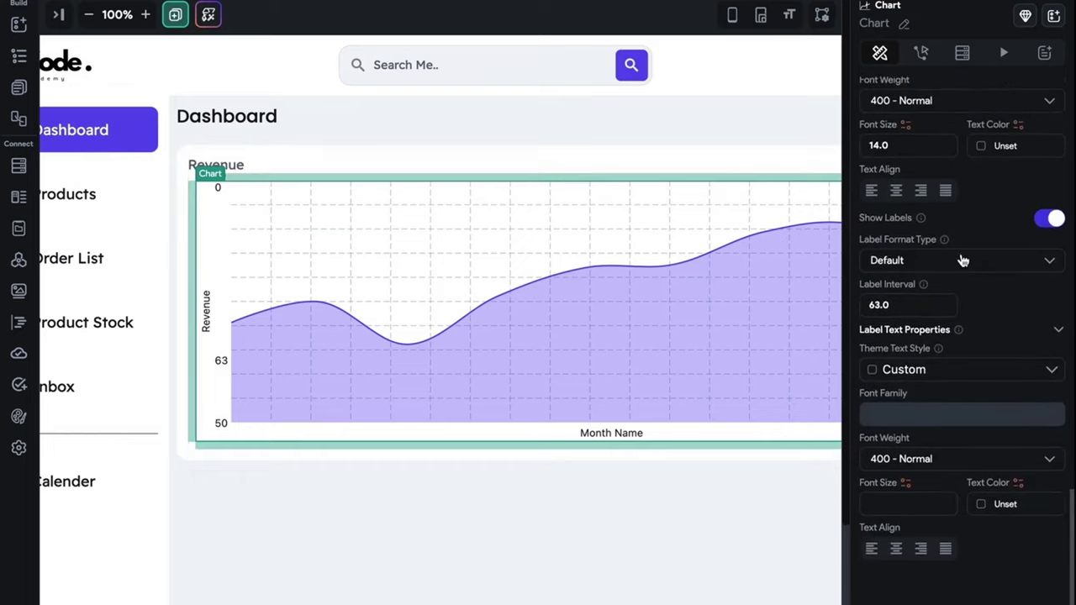
scroll(970, 258, up, 2)
scroll(970, 259, down, 2)
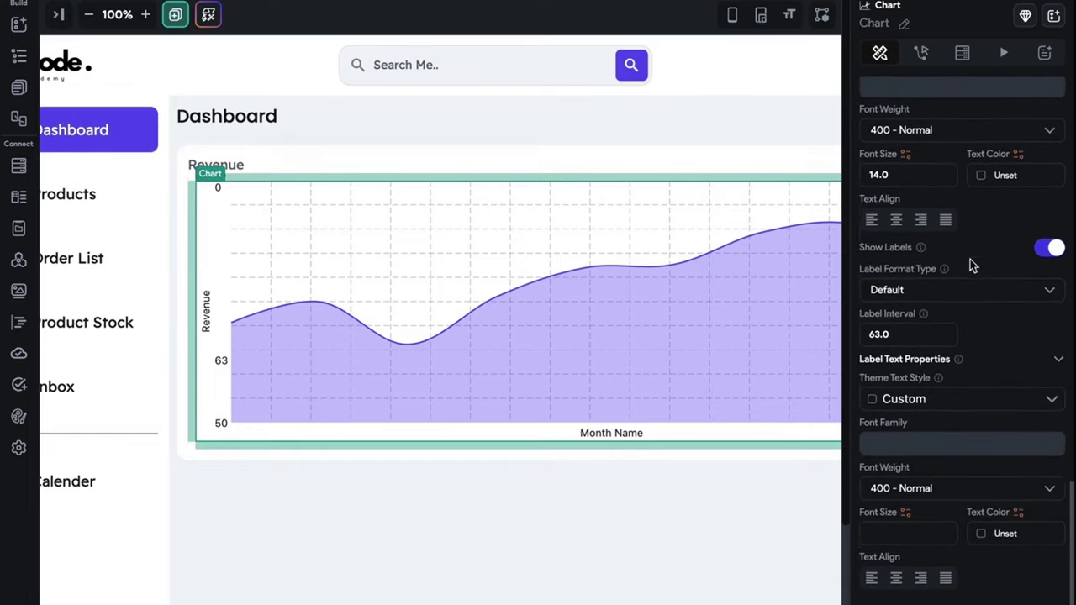
double_click(916, 337)
text(20)
click(459, 435)
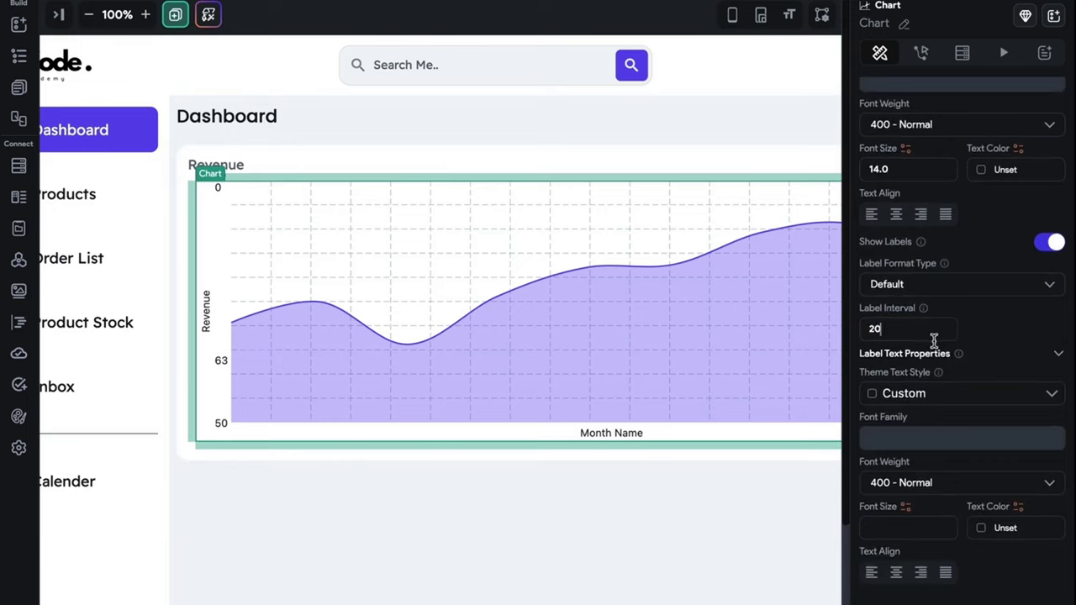
- Try Y-axis label intervals from 10 up to 13 on the chart
key(BackSpace)
text(10)
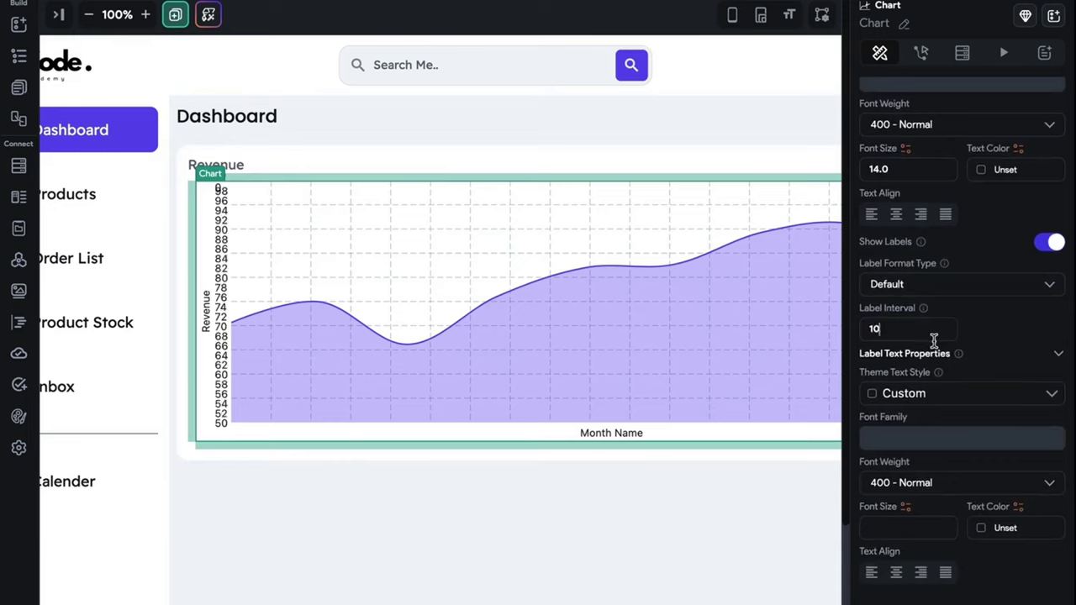
key(Up)
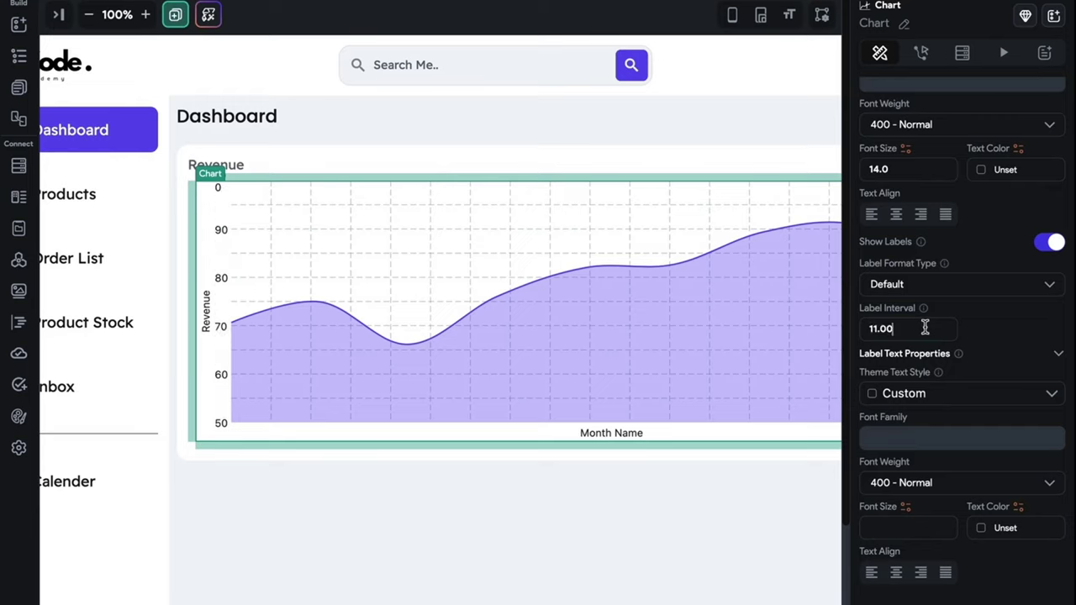
key(Up)
key(Up)
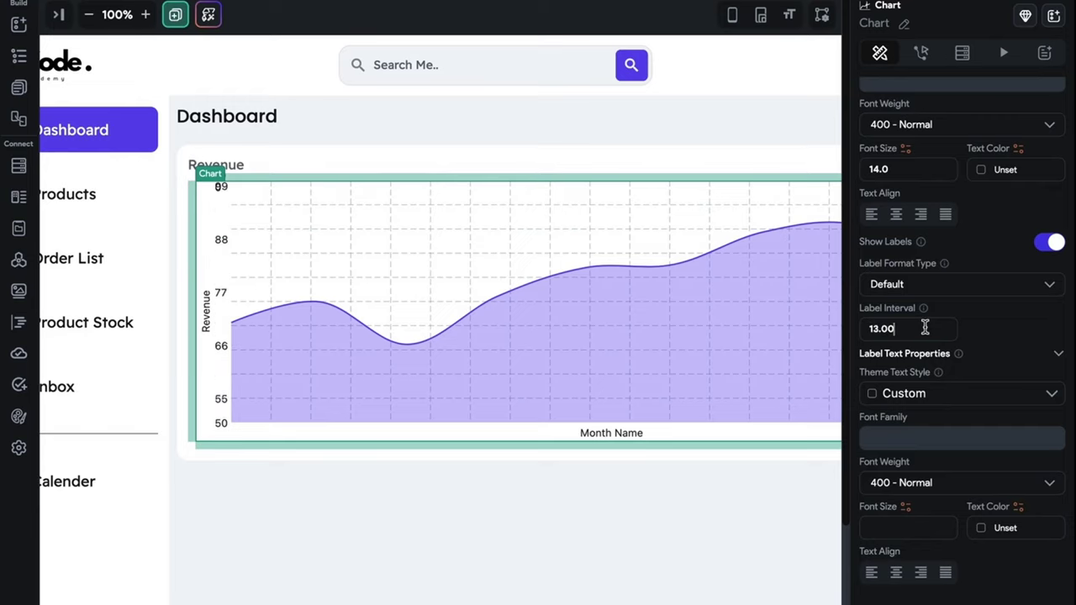
- Set the chart's Y-axis label interval to 20
text(2)
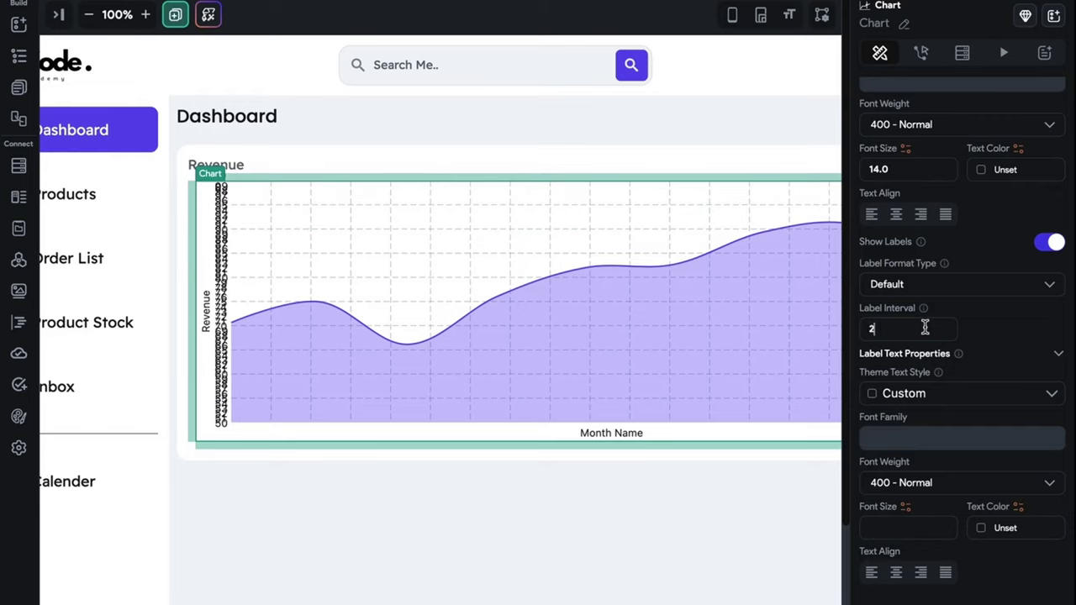
text(0)
click(461, 530)
click(434, 322)
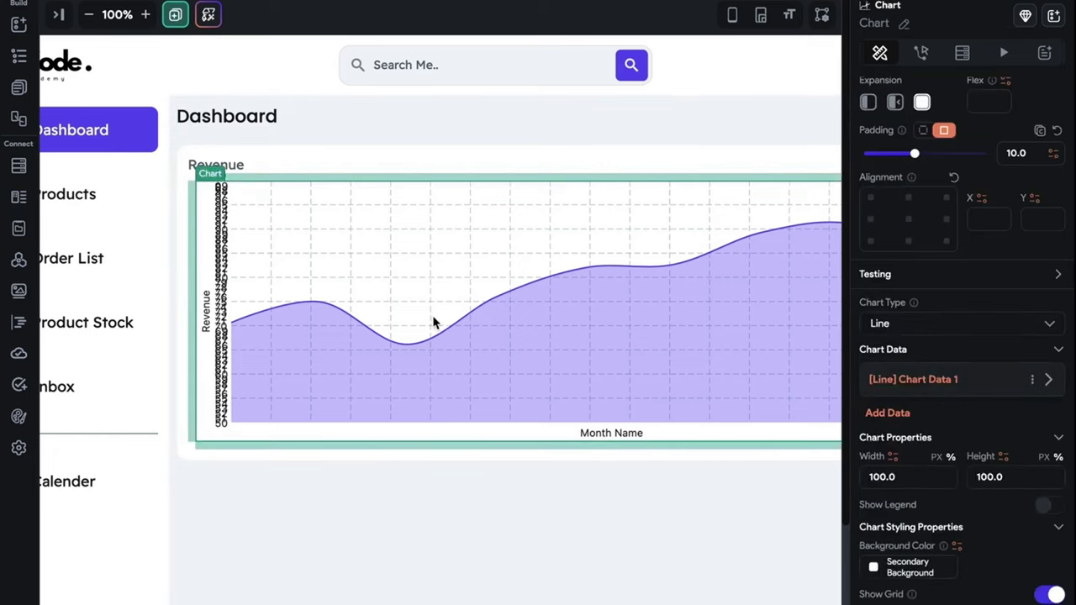
- Set the chart's X-axis label interval to 30
scroll(960, 484, down, 10)
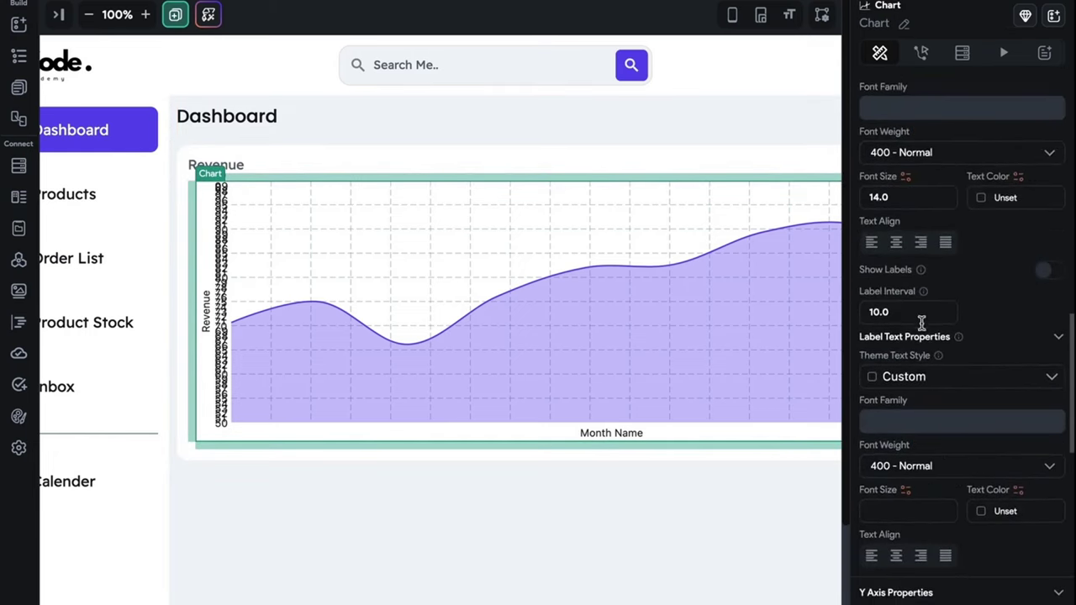
click(819, 318)
text(20)
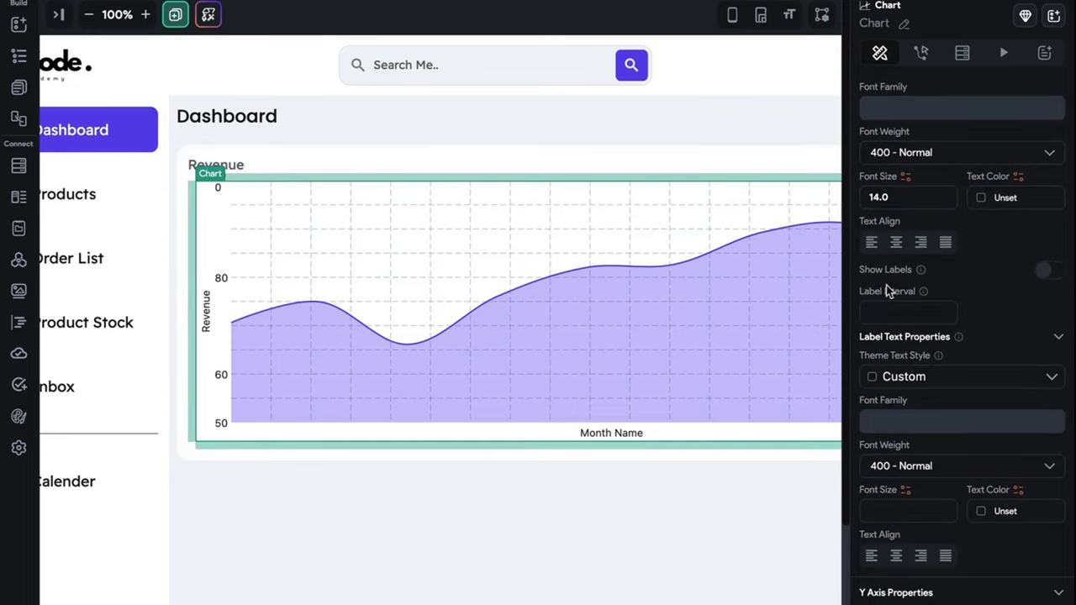
scroll(994, 353, down, 5)
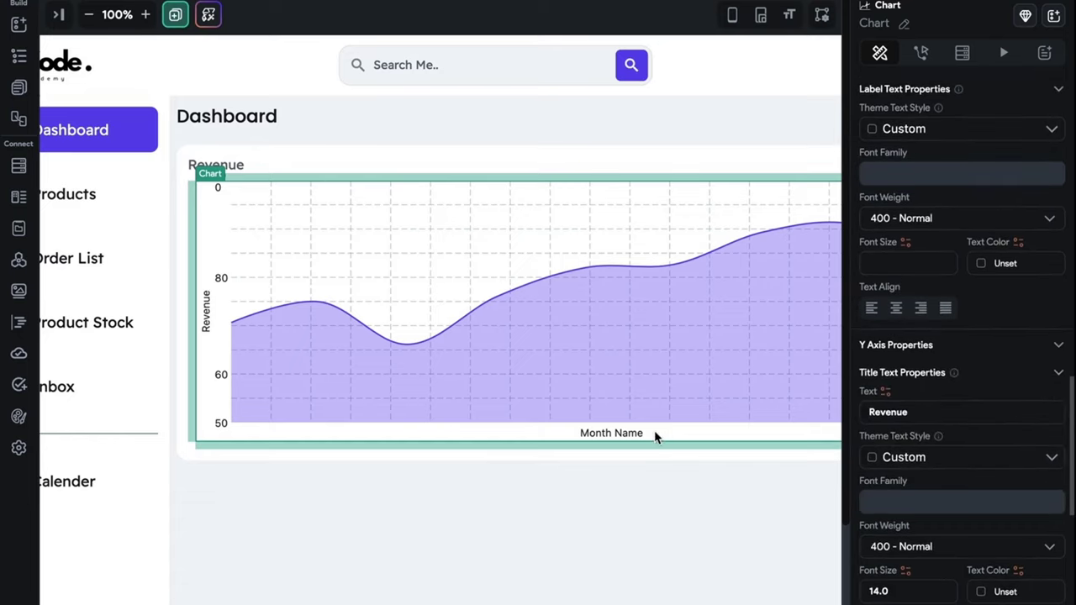
click(634, 498)
click(617, 386)
- Try the Number format type for the Y-axis labels and return it to Default
scroll(1008, 448, down, 10)
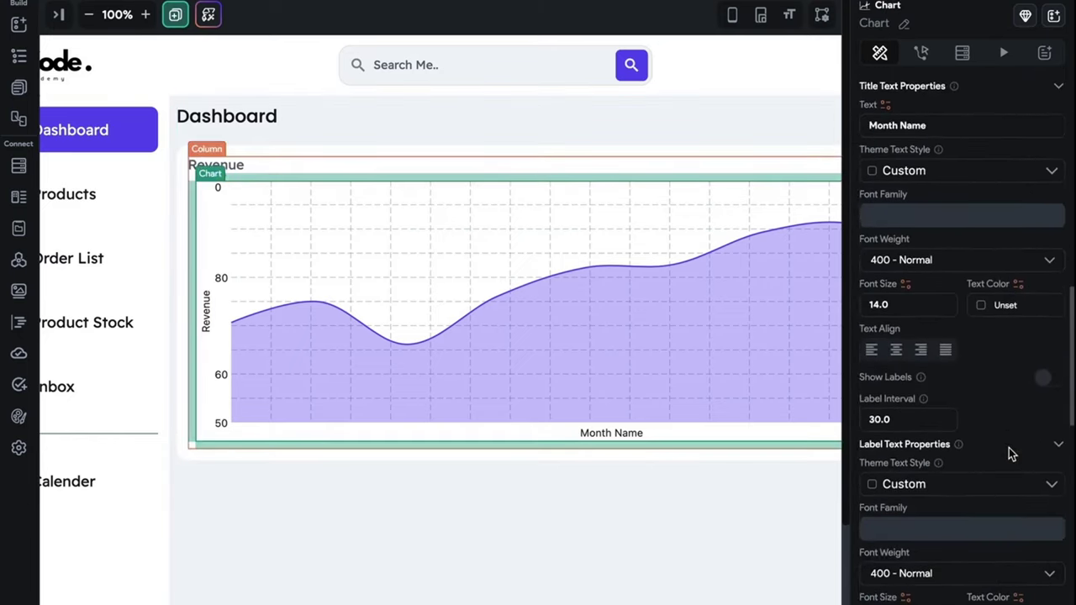
scroll(902, 200, up, 1)
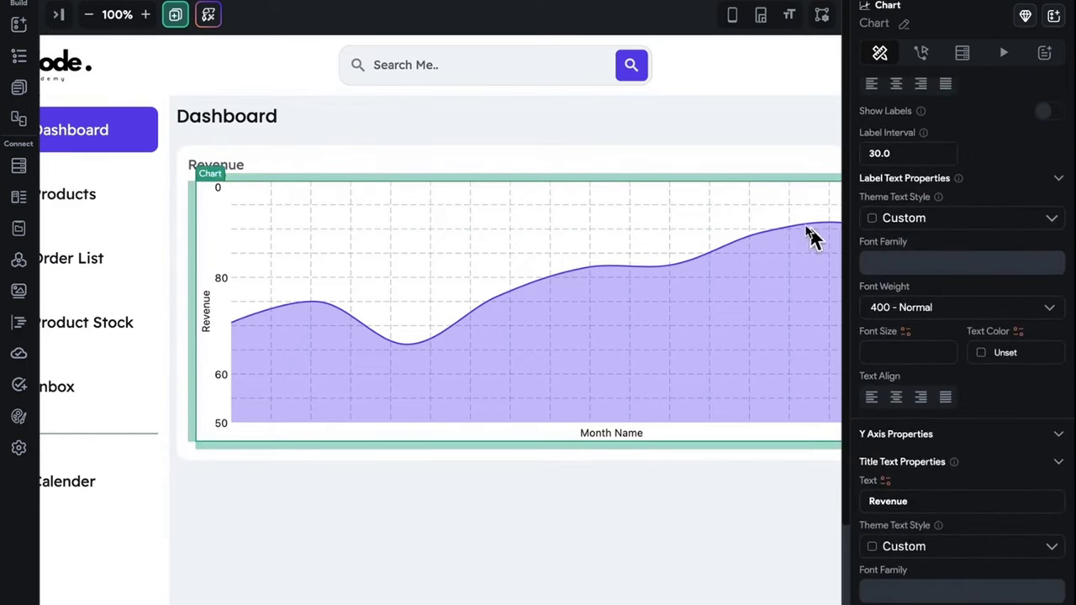
scroll(943, 389, down, 5)
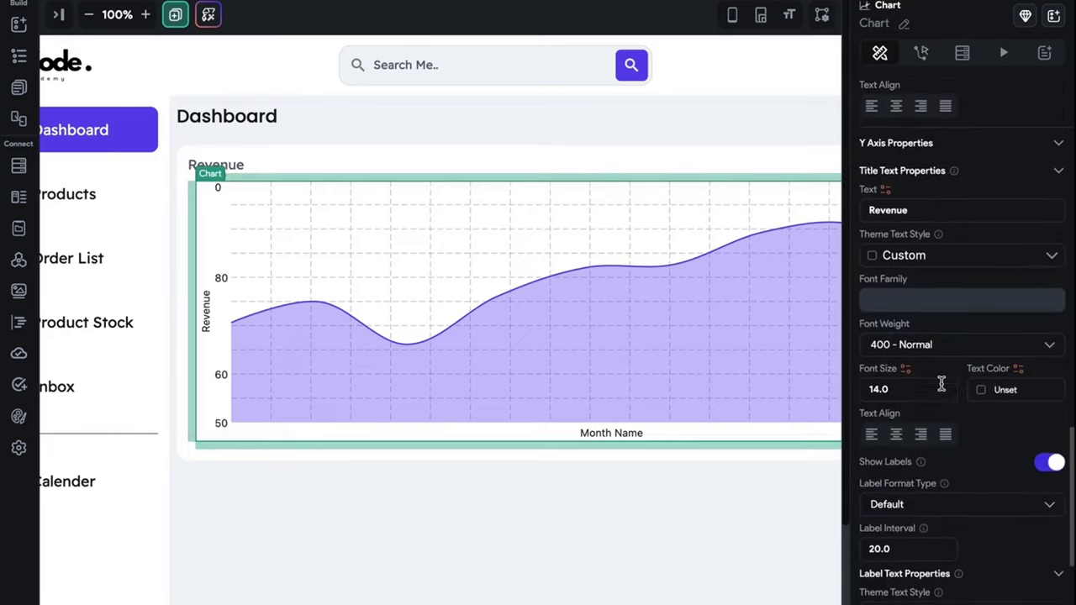
click(943, 386)
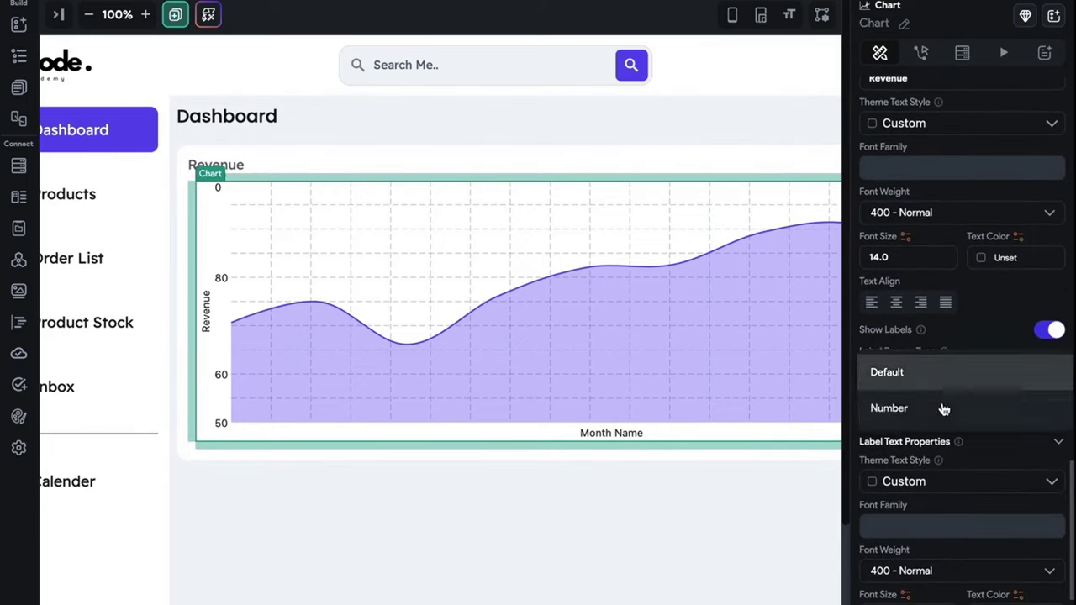
click(941, 409)
click(931, 376)
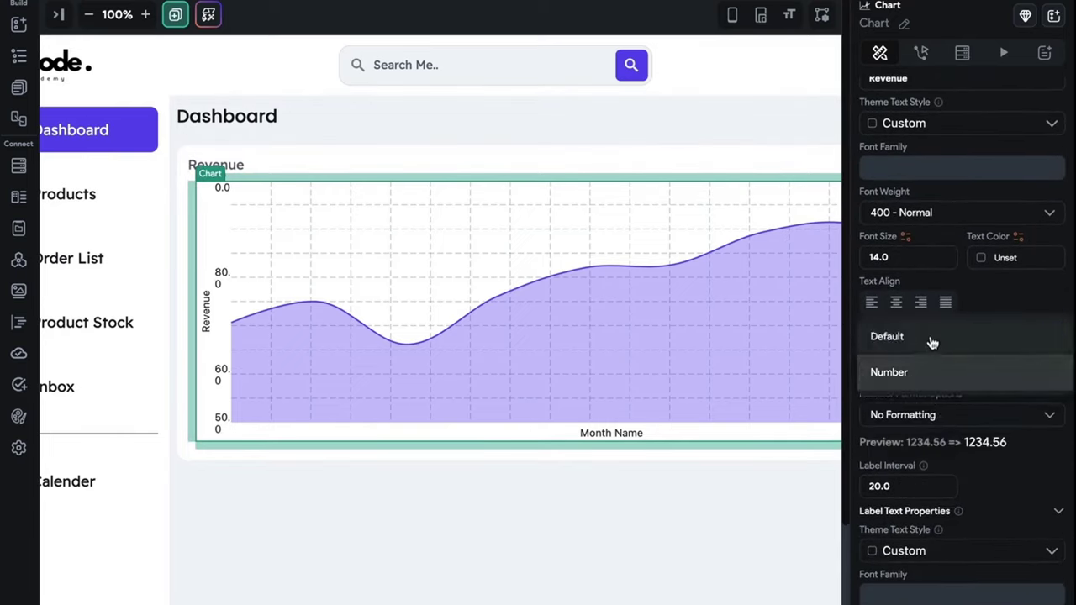
click(931, 338)
- Set the font size of the Y-axis labels to 12
scroll(921, 508, down, 1)
scroll(920, 509, down, 1)
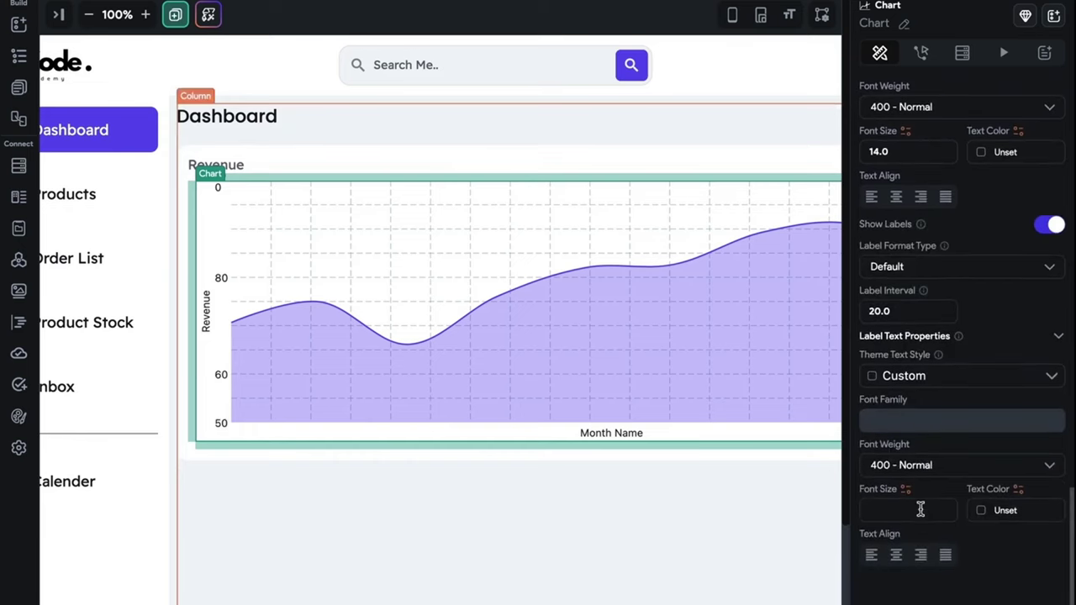
text(1.00)
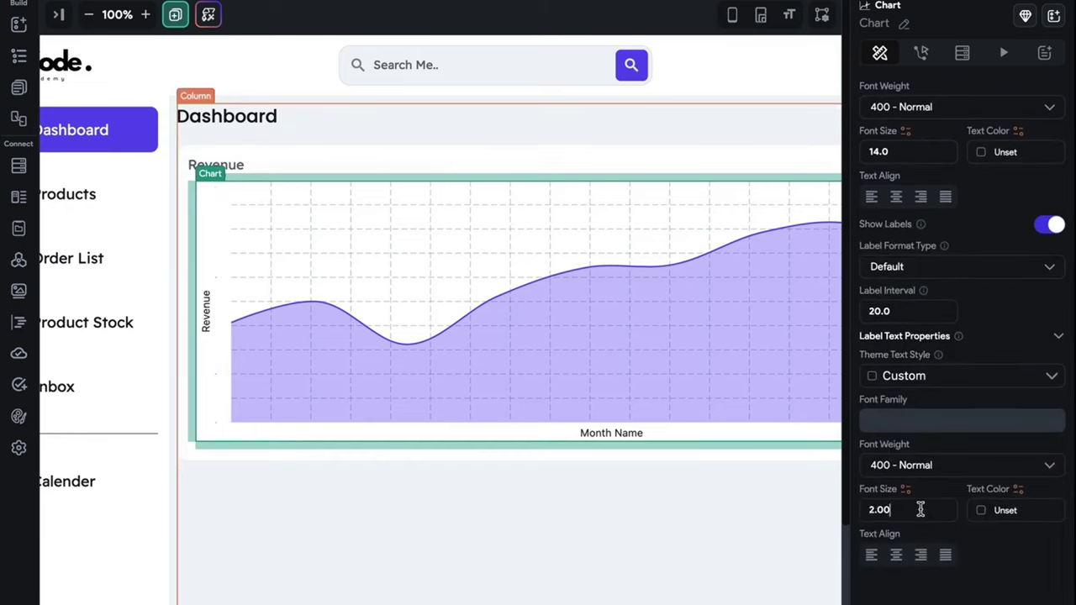
scroll(920, 510, up, 18)
scroll(920, 510, down, 9)
scroll(920, 509, up, 3)
scroll(920, 509, down, 2)
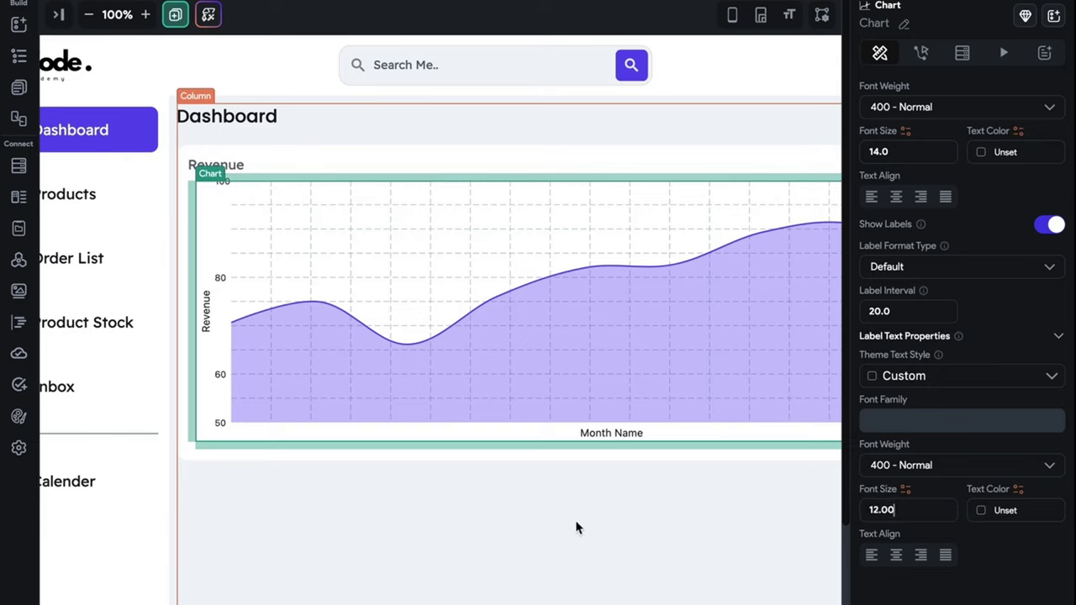
- Try showing the chart's legend and turn it off again
scroll(933, 454, down, 3)
scroll(945, 437, up, 10)
scroll(947, 435, down, 1)
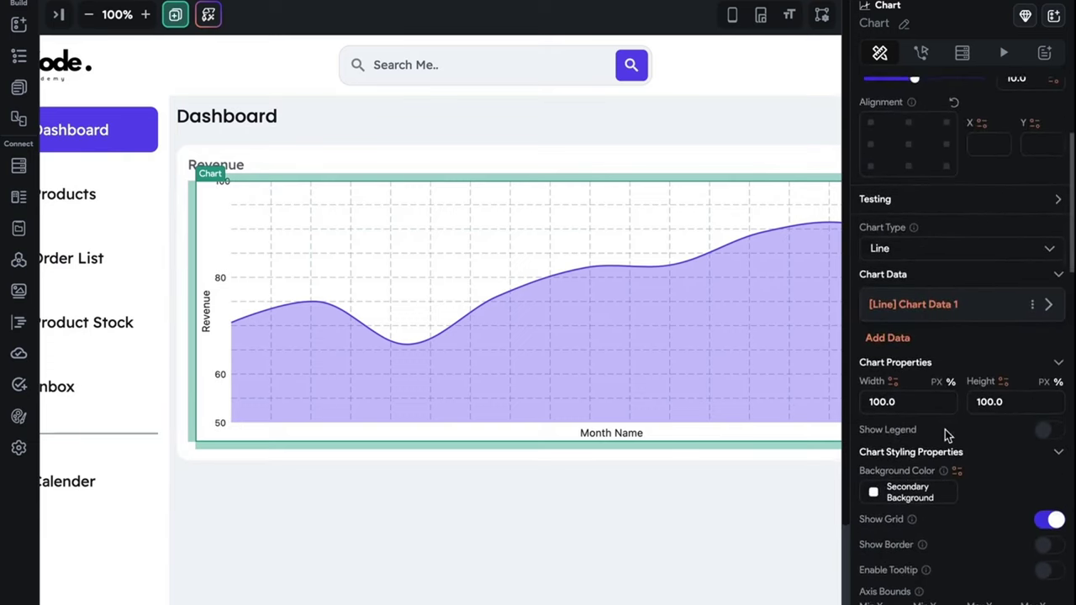
scroll(947, 435, up, 2)
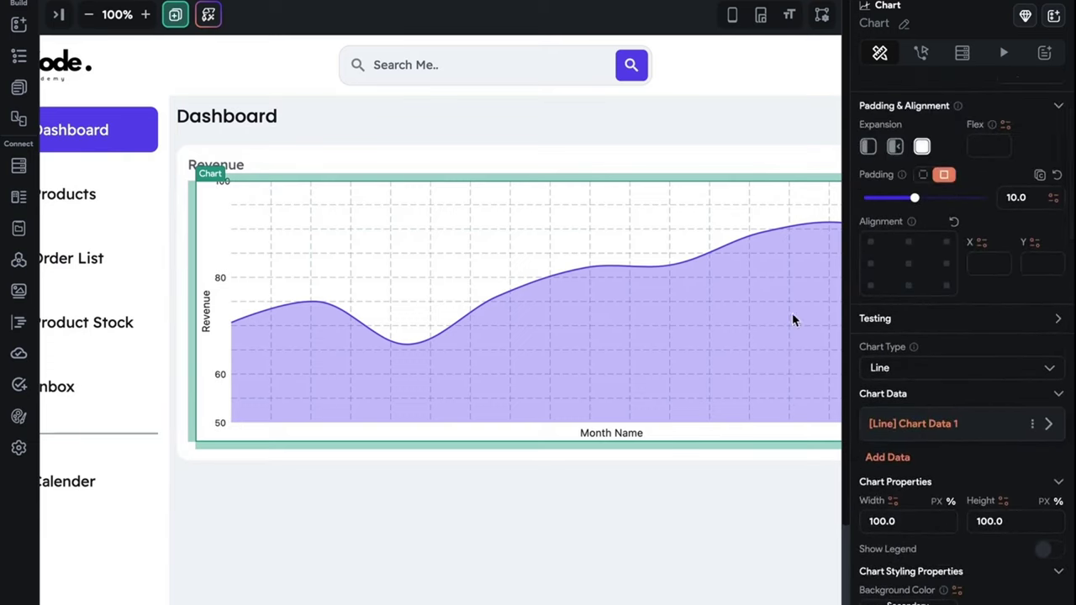
scroll(928, 374, down, 5)
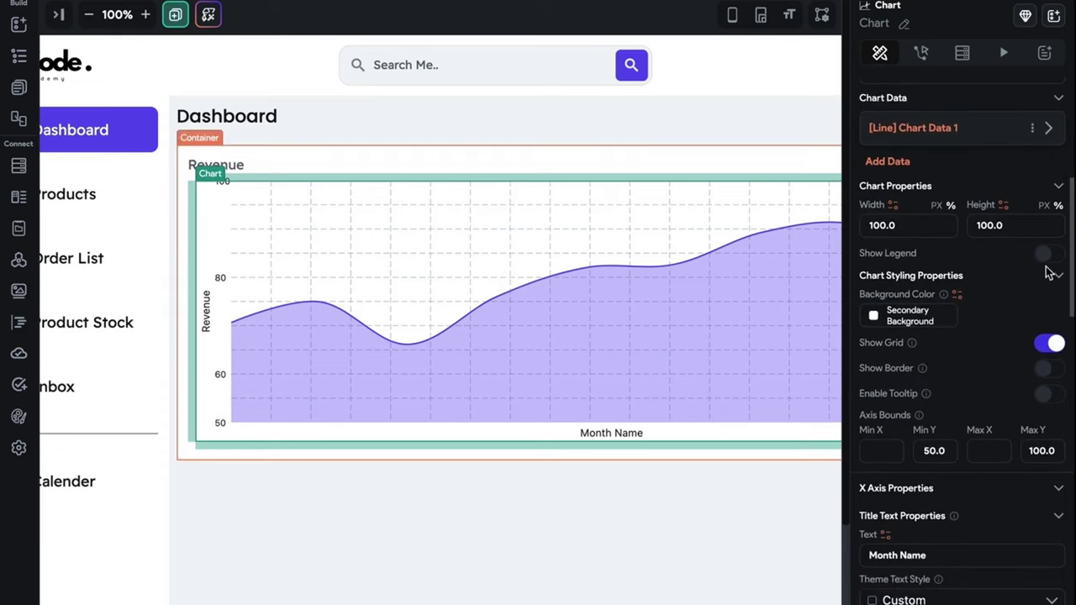
click(1044, 254)
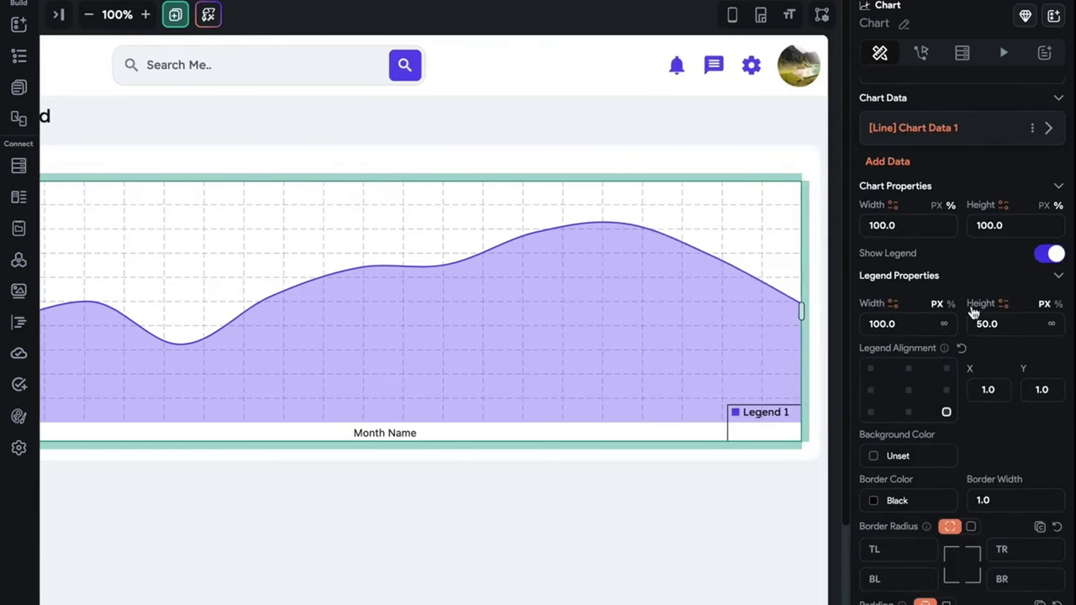
click(1045, 255)
- Enable the chart's tooltip and set its background color to Primary
scroll(1042, 319, down, 1)
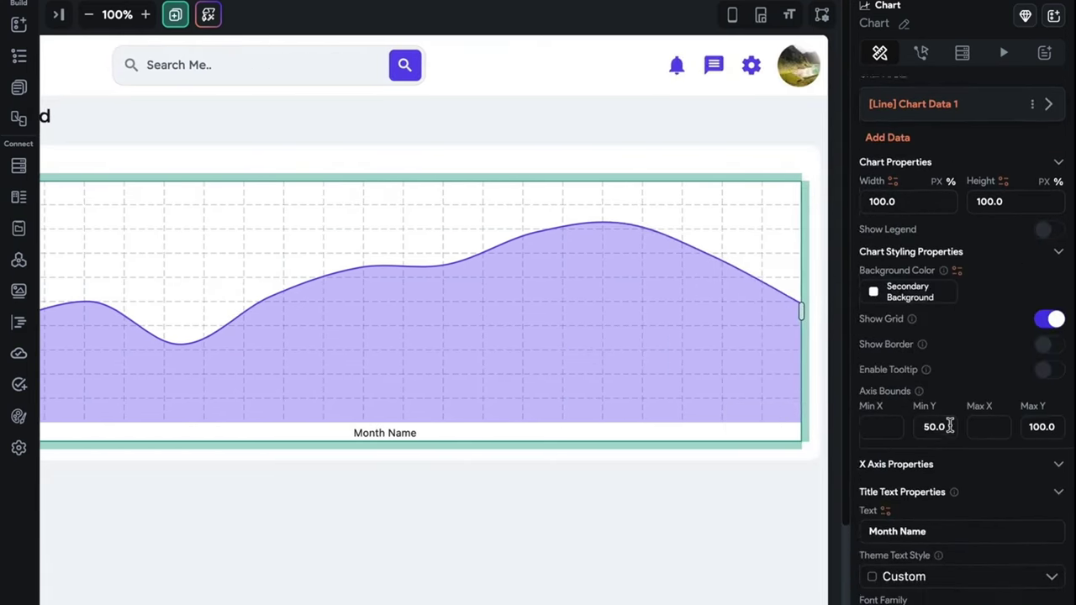
click(1050, 355)
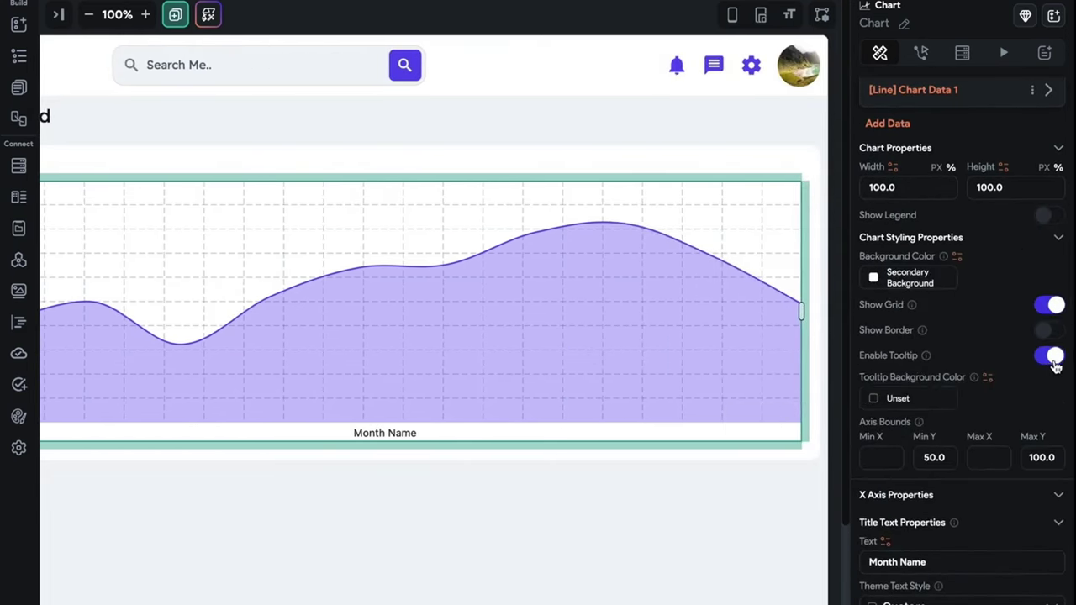
click(878, 402)
click(664, 328)
scroll(884, 428, down, 5)
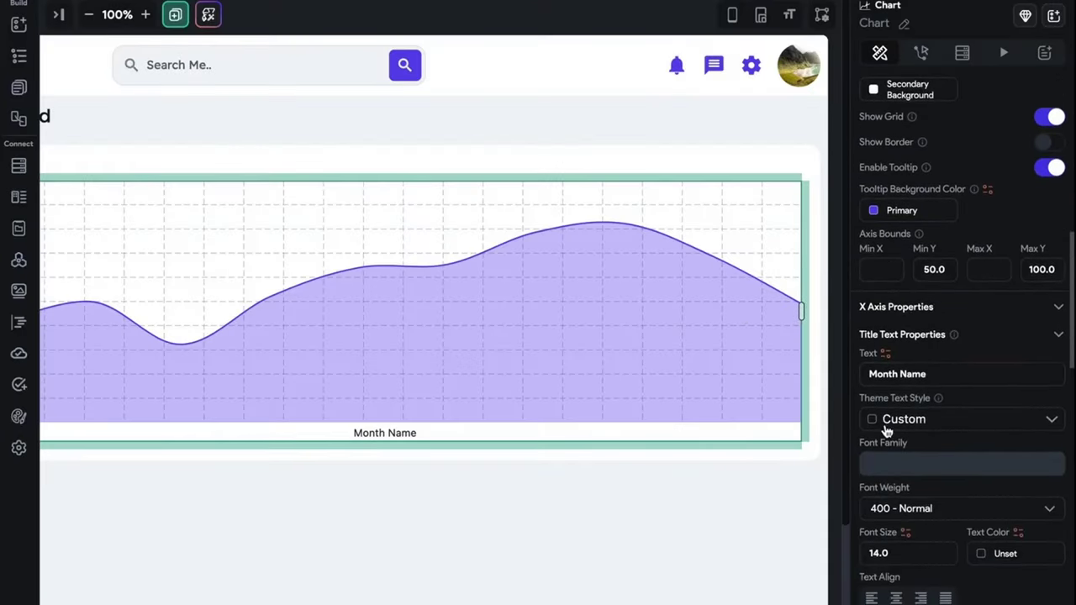
- Turn on the border of the Revenue chart
scroll(884, 429, up, 1)
scroll(884, 429, up, 1)
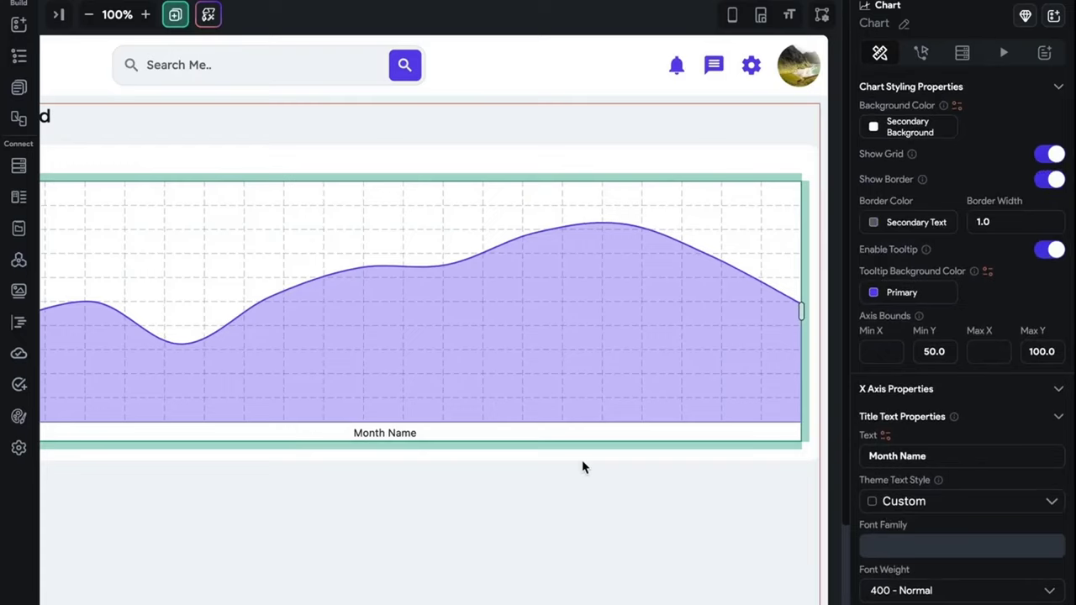
click(381, 508)
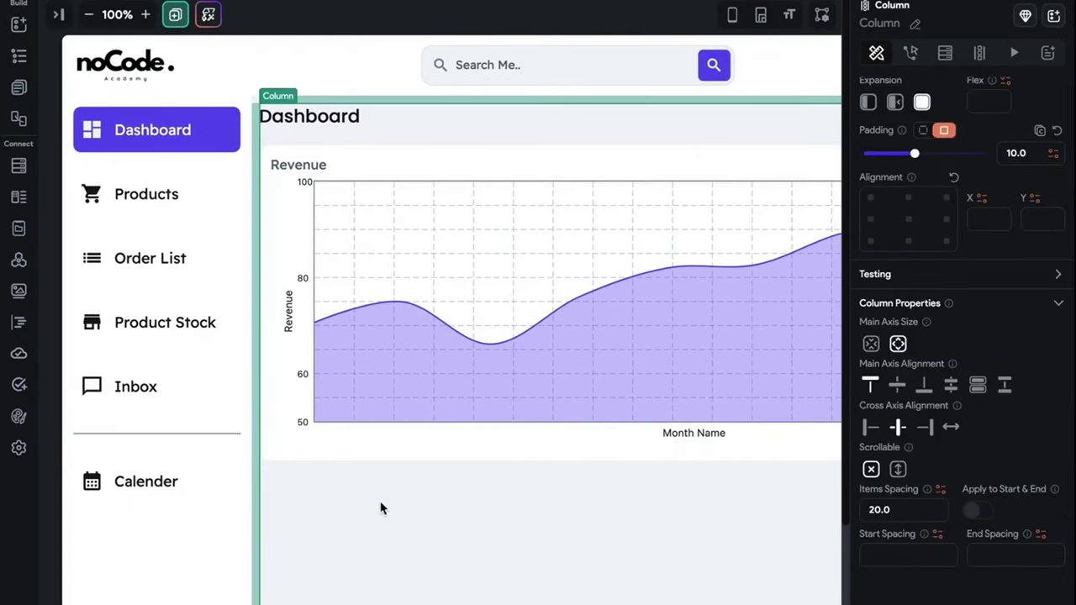
- Change the chart's Y-axis title text to "Revenue In Thousands"
click(290, 312)
scroll(1040, 506, down, 10)
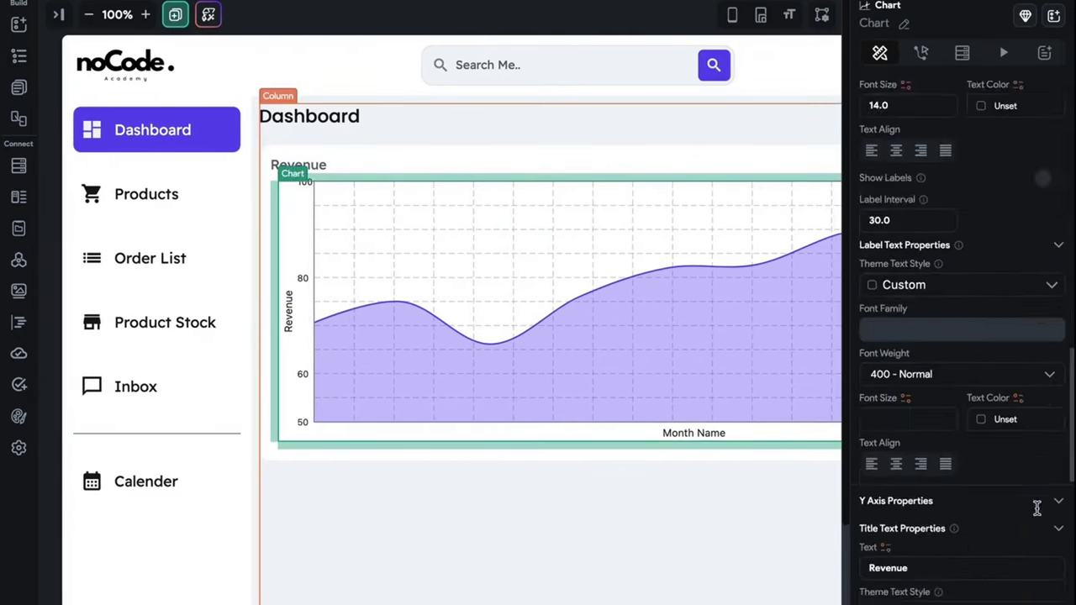
scroll(1029, 496, up, 2)
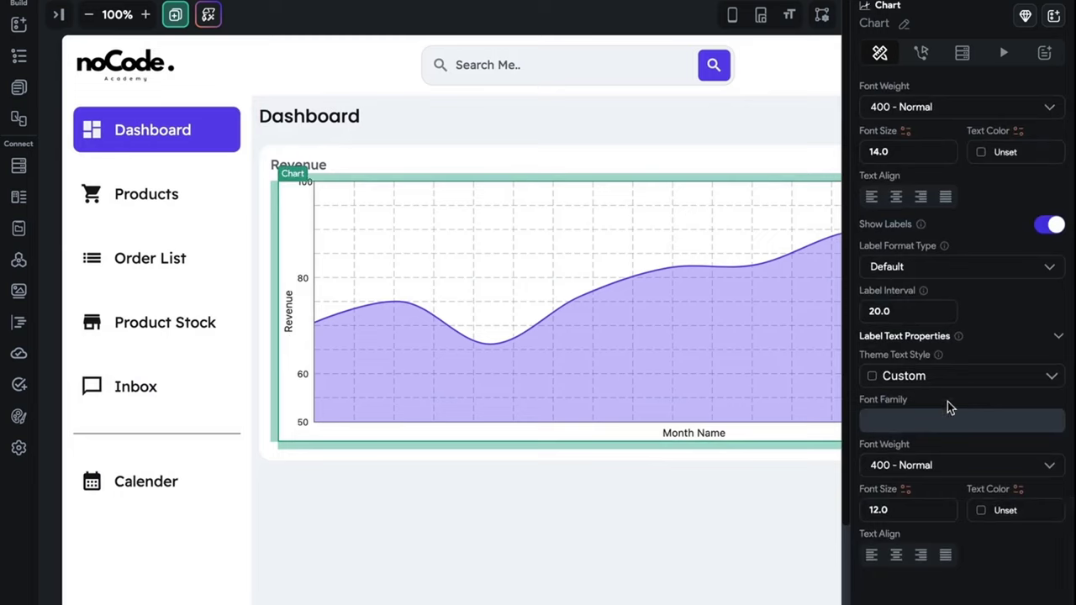
scroll(961, 312, up, 6)
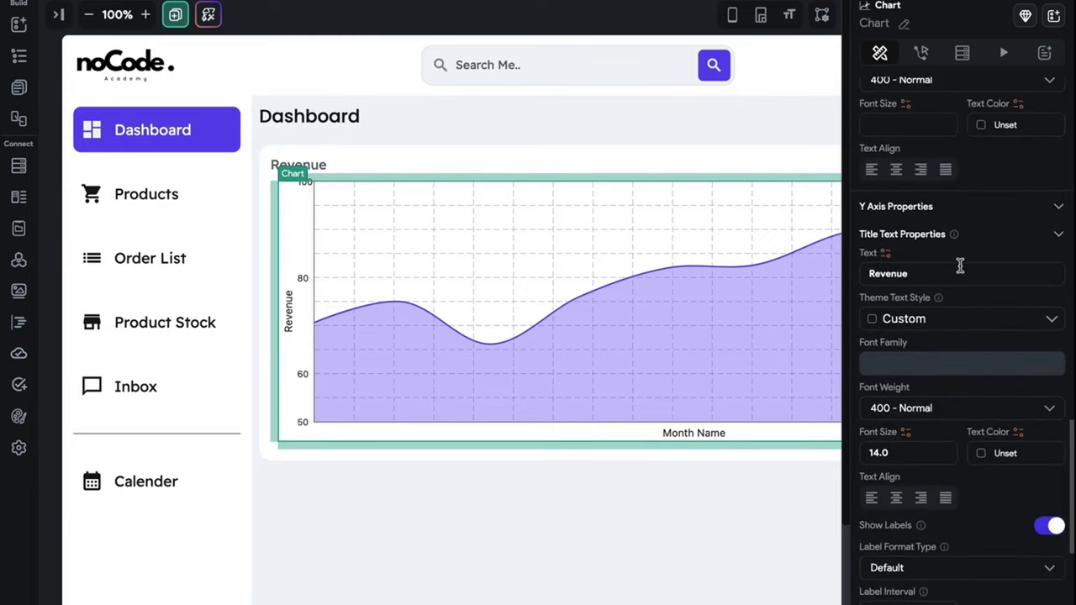
click(960, 266)
text(In K)
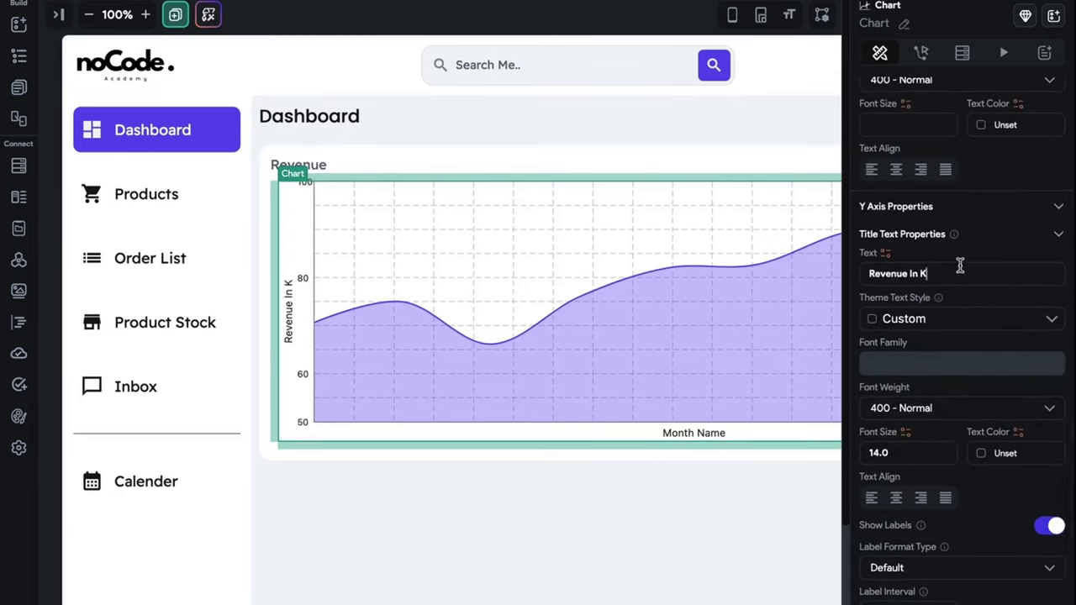
key(BackSpace)
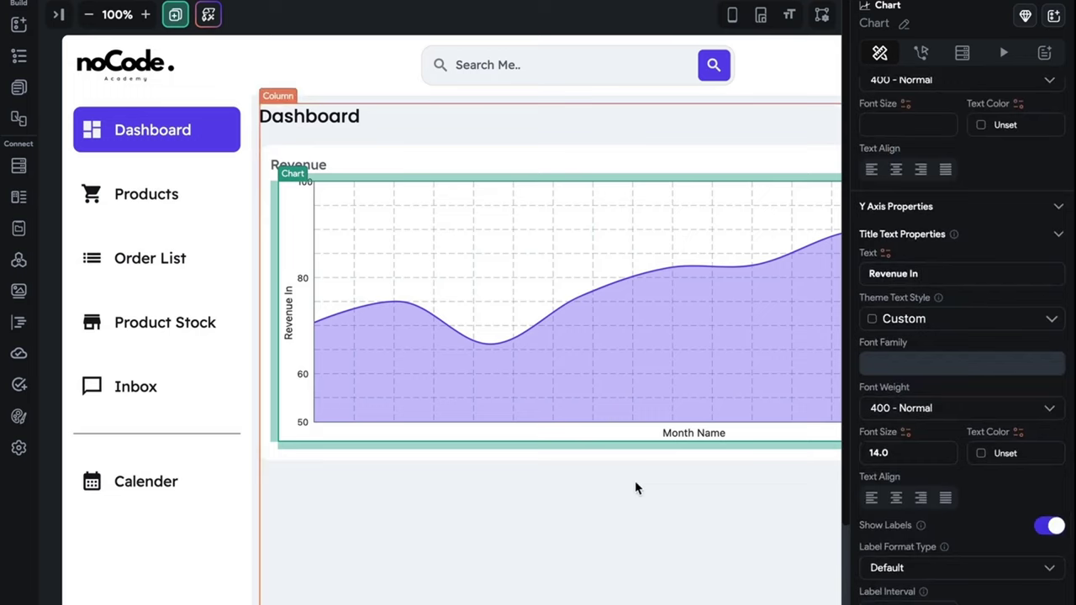
text(Thousands)
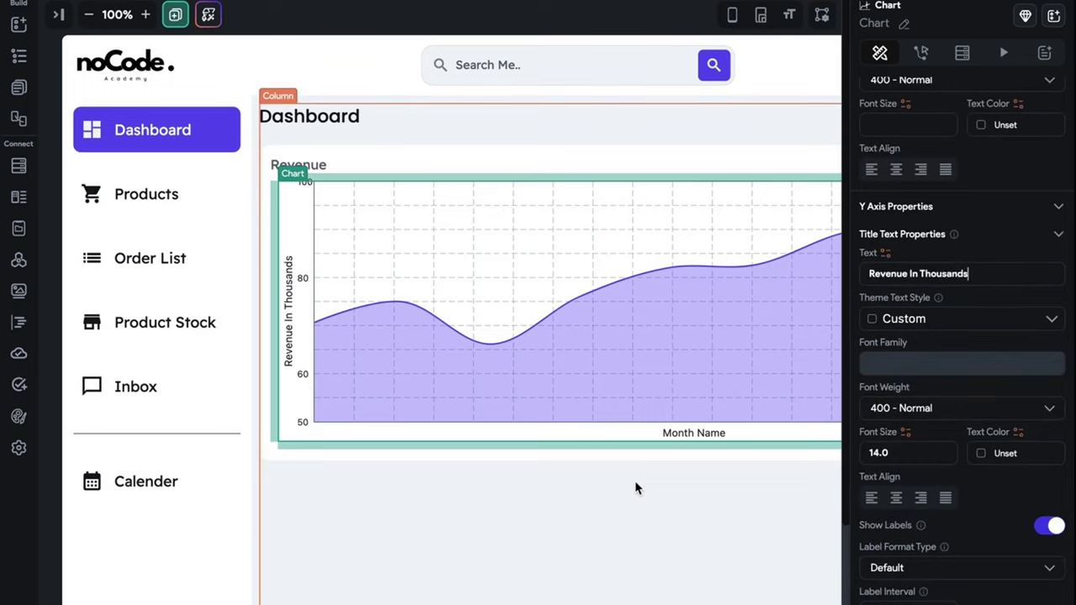
click(509, 493)
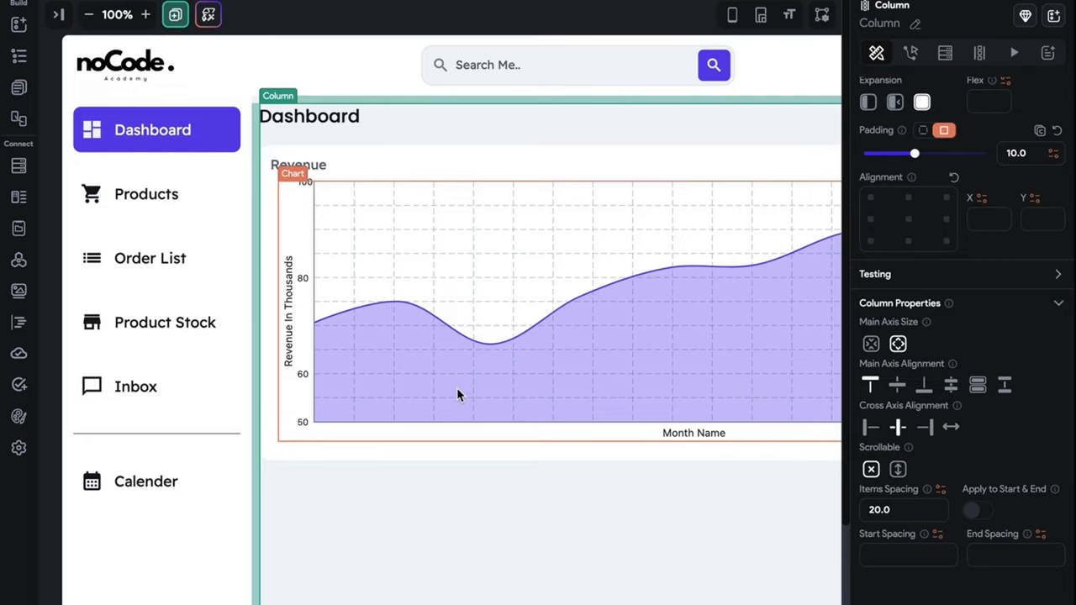
- Try the chart without its border, restore the border, and turn off the grid
click(552, 387)
scroll(904, 490, down, 3)
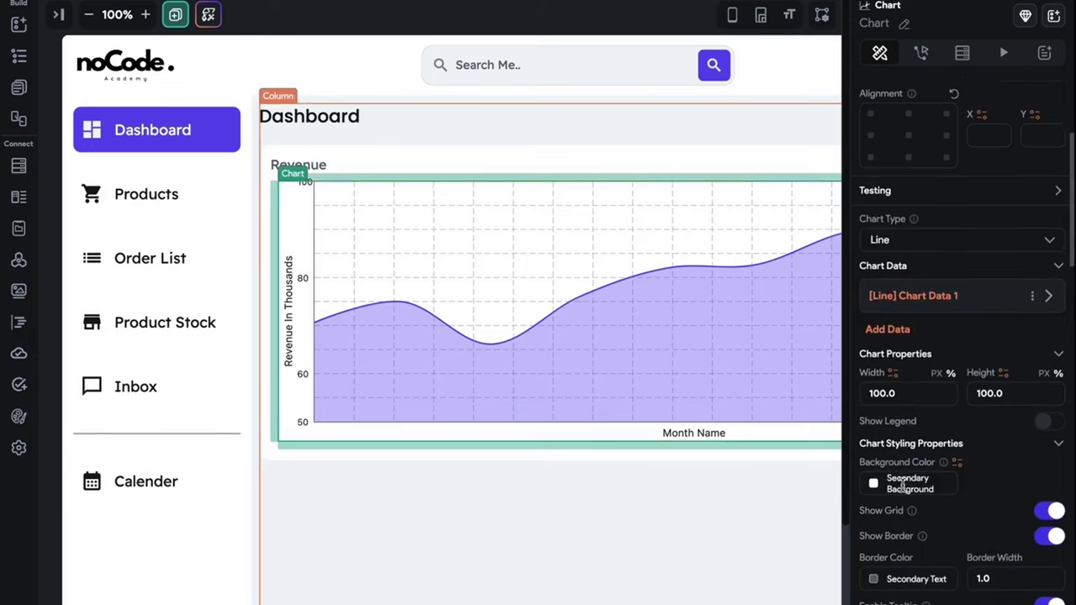
scroll(904, 487, down, 2)
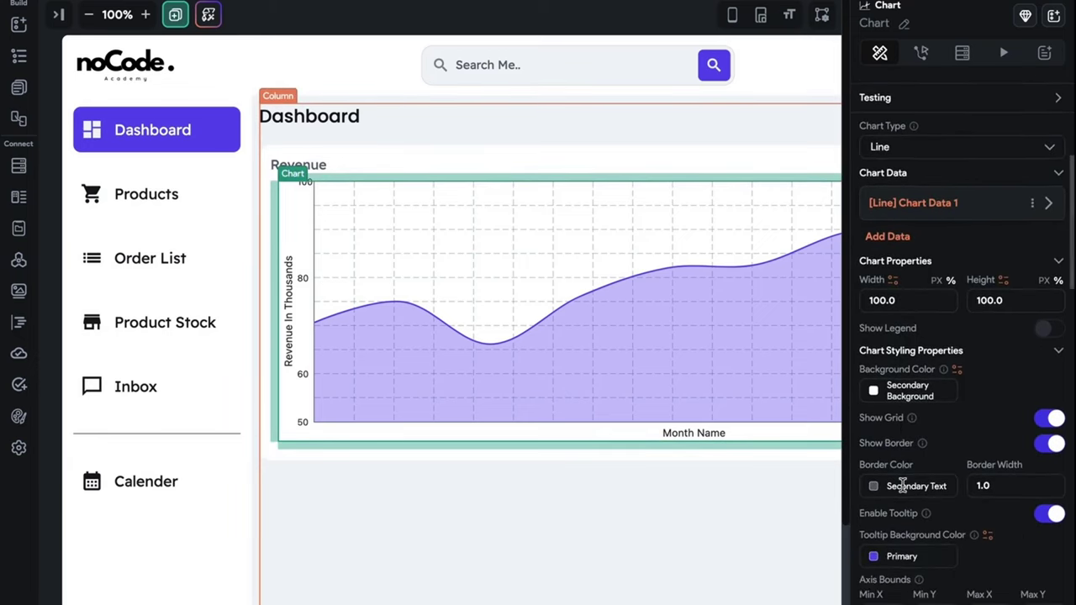
click(1050, 442)
click(1050, 443)
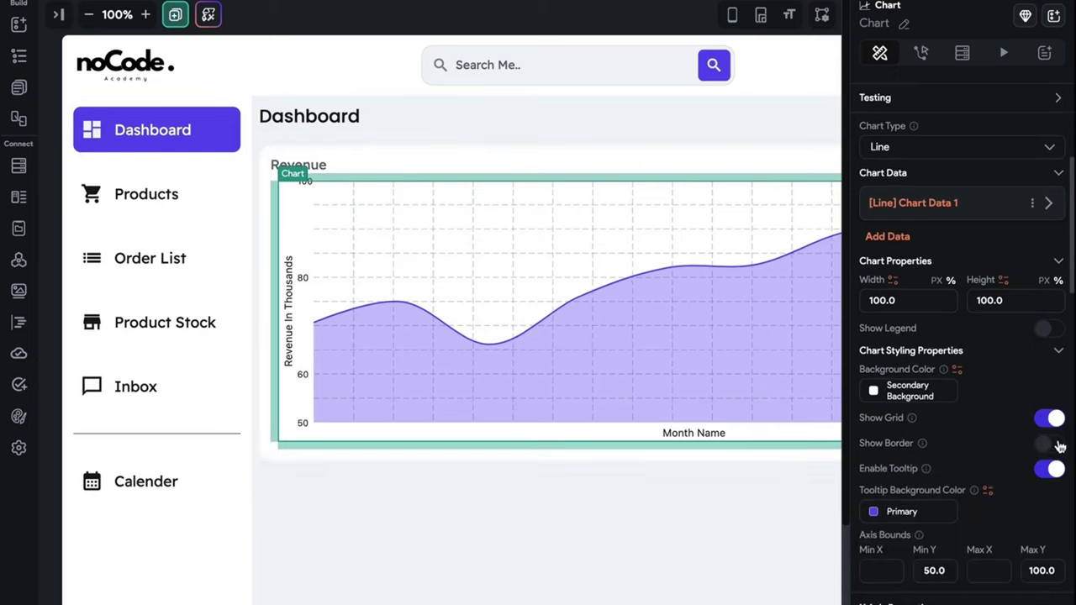
click(1049, 417)
click(651, 548)
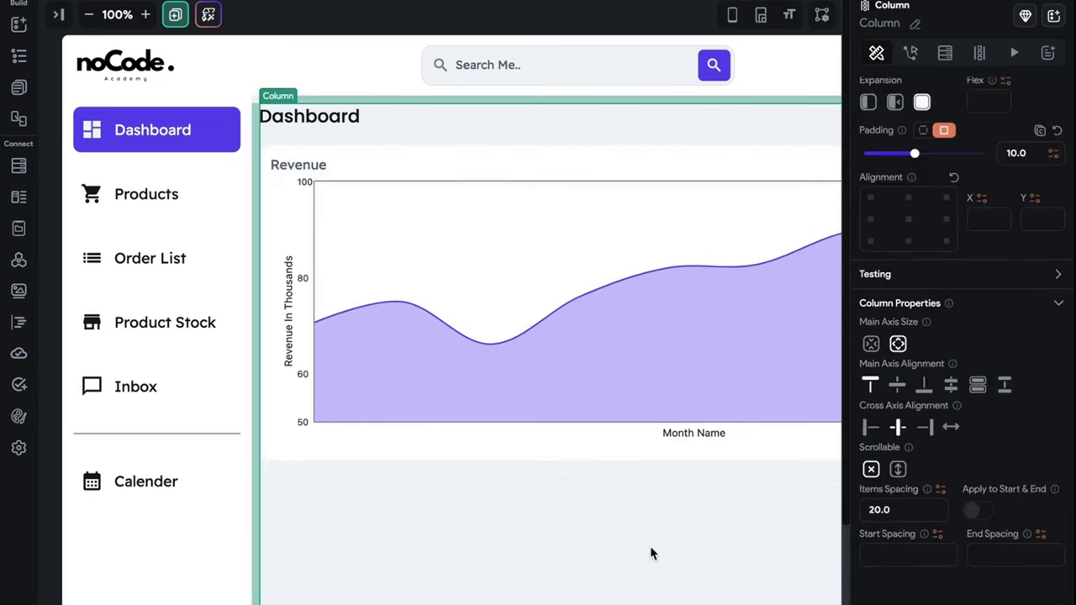
scroll(651, 528, right, 10)
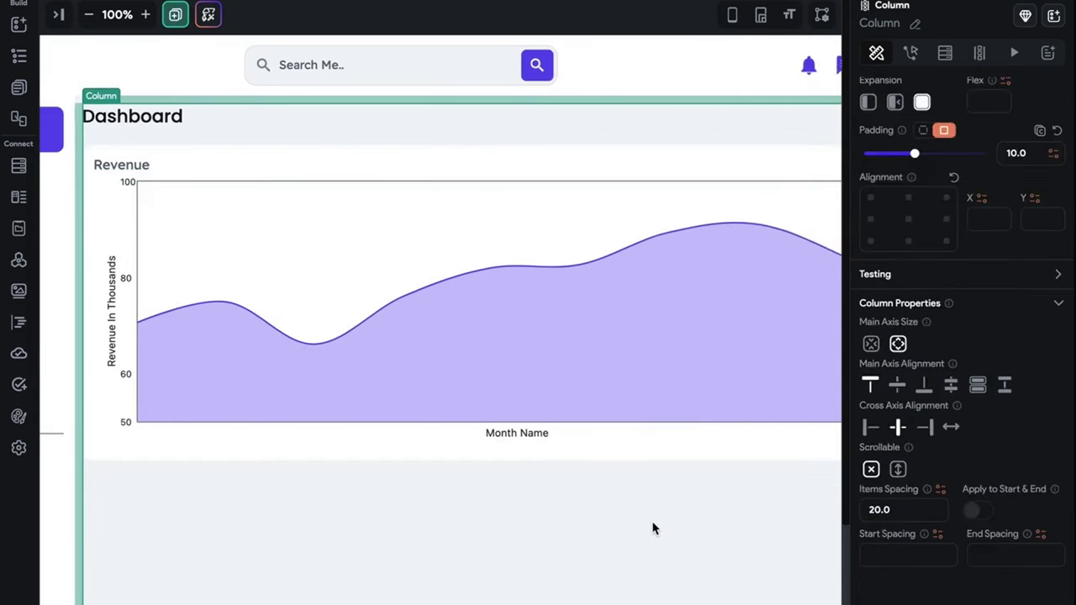
scroll(652, 528, left, 10)
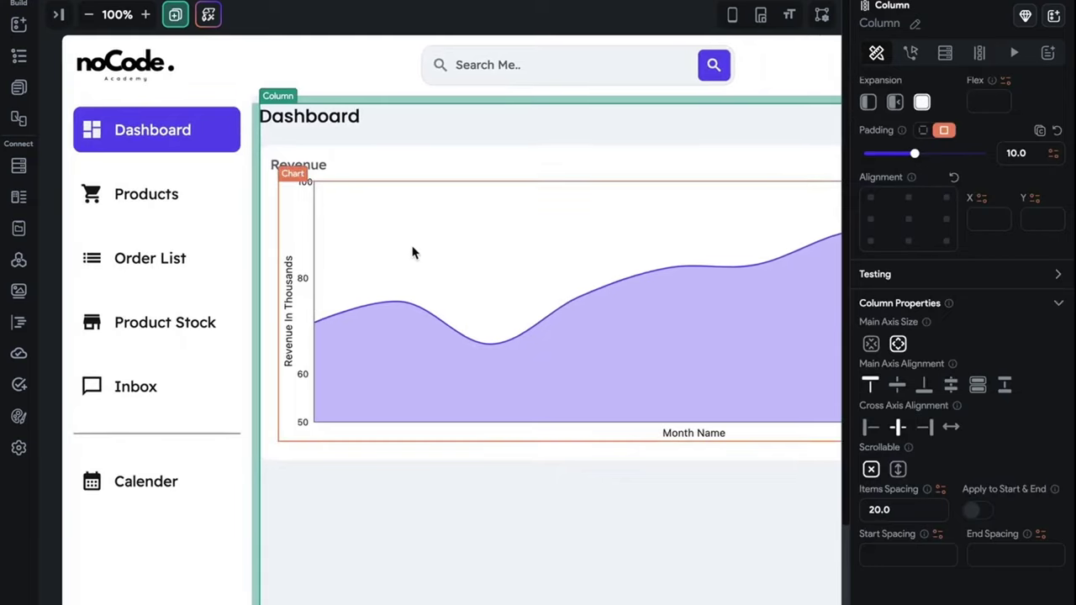
- Set the items spacing to 20 for the inner column that holds the Revenue title and chart
click(356, 179)
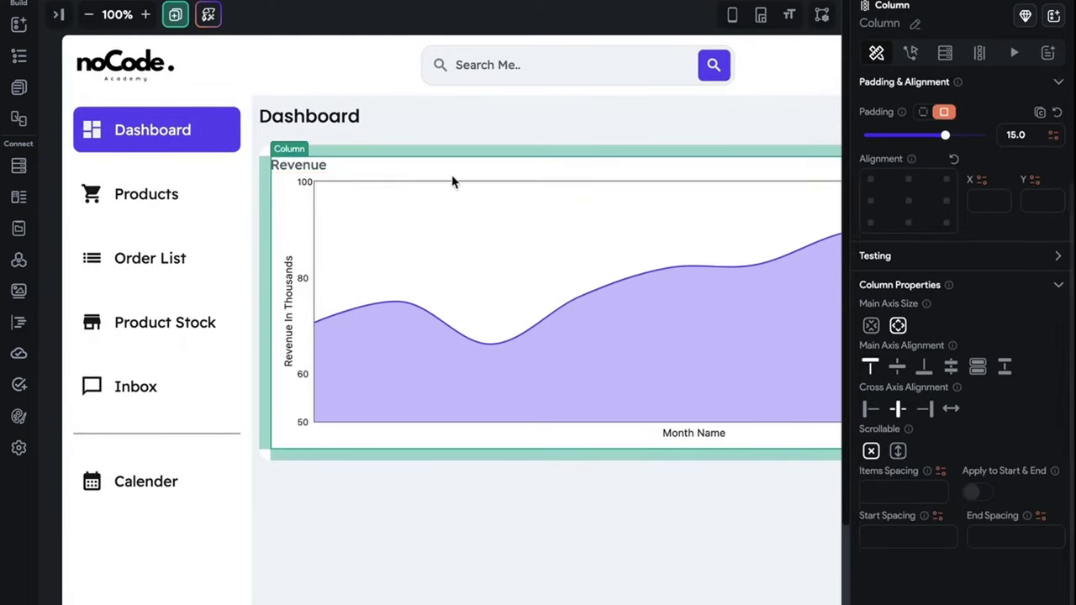
click(908, 514)
text(20)
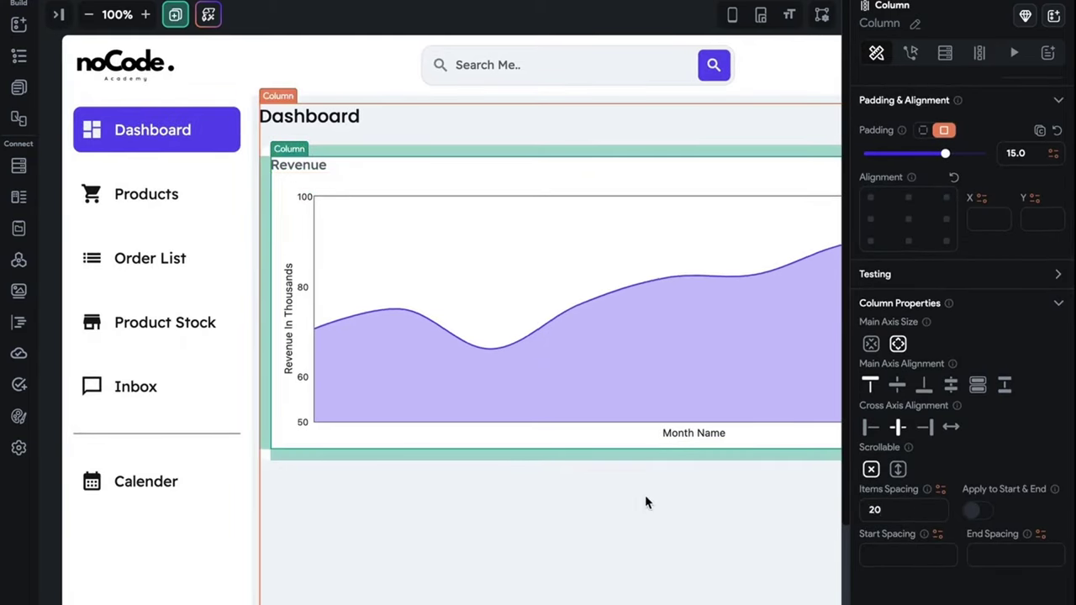
- Clear the padding value of the Revenue chart
click(562, 458)
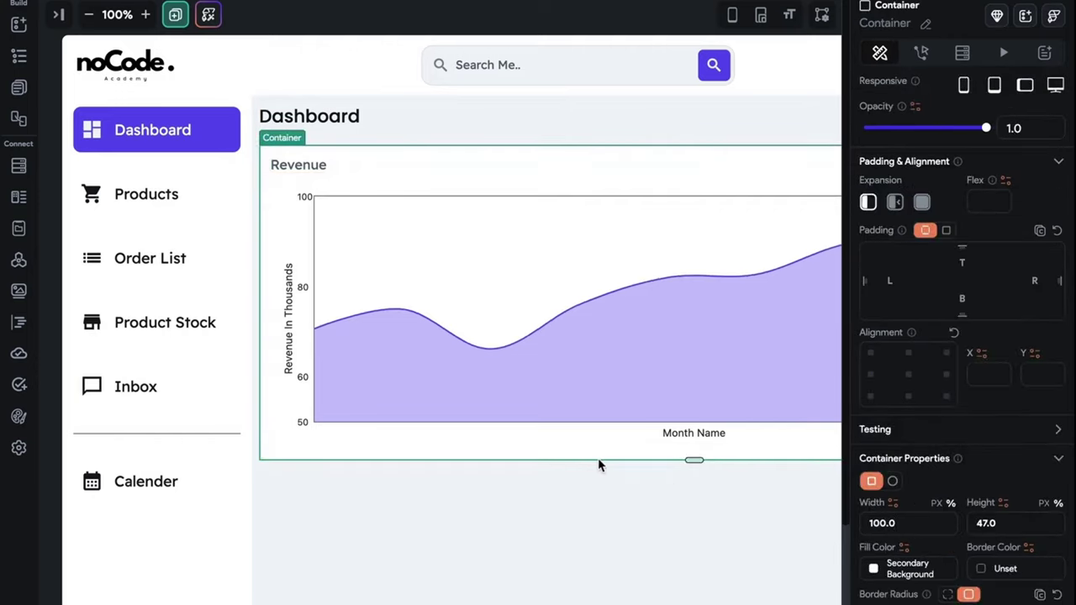
click(652, 437)
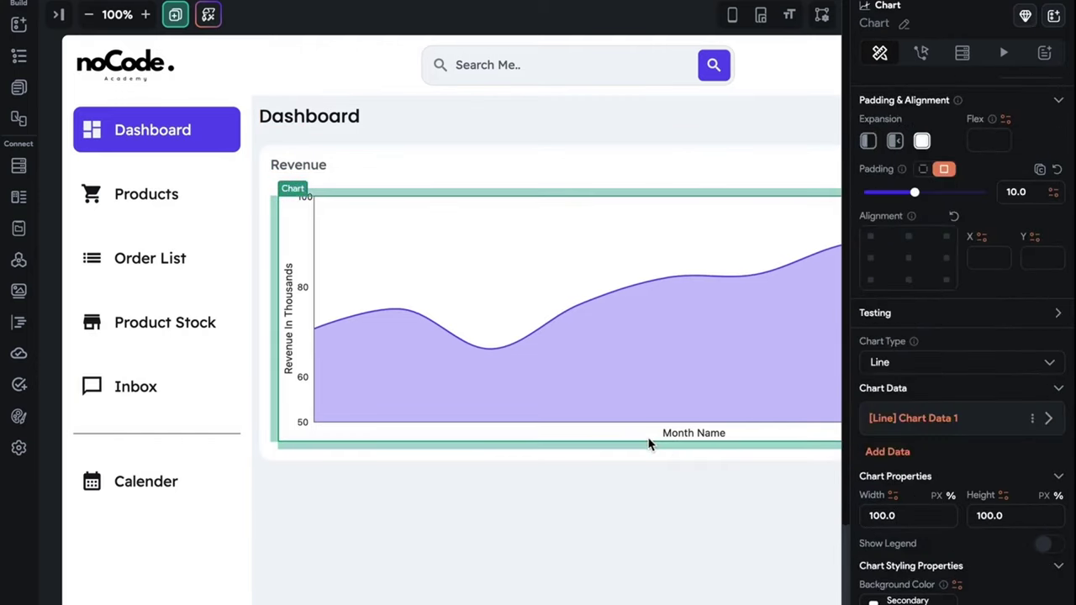
scroll(961, 237, up, 3)
scroll(961, 237, down, 1)
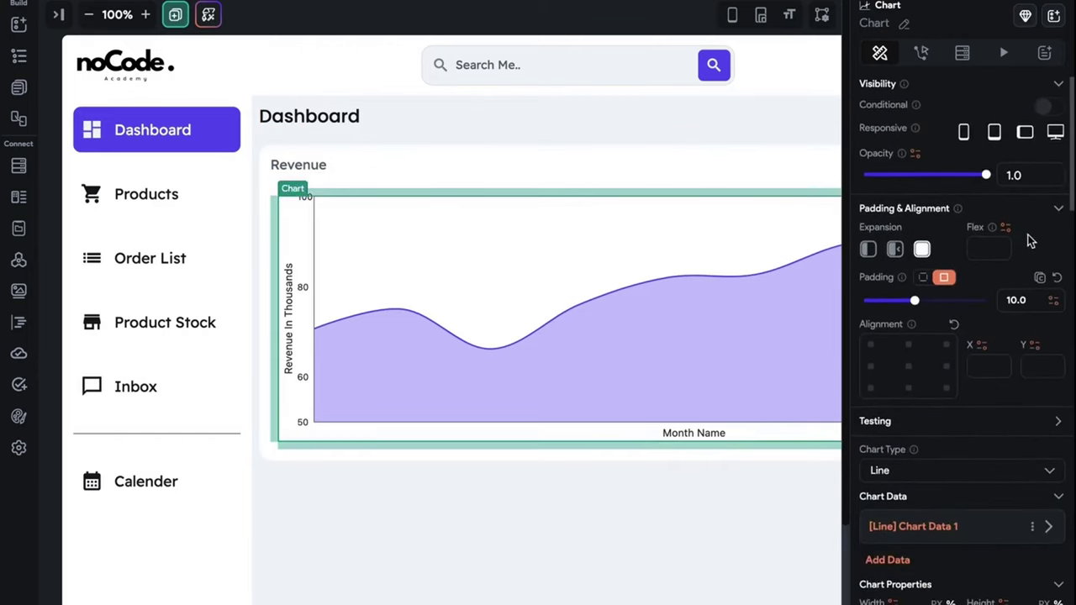
double_click(1000, 300)
key(BackSpace)
click(426, 530)
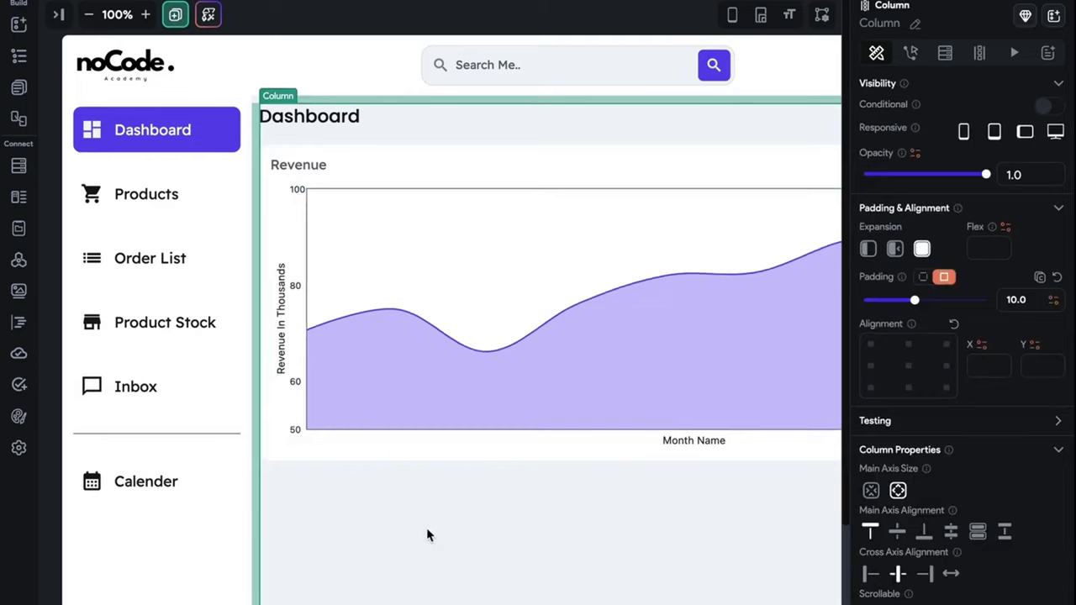
scroll(426, 529, right, 5)
scroll(426, 533, left, 5)
- Turn off the chart's border in its styling properties
click(548, 389)
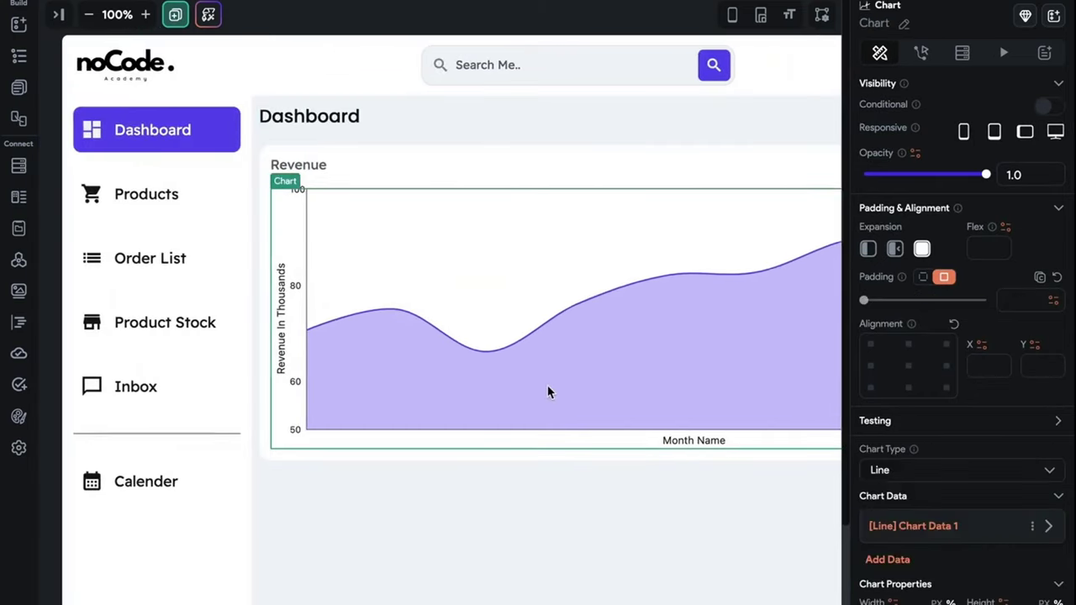
scroll(1042, 458, down, 8)
scroll(1050, 446, up, 8)
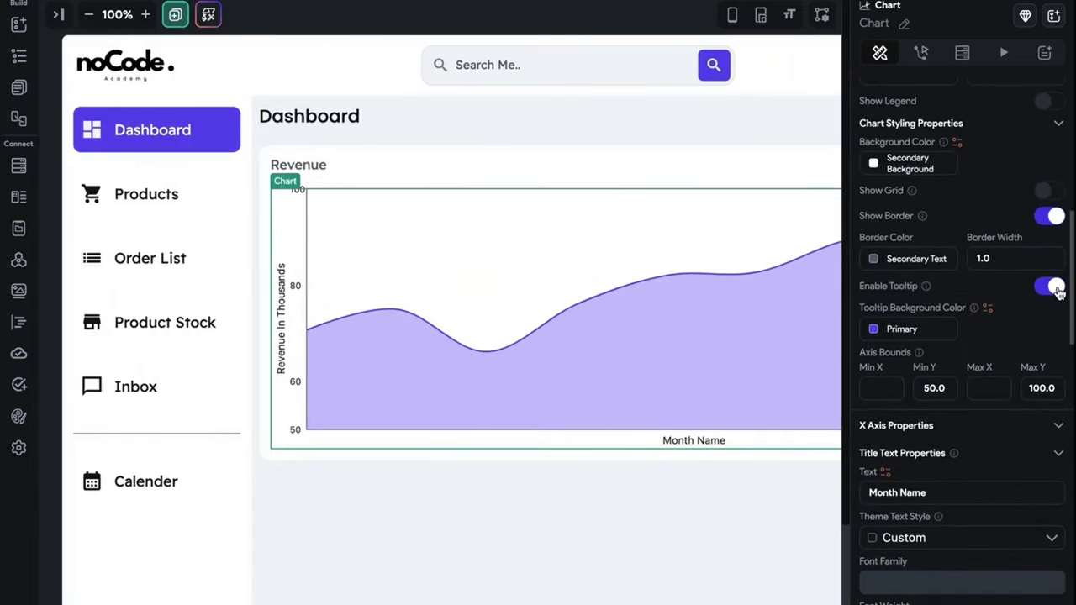
click(1049, 216)
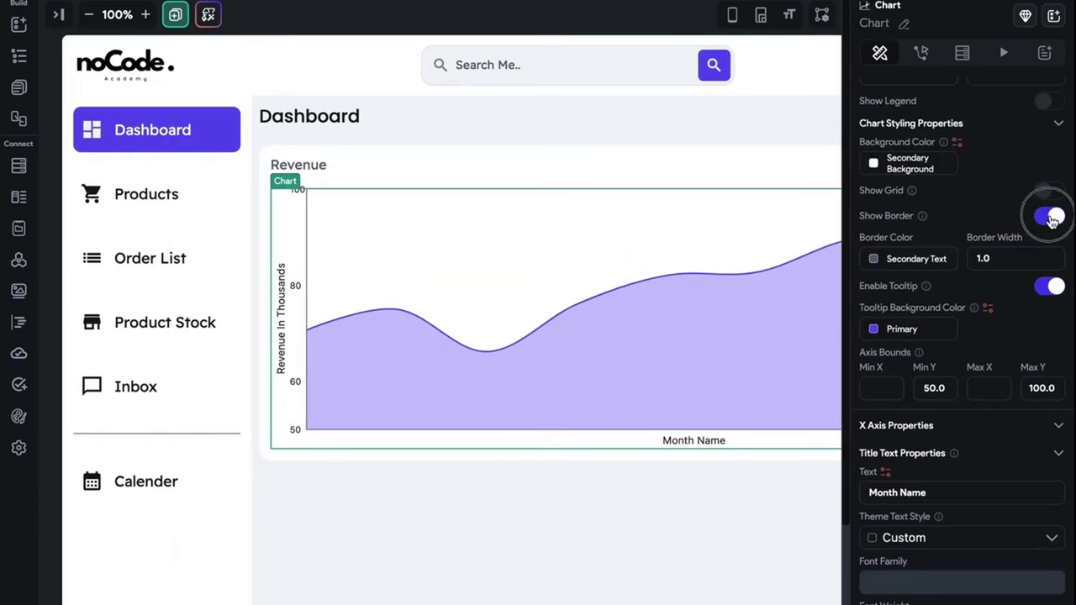
click(603, 476)
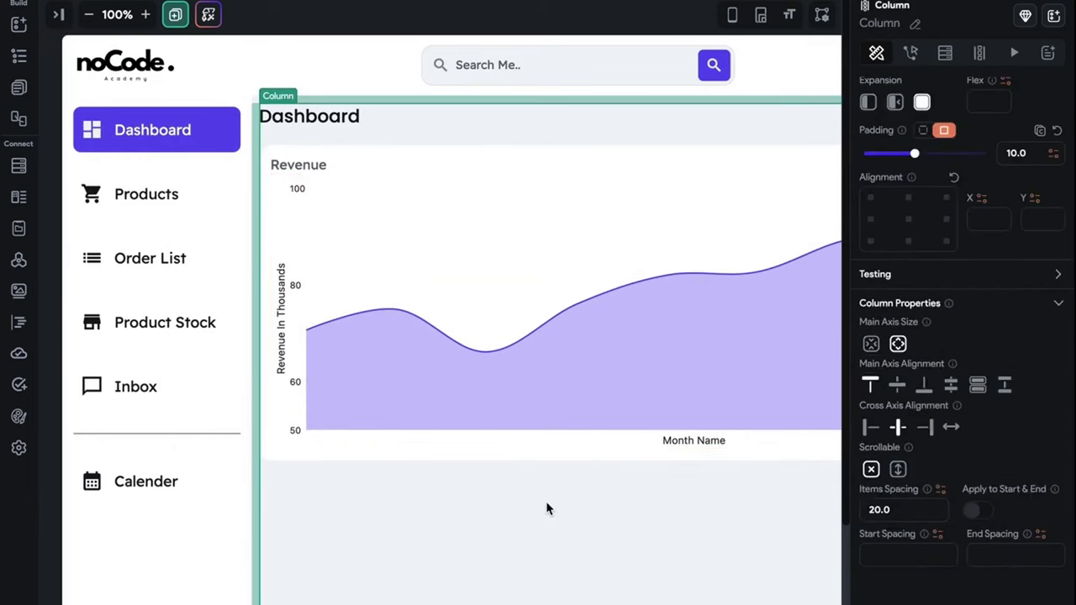
- Review the whole dashboard page layout with the canvas zoomed out to 75%
scroll(546, 503, right, 3)
scroll(546, 501, left, 1)
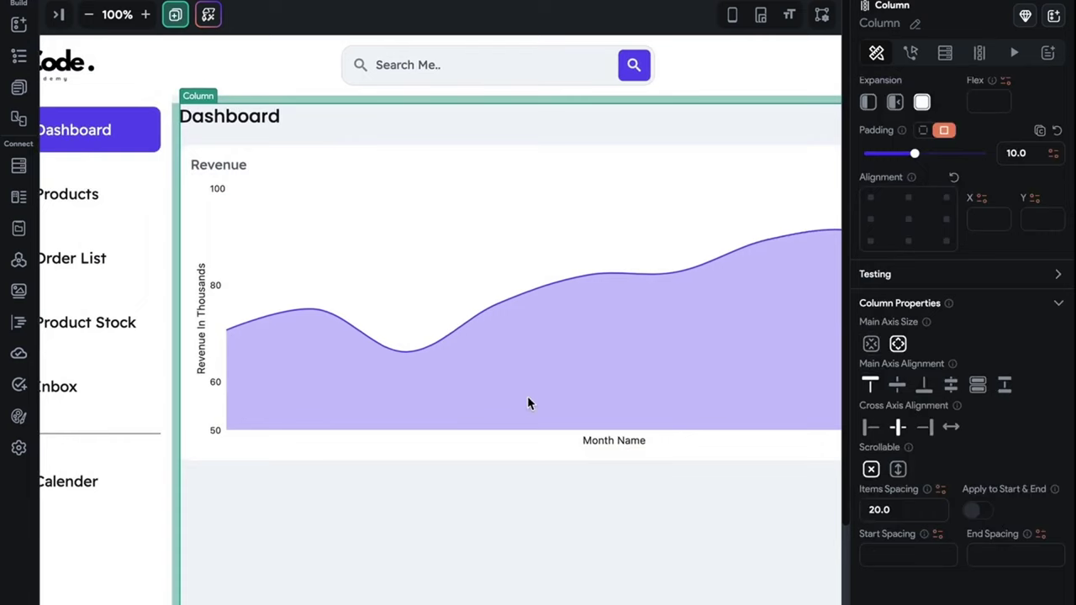
click(611, 15)
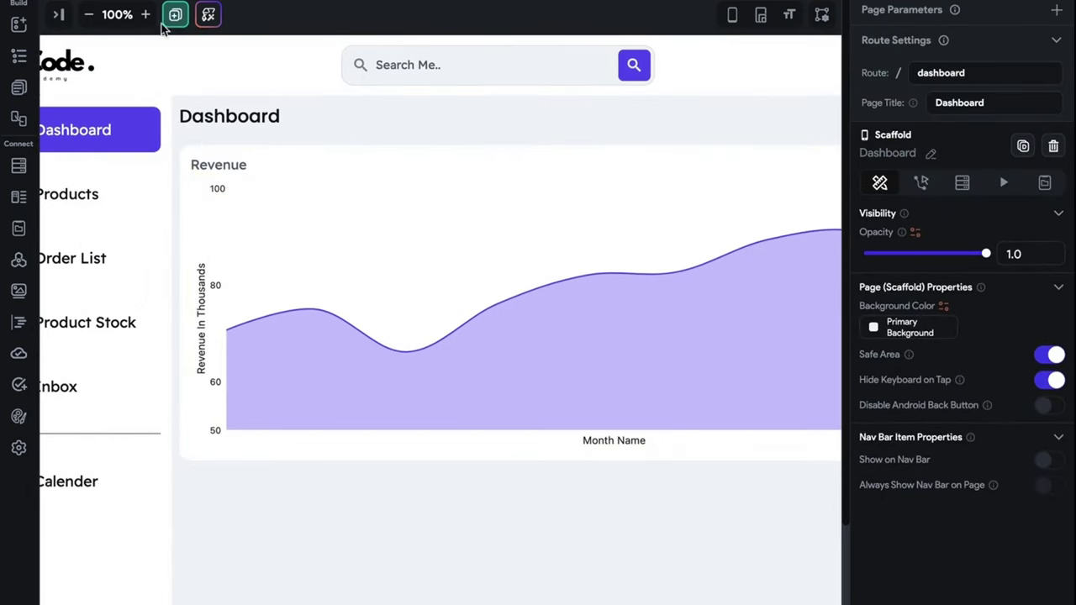
click(88, 14)
click(88, 14)
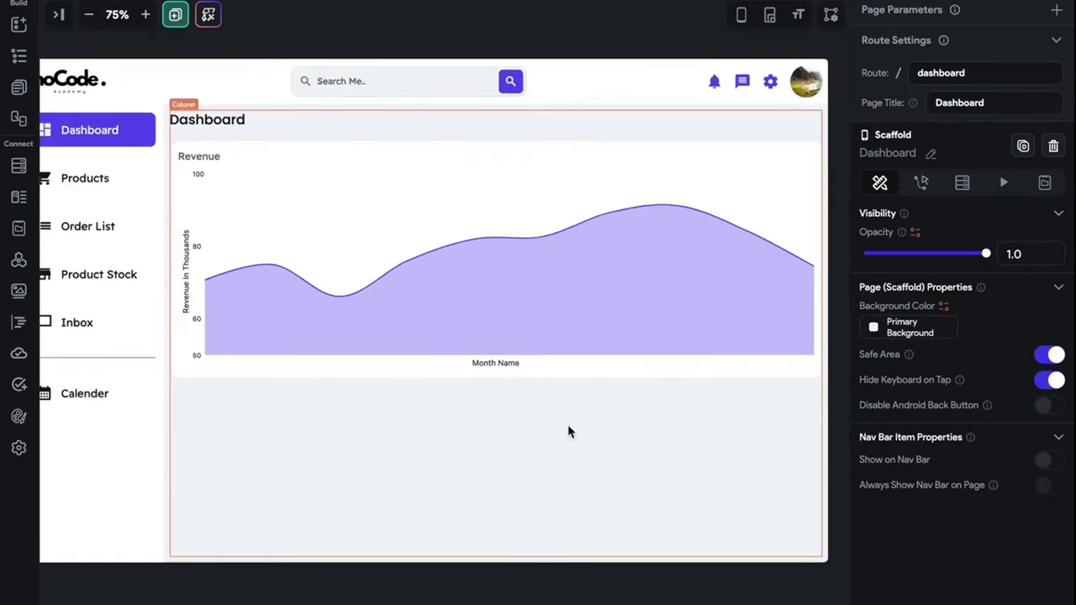
scroll(607, 424, left, 1)
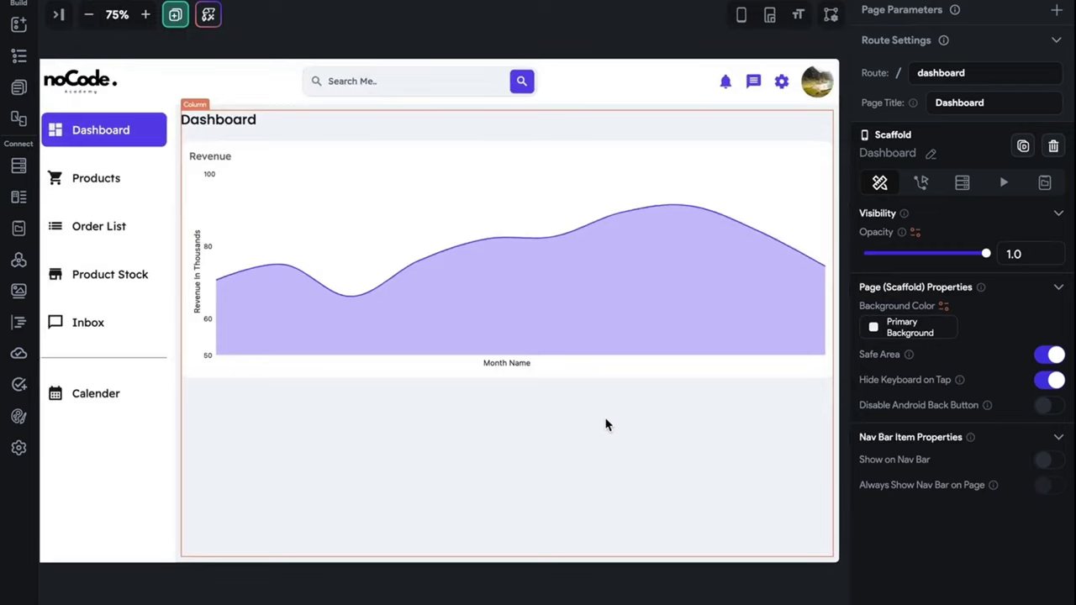
scroll(446, 311, left, 3)
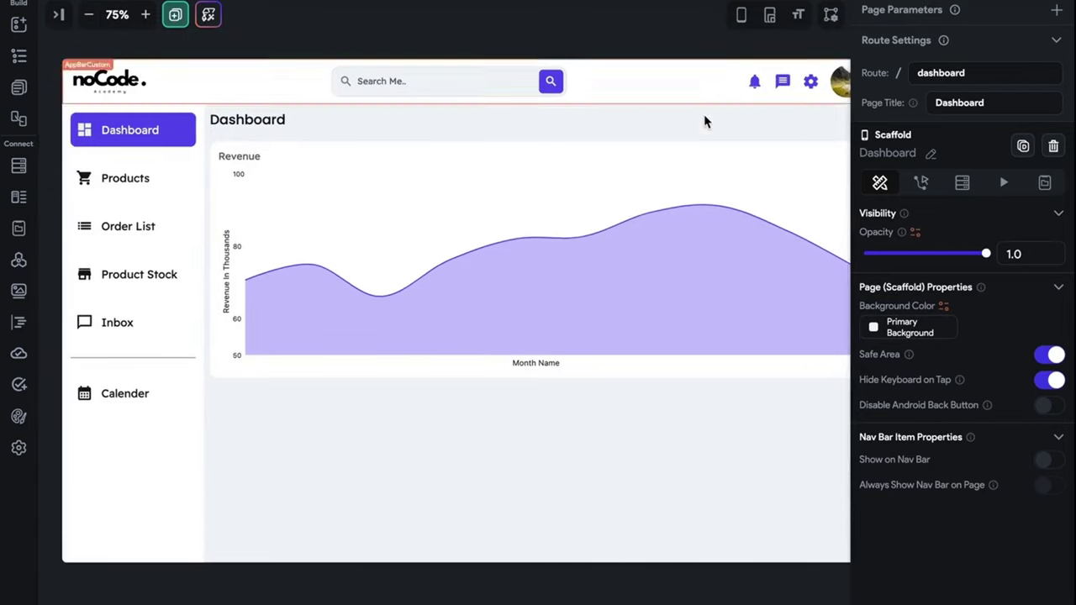
- Publish the app to the ecommerce-cms.flutterflow.app domain
click(1042, 3)
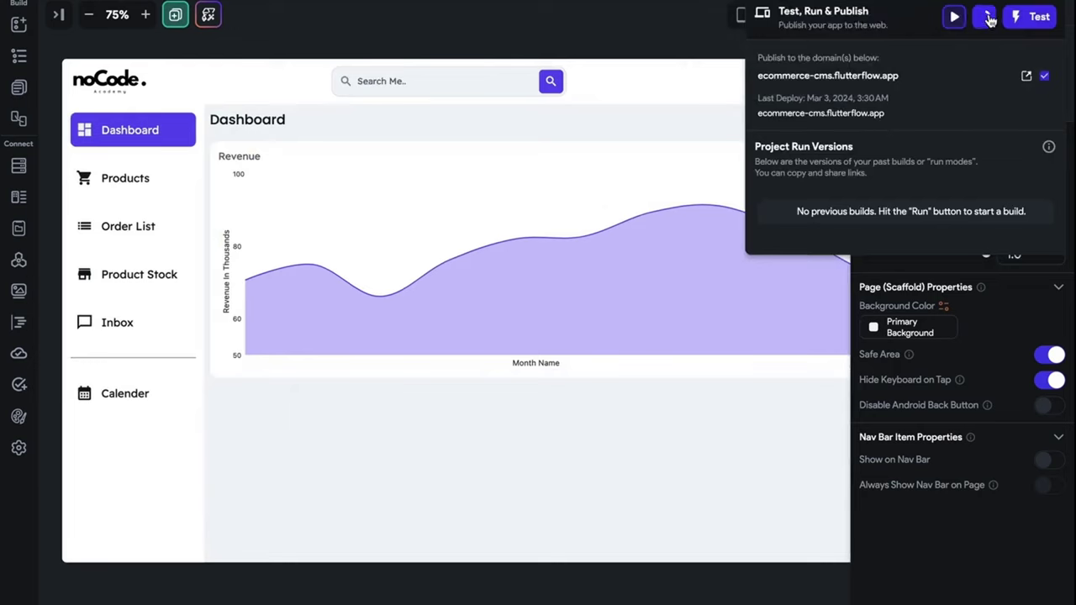
click(988, 18)
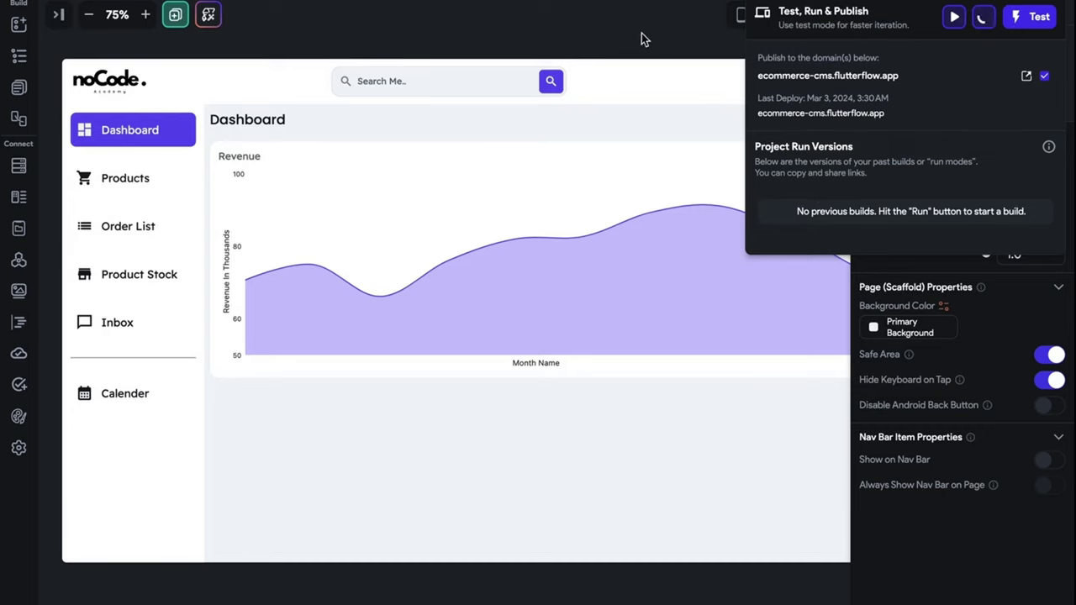
click(611, 410)
- Make the container around the Revenue chart slightly taller by extending its lower edge
scroll(584, 416, right, 2)
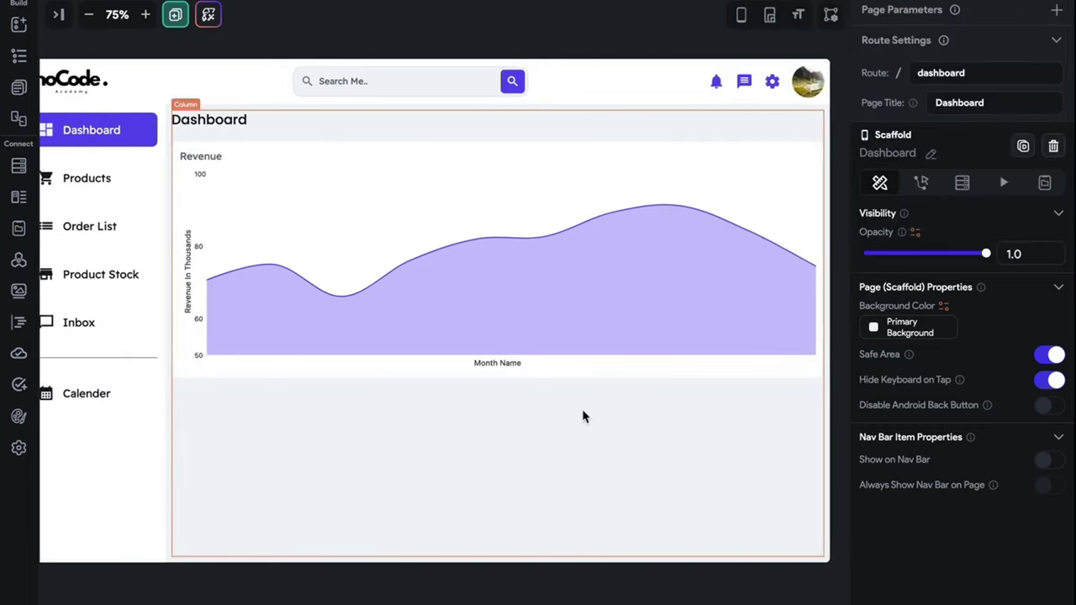
click(516, 381)
click(520, 380)
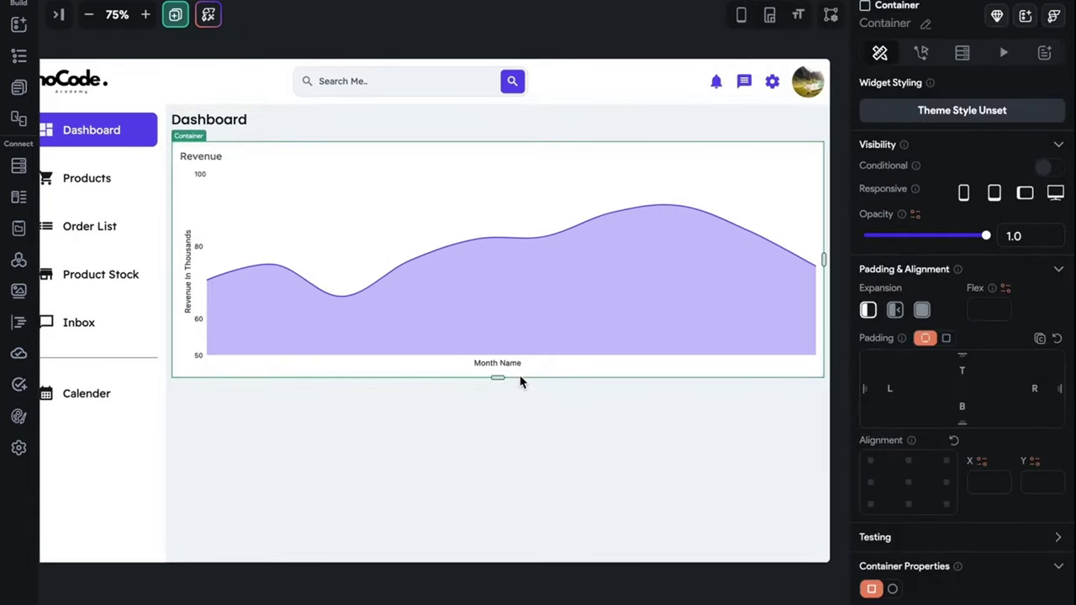
drag(502, 379, 501, 391)
click(498, 441)
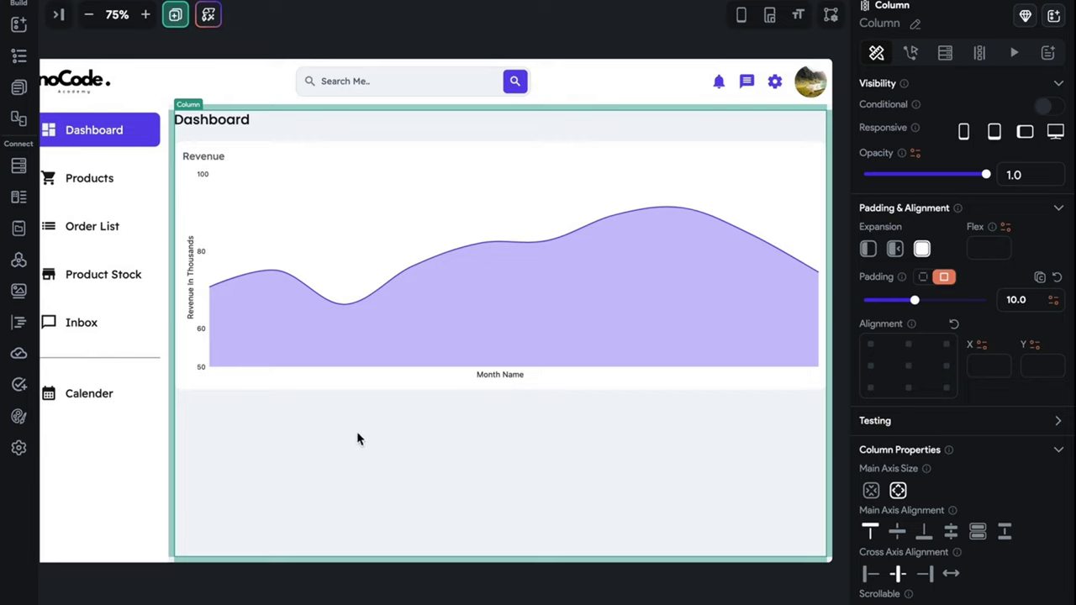
- Insert a Row below the Revenue chart in the main column and add a Container inside it that expands to fill the row
key(ctrl+k)
click(411, 149)
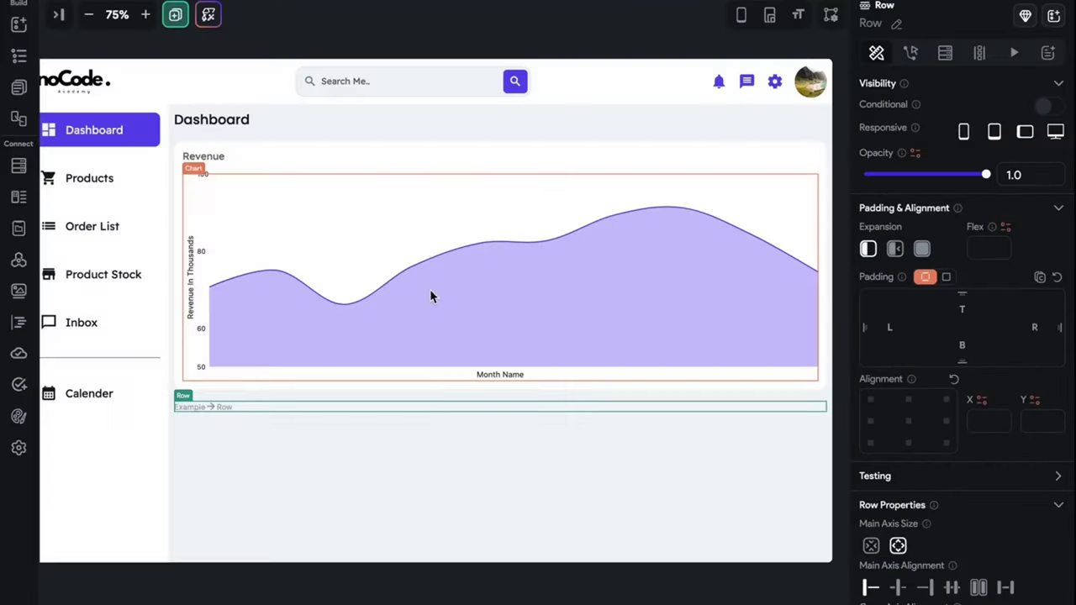
key(ctrl+k)
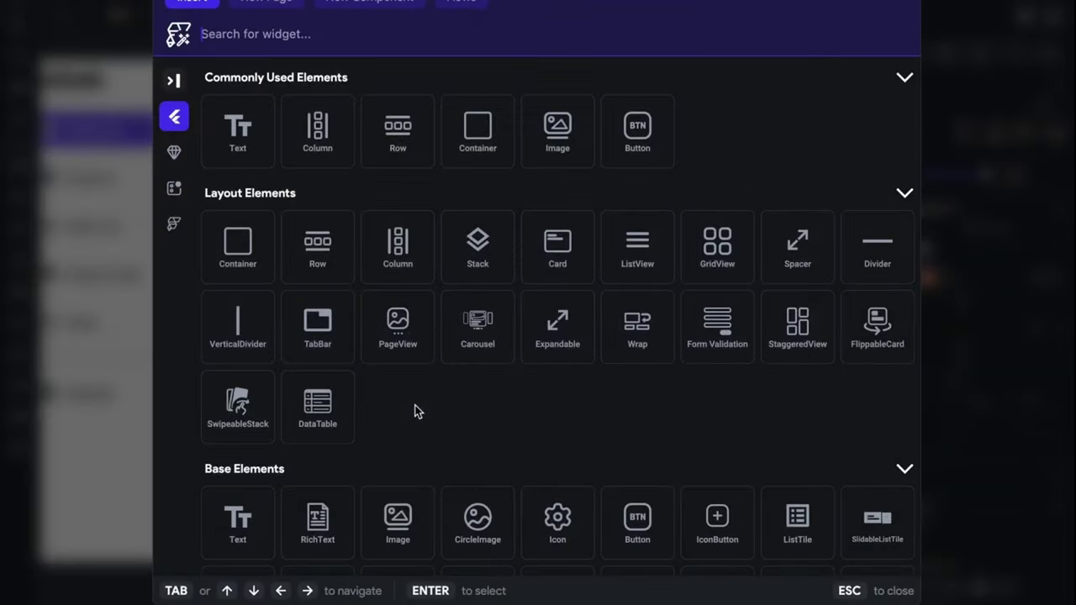
click(230, 274)
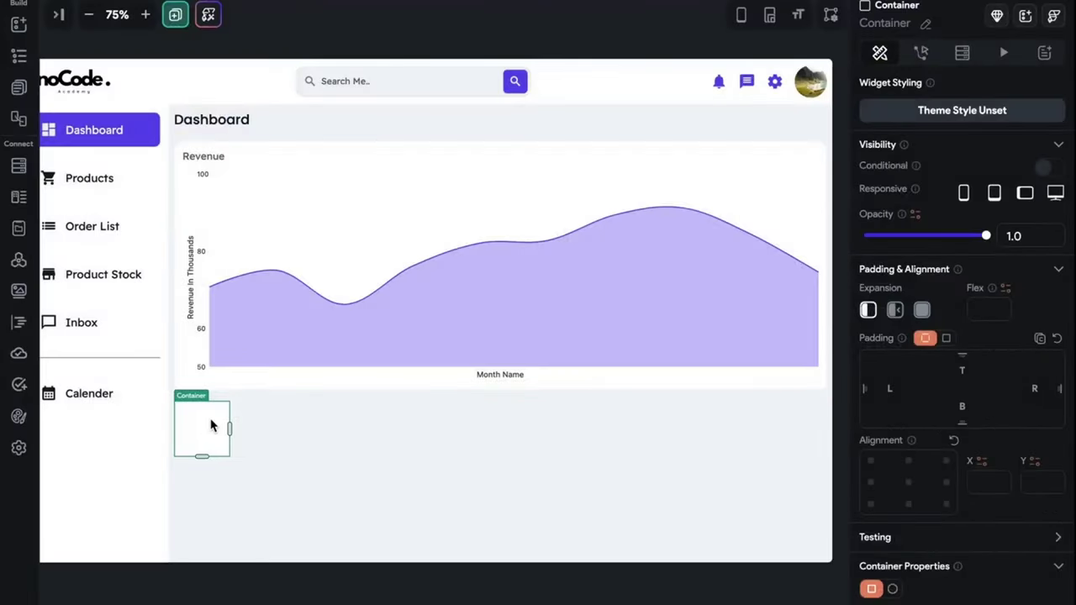
click(922, 312)
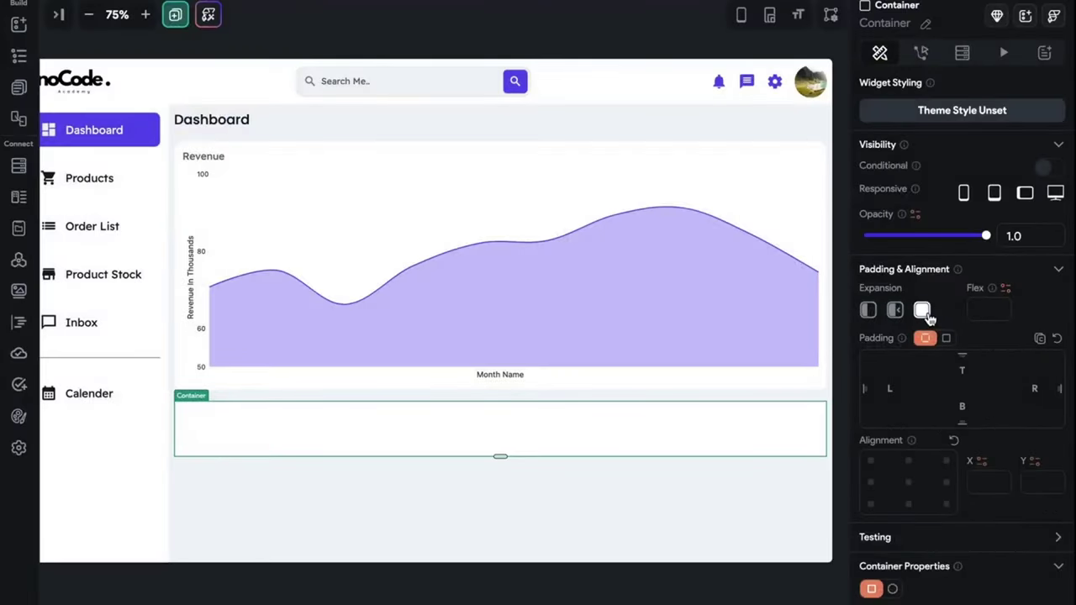
- Switch the new container's width and height to percent units and set its height to 32%
scroll(874, 399, down, 1)
scroll(884, 409, down, 1)
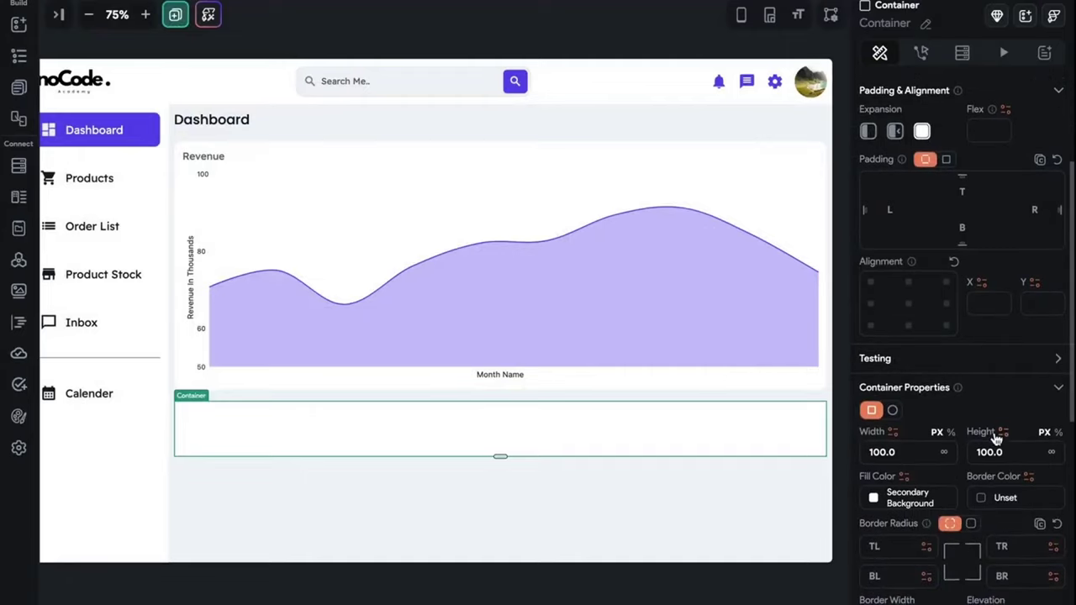
click(951, 432)
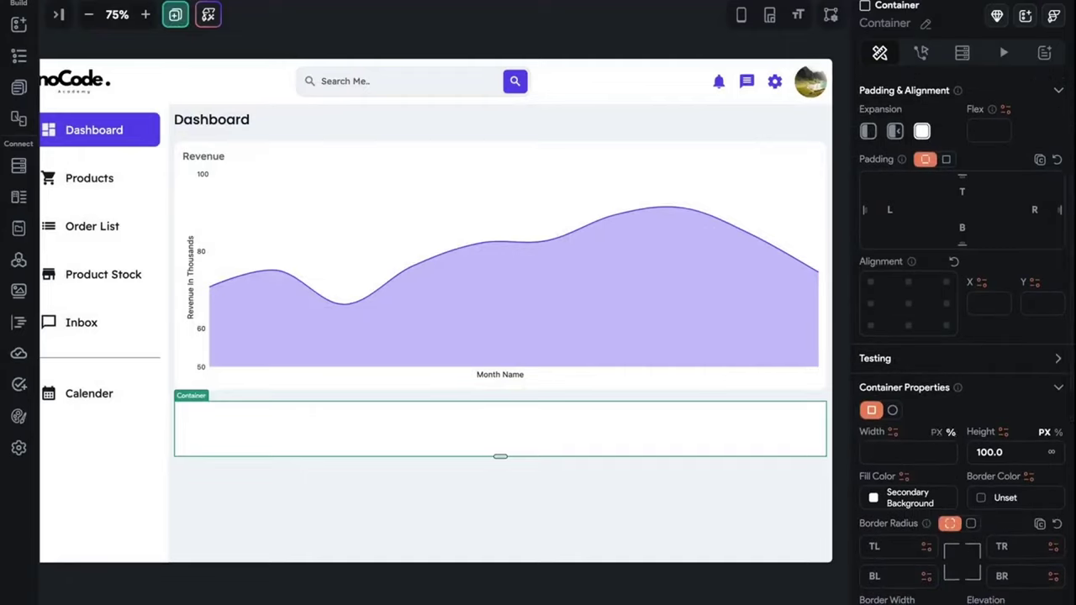
click(1058, 432)
scroll(1003, 452, up, 10)
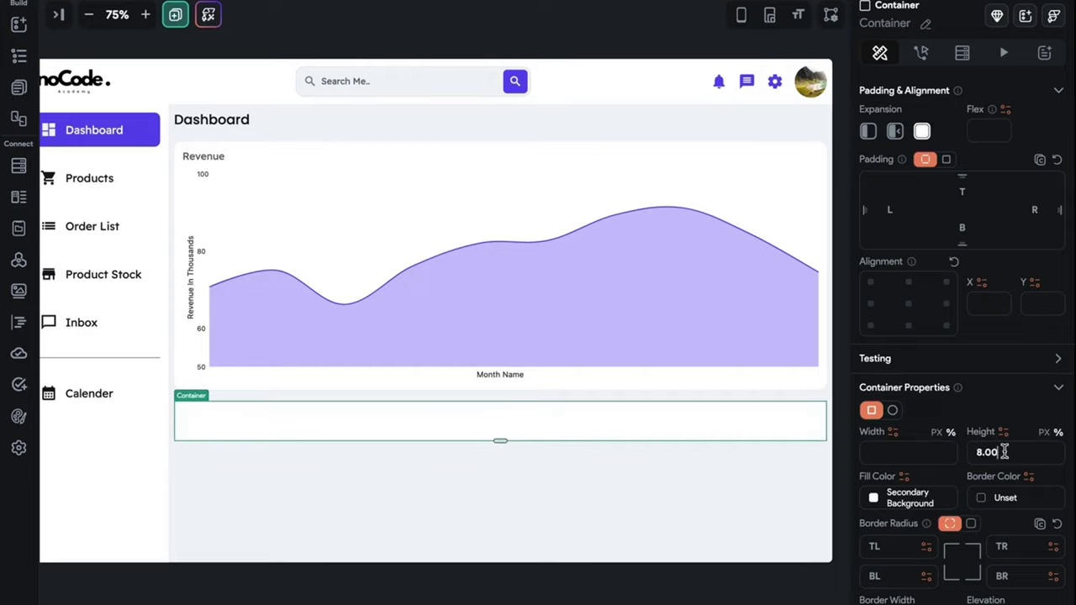
scroll(1004, 452, up, 12)
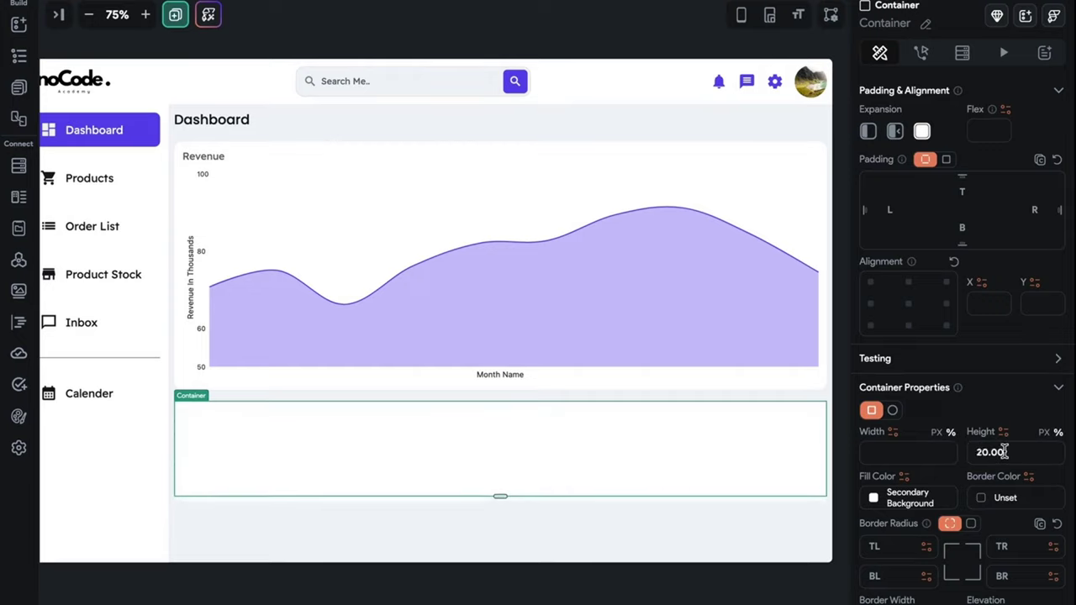
scroll(1003, 453, up, 8)
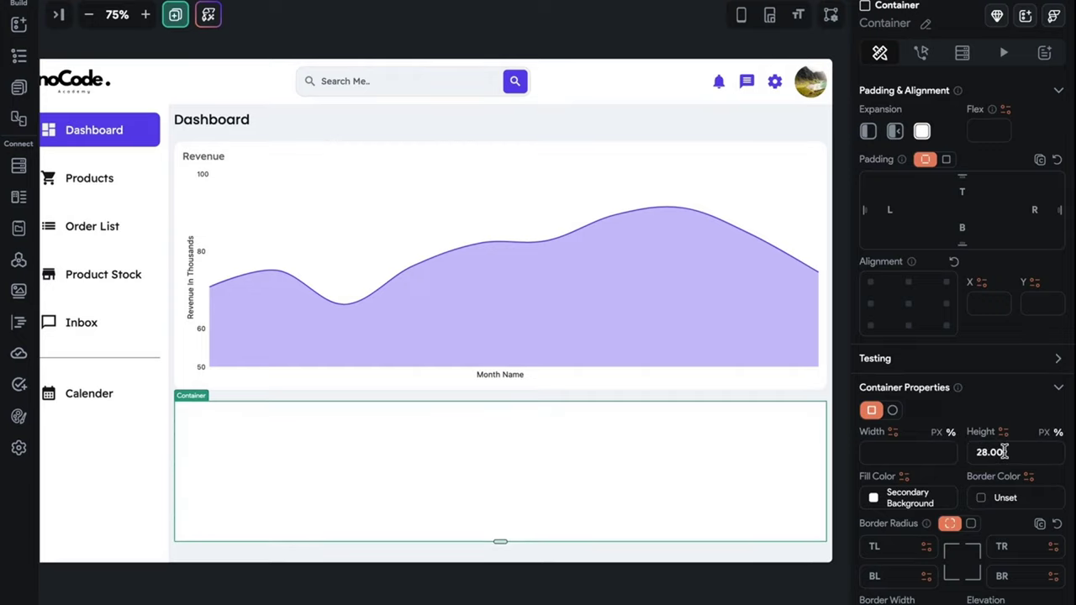
- Make the main dashboard column scrollable and check that its content scrolls
click(727, 400)
click(898, 470)
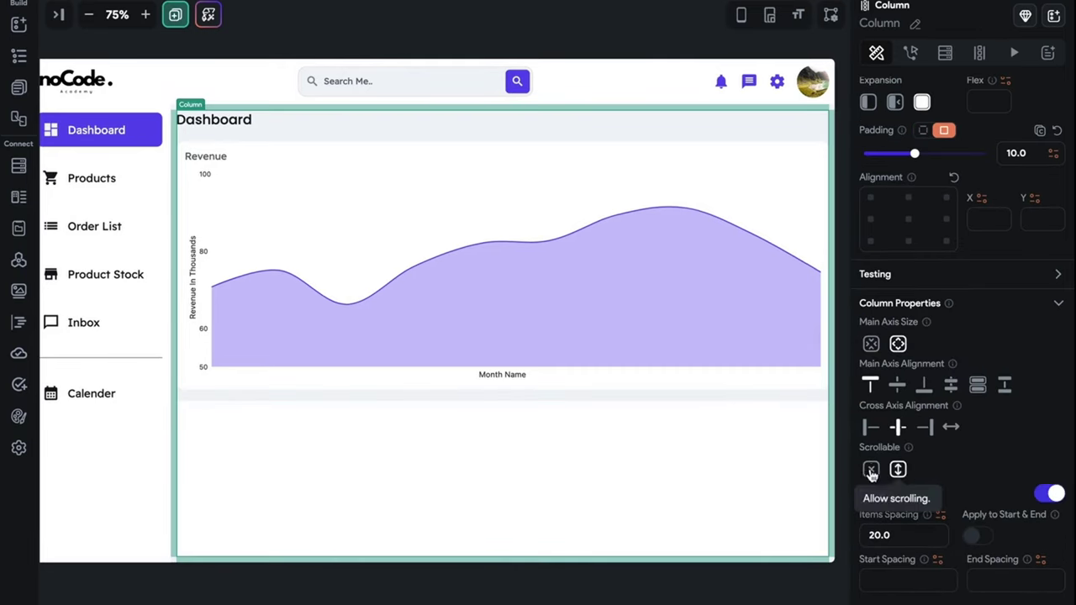
scroll(651, 365, down, 2)
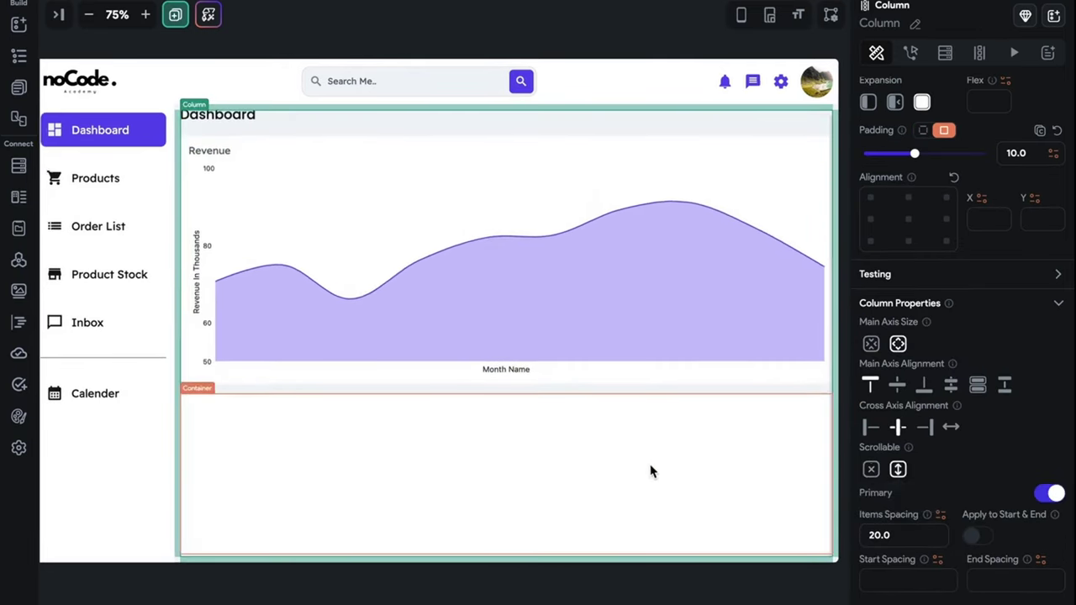
- Set the height of the empty container below the Revenue chart to 30%
click(649, 474)
scroll(981, 472, down, 1)
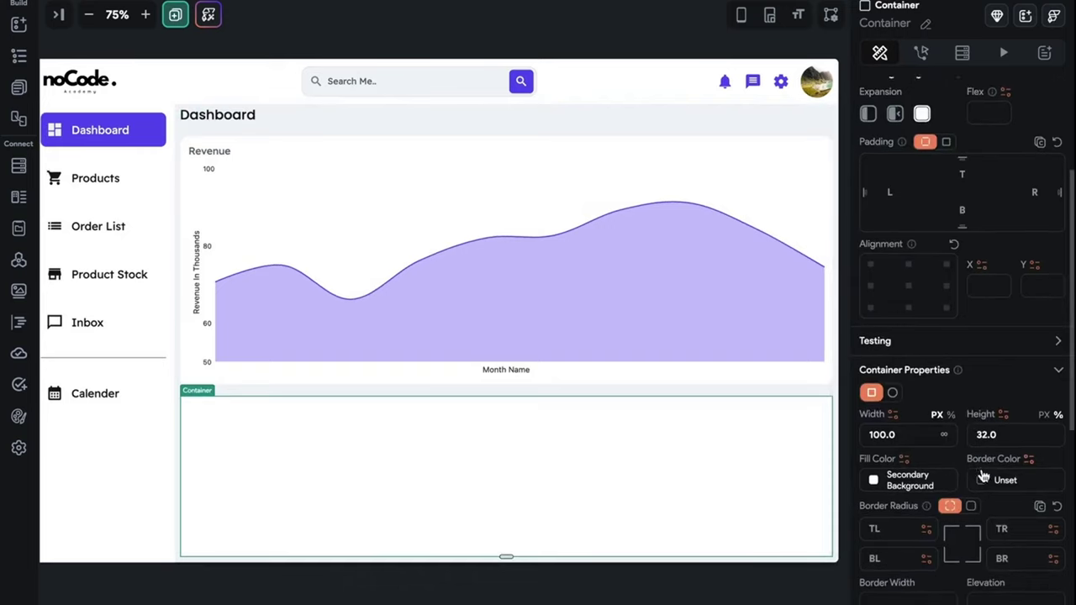
click(1028, 435)
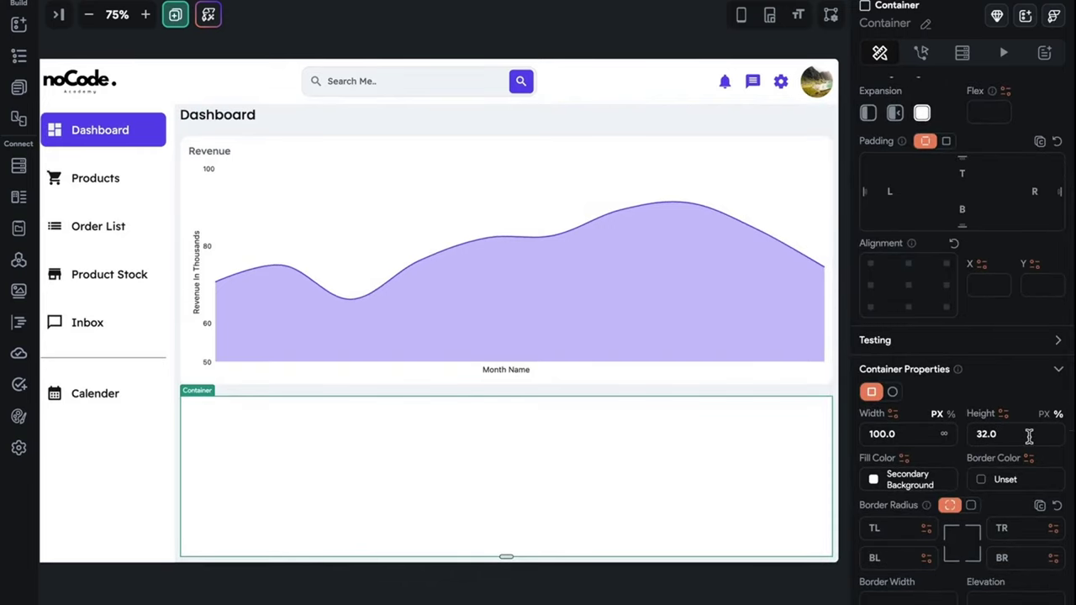
key(ctrl+a)
text(33.00)
key(Down)
key(Down)
key(Down)
key(Down)
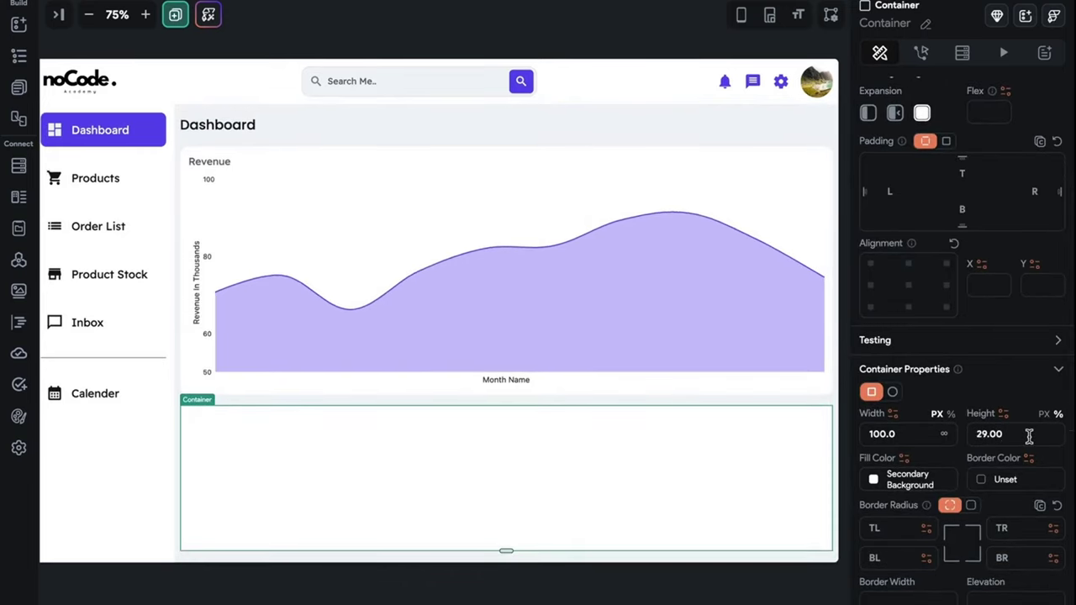
key(Up)
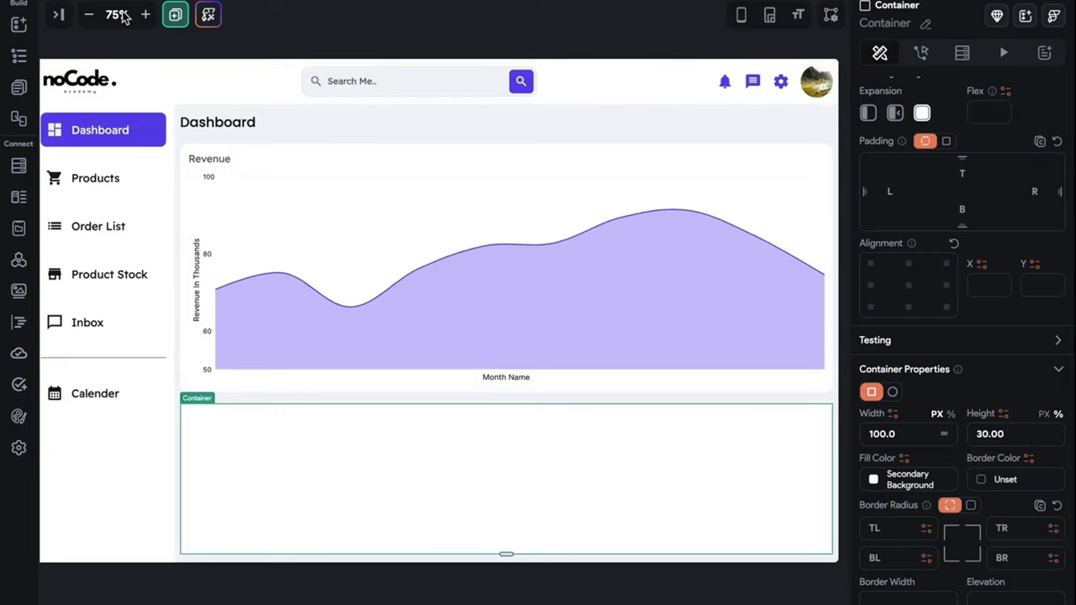
- Duplicate the empty container to get three side by side, and set the row's items spacing to 50
click(148, 20)
scroll(428, 202, right, 4)
scroll(428, 202, down, 3)
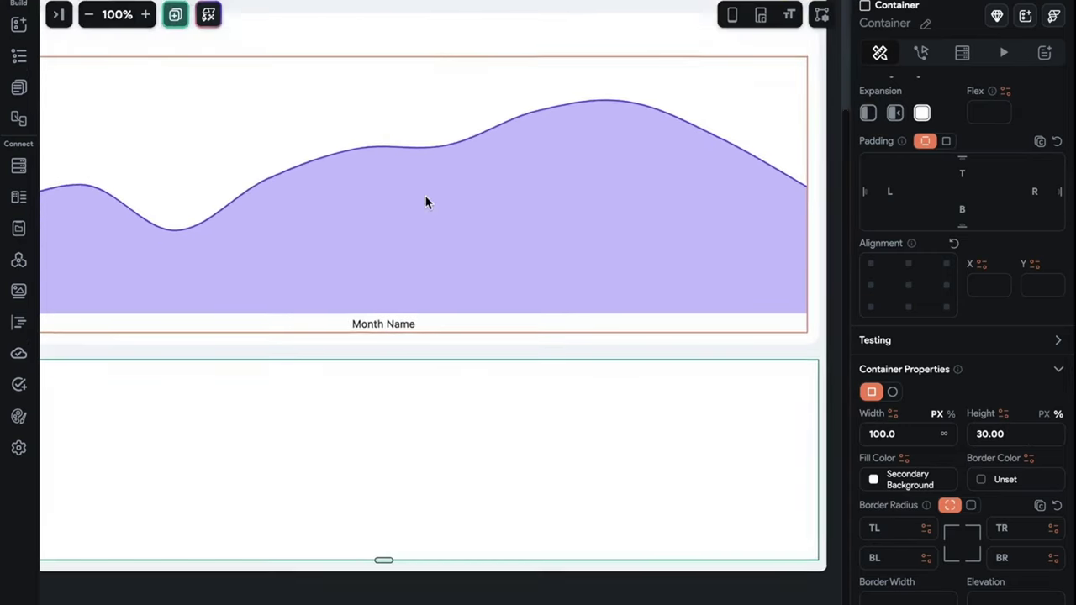
click(500, 450)
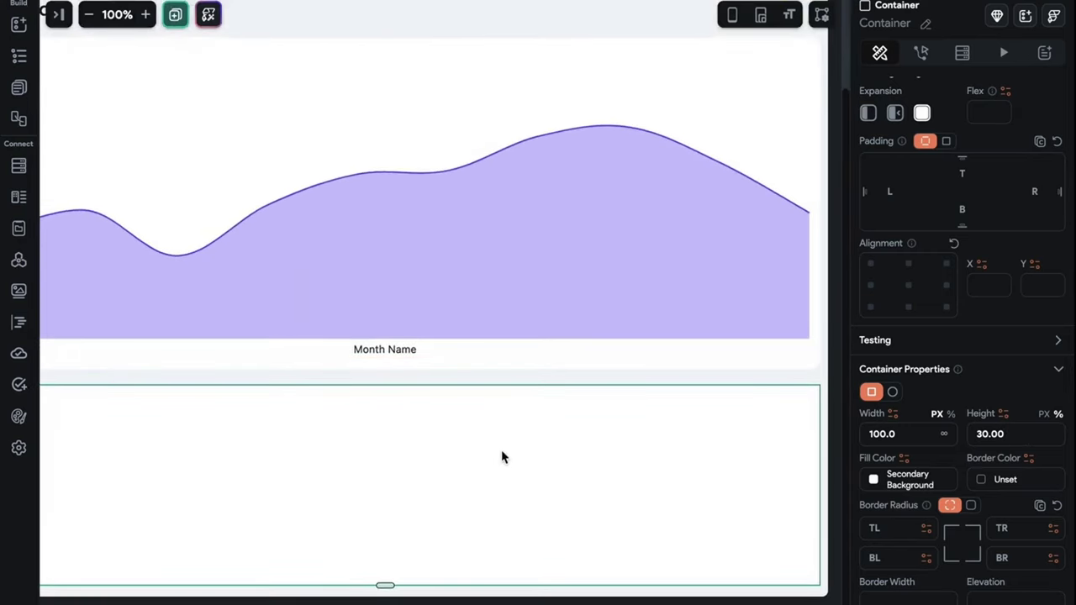
right_click(581, 457)
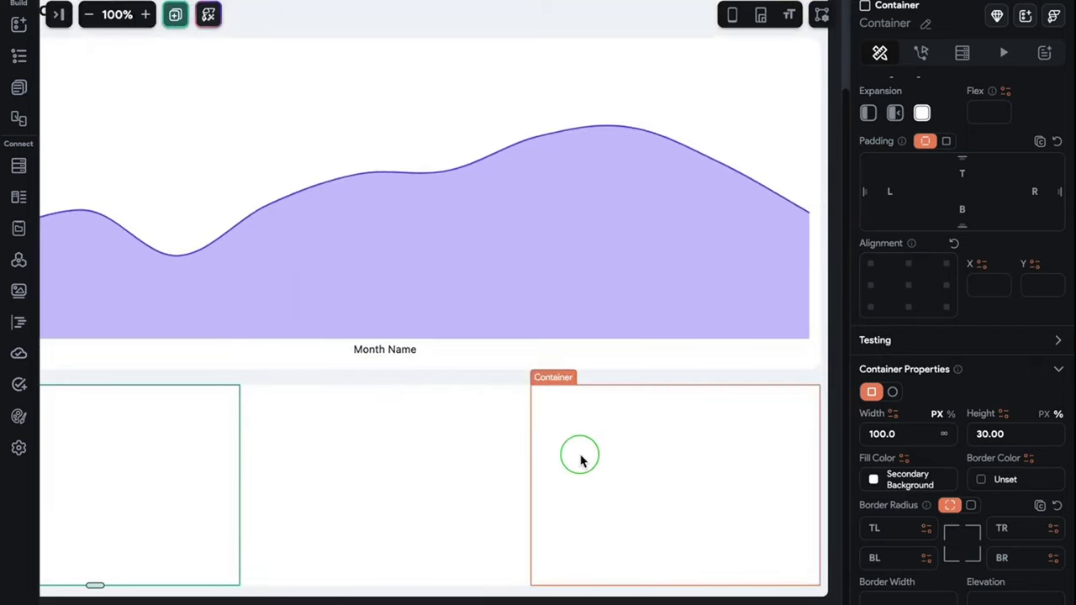
click(643, 521)
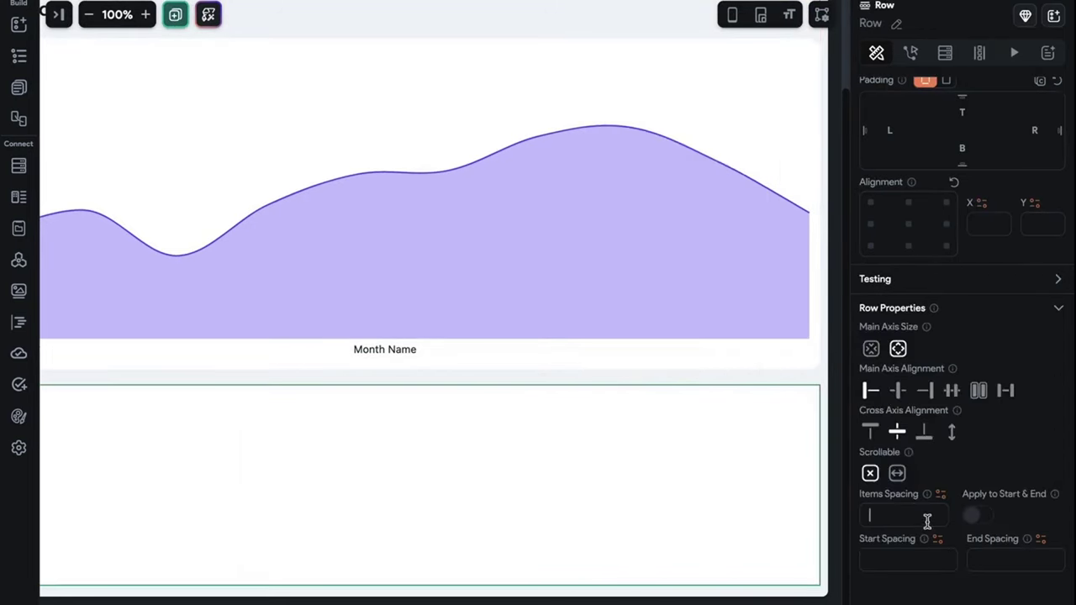
text(30)
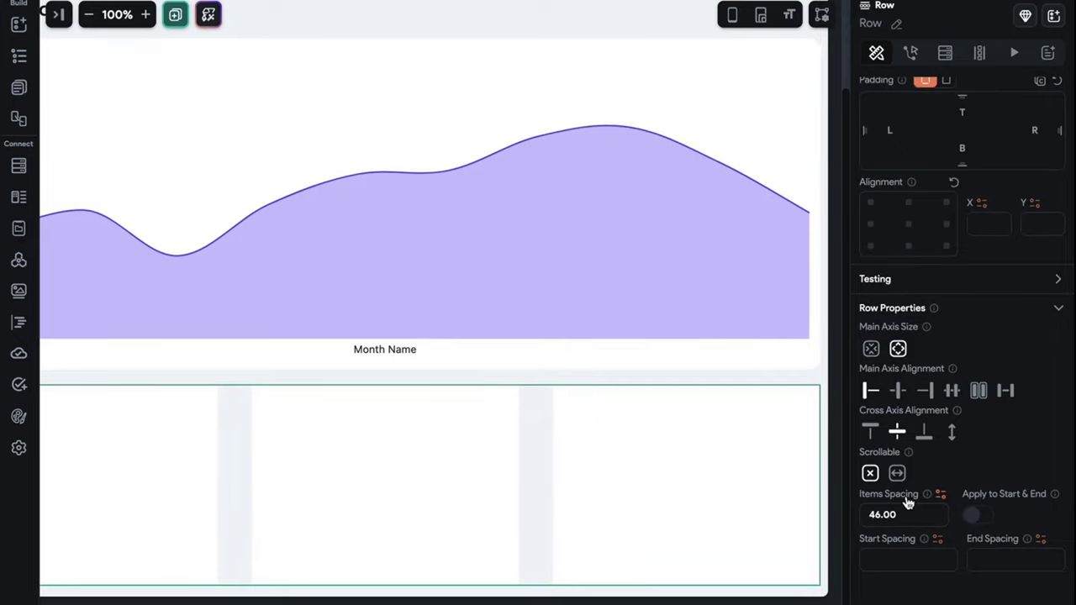
- Set the width of each of the three containers in the row to 100%
click(442, 480)
click(950, 414)
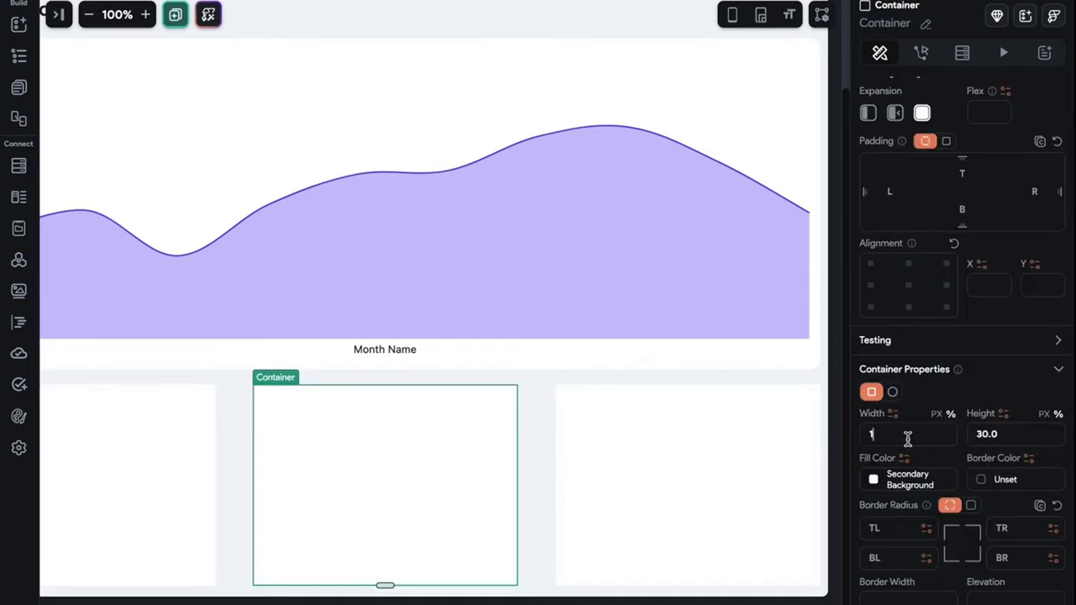
click(908, 438)
text(1000)
key(BackSpace)
click(672, 463)
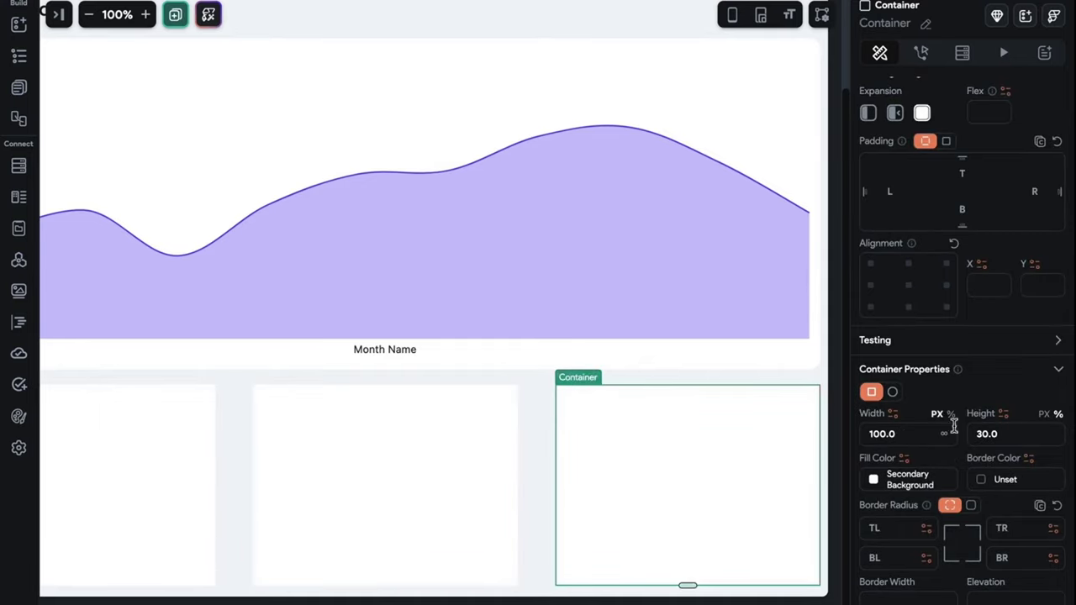
click(947, 415)
click(917, 439)
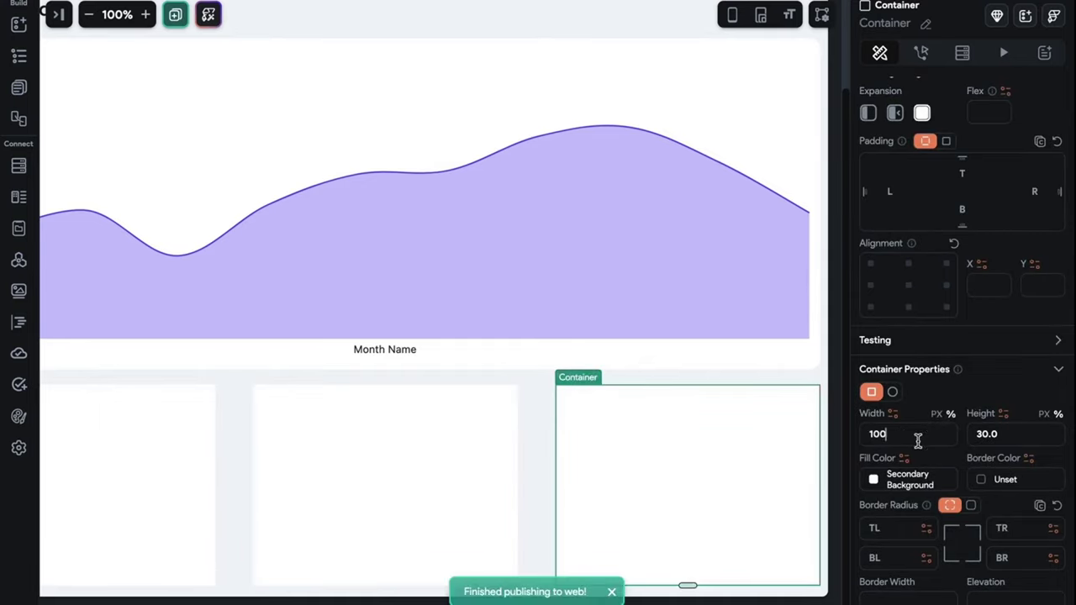
text(100)
click(463, 471)
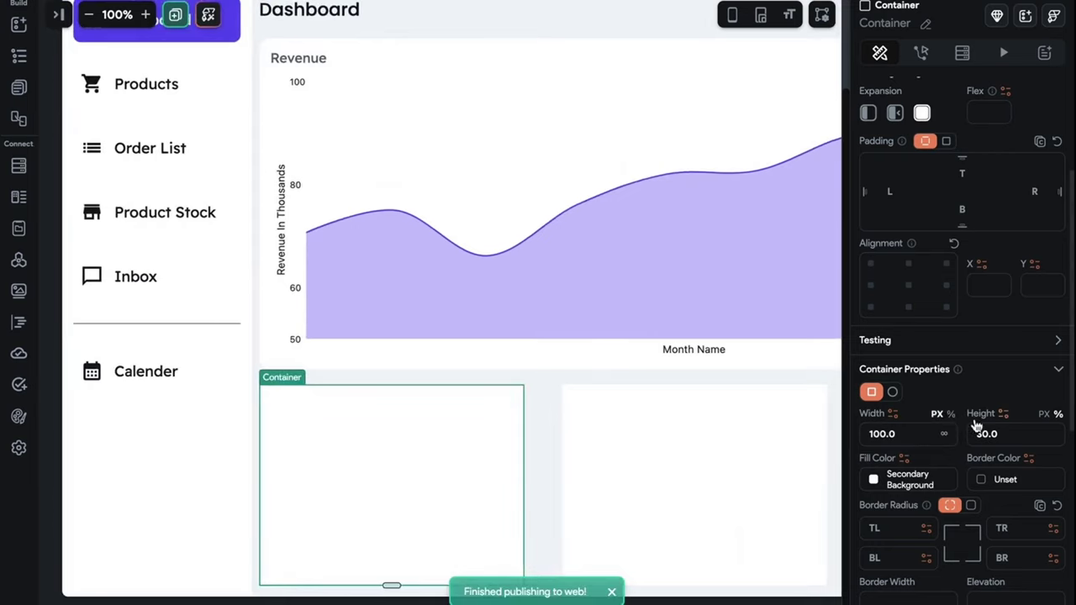
click(949, 414)
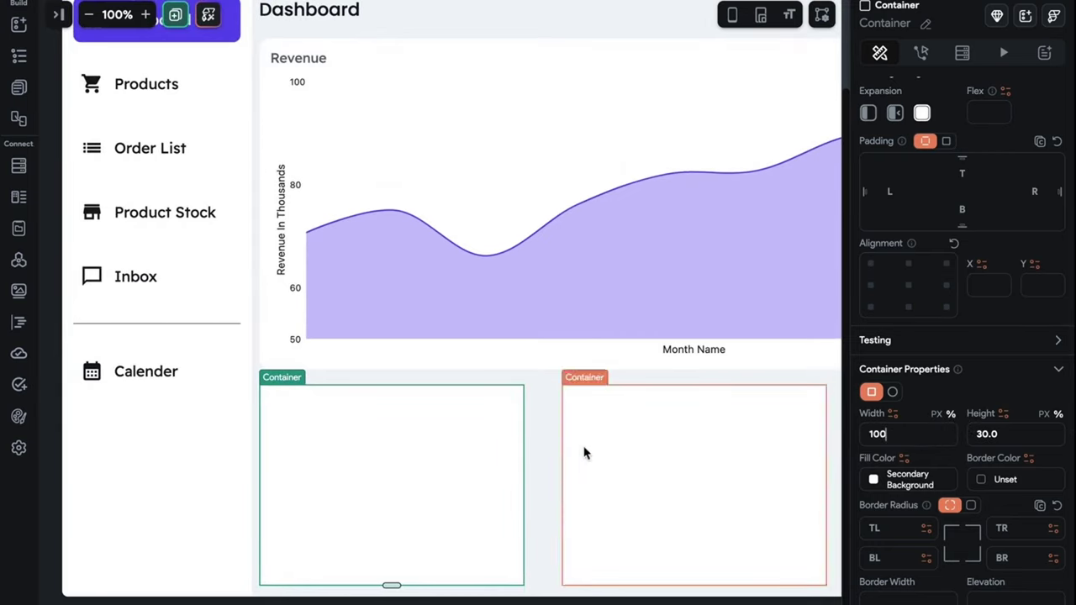
click(544, 391)
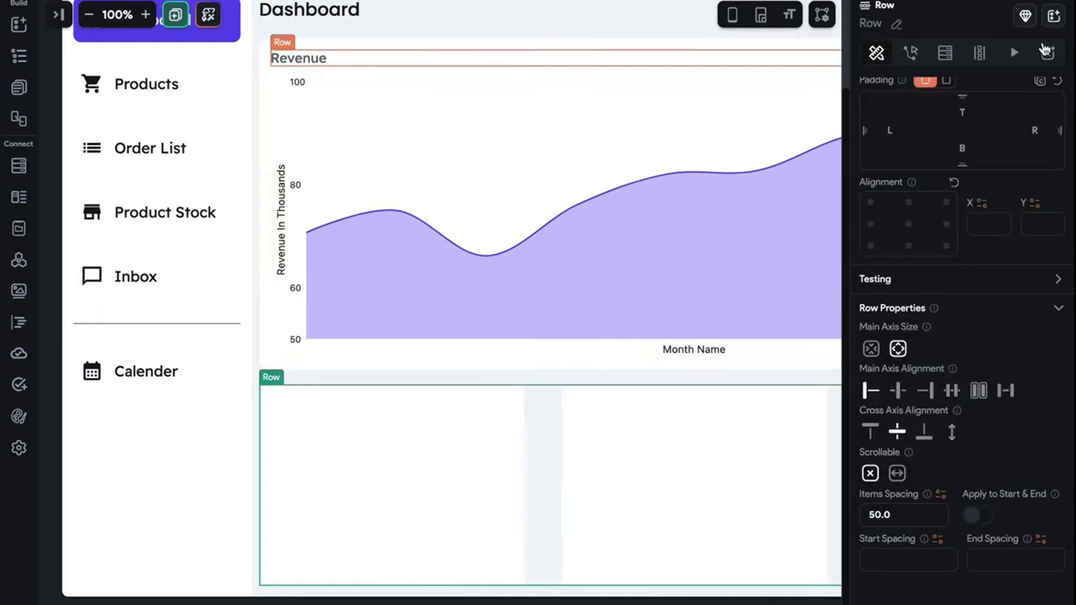
- Open the published ecommerce-cms.flutterflow.app site, reload it, and examine how the Revenue chart renders
click(1047, 50)
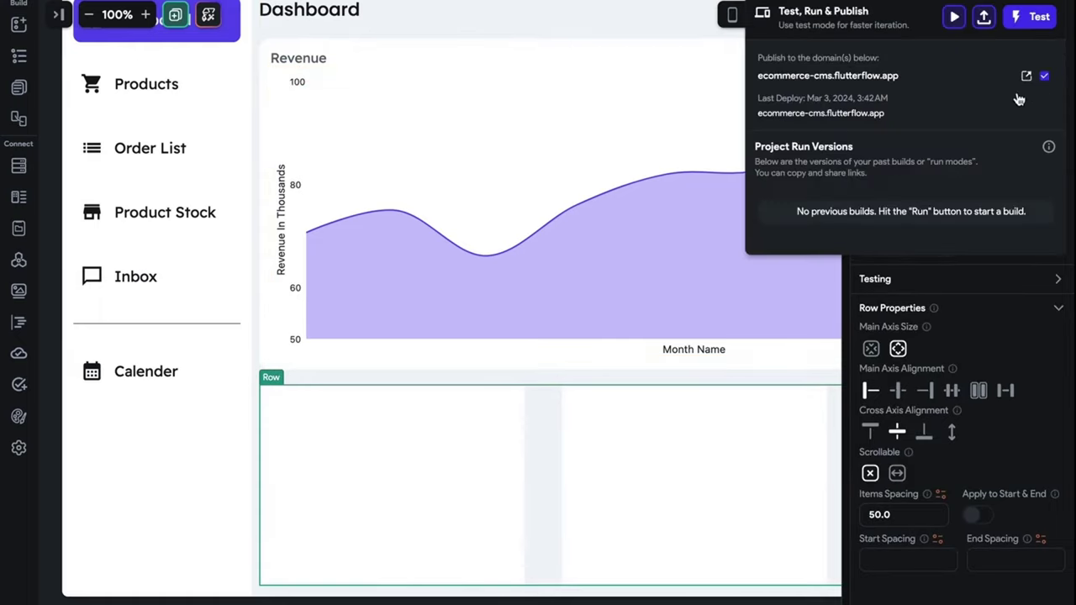
click(1019, 98)
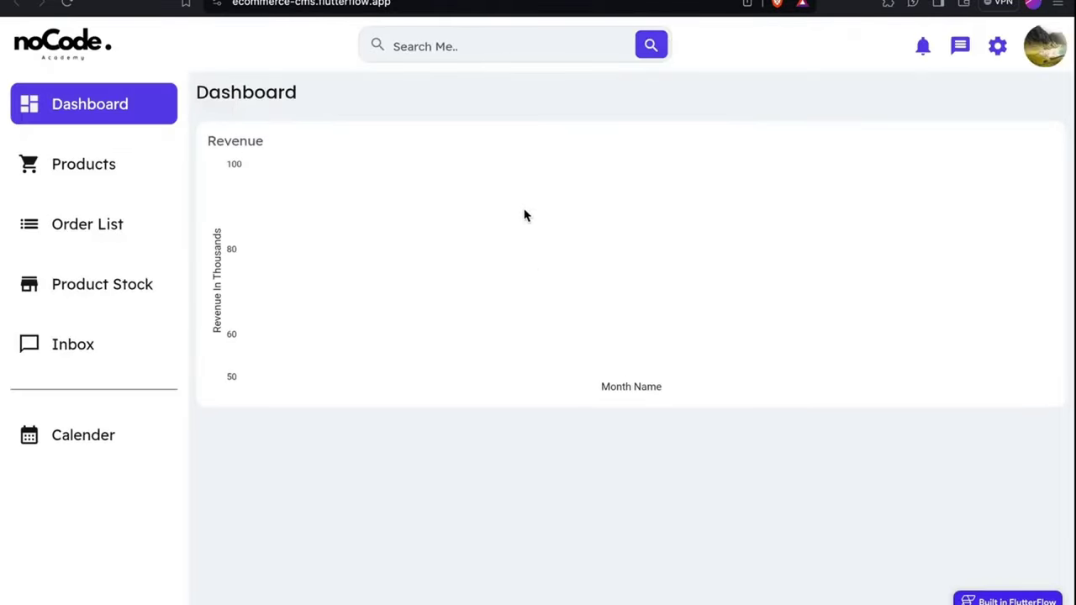
click(573, 325)
click(644, 187)
click(513, 312)
click(492, 5)
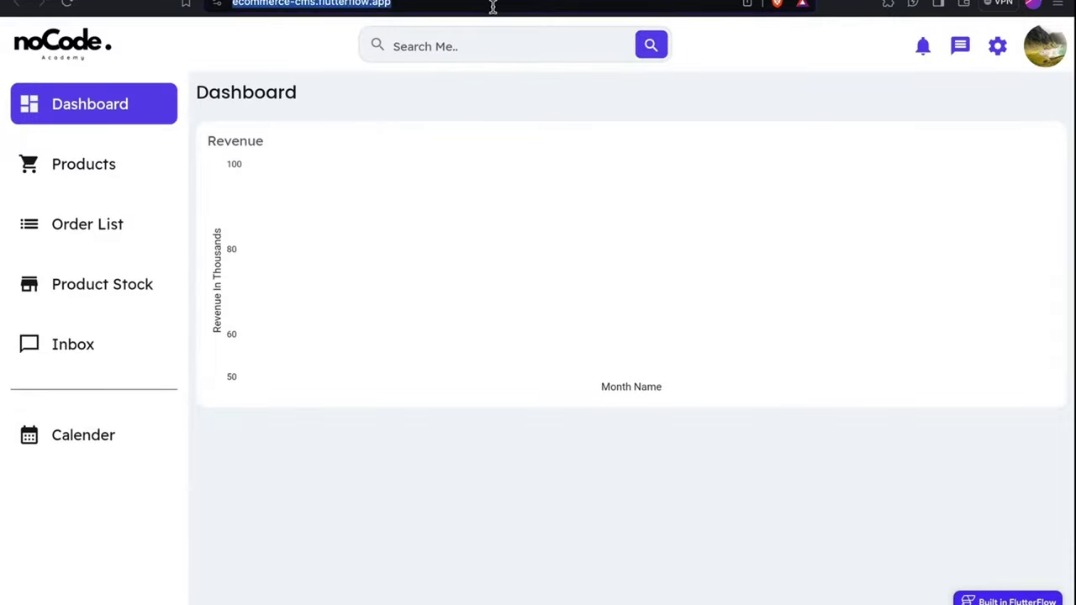
key(Return)
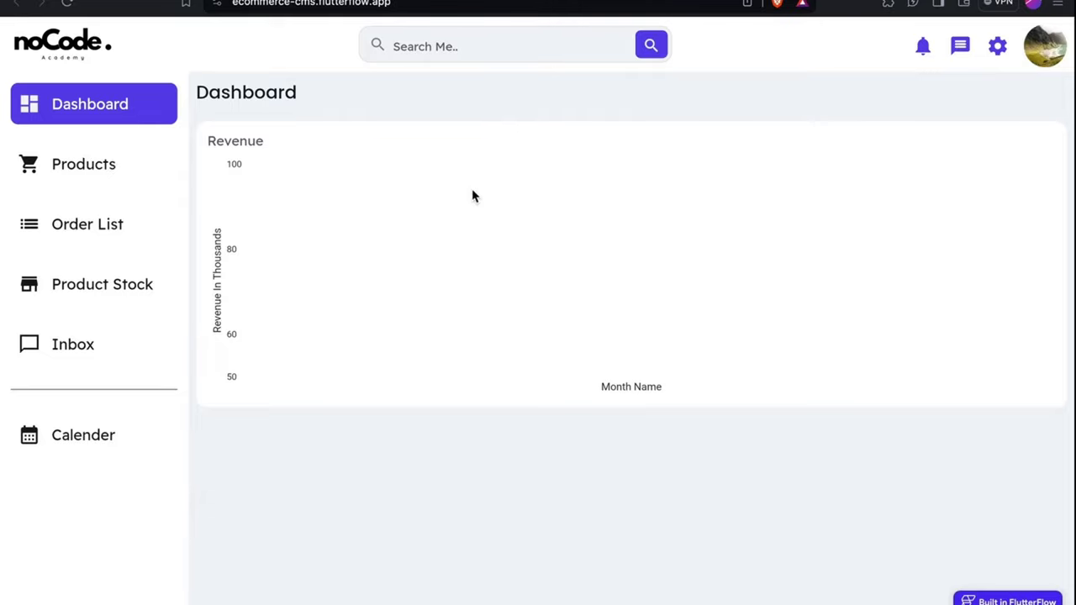
click(560, 264)
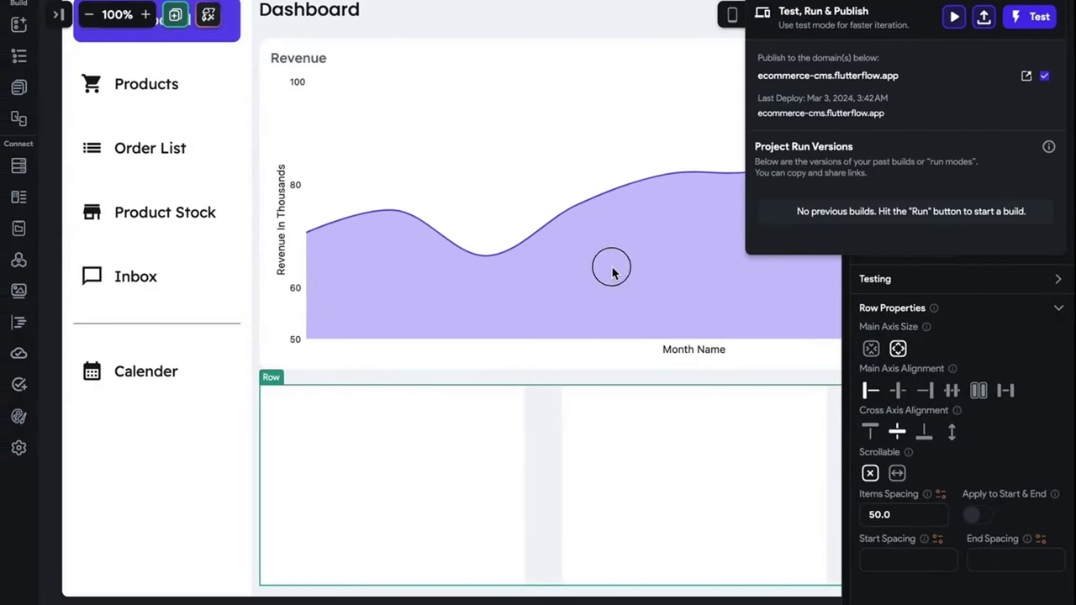
- Expand the Revenue chart's line data set to inspect its X Data and Y Data sources
click(464, 260)
scroll(649, 278, right, 4)
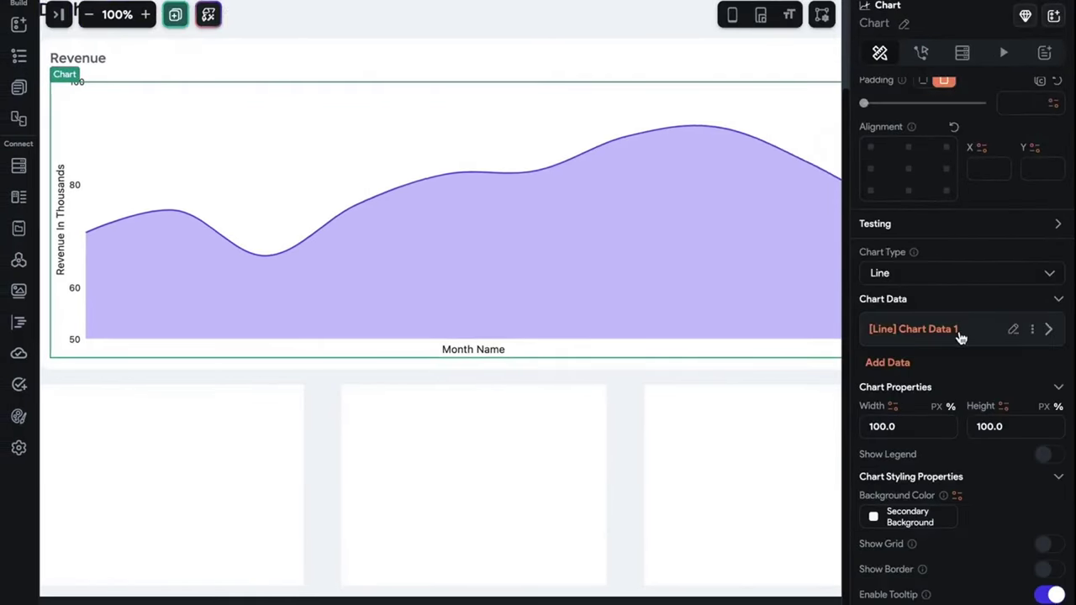
click(961, 336)
click(1049, 330)
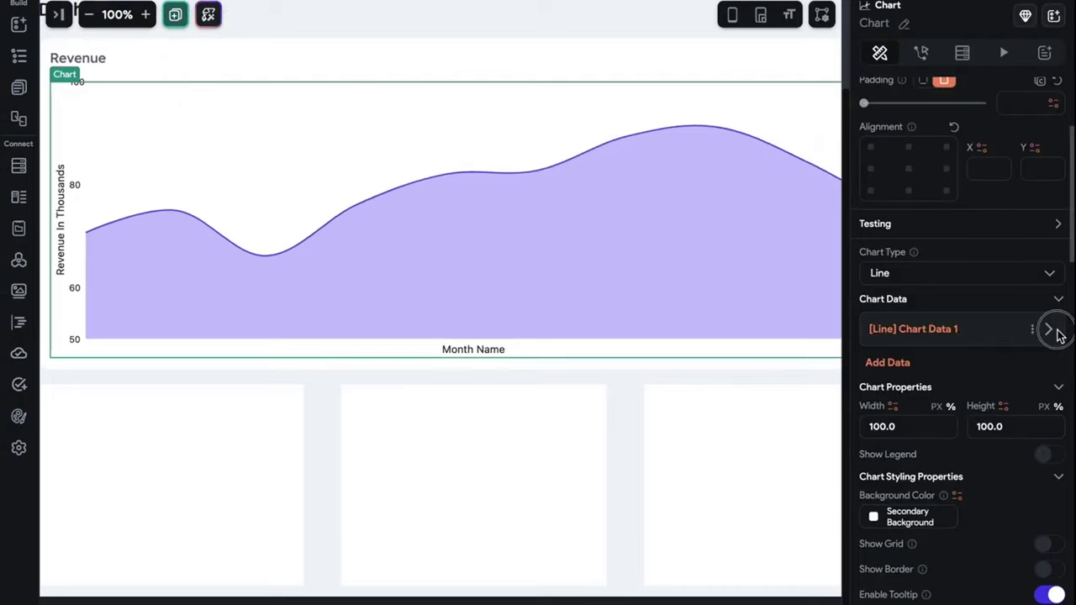
scroll(1000, 369, down, 2)
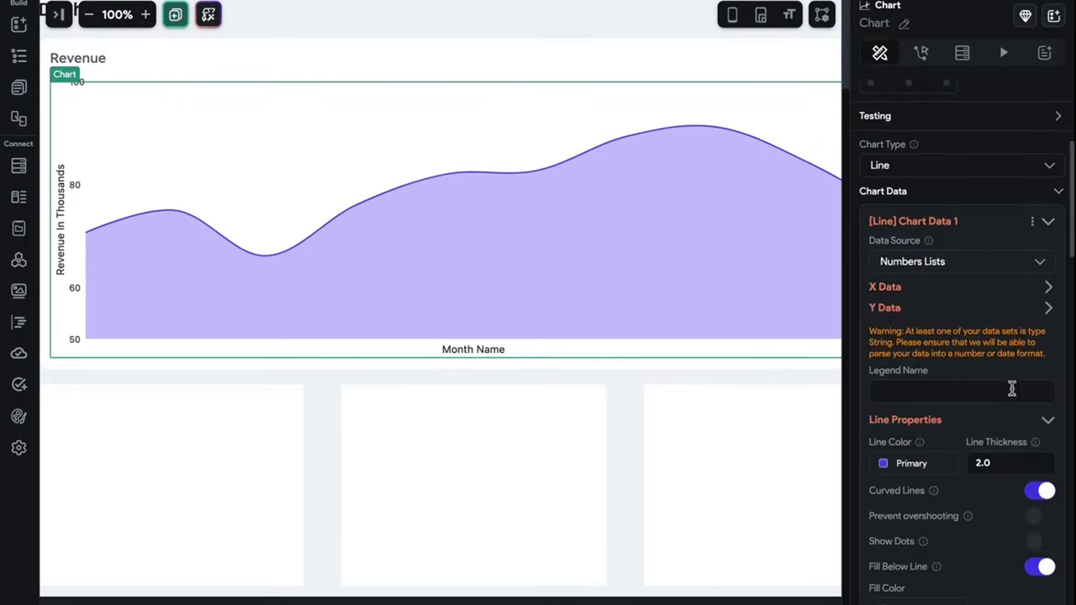
click(1048, 307)
click(1048, 288)
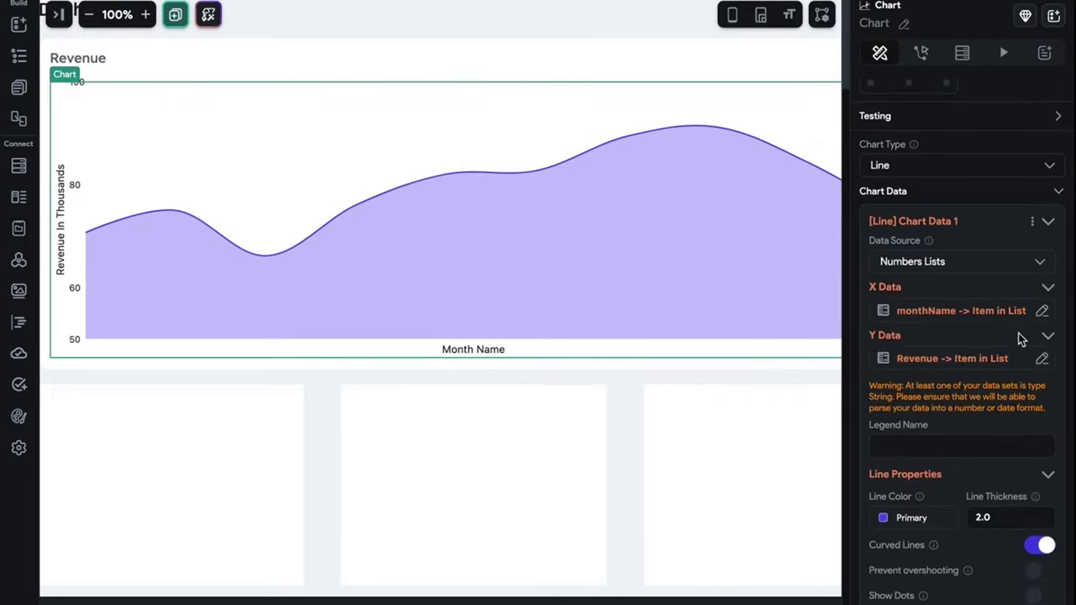
- Replace the Y Data source of the Revenue chart's line data set with the monthName project constant
click(992, 359)
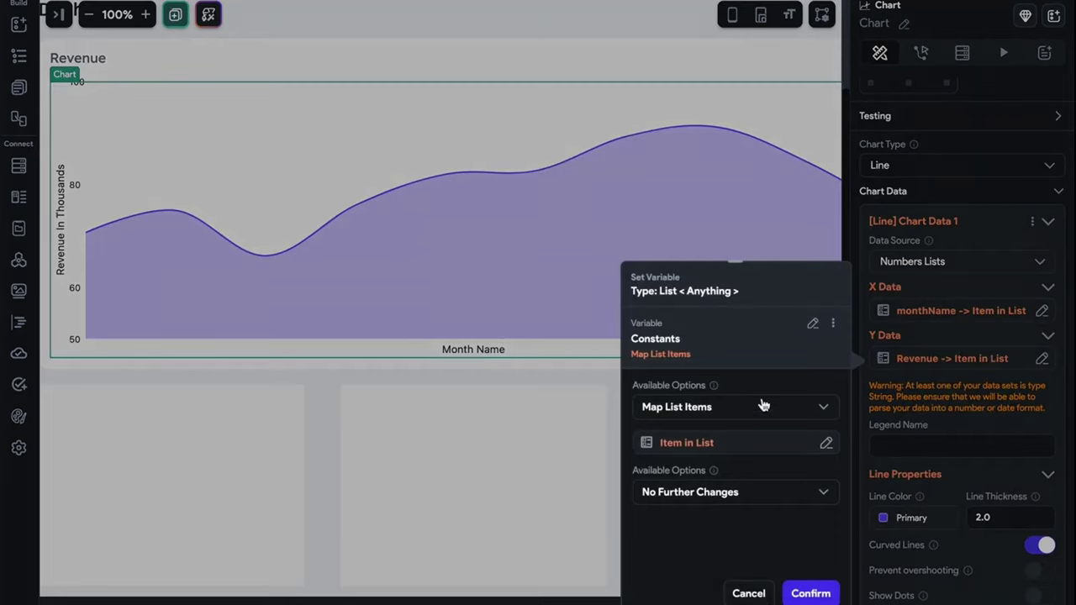
click(813, 326)
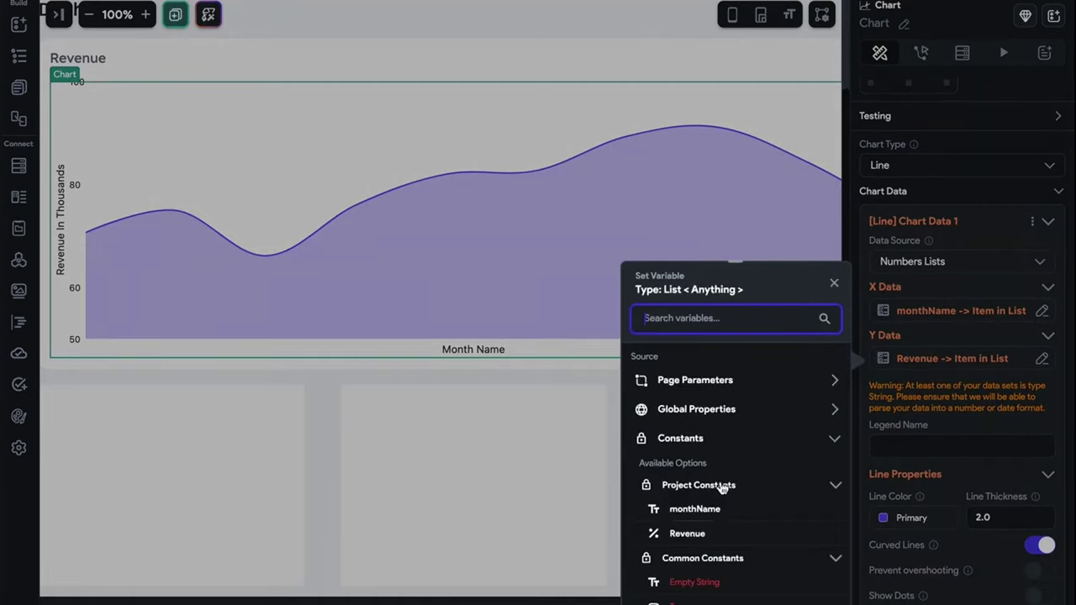
scroll(721, 487, down, 1)
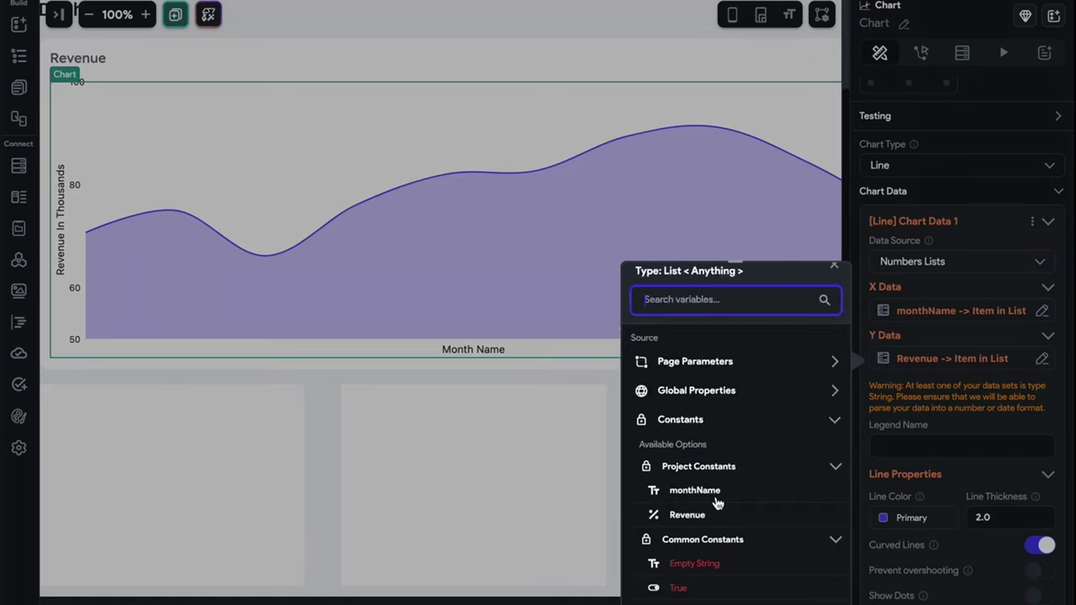
click(715, 494)
click(809, 591)
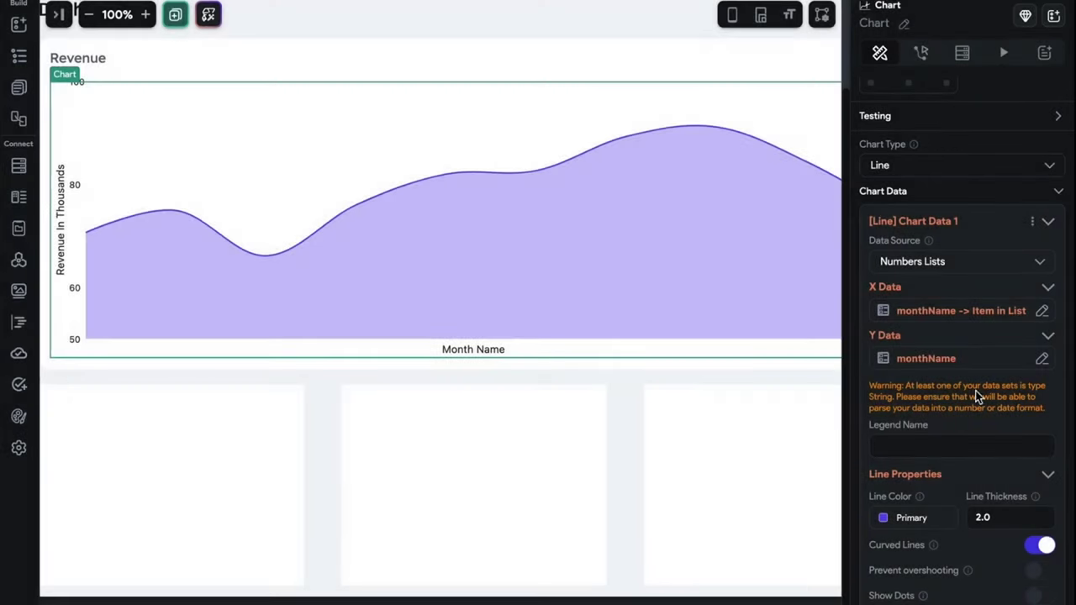
- Replace the X Data source of the Revenue chart's line data set with the Revenue project constant
click(974, 313)
click(822, 323)
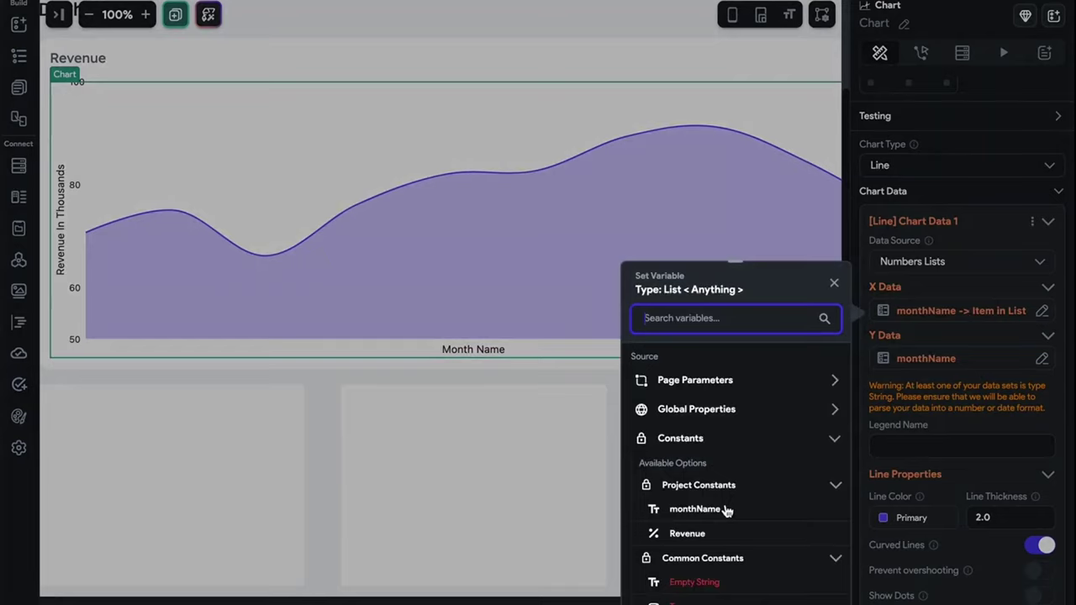
click(679, 514)
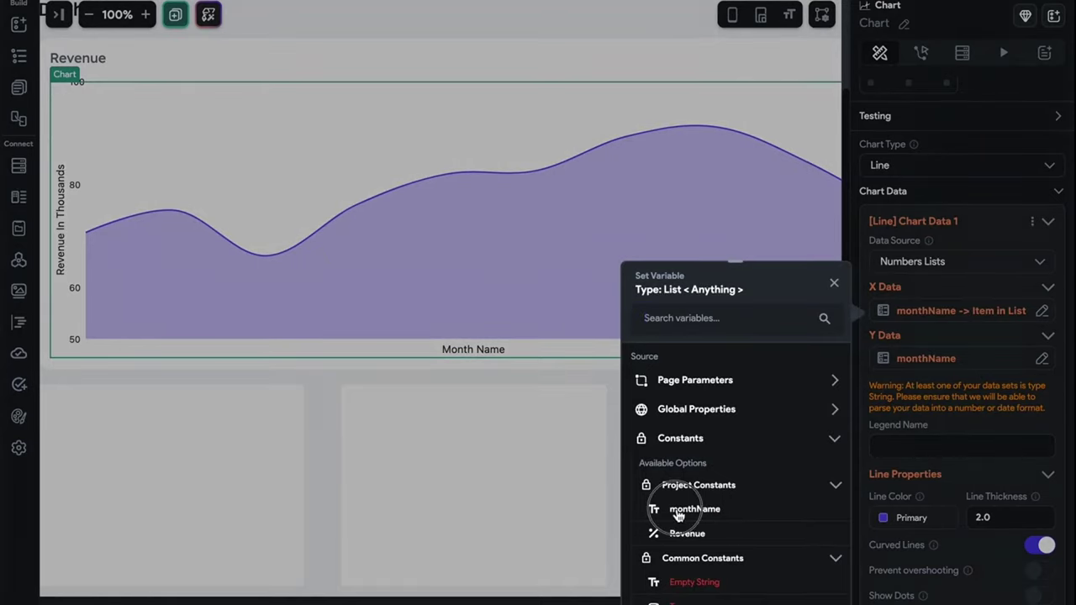
click(701, 534)
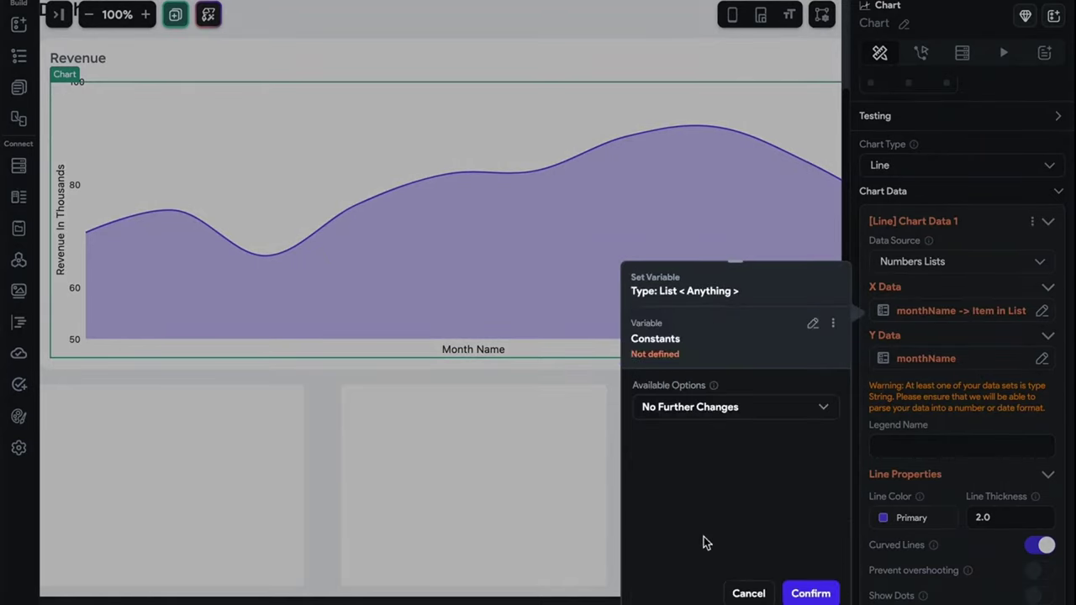
click(808, 593)
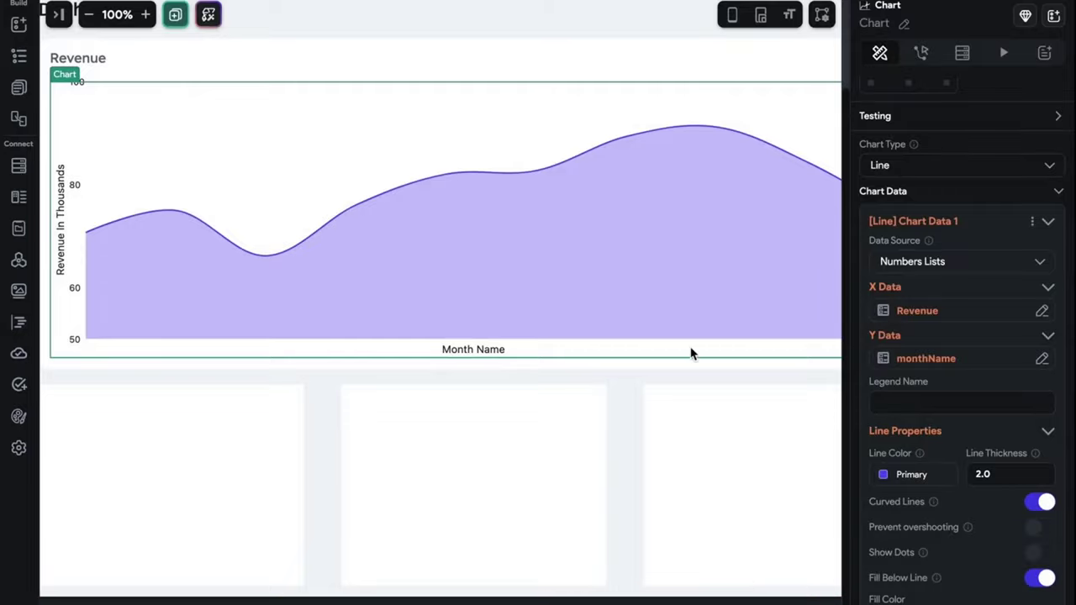
- Review the Revenue chart's preview and properties, and look at the project's test, run and publish options
scroll(692, 350, left, 3)
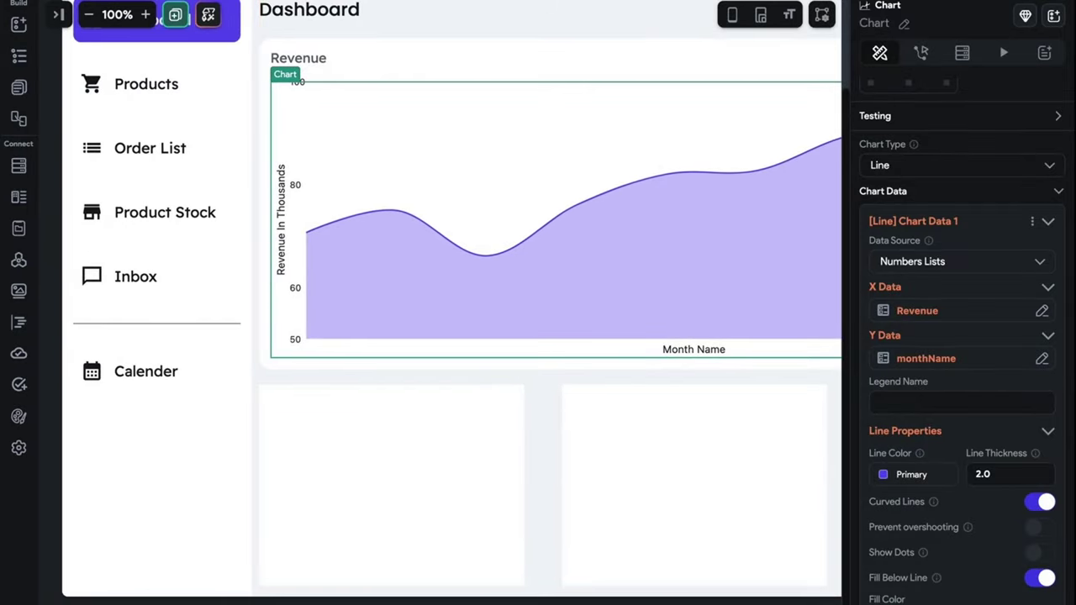
scroll(683, 288, down, 1)
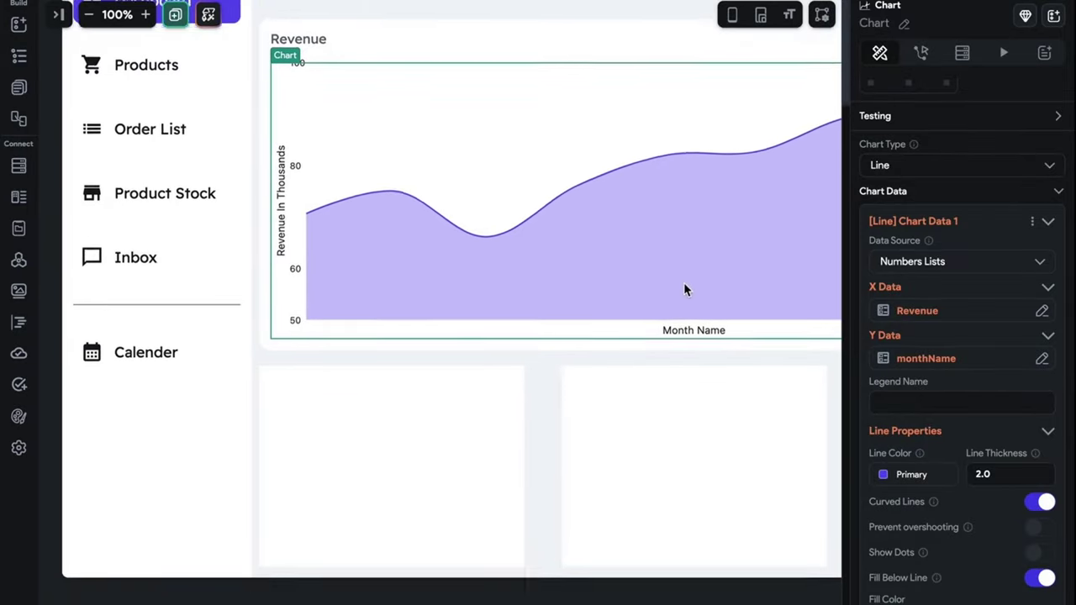
scroll(684, 289, up, 1)
scroll(967, 378, down, 8)
scroll(970, 379, up, 7)
scroll(924, 427, up, 5)
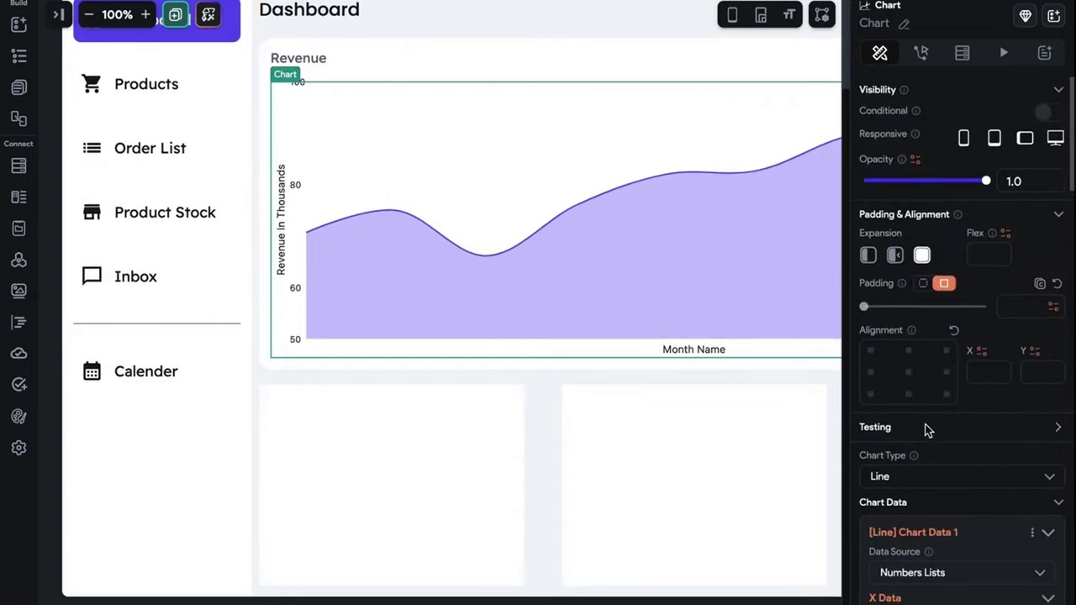
scroll(912, 444, down, 3)
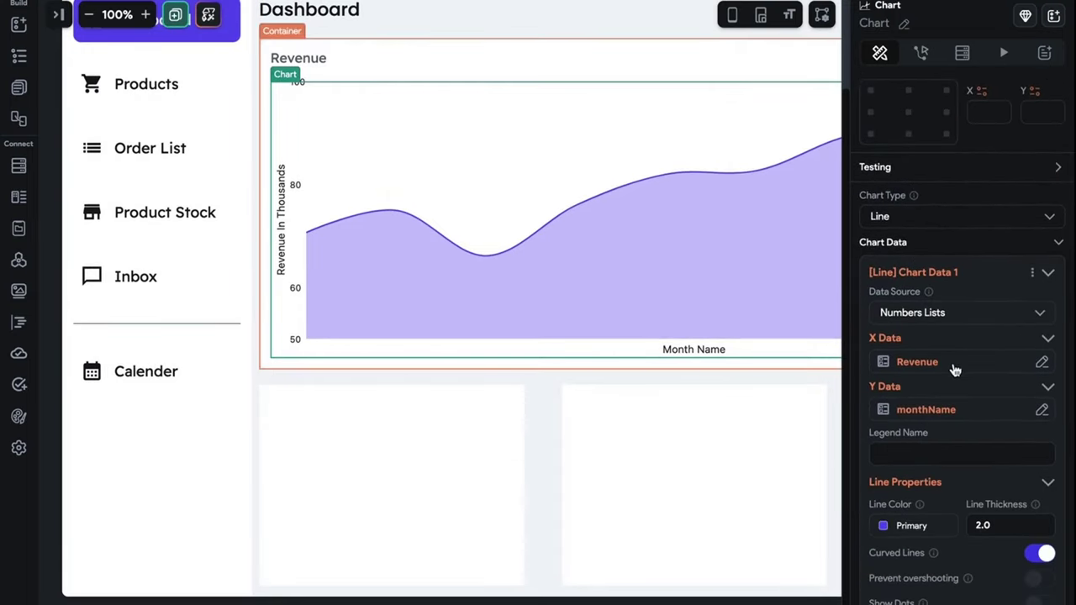
click(1000, 7)
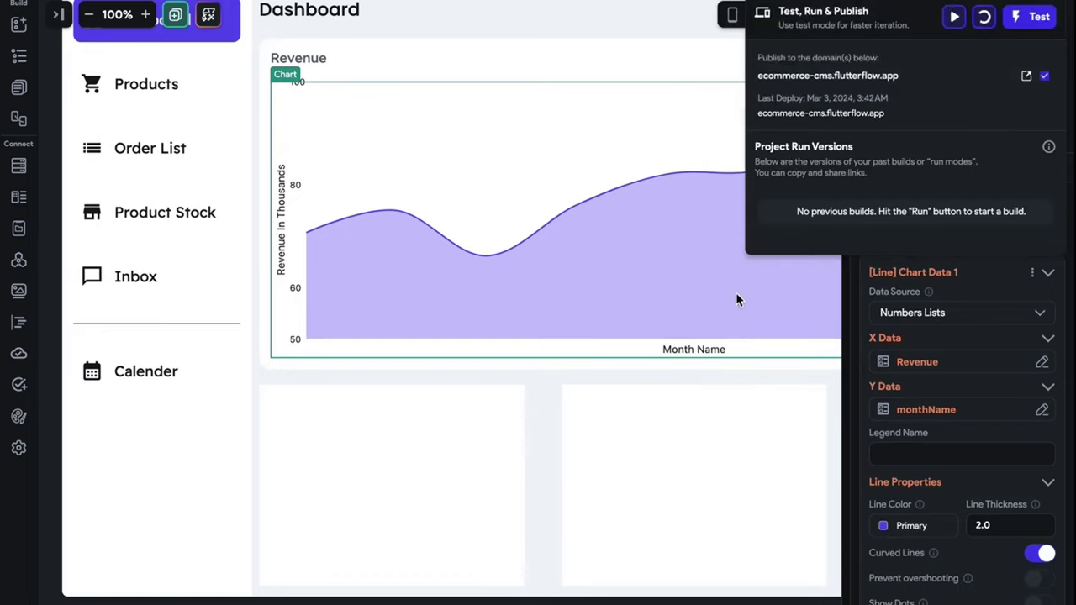
click(708, 378)
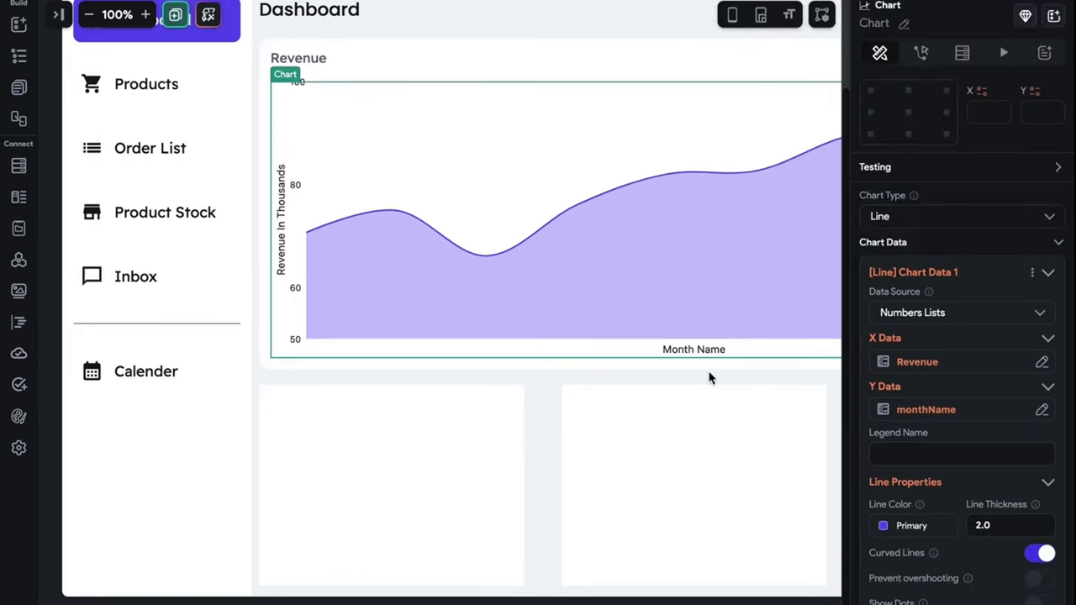
scroll(710, 377, down, 1)
scroll(546, 420, up, 1)
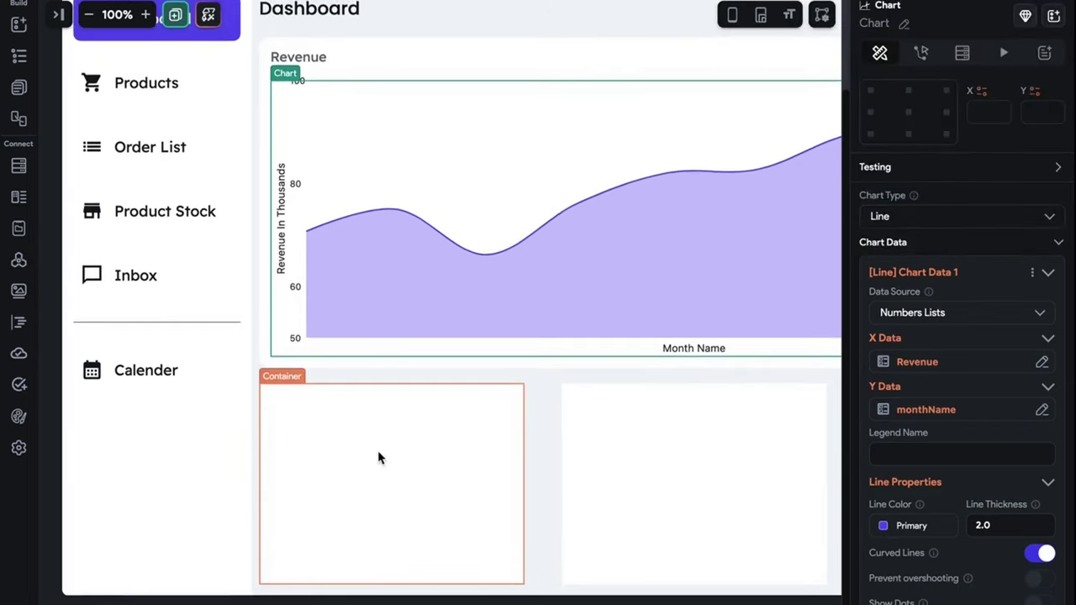
- Give the first container in the row a uniform border radius of 15
click(538, 489)
scroll(1031, 509, down, 2)
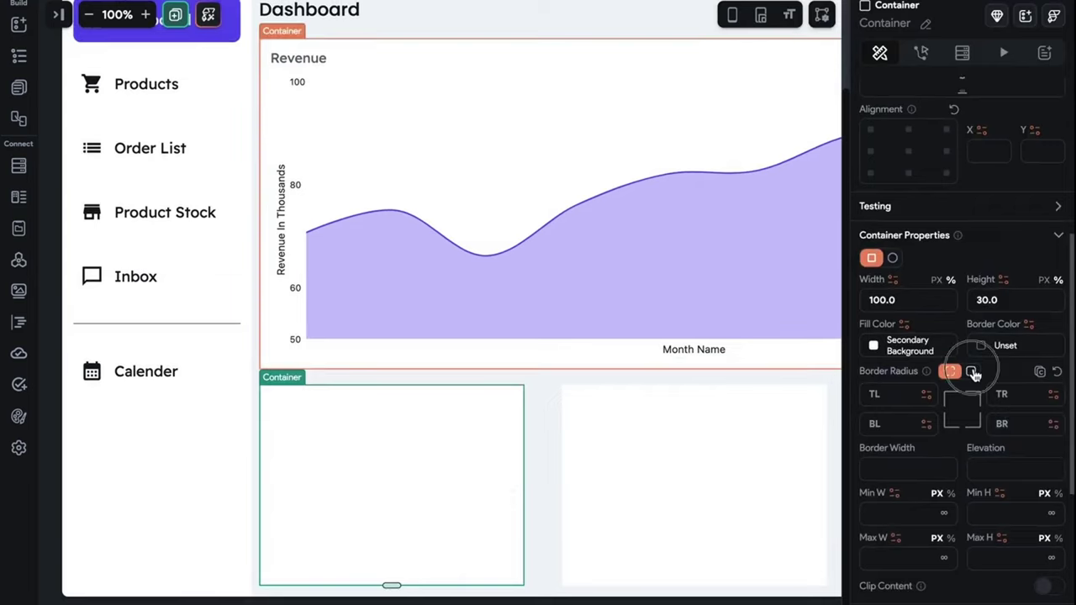
click(973, 373)
click(1025, 399)
text(15.00)
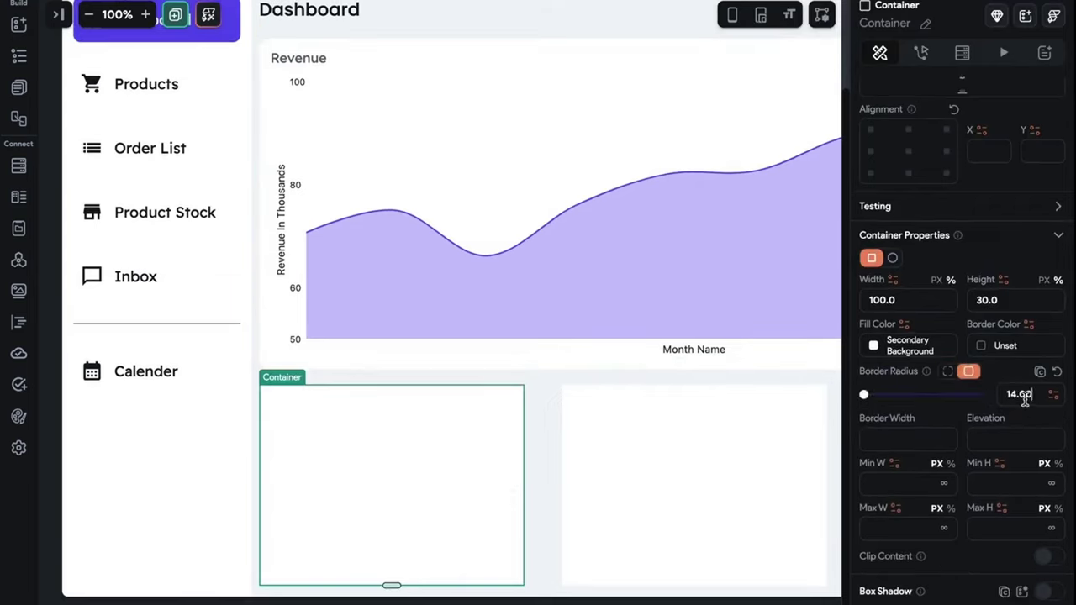
- Give the middle container in the row a uniform border radius of 15
click(688, 449)
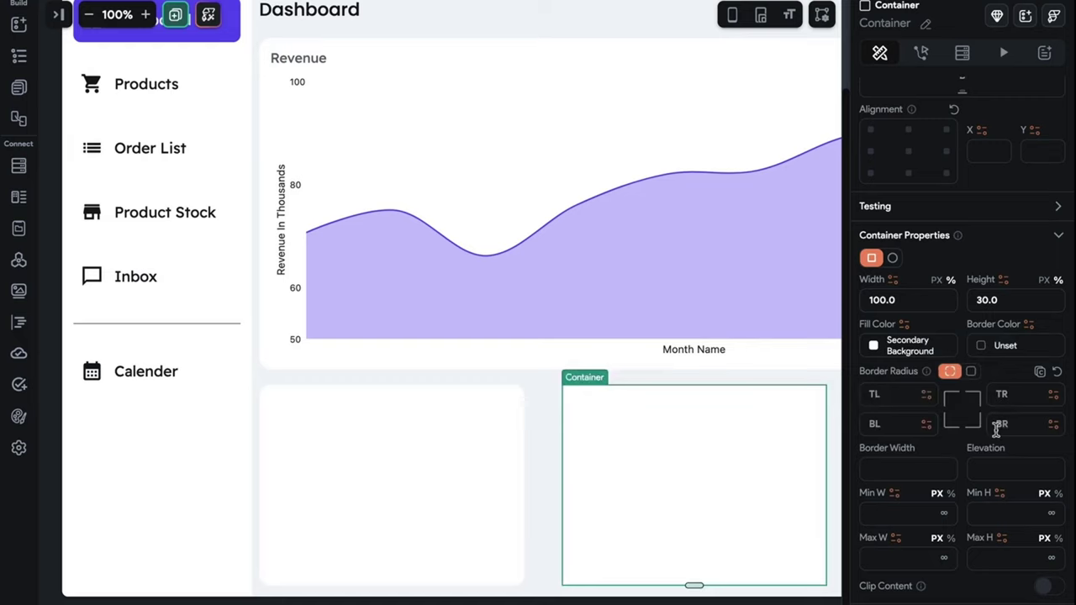
click(971, 371)
click(1018, 393)
text(15)
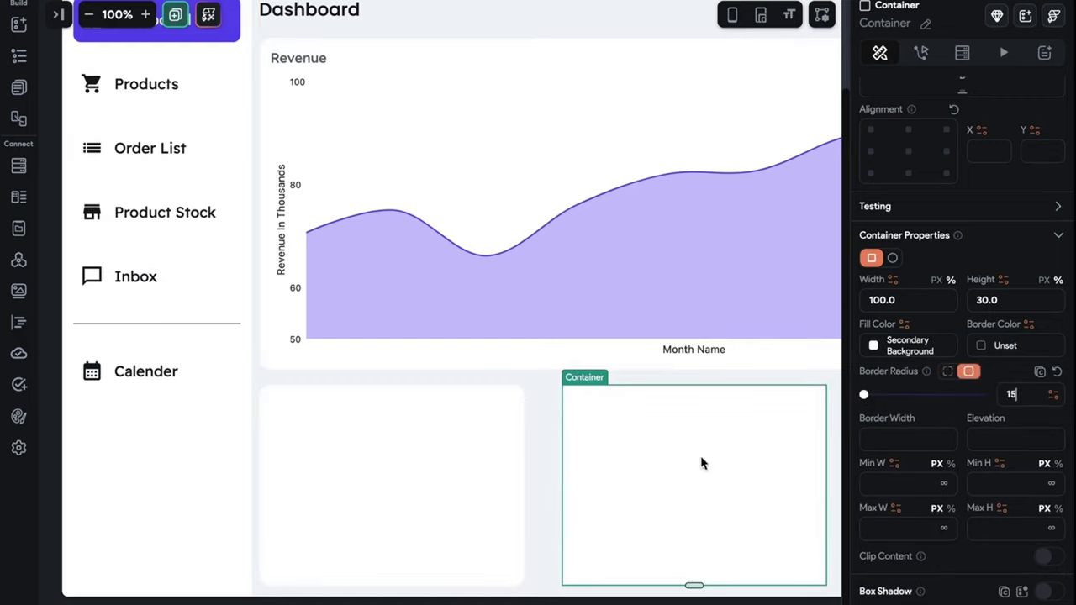
- Give the third container in the row a uniform border radius of 15
scroll(702, 463, right, 5)
click(773, 479)
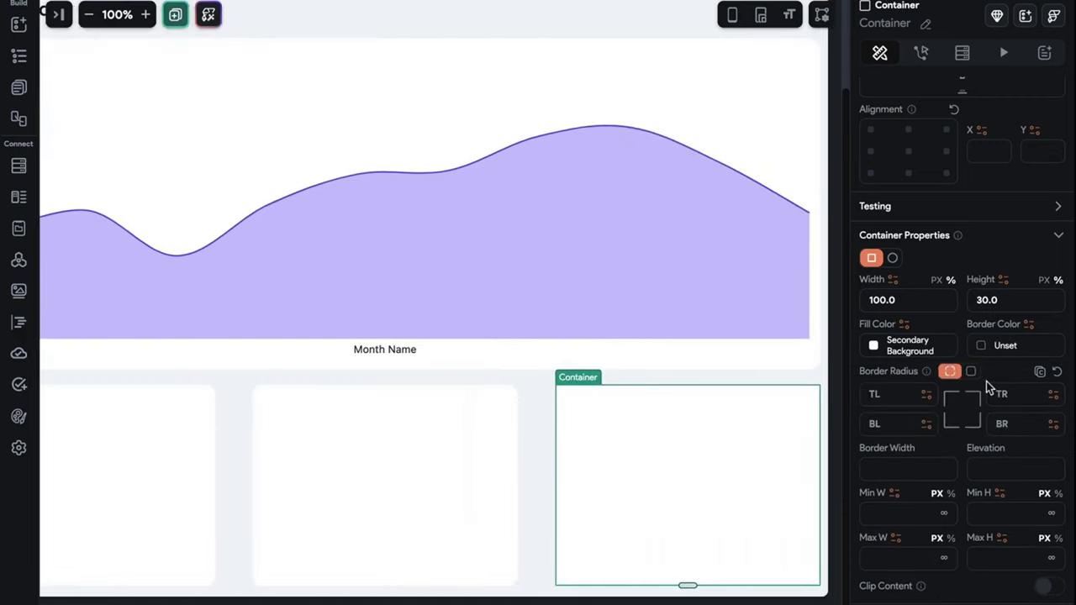
click(1017, 393)
text(15)
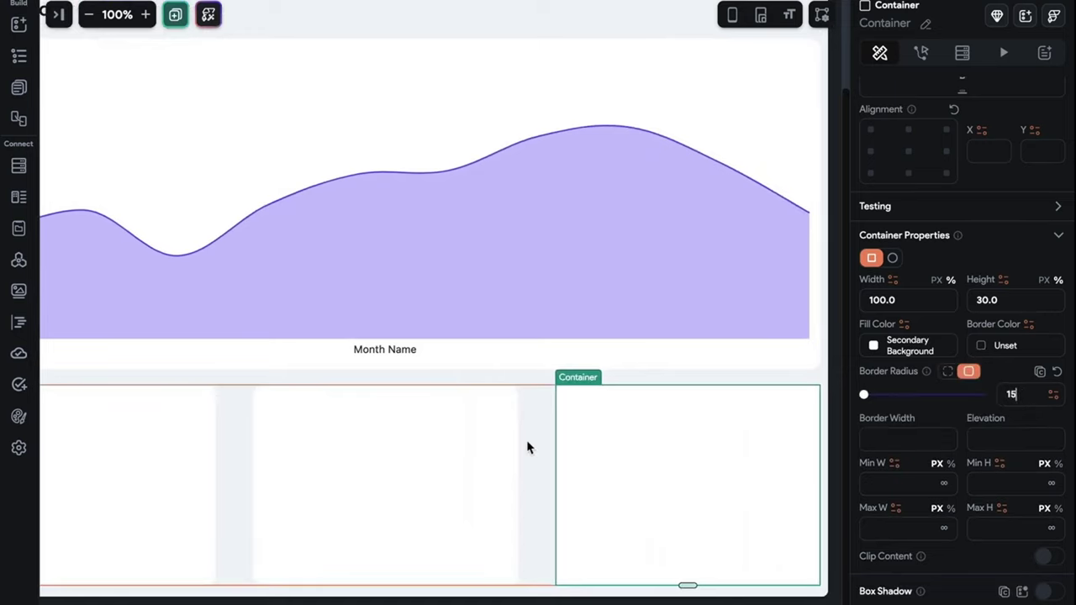
- Add a Column inside the first container below the Revenue chart
scroll(527, 447, left, 5)
scroll(471, 458, left, 3)
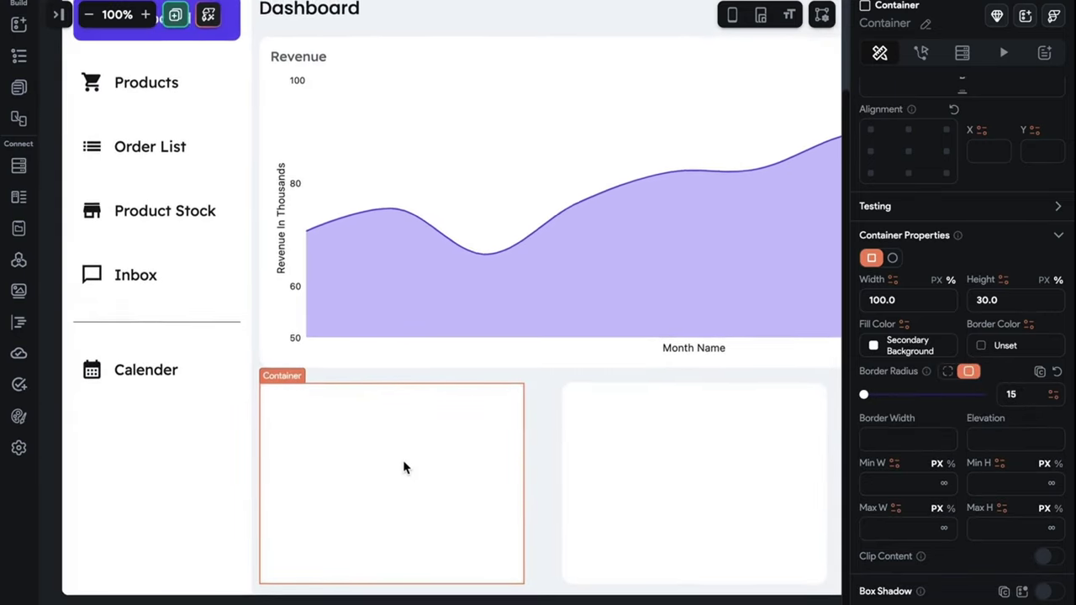
scroll(403, 468, down, 1)
scroll(402, 468, up, 1)
click(471, 453)
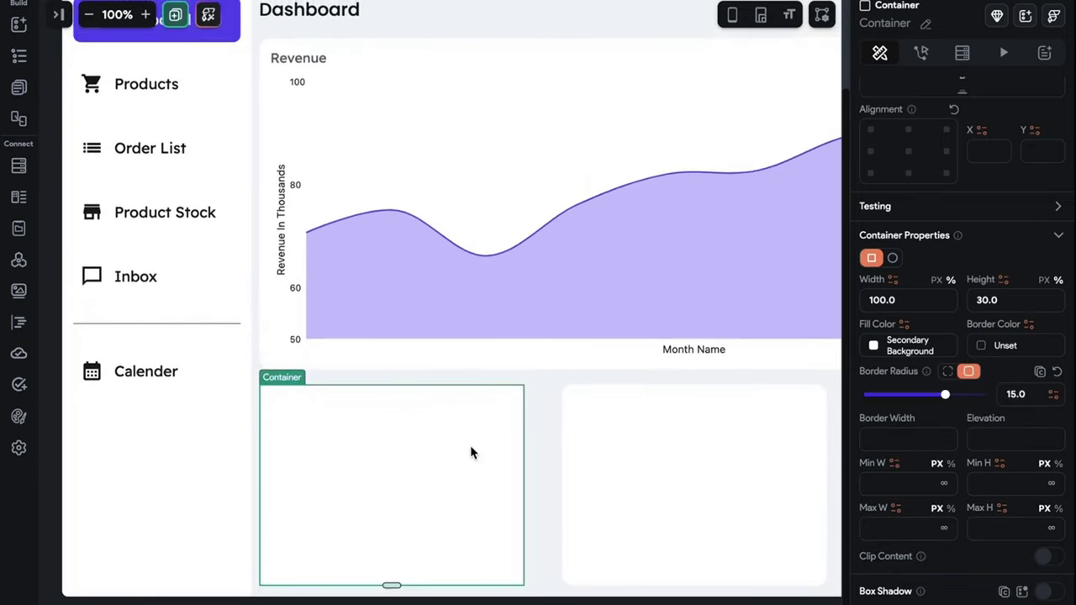
key(ctrl+shift+a)
click(339, 149)
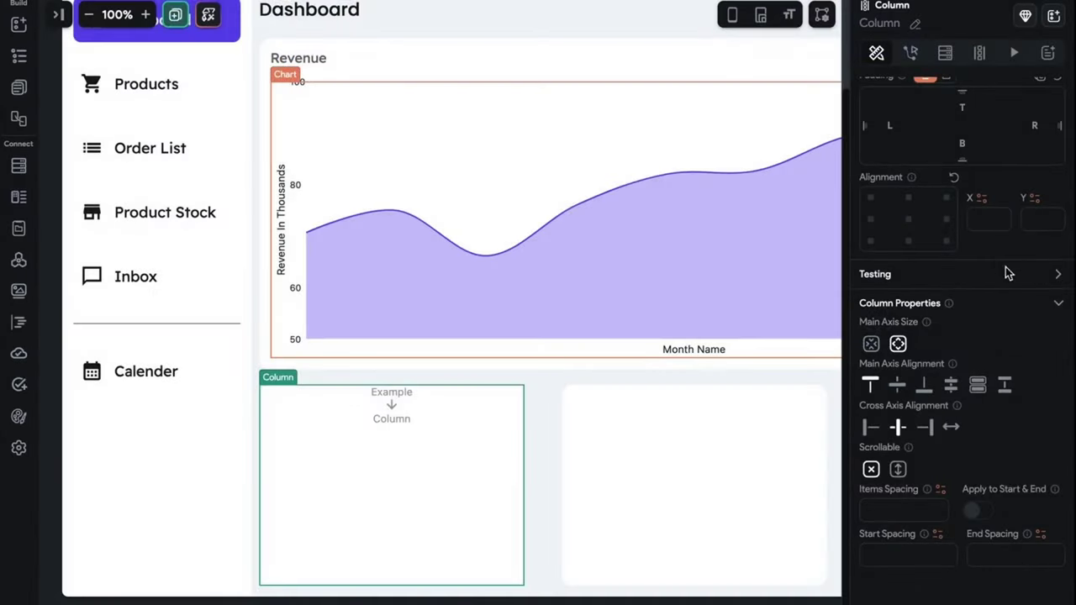
- Set a uniform padding of 10 on the first container's column
scroll(948, 307, up, 3)
click(943, 238)
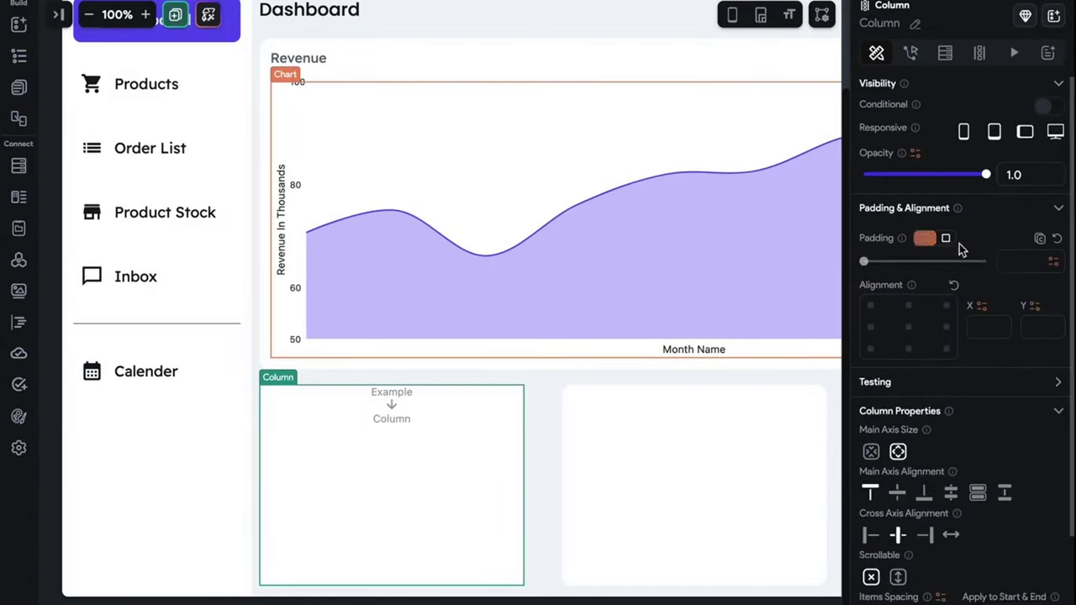
click(1009, 262)
text(10)
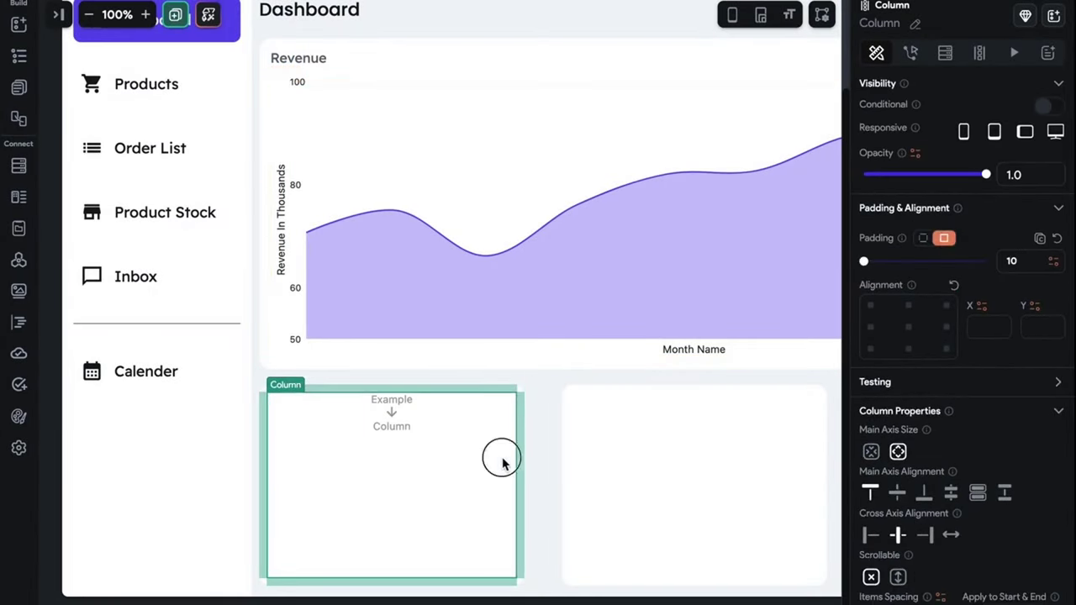
- Copy the Revenue heading text above the chart and paste it into the first container's column
scroll(510, 468, down, 1)
scroll(504, 379, up, 1)
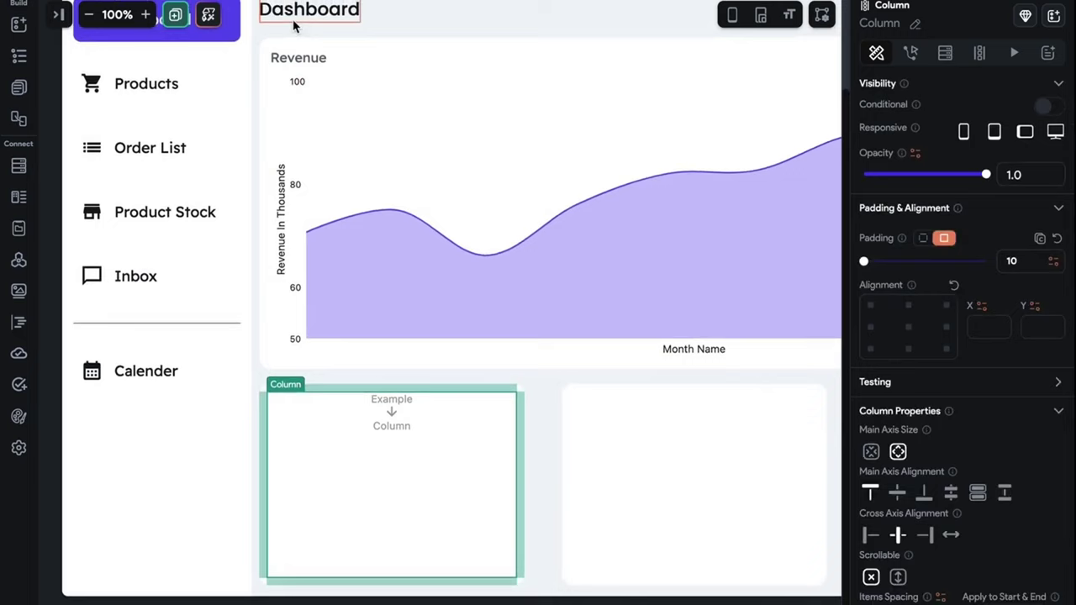
click(145, 14)
scroll(372, 226, down, 2)
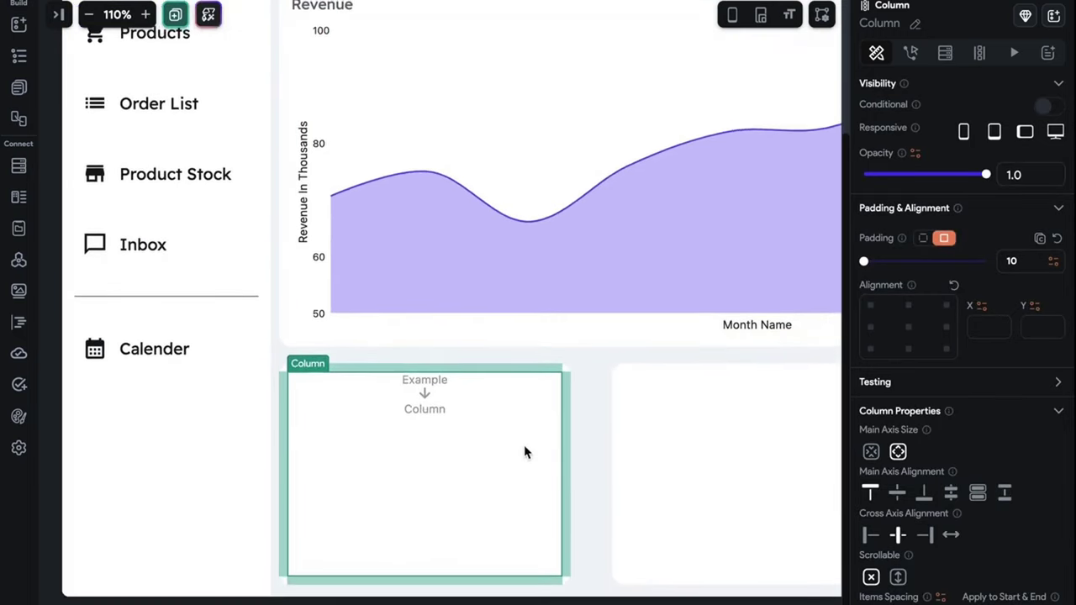
scroll(520, 349, up, 1)
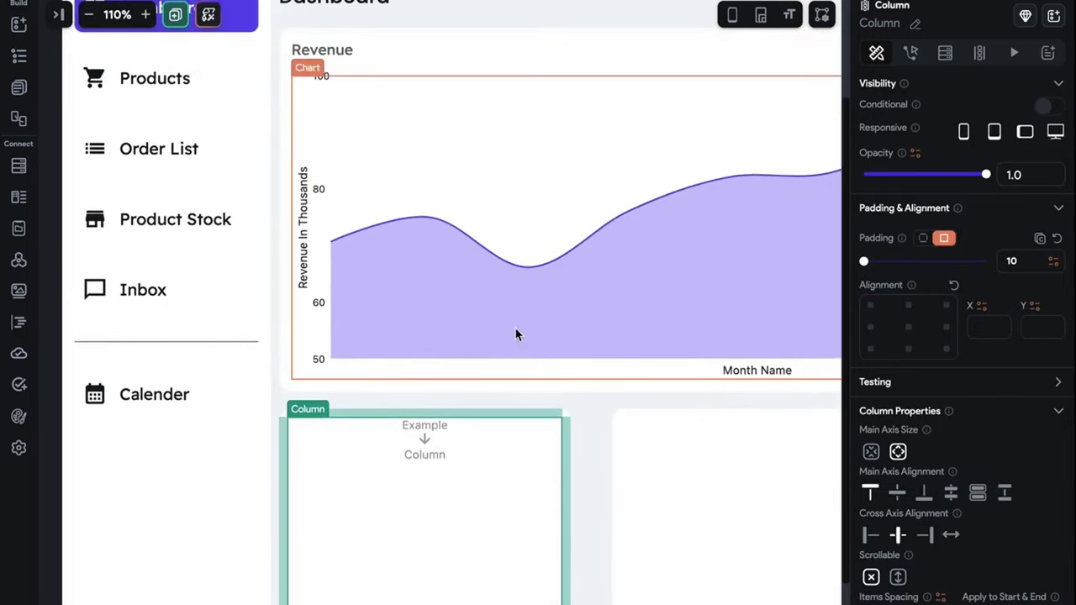
click(320, 53)
key(ctrl+c)
click(485, 464)
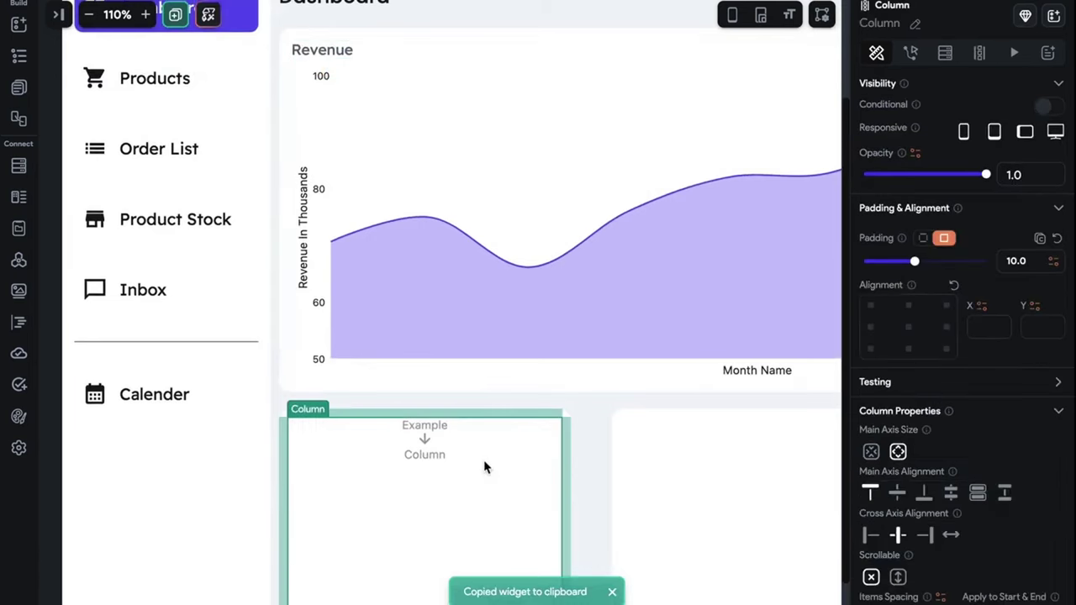
key(ctrl+v)
- Change the pasted heading's text in the first container to "Customer"
click(323, 427)
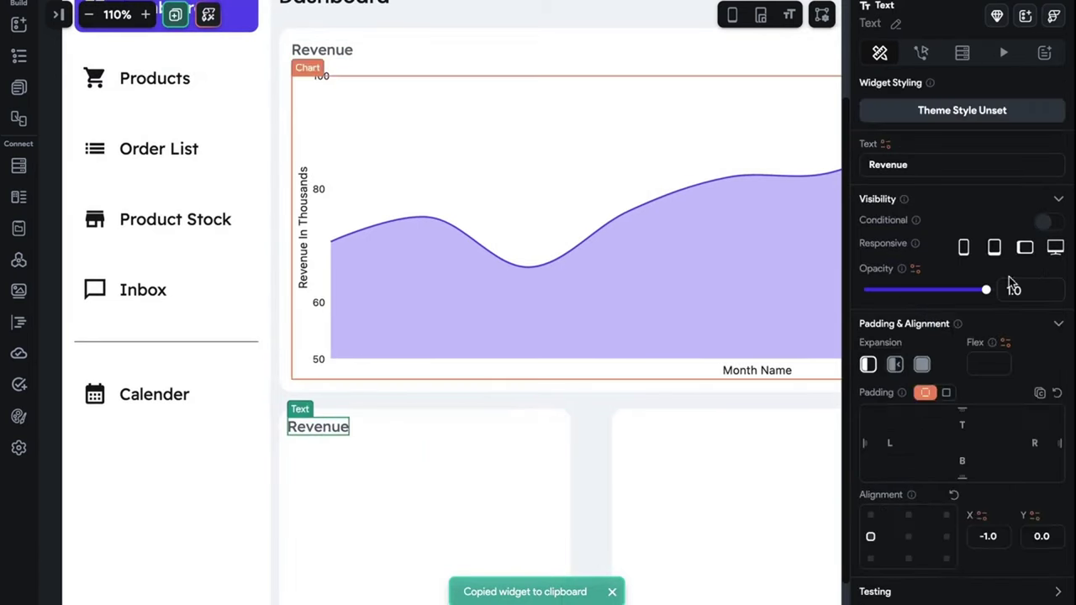
double_click(980, 175)
text(Cus)
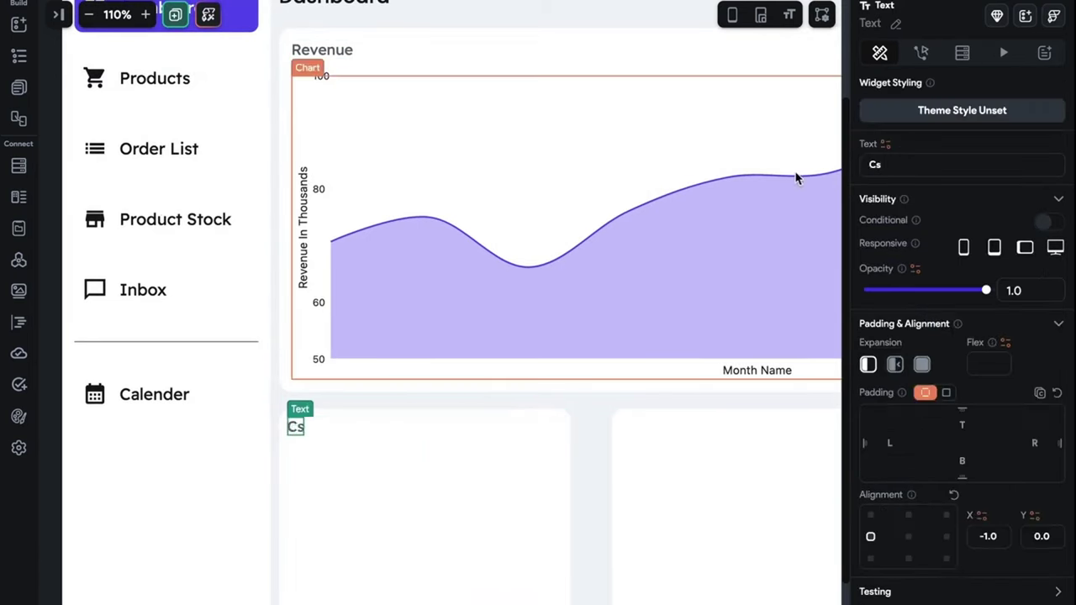
text(tomer)
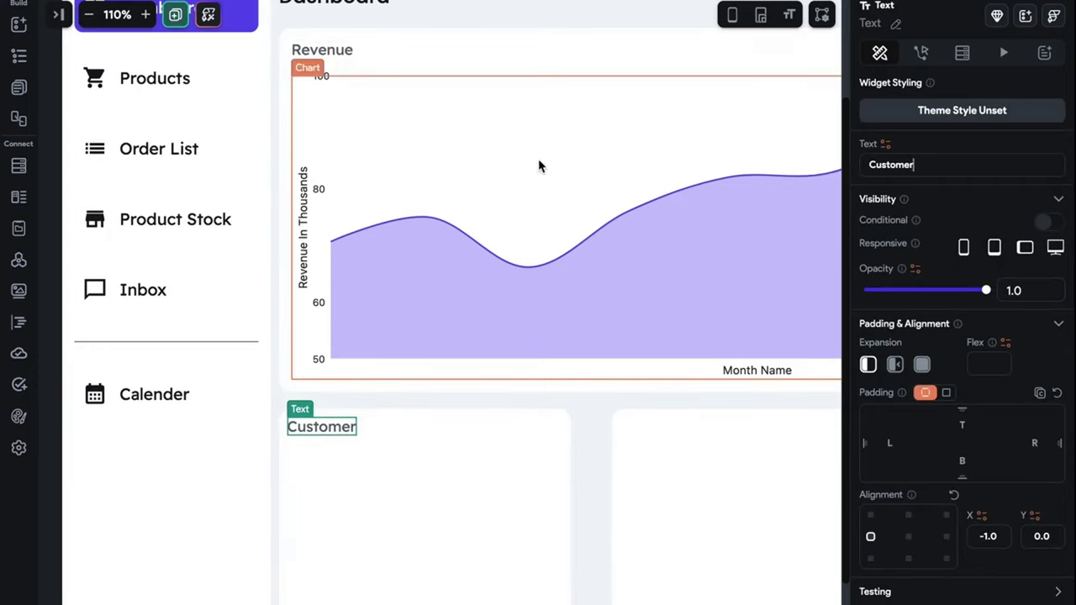
click(316, 57)
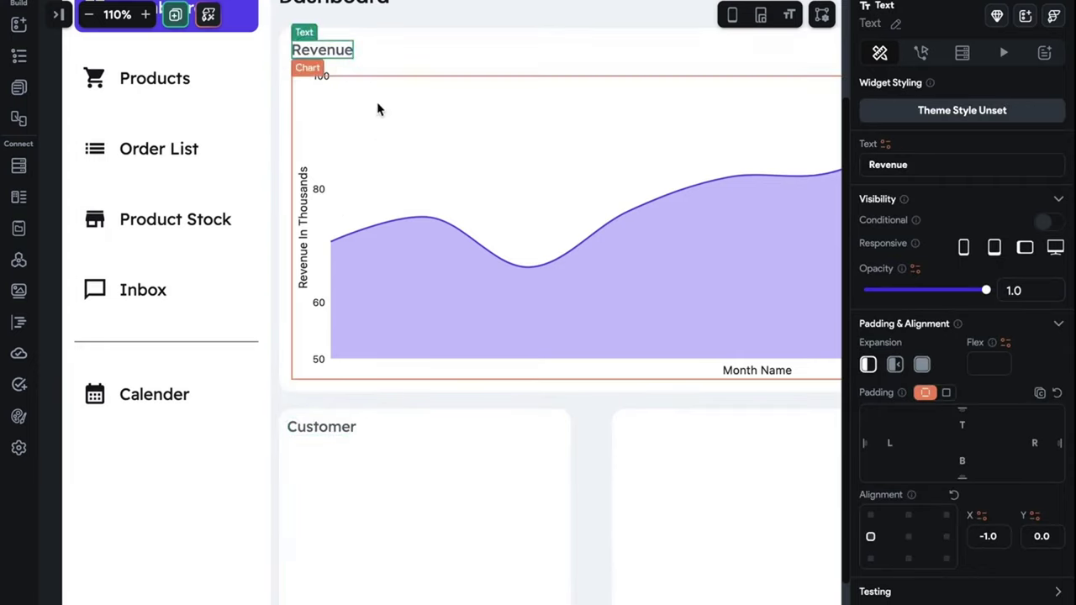
scroll(1033, 341, down, 4)
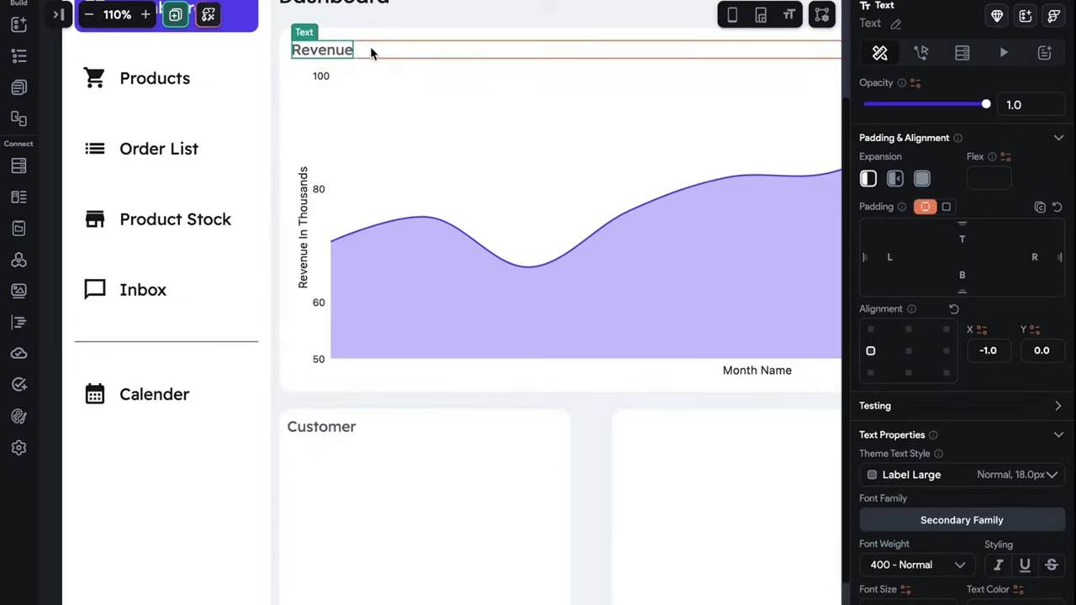
scroll(421, 417, down, 1)
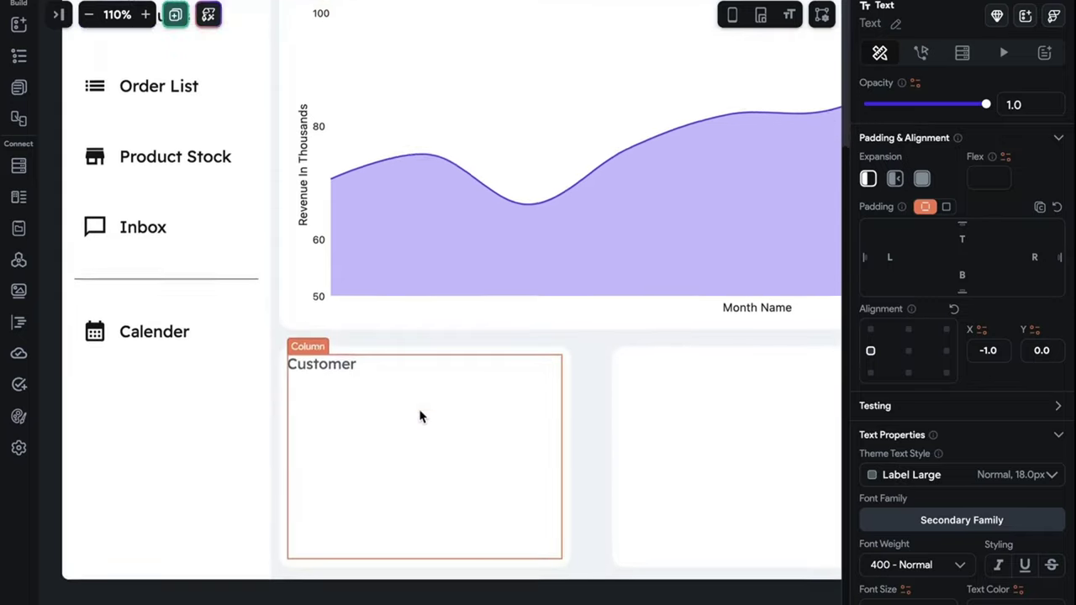
scroll(420, 417, up, 1)
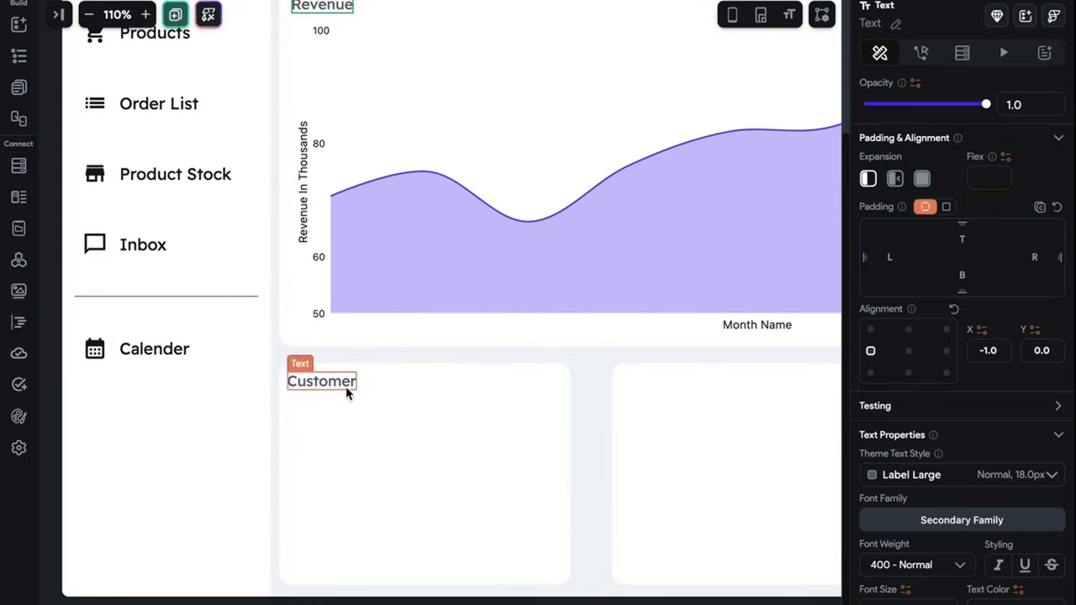
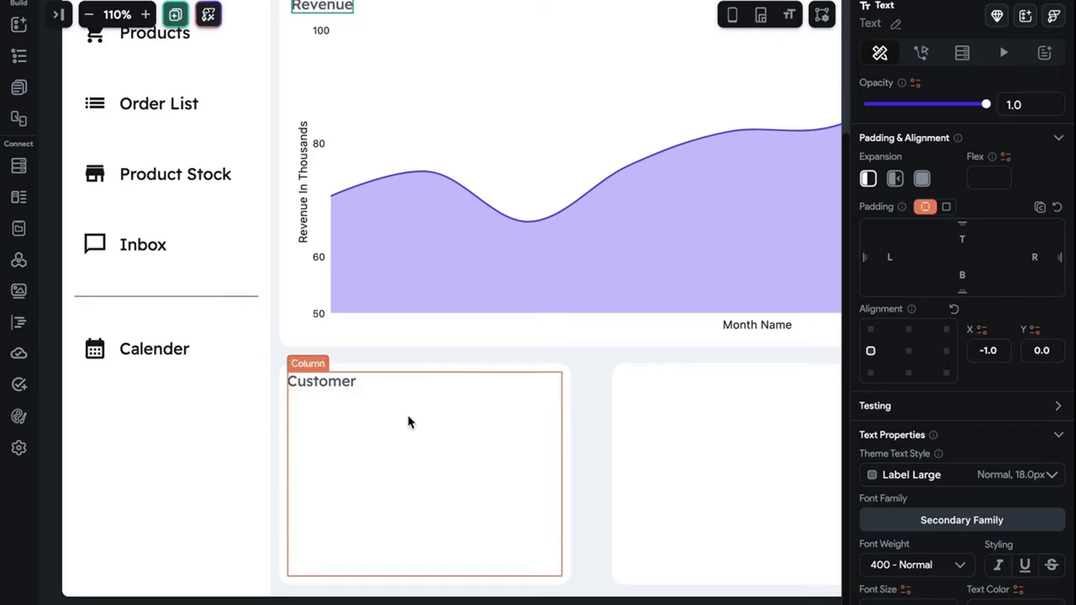
- Insert a Chart widget into the Customer card's column and set its chart type to Pie
scroll(406, 423, down, 1)
click(421, 502)
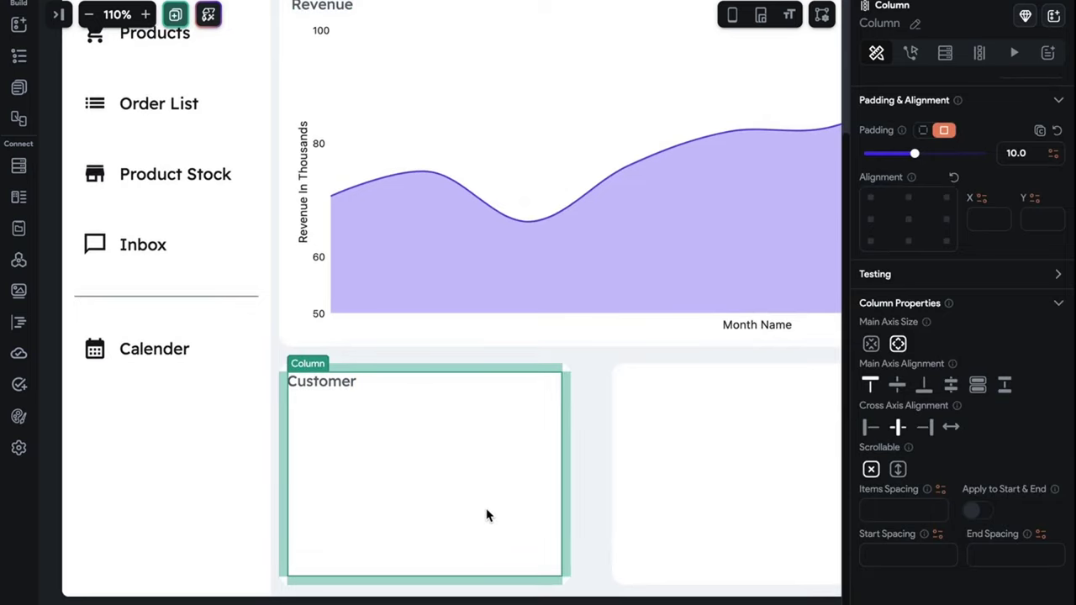
key(ctrl+k)
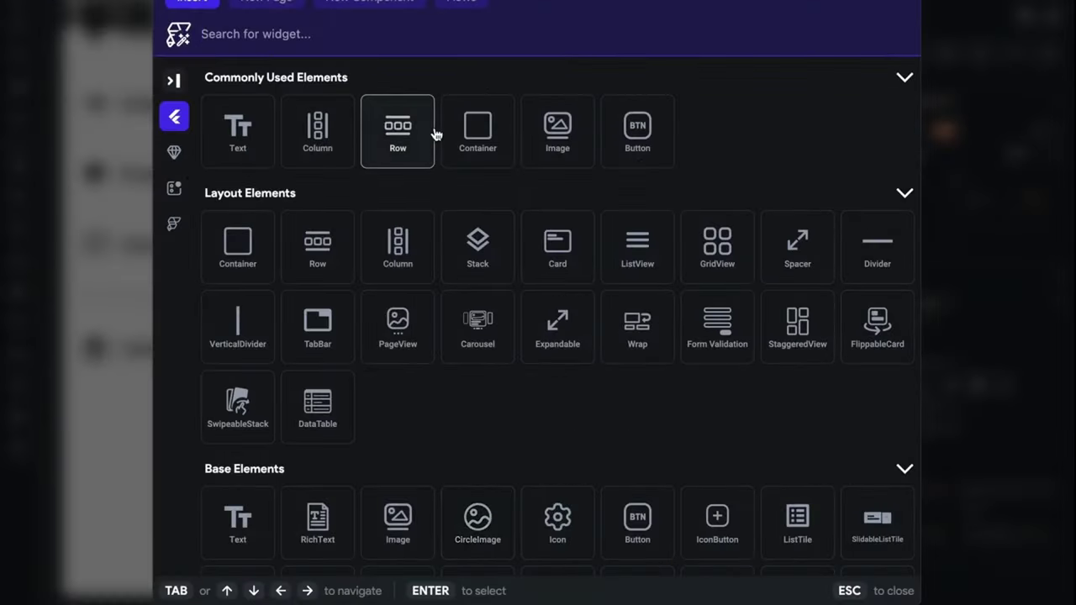
text(pie)
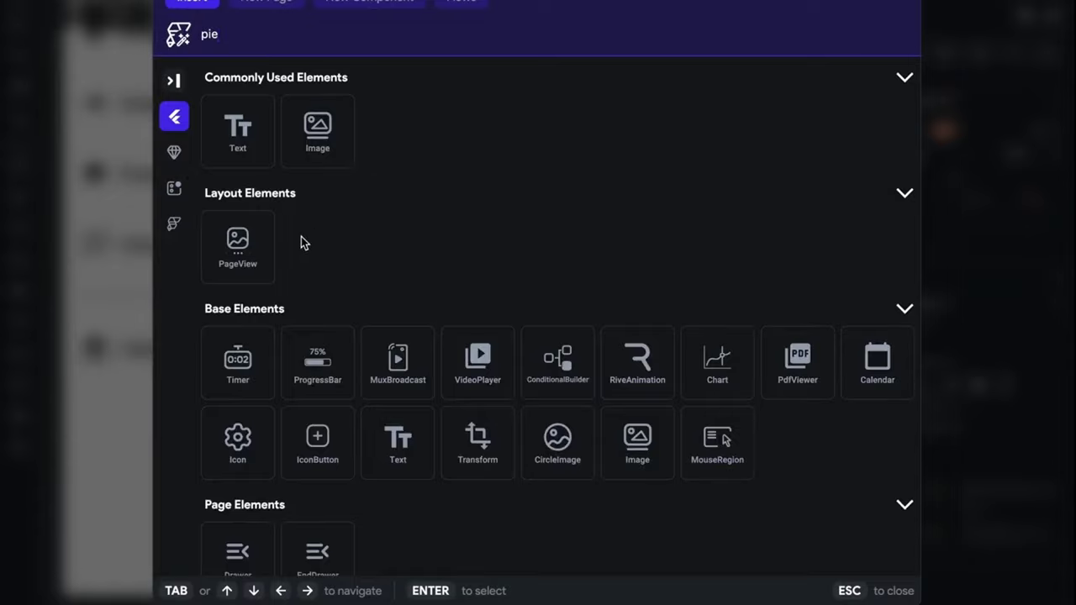
key(BackSpace)
key(BackSpace)
key(BackSpace)
text(chat)
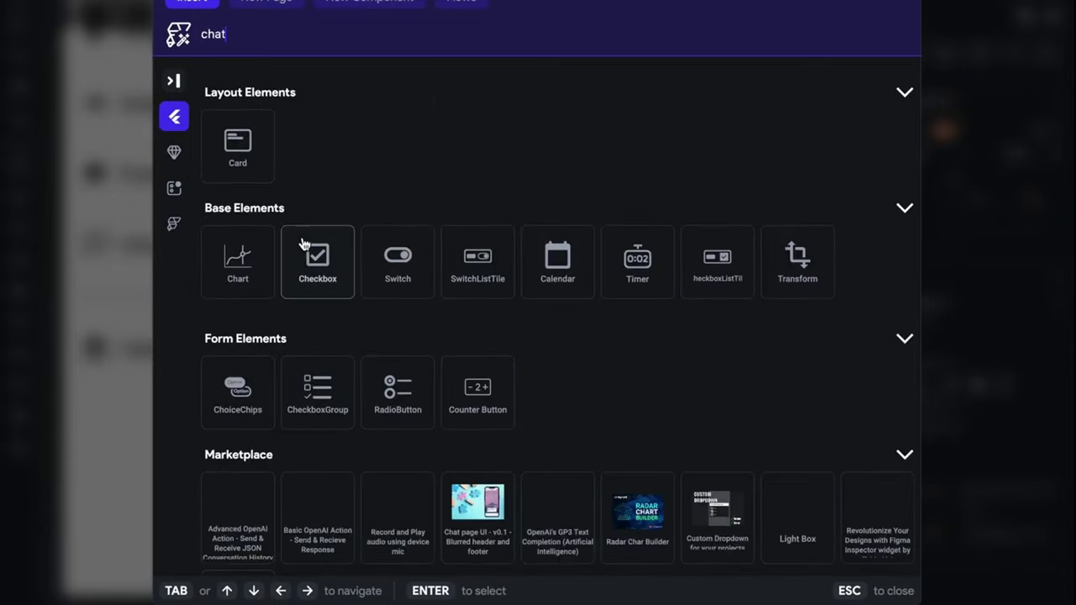
click(243, 271)
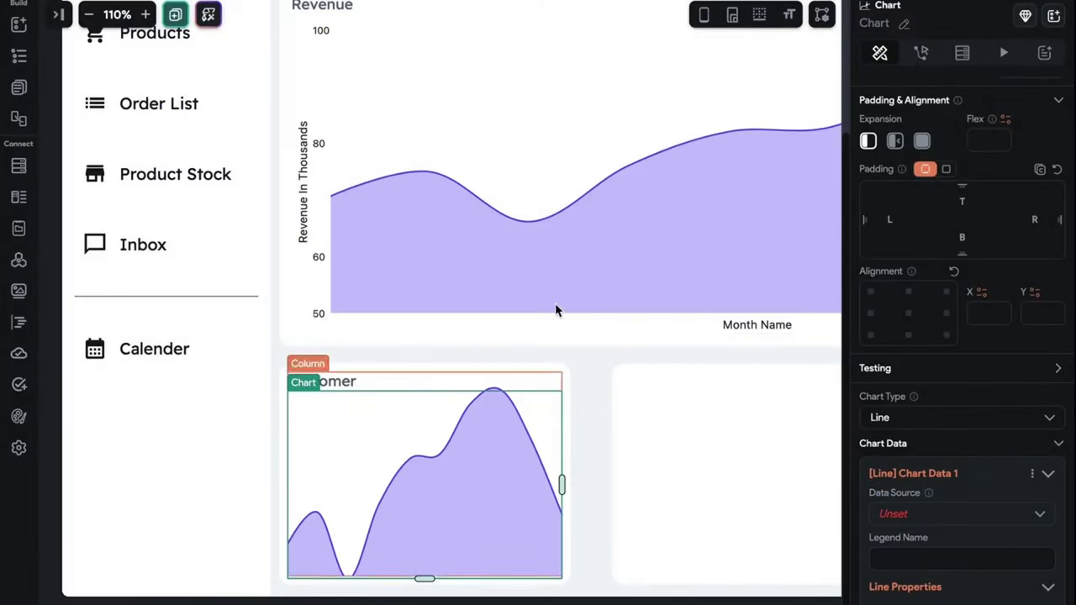
click(947, 424)
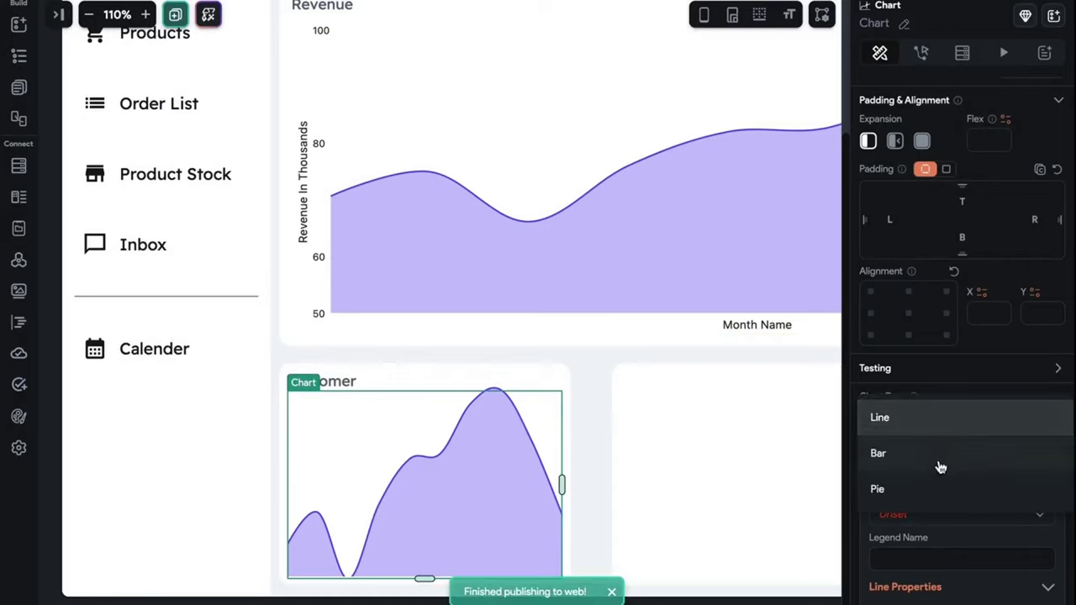
click(934, 487)
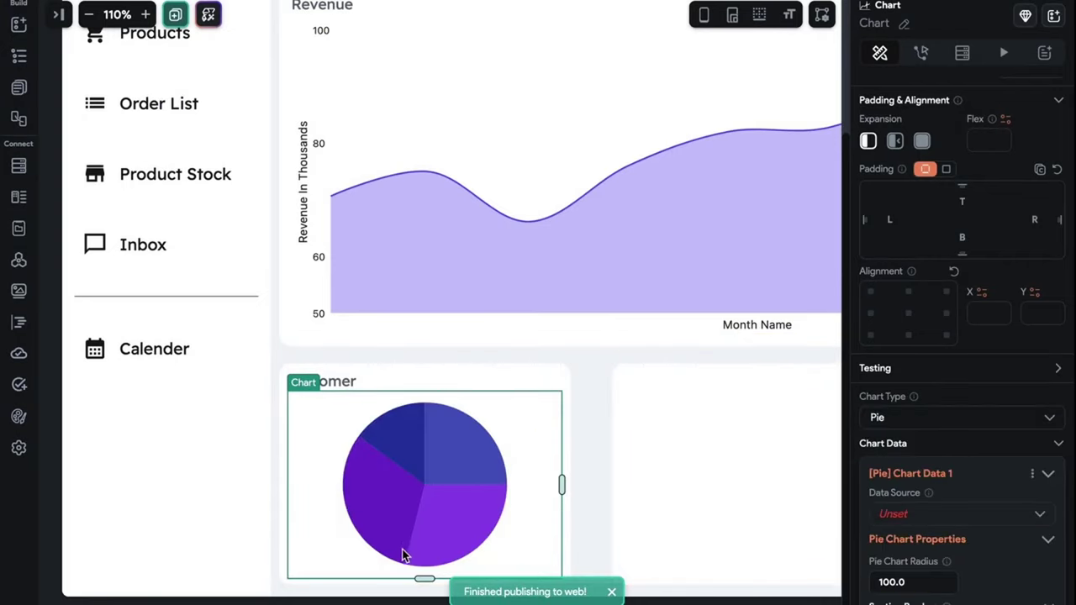
- Set the pie chart's width to 17 percent
scroll(958, 495, down, 3)
scroll(959, 494, down, 6)
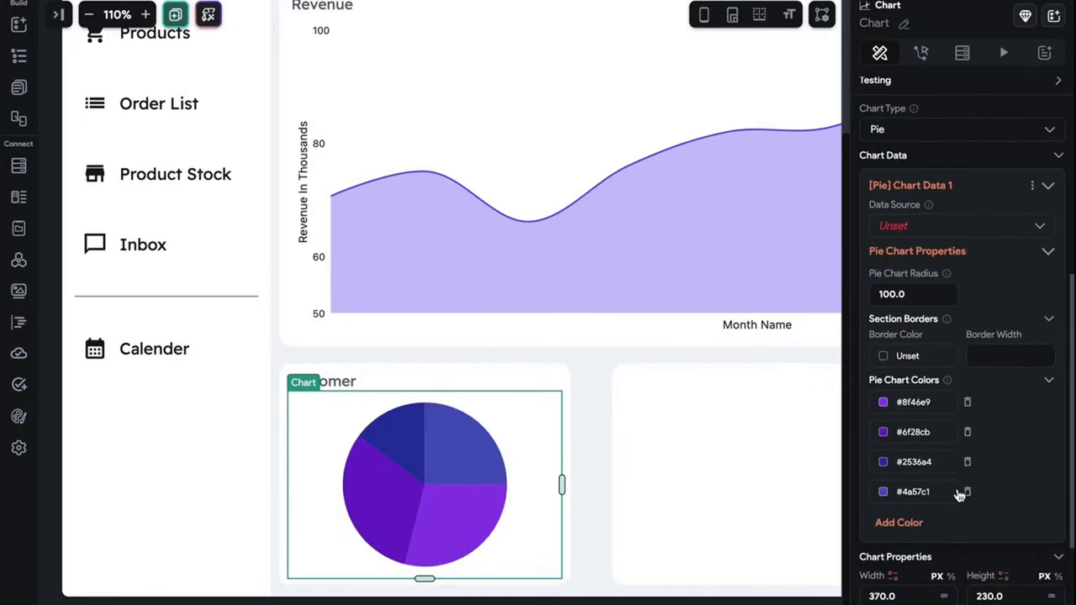
click(926, 478)
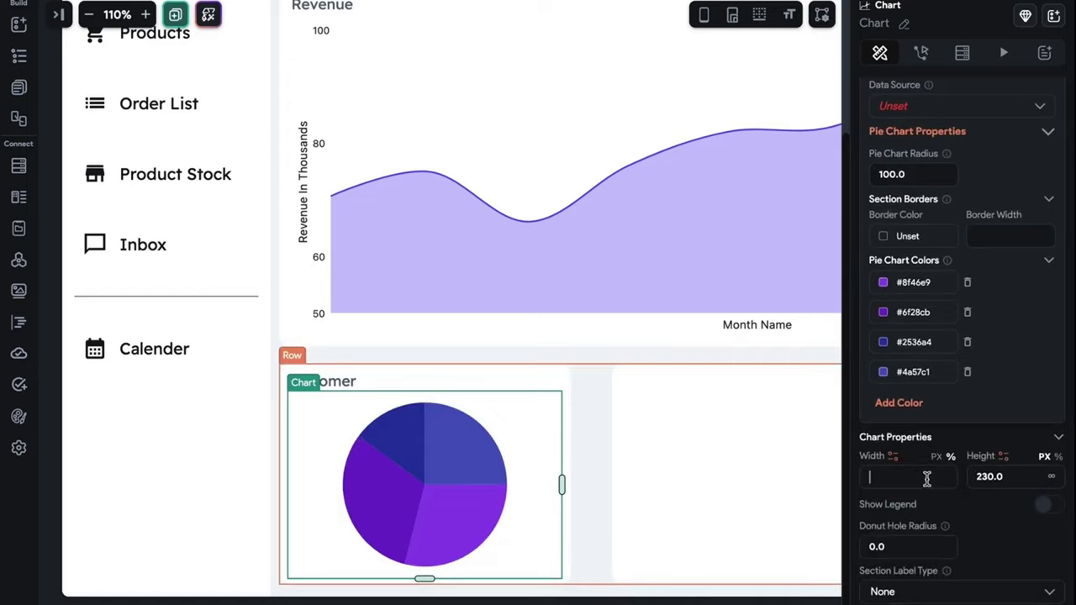
text(1.00)
text(7)
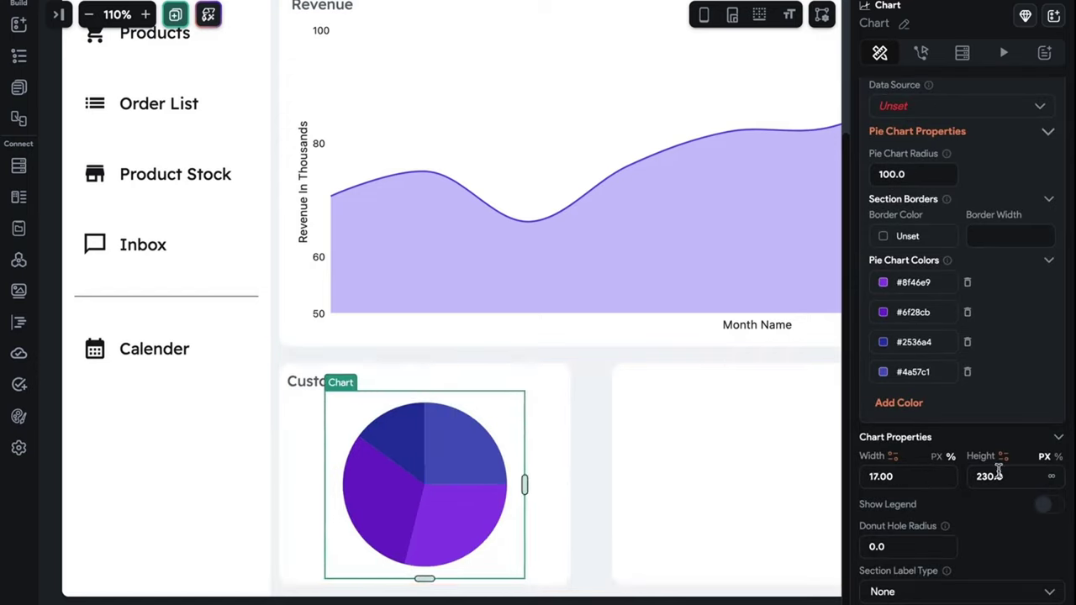
- Switch the pie chart's height to percent and set it to 24
key(Down)
key(Down)
key(Down)
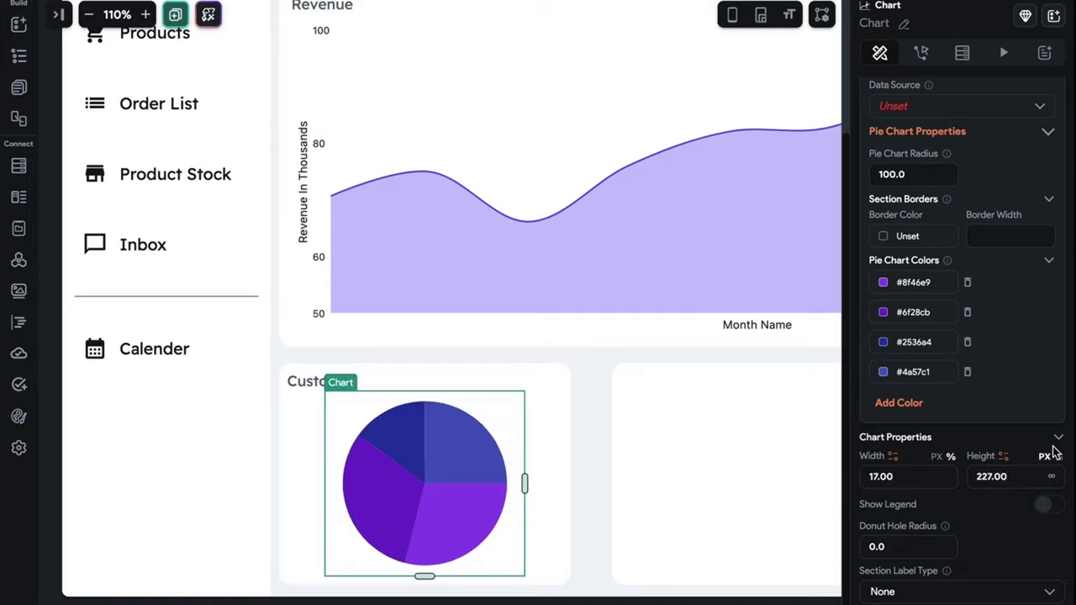
click(1056, 455)
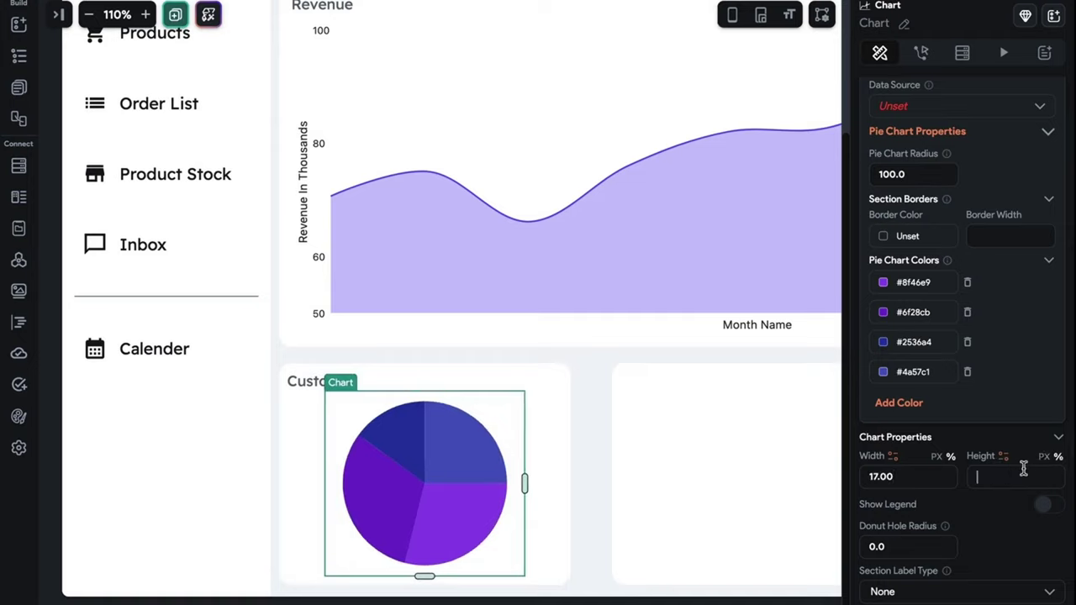
key(Up)
key(Up)
key(Up)
key(Up)
key(Up)
key(Up)
key(Up)
key(Up)
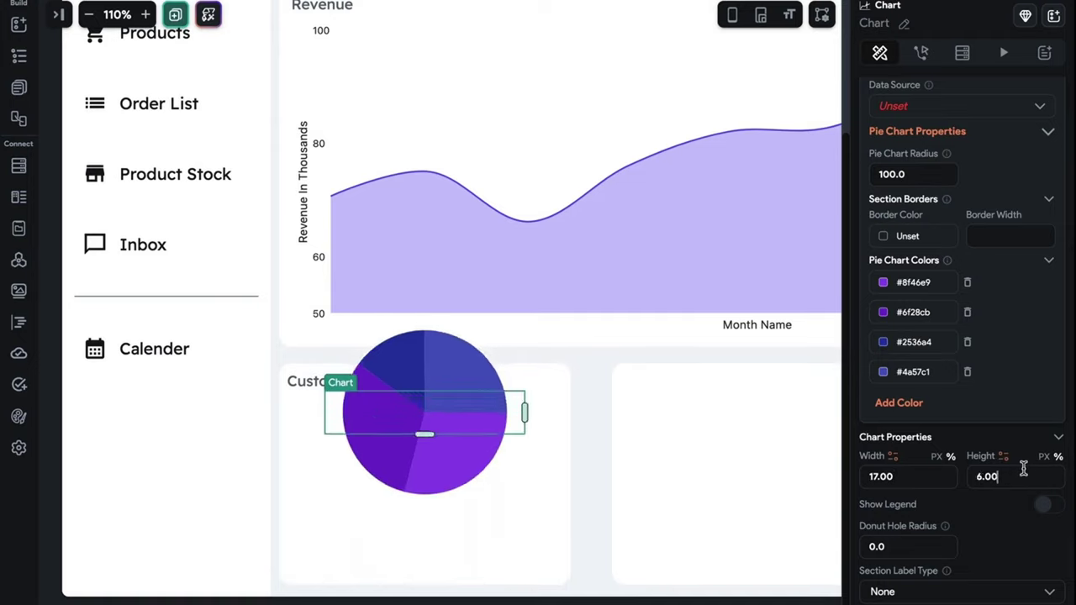
key(Up)
key(Up)
key(Up)
key(Up)
key(Up)
key(Up)
key(Up)
key(Up)
key(Up)
key(Up)
key(Up)
key(Up)
key(Up)
key(Up)
key(Up)
key(Up)
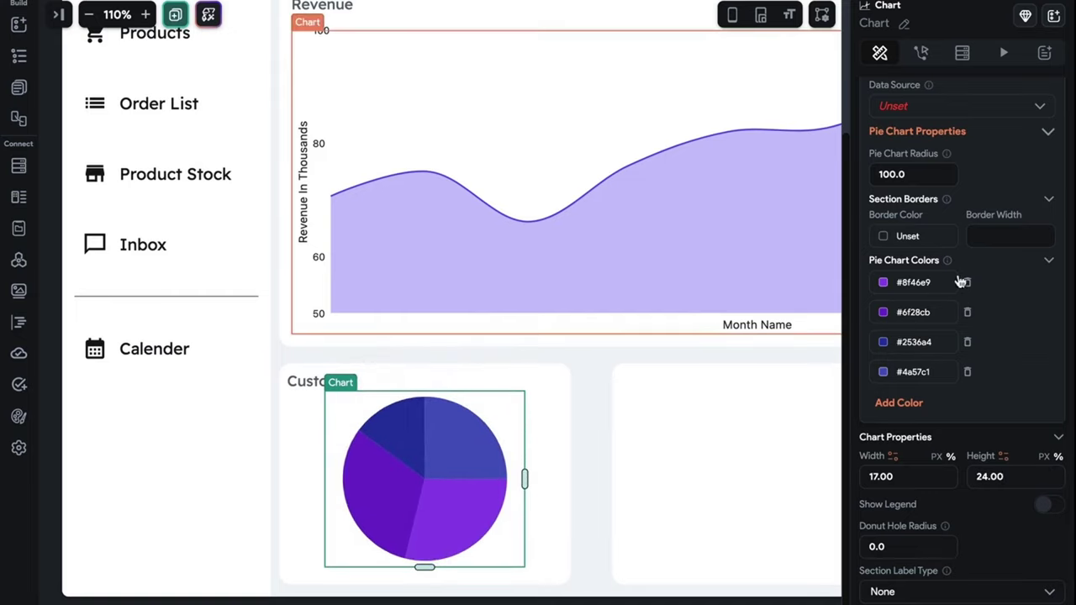
- Reduce the pie chart radius to 74
click(938, 174)
key(Down)
key(Down)
key(Down)
key(Down)
key(Down)
key(Down)
key(Down)
key(Down)
key(Down)
key(Down)
key(Down)
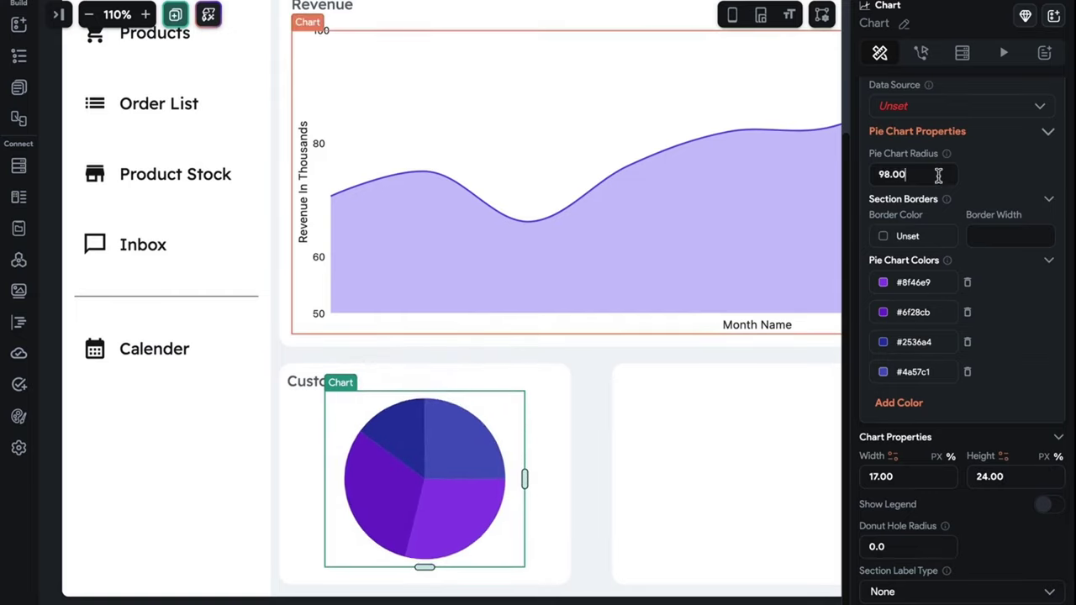
key(Down)
key(Down)
key(Down)
key(Down)
key(Down)
key(Down)
key(Down)
key(Down)
key(Down)
key(Down)
key(Down)
key(Down)
key(Down)
key(Down)
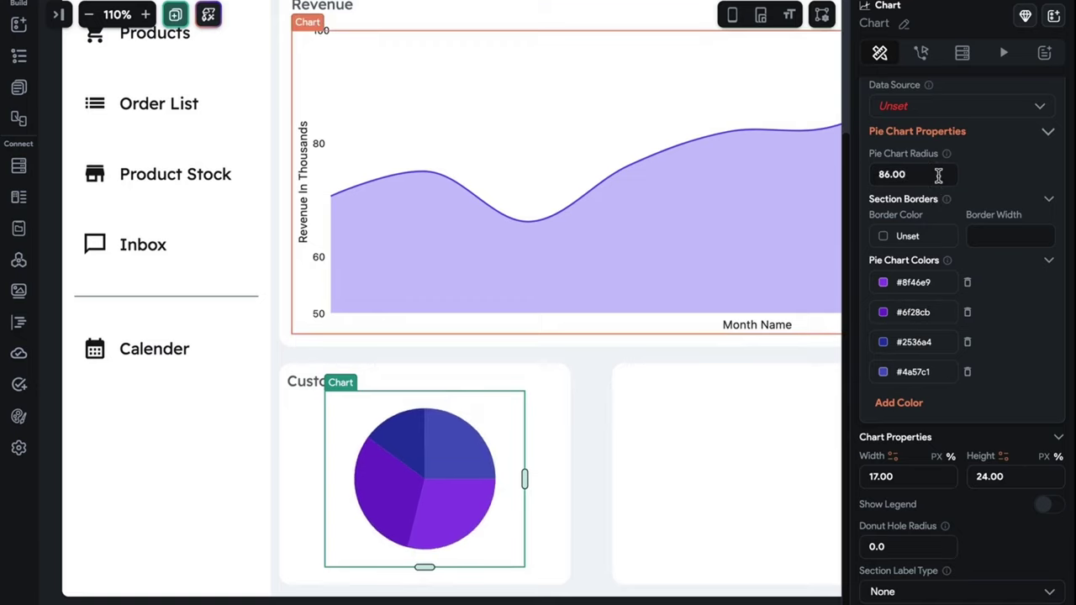
key(Down)
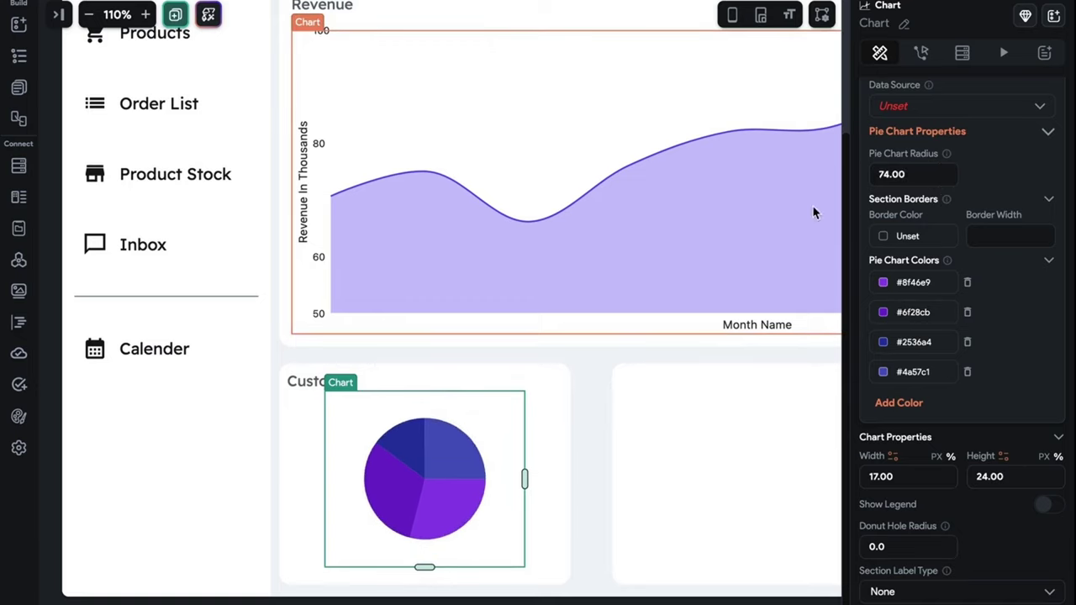
- Shrink the chart's frame tightly around the pie, to about 11 percent wide and 17 percent high
scroll(472, 294, down, 1)
scroll(472, 294, up, 1)
drag(430, 571, 431, 518)
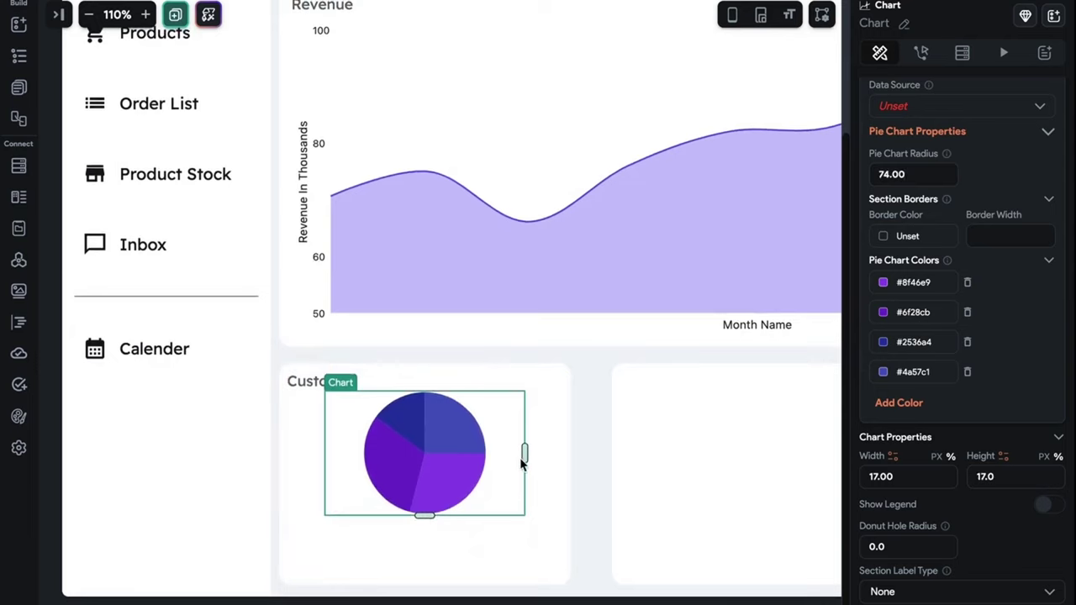
drag(519, 458, 487, 453)
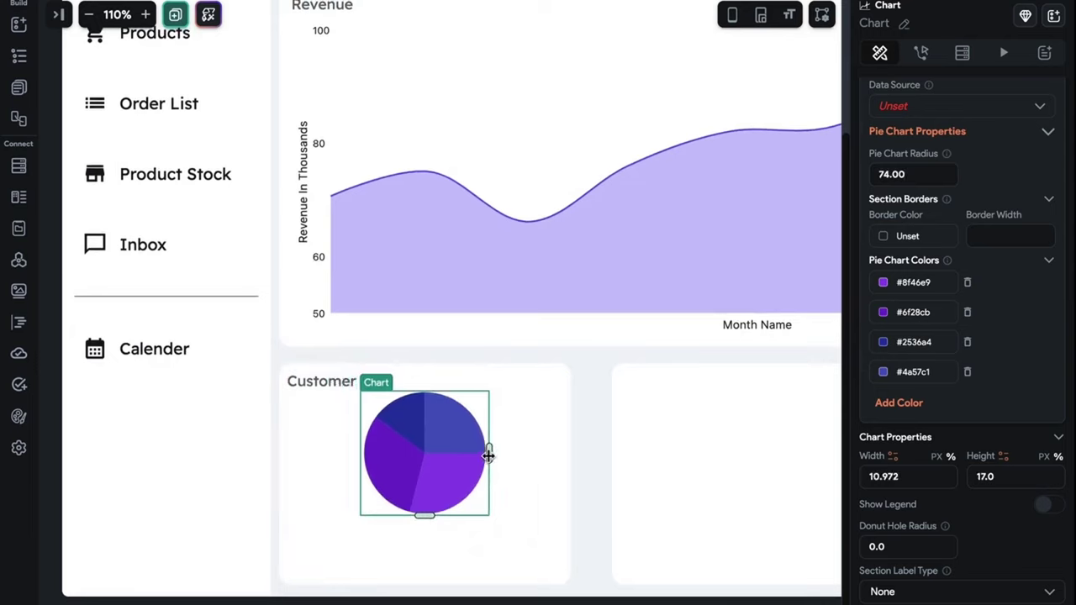
- Set the items spacing of the Customer card's column to 10
click(510, 482)
click(916, 506)
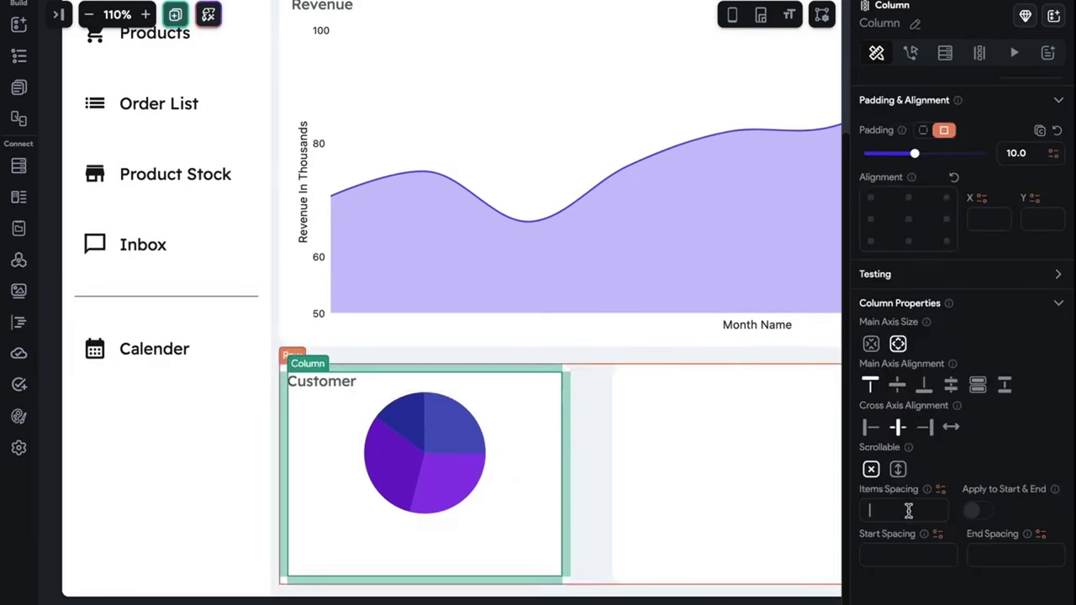
text(10)
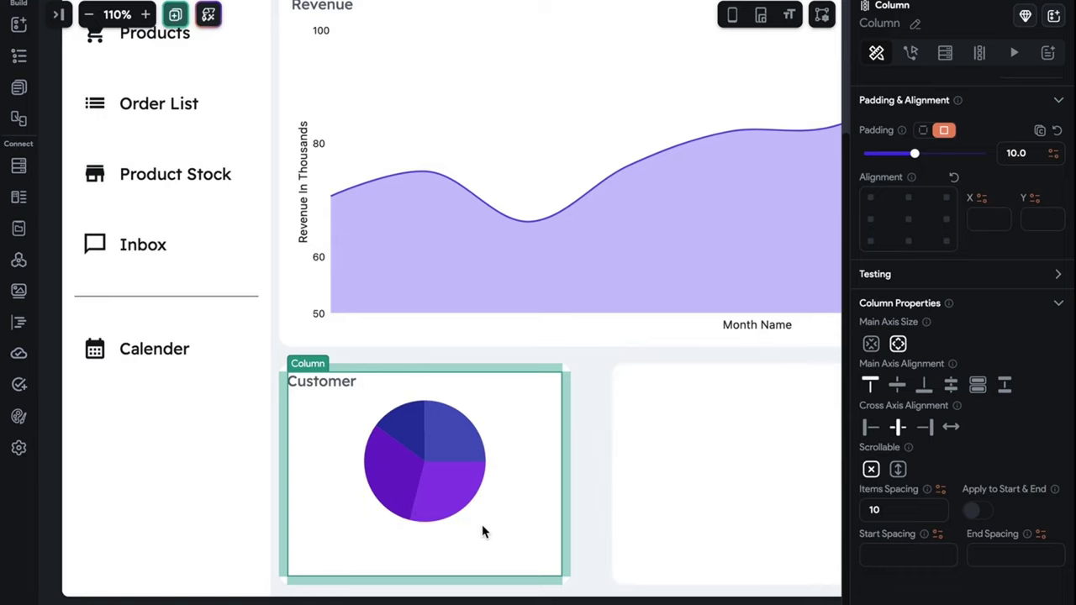
- Add a Row below the pie chart in the Customer card and insert a Column inside it
key(ctrl+Return)
click(411, 158)
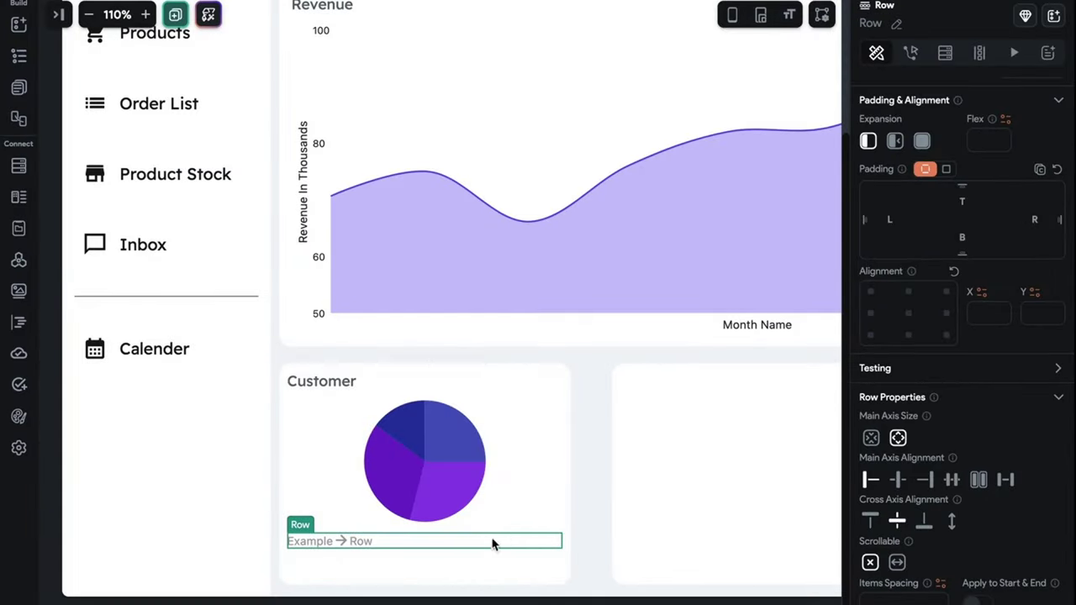
key(ctrl+Return)
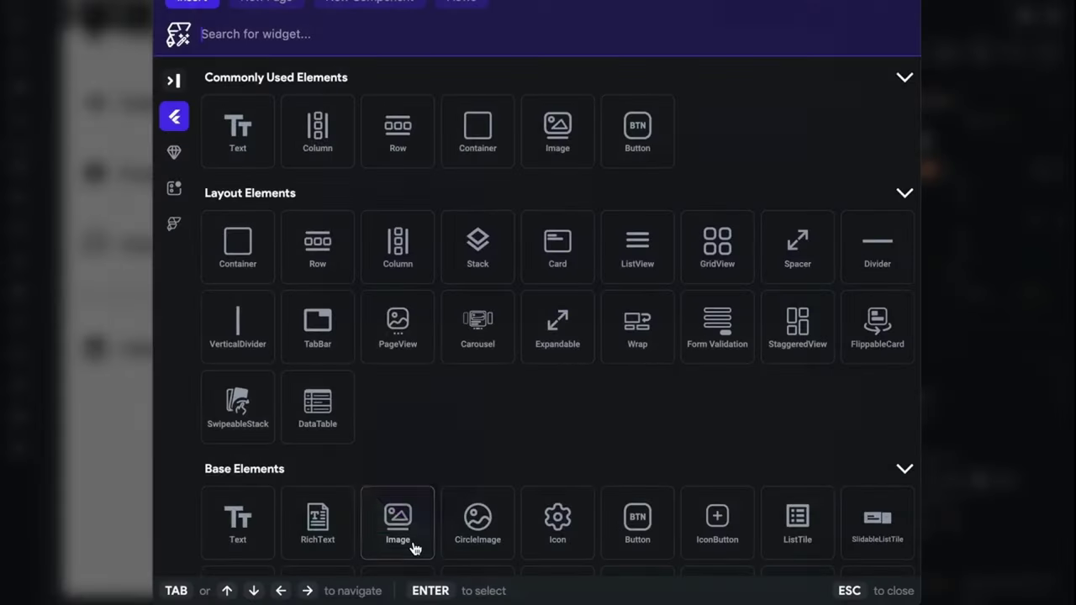
click(302, 126)
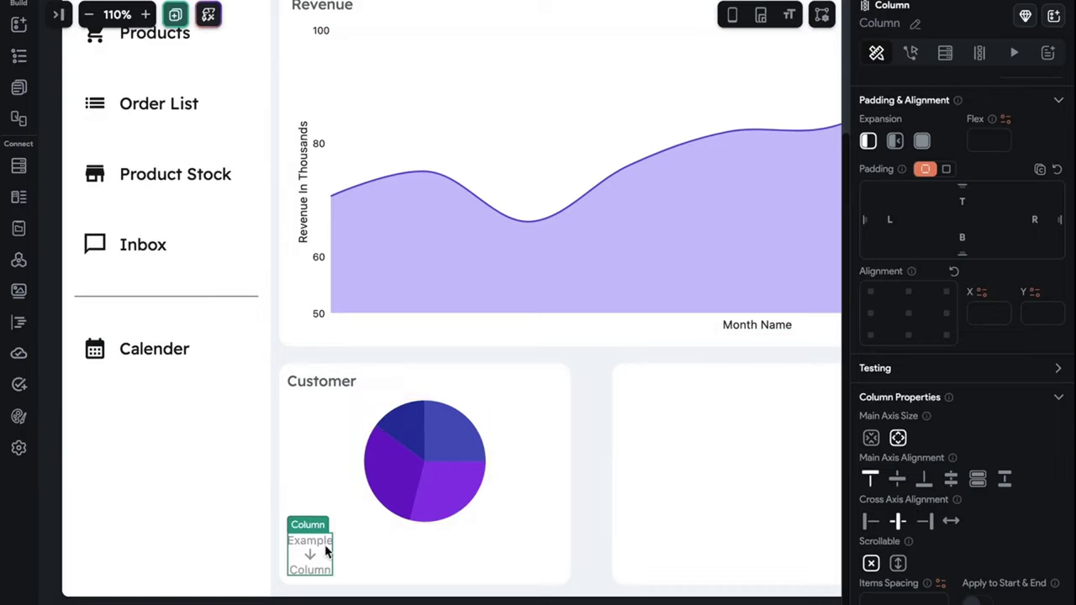
- Duplicate the column in the row below the pie chart and set the row's main axis alignment to Space Around
key(ctrl+d)
click(422, 547)
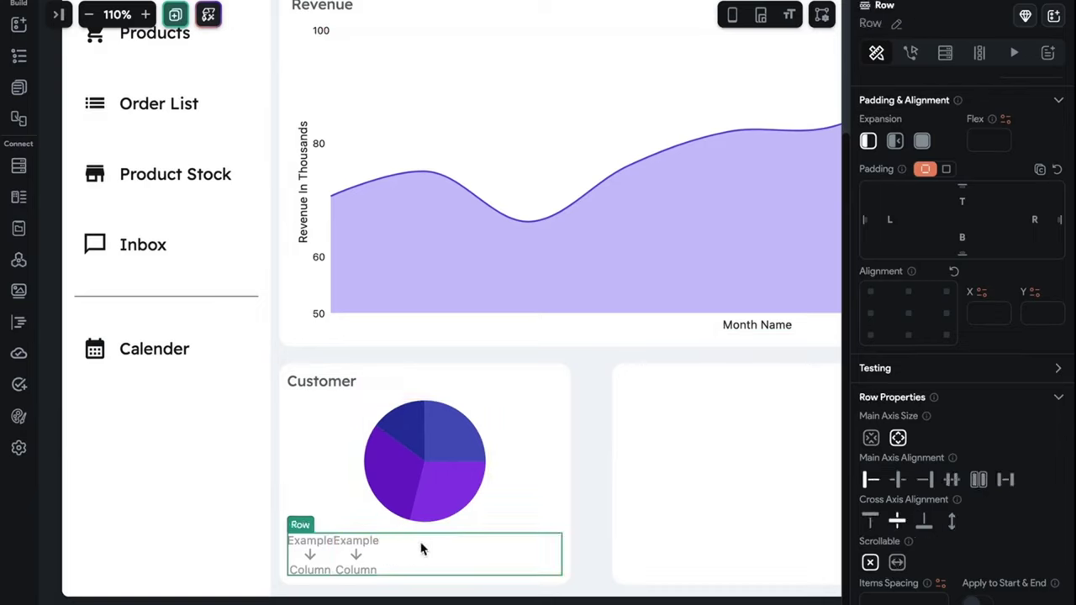
click(980, 480)
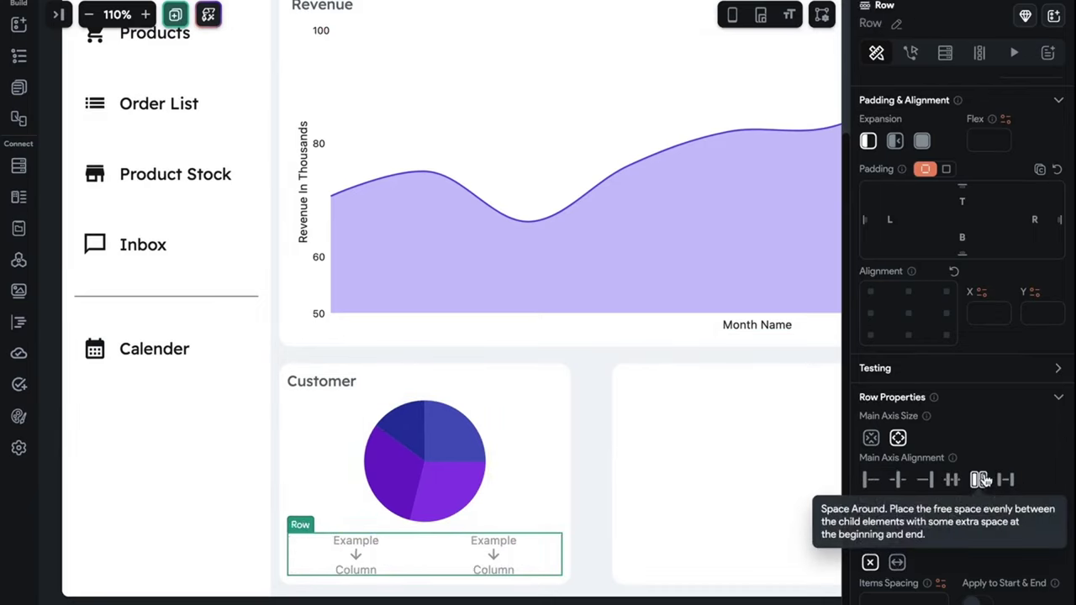
- Copy the Customer heading and paste it into both columns below the pie chart
click(356, 565)
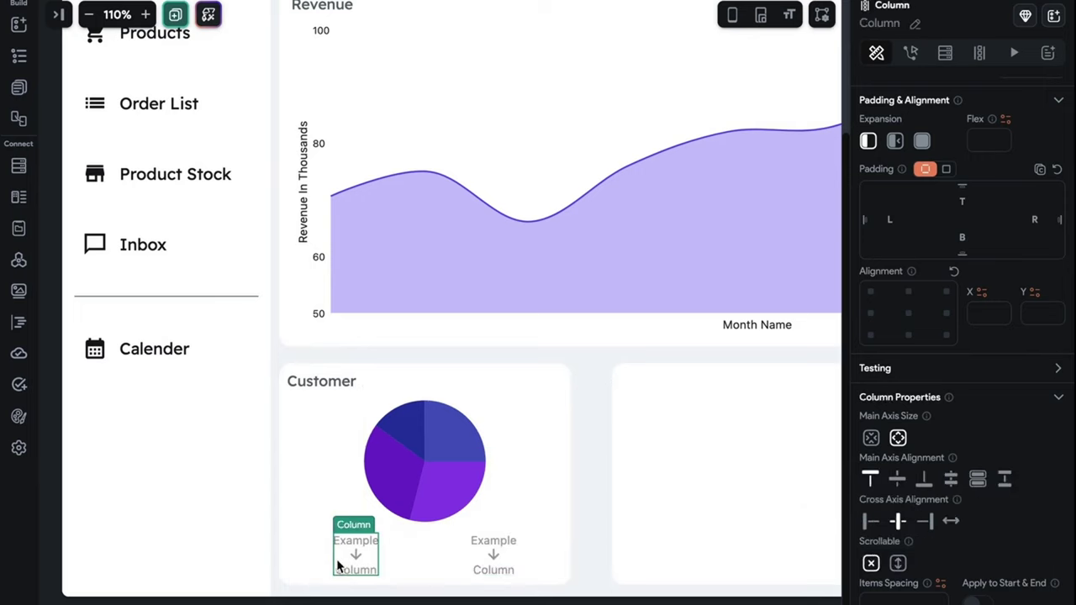
click(324, 381)
key(ctrl+c)
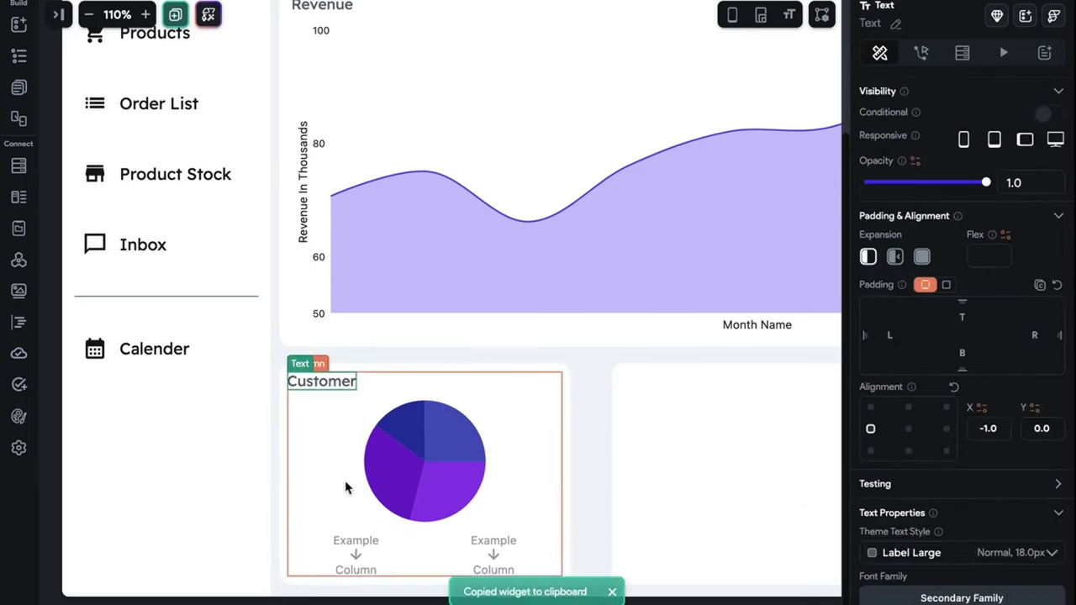
click(362, 568)
key(ctrl+v)
click(499, 558)
key(ctrl+v)
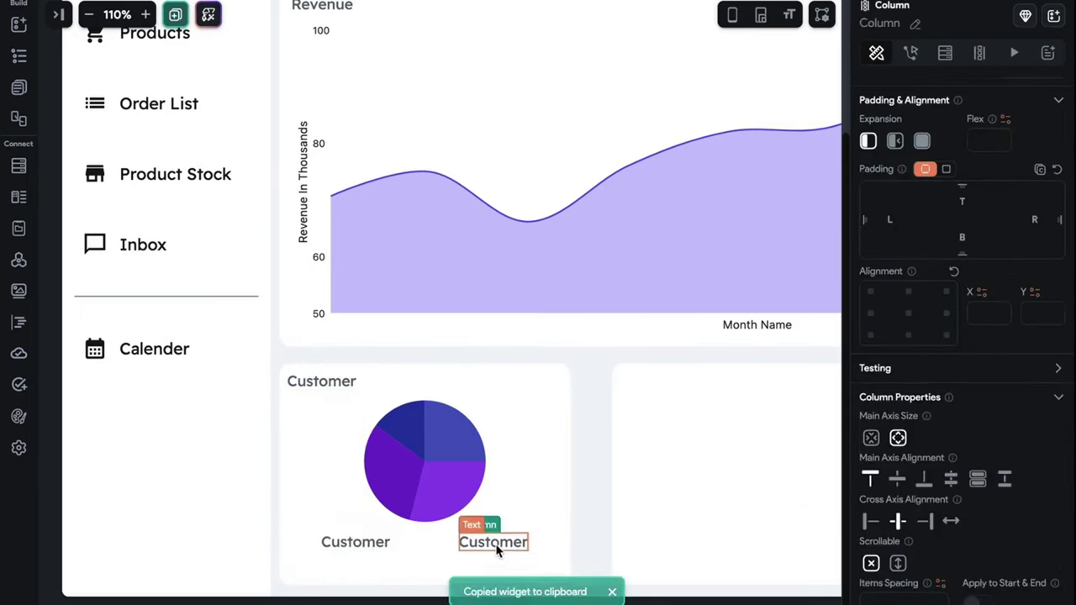
- Add a Text widget to the first column below the pie chart and place it above the Customer label
click(348, 548)
right_click(349, 551)
click(382, 426)
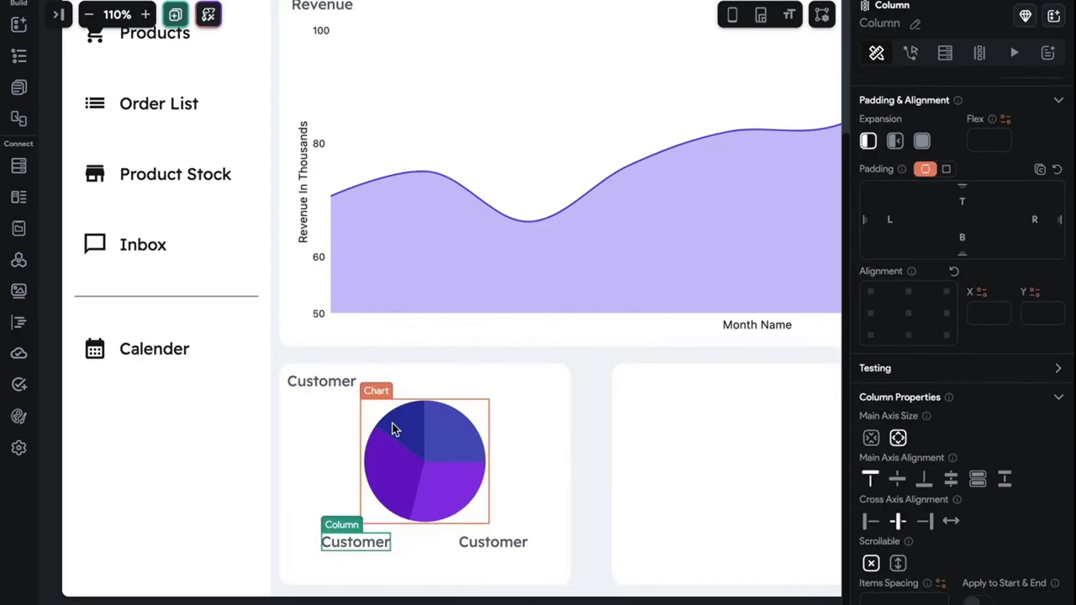
key(ctrl+k)
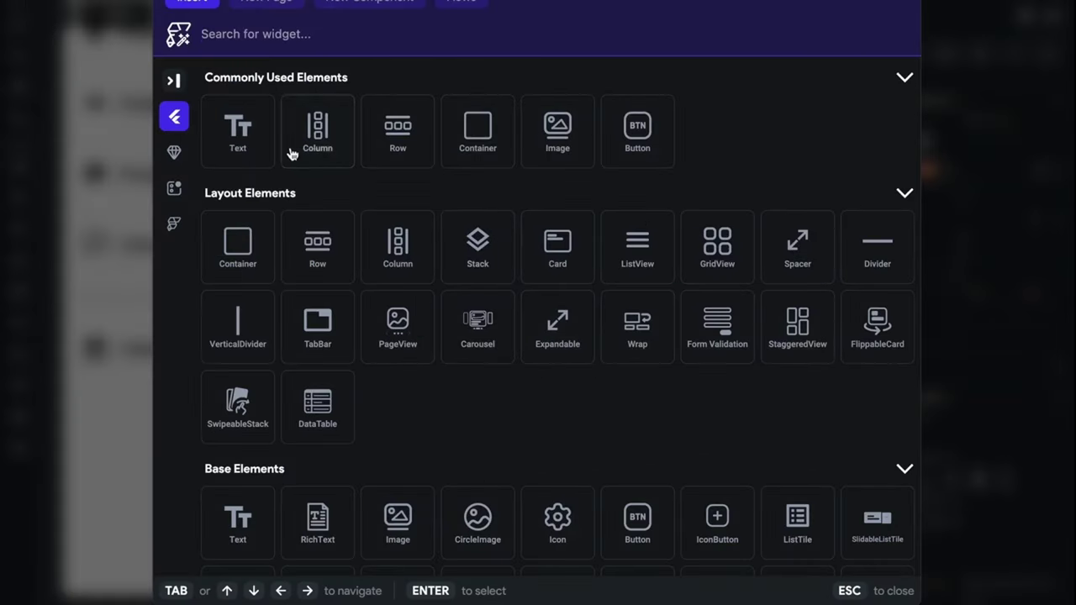
click(255, 134)
click(377, 548)
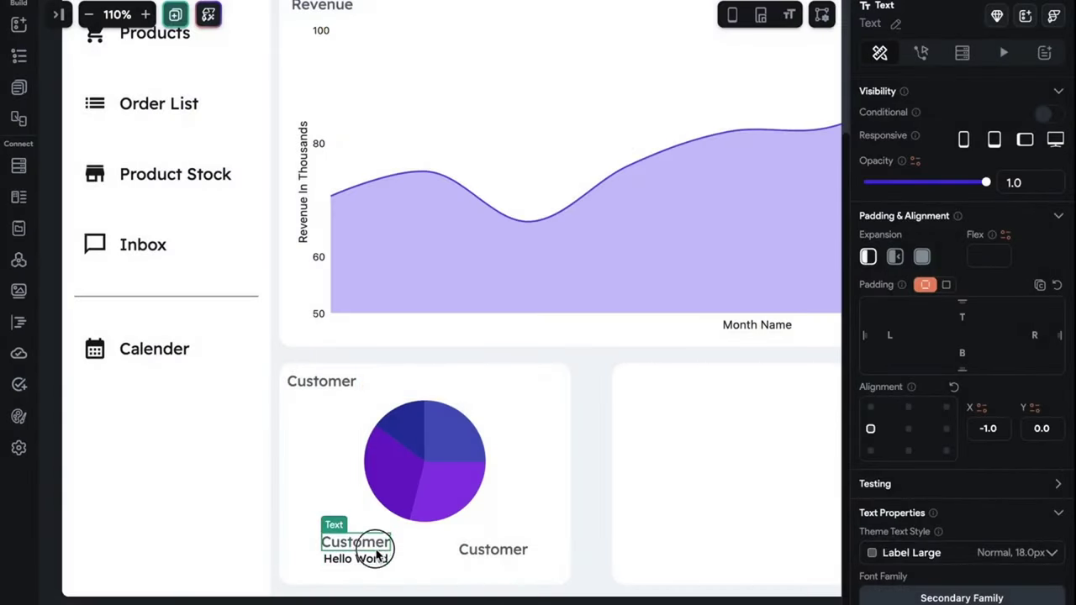
key(alt+Down)
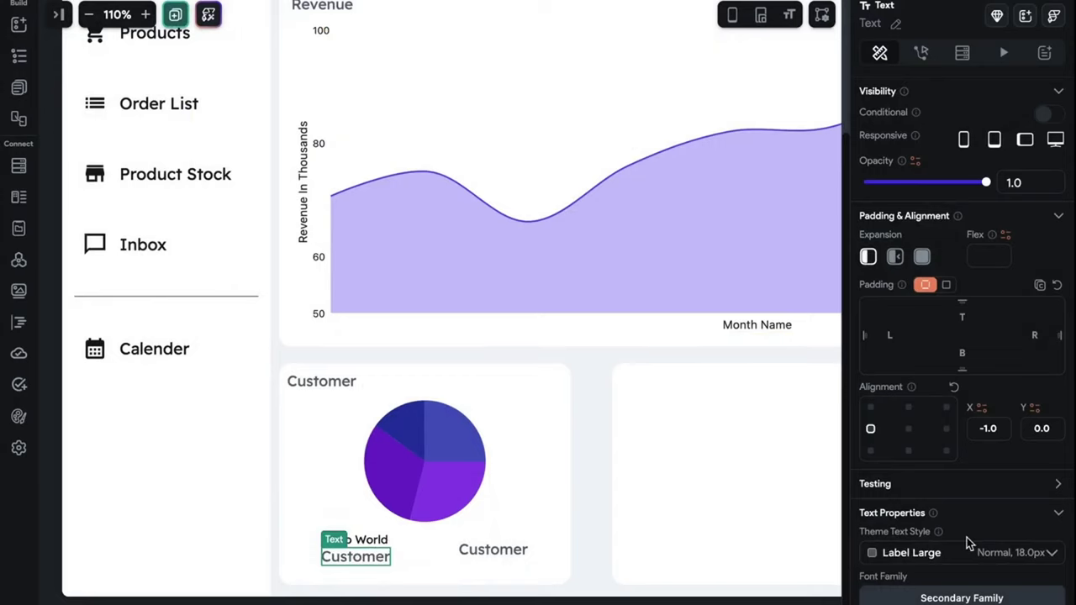
- Set the Customer label in the first column to the Label Small style and change its text to New Customers
scroll(968, 544, down, 3)
click(996, 315)
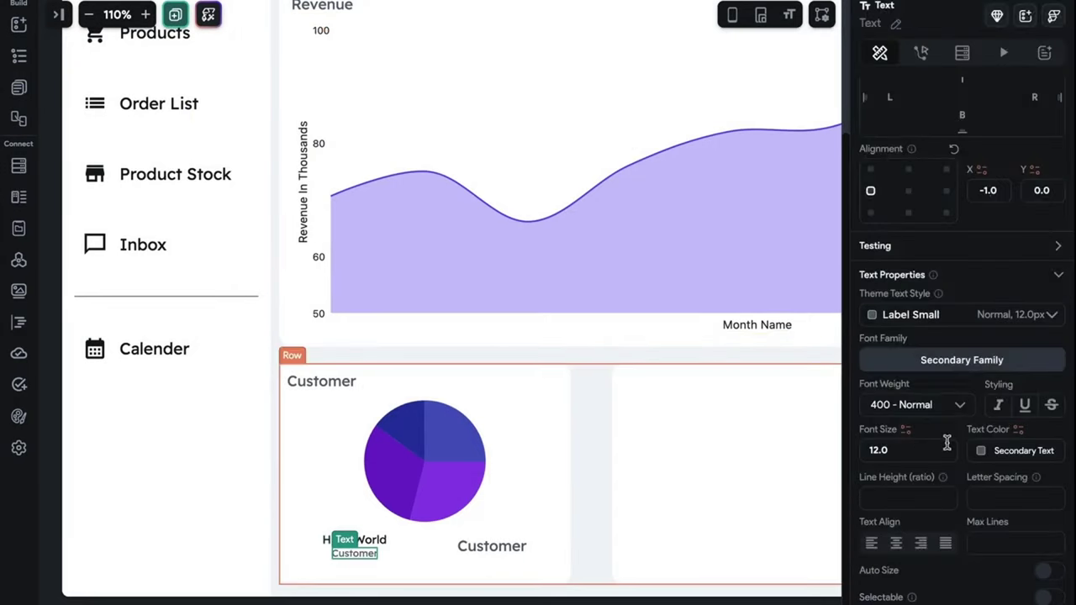
click(985, 317)
click(981, 412)
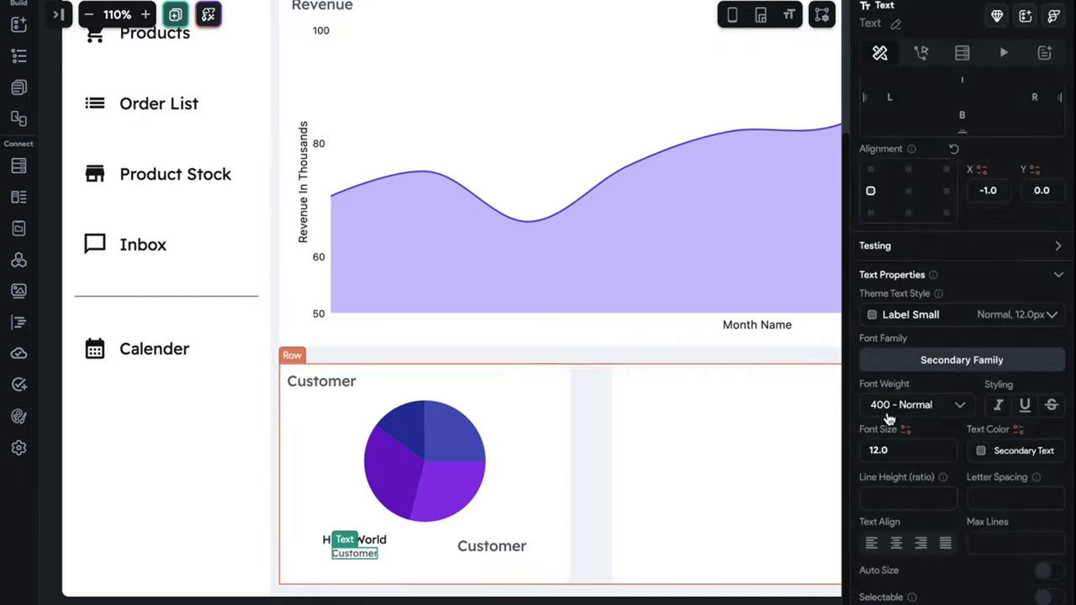
scroll(958, 420, up, 5)
drag(948, 167, 841, 163)
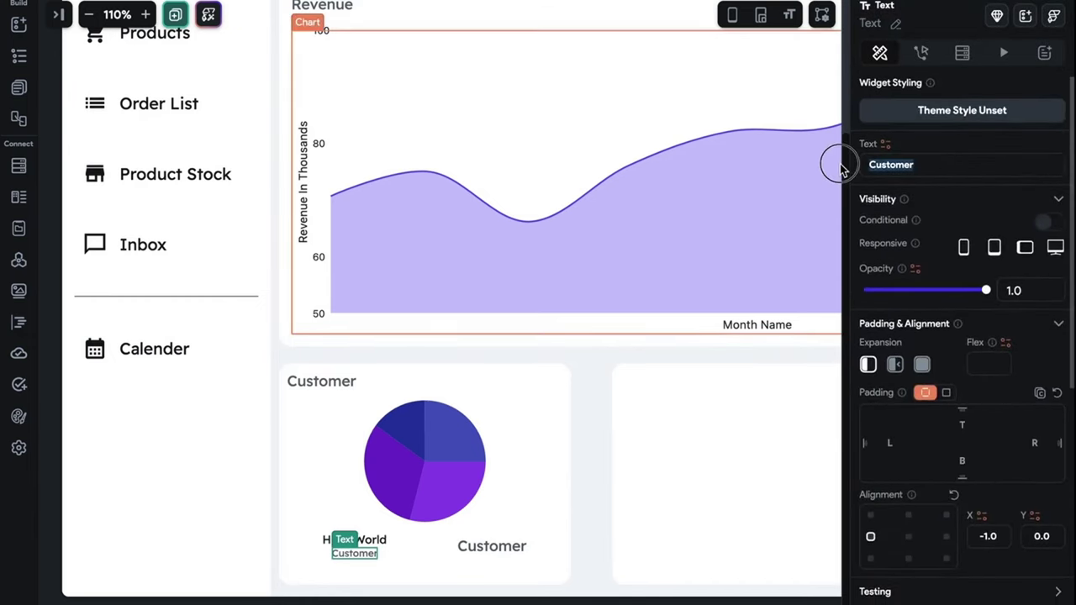
text(New)
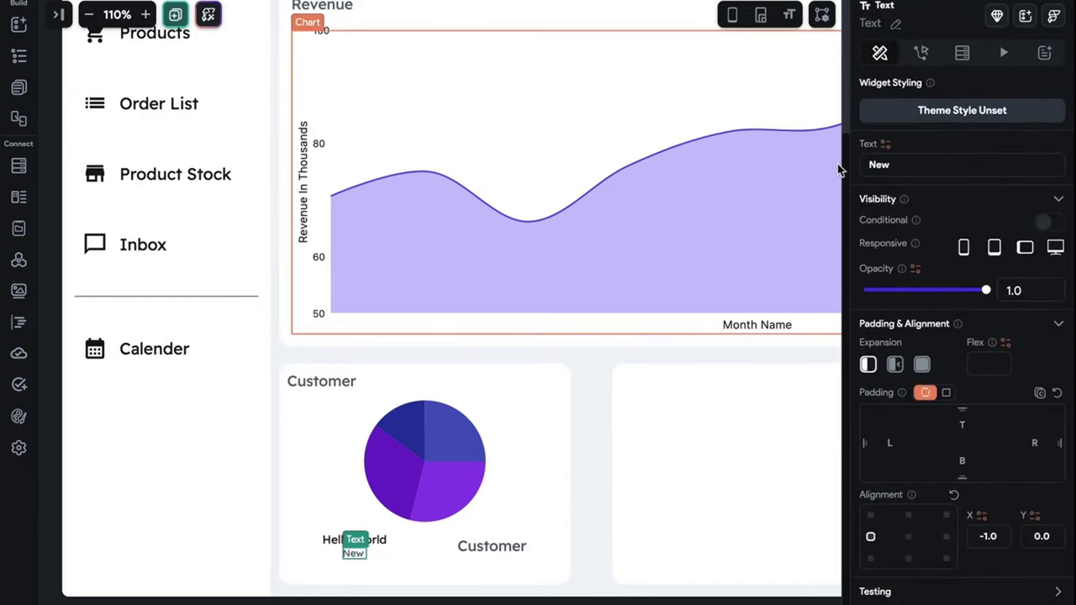
text( Customers)
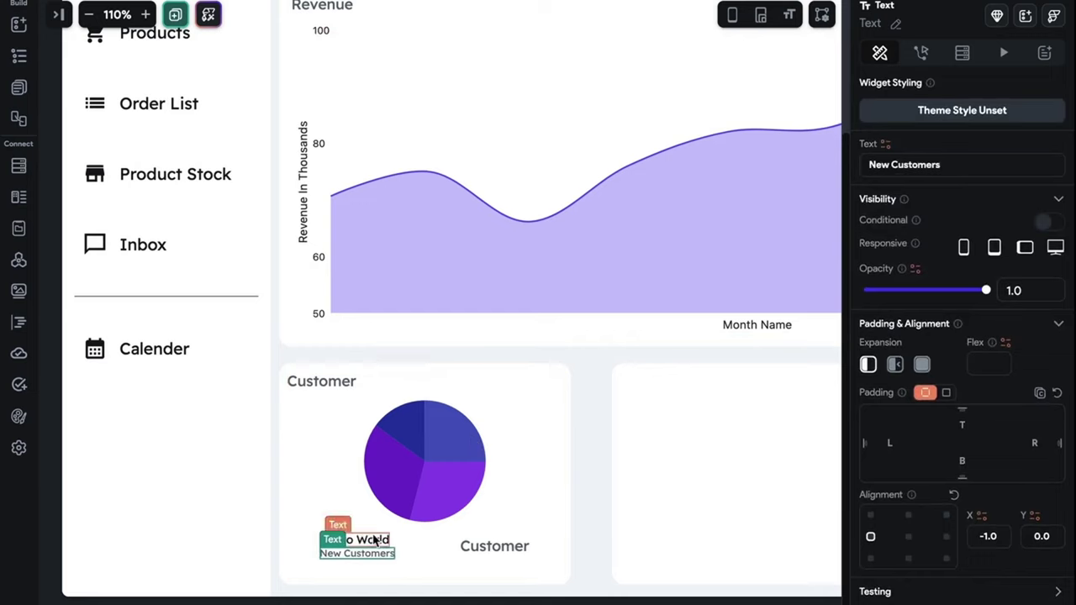
- Set the items spacing of the column holding Hello World and New Customers to 7
click(375, 540)
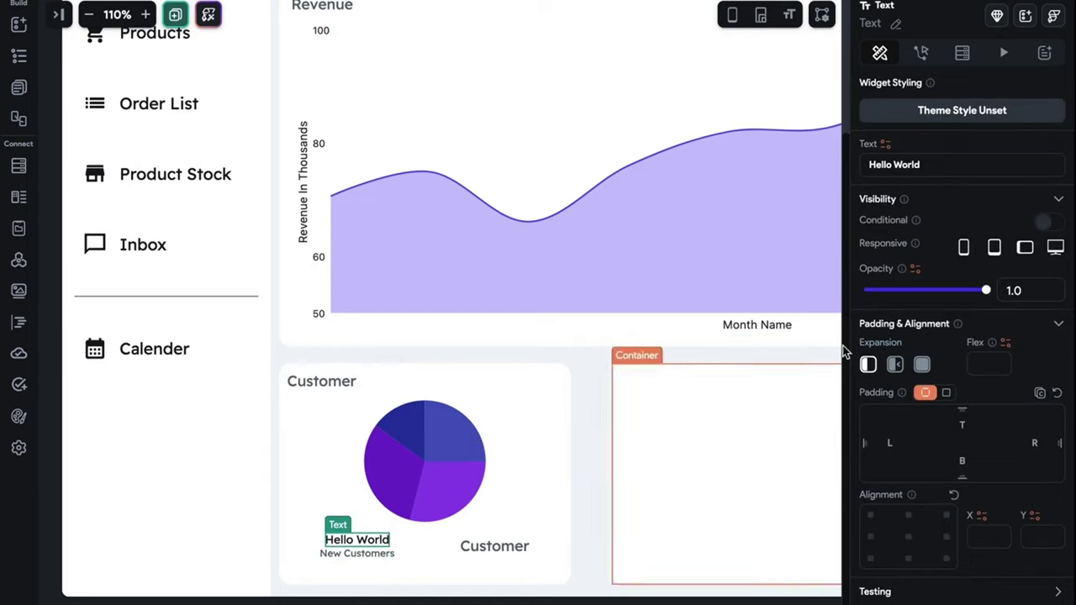
click(397, 552)
scroll(958, 336, down, 2)
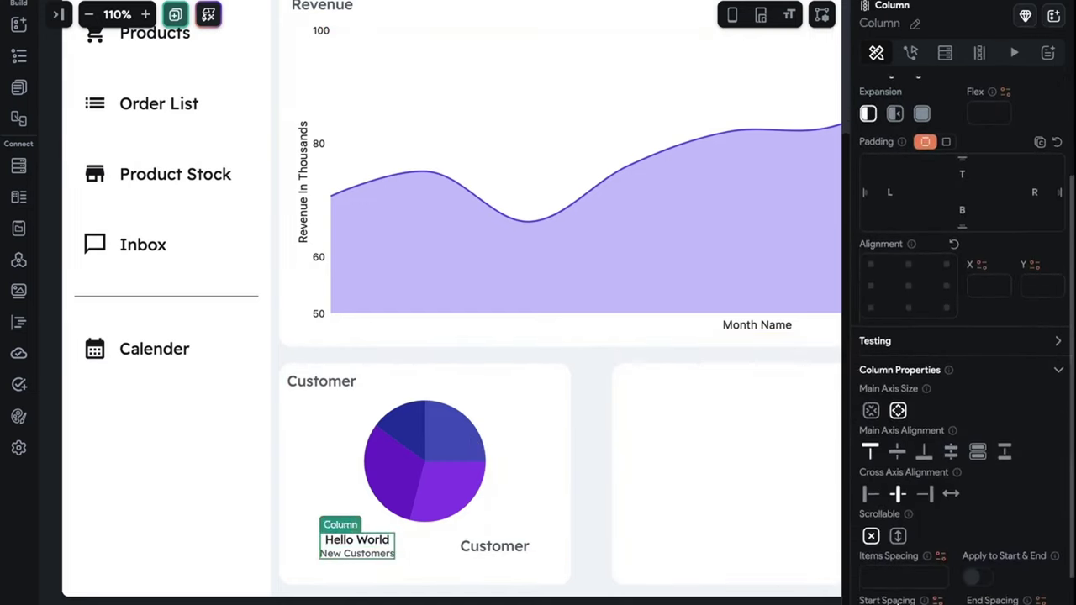
scroll(958, 420, down, 1)
click(882, 539)
text(15)
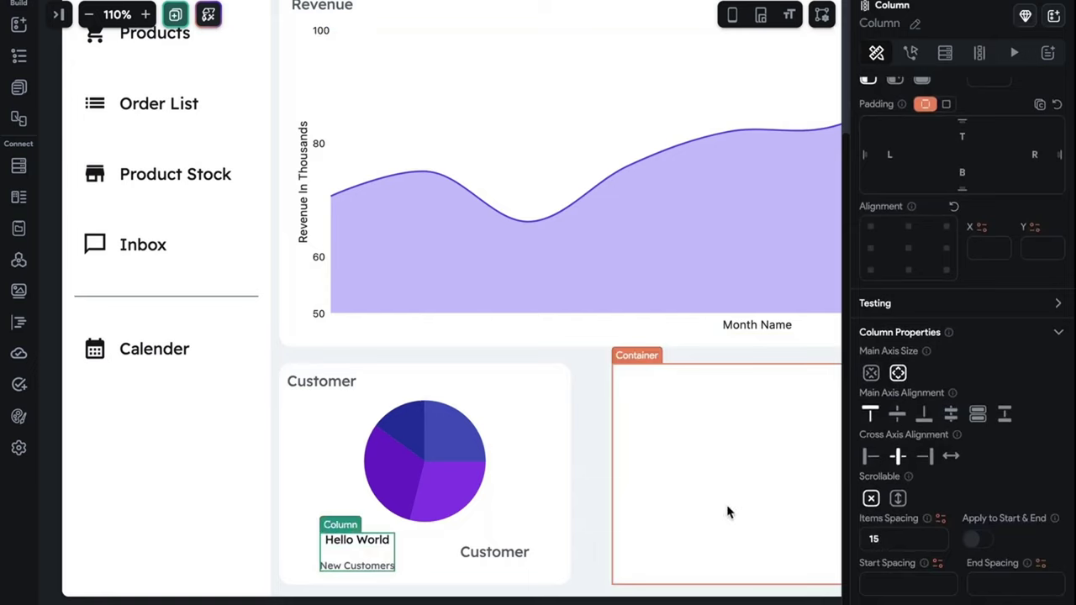
key(Down)
key(Down)
key(Down)
key(Down)
key(Down)
key(Down)
key(Down)
key(Down)
key(Down)
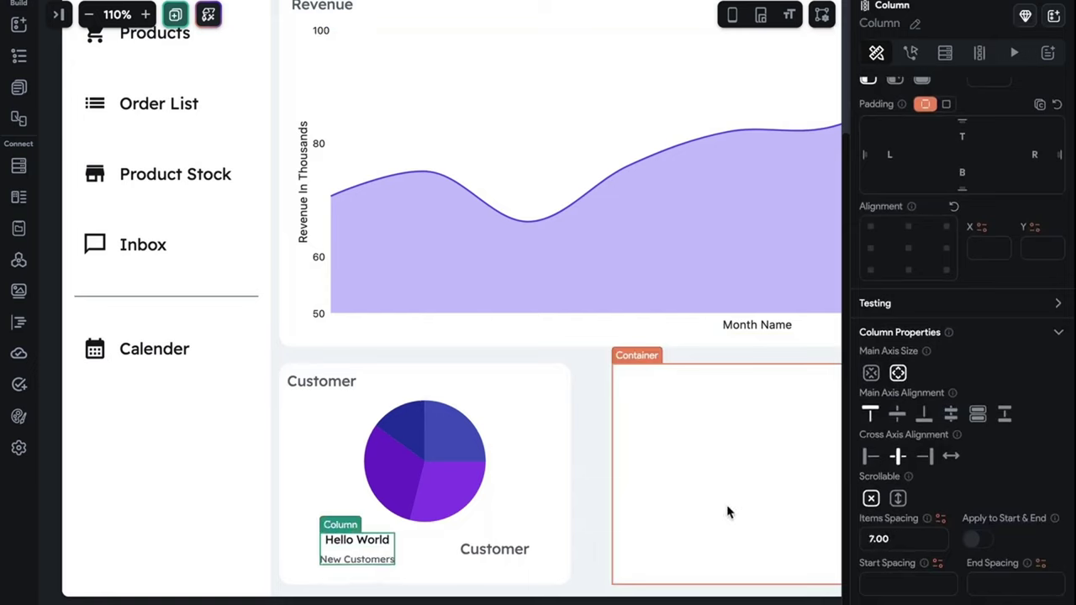
- Delete the second Customer label and the column that holds it below the pie chart
click(492, 557)
click(494, 567)
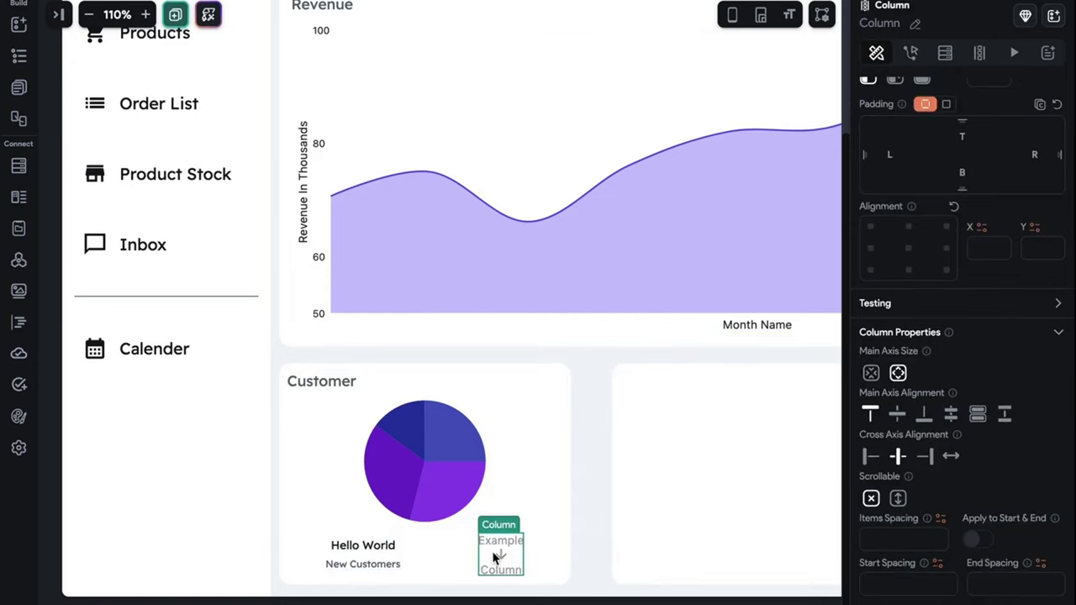
key(Delete)
- Set the theme text style of the Hello World text below the pie chart to Label Large
click(437, 546)
scroll(972, 278, down, 4)
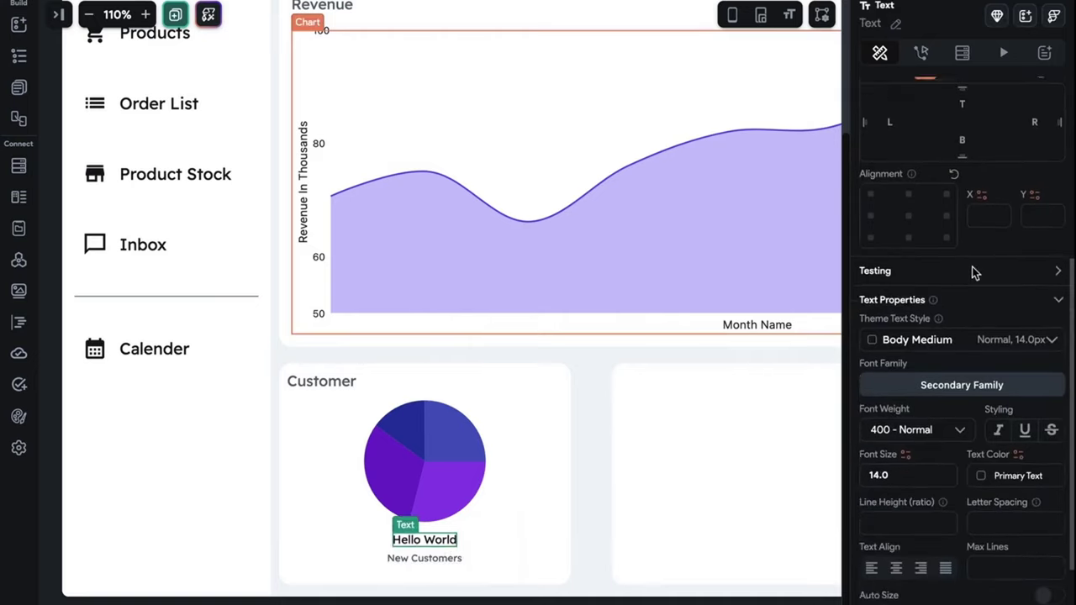
click(981, 320)
click(977, 344)
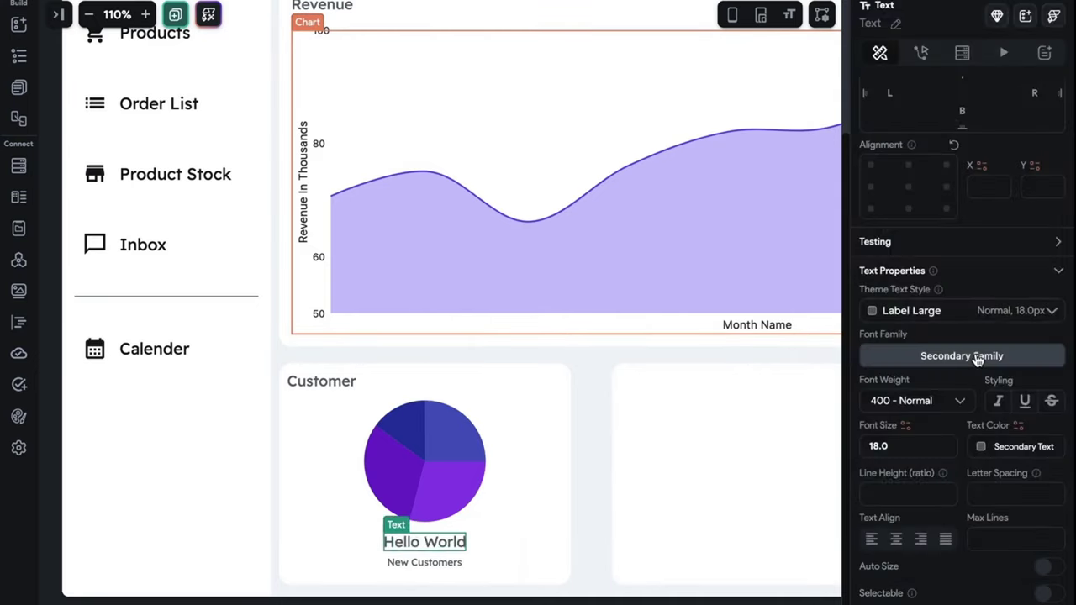
- Replace the Hello World text above New Customers with 2328
scroll(924, 202, up, 5)
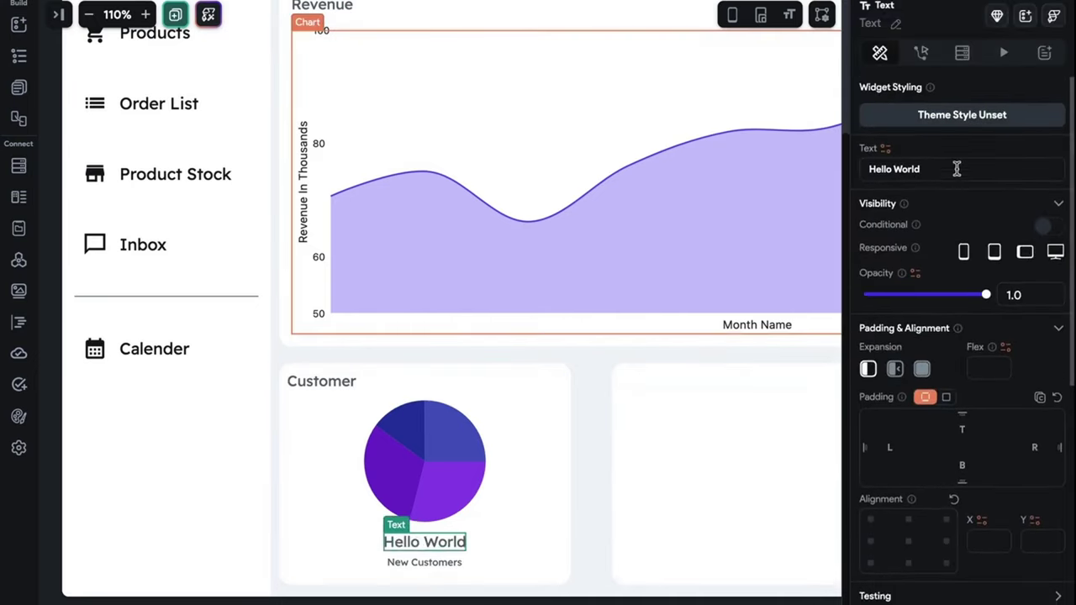
key(BackSpace)
key(BackSpace)
key(BackSpace)
key(BackSpace)
key(BackSpace)
key(BackSpace)
key(BackSpace)
key(BackSpace)
key(BackSpace)
key(BackSpace)
key(BackSpace)
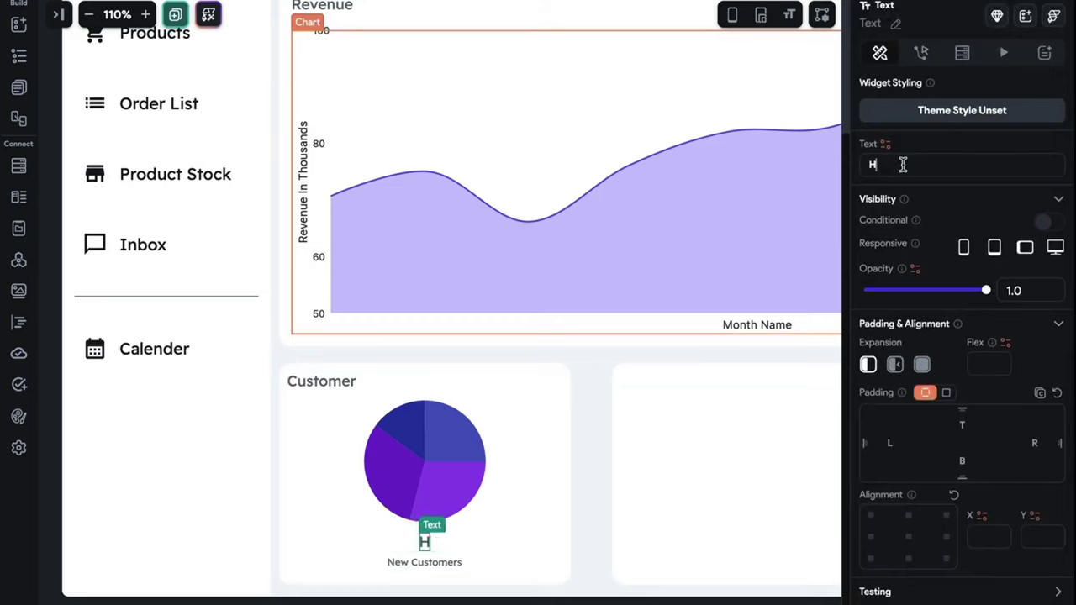
text(2328)
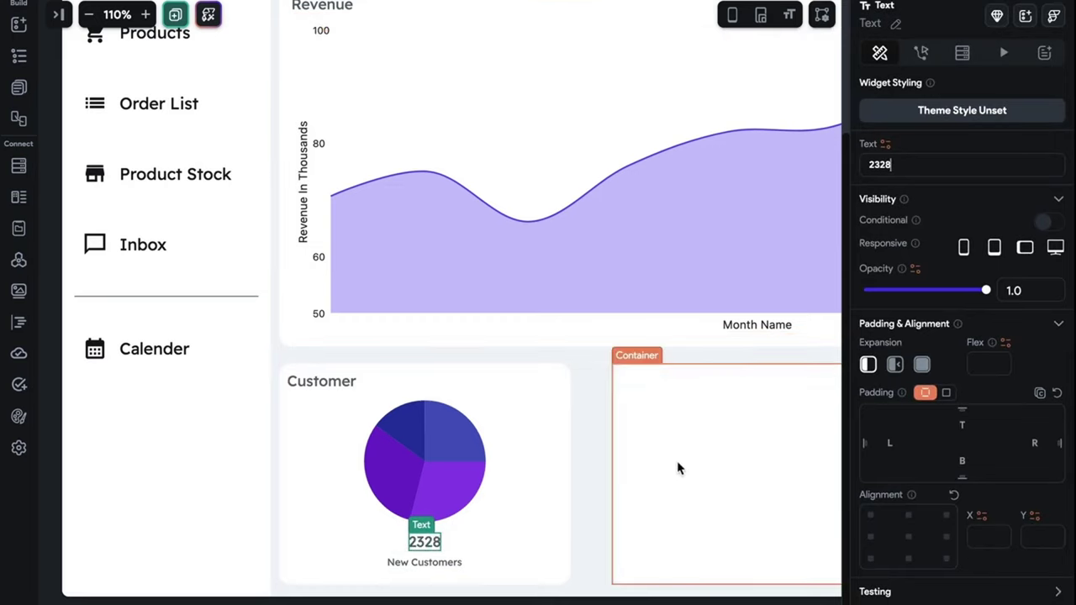
- Duplicate the New Customers column and change the copy's texts to 232 and Returned Customers
click(448, 550)
key(ctrl+d)
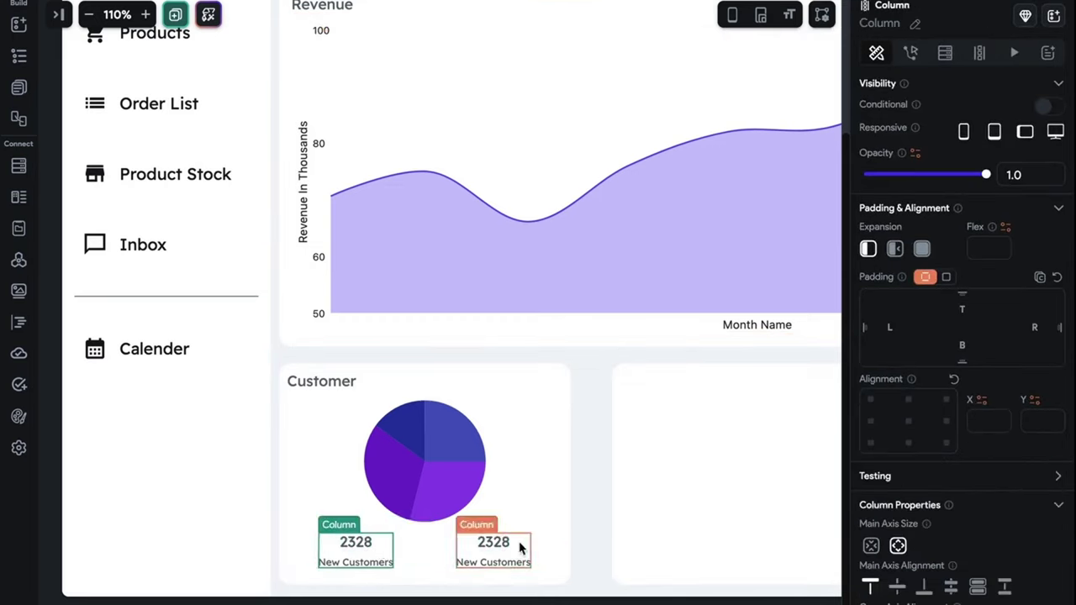
click(489, 564)
key(ctrl+a)
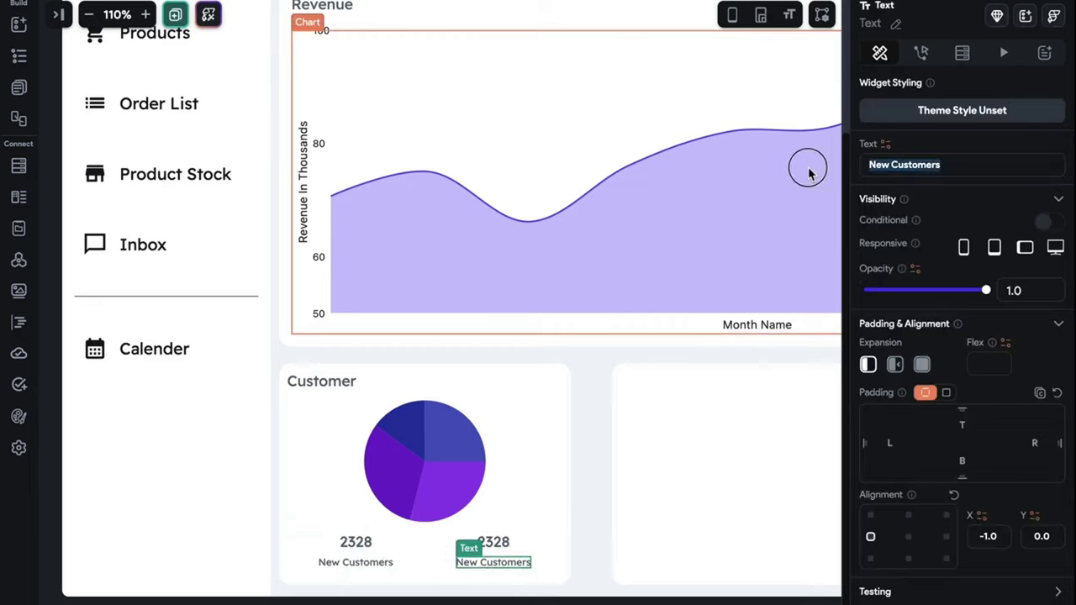
text(Return)
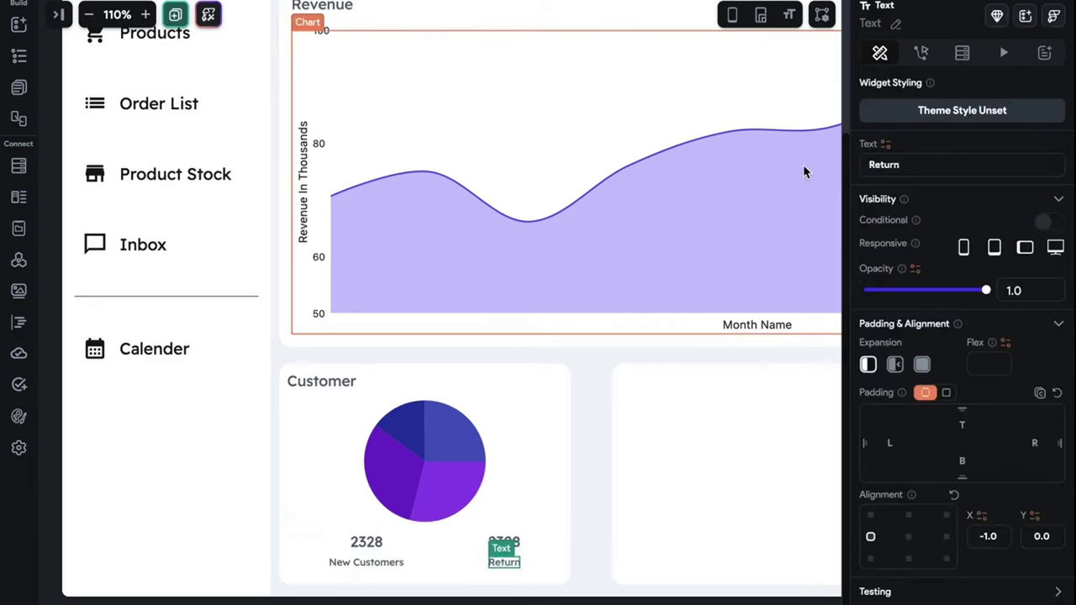
text(ed Customers)
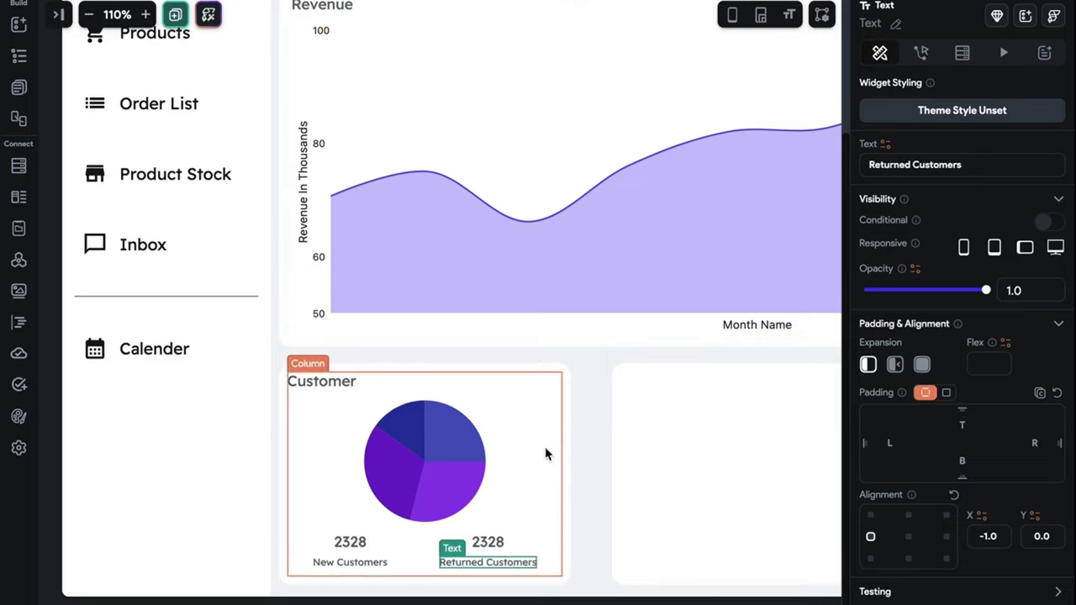
click(488, 542)
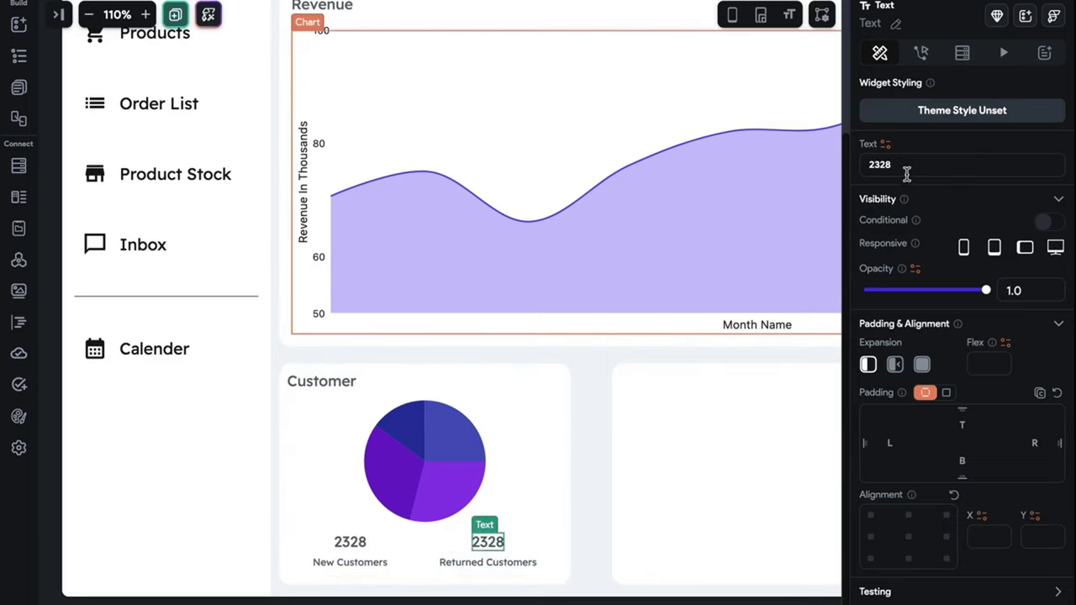
key(BackSpace)
- Set the data source of the Customer card's pie chart to Numbers Lists
click(444, 479)
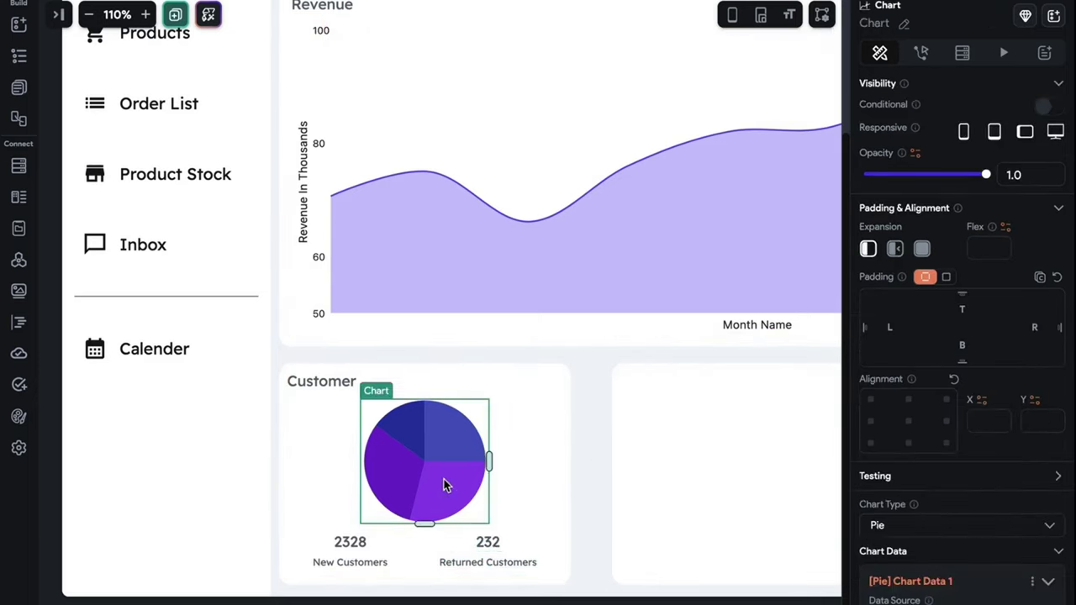
scroll(975, 449, down, 5)
click(918, 418)
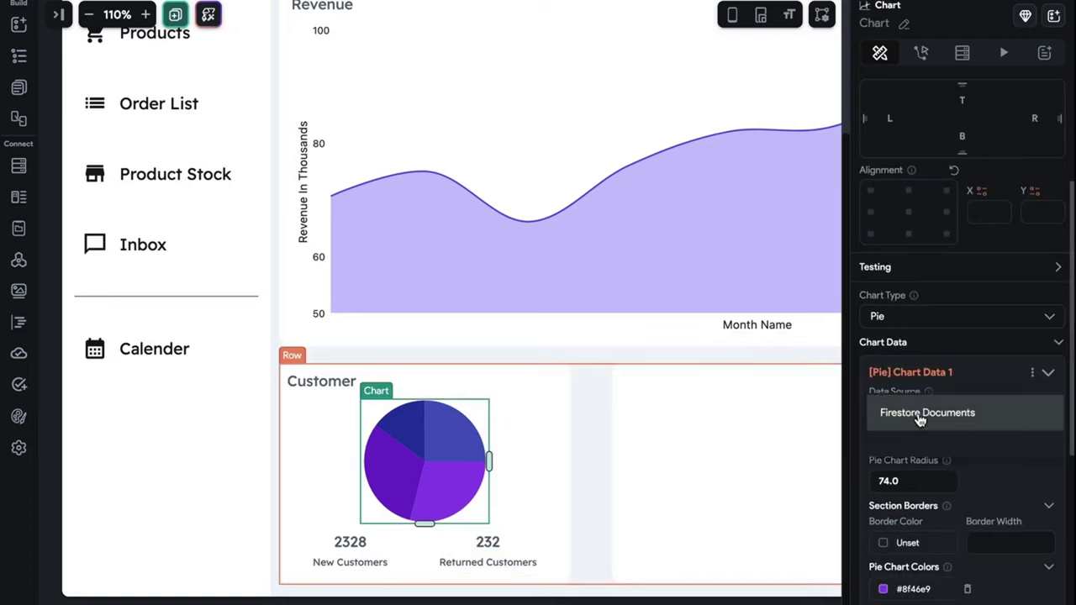
click(613, 420)
click(937, 412)
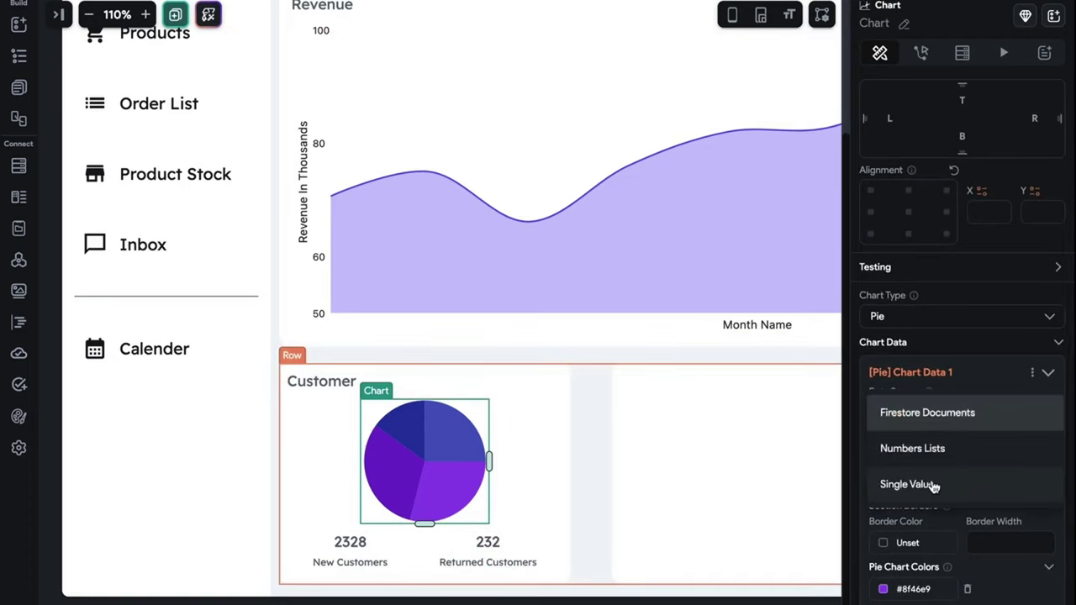
click(916, 485)
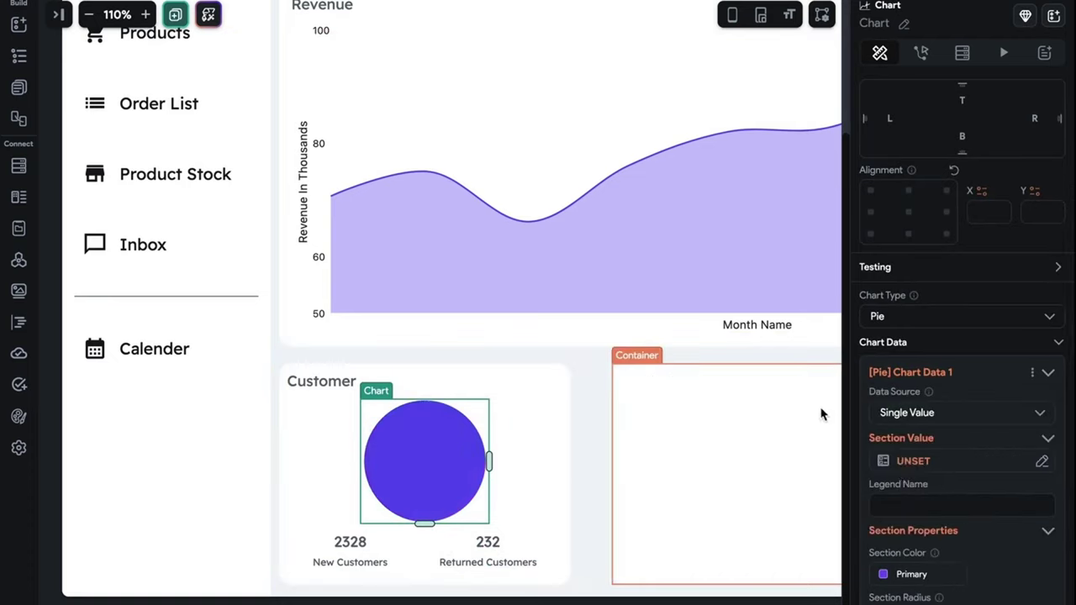
click(897, 412)
click(914, 381)
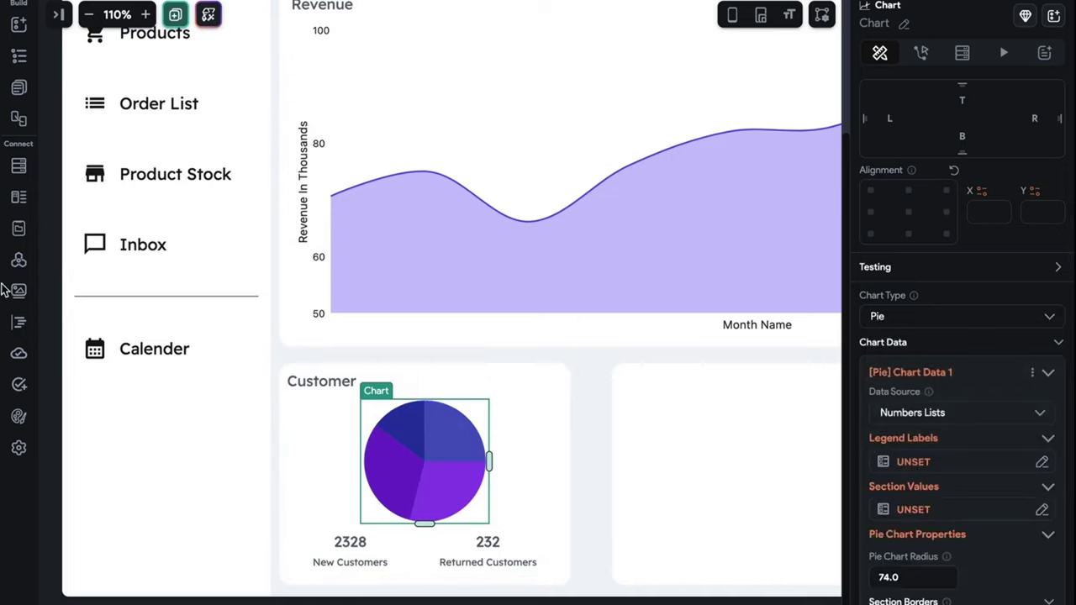
- Create an app constant named NewCustomers with the String data type
click(925, 470)
click(34, 235)
click(19, 259)
click(19, 228)
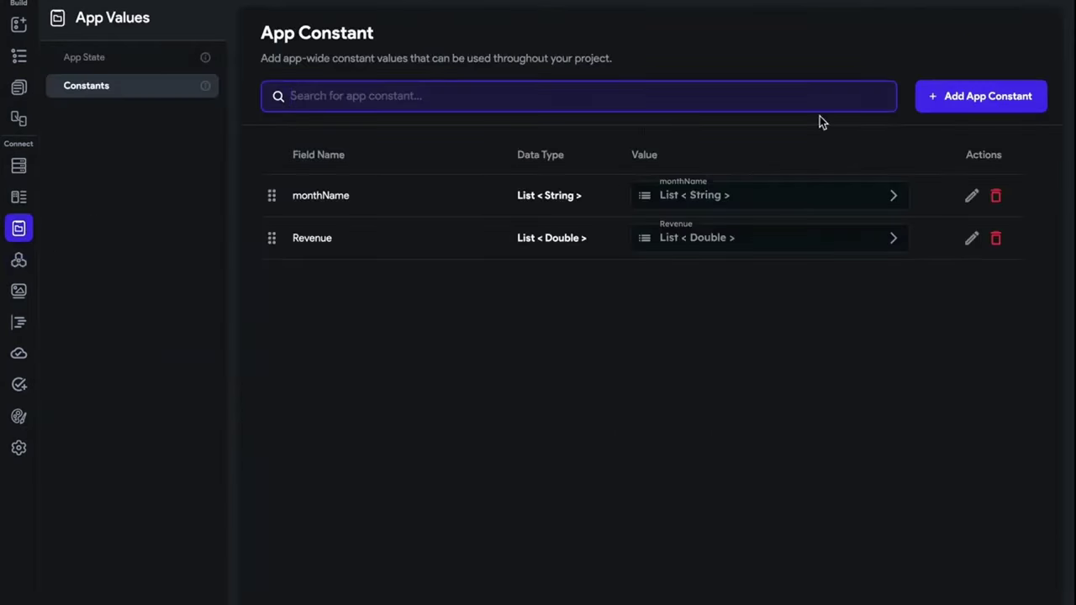
click(953, 96)
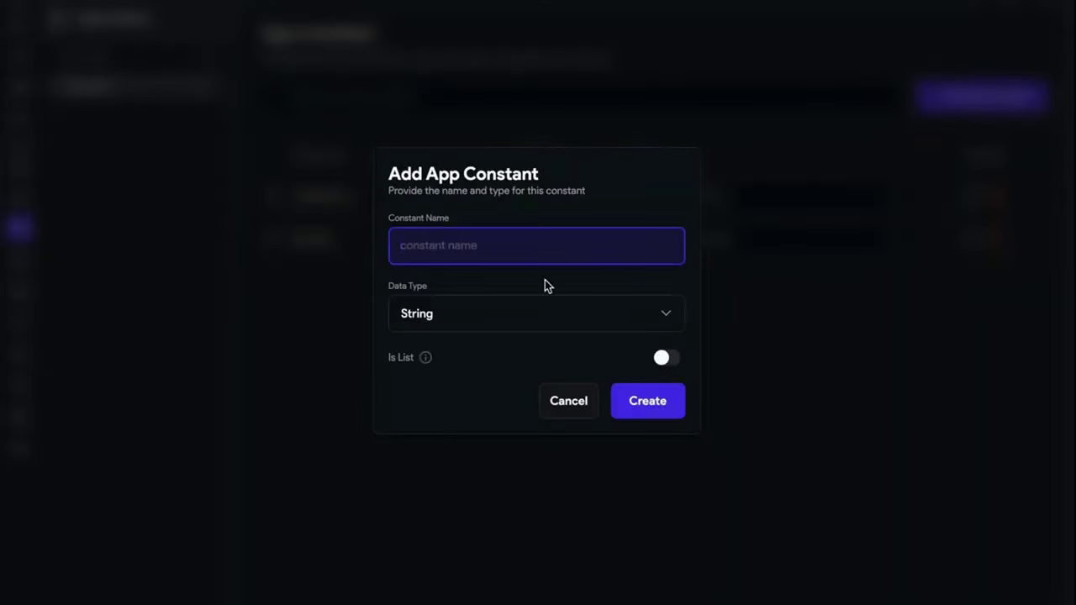
text(NewCustomer)
key(BackSpace)
key(BackSpace)
text(mer)
click(547, 319)
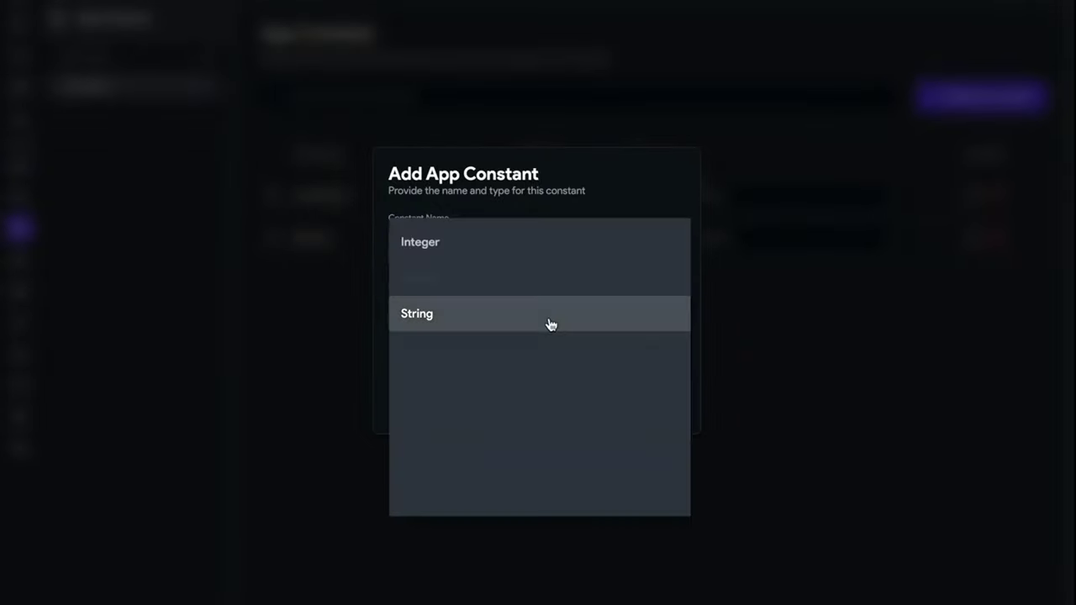
click(455, 313)
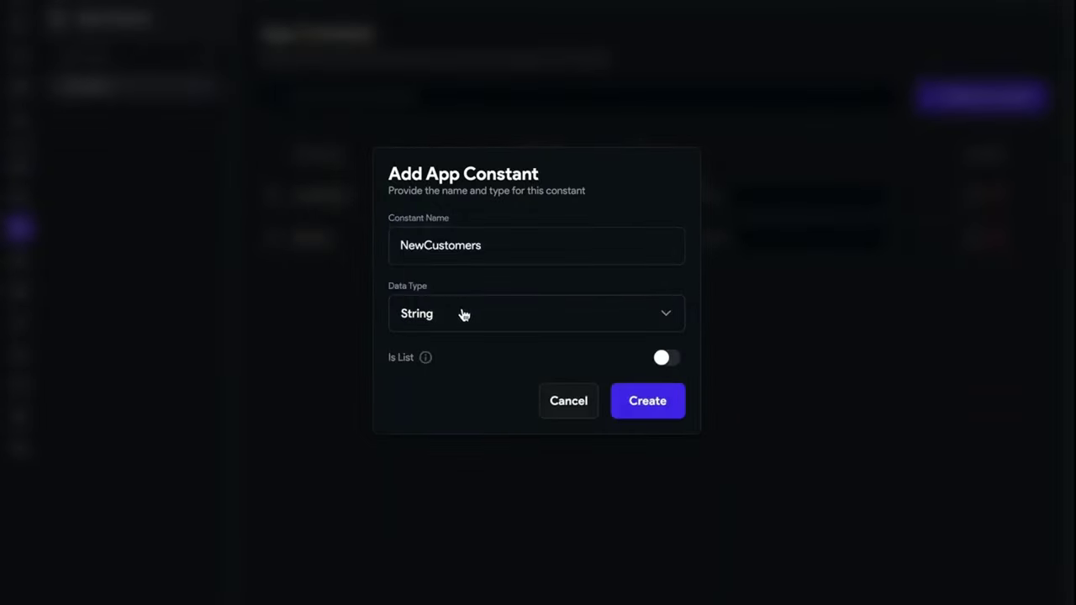
click(638, 416)
- Create an Integer app constant named Data with the value 823, and set the NewCustomers constant's value to New Customer
click(924, 104)
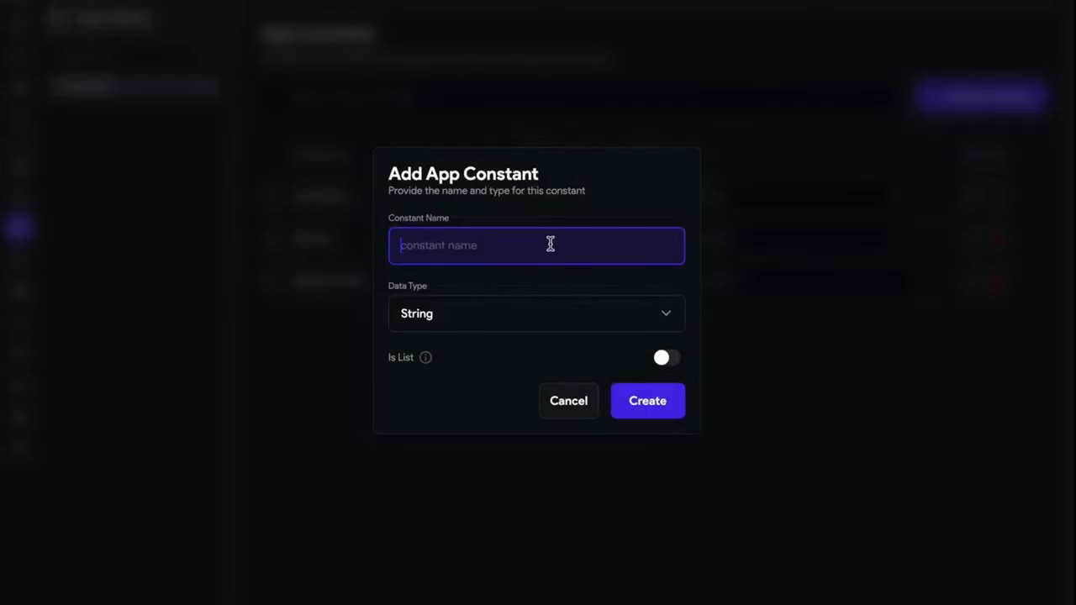
text(Data)
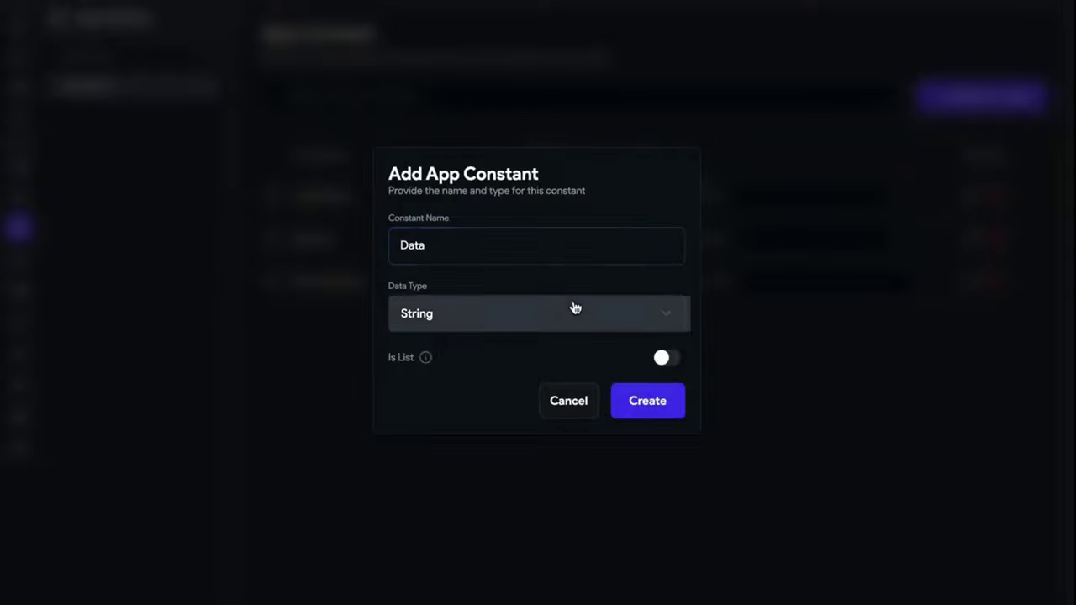
click(571, 308)
click(509, 252)
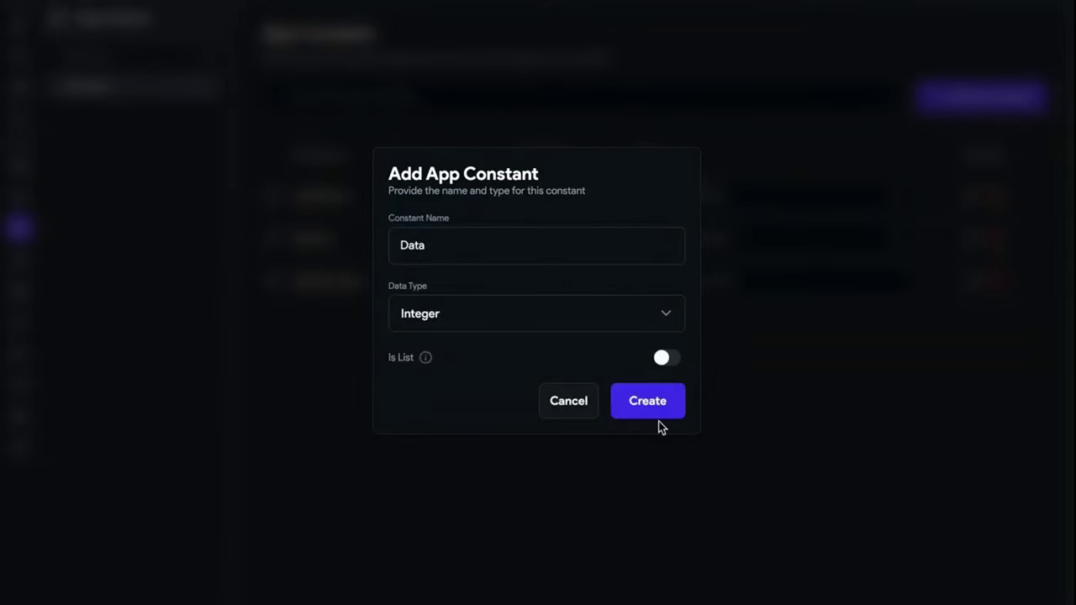
click(660, 421)
click(716, 280)
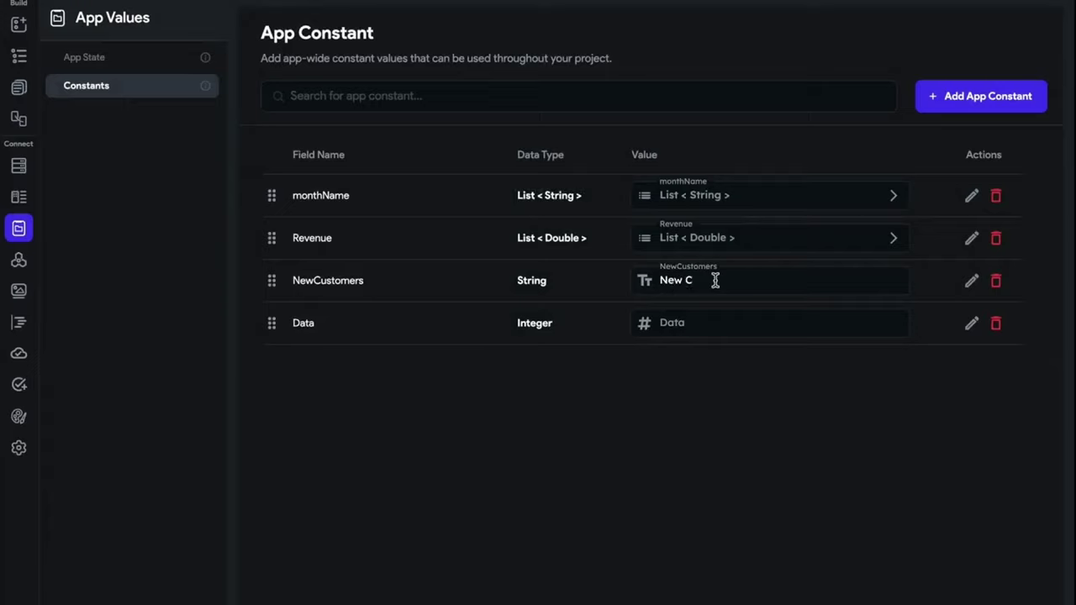
click(746, 314)
- Try to assign a project constant to the Legend Labels of the Customer card's pie chart
click(19, 89)
scroll(605, 420, down, 3)
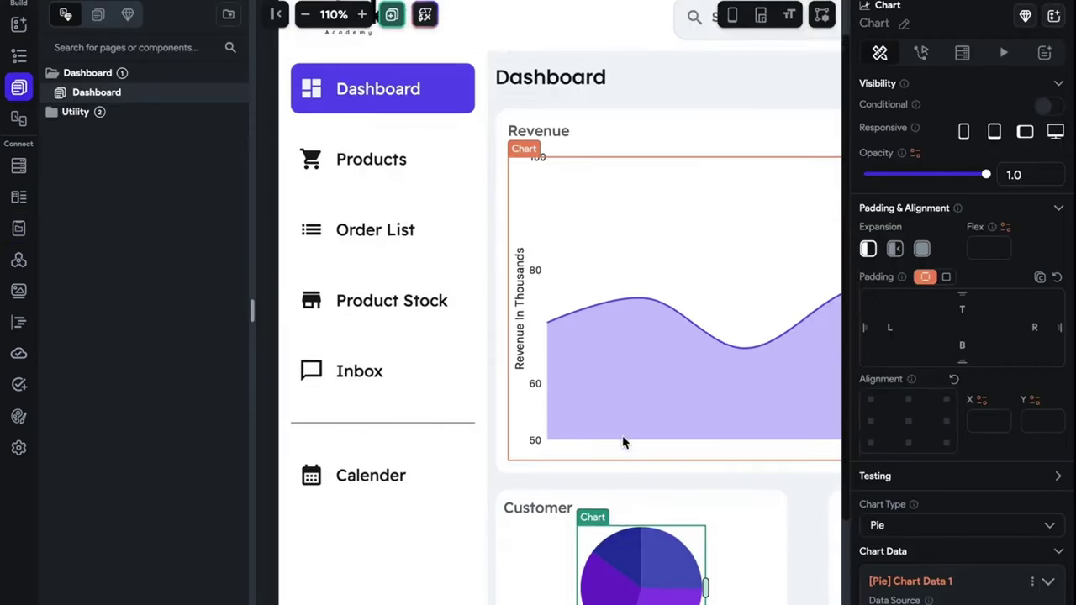
scroll(945, 513, down, 5)
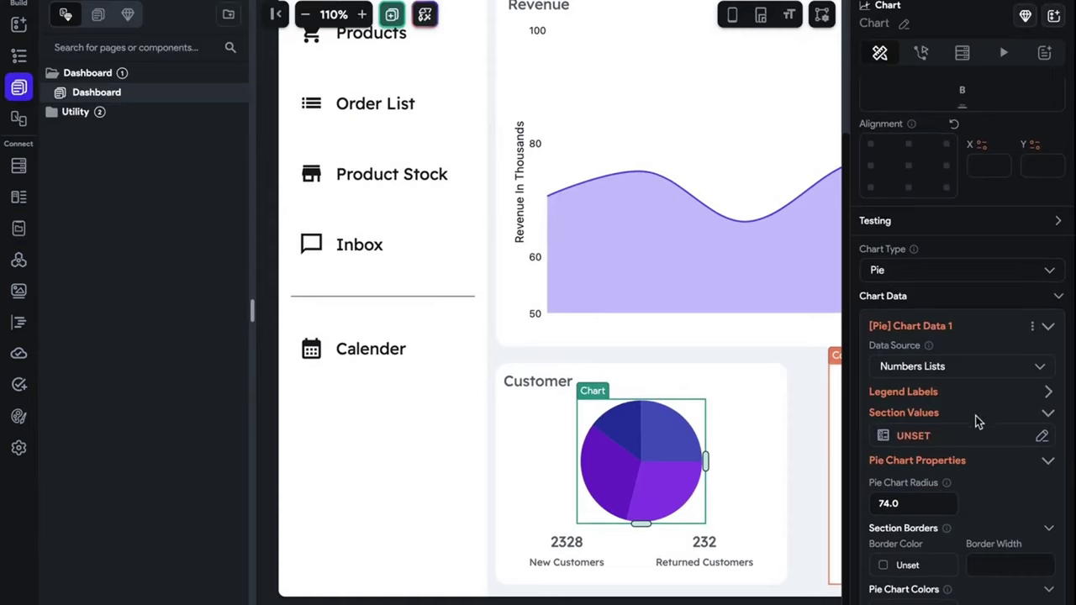
click(1046, 394)
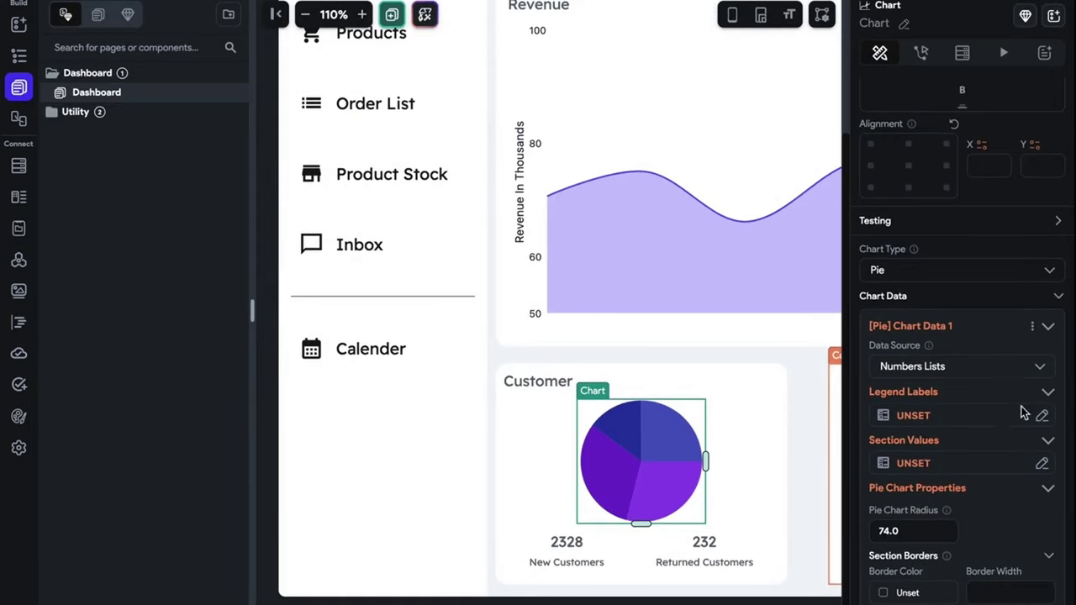
click(950, 417)
scroll(747, 505, down, 2)
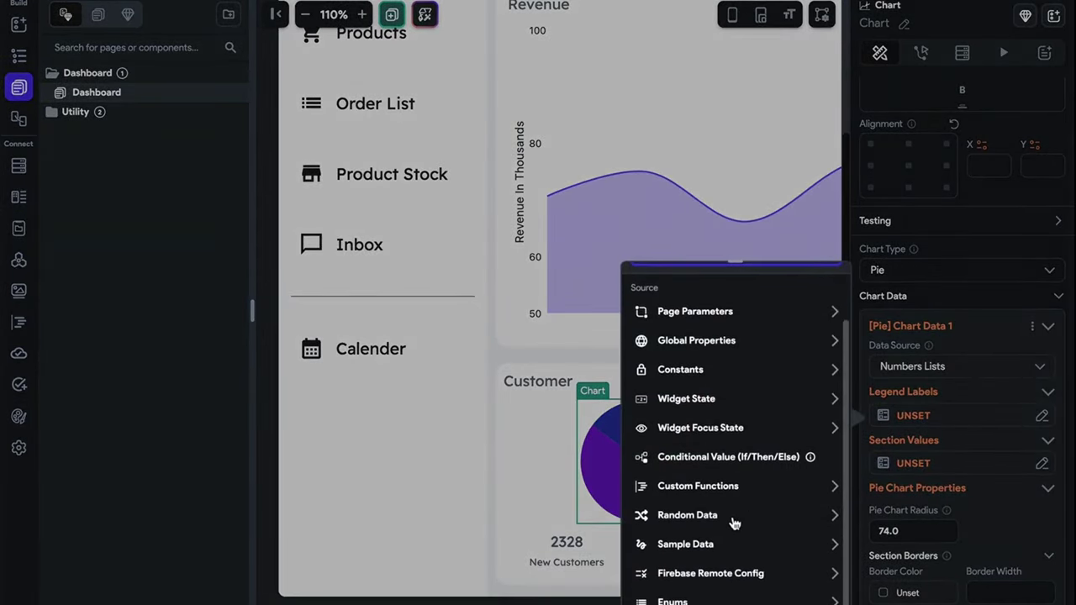
click(723, 374)
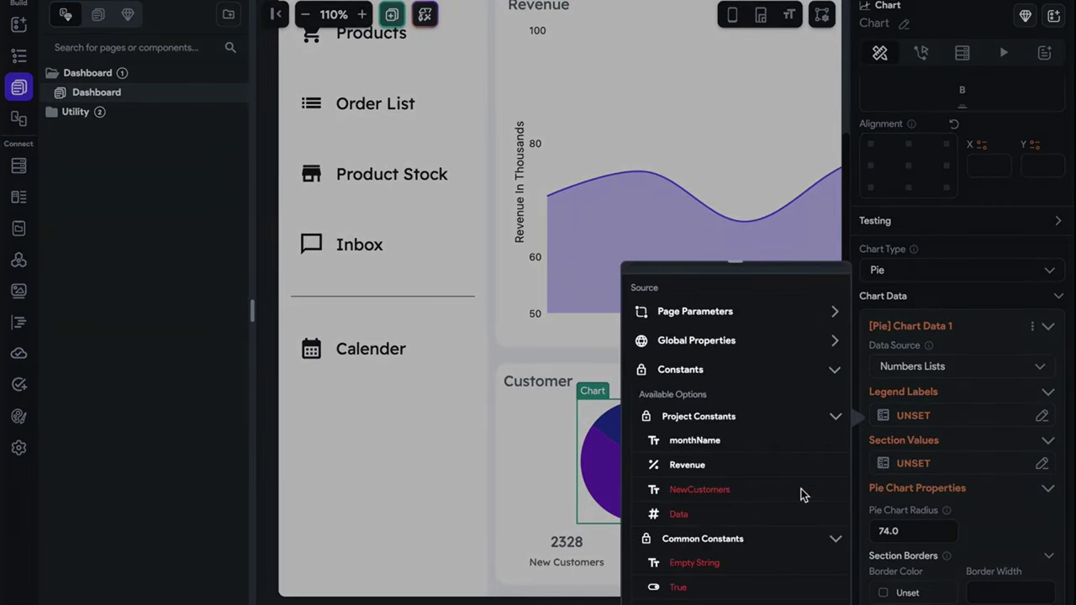
click(418, 281)
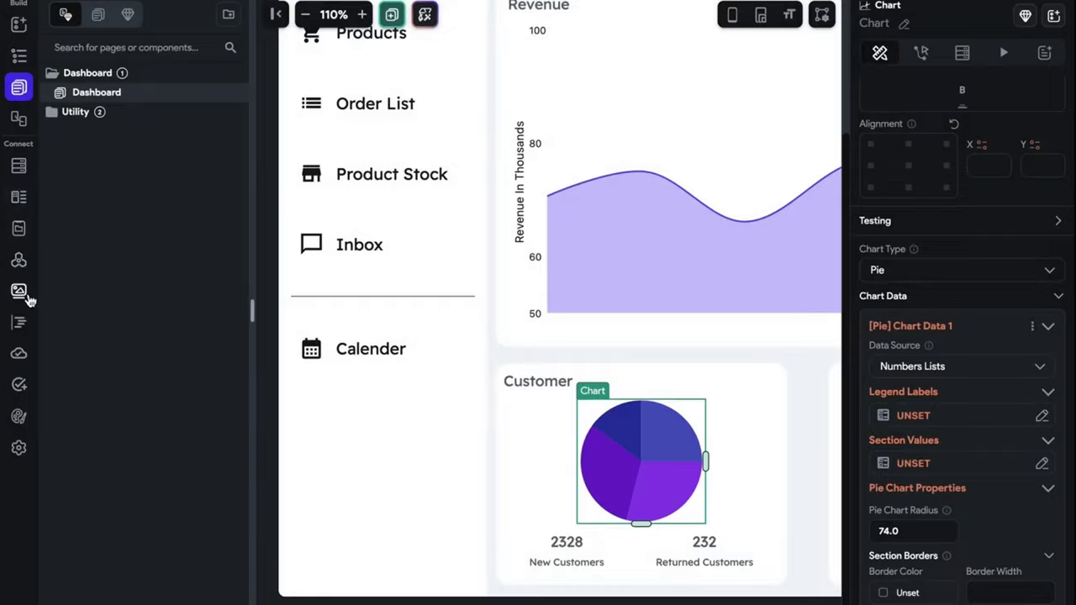
- Delete the NewCustomers and Data app constants
click(19, 228)
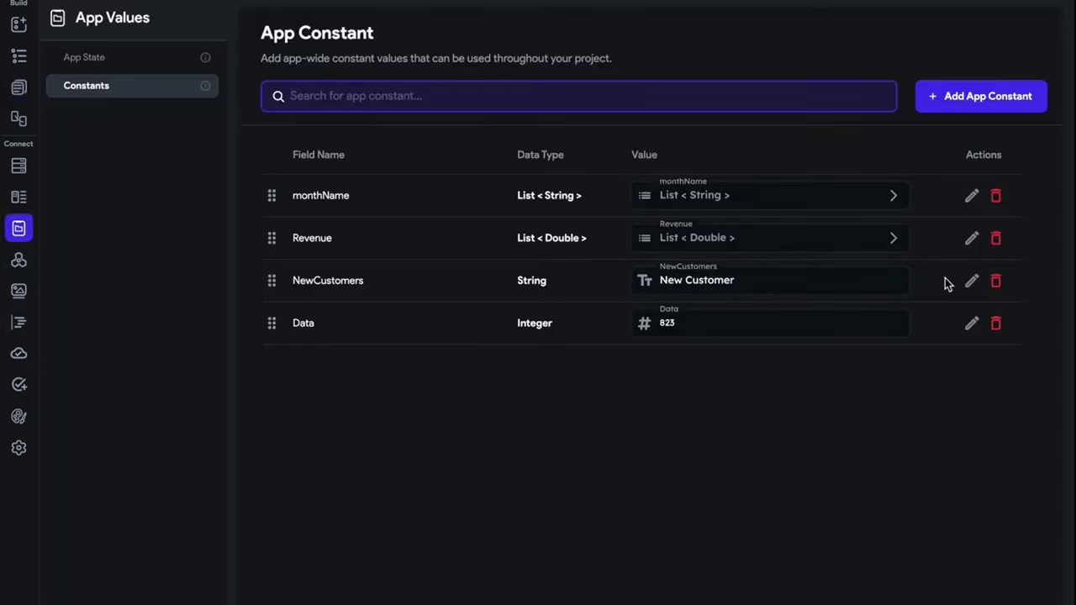
click(971, 280)
click(556, 354)
click(1004, 288)
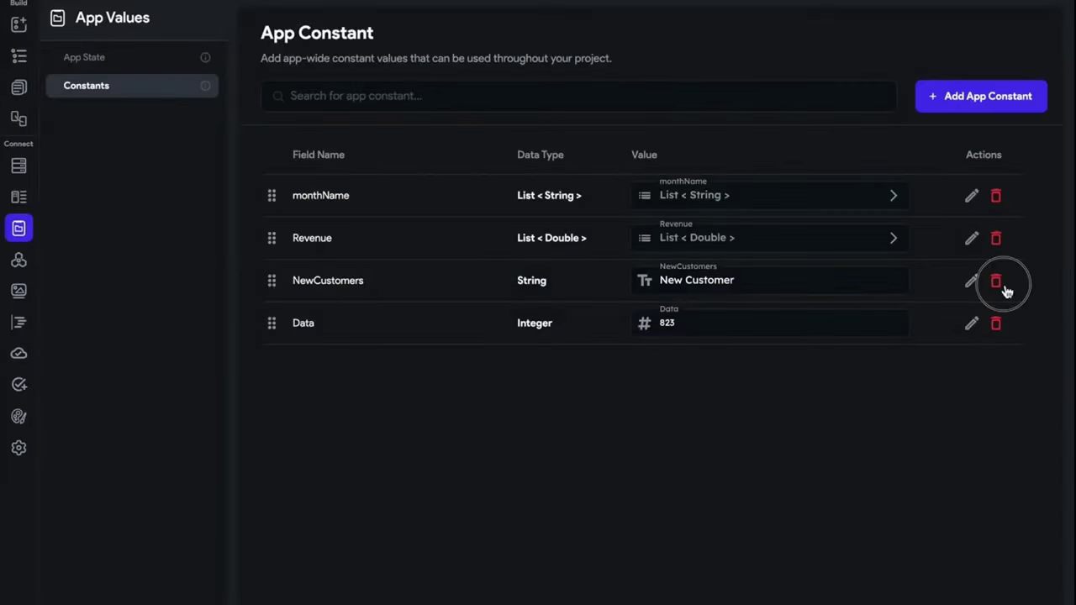
click(644, 328)
click(997, 283)
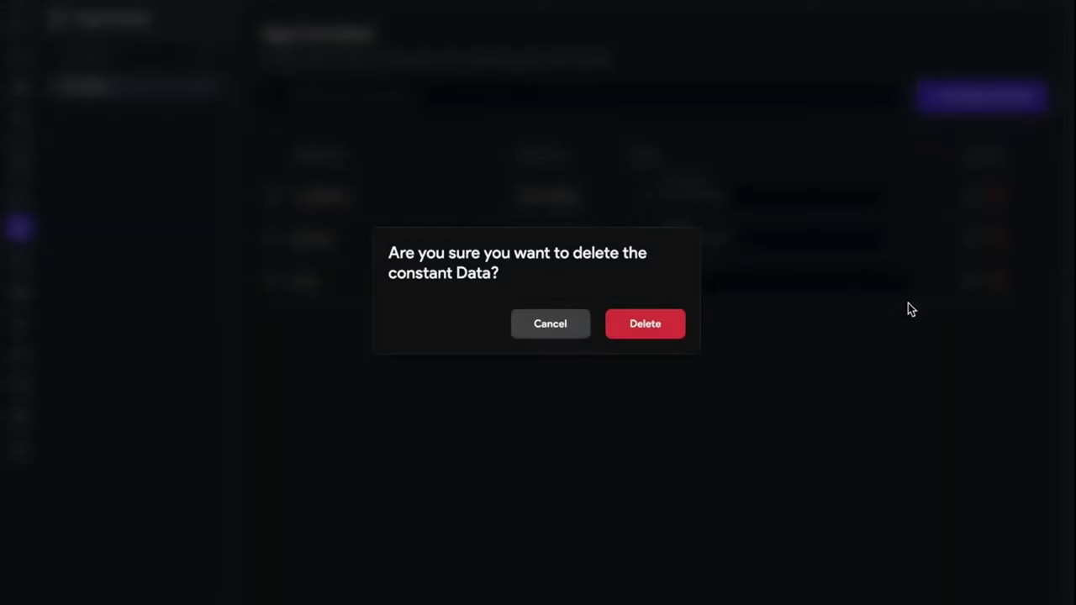
click(674, 323)
- Set the Legend Labels of the Customer card's pie chart to the monthName project constant
click(19, 87)
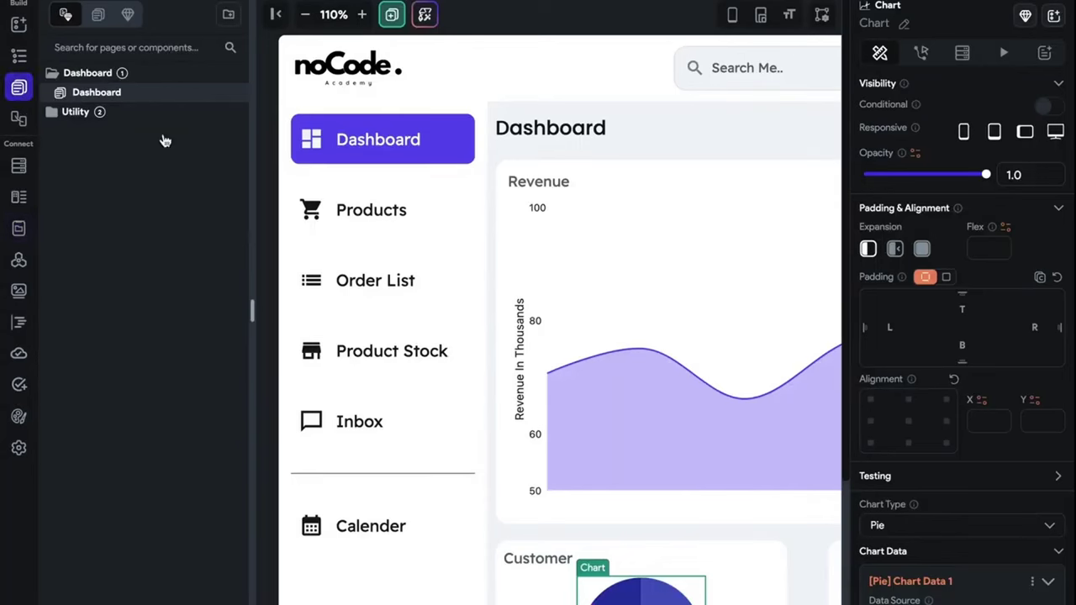
scroll(647, 303, down, 2)
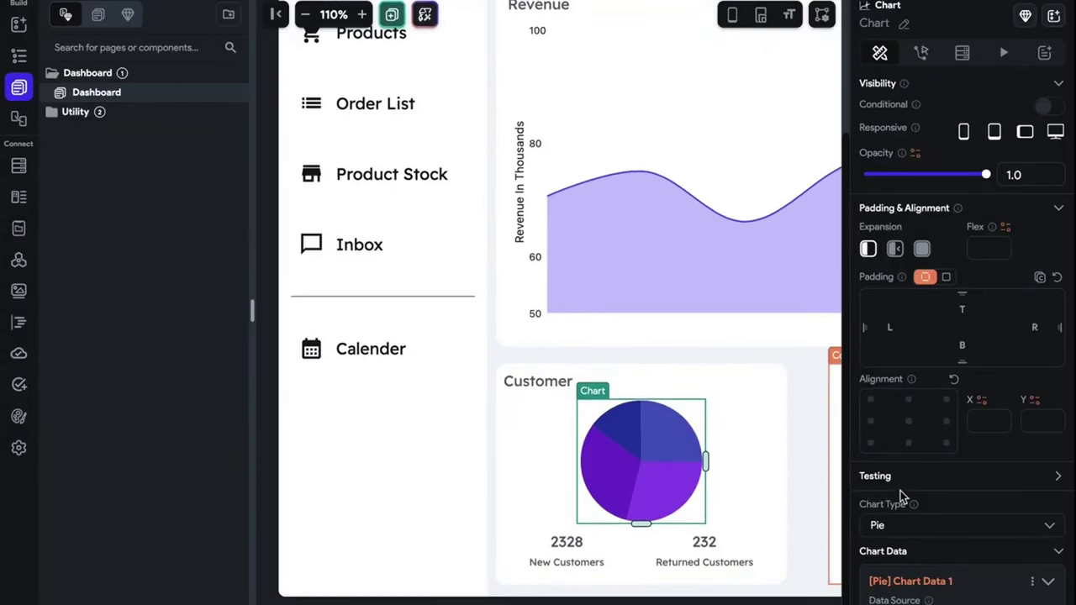
scroll(901, 491, down, 4)
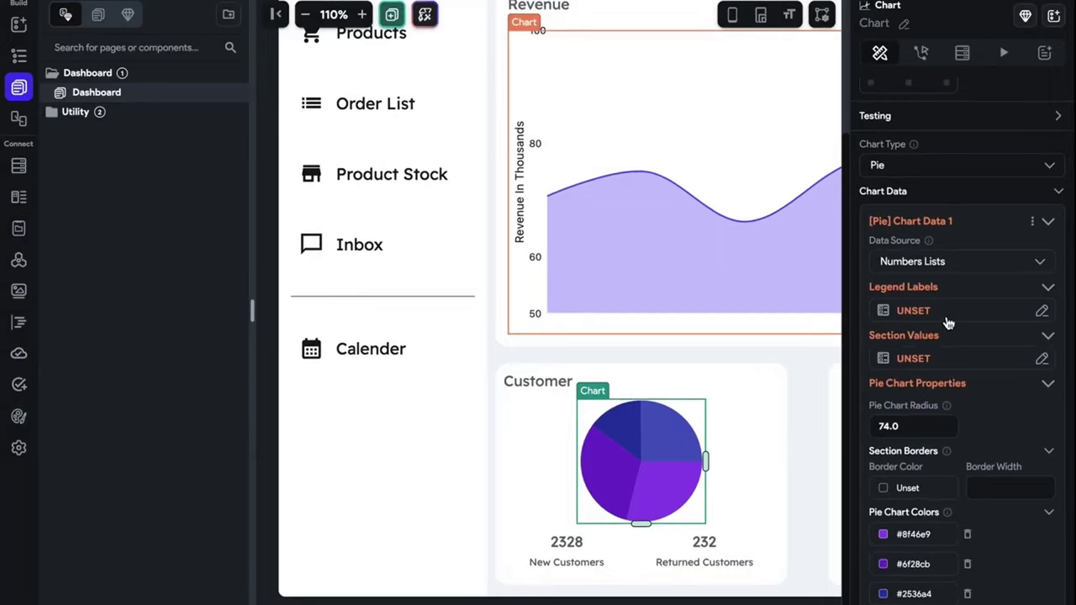
click(947, 318)
click(740, 438)
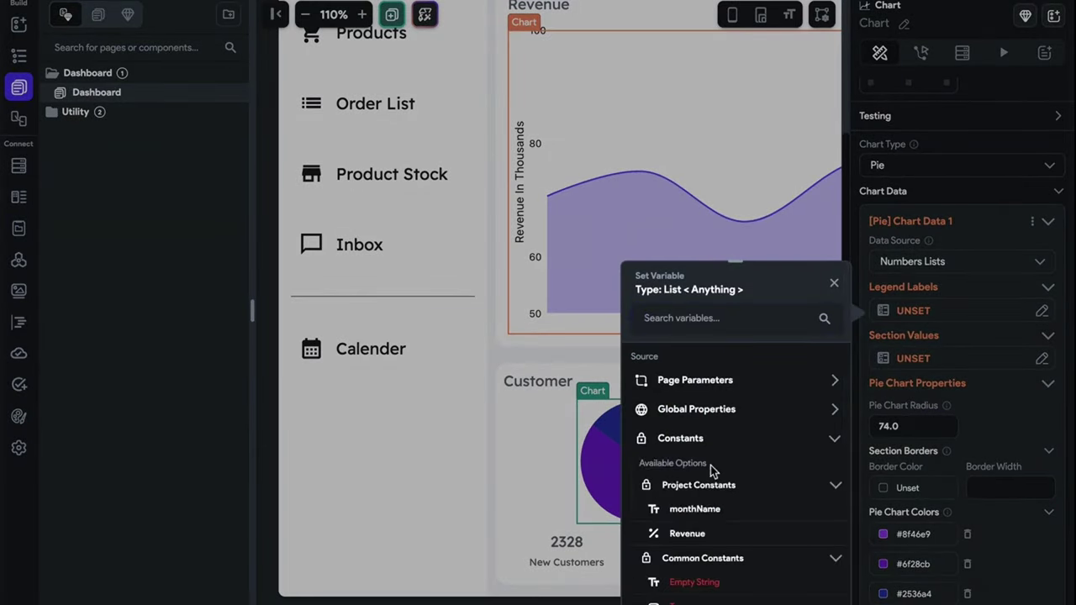
click(703, 513)
click(809, 593)
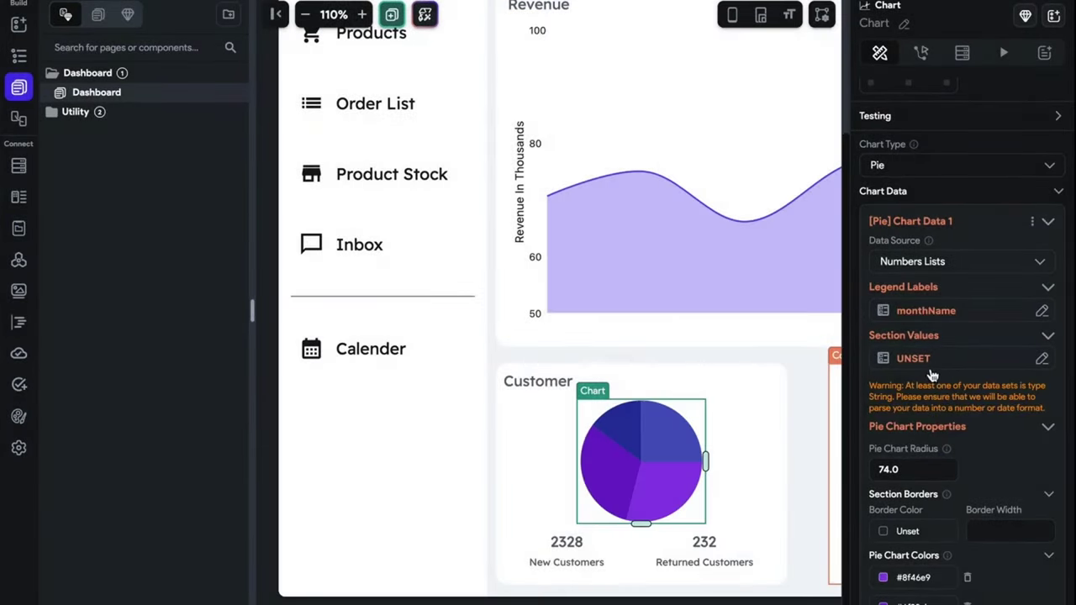
- Set the Section Values of the Customer card's pie chart to the Revenue project constant
click(931, 310)
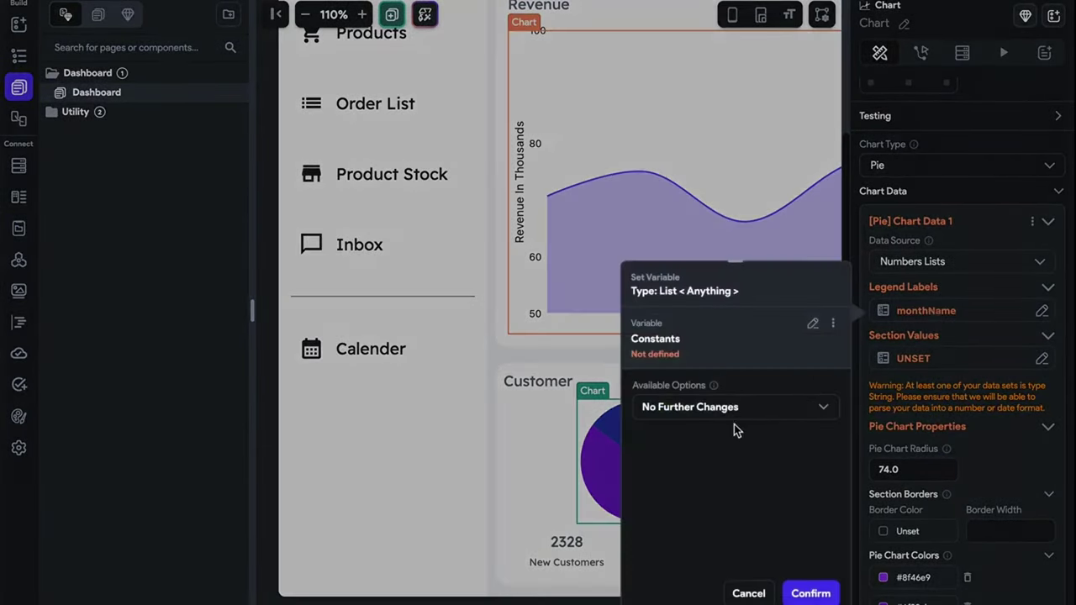
click(941, 358)
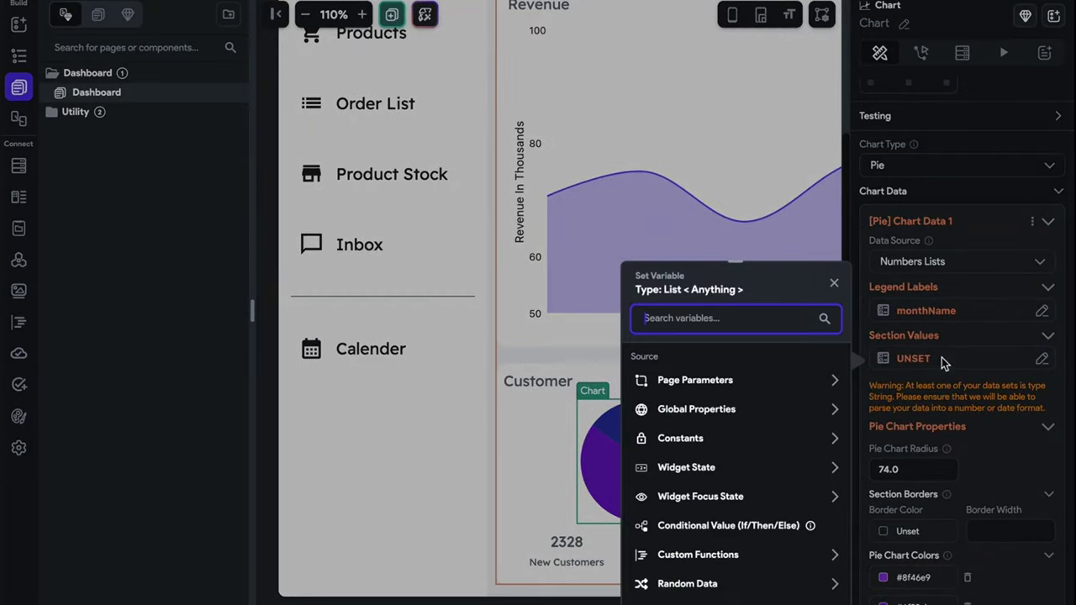
click(694, 440)
click(704, 536)
click(811, 593)
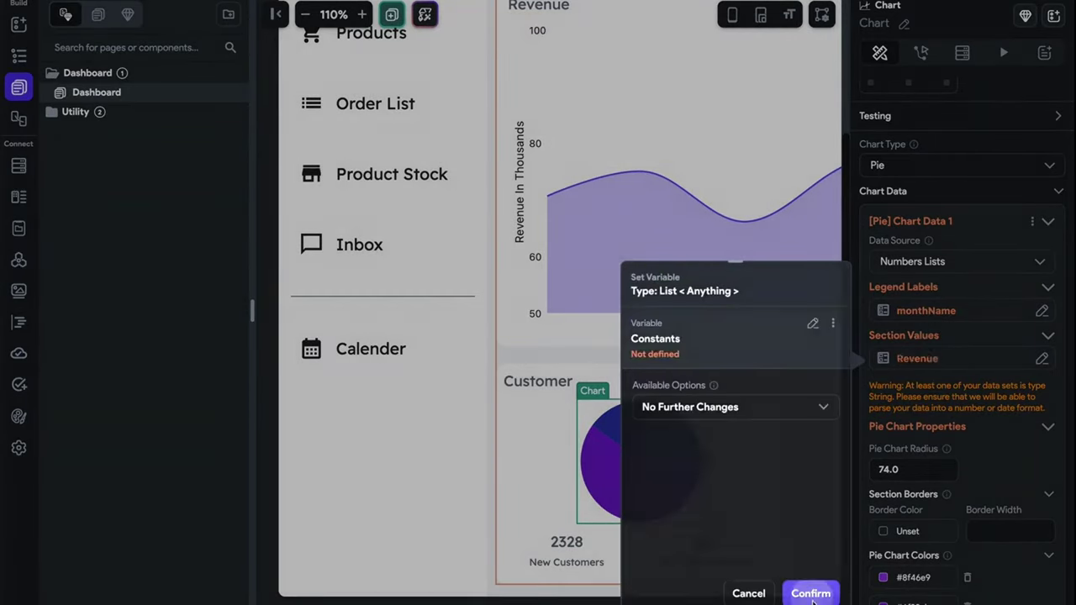
click(924, 310)
click(891, 397)
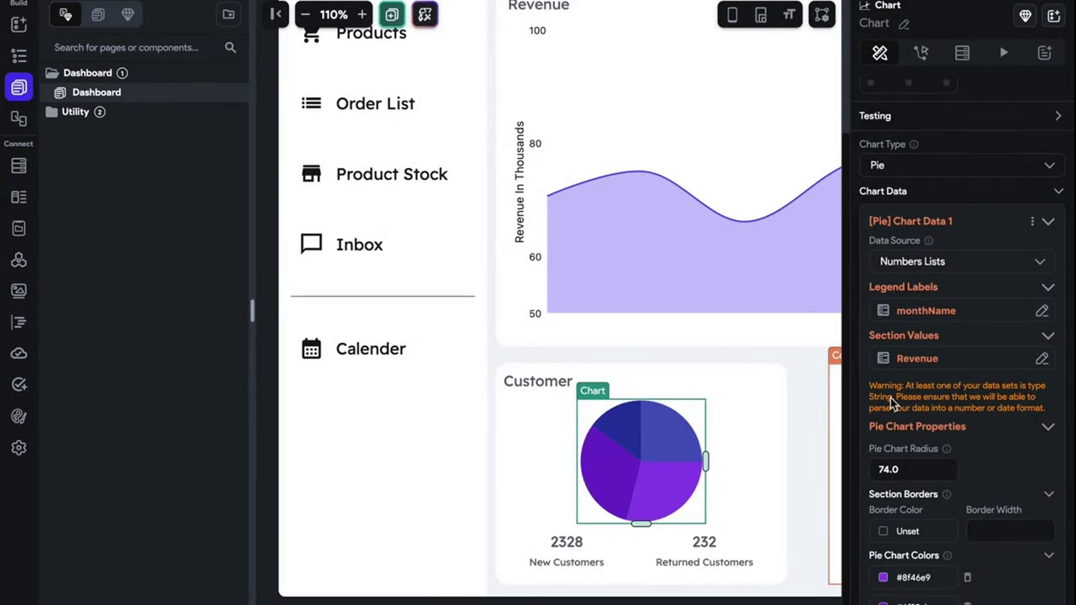
- Apply Map List Items to the pie chart's monthName legend labels, using Item in List as the mapped value
click(939, 319)
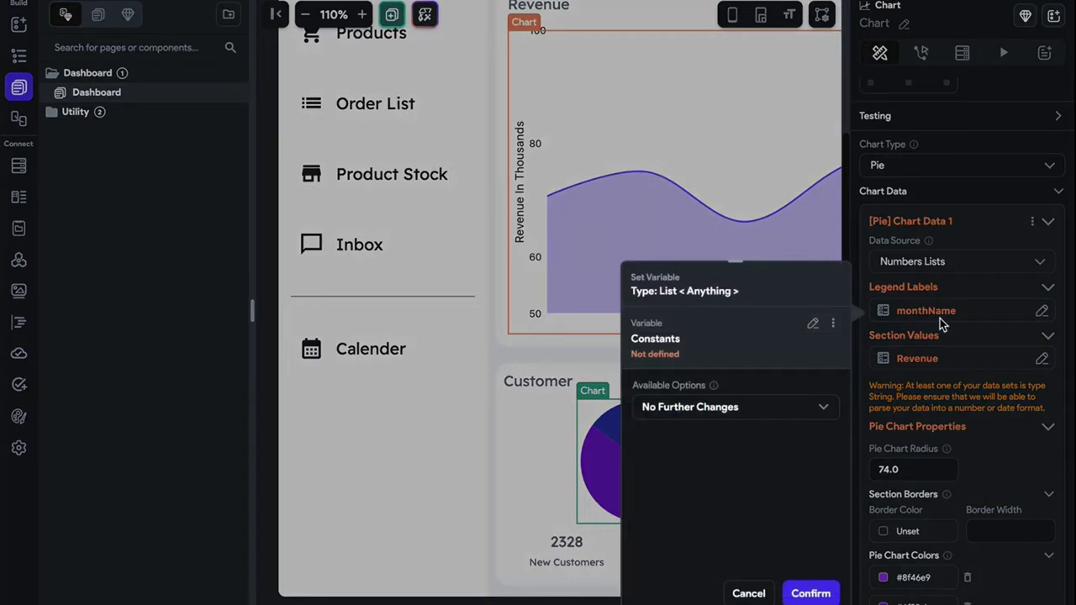
click(689, 404)
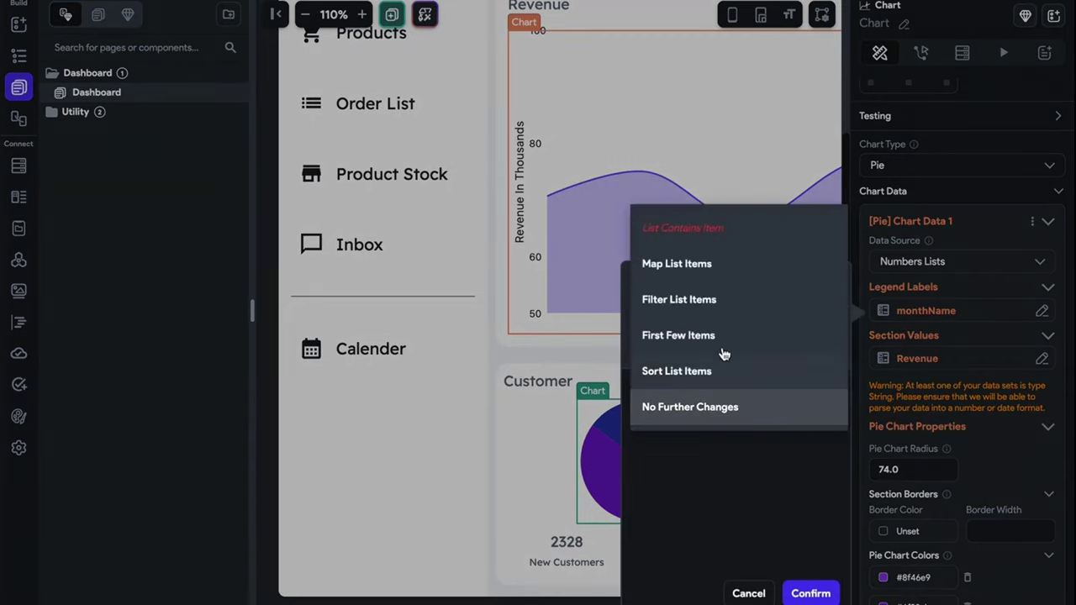
click(711, 277)
click(706, 495)
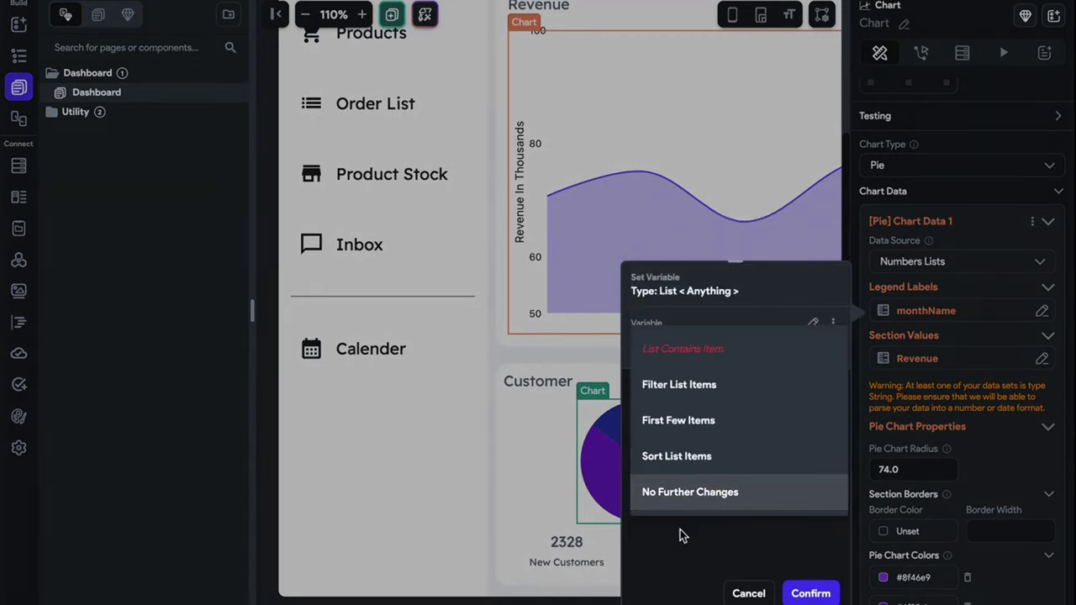
click(704, 493)
click(687, 442)
click(576, 322)
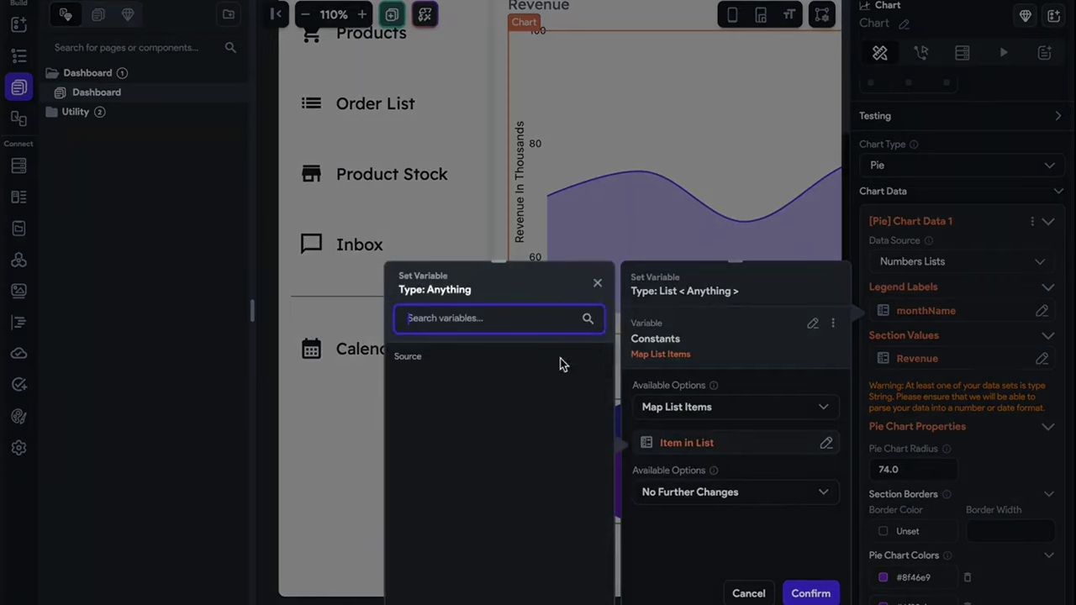
click(601, 282)
click(595, 283)
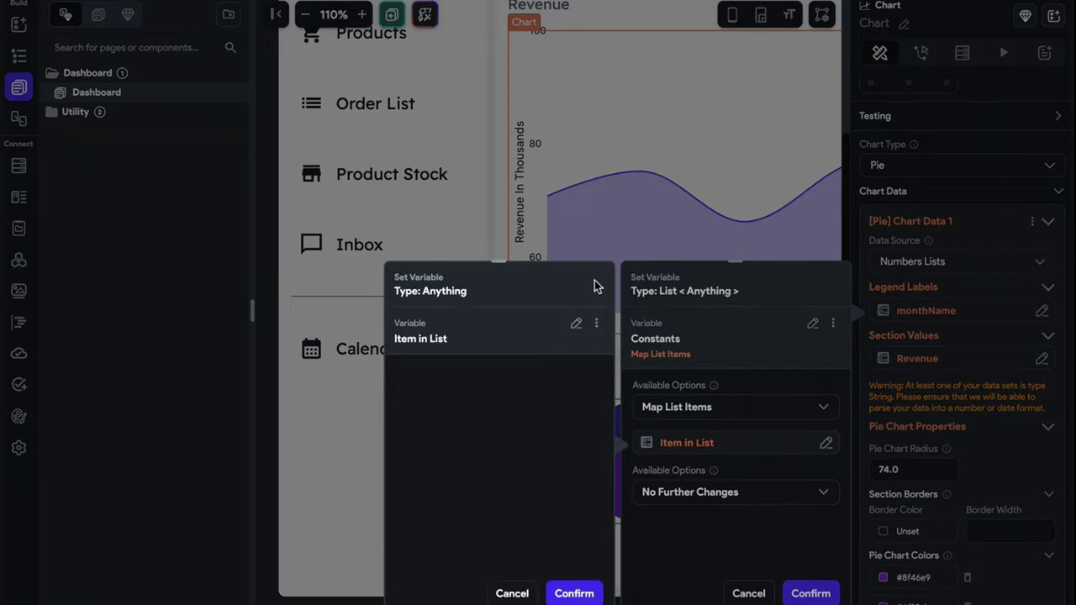
click(574, 594)
click(810, 593)
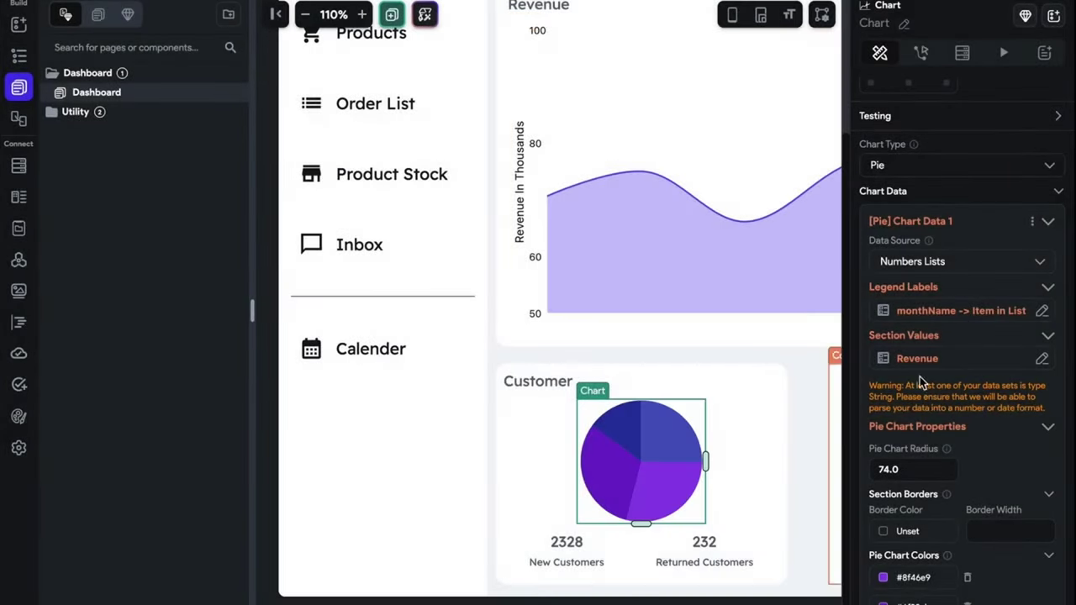
click(970, 312)
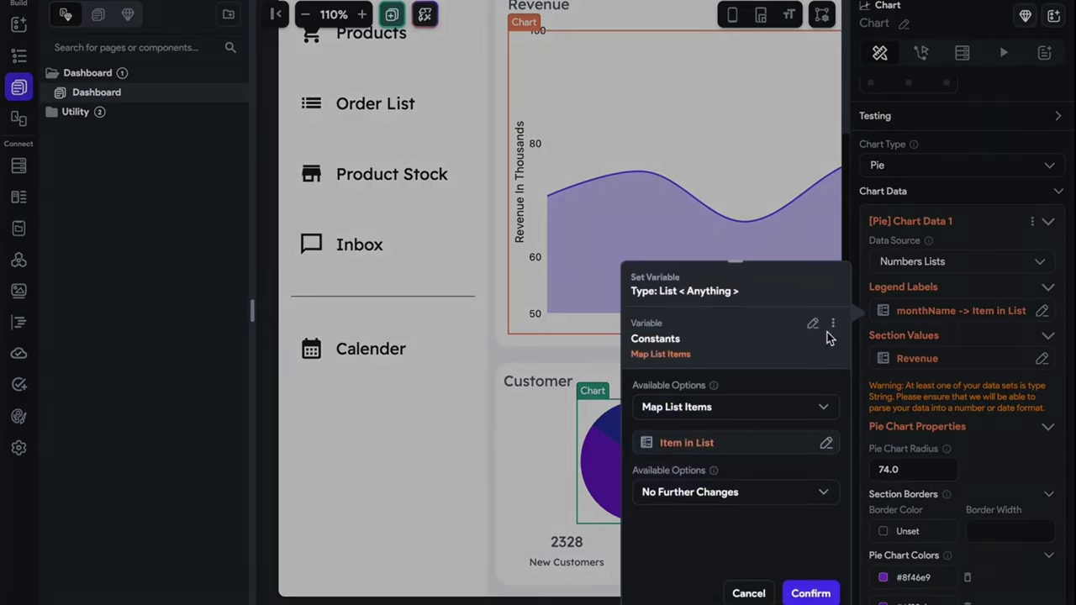
click(787, 496)
click(778, 495)
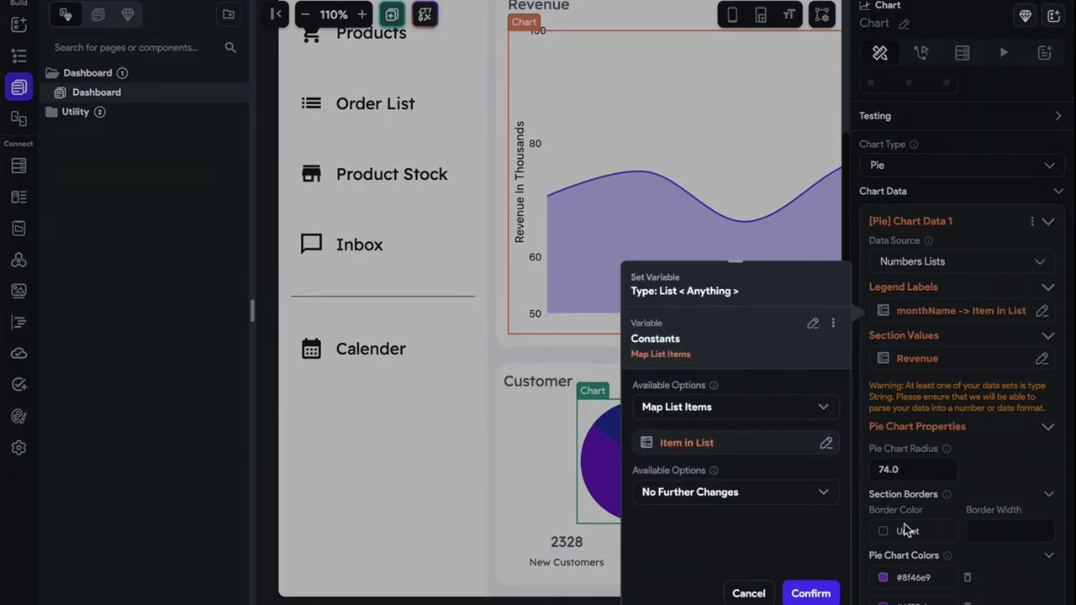
click(810, 594)
- Apply Map List Items to the pie chart's Revenue section values, using Item in List with no further changes
click(934, 353)
click(773, 413)
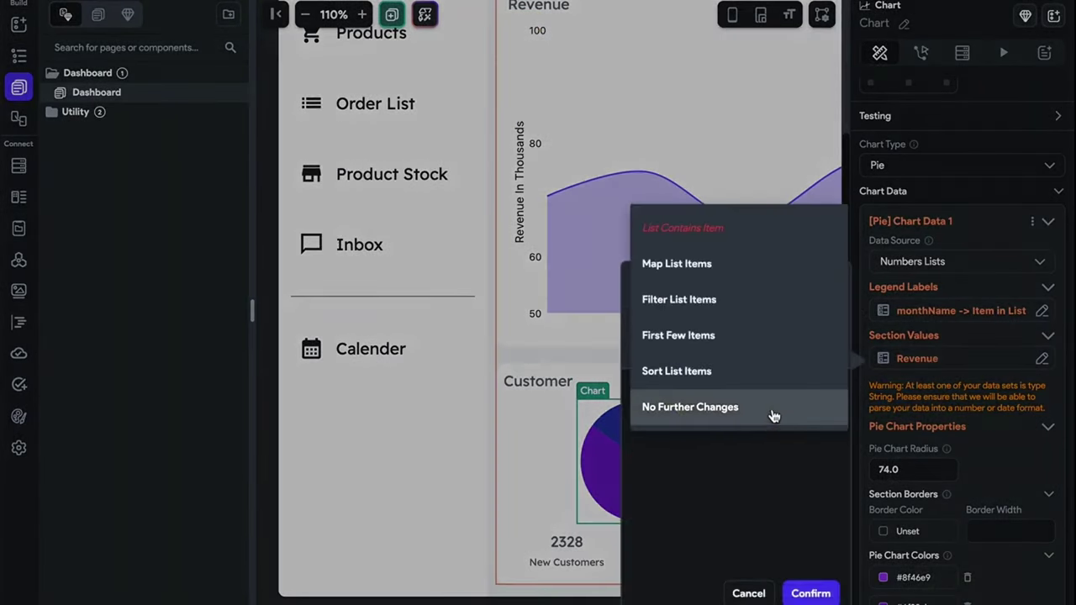
click(677, 264)
click(737, 496)
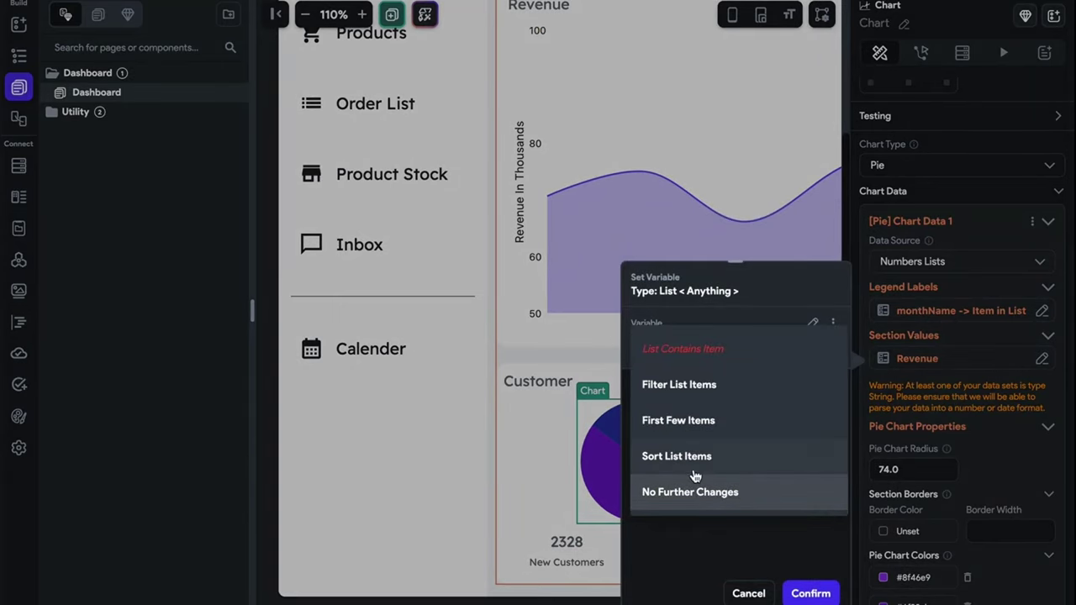
click(681, 561)
click(687, 442)
click(580, 394)
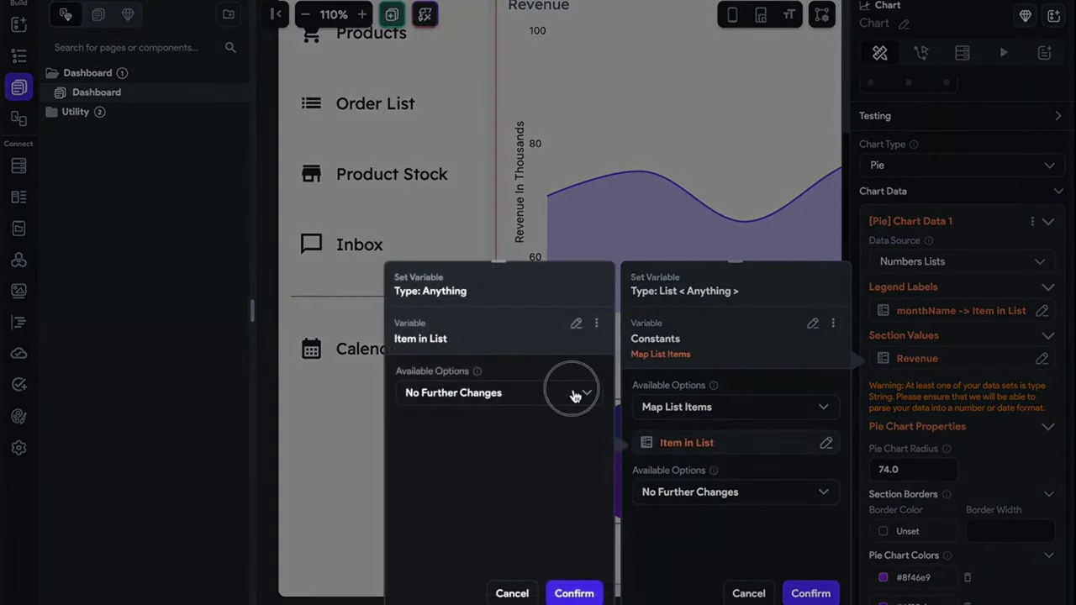
click(536, 358)
click(574, 592)
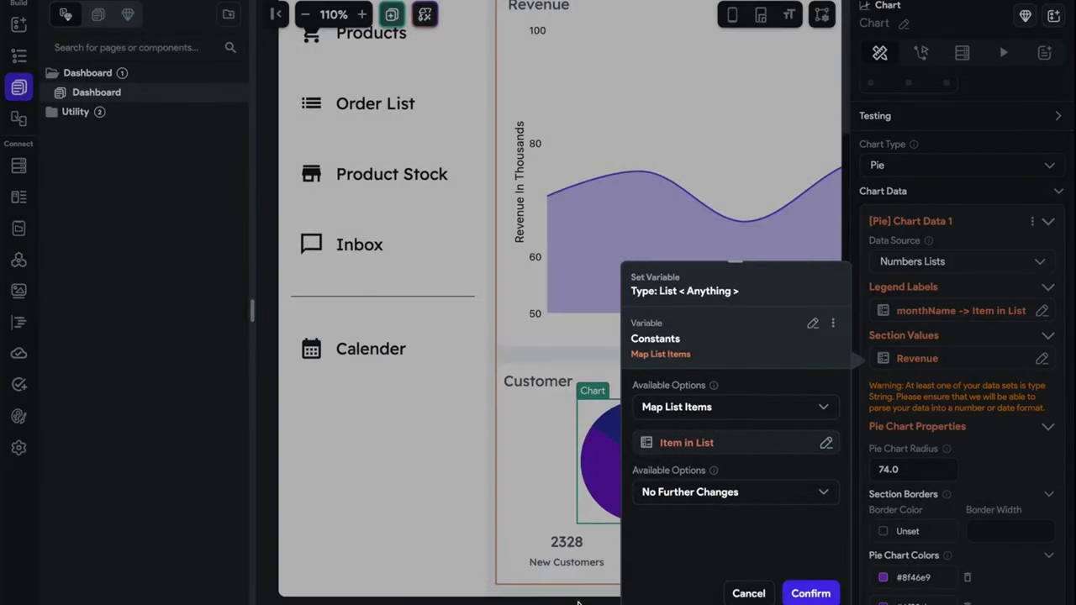
click(810, 593)
click(975, 358)
click(811, 593)
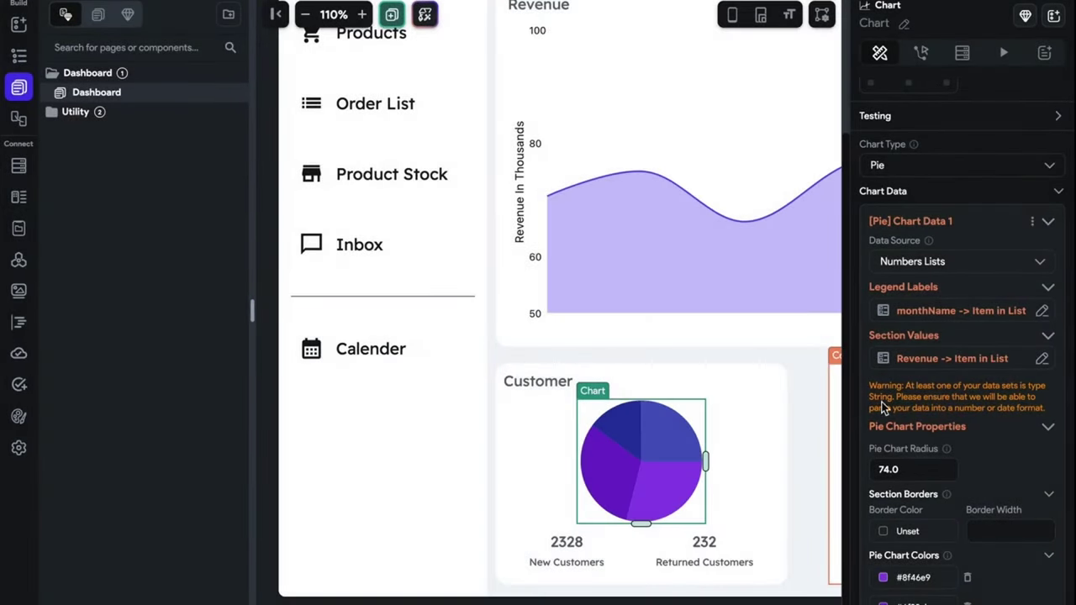
- Review the pie chart's data source and the list mappings of its legend labels and section values
click(918, 267)
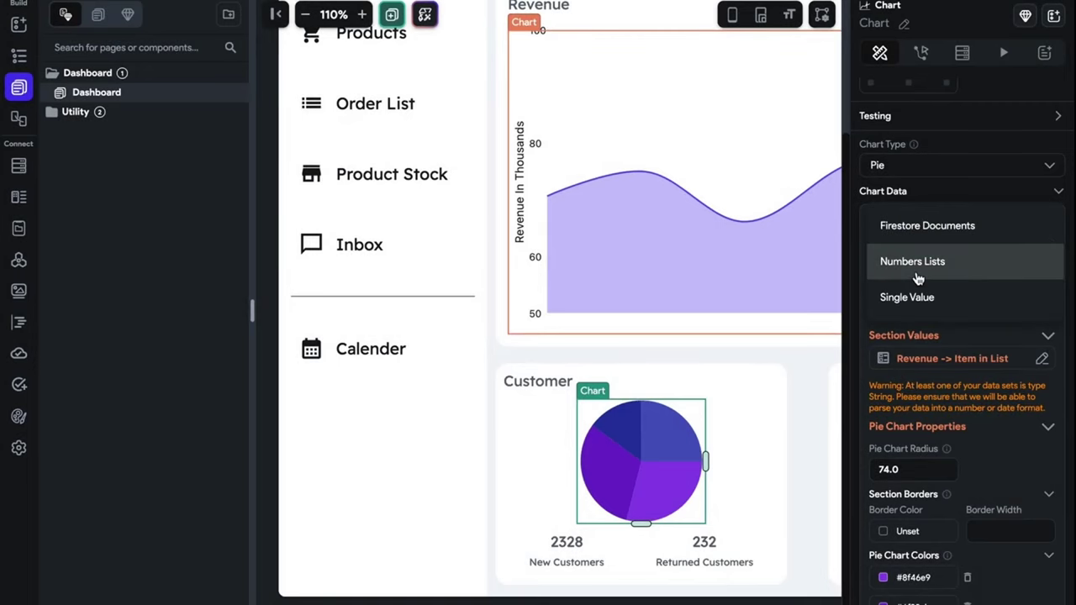
click(920, 427)
click(881, 313)
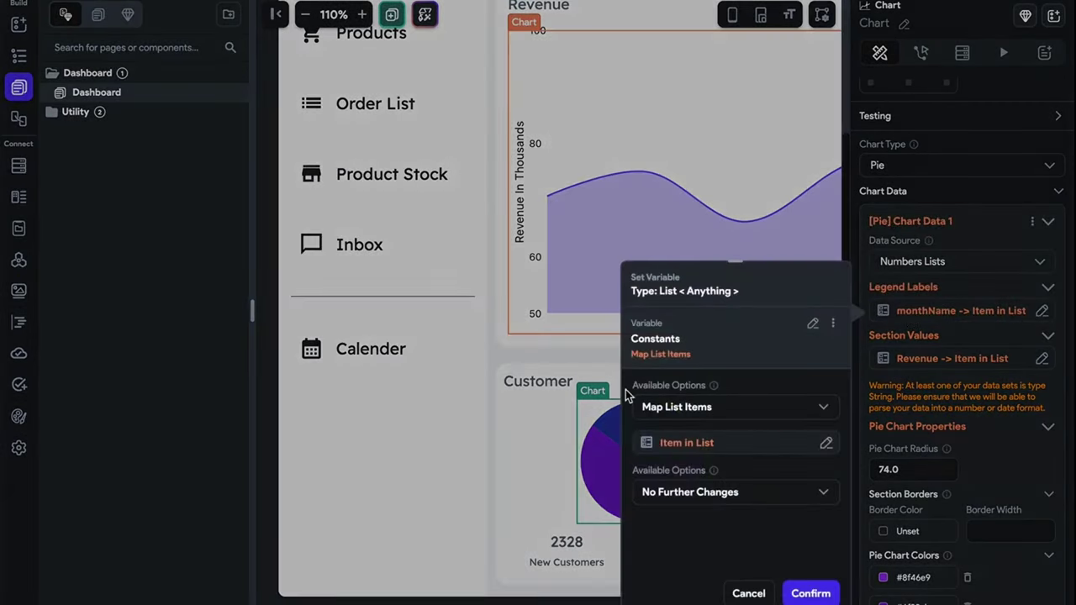
click(719, 494)
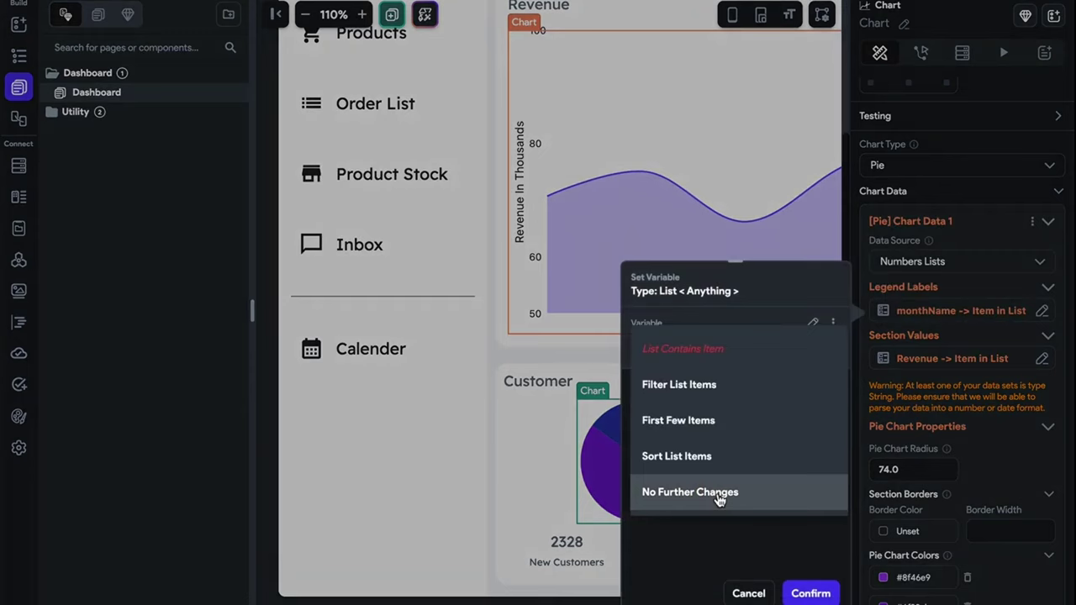
click(716, 277)
click(748, 593)
click(901, 362)
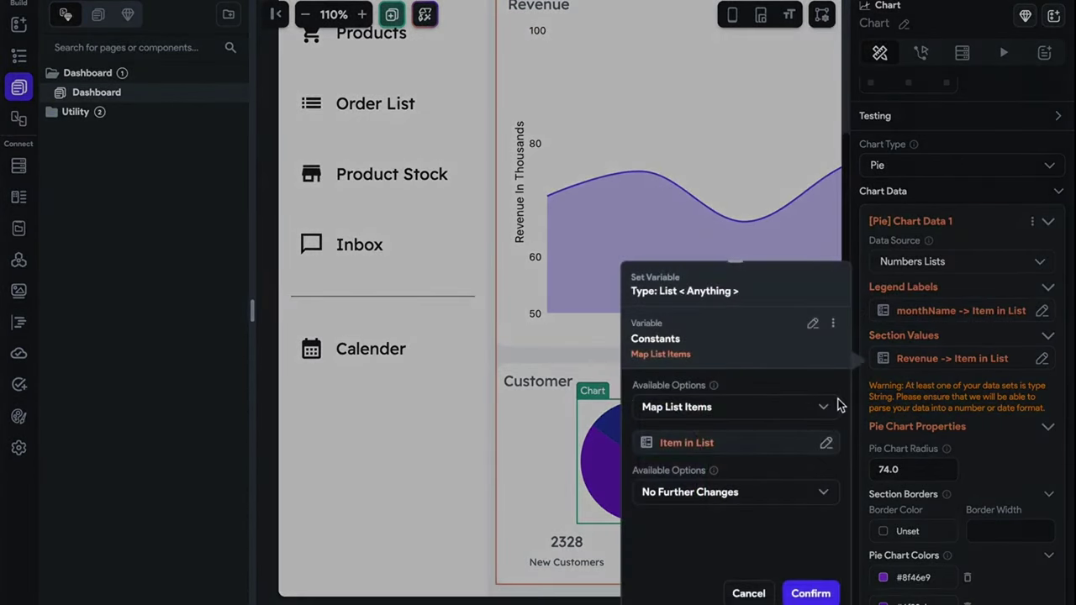
click(980, 295)
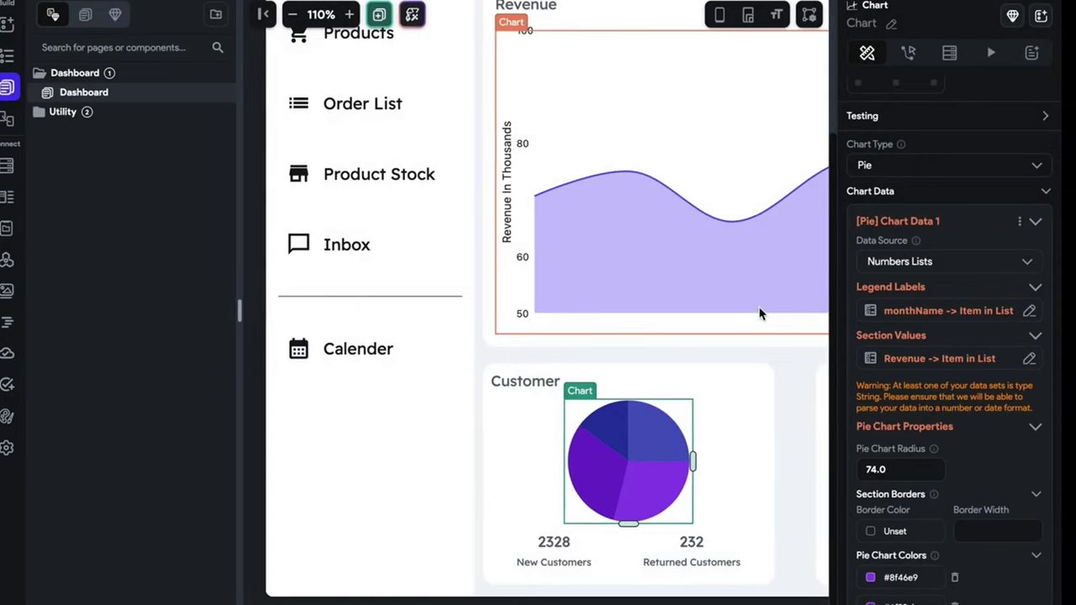
- Open the published site ecommerce-cms.flutterflow.app and reload it to check the dashboard's charts and containers
click(275, 14)
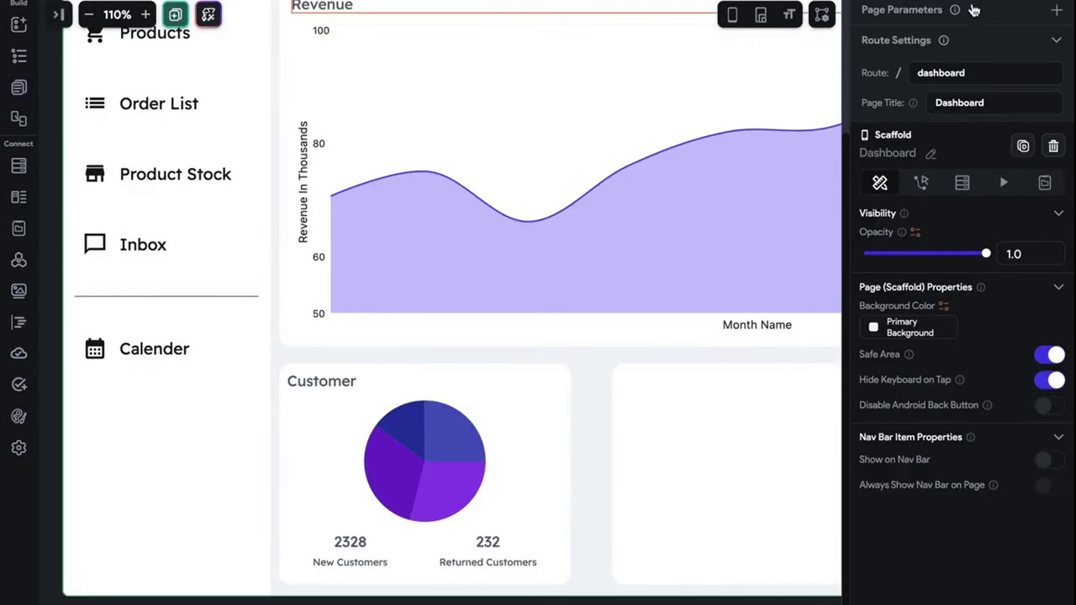
click(1005, 2)
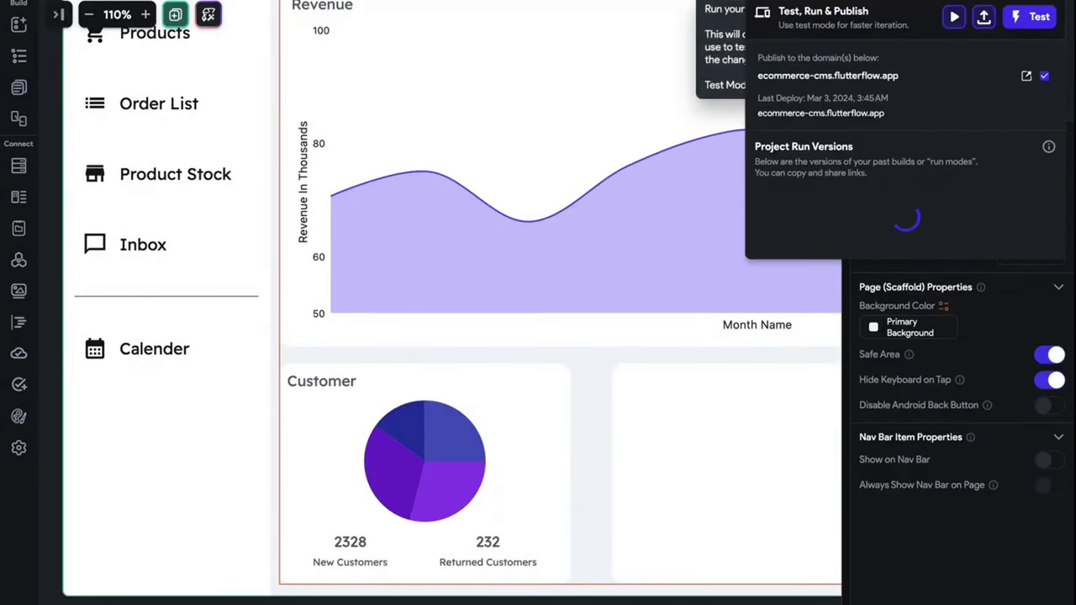
click(1025, 77)
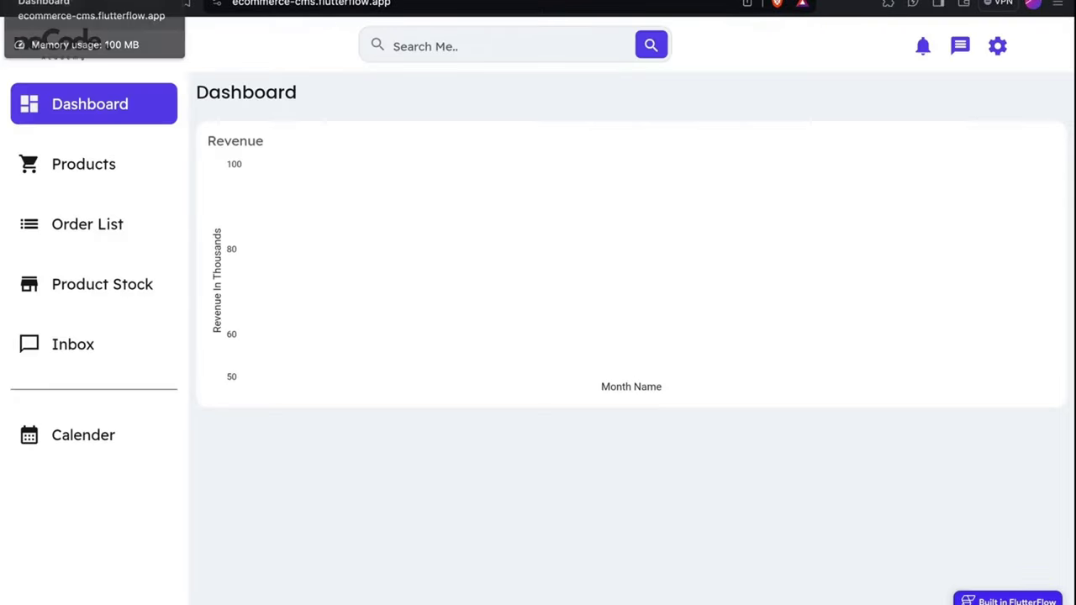
click(437, 2)
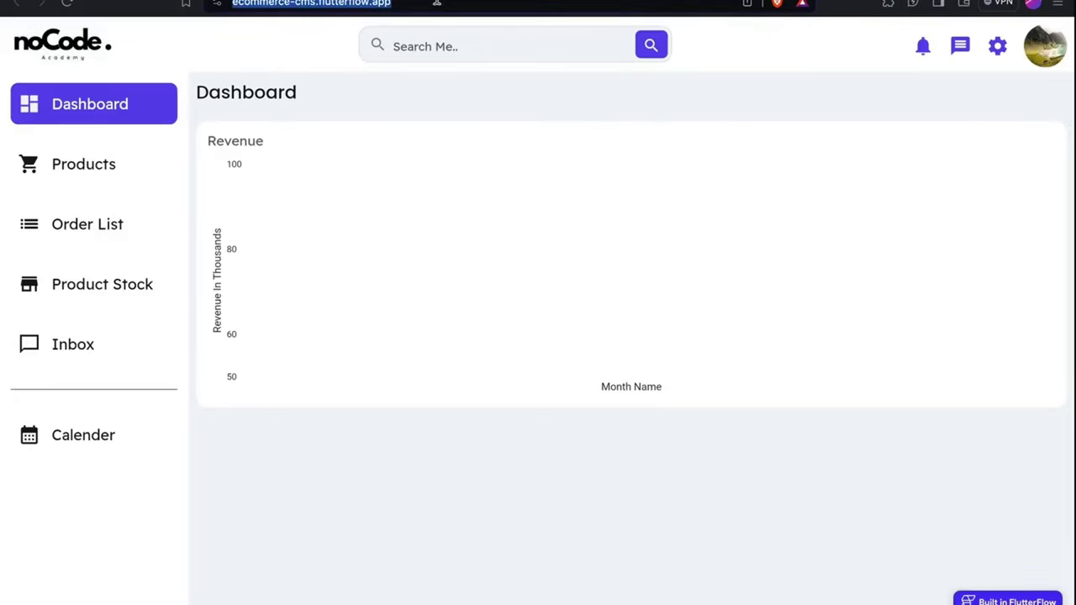
key(Return)
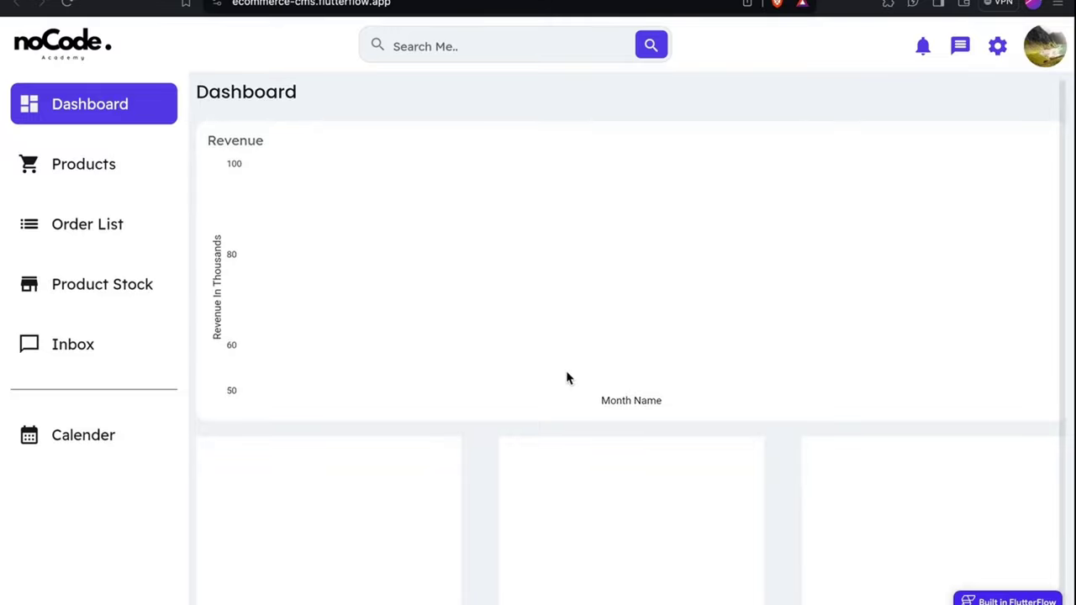
click(364, 5)
key(Return)
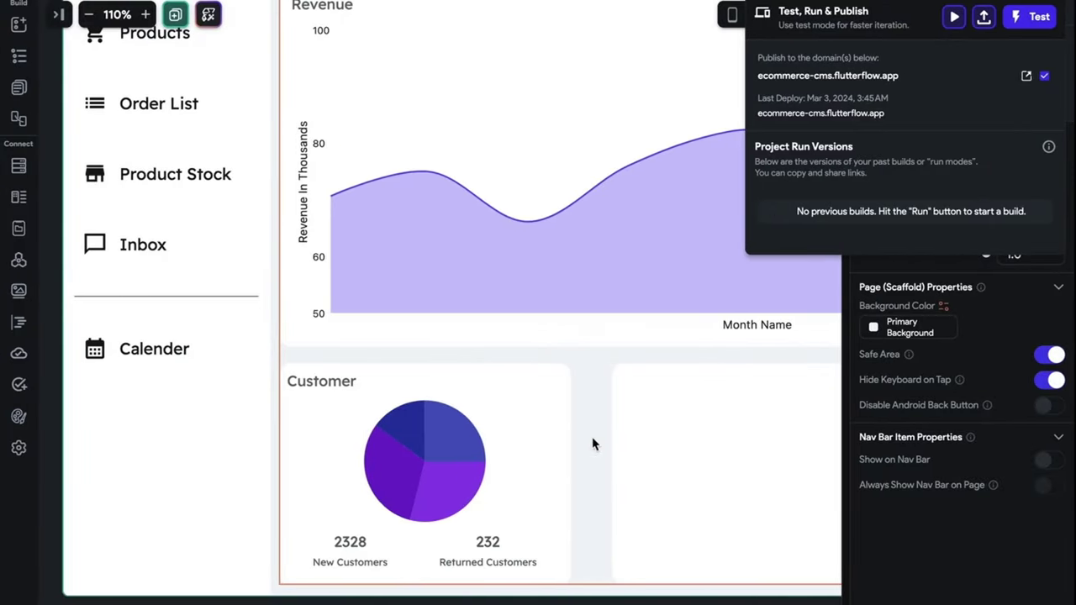
- Publish the current project to the ecommerce-cms.flutterflow.app domain
click(593, 444)
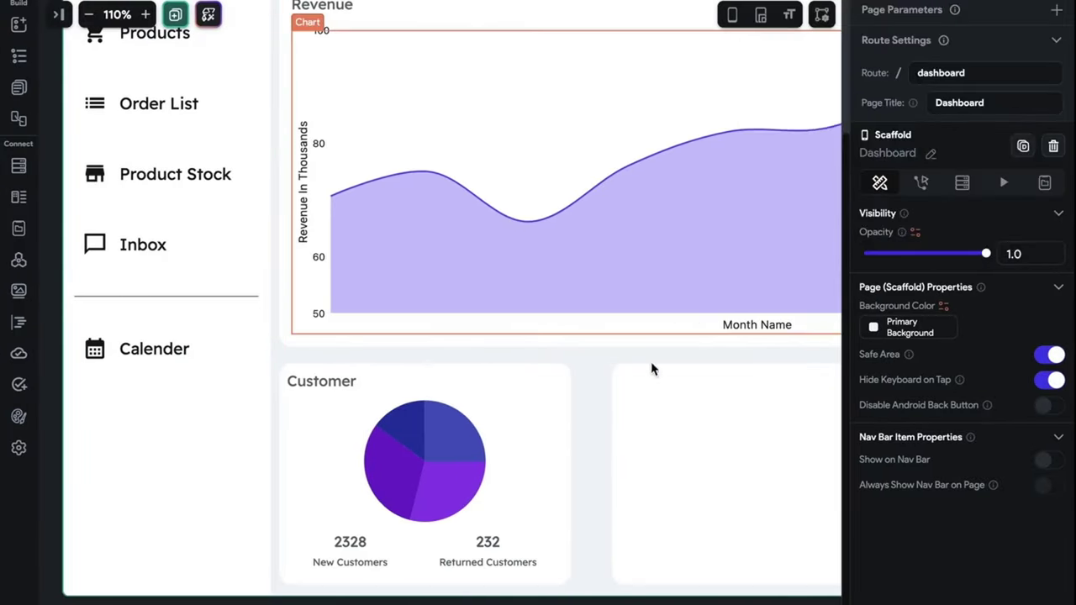
click(452, 462)
click(728, 367)
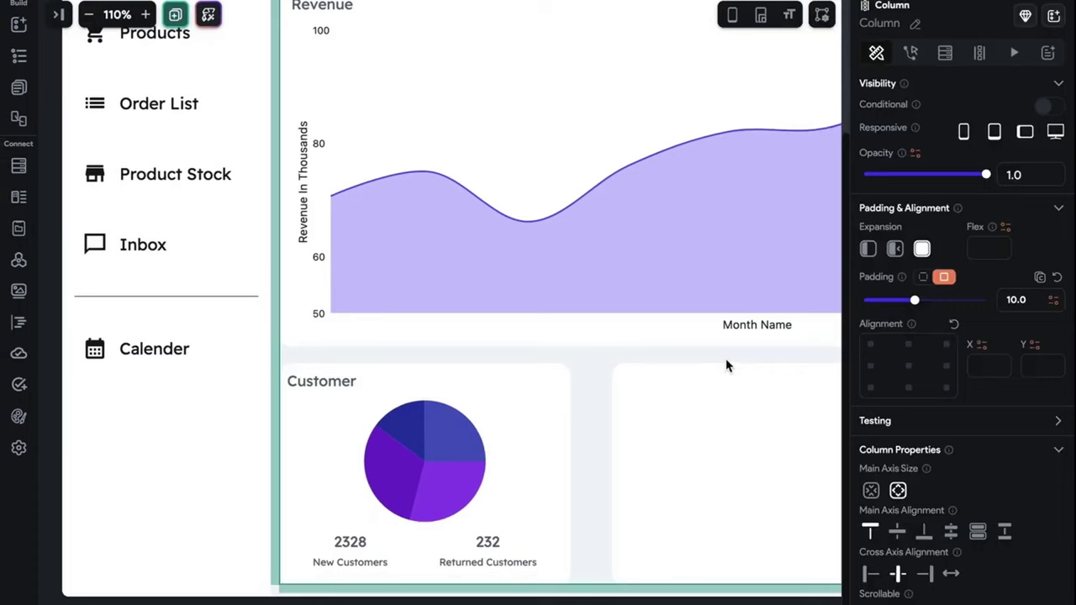
click(1042, 0)
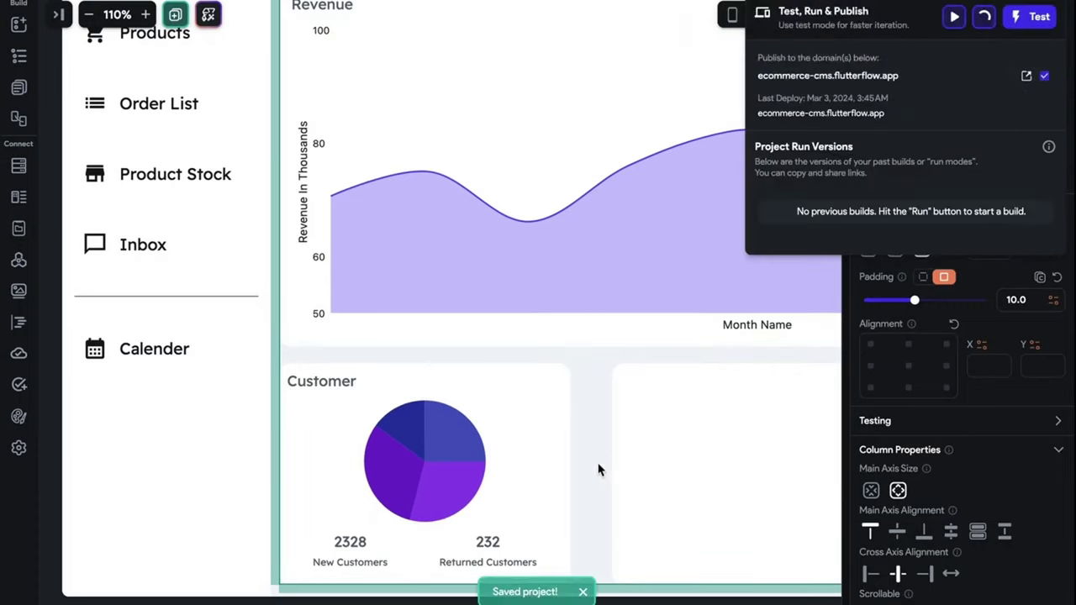
click(538, 460)
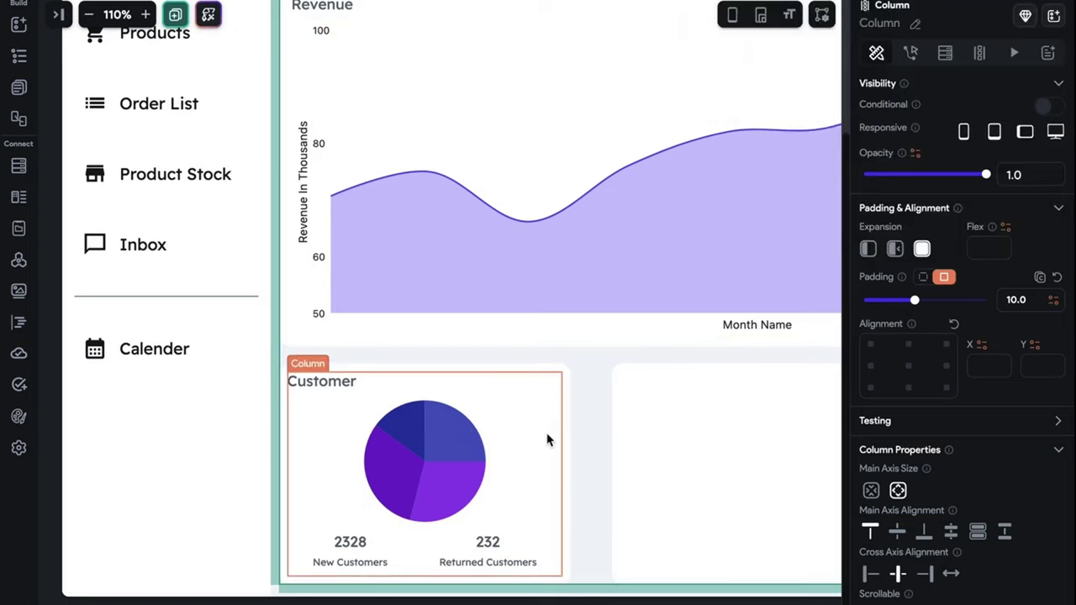
- Copy the Customer card's column into the empty middle container below the Revenue chart
click(546, 439)
scroll(634, 408, right, 3)
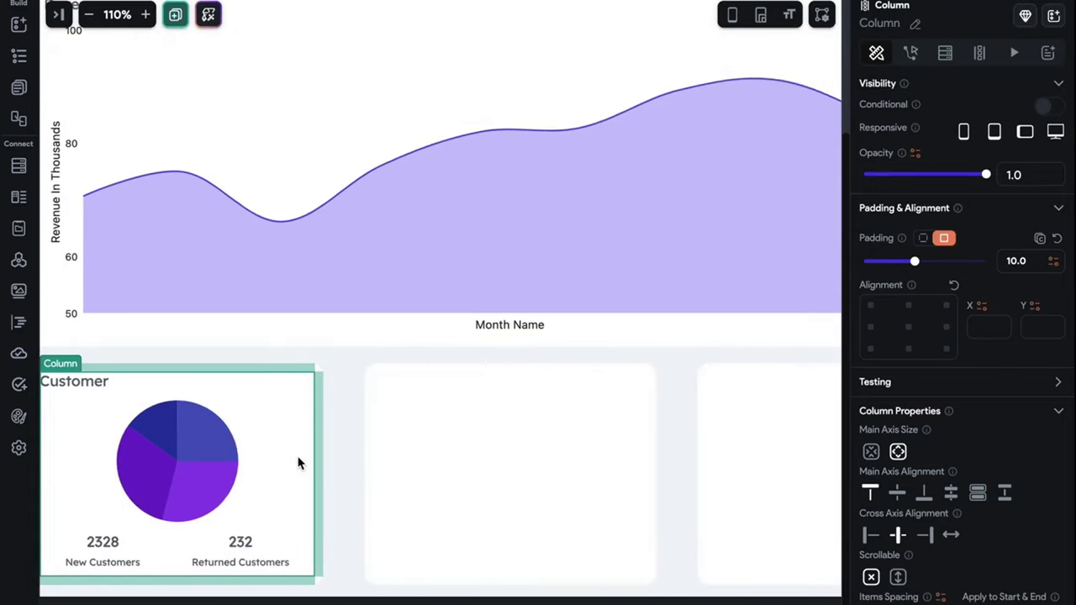
key(ctrl+c)
click(420, 480)
key(ctrl+v)
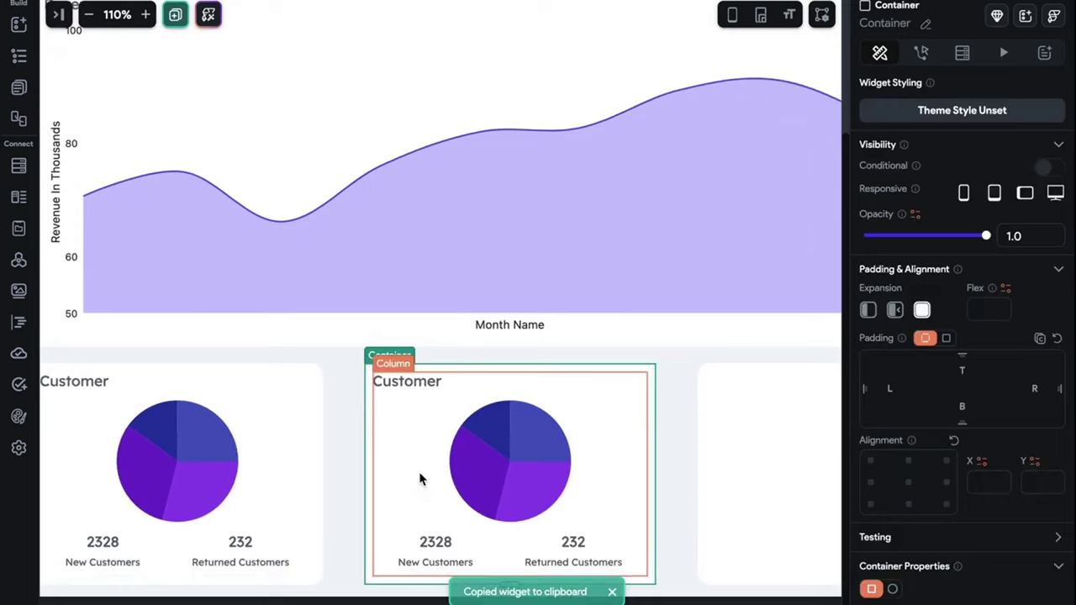
- Change the heading text of the copied column in the middle card to "Featured Product"
click(418, 383)
drag(916, 174, 807, 179)
text(Featur)
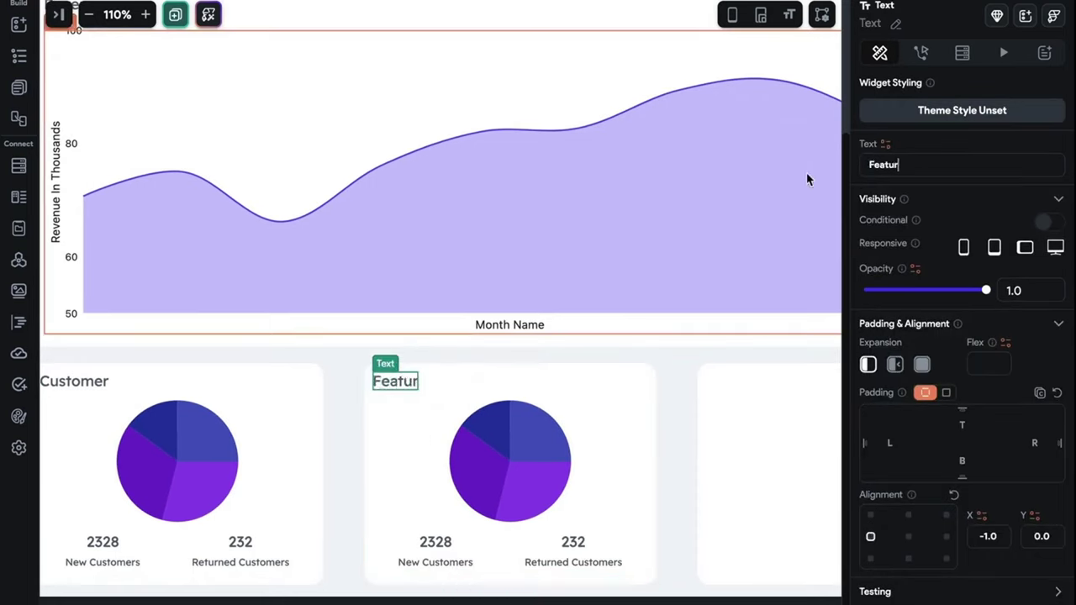
text(ed Product)
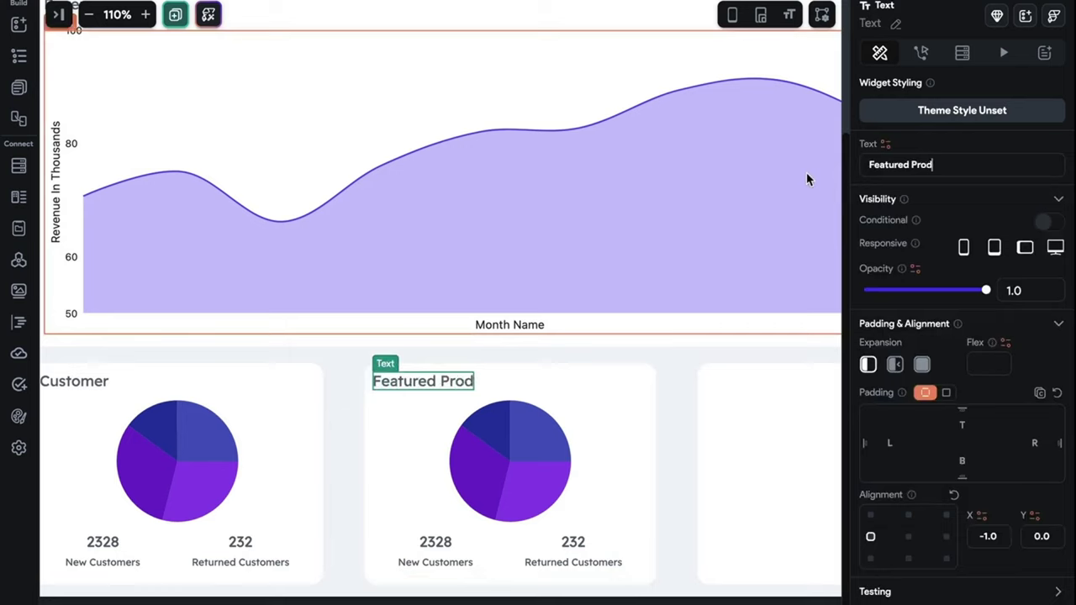
- Delete the pie chart and the new and returned customer figures from the Featured Product card
click(535, 441)
key(Delete)
click(485, 424)
key(Delete)
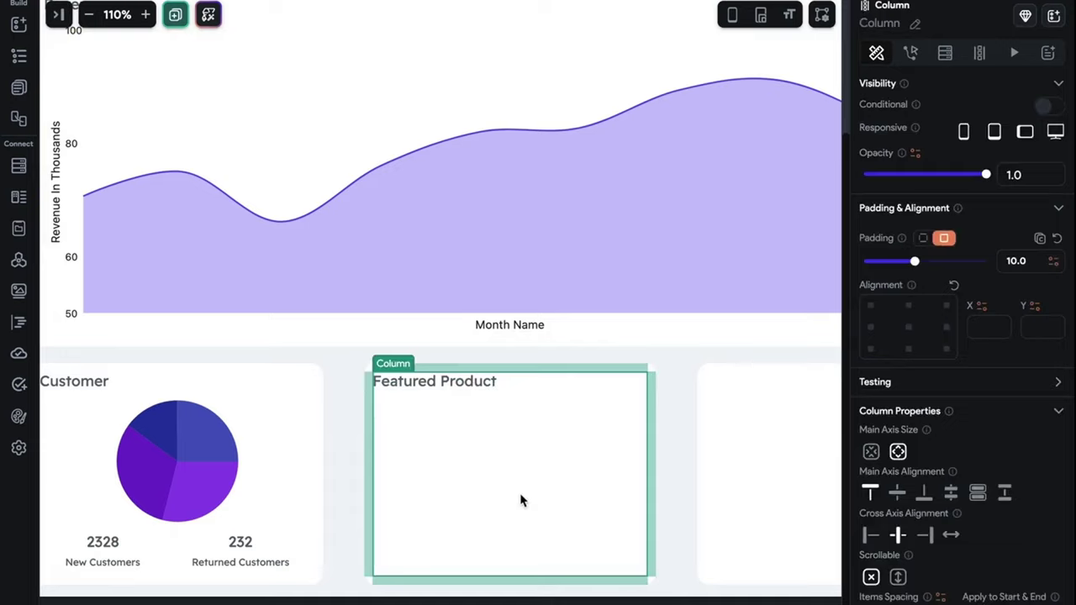
- Insert a SwipeableStack widget into the Featured Product column below its heading
key(ctrl+k)
text(pg)
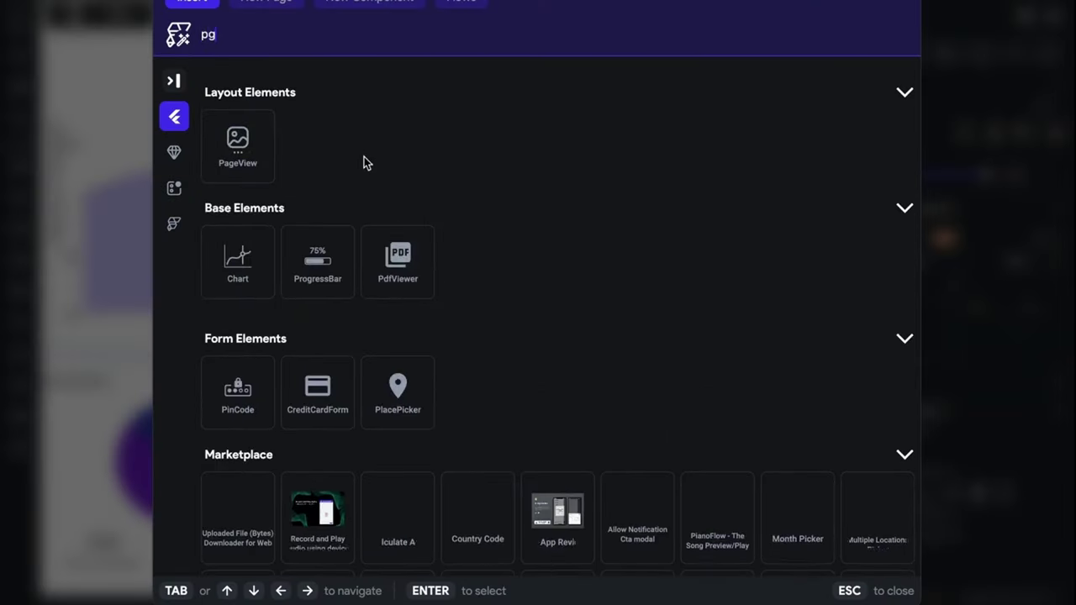
key(BackSpace)
key(BackSpace)
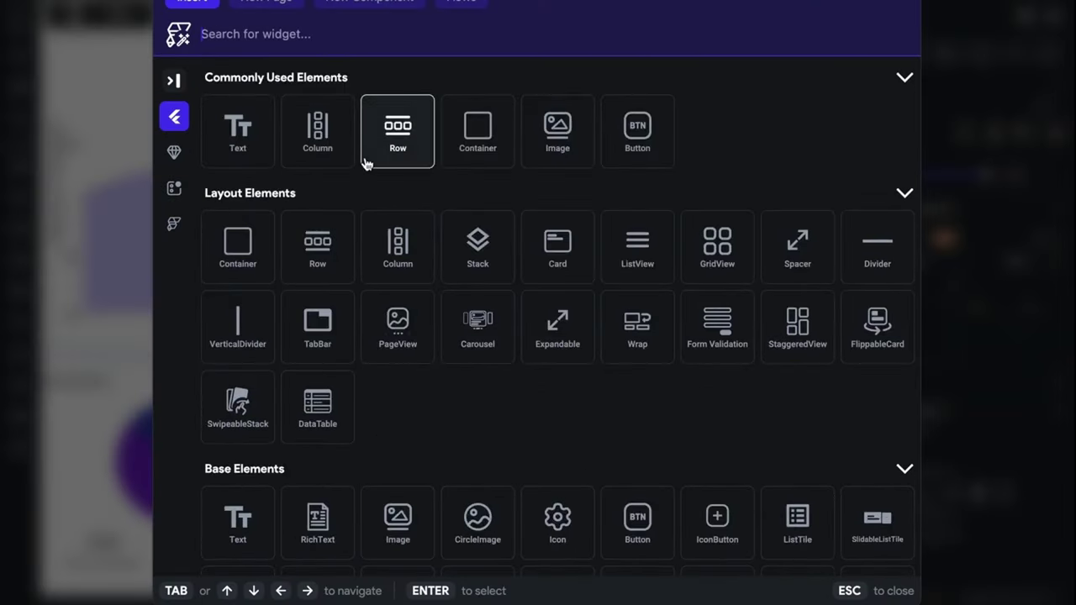
text(slide)
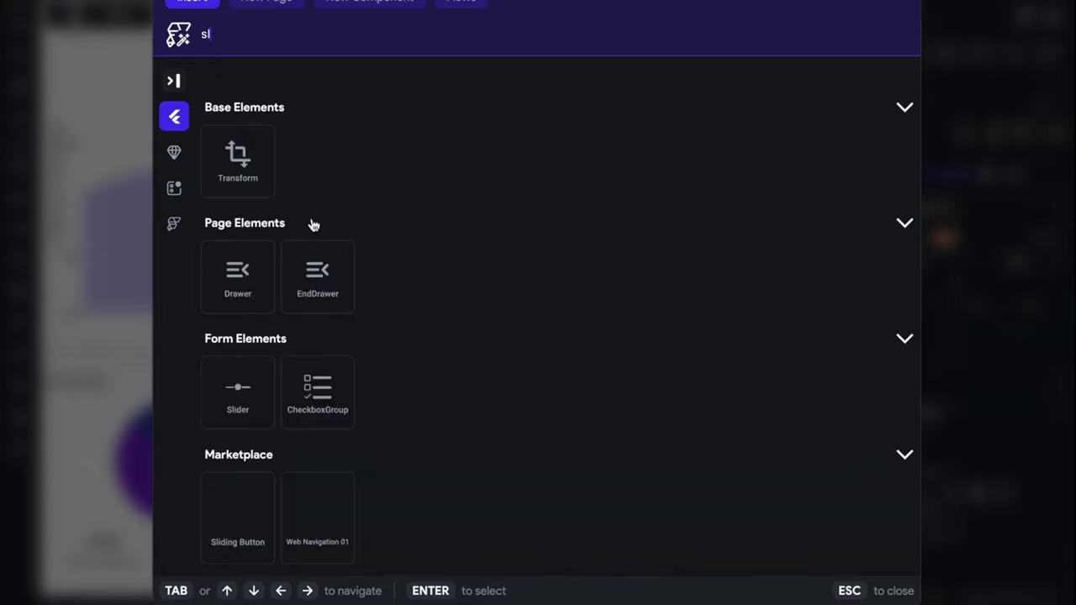
key(BackSpace)
text(tack)
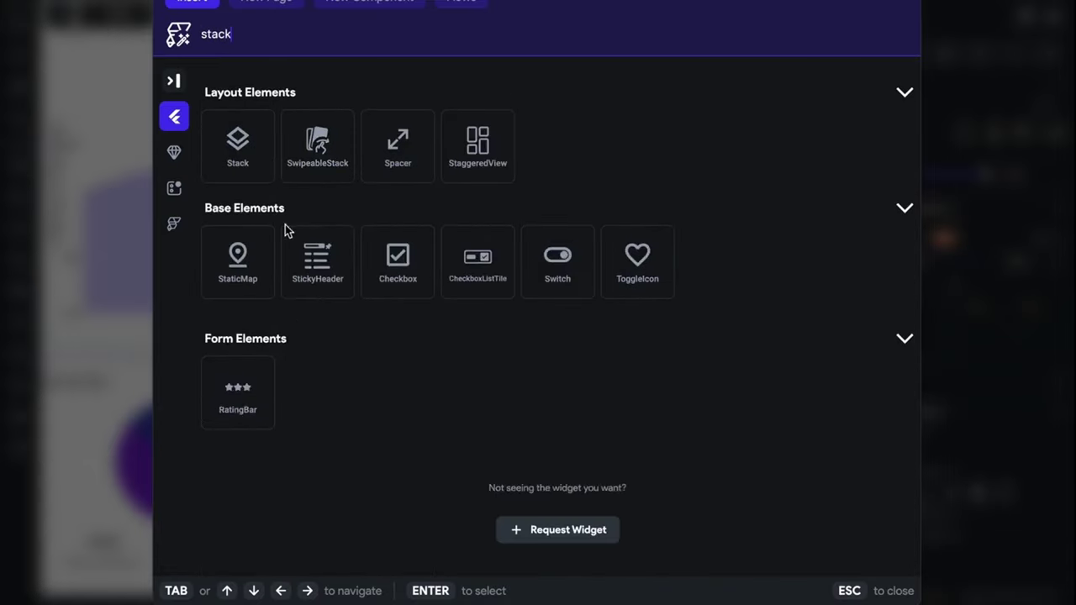
click(321, 168)
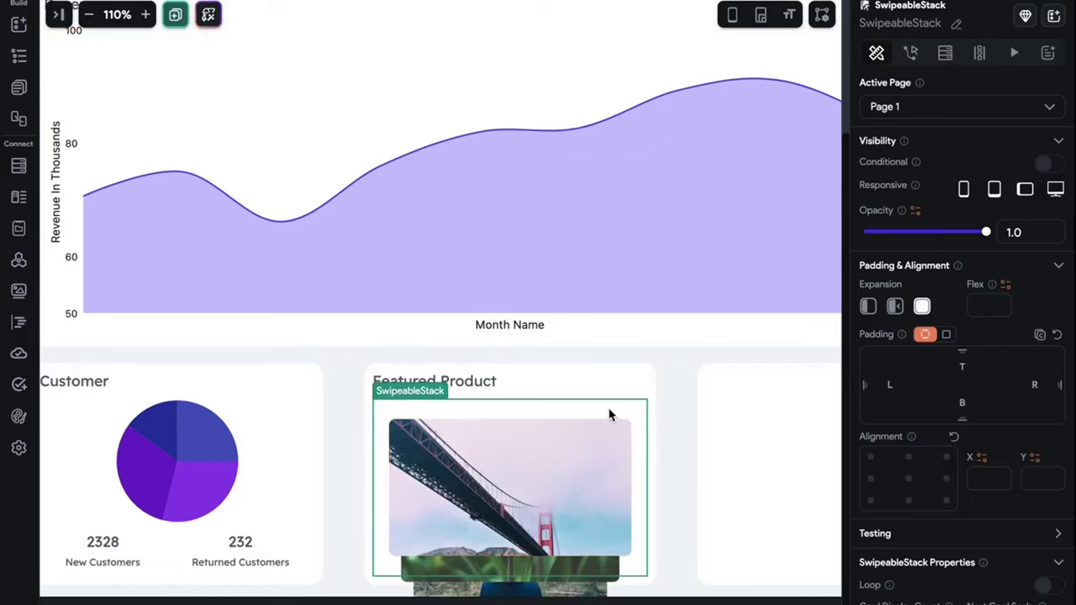
scroll(610, 411, down, 2)
scroll(610, 412, up, 2)
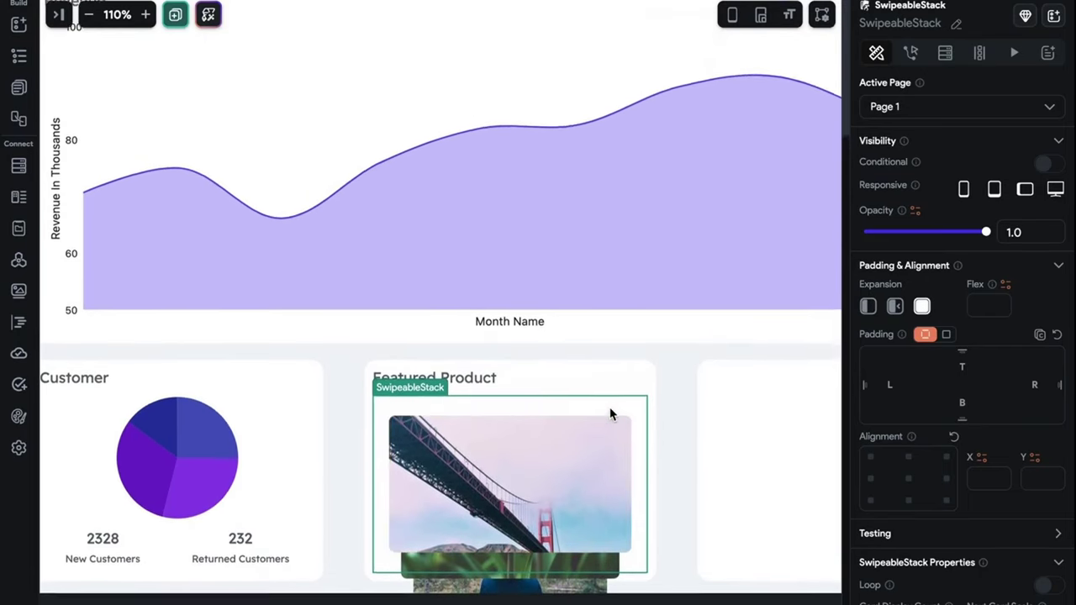
- Try Next Card Scale values of 0.4, 0.5 and 0.6 on the Featured Product SwipeableStack and settle on 0.7
click(709, 455)
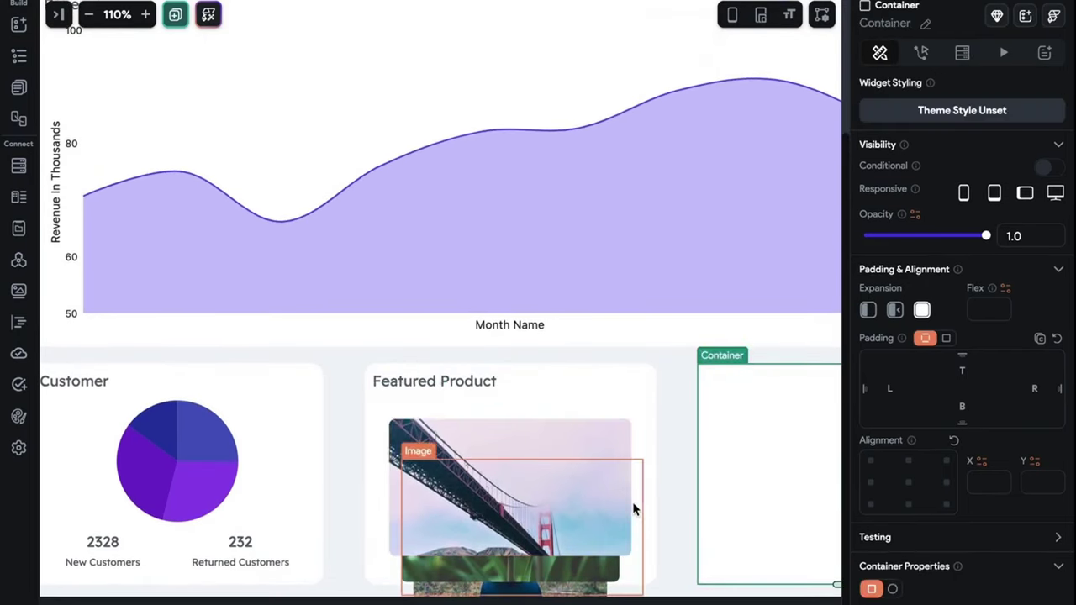
click(595, 410)
scroll(1001, 395, down, 3)
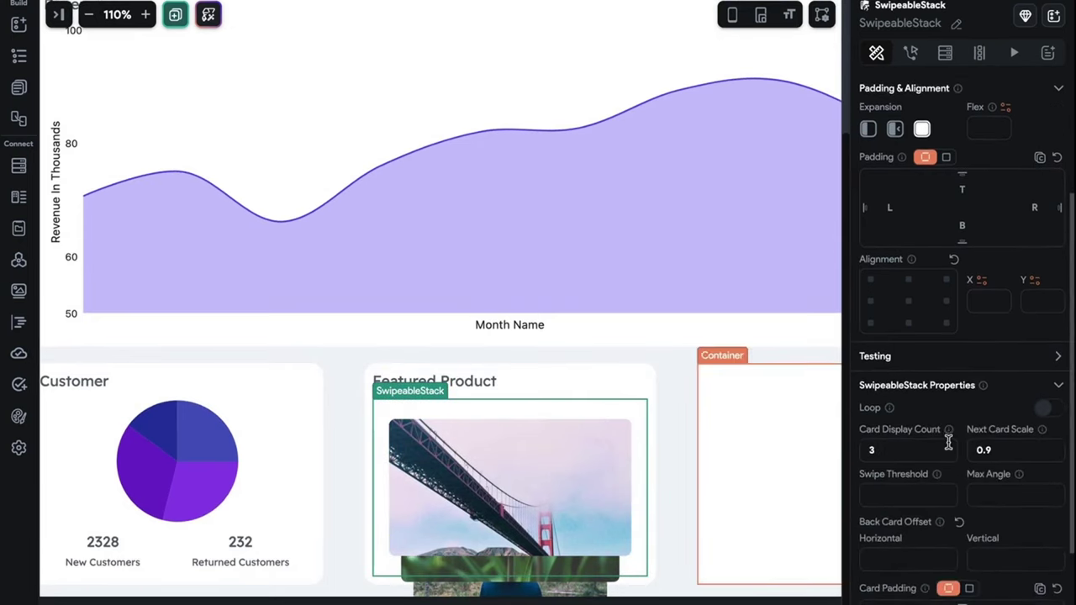
scroll(993, 389, down, 1)
scroll(993, 388, down, 1)
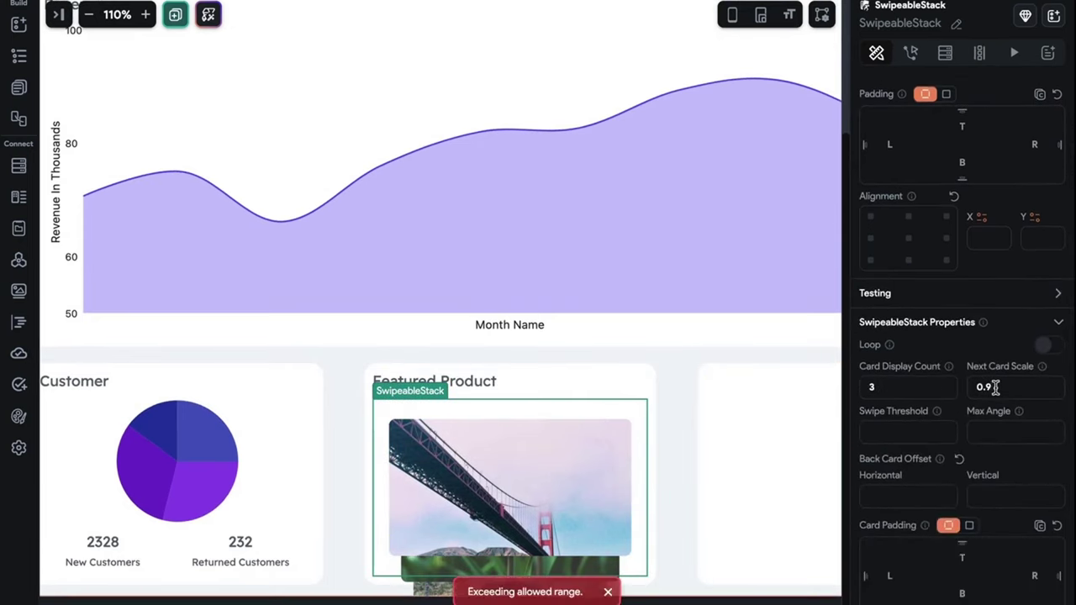
click(994, 387)
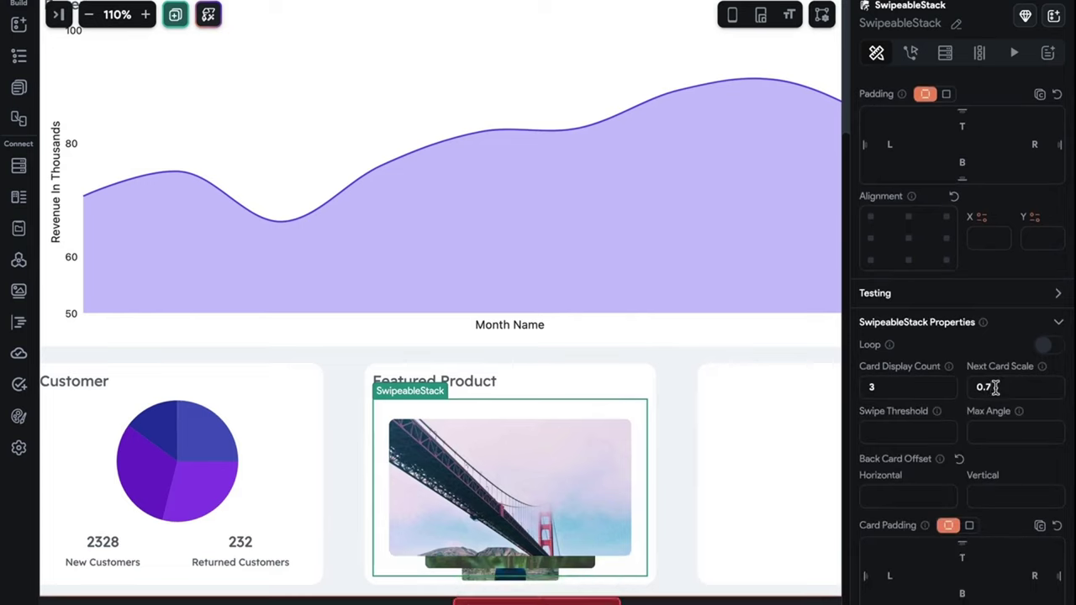
key(BackSpace)
text(4)
key(BackSpace)
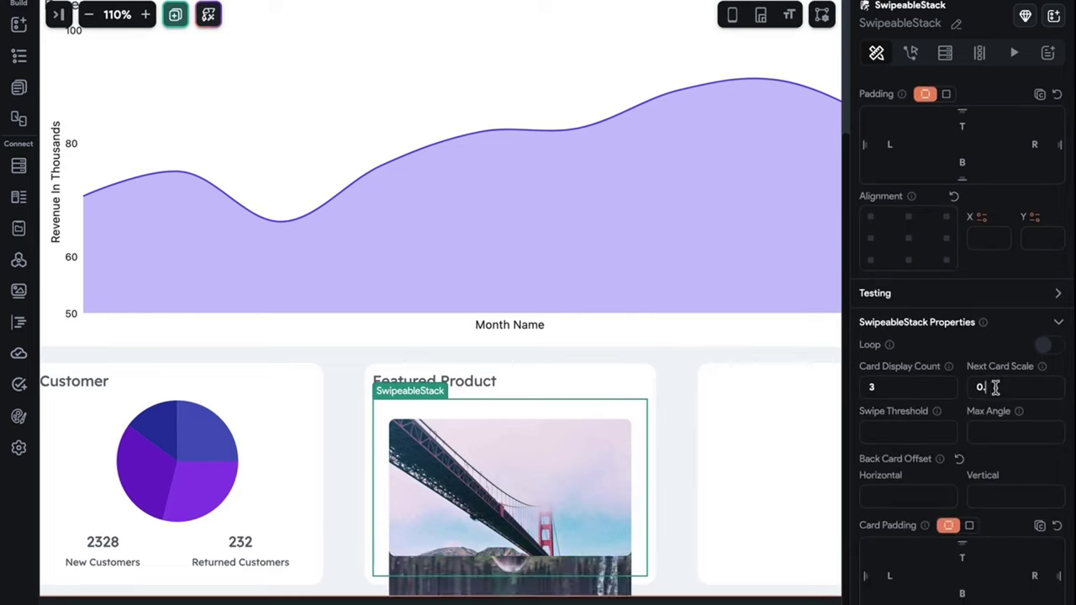
text(5)
key(BackSpace)
text(4)
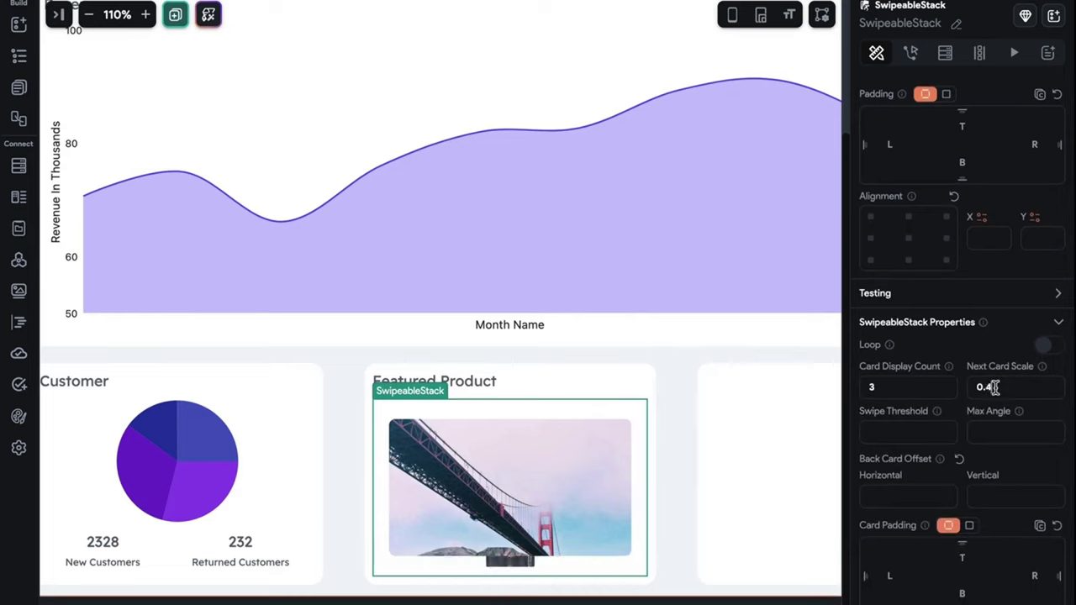
key(BackSpace)
text(6)
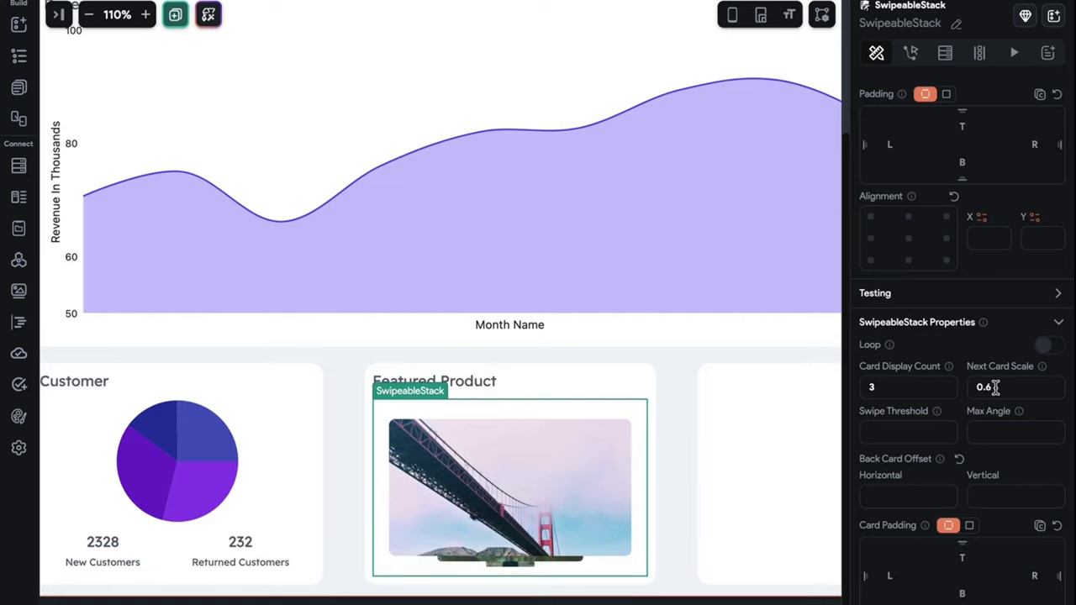
key(BackSpace)
text(7)
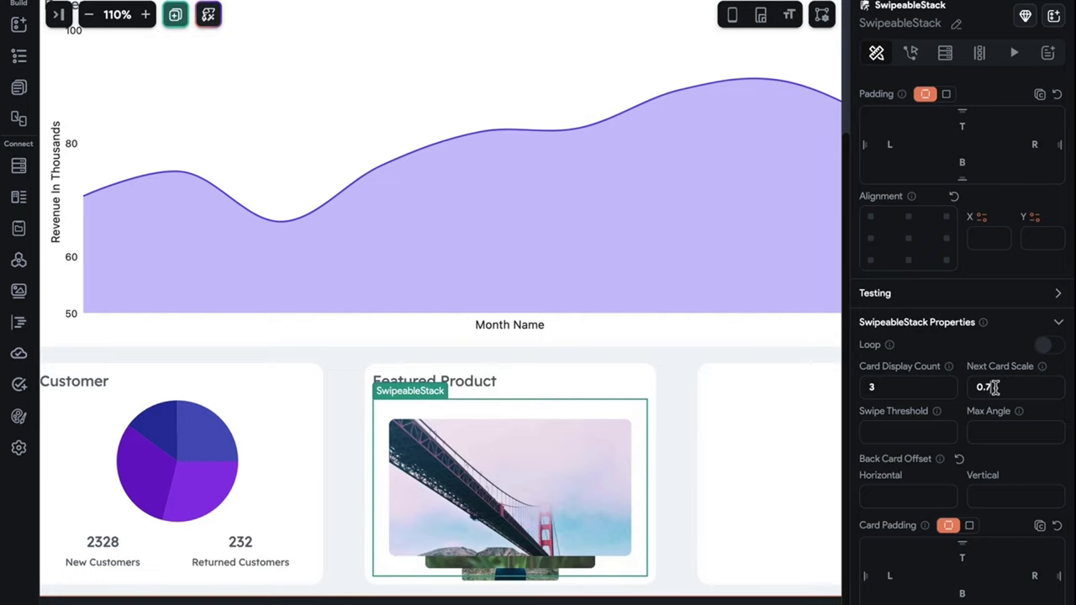
click(698, 508)
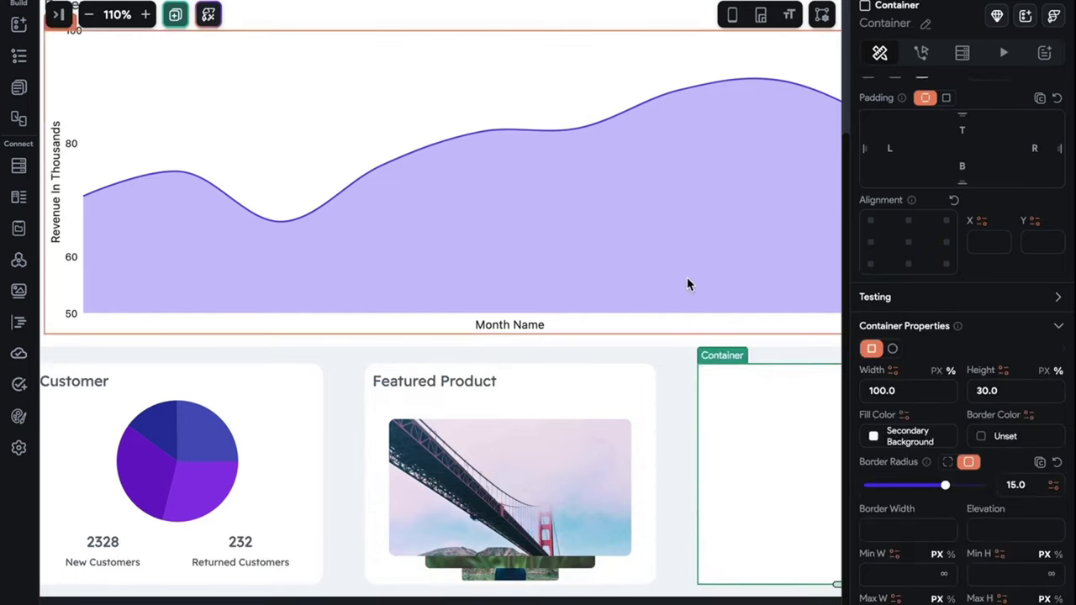
- Change the canvas preview size and extend its lower edge so the dashboard page is shown taller
click(91, 15)
click(91, 15)
click(91, 16)
click(91, 15)
click(768, 15)
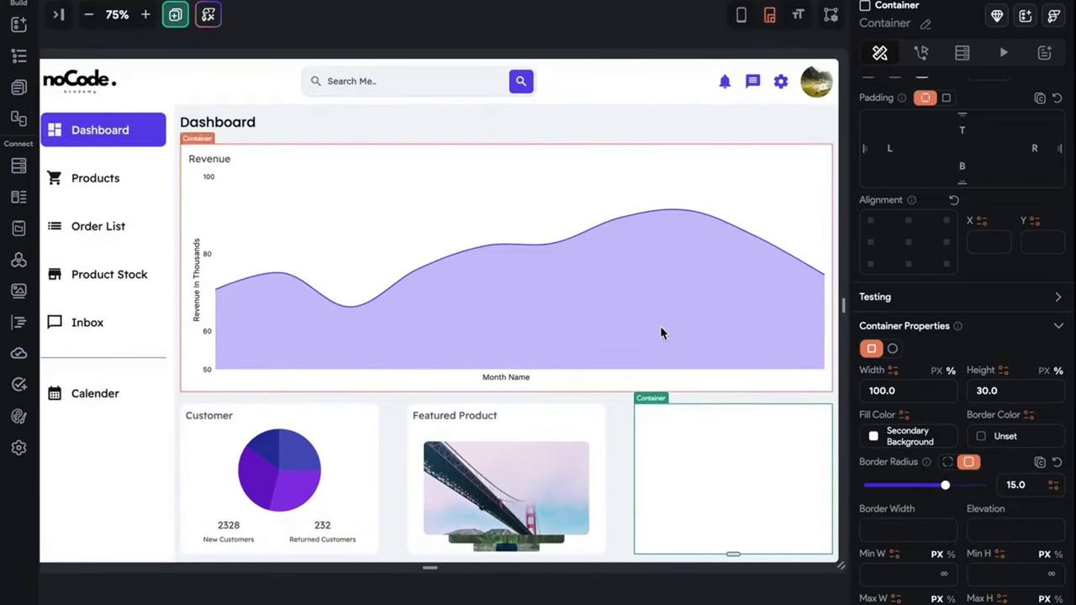
drag(533, 568, 533, 603)
click(145, 15)
click(145, 15)
click(145, 15)
click(145, 15)
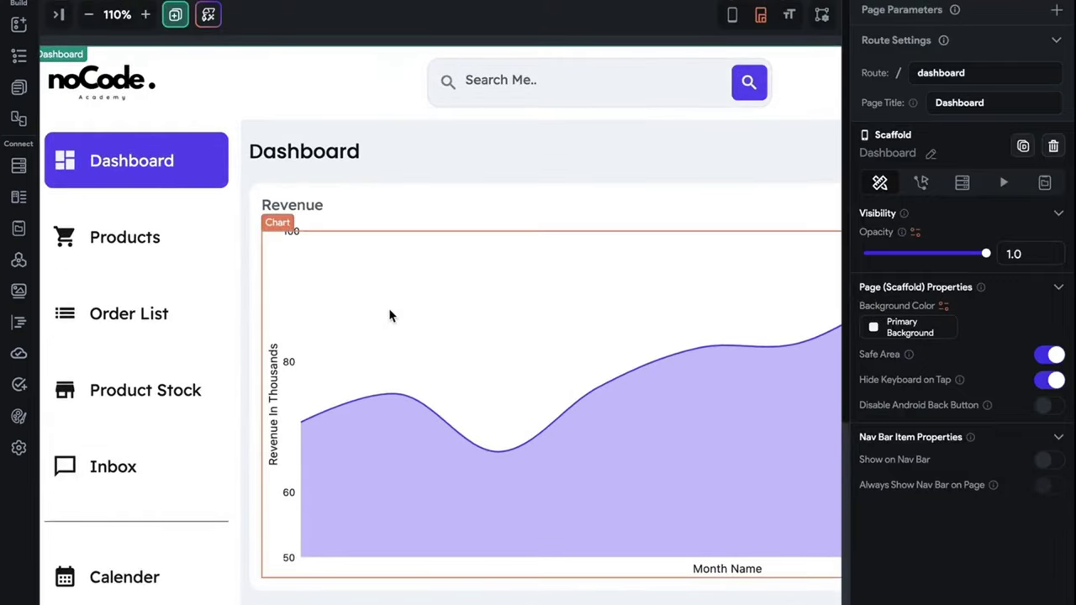
- Set the Featured Product SwipeableStack's Swipe Threshold to 1.00 and its Max Angle to 21.00
scroll(389, 315, down, 5)
scroll(389, 311, down, 2)
scroll(392, 311, up, 3)
scroll(392, 312, right, 4)
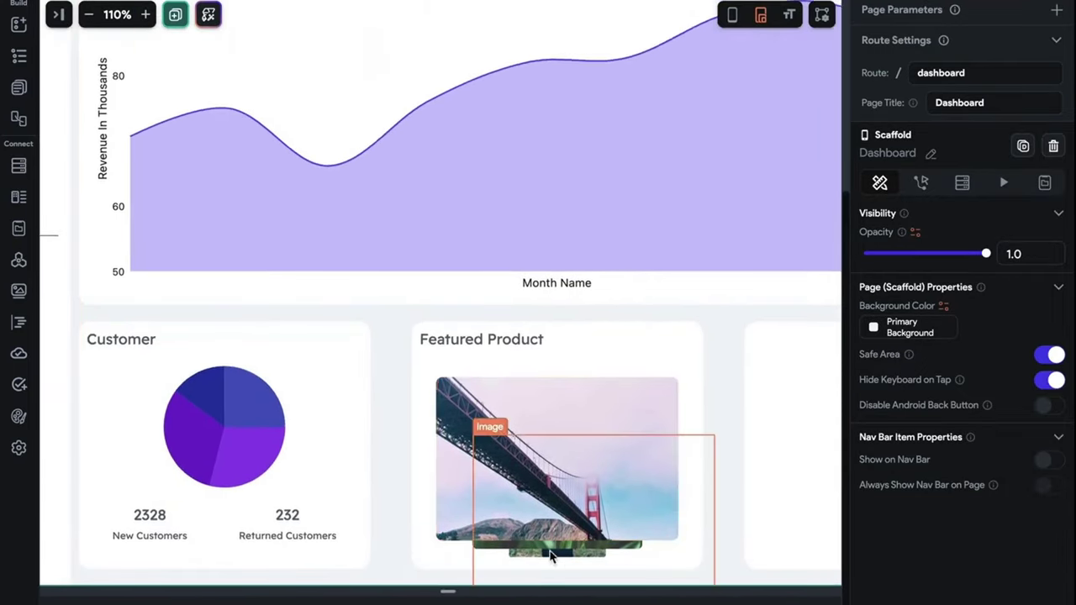
click(423, 550)
click(428, 552)
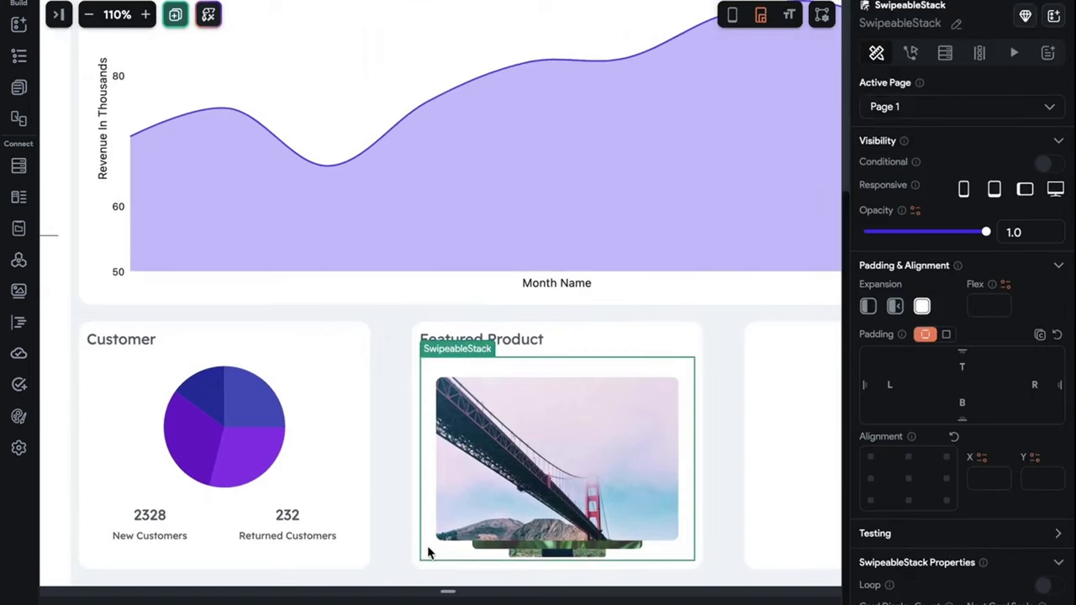
scroll(1008, 446, down, 5)
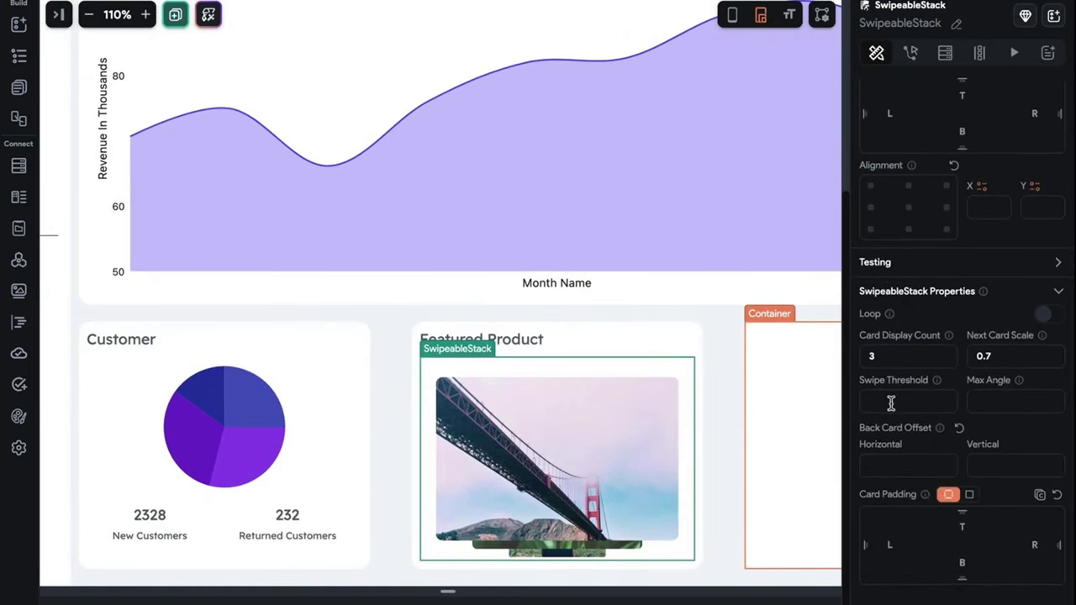
text(1.00)
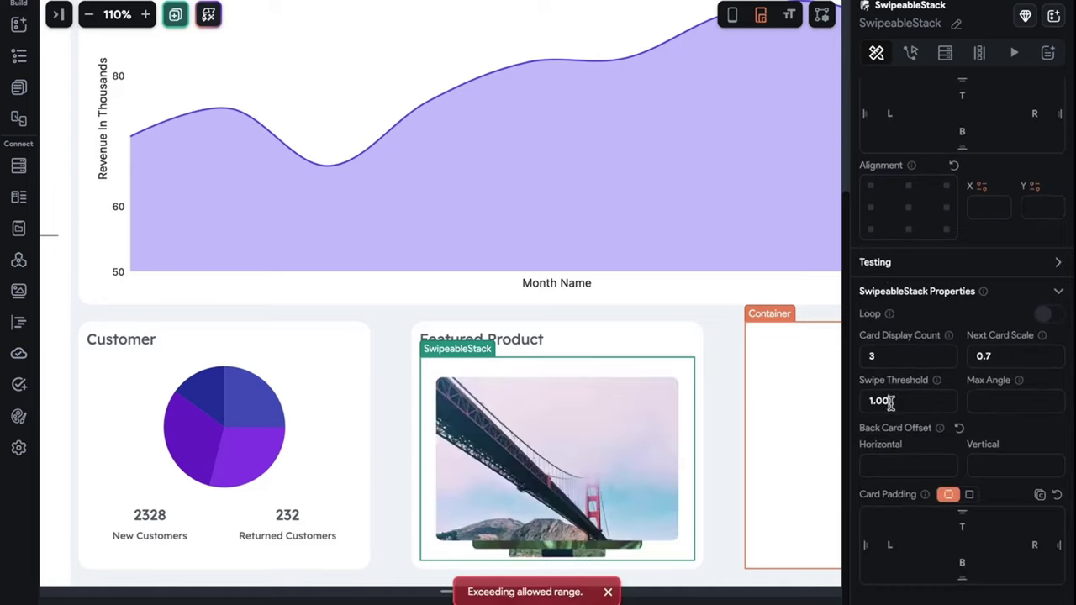
key(Up)
key(Down)
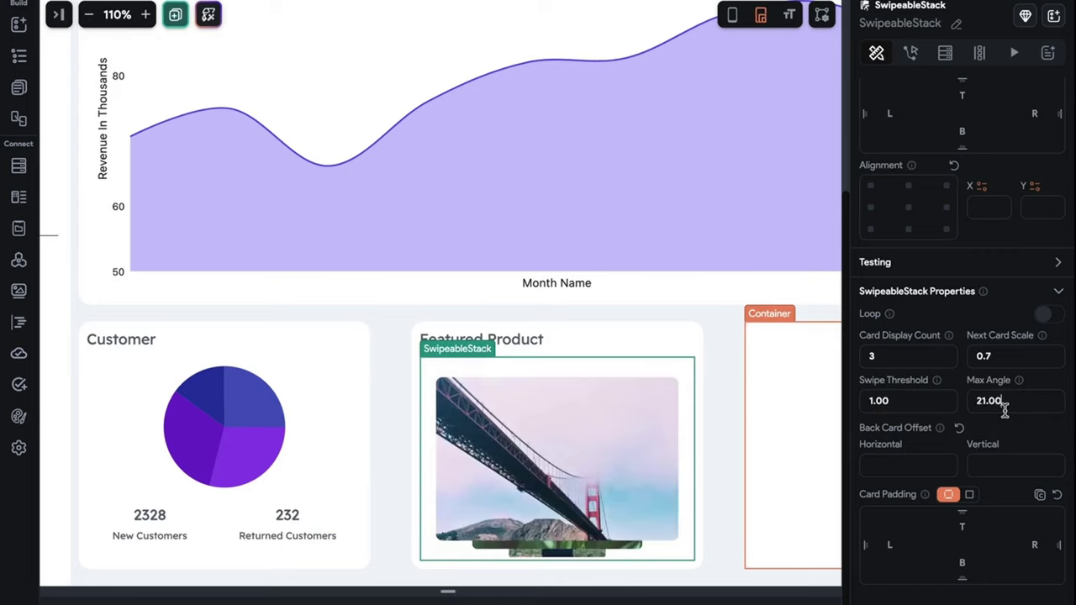
- Try a horizontal Back Card Offset of 1 and a vertical one of 2 on the SwipeableStack, and clear both
text(1)
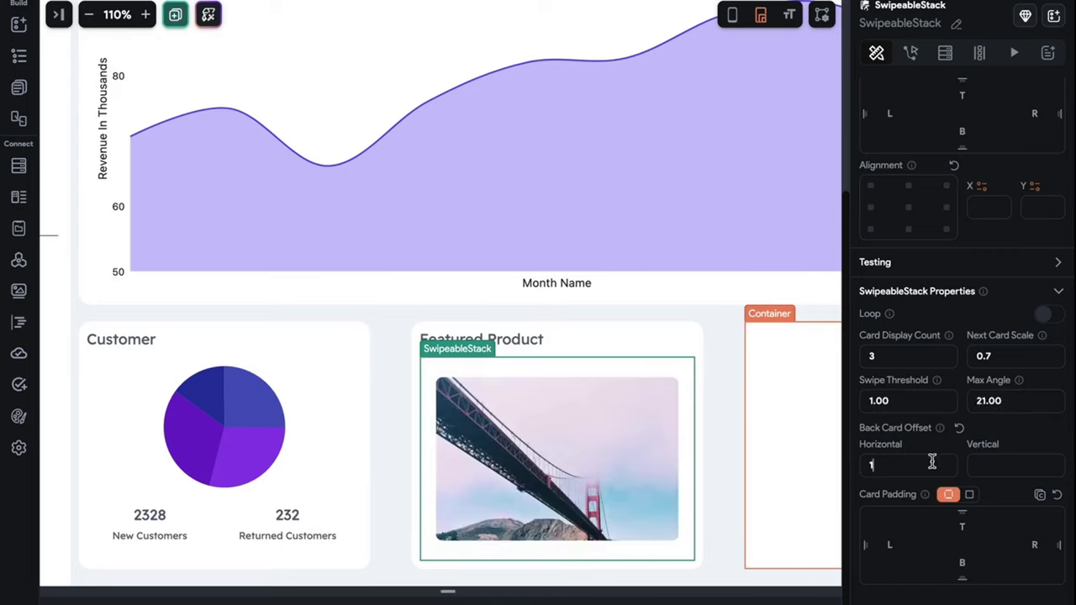
key(BackSpace)
click(1005, 465)
text(2)
key(BackSpace)
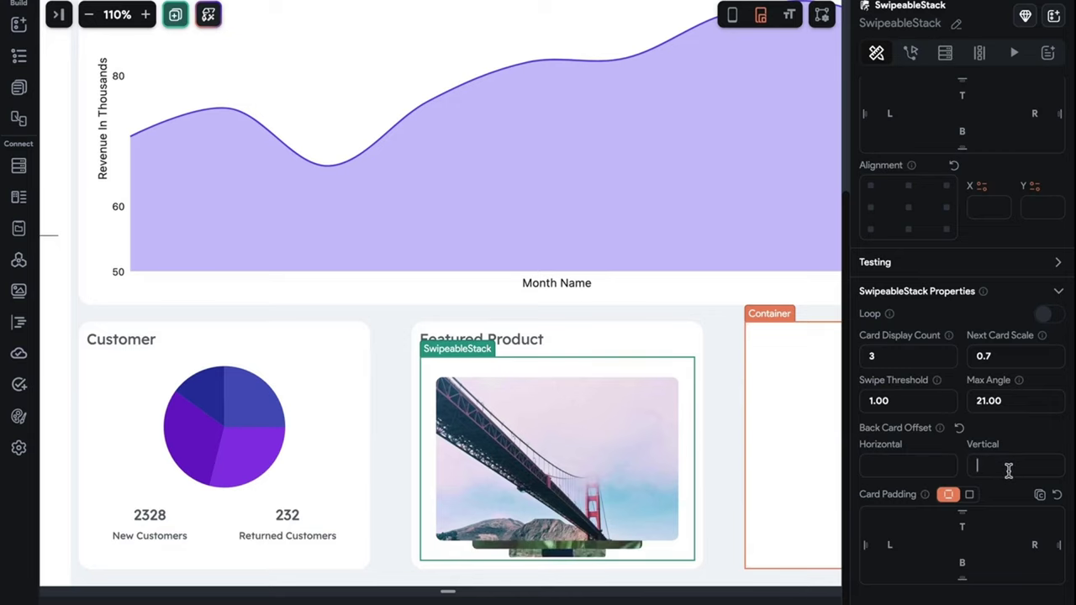
- Give the SwipeableStack a uniform Card Padding of 10, enable Loop and set Card Display Count to 6
click(969, 495)
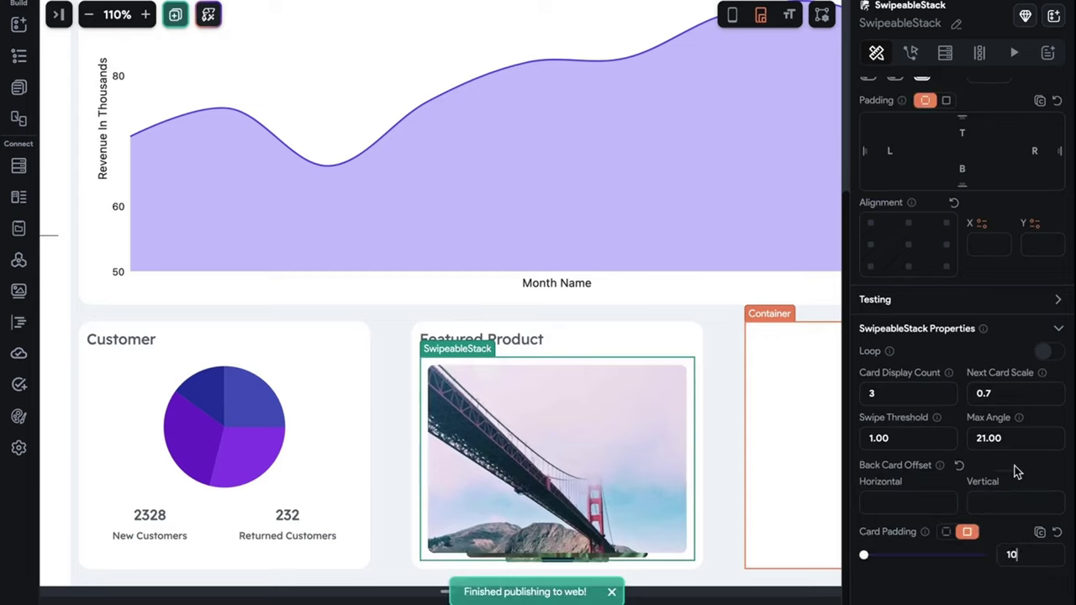
click(1042, 352)
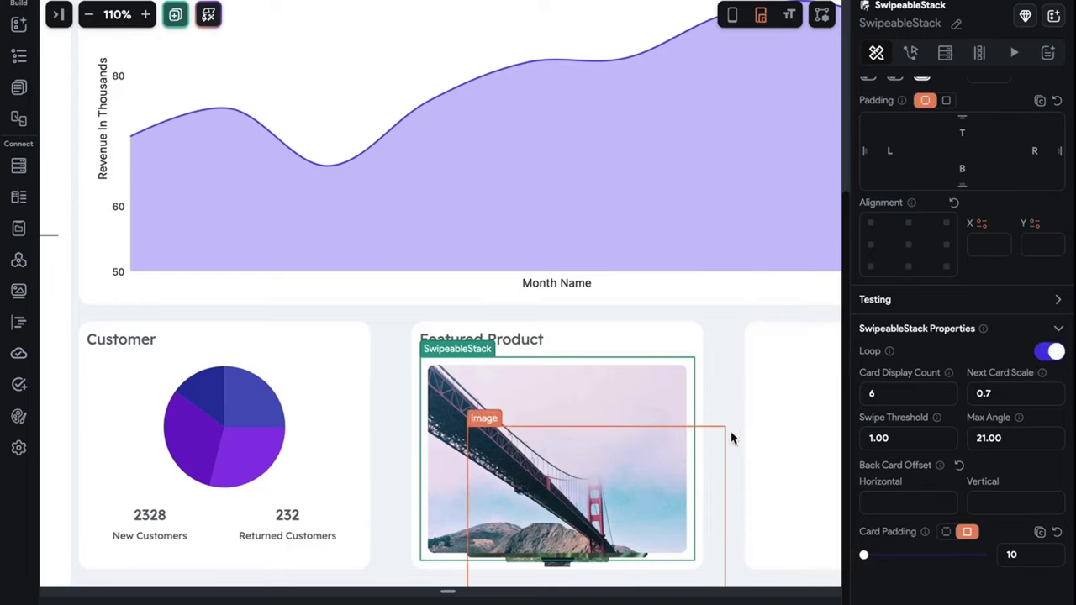
scroll(958, 315, up, 3)
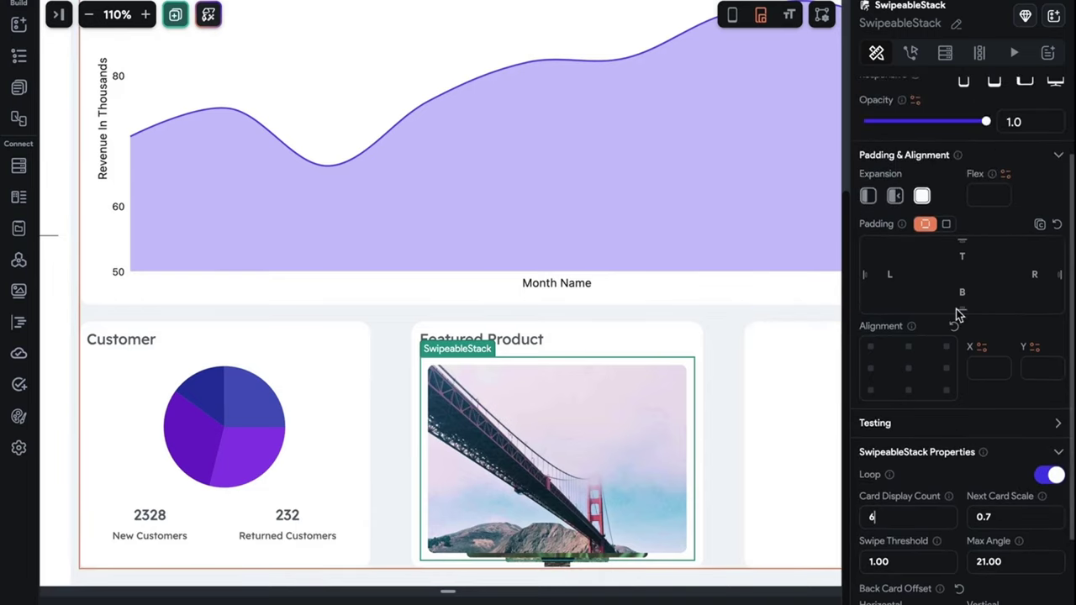
scroll(958, 315, up, 1)
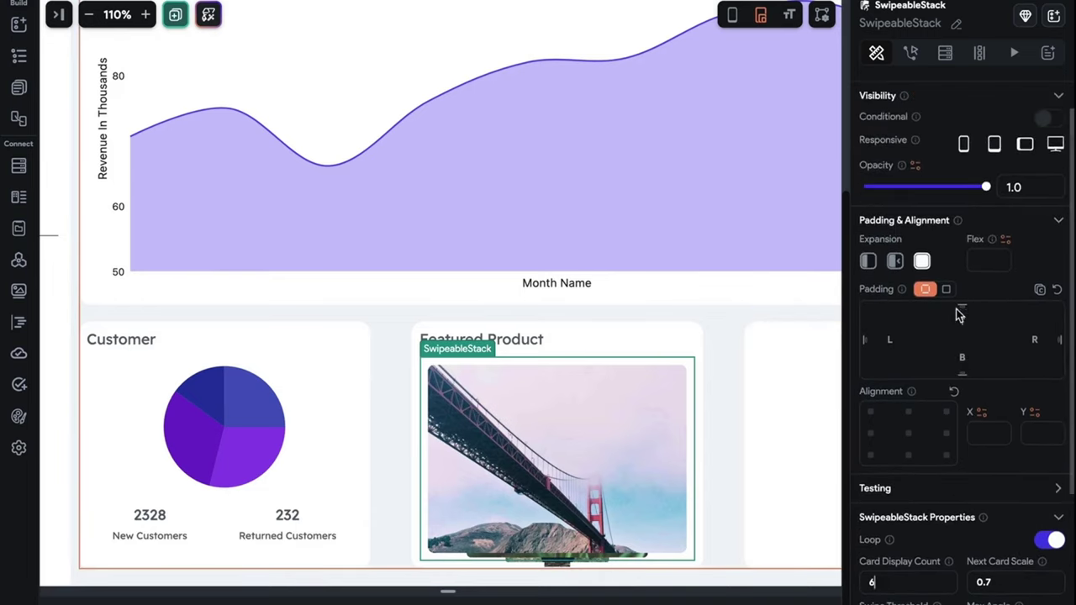
scroll(958, 315, down, 2)
- Delete the placeholder images from the pages of the Featured Product SwipeableStack
click(600, 407)
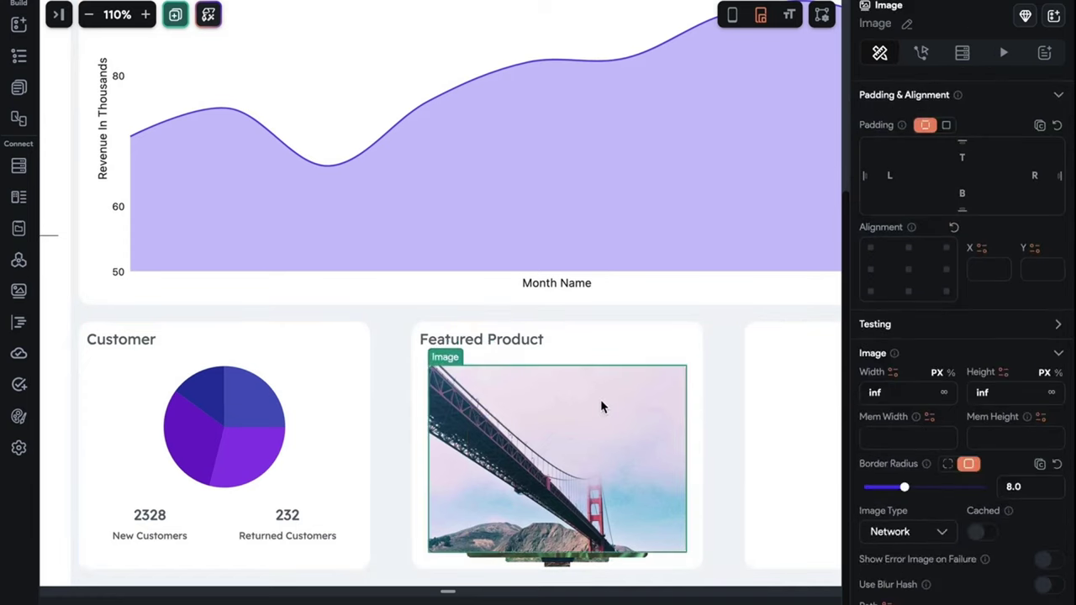
click(600, 407)
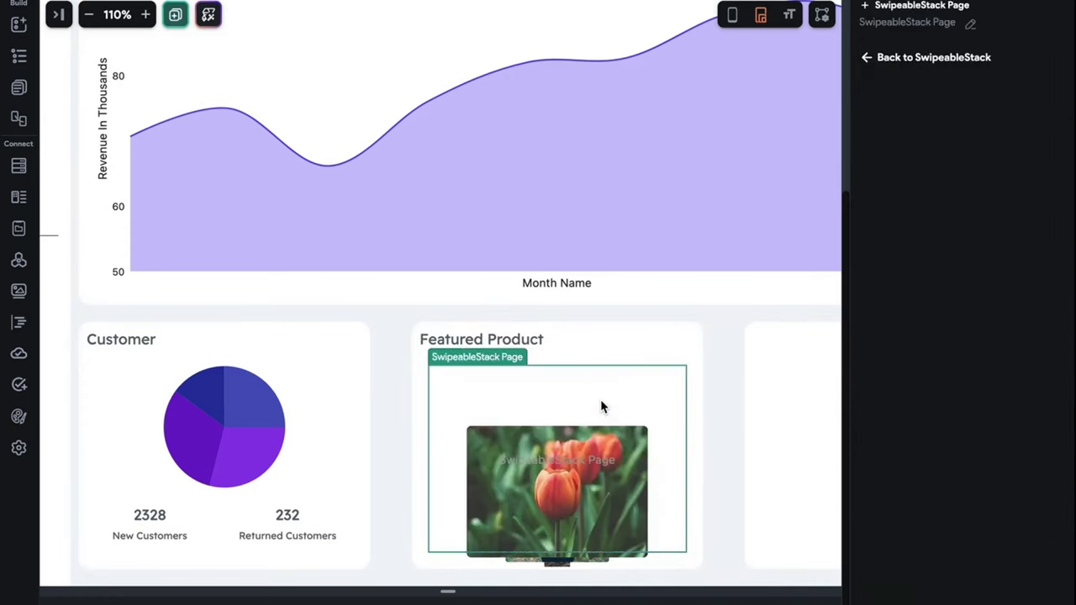
click(571, 491)
click(572, 493)
click(570, 495)
click(570, 495)
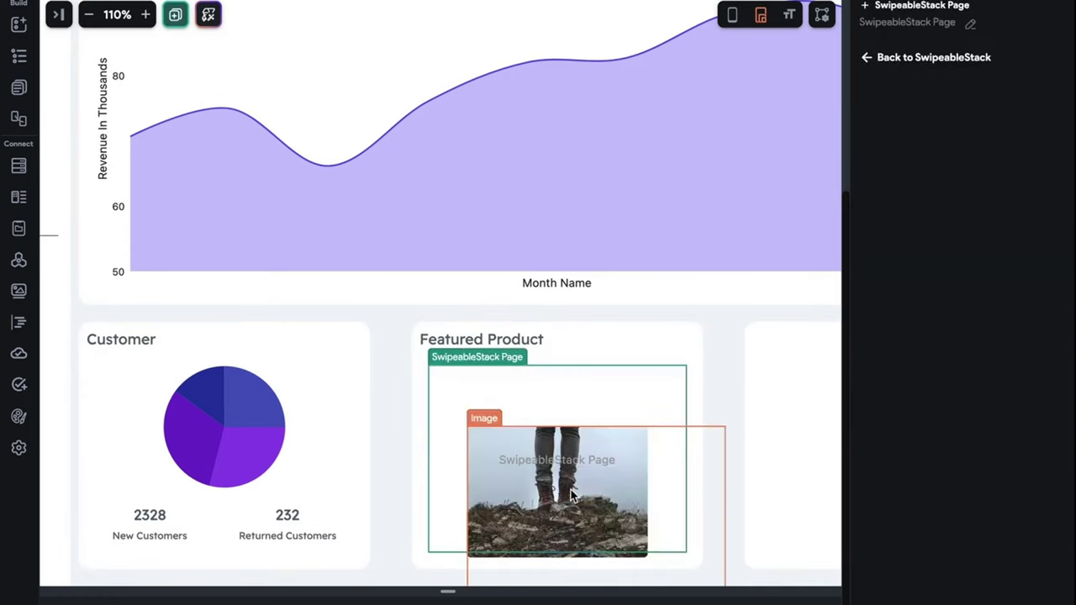
click(570, 495)
click(571, 494)
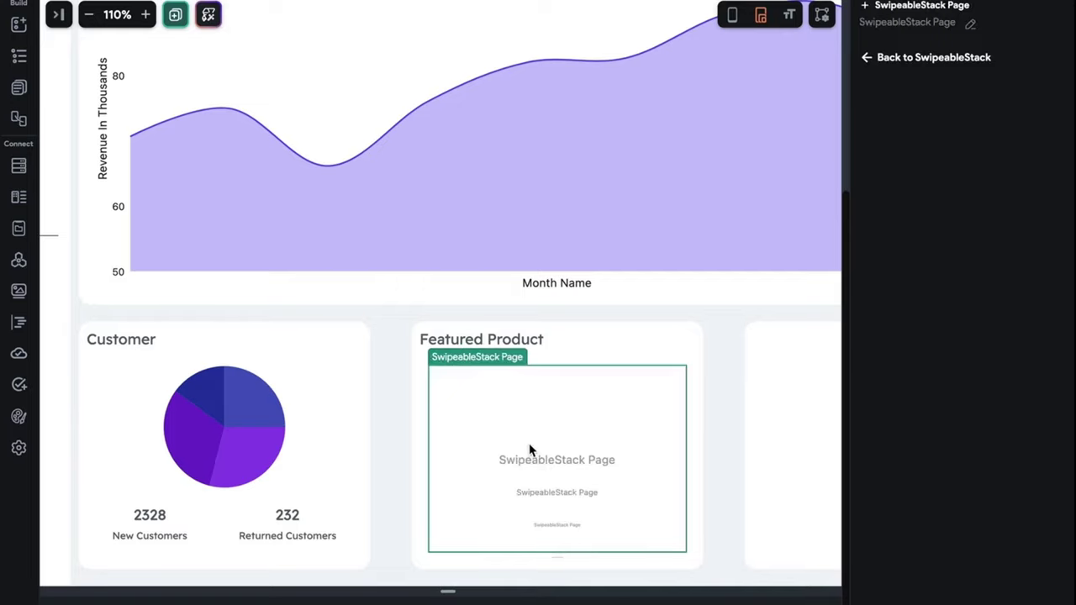
- Insert a Column into the emptied SwipeableStack page, and undo it together with the image deletions
key(ctrl+k)
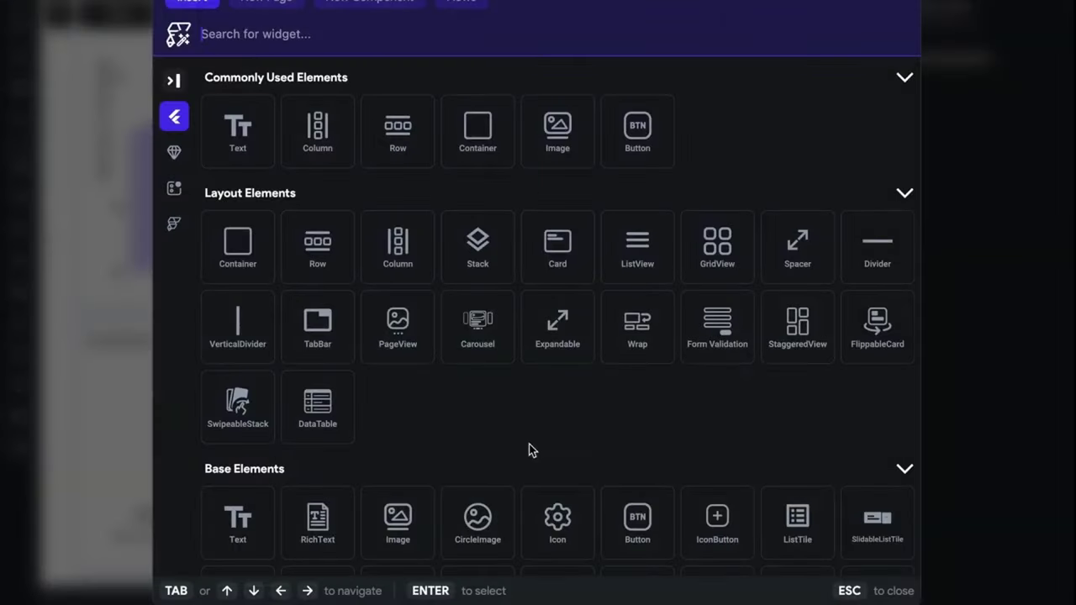
click(342, 143)
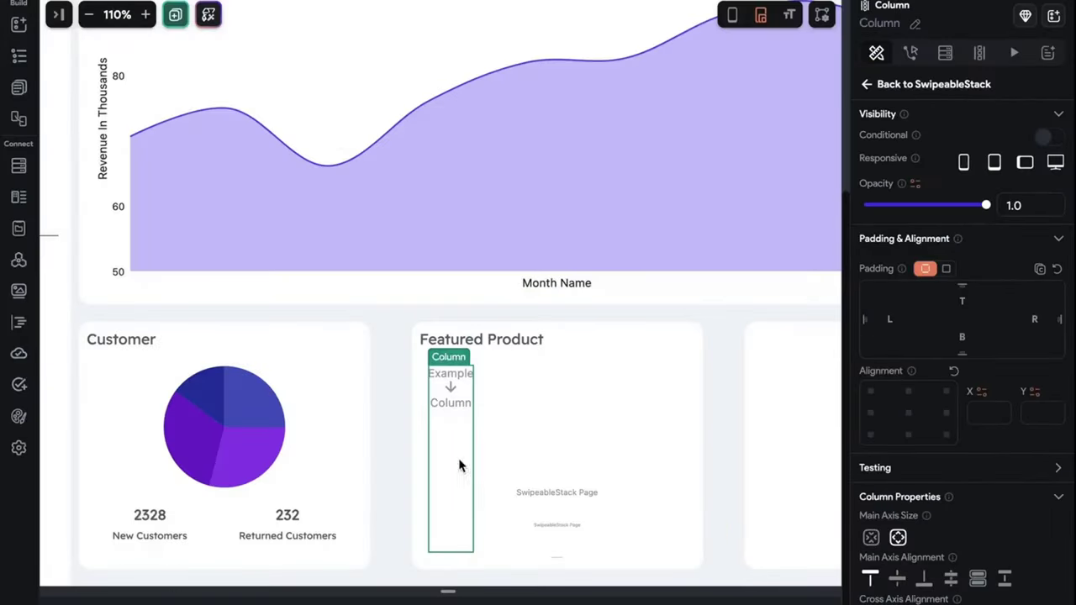
click(526, 410)
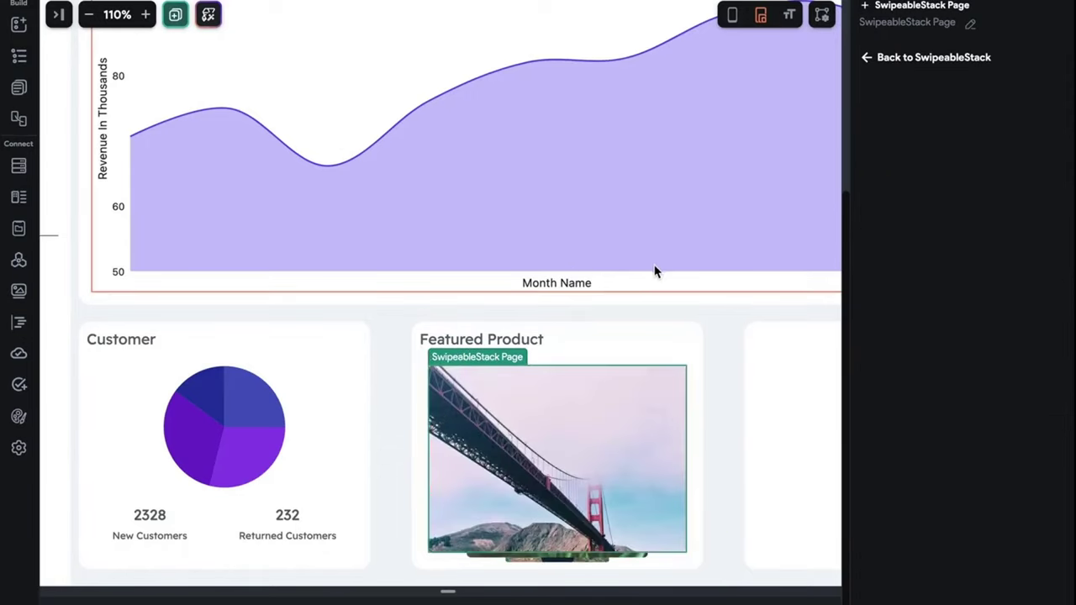
click(665, 393)
click(711, 312)
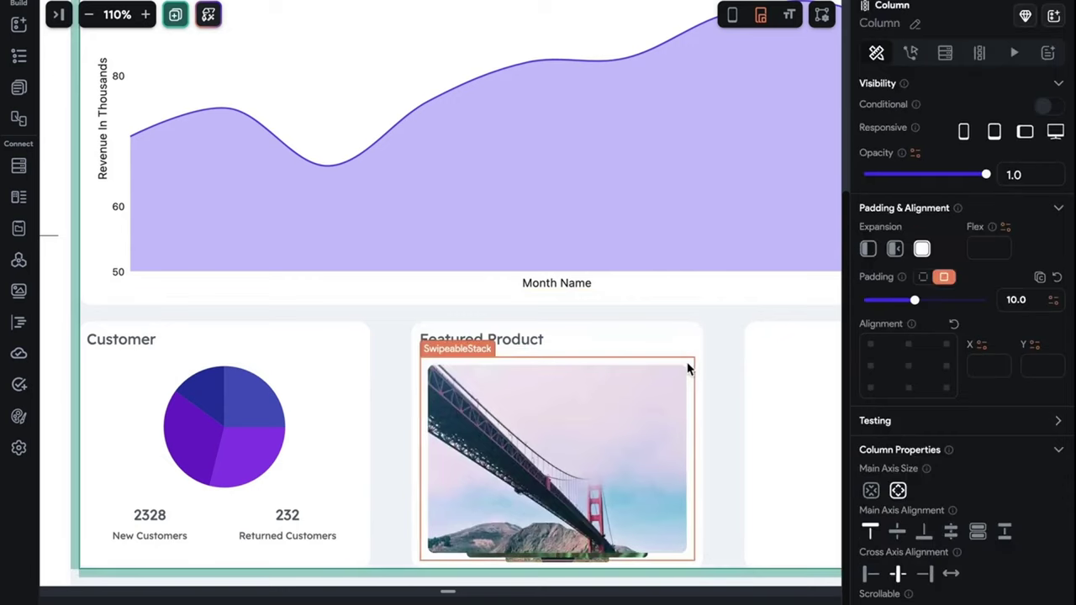
- Delete the bridge image from the first SwipeableStack page and insert a Column in its place
click(595, 434)
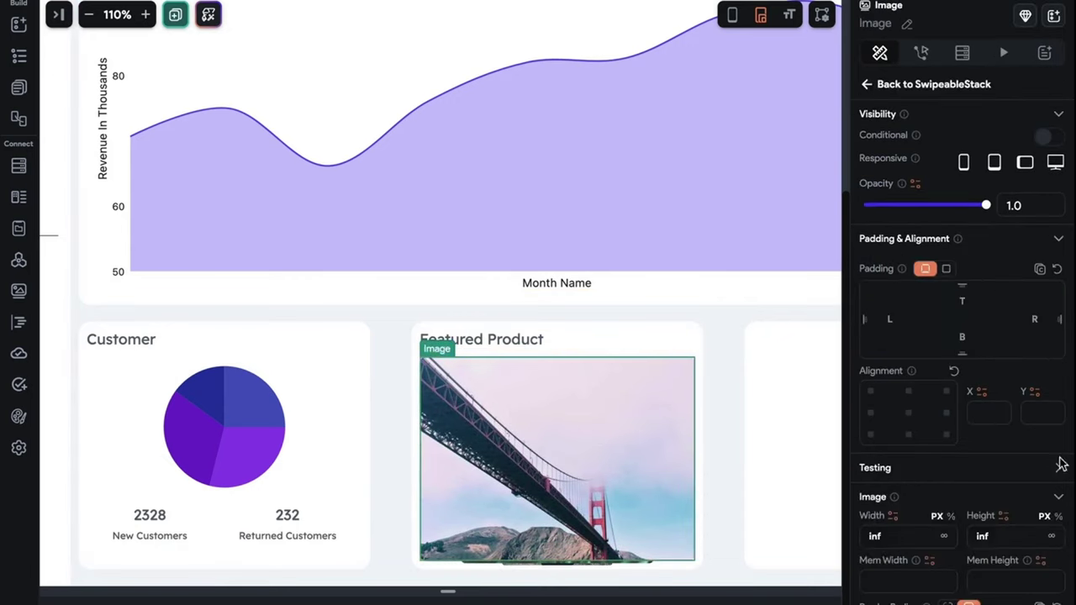
click(653, 444)
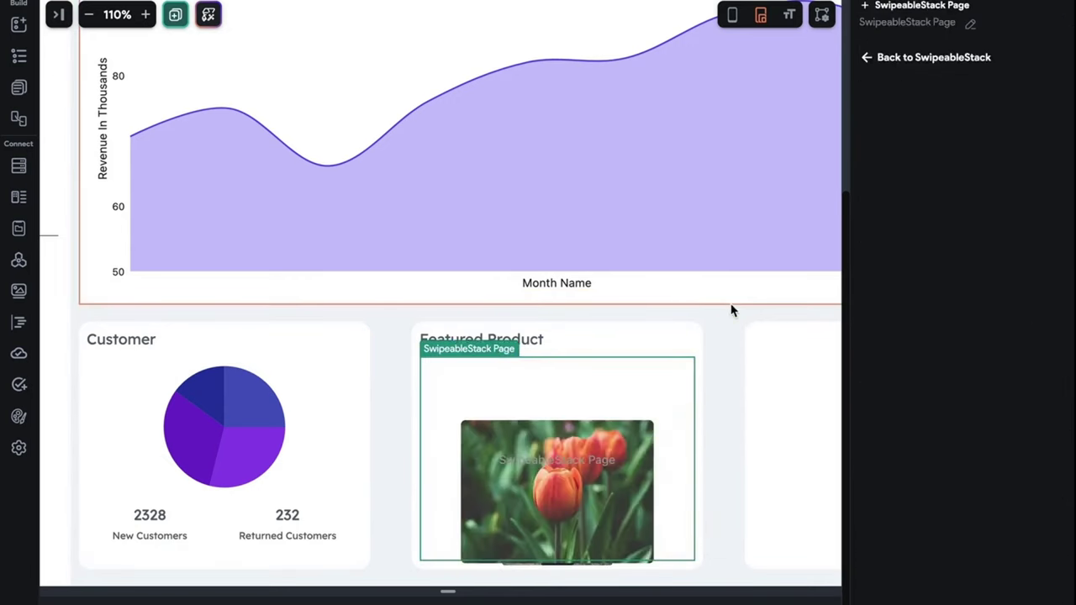
key(ctrl+b)
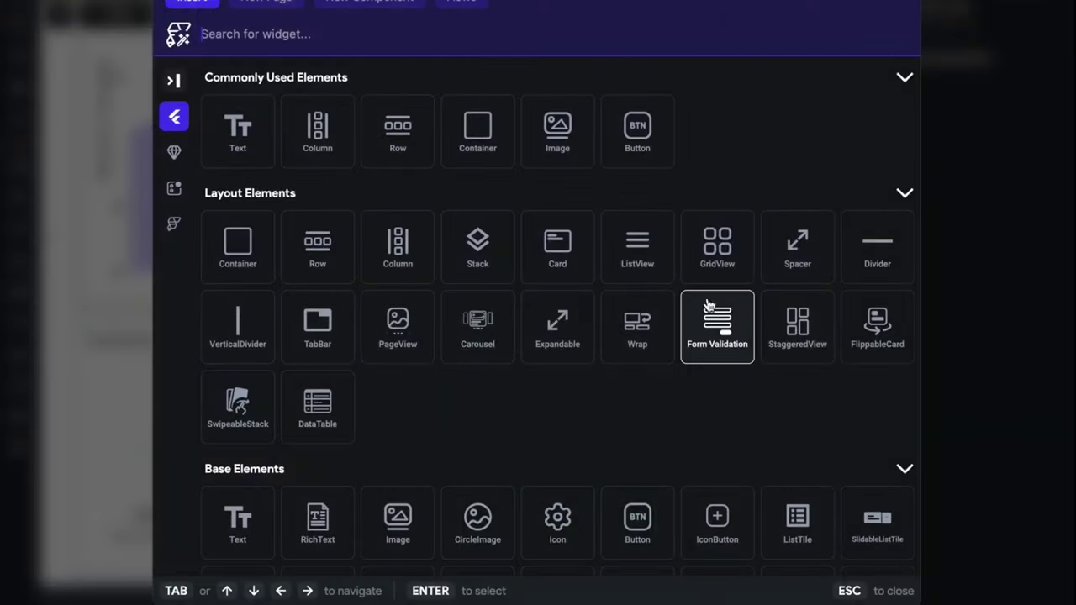
click(315, 126)
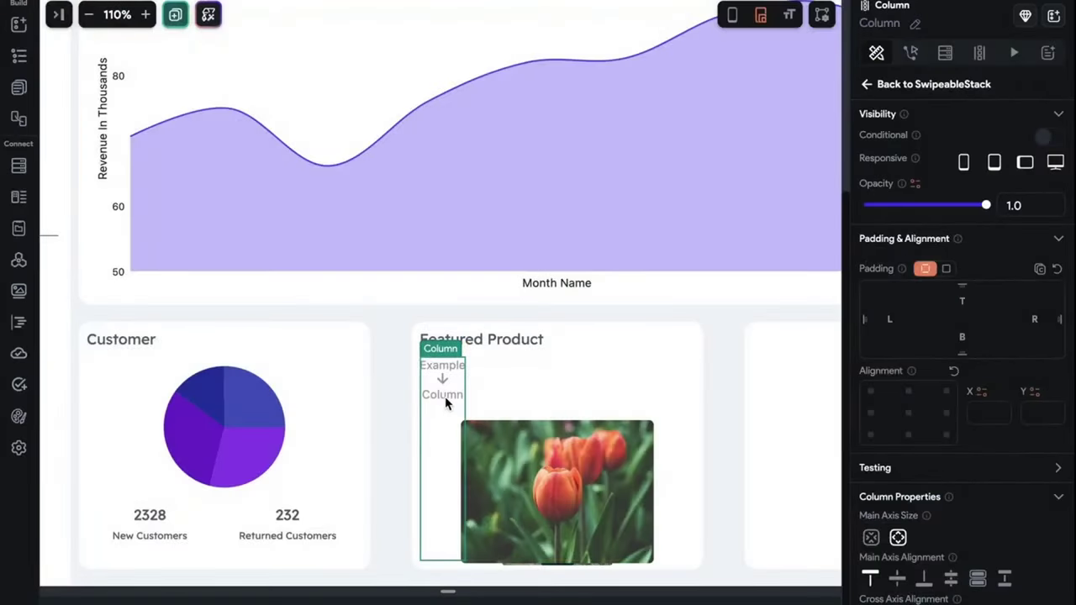
scroll(928, 418, down, 5)
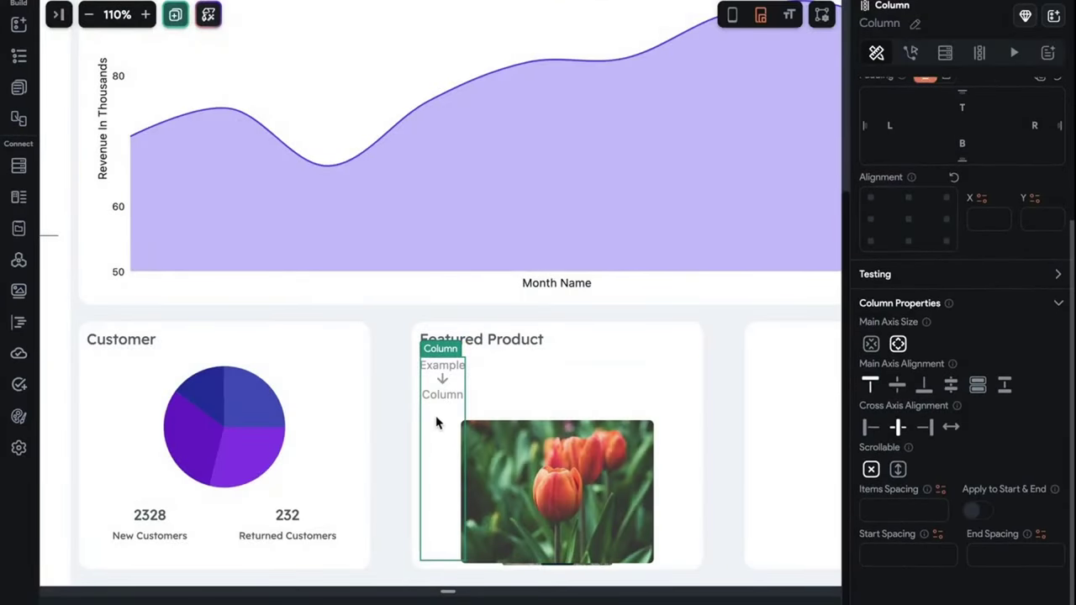
- Try an Image widget inside the new Column and stretch it down towards the card's lower edge
key(ctrl+k)
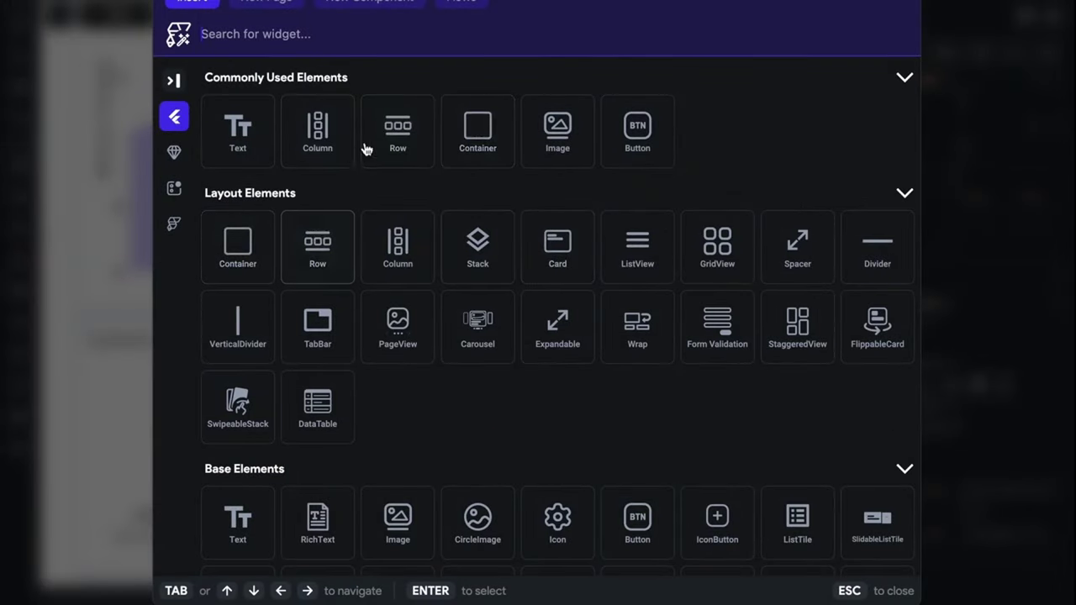
text(ima)
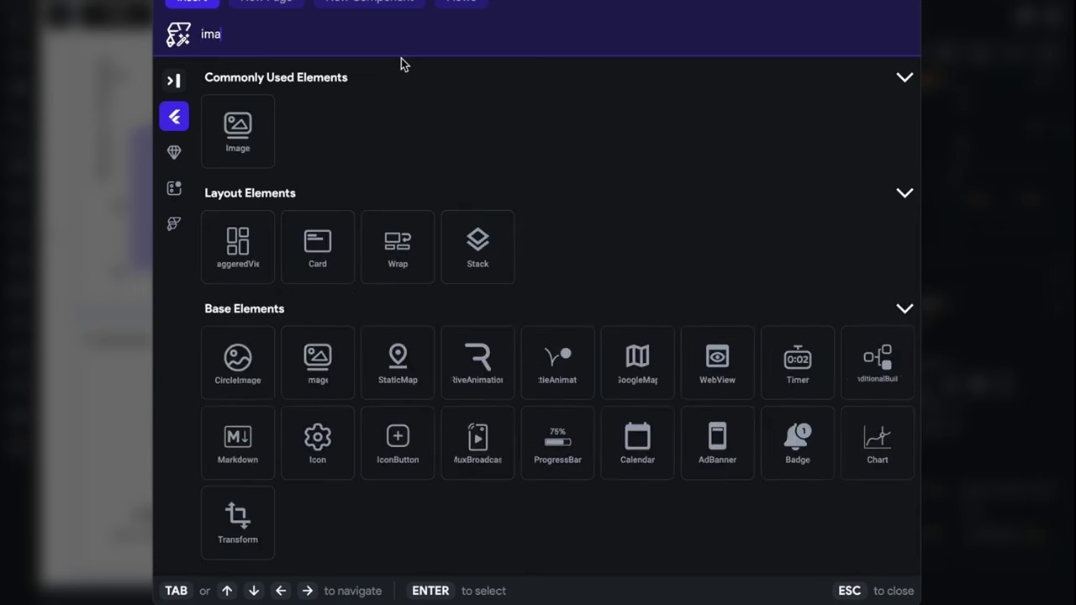
click(240, 133)
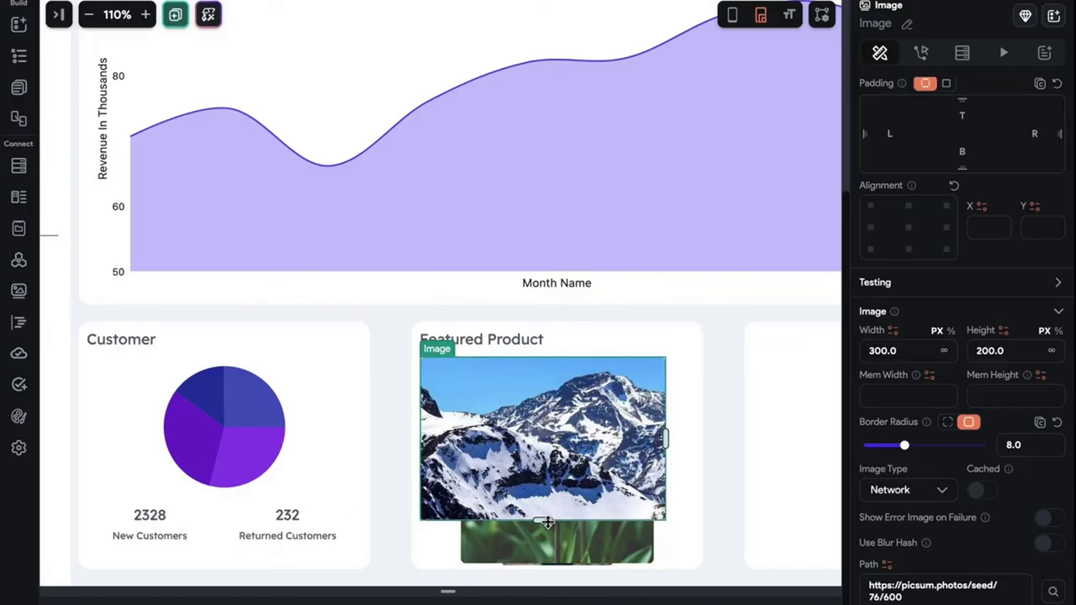
drag(547, 522, 576, 555)
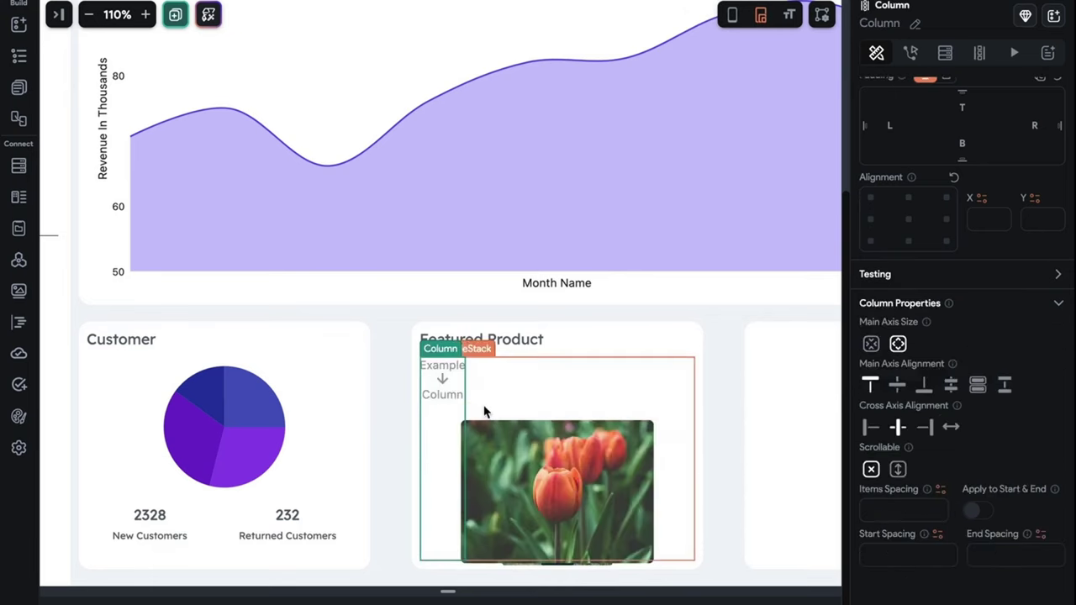
- Insert a Container into the SwipeableStack page's Column, widen it to about 398 px and set its height to 26%
key(ctrl+Return)
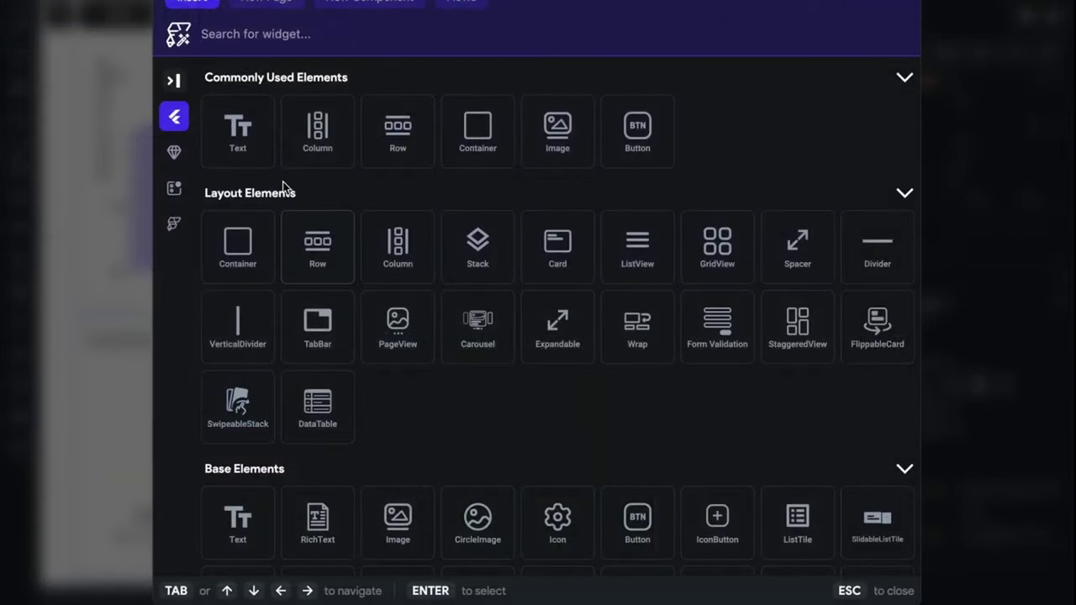
click(267, 225)
drag(501, 395, 744, 399)
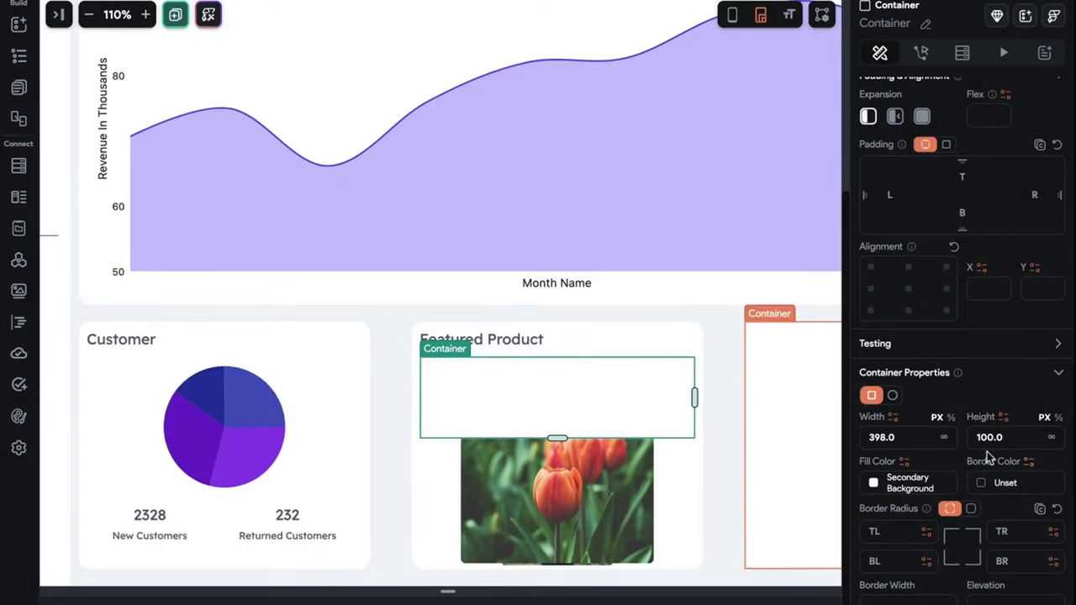
click(1057, 417)
scroll(1023, 437, up, 13)
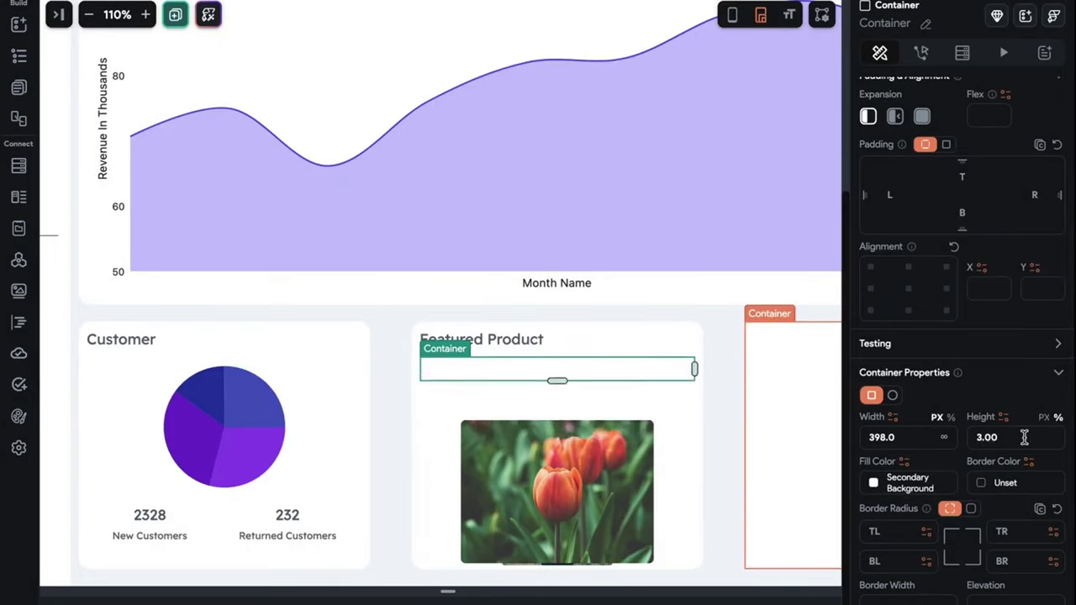
scroll(1024, 437, up, 12)
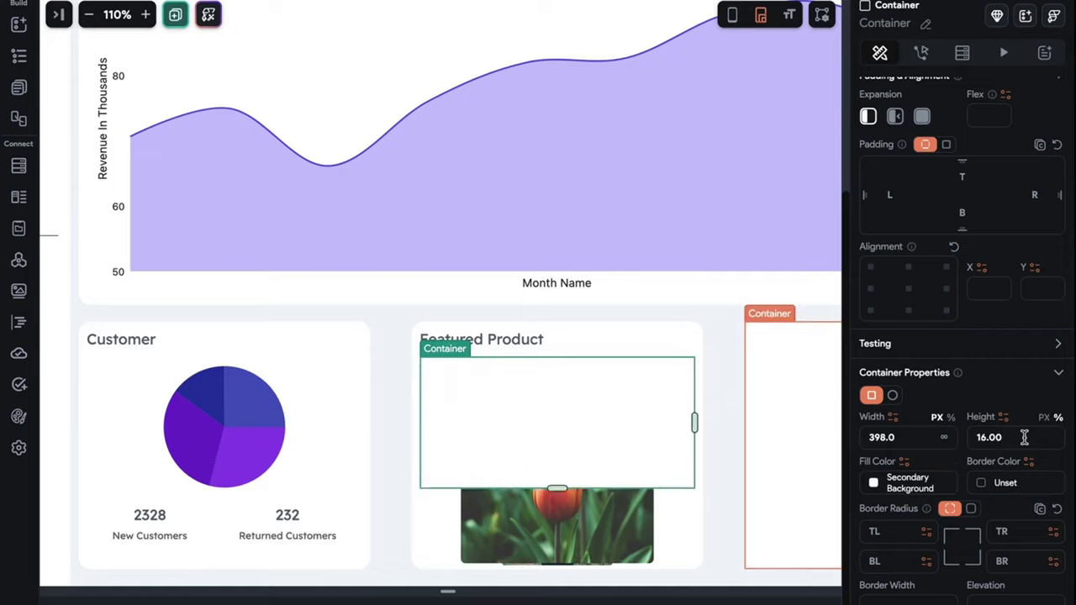
scroll(1024, 437, up, 1)
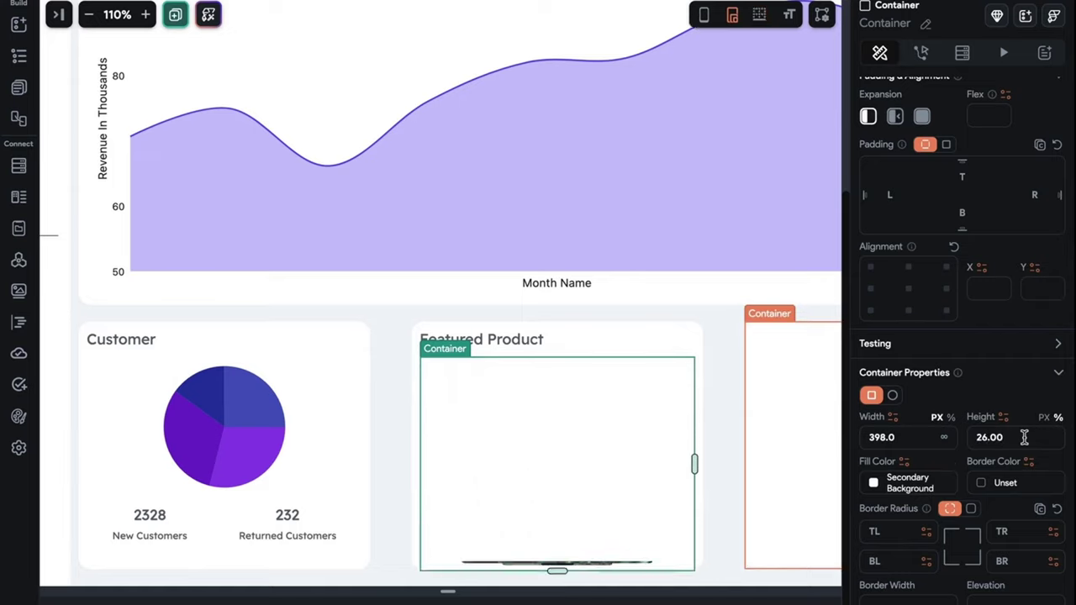
- Set the Container's height to 24% and make it expanded inside the SwipeableStack page's Column
scroll(1024, 437, down, 2)
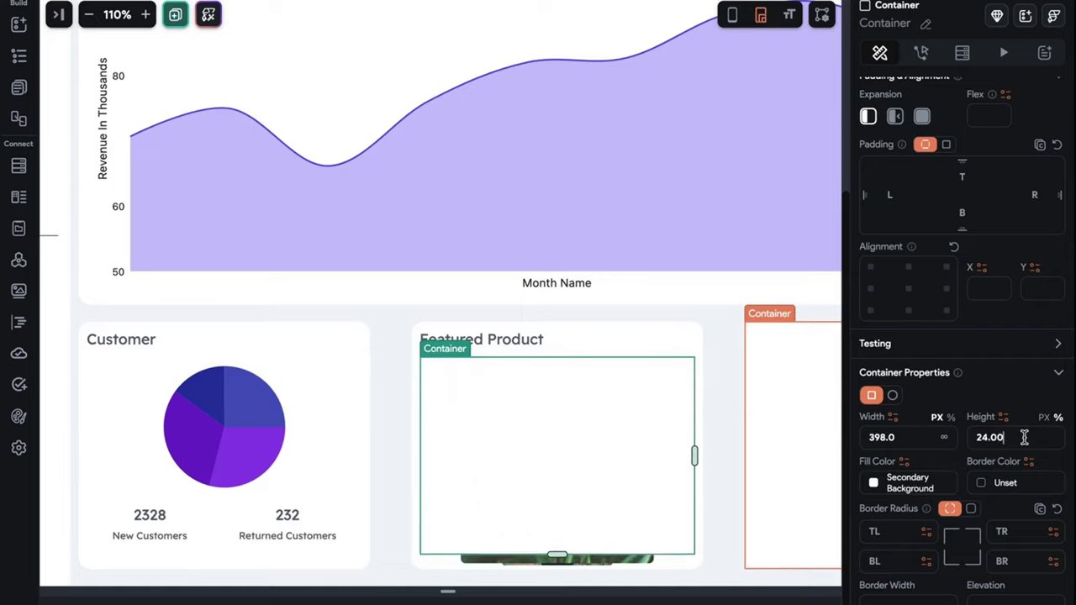
click(923, 116)
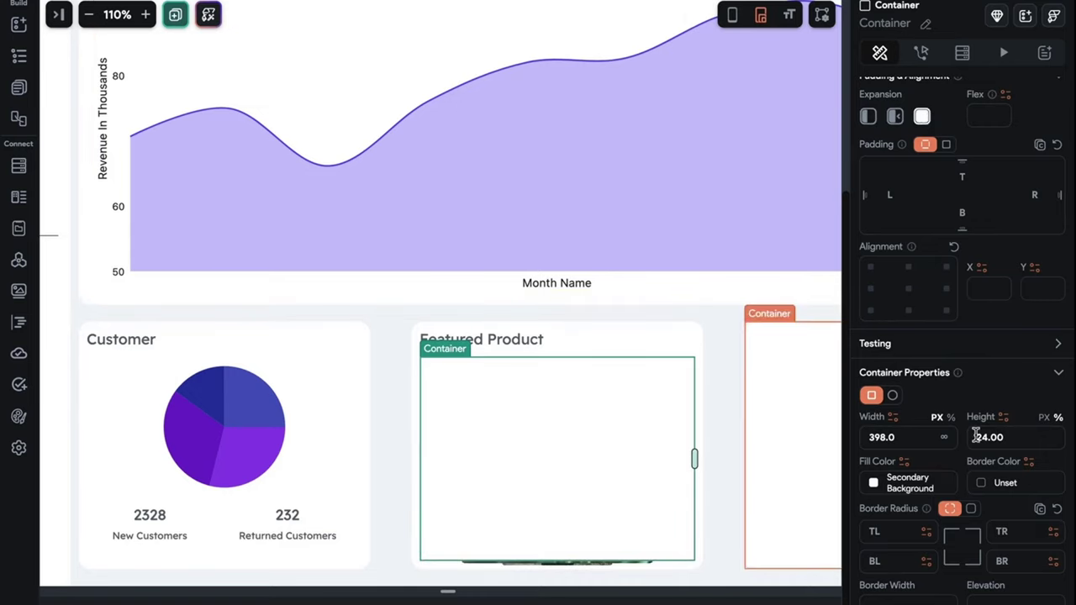
scroll(975, 433, down, 5)
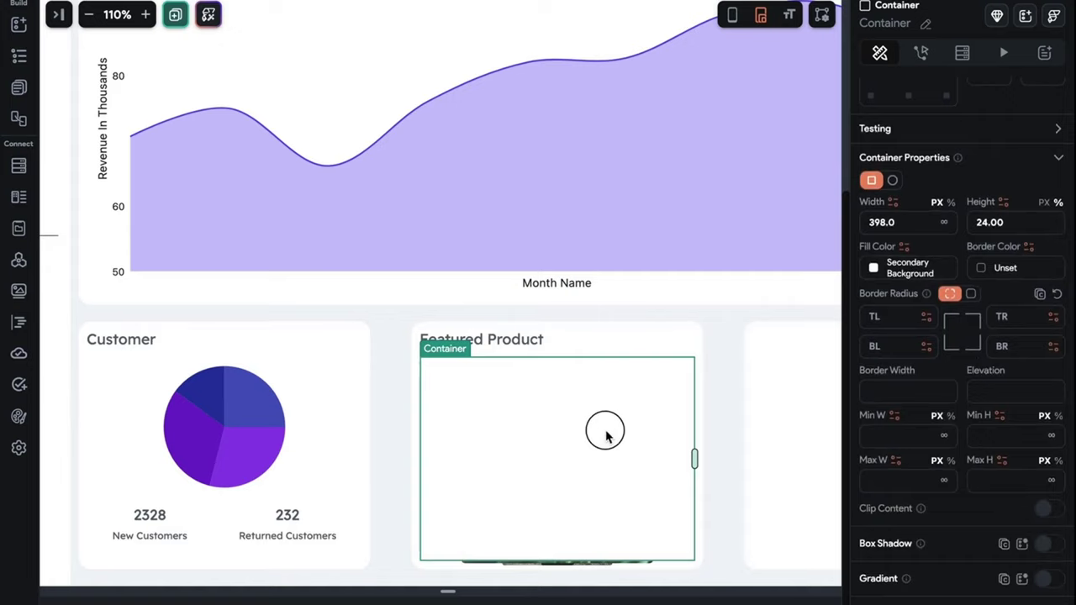
- Insert a Column inside the Featured Product card's Container and give it a uniform padding of 10
key(ctrl+b)
click(348, 132)
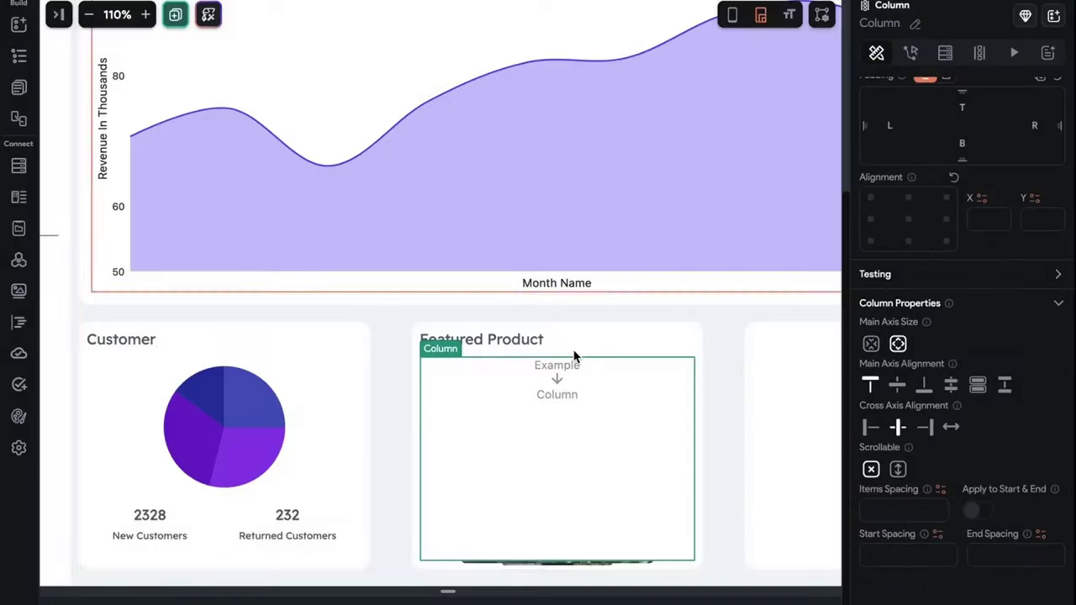
scroll(937, 207, up, 1)
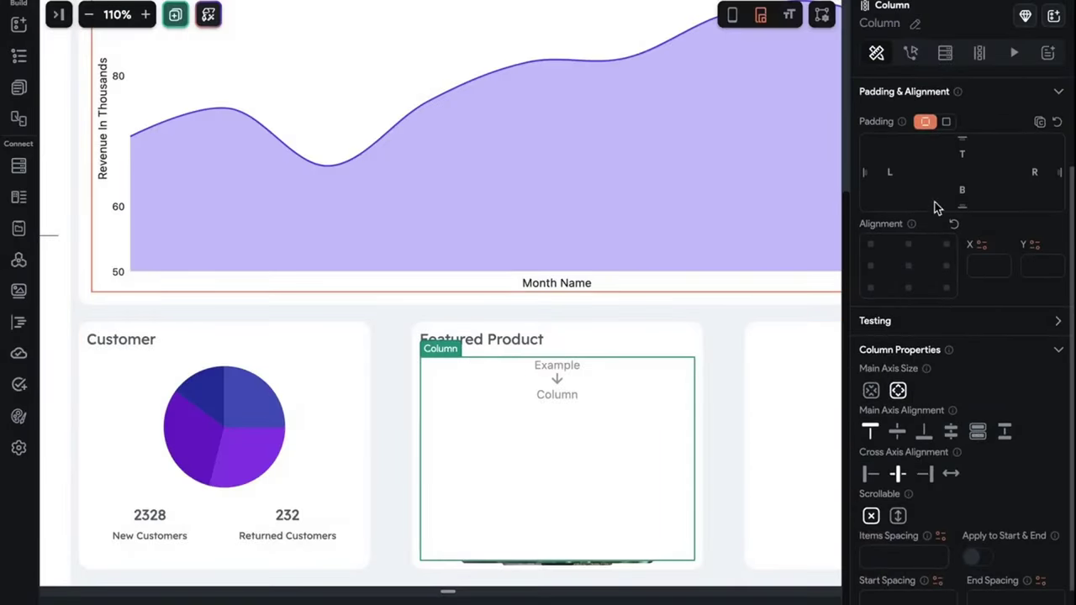
click(946, 121)
click(1036, 154)
text(10)
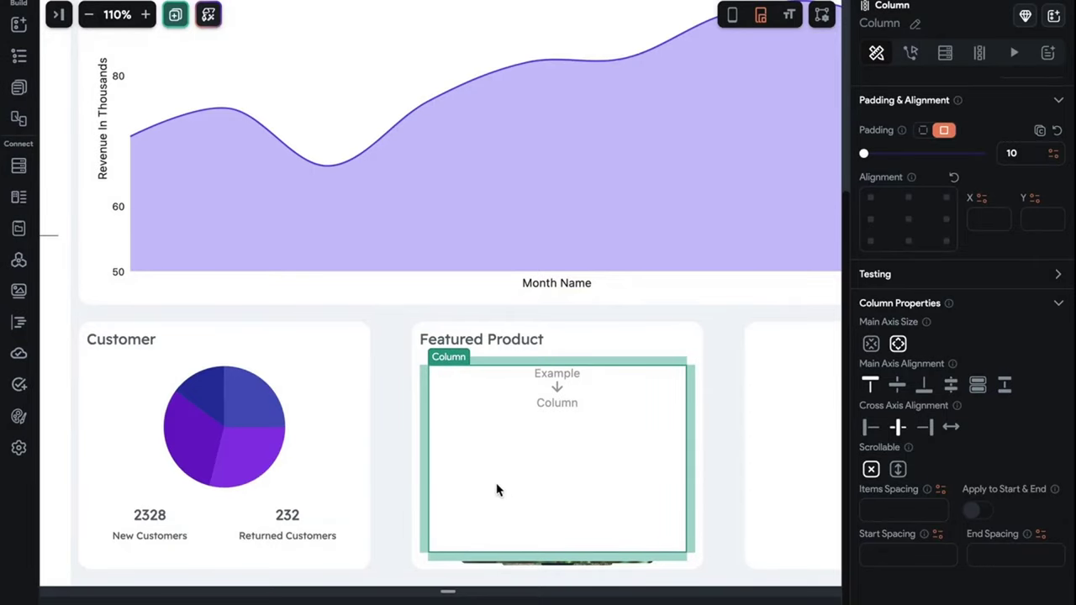
- Insert an Image into the padded Column and resize it to about 250 by 172 px
key(ctrl+k)
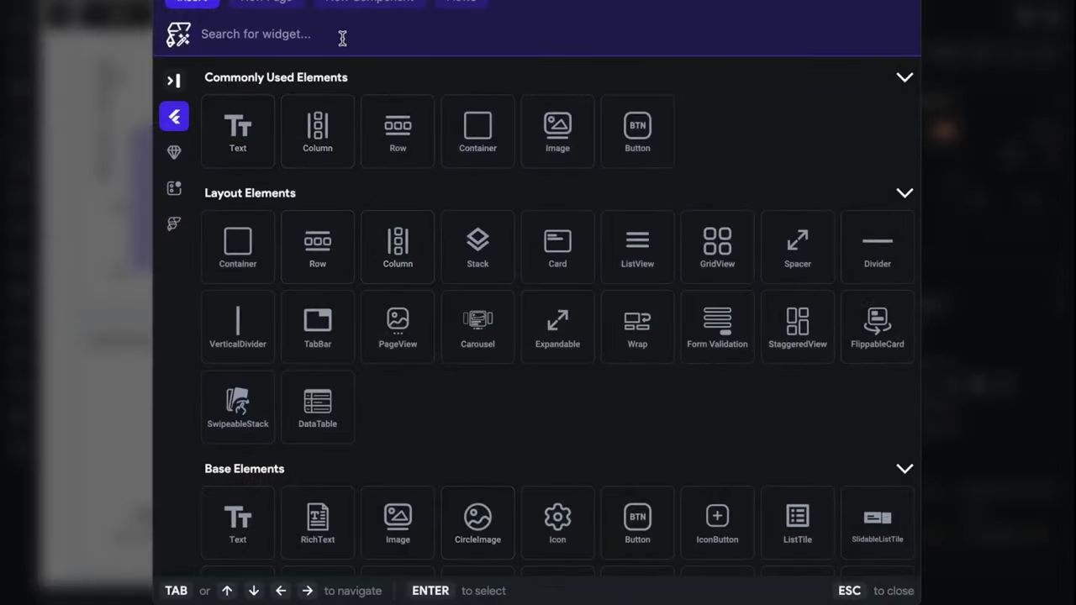
text(image)
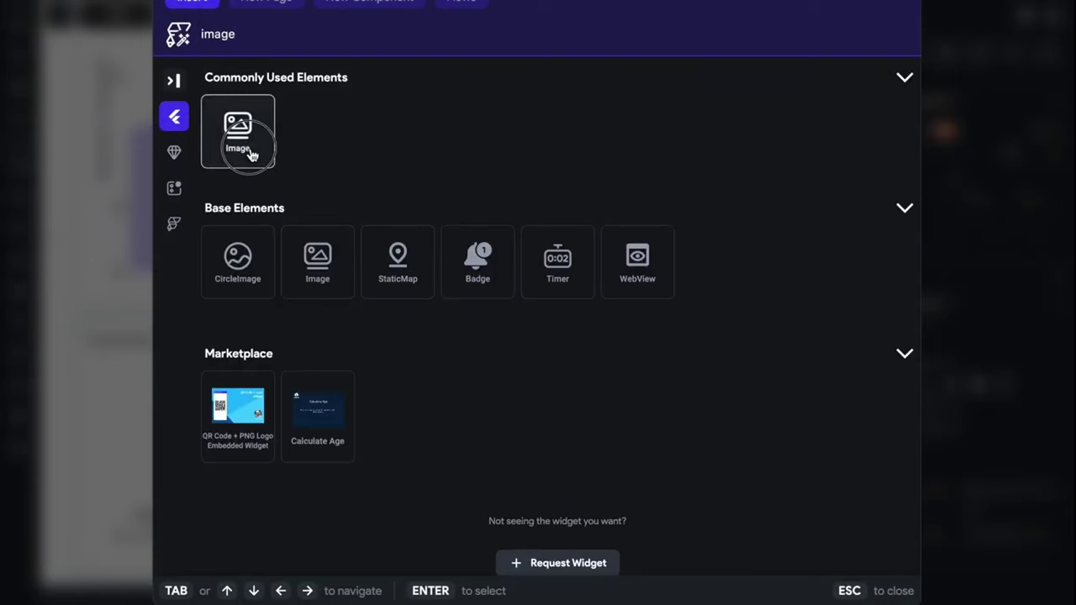
click(244, 139)
drag(562, 530, 559, 506)
drag(681, 432, 660, 434)
click(596, 529)
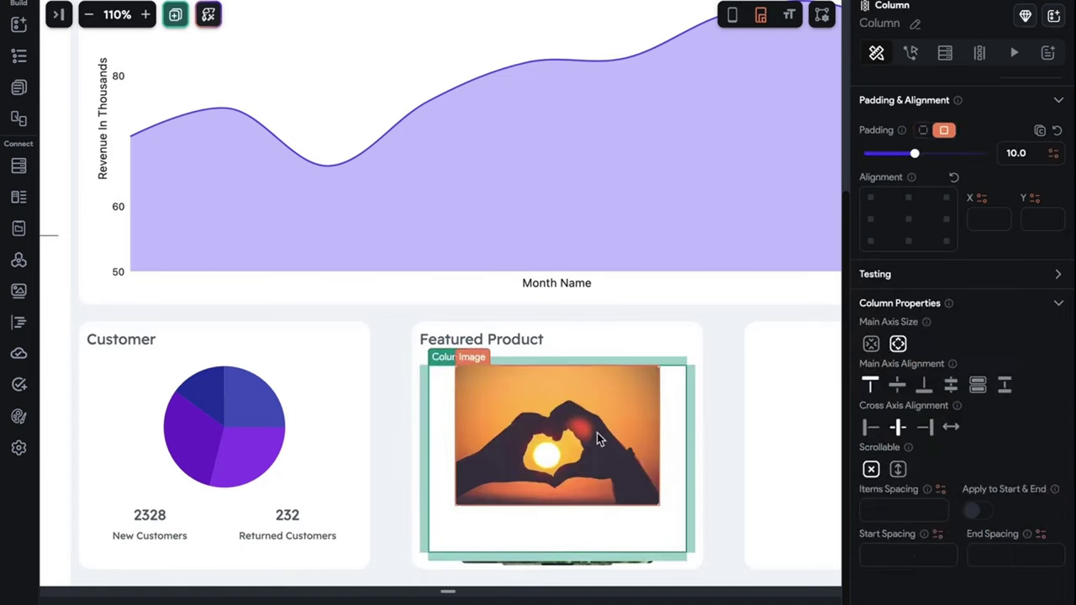
- Increase the card image's border radius to about 14 on all corners
click(597, 433)
scroll(961, 468, down, 4)
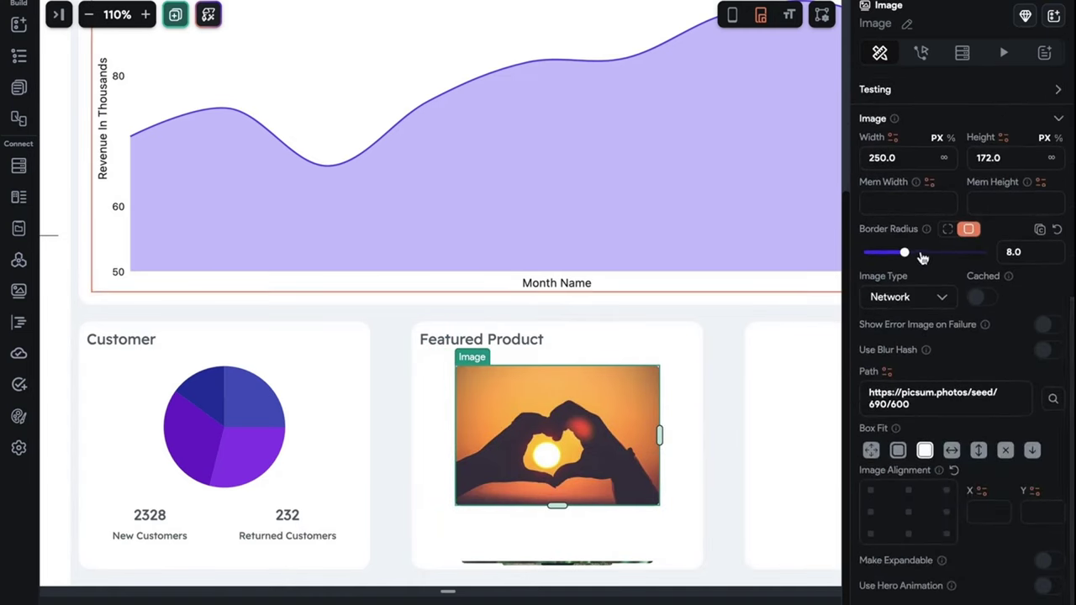
drag(906, 253, 941, 256)
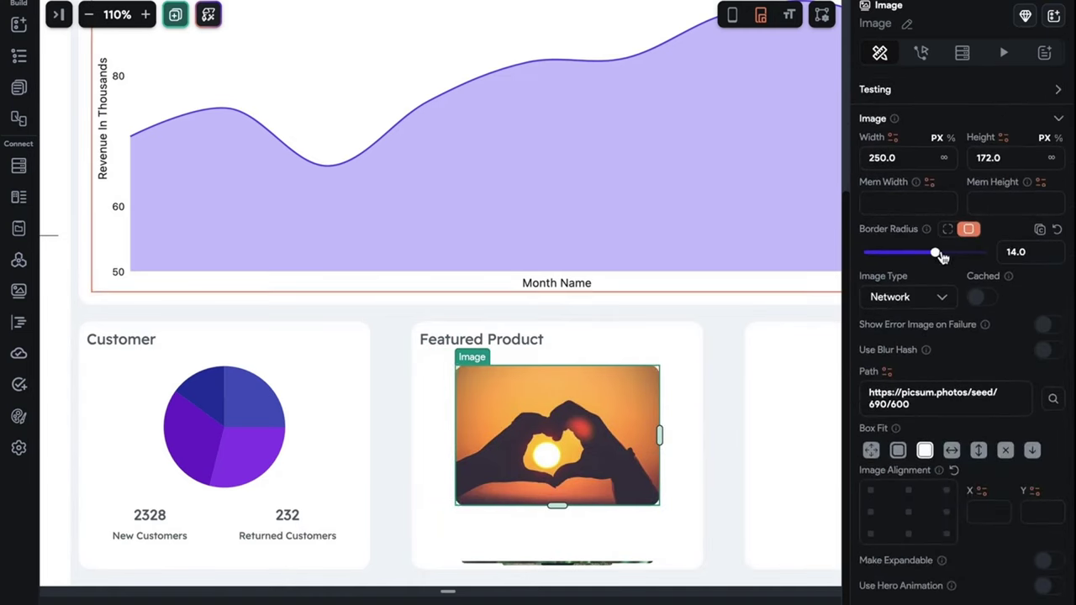
click(581, 535)
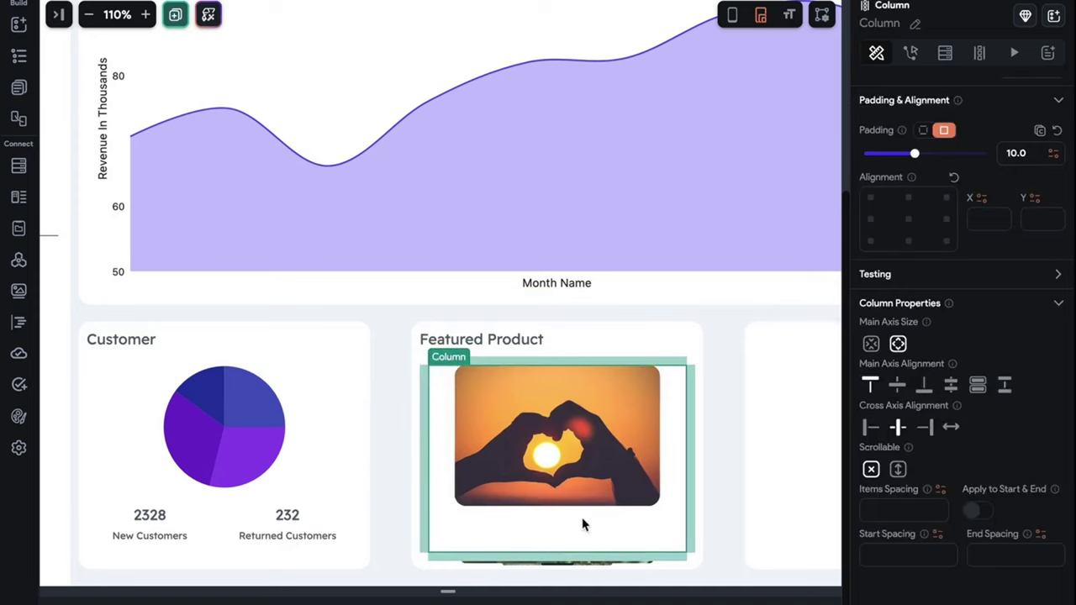
click(498, 345)
key(super+shift+a)
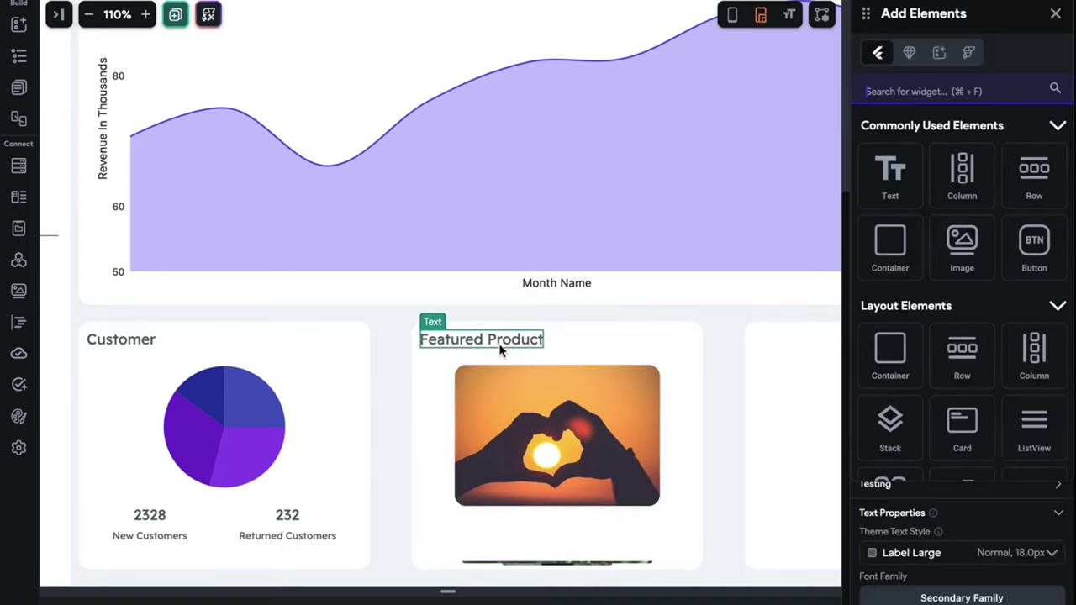
click(568, 541)
key(super+v)
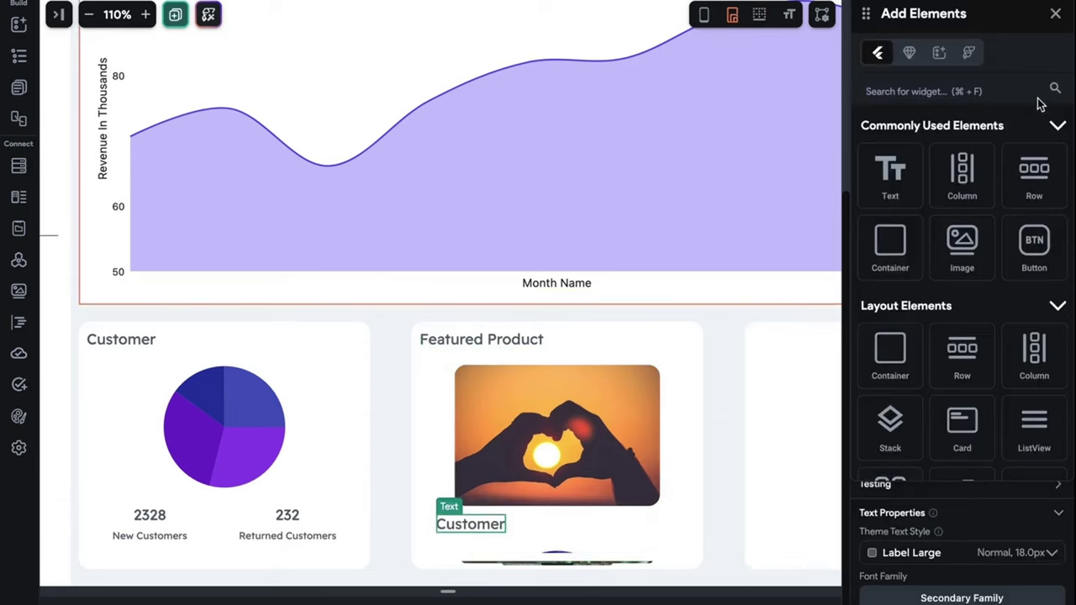
click(1055, 13)
click(479, 525)
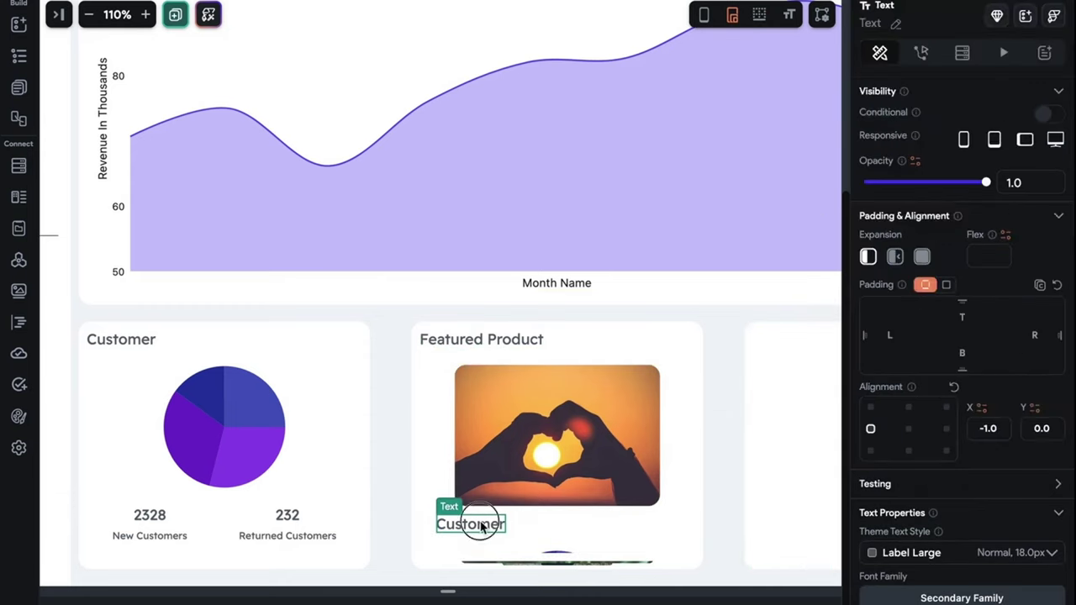
key(BackSpace)
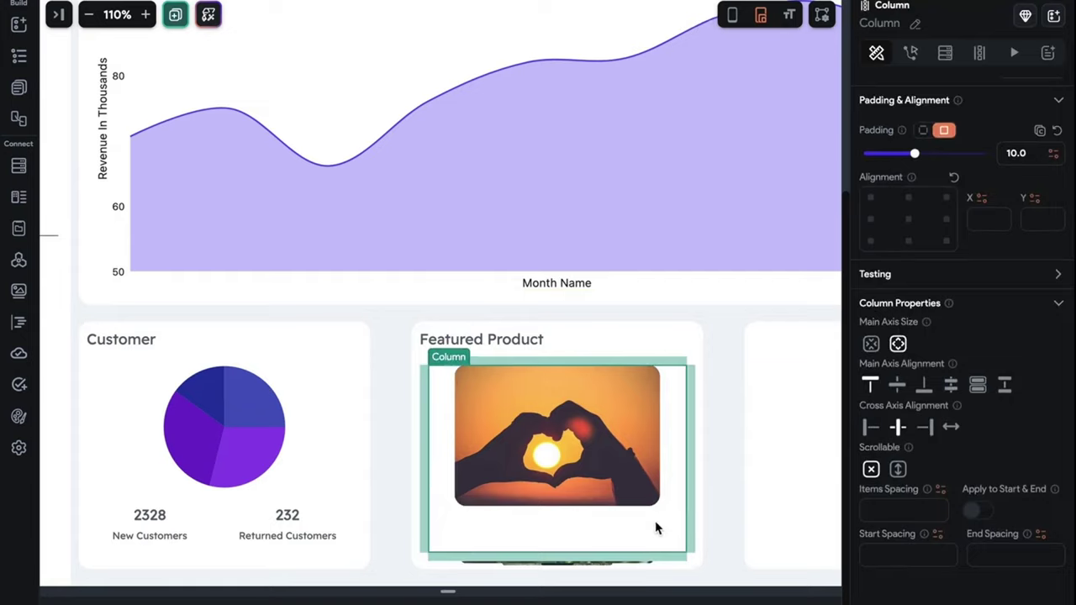
- Insert a Text widget below the image in the Column and set the Column's items spacing to 10
key(ctrl+k)
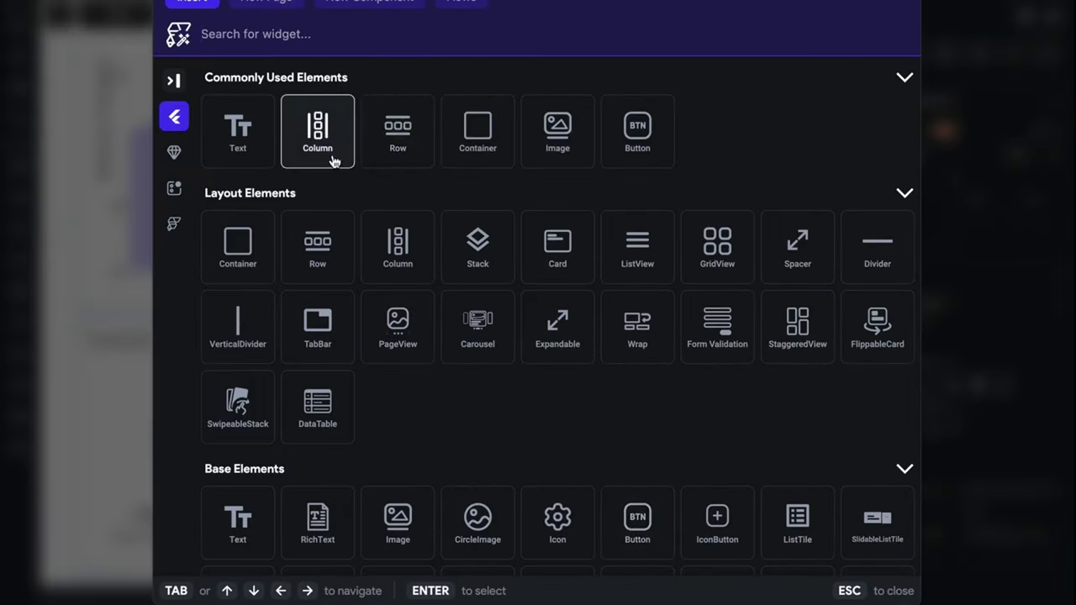
click(266, 145)
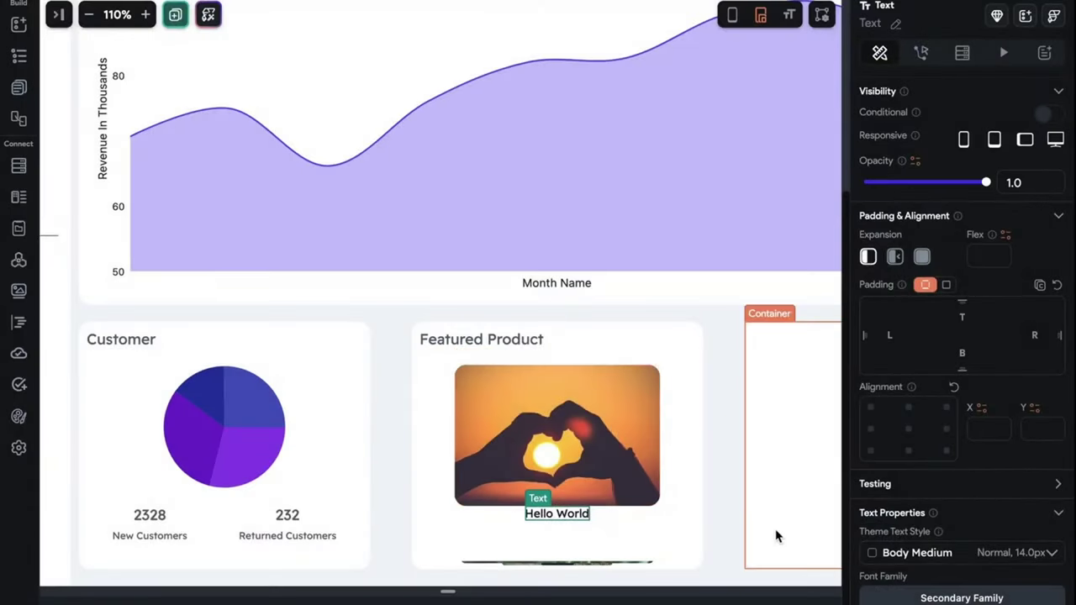
click(672, 530)
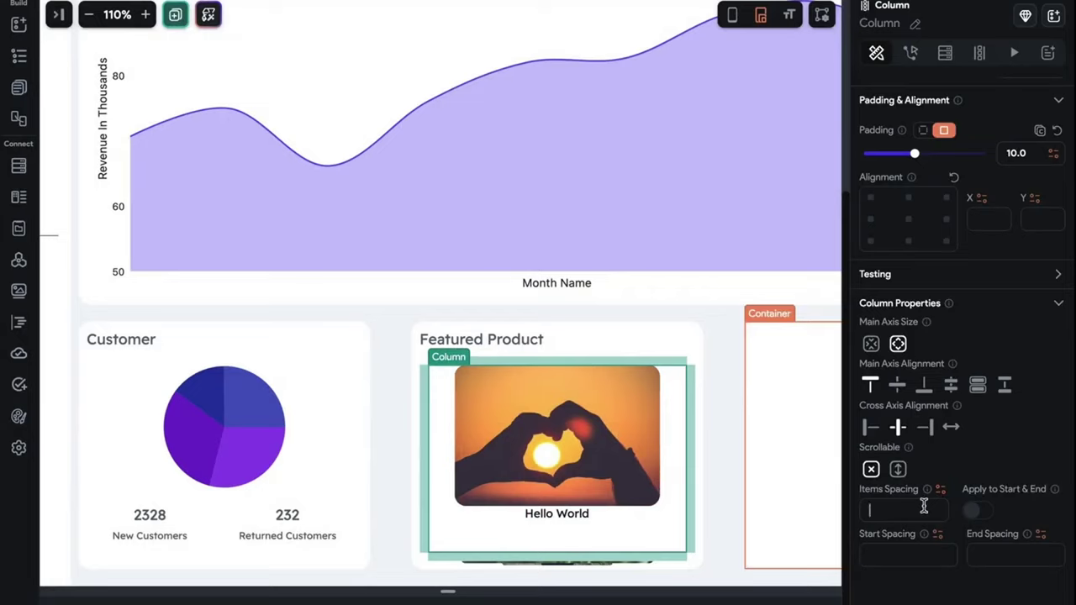
text(15)
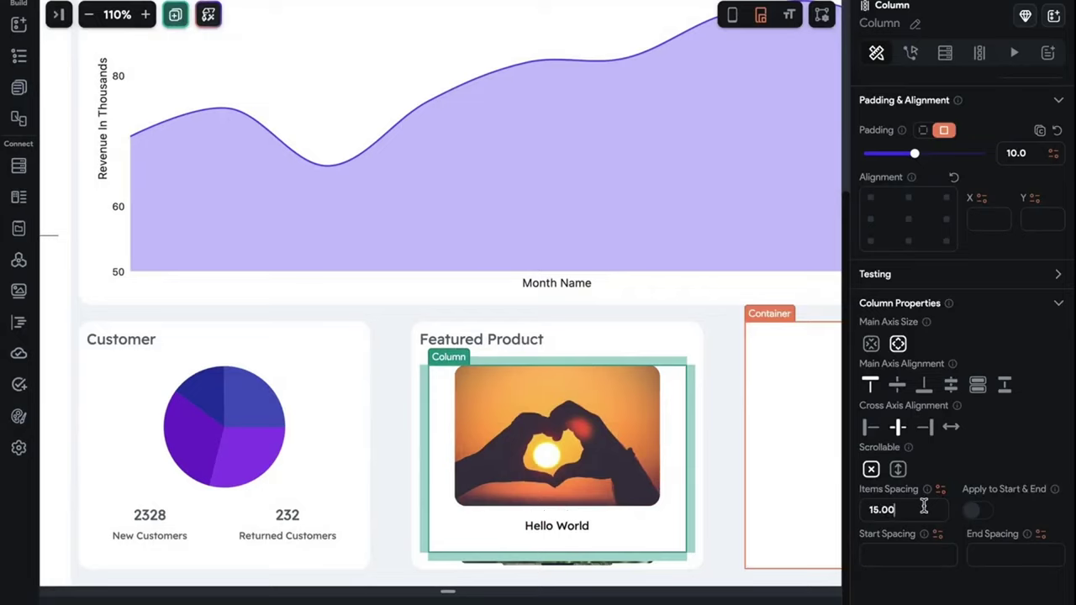
key(ctrl+a)
text(12)
key(Down)
key(Down)
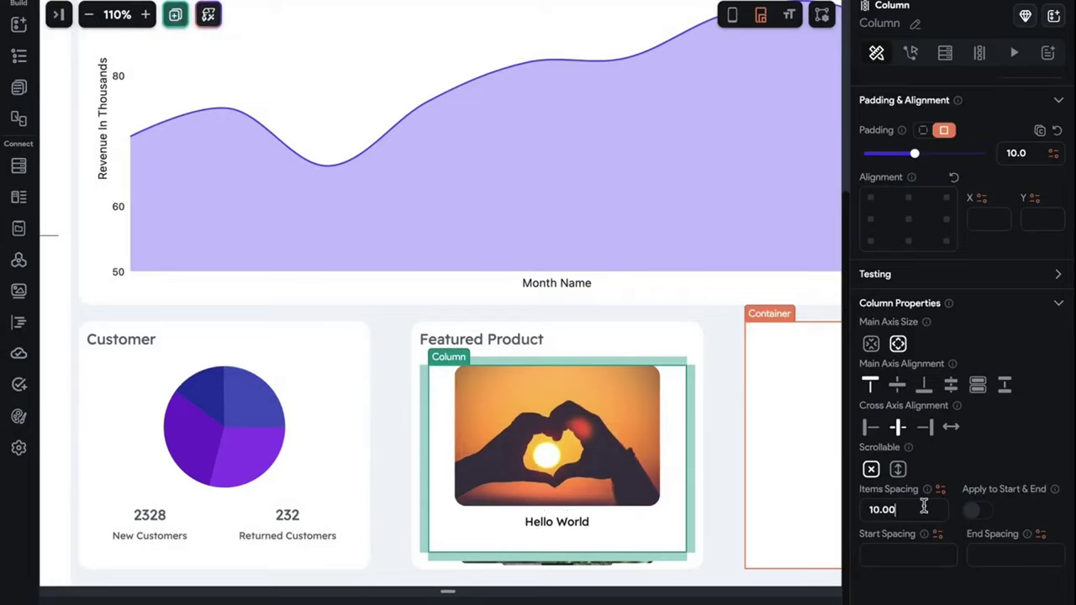
- Apply the Body Large theme text style to the text below the image
click(561, 522)
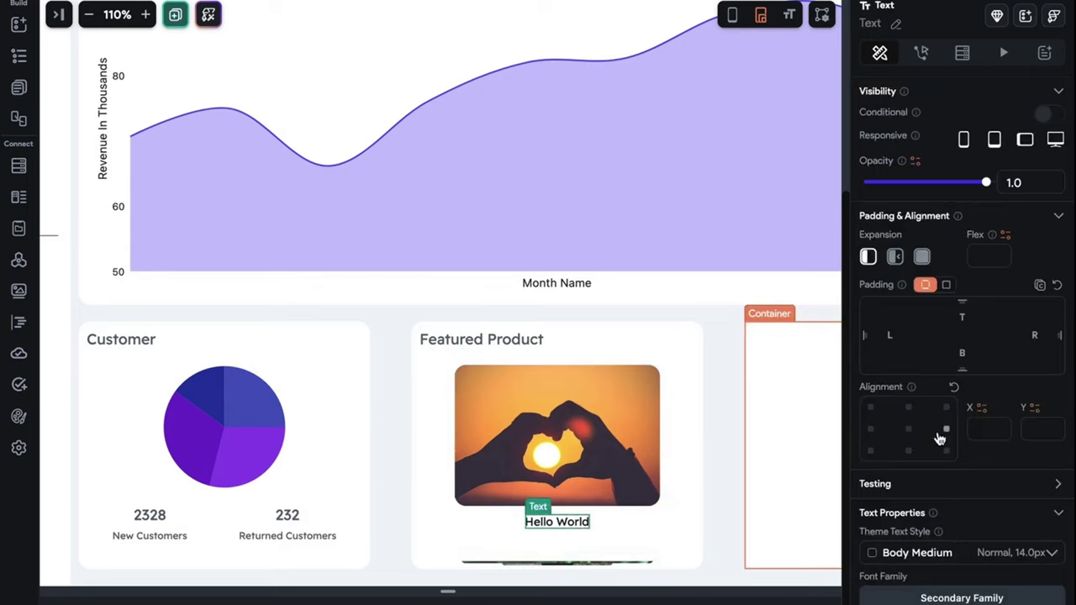
scroll(945, 470, down, 2)
click(950, 485)
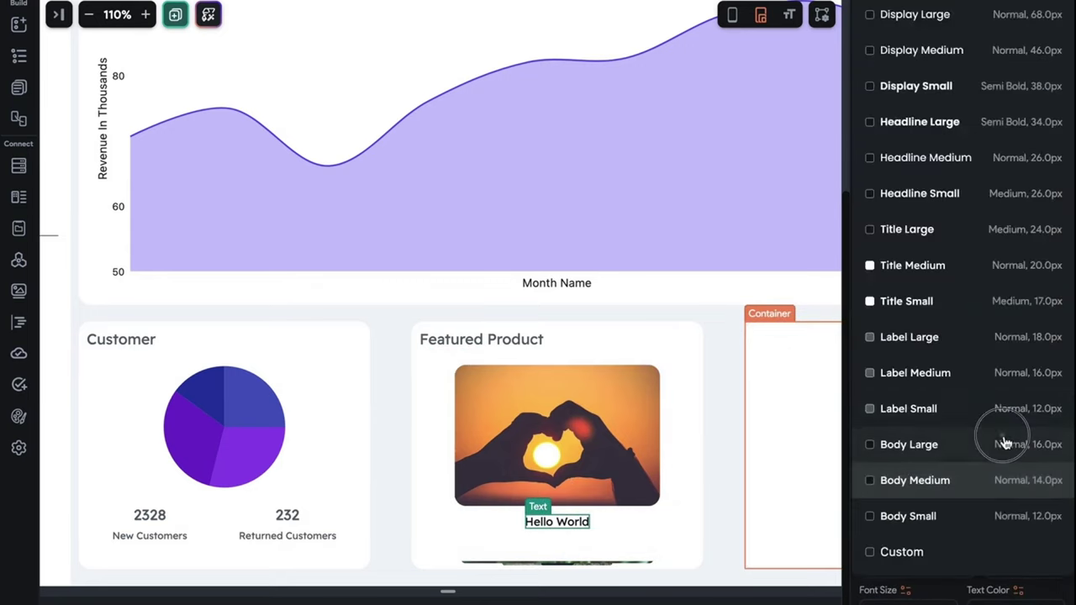
click(1011, 442)
- Change the text below the card image to "Boats Headphone"
scroll(954, 403, up, 3)
click(779, 166)
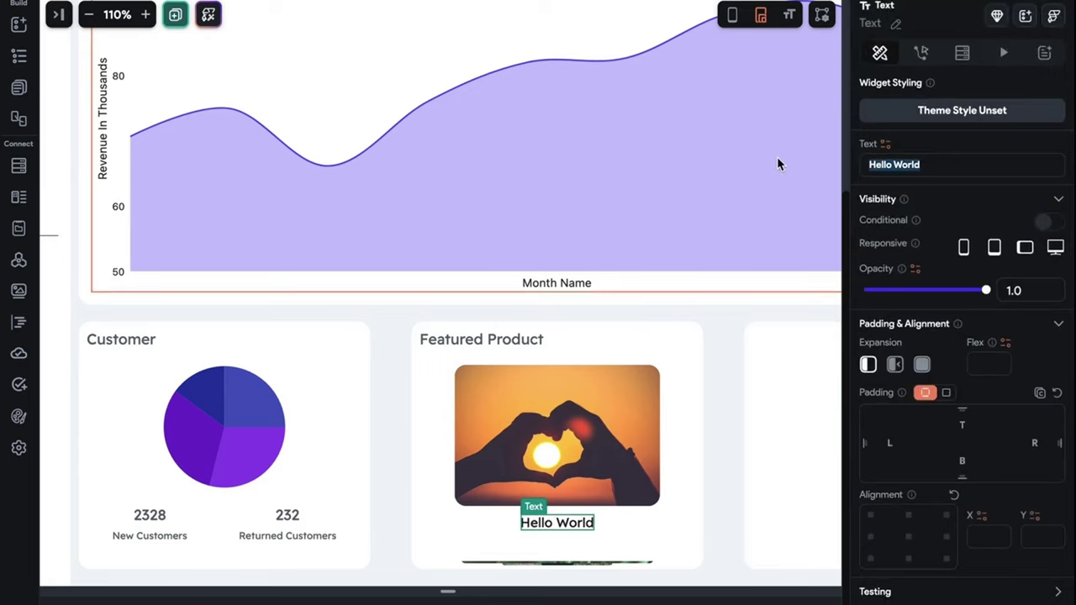
text(Bput)
key(BackSpace)
key(BackSpace)
key(BackSpace)
text(oa)
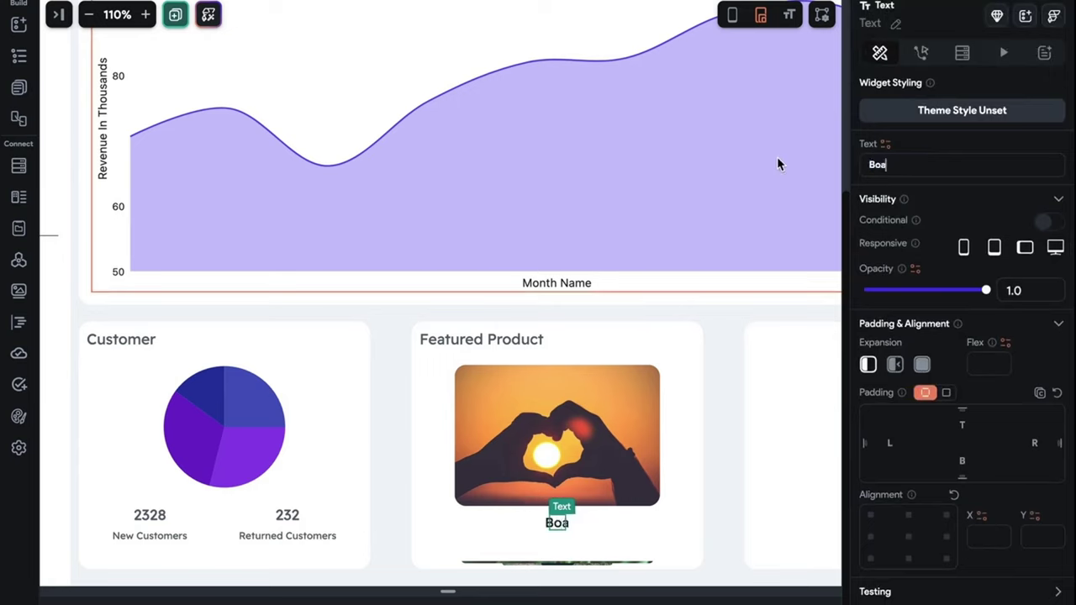
text(ts Headp)
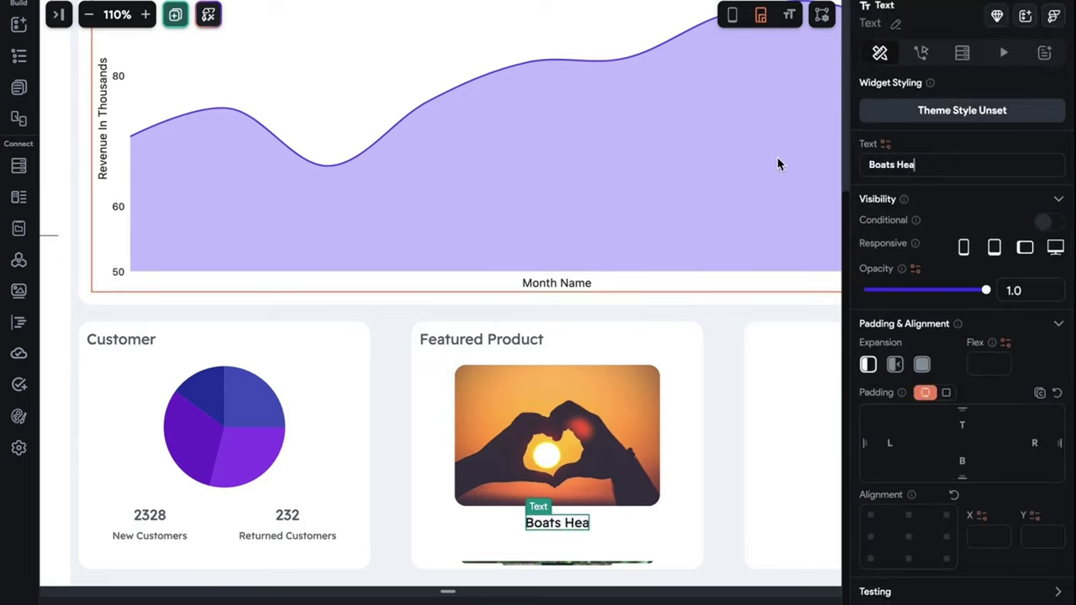
key(BackSpace)
text(dphone)
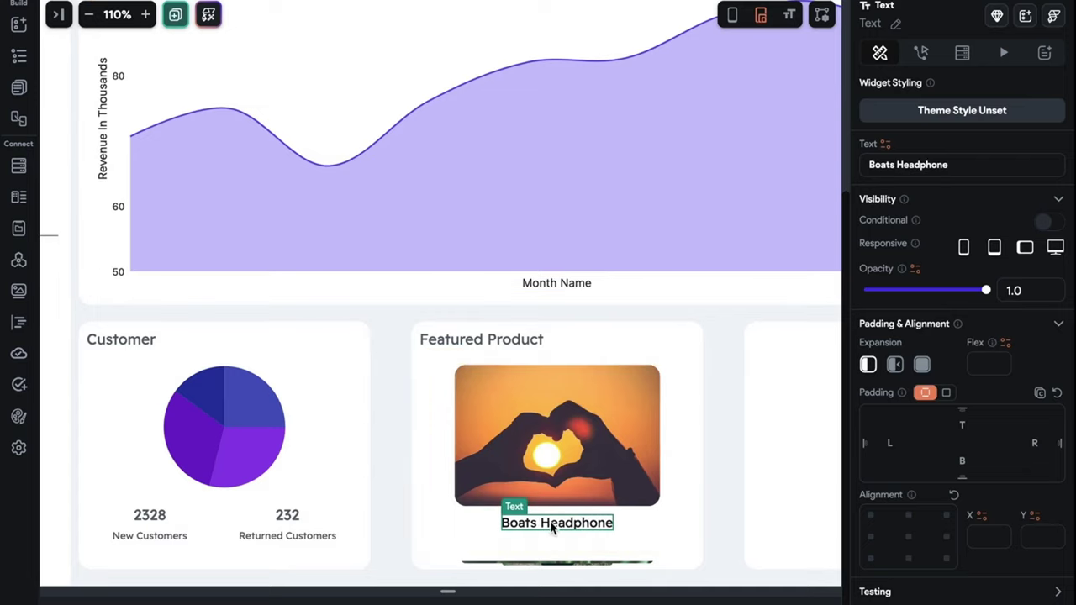
- Duplicate the "Boats Headphone" text and change the lower copy to "29 Rs"
key(ctrl+d)
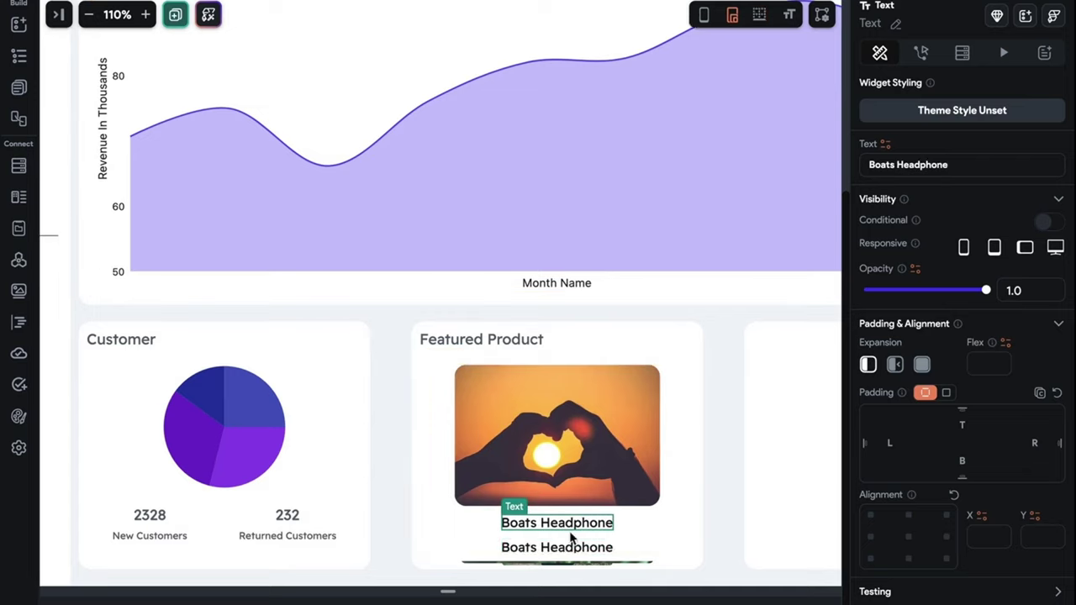
drag(948, 165, 789, 164)
text(29 Rs)
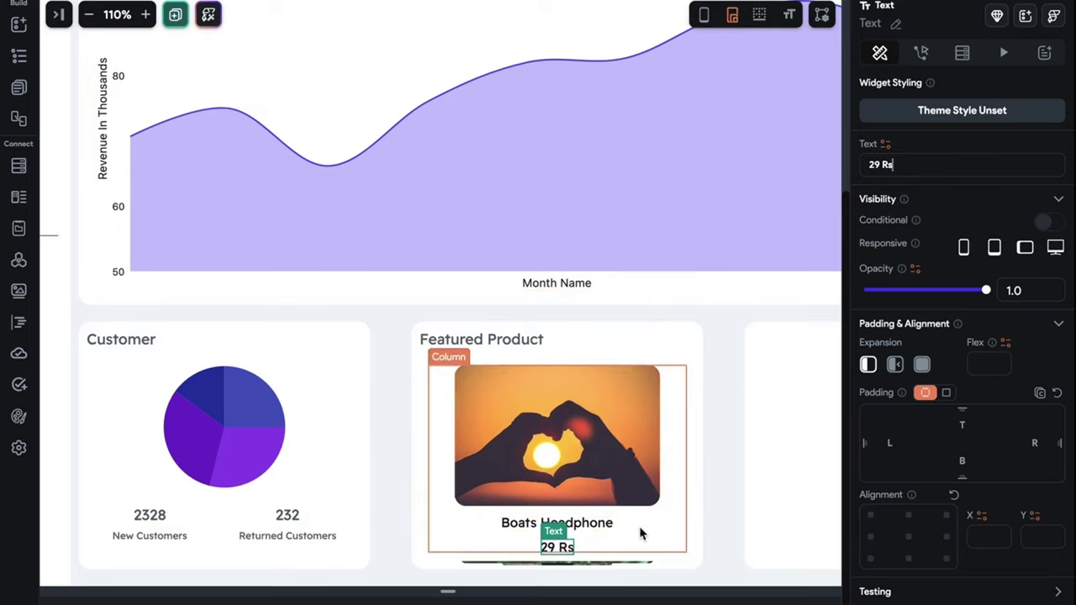
- Reduce the items spacing of the Column holding the image and product texts to 6
click(586, 545)
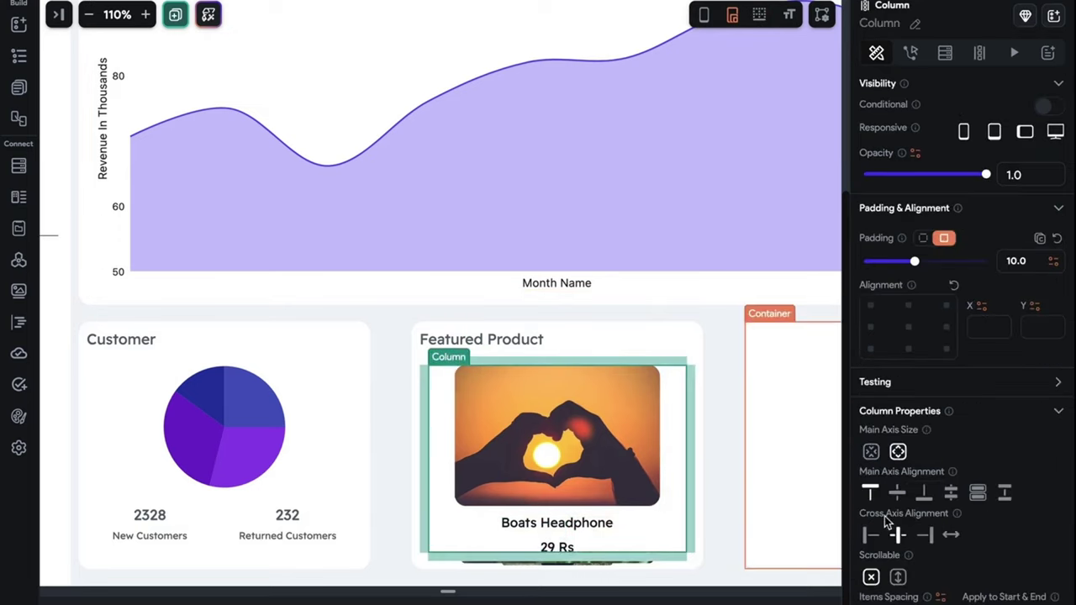
scroll(892, 518, down, 2)
double_click(883, 519)
text(6.00)
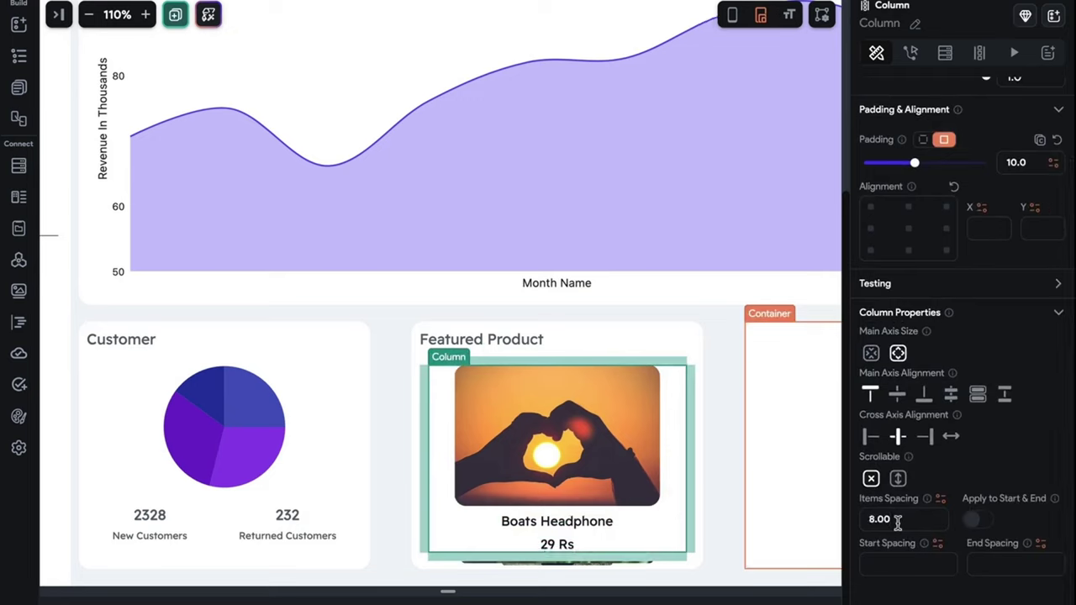
- Style the "29 Rs" text with the Body Medium theme style and the Secondary Text color
click(557, 542)
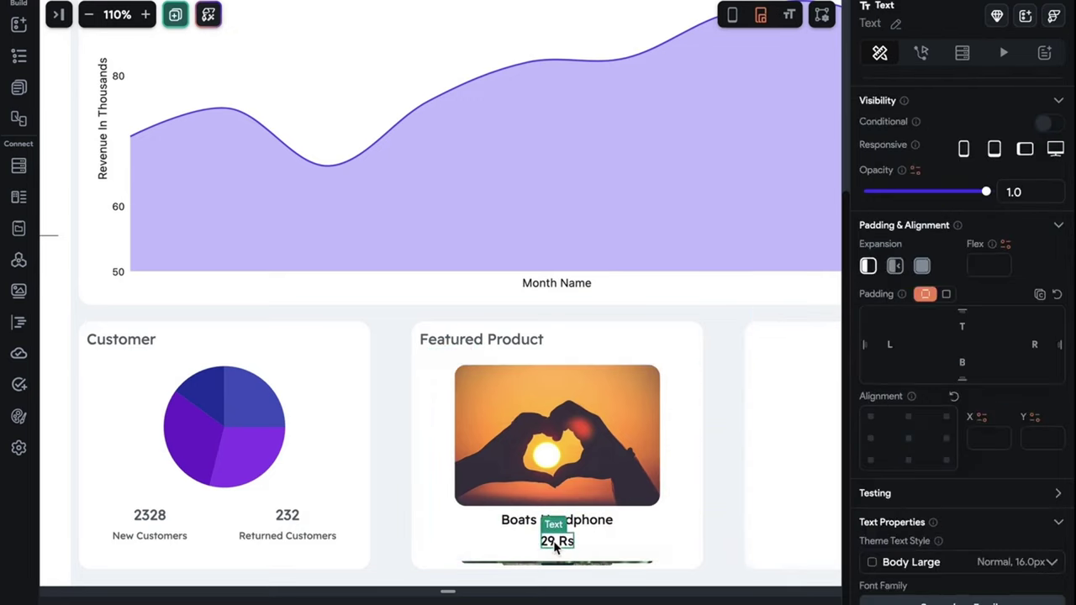
scroll(1027, 517, down, 1)
click(1027, 517)
click(1008, 503)
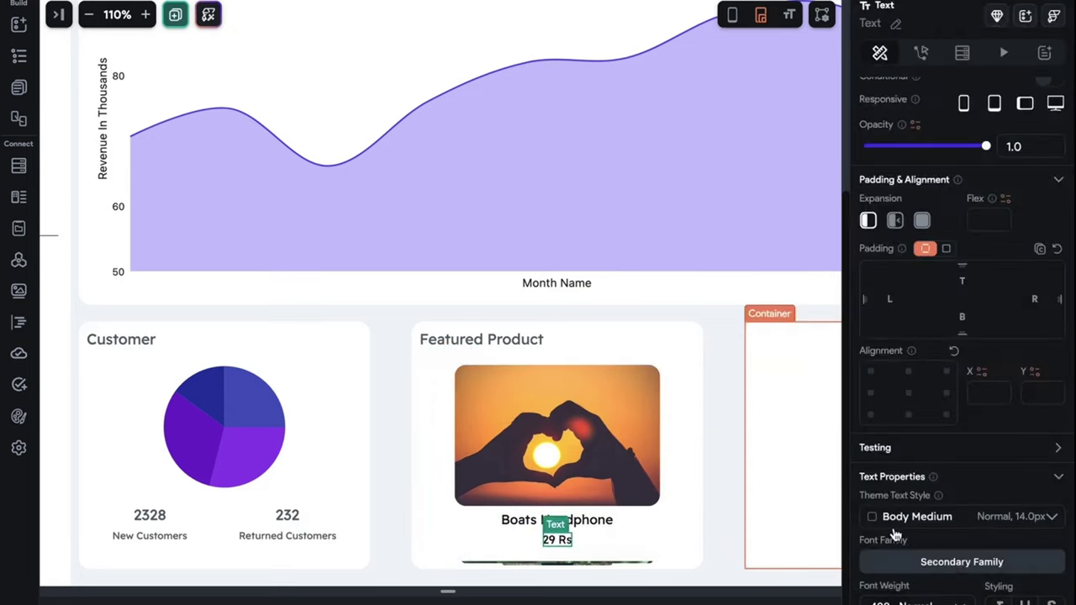
scroll(916, 558, down, 1)
scroll(916, 557, down, 3)
click(993, 510)
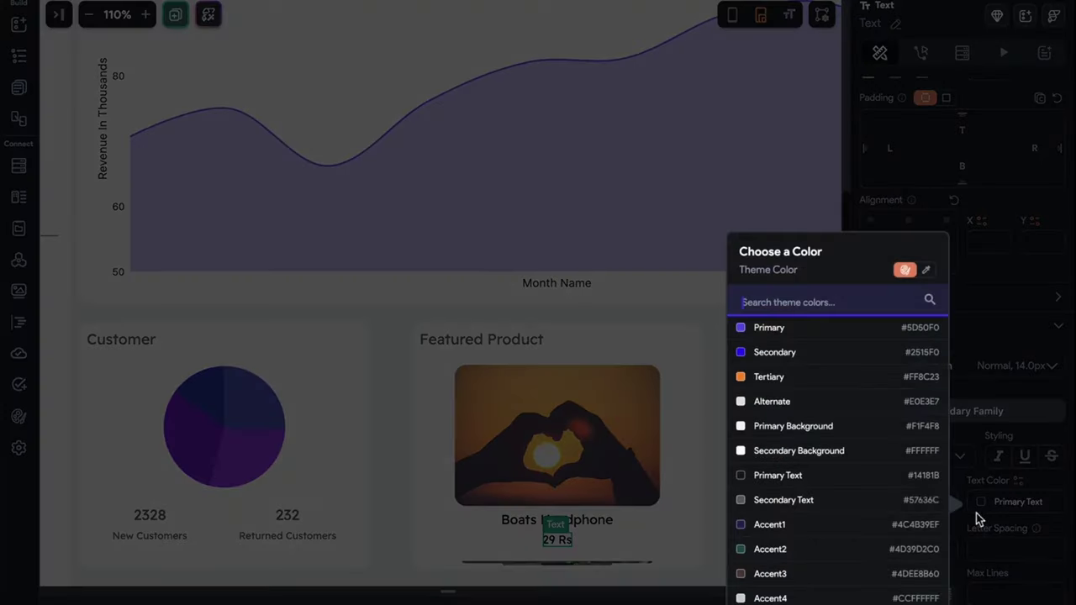
click(819, 499)
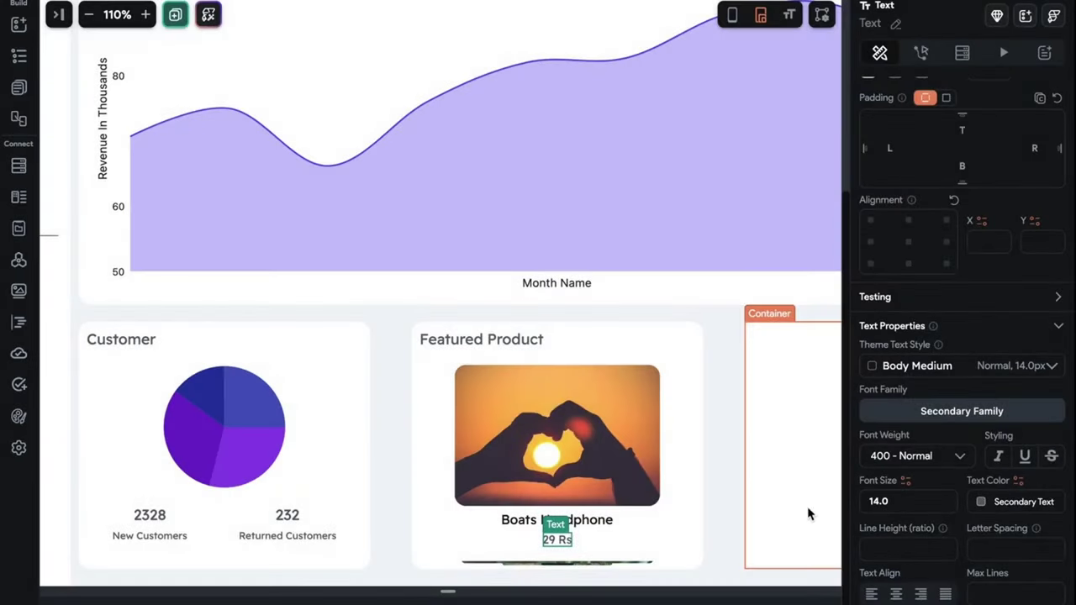
- Give the "29 Rs" text a heavier font weight
click(935, 460)
click(924, 454)
click(733, 495)
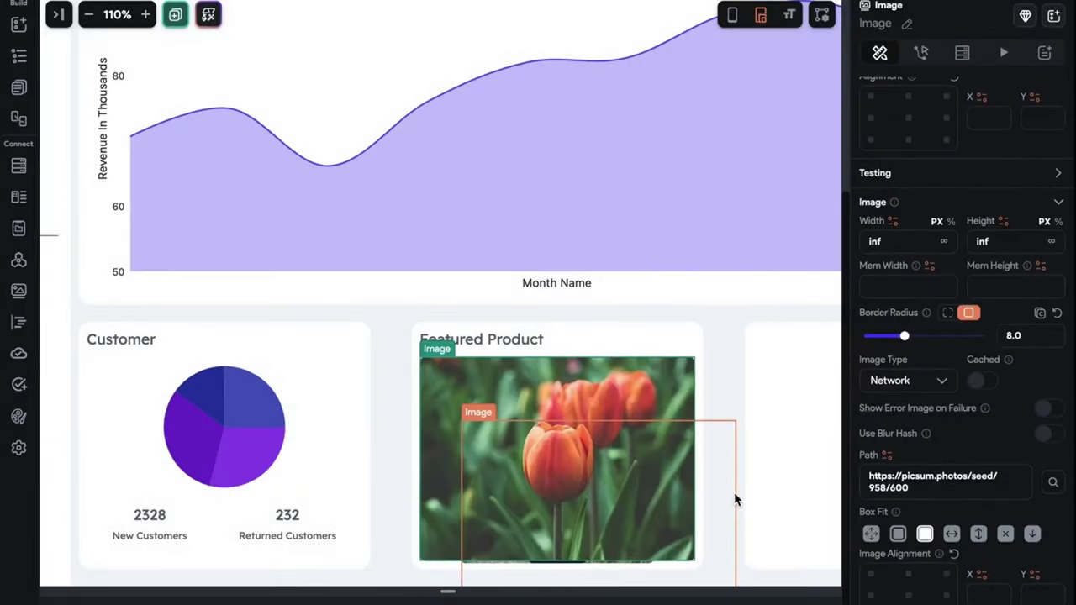
click(606, 351)
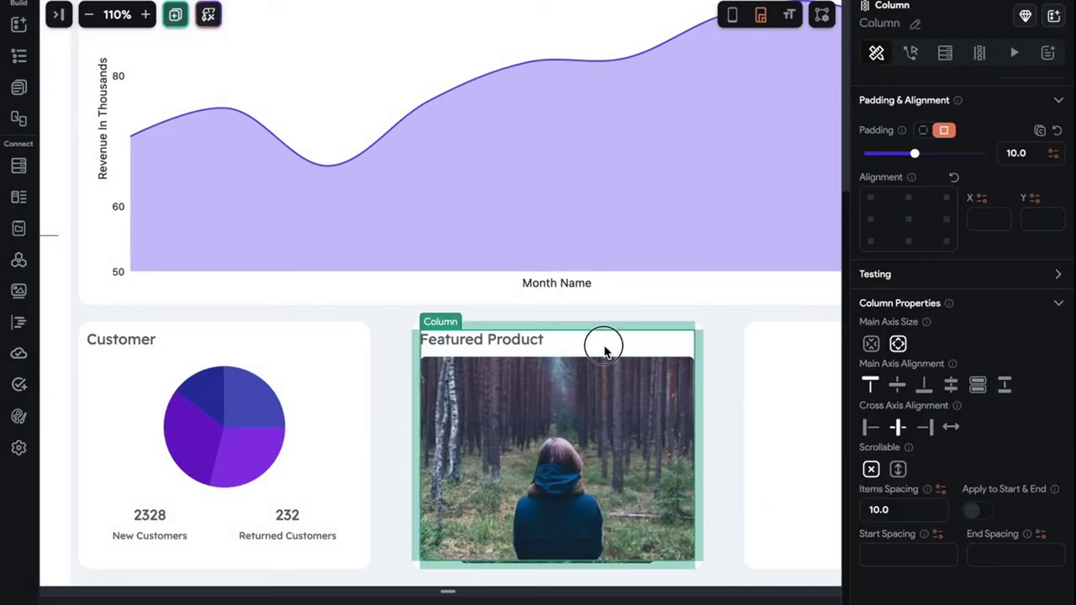
click(476, 570)
click(475, 572)
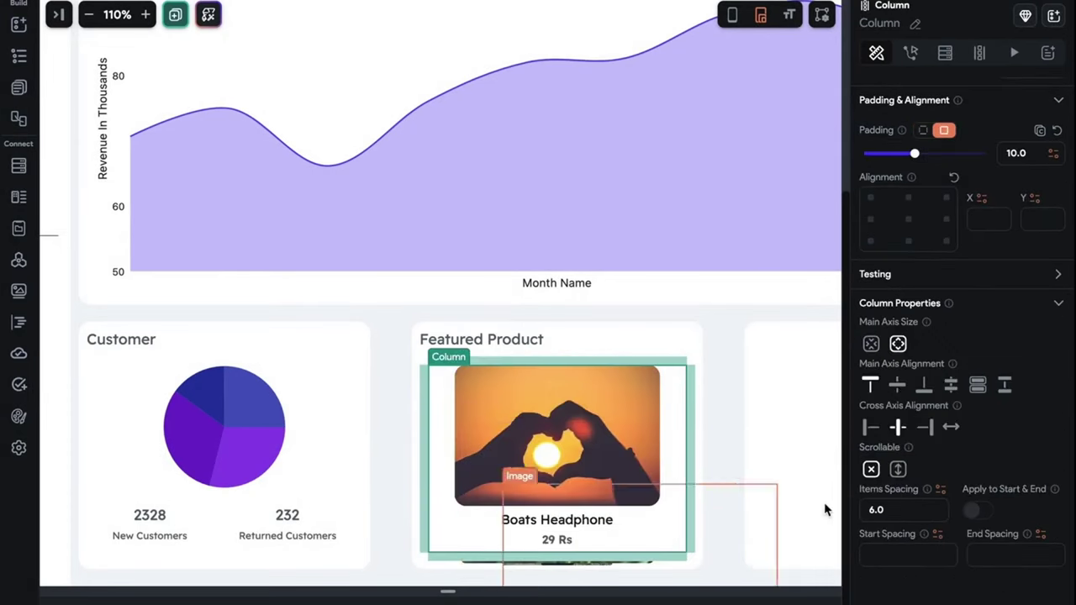
click(736, 315)
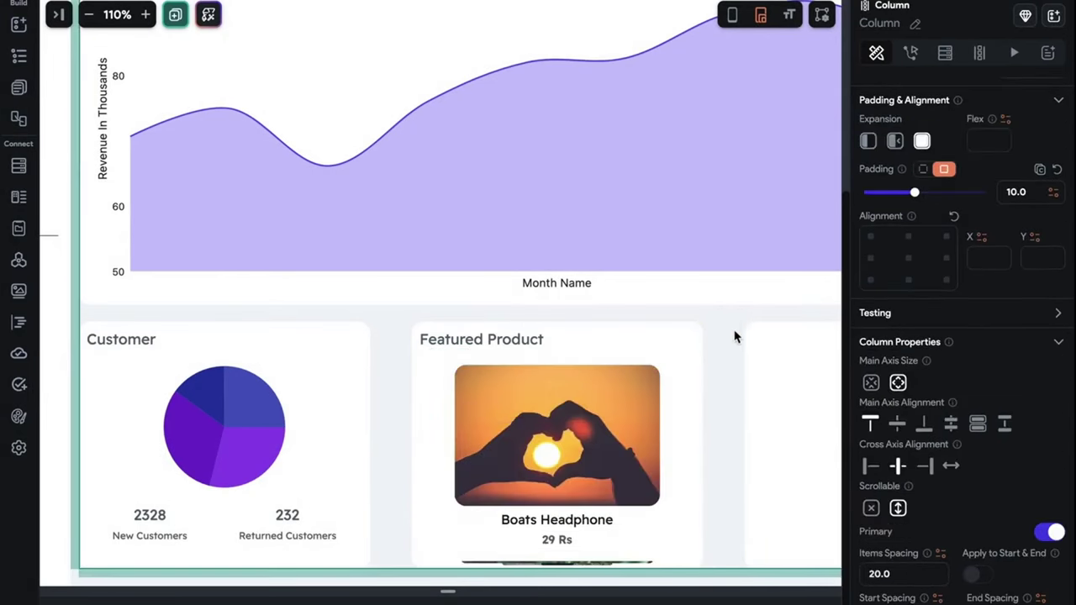
click(683, 500)
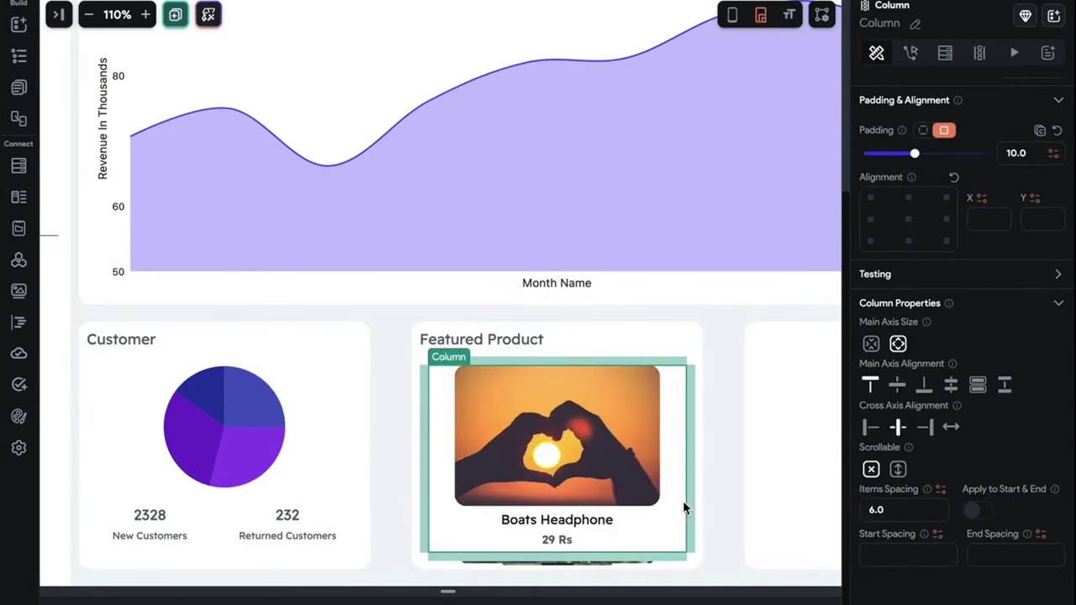
- Set the border color of the Container around the Boats Headphone card to the Border Color theme color
click(694, 363)
scroll(924, 382, down, 5)
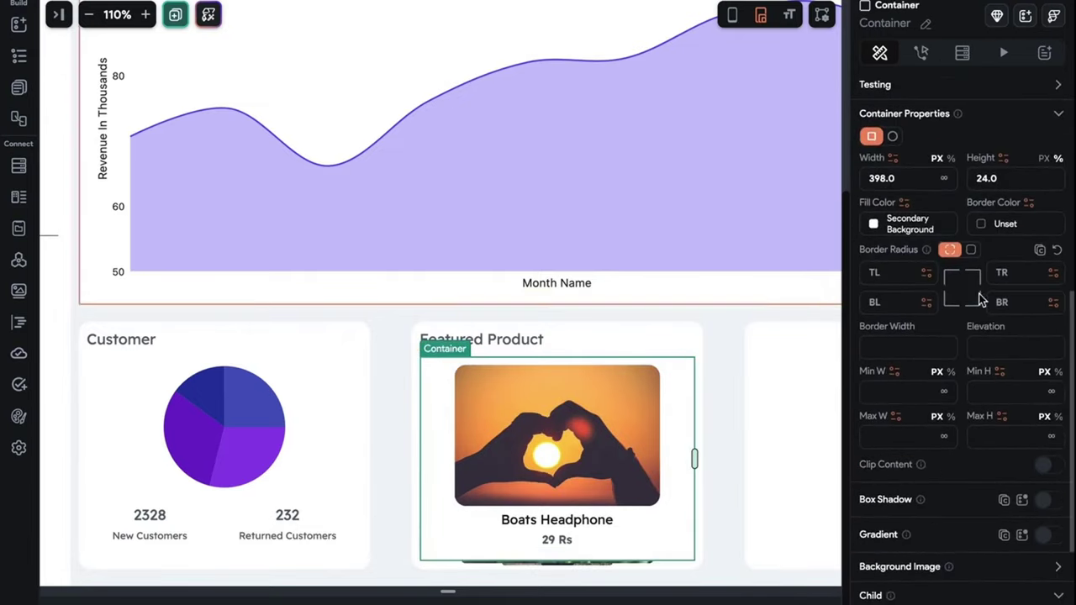
click(993, 229)
scroll(790, 427, down, 3)
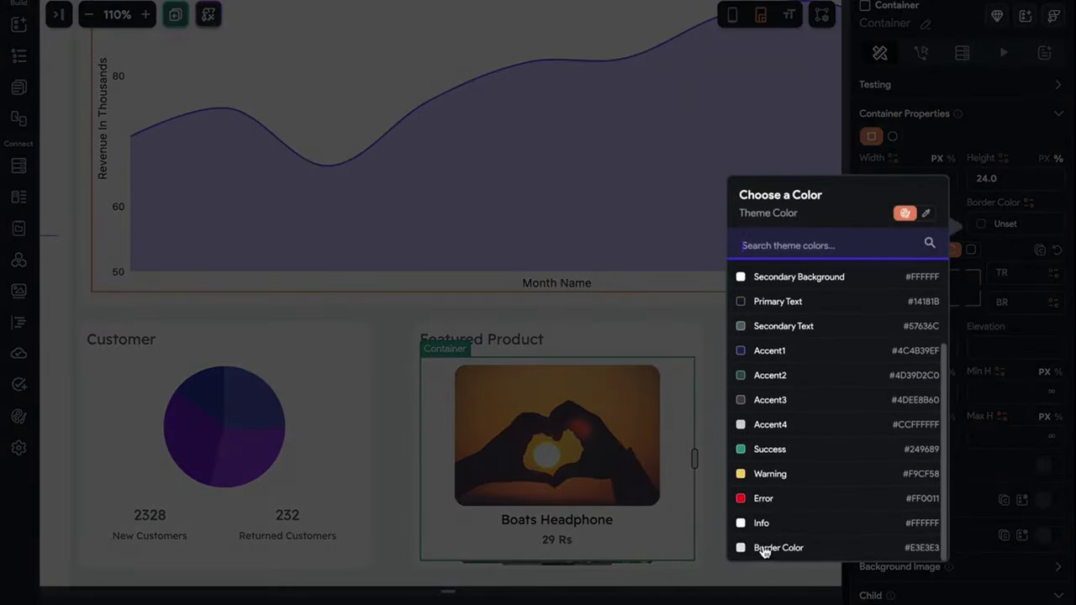
click(765, 548)
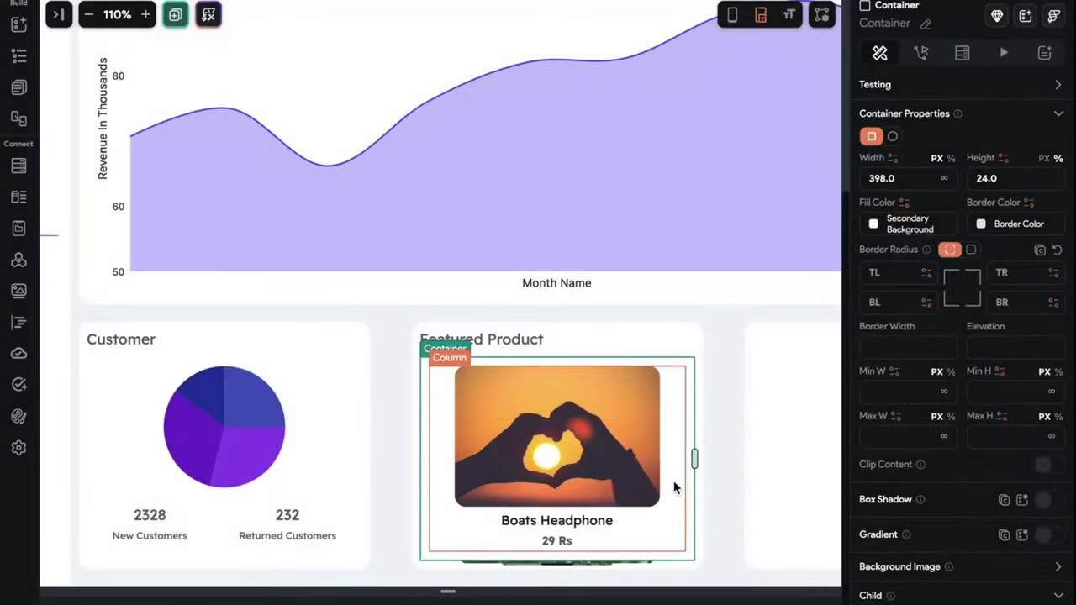
- Give the product card's Container a uniform border radius of 20 on all corners
click(970, 249)
click(1014, 272)
text(20)
key(Return)
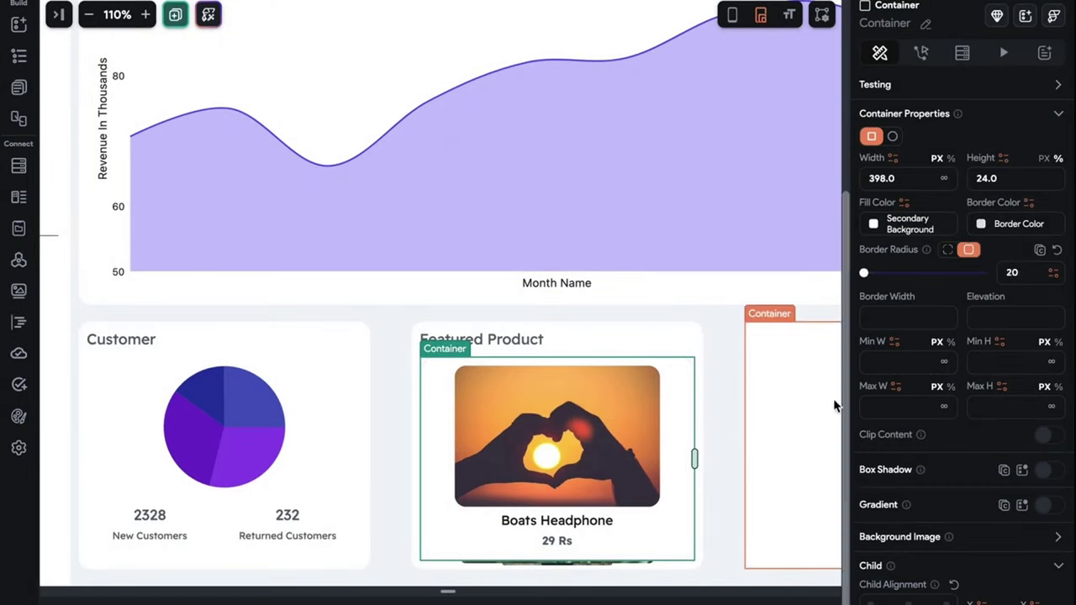
- Change the product Container's fill to a custom semi-transparent white, #42FFFFFF at 26% opacity
scroll(935, 345, up, 2)
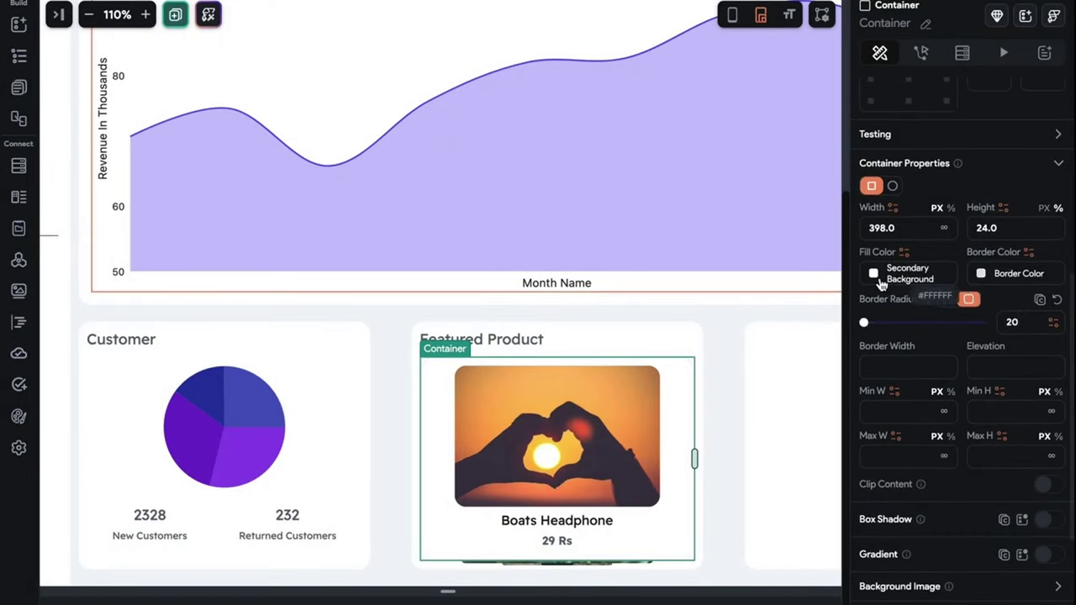
click(876, 277)
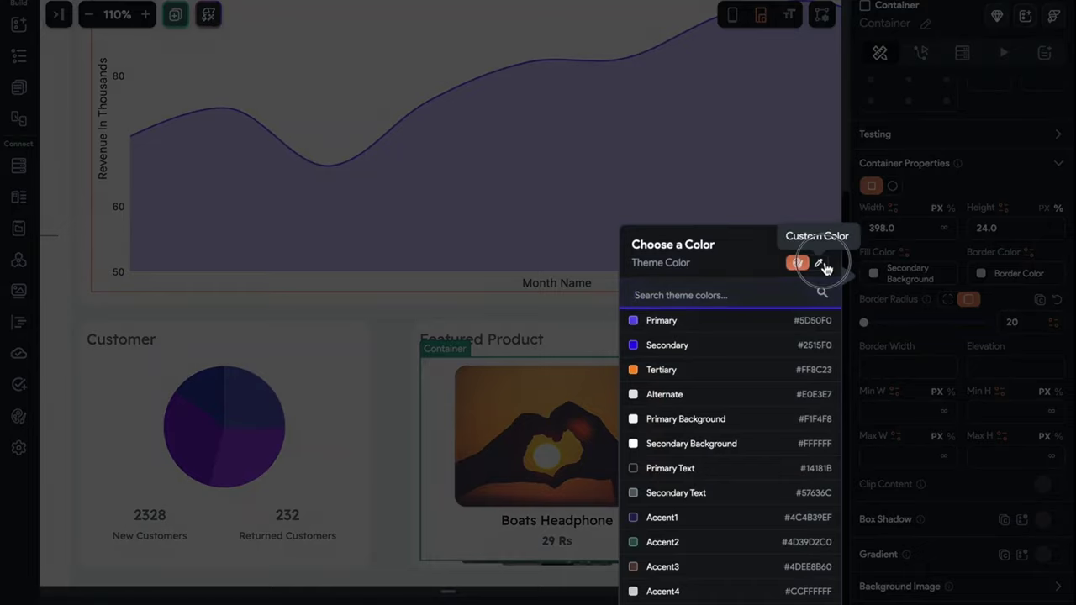
click(822, 264)
drag(799, 420, 685, 423)
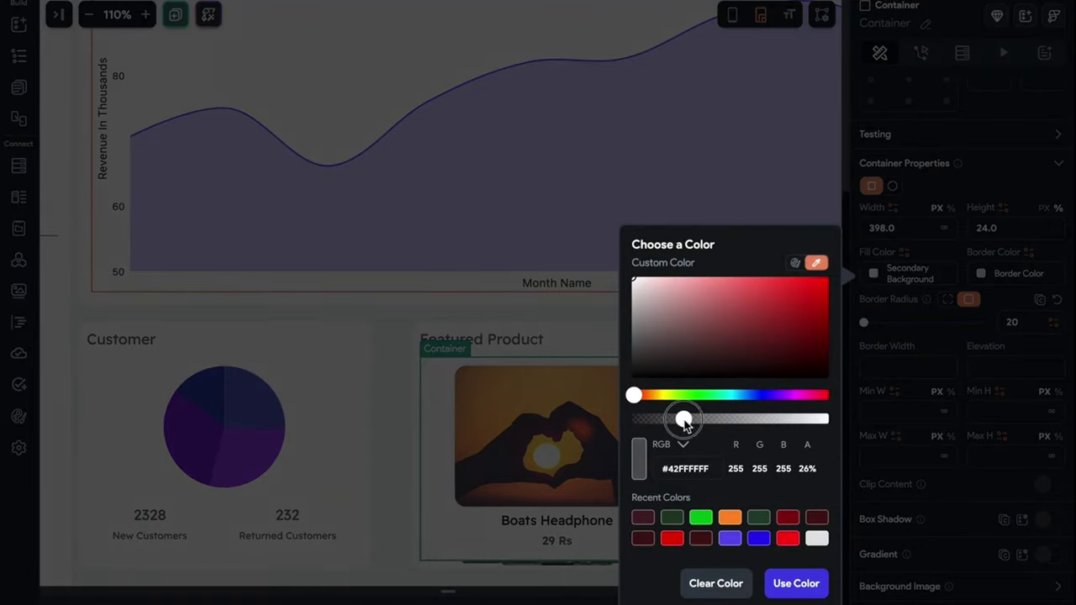
click(795, 581)
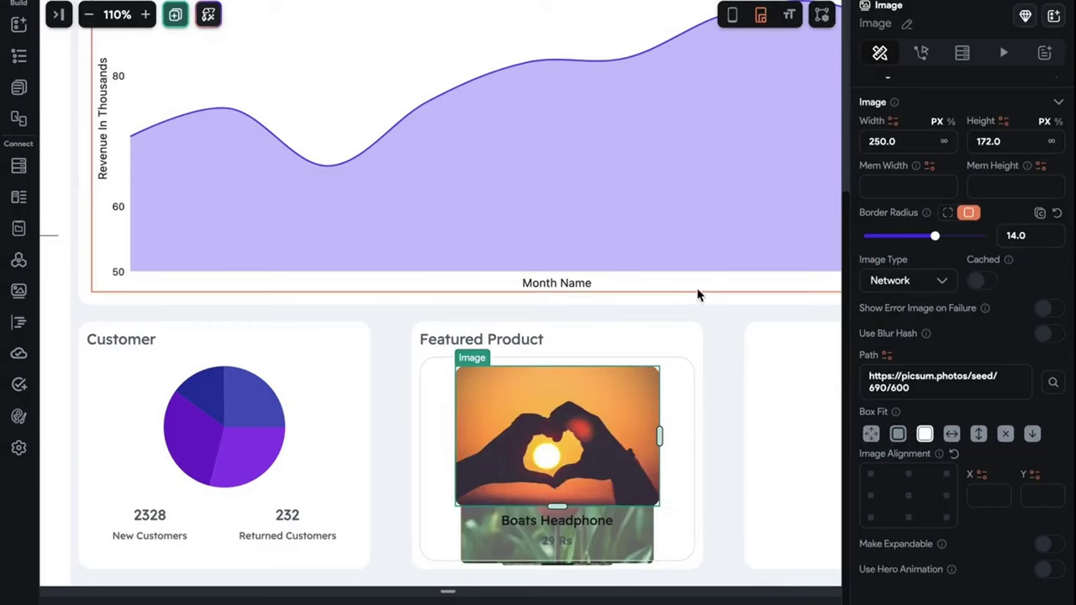
- Select the SwipeableStack inside the Featured Product card
click(721, 315)
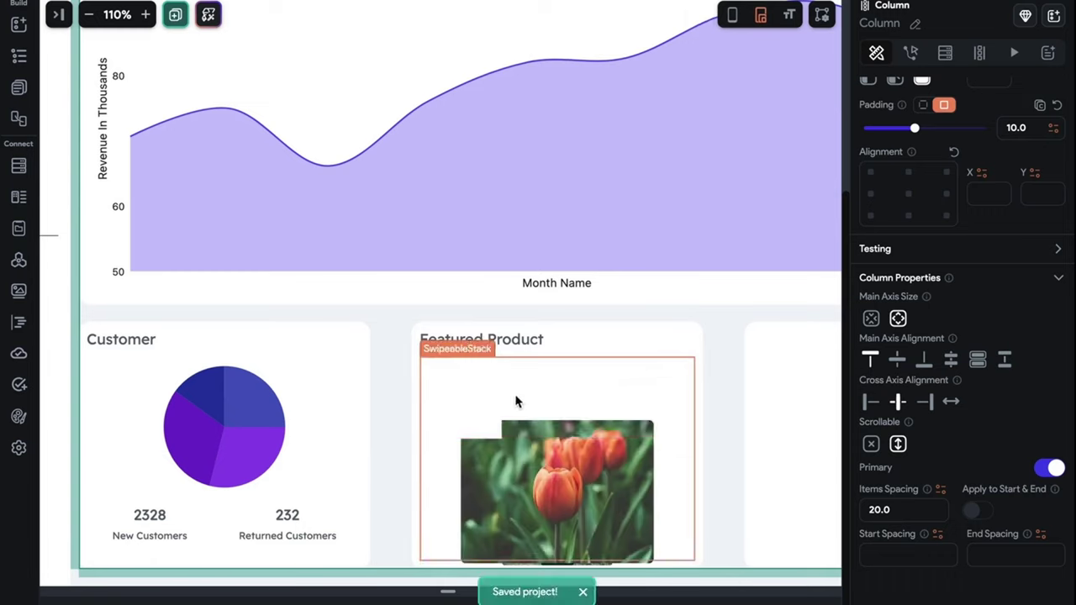
click(515, 404)
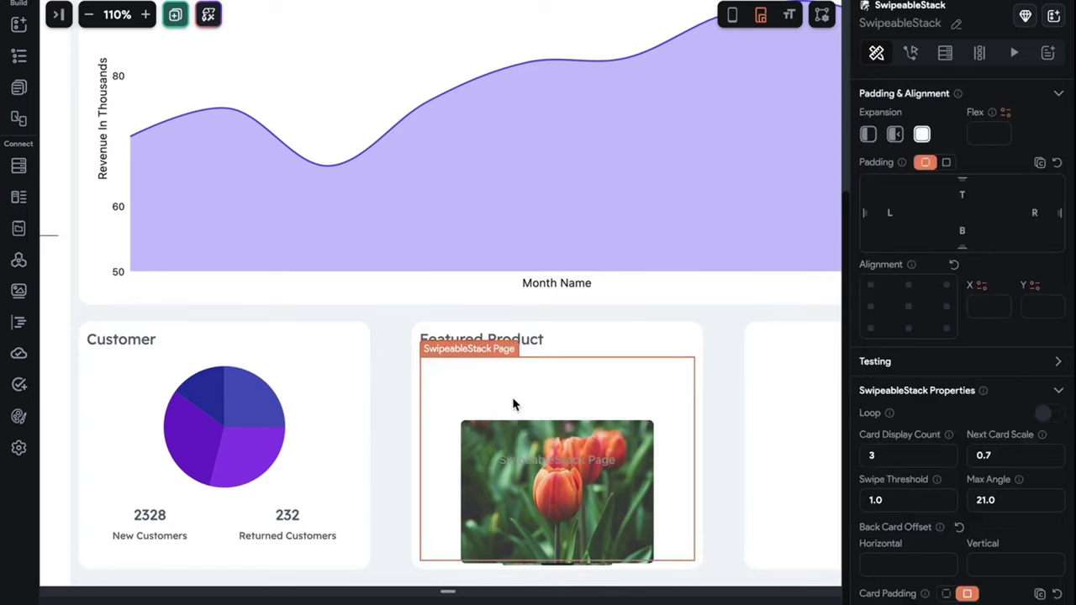
- Copy the Customer card's column with its contents and paste it into the empty third container of the row
click(729, 402)
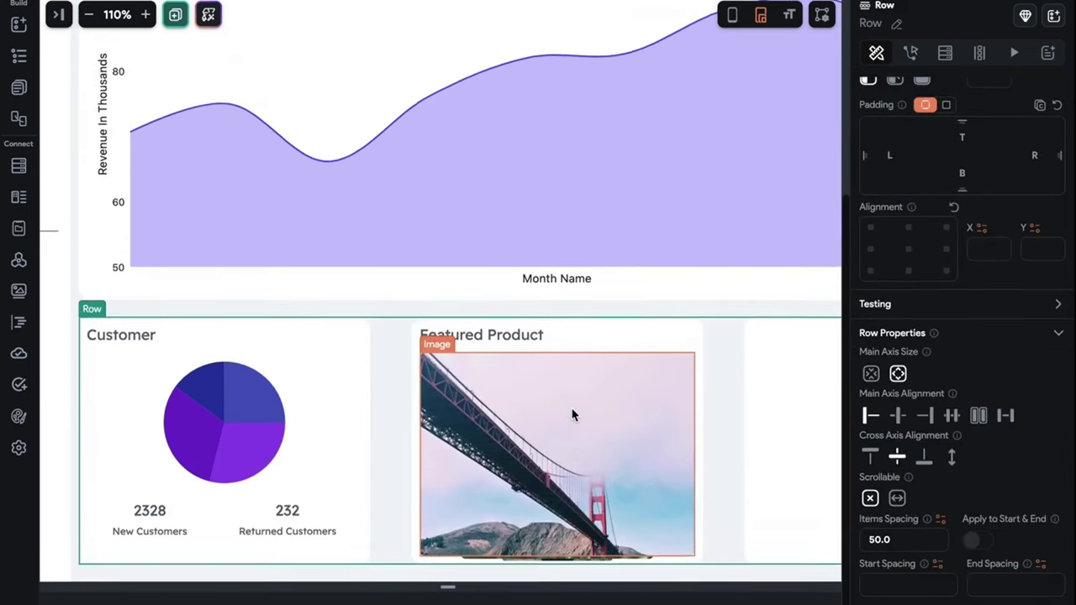
scroll(697, 378, right, 5)
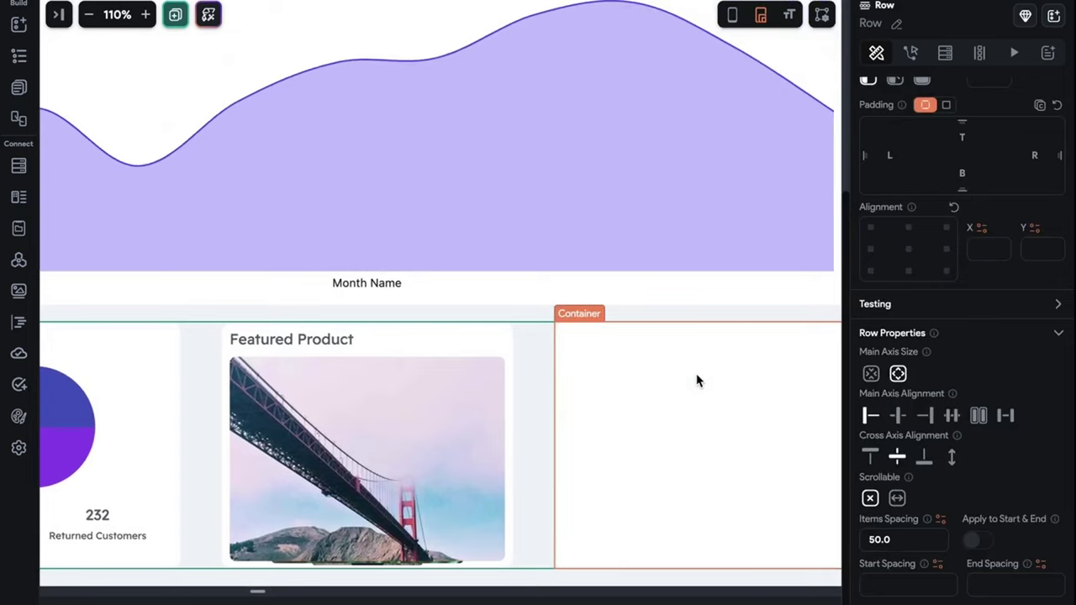
click(343, 338)
click(398, 345)
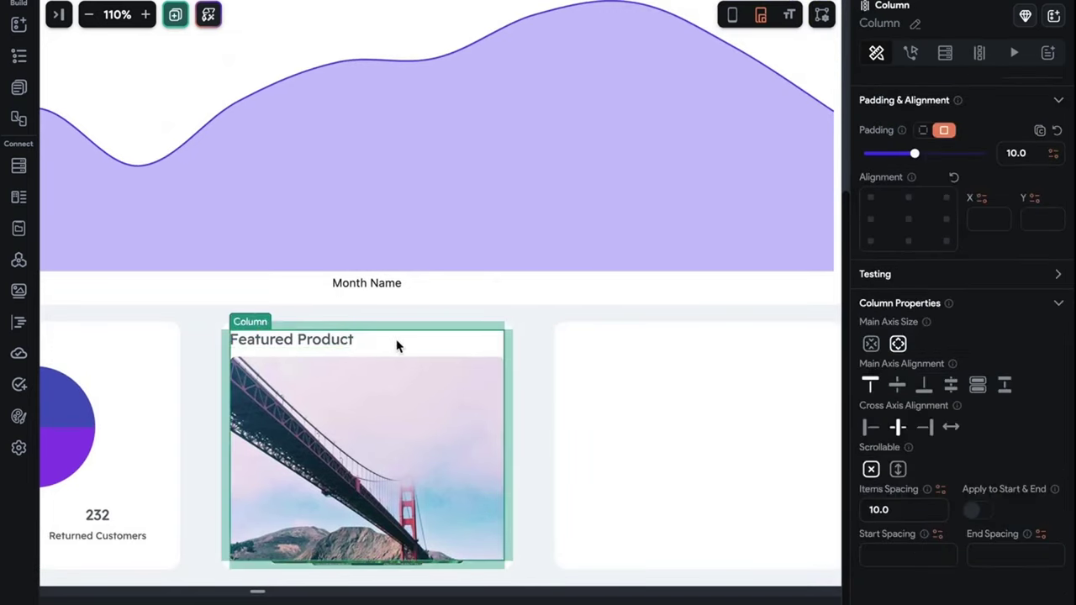
click(134, 364)
key(ctrl+c)
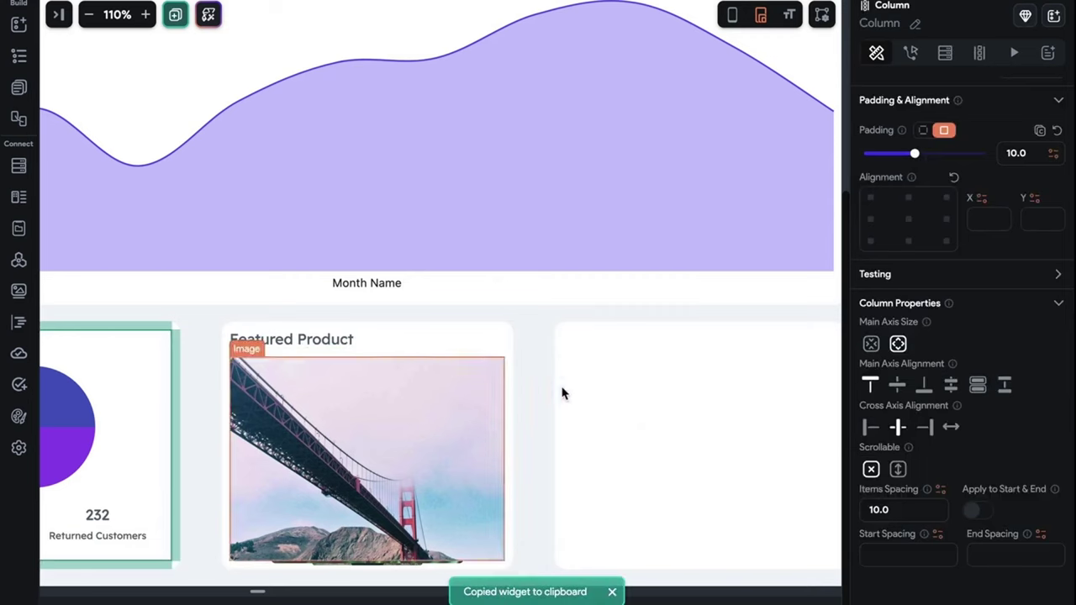
click(631, 385)
key(ctrl+v)
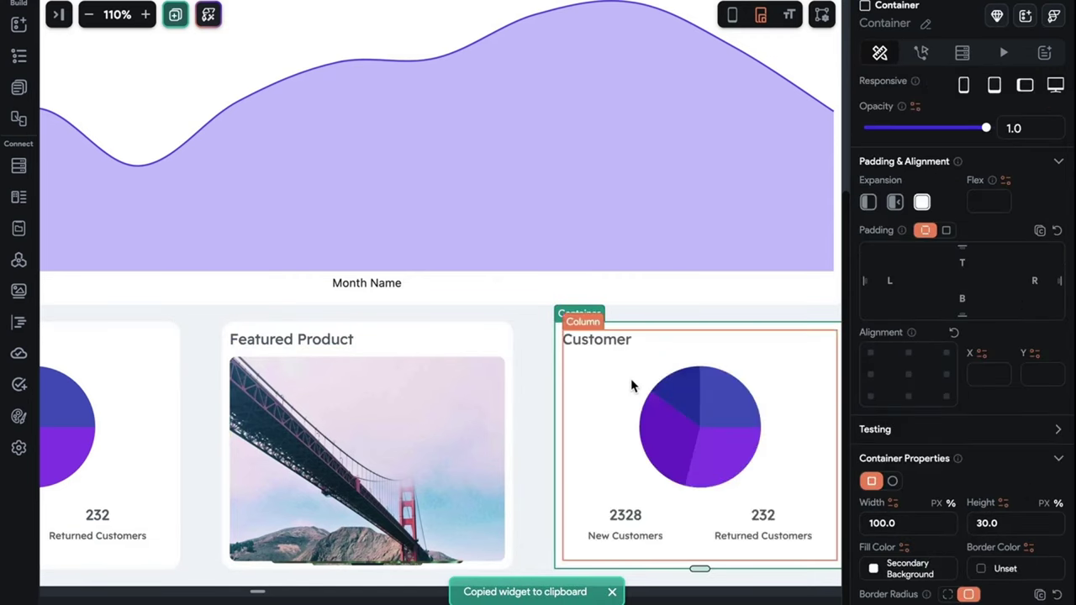
- Change the pasted card's title text to "Sales Analytics"
click(614, 338)
double_click(929, 173)
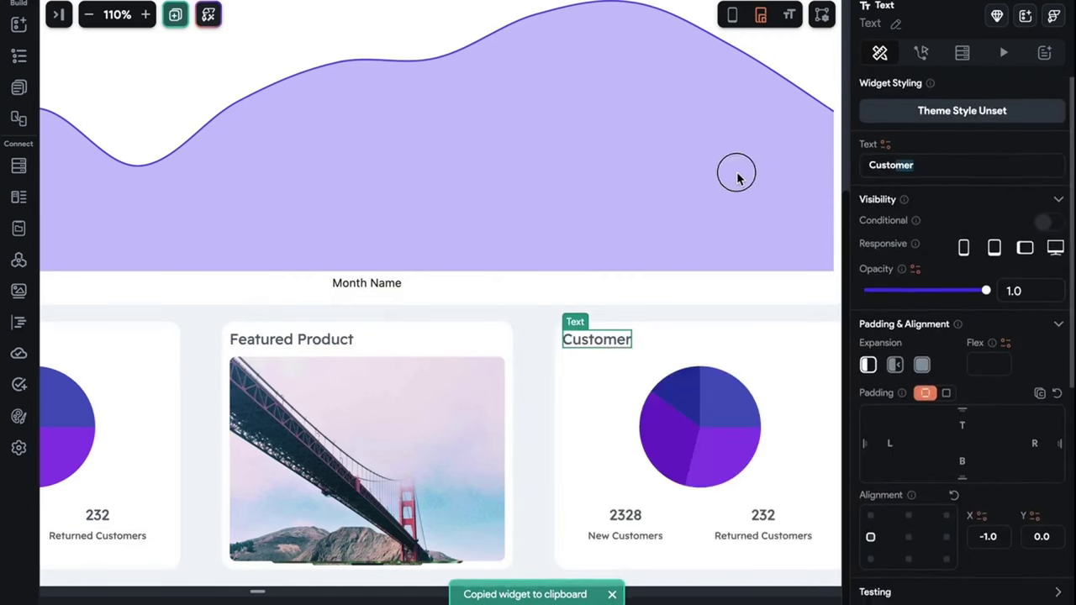
text(Sales)
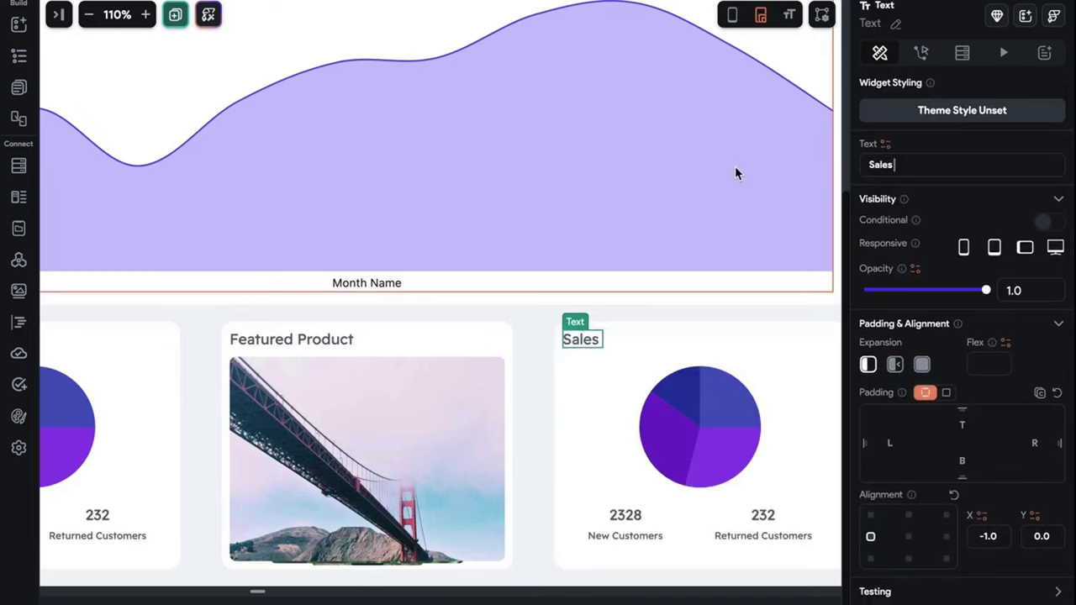
text( Analytics)
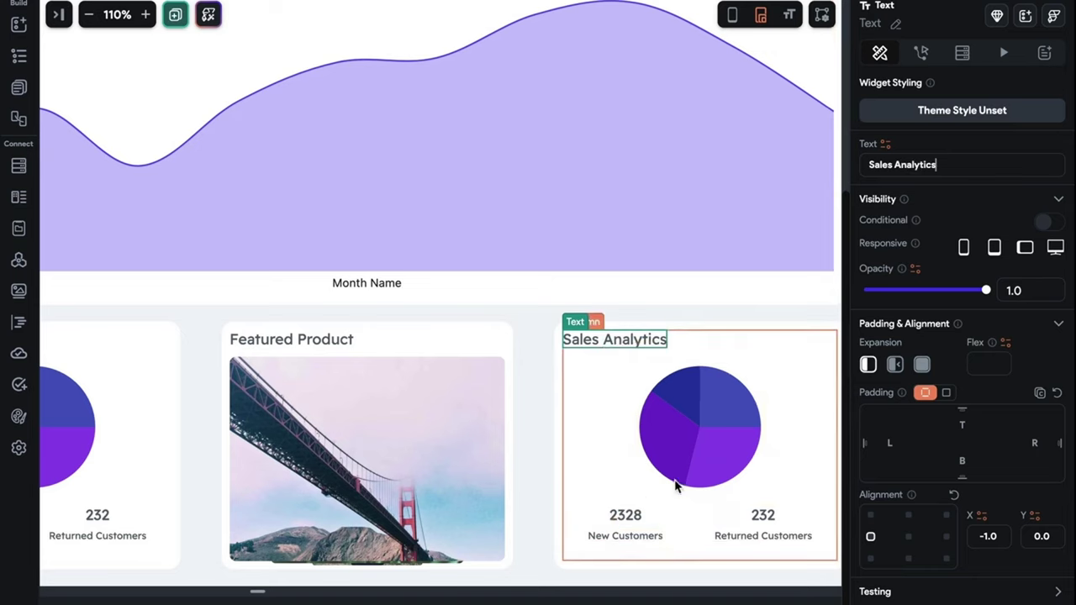
- Delete the pie chart and the customer figures below it from the Sales Analytics card
click(700, 460)
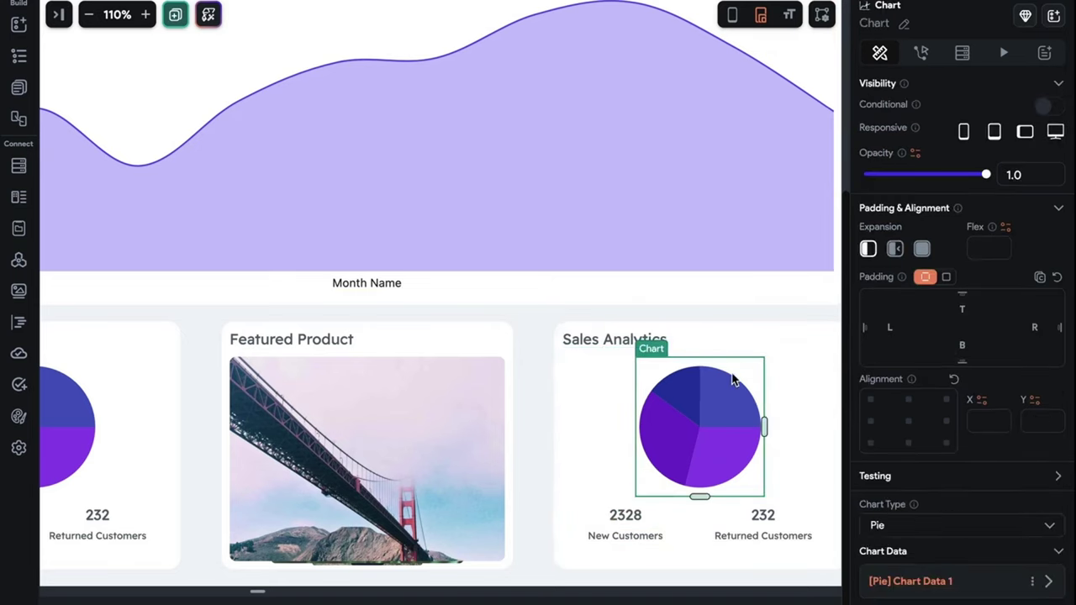
key(Delete)
click(672, 379)
key(Delete)
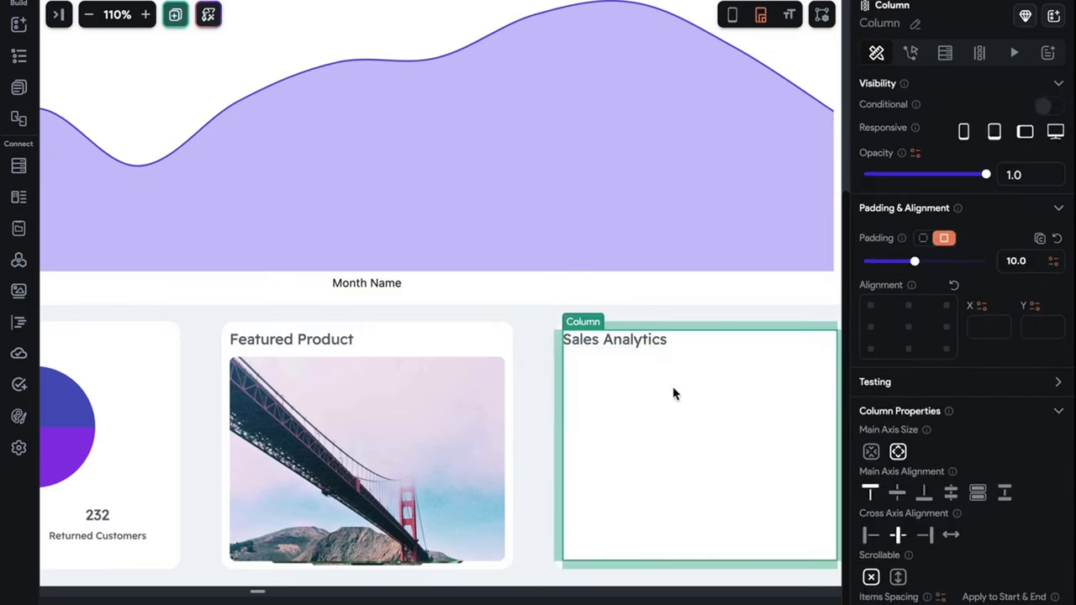
- Search the widget library for "chart" and insert a Chart widget into the Sales Analytics column
key(ctrl+k)
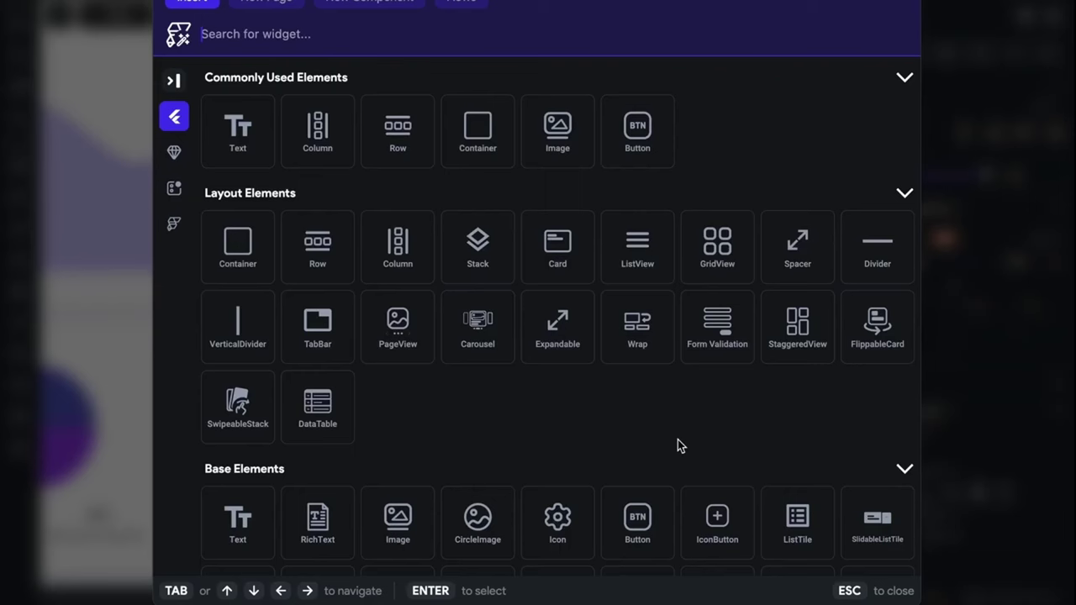
text(chart)
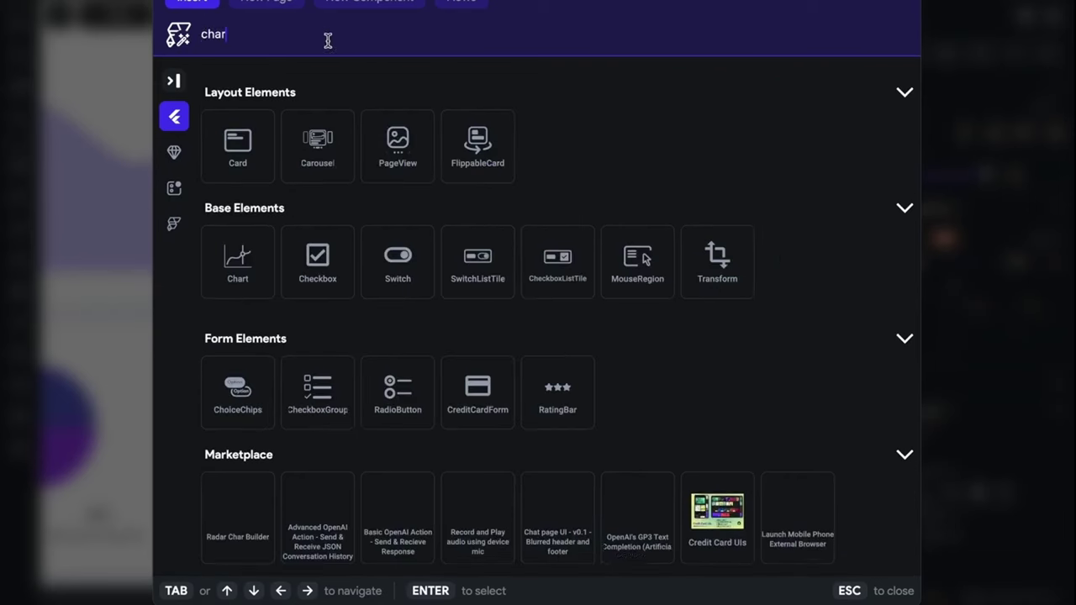
click(261, 262)
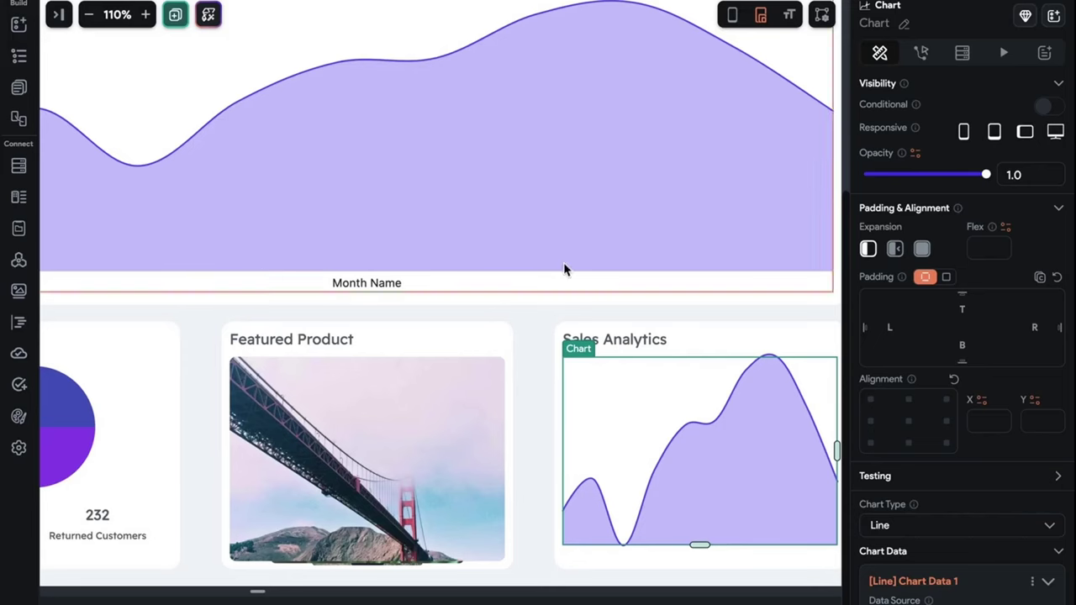
- Set the Sales Analytics chart's data source to Numbers Lists and its X data to the Revenue constant
scroll(922, 477, down, 5)
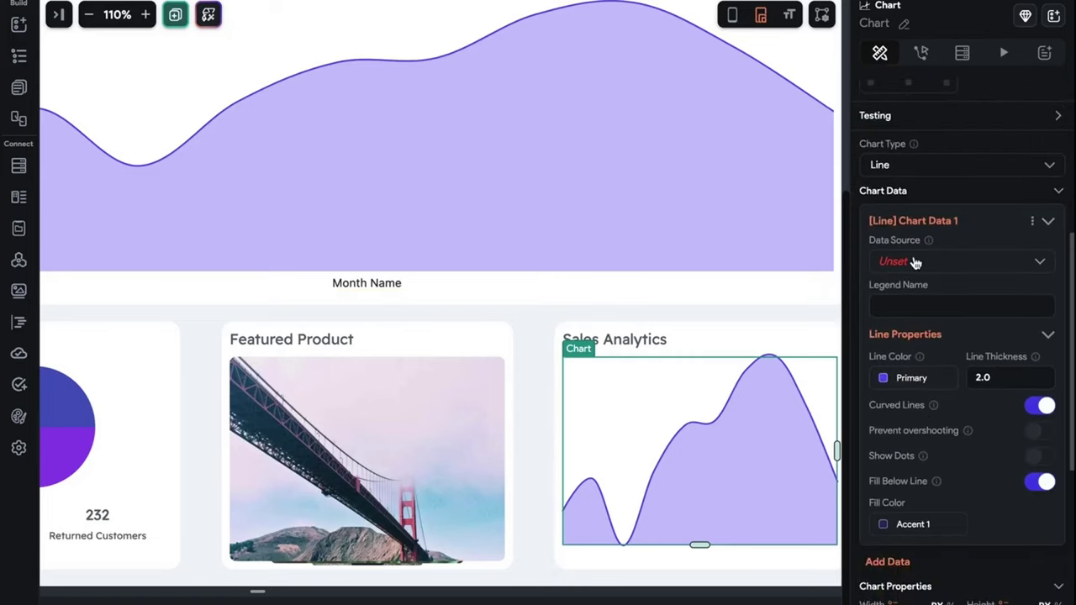
click(912, 260)
click(906, 296)
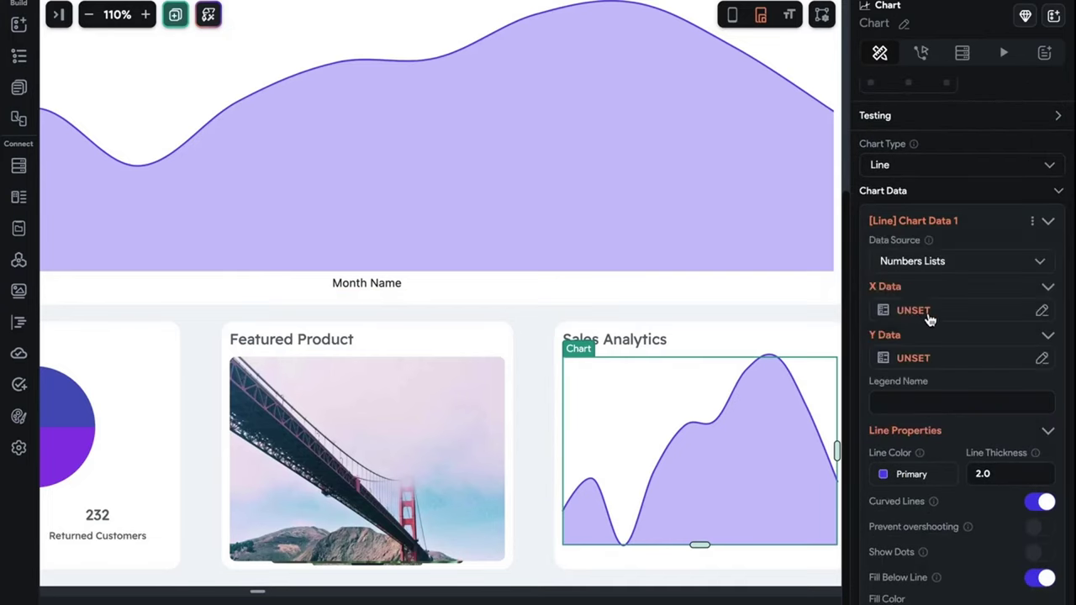
click(924, 311)
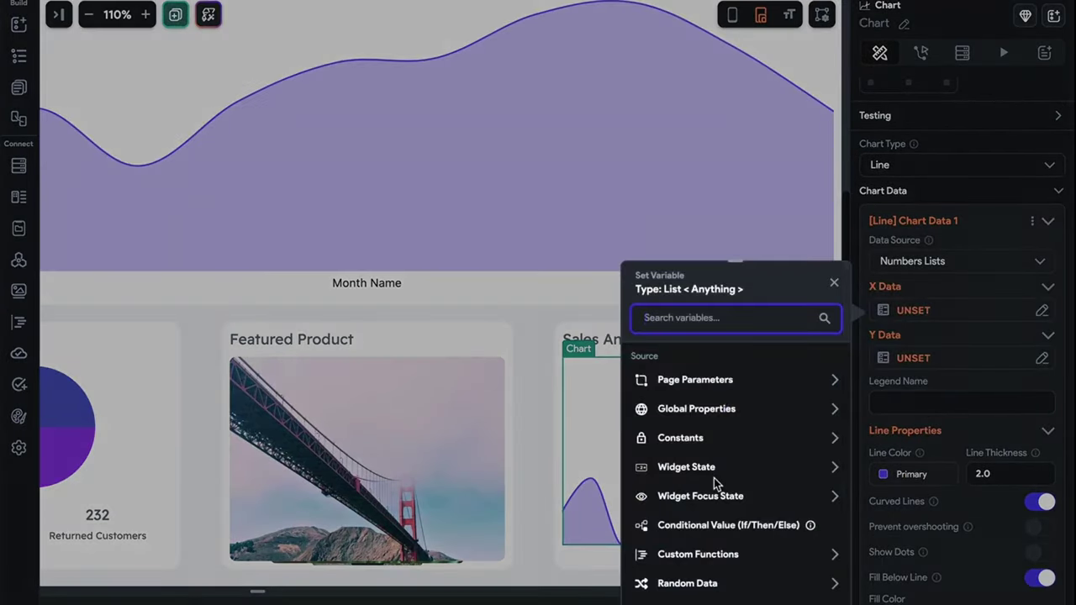
click(711, 439)
click(734, 530)
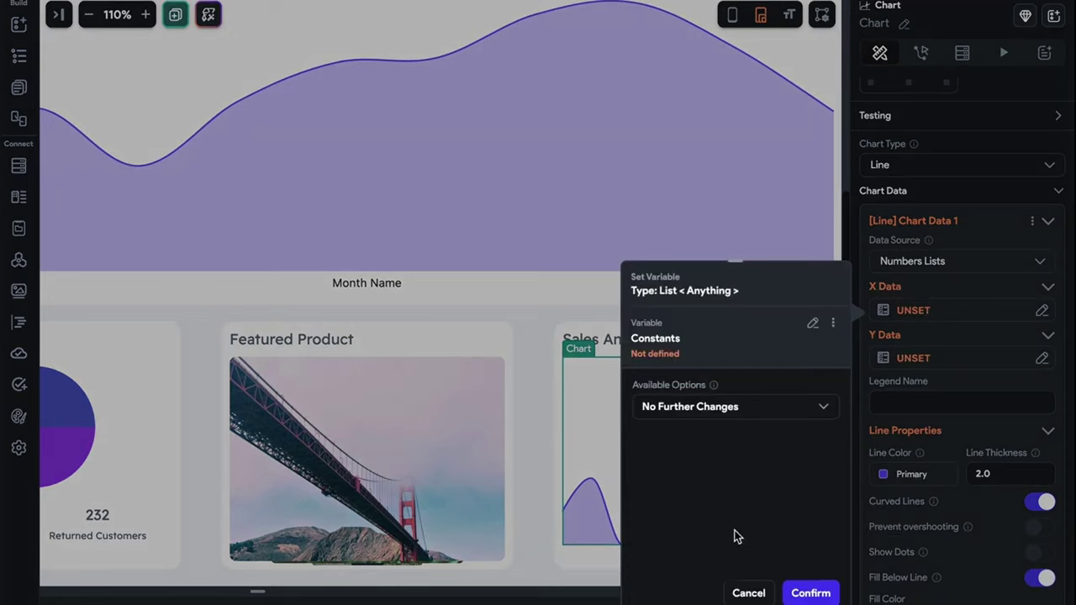
click(822, 590)
- Set the Sales Analytics chart's Y data to the monthName project constant
click(948, 360)
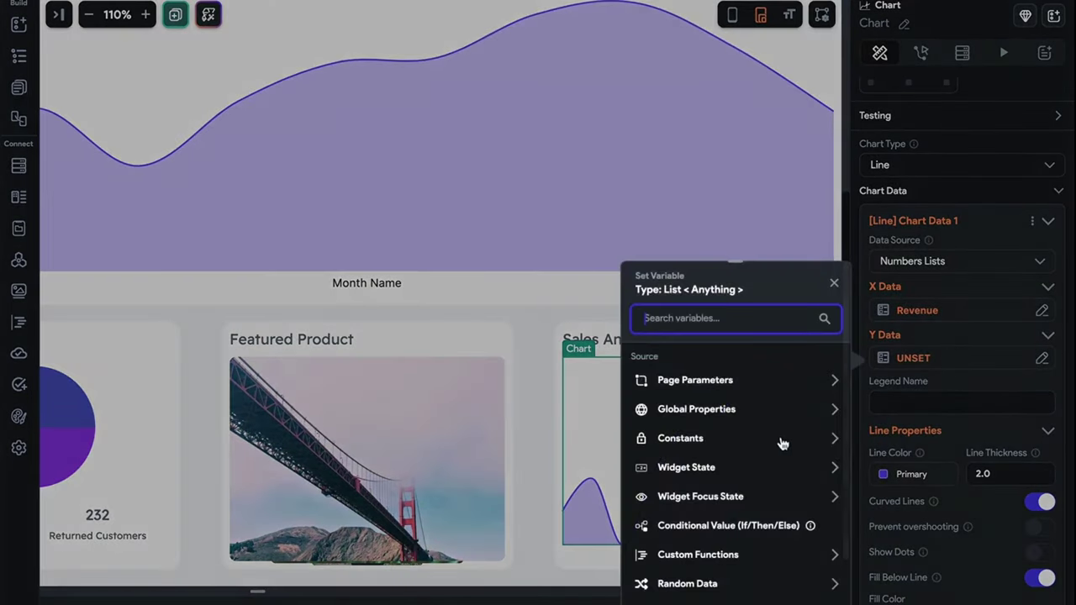
click(712, 438)
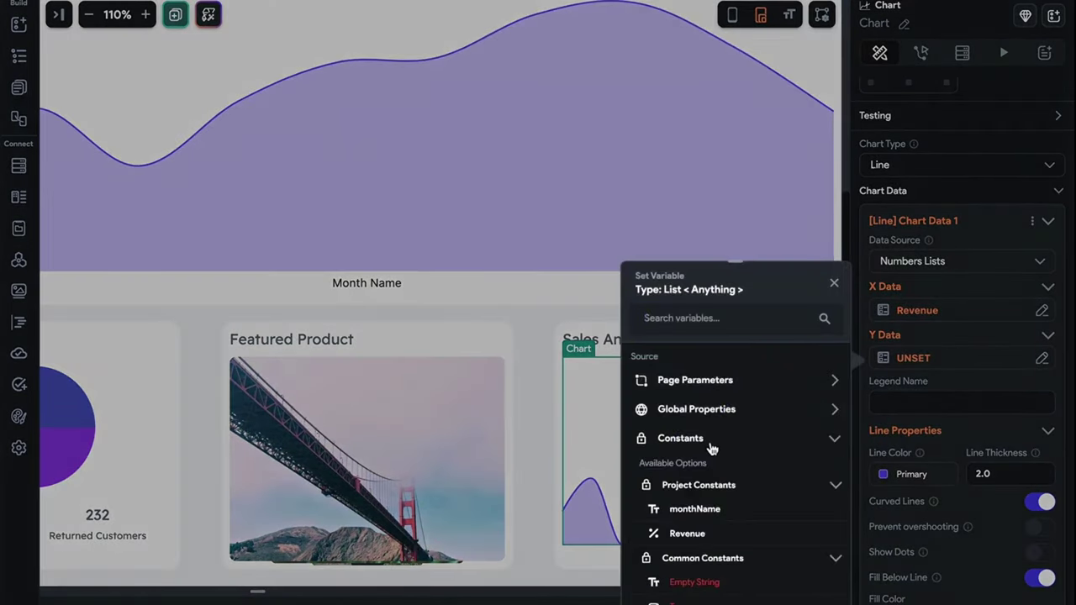
click(728, 511)
click(818, 590)
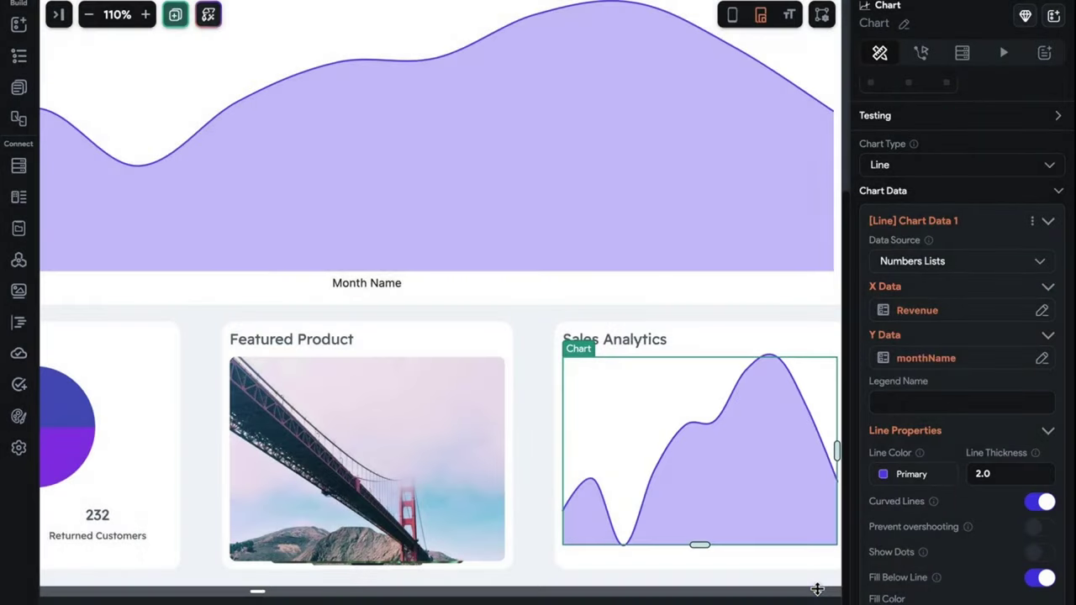
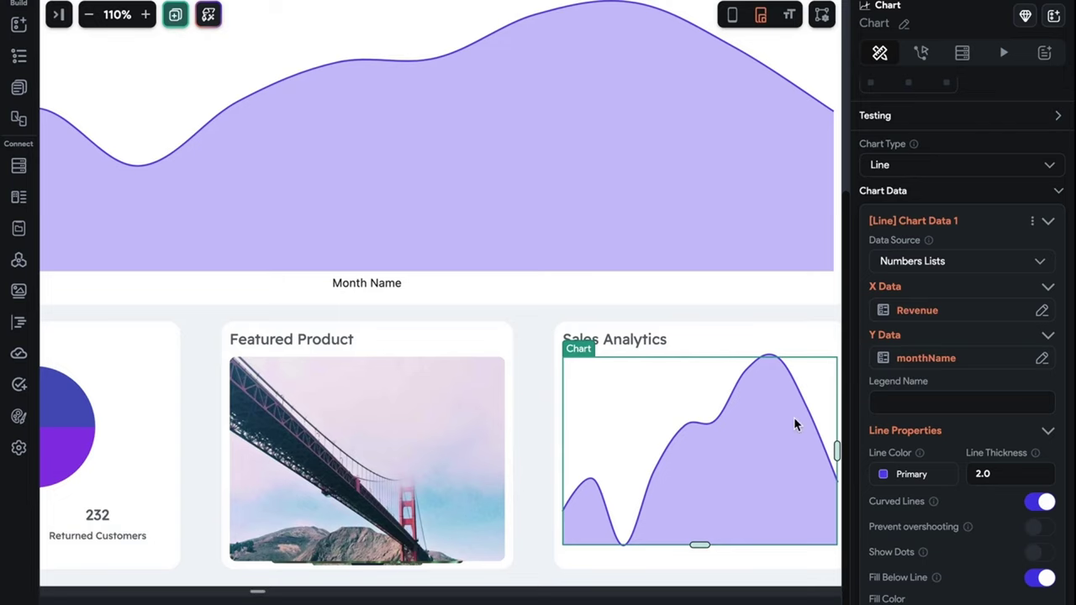
- Try the Pie type on the Sales Analytics chart, and set its chart type to Bar
scroll(649, 255, left, 5)
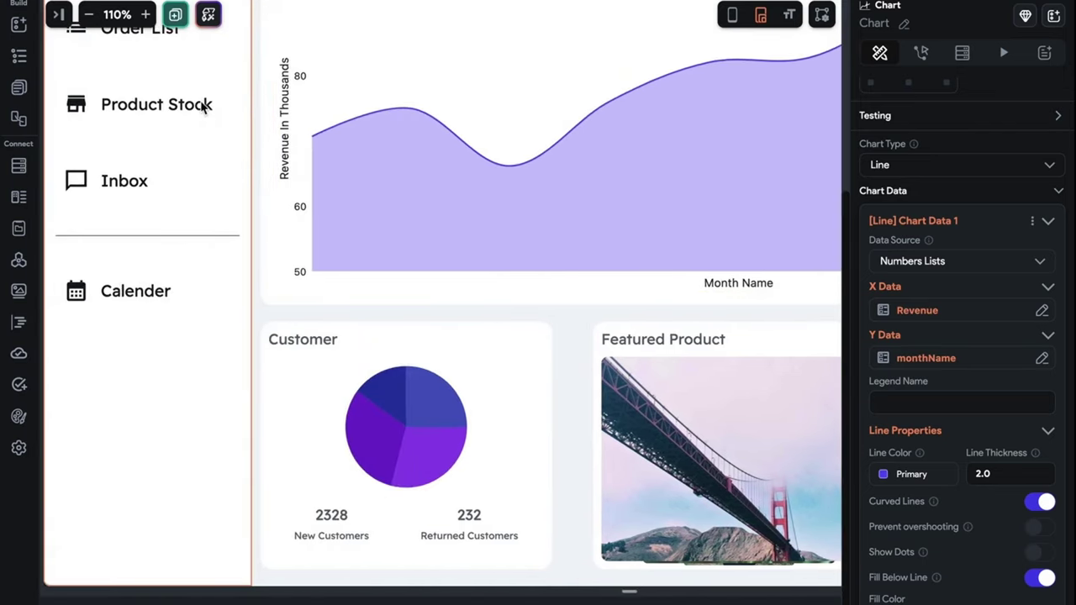
click(88, 15)
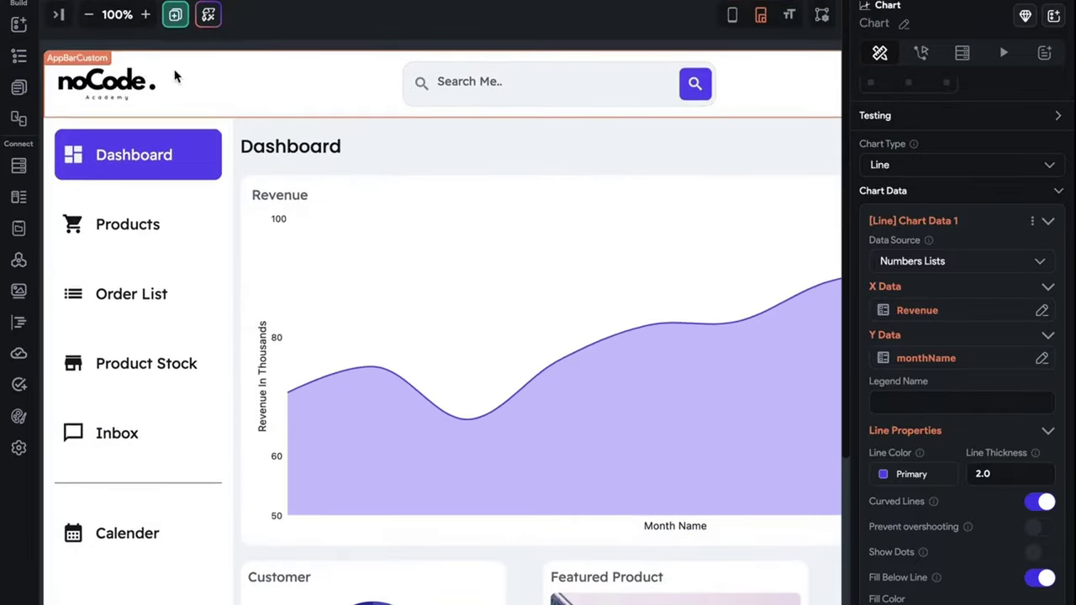
click(88, 14)
click(88, 15)
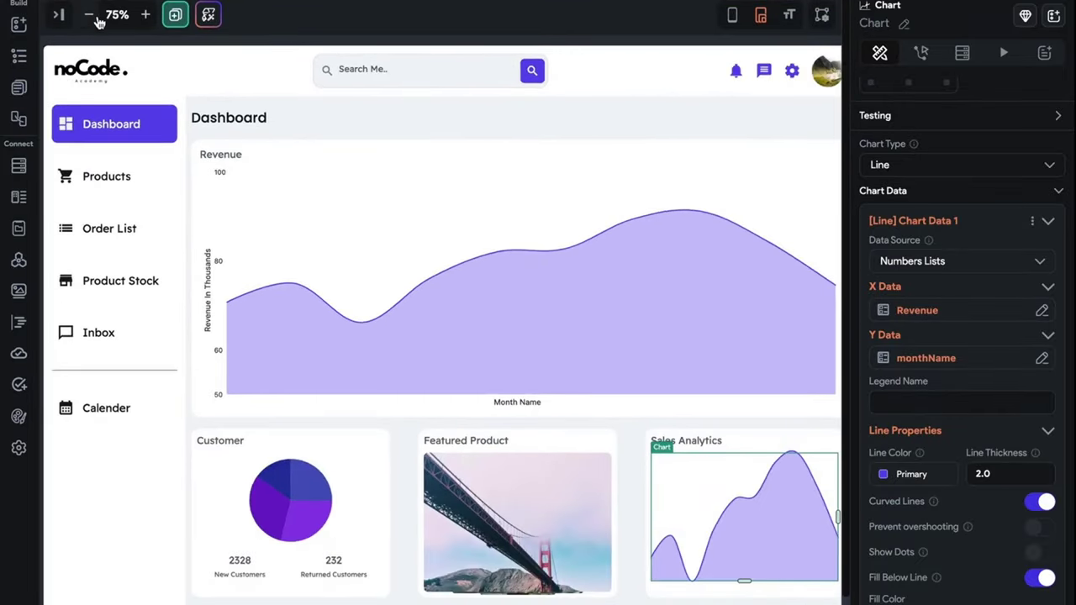
click(88, 14)
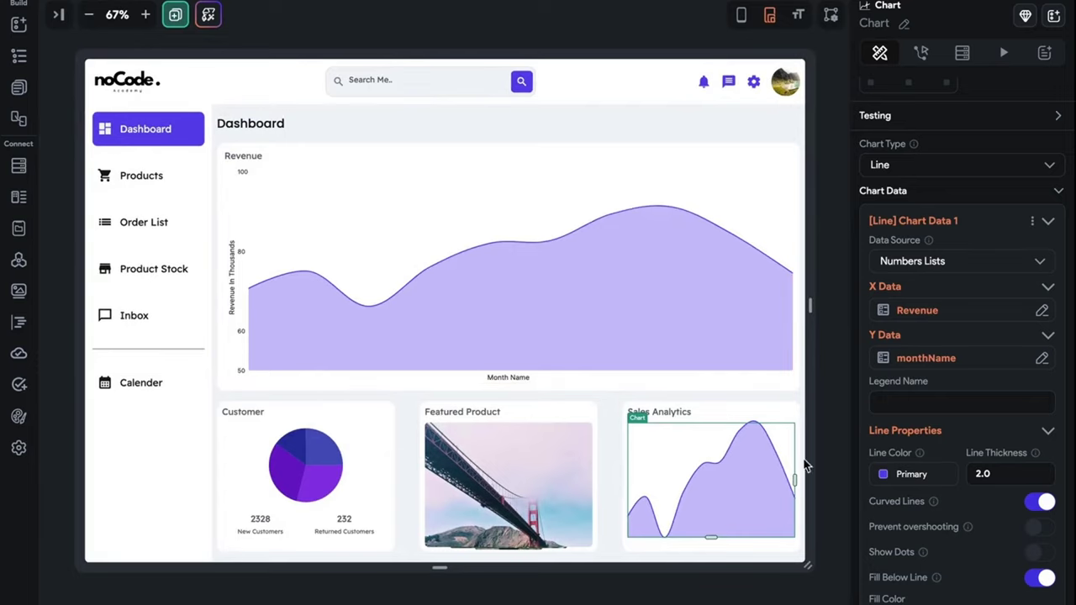
scroll(927, 378, down, 1)
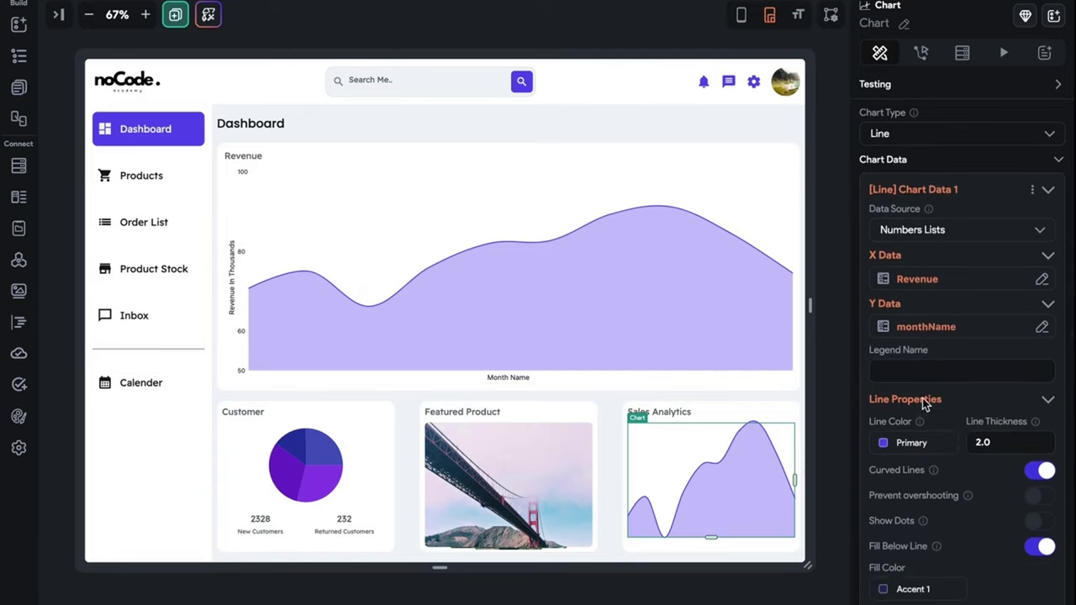
scroll(931, 319, up, 2)
click(920, 195)
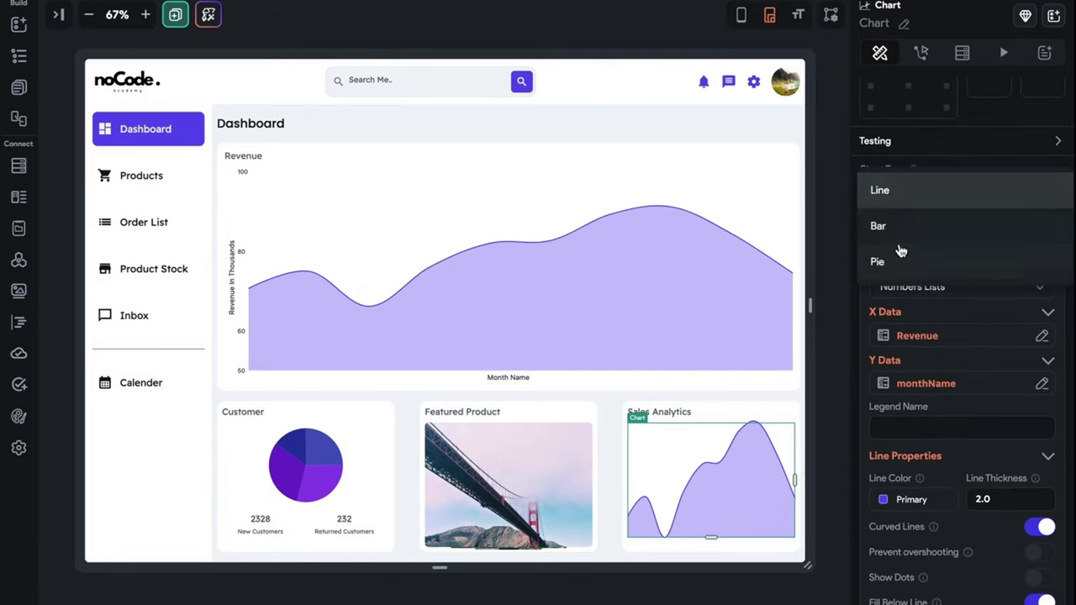
click(901, 265)
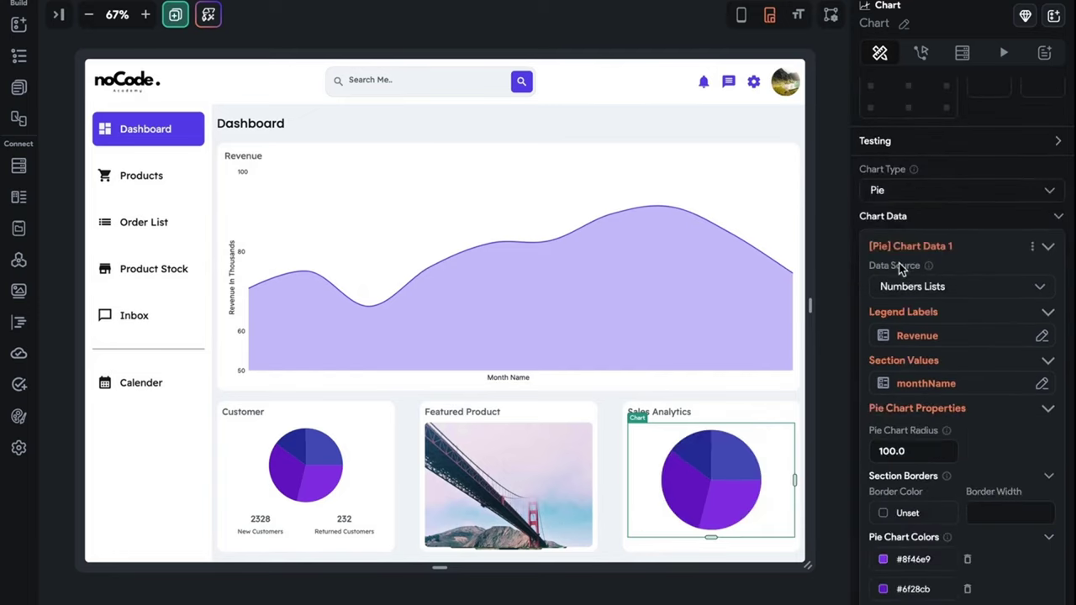
click(904, 200)
click(902, 156)
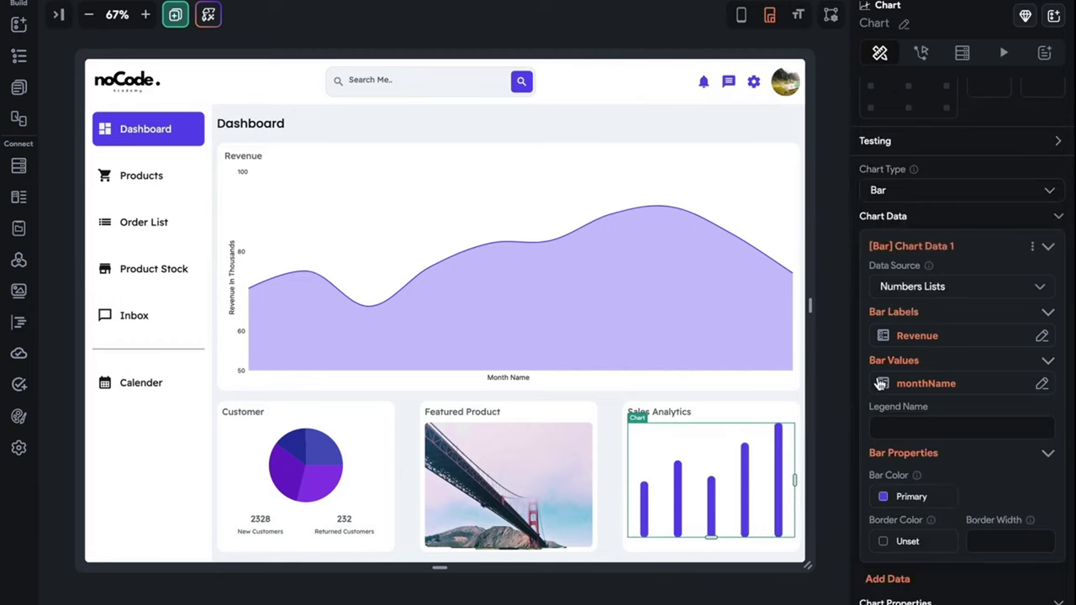
- Change the chart type of the large Revenue chart to Bar
click(824, 411)
click(622, 283)
scroll(974, 374, down, 5)
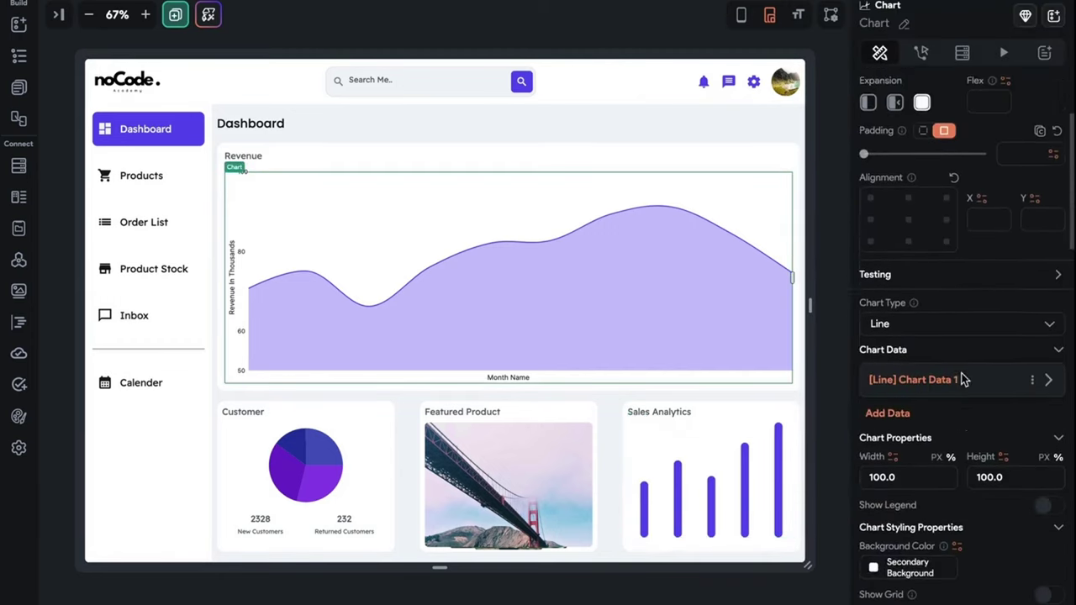
click(944, 248)
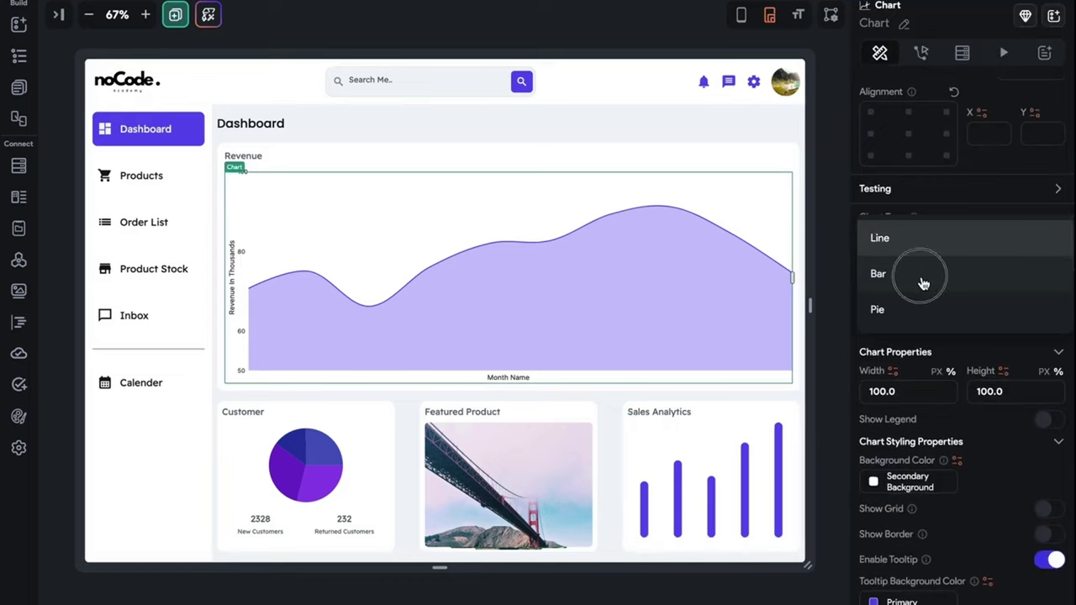
click(921, 278)
scroll(910, 395, down, 1)
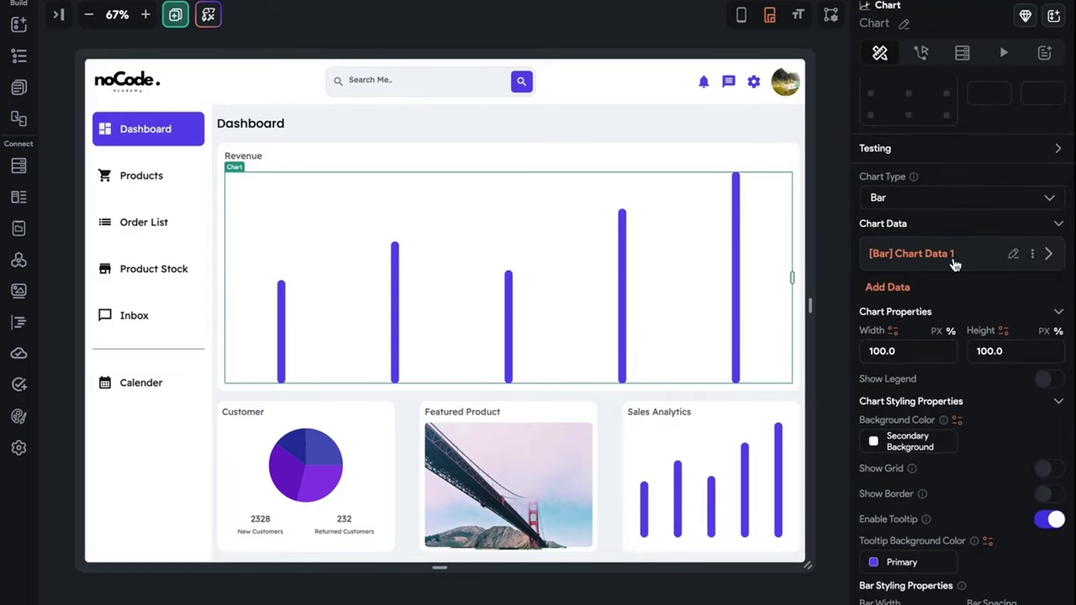
- Keep the Revenue chart's data source as Numbers Lists and set its bar labels to the monthName project constant
click(1051, 259)
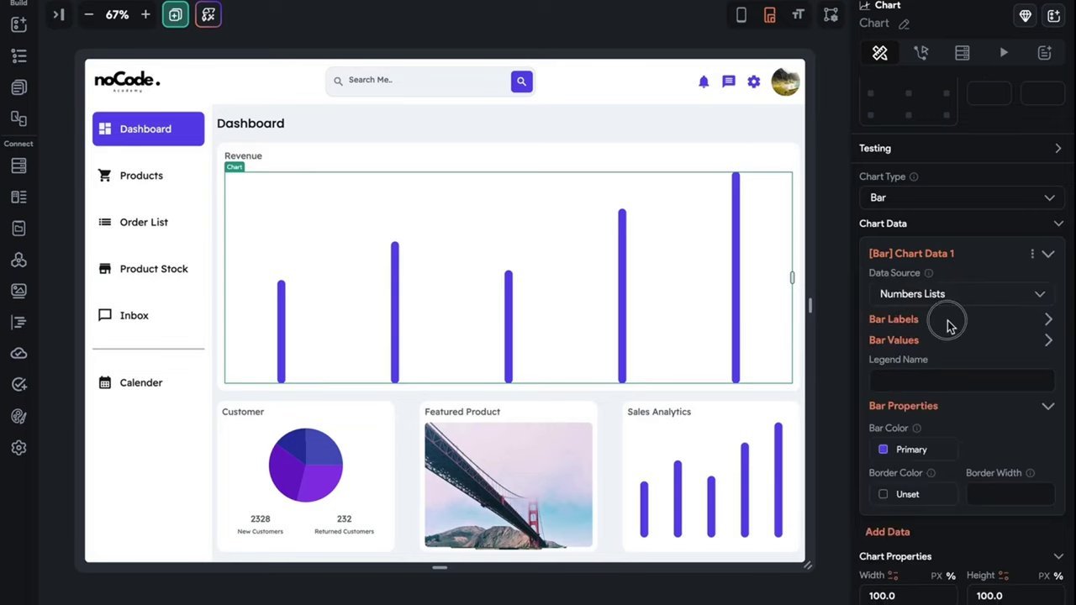
click(984, 304)
click(989, 305)
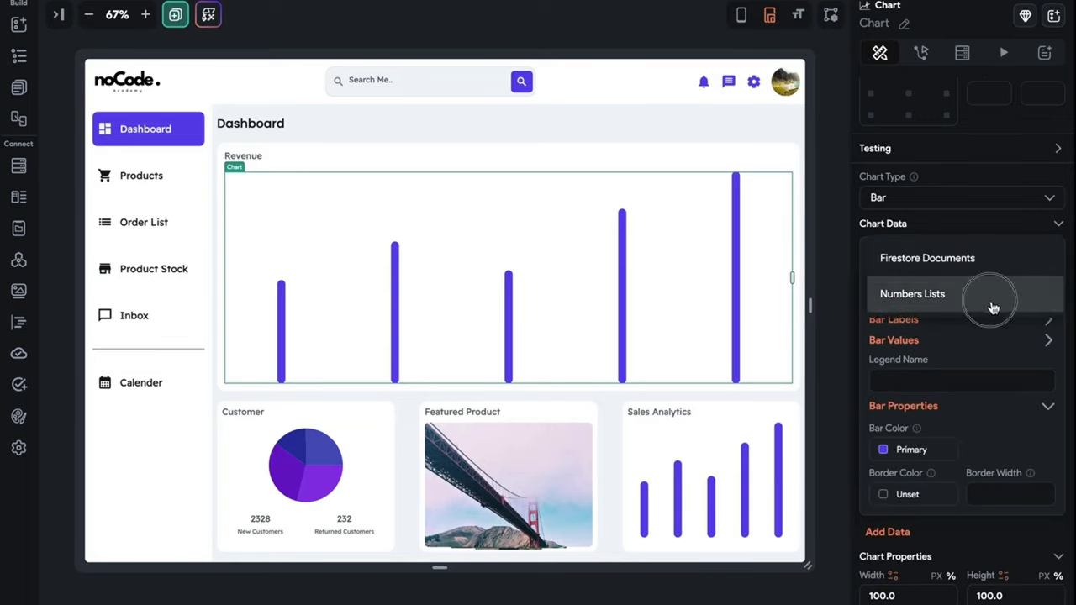
click(1049, 321)
click(962, 348)
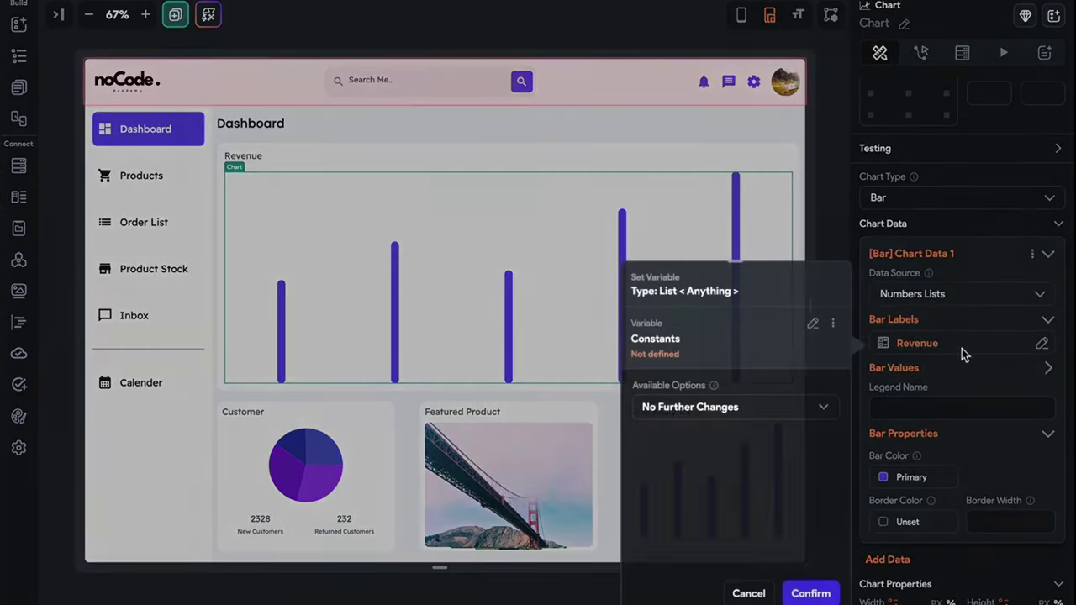
click(816, 327)
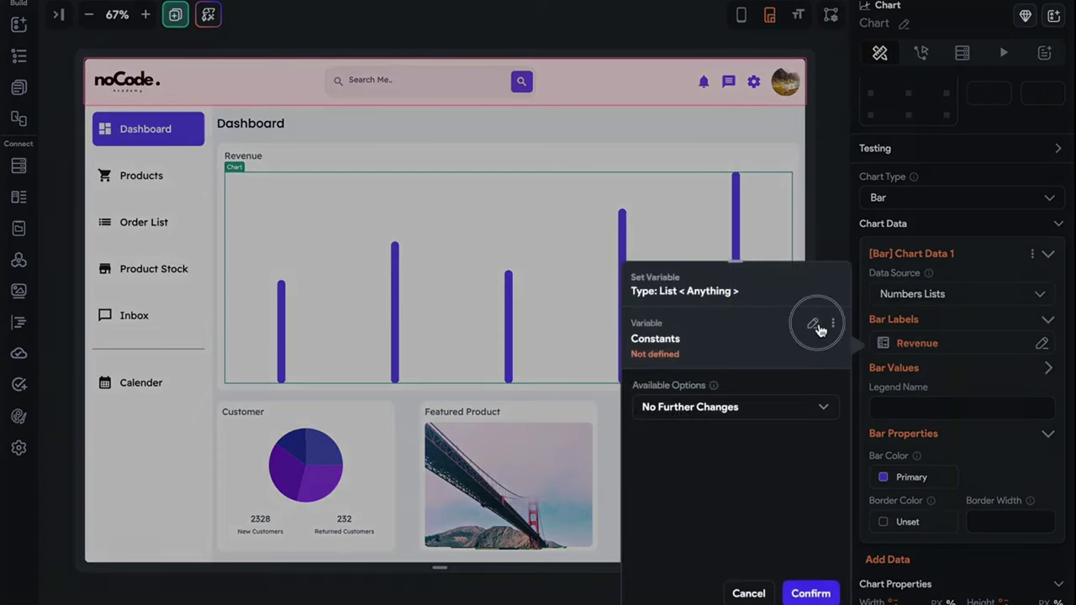
scroll(709, 462, down, 1)
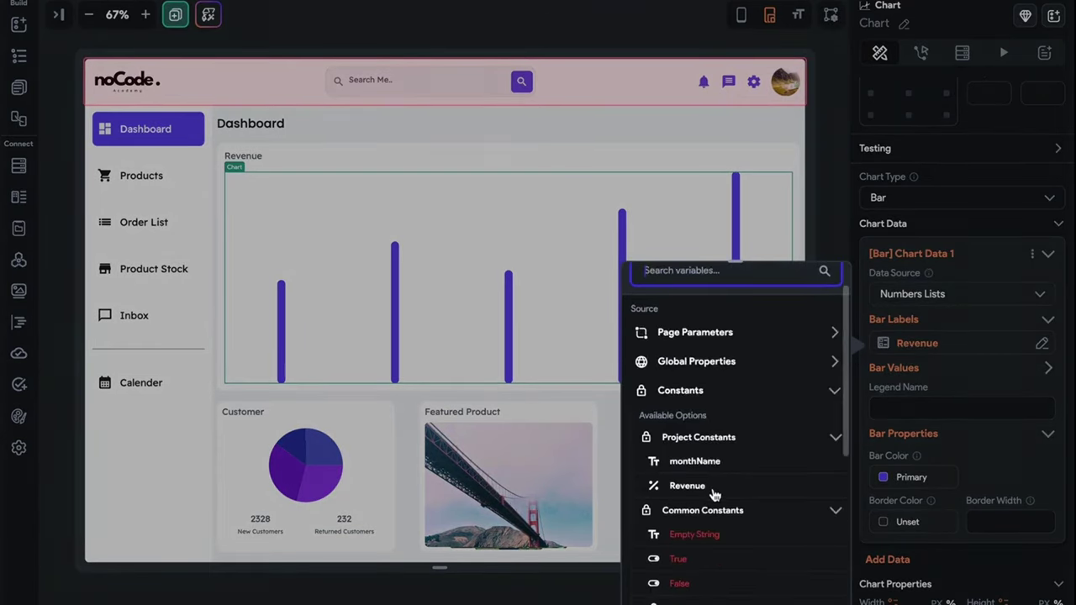
click(703, 466)
click(810, 593)
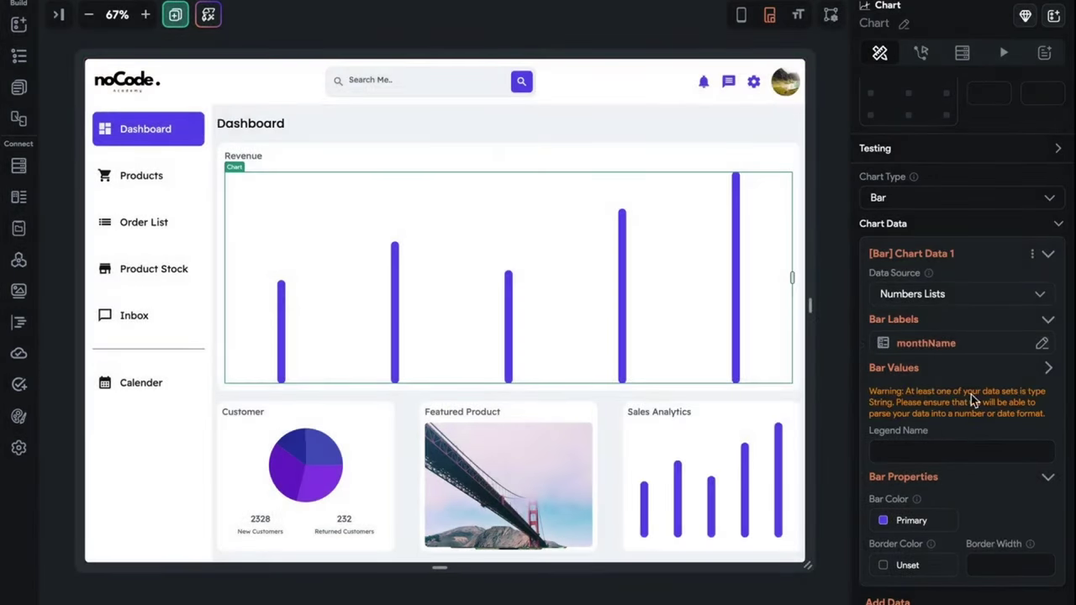
- Set the Revenue chart's bar values to the Revenue project constant
click(975, 393)
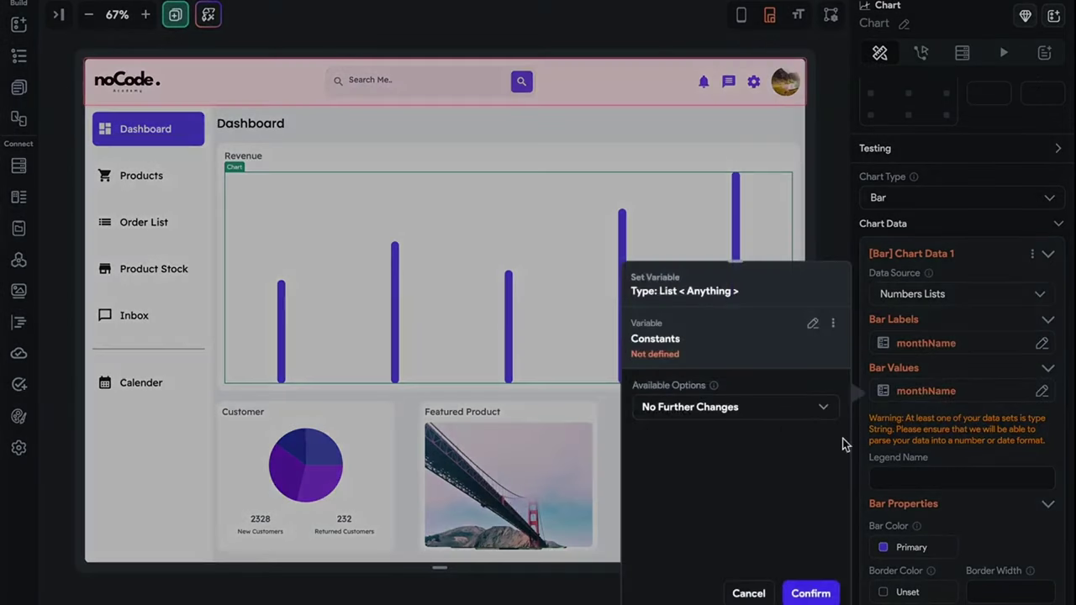
click(812, 324)
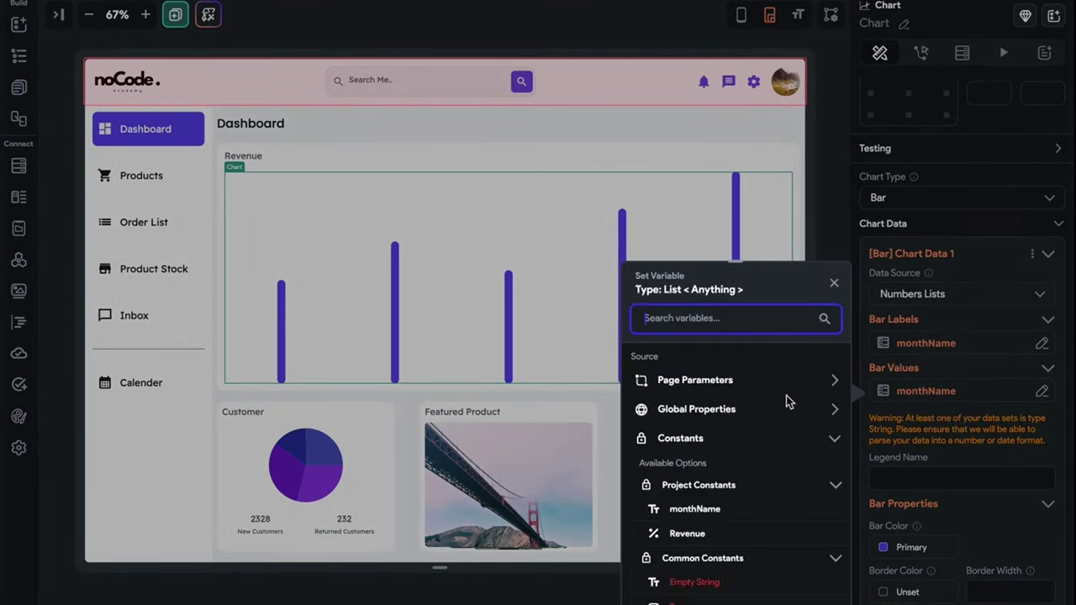
click(710, 538)
click(820, 592)
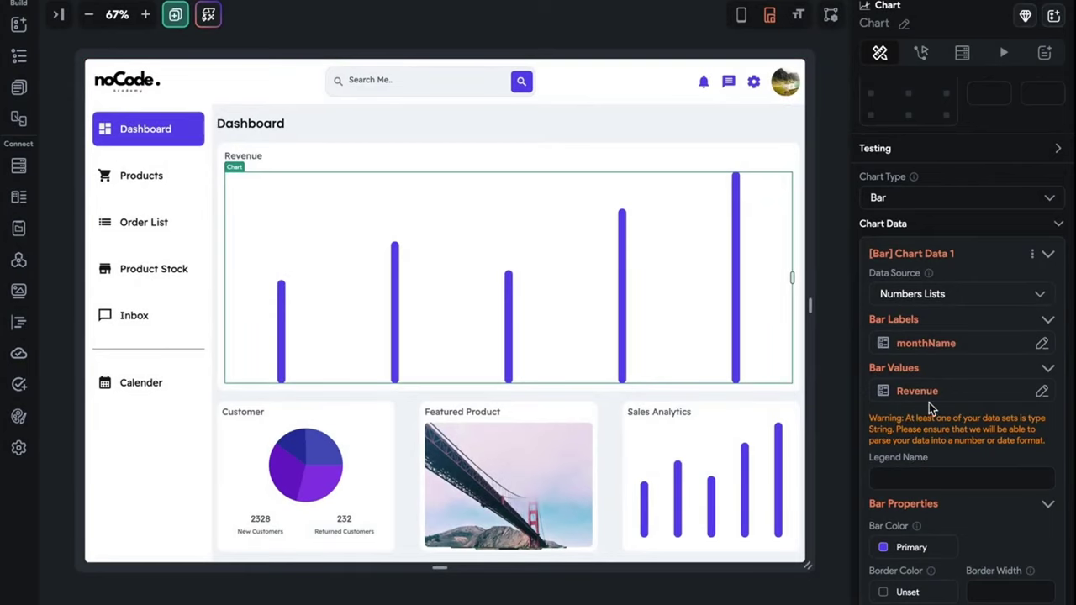
- Apply the Map List Items option to the Revenue constant used for the chart's bar values
click(918, 392)
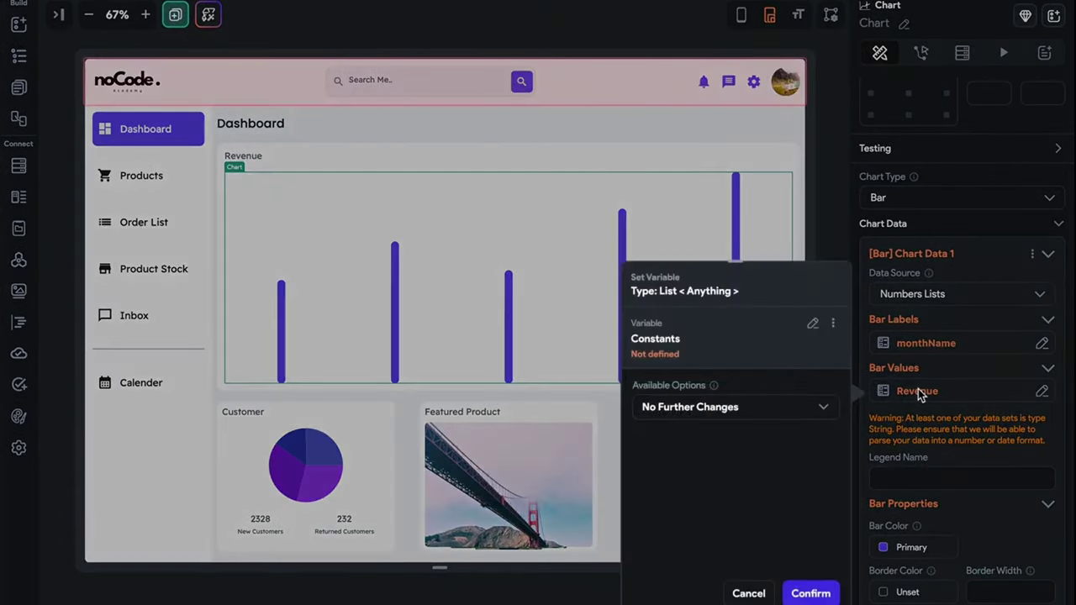
click(809, 413)
click(733, 266)
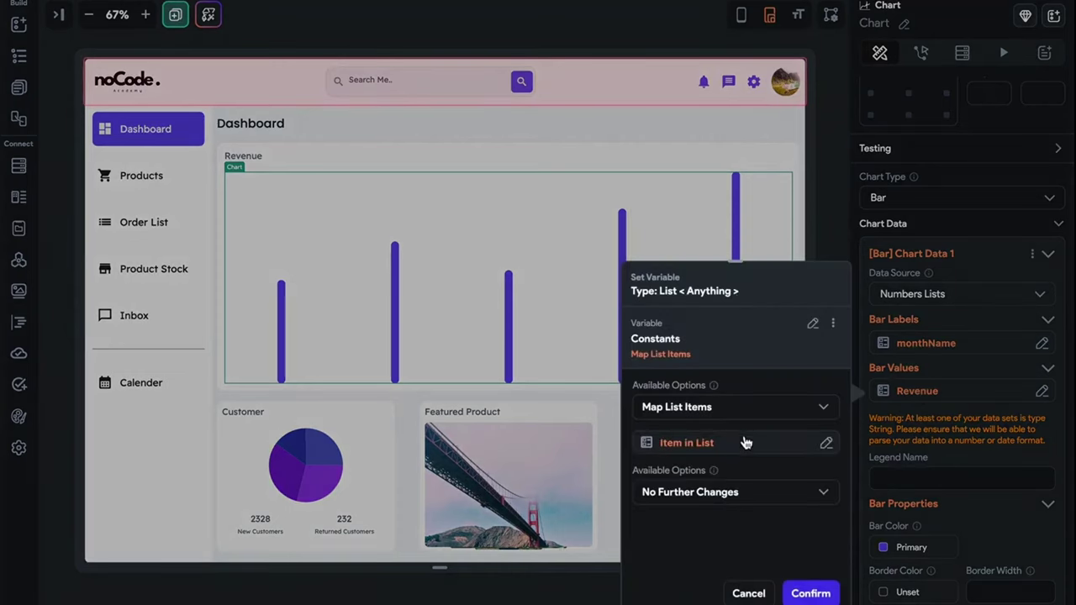
- Give each mapped list item a Number Format with the Custom (specify format) option
click(739, 443)
click(586, 401)
click(508, 355)
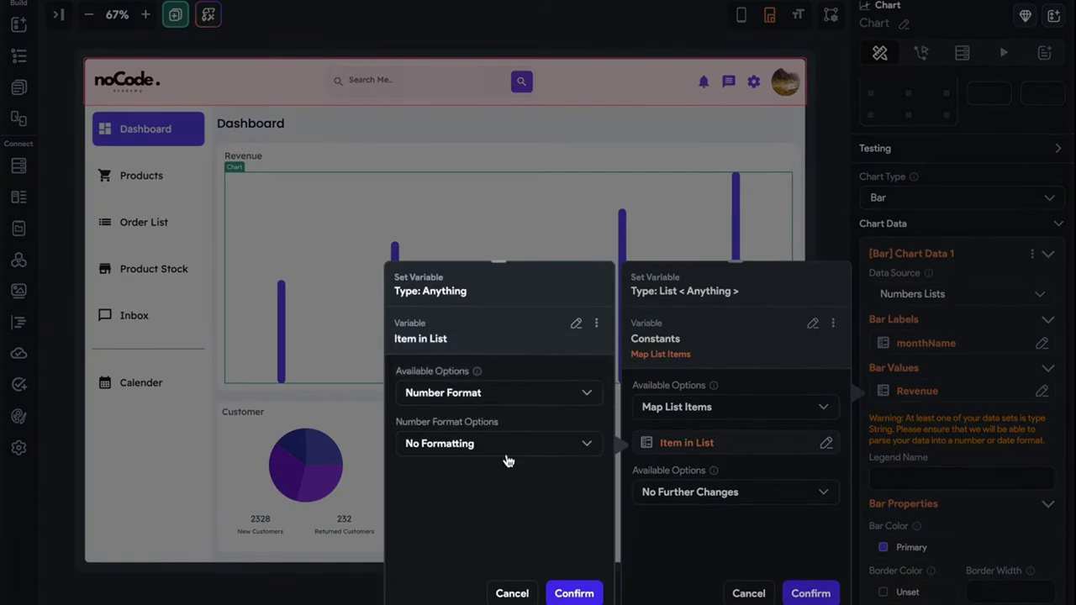
click(507, 454)
click(507, 454)
click(507, 448)
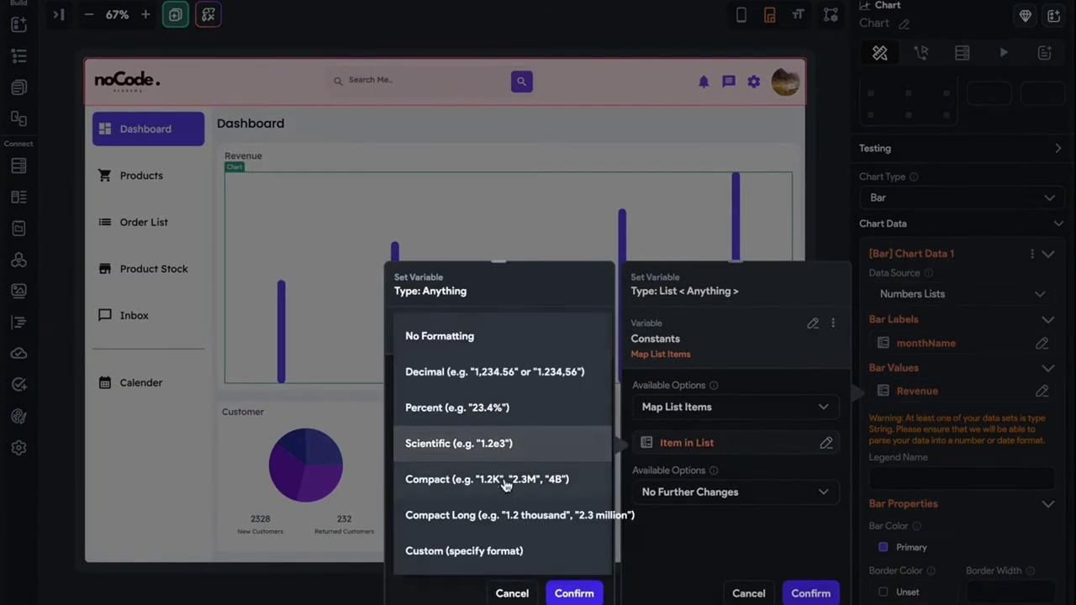
click(484, 552)
- Display the mapped bar values as currency with the symbol ₹ and save the variable settings
scroll(486, 521, down, 2)
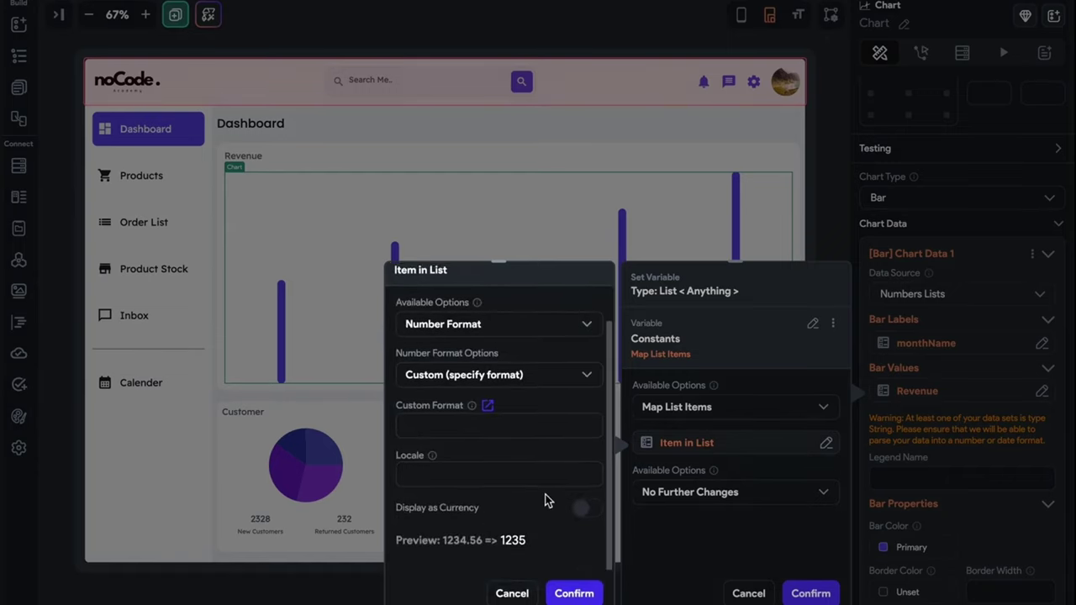
click(588, 515)
click(520, 552)
scroll(520, 552, down, 1)
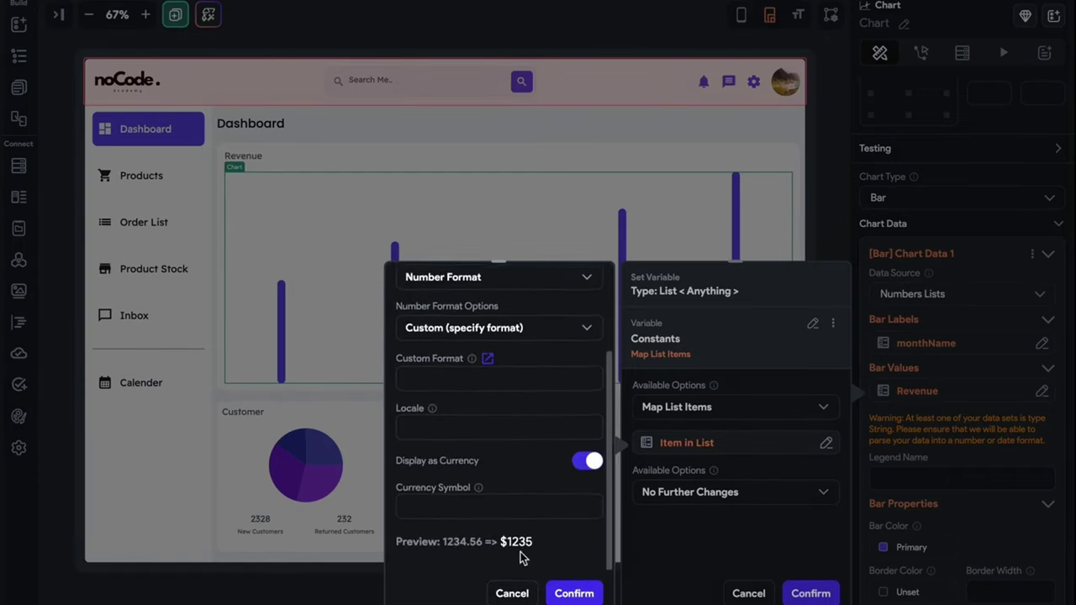
text(₹)
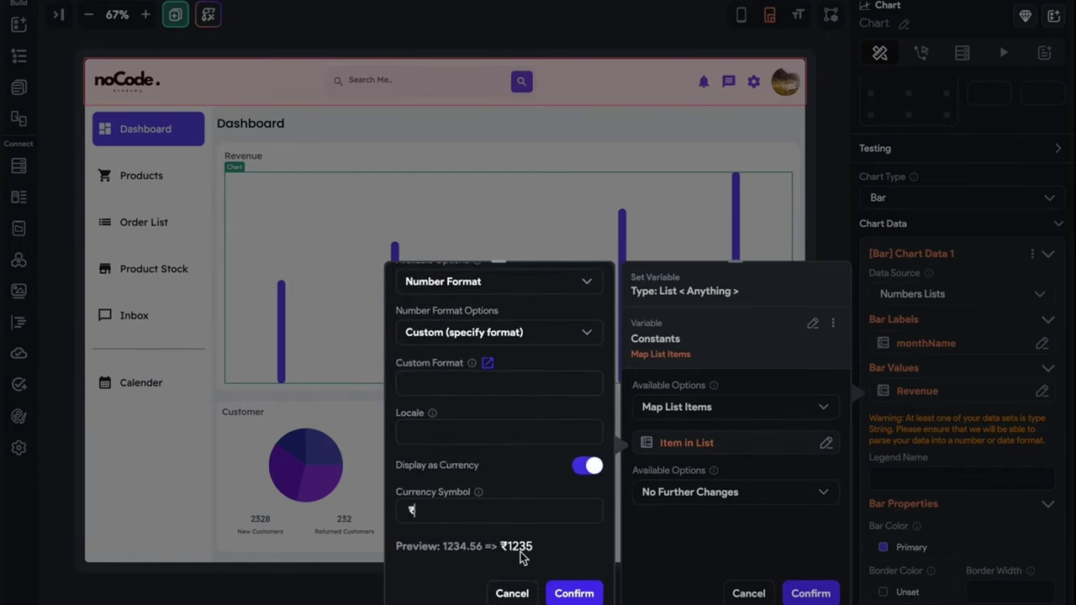
click(565, 593)
click(819, 593)
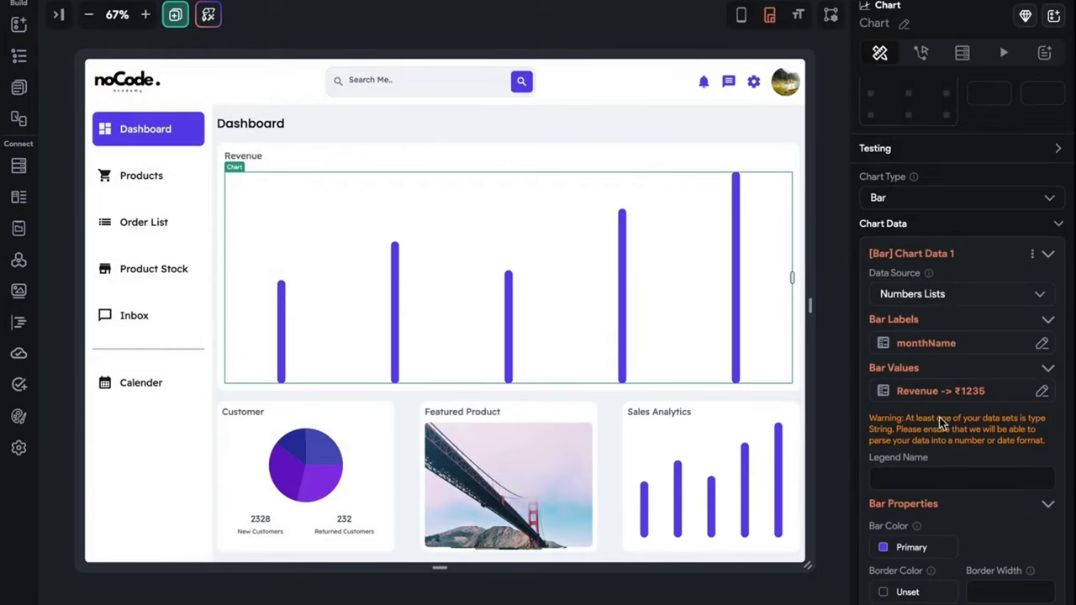
- Set the Revenue chart's X axis title text to Month
scroll(939, 420, down, 10)
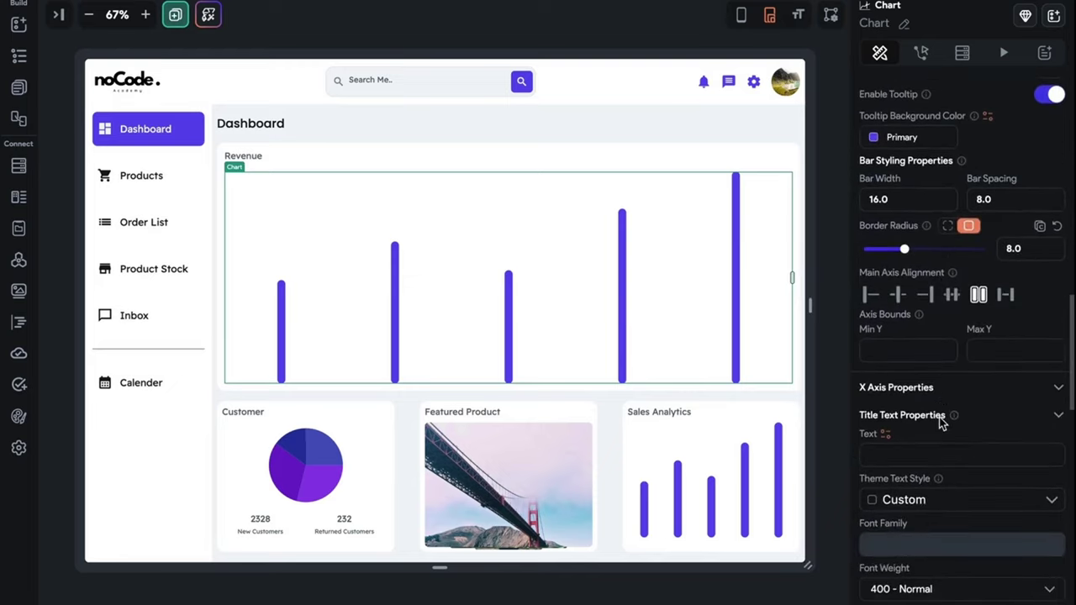
scroll(939, 417, down, 3)
click(895, 327)
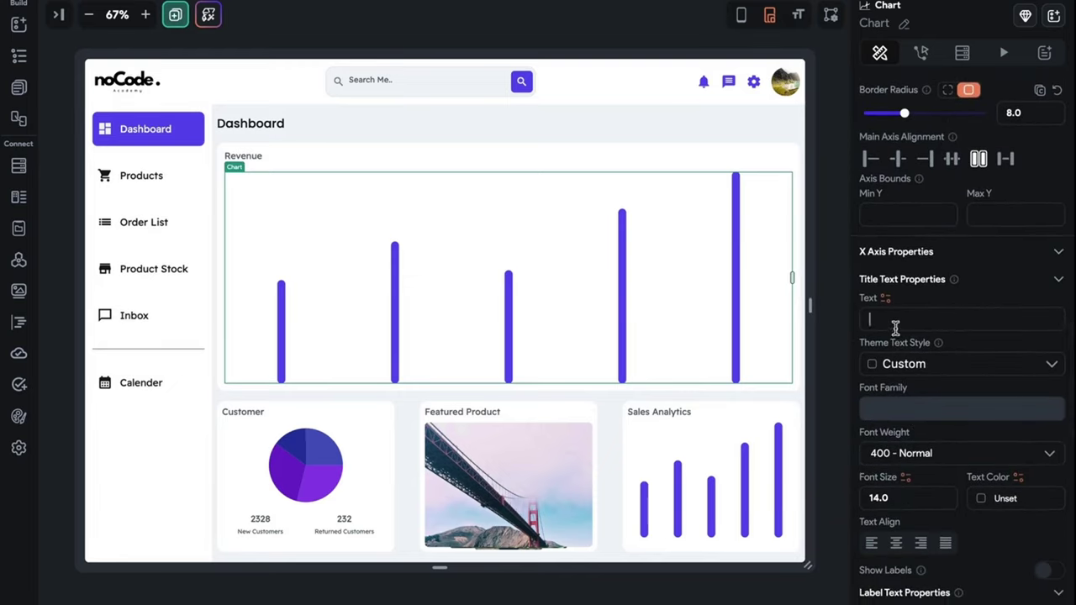
text(Month)
- Show the labels on the Revenue chart's X axis and set their font size to 18
scroll(967, 428, down, 3)
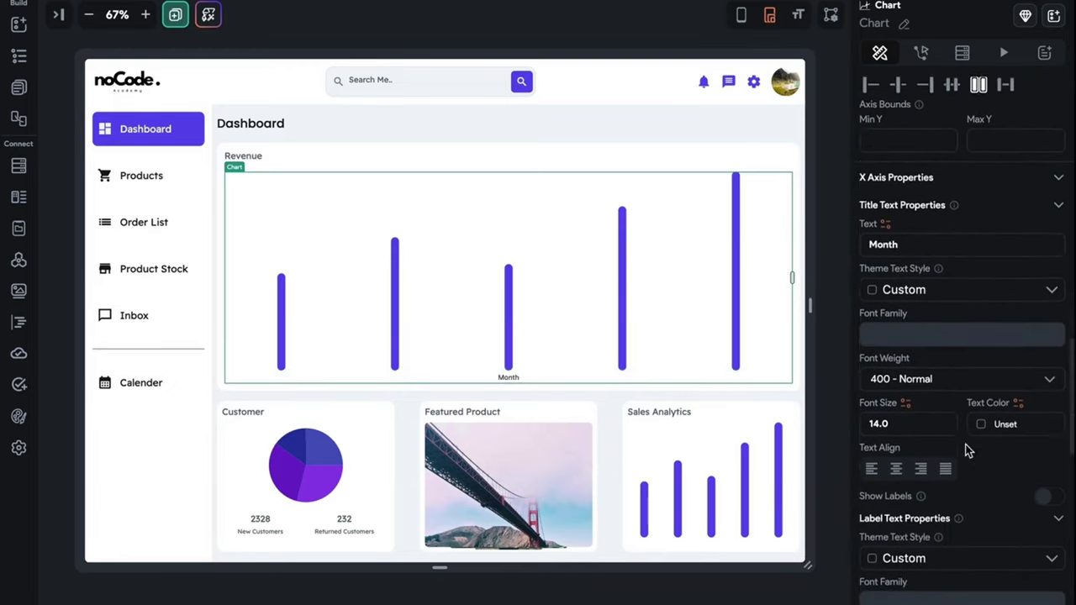
scroll(939, 364, down, 2)
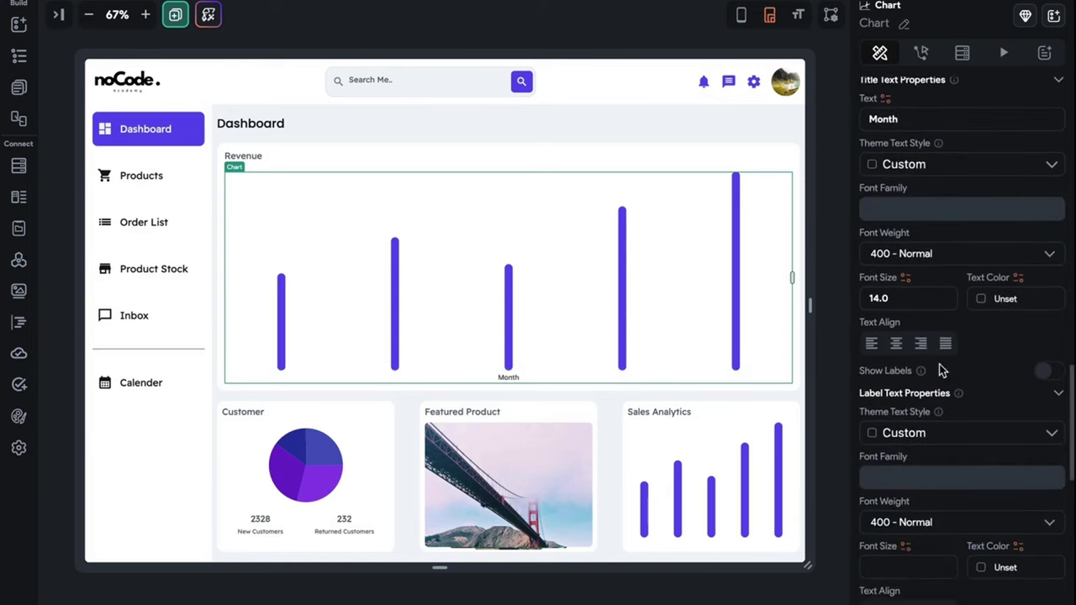
click(1044, 373)
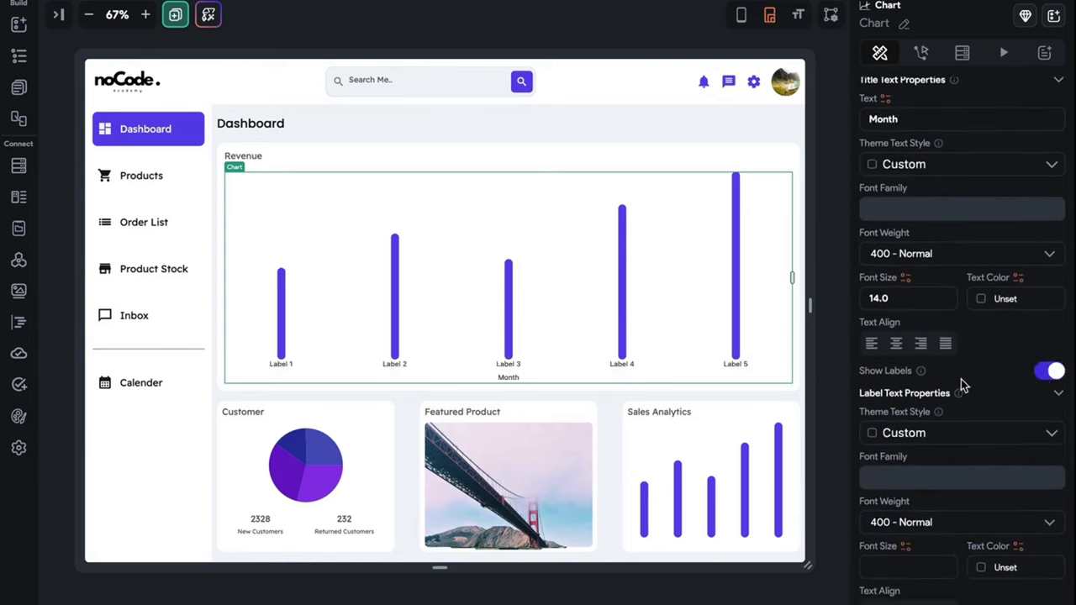
scroll(960, 379, down, 2)
scroll(961, 379, up, 3)
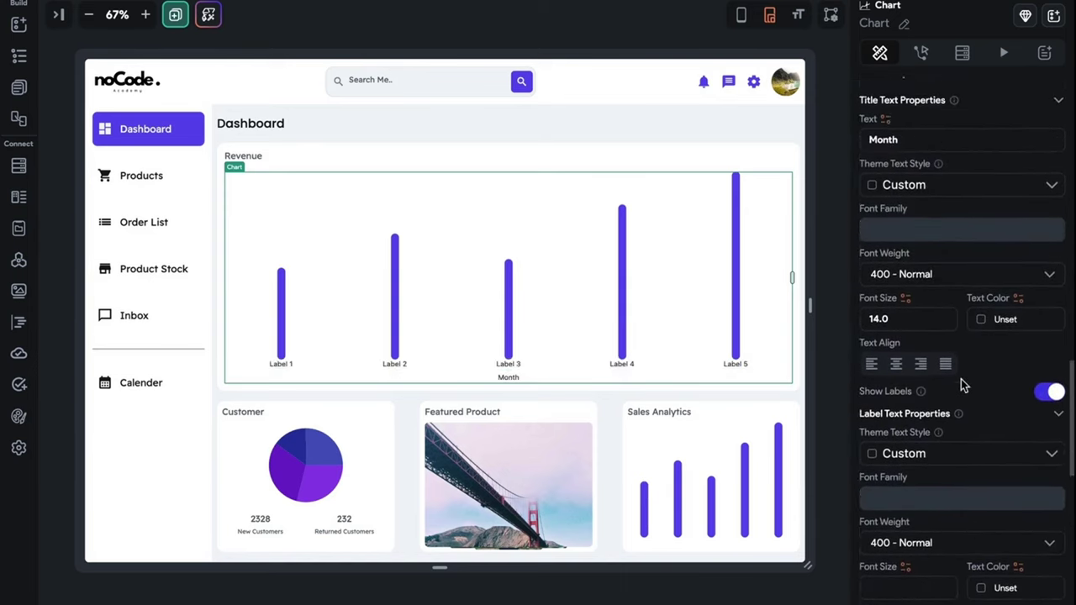
scroll(961, 379, down, 2)
click(898, 520)
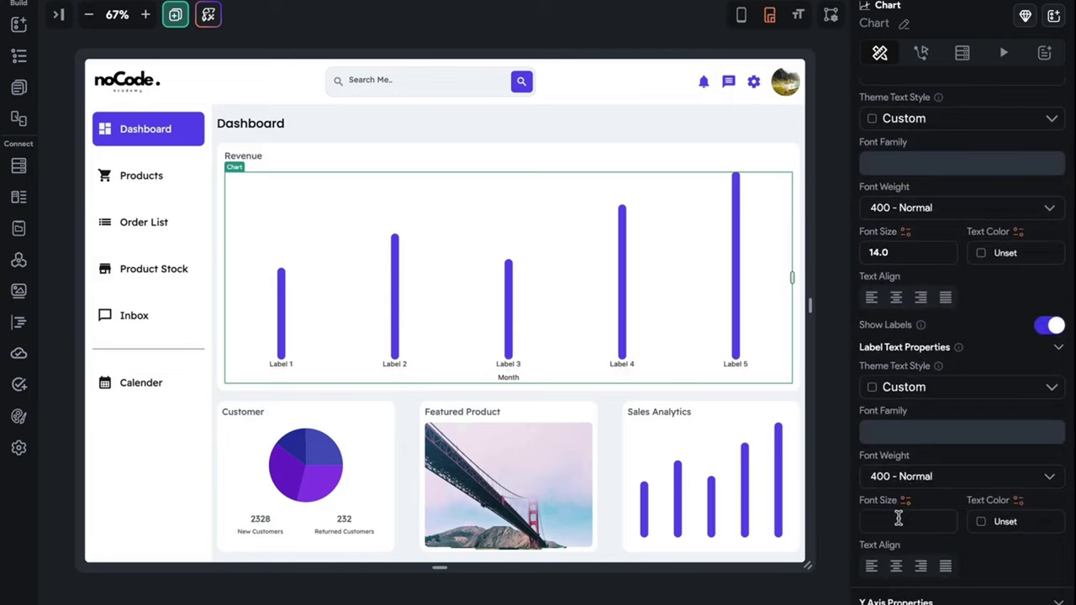
text(18)
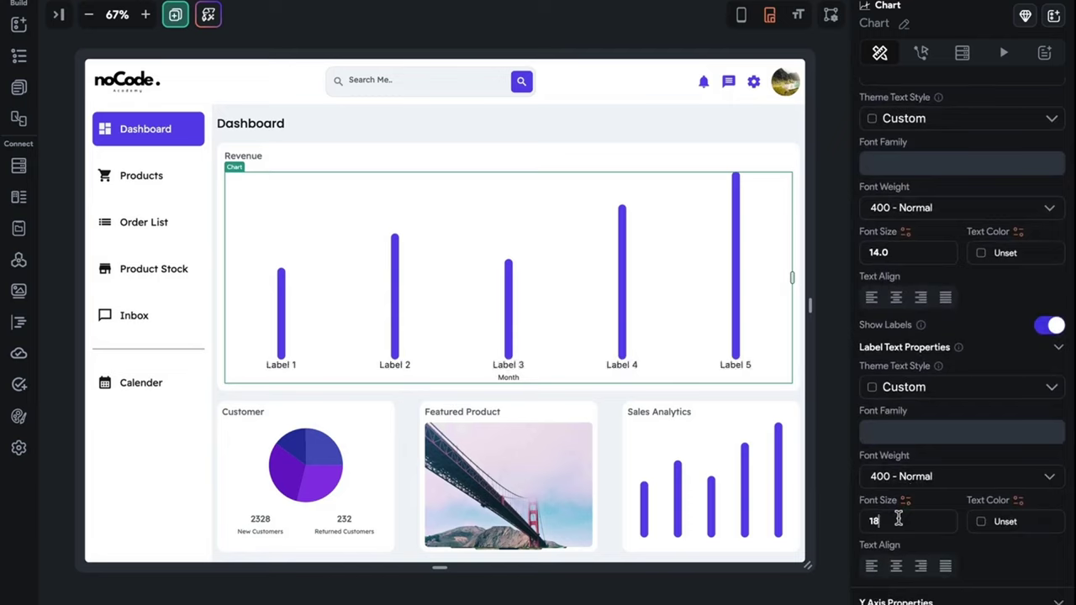
- Show the labels on the Revenue chart's Y axis
scroll(898, 520, down, 12)
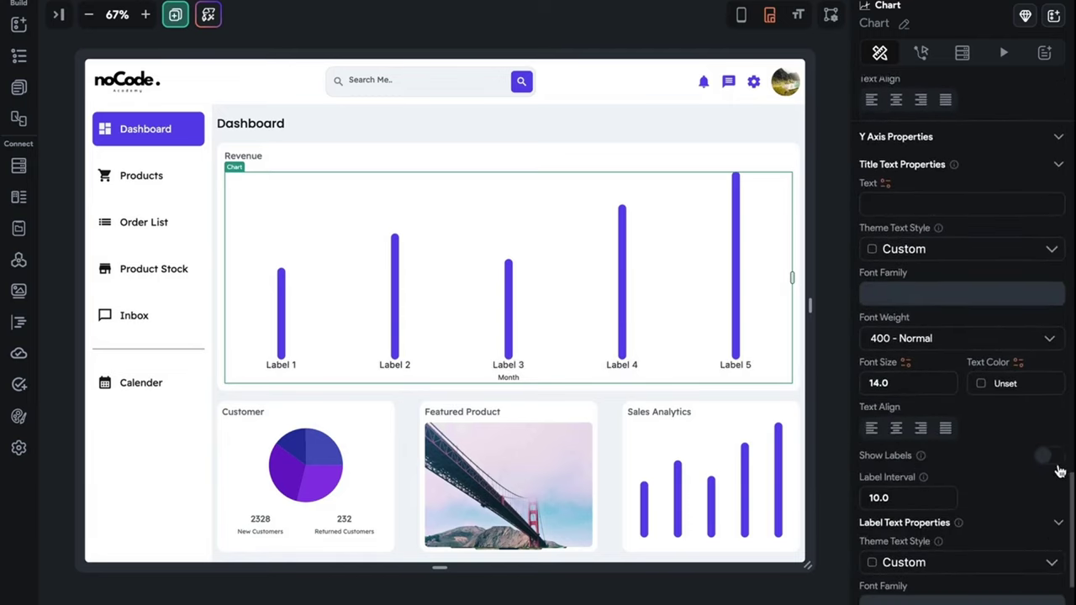
click(1046, 455)
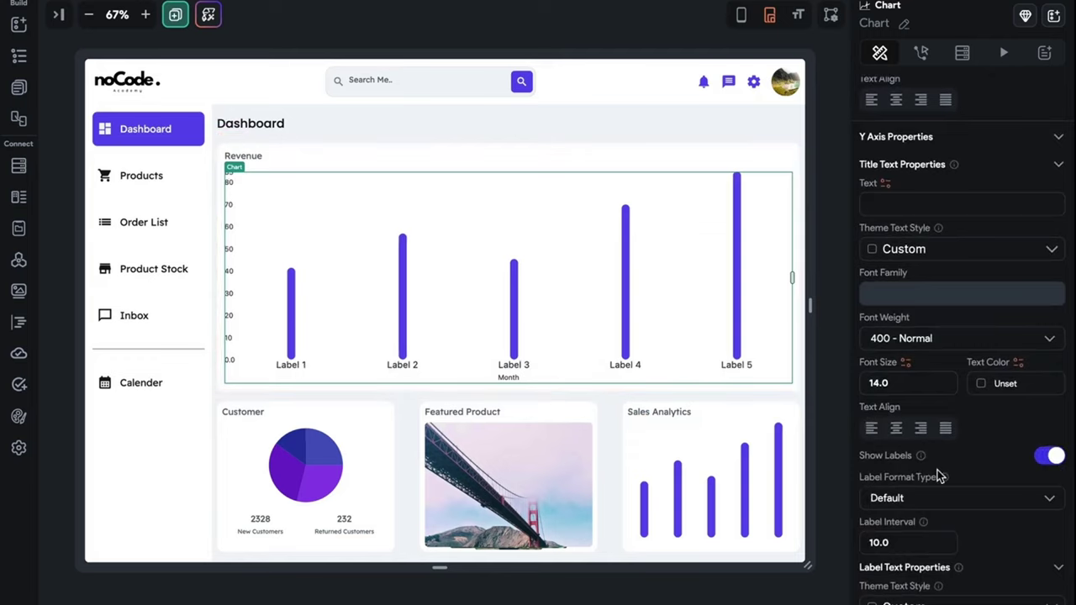
scroll(939, 476, down, 1)
- Set the Revenue chart's axis bounds to a Min Y of 30 and a Max Y of 100
scroll(939, 477, up, 15)
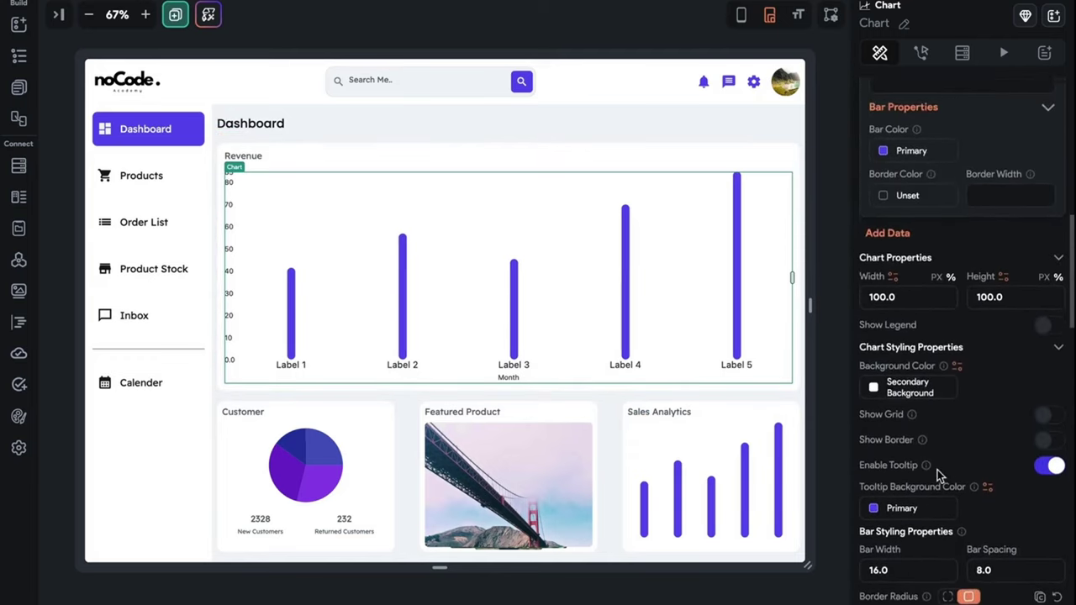
scroll(937, 470, up, 18)
scroll(937, 470, down, 12)
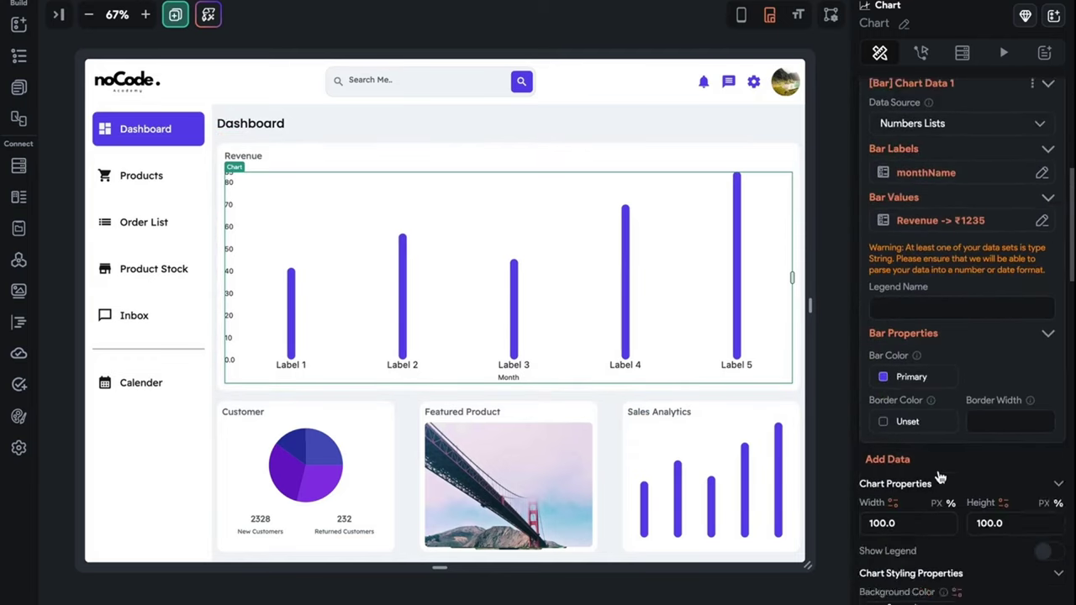
scroll(937, 470, down, 3)
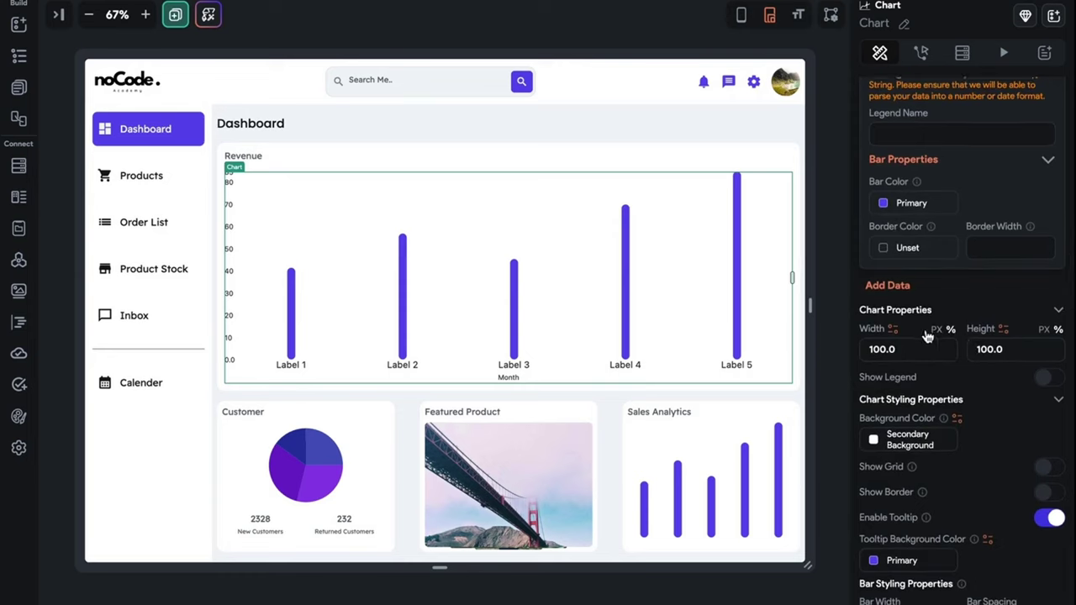
scroll(927, 336, down, 3)
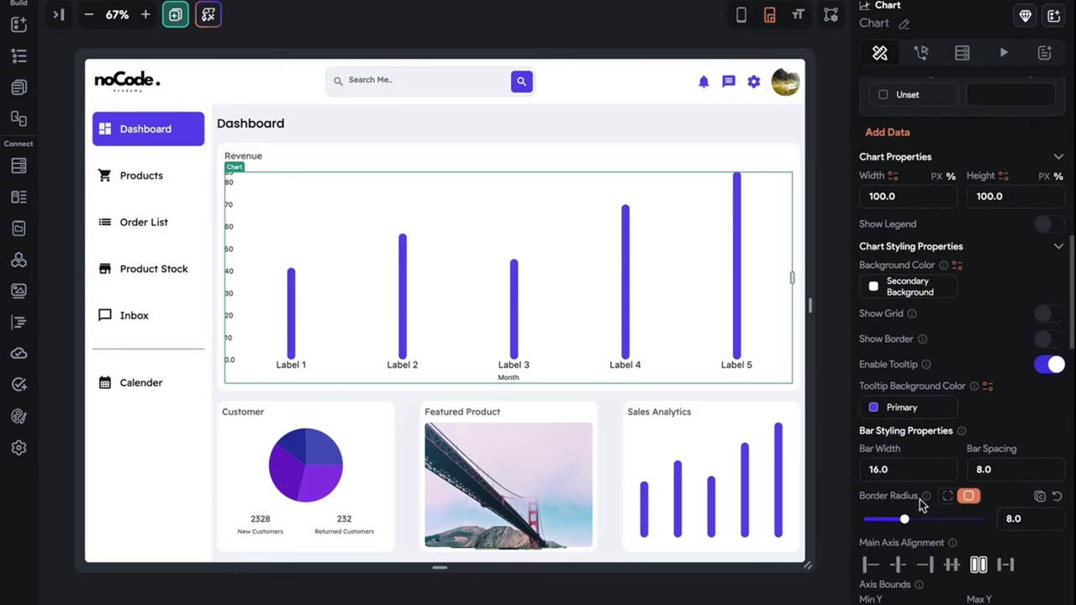
scroll(920, 464, down, 3)
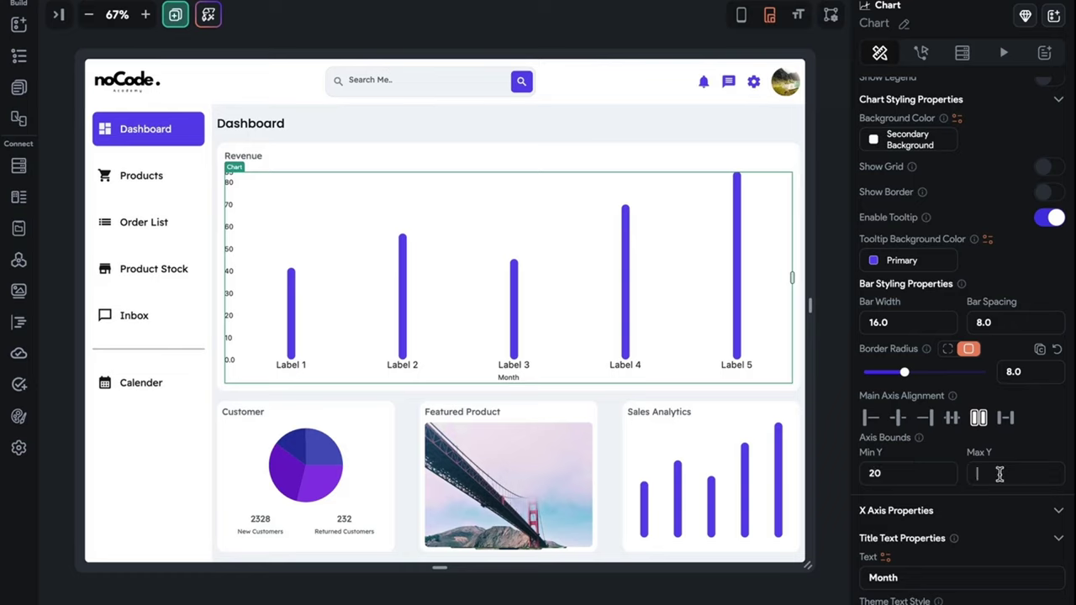
text(100)
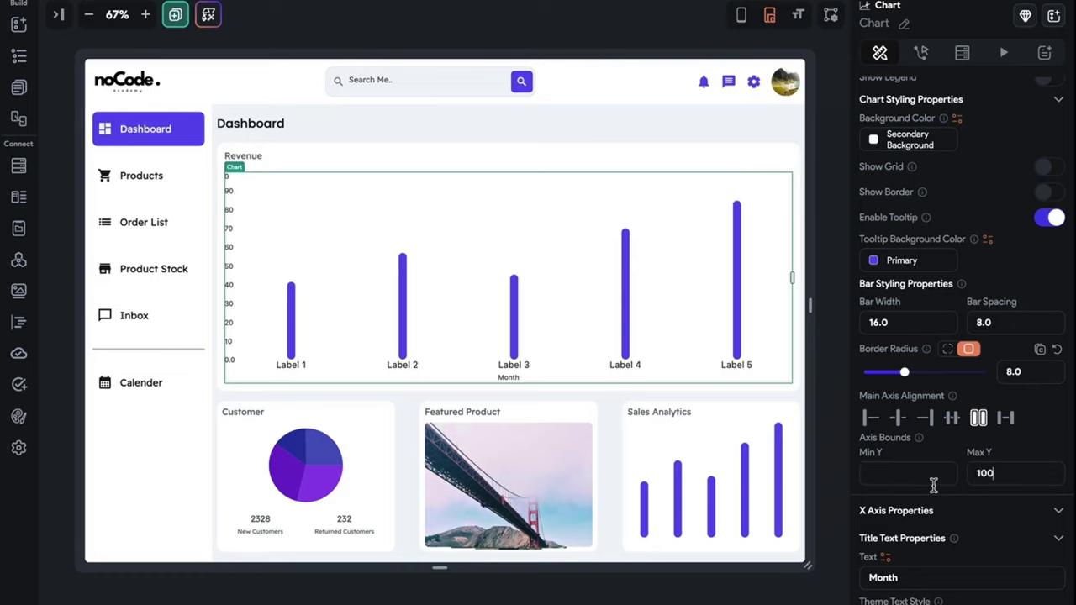
click(920, 476)
text(30)
click(507, 429)
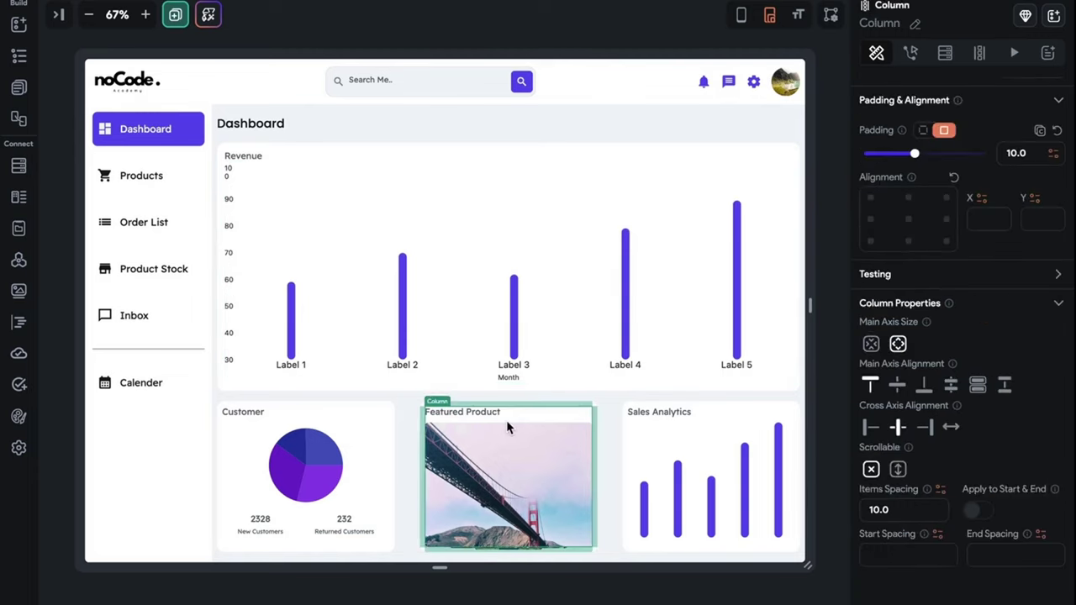
click(231, 210)
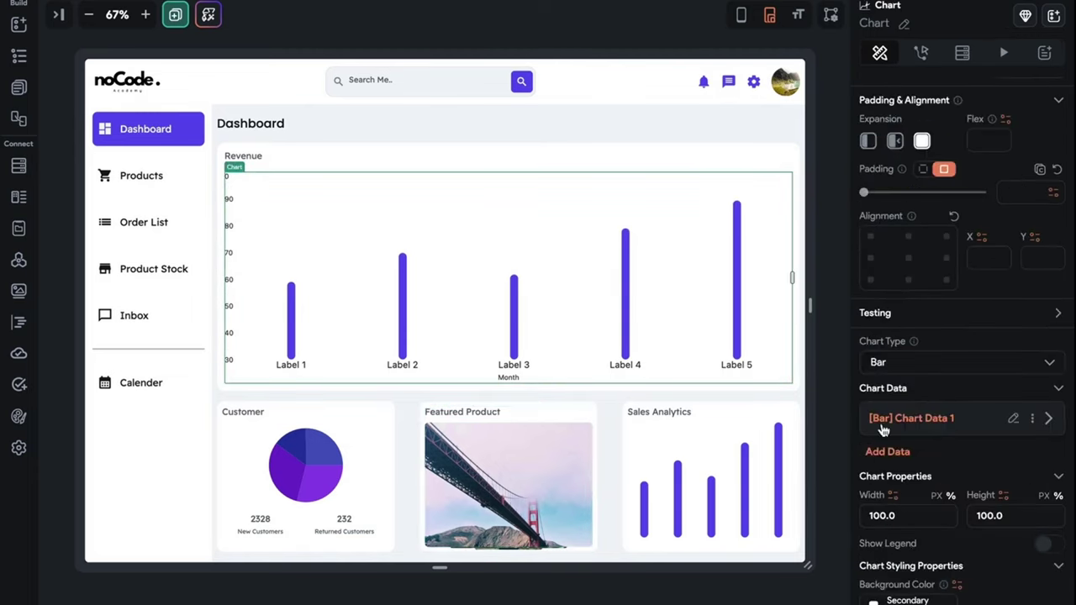
- Try the Space Evenly main axis alignment on the Revenue chart's bars
scroll(882, 429, down, 5)
scroll(924, 433, down, 5)
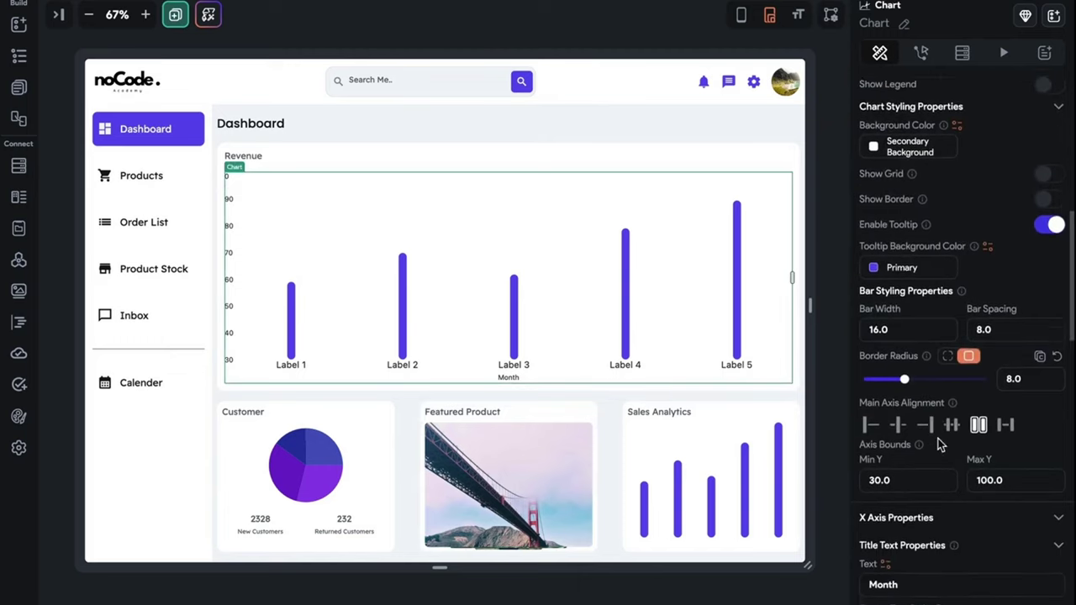
click(953, 368)
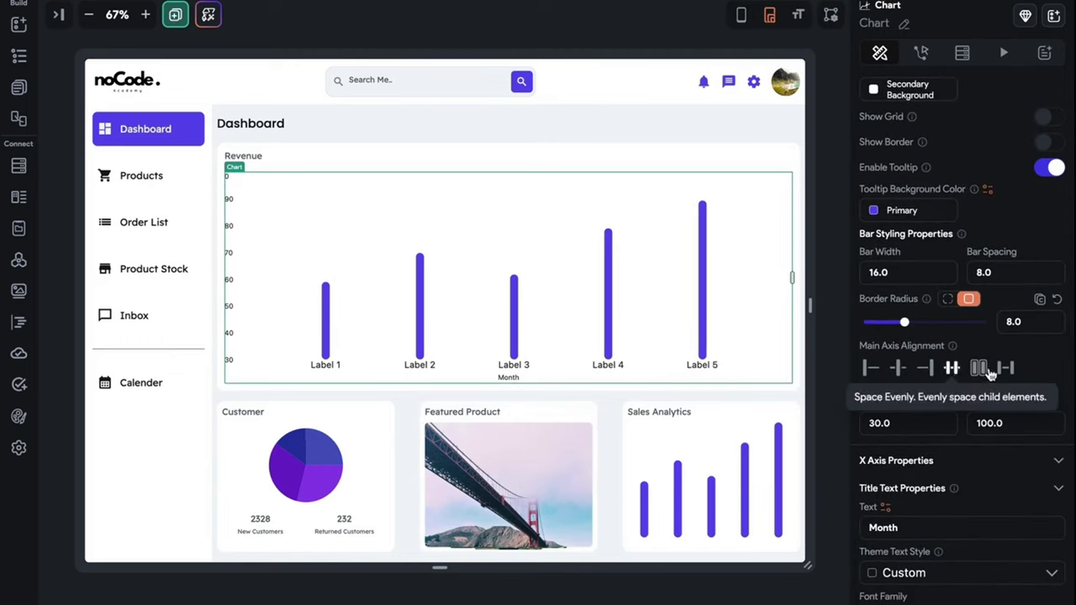
click(990, 371)
- Set the Revenue chart's bar spacing to 16 and its bar width to 21
scroll(950, 447, down, 3)
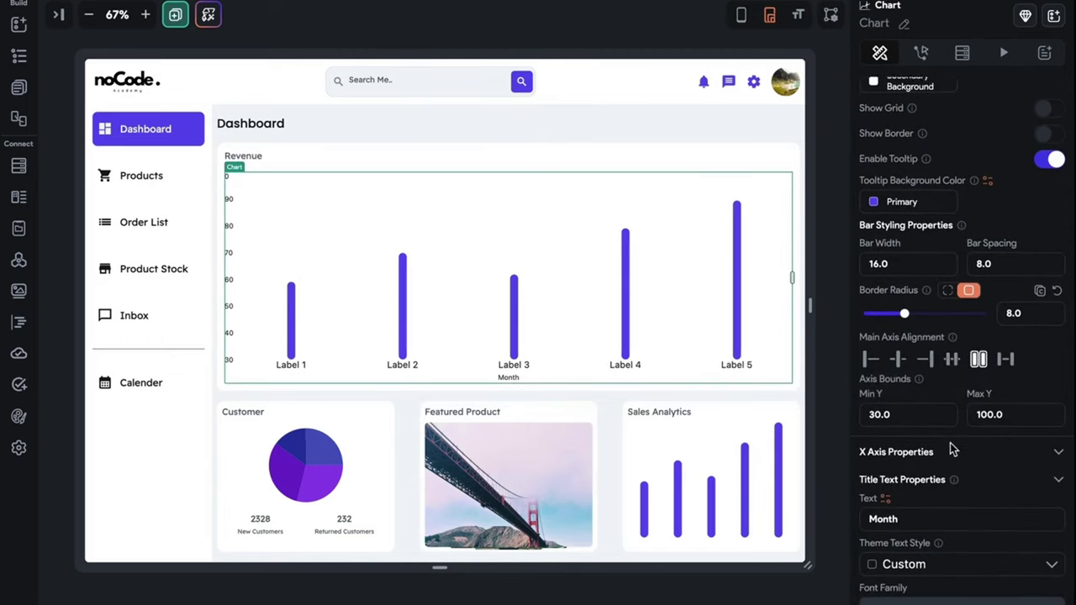
click(997, 216)
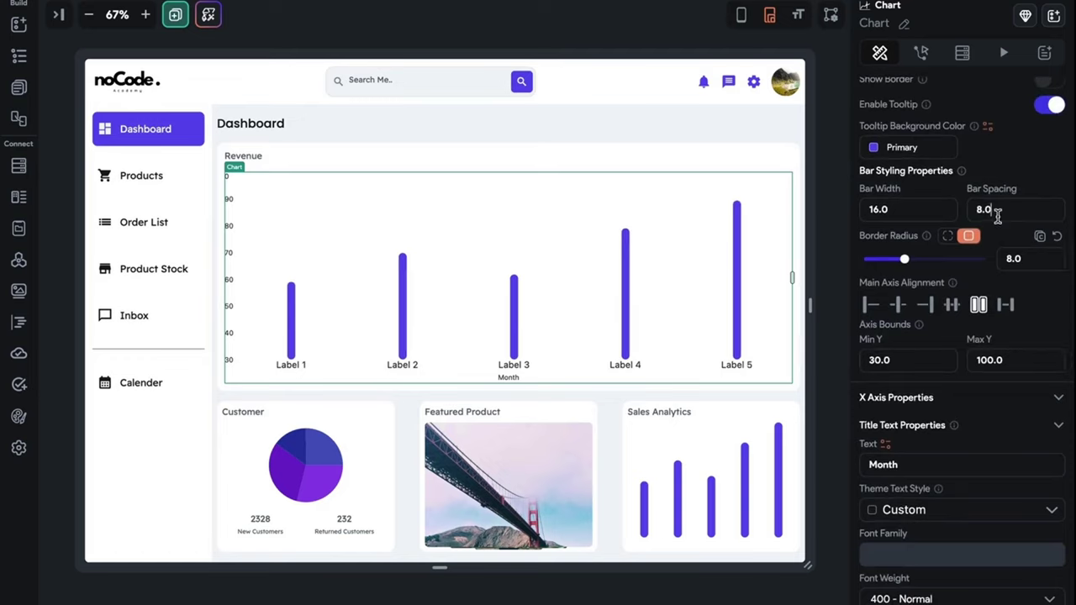
click(931, 211)
key(Up)
key(Up)
key(Up)
key(Up)
key(Up)
key(Up)
key(Up)
key(Up)
key(Down)
key(Down)
key(Down)
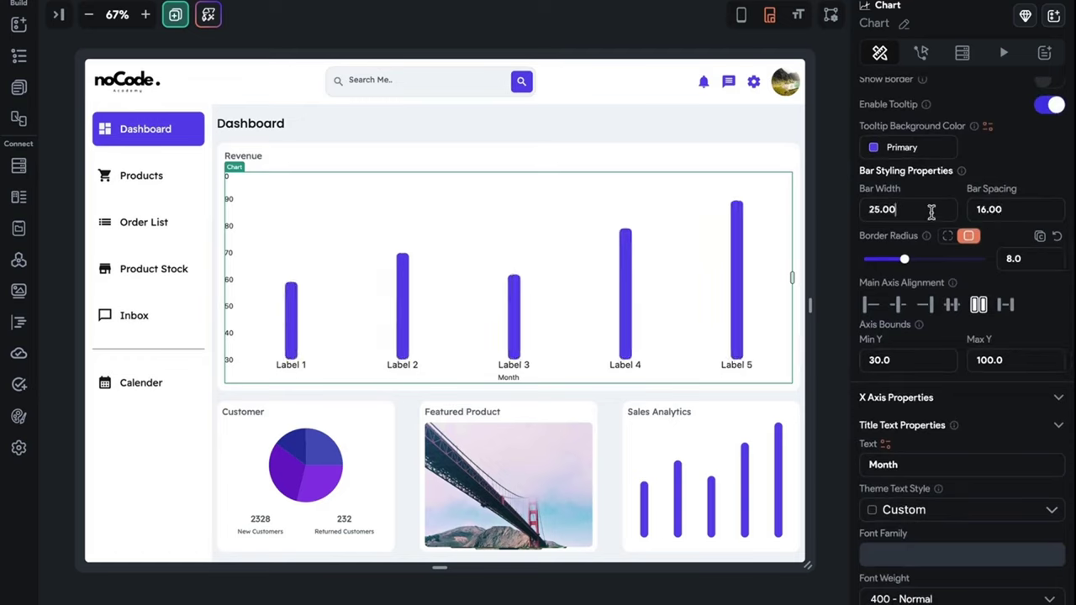
- Try the Number label format without formatting on the Revenue chart's Y axis
scroll(964, 233, up, 3)
scroll(997, 276, up, 8)
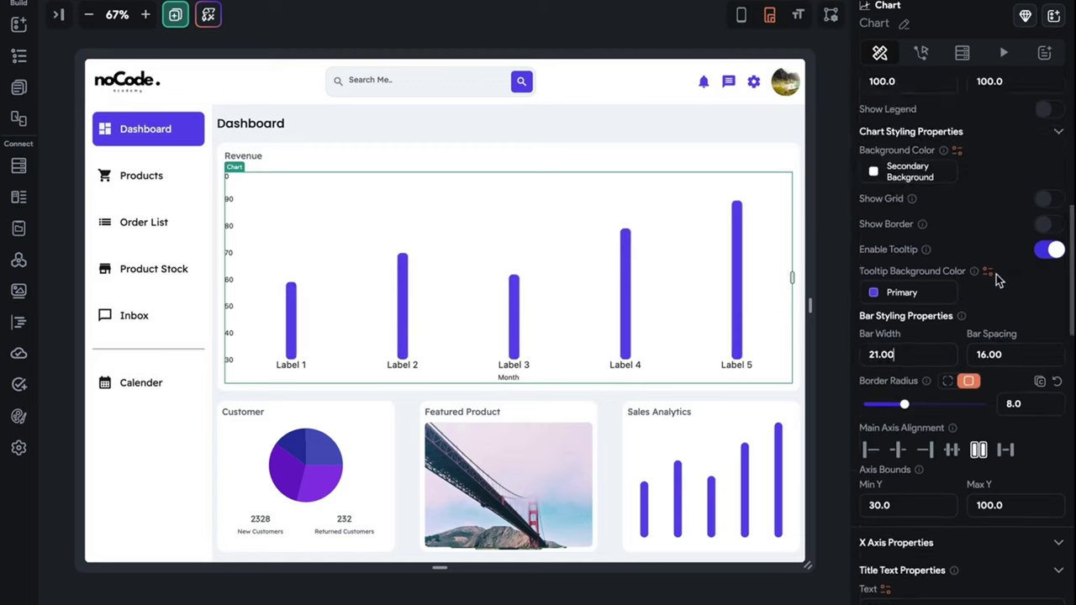
scroll(996, 274, down, 10)
scroll(996, 274, down, 10)
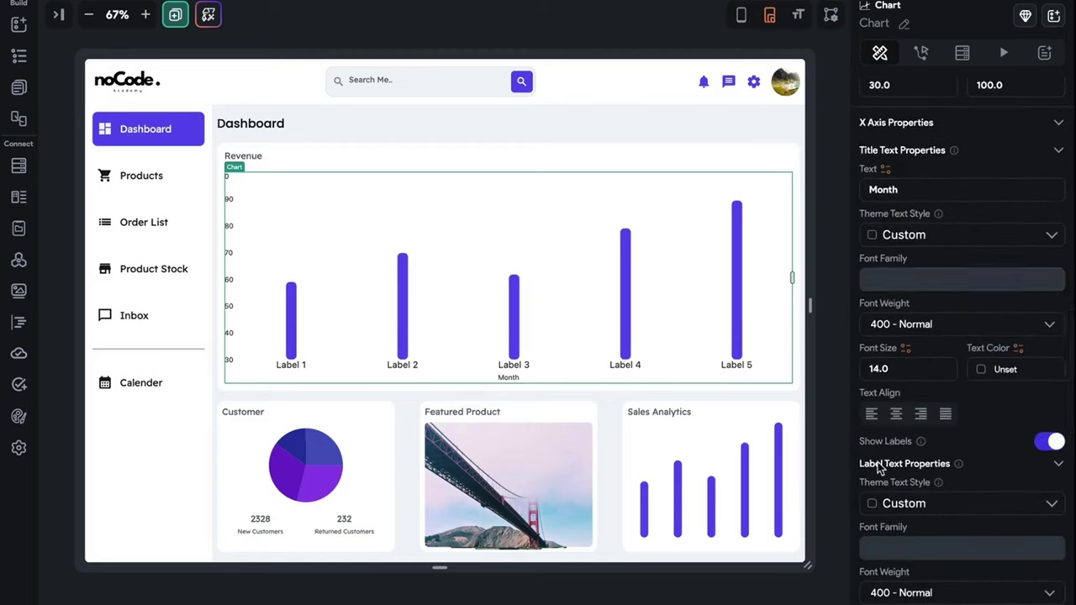
scroll(881, 469, down, 9)
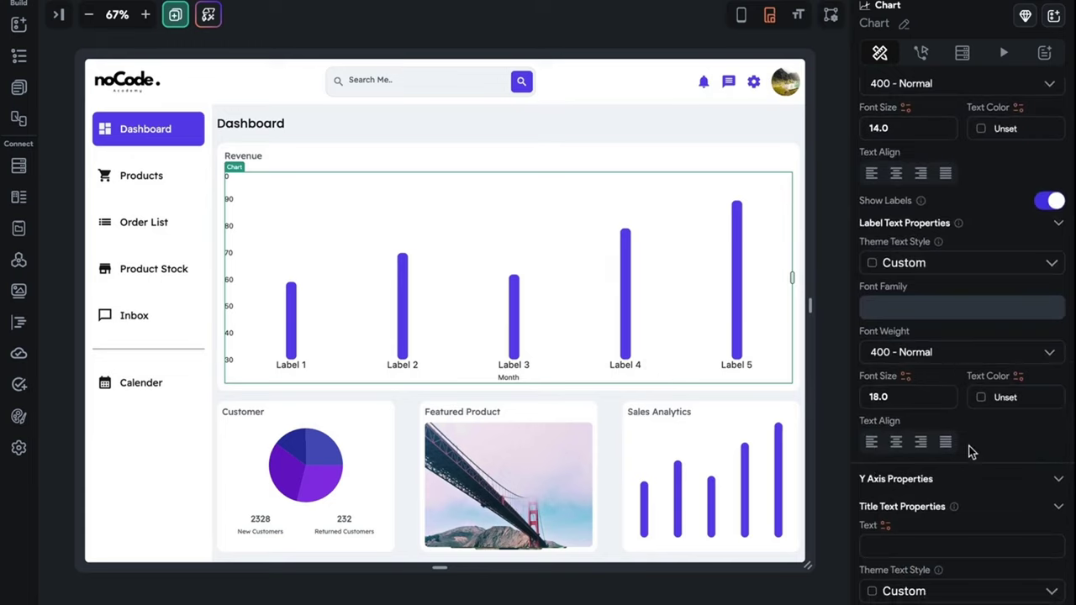
scroll(968, 462, down, 2)
scroll(946, 287, down, 2)
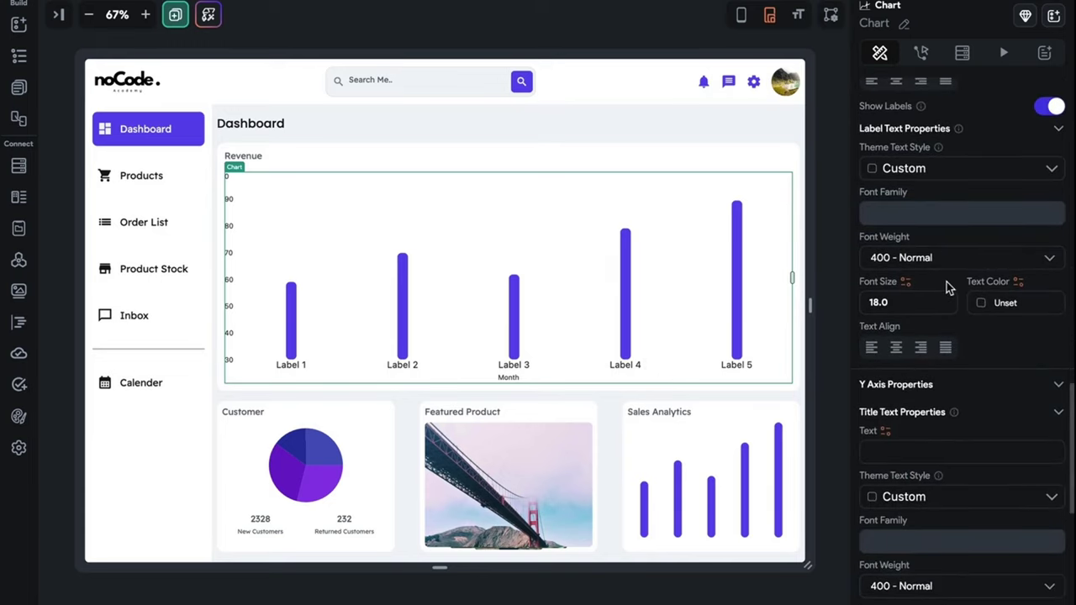
scroll(946, 287, up, 5)
scroll(946, 287, down, 6)
scroll(946, 286, down, 11)
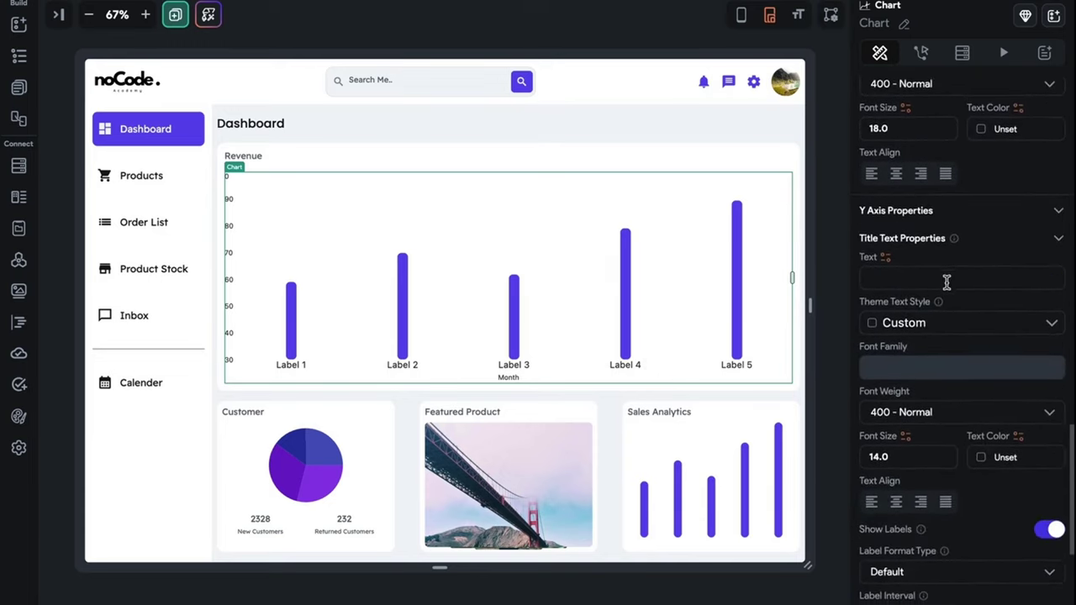
click(899, 418)
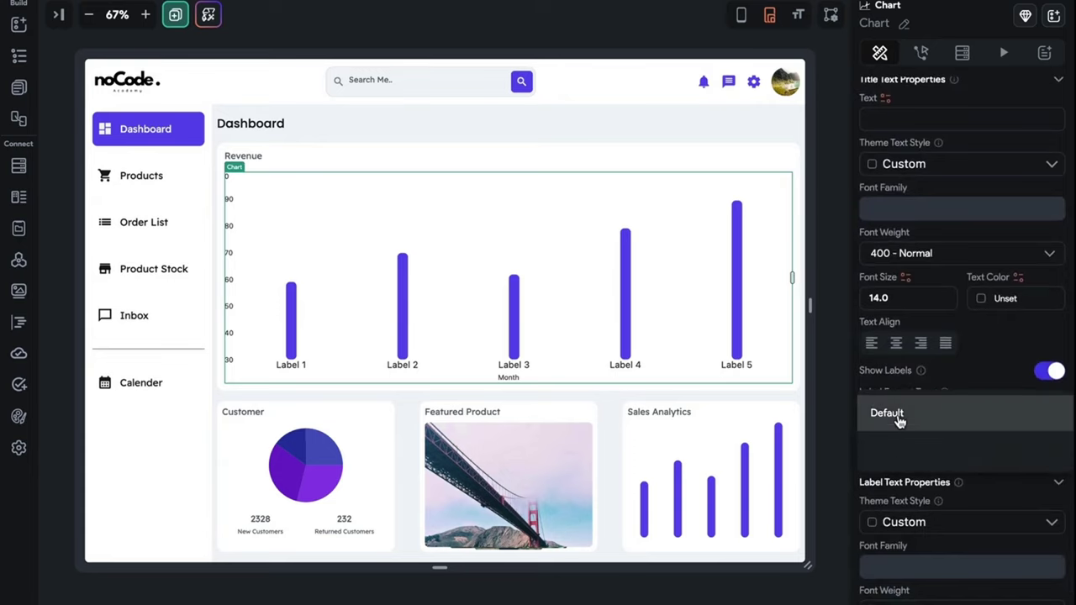
click(898, 443)
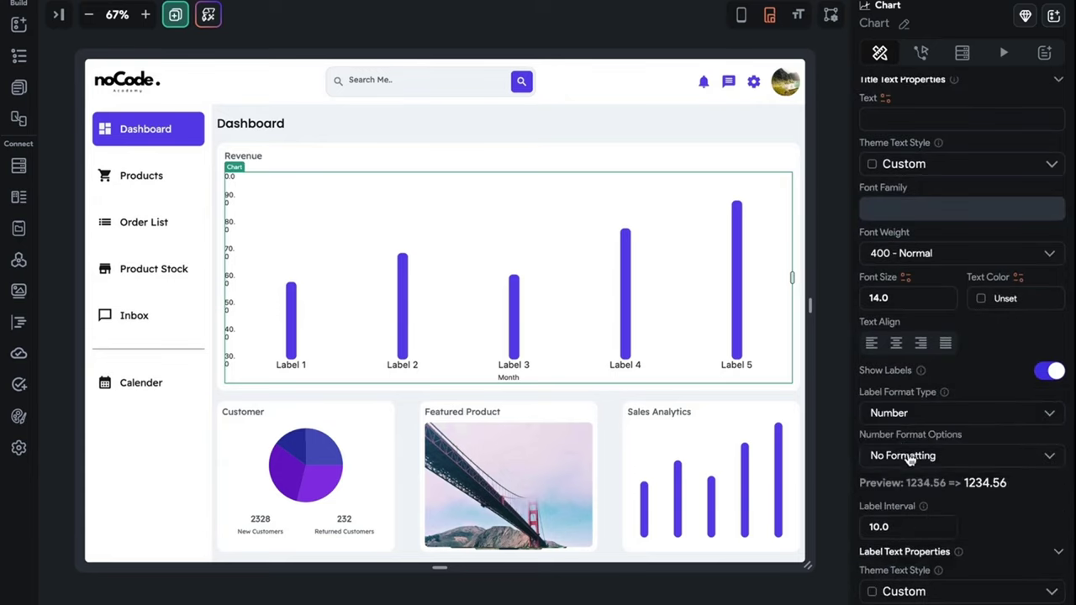
click(910, 412)
click(910, 375)
- Set the Revenue chart's padding to 10 on all sides
scroll(915, 496, down, 3)
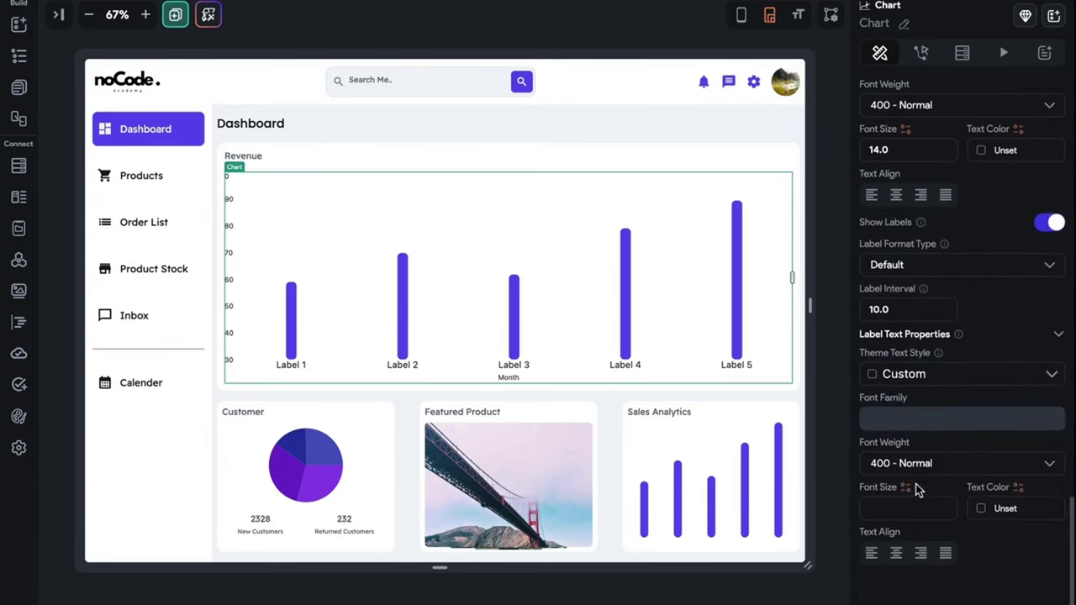
scroll(908, 516, up, 20)
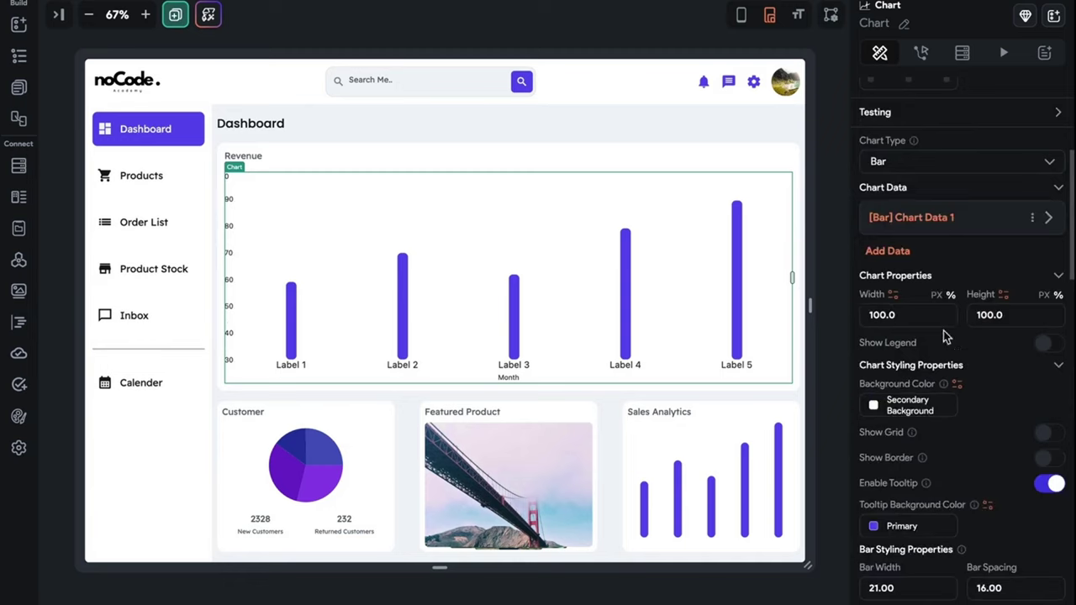
scroll(1024, 194, up, 1)
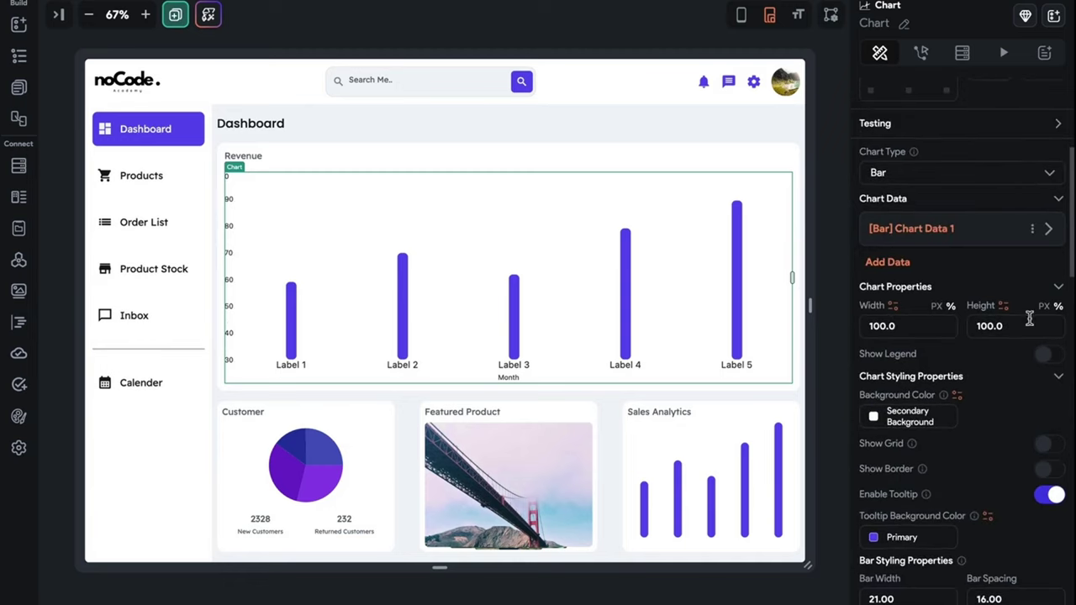
scroll(983, 491, down, 2)
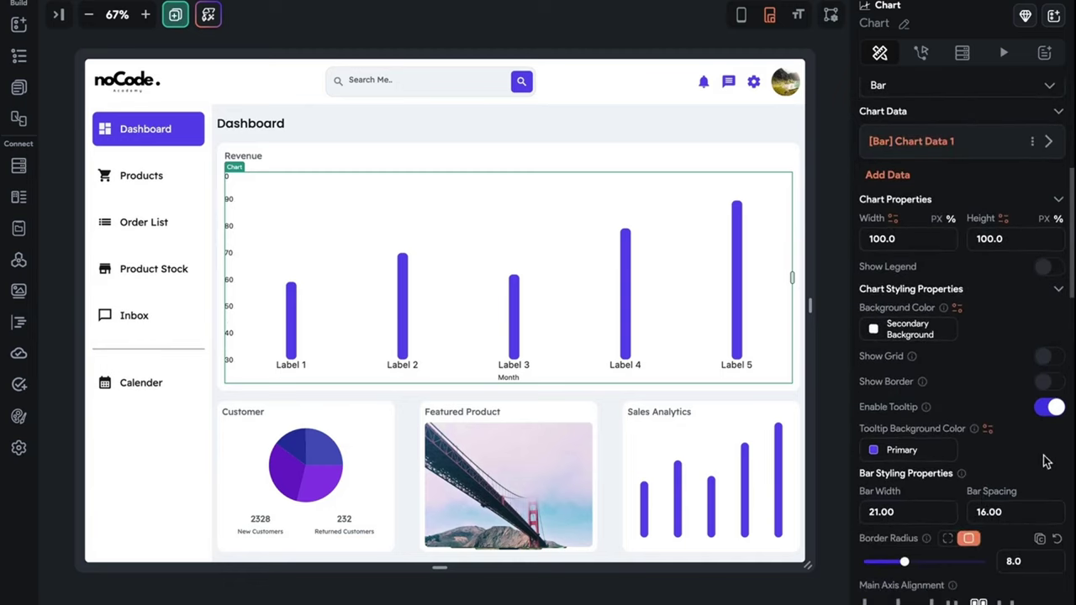
scroll(936, 314, up, 8)
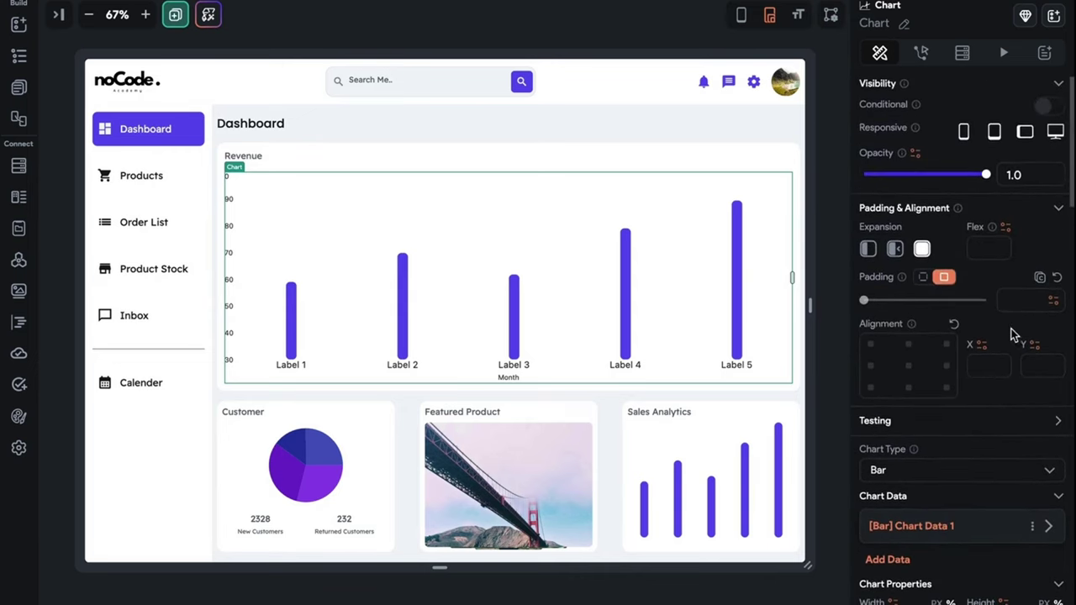
text(10)
key(Return)
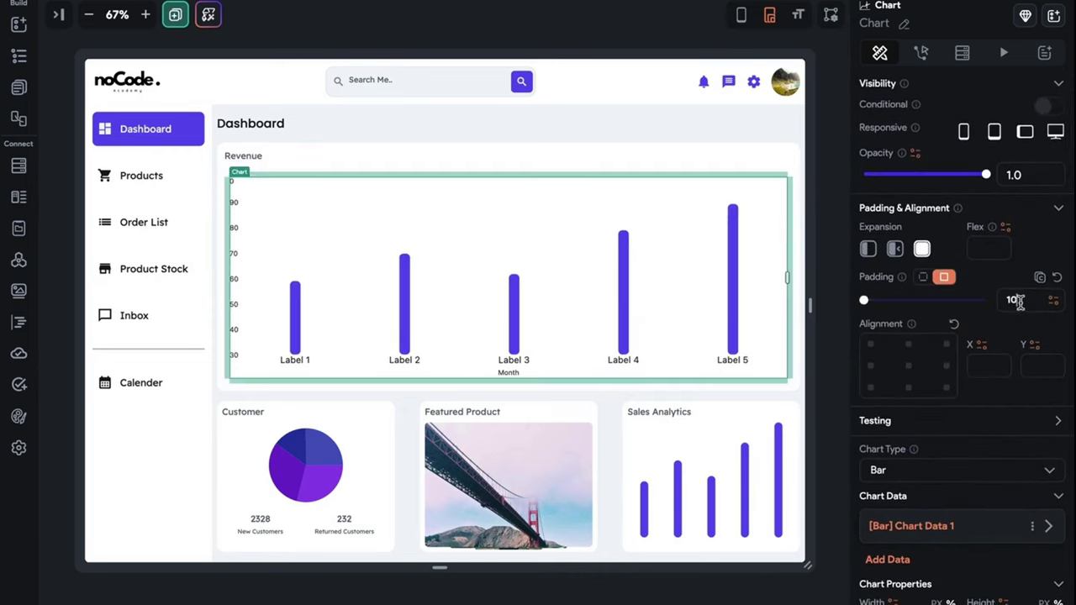
click(612, 404)
click(607, 332)
click(575, 399)
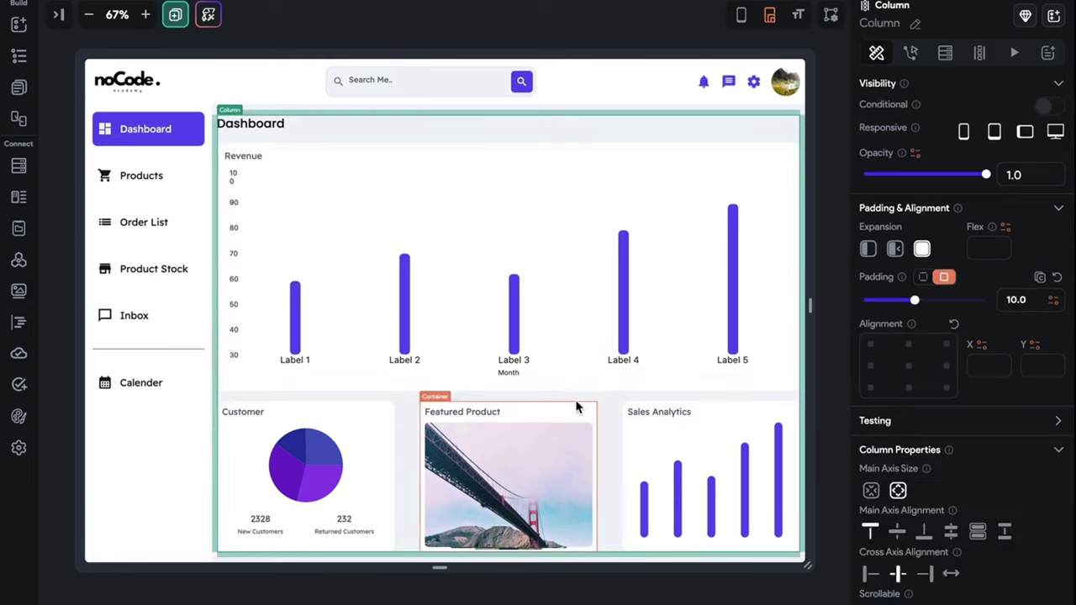
- Set the Revenue chart's Y axis label interval to 20 and the label font size to 16
click(582, 370)
scroll(994, 445, down, 15)
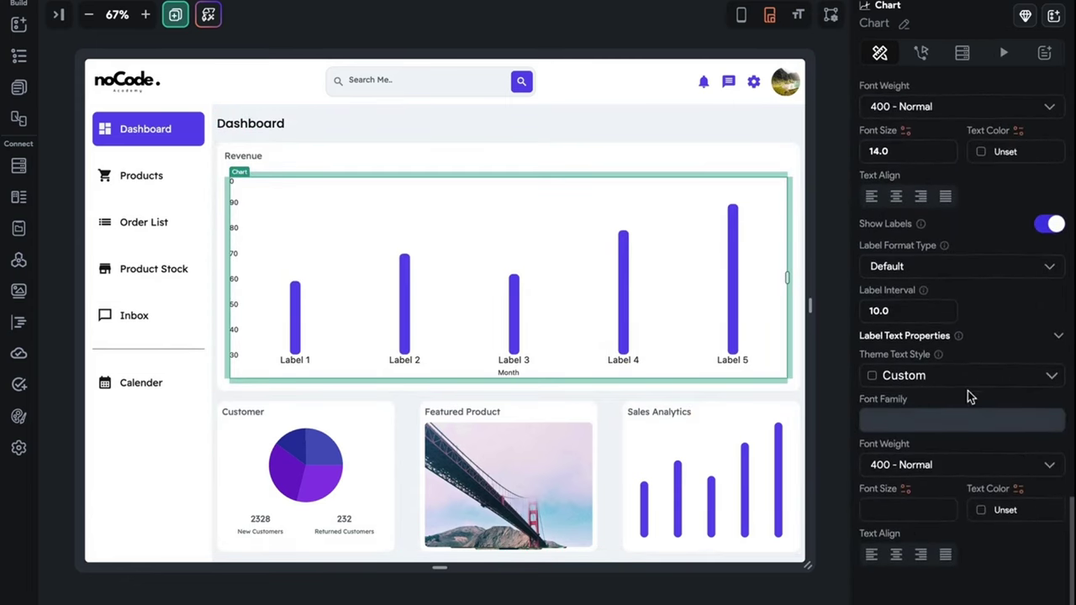
click(924, 321)
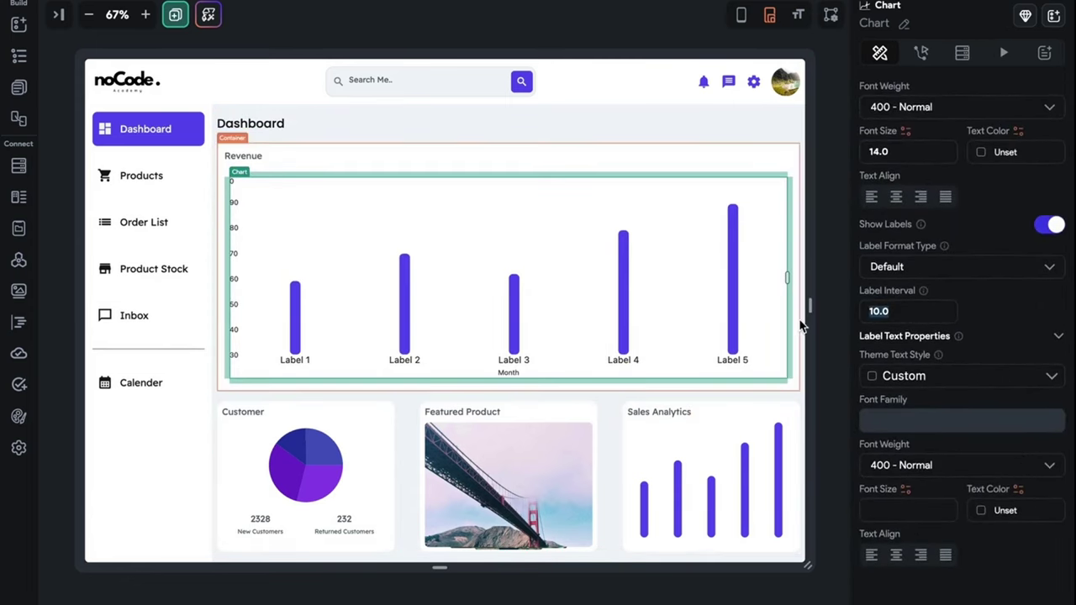
click(903, 518)
text(14)
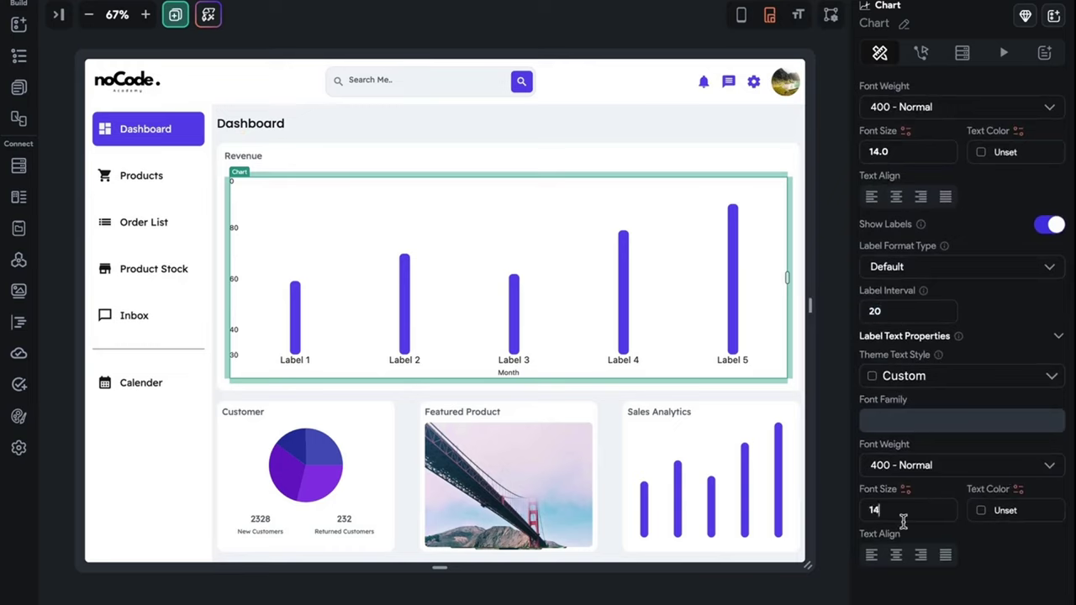
key(Down)
key(Down)
key(Down)
key(Up)
key(Up)
key(Up)
key(Up)
key(Up)
click(635, 525)
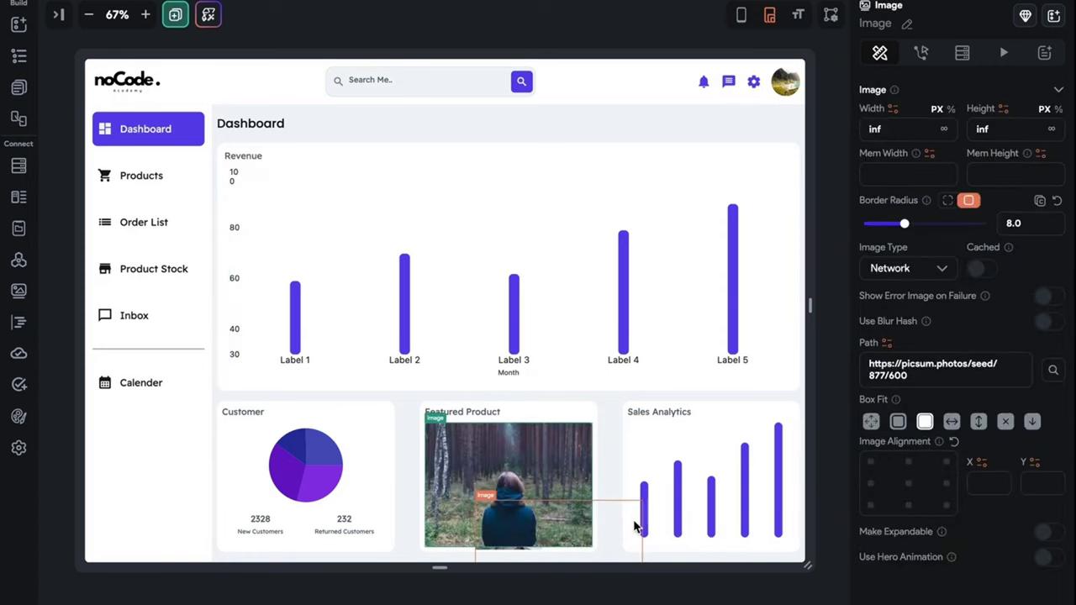
- Set the Revenue chart's Y axis label interval to 30 and the label font size to 11
click(496, 290)
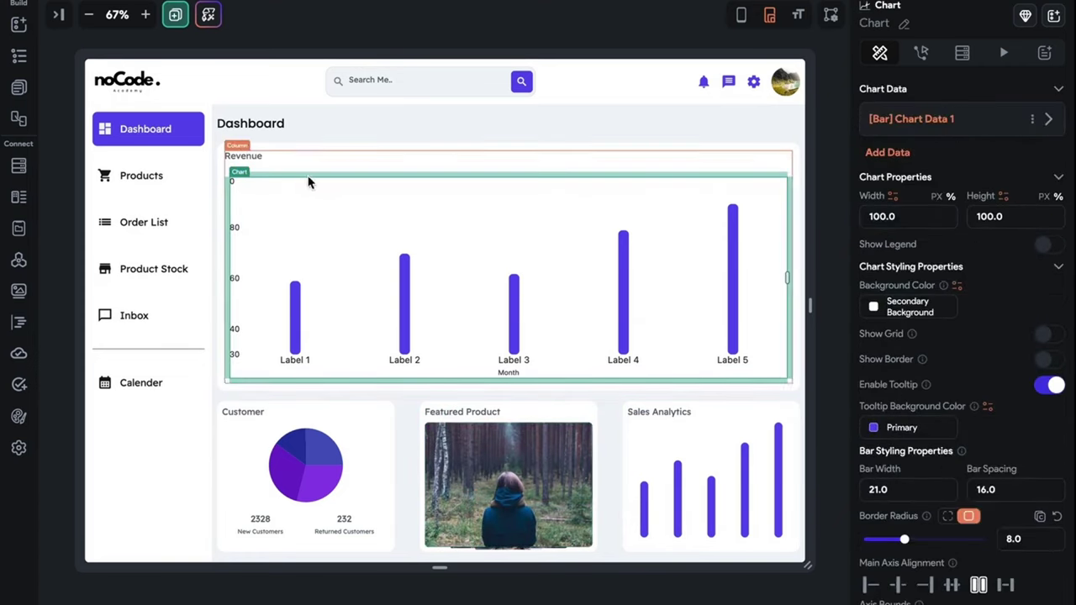
click(317, 149)
click(232, 188)
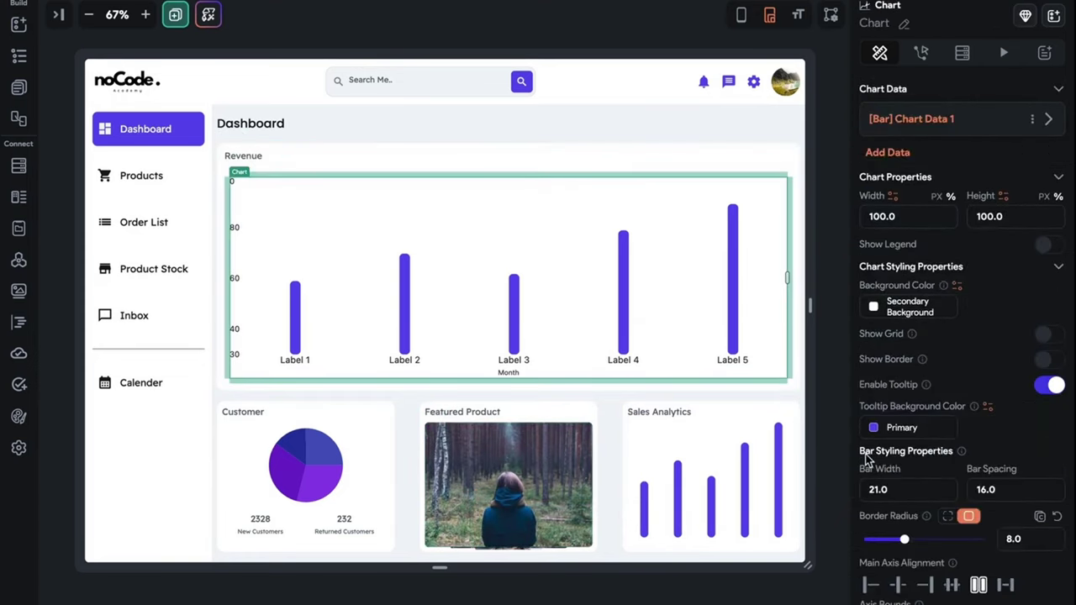
scroll(874, 454, down, 5)
scroll(882, 431, down, 10)
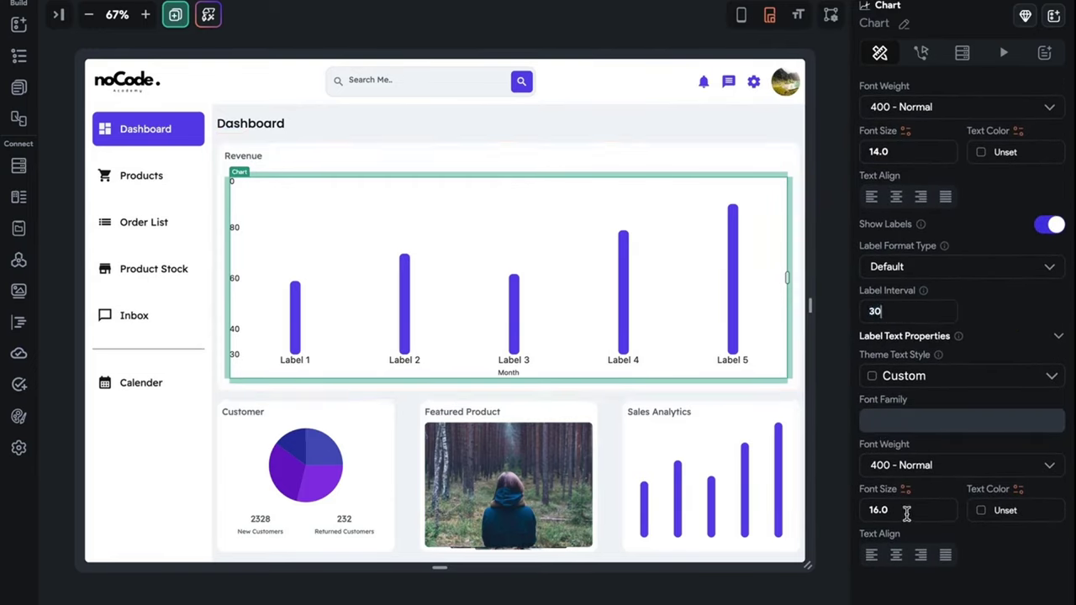
text(0)
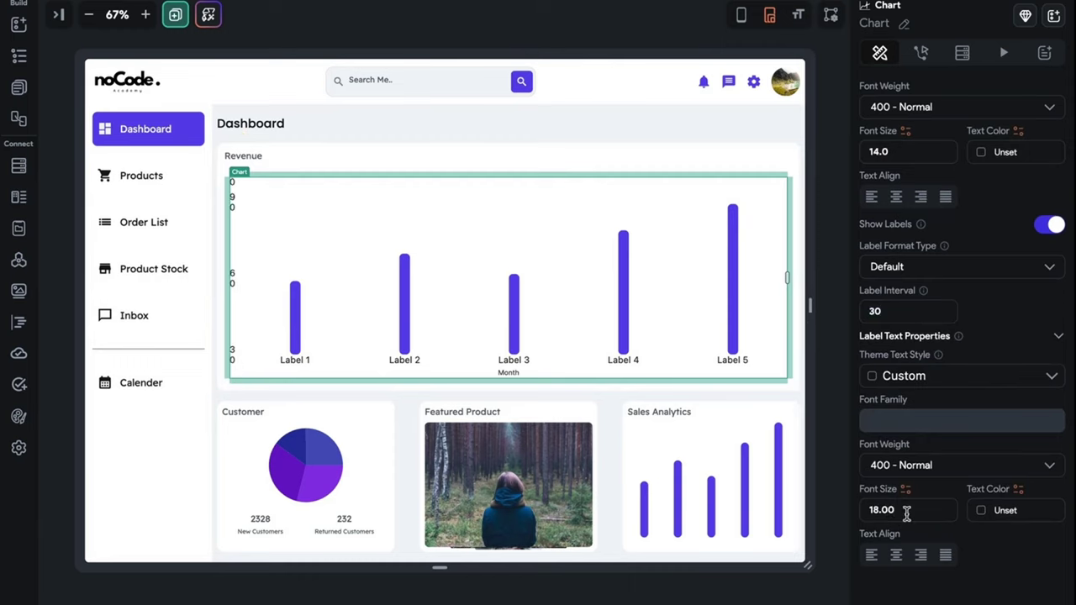
key(ctrl+a)
text(11.00)
click(742, 516)
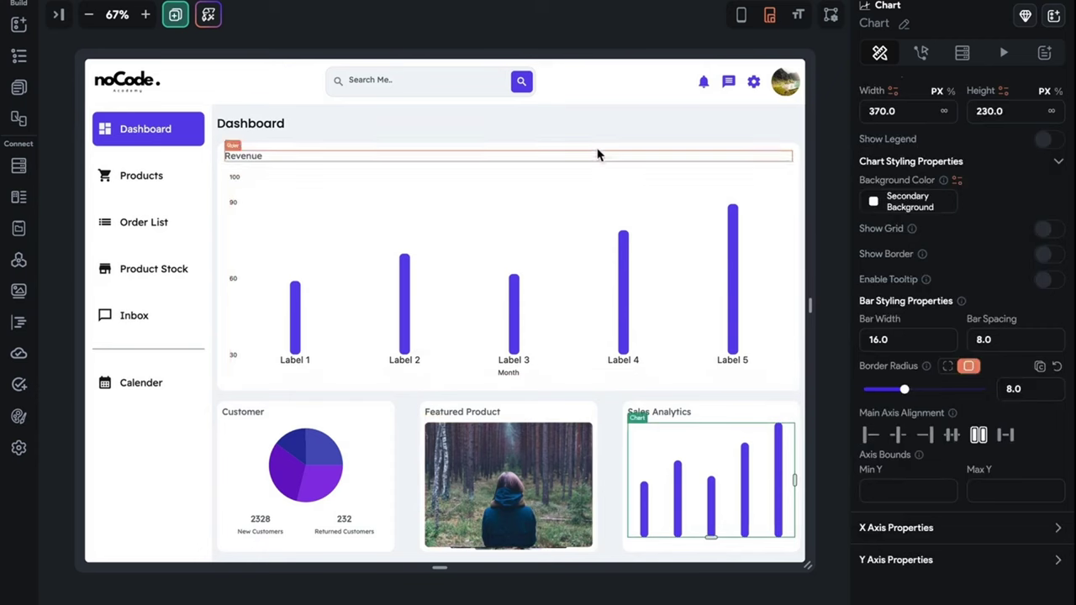
click(580, 55)
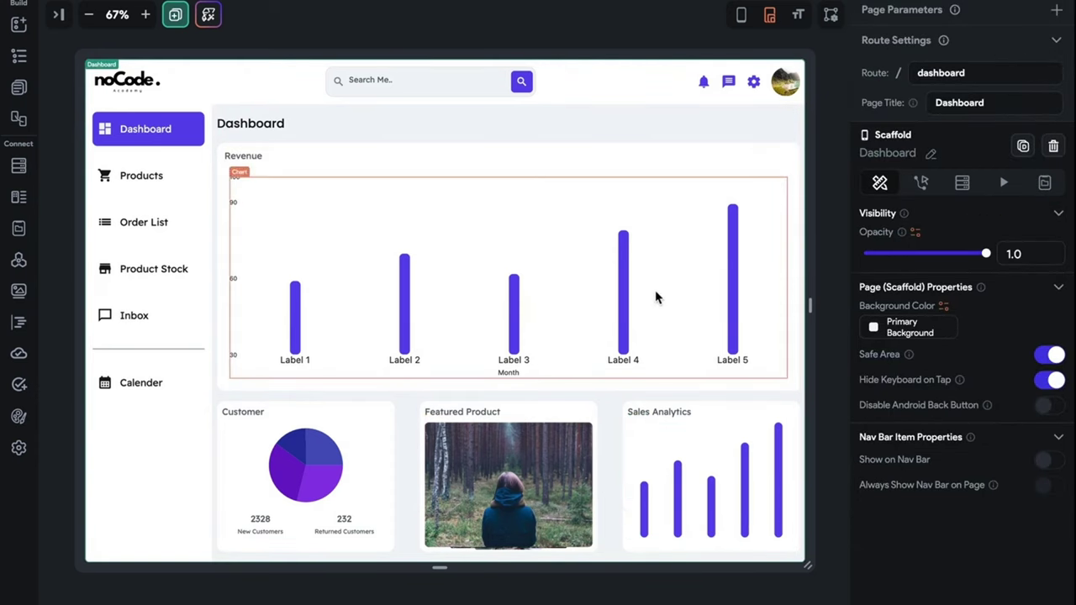
click(682, 406)
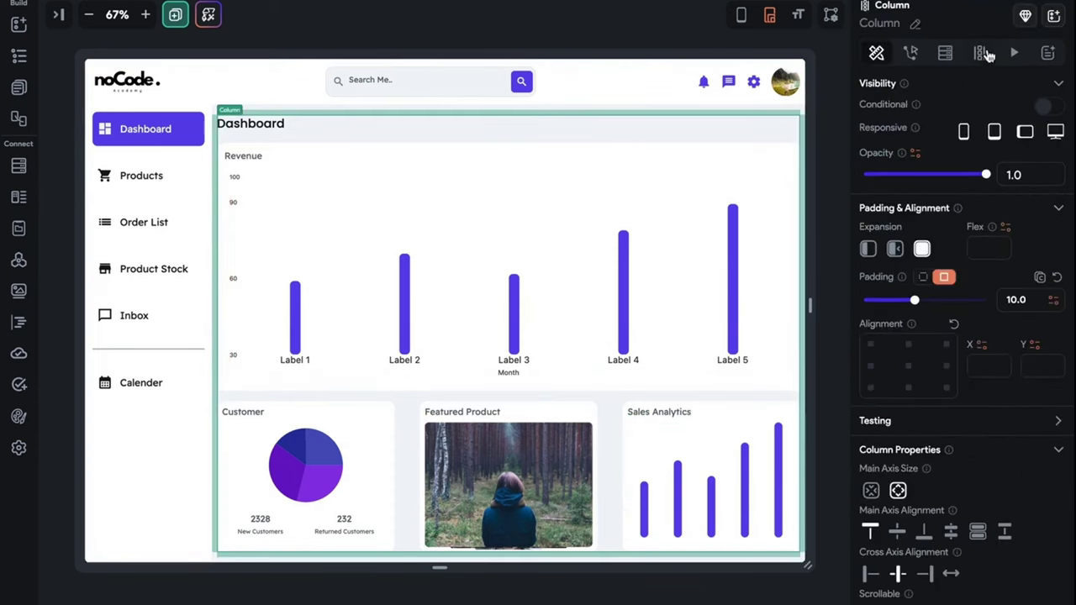
click(985, 16)
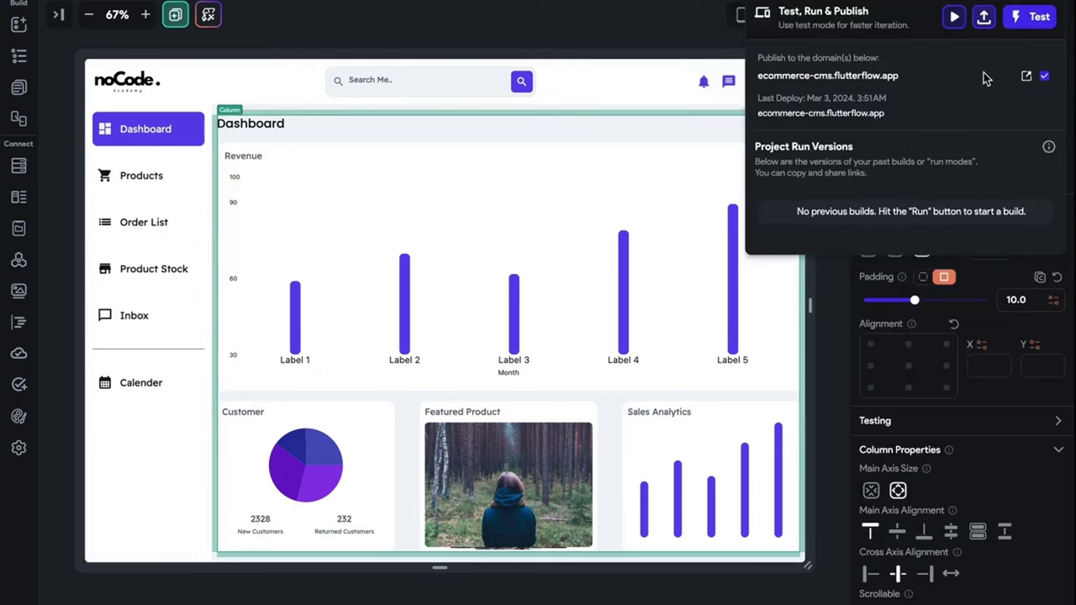
click(578, 44)
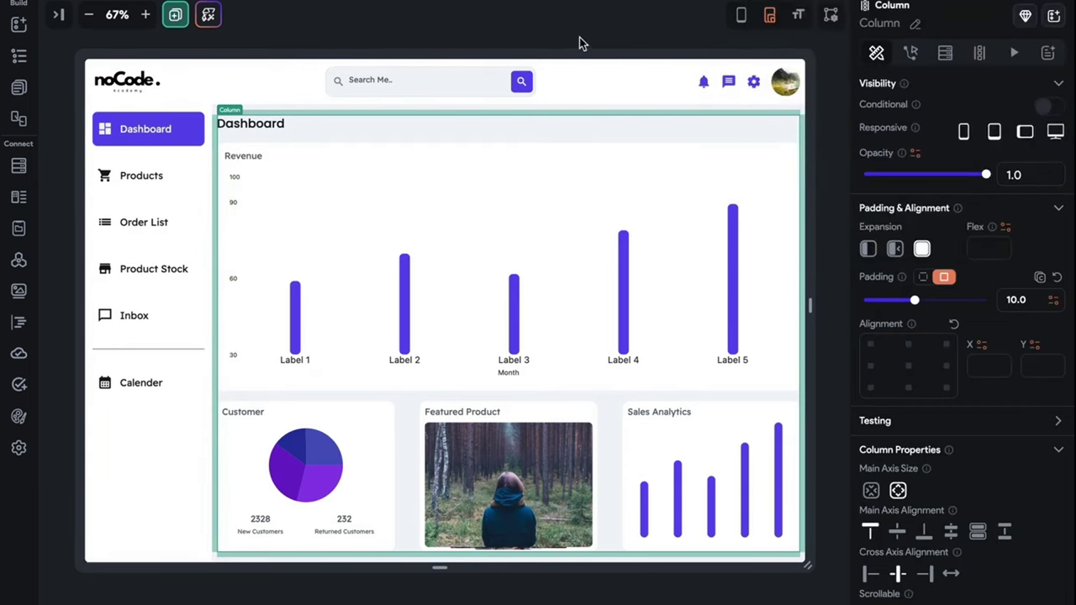
click(580, 43)
- Change the Revenue chart's type from Bar to Line
click(599, 254)
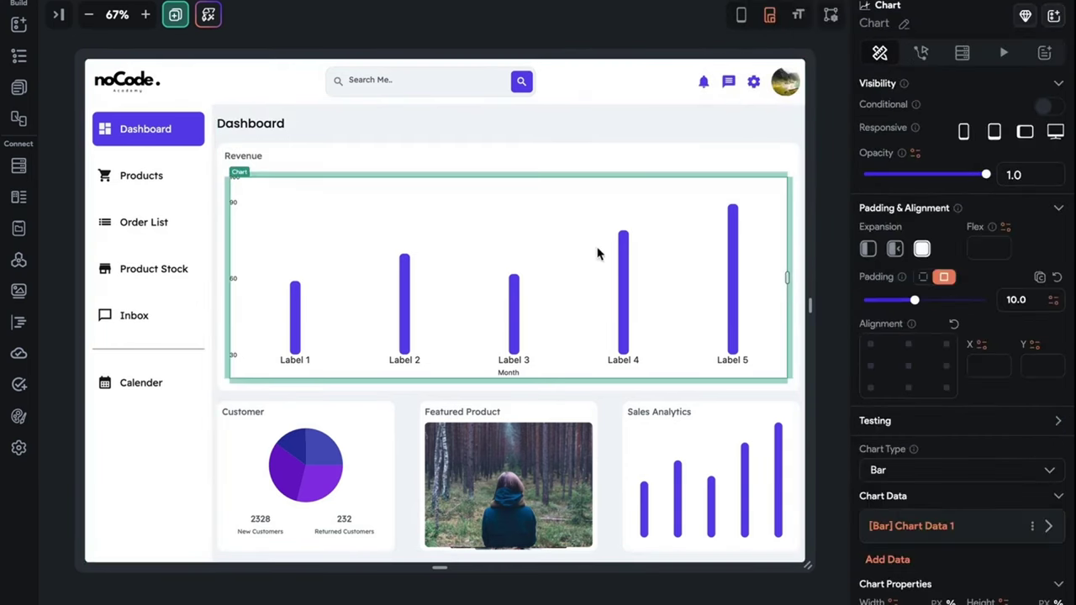
click(938, 476)
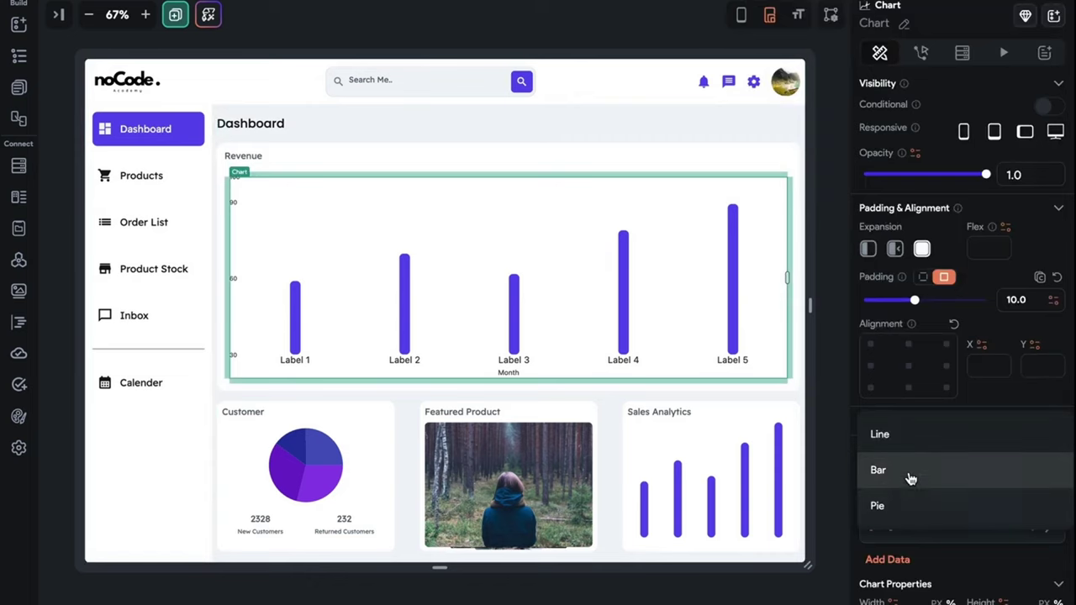
click(904, 444)
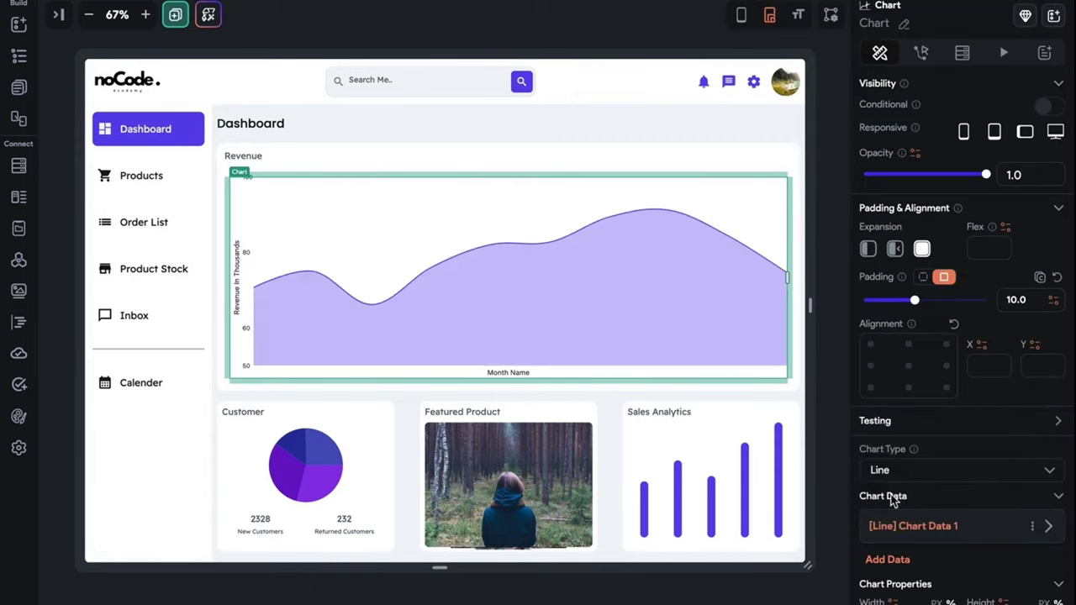
- Open the published site ecommerce-cms.flutterflow.app from the publish options to view it, and return to the project
click(714, 440)
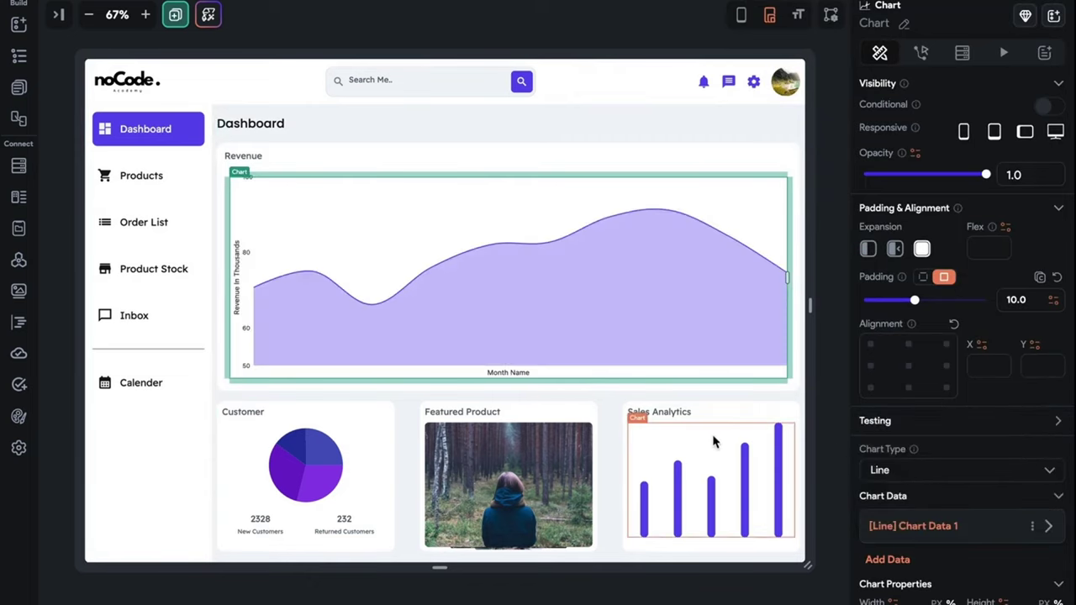
click(559, 32)
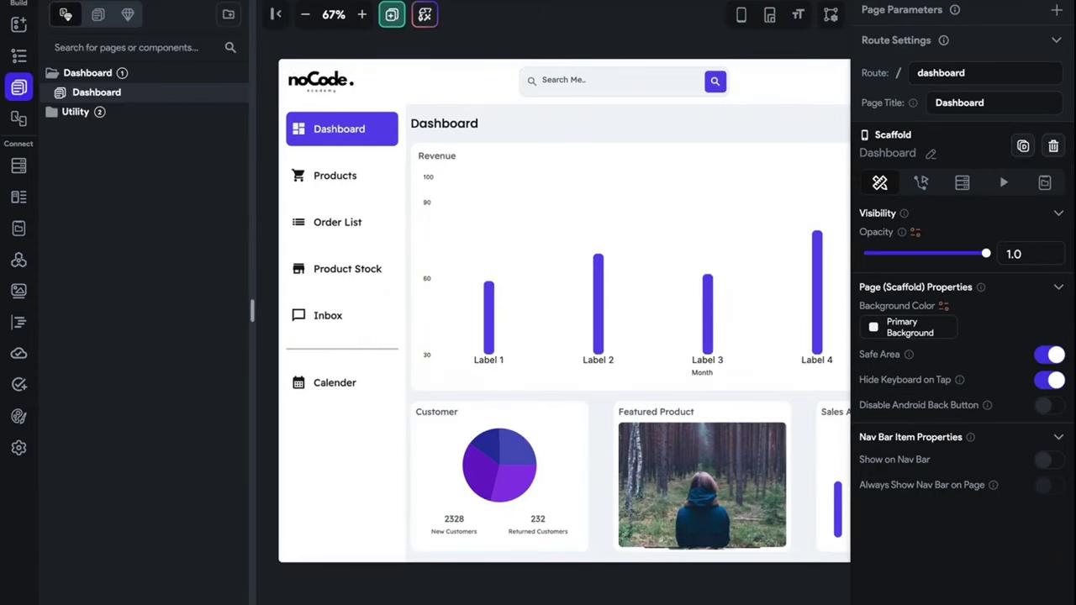
click(1057, 5)
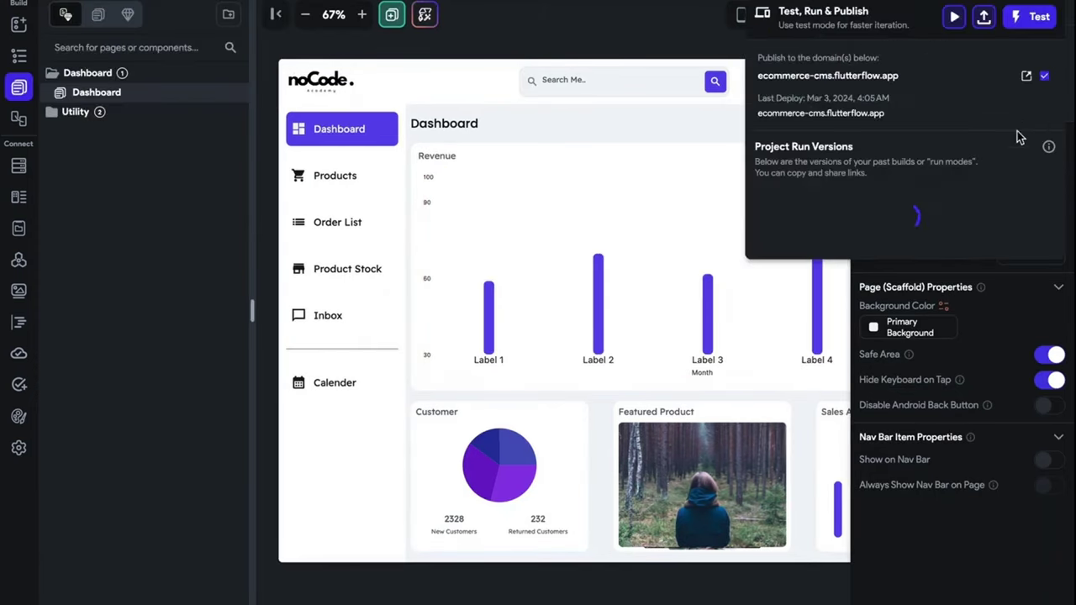
click(1026, 77)
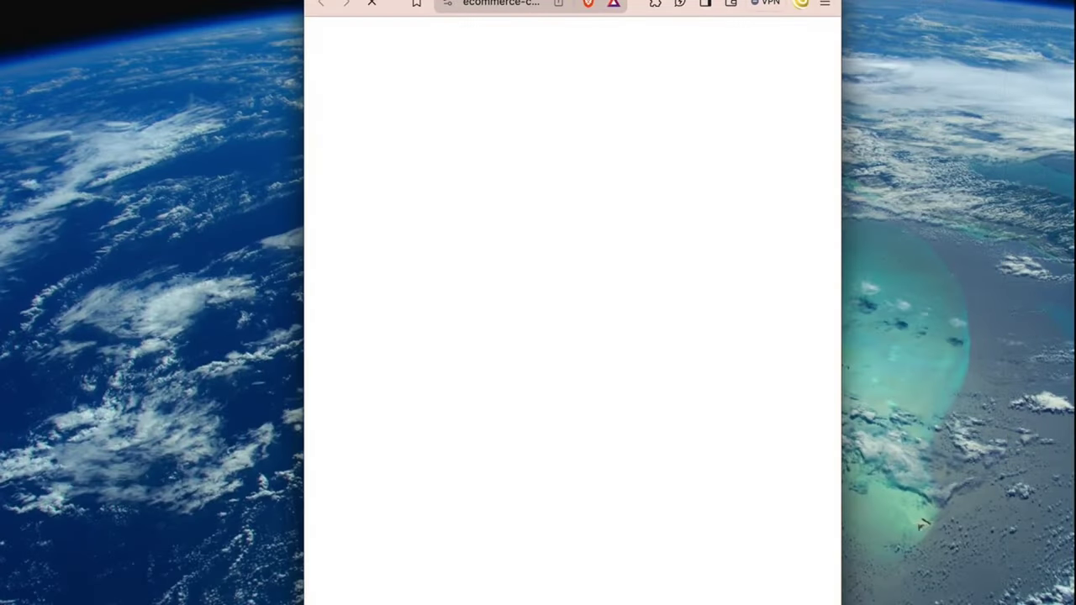
key(ctrl+super+f)
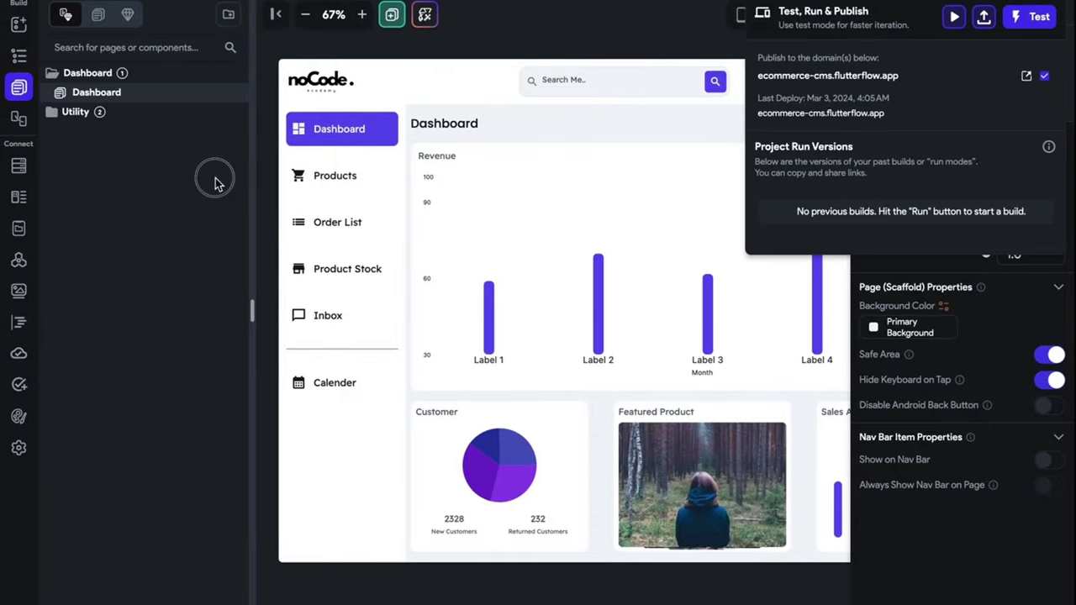
click(216, 183)
- Open the SideBarMenu component from the Utility folder and narrow its container slightly
click(98, 118)
click(127, 150)
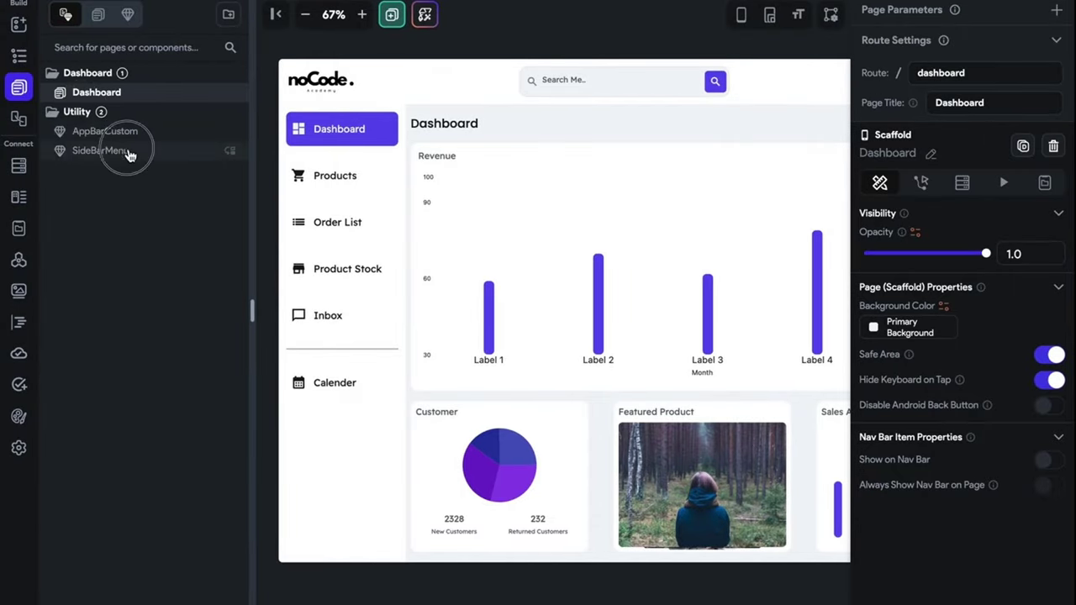
click(415, 260)
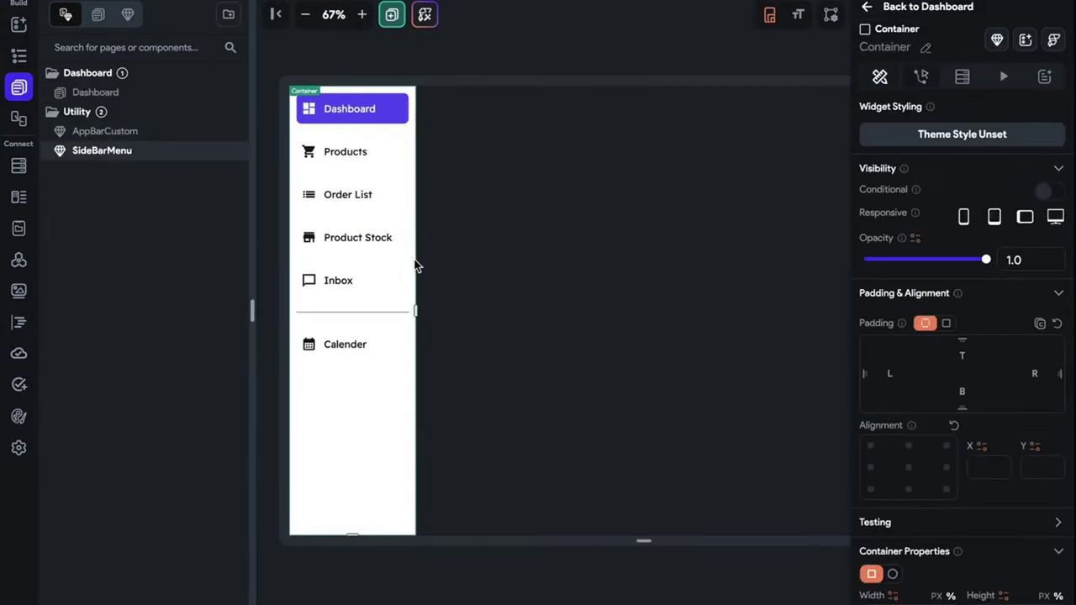
drag(418, 313, 403, 311)
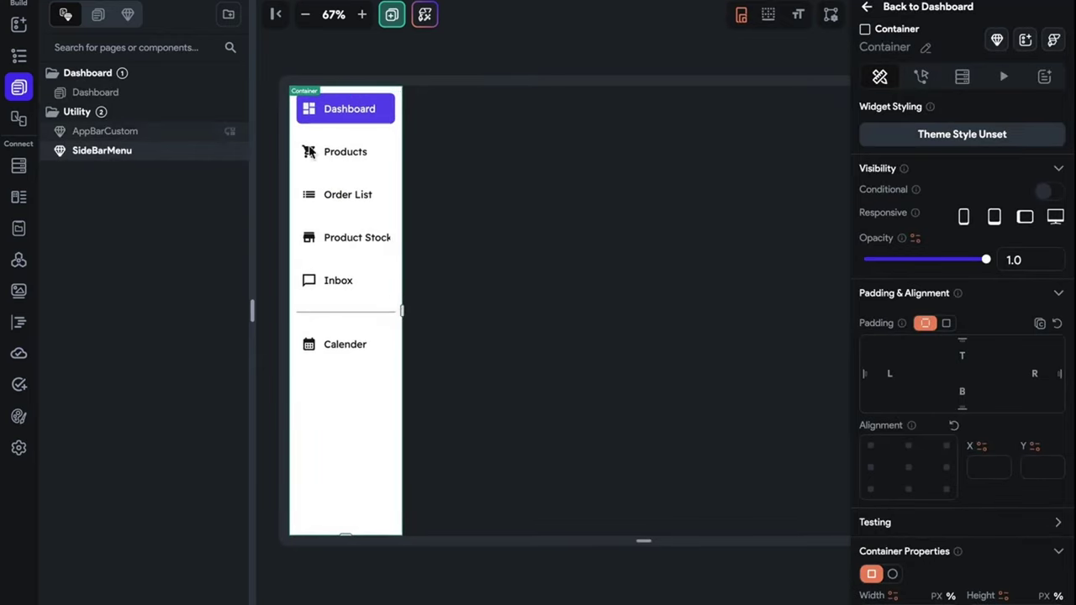
- Open the AppBarCustom component and slightly reduce the height of its container
click(111, 133)
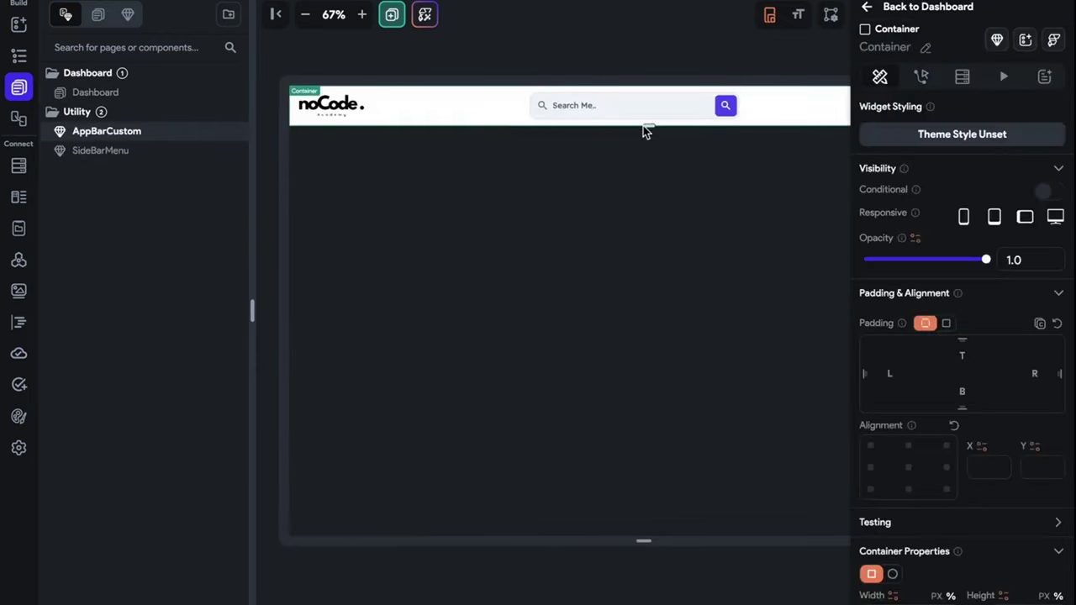
drag(647, 127, 645, 123)
click(671, 167)
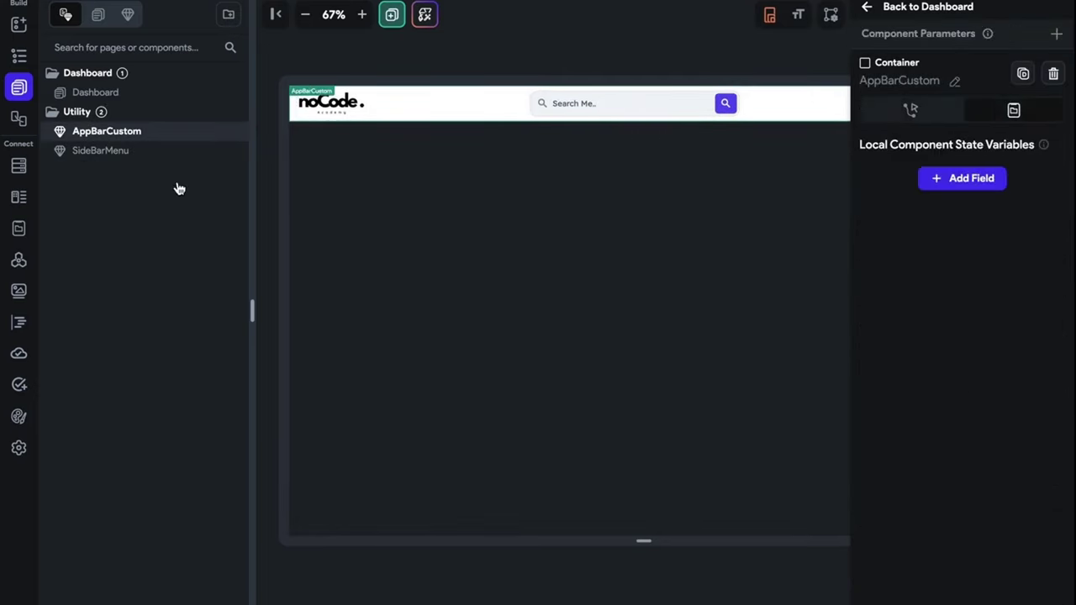
- Reopen the SideBarMenu component and narrow its container to about 15.6% of the width
click(103, 152)
click(403, 296)
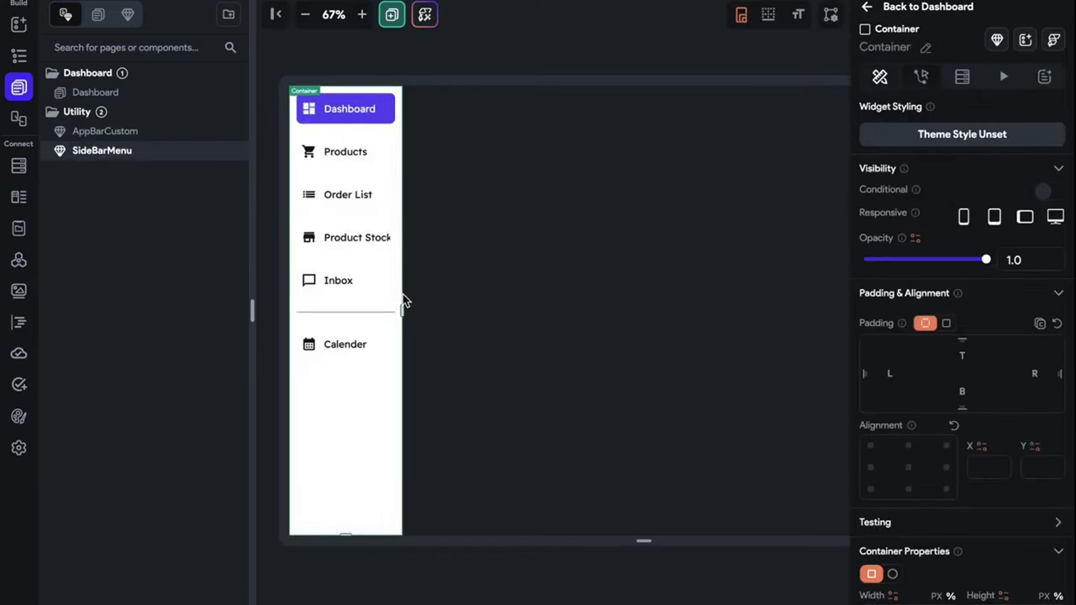
drag(401, 312, 398, 312)
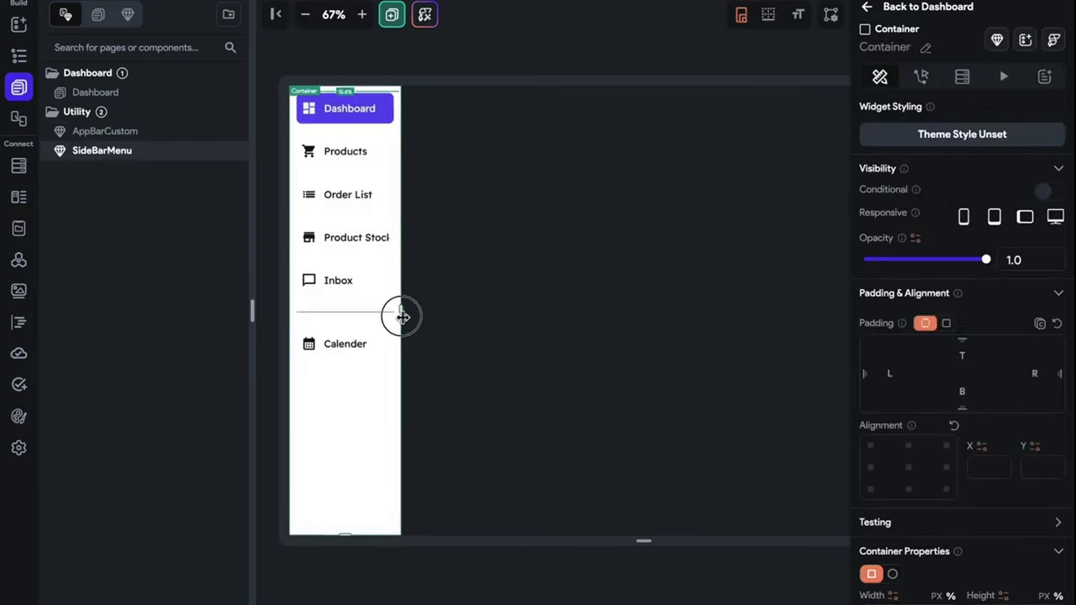
- Set the items spacing of the Product Stock row in the sidebar menu to 8
click(324, 245)
scroll(924, 378, down, 3)
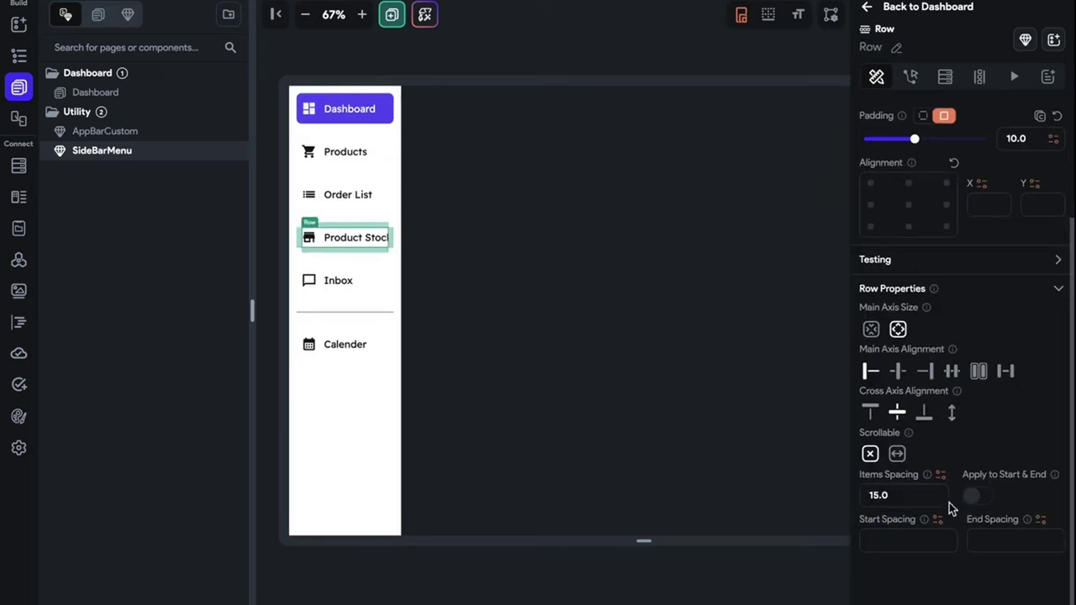
click(906, 511)
key(ctrl+a)
text(9.00)
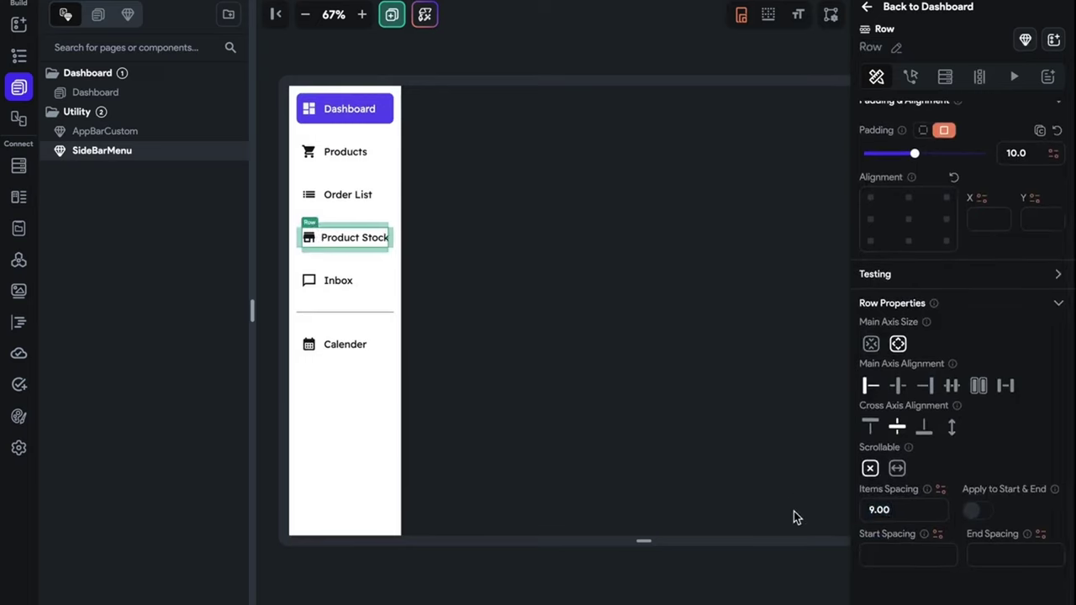
key(ctrl+a)
text(7.00)
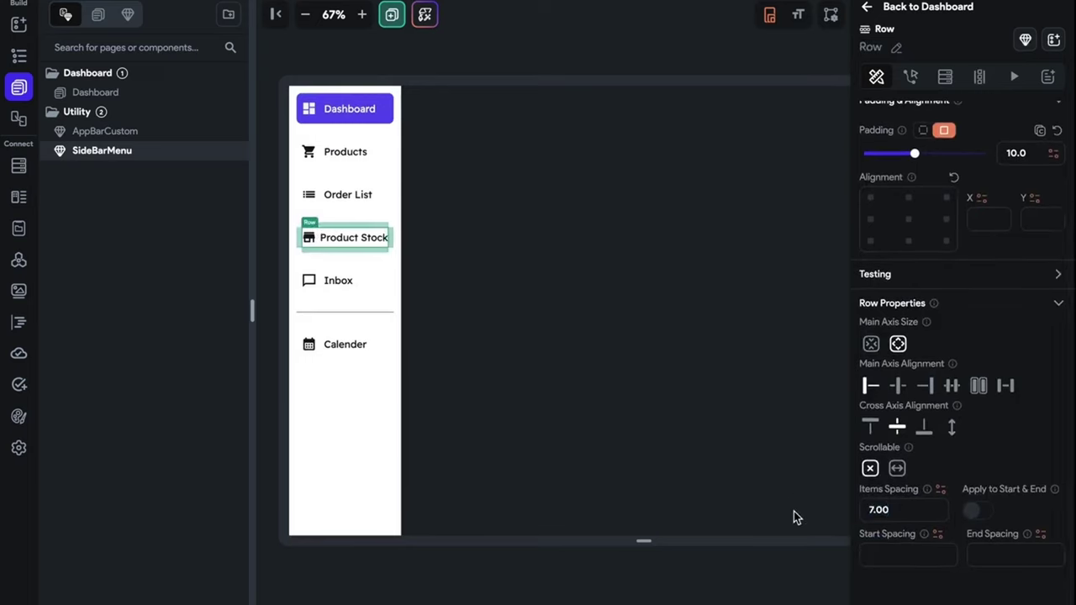
key(ctrl+a)
text(8.00)
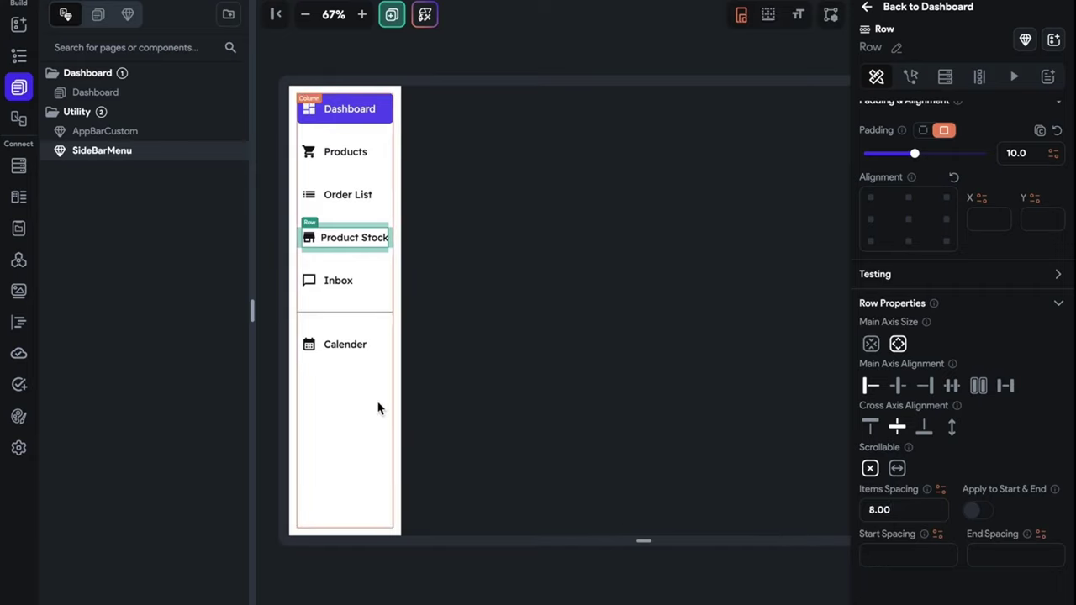
- Set the sidebar menu column's padding to 10 on all sides and its start spacing to 20
click(377, 408)
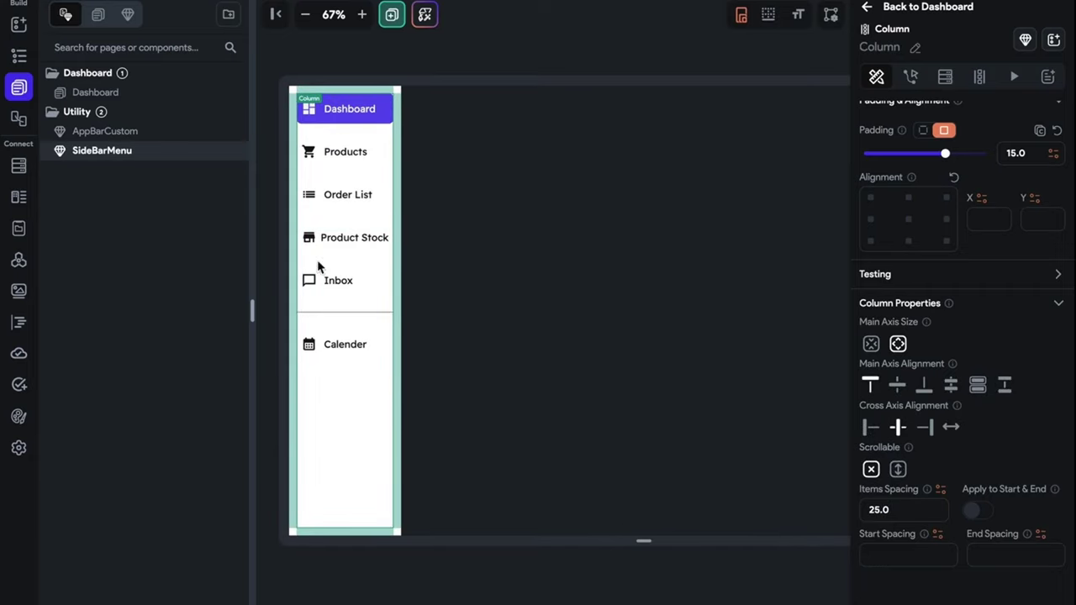
click(1029, 155)
key(ctrl+a)
text(10.00)
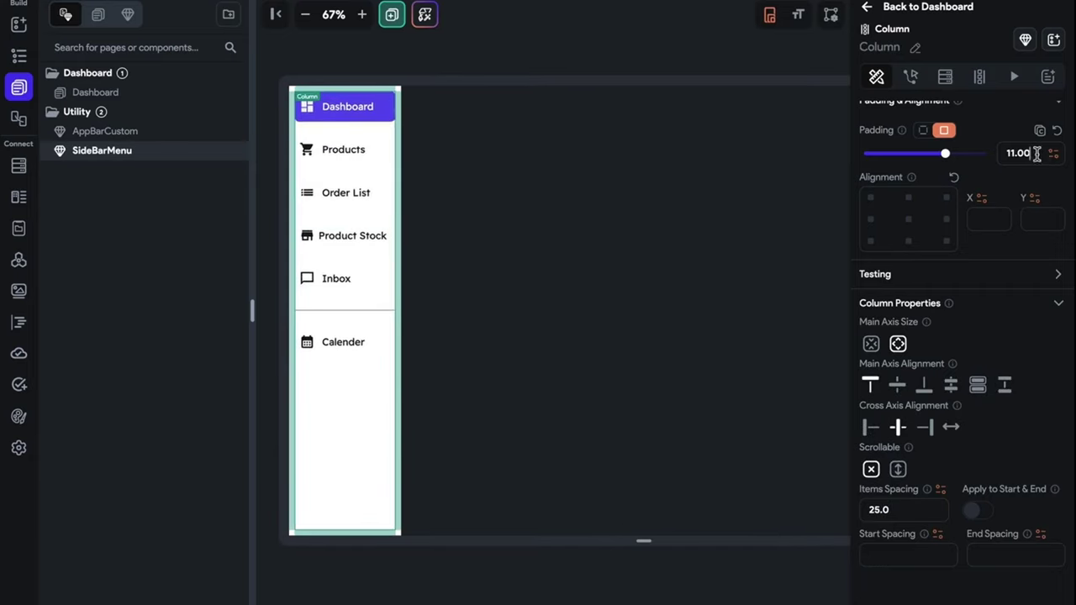
click(920, 562)
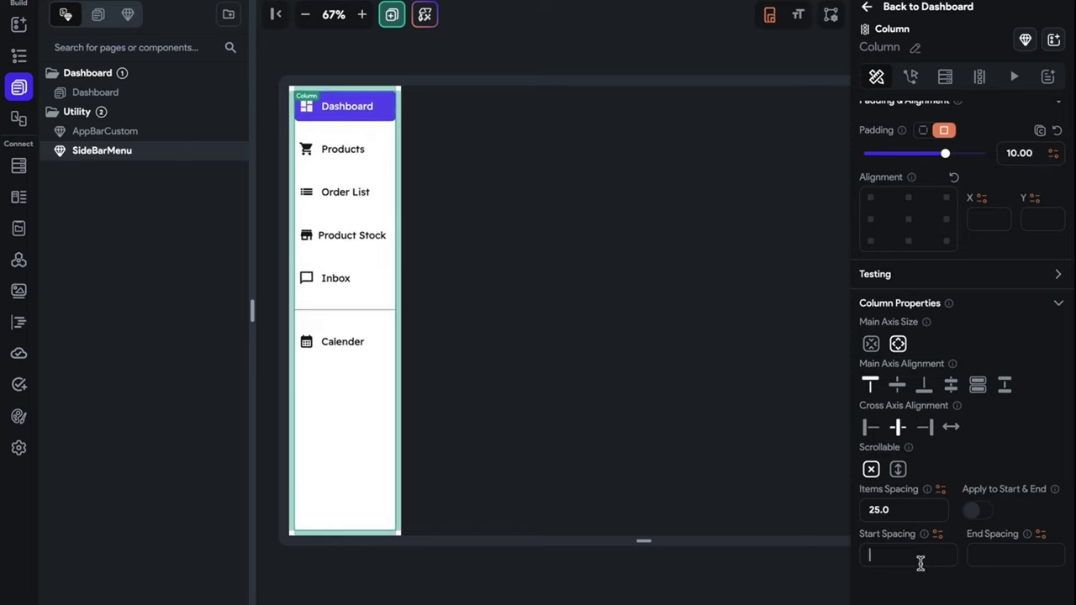
text(20)
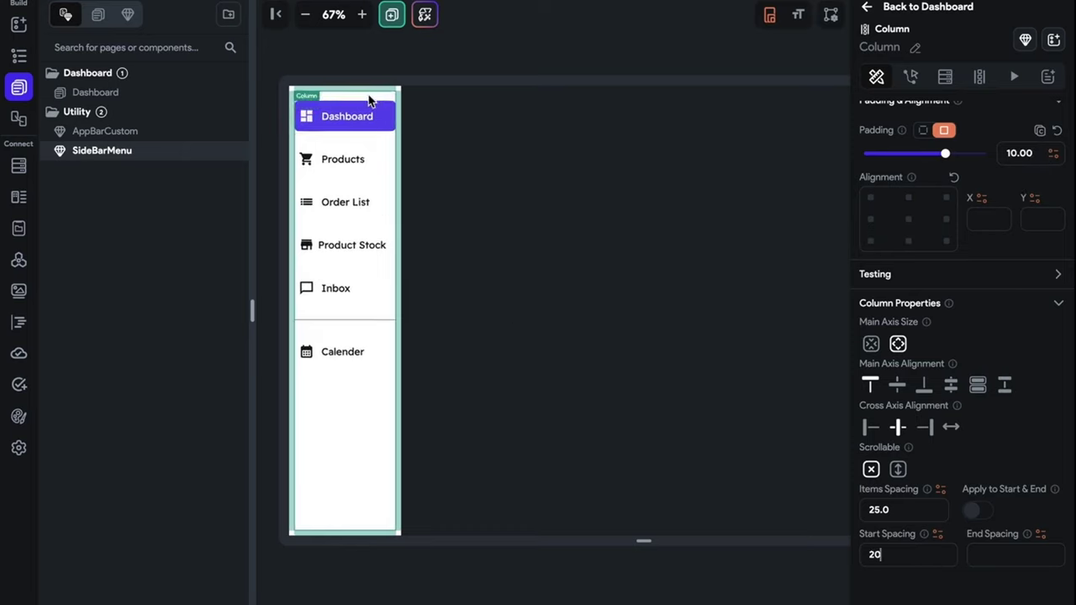
- Reset the padding of the Product Stock, Order List, Products, Inbox and Calender rows in the sidebar menu
click(374, 253)
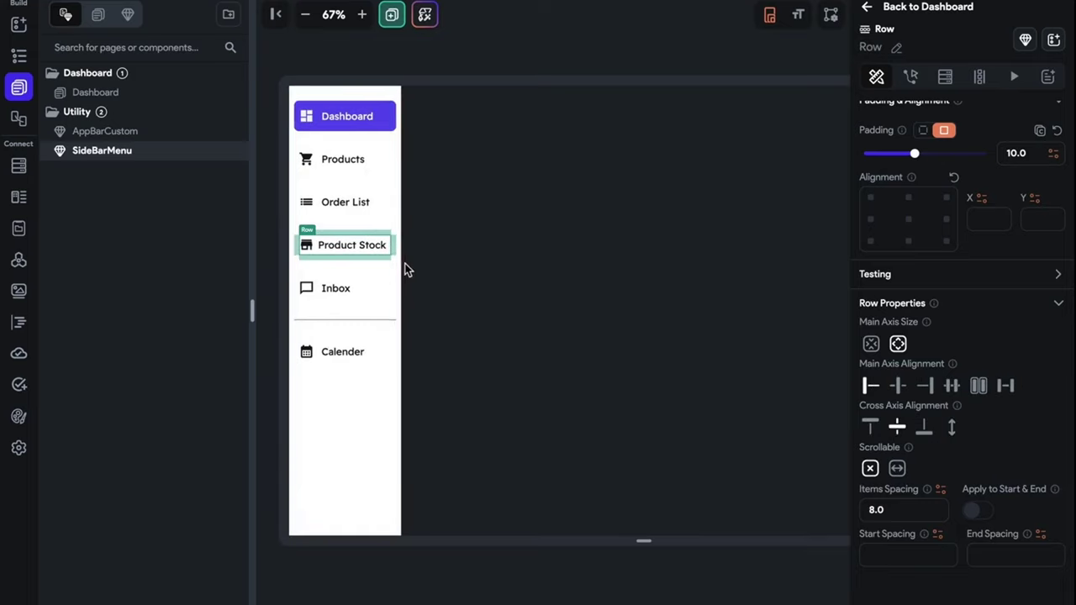
click(1057, 132)
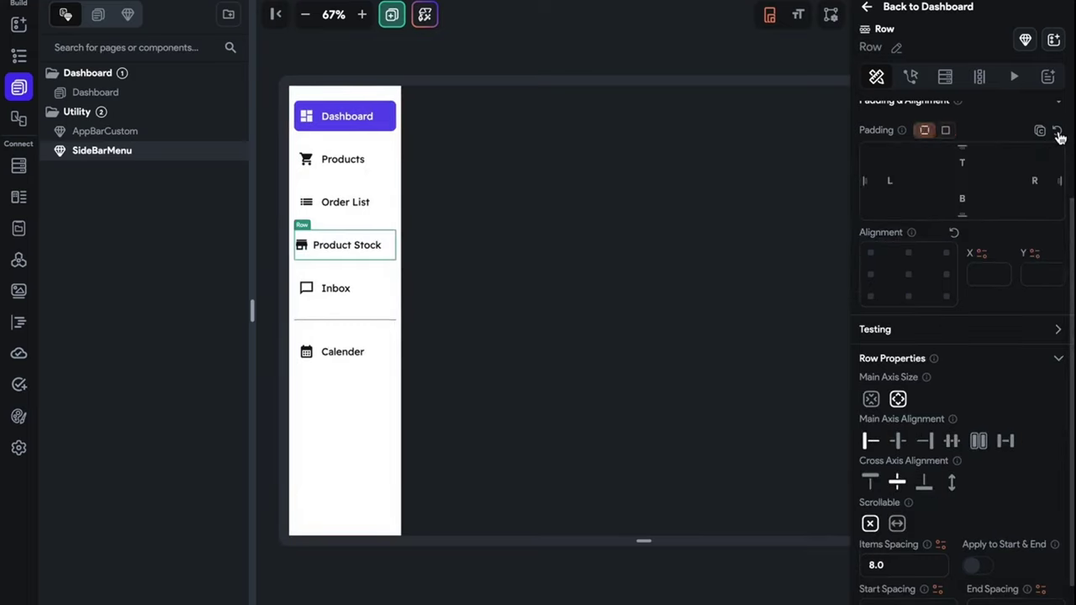
click(388, 210)
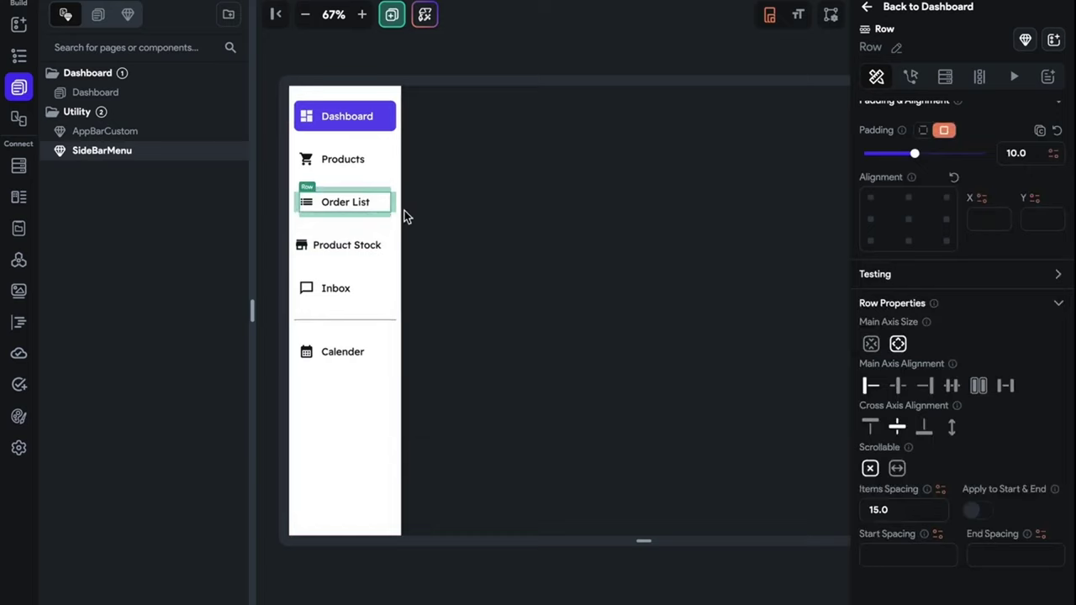
click(1057, 131)
click(377, 170)
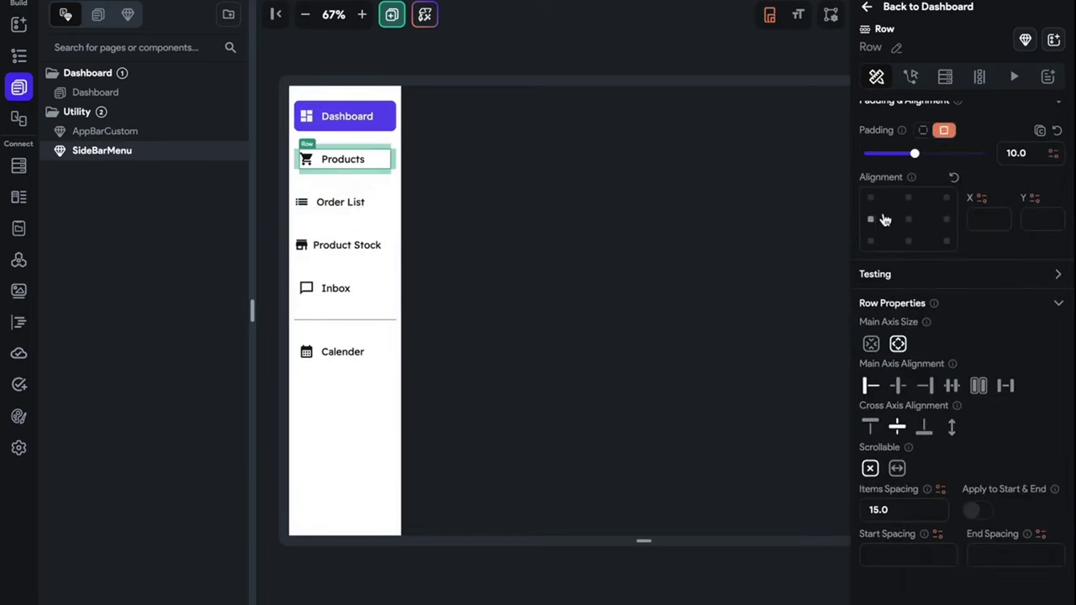
click(1057, 131)
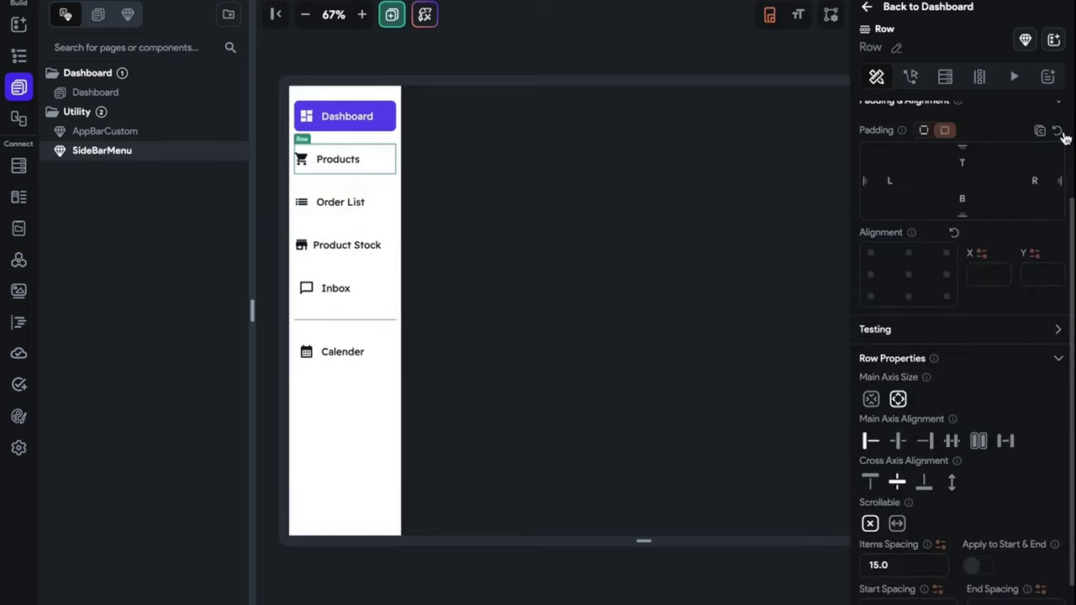
click(377, 130)
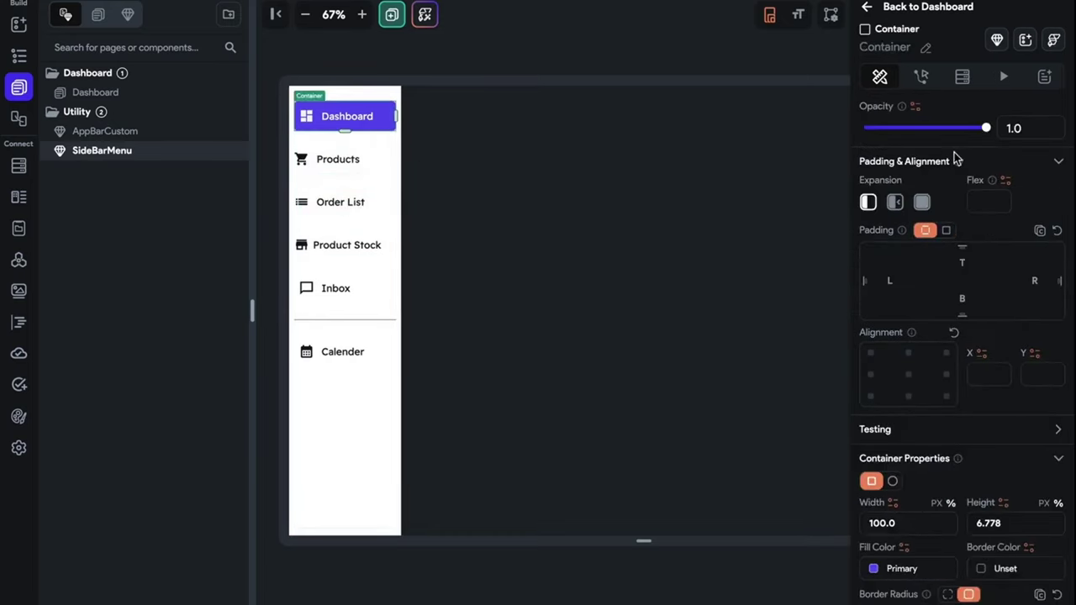
click(361, 294)
click(1056, 131)
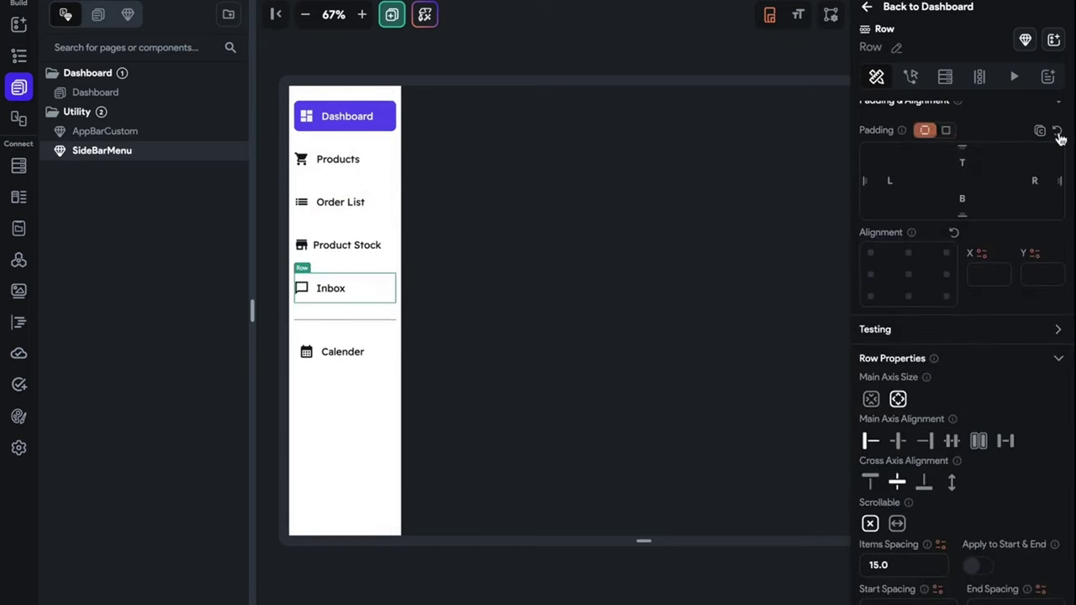
click(378, 362)
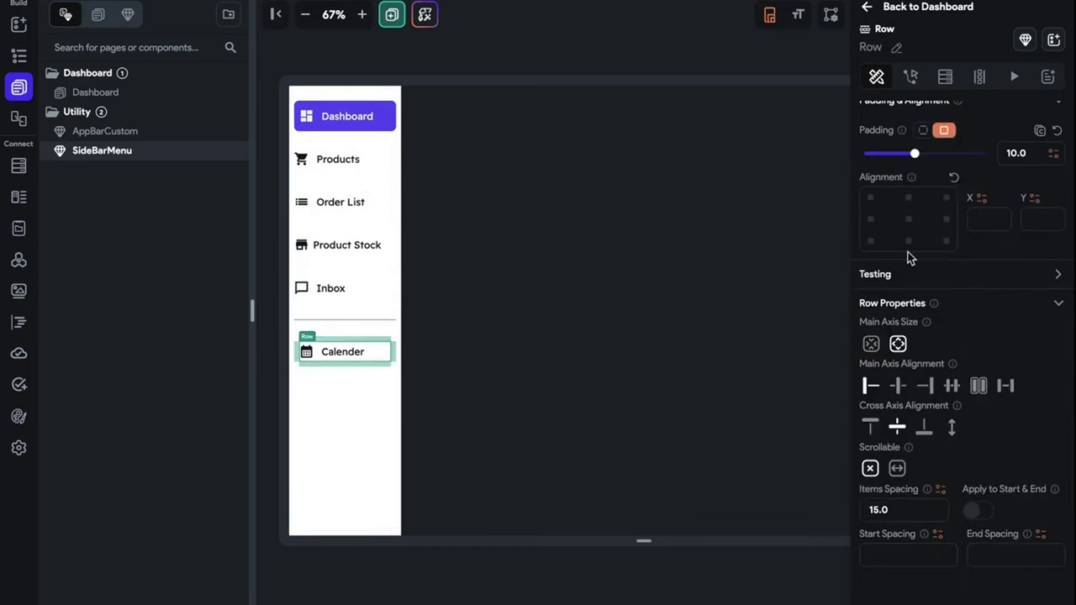
click(1057, 132)
- Narrow the SideBarMenu's outer container a little further to fit the unpadded menu rows
click(398, 362)
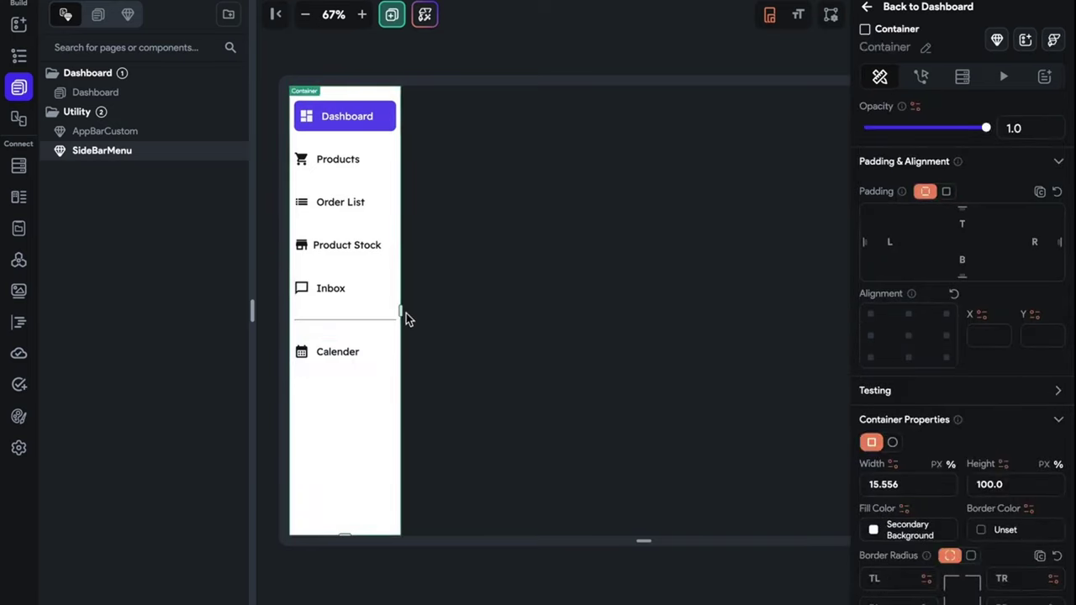
drag(403, 310, 393, 308)
click(468, 60)
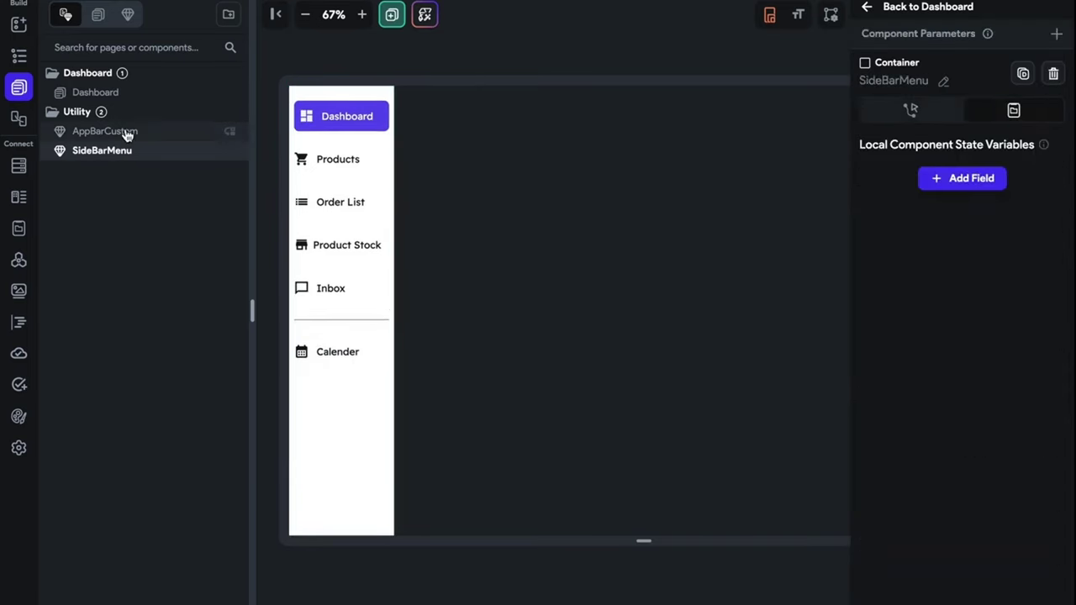
- Return to the Dashboard page and set the Revenue chart's type to Line
click(124, 96)
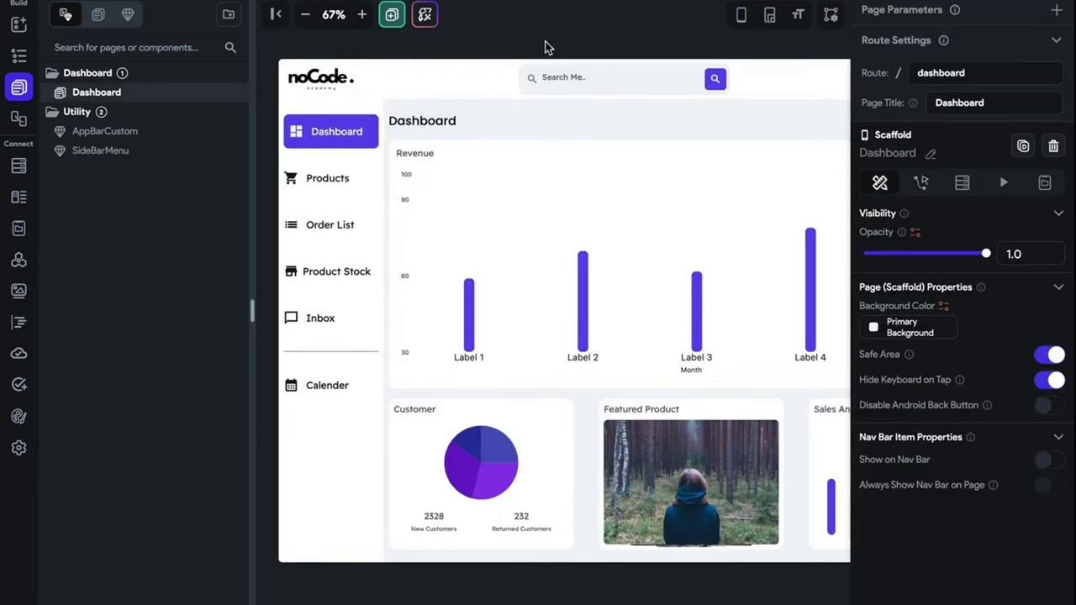
scroll(563, 46, right, 5)
click(684, 264)
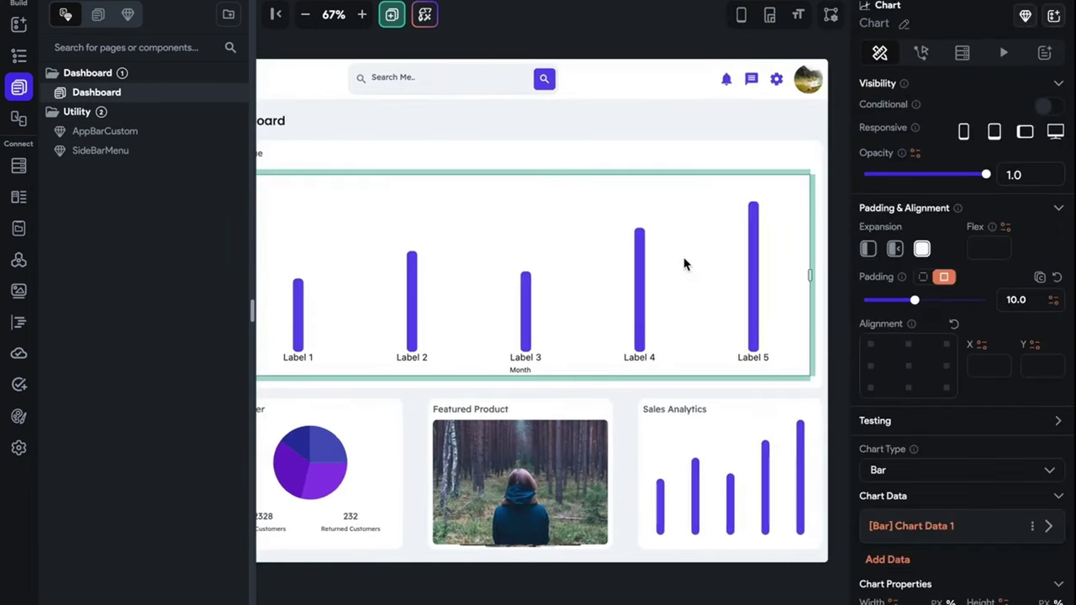
scroll(684, 264, left, 5)
click(896, 471)
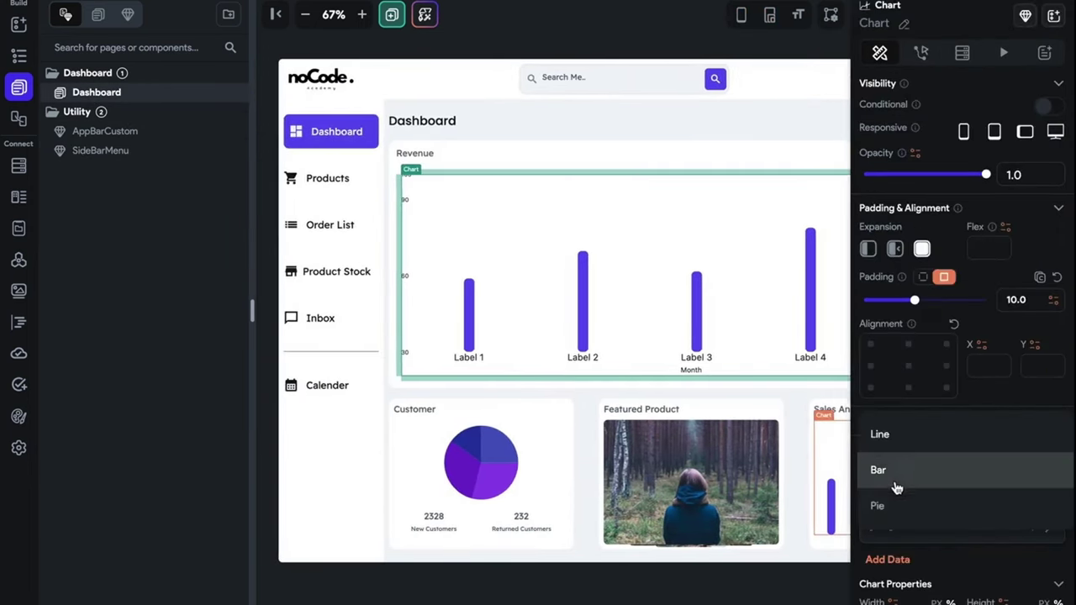
click(892, 437)
- Expand the Revenue chart's line data settings to examine its data source and line properties
scroll(937, 502, down, 3)
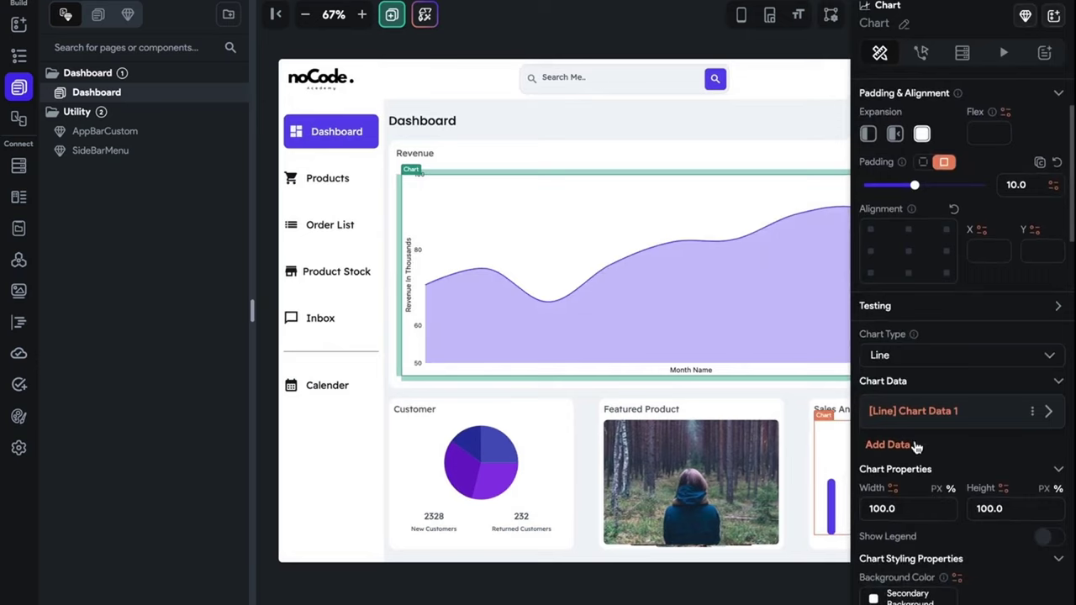
click(1047, 413)
scroll(935, 470, down, 5)
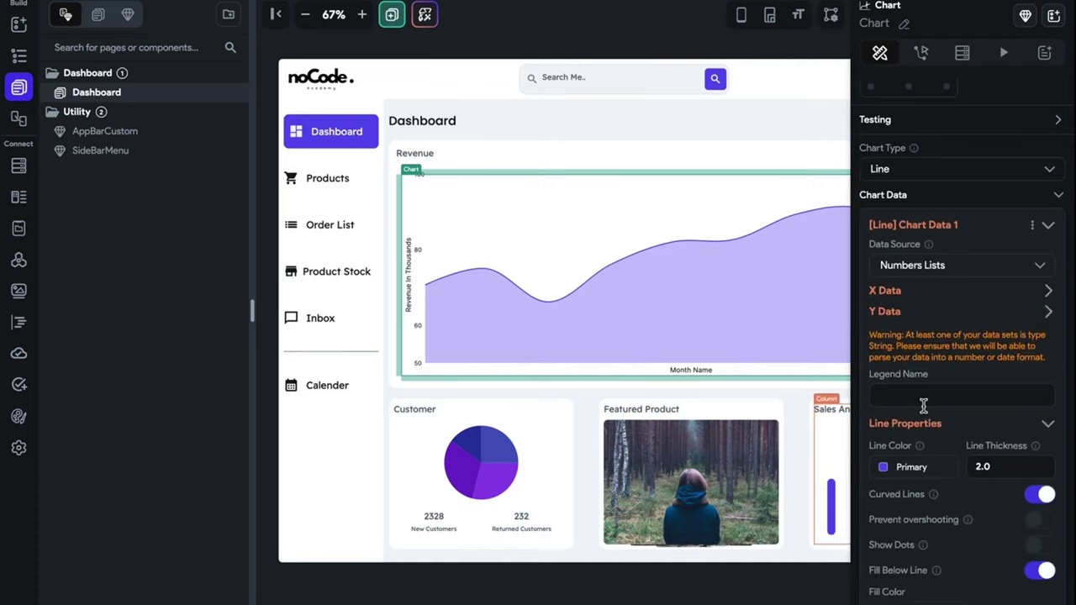
- Set the legend name of the Revenue chart's line data to Revenue
scroll(595, 253, right, 3)
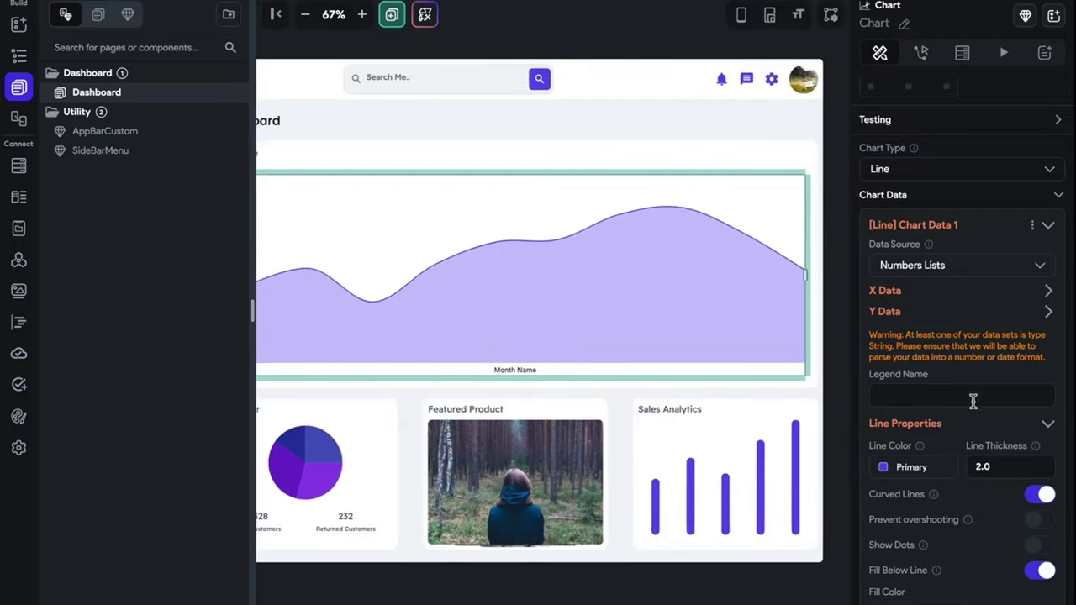
click(945, 400)
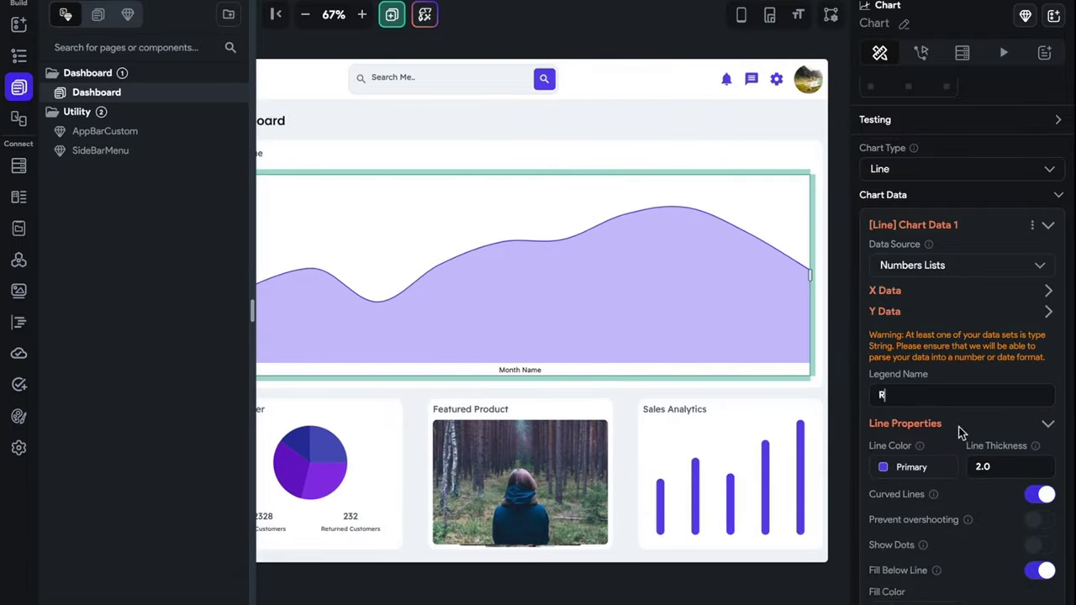
text(Revenue)
scroll(483, 319, left, 3)
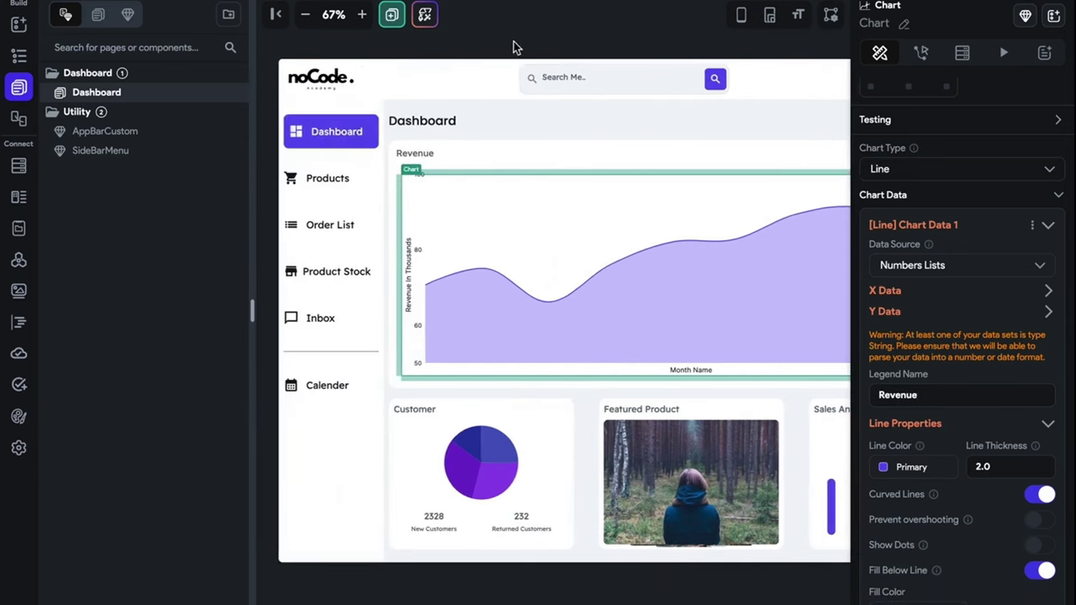
- Try to publish the project to the ecommerce-cms.flutterflow.app domain
click(512, 37)
click(1057, 2)
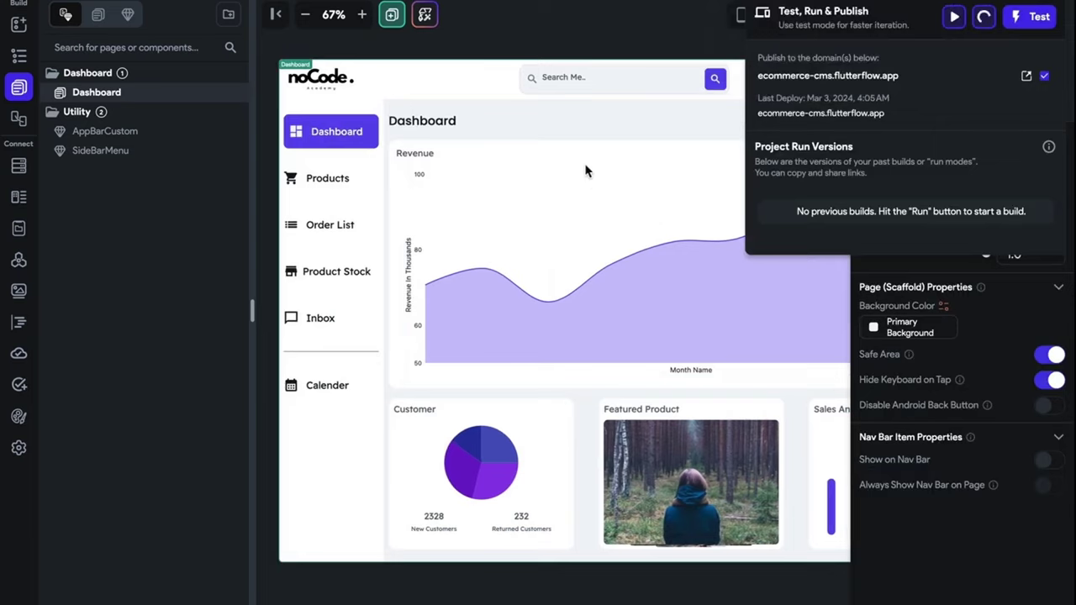
click(605, 28)
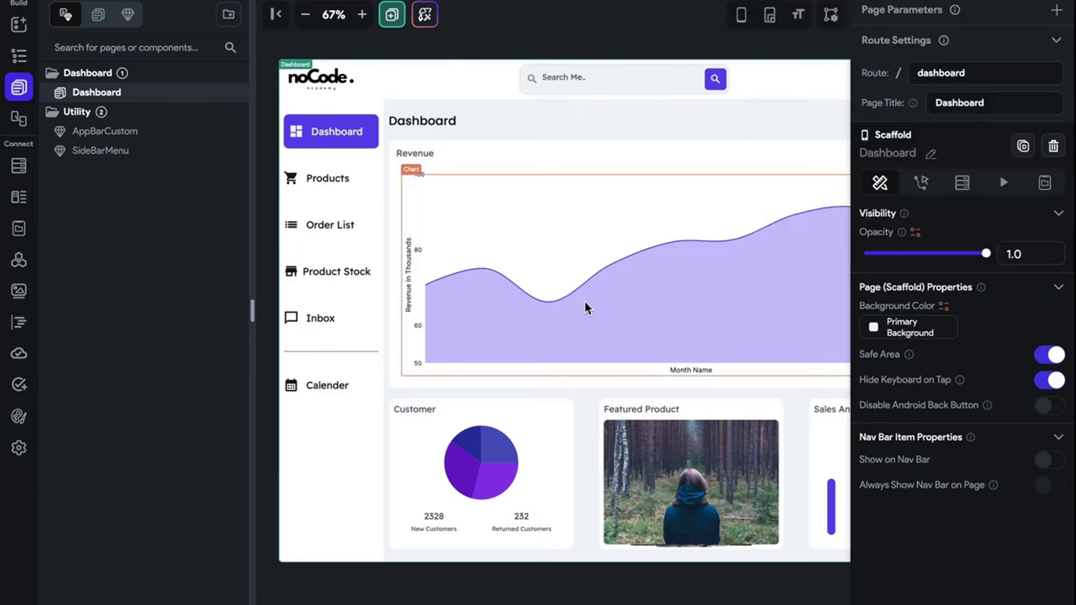
- Select the Sales Analytics bar chart and expand the bar labels and bar values of its chart data
scroll(593, 306, right, 5)
click(766, 500)
scroll(1015, 380, down, 5)
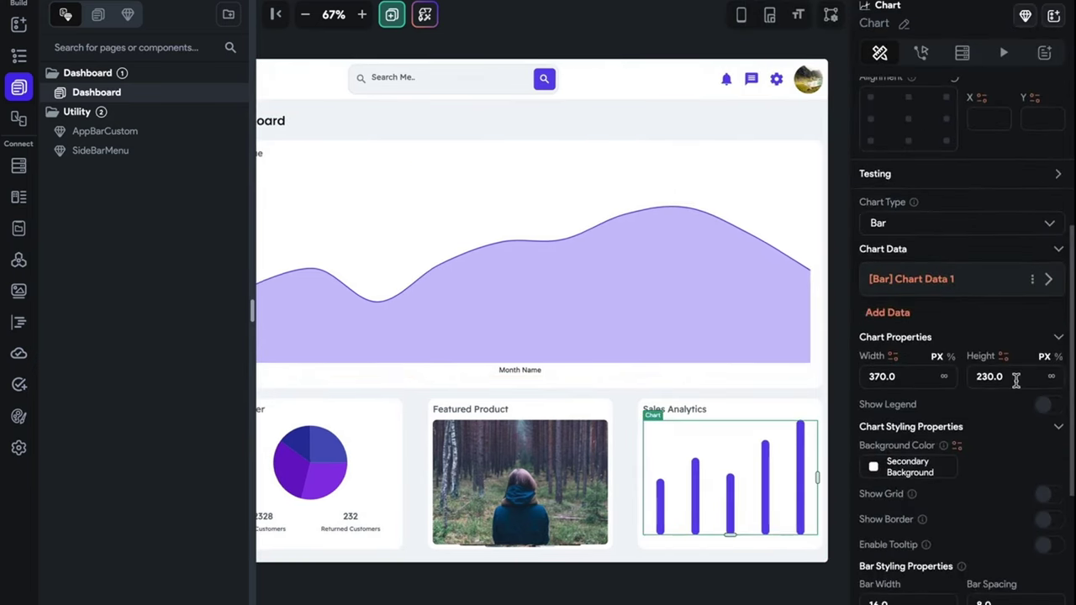
click(1048, 278)
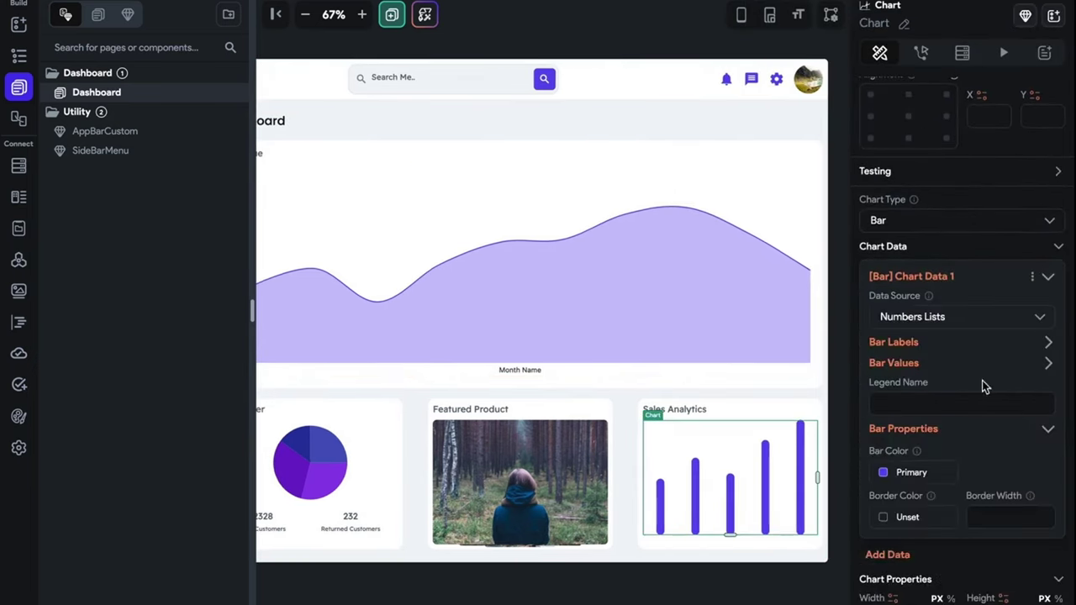
click(1048, 342)
click(1047, 390)
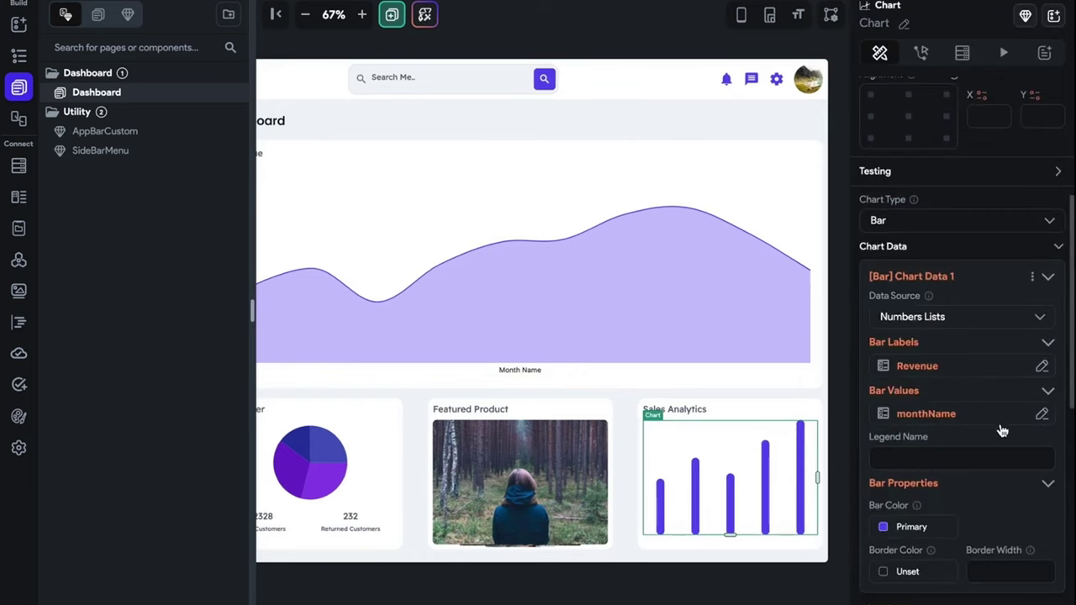
- Set the Sales Analytics chart's bar labels to the monthName constant, using Map List Items with Item in List
click(948, 371)
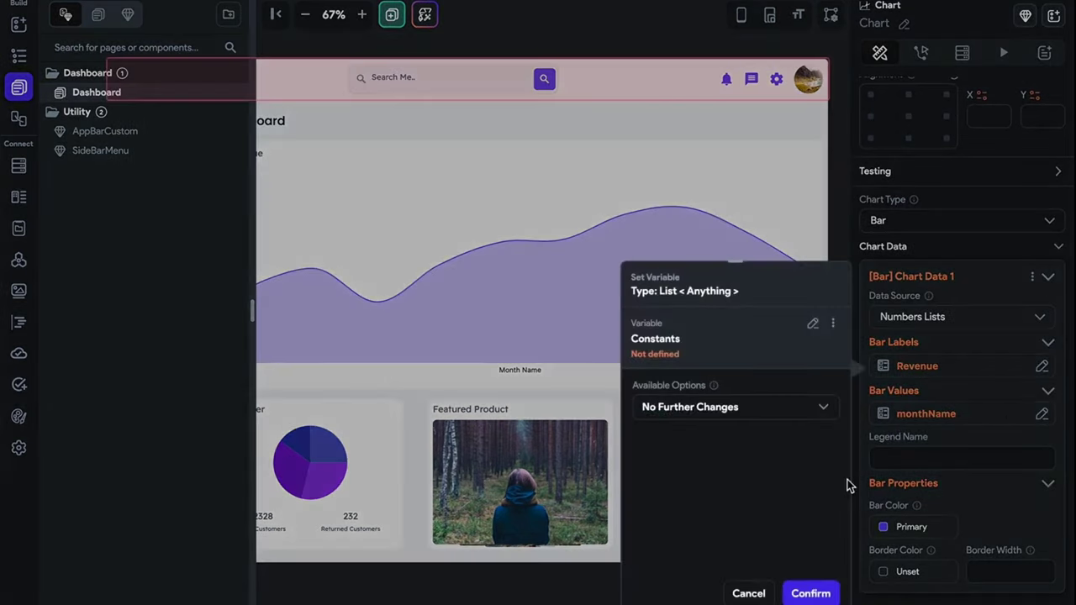
click(813, 327)
scroll(711, 492, down, 1)
click(711, 490)
click(776, 411)
click(721, 266)
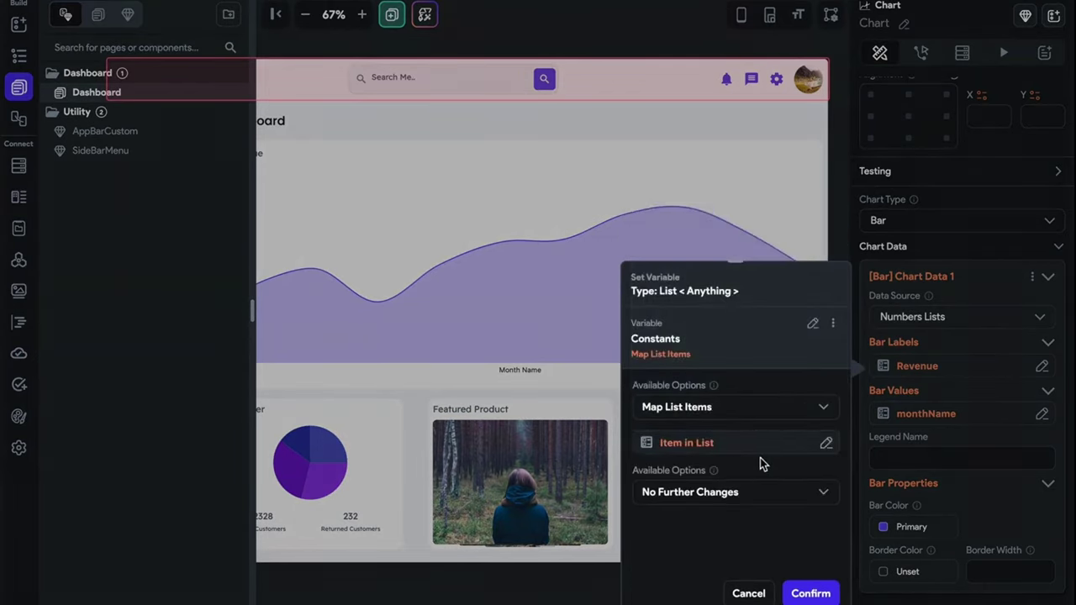
click(755, 503)
click(808, 596)
click(808, 595)
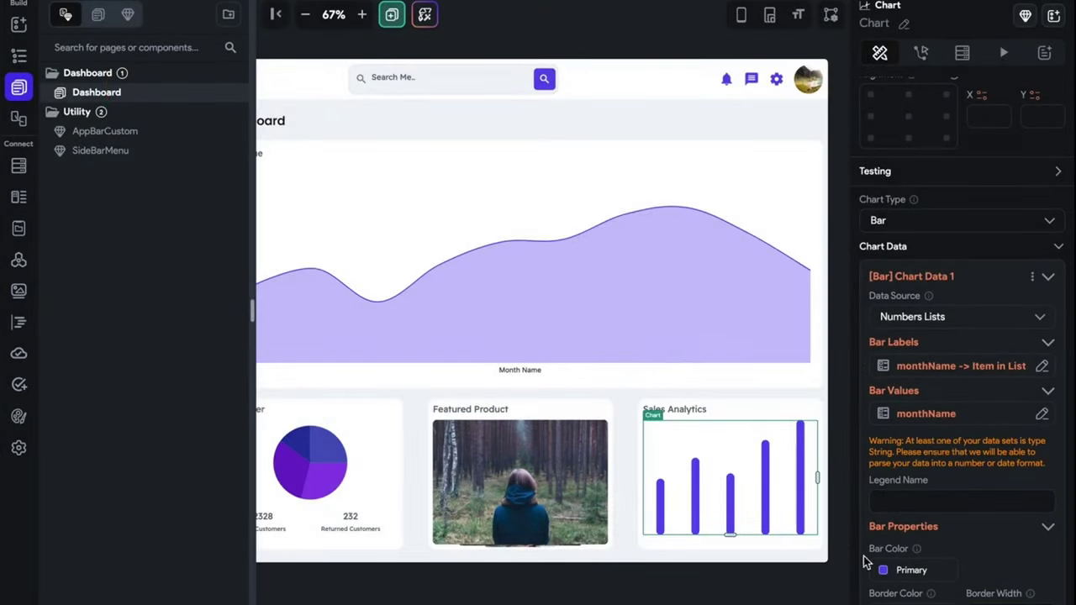
- Choose the Revenue constant with Map List Items as the source of the Sales Analytics chart's bar values
click(928, 416)
click(800, 327)
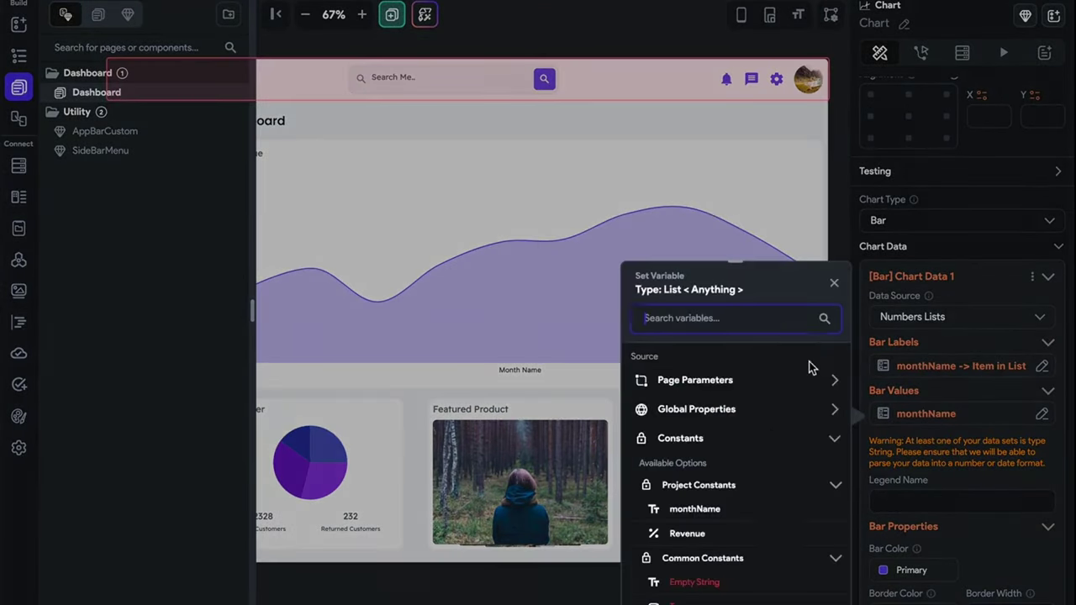
scroll(744, 454, down, 2)
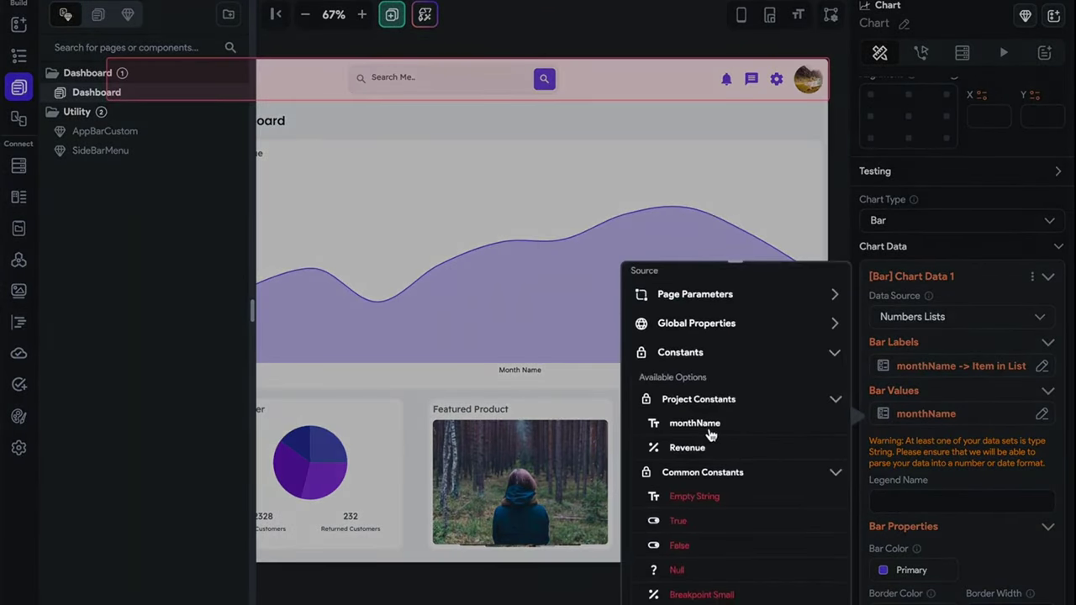
click(704, 449)
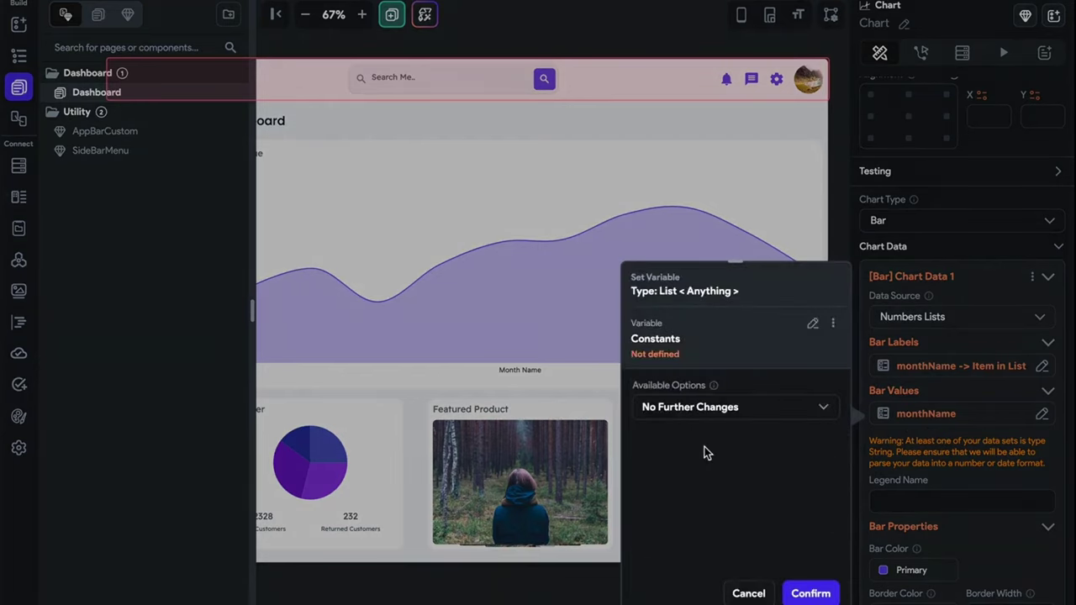
click(728, 412)
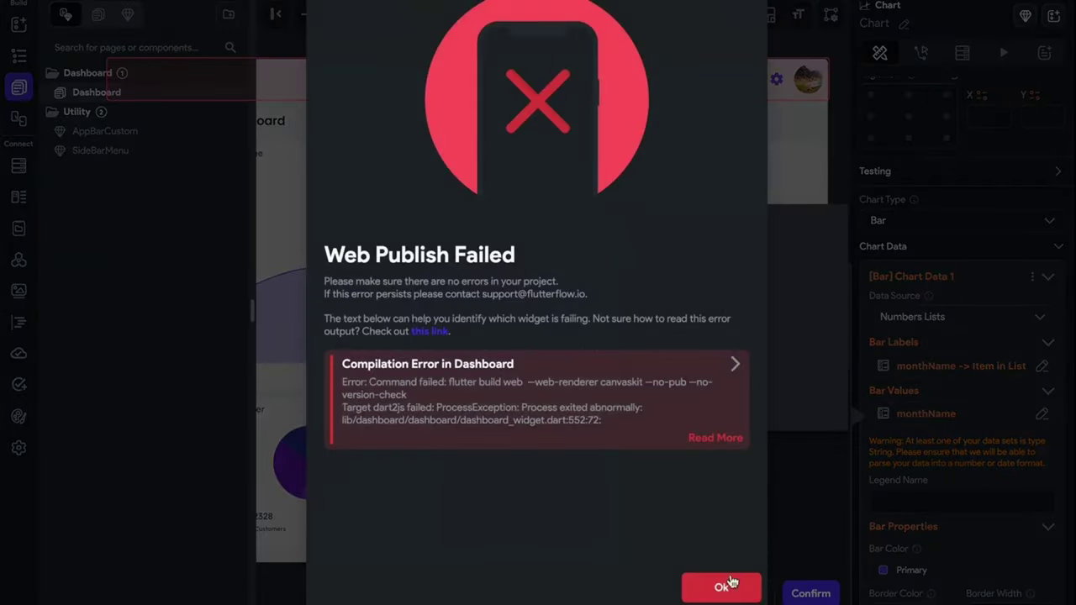
click(728, 584)
click(685, 266)
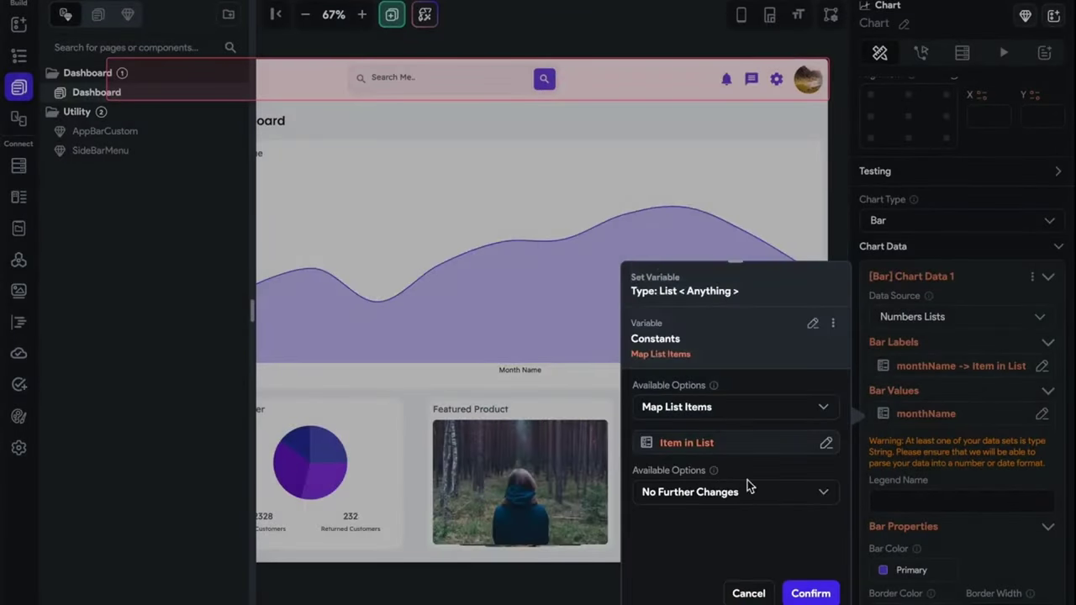
- Give the mapped bar-value item the Number Format option and apply the Revenue mapping to the bar values
click(735, 440)
click(523, 395)
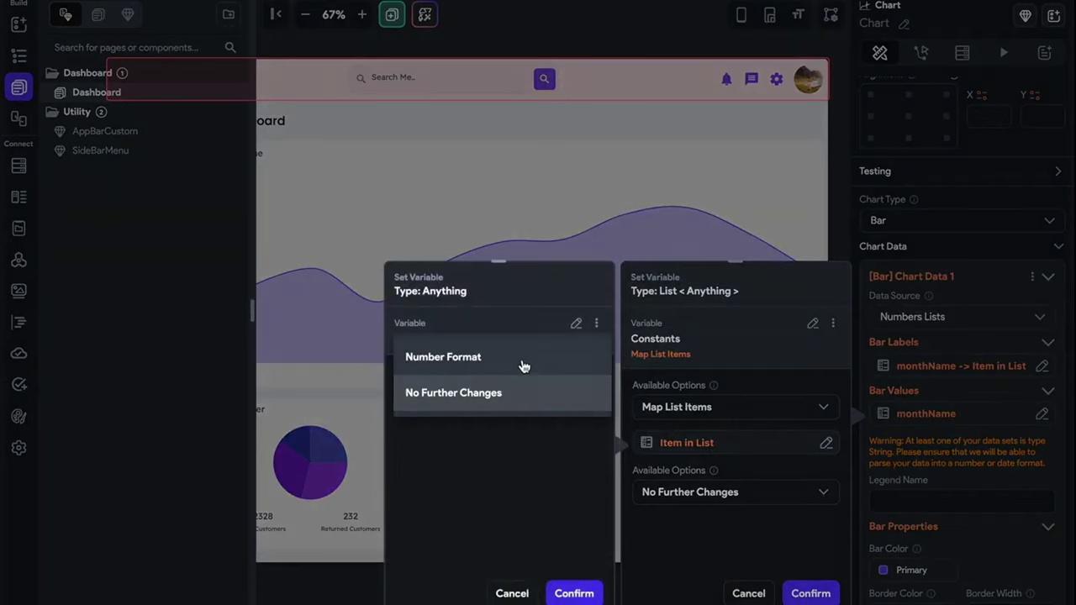
click(519, 359)
click(574, 594)
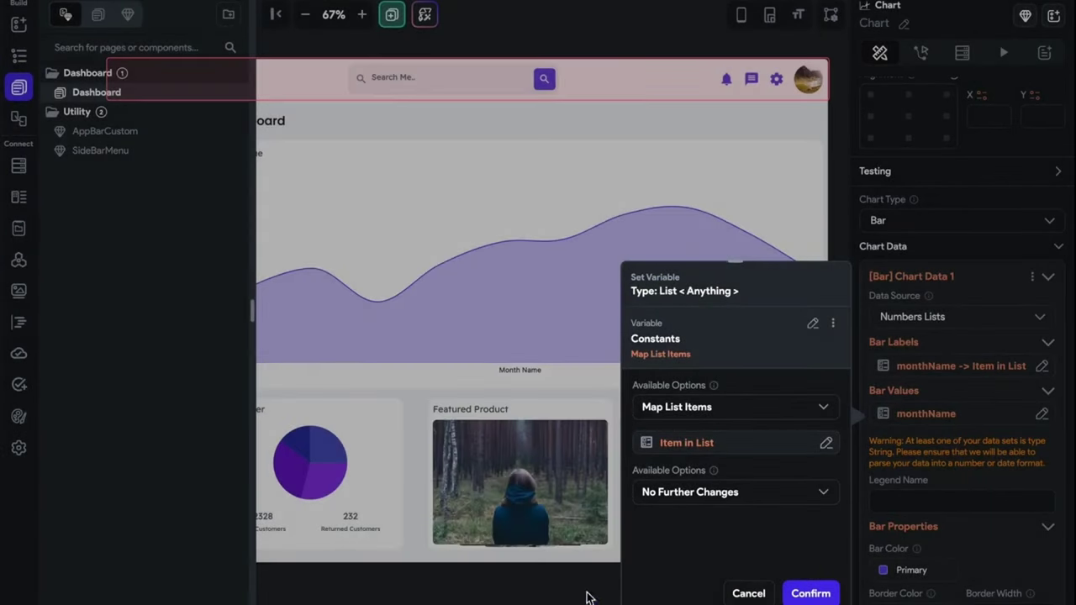
click(811, 594)
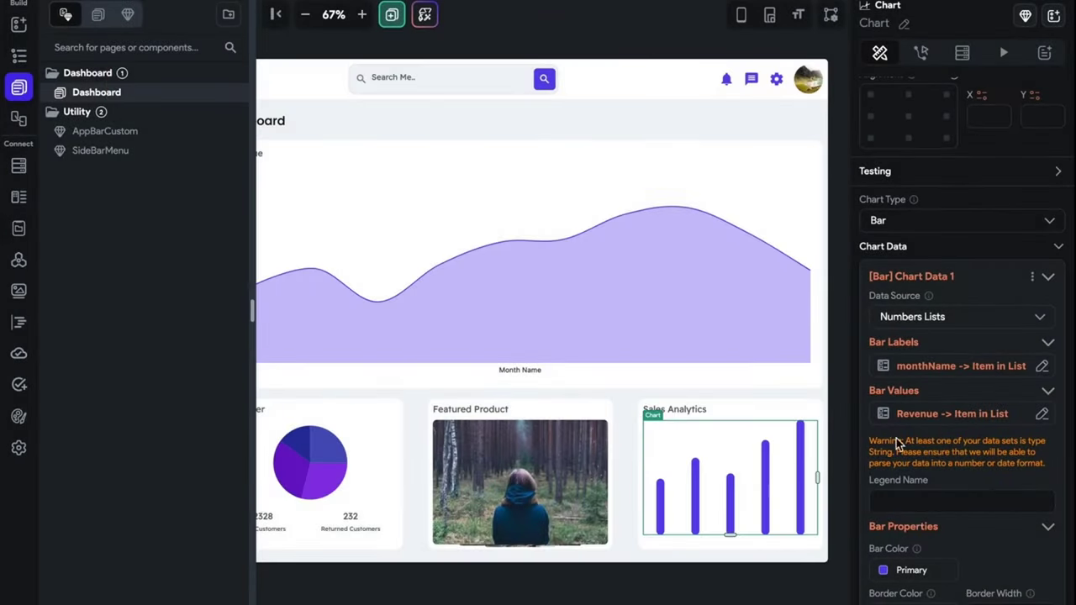
- Open the app constants, expand the Revenue list of doubles and delete that constant
scroll(898, 444, down, 2)
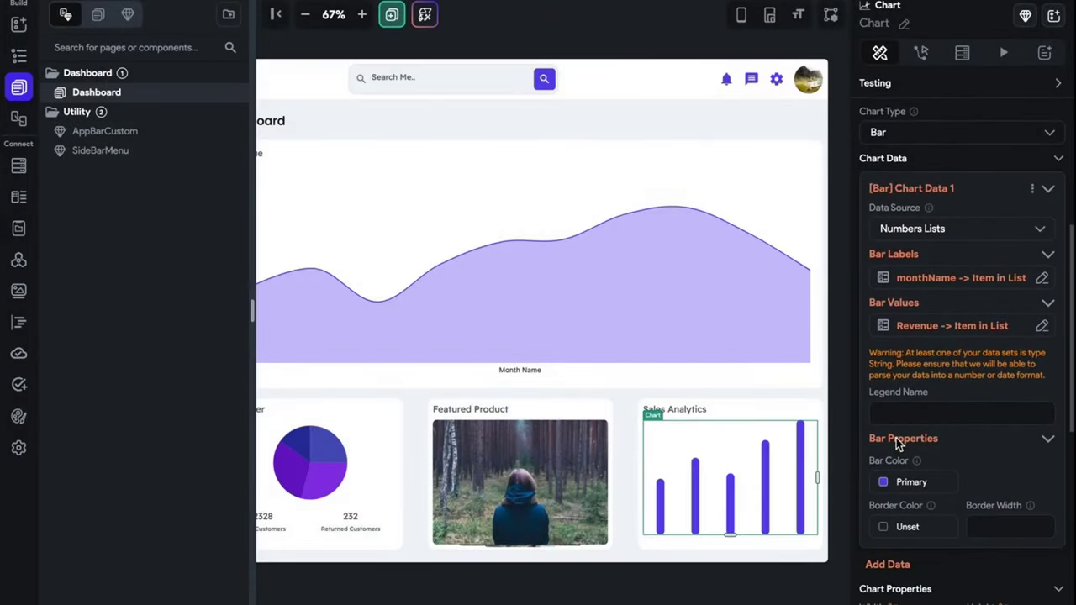
click(28, 326)
click(19, 261)
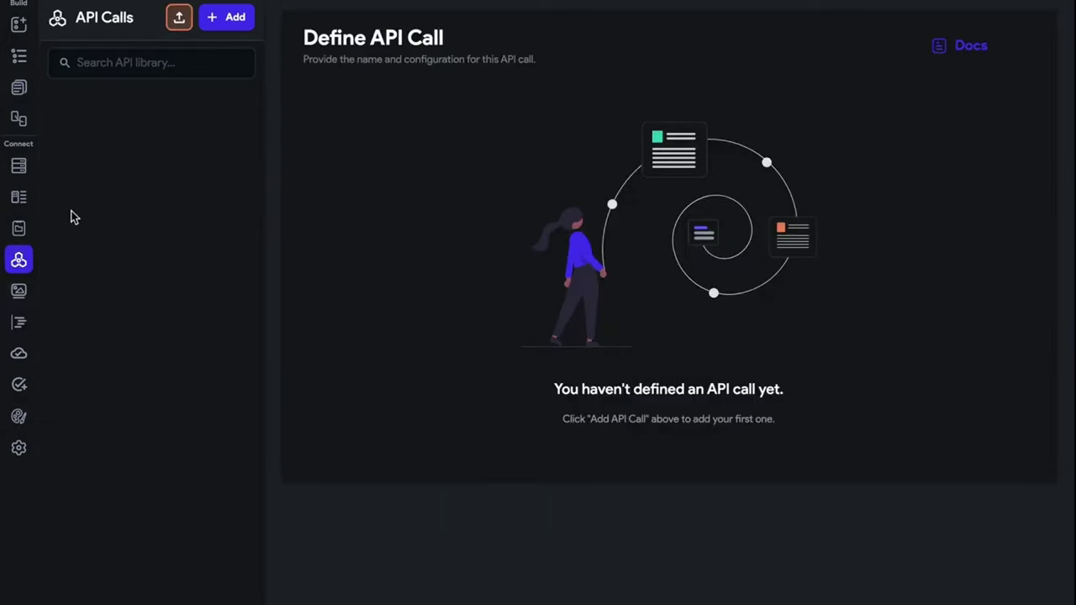
click(18, 197)
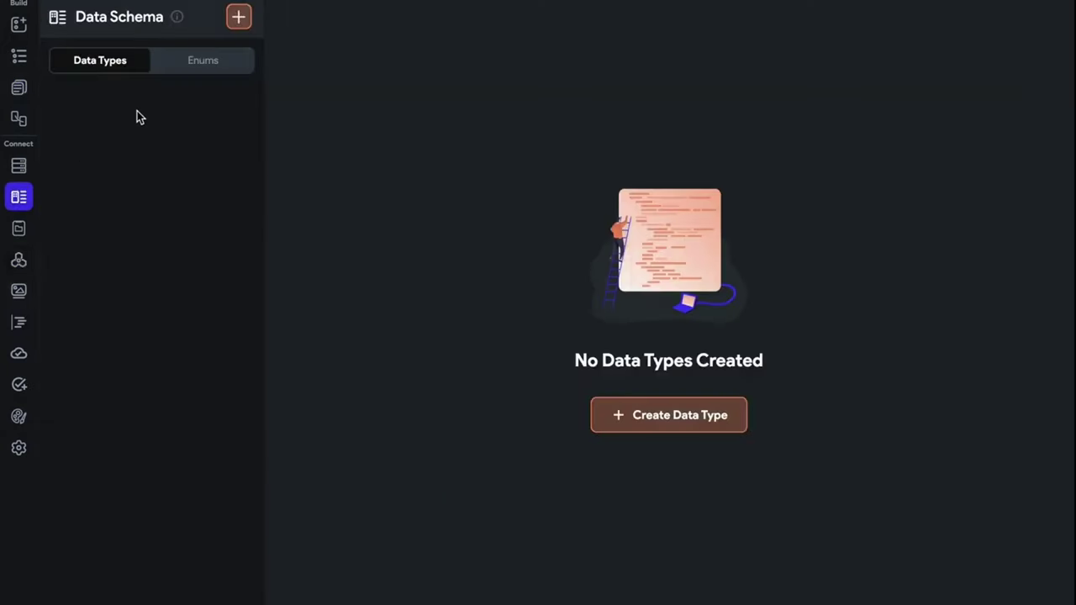
click(18, 228)
click(704, 234)
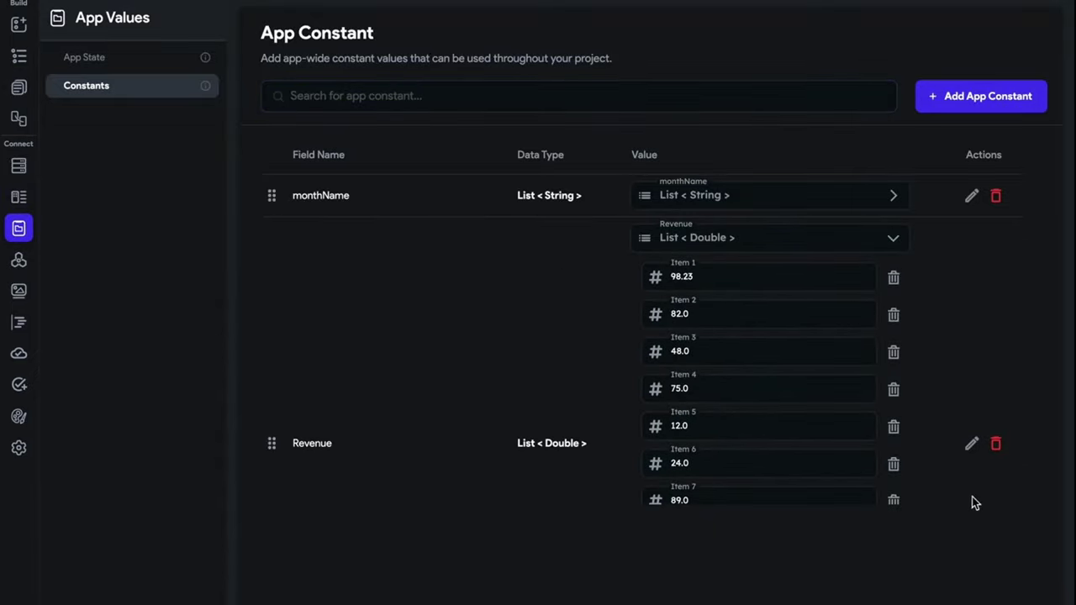
click(995, 443)
click(646, 333)
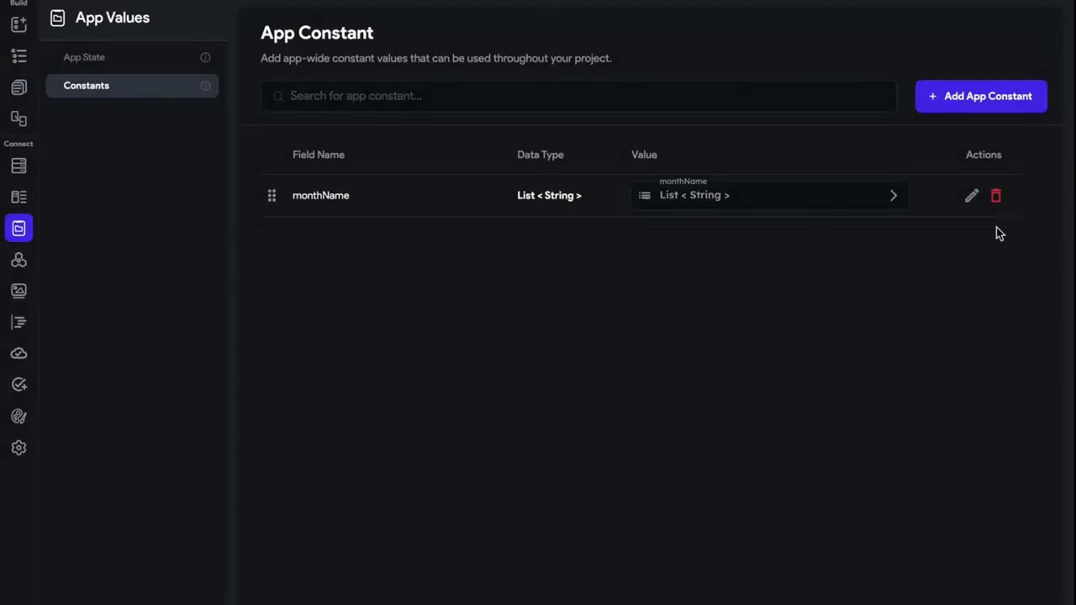
- Create an app constant named revenue with data type String, set as a list
click(994, 106)
text(revenue)
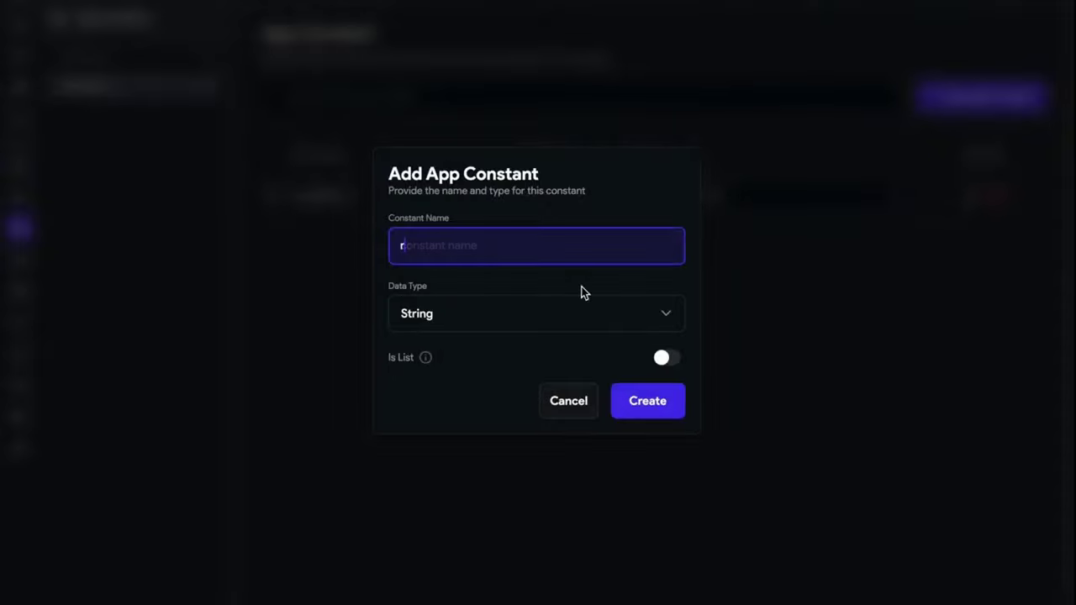
click(609, 331)
click(588, 330)
click(672, 368)
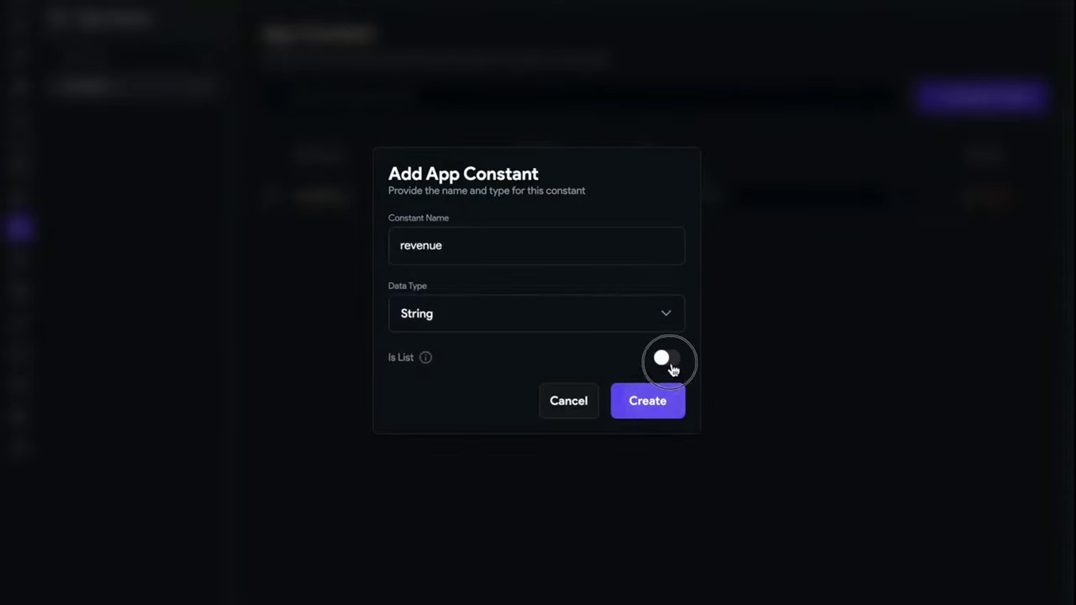
click(679, 394)
- Expand the revenue constant's list and add its first three items: 82, 23 and 23
click(722, 244)
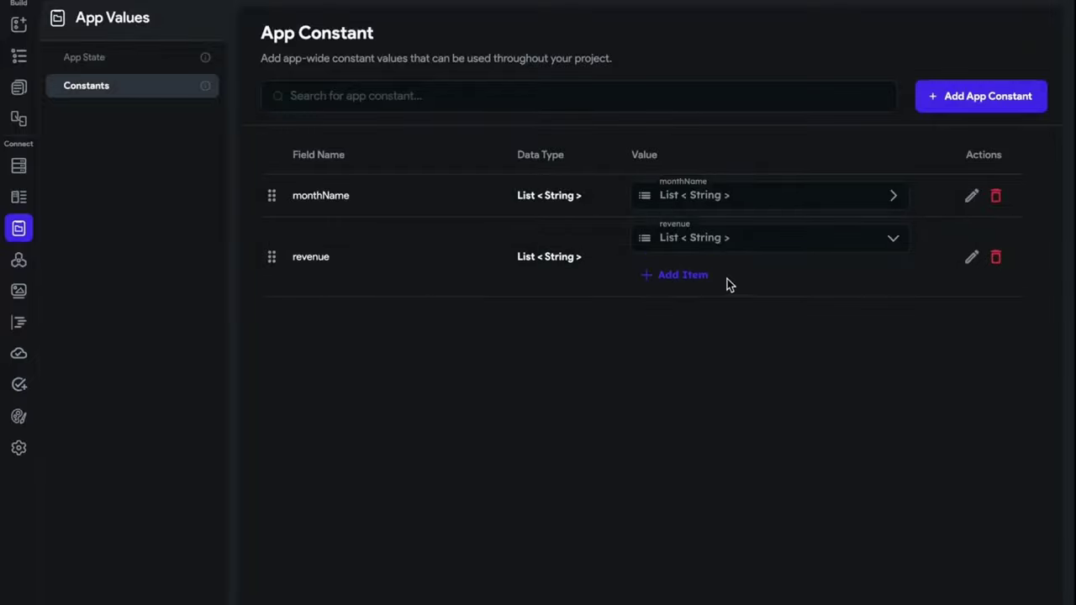
click(715, 278)
drag(756, 274, 577, 278)
text(82)
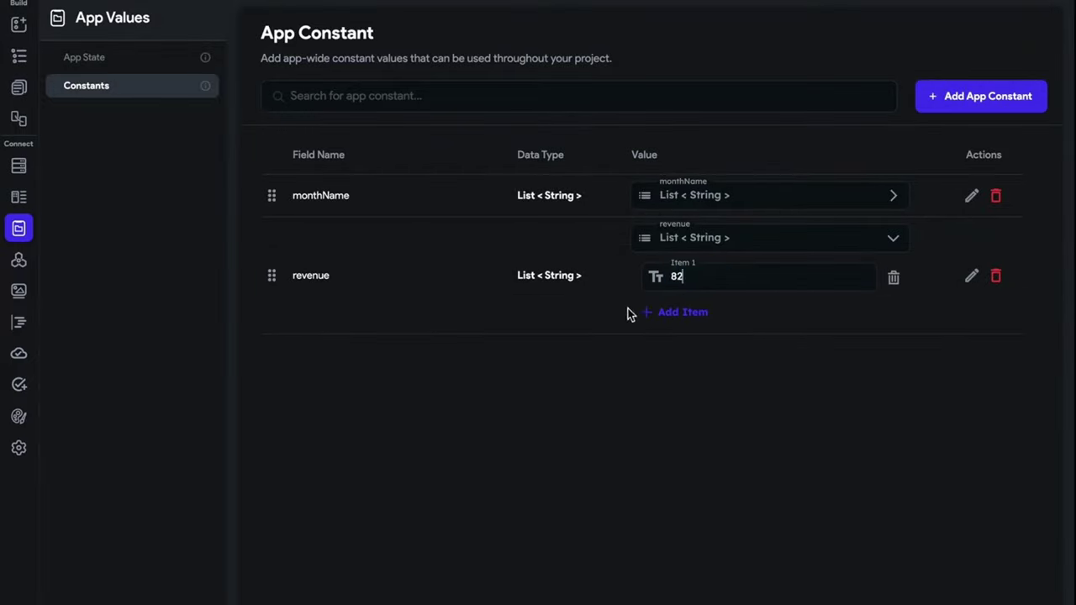
click(679, 312)
drag(756, 313, 612, 315)
text(23)
click(683, 350)
click(761, 354)
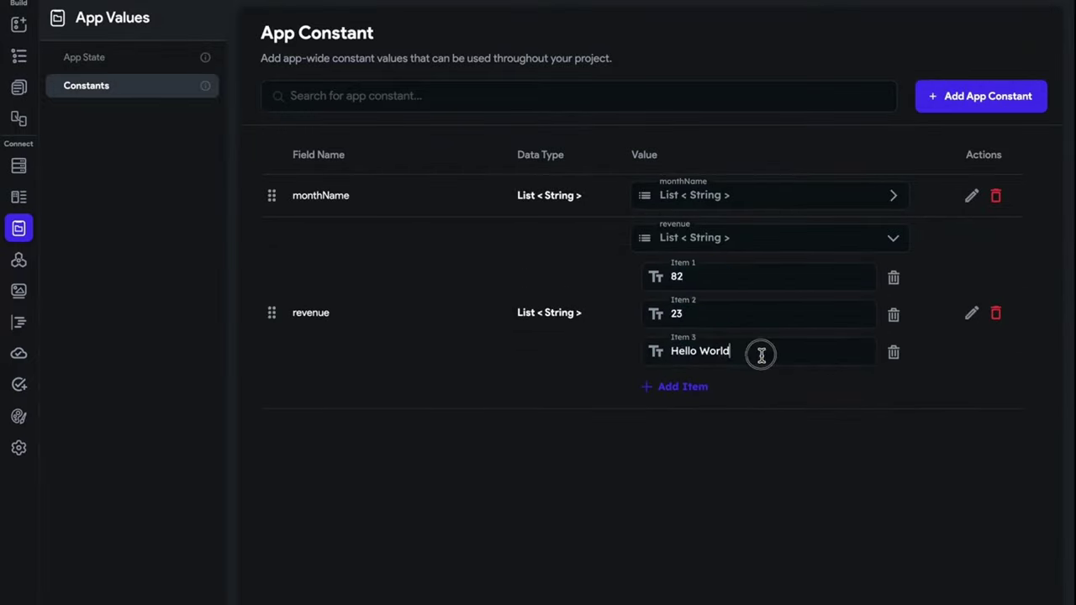
drag(761, 354, 604, 355)
text(23)
- Add 67, 43 and 81 to the revenue list as items 4 to 6
click(685, 388)
drag(756, 392, 636, 398)
text(6)
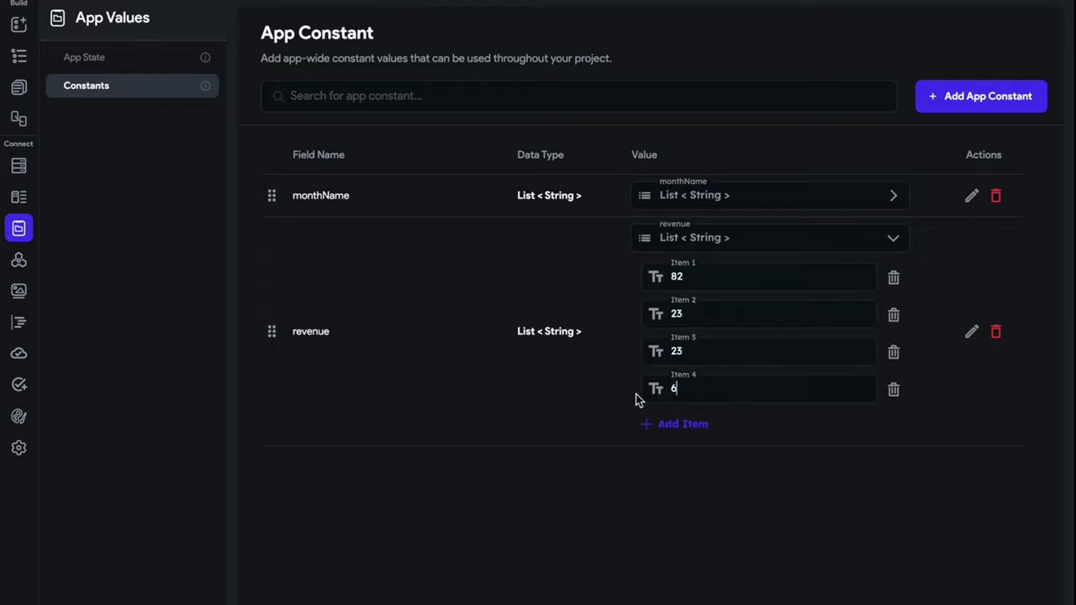
text(7)
click(660, 427)
drag(776, 425, 600, 422)
text(43)
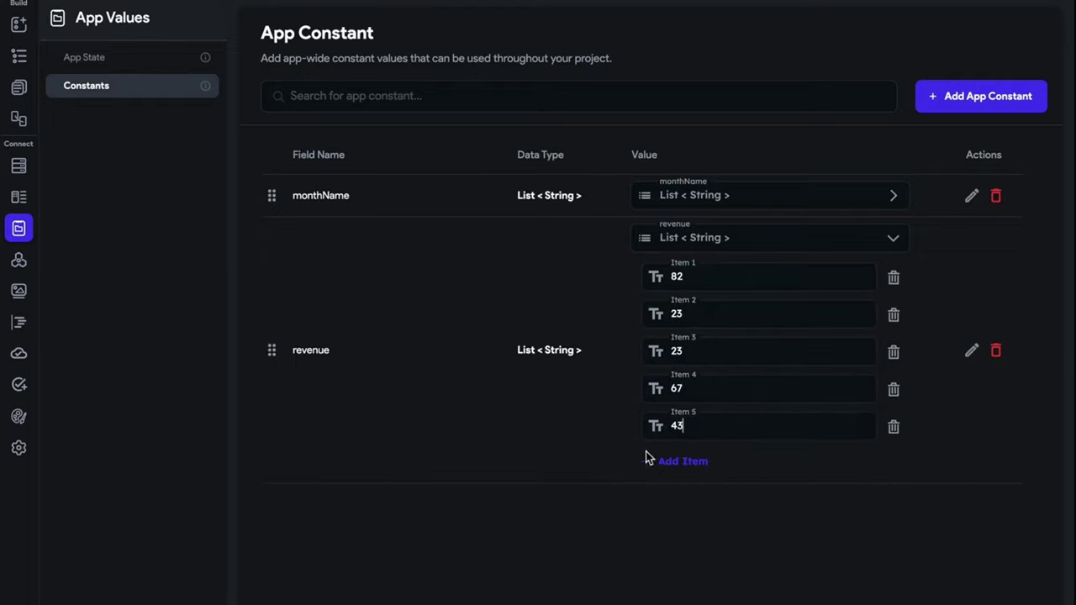
click(698, 469)
drag(759, 466, 591, 468)
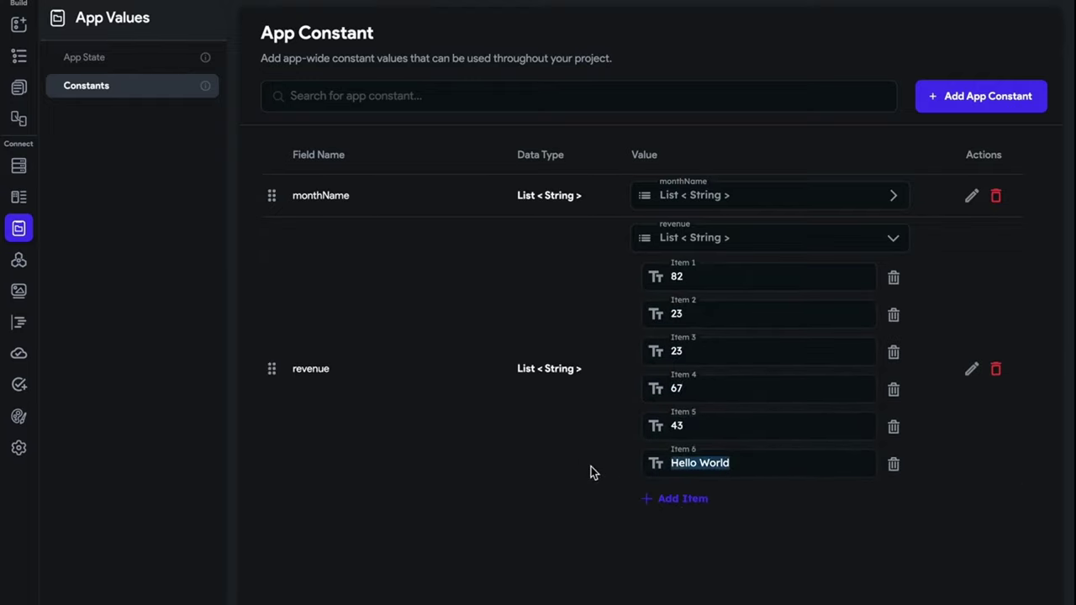
text(81)
- Add 94 and 100 to the revenue list as items 7 and 8
scroll(702, 420, down, 1)
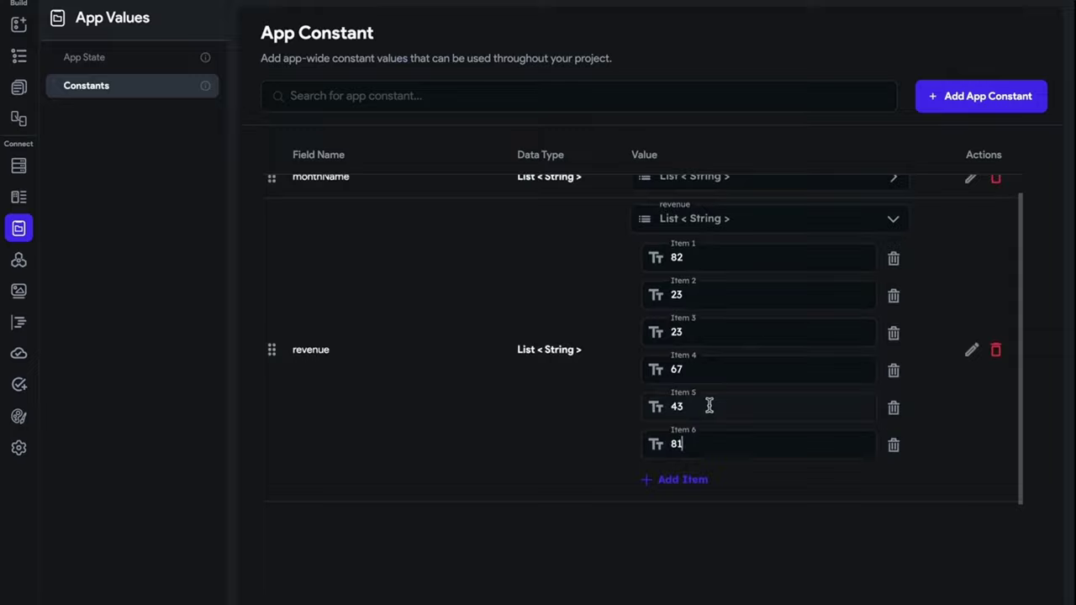
click(696, 480)
drag(739, 481, 632, 496)
text(94)
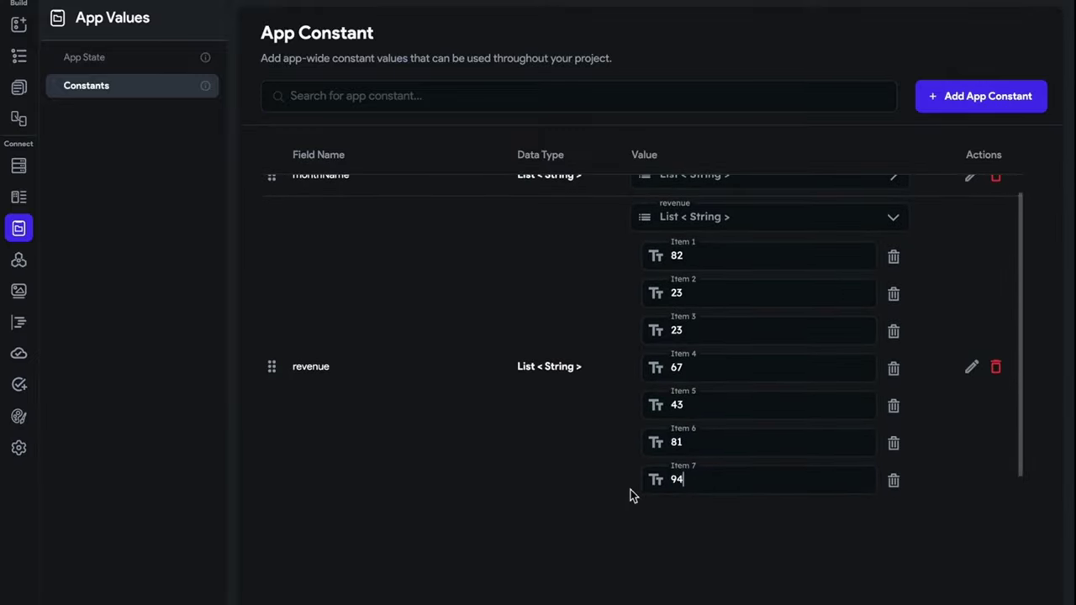
scroll(715, 496, down, 1)
click(700, 491)
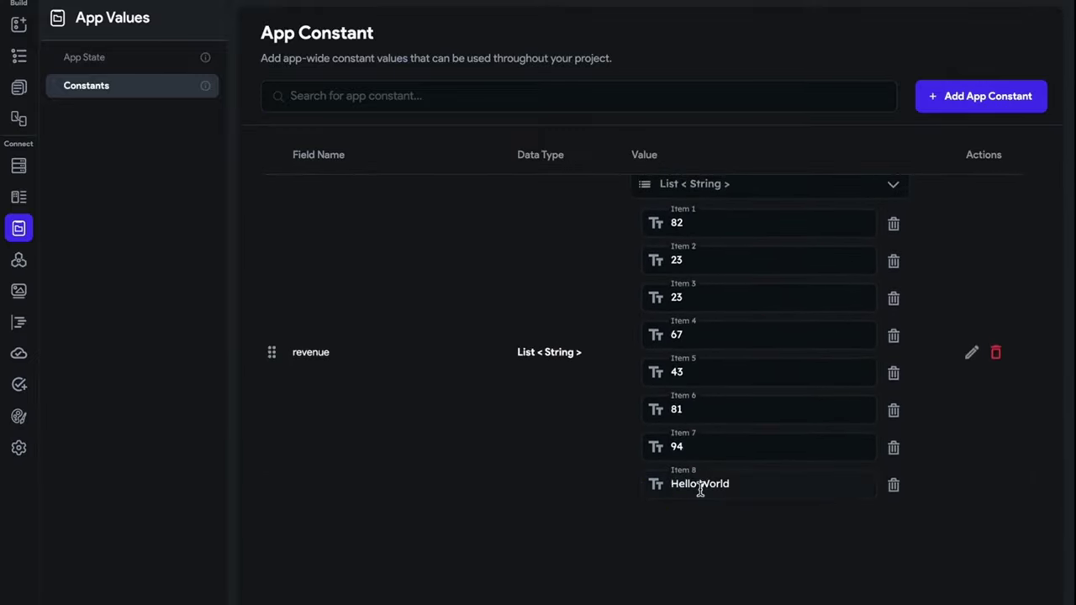
drag(755, 479, 605, 480)
text(100)
- Add 28 and 10 to the revenue list as items 9 and 10
scroll(714, 454, down, 1)
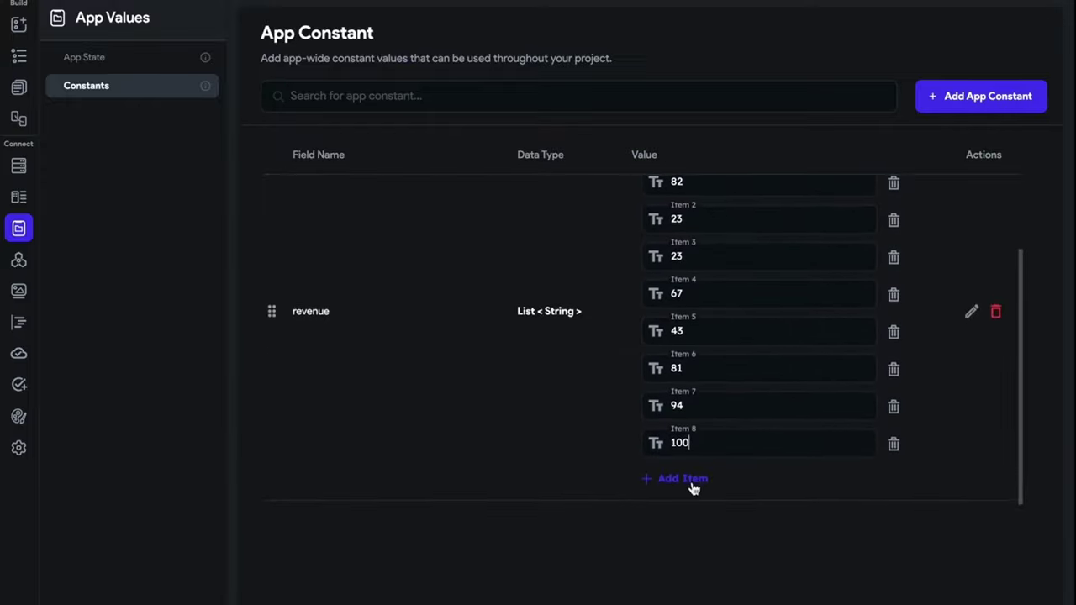
click(694, 481)
drag(736, 483, 608, 482)
text(28)
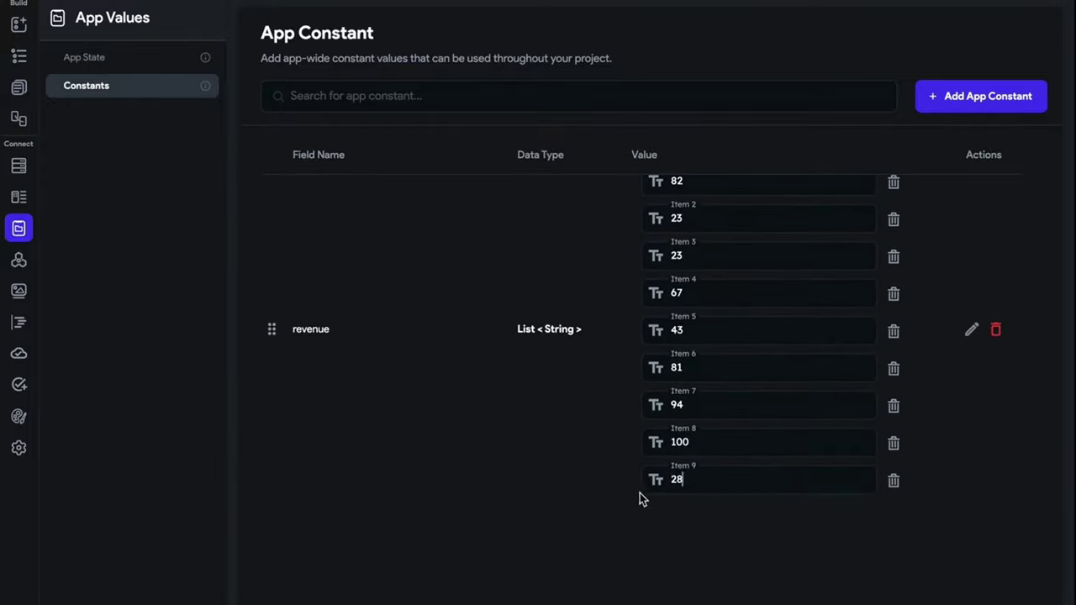
scroll(735, 466, down, 1)
click(701, 488)
drag(714, 488, 639, 485)
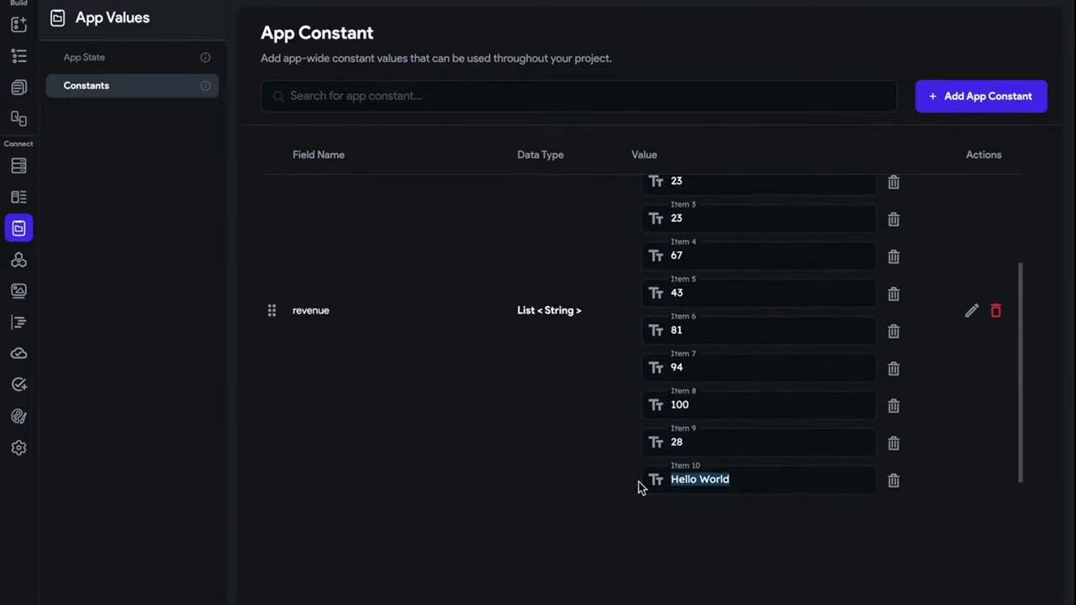
text(10)
scroll(659, 251, up, 3)
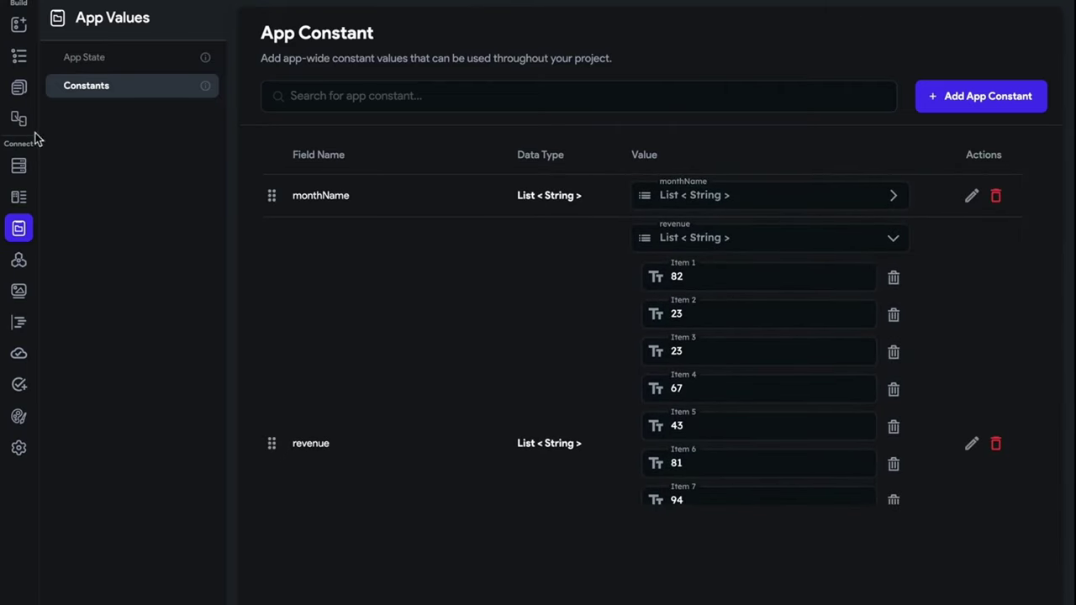
- Return to the Dashboard page and set the Sales Analytics bar chart's Bar Values to the revenue constant
click(18, 86)
scroll(967, 552, down, 5)
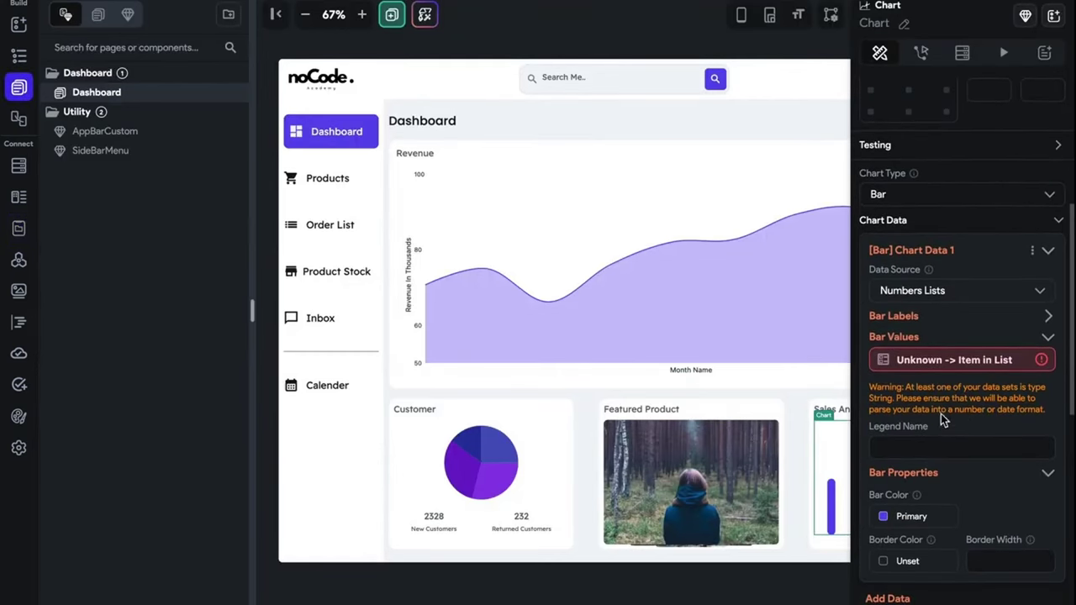
click(943, 370)
click(706, 535)
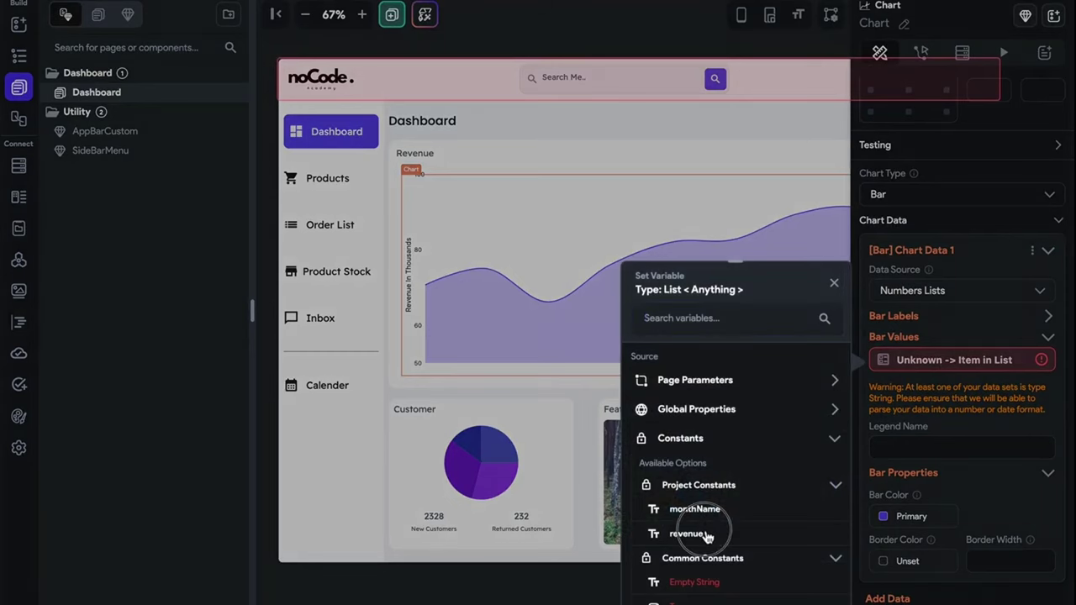
click(813, 590)
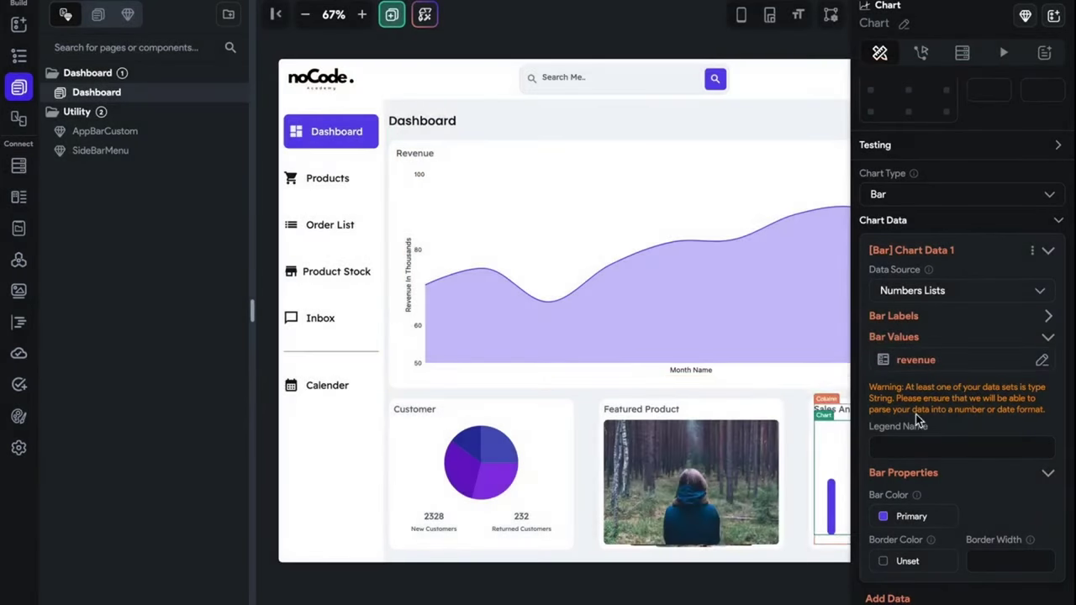
scroll(785, 389, right, 4)
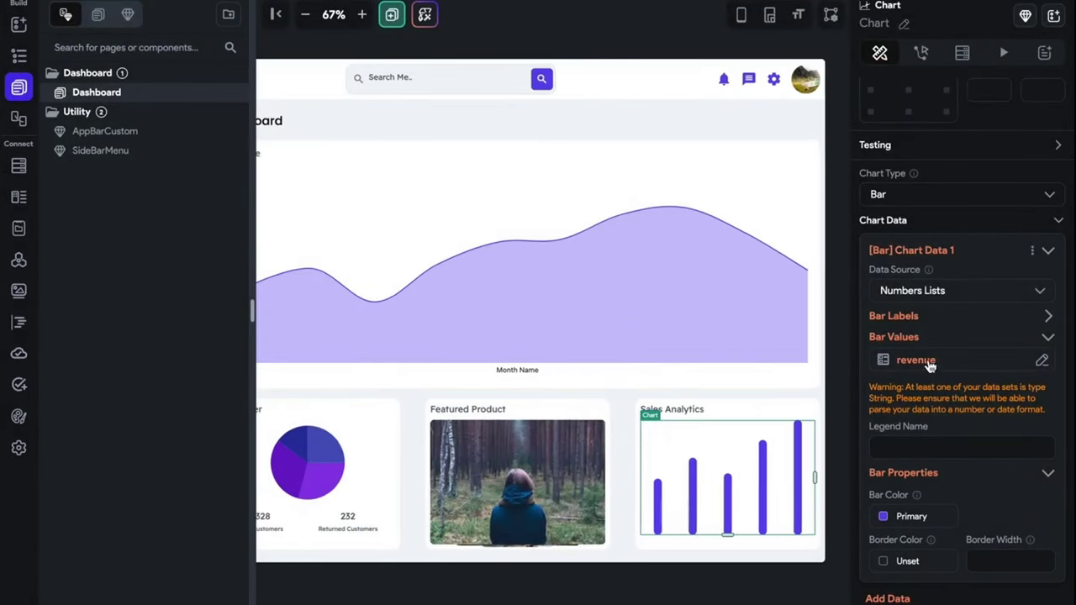
click(1049, 319)
click(987, 339)
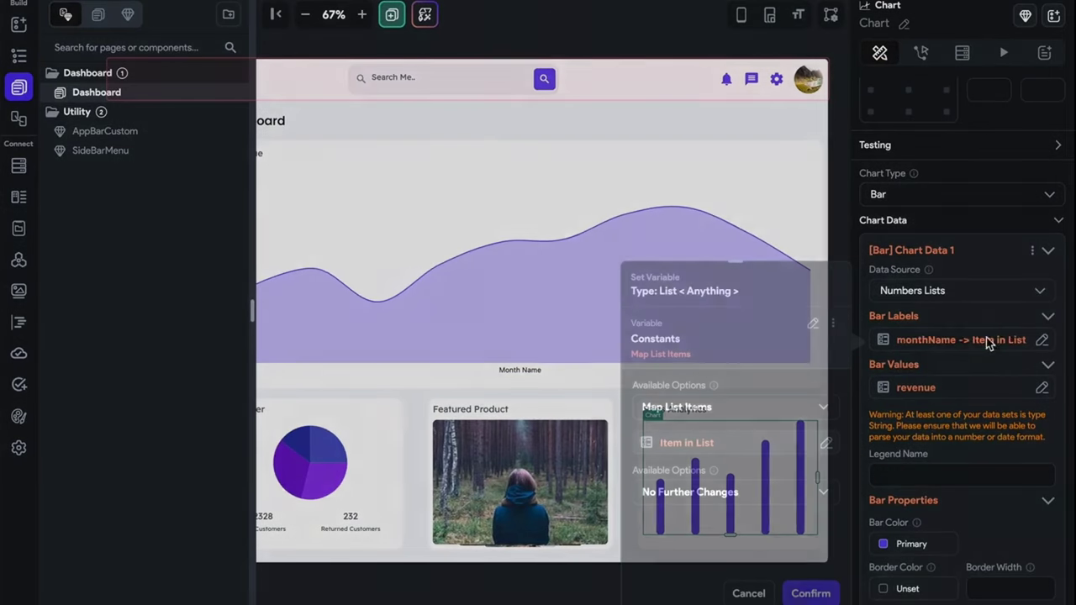
click(815, 326)
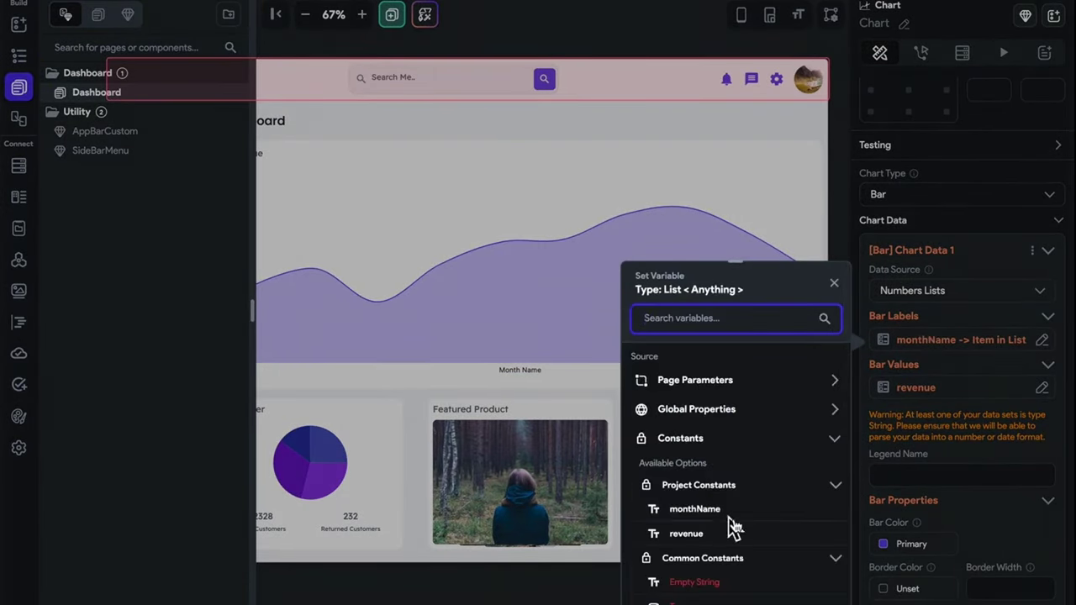
click(614, 464)
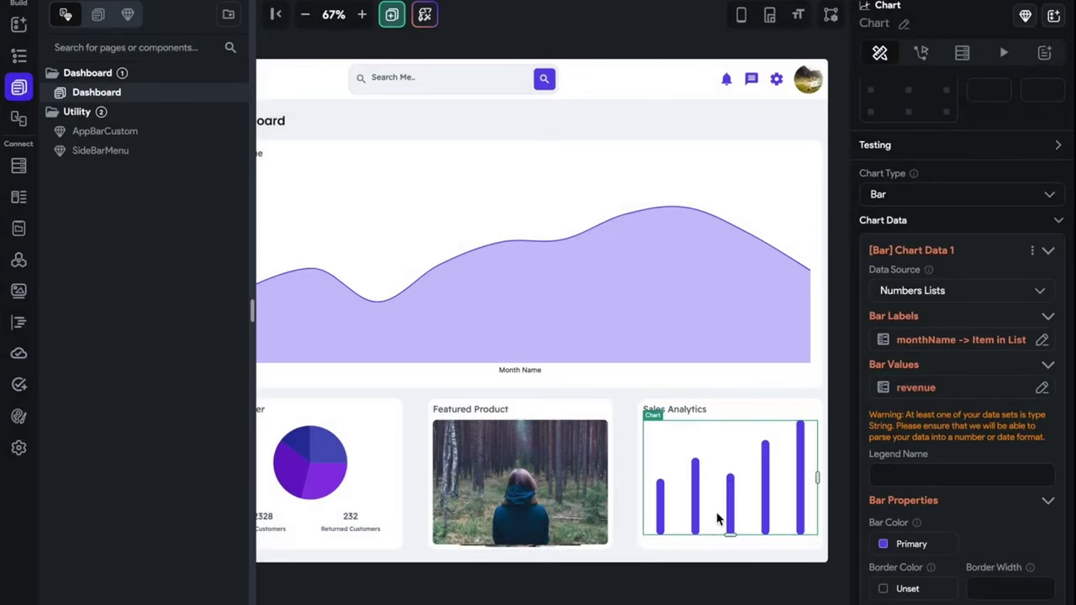
- Select the Revenue line chart and set its Y Data to the revenue constant
click(527, 245)
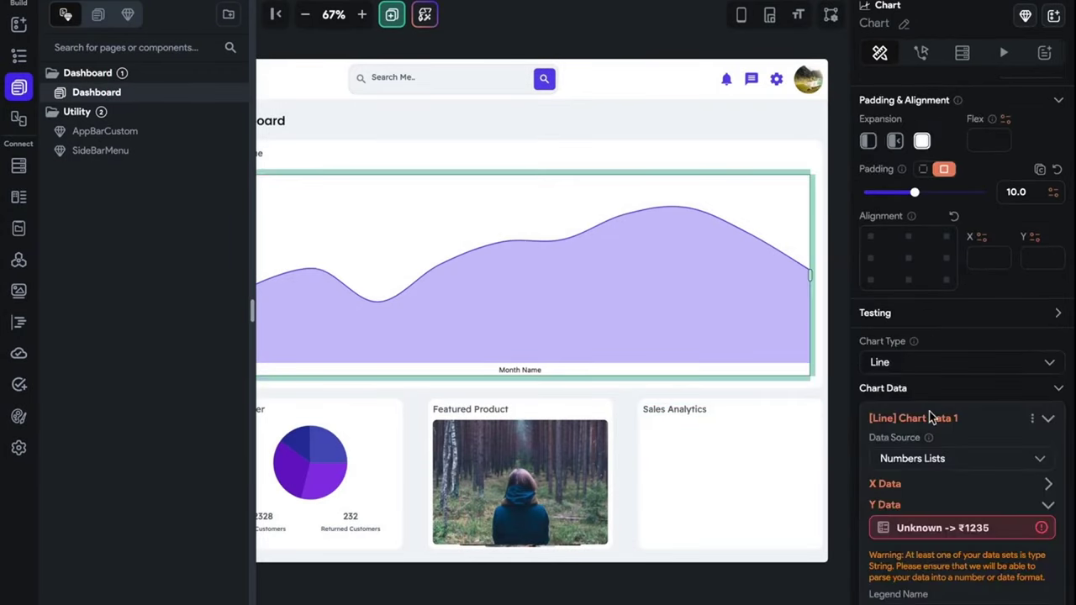
scroll(928, 411, down, 3)
click(975, 361)
click(701, 535)
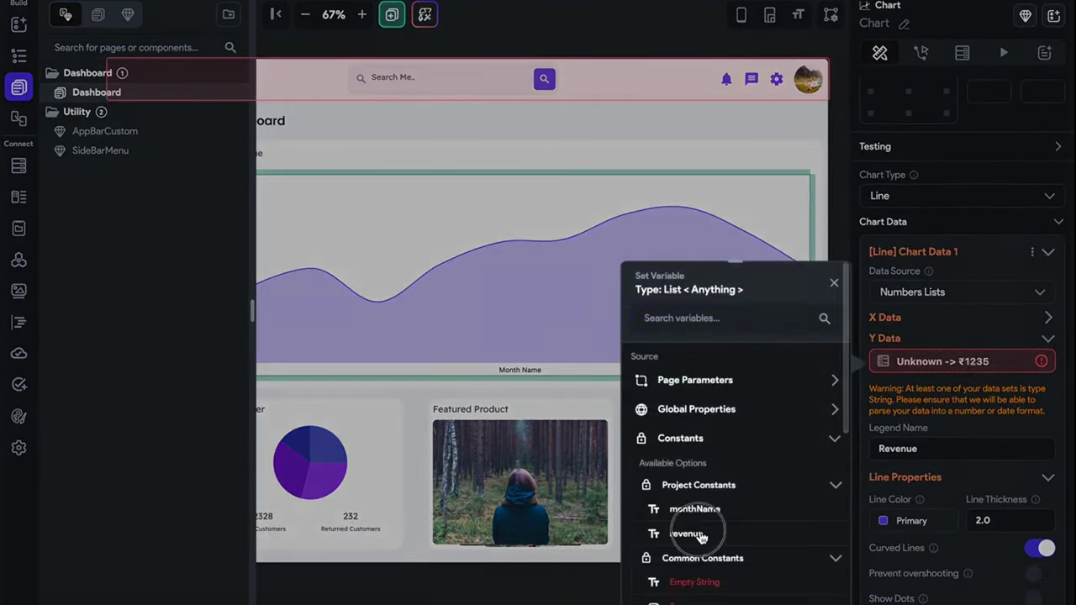
click(813, 591)
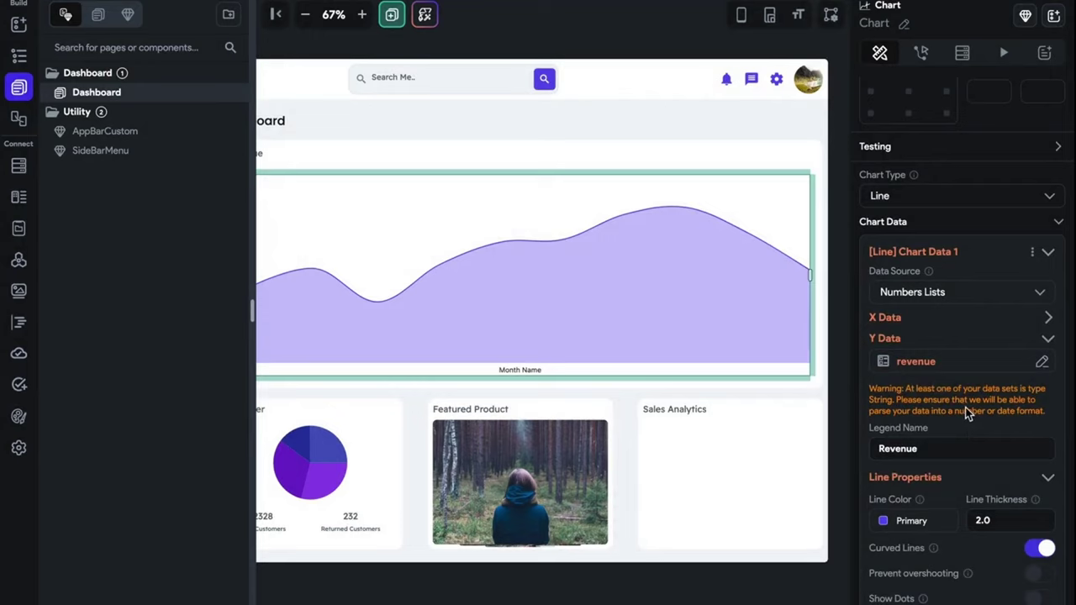
- Reconfirm the monthName constant as the Revenue line chart's X Data and reselect the revenue constant for its Y Data
click(1048, 318)
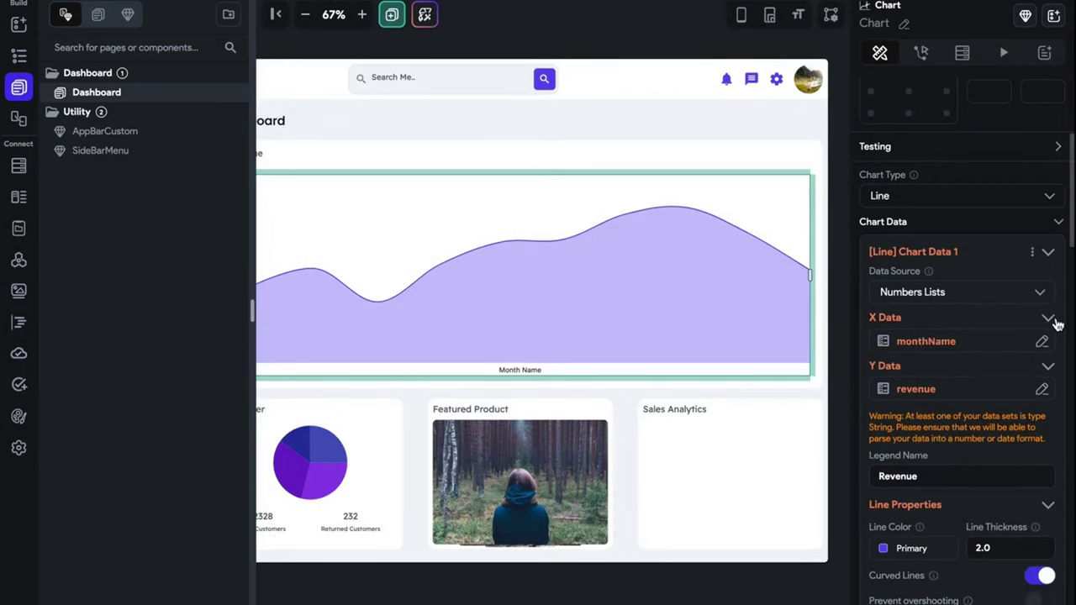
click(980, 344)
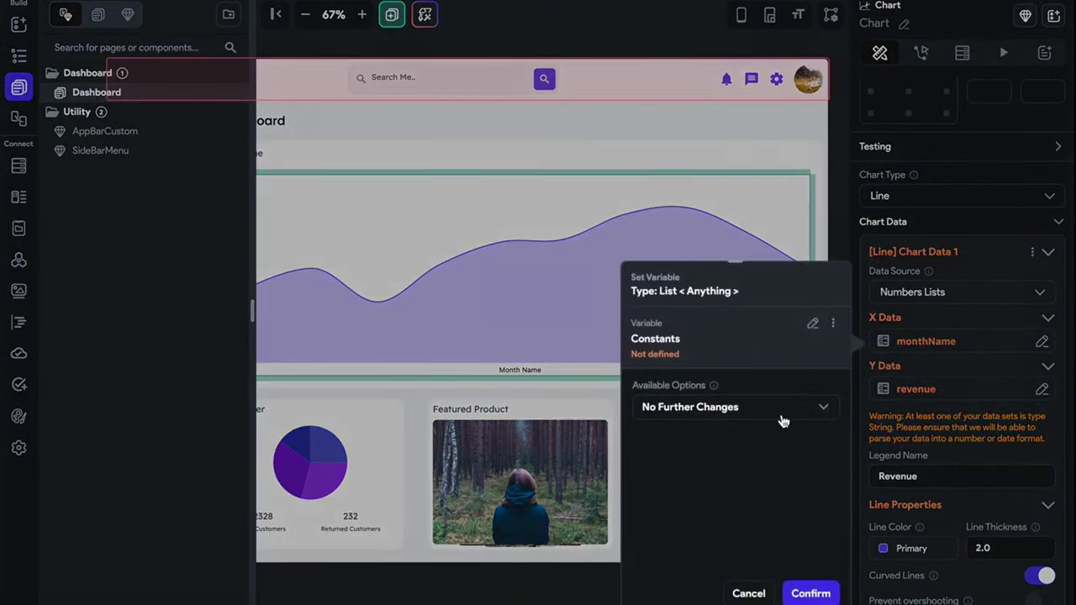
click(812, 591)
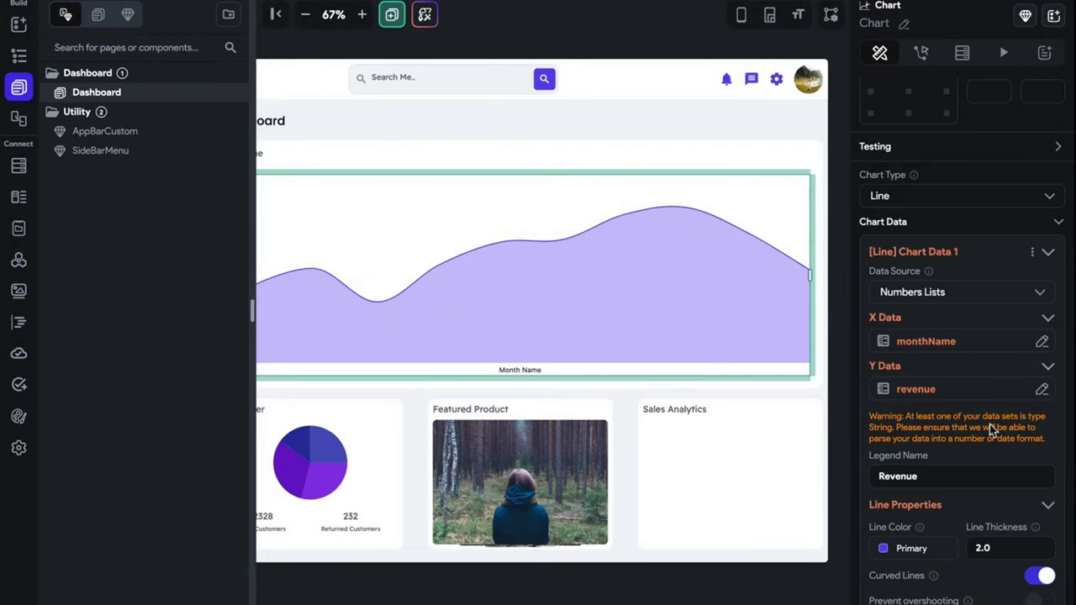
click(962, 390)
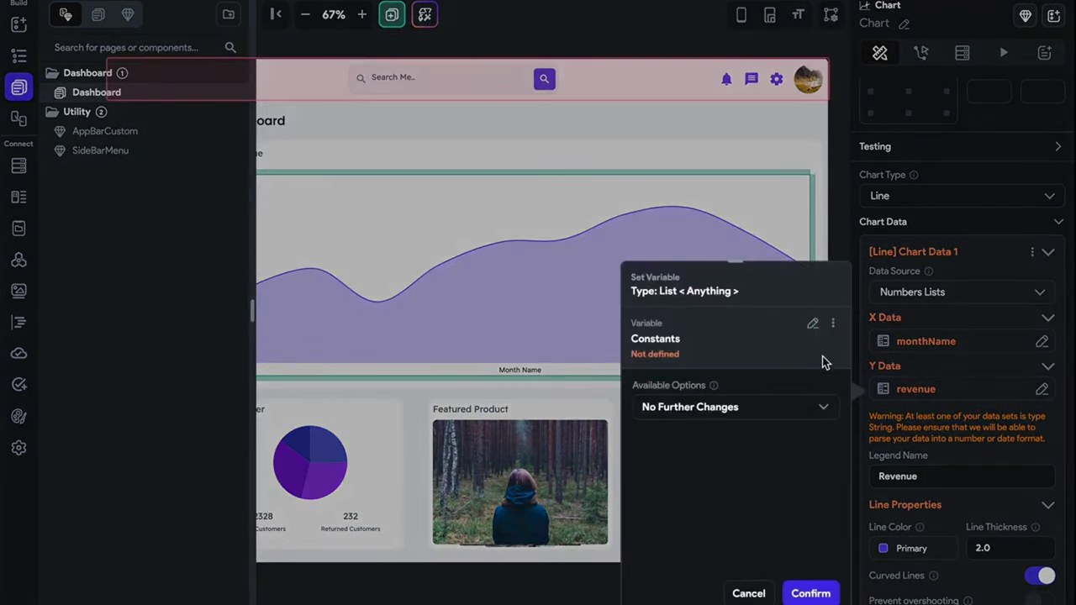
click(811, 328)
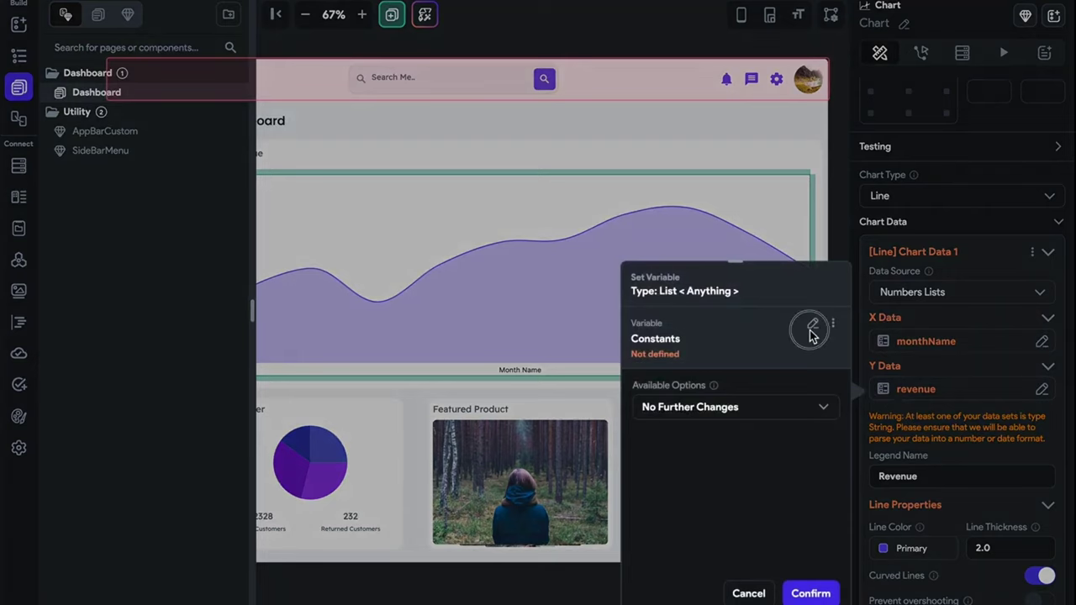
scroll(693, 527, down, 1)
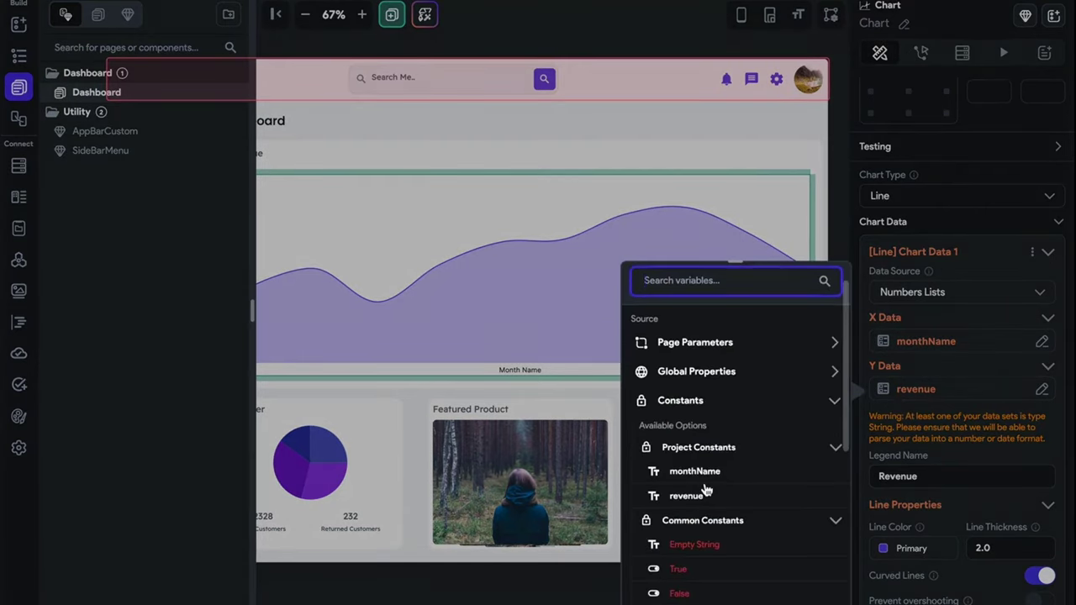
click(700, 496)
click(812, 591)
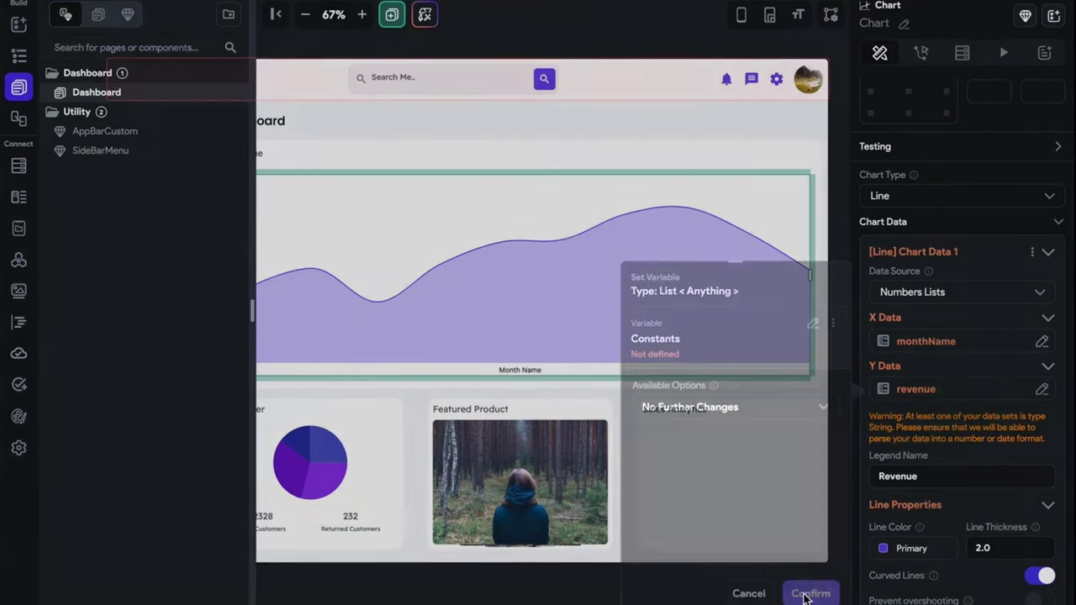
- Set the Revenue line chart's X Data to a List of Random Strings from Random Data
click(924, 390)
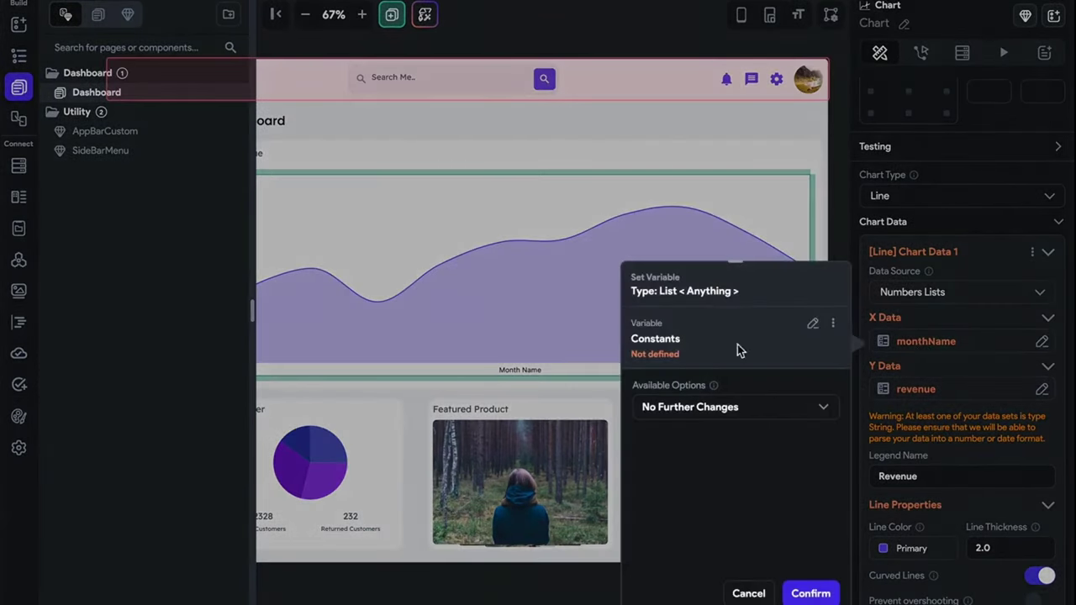
click(812, 325)
scroll(731, 454, down, 5)
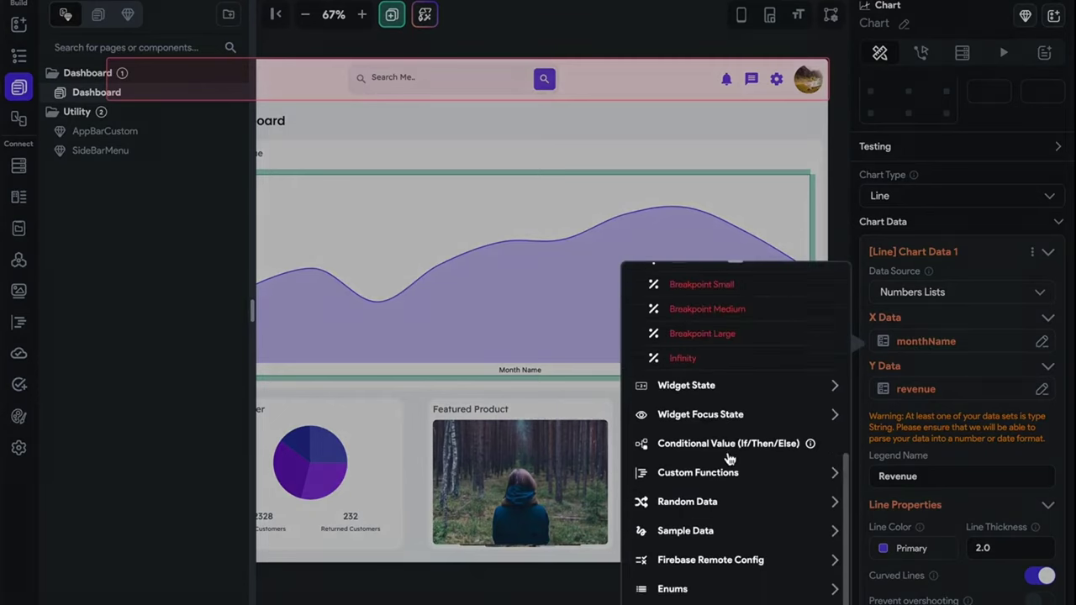
click(751, 499)
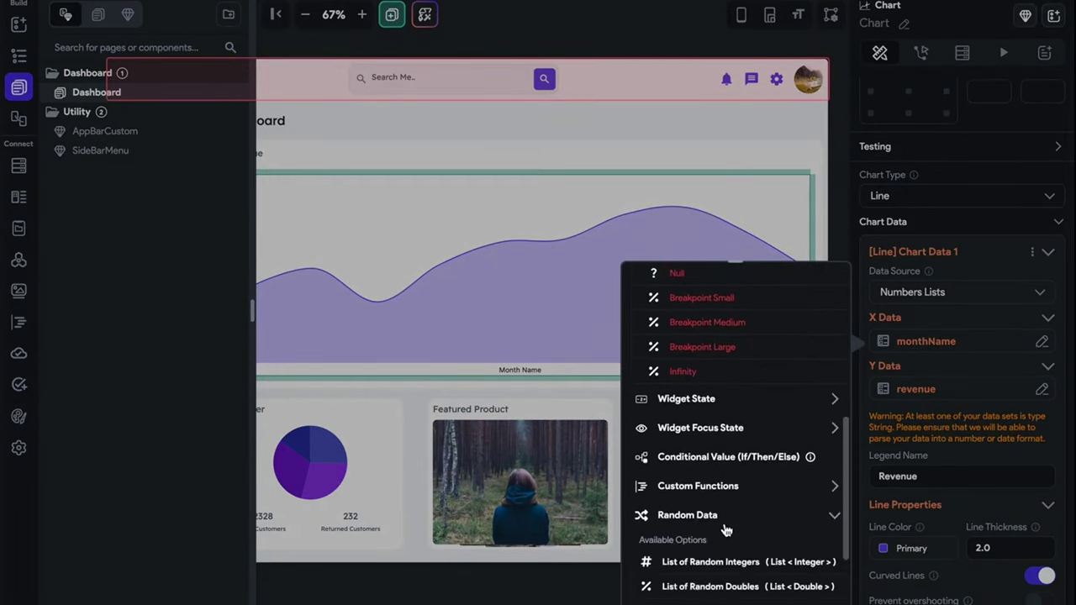
scroll(740, 521, down, 2)
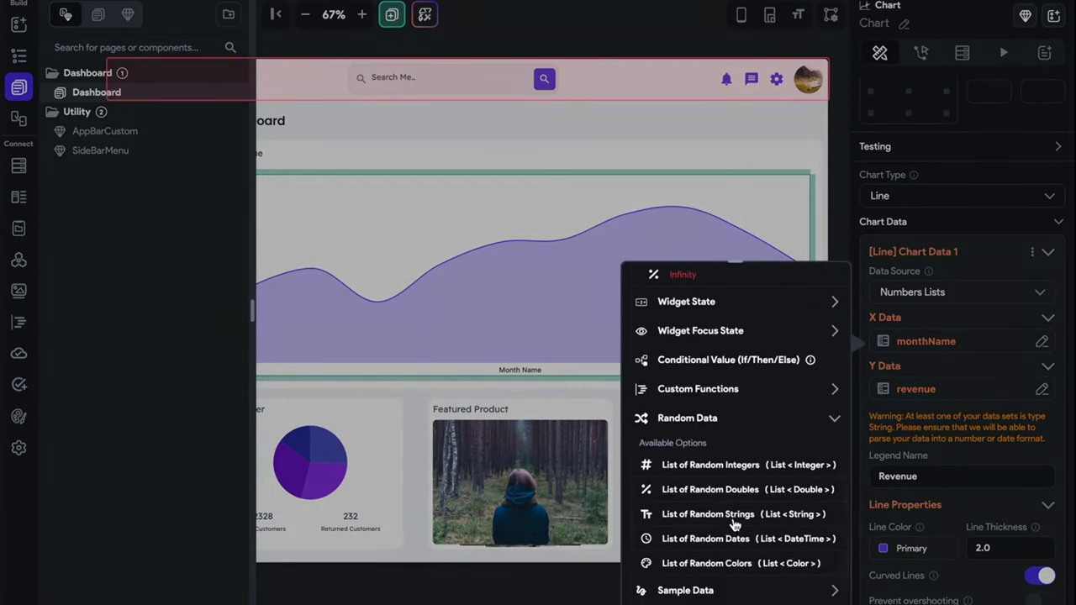
click(711, 513)
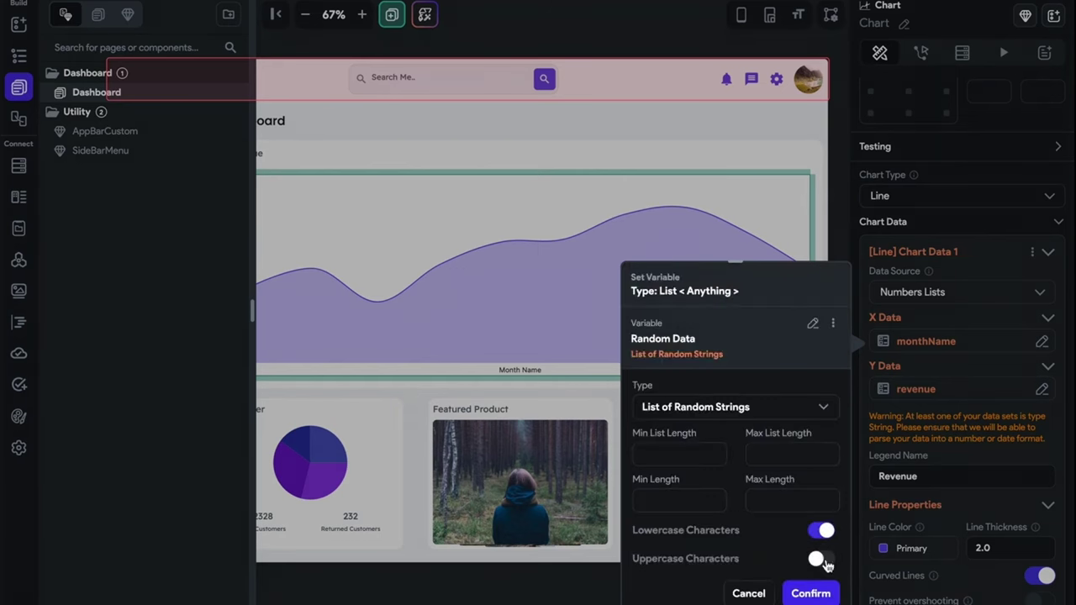
click(809, 593)
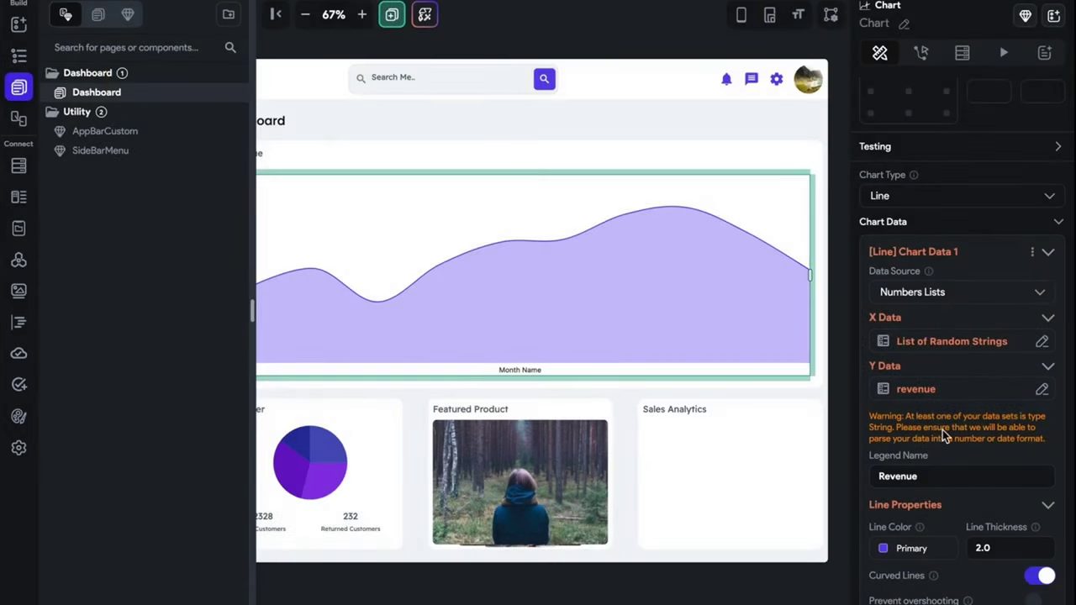
- Set the Revenue line chart's Y Data to a List of Random Integers from Random Data
click(943, 395)
click(817, 333)
scroll(762, 493, down, 5)
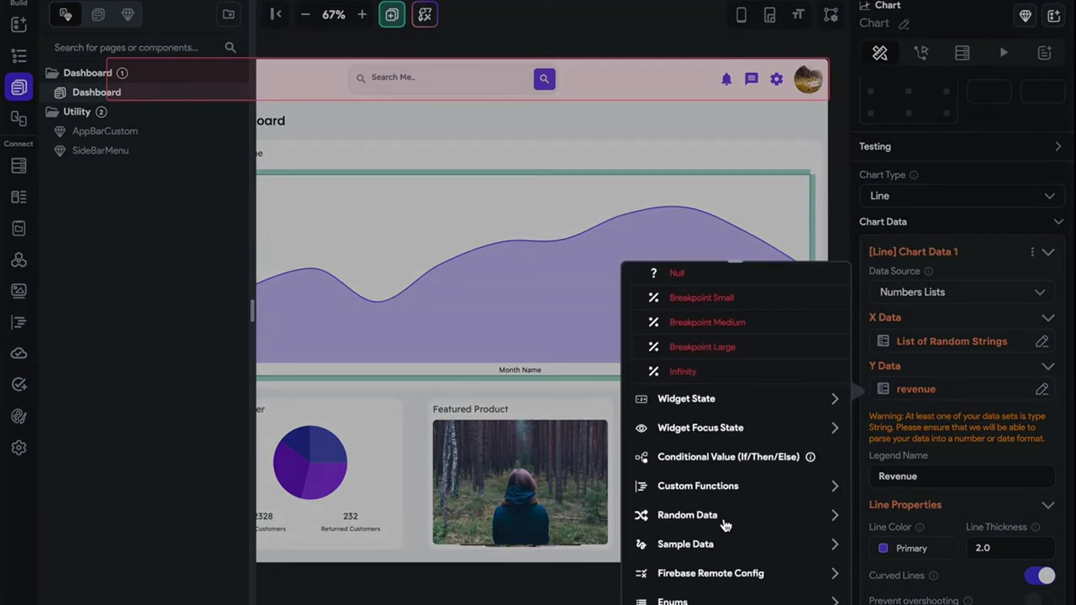
click(724, 519)
scroll(725, 525, down, 3)
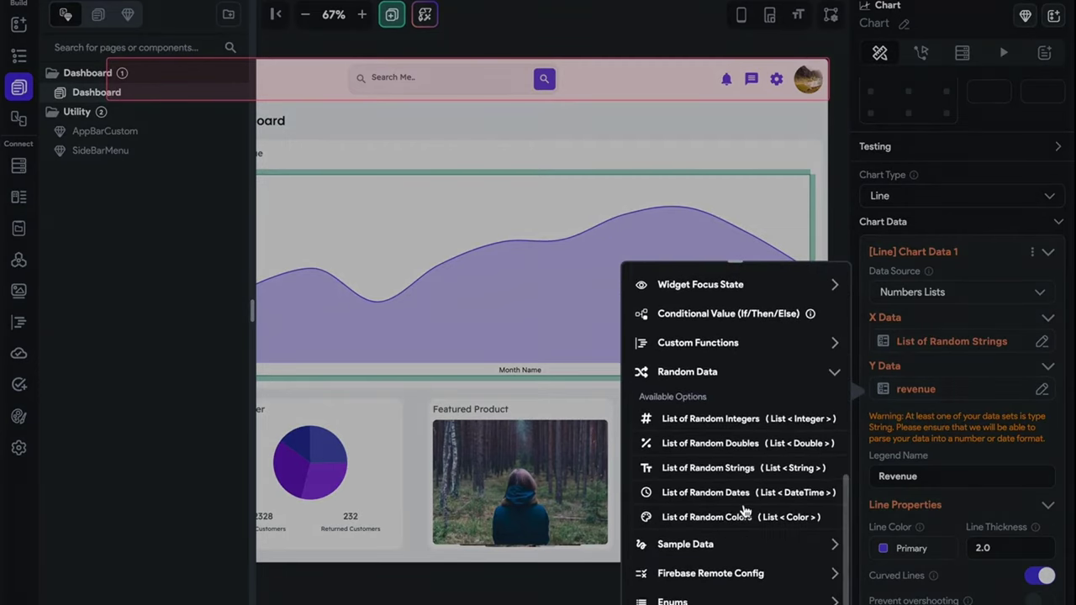
click(760, 420)
click(809, 592)
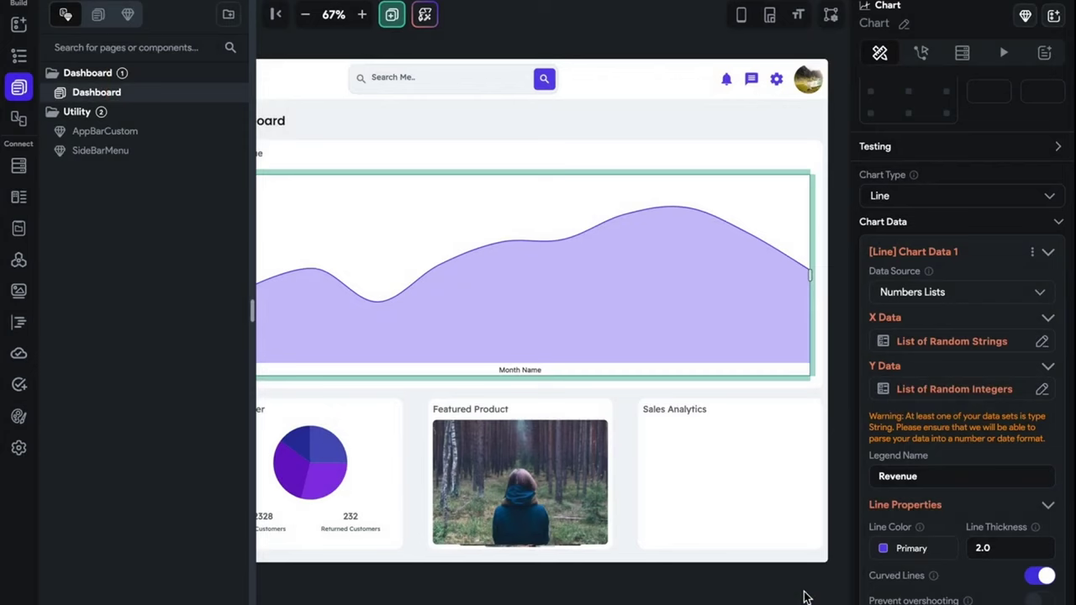
- Replace the Revenue line chart's X Data with the revenue project constant
click(980, 342)
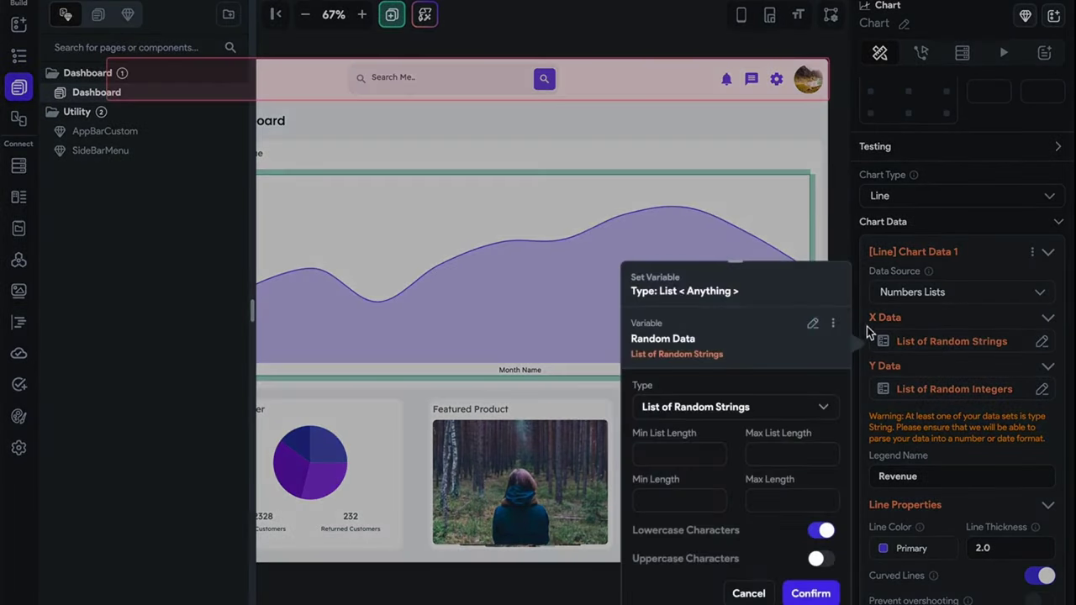
click(813, 327)
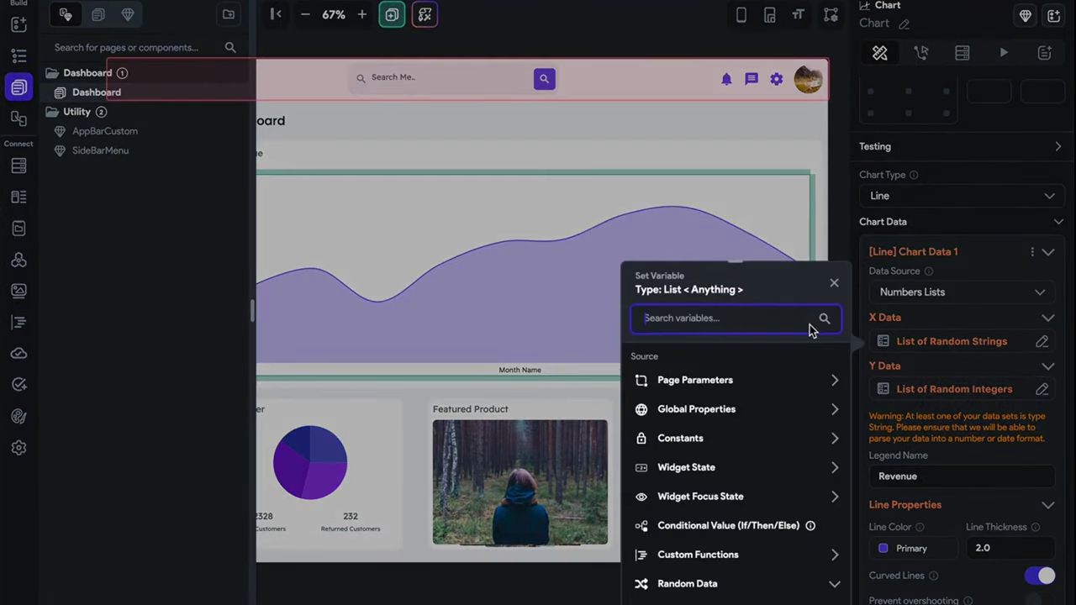
click(693, 473)
scroll(693, 472, down, 2)
click(710, 403)
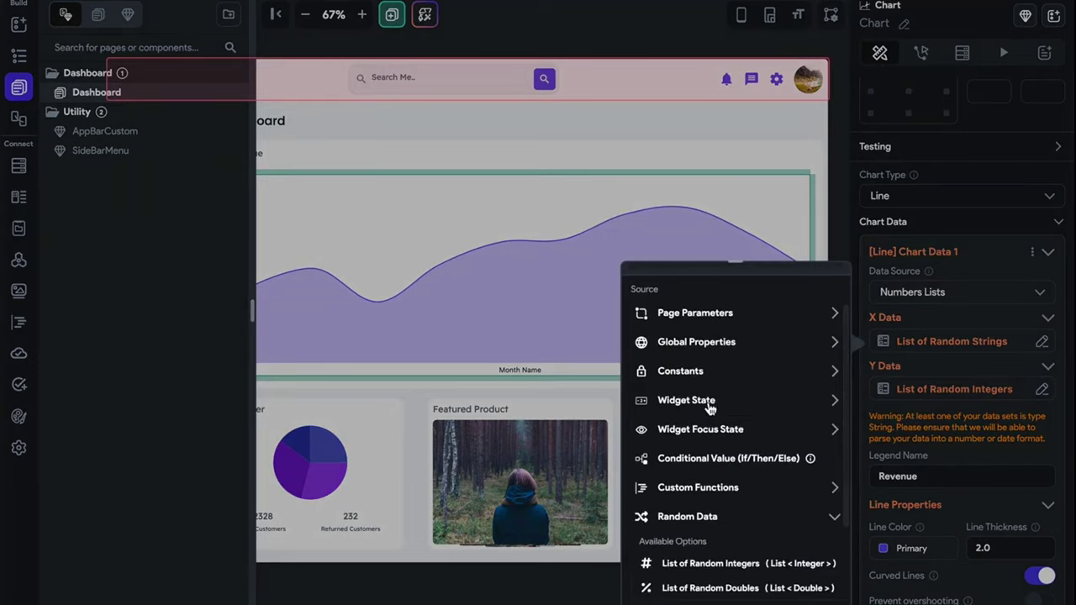
click(697, 372)
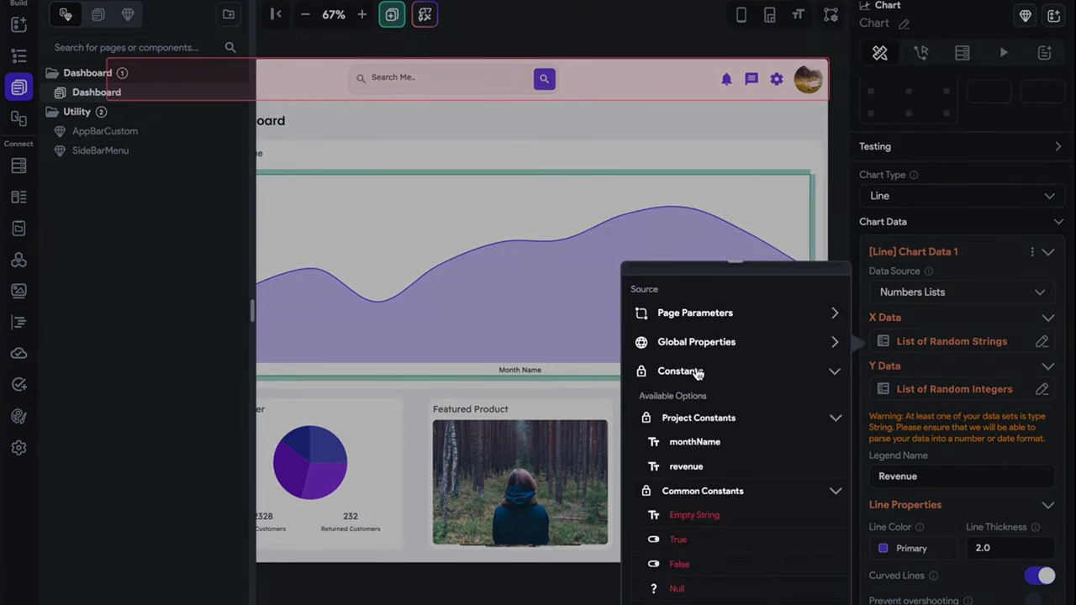
click(697, 468)
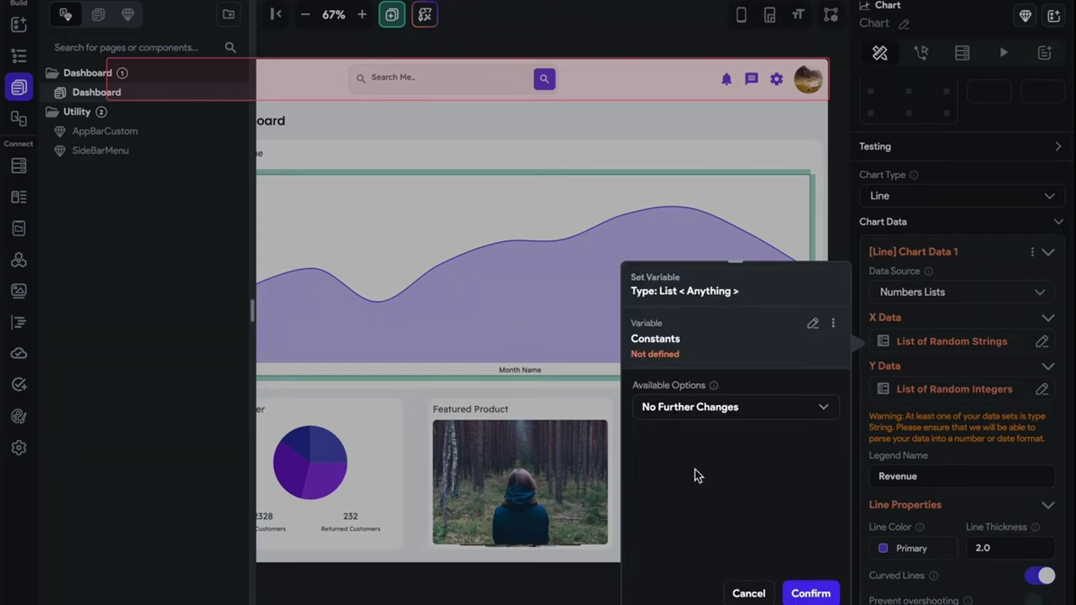
click(805, 591)
- Replace the Revenue line chart's Y Data with the monthName project constant
click(919, 398)
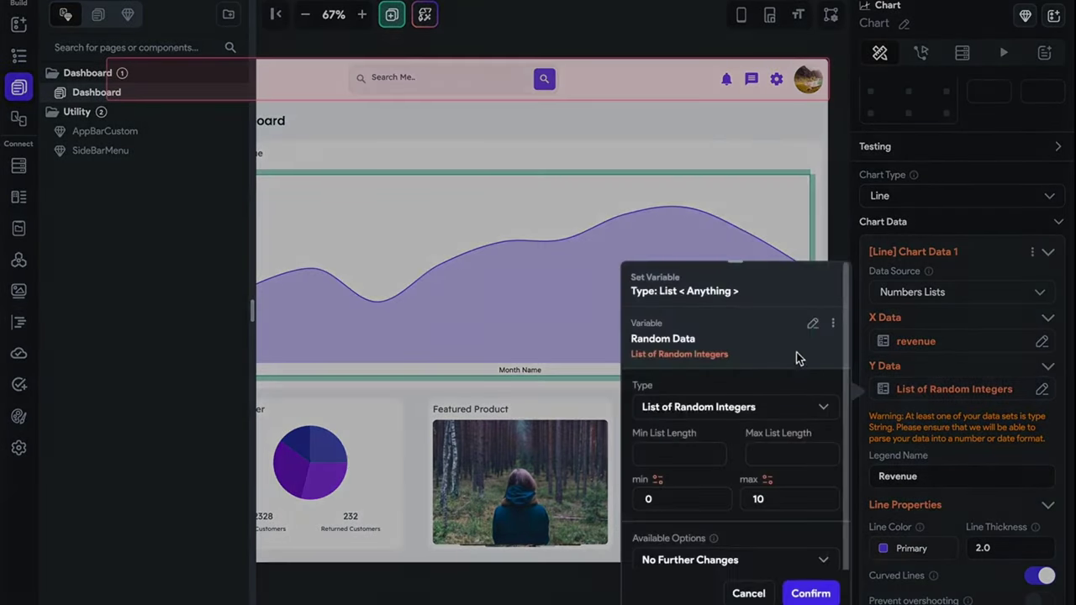
click(814, 325)
click(702, 440)
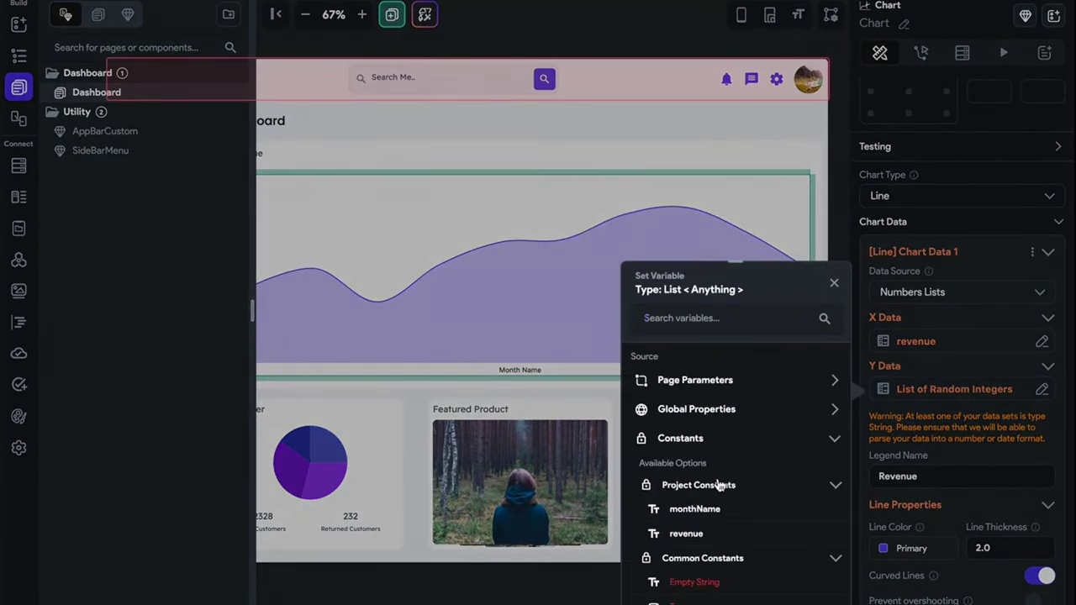
click(716, 512)
click(810, 594)
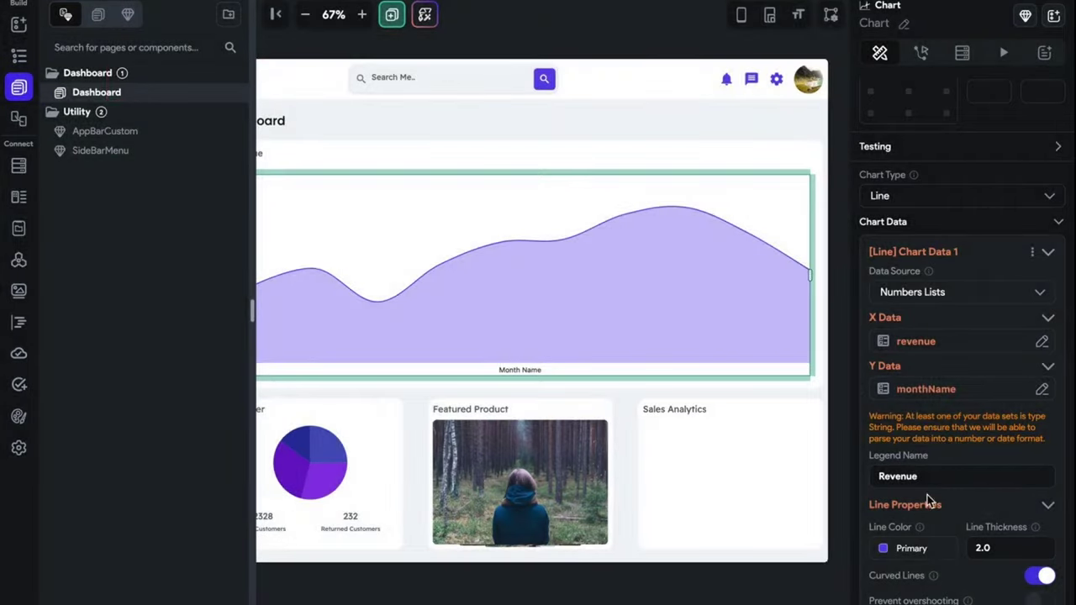
- Review the project's app constants and expand the revenue list's values
click(19, 259)
click(18, 199)
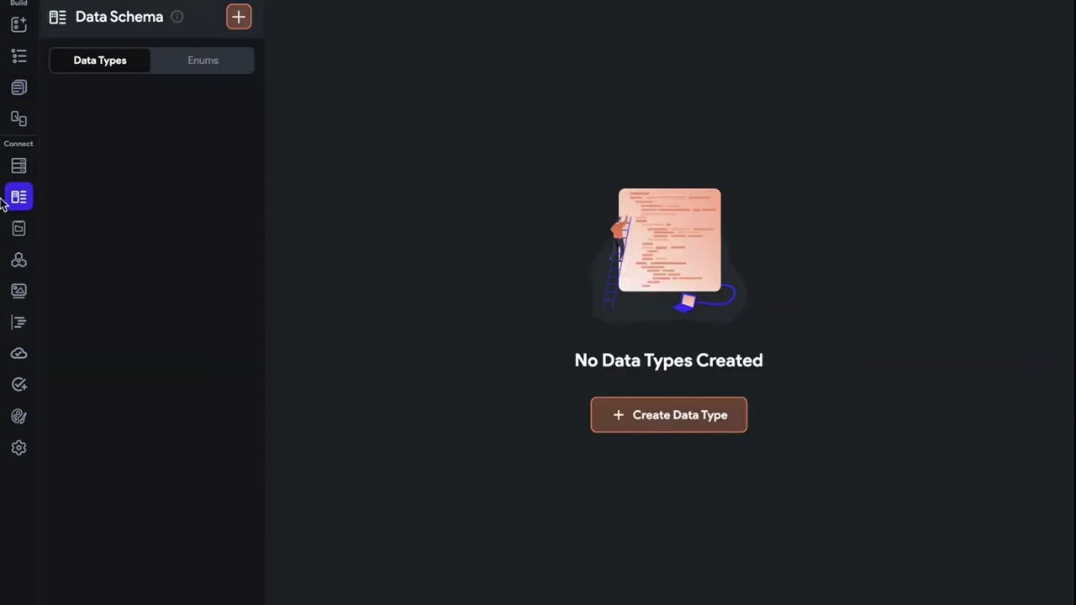
click(19, 228)
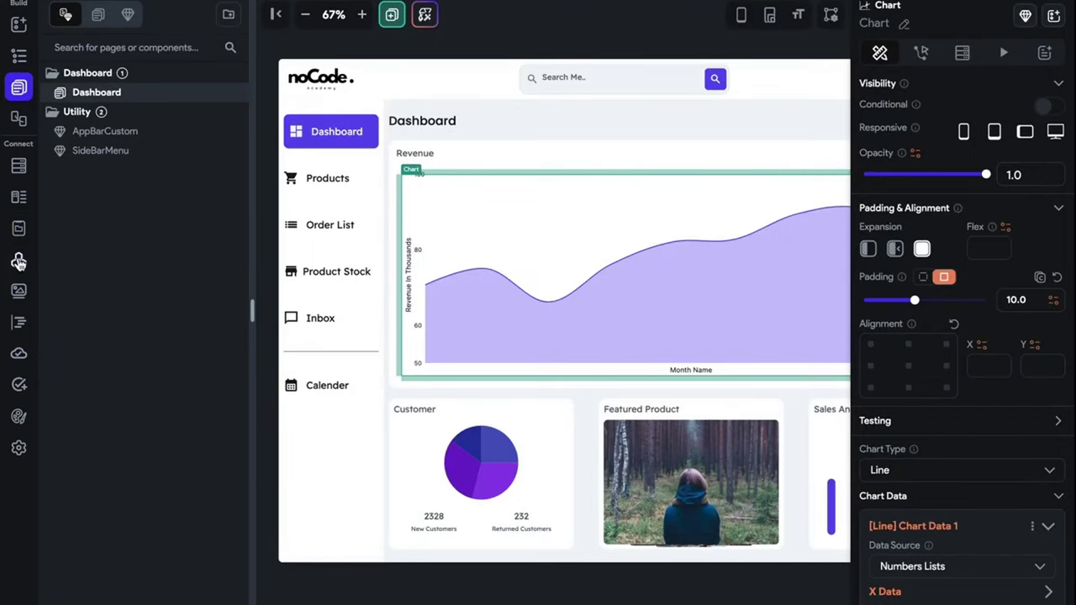
click(19, 228)
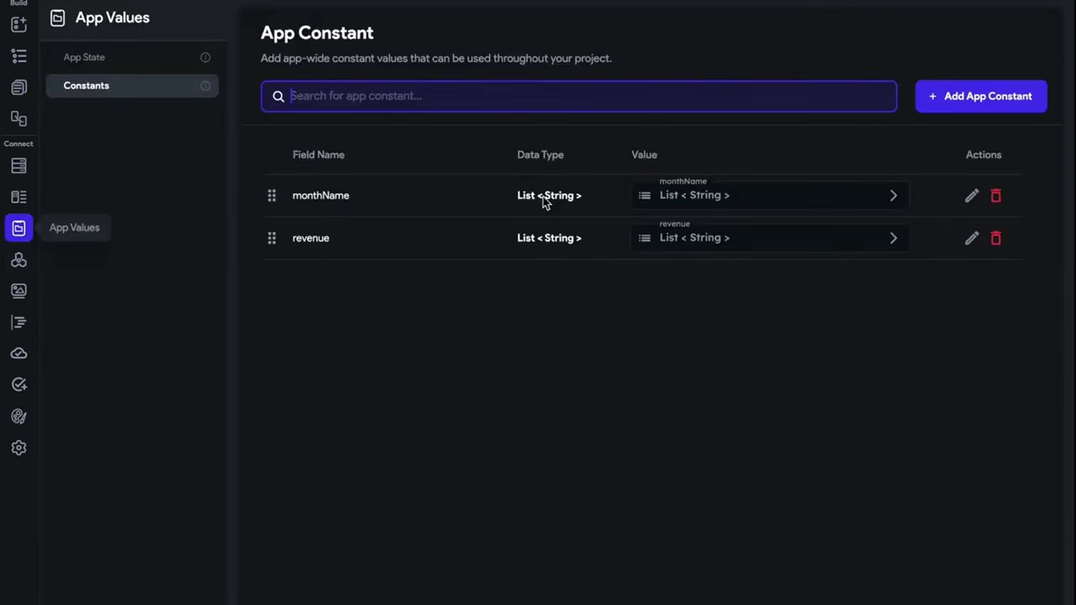
click(723, 237)
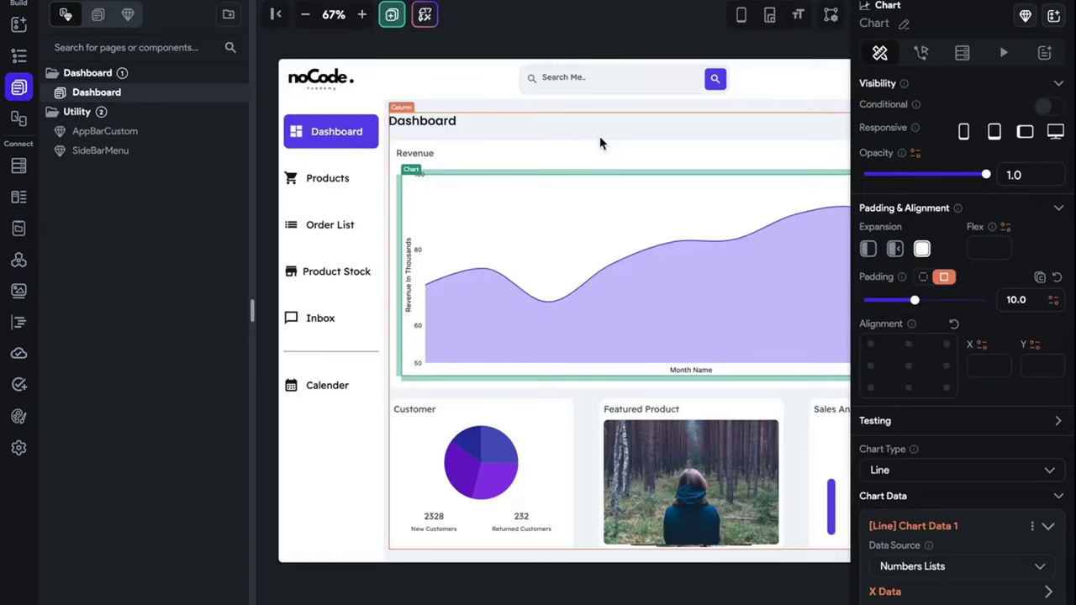
- Check the Revenue line chart's Y Data source, then examine the list items of the Revenue double constant
scroll(1008, 269, down, 6)
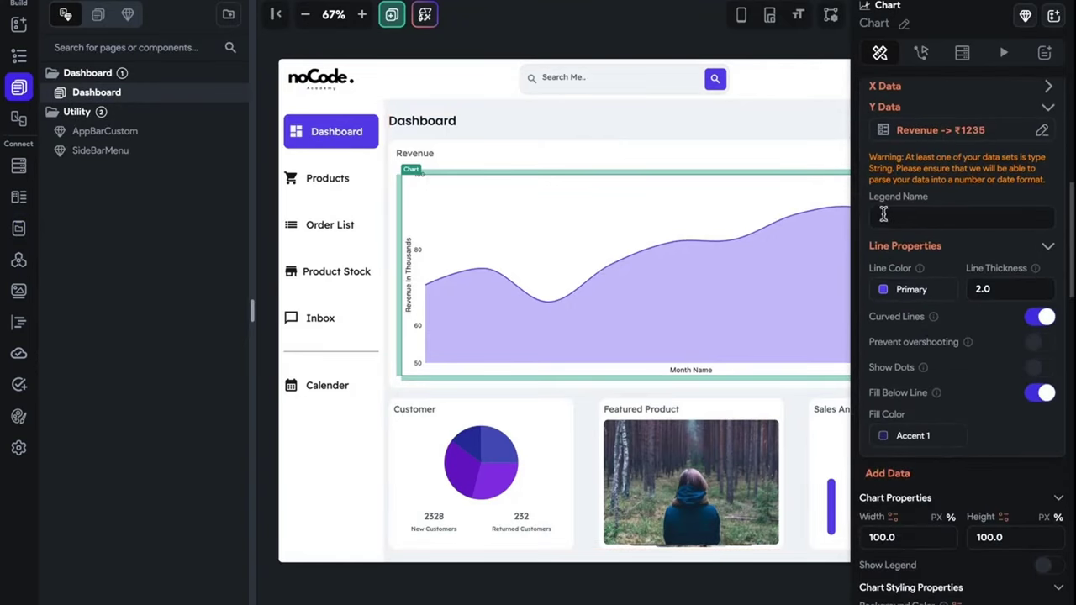
scroll(884, 214, up, 1)
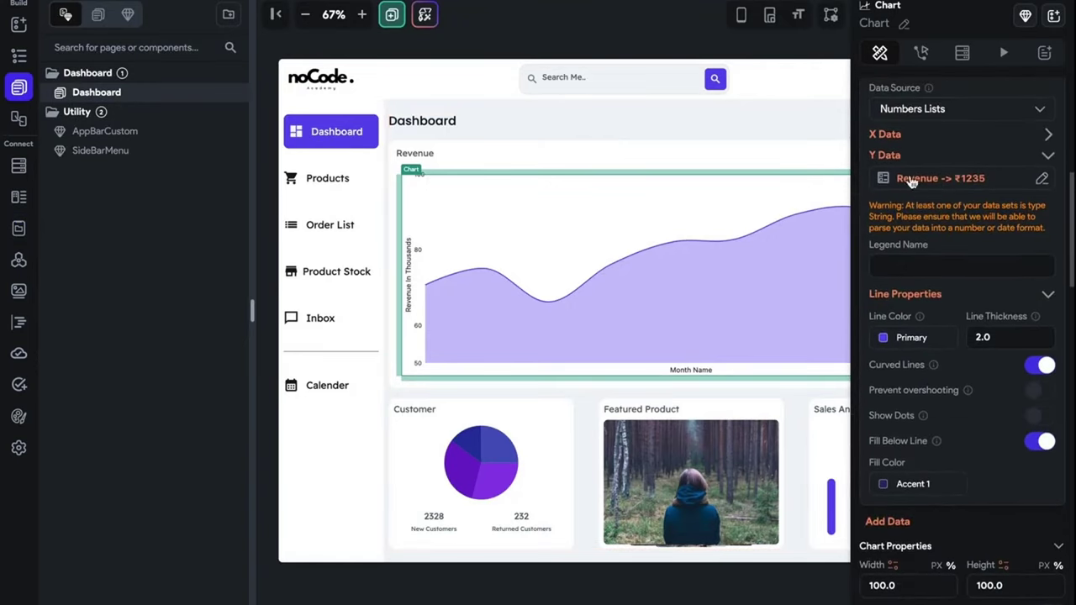
click(19, 228)
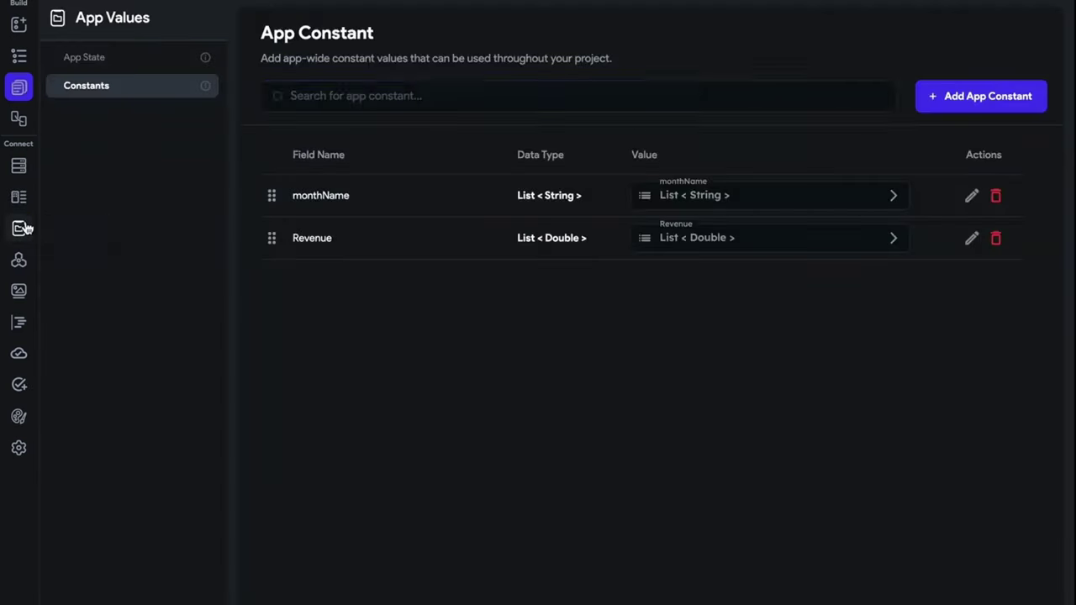
click(696, 244)
scroll(747, 352, down, 1)
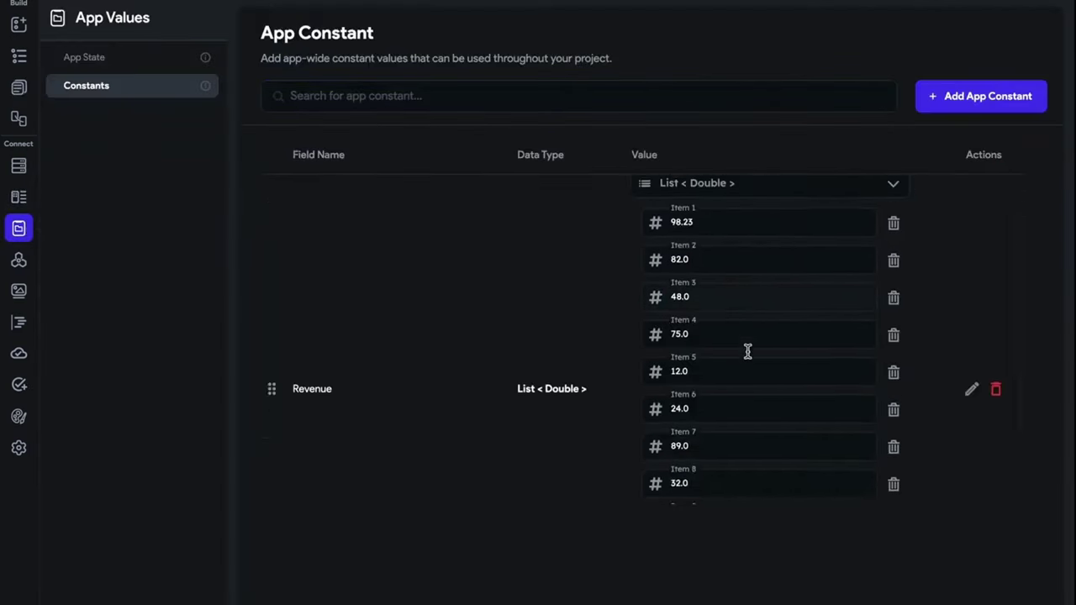
scroll(747, 351, down, 2)
- On the Dashboard page, set the Revenue line chart's X Data to the Revenue double-list constant
click(18, 88)
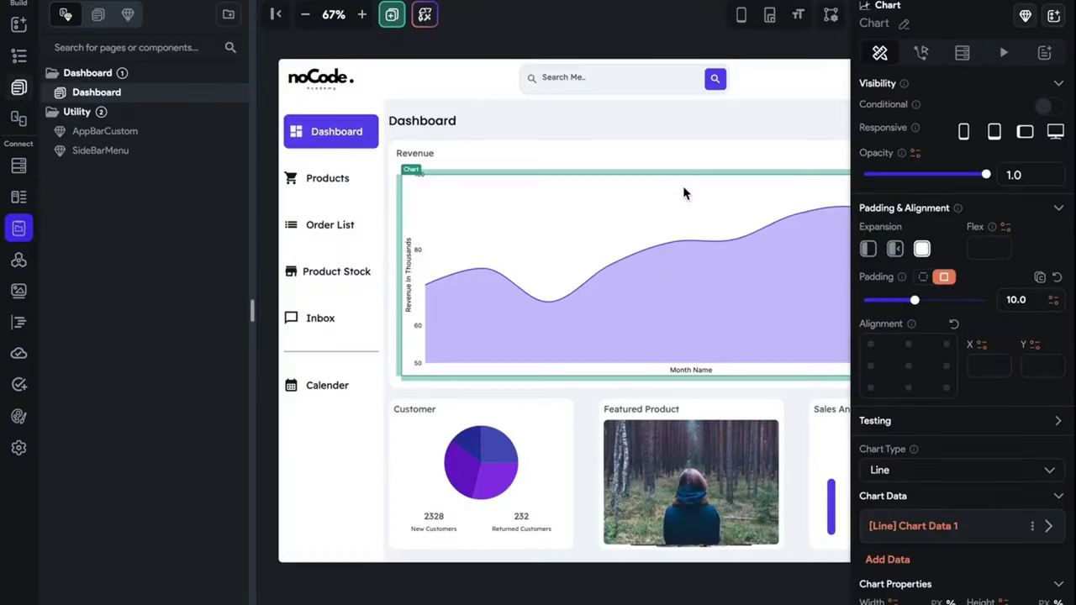
click(1041, 527)
scroll(1046, 449, down, 4)
click(1050, 367)
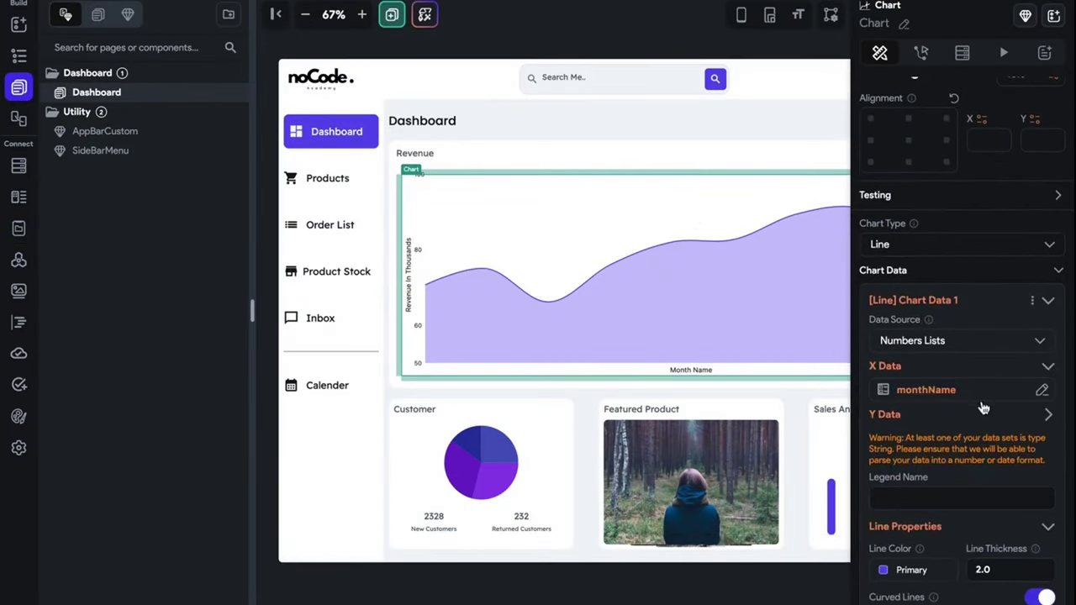
click(973, 395)
click(811, 325)
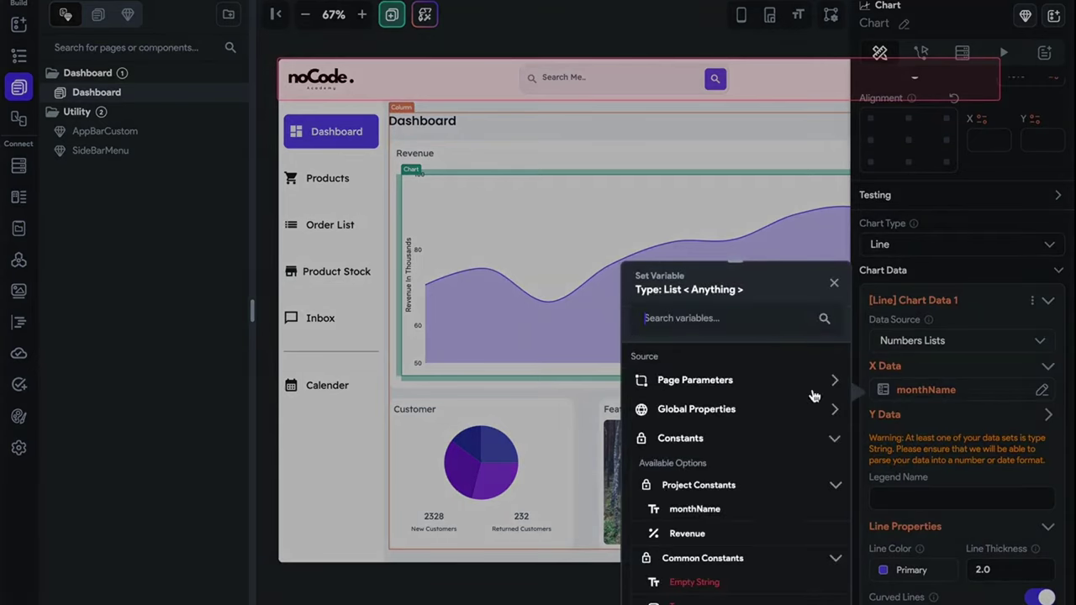
key(Escape)
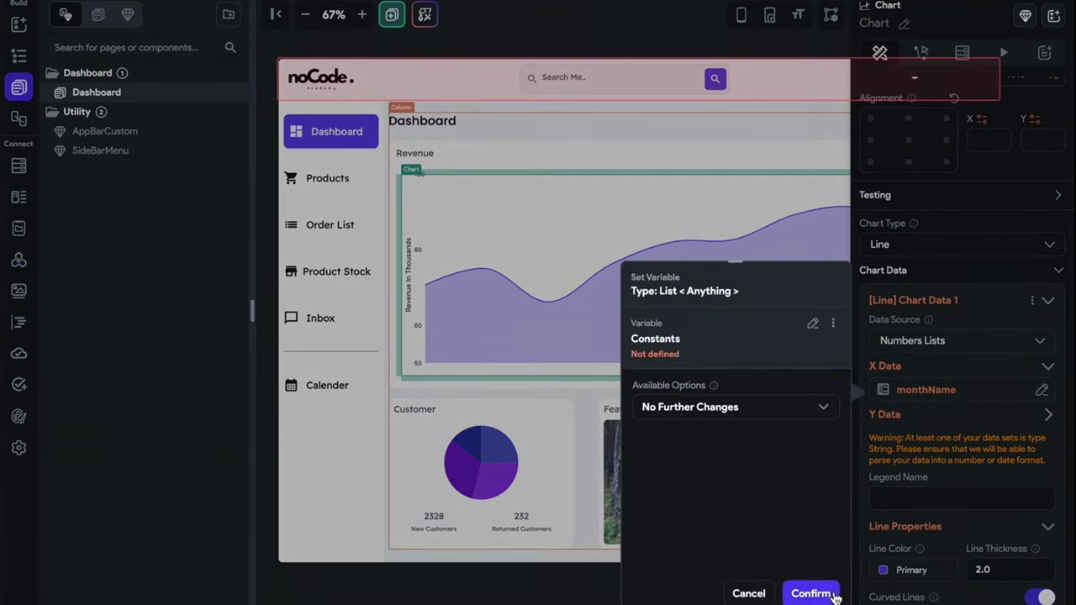
click(807, 592)
- Set the Revenue line chart's Y Data to the monthName constant
click(1047, 414)
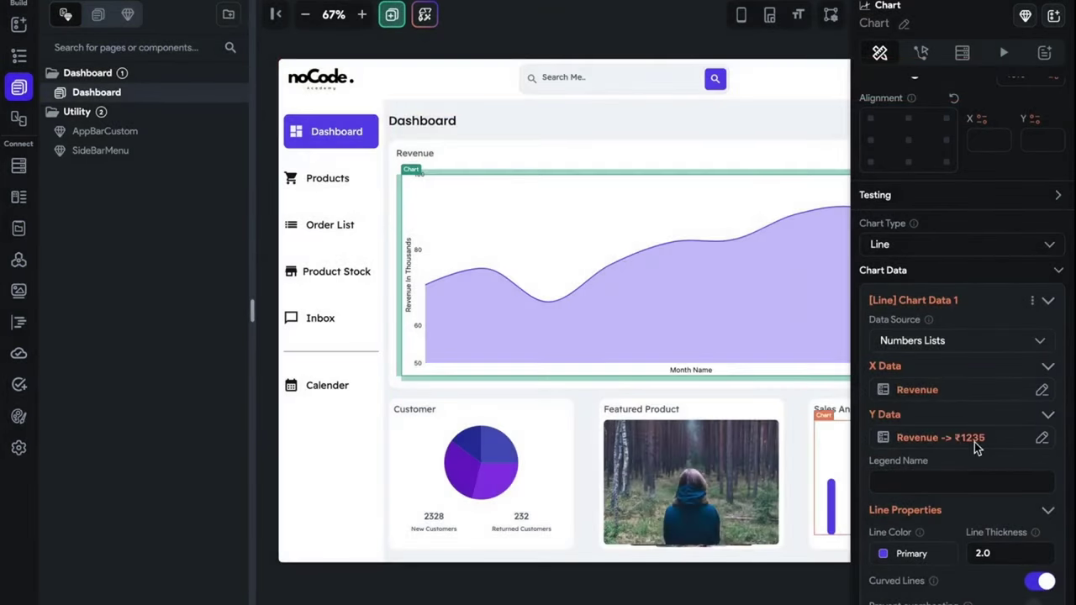
click(975, 438)
click(813, 325)
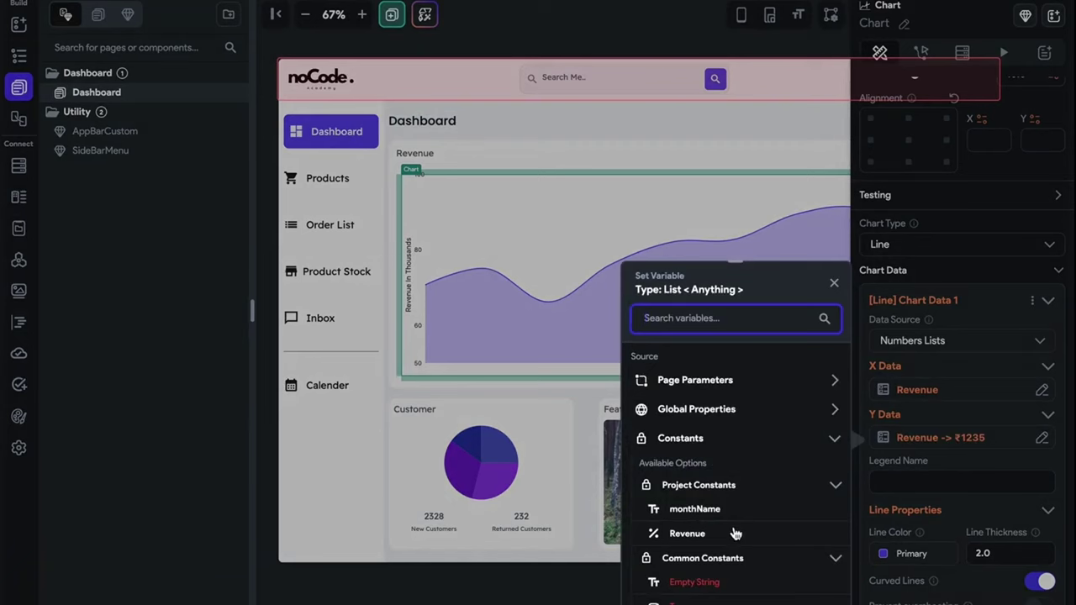
click(729, 514)
click(809, 591)
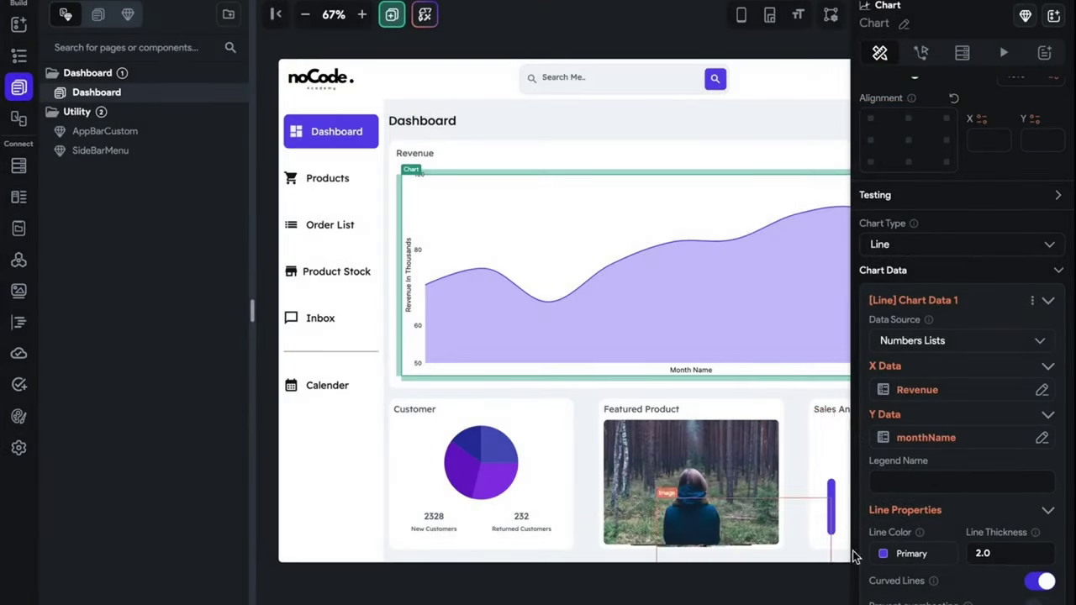
- Set the Revenue line chart's X Data to a List of Random Doubles from Random Data with a maximum of 100.00
scroll(726, 284, right, 5)
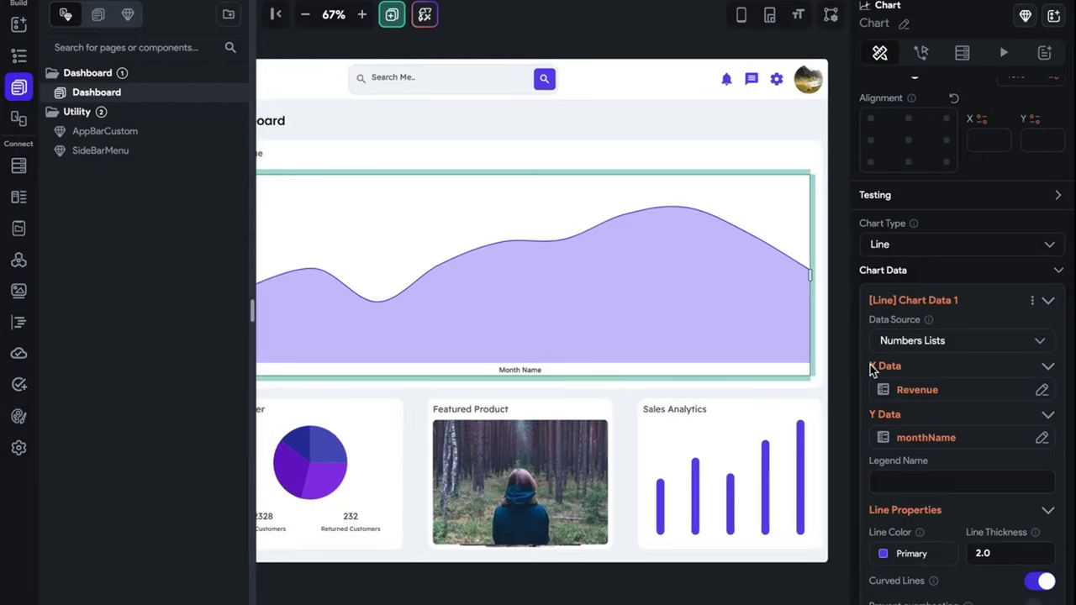
click(950, 397)
click(813, 327)
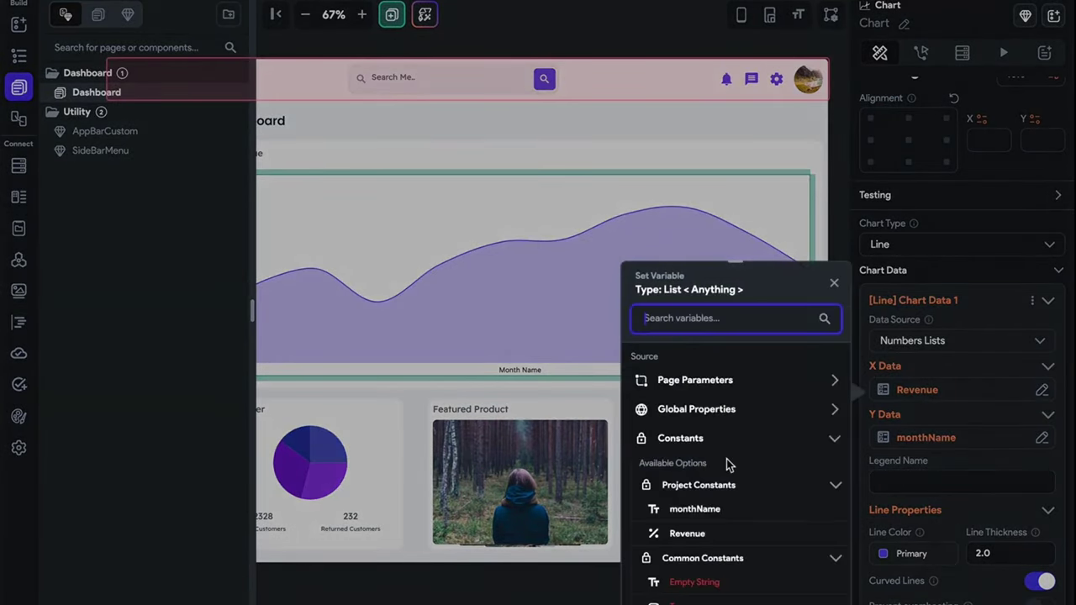
scroll(726, 459, down, 5)
scroll(726, 459, up, 2)
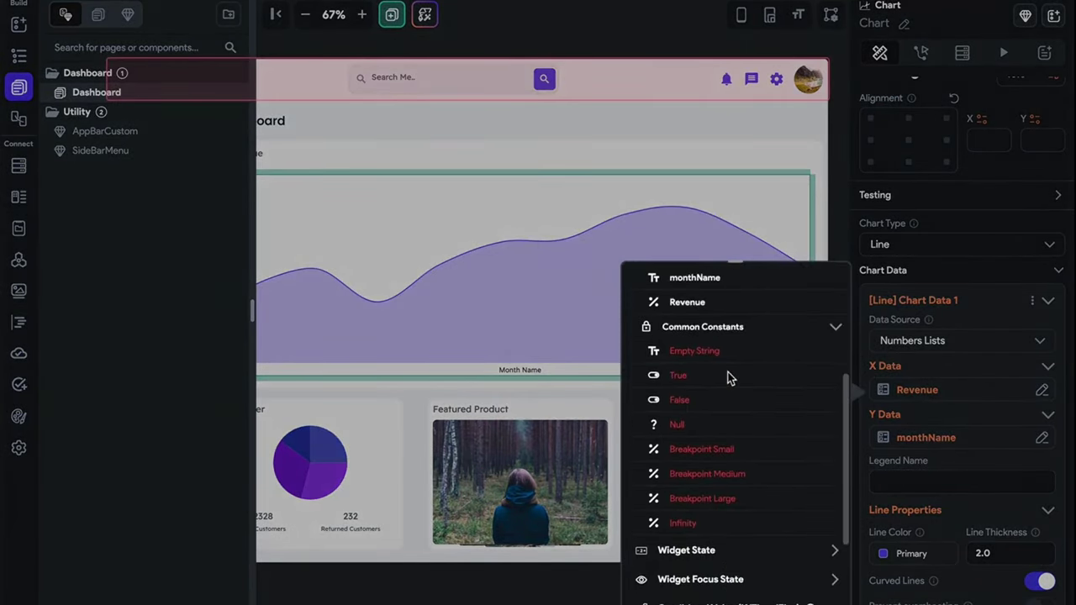
scroll(728, 377, up, 2)
scroll(727, 378, down, 5)
scroll(716, 504, up, 1)
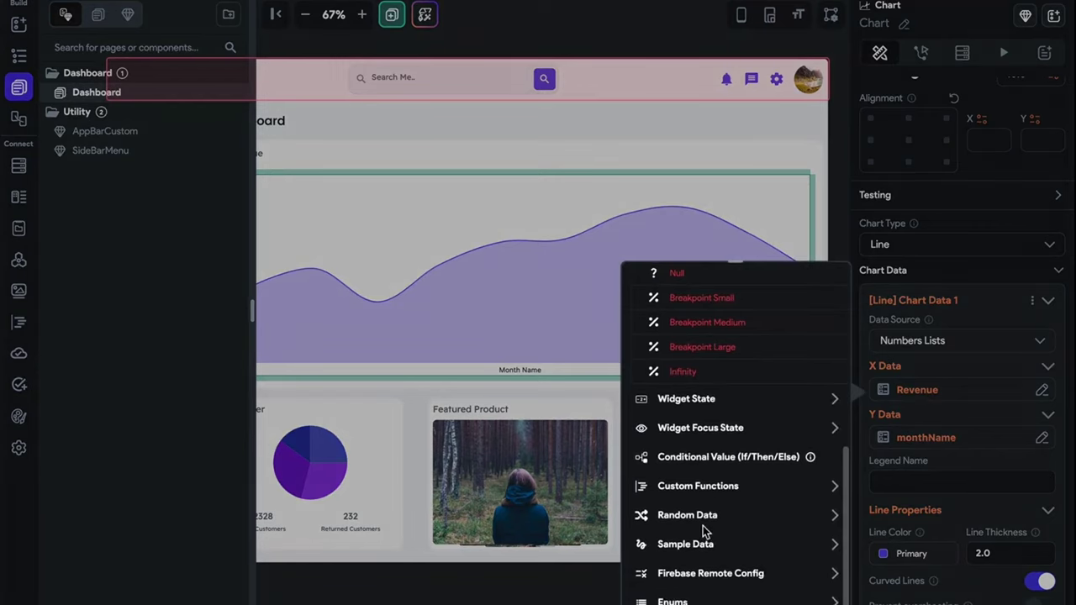
click(706, 515)
scroll(708, 527, down, 2)
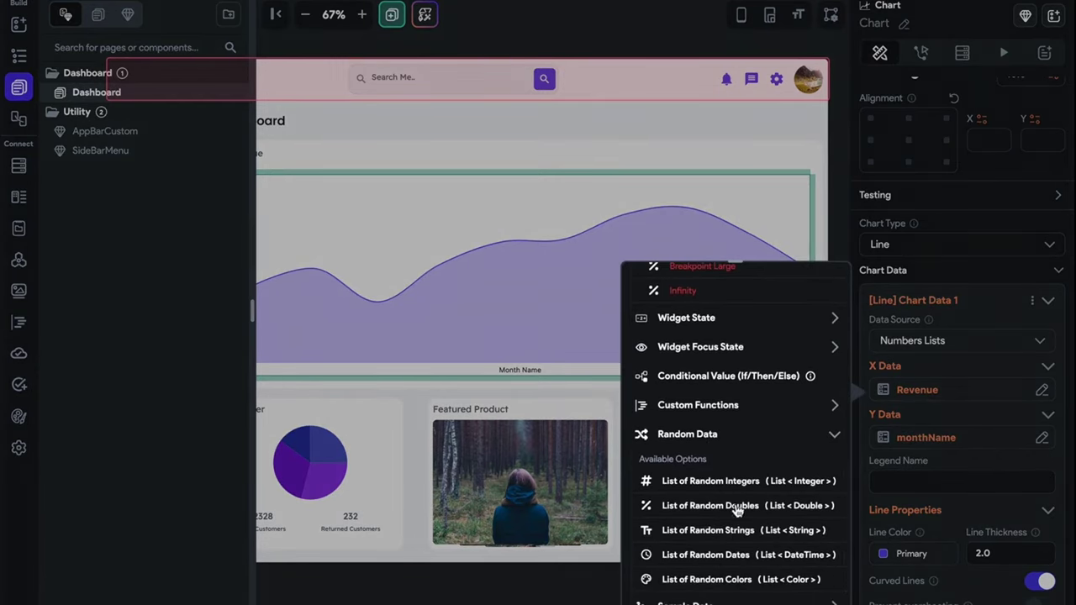
click(737, 507)
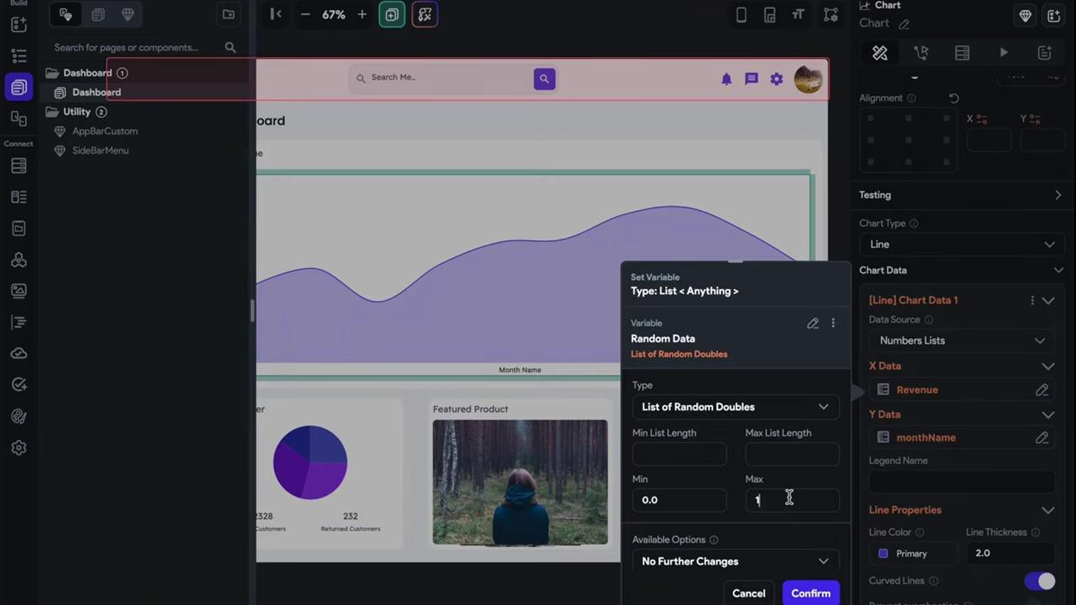
scroll(795, 508, down, 1)
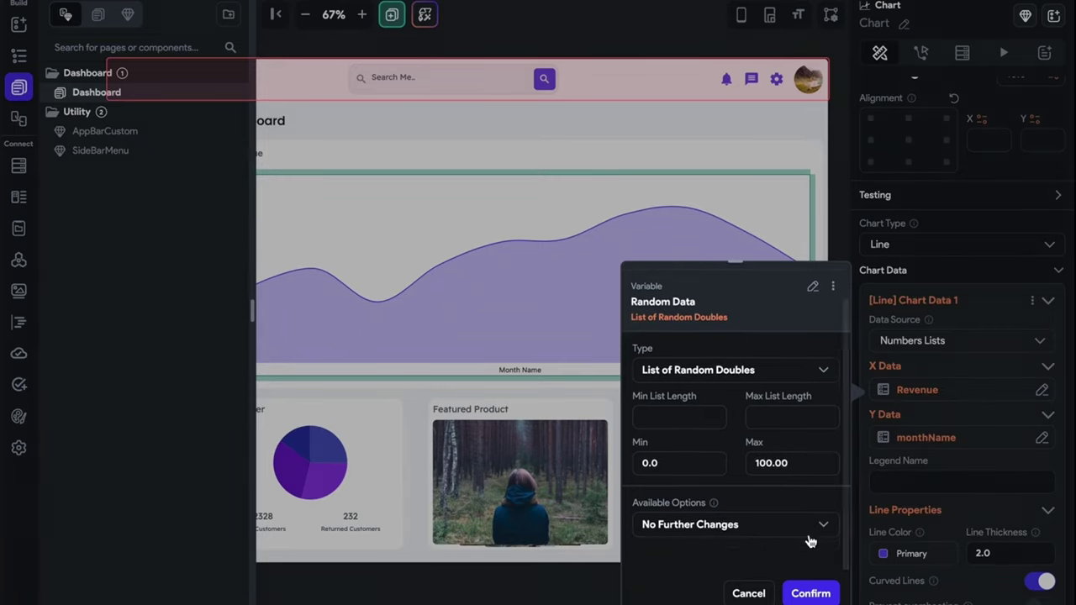
scroll(803, 546, up, 1)
click(810, 594)
- Turn on Prevent overshooting and Show Dots for the Revenue chart's line, and select the Dashboard page itself
scroll(905, 523, down, 1)
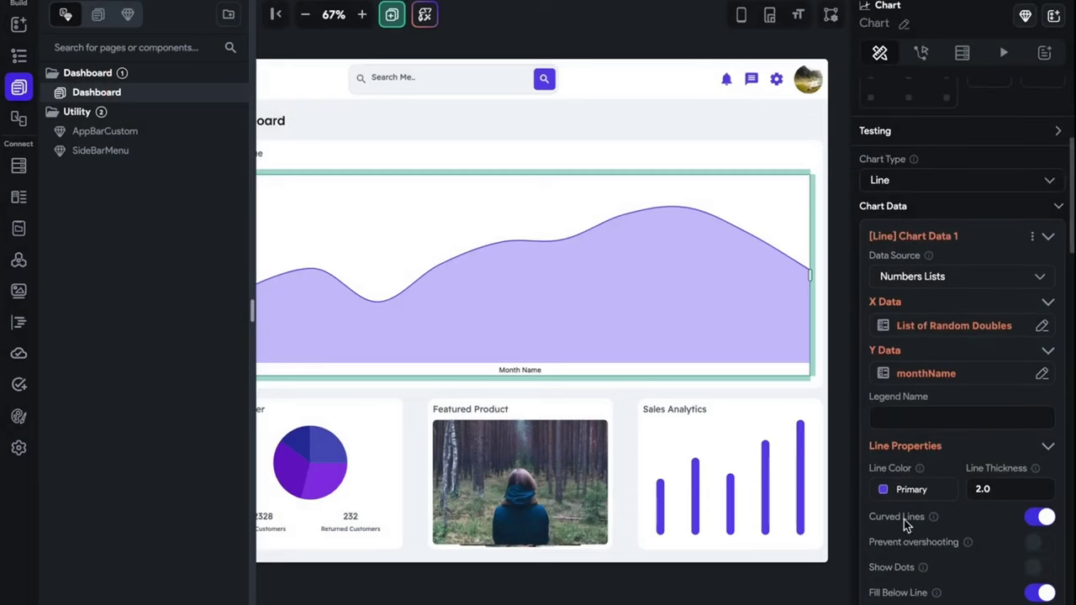
scroll(997, 418, down, 2)
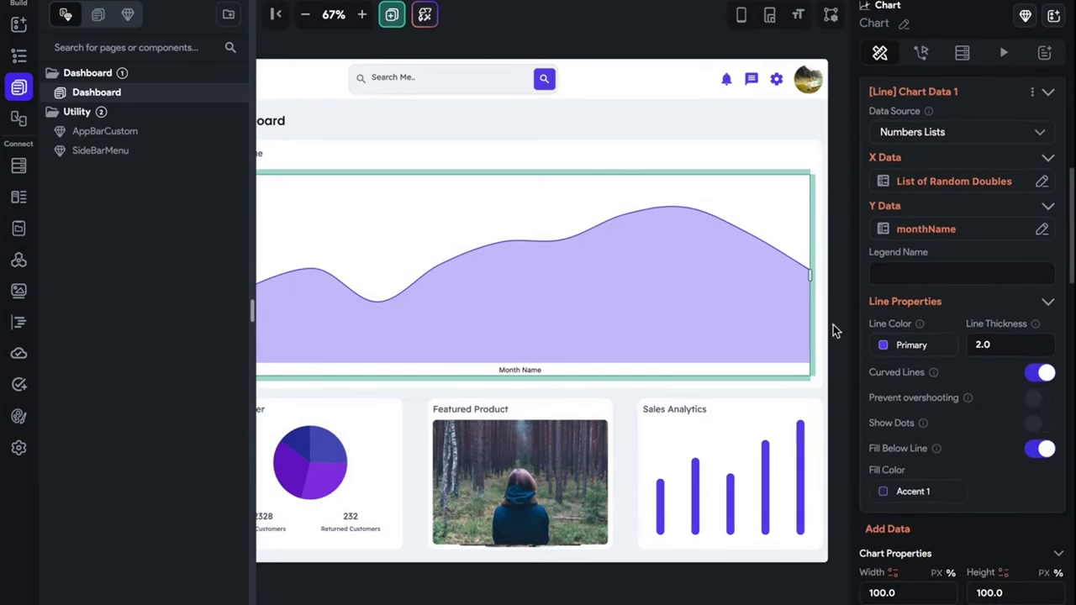
click(1041, 398)
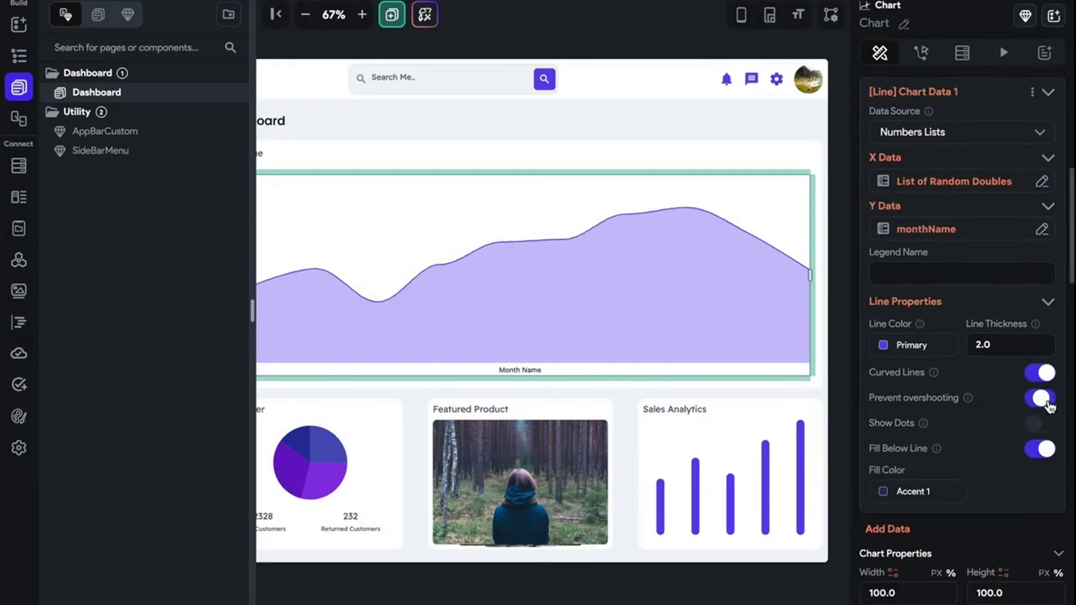
click(1039, 423)
scroll(706, 339, left, 3)
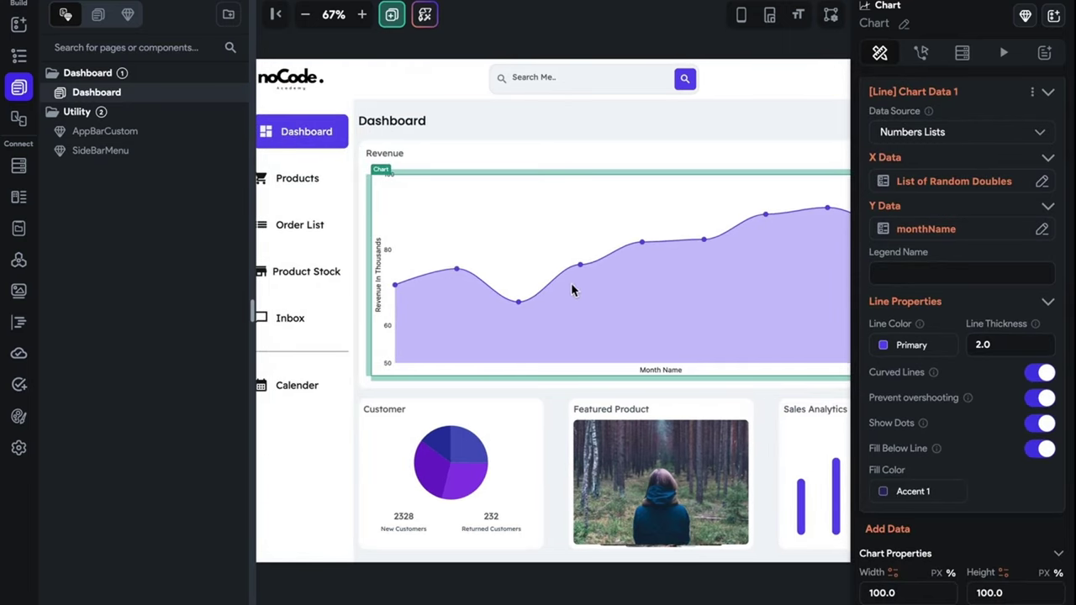
click(578, 31)
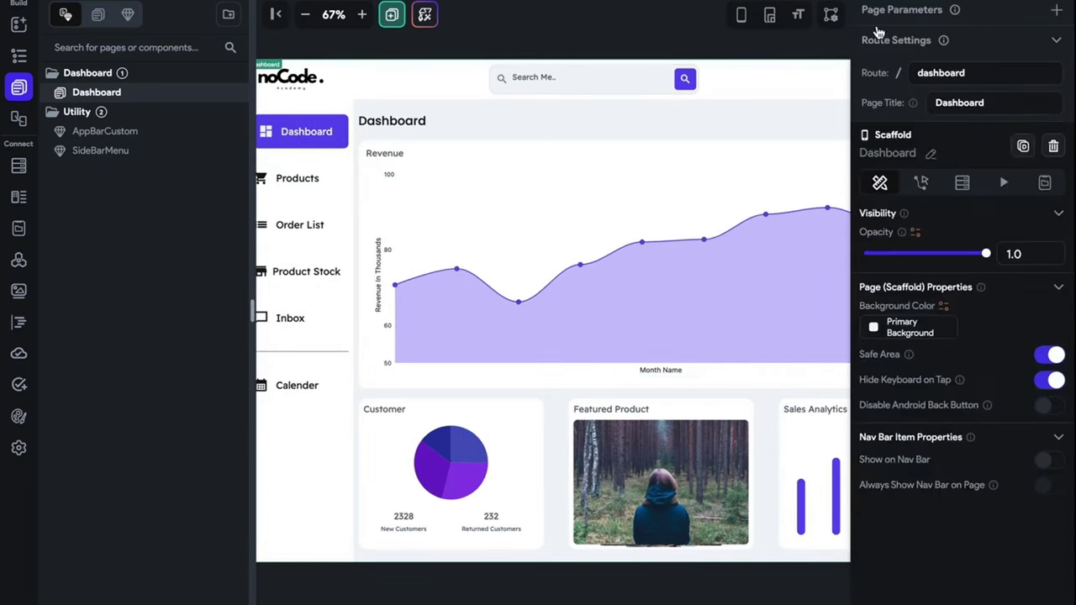
click(1037, 15)
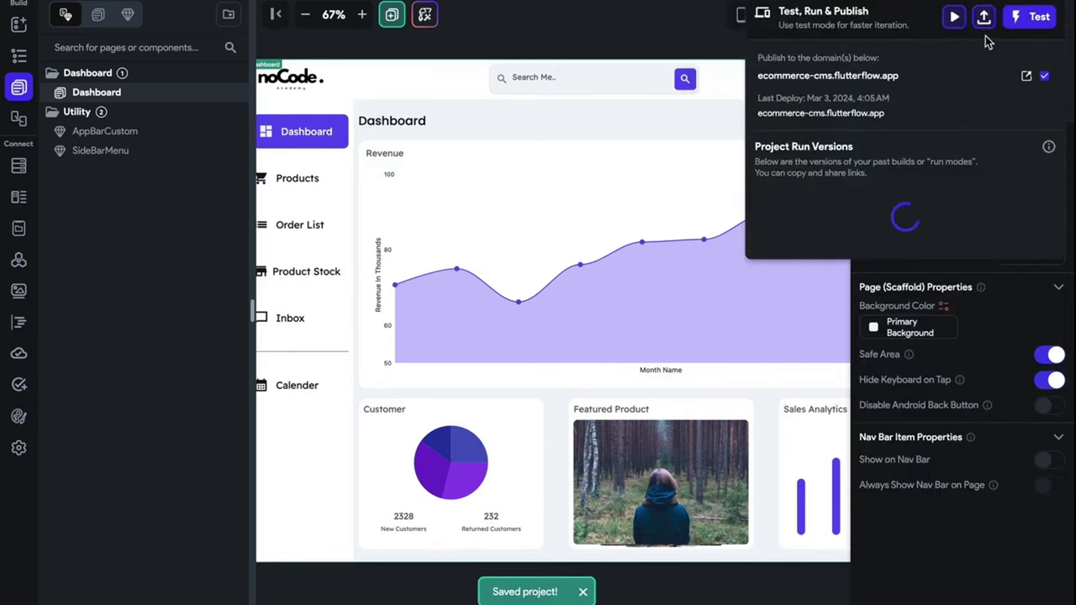
click(541, 22)
scroll(832, 221, right, 3)
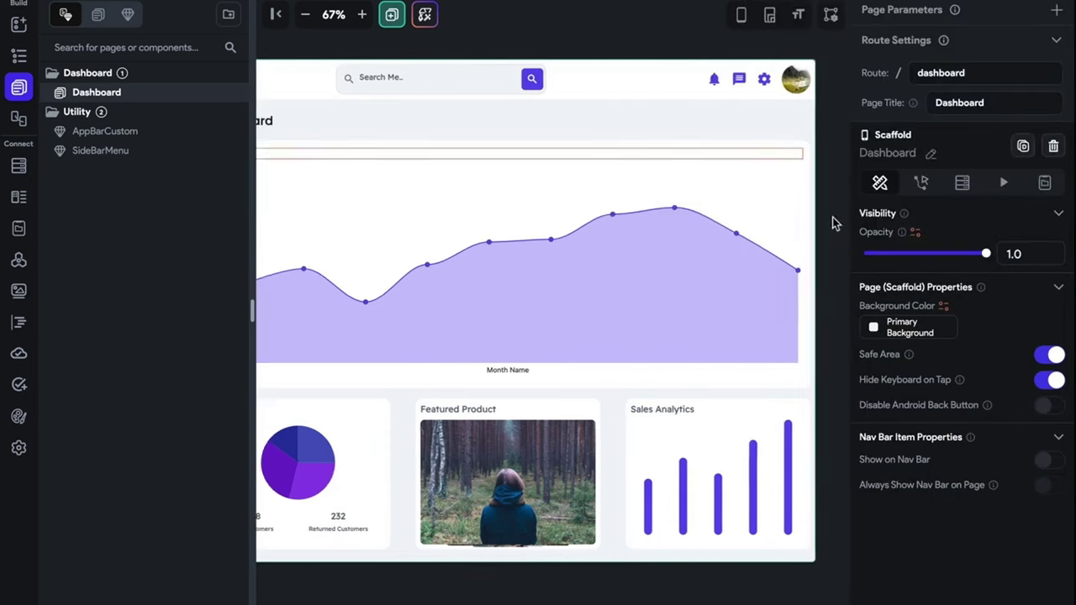
- Set the Bar Labels of the Sales Analytics bar chart to the monthName constant
click(763, 471)
click(763, 356)
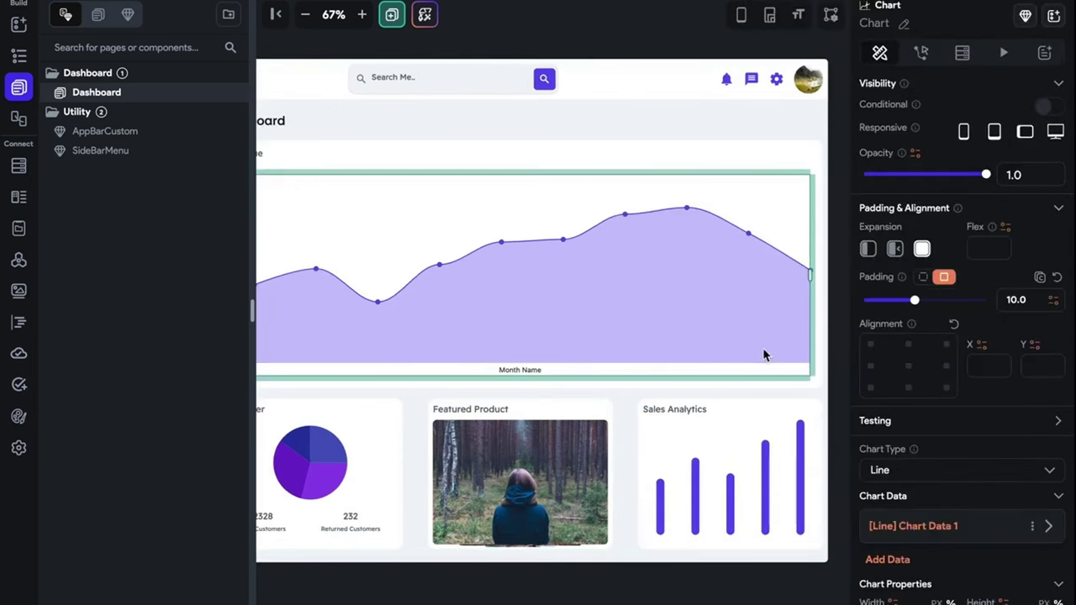
click(763, 498)
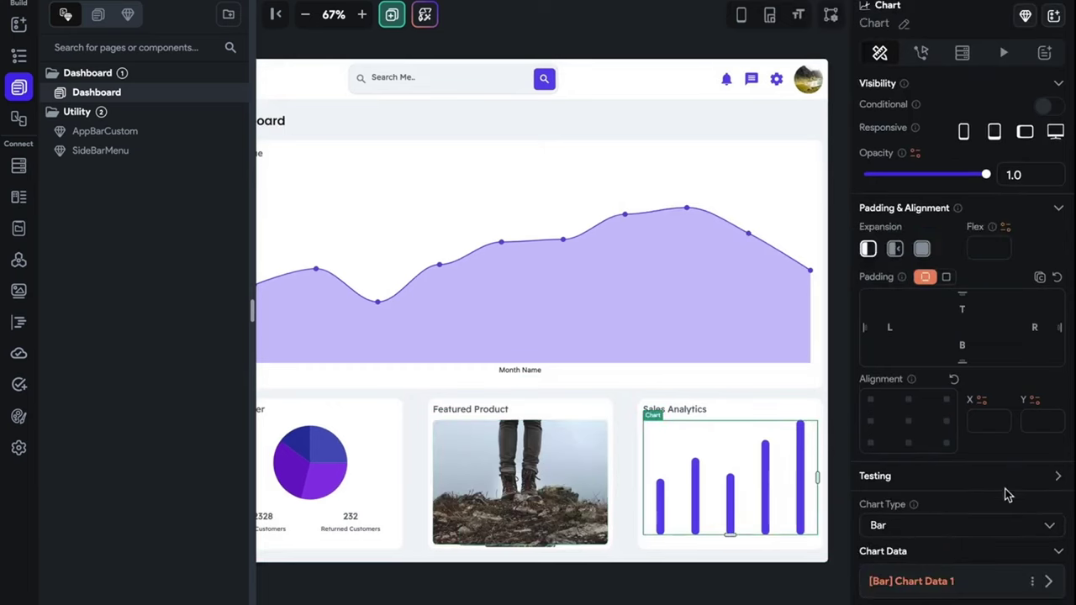
scroll(1003, 492, down, 6)
click(1048, 97)
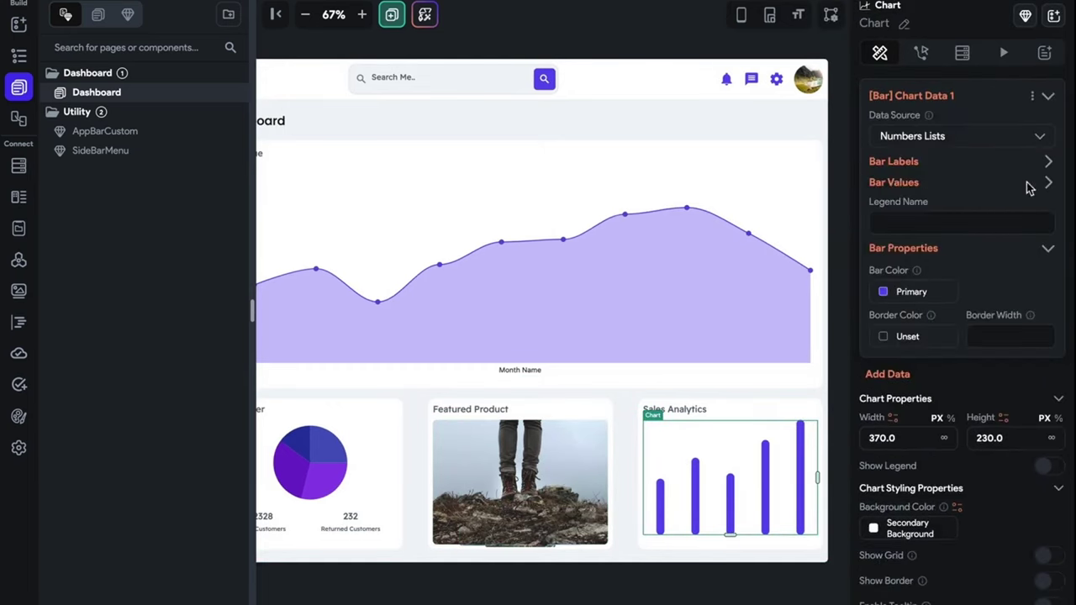
click(1045, 163)
click(979, 187)
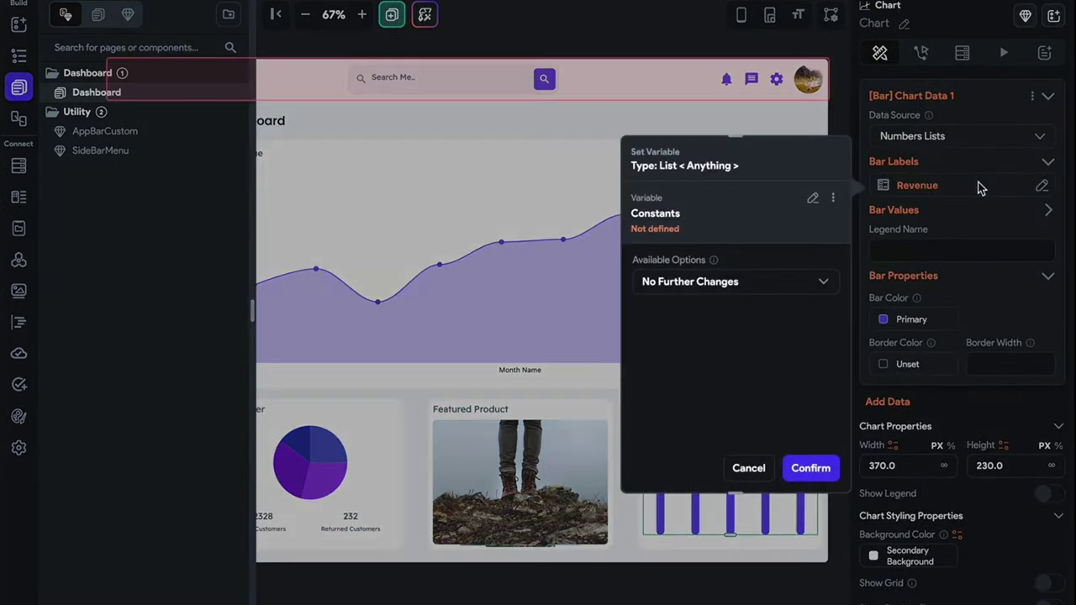
click(812, 205)
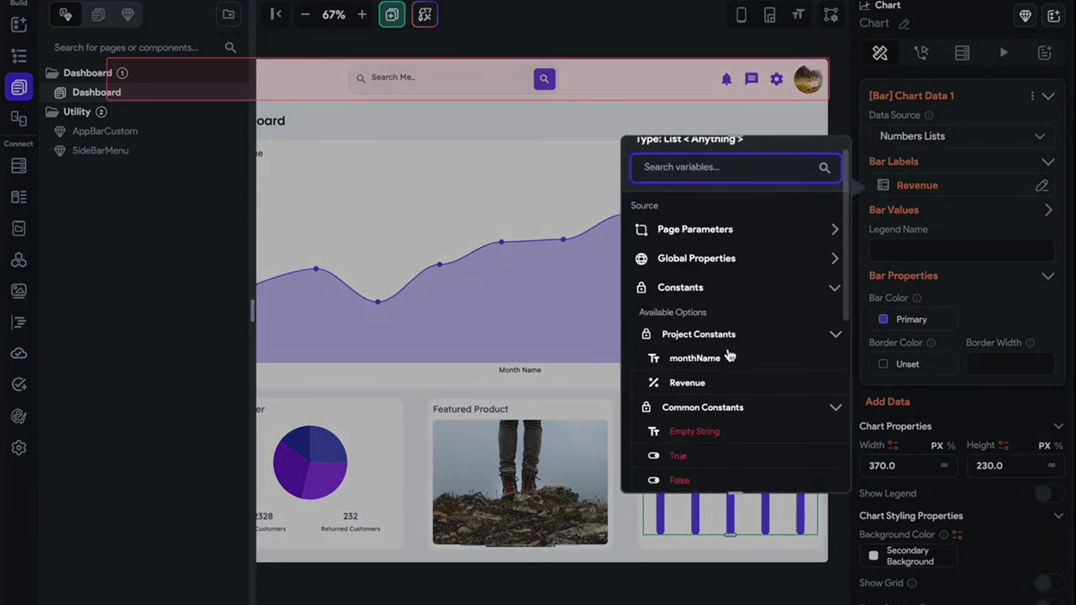
click(730, 355)
click(827, 469)
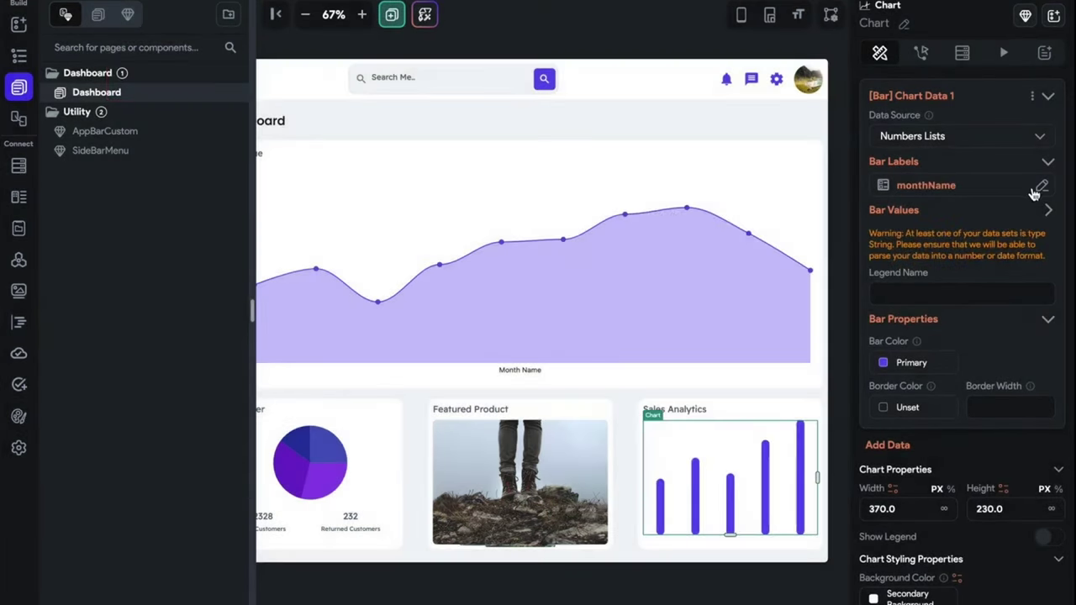
- Set the Bar Values of the Sales Analytics chart to the Revenue constant
click(1047, 210)
click(1013, 233)
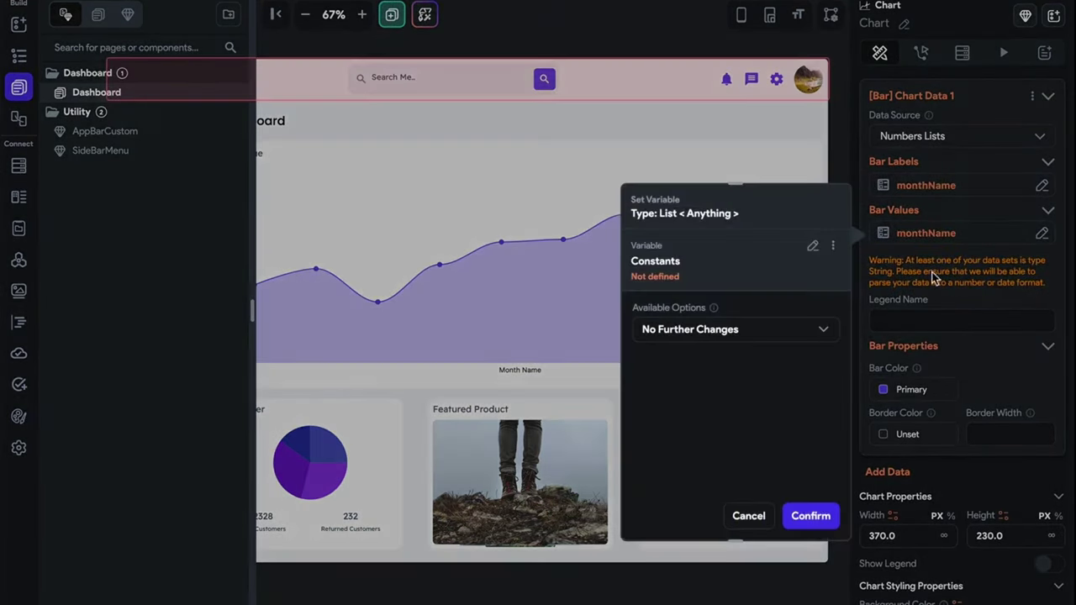
click(813, 248)
click(706, 456)
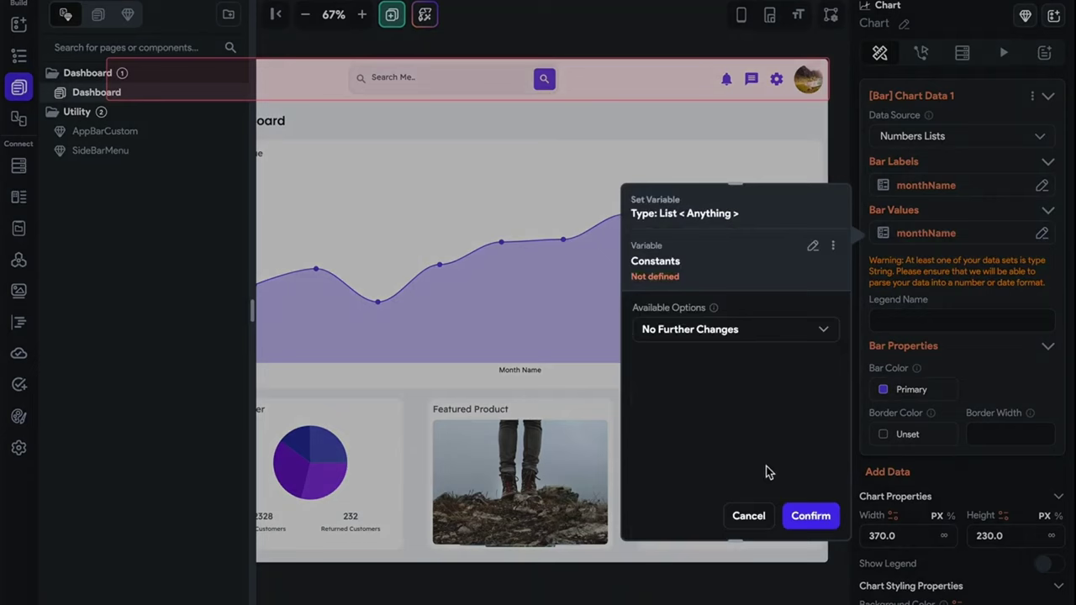
click(812, 525)
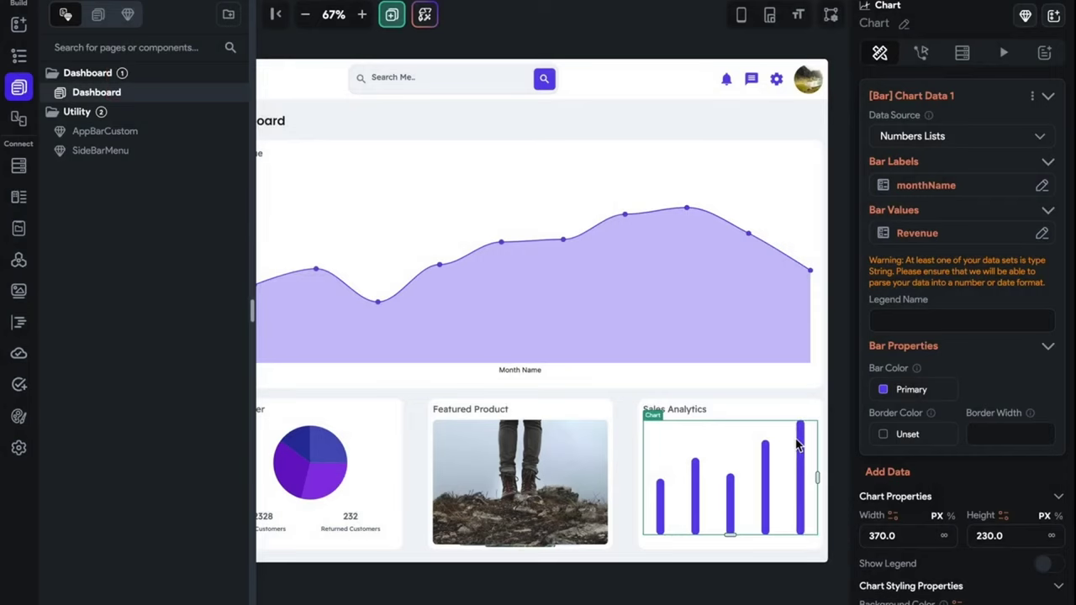
- Give the Sales Analytics chart's bars a border width of 18 and the Primary border color
click(989, 432)
click(884, 435)
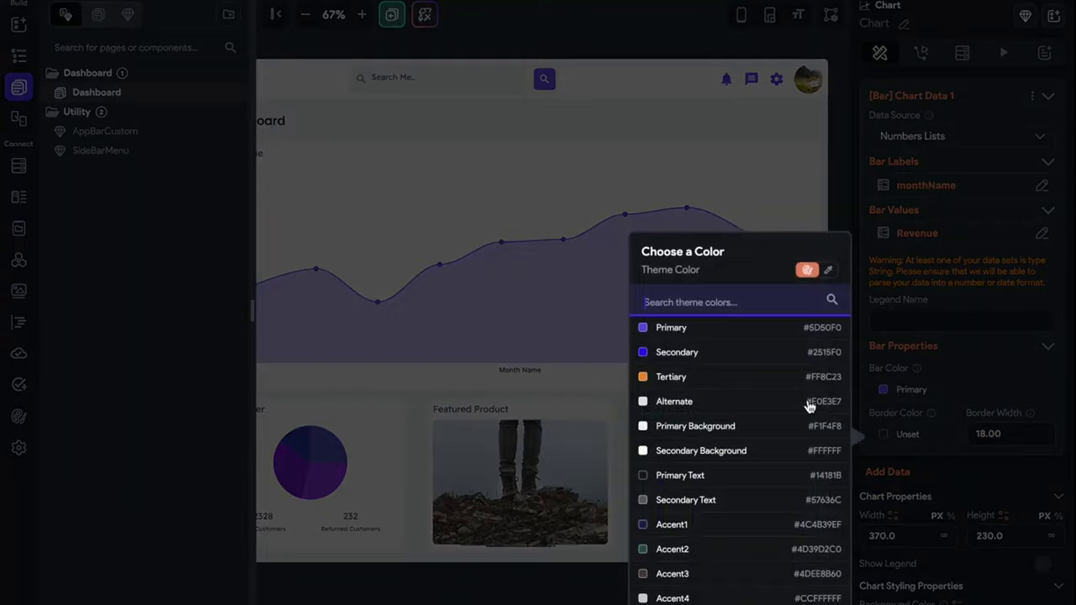
click(646, 333)
click(611, 528)
click(727, 524)
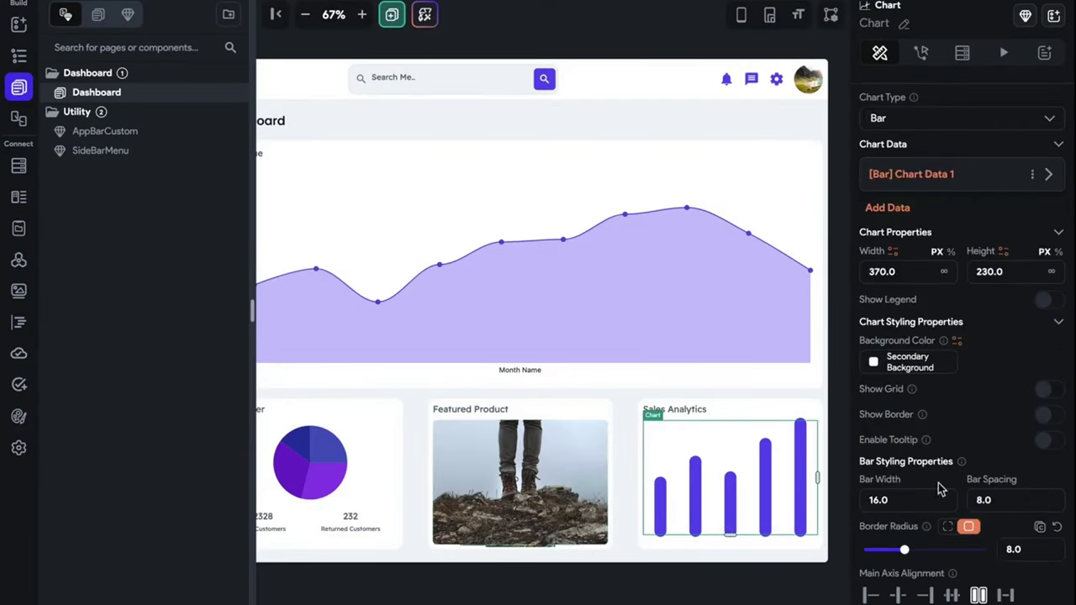
- Examine the full Dashboard page layout, including its app bar, side menu and charts
scroll(935, 452, up, 5)
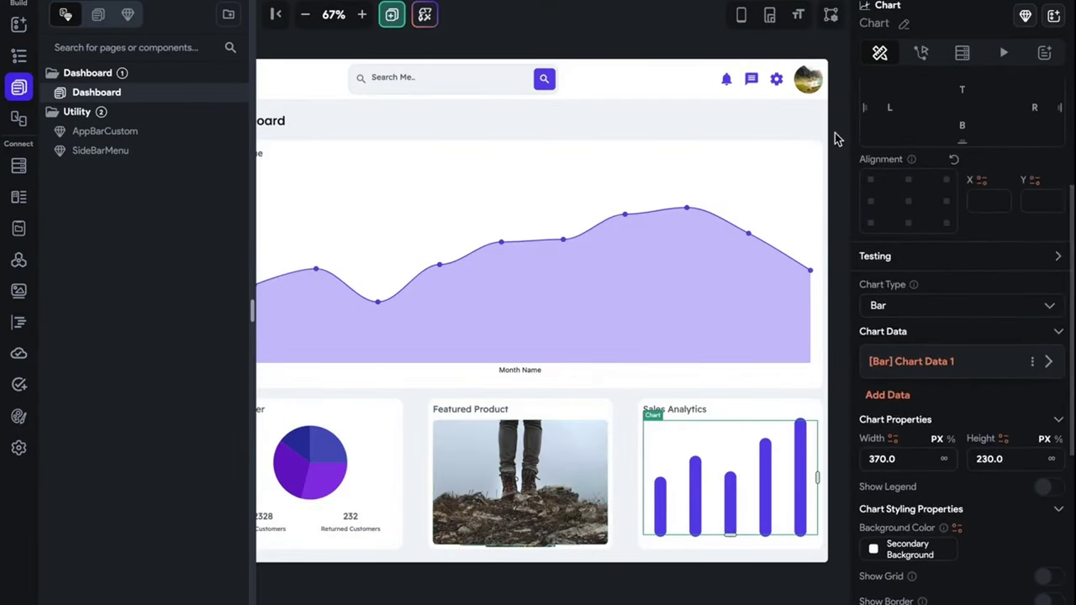
scroll(836, 139, left, 1)
scroll(836, 138, left, 3)
scroll(836, 138, right, 4)
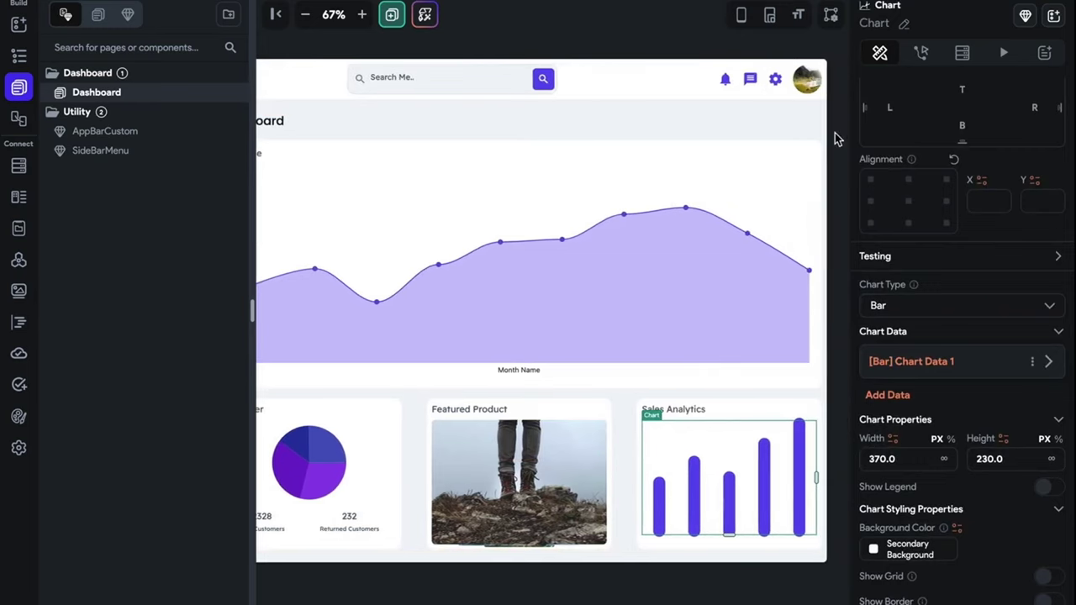
click(836, 139)
click(276, 14)
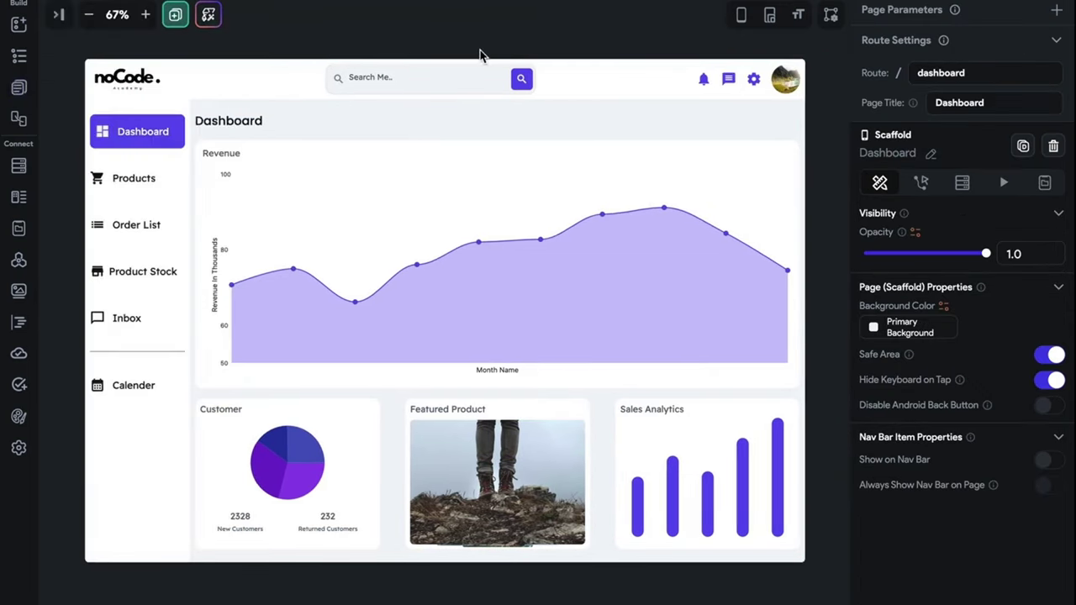
click(487, 96)
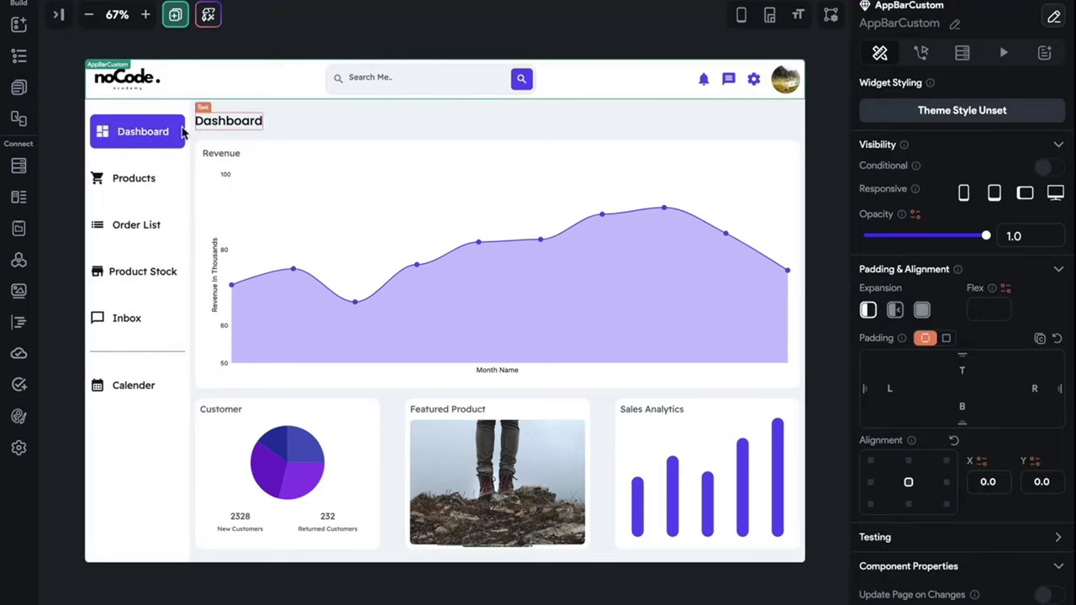
click(260, 53)
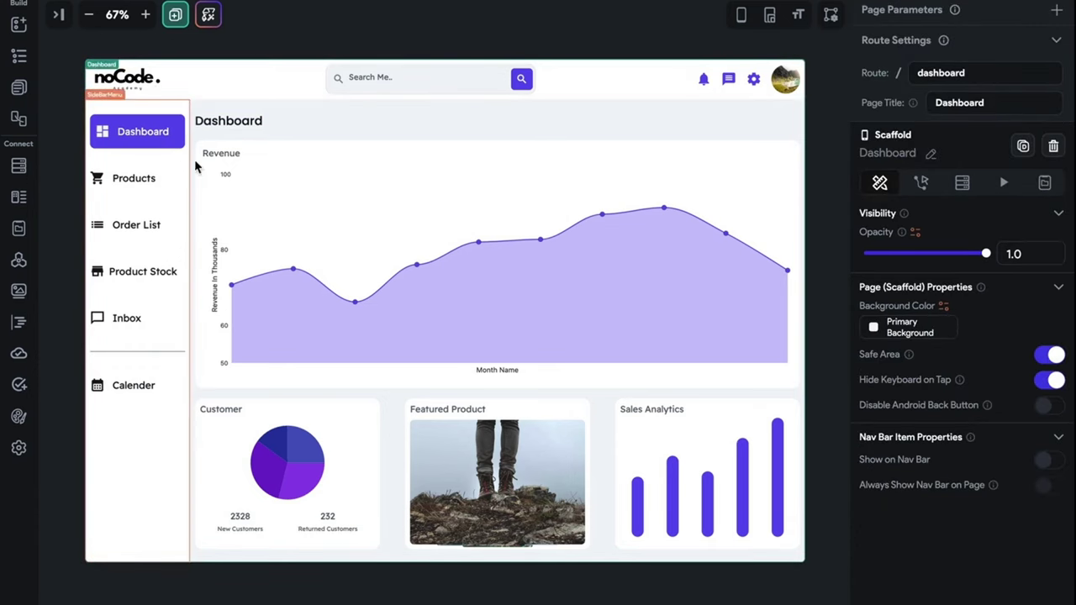
- Create a new blank page named Product_Page
click(19, 88)
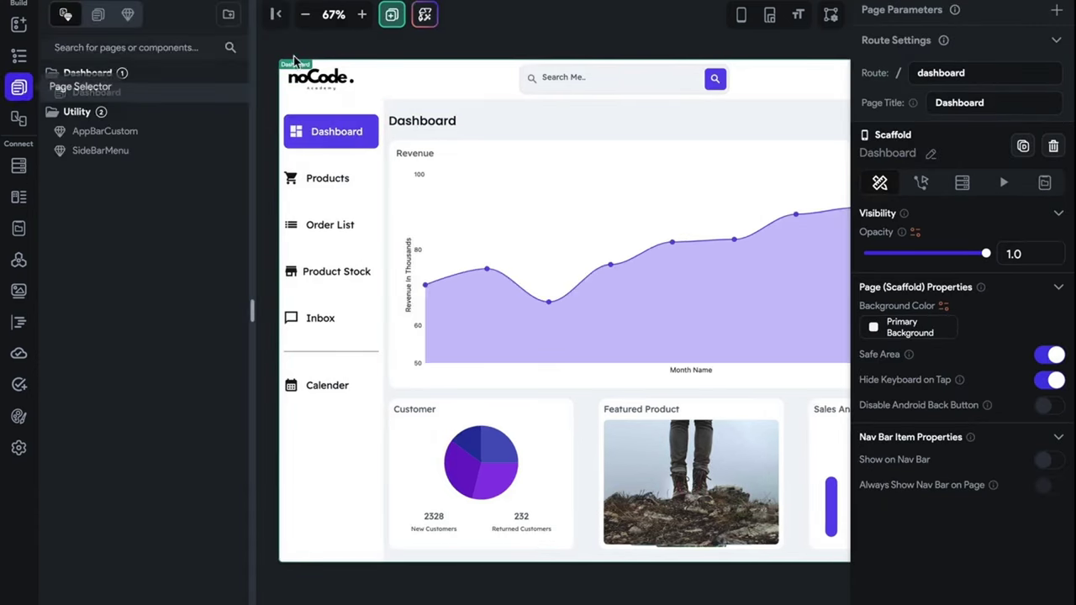
click(392, 14)
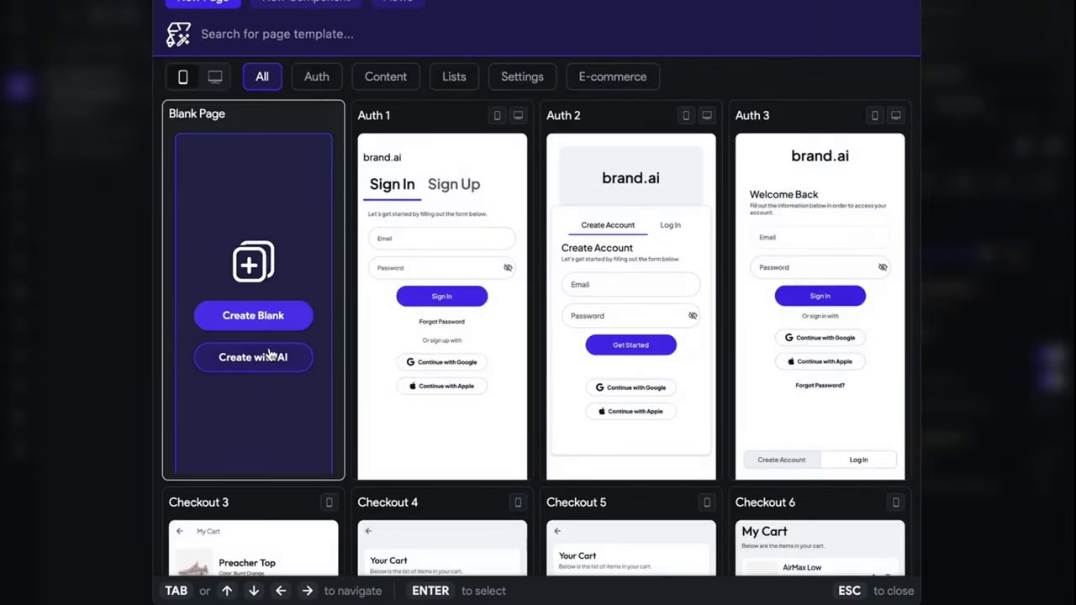
click(294, 321)
text(ProductPage)
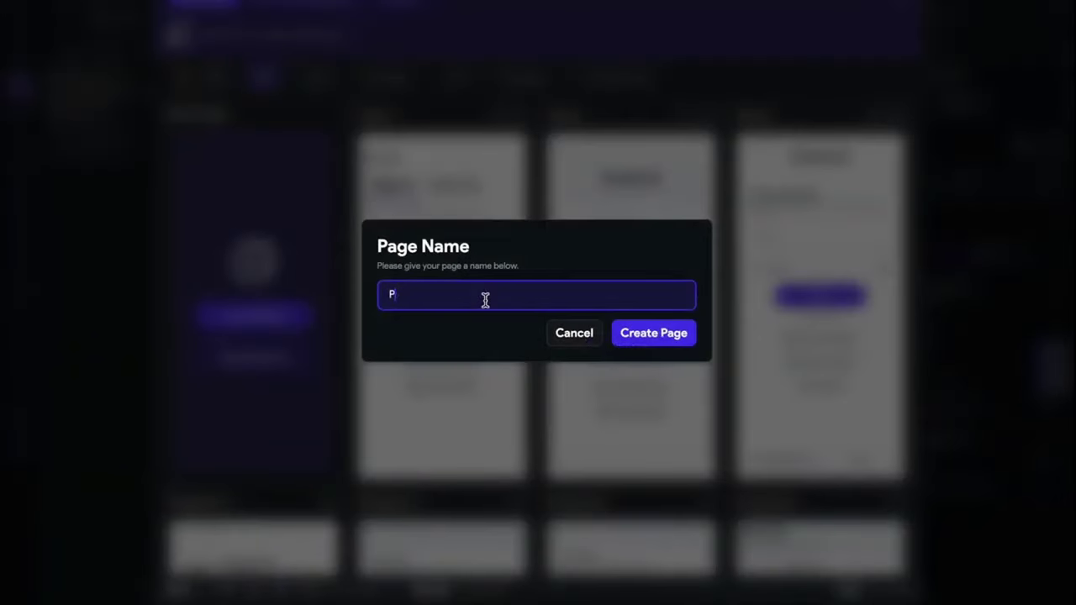
click(421, 297)
click(674, 343)
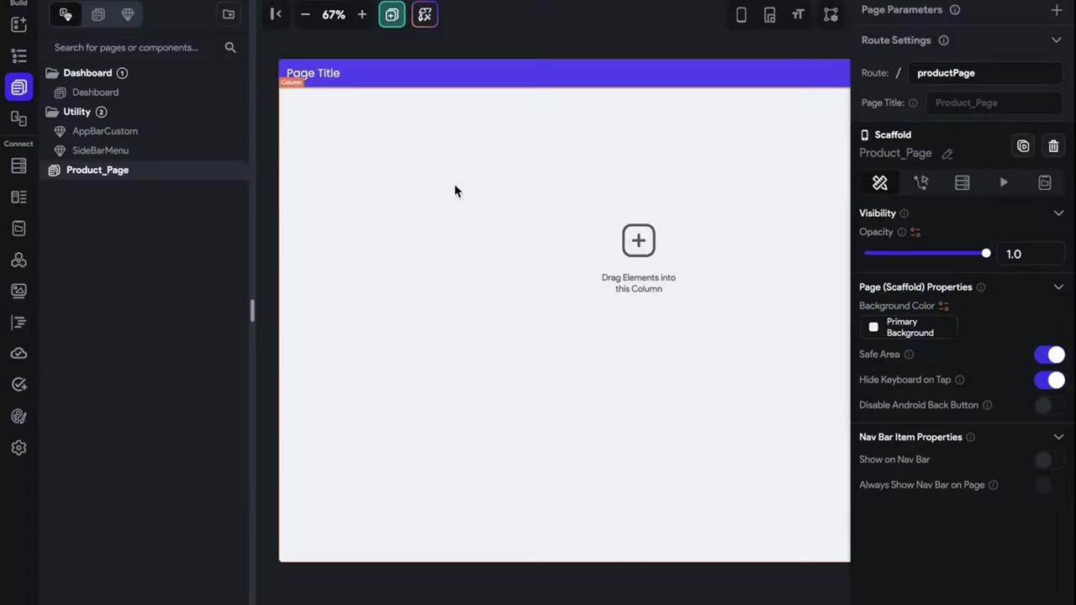
- Delete the default app bar from Product_Page and add the AppBarCustom component to the page's column
click(482, 71)
key(Delete)
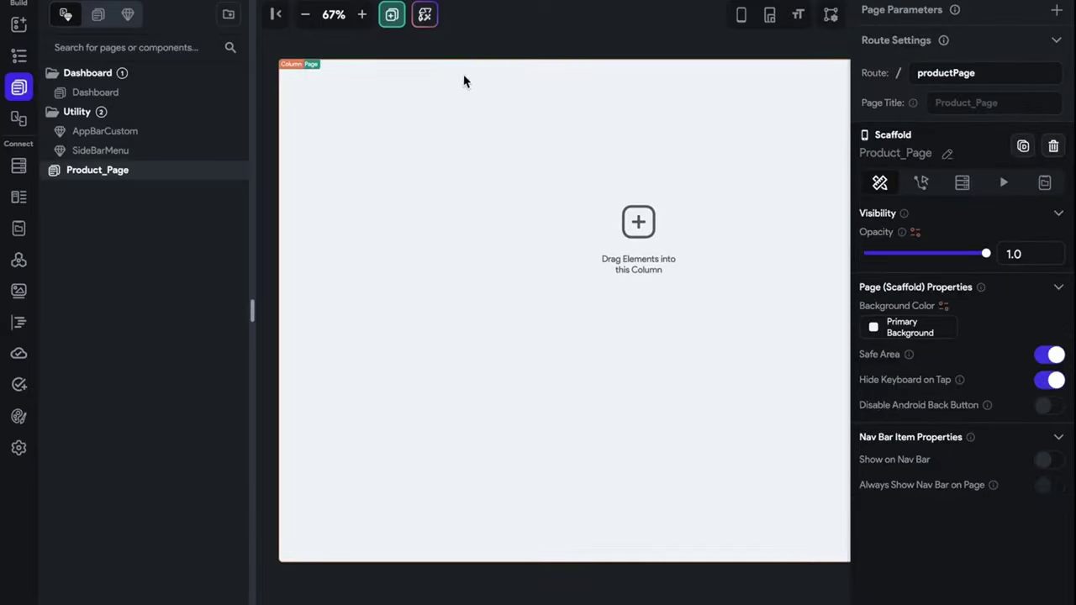
click(359, 124)
key(ctrl+k)
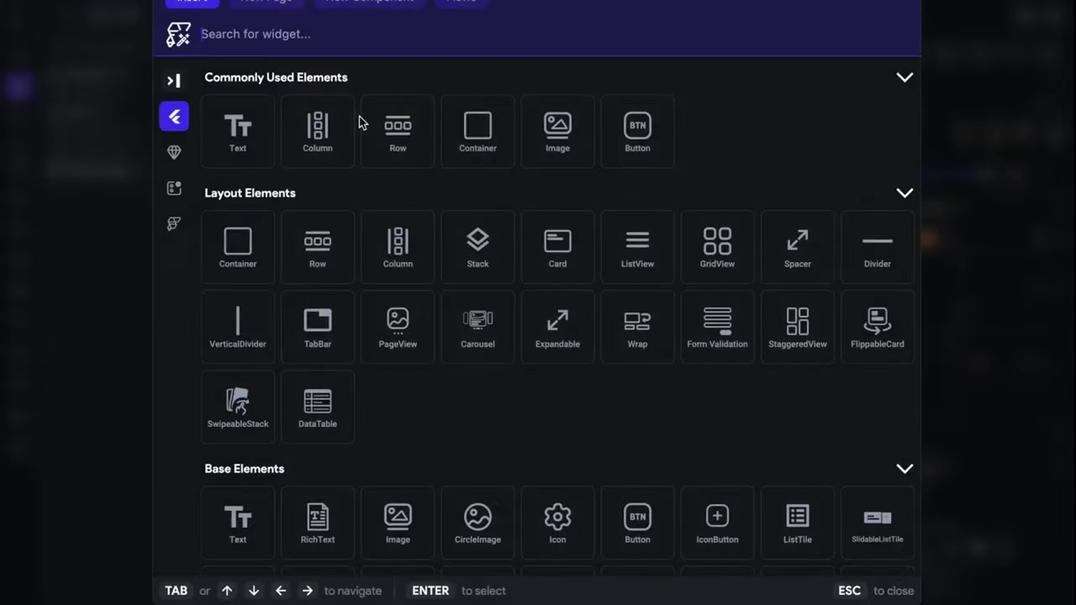
click(174, 153)
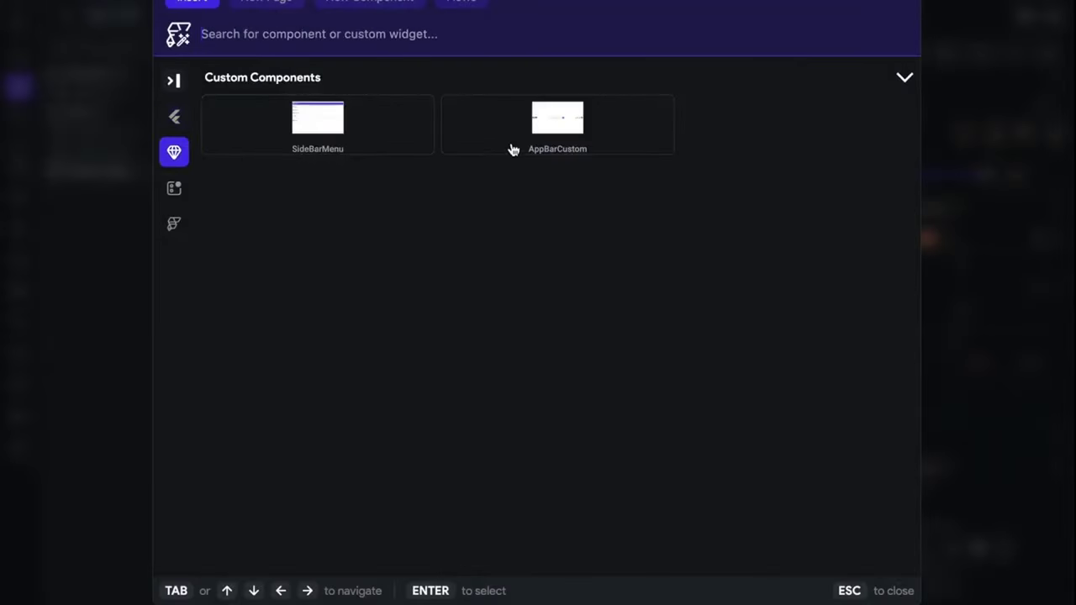
click(566, 126)
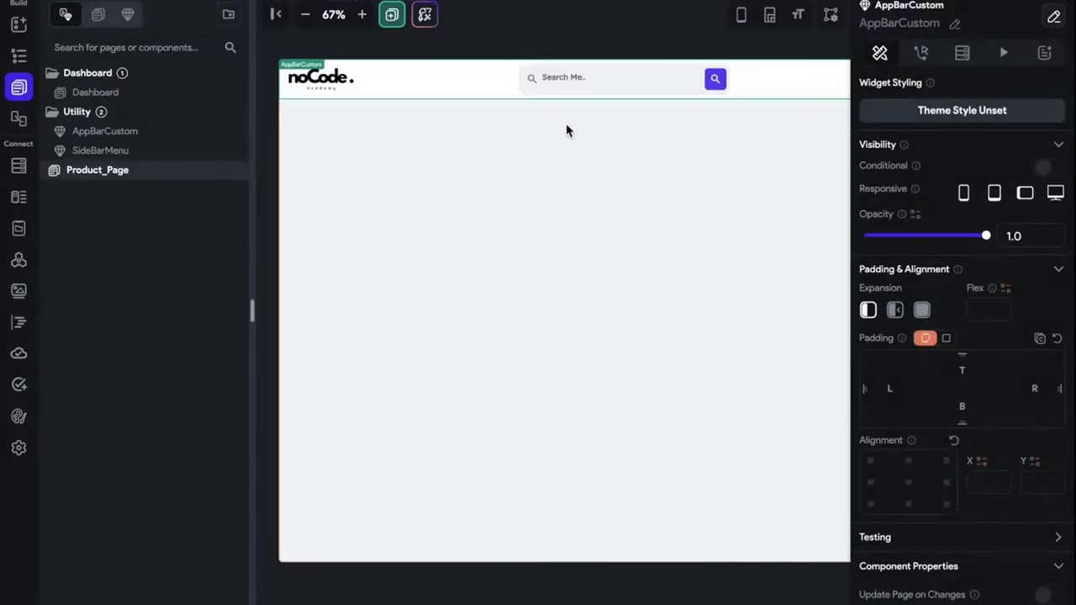
- Try to add a Row below the custom app bar in the page's column, with its expansion set to Expanded
click(512, 168)
key(ctrl+k)
click(395, 132)
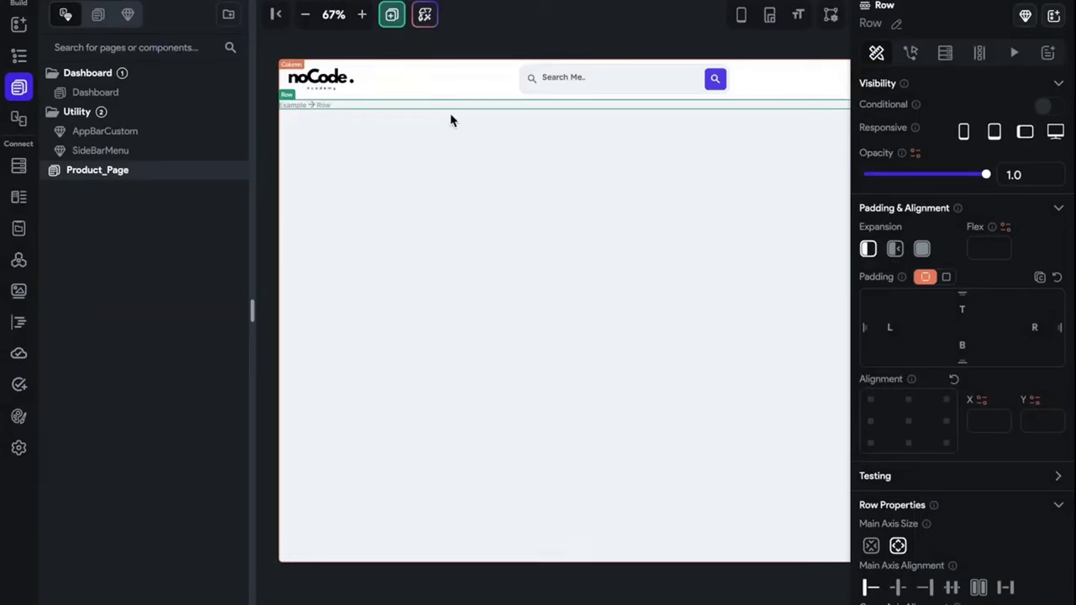
click(922, 249)
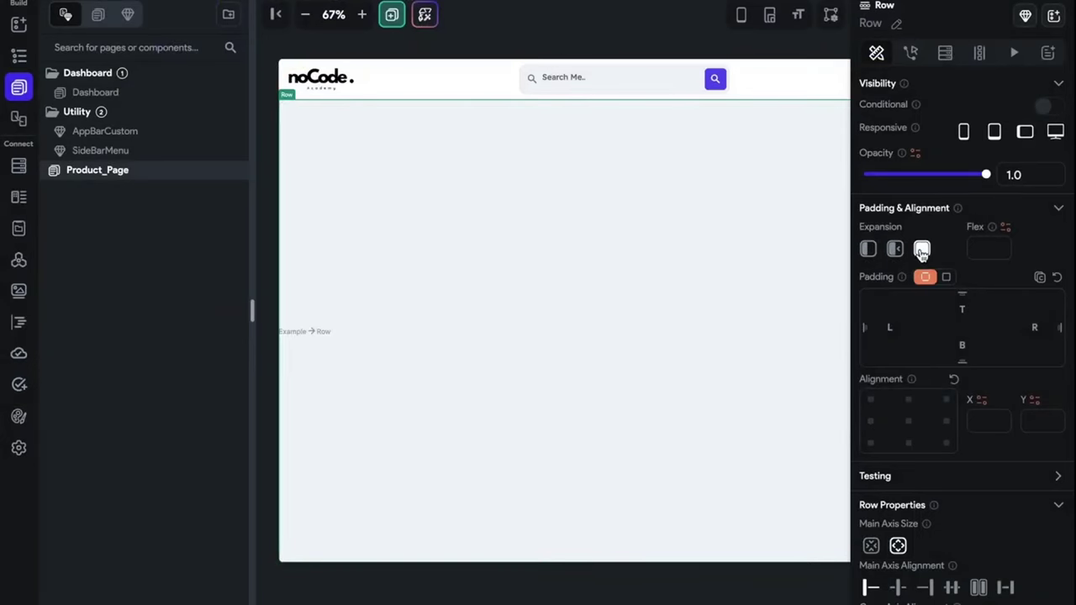
- Add the SideBarMenu component to the page's column and align it center-left, with X -1.0 and Y 0.0
click(624, 266)
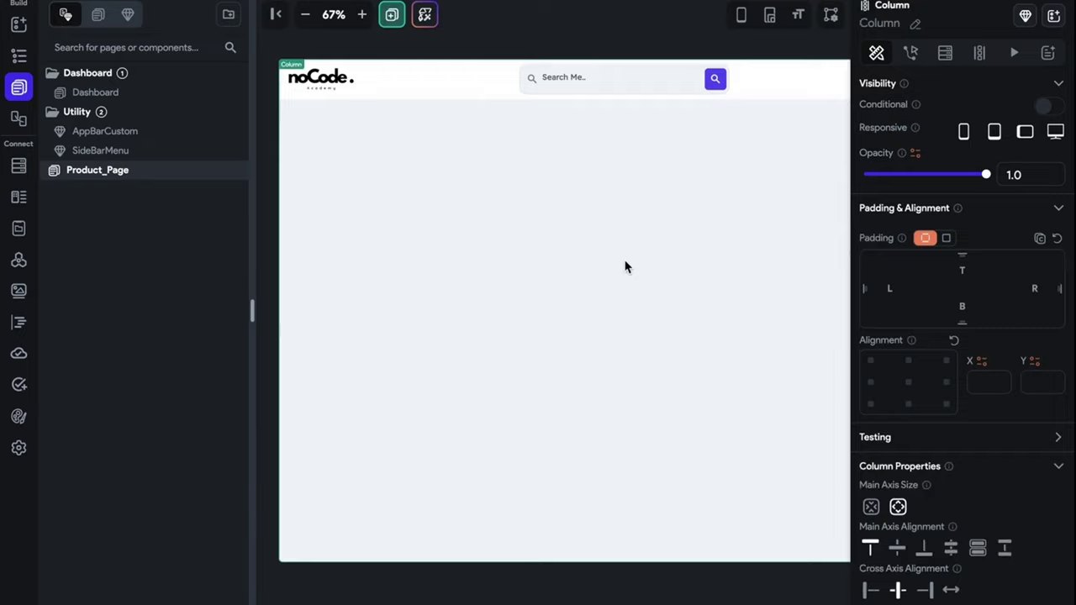
key(ctrl+k)
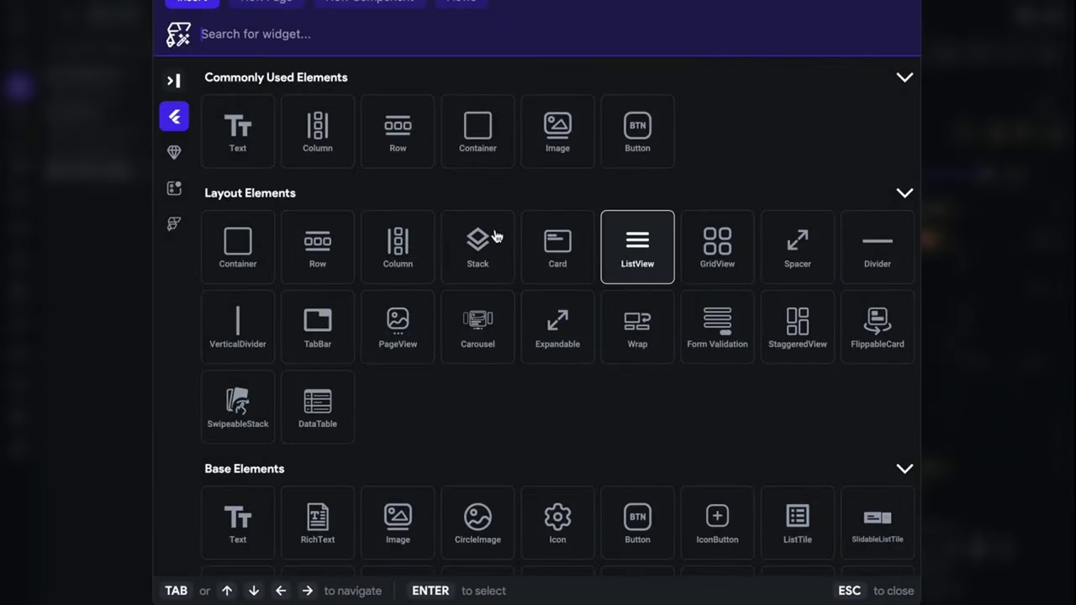
click(181, 150)
click(346, 112)
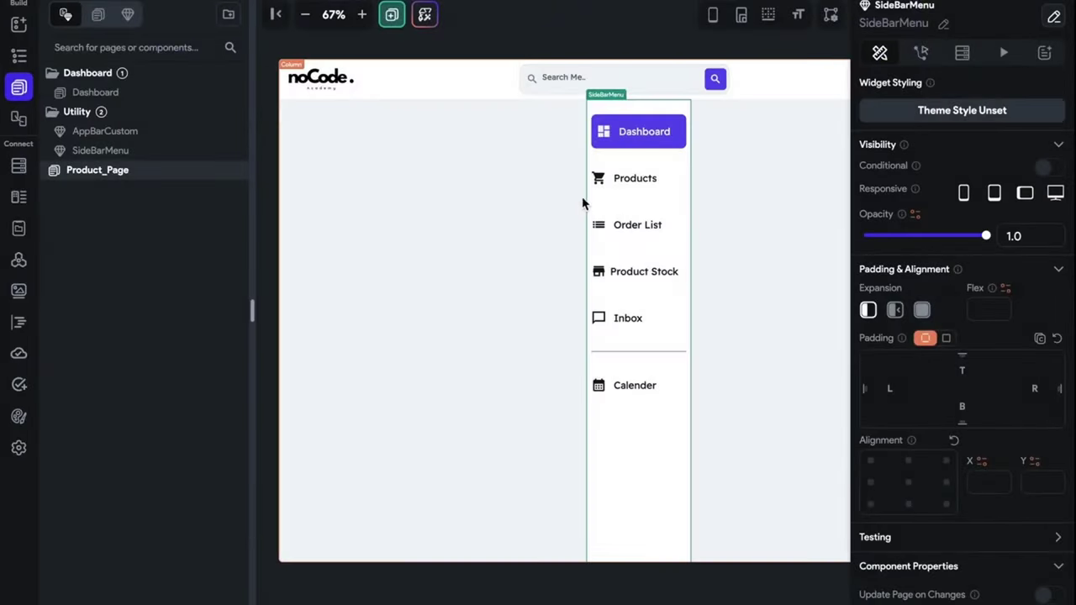
click(871, 482)
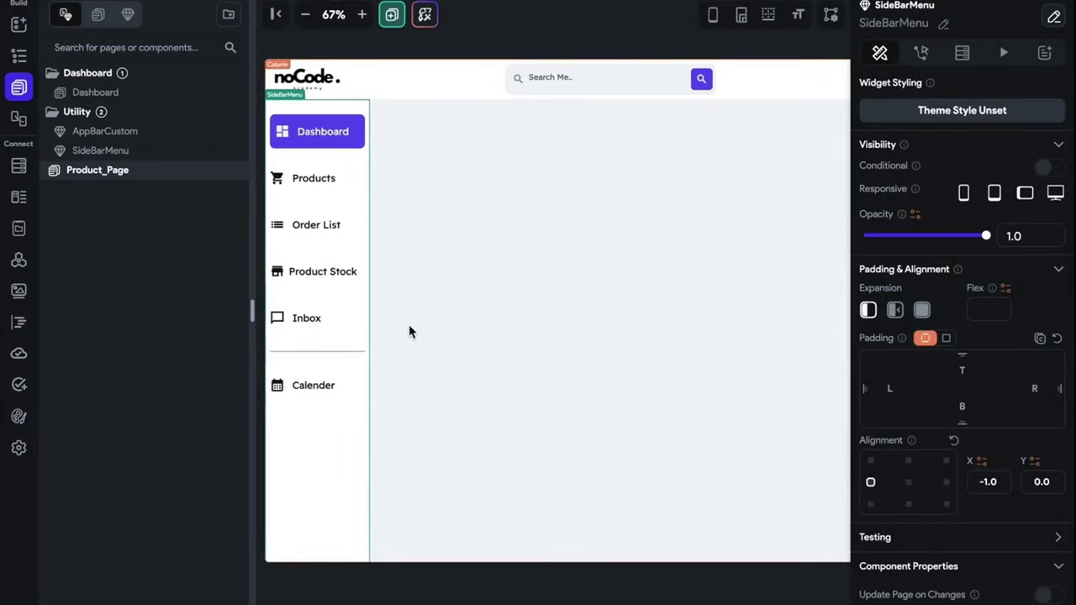
- Make the Product_Page column scrollable and reduce the height of the page's canvas preview
click(639, 336)
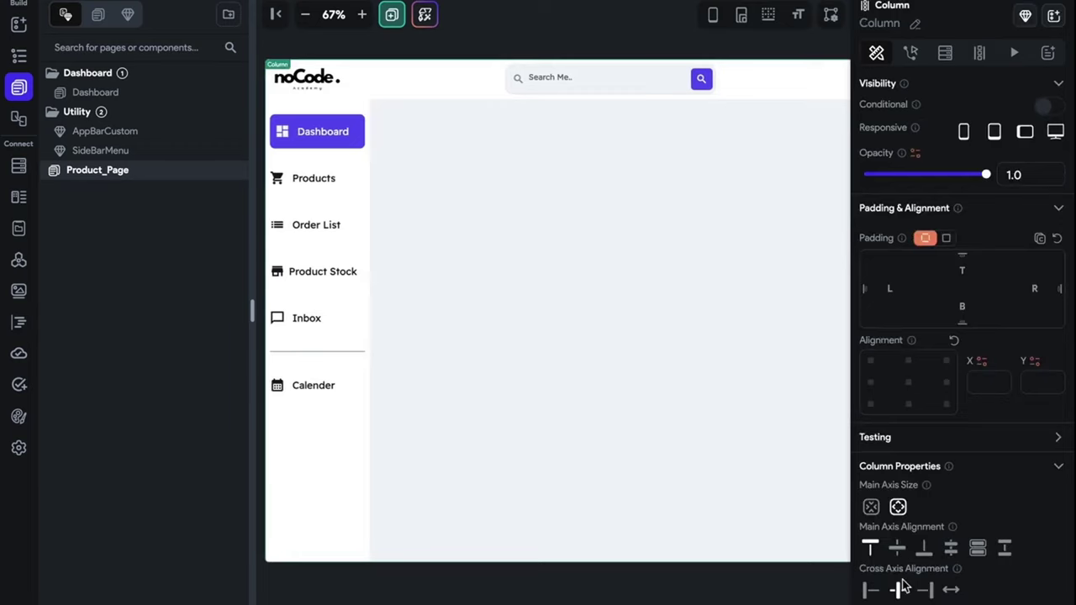
scroll(903, 546, down, 3)
click(899, 514)
click(741, 14)
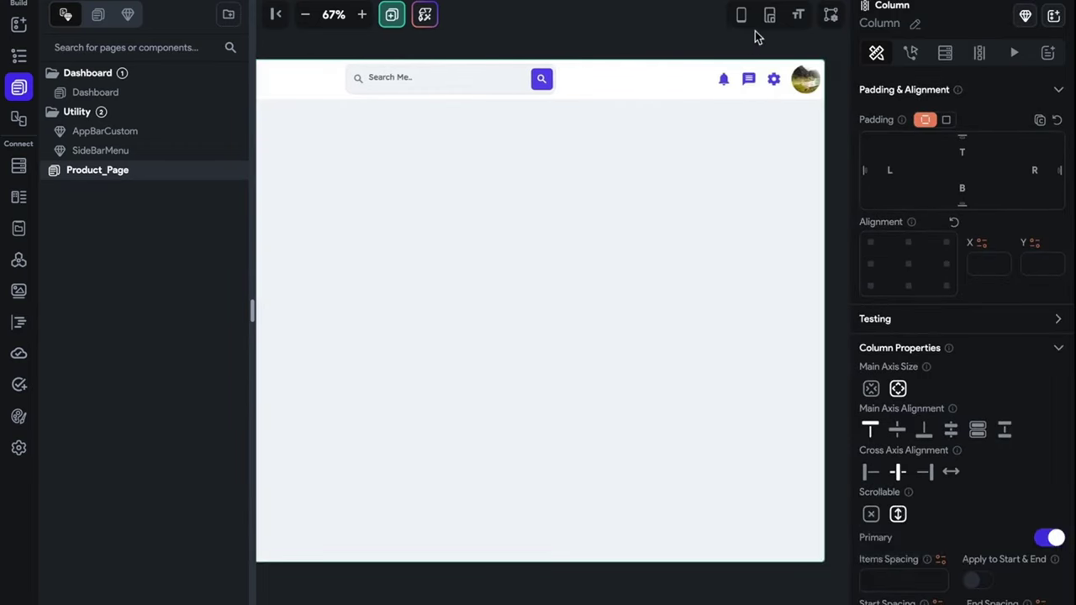
drag(480, 569, 507, 351)
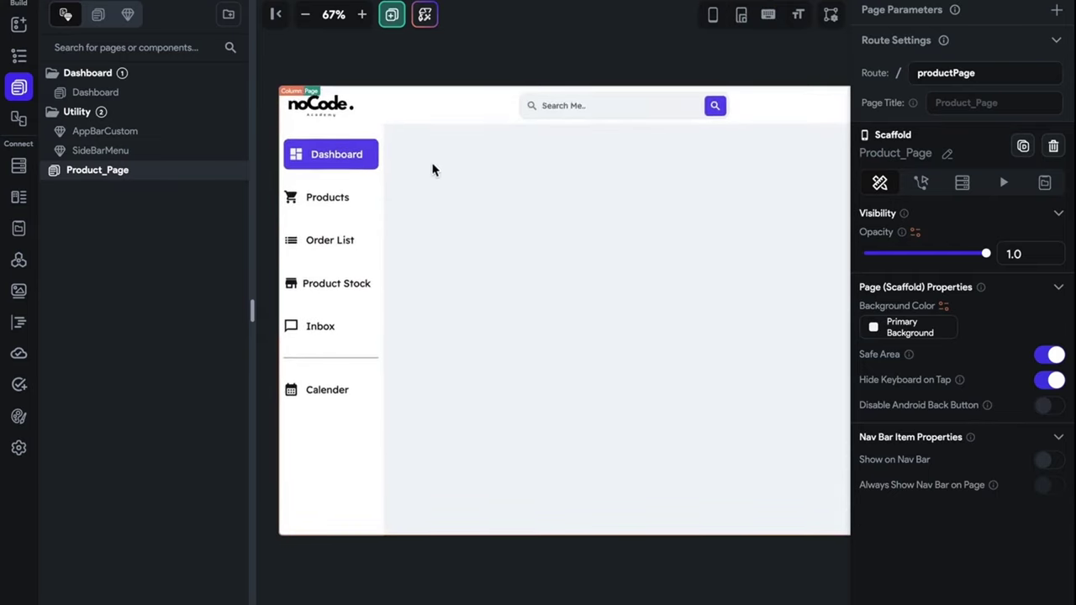
- Remove the SideBarMenu component from Product_Page and turn off scrolling for the page's column
click(371, 171)
click(371, 171)
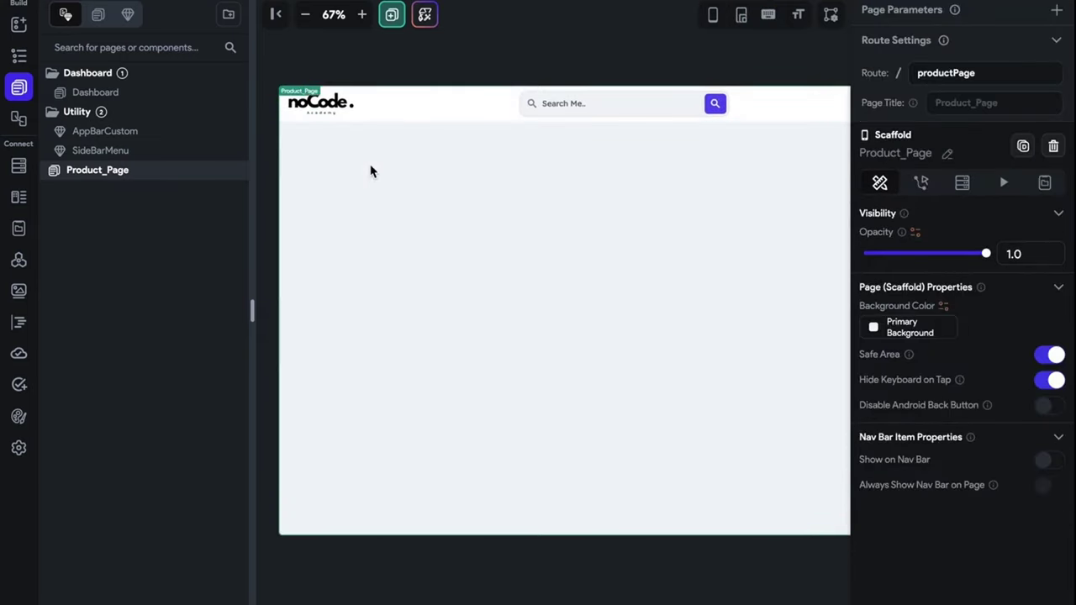
click(405, 122)
right_click(404, 122)
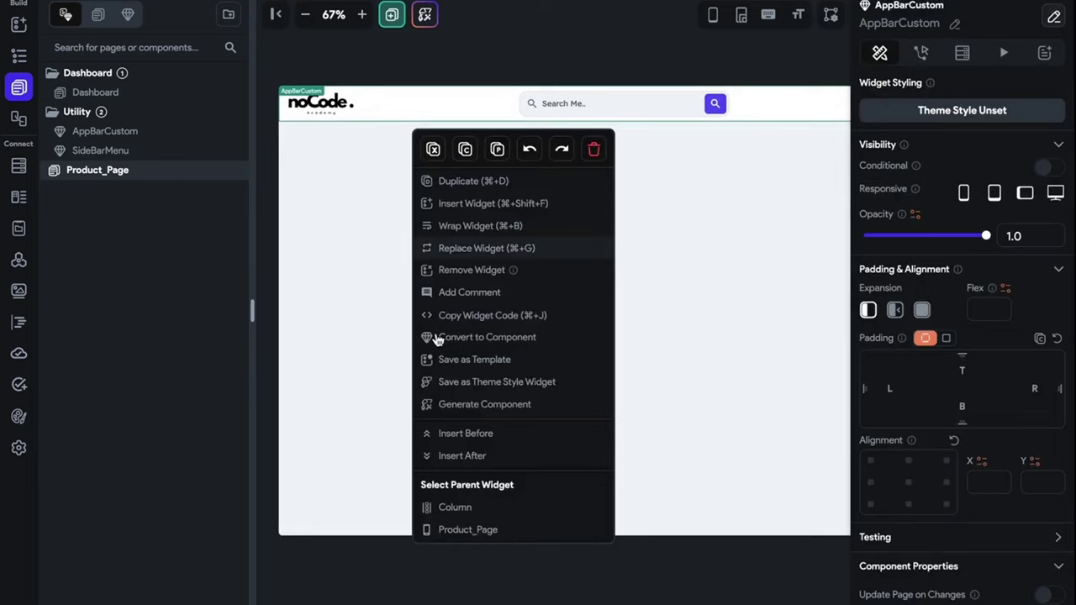
click(452, 503)
right_click(444, 125)
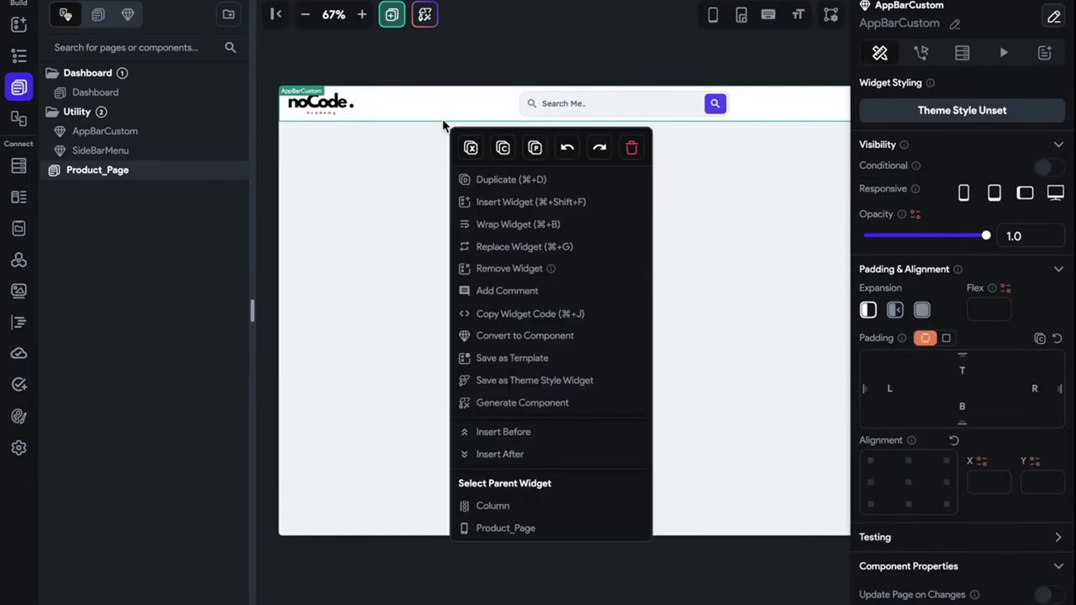
click(499, 508)
scroll(955, 483, down, 3)
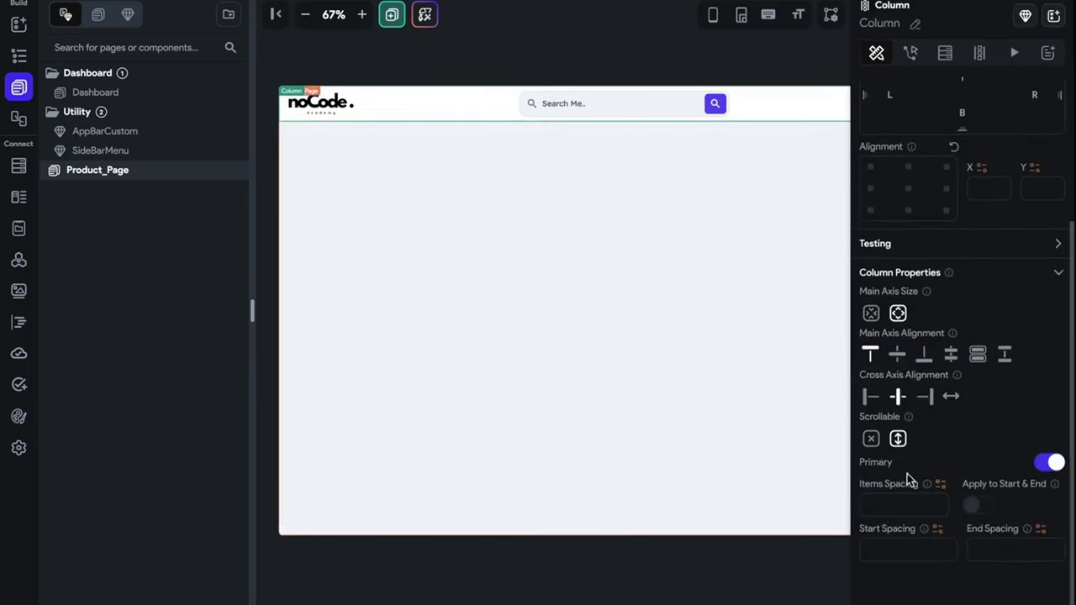
click(870, 445)
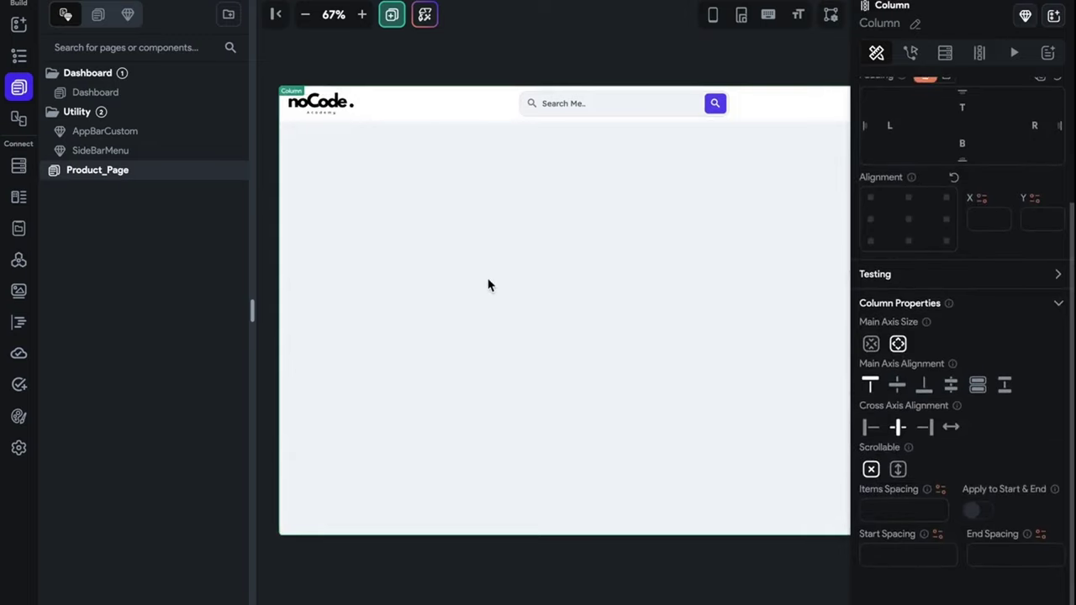
- Add a Row with its expansion set to Expanded below the custom app bar and insert the SideBarMenu component into it
key(ctrl+b)
click(395, 131)
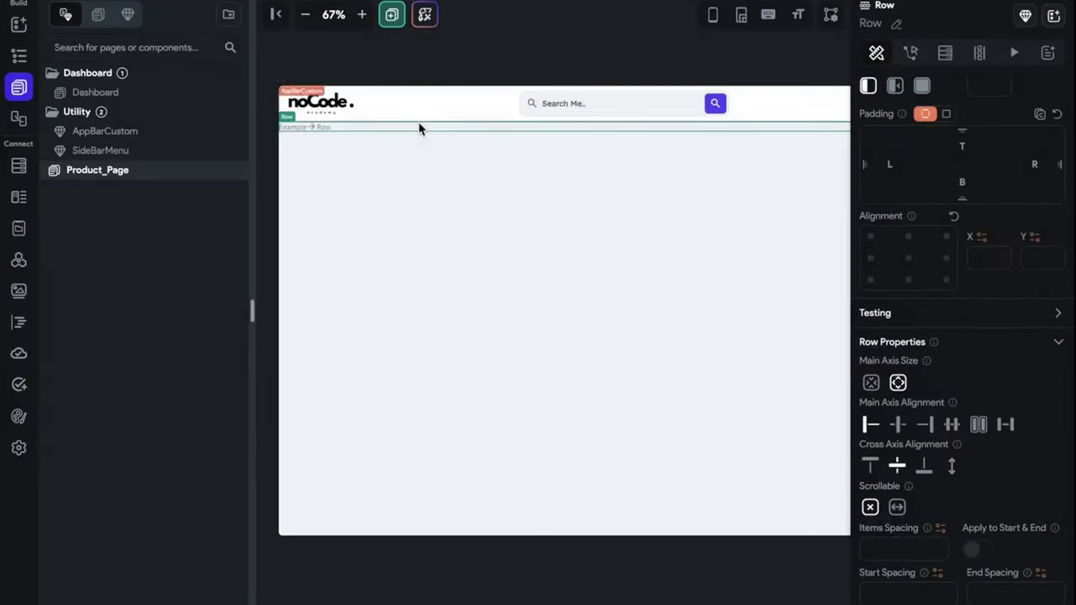
click(921, 86)
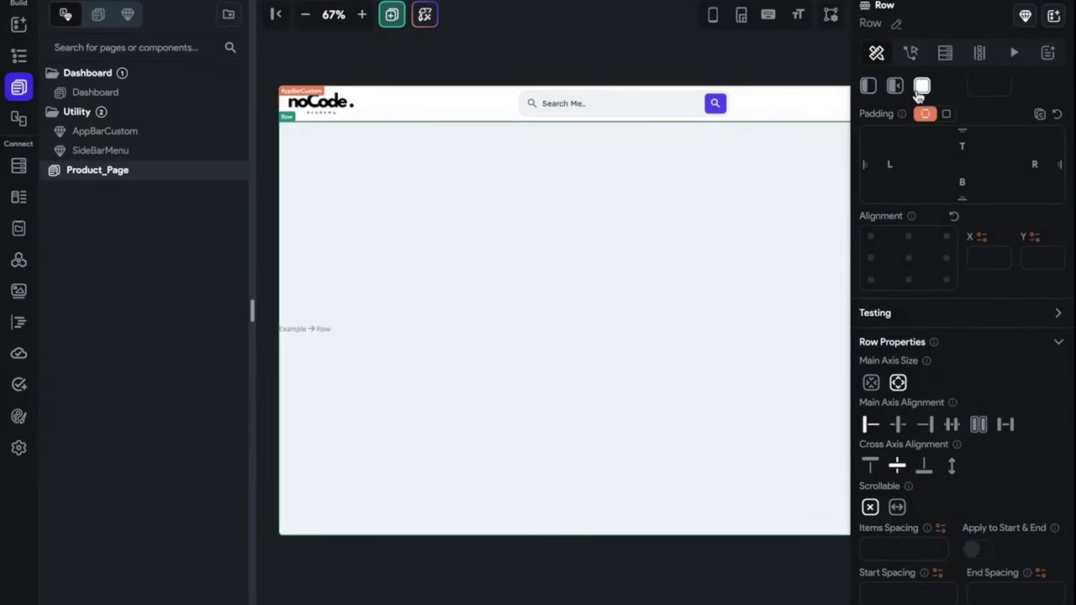
key(ctrl+b)
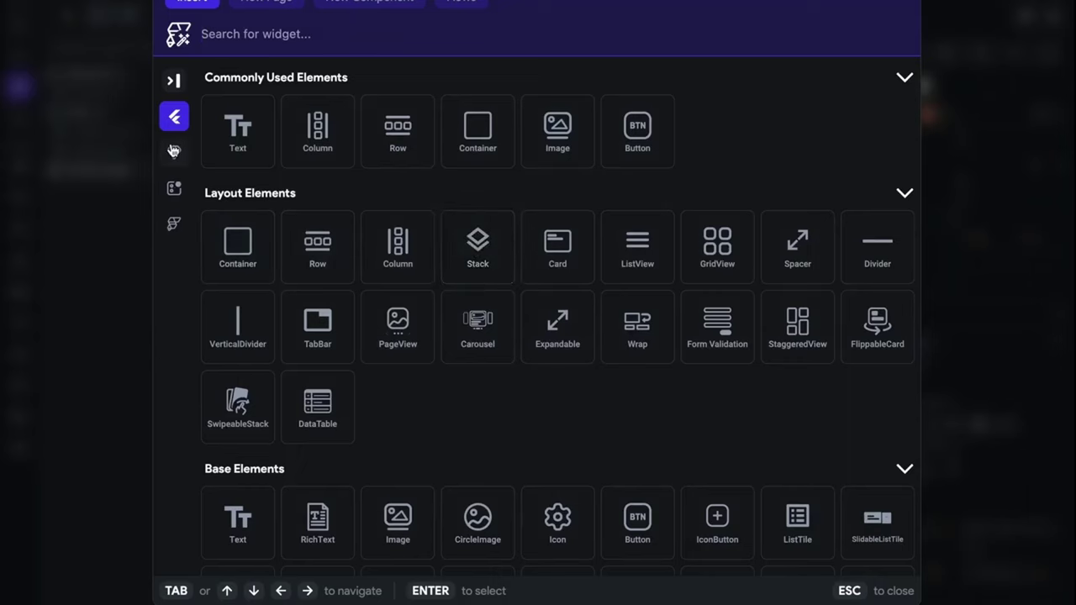
key(Tab)
click(369, 139)
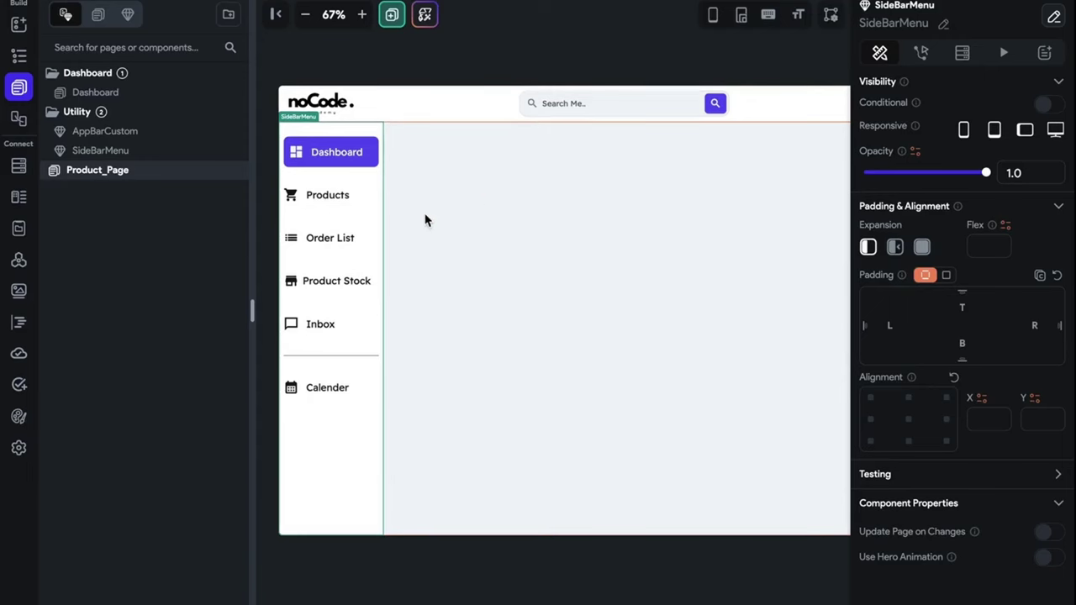
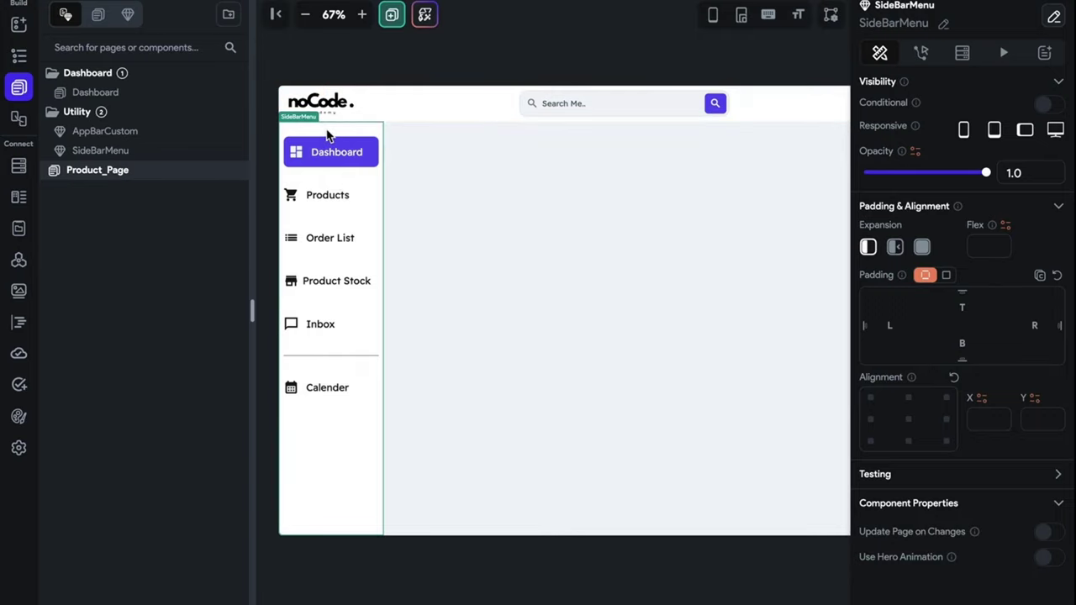
- Open the SideBarMenu component for editing
click(342, 59)
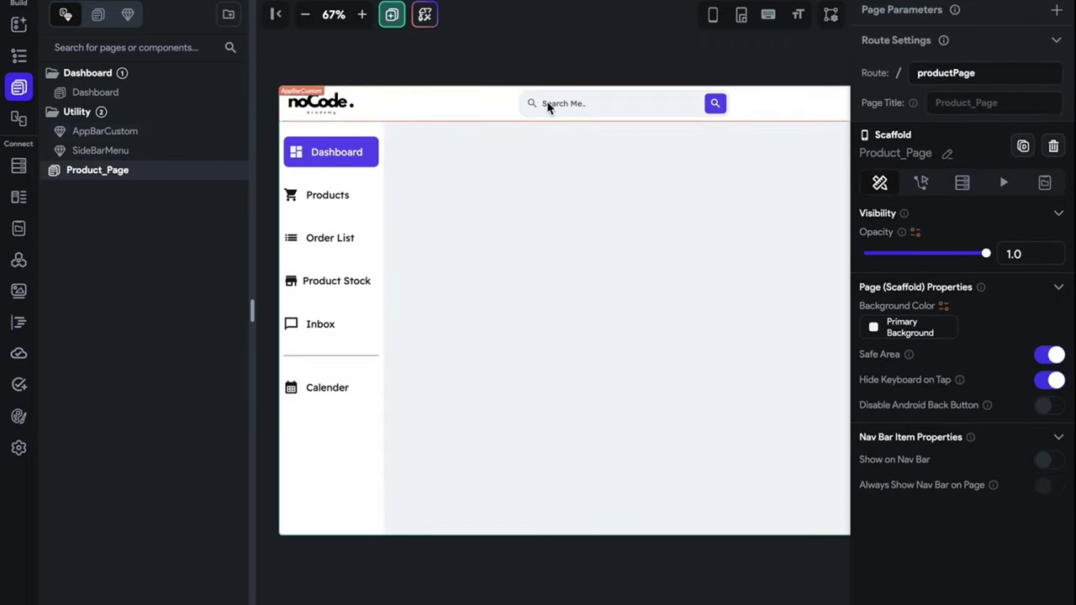
click(167, 161)
click(275, 15)
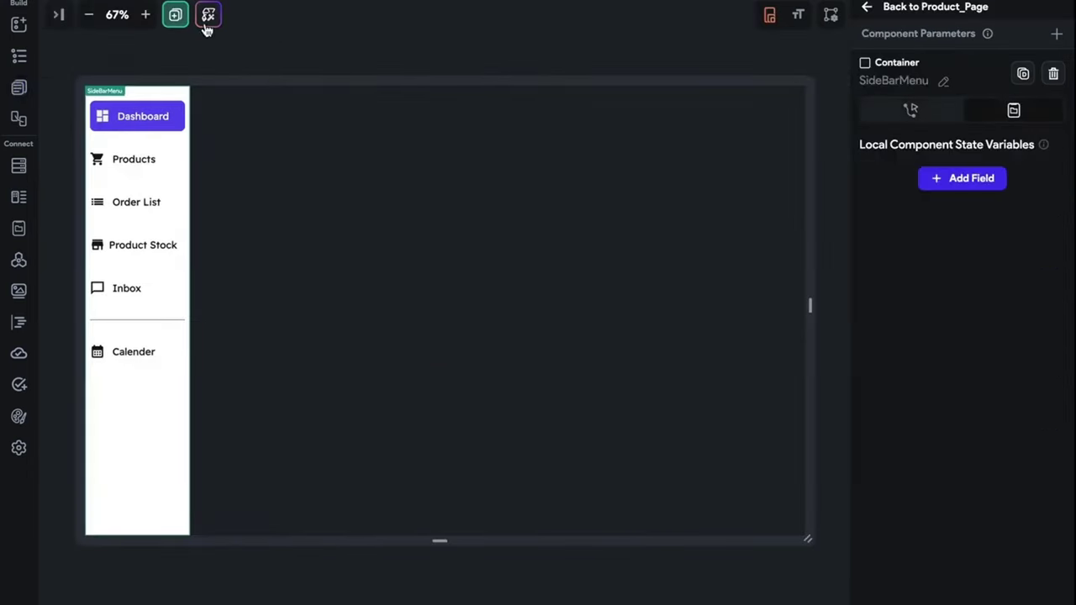
click(146, 15)
click(146, 15)
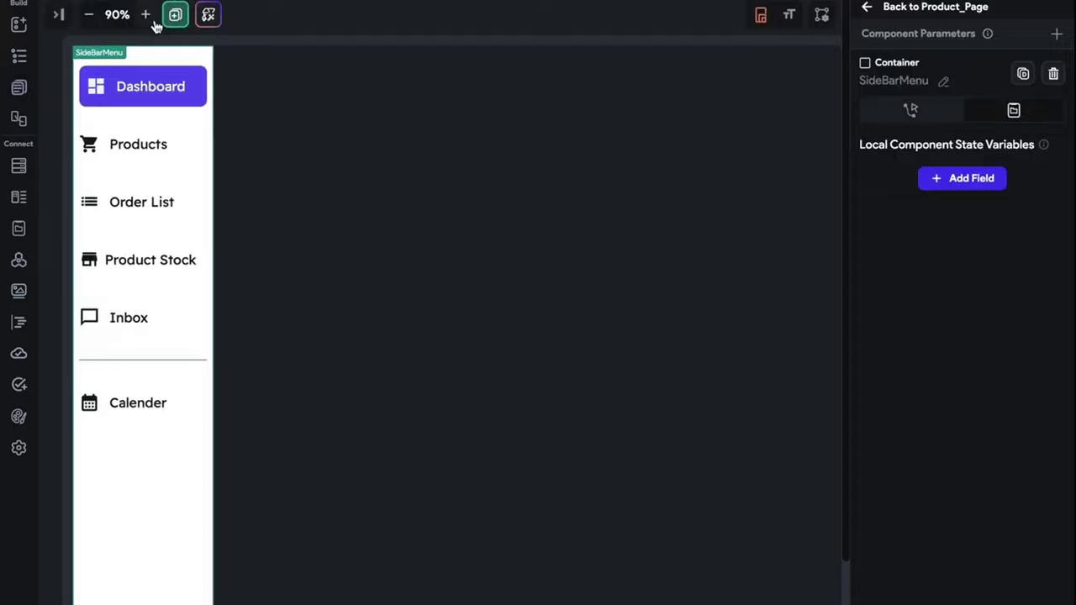
click(209, 103)
click(679, 18)
- Define a required String parameter named pageName for the SideBarMenu component, without a default value
click(1055, 34)
click(966, 114)
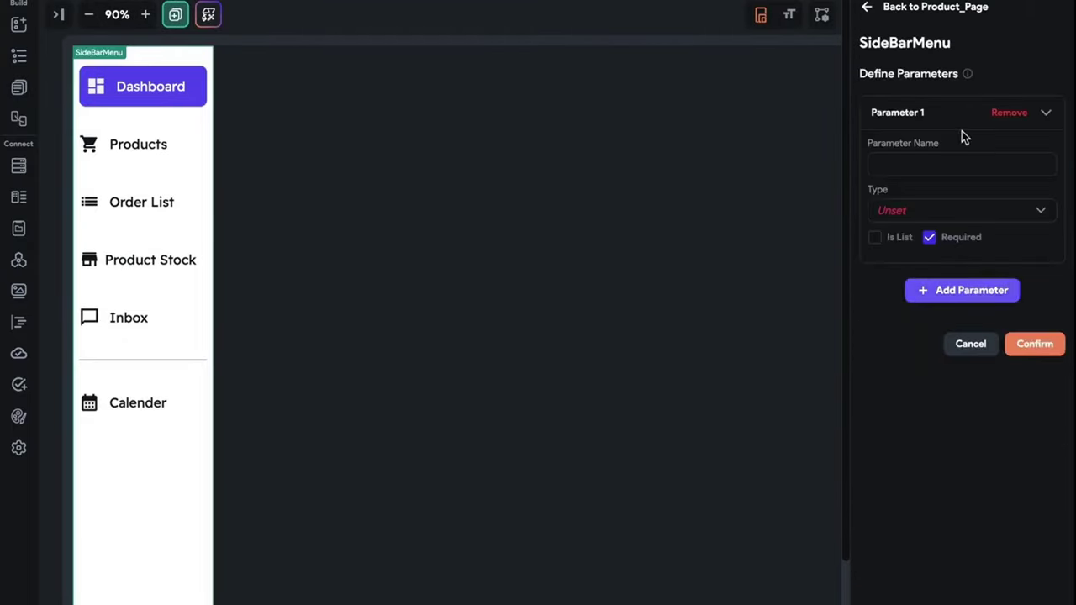
click(956, 165)
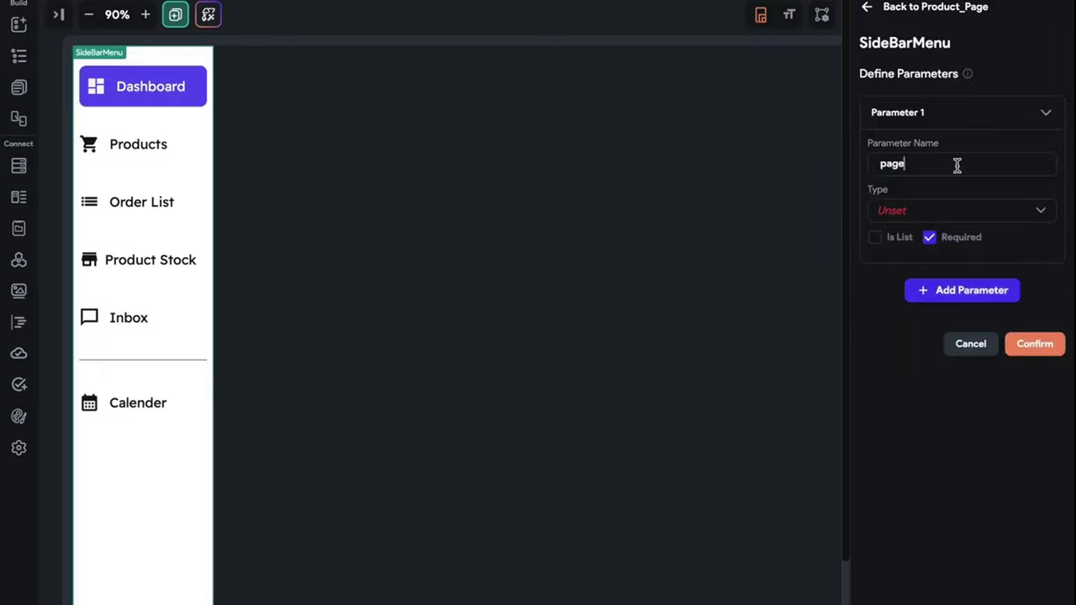
text(pageName)
click(970, 211)
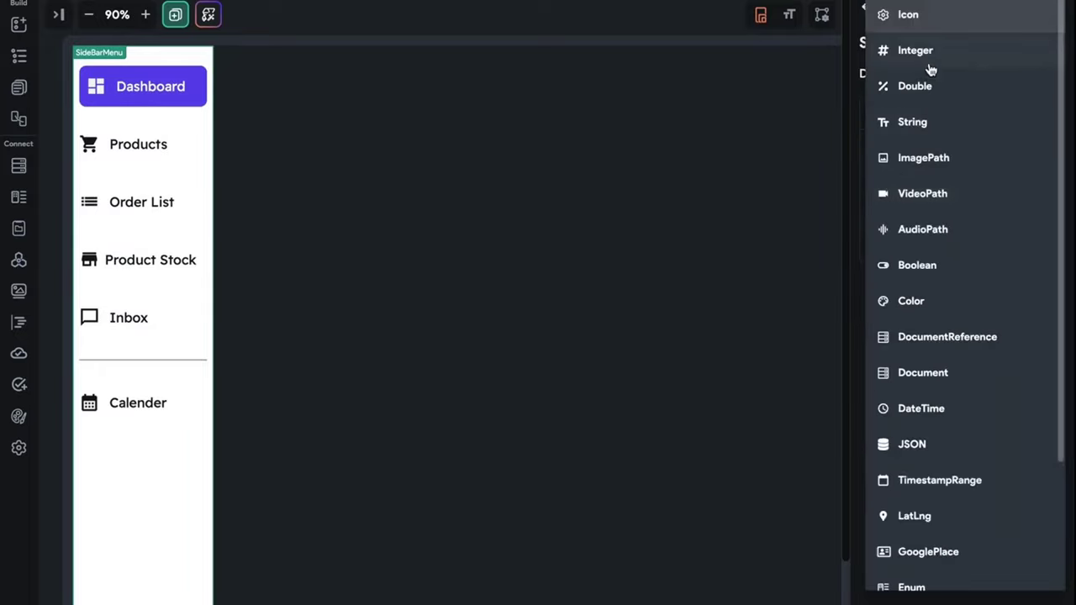
click(937, 124)
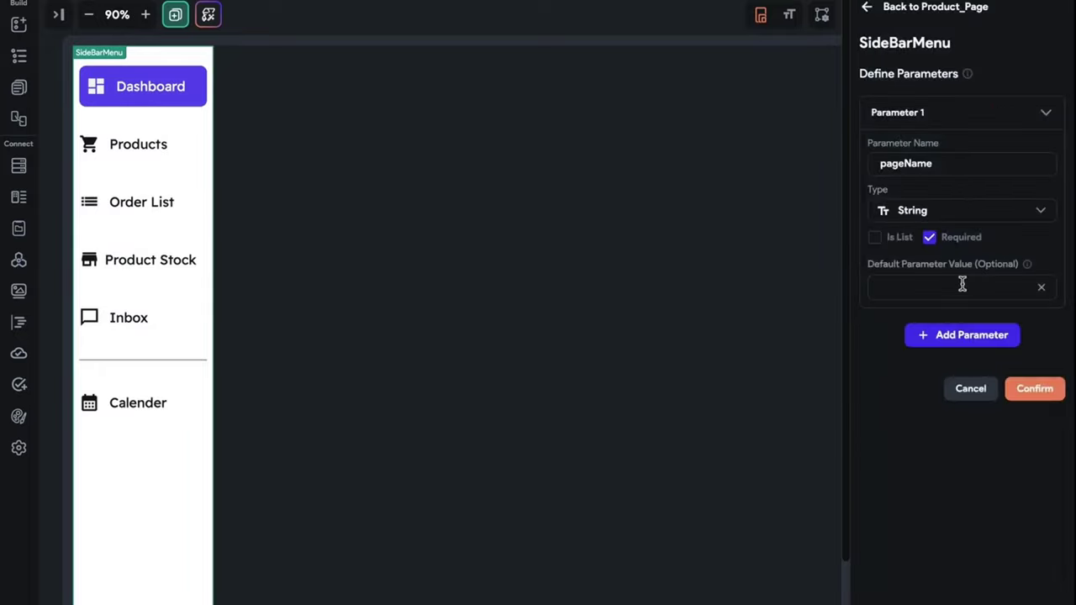
click(1042, 393)
- Select the container of the Dashboard menu item and look through its styling and container properties
click(147, 108)
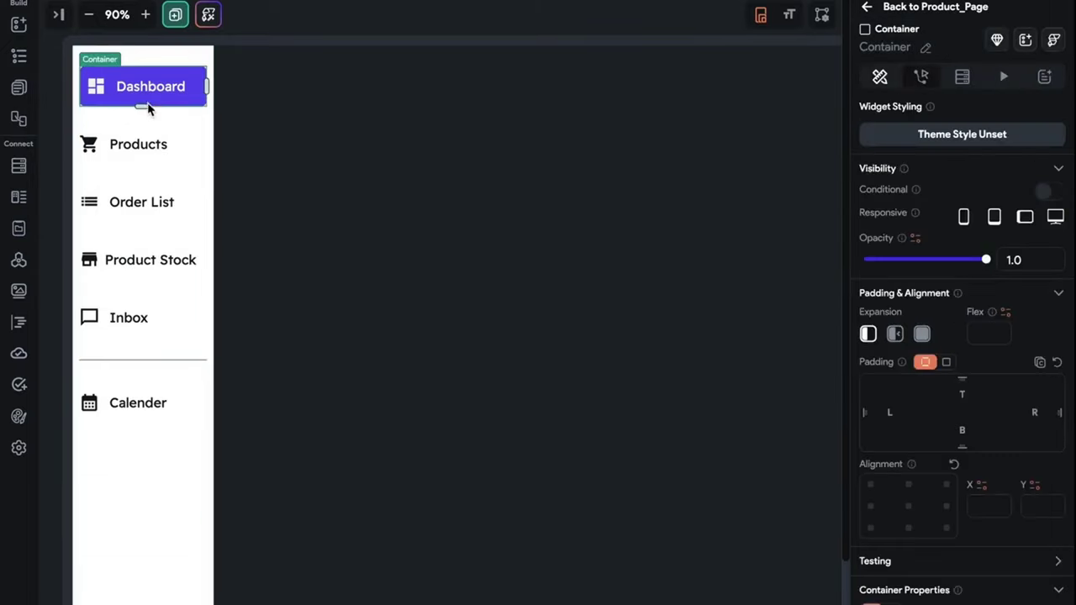
scroll(922, 335, down, 10)
scroll(920, 336, up, 1)
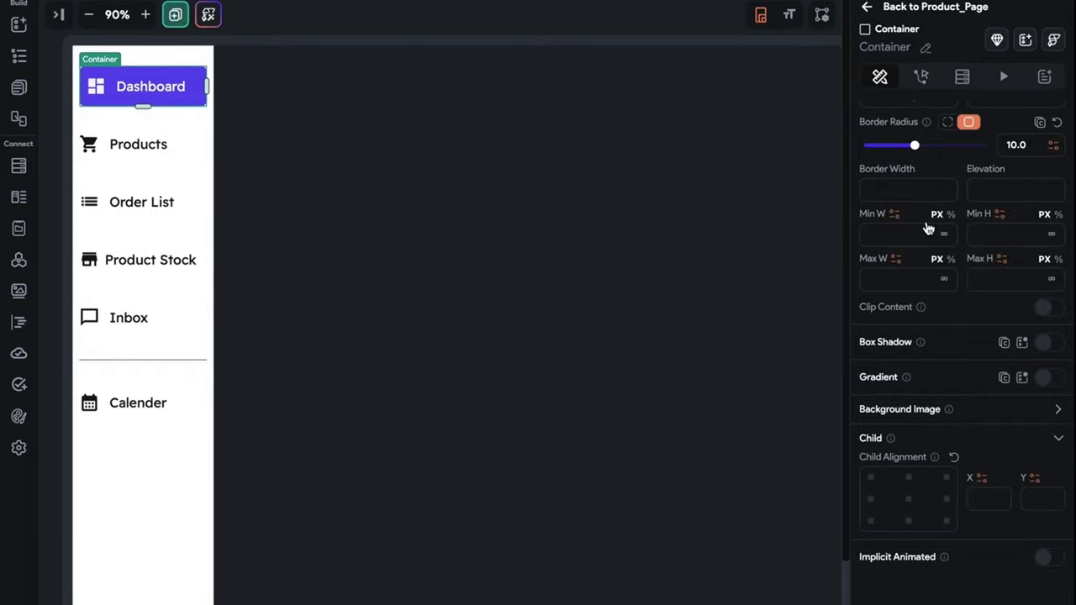
scroll(915, 142, up, 10)
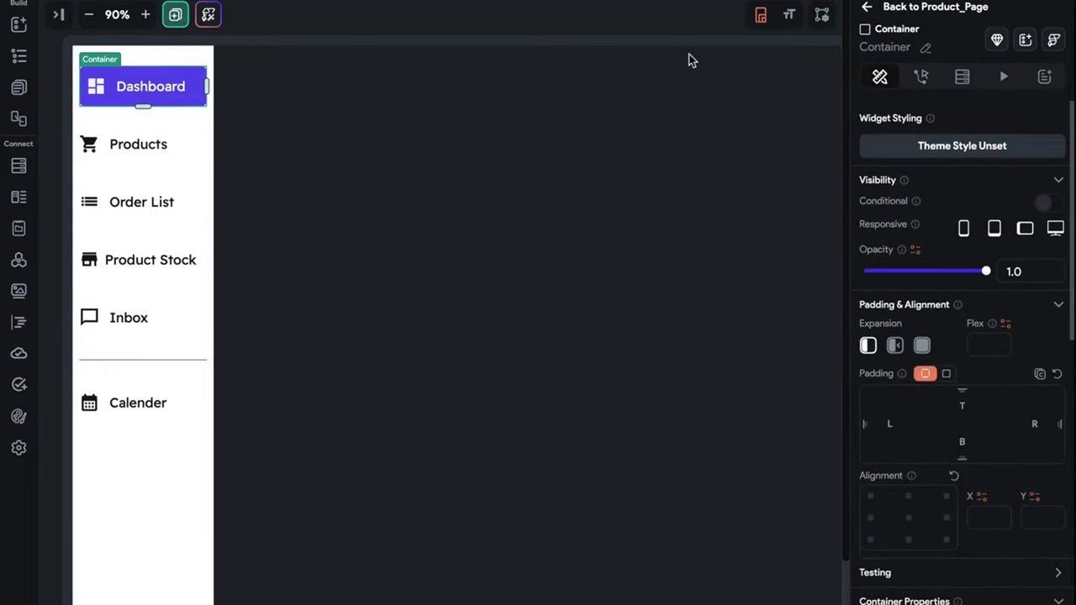
scroll(919, 288, down, 10)
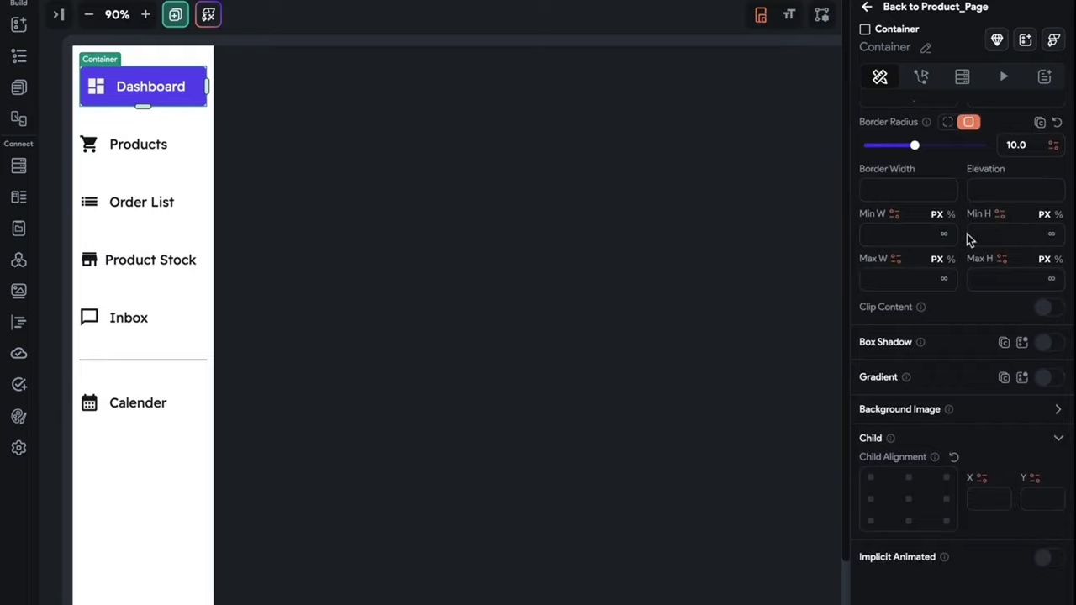
scroll(953, 187, up, 5)
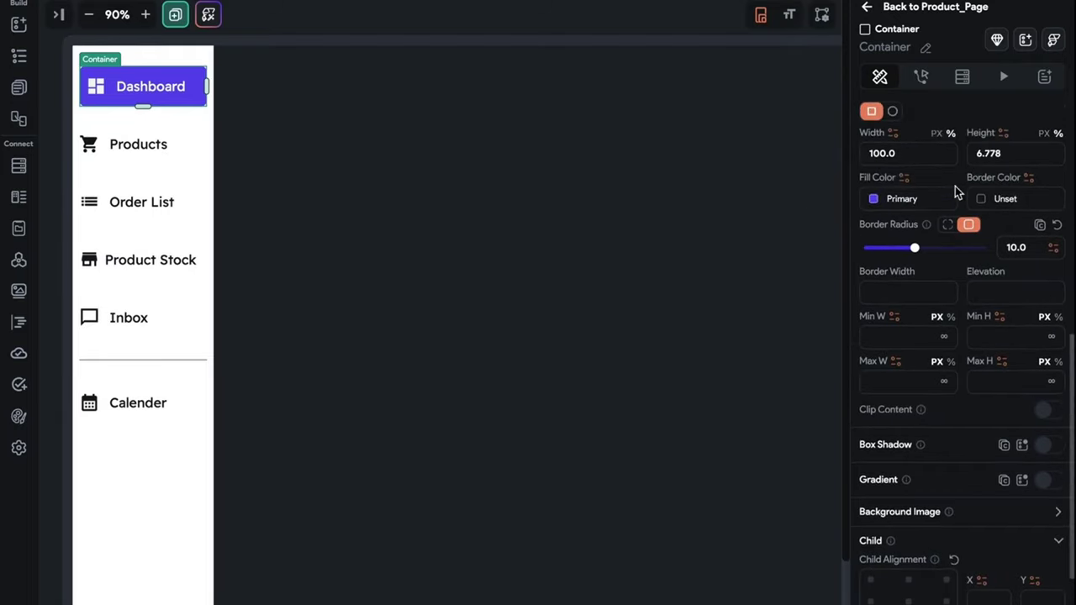
scroll(956, 193, up, 2)
scroll(956, 190, down, 5)
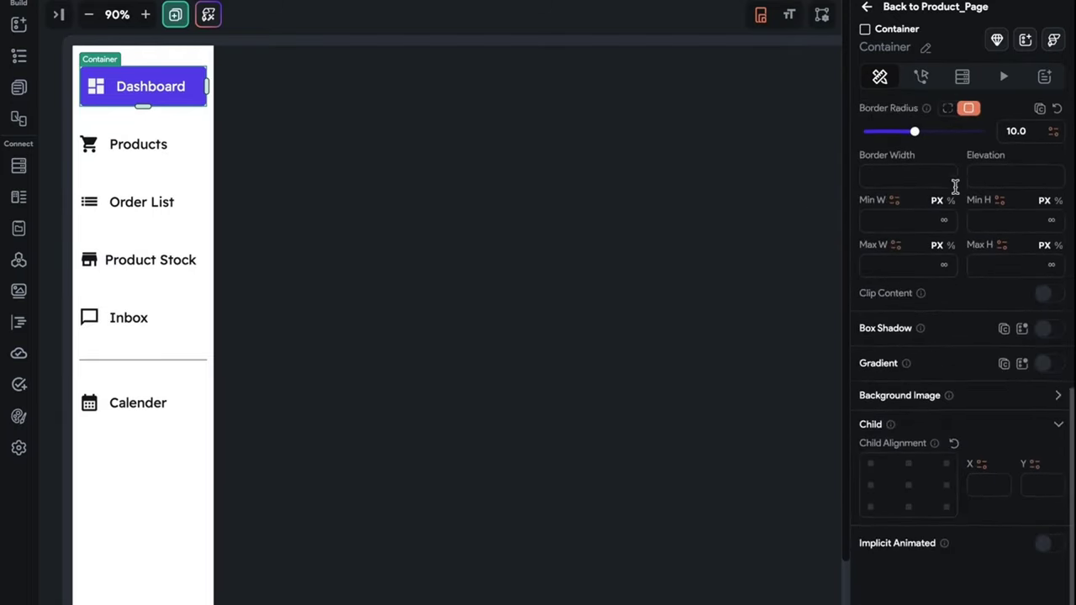
scroll(956, 193, up, 2)
click(904, 180)
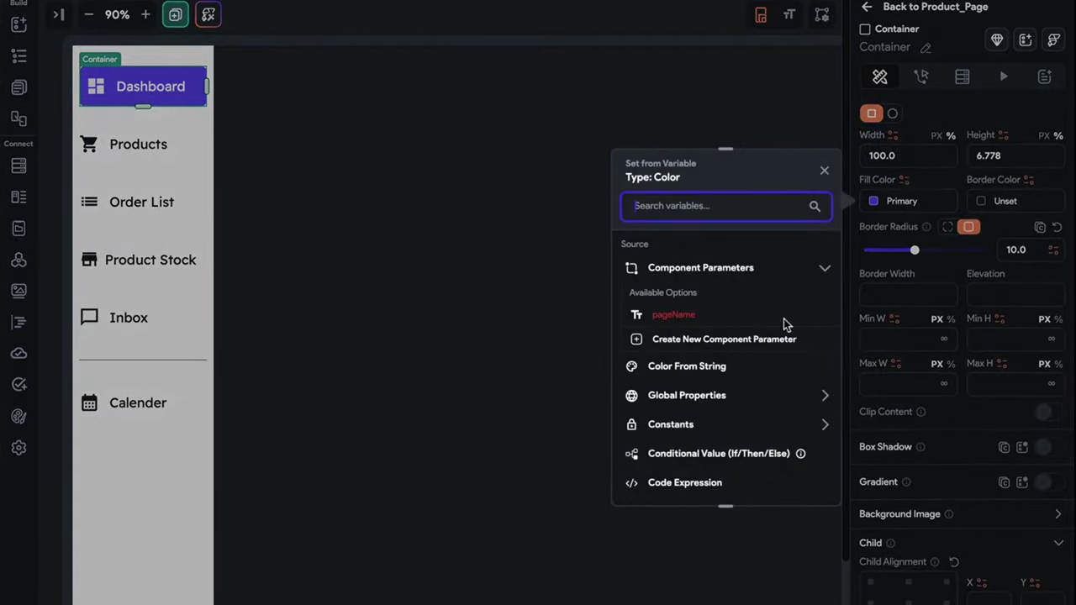
click(932, 190)
click(882, 210)
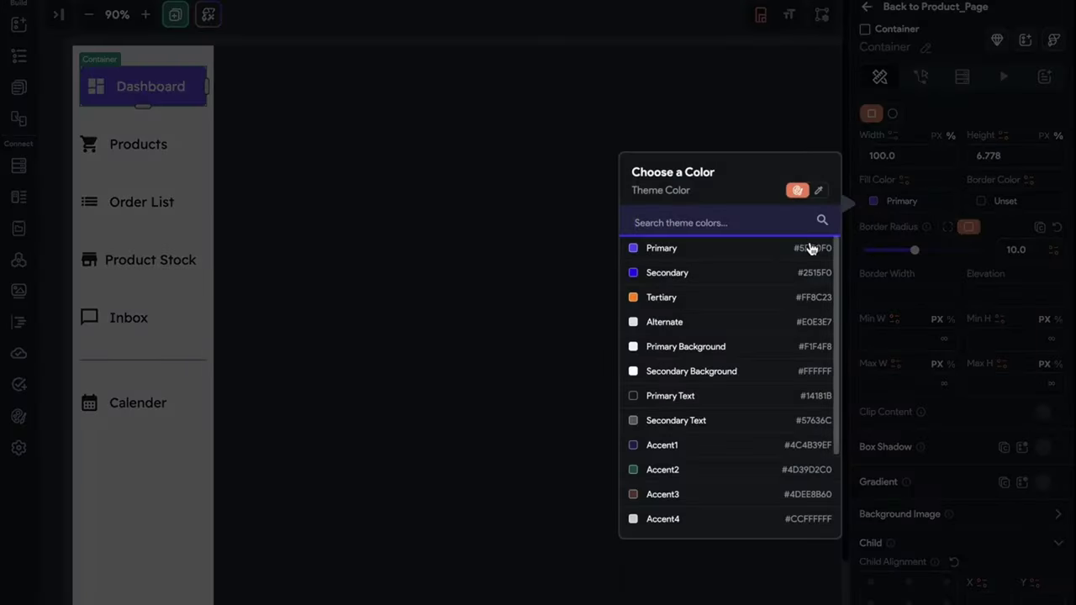
click(906, 196)
- Set the fill color of the Dashboard item's container from a variable, using a Conditional Value (If/Then/Else)
click(905, 182)
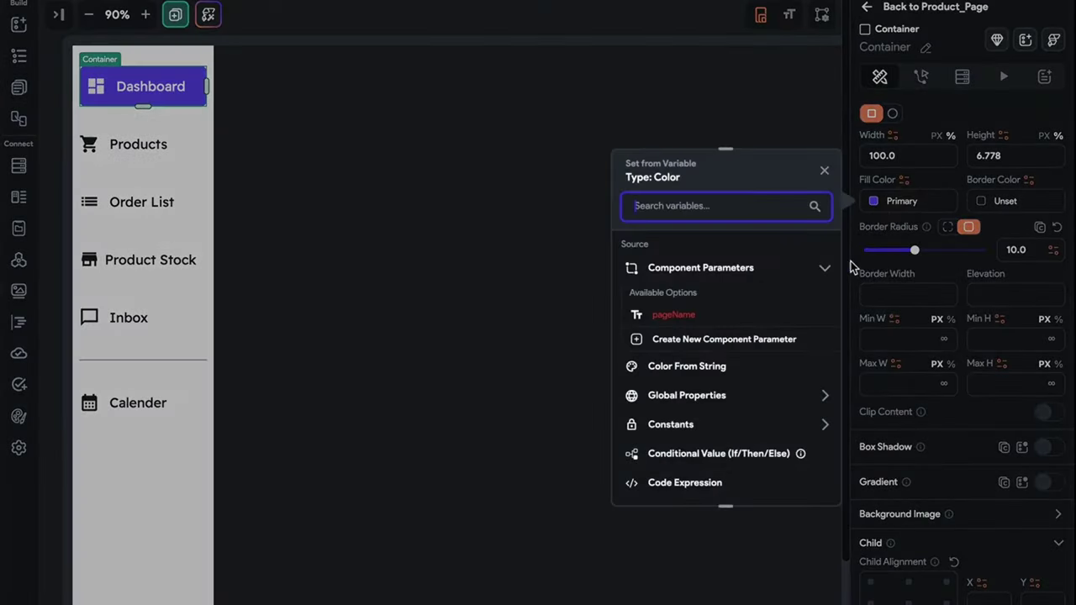
scroll(686, 431, down, 1)
click(709, 436)
- Define the fill color's IF clause as a single condition where the pageName parameter is Equal To "Dashboard"
click(709, 303)
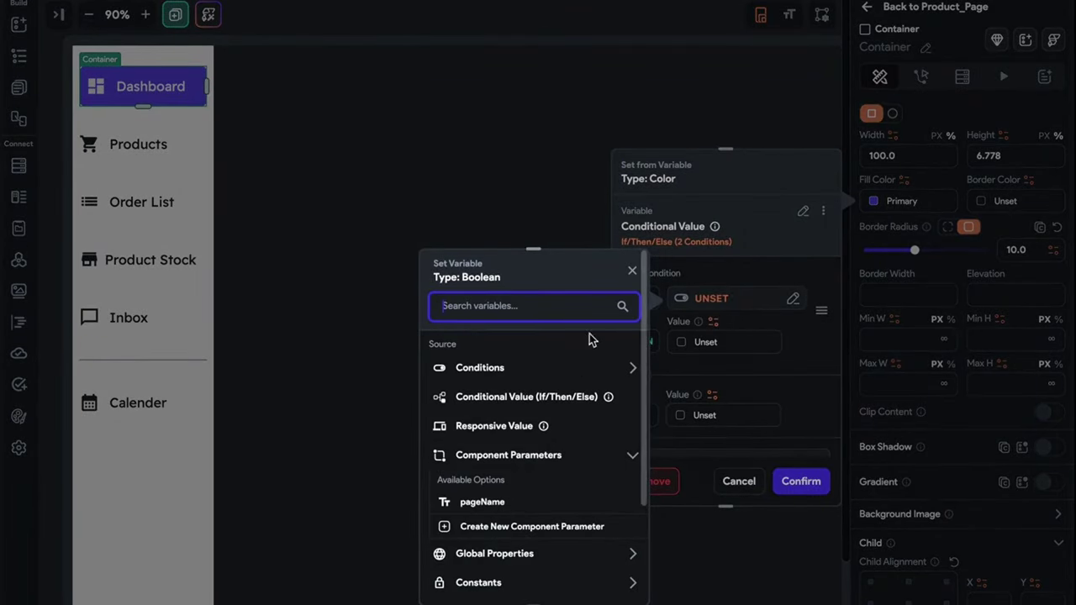
click(534, 373)
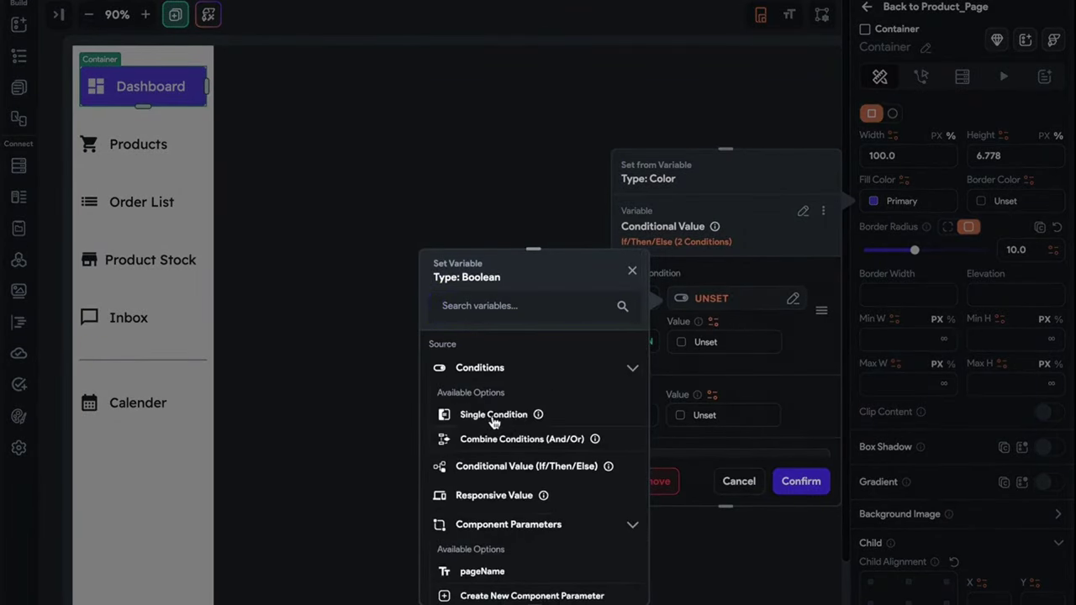
click(493, 417)
click(533, 427)
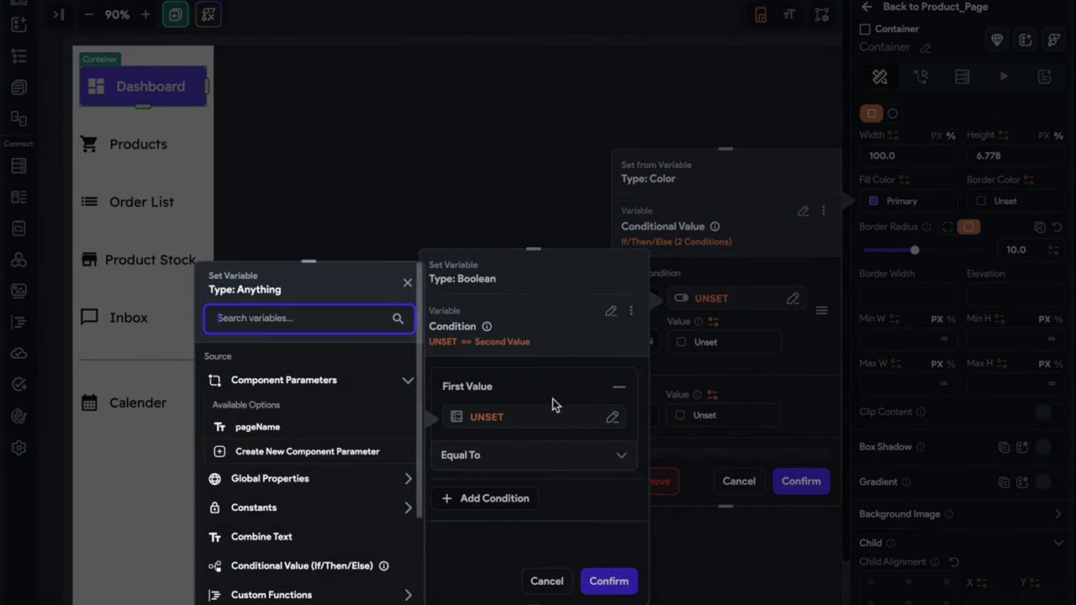
click(308, 429)
click(529, 489)
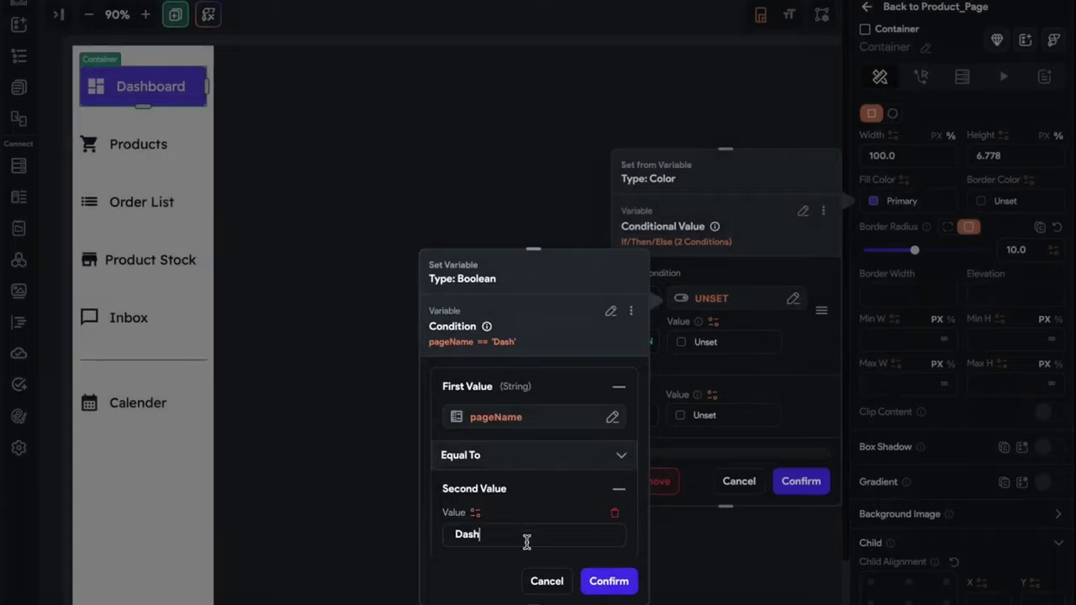
text(Dashboard)
drag(526, 542, 396, 541)
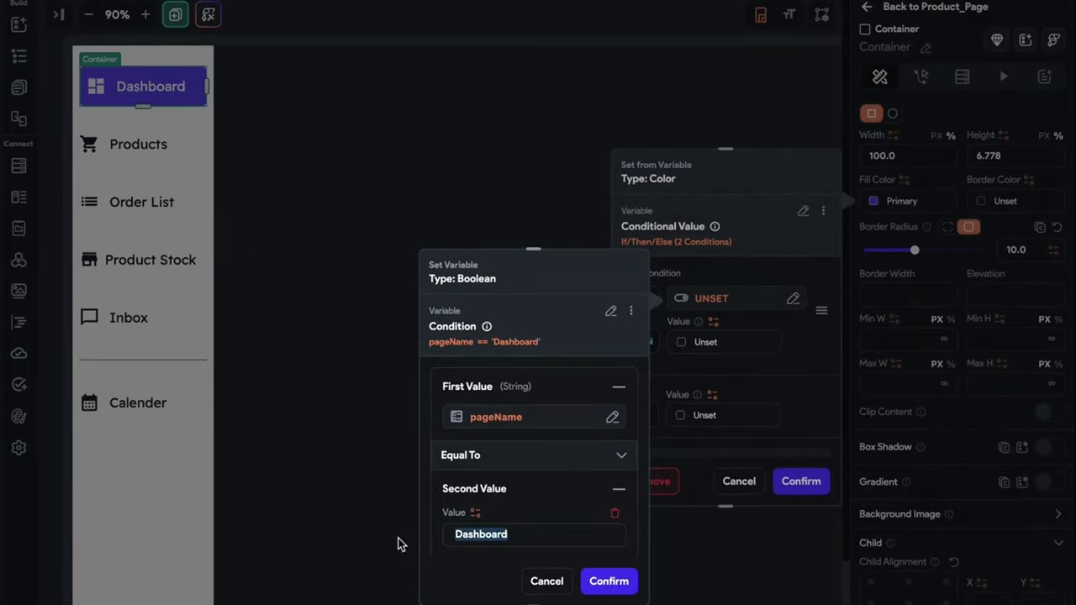
scroll(579, 507, down, 2)
click(608, 581)
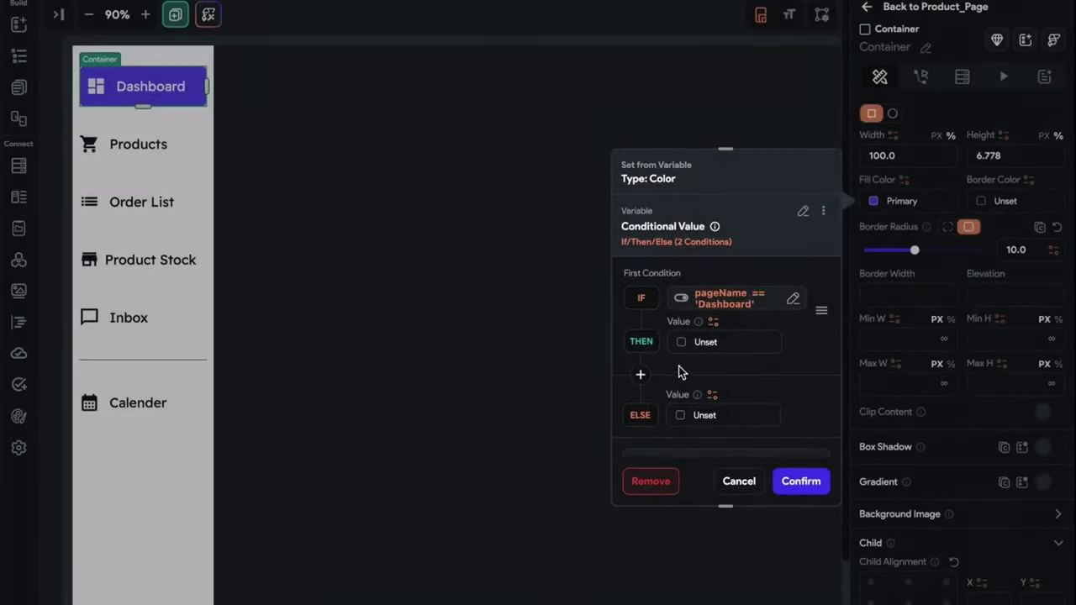
- Set the Dashboard fill condition's THEN color to Primary and ELSE color to Primary Background, and apply the conditional value
click(681, 351)
click(495, 327)
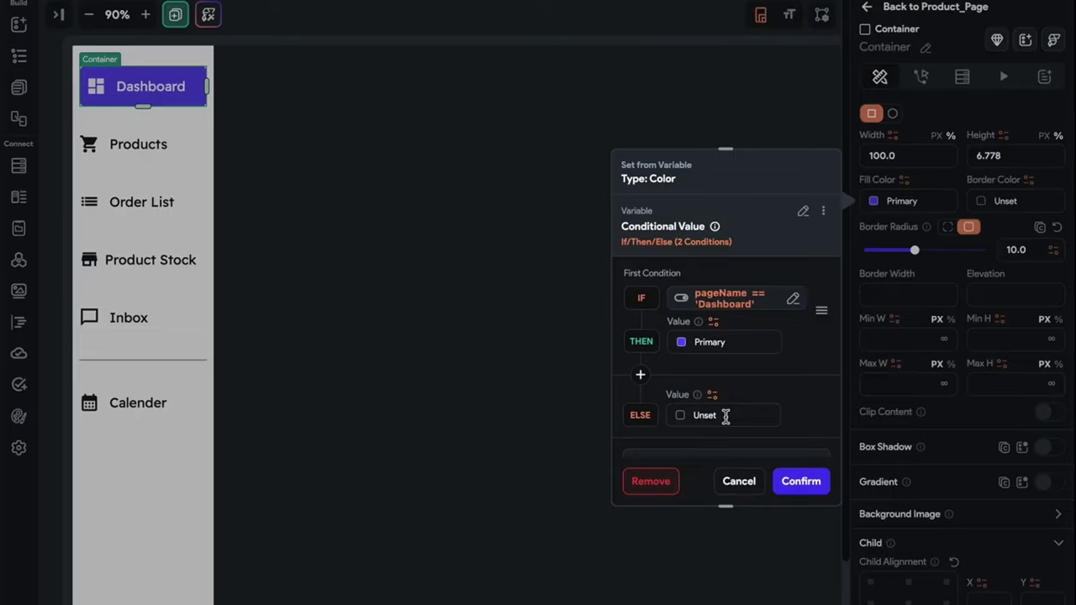
click(682, 416)
click(507, 437)
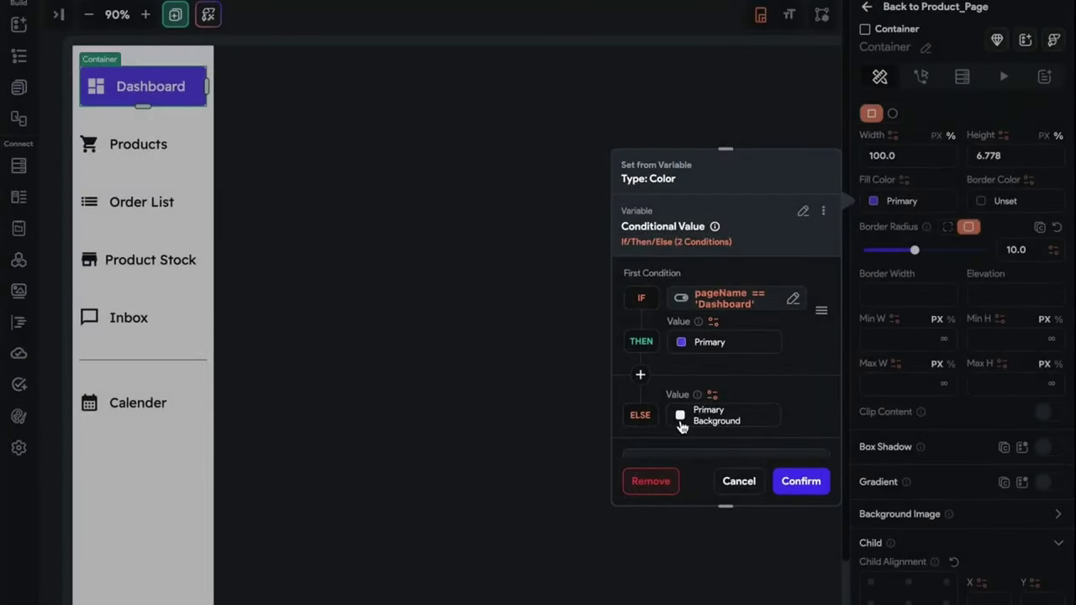
click(681, 426)
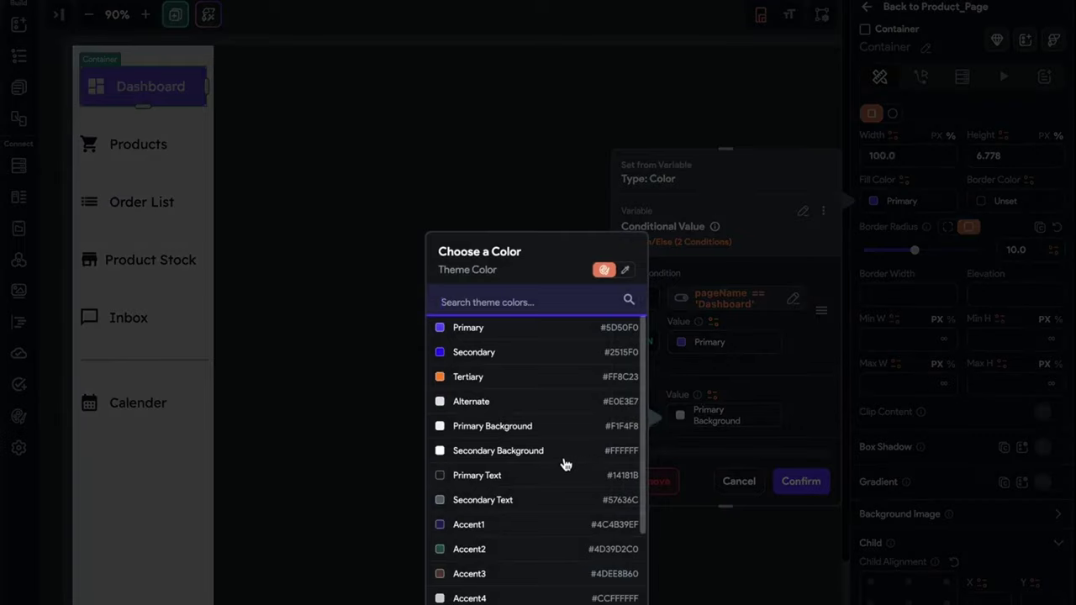
click(820, 448)
click(814, 480)
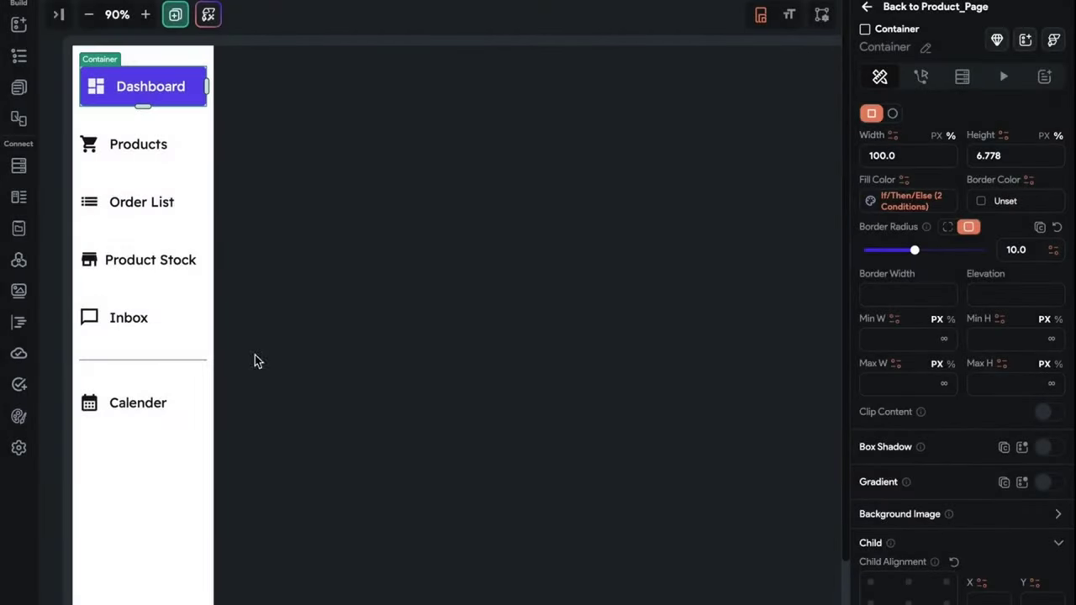
- Check the sidebar container's fill color and change the Dashboard item's ELSE color to Secondary Background
click(211, 377)
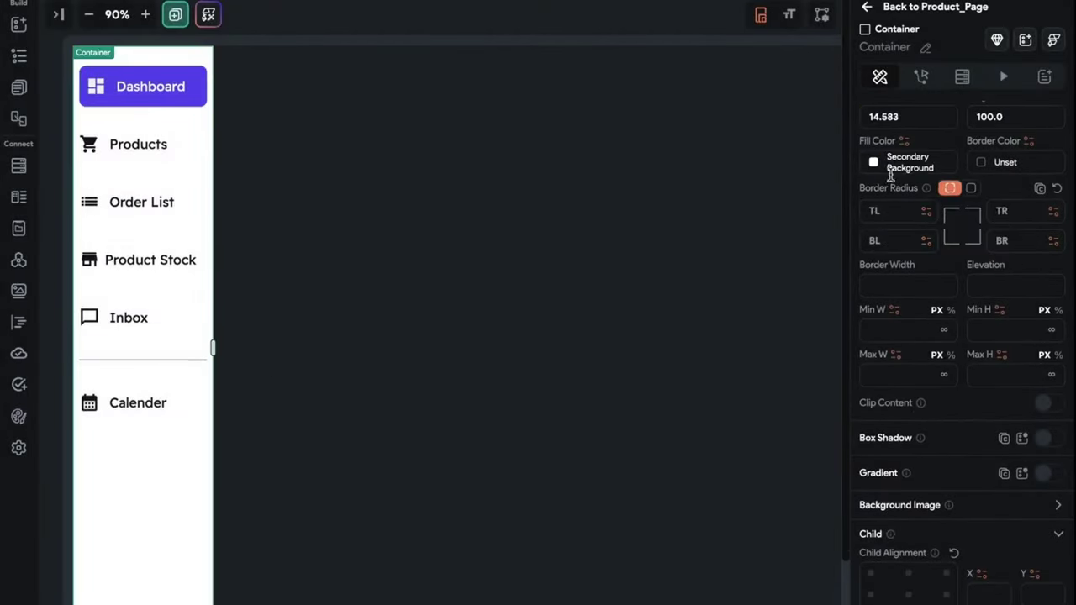
click(192, 108)
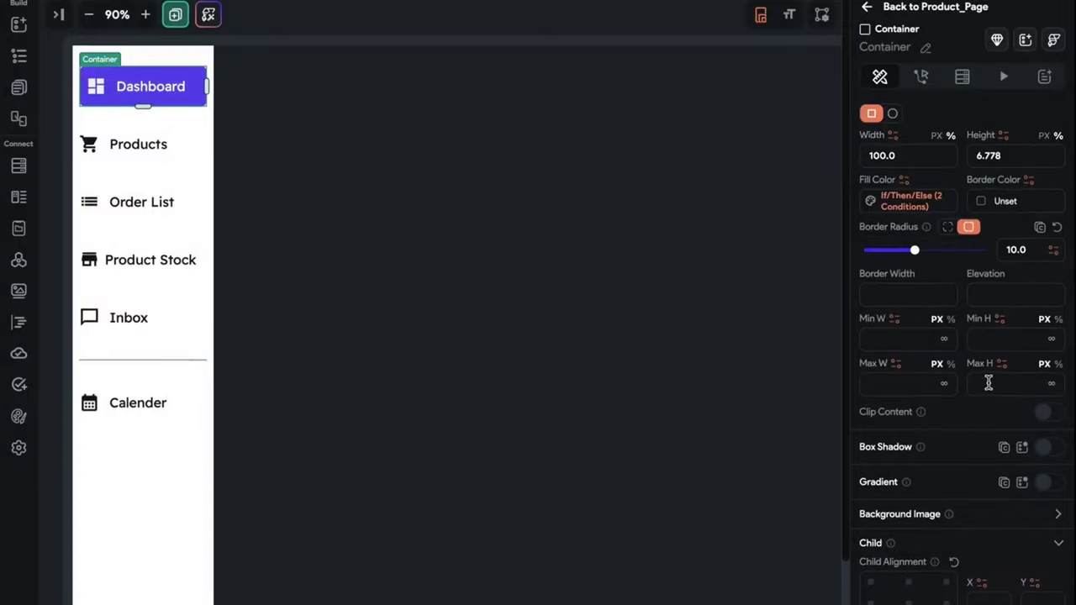
click(882, 206)
click(702, 412)
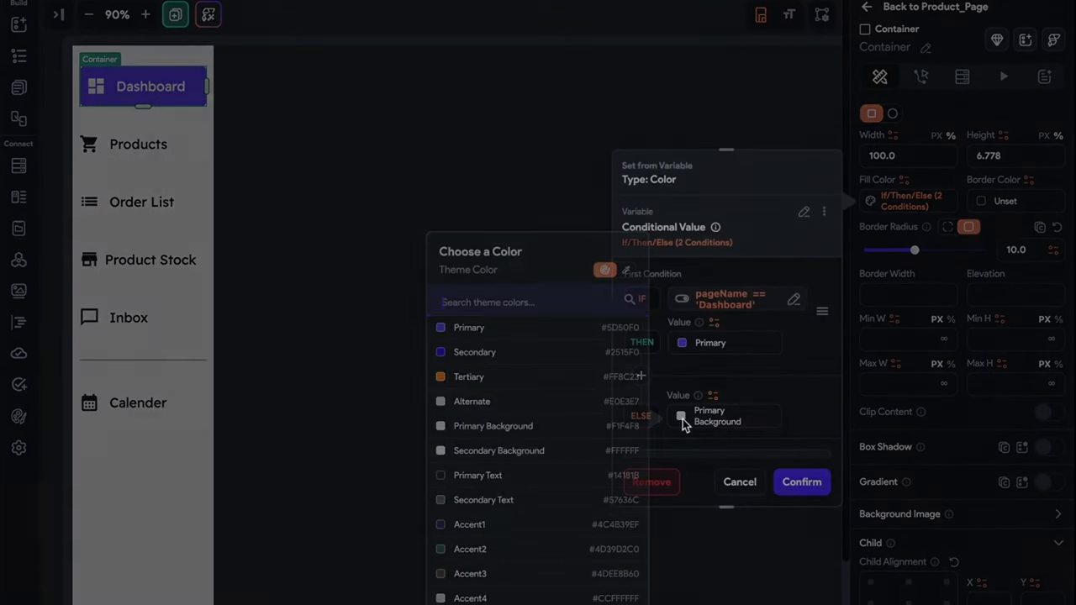
click(547, 449)
click(801, 481)
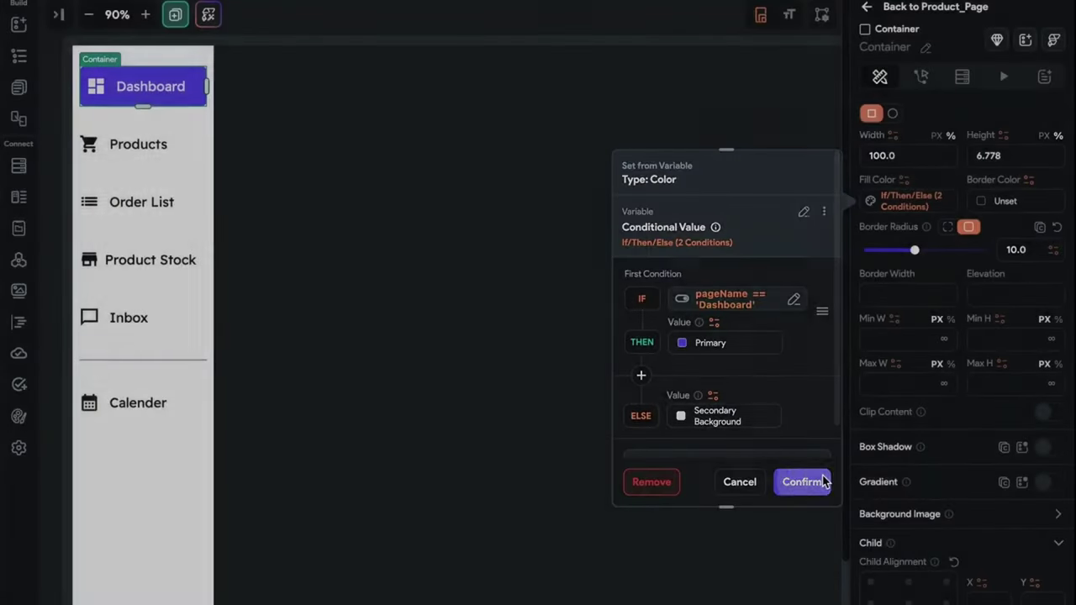
- Copy the conditional fill color variable of the Dashboard item's container
click(906, 217)
click(824, 211)
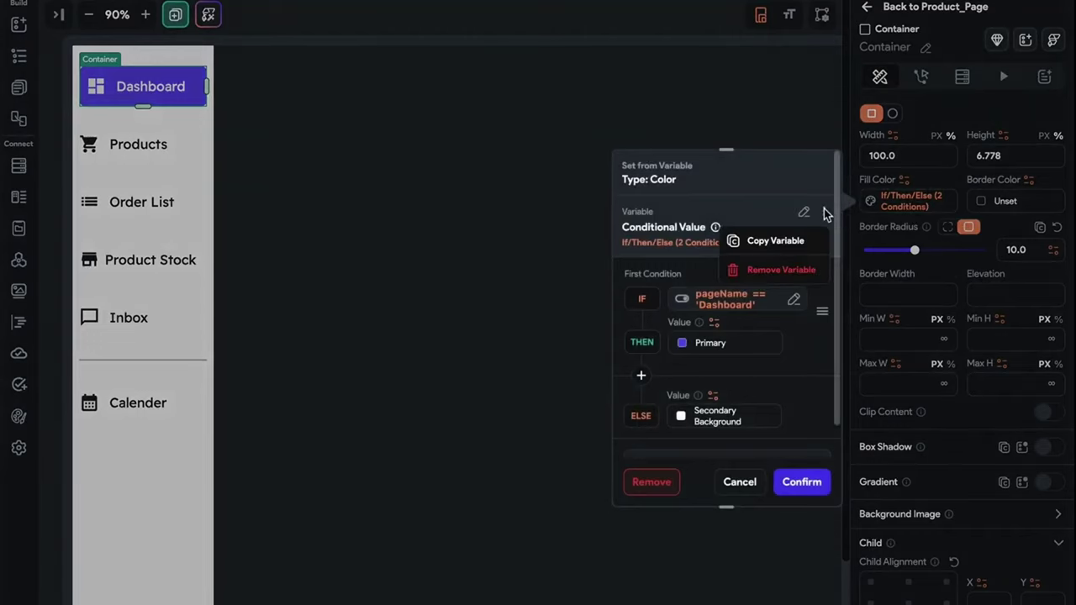
click(754, 240)
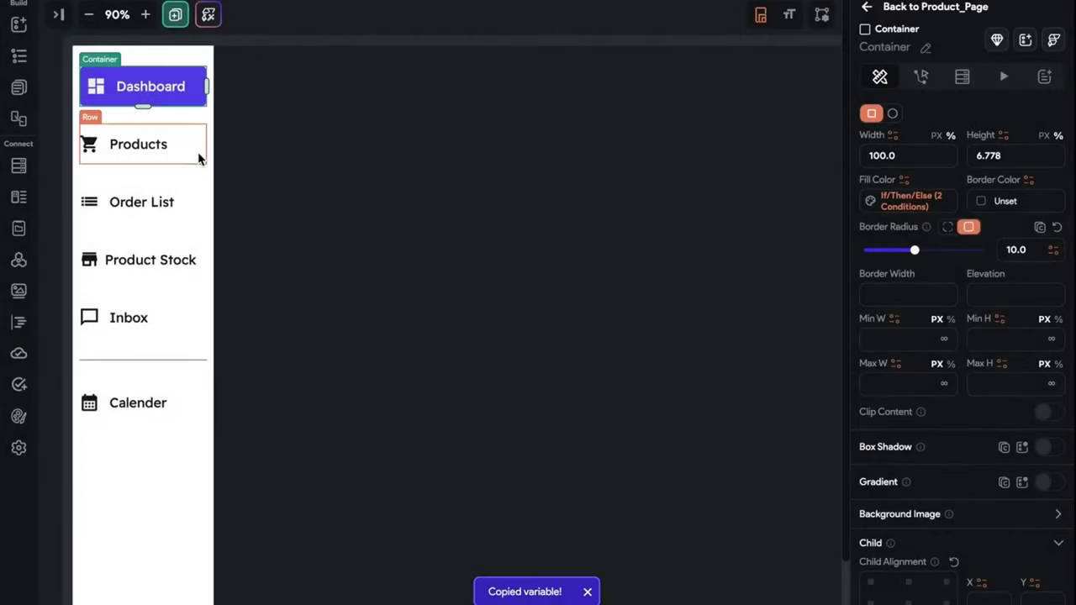
- Select the Products item's parent container and paste the copied conditional variable into its fill color
click(200, 158)
right_click(199, 157)
click(271, 468)
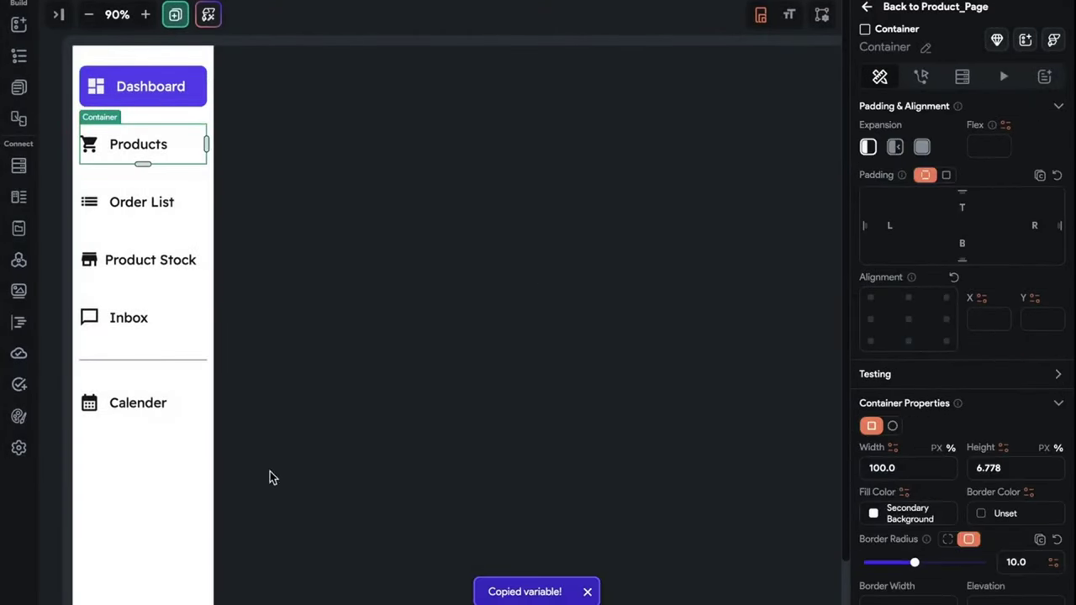
click(904, 493)
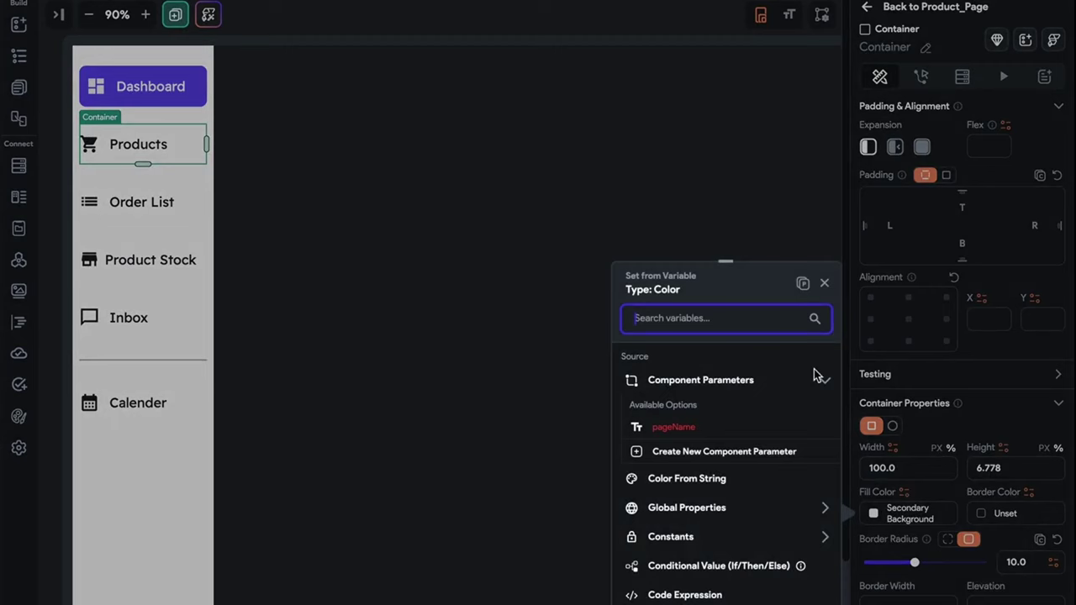
click(812, 287)
- Change the comparison value in the Products item's fill condition to "Products" and apply it
click(726, 416)
click(565, 467)
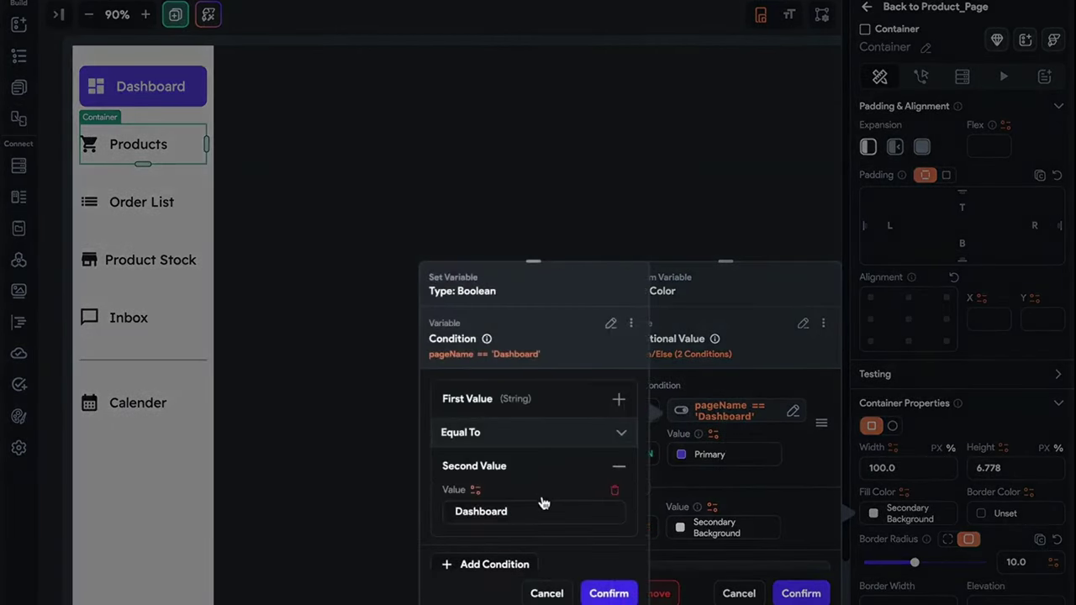
drag(538, 509, 422, 508)
text(Pro)
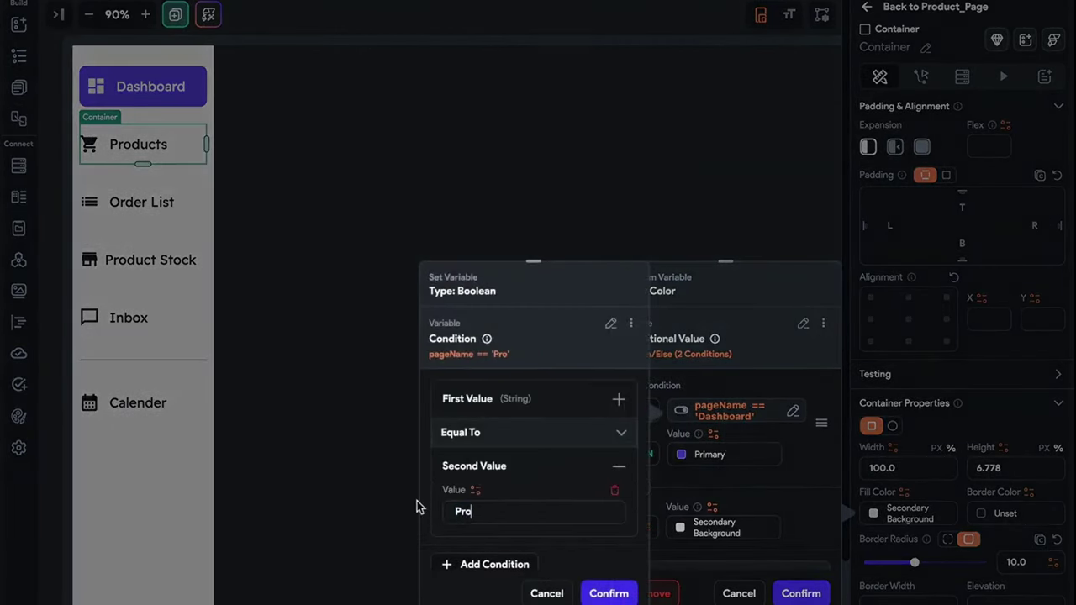
text(ducts)
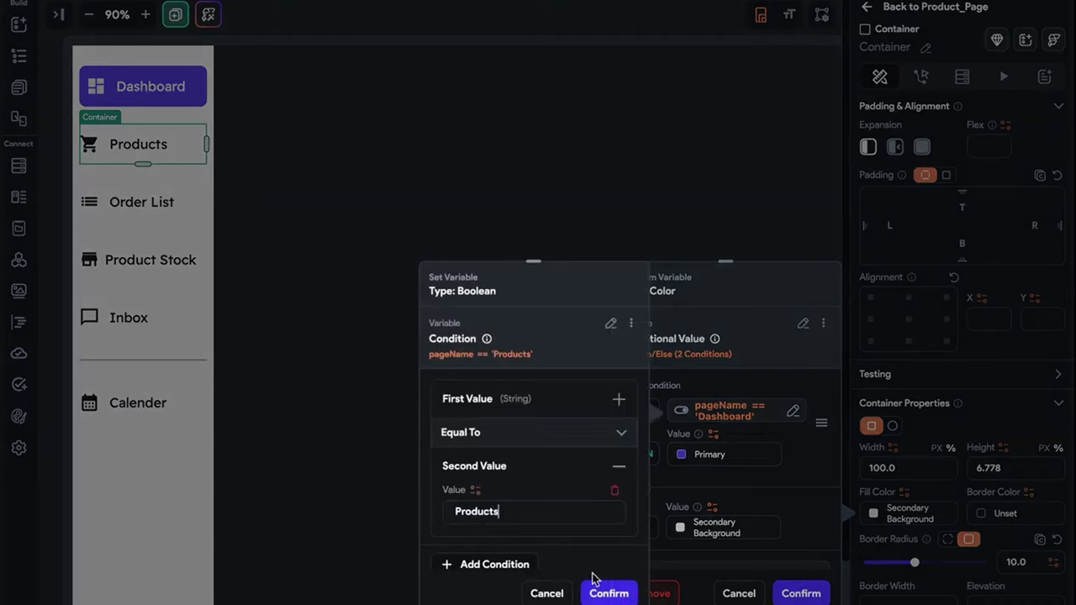
click(608, 593)
click(798, 593)
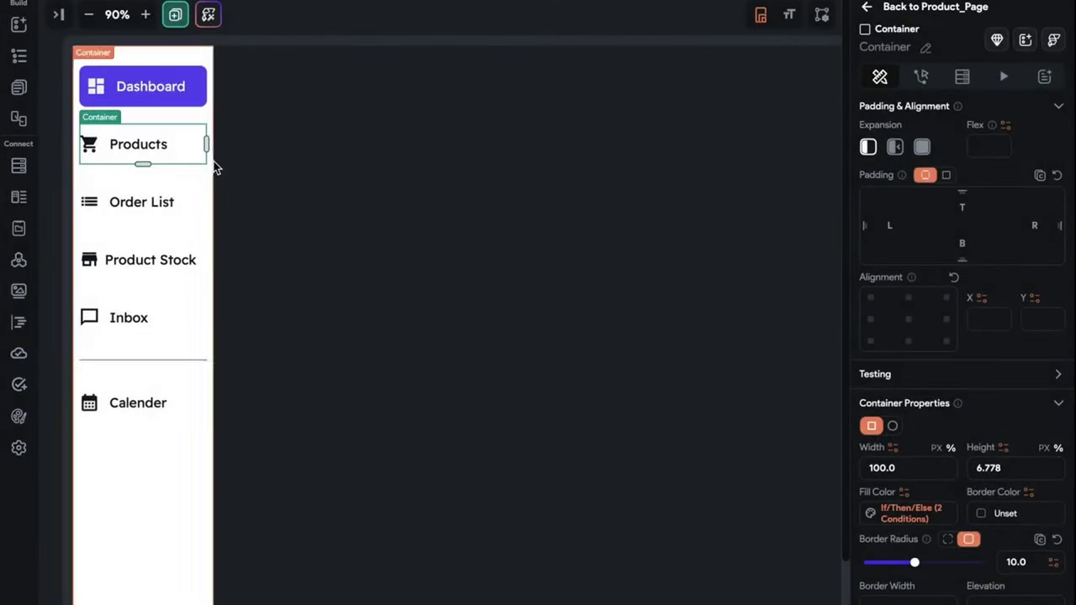
- Select the Order List item's parent container and paste the copied conditional variable into its fill color
right_click(199, 208)
click(252, 516)
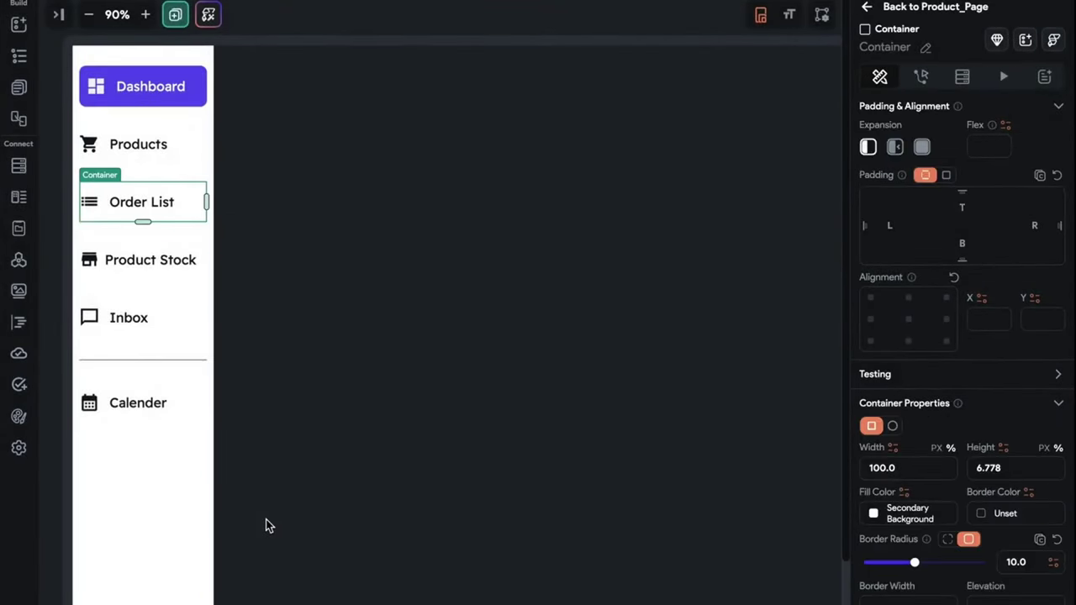
click(905, 495)
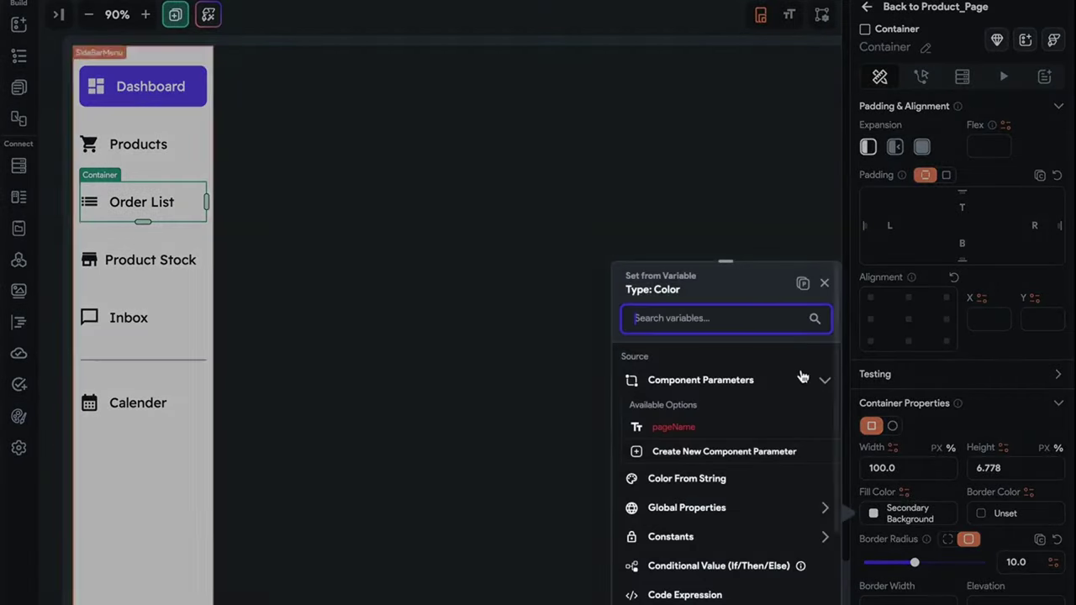
click(802, 284)
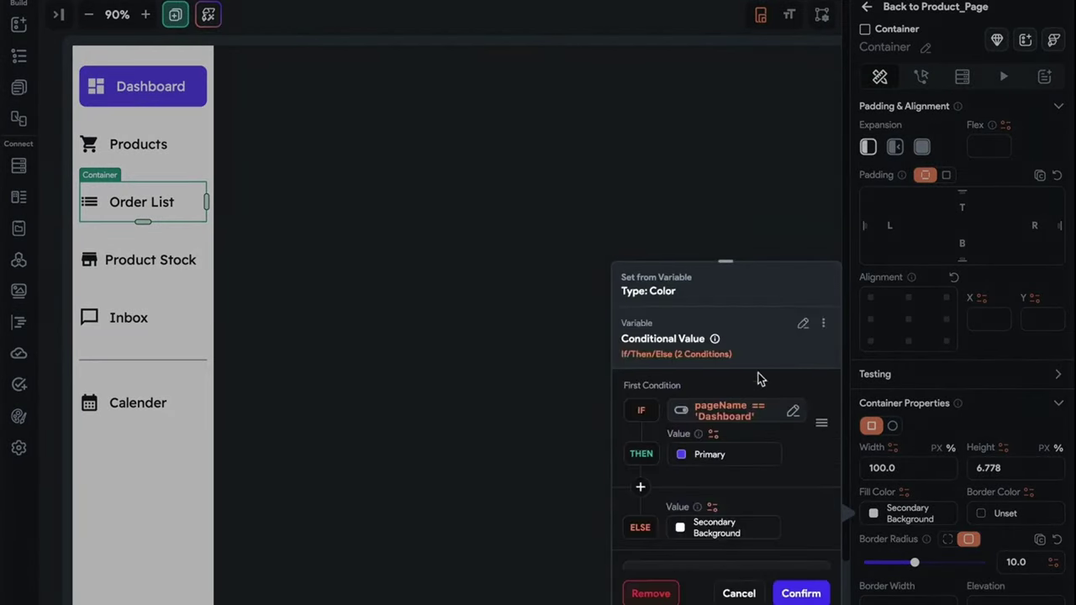
- Change the comparison value in the Order List item's fill condition to "Order List" and apply it
click(741, 417)
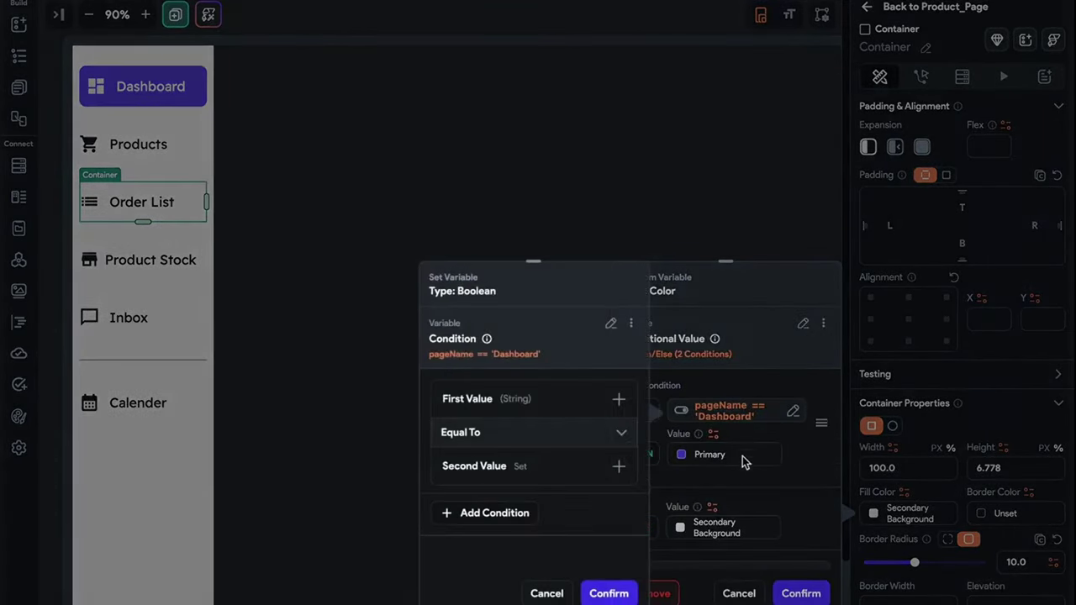
click(555, 475)
double_click(548, 510)
text(Order List)
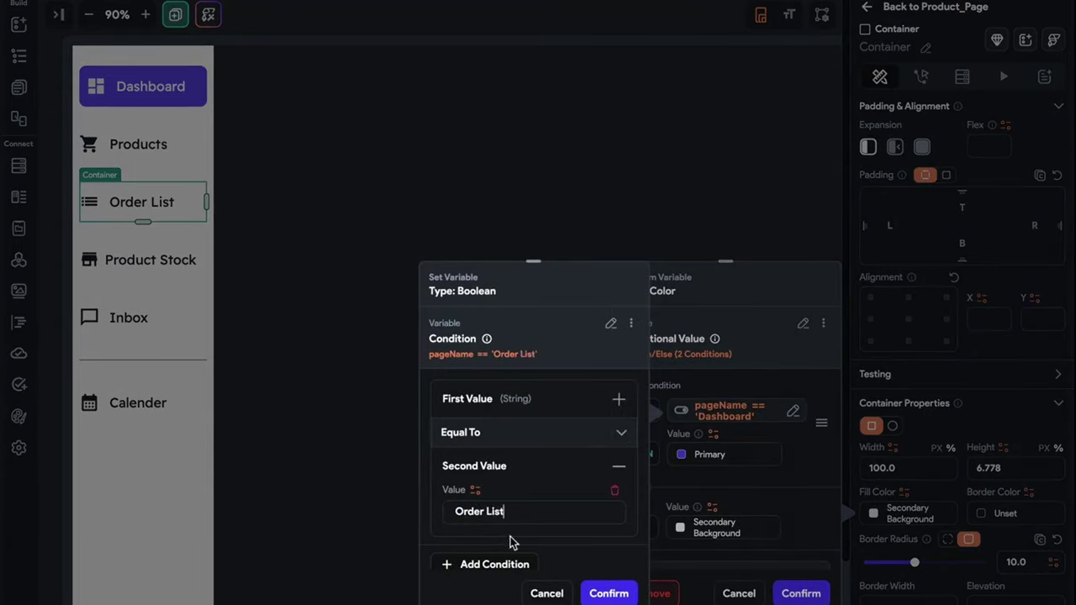
drag(528, 522, 384, 504)
click(553, 504)
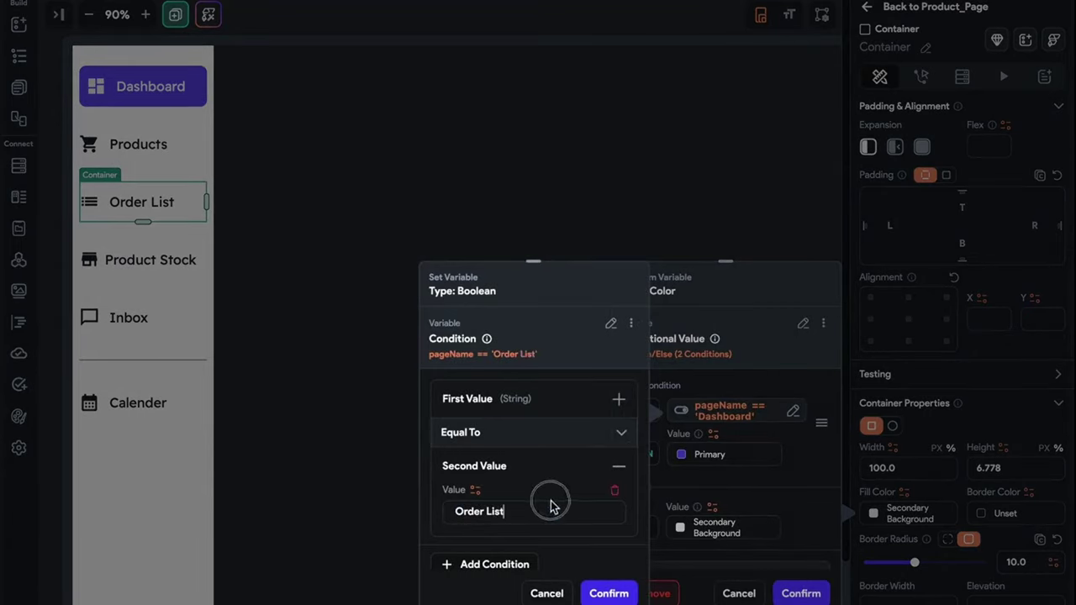
drag(552, 504, 433, 504)
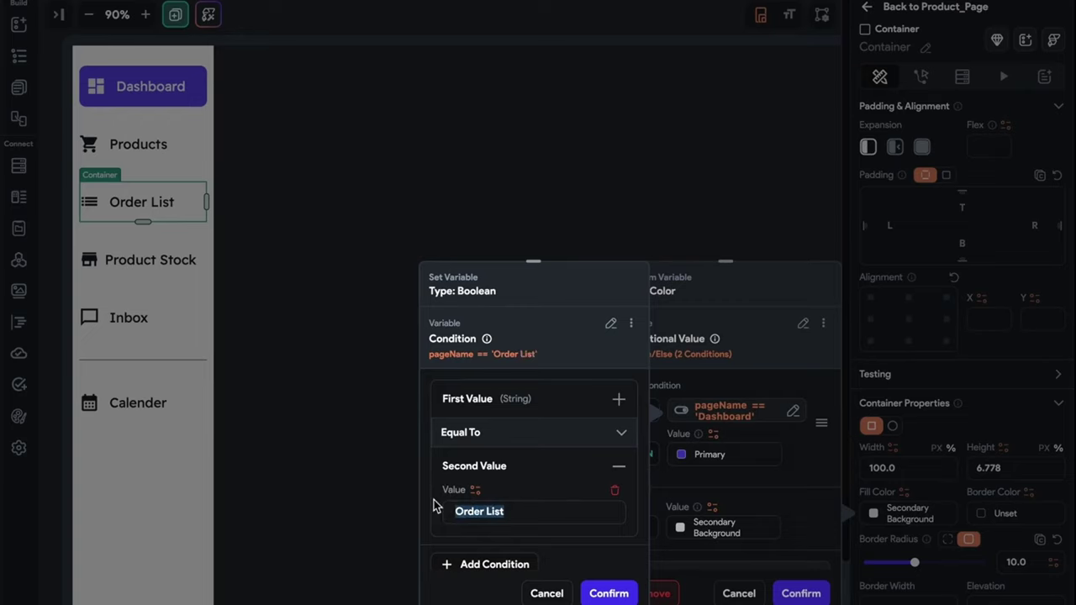
click(609, 593)
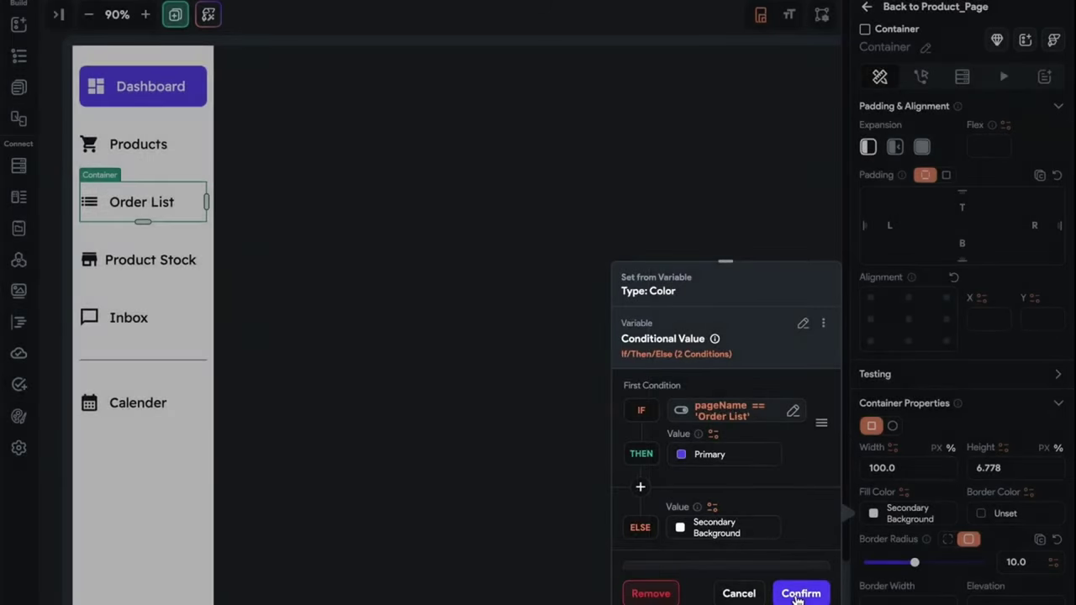
click(800, 593)
- Select the Product Stock label in the side menu and copy its text
click(191, 277)
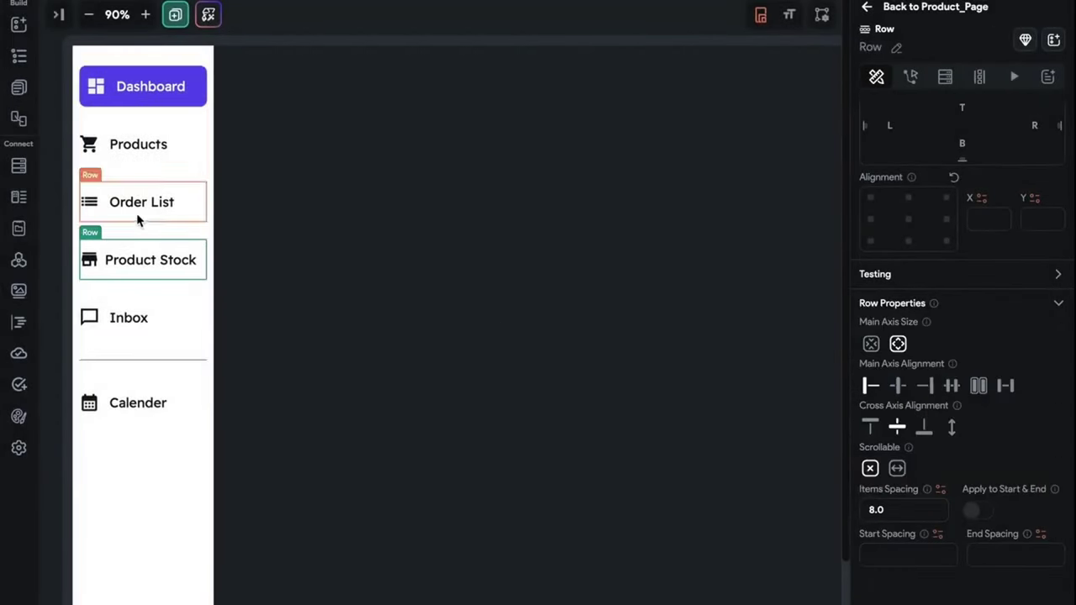
click(142, 261)
scroll(916, 218, up, 5)
scroll(925, 201, down, 1)
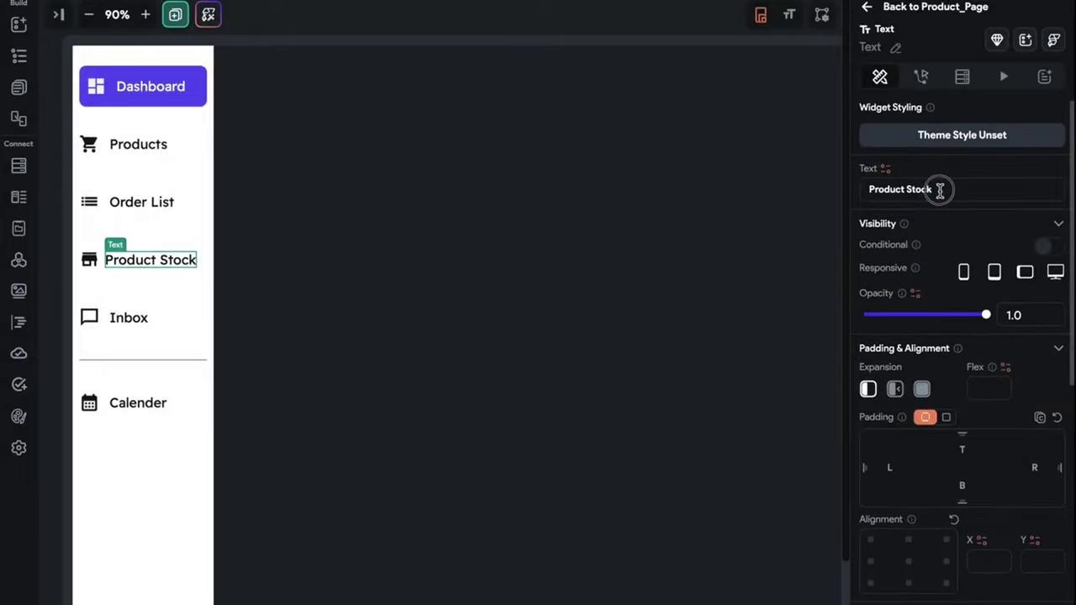
drag(939, 190, 767, 194)
- Select the Product Stock item's parent container and paste the copied conditional variable into its fill color
right_click(205, 282)
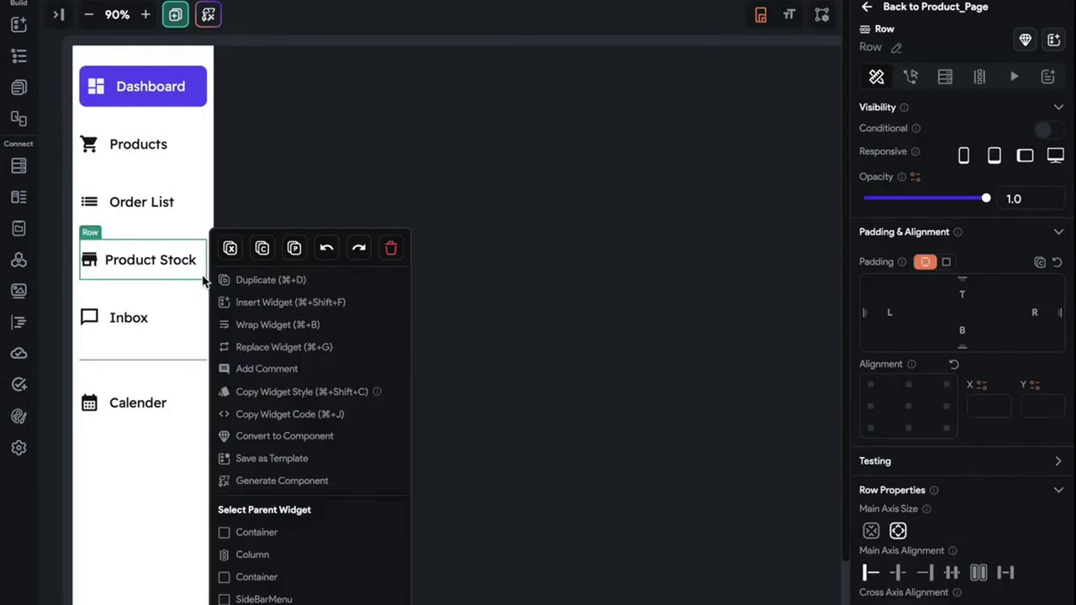
click(290, 541)
scroll(903, 504, down, 6)
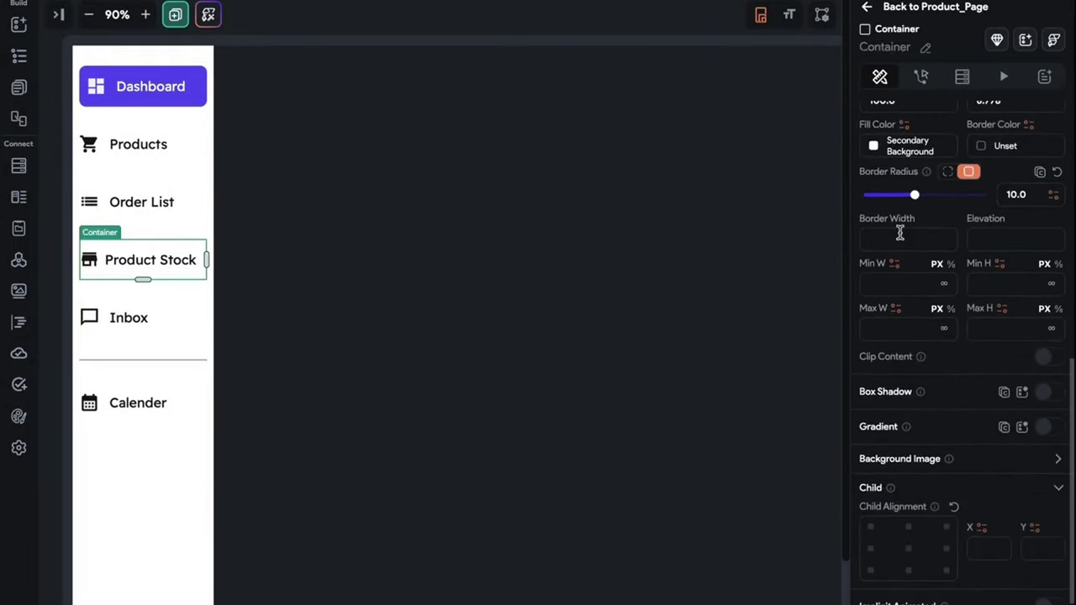
click(905, 124)
click(800, 121)
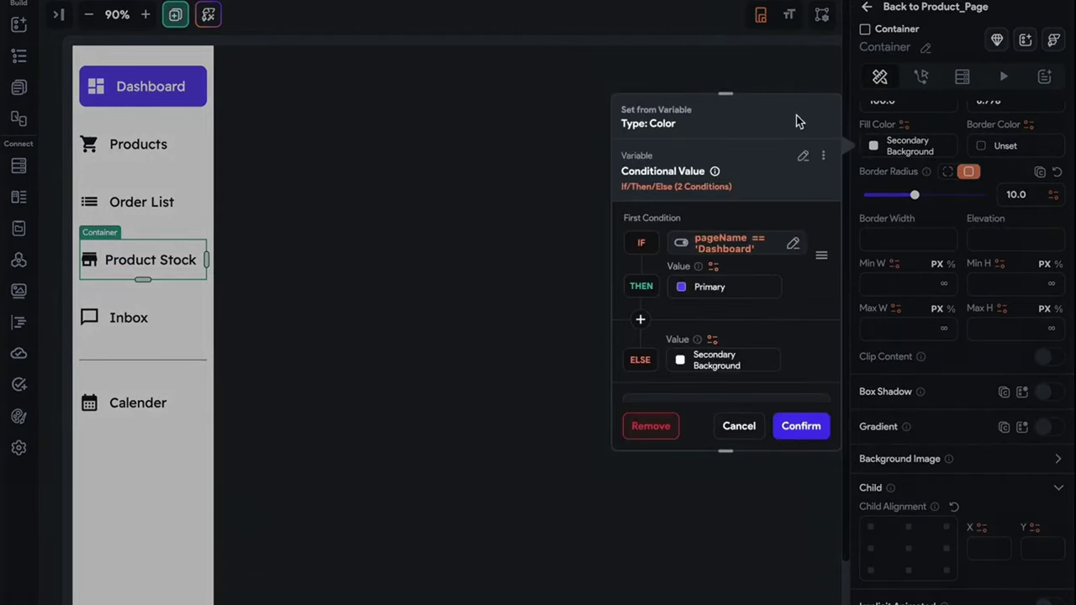
- Change the comparison value in the Product Stock item's fill condition to "Product Stock" and apply it
click(723, 245)
click(535, 402)
drag(547, 445, 377, 449)
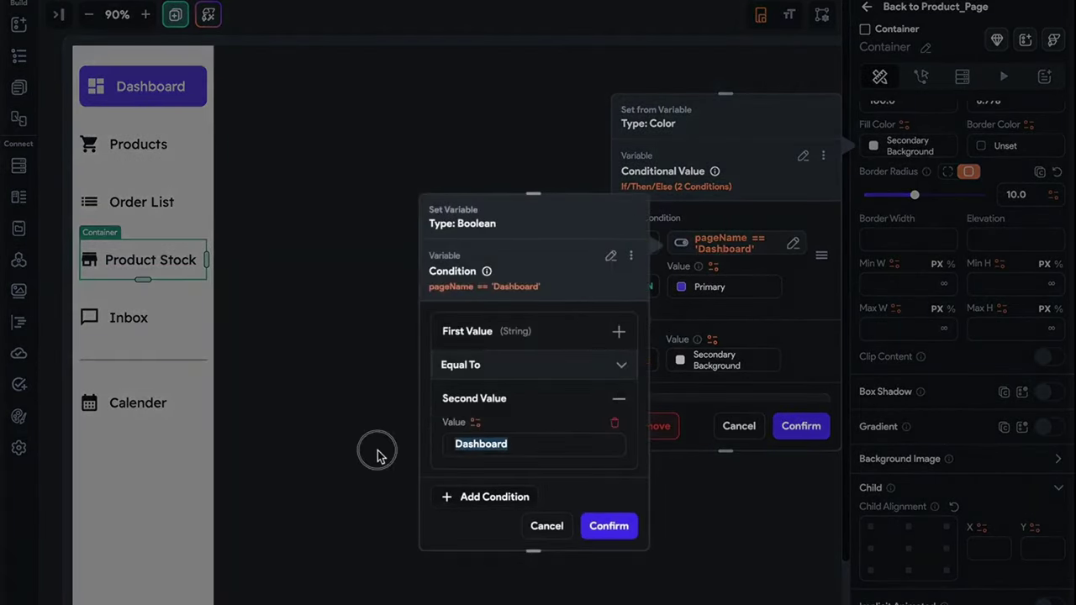
text(Product Stock)
click(610, 527)
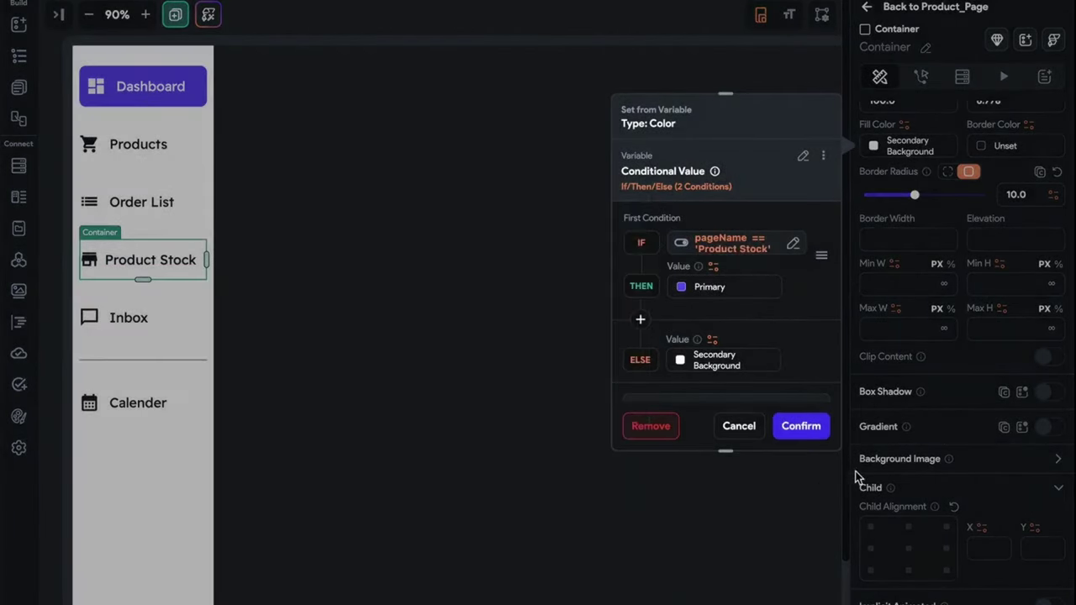
click(801, 426)
- Select the Inbox item's parent container and paste the copied conditional variable into its fill color
click(200, 316)
right_click(200, 316)
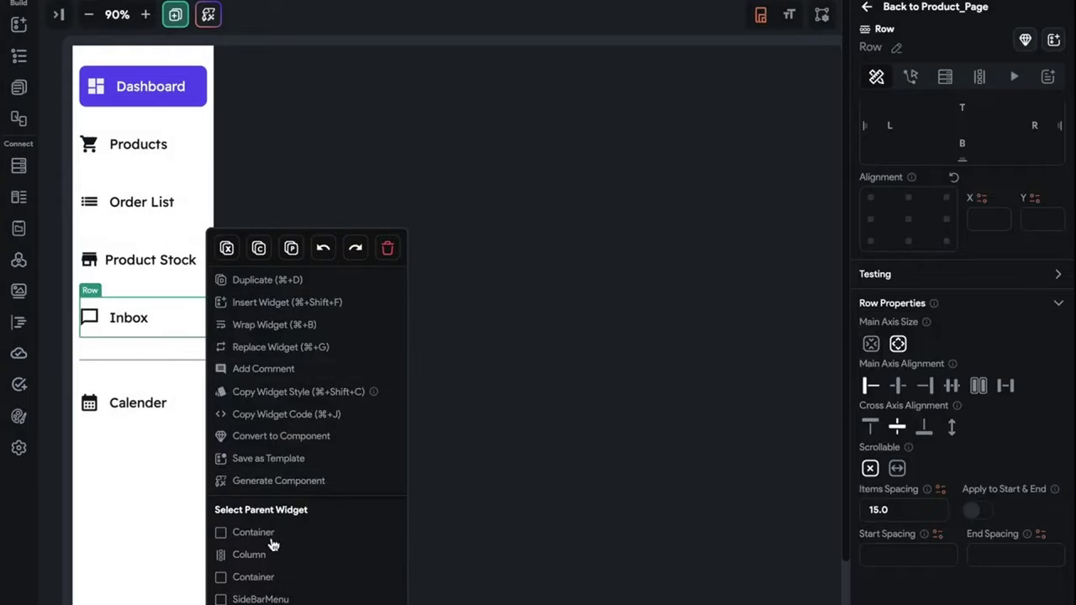
click(267, 540)
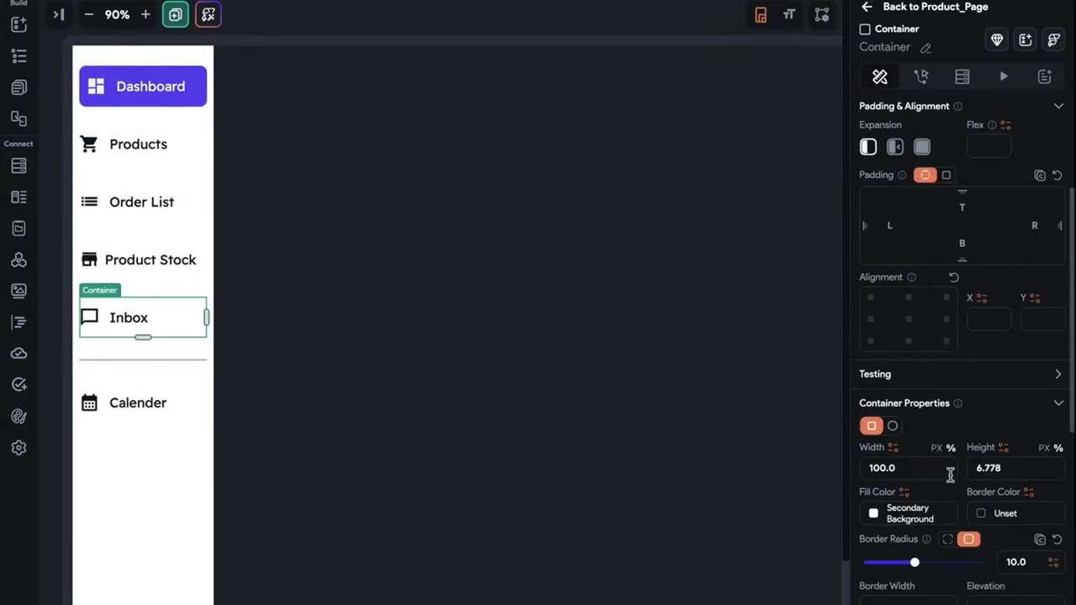
scroll(950, 476, down, 1)
click(903, 460)
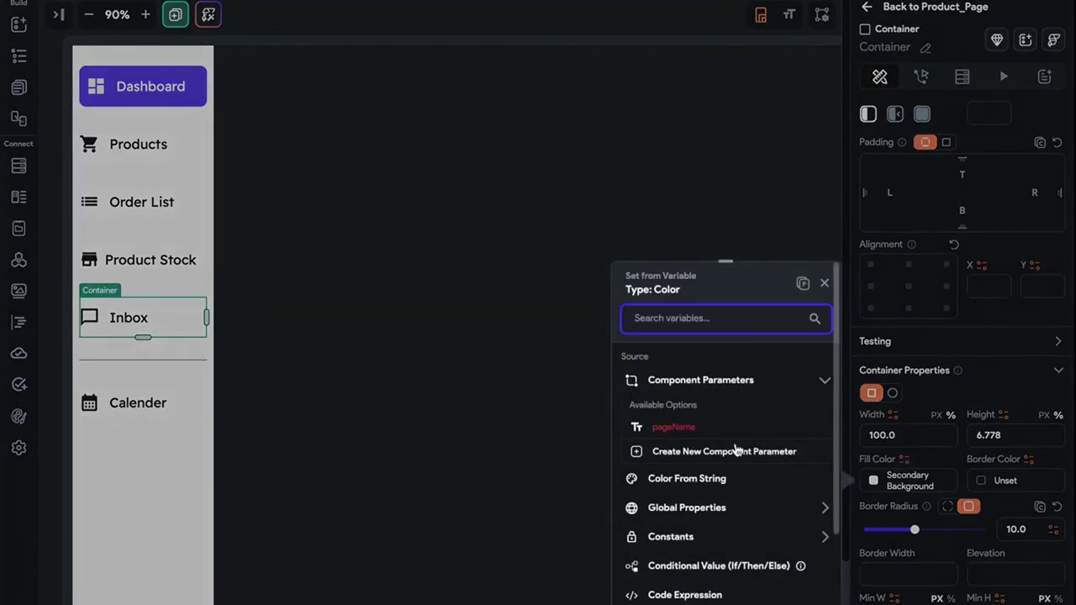
scroll(737, 450, down, 2)
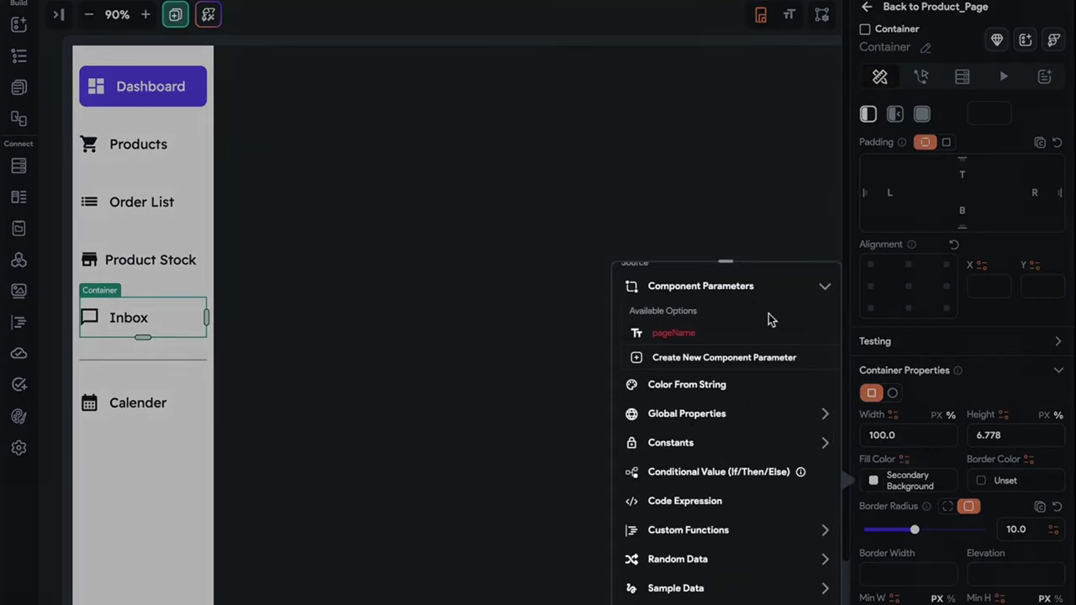
scroll(790, 303, up, 2)
click(804, 286)
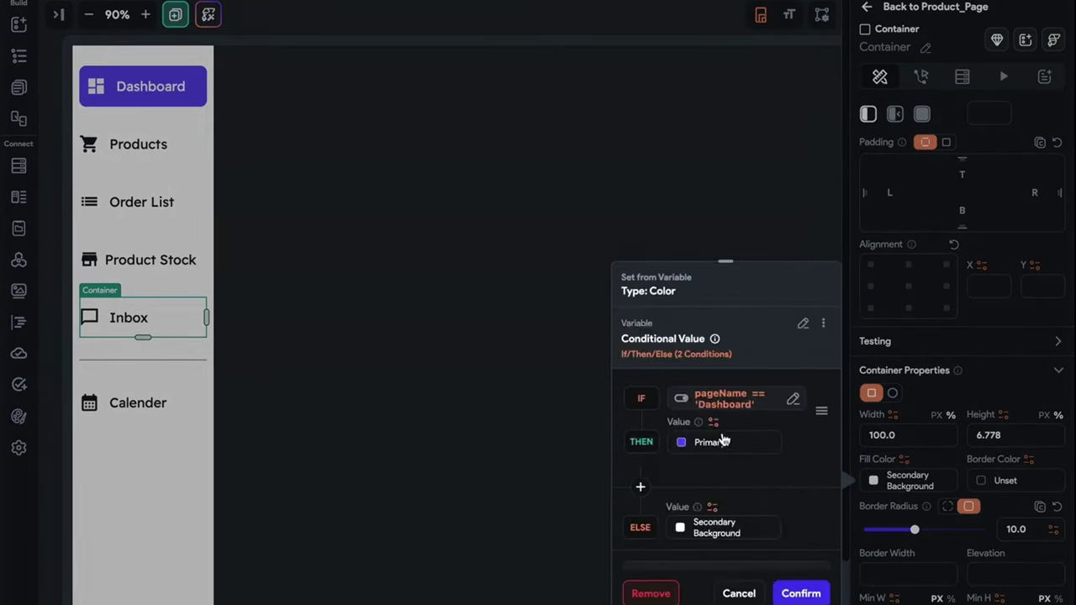
- Change the comparison value in the Inbox item's fill condition to "Inbox" and apply it
click(732, 411)
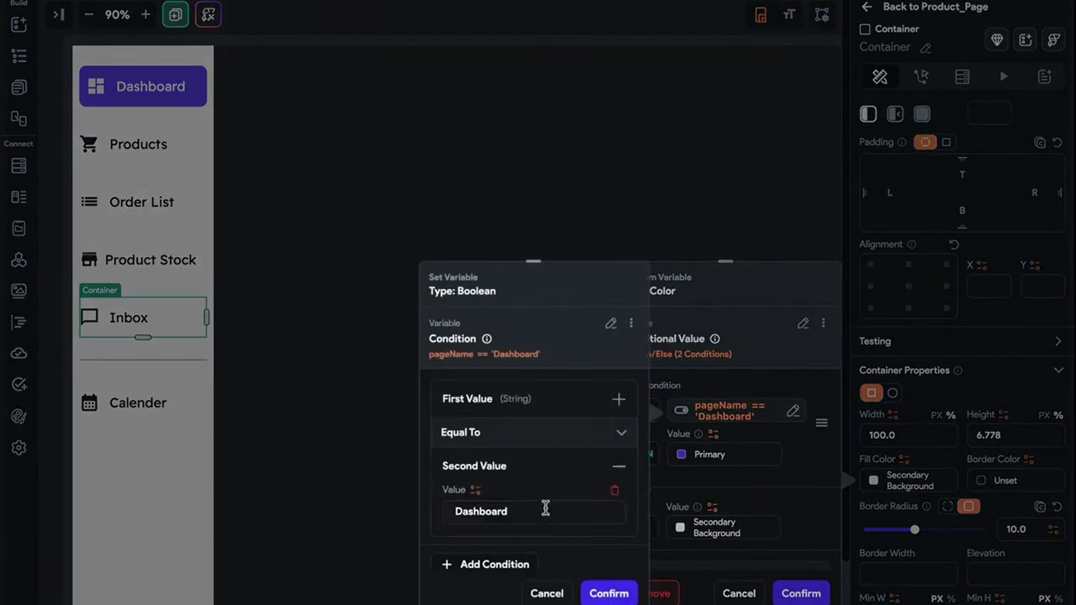
drag(545, 507, 380, 514)
text(Inbox)
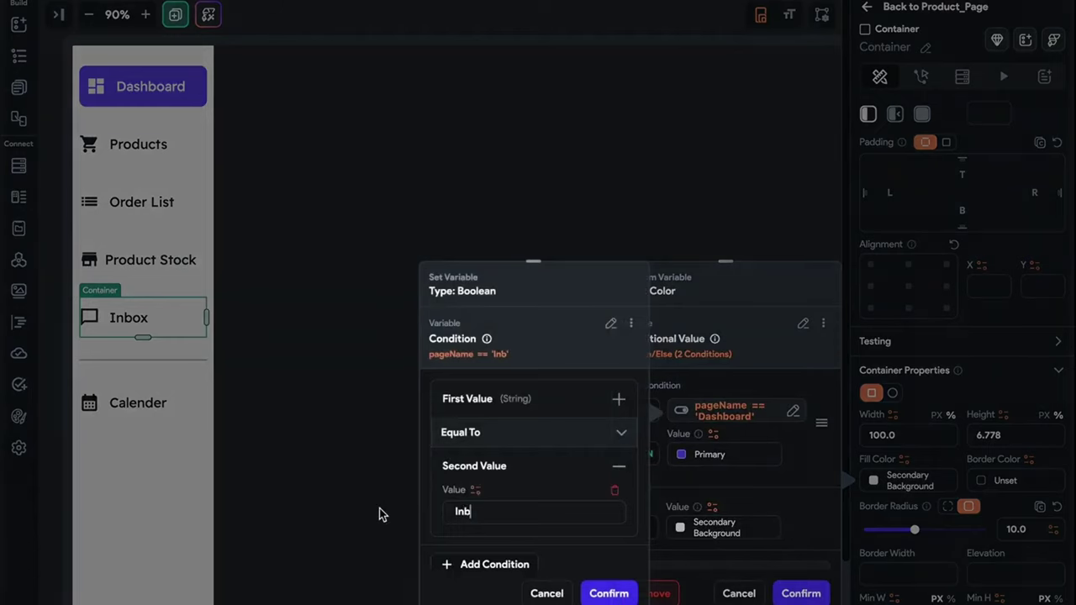
click(616, 594)
click(816, 593)
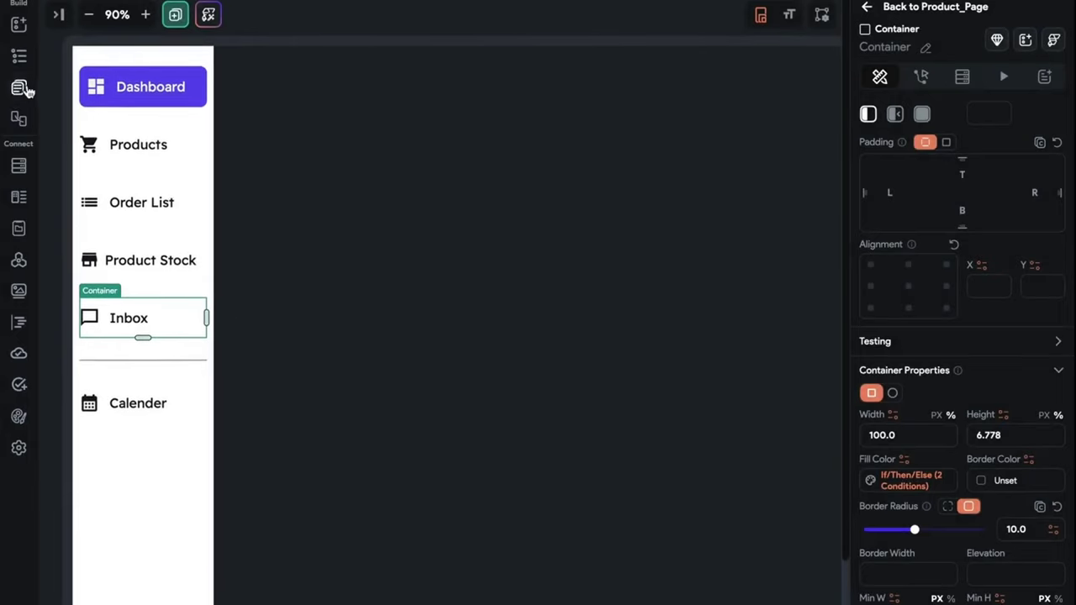
- Open the Dashboard page and set its SideBarMenu component's pageName parameter to "Dashboard"
click(24, 90)
click(118, 95)
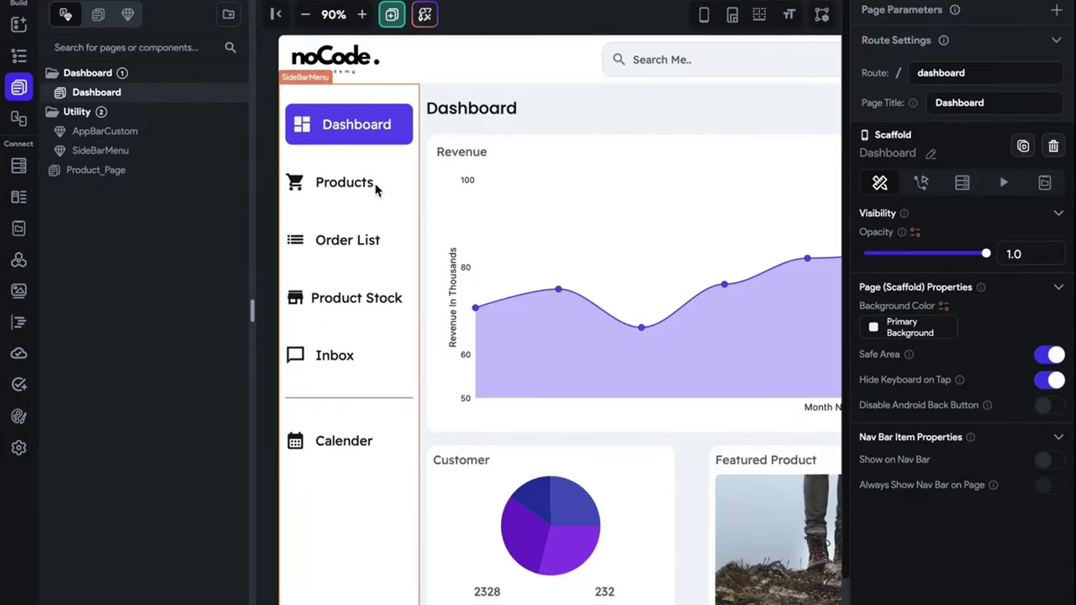
click(375, 190)
click(819, 46)
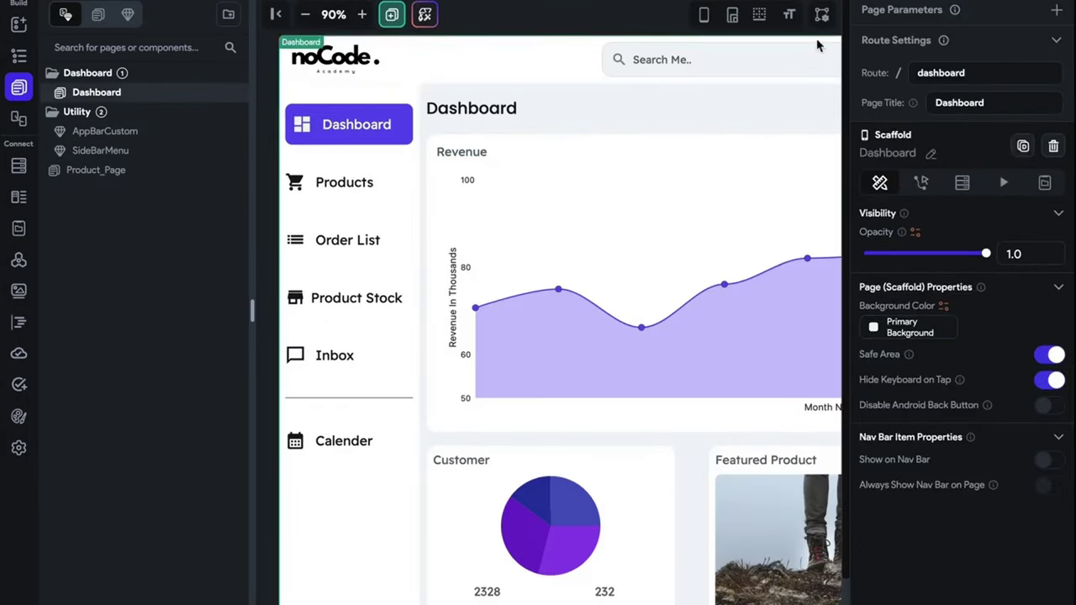
click(392, 172)
scroll(928, 379, down, 3)
click(929, 550)
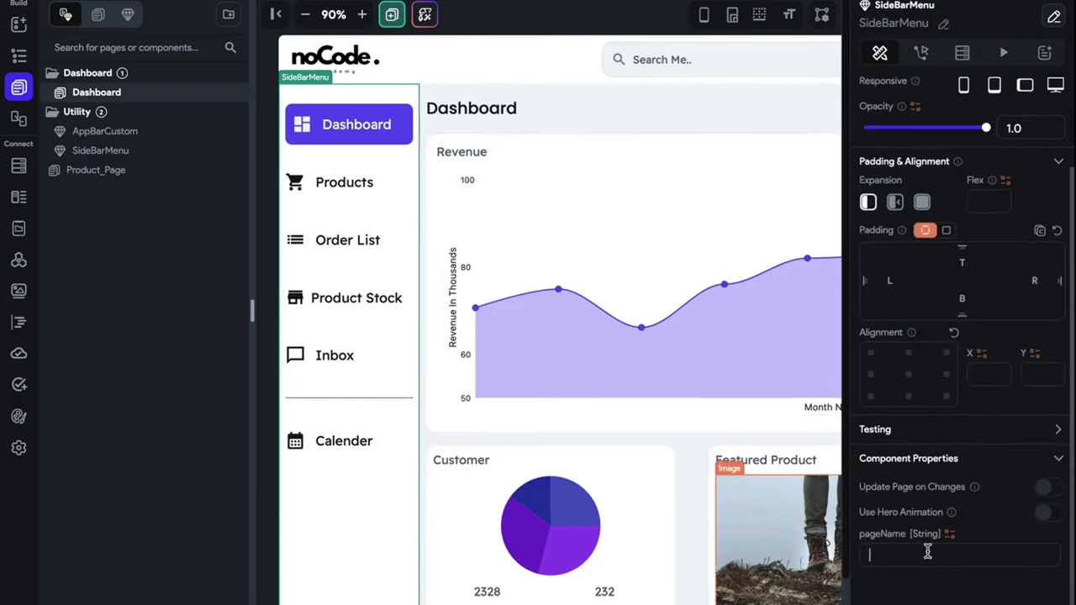
text(Dashboard)
- Open Product_Page, set its page title to "Products" and shorten its route to "product"
click(149, 171)
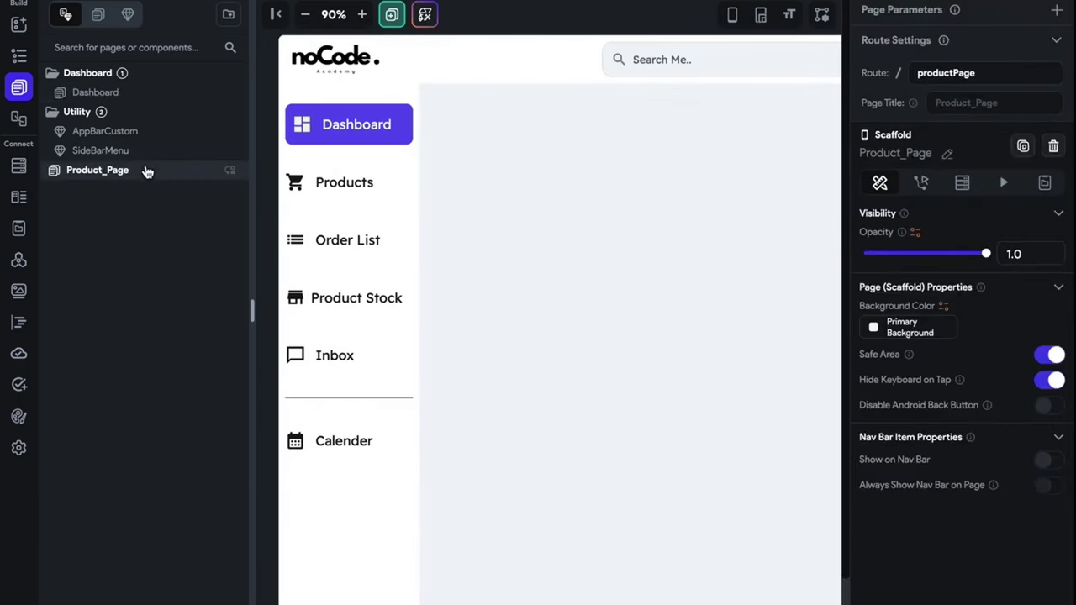
text(Products)
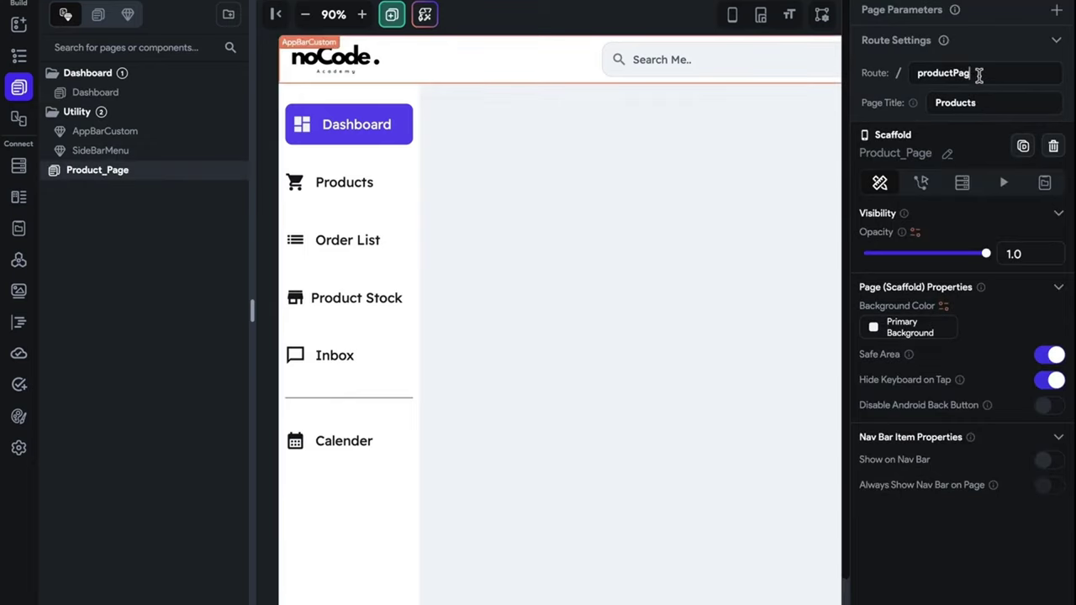
key(BackSpace)
- Copy the page title "Products" into the pageName parameter of Product_Page's SideBarMenu and save the project
key(Tab)
key(ctrl+c)
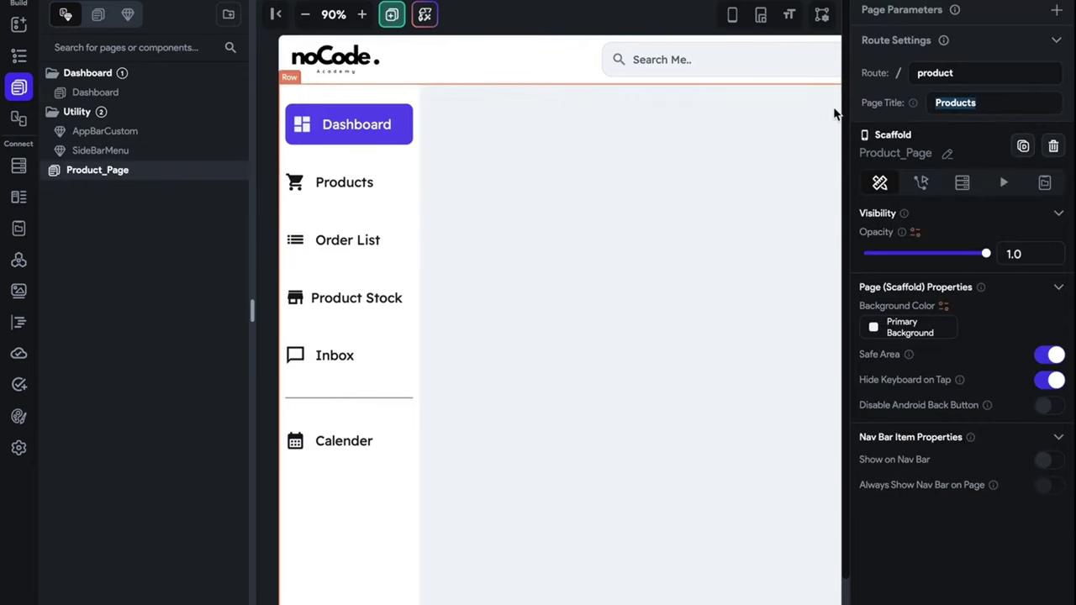
click(351, 199)
scroll(950, 487, down, 3)
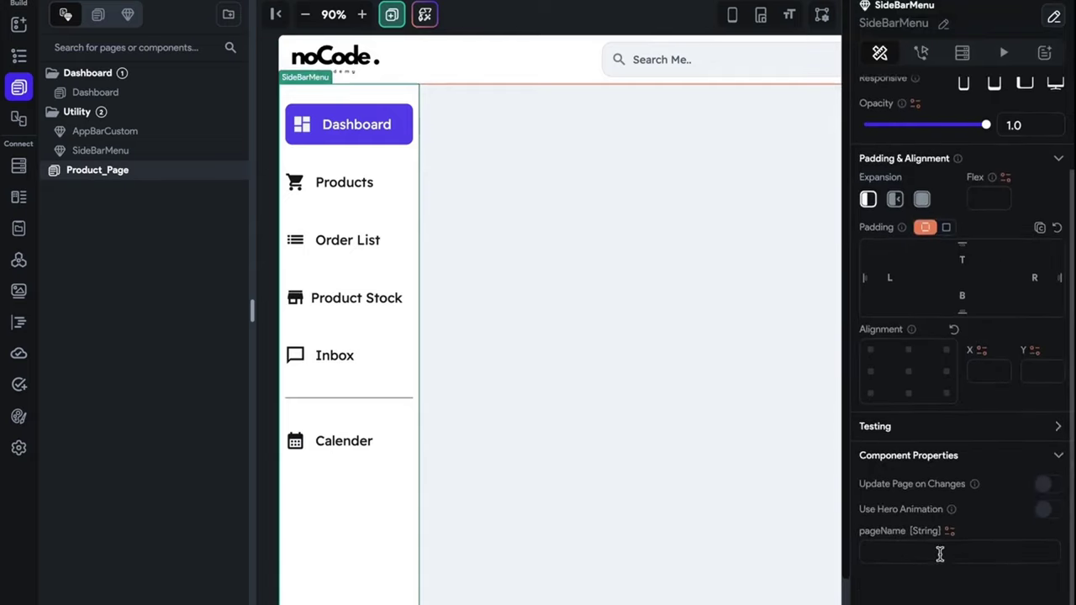
click(934, 558)
key(ctrl+v)
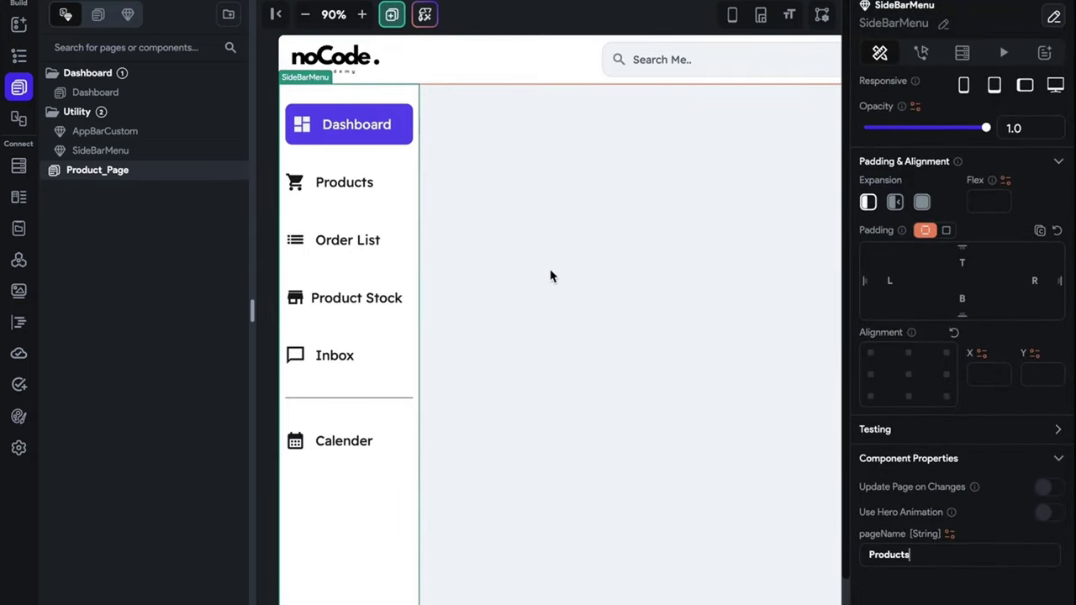
click(516, 24)
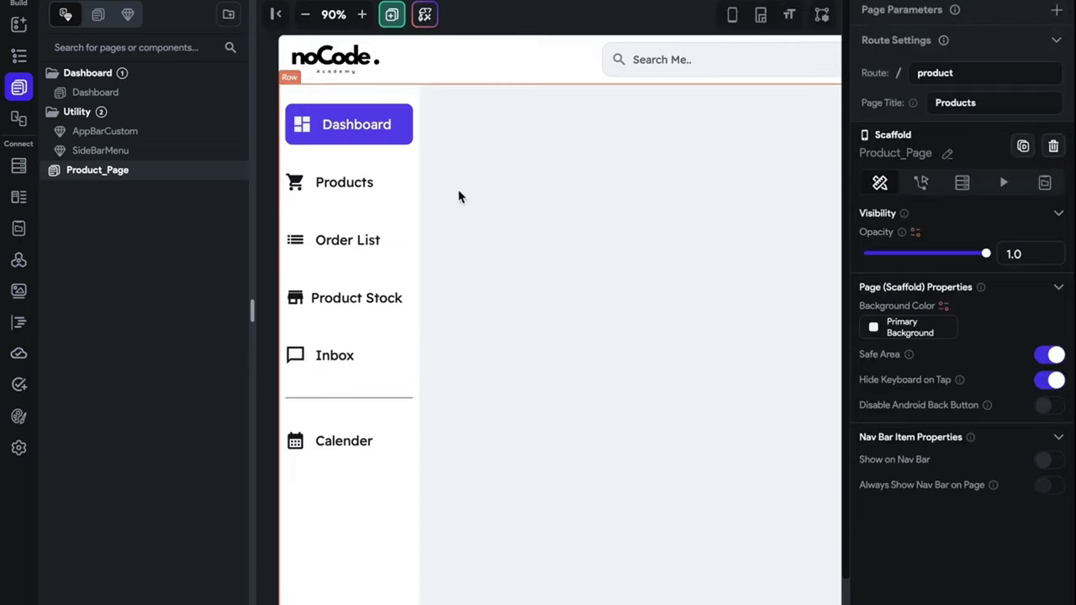
key(ctrl+s)
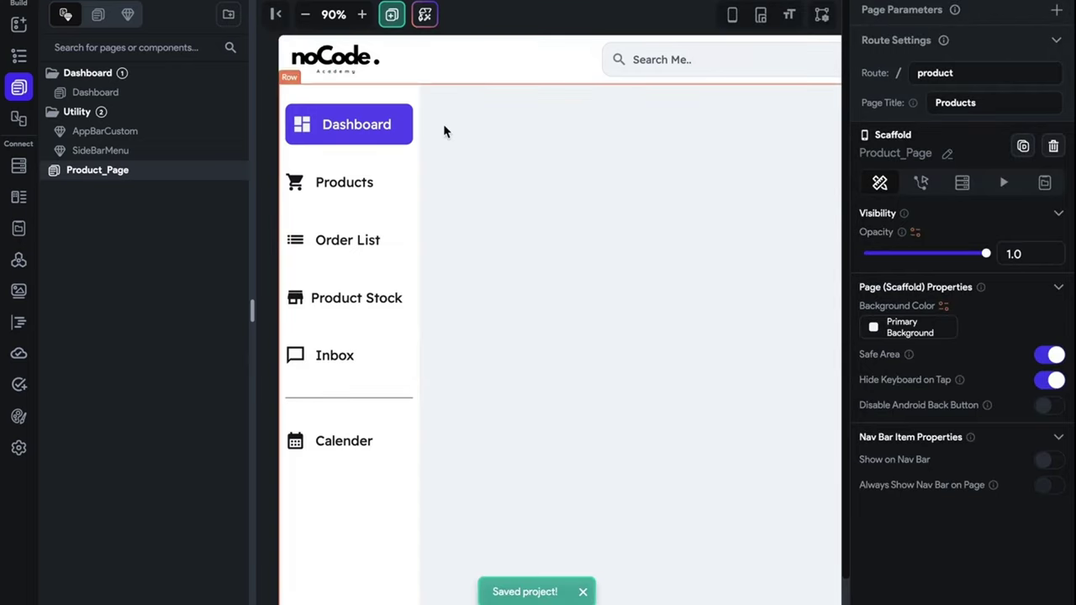
- Open the SideBarMenu component and give the Dashboard item's container an On Tap action that navigates to the Dashboard page
click(120, 153)
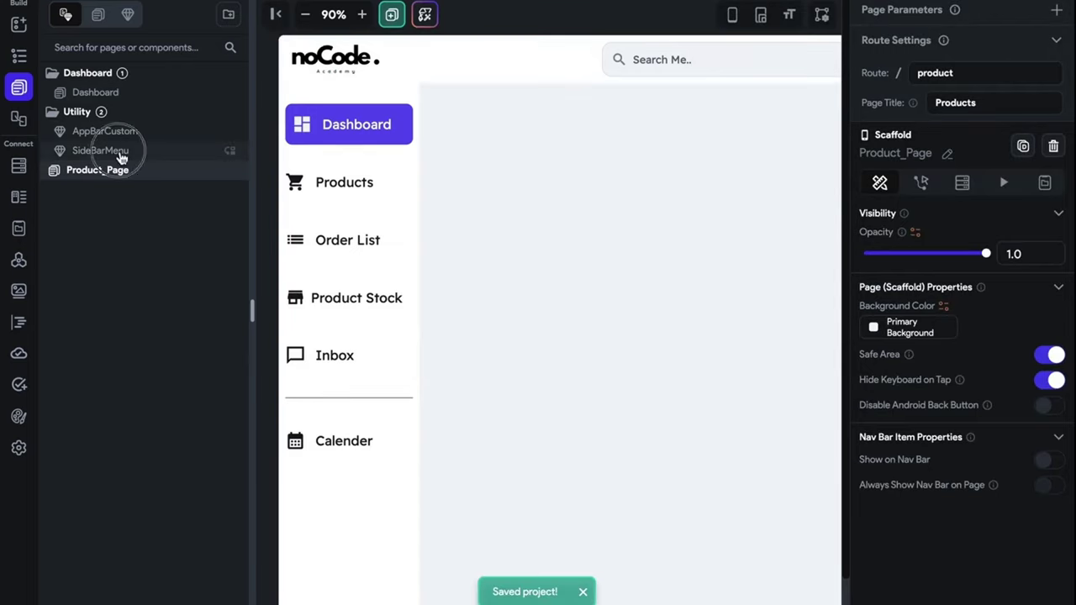
click(420, 105)
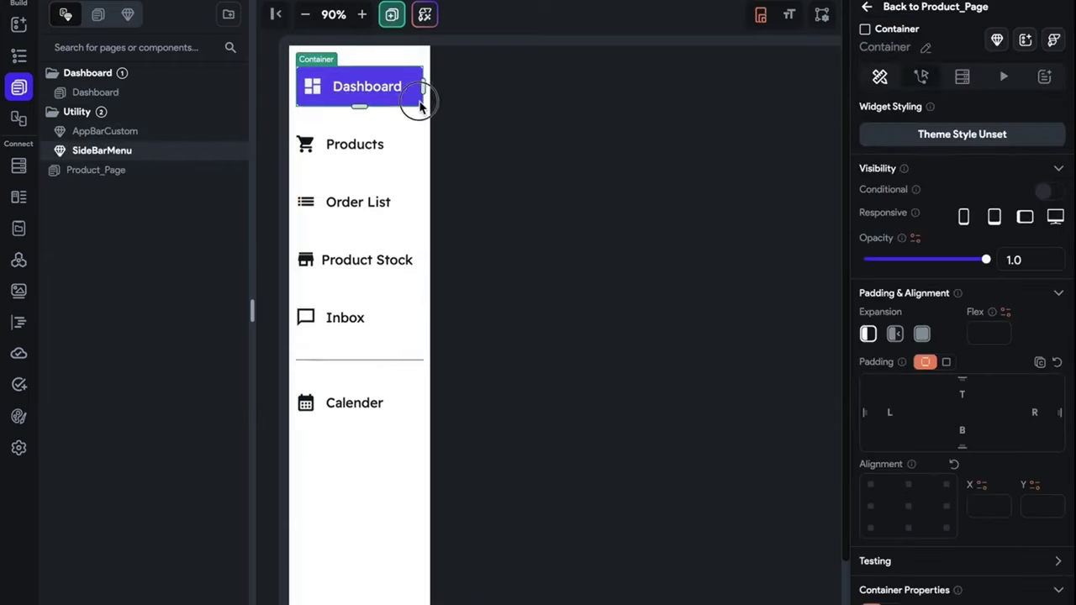
click(921, 77)
click(1033, 240)
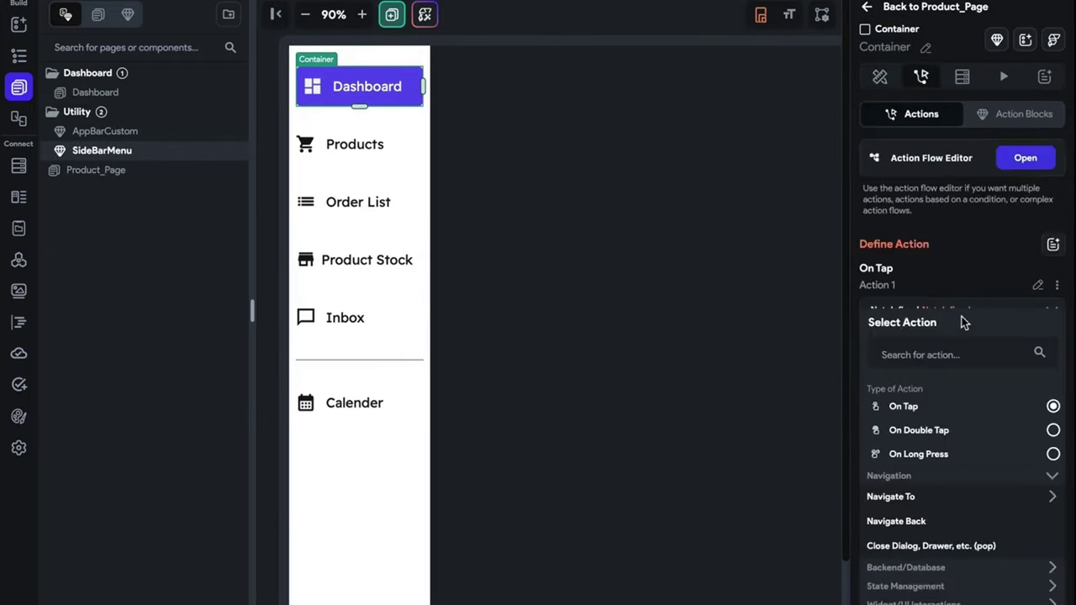
click(957, 344)
text(navig)
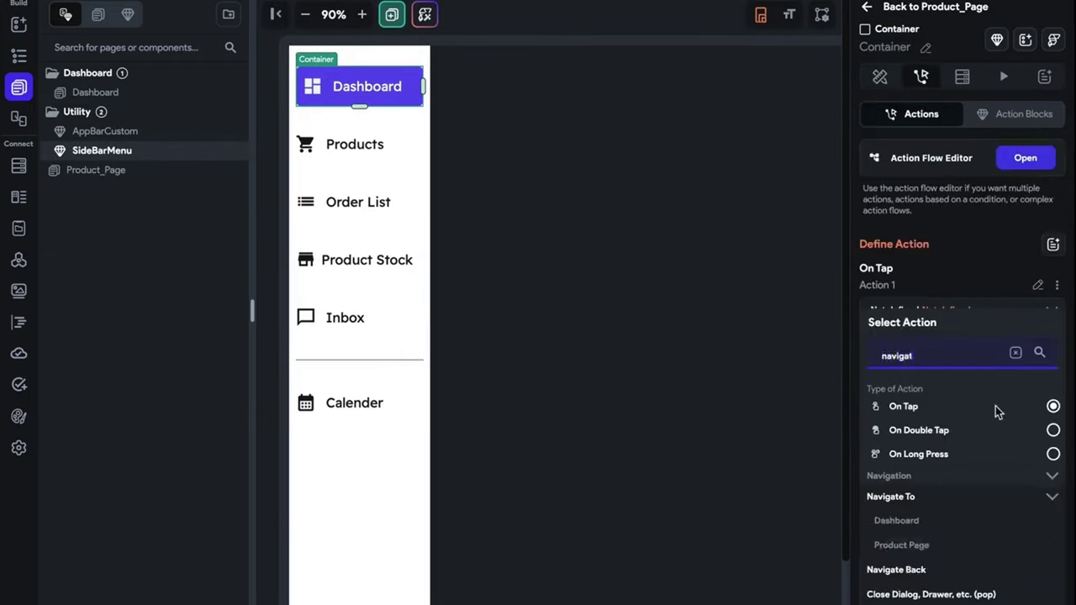
text(at)
click(934, 528)
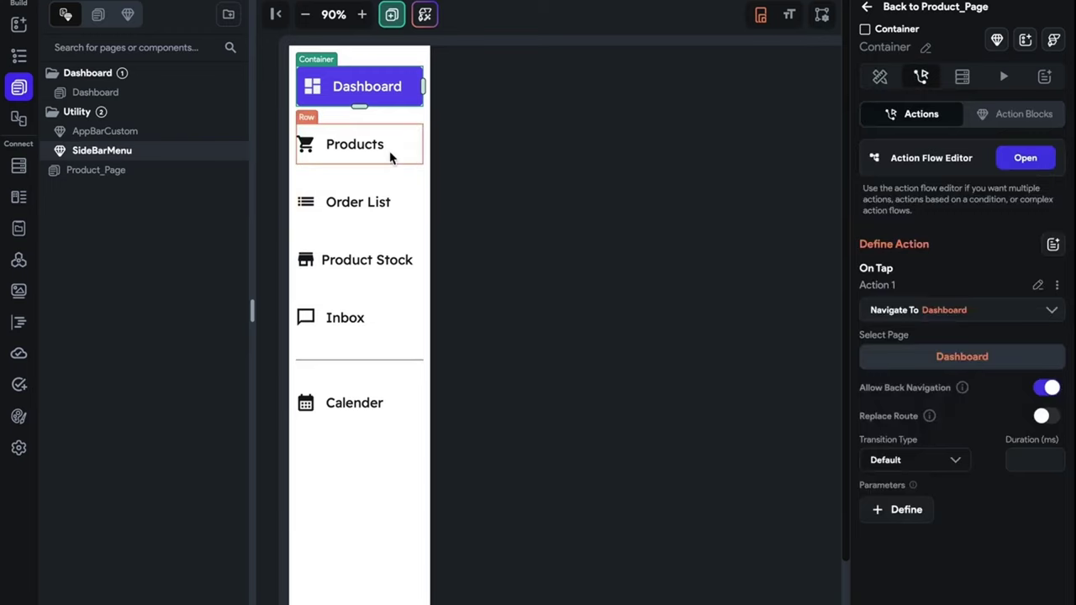
- Set the transition type of the Dashboard item's navigation action to Instant
click(907, 507)
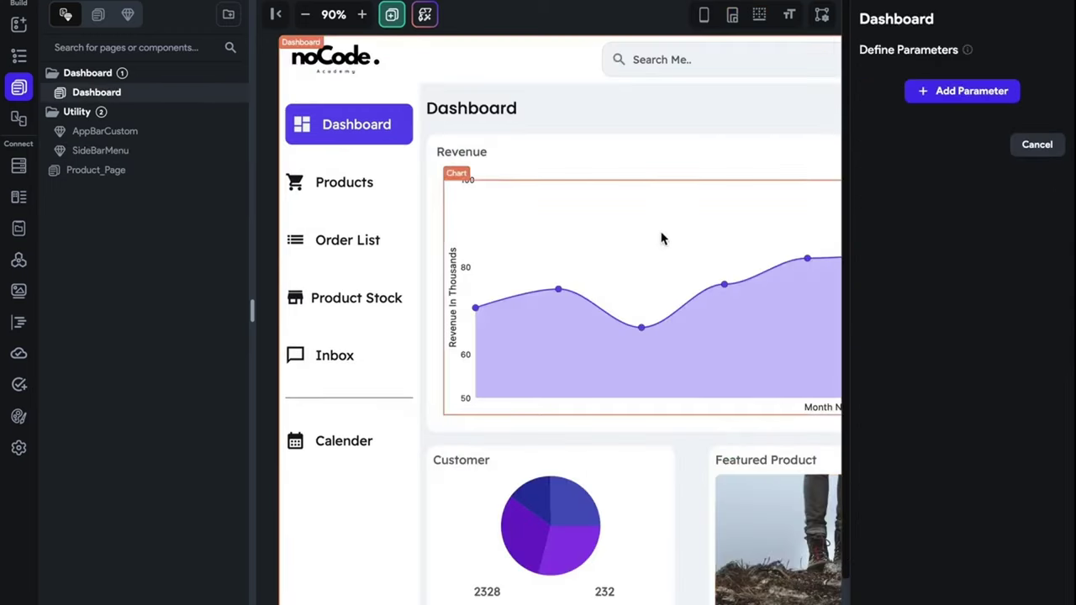
click(1037, 145)
click(917, 441)
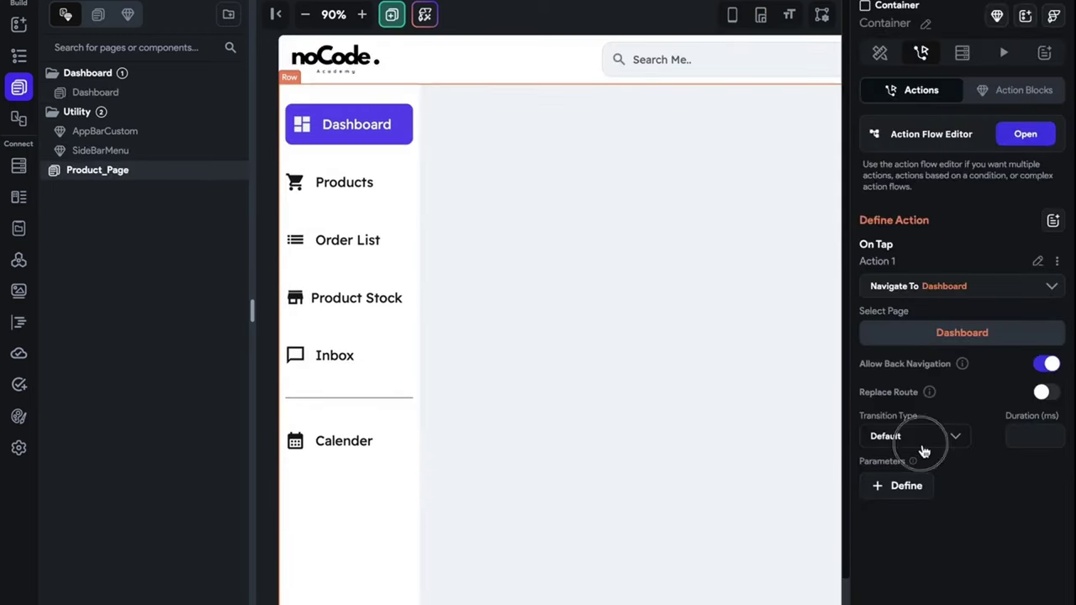
click(919, 371)
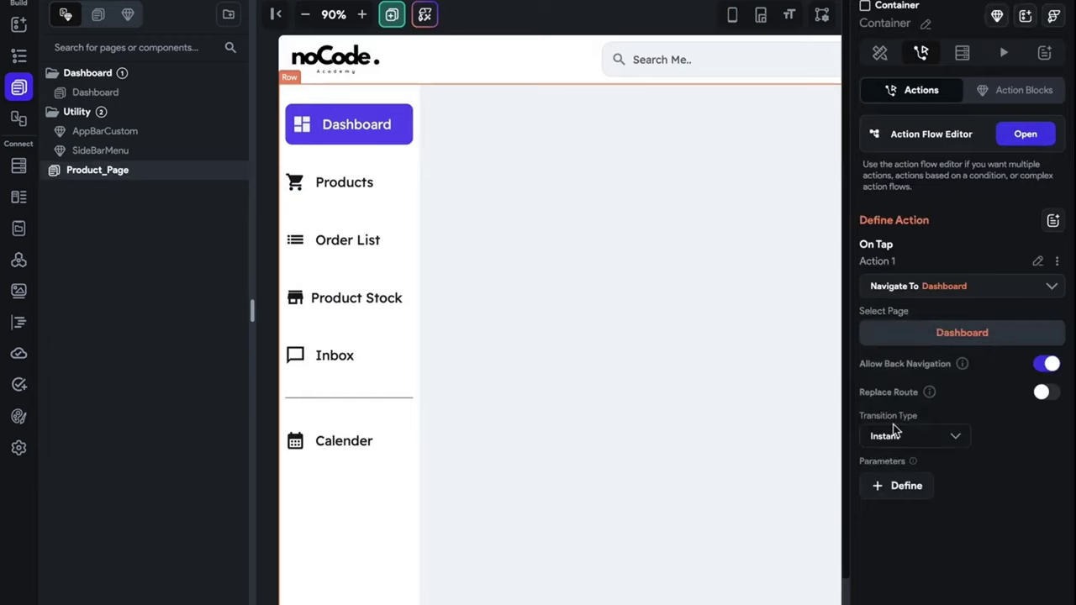
- Override the default page transition in the app details' routing settings and set the transition type to Instant
click(20, 452)
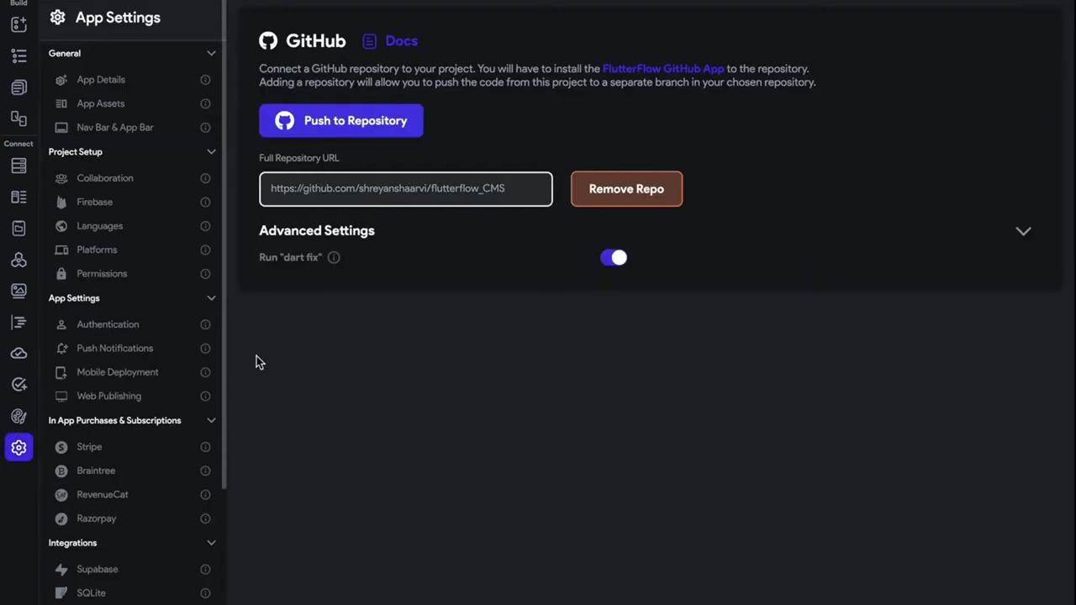
scroll(137, 454, down, 1)
click(134, 40)
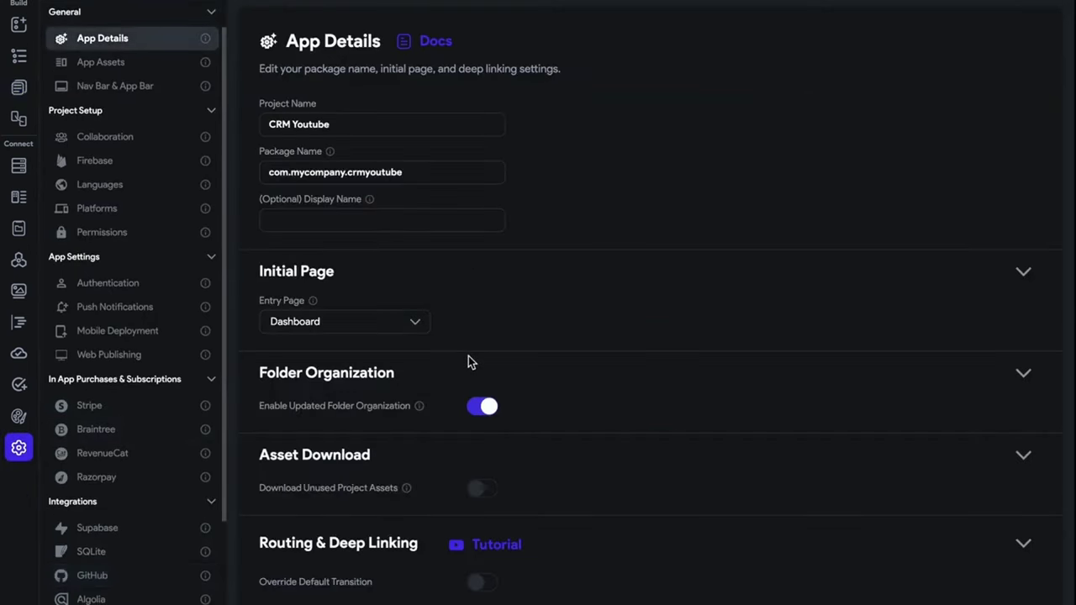
scroll(469, 361, down, 1)
click(480, 457)
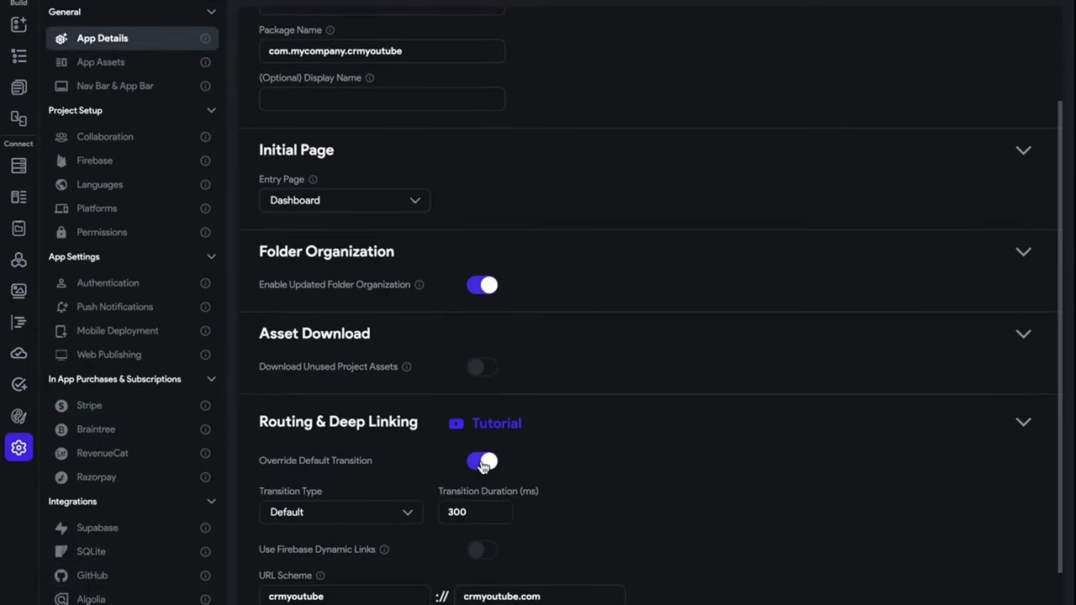
scroll(356, 413, down, 1)
click(354, 458)
click(319, 363)
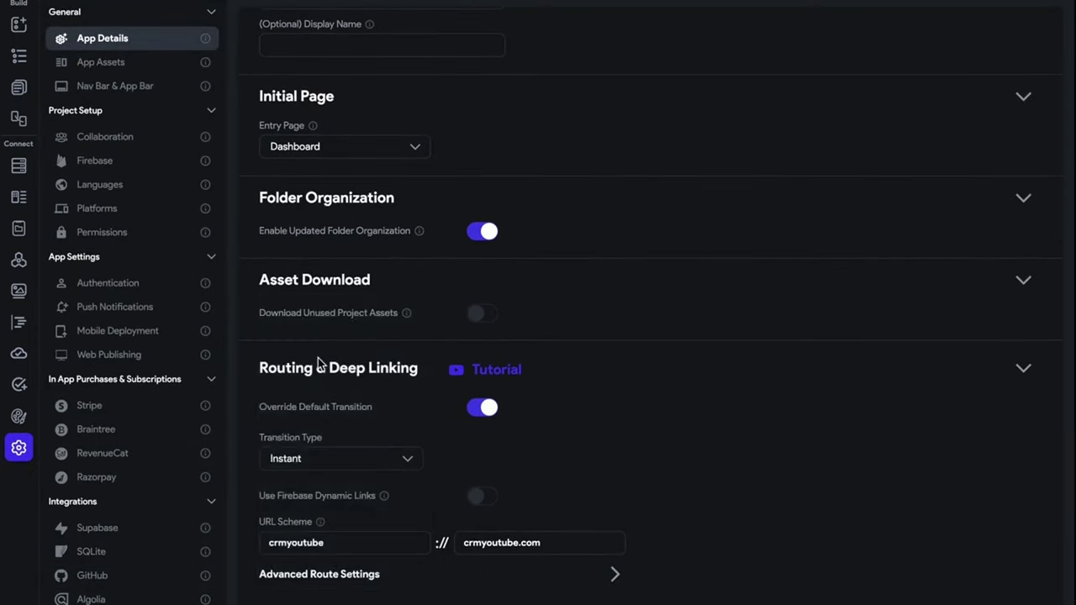
- Give the Products row in the SideBarMenu component an On Tap action that navigates to Product_Page
click(19, 88)
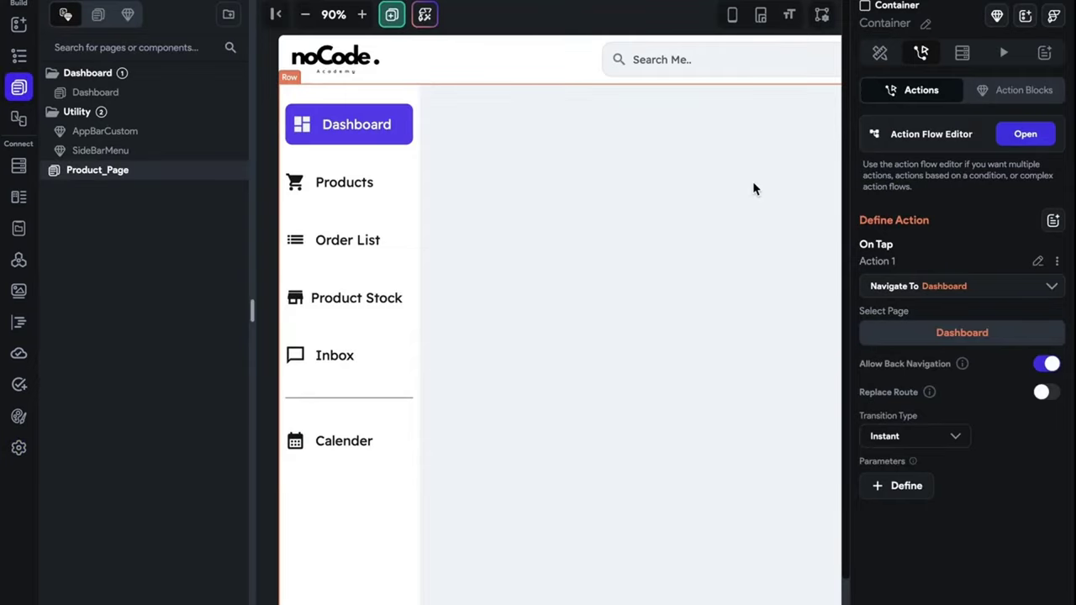
click(118, 151)
click(399, 159)
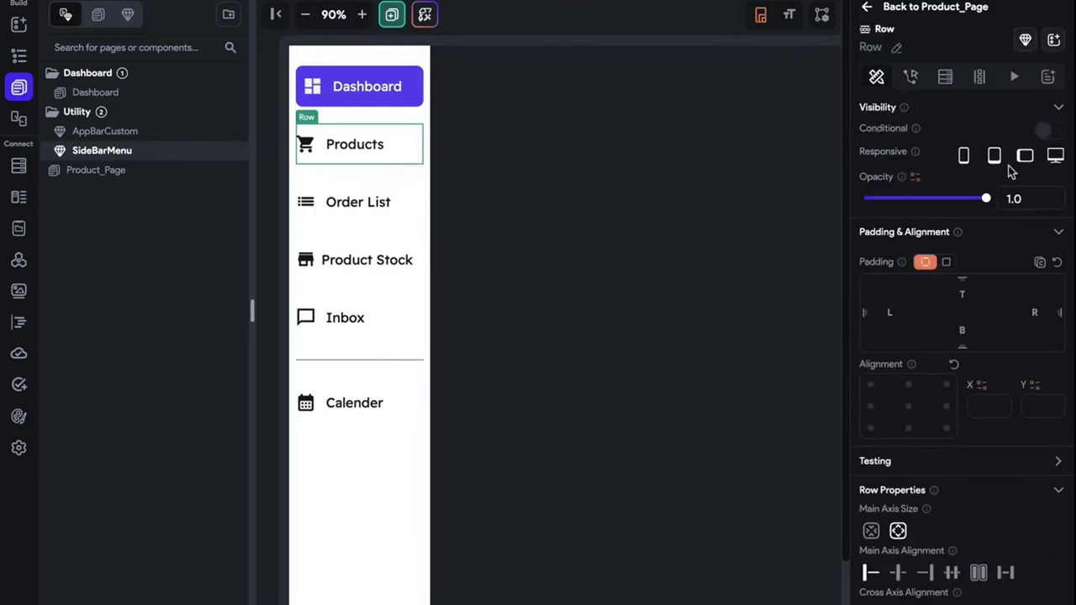
click(913, 82)
click(1007, 238)
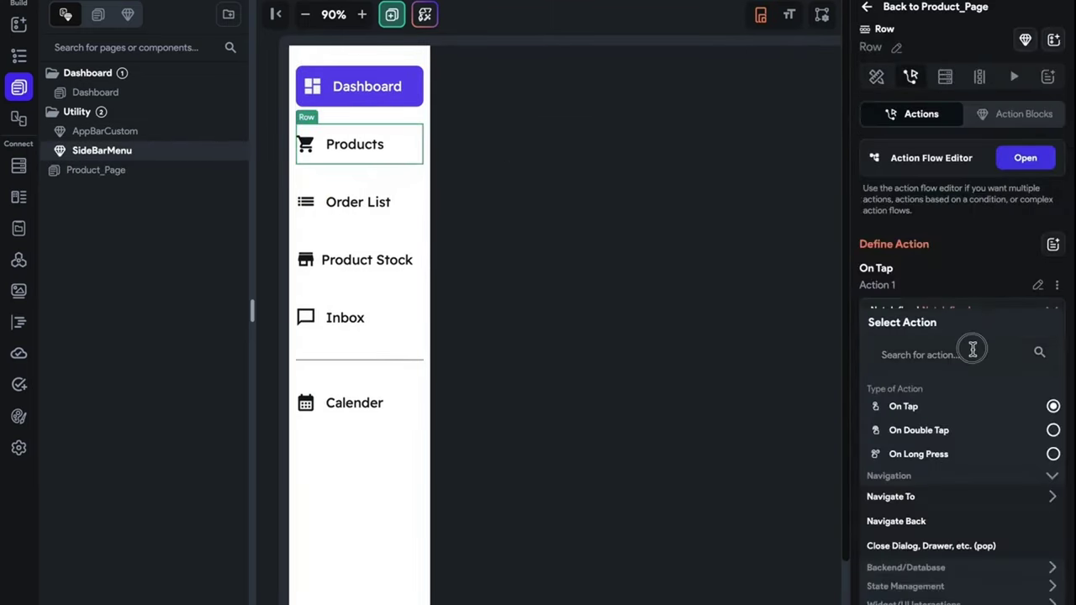
click(972, 348)
text(produ)
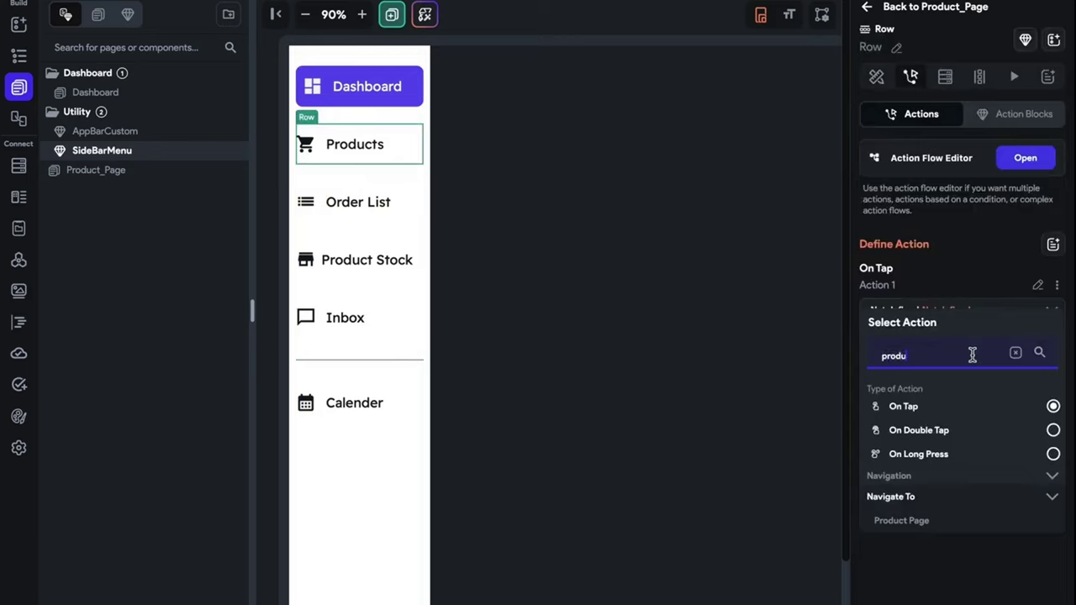
click(923, 523)
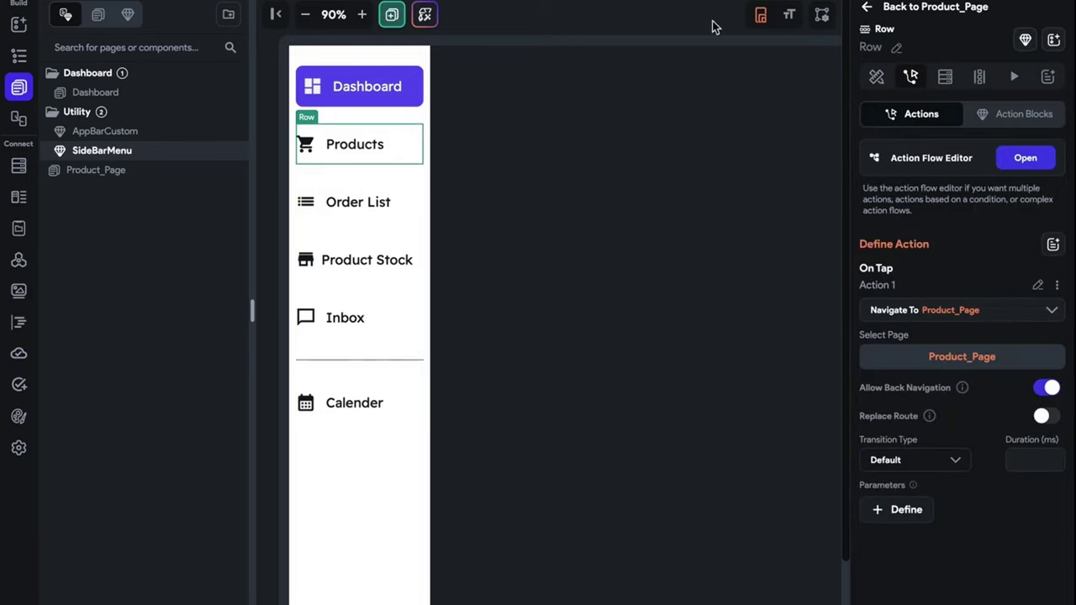
click(532, 16)
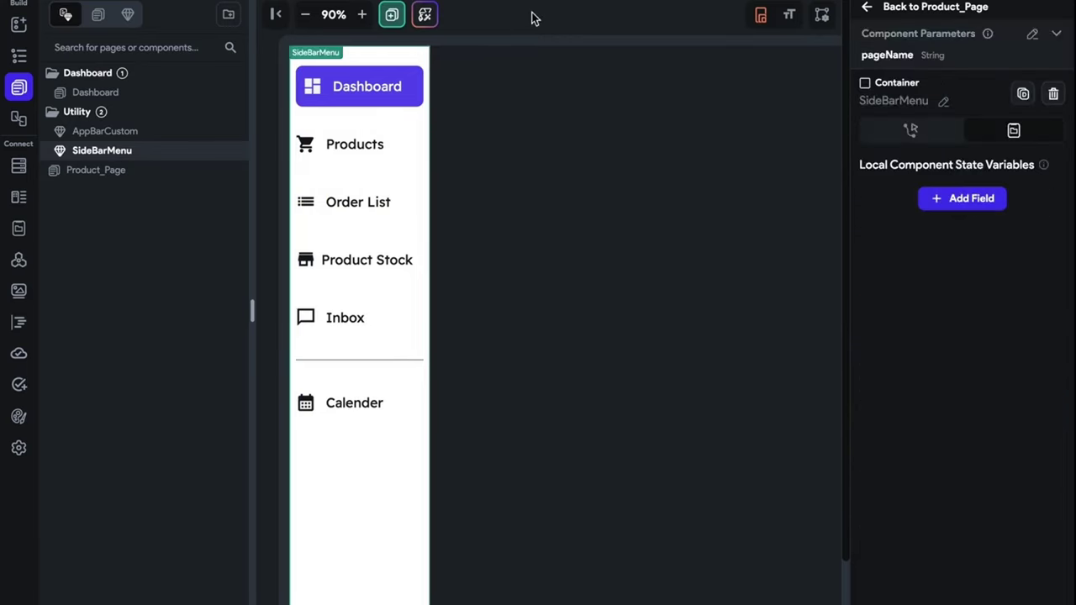
- Open the Dashboard page, then open and reload its published site at ecommerce-cms.flutterflow.app
click(98, 94)
click(984, 16)
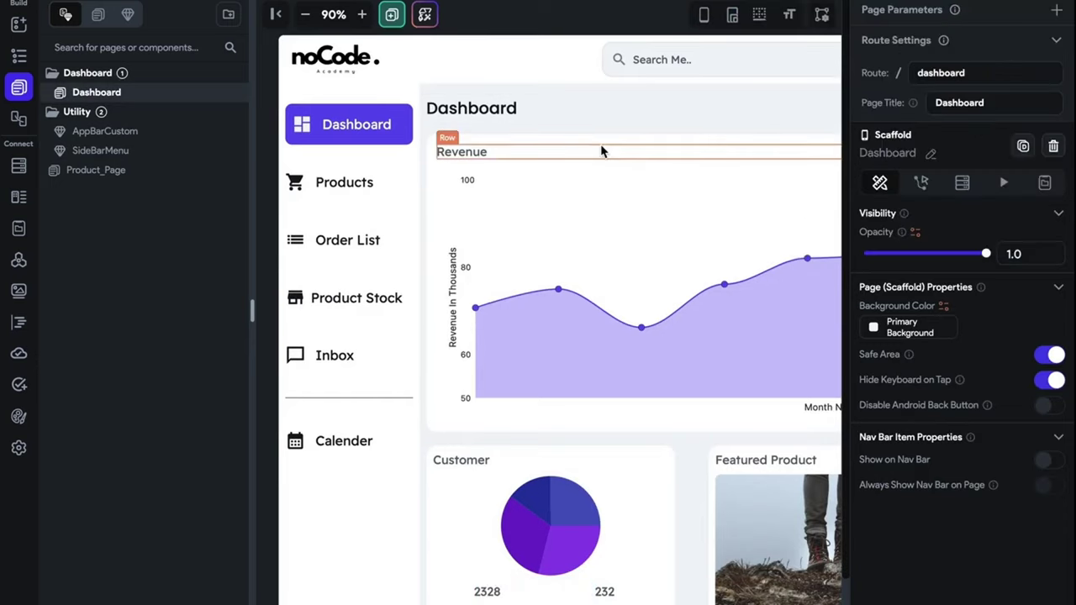
mouse_move(1068, 3)
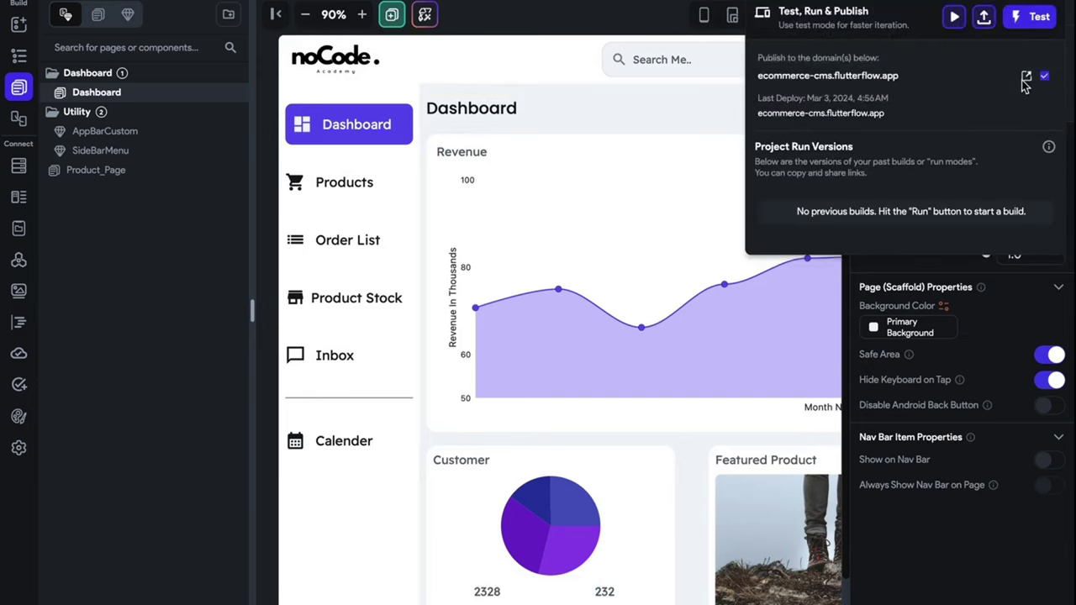
click(1025, 77)
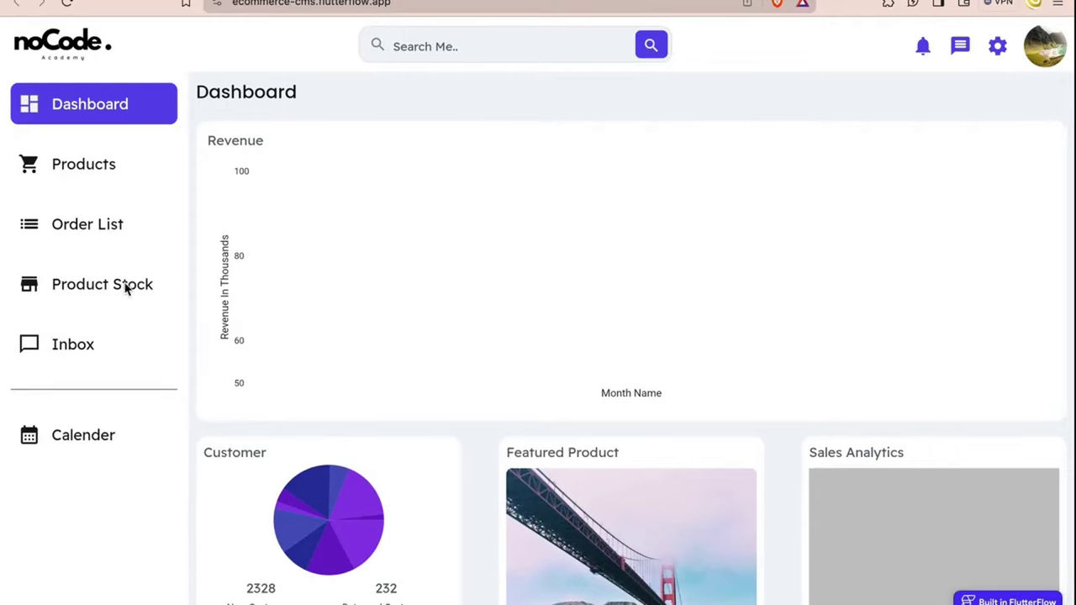
click(330, 9)
key(Return)
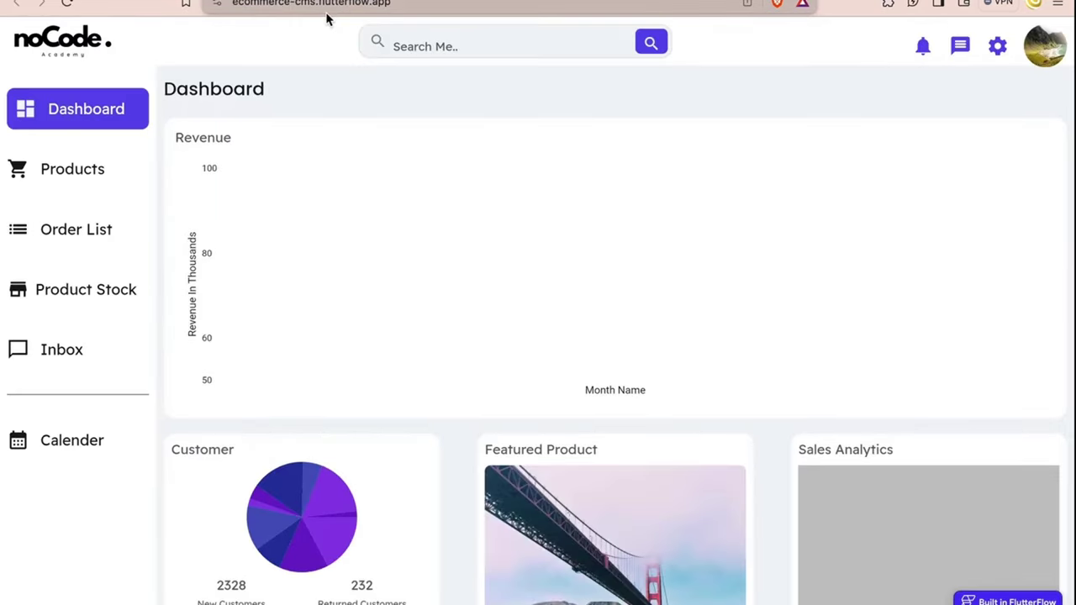
- Test the published sidebar by navigating back and forth between the Products and Dashboard pages
click(98, 169)
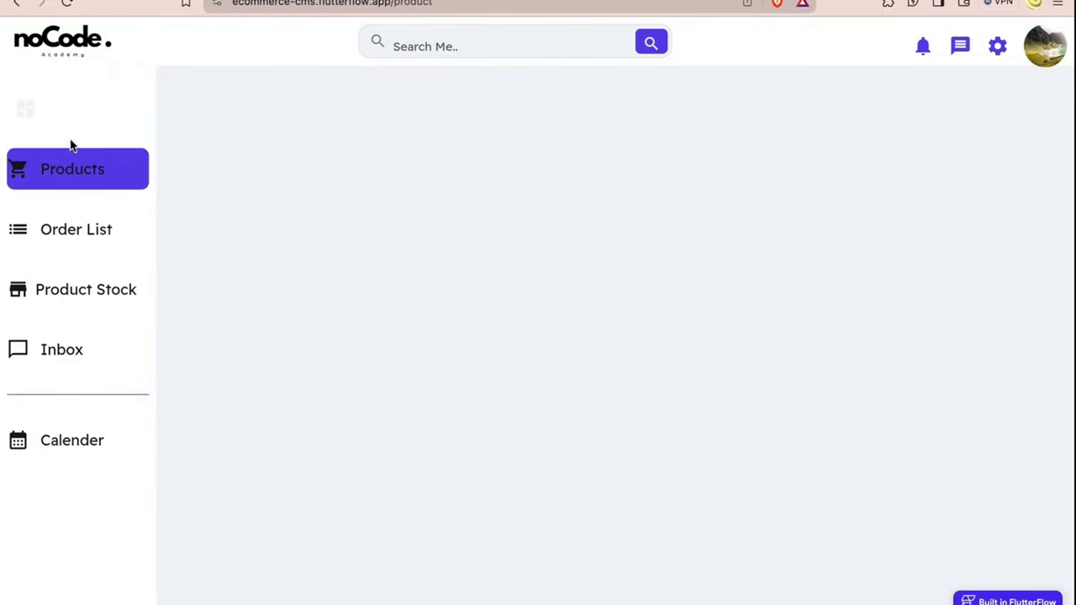
click(77, 126)
click(88, 166)
click(84, 124)
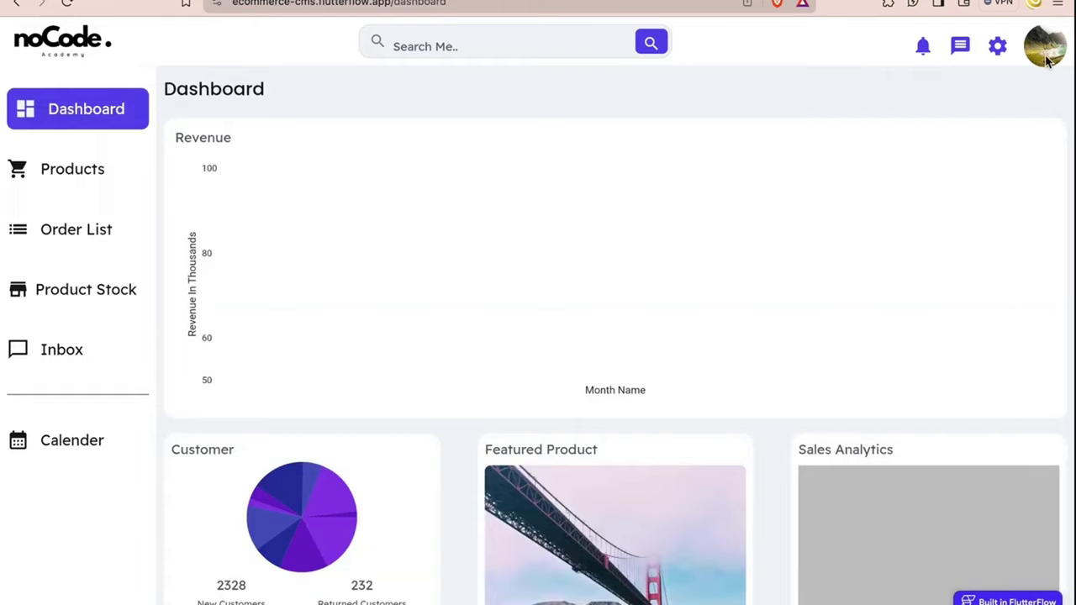
- Try the search field in the published app bar and reload the site
click(472, 44)
key(super+l)
key(Return)
- Switch back to the FlutterFlow editor and open the AppBarCustom component with the page list collapsed
key(super+Tab)
click(497, 108)
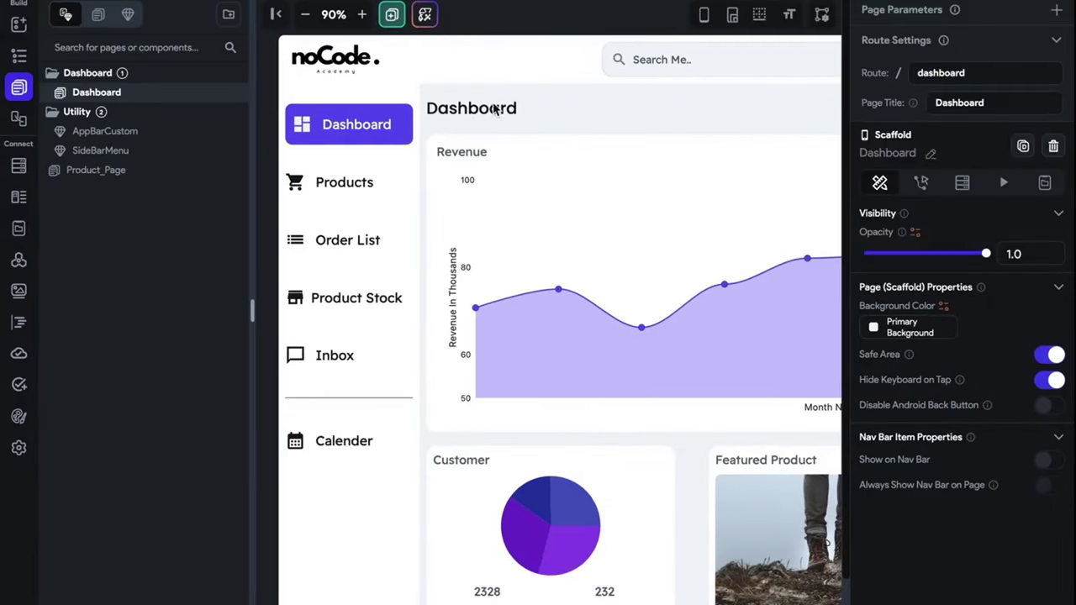
click(122, 134)
click(274, 15)
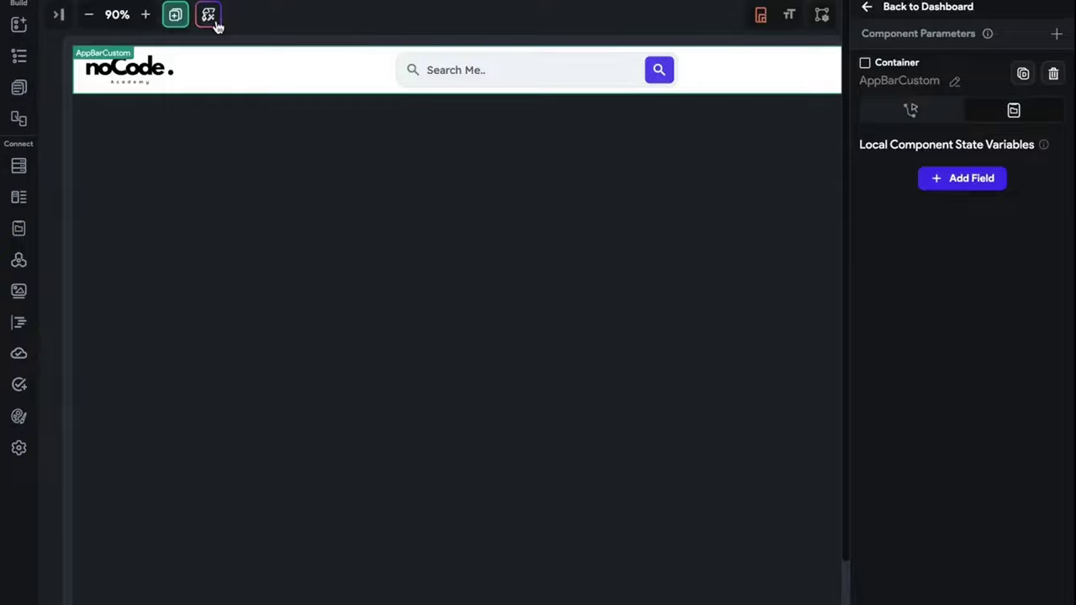
- Set the diameter of the circular profile image in the custom app bar to 3%
click(146, 15)
click(146, 15)
click(146, 15)
scroll(467, 94, right, 5)
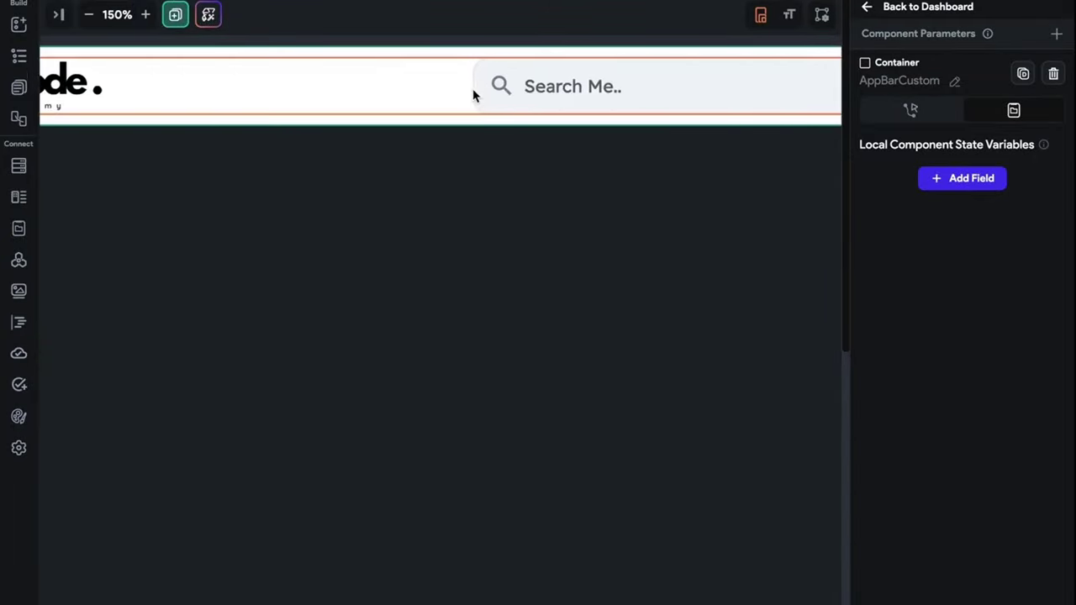
scroll(441, 81, down, 1)
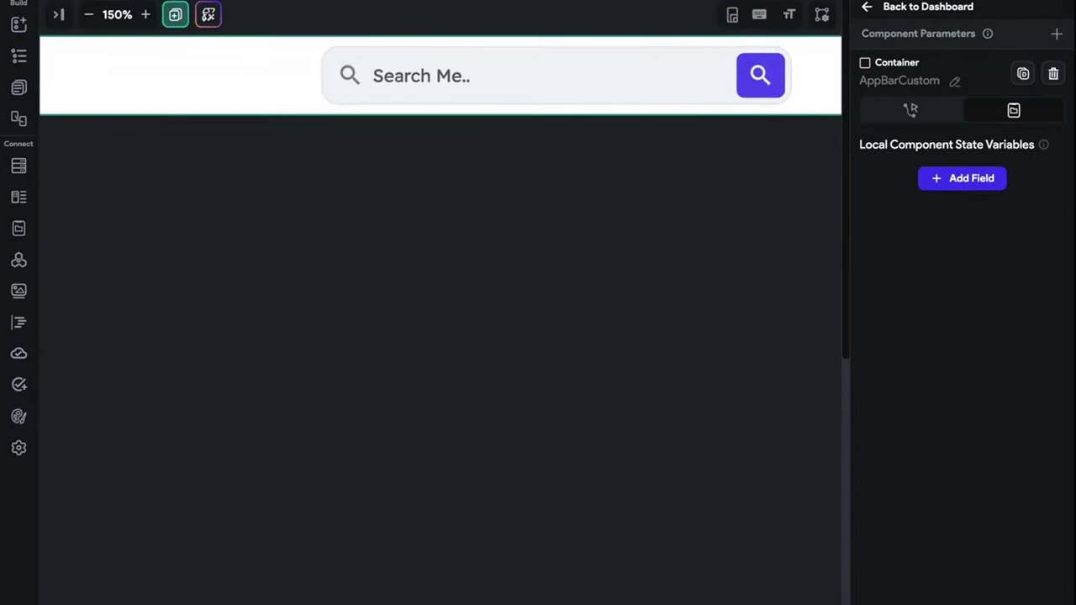
scroll(597, 43, right, 8)
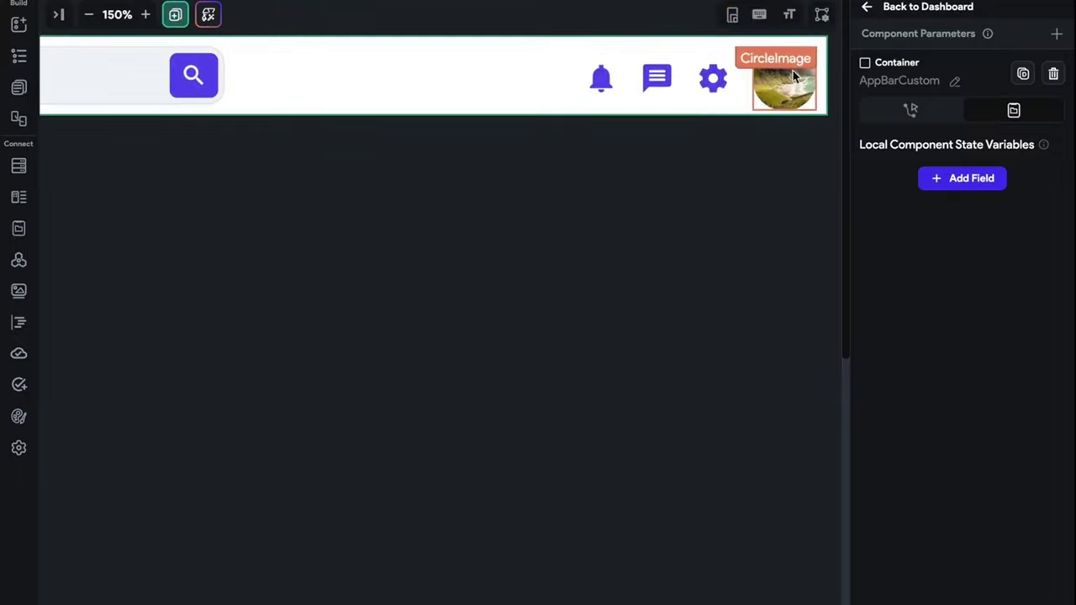
click(786, 80)
scroll(916, 328, down, 1)
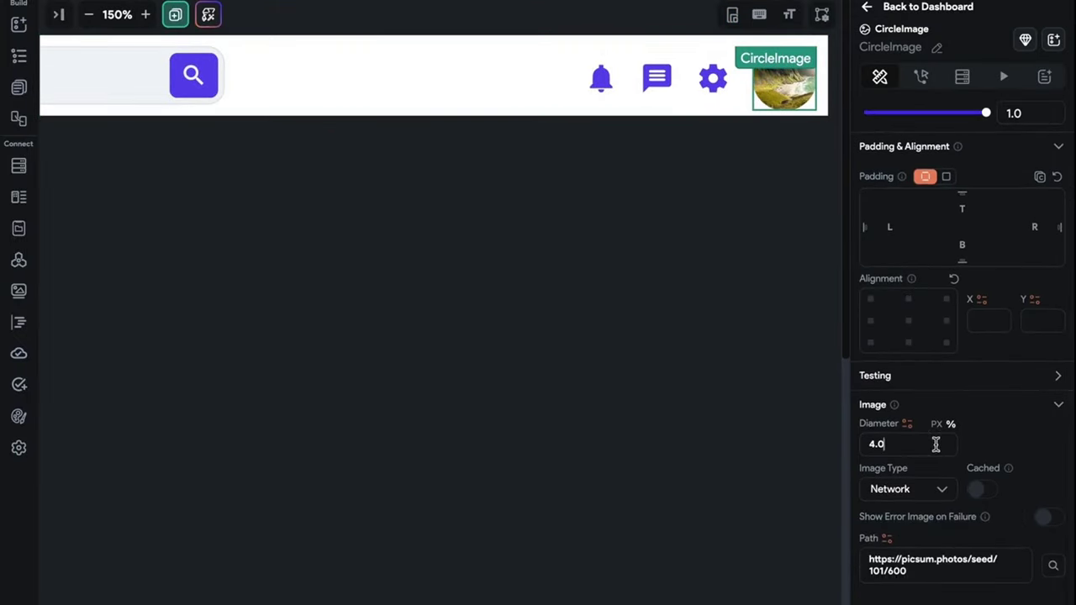
text(3.00)
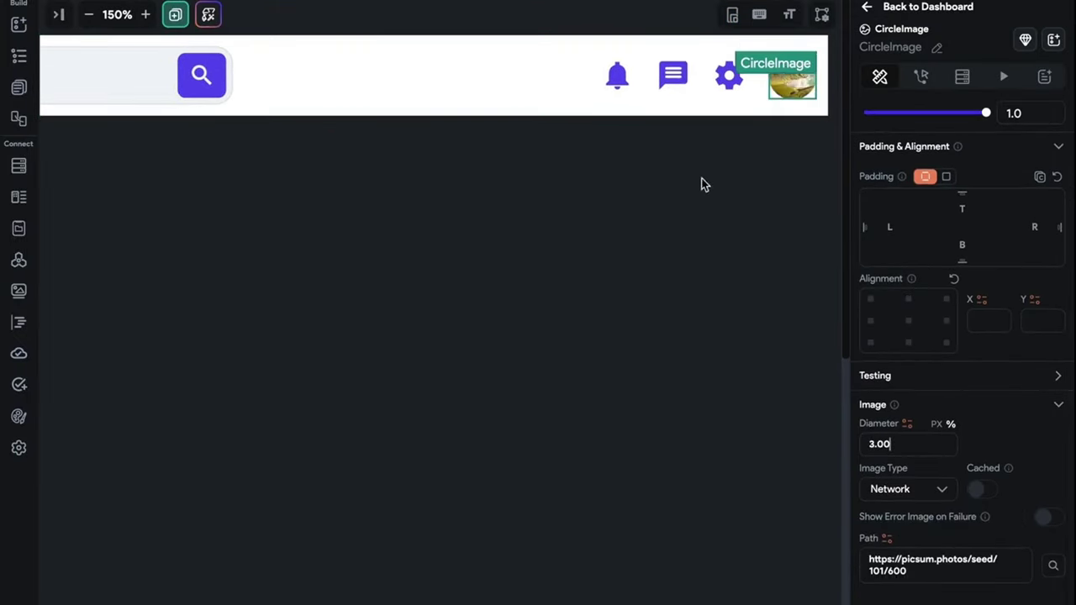
- Clear the maximum line count of the search text field in the app bar
click(728, 98)
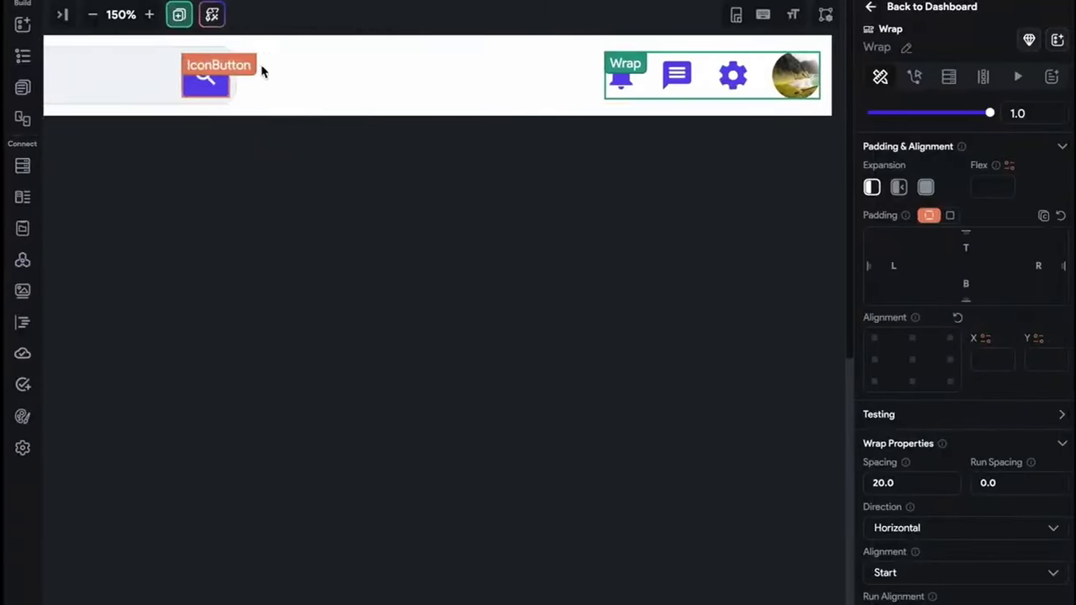
scroll(294, 76, left, 5)
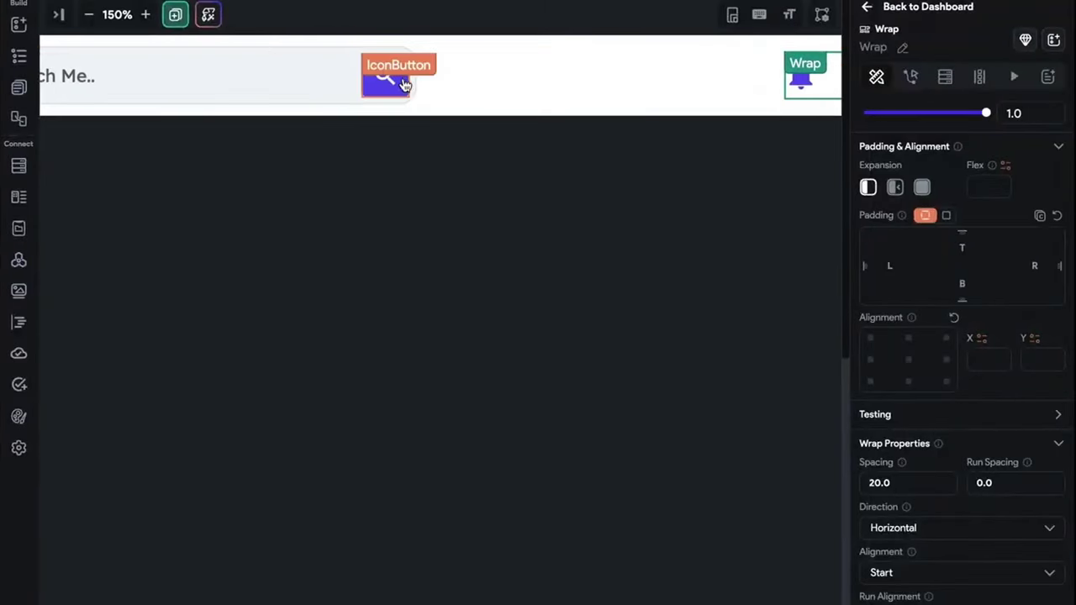
click(287, 85)
scroll(932, 361, down, 2)
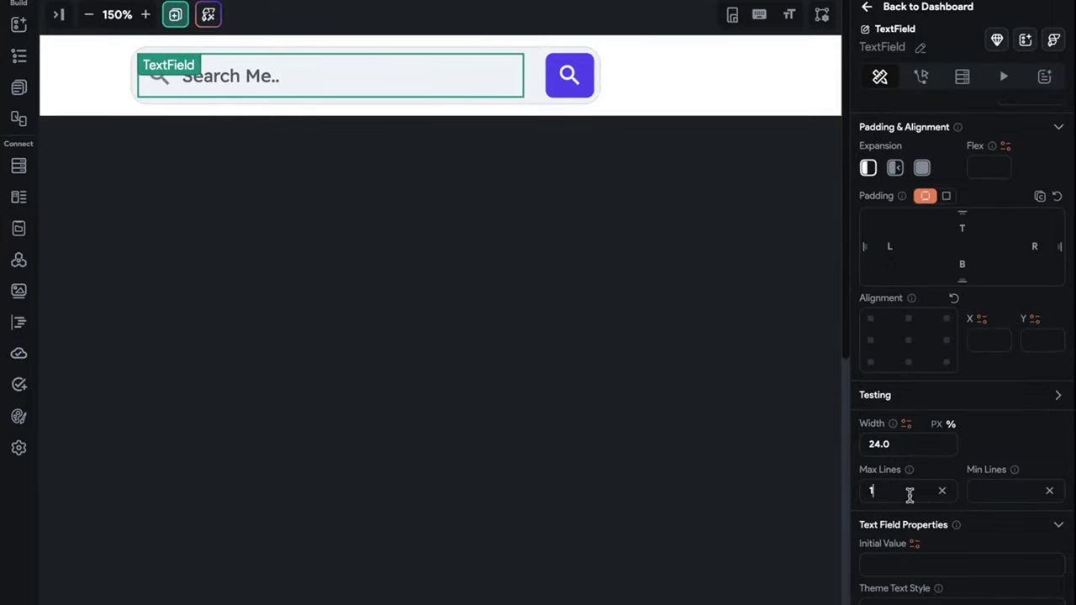
scroll(900, 448, down, 2)
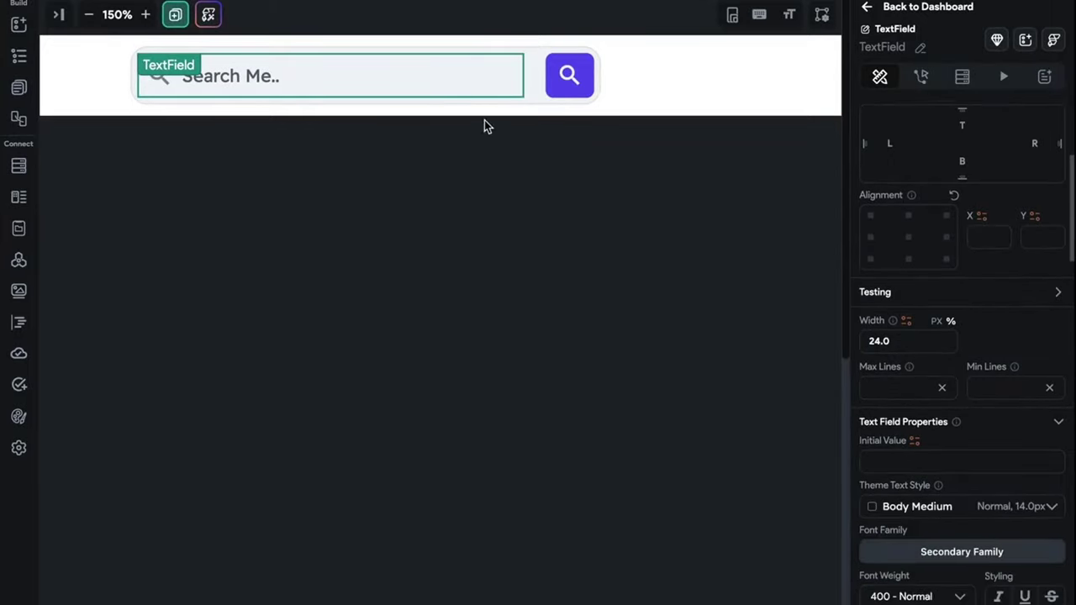
- Apply center alignment to the search bar's row and to its container, including the container's child alignment
click(535, 92)
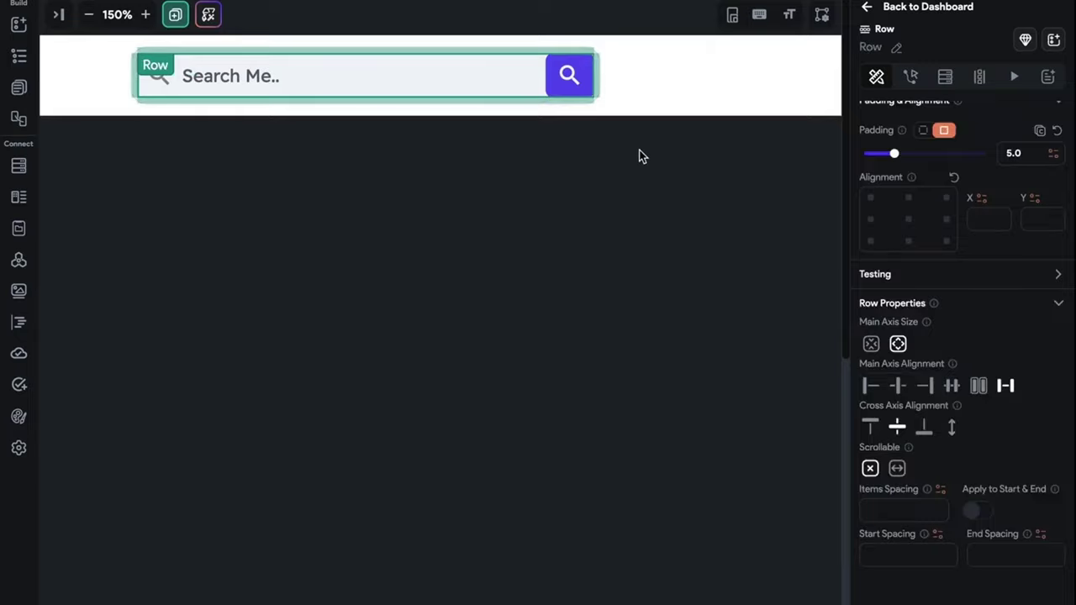
click(908, 219)
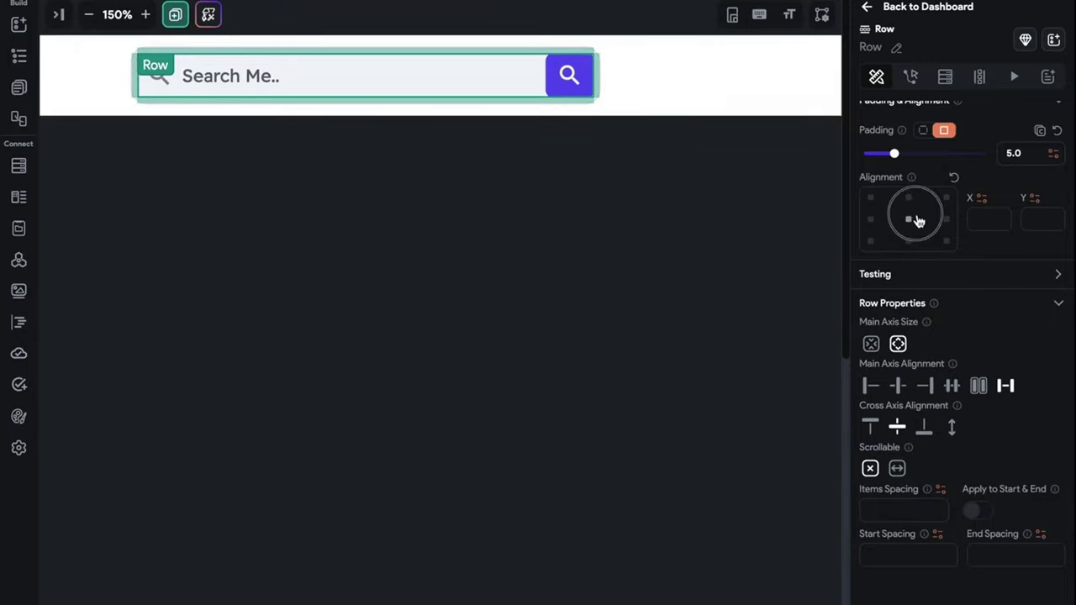
click(600, 75)
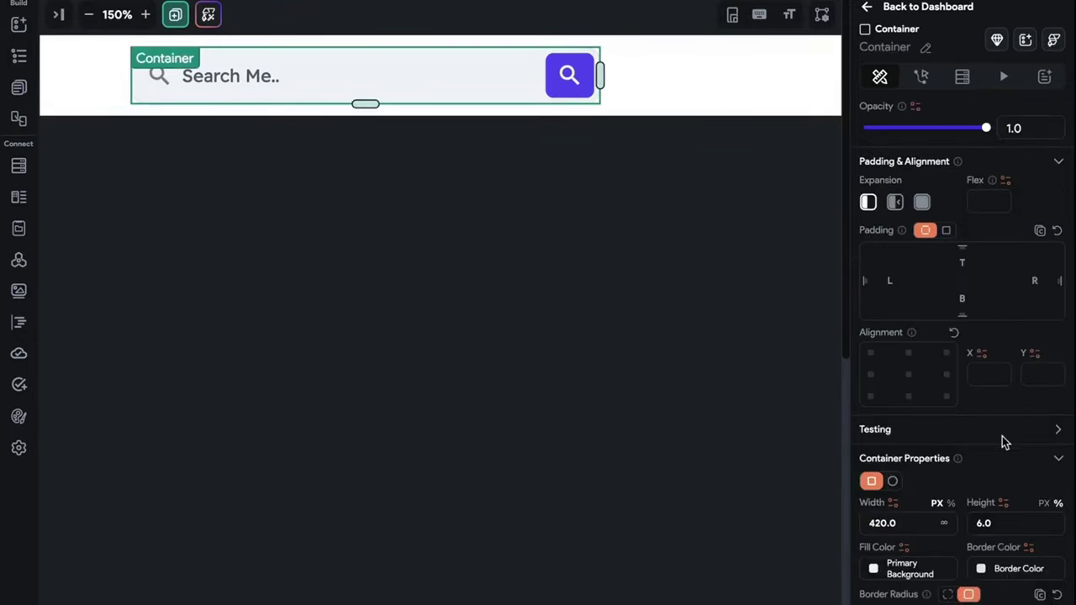
scroll(1002, 442, down, 9)
click(908, 499)
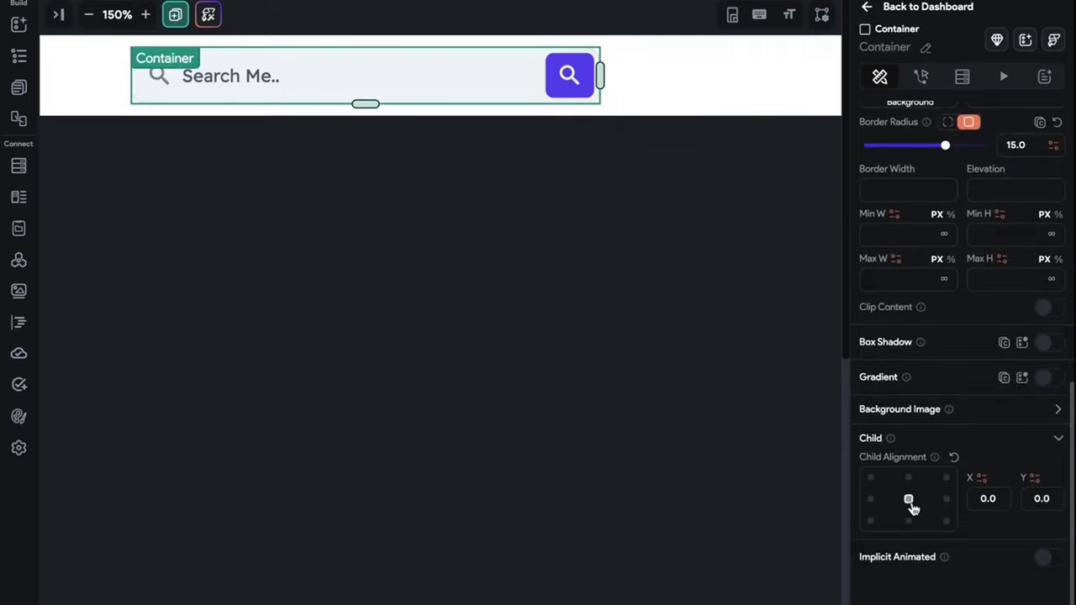
scroll(924, 298, up, 5)
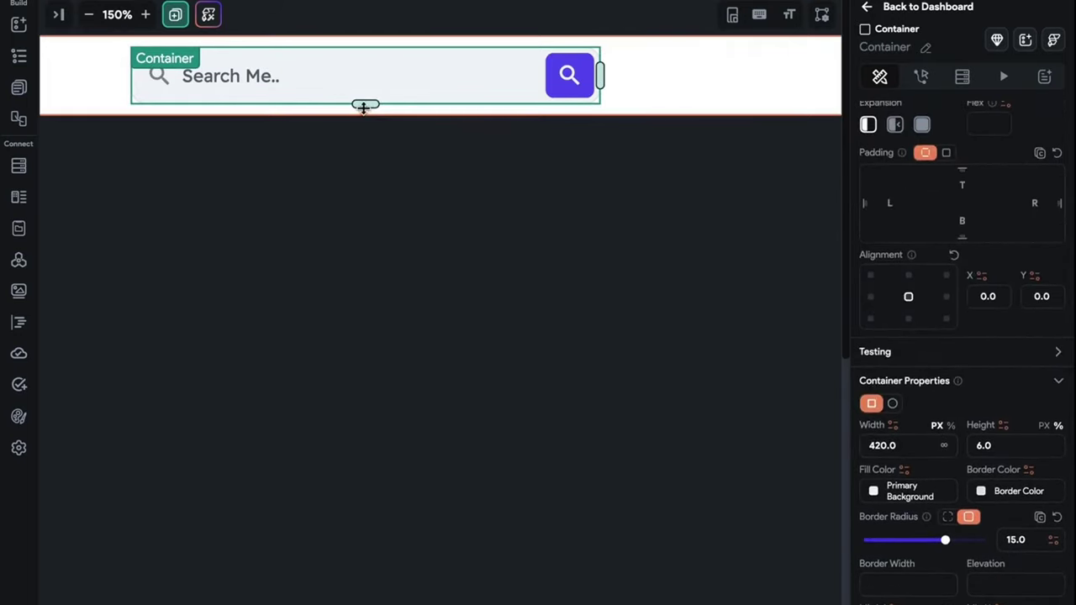
click(601, 161)
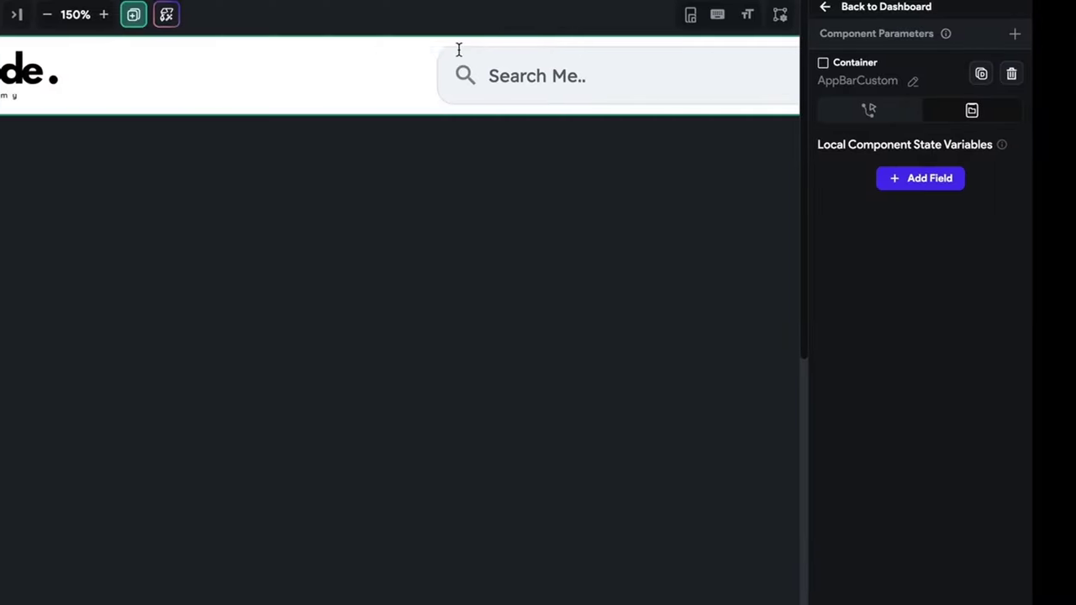
- Clear the content padding of the search text field and remove its leading icon
click(570, 76)
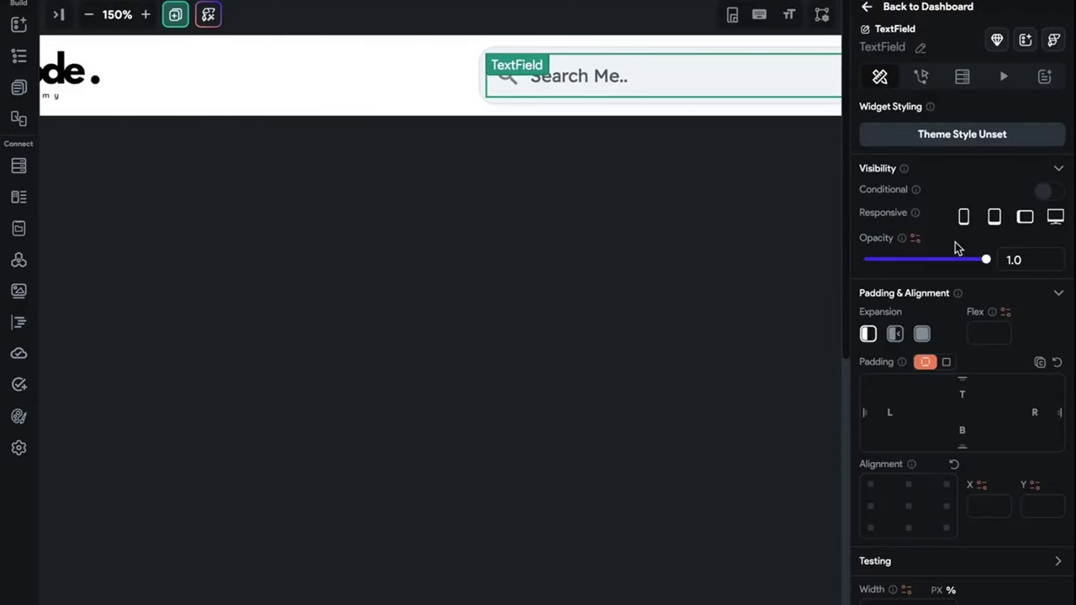
scroll(956, 248, down, 15)
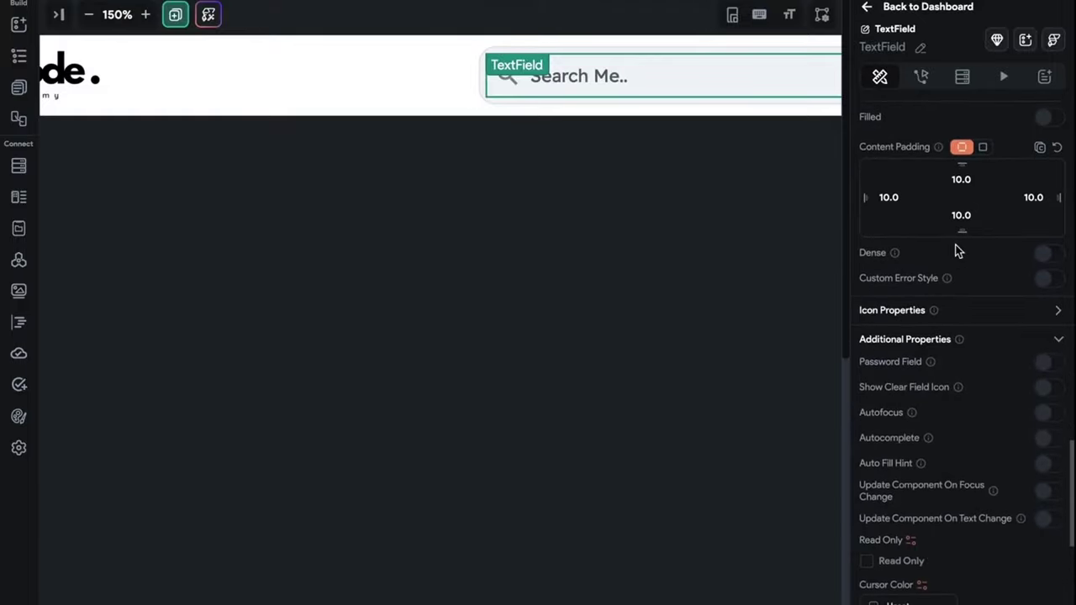
click(1040, 148)
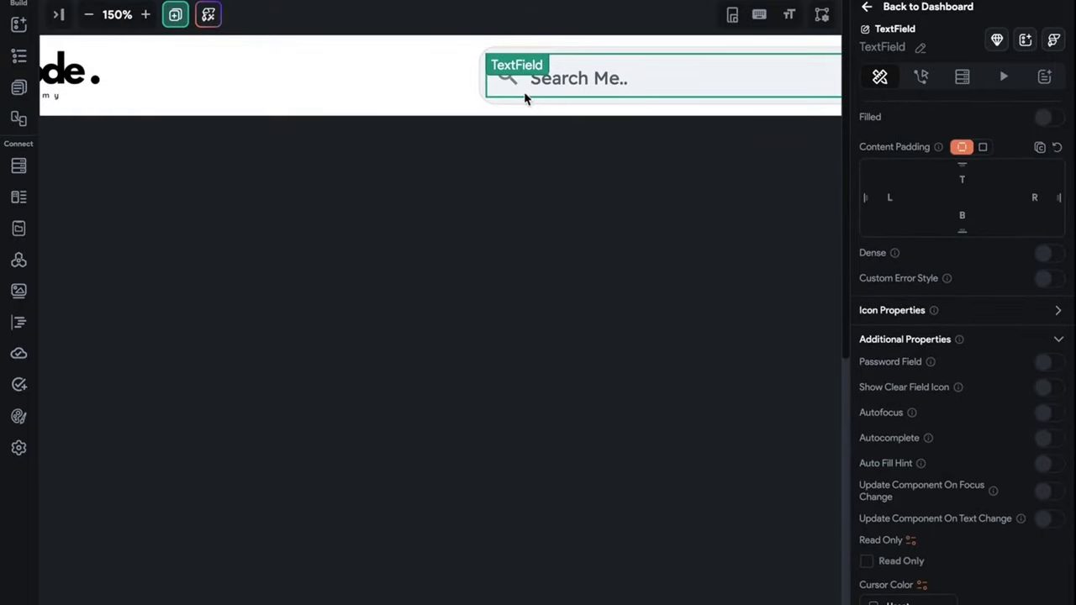
scroll(929, 189, up, 8)
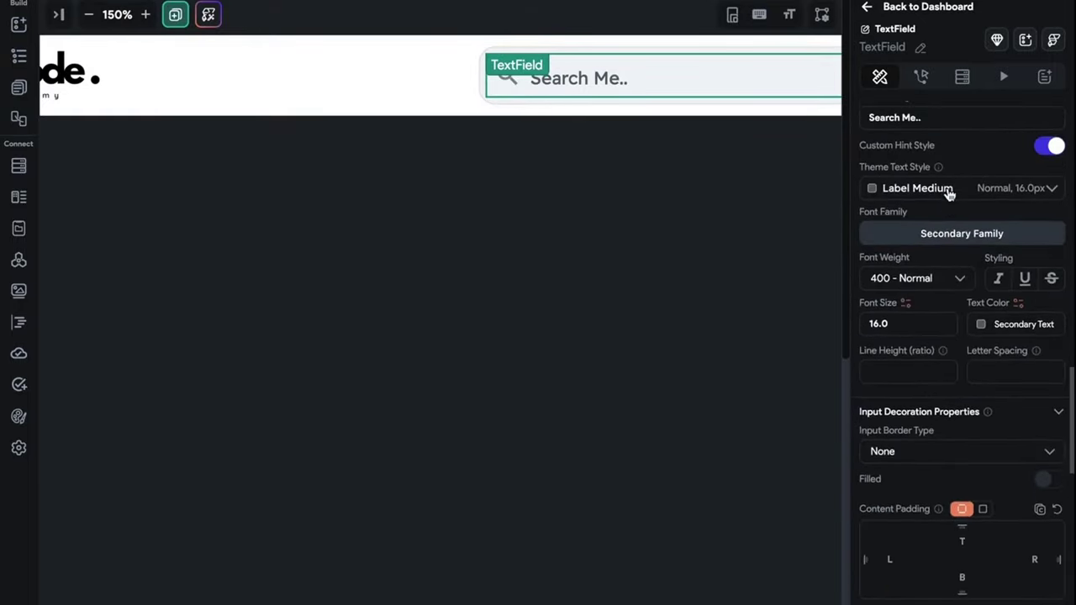
scroll(946, 190, down, 8)
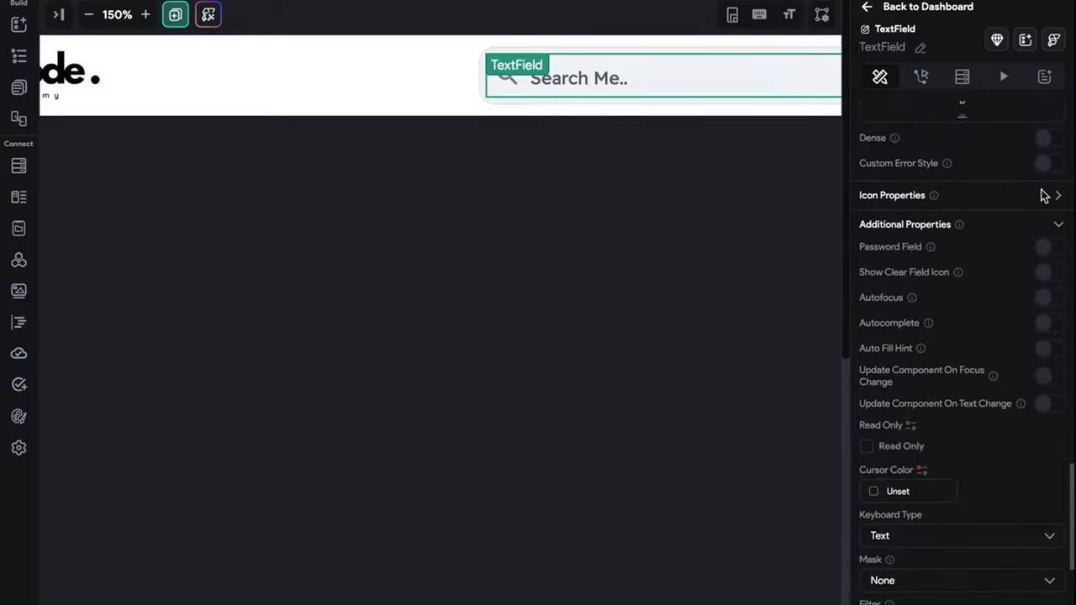
click(1048, 197)
click(1051, 259)
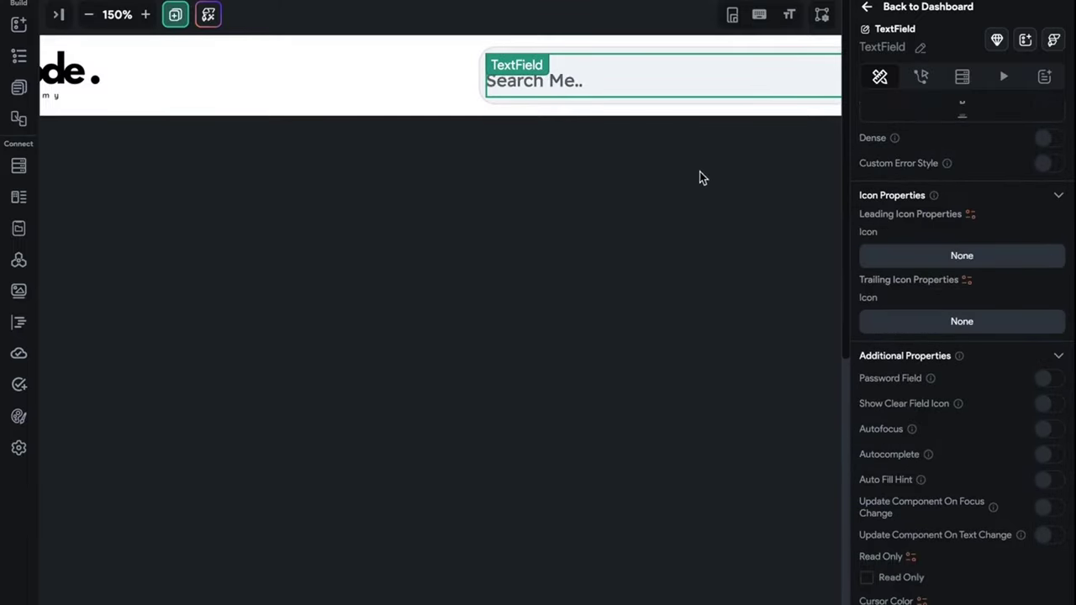
- Set the left padding of the search text field to 10
click(700, 177)
scroll(588, 110, right, 2)
click(574, 99)
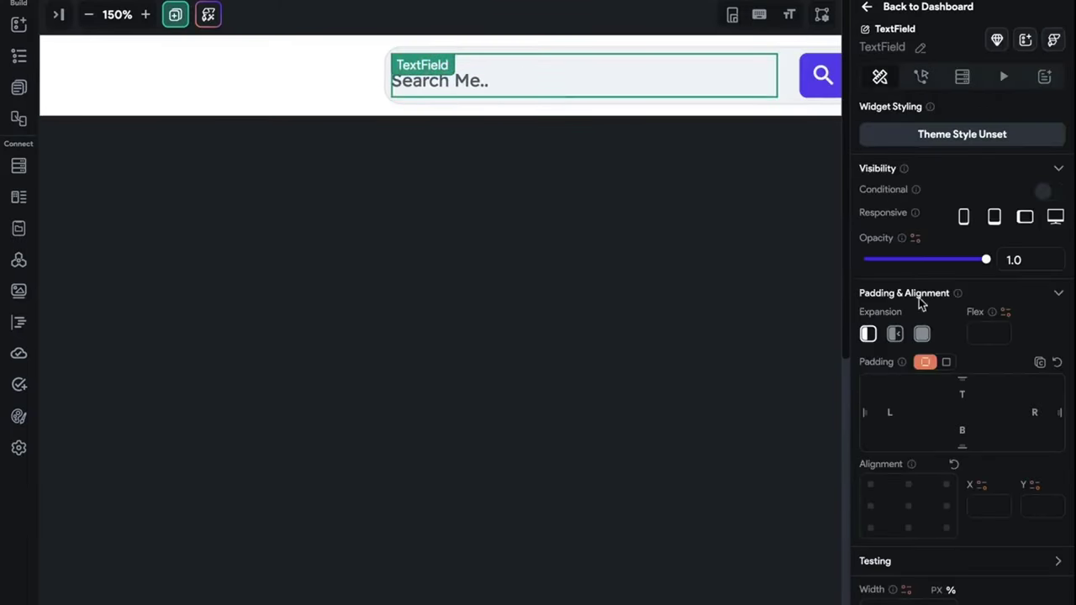
click(642, 361)
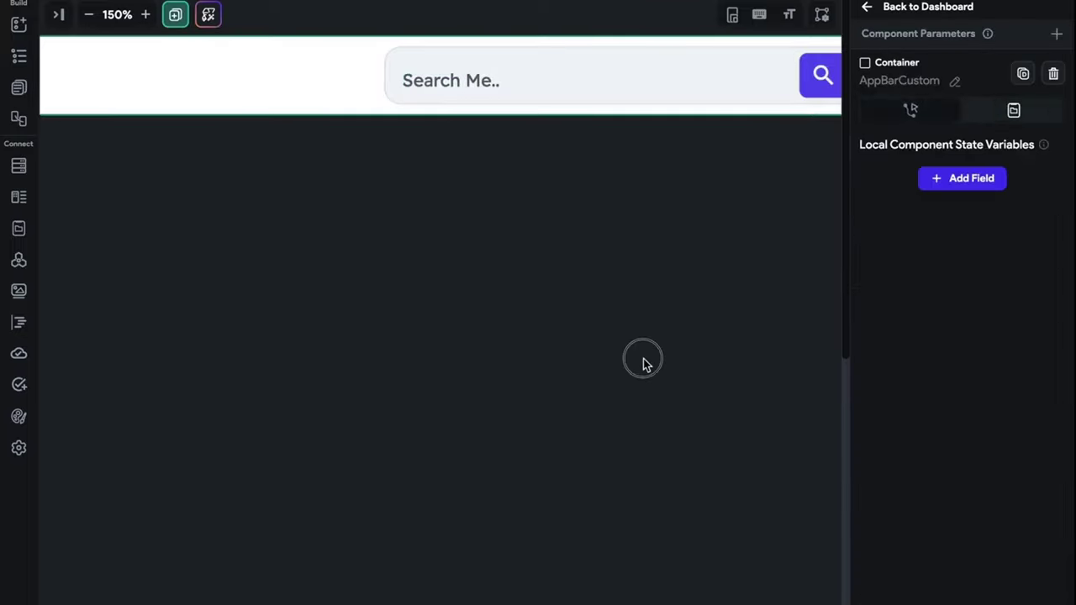
- Try center text alignment on the search text field and return it to left alignment
click(495, 101)
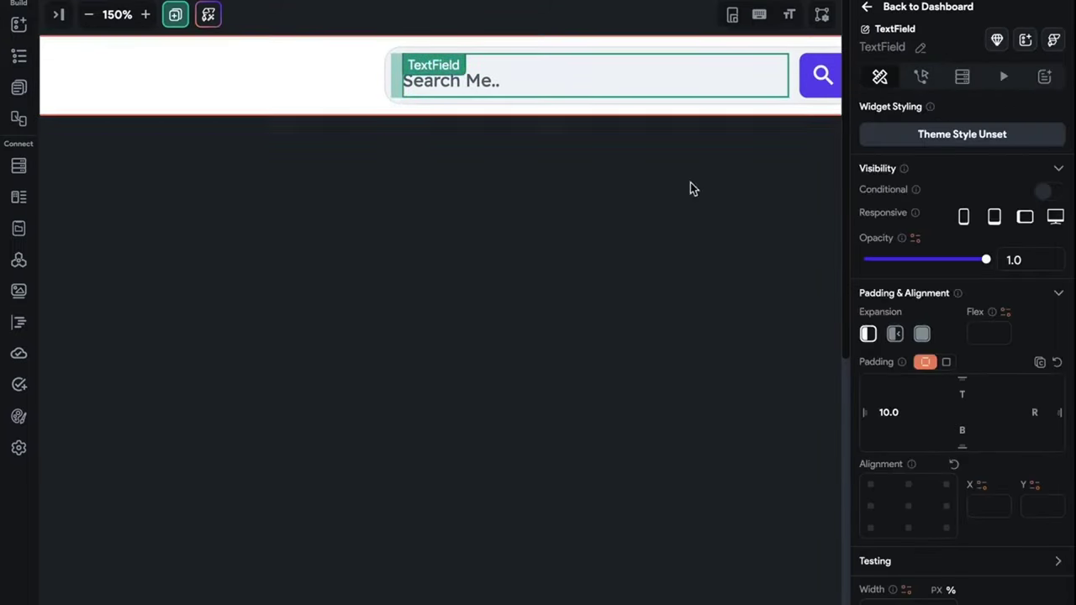
scroll(965, 429, down, 3)
scroll(968, 431, down, 3)
scroll(965, 428, up, 2)
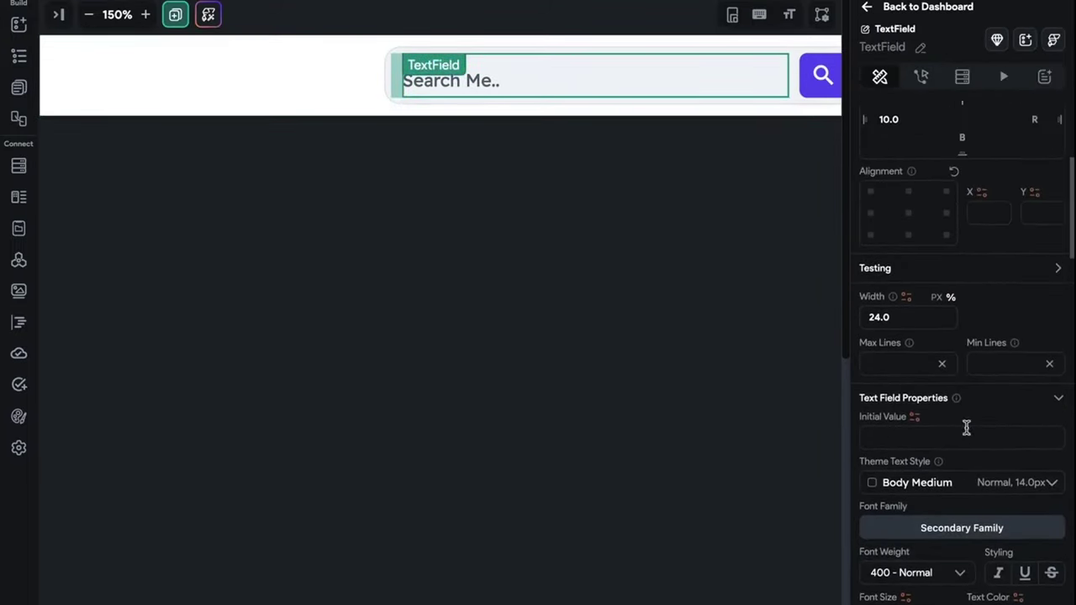
scroll(965, 432, down, 5)
click(896, 197)
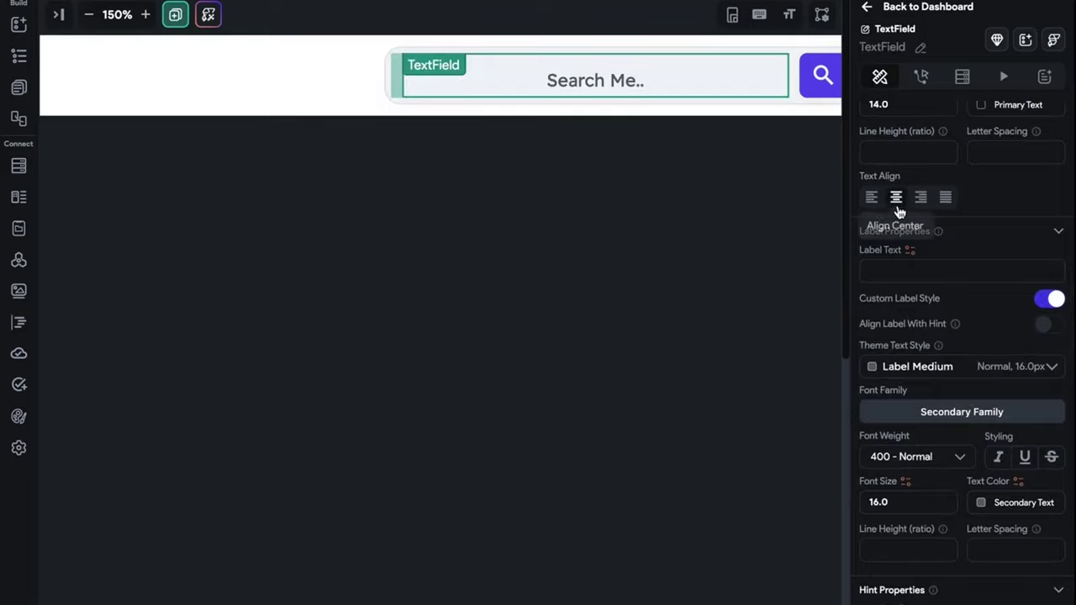
click(872, 199)
- Set the width of the noCode logo image in the app bar to 7%
click(521, 131)
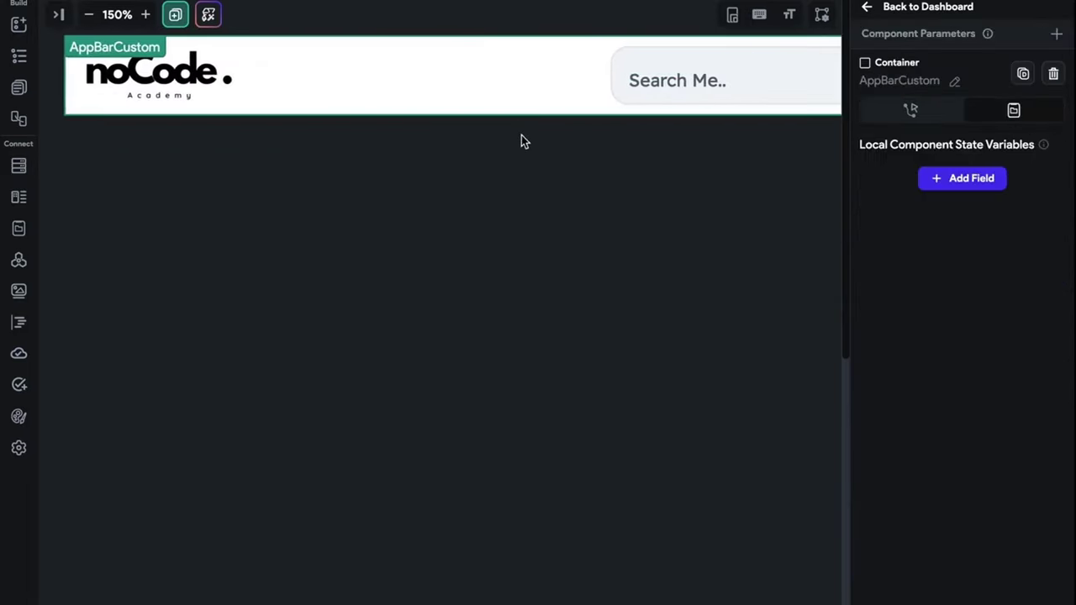
click(191, 69)
scroll(949, 419, down, 3)
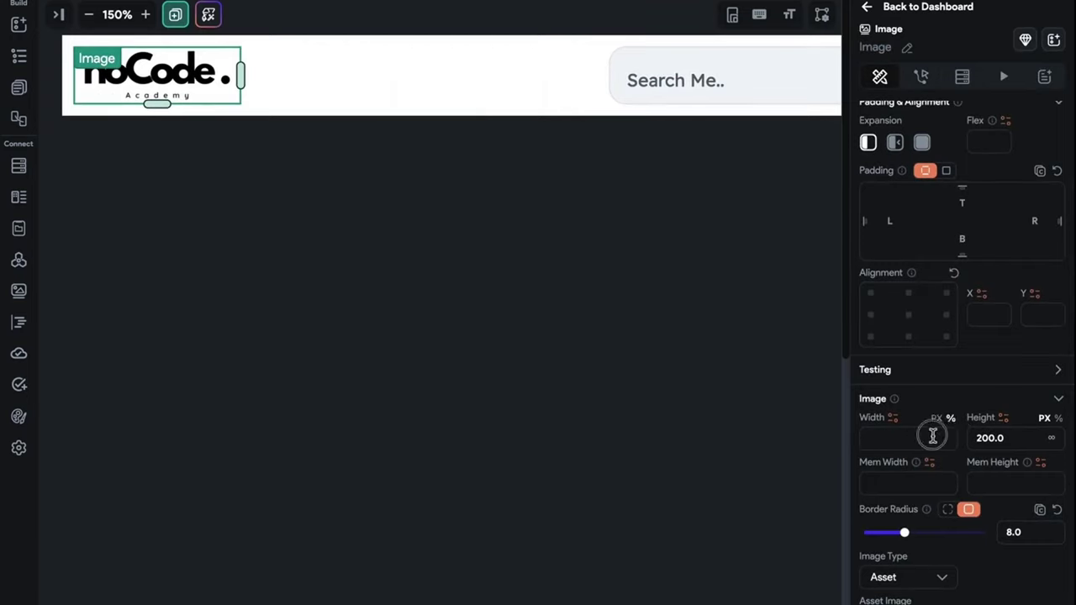
text(1)
key(Up)
key(Up)
key(Up)
key(Up)
key(Up)
key(Up)
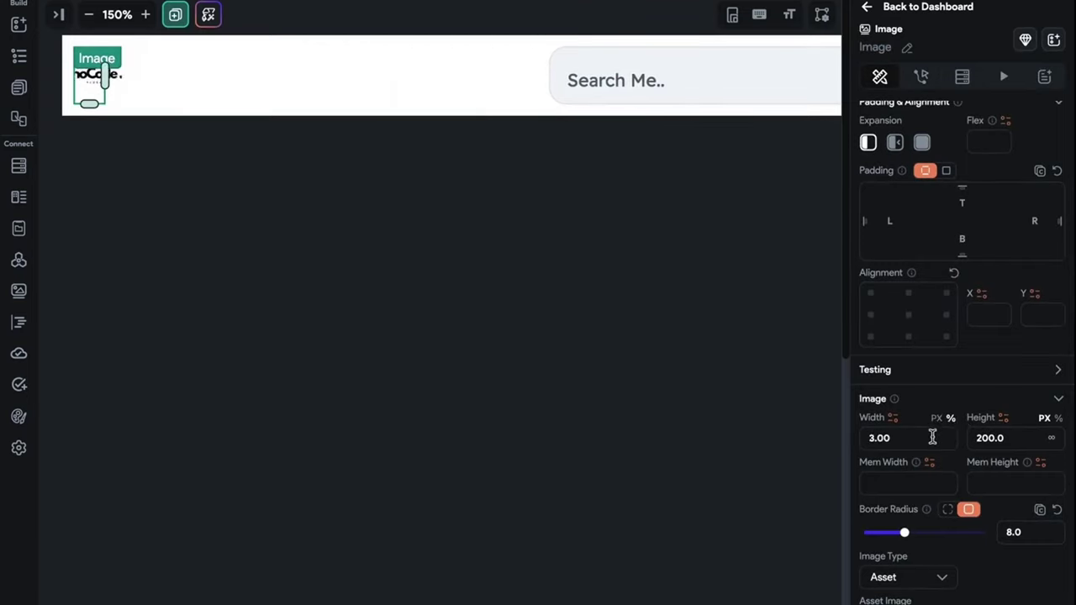
- Switch the logo image's height to percent and set it to 4%
click(1058, 418)
click(982, 440)
text(3)
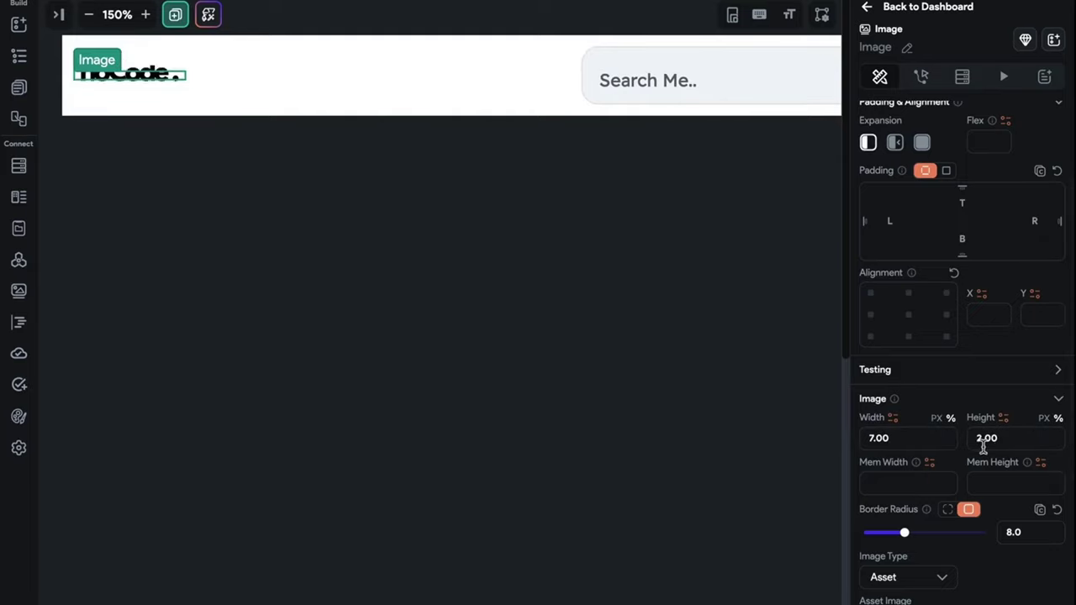
key(Up)
key(Up)
key(Down)
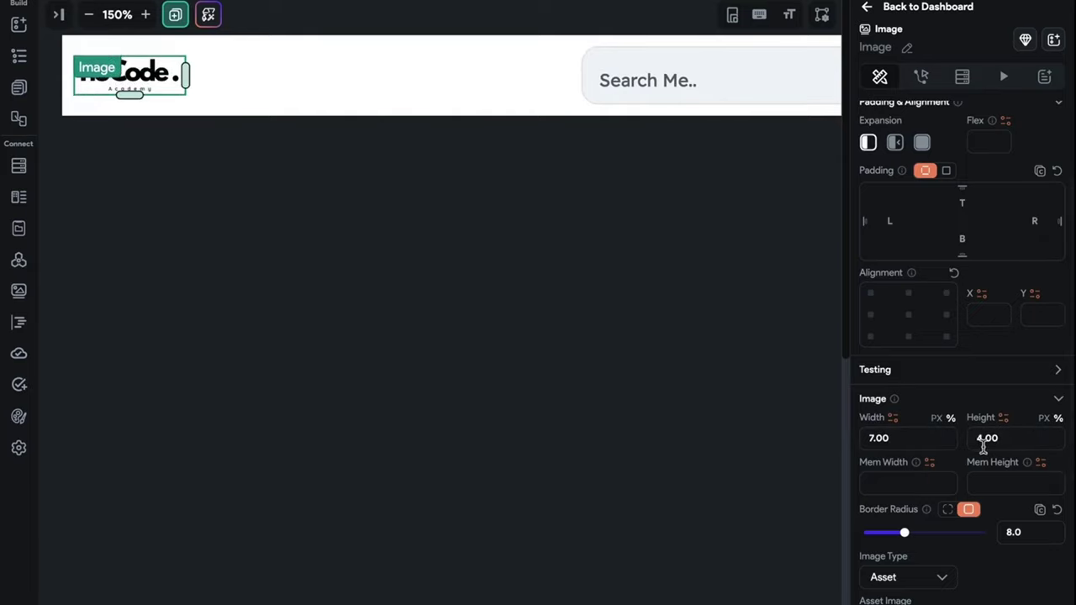
click(540, 268)
- Reduce the height of the app bar's main container slightly
scroll(588, 243, right, 5)
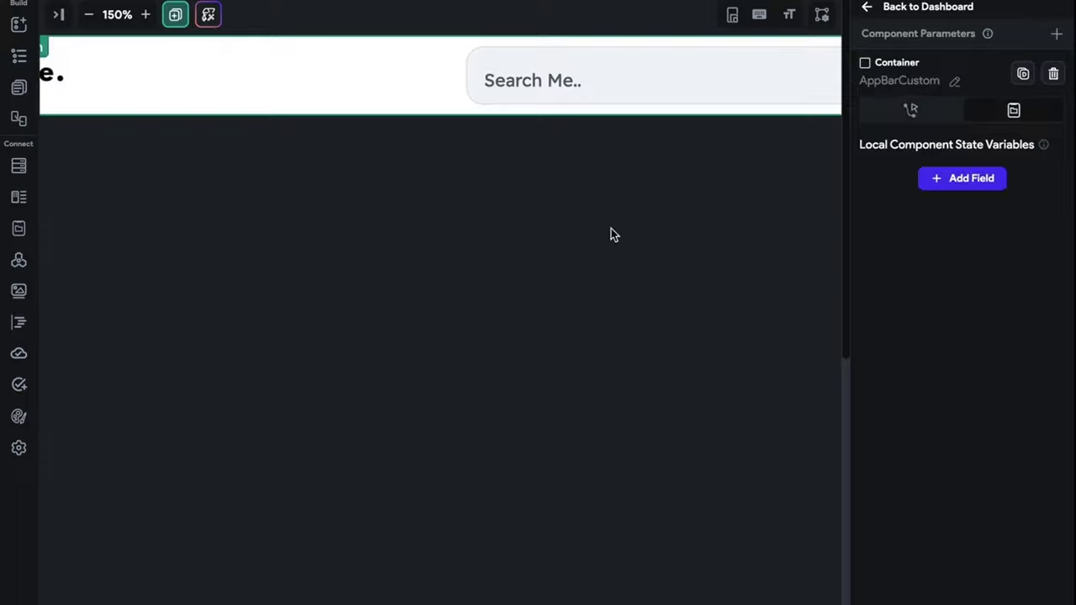
click(452, 117)
drag(634, 117, 639, 111)
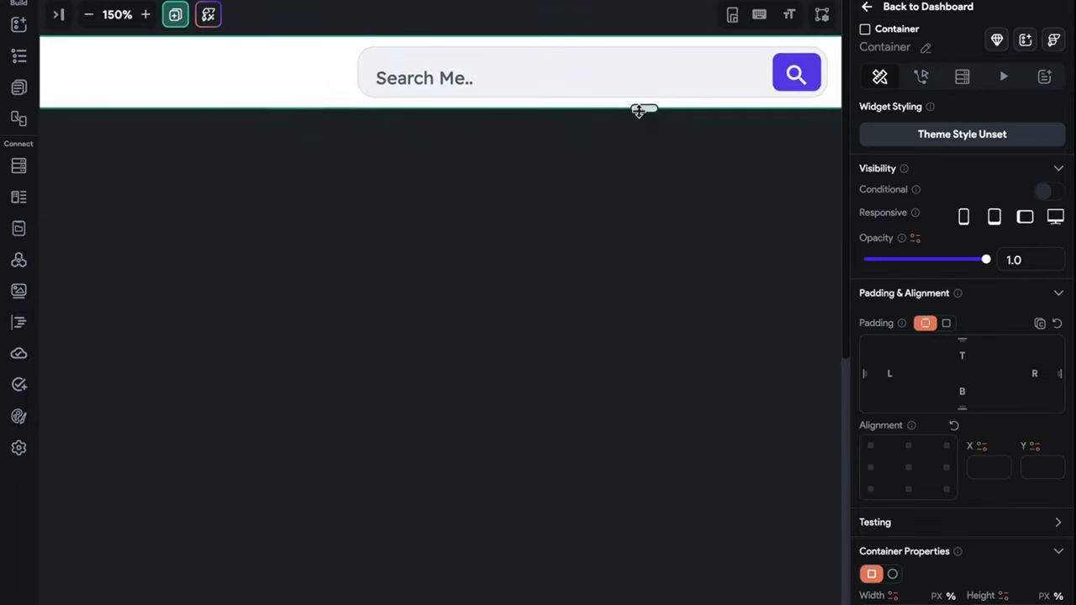
- Set the icon size of the search button to 21 and reduce it a little further
click(800, 77)
scroll(975, 334, down, 5)
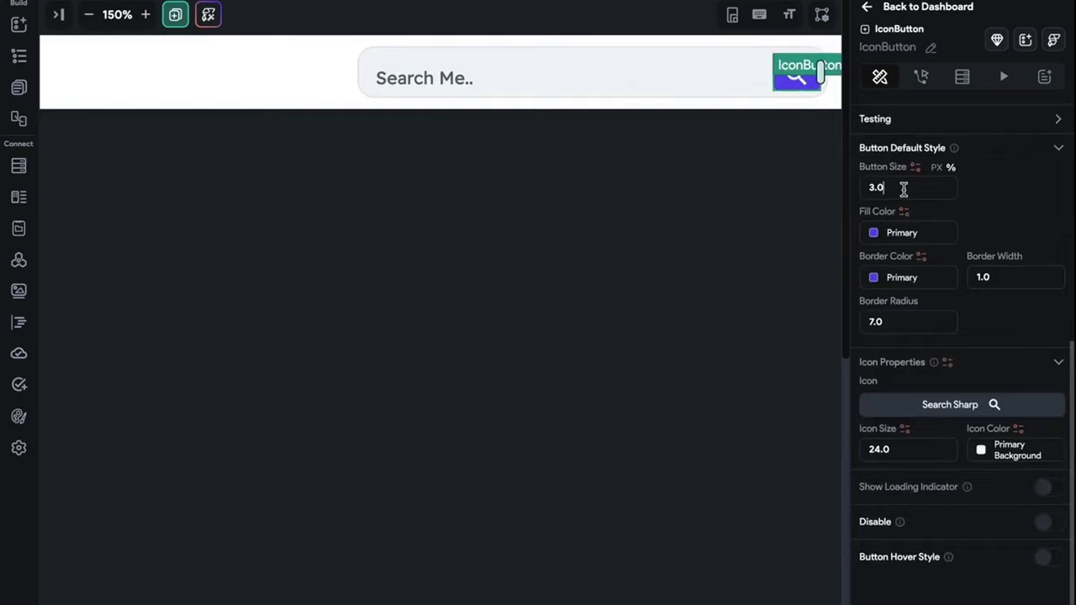
text(0)
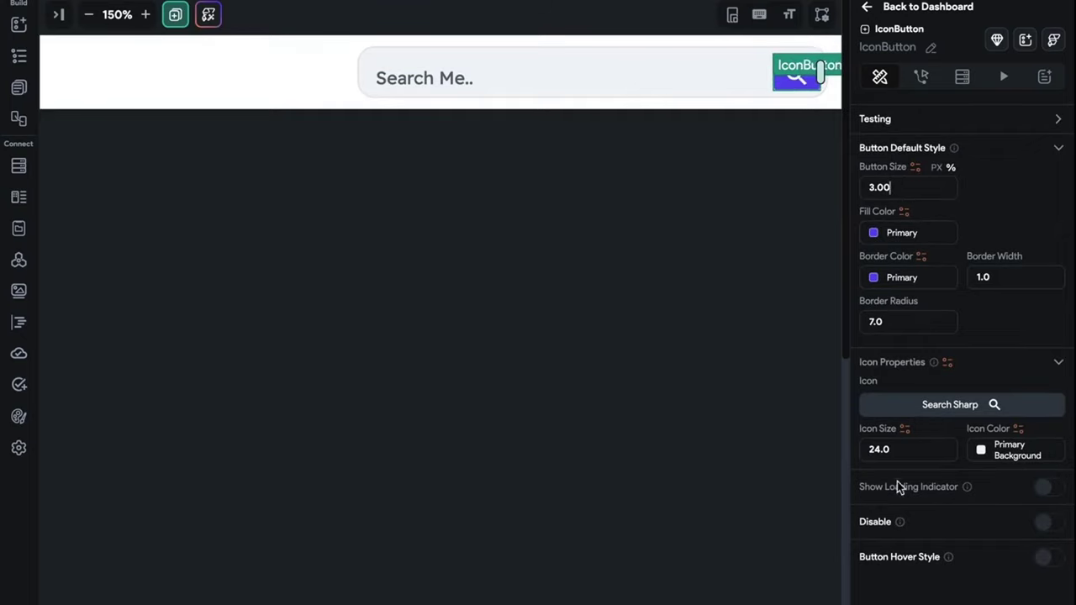
click(907, 457)
click(618, 334)
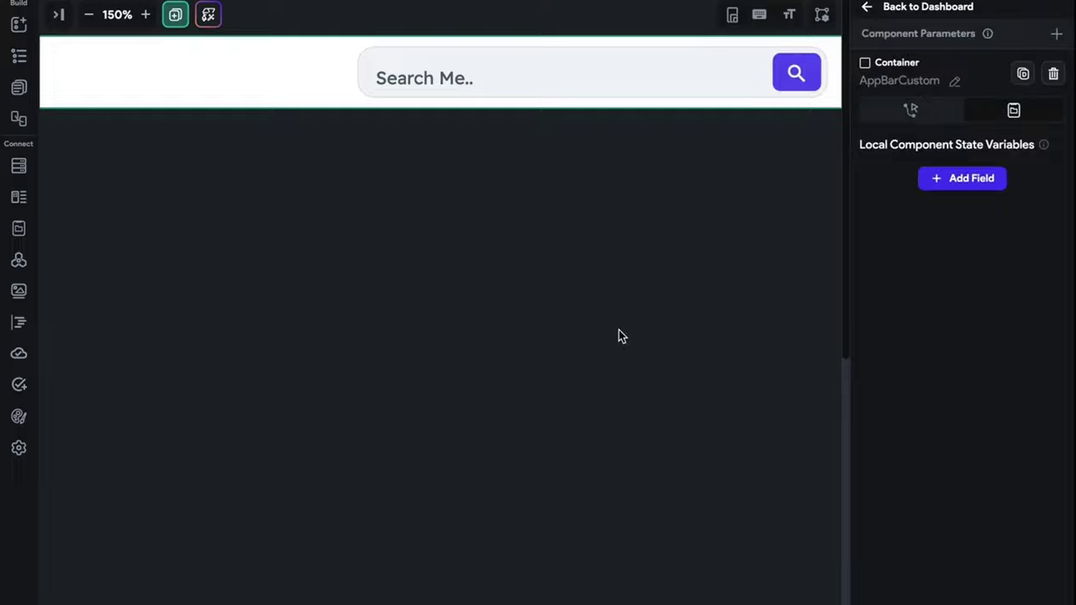
click(811, 75)
scroll(893, 475, down, 3)
scroll(893, 475, down, 5)
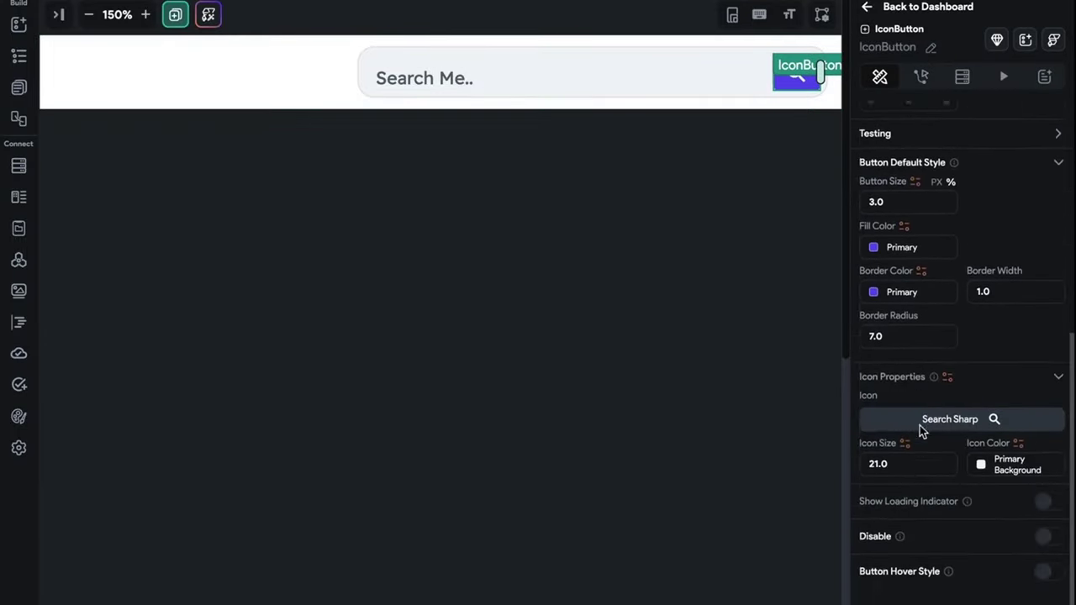
click(739, 254)
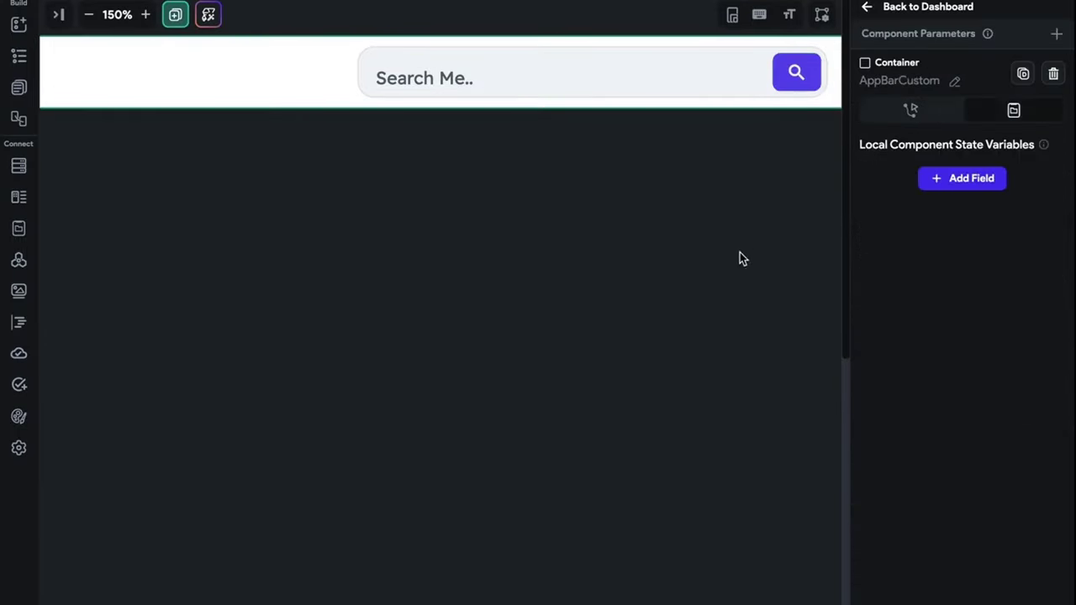
- Move the search row out of its grey container into the app bar's row and delete the empty container
click(88, 16)
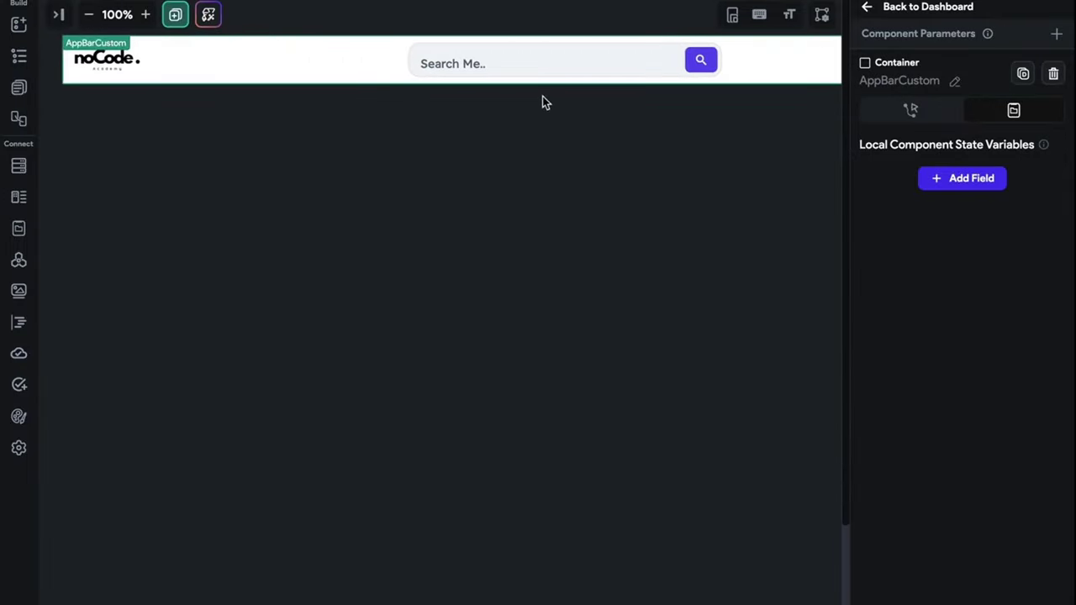
click(462, 68)
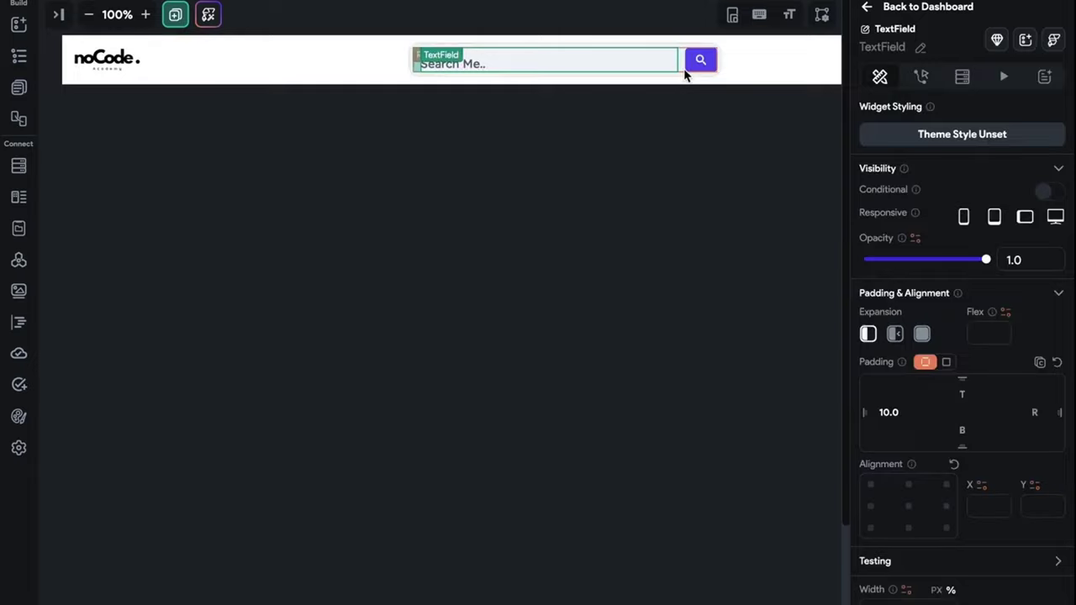
drag(685, 74, 792, 67)
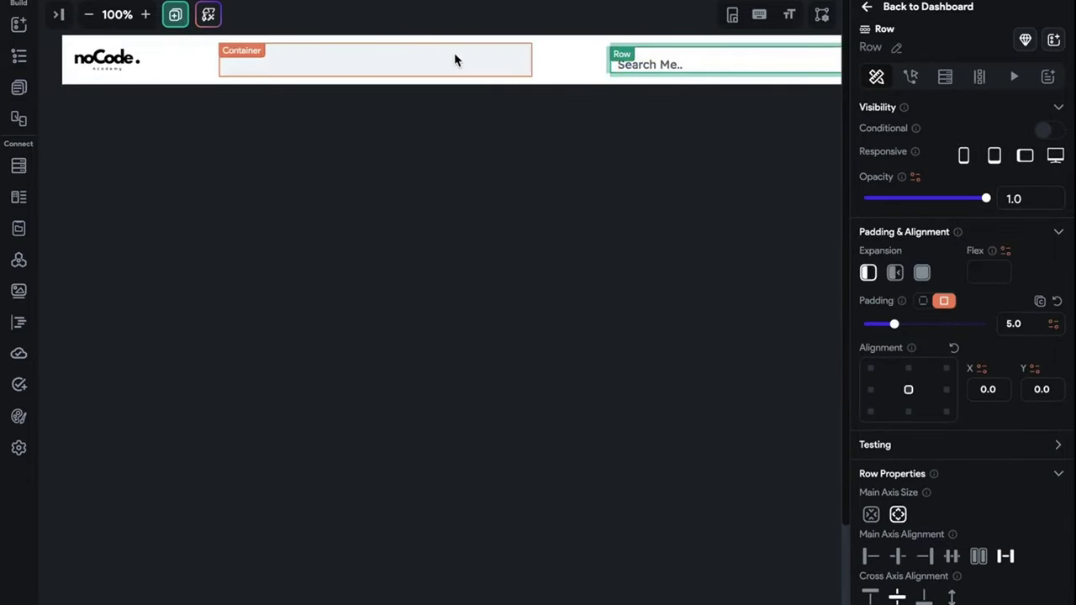
drag(454, 58, 454, 59)
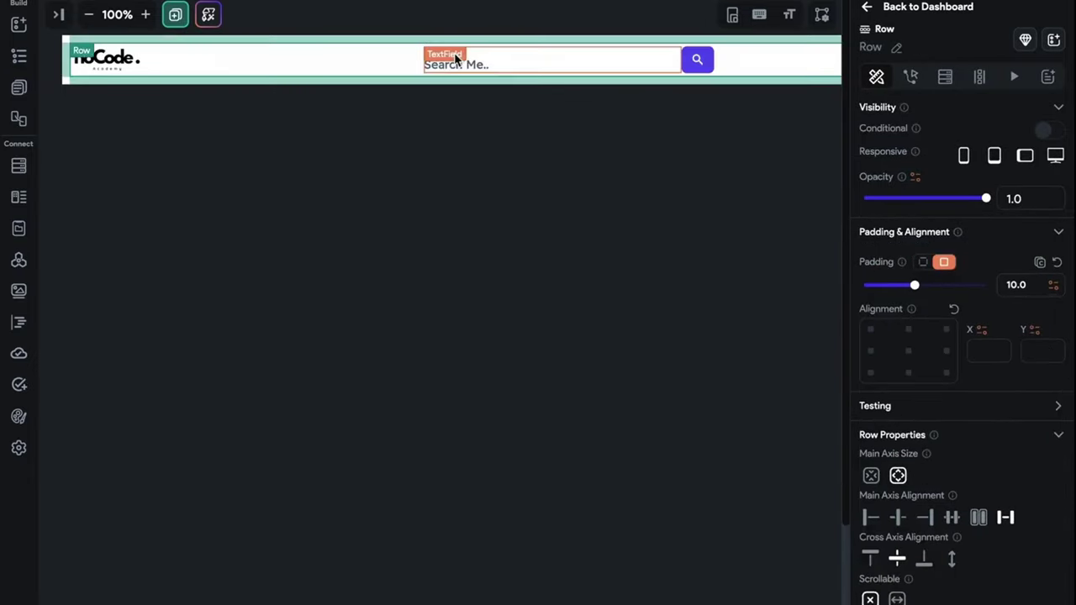
- Wrap the row holding the search text field and search button in a Card widget
click(678, 54)
right_click(679, 57)
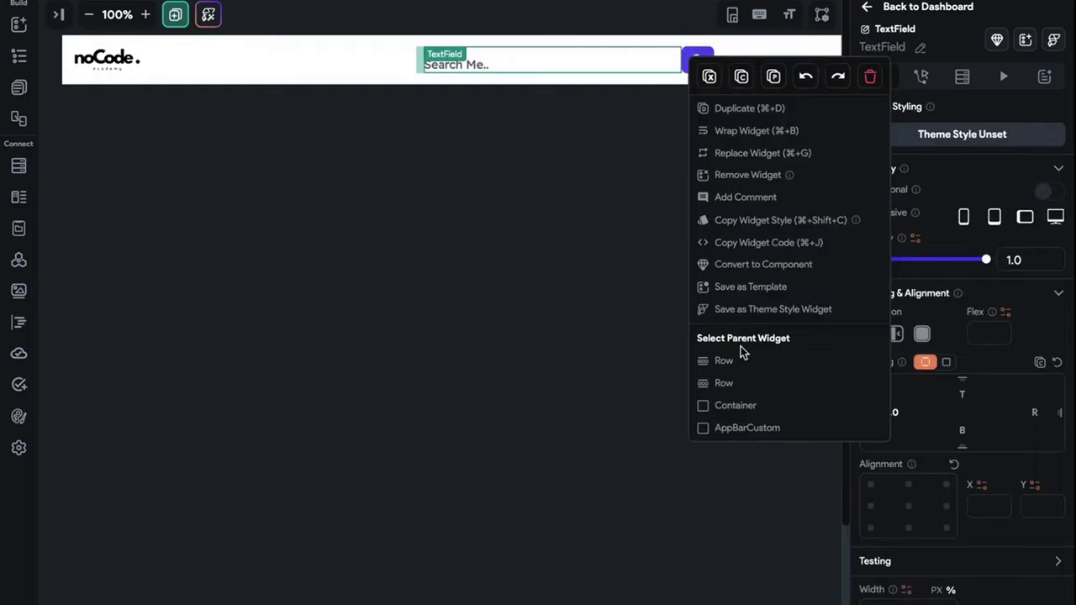
click(723, 359)
right_click(425, 59)
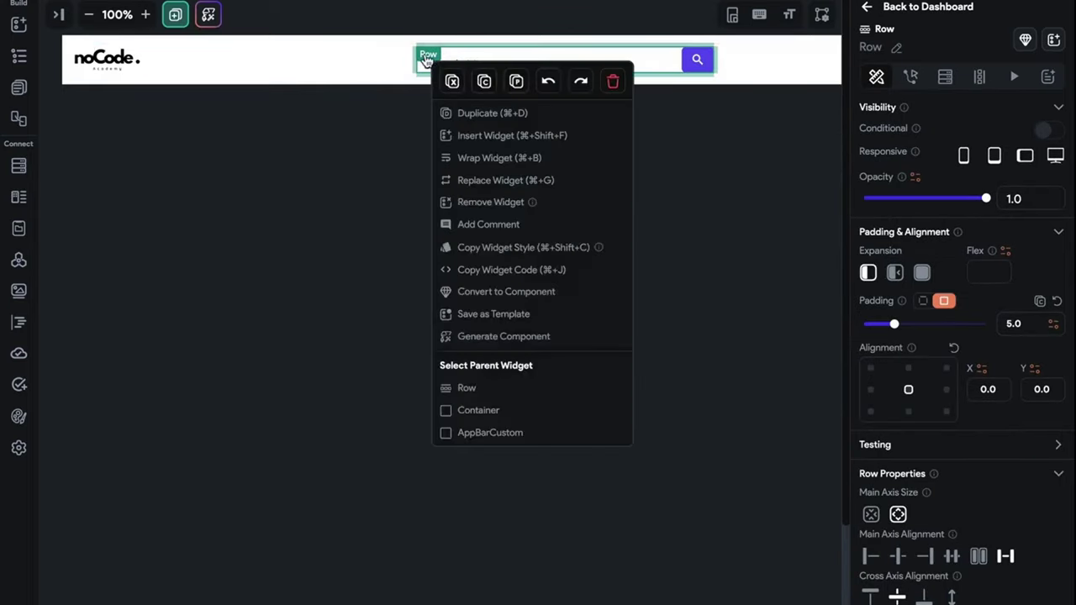
click(478, 156)
click(523, 187)
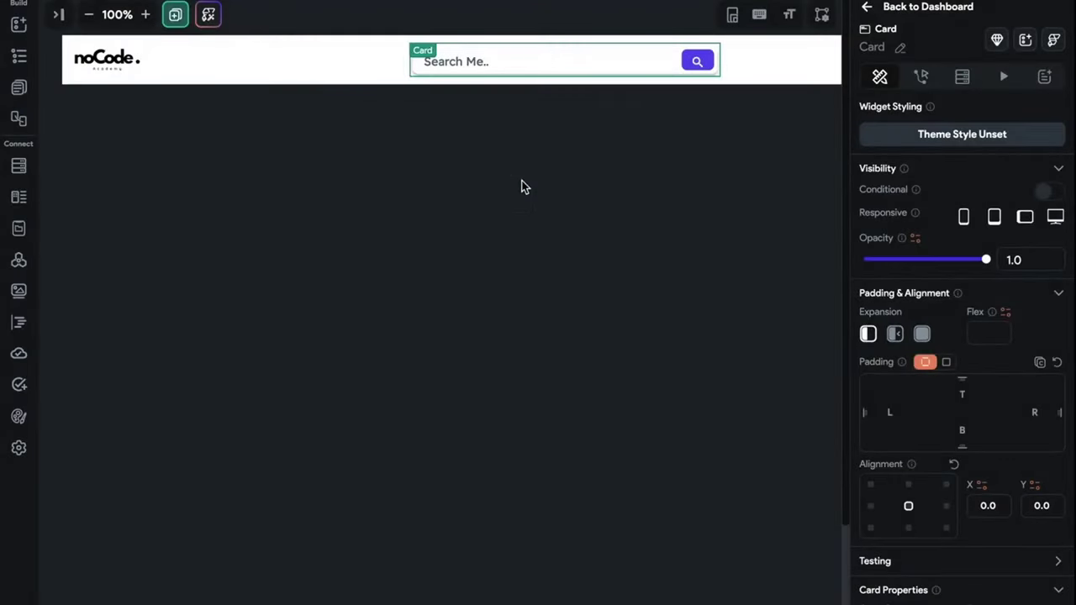
- Increase the height of the app bar's main container slightly to give the search card more room
click(575, 191)
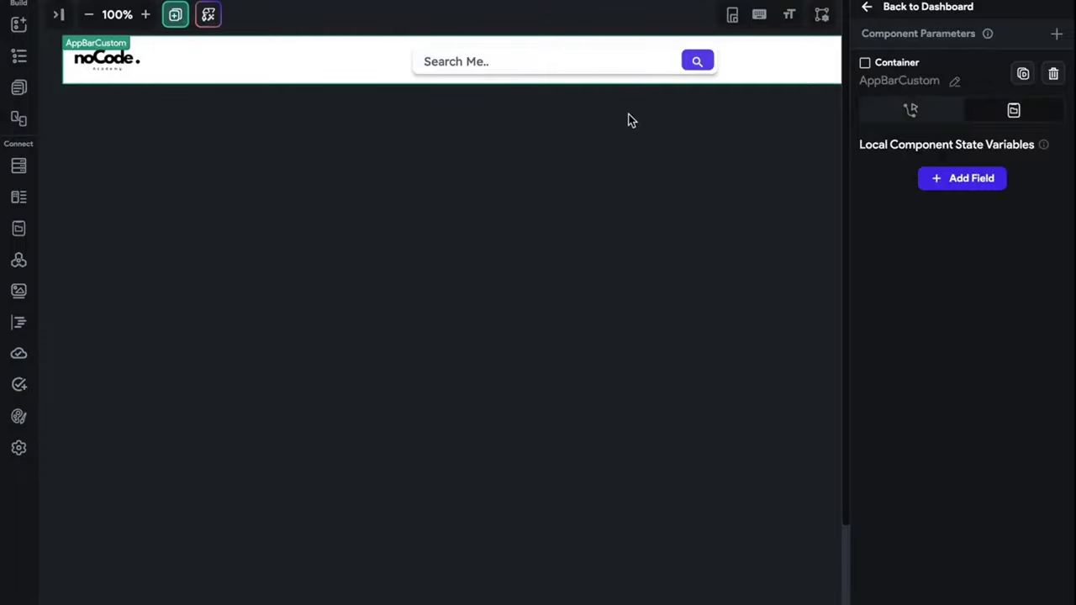
click(614, 82)
drag(591, 83, 597, 88)
- Set the input border type of the search text field to Underline
click(553, 67)
scroll(959, 373, down, 10)
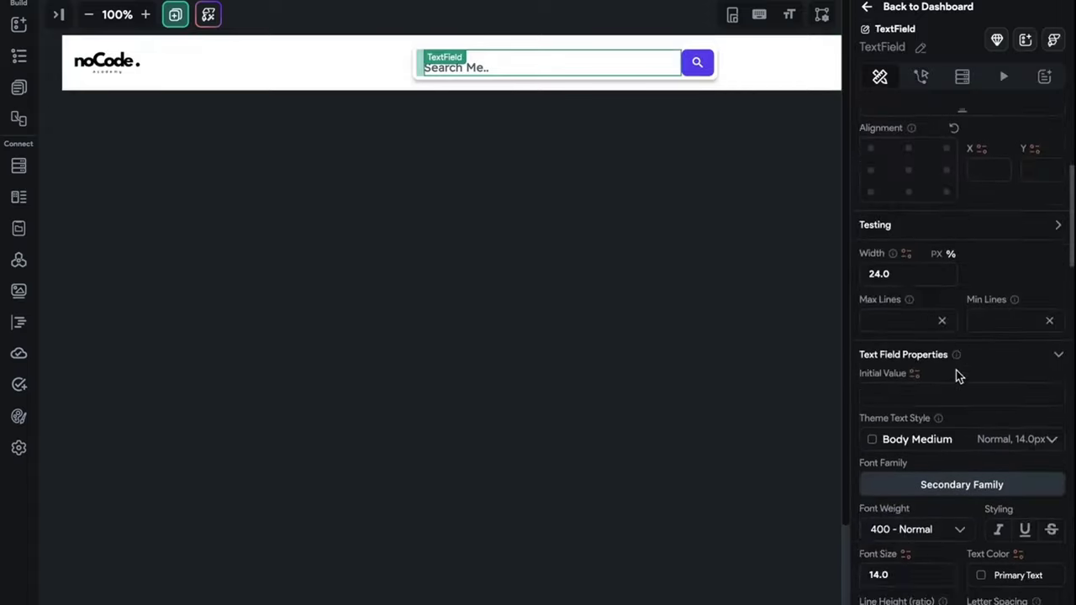
scroll(956, 370, down, 3)
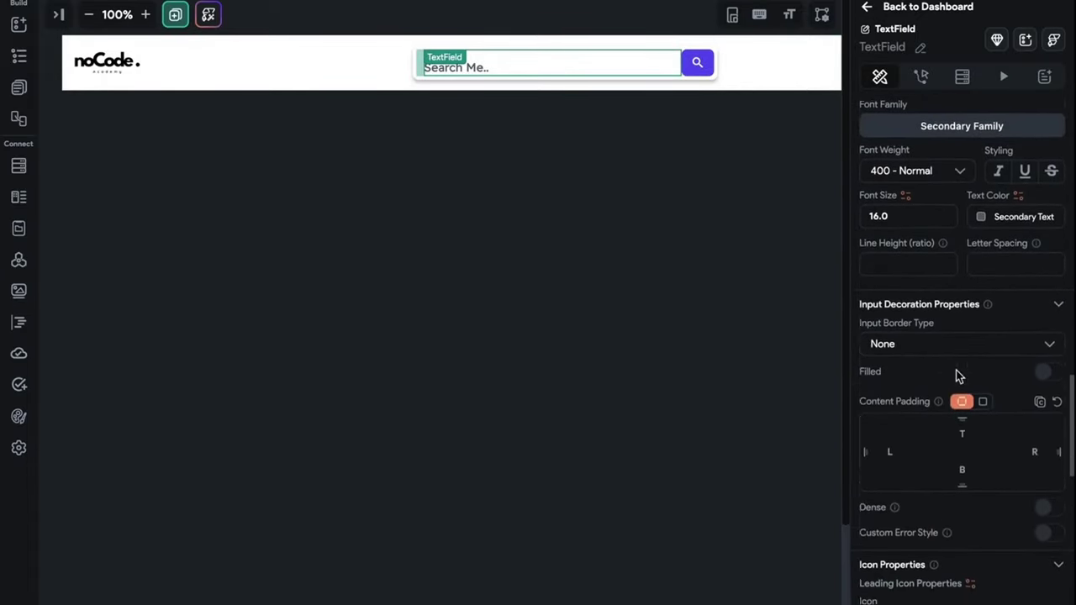
click(929, 315)
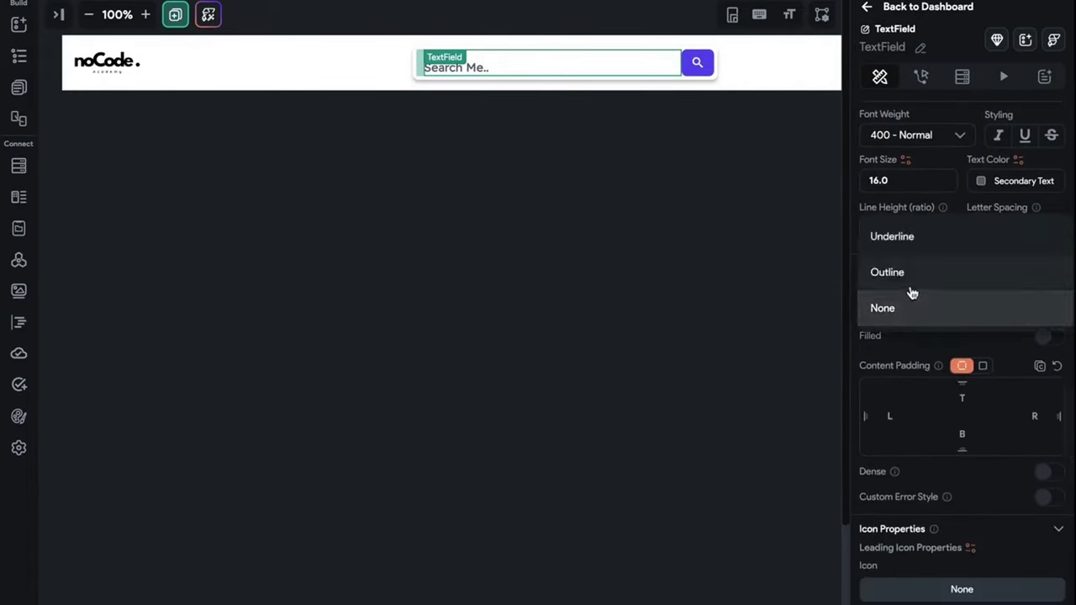
click(915, 251)
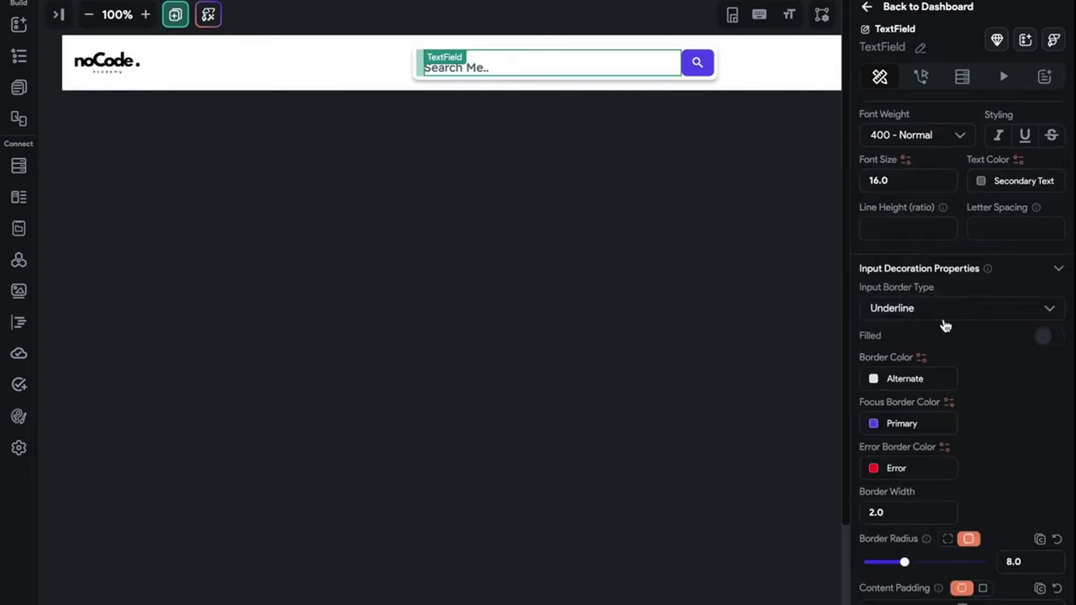
- Set the input border type of the search text field to Outline while it sits in the Card
click(945, 326)
click(938, 356)
click(704, 248)
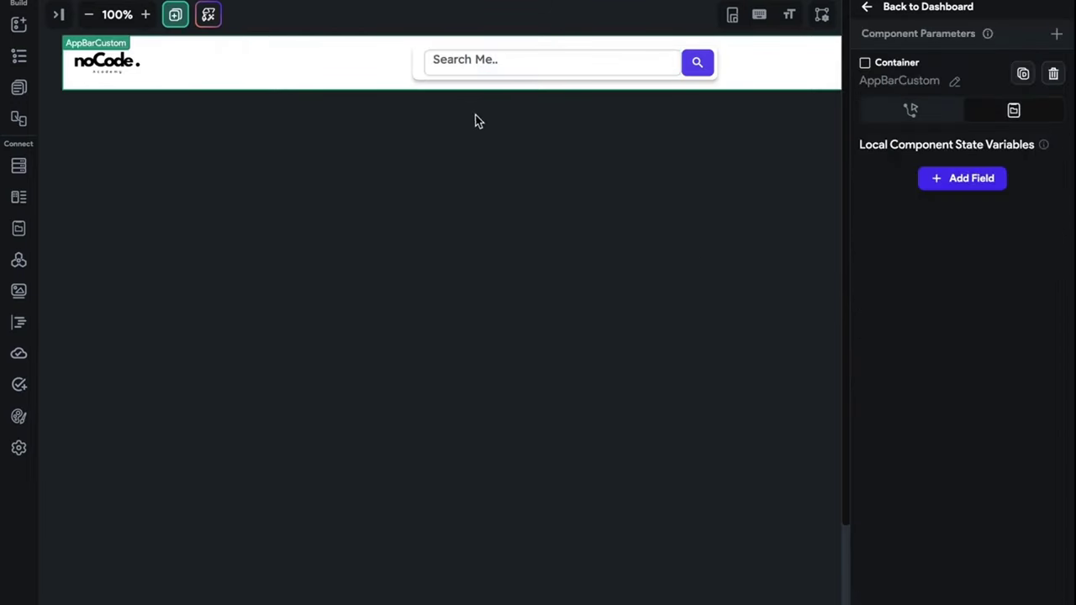
- Undo the Card wrap around the search row along with the app bar height and input border changes
click(479, 77)
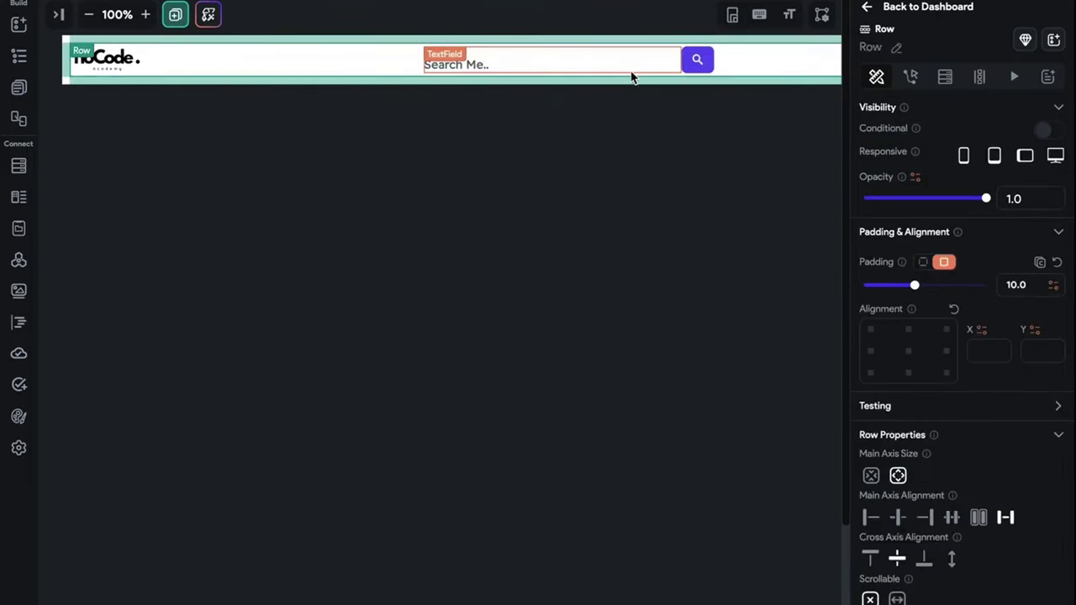
click(644, 76)
drag(644, 76, 595, 116)
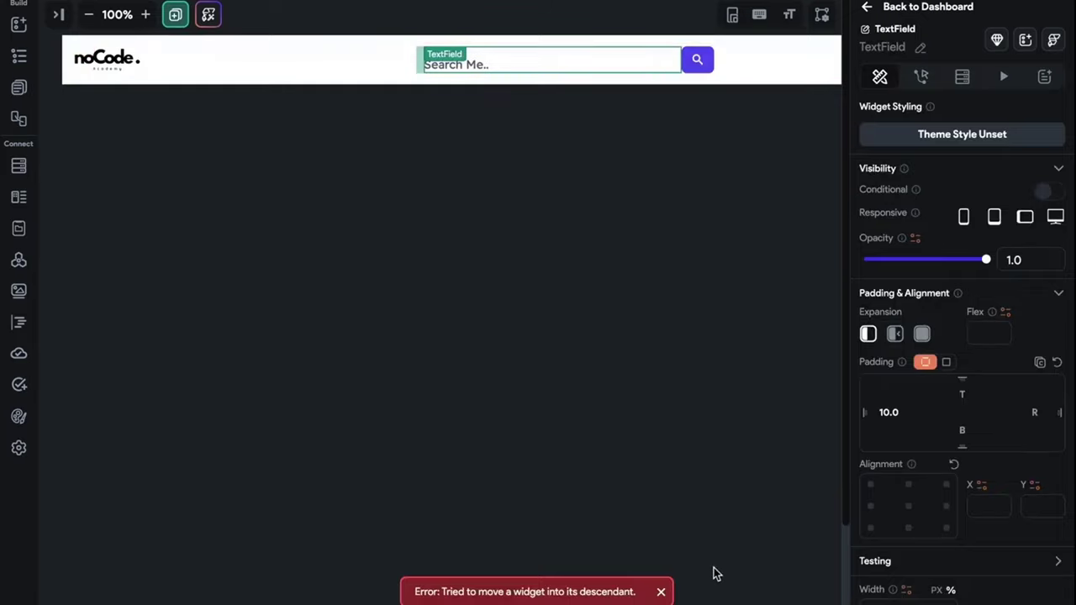
click(660, 592)
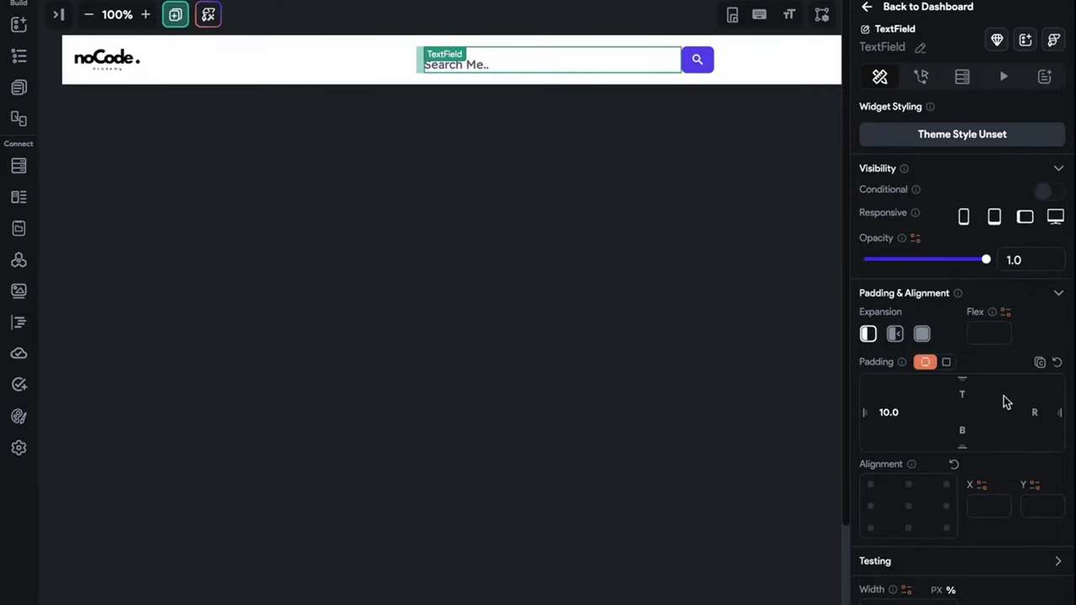
- Set the input border type of the search text field to Outline
scroll(1005, 402, down, 6)
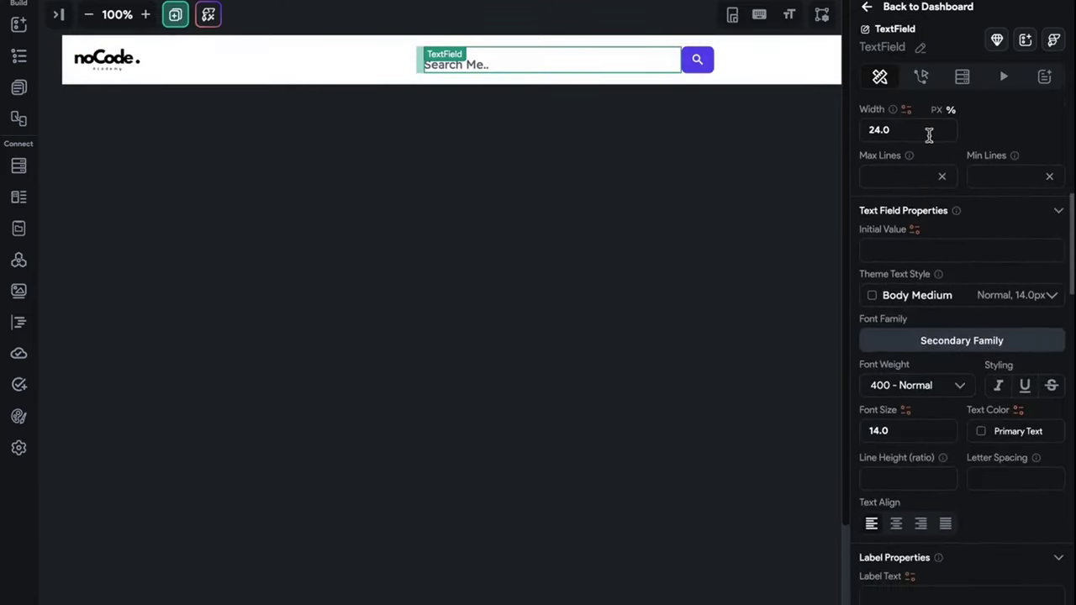
scroll(907, 395, down, 8)
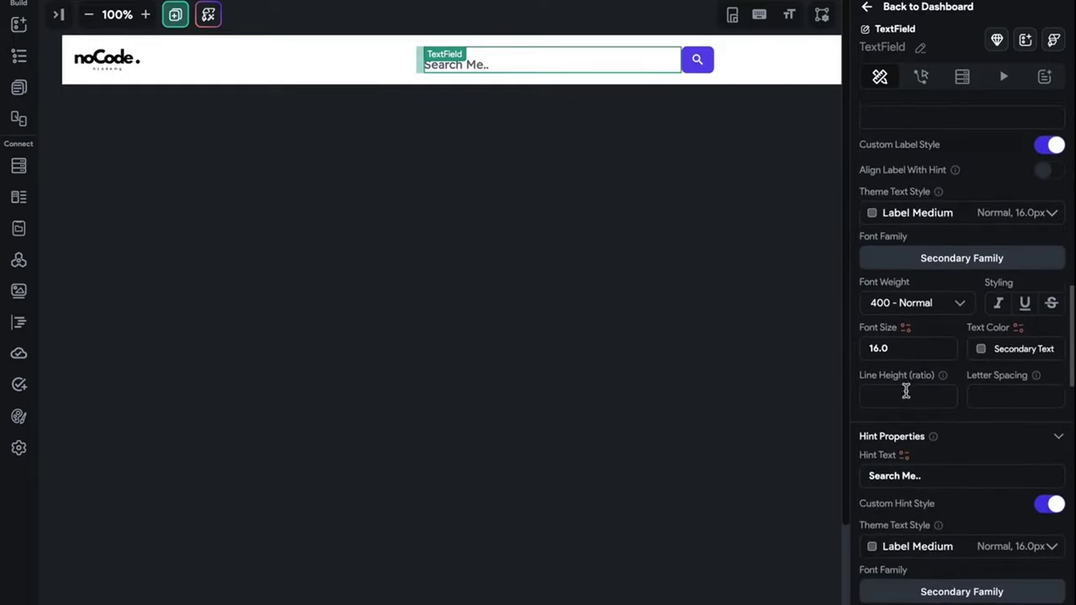
scroll(950, 430, down, 5)
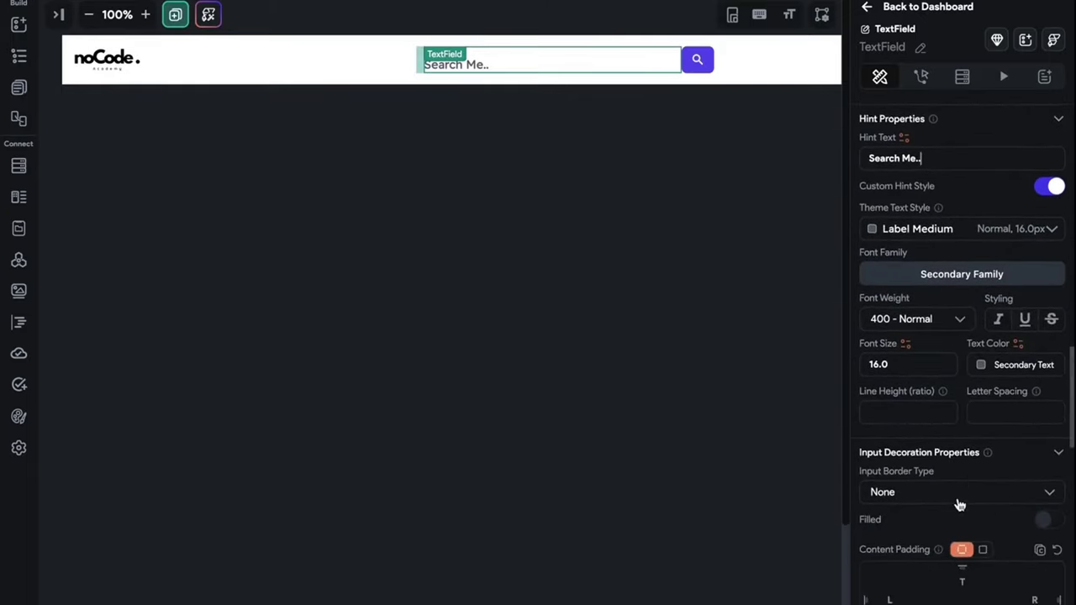
click(955, 505)
click(924, 458)
- Make the app bar's main container slightly taller and delete the search icon button from the search row
click(696, 83)
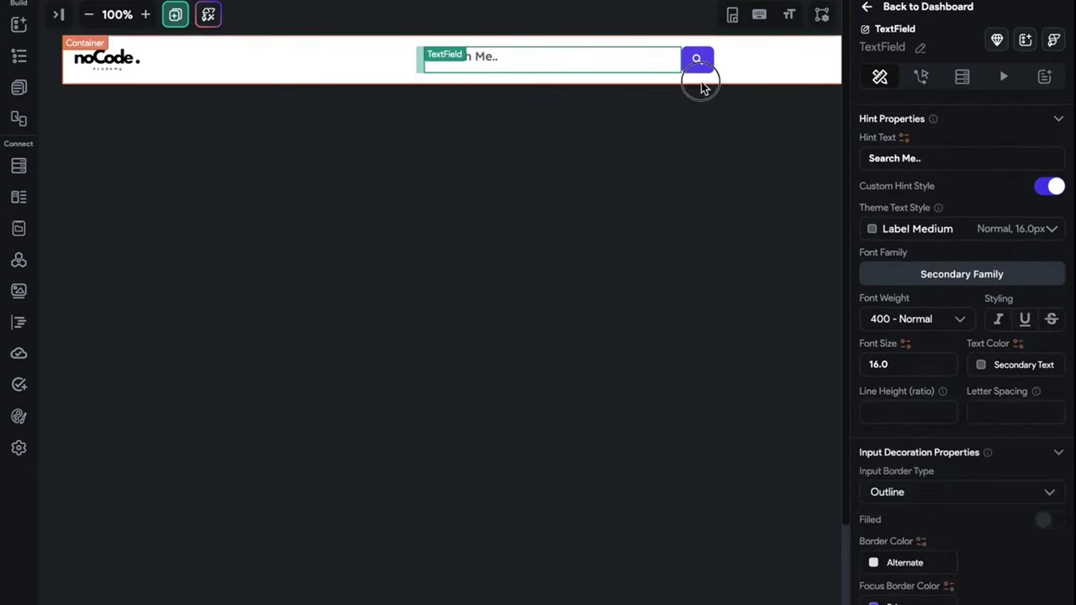
drag(599, 85, 599, 92)
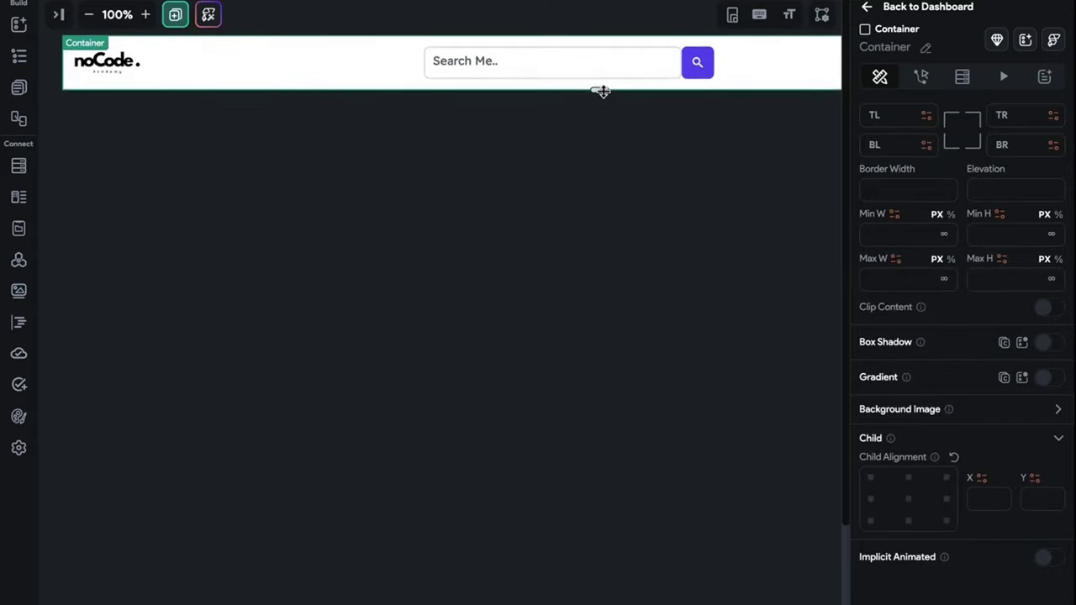
click(701, 72)
key(Delete)
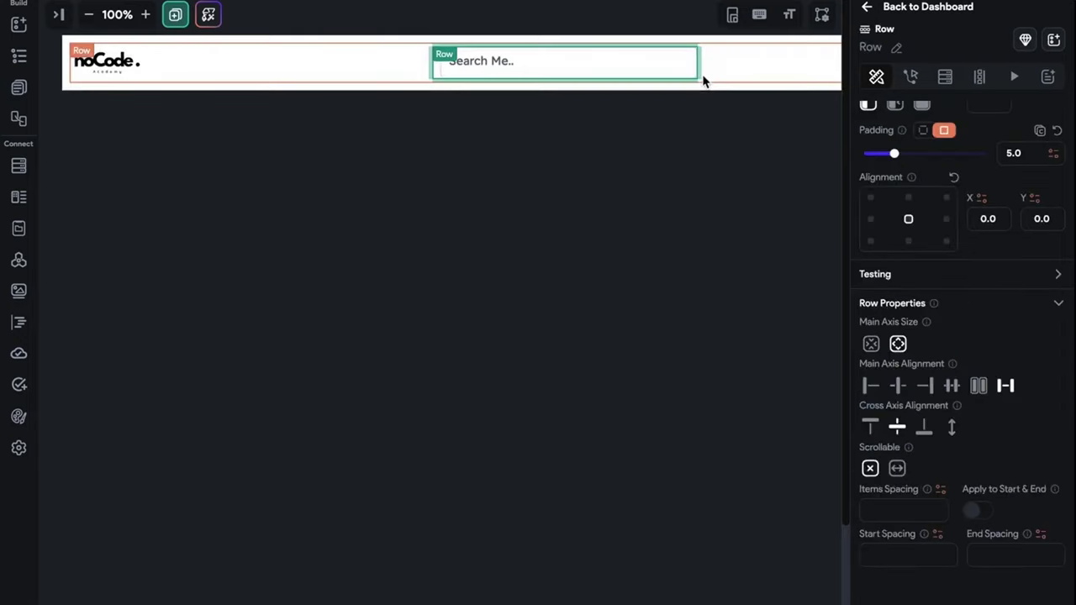
- Set the width of the search text field to 32%
click(445, 73)
scroll(983, 420, down, 1)
click(935, 398)
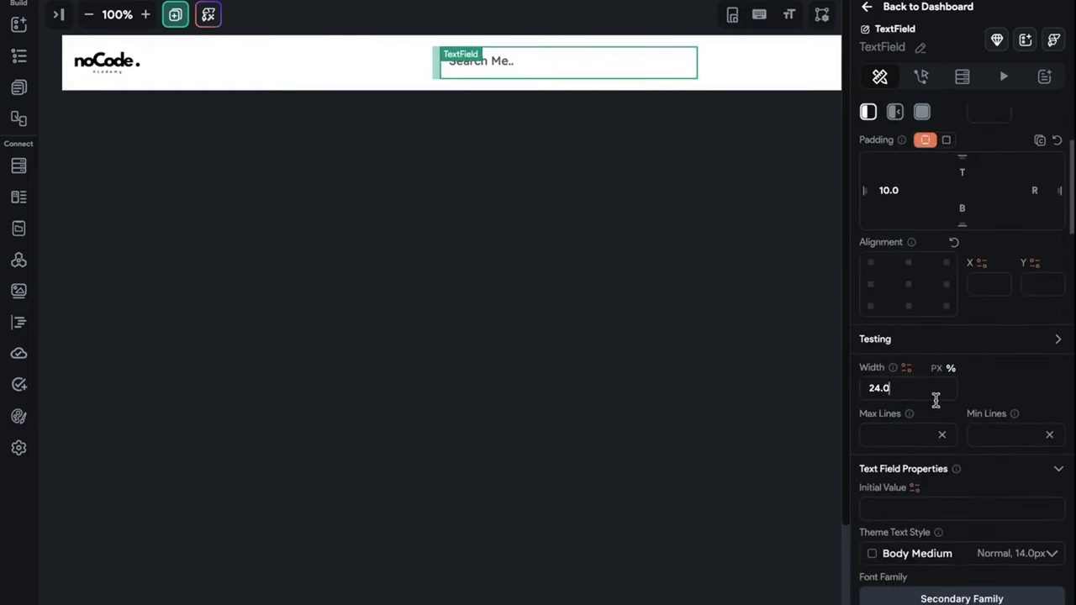
scroll(935, 400, up, 8)
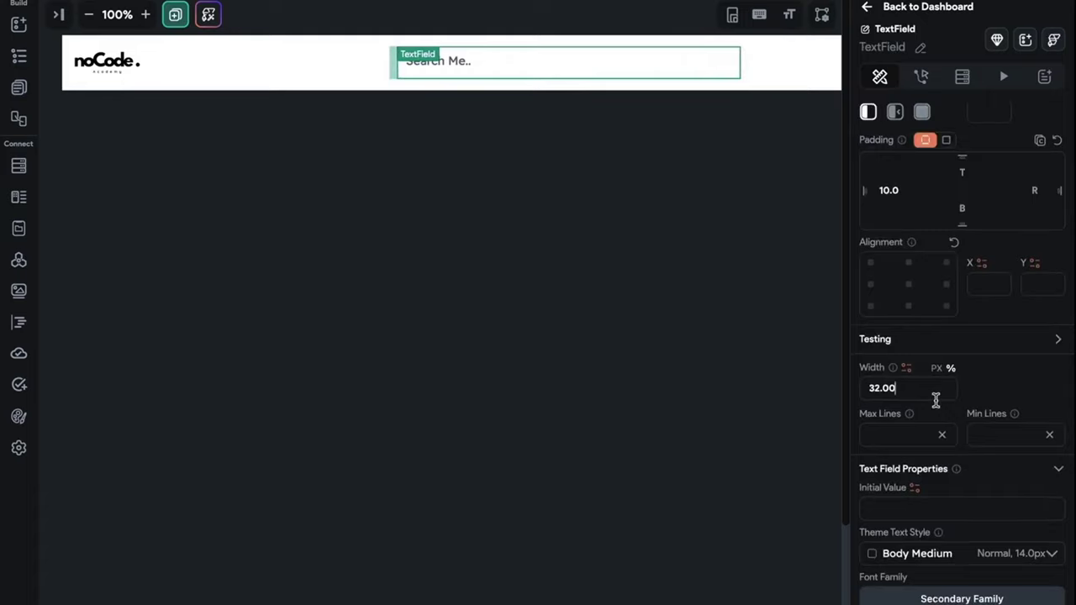
click(519, 204)
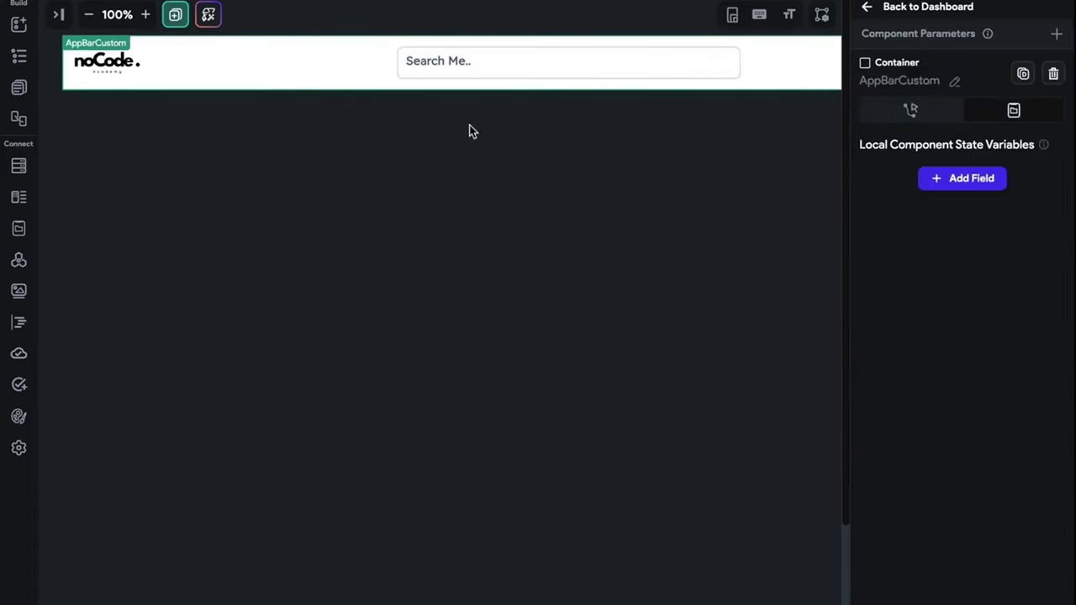
- Add a Button widget to the search row, next to the search text field
click(393, 68)
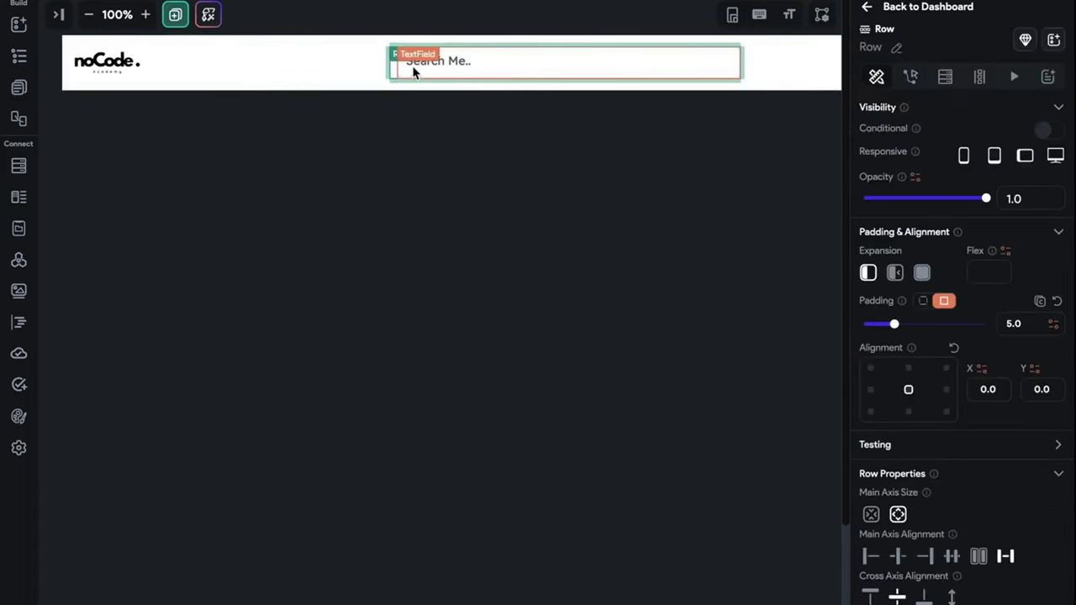
key(ctrl+k)
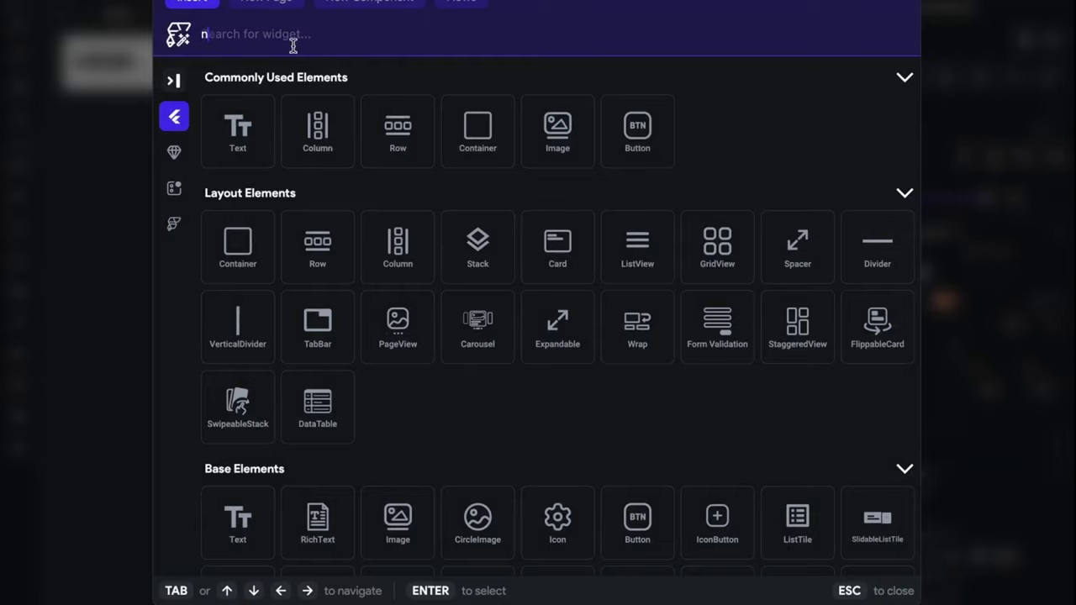
text(but)
click(237, 135)
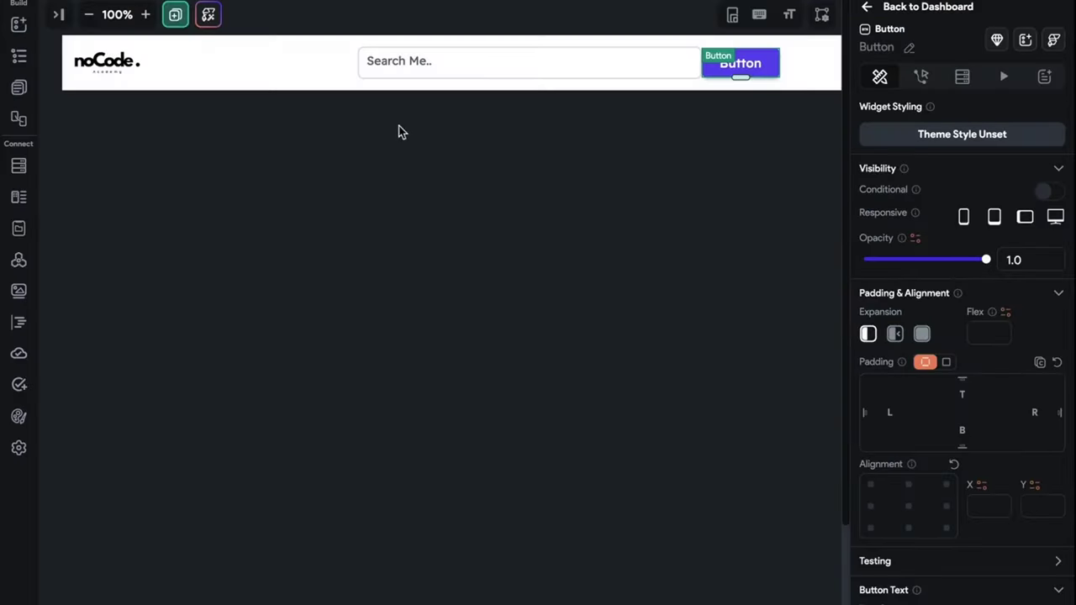
- Set the items spacing of the row holding the search field and button to 20
right_click(699, 65)
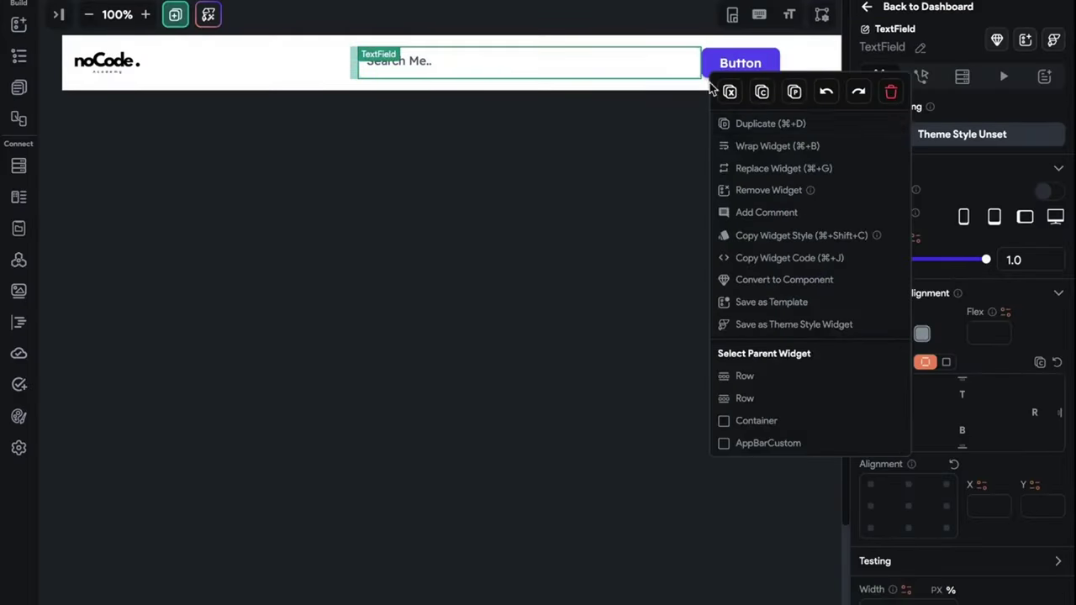
click(754, 376)
scroll(920, 429, down, 4)
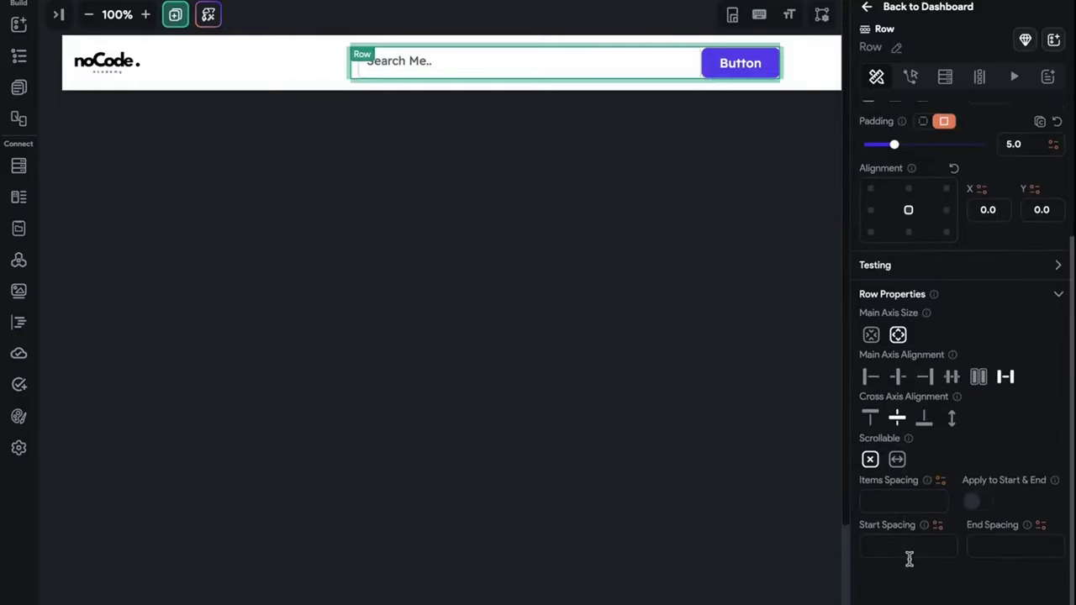
click(882, 510)
text(20)
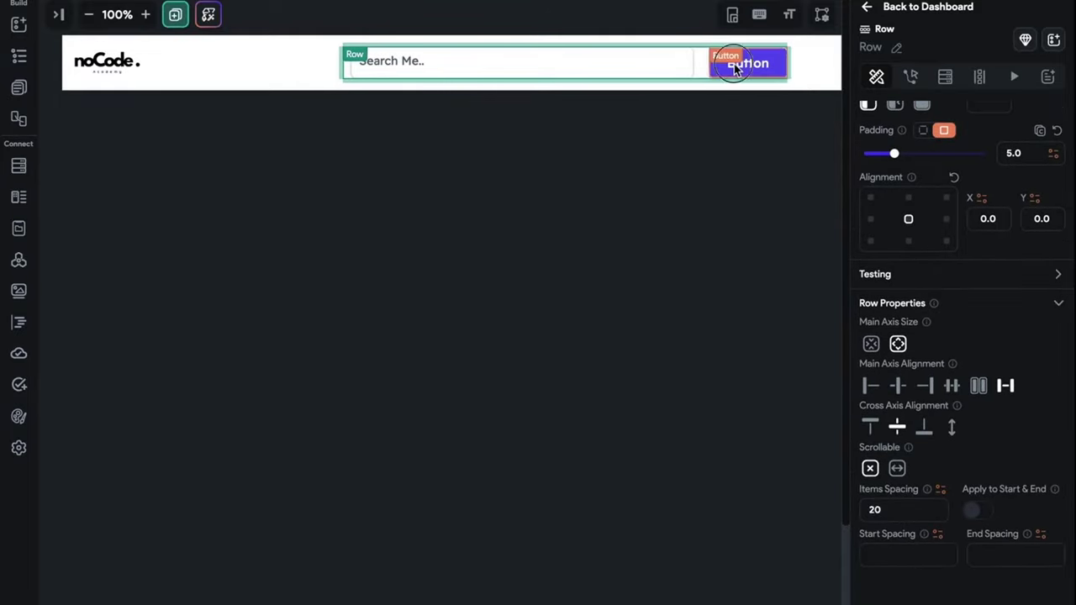
- Change the new button's text to "Search"
click(734, 67)
double_click(916, 469)
text(Search)
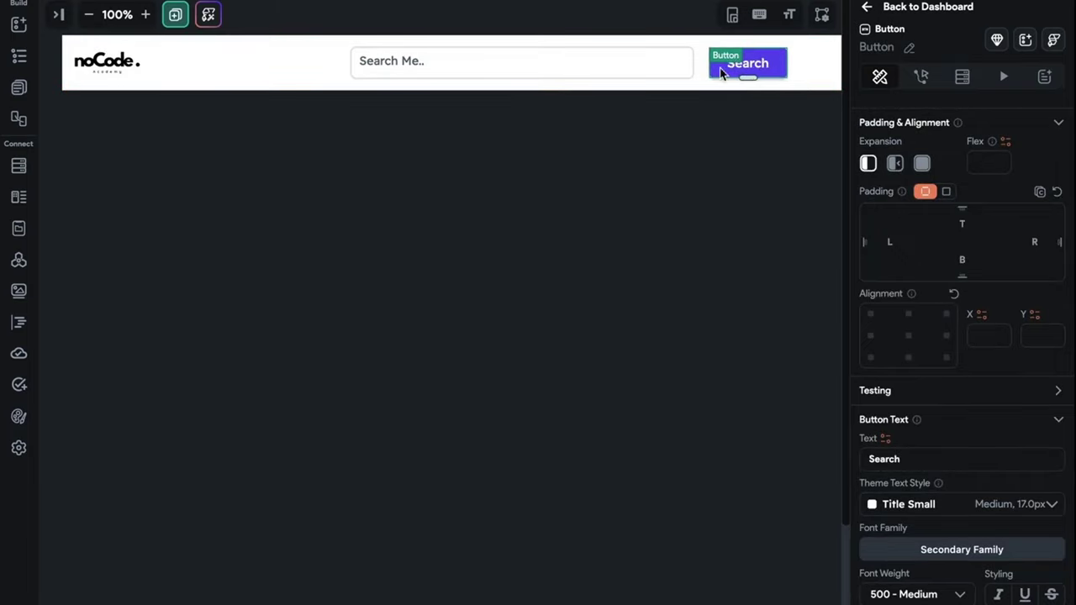
- Switch the Search button's height unit to percent and set the height to 5%
scroll(1019, 454, down, 5)
scroll(940, 408, down, 1)
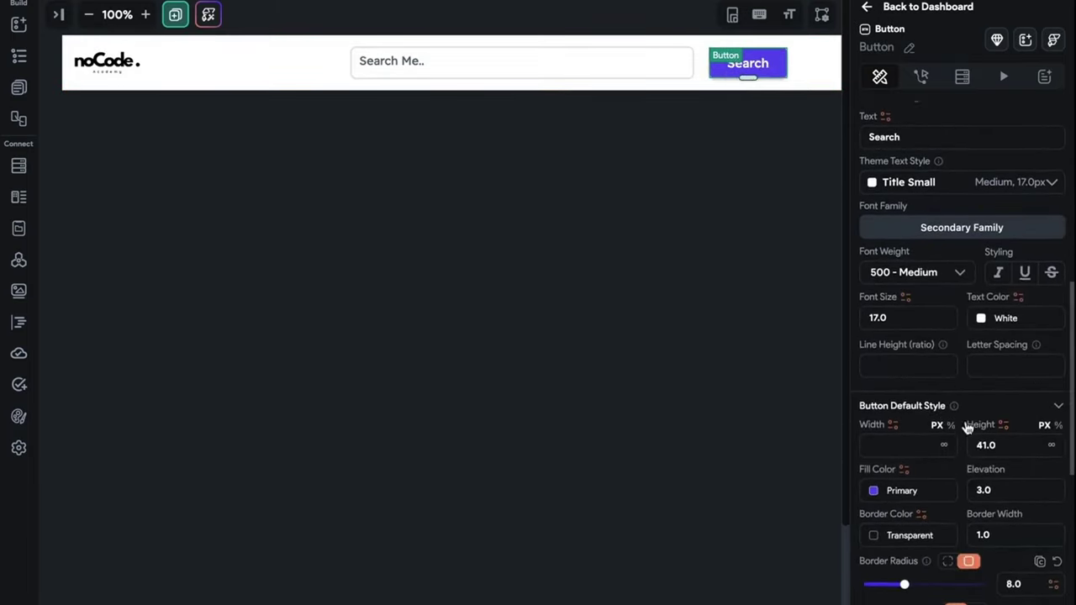
click(1057, 425)
click(1033, 437)
text(2)
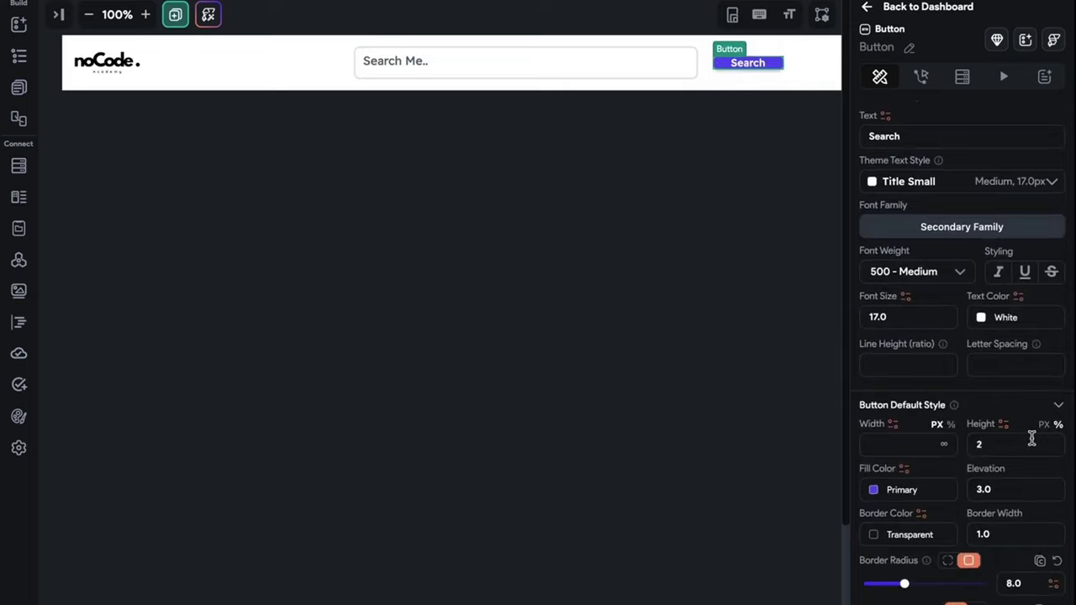
key(Up)
key(Up)
key(Up)
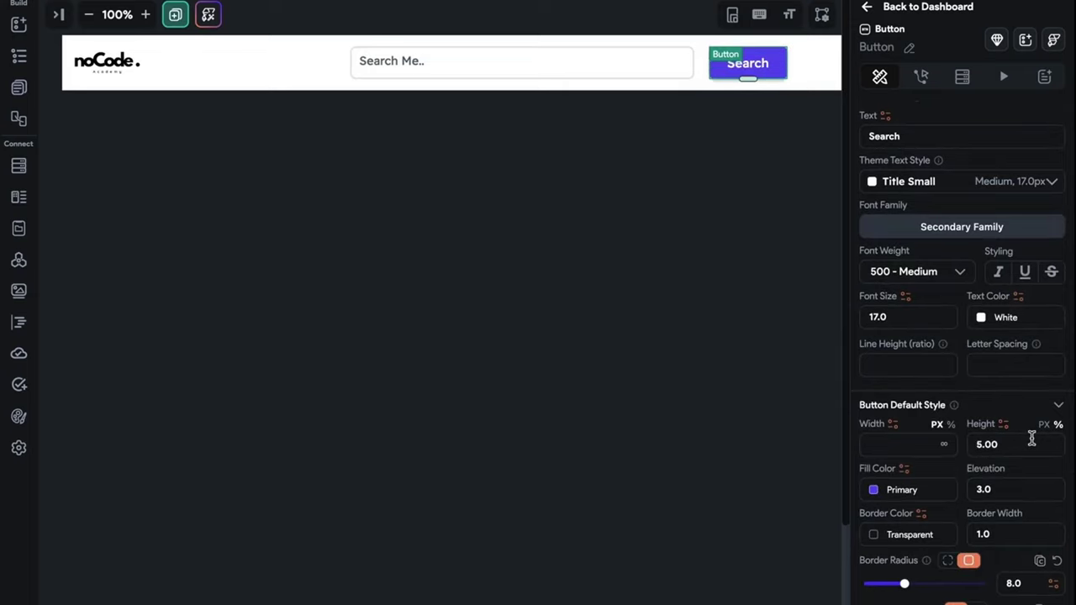
click(593, 246)
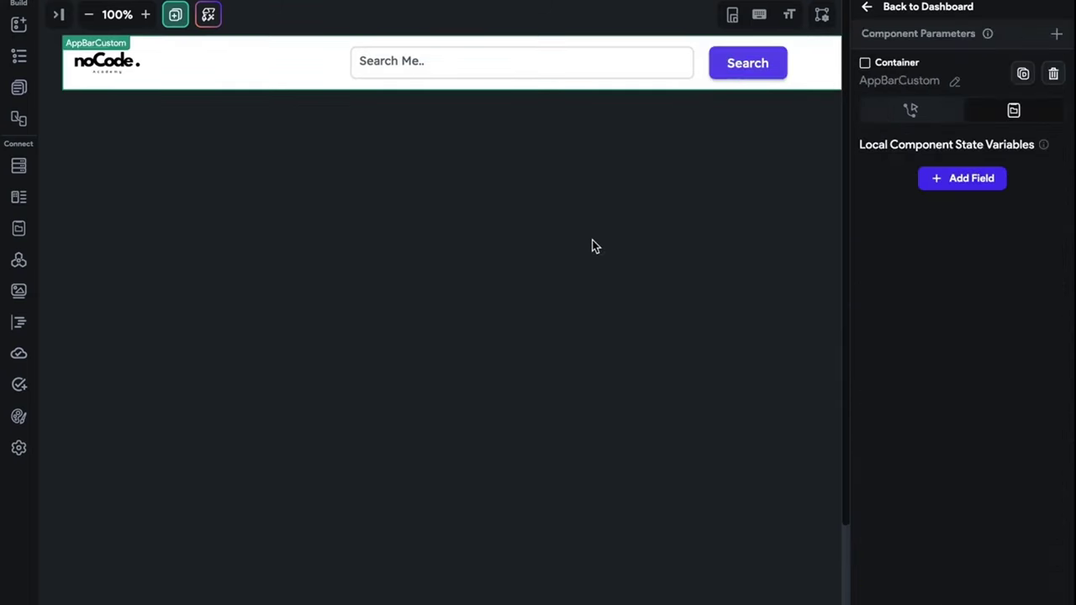
- Adjust the height of the app bar's main container so it is slightly taller around the search row
click(677, 90)
scroll(678, 90, right, 5)
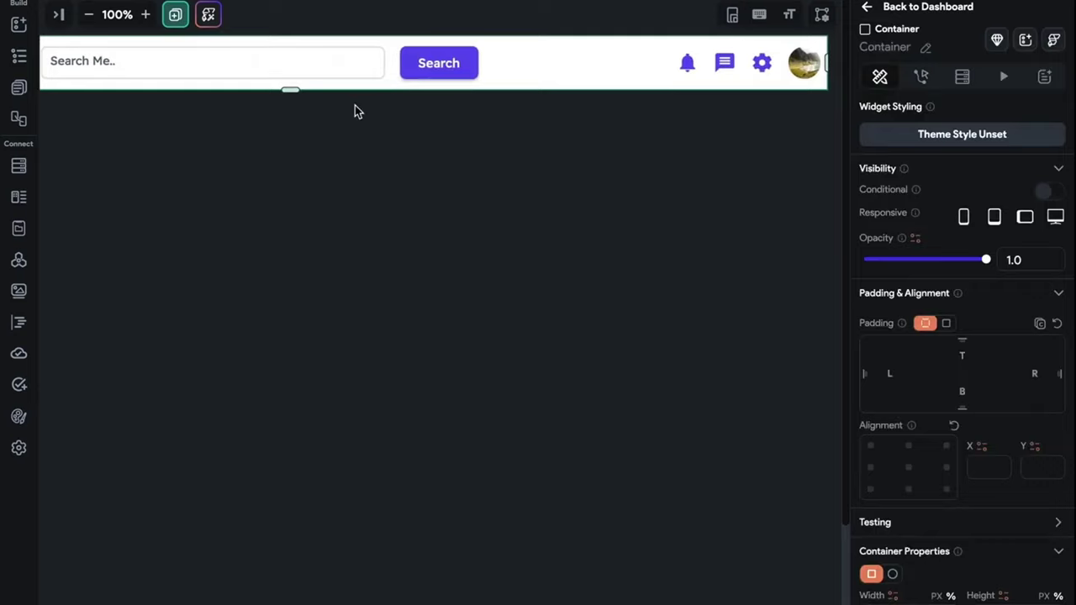
drag(293, 93, 294, 91)
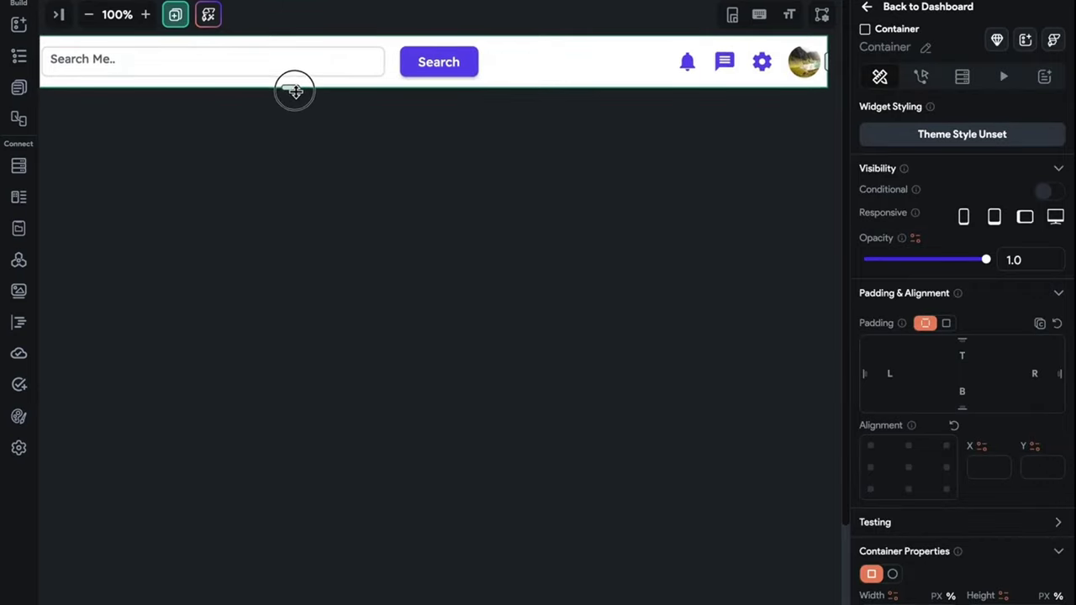
scroll(295, 94, left, 5)
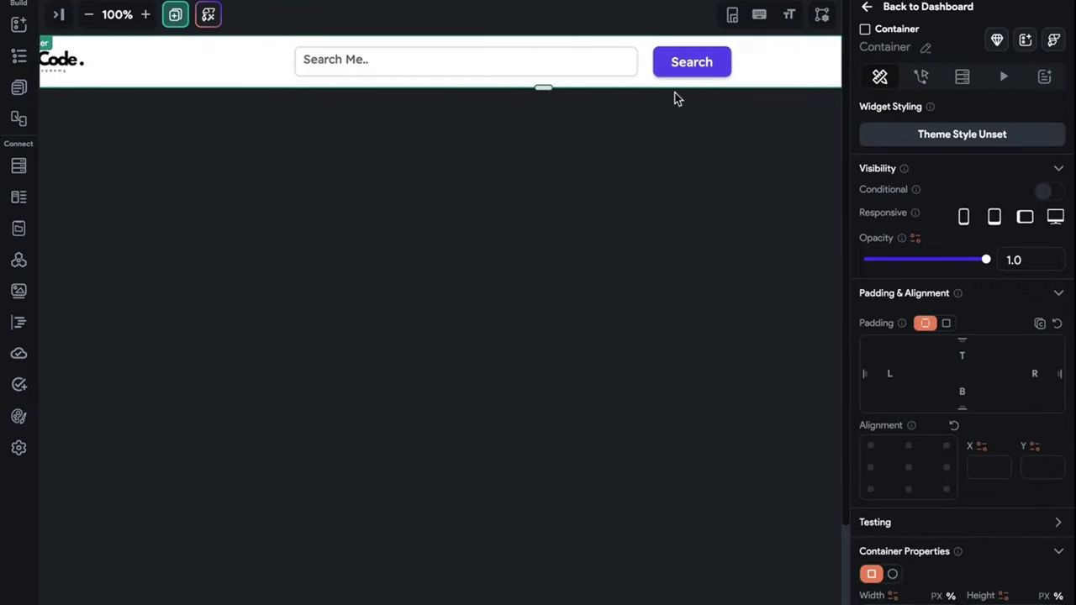
drag(548, 89, 546, 94)
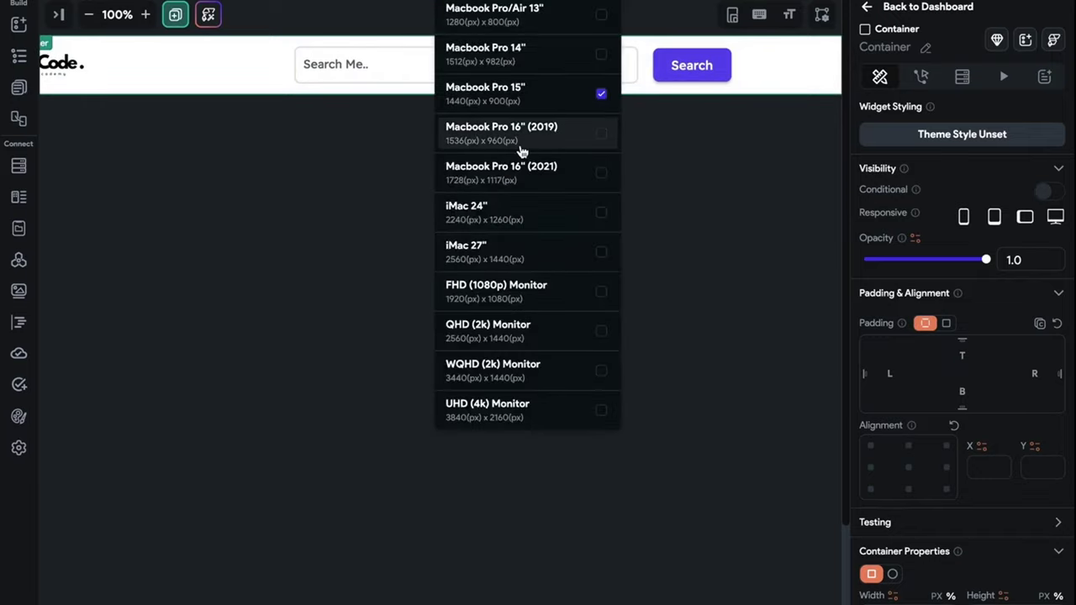
- Preview the app bar at the Macbook Pro 16" (2021) and iMac 24" canvas sizes and examine its layout up close
click(546, 177)
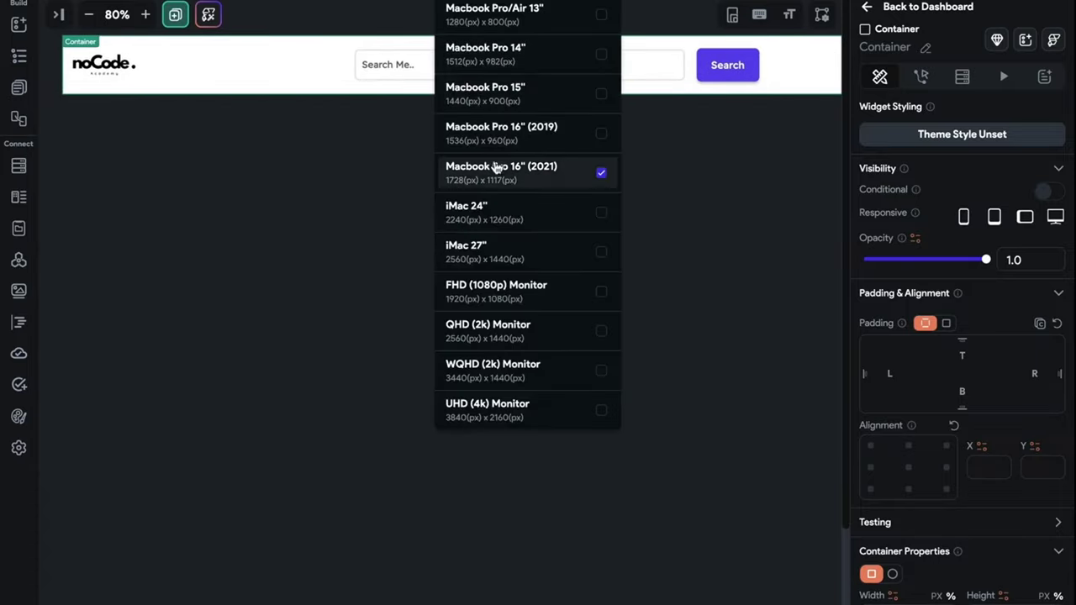
click(555, 10)
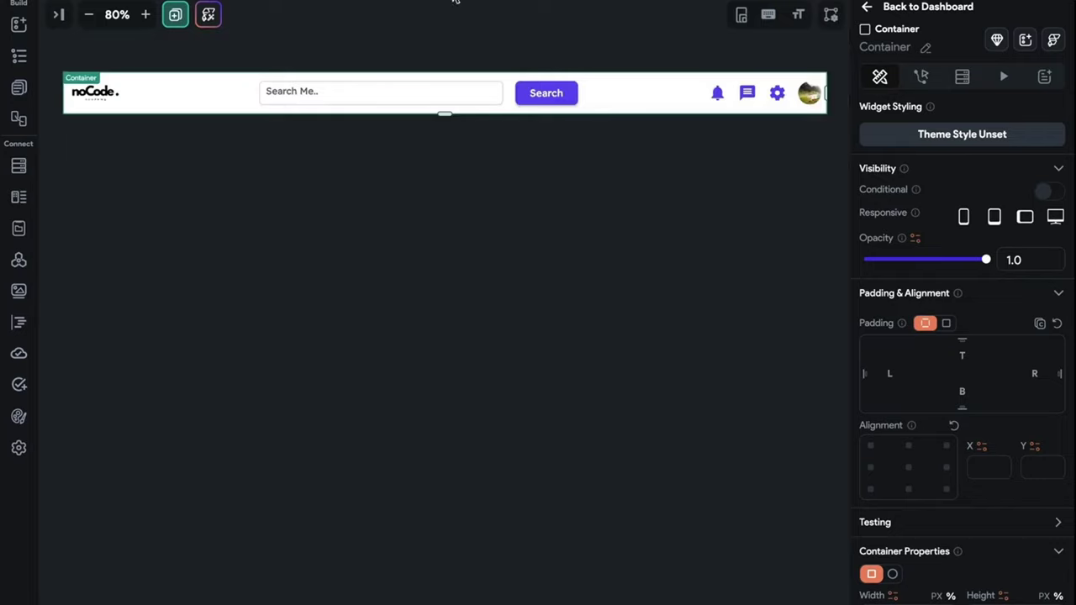
click(494, 176)
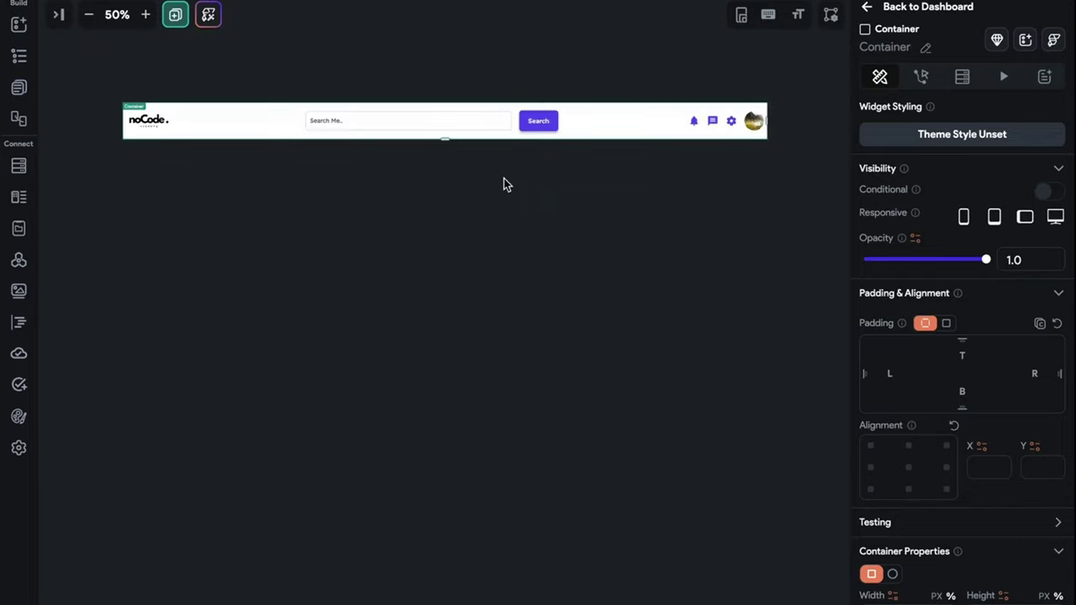
click(475, 4)
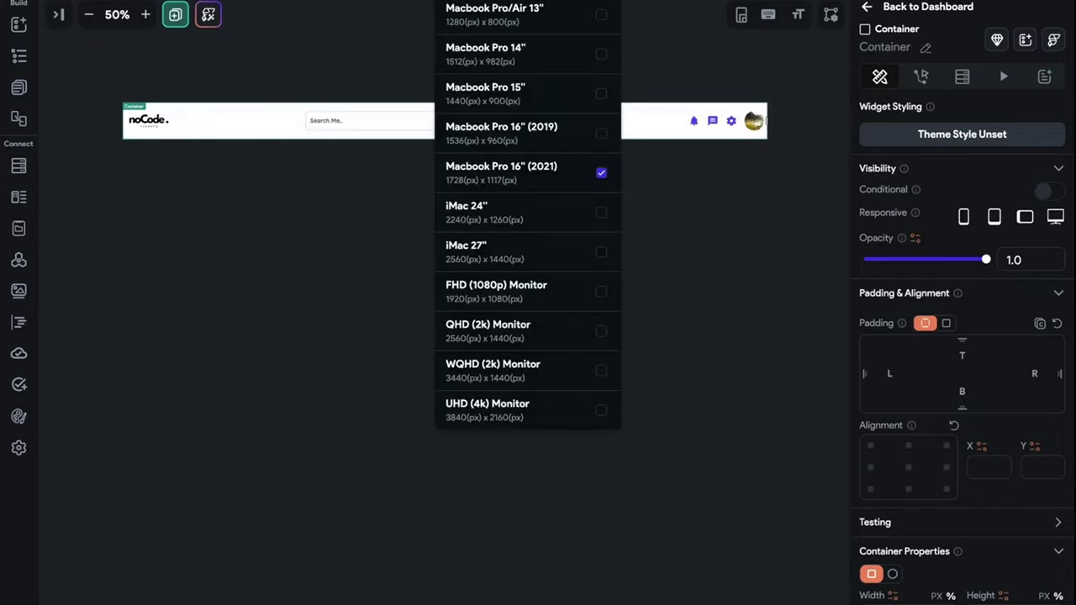
click(497, 213)
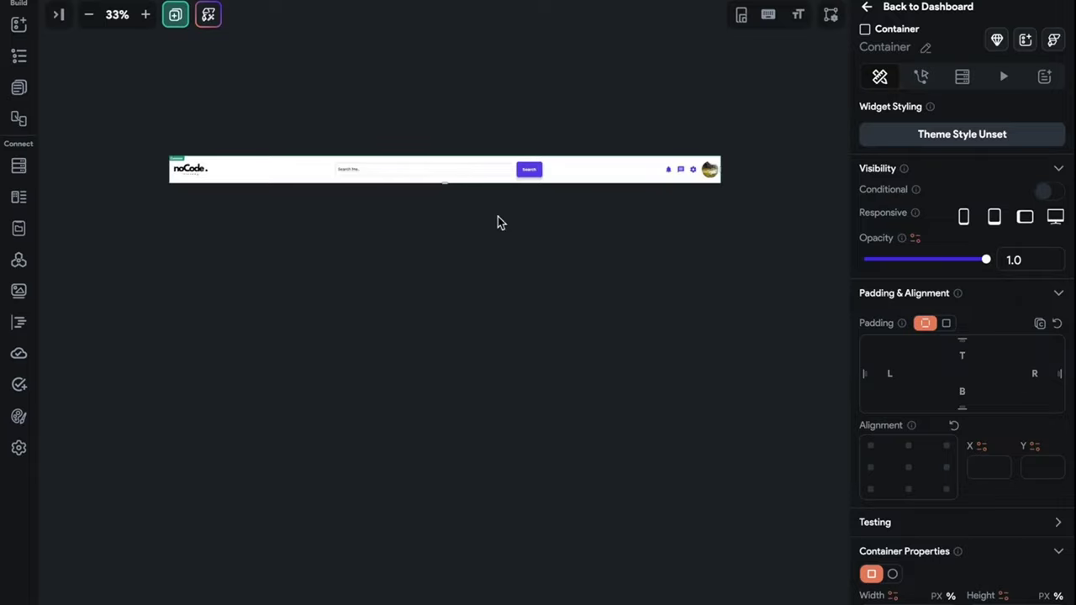
click(172, 16)
click(147, 15)
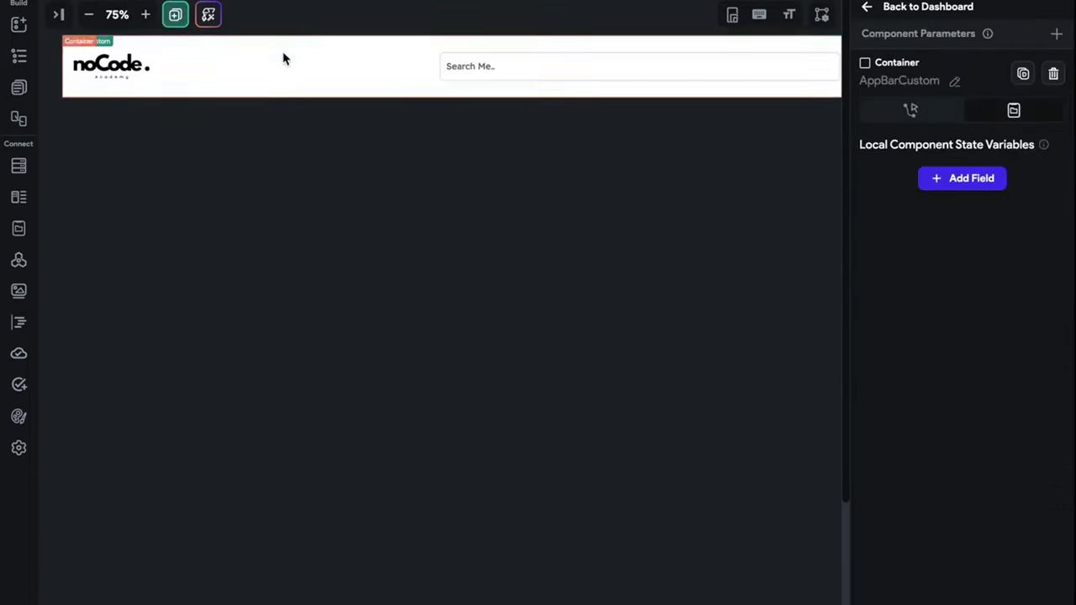
scroll(485, 87, right, 5)
click(513, 94)
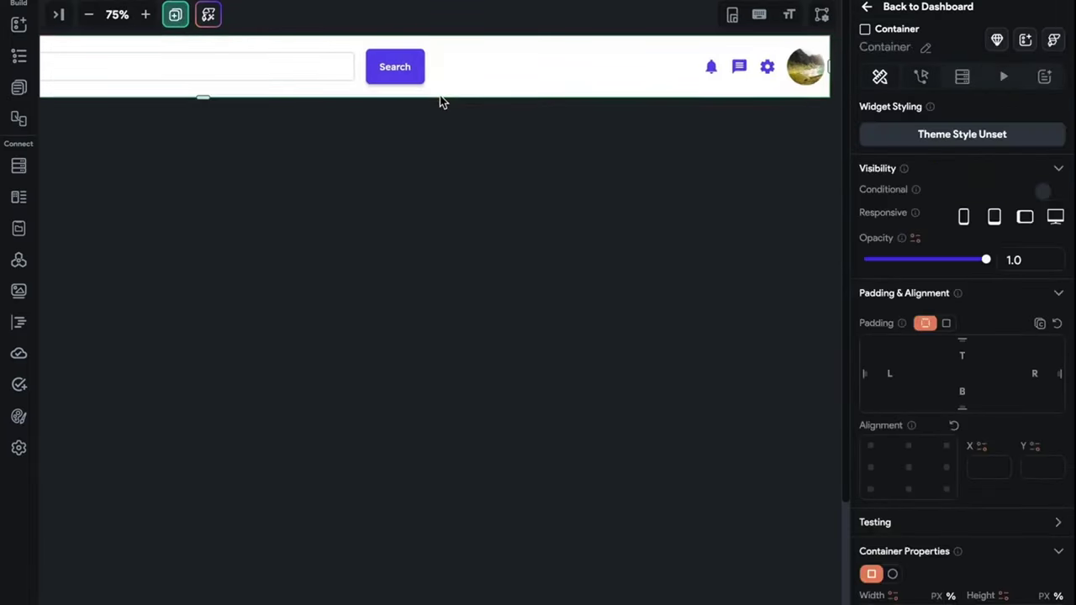
- Set the app bar container's height to 8.89%
scroll(1001, 448, down, 1)
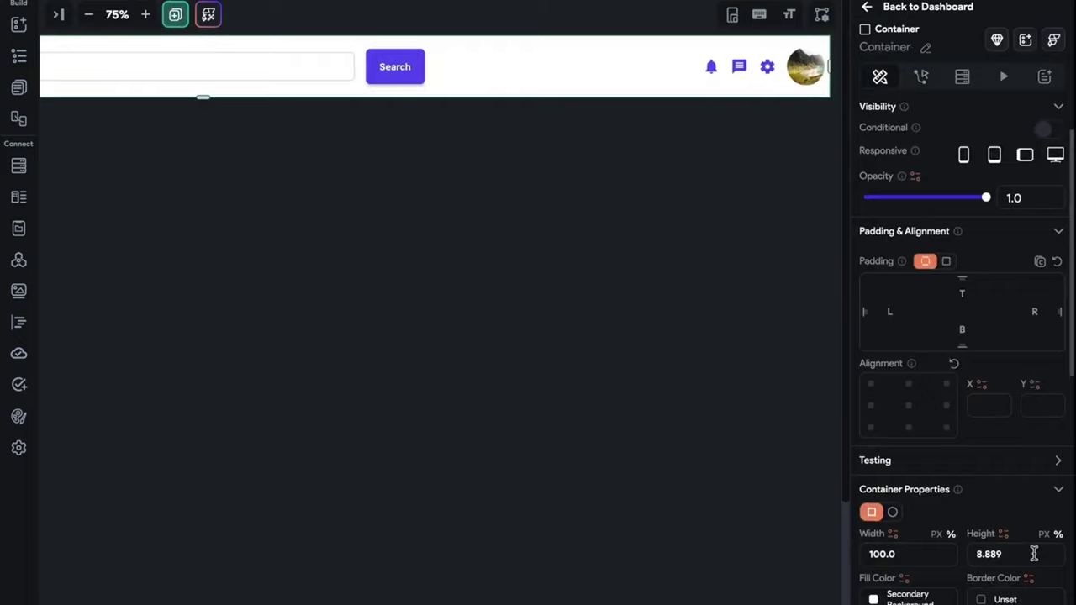
key(ctrl+a)
text(7.89)
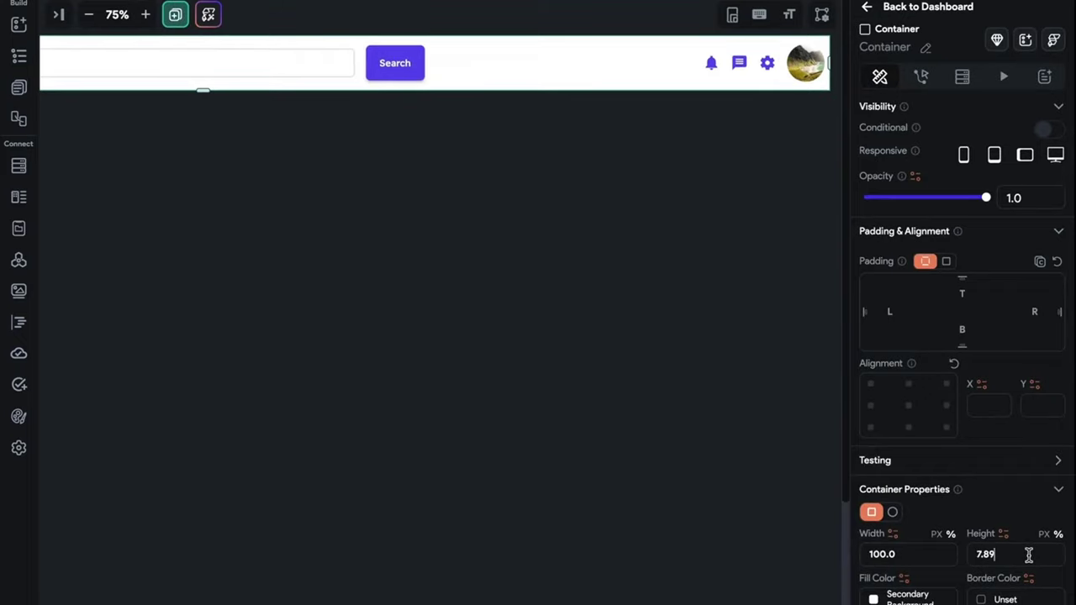
key(Up)
scroll(617, 281, left, 10)
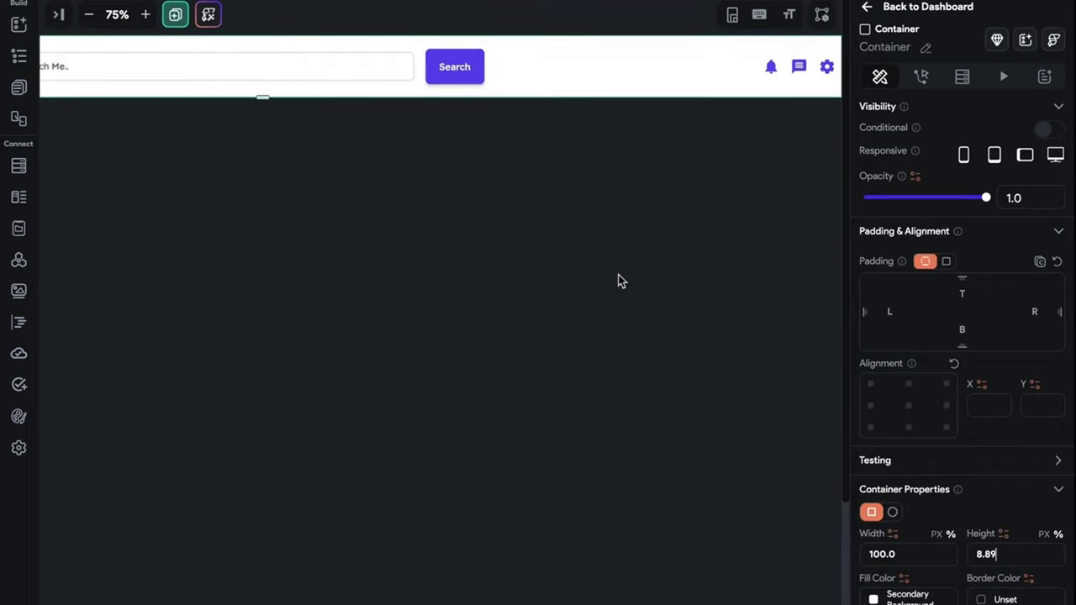
click(501, 28)
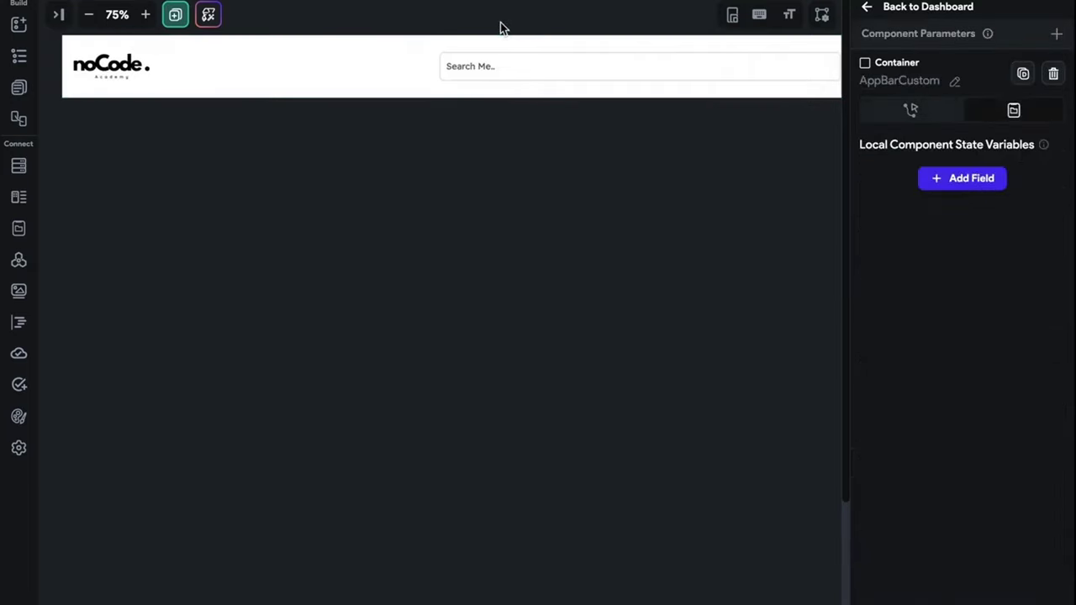
- Preview the app bar at the Macbook Pro 16" (2021), Macbook Pro 14" and Macbook Pro/Air 13" canvas sizes
click(466, 3)
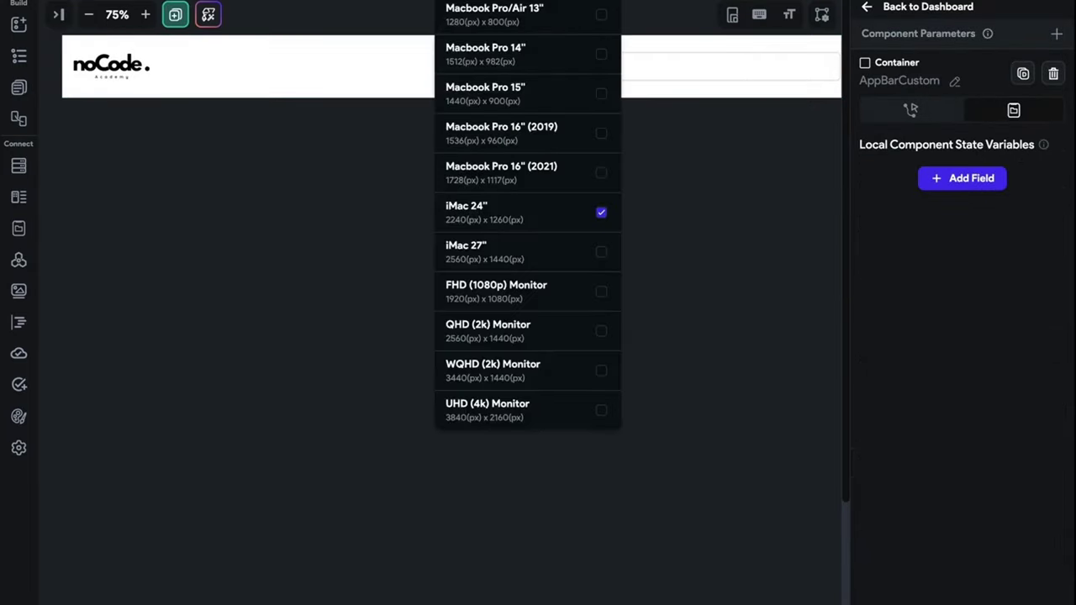
click(559, 151)
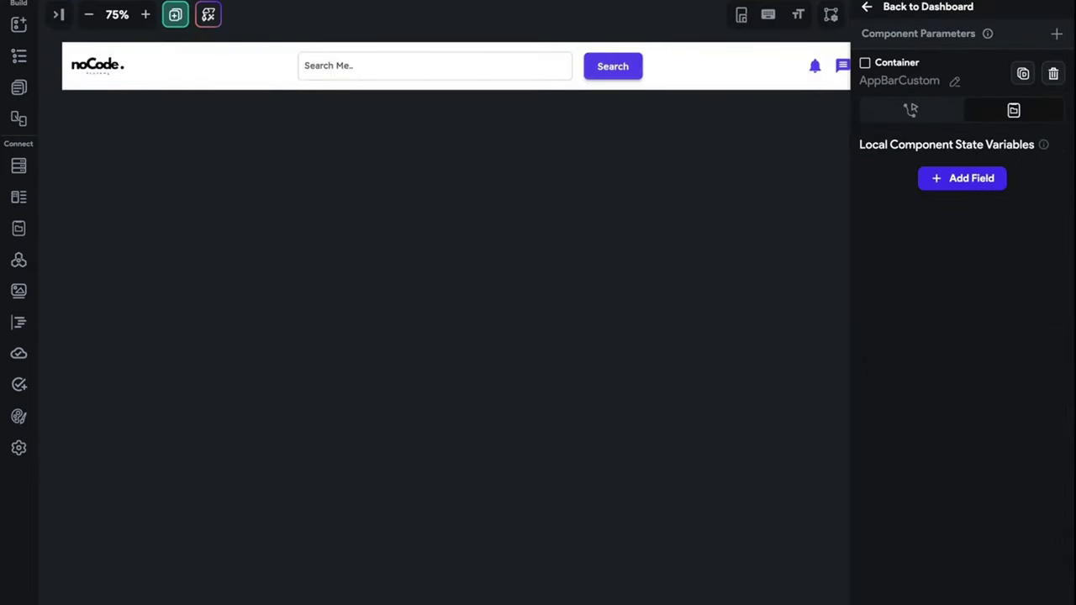
click(466, 3)
click(545, 164)
click(465, 4)
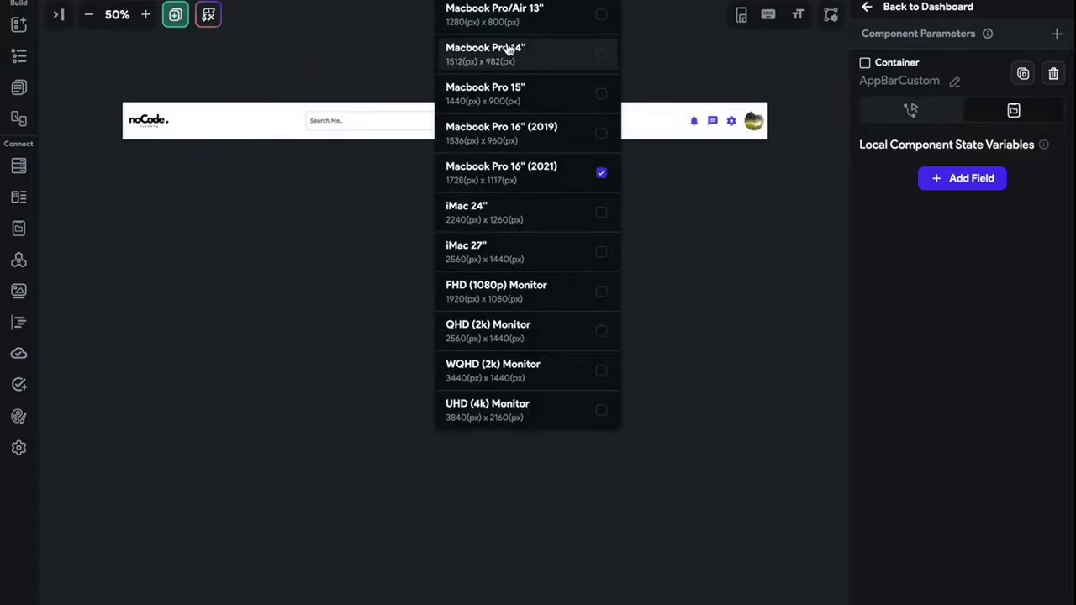
click(509, 45)
click(145, 15)
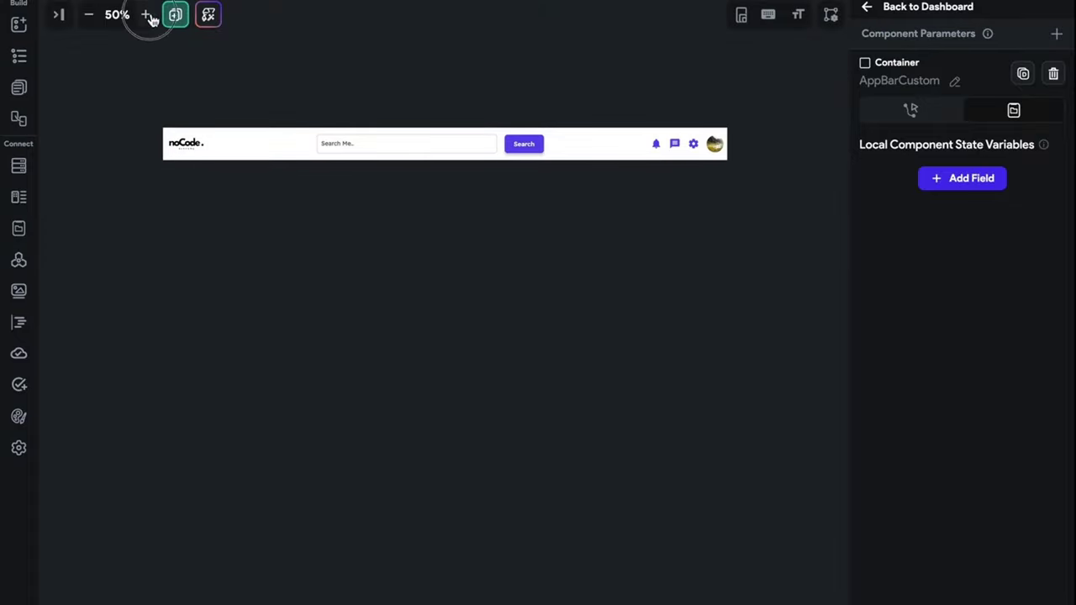
click(466, 4)
click(501, 6)
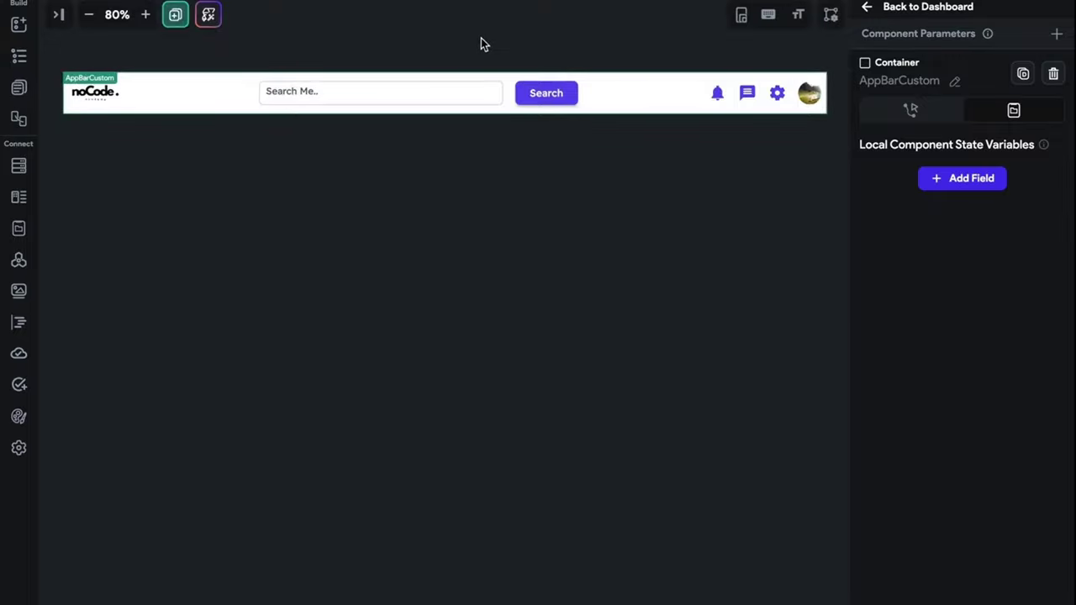
- Review the app bar on the Dashboard page, then test the sidebar's Products and Dashboard links in the published app in the browser
click(19, 88)
click(115, 95)
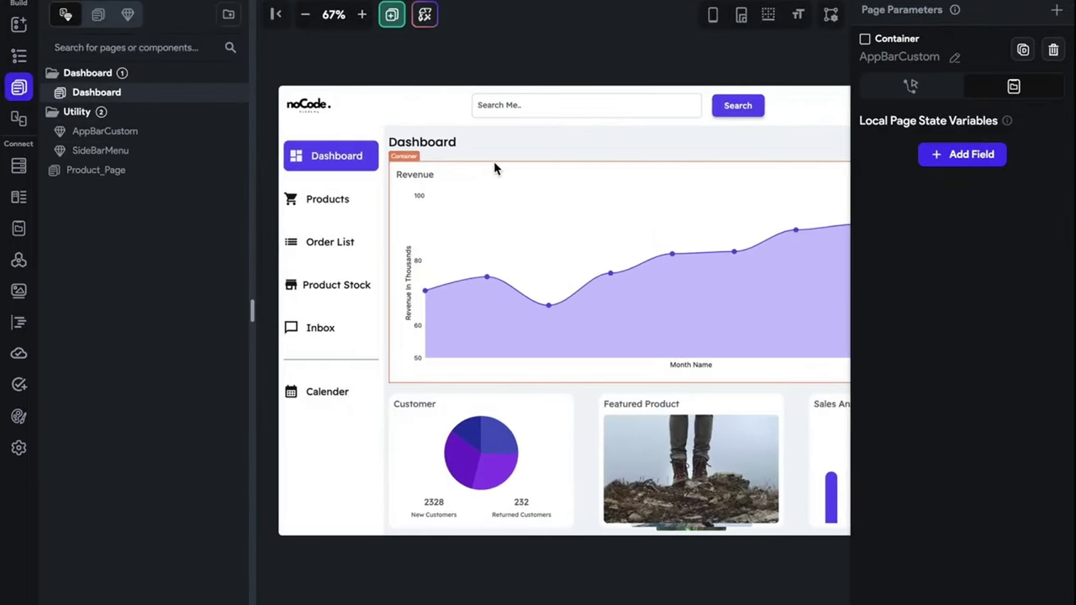
scroll(496, 167, right, 5)
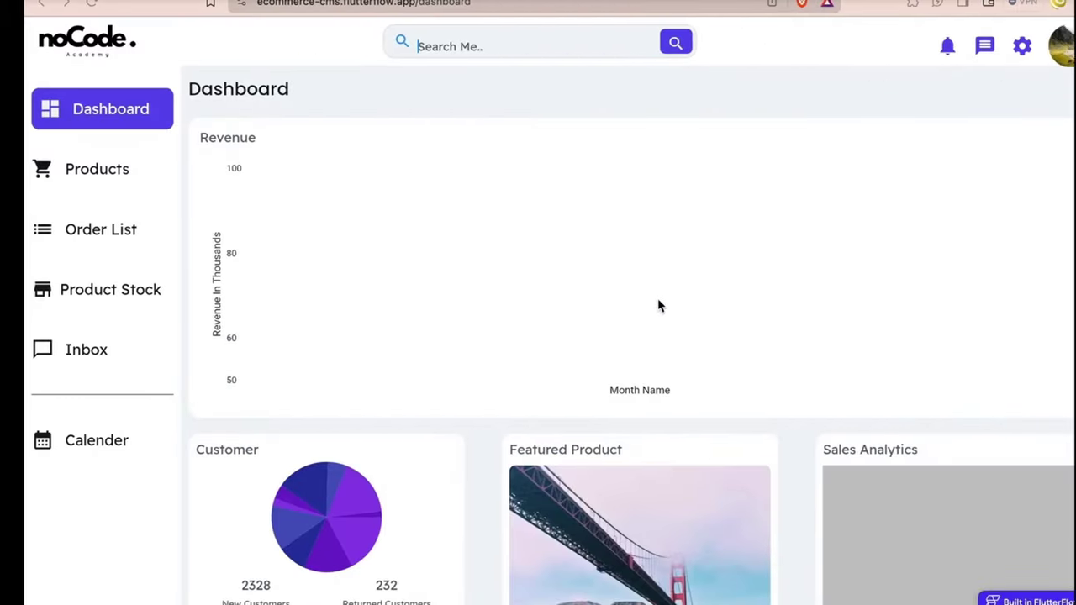
click(92, 169)
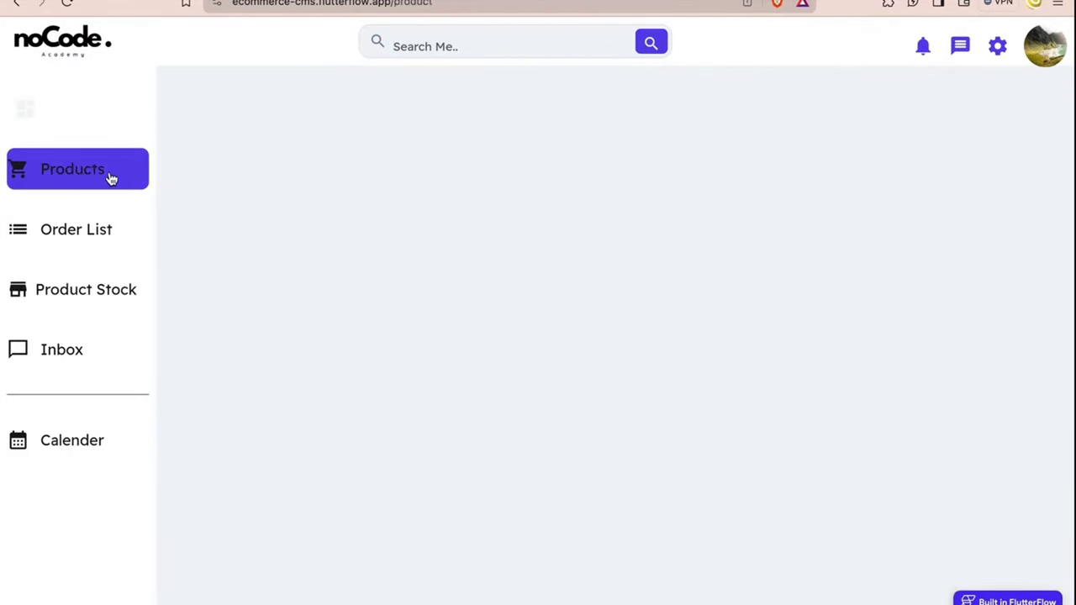
click(82, 112)
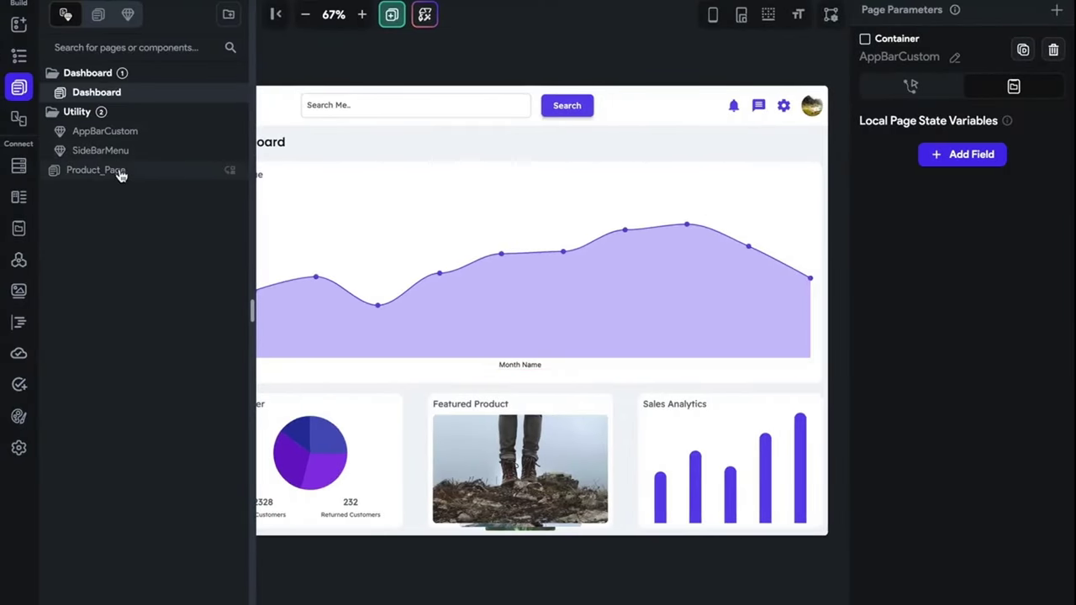
- In the SideBarMenu component, copy the conditional fill color variable from the Dashboard item's container
click(118, 154)
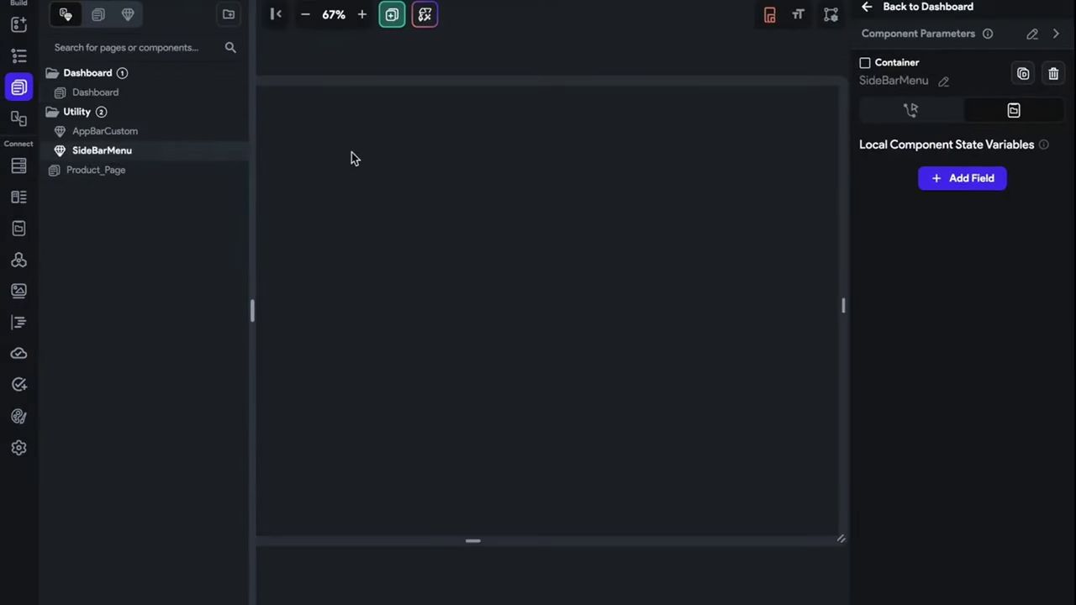
click(328, 128)
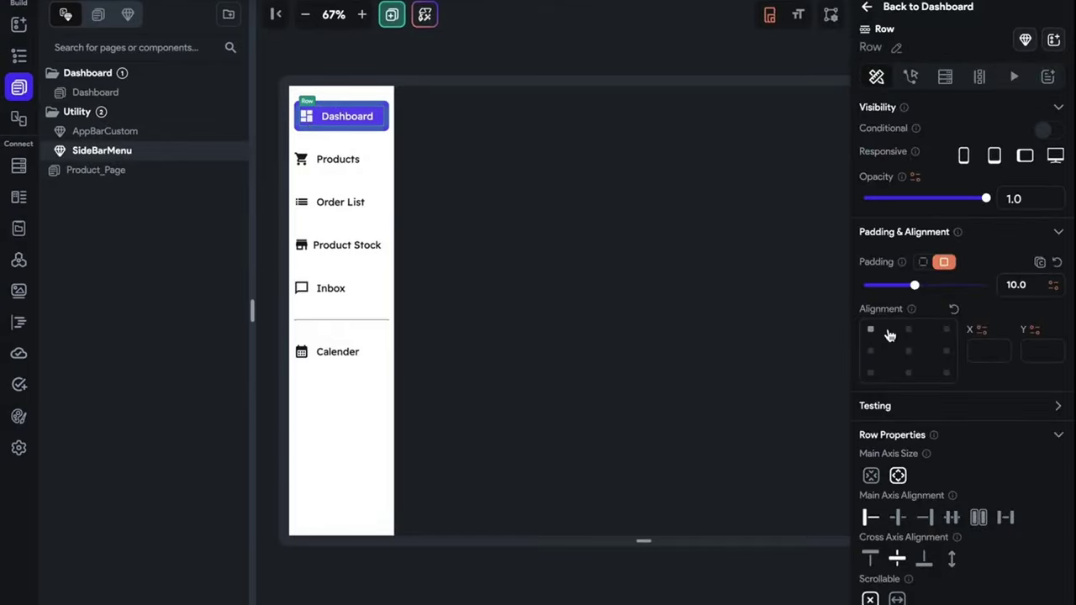
scroll(891, 329, down, 3)
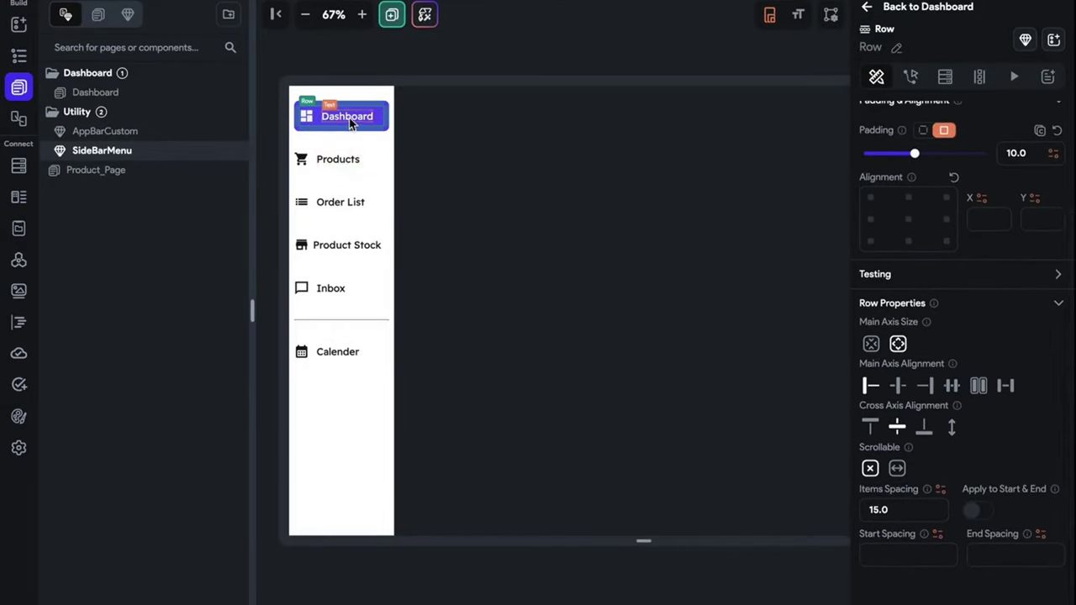
click(370, 133)
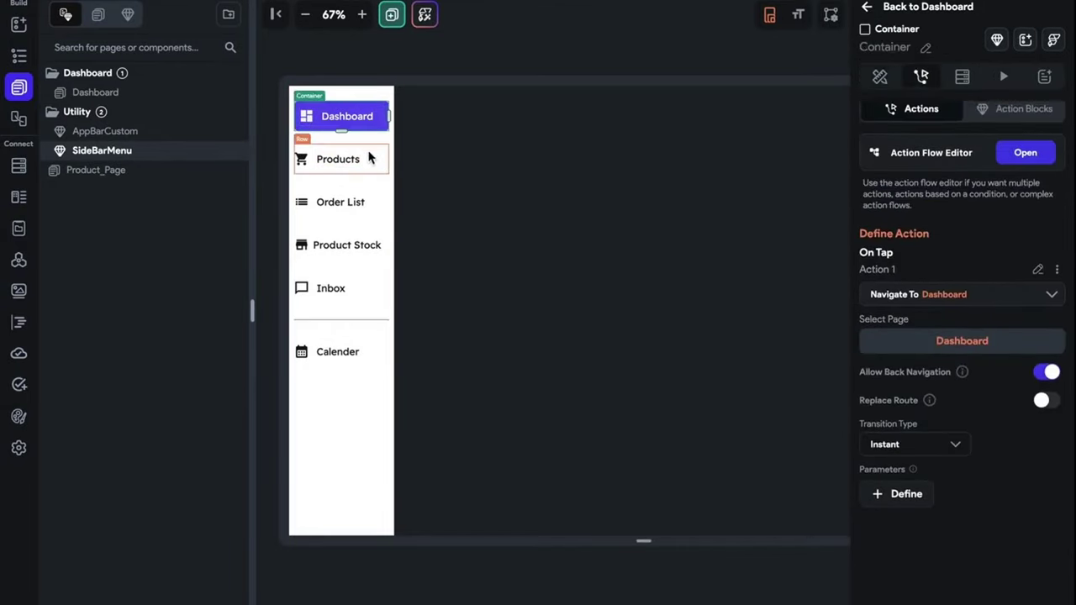
click(879, 75)
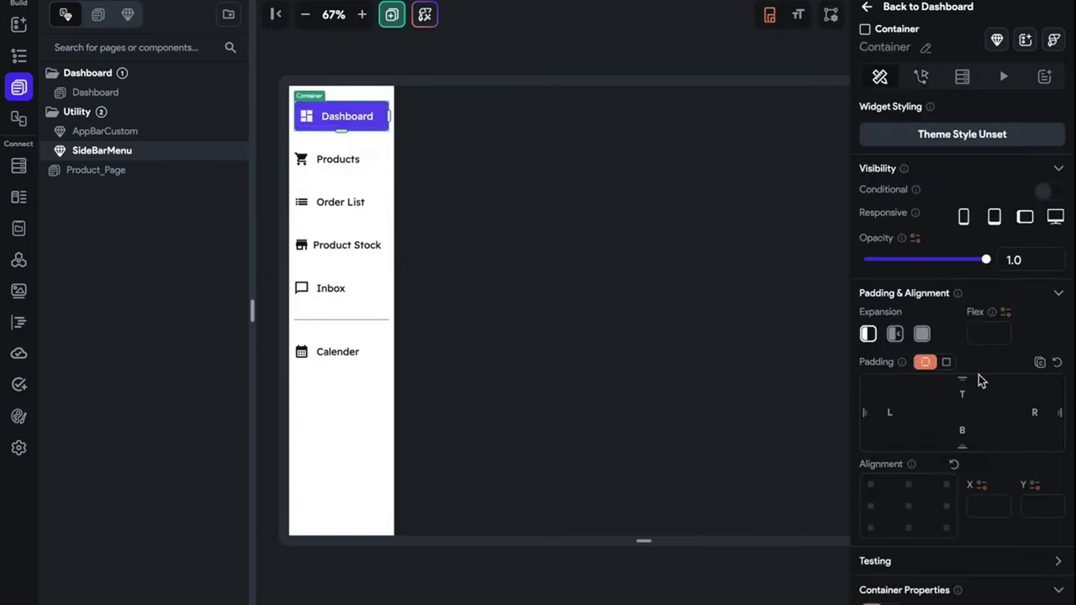
scroll(942, 451, down, 5)
click(916, 362)
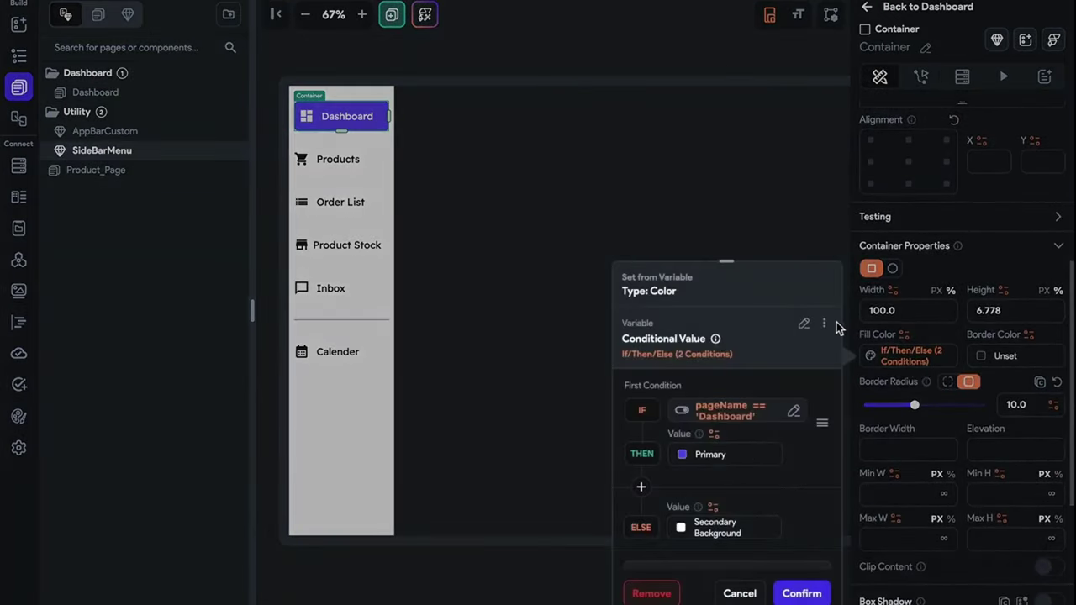
click(824, 323)
click(764, 353)
click(499, 213)
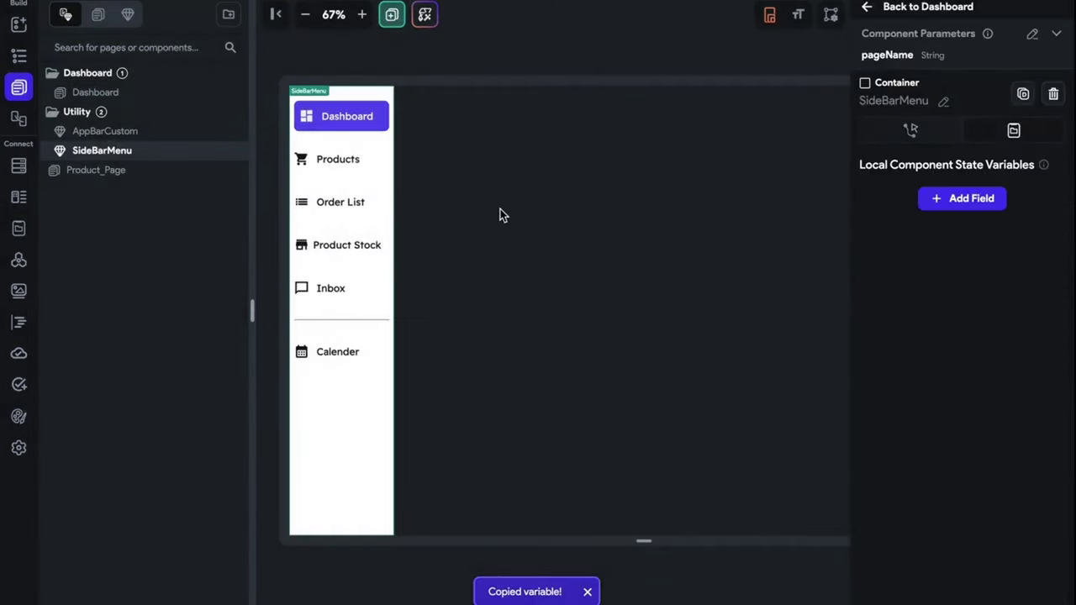
- Paste the condition onto the Dashboard text's color, using Primary Background when pageName equals 'Dashboard' and Primary Text otherwise
click(336, 123)
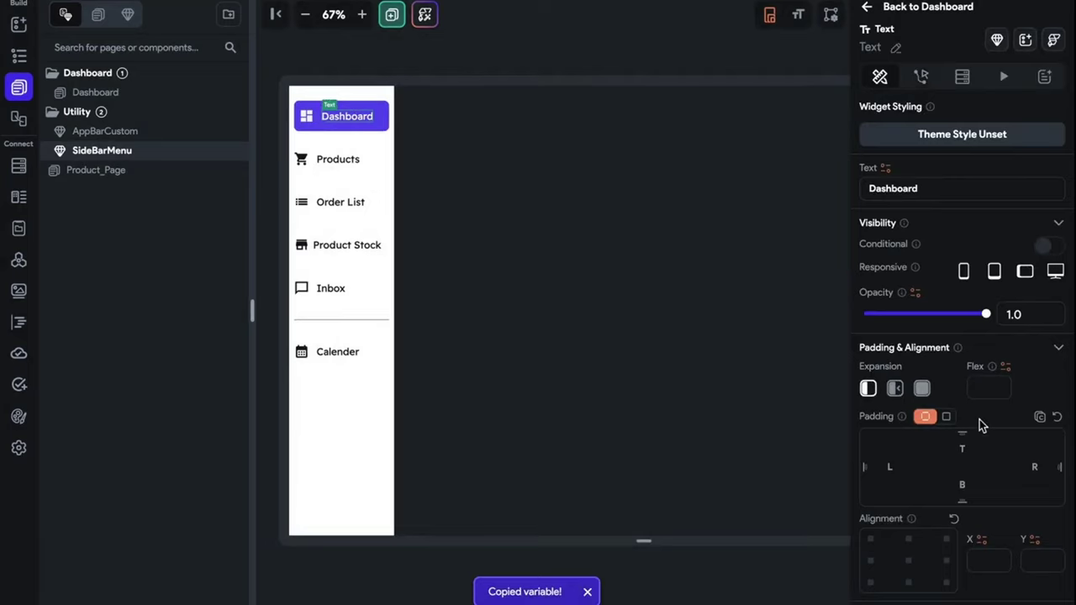
scroll(981, 427, down, 5)
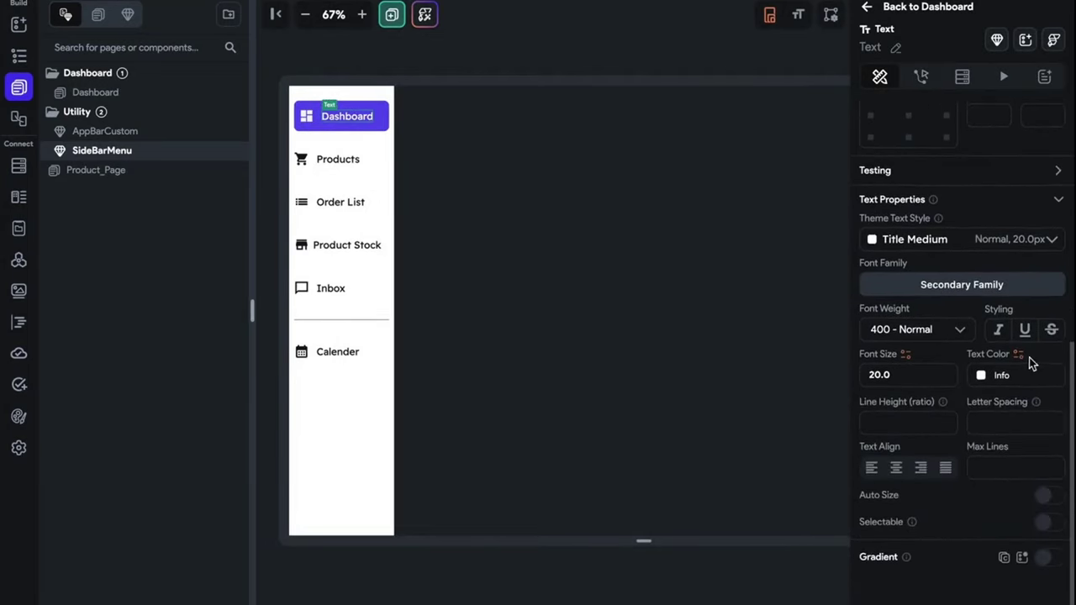
click(1019, 356)
click(909, 281)
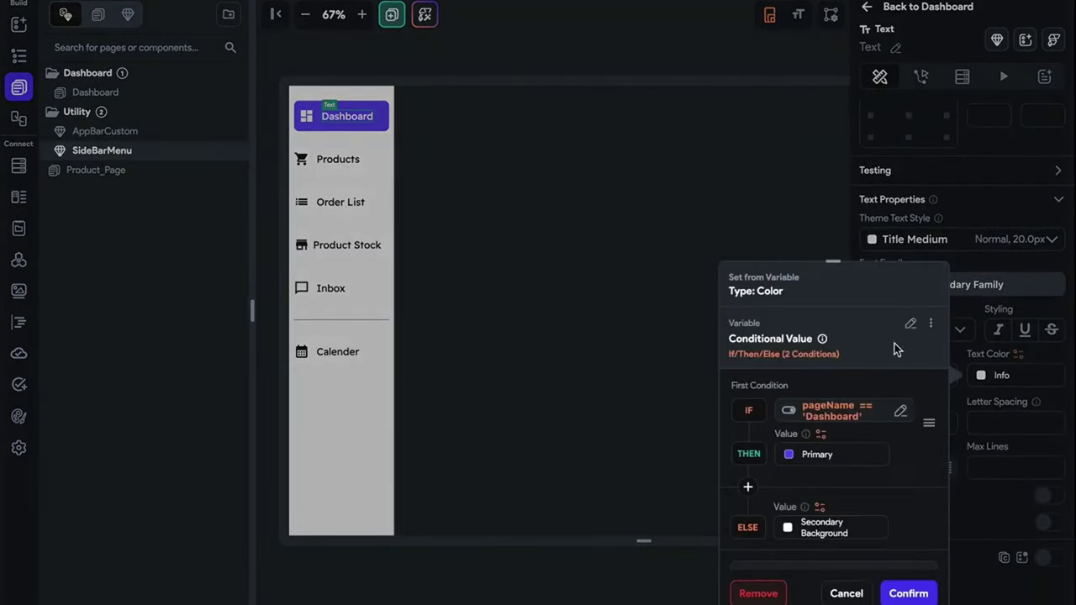
click(791, 461)
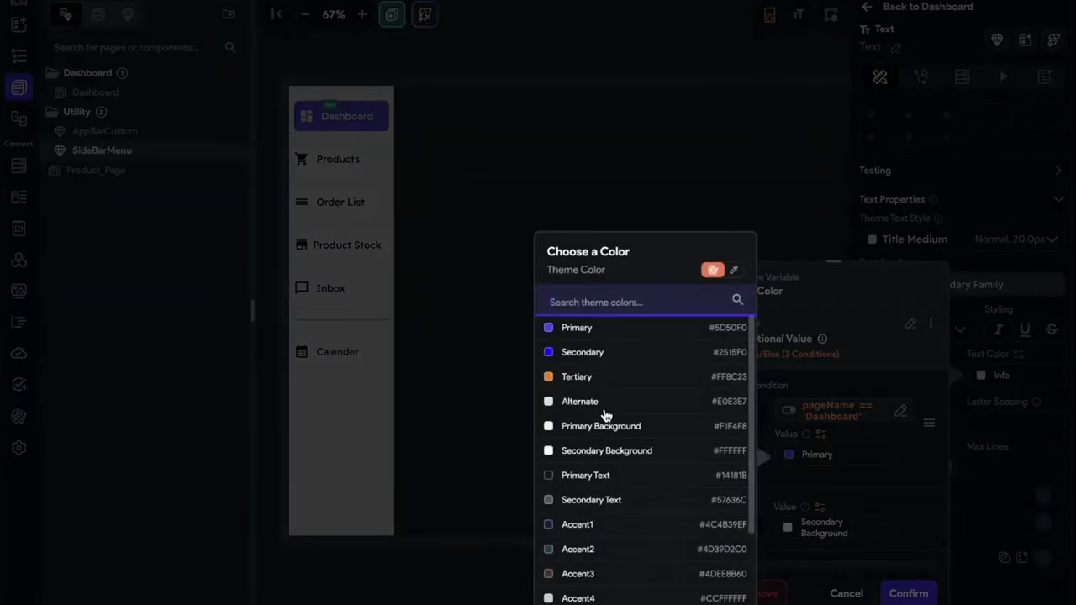
click(593, 428)
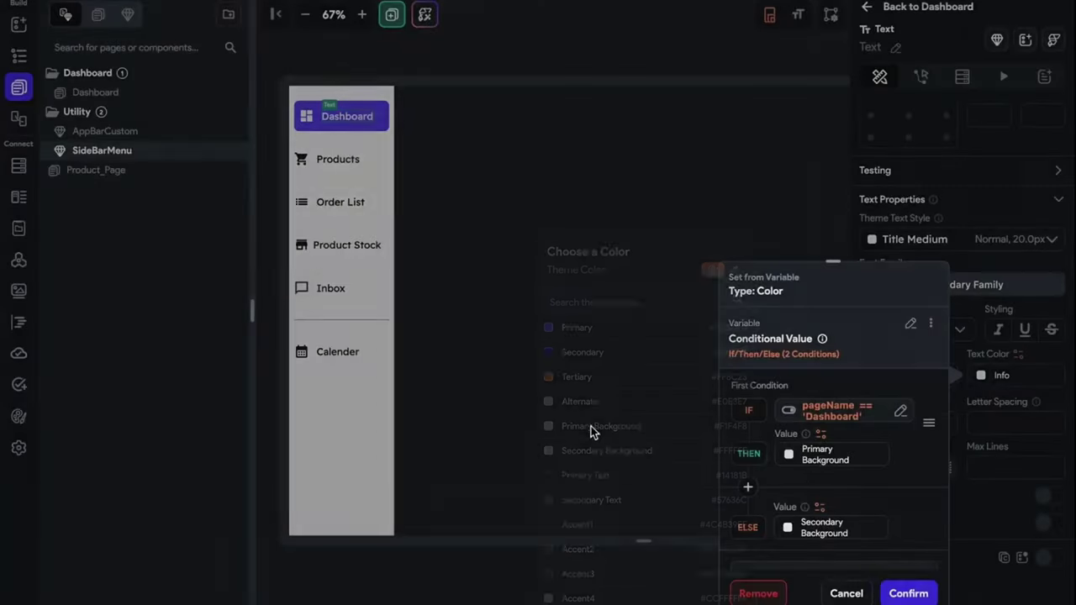
click(790, 529)
click(602, 476)
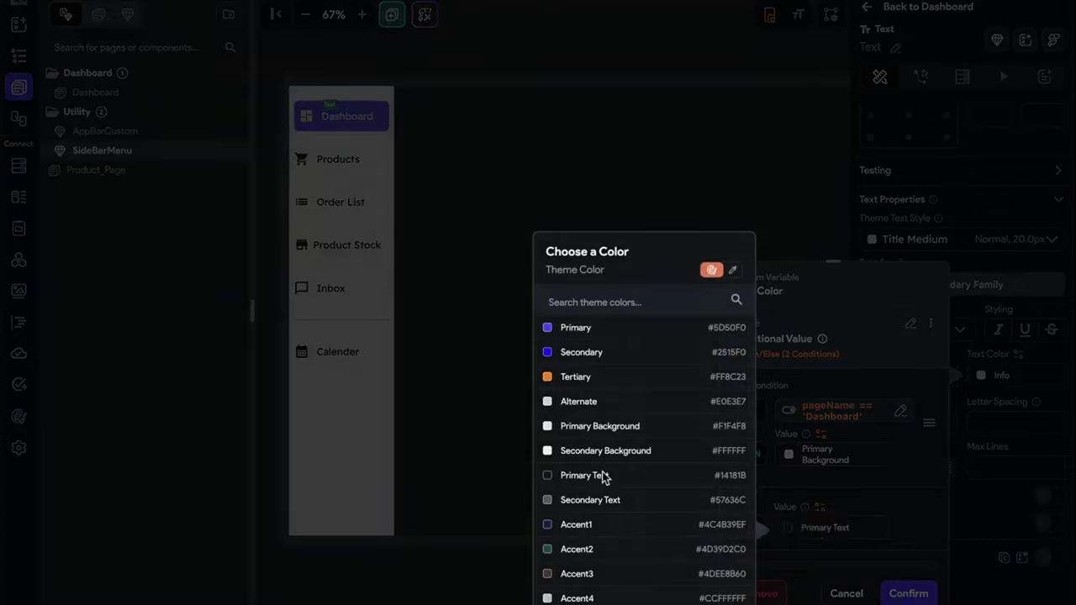
scroll(794, 503, down, 3)
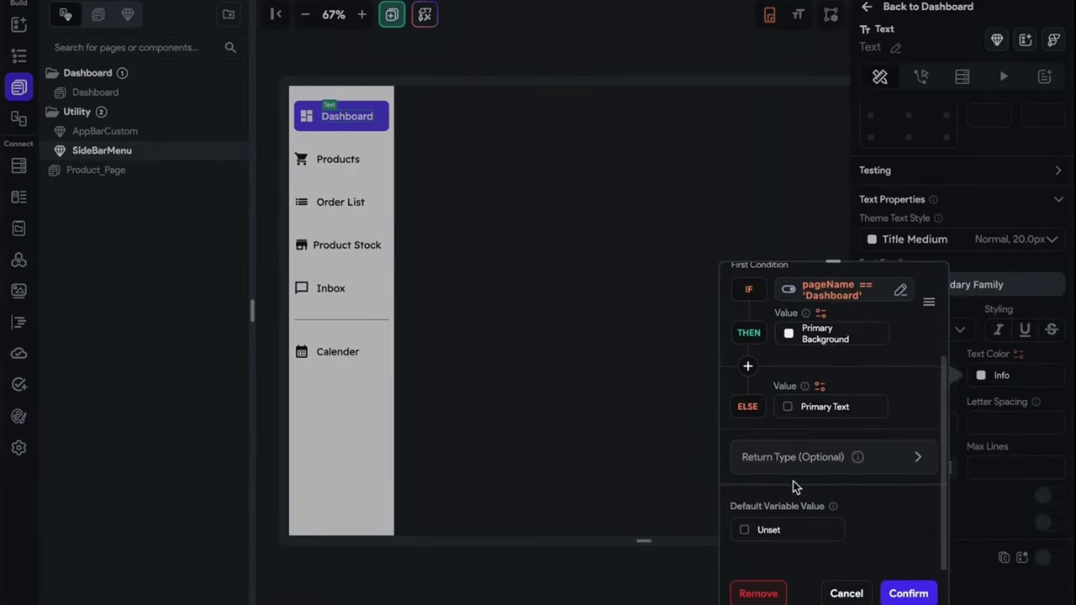
click(908, 593)
- Copy the Dashboard text's conditional color and apply it to the Dashboard icon's color
click(1013, 375)
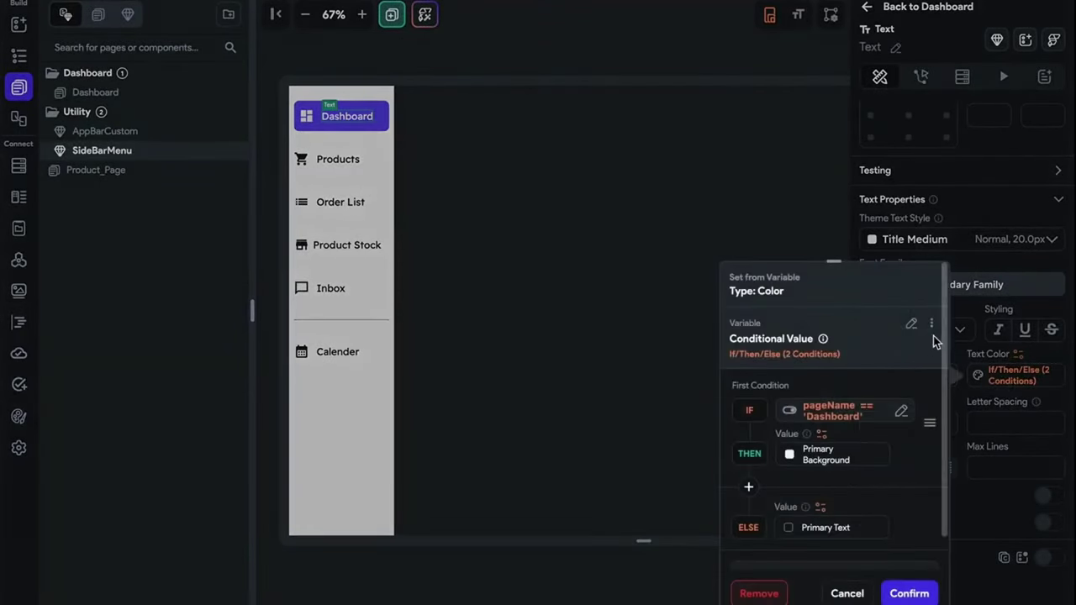
click(931, 323)
click(853, 354)
click(277, 113)
click(305, 122)
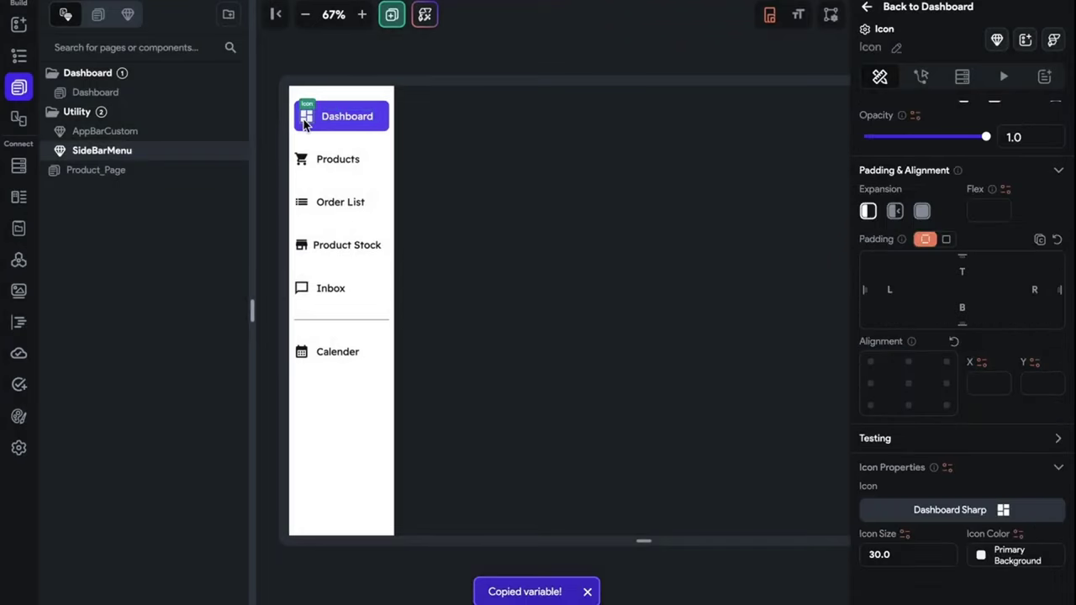
click(1023, 538)
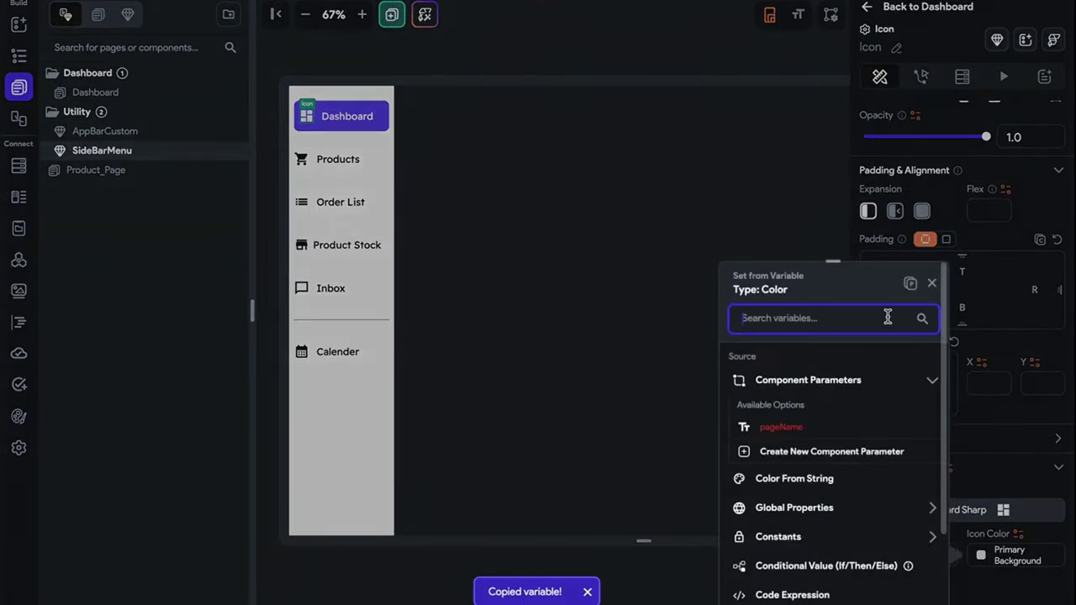
click(908, 290)
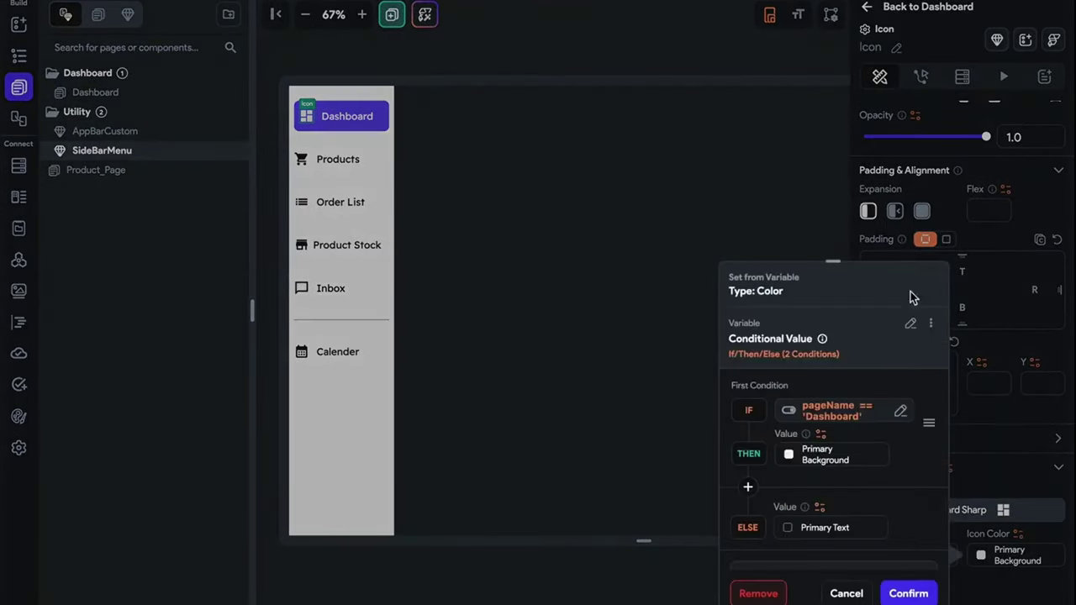
click(908, 594)
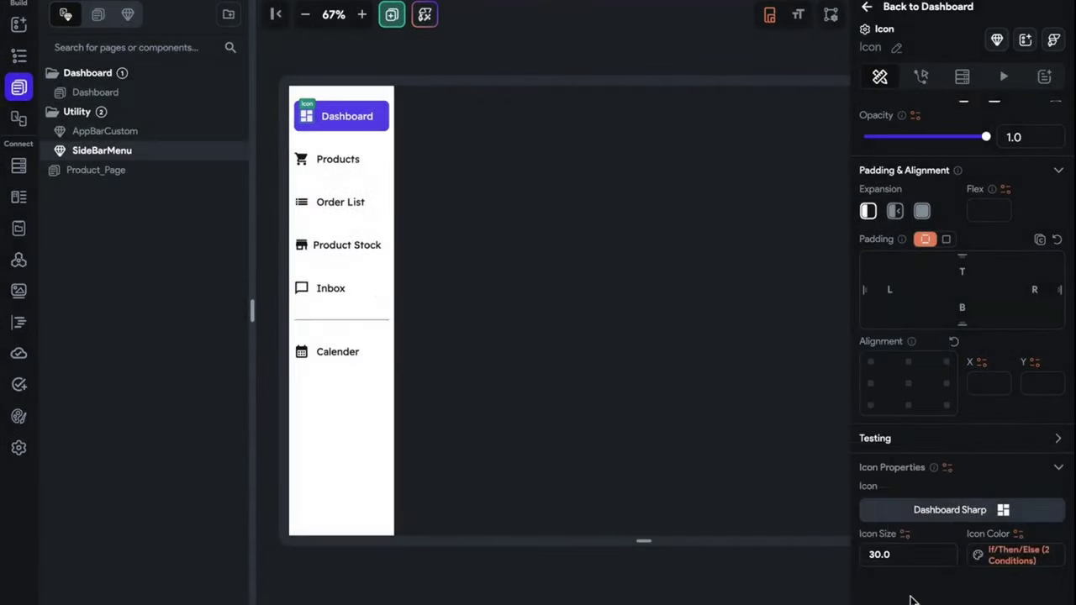
- Paste the conditional color onto the Products text and set its condition to pageName equal to 'Products'
click(322, 160)
scroll(1008, 504, down, 5)
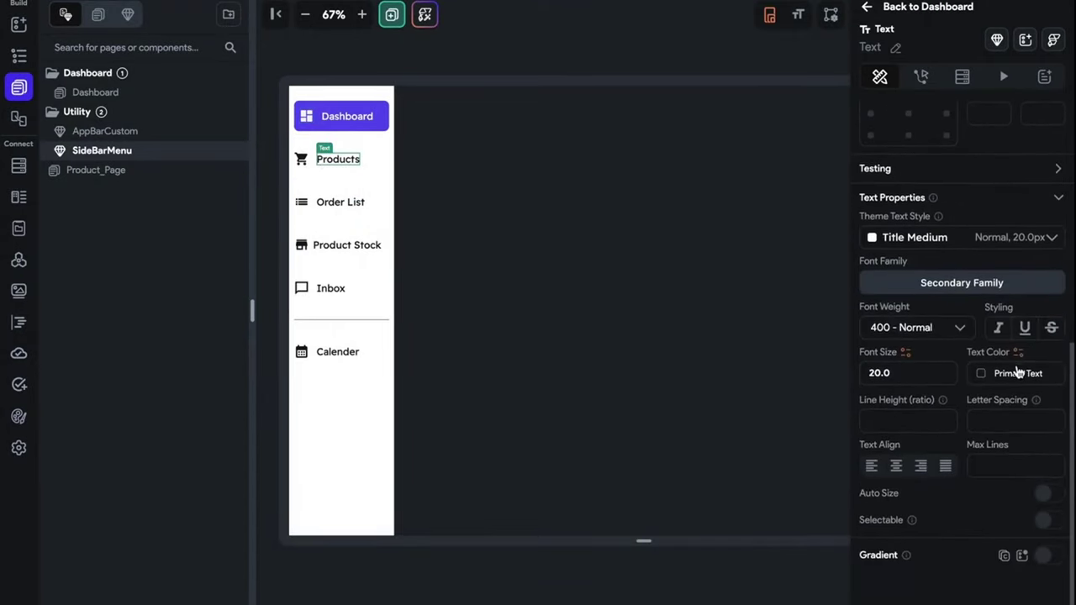
click(1020, 356)
click(908, 282)
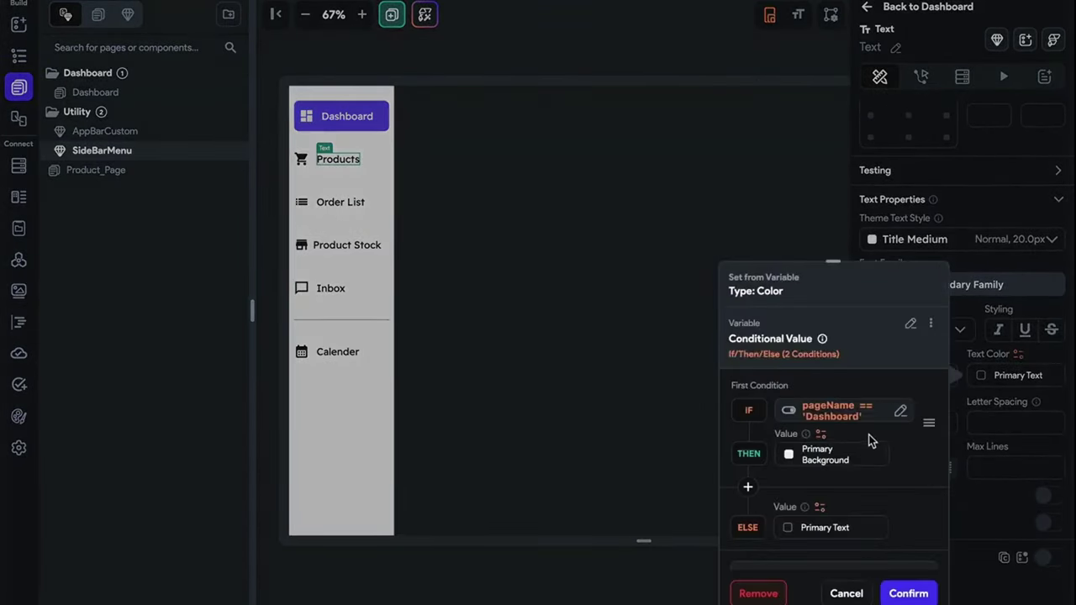
click(851, 420)
click(672, 480)
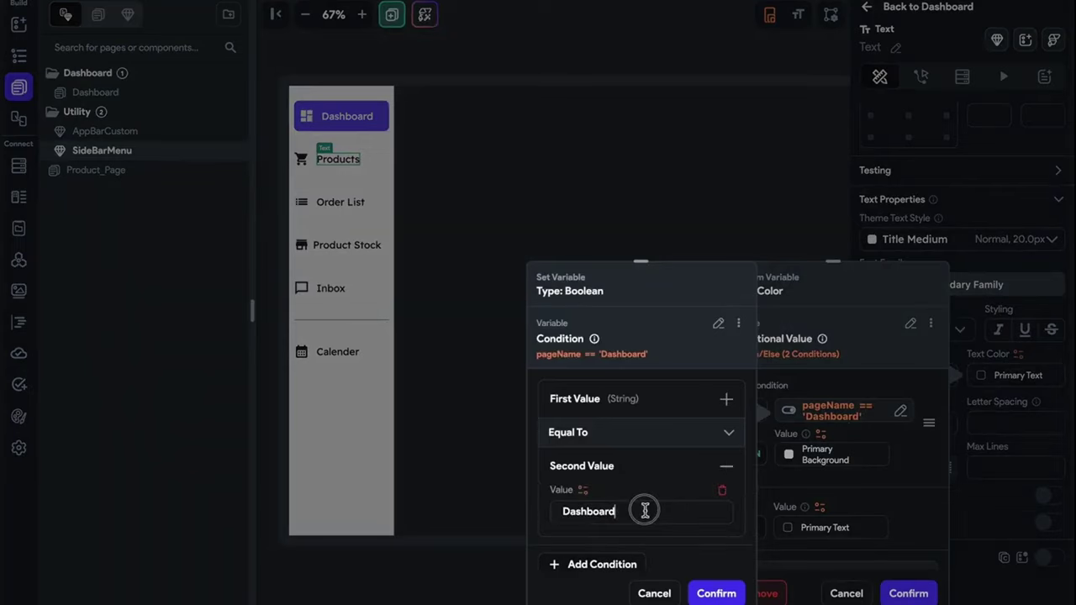
drag(644, 509, 488, 512)
text(Products)
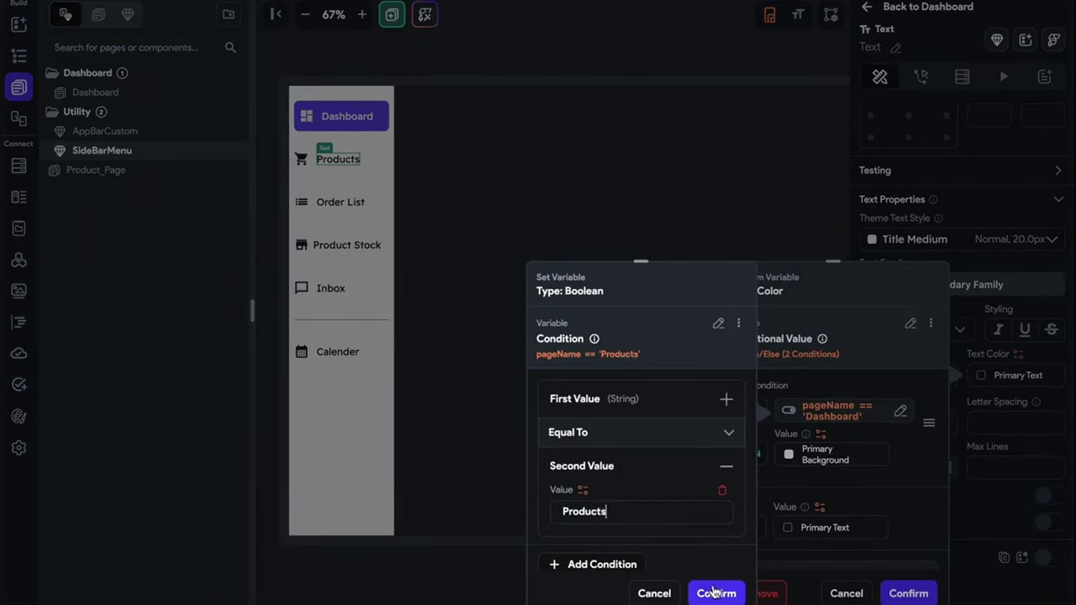
click(716, 594)
click(907, 593)
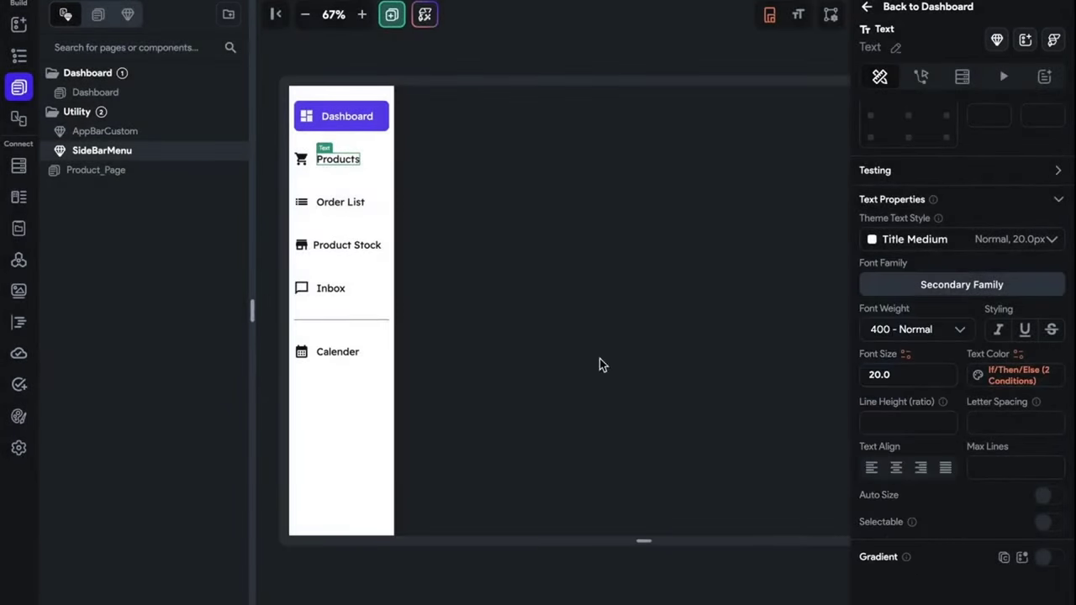
- Copy the Products text's conditional color variable and apply it to the Products shopping cart icon's color
click(302, 161)
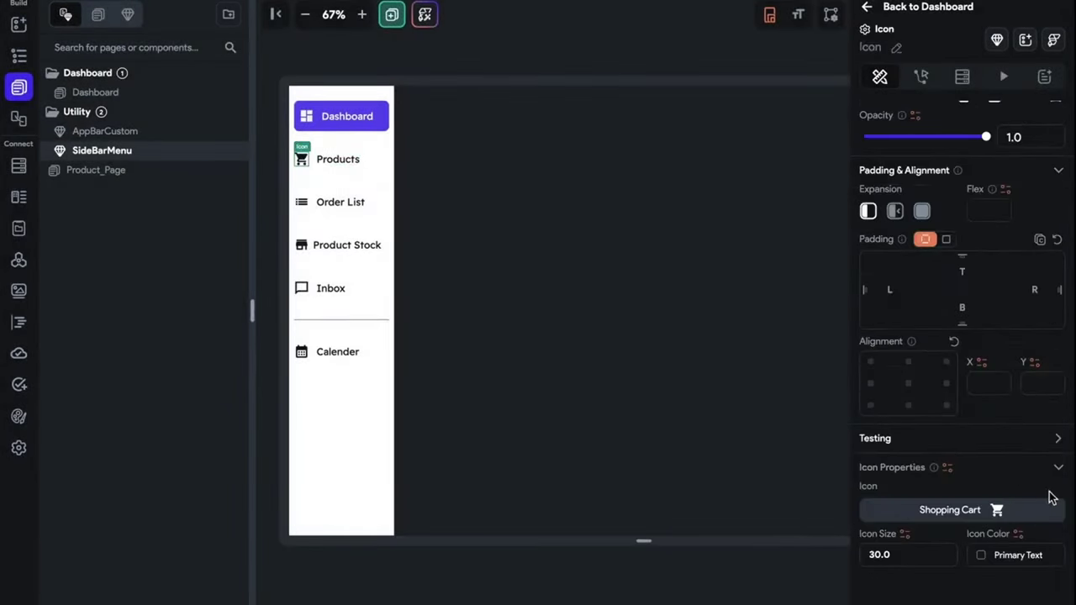
click(338, 159)
scroll(980, 562, down, 5)
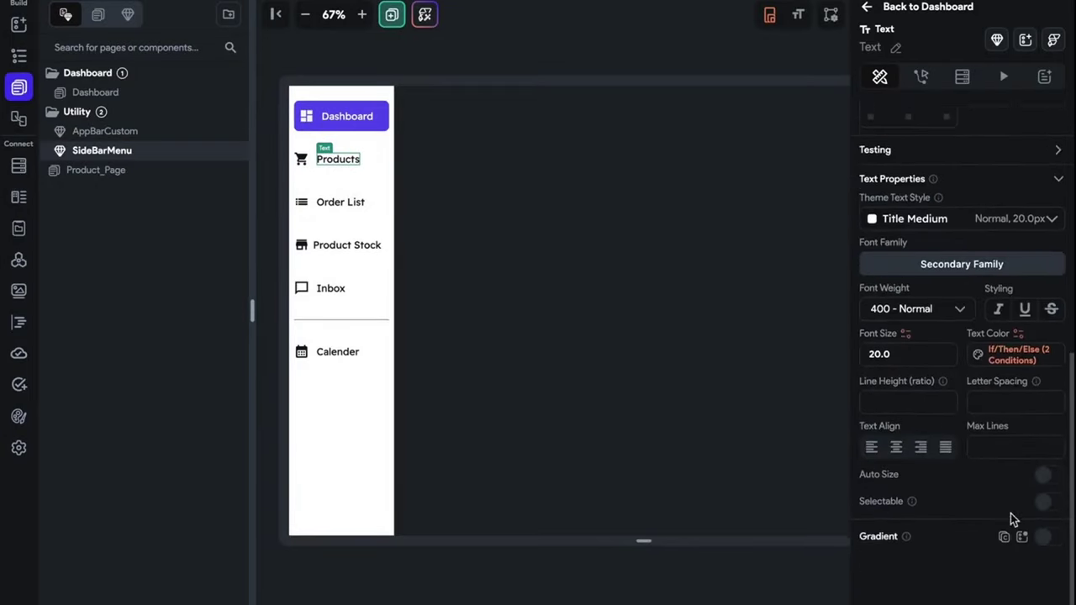
click(1015, 375)
click(931, 324)
click(859, 352)
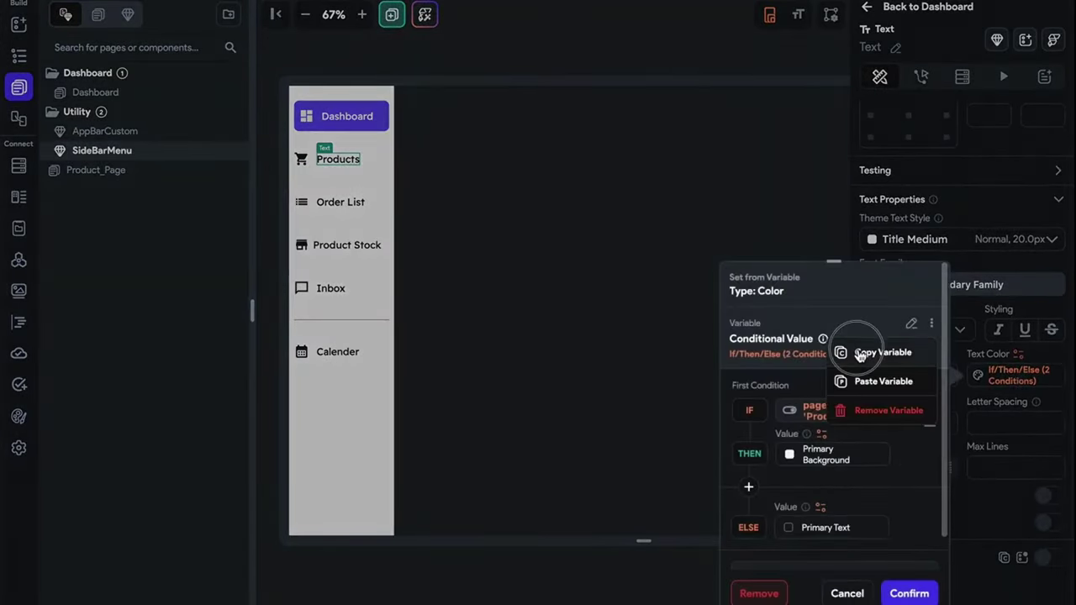
click(504, 365)
click(301, 157)
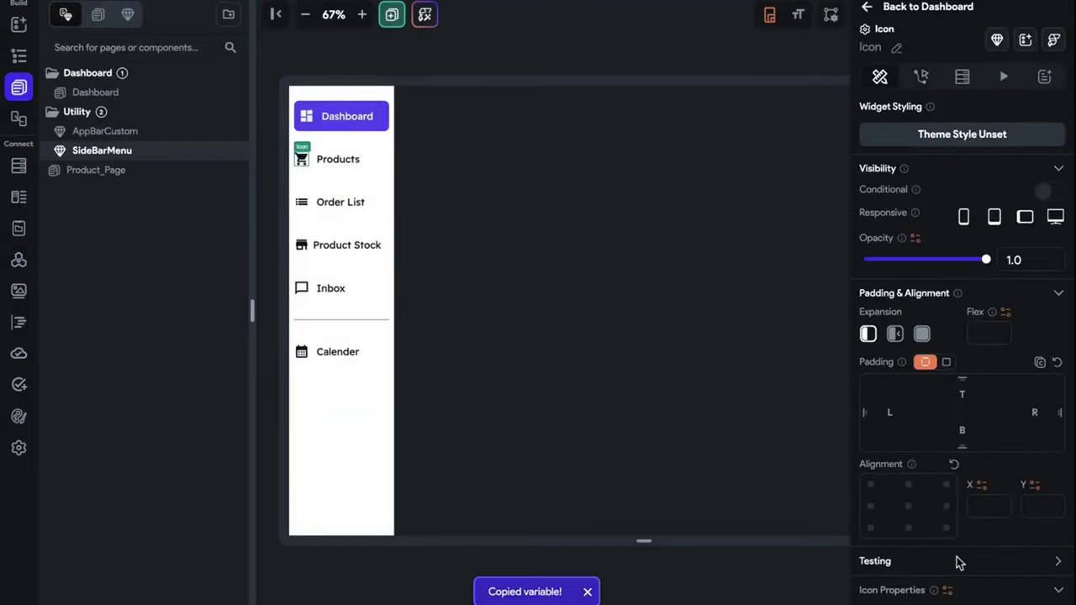
scroll(958, 563, down, 3)
click(1018, 533)
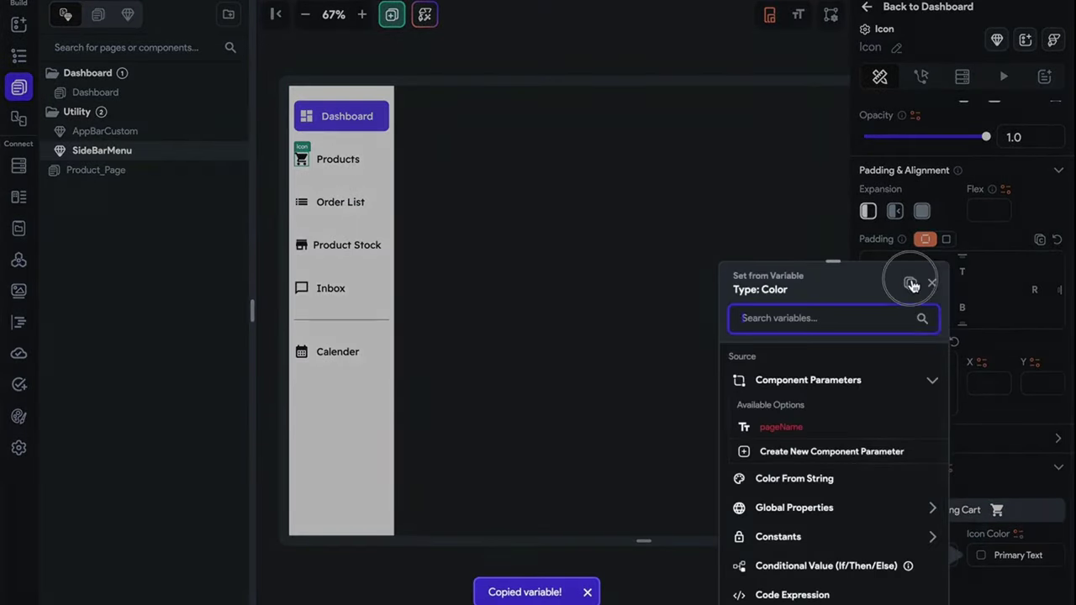
click(911, 283)
click(912, 593)
- Paste the conditional color onto the Order List text and change its condition to pageName equal to 'Order List'
click(331, 202)
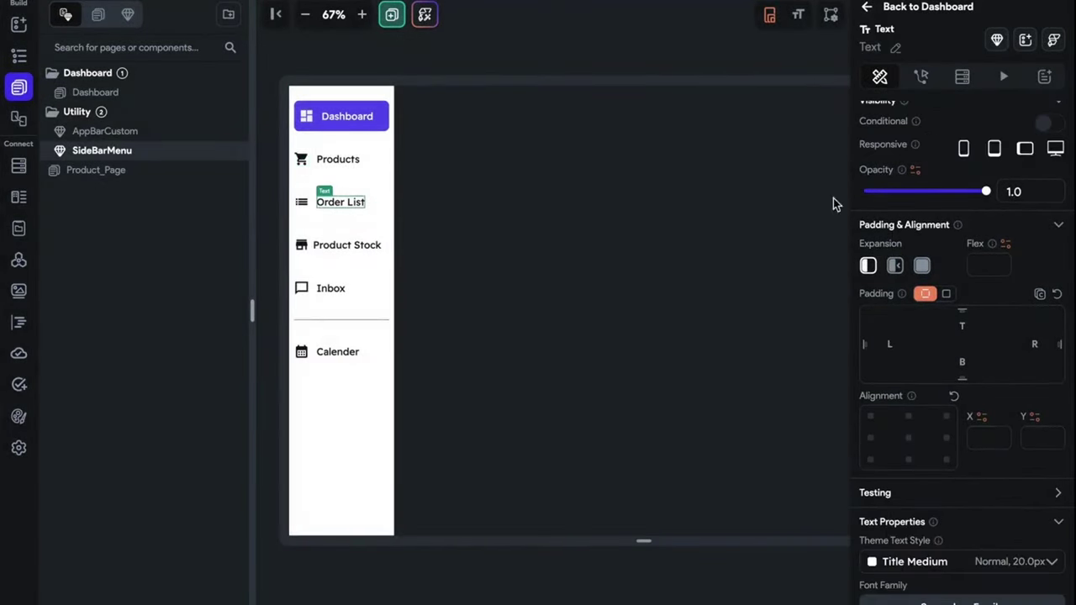
scroll(951, 179, up, 4)
scroll(951, 179, down, 1)
drag(951, 179, 828, 187)
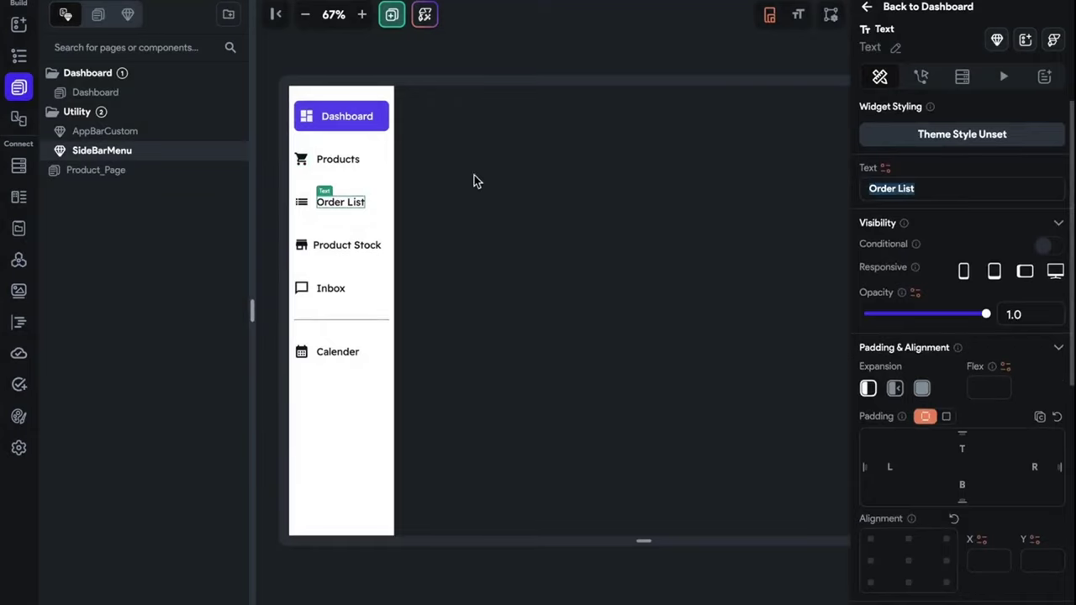
scroll(927, 319, down, 6)
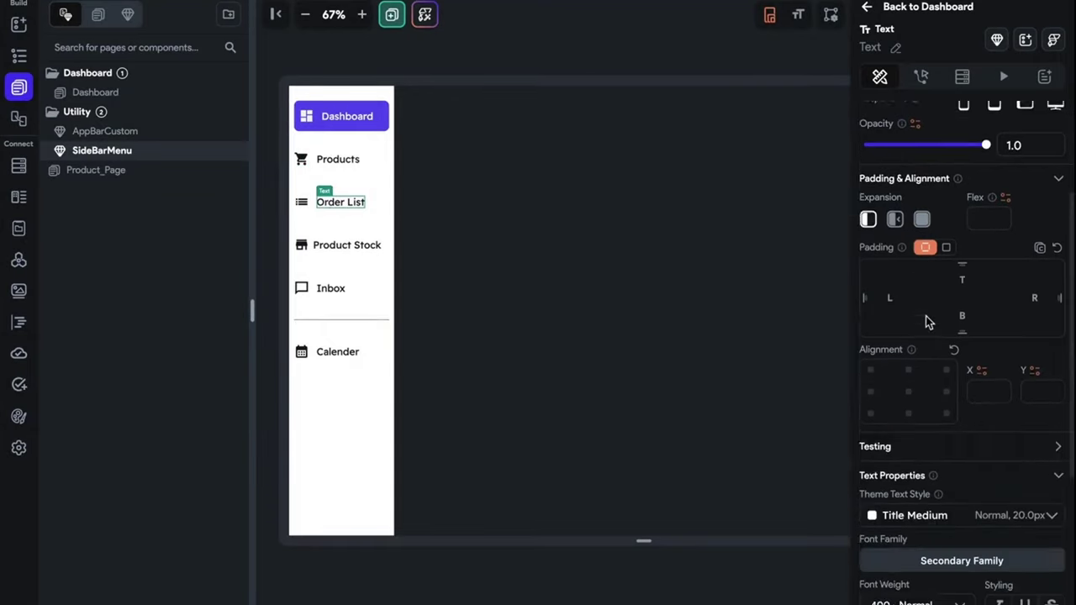
click(1024, 357)
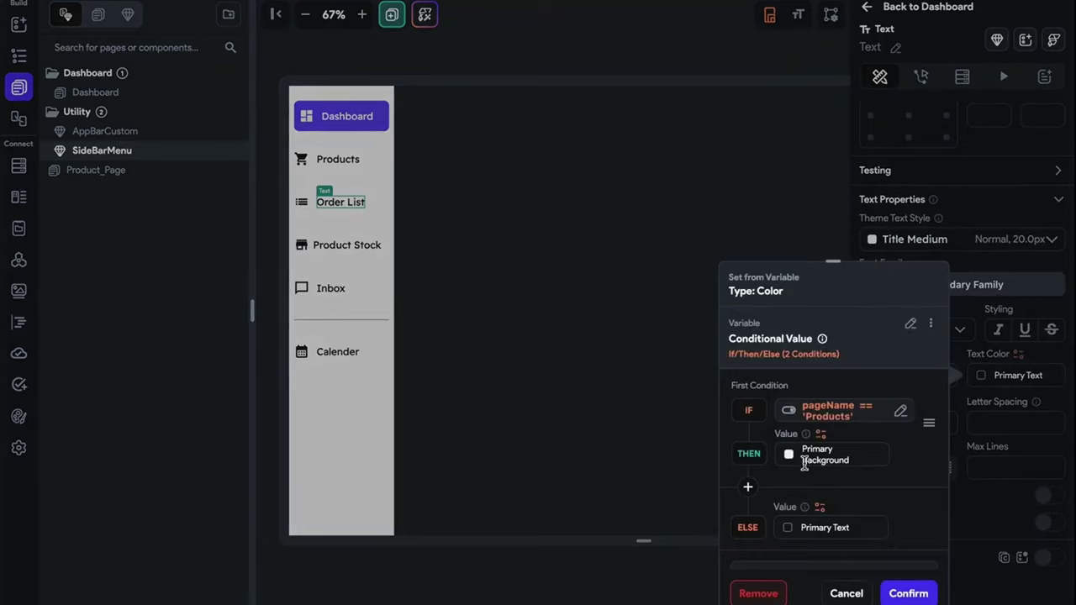
click(841, 412)
click(689, 460)
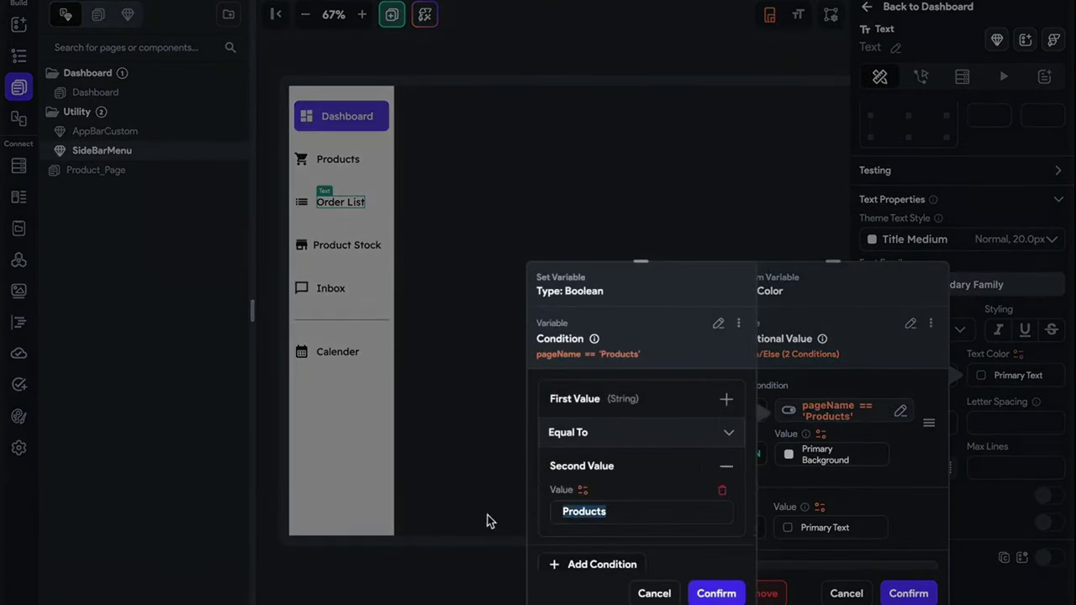
text(Order List)
click(733, 594)
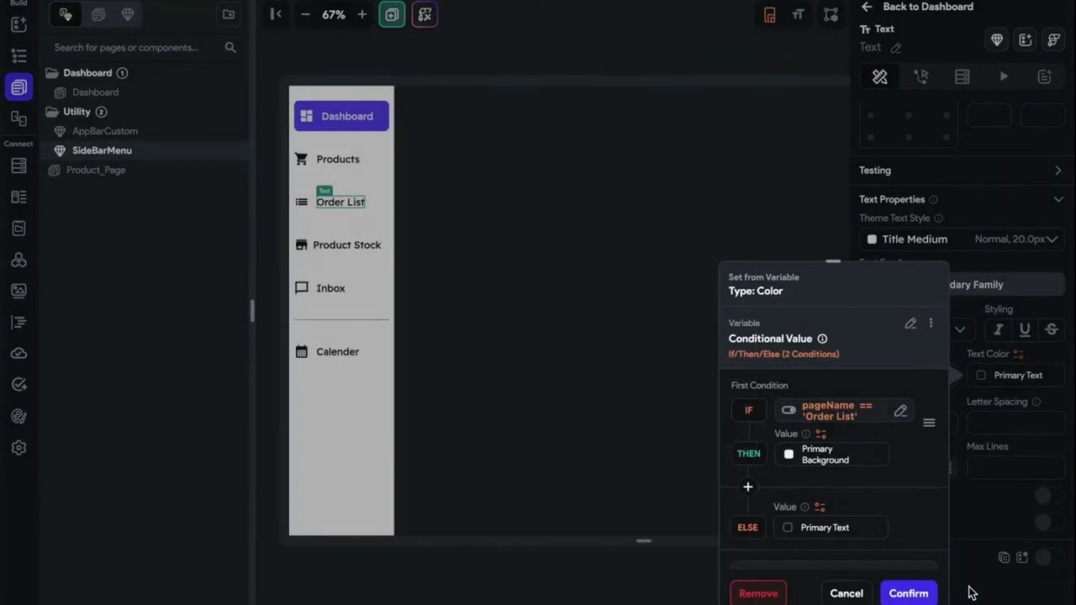
click(911, 594)
- Paste the conditional color onto the Order List icon and set its condition's second value to 'Order List'
click(304, 203)
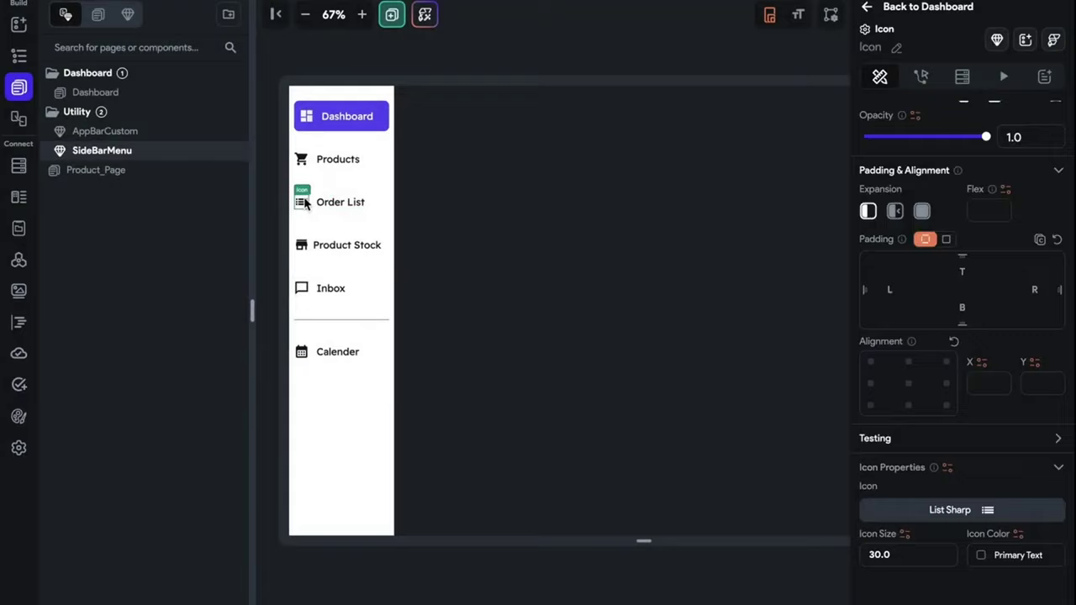
click(1018, 535)
click(906, 286)
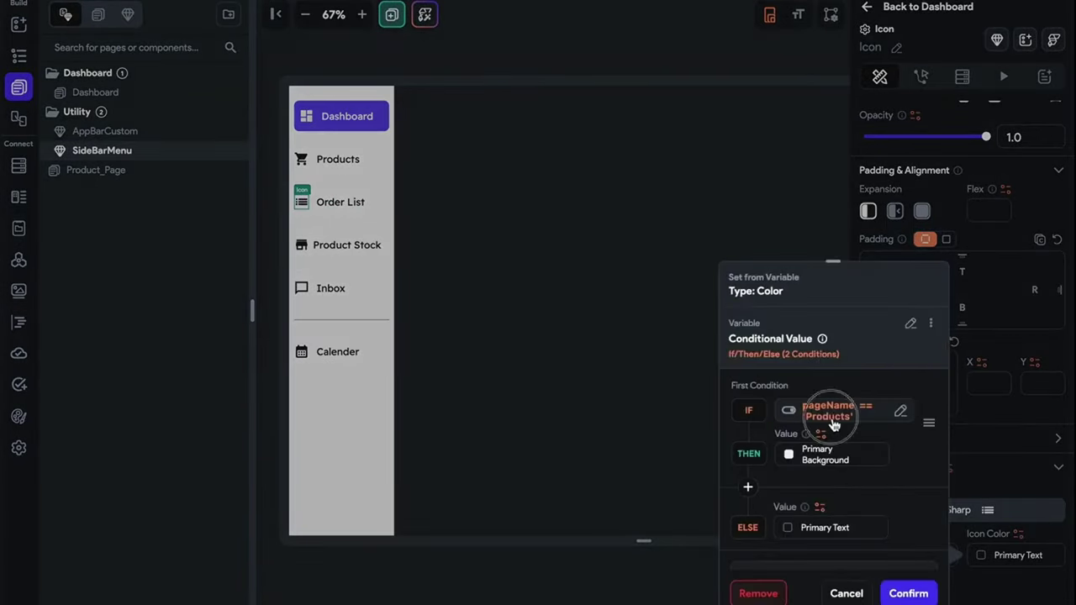
click(834, 425)
click(644, 475)
double_click(554, 513)
text(Order List)
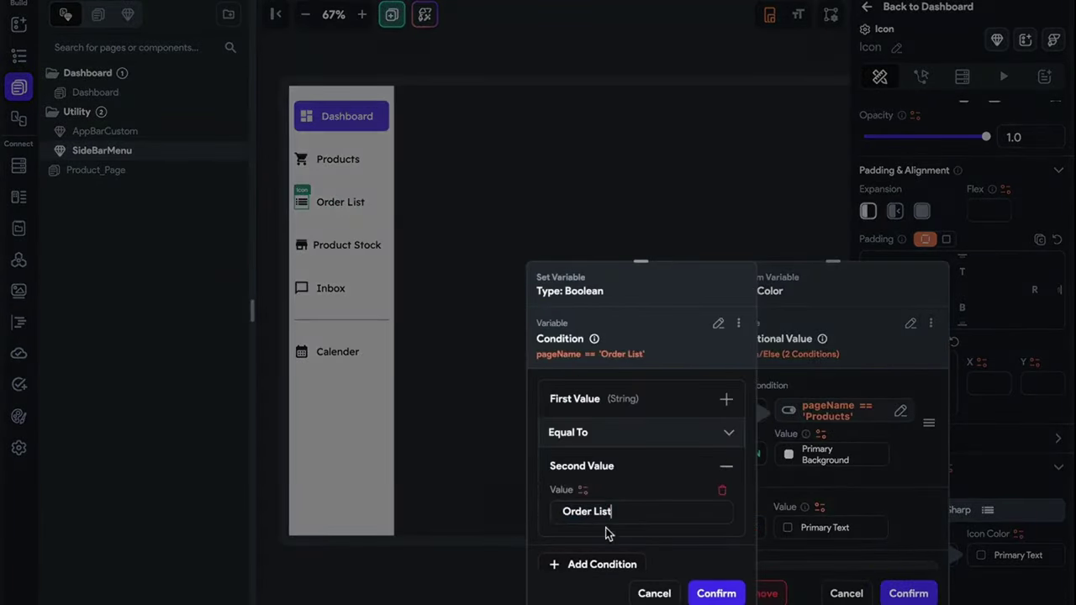
click(716, 593)
click(908, 593)
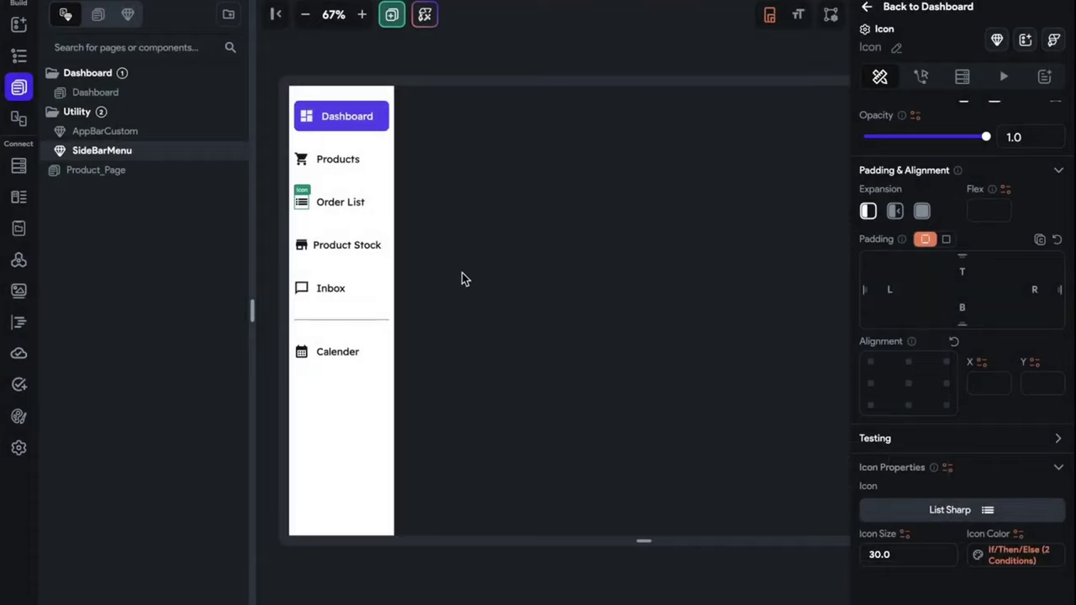
- Check the page name used in the fill color condition of the Product Stock item's container
click(333, 243)
scroll(958, 175, up, 5)
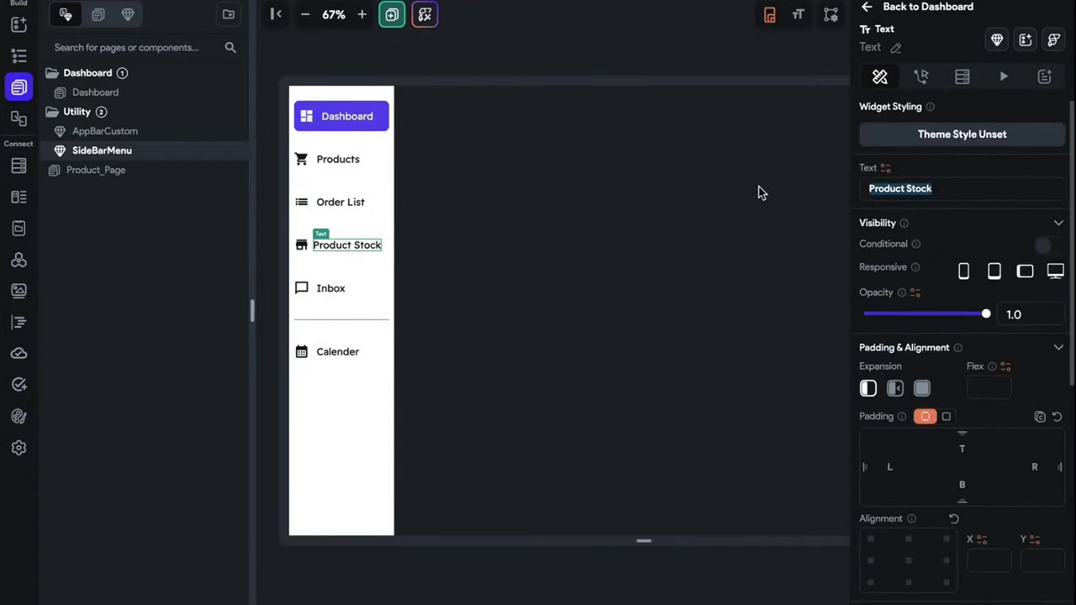
scroll(932, 319, down, 5)
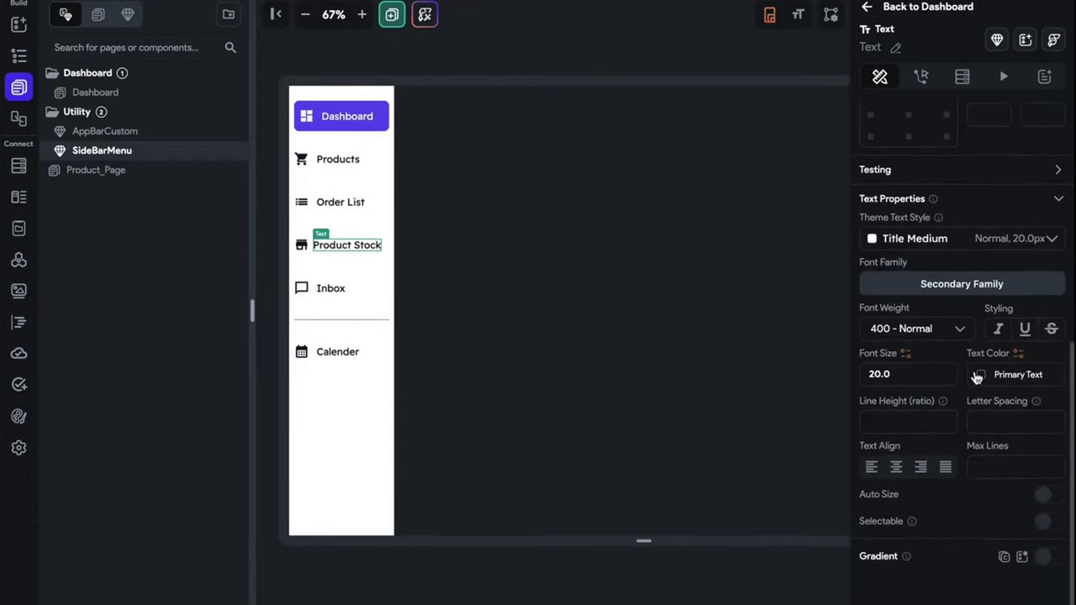
right_click(336, 256)
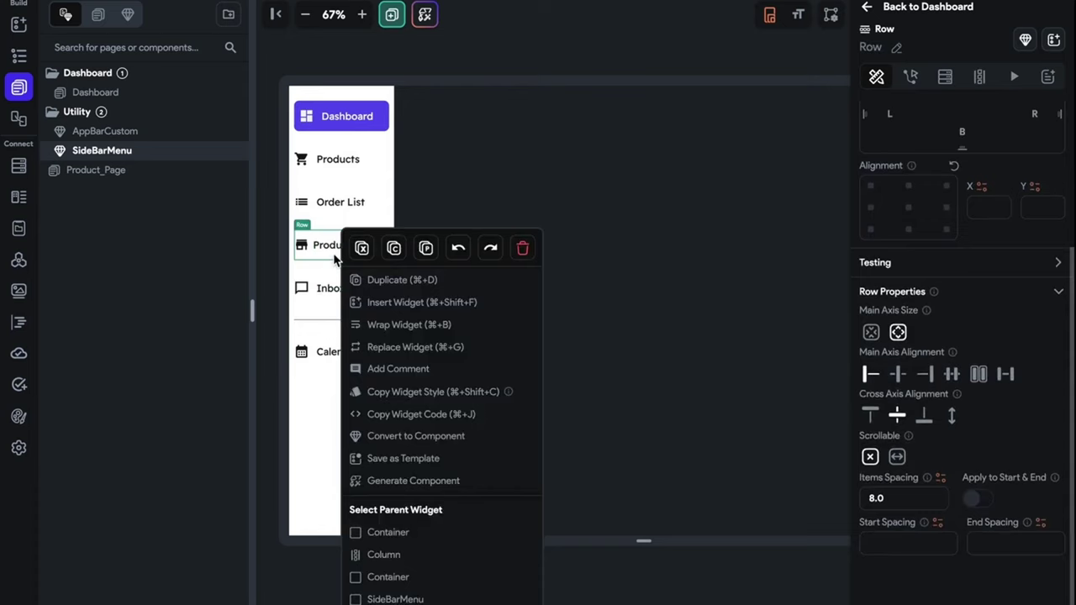
click(401, 528)
click(904, 513)
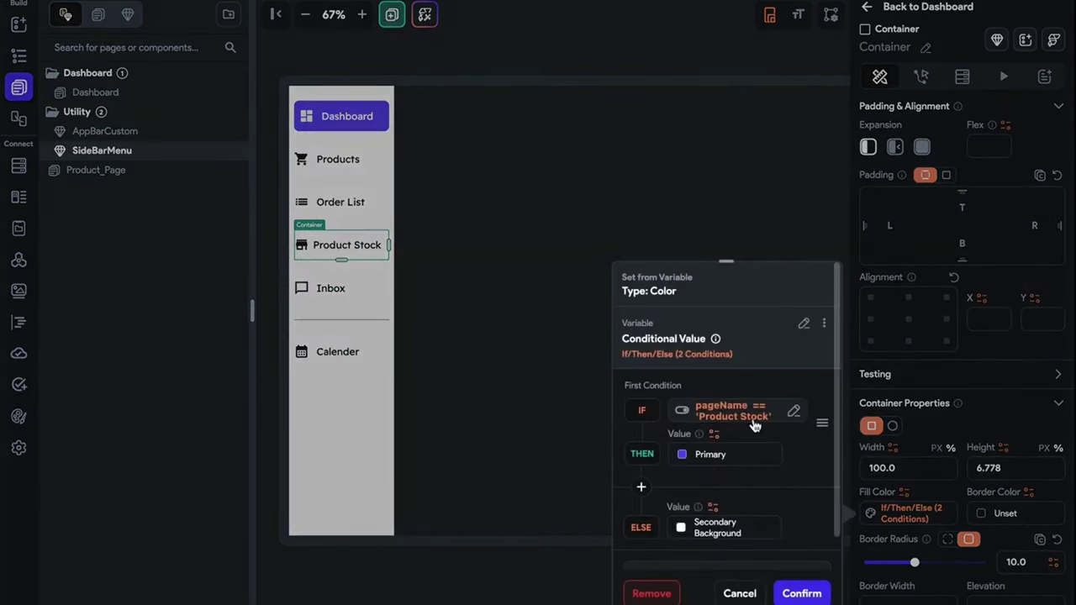
click(758, 147)
- Paste the conditional color onto the Product Stock text and set its condition to pageName equal to 'Product Stock'
scroll(919, 425, down, 5)
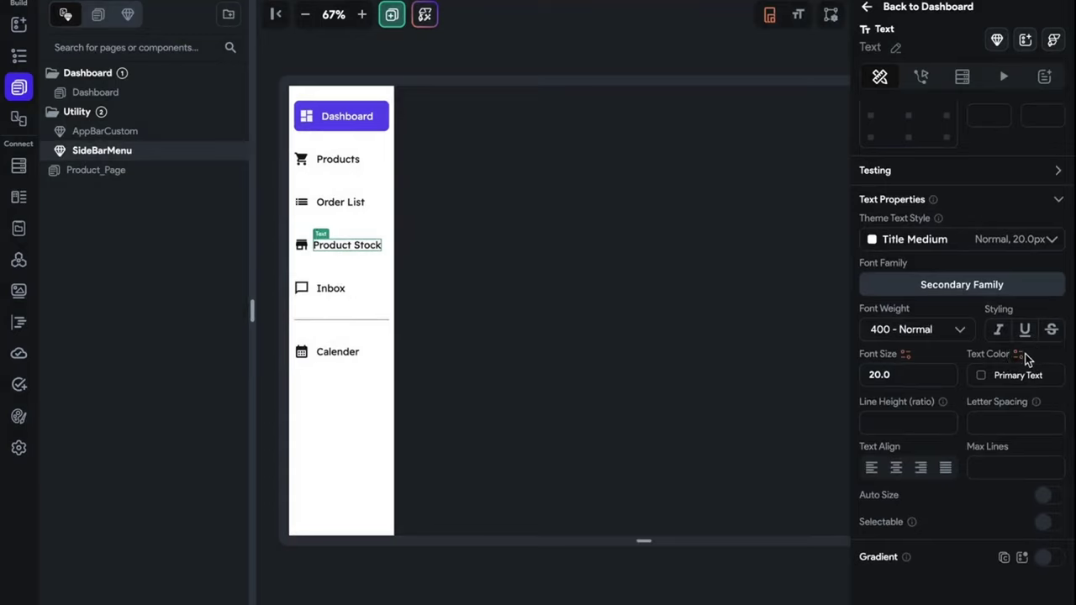
click(1019, 353)
click(909, 283)
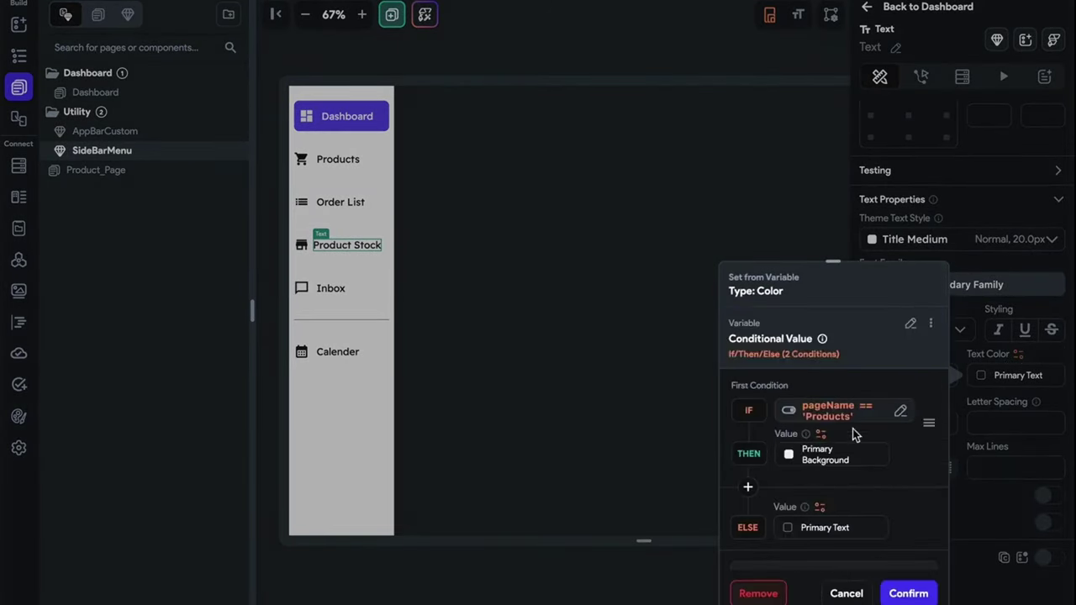
click(843, 412)
click(637, 468)
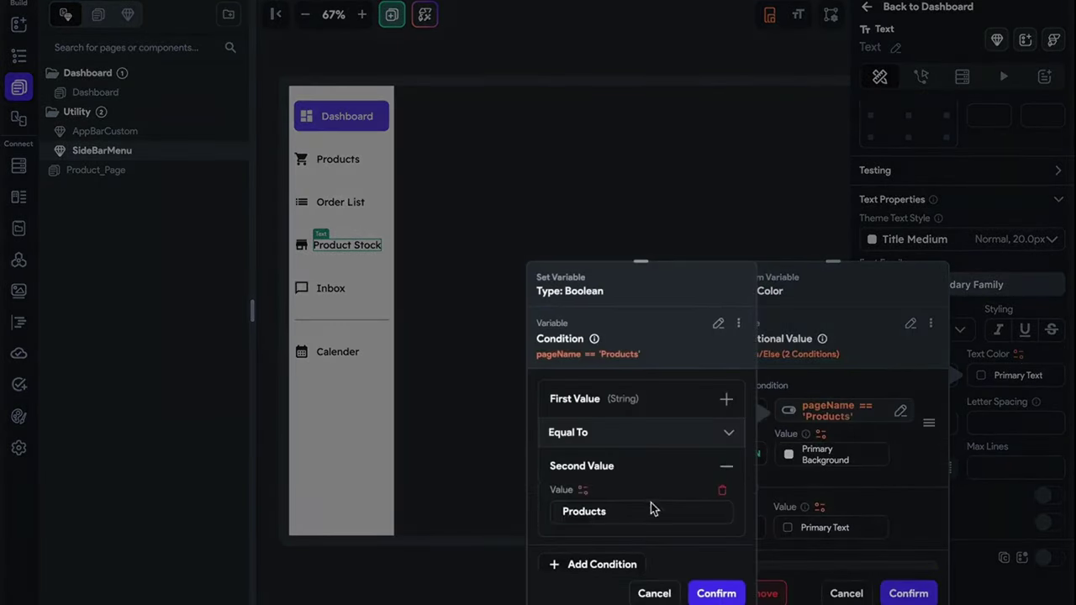
key(ctrl+a)
text(Product Stock)
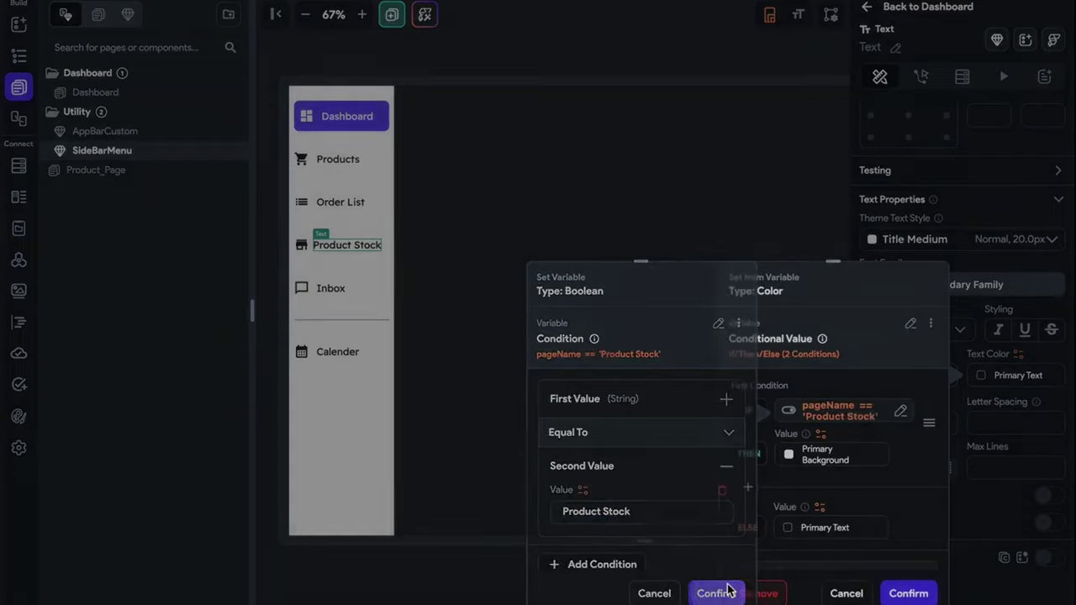
click(716, 594)
click(908, 593)
- Copy the Product Stock text's conditional color variable and apply it to the Product Stock store icon's color
click(1009, 374)
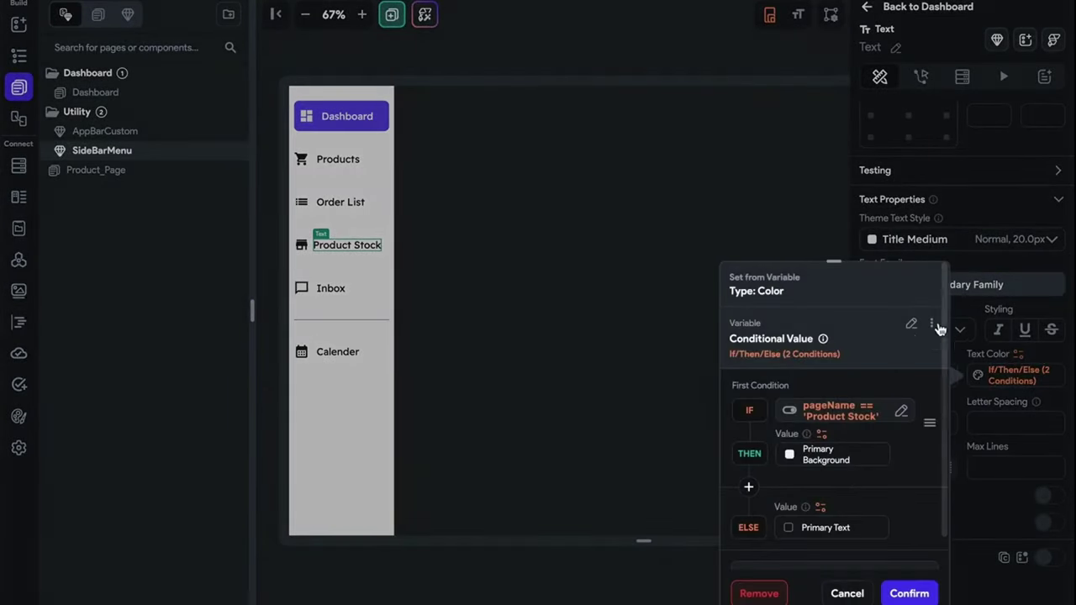
click(931, 323)
click(881, 353)
click(302, 250)
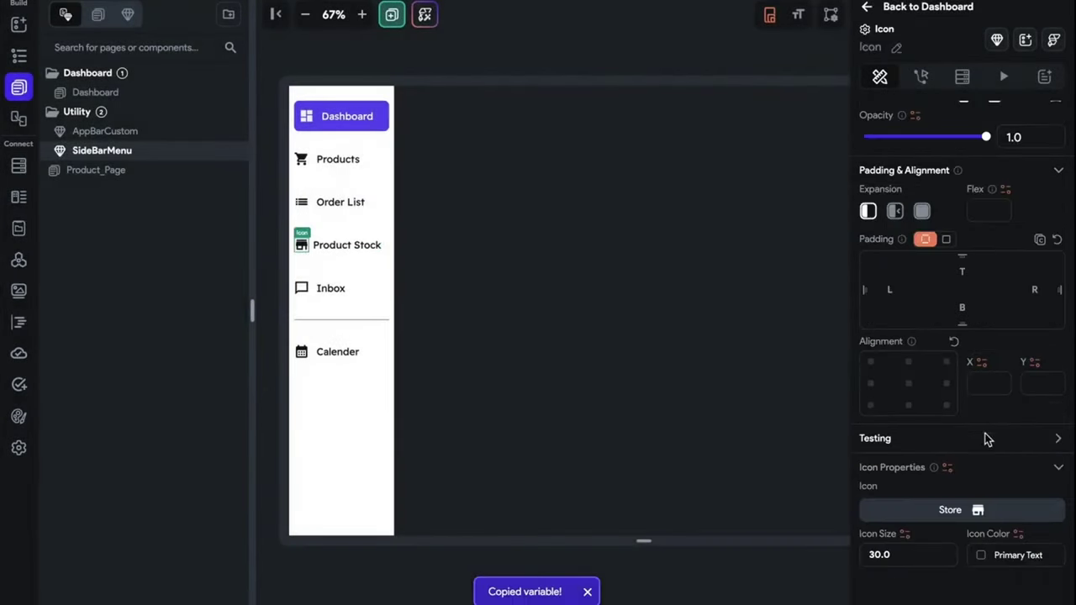
click(1018, 533)
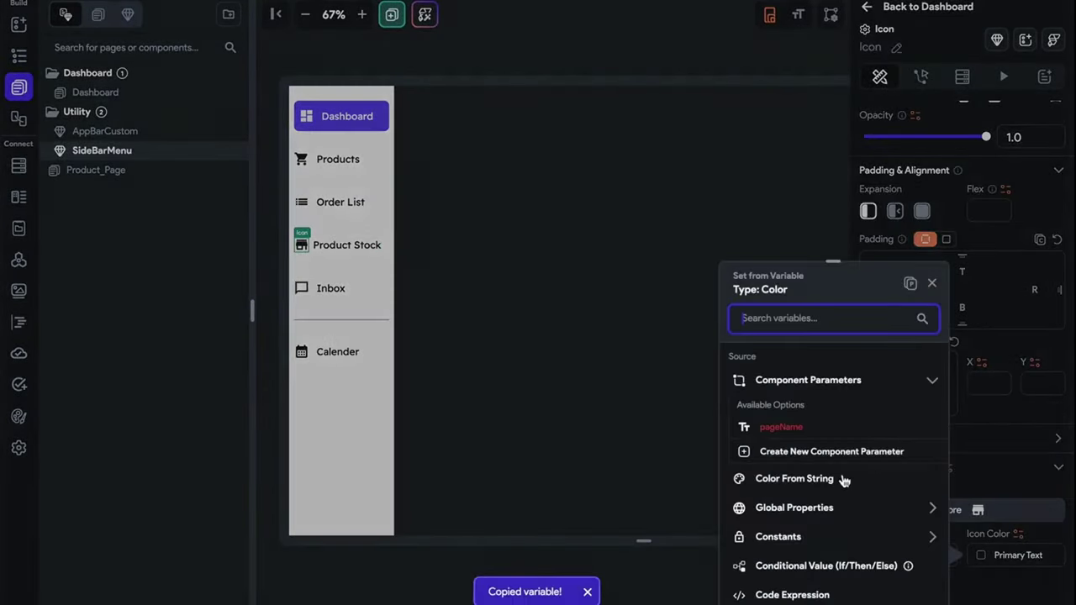
click(909, 282)
click(908, 593)
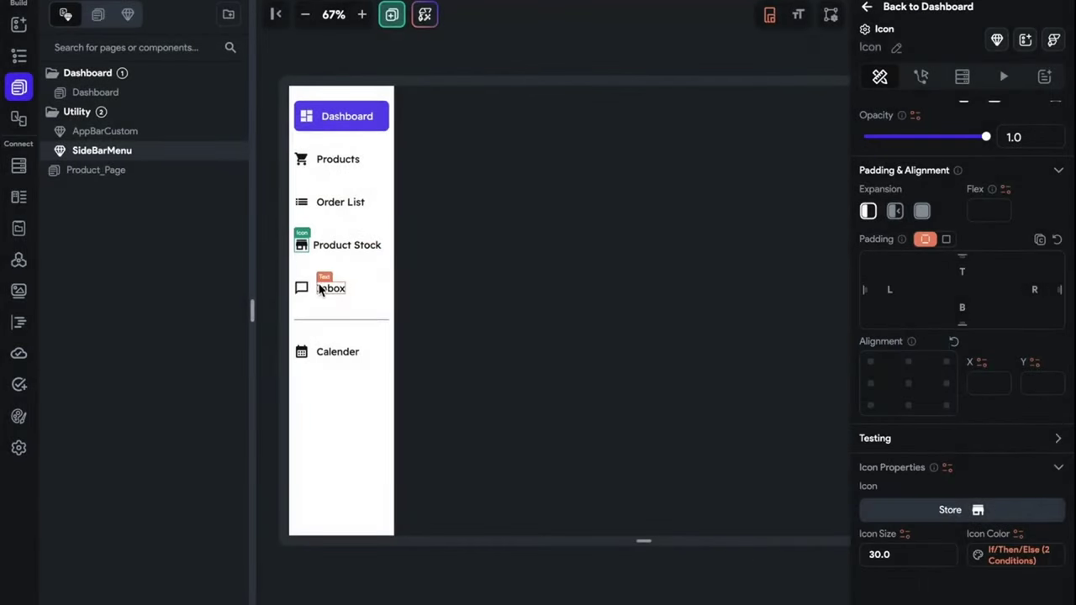
- Paste the conditional color onto the Inbox text and set its condition to pageName equal to 'Inbox'
click(331, 288)
scroll(975, 504, down, 6)
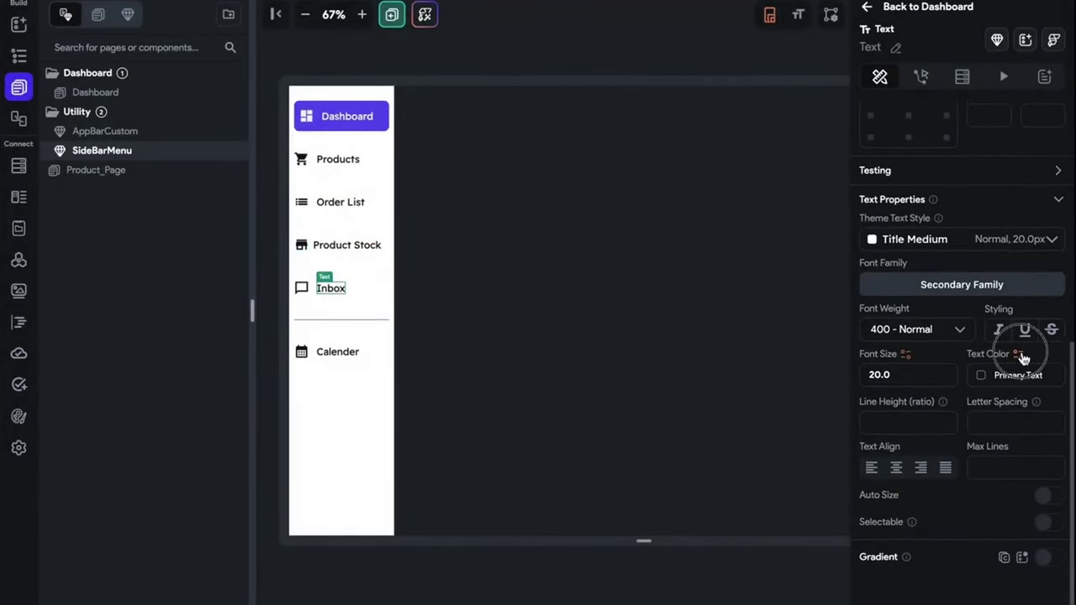
click(1018, 354)
click(910, 283)
click(847, 414)
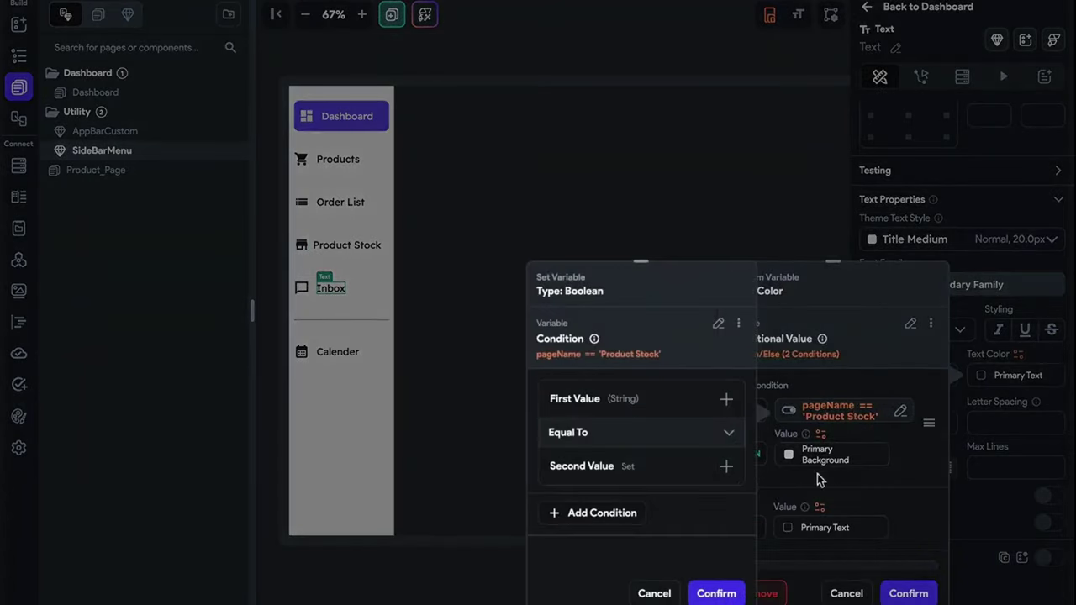
click(668, 479)
triple_click(614, 511)
text(Inbox)
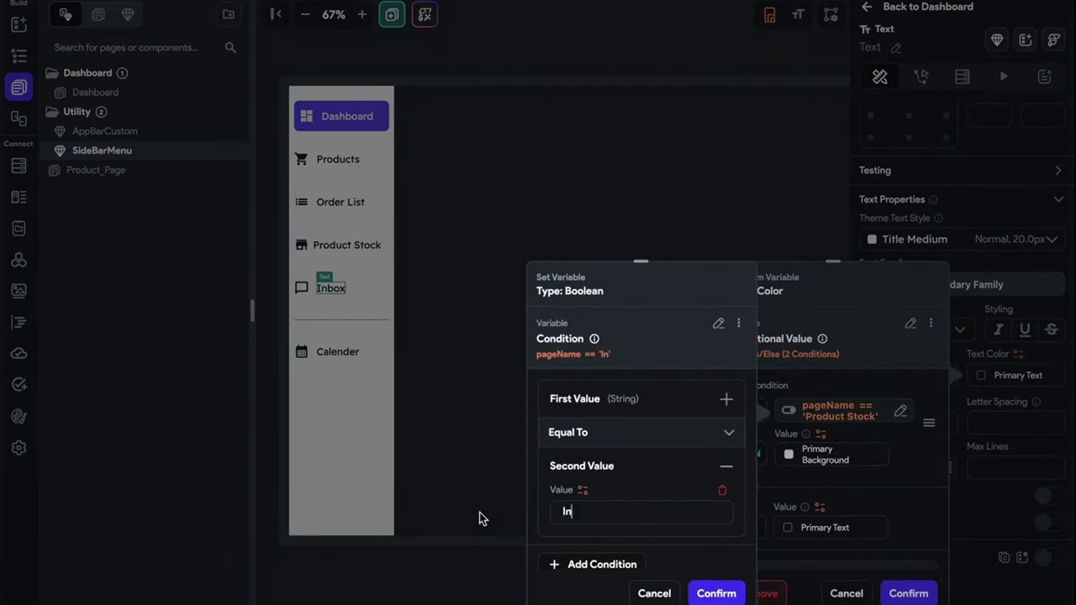
click(716, 594)
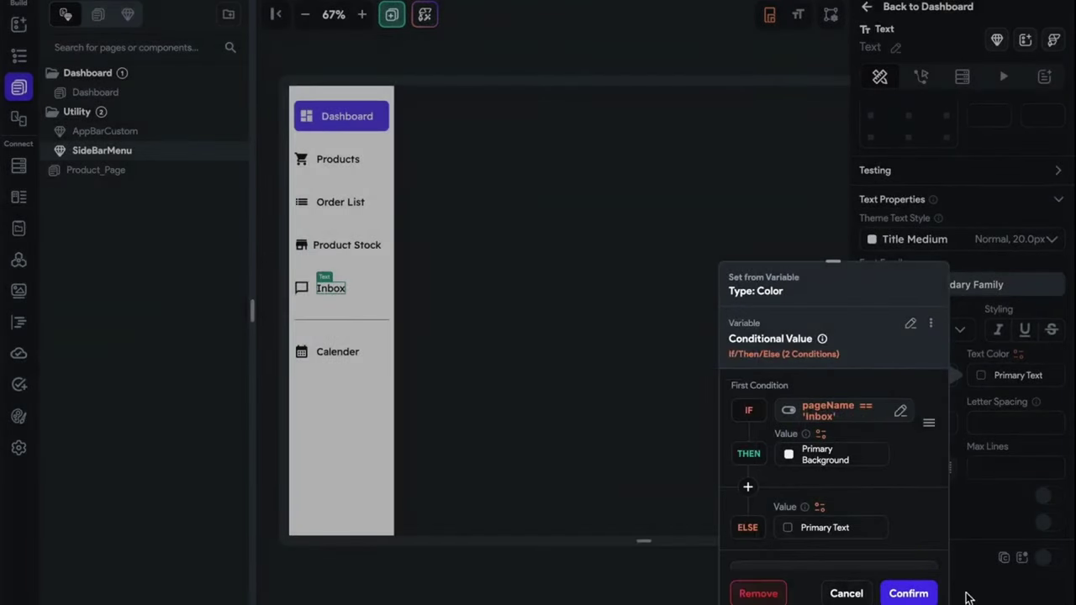
click(909, 593)
- Paste the conditional color onto the Inbox chat bubble icon and set its condition's second value to 'Inbox'
click(301, 286)
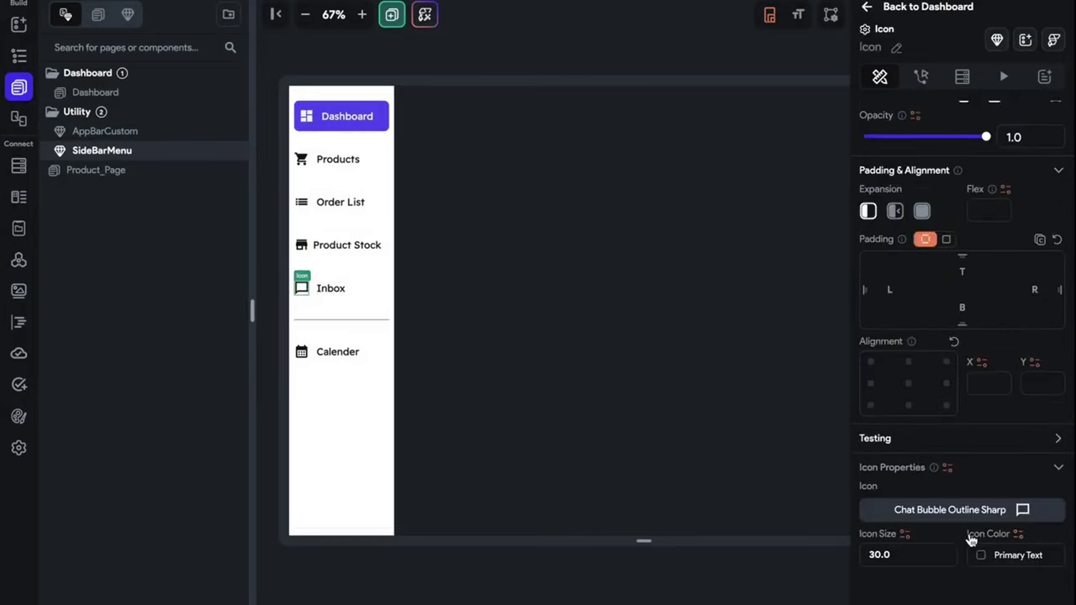
click(1018, 534)
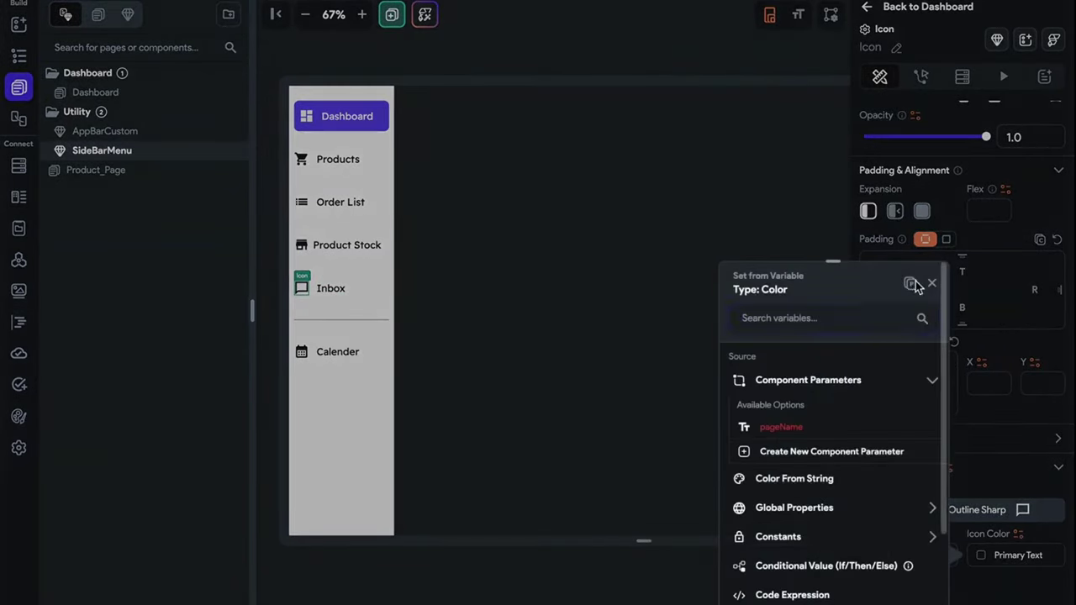
click(914, 284)
click(842, 420)
click(672, 463)
click(618, 517)
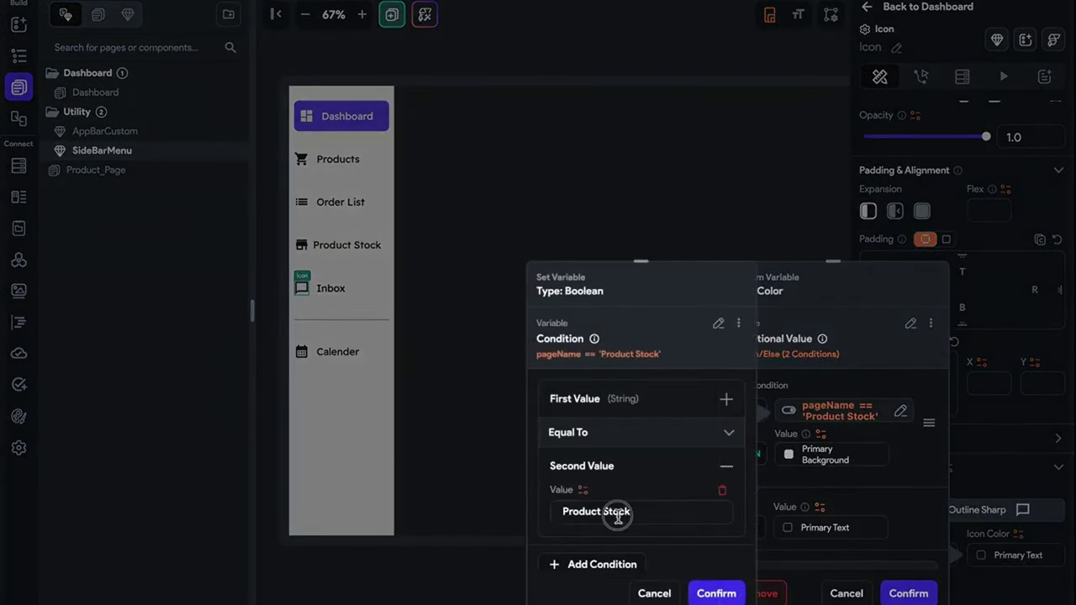
key(ctrl+a)
text(In)
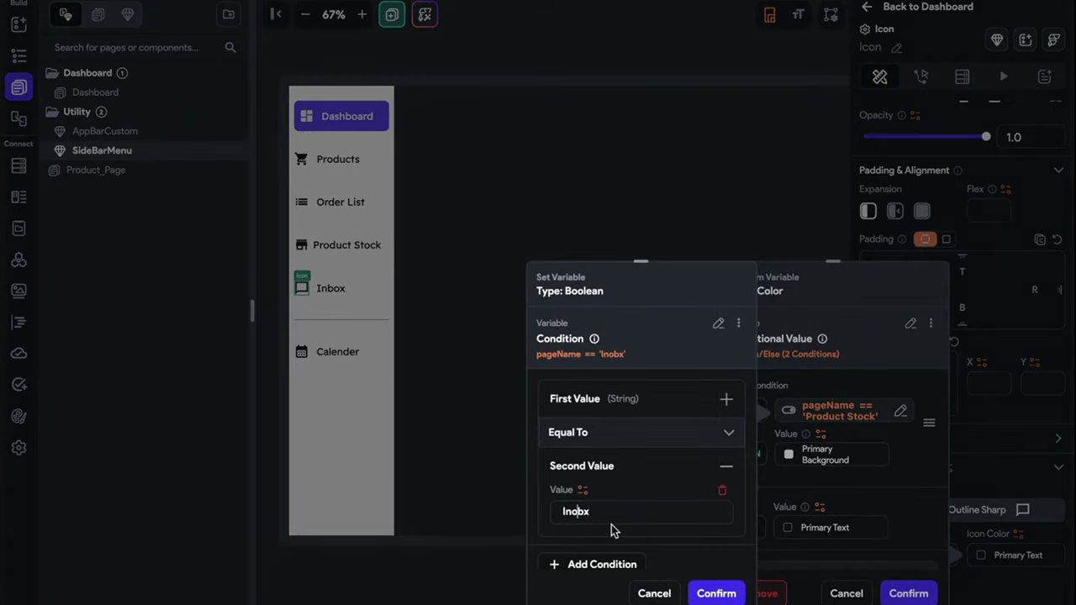
key(Left)
key(BackSpace)
key(Right)
text(o)
click(716, 593)
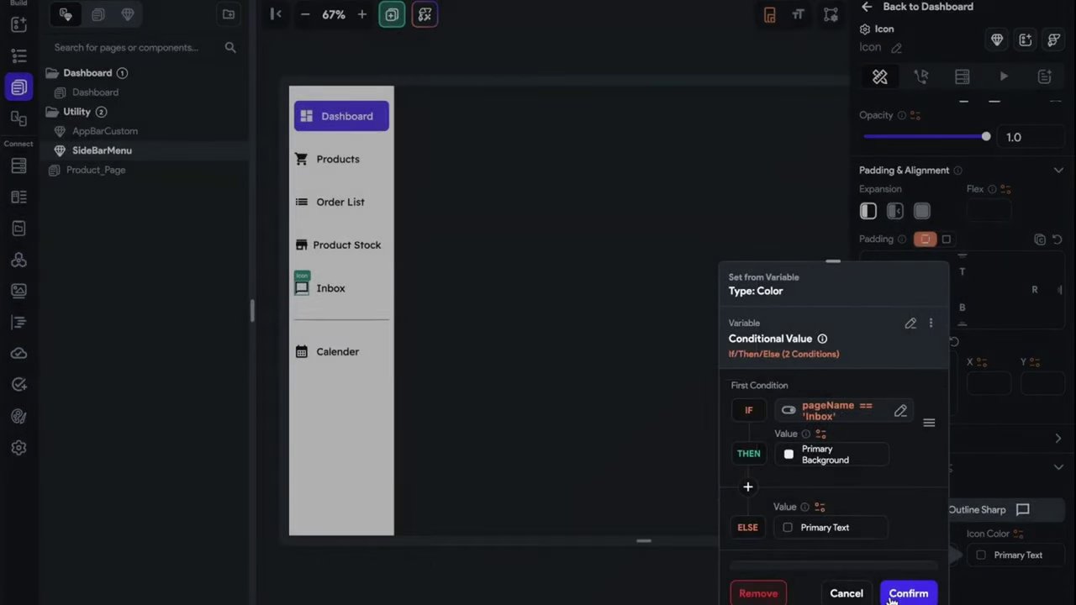
click(908, 593)
- Save the project and publish it to ecommerce-cms.flutterflow.app
click(531, 54)
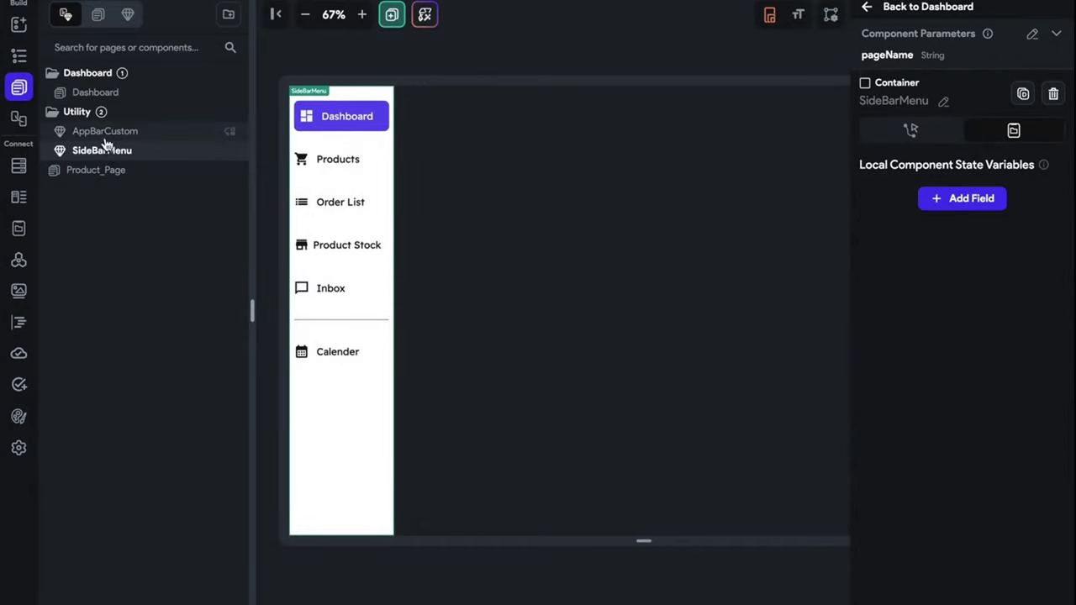
key(ctrl+s)
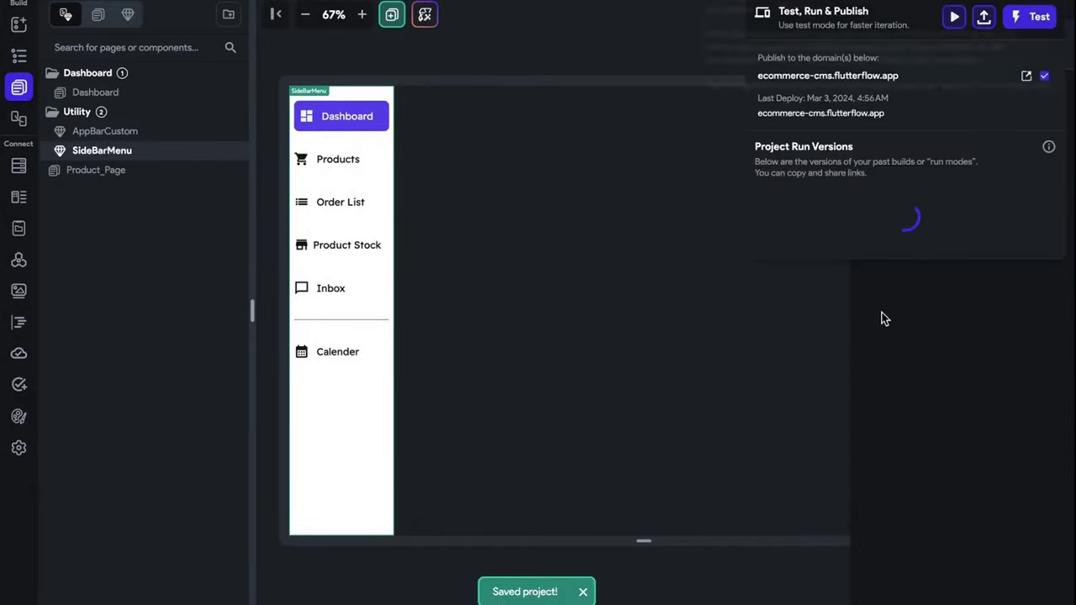
click(983, 19)
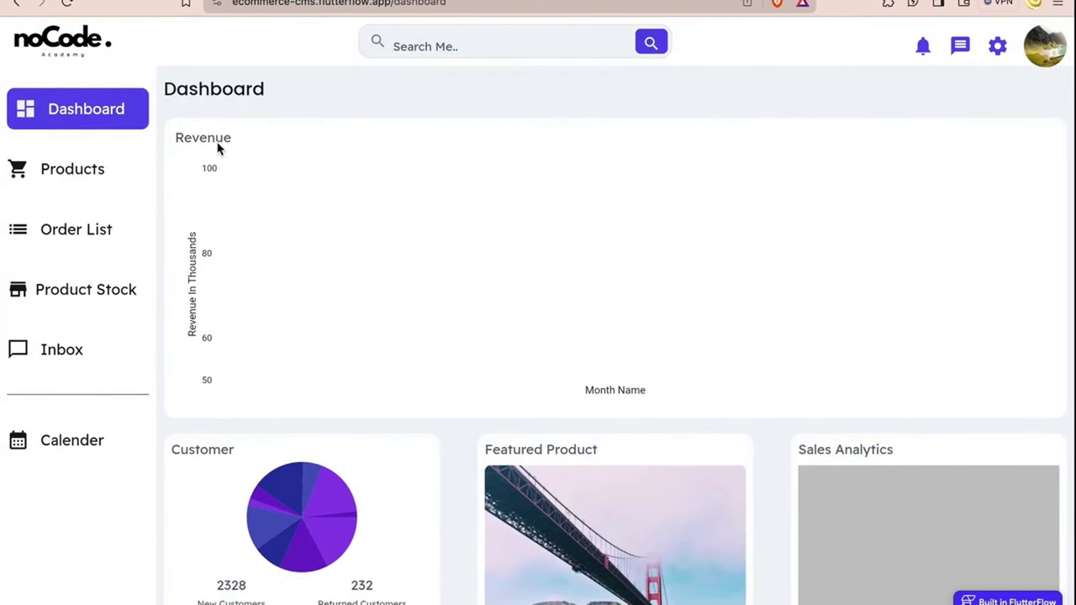
- Test the published sidebar by navigating to the Products page and back to the Dashboard
click(77, 168)
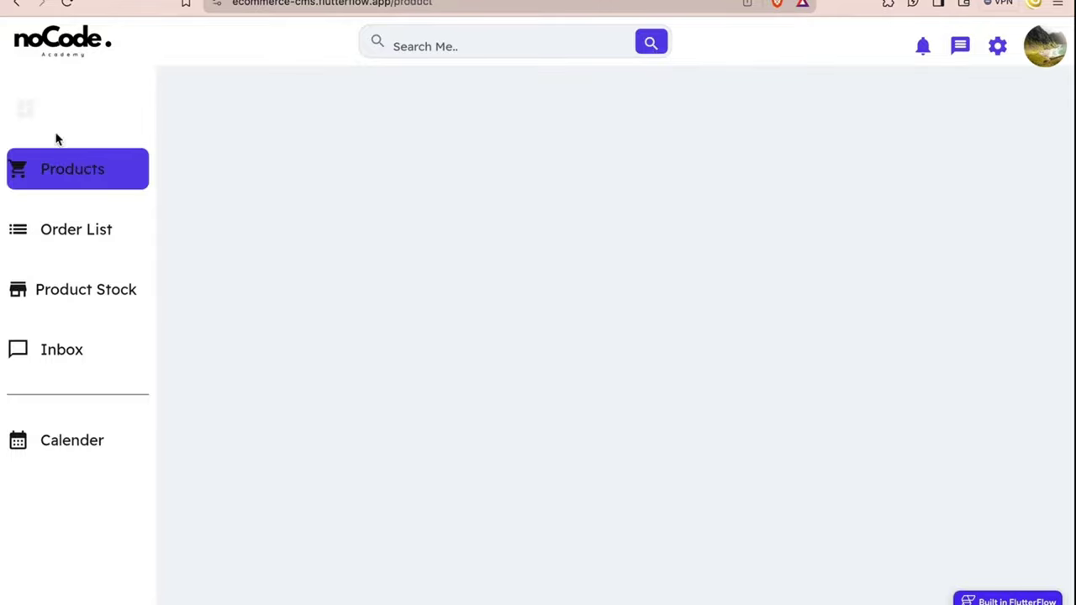
click(59, 121)
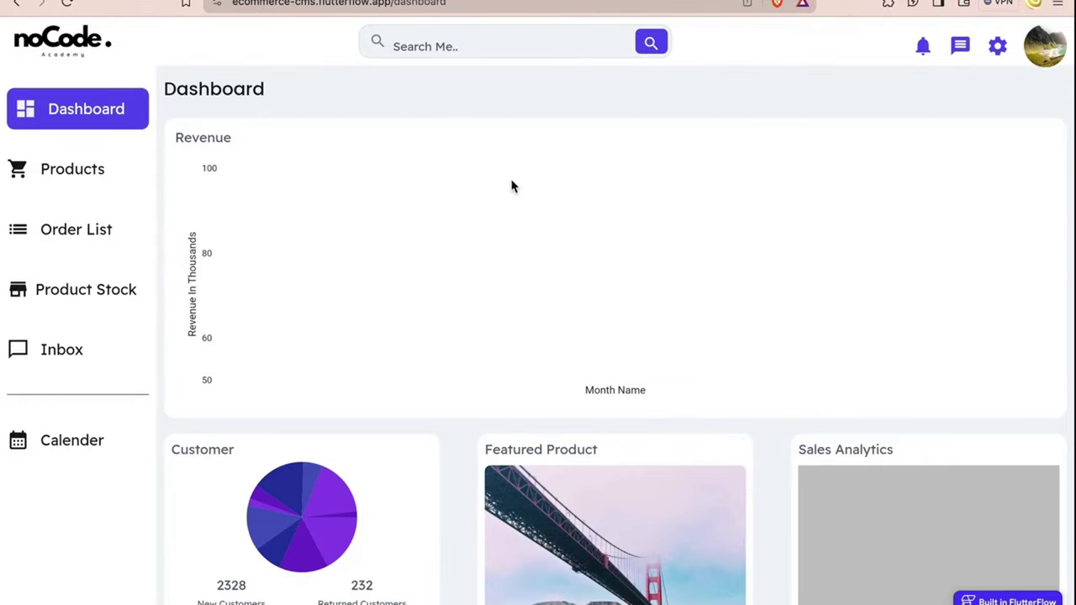
key(ctrl+Left)
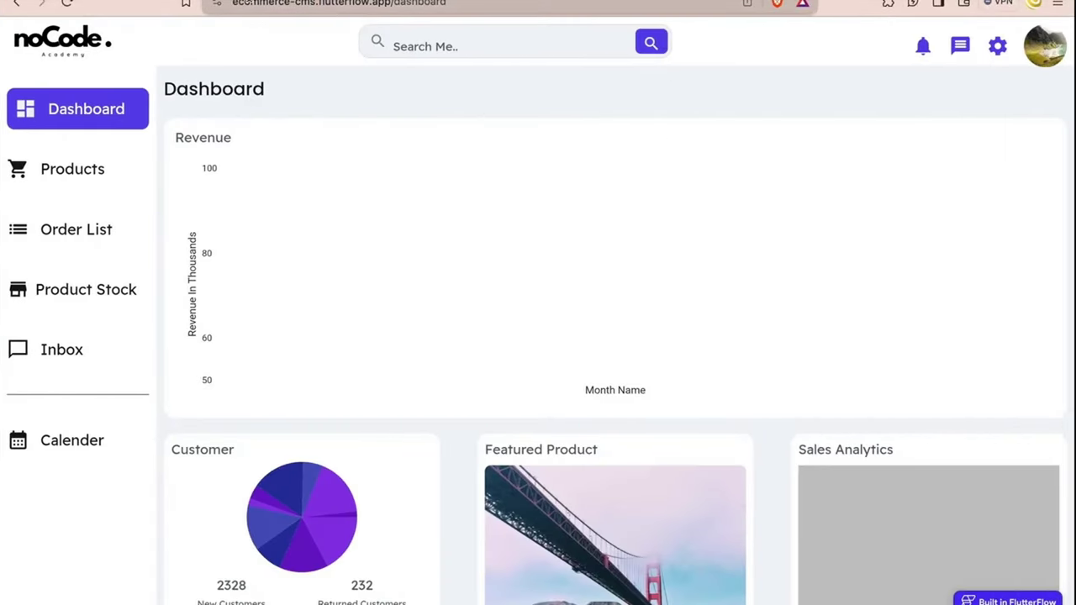
- Search Google for 'chart images' in a new browser tab and show only the image results
key(ctrl+t)
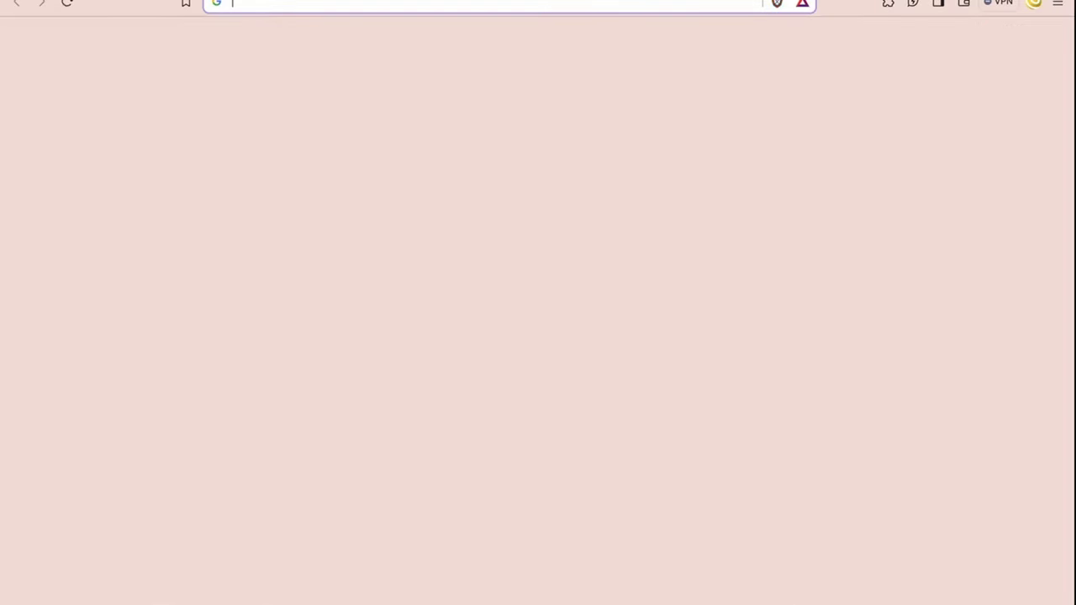
text(chr)
key(BackSpace)
text(art i)
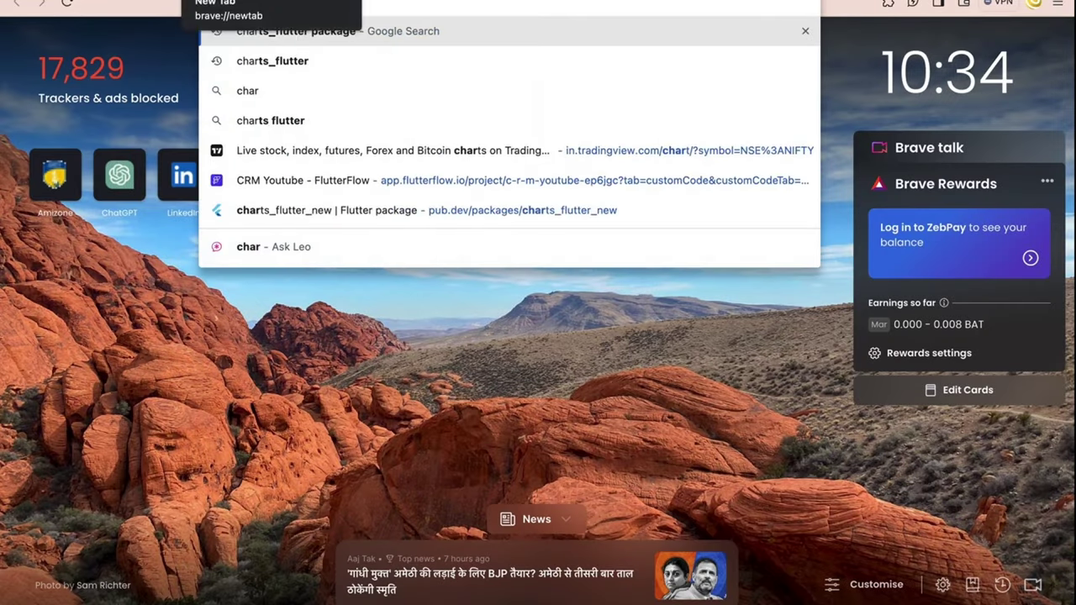
text(mages)
key(Return)
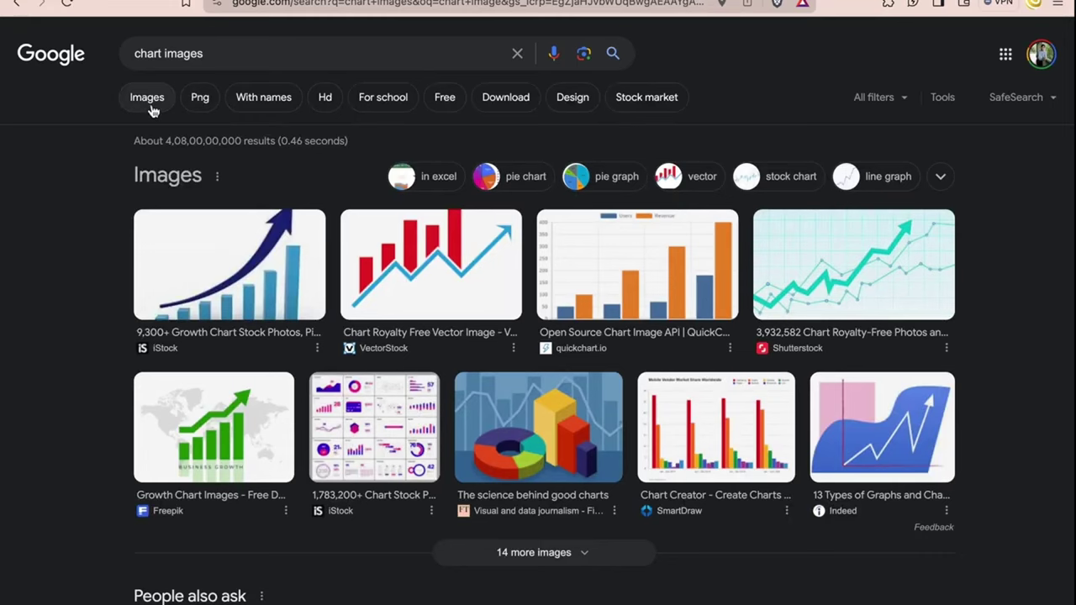
click(151, 107)
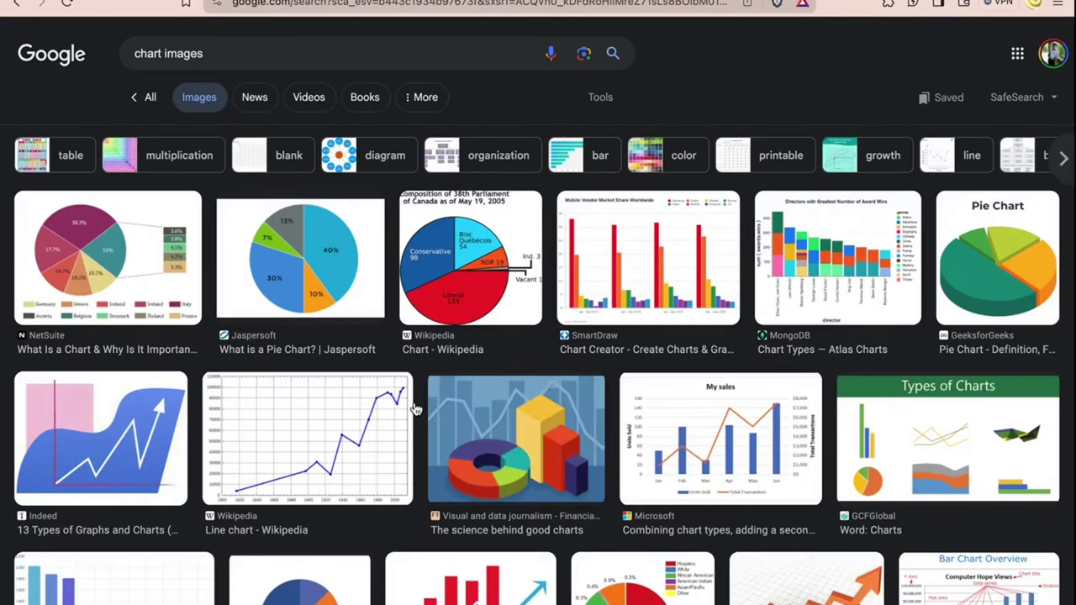
- Browse the chart images and save Quickbase's 'Trailing Twelve Months Sales' line and bar chart to Downloads as line_bar_example
click(784, 418)
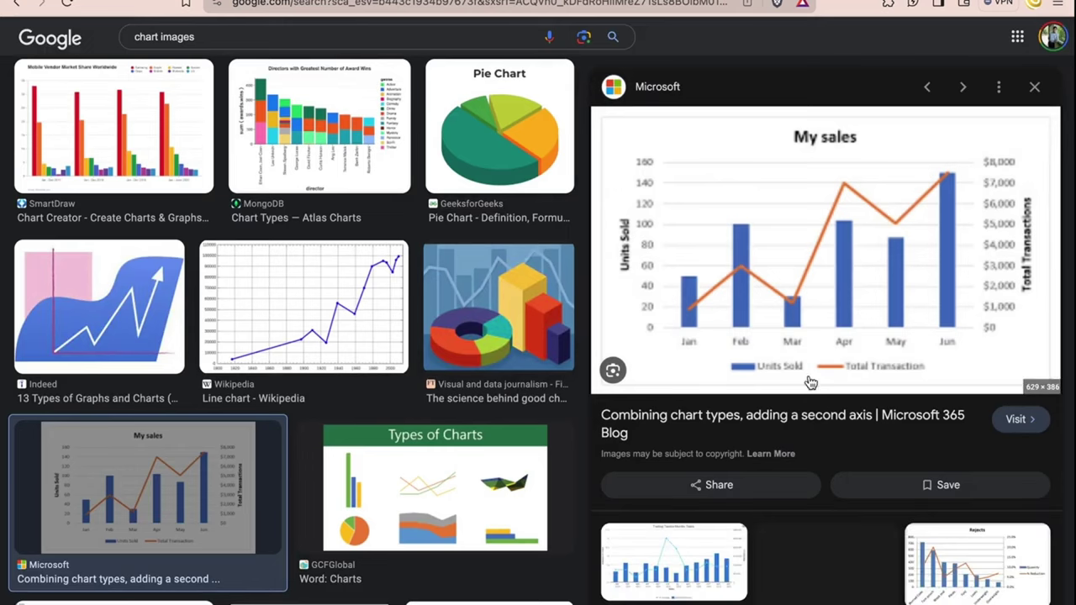
scroll(481, 306, down, 5)
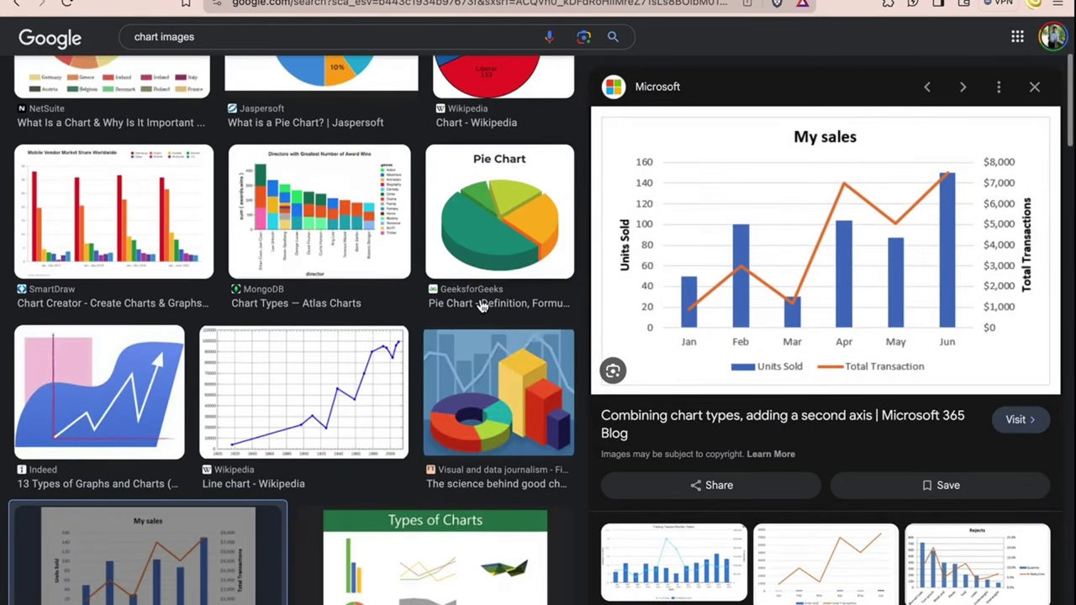
scroll(482, 306, down, 5)
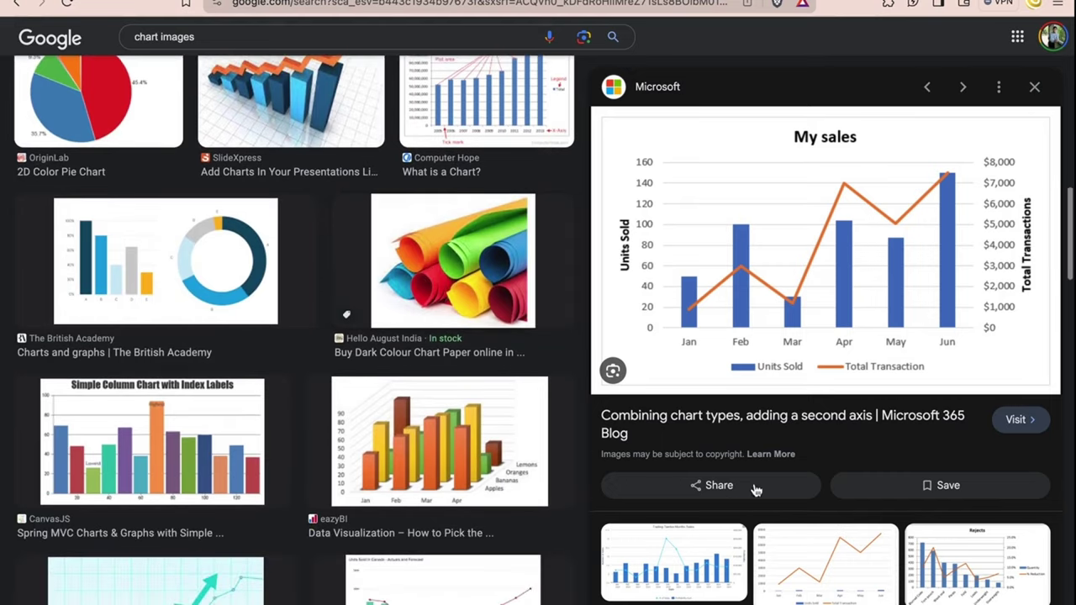
scroll(754, 487, down, 2)
click(1015, 498)
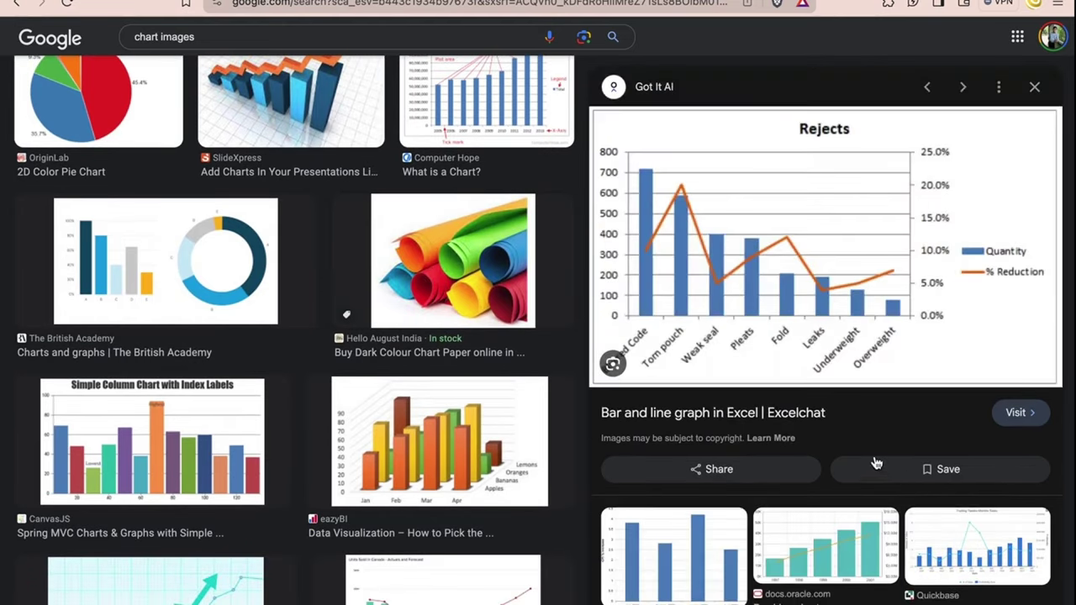
click(983, 541)
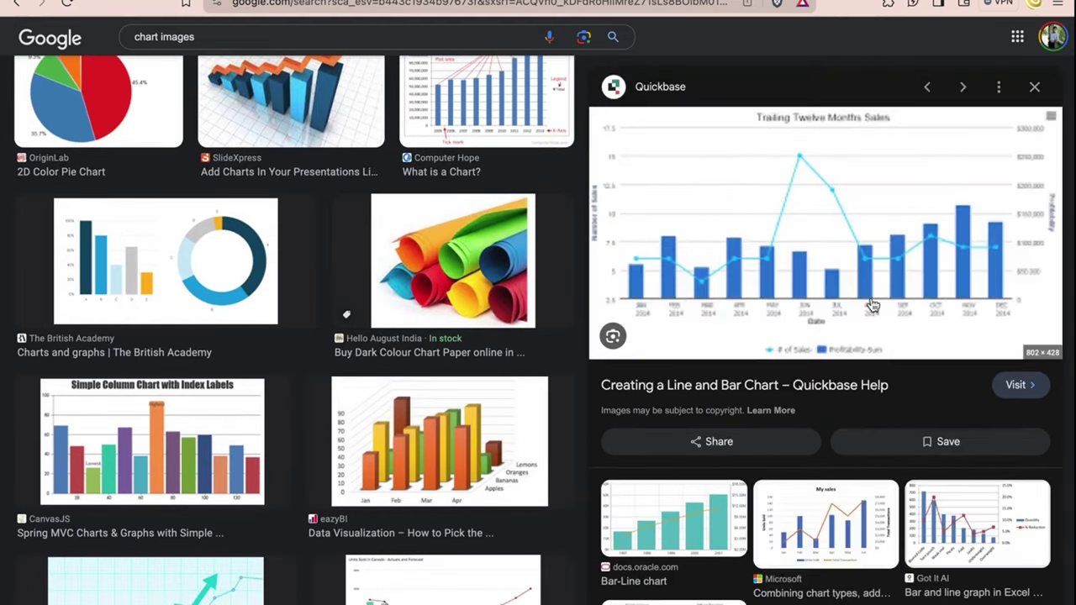
right_click(919, 217)
click(834, 412)
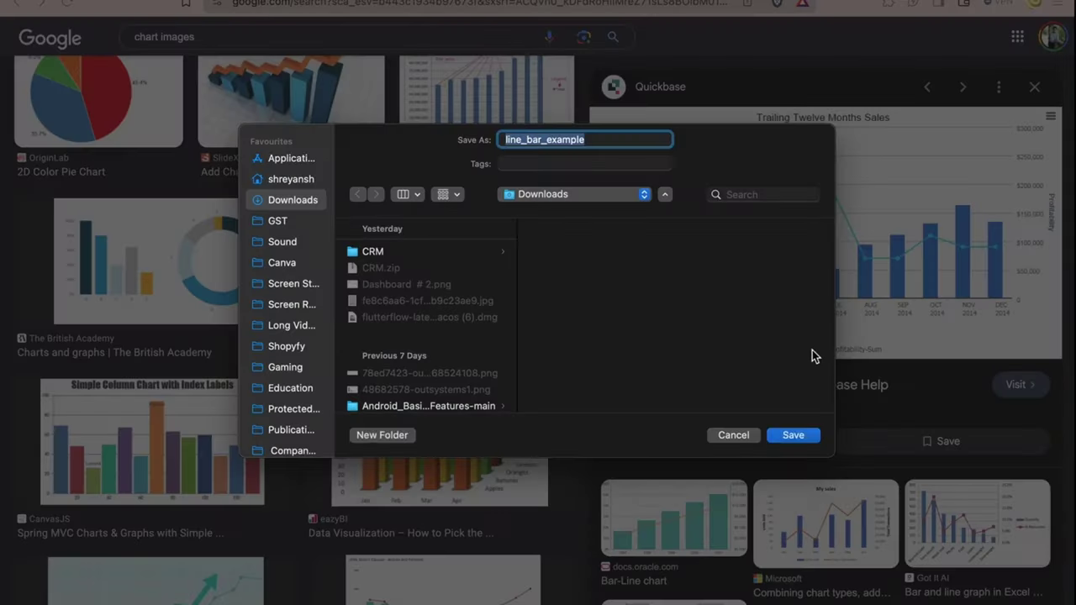
click(806, 440)
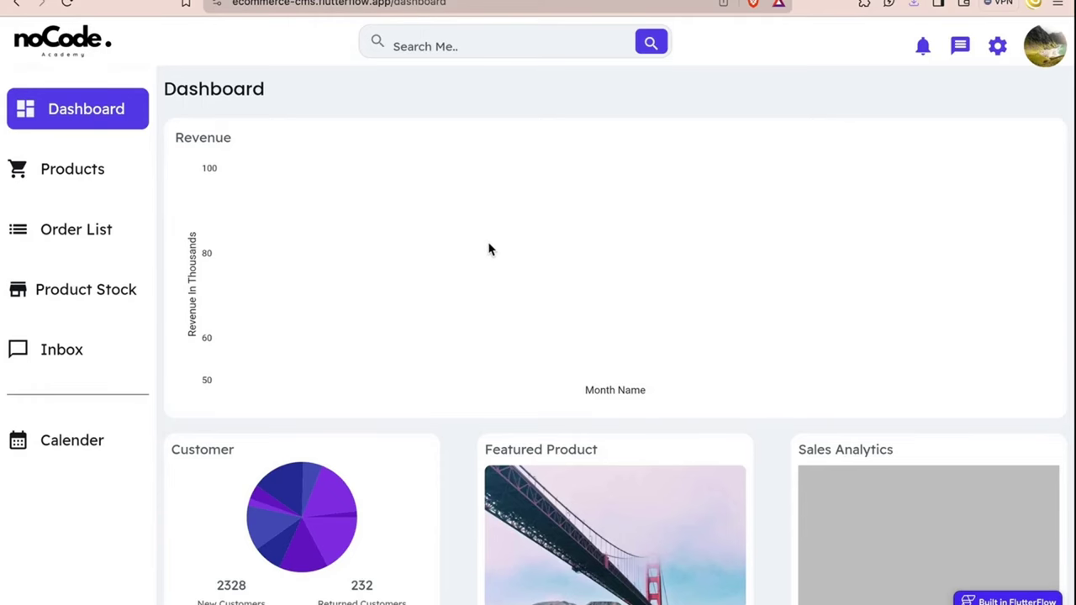
- Return to FlutterFlow, delete the Revenue chart from the Dashboard page and insert an Image widget in its column
key(ctrl+Left)
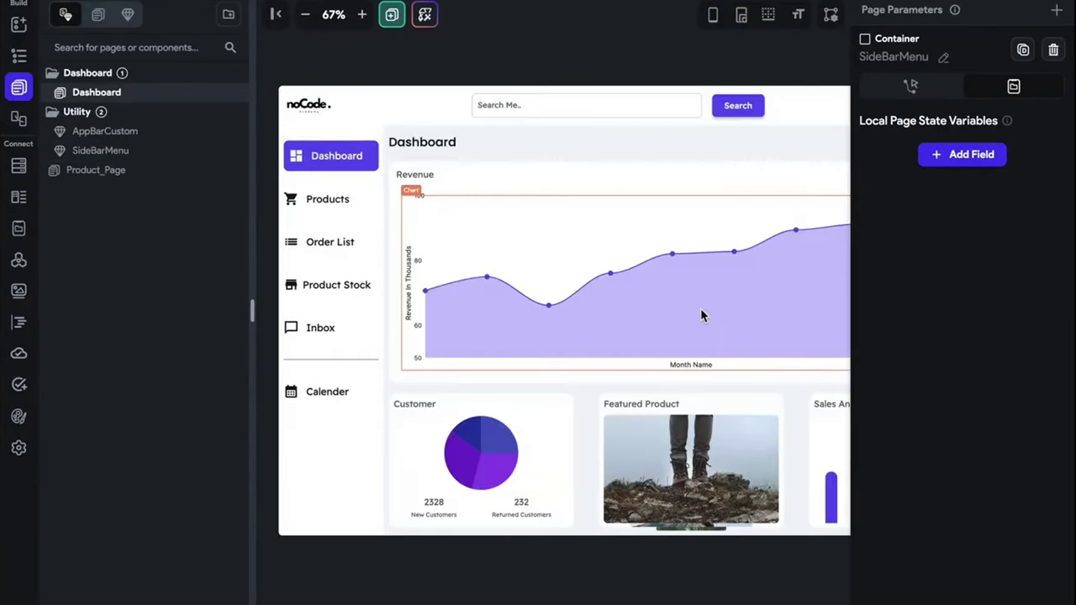
click(702, 312)
key(Delete)
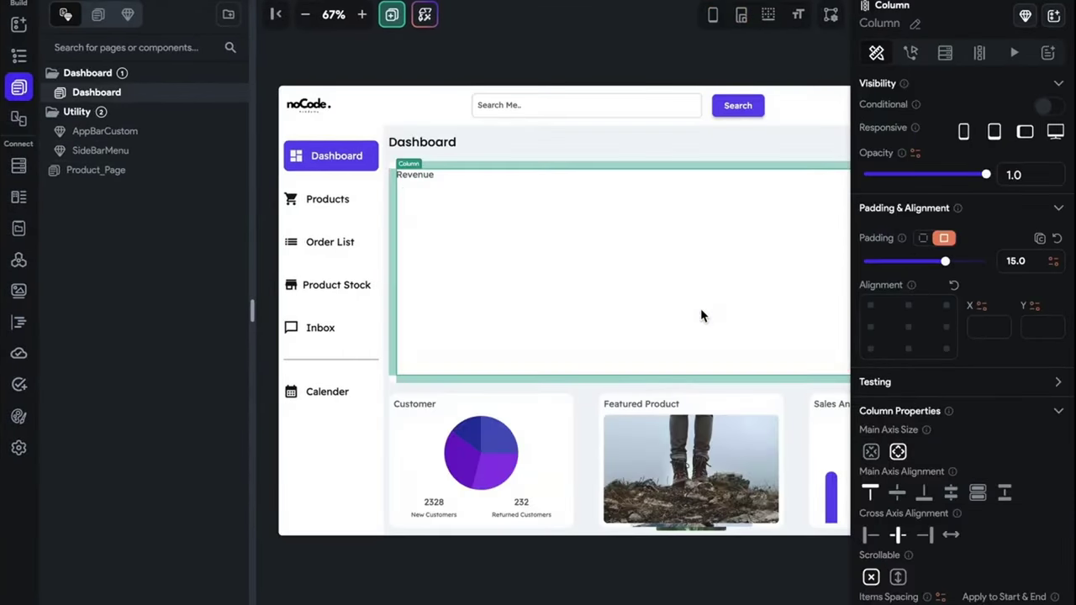
key(ctrl+k)
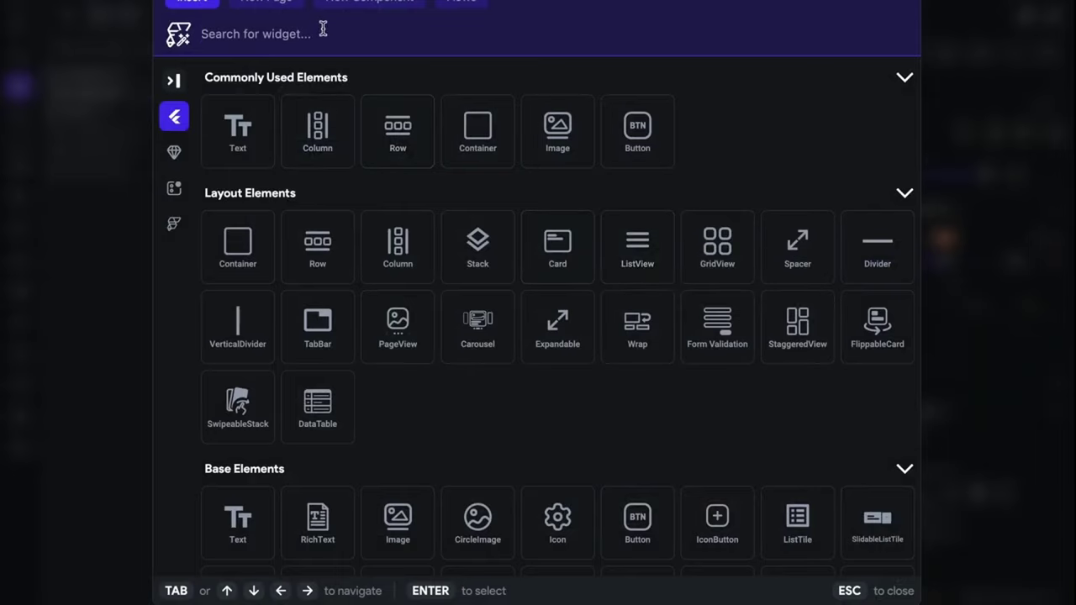
click(254, 158)
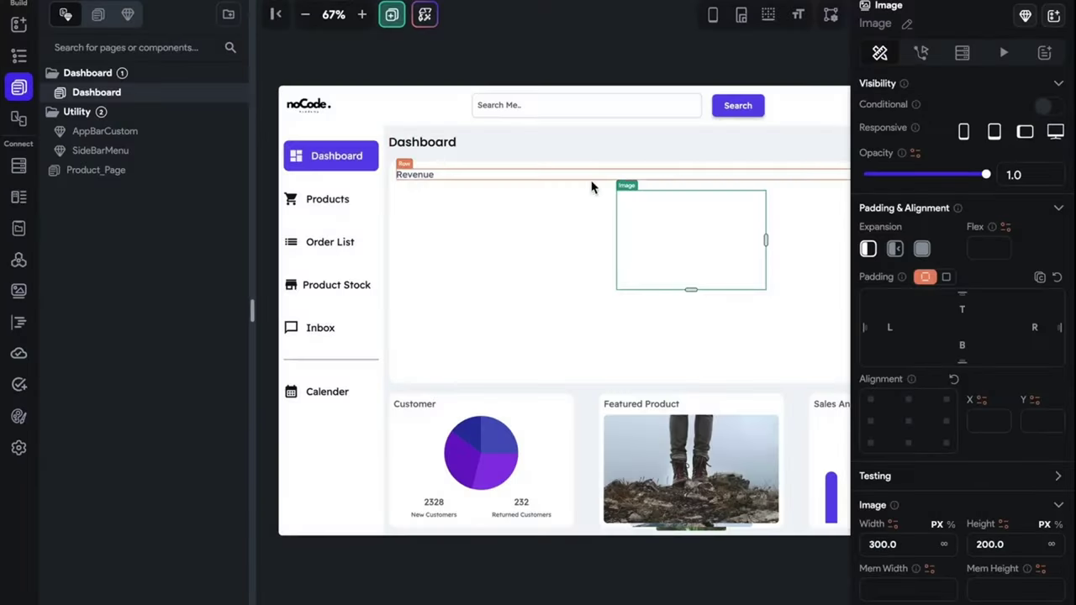
- Enlarge the Revenue image to 1242 px wide and 363 px high and set its expansion to Expanded
click(276, 19)
click(528, 264)
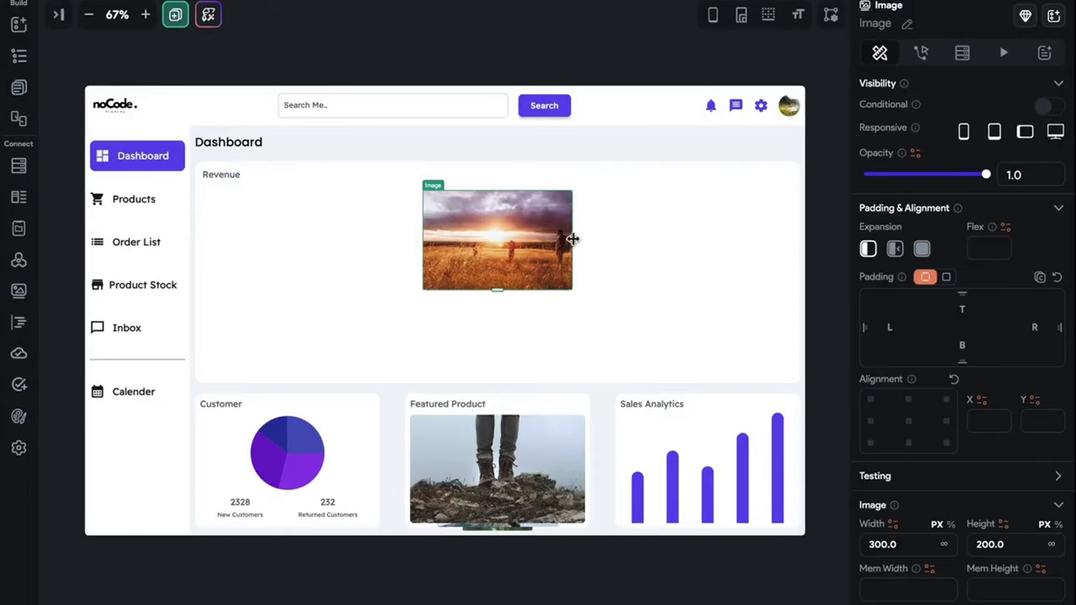
drag(572, 239, 822, 264)
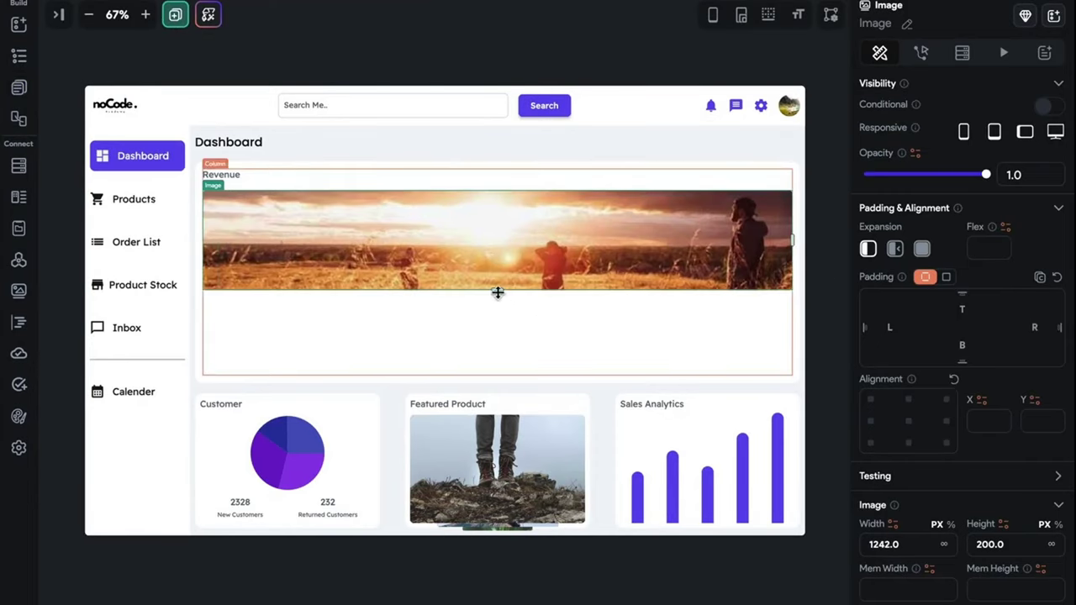
drag(497, 291, 499, 374)
click(922, 250)
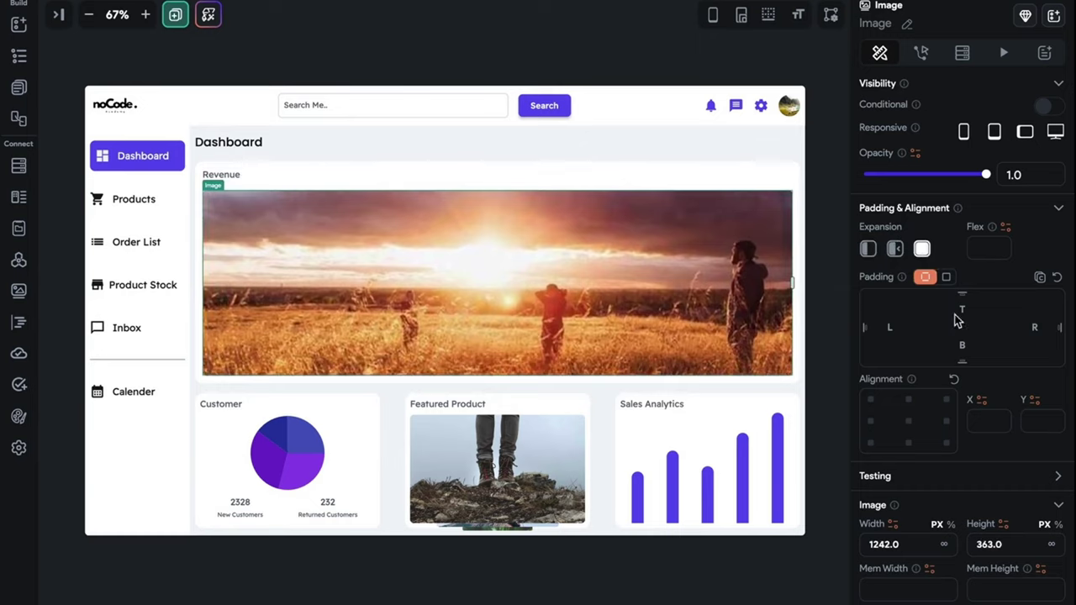
- Search the Unsplash stock photos for 'graph' for the Revenue image
scroll(1004, 387, down, 5)
click(934, 350)
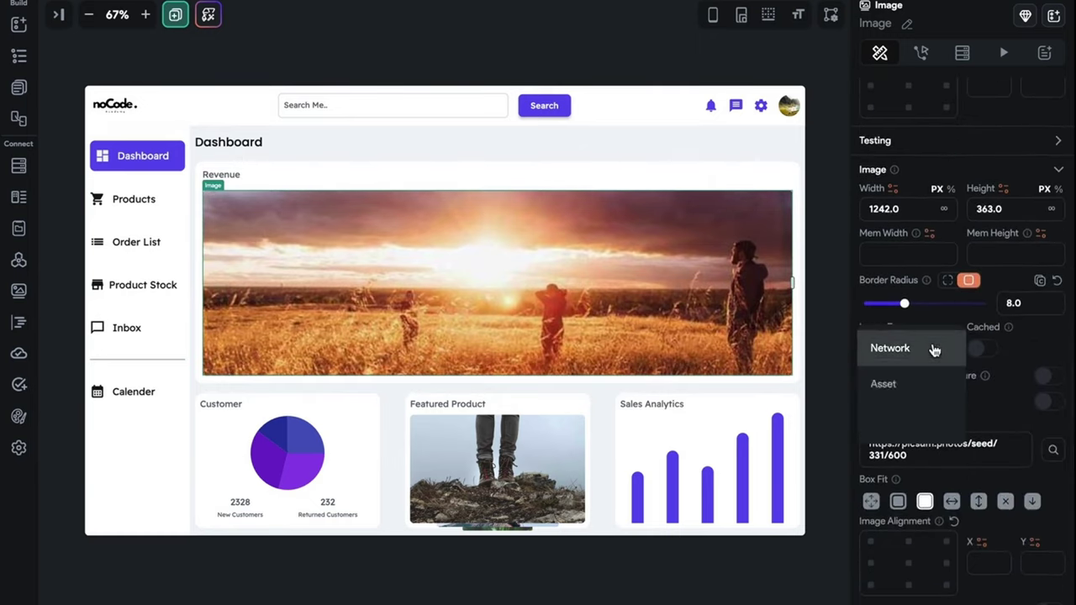
click(1012, 402)
click(1053, 450)
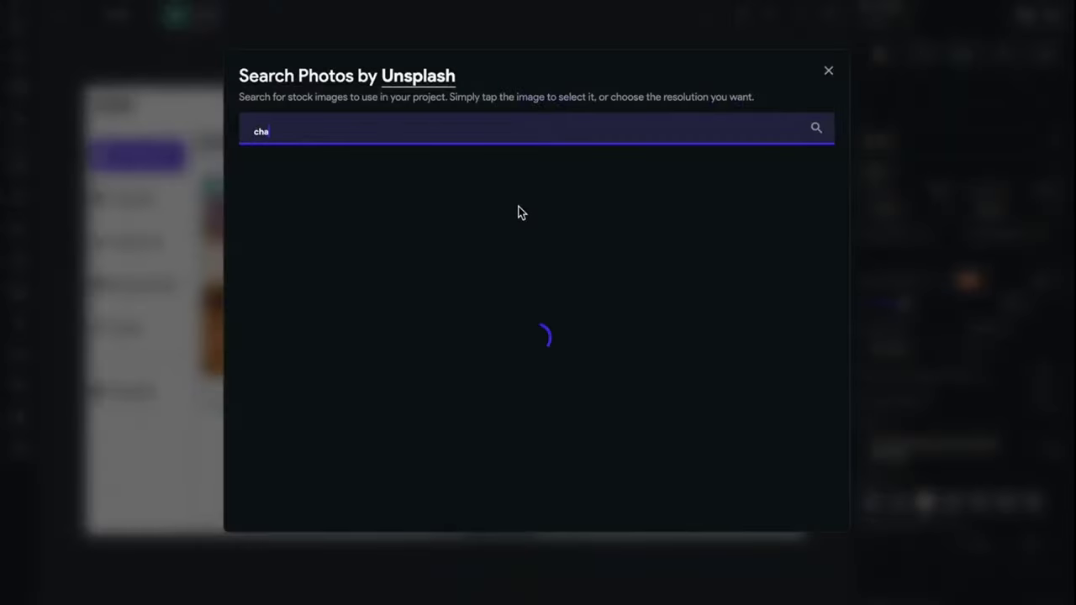
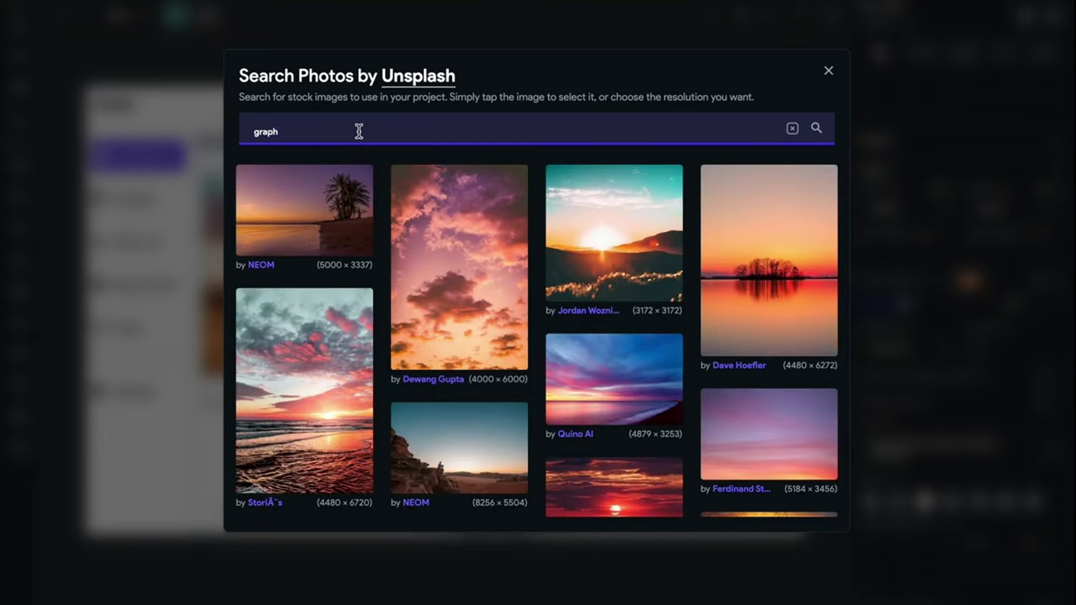
key(Return)
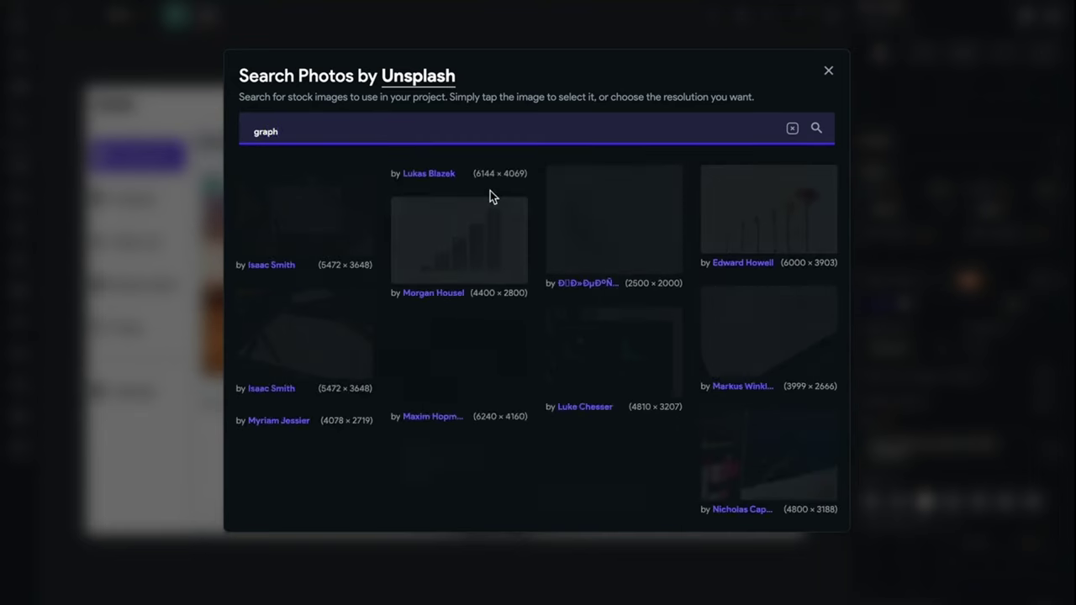
- Browse the graph photos and use the one of a dark monitor with a white line chart as the Revenue image
scroll(619, 312, down, 5)
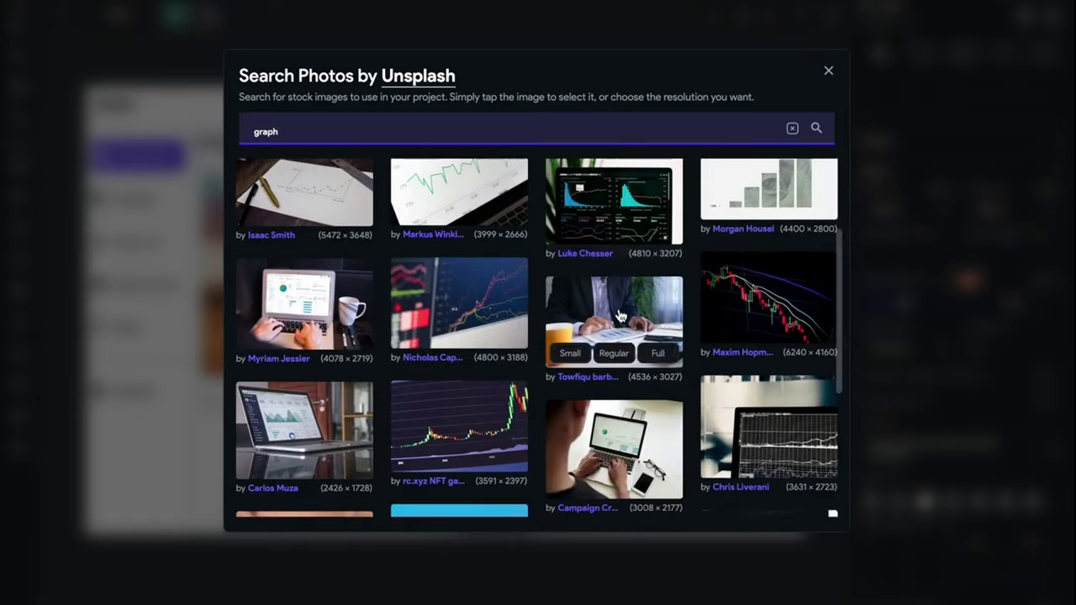
scroll(619, 315, down, 2)
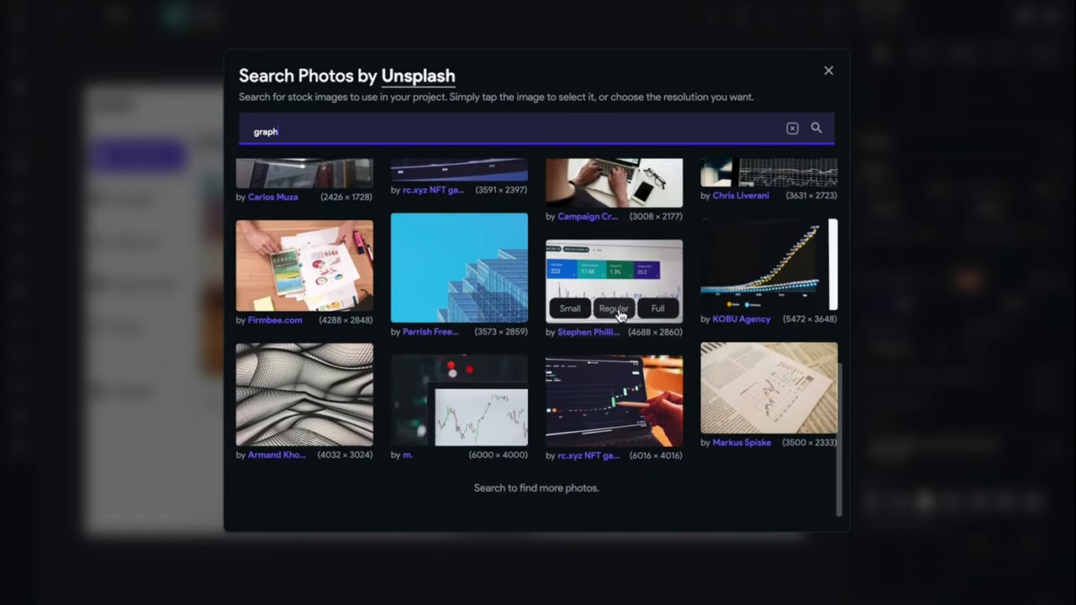
scroll(619, 316, up, 3)
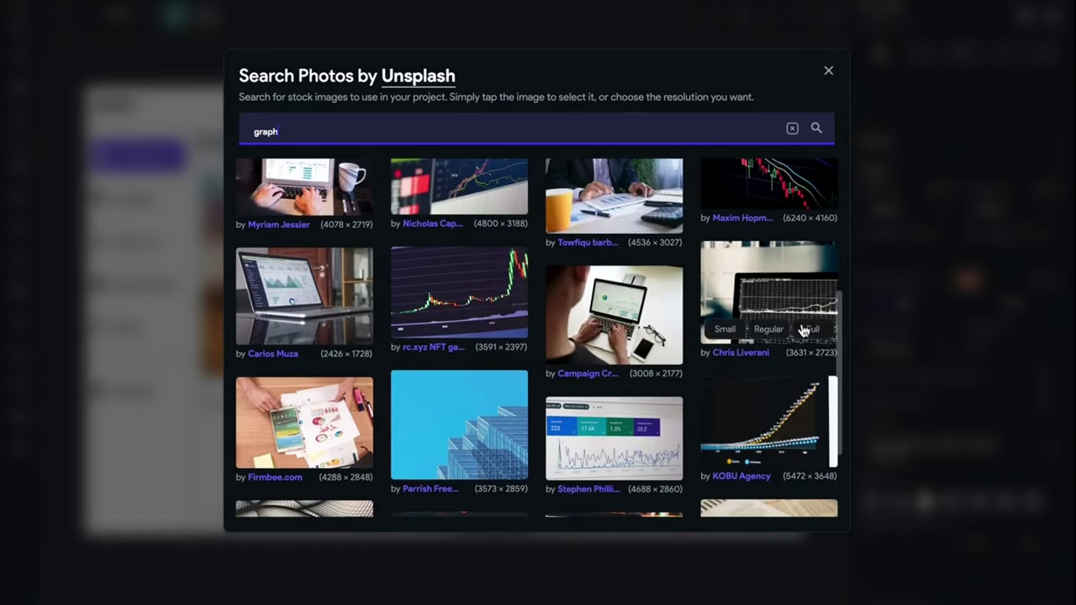
click(805, 329)
click(677, 278)
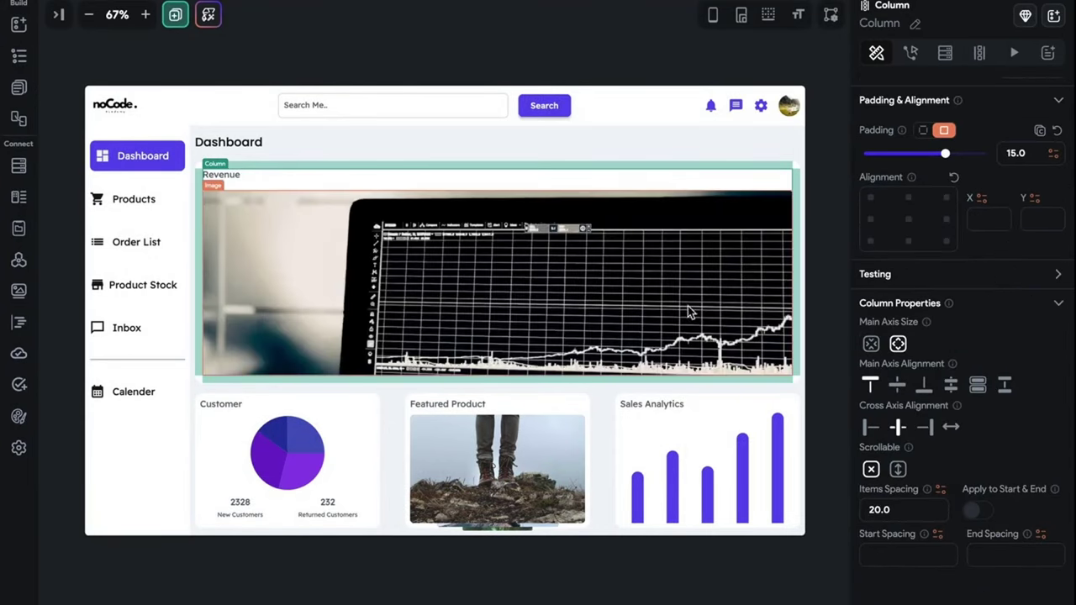
- Set the Revenue image's type to Asset and upload line_bar_example.png from Downloads as its source
click(542, 282)
scroll(969, 487, down, 5)
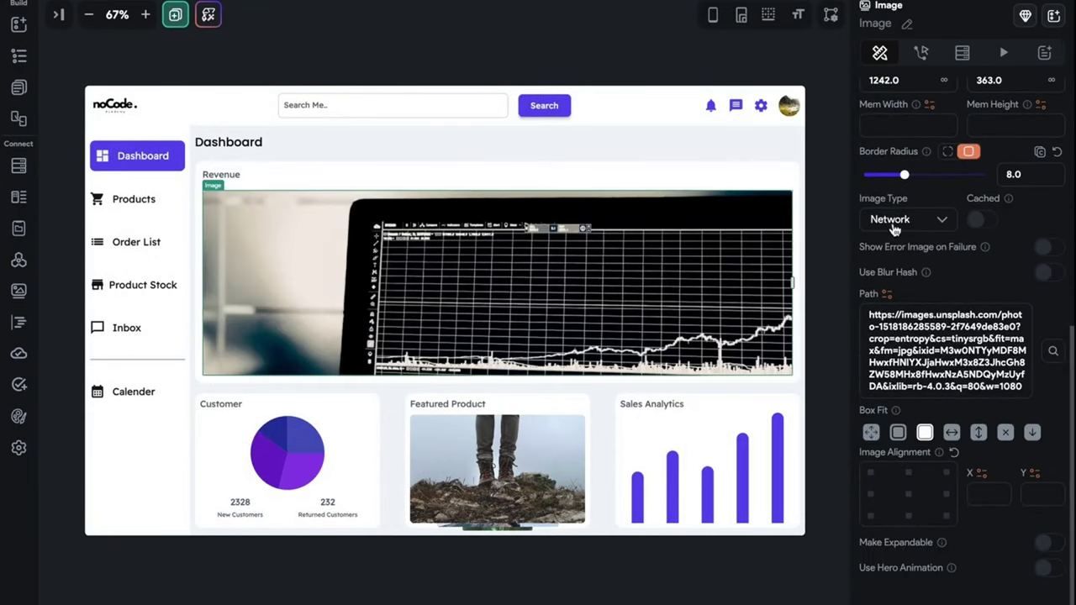
click(901, 219)
click(901, 260)
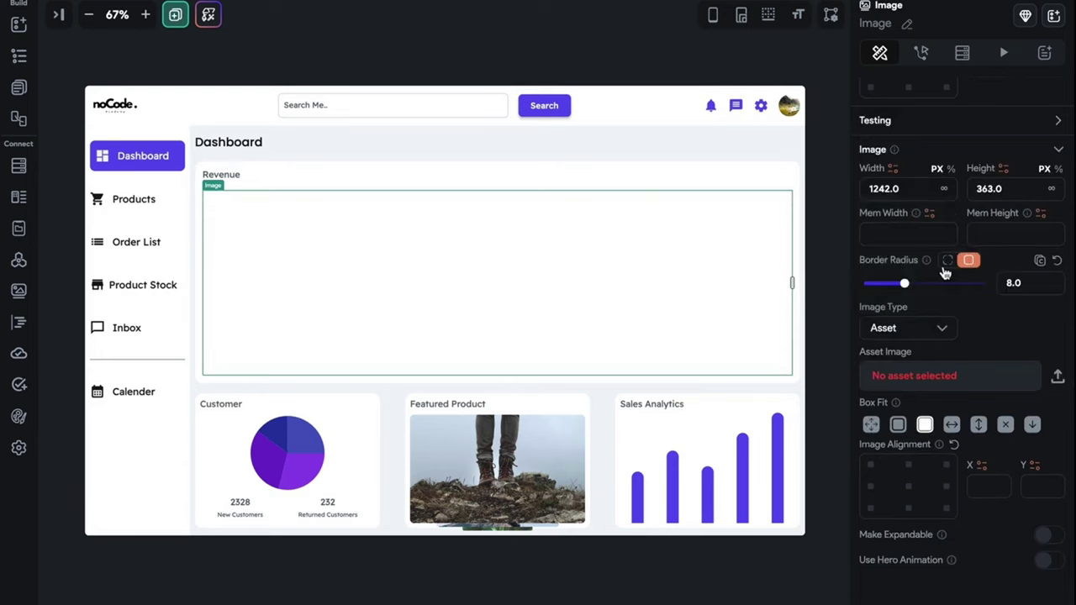
click(1057, 378)
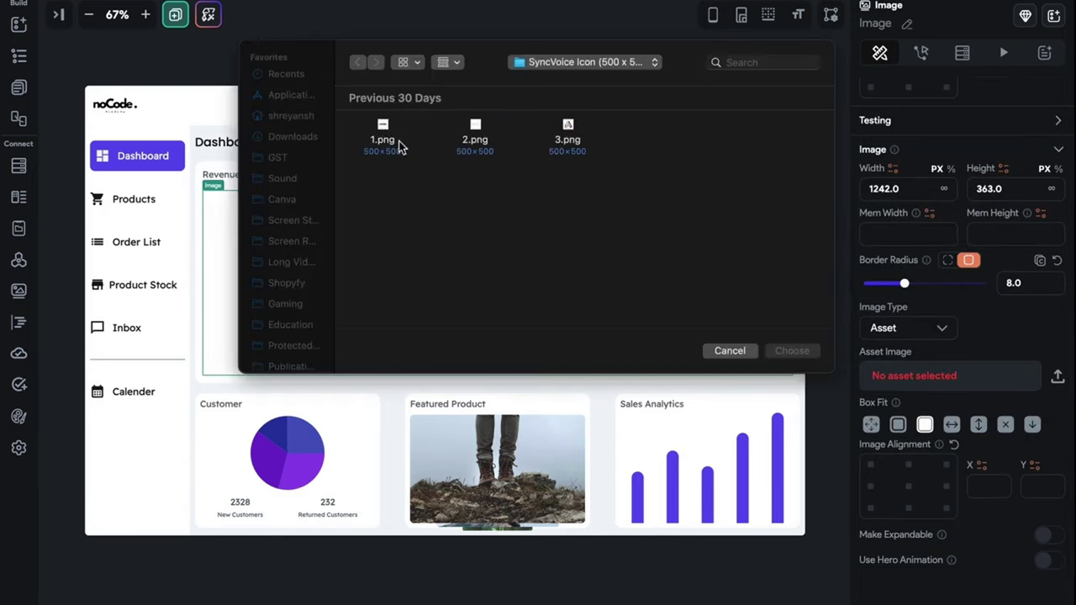
click(304, 136)
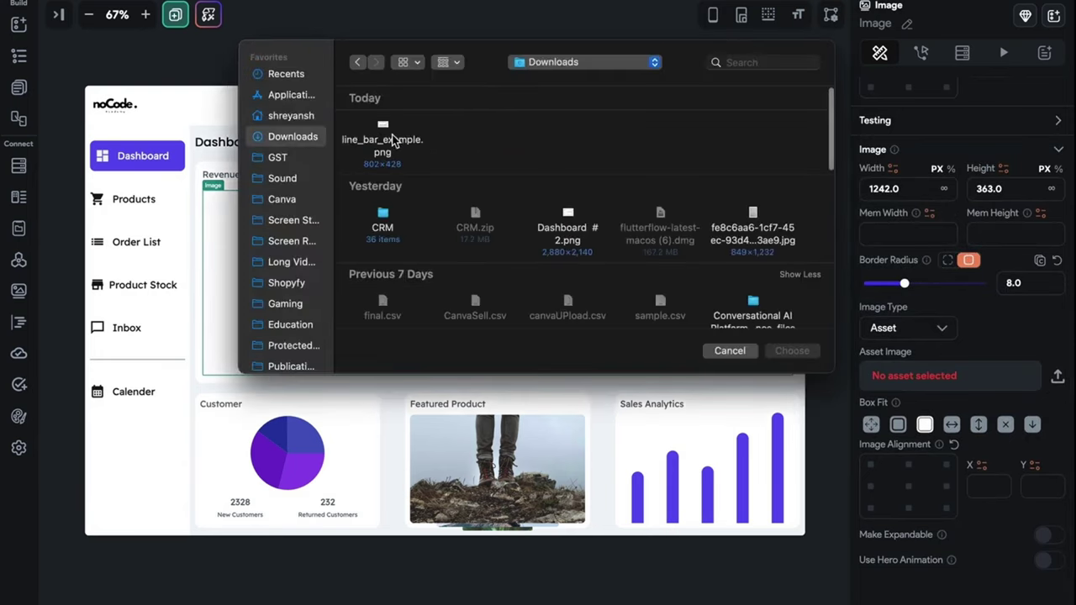
click(392, 141)
double_click(391, 141)
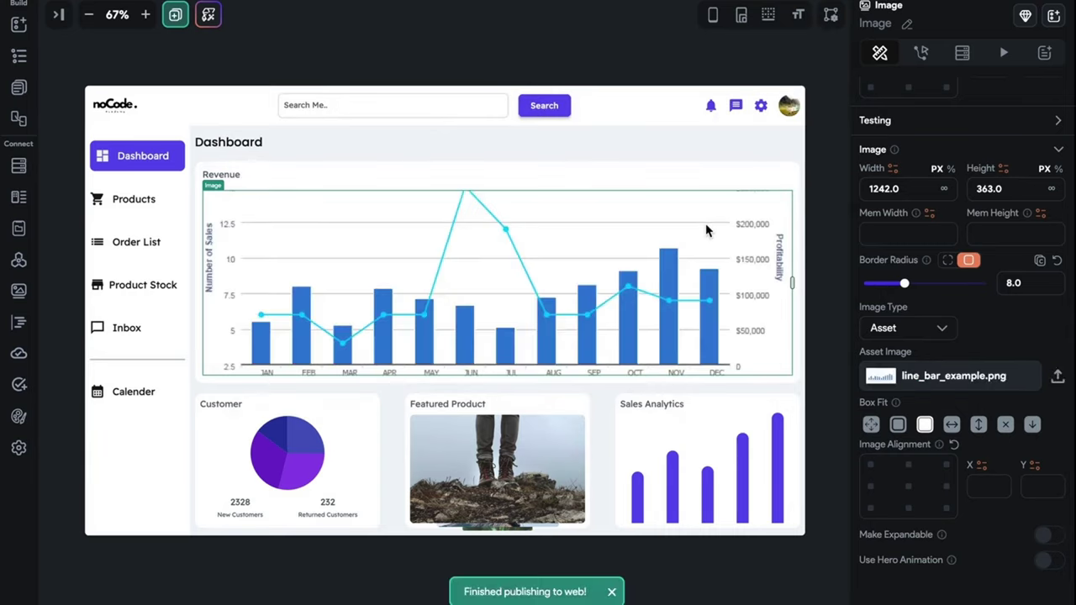
- Try another box fit and the centre, bottom and top alignments on the Revenue image, restoring the Cover fit and default alignment
click(898, 424)
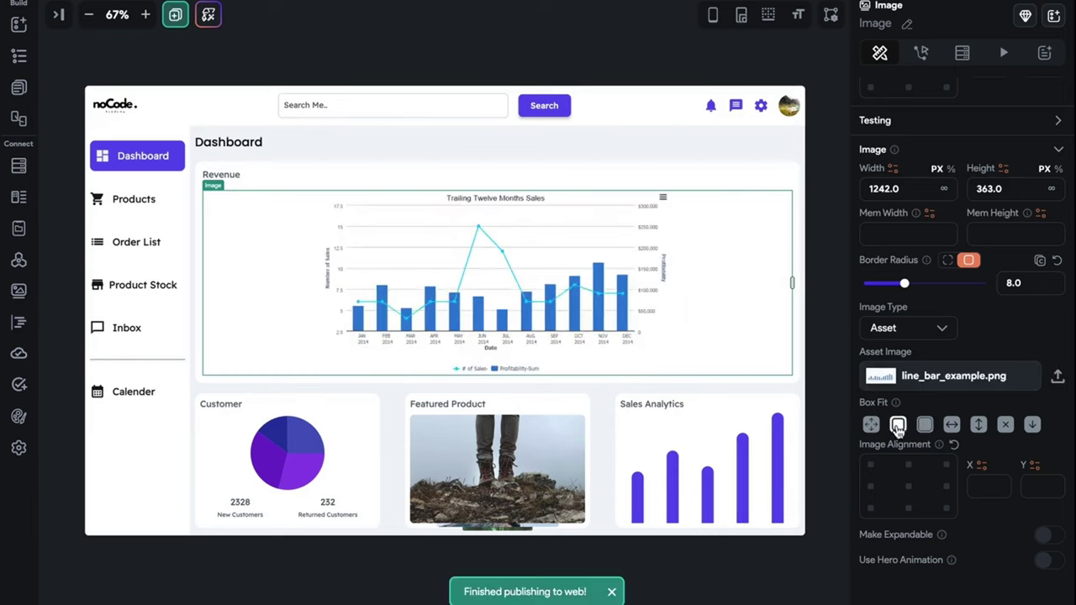
click(924, 426)
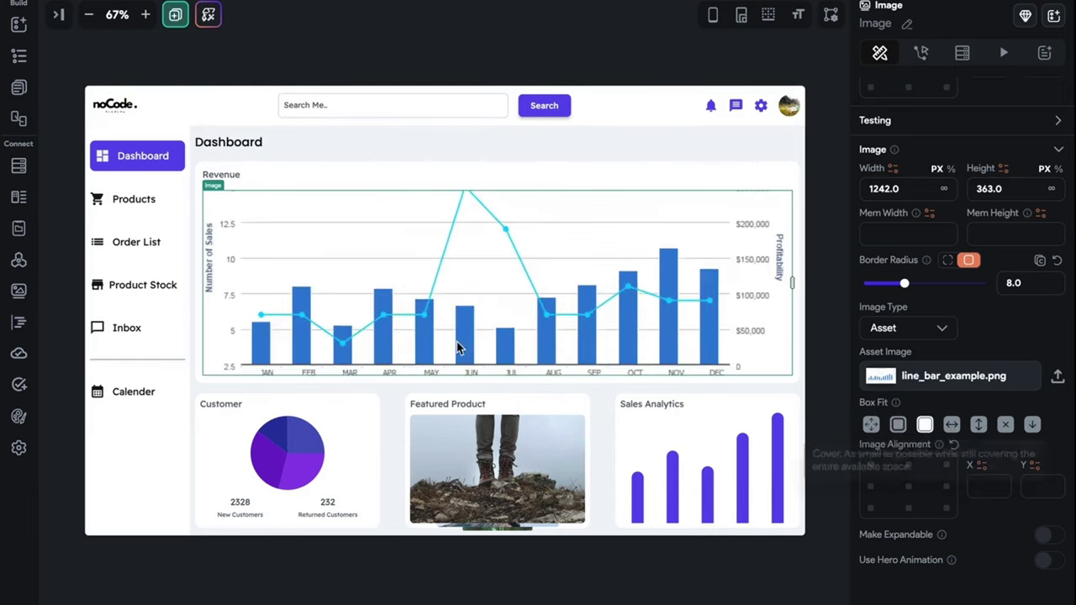
click(908, 468)
click(908, 487)
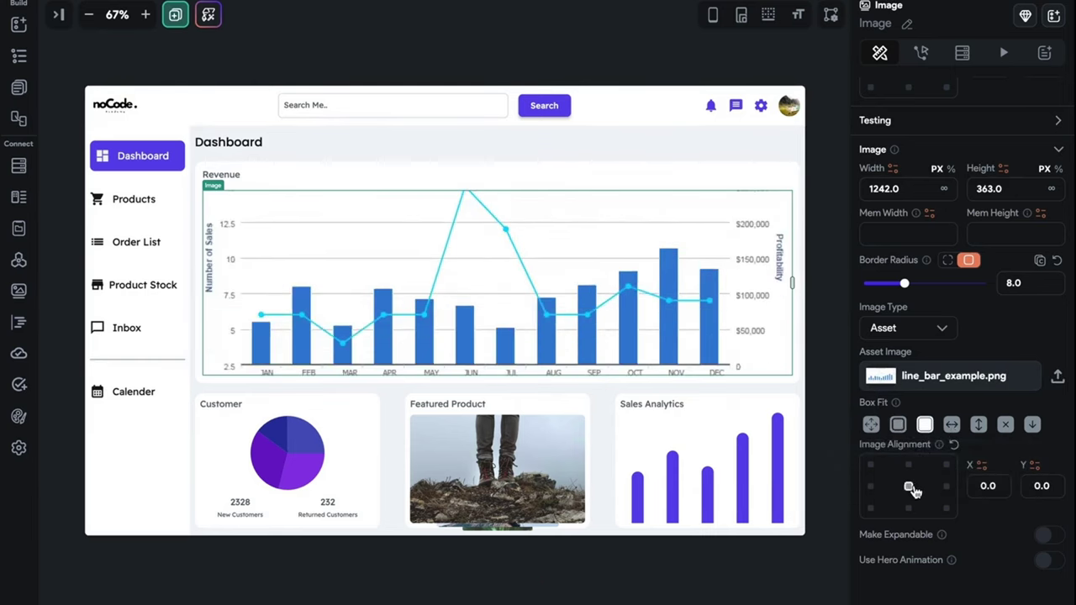
click(908, 508)
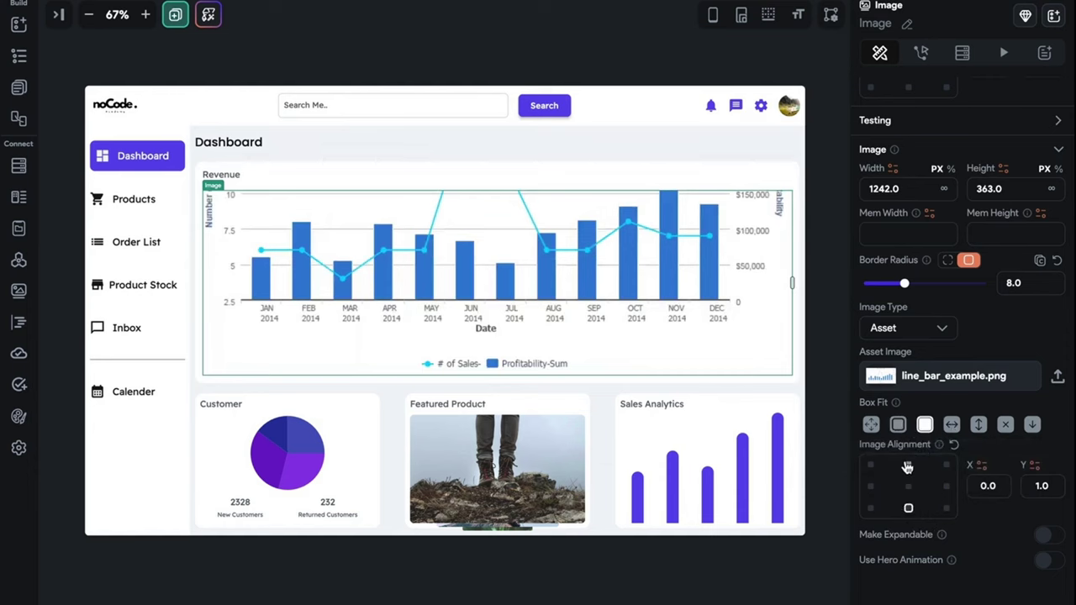
click(908, 467)
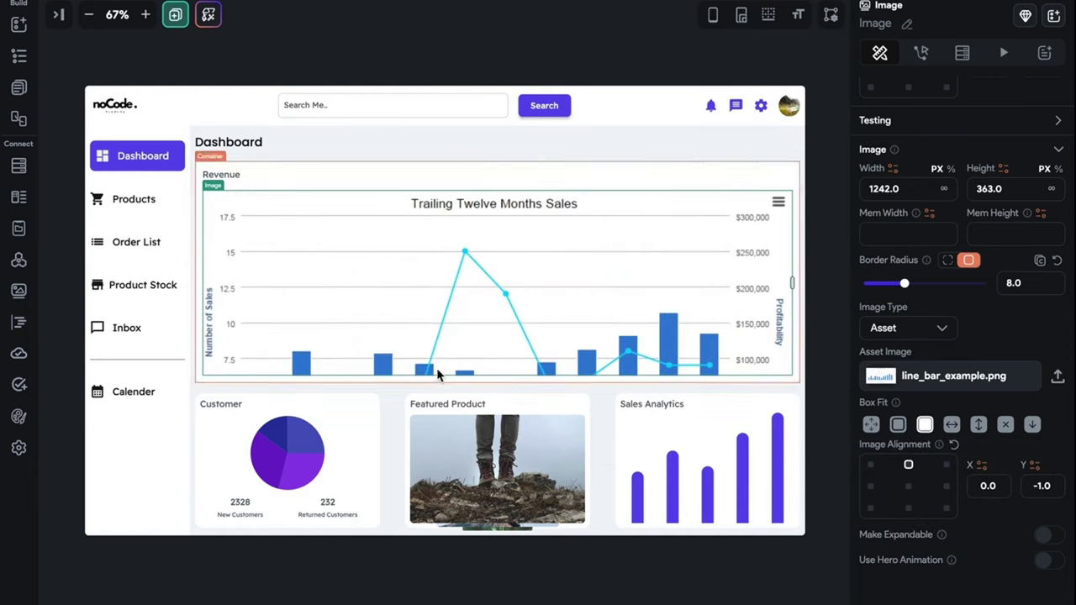
click(955, 446)
click(834, 373)
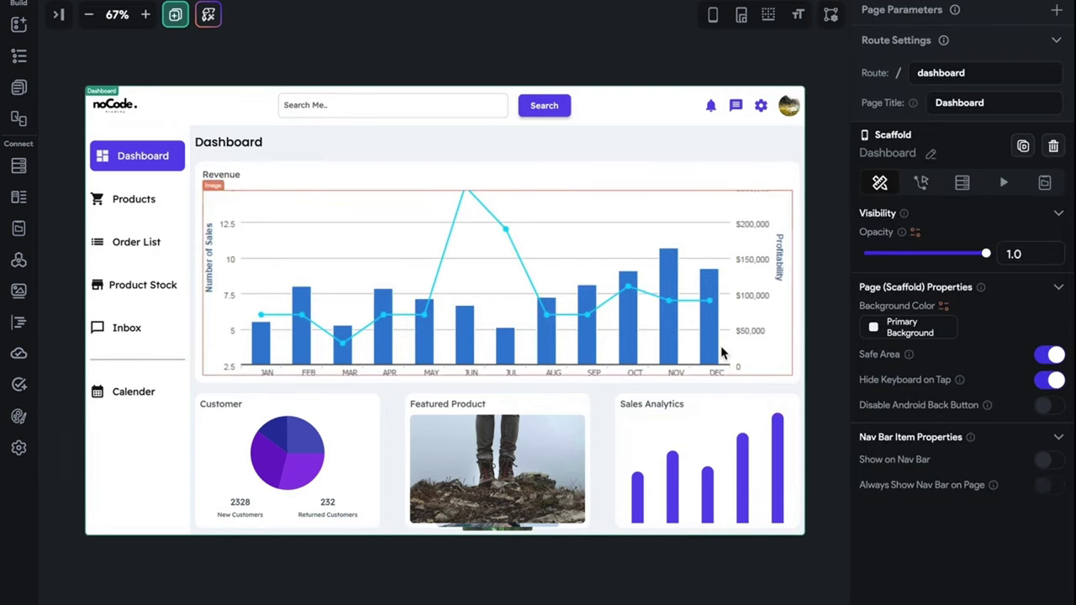
- Set the End Spacing of the Dashboard page's main content column to 10 and check the page's scrolling
click(593, 392)
click(594, 393)
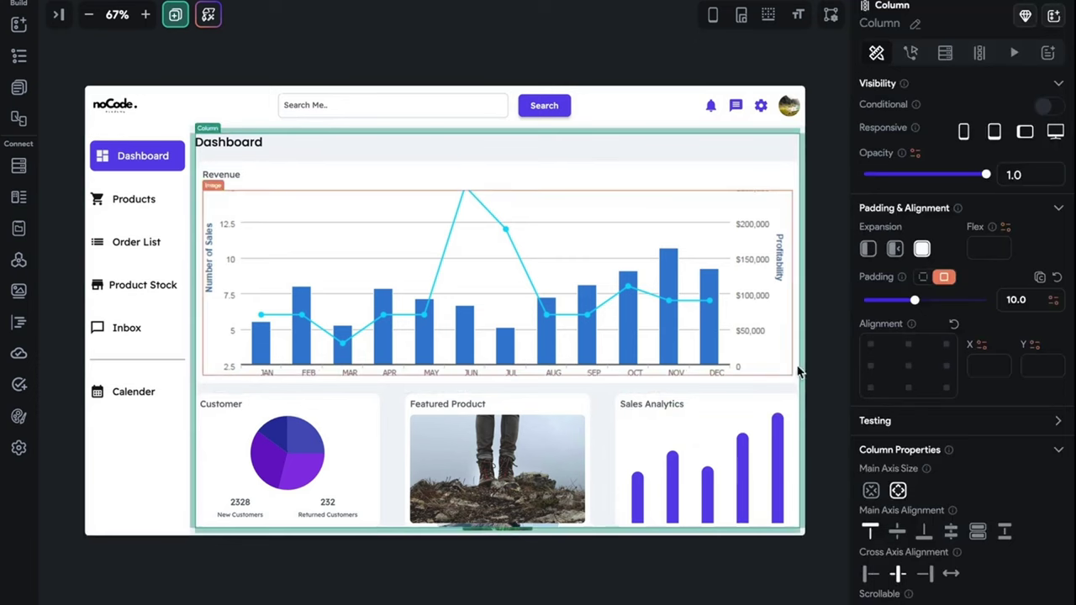
click(827, 363)
click(610, 393)
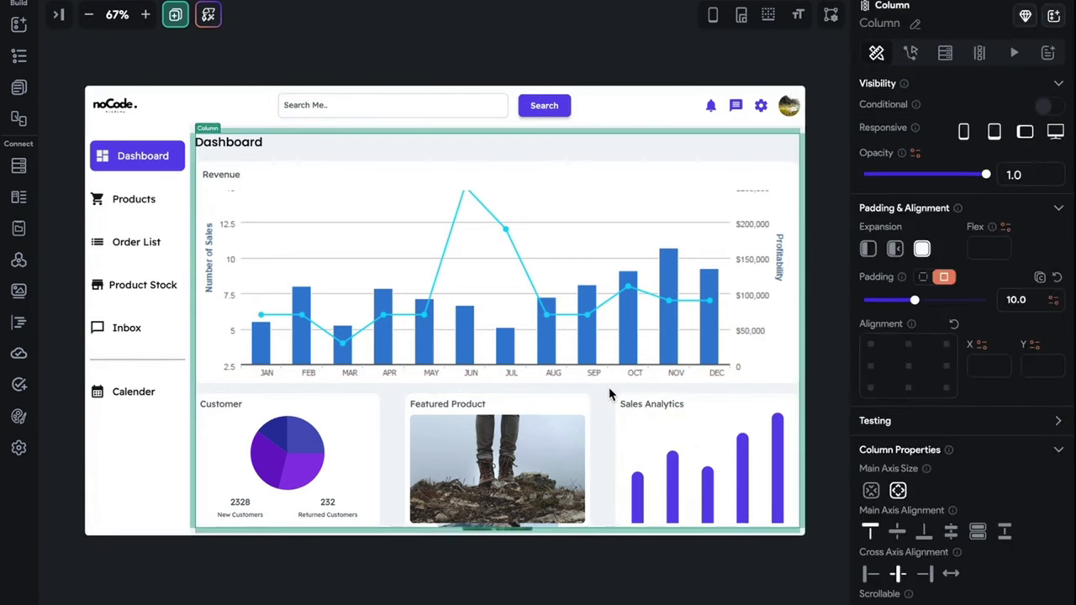
scroll(969, 530, down, 3)
click(985, 558)
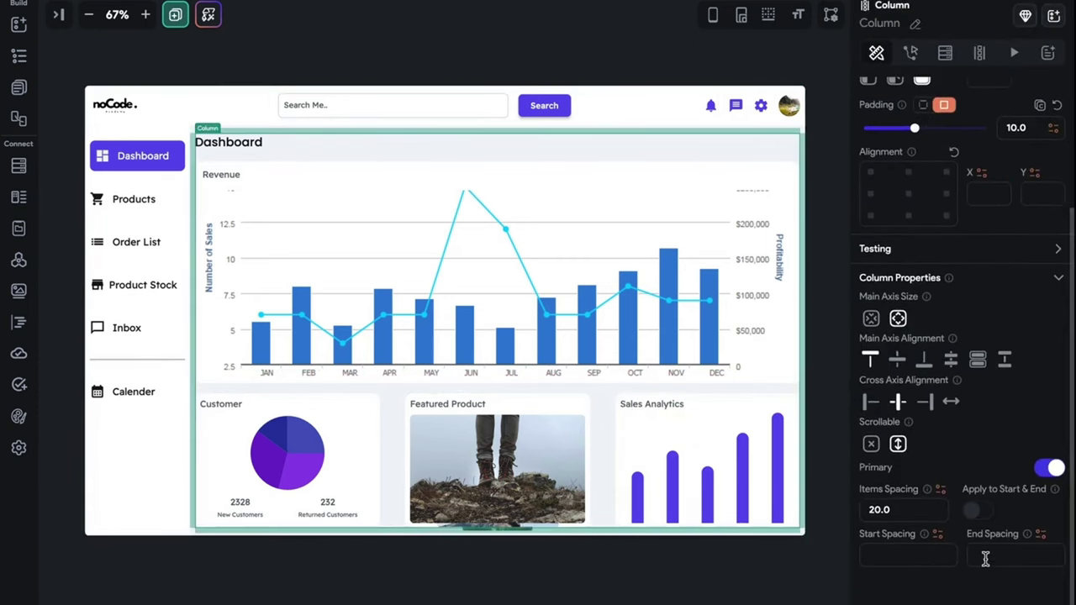
text(10)
scroll(610, 385, down, 1)
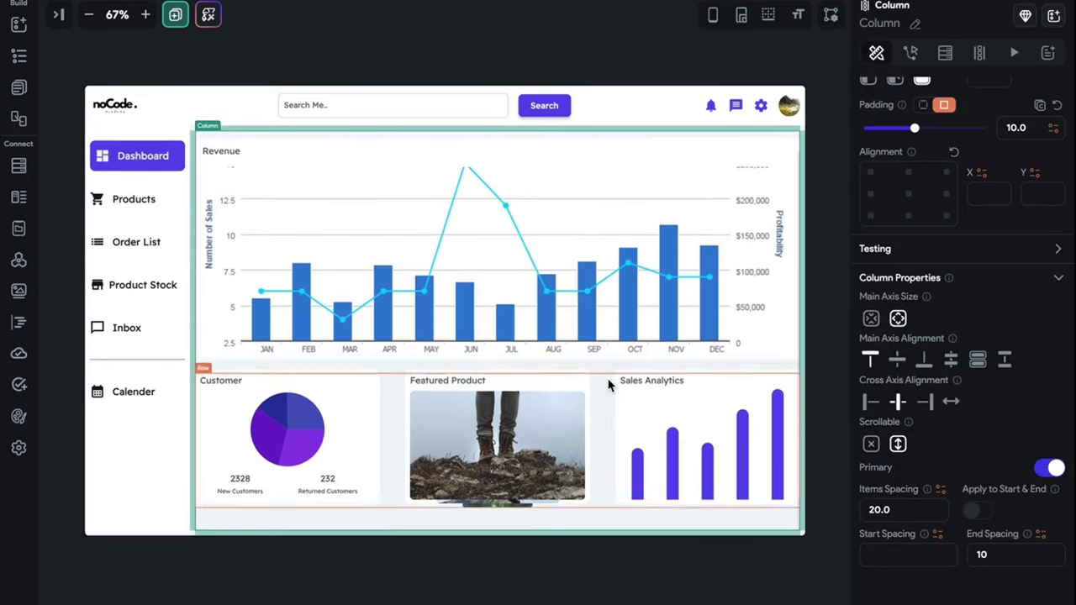
scroll(610, 385, up, 2)
scroll(609, 382, down, 2)
scroll(609, 383, up, 3)
click(823, 411)
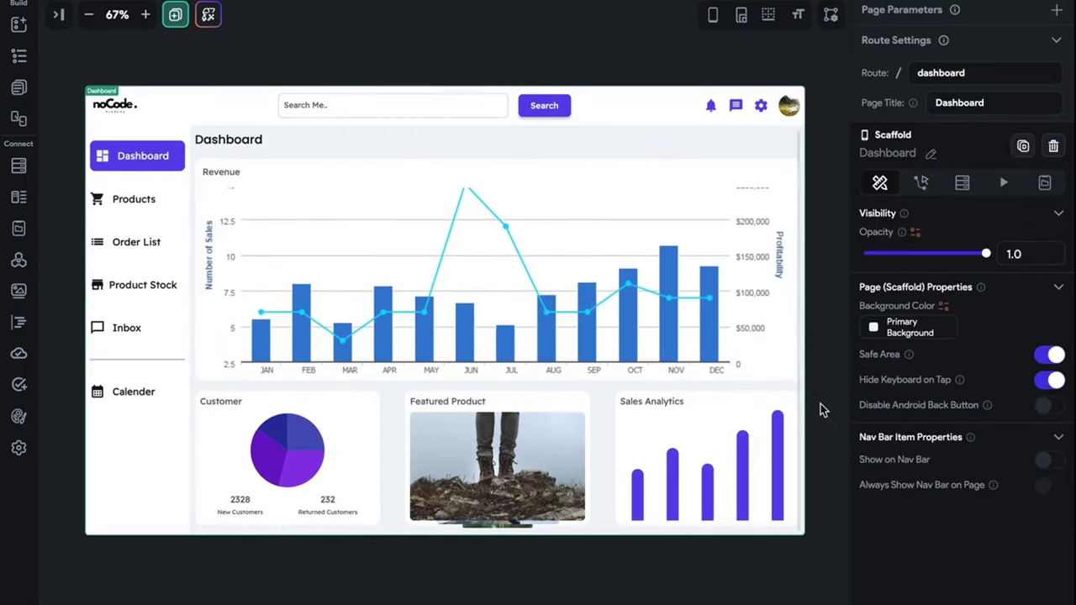
- Set the Sales Analytics chart's expansion to Expanded, and delete the chart from its card
click(787, 432)
scroll(787, 433, down, 1)
click(927, 251)
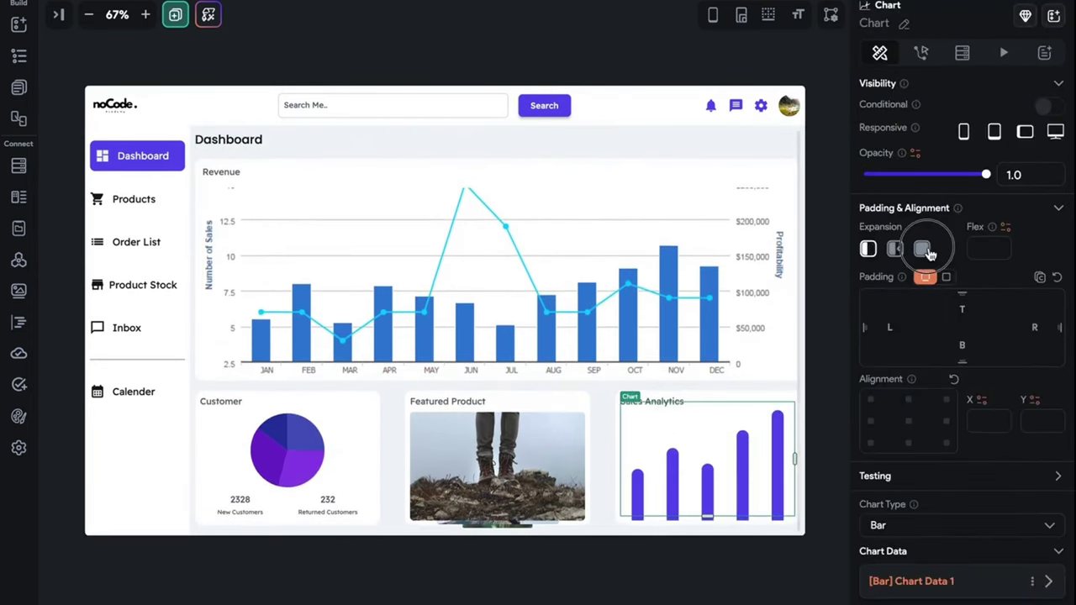
click(812, 491)
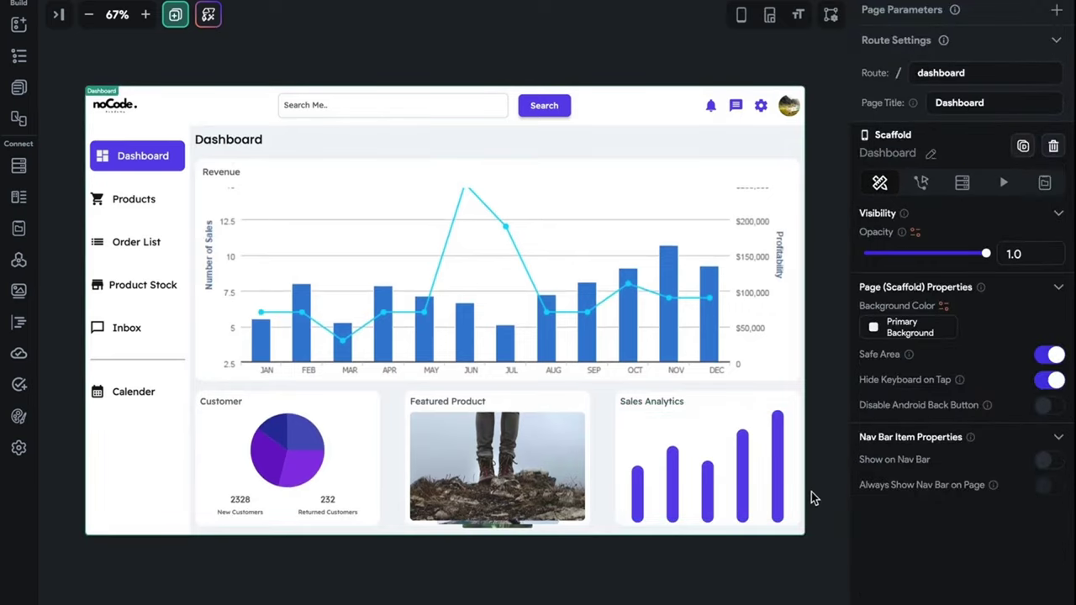
click(761, 486)
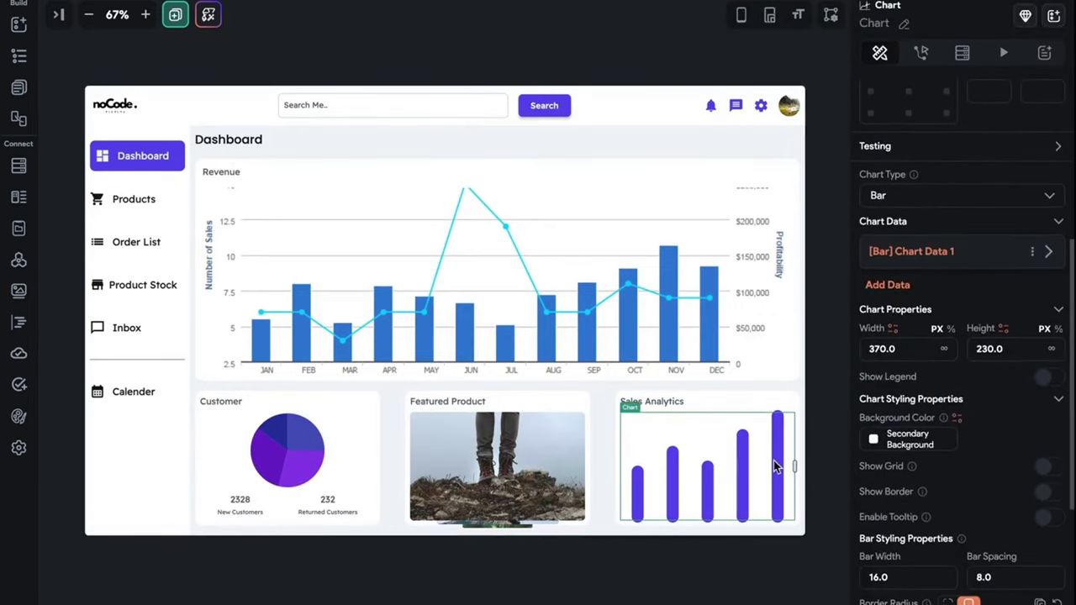
key(Delete)
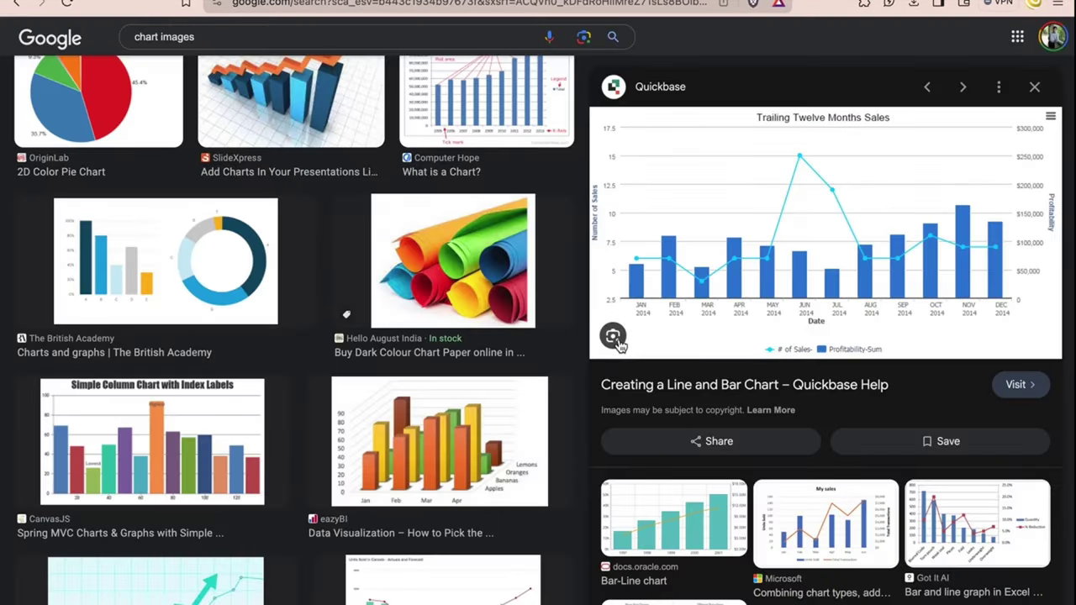
- Look through the bar and line chart images in the "chart images" results for a Sales Analytics picture
scroll(1002, 286, down, 5)
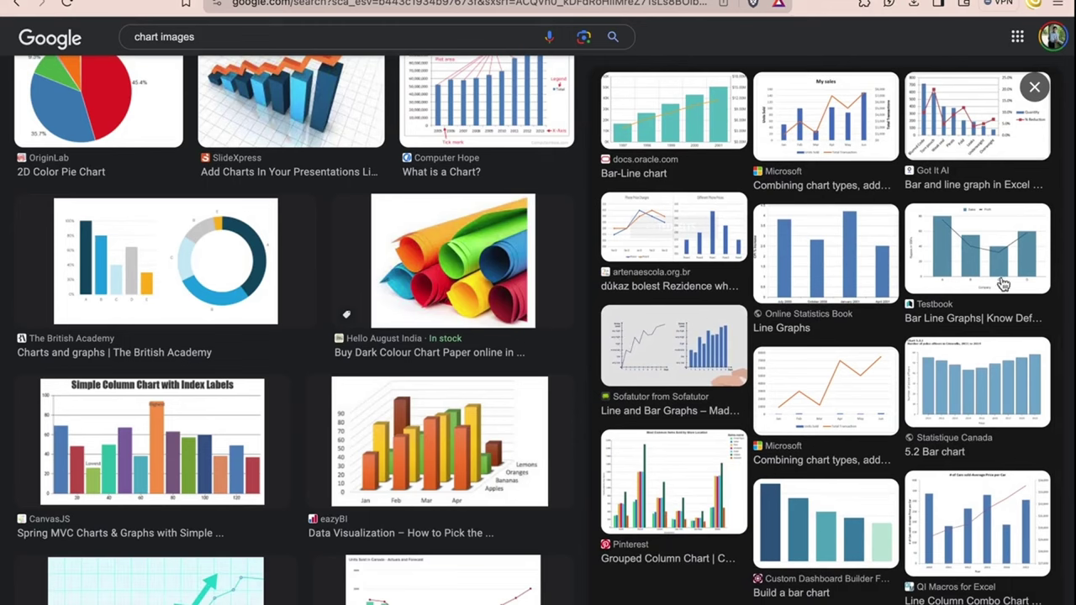
click(834, 278)
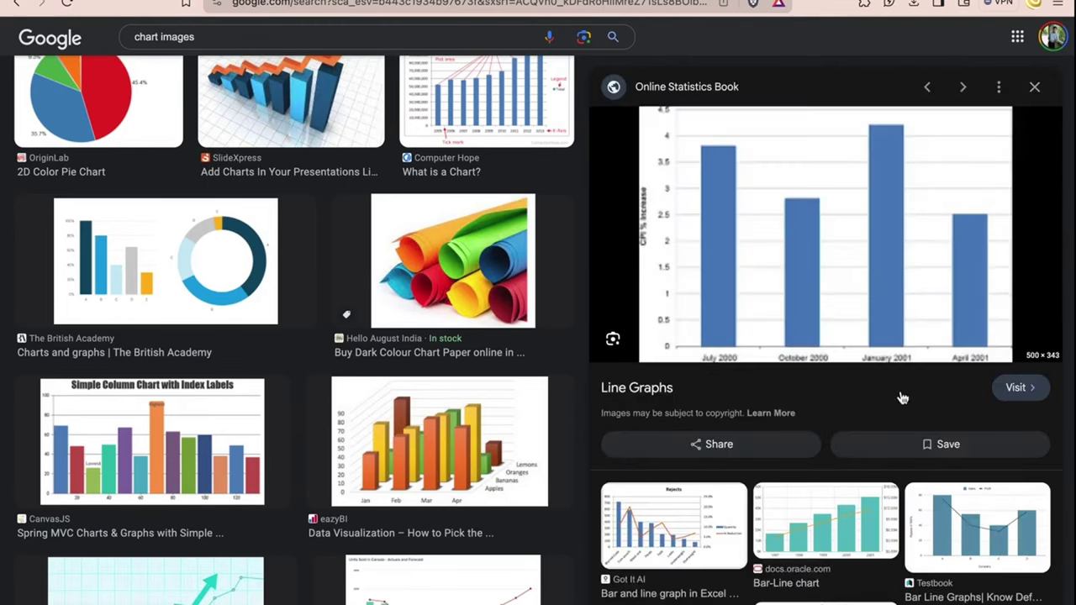
scroll(800, 401, down, 3)
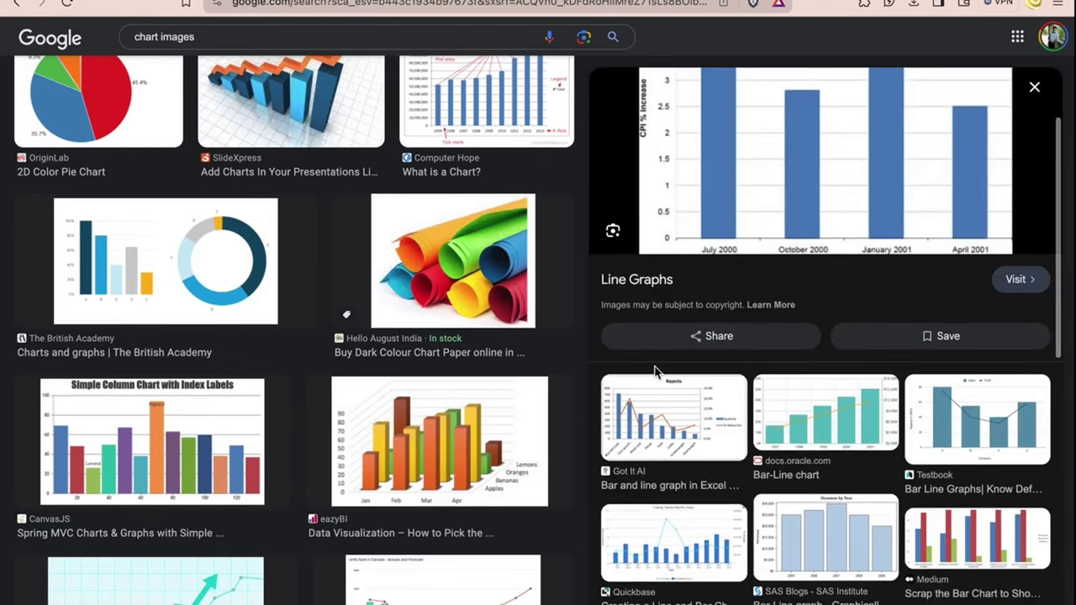
scroll(435, 294, up, 1)
scroll(435, 293, up, 1)
scroll(850, 437, down, 3)
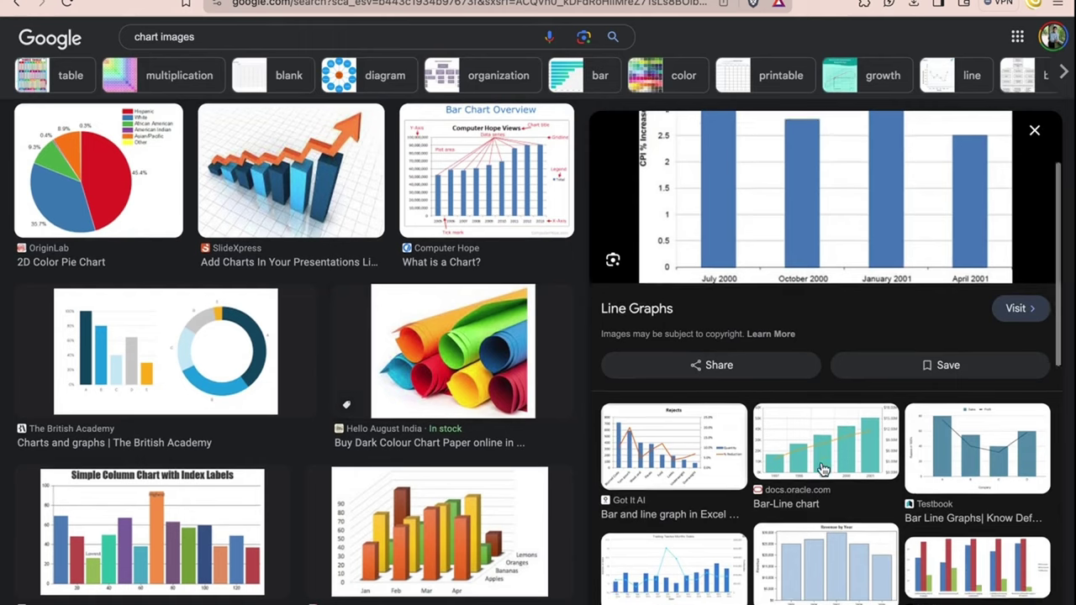
scroll(936, 498, down, 3)
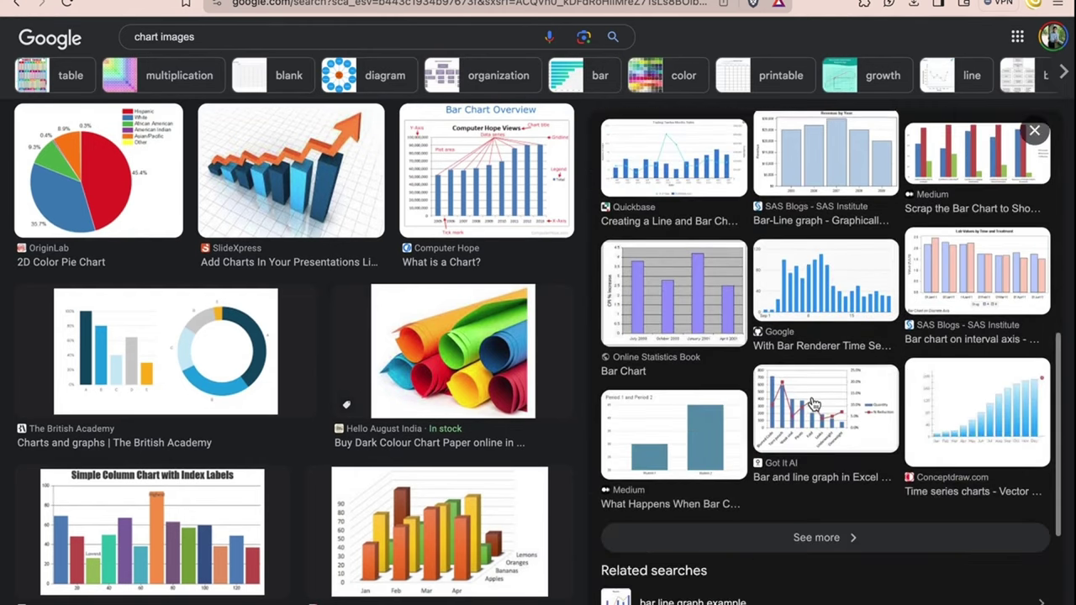
click(672, 311)
scroll(505, 252, up, 5)
click(363, 61)
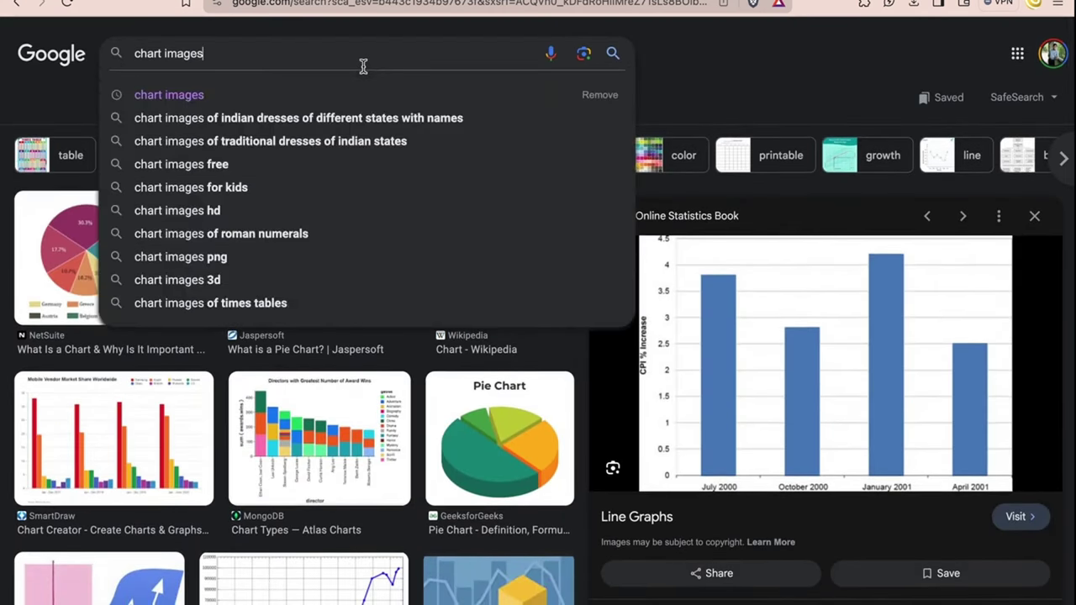
text(hd)
key(Return)
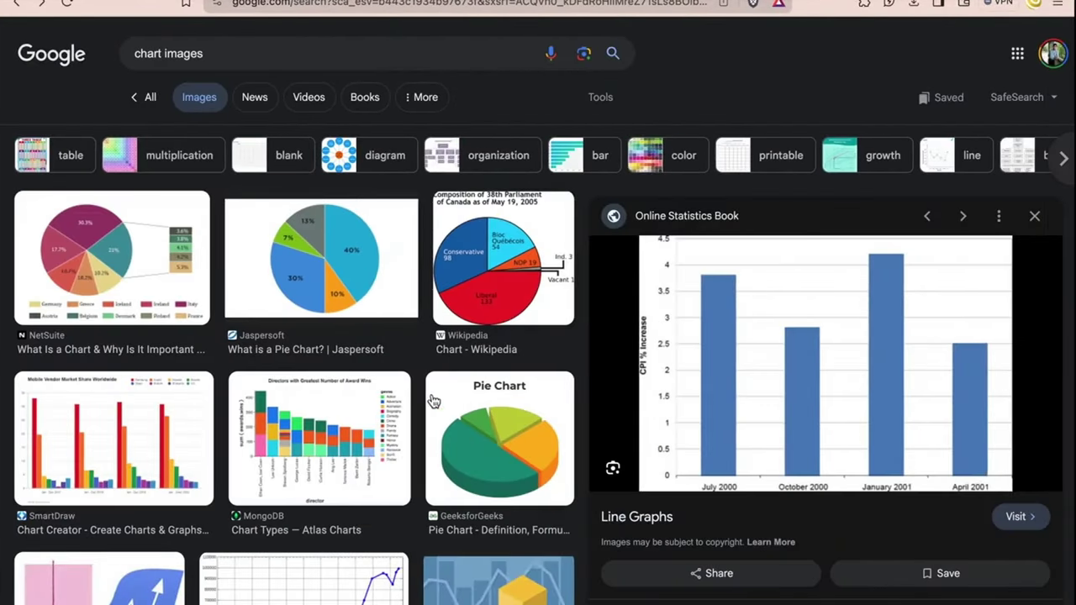
- Open the Jaspersoft "What is a Pie Chart?" image and save it to Downloads as pie-chart-example.svg
click(326, 305)
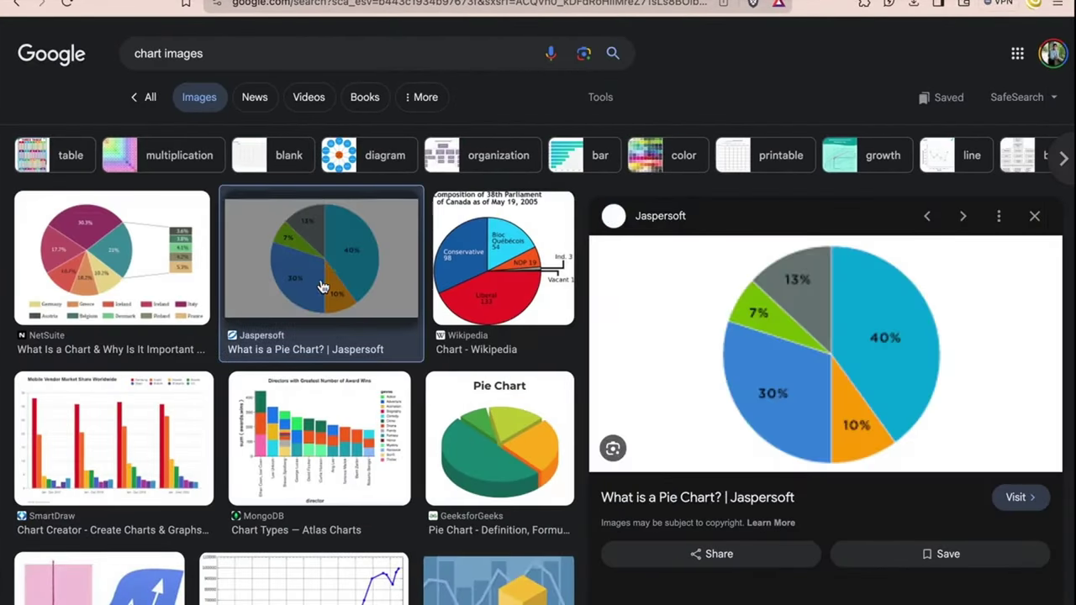
right_click(835, 340)
click(877, 398)
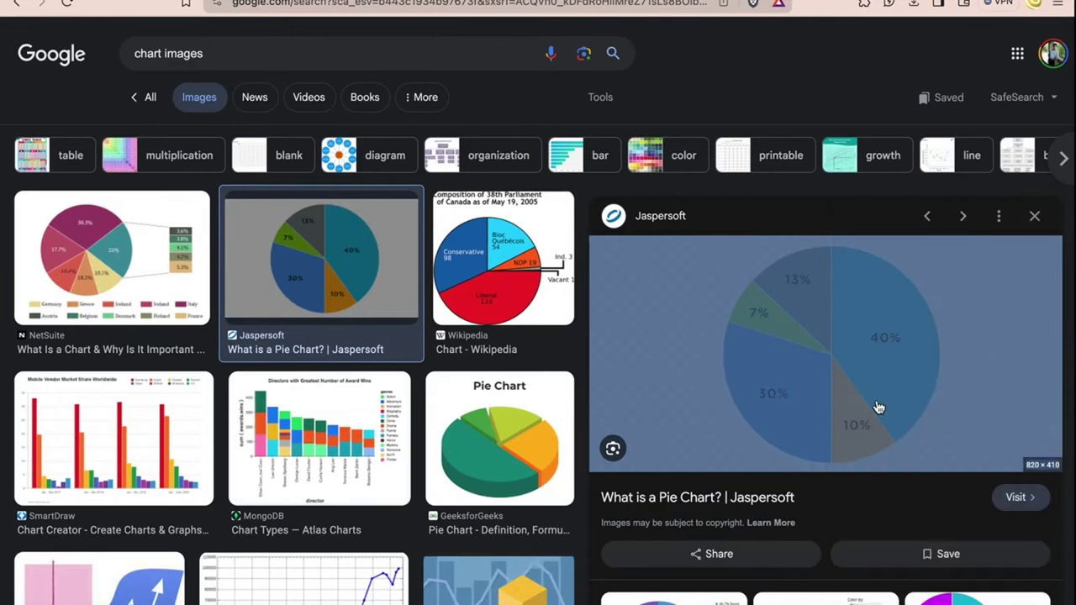
key(Return)
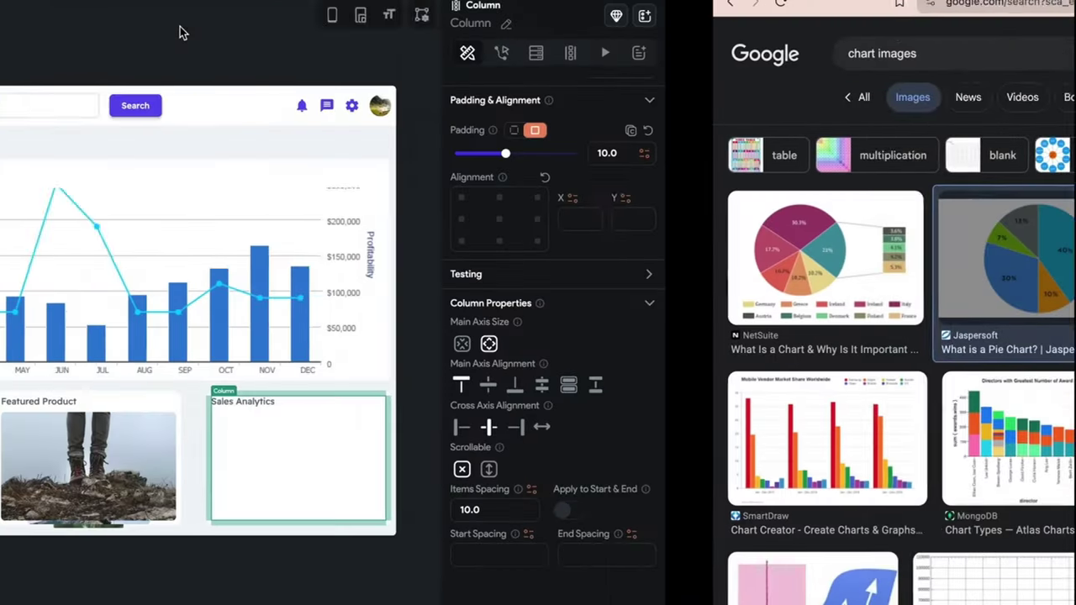
- Insert an Image widget into the empty Sales Analytics column in FlutterFlow and set its image type to Asset
key(ctrl+k)
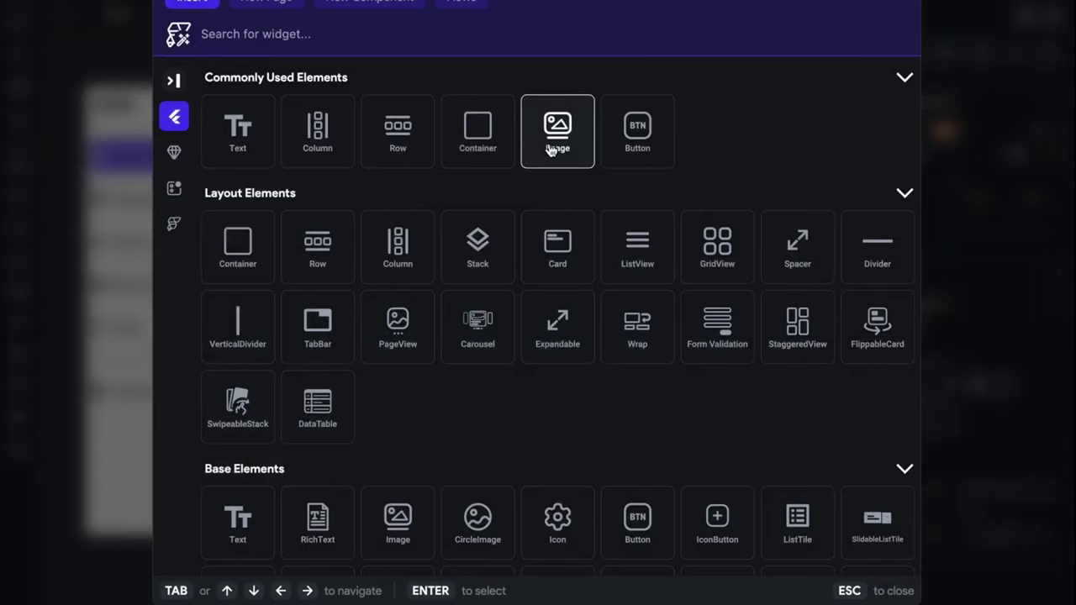
text(image)
key(Return)
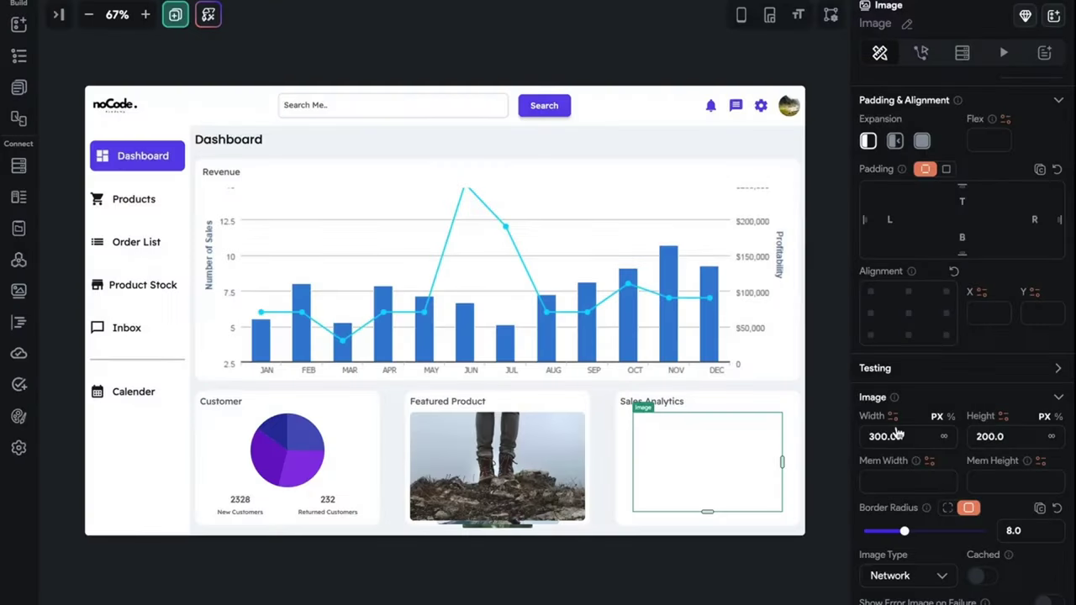
scroll(935, 332, down, 5)
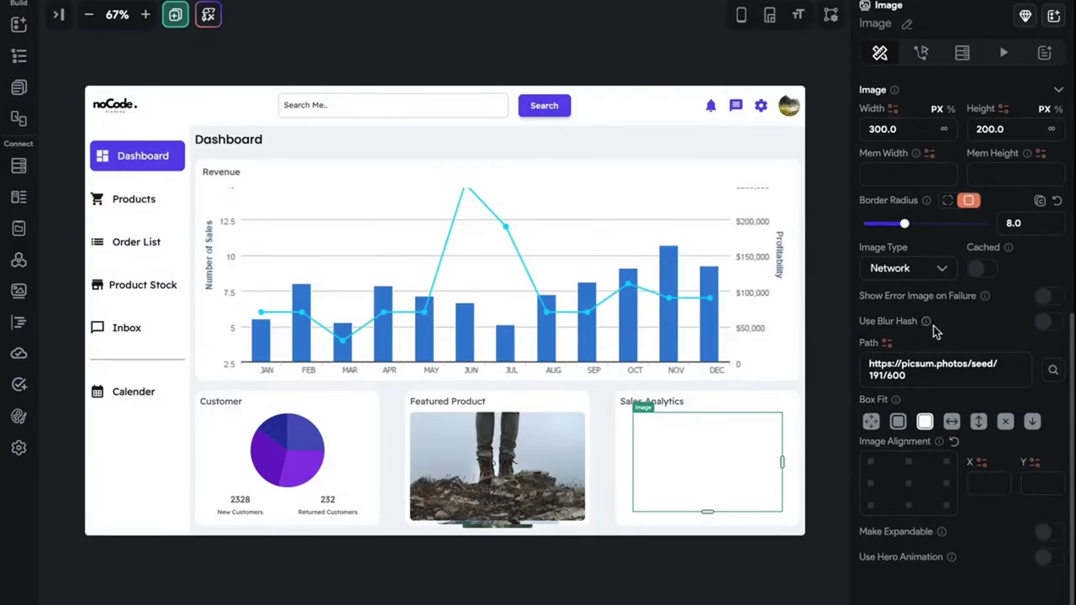
click(945, 271)
click(937, 308)
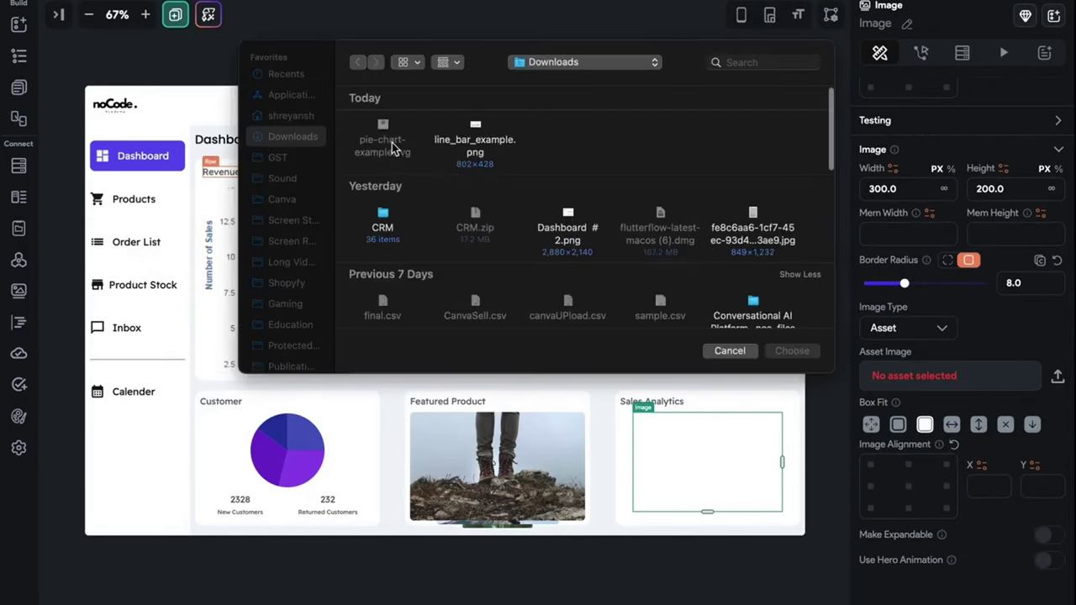
click(737, 356)
- Switch to the Downloads folder in Finder and try to convert pie-chart-example.svg to a PNG at actual size
key(ctrl+Right)
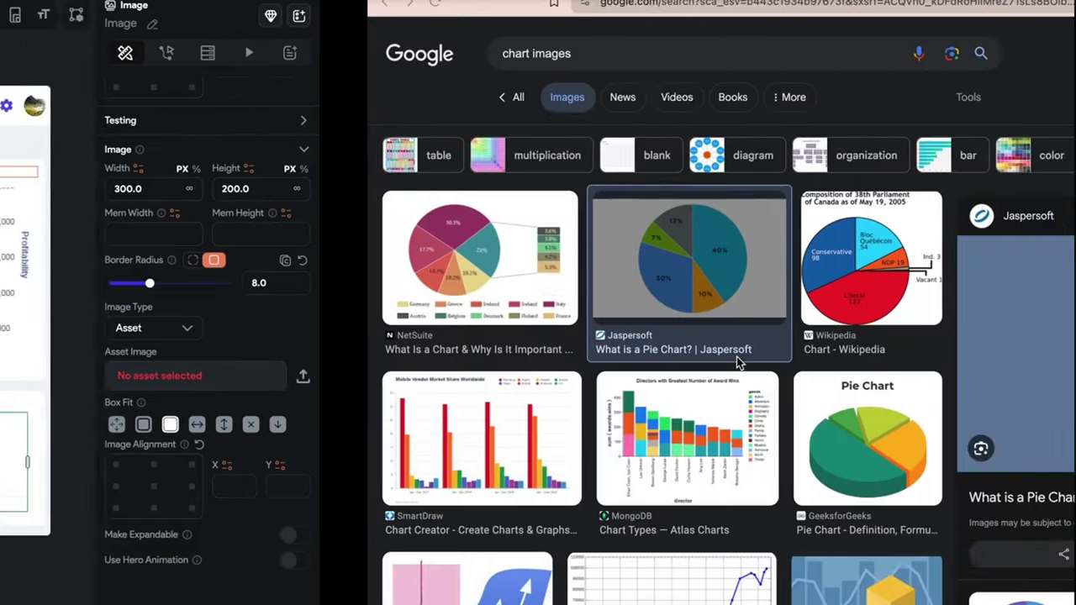
scroll(771, 329, down, 3)
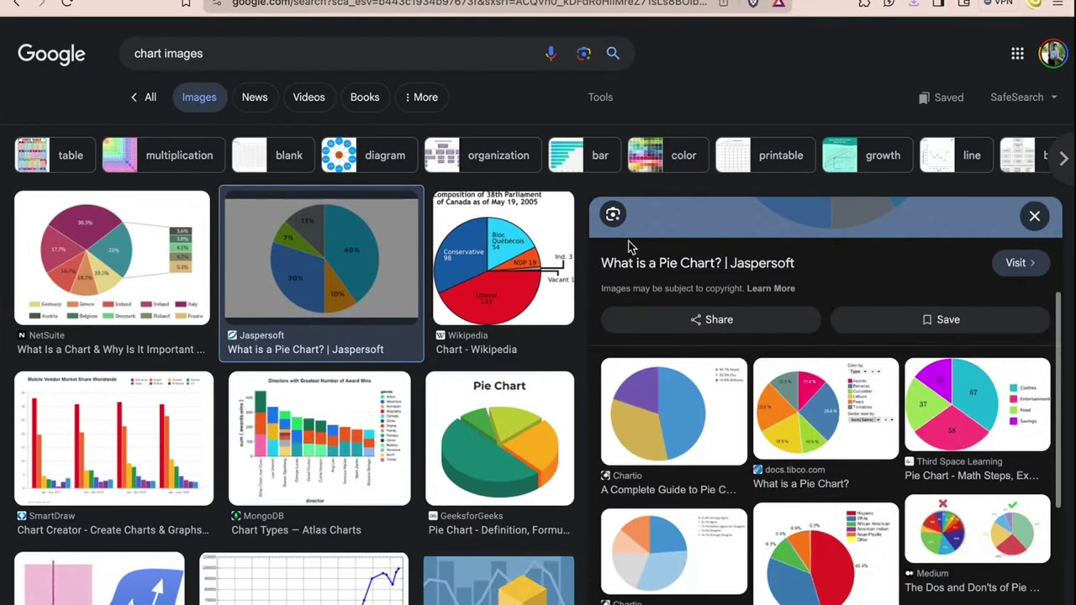
key(ctrl+Left)
key(ctrl+Left)
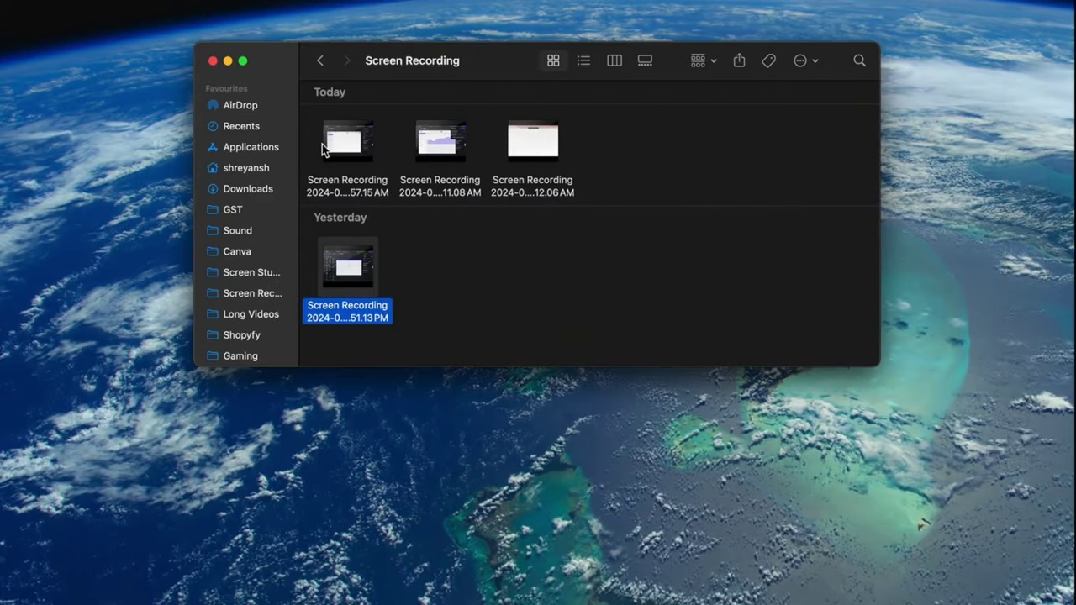
click(235, 188)
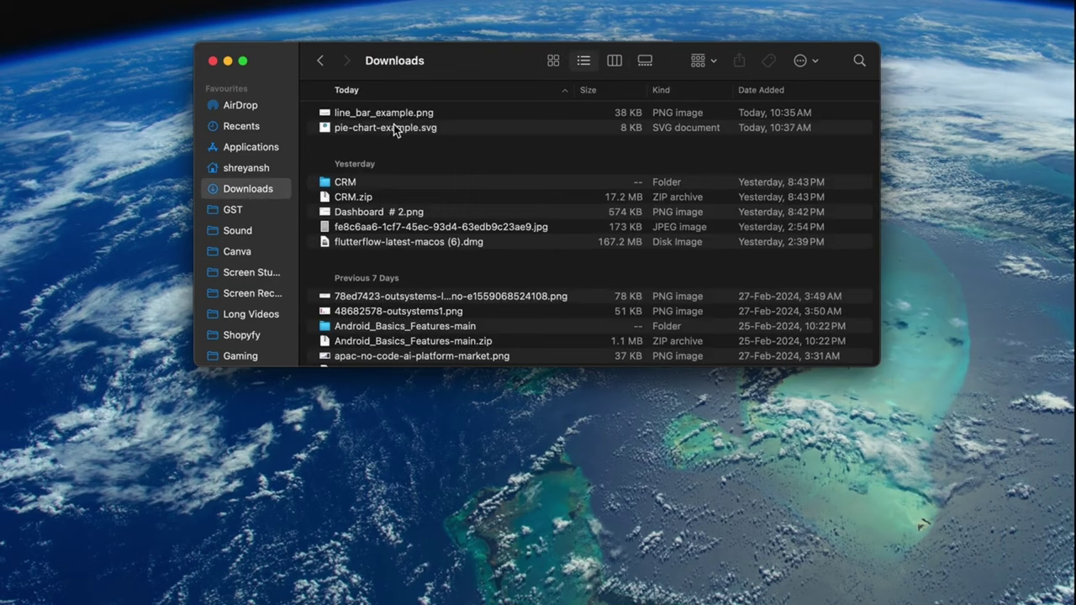
right_click(395, 129)
mouse_move(521, 401)
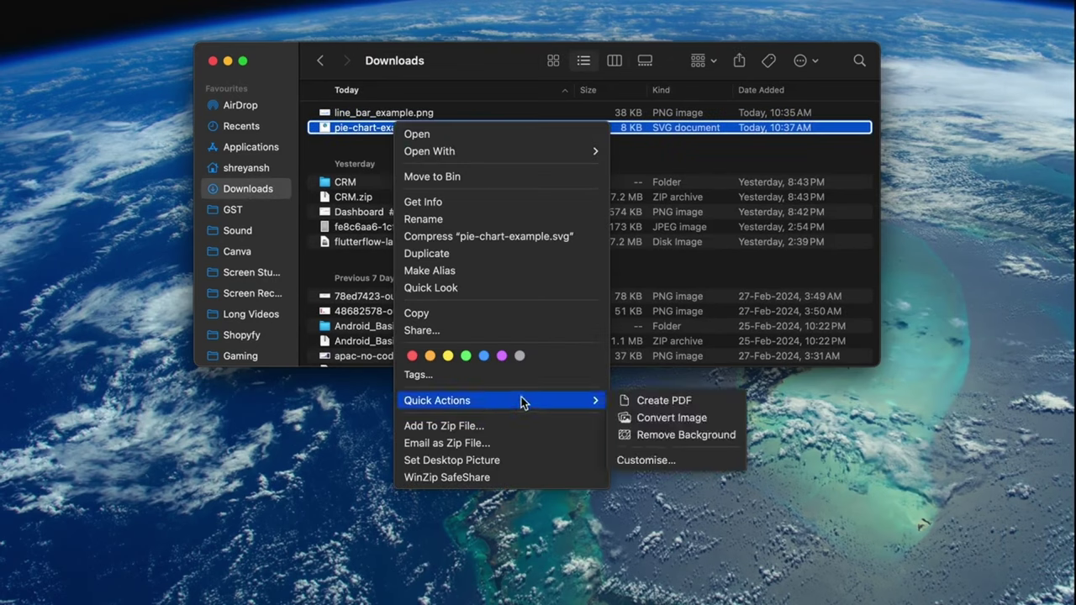
click(664, 416)
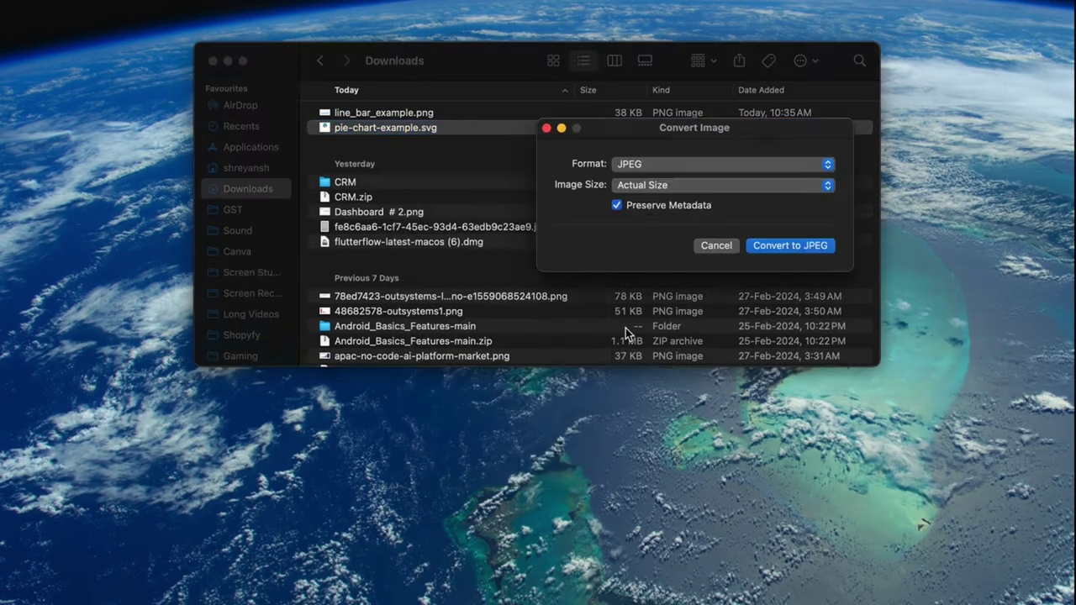
click(691, 167)
click(692, 180)
click(696, 184)
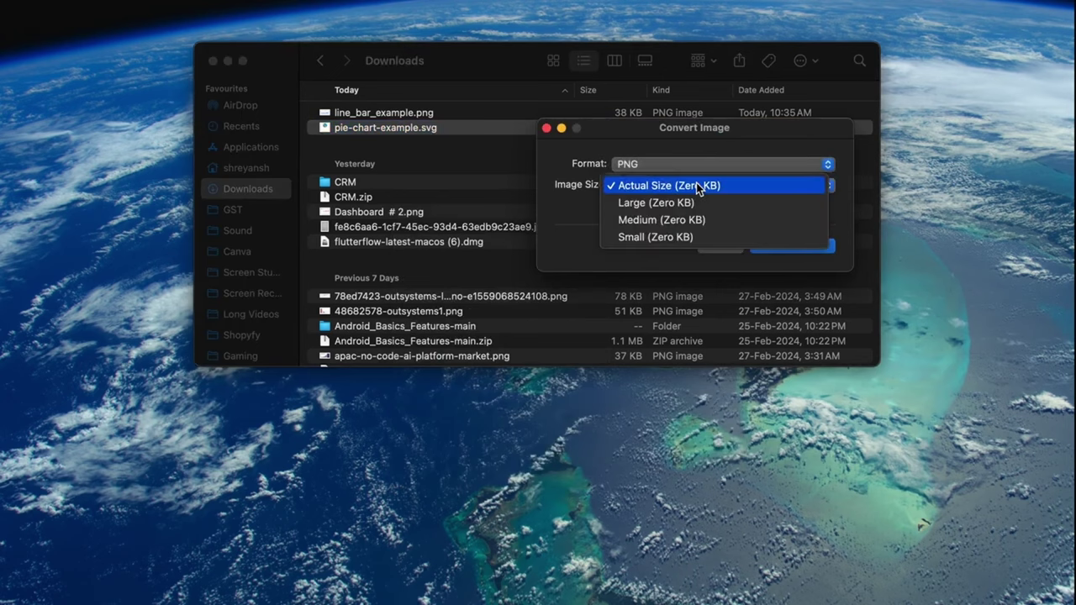
key(Escape)
click(798, 248)
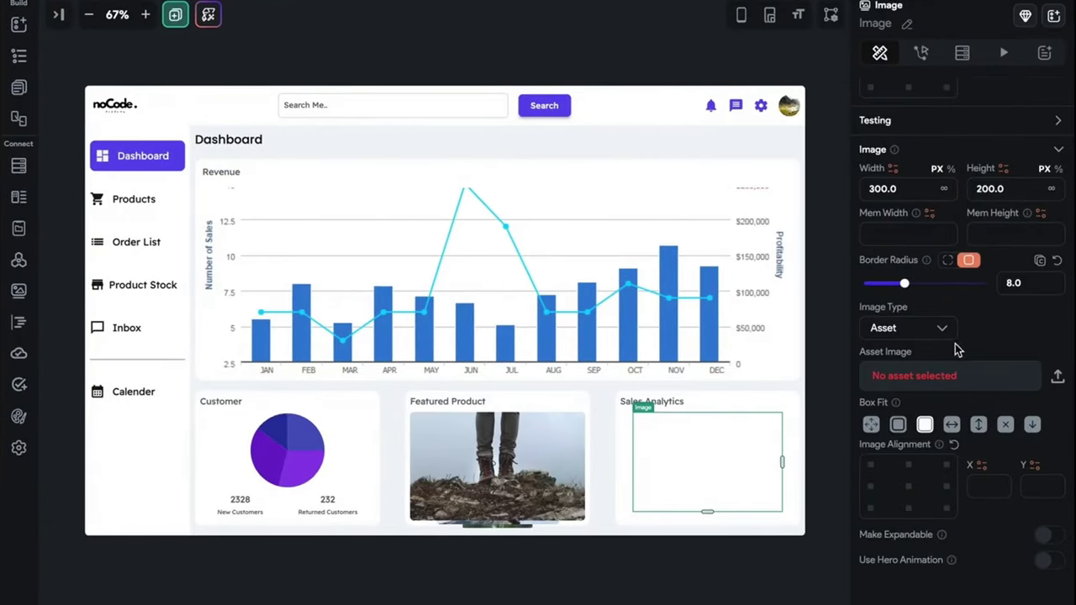
- Try to upload the pie chart file from Downloads as the Sales Analytics image's asset in FlutterFlow
click(1056, 374)
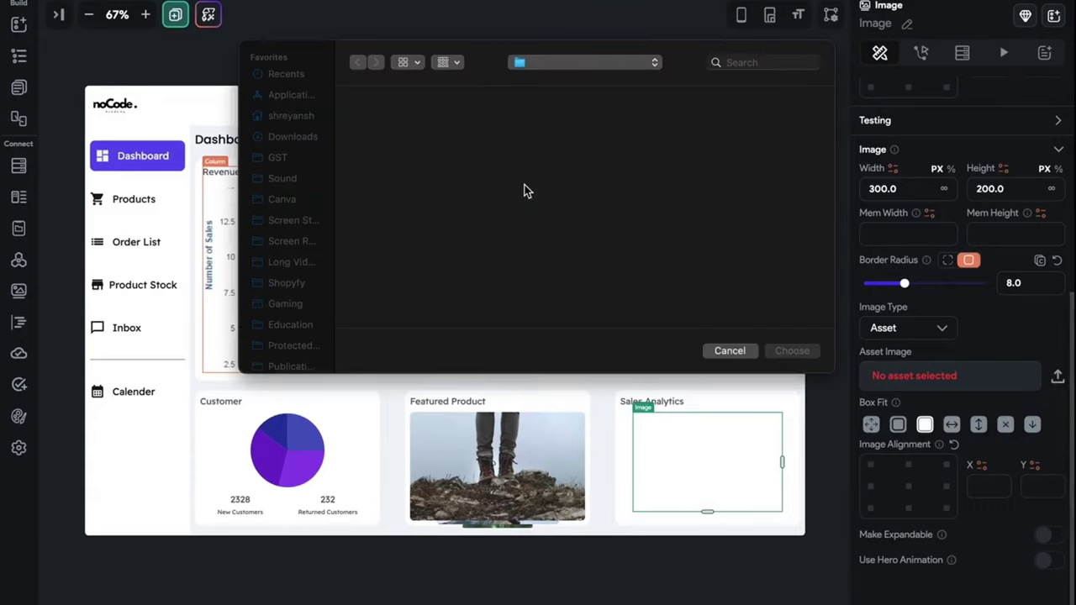
click(382, 150)
click(792, 350)
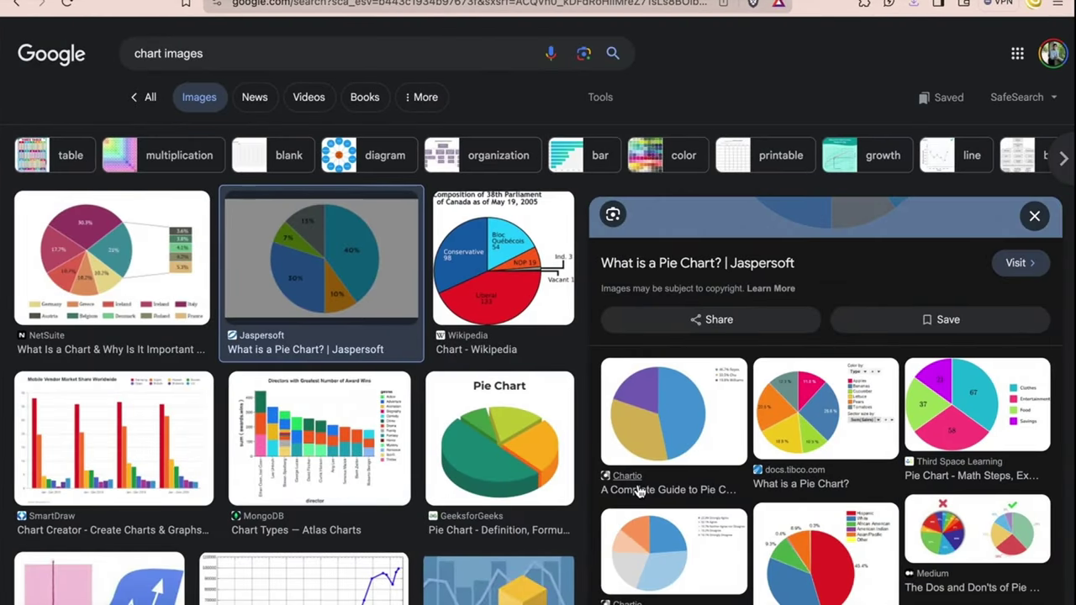
- Return to the browser, find the bookface.co.il pie chart among the related images, and save it as pie4_stcolor.svg
scroll(639, 491, down, 10)
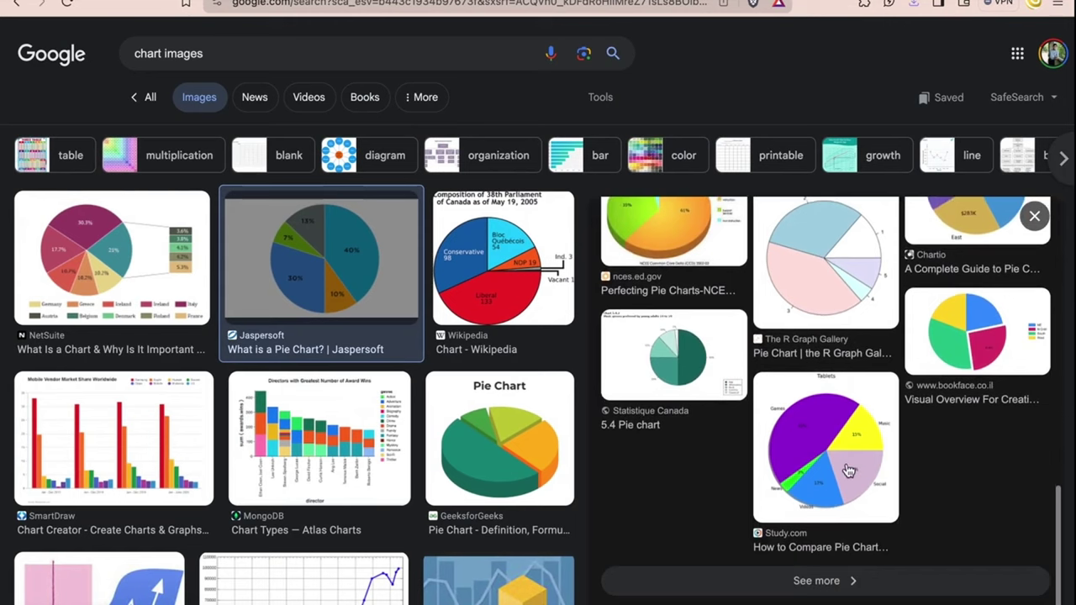
click(849, 472)
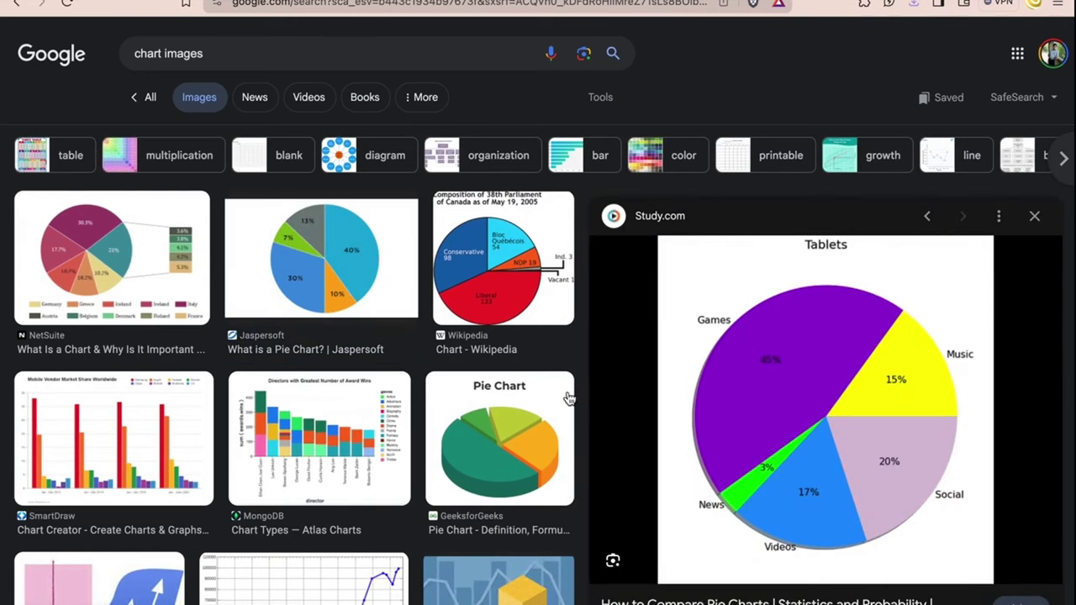
scroll(568, 397, down, 6)
scroll(729, 432, down, 3)
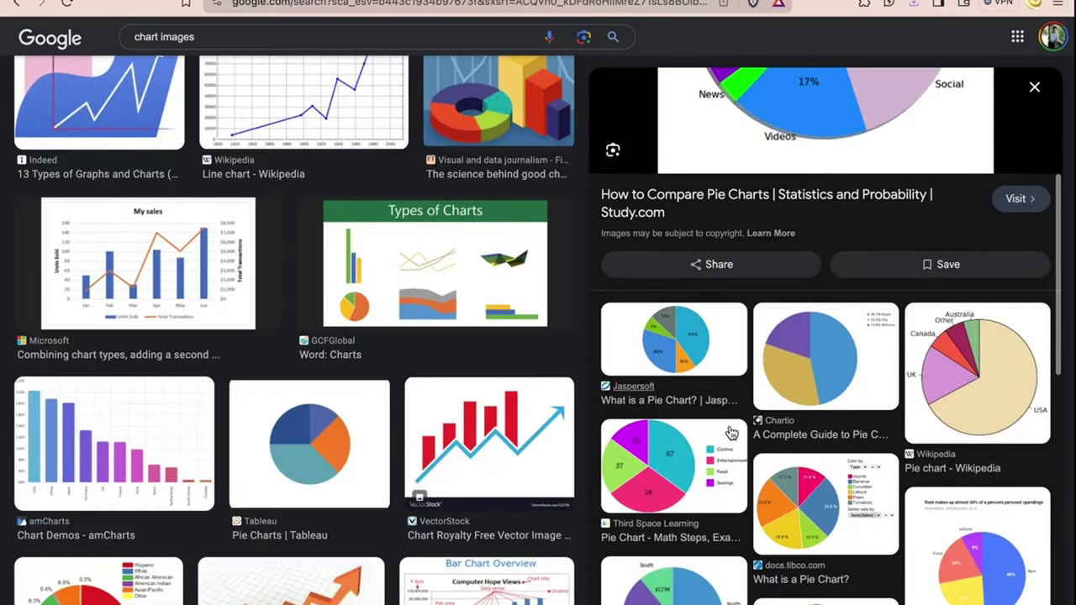
click(649, 351)
scroll(828, 469, down, 5)
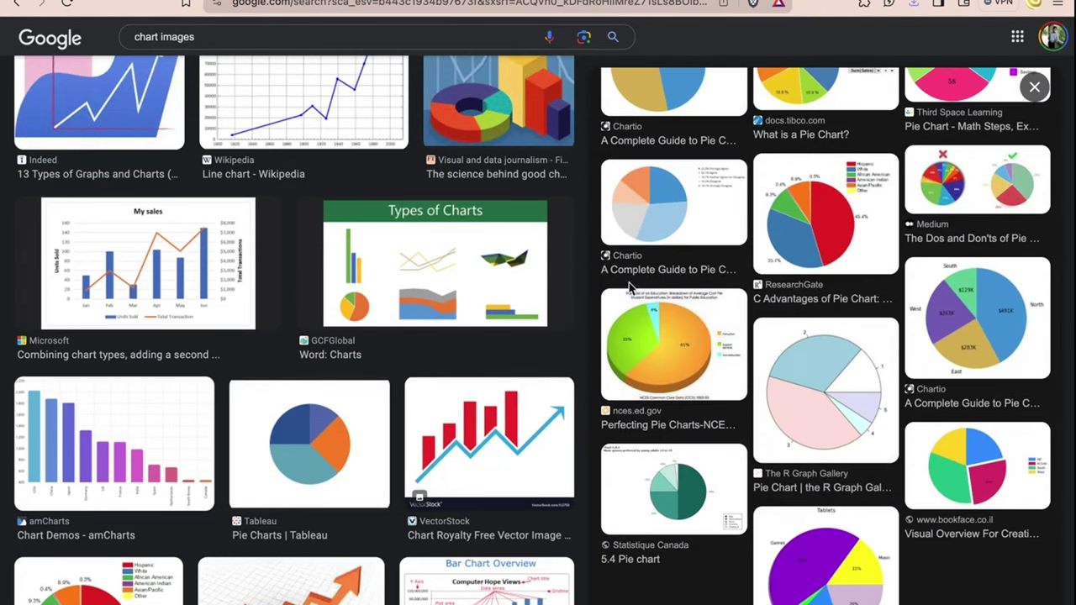
click(997, 450)
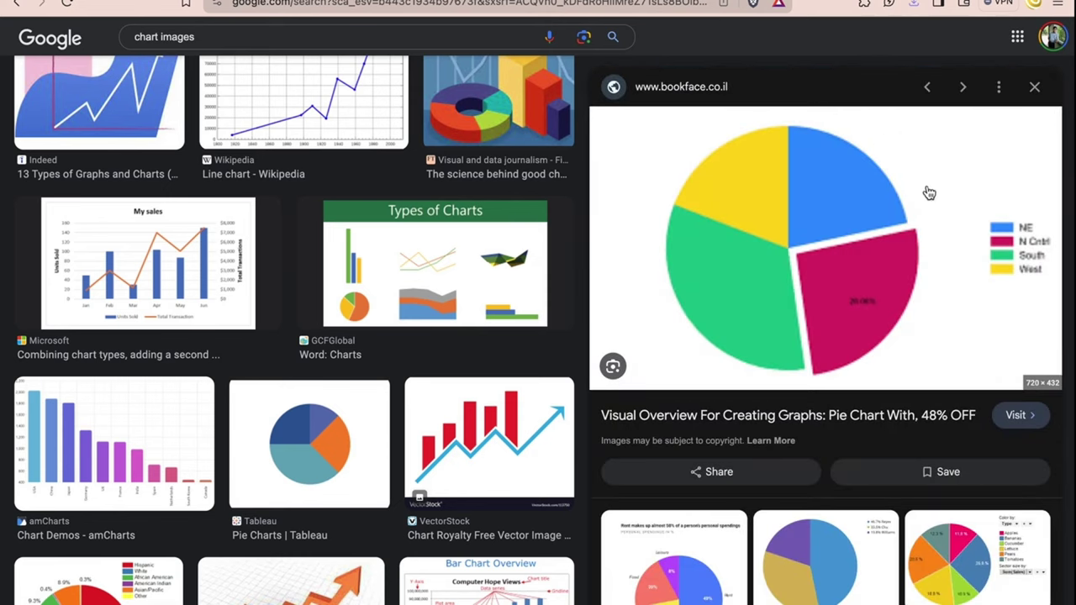
click(896, 205)
right_click(896, 205)
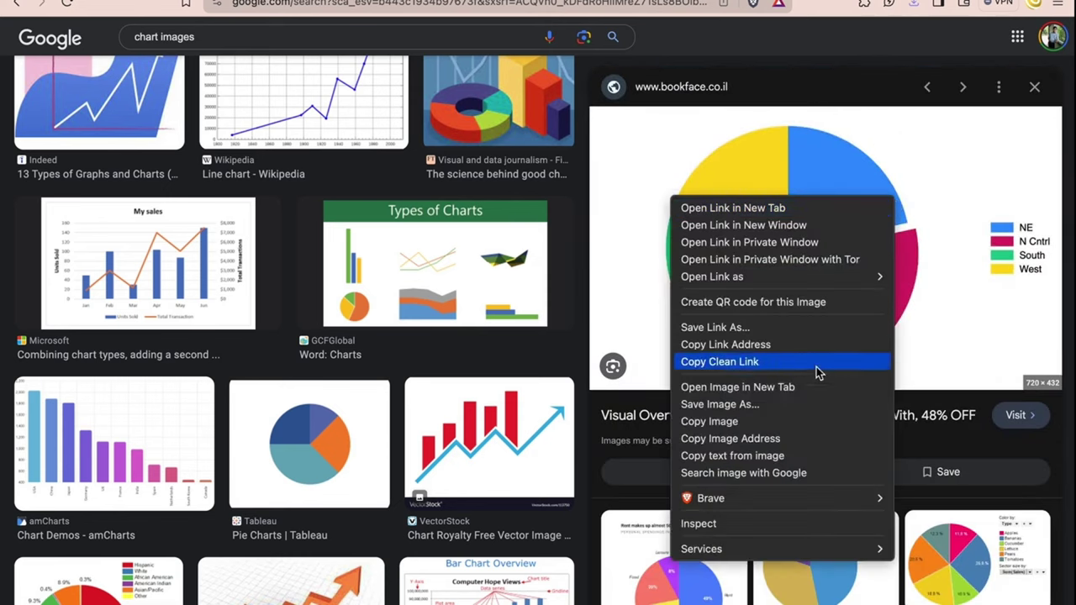
click(793, 403)
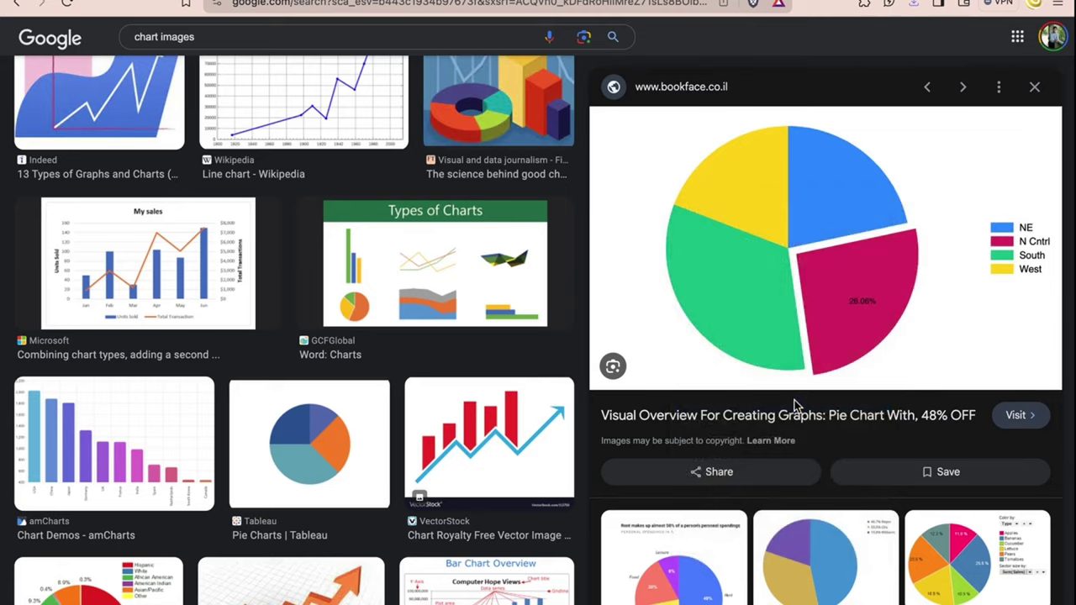
key(Return)
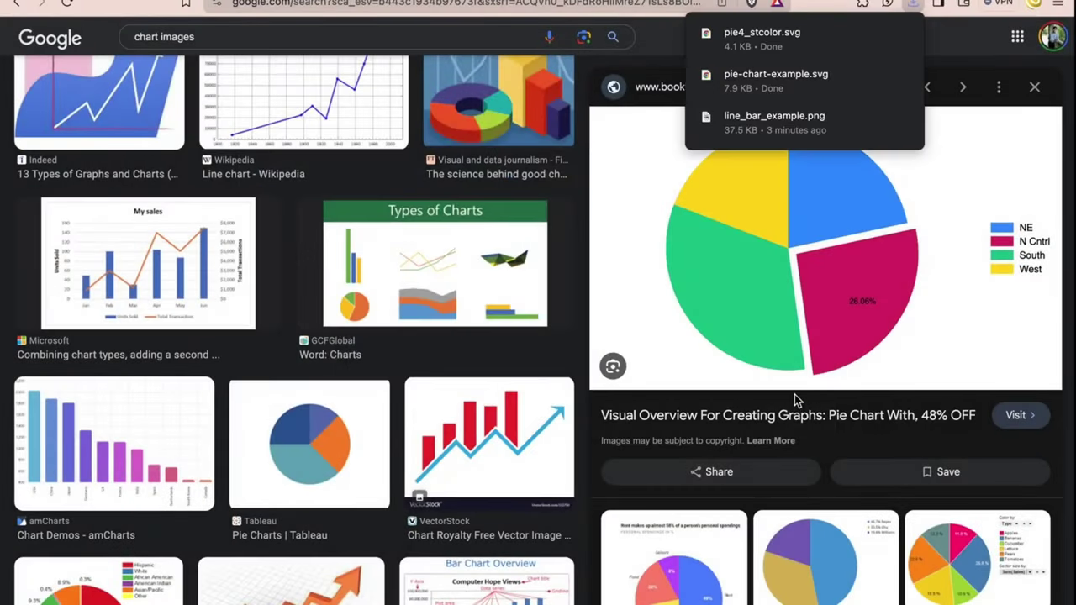
- Refine the Google image search by adding "png" to "chart images"
scroll(420, 179, up, 5)
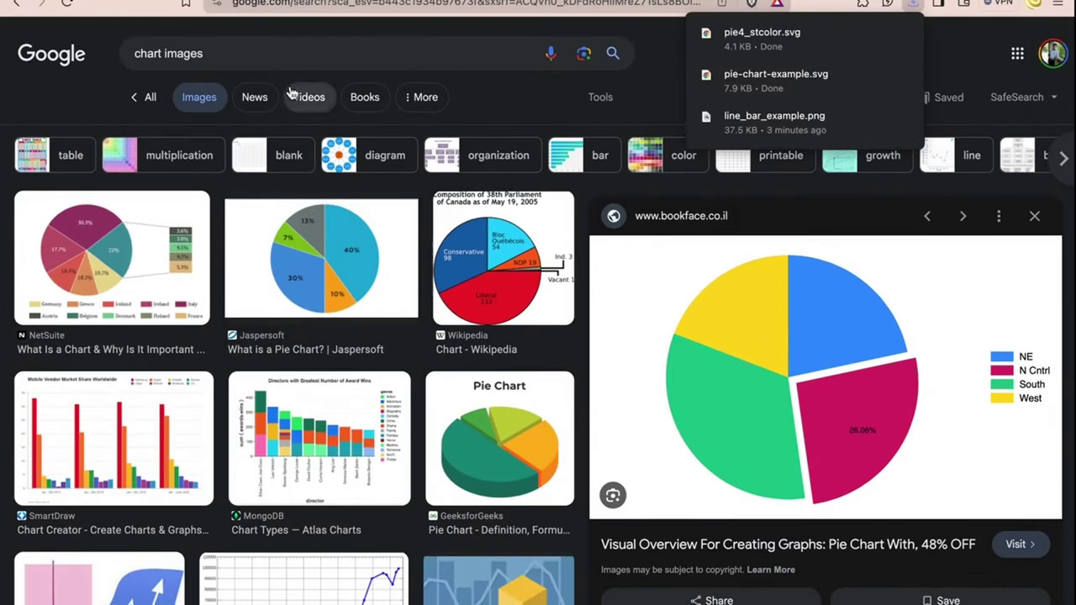
click(269, 50)
text(png)
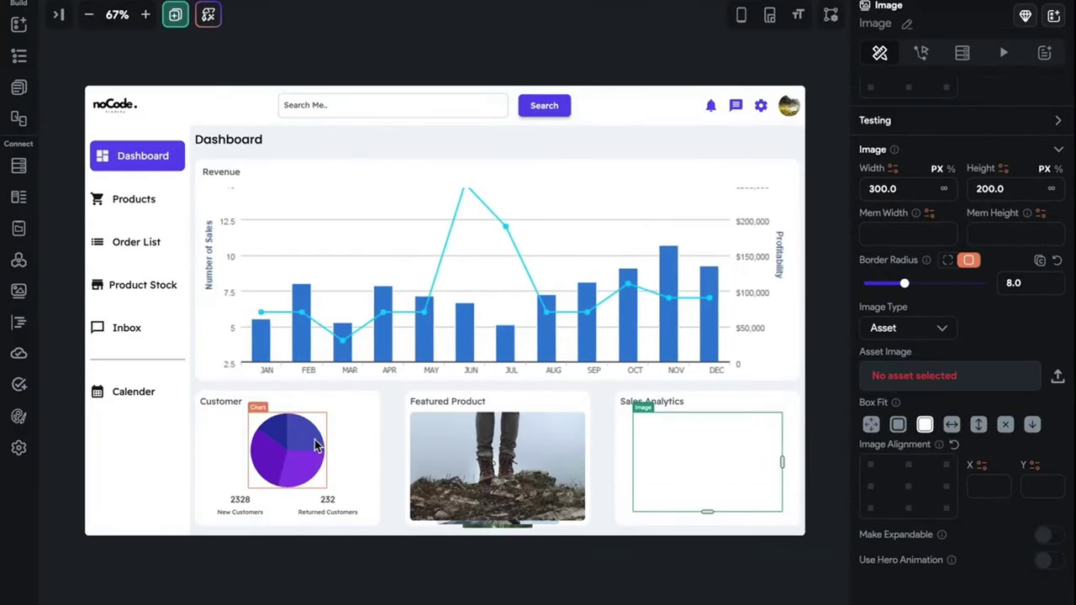
- Replace the empty Sales Analytics image with a copy of the Customer card's pie chart
click(316, 446)
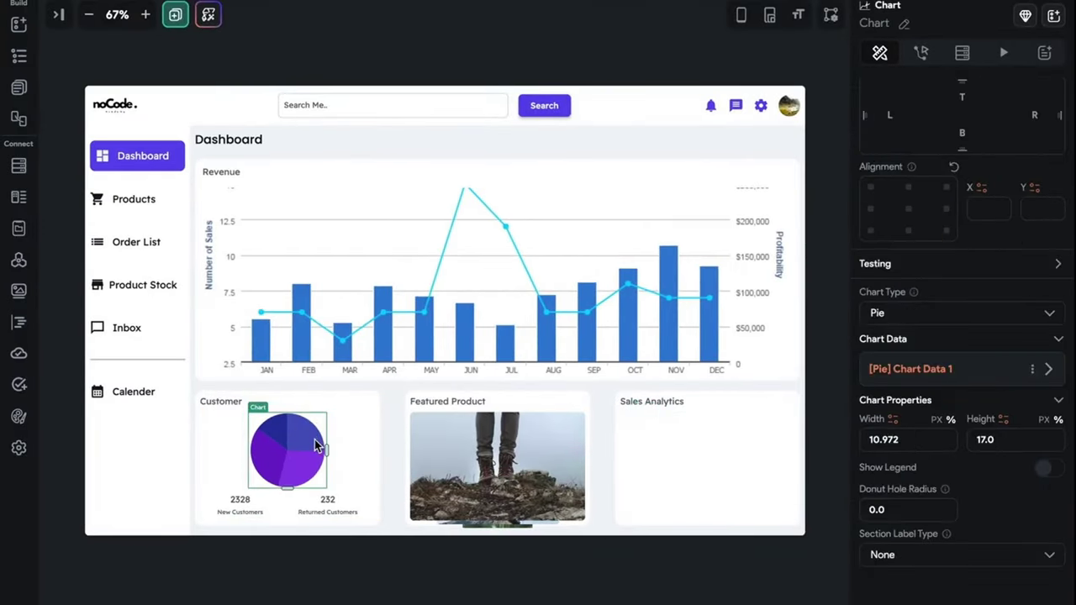
key(ctrl+c)
click(747, 460)
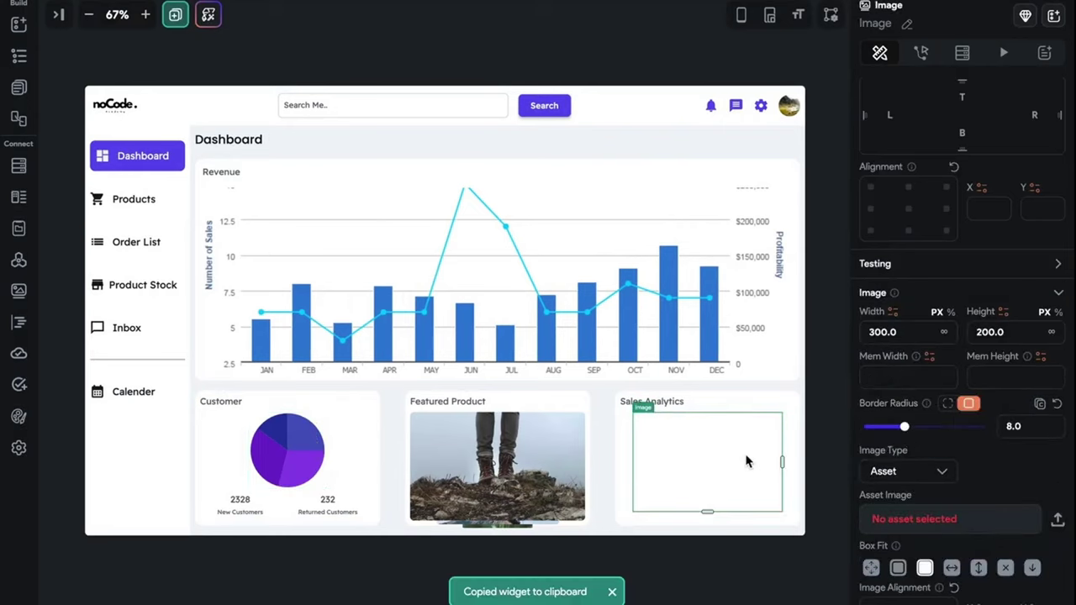
key(Delete)
click(745, 456)
key(ctrl+v)
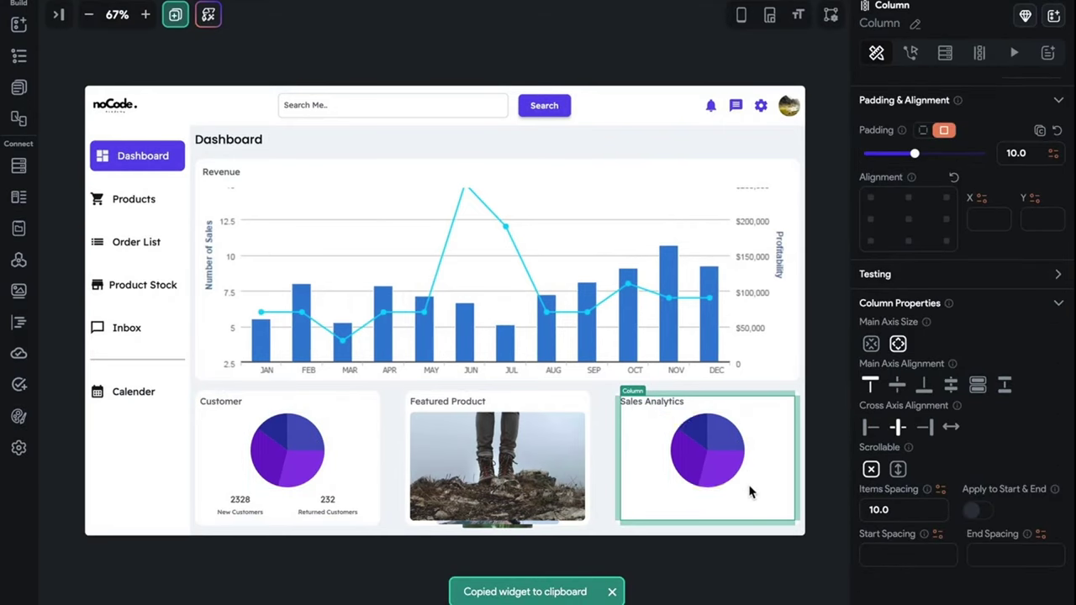
- Cut the pasted pie chart and undo the recent edits to restore the Sales Analytics image
click(736, 477)
key(ctrl+x)
key(ctrl+z)
key(ctrl+z)
key(ctrl+z)
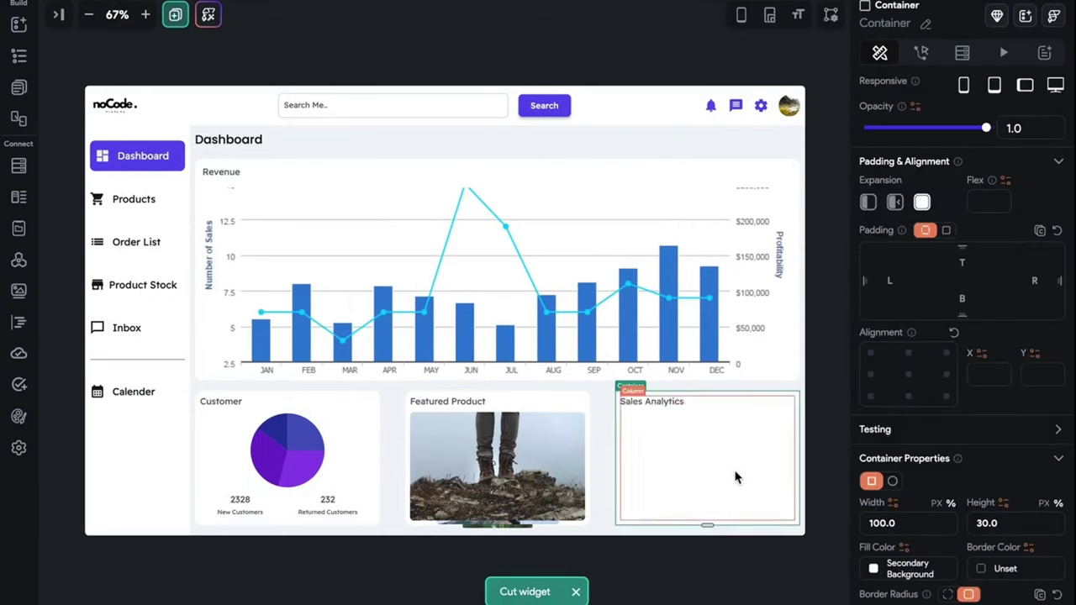
- Use line_bar_example.png as the Sales Analytics image's asset and widen the image to fill its card
click(736, 476)
scroll(942, 523, down, 5)
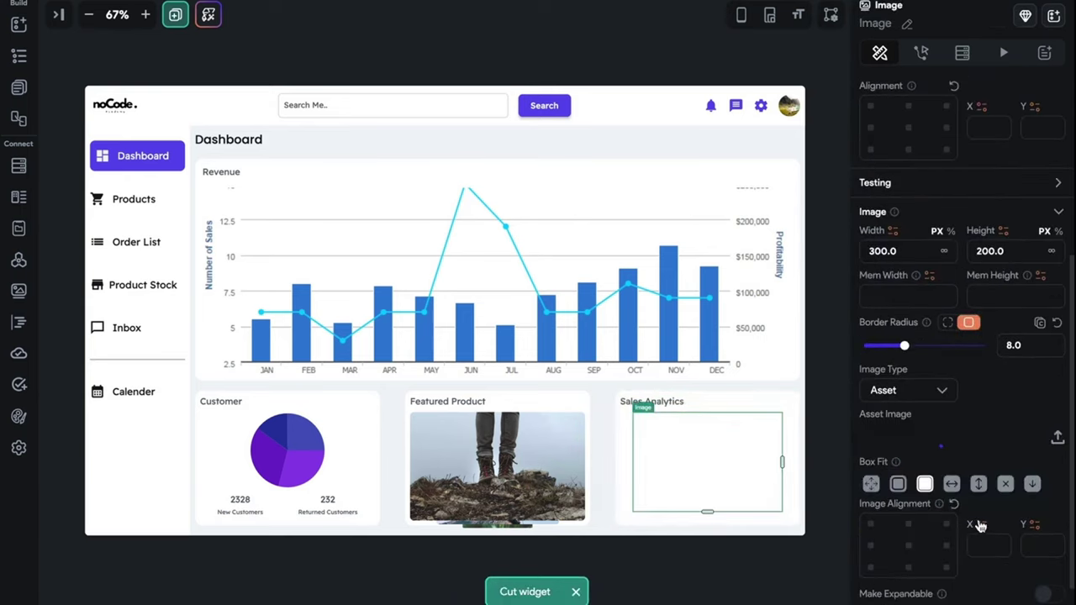
click(938, 330)
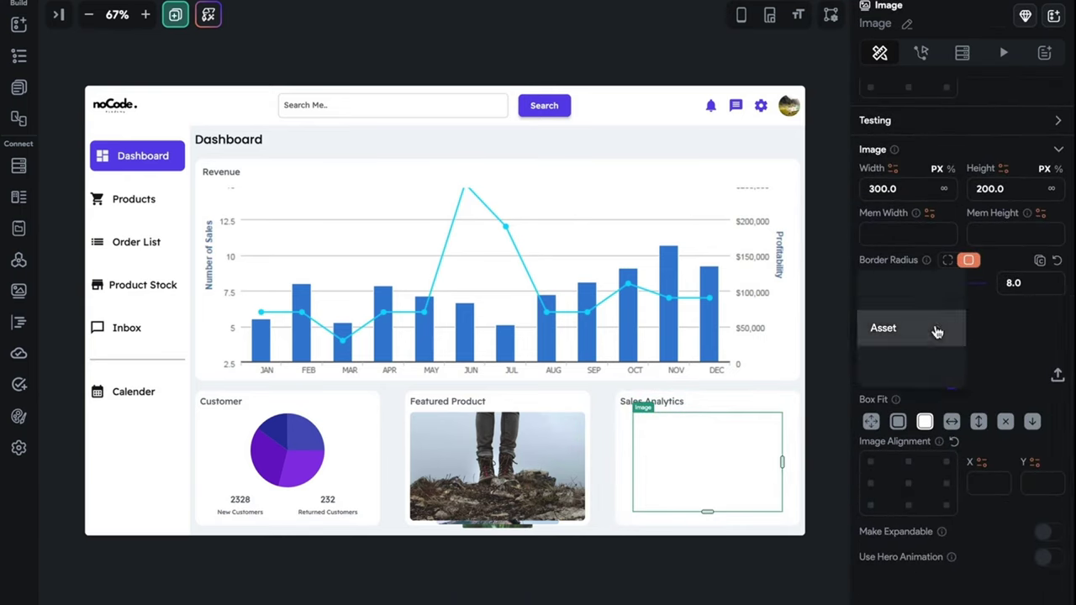
click(936, 298)
click(935, 330)
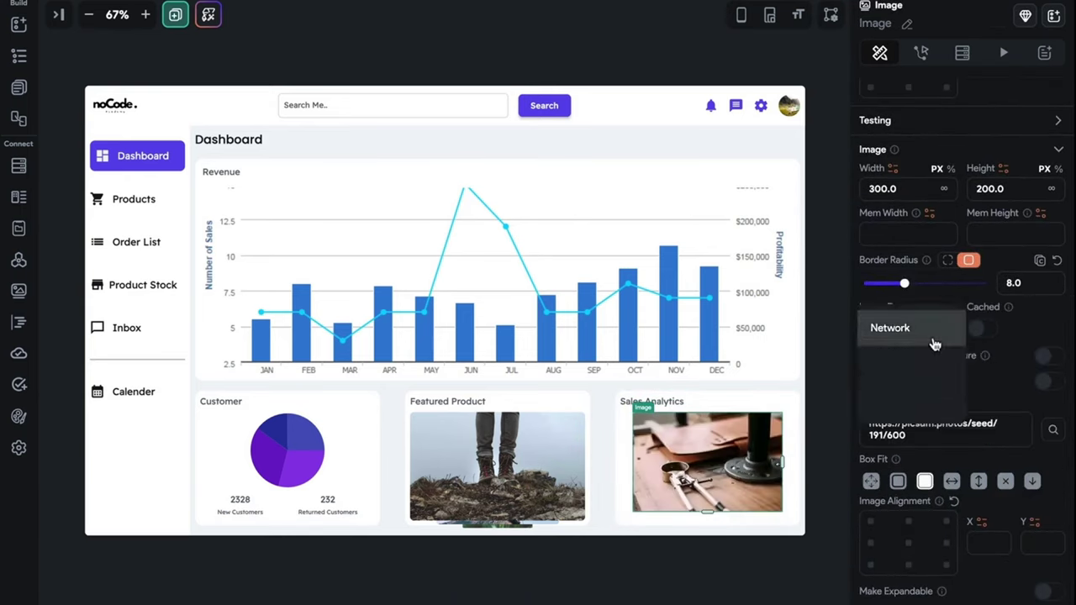
click(939, 363)
click(957, 377)
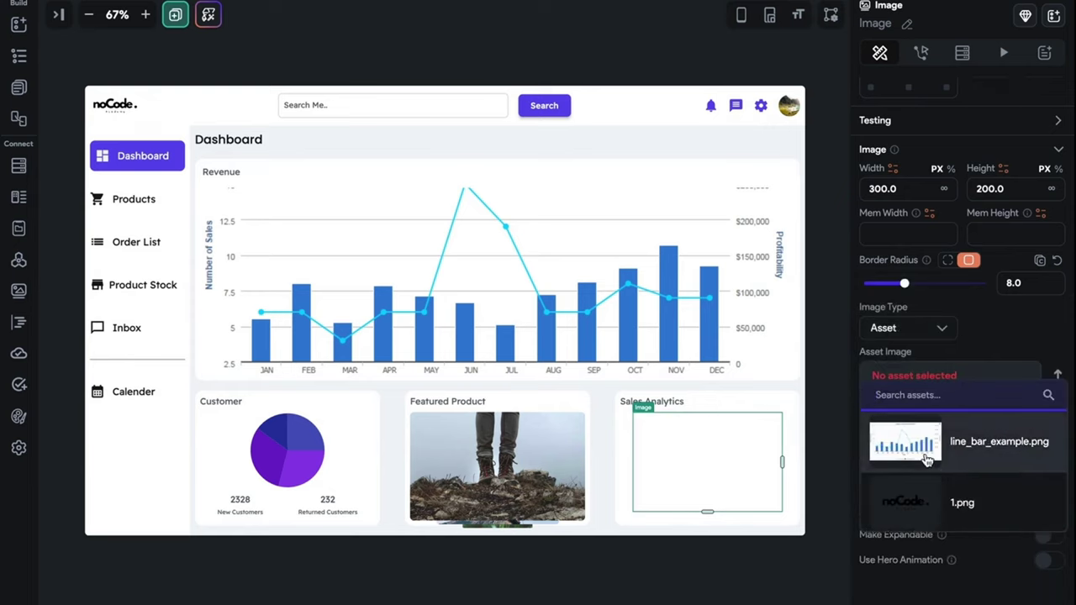
click(939, 455)
drag(784, 462, 807, 456)
click(819, 470)
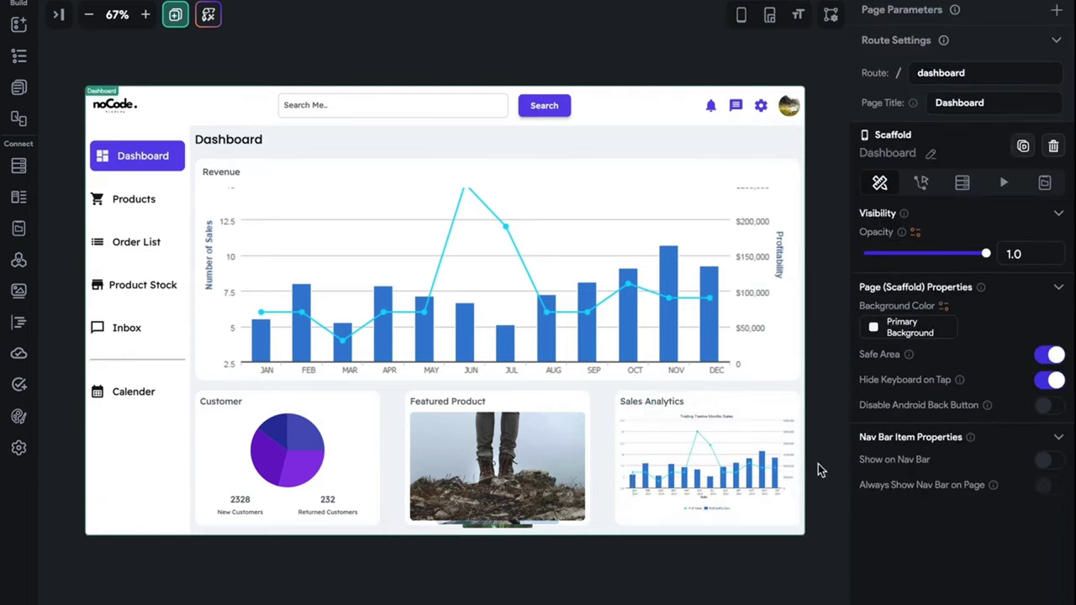
mouse_move(883, 74)
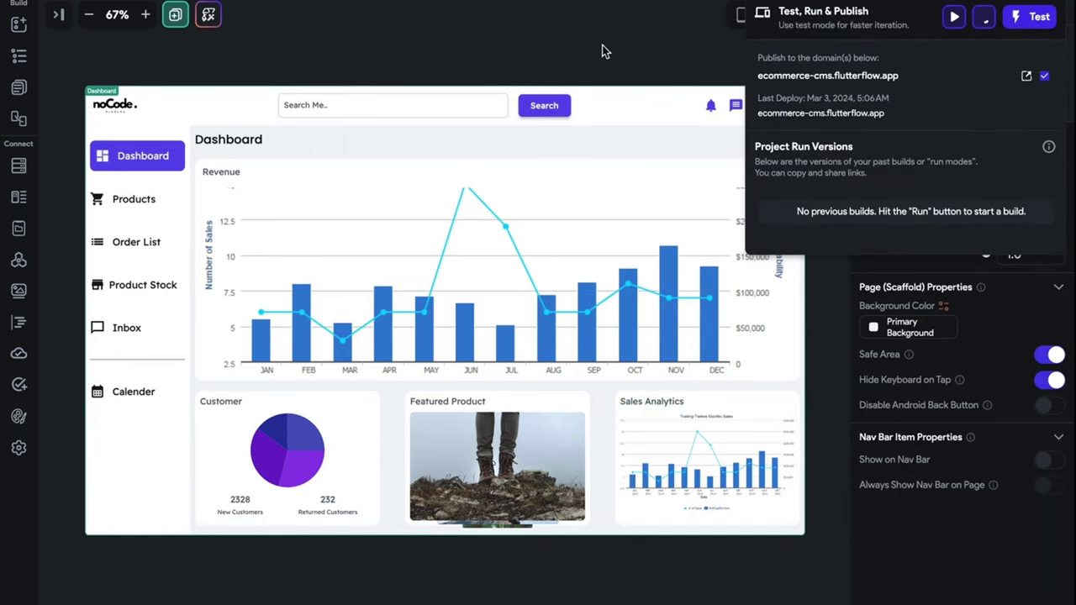
click(578, 257)
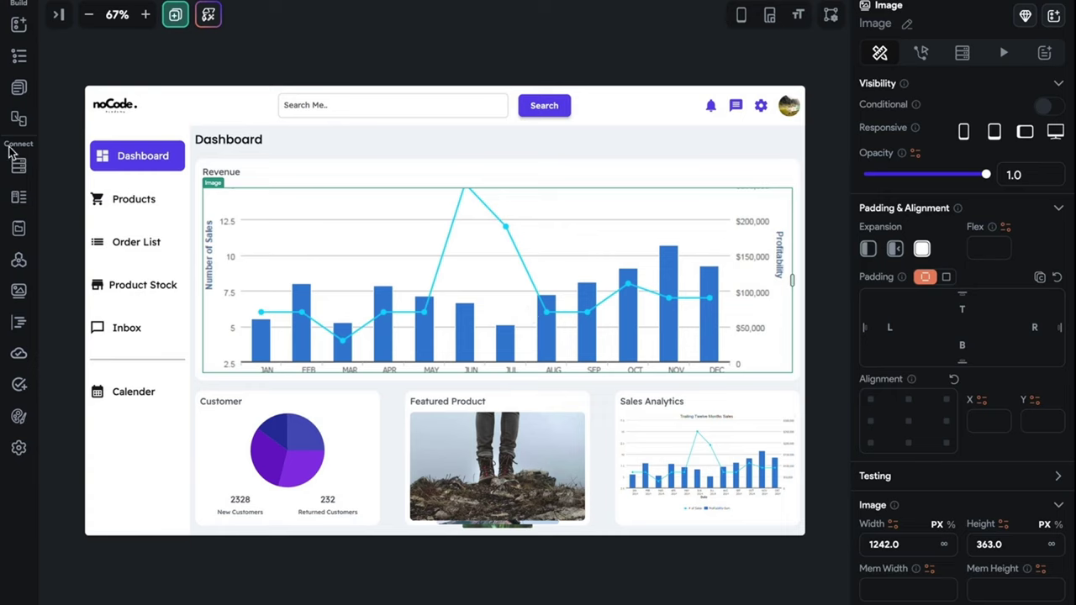
- On Product_Page, insert a Column beside the sidebar in the main row and set its padding to 10
click(18, 87)
click(118, 169)
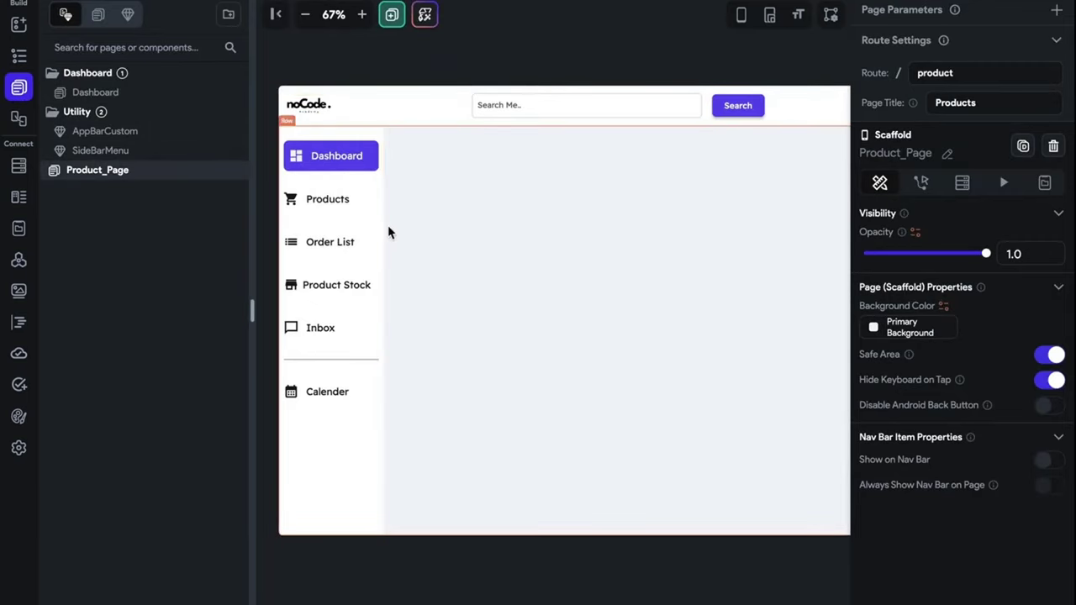
click(452, 154)
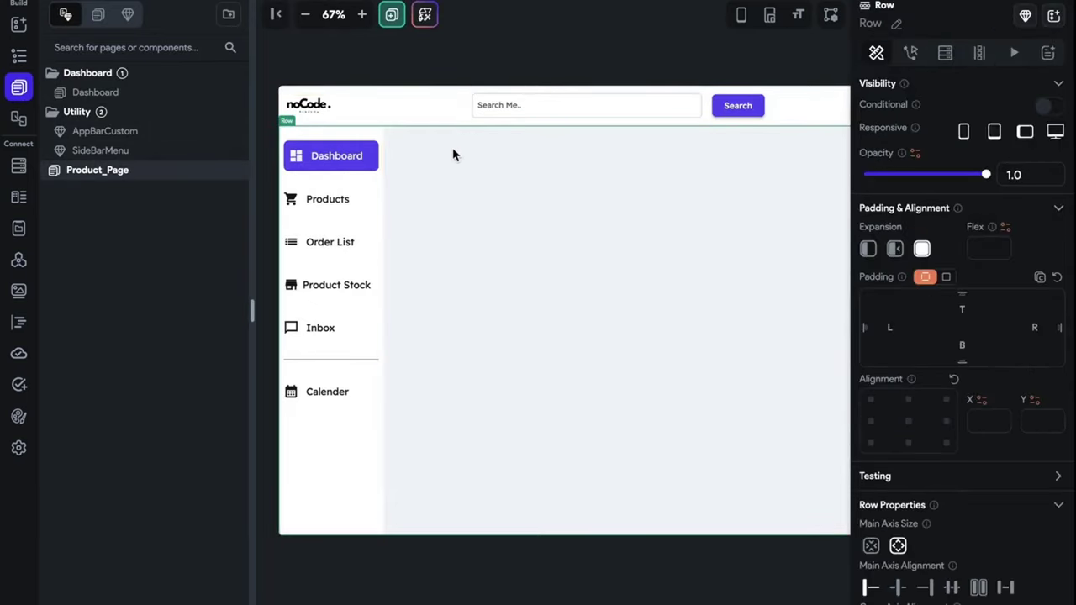
key(ctrl+k)
click(337, 144)
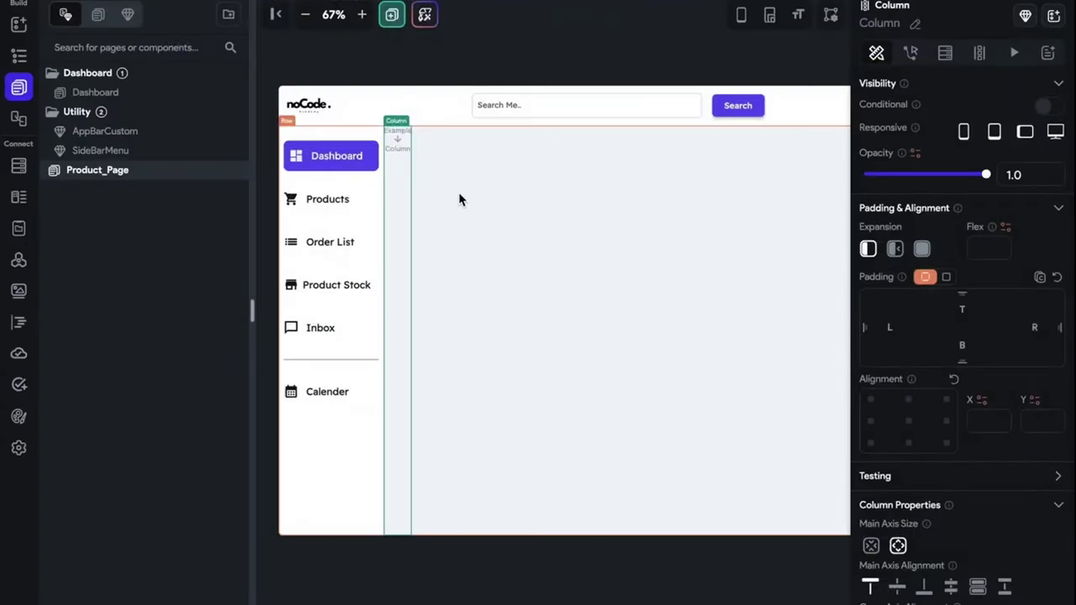
click(945, 277)
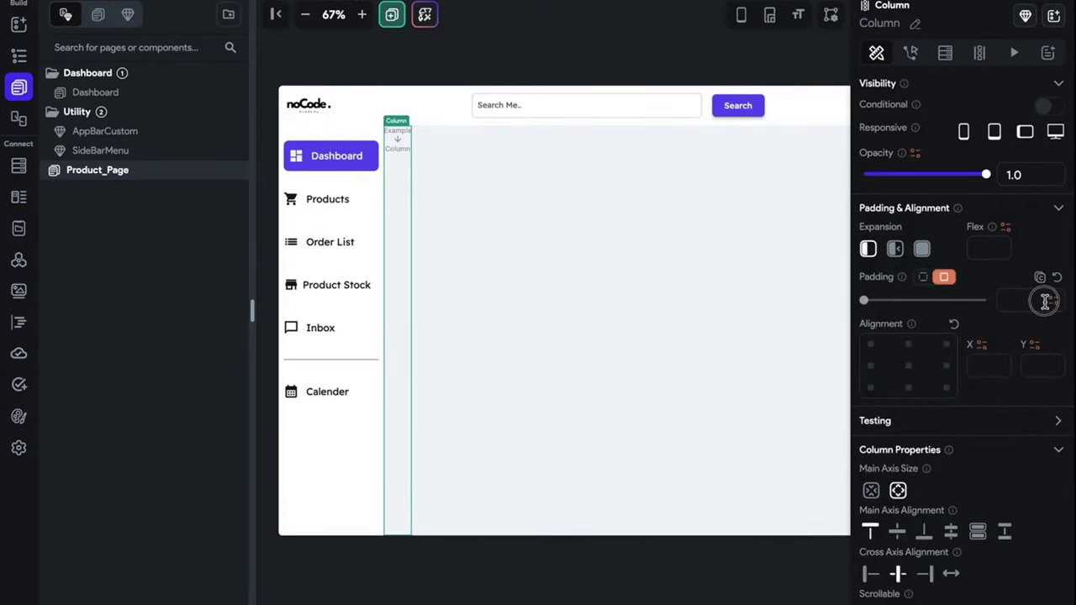
click(1011, 299)
text(10)
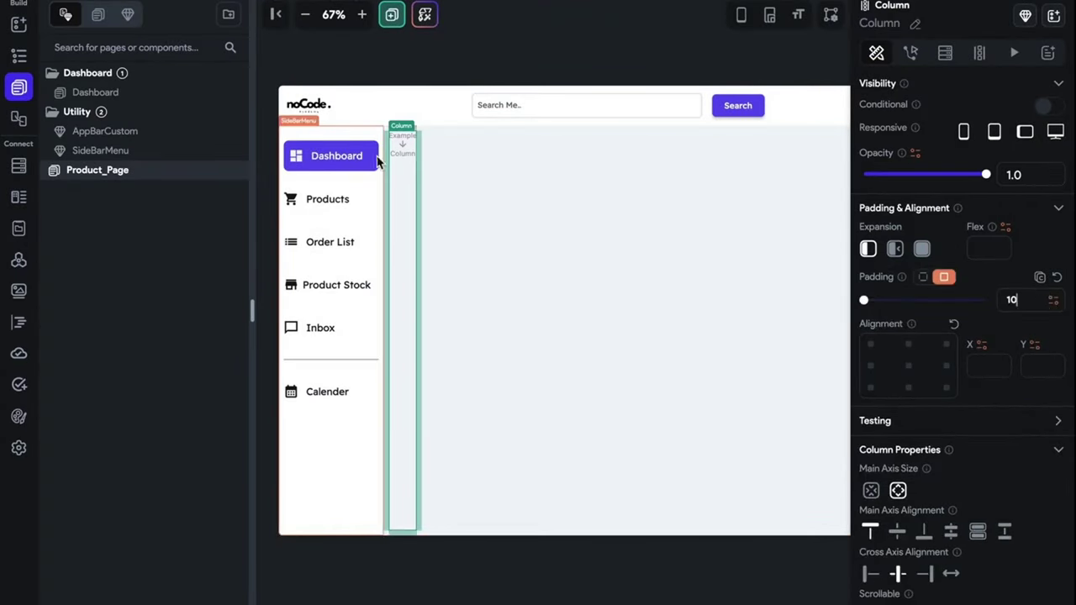
- Add a heading to the Product_Page column by copying the Dashboard page's heading, and change its text to Products
key(ctrl+k)
click(269, 134)
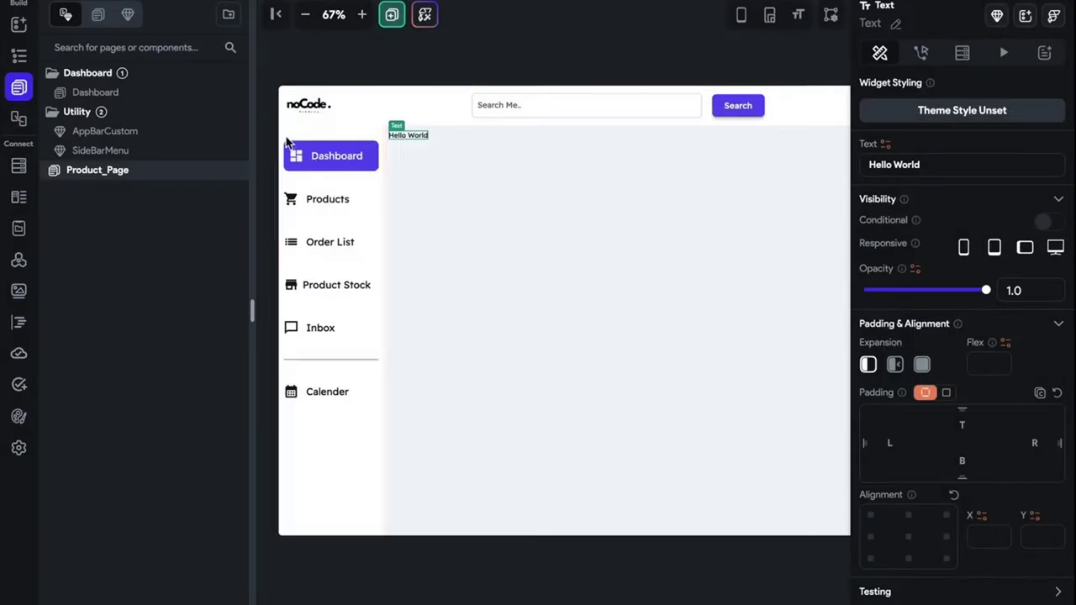
click(117, 92)
click(420, 140)
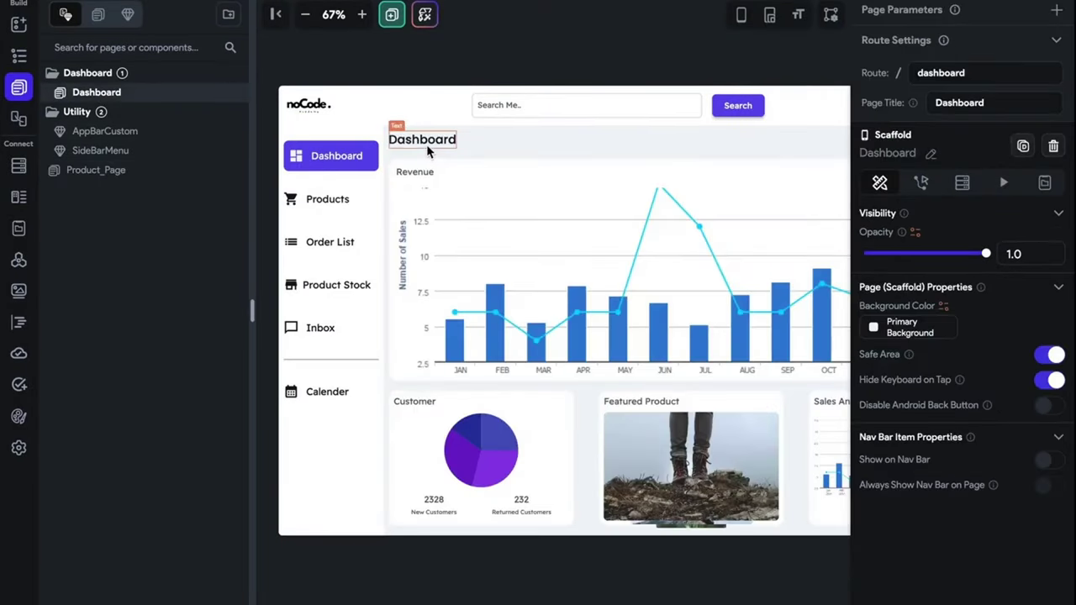
key(ctrl+c)
click(96, 170)
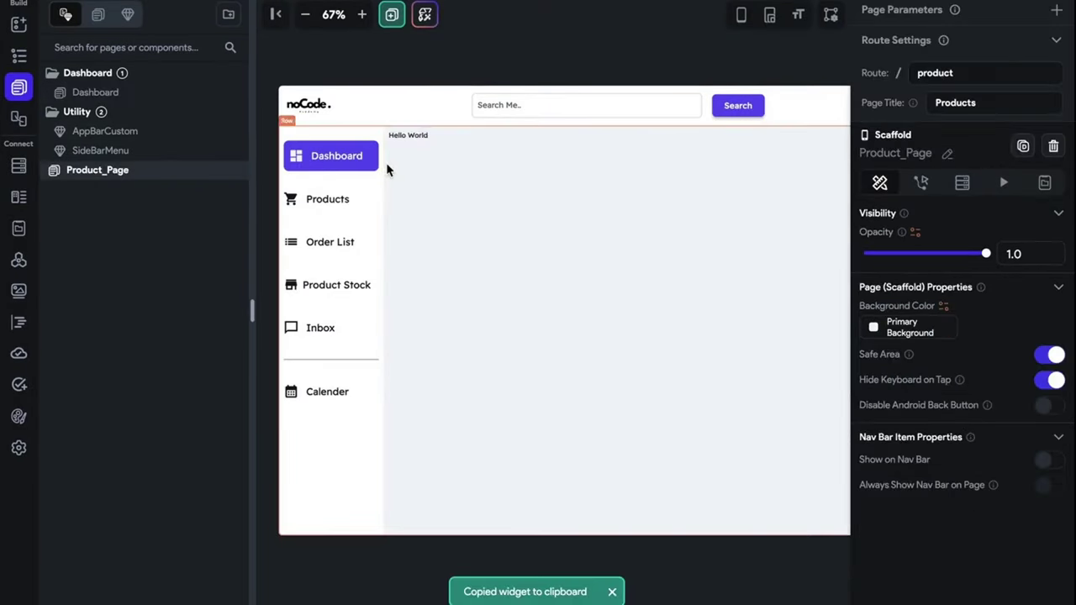
click(406, 133)
click(406, 133)
key(ctrl+v)
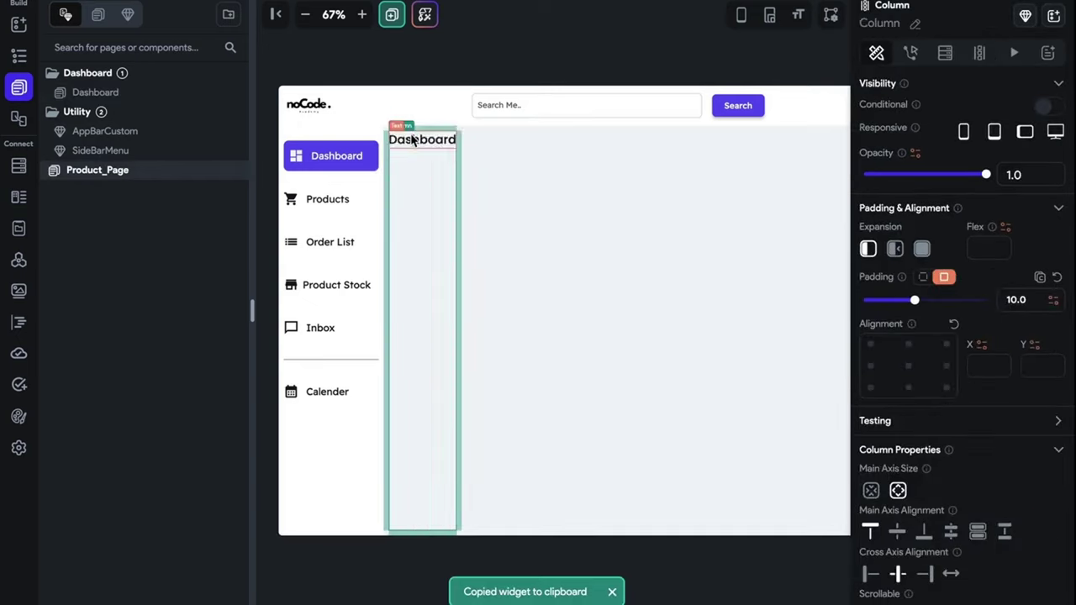
drag(934, 172, 760, 177)
text(Products)
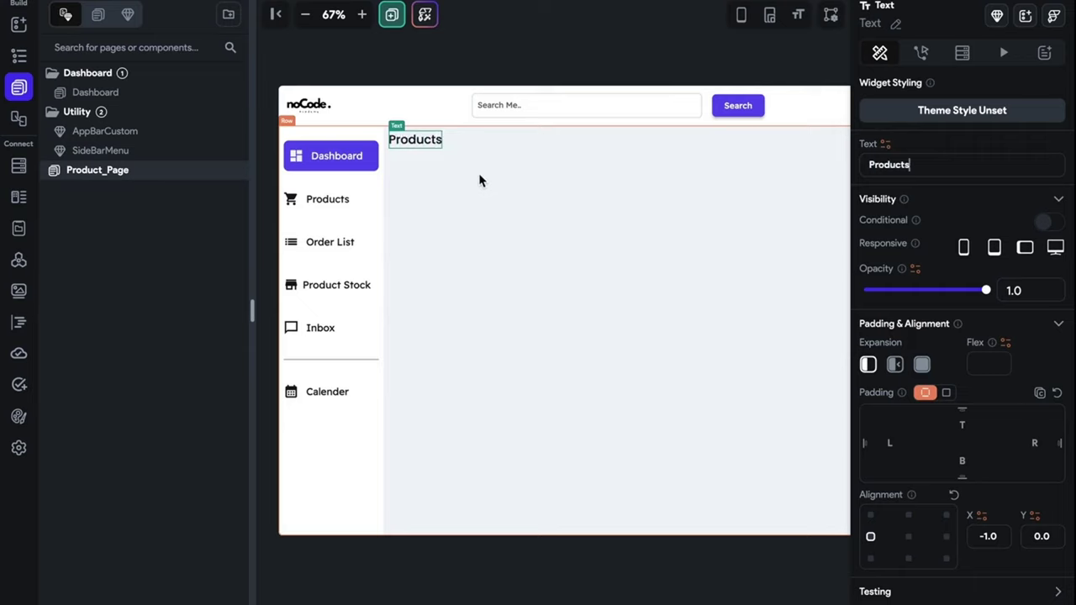
- Try to insert a GridView into the column under the Products heading
click(411, 162)
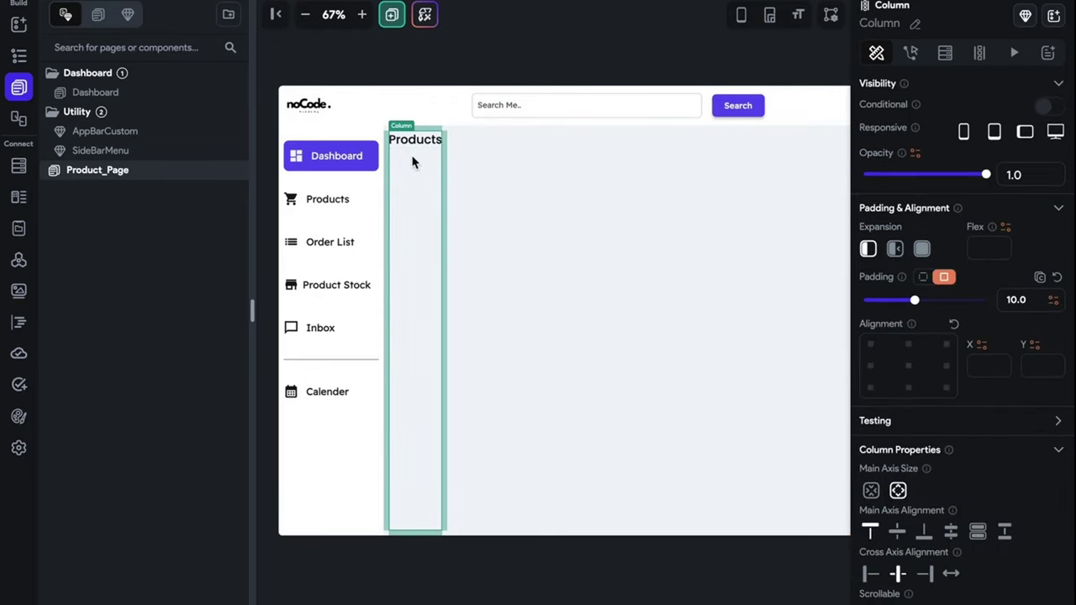
key(ctrl+k)
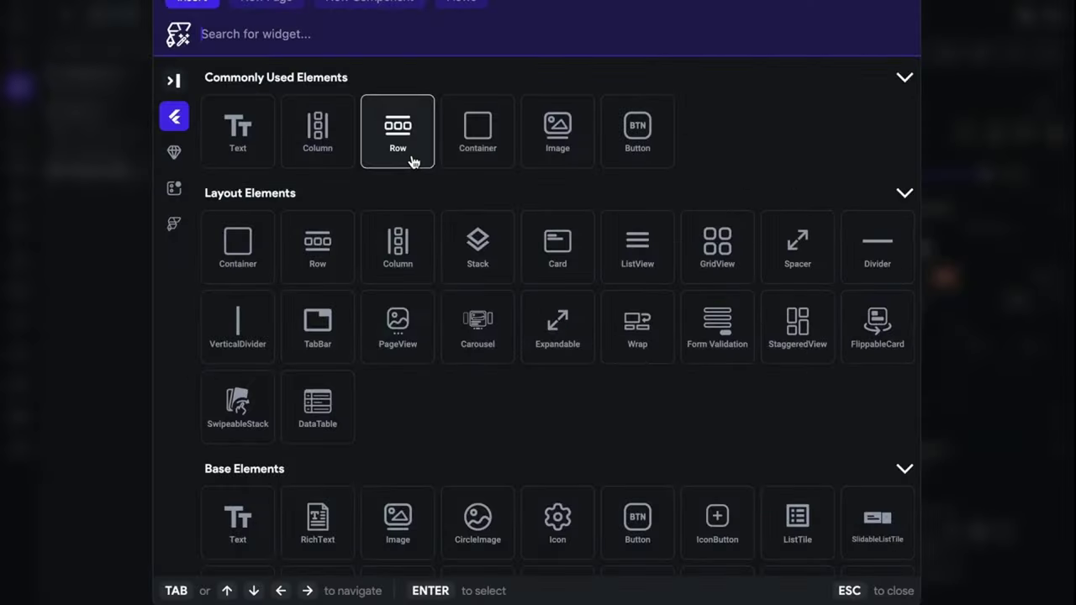
text(gro)
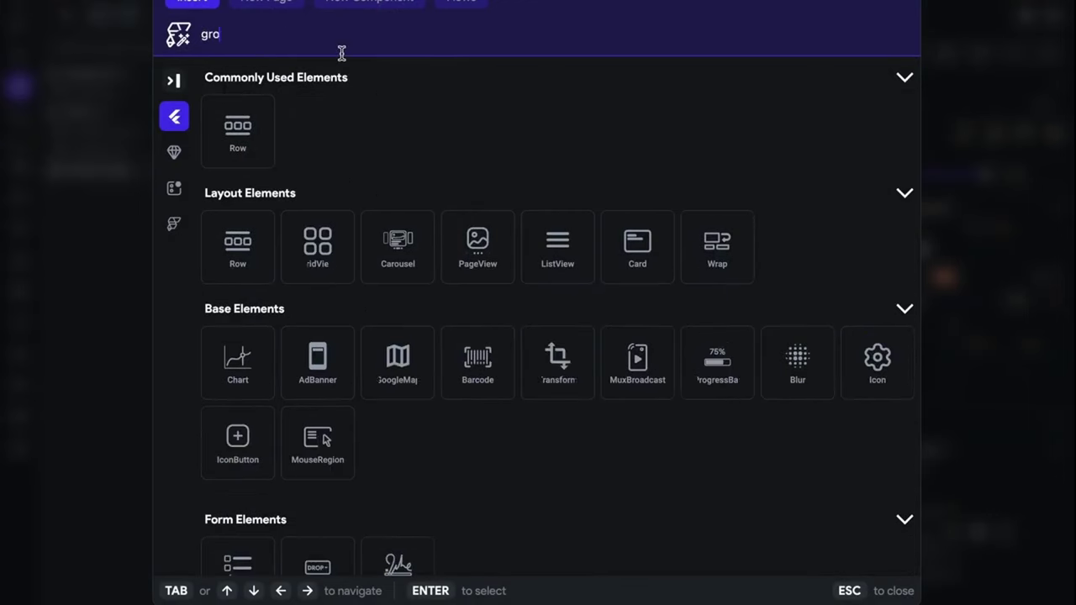
key(BackSpace)
text(id)
click(238, 145)
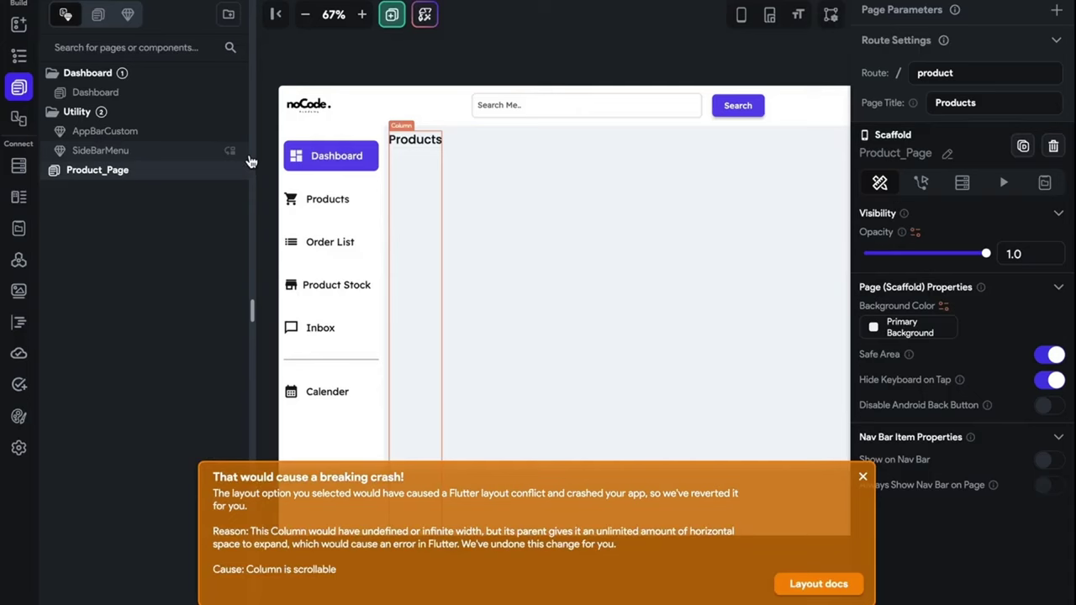
click(862, 477)
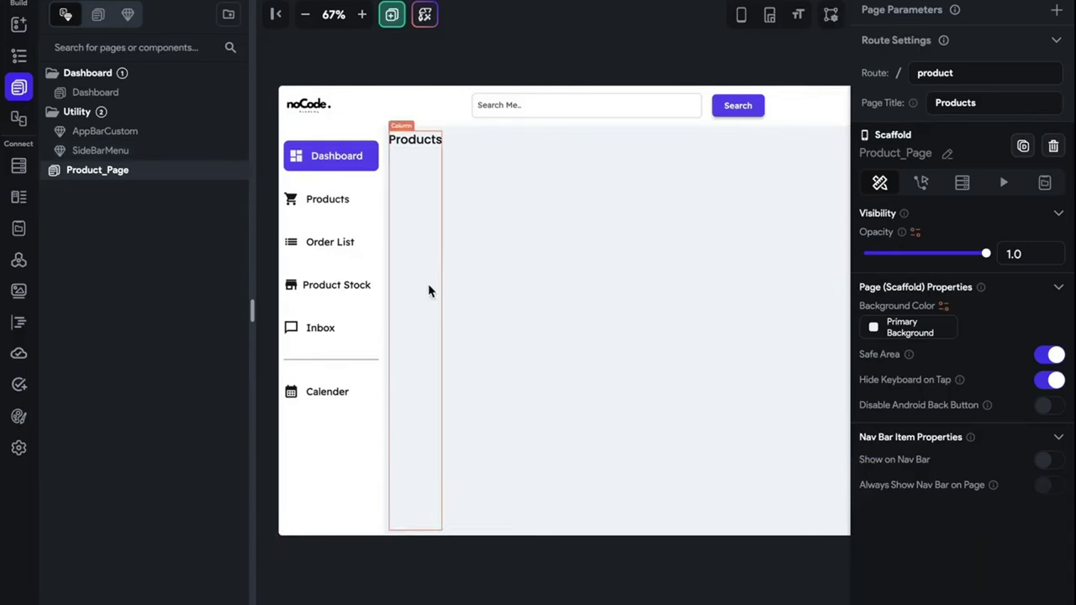
- Expand the Product_Page column to fill the row and insert a GridView beneath the Products heading
click(430, 291)
click(921, 248)
click(524, 299)
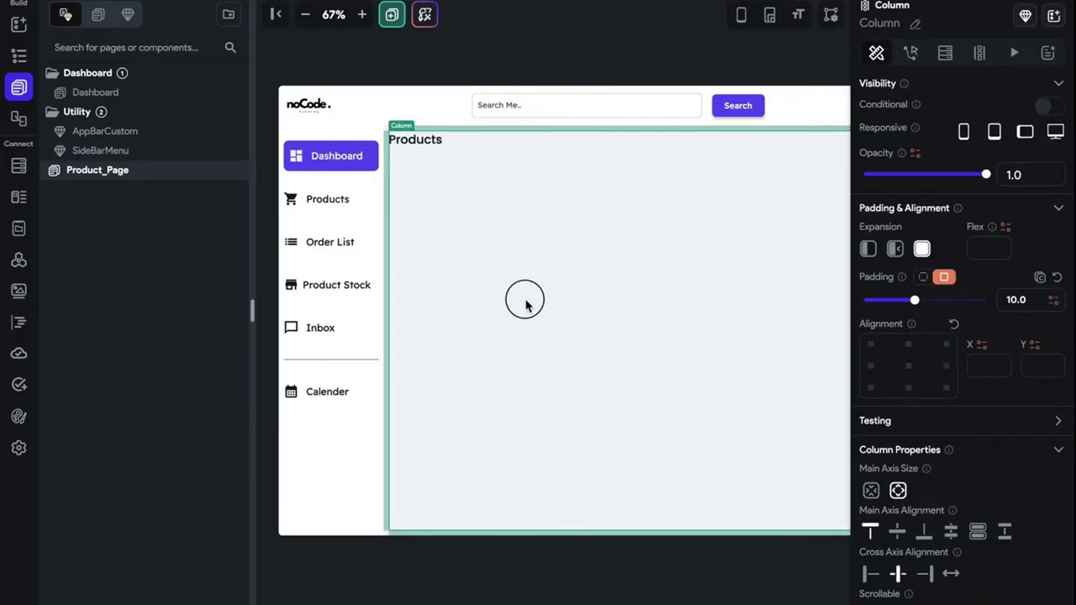
key(ctrl+k)
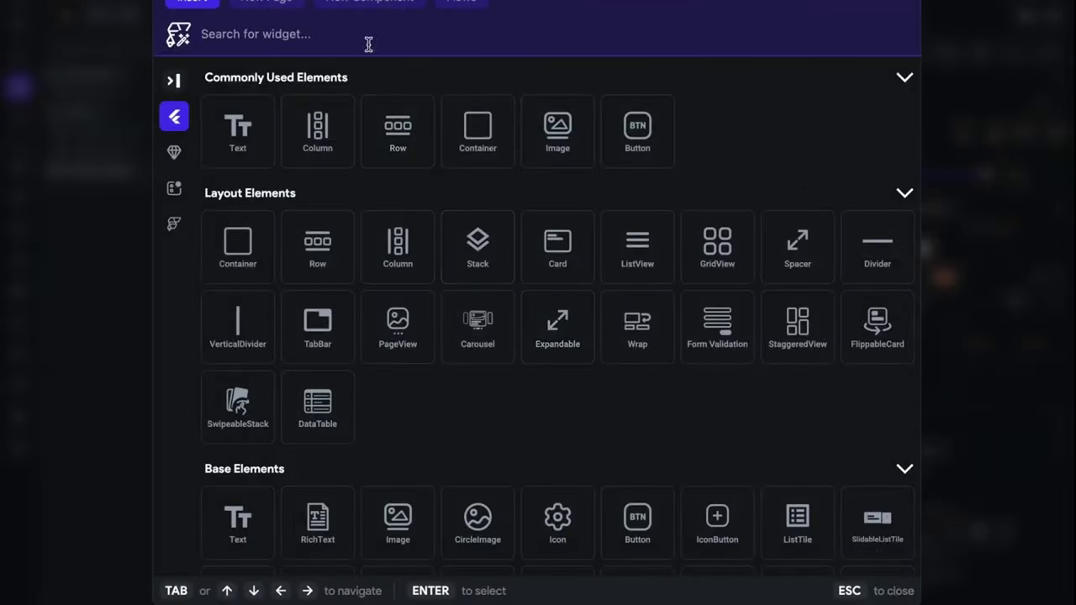
text(gre)
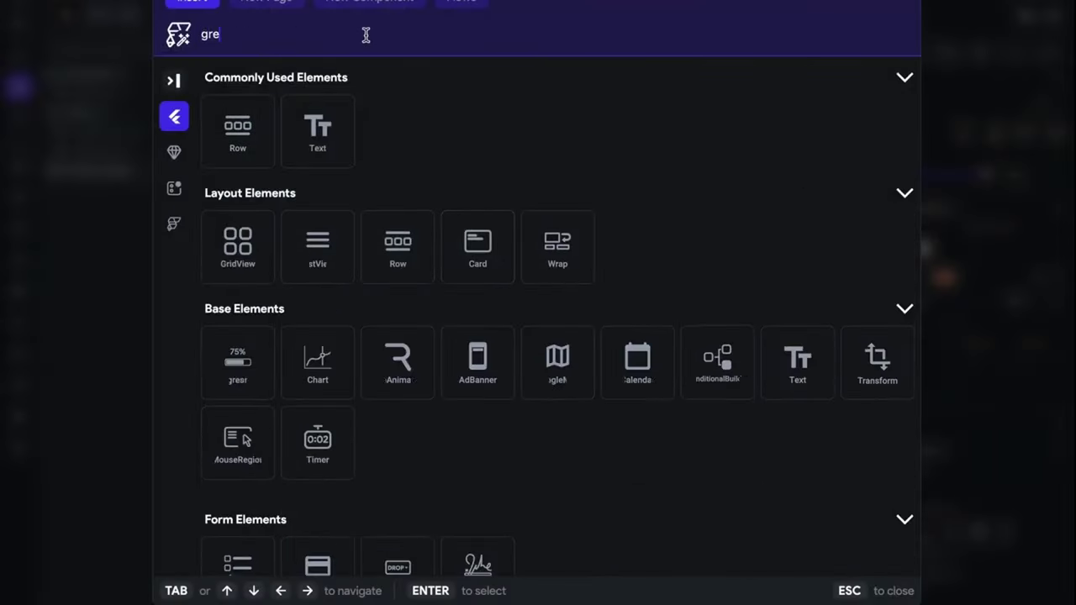
key(BackSpace)
text(id)
click(257, 125)
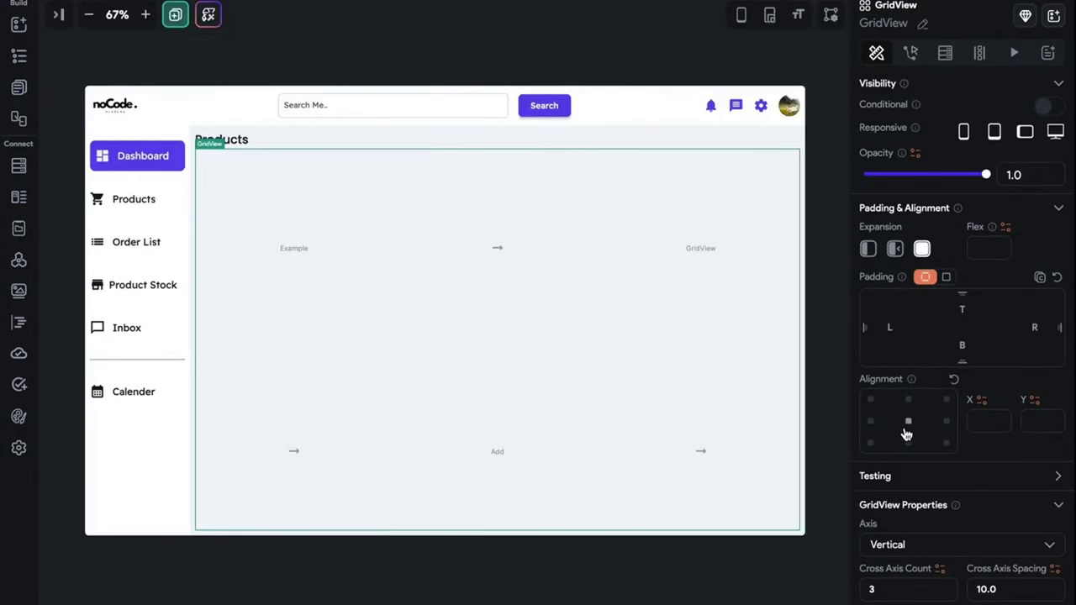
- Set the GridView's cross axis count to 4
scroll(924, 438, down, 3)
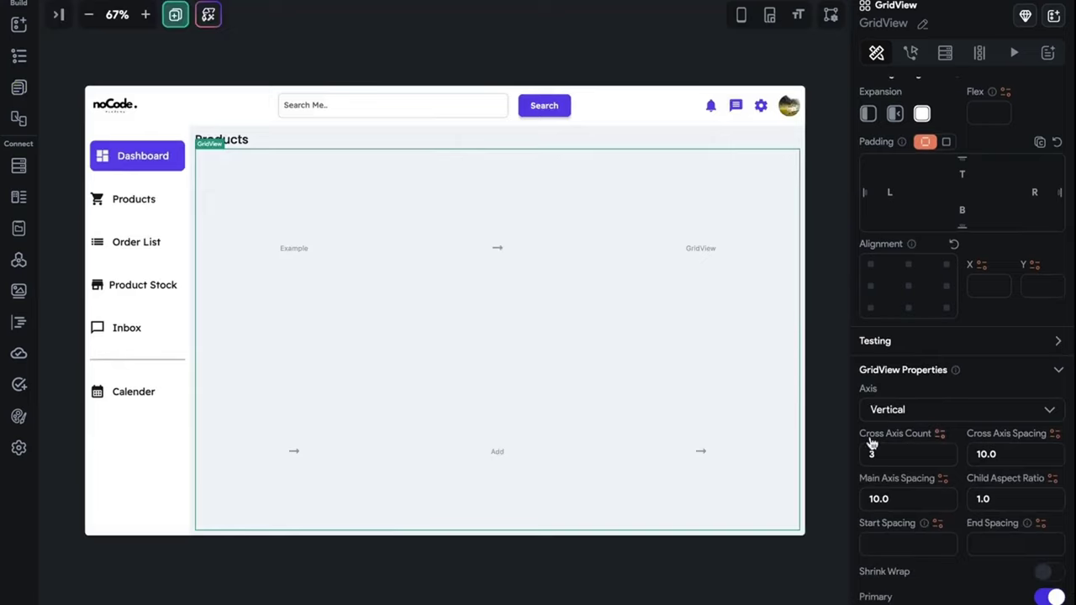
key(BackSpace)
text(4)
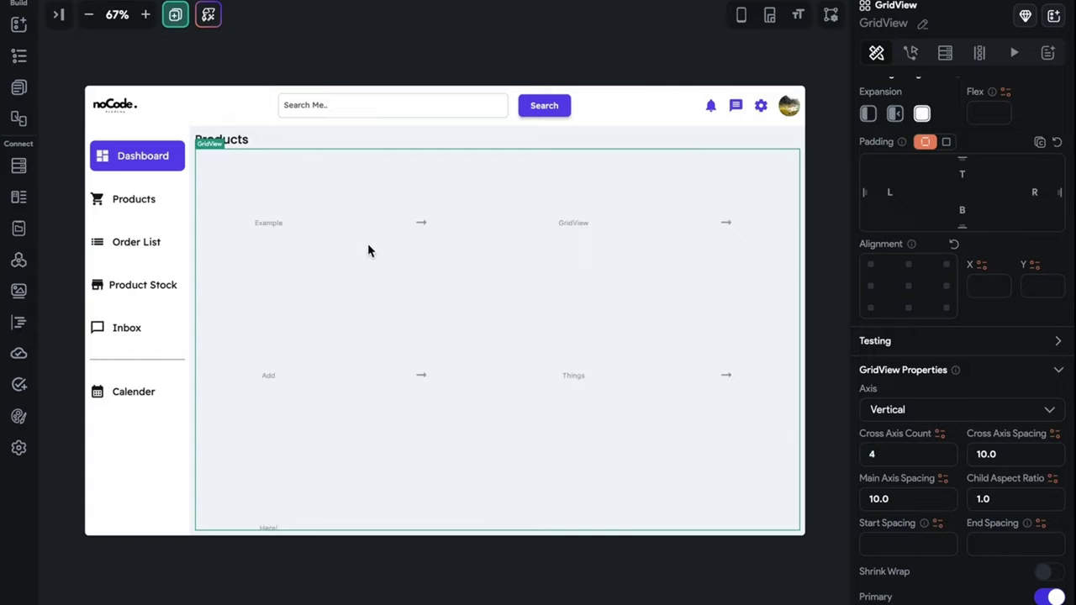
- Insert a Container as the GridView's first item, and select the column that holds the Products heading
key(ctrl+k)
click(244, 256)
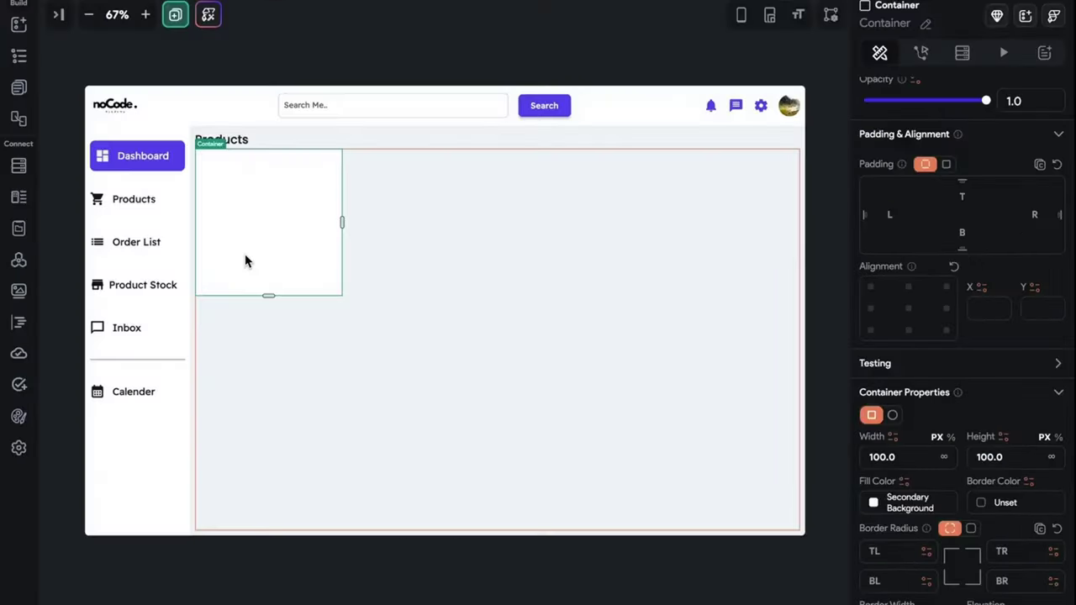
click(409, 193)
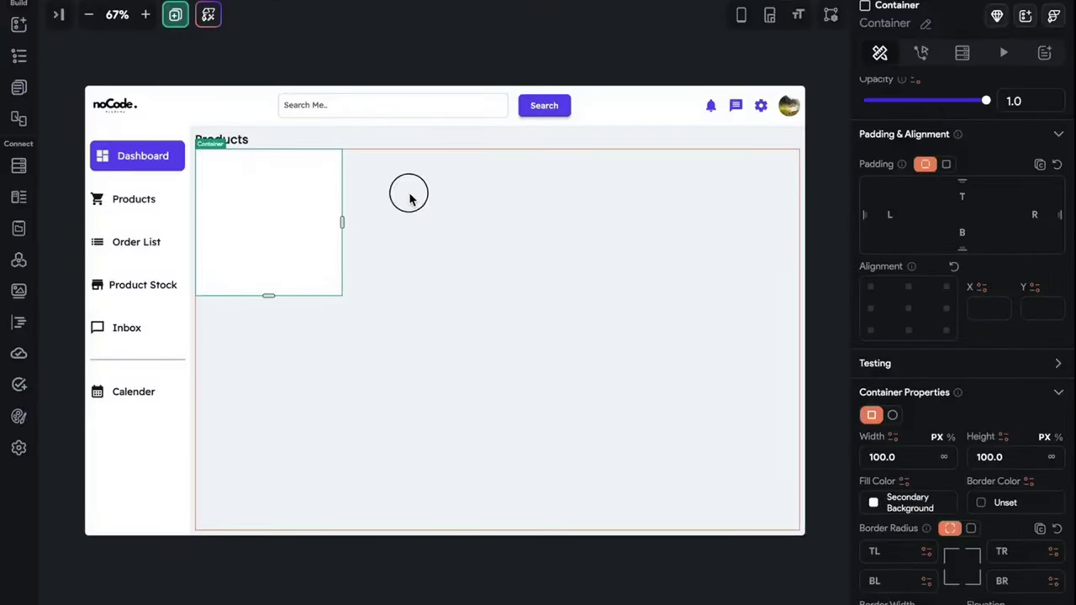
click(409, 146)
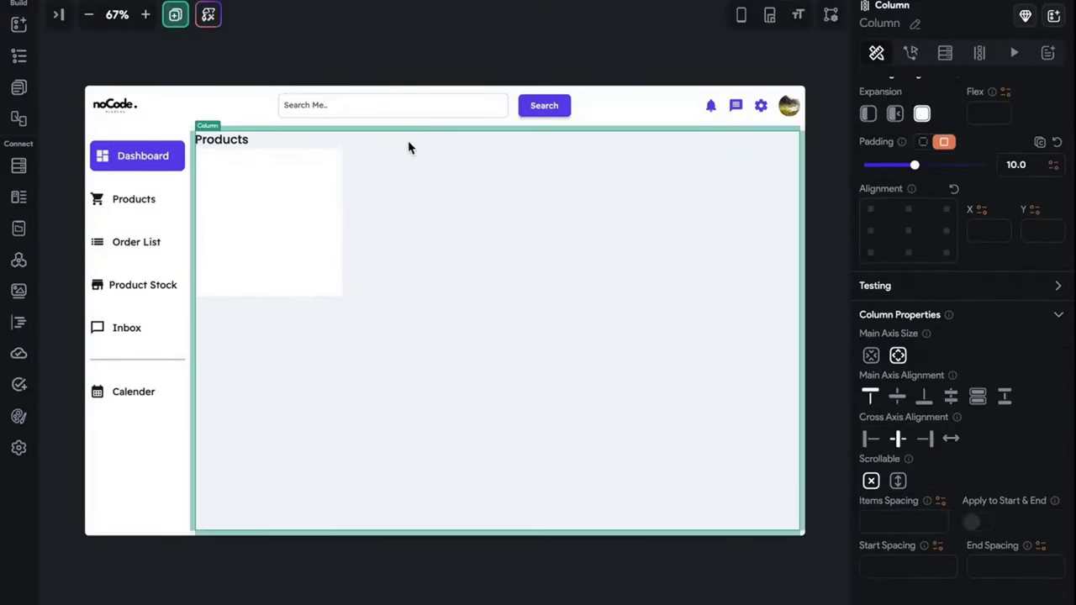
- Set the Products column's items spacing to 20 and give the grid's container a uniform border radius of 13
click(891, 519)
text(20)
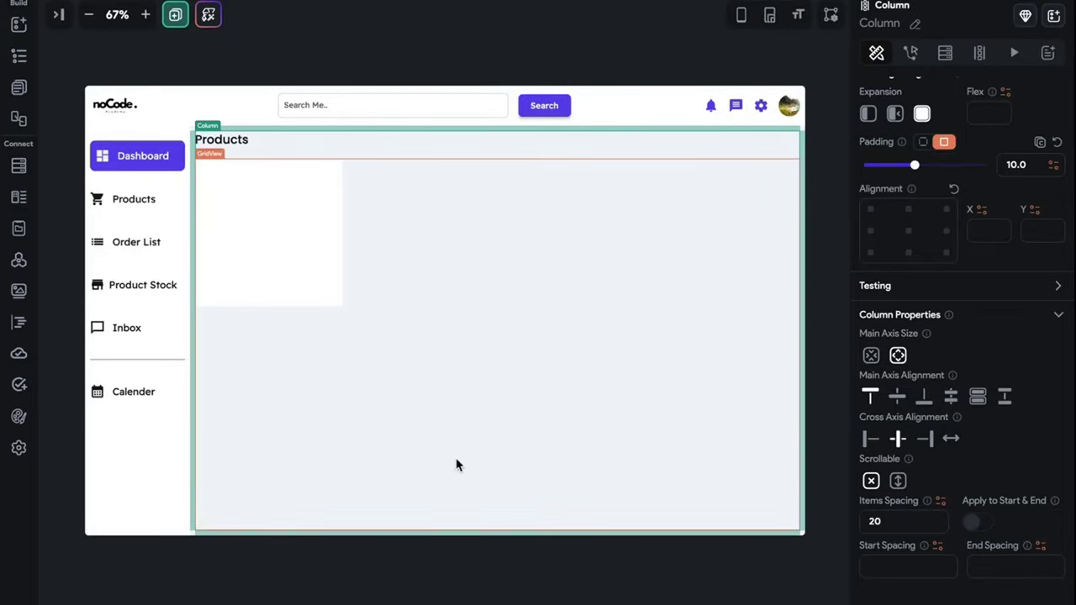
click(322, 281)
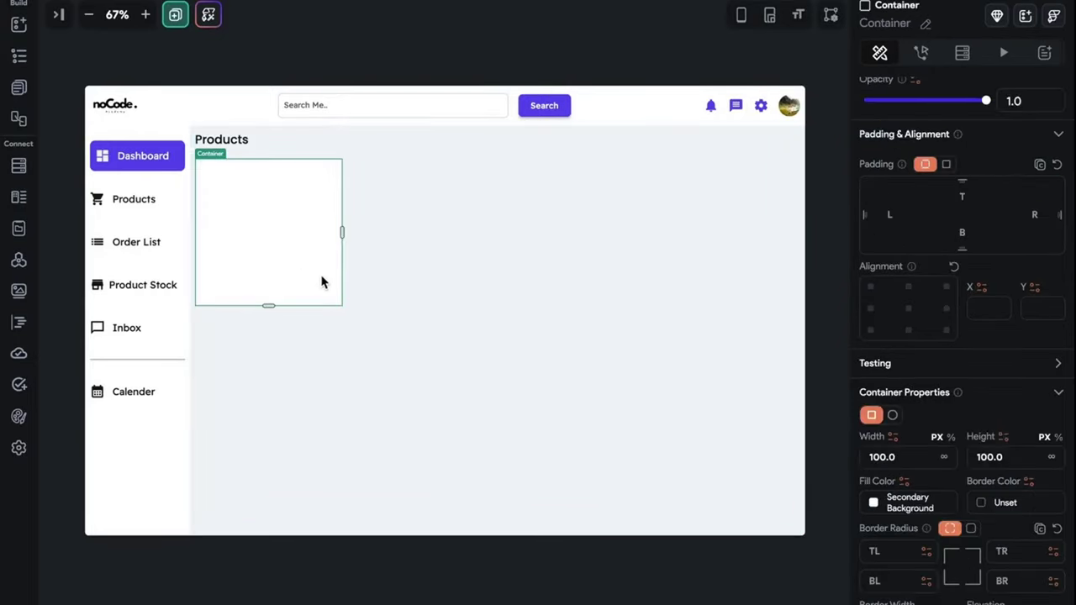
scroll(931, 452, down, 2)
click(969, 458)
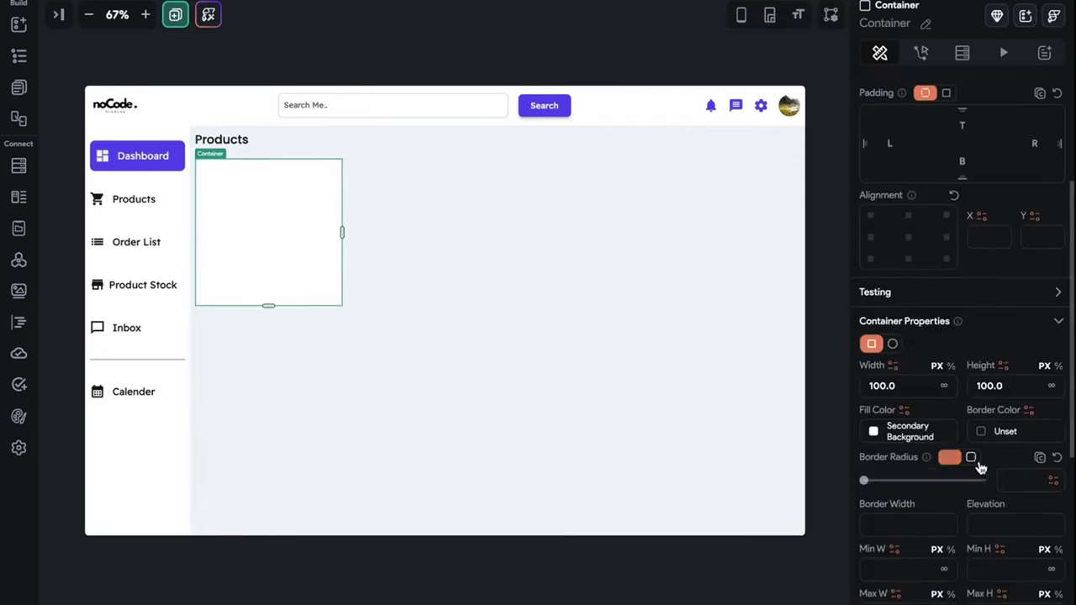
click(1015, 475)
text(10)
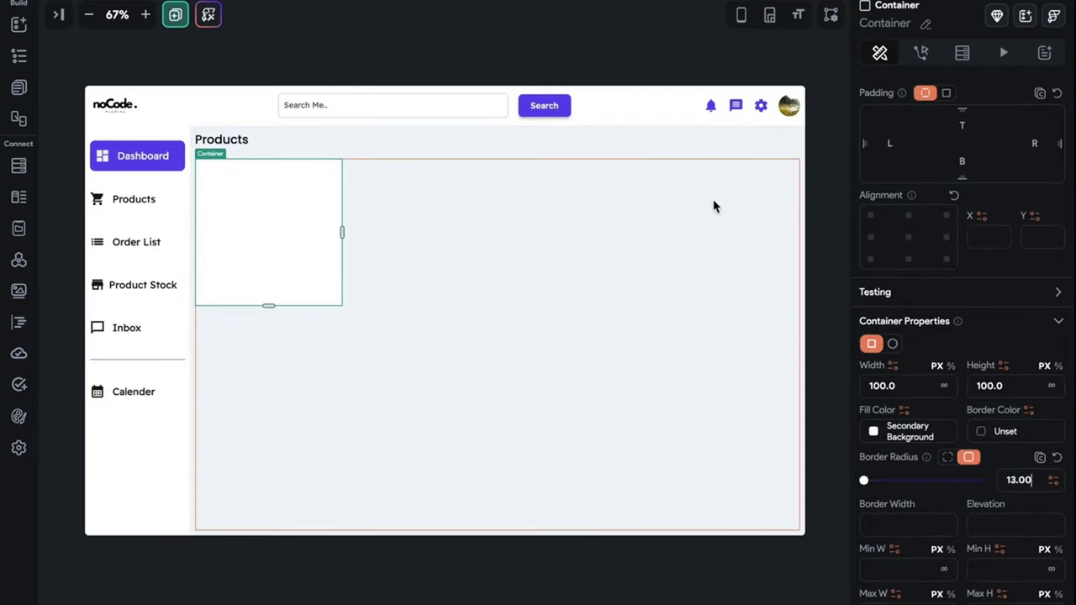
click(550, 39)
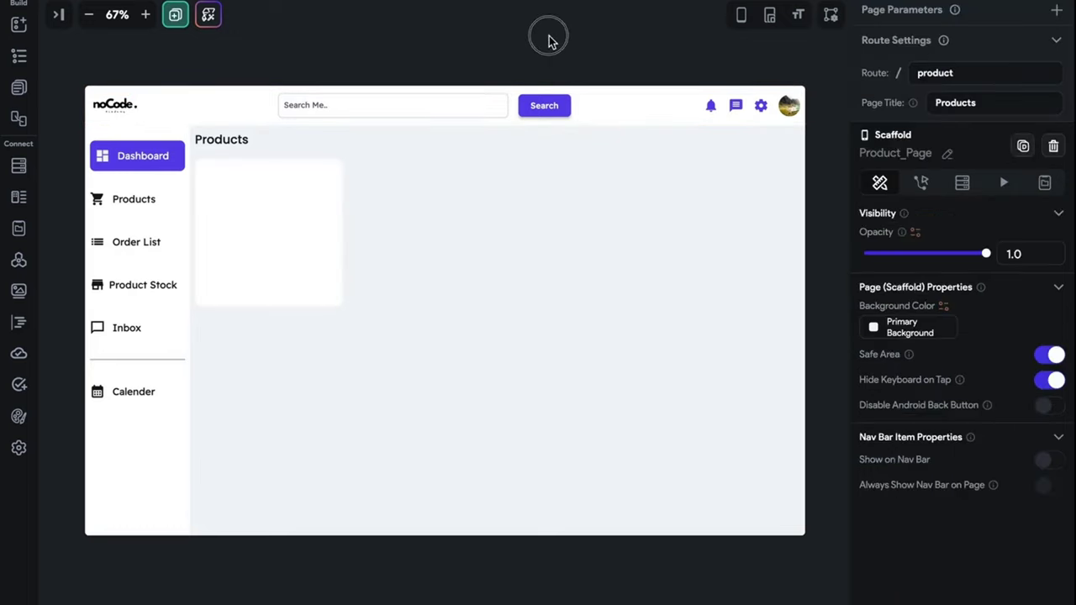
- Set the padding of the column holding the Products heading and GridView to 20 on all sides
click(147, 16)
click(445, 208)
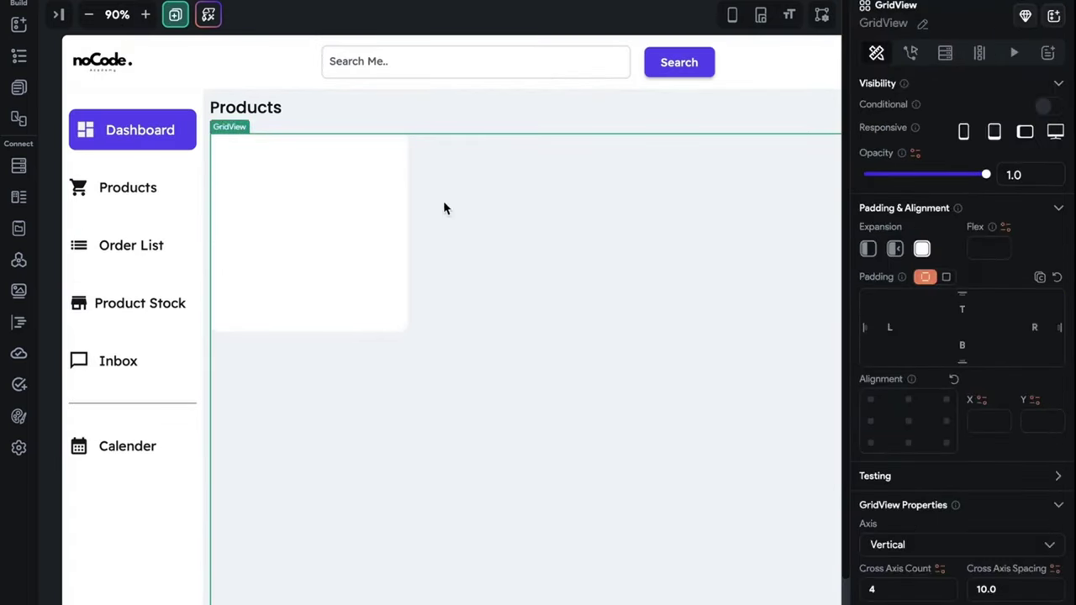
click(458, 129)
click(430, 15)
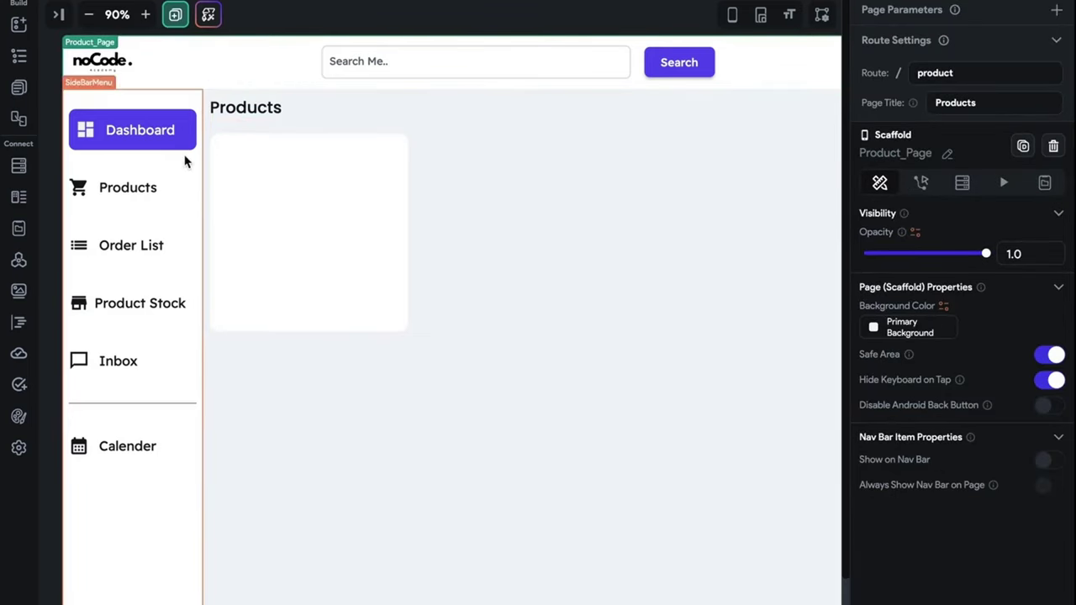
click(353, 126)
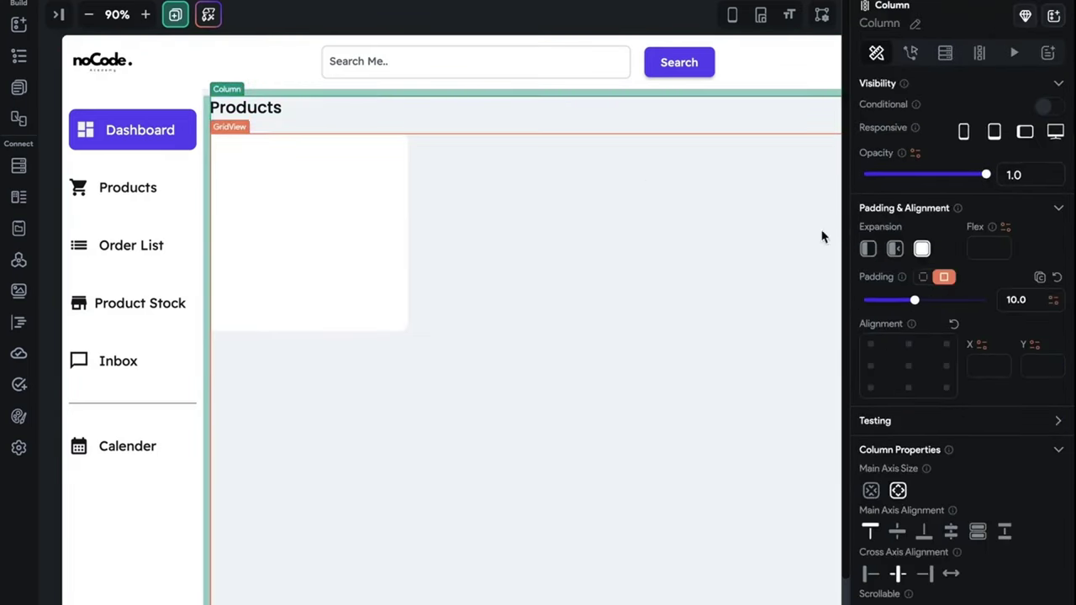
double_click(1021, 298)
text(16)
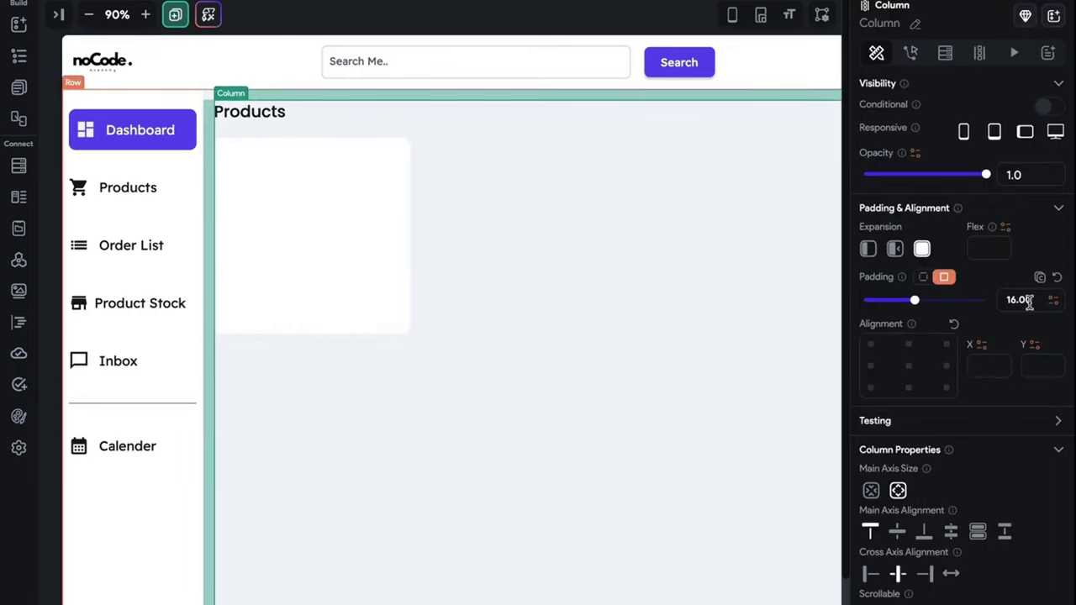
double_click(1020, 300)
text(20)
click(536, 10)
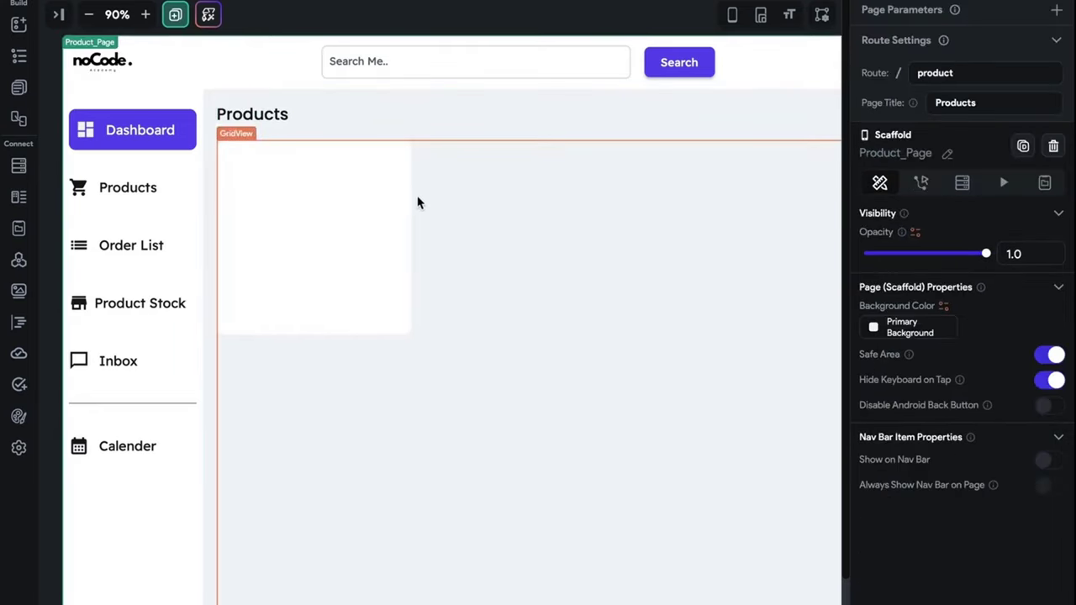
- Duplicate the rounded container until four of them fill the GridView's first row
click(374, 195)
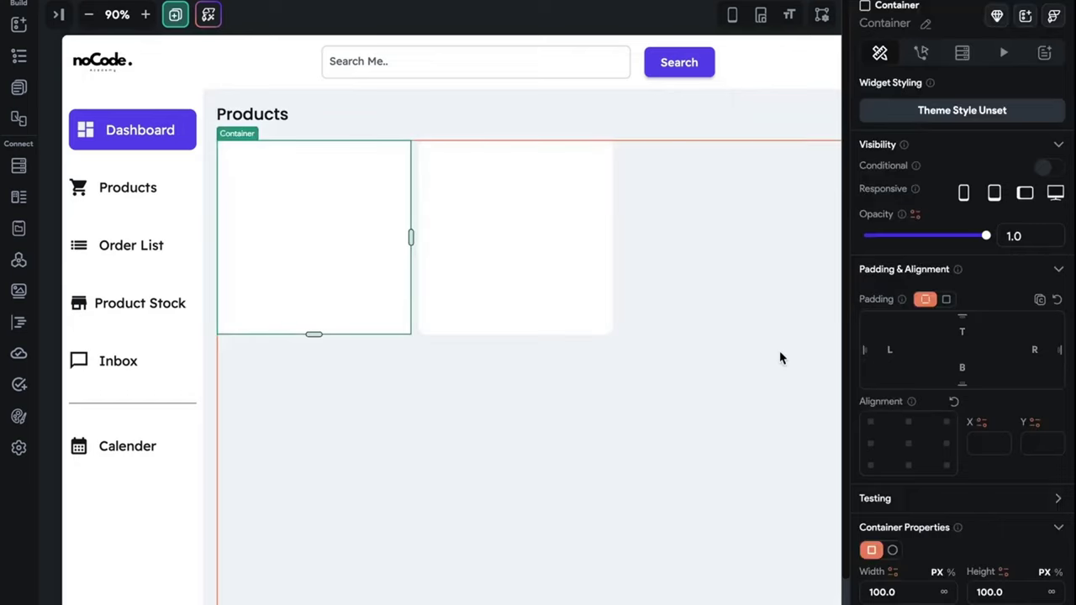
scroll(736, 350, right, 4)
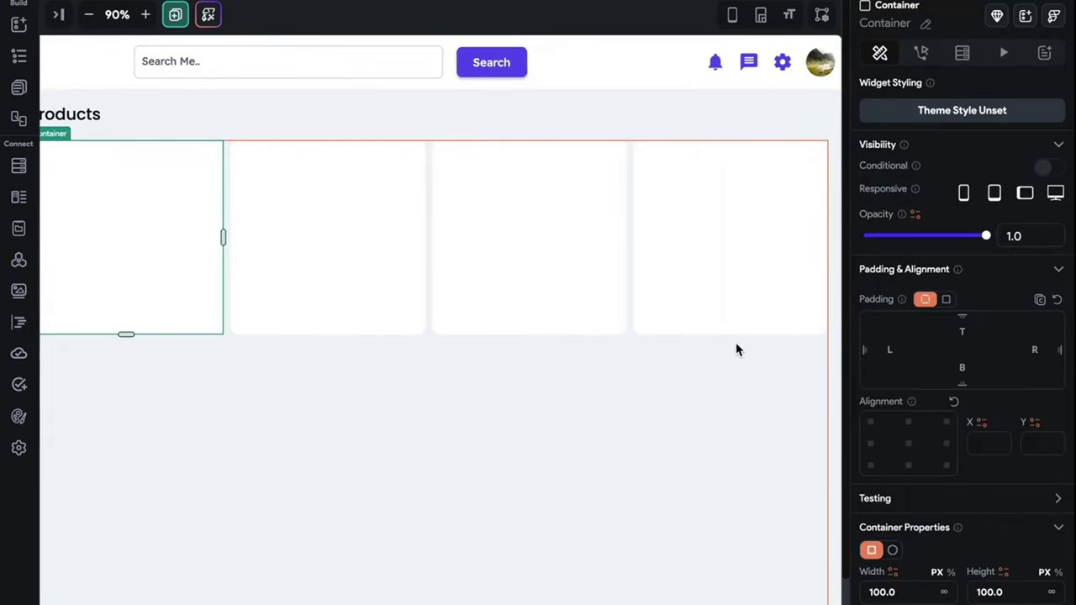
- Set the GridView's cross axis spacing to 35
click(609, 359)
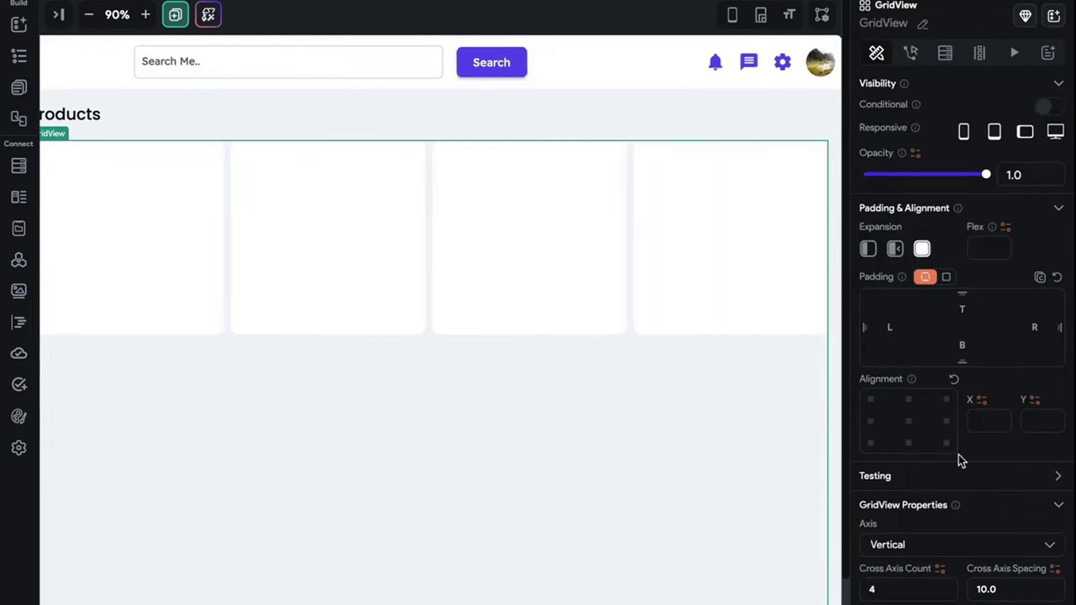
scroll(958, 454, down, 3)
triple_click(975, 416)
text(12.00)
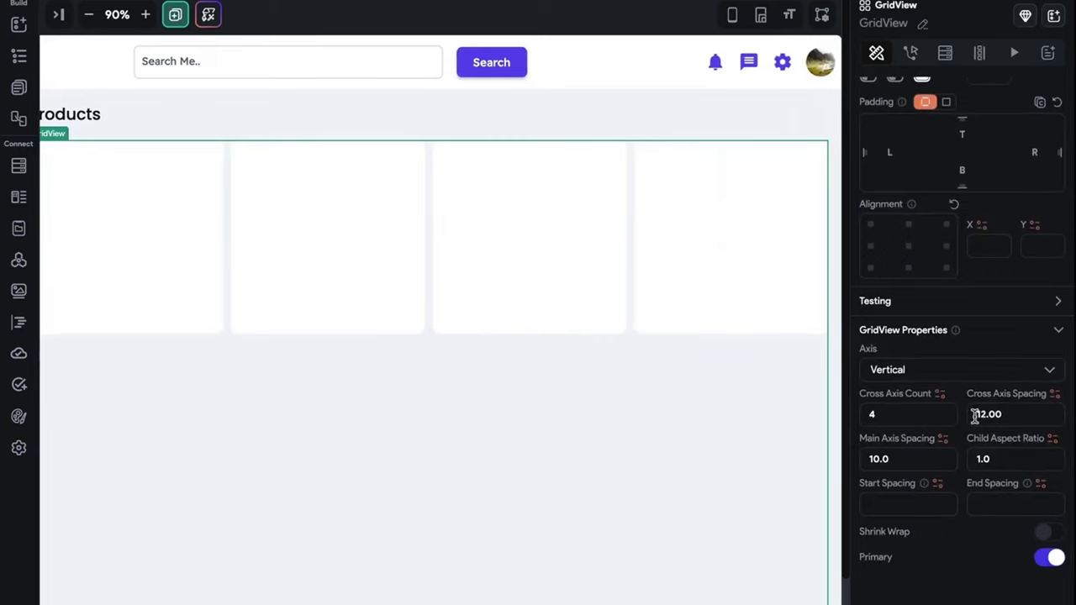
key(BackSpace)
key(BackSpace)
key(BackSpace)
key(BackSpace)
text(6.00)
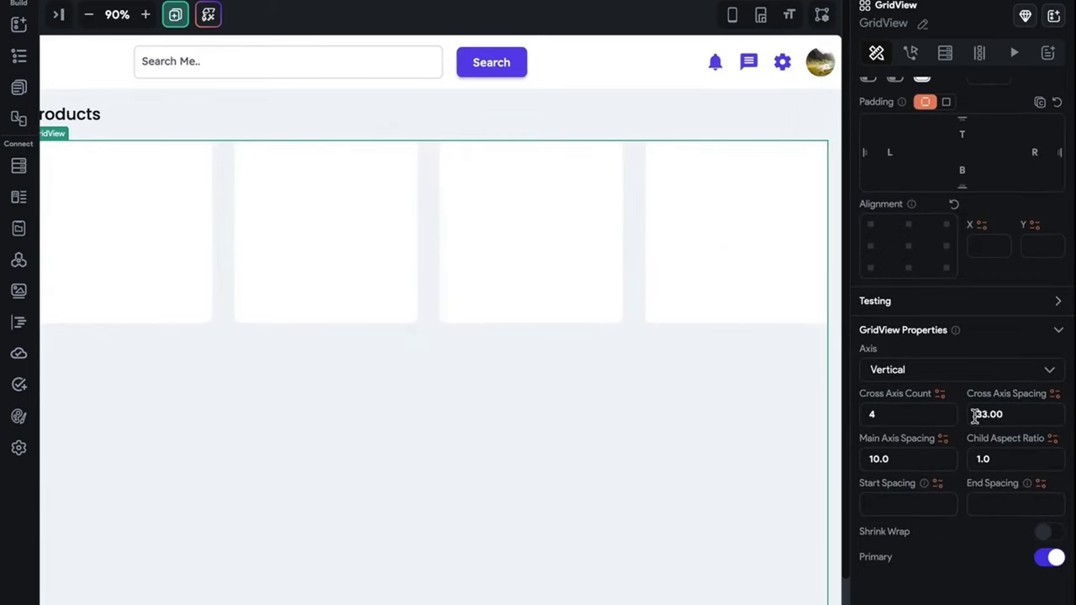
click(588, 294)
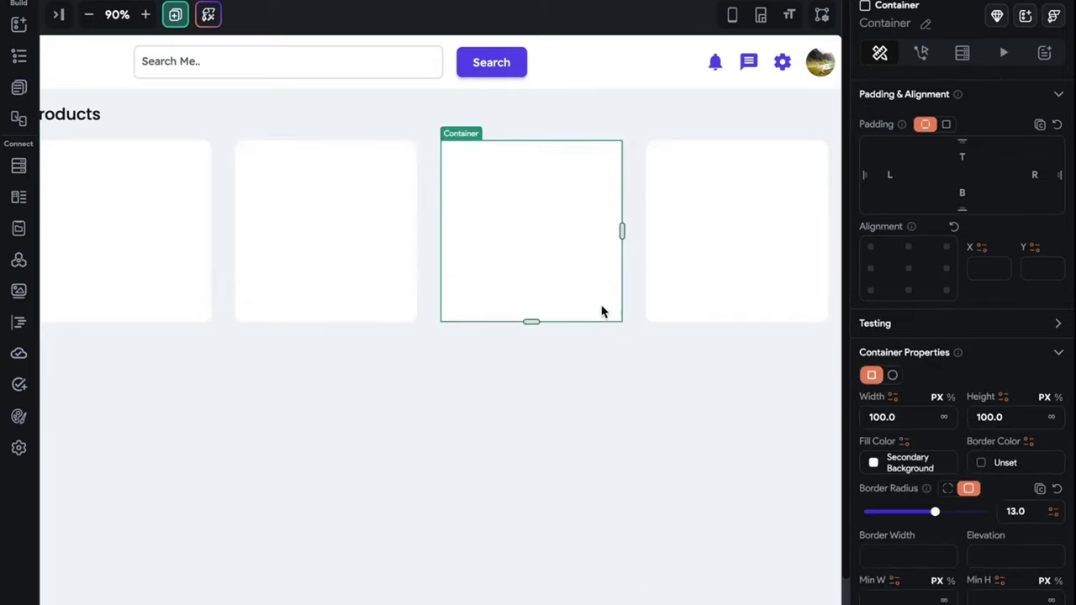
click(642, 365)
- Duplicate the fourth container to start a second row and set the GridView's main axis spacing to 30
click(756, 312)
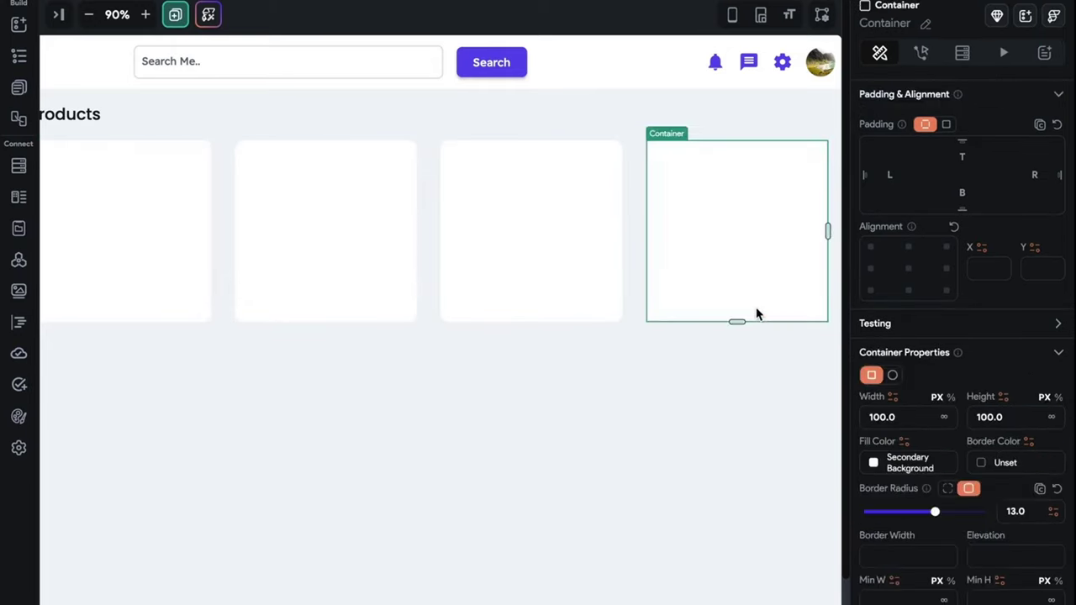
key(ctrl+d)
click(522, 386)
double_click(913, 458)
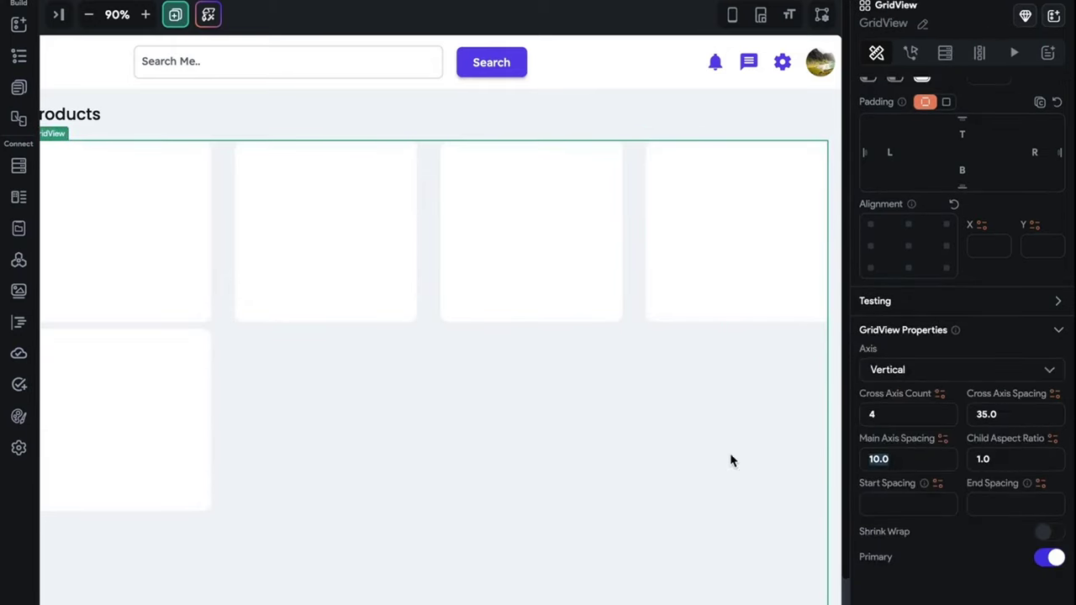
text(20)
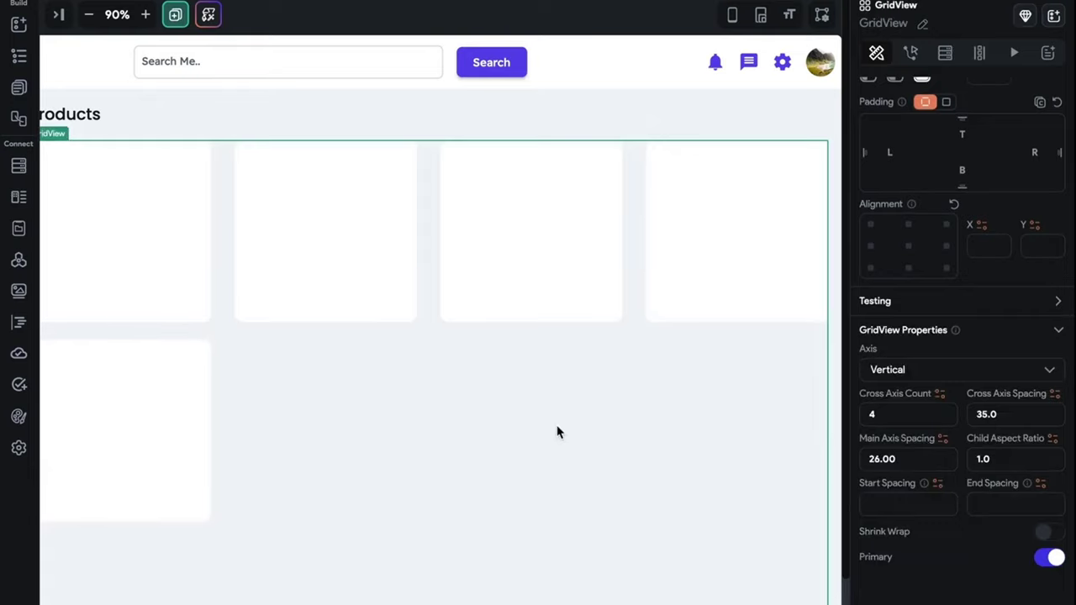
key(Up)
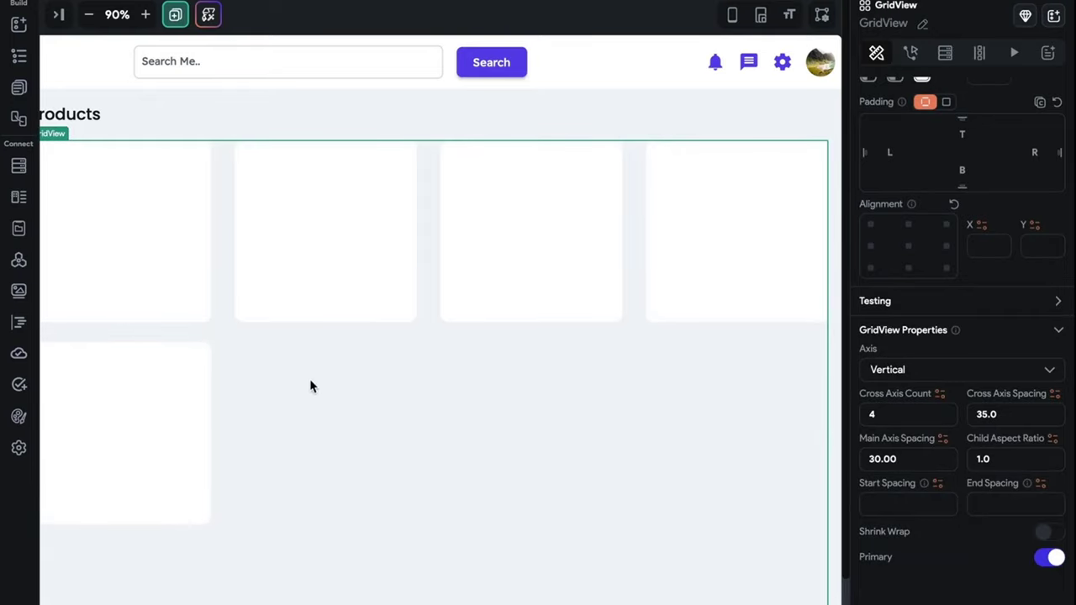
- Insert a Column inside the first container of the grid
scroll(312, 384, left, 5)
click(352, 251)
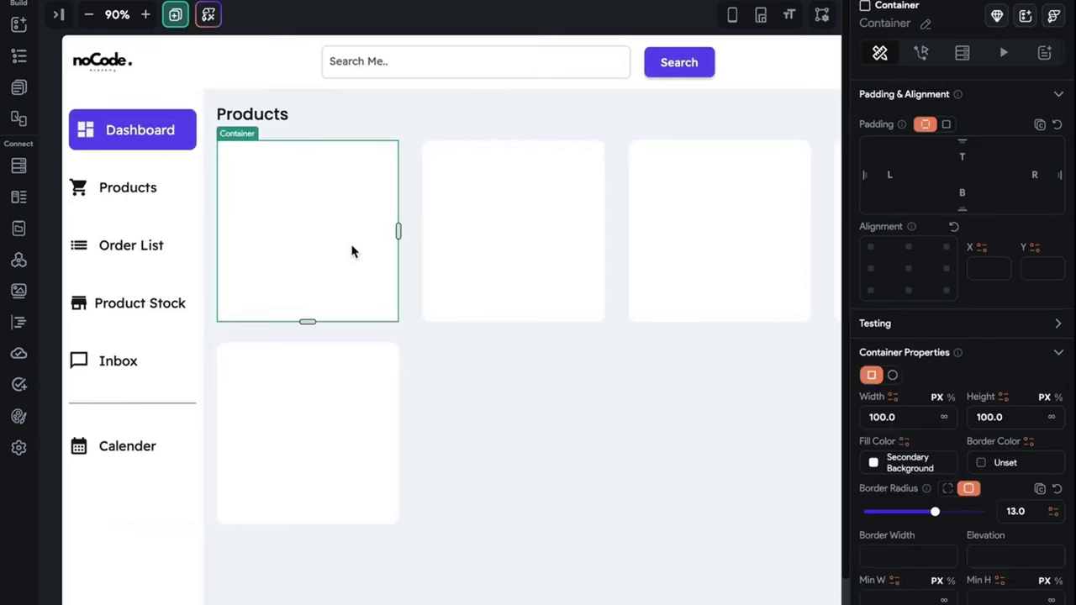
key(ctrl+b)
click(323, 149)
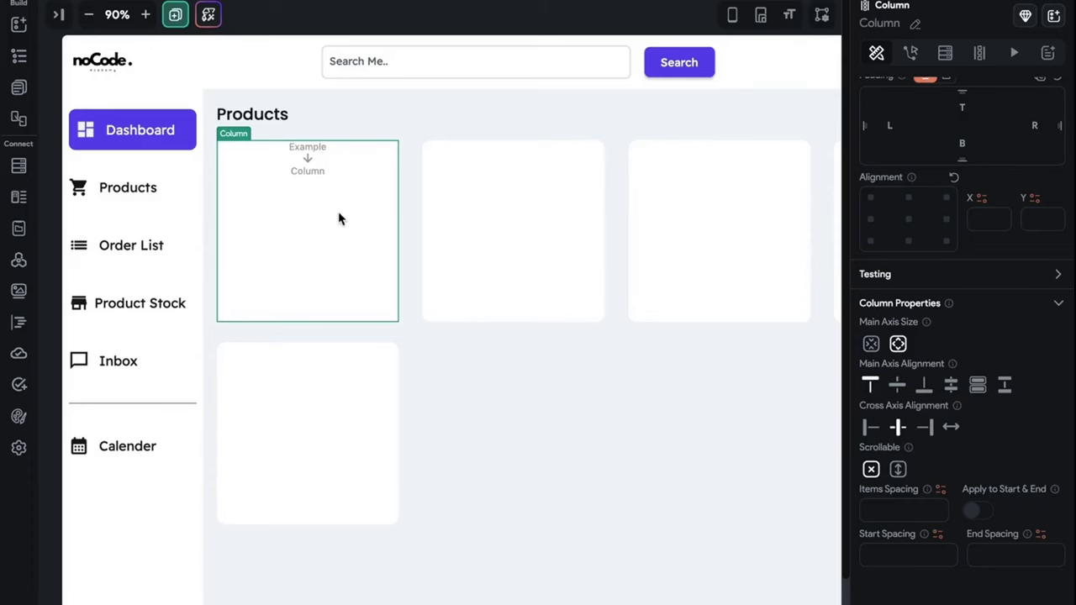
- Set the padding of the first container's Column to 12 on all sides
scroll(958, 244, up, 4)
click(943, 237)
click(1043, 262)
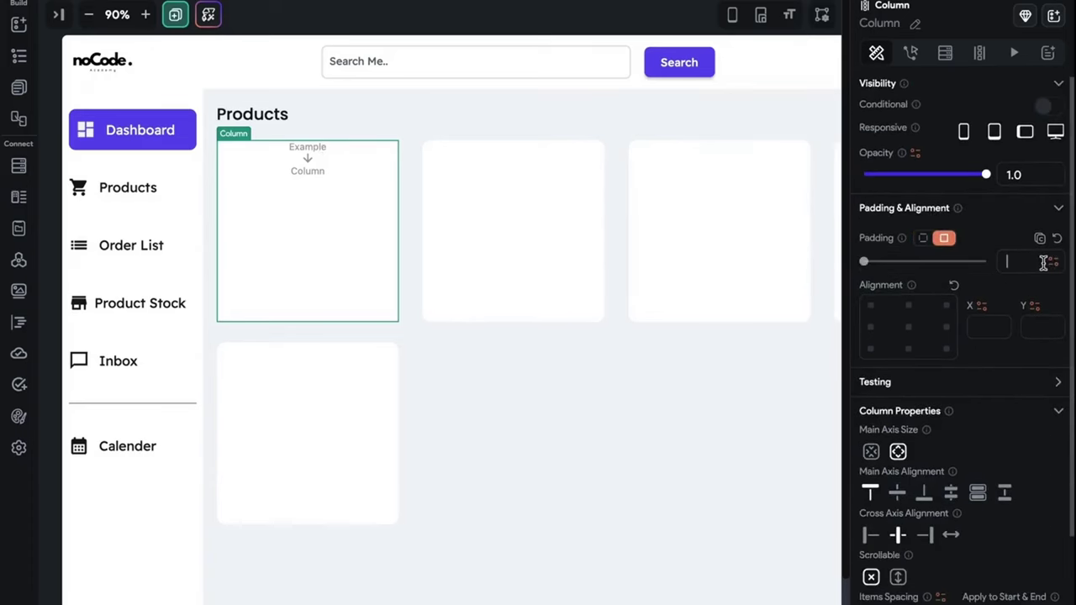
text(10)
key(Up)
key(Up)
key(Up)
key(Up)
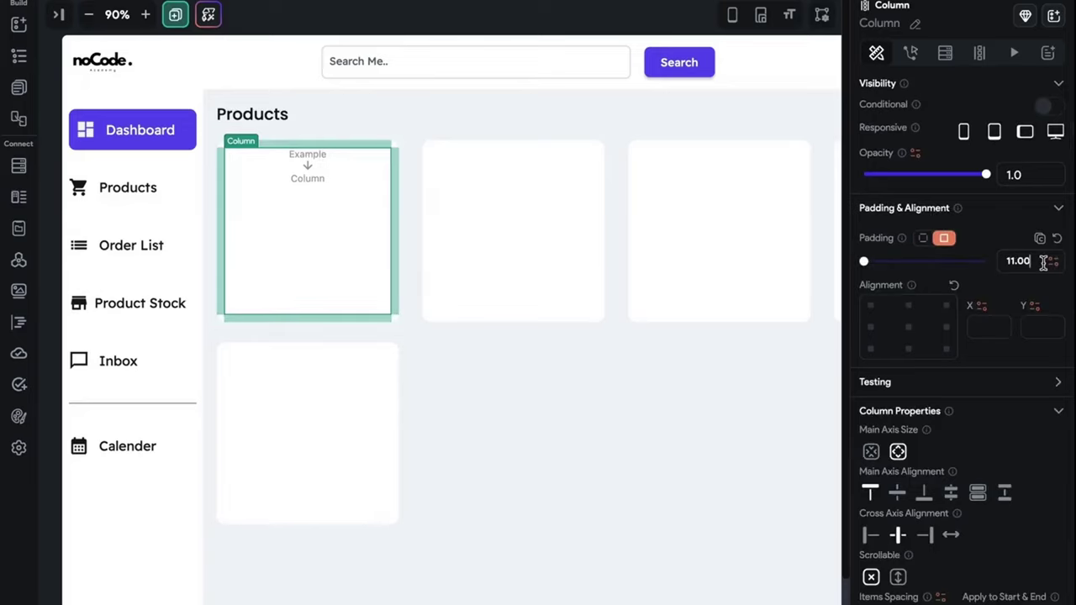
key(Down)
key(Down)
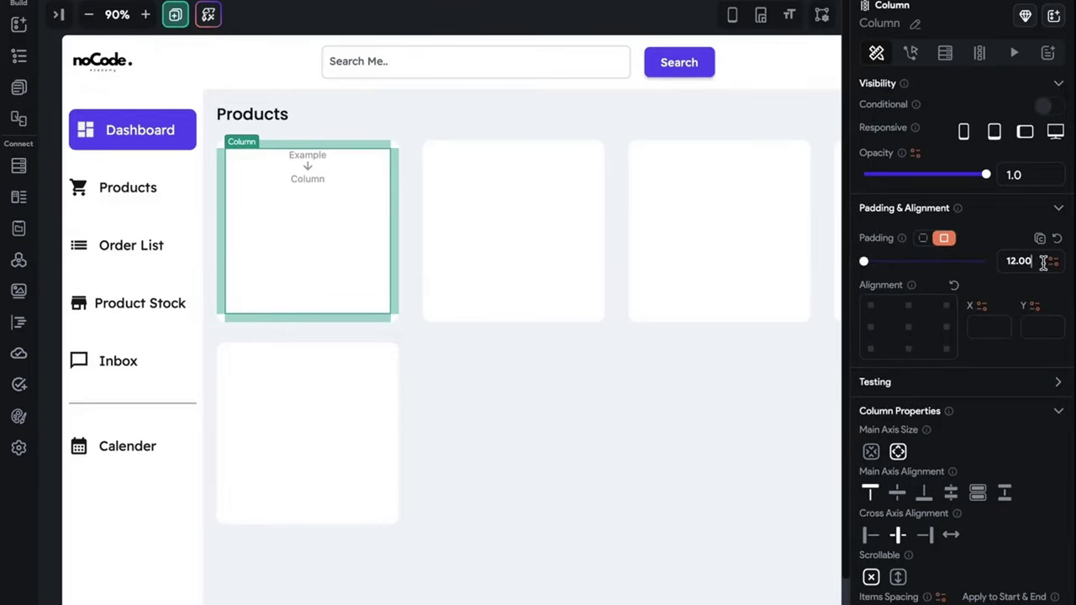
click(379, 135)
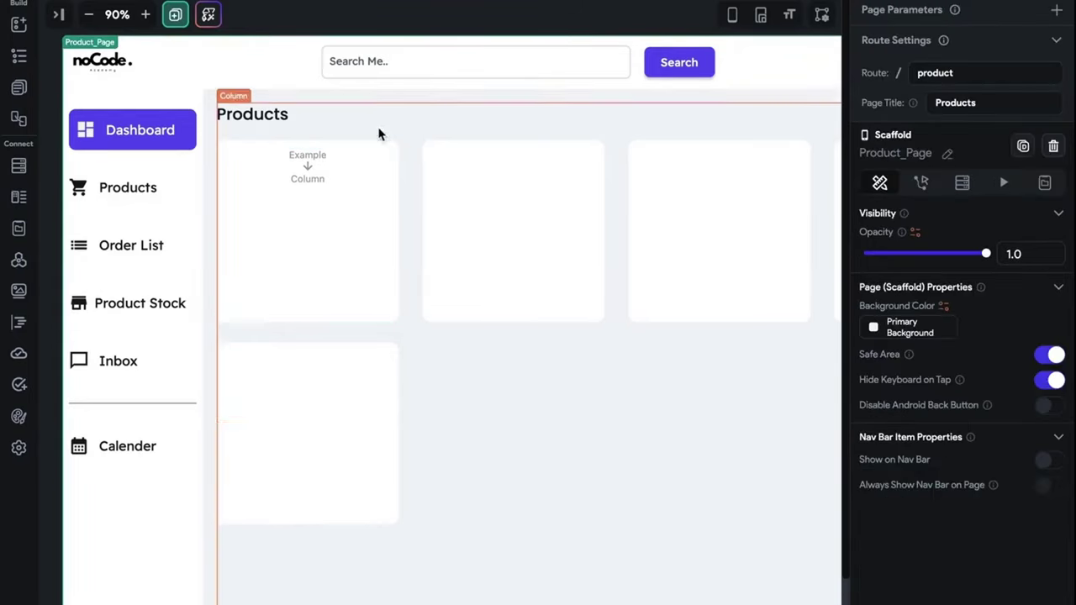
- Search the widget library for a gallery or image widget for the first container's Column
click(353, 158)
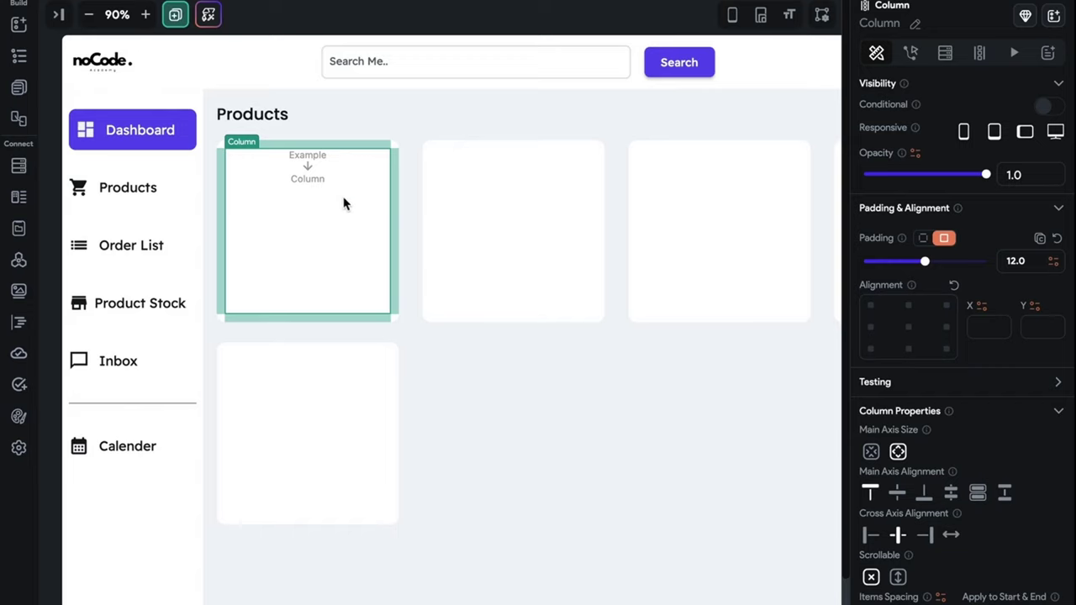
key(ctrl+k)
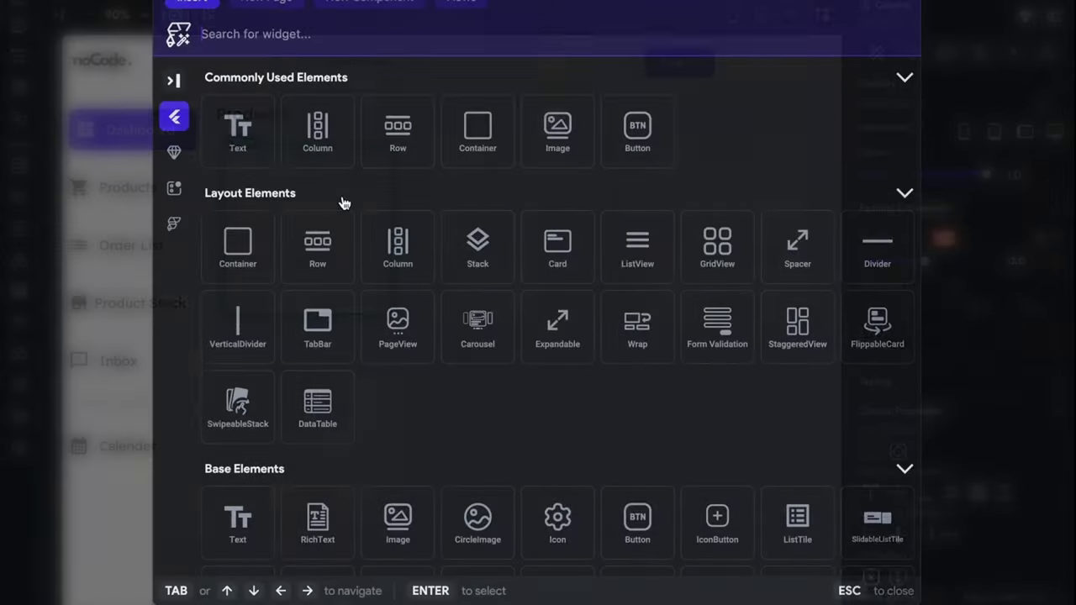
text(galler)
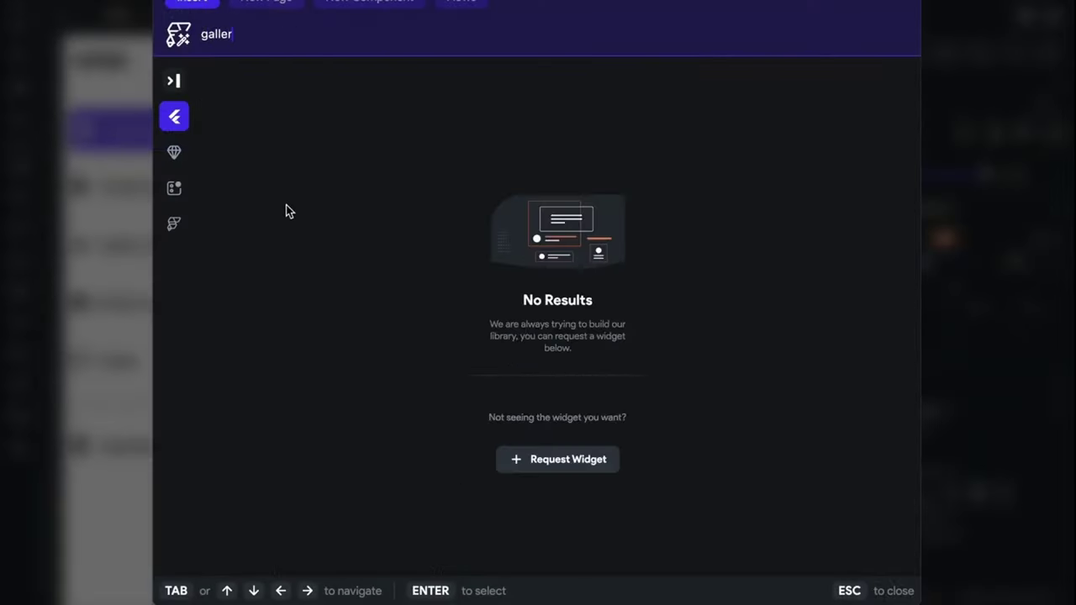
key(BackSpace)
key(BackSpace)
key(BackSpace)
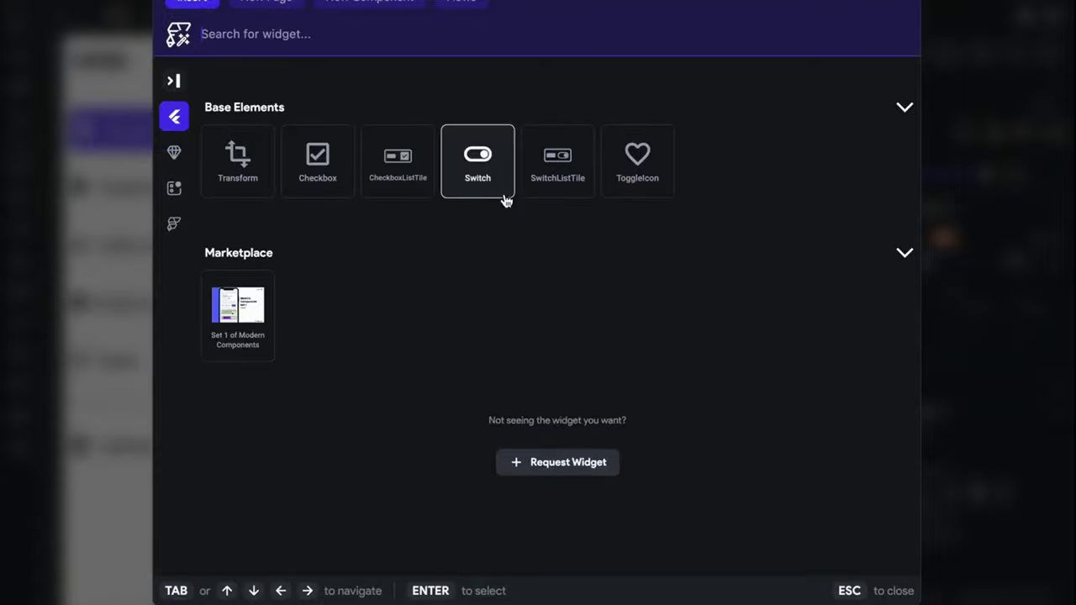
text(imge)
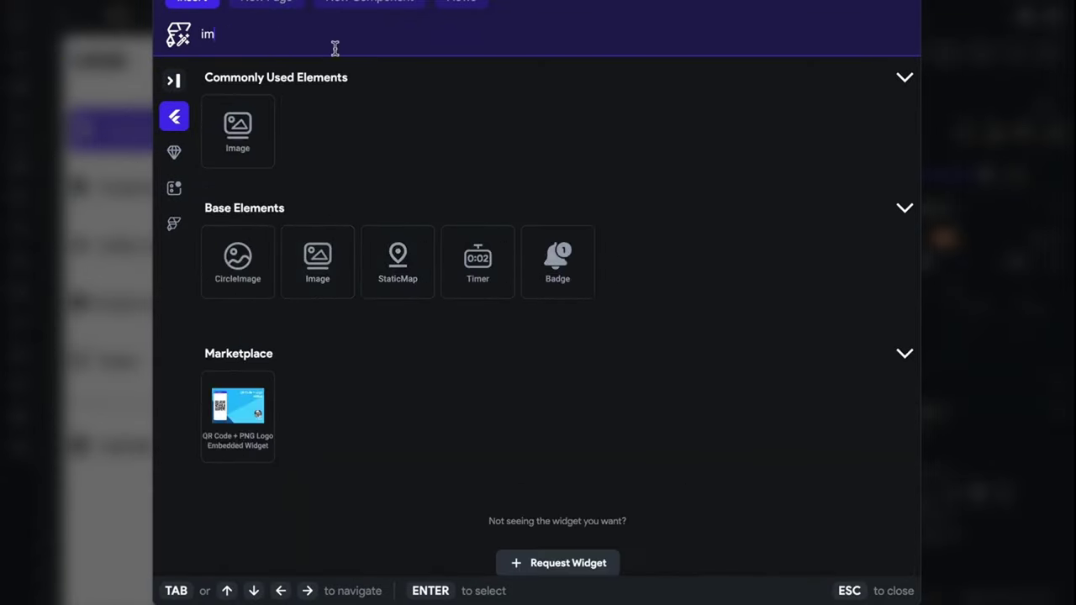
key(BackSpace)
key(BackSpace)
- Insert a Carousel into the first container's Column and select that Column again
text(car)
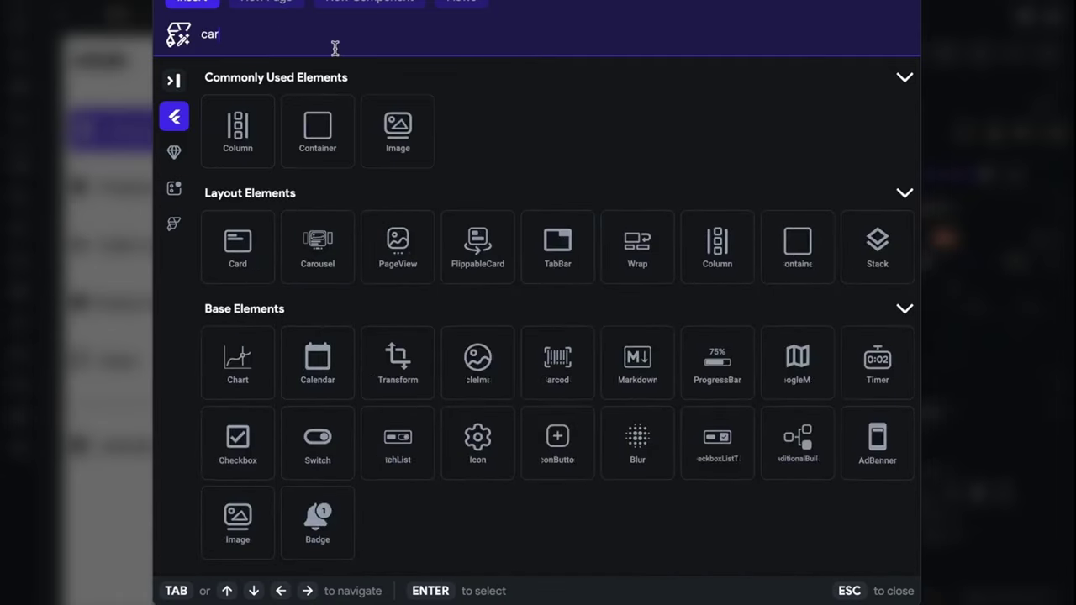
text(o)
click(235, 172)
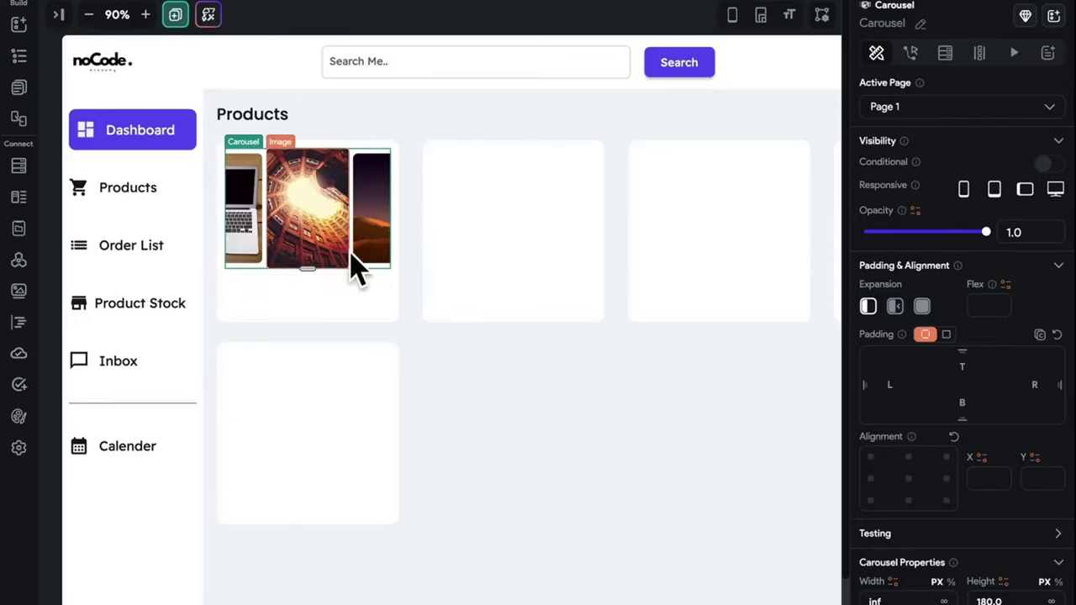
click(334, 317)
click(445, 29)
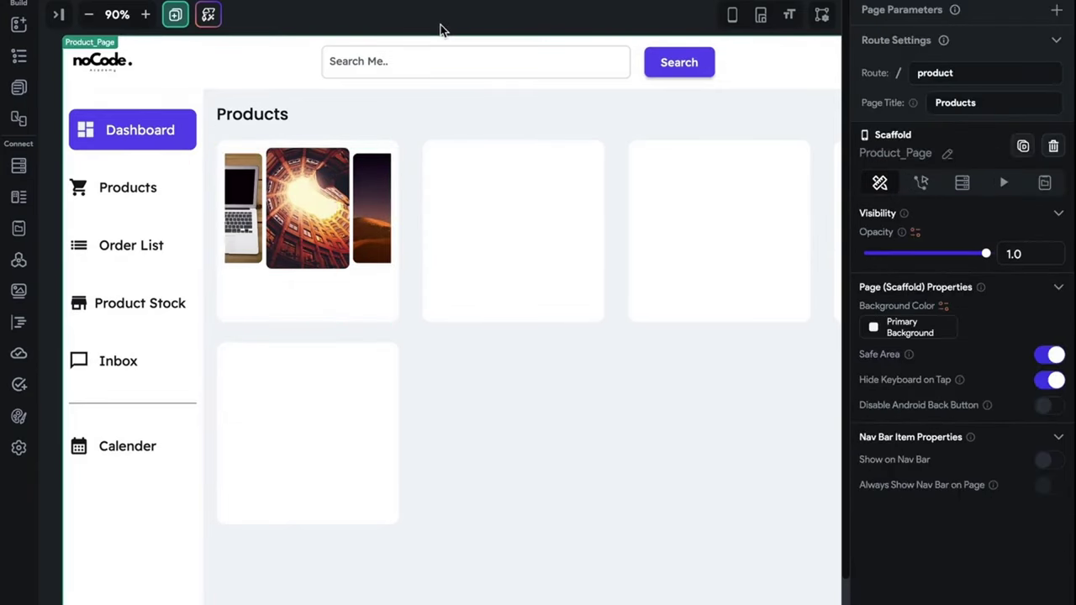
click(353, 282)
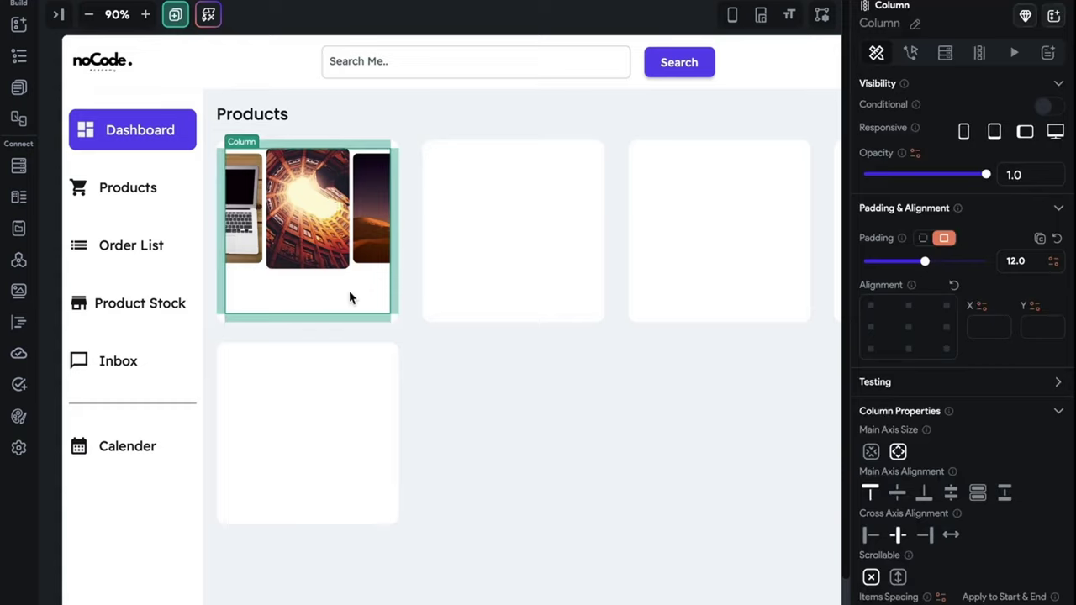
- Set the height of the first card's Carousel to 20 percent
click(353, 239)
scroll(948, 463, down, 2)
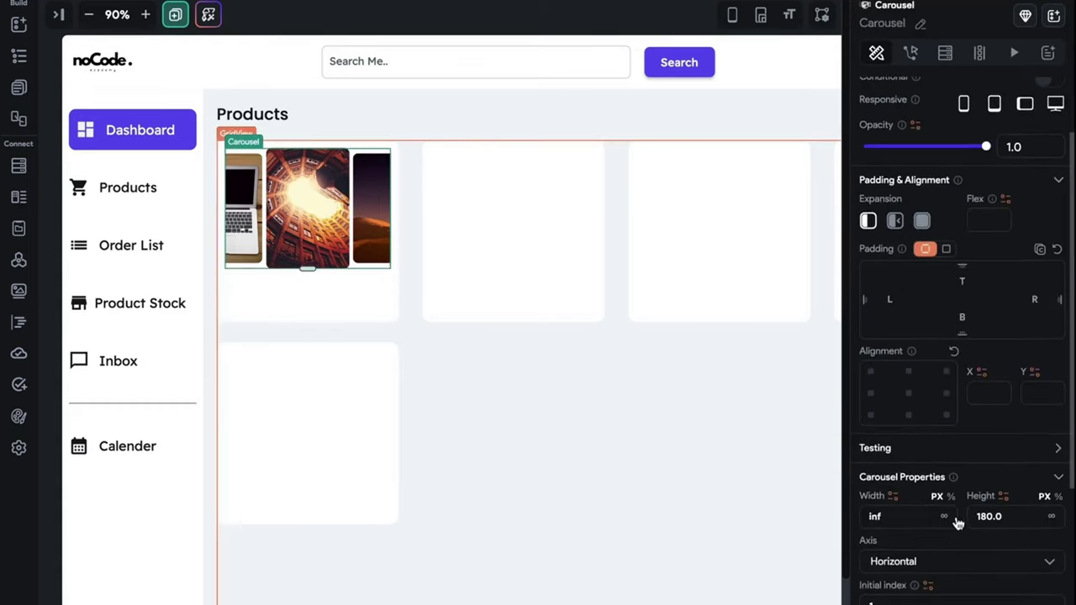
click(1058, 496)
click(1012, 517)
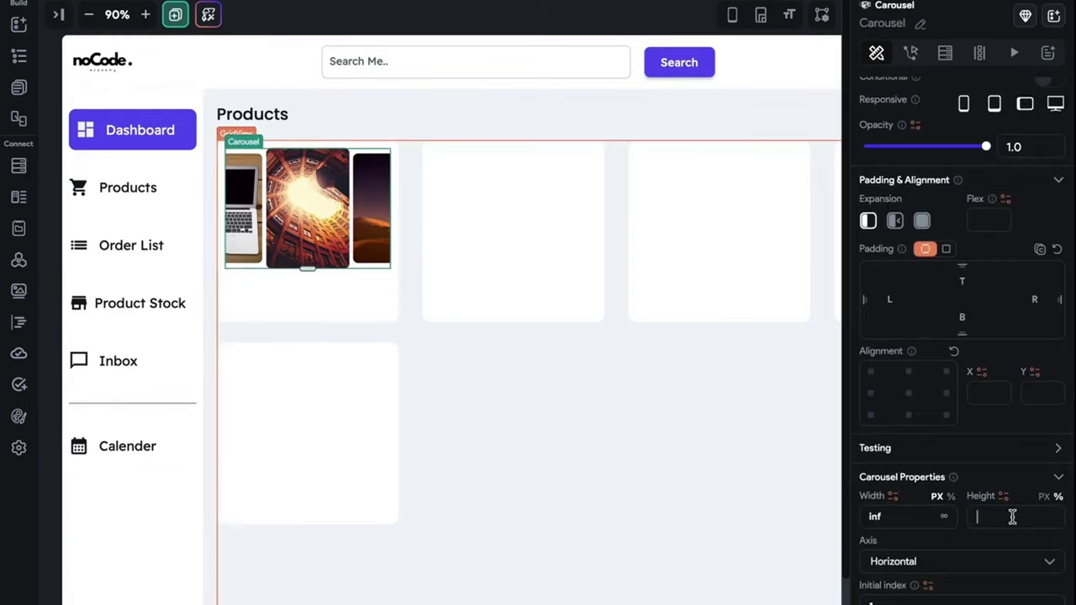
scroll(1012, 517, up, 12)
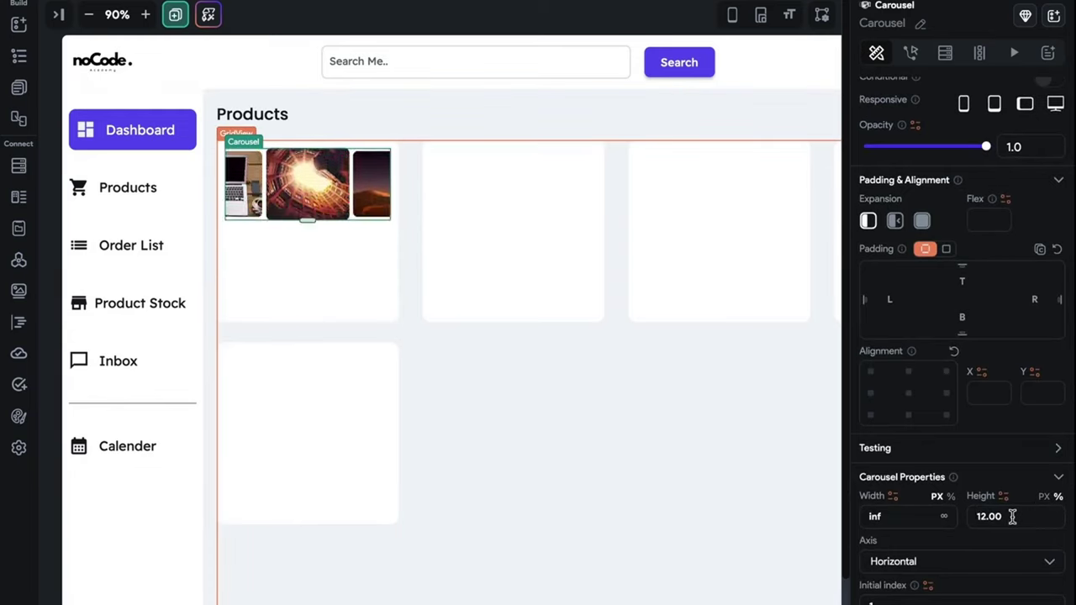
scroll(1012, 516, up, 6)
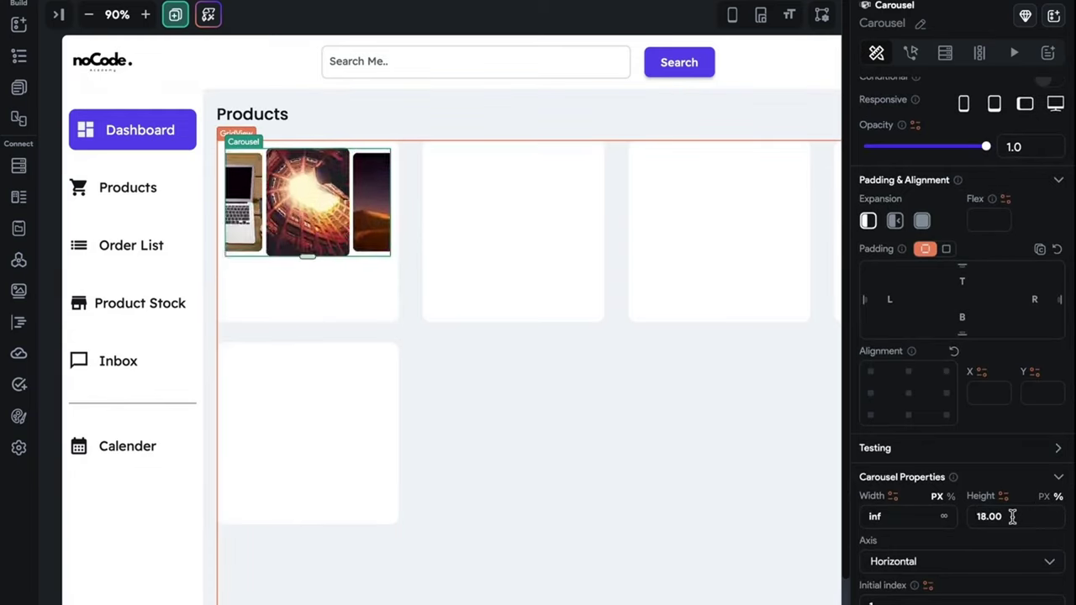
scroll(1012, 516, up, 2)
click(393, 346)
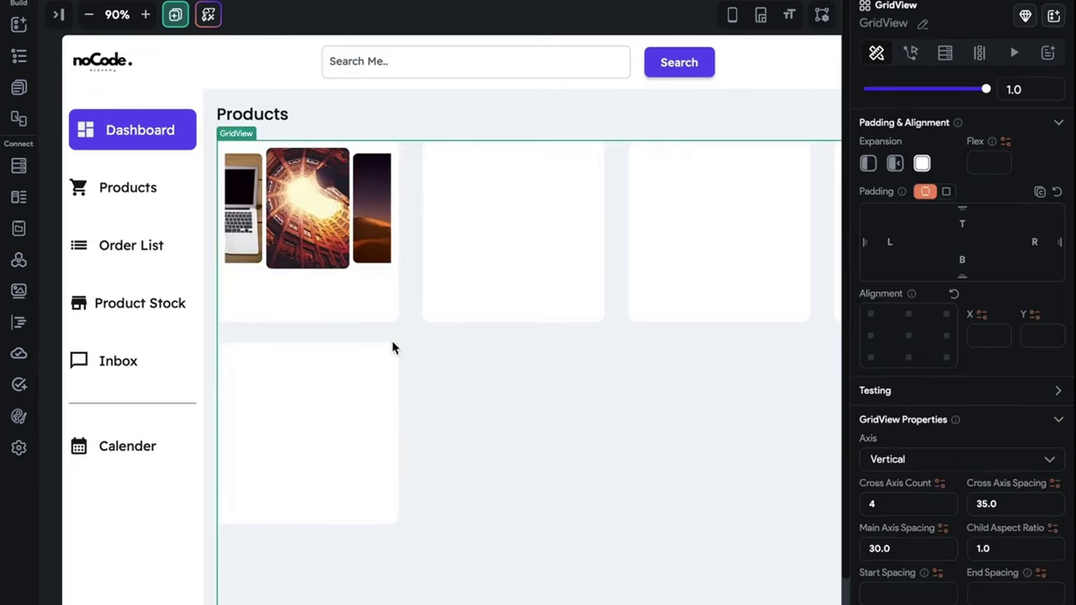
click(435, 20)
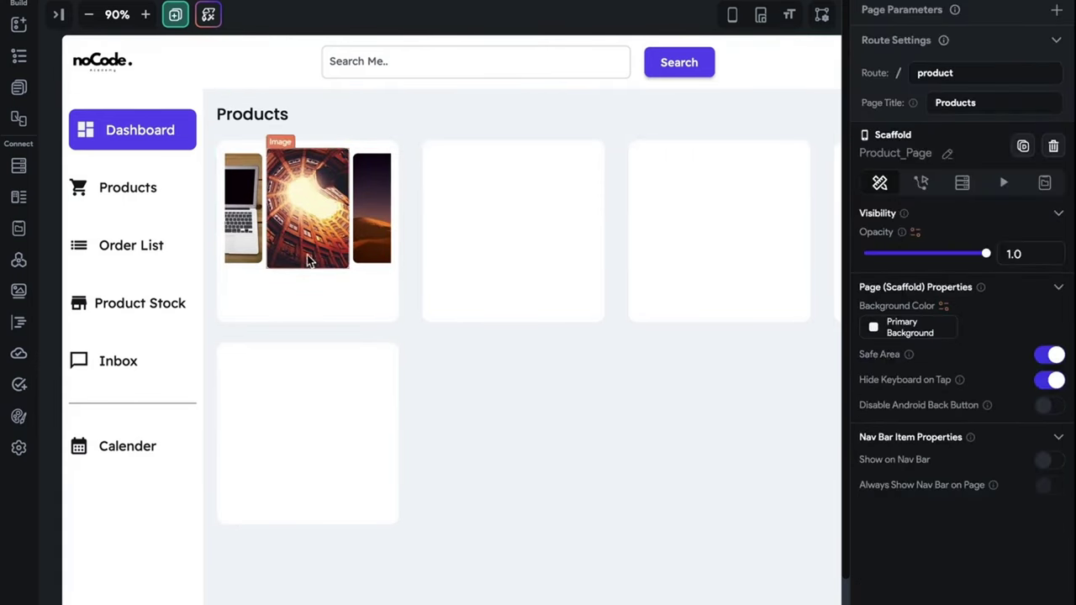
- Try a child aspect ratio of 1.6 on the products GridView, then clear the value
click(302, 329)
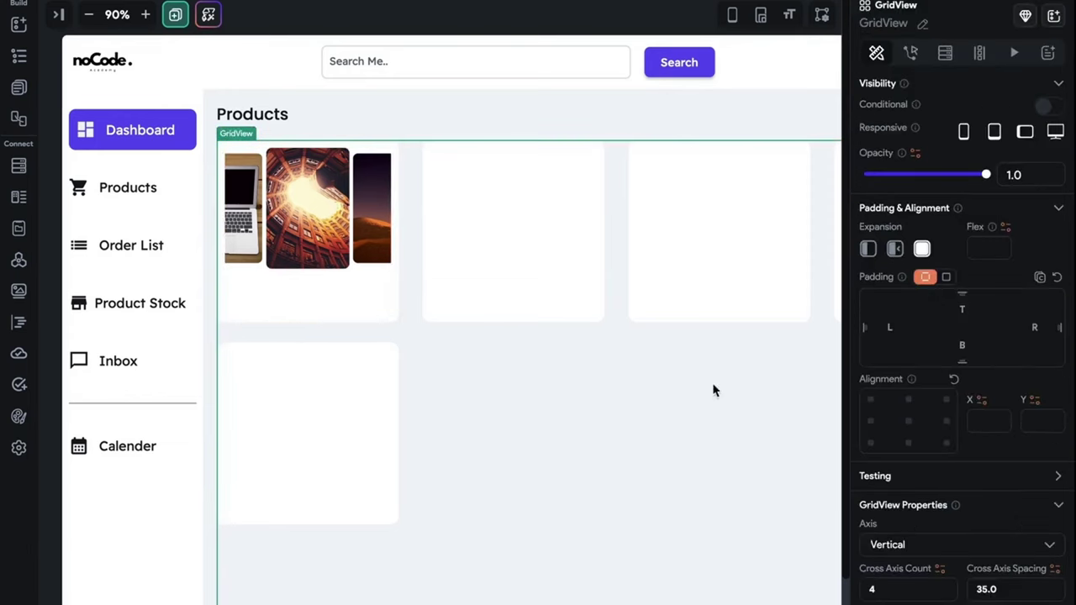
scroll(1000, 487, down, 3)
click(994, 485)
key(BackSpace)
text(6)
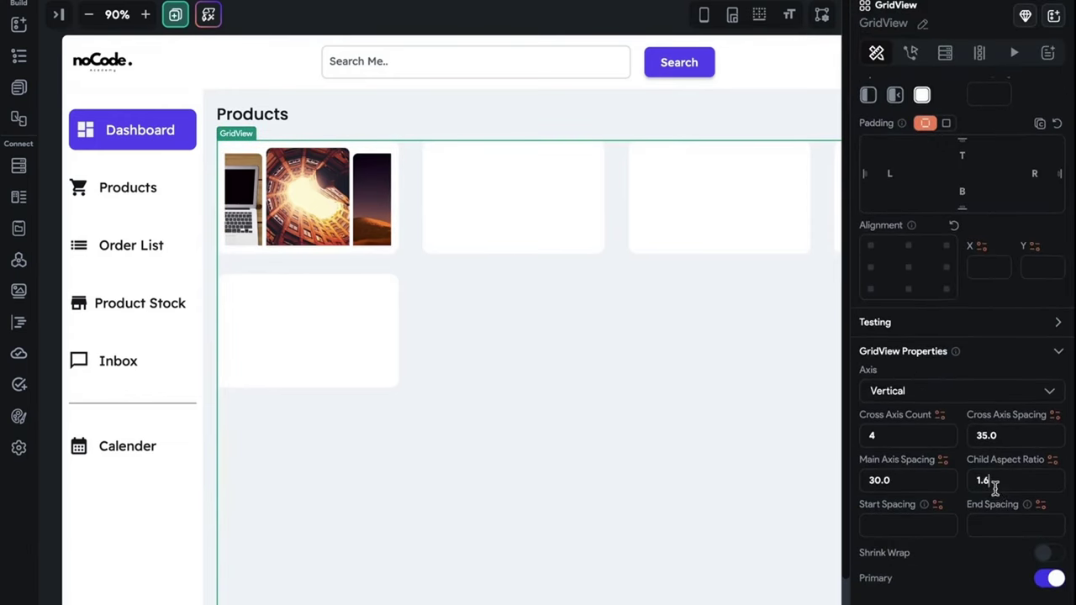
key(BackSpace)
key(BackSpace)
key(BackSpace)
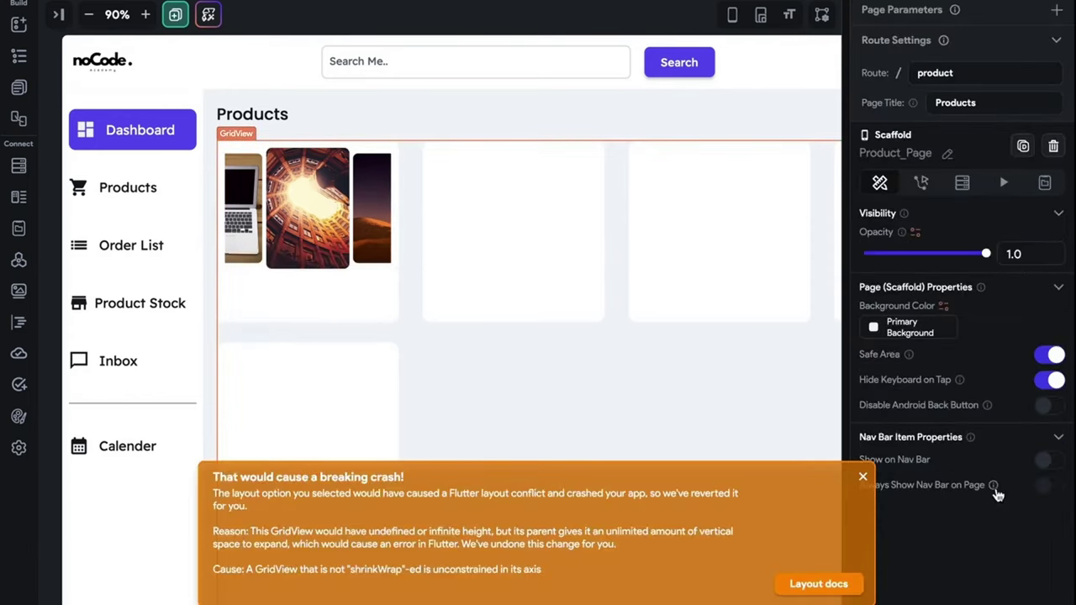
- Set the child aspect ratio of the products GridView to 0.8
click(721, 435)
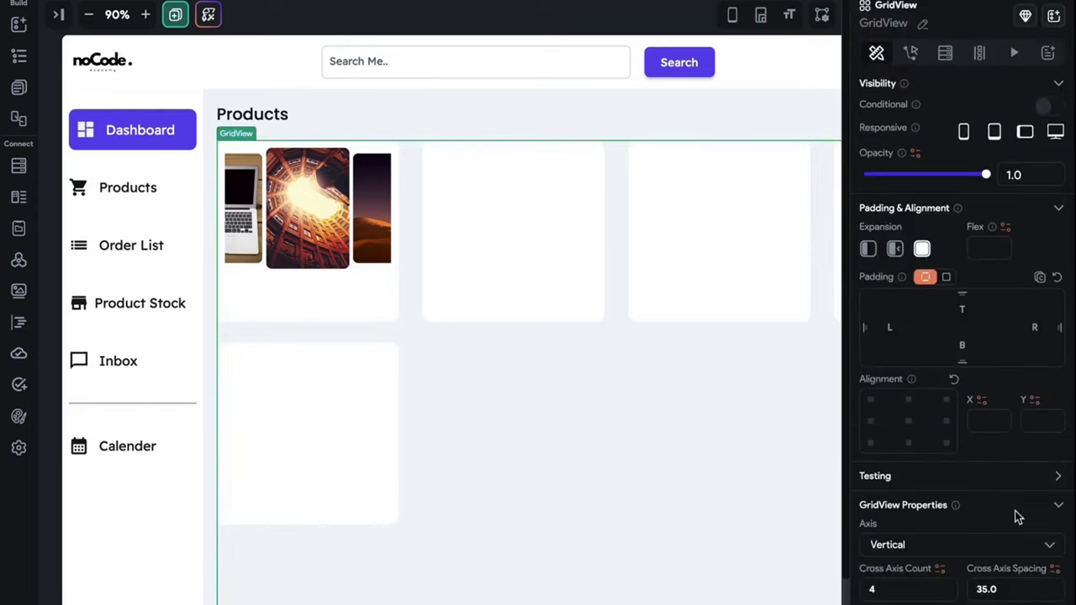
scroll(1017, 516, down, 3)
double_click(978, 456)
text(0.)
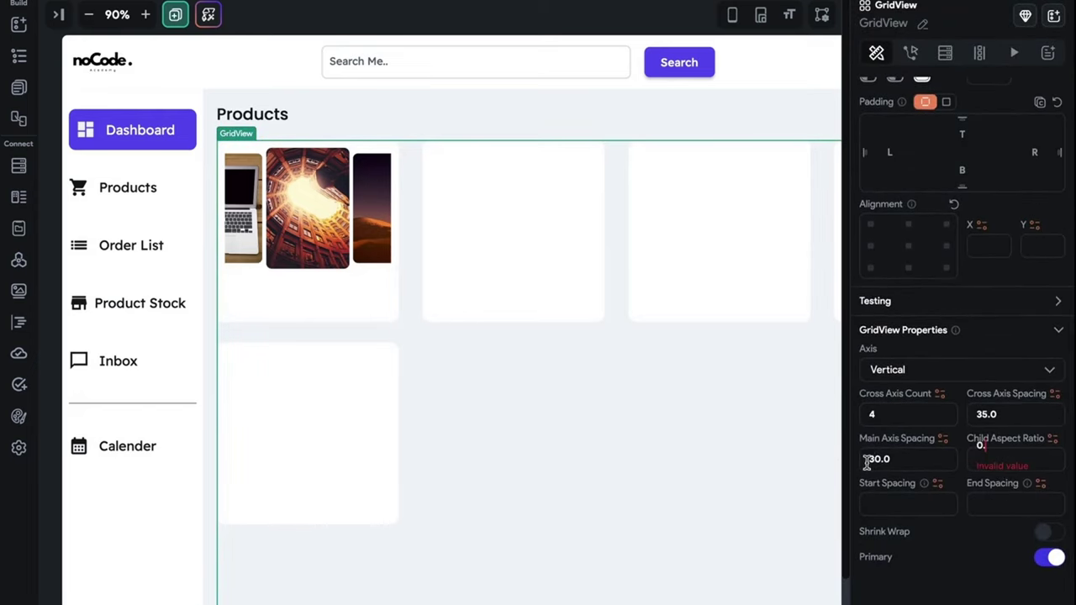
text(9)
key(BackSpace)
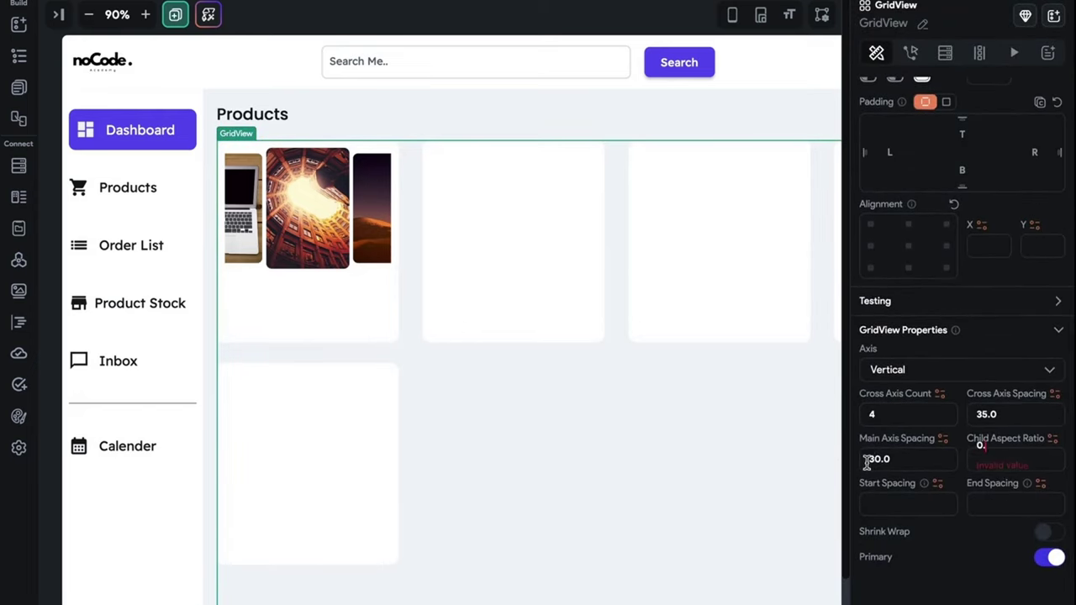
text(8)
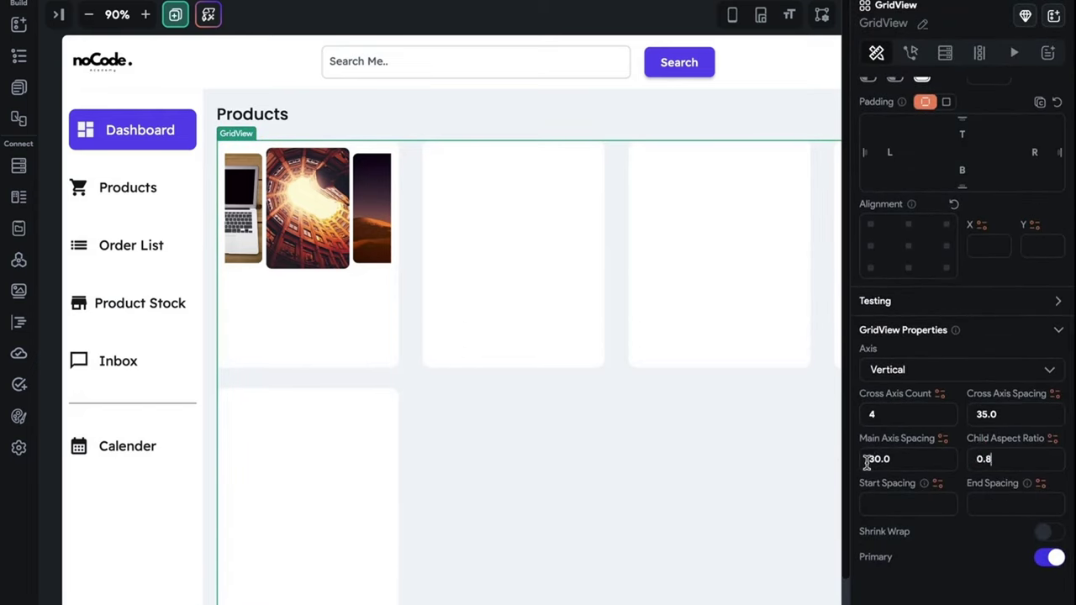
click(496, 31)
- Insert a Row below the Carousel in the first card's Column and set the Column's items spacing to 15
click(305, 296)
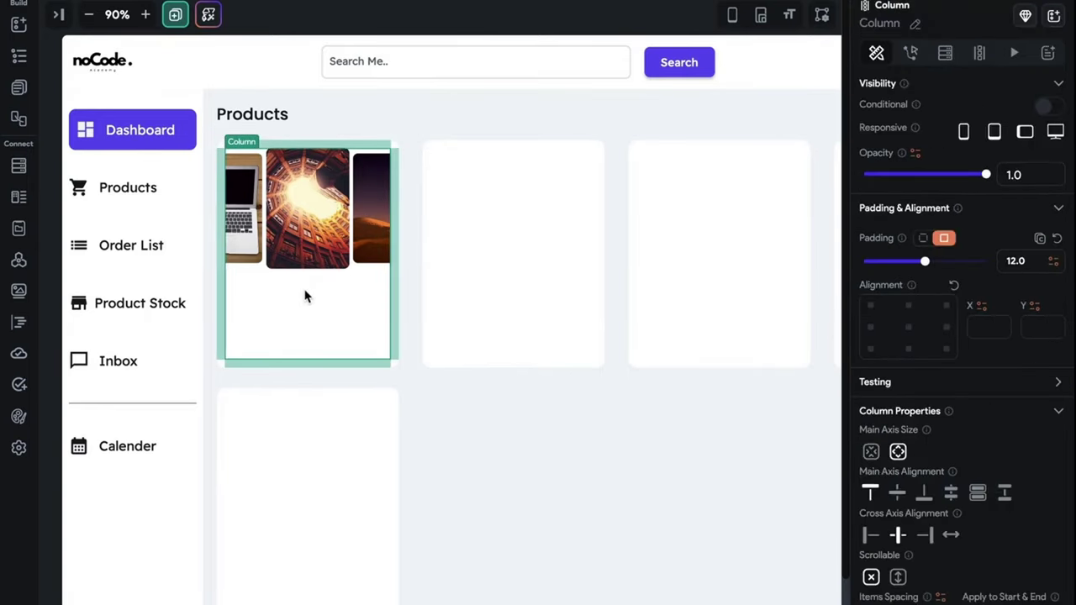
key(ctrl+k)
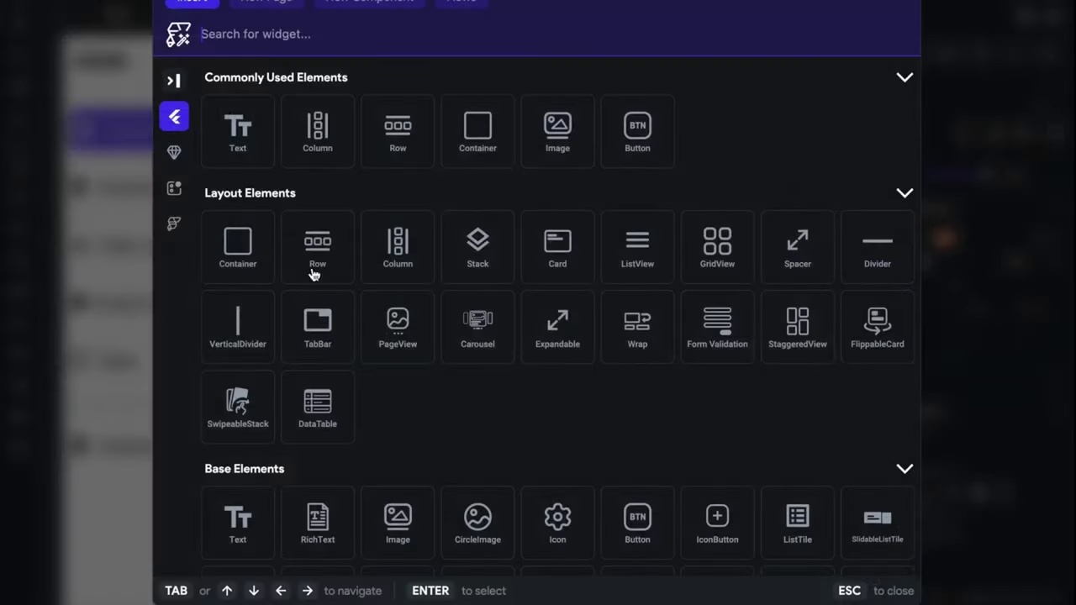
click(401, 116)
click(314, 329)
scroll(922, 539, down, 2)
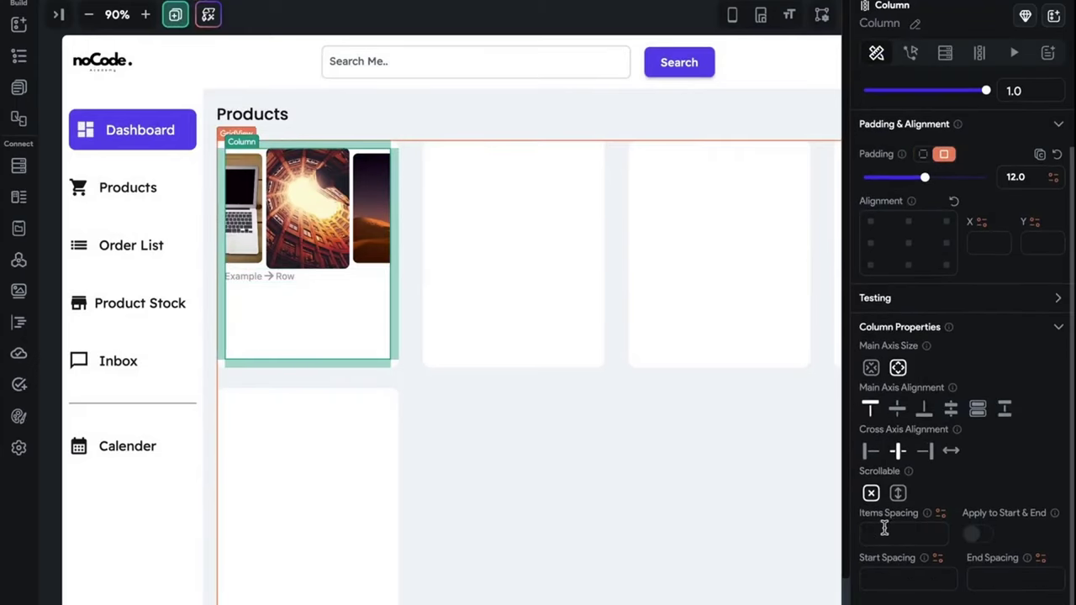
click(884, 528)
text(15)
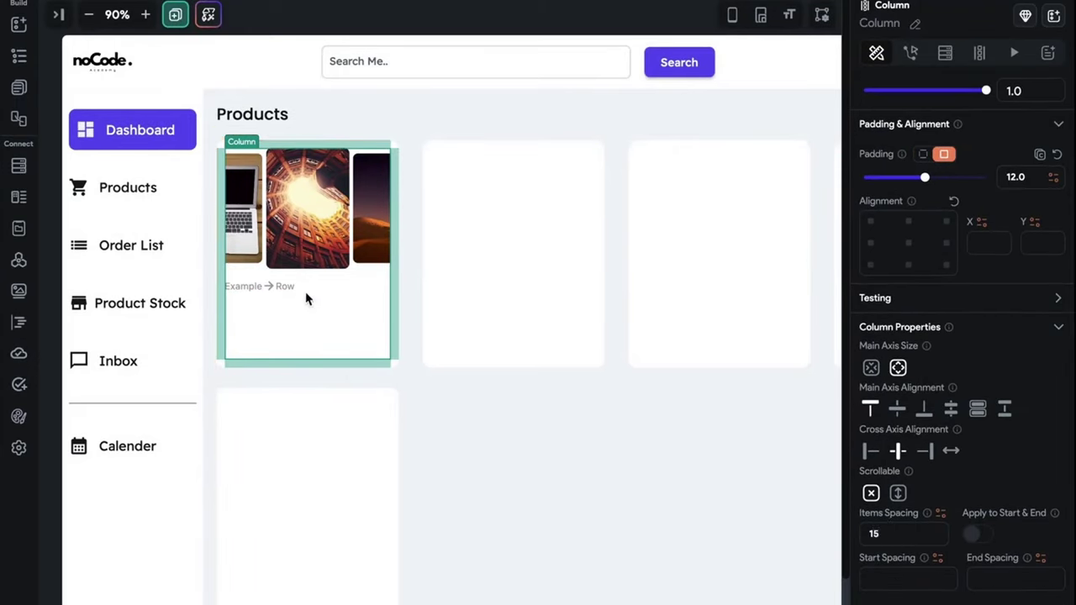
- Insert a Text widget into the Row below the Carousel and apply the Label Medium theme text style
click(306, 290)
key(ctrl+b)
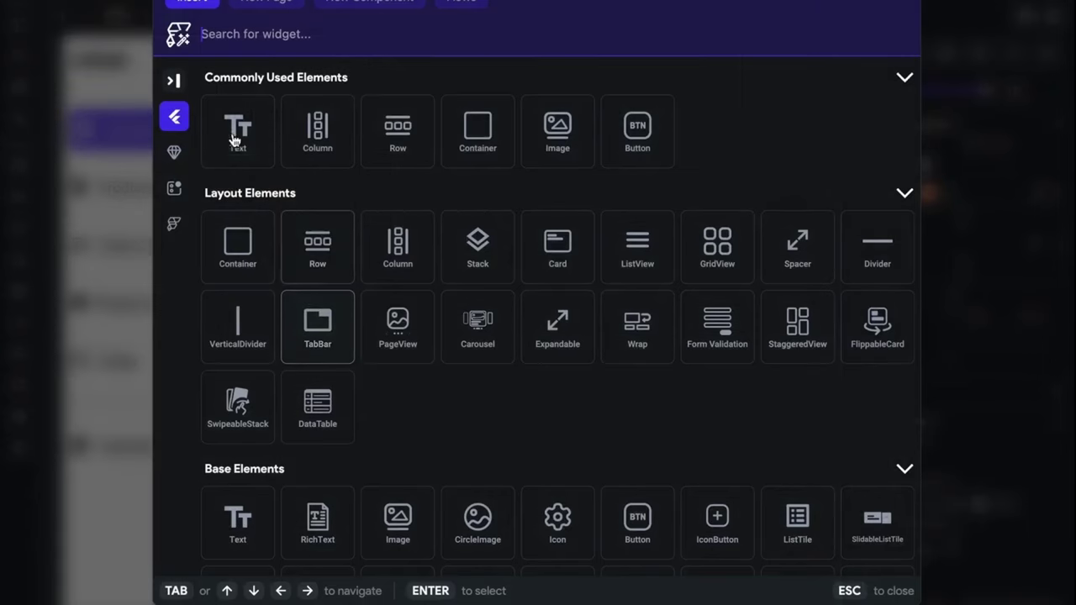
click(238, 132)
scroll(1003, 505, down, 3)
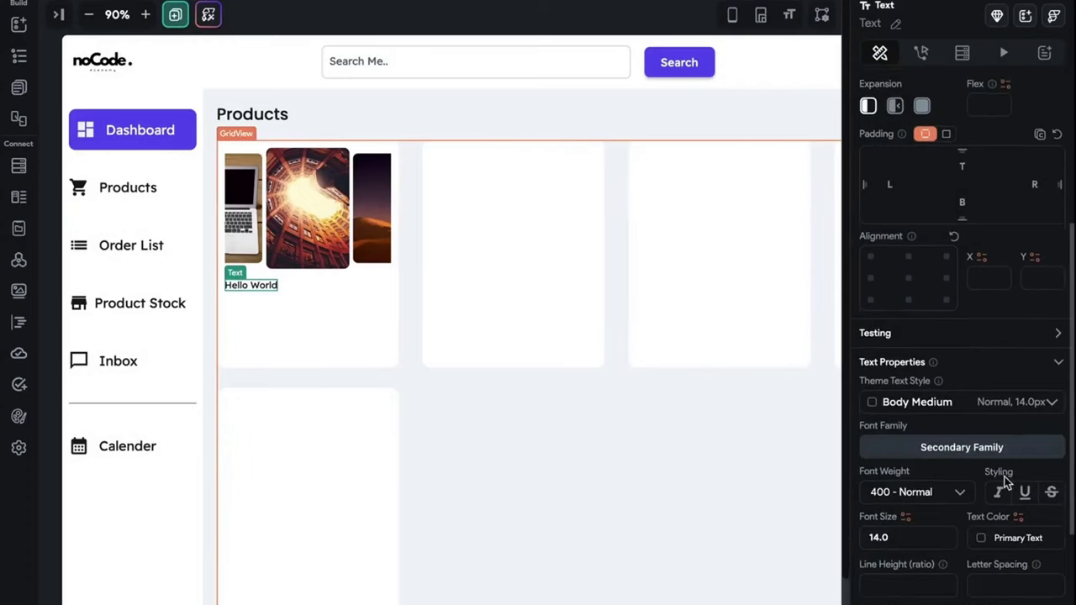
click(1009, 382)
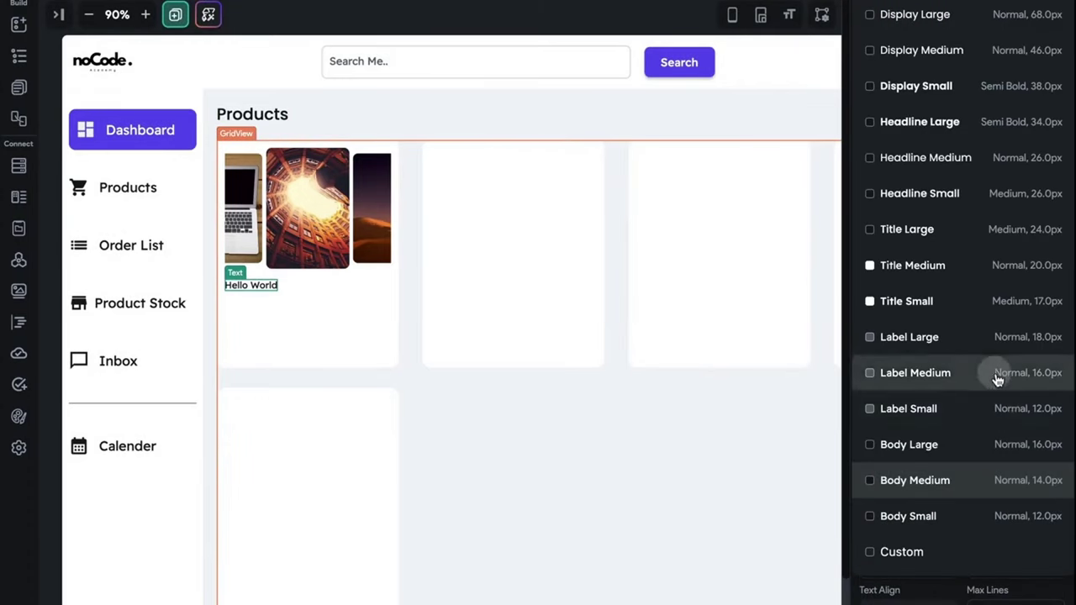
click(997, 375)
- Change the content of the first card's Text widget to "Iphone 17 Pro"
scroll(960, 279, up, 4)
scroll(960, 279, down, 1)
triple_click(951, 172)
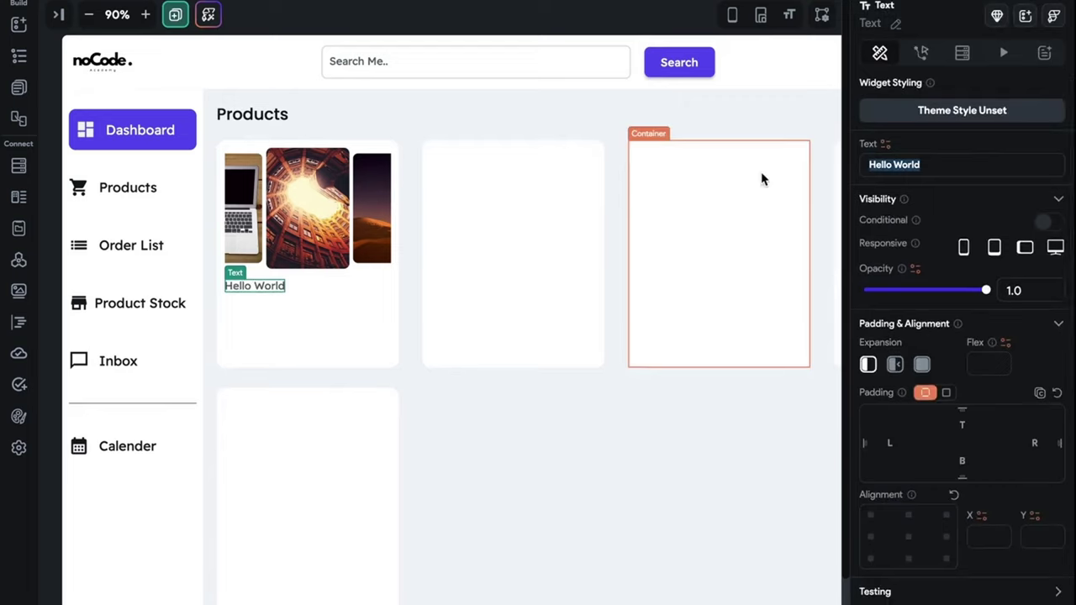
text(Iphone 1)
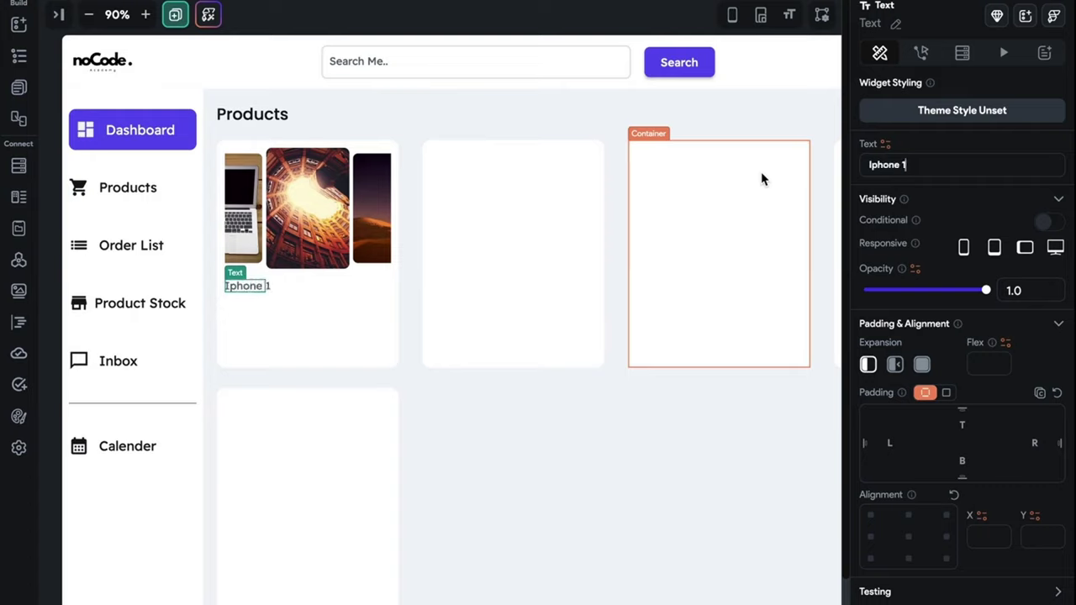
text(7 Pro)
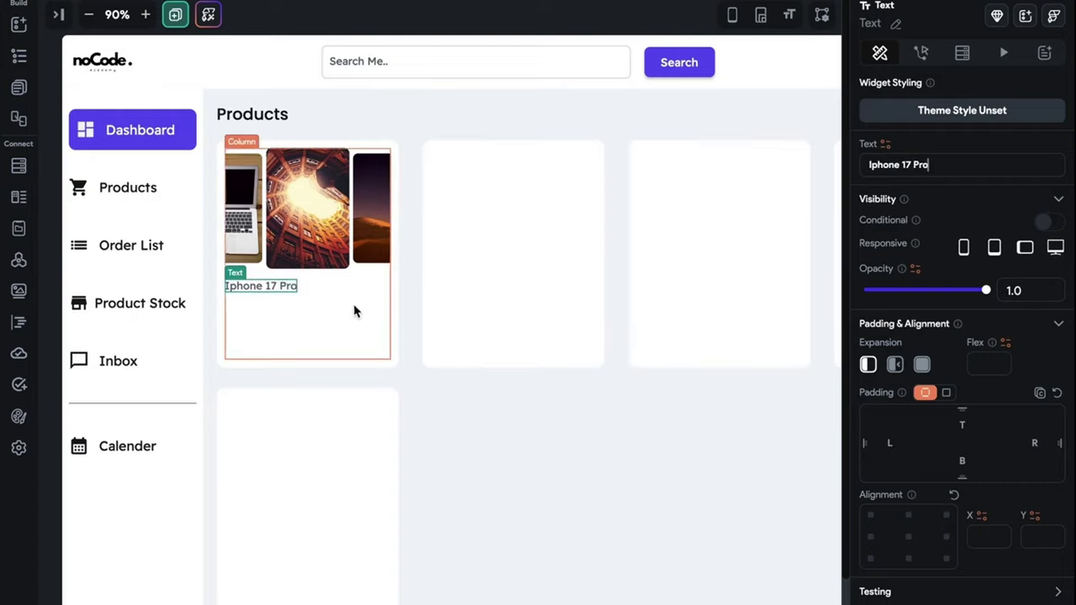
- Style the product name text with Label Large, font weight 500 - Medium and the Primary Text color
scroll(971, 303, down, 4)
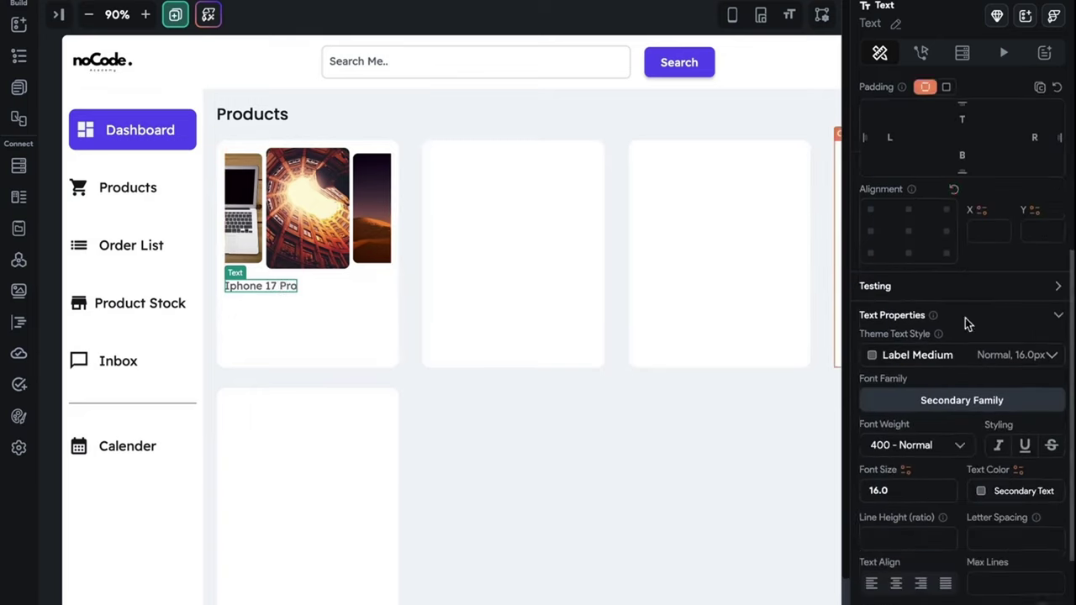
scroll(965, 295, down, 3)
click(966, 242)
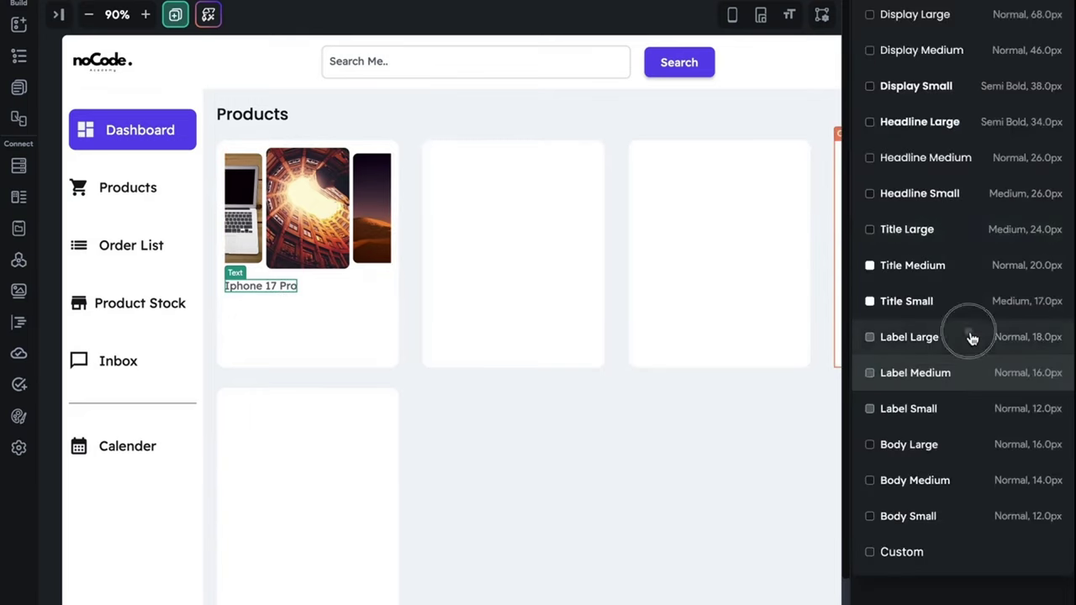
click(971, 337)
click(941, 329)
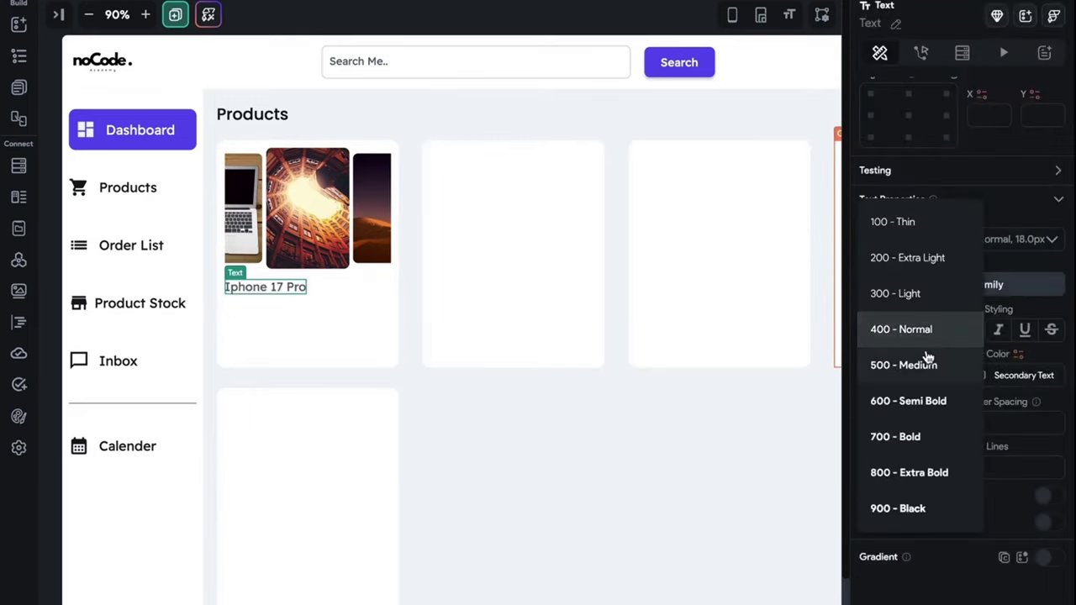
click(928, 363)
click(981, 375)
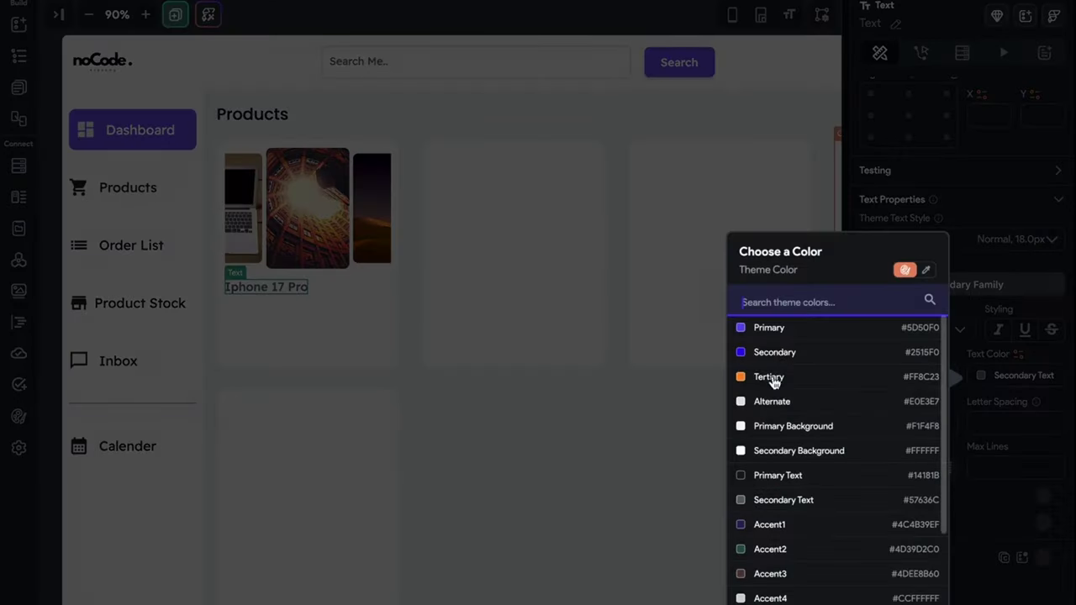
click(786, 475)
click(480, 23)
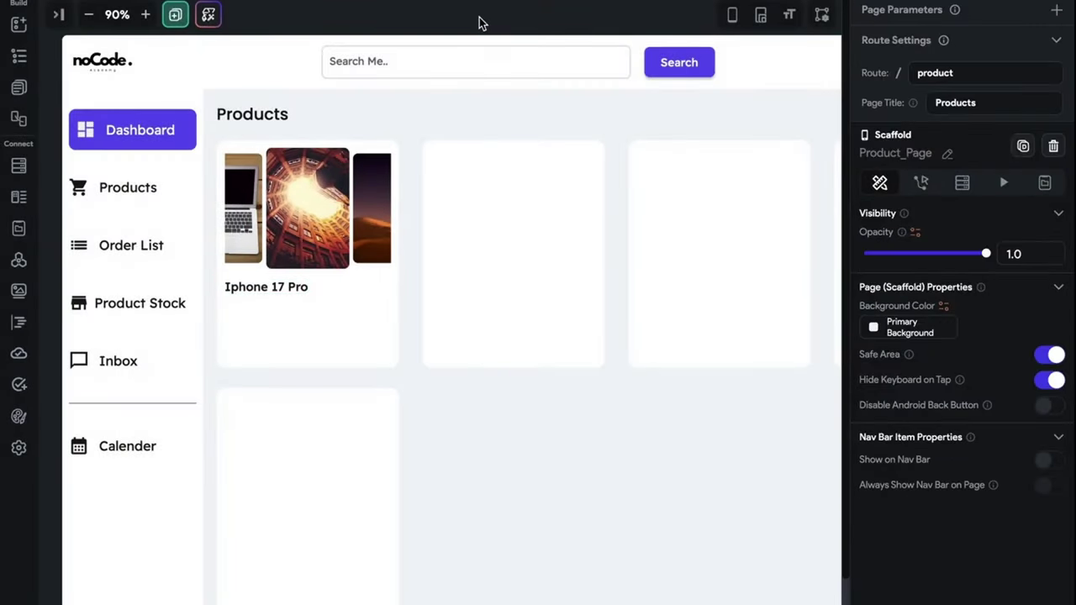